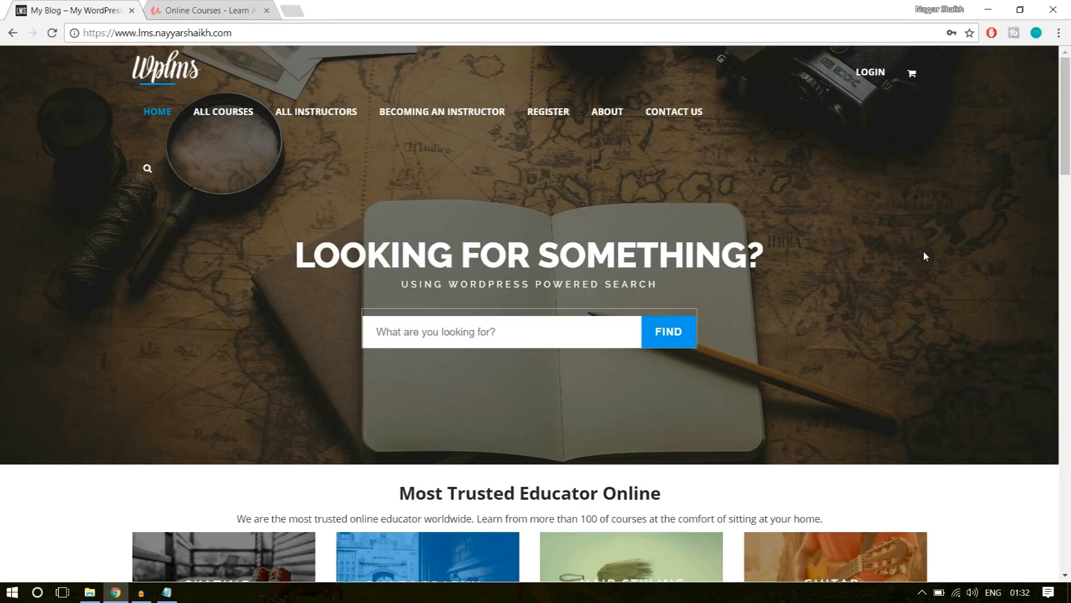
# Compare the top of the WPLMS demo site's home page with Udemy's home page.
pyautogui.click(223, 9)
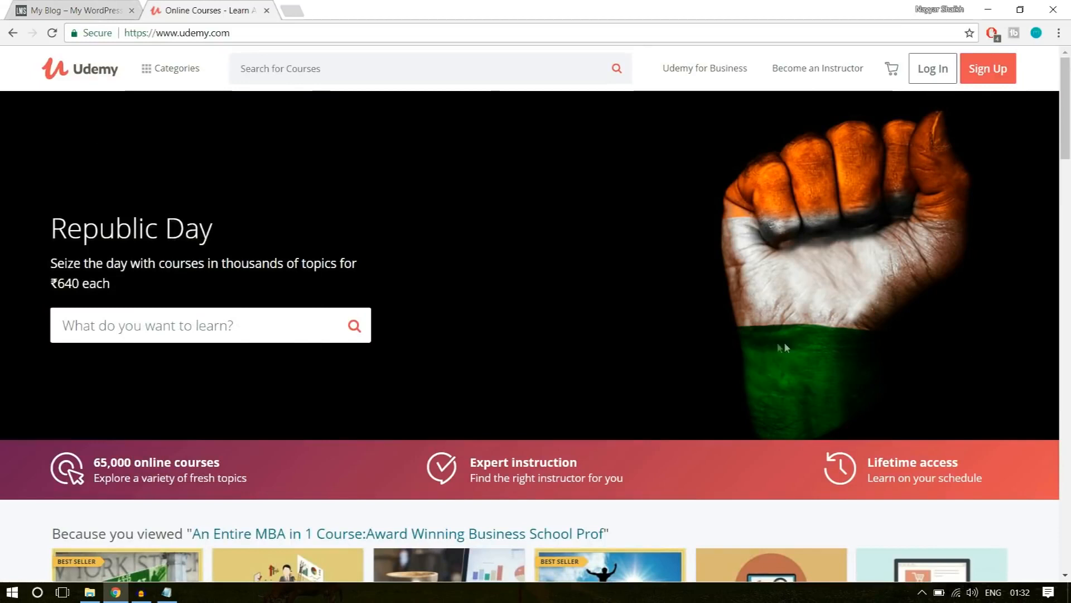
pyautogui.click(57, 8)
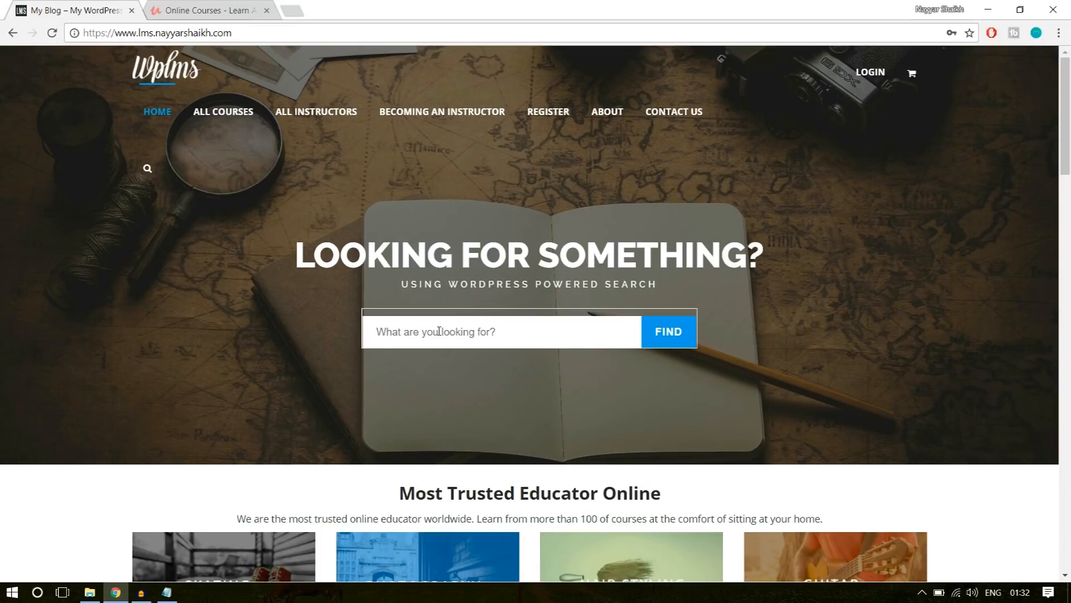
pyautogui.click(205, 10)
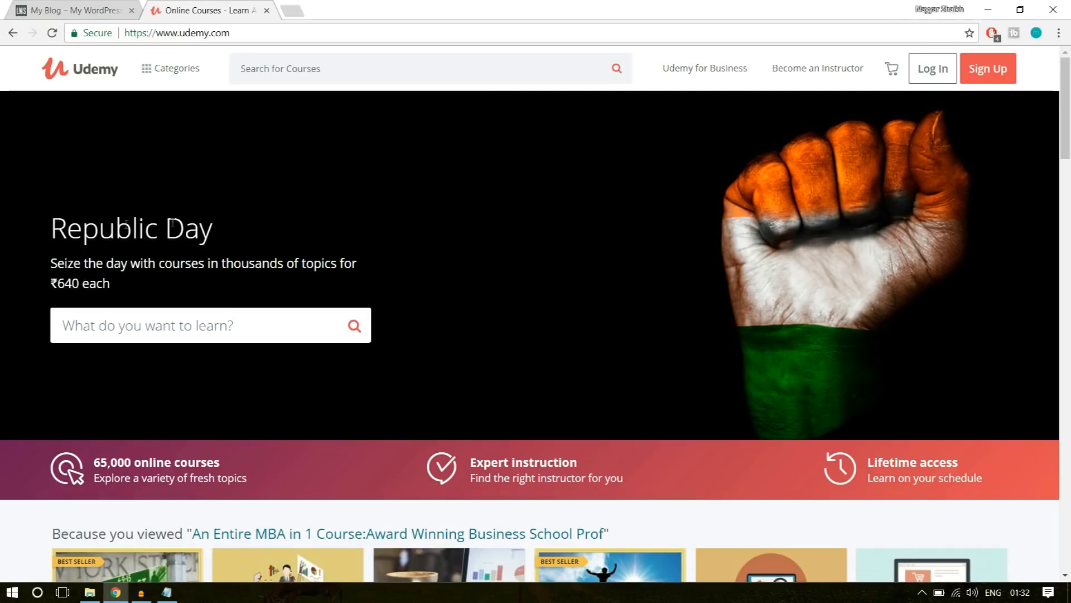
# Examine Udemy's home page from the Republic Day banner through the course rows, goals and featured topics.
pyautogui.moveTo(58, 229); pyautogui.dragTo(119, 230)
pyautogui.click(162, 329)
pyautogui.scroll(-5, 330, 366)
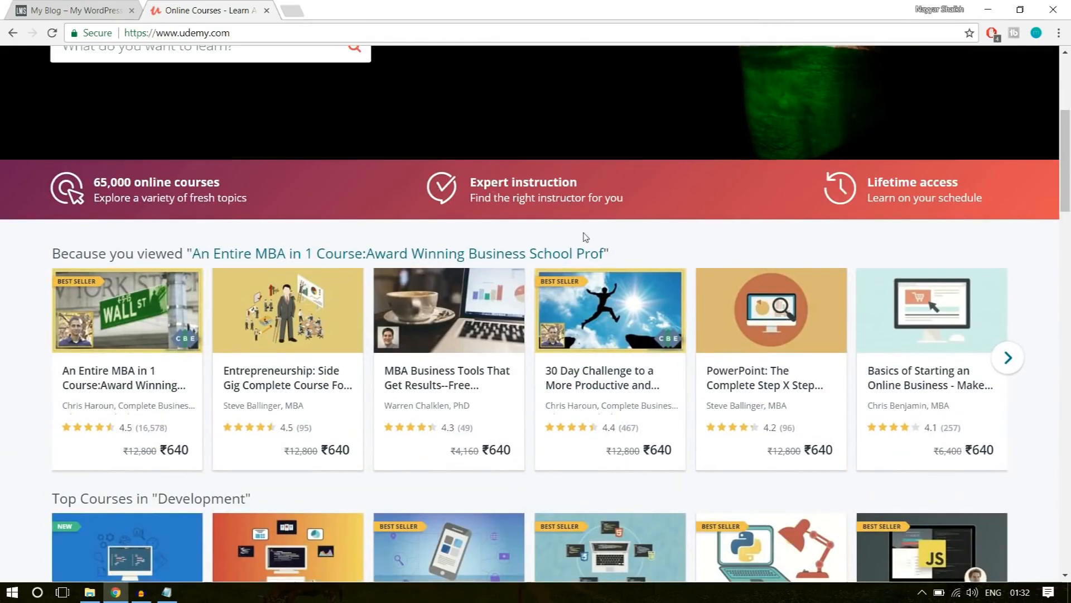
pyautogui.scroll(-15, 405, 366)
pyautogui.scroll(-17, 404, 366)
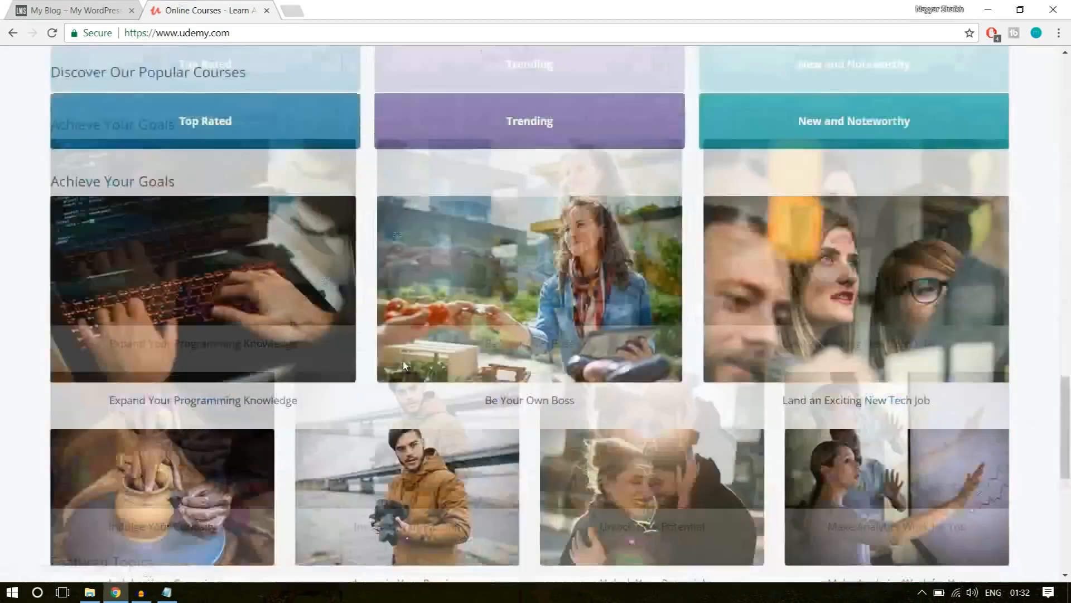
pyautogui.scroll(2, 404, 367)
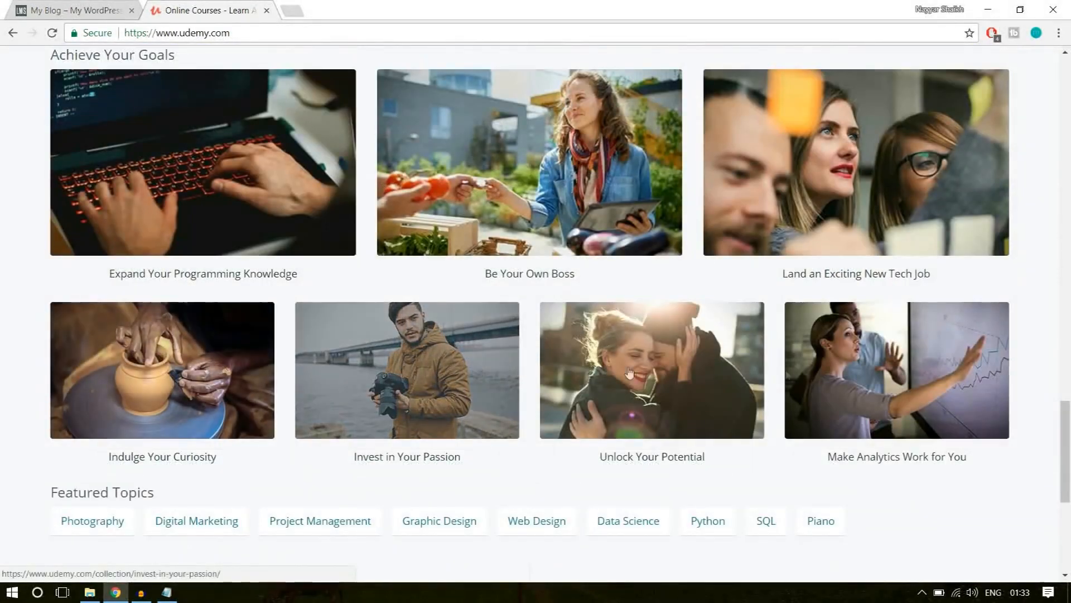
pyautogui.scroll(2, 897, 279)
pyautogui.scroll(11, 507, 290)
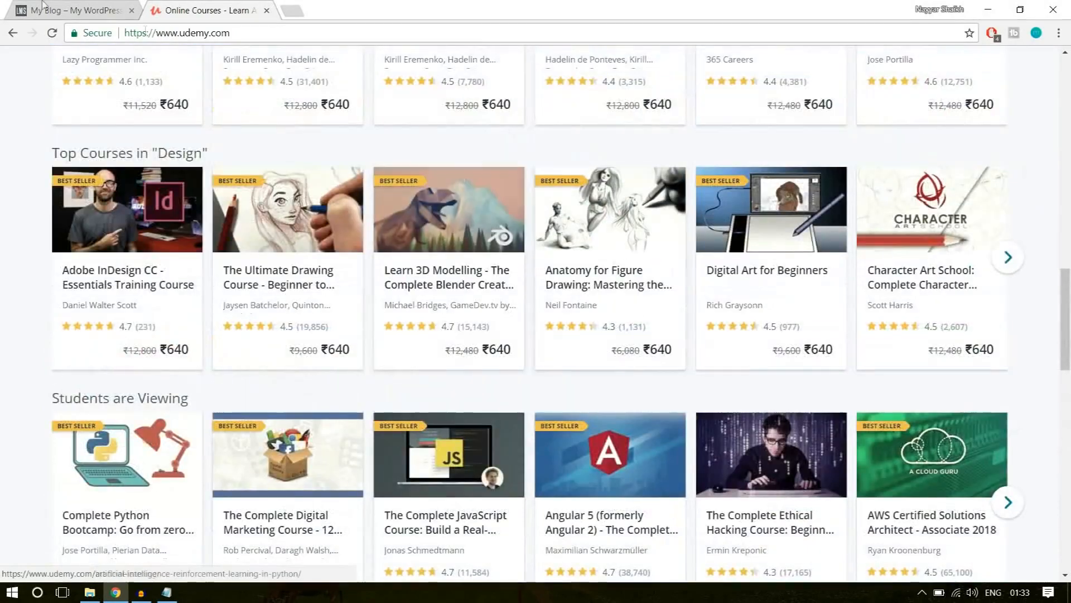
# Return to the WPLMS demo home page and examine its category tiles and All Courses banner.
pyautogui.click(32, 6)
pyautogui.scroll(-8, 1018, 256)
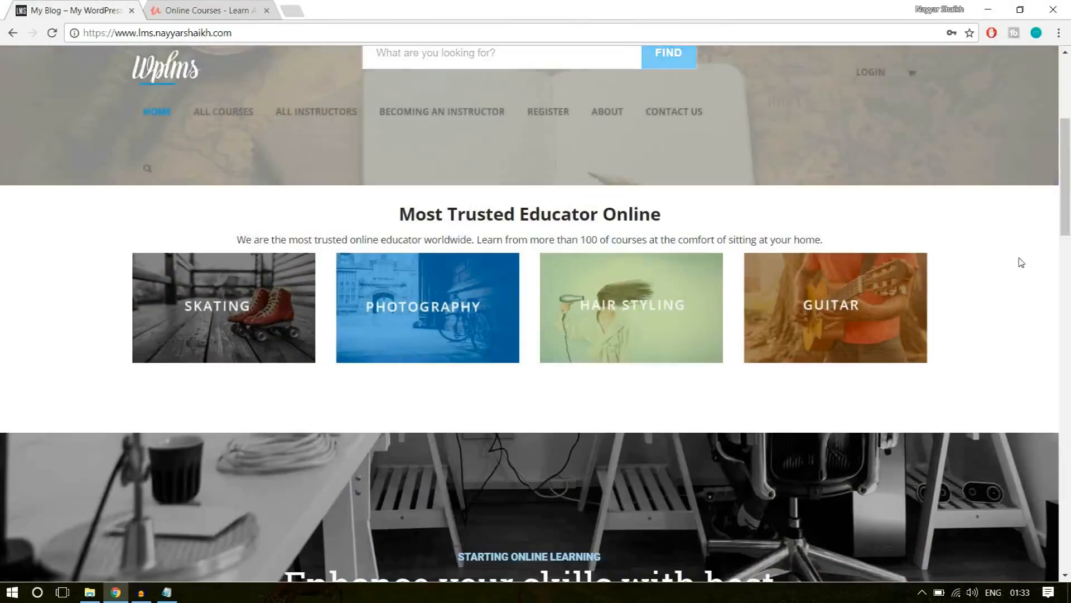
pyautogui.scroll(3, 1021, 290)
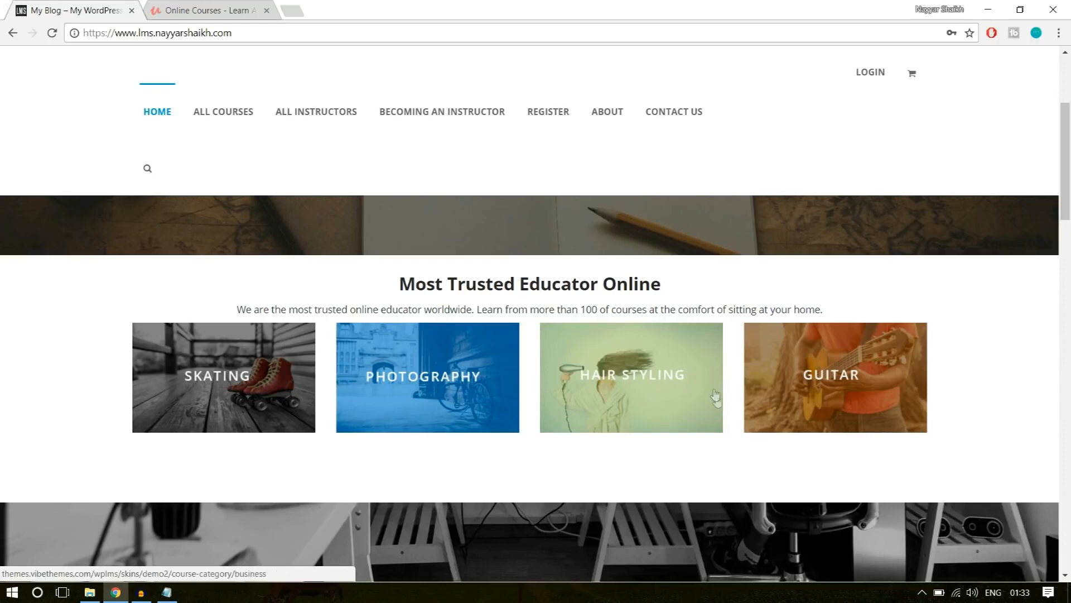
pyautogui.scroll(-5, 1029, 367)
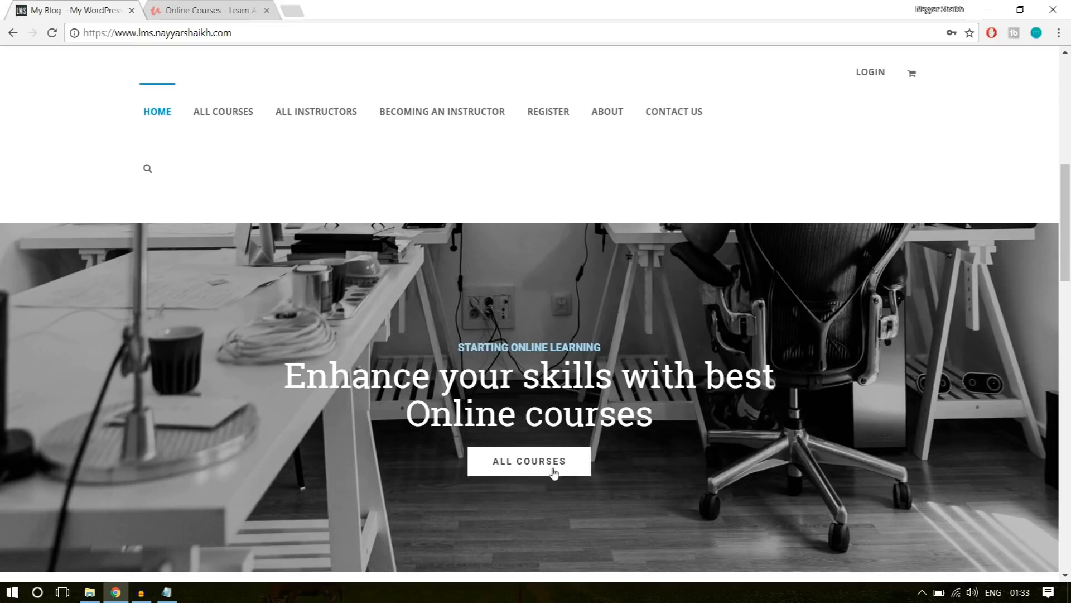
# Examine the quote and text columns above the renowned instructors section on the WPLMS home page.
pyautogui.scroll(-5, 614, 480)
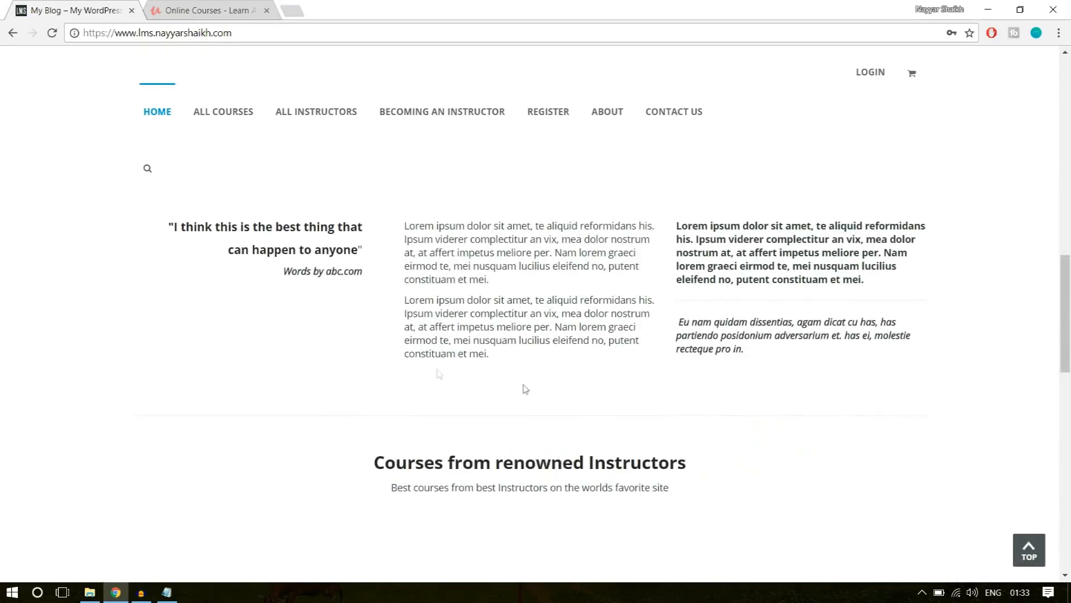
pyautogui.scroll(-3, 502, 385)
pyautogui.scroll(5, 380, 368)
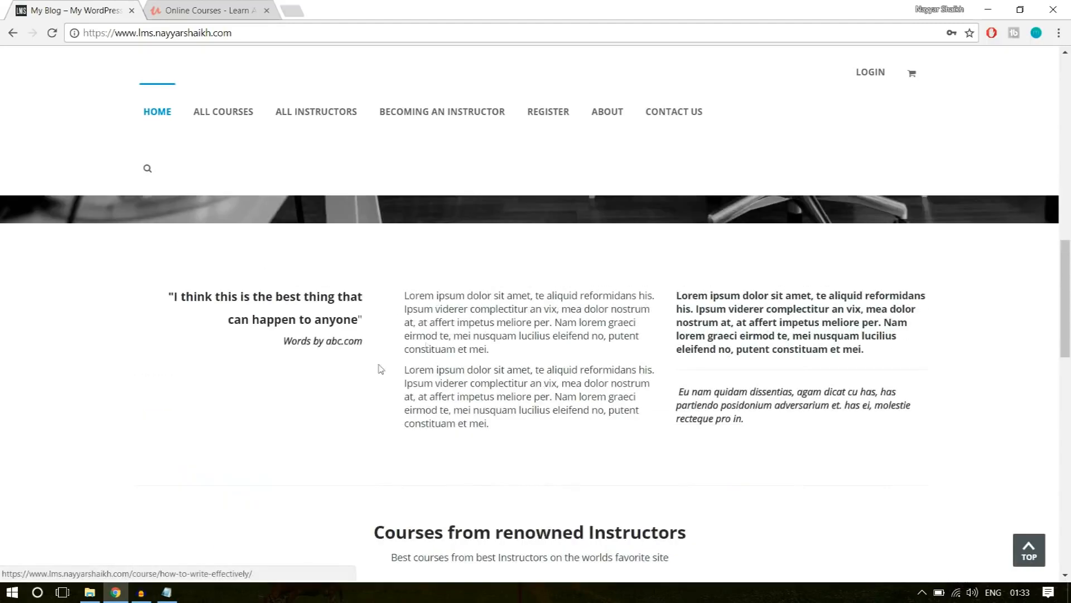
pyautogui.scroll(-1, 798, 399)
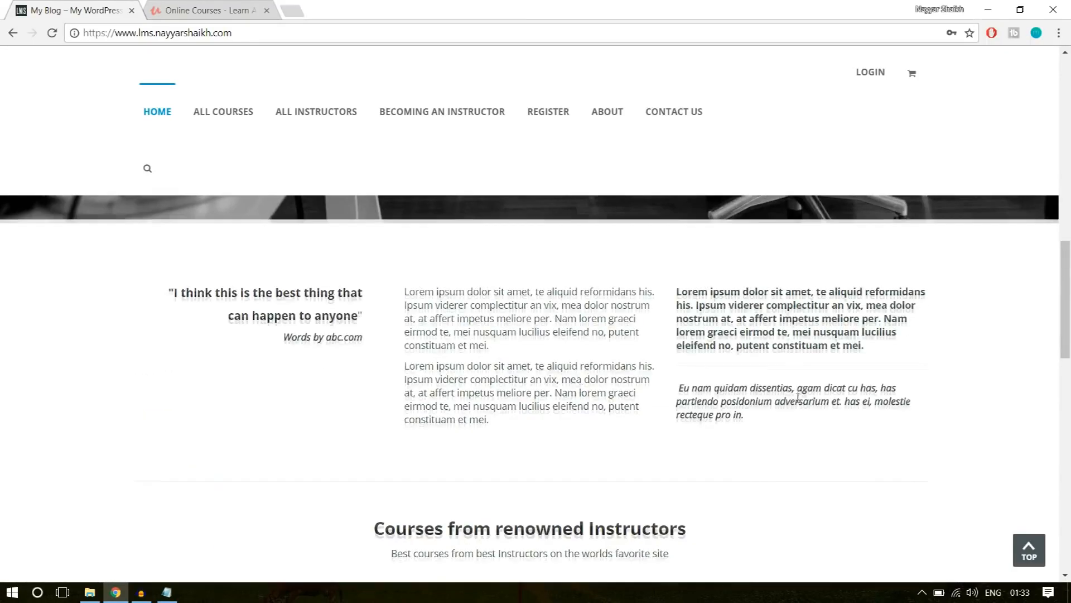
pyautogui.scroll(-5, 798, 398)
pyautogui.scroll(7, 521, 370)
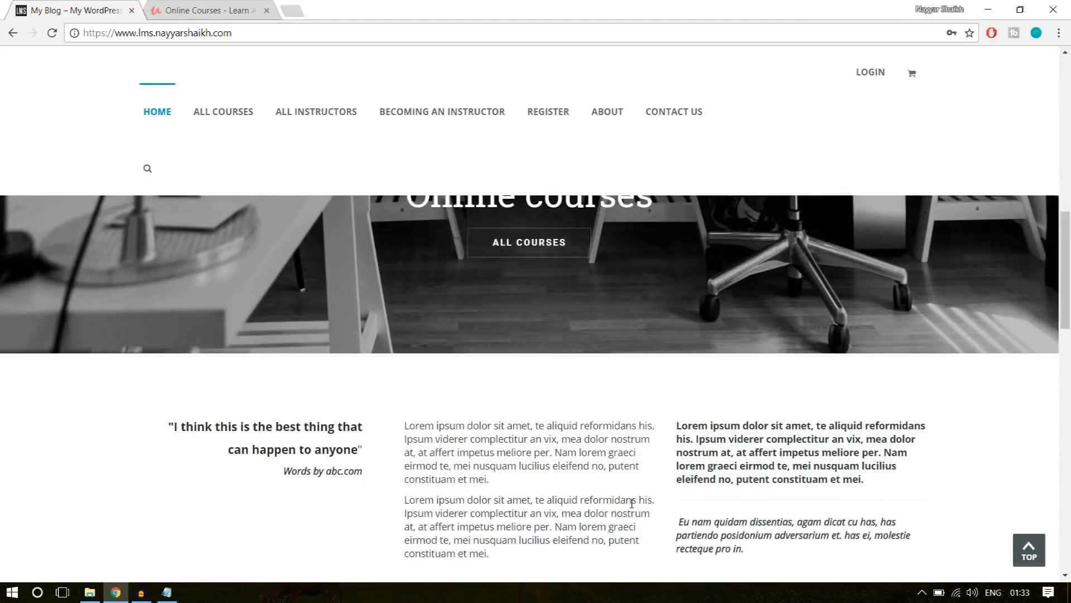
pyautogui.scroll(-3, 632, 503)
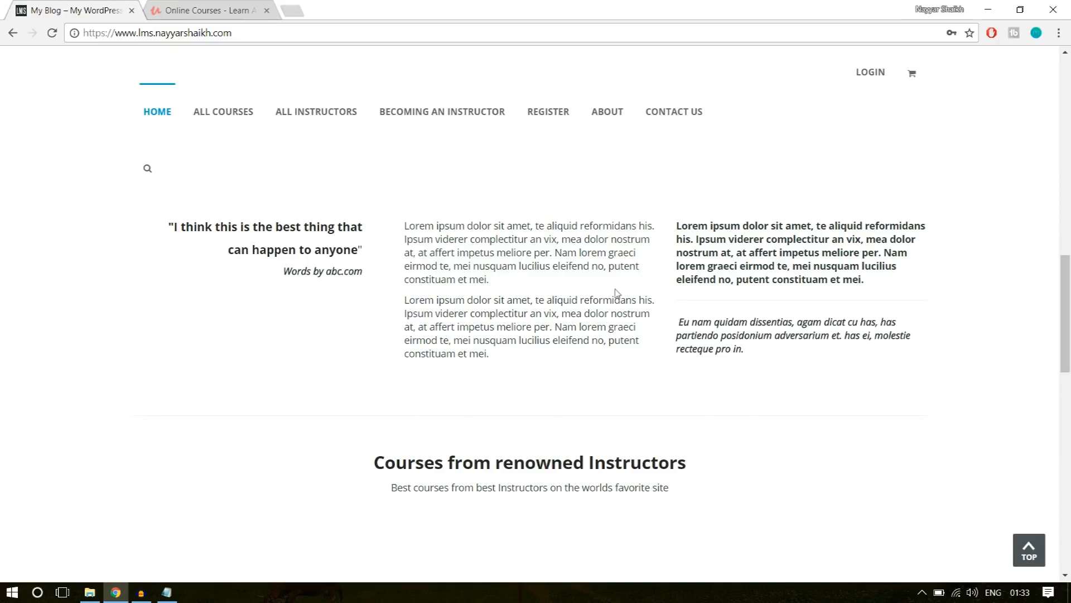
# Examine the course cards on the WPLMS home page and compare them with Udemy's course rows.
pyautogui.scroll(-7, 831, 286)
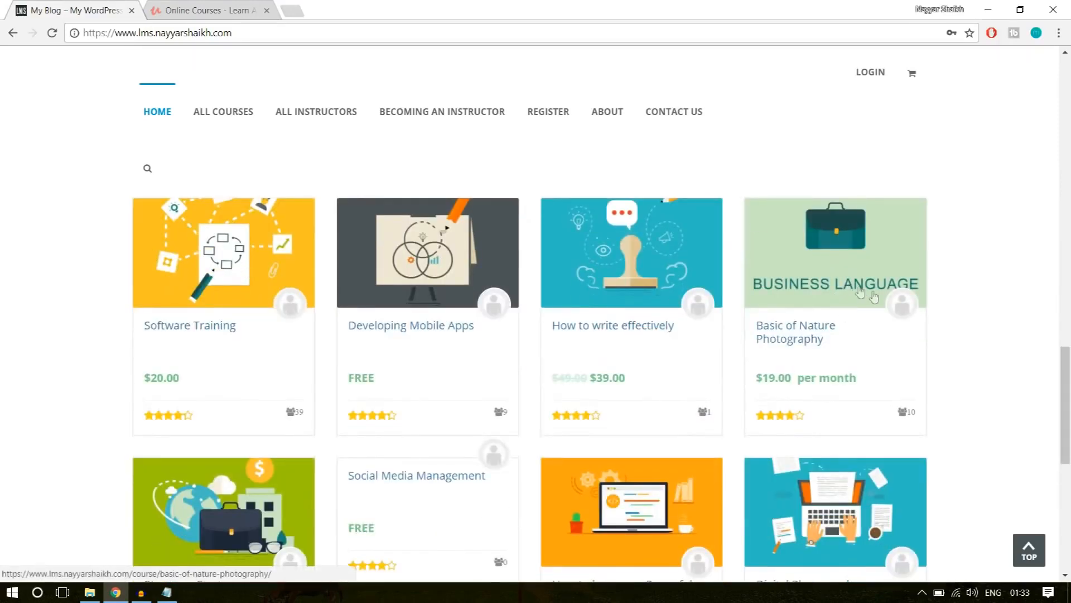
pyautogui.scroll(-2, 872, 294)
pyautogui.scroll(1, 899, 324)
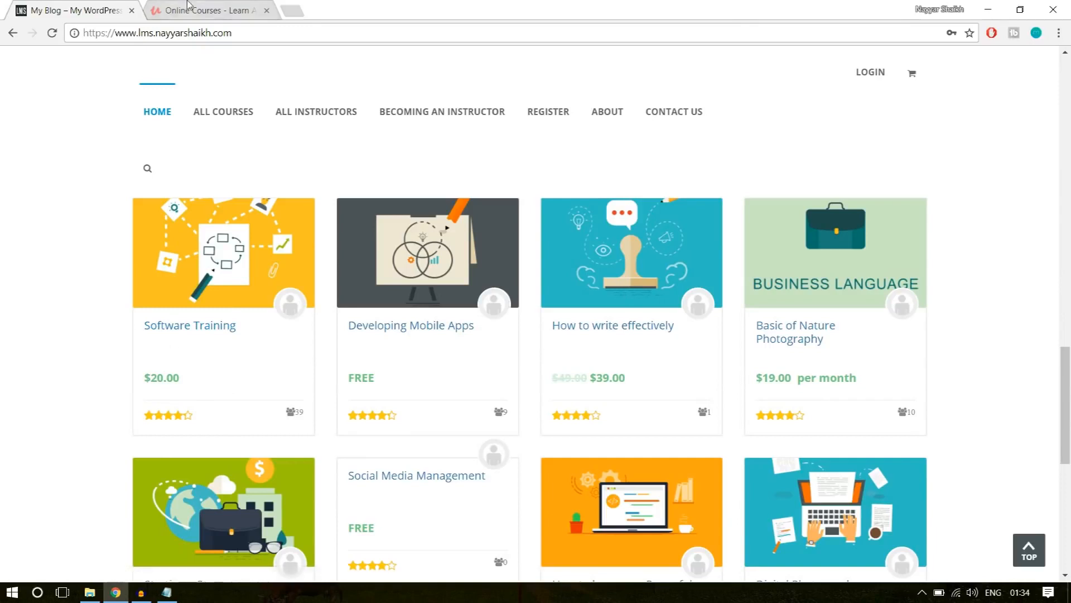
pyautogui.hotkey('ctrl', 'Tab')
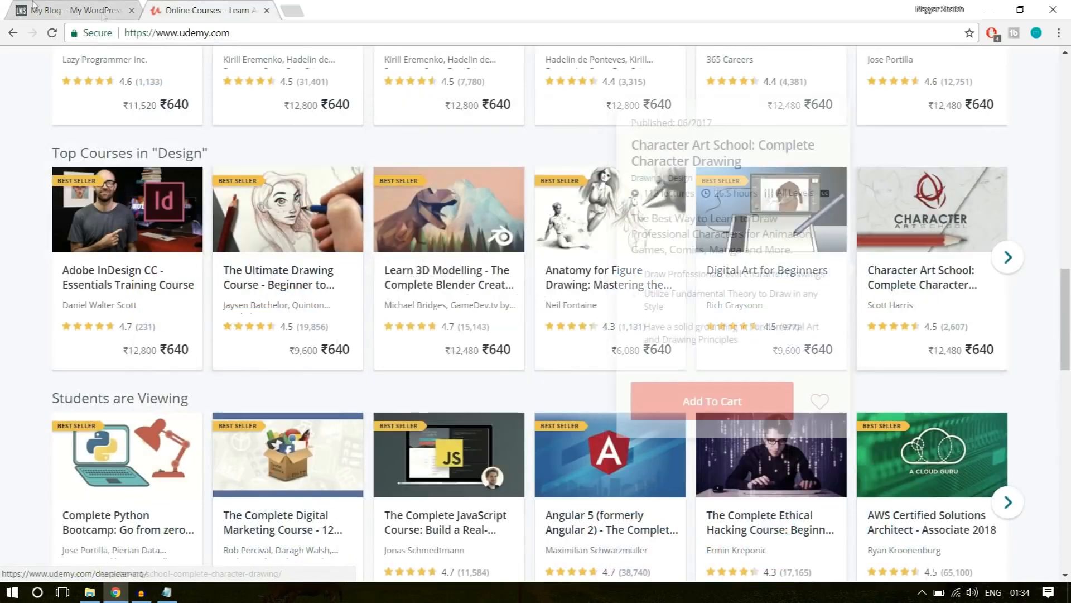
pyautogui.hotkey('ctrl', 'Tab')
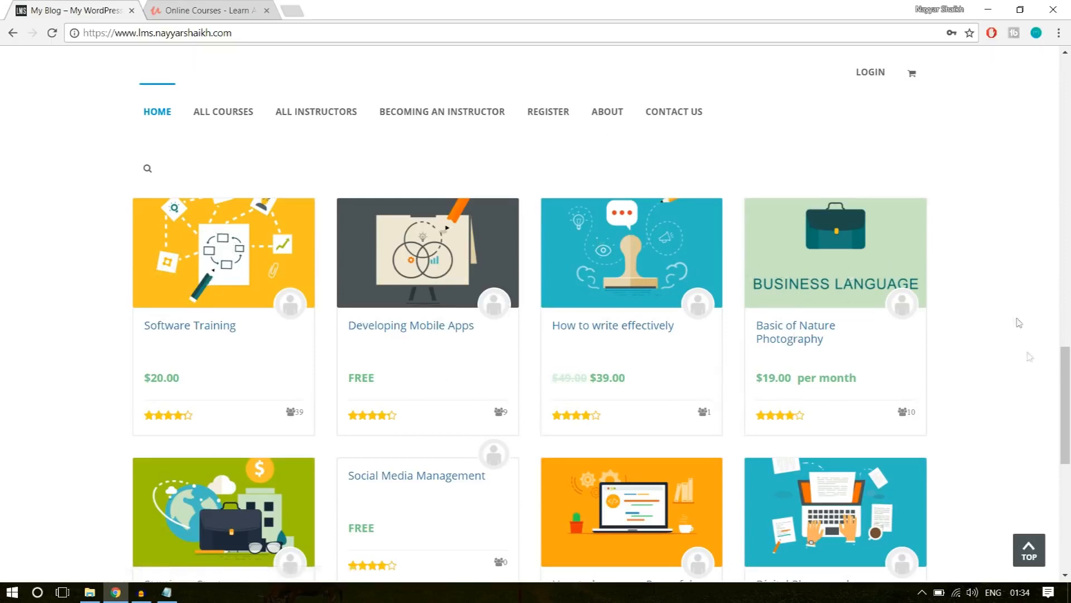
# Examine the partner logos and footer of the WPLMS home page, including its description text, and compare them with Udemy's footer.
pyautogui.scroll(-5, 929, 411)
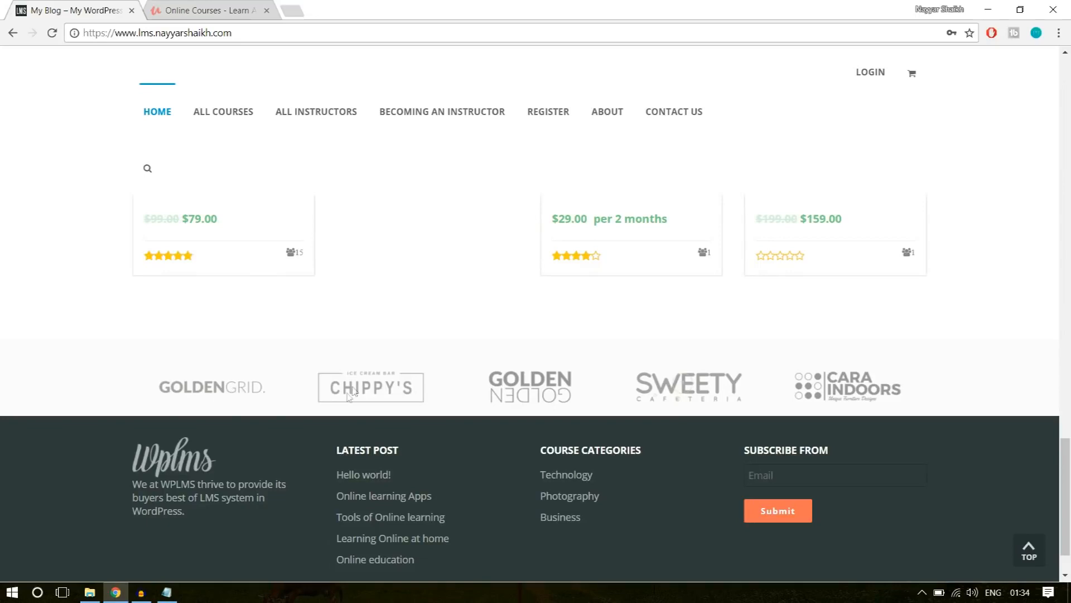
pyautogui.scroll(-2, 679, 403)
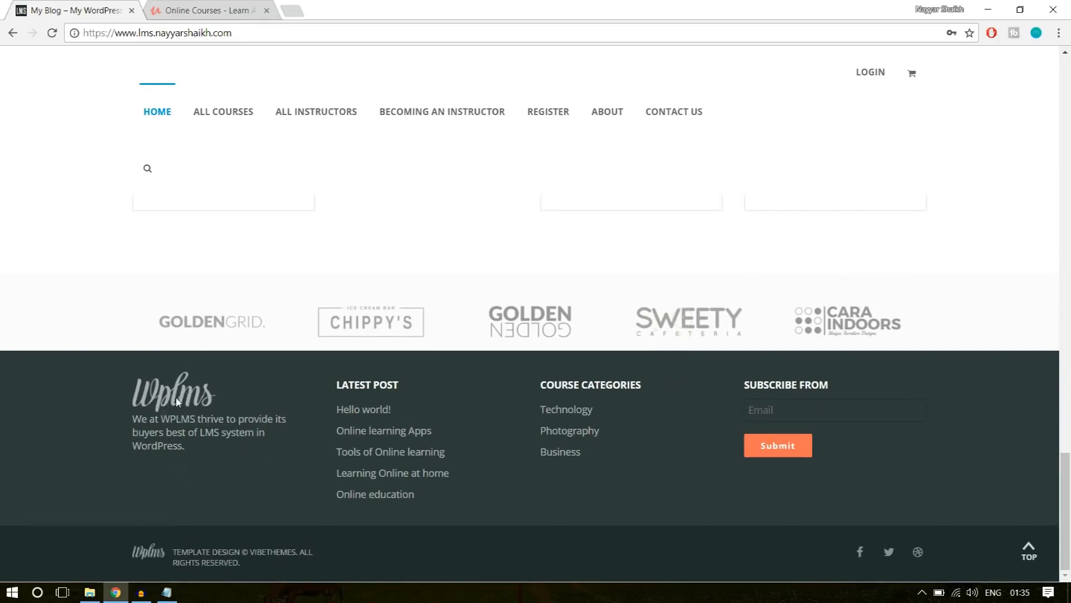
pyautogui.moveTo(188, 470); pyautogui.dragTo(137, 422)
pyautogui.click(137, 423)
pyautogui.click(249, 6)
pyautogui.scroll(-15, 507, 431)
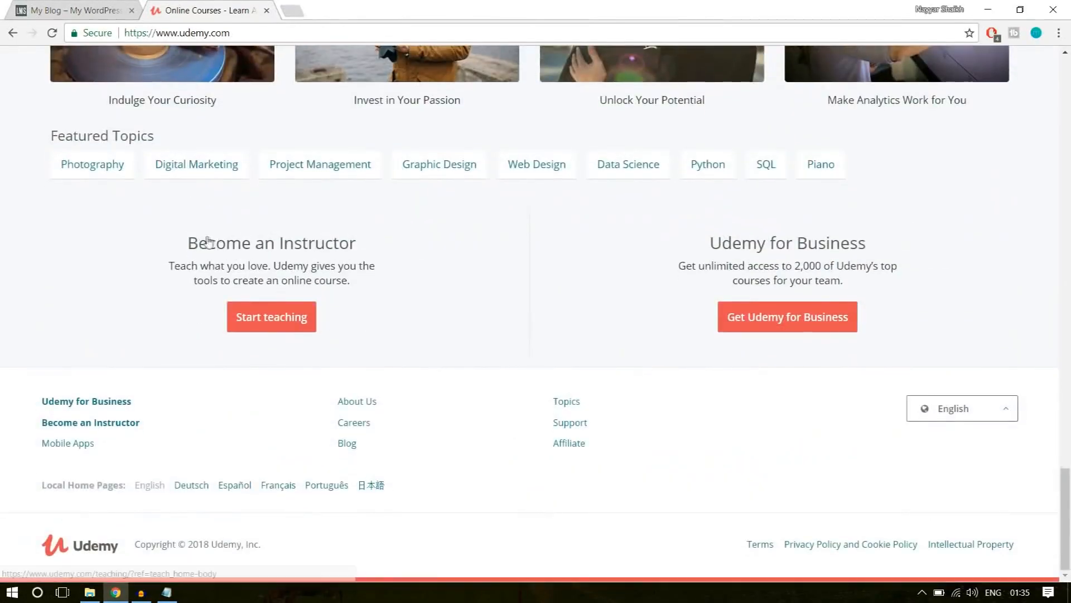
# Check the copyright line in the WPLMS site's footer and go back to the top of its home page.
pyautogui.click(77, 8)
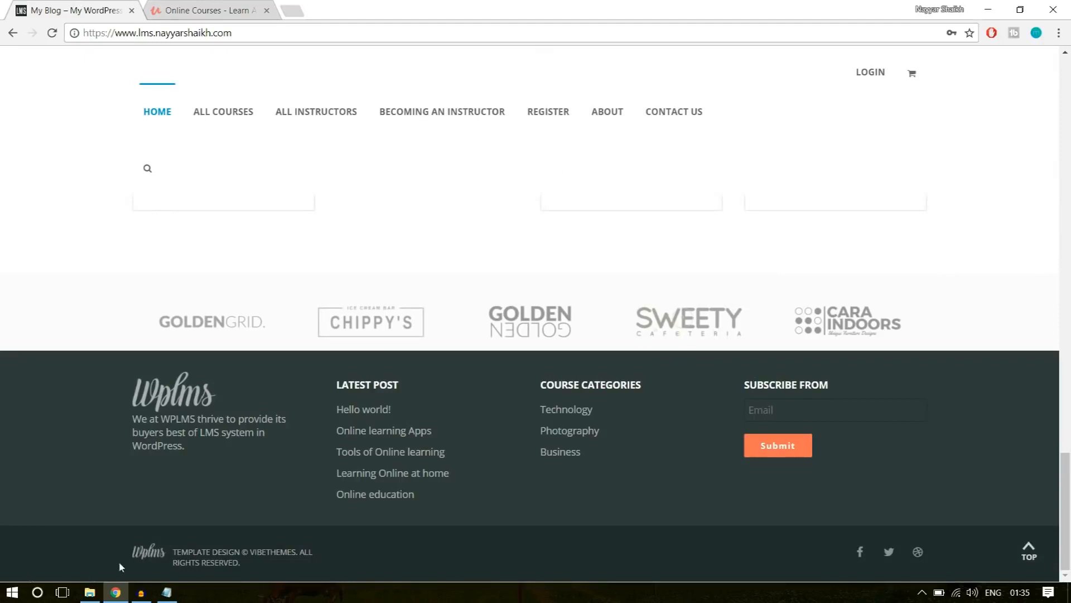
pyautogui.moveTo(257, 561); pyautogui.dragTo(184, 545)
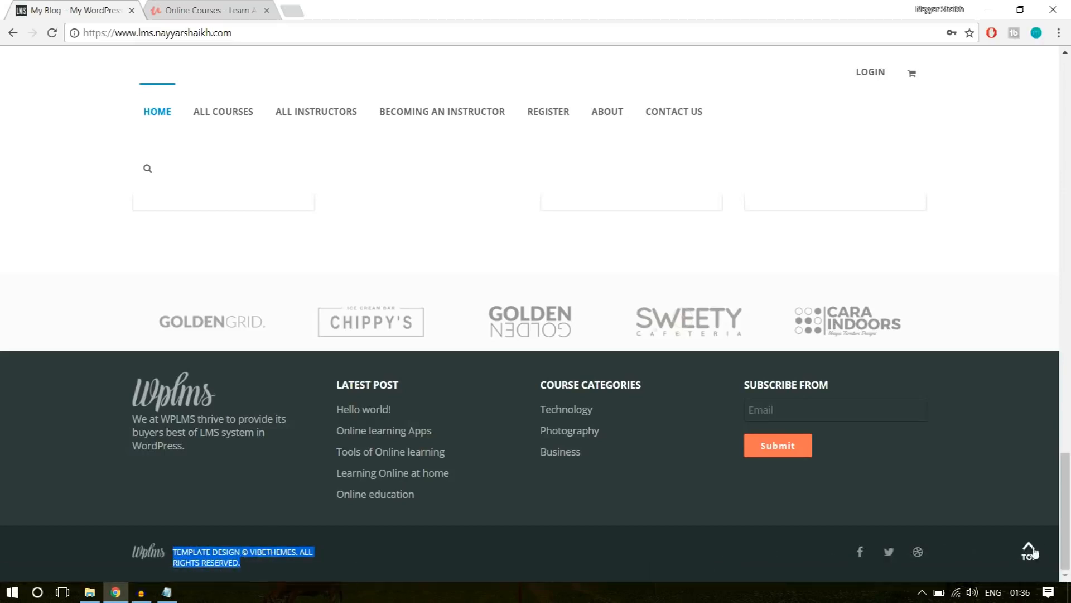
pyautogui.click(1028, 552)
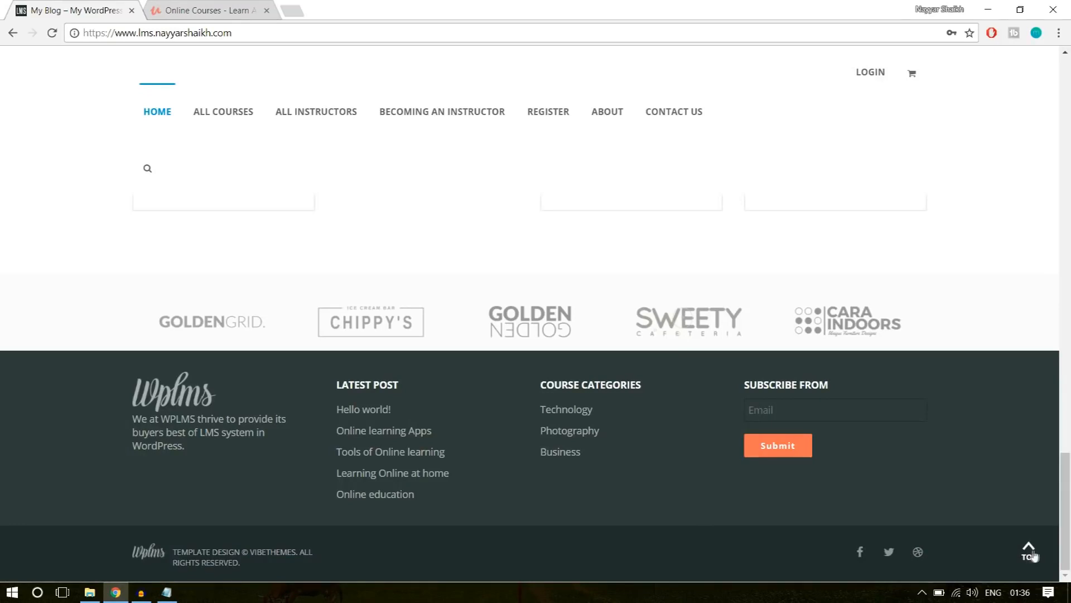
pyautogui.click(1030, 555)
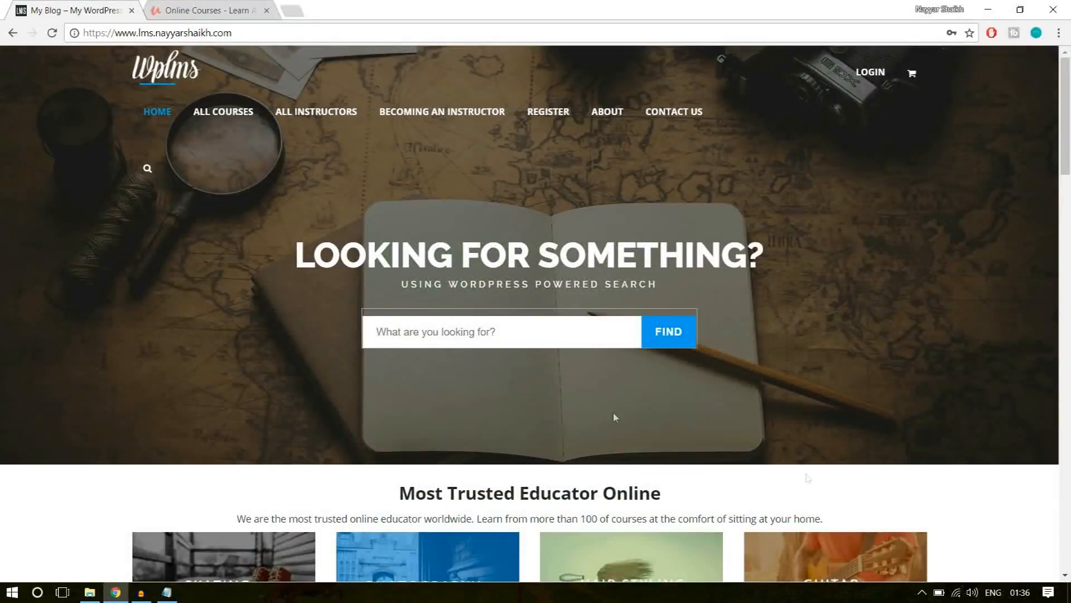
# Open the Software Training course from the course cards on the WPLMS home page.
pyautogui.scroll(-5, 552, 376)
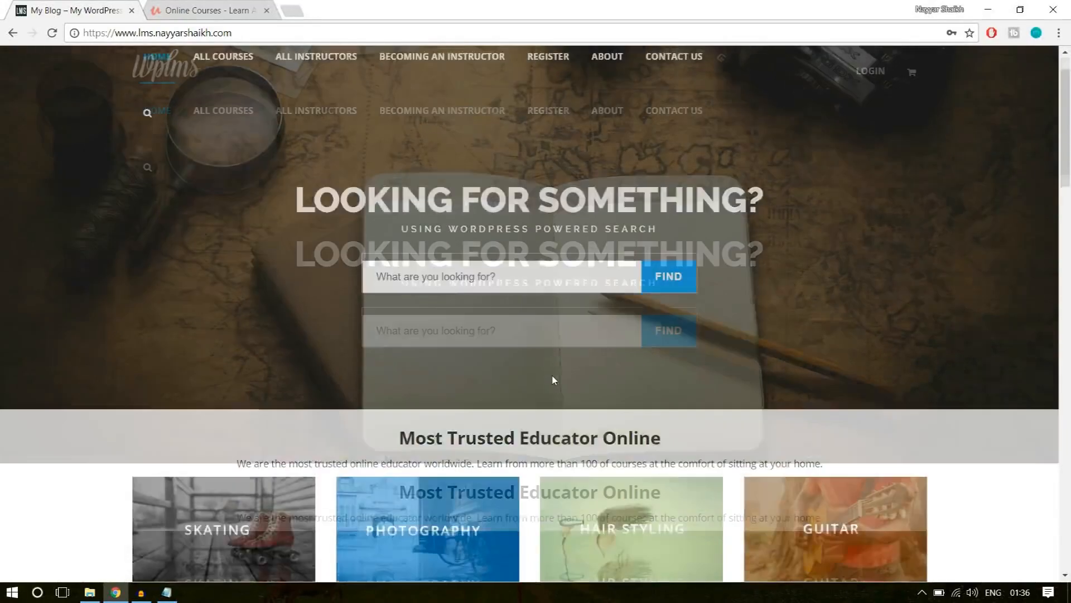
pyautogui.scroll(-7, 552, 376)
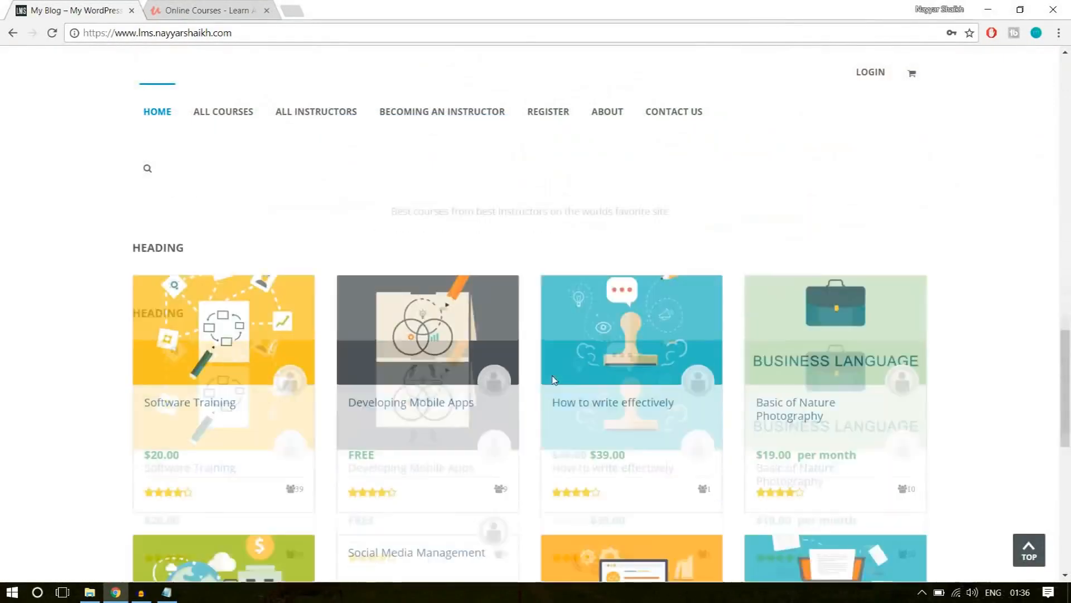
pyautogui.scroll(2, 304, 340)
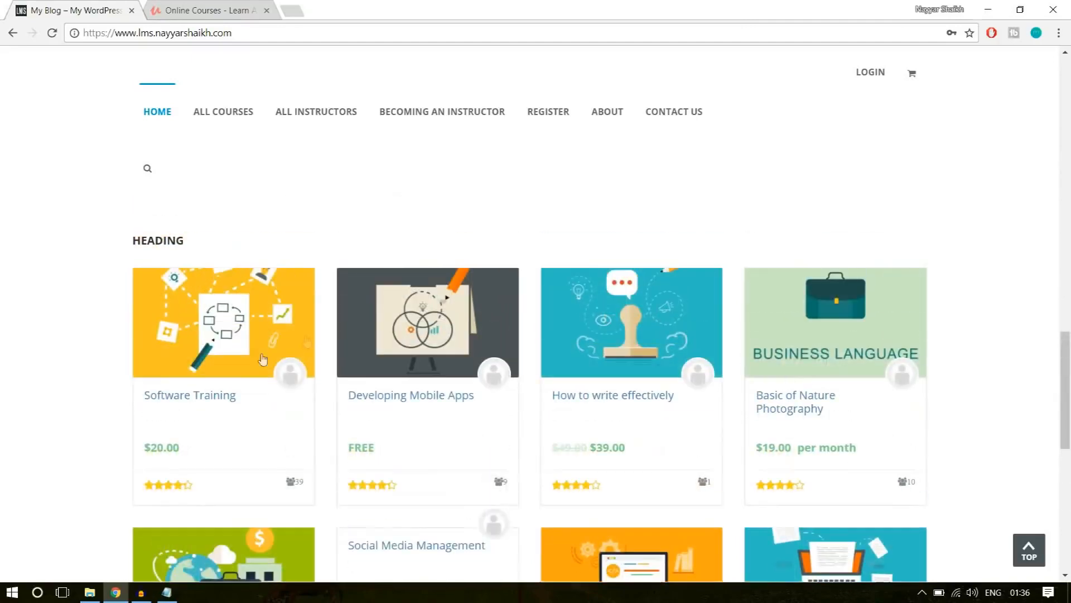
pyautogui.click(192, 396)
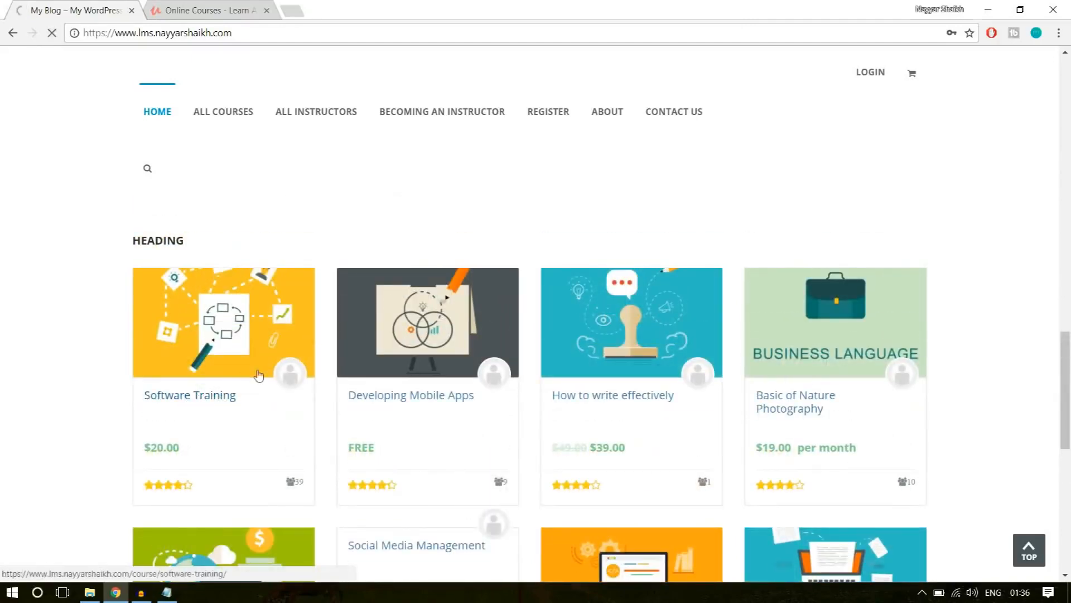
# Open the Complete Python Bootcamp course from the Students are Viewing row on Udemy.
pyautogui.hotkey('ctrl', 'Tab')
pyautogui.scroll(20, 676, 359)
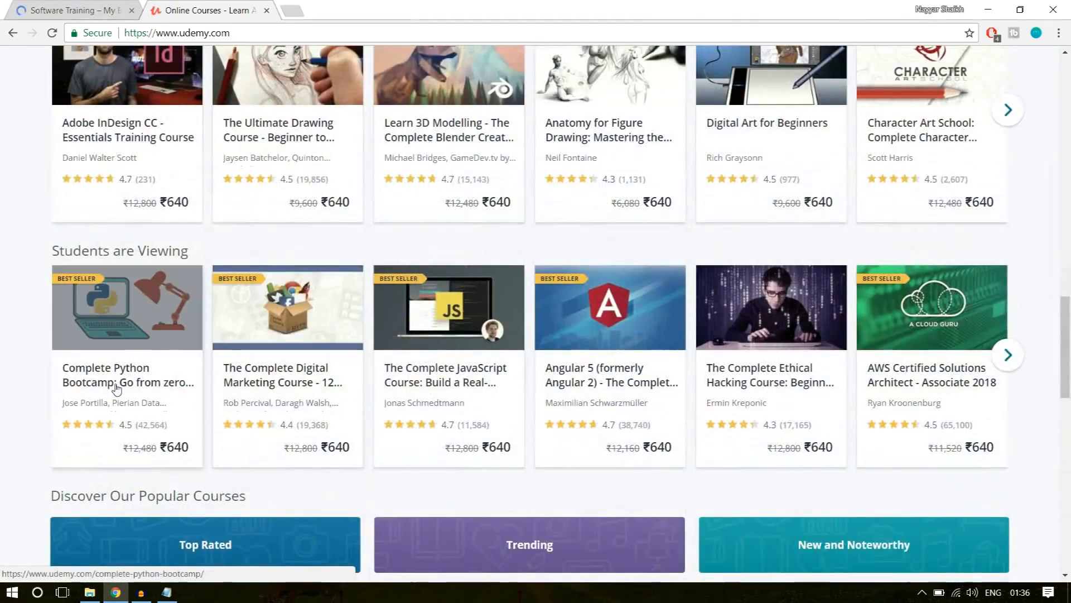
pyautogui.click(139, 383)
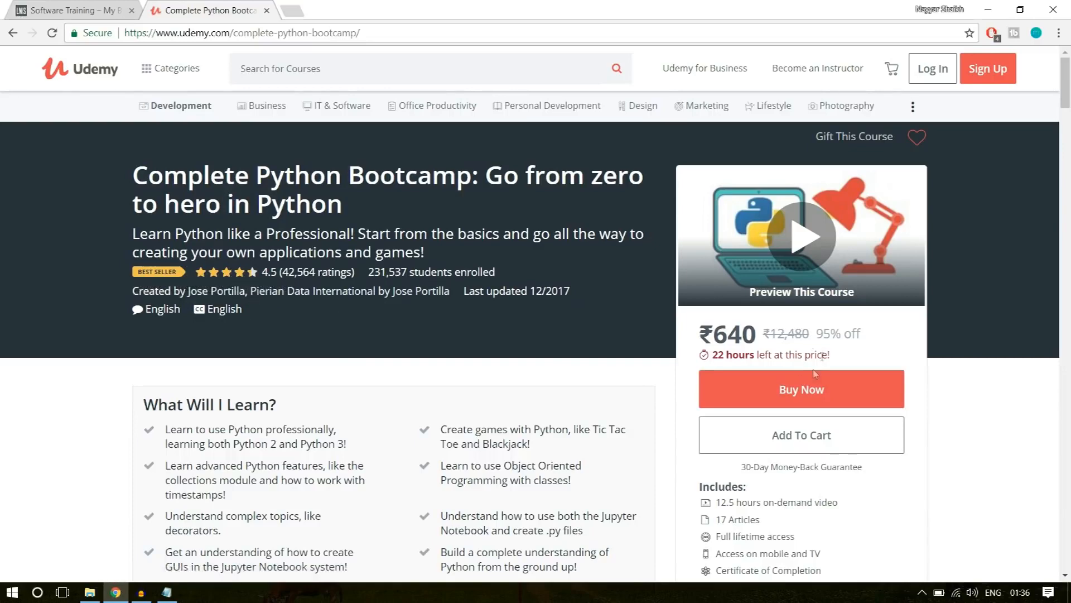
# Examine the Python course page's purchase box, learning points, curriculum, reviews and related courses.
pyautogui.scroll(-3, 937, 317)
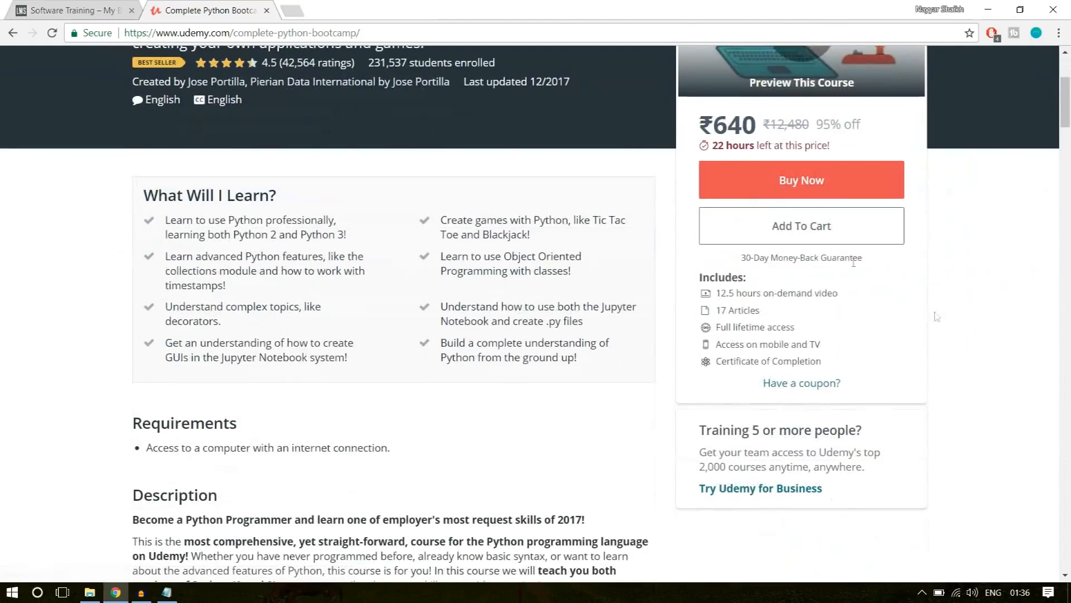
pyautogui.click(806, 180)
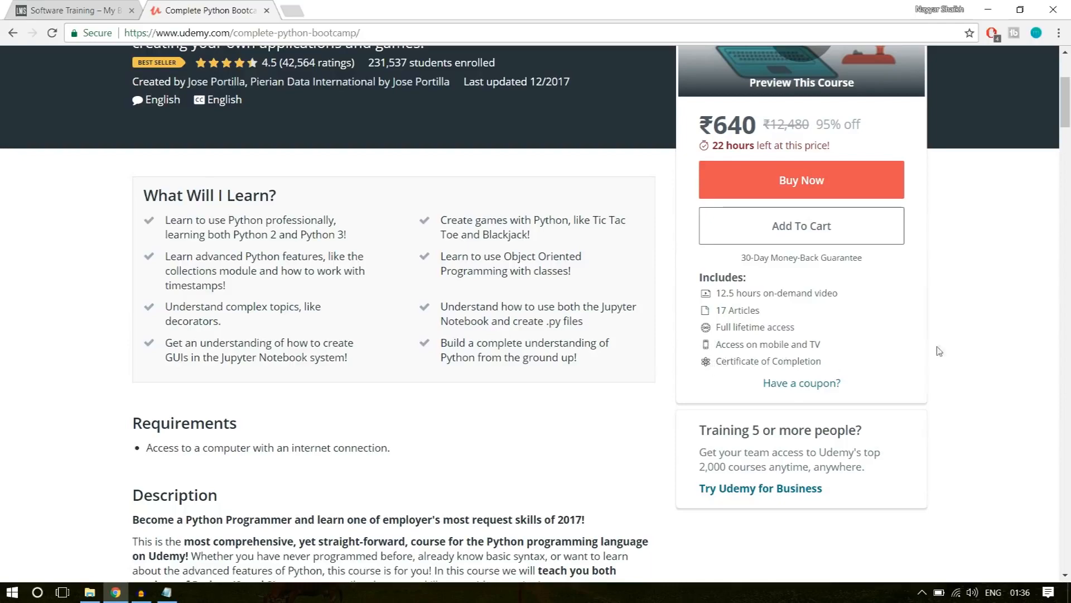
pyautogui.scroll(-10, 890, 367)
pyautogui.scroll(-5, 891, 367)
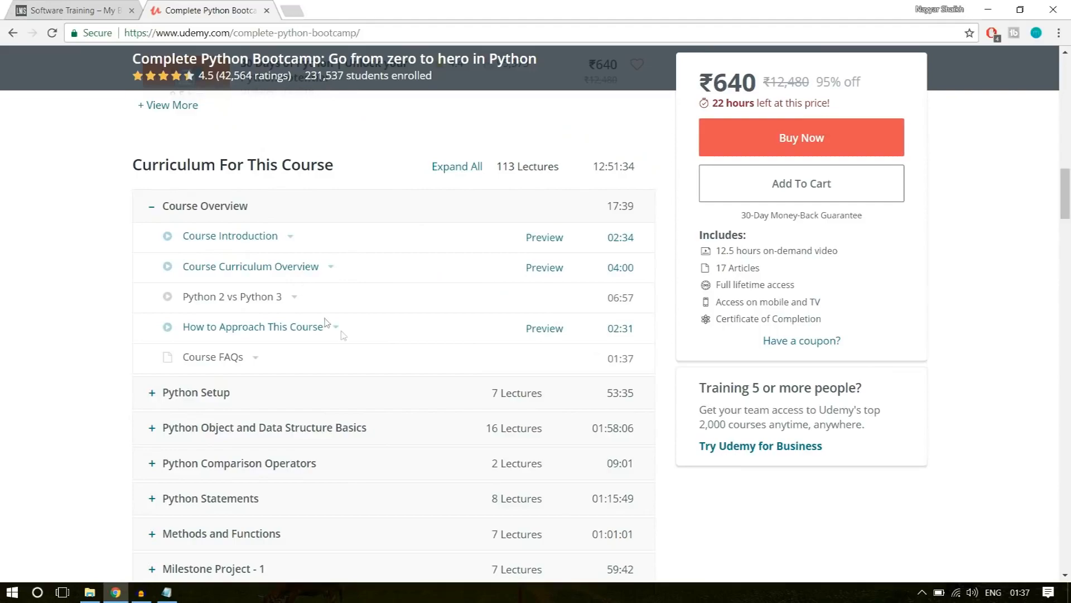
pyautogui.scroll(-14, 335, 330)
pyautogui.scroll(-4, 343, 332)
pyautogui.scroll(5, 343, 332)
pyautogui.scroll(-12, 506, 346)
pyautogui.scroll(-18, 447, 369)
pyautogui.scroll(-18, 446, 369)
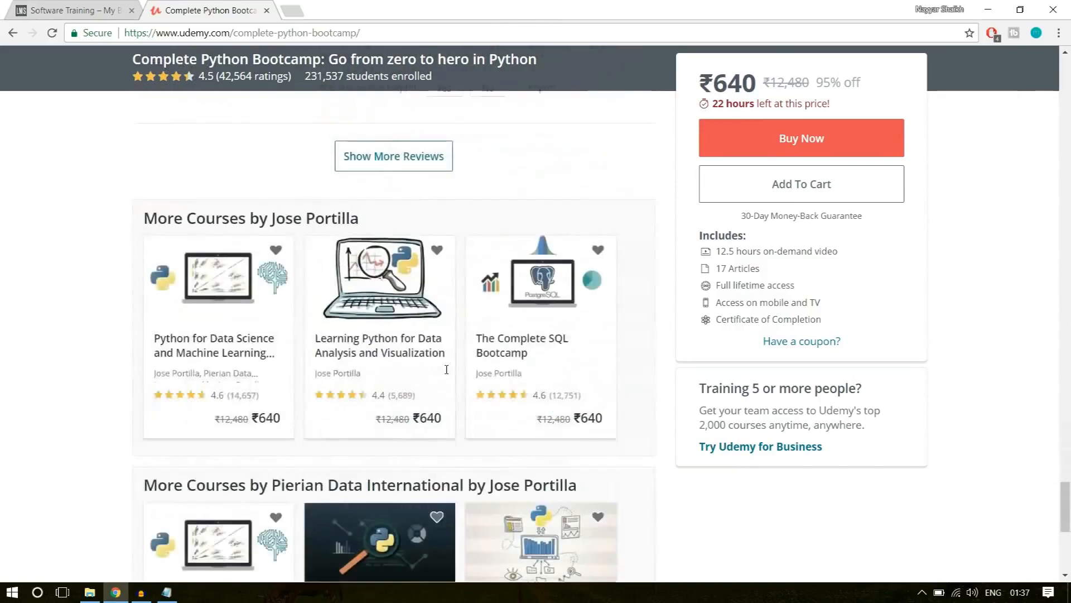
# Review the Software Training course's title, description, price and enrolment box on the WPLMS course page.
pyautogui.scroll(8, 444, 371)
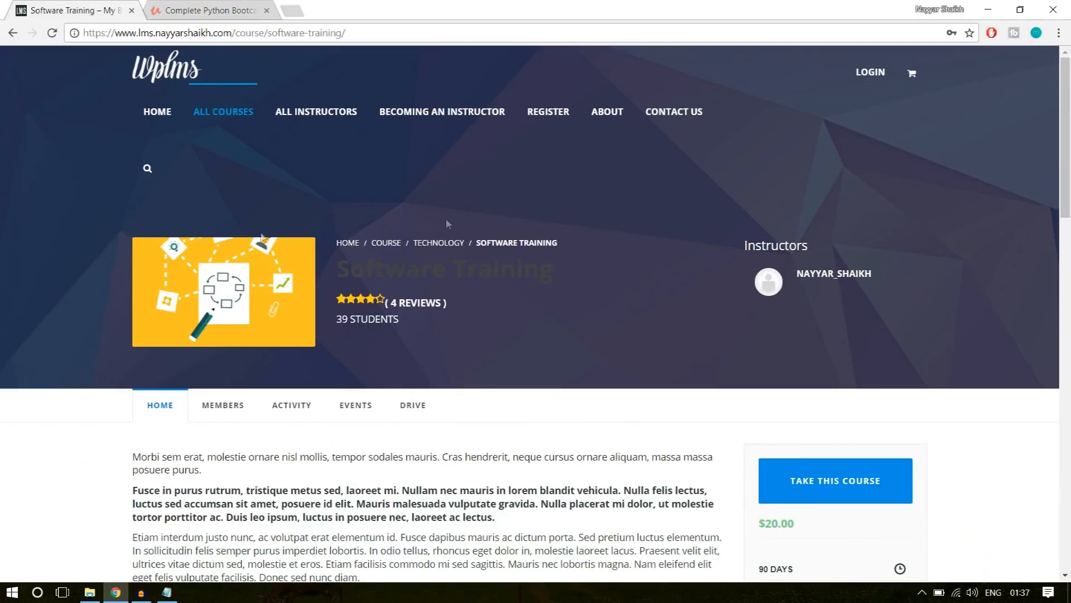
pyautogui.doubleClick(380, 270)
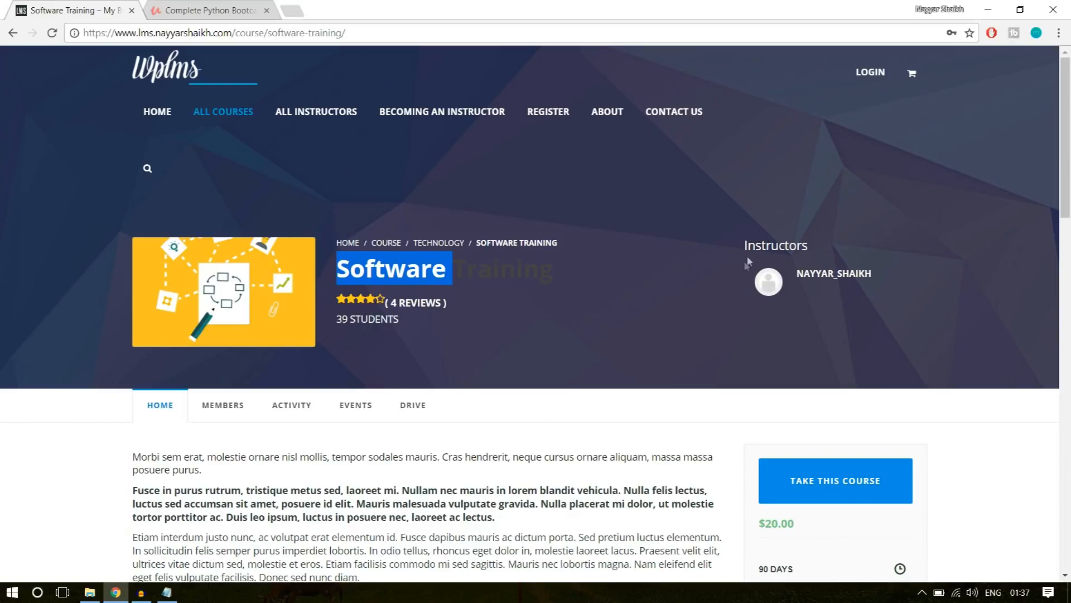
pyautogui.scroll(-4, 226, 245)
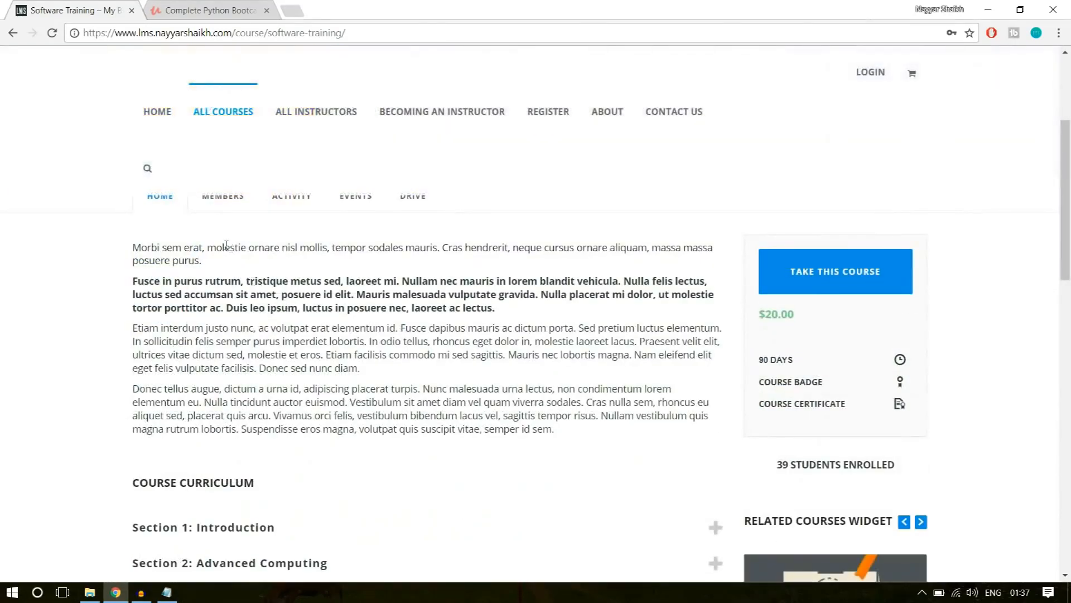
pyautogui.moveTo(561, 423); pyautogui.dragTo(117, 246)
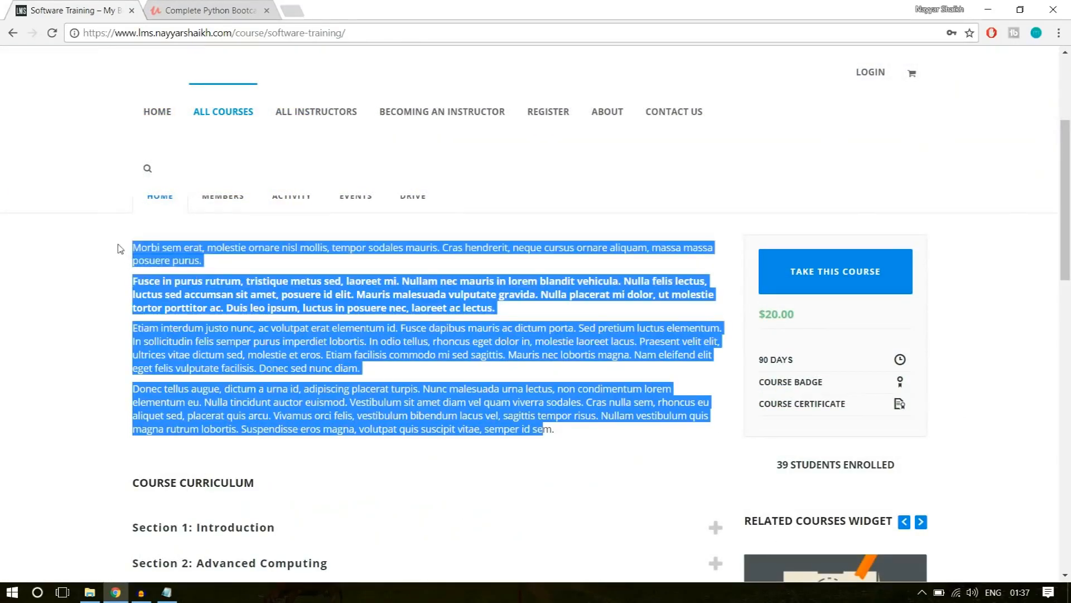
pyautogui.click(734, 251)
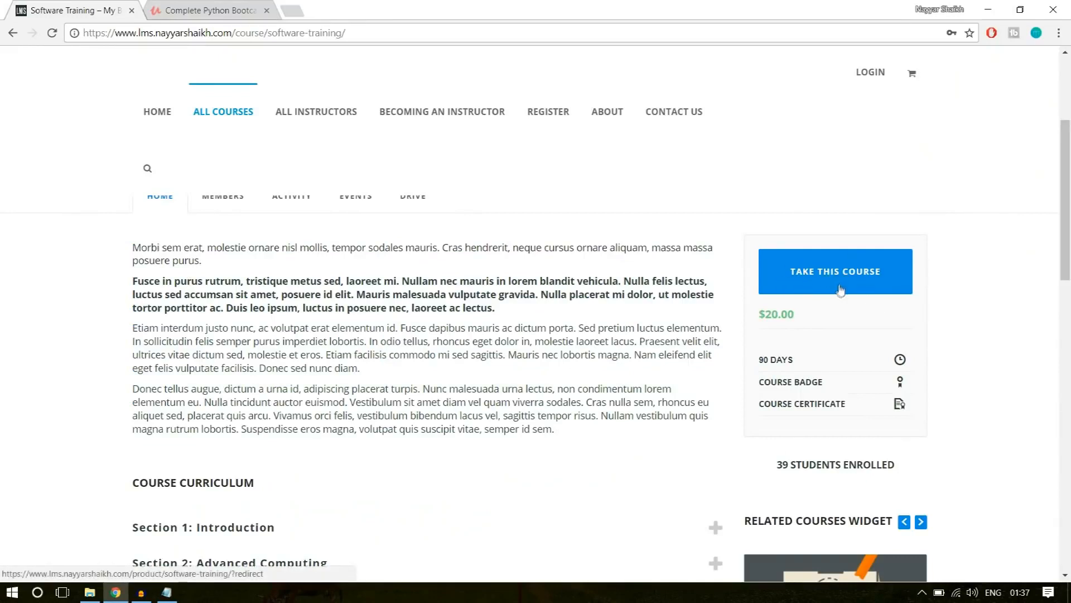
pyautogui.moveTo(797, 316); pyautogui.dragTo(758, 315)
pyautogui.click(785, 330)
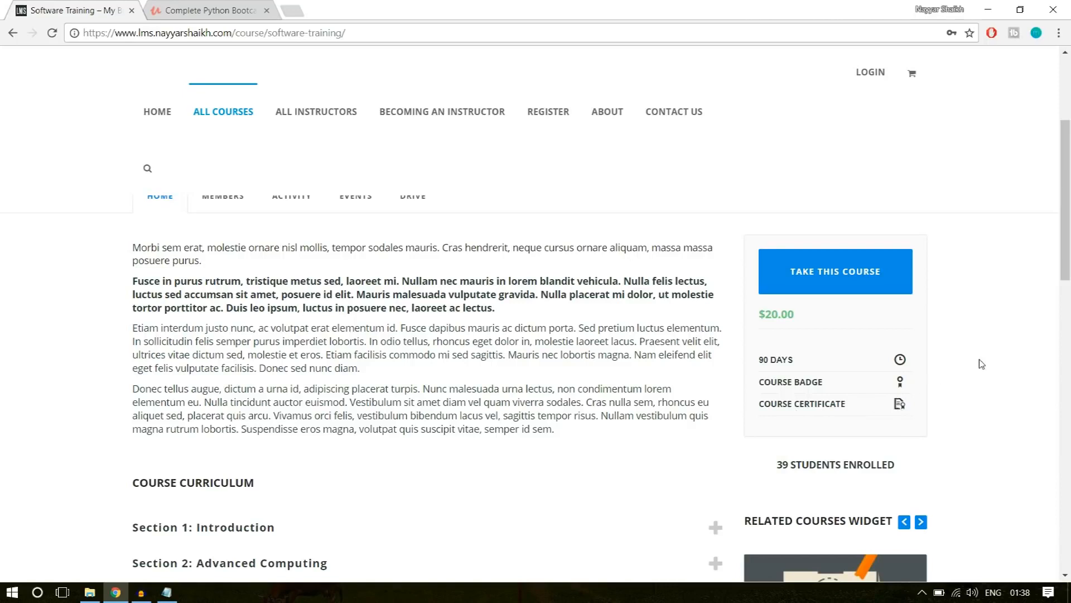
# Expand the Introduction and Advanced Computing sections of the course curriculum and check their lessons and The Software Quiz.
pyautogui.scroll(-6, 981, 363)
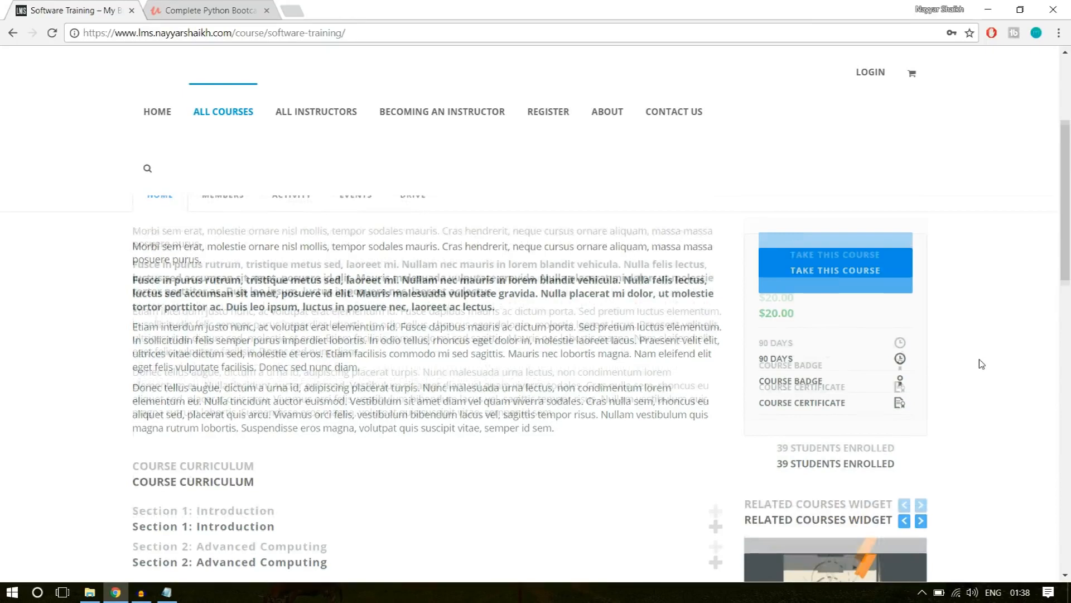
pyautogui.scroll(2, 309, 308)
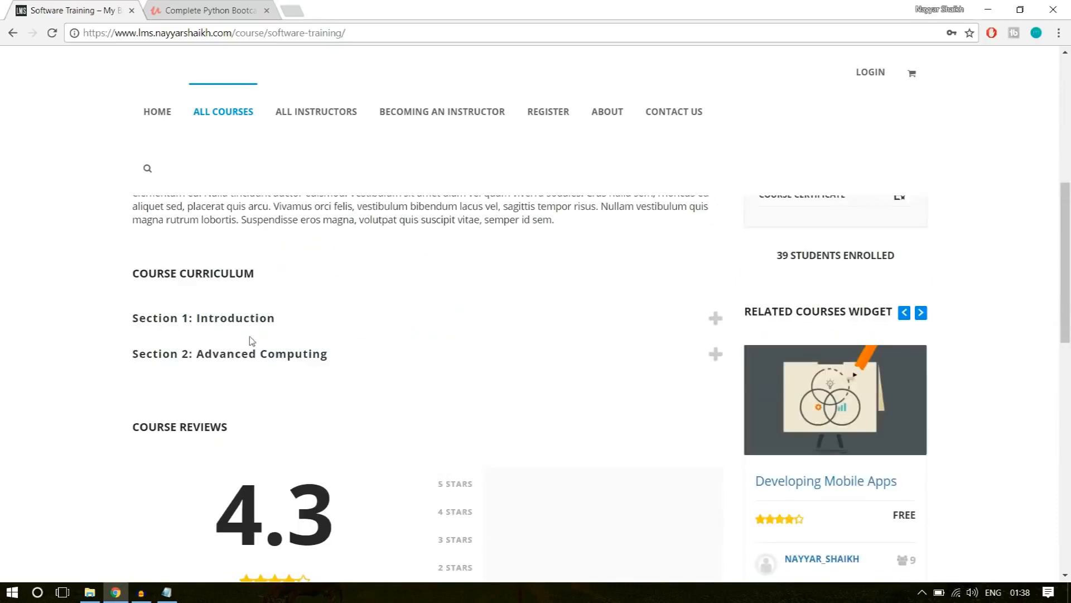
pyautogui.click(278, 322)
pyautogui.click(300, 431)
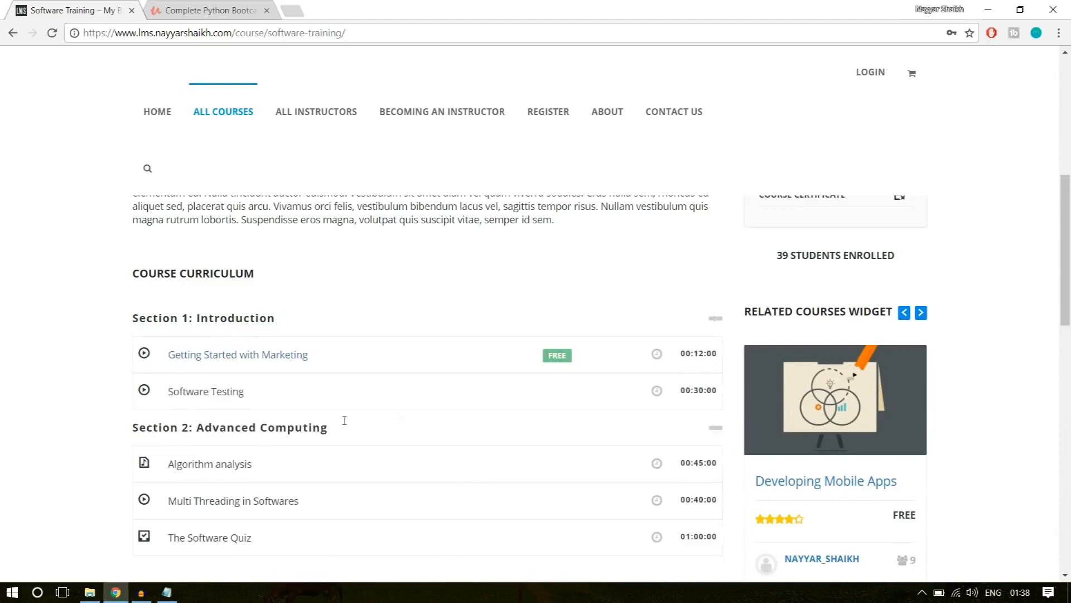
pyautogui.scroll(-3, 347, 426)
pyautogui.scroll(1, 242, 318)
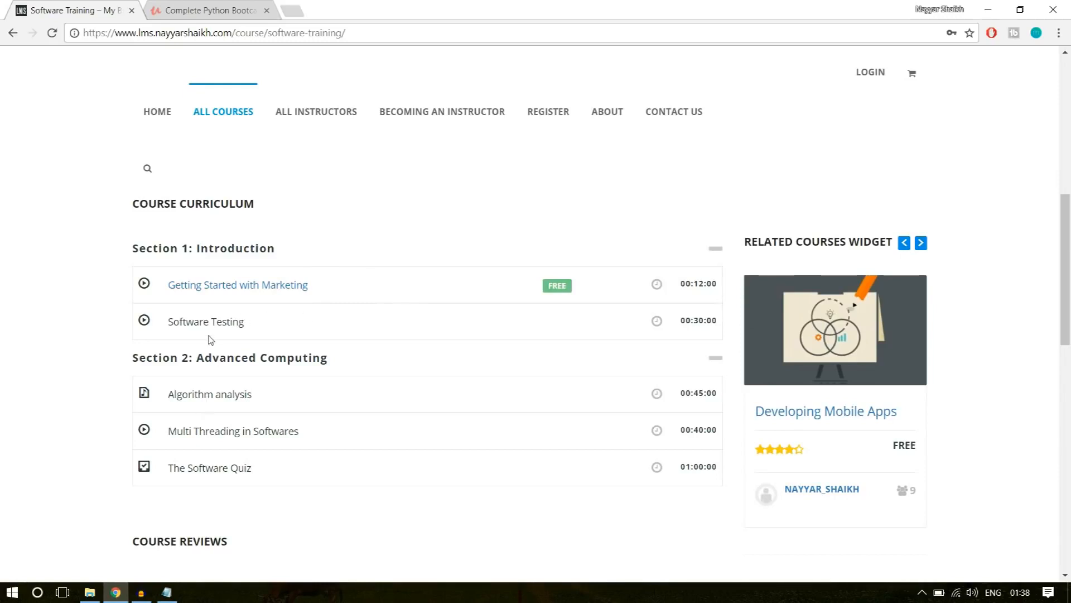
pyautogui.moveTo(270, 474); pyautogui.dragTo(205, 469)
pyautogui.click(212, 466)
# Look over the course reviews and the related courses on the Software Training page.
pyautogui.scroll(-3, 357, 390)
pyautogui.scroll(-5, 370, 419)
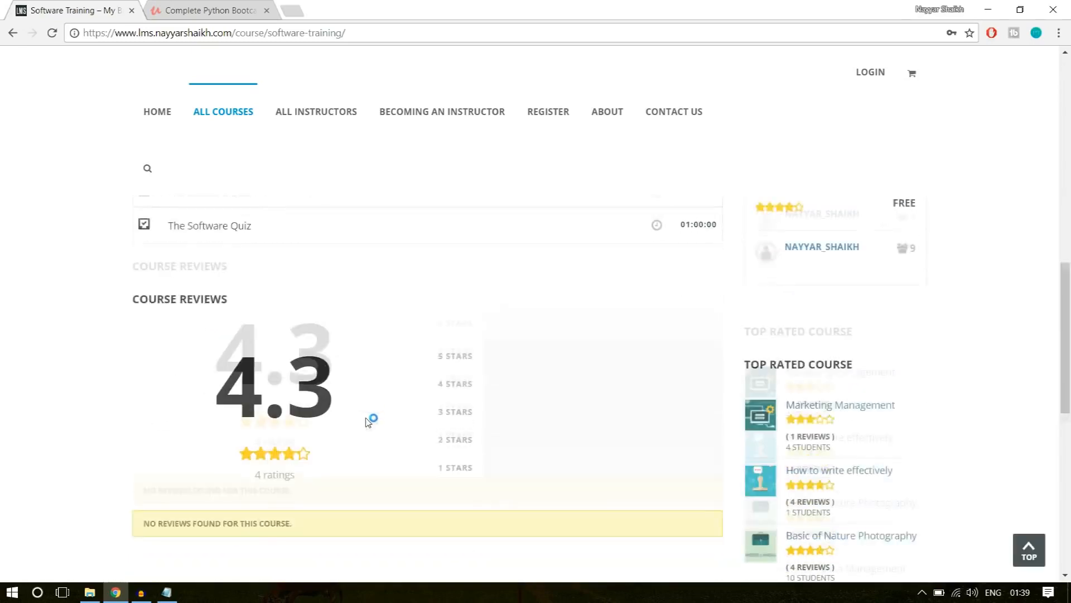
pyautogui.scroll(2, 378, 438)
pyautogui.scroll(-7, 394, 412)
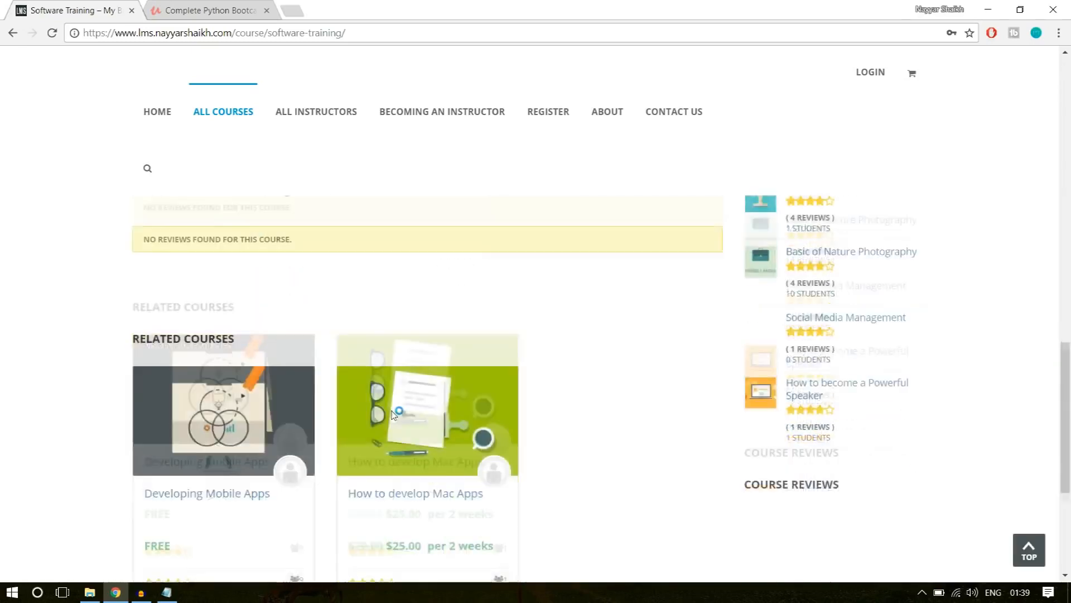
pyautogui.scroll(2, 286, 395)
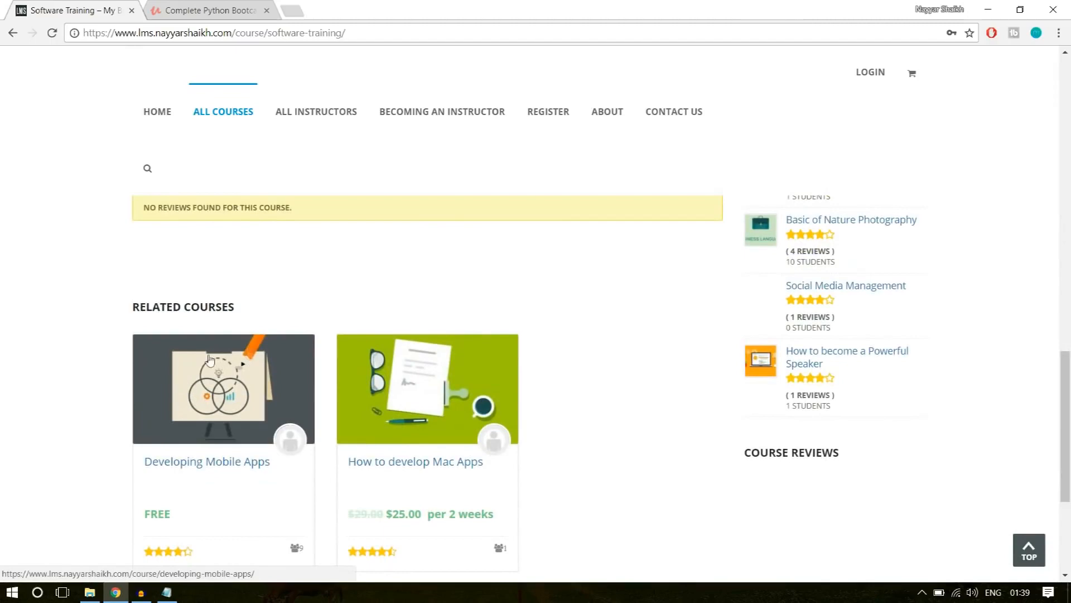
pyautogui.scroll(-3, 414, 438)
pyautogui.scroll(10, 629, 437)
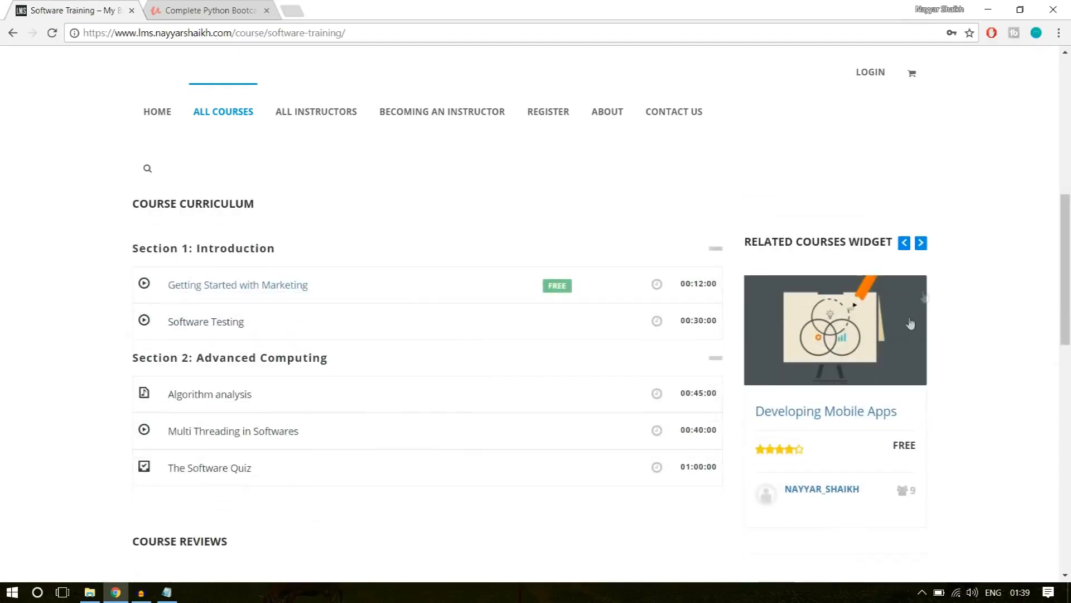
# Advance the Related Courses widget to How to write effectively and check the top rated courses and footer.
pyautogui.click(924, 247)
pyautogui.click(922, 243)
pyautogui.click(921, 243)
pyautogui.click(921, 243)
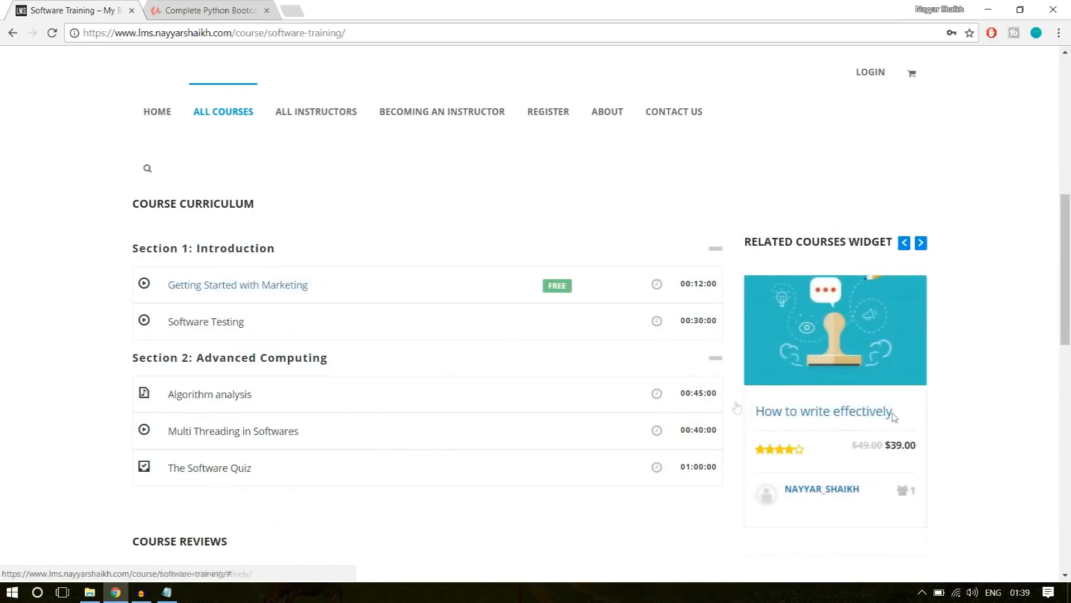
pyautogui.scroll(-3, 926, 369)
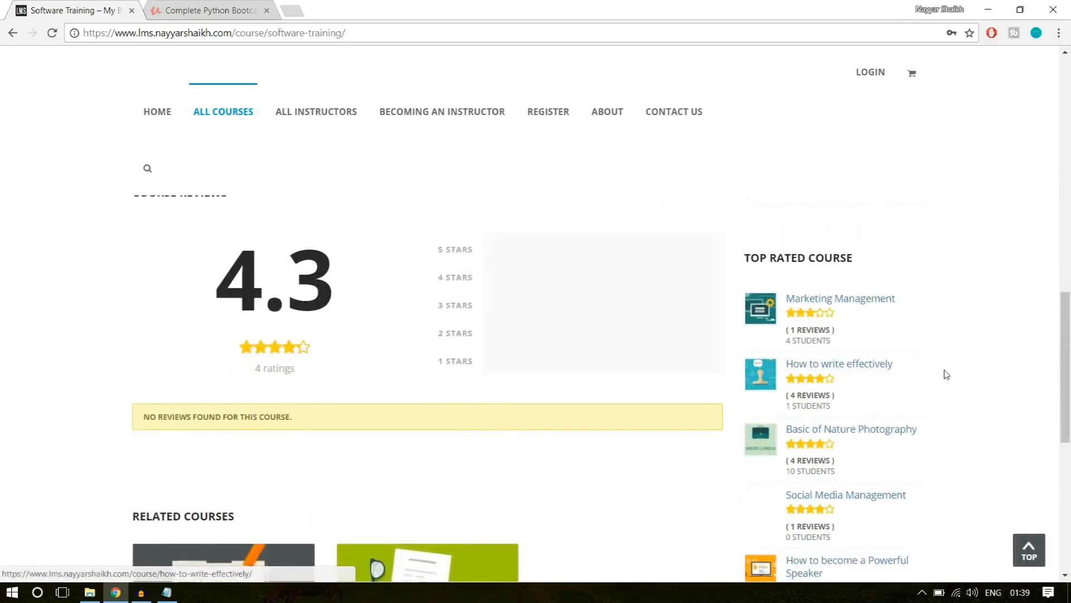
pyautogui.scroll(-1, 851, 283)
pyautogui.scroll(-5, 856, 363)
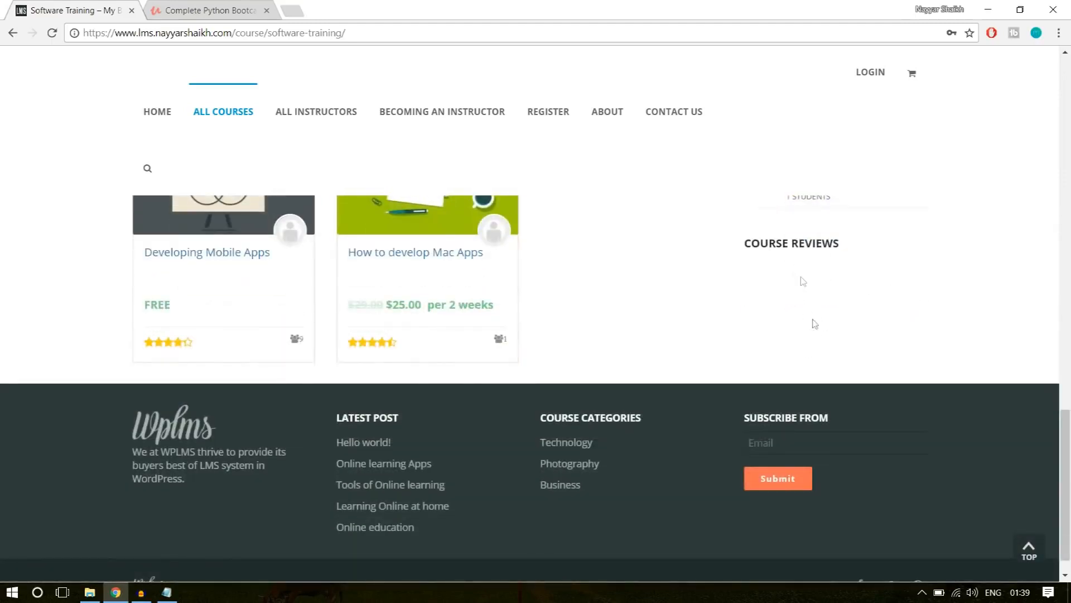
pyautogui.scroll(15, 851, 415)
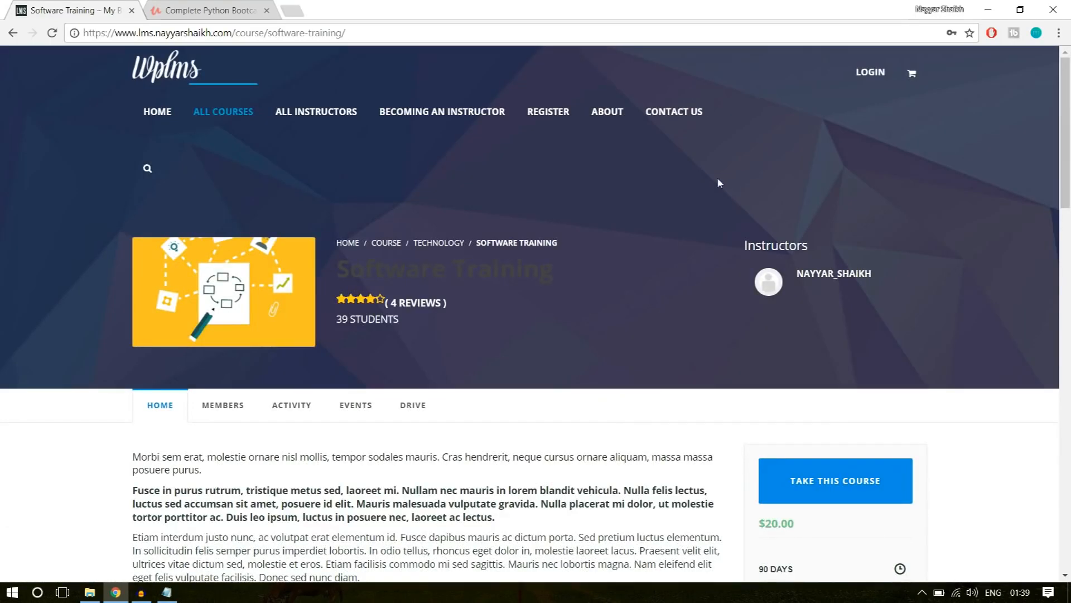
# Open the WPLMS About page and examine its Become an Instructor and Meet the Instructors sections.
pyautogui.click(611, 113)
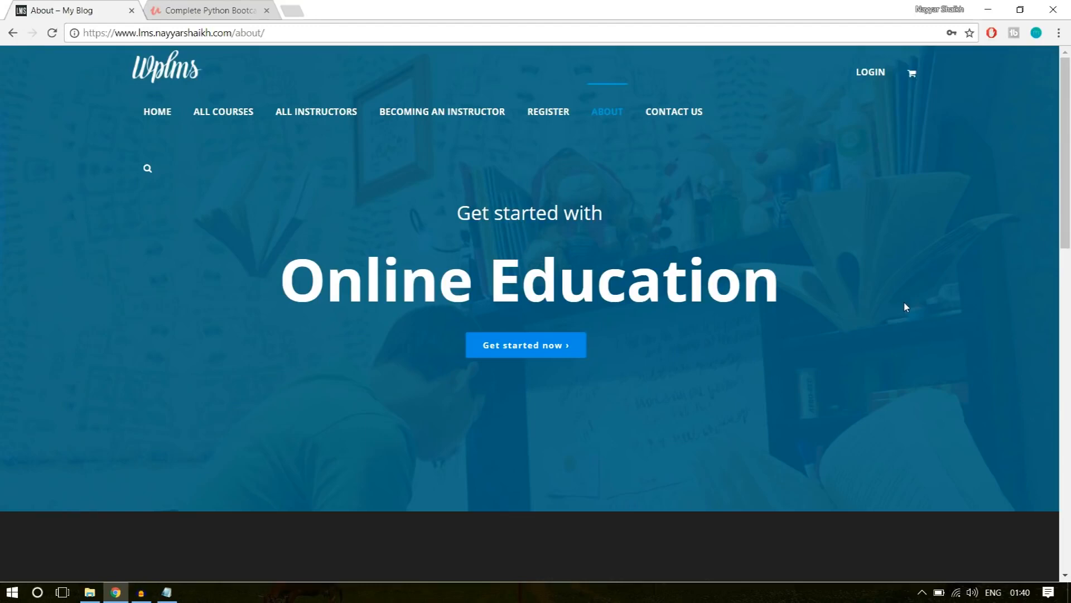
pyautogui.moveTo(1069, 132); pyautogui.dragTo(1069, 250)
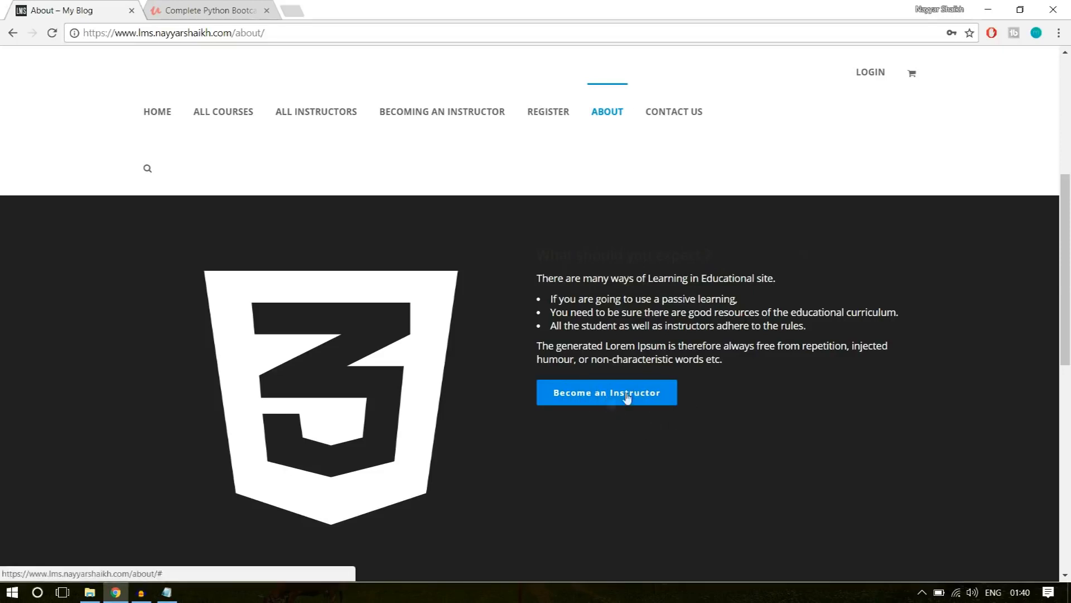
pyautogui.scroll(-3, 769, 430)
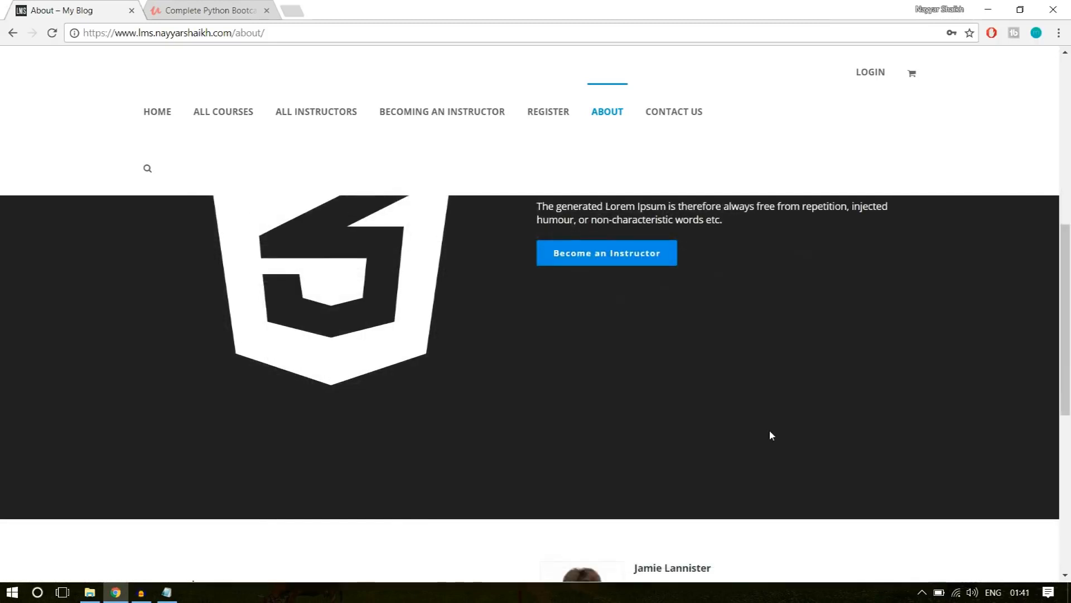
pyautogui.scroll(-6, 770, 433)
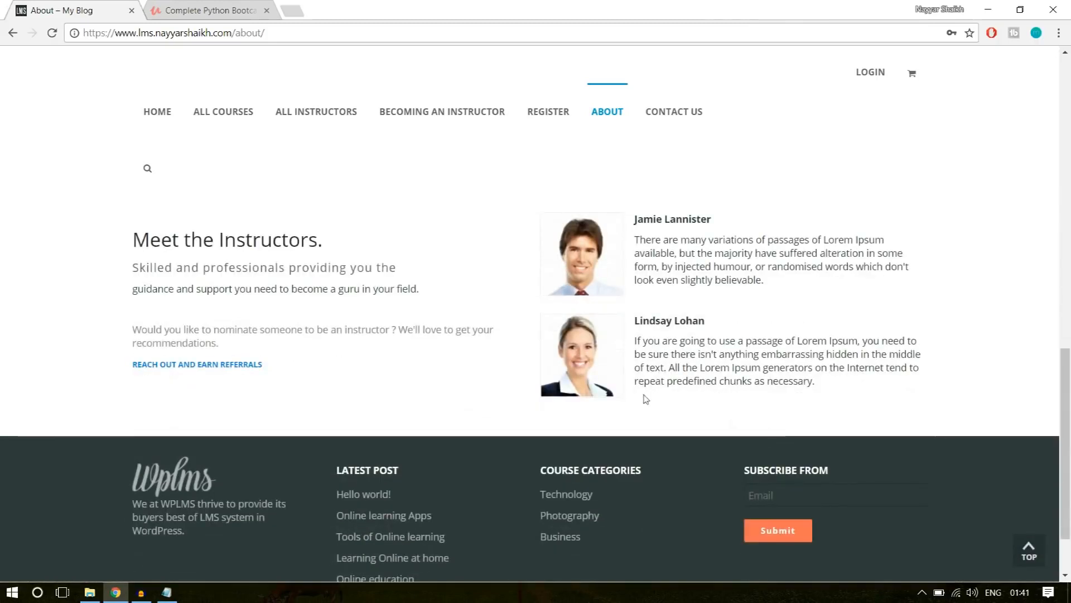
pyautogui.moveTo(135, 237); pyautogui.dragTo(134, 307)
pyautogui.click(167, 313)
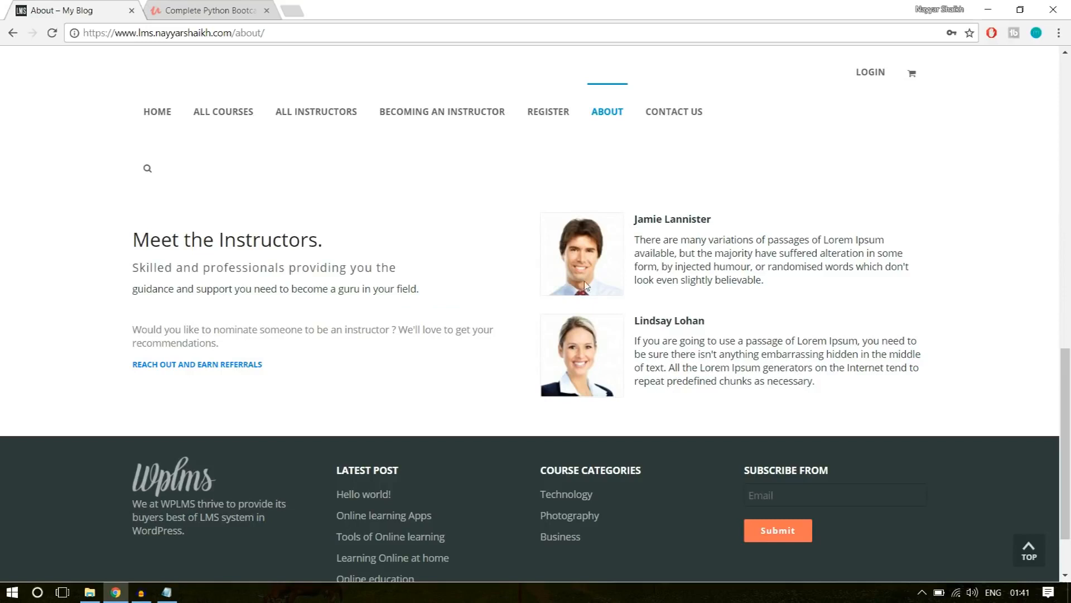
# Open the Contact Us page and examine its introduction text, contact details and message form.
pyautogui.click(687, 124)
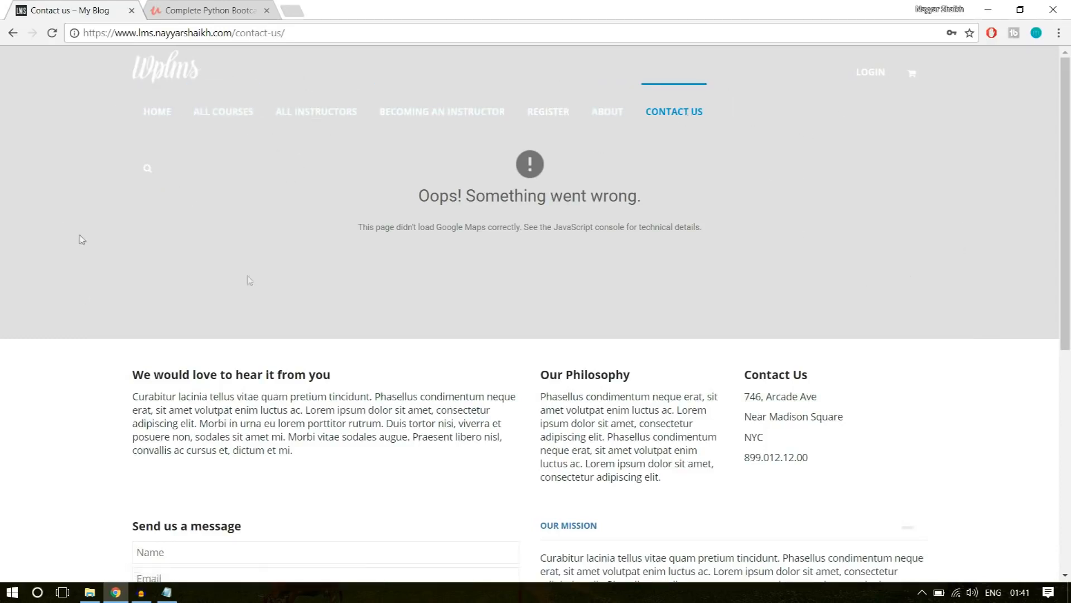
pyautogui.scroll(-3, 861, 323)
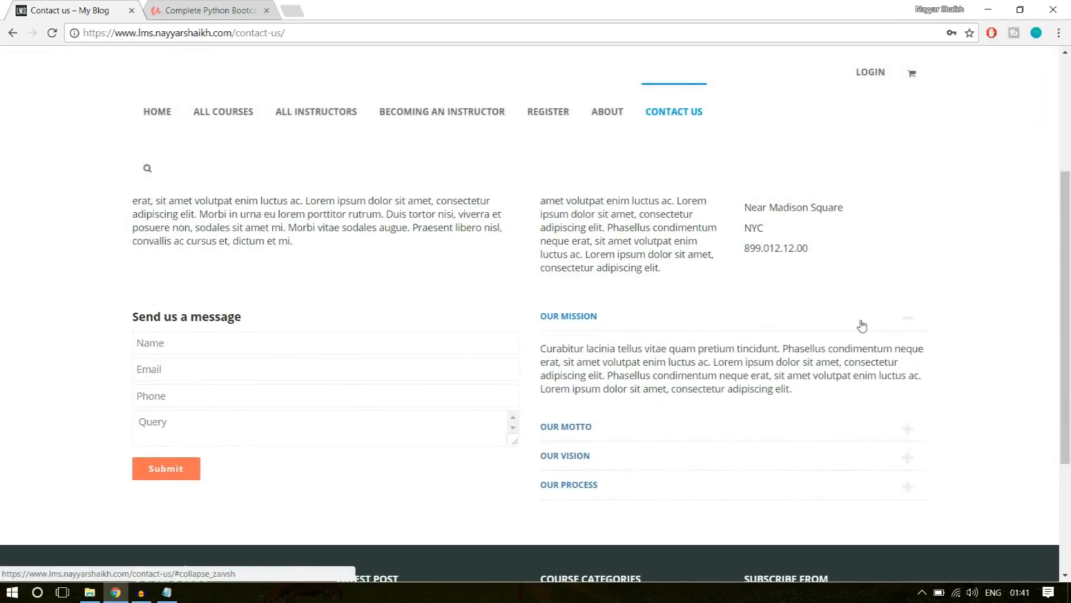
pyautogui.scroll(1, 862, 325)
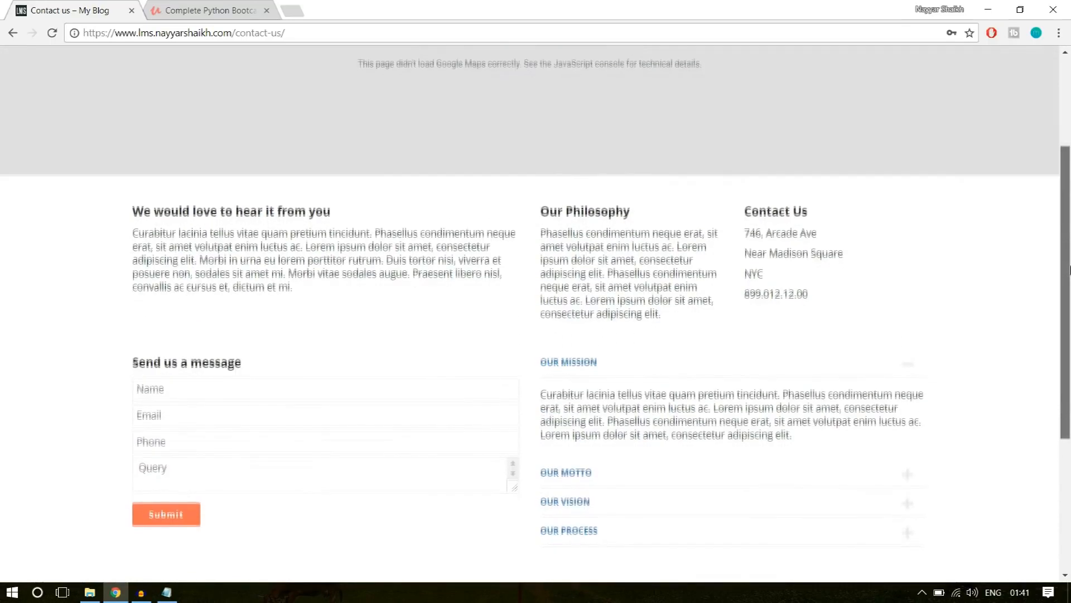
pyautogui.moveTo(1070, 270); pyautogui.dragTo(1069, 278)
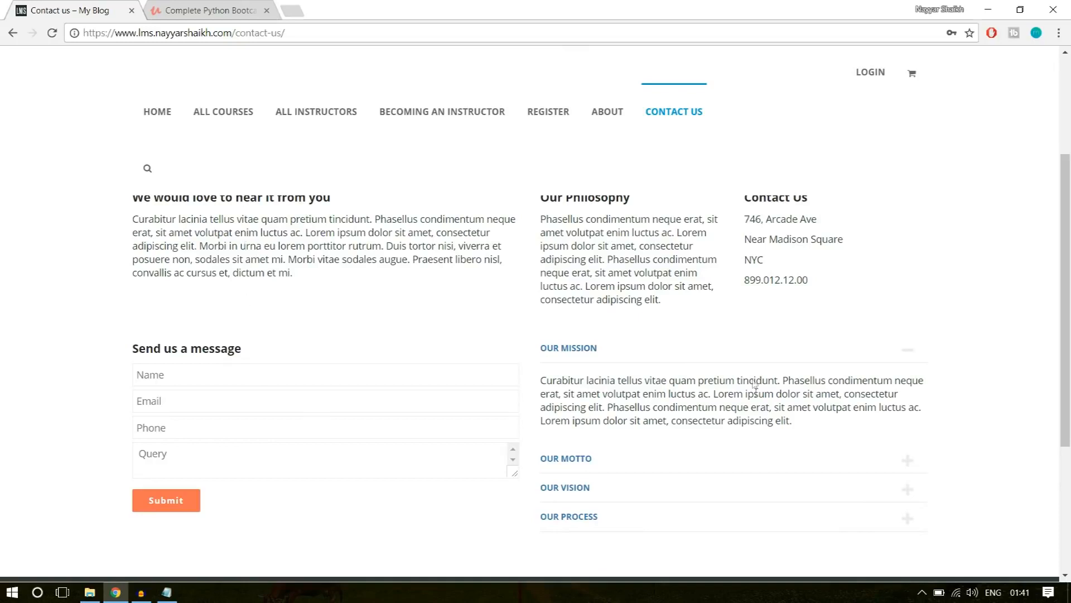
pyautogui.moveTo(301, 284); pyautogui.dragTo(132, 218)
pyautogui.click(178, 220)
pyautogui.moveTo(817, 301); pyautogui.dragTo(749, 233)
pyautogui.click(748, 233)
pyautogui.scroll(-1, 258, 372)
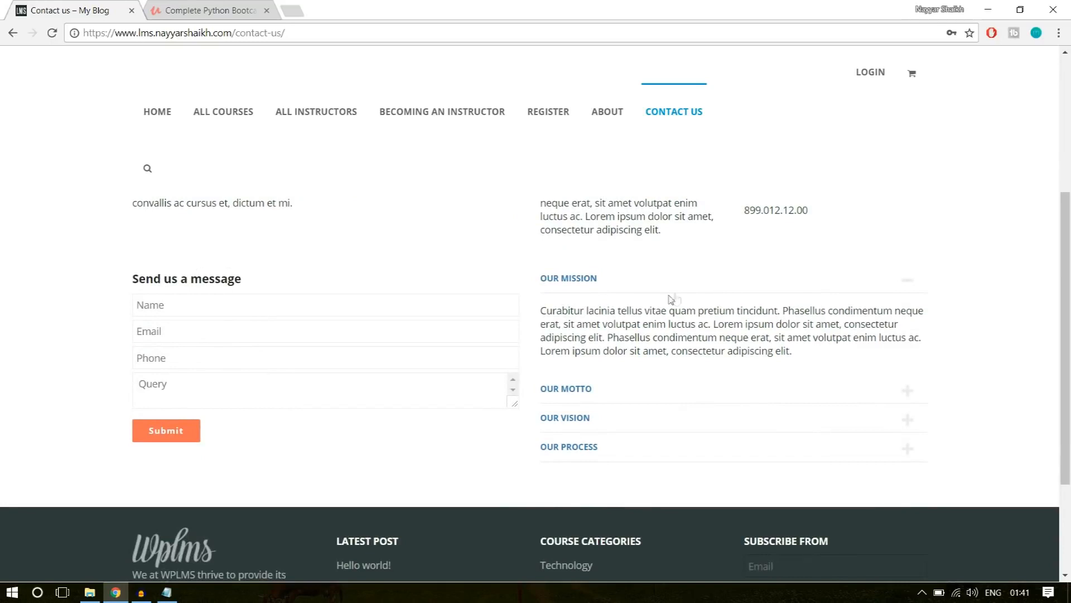
# Expand Our Motto on the Contact Us page and check the remaining entries and footer.
pyautogui.click(627, 407)
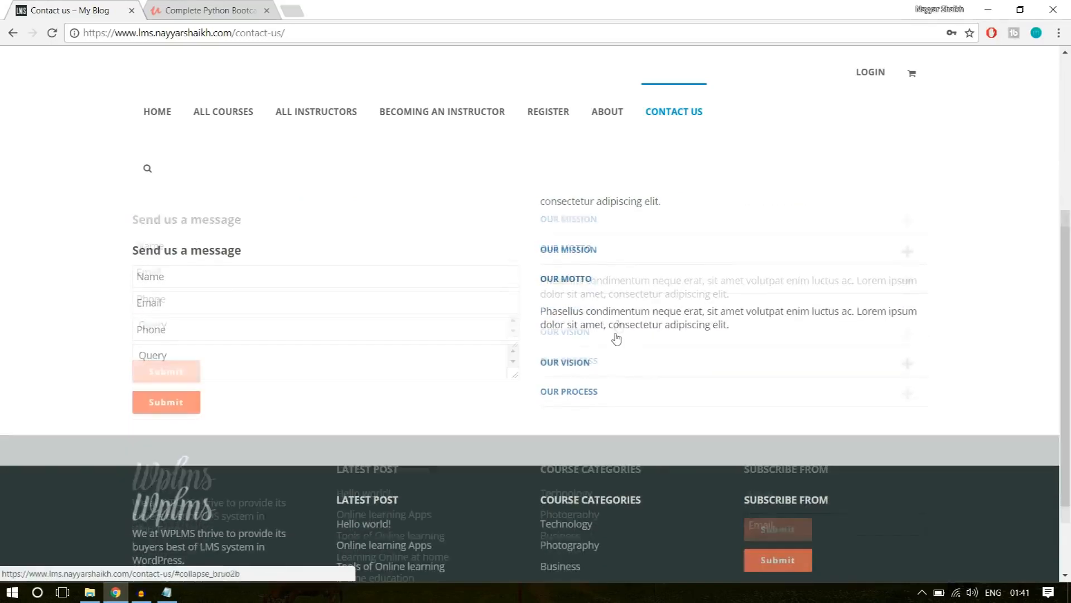
pyautogui.scroll(-2, 617, 335)
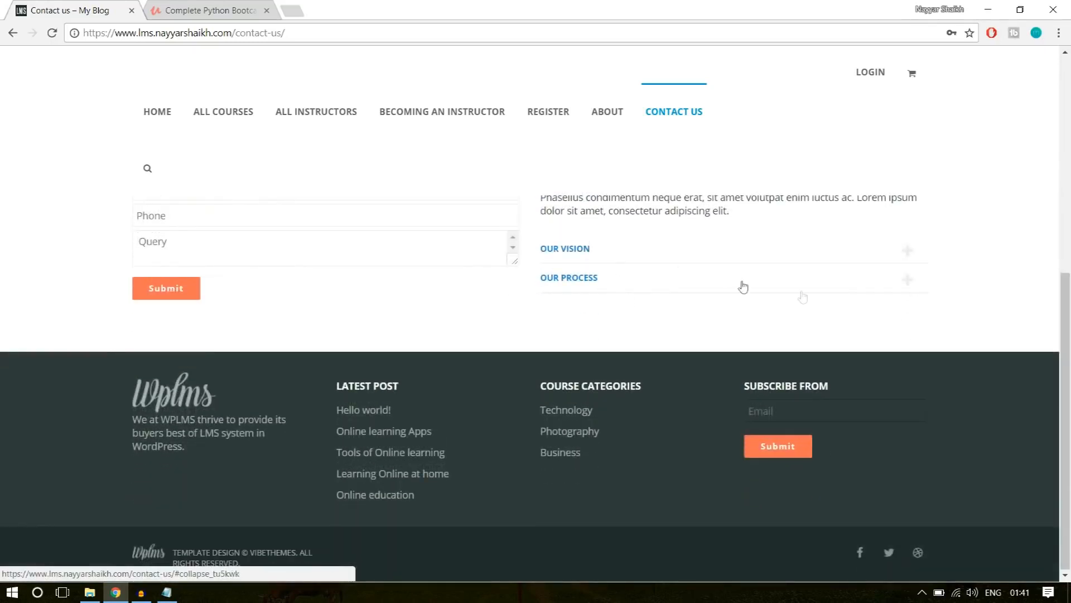
pyautogui.scroll(4, 885, 386)
pyautogui.scroll(-6, 887, 413)
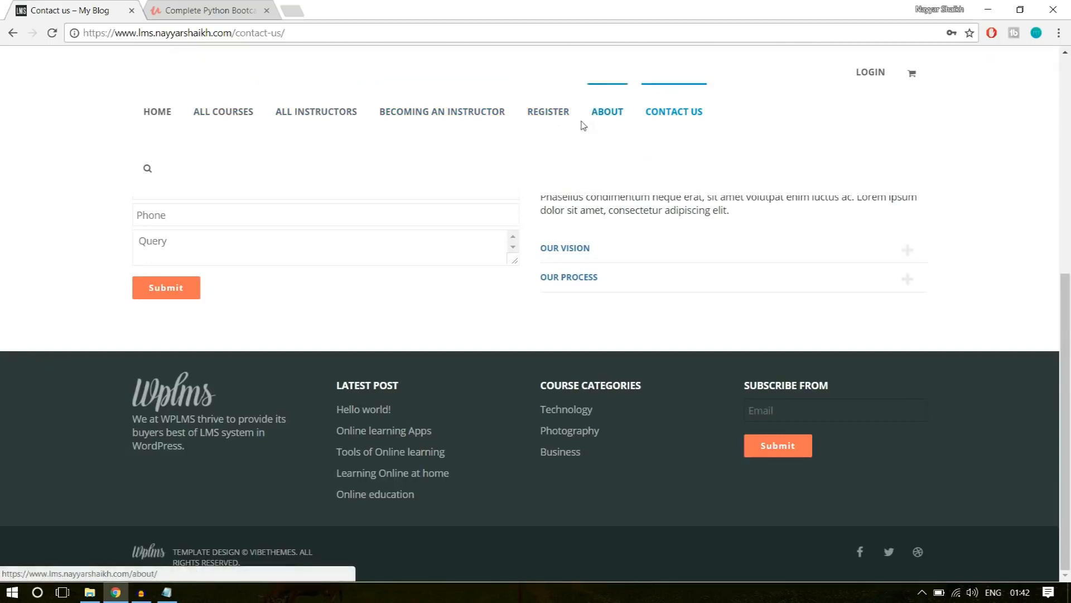
pyautogui.scroll(3, 961, 298)
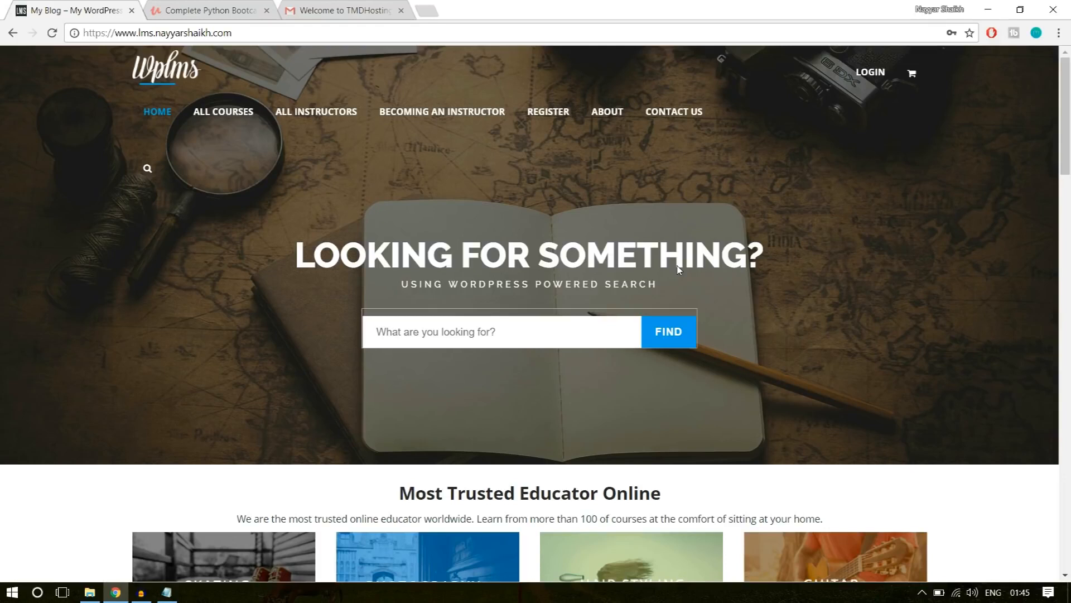
# Highlight the full web address of the WPLMS home page, and separately its subdomain and domain part.
pyautogui.moveTo(233, 33); pyautogui.dragTo(91, 36)
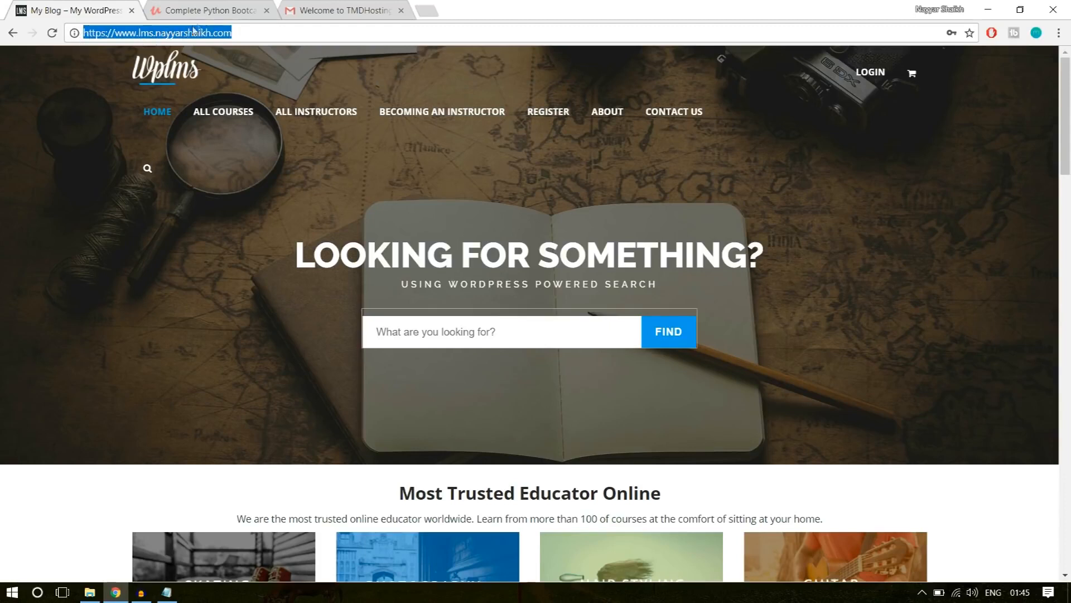
pyautogui.click(240, 28)
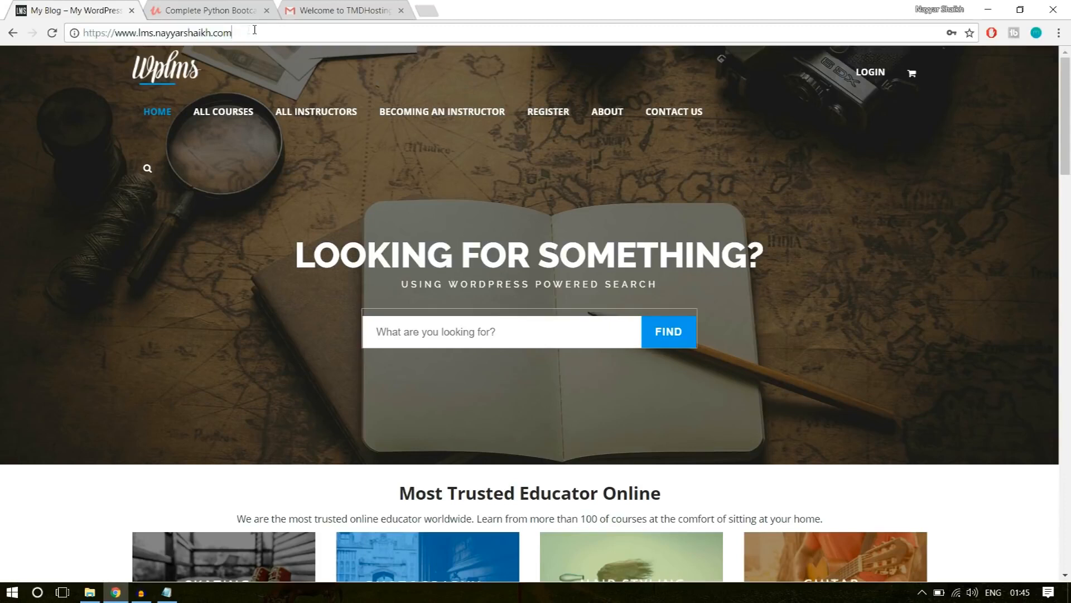
pyautogui.moveTo(254, 29); pyautogui.dragTo(137, 32)
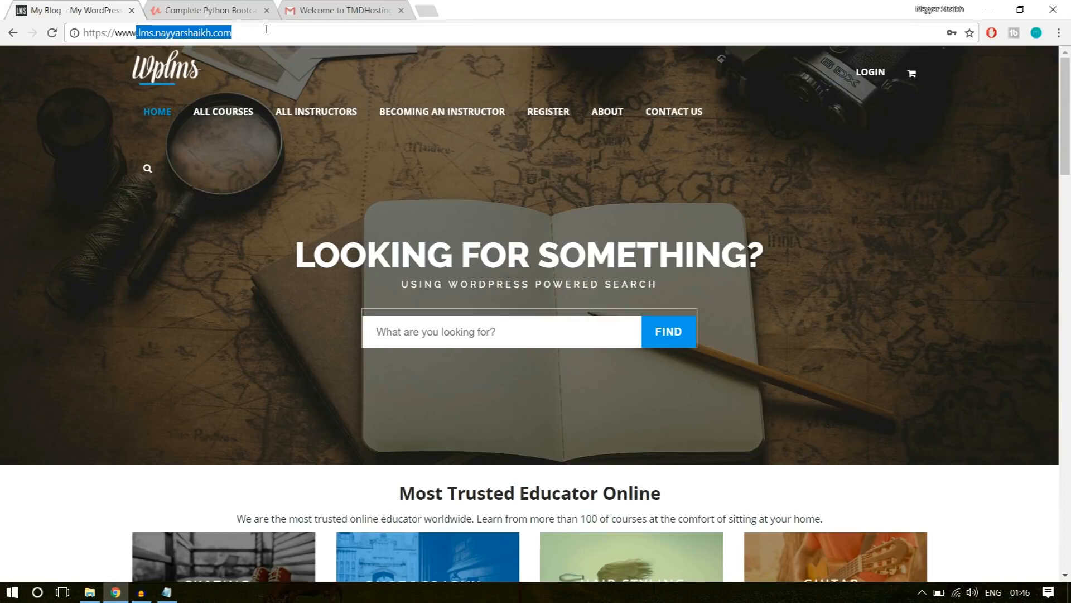
# Examine the WPLMS home page's course categories, online learning banner, quote section and course listings.
pyautogui.click(907, 236)
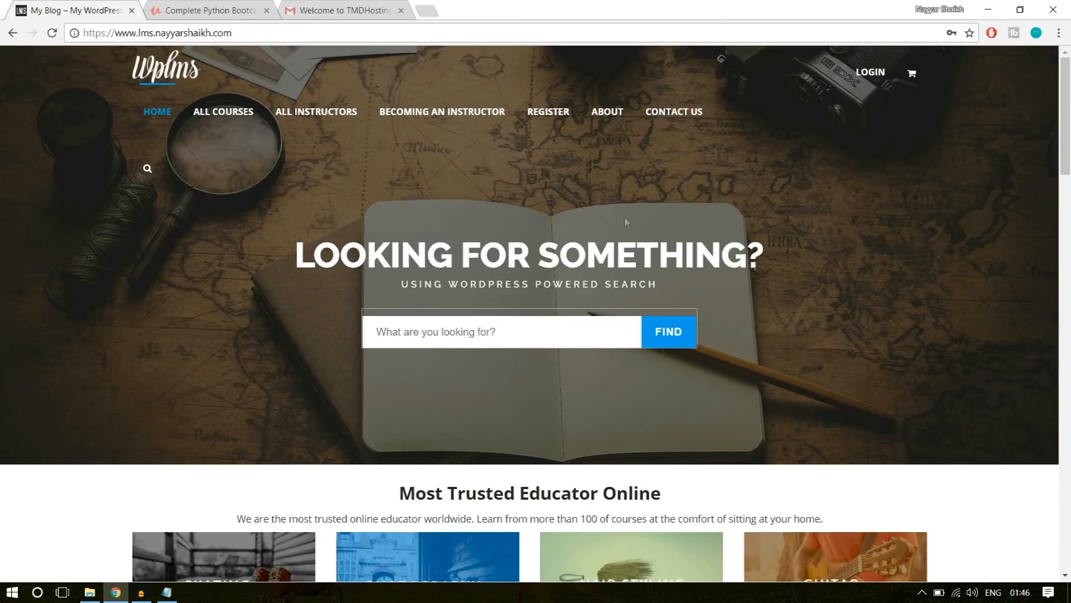
pyautogui.scroll(-10, 625, 222)
pyautogui.scroll(4, 781, 369)
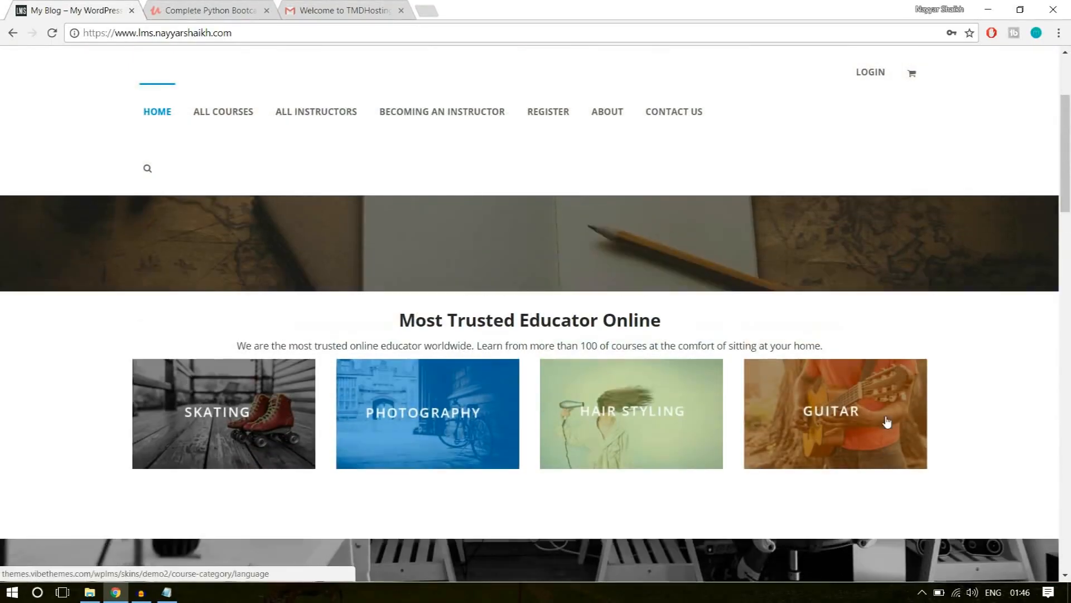
pyautogui.scroll(5, 866, 406)
pyautogui.scroll(-5, 900, 281)
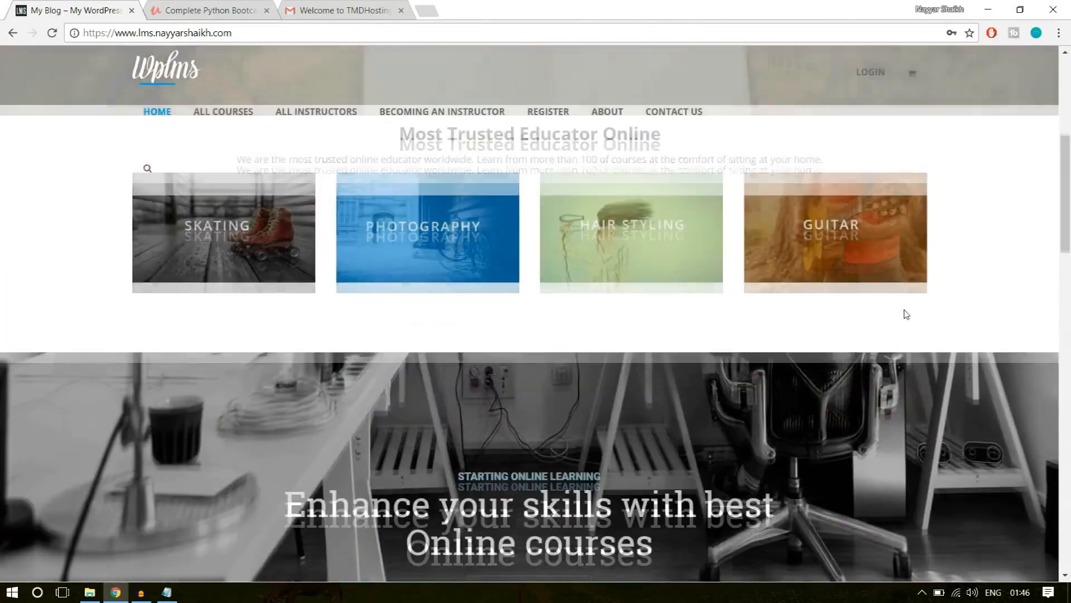
pyautogui.scroll(-3, 906, 314)
pyautogui.scroll(6, 904, 330)
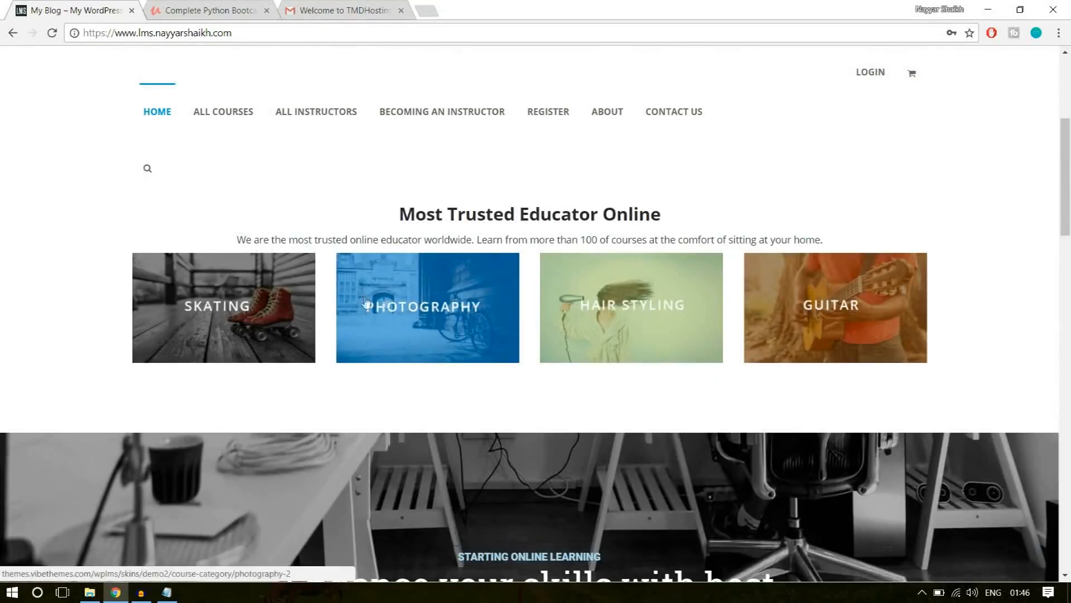
pyautogui.scroll(-5, 933, 303)
pyautogui.scroll(-4, 936, 306)
pyautogui.scroll(3, 920, 368)
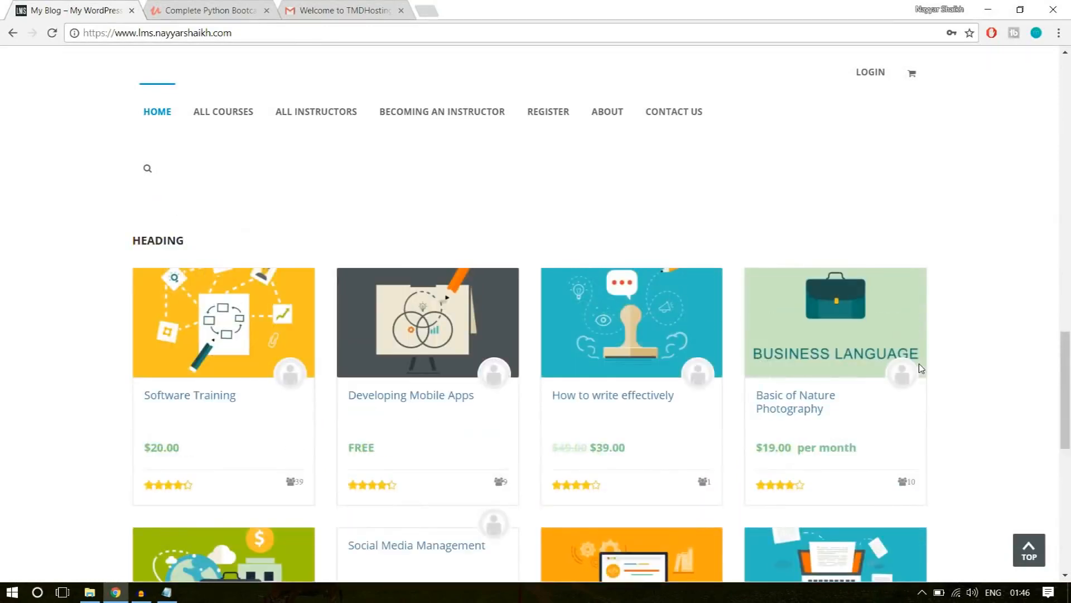
pyautogui.scroll(8, 920, 368)
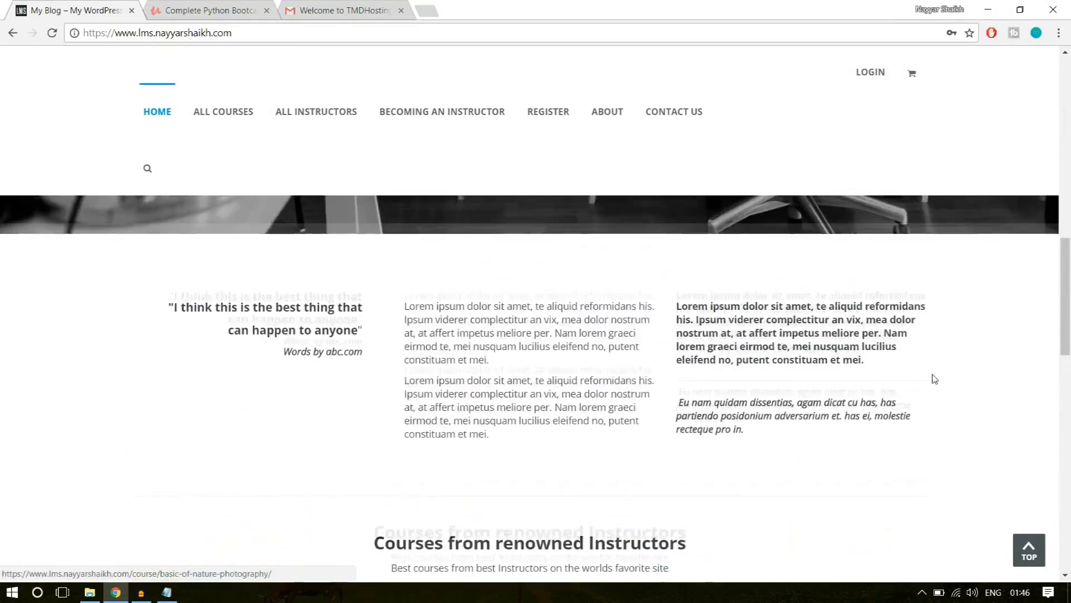
pyautogui.scroll(5, 936, 380)
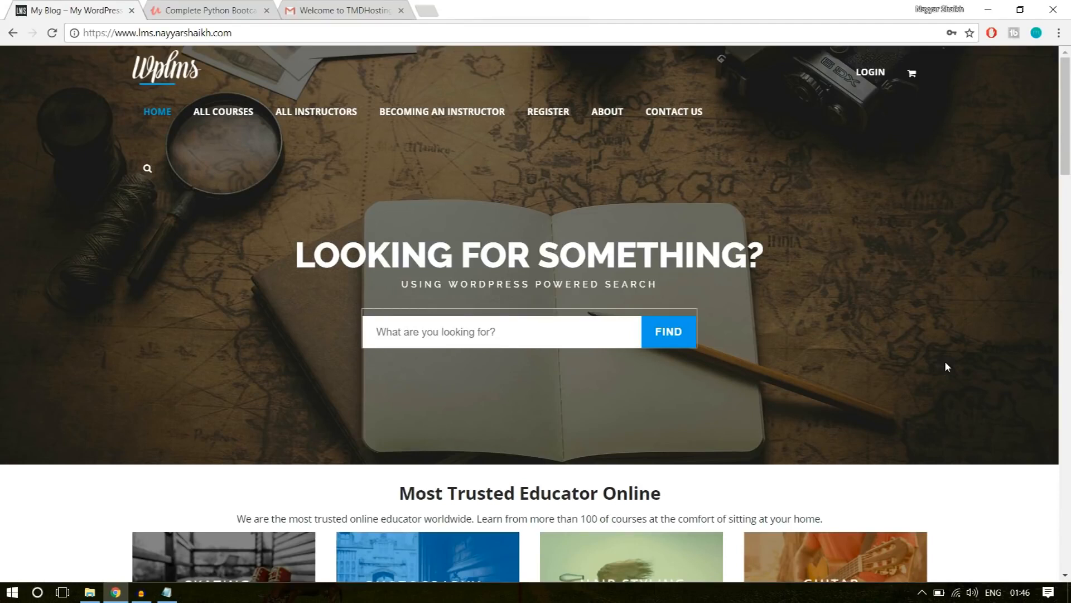
# Open bloggdude.com/tmd in a new browser tab and highlight Shared Hosting in the cloud hosting headline.
pyautogui.click(430, 8)
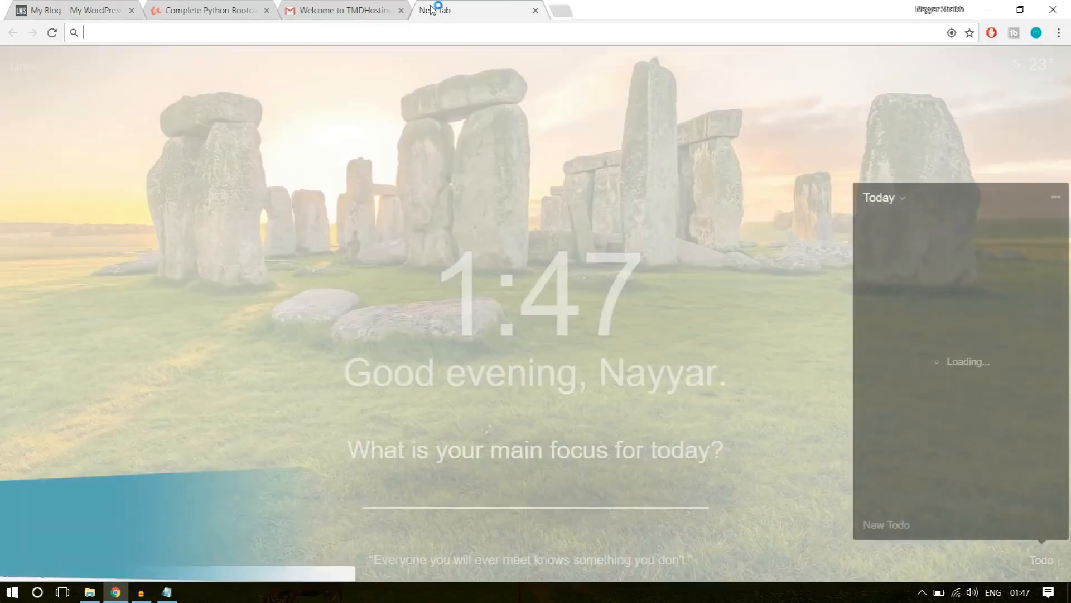
pyautogui.write('bloggdude.com')
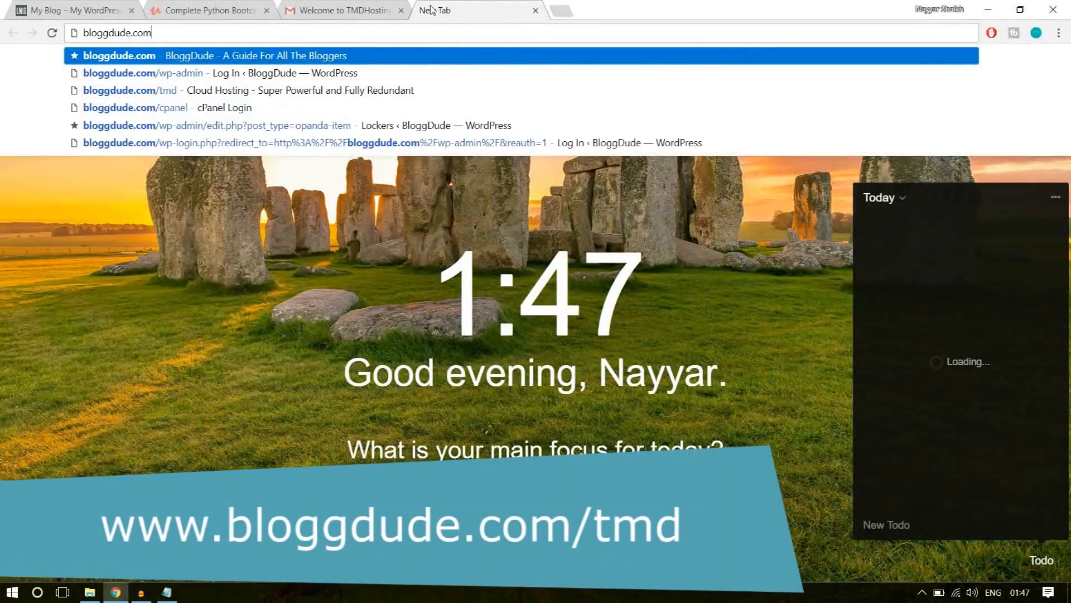
pyautogui.write('/tmd')
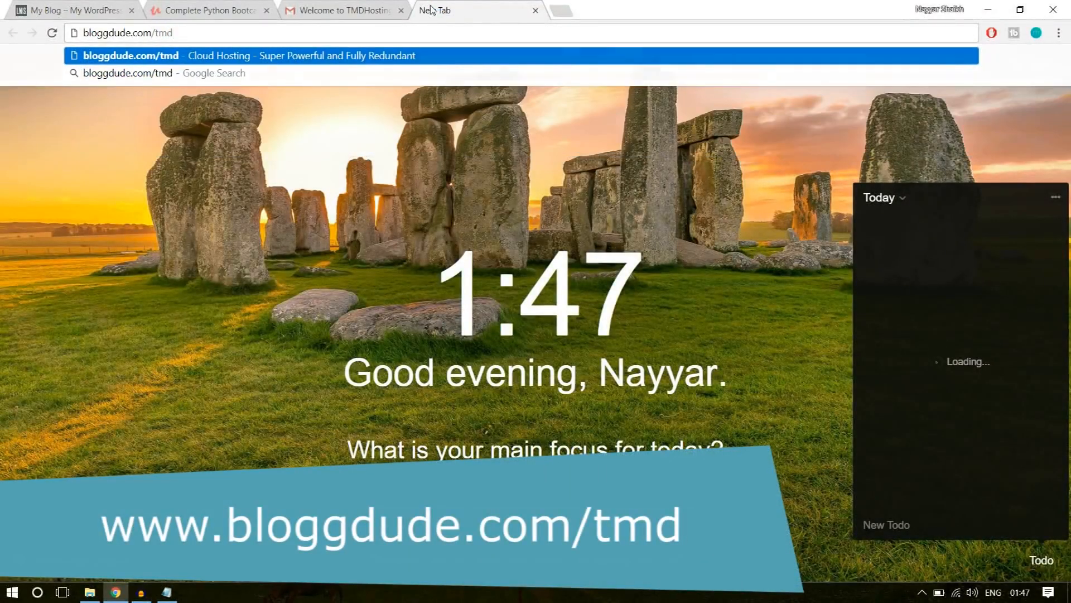
pyautogui.press('Return')
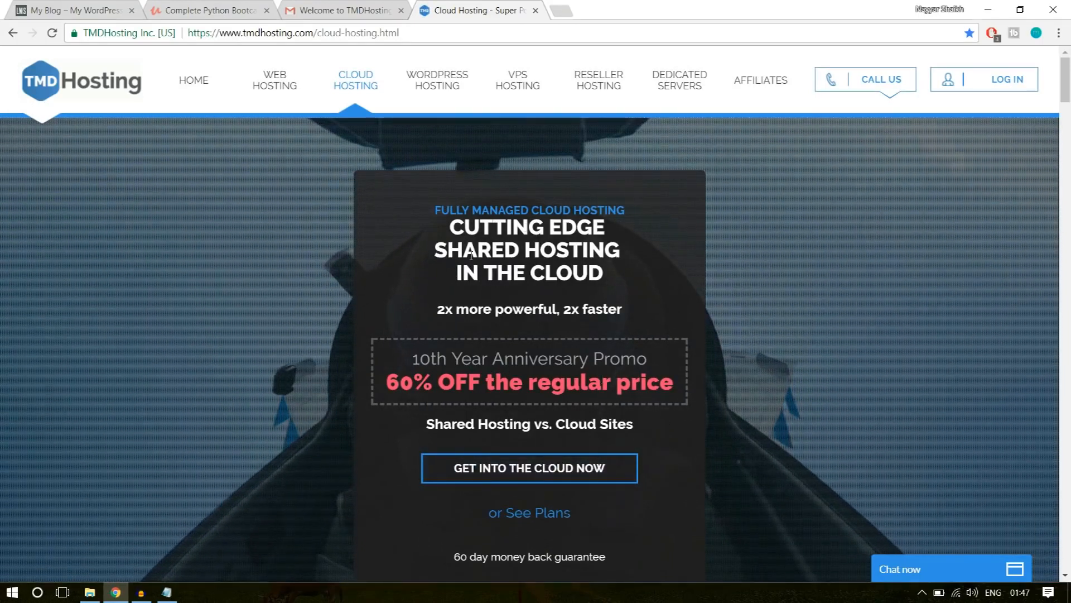
pyautogui.moveTo(431, 251); pyautogui.dragTo(641, 249)
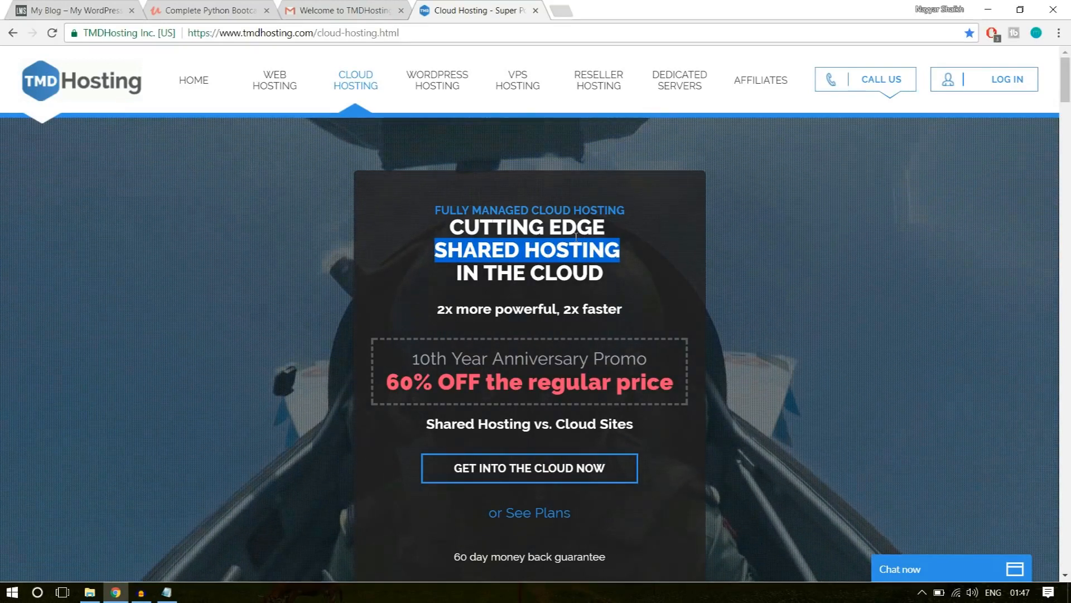
# Open the cloud hosting plan selection and examine the prices and features of the Starter, Business and Enterprise Cloud plans.
pyautogui.click(498, 481)
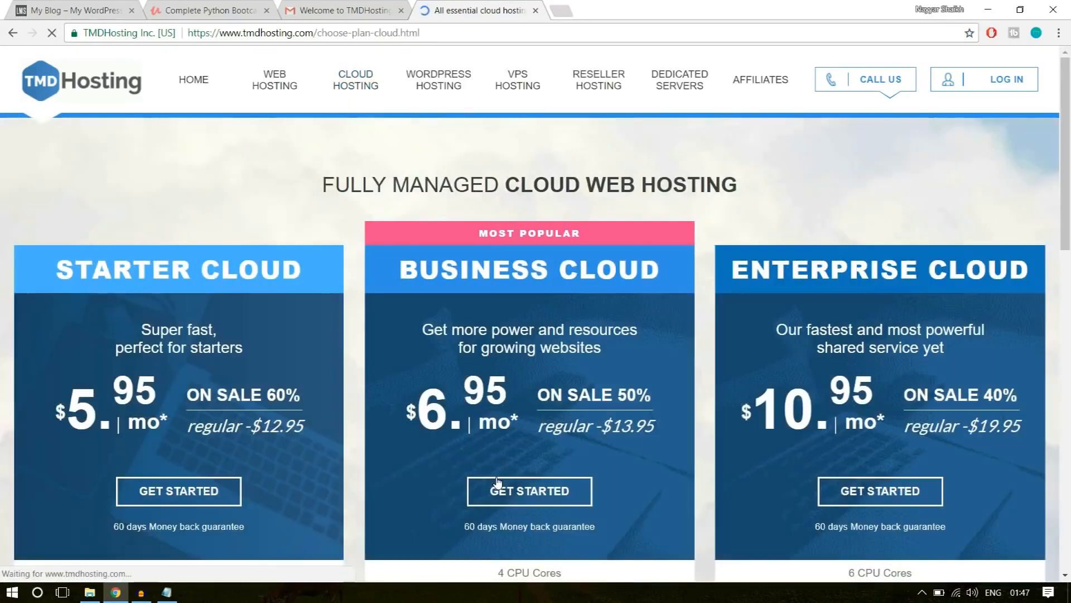
pyautogui.scroll(-6, 854, 356)
pyautogui.scroll(6, 853, 356)
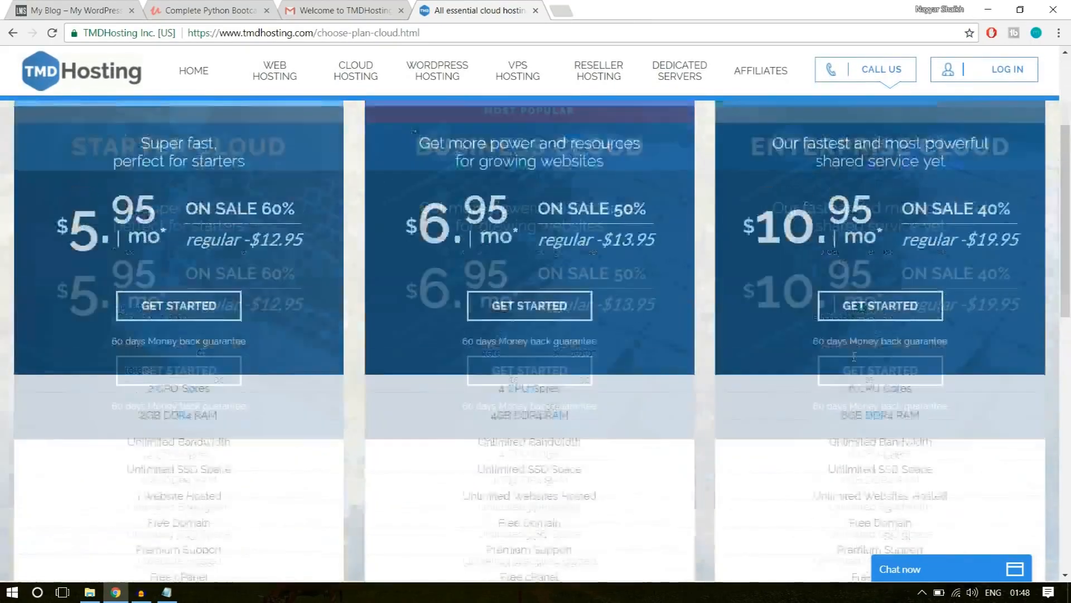
pyautogui.scroll(-2, 854, 360)
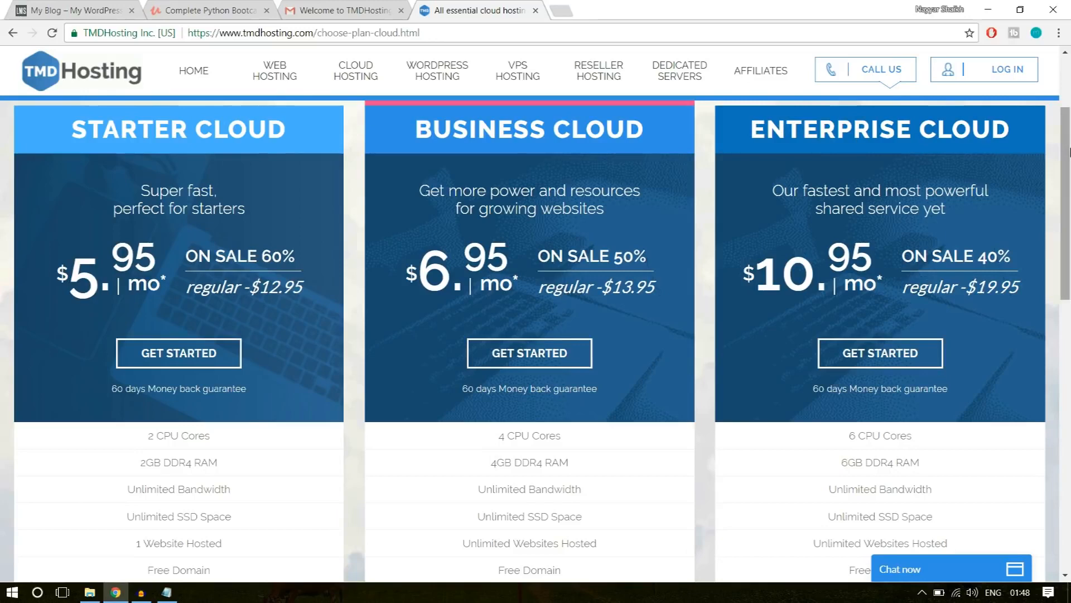
pyautogui.scroll(-5, 1066, 273)
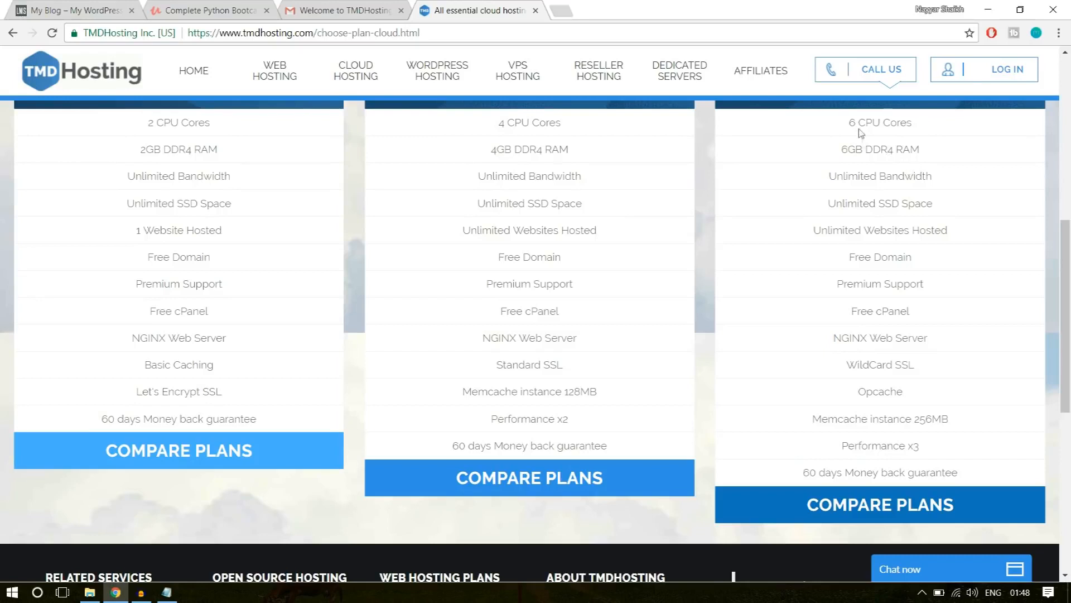
# Highlight the CPU cores and DDR4 RAM entries of the Enterprise Cloud plan, separately and together.
pyautogui.moveTo(847, 122); pyautogui.dragTo(921, 124)
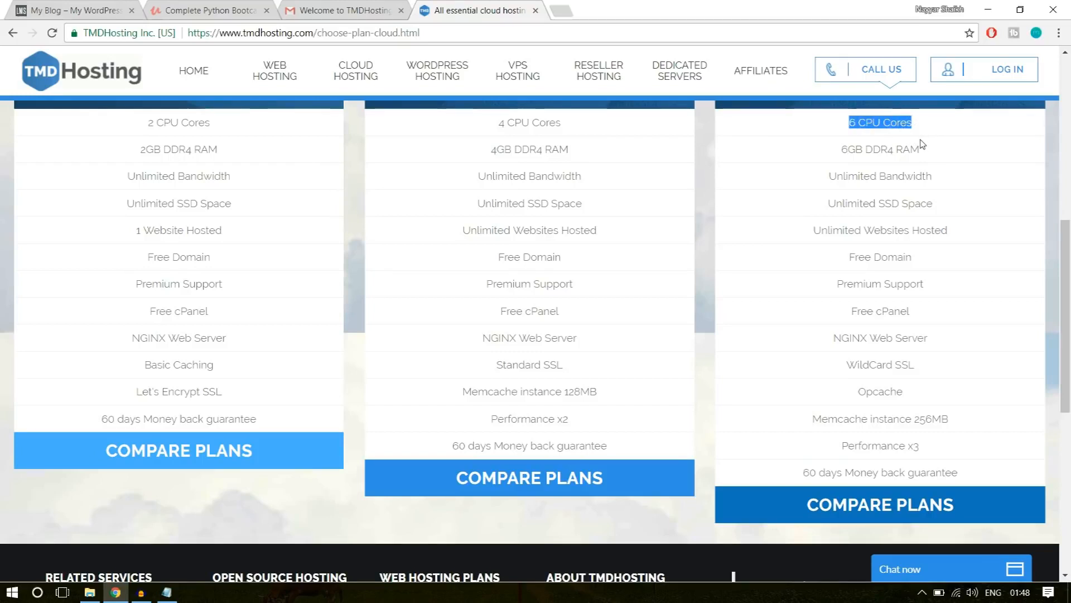
pyautogui.moveTo(933, 149); pyautogui.dragTo(838, 154)
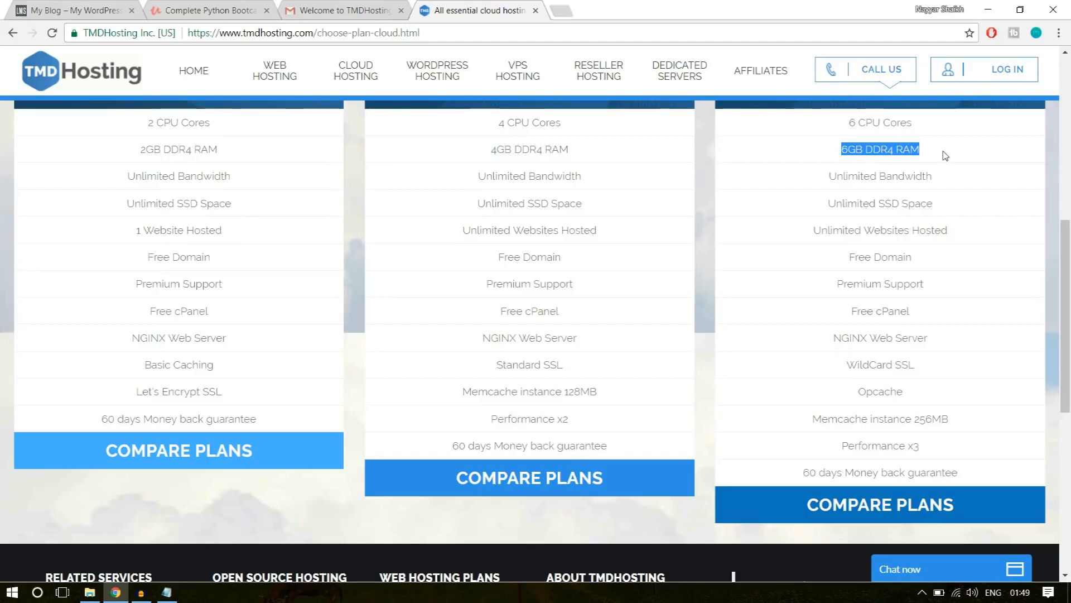
pyautogui.moveTo(939, 156); pyautogui.dragTo(830, 119)
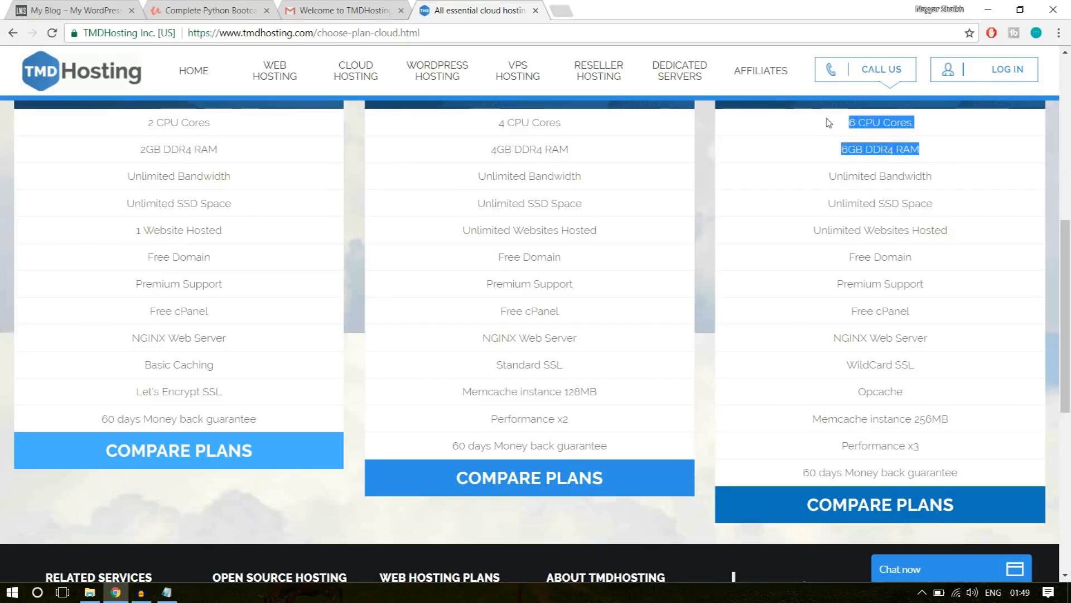
pyautogui.click(870, 169)
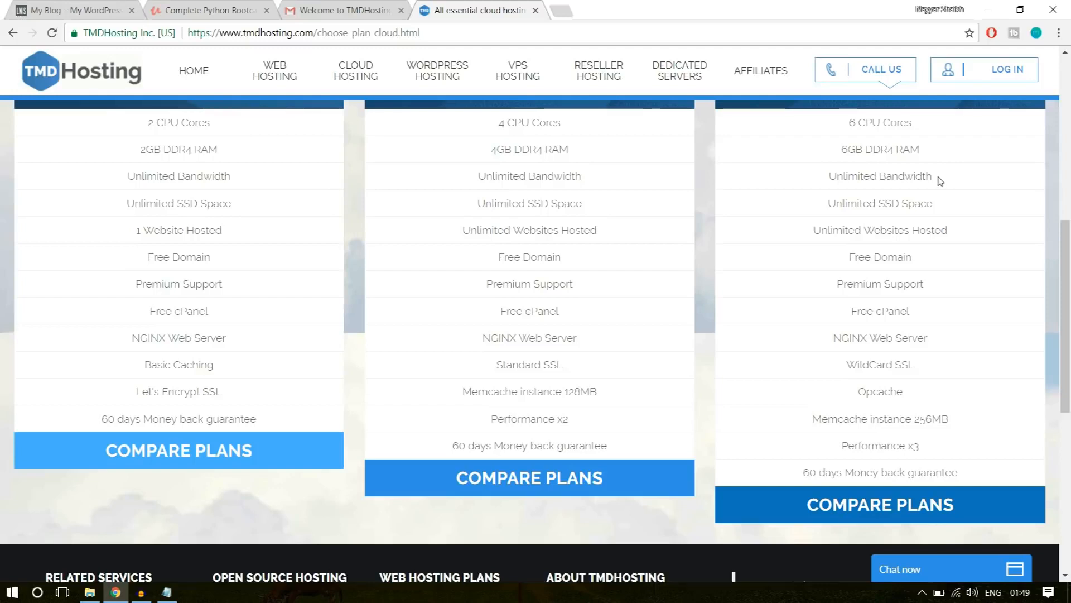
# Highlight Unlimited Bandwidth and Unlimited SSD Space in the Enterprise Cloud plan, singling out the words SSD Space.
pyautogui.moveTo(940, 177); pyautogui.dragTo(823, 178)
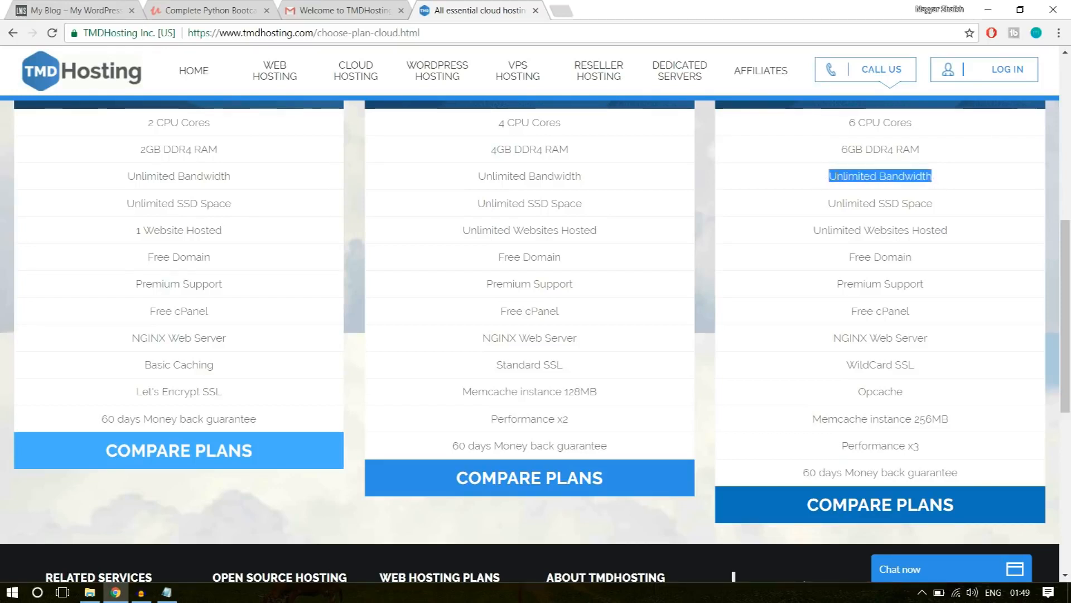
pyautogui.click(837, 176)
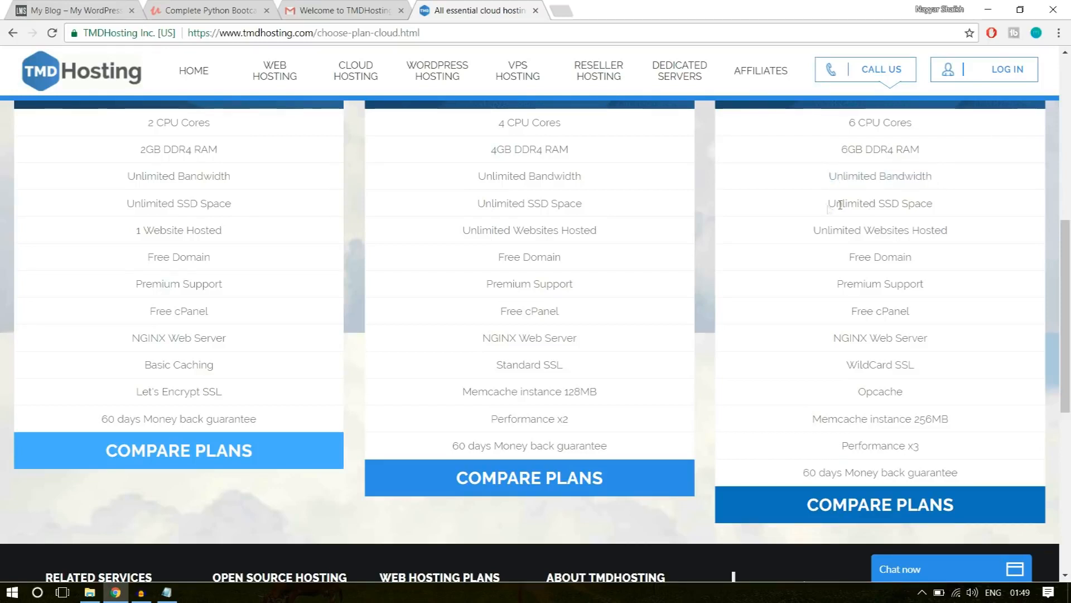
pyautogui.moveTo(828, 205); pyautogui.dragTo(934, 206)
pyautogui.click(943, 211)
pyautogui.moveTo(880, 203); pyautogui.dragTo(937, 202)
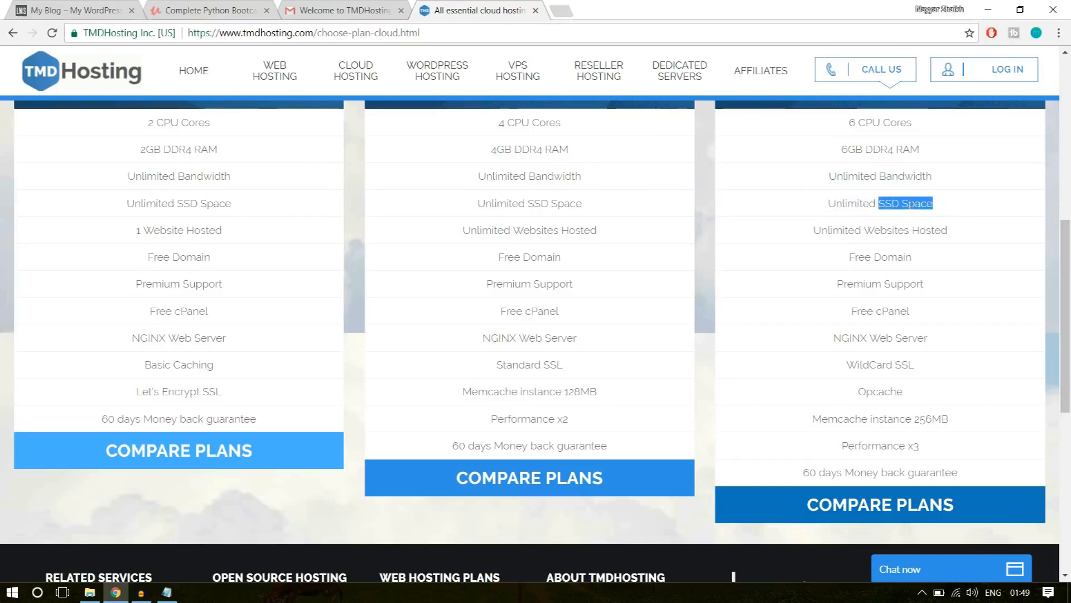
pyautogui.click(918, 206)
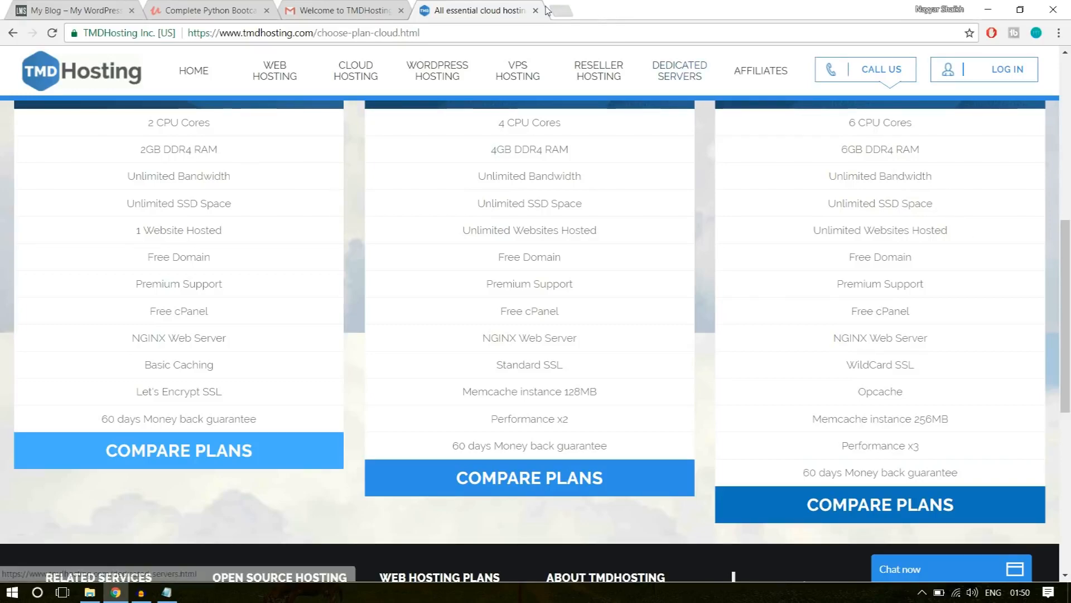
# Search Google for "ssd vs hdd web hosting" in a new browser tab and bring the results into view.
pyautogui.click(562, 11)
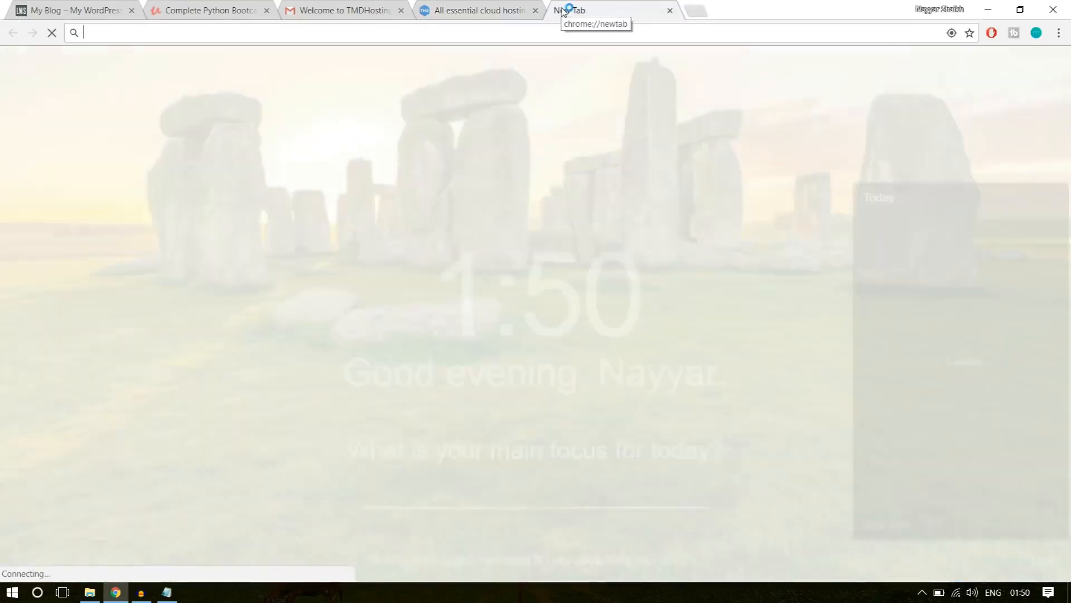
pyautogui.write('ssd')
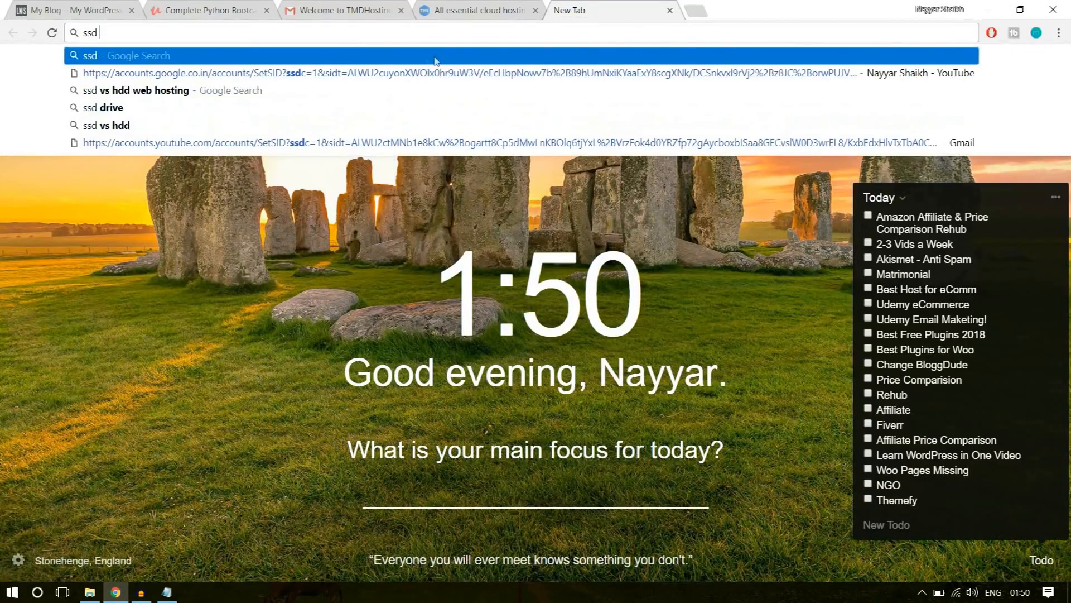
pyautogui.click(356, 86)
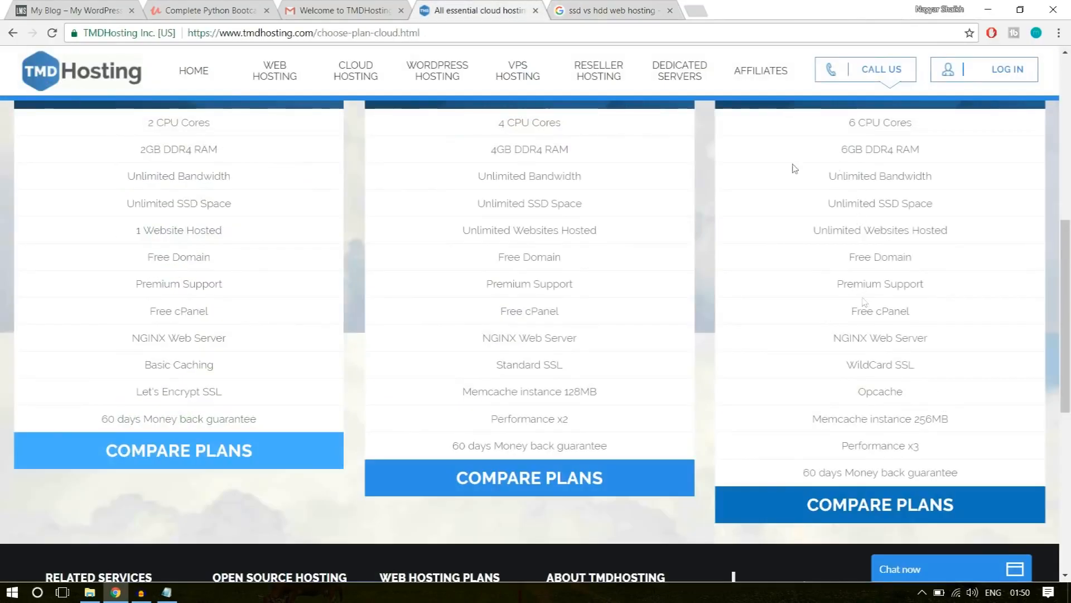
pyautogui.click(568, 7)
# Skim the SSD versus HDD web results, and open the first comparison chart from the image results.
pyautogui.scroll(-9, 341, 338)
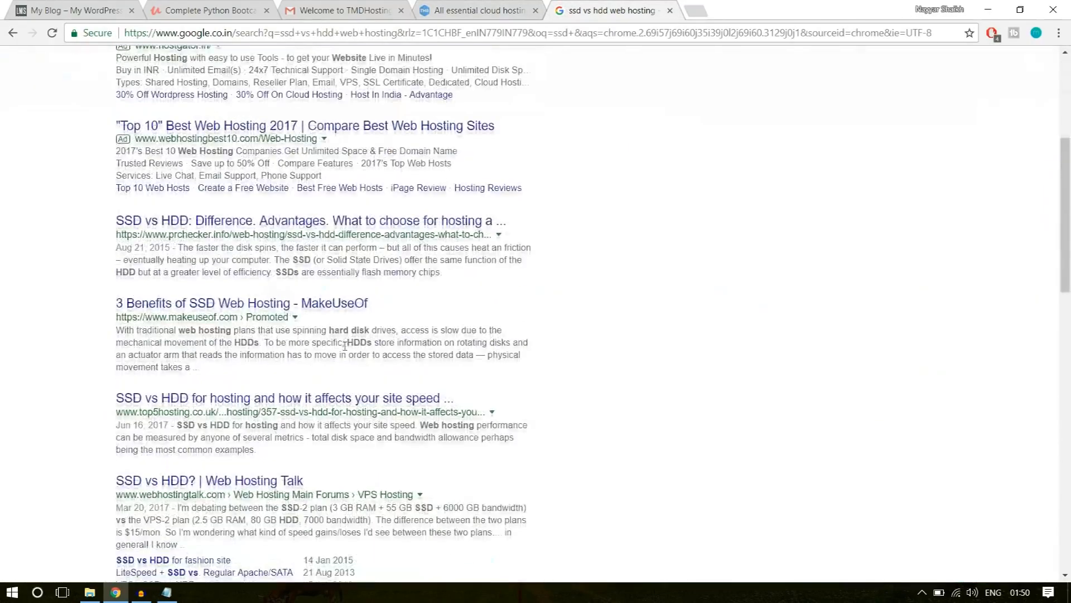
pyautogui.scroll(7, 365, 396)
pyautogui.scroll(3, 365, 396)
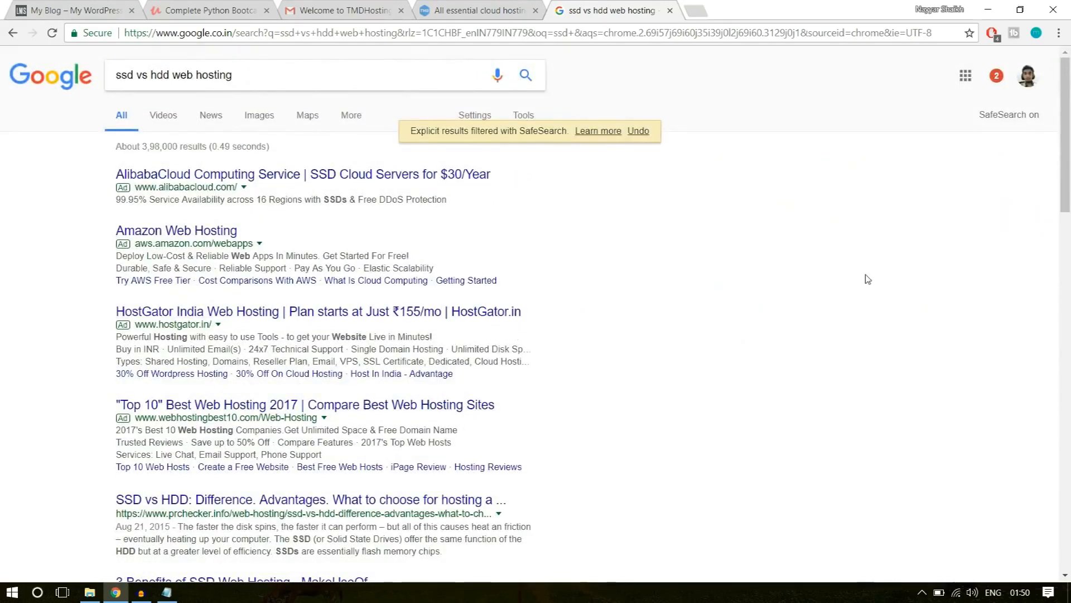
pyautogui.click(262, 121)
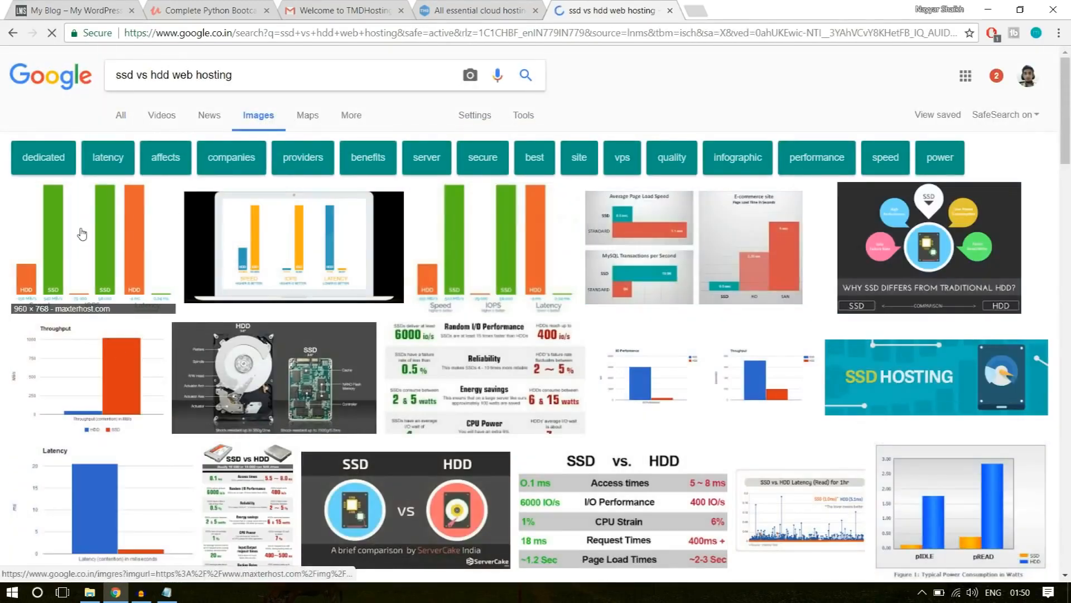
pyautogui.click(82, 233)
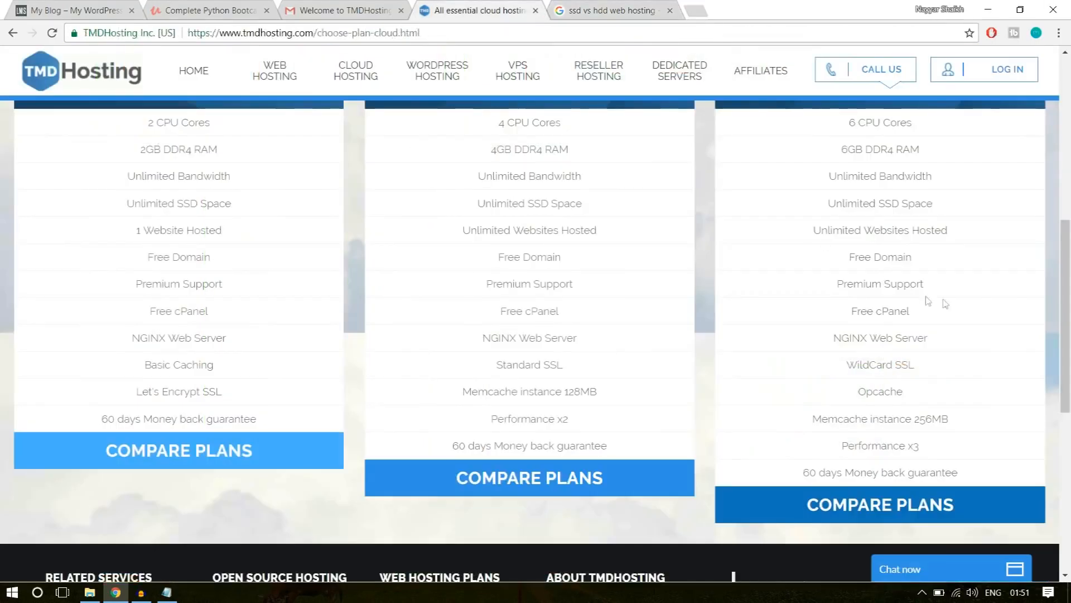
# On the TMDHosting plans page, highlight Unlimited SSD Space and Unlimited Websites Hosted in the Enterprise Cloud plan.
pyautogui.moveTo(928, 203); pyautogui.dragTo(886, 203)
pyautogui.click(930, 201)
pyautogui.moveTo(878, 205); pyautogui.dragTo(963, 208)
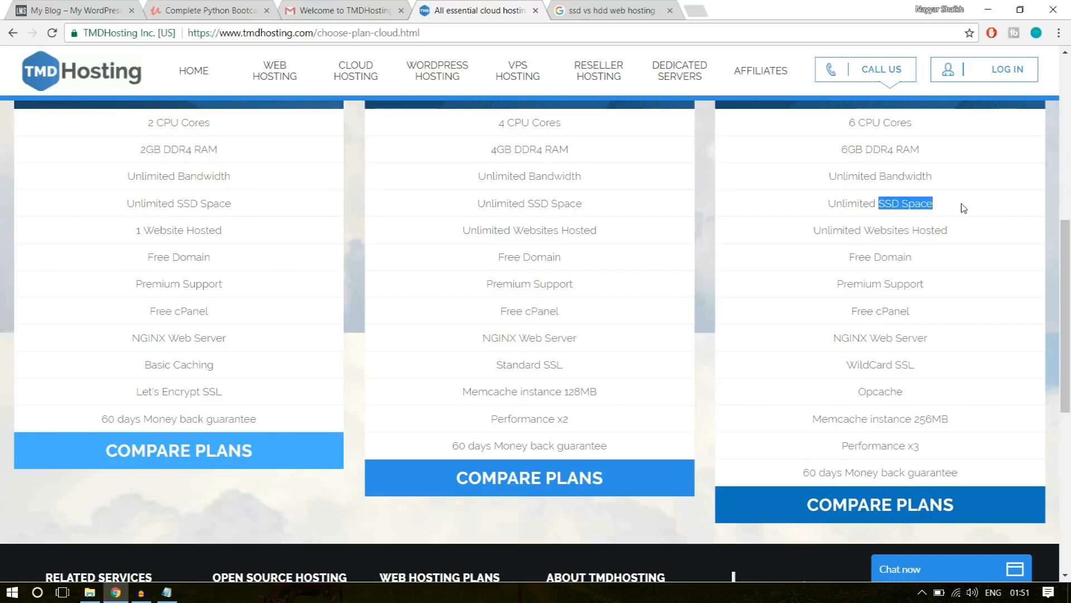
pyautogui.click(908, 208)
pyautogui.moveTo(830, 203); pyautogui.dragTo(947, 202)
pyautogui.click(951, 207)
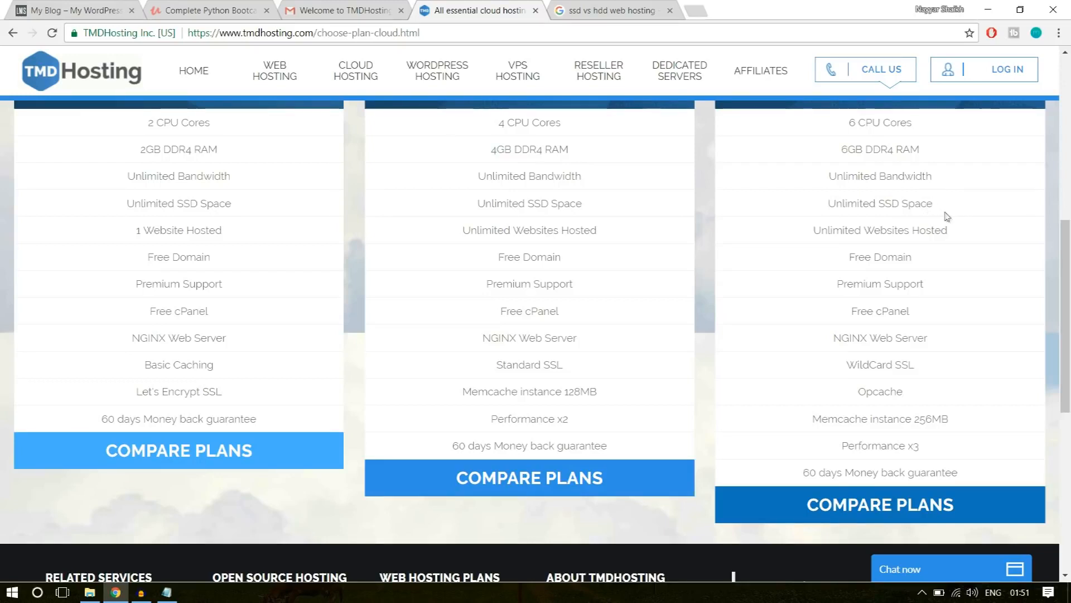
pyautogui.moveTo(812, 233); pyautogui.dragTo(968, 234)
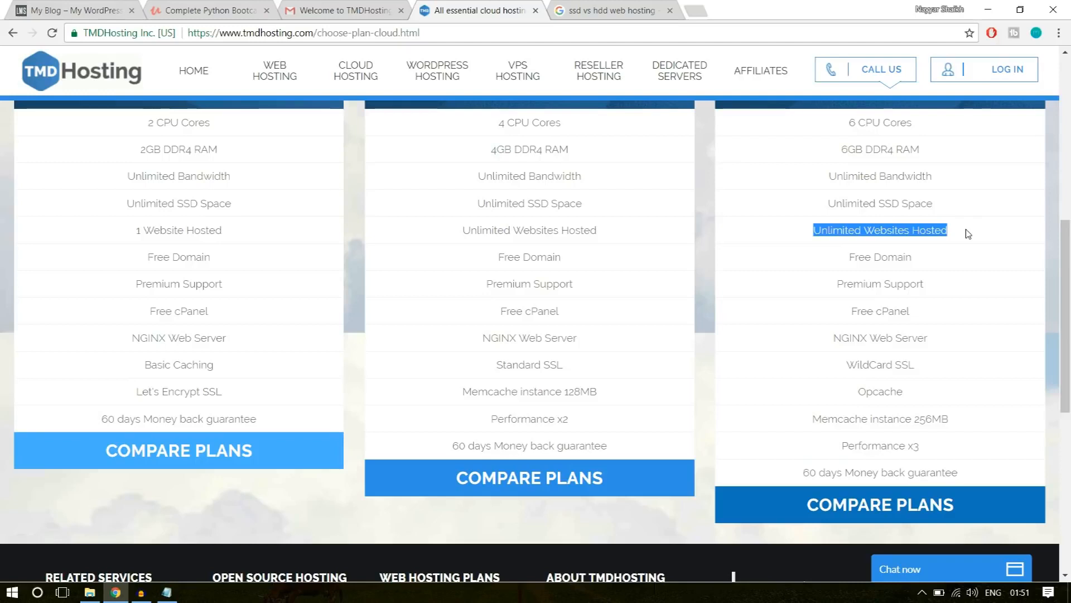
pyautogui.click(929, 232)
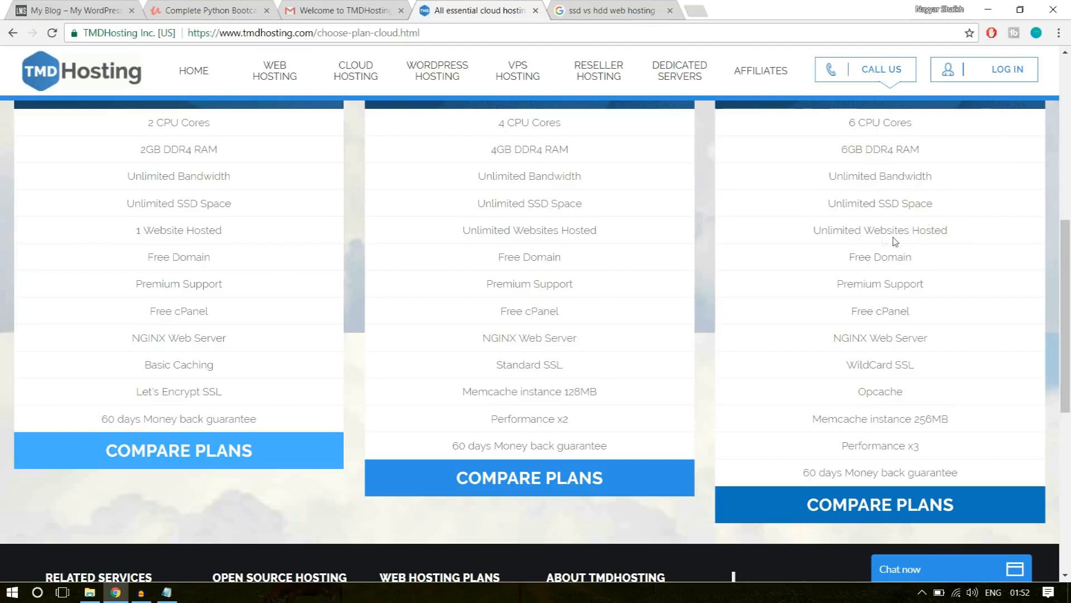
# Highlight Unlimited Websites Hosted and WildCard SSL in turn within the Enterprise Cloud feature list.
pyautogui.moveTo(813, 231); pyautogui.dragTo(953, 232)
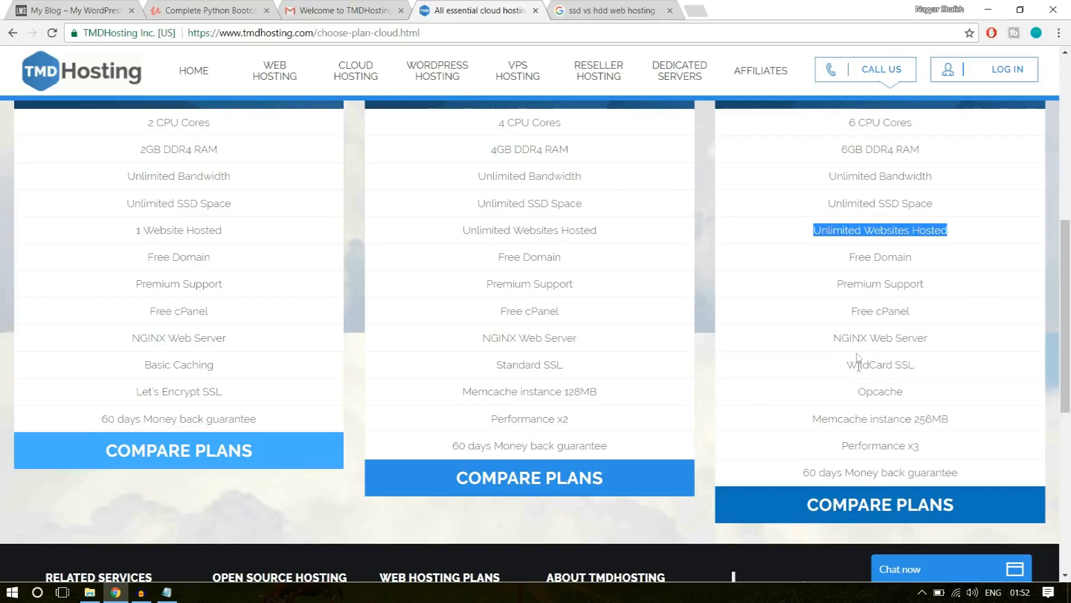
pyautogui.moveTo(848, 366); pyautogui.dragTo(943, 358)
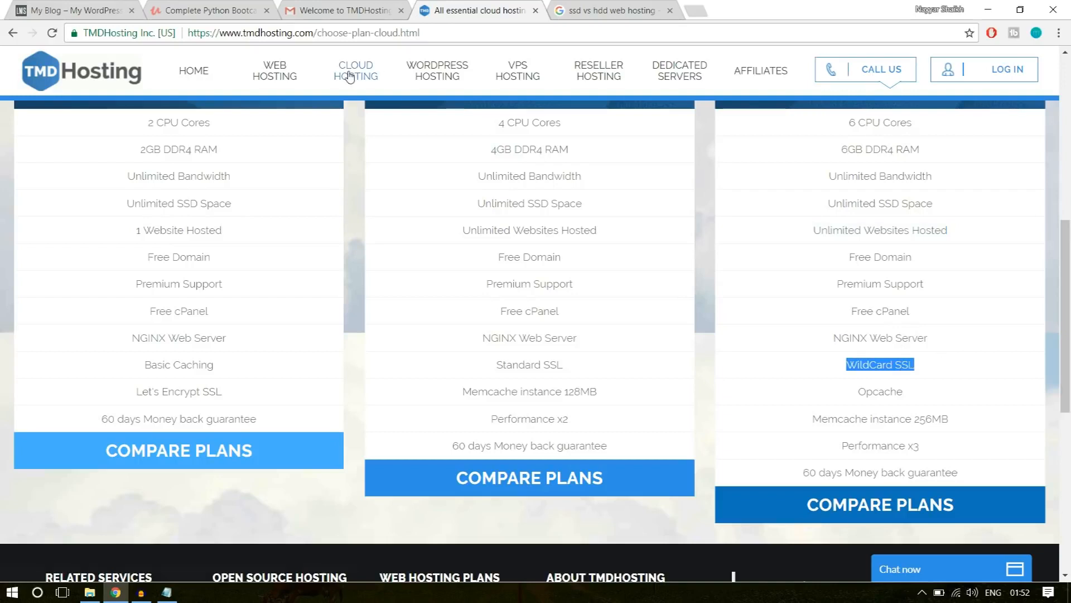
# View the TMDHosting site's secure connection details, and check the Udemy course page's address for comparison before returning to the plans page.
pyautogui.click(110, 37)
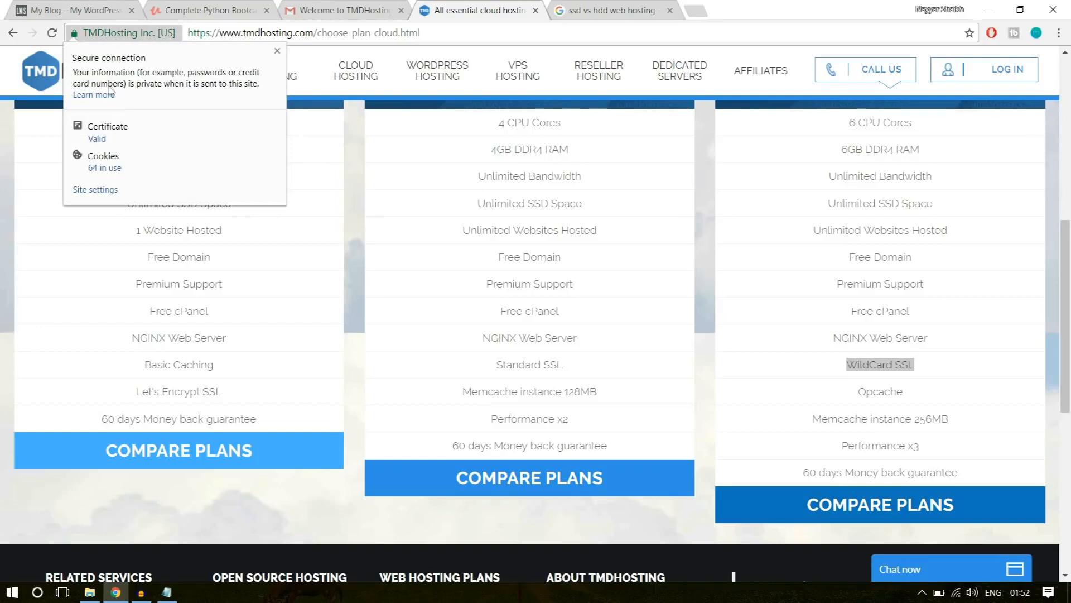
pyautogui.click(278, 51)
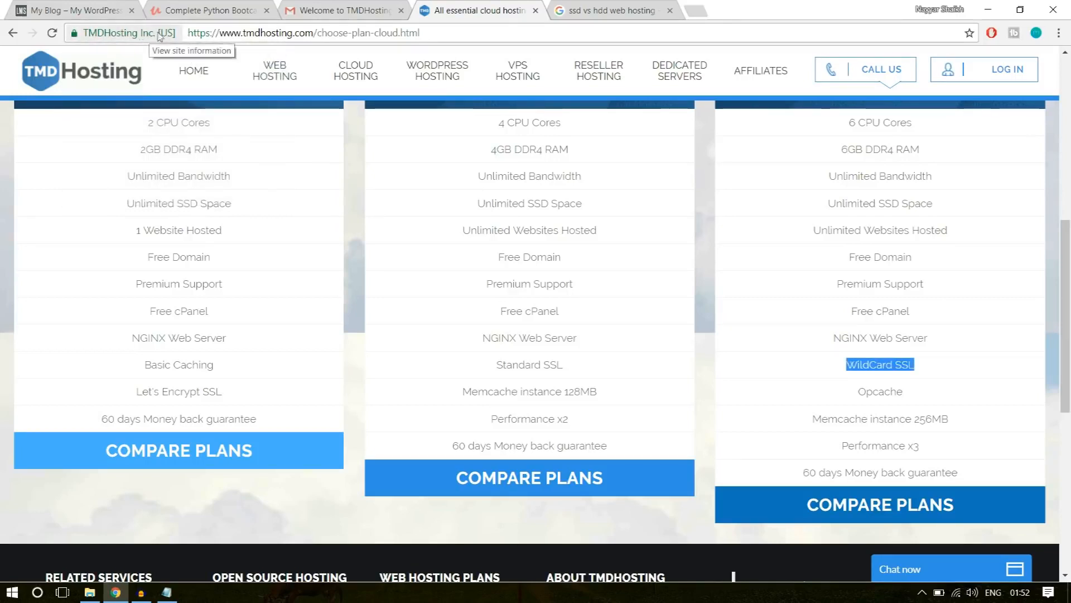
pyautogui.click(212, 6)
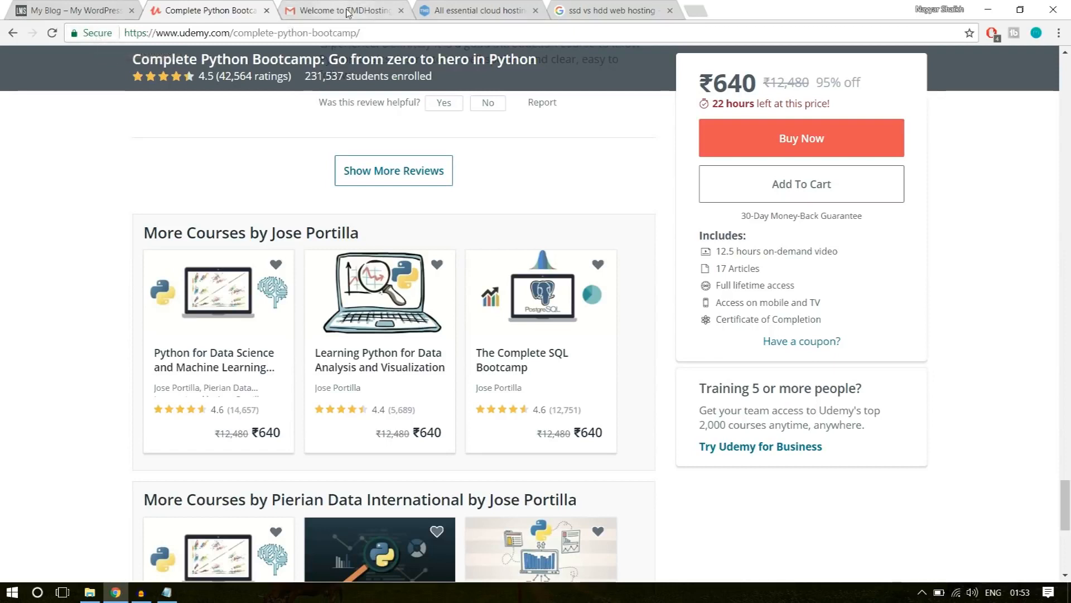
pyautogui.click(485, 10)
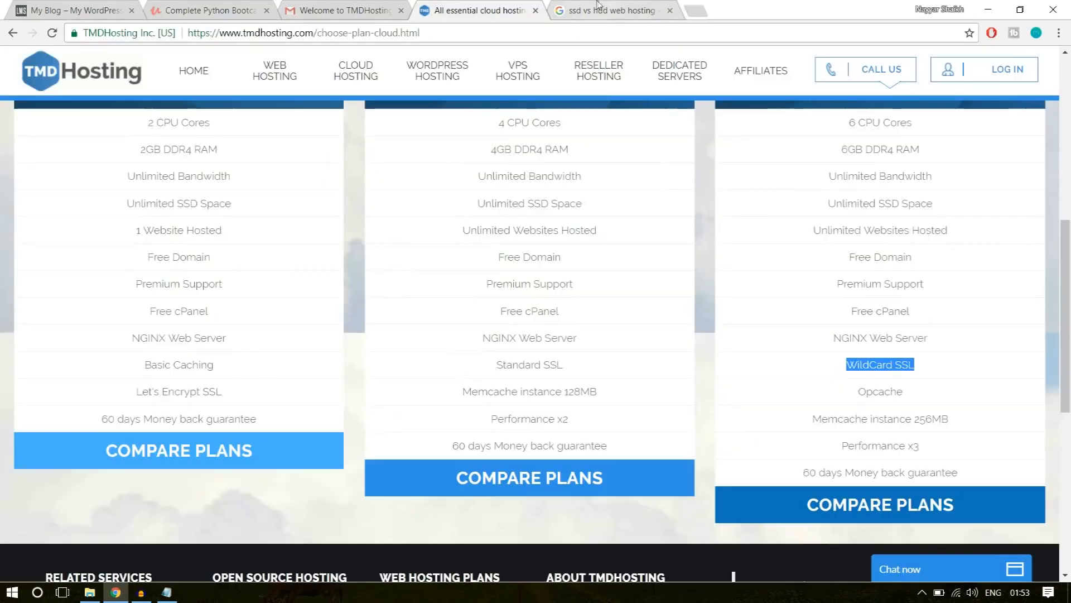
# Highlight WildCard SSL in the Enterprise Cloud plan again and clear the selection.
pyautogui.click(874, 372)
pyautogui.moveTo(847, 365); pyautogui.dragTo(909, 365)
pyautogui.click(939, 367)
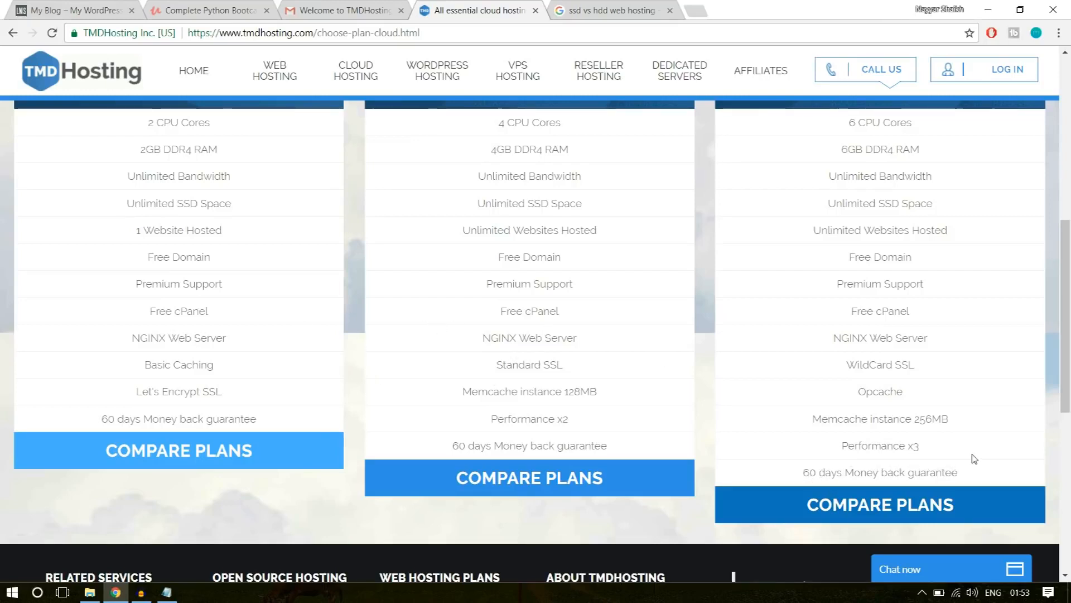
# Highlight the Business Cloud plan title and the 1 Website Hosted entry of the Starter Cloud plan, and clear the selection.
pyautogui.scroll(8, 974, 459)
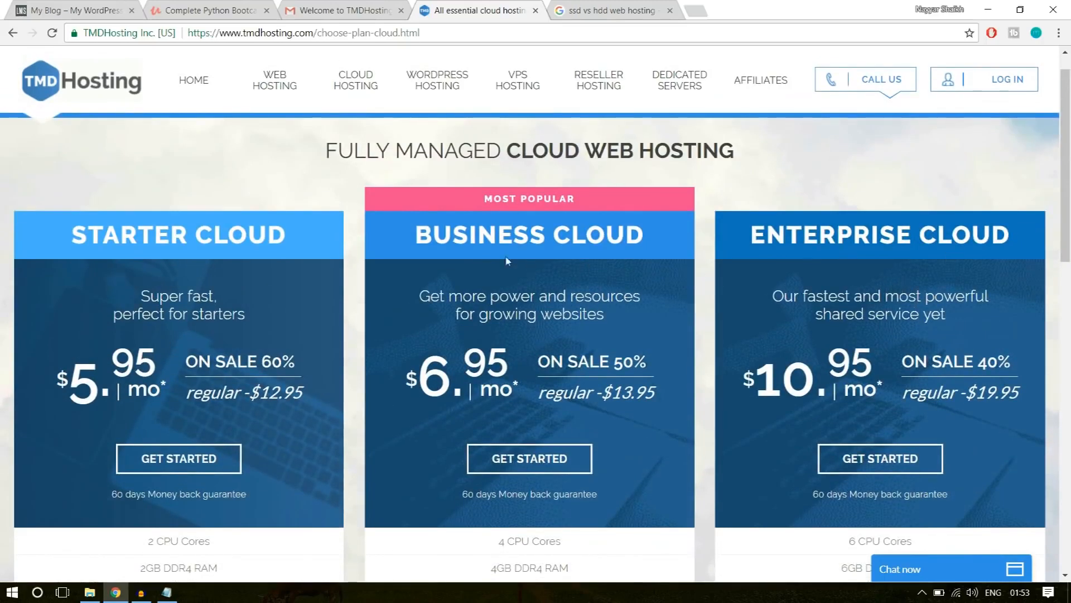
pyautogui.moveTo(424, 237); pyautogui.dragTo(640, 232)
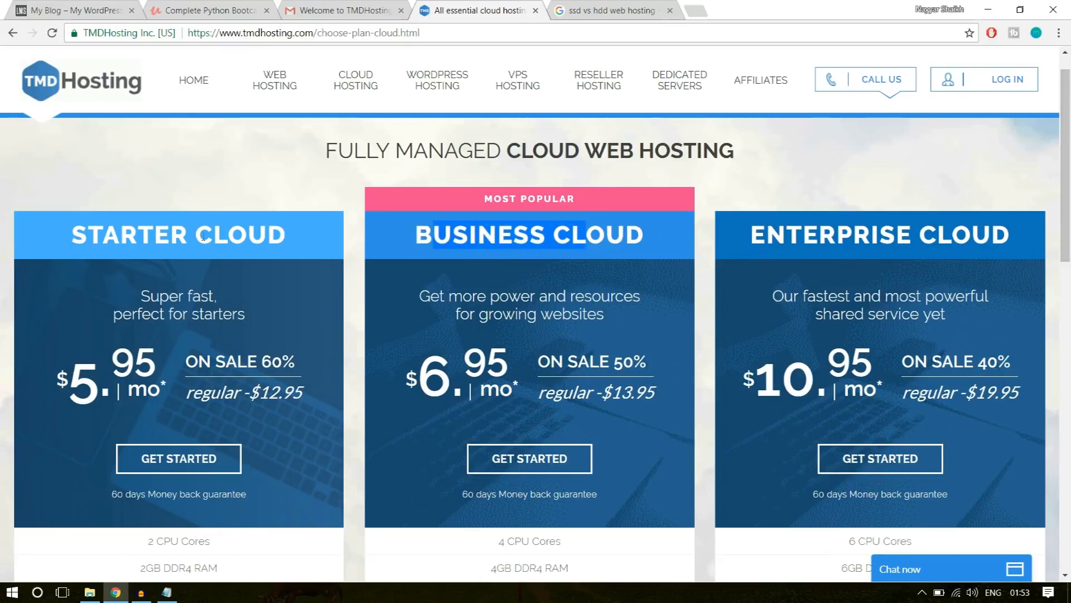
pyautogui.scroll(-1, 59, 178)
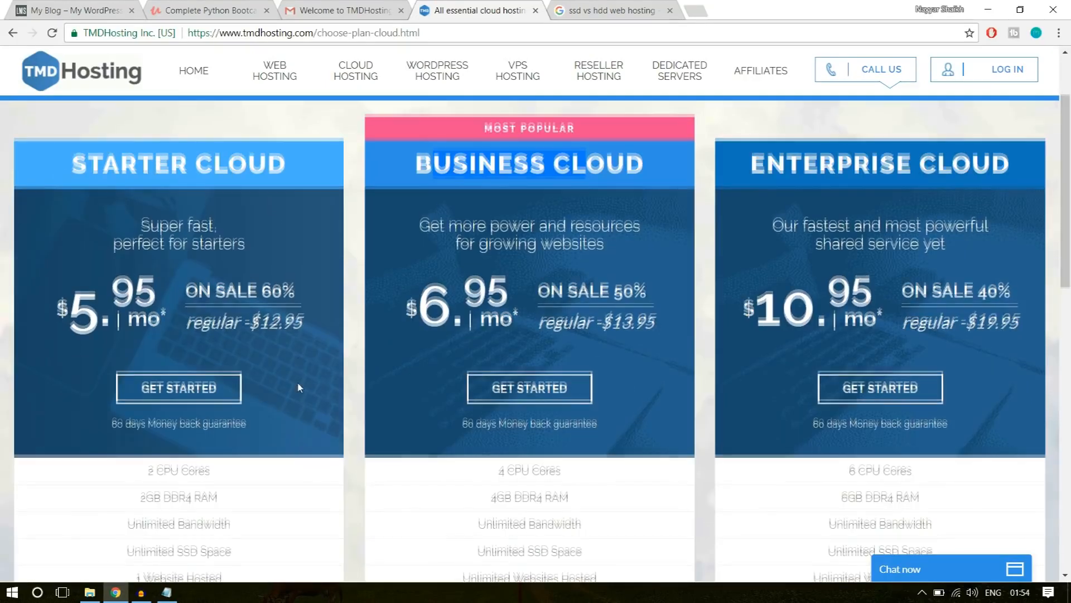
pyautogui.scroll(-3, 299, 387)
pyautogui.scroll(-1, 299, 388)
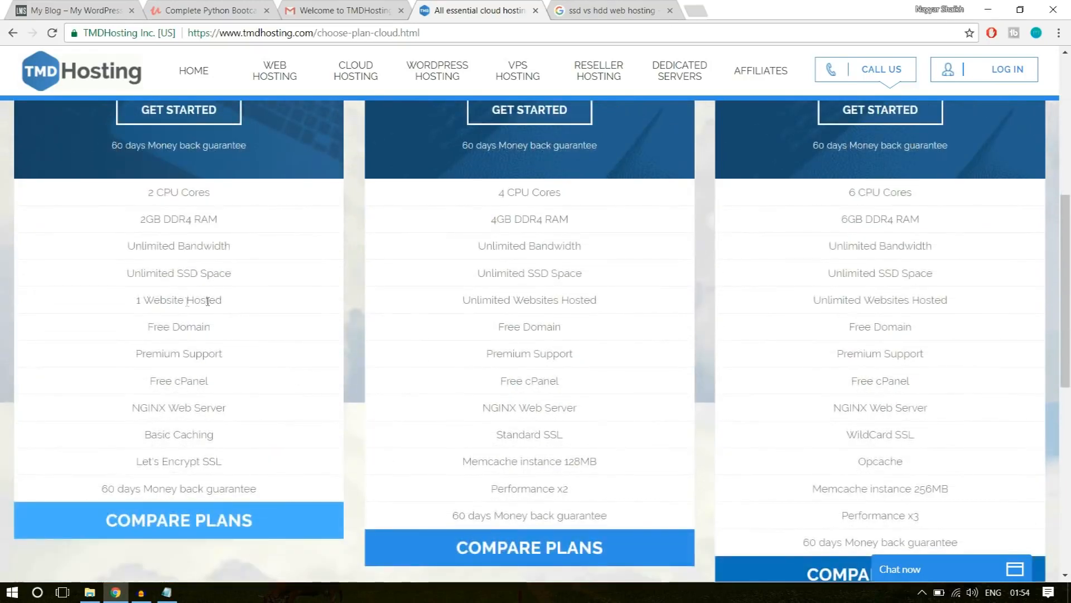
pyautogui.moveTo(132, 307); pyautogui.dragTo(231, 305)
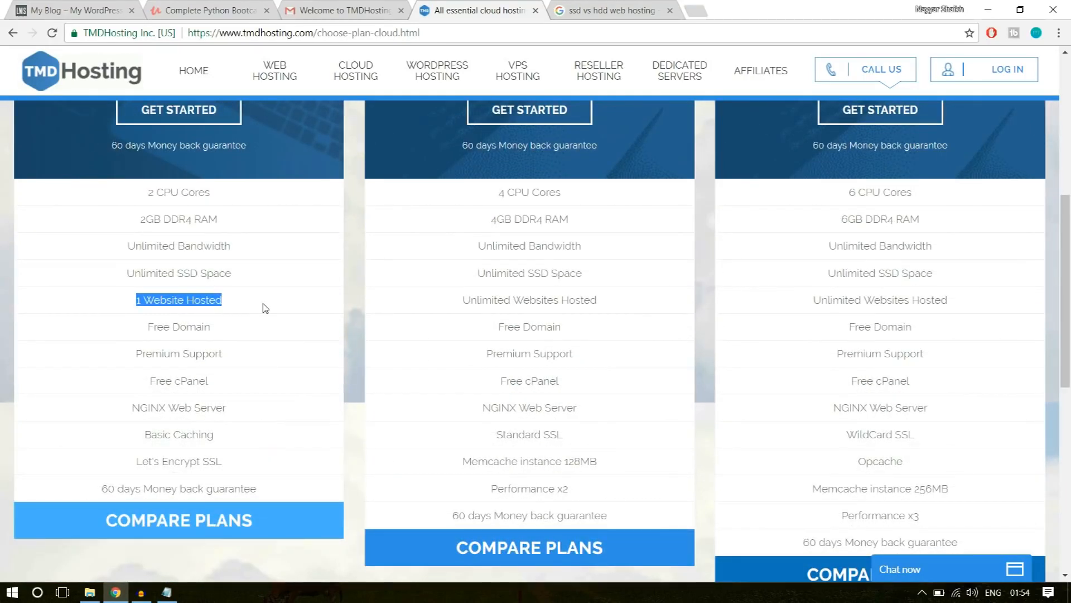
pyautogui.click(232, 306)
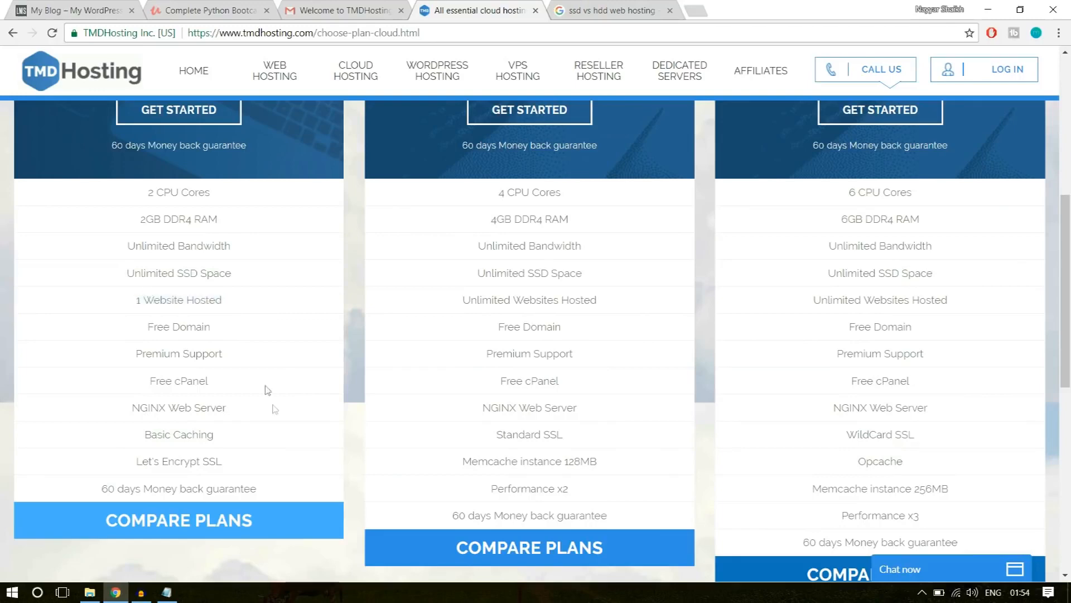
# Start an order for the Enterprise Cloud plan.
pyautogui.scroll(3, 275, 416)
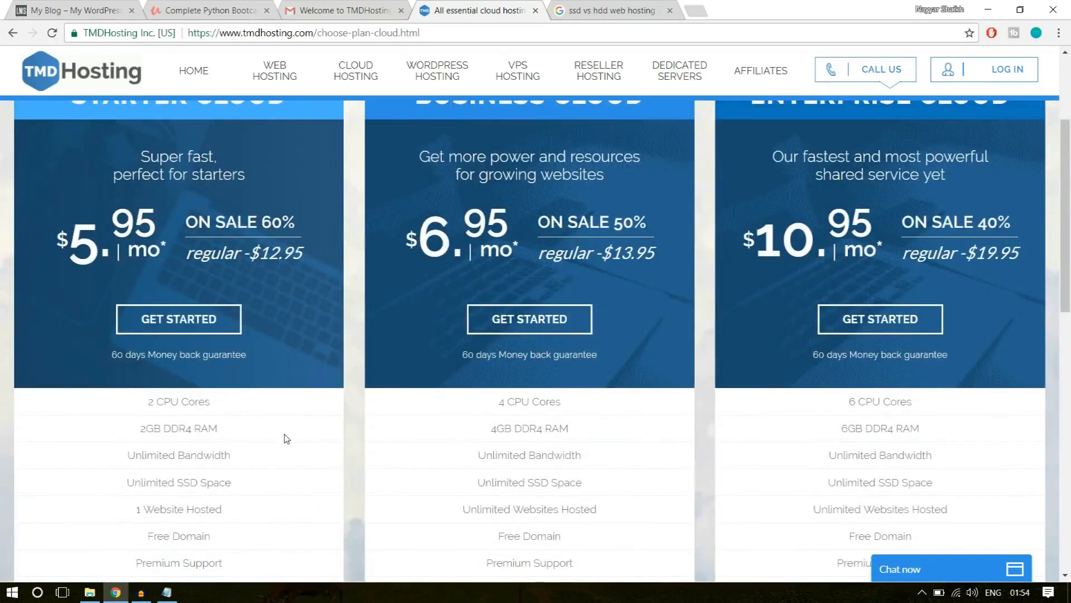
pyautogui.scroll(1, 285, 439)
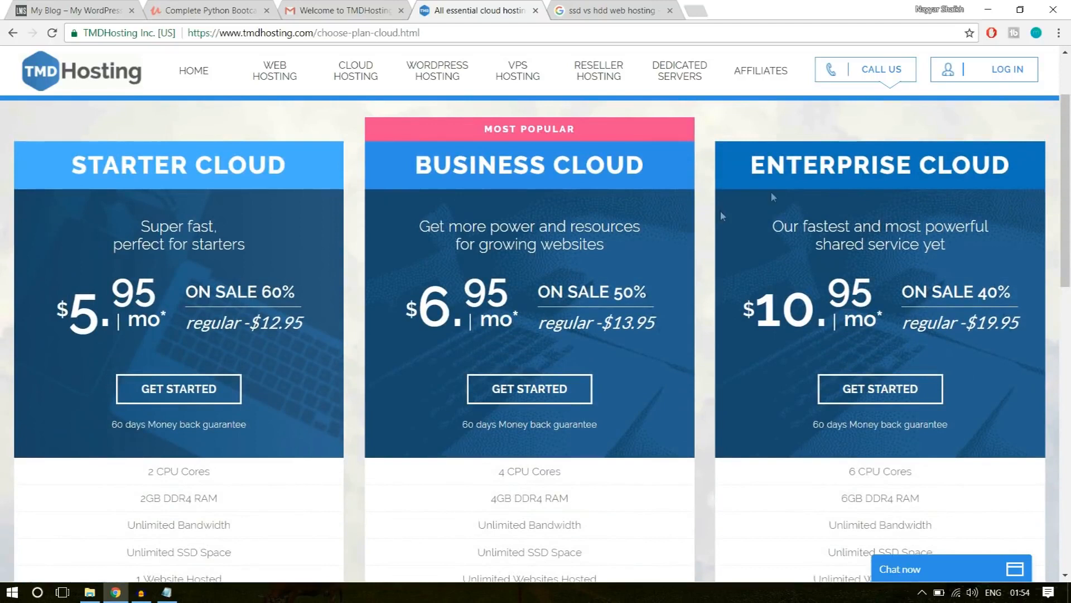
pyautogui.click(890, 397)
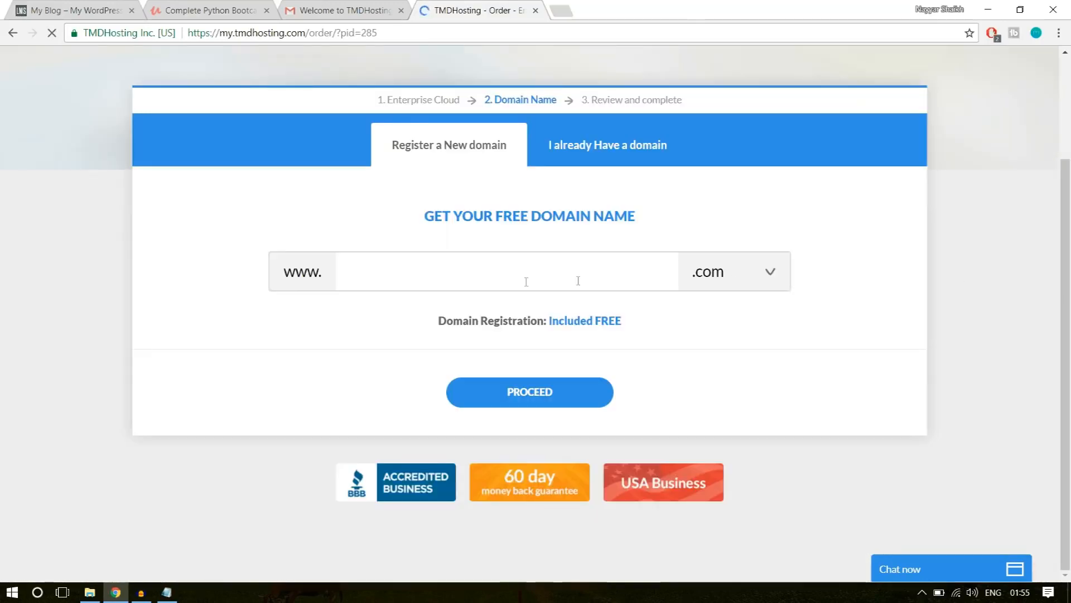
# Enter the desired personal name-based domain in the new domain registration form.
pyautogui.click(512, 274)
pyautogui.write('nayyarshaikh1')
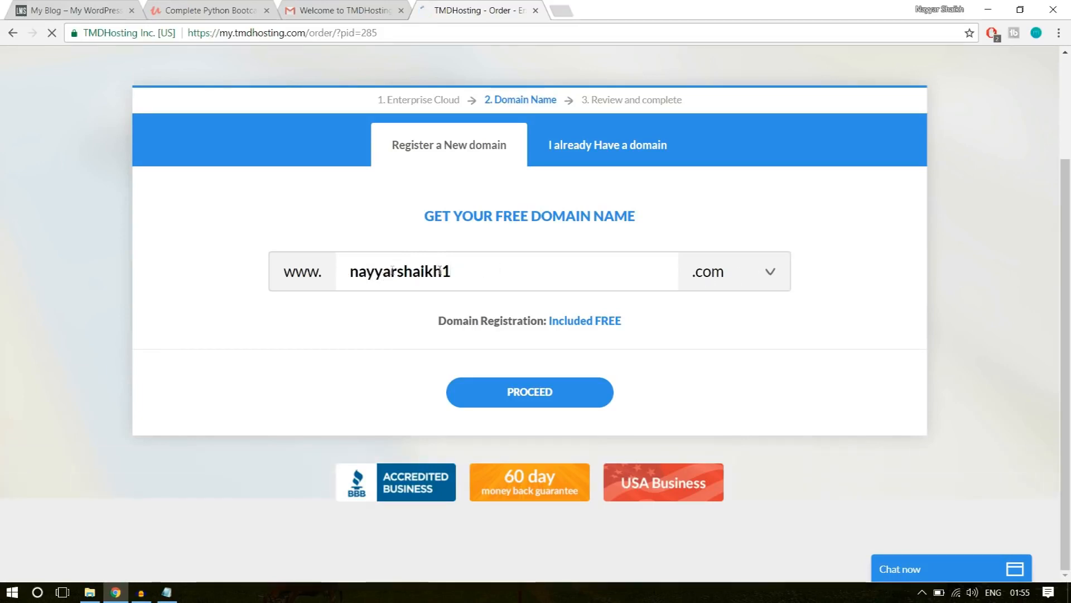
# Review the available domain extensions, keep .com, and proceed with the free domain registration.
pyautogui.click(741, 272)
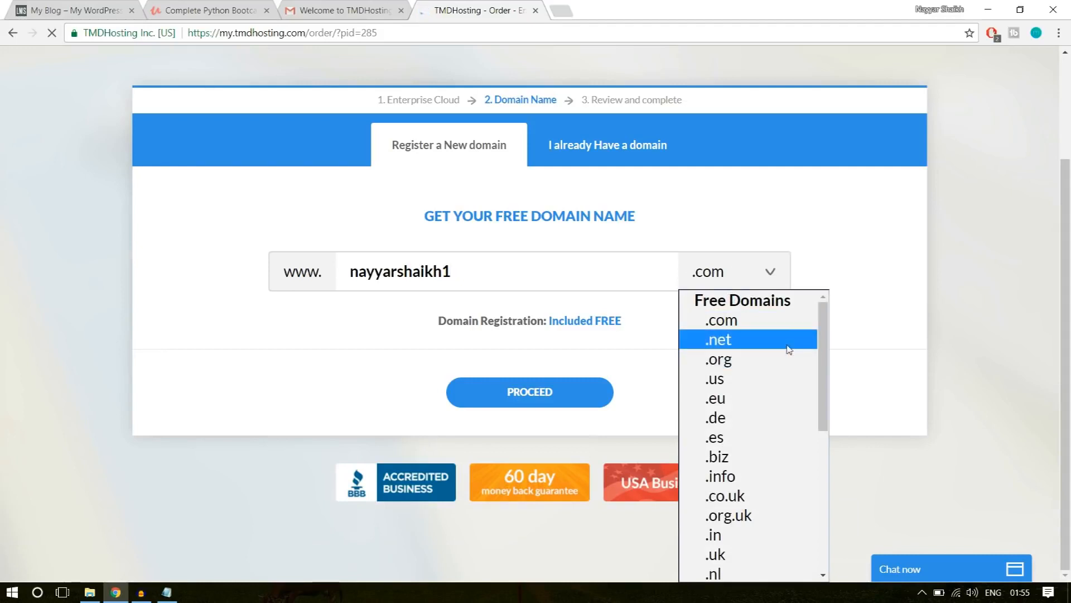
pyautogui.scroll(-3, 772, 395)
pyautogui.scroll(-3, 771, 394)
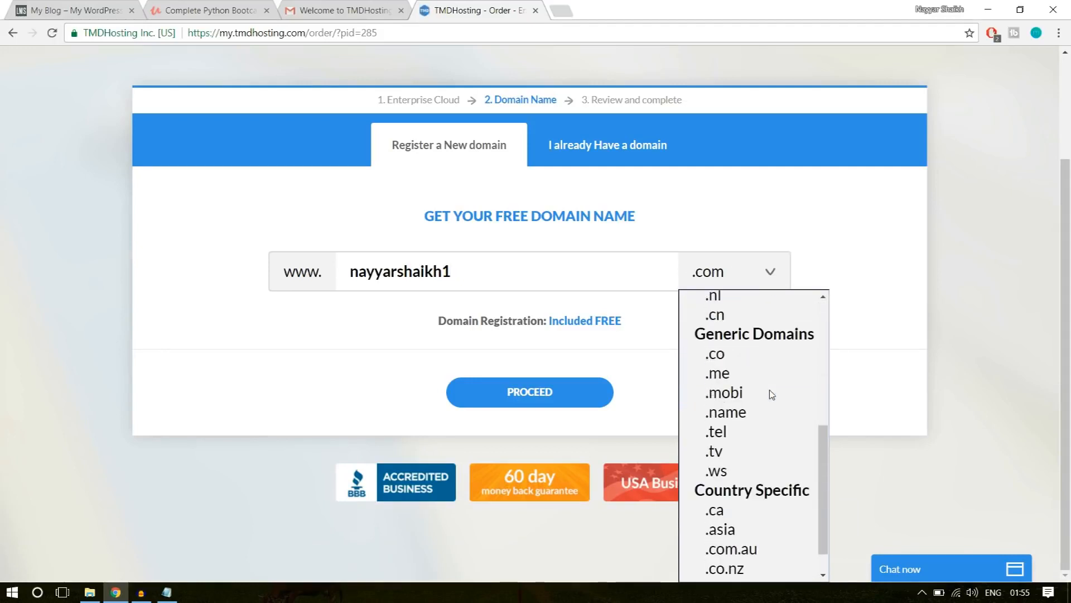
pyautogui.scroll(6, 772, 395)
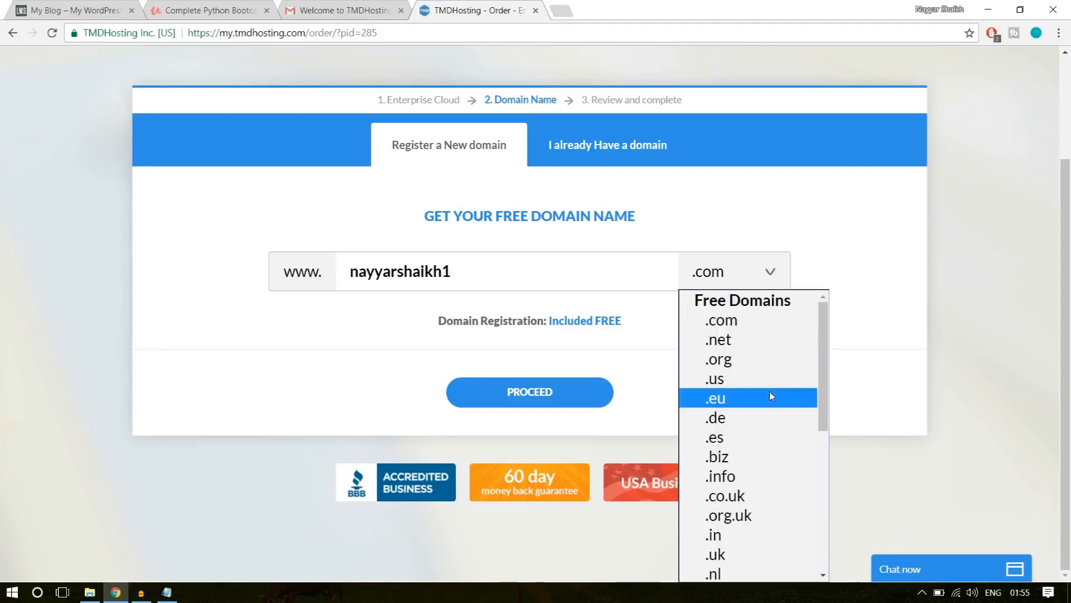
pyautogui.scroll(-3, 770, 394)
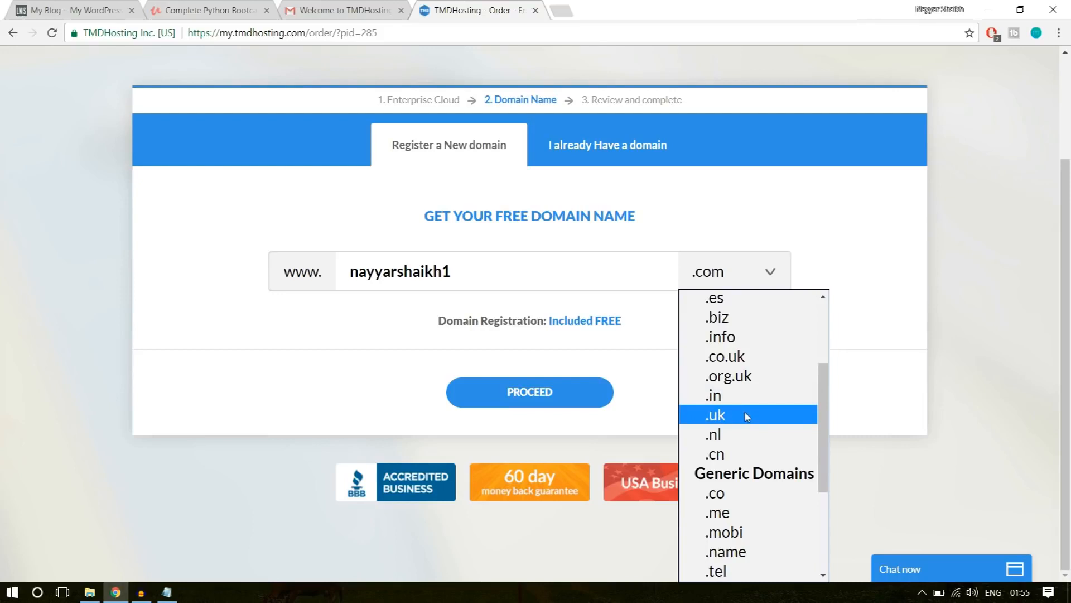
pyautogui.click(867, 340)
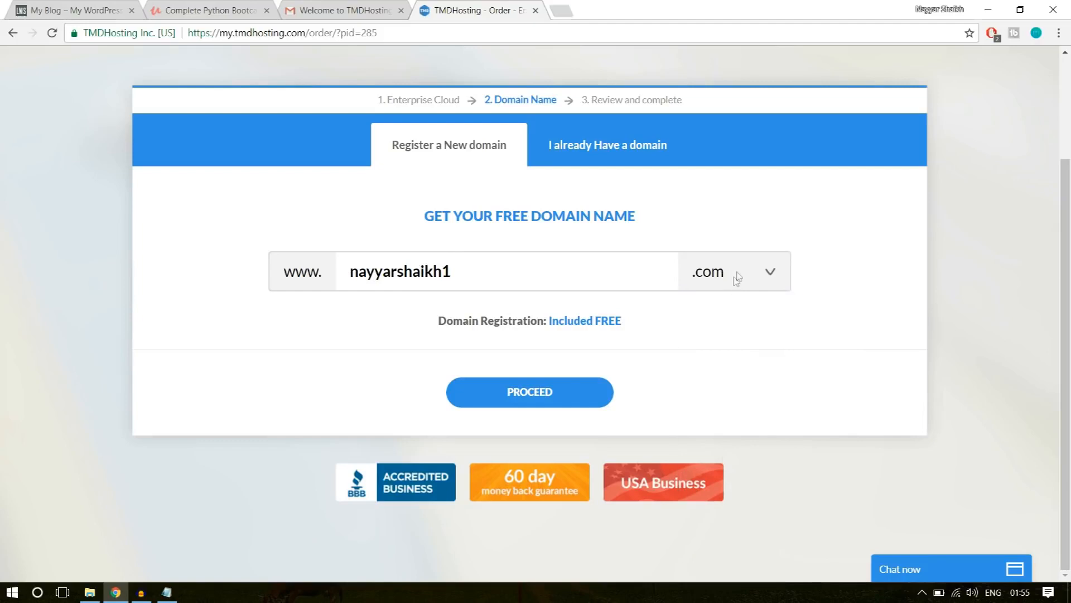
pyautogui.click(569, 391)
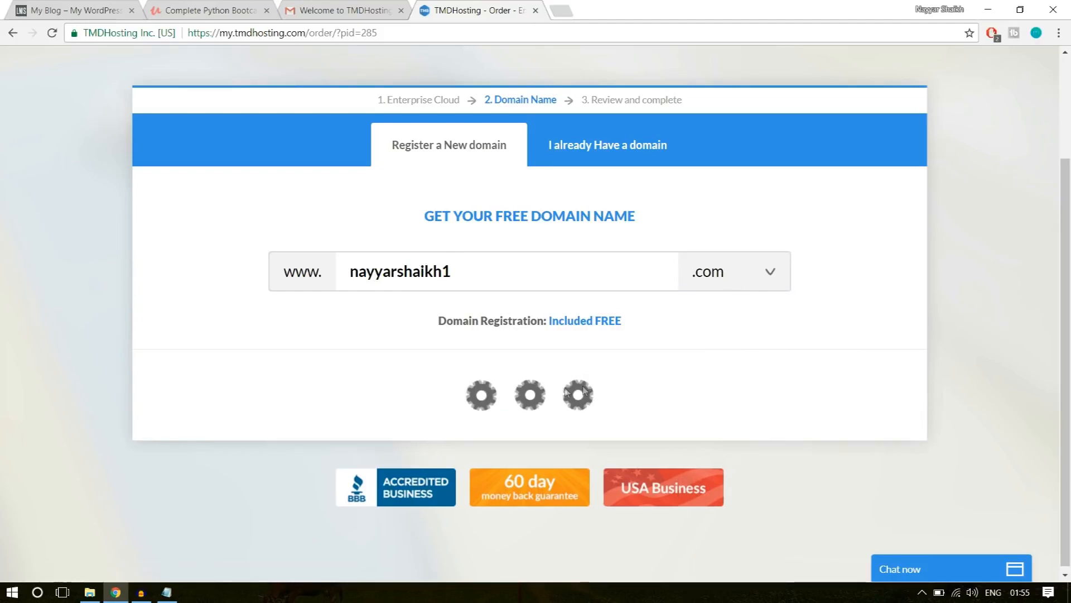
# Look over the new customer form and the PayPal payment option, and leave Credit Card as the payment method.
pyautogui.scroll(-4, 911, 349)
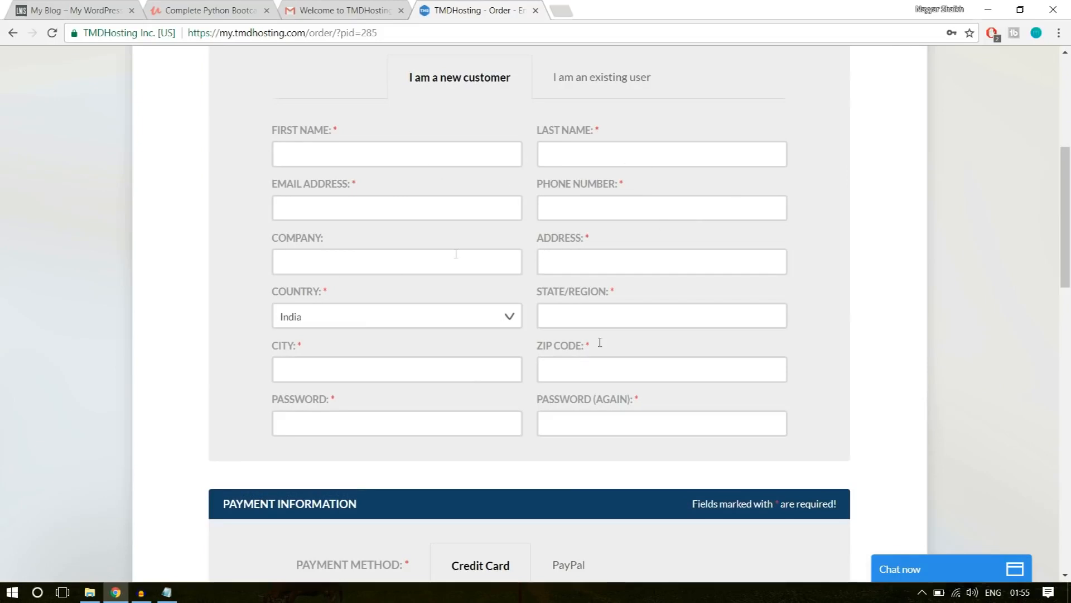
pyautogui.scroll(-6, 961, 342)
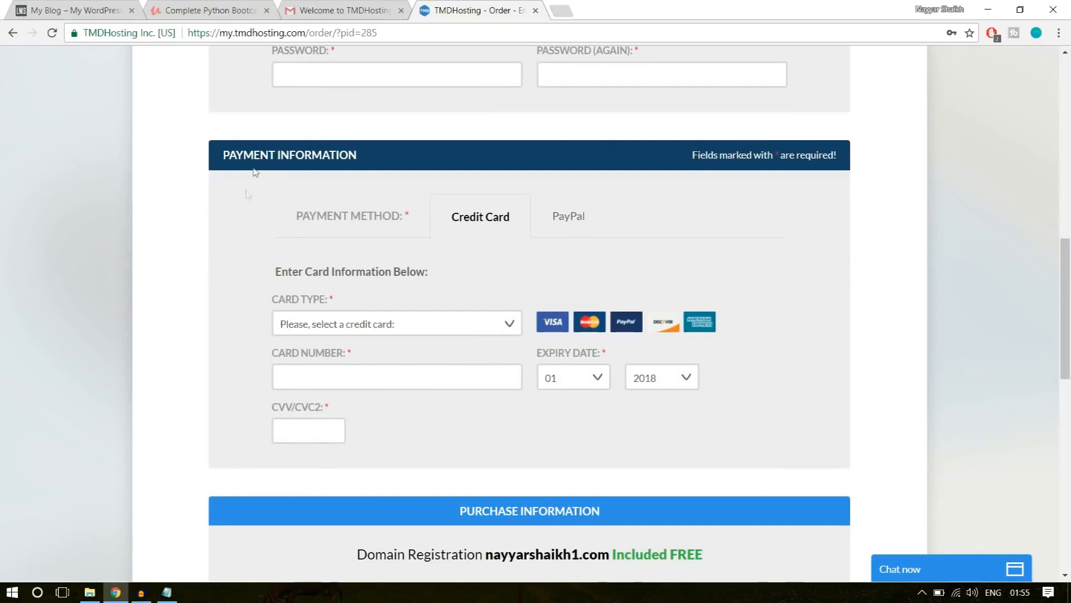
pyautogui.click(580, 223)
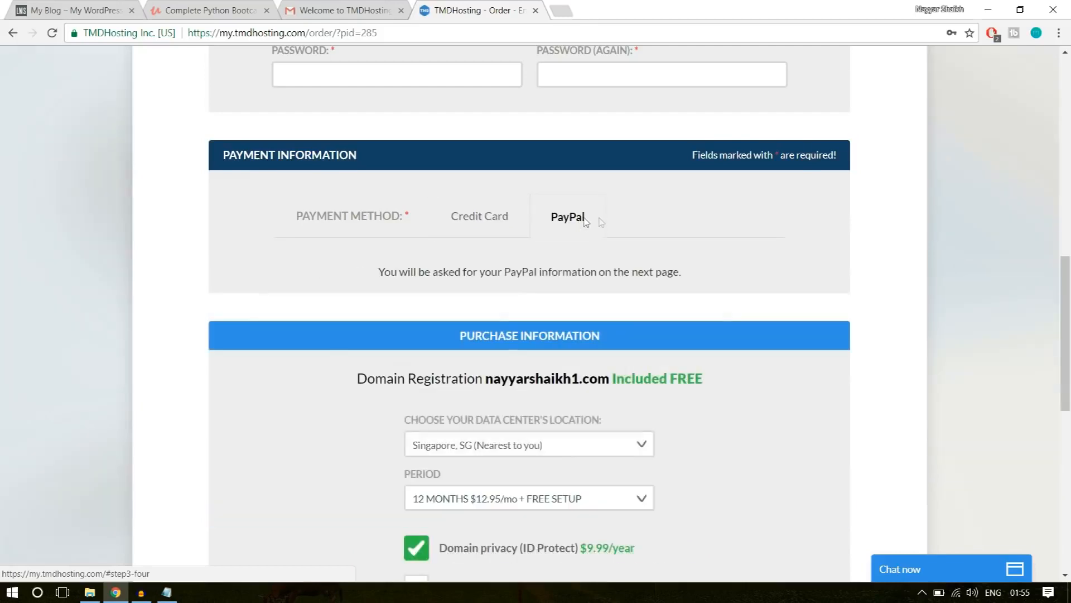
pyautogui.click(485, 219)
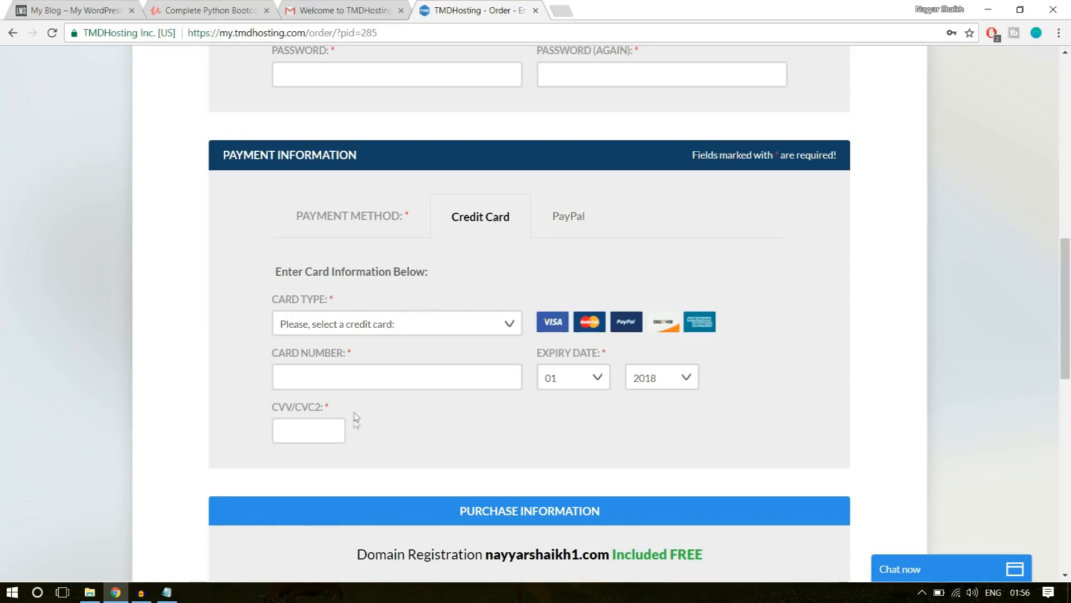
# Choose the Singapore, SG data center and the 12 months $12.95/mo + free setup period for the hosting order.
pyautogui.scroll(-7, 1028, 390)
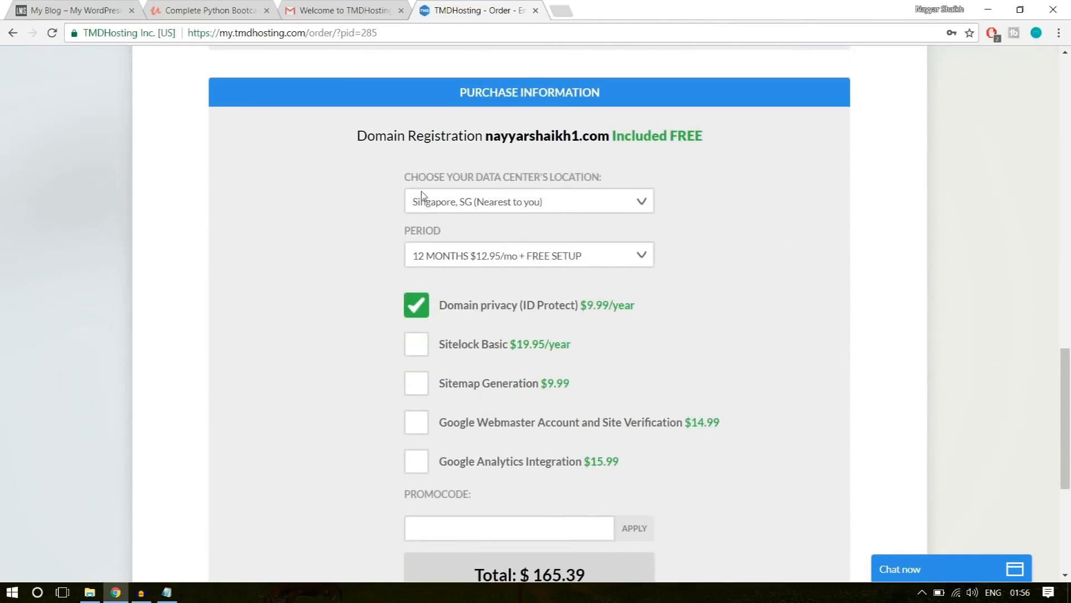
pyautogui.click(587, 204)
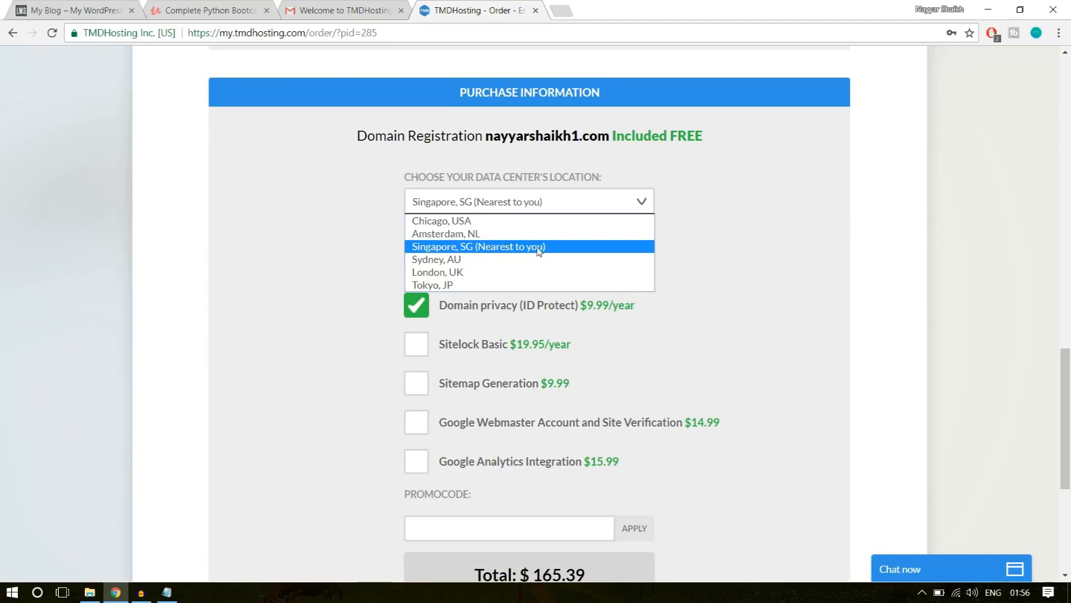
pyautogui.click(496, 254)
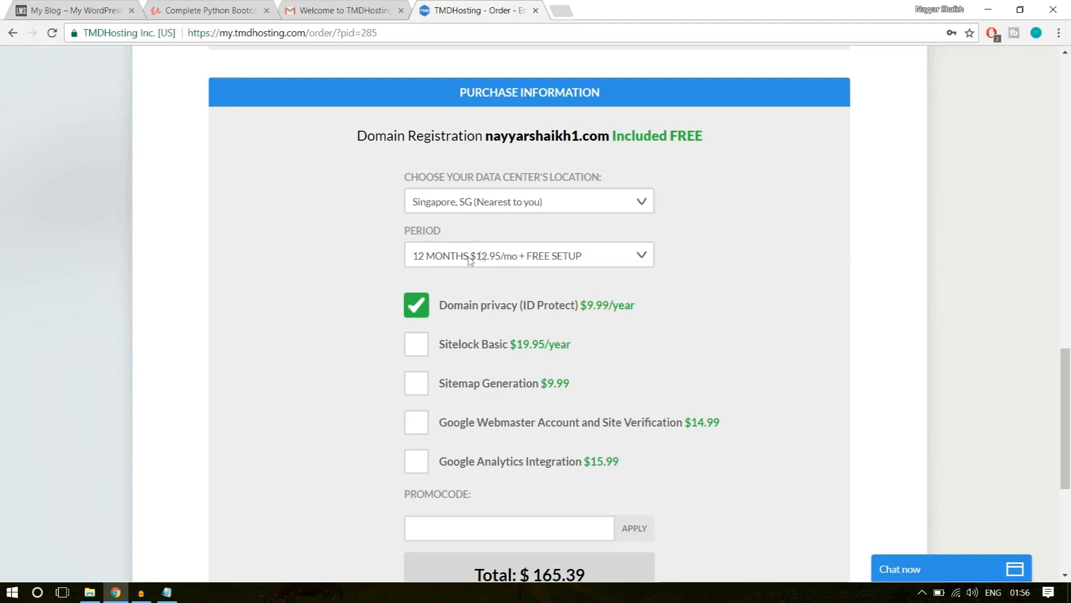
pyautogui.click(511, 258)
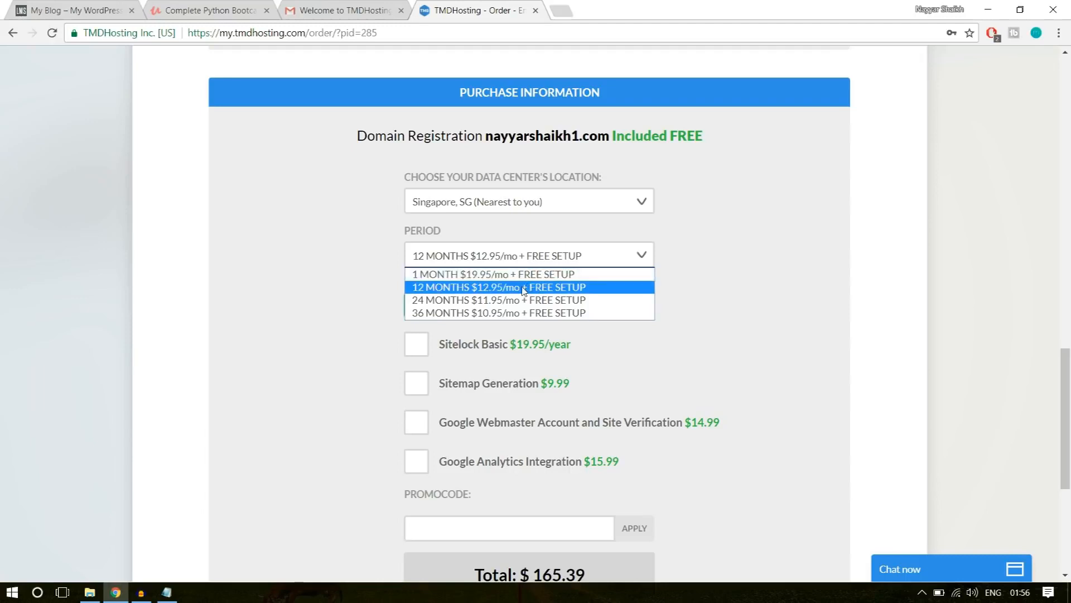
pyautogui.click(444, 290)
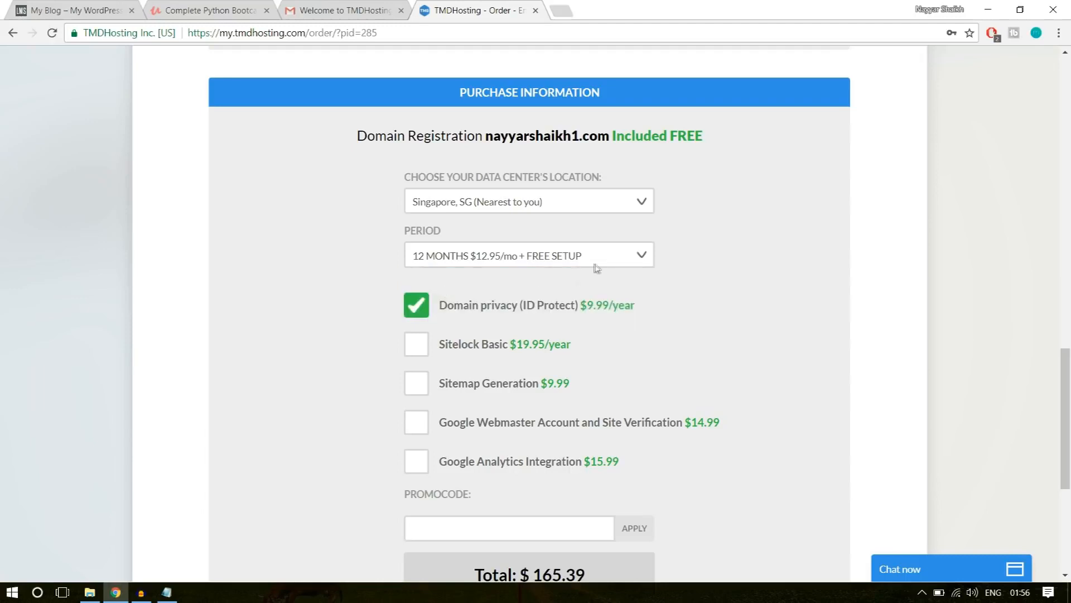
# Review the order's optional add-ons and apply the name-based promo code.
pyautogui.scroll(-1, 558, 254)
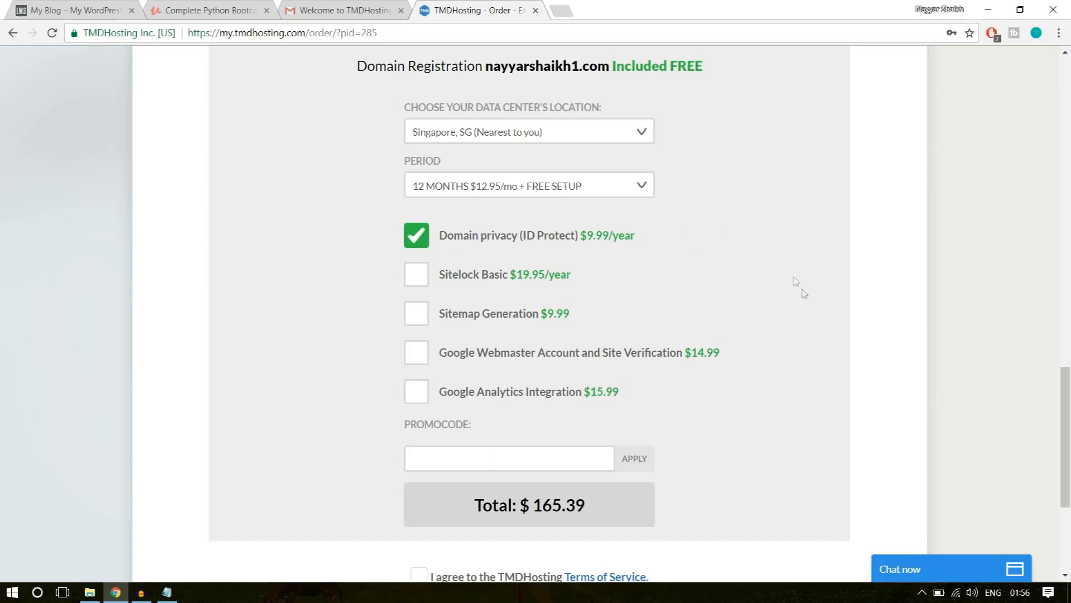
pyautogui.scroll(-4, 798, 285)
pyautogui.scroll(1, 804, 294)
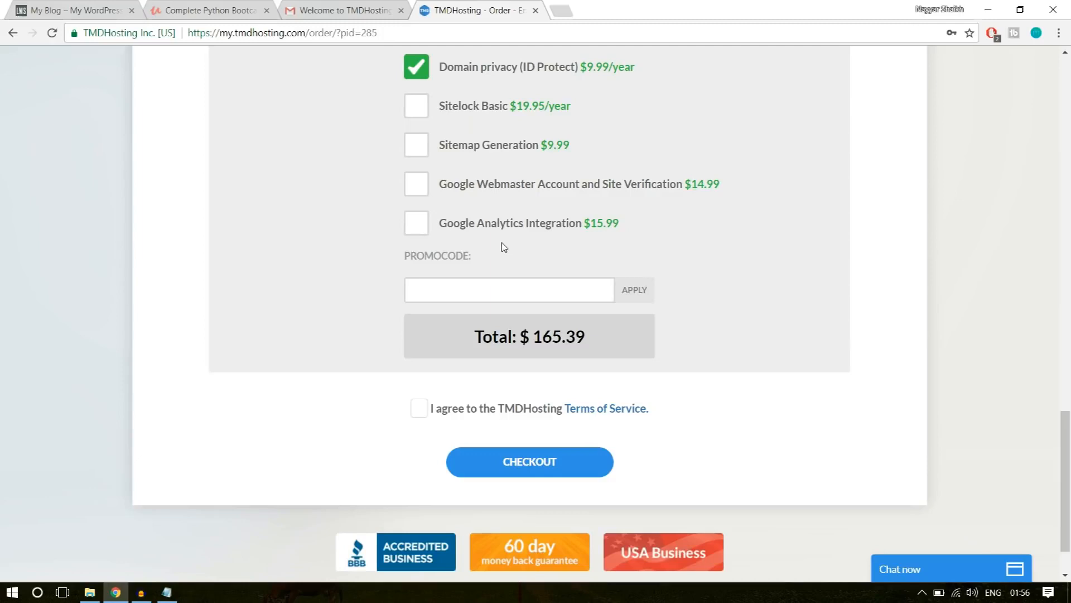
pyautogui.write('NAYYAR7')
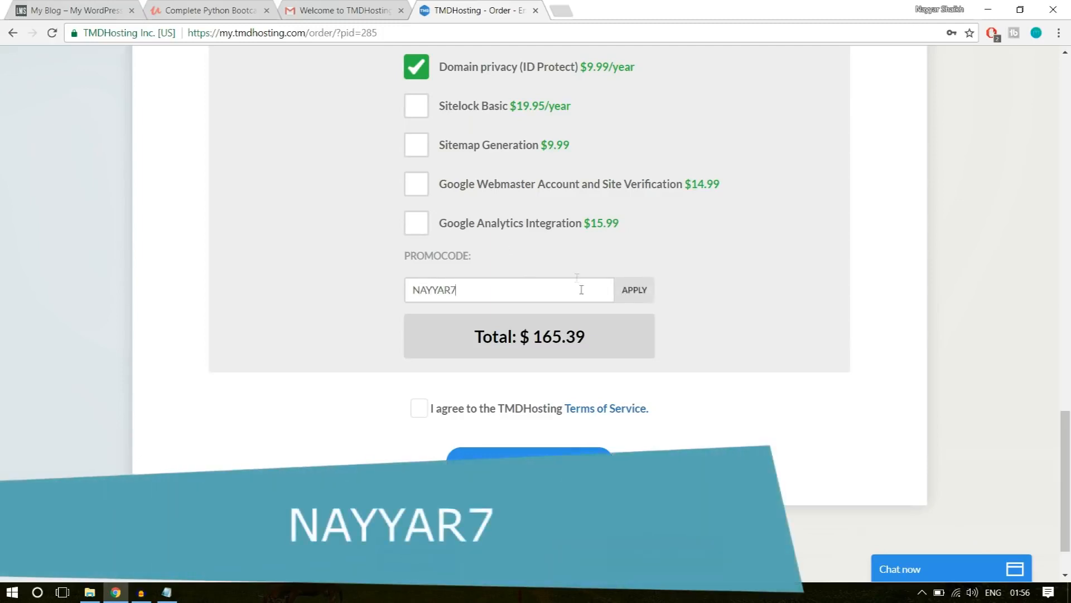
pyautogui.click(649, 303)
pyautogui.scroll(-1, 693, 252)
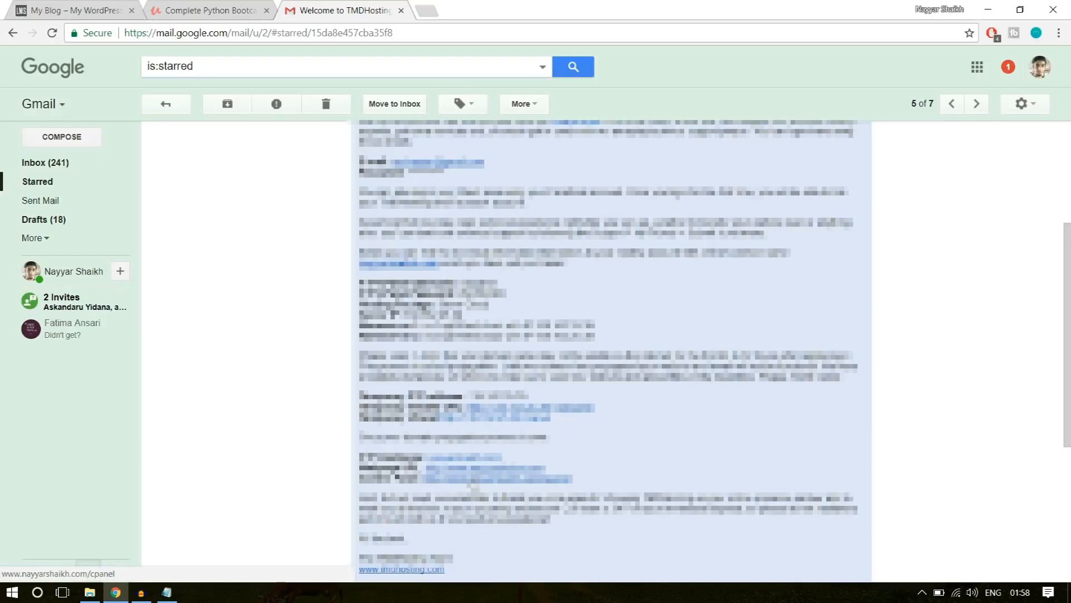
# Open the cPanel link from the TMDHosting welcome email and log in with the saved credentials.
pyautogui.click(474, 485)
pyautogui.click(456, 10)
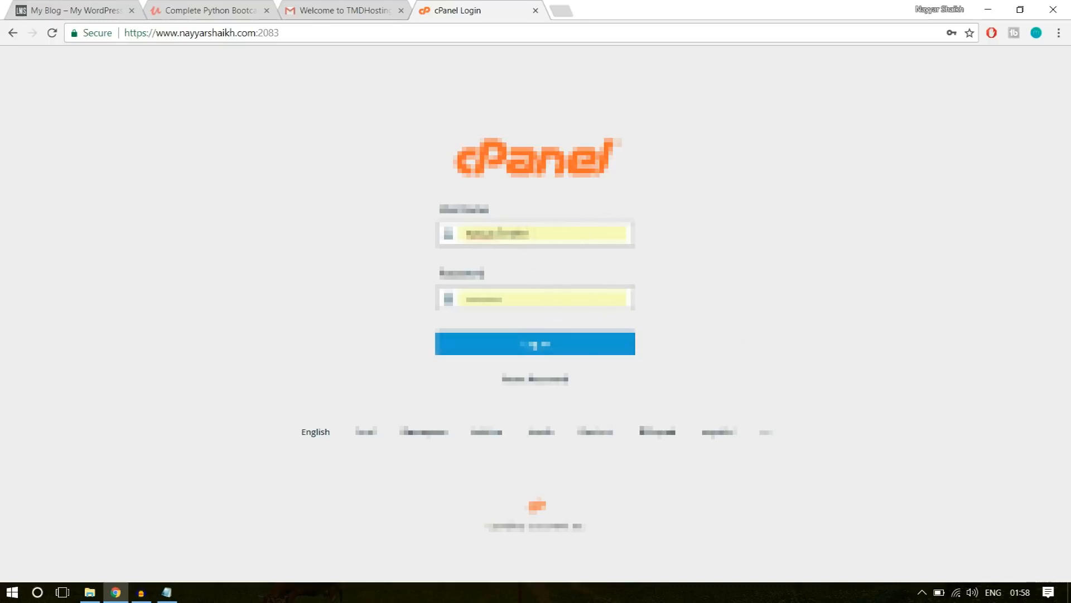
pyautogui.click(565, 335)
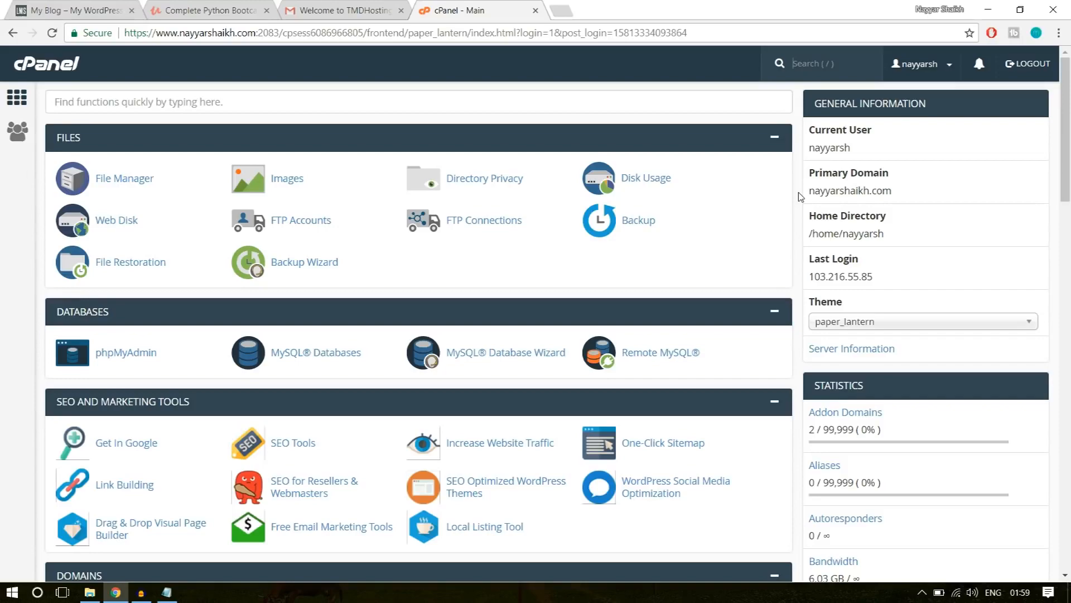
# Open WordPress in cPanel's Softaculous Apps Installer and start a new installation.
pyautogui.scroll(-9, 801, 270)
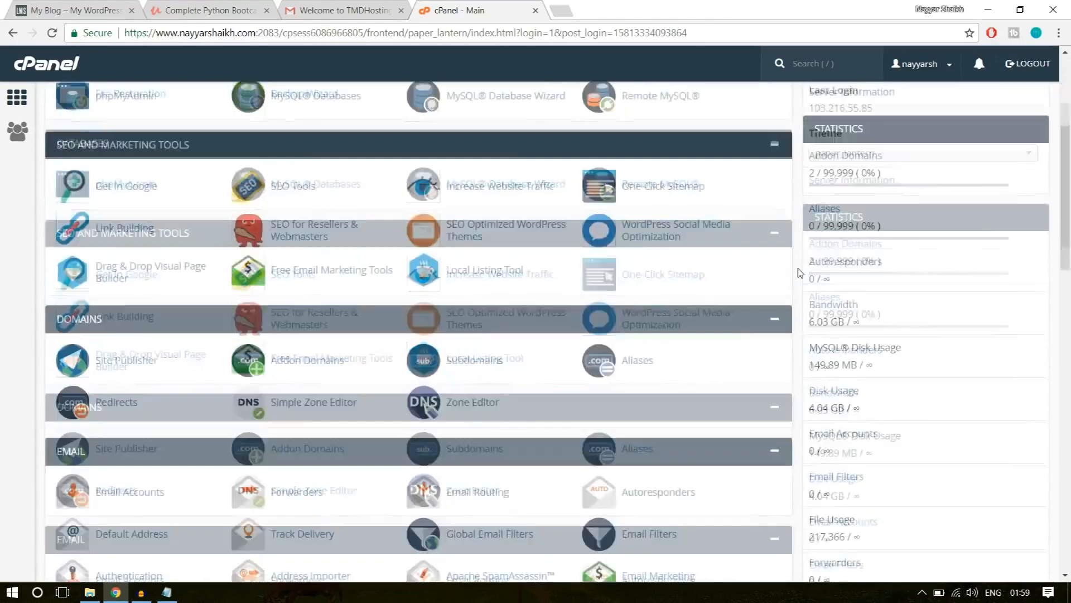
pyautogui.scroll(-15, 801, 272)
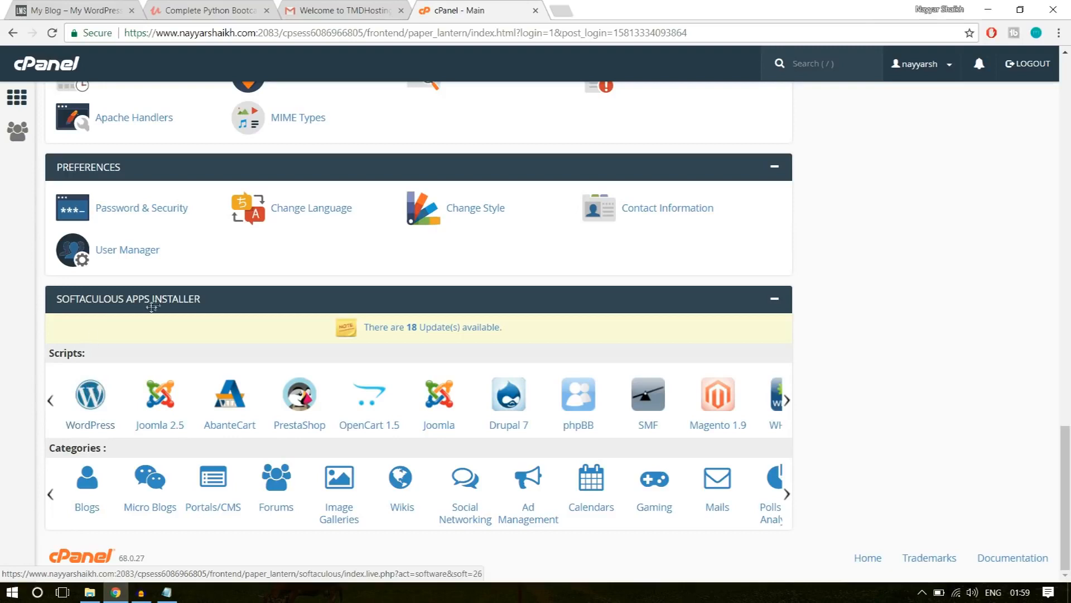
pyautogui.click(85, 397)
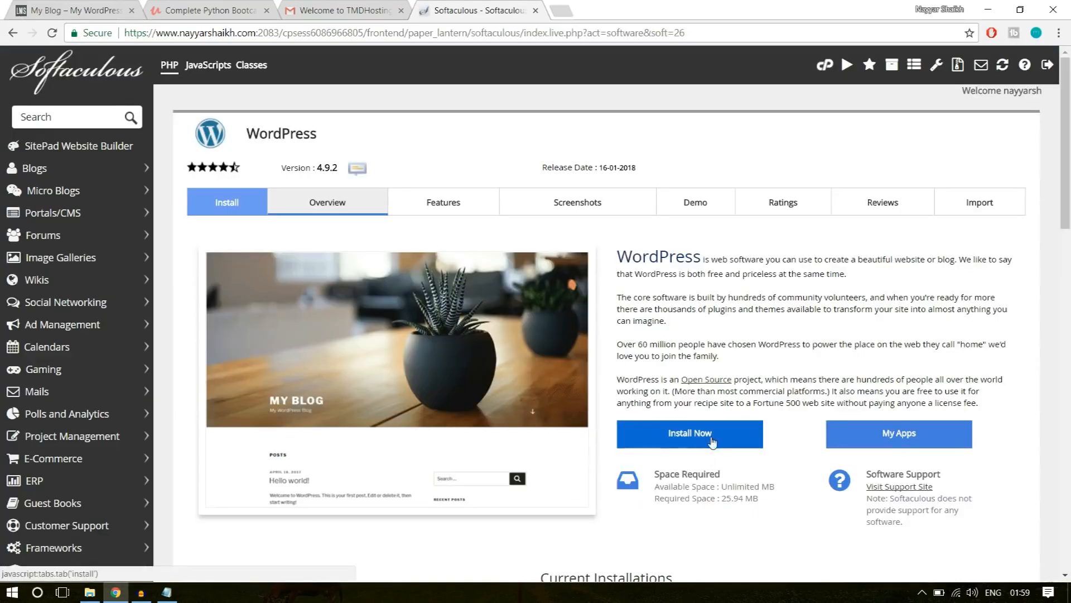
pyautogui.click(709, 438)
pyautogui.scroll(-1, 779, 377)
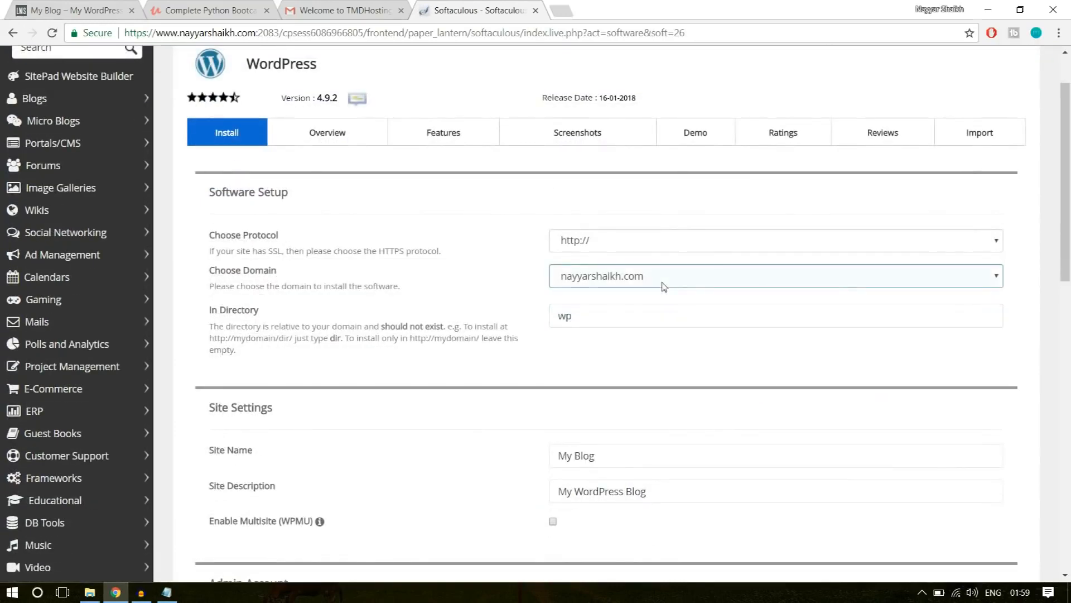
pyautogui.click(664, 278)
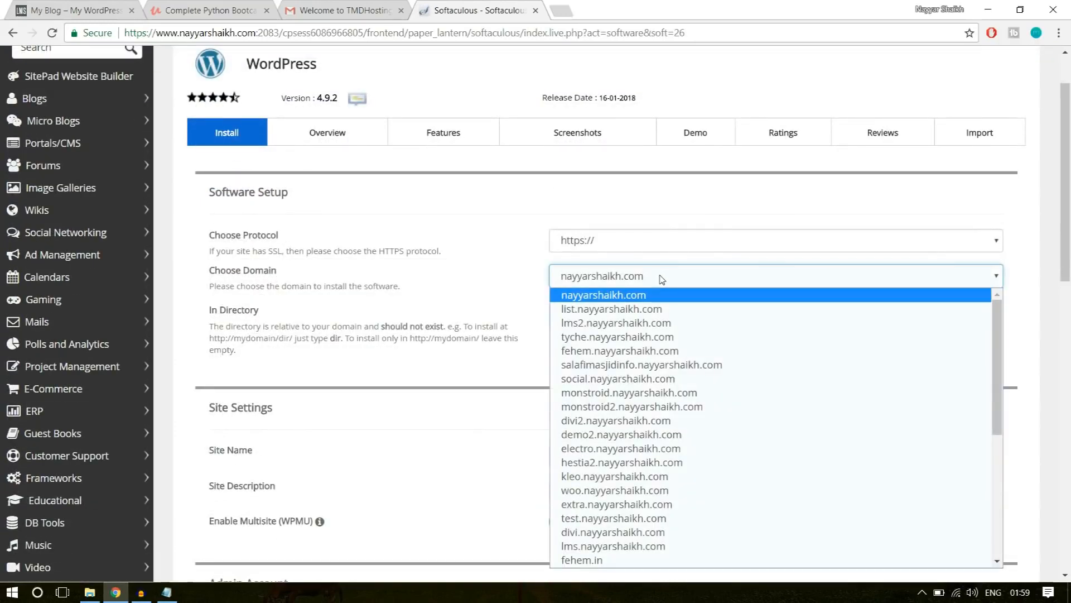
pyautogui.click(662, 277)
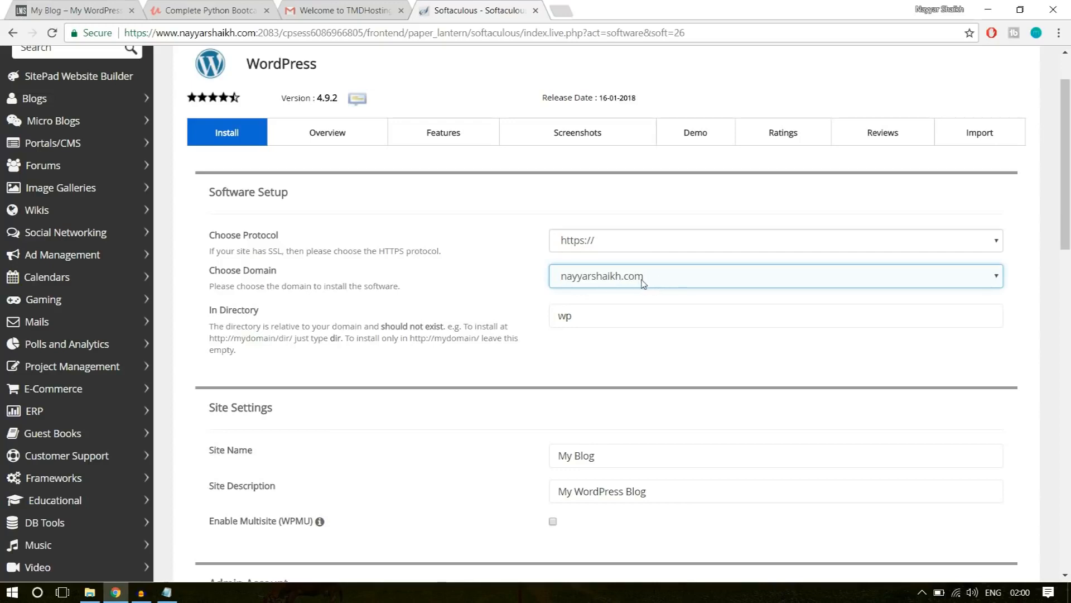
pyautogui.click(643, 284)
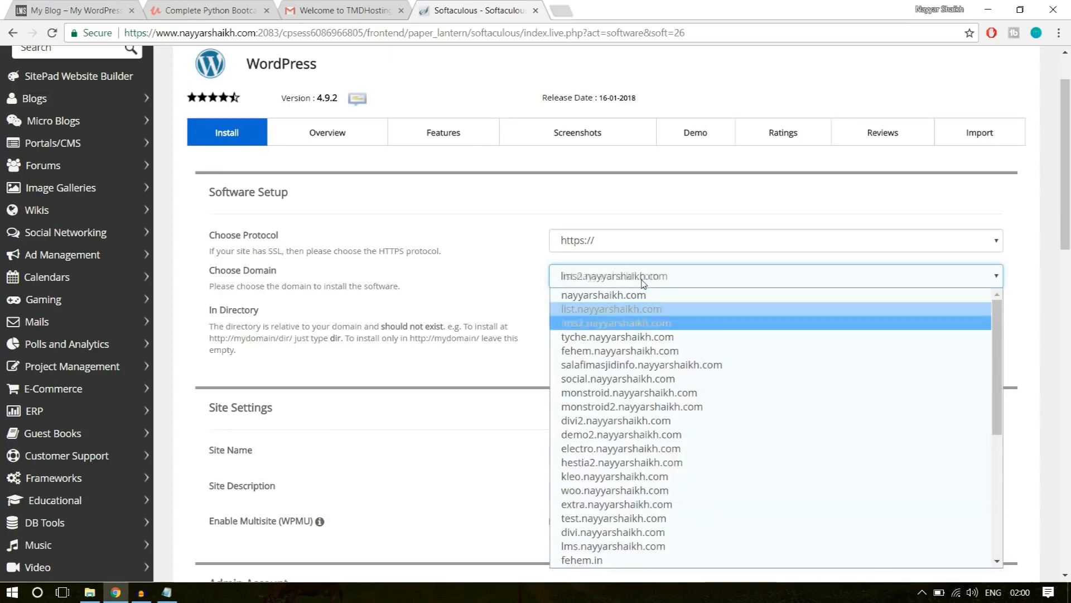
pyautogui.click(637, 323)
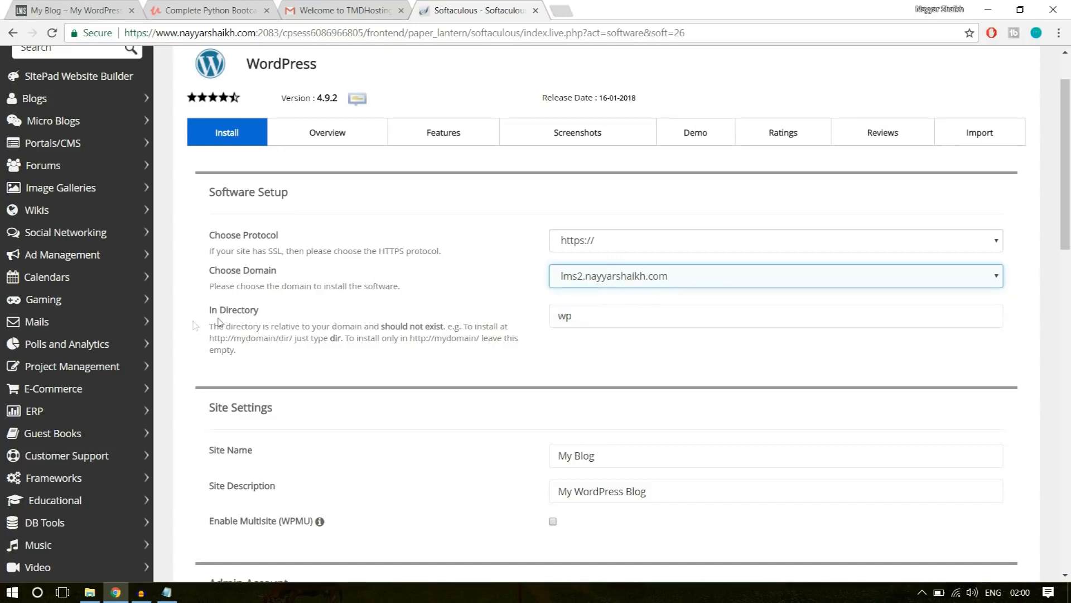
# Clear wp from the In Directory setting so WordPress installs in the domain's root.
pyautogui.moveTo(209, 310); pyautogui.dragTo(287, 315)
pyautogui.click(290, 315)
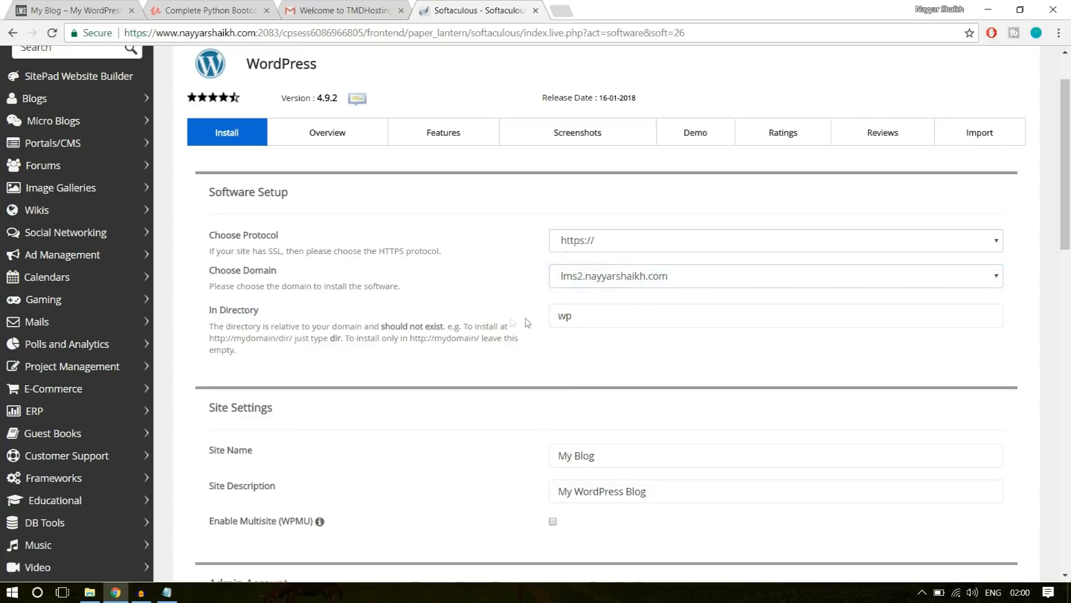
pyautogui.moveTo(586, 315); pyautogui.dragTo(533, 321)
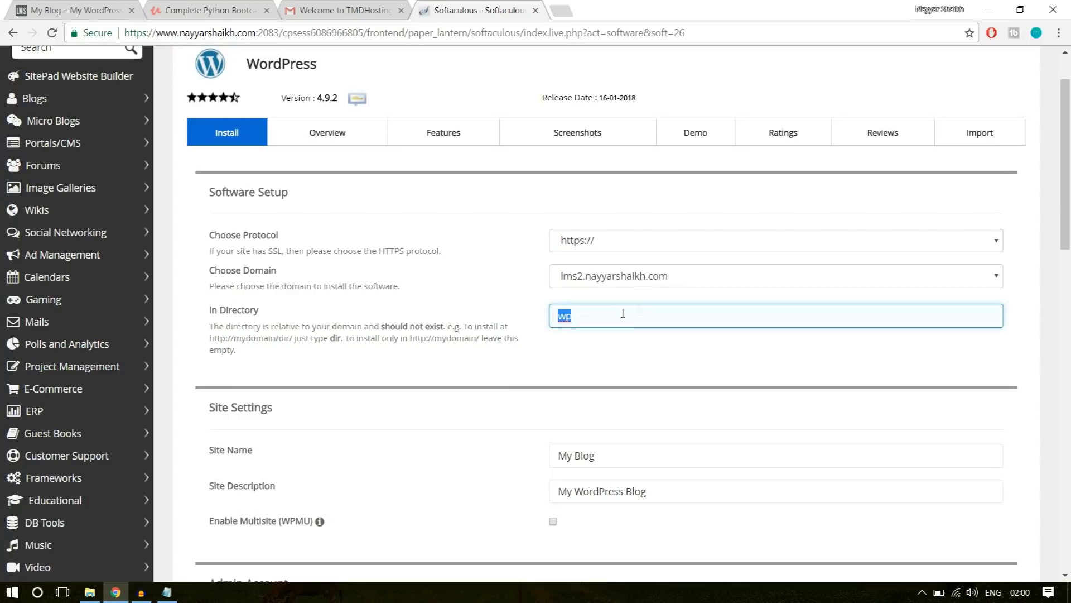
pyautogui.press('BackSpace')
pyautogui.click(623, 344)
pyautogui.click(587, 320)
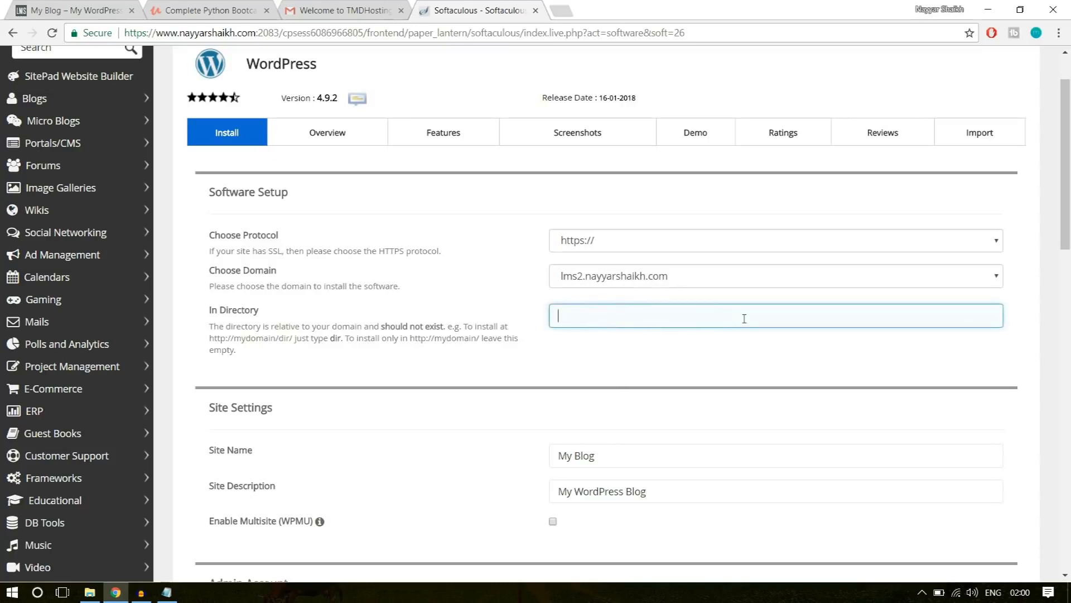
# Look over the Site Name and Site Description settings without changing them.
pyautogui.scroll(-5, 748, 323)
pyautogui.click(629, 181)
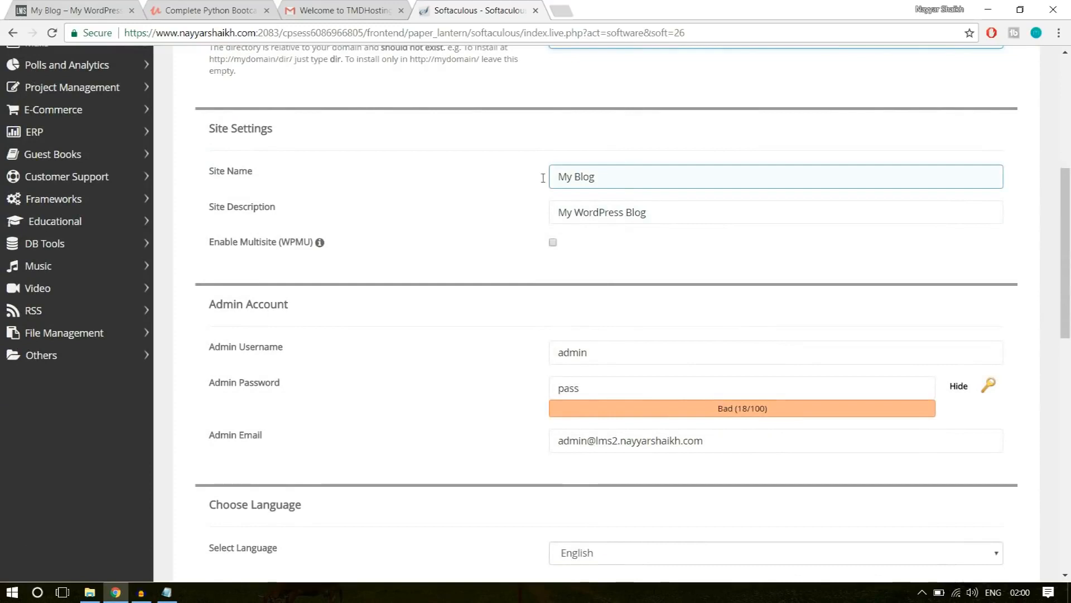
pyautogui.click(561, 208)
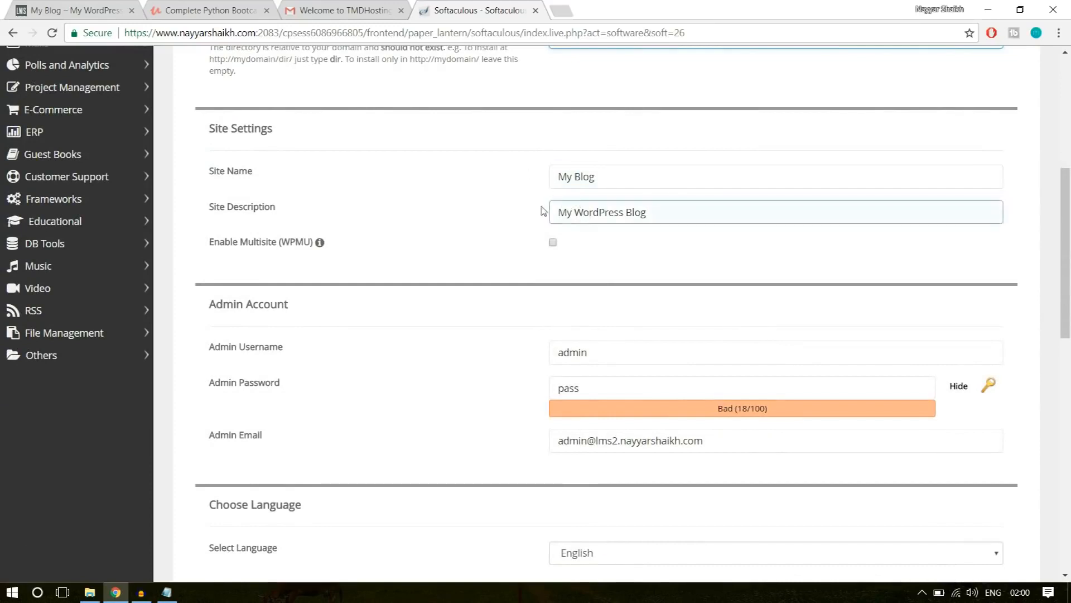
pyautogui.moveTo(596, 175); pyautogui.dragTo(546, 178)
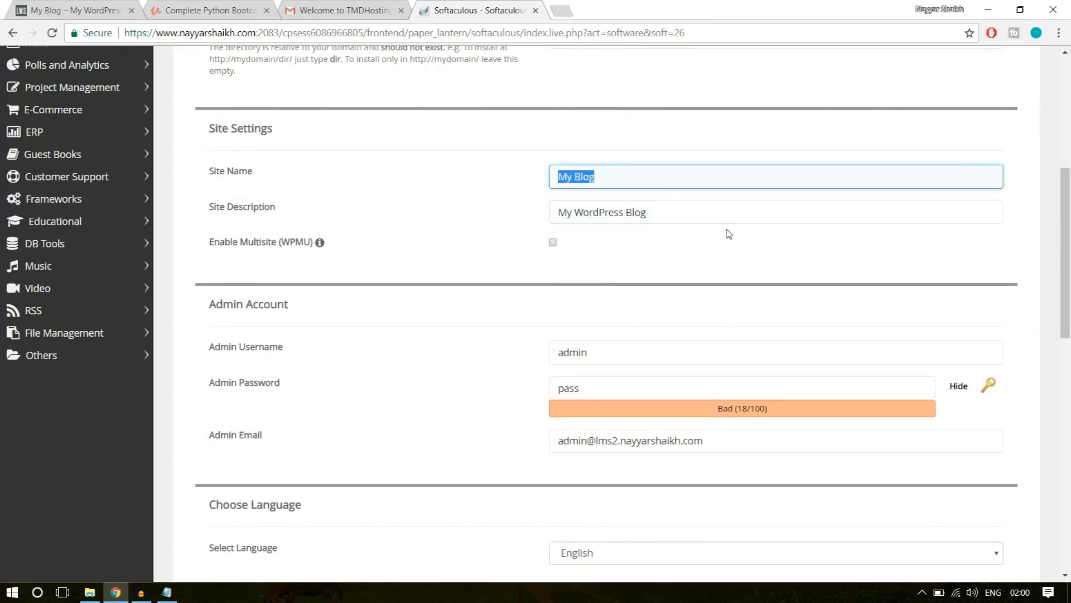
# Replace the default admin username with the saved personal name-based username.
pyautogui.scroll(-1, 810, 205)
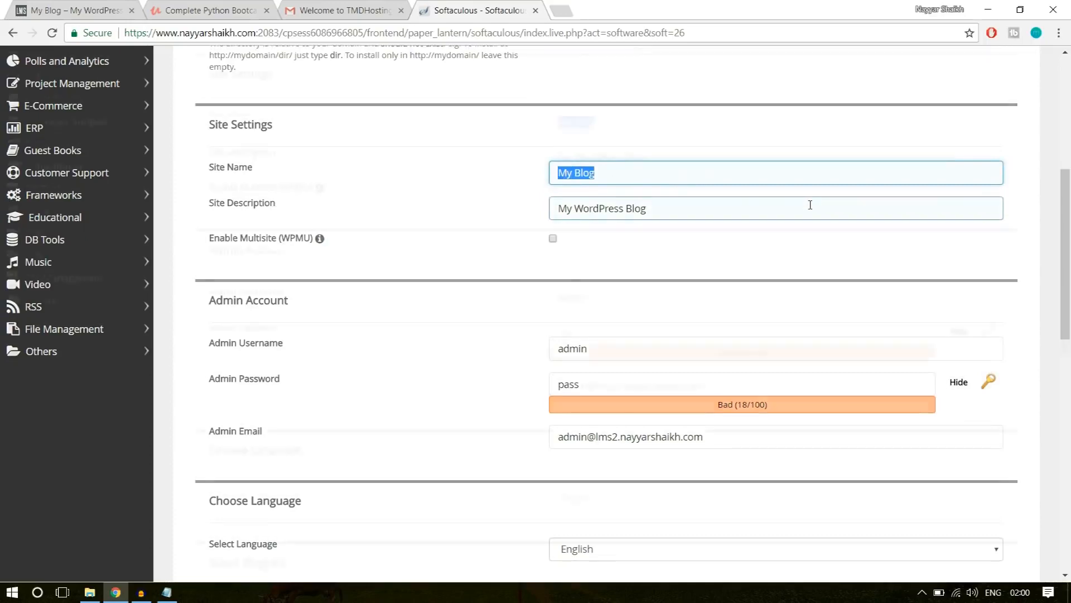
pyautogui.scroll(-3, 810, 205)
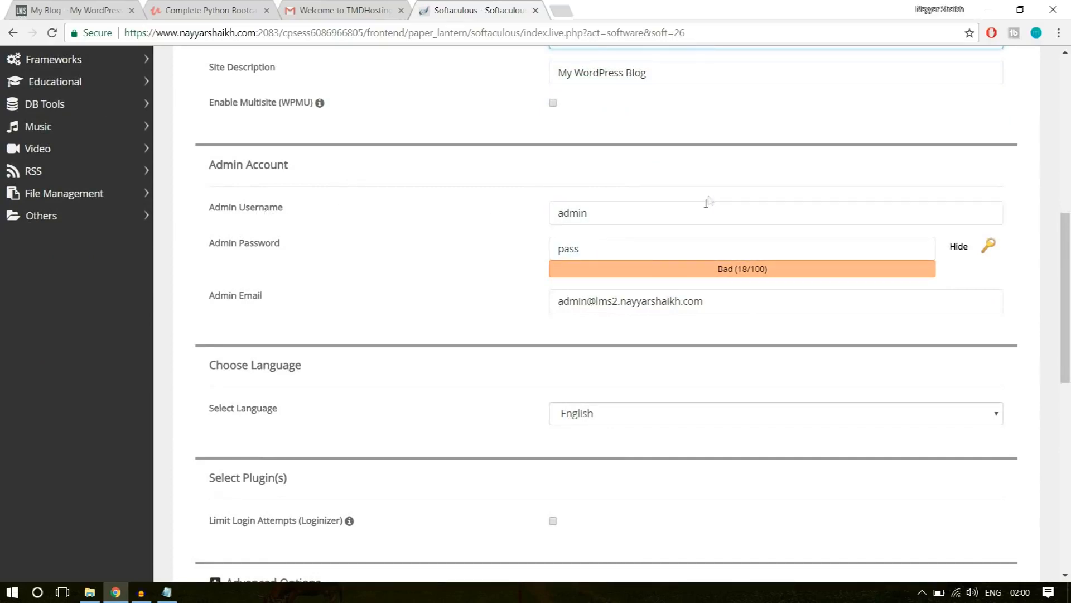
pyautogui.moveTo(663, 210); pyautogui.dragTo(521, 212)
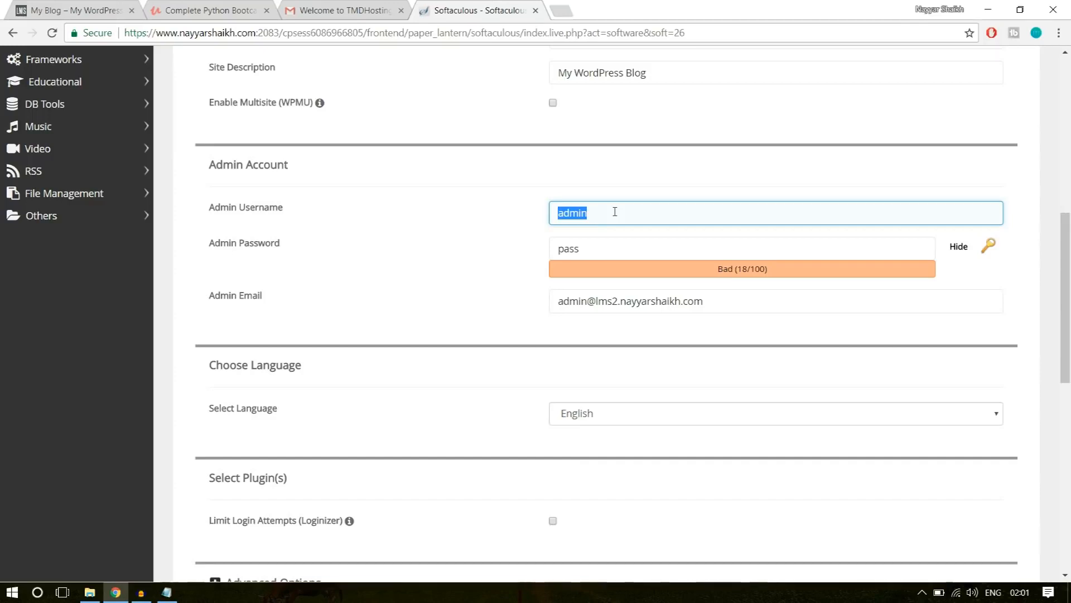
pyautogui.press('BackSpace')
pyautogui.write('nAYYA')
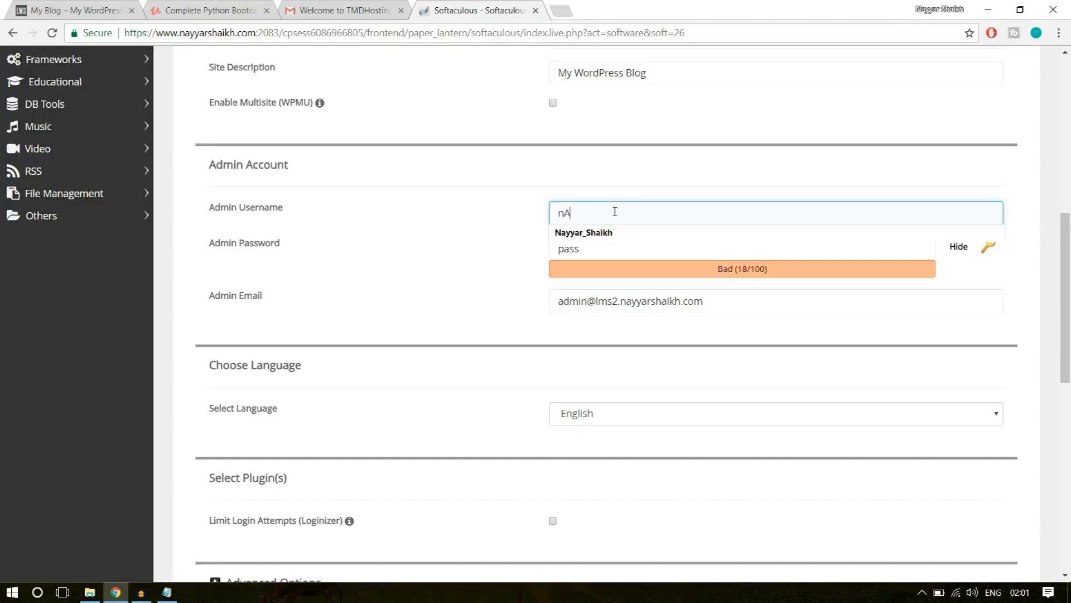
pyautogui.click(614, 233)
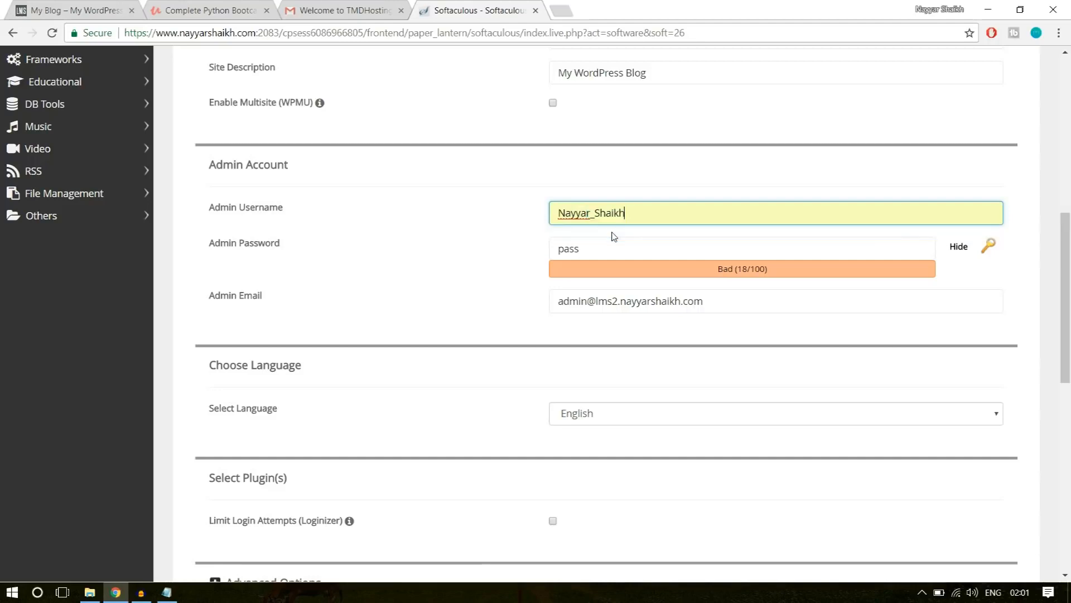
pyautogui.click(560, 214)
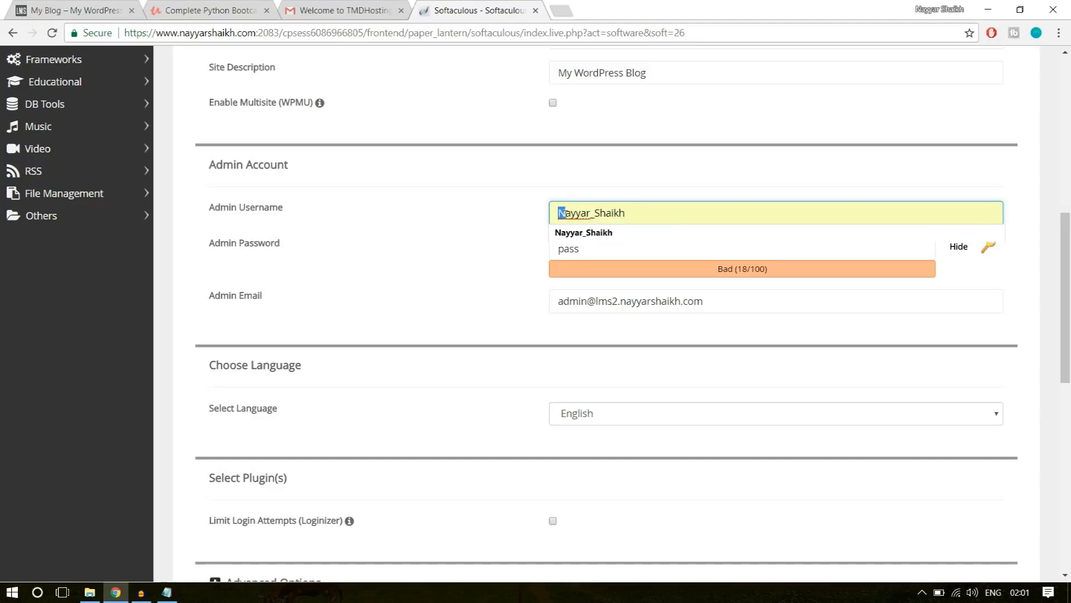
pyautogui.click(596, 213)
pyautogui.click(505, 220)
# Hide the admin password and replace it with the chosen account password.
pyautogui.click(960, 248)
pyautogui.moveTo(688, 254); pyautogui.dragTo(521, 259)
pyautogui.moveTo(662, 248); pyautogui.dragTo(520, 264)
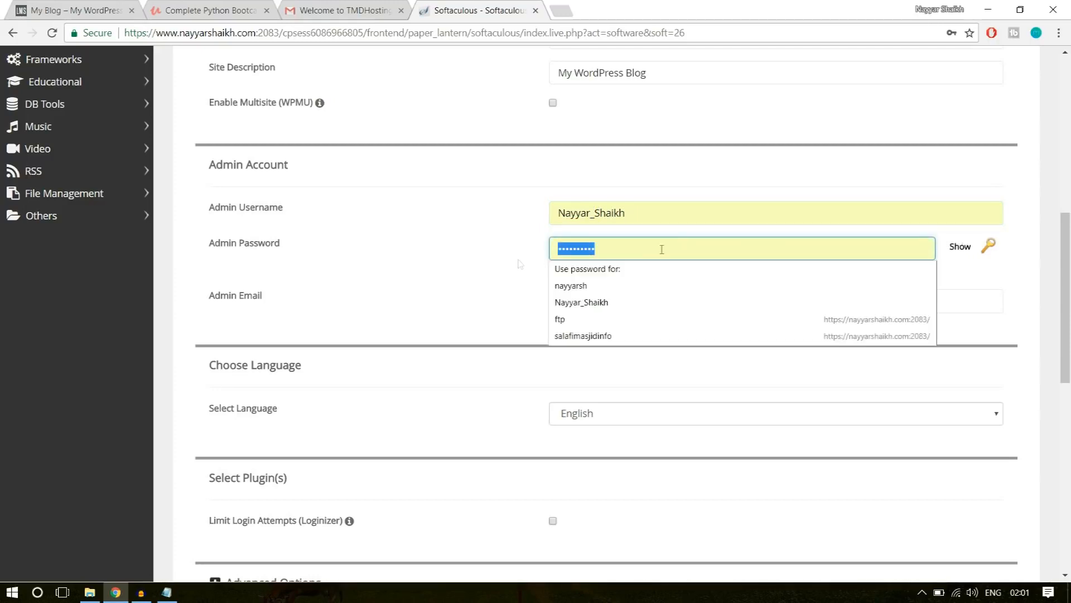
pyautogui.write('••••••••')
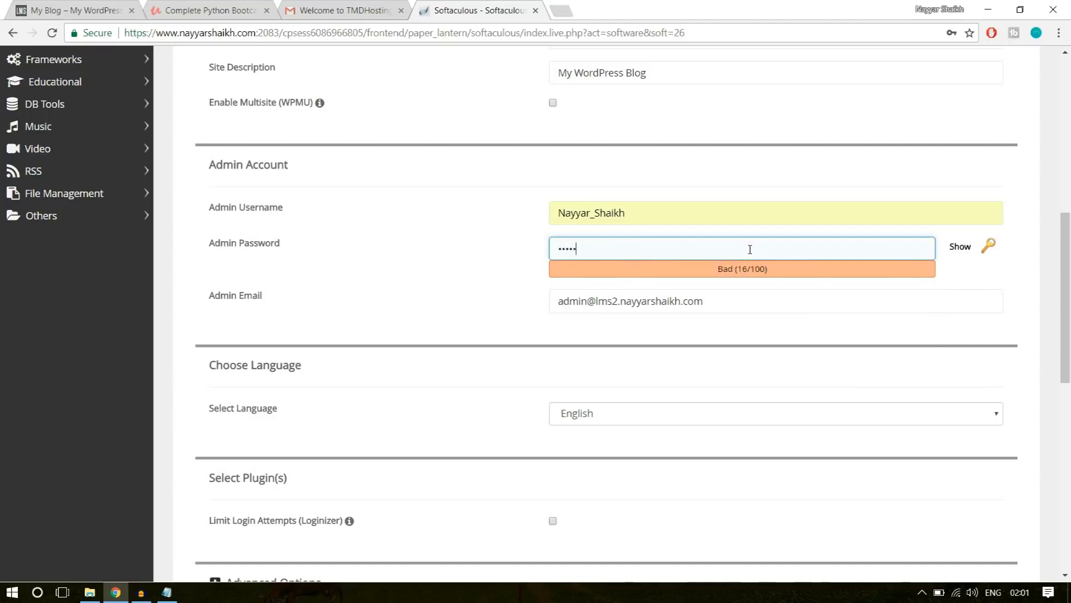
pyautogui.write('••')
# Replace the default admin email with the administrator's own saved email address.
pyautogui.moveTo(738, 303); pyautogui.dragTo(430, 320)
pyautogui.write('re')
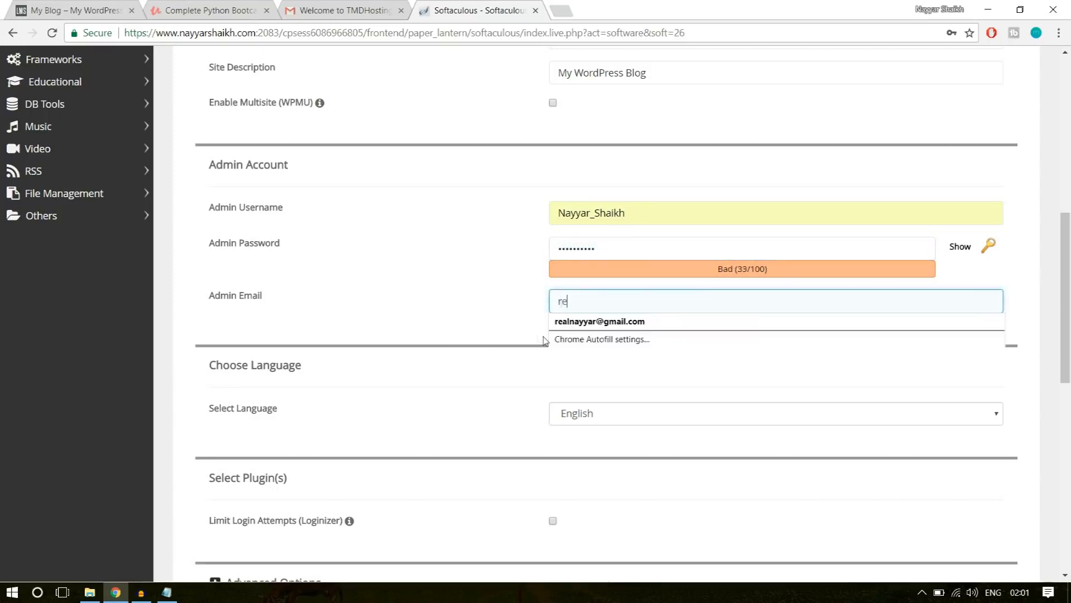
pyautogui.click(600, 317)
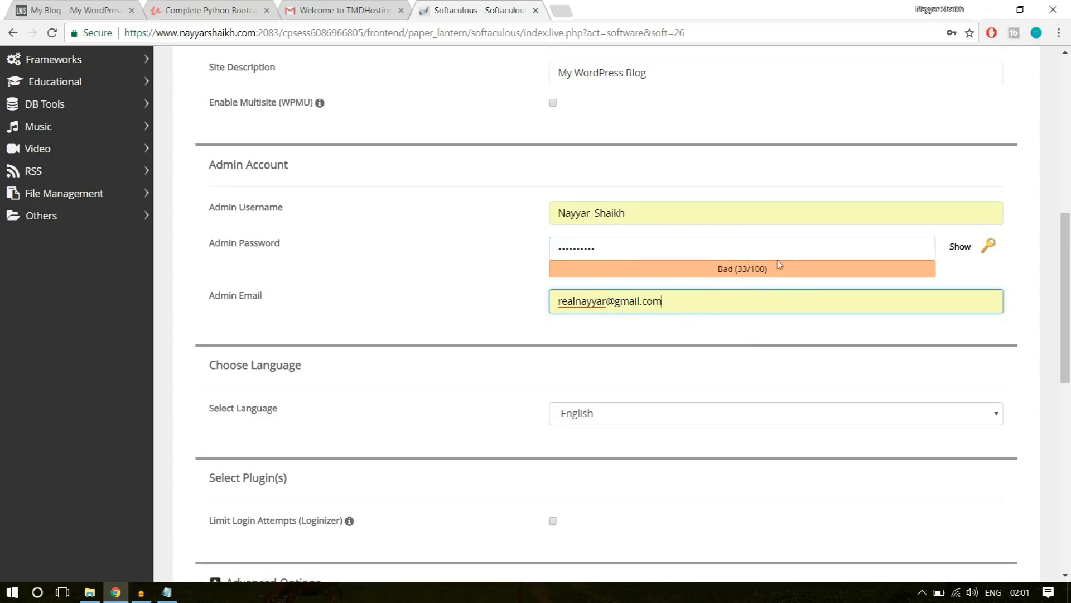
# Install WordPress without selecting an optional theme, and open the new site's admin dashboard.
pyautogui.scroll(-10, 821, 342)
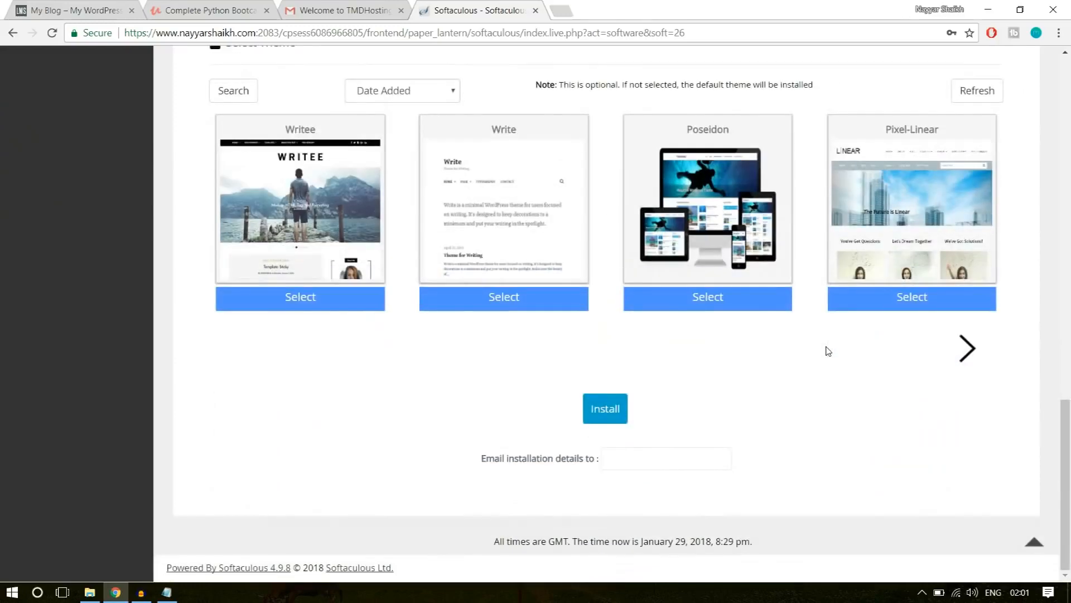
pyautogui.click(612, 416)
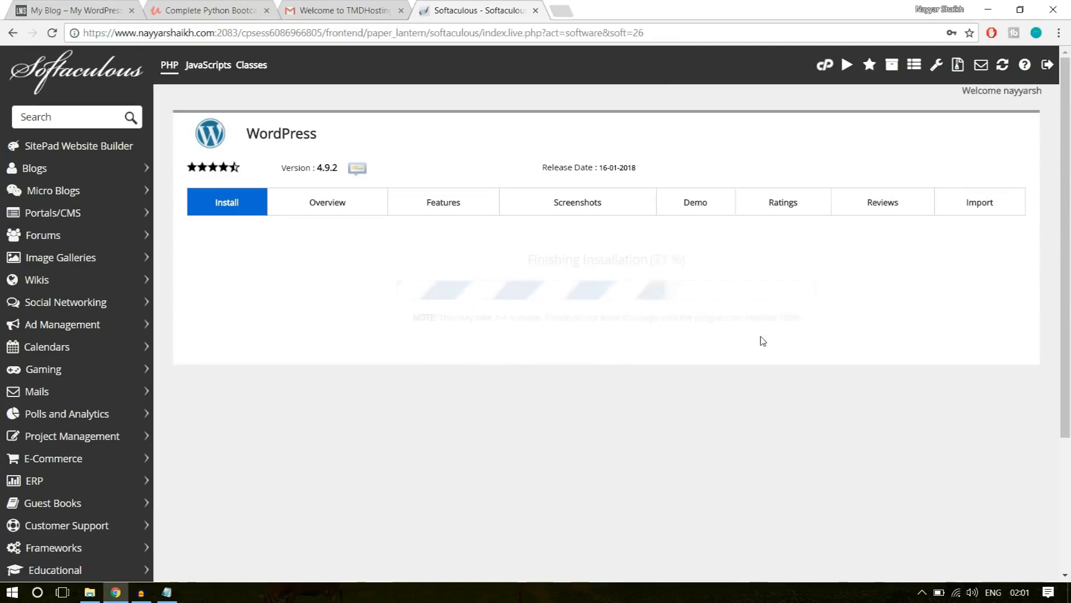
pyautogui.scroll(-1, 763, 341)
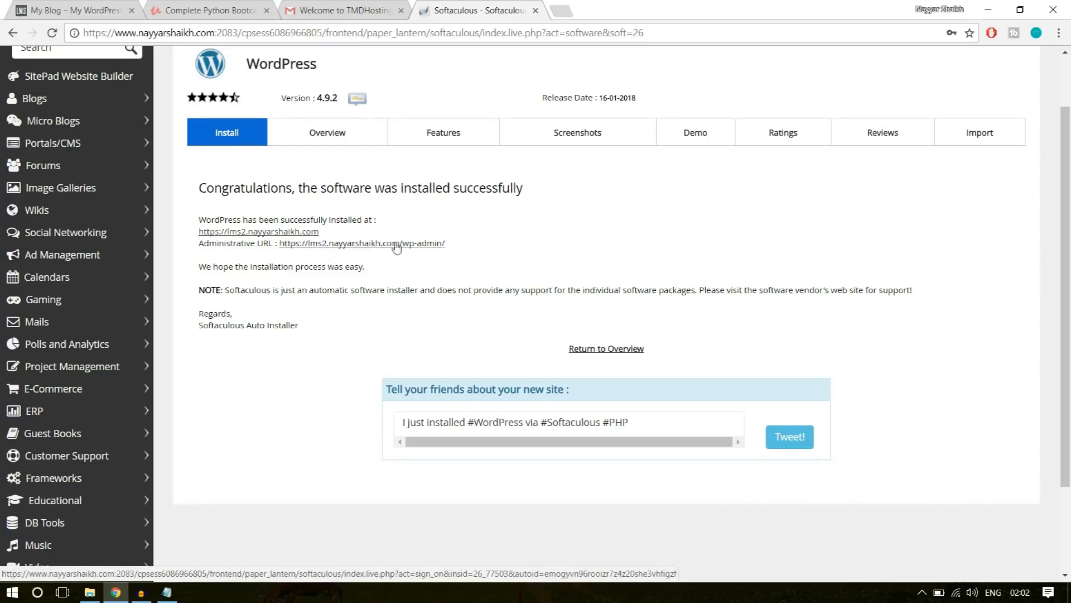
# Close the Softaculous, Gmail and Python course tabs, keeping the new WordPress admin page open.
pyautogui.click(536, 10)
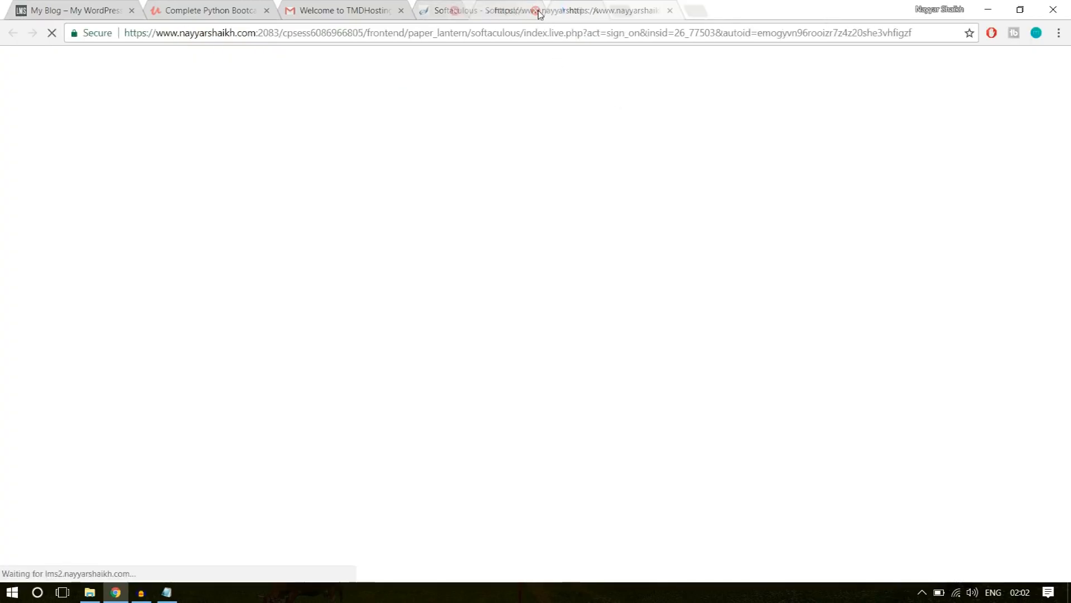
pyautogui.click(401, 10)
pyautogui.click(267, 10)
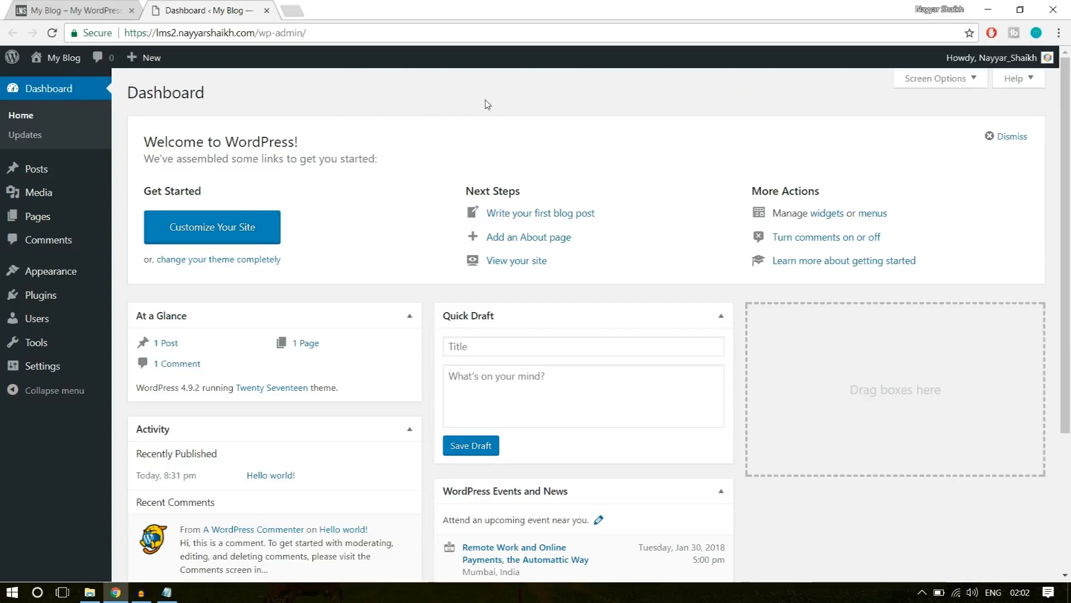
# Check the site's secure connection and certificate details, and close them again.
pyautogui.click(99, 34)
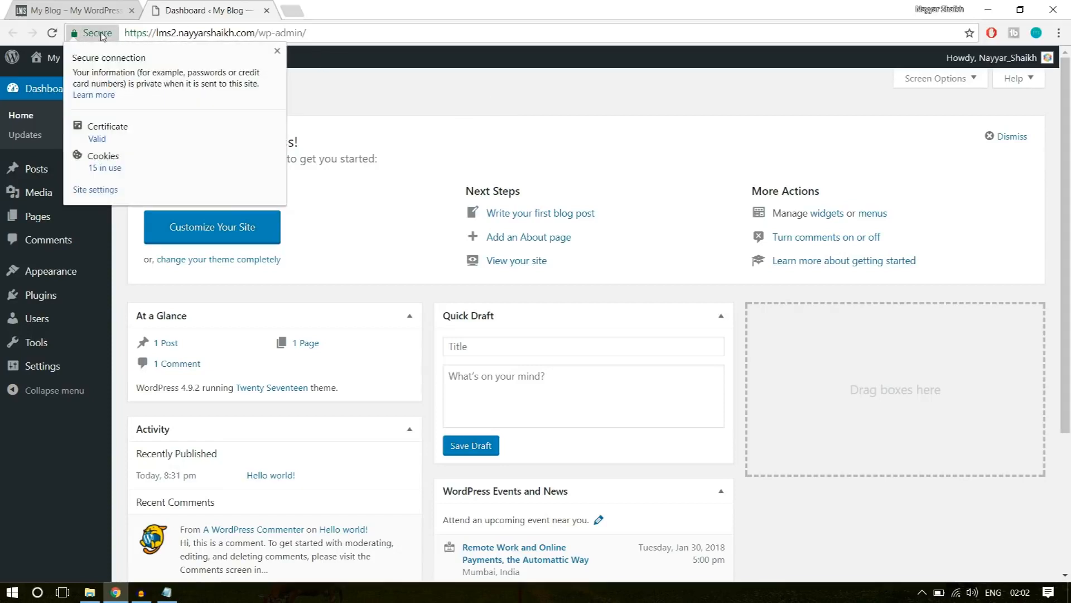
pyautogui.click(278, 52)
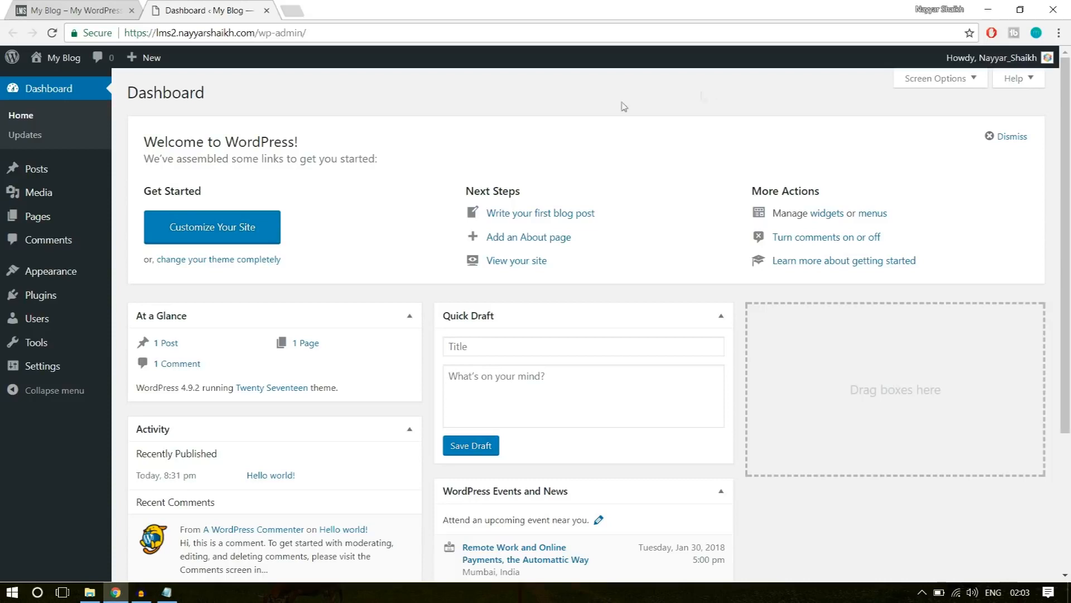
# Delete both preinstalled plugins, Akismet Anti-Spam and Hello Dolly, with one bulk action.
pyautogui.moveTo(49, 303)
pyautogui.click(49, 302)
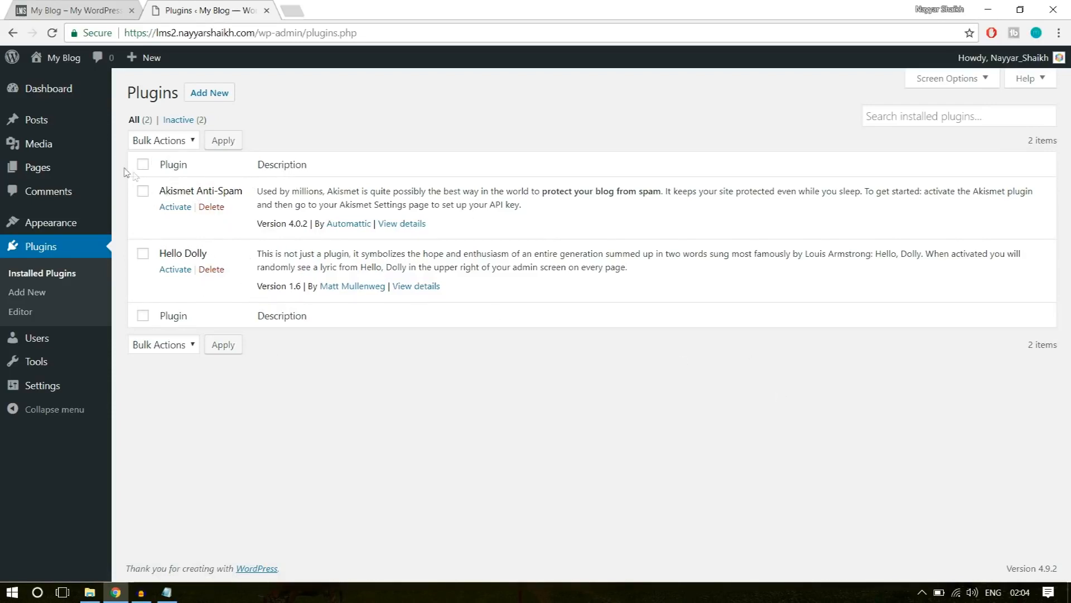
pyautogui.click(142, 164)
pyautogui.click(169, 345)
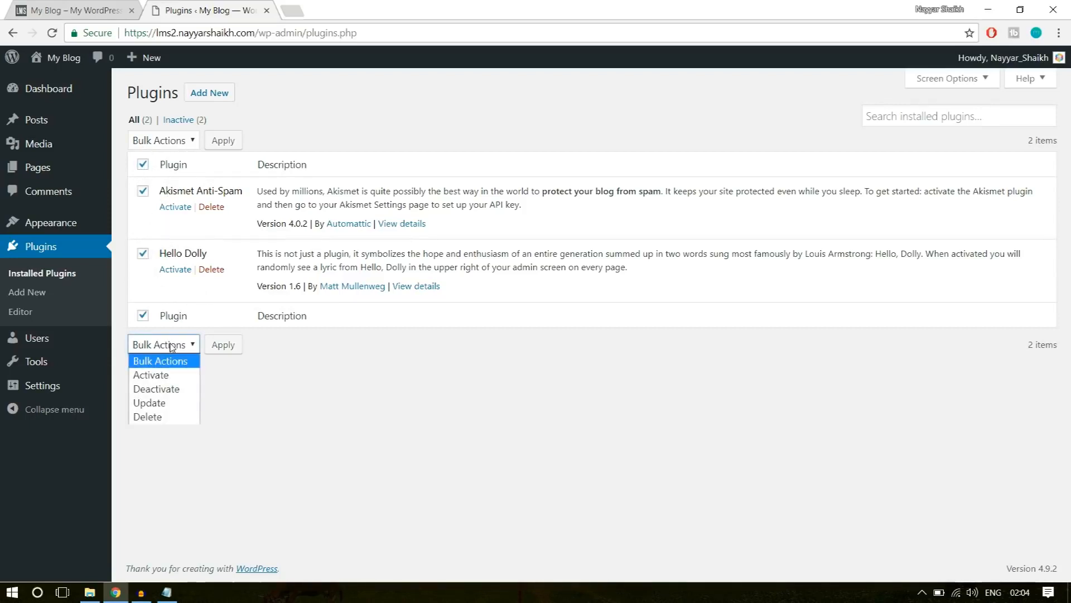
pyautogui.click(178, 414)
pyautogui.click(223, 344)
pyautogui.click(595, 112)
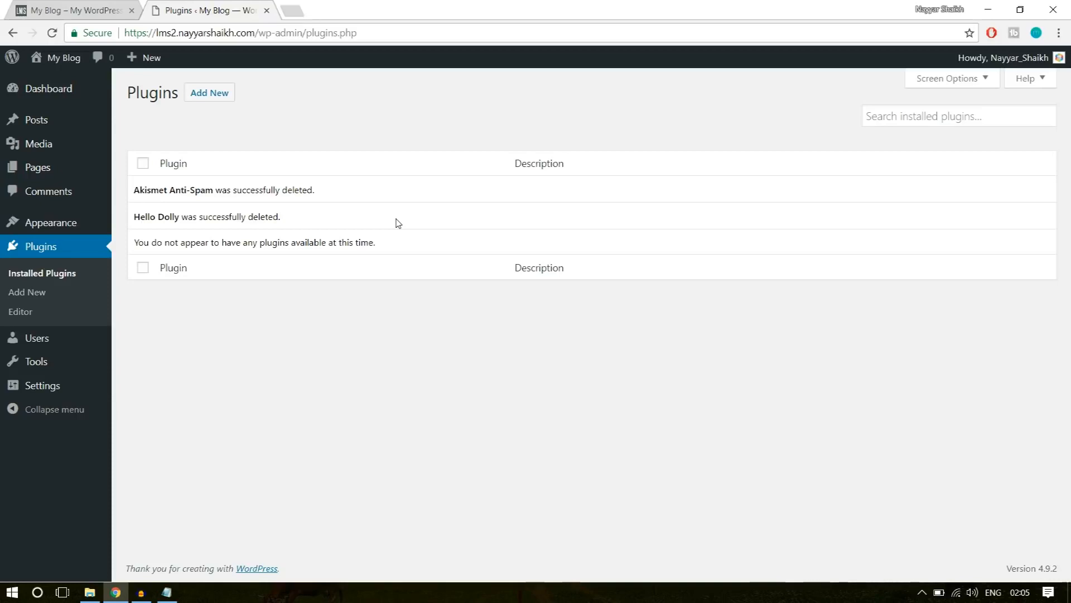
# Delete the unused Twenty Fifteen and Twenty Sixteen themes, keeping the active Twenty Seventeen theme.
pyautogui.moveTo(60, 224)
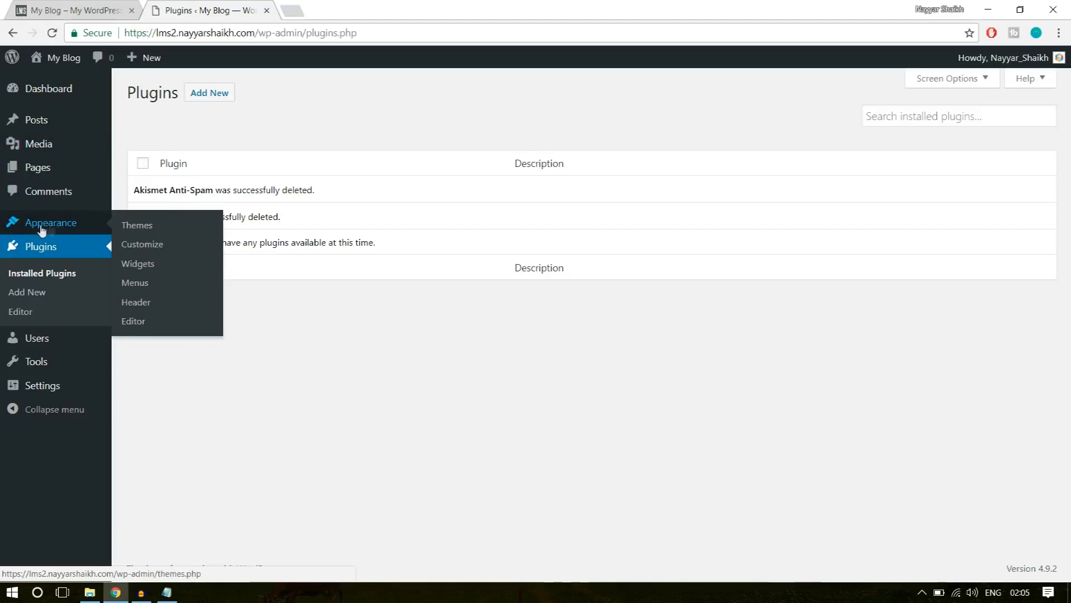
pyautogui.click(54, 226)
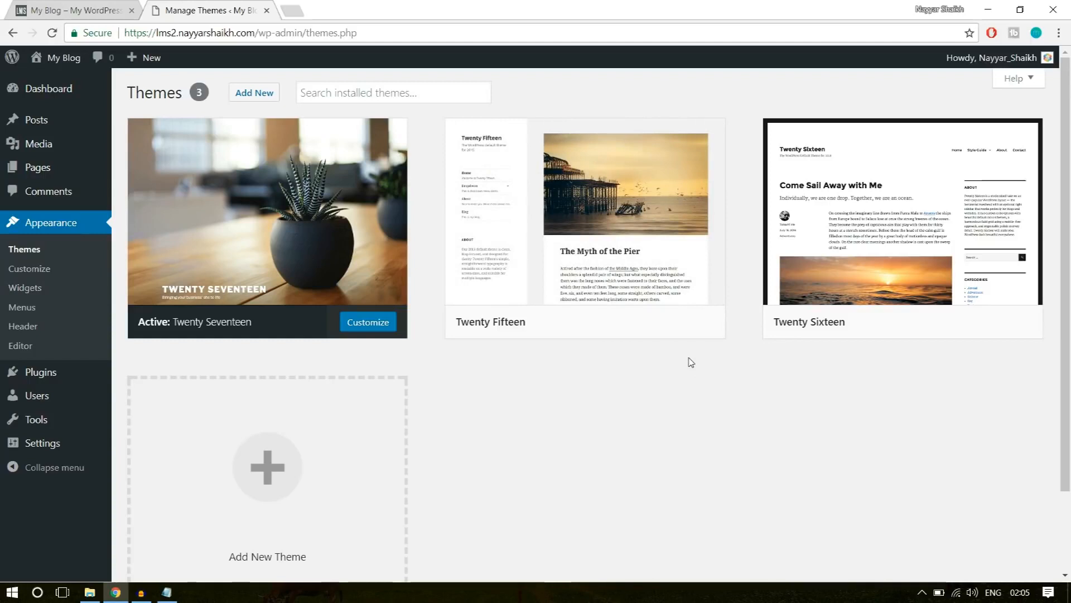
pyautogui.moveTo(634, 271)
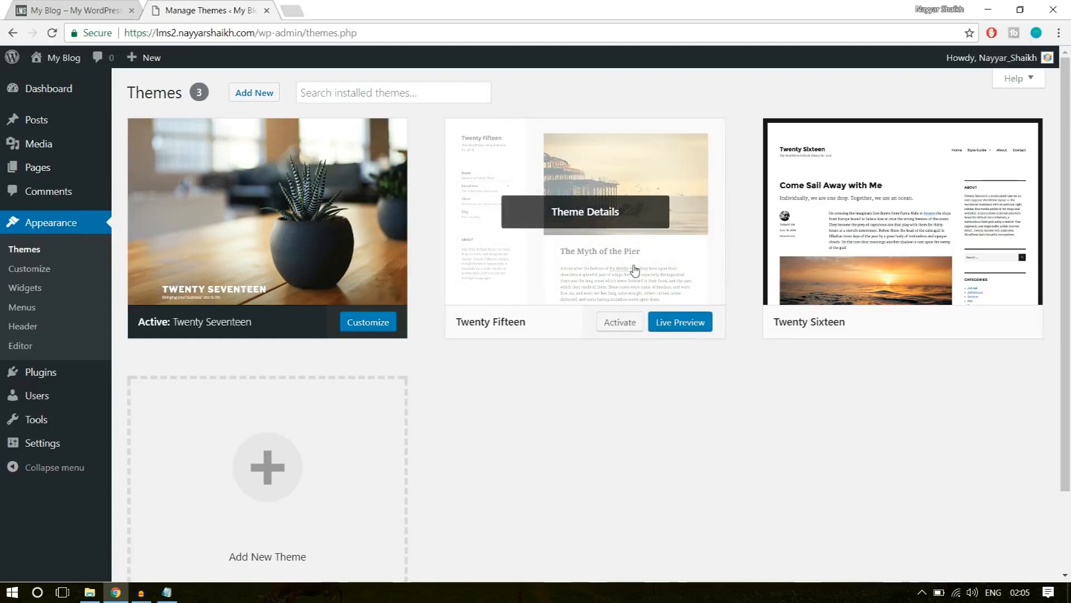
pyautogui.click(635, 271)
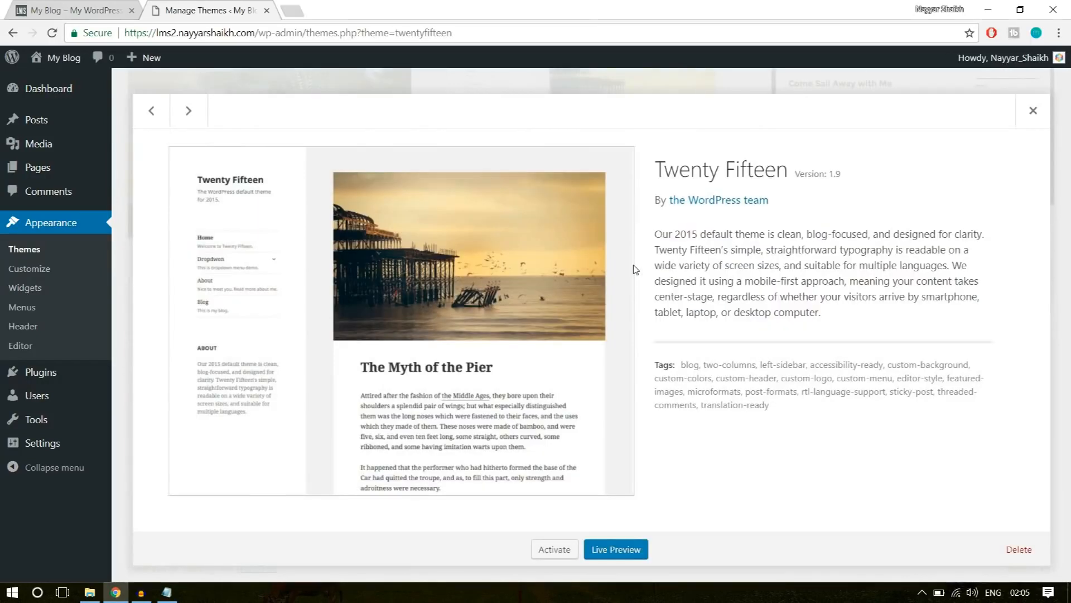
pyautogui.click(1019, 553)
pyautogui.click(581, 132)
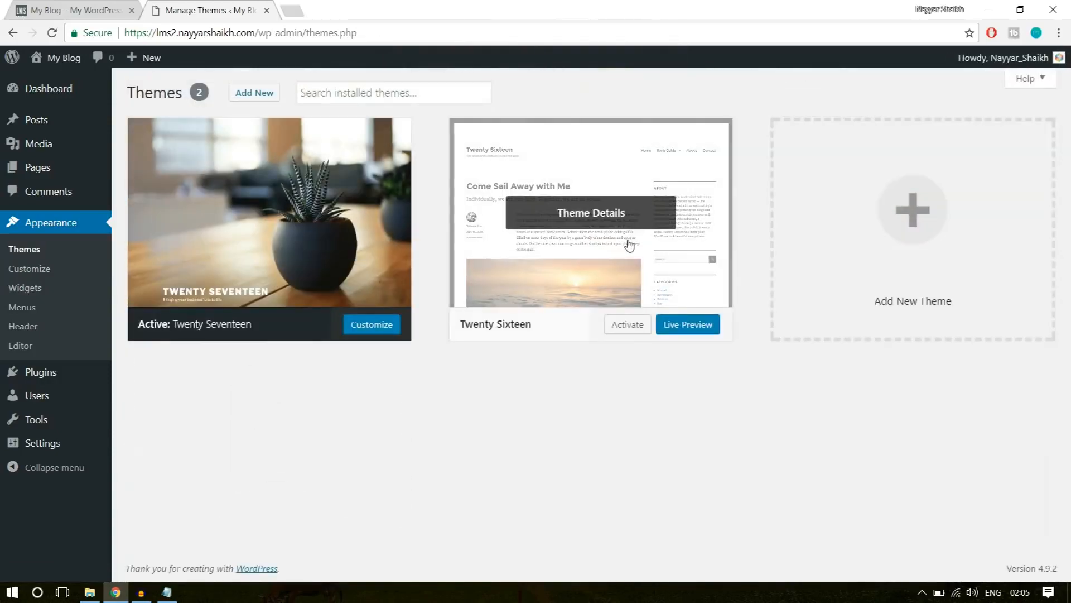
pyautogui.click(606, 224)
pyautogui.click(1019, 550)
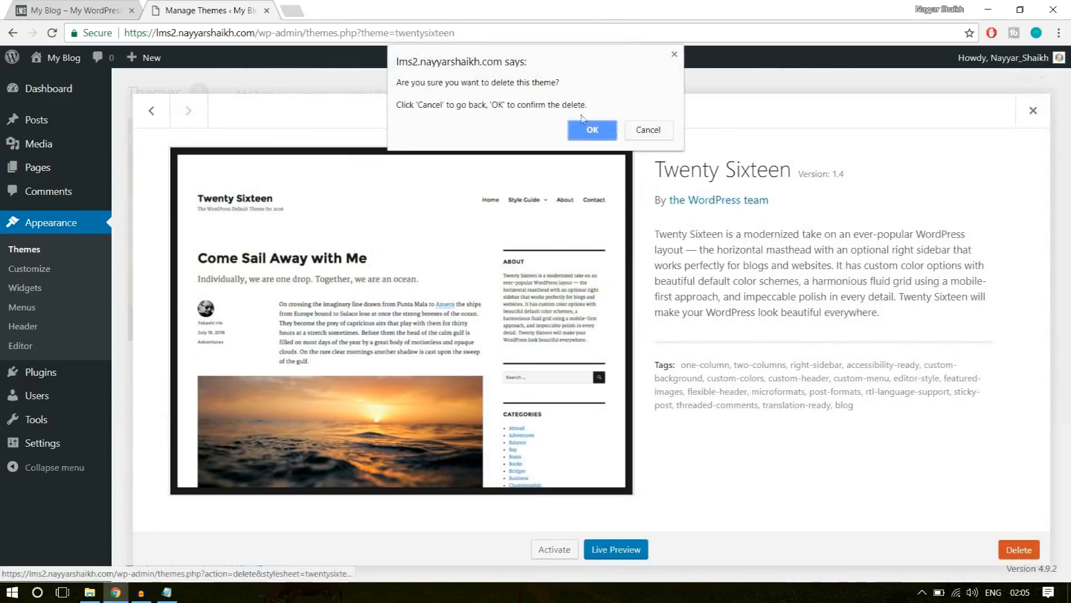
pyautogui.click(588, 128)
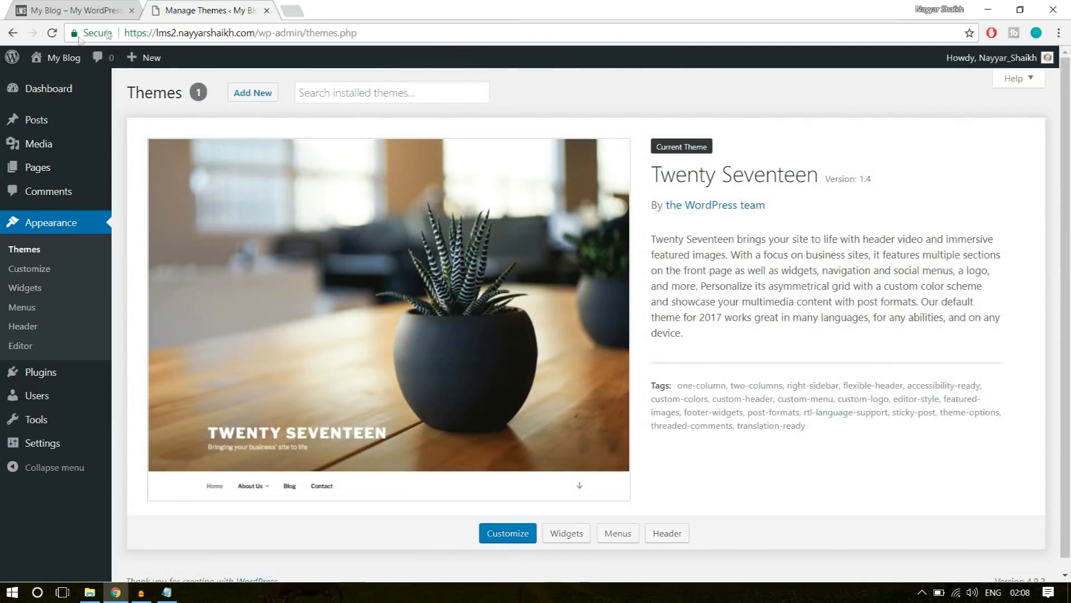
# Open the new site's front page in a separate browser tab and look through its default design.
pyautogui.moveTo(56, 58)
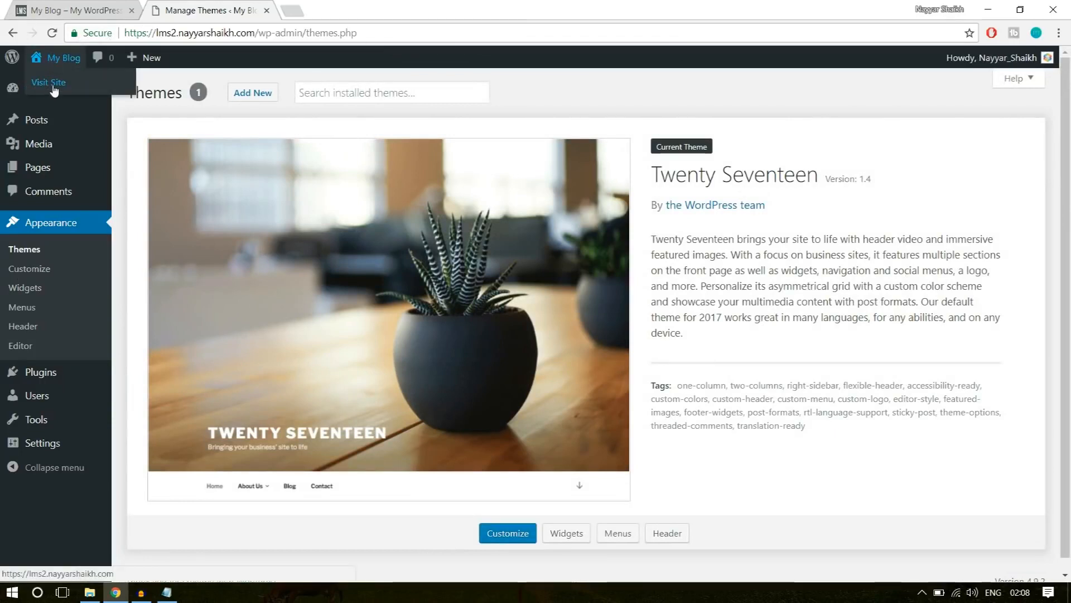
pyautogui.rightClick(54, 85)
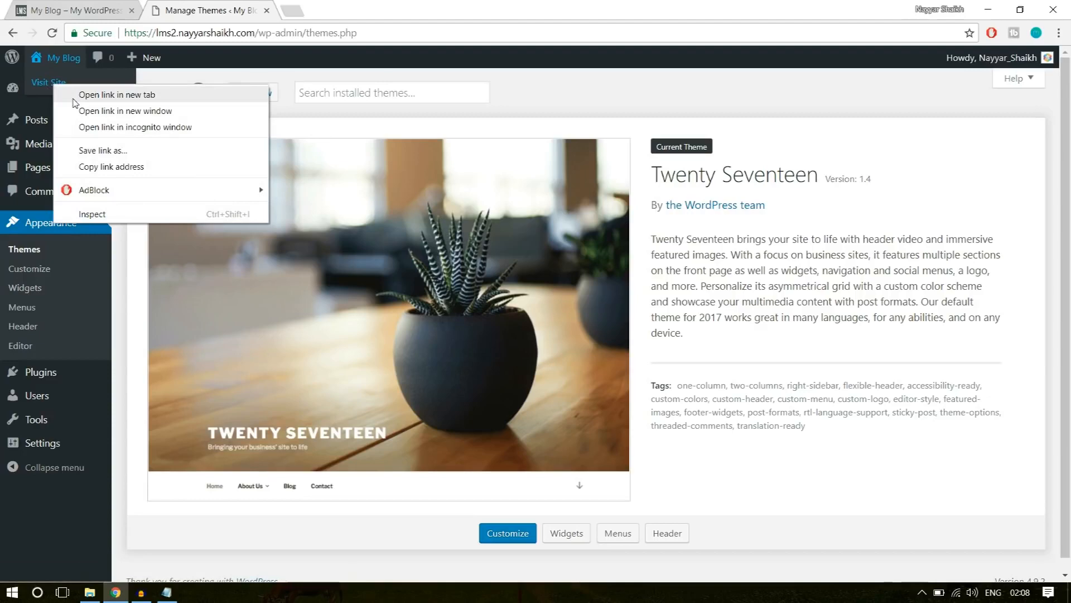
pyautogui.click(101, 95)
pyautogui.click(327, 7)
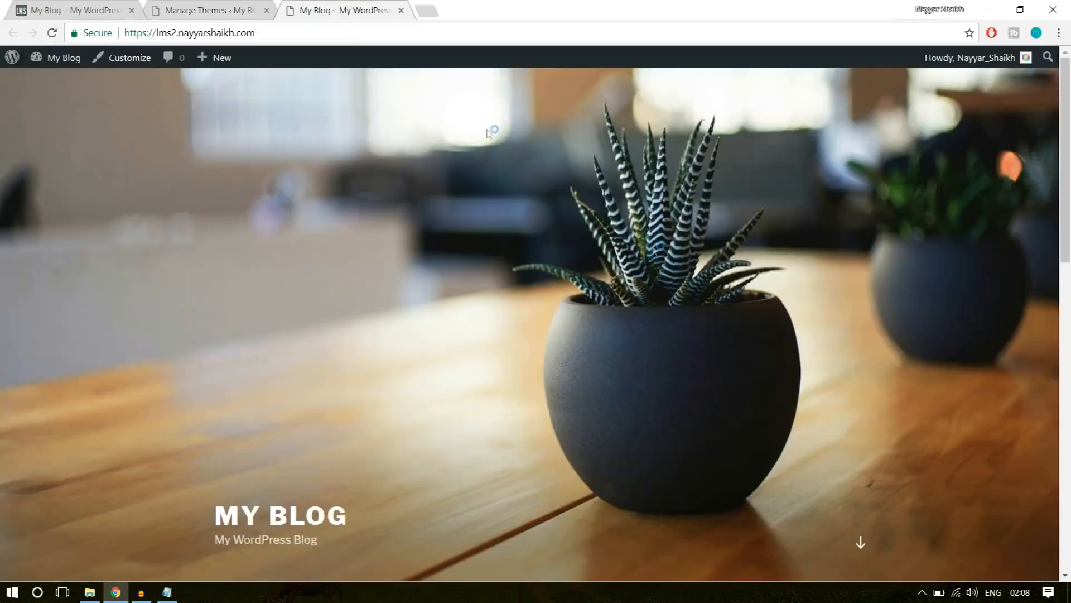
pyautogui.scroll(-15, 693, 349)
pyautogui.scroll(15, 703, 349)
# Review the WPLMS demo site's home page for comparison, and return to the theme management page.
pyautogui.click(99, 11)
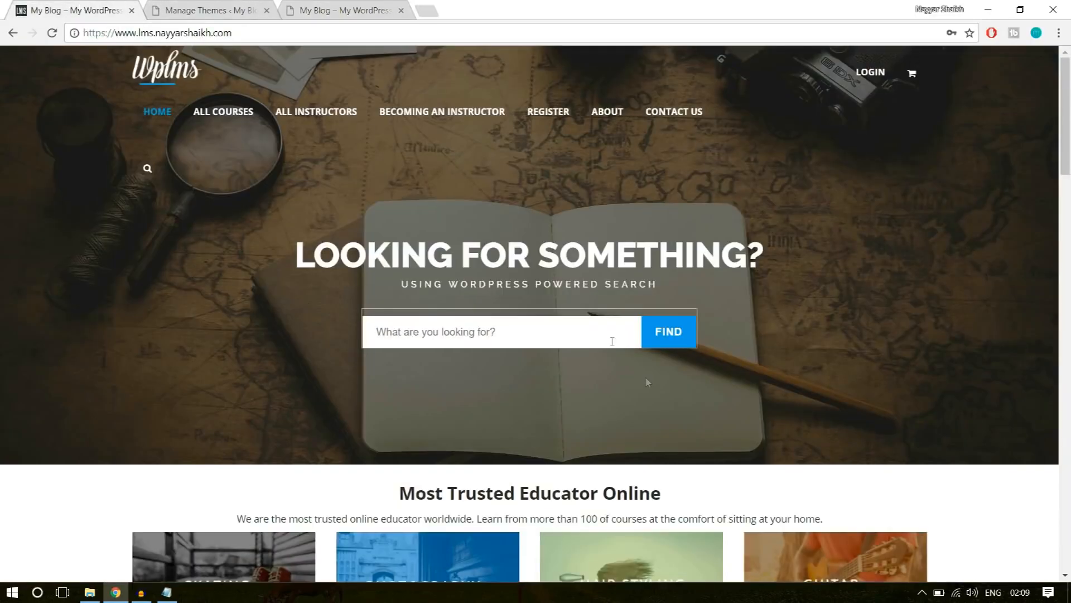
pyautogui.scroll(-10, 837, 363)
pyautogui.scroll(10, 853, 411)
pyautogui.click(243, 4)
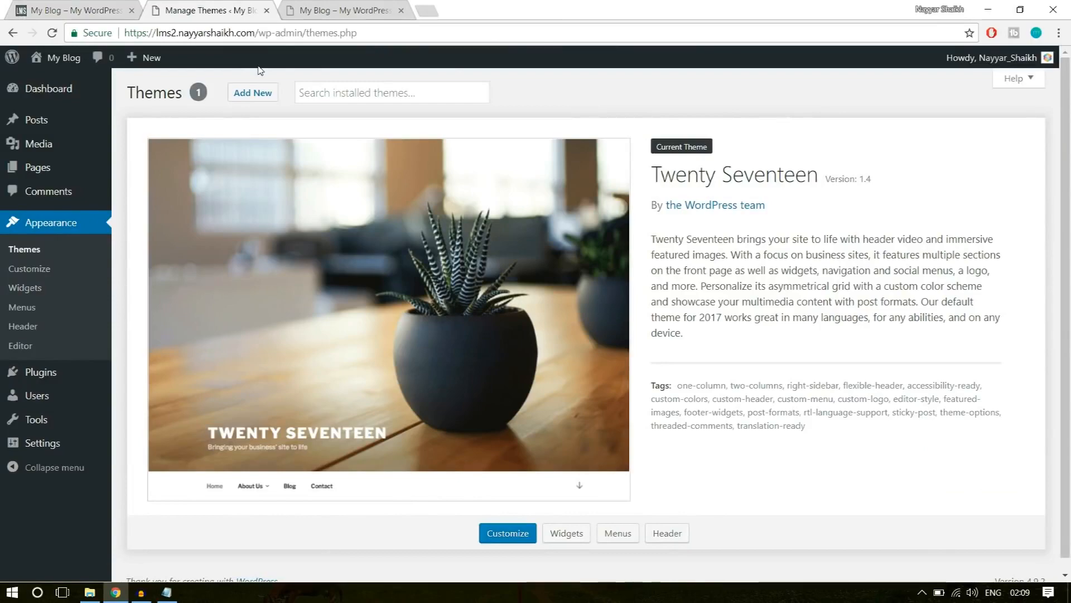
# Open bloggdude.com/wplms in a new browser tab to reach the WPLMS theme's page.
pyautogui.click(433, 7)
pyautogui.write('bloggdude.com')
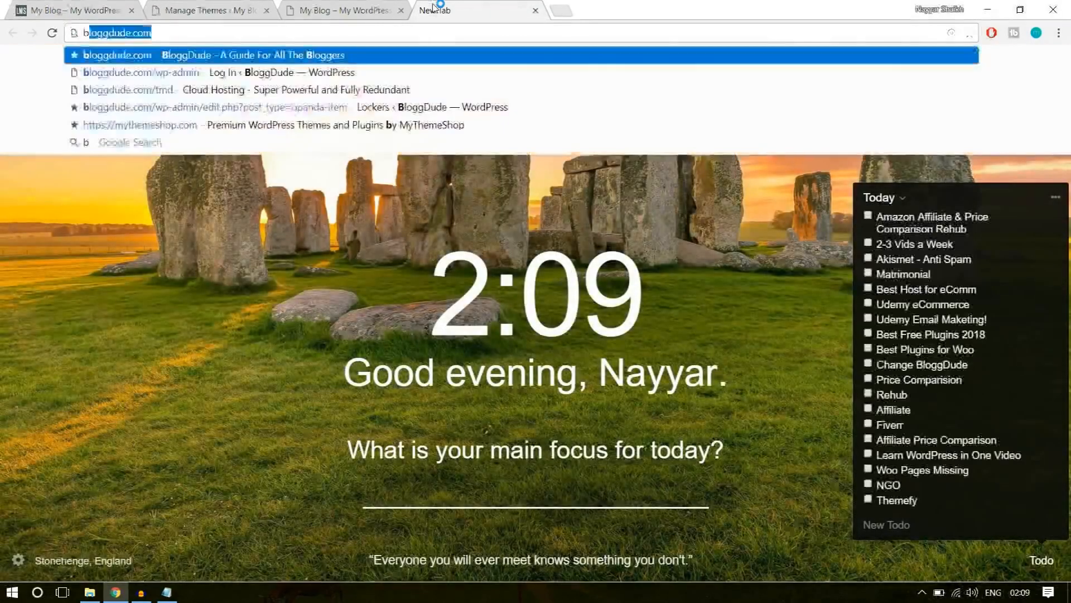
pyautogui.press('Right')
pyautogui.write('/wplms')
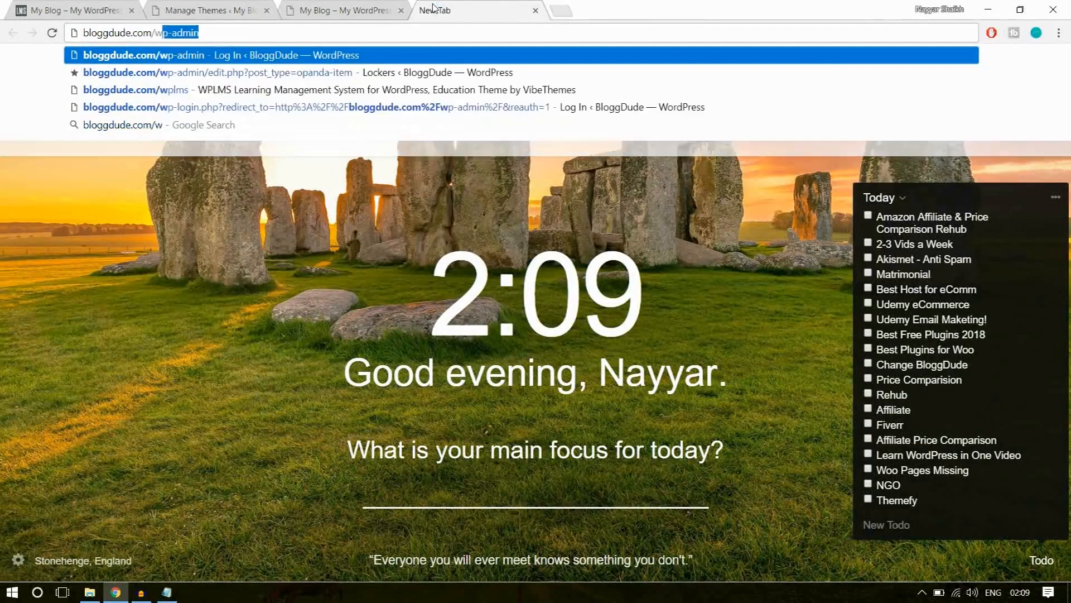
pyautogui.press('Return')
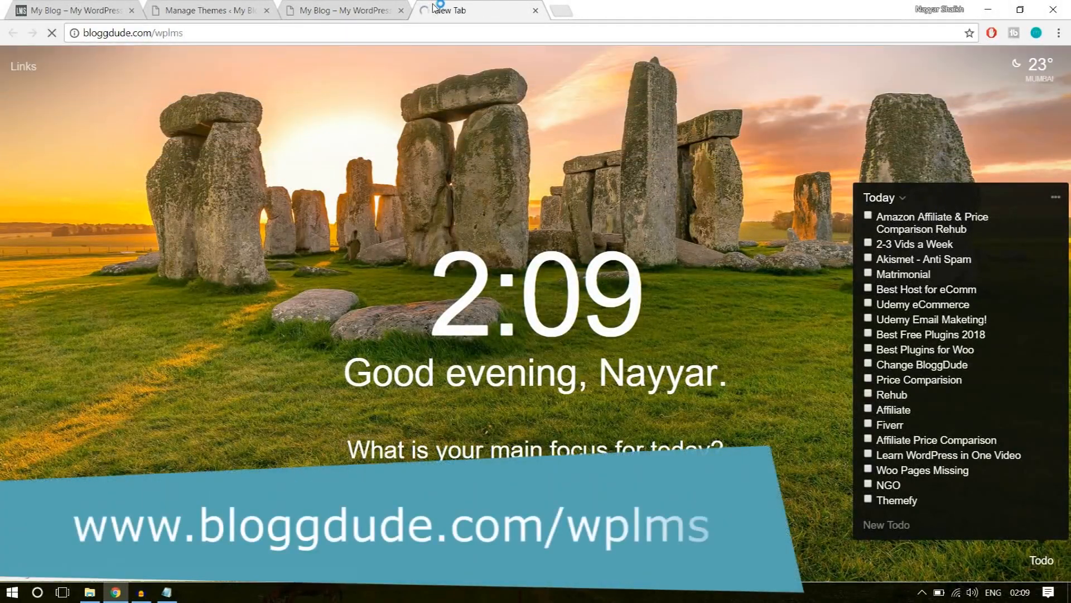
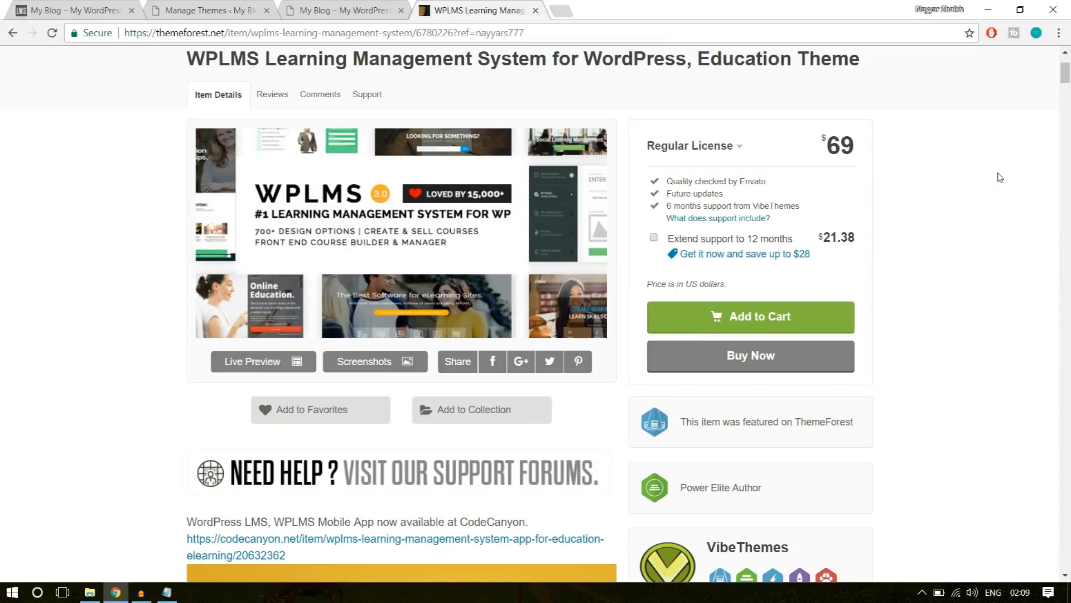
# Review the WPLMS theme's features, sales and item rating on its ThemeForest page.
pyautogui.scroll(-6, 1002, 194)
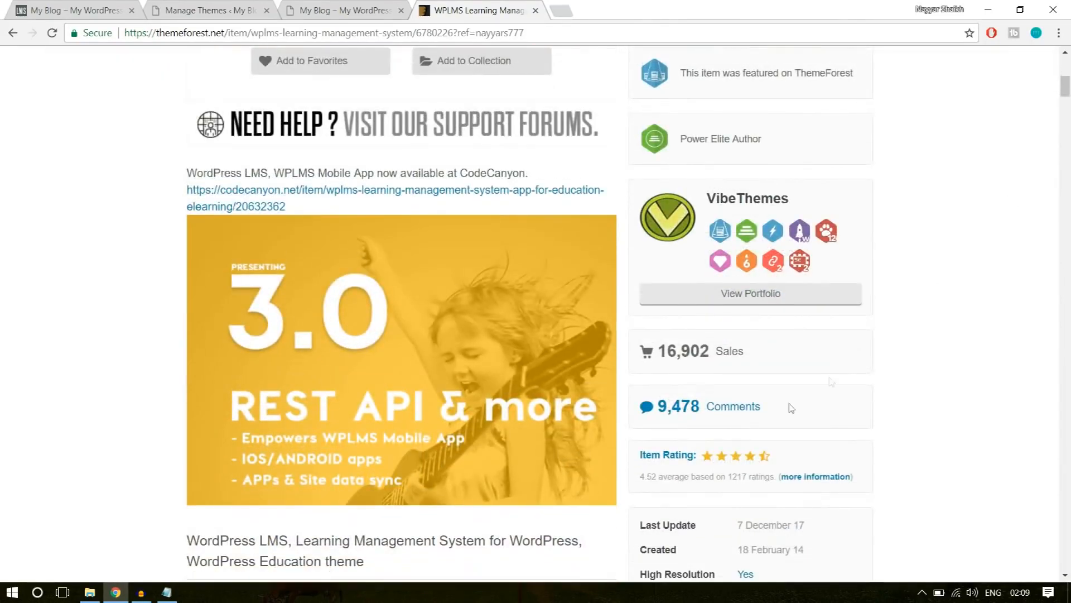
pyautogui.moveTo(665, 350); pyautogui.dragTo(726, 347)
pyautogui.click(810, 344)
pyautogui.scroll(-2, 1032, 324)
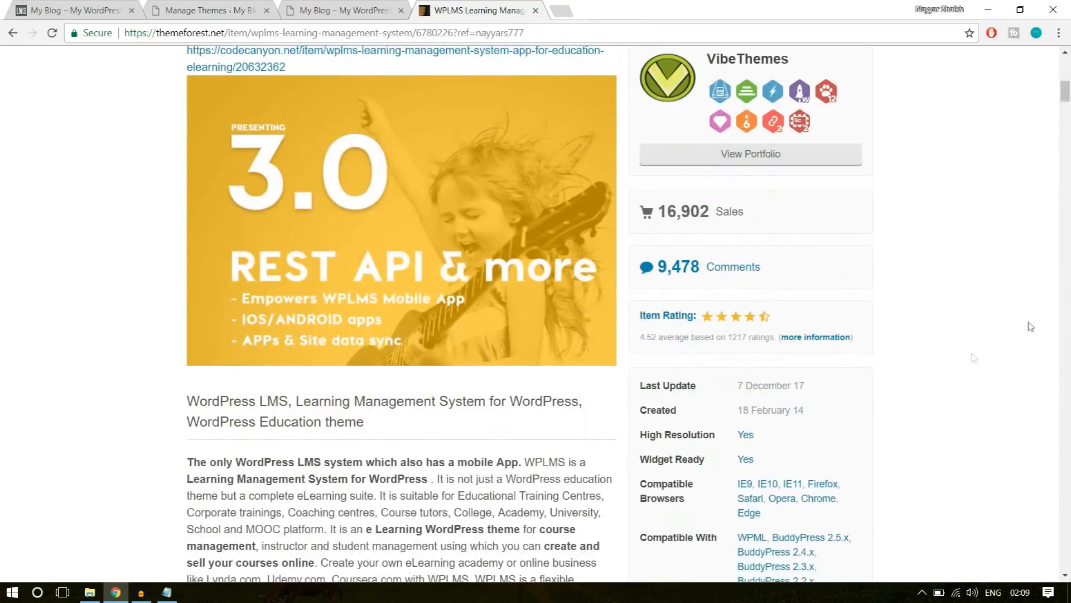
pyautogui.moveTo(640, 340); pyautogui.dragTo(658, 338)
pyautogui.click(672, 340)
pyautogui.scroll(-6, 1038, 325)
pyautogui.scroll(-20, 1038, 325)
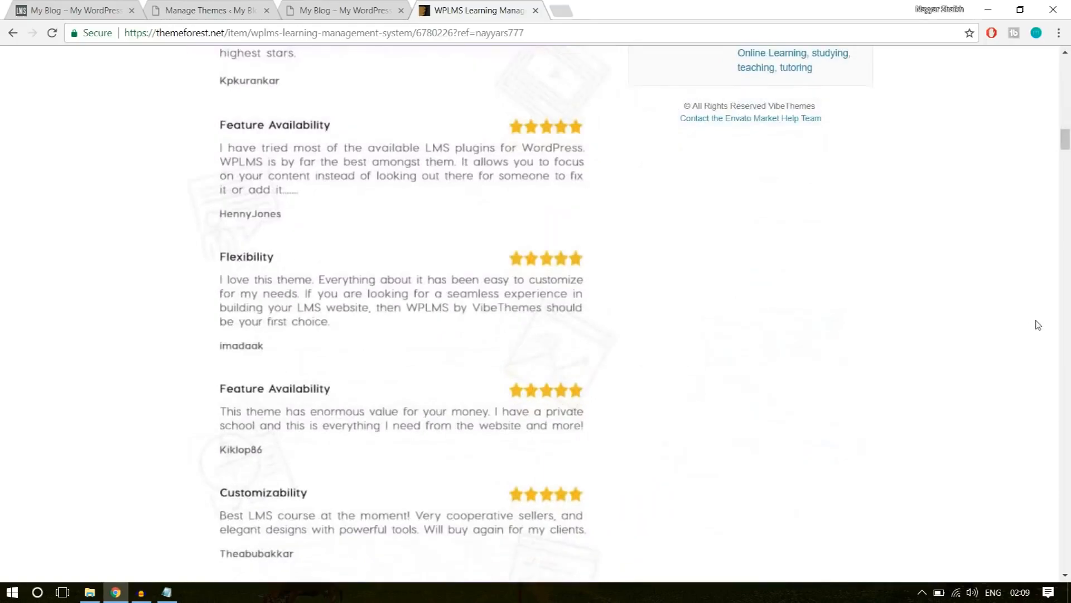
# Look through the theme's customer reviews, demo designs and bundled premium plugins, and return to the WordPress theme management page.
pyautogui.scroll(-7, 1038, 325)
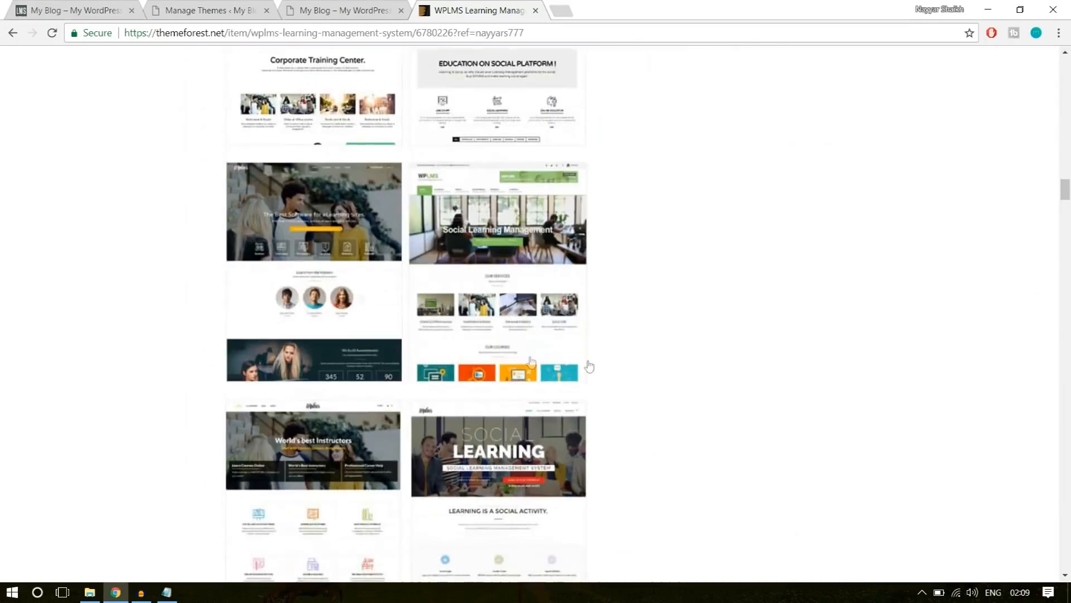
pyautogui.scroll(-15, 588, 334)
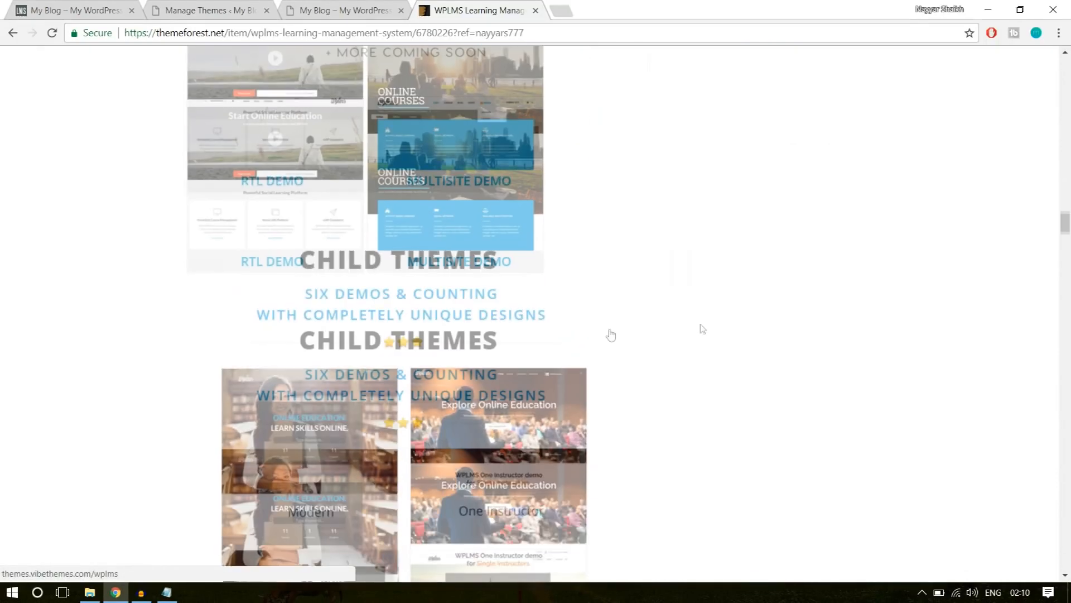
pyautogui.scroll(-9, 713, 329)
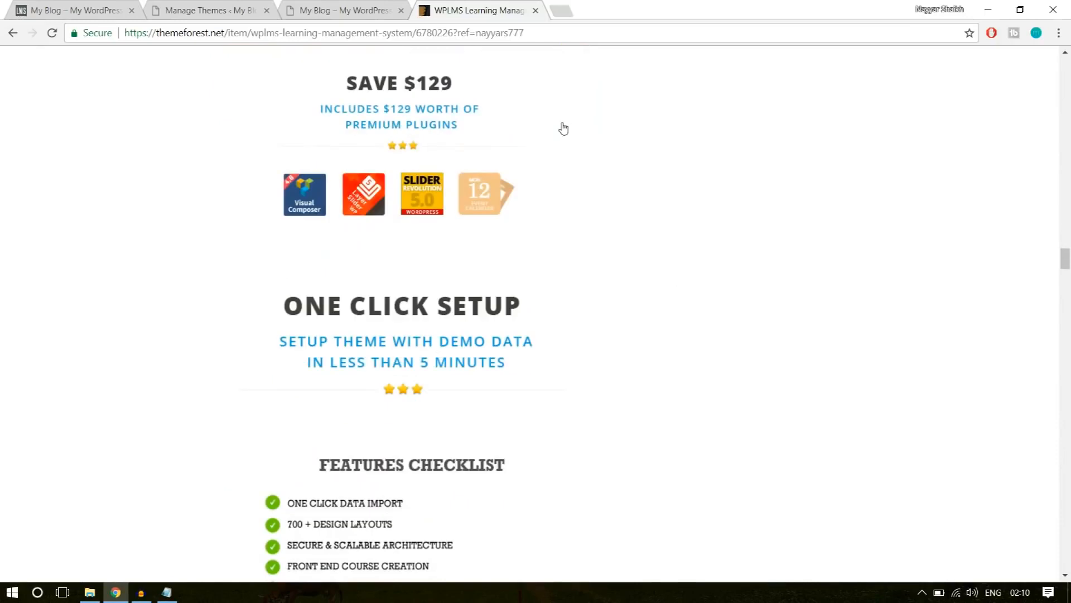
pyautogui.scroll(1, 563, 126)
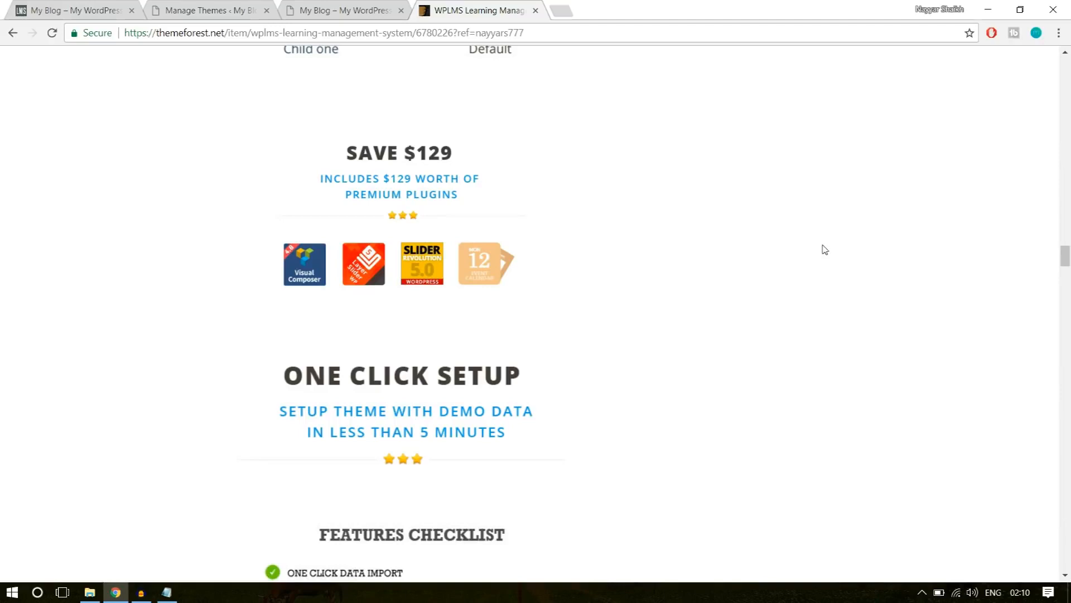
pyautogui.scroll(-2, 661, 366)
pyautogui.scroll(2, 660, 366)
pyautogui.scroll(20, 910, 304)
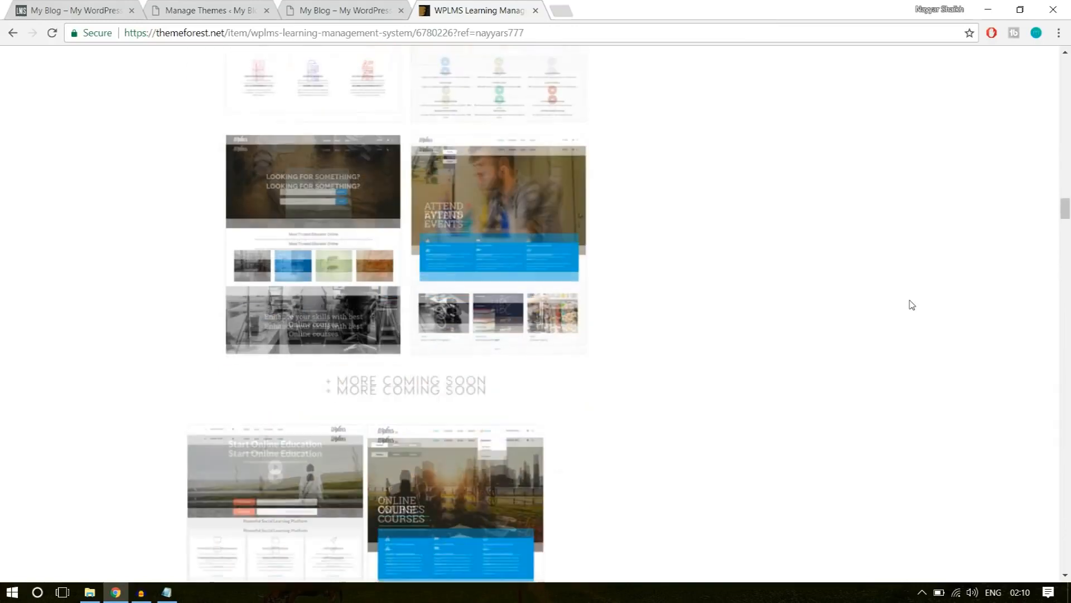
pyautogui.scroll(20, 911, 306)
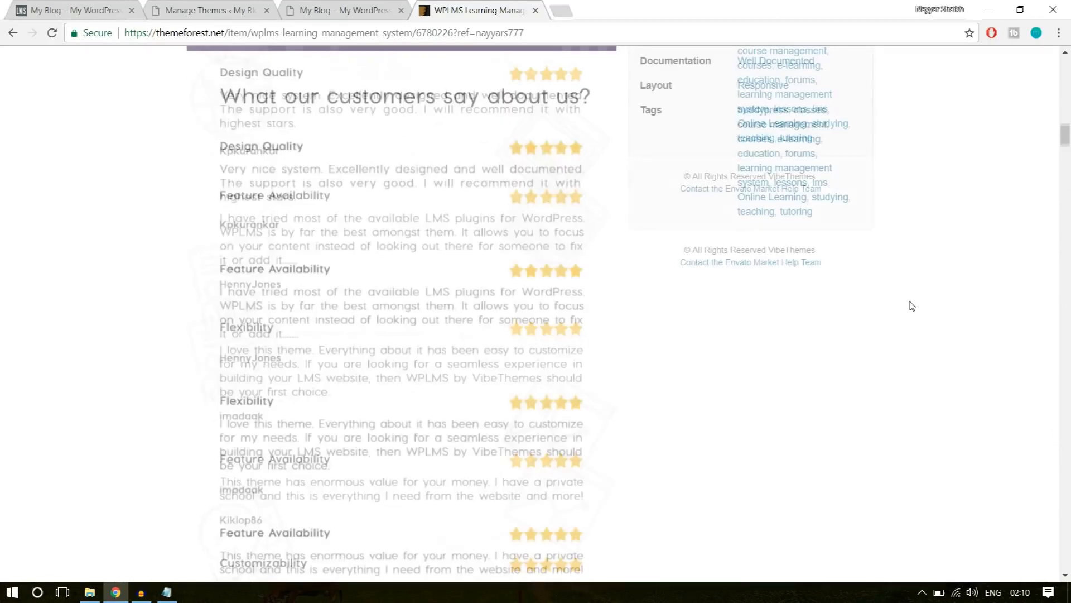
pyautogui.scroll(12, 912, 306)
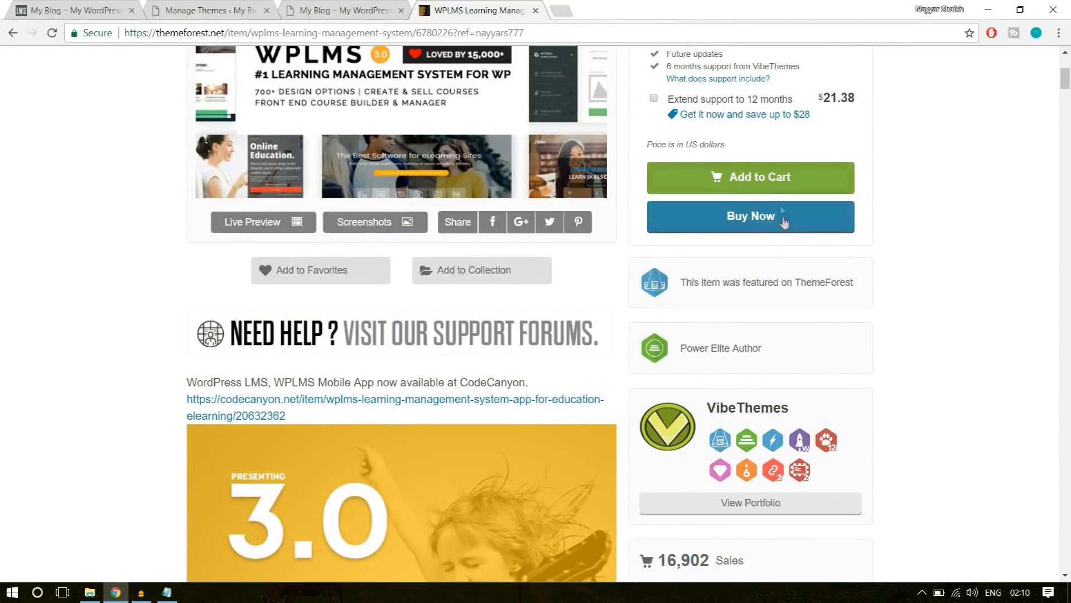
pyautogui.scroll(1, 990, 270)
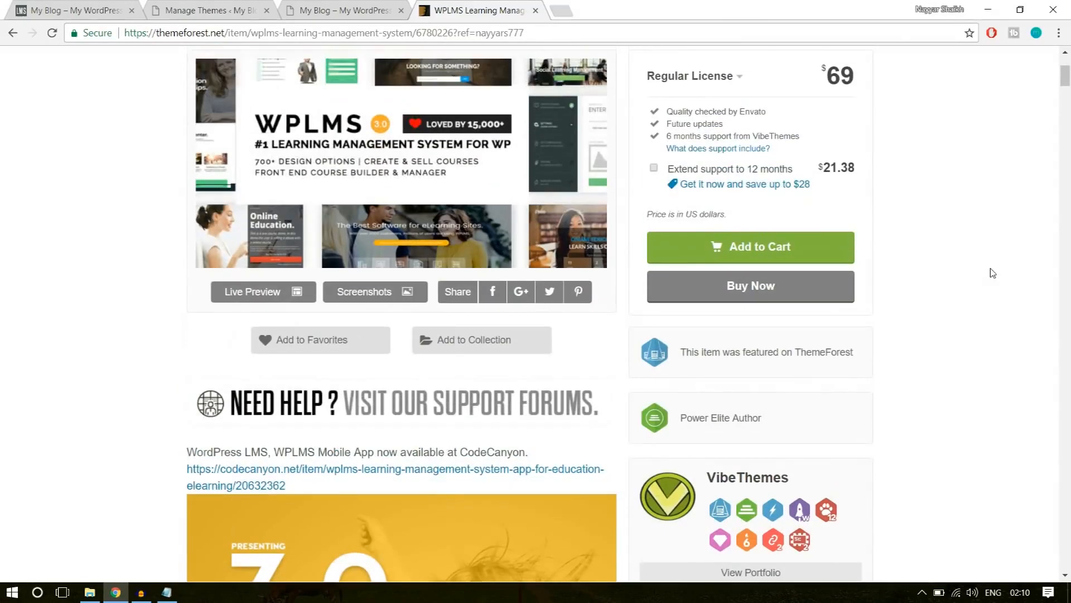
pyautogui.click(536, 11)
pyautogui.click(234, 8)
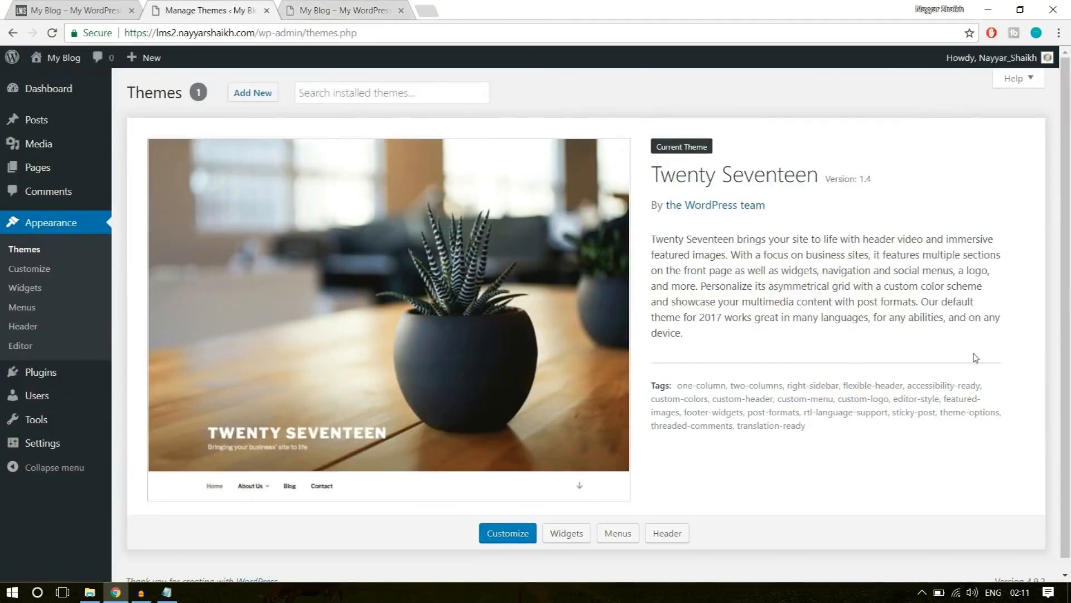
# Switch to File Explorer, locate the wplms folder inside the WPLMS.rar package, and open the extracted WPLMS folder.
pyautogui.click(89, 592)
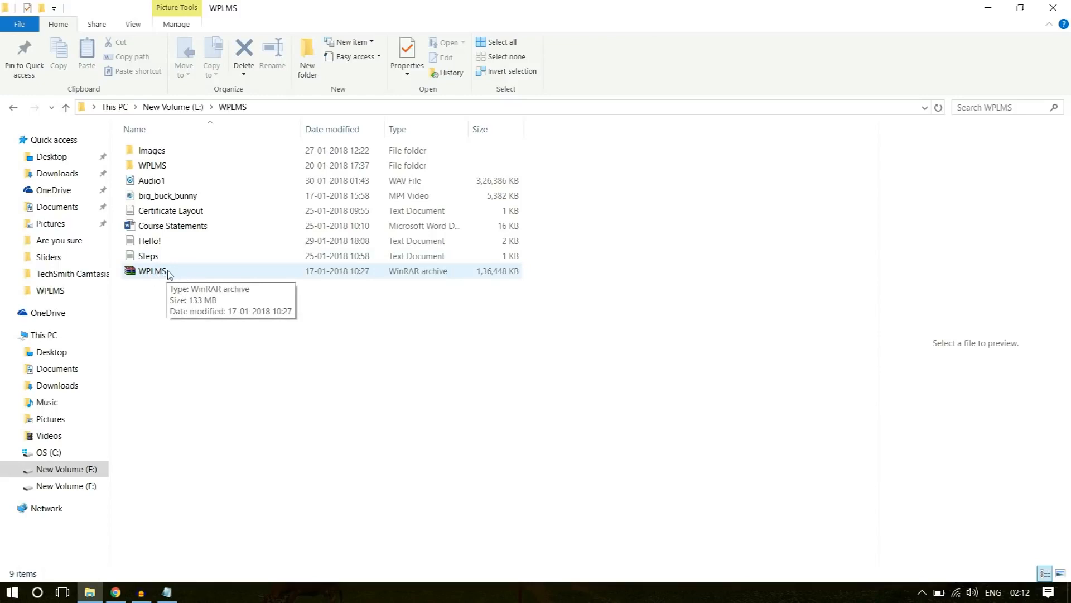
pyautogui.doubleClick(158, 278)
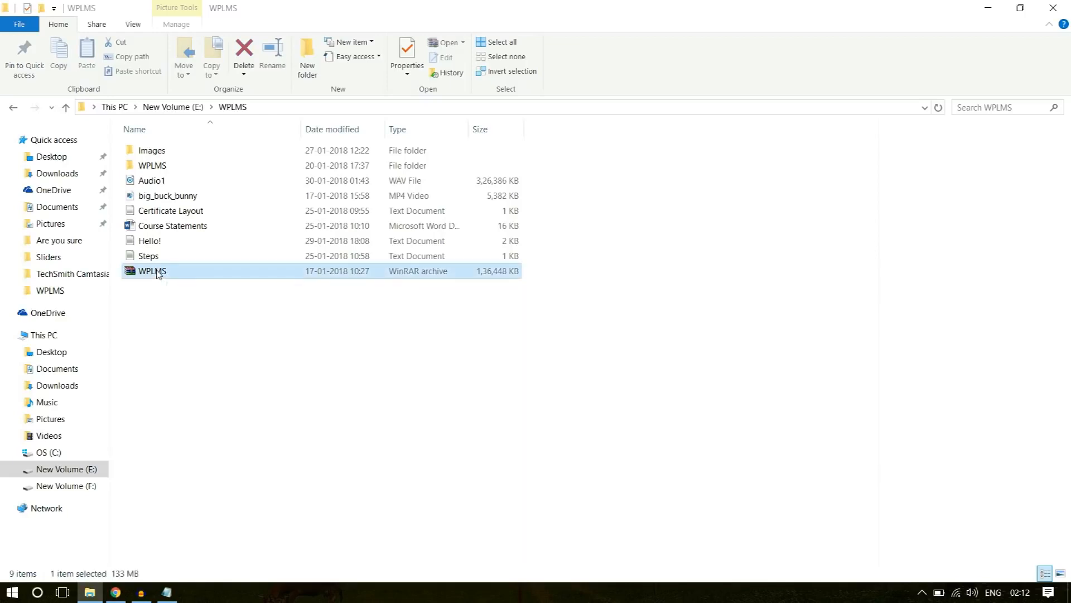
pyautogui.click(576, 314)
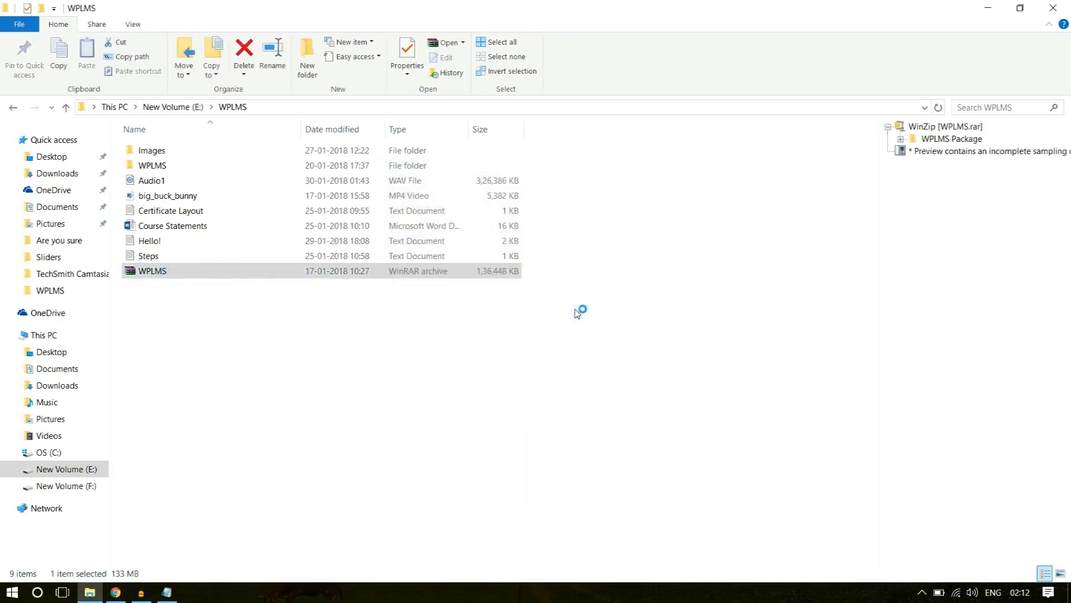
pyautogui.doubleClick(102, 201)
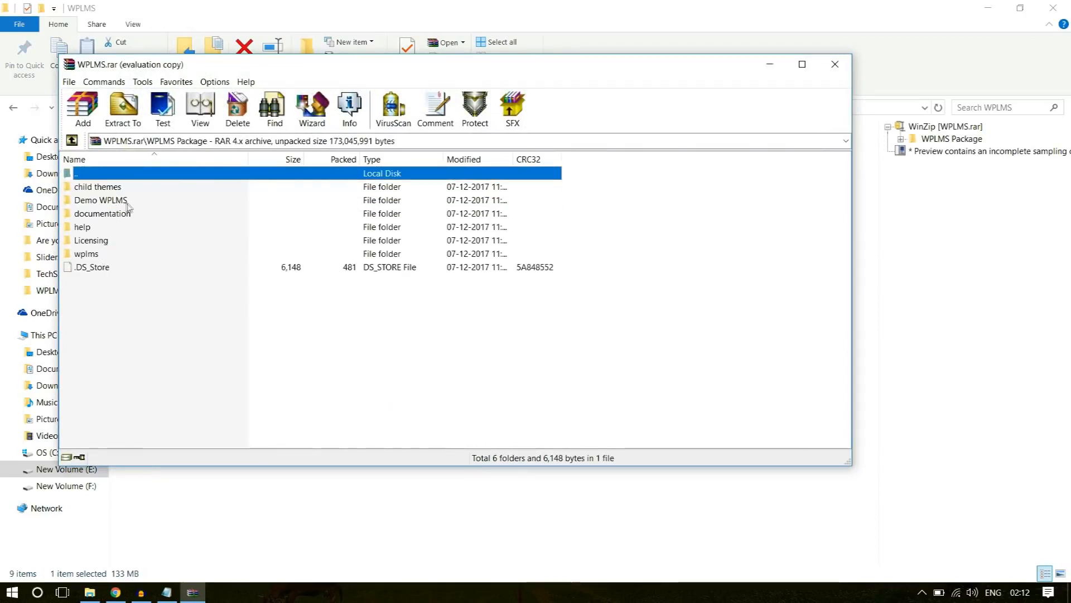
pyautogui.click(98, 256)
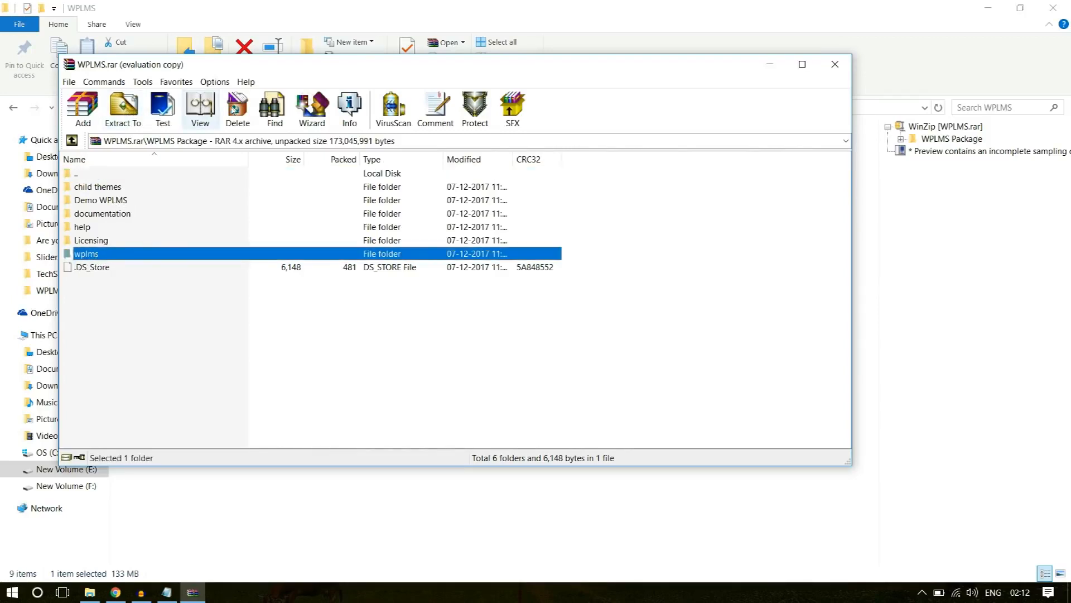
pyautogui.click(836, 64)
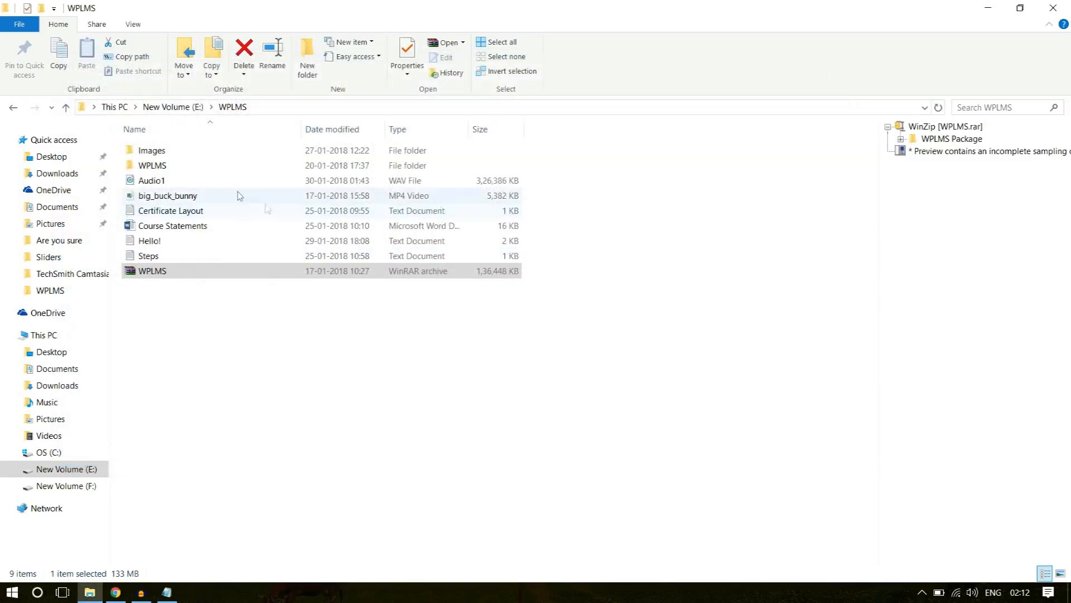
pyautogui.doubleClick(188, 168)
pyautogui.click(186, 156)
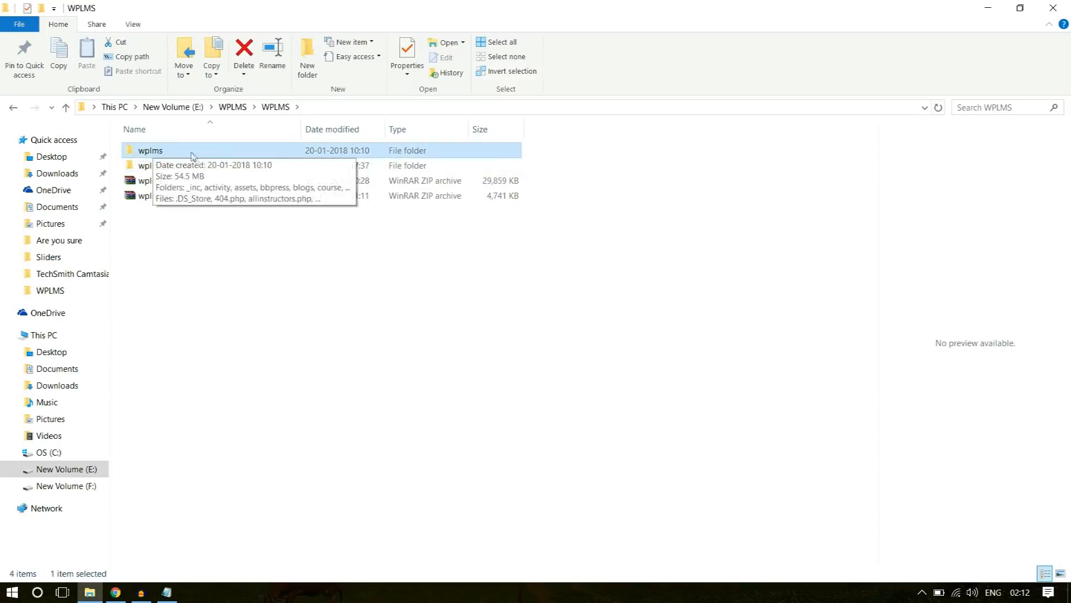
pyautogui.rightClick(148, 154)
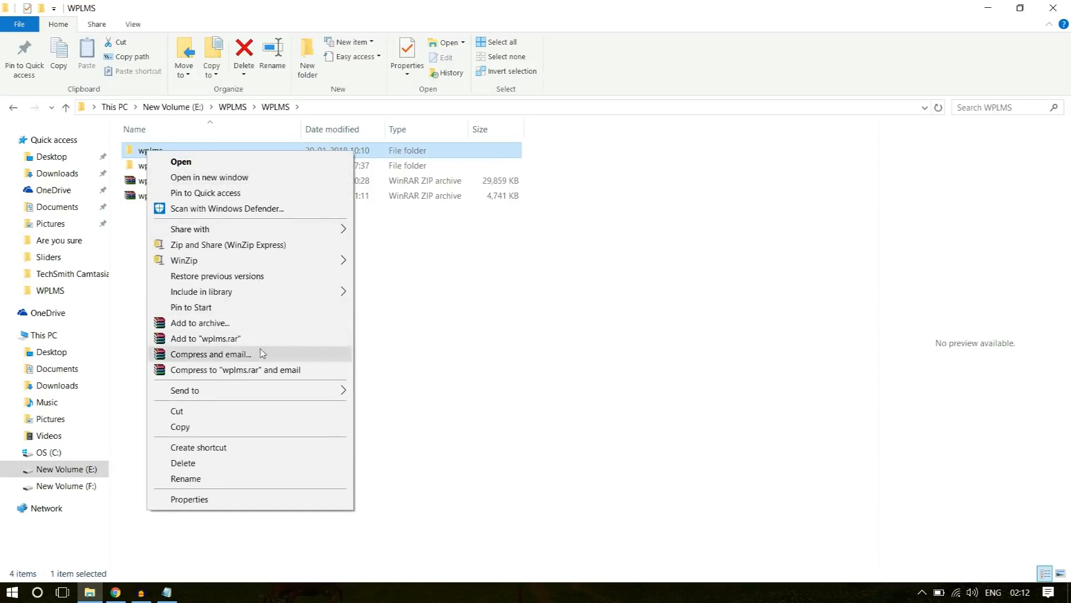
pyautogui.click(255, 326)
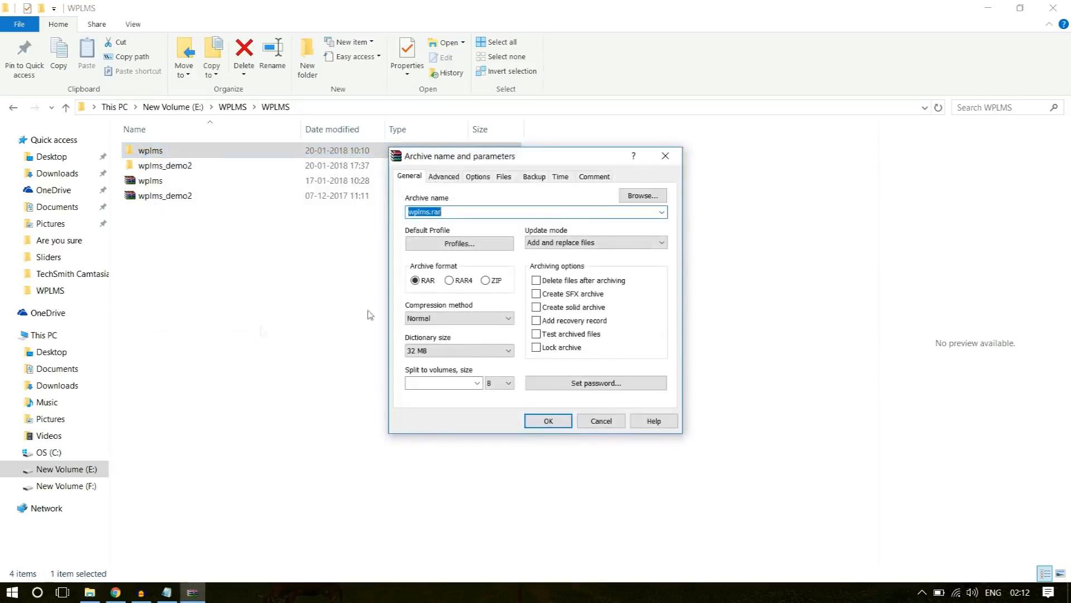
pyautogui.click(497, 281)
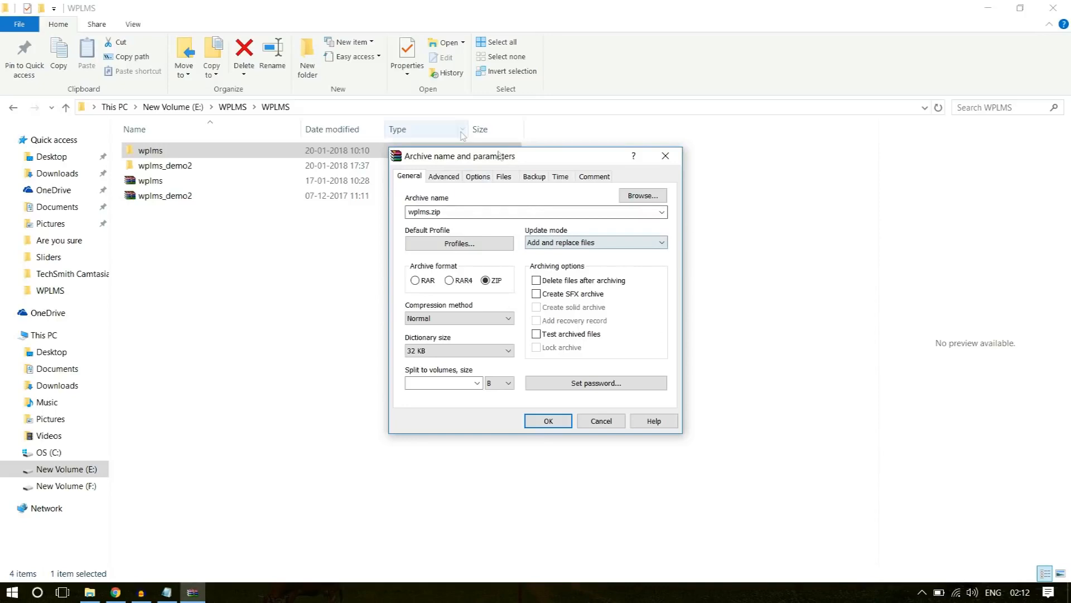
pyautogui.click(665, 156)
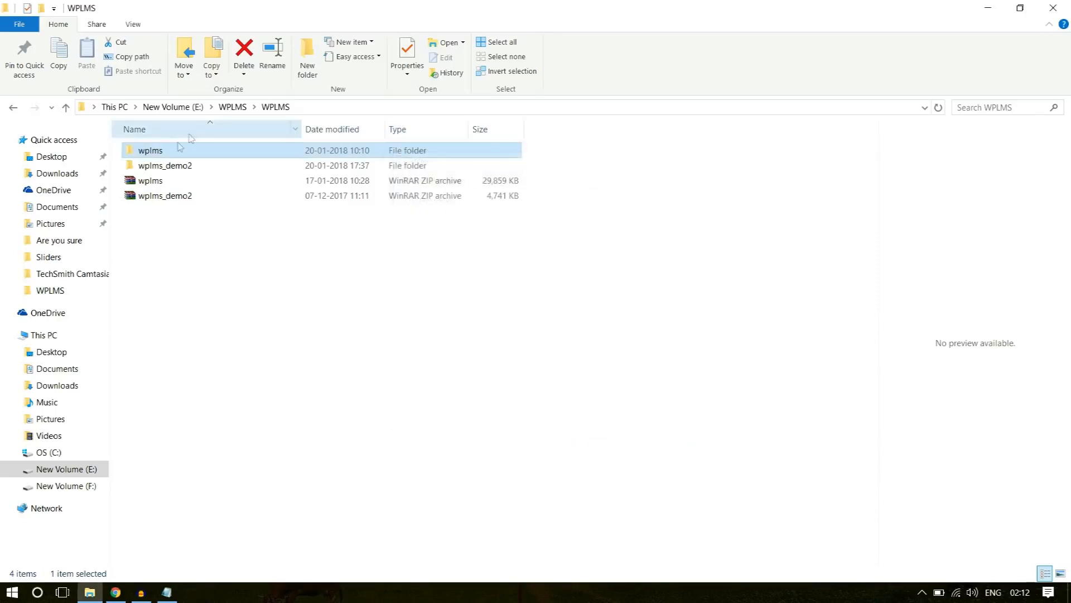
pyautogui.rightClick(159, 155)
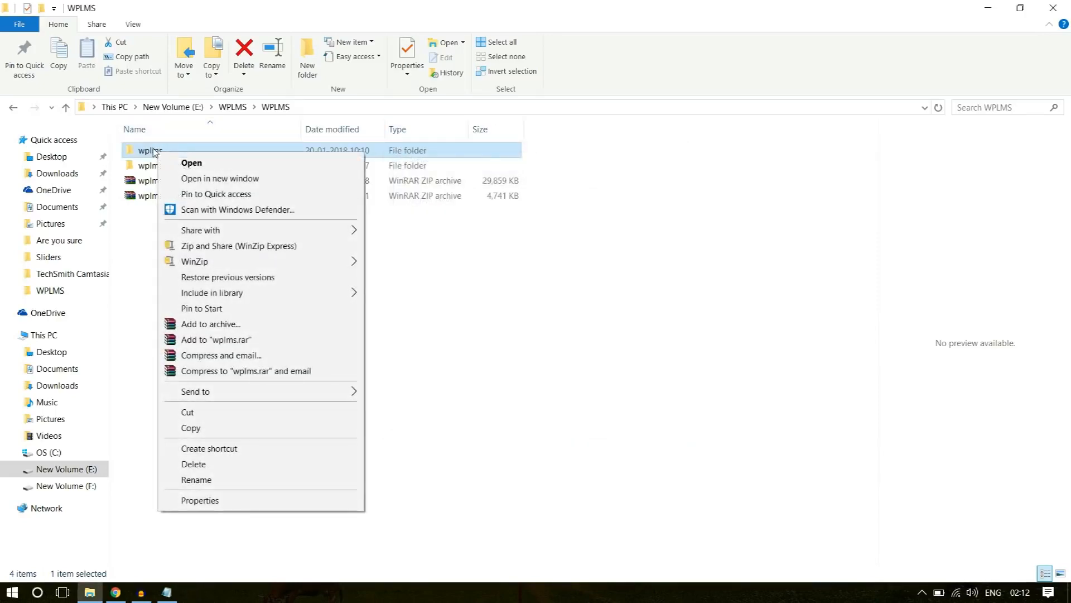
pyautogui.click(226, 330)
pyautogui.click(486, 280)
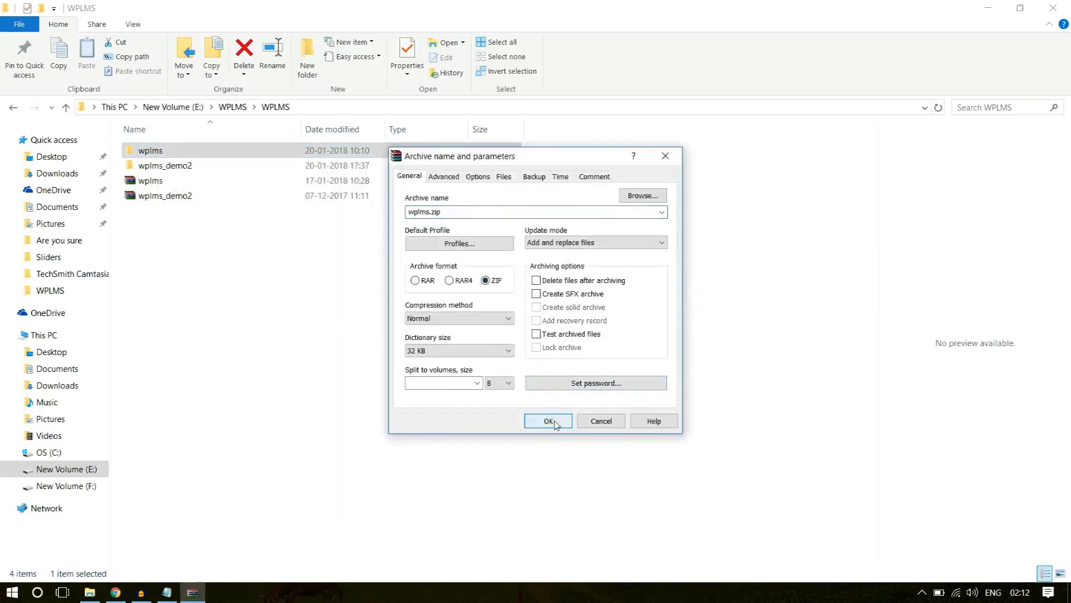
pyautogui.click(665, 155)
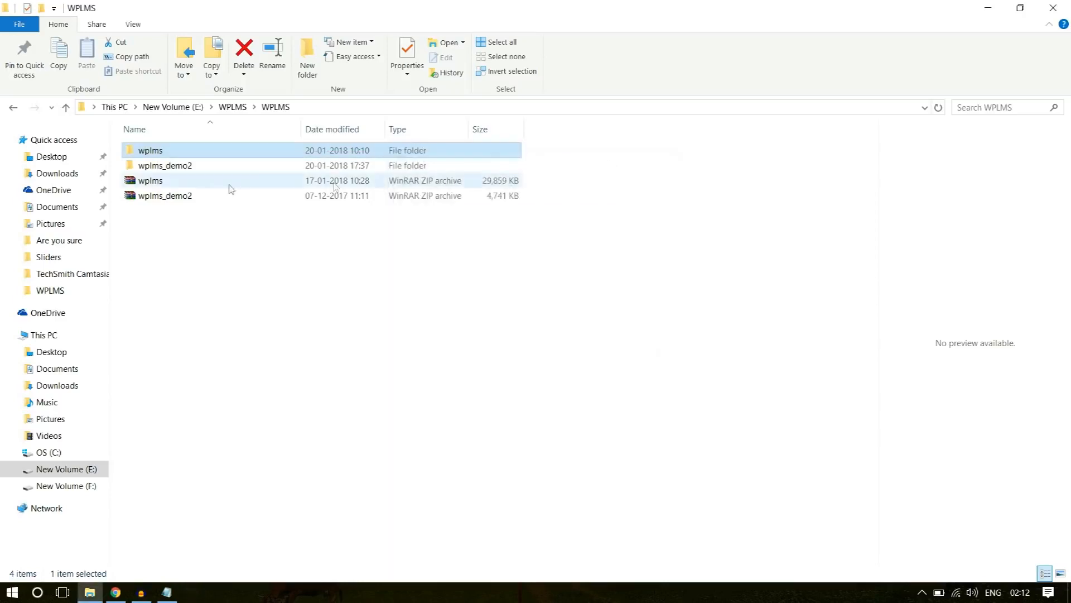
# Select the wplms ZIP archive, switch back to Chrome, and check the maximum upload file size on WordPress's new media page.
pyautogui.click(181, 184)
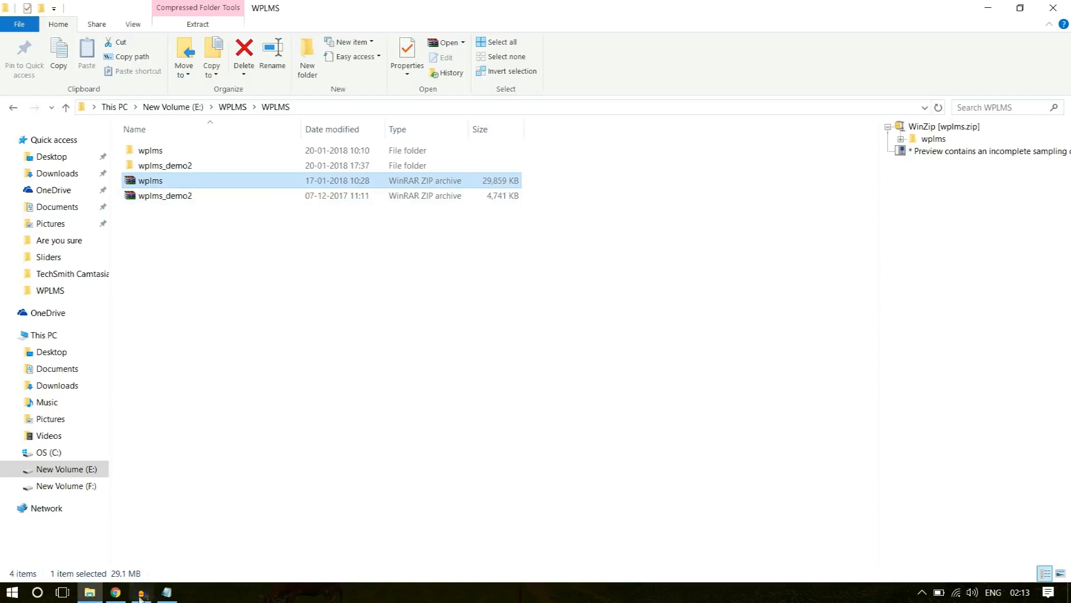
pyautogui.click(116, 592)
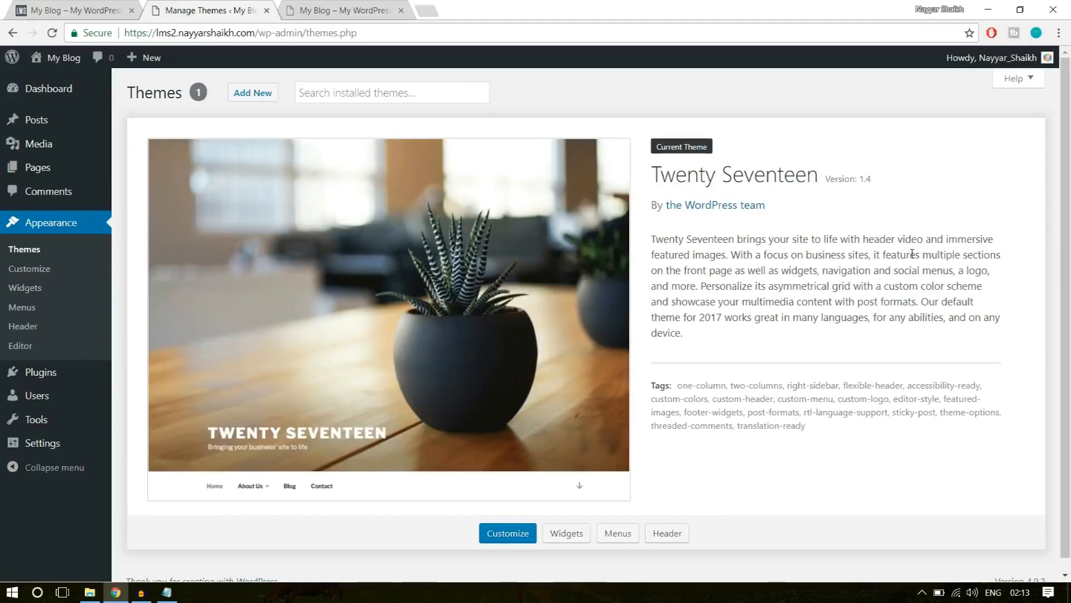
pyautogui.moveTo(33, 148)
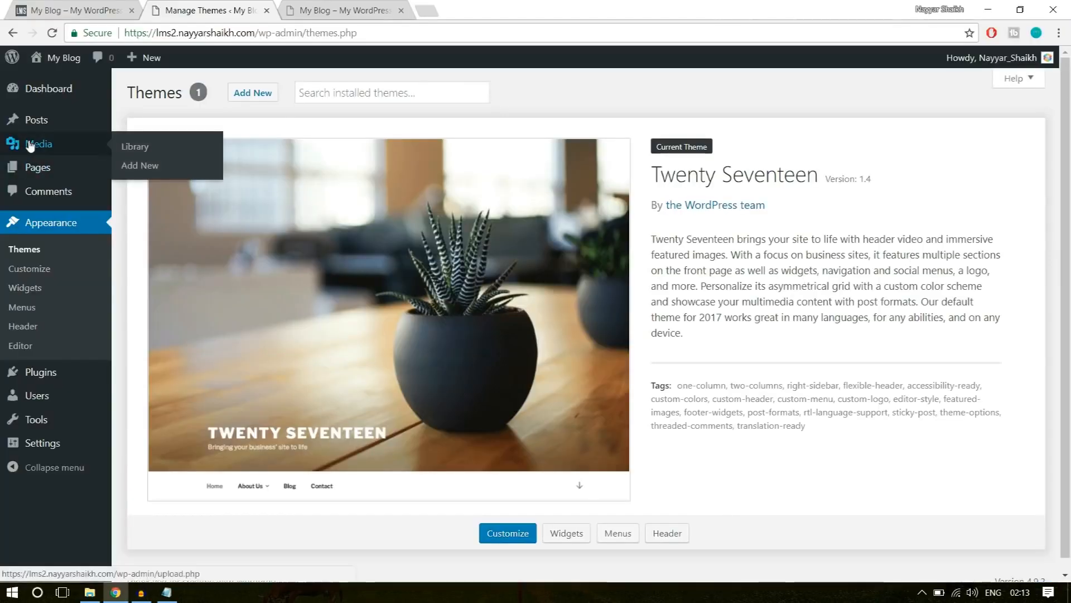
pyautogui.click(140, 165)
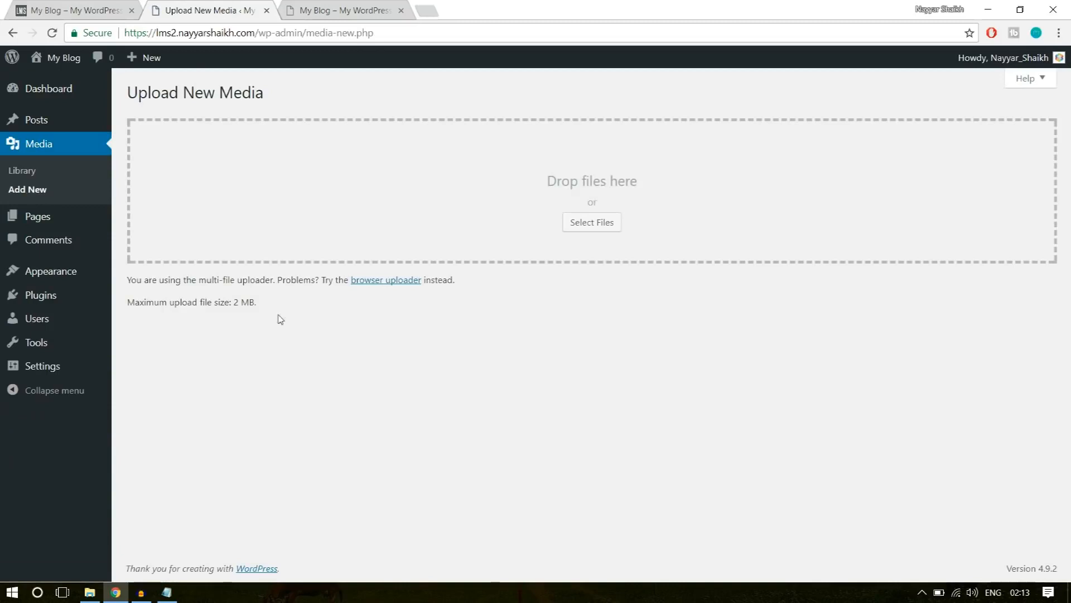
pyautogui.moveTo(127, 302); pyautogui.dragTo(261, 308)
pyautogui.click(241, 316)
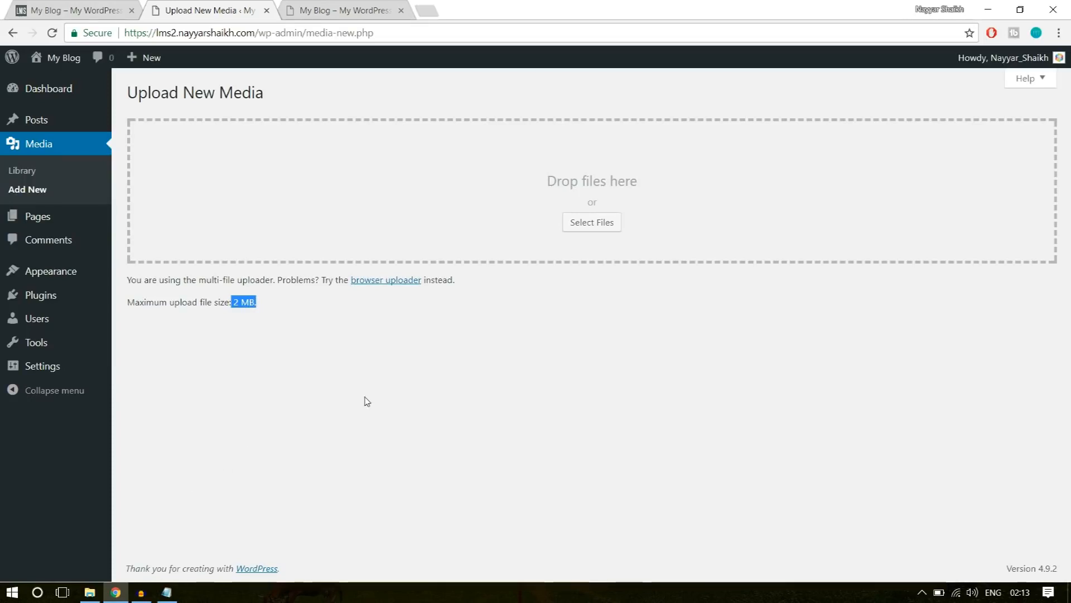
pyautogui.click(239, 296)
pyautogui.moveTo(237, 296); pyautogui.dragTo(279, 300)
pyautogui.click(279, 303)
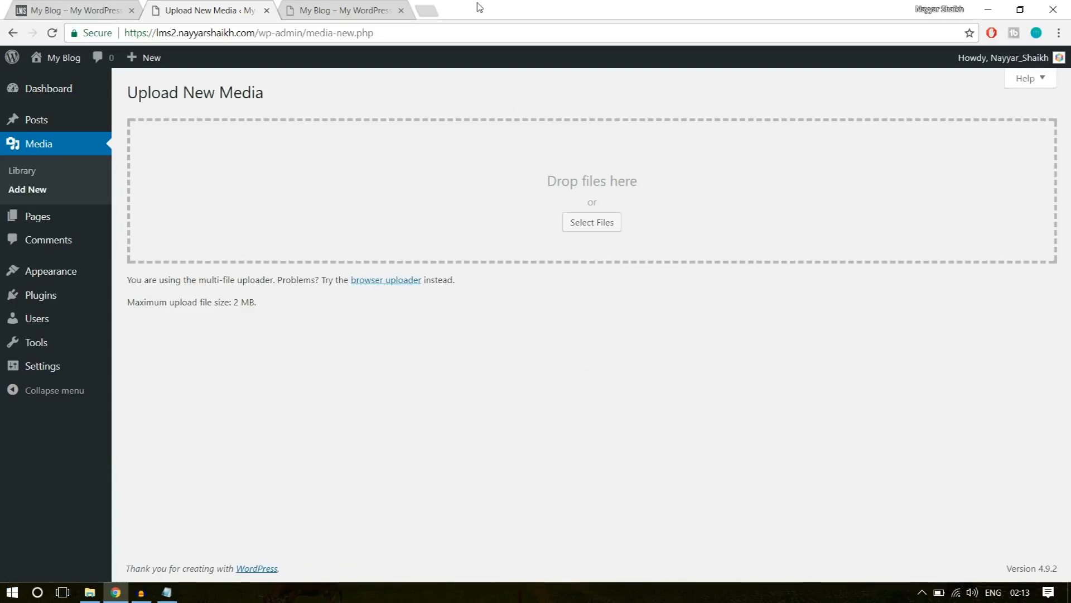
# Look through the uploads on the tutorial author's YouTube channel for the upload_max_filesize and FileZilla videos, and return to WordPress's new media page.
pyautogui.click(426, 8)
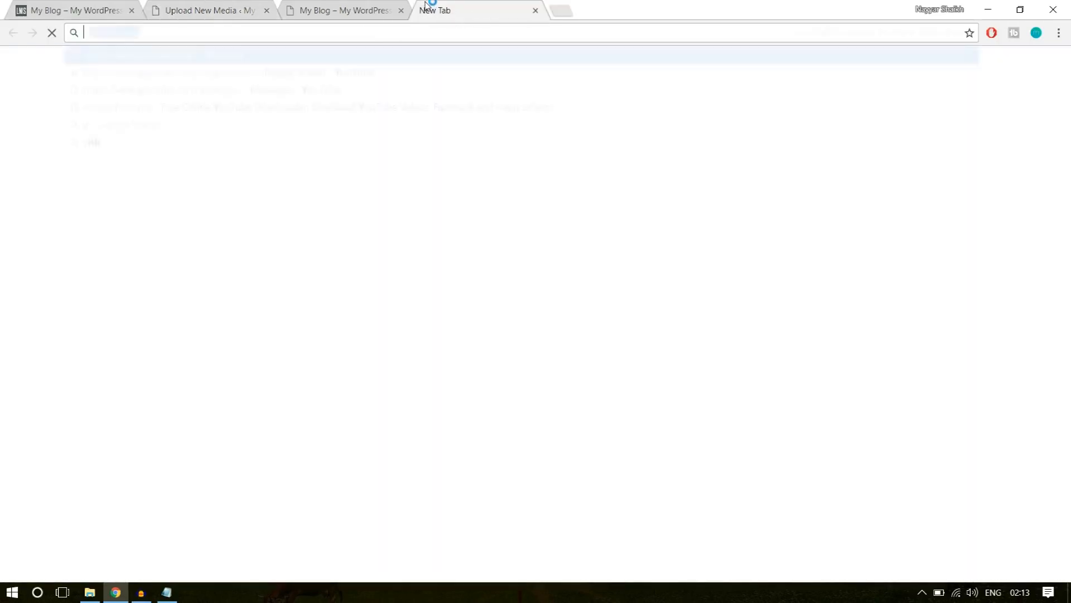
pyautogui.write('youtube.com')
pyautogui.click(325, 79)
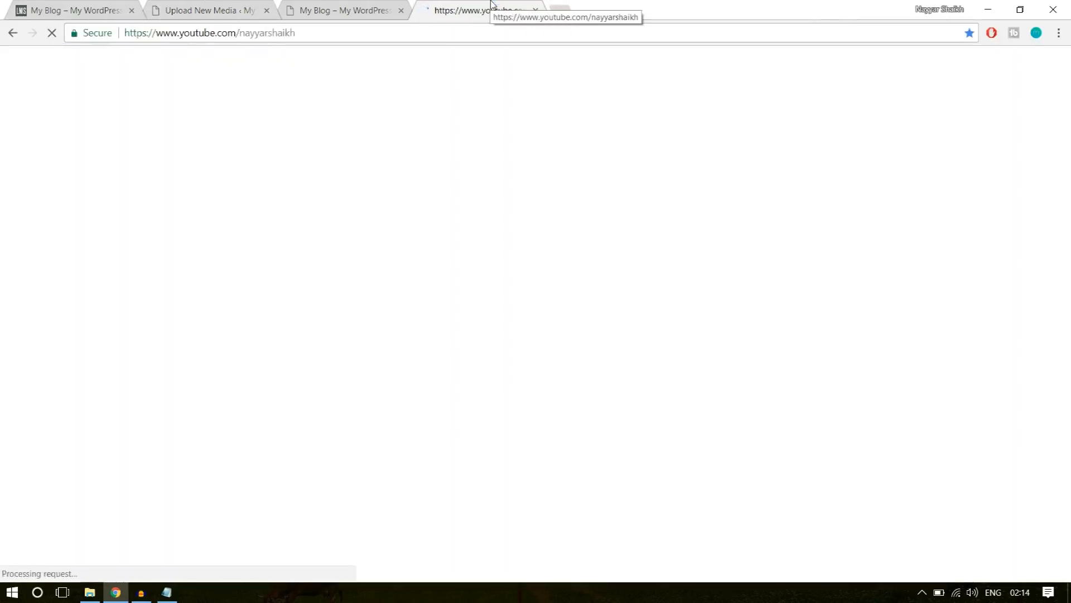
pyautogui.scroll(-3, 942, 315)
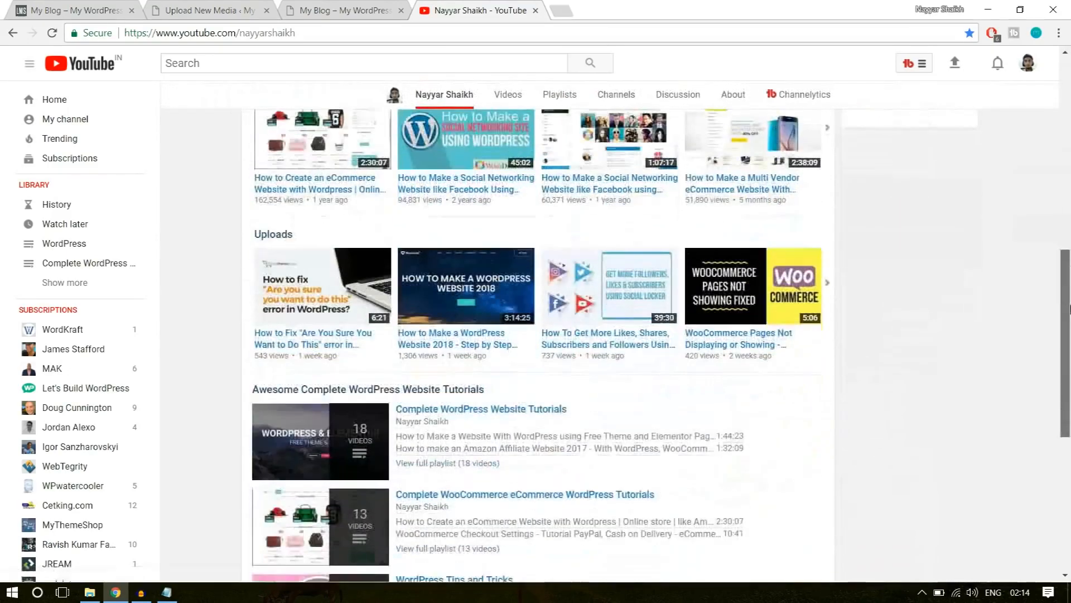
pyautogui.scroll(-1, 952, 314)
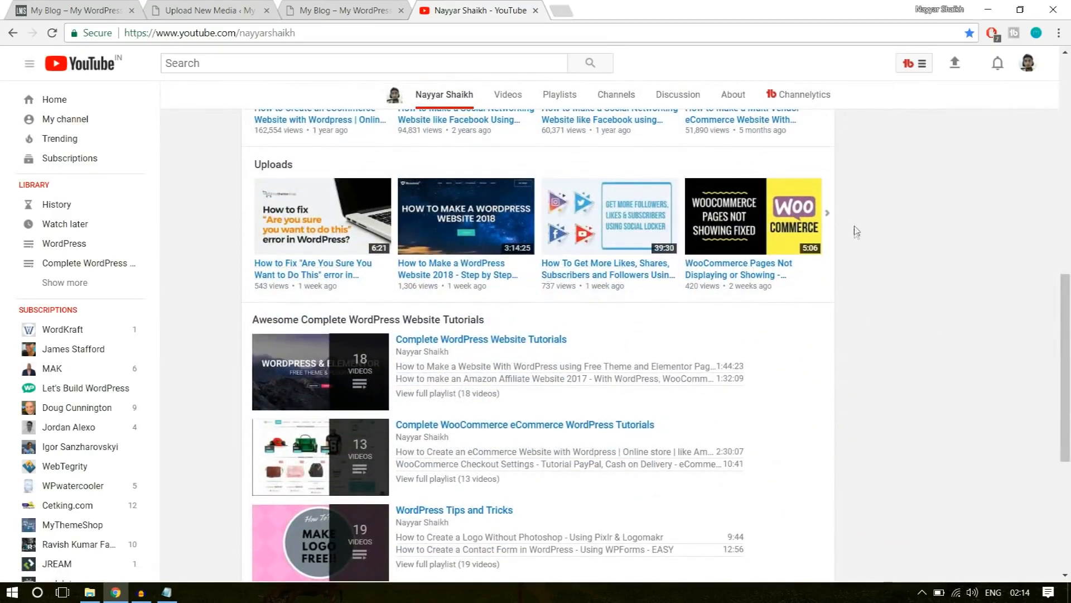
pyautogui.click(835, 217)
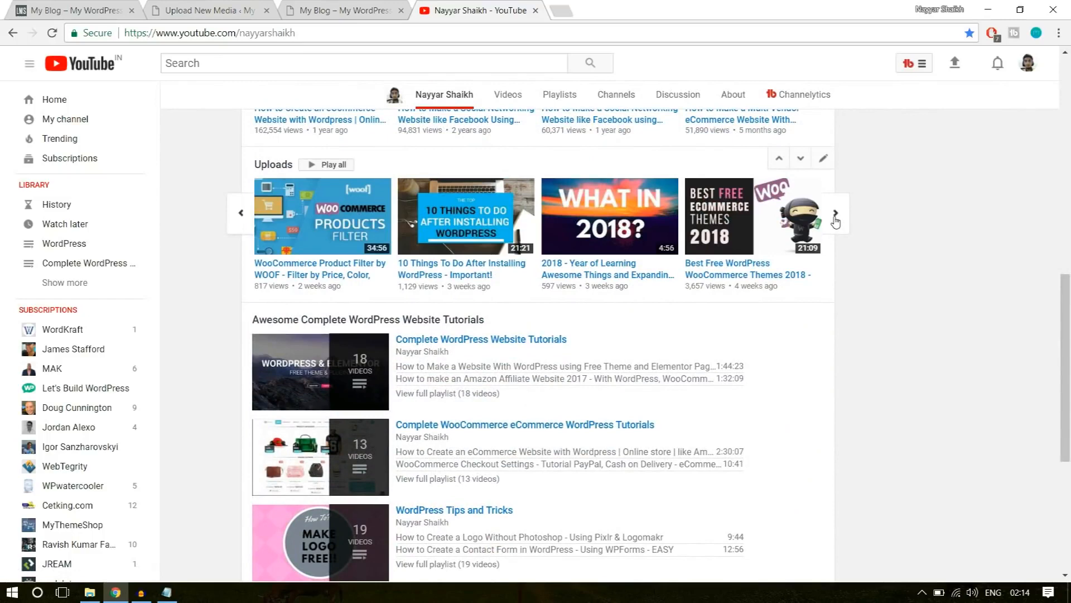
pyautogui.click(835, 217)
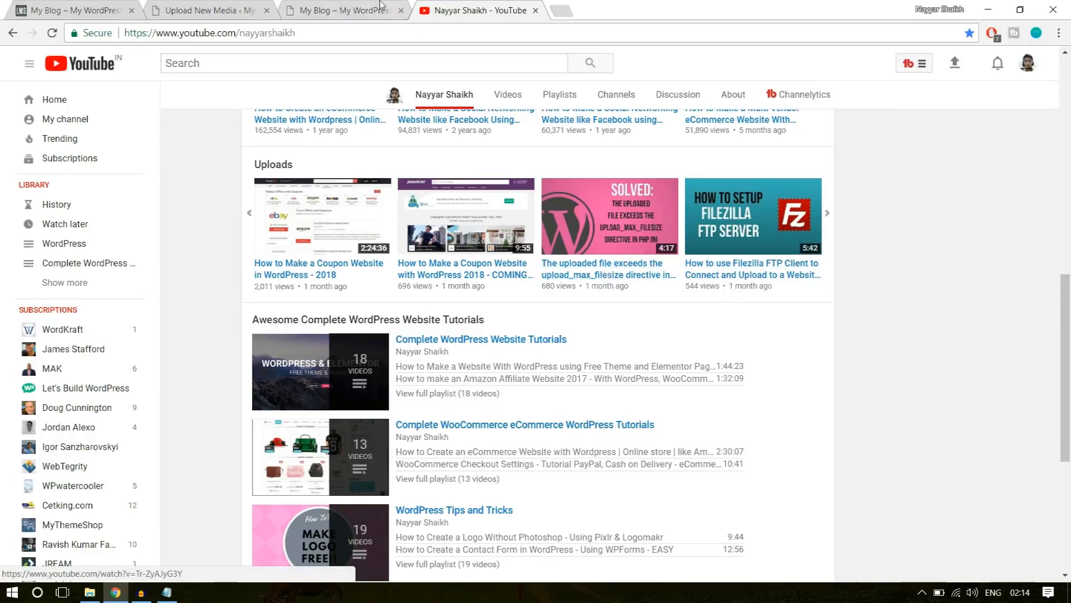
pyautogui.click(240, 6)
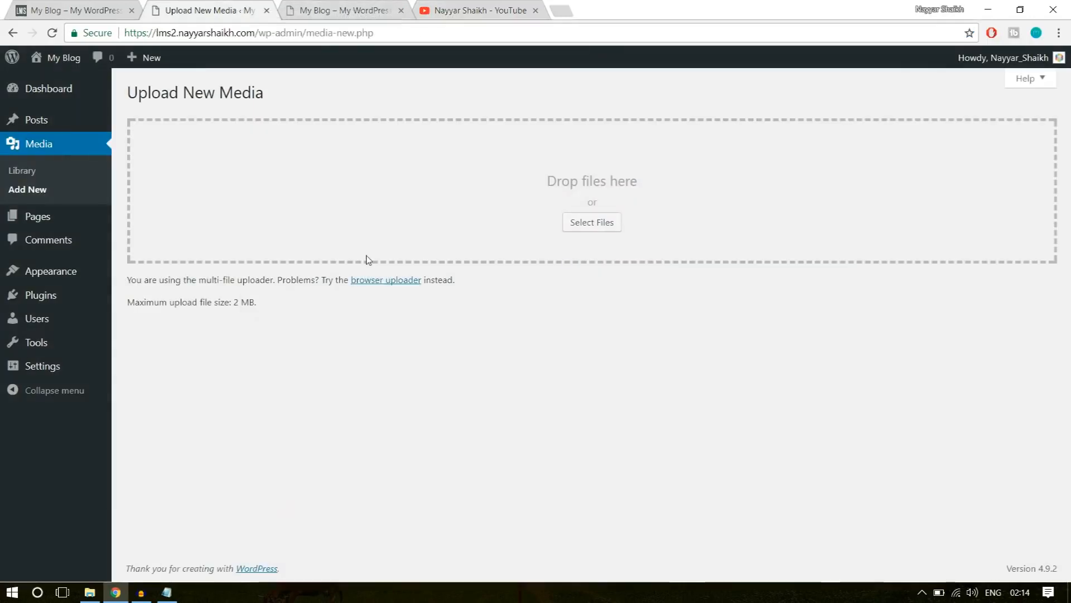
pyautogui.click(459, 5)
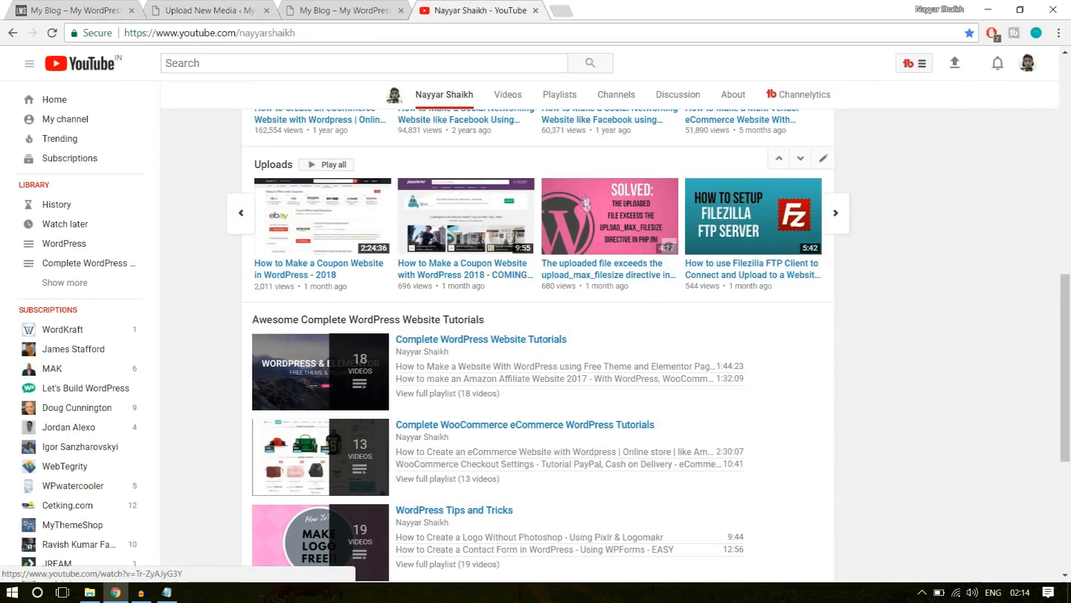
pyautogui.click(240, 8)
pyautogui.click(503, 8)
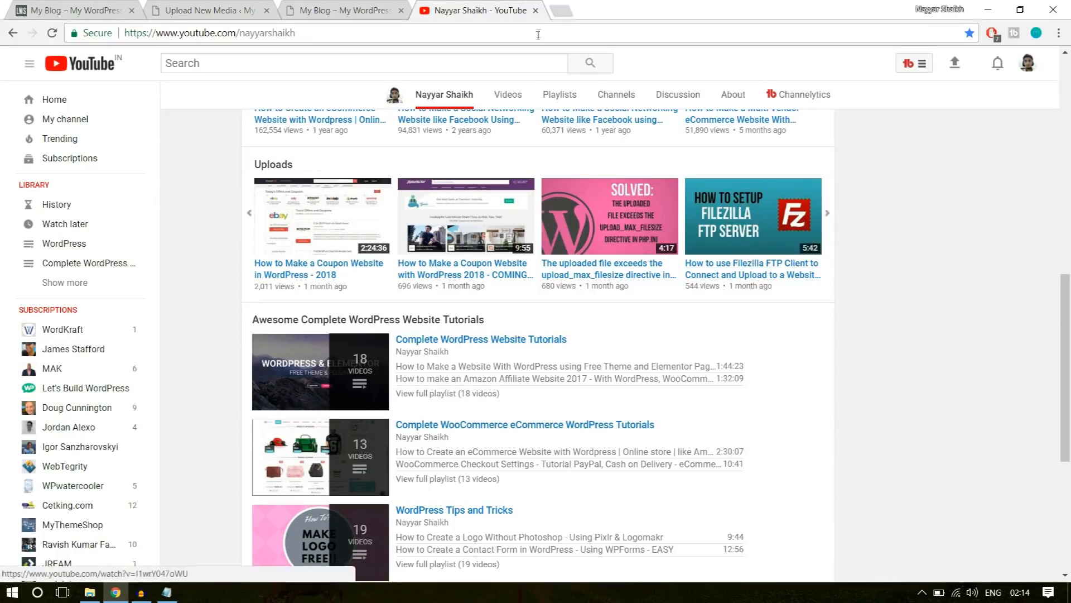
pyautogui.click(204, 10)
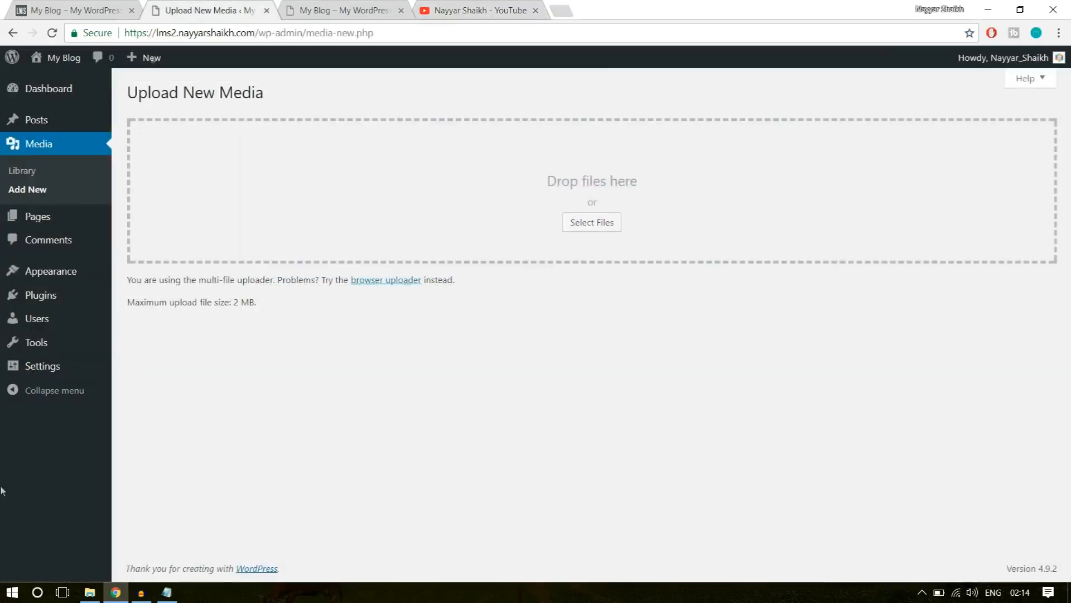
# Launch FileZilla and open the lms2 site's folder on the remote server.
pyautogui.click(12, 592)
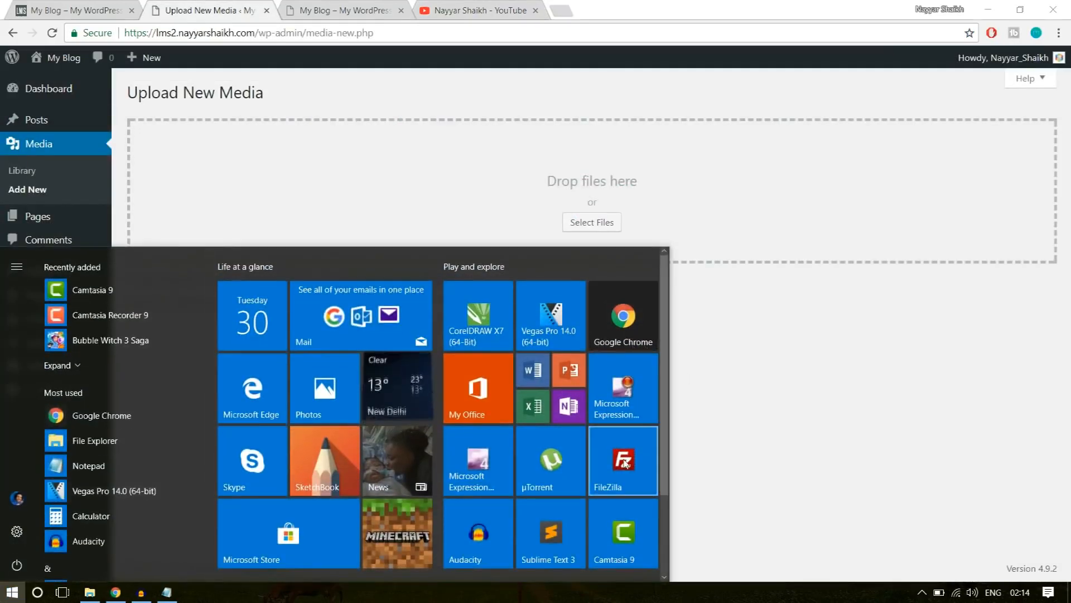
pyautogui.click(624, 462)
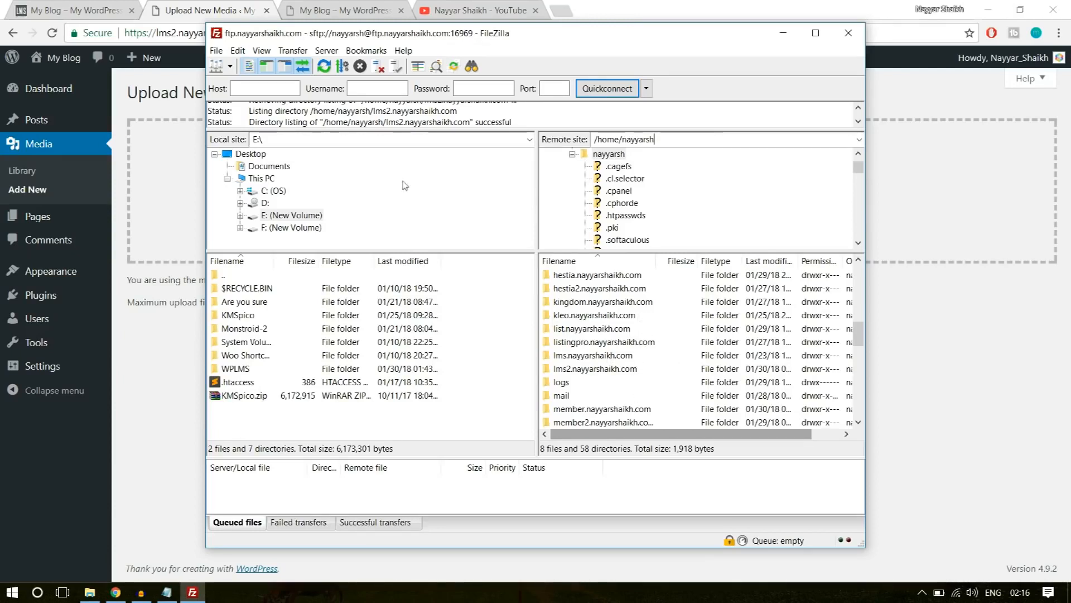
pyautogui.click(211, 9)
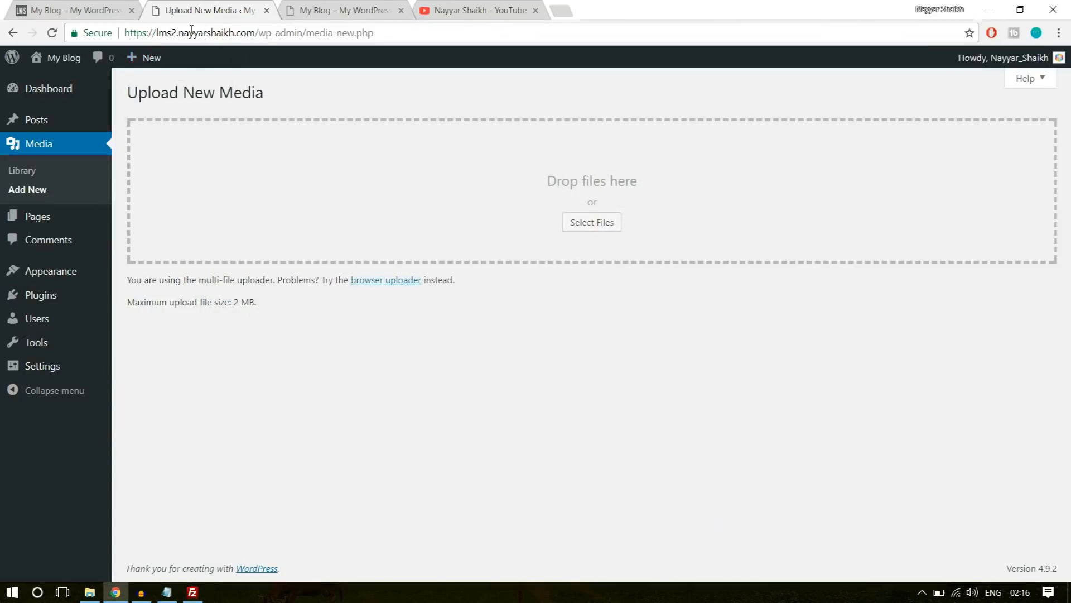
pyautogui.click(192, 592)
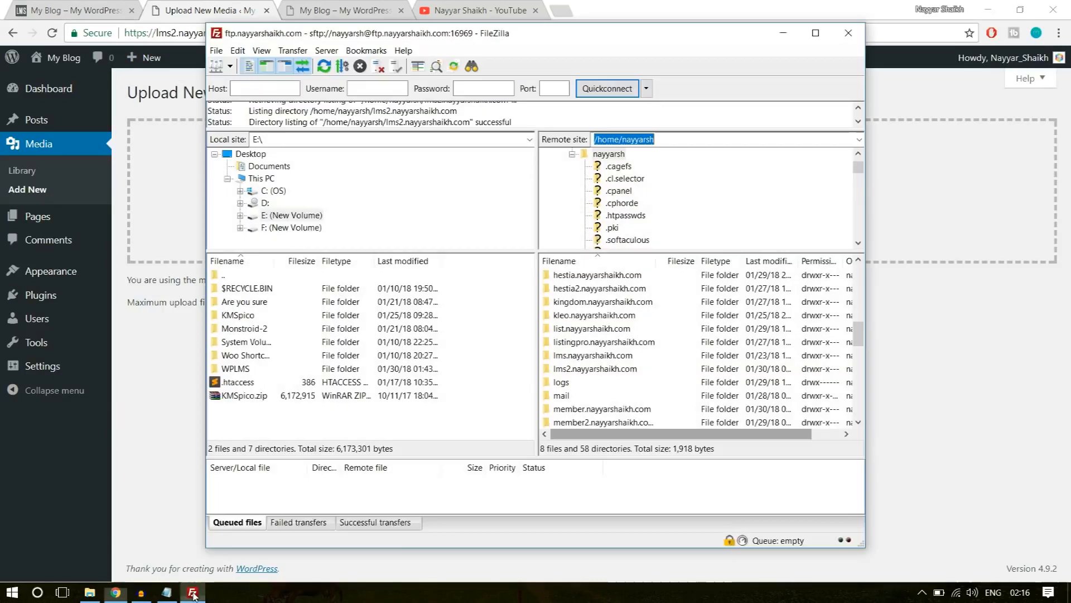
pyautogui.scroll(3, 632, 379)
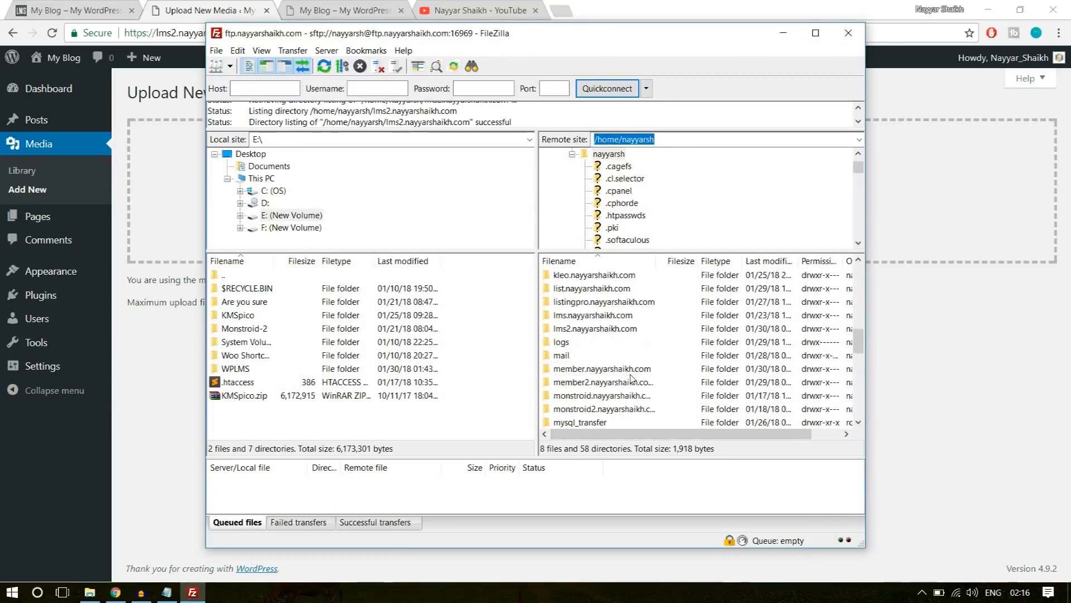
pyautogui.click(607, 370)
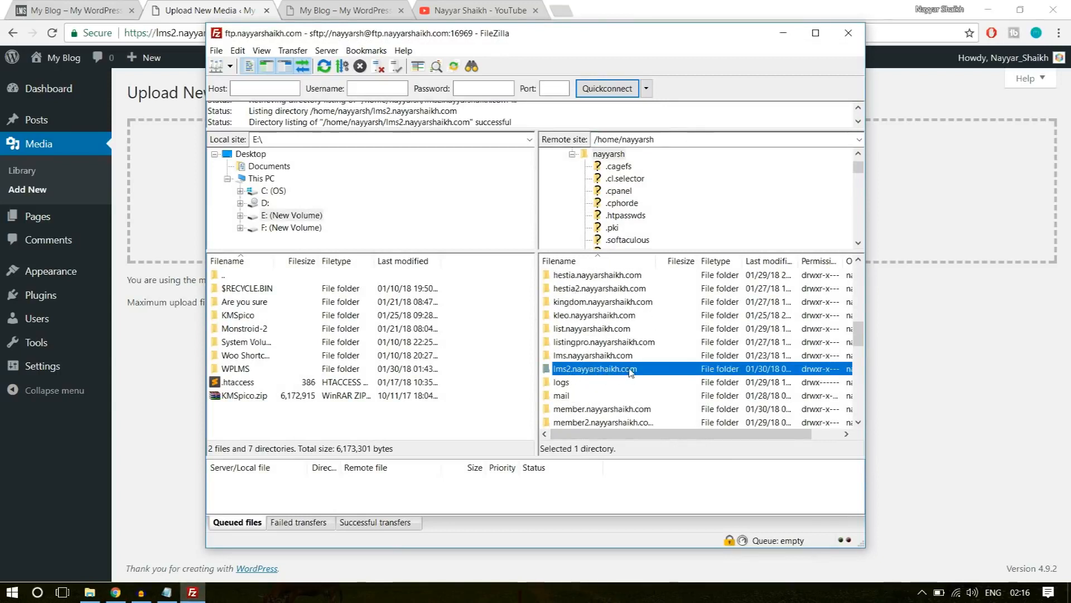
pyautogui.doubleClick(618, 373)
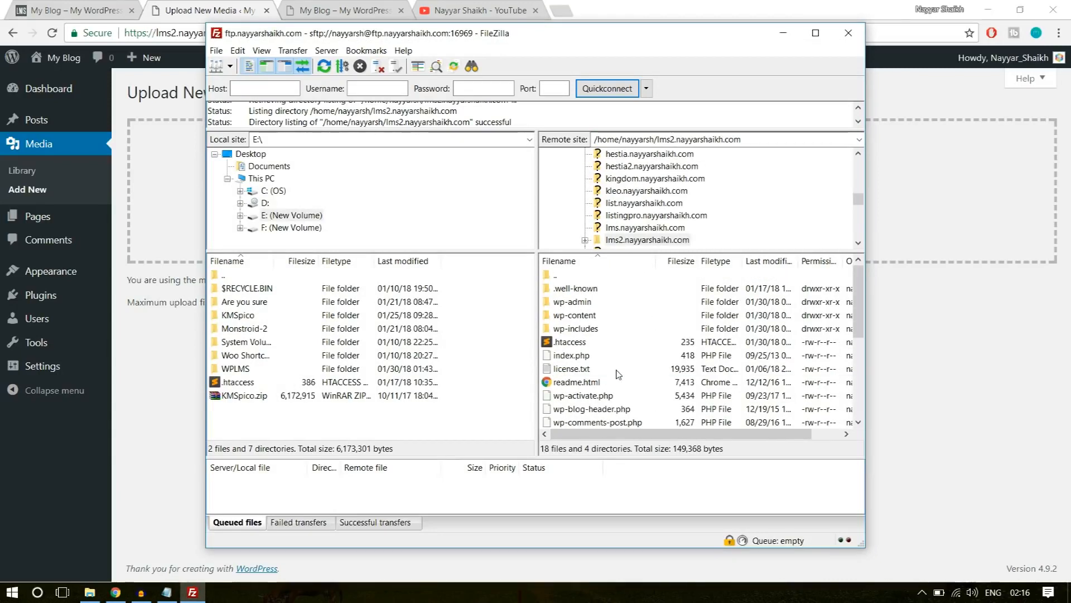
# Download the .htaccess file from the lms2 site's remote folder to the local Desktop folder, and dismiss the transfer notification.
pyautogui.click(585, 343)
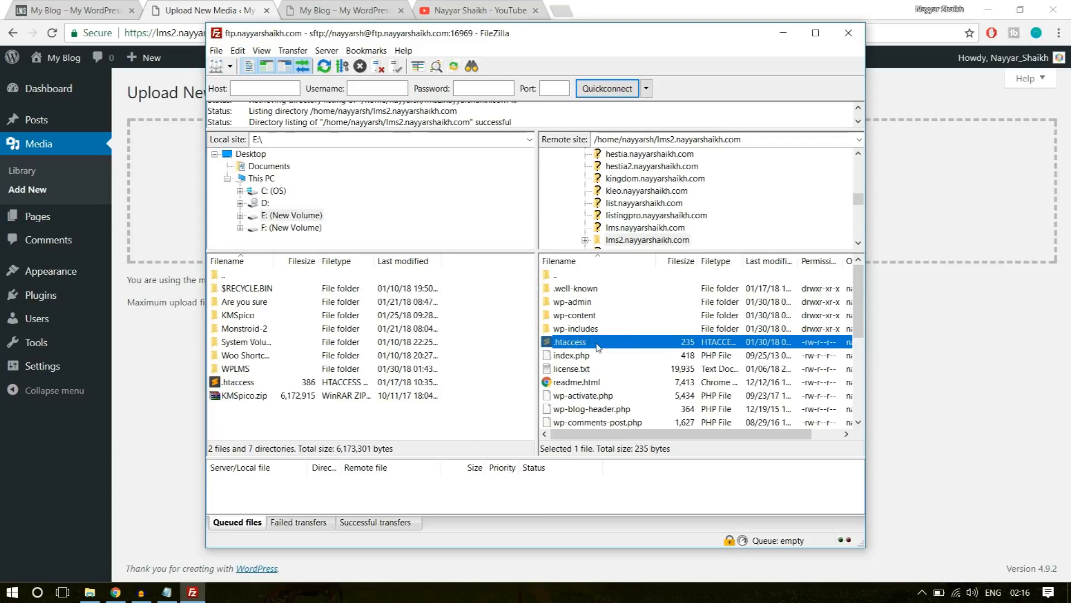
pyautogui.moveTo(597, 347); pyautogui.dragTo(574, 350)
pyautogui.click(245, 157)
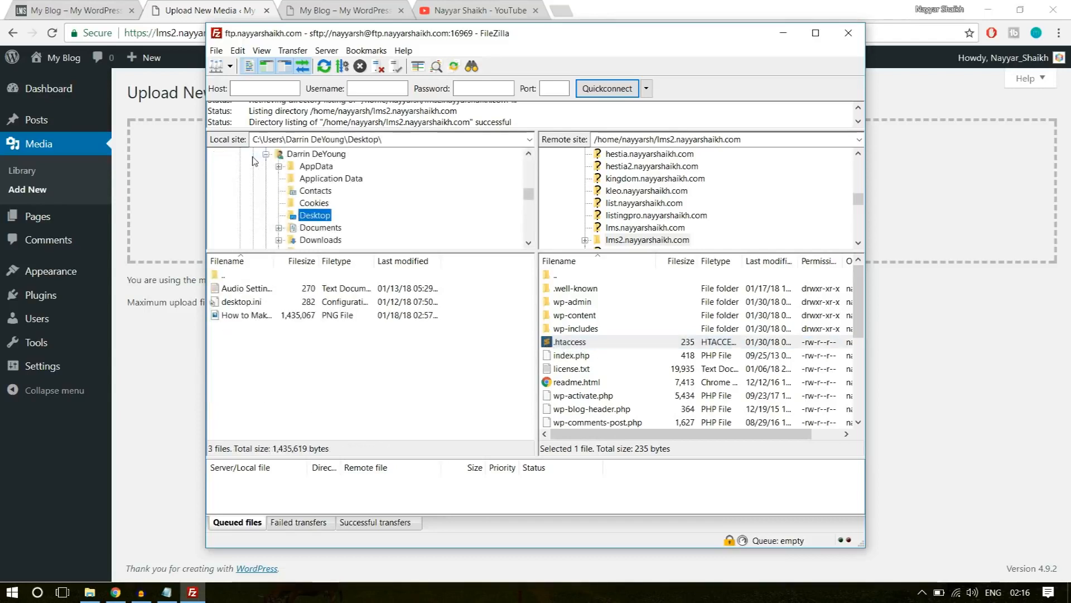
pyautogui.scroll(2, 348, 233)
pyautogui.scroll(-3, 292, 210)
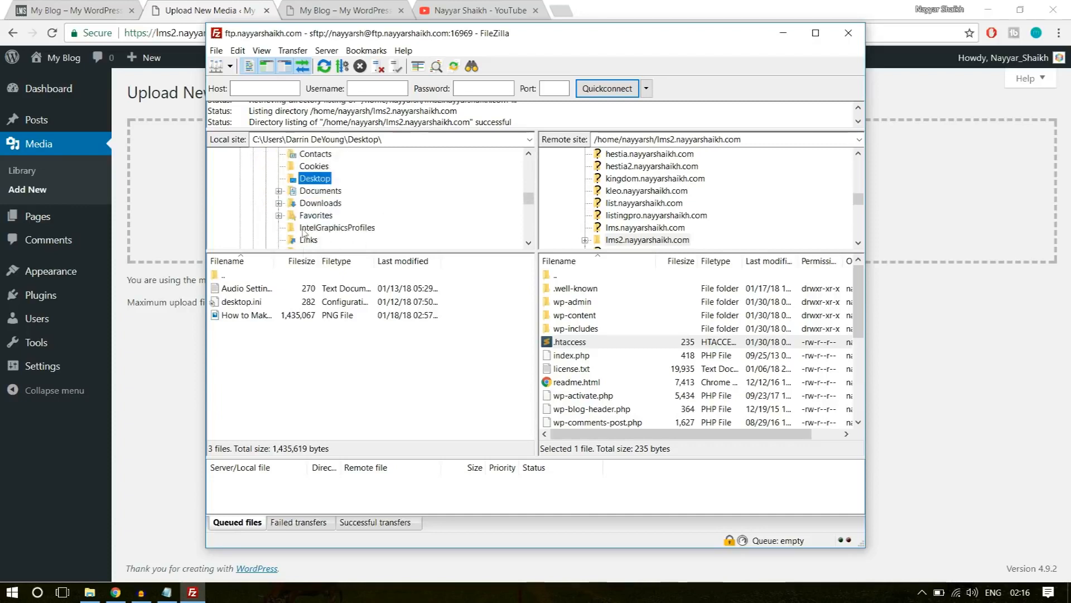
pyautogui.click(310, 180)
pyautogui.click(389, 176)
pyautogui.moveTo(581, 348); pyautogui.dragTo(300, 371)
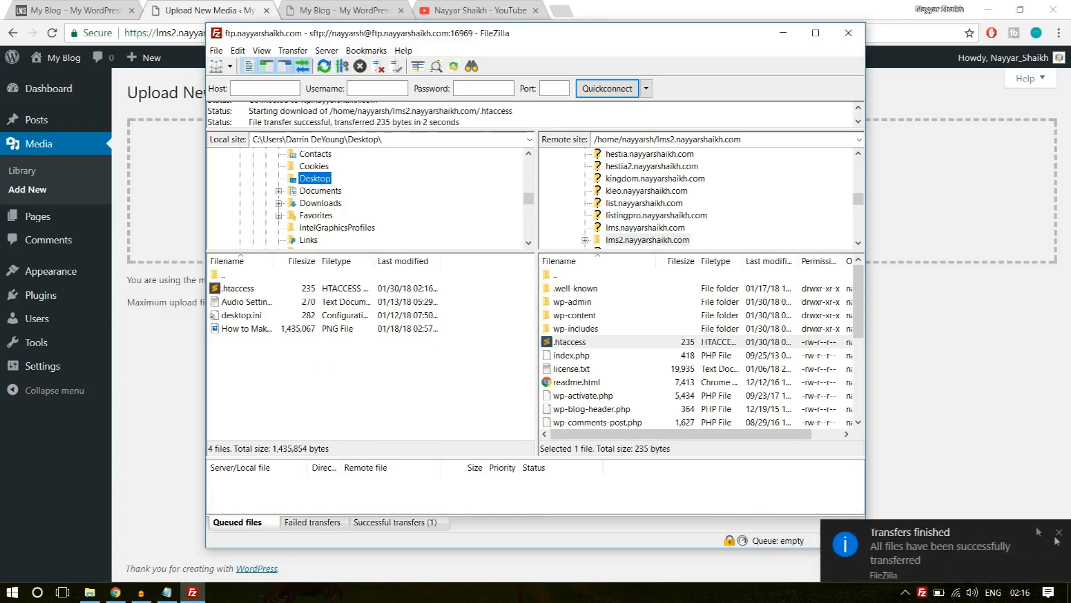
pyautogui.click(1058, 533)
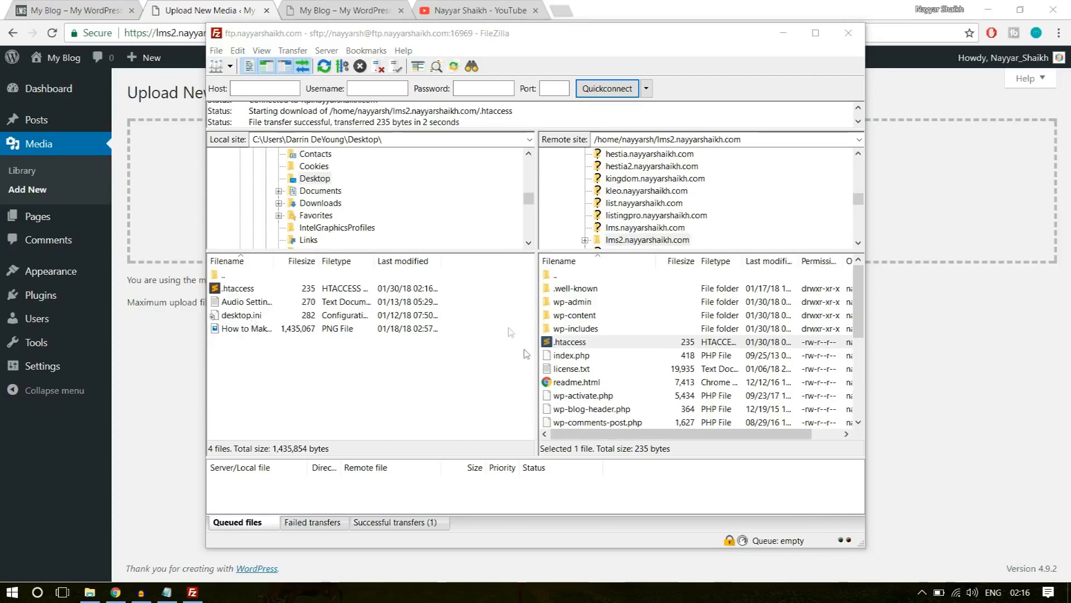
# Open the downloaded .htaccess from the Windows desktop in Sublime Text and place the cursor on the blank line above # END WordPress.
pyautogui.press('super+d')
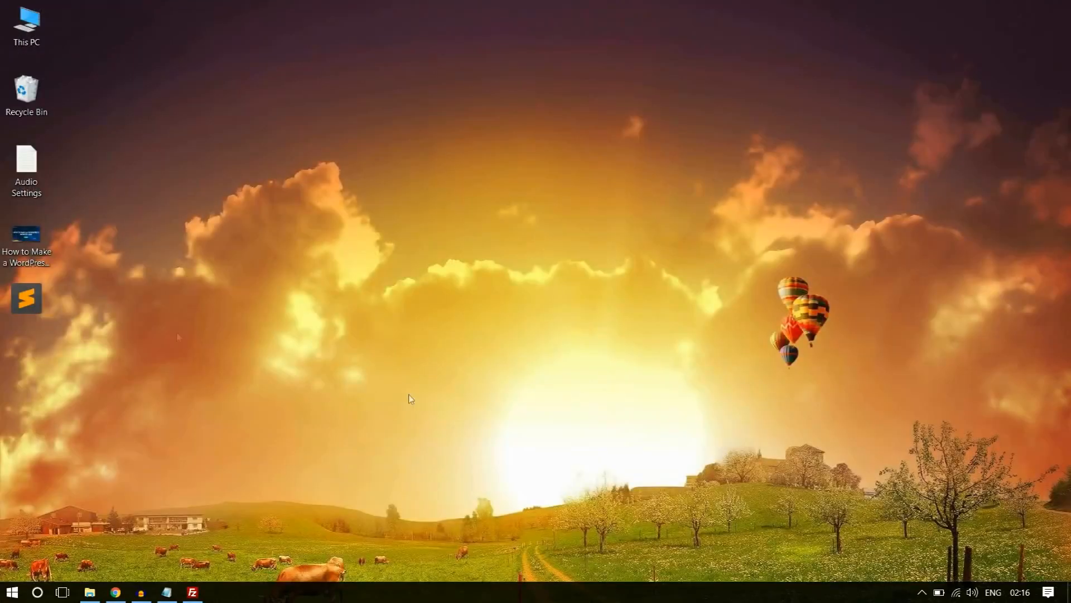
pyautogui.doubleClick(26, 298)
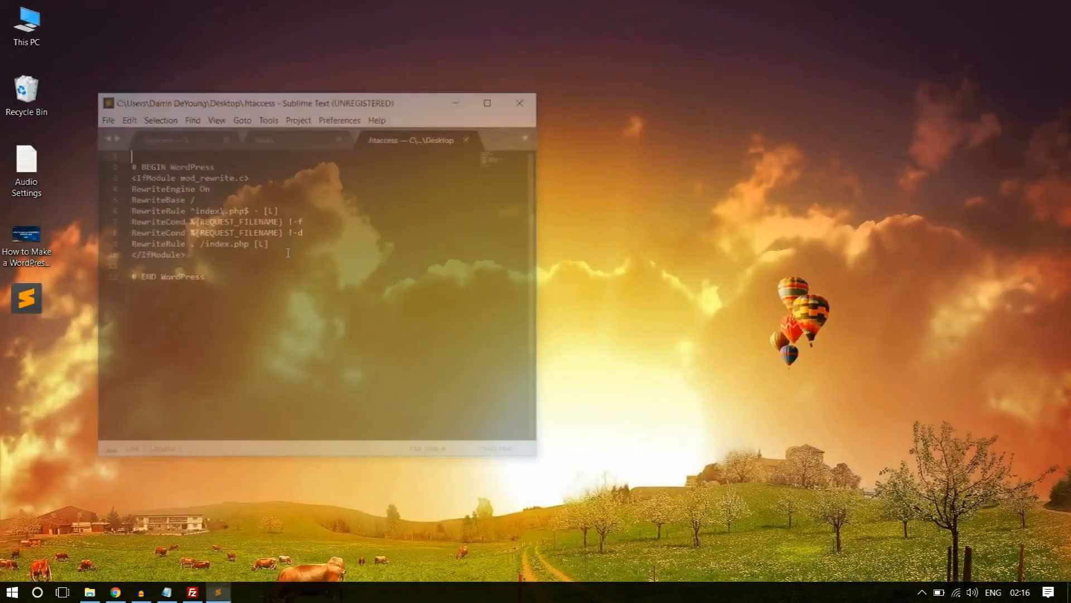
pyautogui.click(183, 268)
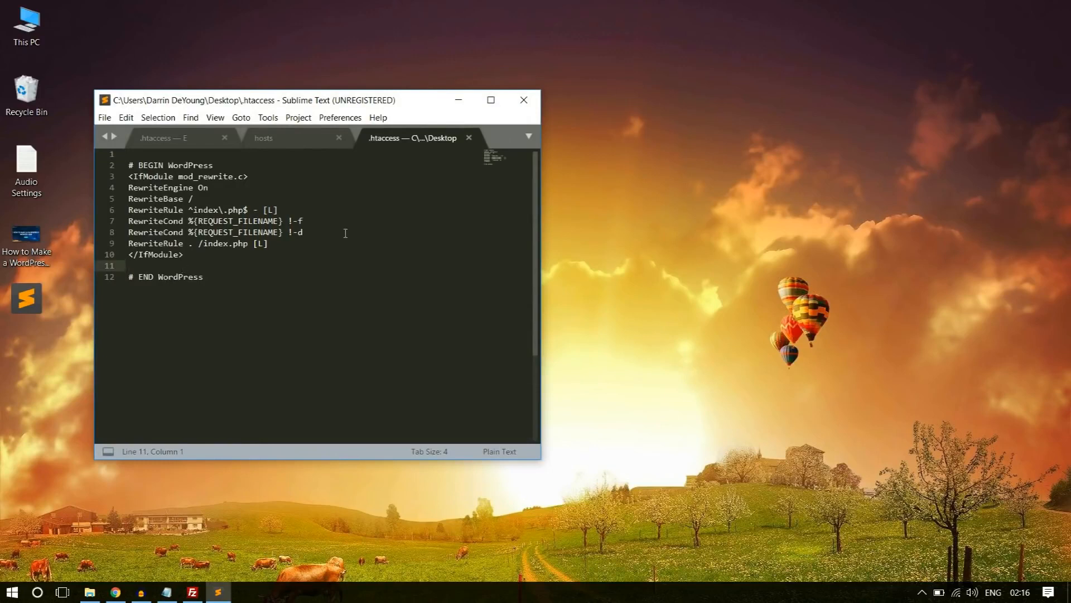
pyautogui.moveTo(291, 106); pyautogui.dragTo(475, 80)
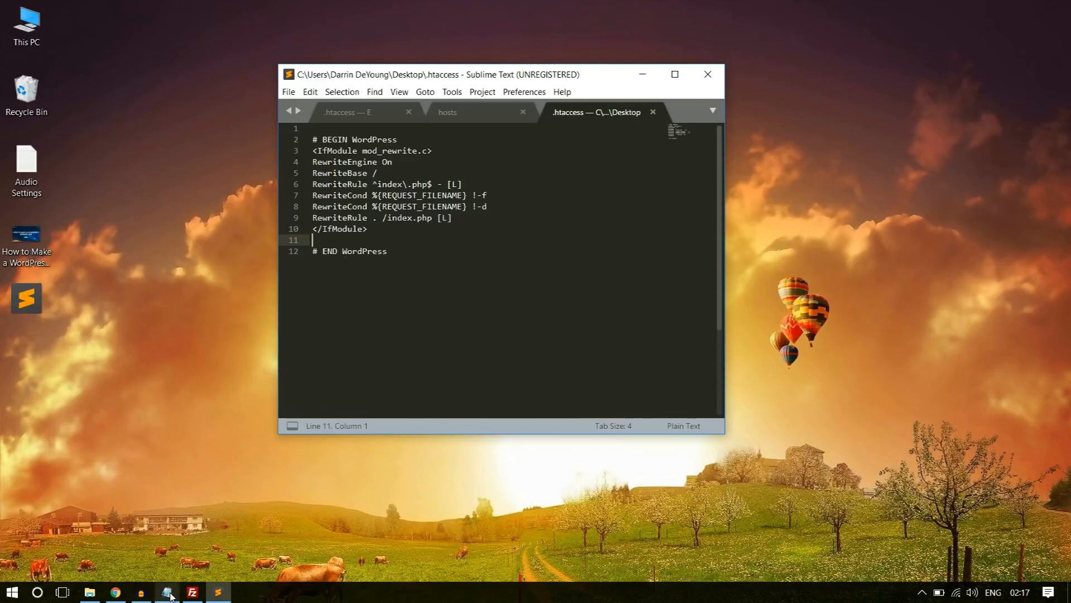
# Switch to Chrome and open the bloggdude.com article "Solved: The uploaded file exceeds the upload_max_filesize directive in php.ini".
pyautogui.click(116, 592)
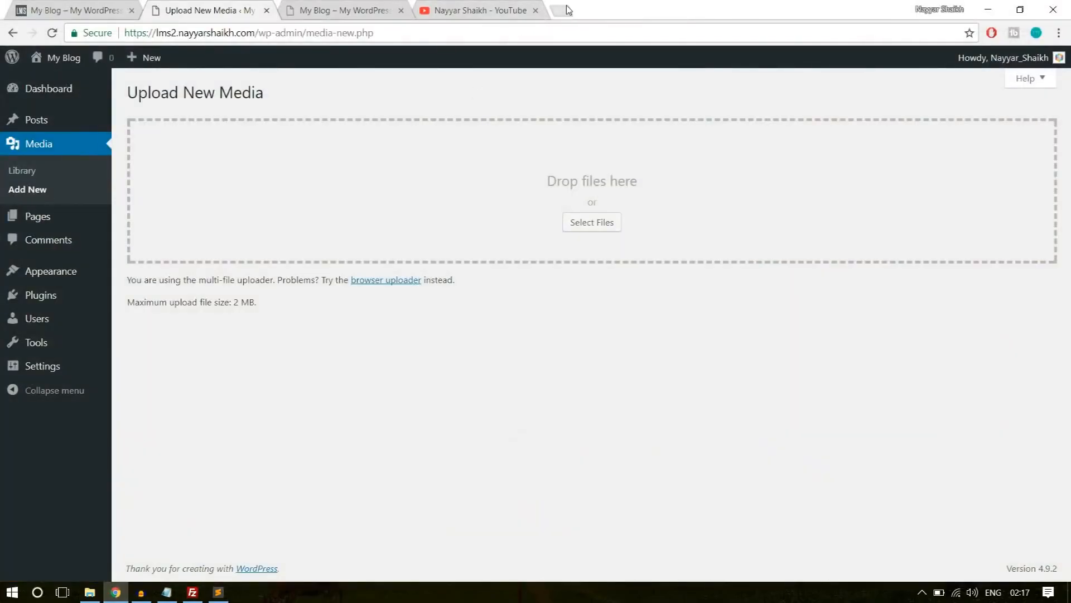
pyautogui.click(561, 10)
pyautogui.write('b')
pyautogui.press('Return')
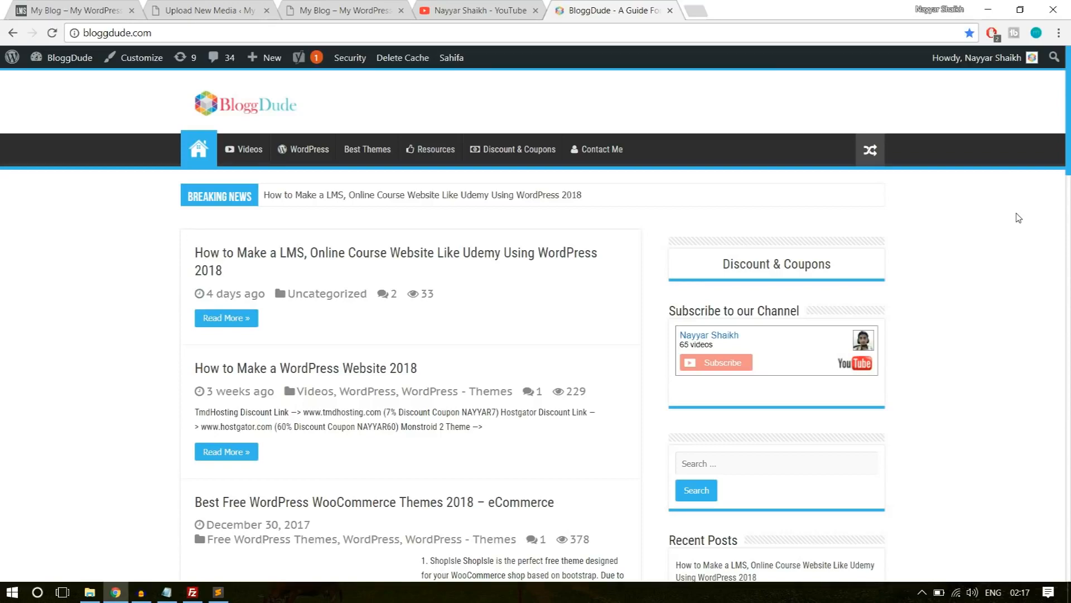
pyautogui.scroll(-10, 1036, 271)
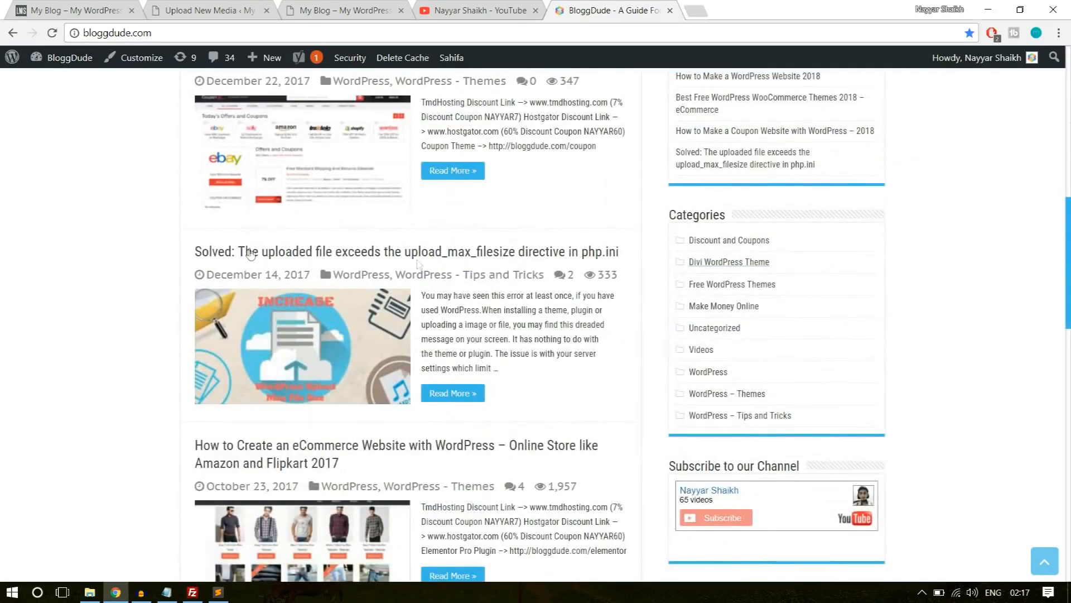
pyautogui.click(275, 252)
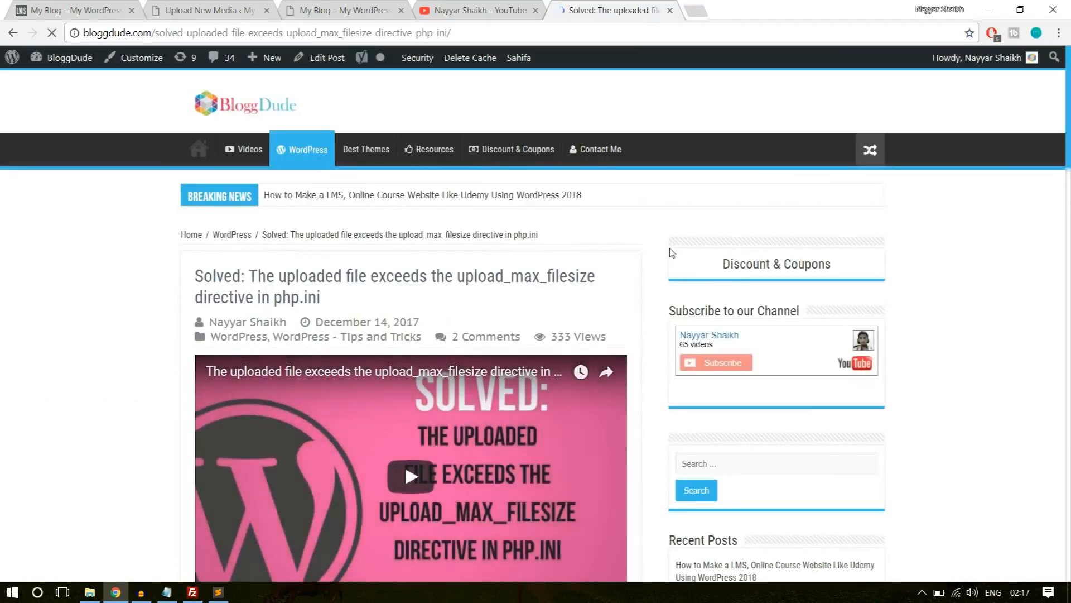
# Copy the five php_value lines, from upload_max_filesize 64M to max_input_time 180, from the article's code block.
pyautogui.scroll(-5, 660, 261)
pyautogui.scroll(-15, 660, 262)
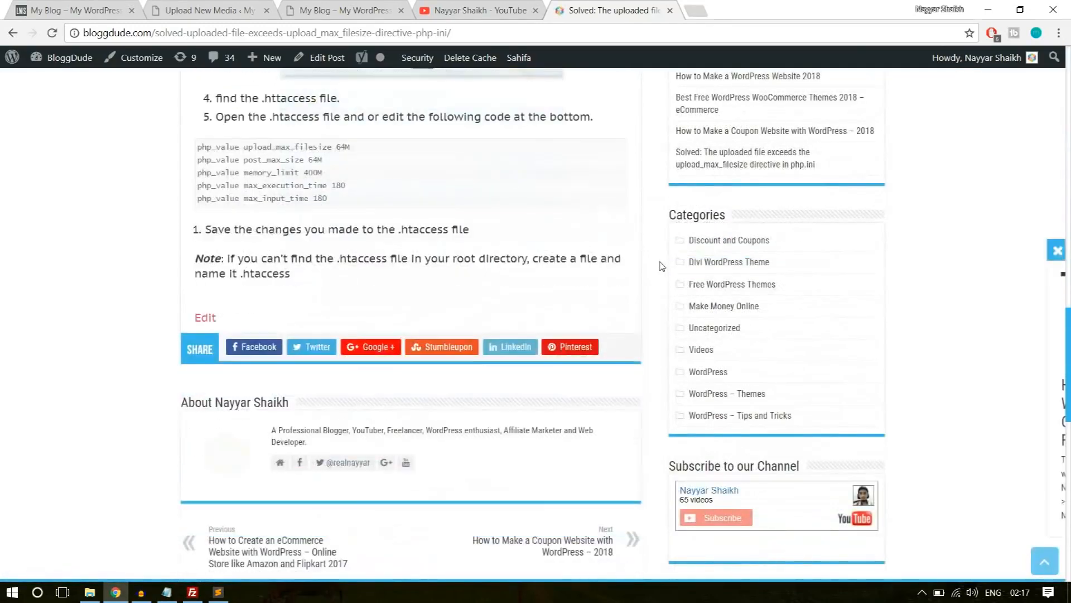
pyautogui.moveTo(340, 191); pyautogui.dragTo(187, 139)
pyautogui.hotkey('ctrl', 'c')
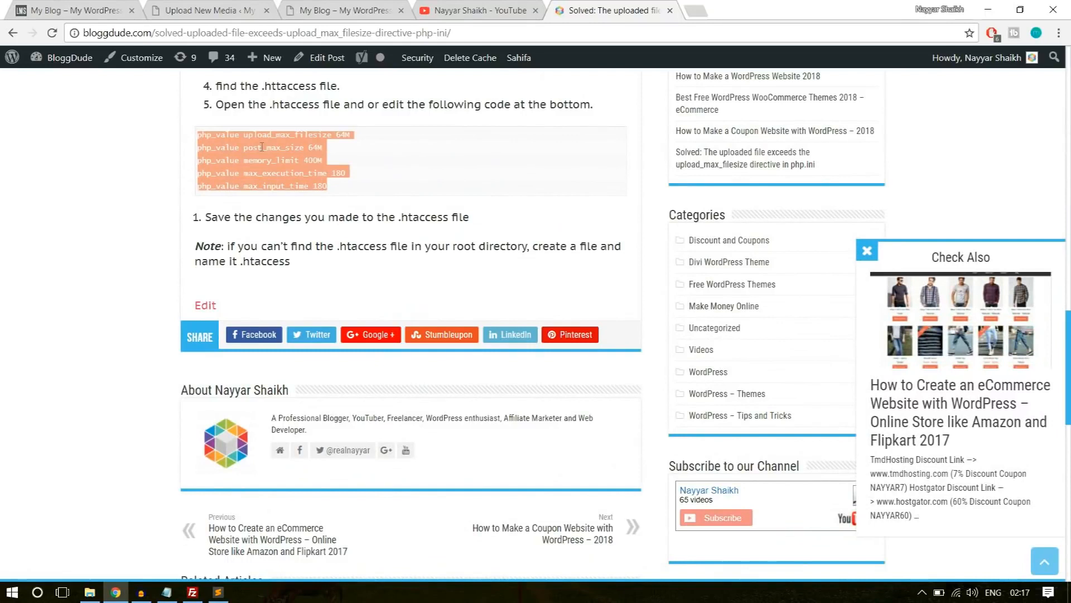
# Switch to Sublime Text, paste the php_value lines above # END WordPress in .htaccess with max_input_time set to 200, and save the file.
pyautogui.click(218, 592)
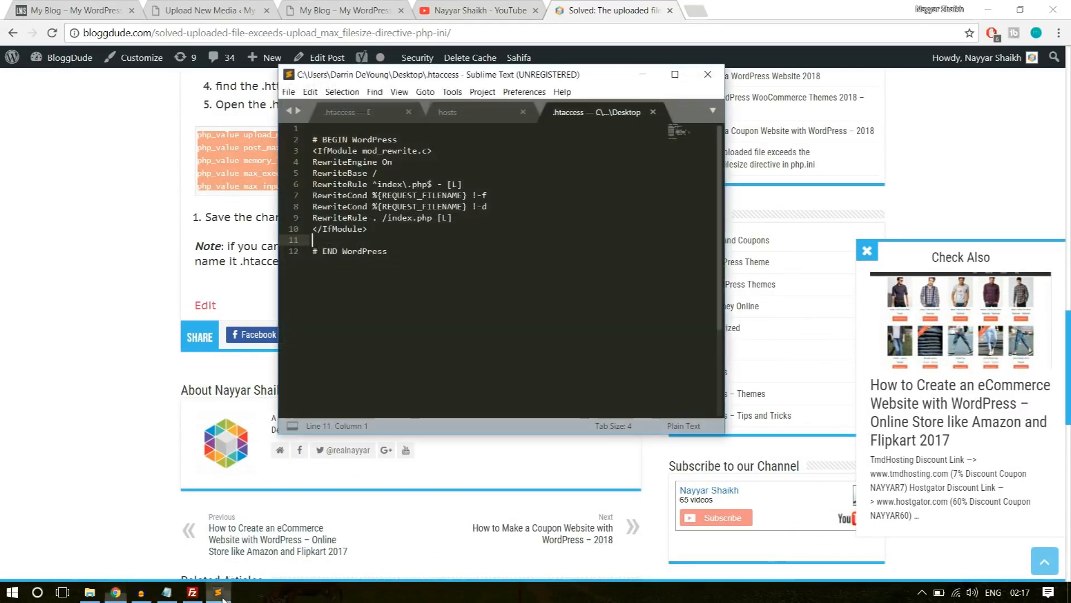
pyautogui.hotkey('ctrl', 'v')
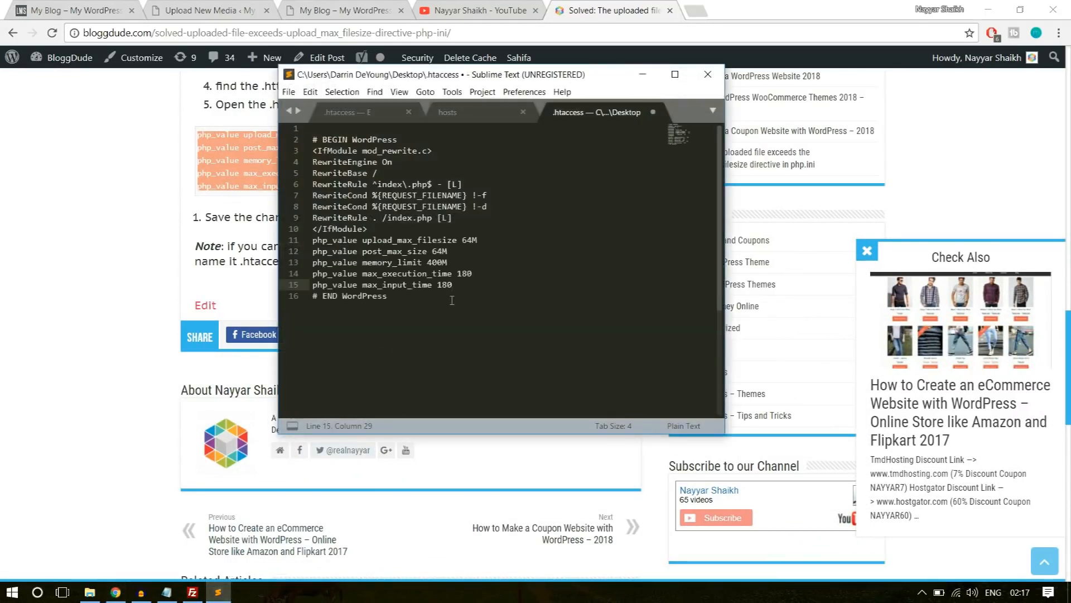
pyautogui.hotkey('ctrl', 's')
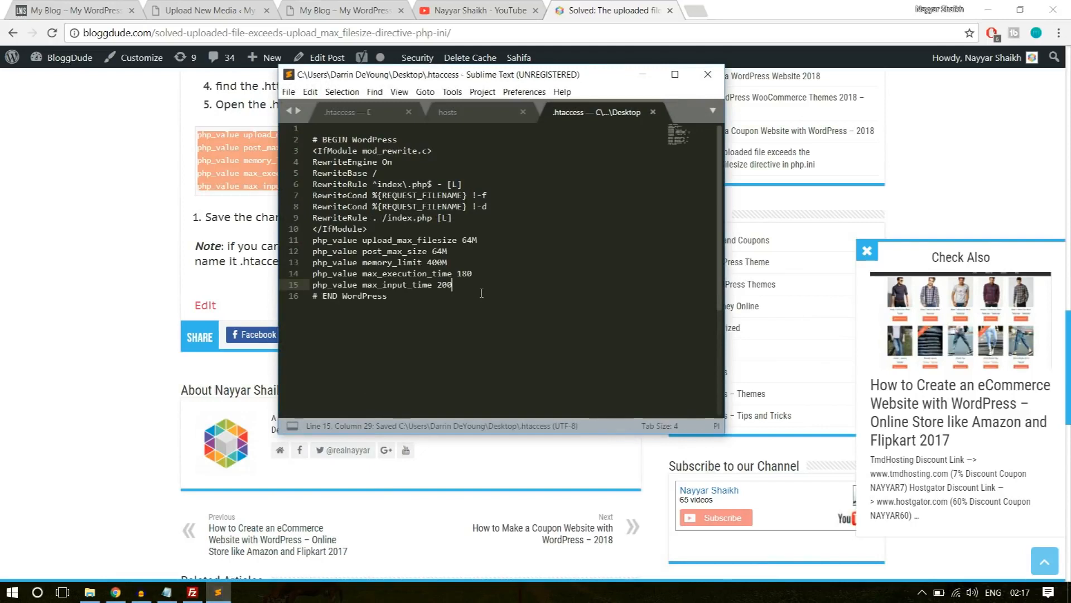
# Close the Sublime Text window, then close the YouTube and bloggdude.com article tabs in Chrome.
pyautogui.click(707, 75)
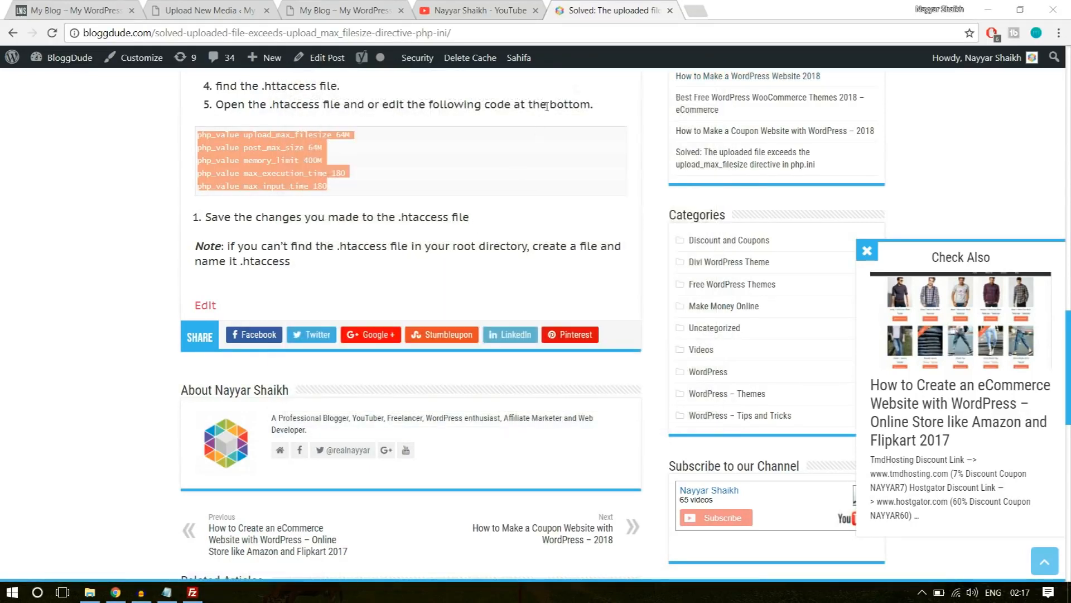
pyautogui.click(536, 10)
pyautogui.click(535, 11)
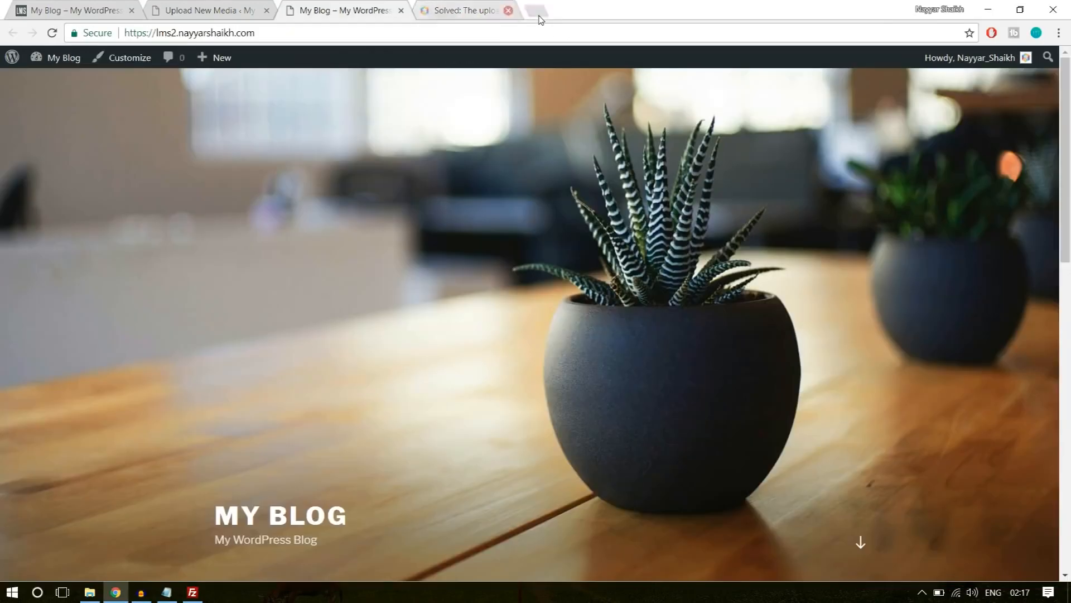
# Switch to FileZilla and refresh the local Desktop file list to pick up the edited .htaccess.
pyautogui.click(193, 592)
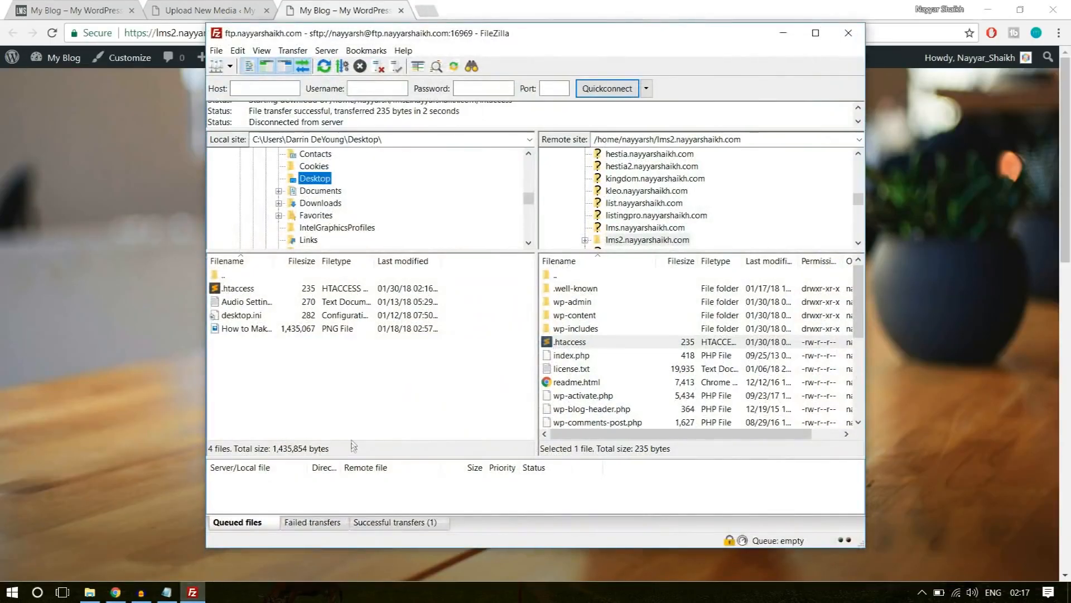
pyautogui.rightClick(365, 409)
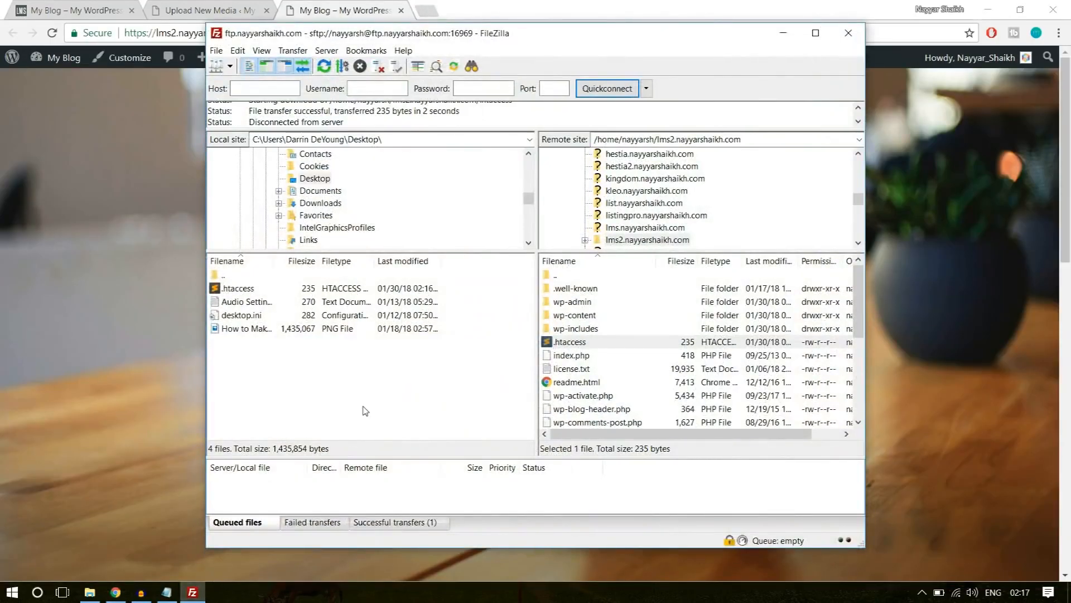
pyautogui.rightClick(362, 337)
pyautogui.click(415, 430)
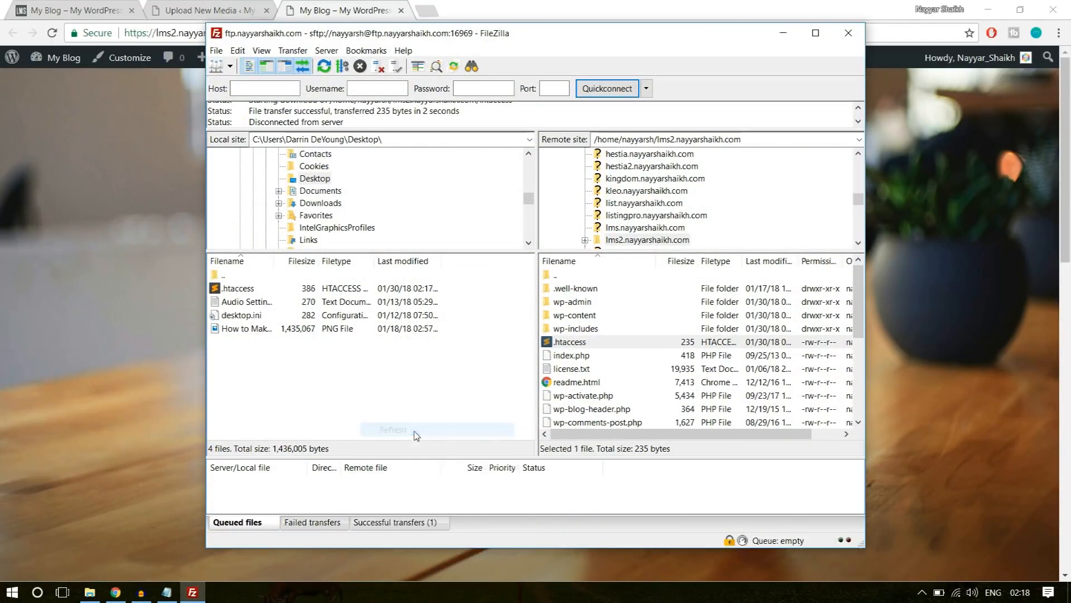
pyautogui.rightClick(363, 389)
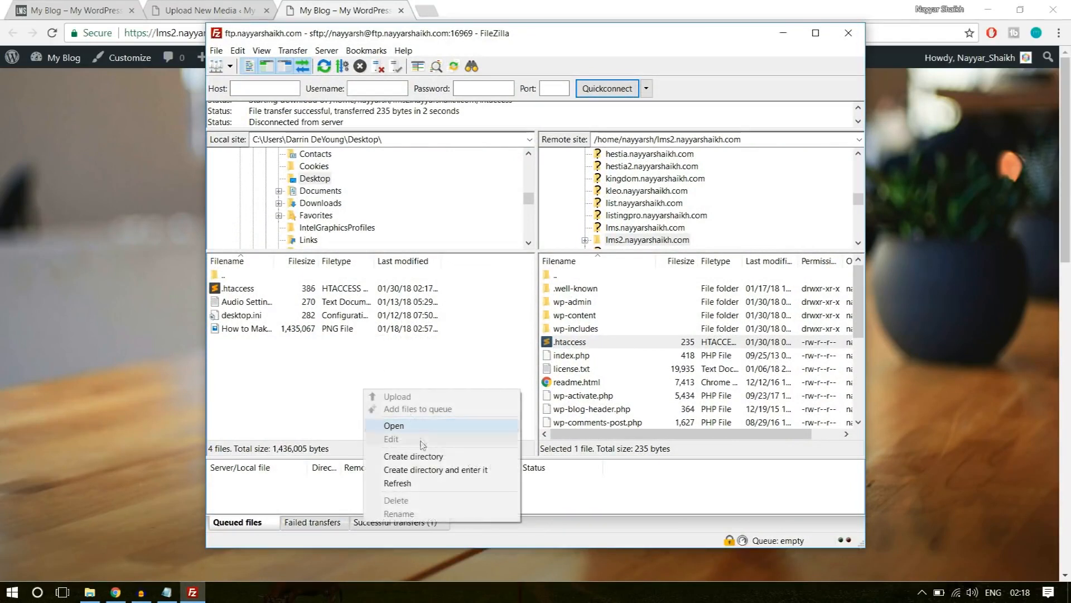
pyautogui.click(414, 483)
# Upload the edited .htaccess from the local Desktop to the lms2 site's root folder, overwriting the existing remote file.
pyautogui.click(250, 293)
pyautogui.moveTo(245, 291); pyautogui.dragTo(624, 381)
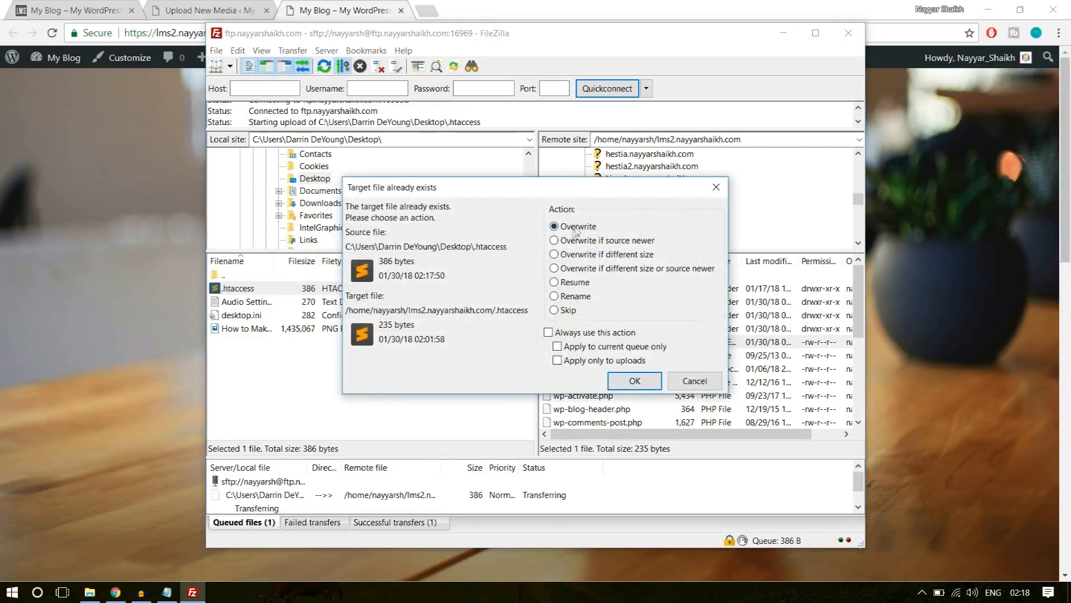
pyautogui.click(639, 384)
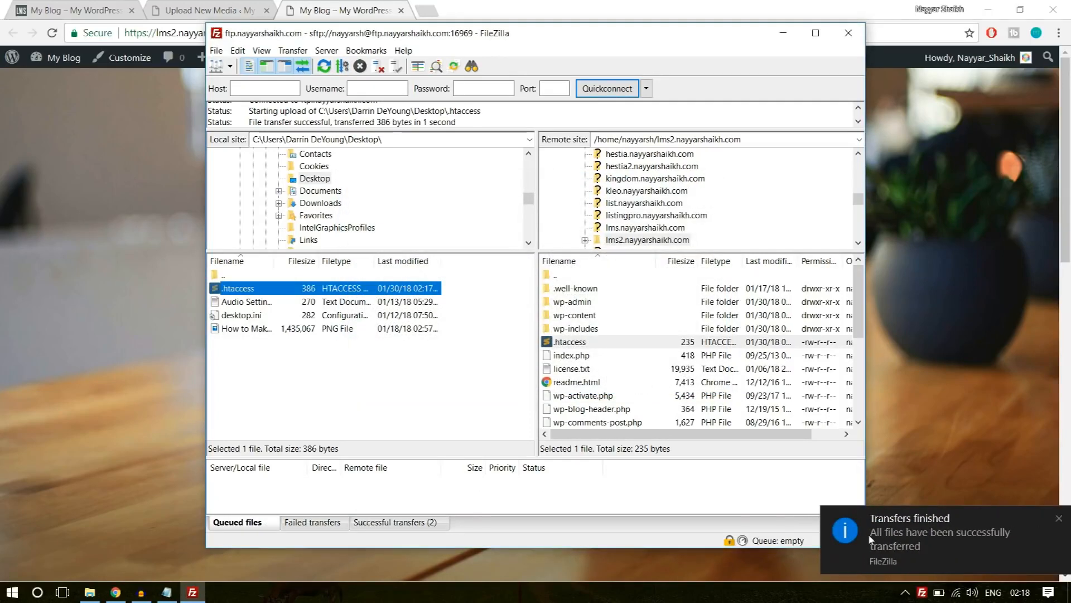
# Switch to Chrome, reload the WordPress Upload New Media page, and check the maximum upload file size.
pyautogui.click(214, 6)
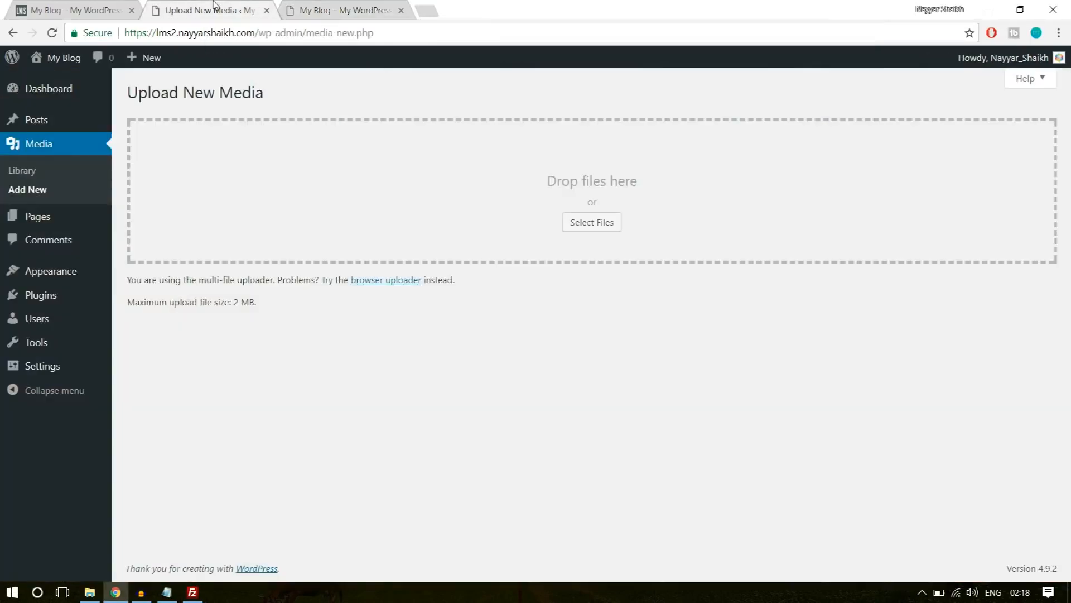
pyautogui.moveTo(262, 306); pyautogui.dragTo(239, 304)
pyautogui.click(52, 33)
pyautogui.moveTo(235, 307); pyautogui.dragTo(265, 311)
pyautogui.click(280, 313)
# Open the WordPress upload form for adding a new theme from a .zip file.
pyautogui.moveTo(66, 276)
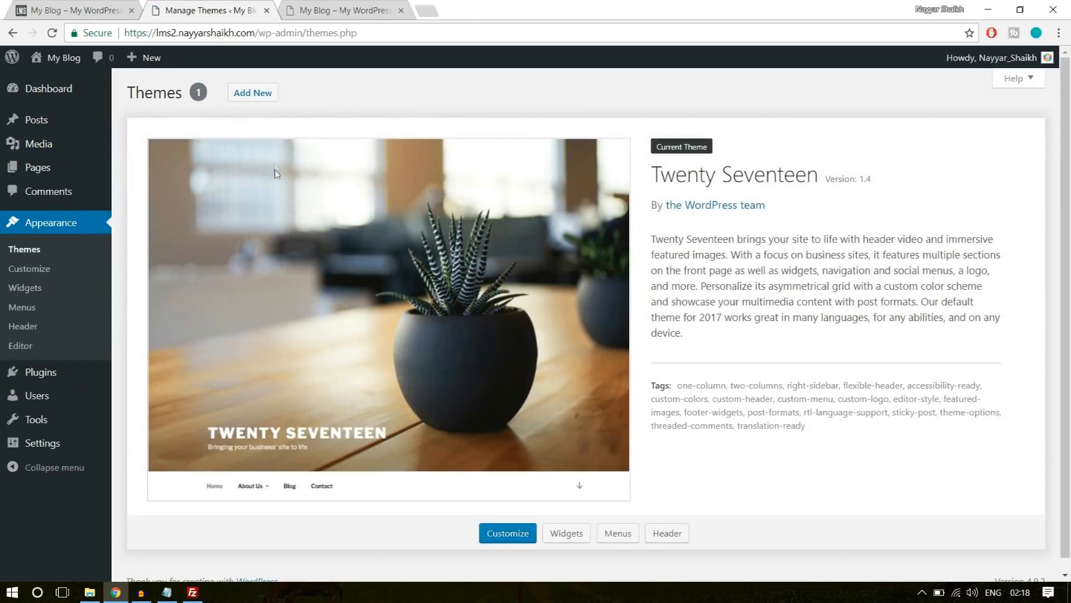
pyautogui.click(256, 94)
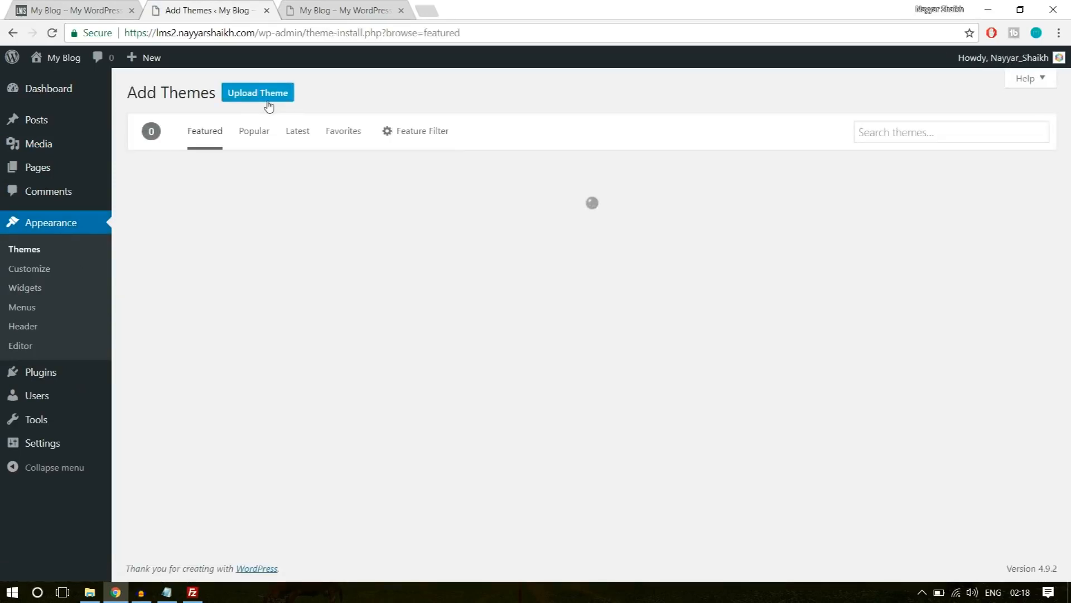
pyautogui.click(268, 104)
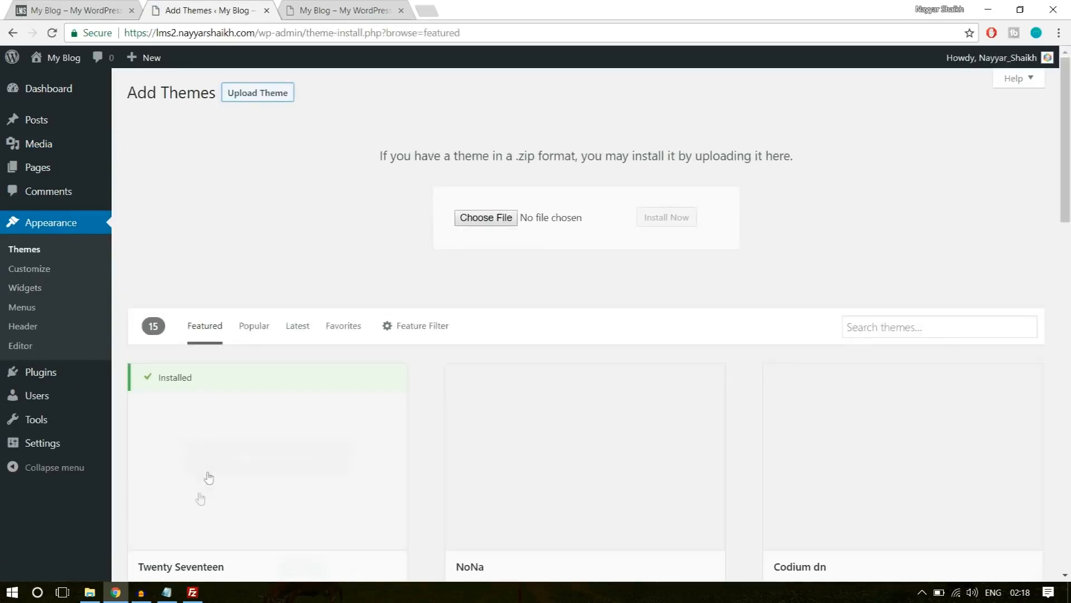
# Install the wplms ZIP archive from the WPLMS folder on drive E: as a theme and activate it.
pyautogui.click(89, 592)
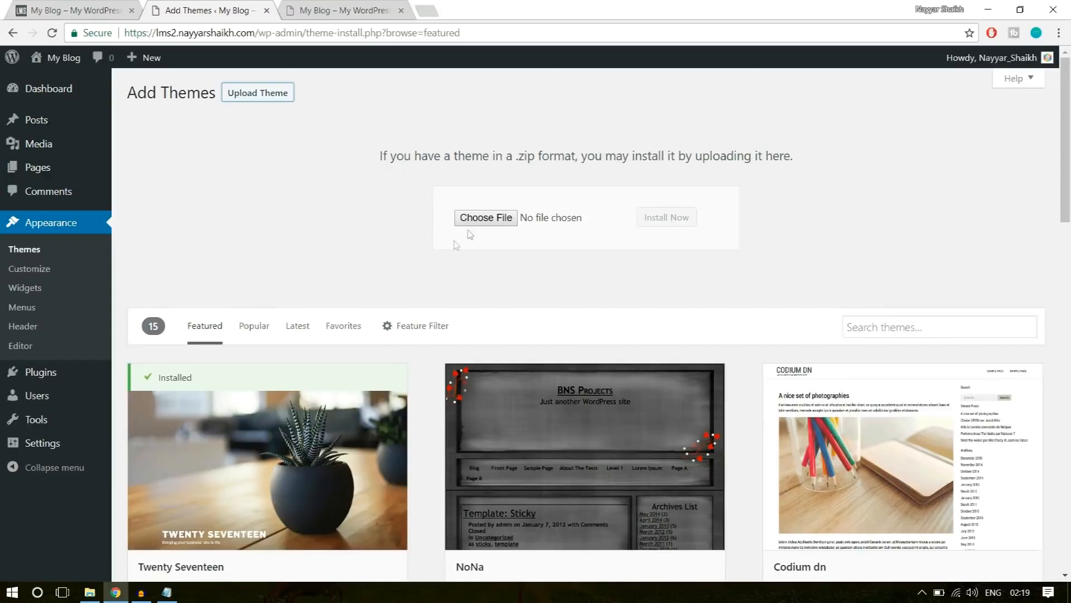
pyautogui.click(470, 215)
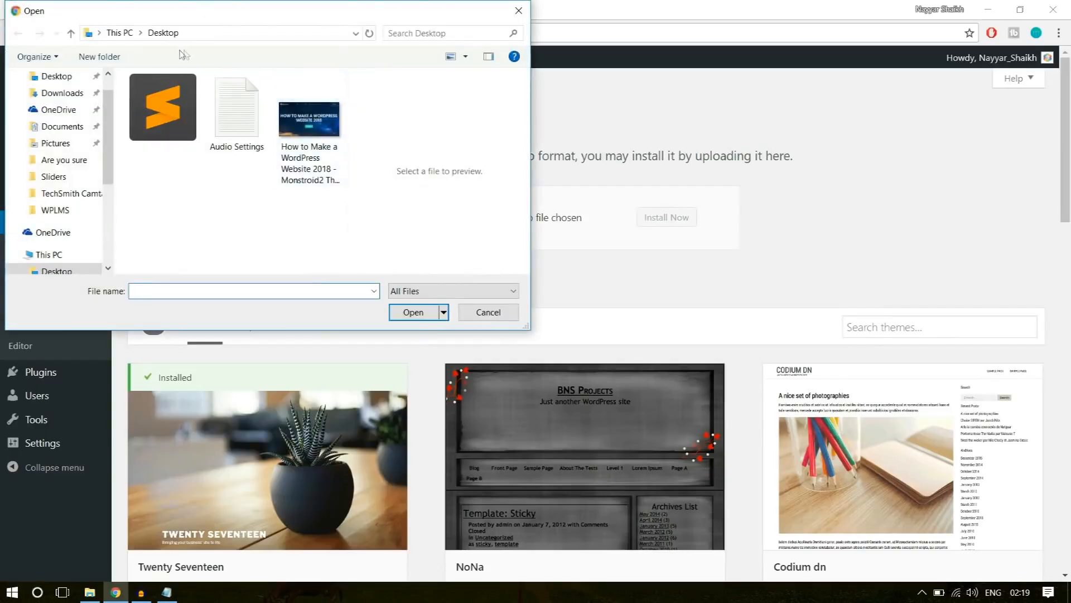
pyautogui.click(54, 210)
pyautogui.doubleClick(267, 112)
pyautogui.click(202, 130)
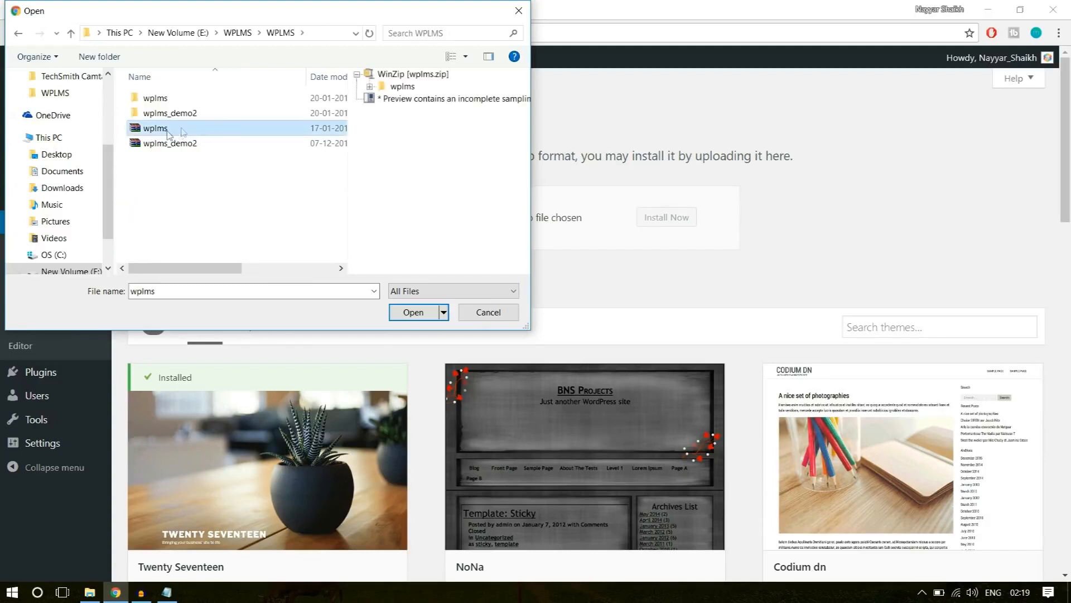
pyautogui.click(412, 313)
pyautogui.click(695, 218)
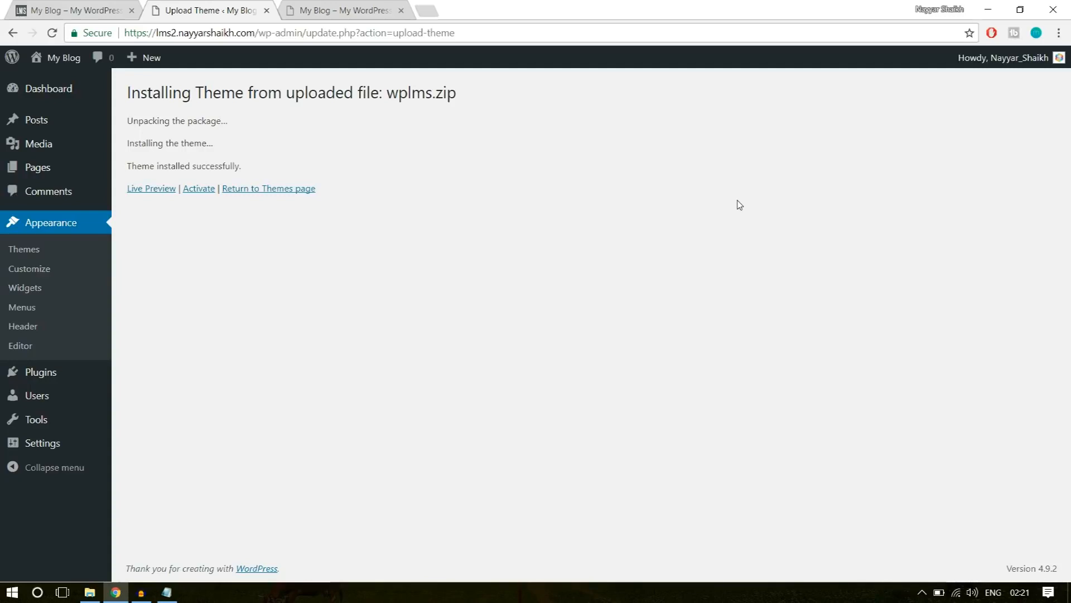
pyautogui.click(203, 191)
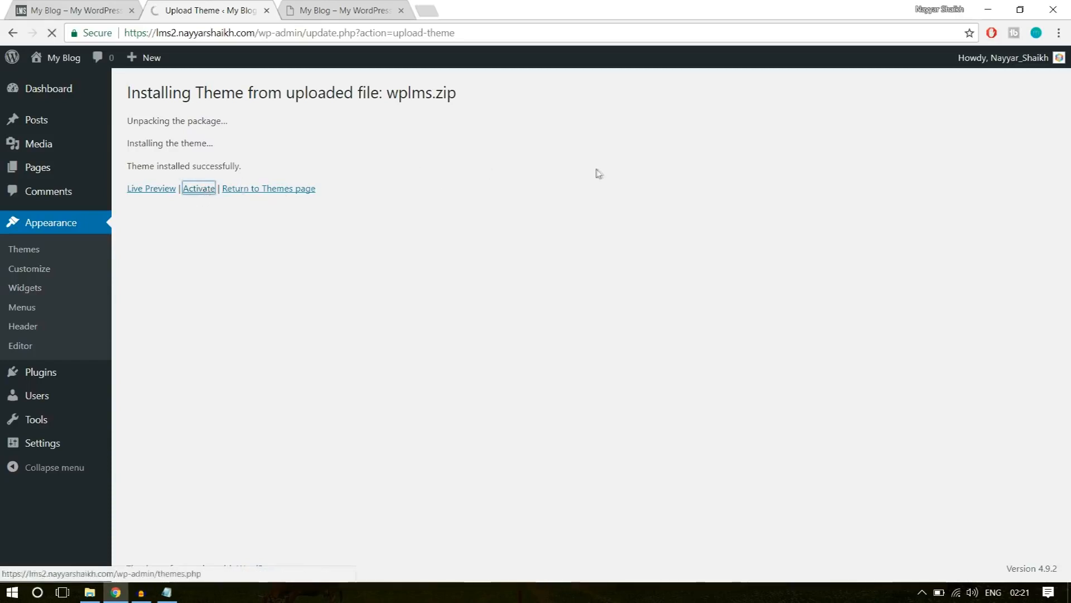
# Examine the WPLMS Setup Wizard's welcome page, including its address, the configuration check and the file permissions check.
pyautogui.scroll(-2, 766, 327)
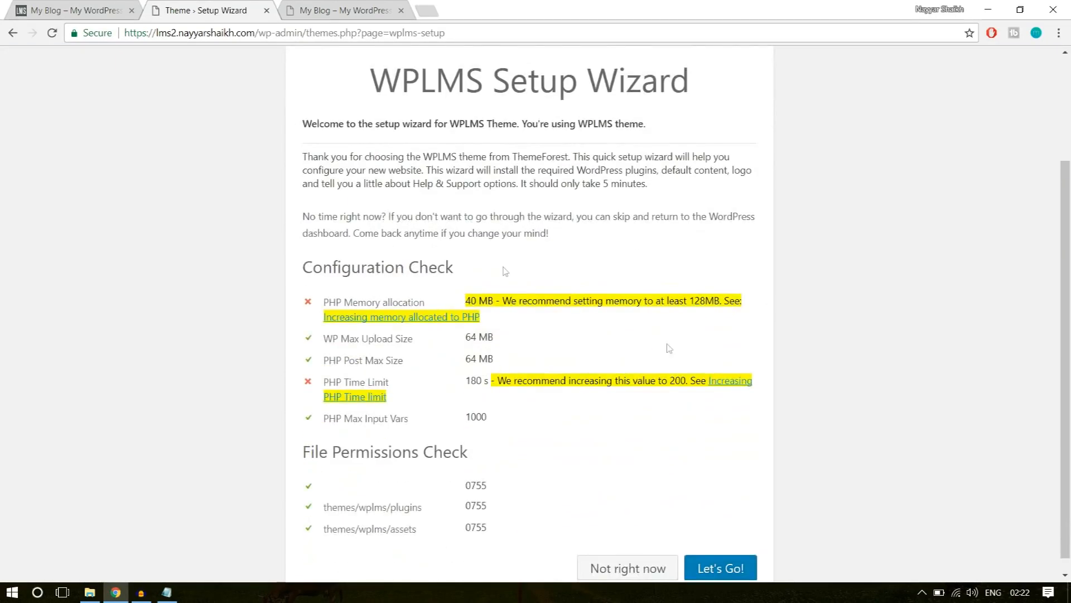
pyautogui.scroll(2, 642, 442)
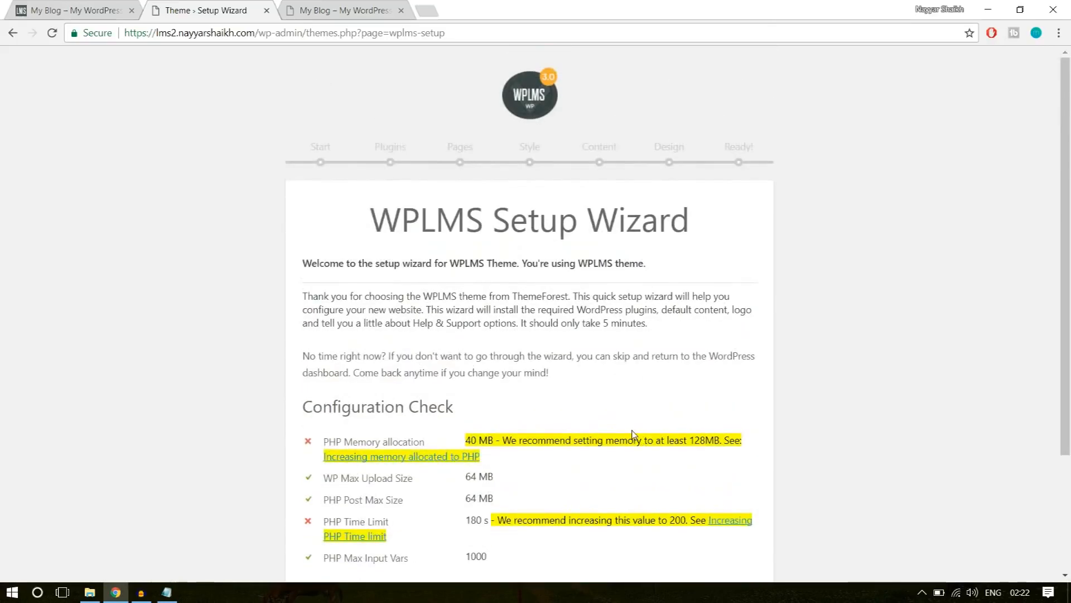
pyautogui.scroll(-2, 636, 437)
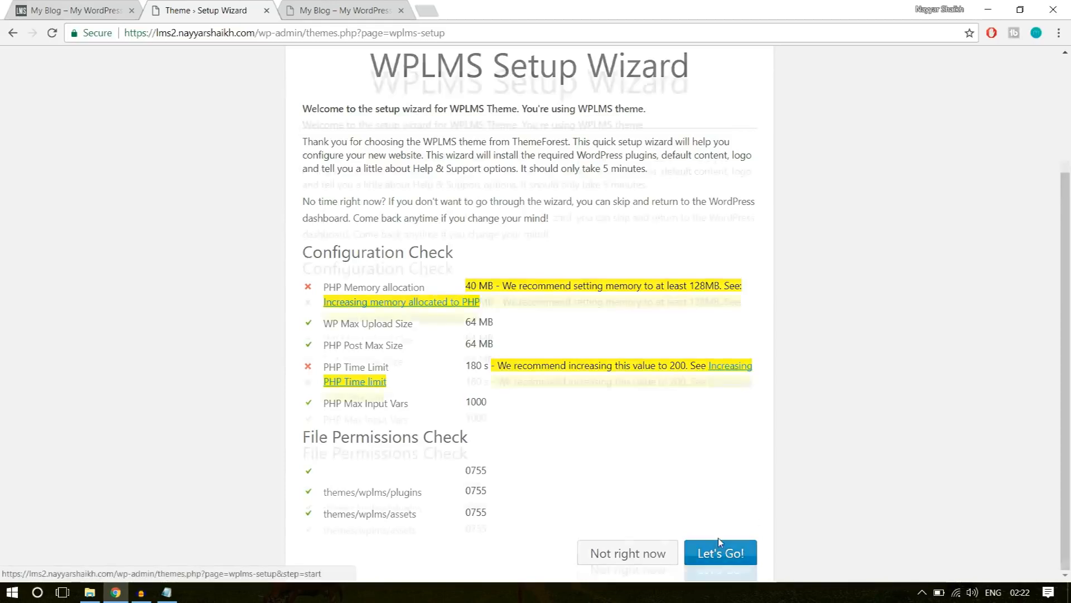
pyautogui.scroll(2, 719, 539)
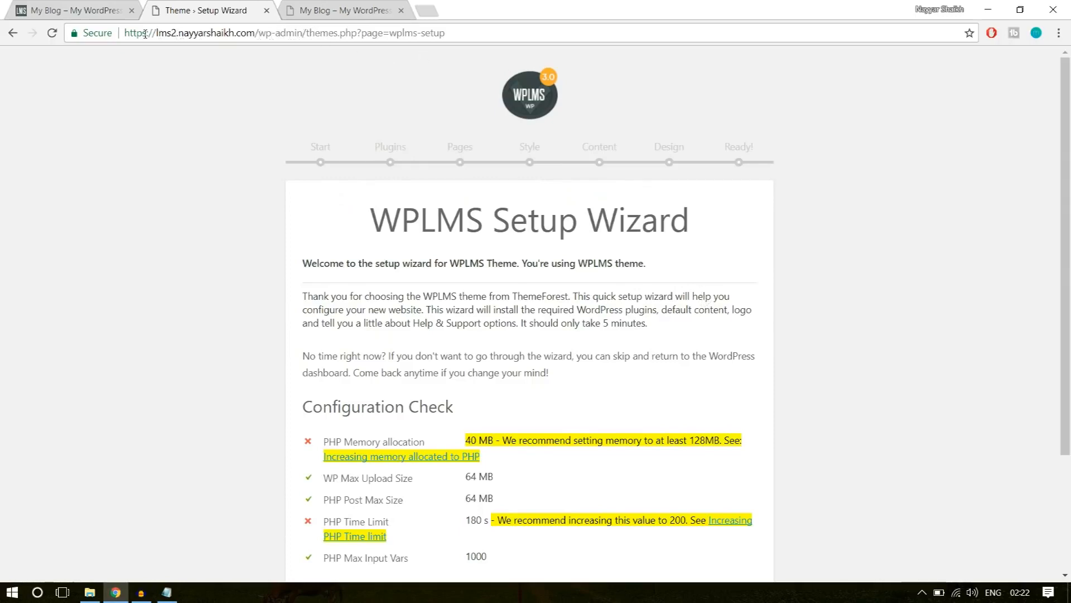
pyautogui.moveTo(152, 31); pyautogui.dragTo(361, 35)
pyautogui.click(373, 34)
pyautogui.scroll(-3, 888, 287)
pyautogui.scroll(3, 832, 267)
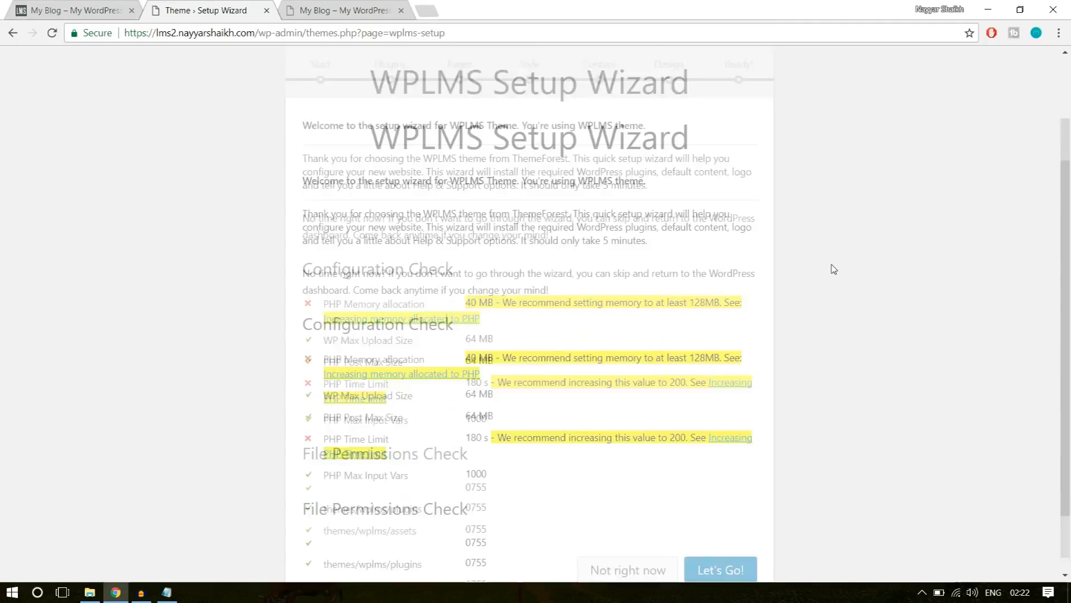
pyautogui.moveTo(447, 34); pyautogui.dragTo(281, 35)
pyautogui.click(449, 119)
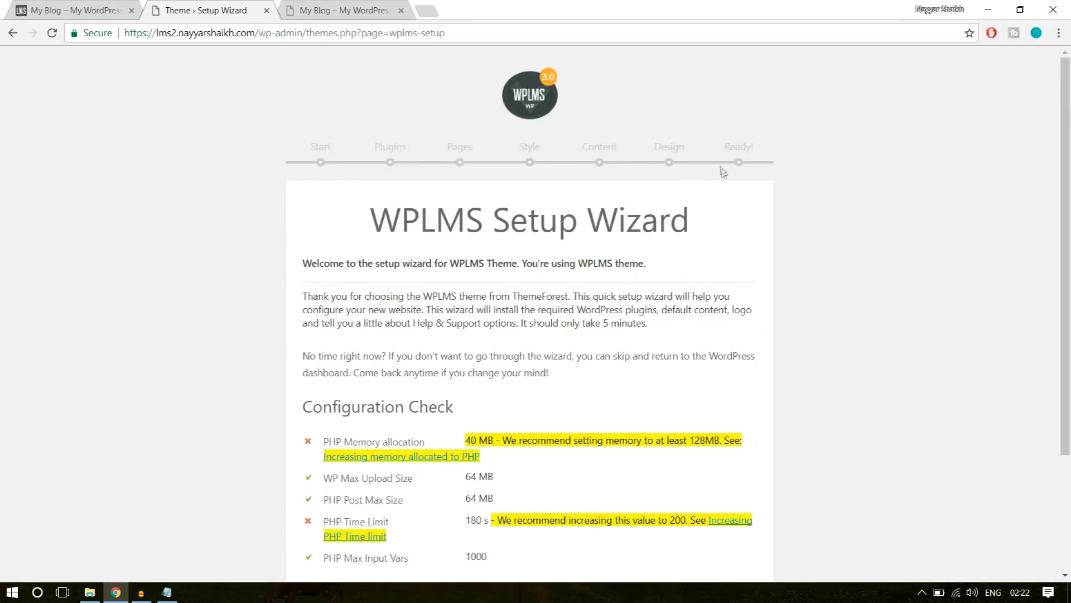
pyautogui.scroll(-3, 748, 200)
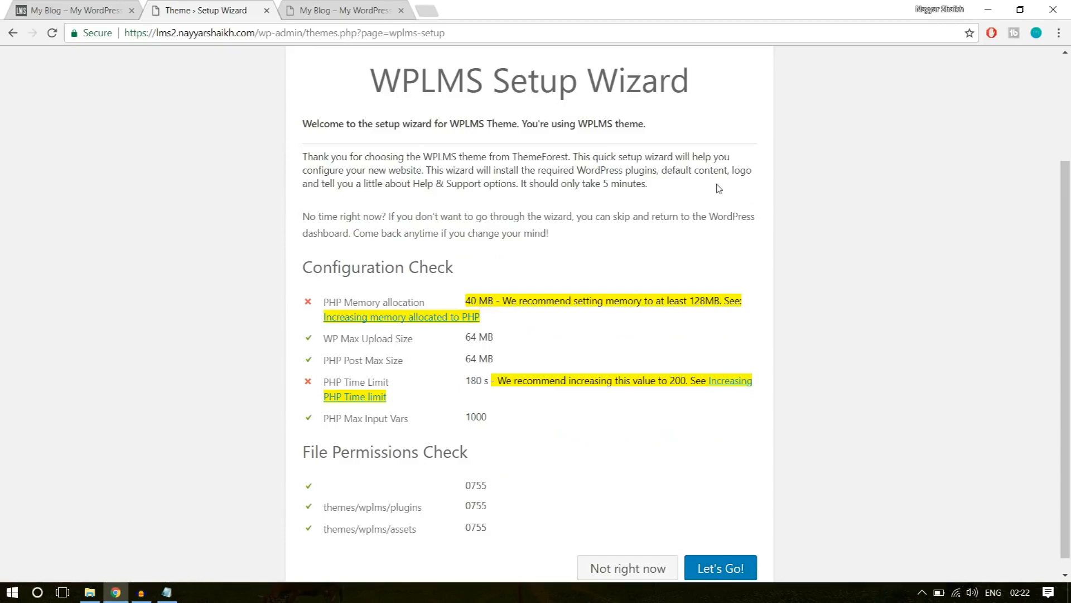
pyautogui.scroll(-1, 764, 187)
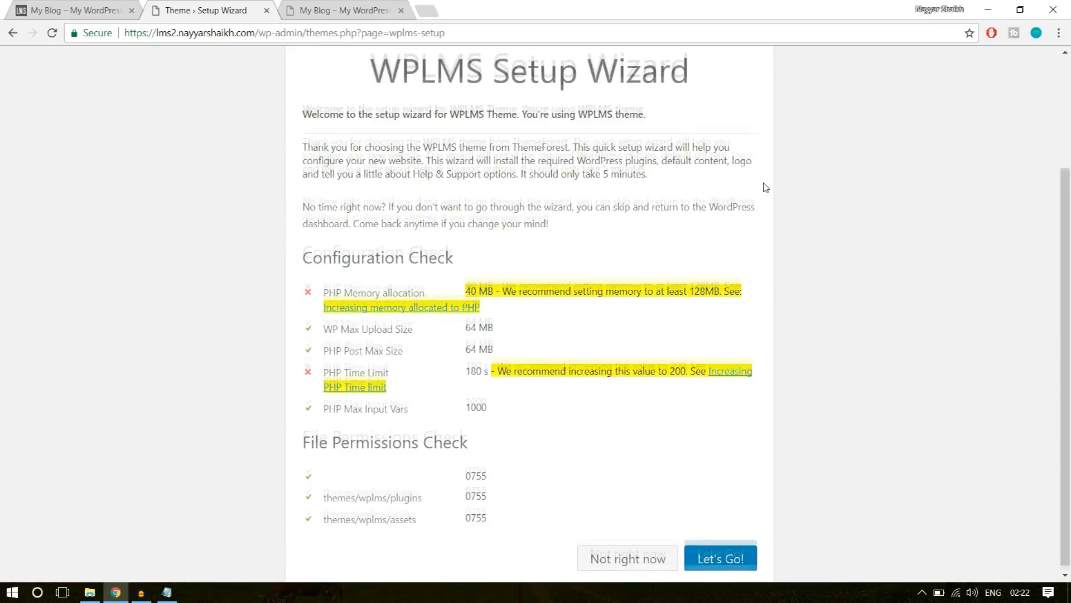
# Start the WPLMS Setup Wizard and enable the Visual Composer feature for the site.
pyautogui.click(720, 558)
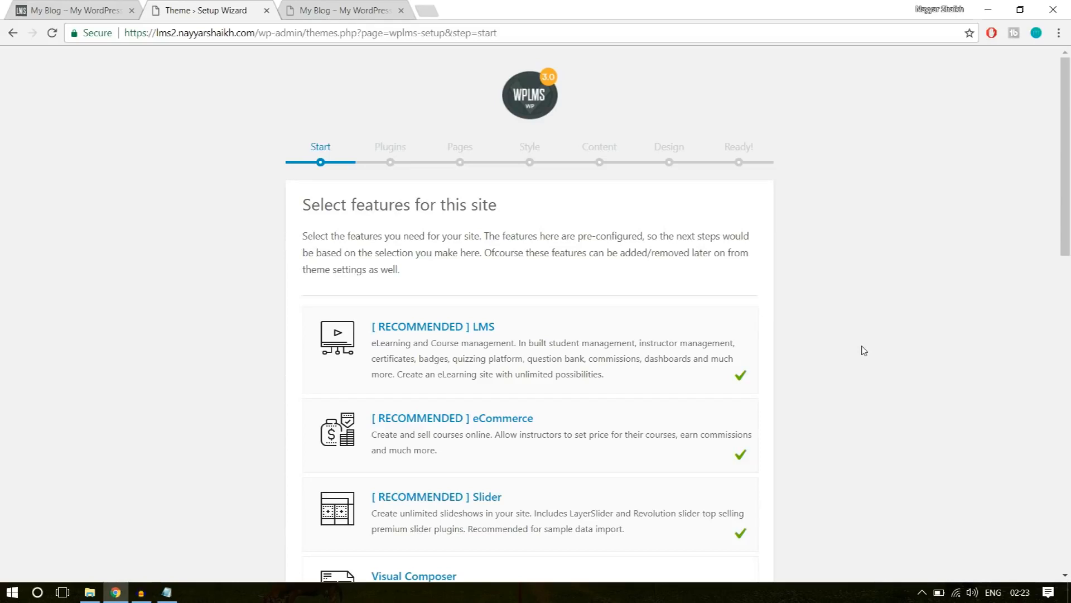
pyautogui.scroll(-1, 864, 351)
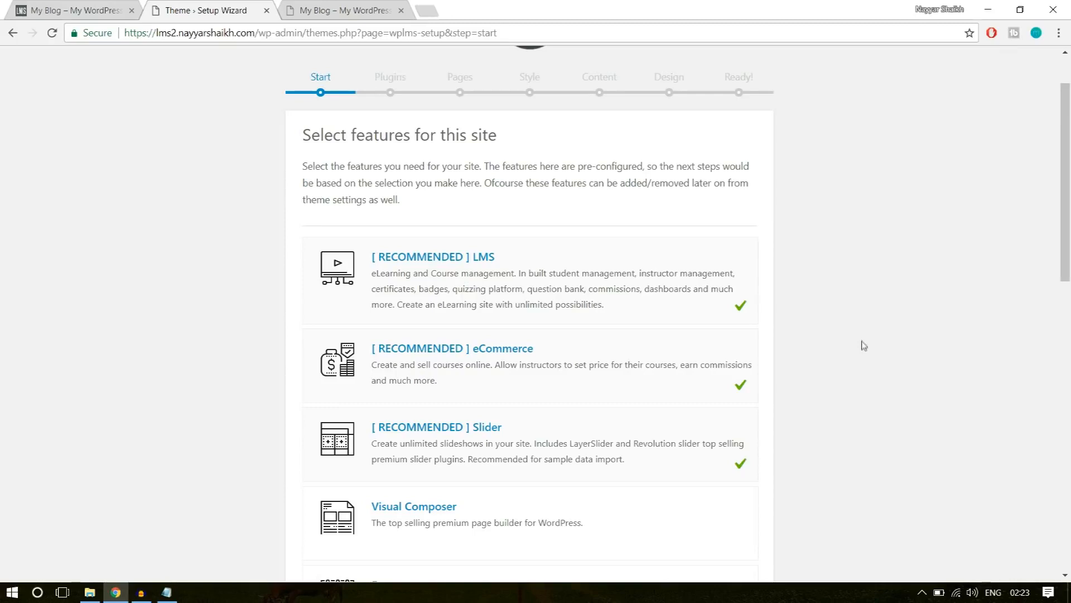
pyautogui.scroll(-3, 864, 346)
pyautogui.click(723, 322)
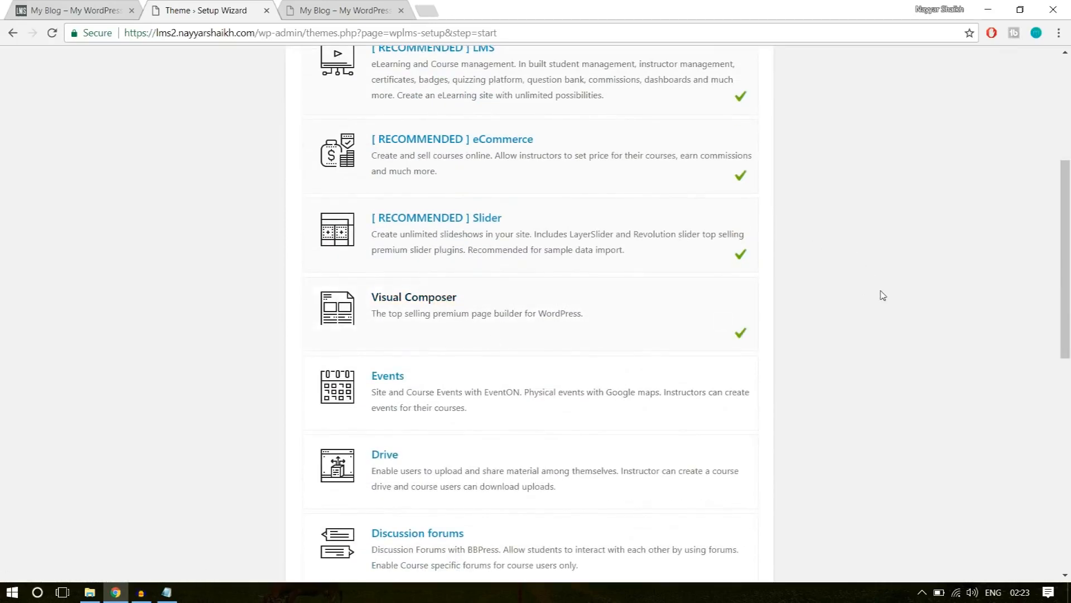
# Enable the Gamification & Points, Memberships, Custom Badges and Multiple Instructors per course features, and review the feature selection.
pyautogui.scroll(-2, 870, 293)
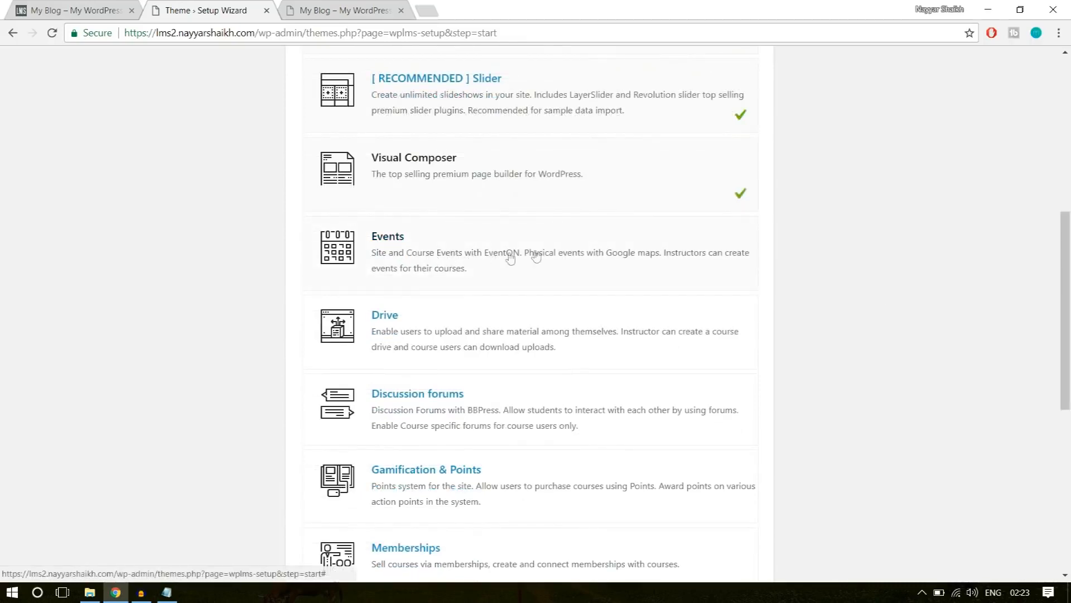
pyautogui.scroll(-1, 727, 266)
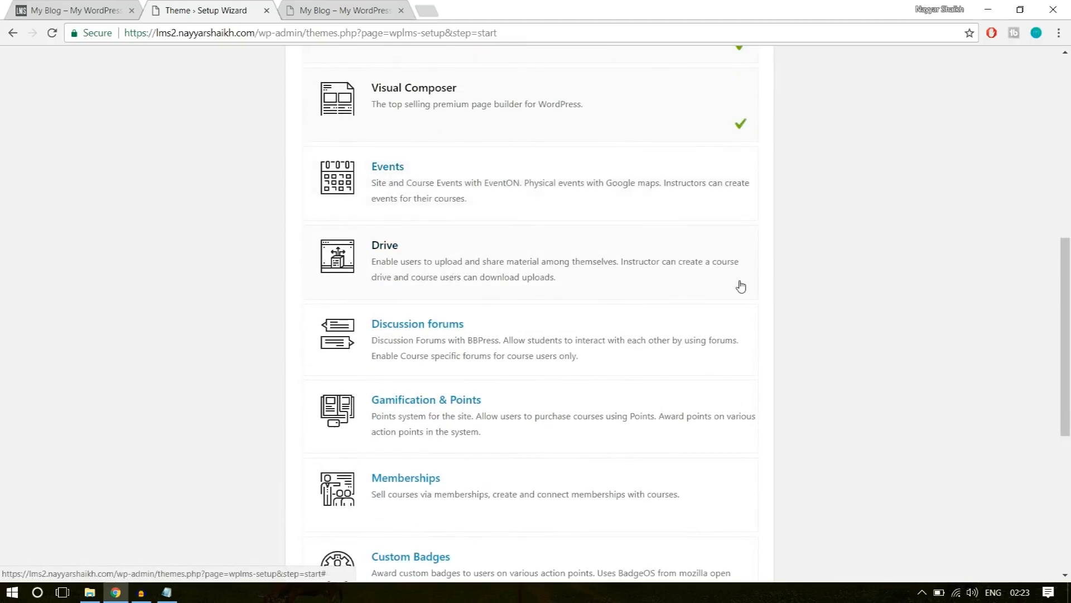
pyautogui.scroll(-1, 558, 291)
pyautogui.scroll(-2, 614, 257)
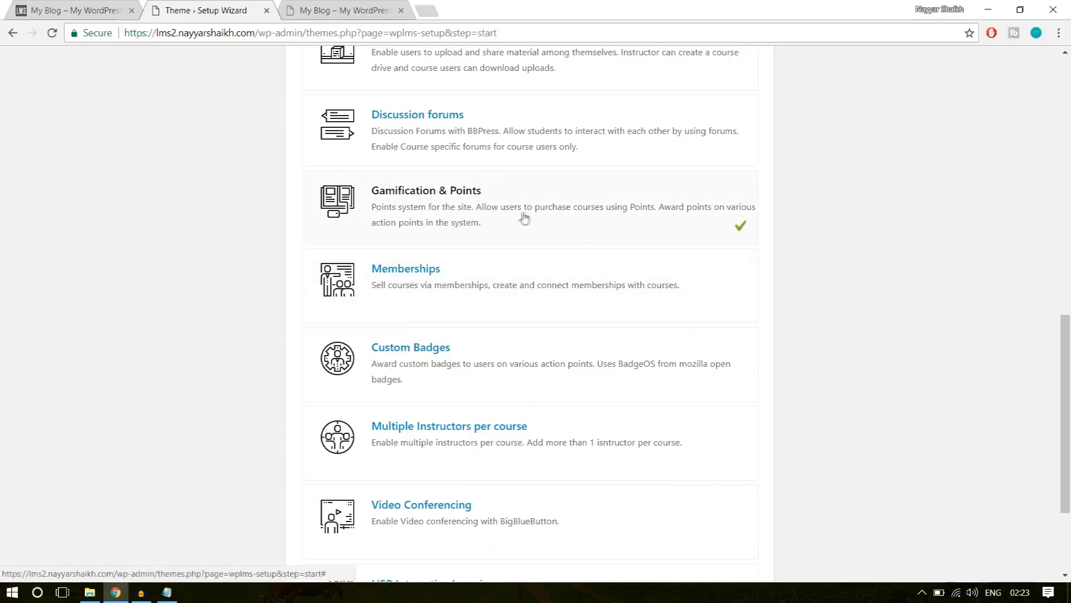
pyautogui.scroll(-1, 781, 251)
pyautogui.click(696, 222)
pyautogui.click(724, 308)
pyautogui.scroll(-1, 768, 291)
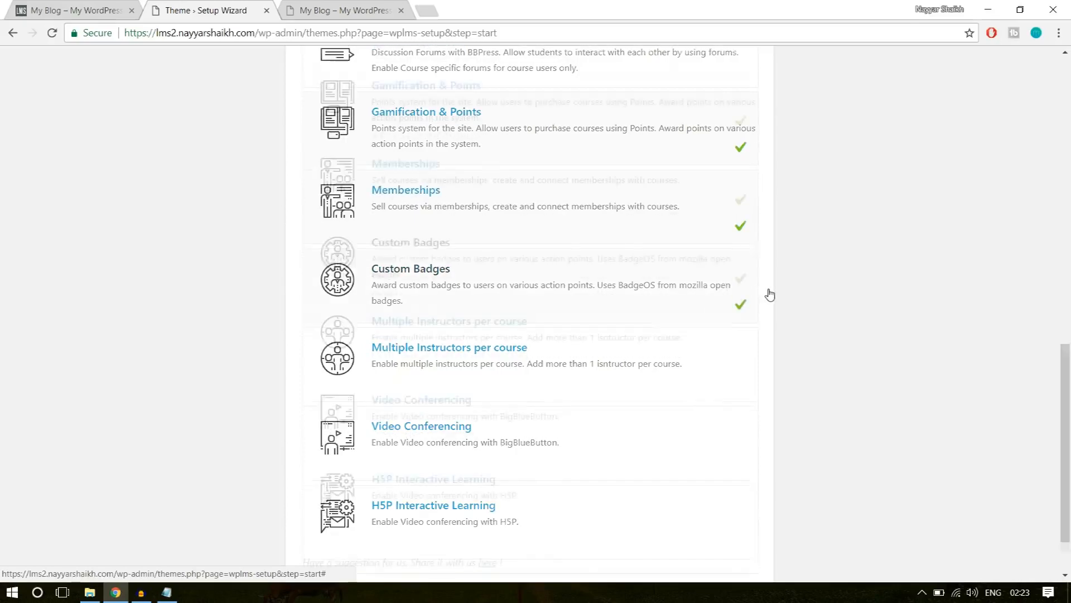
pyautogui.click(611, 300)
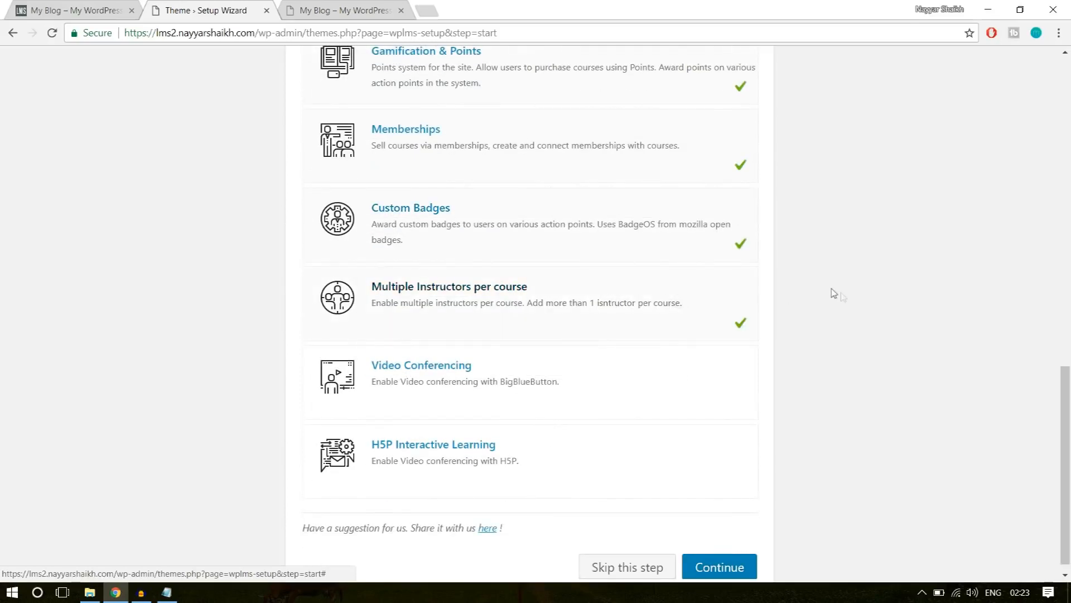
pyautogui.scroll(-1, 820, 313)
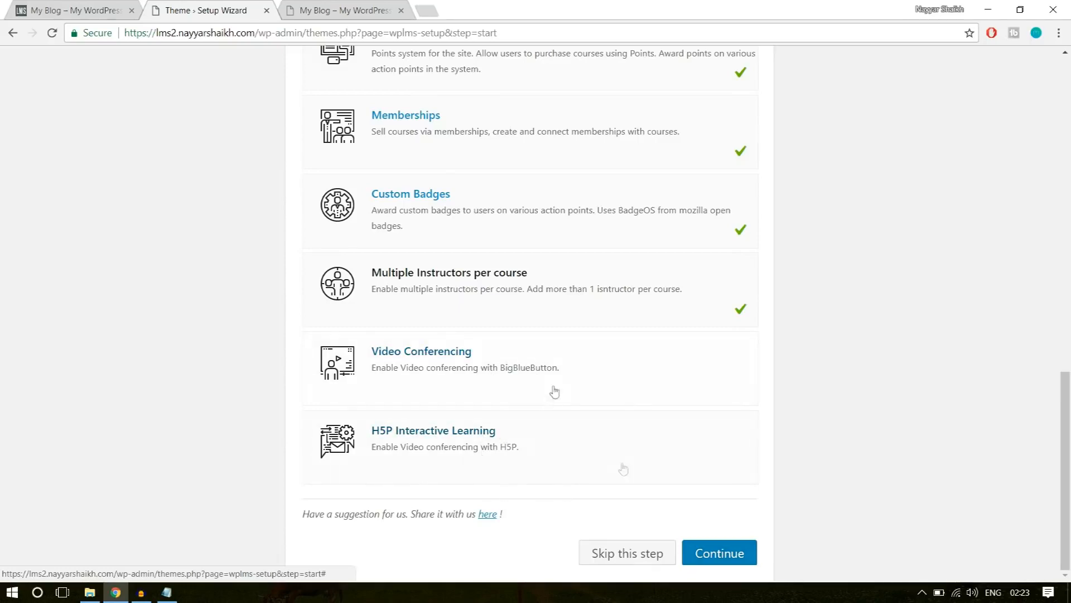
pyautogui.scroll(7, 921, 374)
pyautogui.scroll(6, 942, 396)
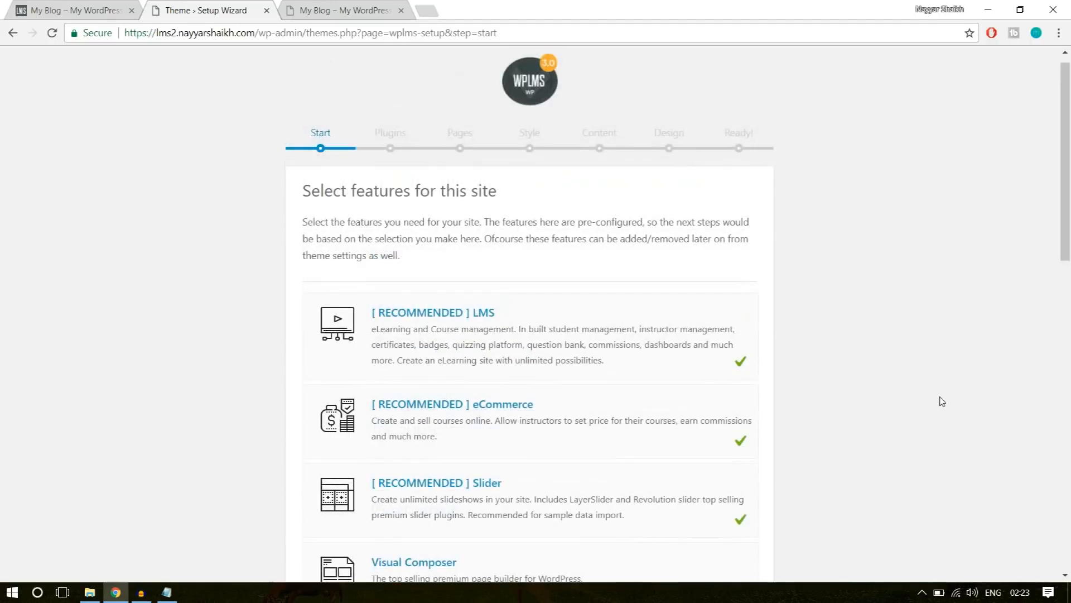
# Review the selected site features down to H5P Interactive Learning and continue to the default plugins.
pyautogui.scroll(-3, 940, 400)
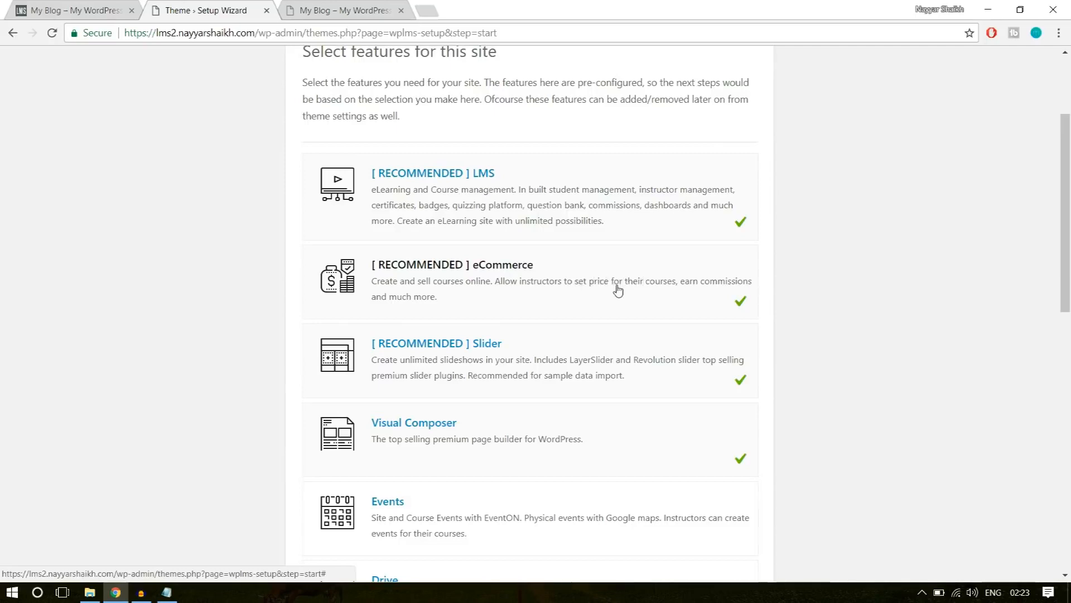
pyautogui.scroll(-1, 617, 288)
pyautogui.scroll(-1, 632, 299)
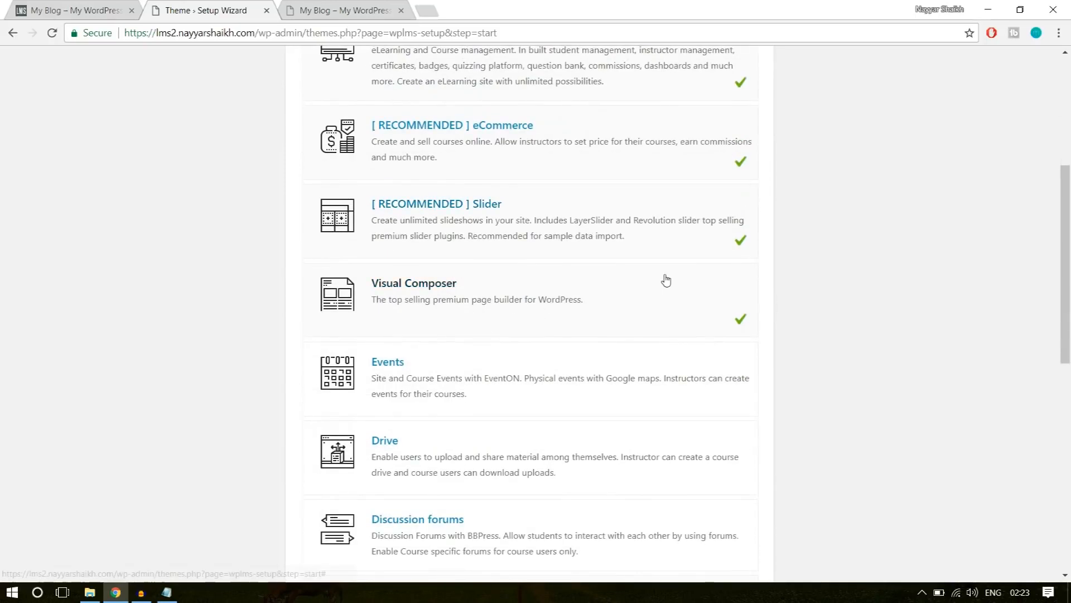
pyautogui.scroll(-1, 1016, 293)
pyautogui.scroll(-4, 1016, 293)
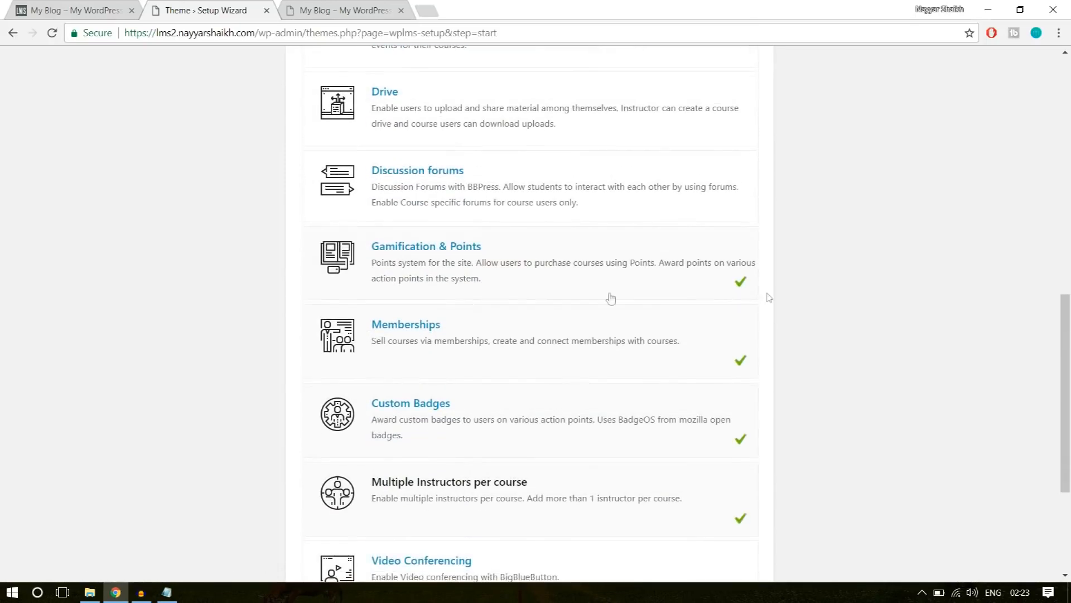
pyautogui.scroll(-1, 1005, 270)
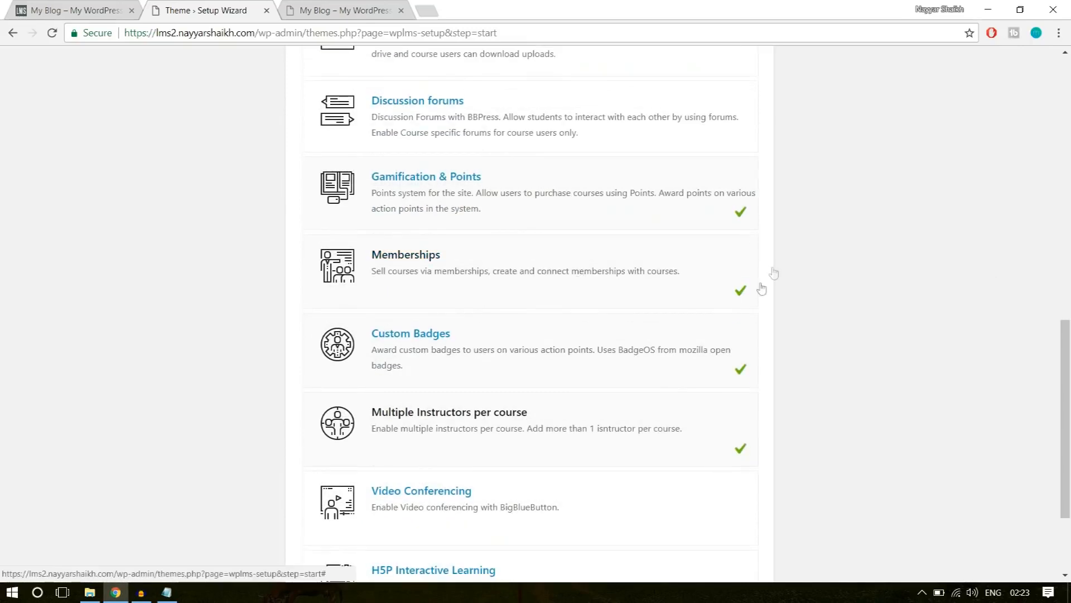
pyautogui.scroll(-1, 636, 373)
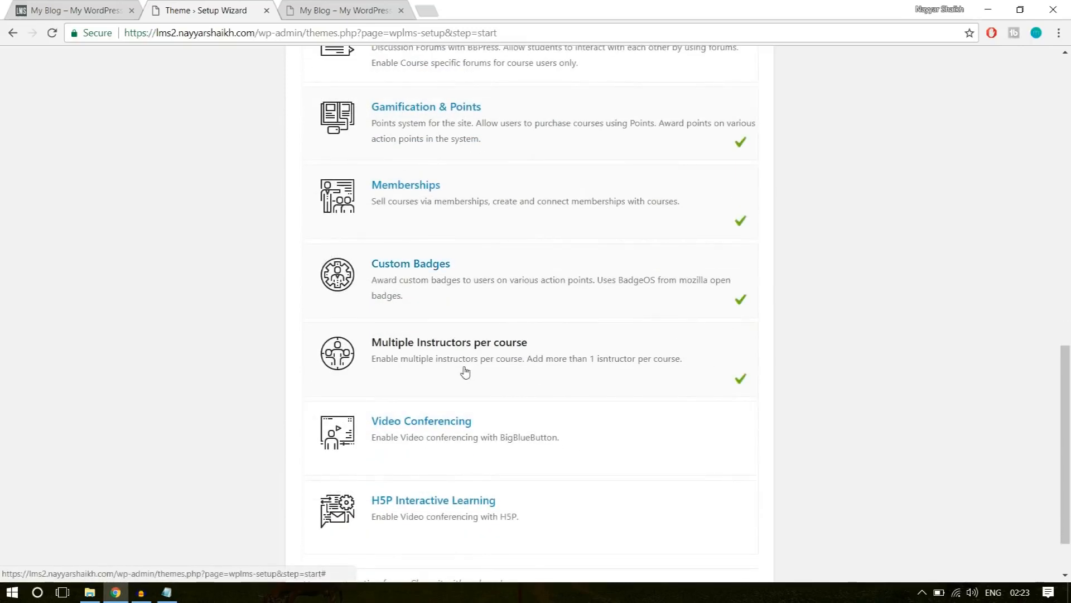
pyautogui.scroll(-1, 930, 359)
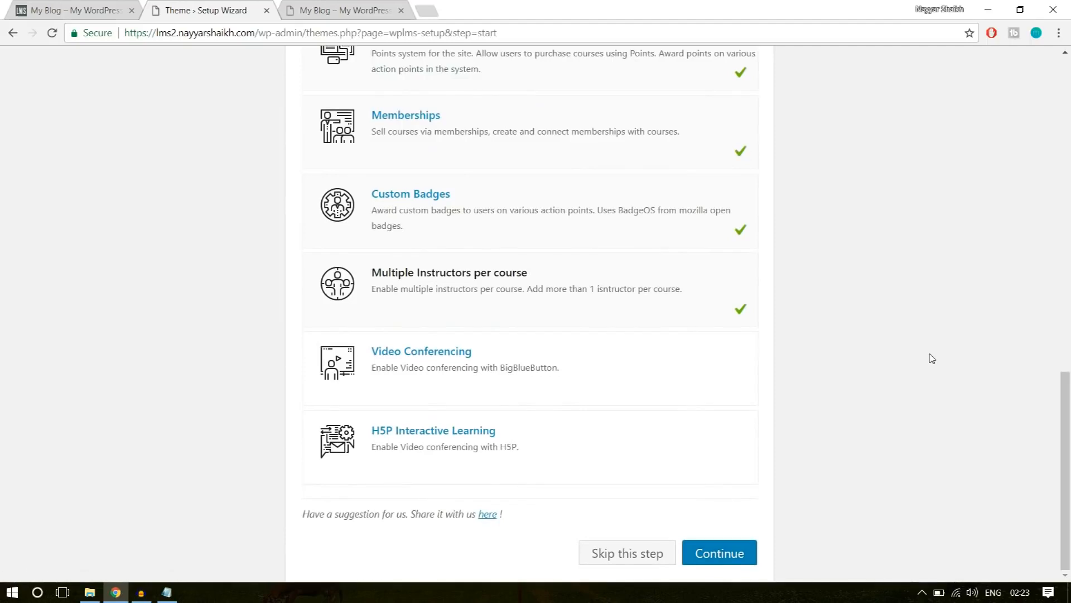
pyautogui.click(746, 554)
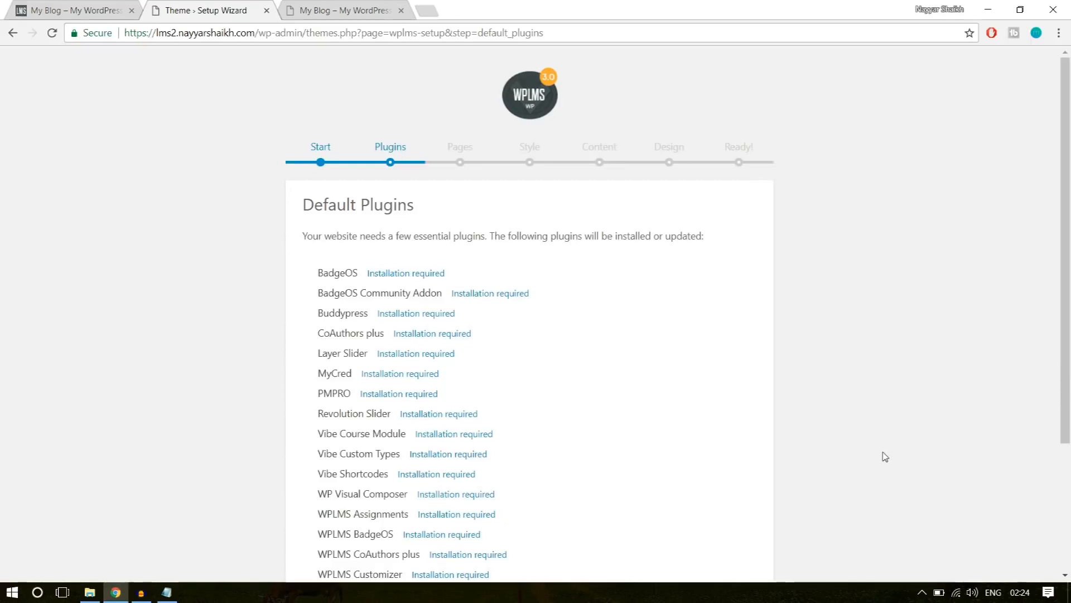
# Review the list of default plugins from BadgeOS to WooCommerce and install them all.
pyautogui.scroll(-3, 885, 457)
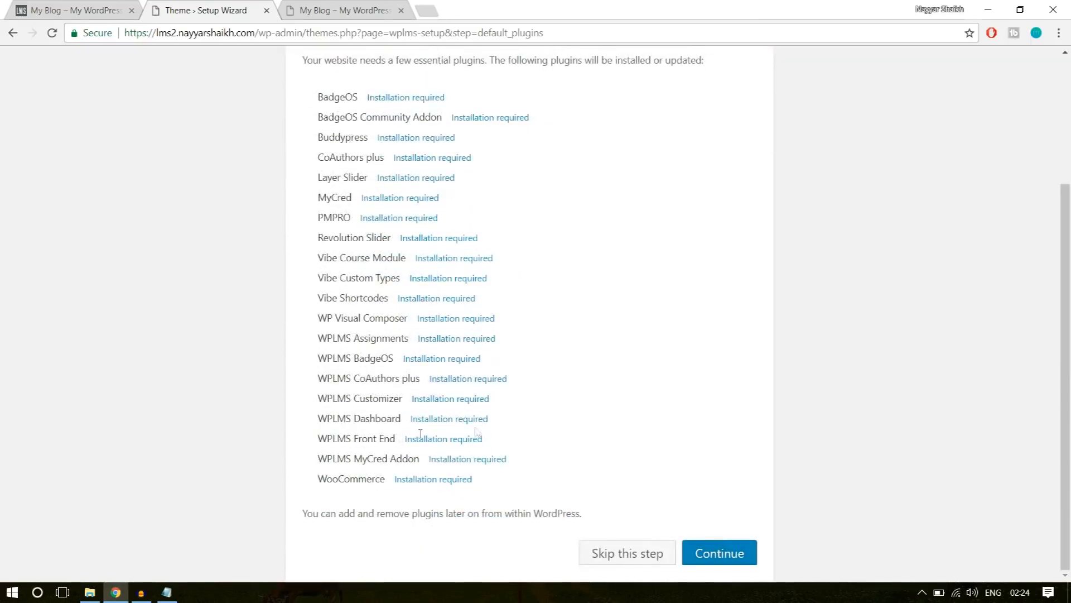
pyautogui.click(751, 554)
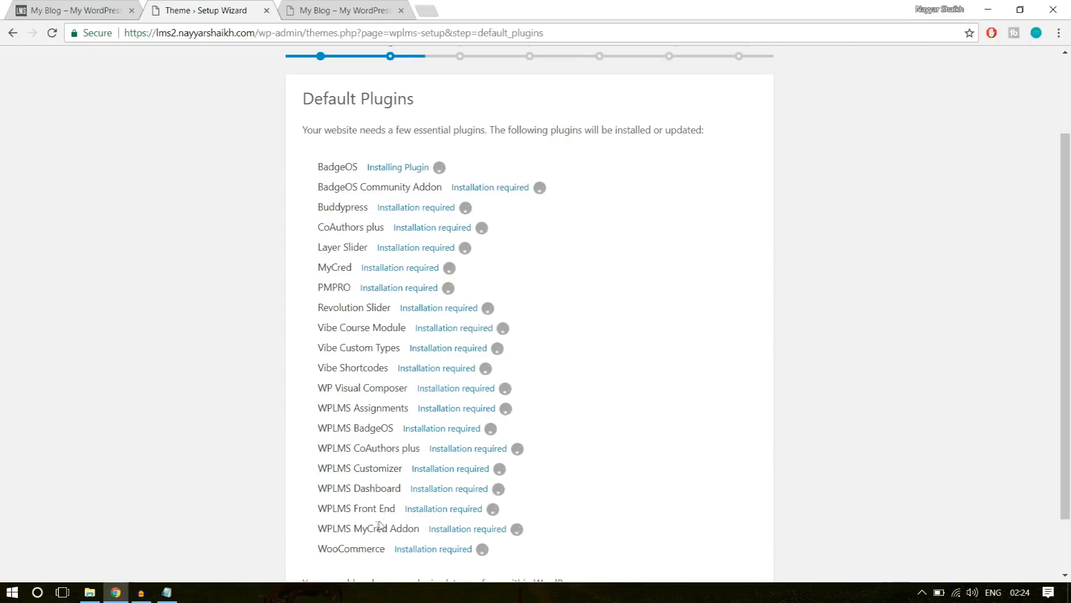
pyautogui.moveTo(359, 549); pyautogui.dragTo(313, 207)
pyautogui.click(313, 209)
# Set up the required WPLMS pages and apply the "Looking for something?" demo as the site style.
pyautogui.scroll(-2, 775, 290)
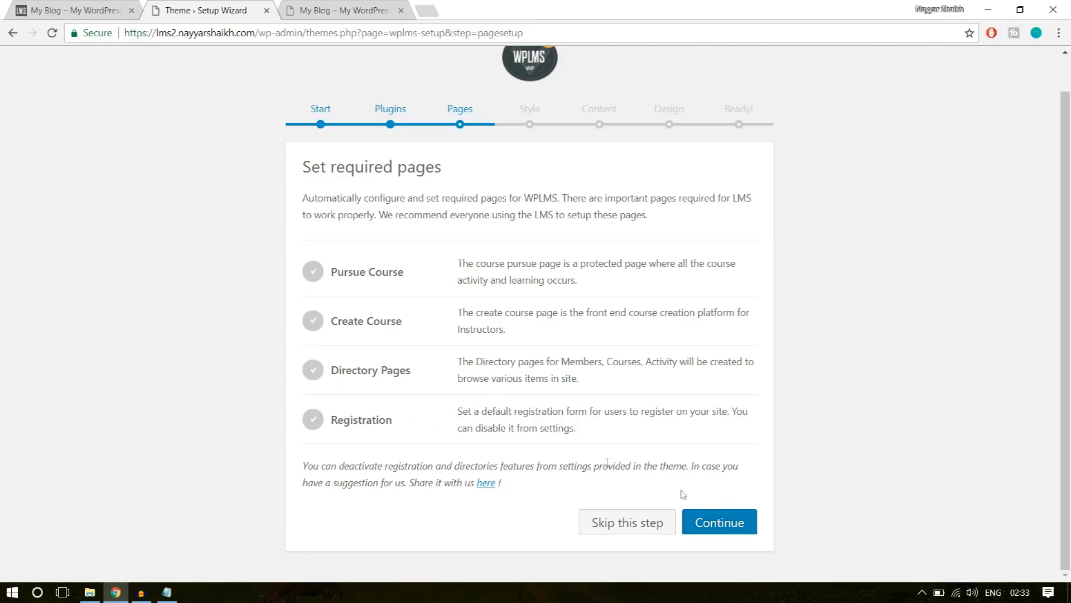
pyautogui.click(720, 521)
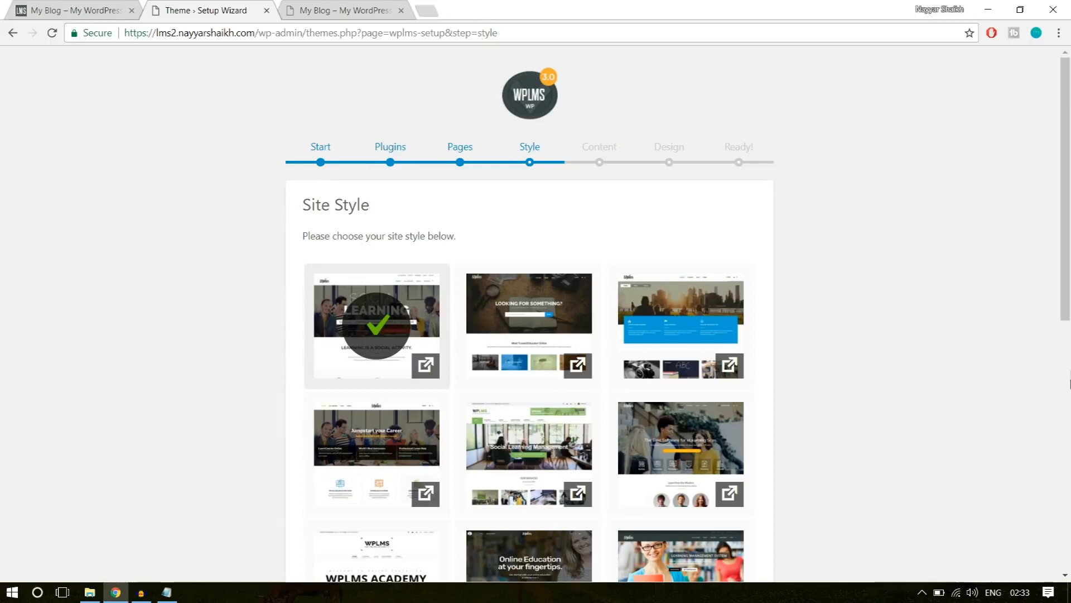
pyautogui.click(539, 320)
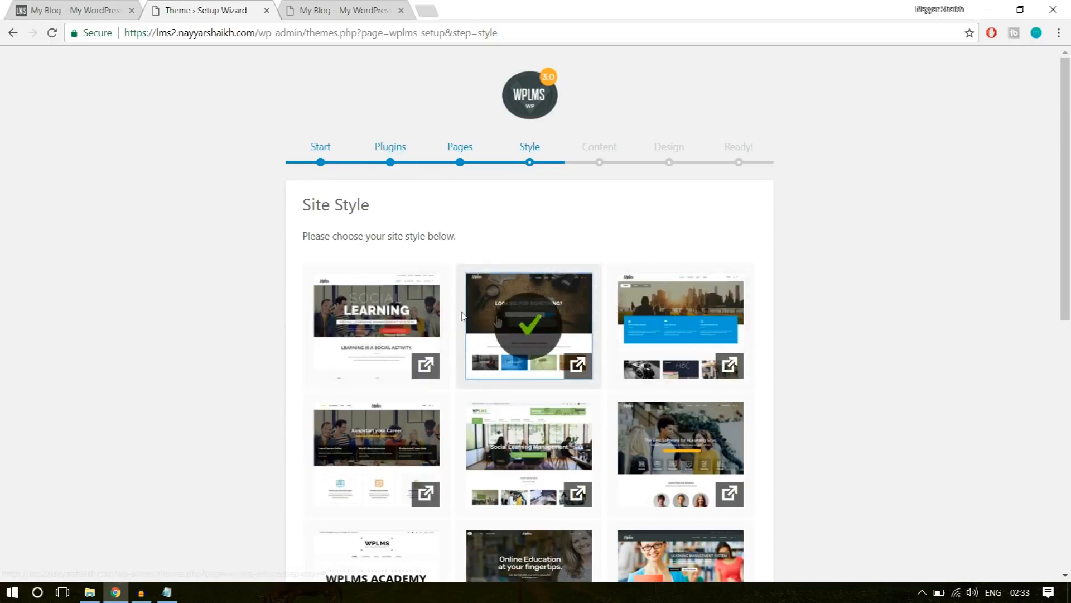
pyautogui.scroll(-8, 985, 410)
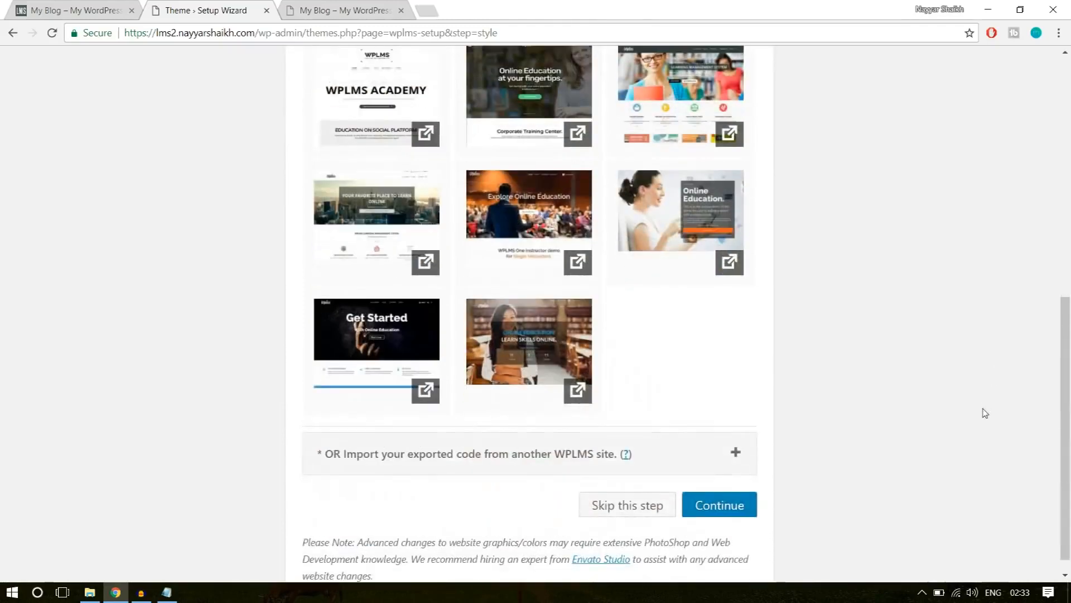
pyautogui.click(721, 485)
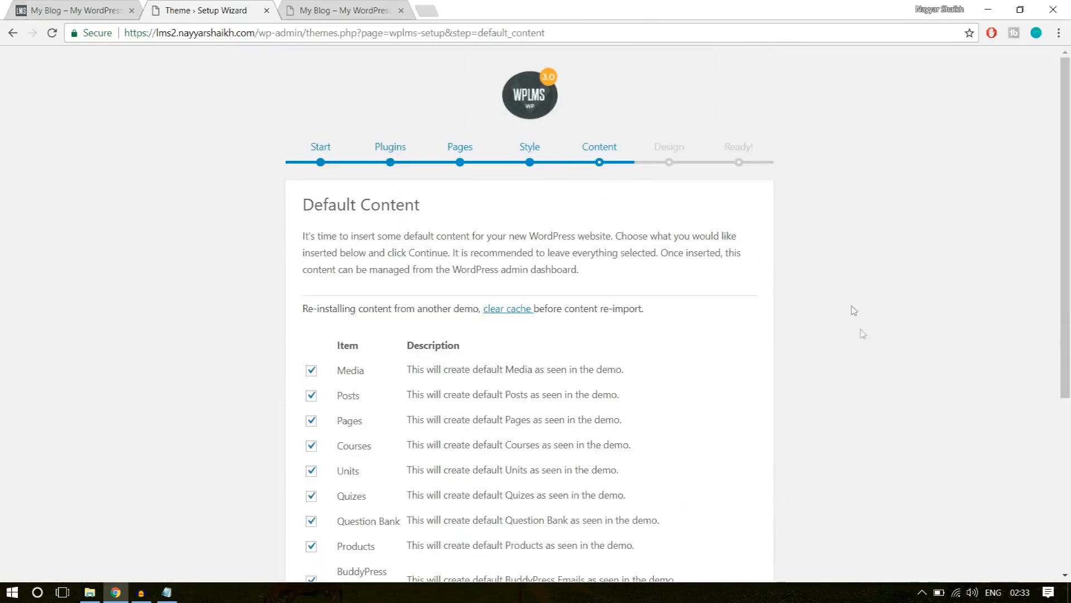
# Review the default content items from Media to Slider and skip the content import.
pyautogui.scroll(-3, 889, 419)
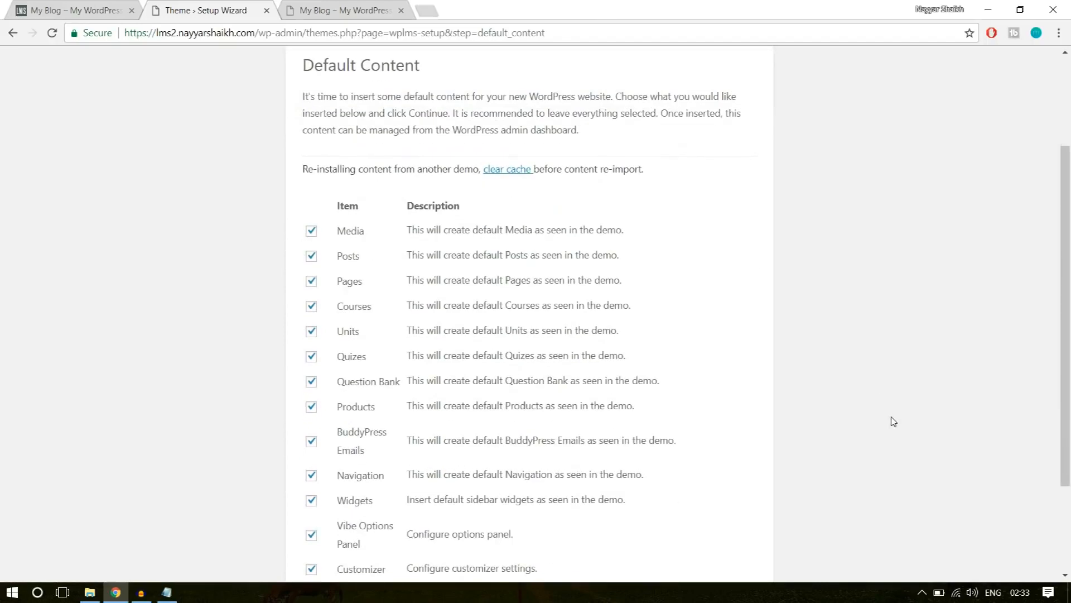
pyautogui.scroll(-3, 894, 421)
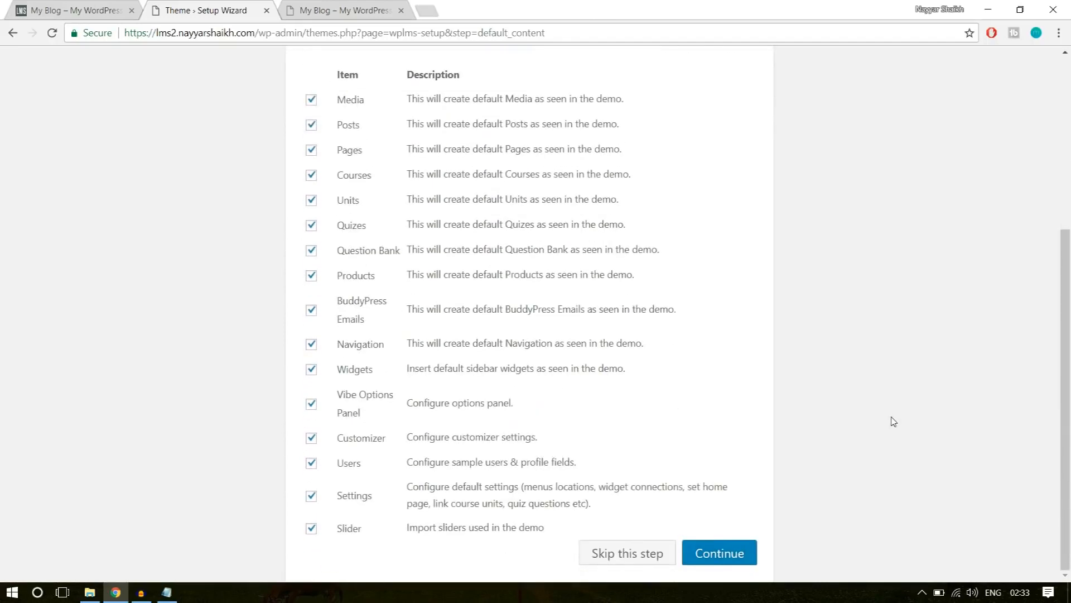
pyautogui.scroll(6, 894, 421)
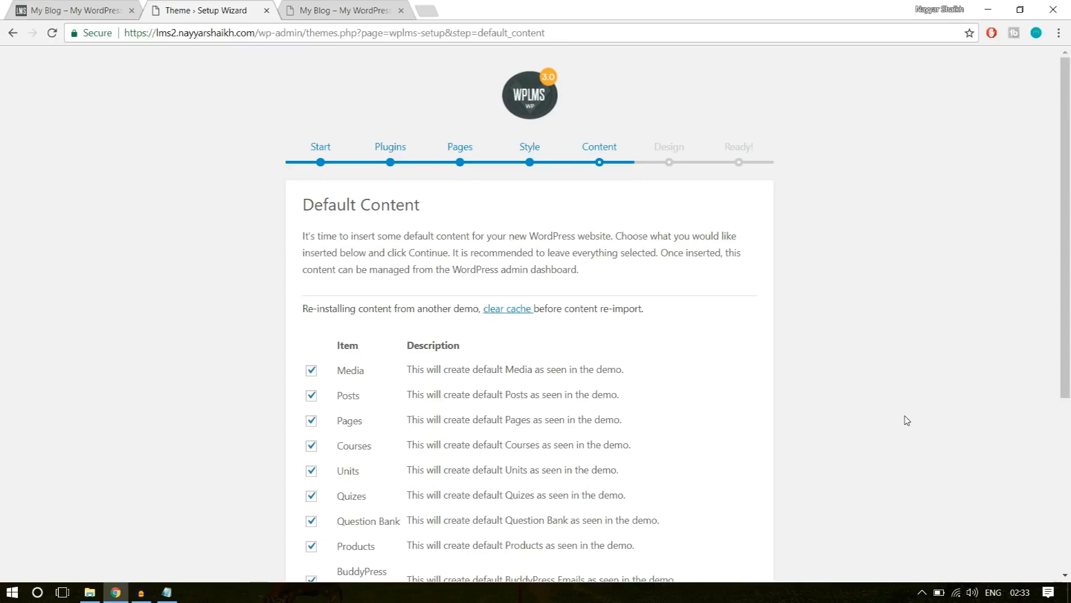
pyautogui.scroll(-6, 906, 420)
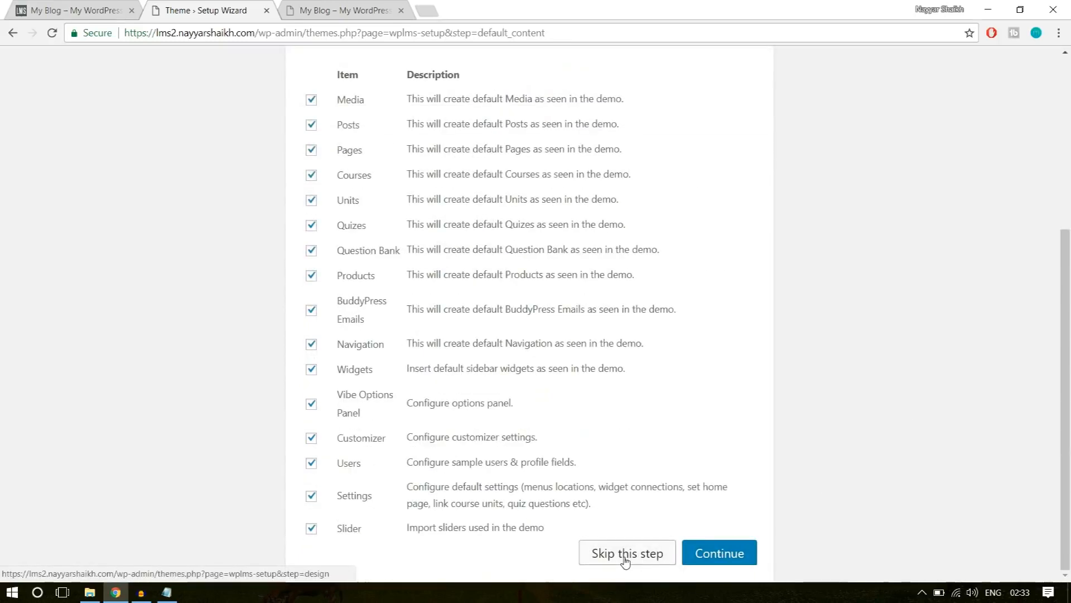
pyautogui.click(611, 561)
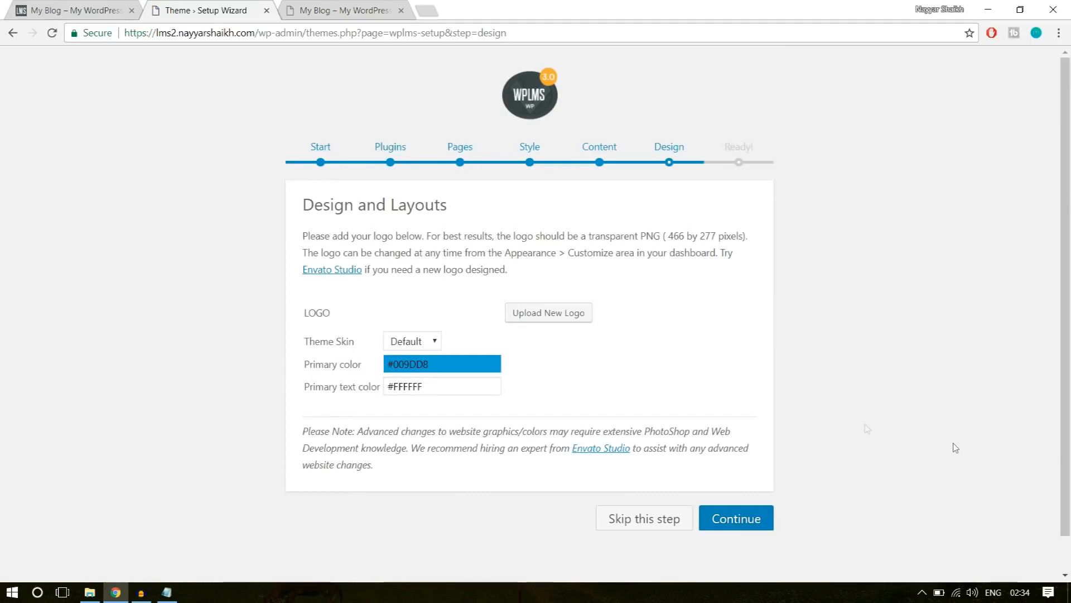
# Set the theme skin to Elegant and save the Design and Layouts settings.
pyautogui.click(415, 342)
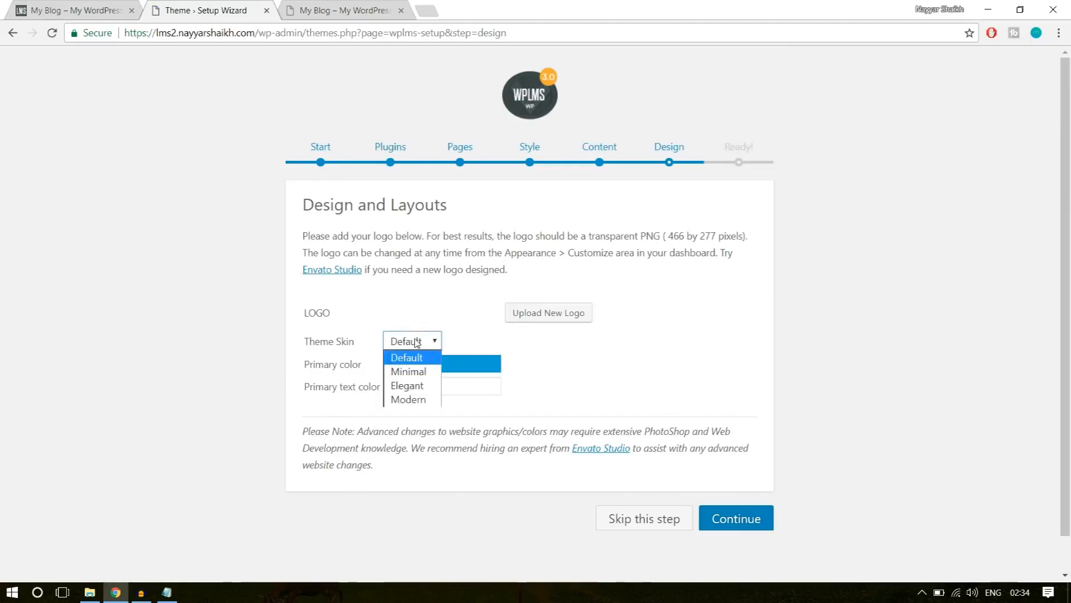
pyautogui.click(429, 387)
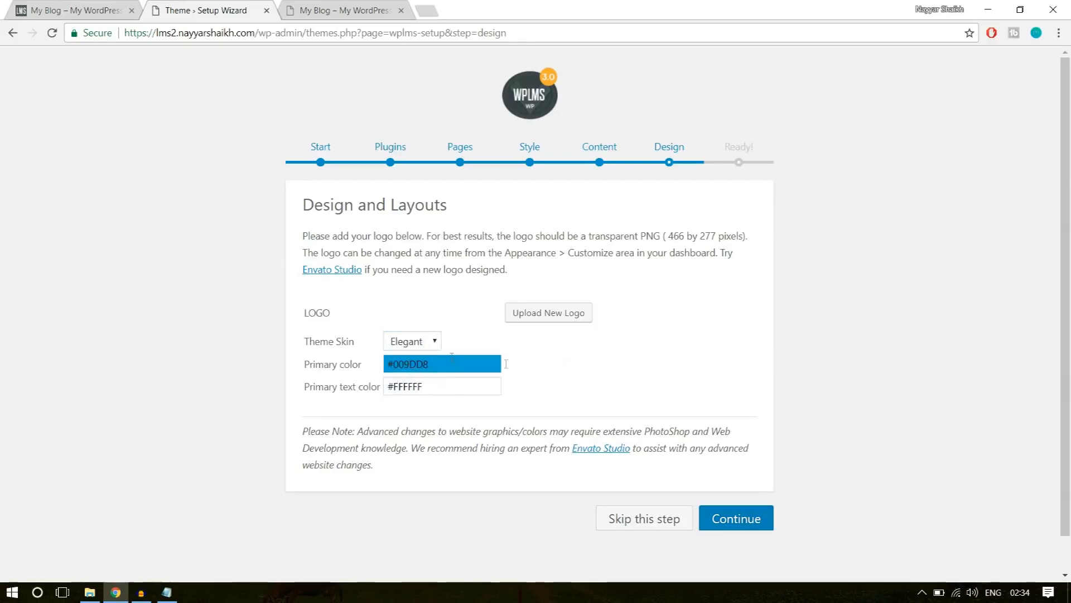
pyautogui.click(745, 519)
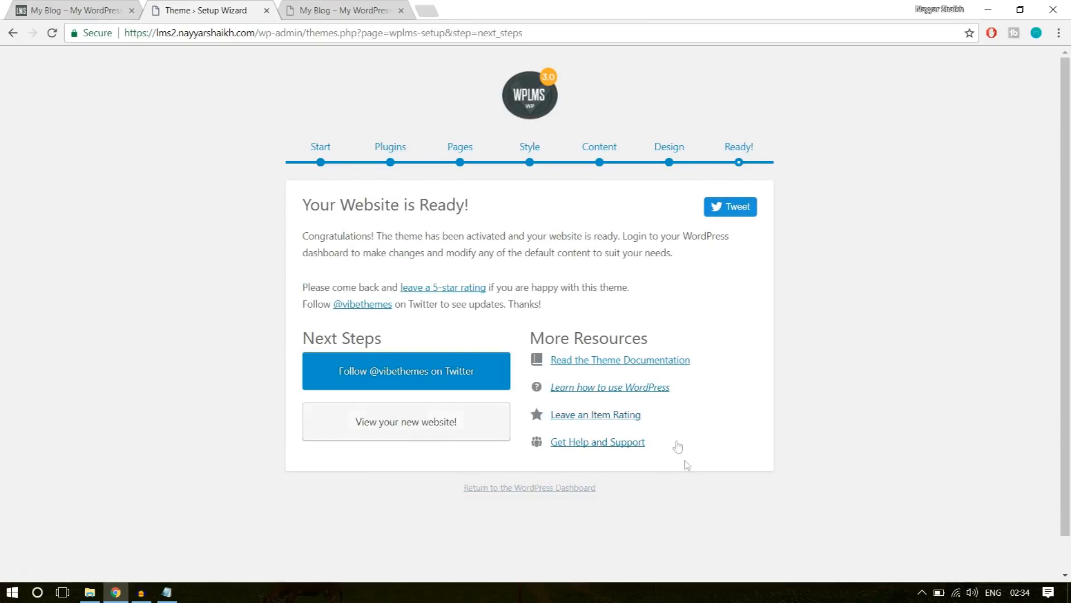
# View the new website, close the outdated copy of the blog page and look over the new home page.
pyautogui.click(431, 427)
pyautogui.click(350, 8)
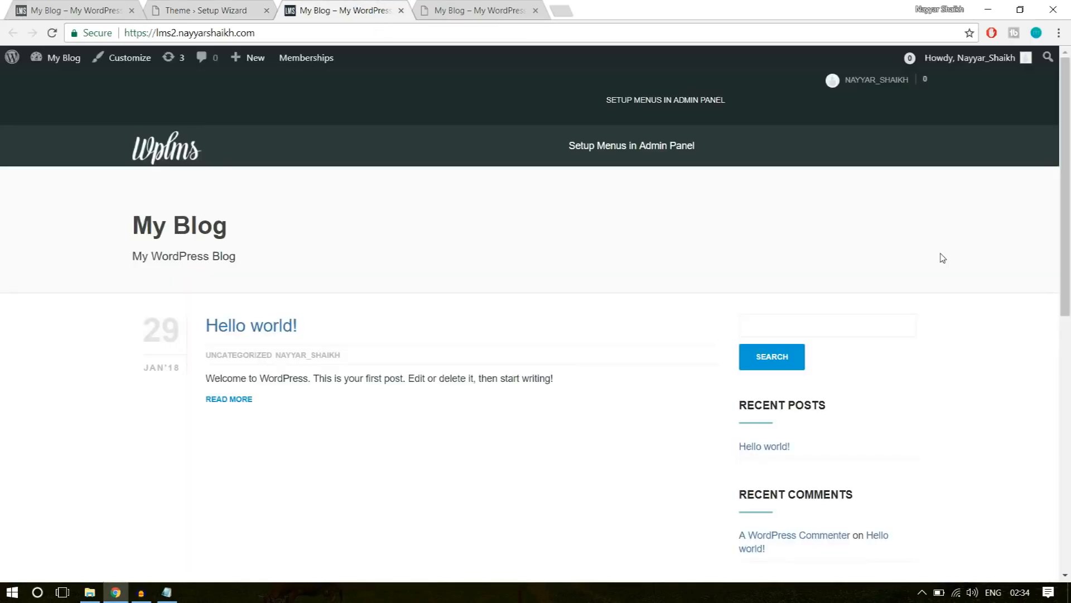
pyautogui.click(506, 8)
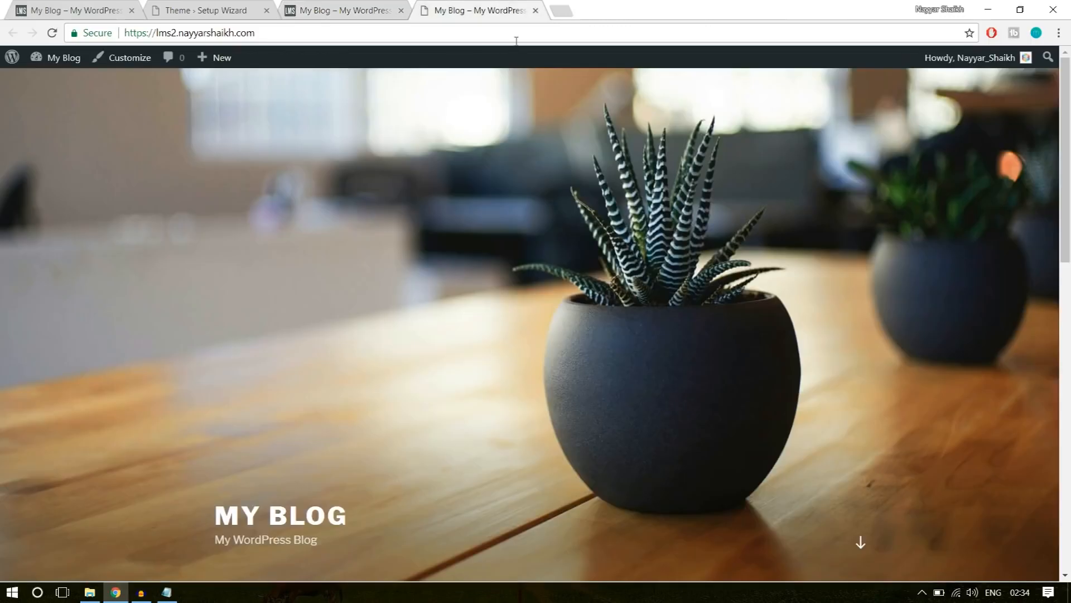
pyautogui.click(535, 10)
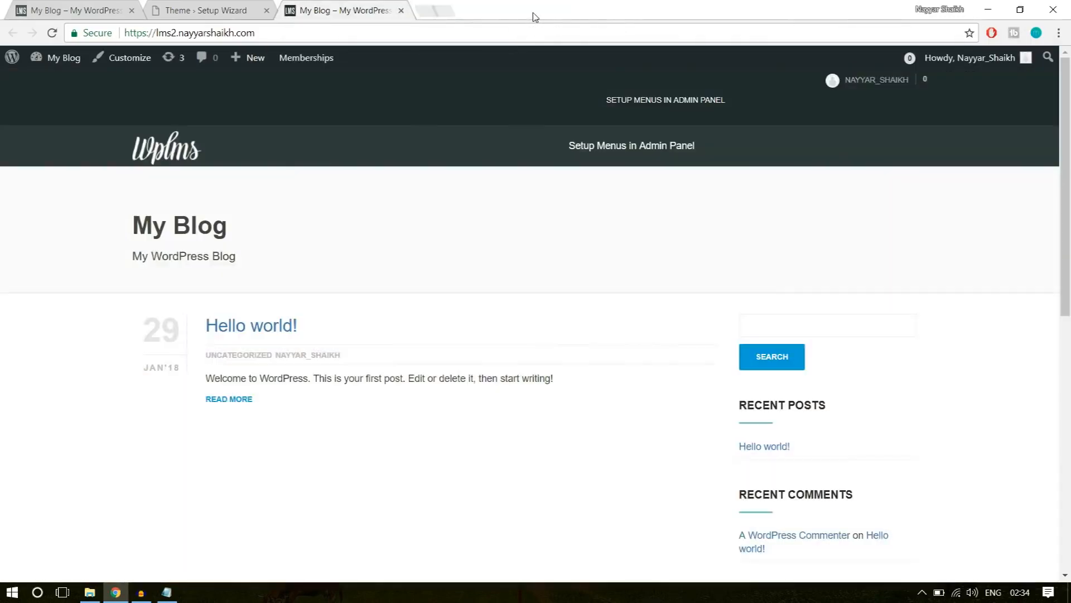
pyautogui.scroll(-5, 581, 330)
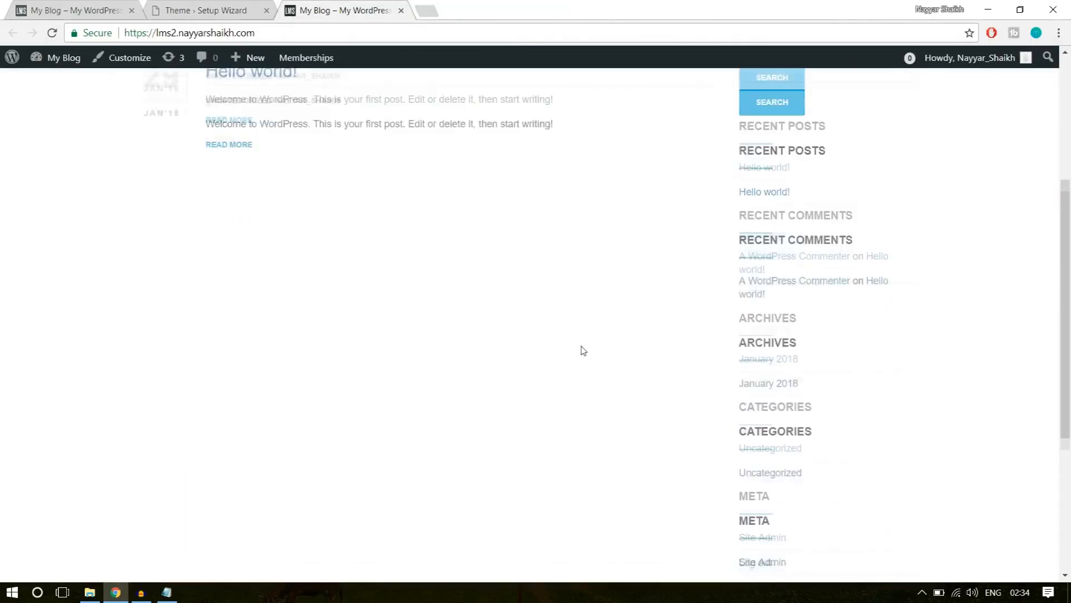
pyautogui.scroll(5, 580, 350)
# Return to the WordPress dashboard and dismiss the email template migration, WPBakery Page Builder and BadgeOS Community Addon notices.
pyautogui.click(233, 5)
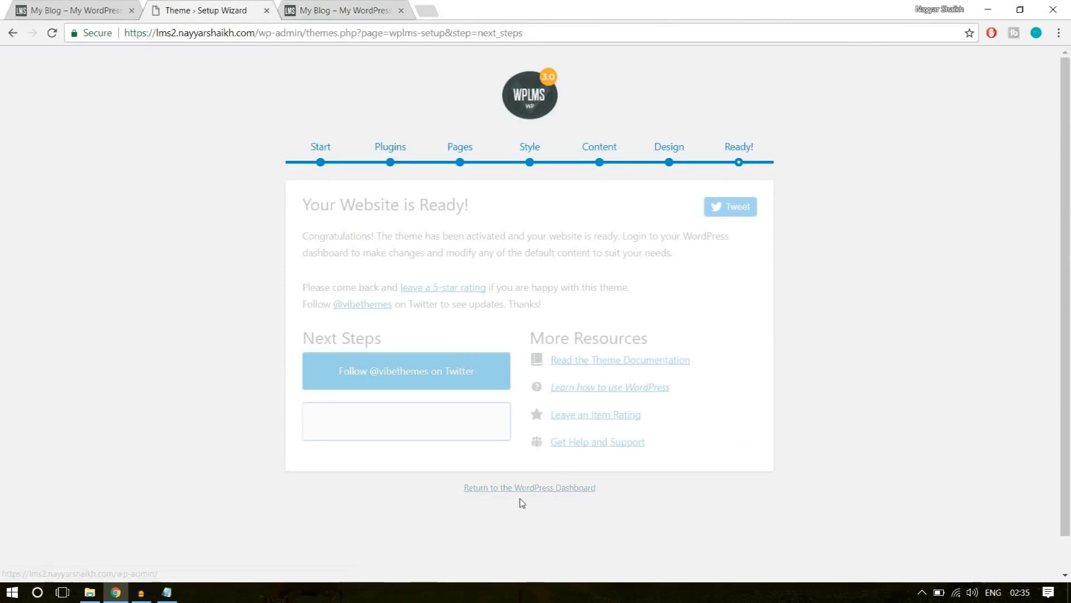
pyautogui.click(551, 490)
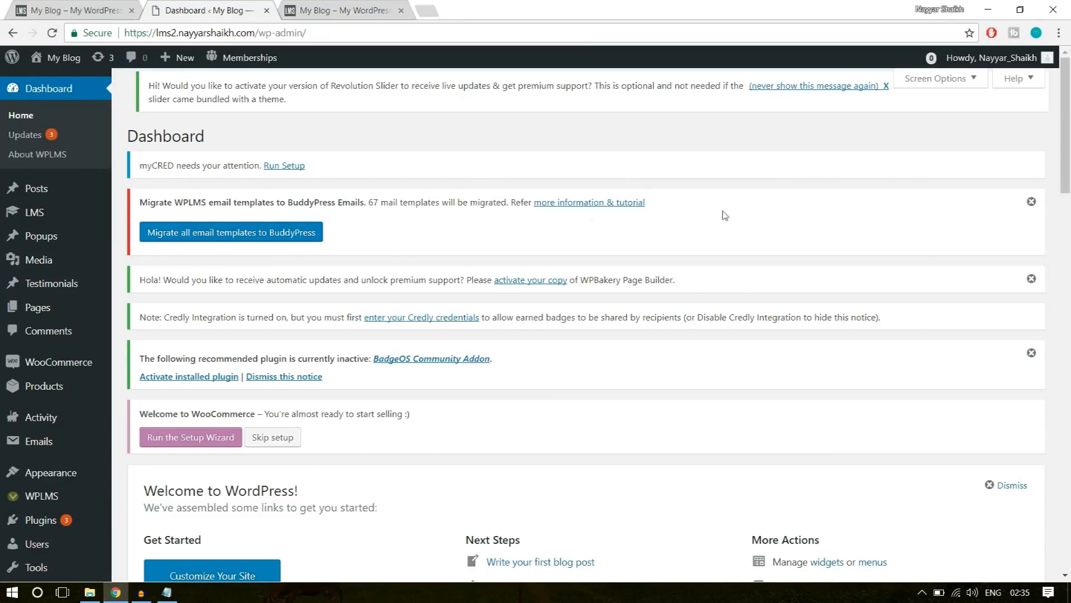
pyautogui.click(1031, 203)
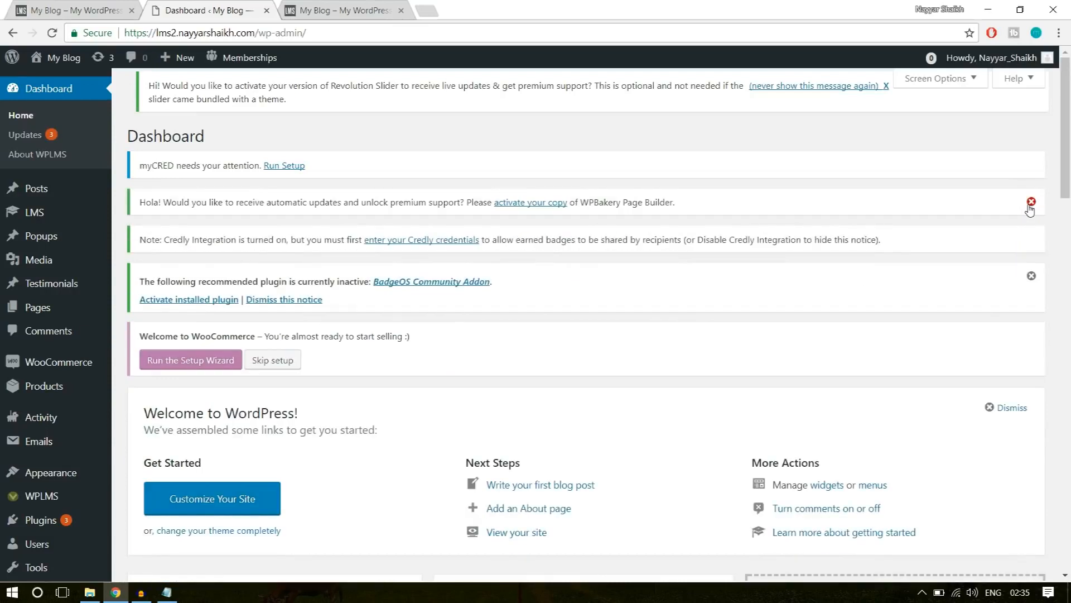
pyautogui.click(1032, 202)
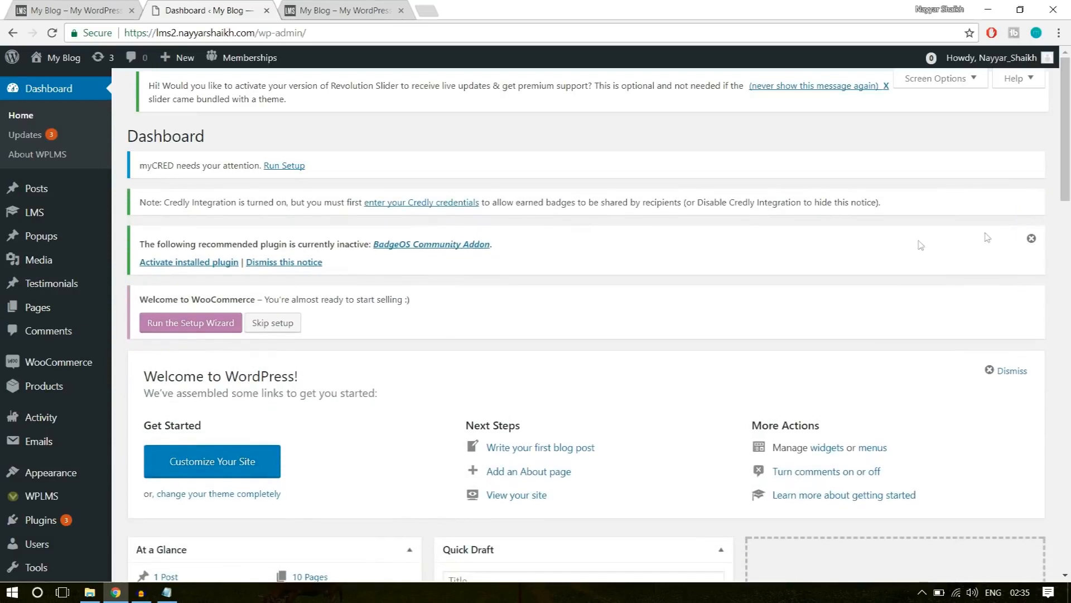
pyautogui.click(1032, 238)
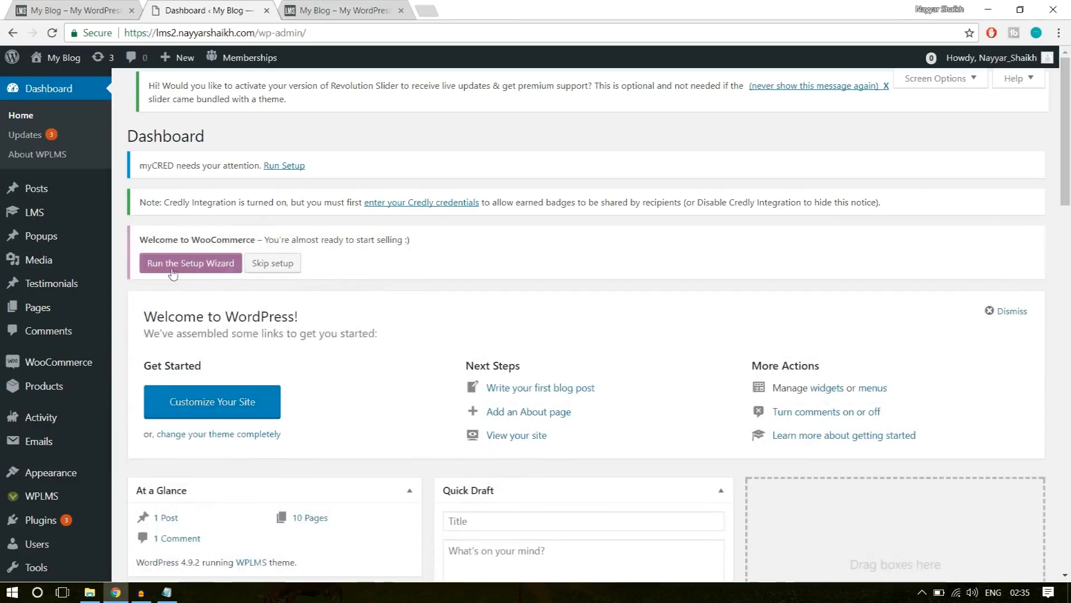
# Examine the WooCommerce setup notice and the rest of the dashboard.
pyautogui.moveTo(140, 240); pyautogui.dragTo(269, 239)
pyautogui.click(295, 240)
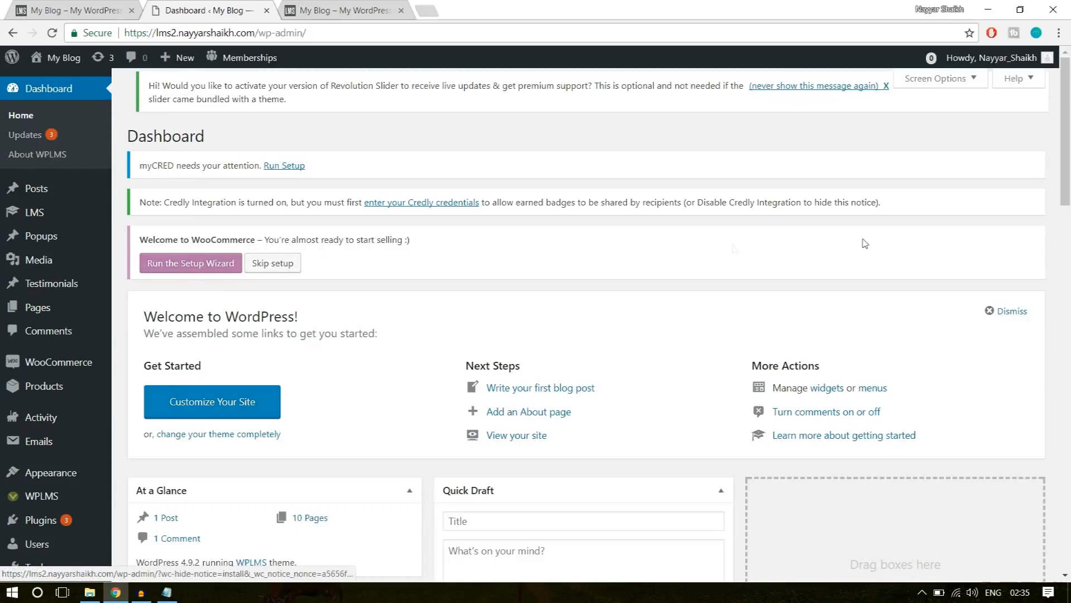
pyautogui.scroll(-4, 862, 276)
pyautogui.scroll(5, 861, 277)
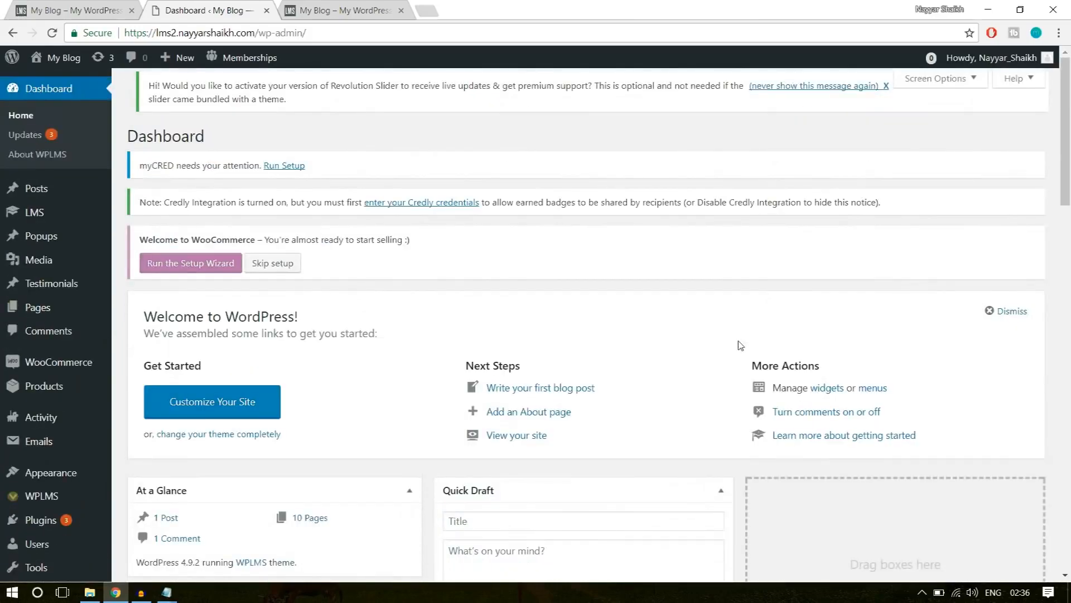
# Browse the example site's home page down to its course list and open the Software Training course.
pyautogui.click(60, 8)
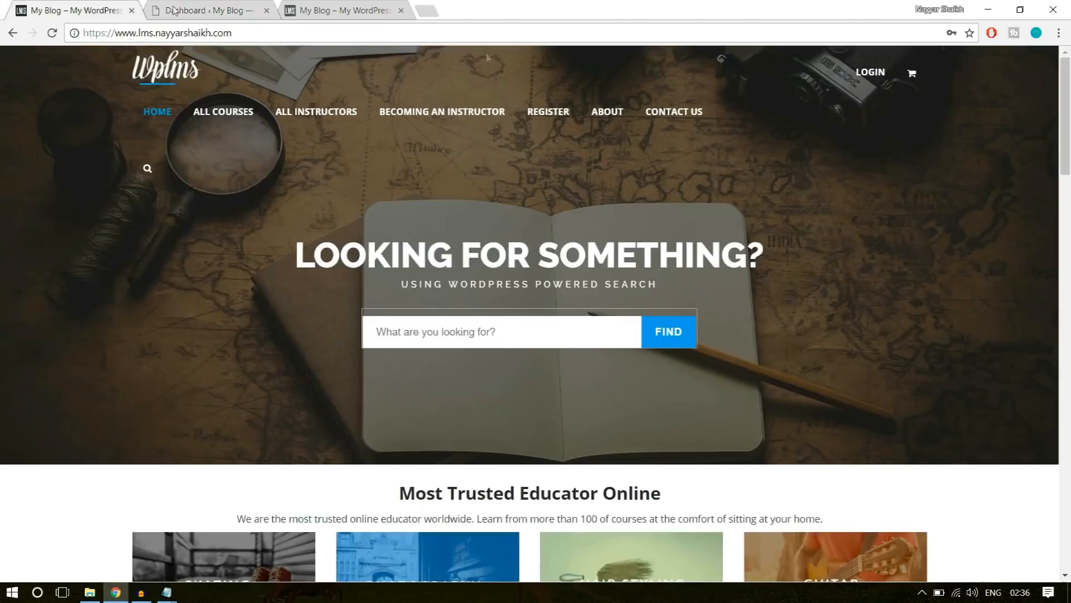
pyautogui.scroll(-10, 943, 390)
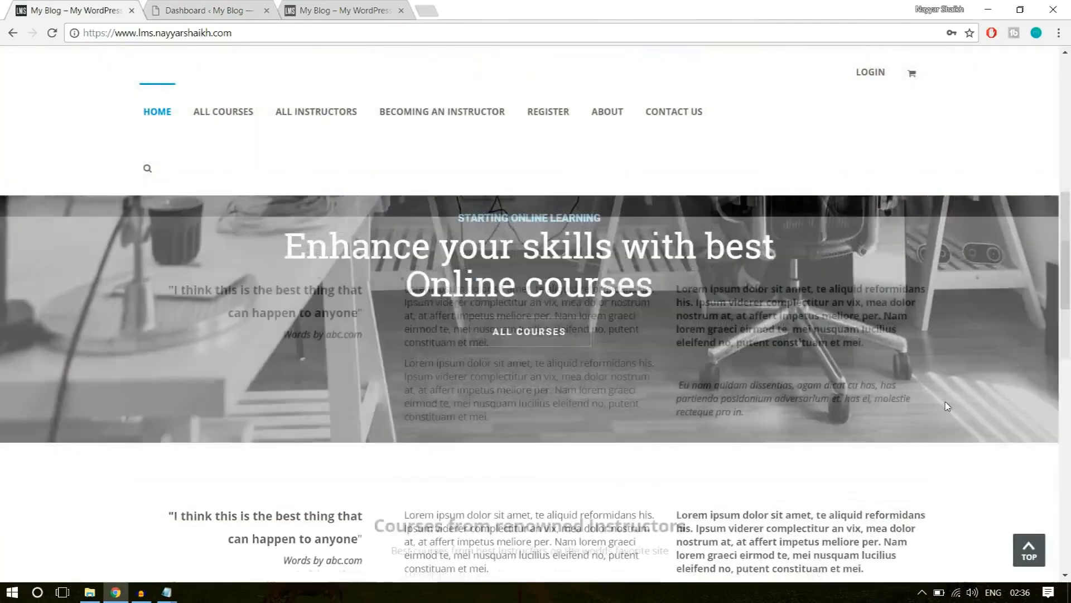
pyautogui.scroll(-5, 948, 406)
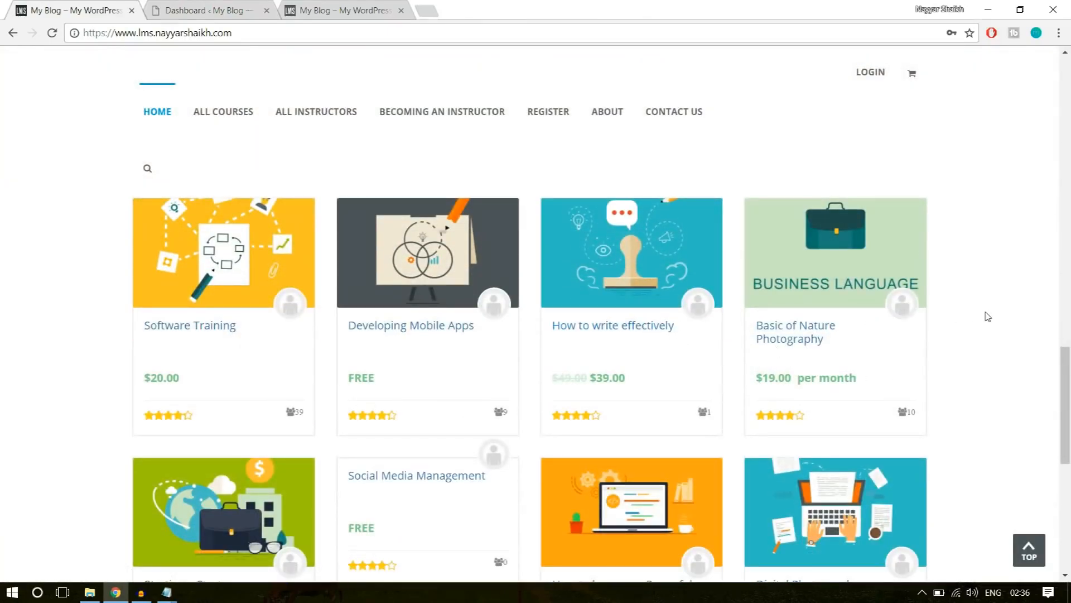
pyautogui.click(214, 327)
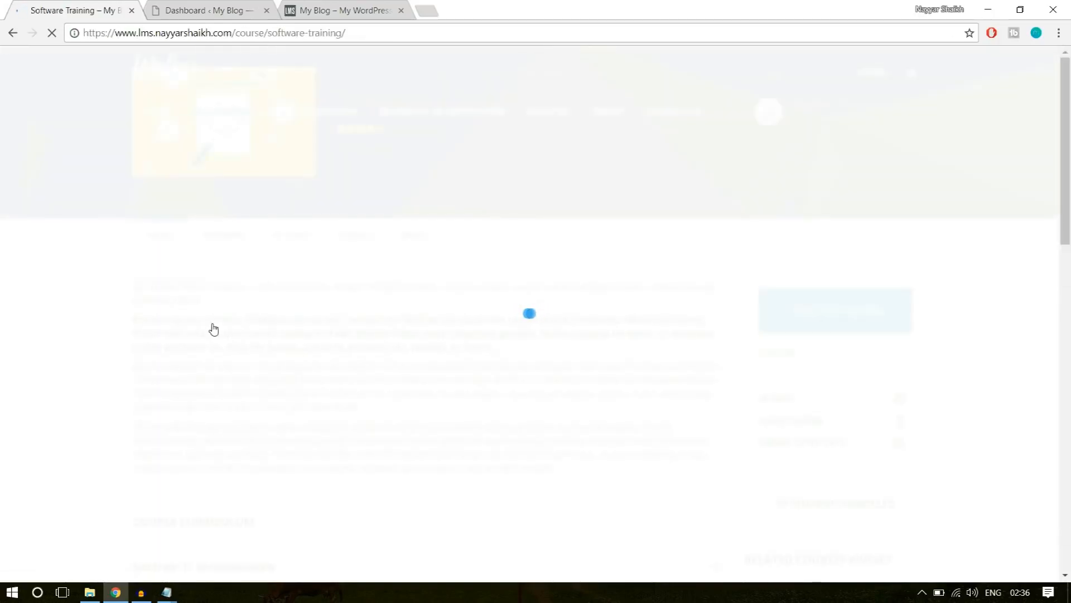
# Look over the Software Training course's header and description on the example site.
pyautogui.scroll(-5, 998, 374)
pyautogui.scroll(5, 1002, 291)
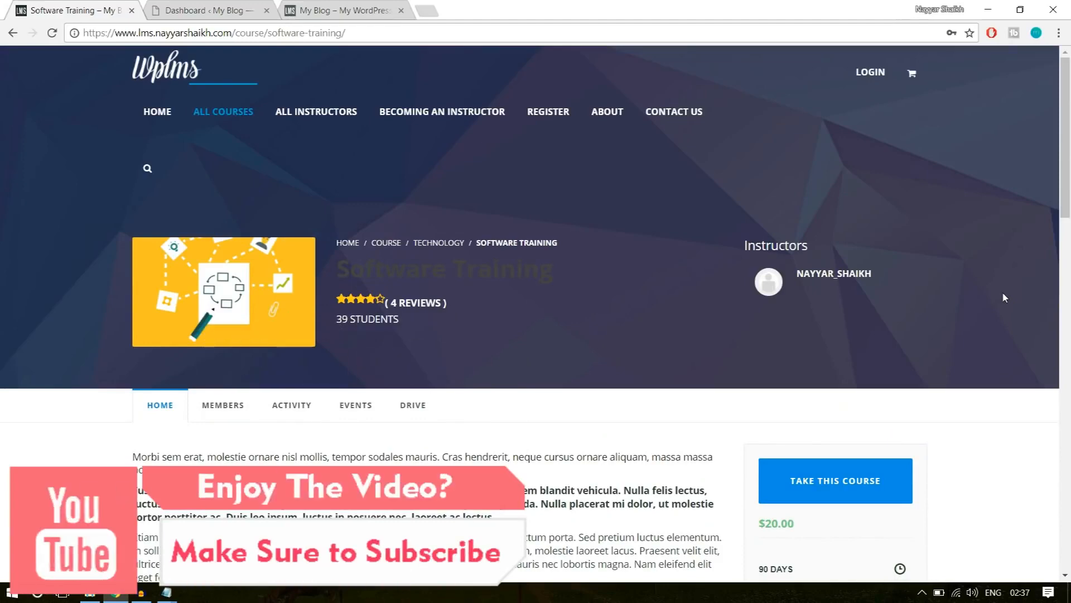
pyautogui.scroll(-4, 457, 304)
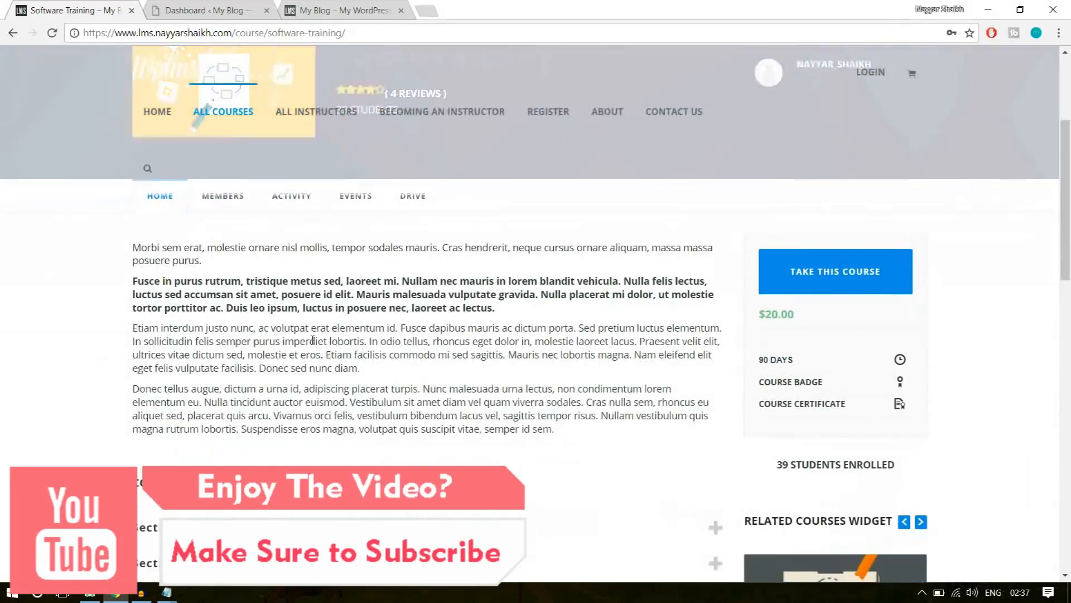
pyautogui.moveTo(291, 315); pyautogui.dragTo(258, 290)
pyautogui.click(606, 311)
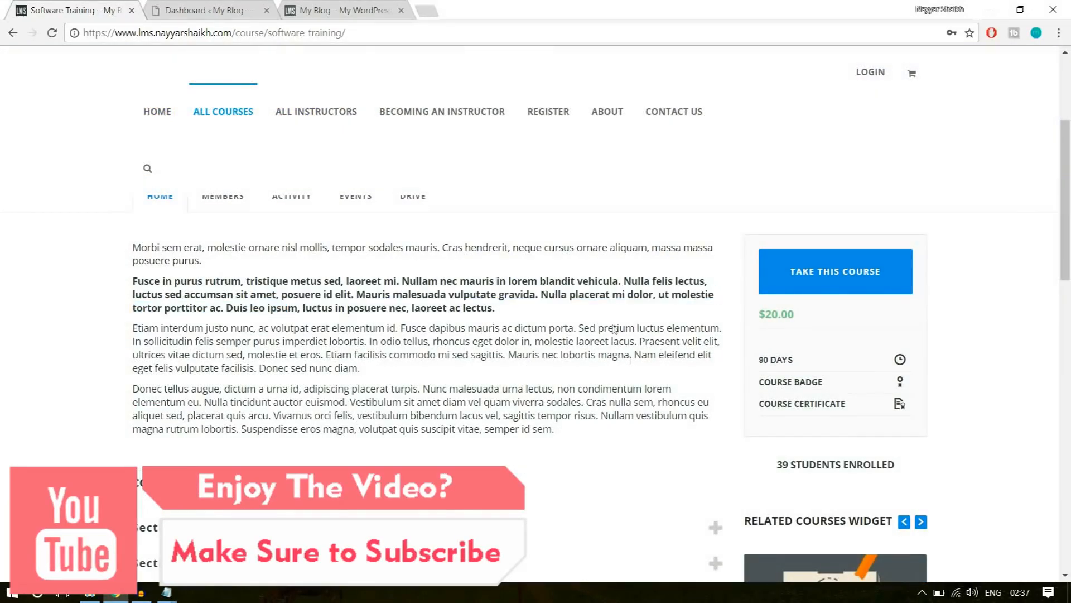
pyautogui.scroll(-3, 636, 376)
# Expand the Introduction and Advanced Computing sections of the course curriculum, and check the course's price.
pyautogui.click(299, 323)
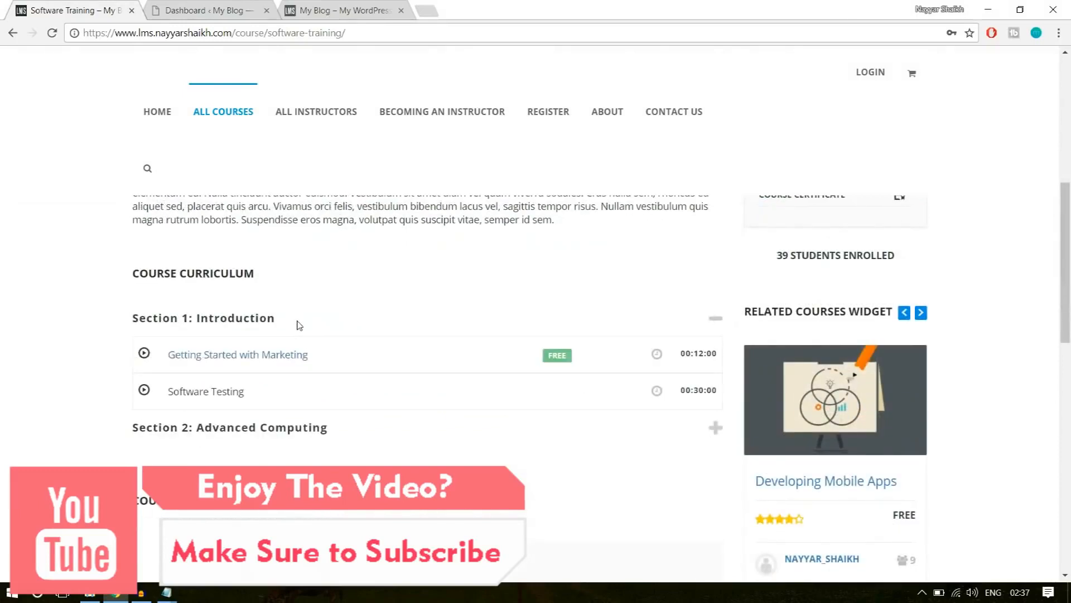
pyautogui.scroll(-1, 455, 350)
pyautogui.click(319, 359)
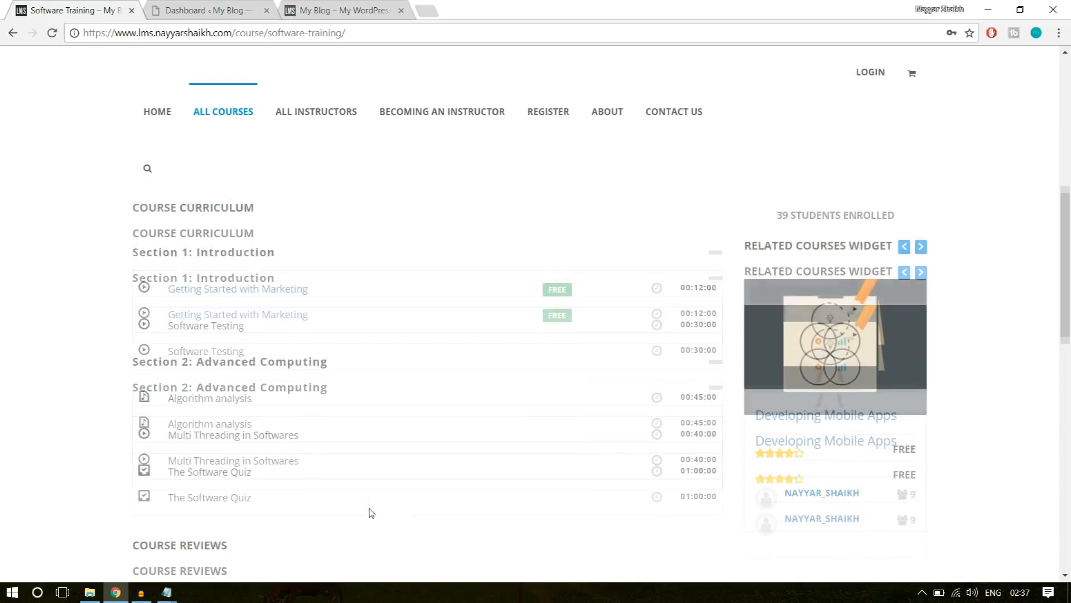
pyautogui.scroll(-3, 983, 439)
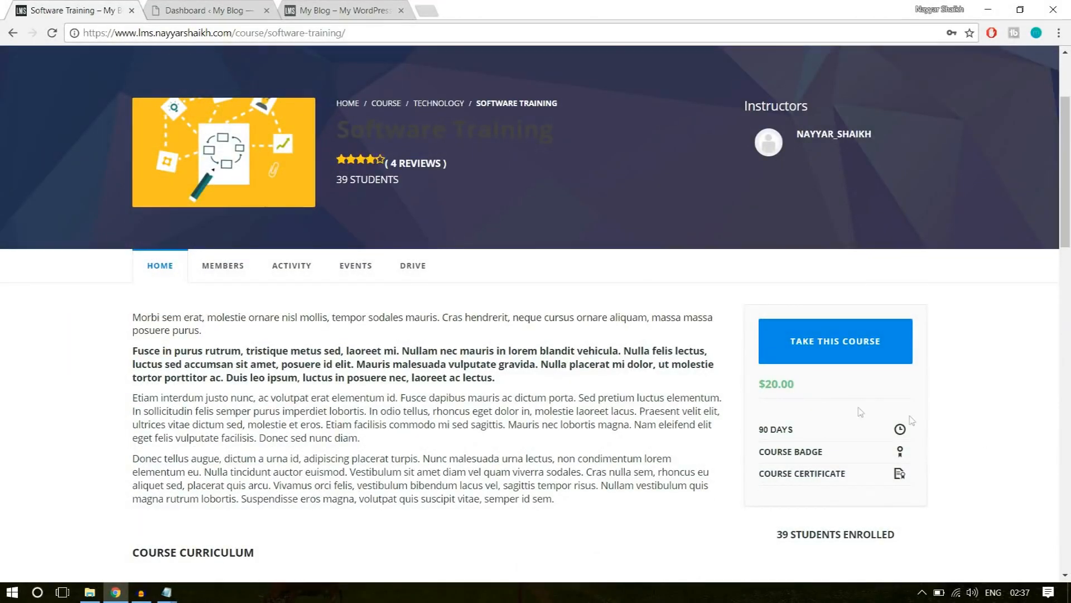
pyautogui.moveTo(794, 384); pyautogui.dragTo(753, 392)
pyautogui.click(773, 390)
# Return to the new site's dashboard, open the list of all LMS units and check its entries.
pyautogui.click(244, 14)
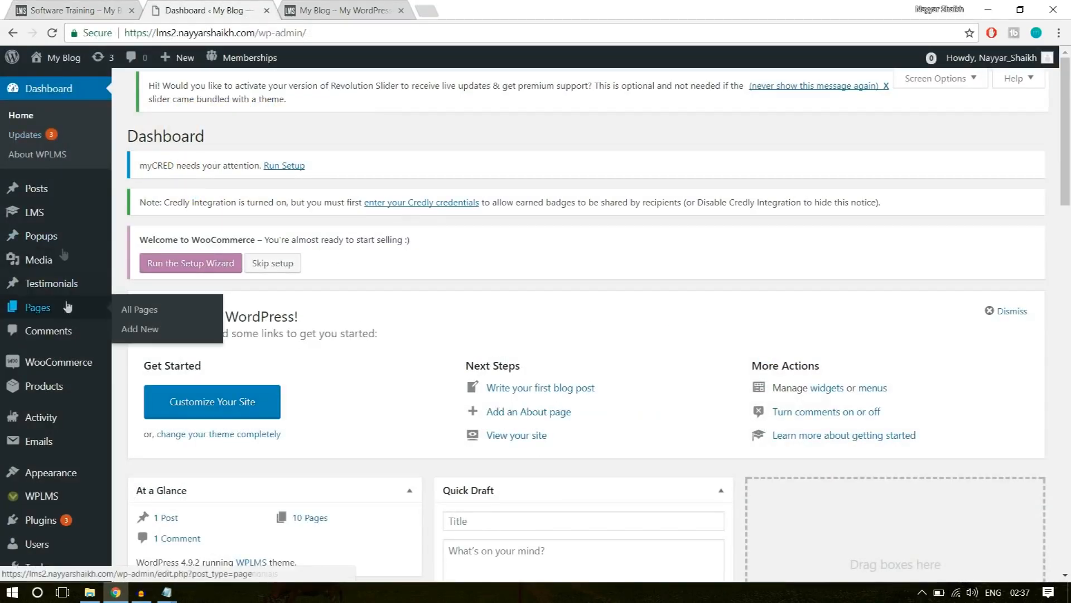
pyautogui.moveTo(40, 218)
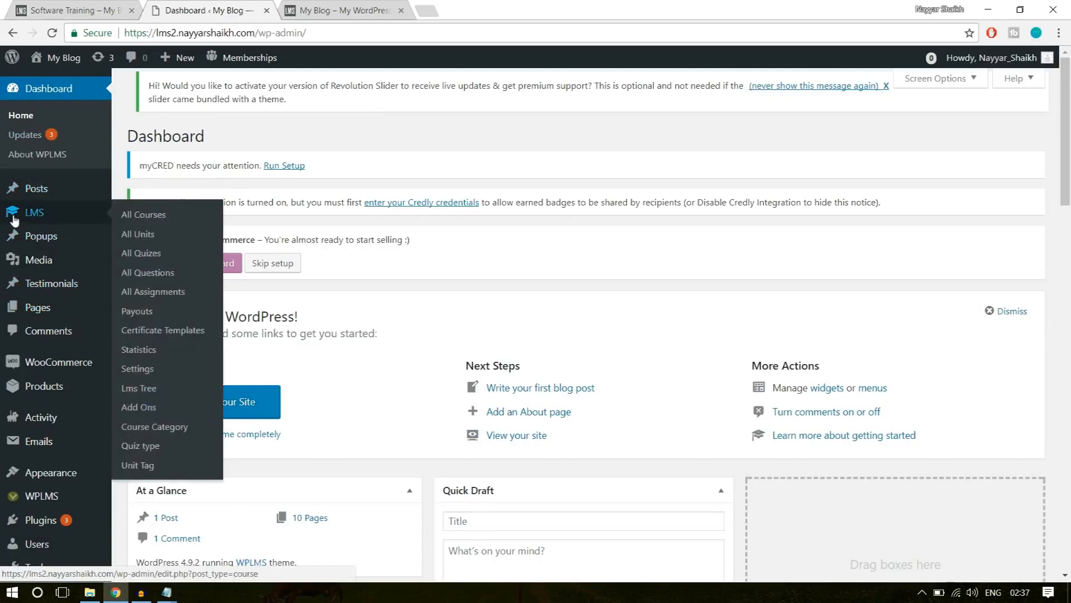
pyautogui.click(148, 239)
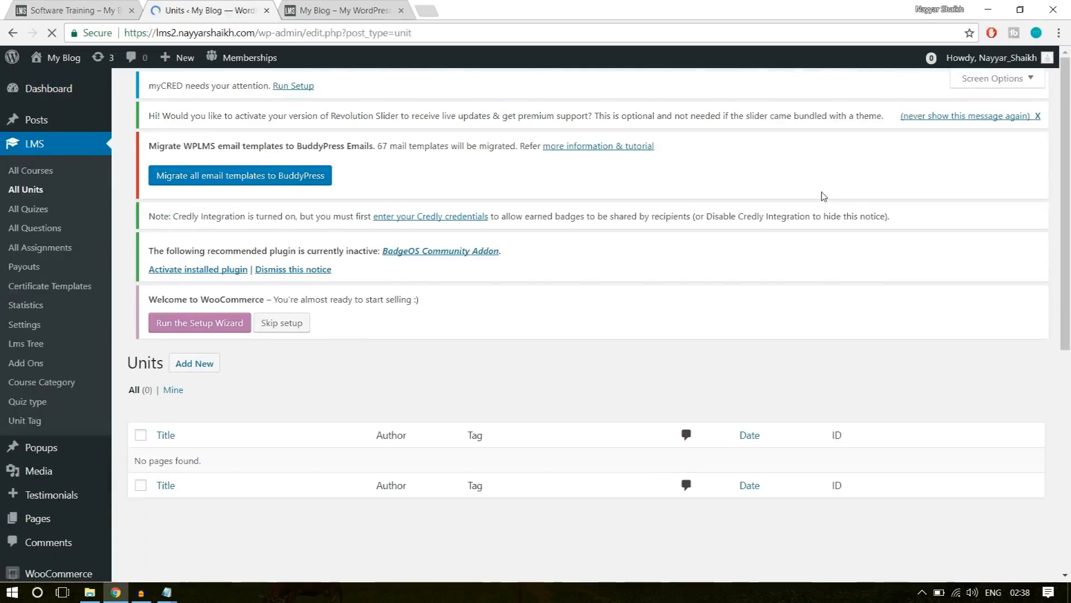
pyautogui.scroll(-4, 558, 368)
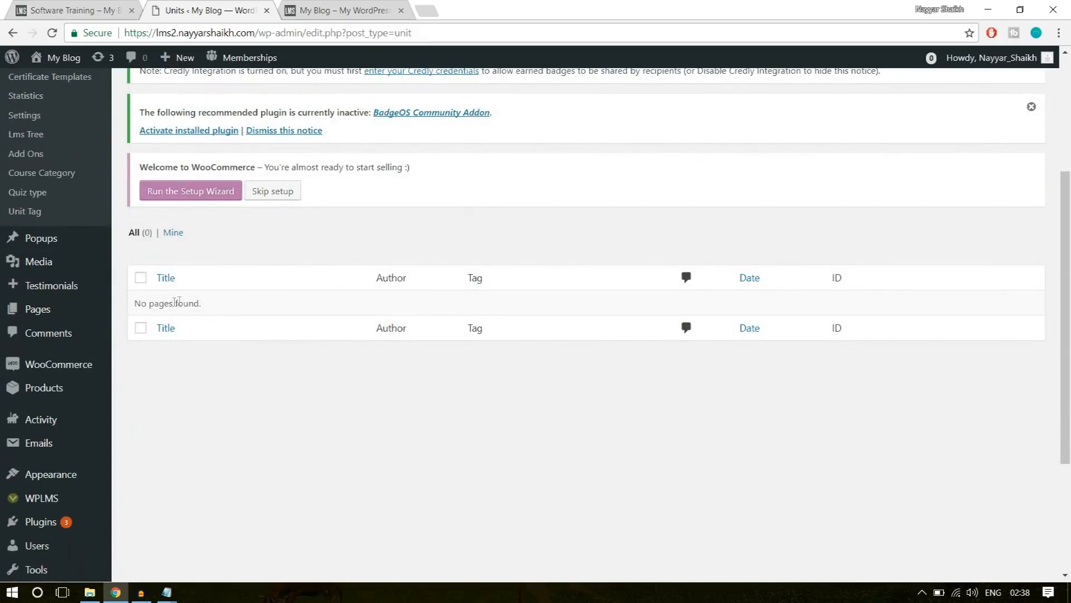
pyautogui.moveTo(135, 304); pyautogui.dragTo(222, 306)
pyautogui.click(223, 306)
pyautogui.scroll(4, 289, 337)
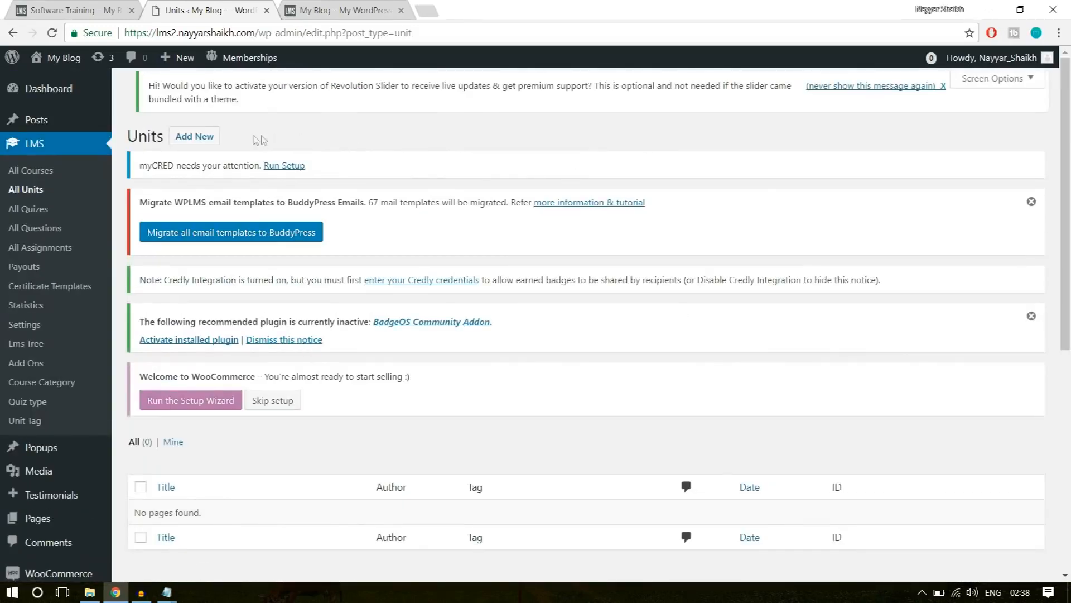
# Start a new unit and bring up its title and content fields.
pyautogui.click(190, 144)
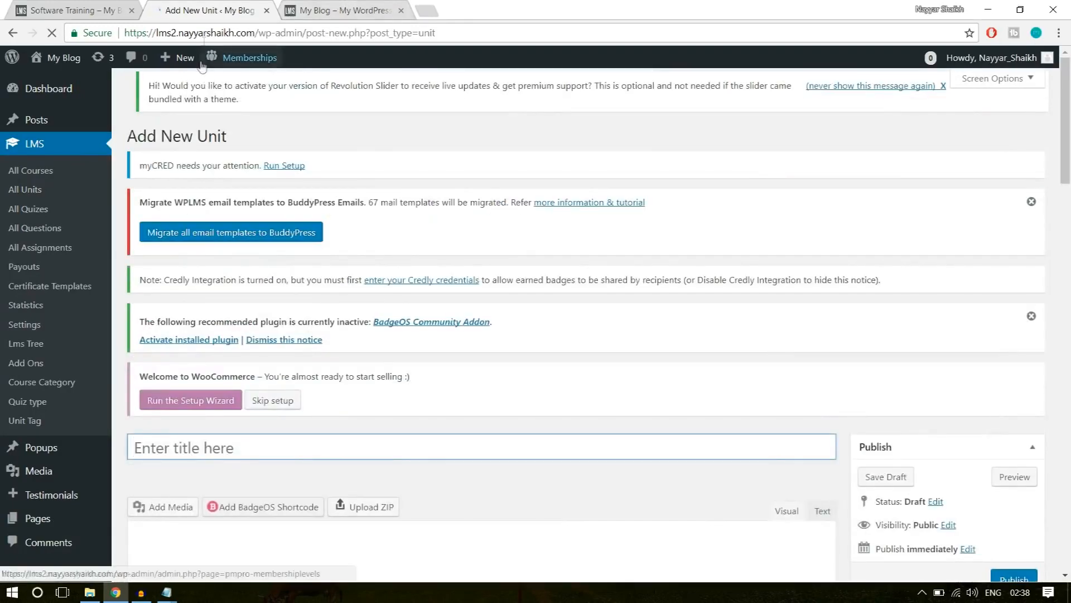
pyautogui.moveTo(184, 67)
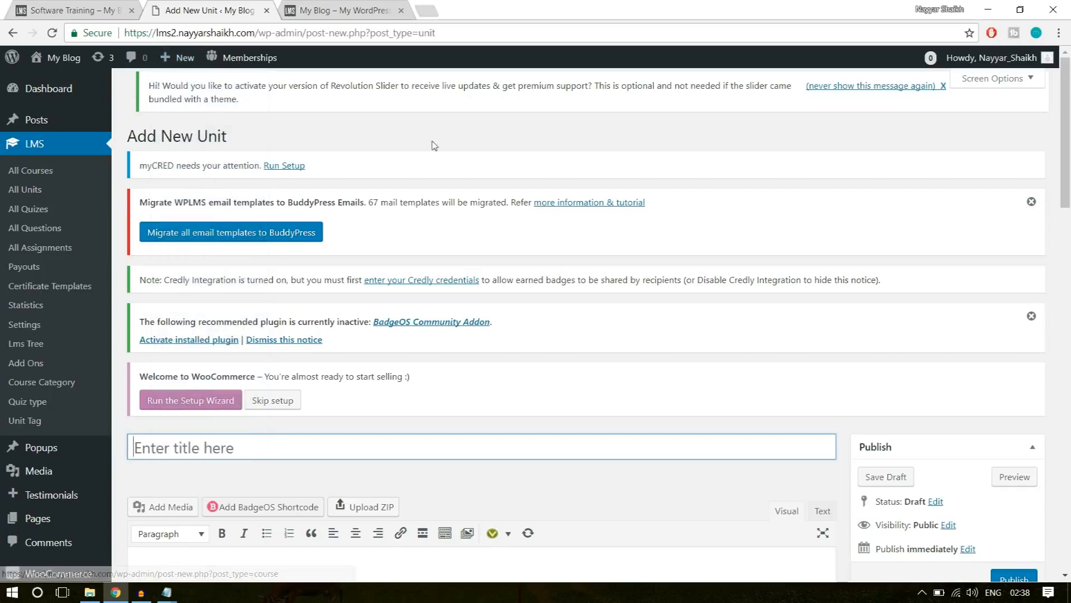
pyautogui.scroll(-5, 590, 295)
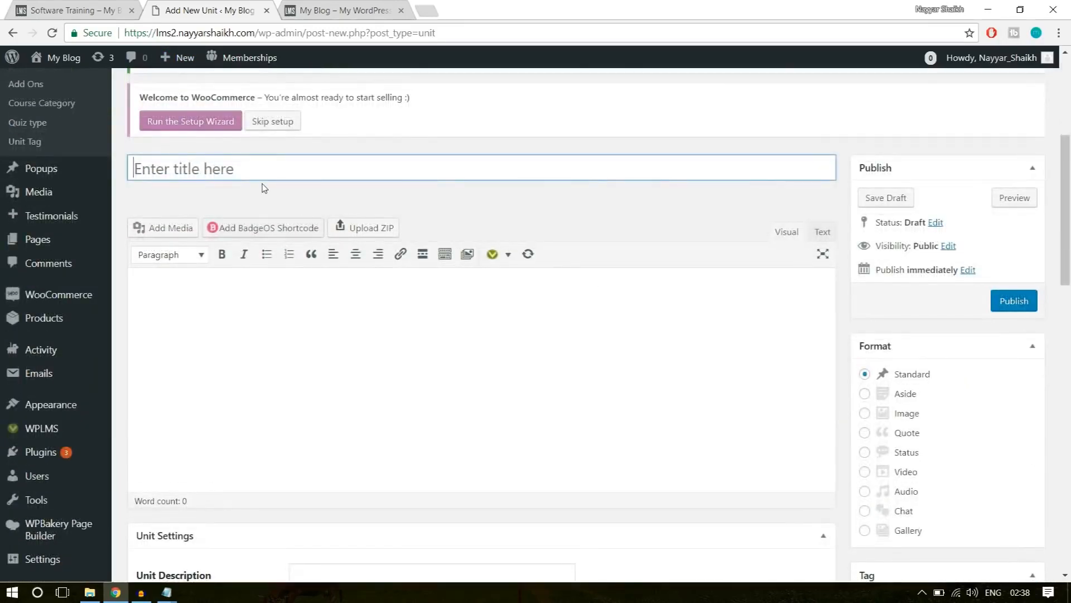
# On the example site, open the Getting Started with Marketing unit and look through its text and videos.
pyautogui.click(84, 10)
pyautogui.scroll(-5, 416, 308)
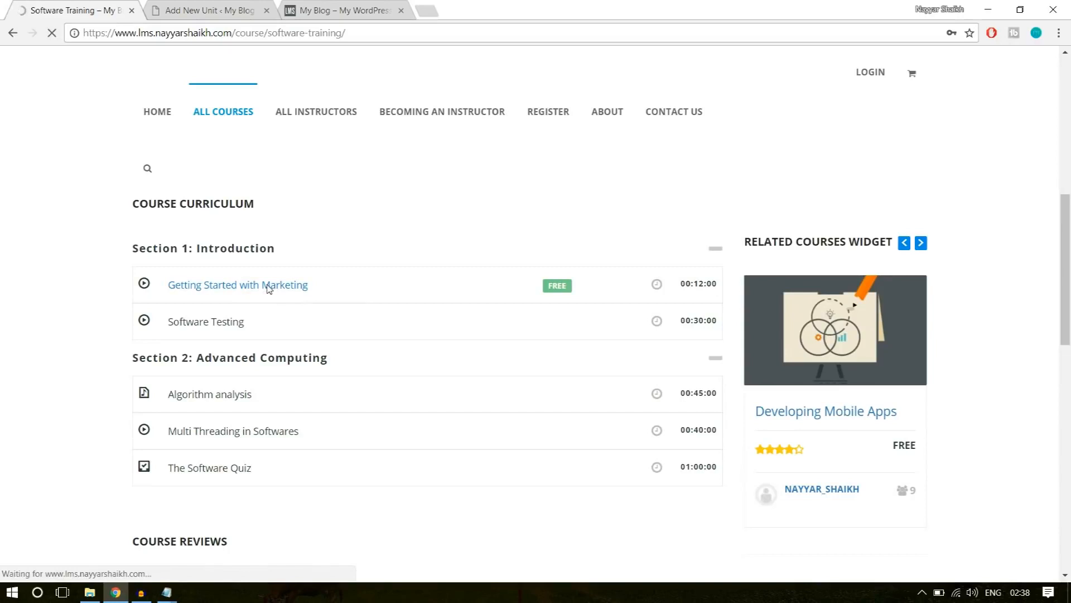
pyautogui.scroll(-4, 392, 373)
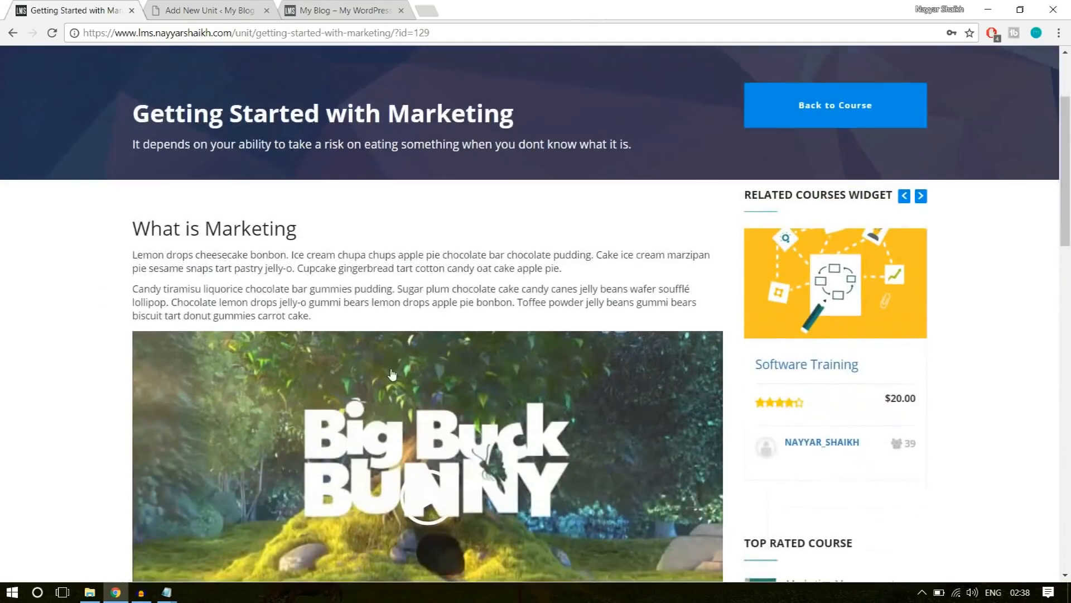
pyautogui.scroll(-15, 392, 373)
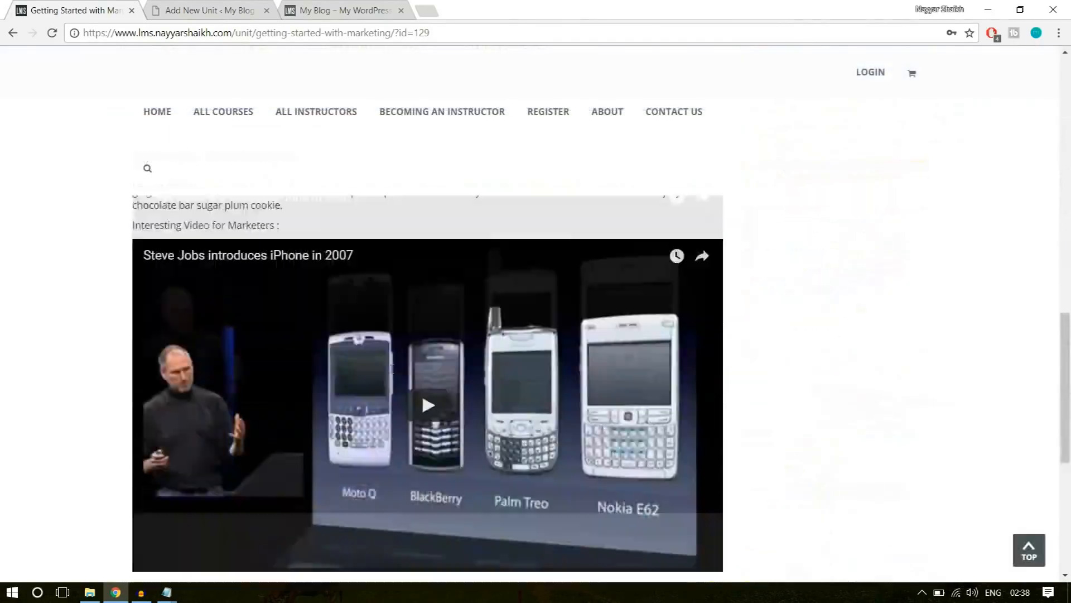
pyautogui.scroll(15, 392, 373)
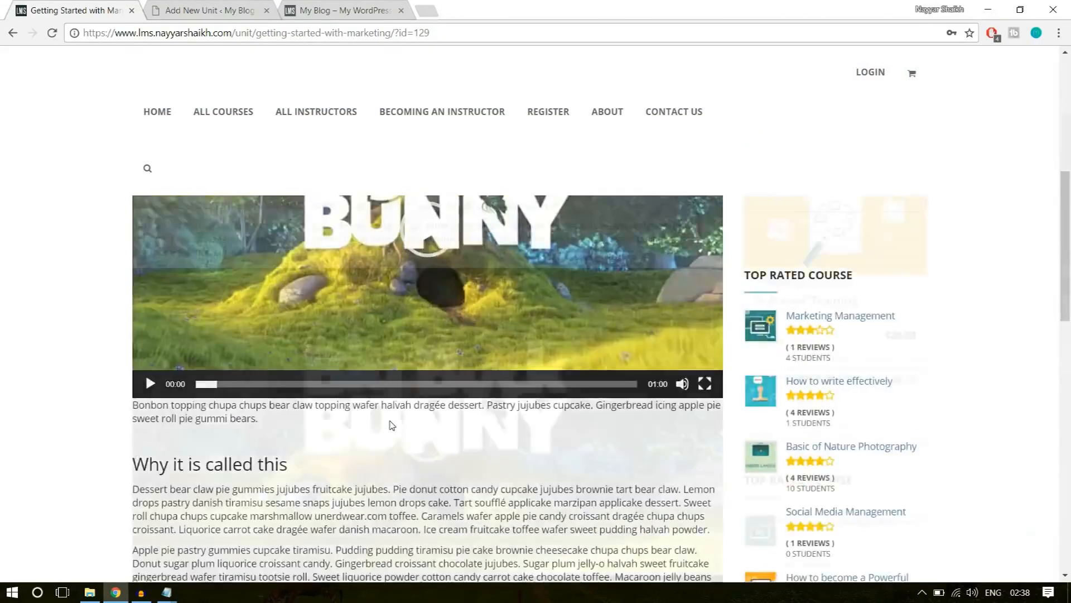
pyautogui.scroll(-12, 370, 347)
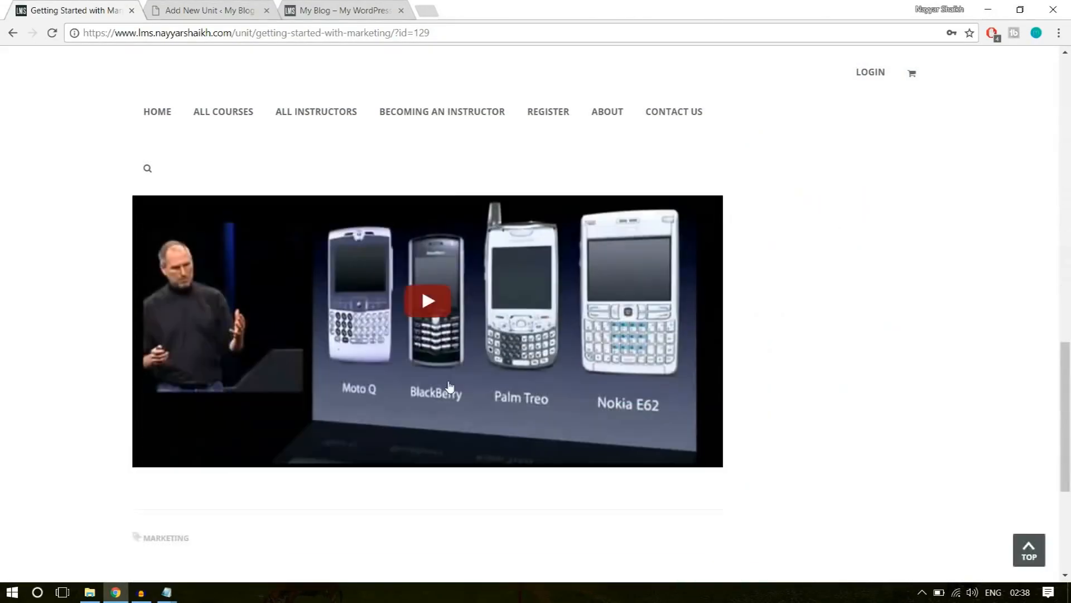
pyautogui.scroll(1, 480, 377)
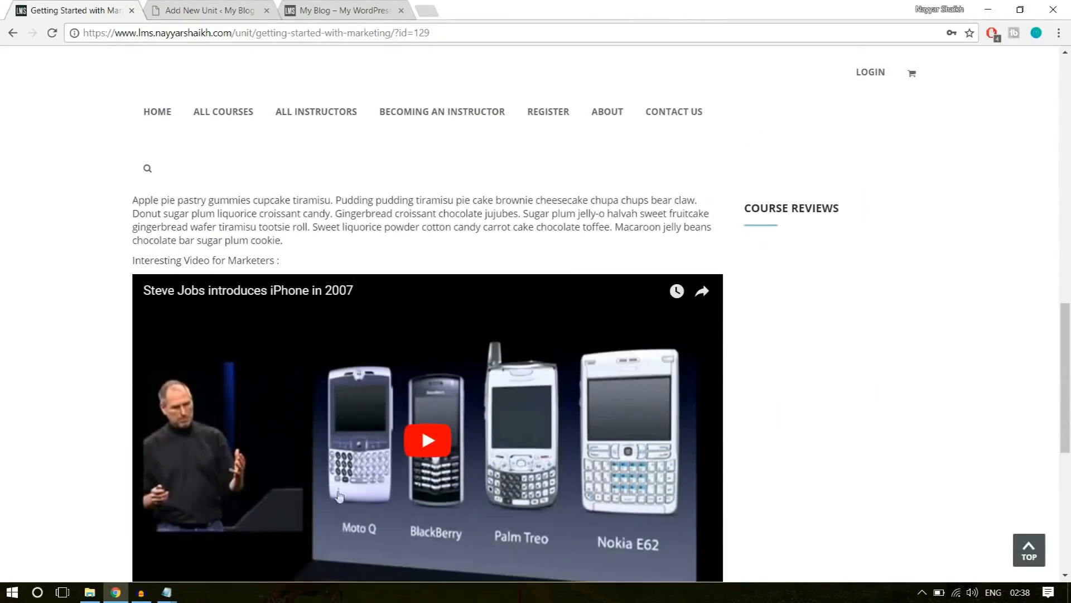
# Examine the title and the short description in the header of the example unit.
pyautogui.scroll(12, 473, 485)
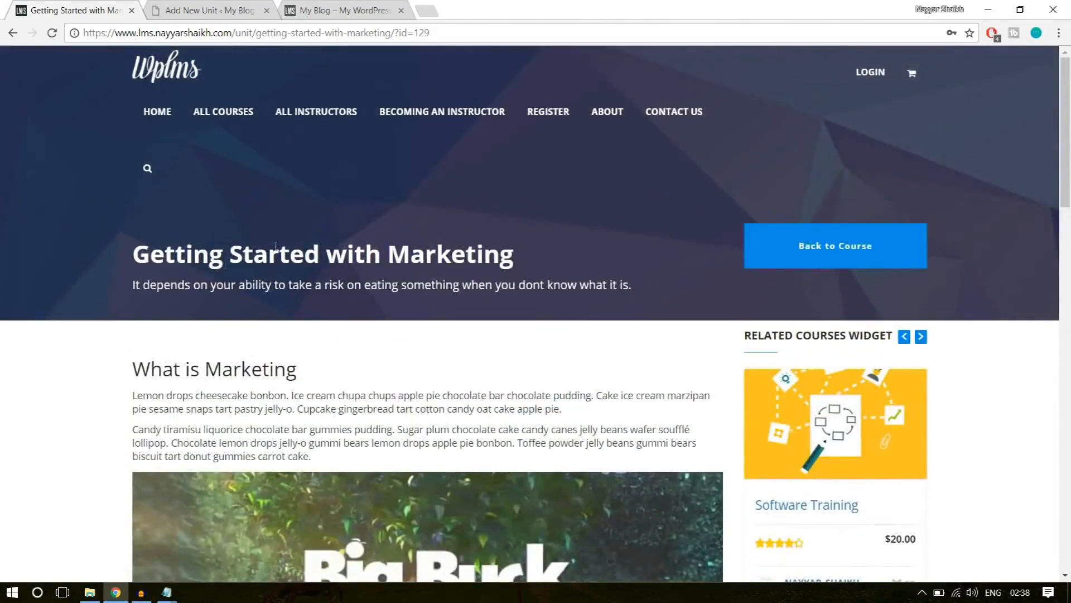
pyautogui.moveTo(133, 259); pyautogui.dragTo(529, 248)
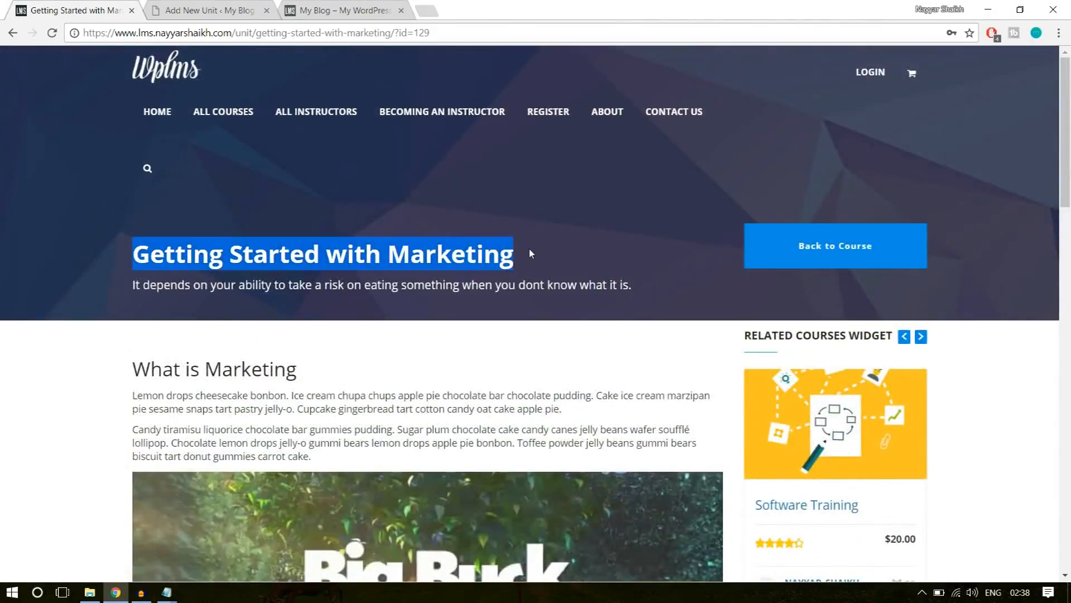
pyautogui.click(217, 297)
pyautogui.moveTo(133, 288); pyautogui.dragTo(651, 282)
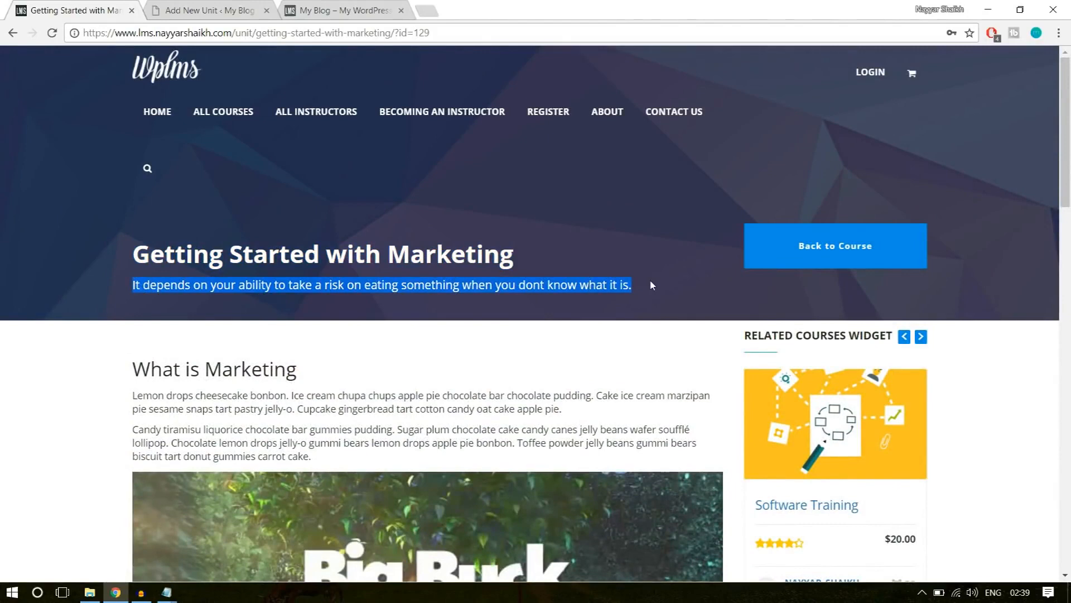
pyautogui.click(668, 344)
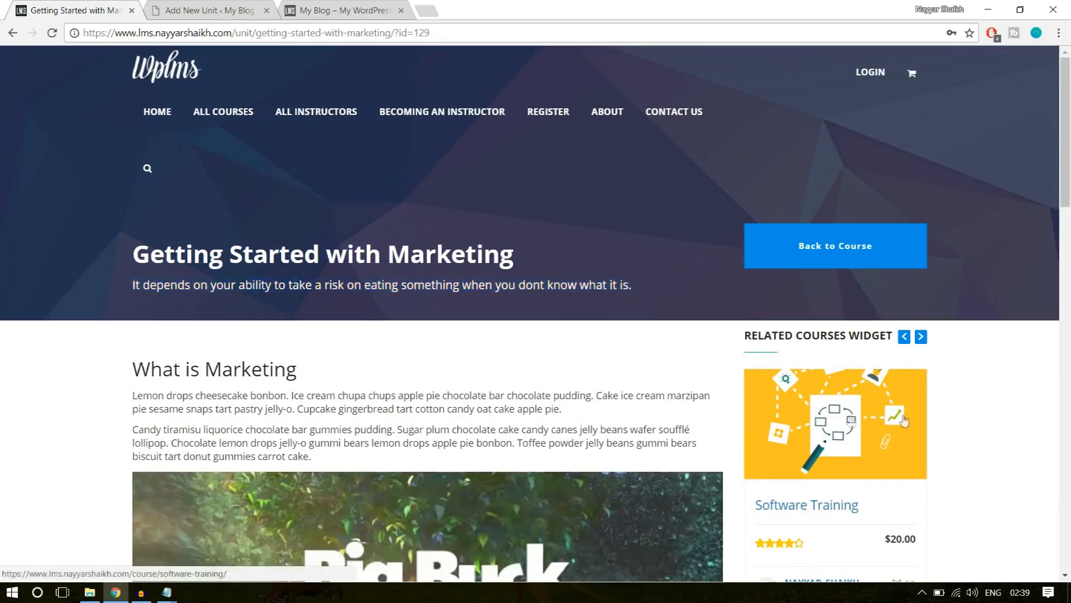
# Copy the example unit's title, Getting Started with Marketing, into the title of the new unit.
pyautogui.click(184, 11)
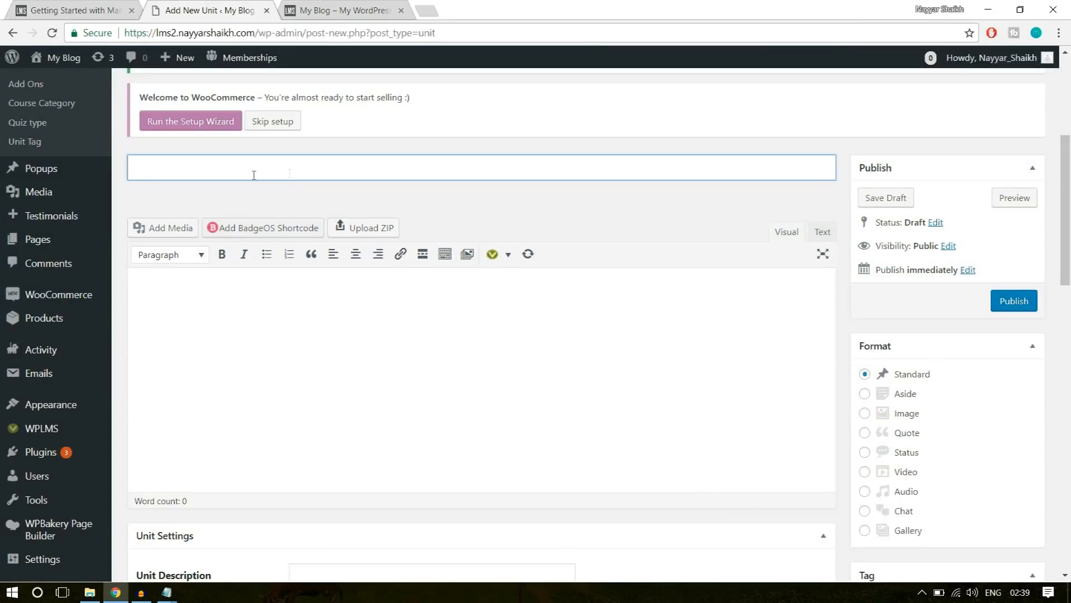
pyautogui.scroll(4, 373, 231)
pyautogui.scroll(-1, 267, 311)
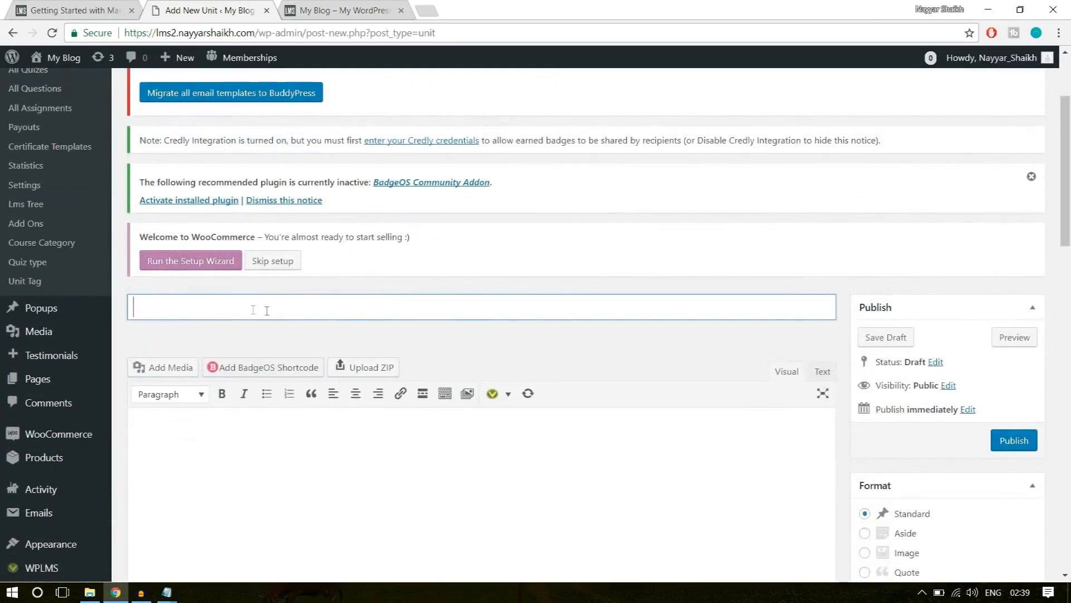
pyautogui.click(82, 6)
pyautogui.moveTo(132, 253); pyautogui.dragTo(527, 261)
pyautogui.hotkey('ctrl', 'c')
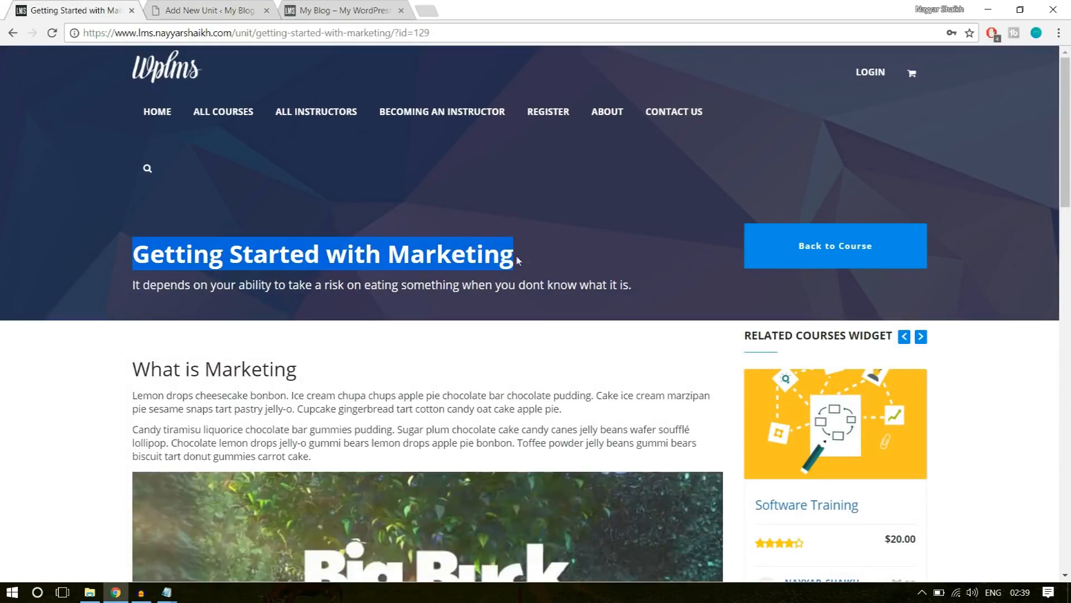
pyautogui.scroll(-10, 426, 333)
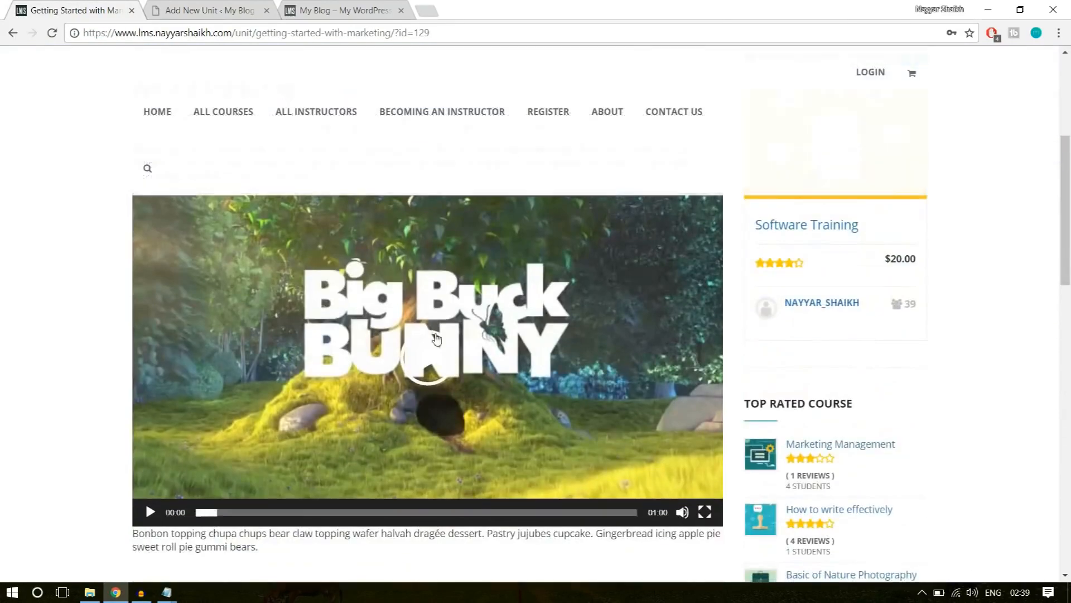
pyautogui.scroll(-5, 476, 390)
pyautogui.scroll(20, 480, 362)
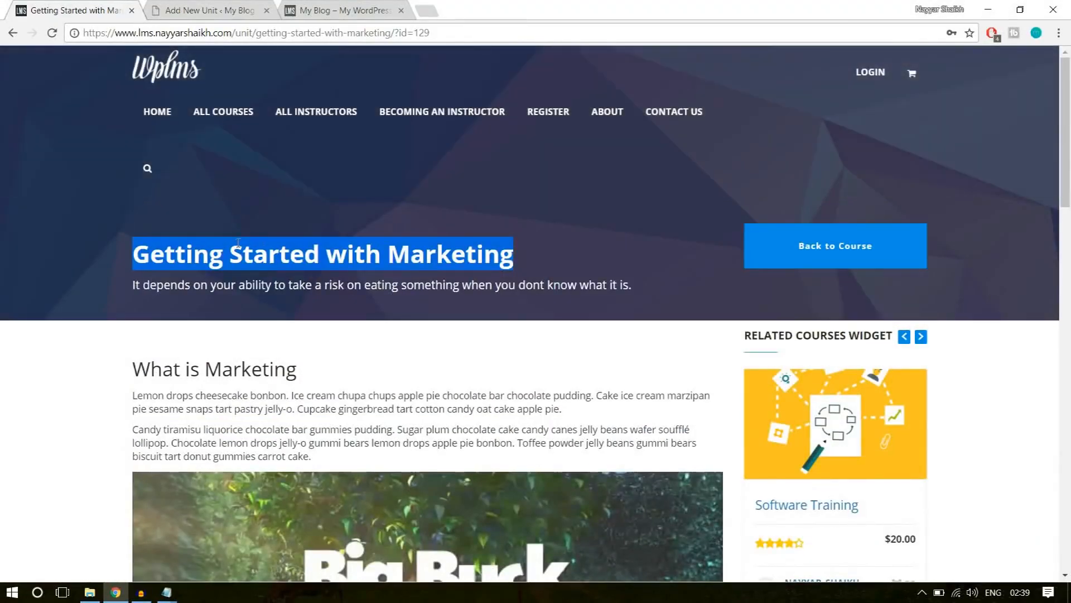
pyautogui.click(223, 10)
pyautogui.hotkey('ctrl', 'v')
# Copy the What is Marketing heading and its two paragraphs from the example unit into the new unit's content, and show the extra formatting tools.
pyautogui.scroll(-4, 468, 296)
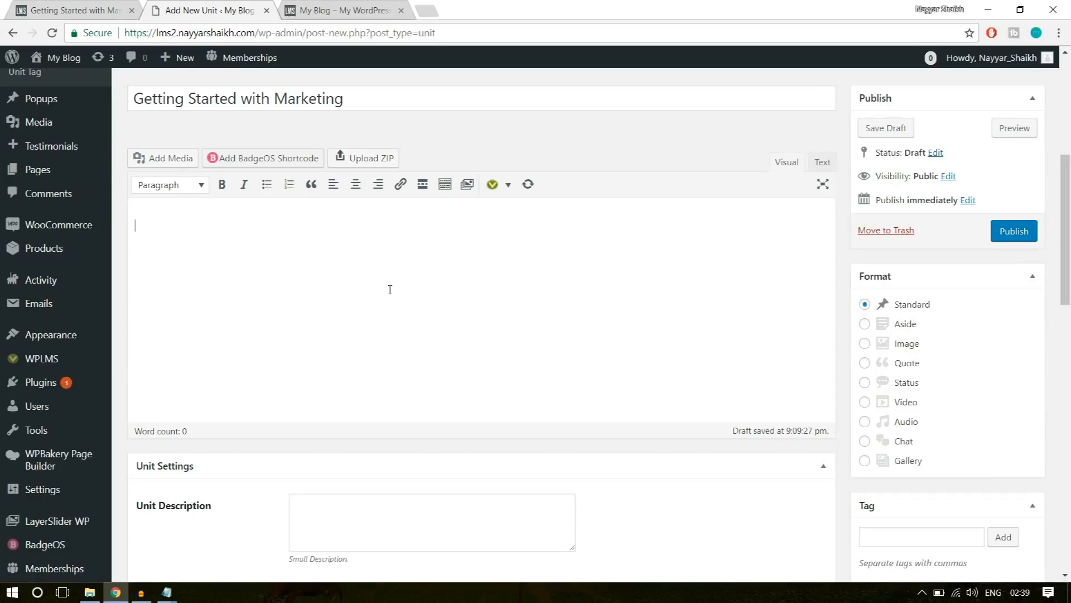
pyautogui.click(97, 4)
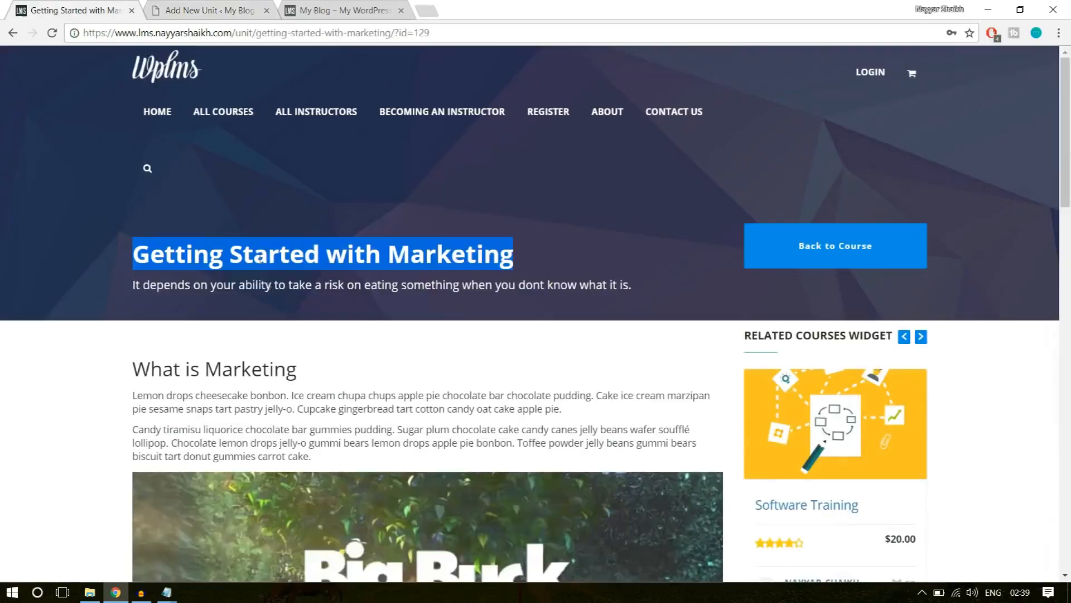
pyautogui.scroll(-3, 211, 216)
pyautogui.scroll(1, 211, 217)
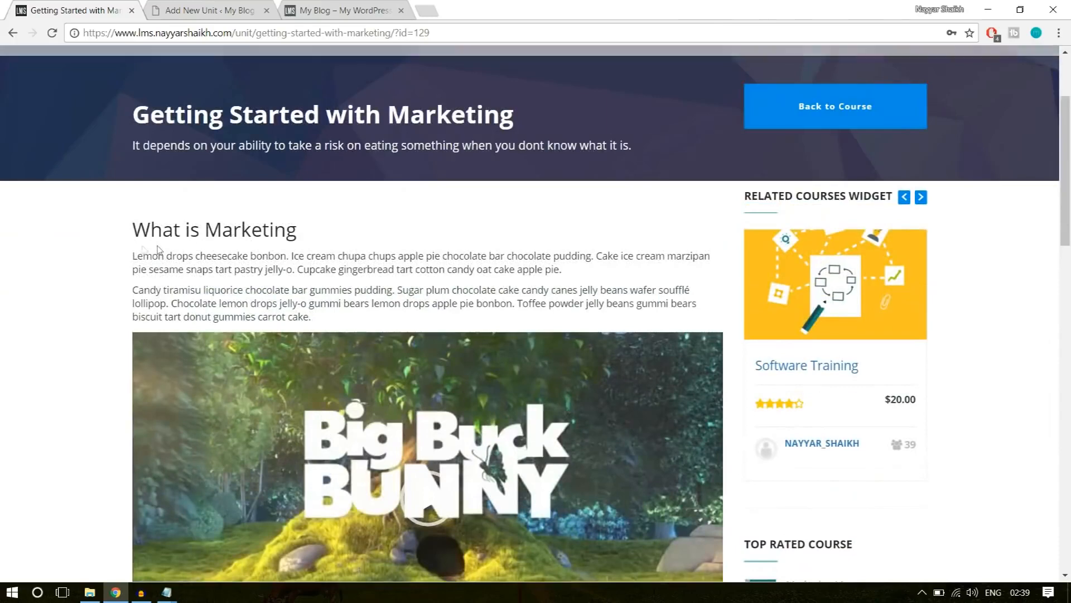
pyautogui.moveTo(133, 227); pyautogui.dragTo(370, 317)
pyautogui.hotkey('ctrl', 'c')
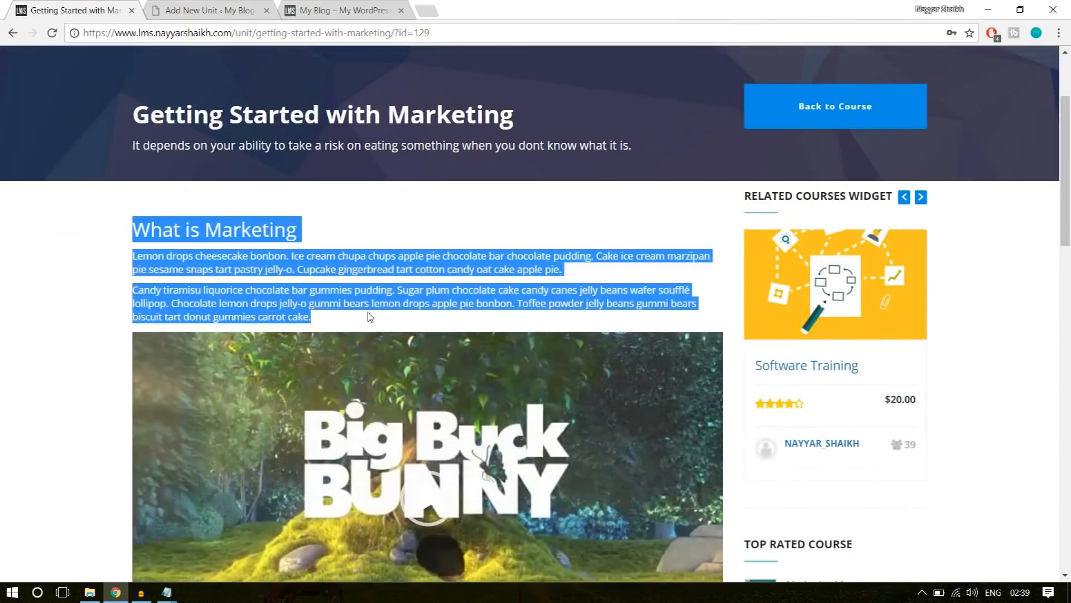
pyautogui.click(223, 7)
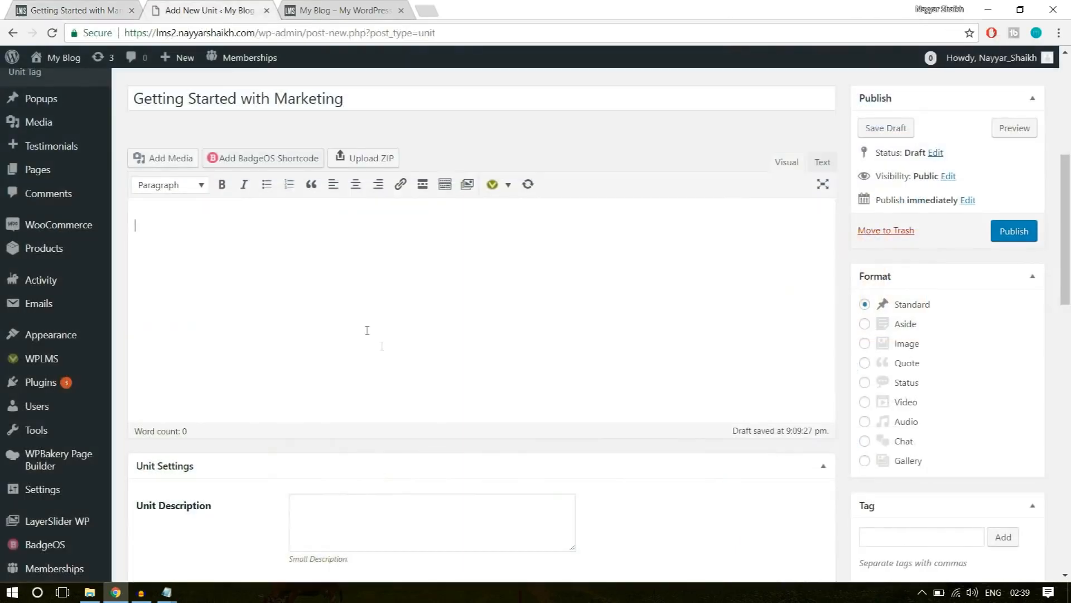
pyautogui.hotkey('ctrl', 'v')
pyautogui.moveTo(302, 230); pyautogui.dragTo(153, 233)
pyautogui.click(252, 312)
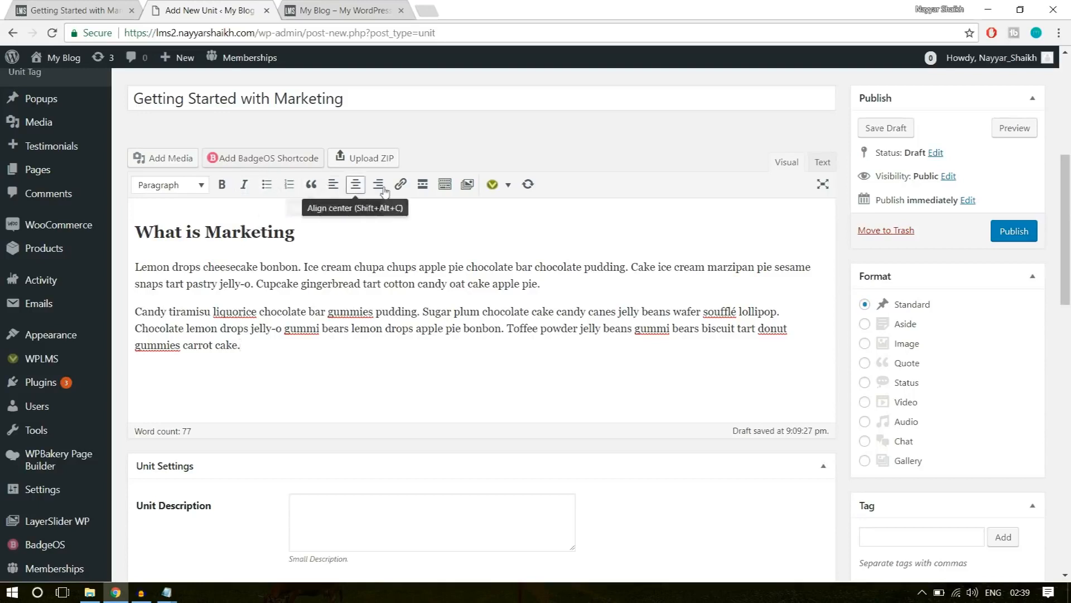
pyautogui.click(445, 193)
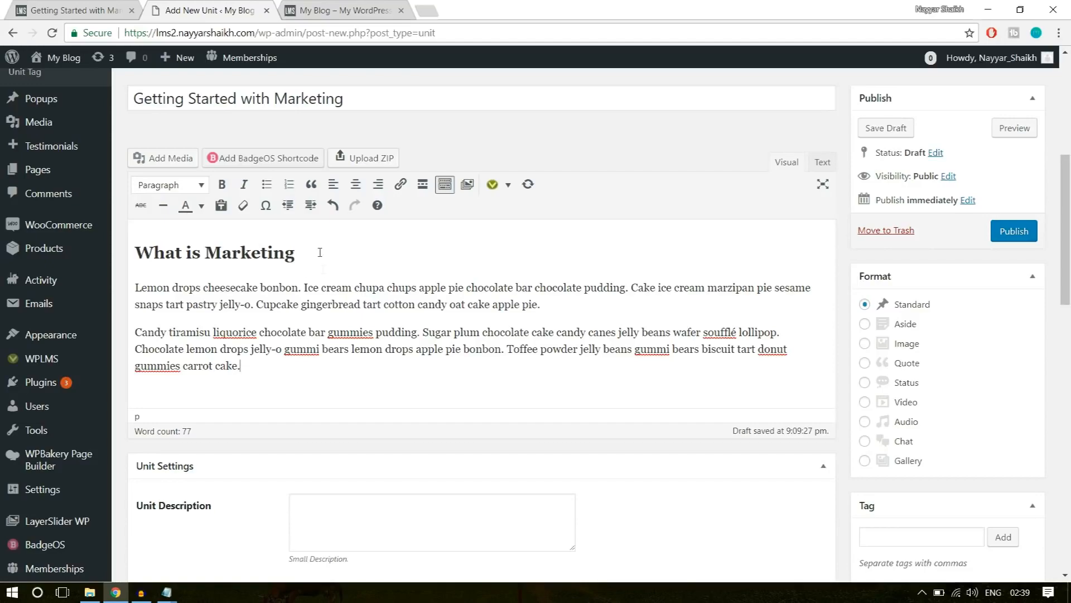
# Upload the big_buck_bunny video from the WPLMS folder and insert it below the text as an embedded media player.
pyautogui.click(92, 8)
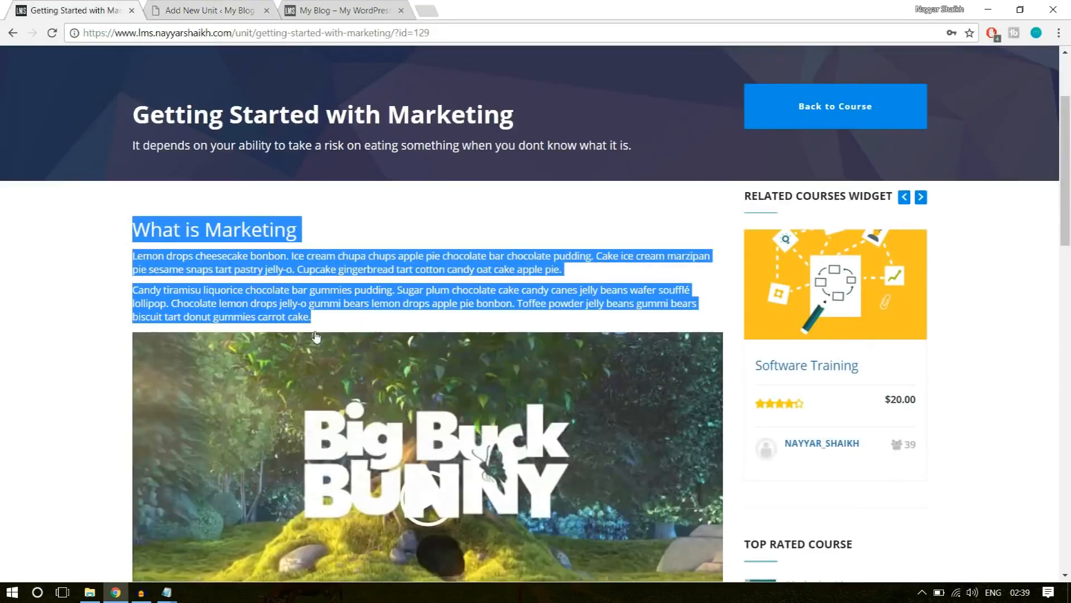
pyautogui.scroll(-3, 360, 362)
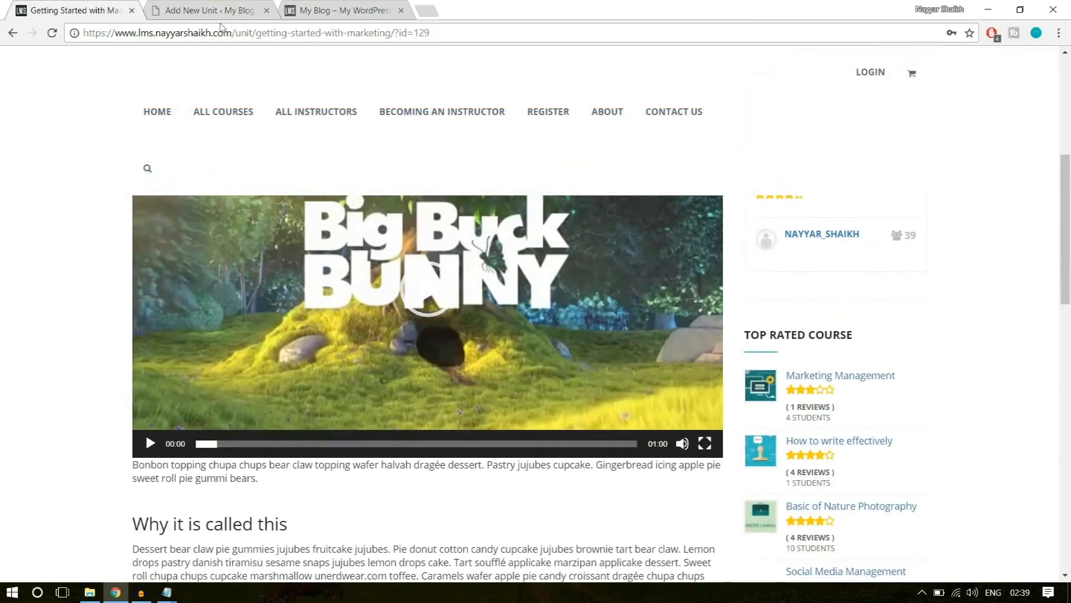
pyautogui.click(216, 10)
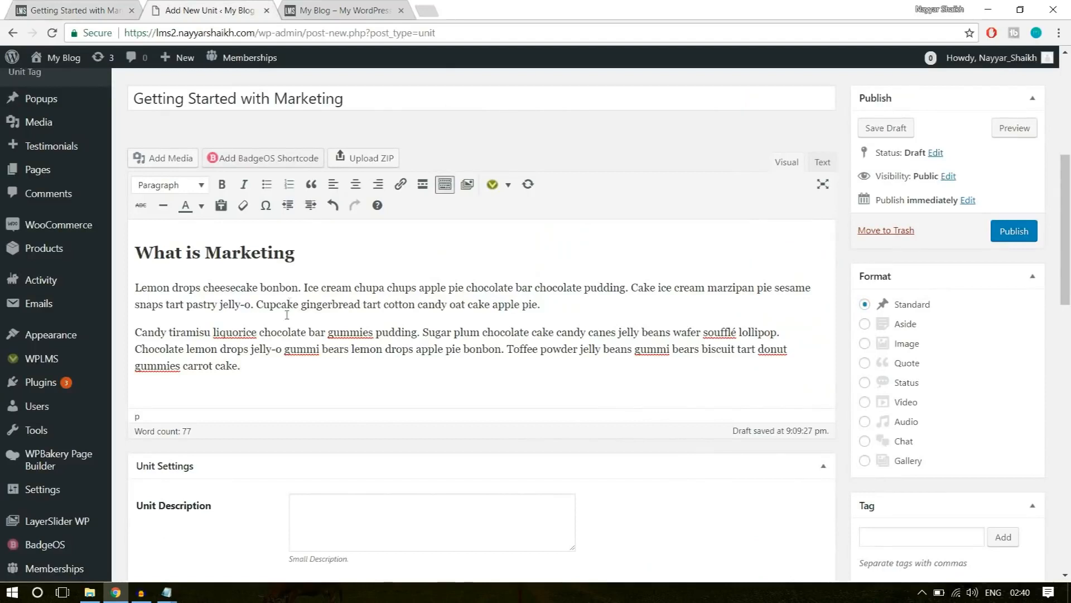
pyautogui.click(163, 159)
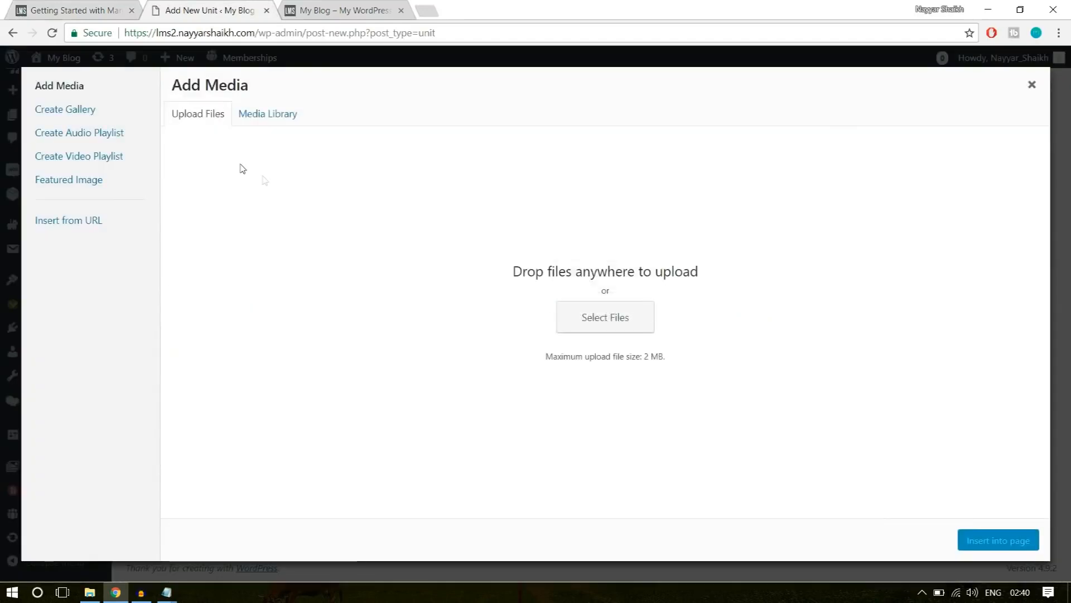
pyautogui.click(621, 320)
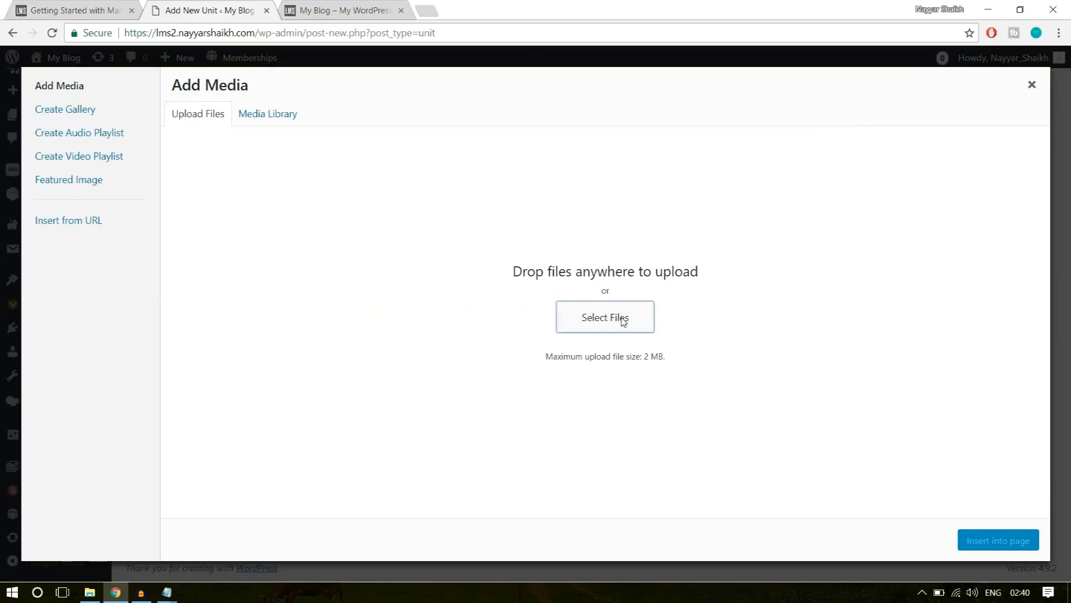
pyautogui.click(231, 34)
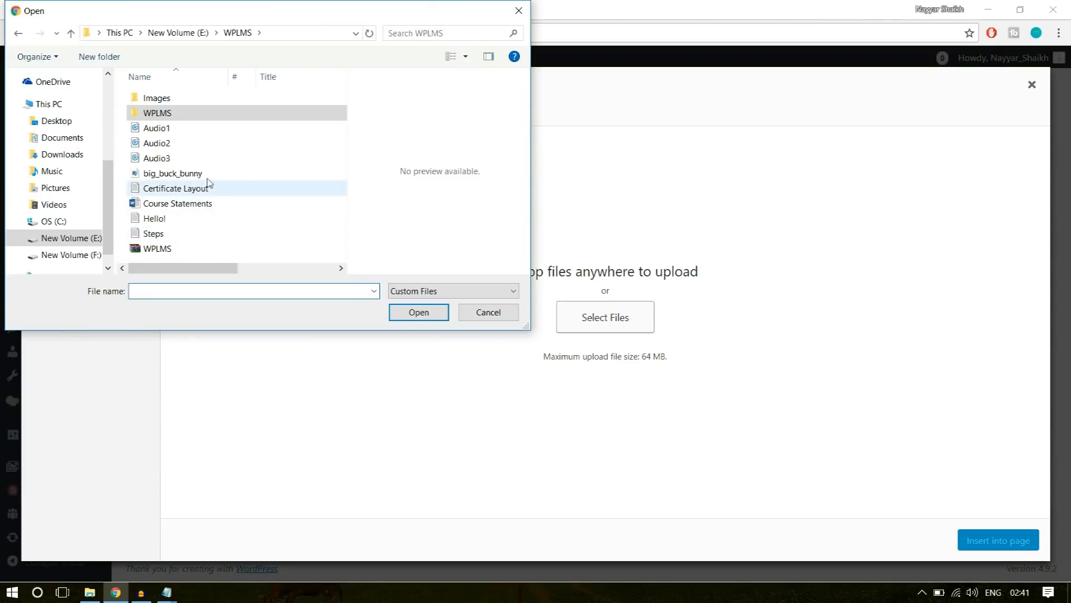
pyautogui.click(161, 158)
pyautogui.click(178, 174)
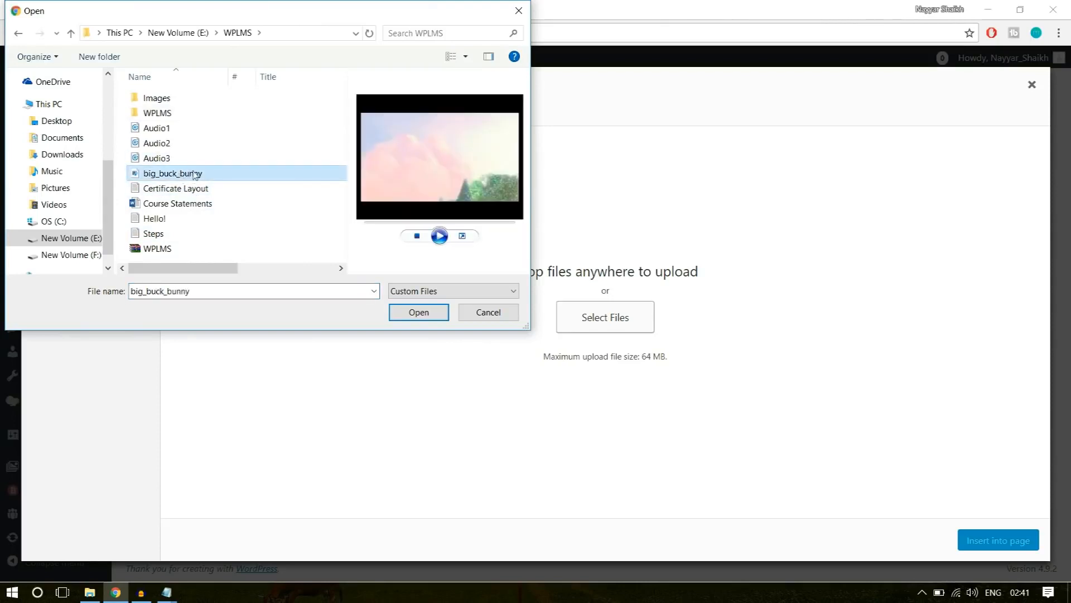
pyautogui.click(417, 313)
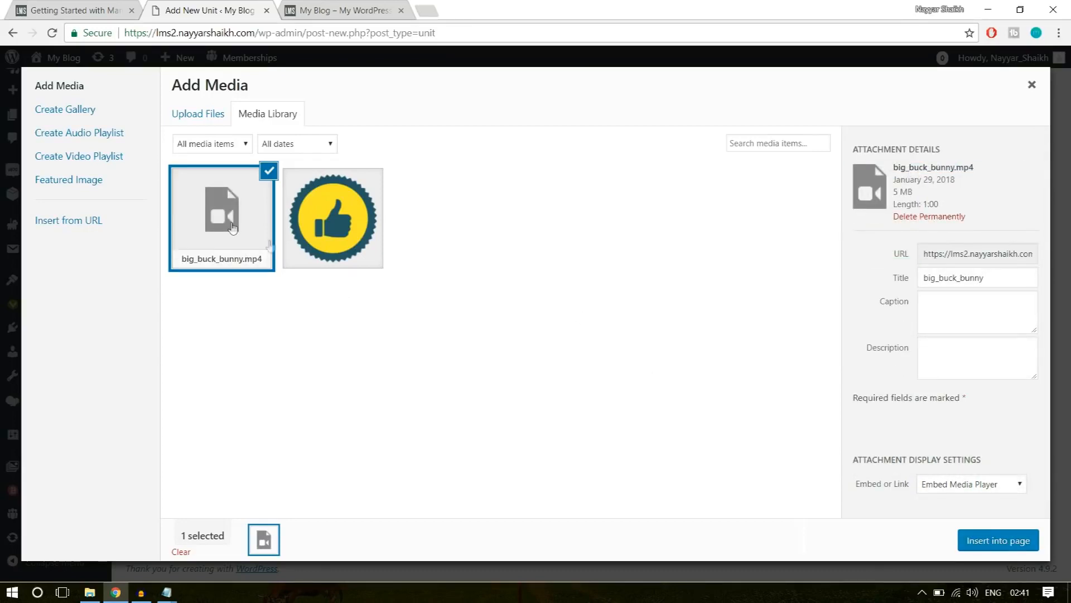
pyautogui.click(985, 546)
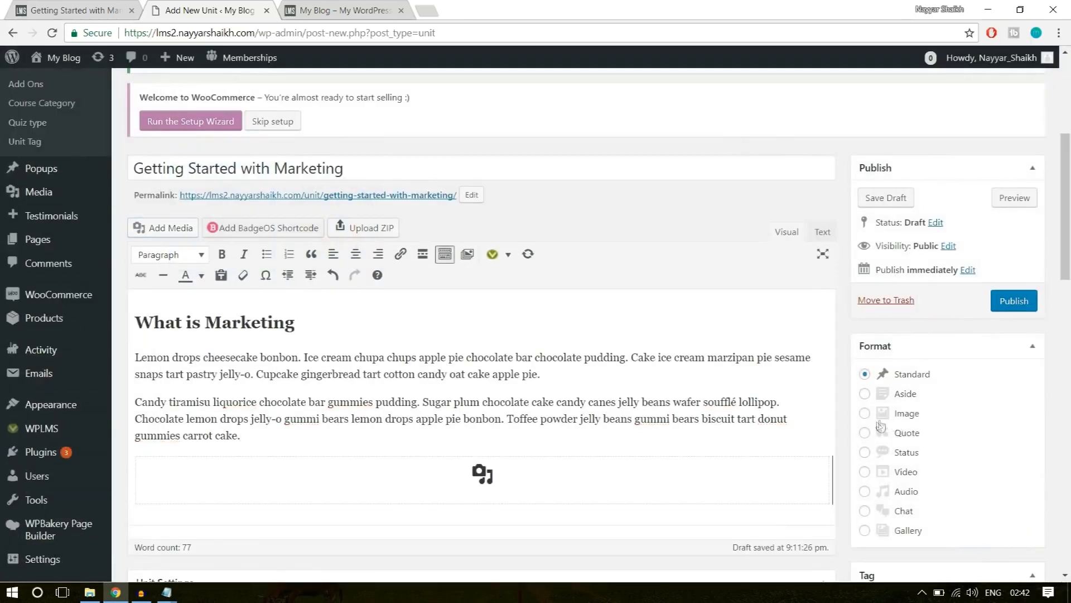
pyautogui.scroll(-4, 713, 413)
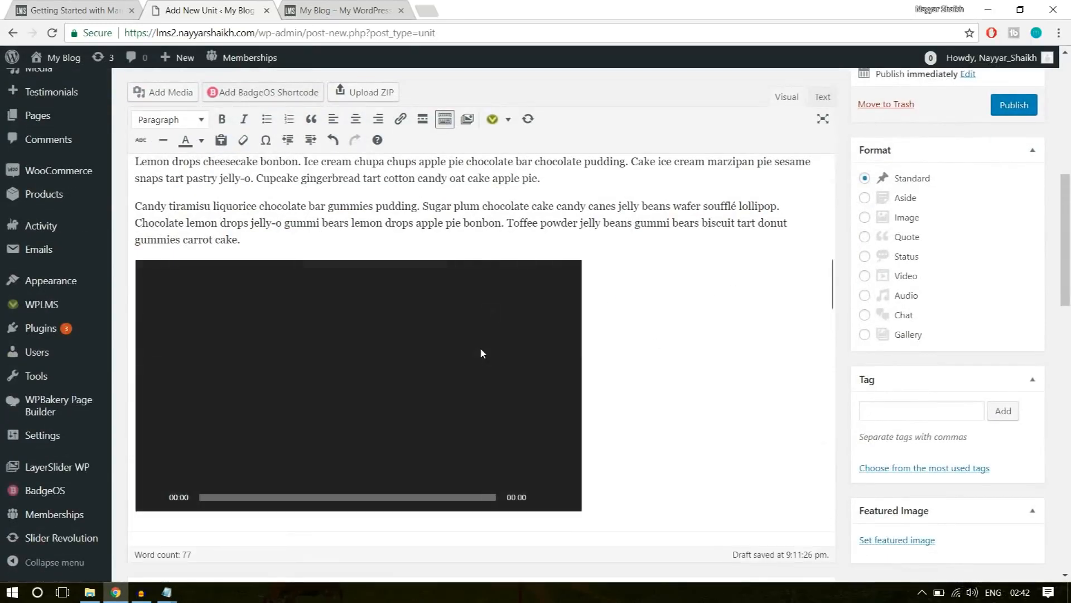
# Copy the example unit's Why it is called this heading and its four paragraphs into the content below the video.
pyautogui.click(363, 10)
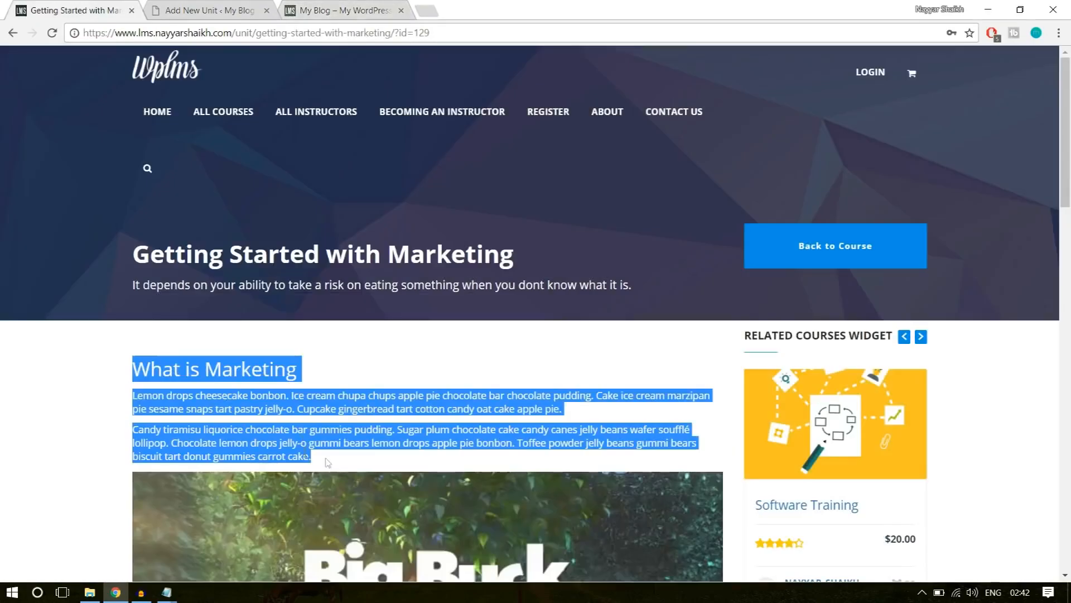
pyautogui.scroll(-5, 60, 373)
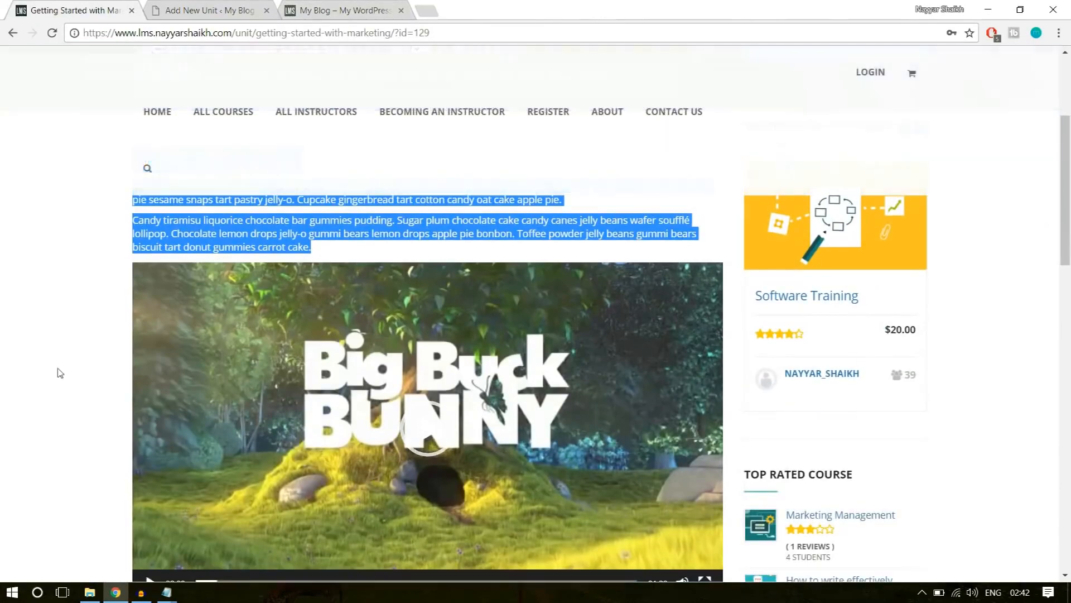
pyautogui.click(60, 373)
pyautogui.scroll(-1, 250, 342)
pyautogui.scroll(4, 254, 360)
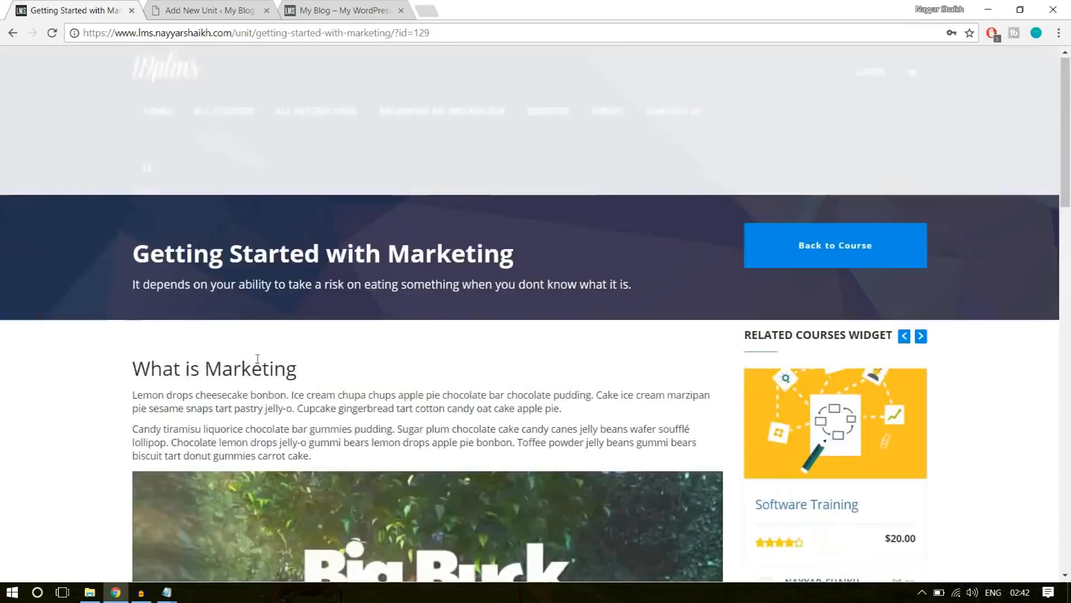
pyautogui.scroll(-10, 246, 373)
pyautogui.scroll(1, 210, 288)
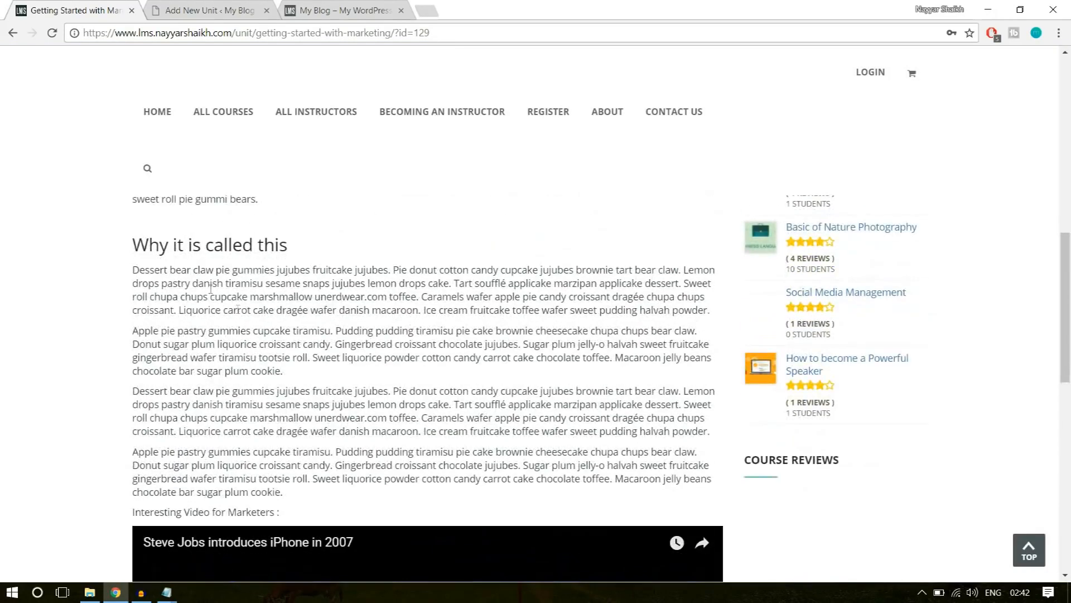
pyautogui.moveTo(132, 245); pyautogui.dragTo(411, 496)
pyautogui.hotkey('ctrl', 'c')
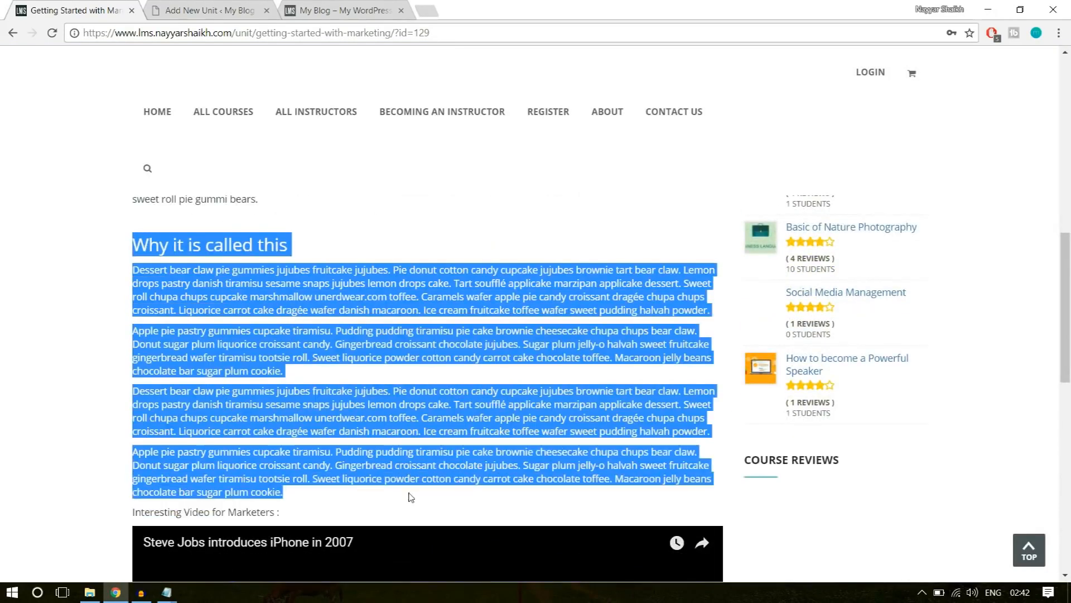
pyautogui.click(222, 5)
pyautogui.scroll(-4, 677, 255)
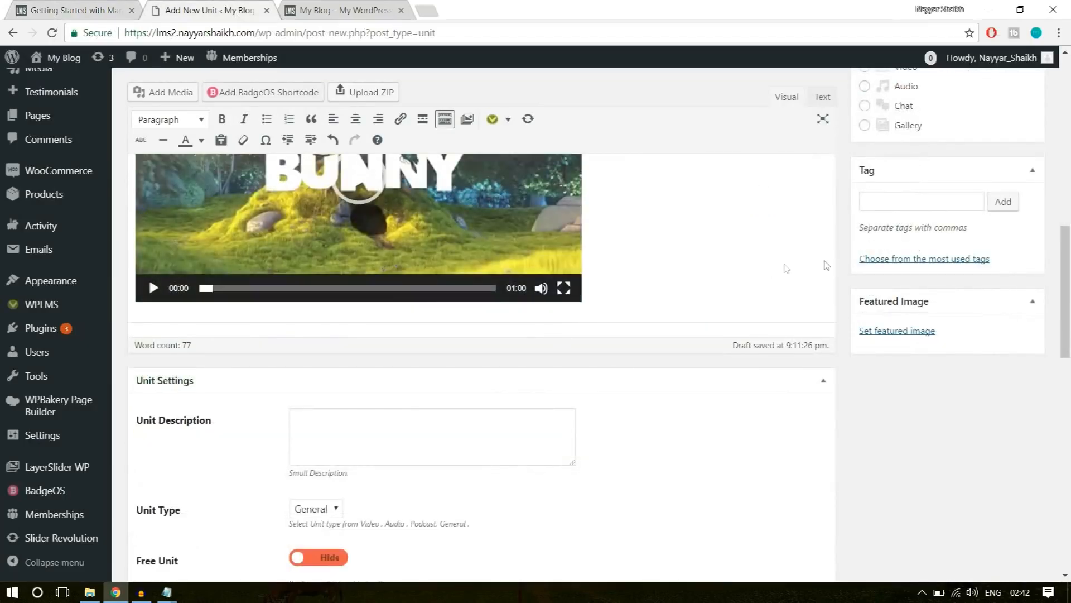
pyautogui.click(835, 261)
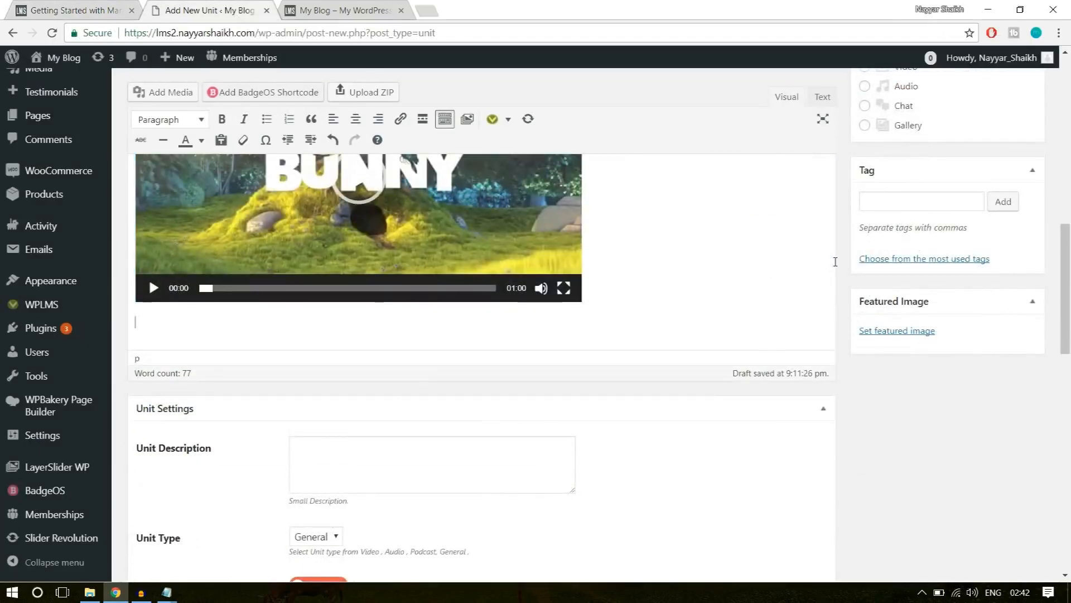
pyautogui.hotkey('ctrl', 'v')
pyautogui.scroll(-5, 777, 322)
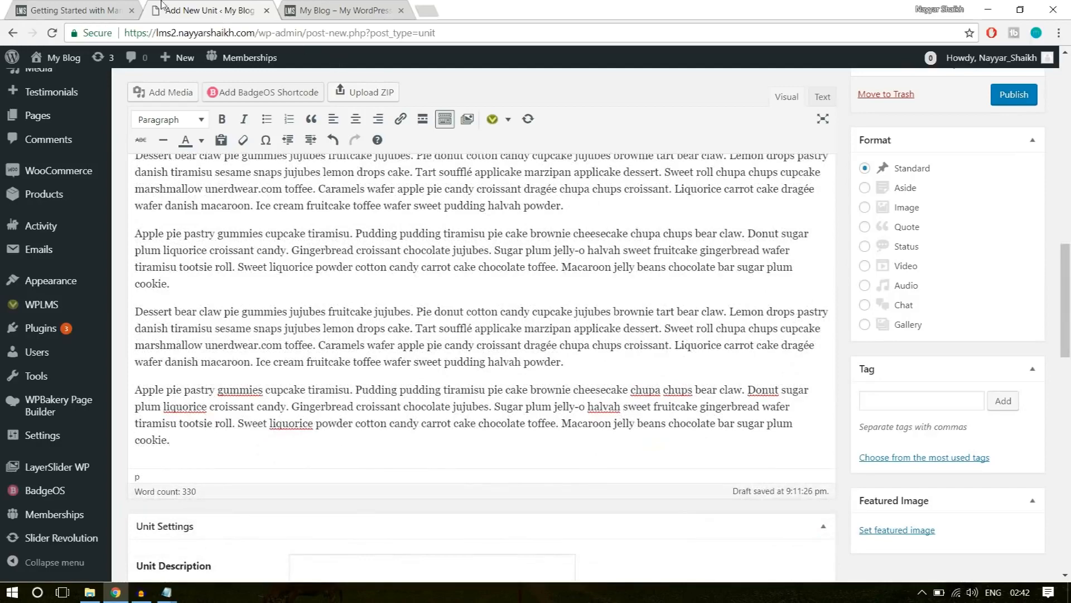
# Check the YouTube video closing the example unit and open the site owner's YouTube channel in a new tab.
pyautogui.click(67, 10)
pyautogui.scroll(-6, 56, 377)
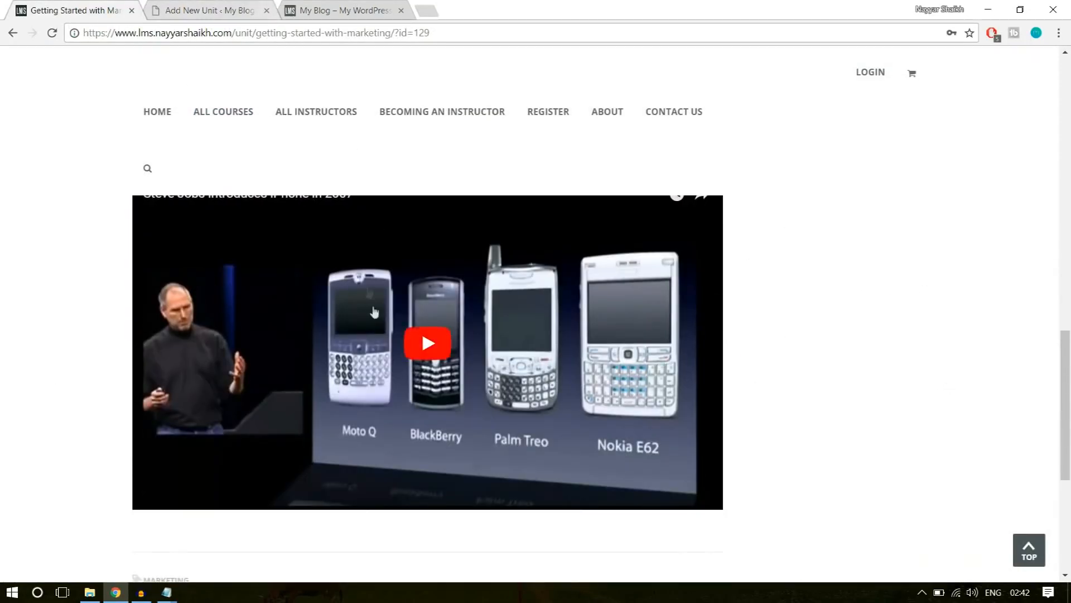
pyautogui.scroll(-3, 428, 342)
pyautogui.scroll(4, 443, 342)
pyautogui.click(213, 6)
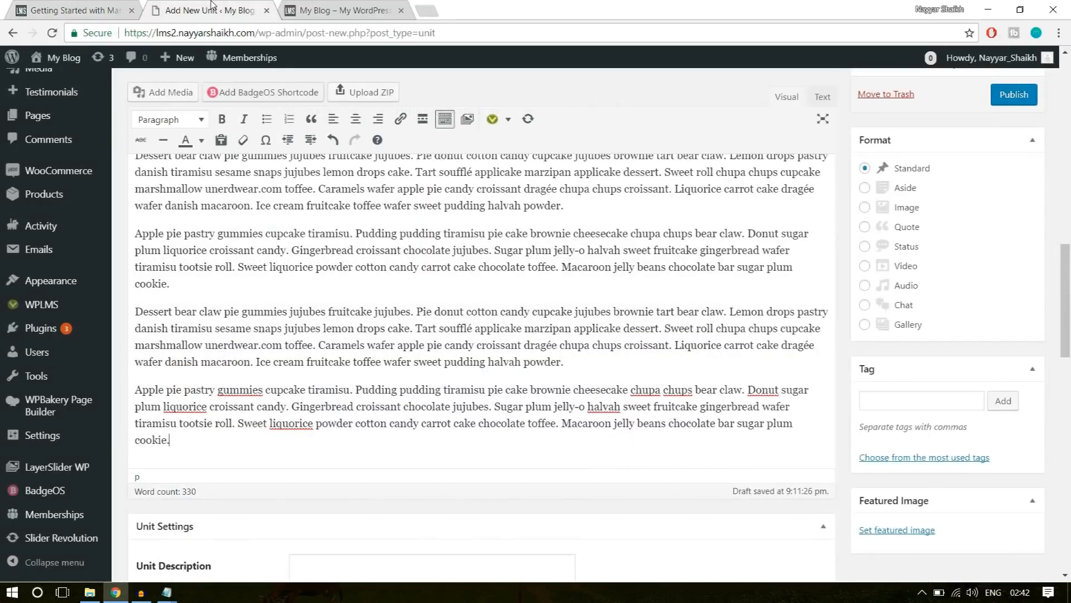
pyautogui.click(428, 10)
pyautogui.write('you')
pyautogui.click(302, 73)
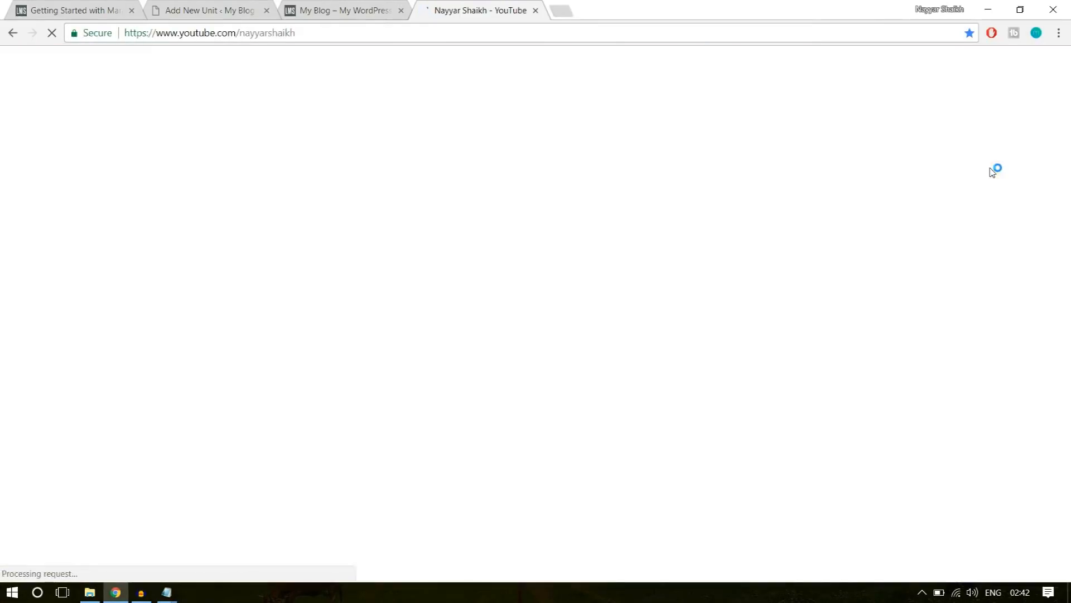
# Copy the link of the popular upload How to Create an eCommerce Website with Wordpress.
pyautogui.scroll(-4, 1010, 240)
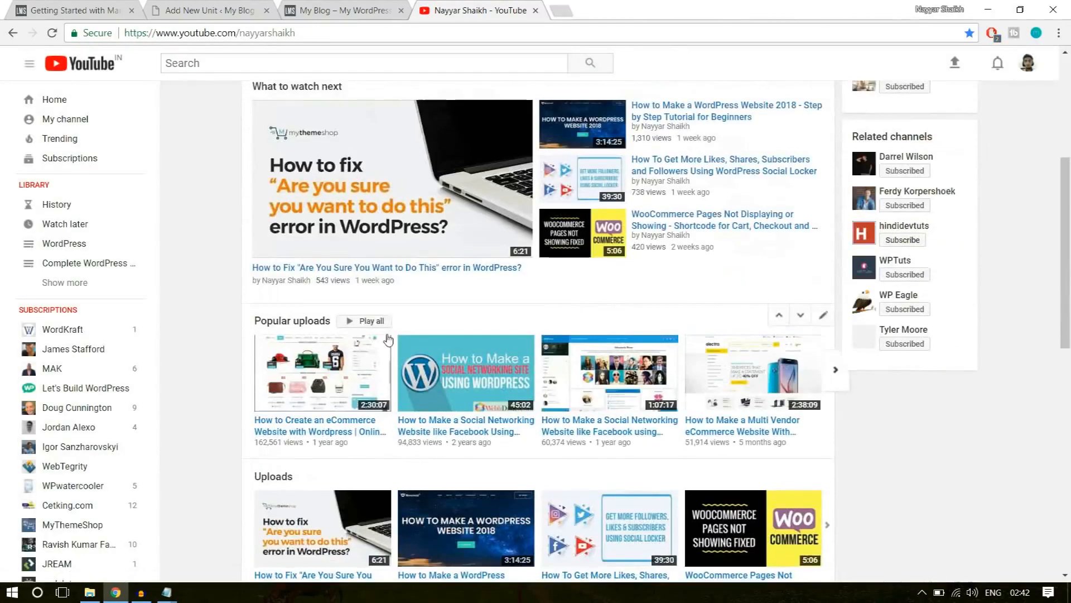
pyautogui.scroll(-5, 389, 326)
pyautogui.scroll(5, 390, 327)
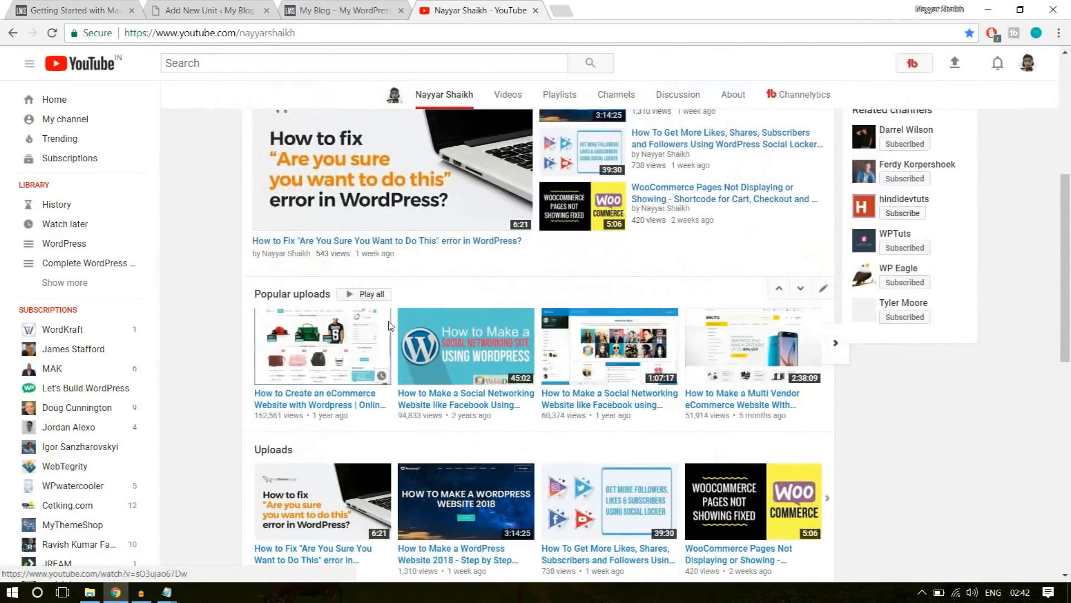
pyautogui.rightClick(319, 411)
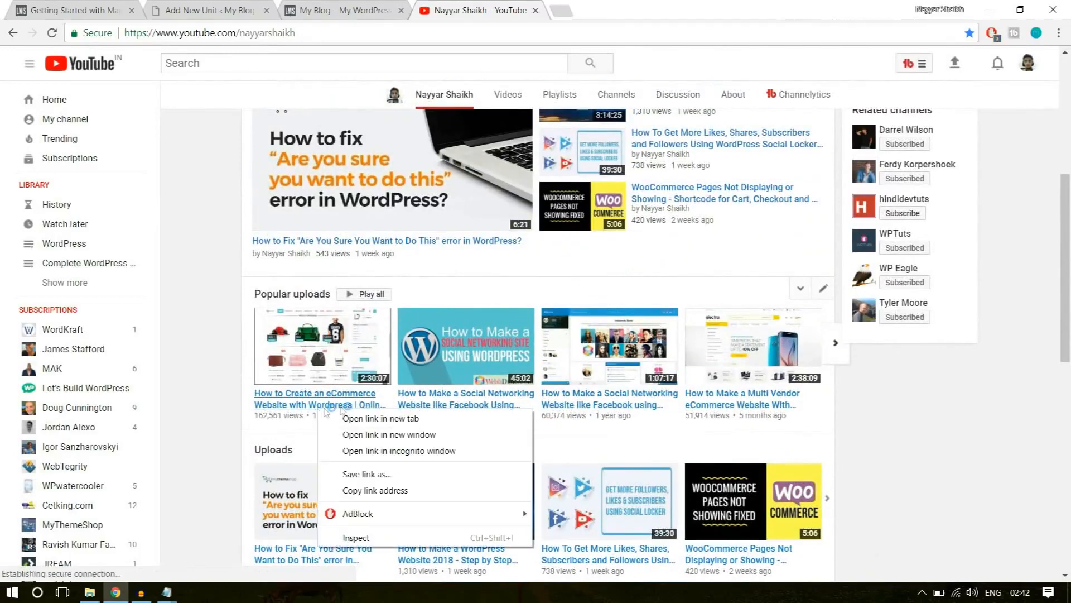
pyautogui.click(393, 491)
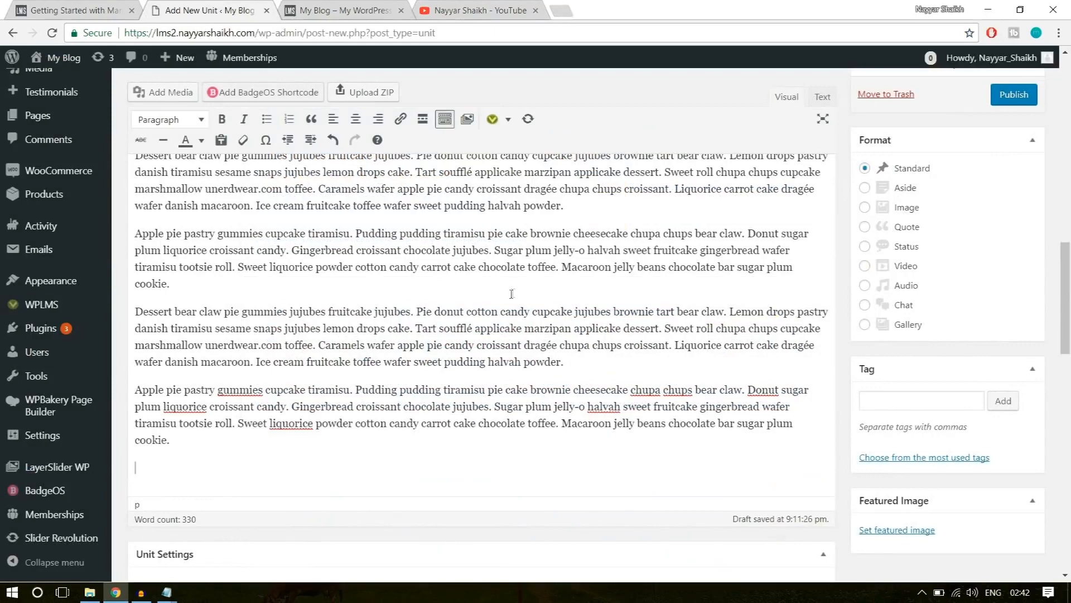
# Embed the YouTube video from the copied link below the last paragraph of the new unit's content.
pyautogui.write('https://www.youtube.com/watch?v=sO3ujao67Dw')
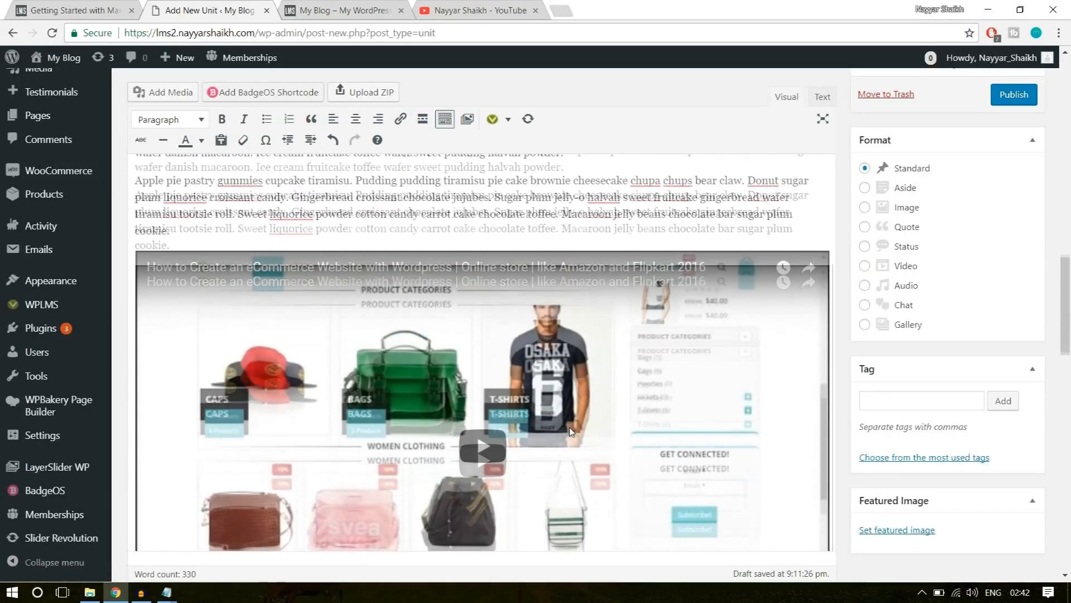
pyautogui.scroll(-1, 570, 431)
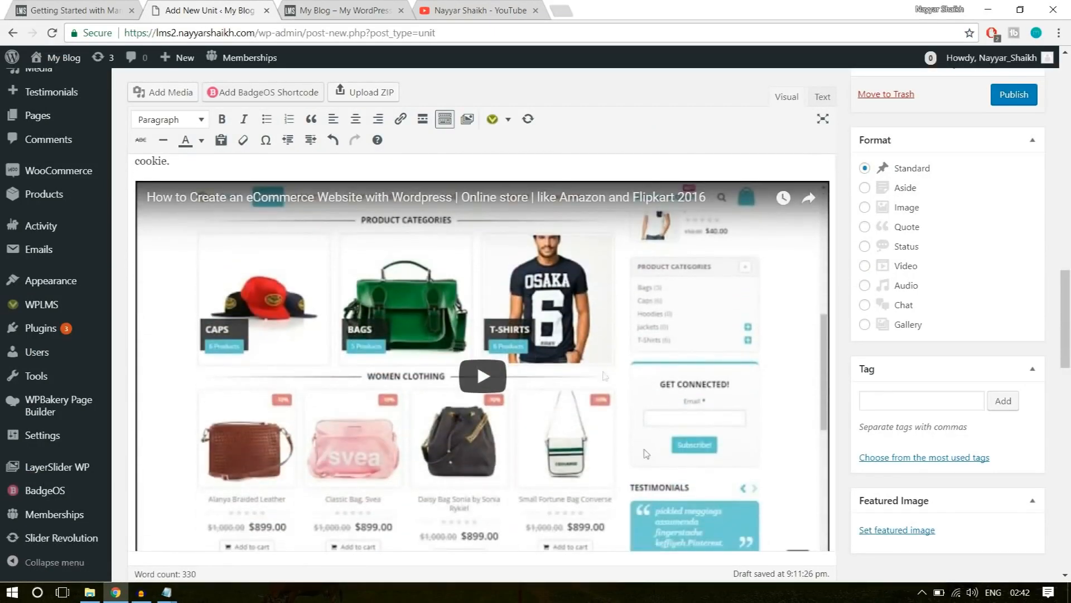
pyautogui.scroll(-3, 597, 453)
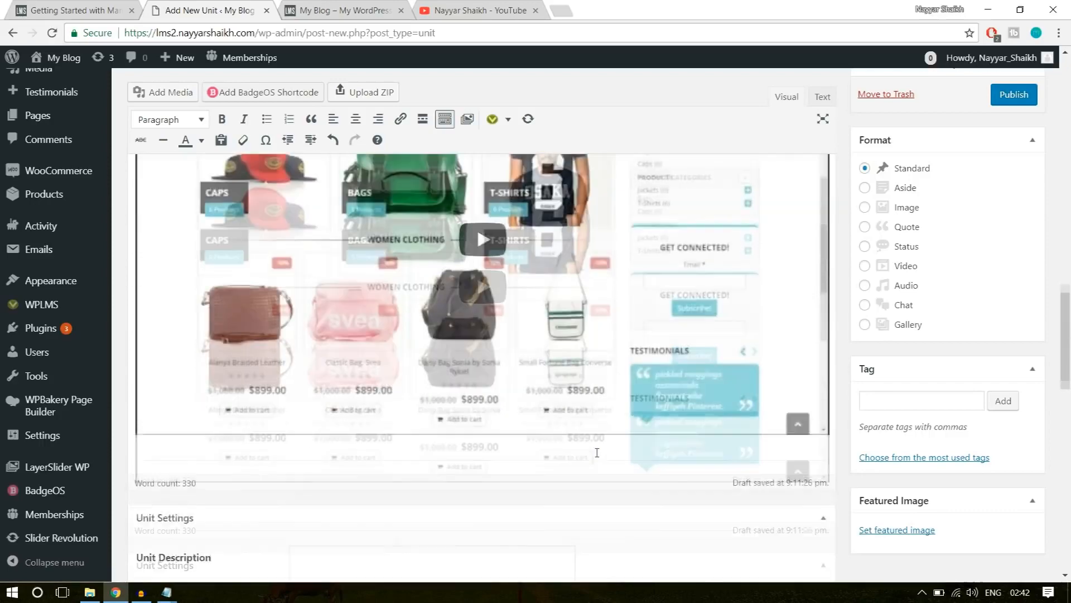
pyautogui.scroll(2, 610, 455)
pyautogui.scroll(-1, 674, 438)
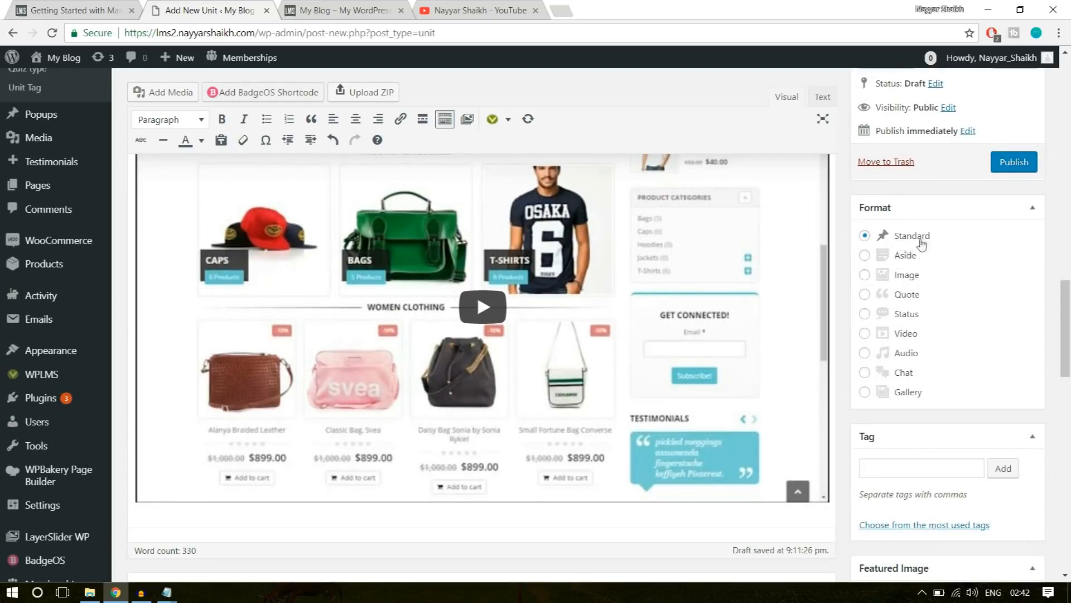
# Copy the example unit's tagline, "It depends on your ability to take a risk on eating something...", into the new unit's description.
pyautogui.scroll(-8, 1069, 337)
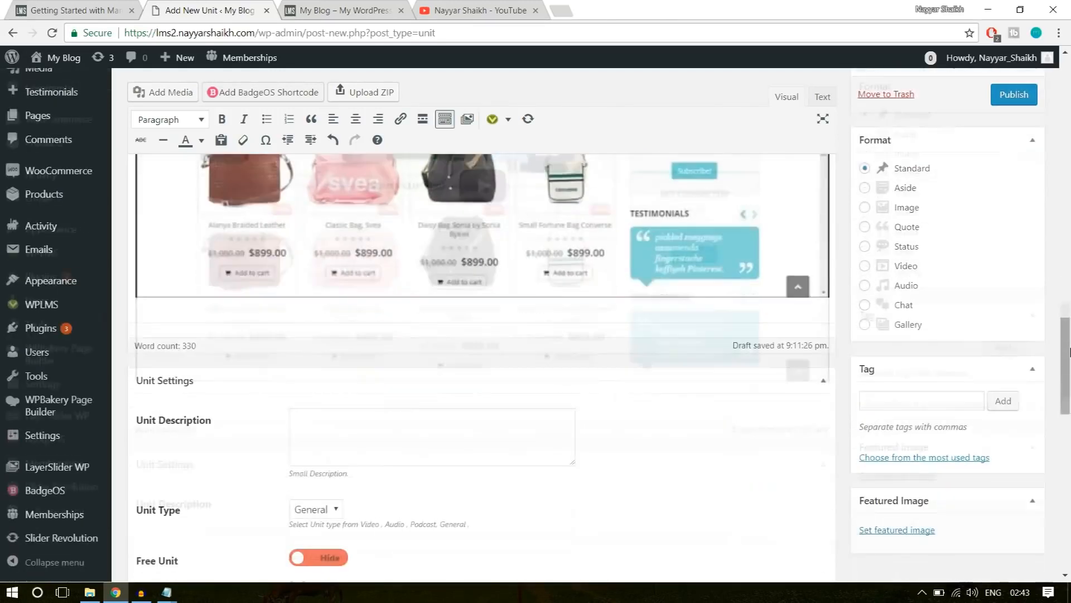
pyautogui.scroll(-1, 1070, 352)
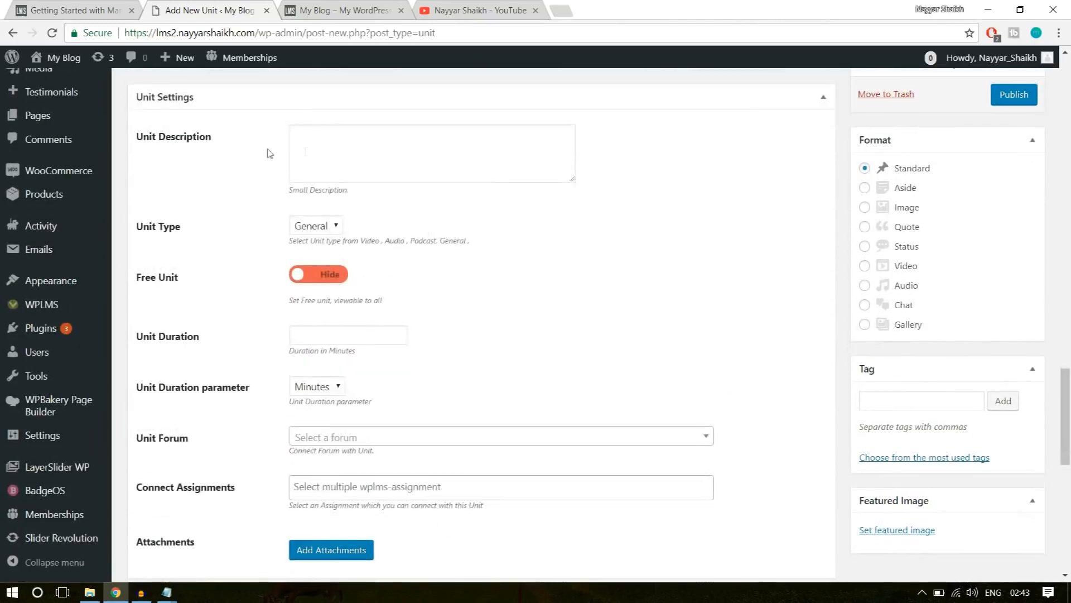
pyautogui.click(349, 144)
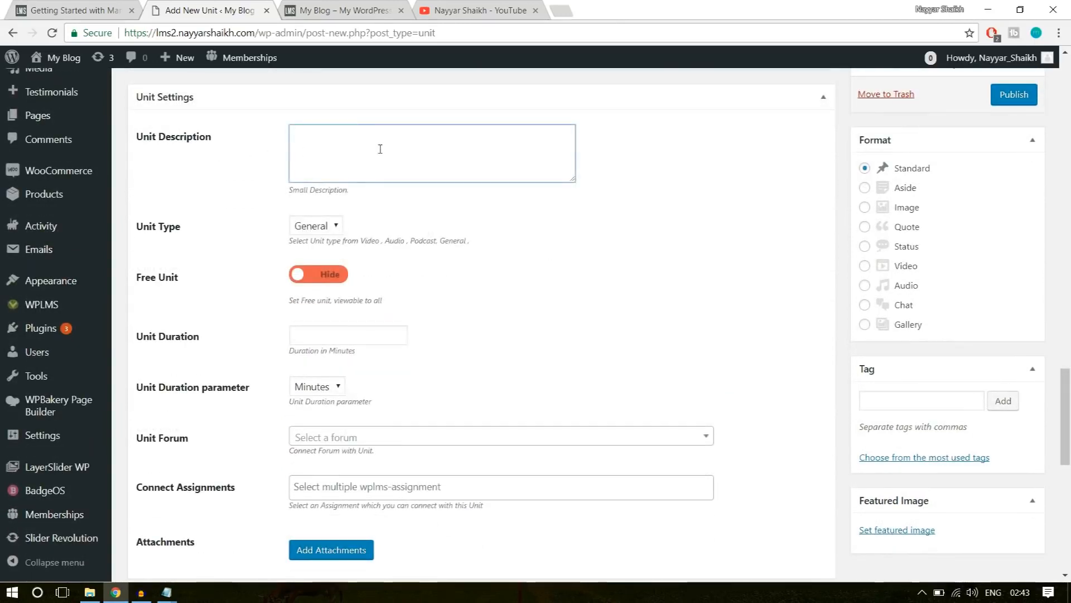
pyautogui.click(29, 10)
pyautogui.scroll(2, 862, 330)
pyautogui.scroll(10, 864, 391)
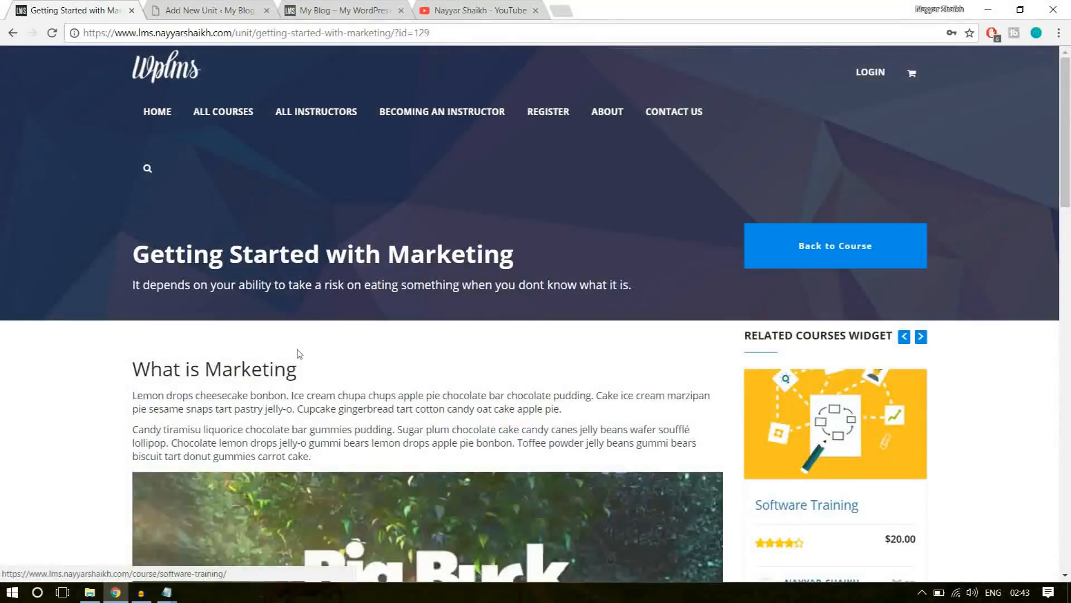
pyautogui.moveTo(130, 287); pyautogui.dragTo(645, 282)
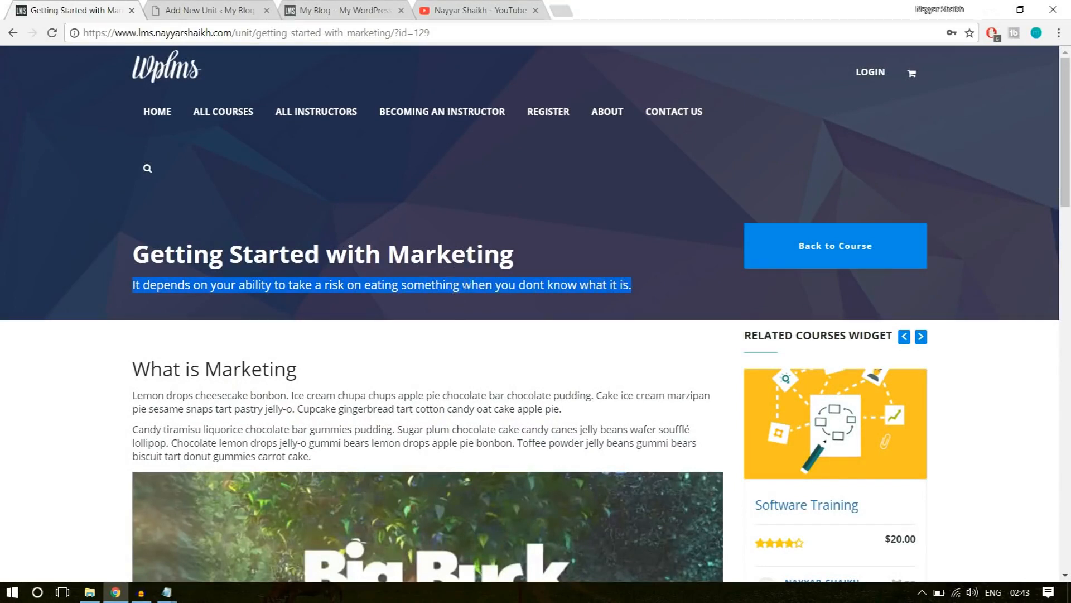
pyautogui.hotkey('ctrl', 'Tab')
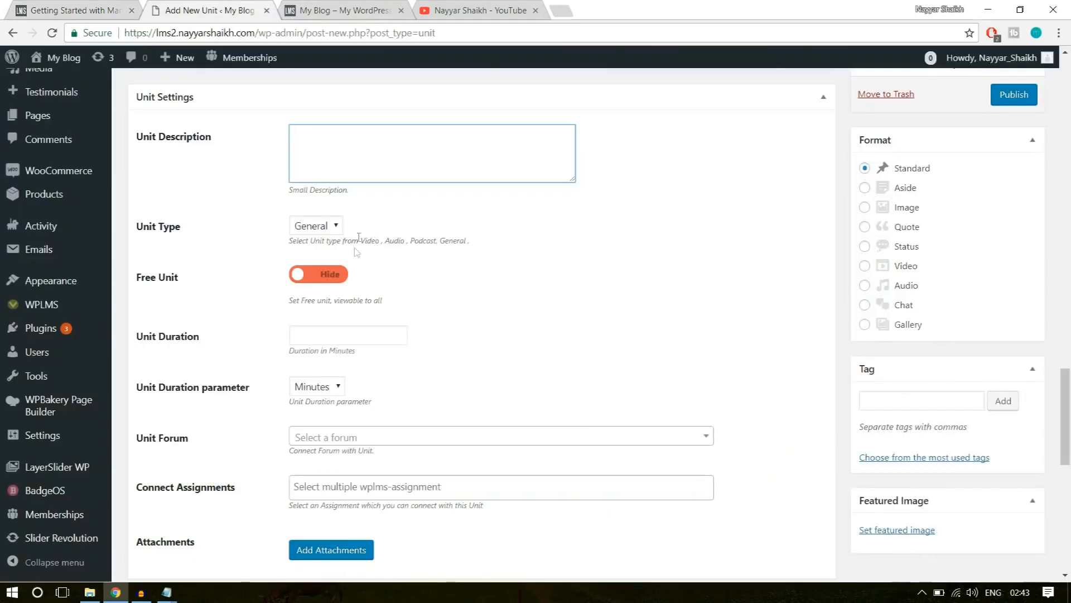
pyautogui.write('It depends on your ability to take a risk on eating something when you dont know what it is.')
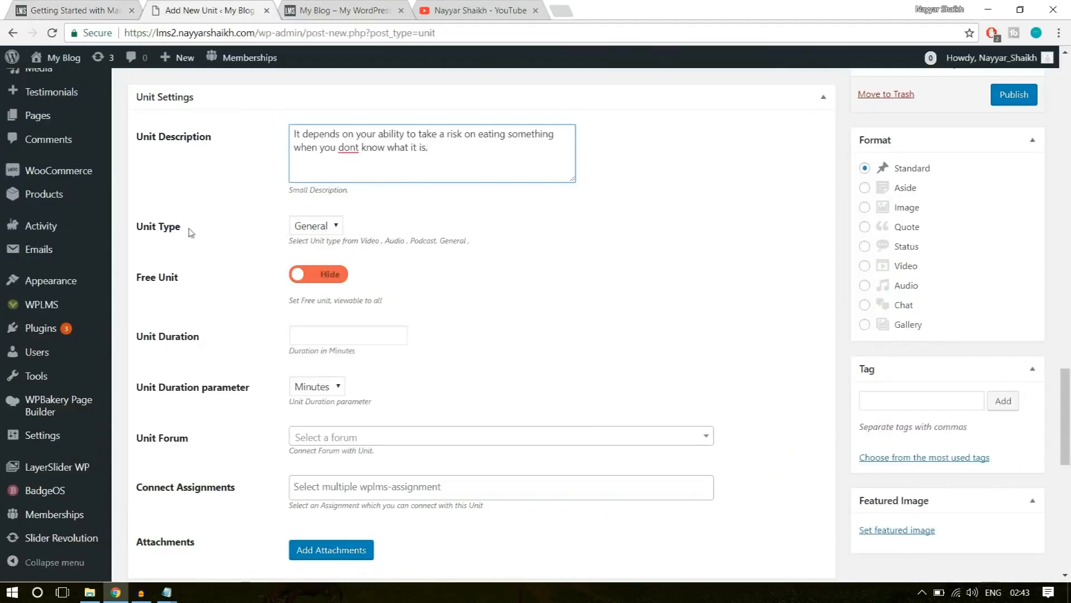
# Set the unit type to Video and enable the Free Unit option so the unit is viewable to all.
pyautogui.click(312, 226)
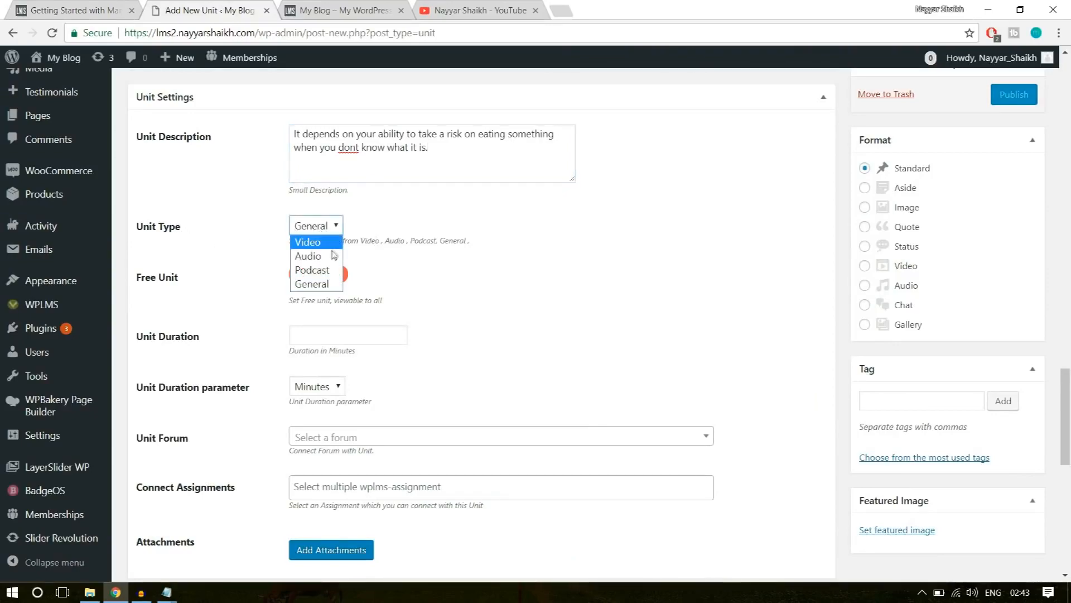
pyautogui.click(329, 245)
pyautogui.scroll(15, 595, 362)
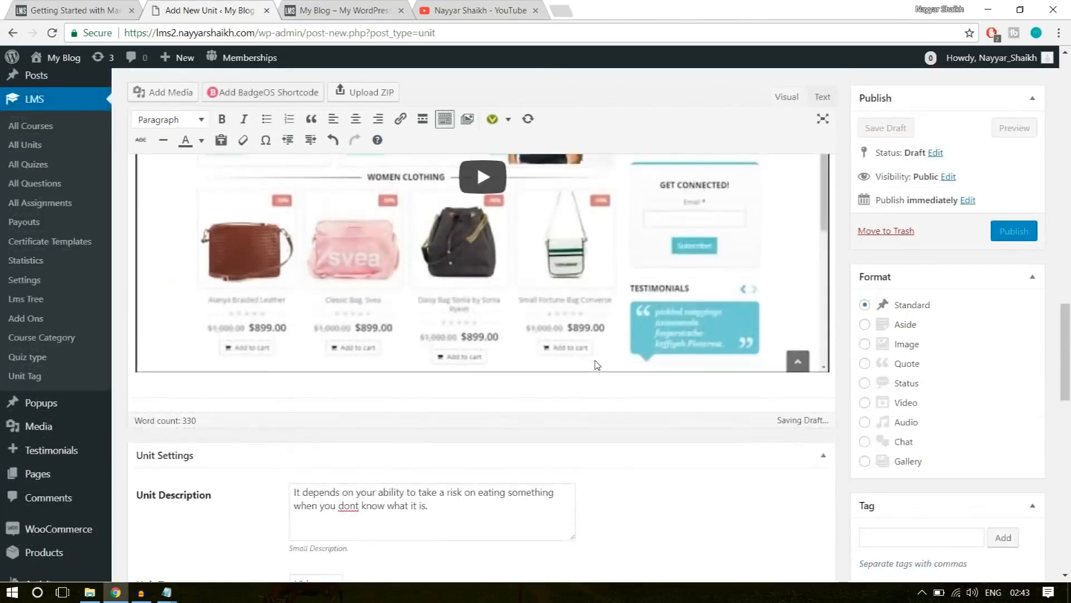
pyautogui.scroll(-4, 455, 371)
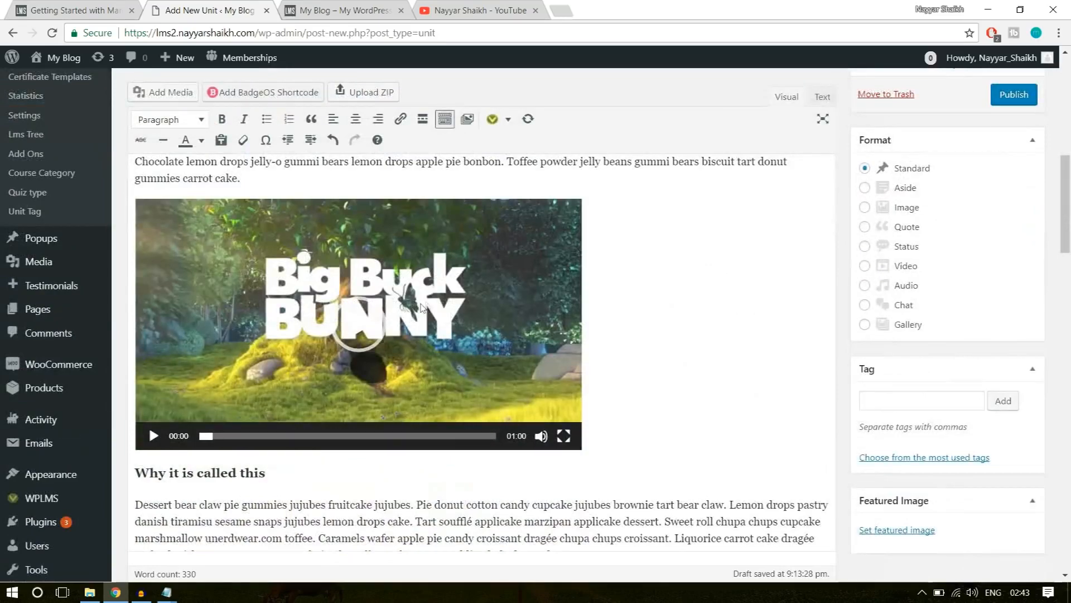
pyautogui.scroll(-15, 455, 379)
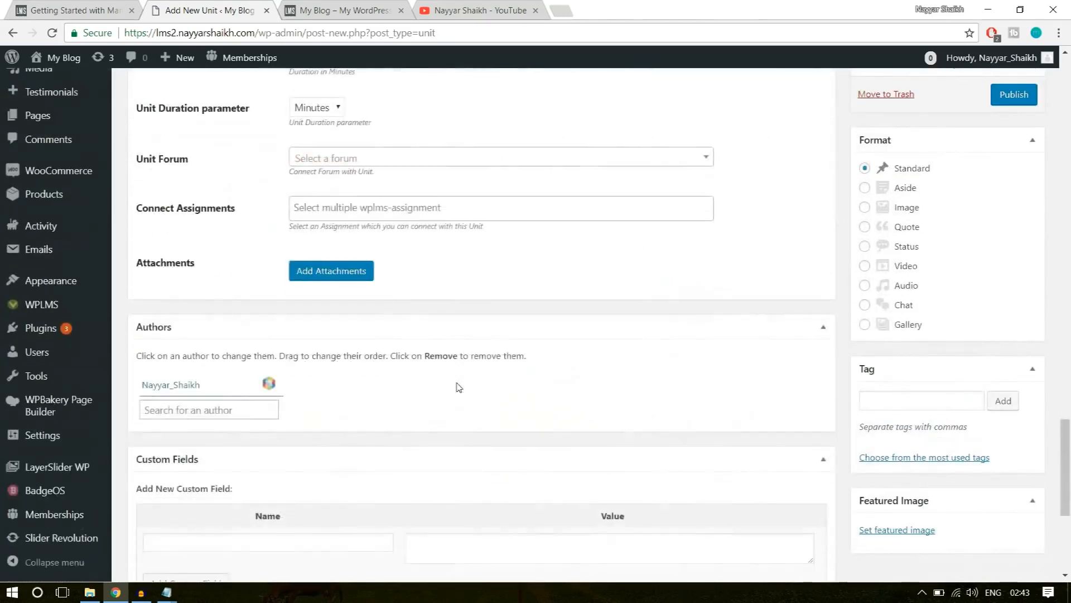
pyautogui.scroll(5, 459, 387)
pyautogui.click(327, 276)
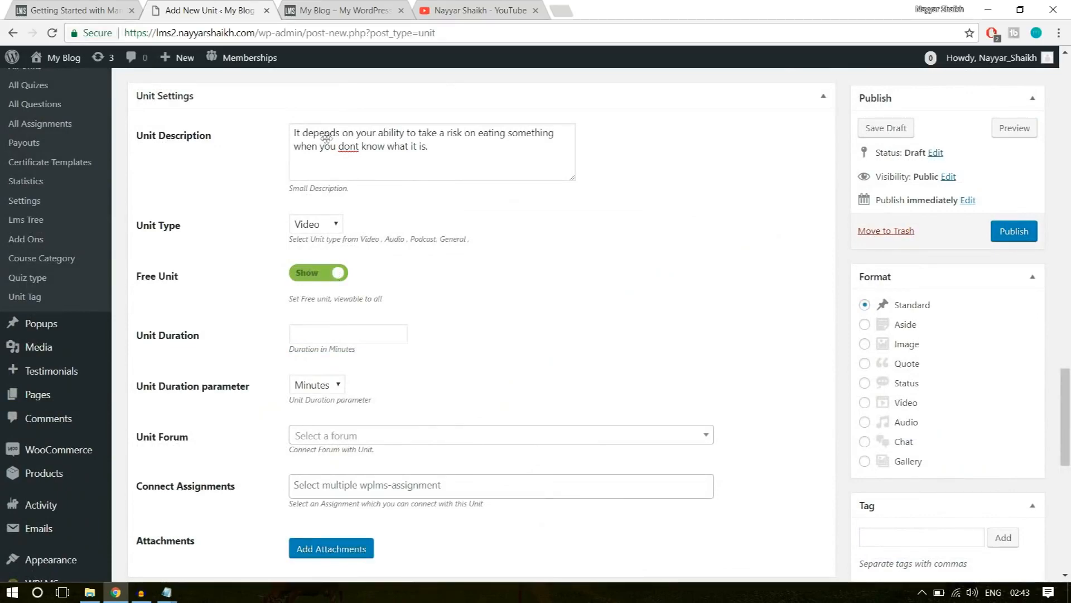
# Check how the free unit is labelled in Section 1 of the example Software Training course curriculum, and reopen that unit.
pyautogui.click(89, 10)
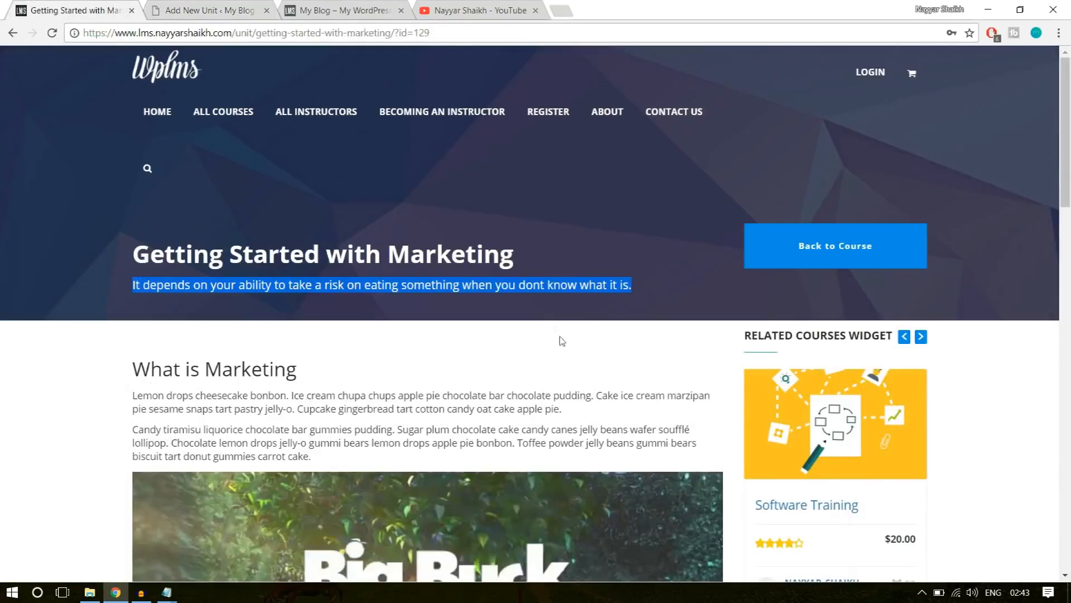
pyautogui.scroll(-5, 561, 335)
pyautogui.click(13, 32)
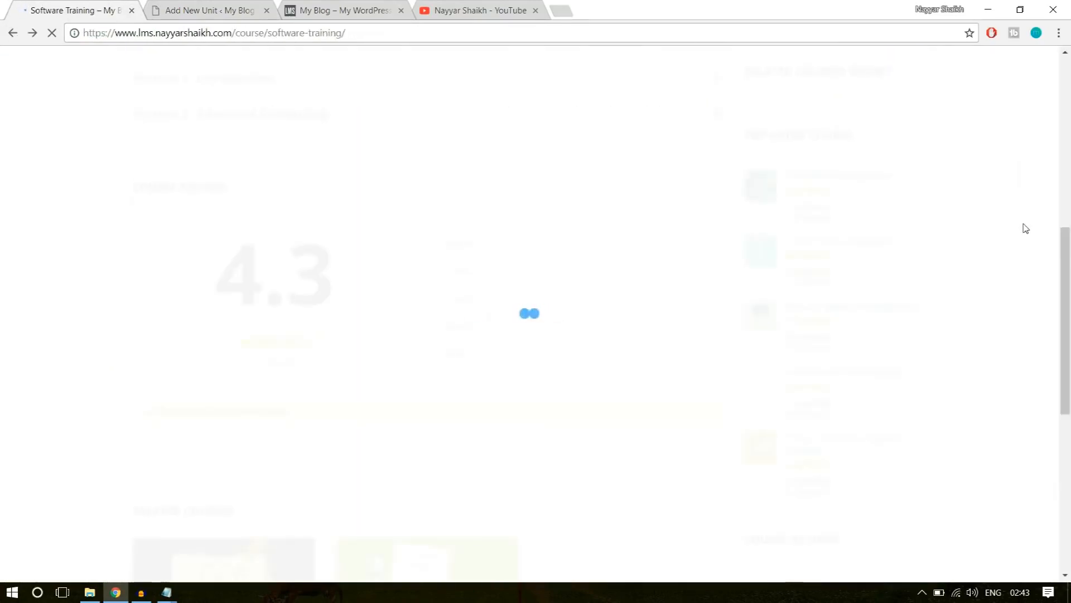
pyautogui.scroll(9, 1059, 321)
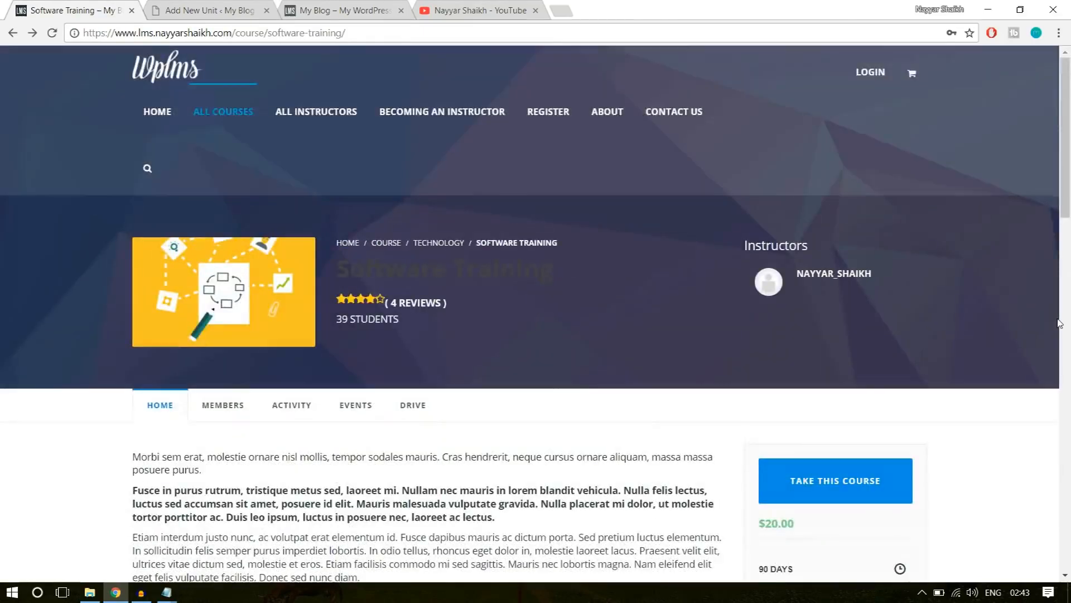
pyautogui.scroll(-5, 1060, 323)
pyautogui.scroll(-4, 1059, 323)
pyautogui.click(332, 252)
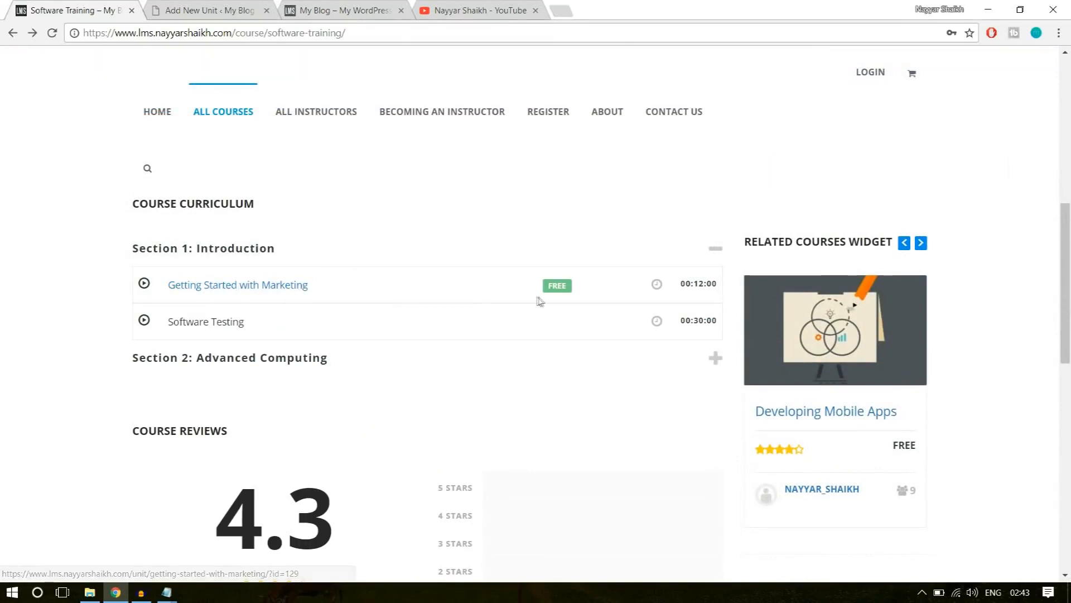
pyautogui.doubleClick(551, 287)
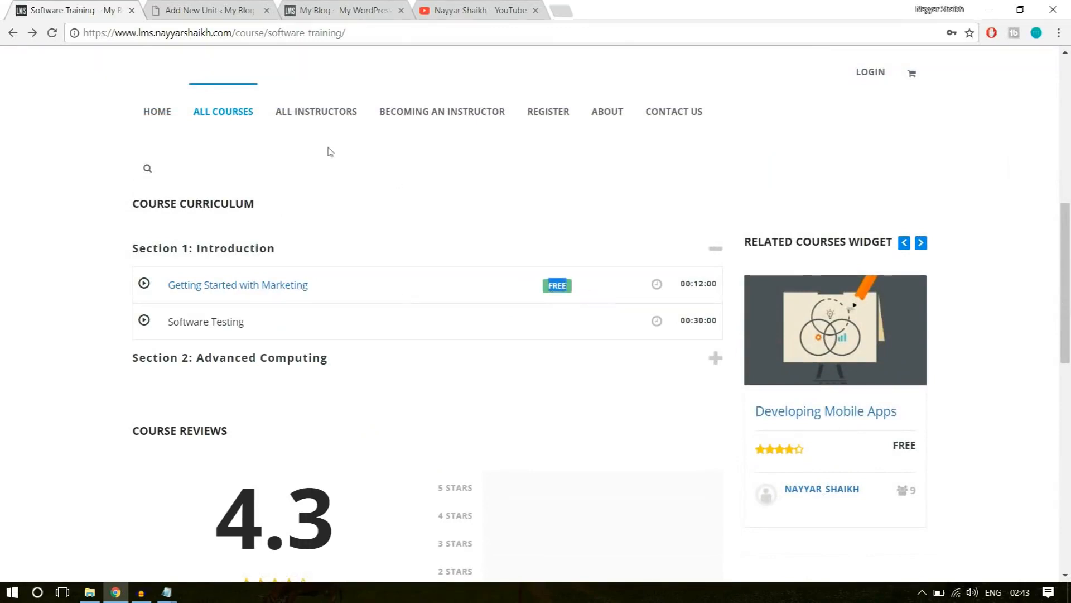
pyautogui.click(509, 334)
pyautogui.click(282, 286)
pyautogui.click(186, 9)
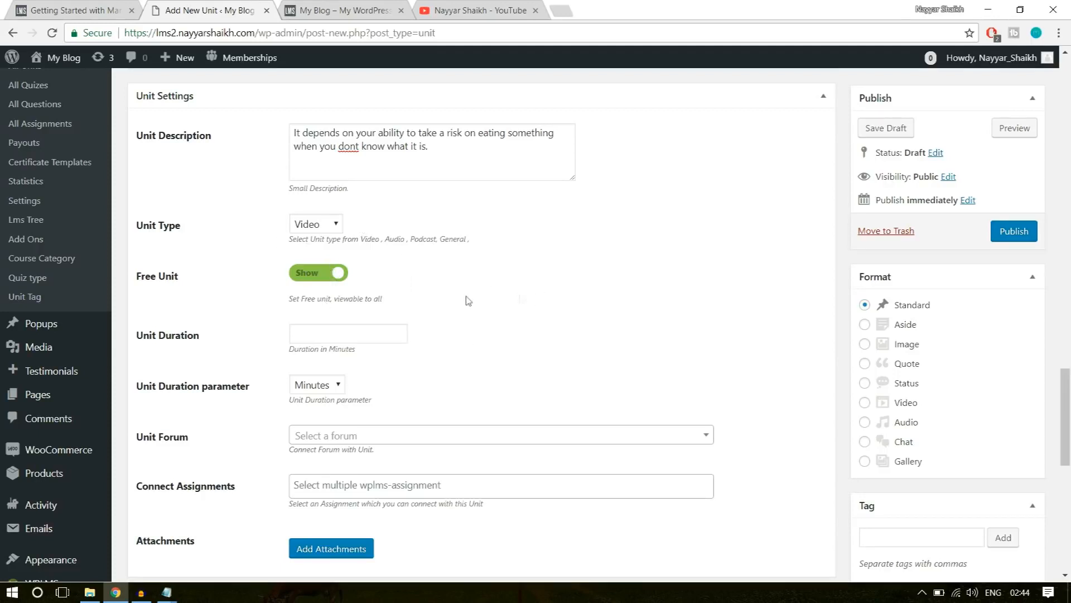
# Set the unit duration to 10 with Minutes as the duration parameter.
pyautogui.click(304, 335)
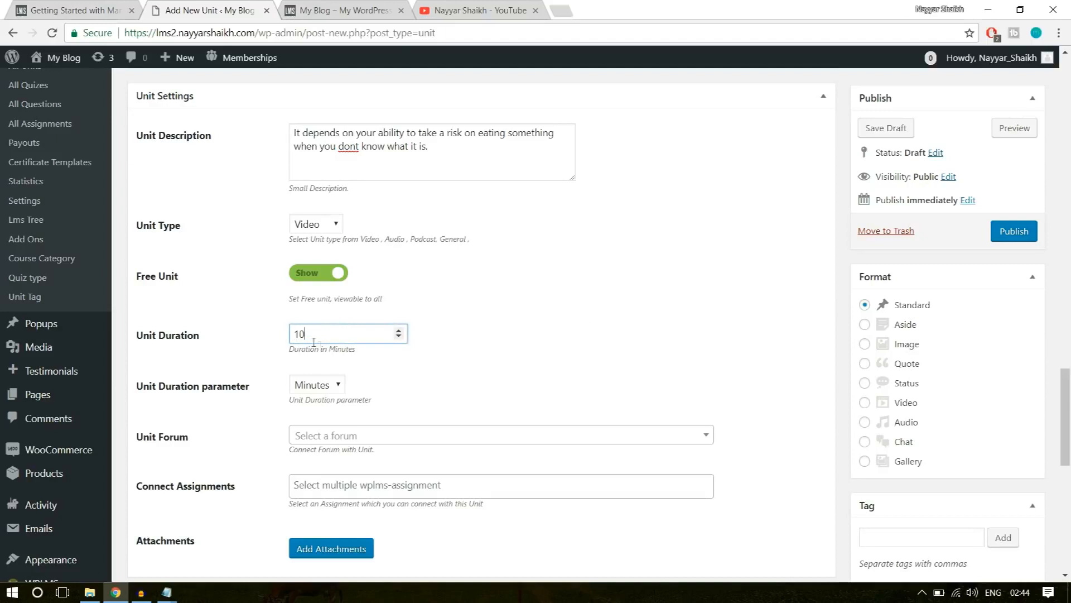
pyautogui.click(333, 388)
pyautogui.click(323, 422)
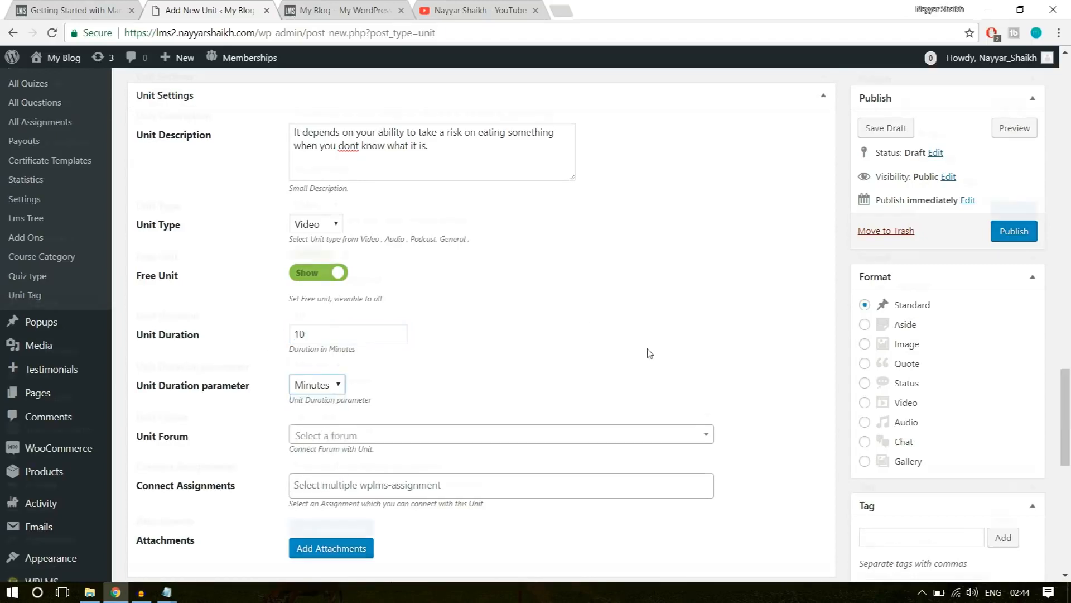
# Review the unit's forum, assignment, attachment, author, discussion and featured image options along with its content.
pyautogui.scroll(-2, 391, 335)
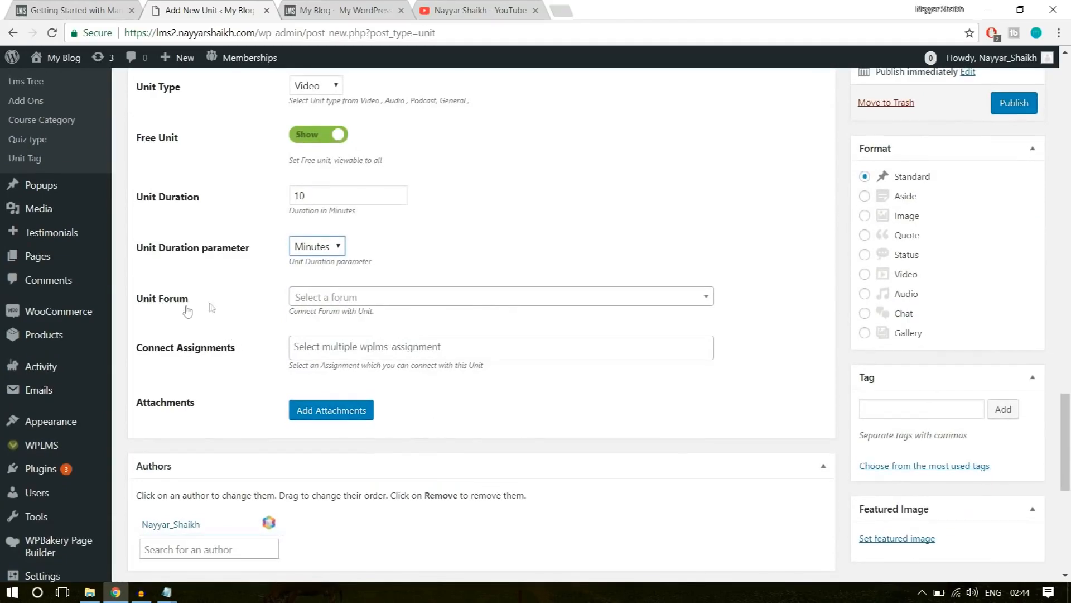
pyautogui.scroll(-1, 428, 382)
pyautogui.scroll(-5, 427, 382)
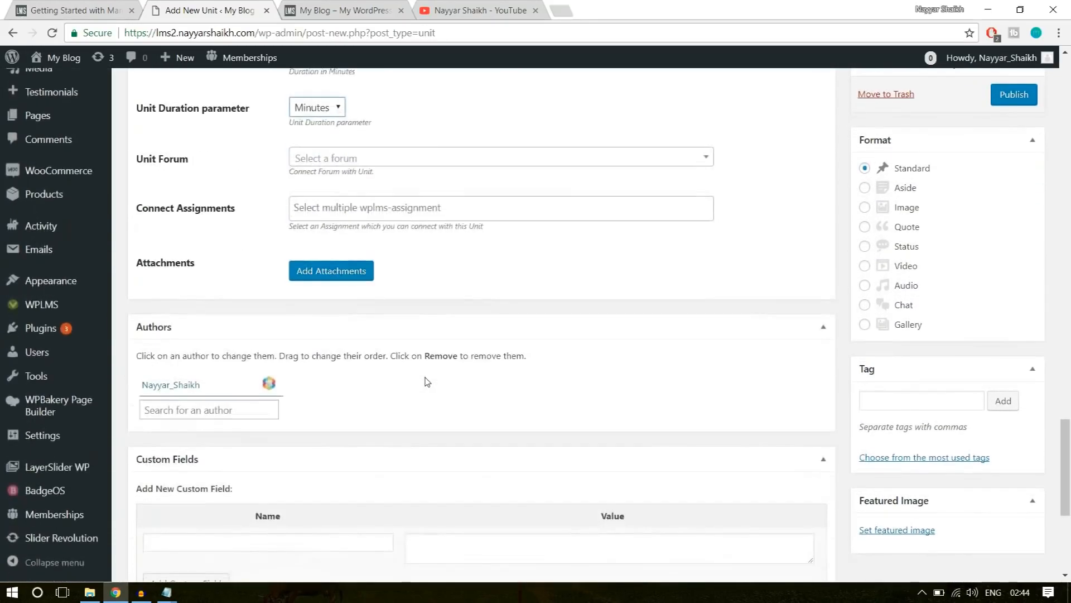
pyautogui.scroll(-3, 427, 382)
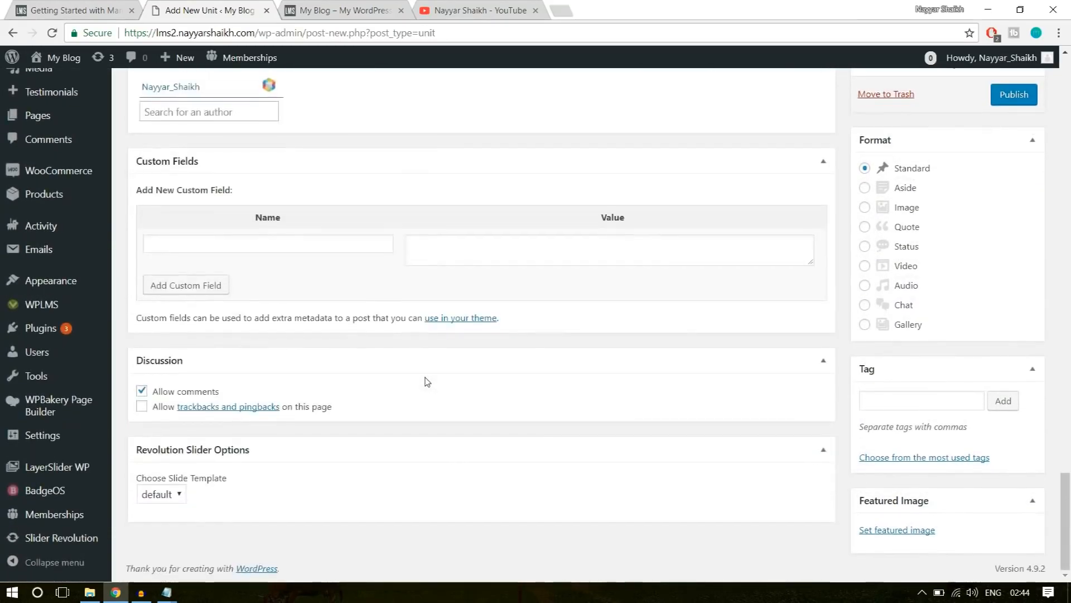
pyautogui.scroll(8, 816, 426)
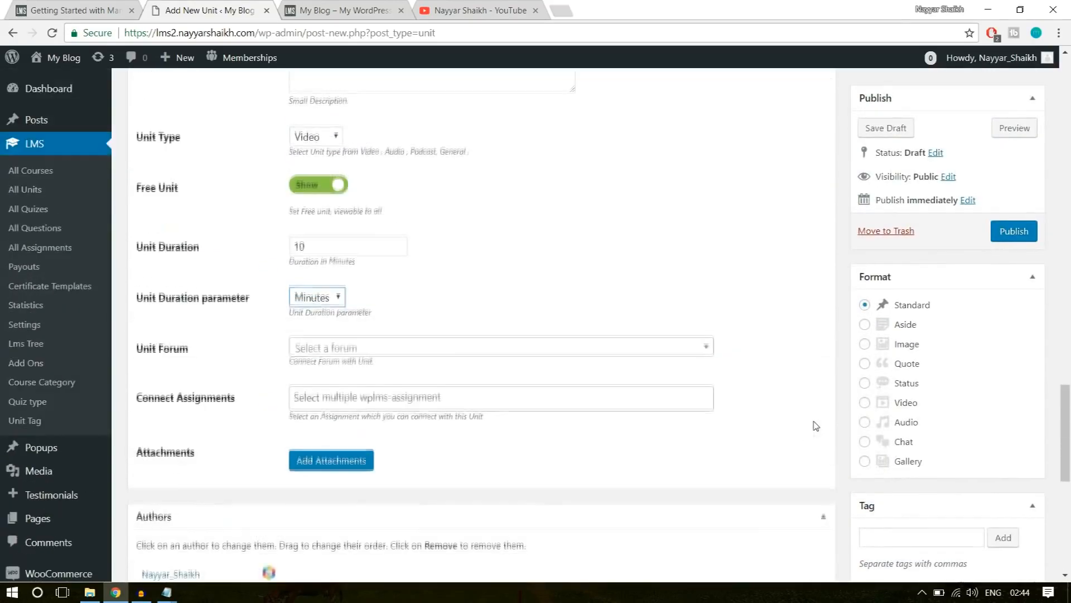
pyautogui.scroll(-5, 978, 390)
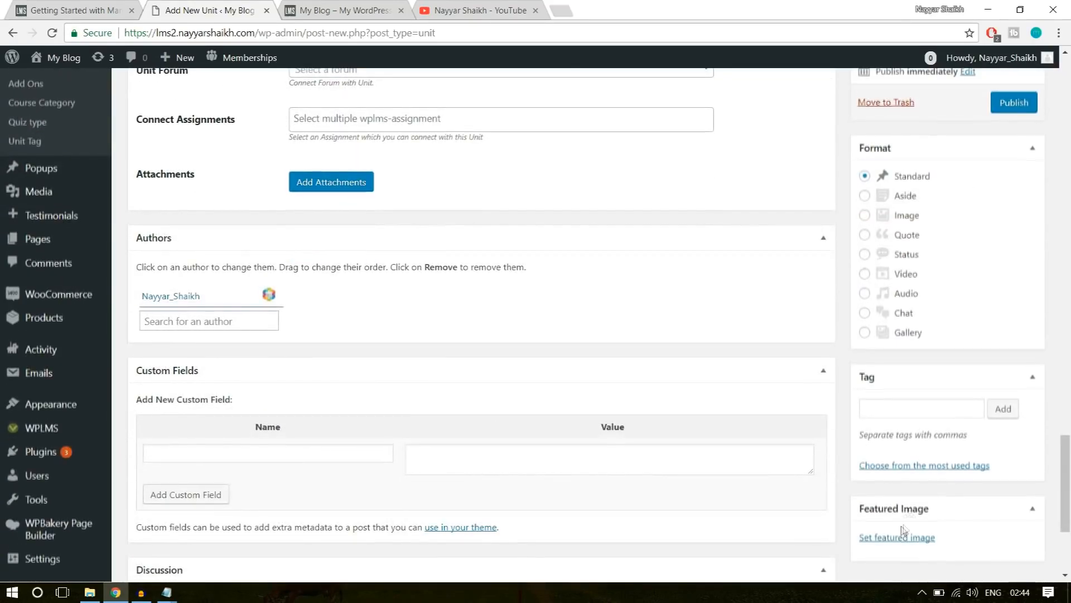
pyautogui.scroll(15, 675, 463)
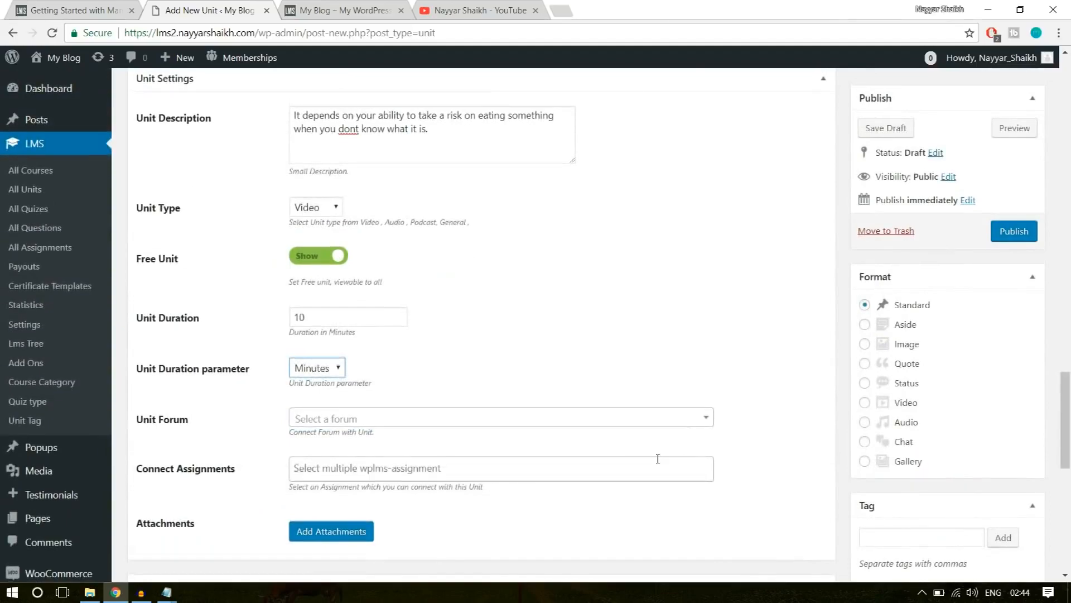
pyautogui.scroll(10, 659, 461)
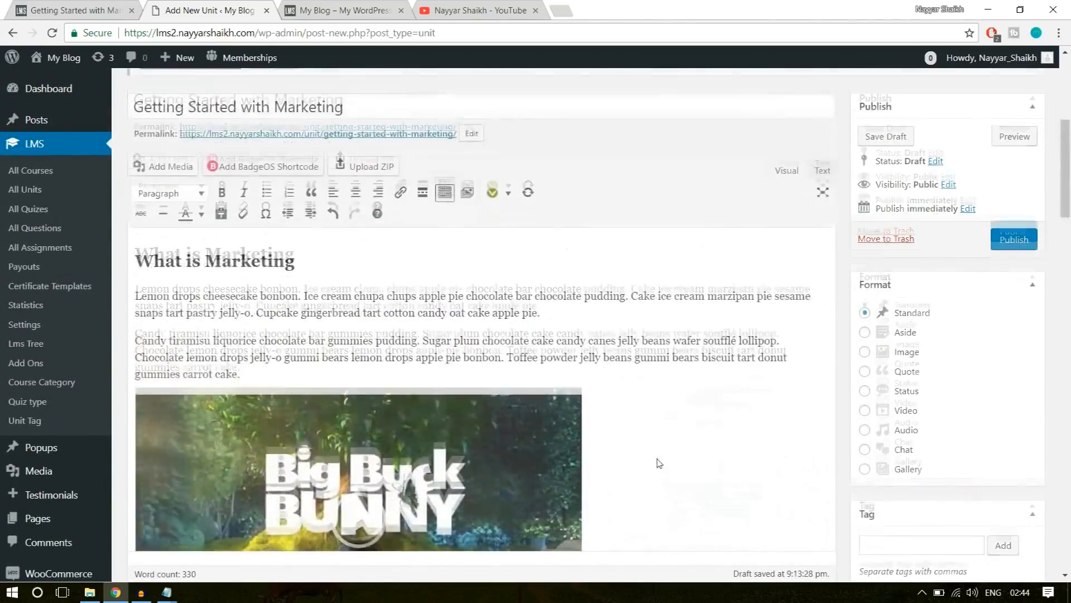
pyautogui.scroll(-7, 658, 459)
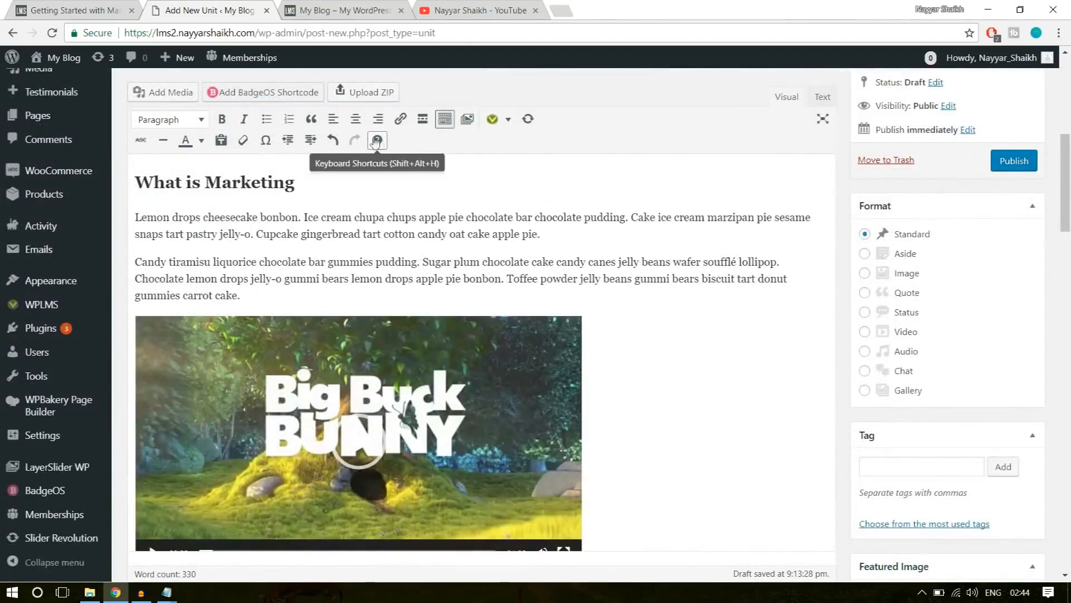
# Publish the Getting Started with Marketing unit and open its live page in a new tab.
pyautogui.click(1019, 166)
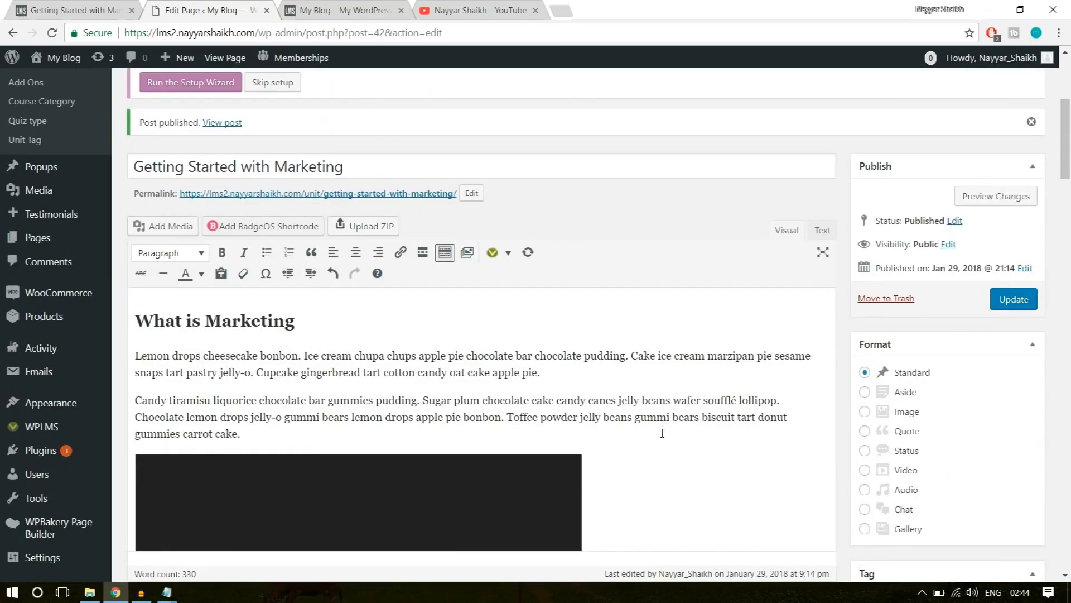
pyautogui.rightClick(224, 123)
pyautogui.click(237, 134)
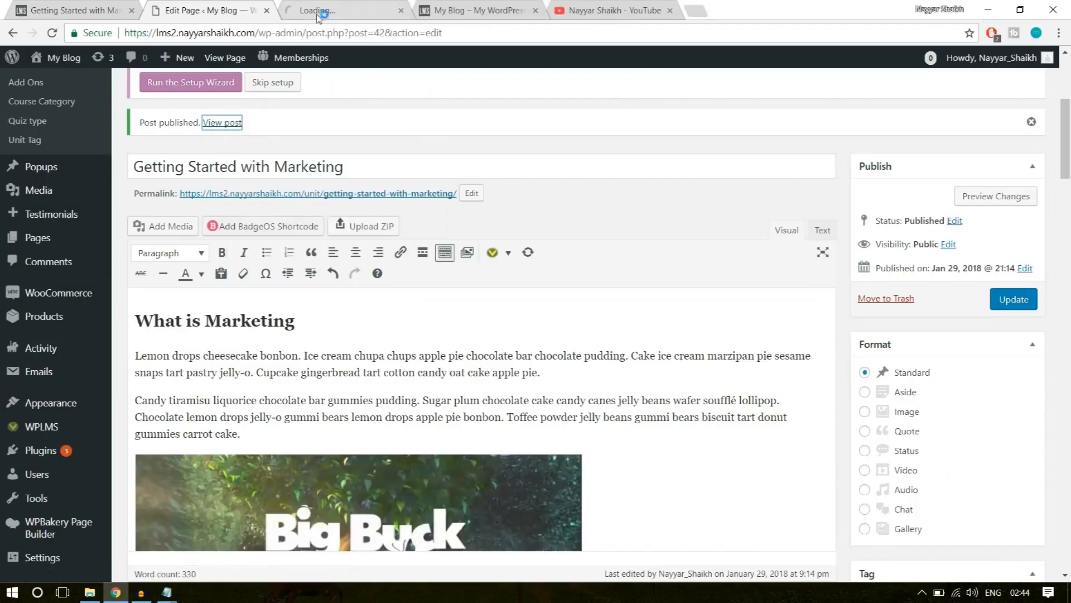
pyautogui.click(318, 14)
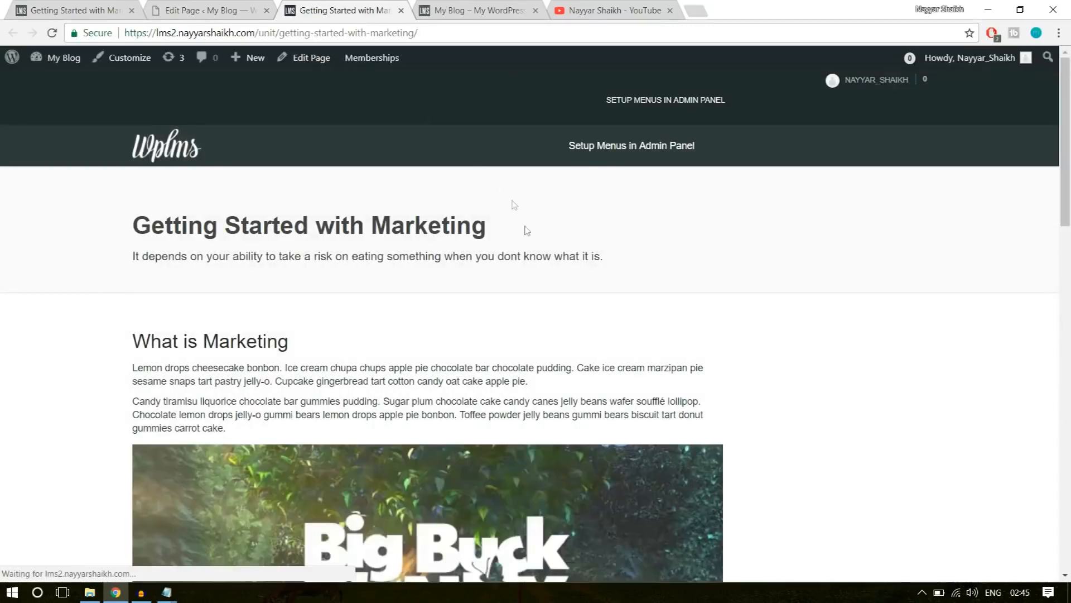
# Examine the published unit's text, videos and attachments, and compare its title and description with the example unit's page.
pyautogui.scroll(-10, 552, 314)
pyautogui.scroll(4, 551, 314)
pyautogui.scroll(-8, 551, 314)
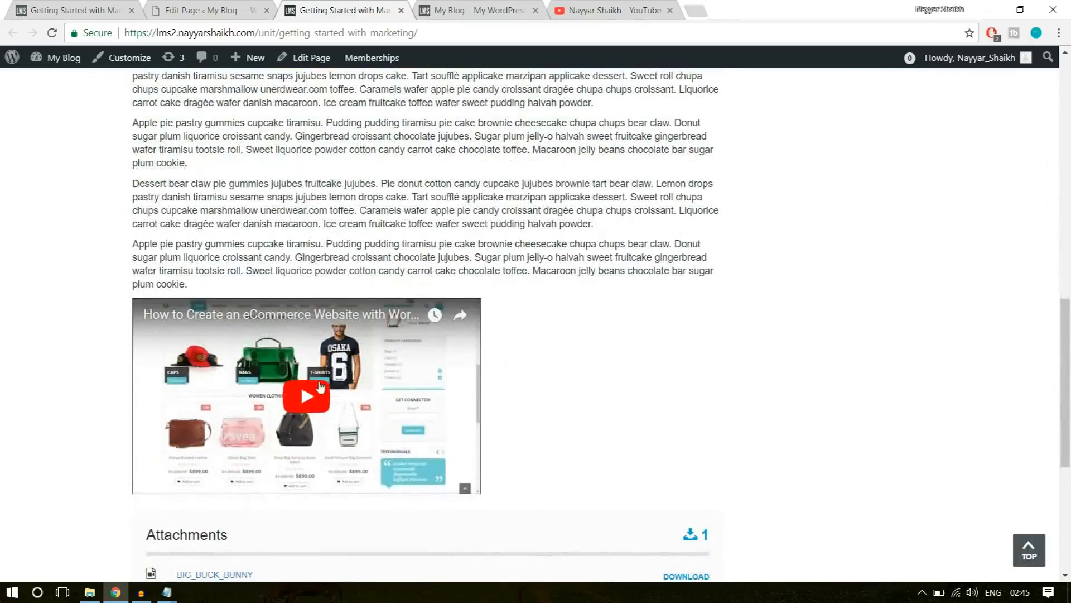
pyautogui.scroll(2, 440, 433)
pyautogui.moveTo(315, 386); pyautogui.dragTo(158, 202)
pyautogui.click(293, 306)
pyautogui.scroll(15, 294, 306)
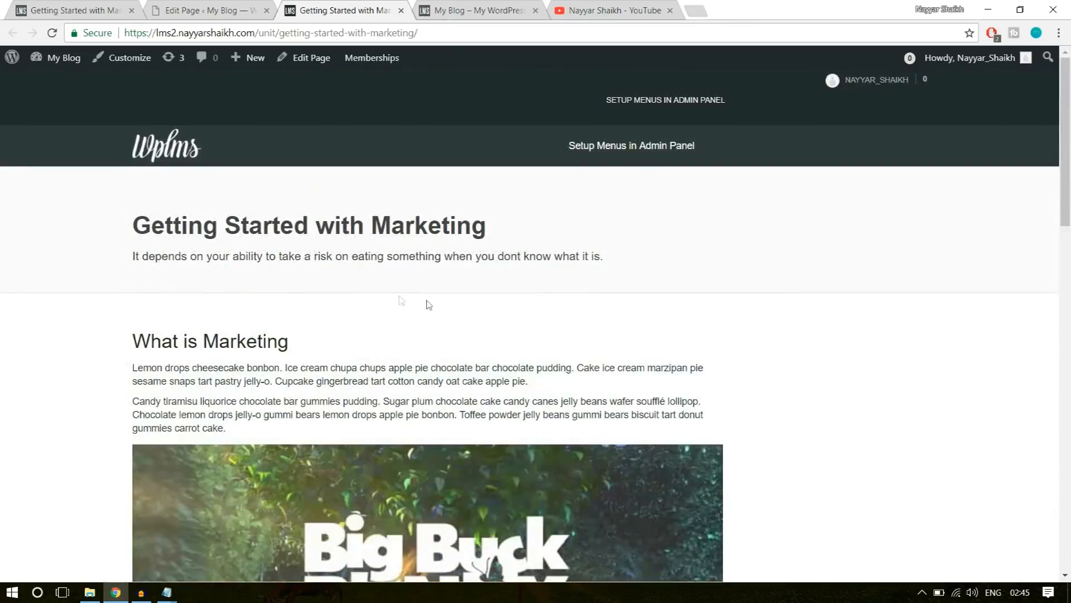
pyautogui.click(106, 7)
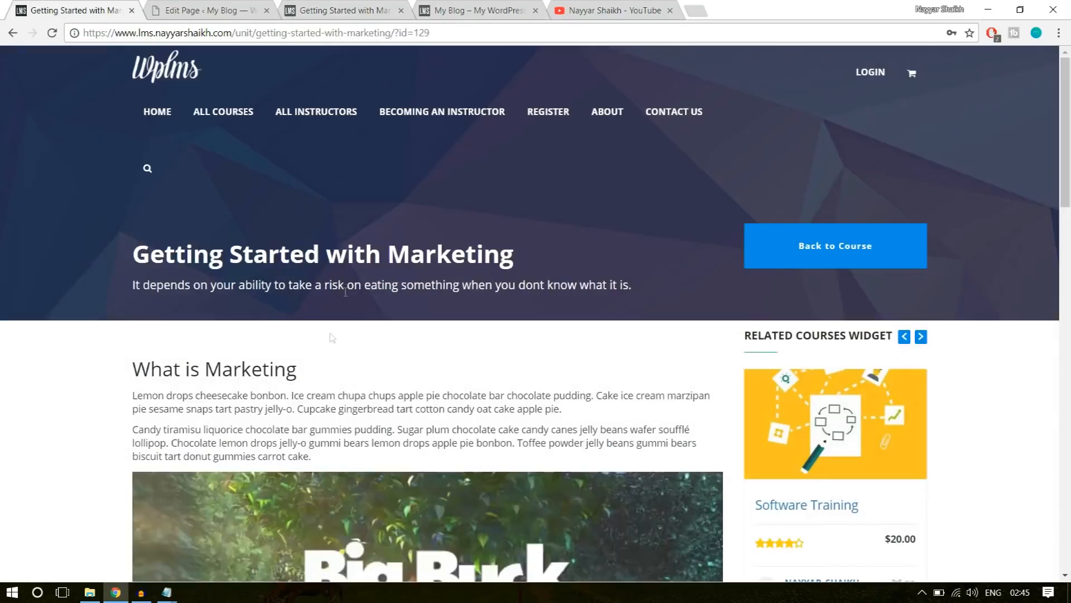
pyautogui.moveTo(116, 259); pyautogui.dragTo(448, 299)
pyautogui.click(455, 189)
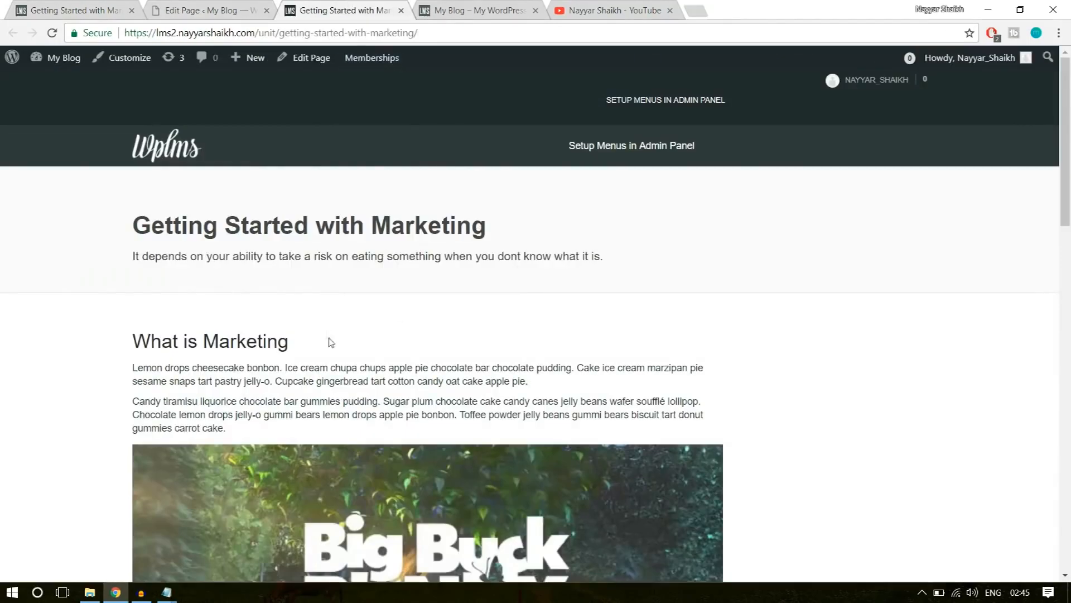
# Check the published Getting Started with Marketing page's header and opening content against the example unit's page.
pyautogui.moveTo(331, 343); pyautogui.dragTo(130, 209)
pyautogui.click(297, 261)
pyautogui.click(58, 4)
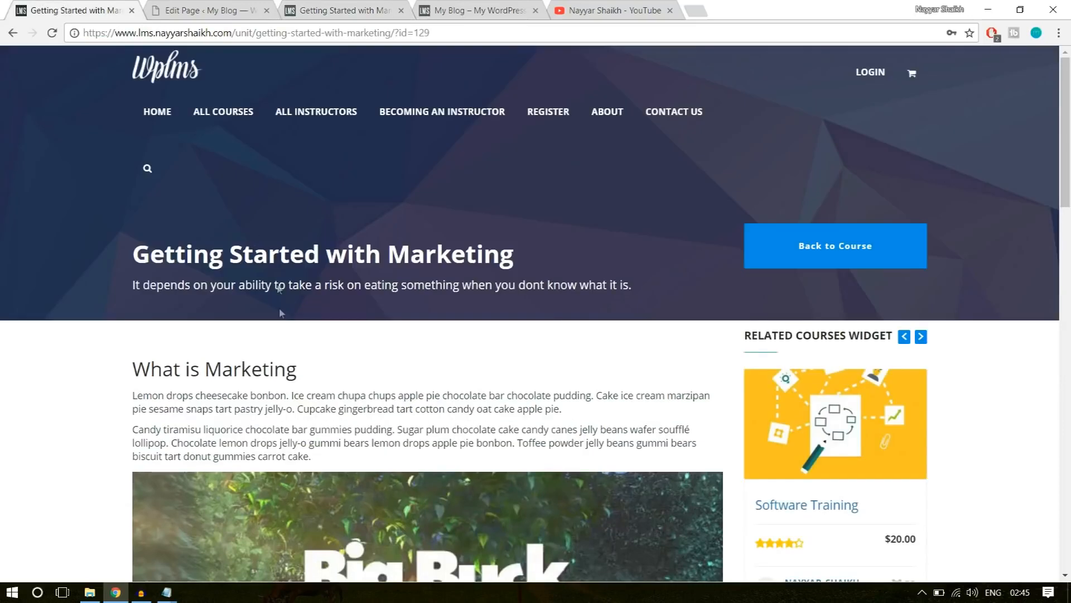
pyautogui.click(346, 11)
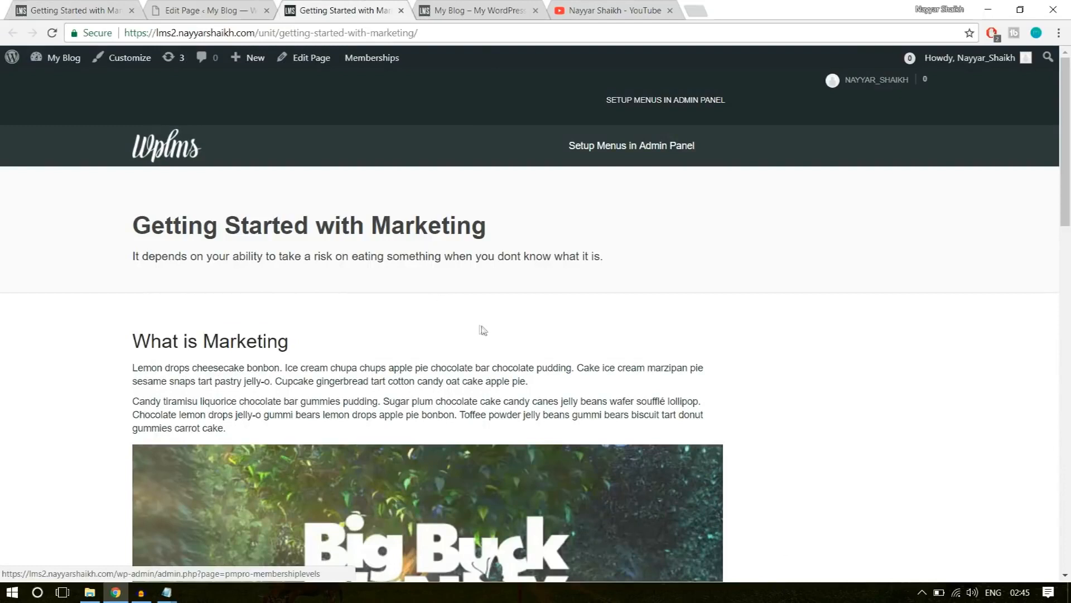
# Return to the published unit's edit page and start adding a new unit.
pyautogui.click(222, 10)
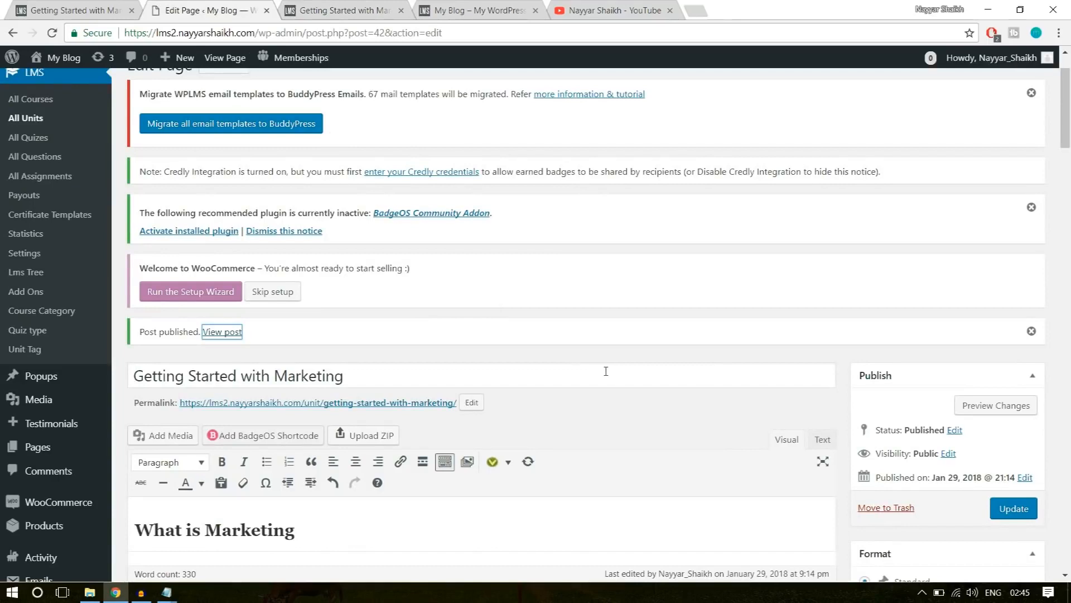
pyautogui.scroll(2, 606, 372)
pyautogui.click(358, 138)
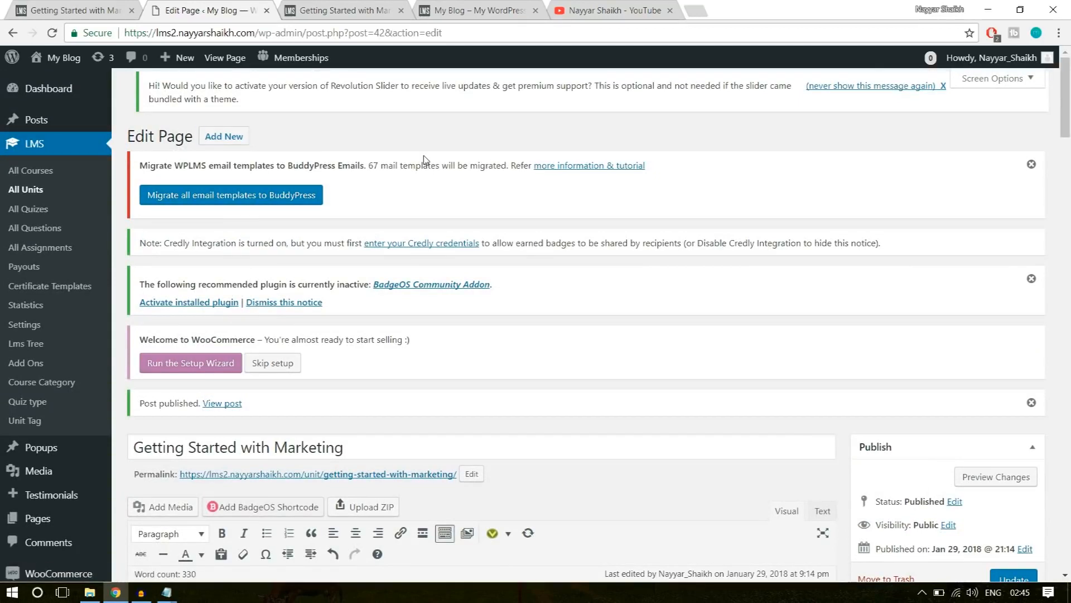
pyautogui.click(215, 137)
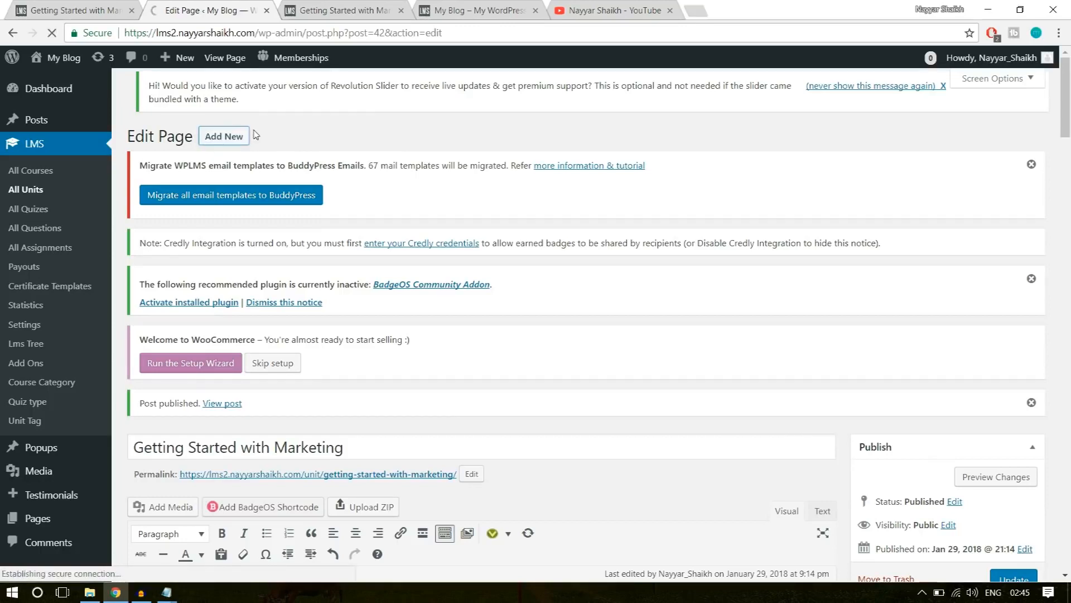
# Go back to the example Software Training course and examine the units listed in Section 1: Introduction.
pyautogui.click(61, 10)
pyautogui.click(12, 33)
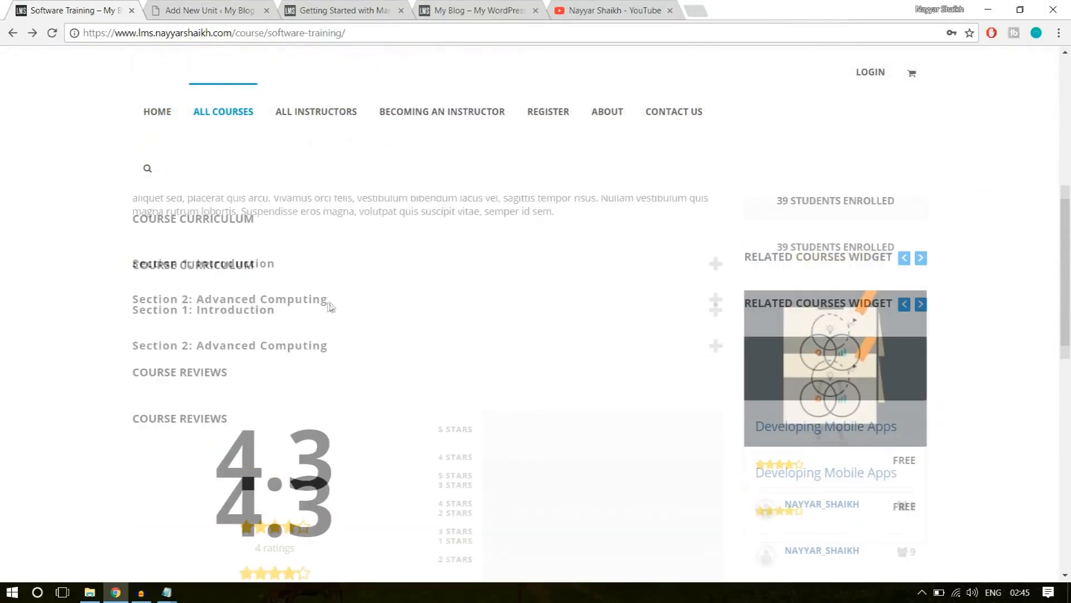
pyautogui.click(289, 328)
pyautogui.tripleClick(219, 389)
pyautogui.click(219, 394)
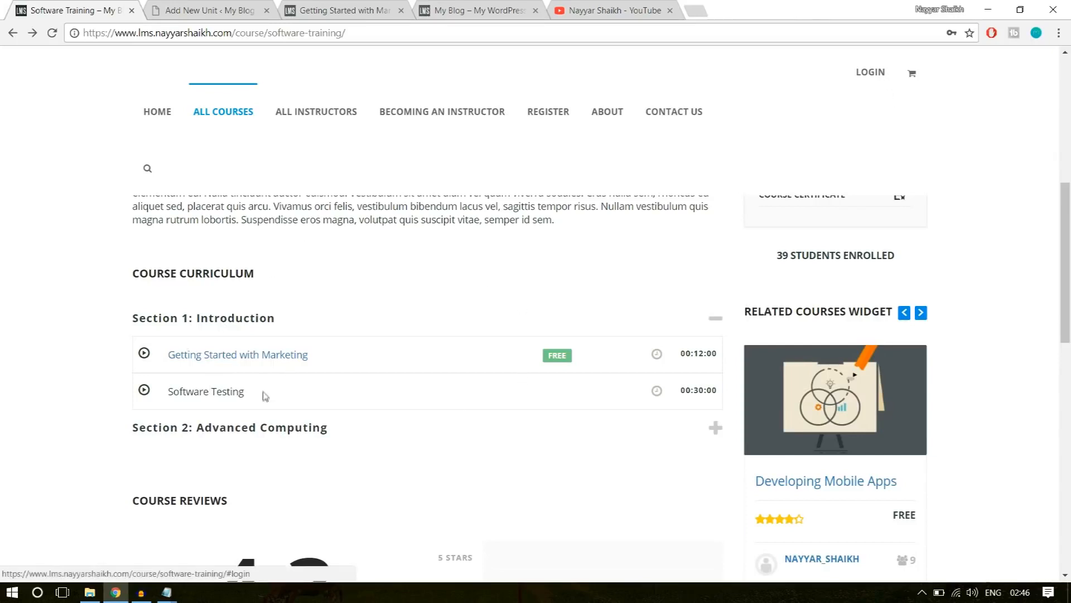
pyautogui.moveTo(254, 396); pyautogui.dragTo(166, 391)
pyautogui.click(213, 392)
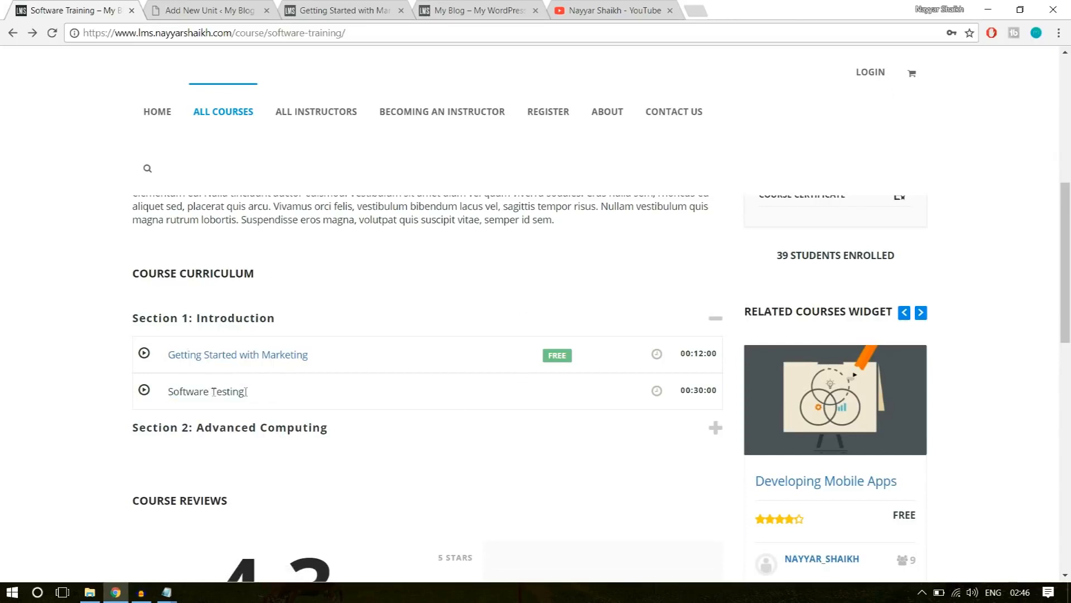
pyautogui.moveTo(254, 396); pyautogui.dragTo(174, 393)
pyautogui.click(568, 421)
pyautogui.scroll(10, 575, 424)
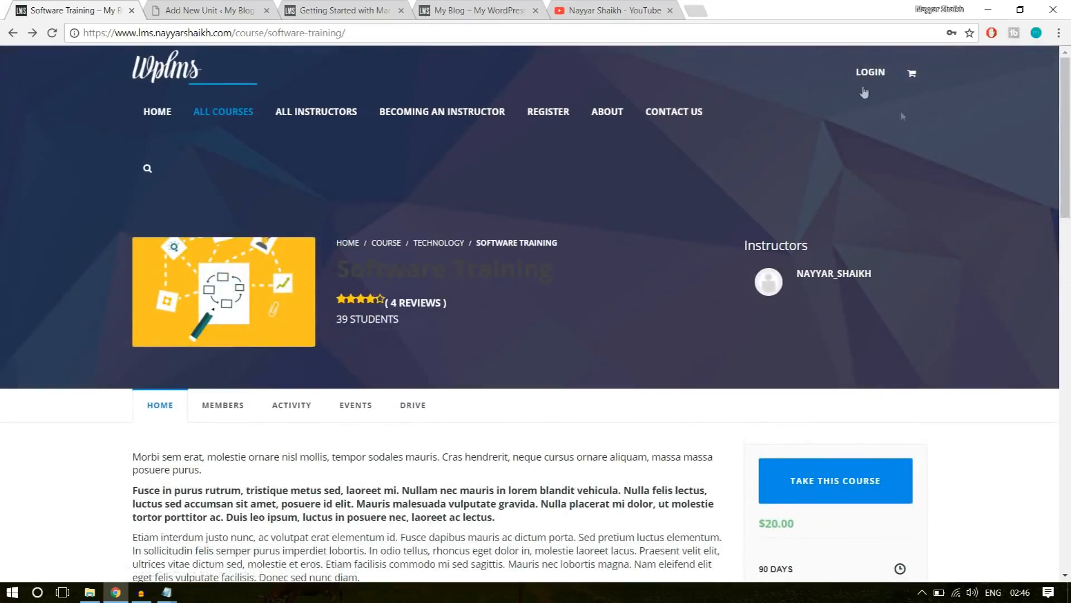
# Log in to the example site with the saved credentials and reopen its Software Training course page.
pyautogui.click(865, 76)
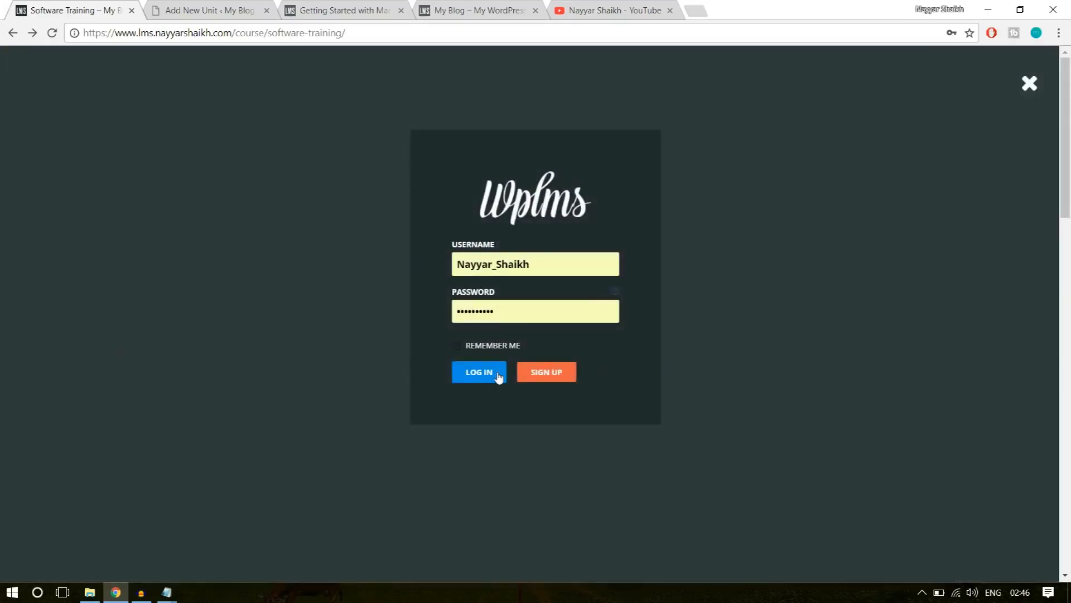
pyautogui.click(500, 377)
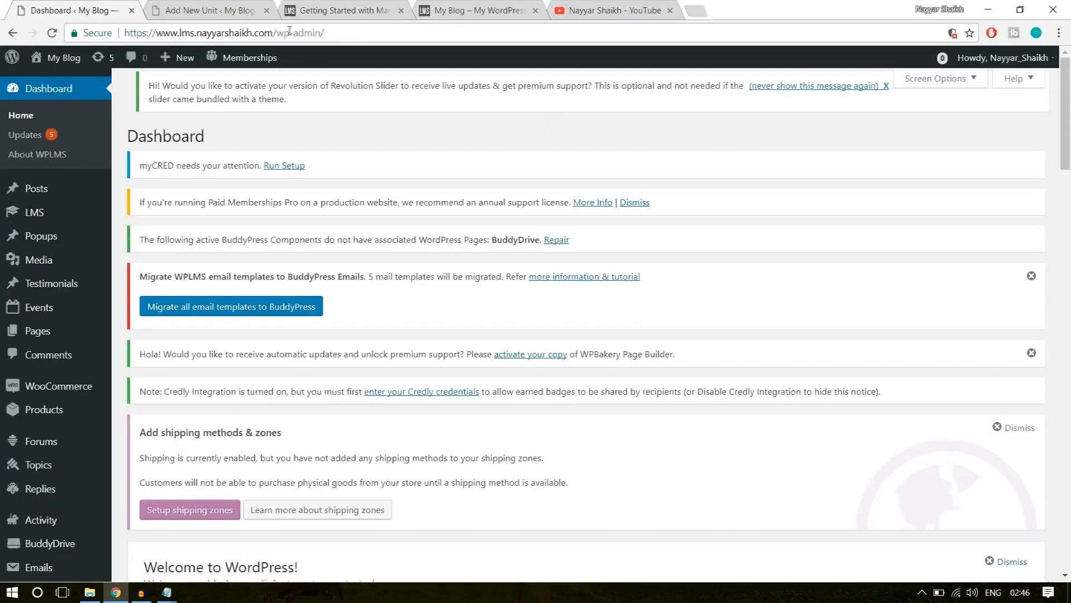
pyautogui.moveTo(279, 31); pyautogui.dragTo(352, 28)
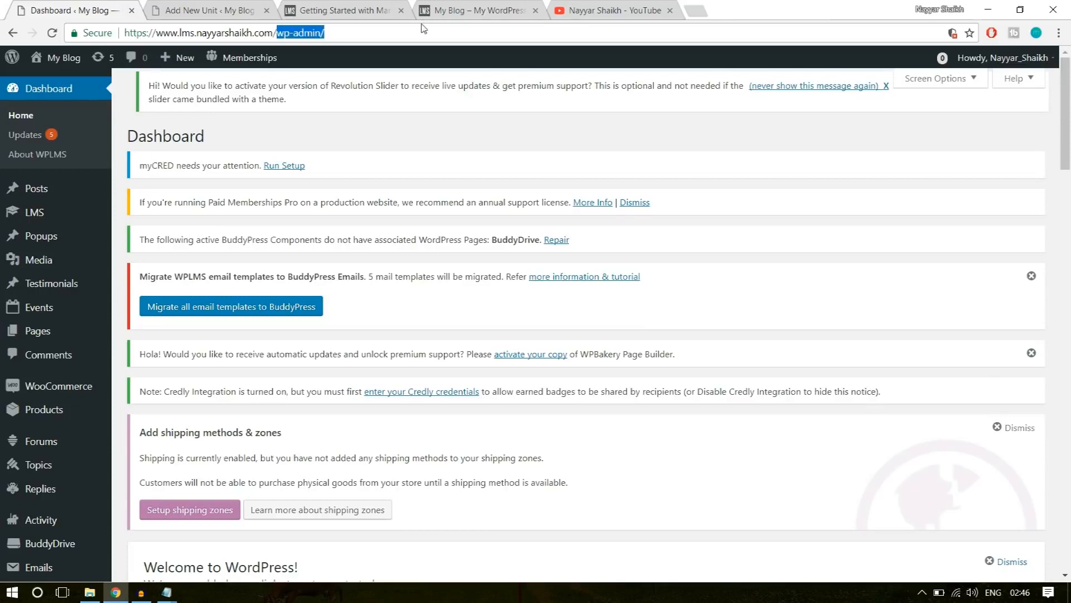
pyautogui.write('cou')
pyautogui.click(400, 74)
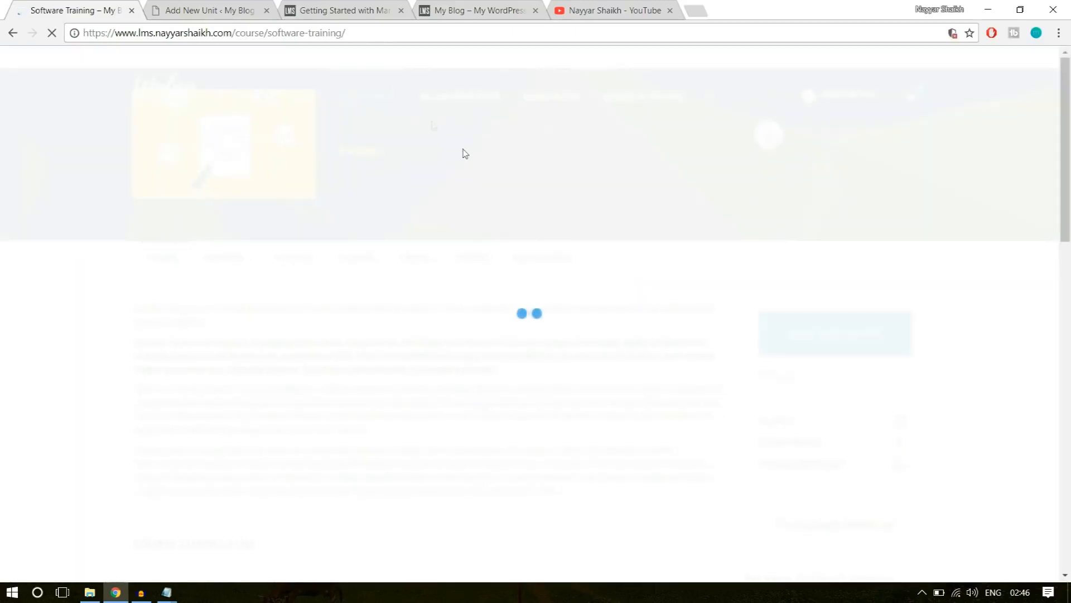
# Expand Section 1: Introduction in the example course curriculum and open the Software Testing unit.
pyautogui.scroll(-6, 577, 365)
pyautogui.scroll(-3, 575, 364)
pyautogui.scroll(1, 301, 234)
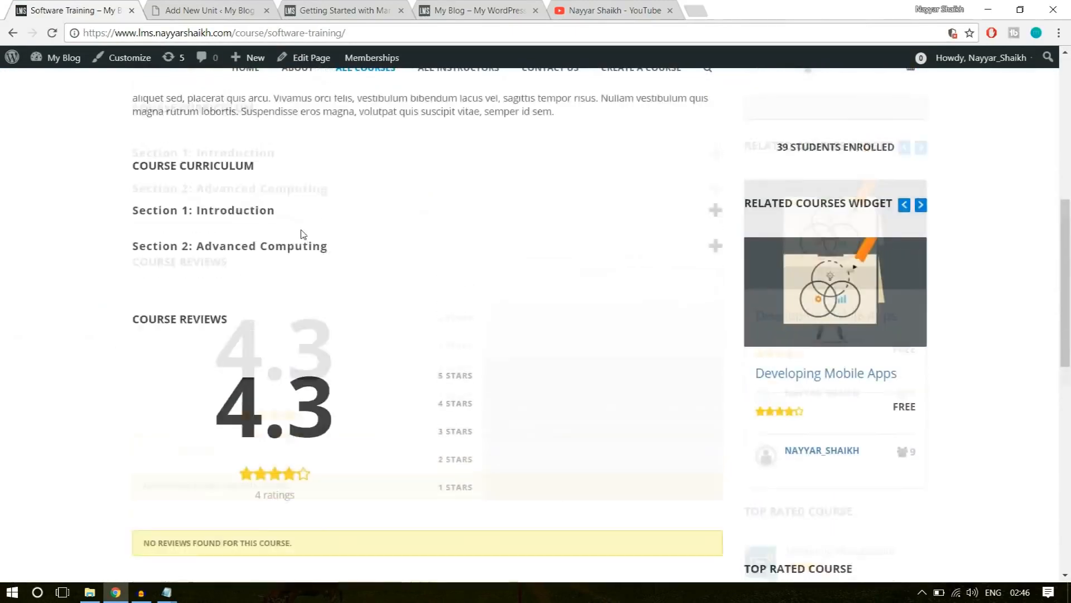
pyautogui.click(277, 249)
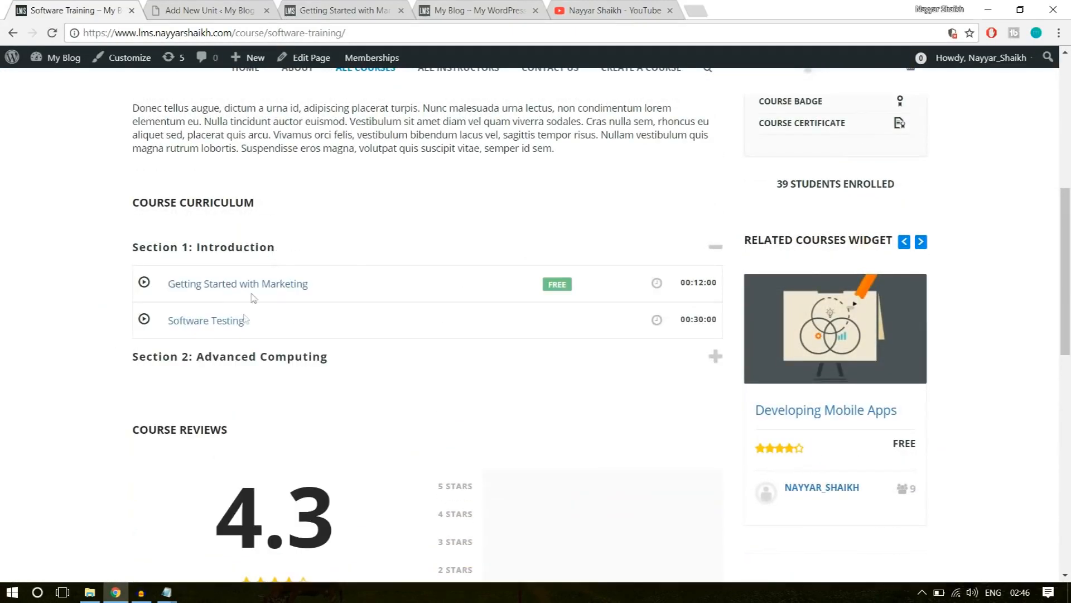
pyautogui.click(207, 324)
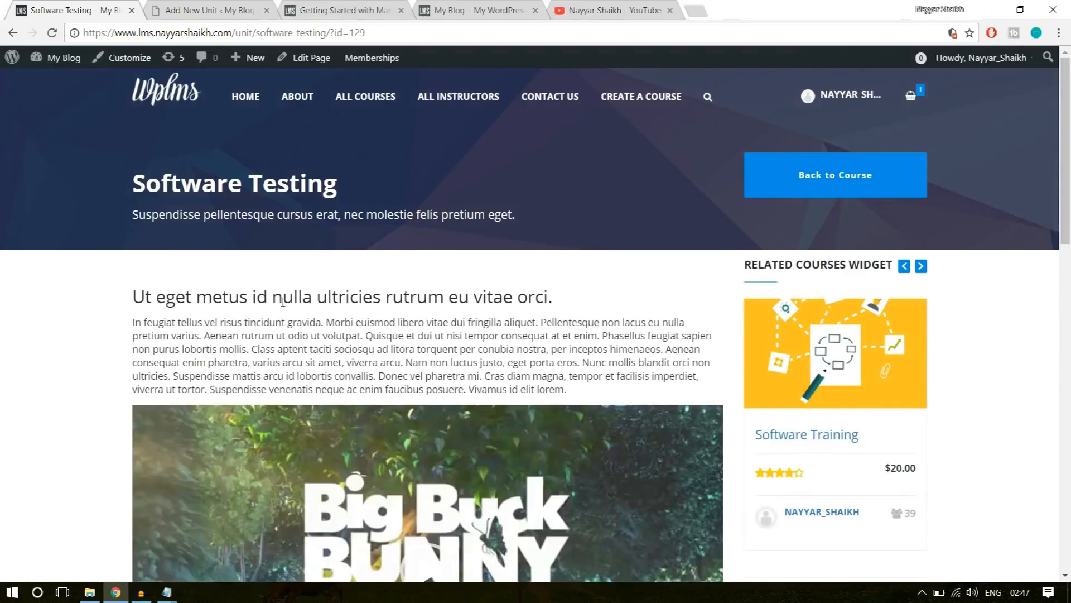
# Copy the example unit's title, Software Testing, into the new unit's title.
pyautogui.click(240, 11)
pyautogui.scroll(-3, 403, 335)
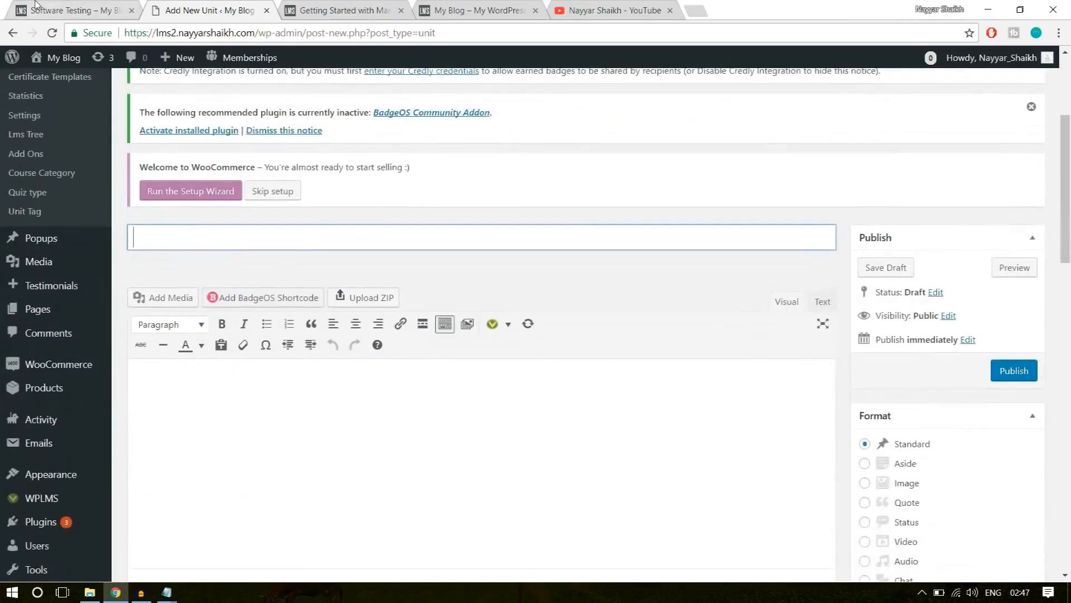
pyautogui.click(35, 6)
pyautogui.tripleClick(222, 180)
pyautogui.hotkey('ctrl', 'c')
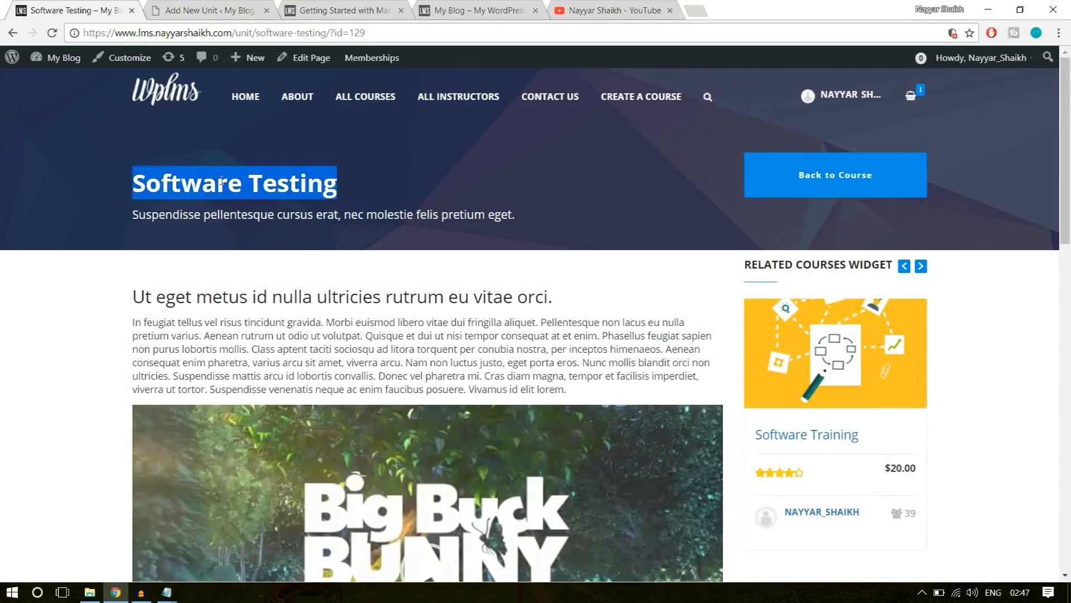
pyautogui.click(199, 4)
pyautogui.click(289, 234)
pyautogui.hotkey('ctrl', 'v')
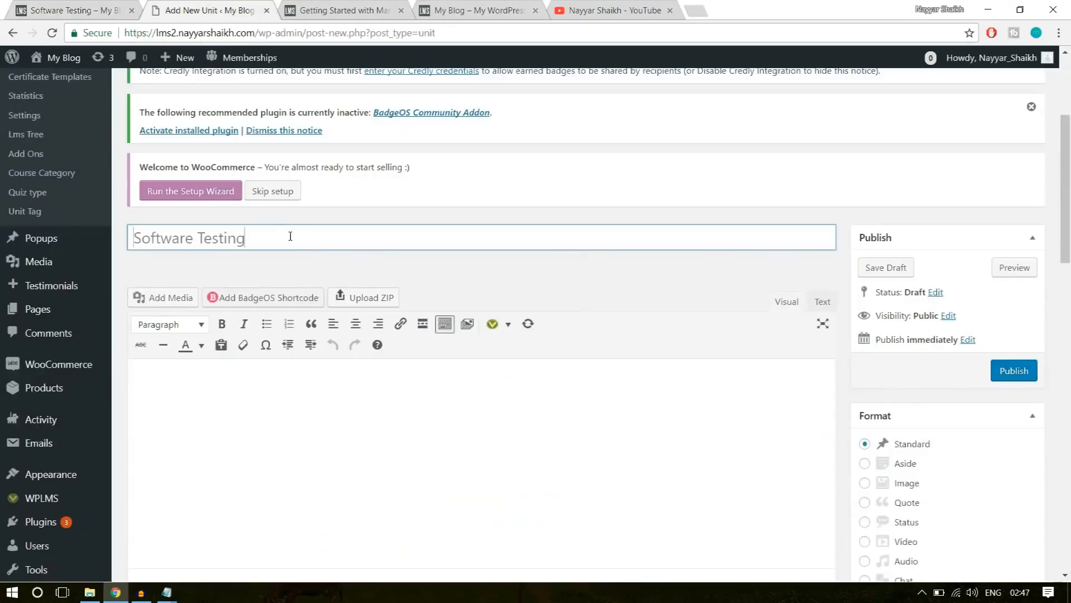
# Copy the example unit's heading "Ut eget metus id nulla ultricies rutrum eu vitae orci." and its paragraph into the new unit's content.
pyautogui.click(89, 4)
pyautogui.moveTo(136, 291); pyautogui.dragTo(598, 392)
pyautogui.hotkey('ctrl', 'c')
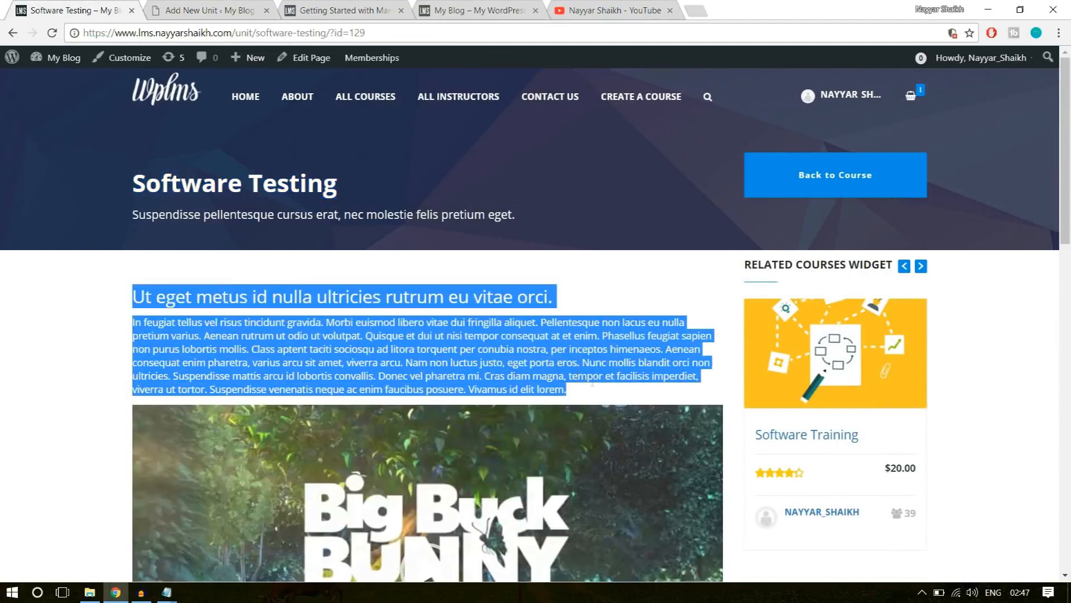
pyautogui.click(223, 8)
pyautogui.click(349, 390)
pyautogui.hotkey('ctrl', 'v')
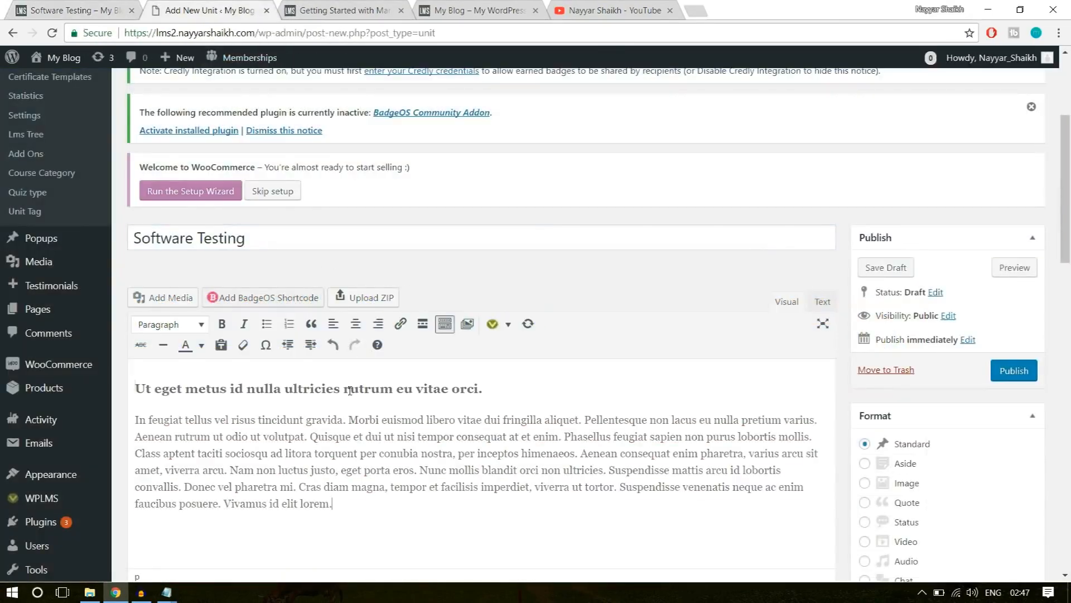
# Insert the big_buck_bunny.mp4 video from the media library below the unit's text as an embedded media player.
pyautogui.scroll(-1, 368, 419)
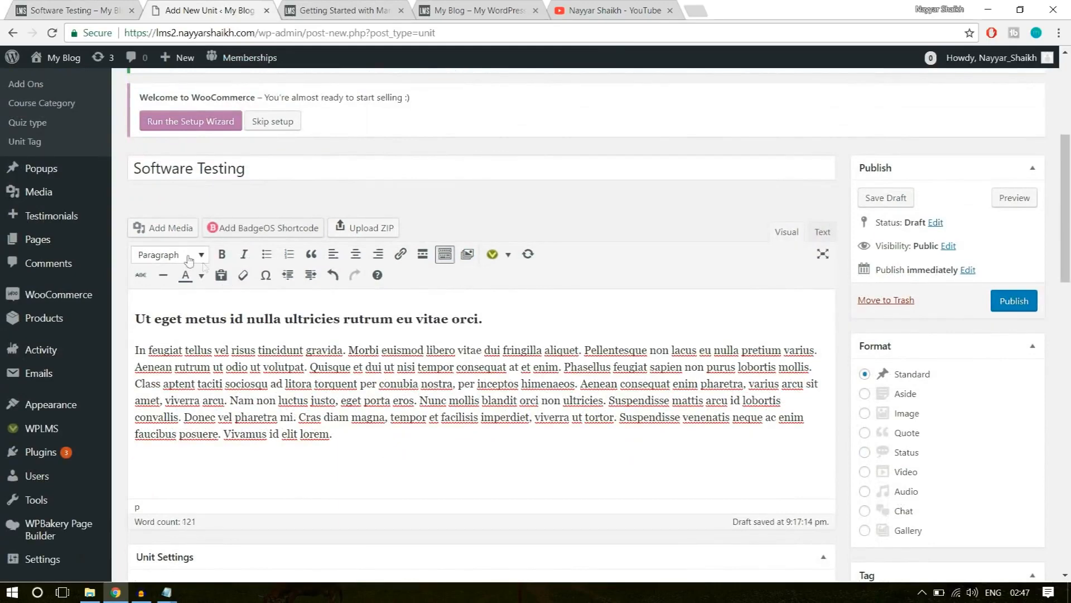
pyautogui.click(168, 230)
pyautogui.click(237, 226)
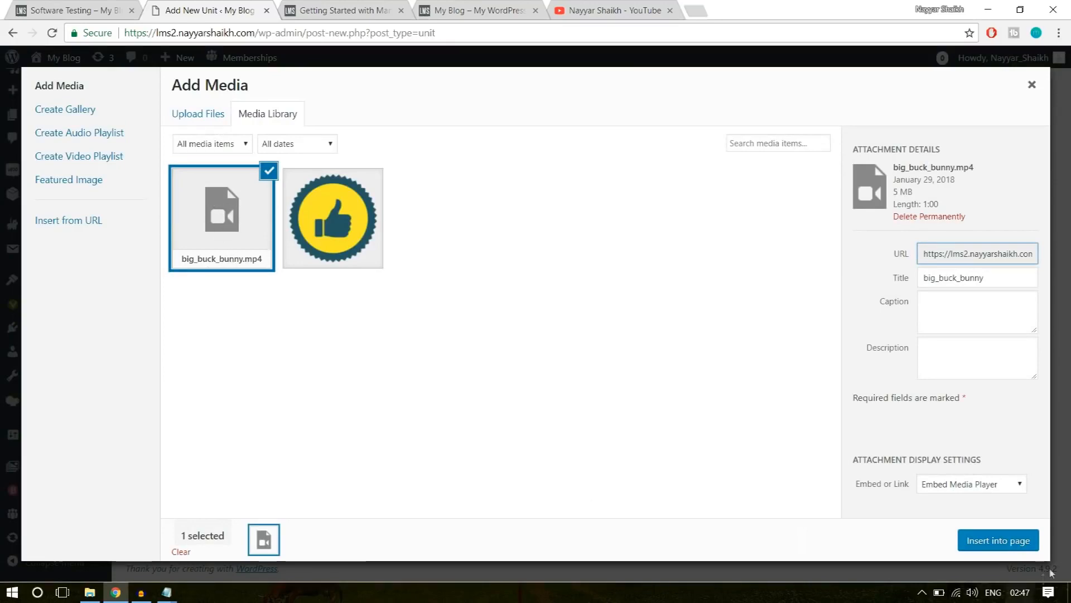
pyautogui.click(1011, 542)
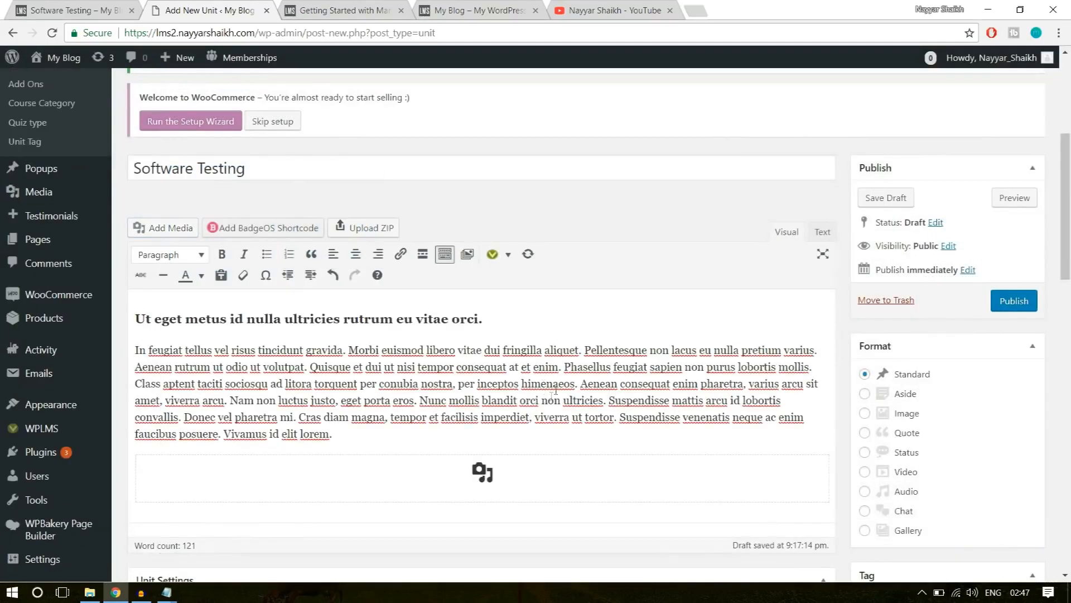
# Copy the example unit's subtitle "Suspendisse pellentesque cursus erat, nec molestie felis pretium eget." into the Unit Description.
pyautogui.scroll(-7, 558, 391)
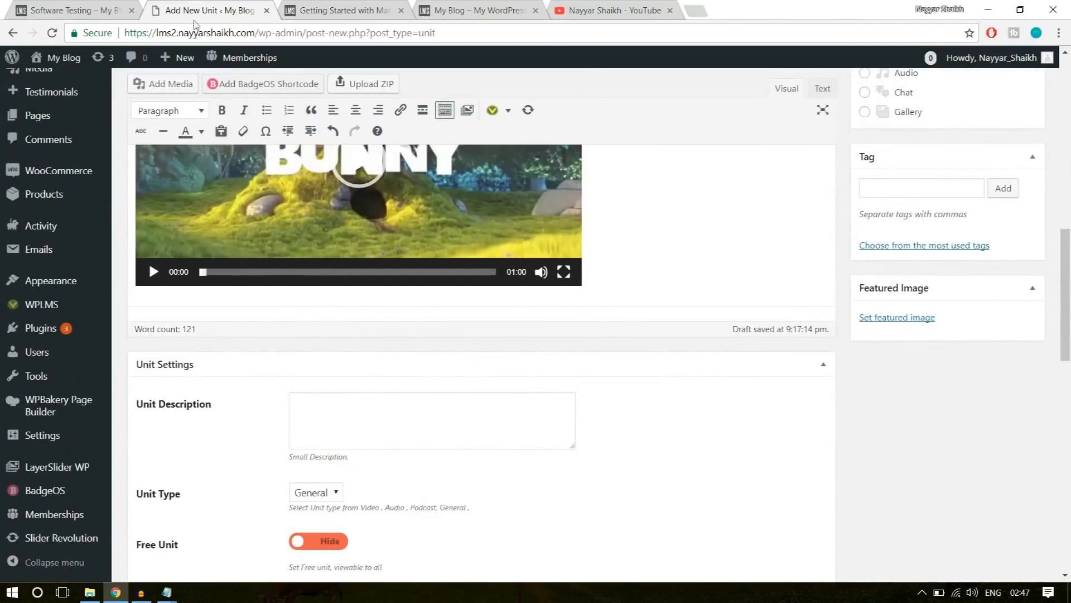
pyautogui.click(104, 8)
pyautogui.click(298, 228)
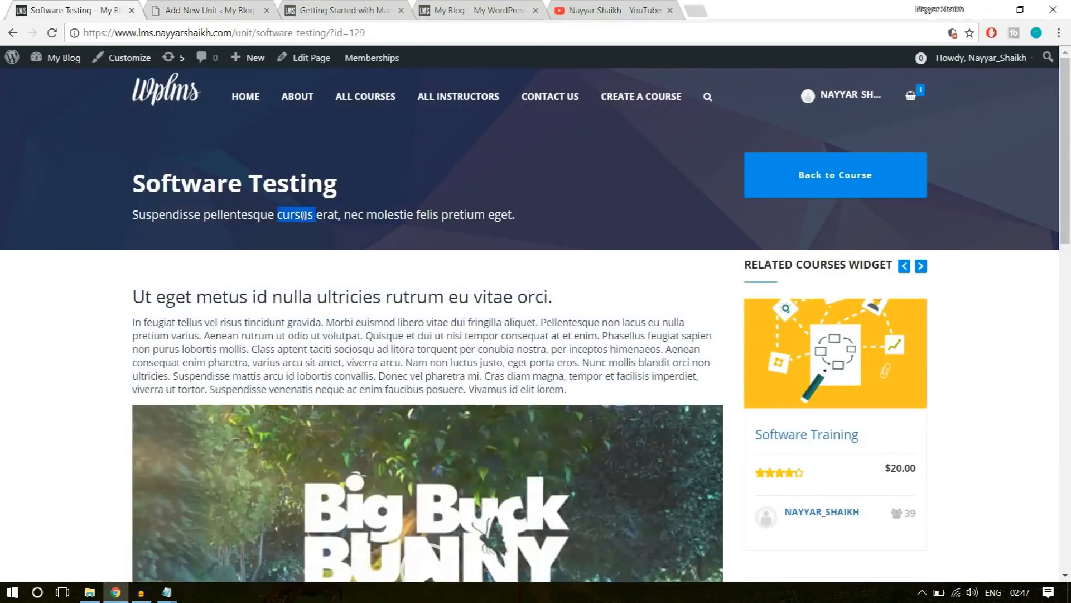
pyautogui.tripleClick(303, 215)
pyautogui.hotkey('ctrl', 'c')
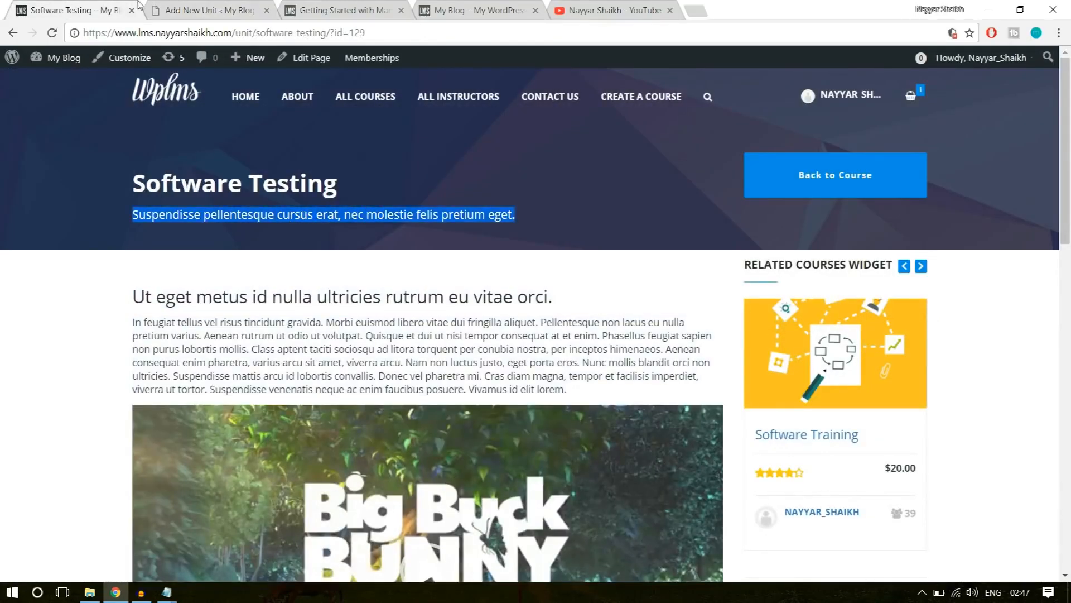
pyautogui.click(188, 6)
pyautogui.click(357, 424)
pyautogui.hotkey('ctrl', 'v')
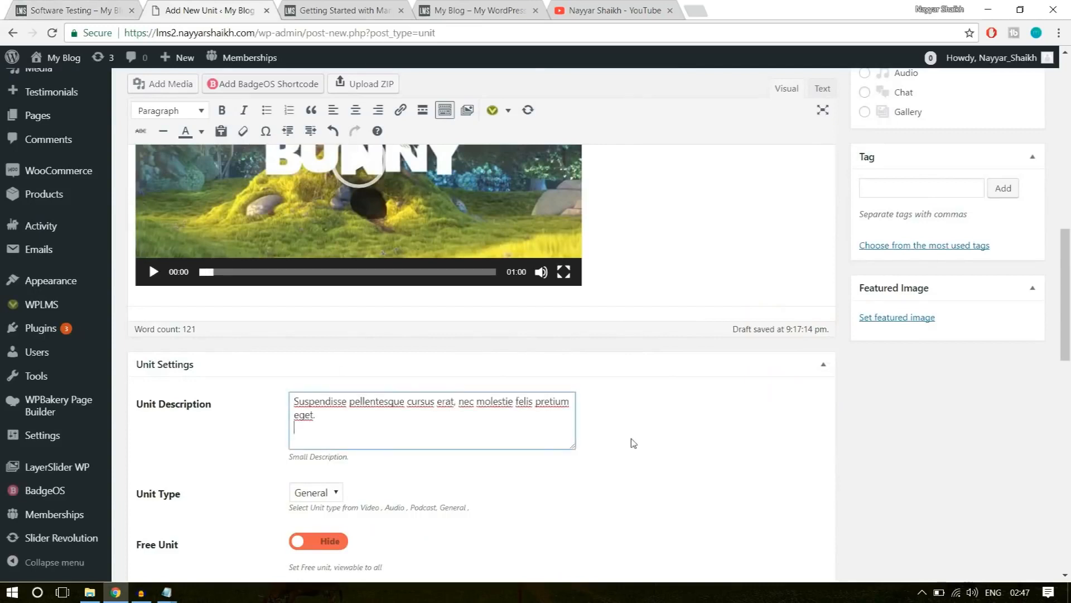
# Set the unit type to Video and the unit duration to 25.
pyautogui.scroll(-4, 614, 435)
pyautogui.click(316, 283)
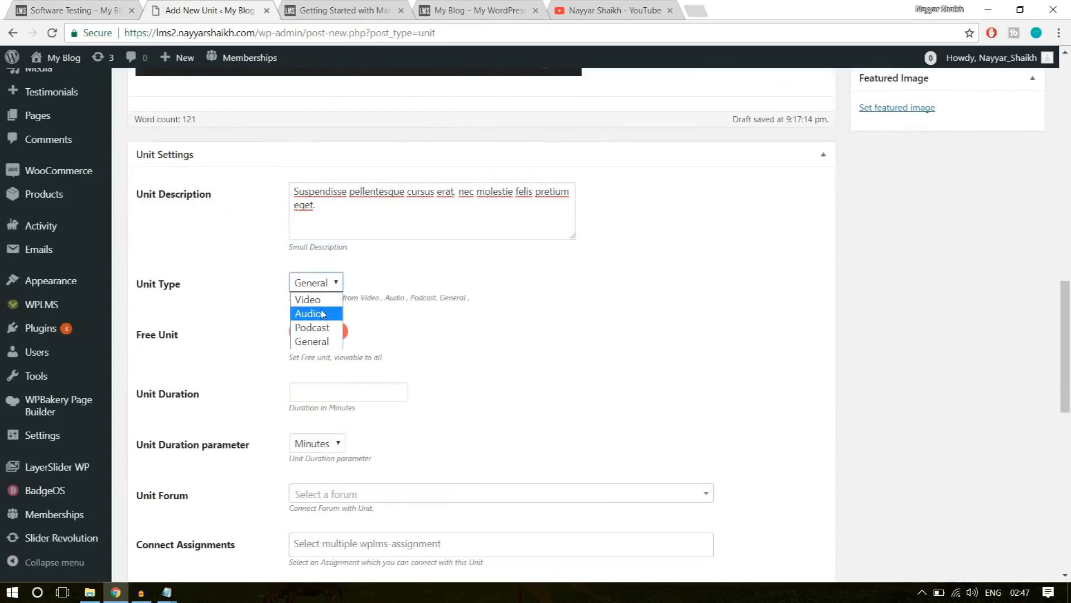
pyautogui.click(319, 302)
pyautogui.scroll(-1, 401, 290)
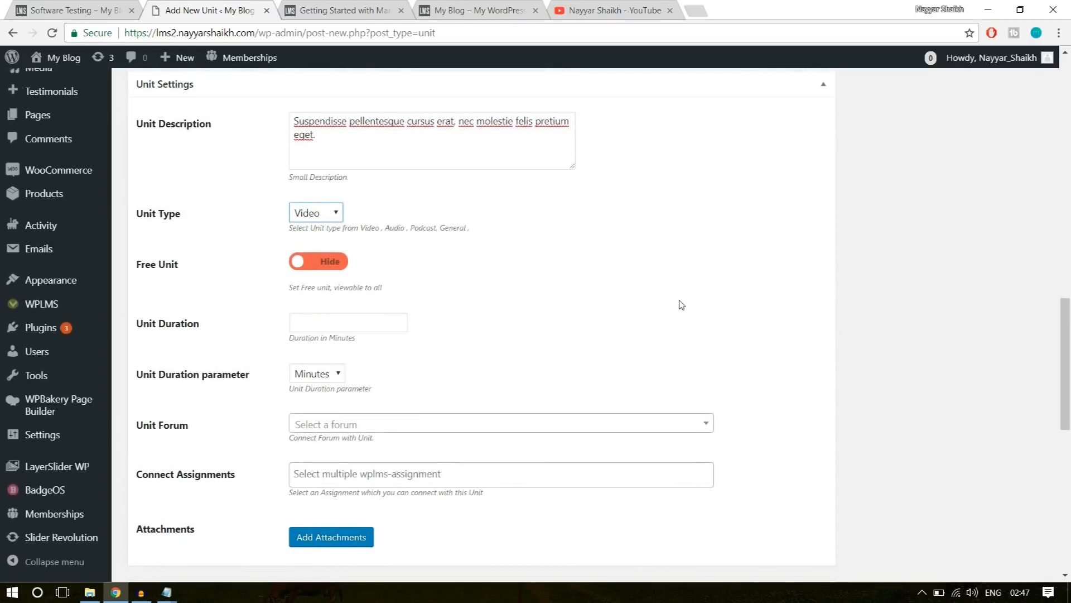
pyautogui.scroll(-1, 682, 303)
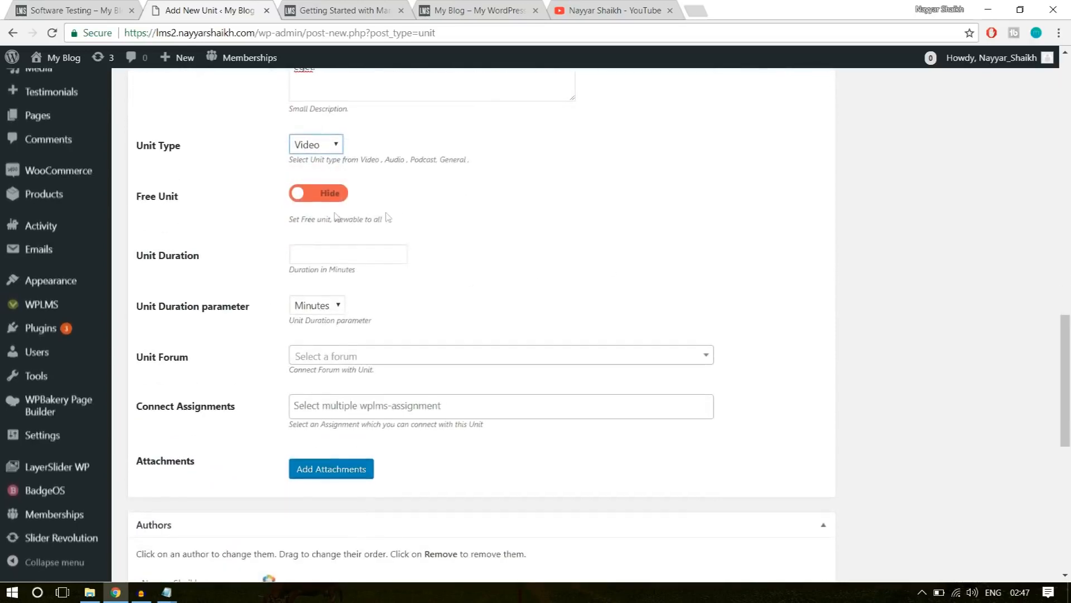
pyautogui.click(293, 253)
pyautogui.write('25')
pyautogui.click(424, 287)
# Review the remaining unit settings, publish the Software Testing unit, and return to the example unit's page.
pyautogui.scroll(-1, 325, 405)
pyautogui.scroll(-5, 330, 424)
pyautogui.scroll(12, 333, 437)
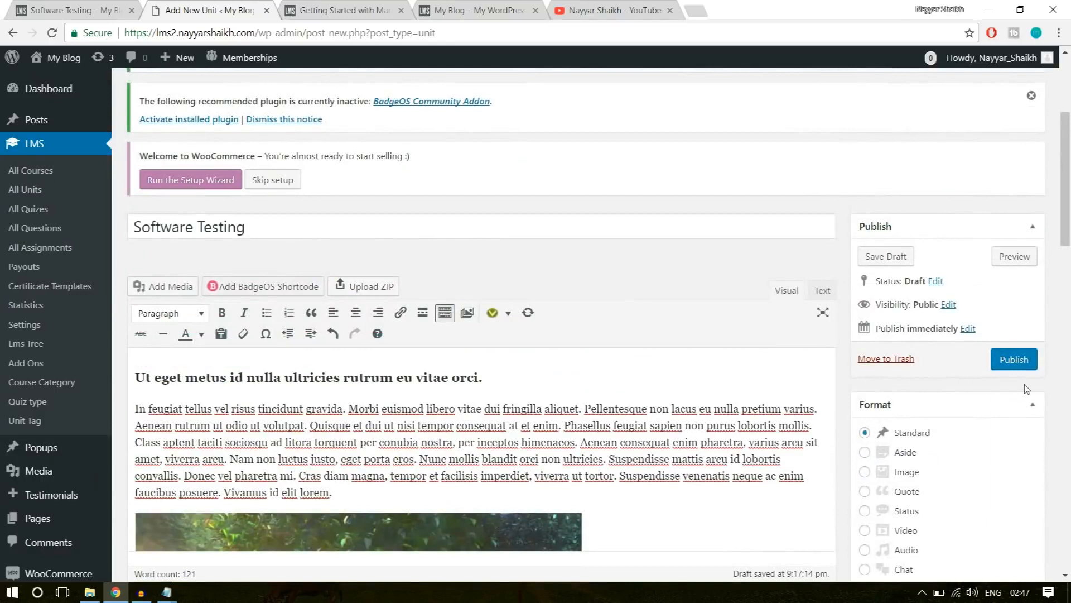
pyautogui.click(1014, 360)
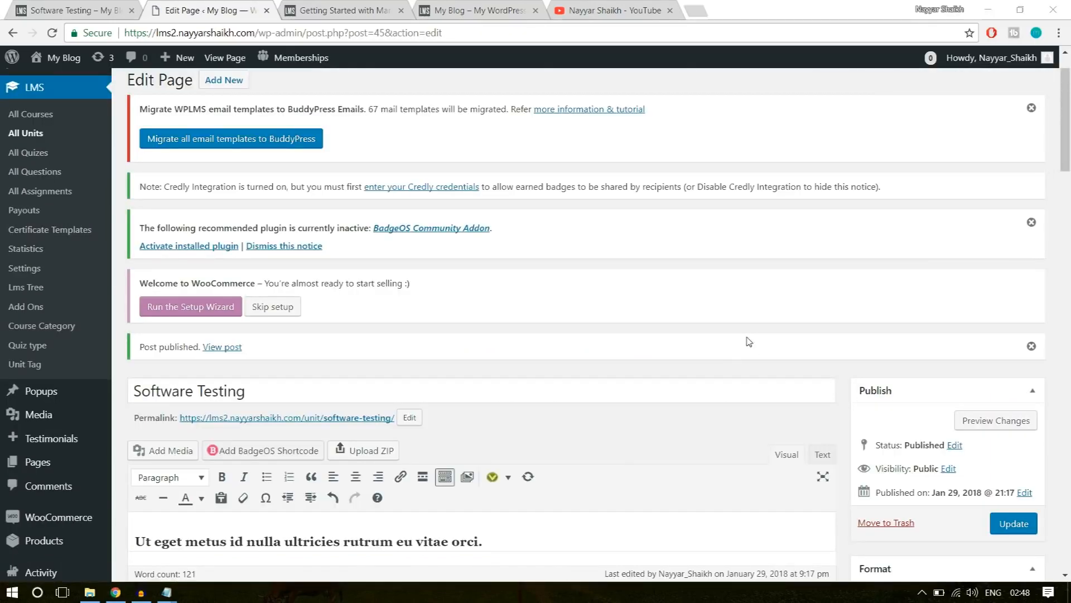
pyautogui.click(115, 8)
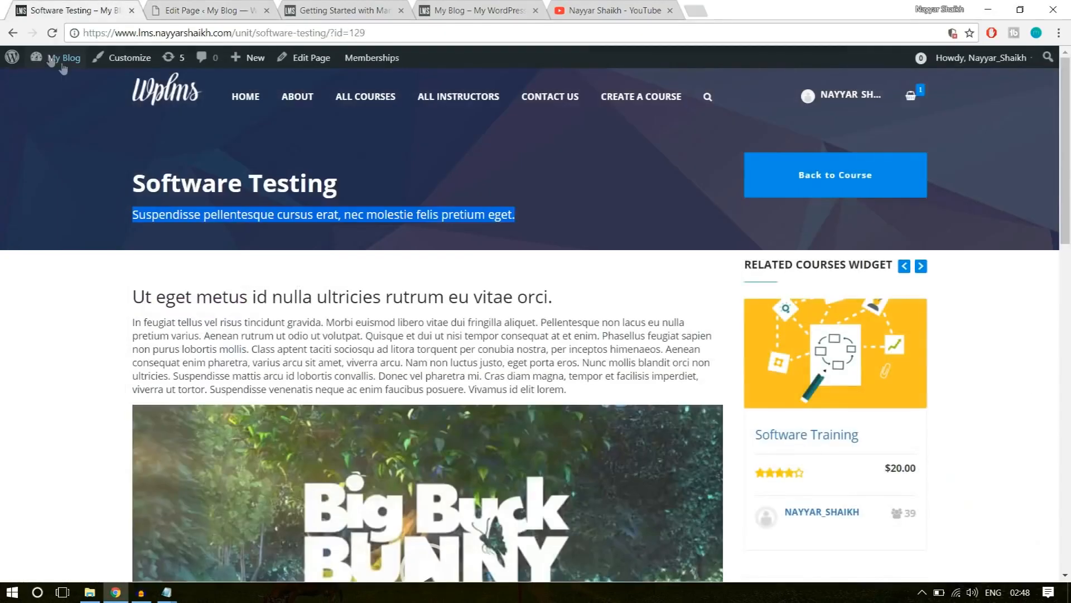
# Return to the Software Training course page and open The Software Quiz from Section 2: Advanced Computing.
pyautogui.click(11, 34)
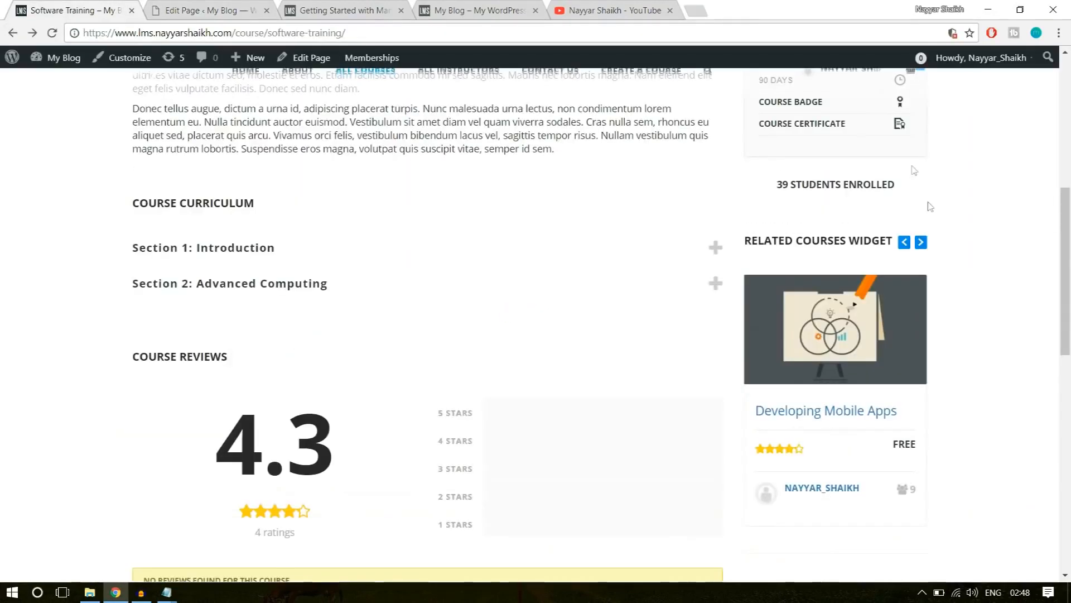
pyautogui.scroll(1, 341, 357)
pyautogui.click(272, 352)
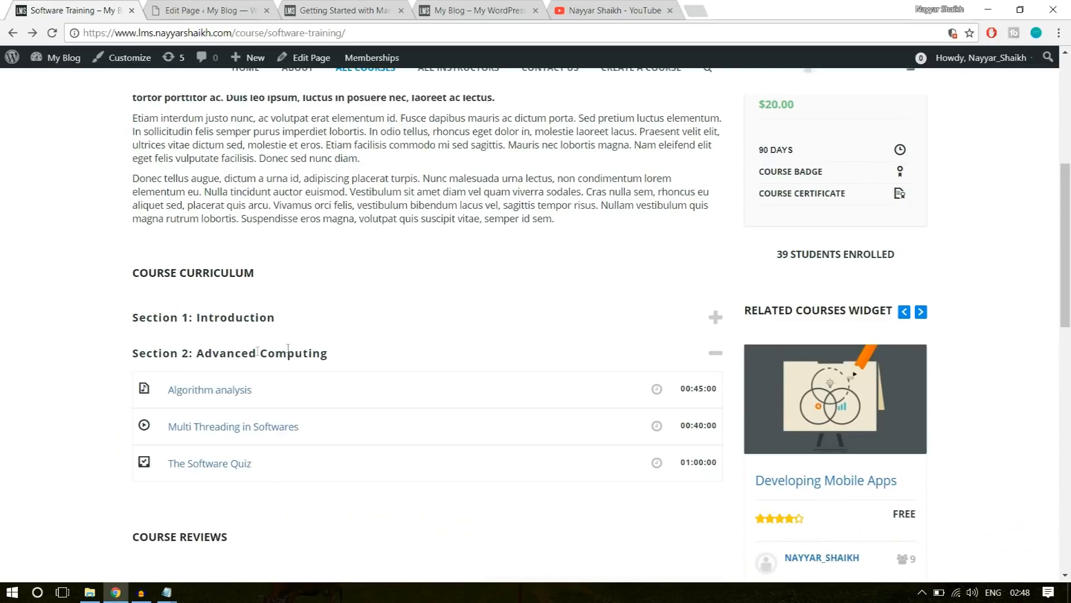
pyautogui.scroll(-1, 305, 361)
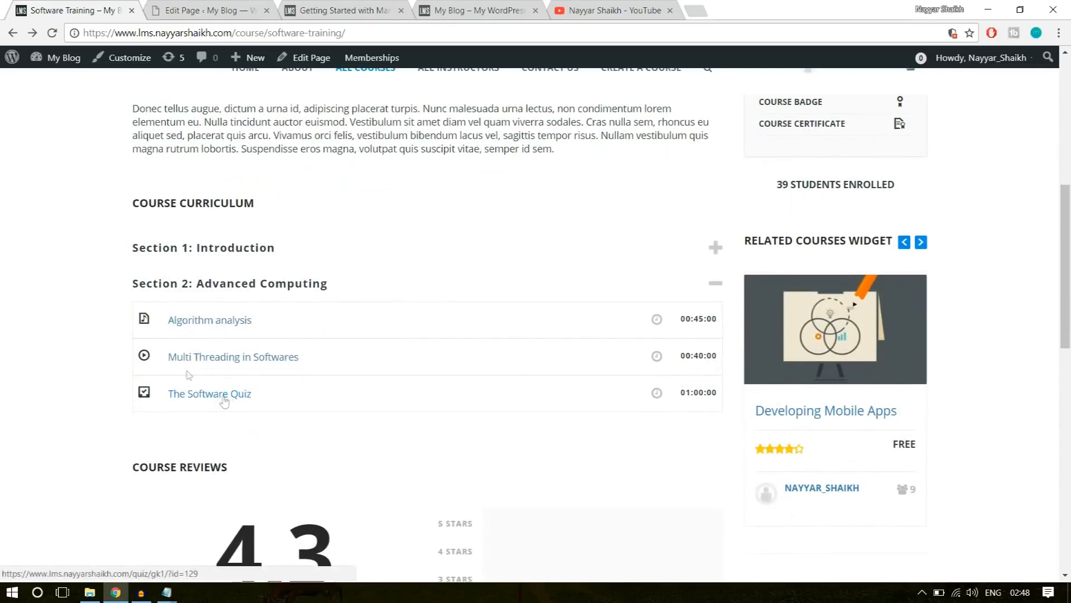
pyautogui.click(220, 397)
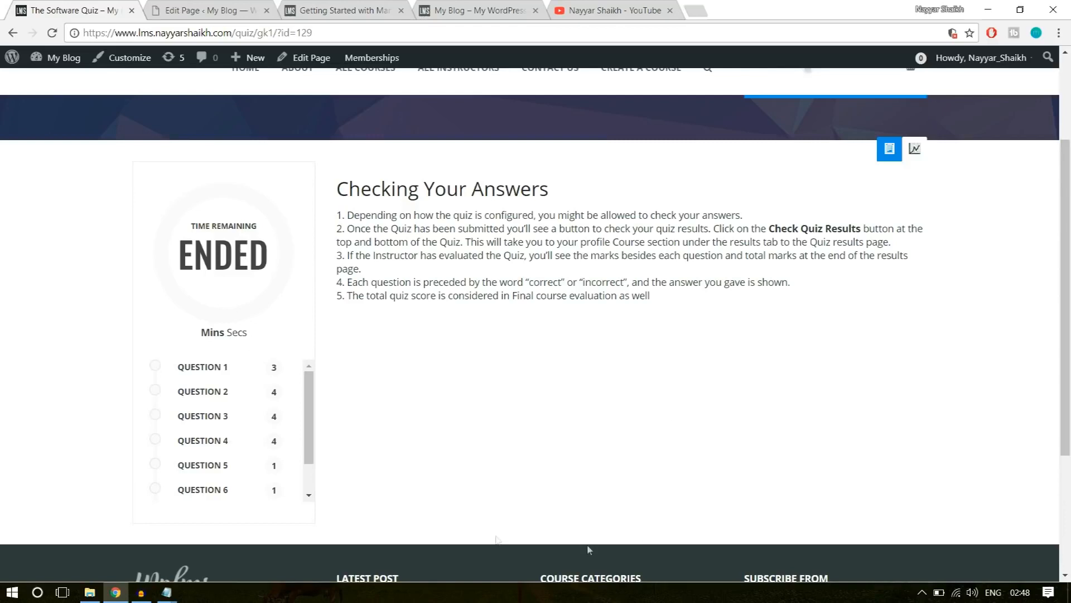
# Examine The Software Quiz page, including its Checking Your Answers instructions, timer and question list.
pyautogui.moveTo(694, 314); pyautogui.dragTo(437, 215)
pyautogui.moveTo(437, 216); pyautogui.dragTo(423, 190)
pyautogui.moveTo(551, 193); pyautogui.dragTo(378, 188)
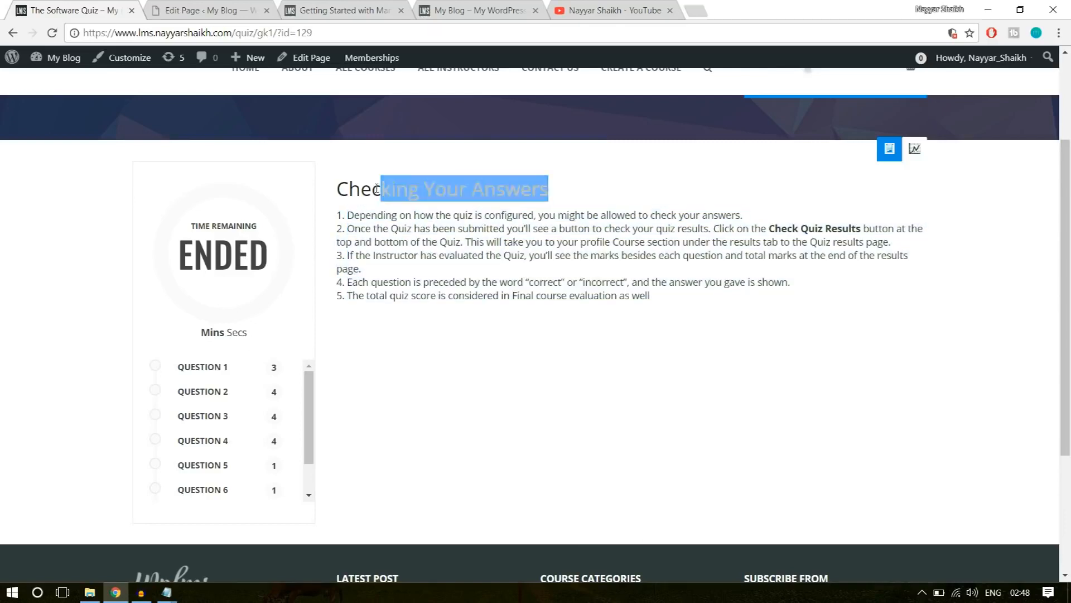
pyautogui.click(378, 188)
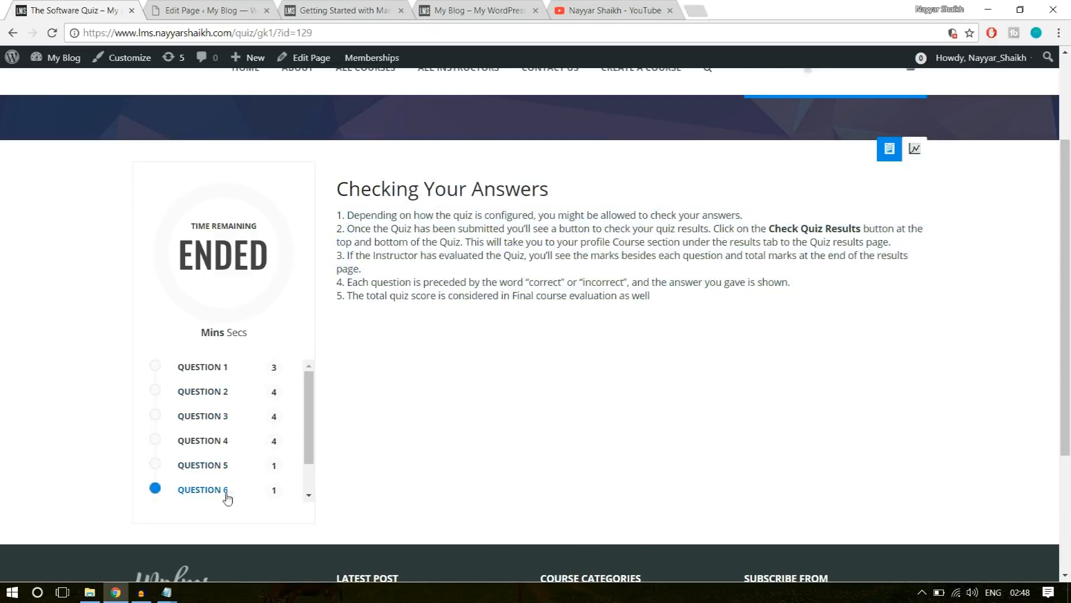
pyautogui.scroll(-3, 227, 495)
pyautogui.scroll(5, 155, 402)
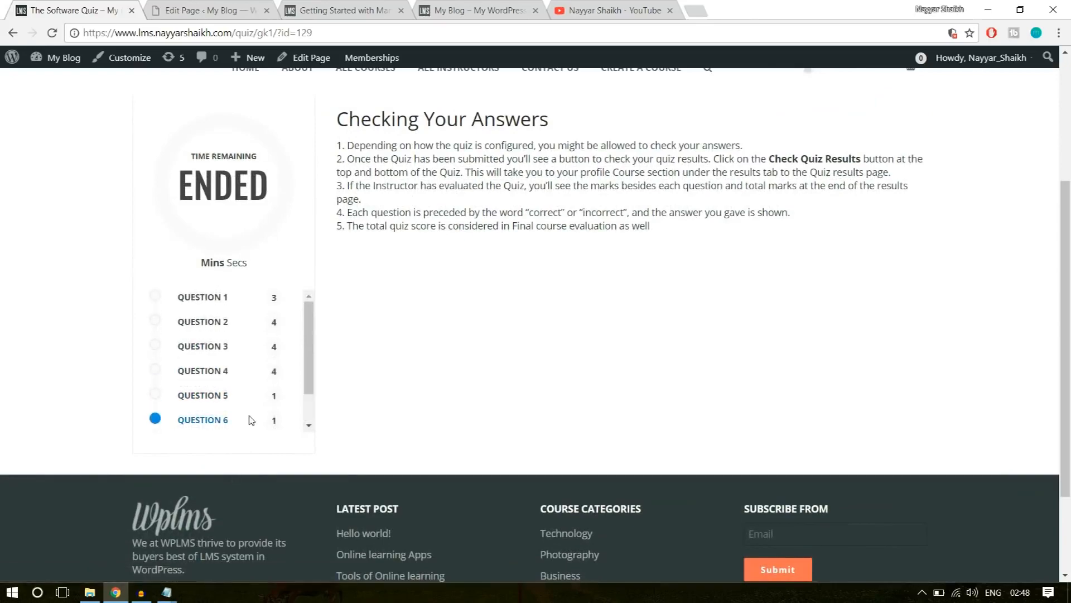
pyautogui.scroll(-4, 262, 501)
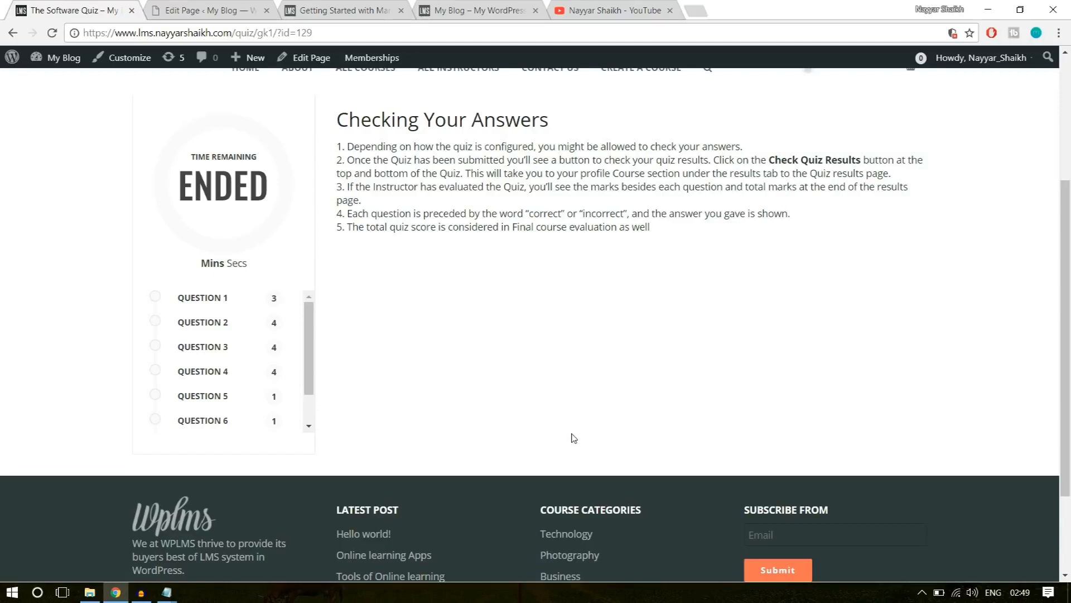
# Switch to the new site's dashboard and open the LMS question bank to check its question list.
pyautogui.click(208, 9)
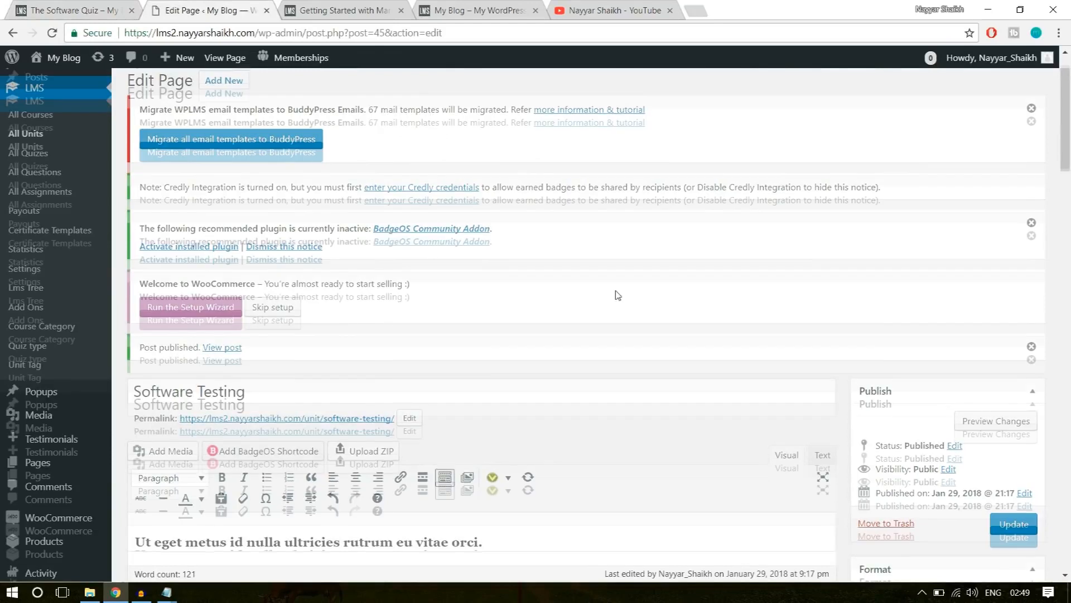
pyautogui.scroll(1, 618, 294)
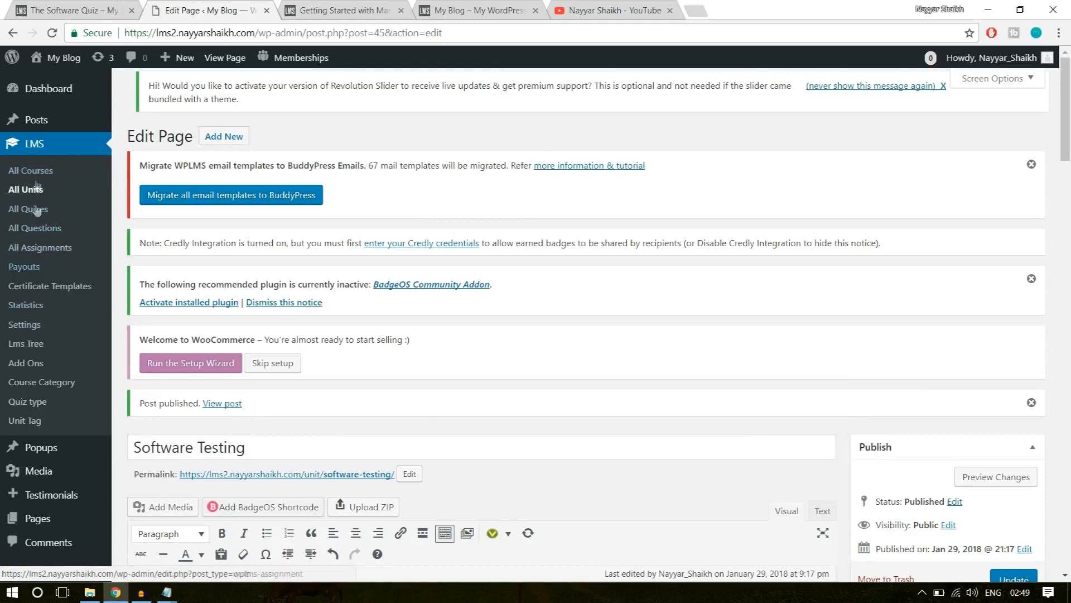
pyautogui.click(41, 235)
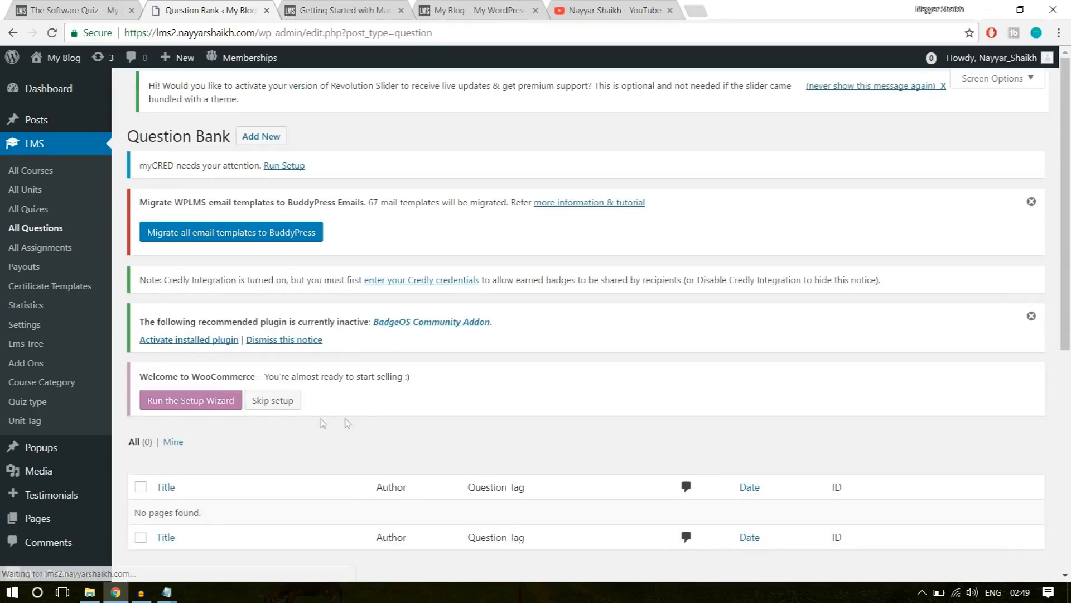
pyautogui.scroll(-2, 306, 425)
pyautogui.scroll(-1, 306, 426)
pyautogui.moveTo(133, 310); pyautogui.dragTo(236, 303)
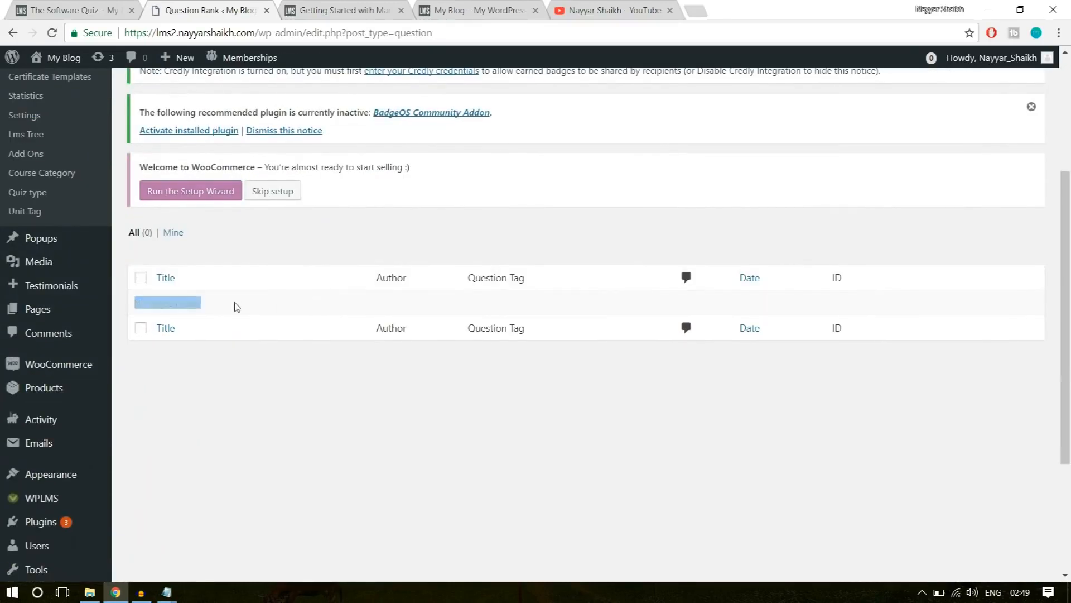
pyautogui.click(375, 348)
pyautogui.scroll(1, 375, 347)
pyautogui.scroll(3, 375, 349)
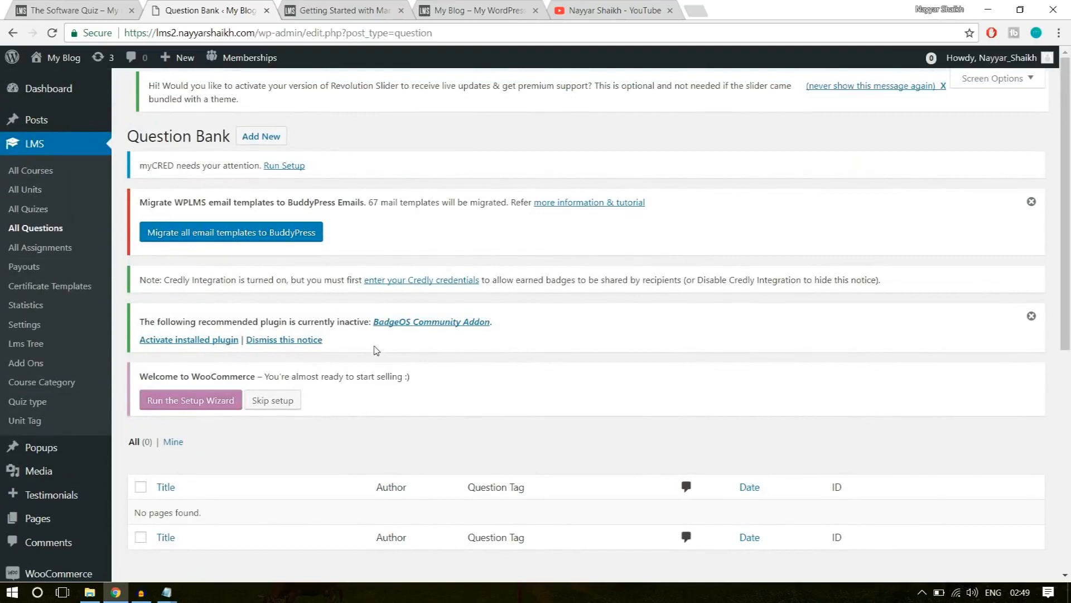
# Dismiss the BadgeOS add-on and email template migration notices, and start a new question.
pyautogui.click(1032, 316)
pyautogui.click(1032, 201)
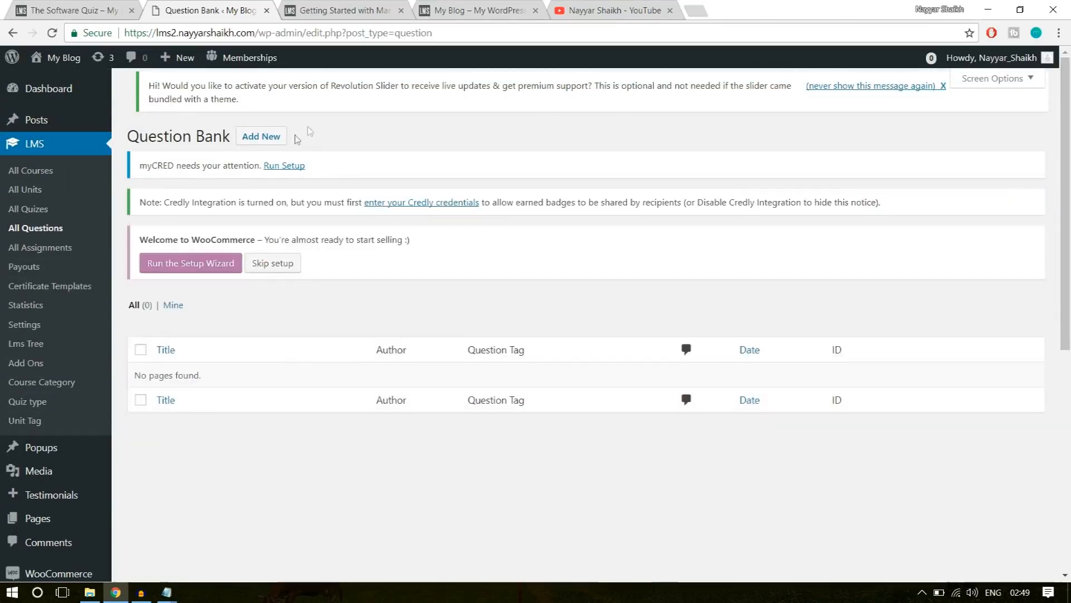
pyautogui.click(261, 136)
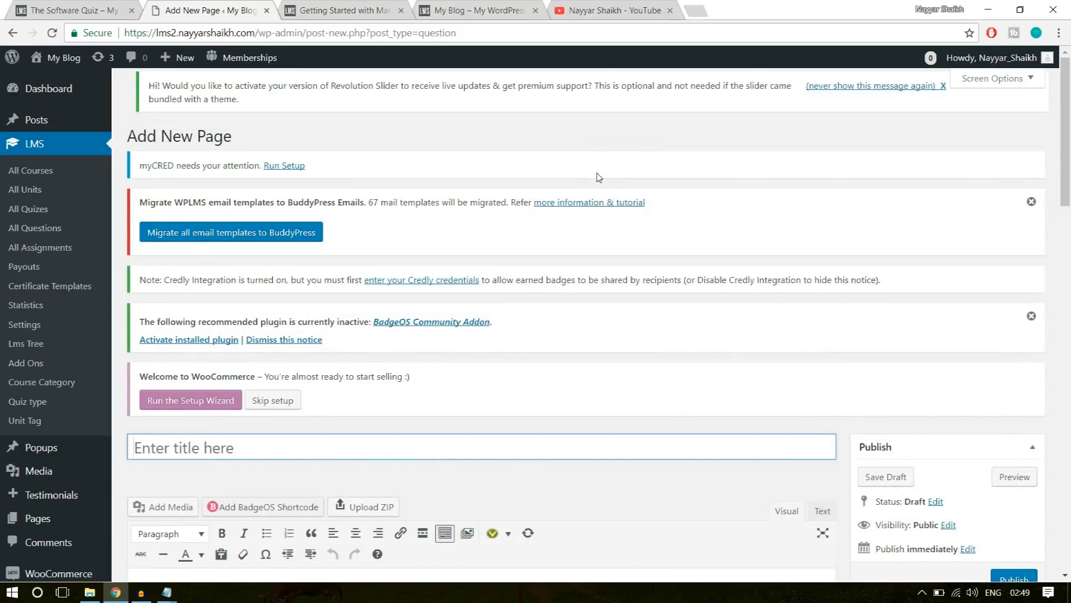
pyautogui.moveTo(182, 67)
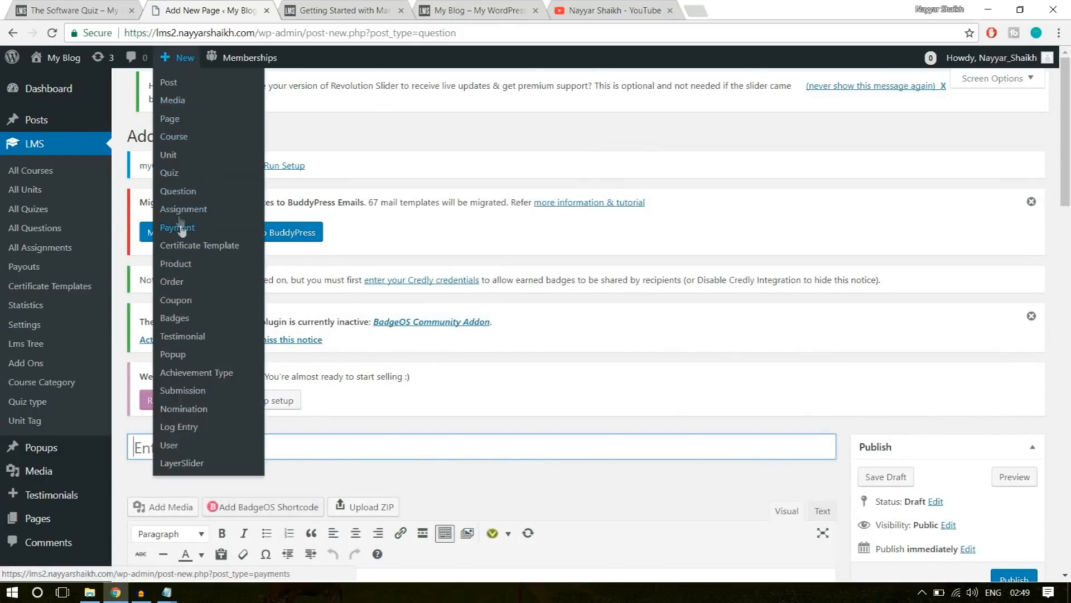
pyautogui.scroll(-3, 711, 281)
pyautogui.scroll(-1, 711, 281)
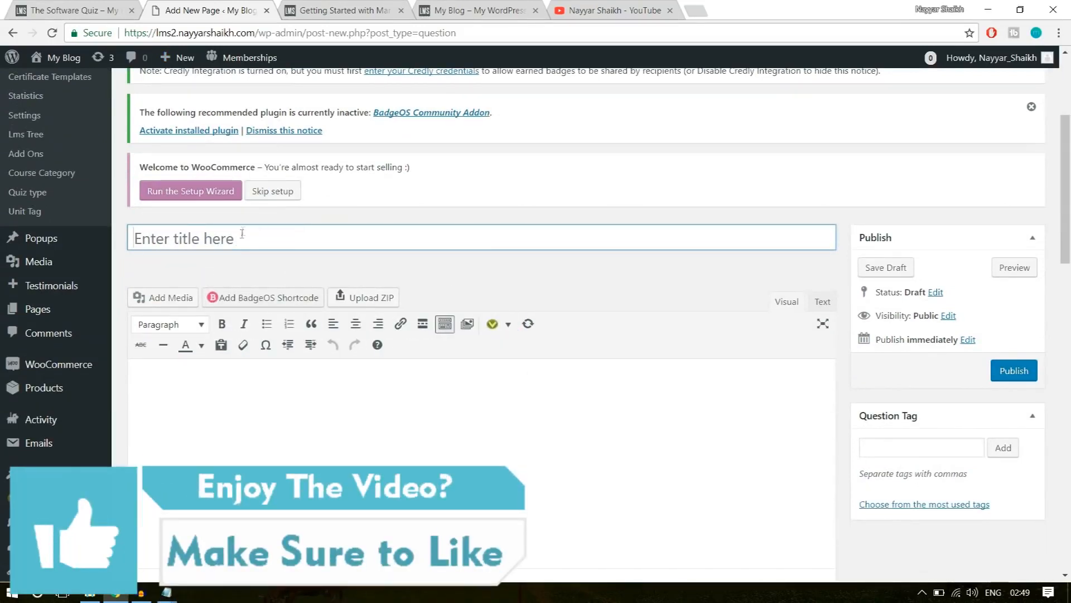
# Title the new question "Software Training Q-1".
pyautogui.click(279, 238)
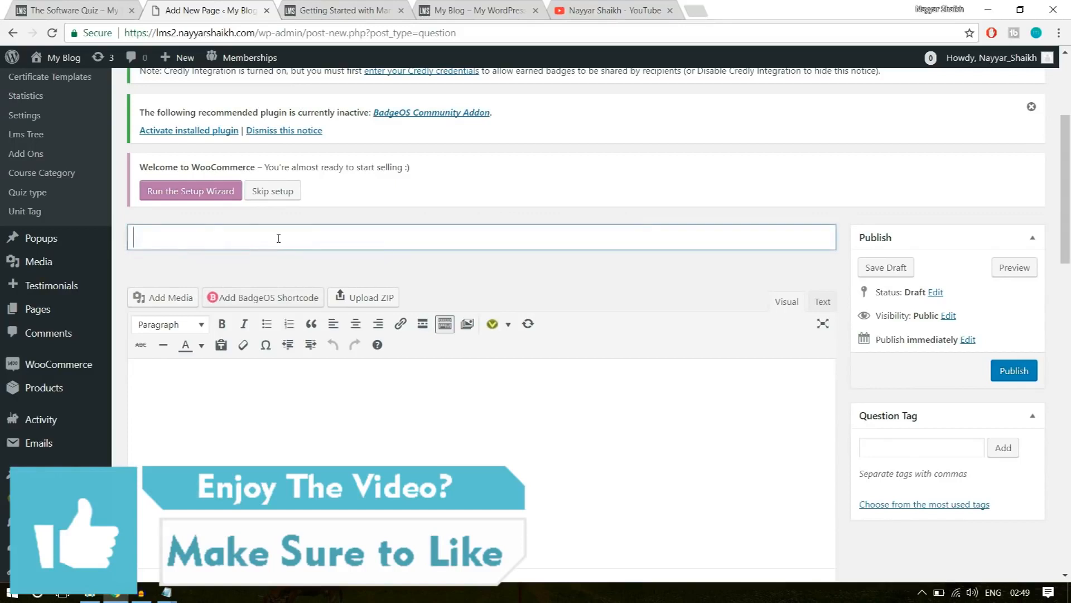
pyautogui.click(81, 12)
pyautogui.click(193, 6)
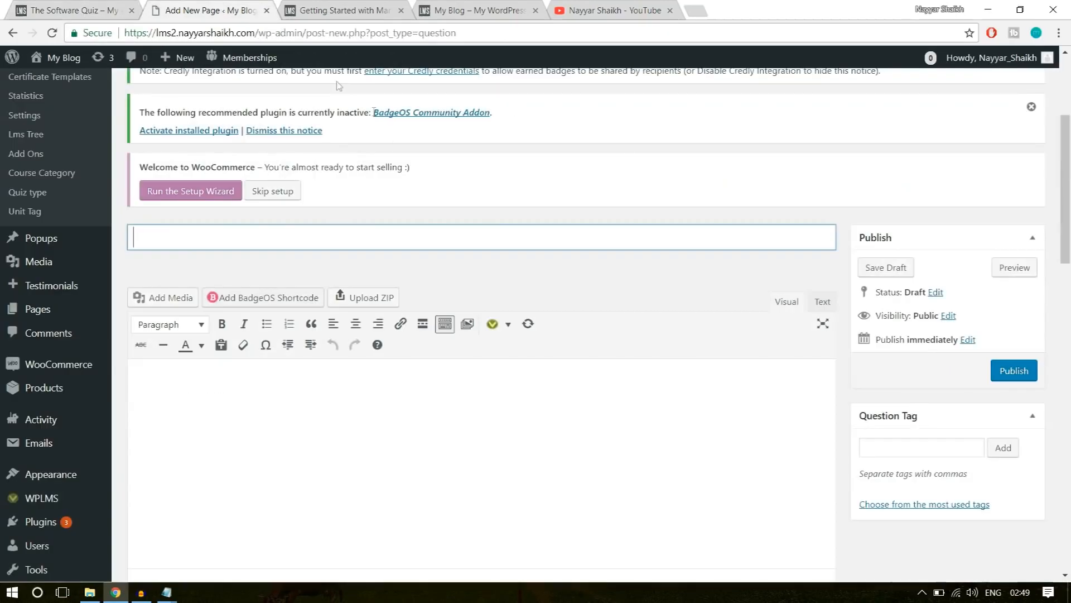
pyautogui.write('Softwrae')
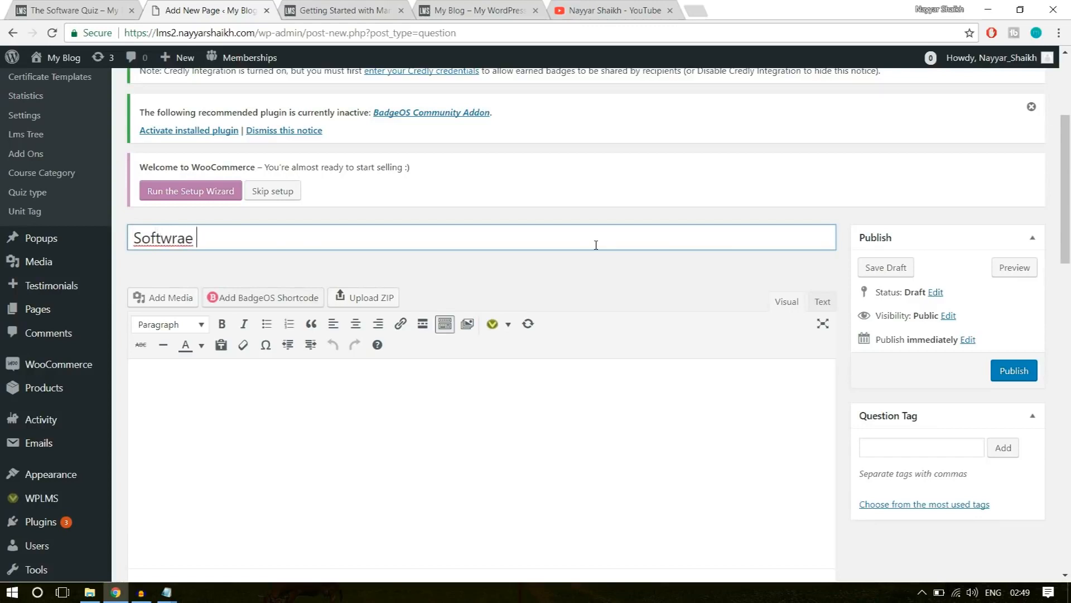
pyautogui.press('BackSpace')
pyautogui.press('BackSpace')
pyautogui.press('BackSpace')
pyautogui.write('are ')
pyautogui.write('Tar')
pyautogui.write('raining ')
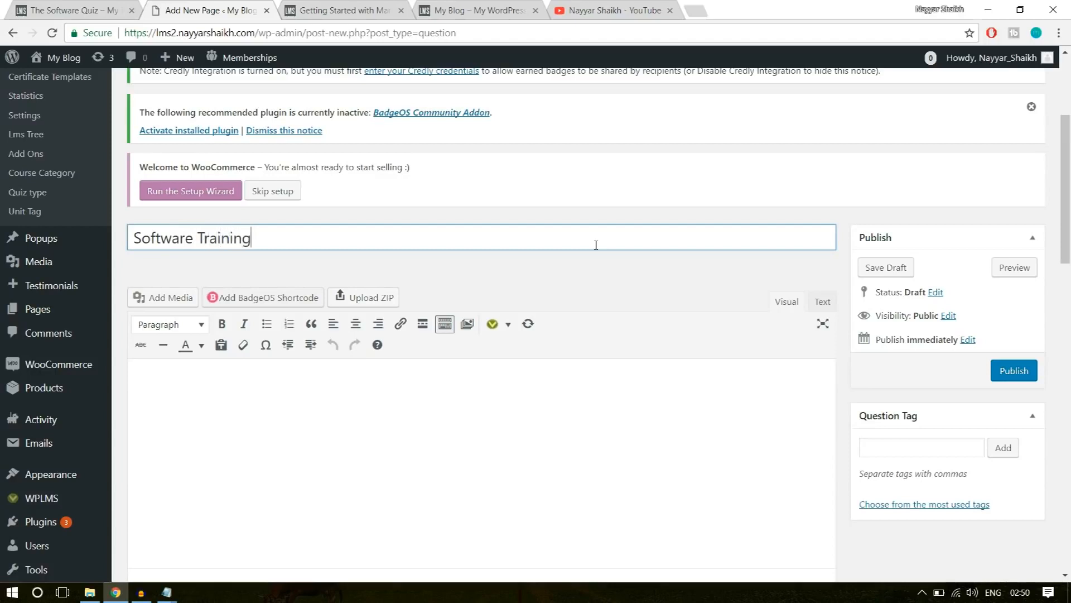
pyautogui.write('Questi')
pyautogui.press('BackSpace')
pyautogui.press('BackSpace')
pyautogui.press('BackSpace')
pyautogui.press('BackSpace')
pyautogui.press('BackSpace')
# Enter "What is the Capital of India?" as the question's body text.
pyautogui.click(509, 404)
pyautogui.scroll(-3, 297, 330)
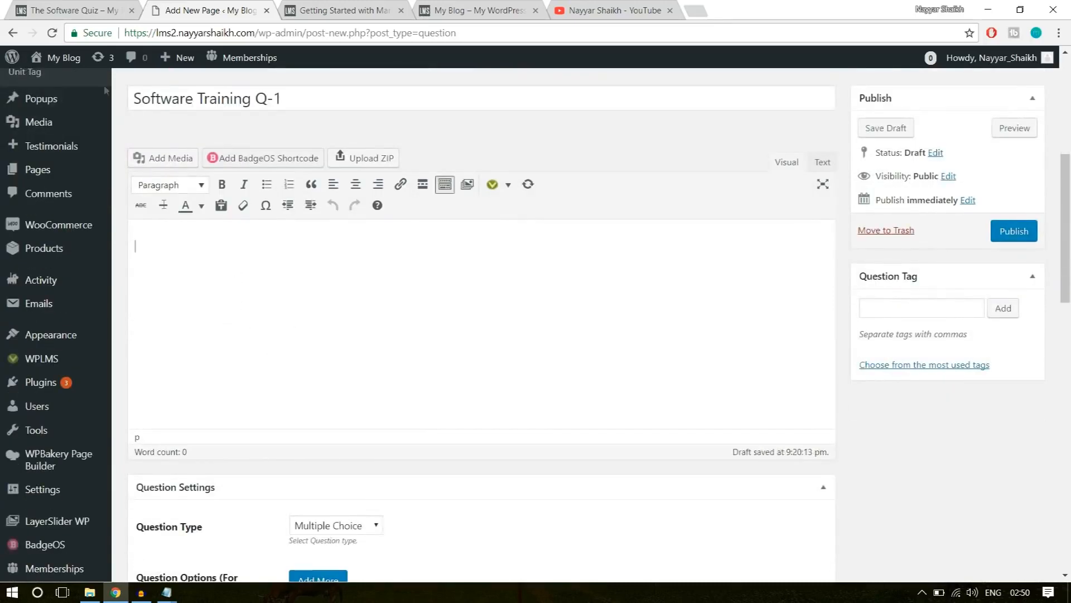
pyautogui.write('What is')
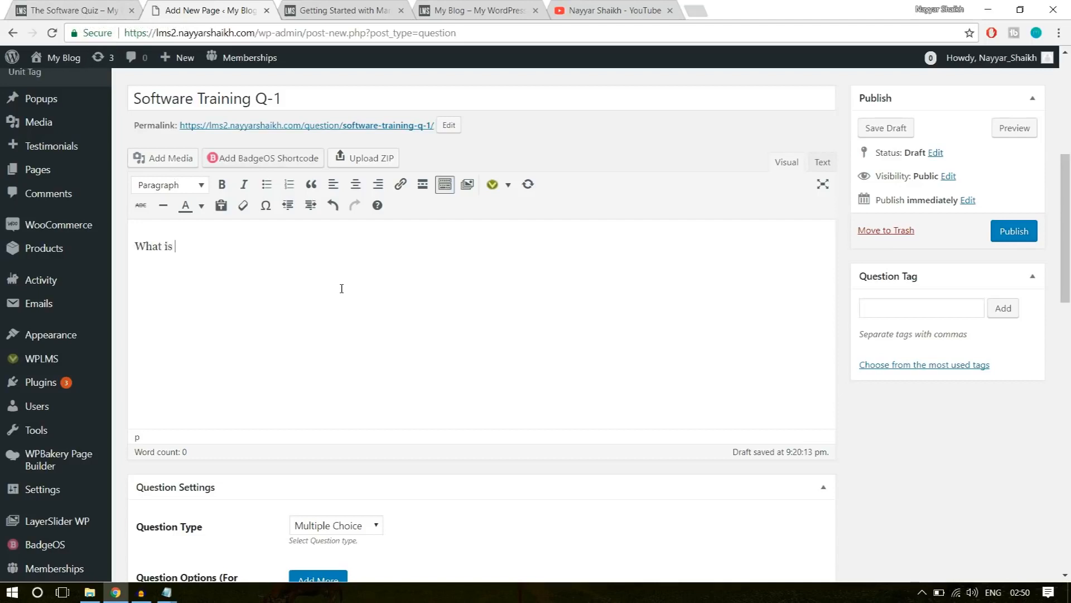
pyautogui.write(' the Capital of I')
pyautogui.write('nd')
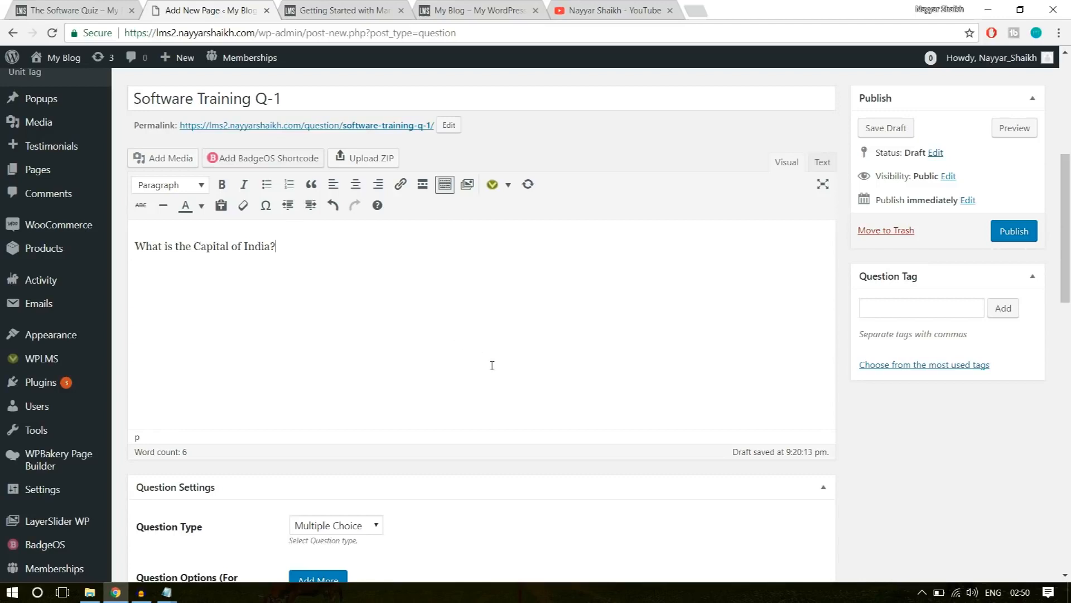
# Keep the question type as Multiple Choice and add Mumbai and Chennai as the first two answer options.
pyautogui.scroll(-6, 495, 356)
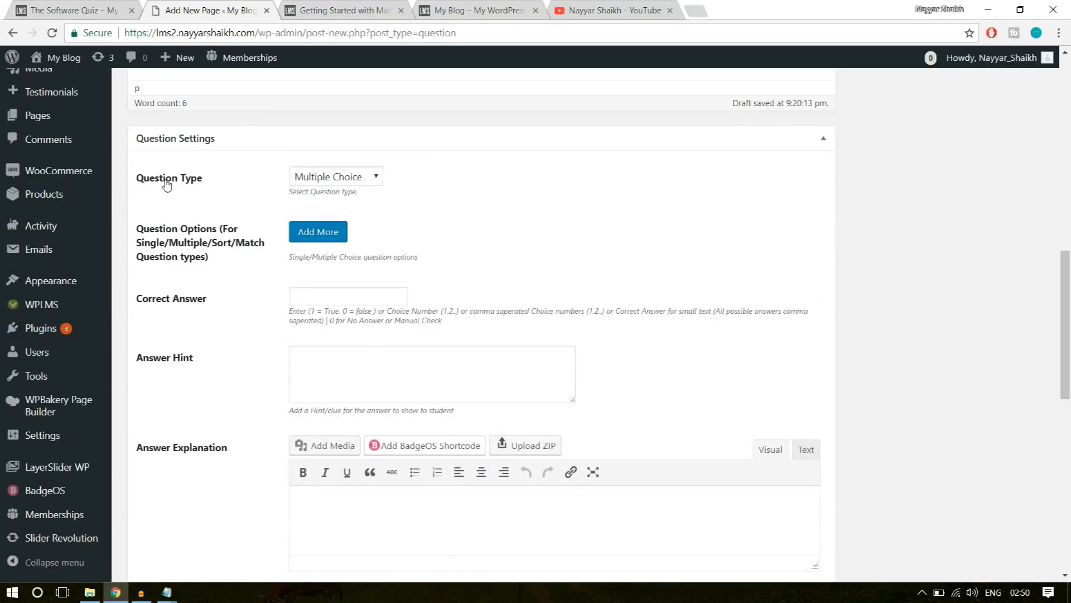
pyautogui.click(337, 177)
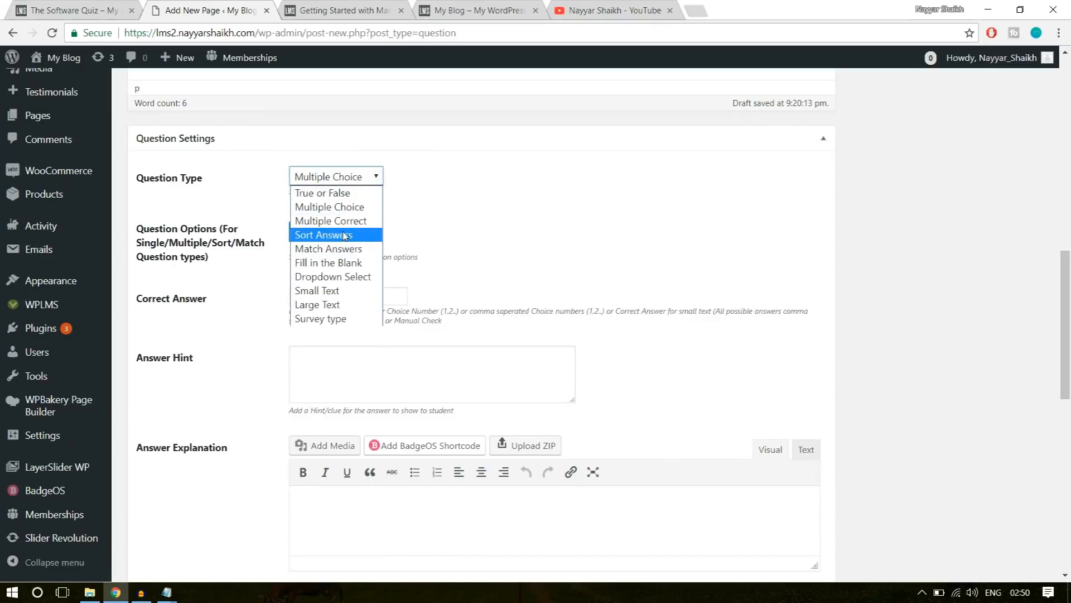
pyautogui.click(474, 208)
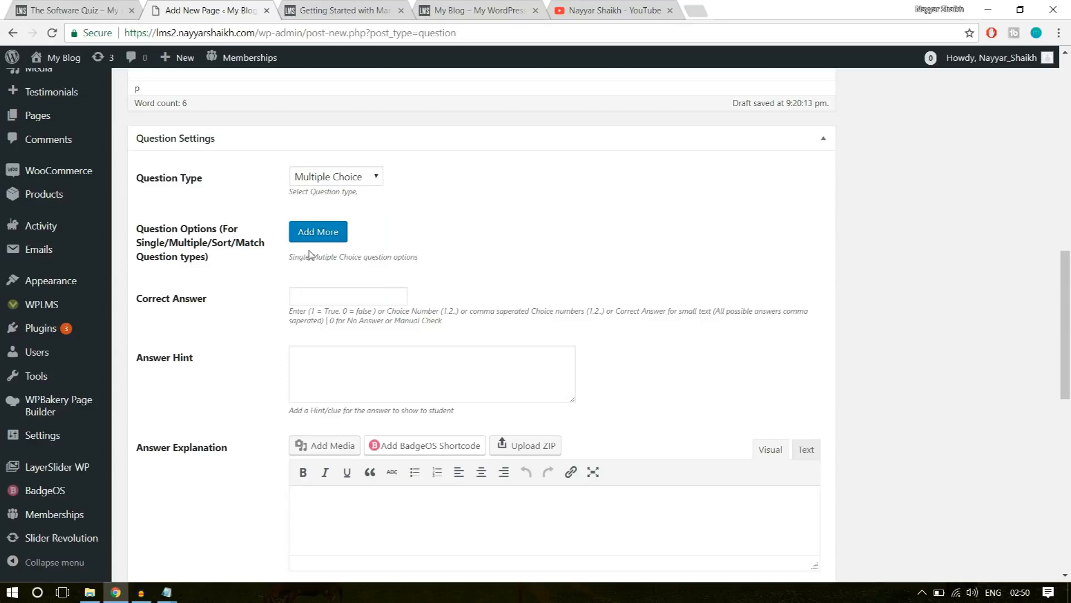
pyautogui.click(318, 231)
pyautogui.click(399, 257)
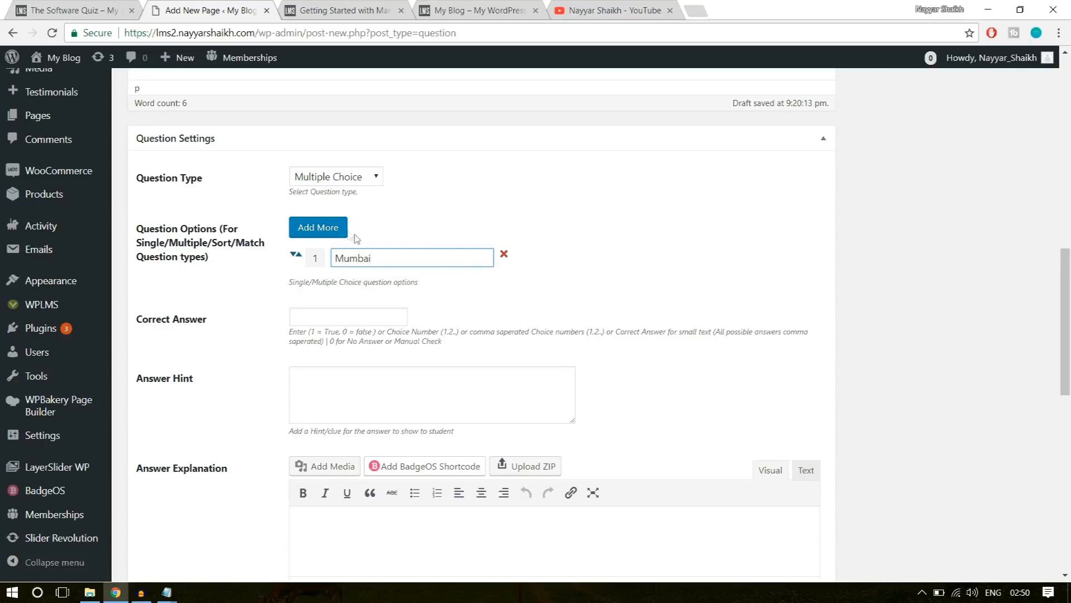
pyautogui.click(319, 229)
pyautogui.click(379, 285)
pyautogui.write('Chennai')
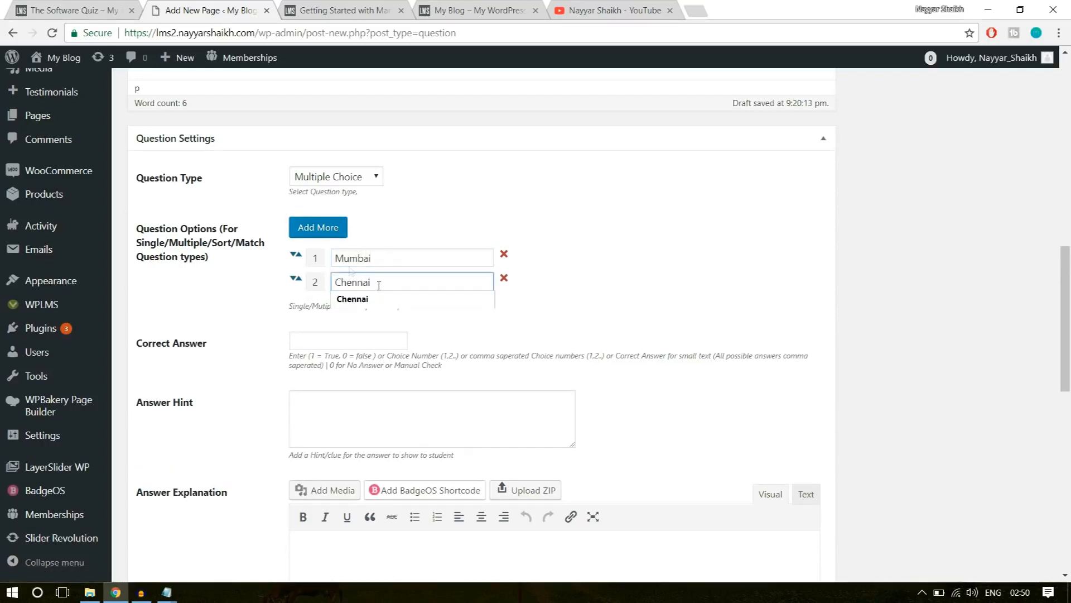
# Add Delhi and Goa as the third and fourth answer options.
pyautogui.click(318, 228)
pyautogui.click(382, 311)
pyautogui.write('D')
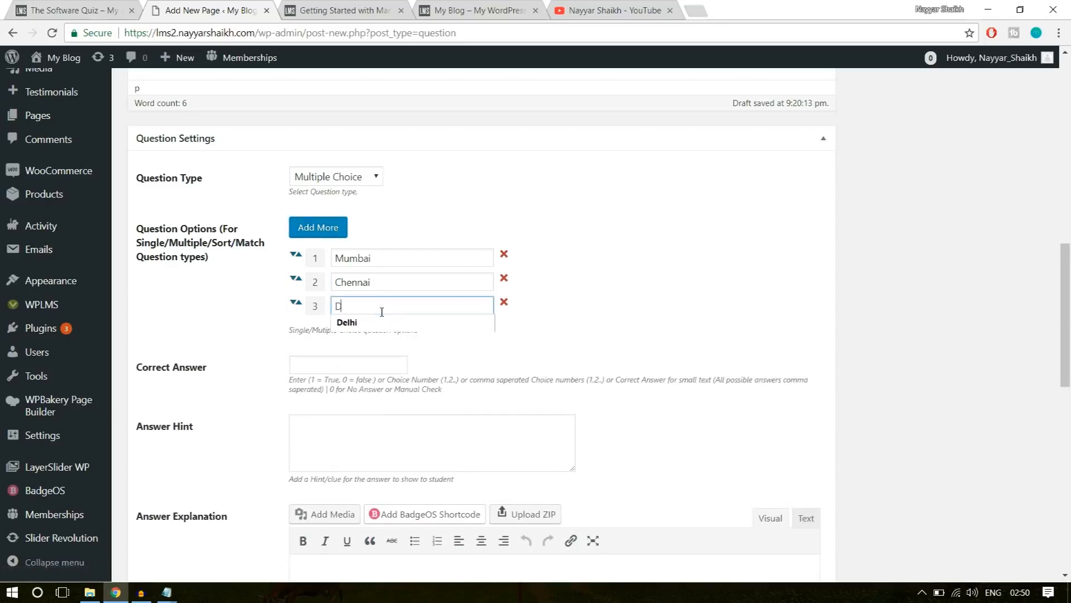
pyautogui.write('elhi')
pyautogui.click(517, 314)
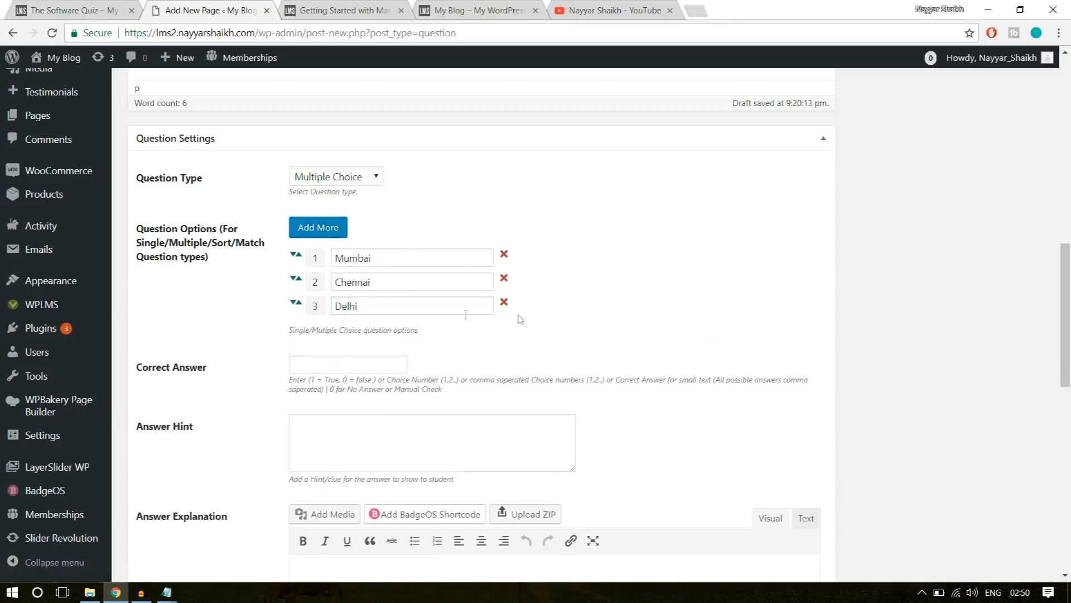
pyautogui.click(318, 227)
pyautogui.click(356, 336)
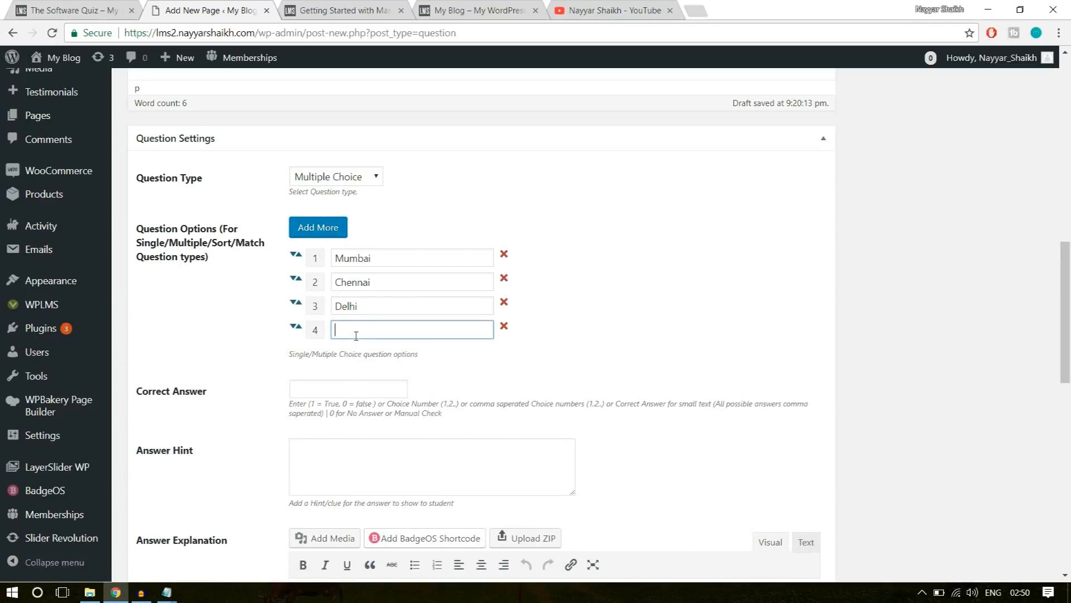
pyautogui.click(800, 315)
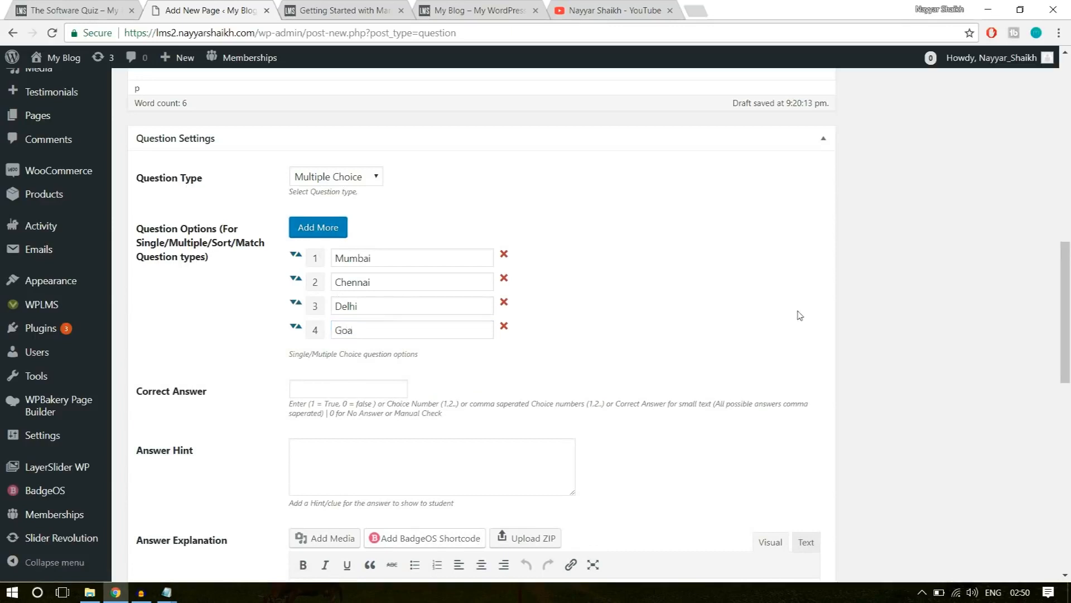
# Set the correct answer to 3 for Delhi, leaving the answer hint and answer explanation empty.
pyautogui.moveTo(370, 304); pyautogui.dragTo(329, 300)
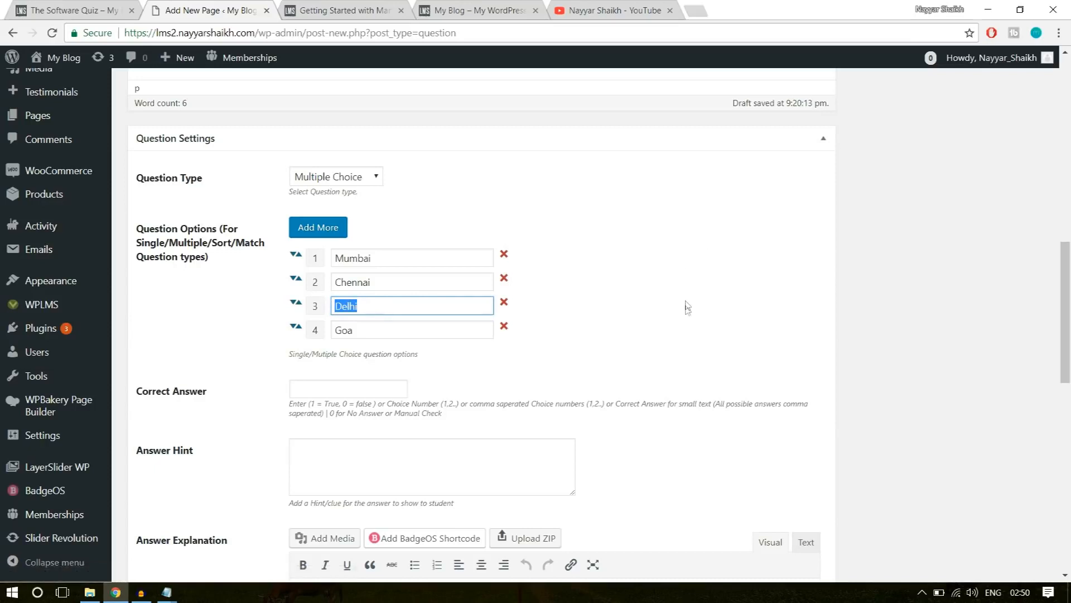
pyautogui.click(368, 389)
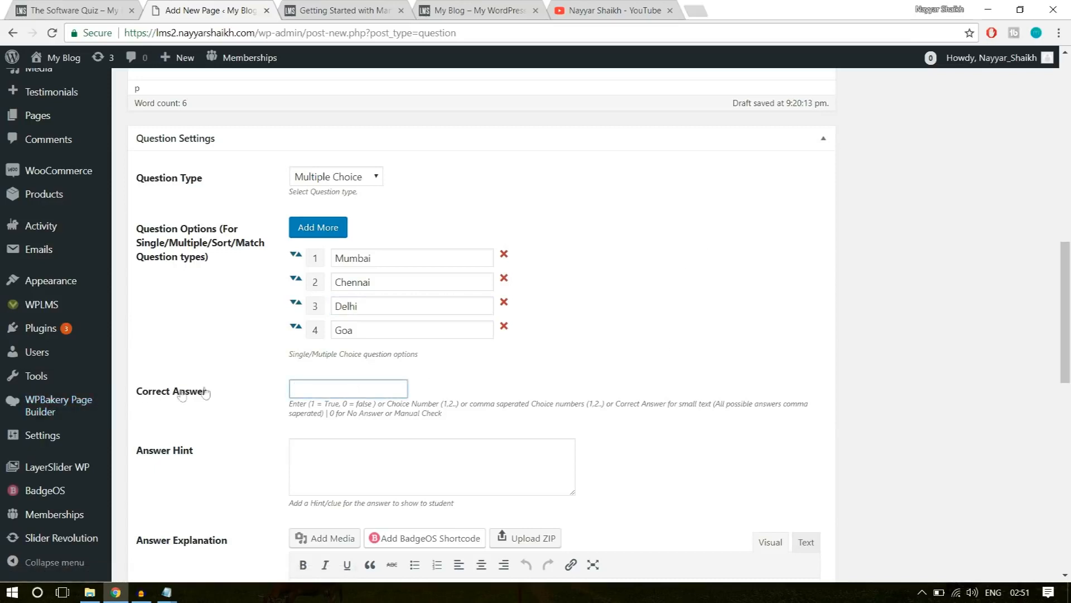
pyautogui.moveTo(202, 396); pyautogui.dragTo(138, 394)
pyautogui.click(140, 394)
pyautogui.scroll(-2, 692, 365)
pyautogui.click(430, 325)
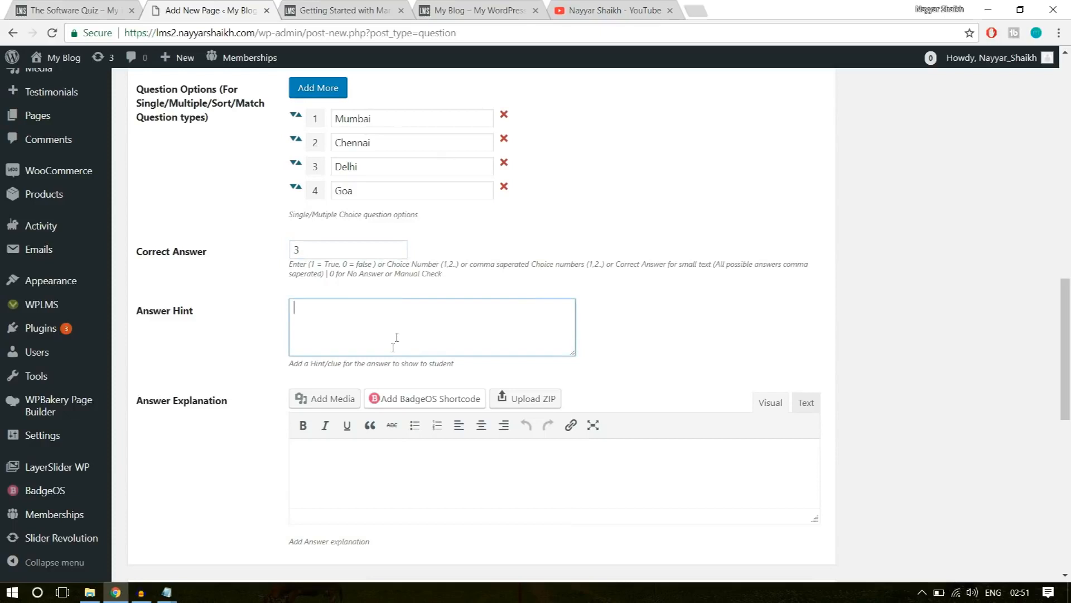
pyautogui.click(350, 474)
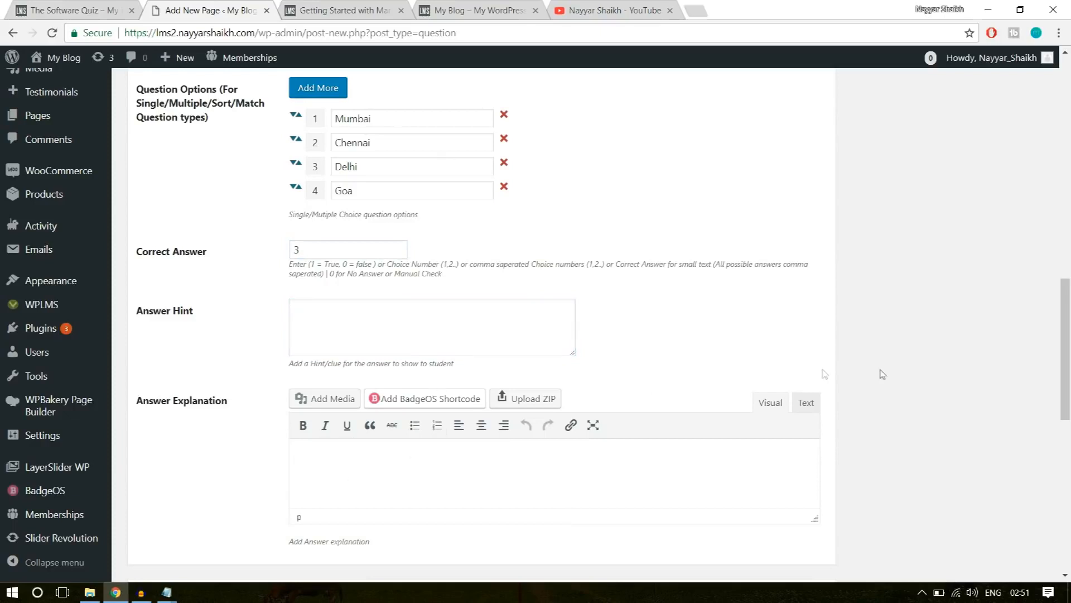
pyautogui.scroll(-2, 894, 380)
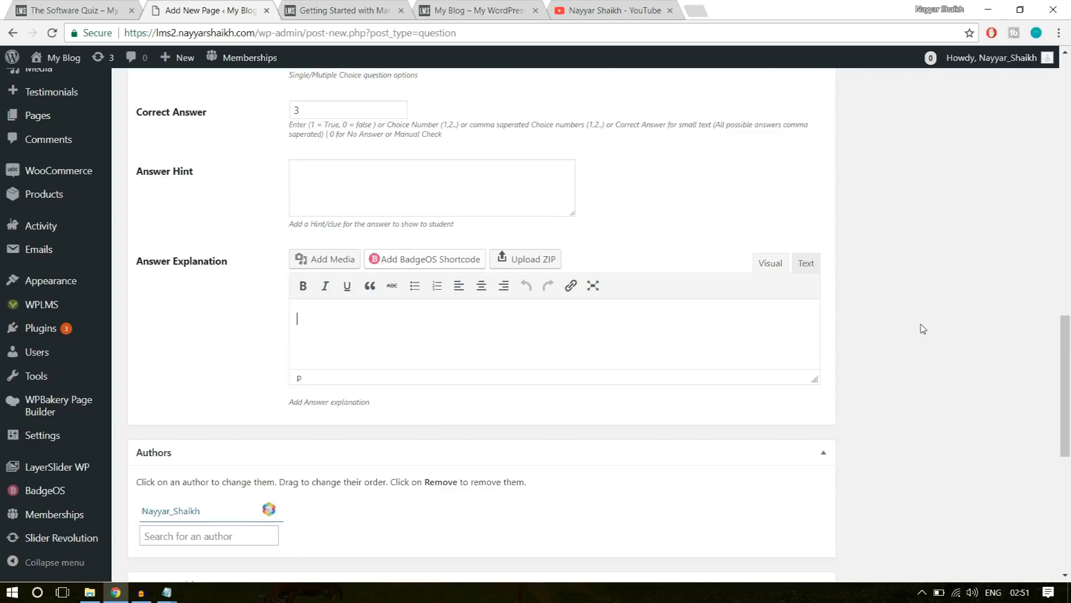
# Add the question tag "software" and publish the question.
pyautogui.scroll(12, 922, 330)
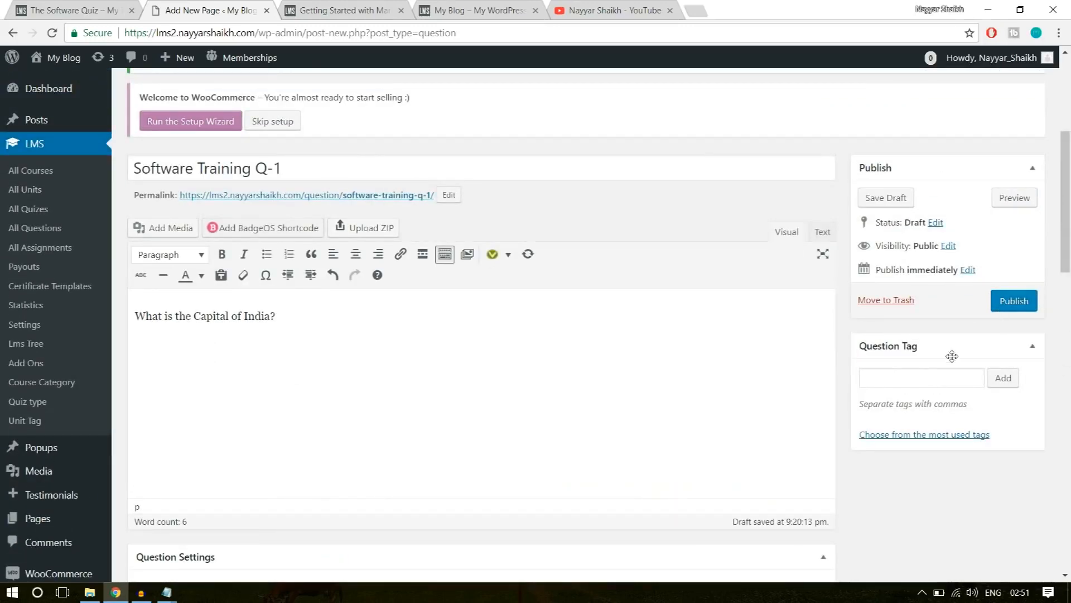
pyautogui.click(893, 376)
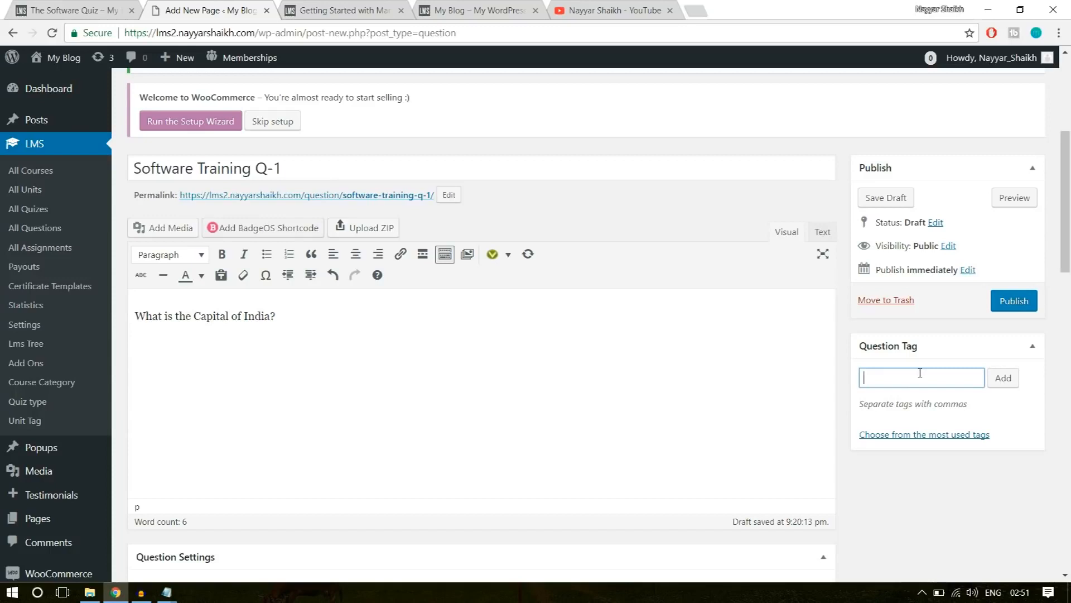
pyautogui.write('ftware')
pyautogui.press('Return')
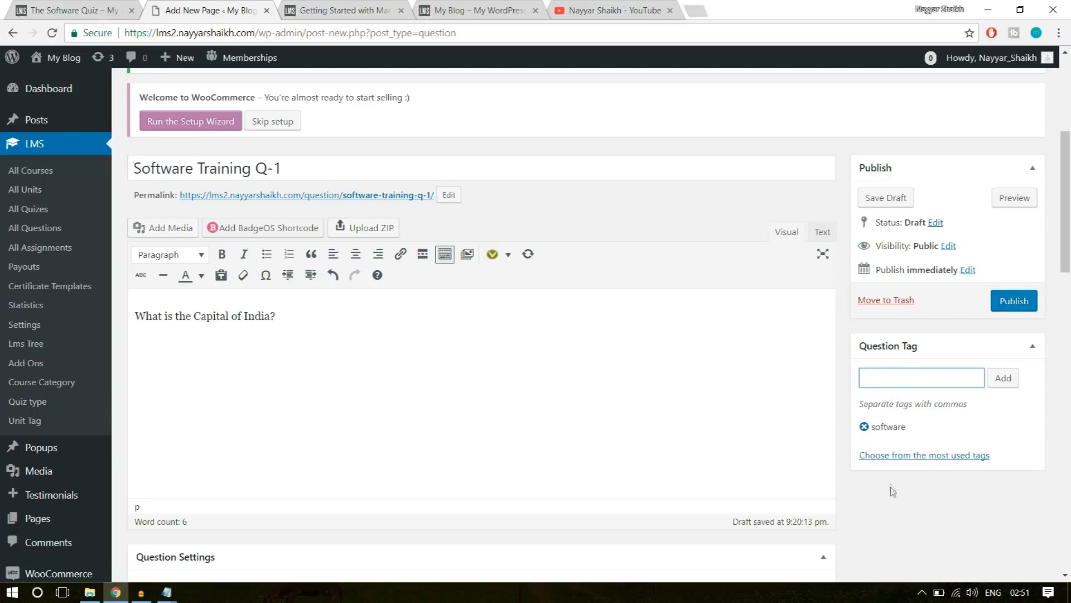
pyautogui.click(1017, 303)
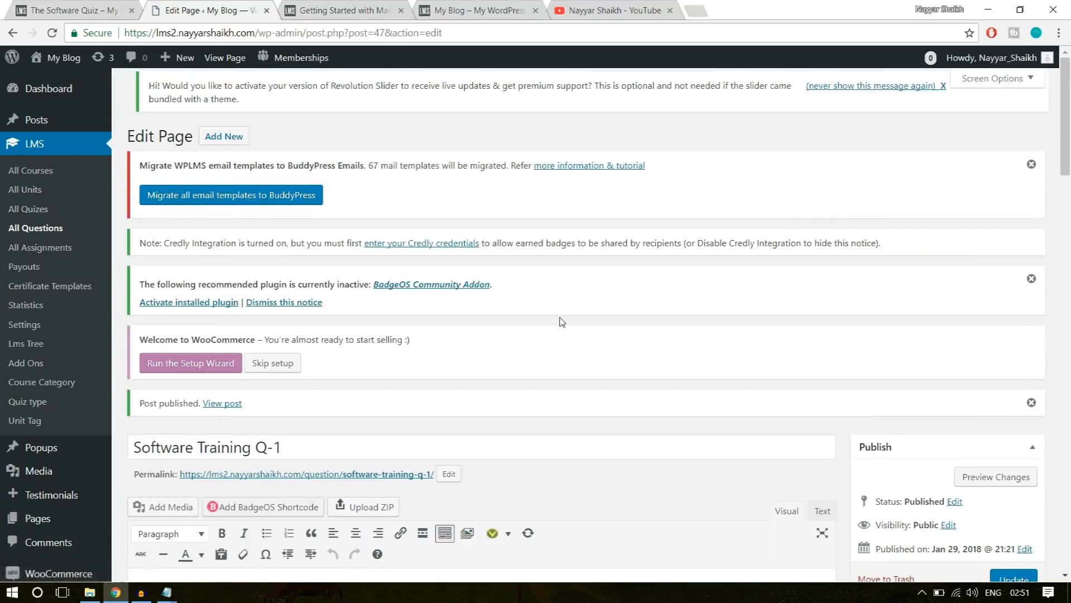
# Add a new question titled "Software Training Q-2", reusing the title text of the published Q-1 question.
pyautogui.scroll(-3, 553, 317)
pyautogui.click(306, 245)
pyautogui.hotkey('ctrl', 'a')
pyautogui.hotkey('ctrl', 'c')
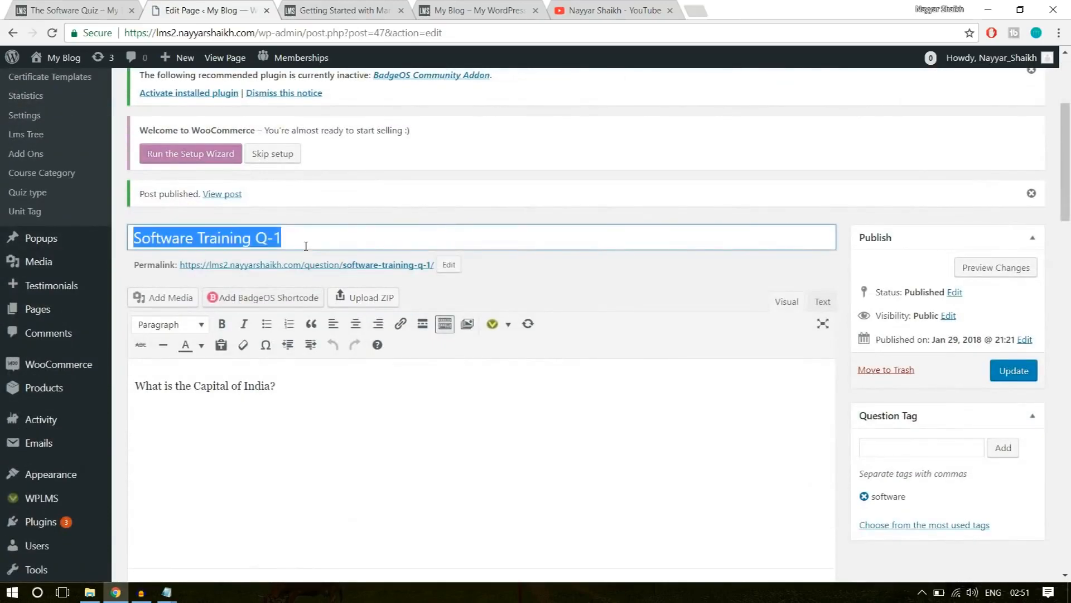
pyautogui.scroll(4, 425, 346)
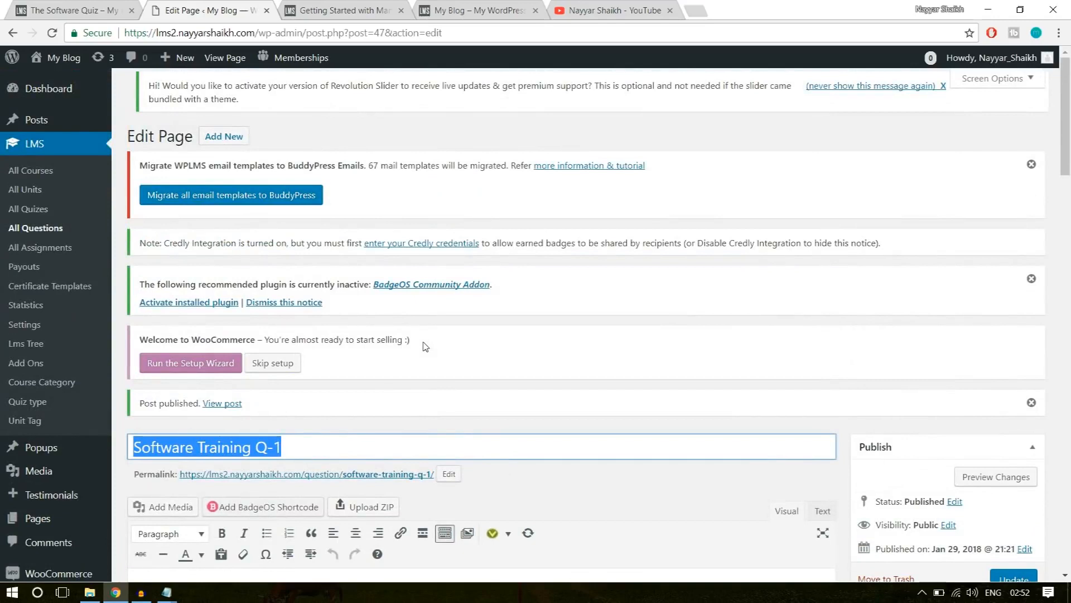
pyautogui.click(244, 140)
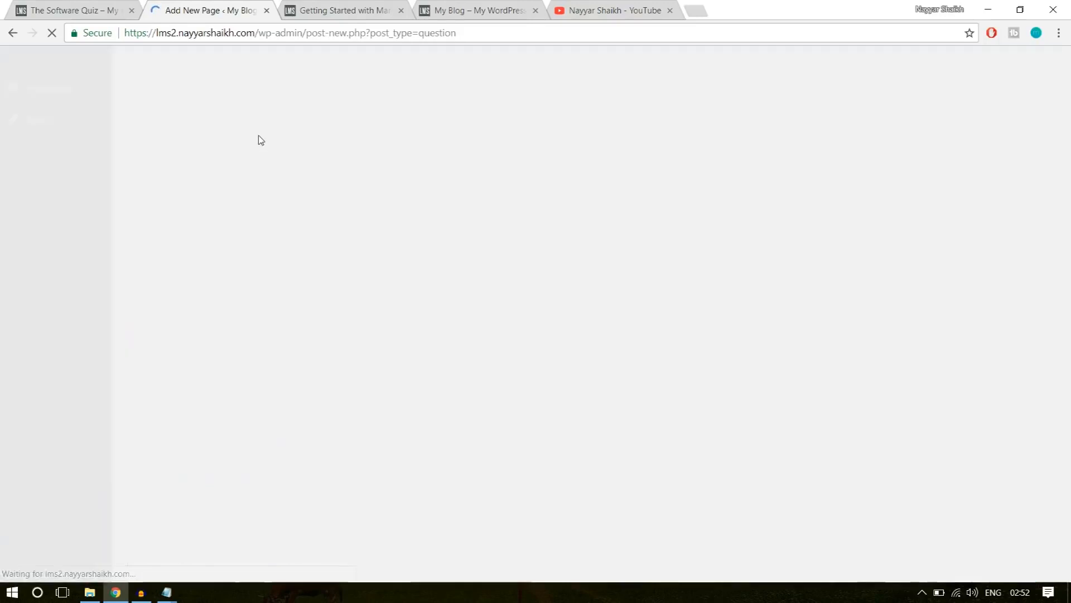
pyautogui.scroll(-2, 405, 331)
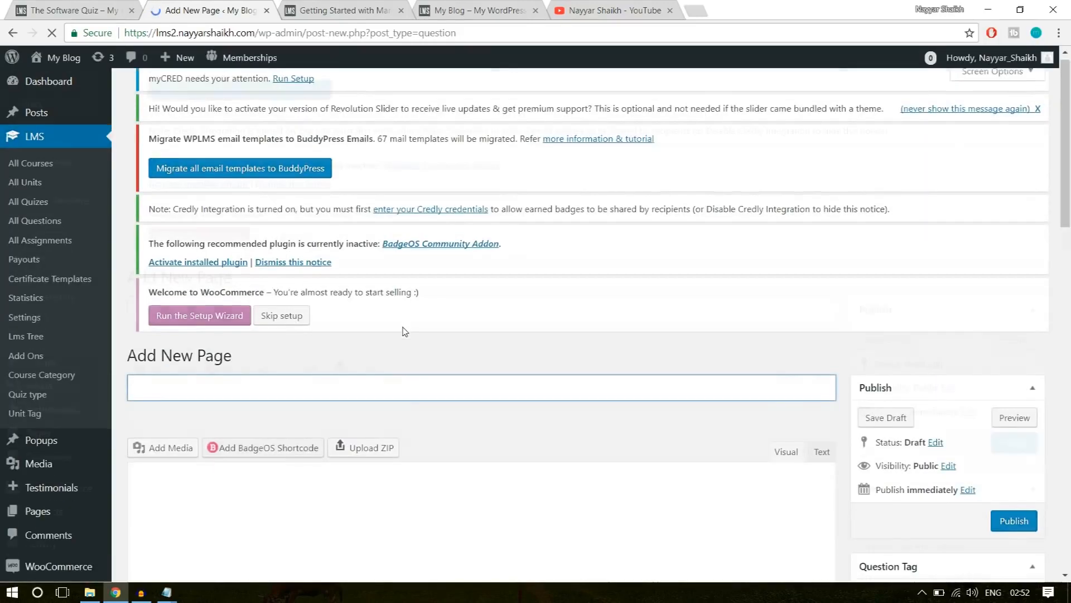
pyautogui.hotkey('ctrl', 'v')
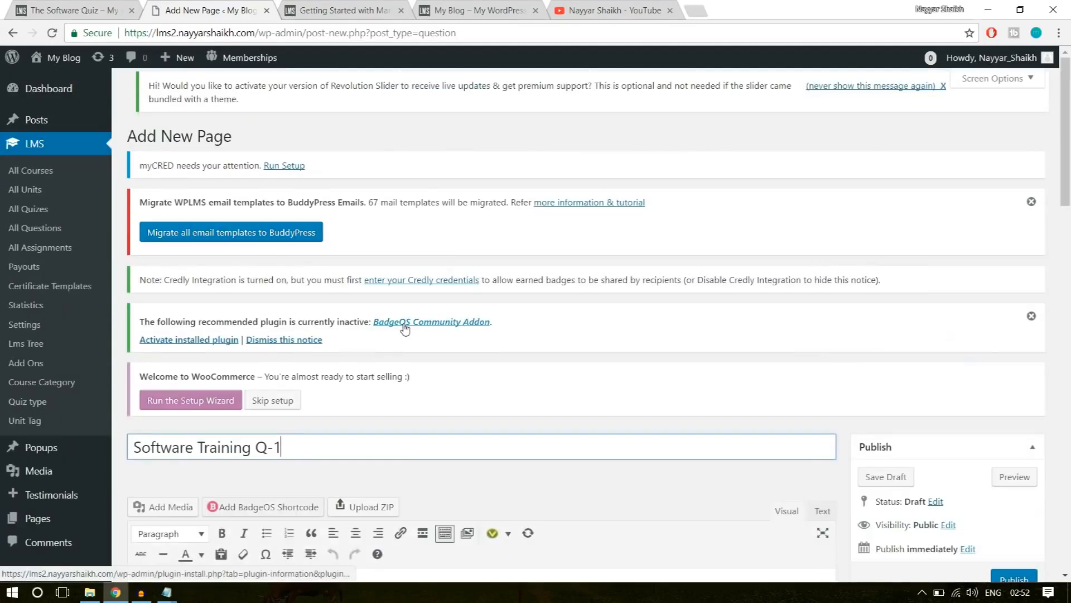
pyautogui.press('BackSpace')
pyautogui.write('2')
# Enter "Question?" as the body text of the Software Training Q-2 question.
pyautogui.scroll(-4, 667, 307)
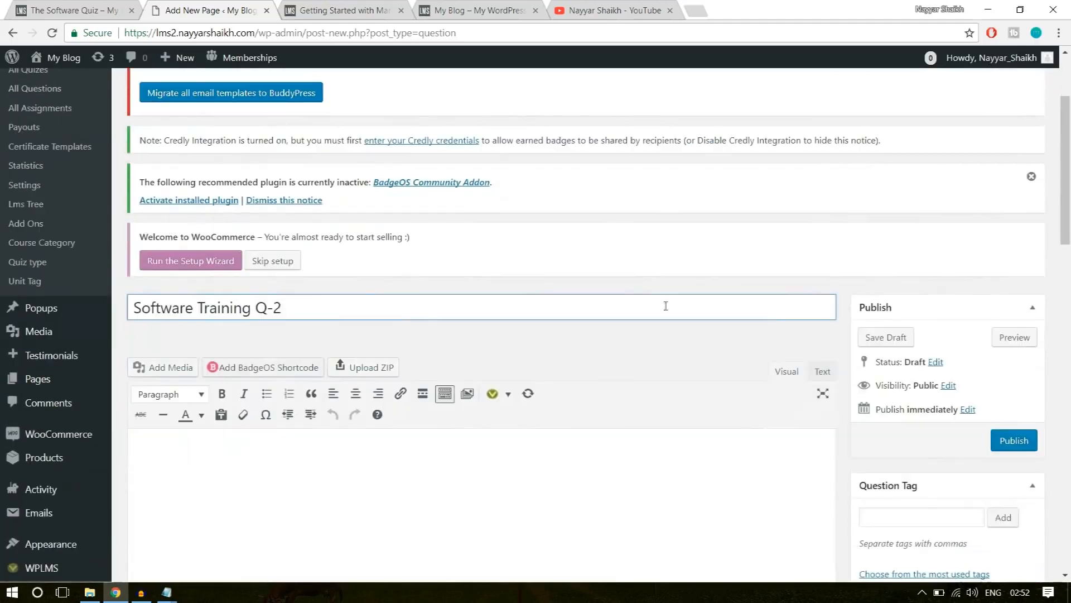
pyautogui.click(459, 384)
pyautogui.write('Question')
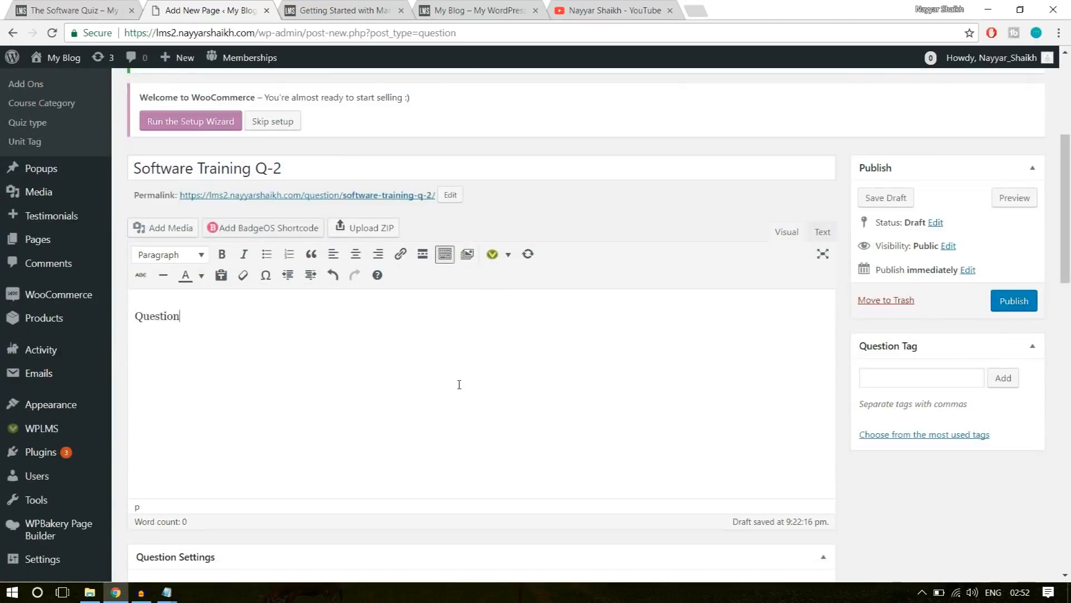
# Keep the question type as Multiple Choice and add "Wrong" as both the first and second answer options.
pyautogui.scroll(-5, 624, 339)
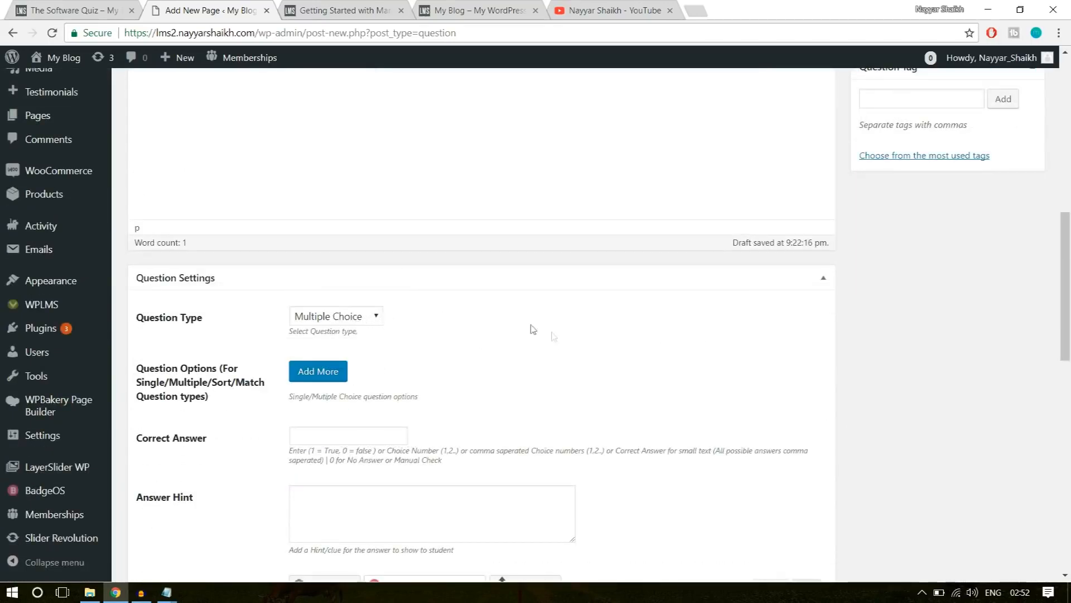
pyautogui.scroll(-1, 532, 330)
pyautogui.click(338, 299)
pyautogui.click(372, 333)
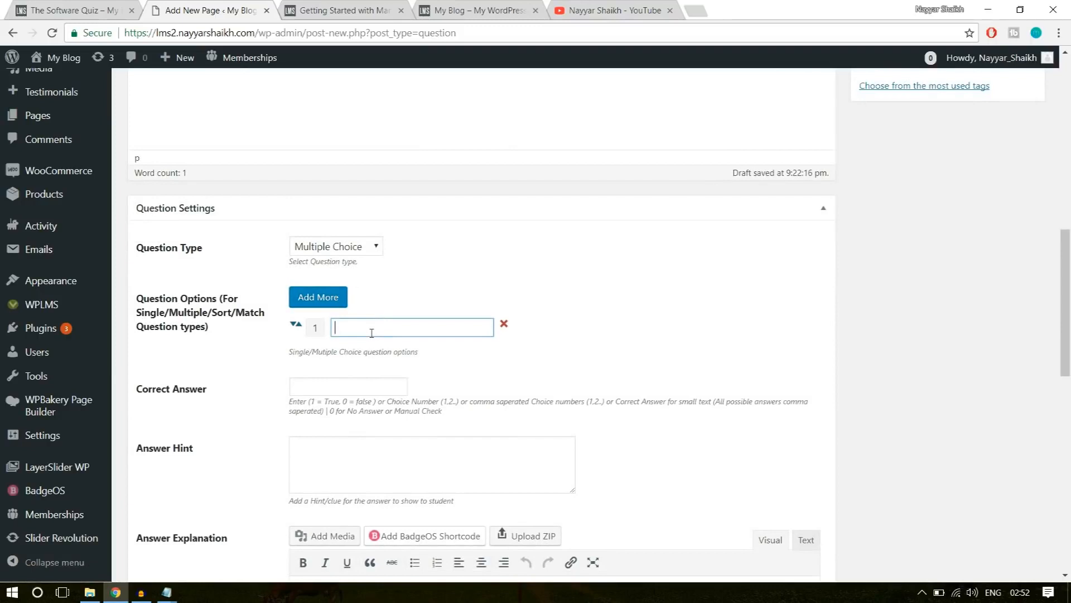
pyautogui.write('Wrong')
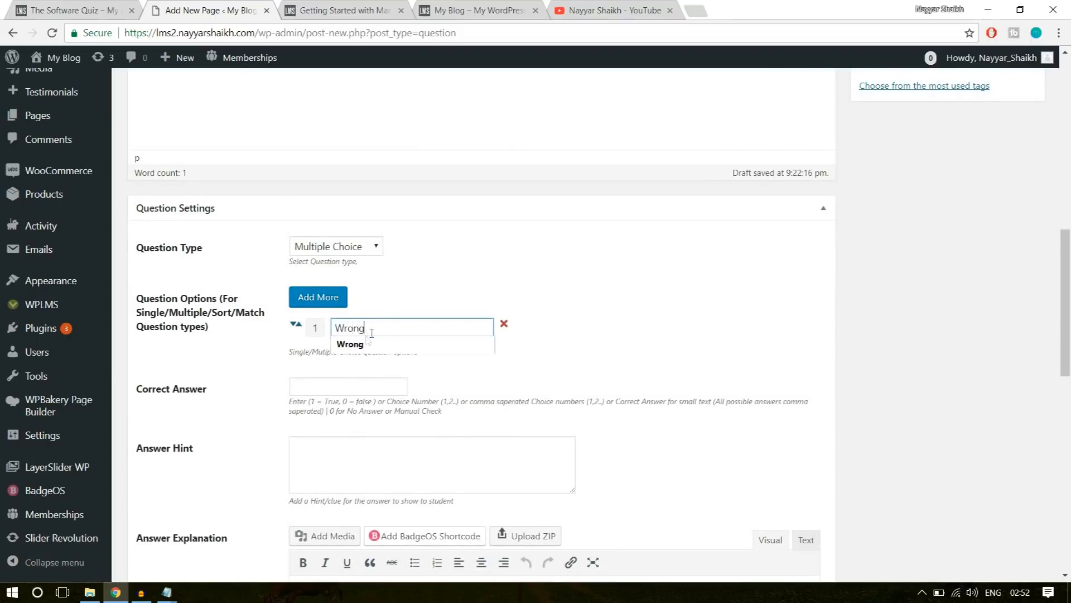
pyautogui.click(318, 296)
pyautogui.click(370, 355)
pyautogui.write('Wrong')
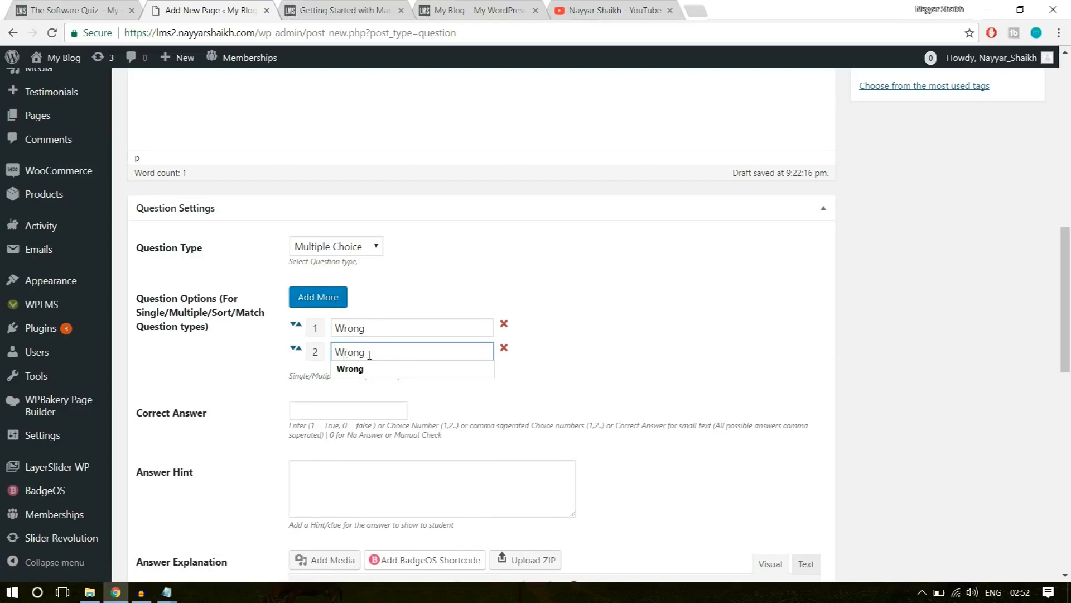
# Add "Right" as the third answer option and "Wrong" as the fourth.
pyautogui.click(320, 297)
pyautogui.click(396, 368)
pyautogui.write('Right')
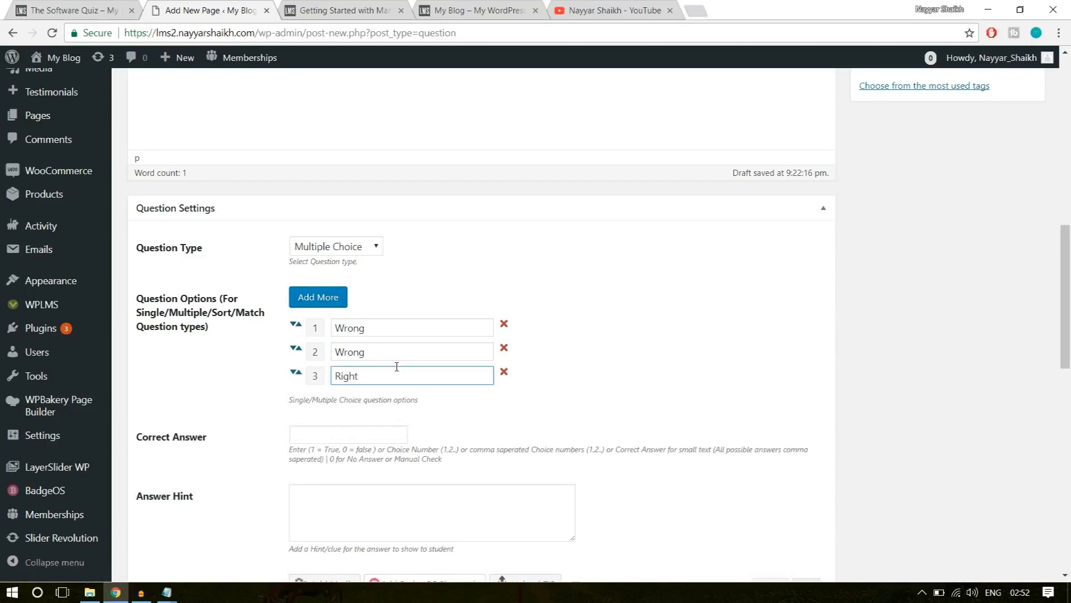
pyautogui.click(324, 300)
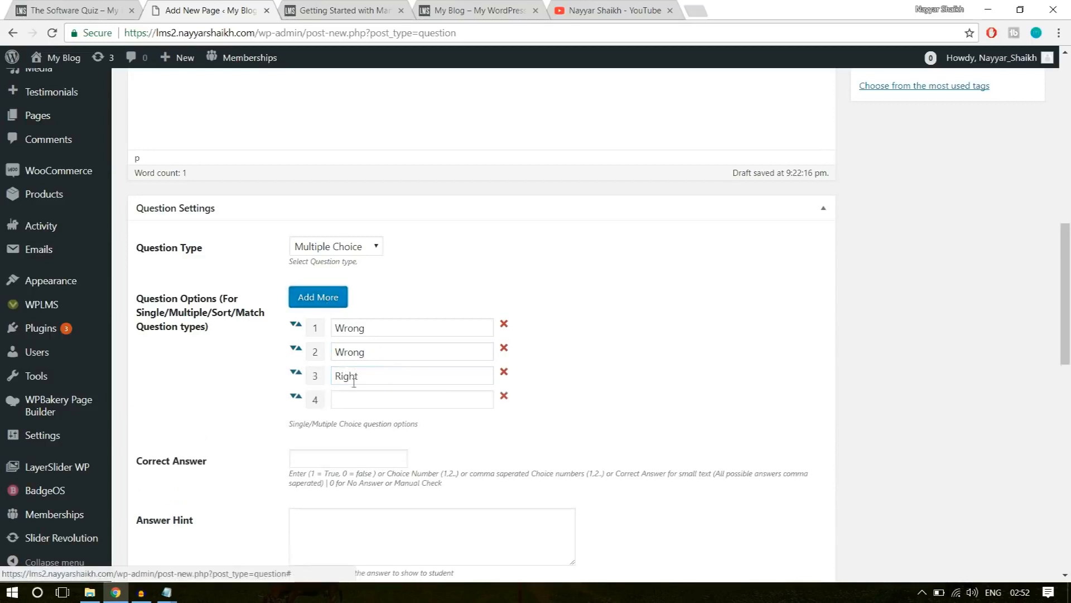
pyautogui.click(358, 397)
pyautogui.write('Wrong')
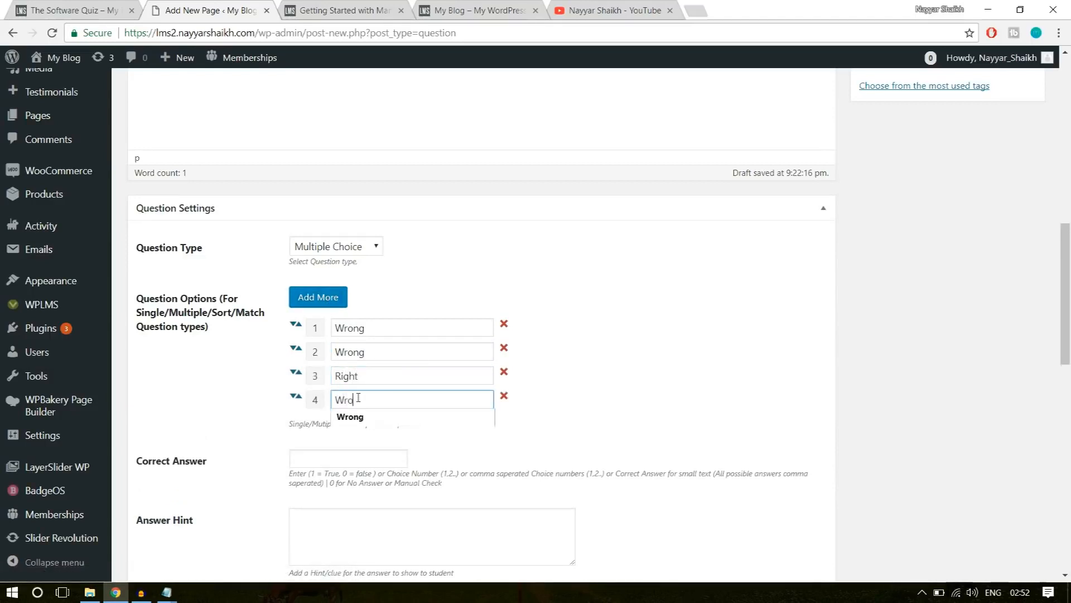
pyautogui.click(555, 340)
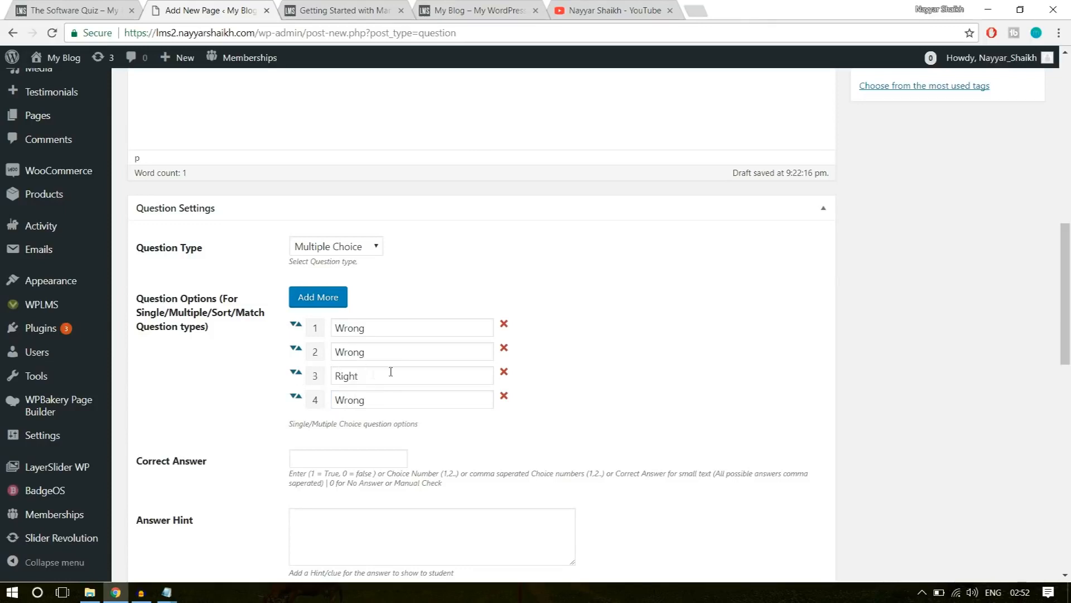
# Reorder the answer options so that "Right" is the first choice.
pyautogui.moveTo(296, 376); pyautogui.dragTo(382, 333)
pyautogui.doubleClick(347, 329)
pyautogui.click(562, 313)
# Set the correct answer to 1 for the "Right" option.
pyautogui.click(341, 456)
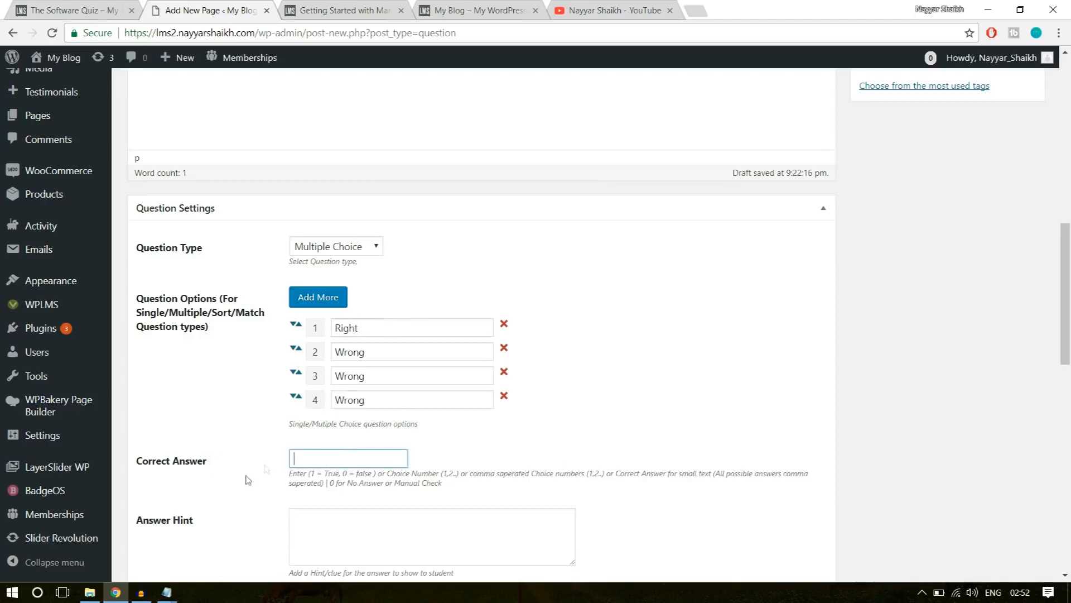
pyautogui.write('1')
pyautogui.click(575, 443)
pyautogui.moveTo(357, 329); pyautogui.dragTo(312, 332)
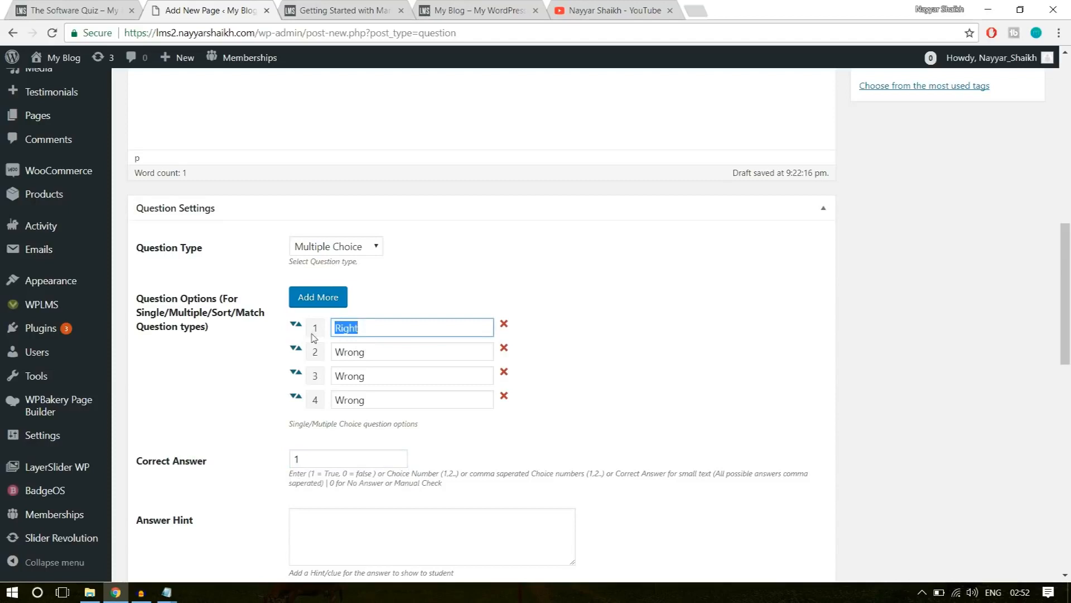
pyautogui.click(310, 446)
# Publish the Software Training Q-2 question, leaving its answer hint, answer explanation and question tag empty.
pyautogui.scroll(-4, 786, 430)
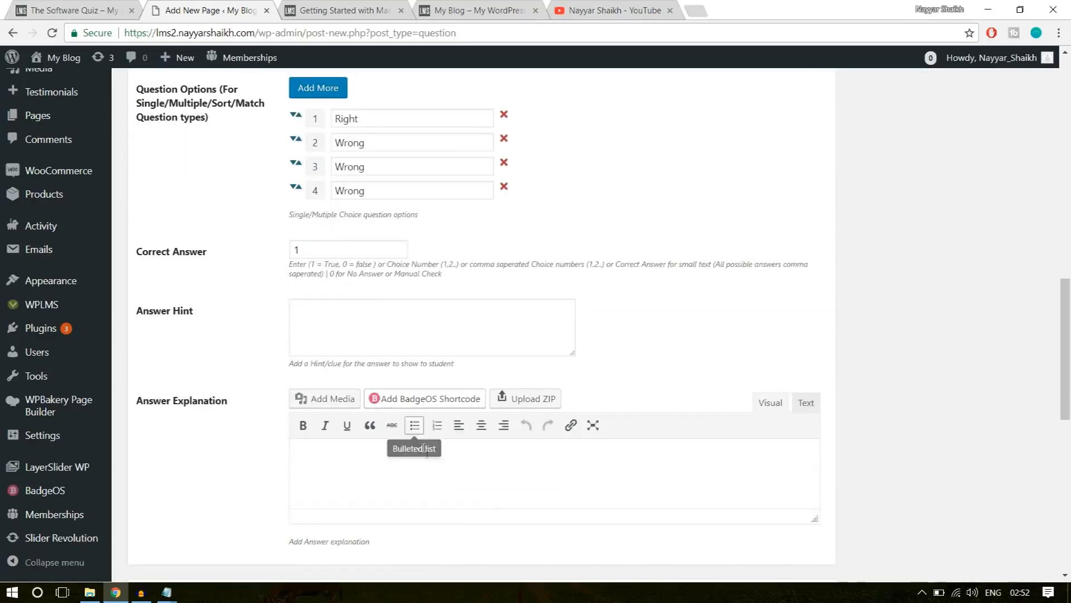
pyautogui.scroll(-4, 430, 455)
pyautogui.scroll(2, 703, 364)
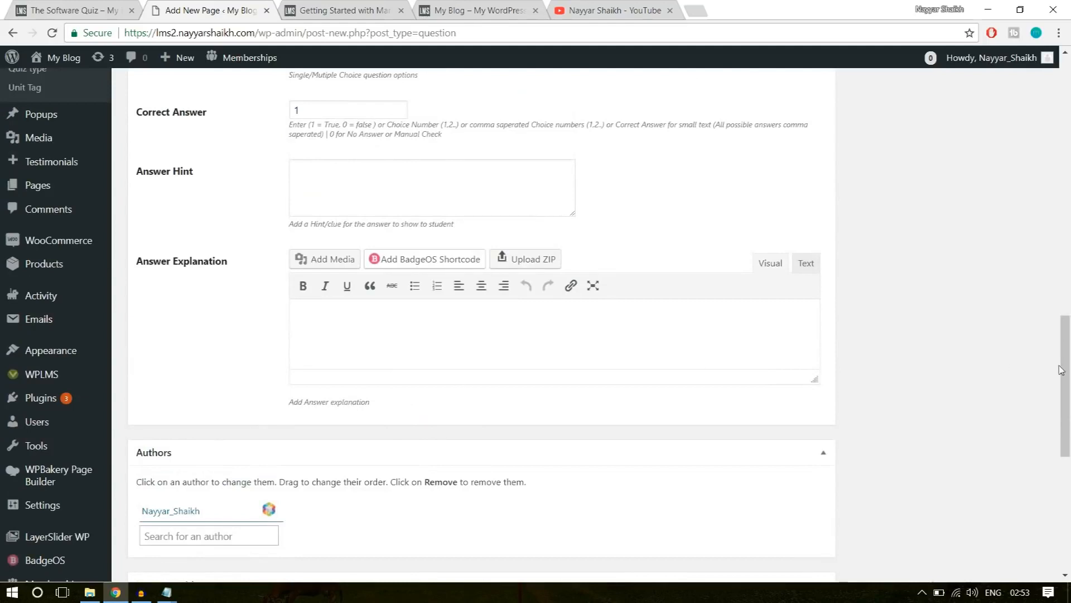
pyautogui.scroll(12, 1061, 369)
pyautogui.click(900, 382)
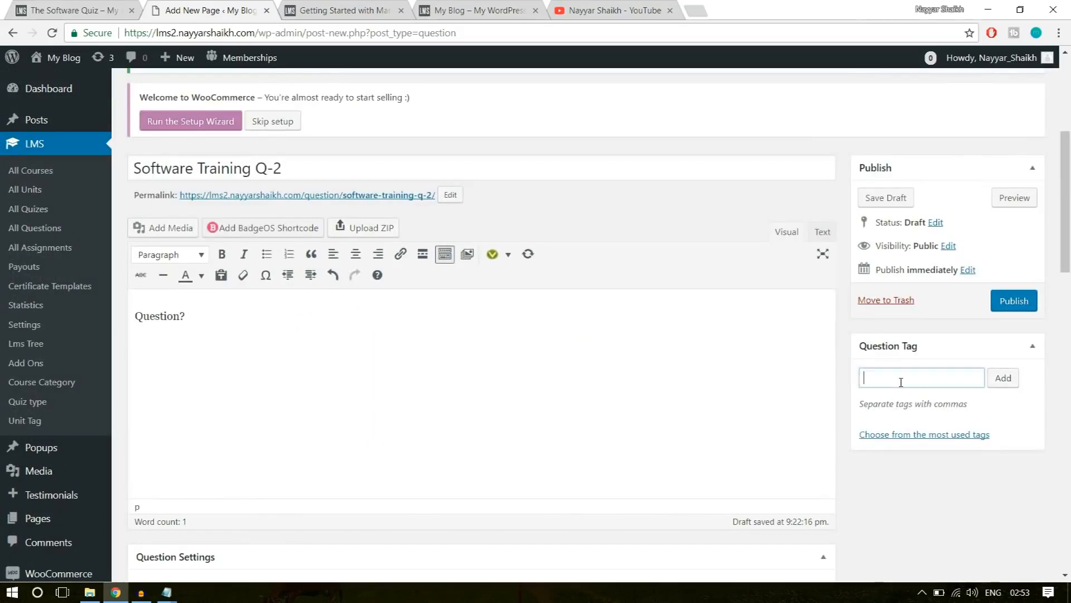
pyautogui.click(1023, 304)
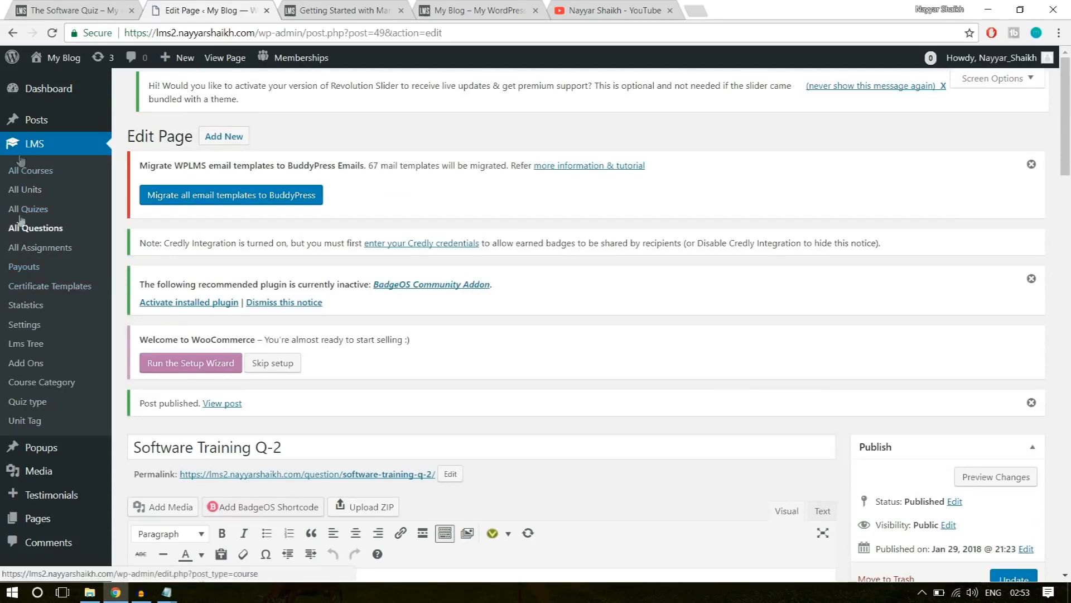
# Go to the list of all quizzes and start a new quiz.
pyautogui.click(46, 216)
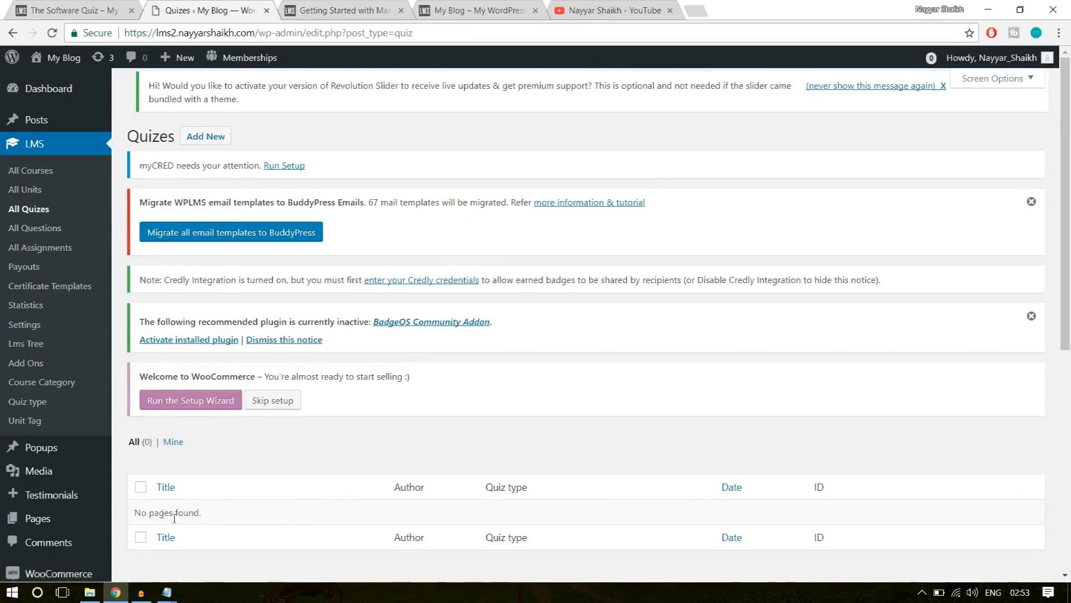
pyautogui.moveTo(210, 516); pyautogui.dragTo(156, 509)
pyautogui.click(221, 508)
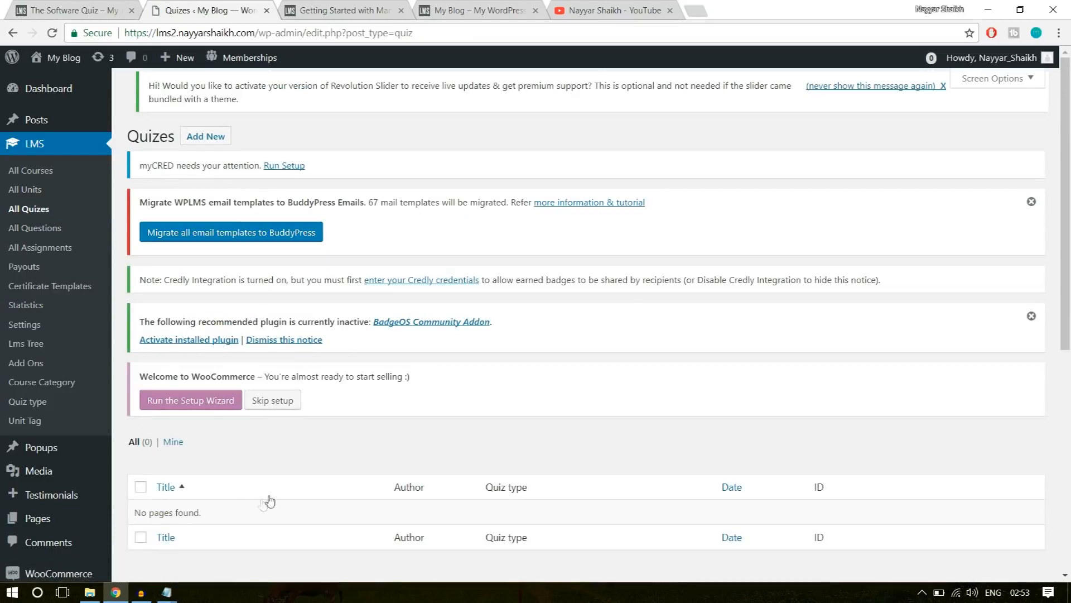
pyautogui.click(213, 144)
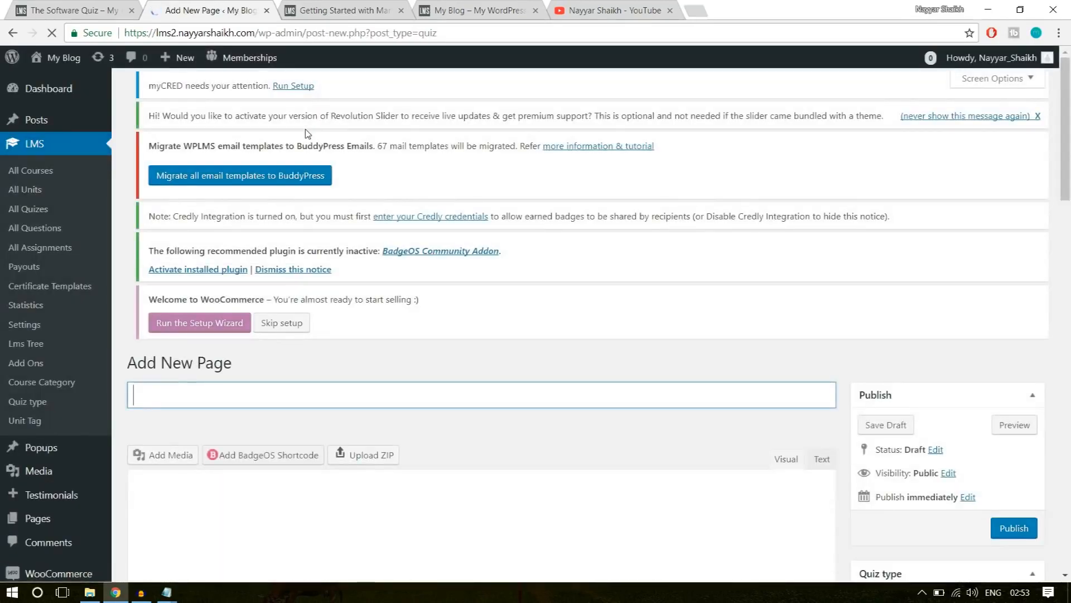
# Copy the title "The Software Quiz" from the example site's quiz page and use it as the new quiz's title.
pyautogui.scroll(-3, 544, 303)
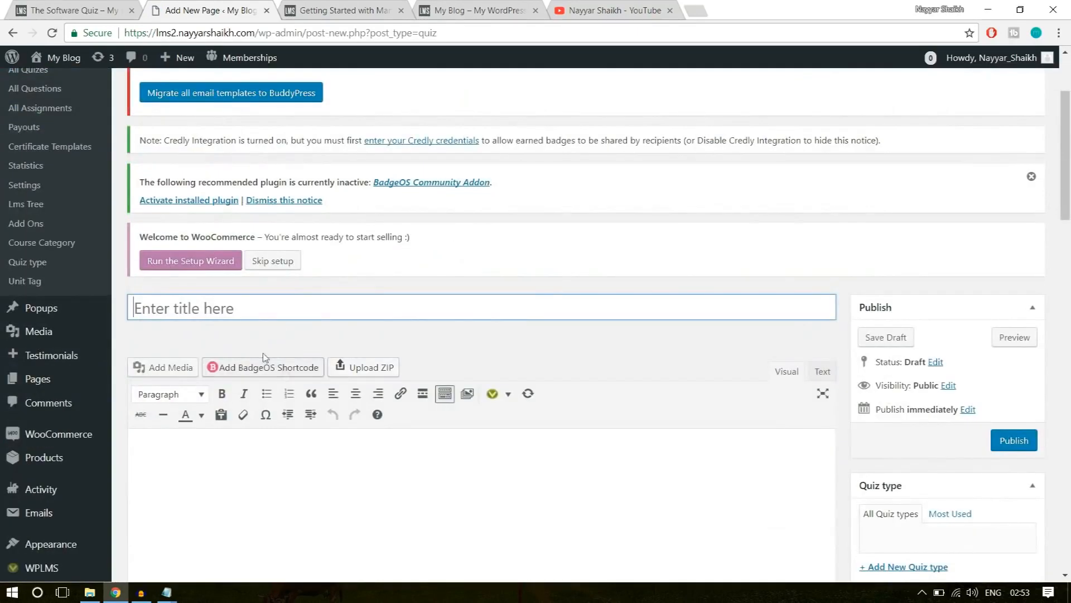
pyautogui.hotkey('ctrl', 'shift', 'Tab')
pyautogui.scroll(4, 463, 151)
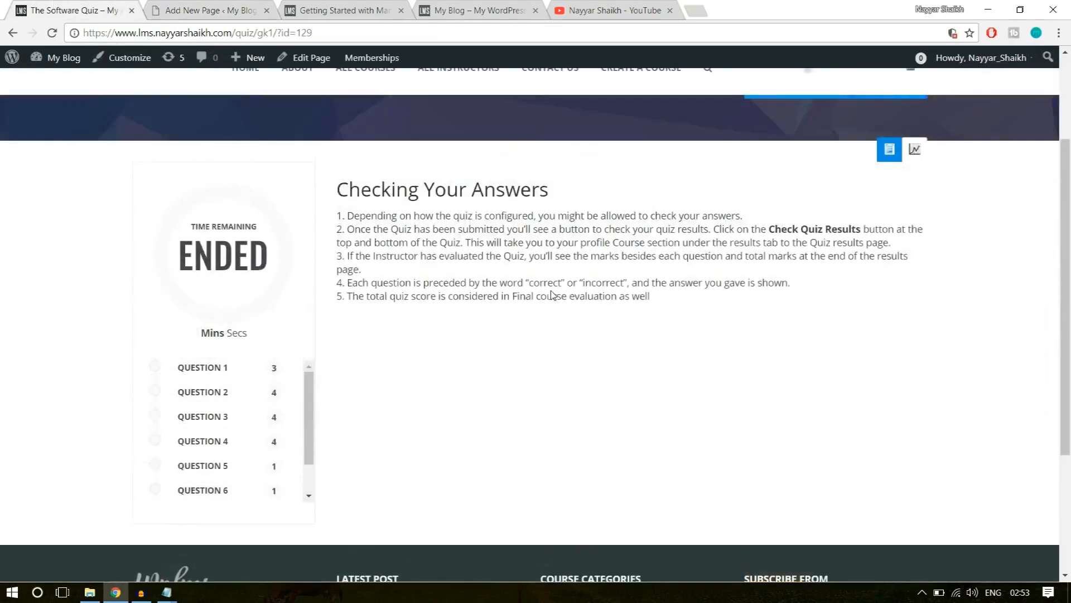
pyautogui.moveTo(132, 186); pyautogui.dragTo(395, 174)
pyautogui.hotkey('ctrl', 'c')
pyautogui.click(220, 6)
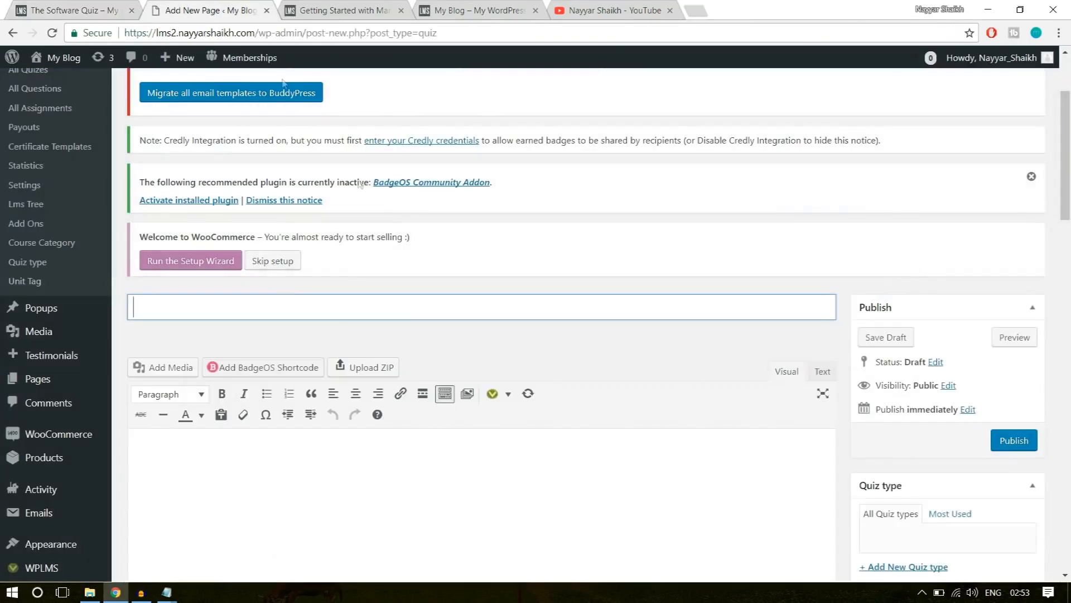
pyautogui.hotkey('ctrl', 'v')
# Examine the "Checking Your Answers" text on the example quiz page as a reference for the new quiz's description.
pyautogui.click(72, 4)
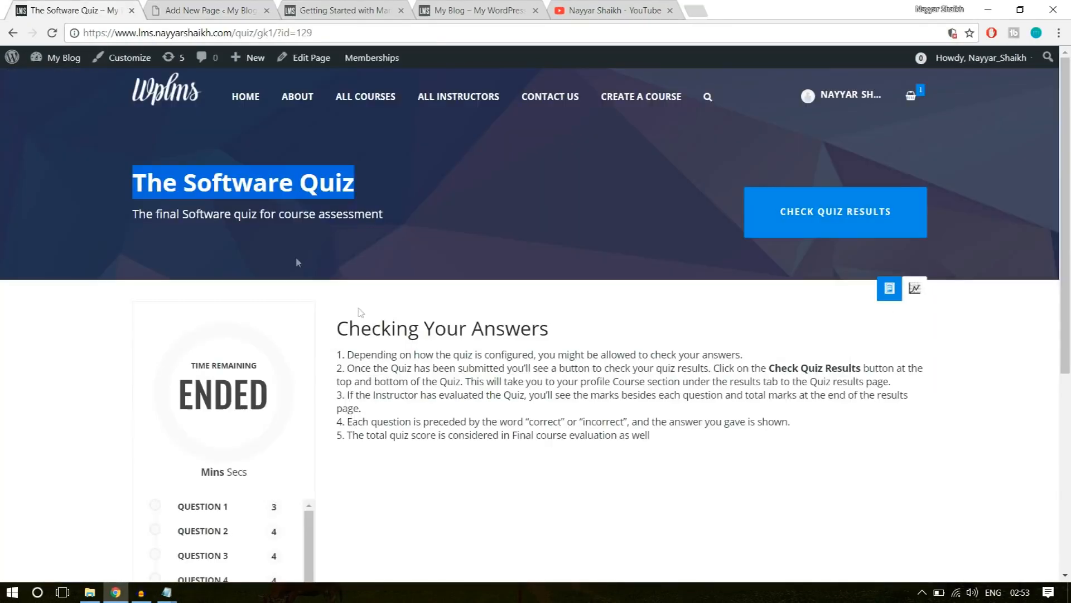
pyautogui.scroll(-3, 502, 251)
pyautogui.moveTo(550, 190); pyautogui.dragTo(336, 194)
pyautogui.click(338, 196)
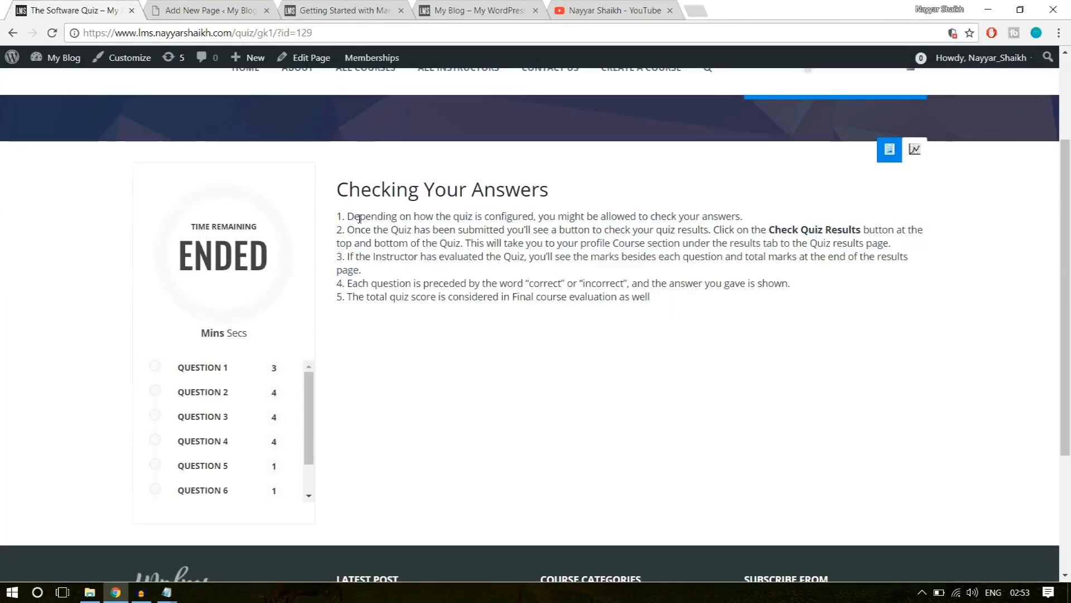
pyautogui.click(212, 10)
pyautogui.scroll(-2, 429, 407)
pyautogui.scroll(-3, 428, 407)
pyautogui.click(330, 315)
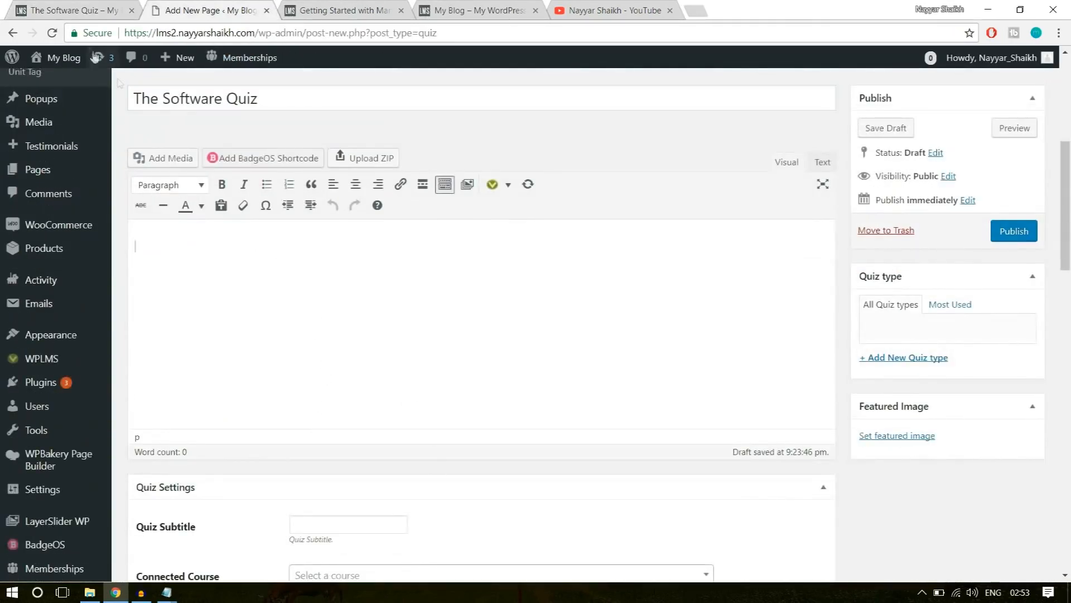
pyautogui.click(90, 7)
pyautogui.moveTo(337, 189); pyautogui.dragTo(565, 199)
pyautogui.click(568, 200)
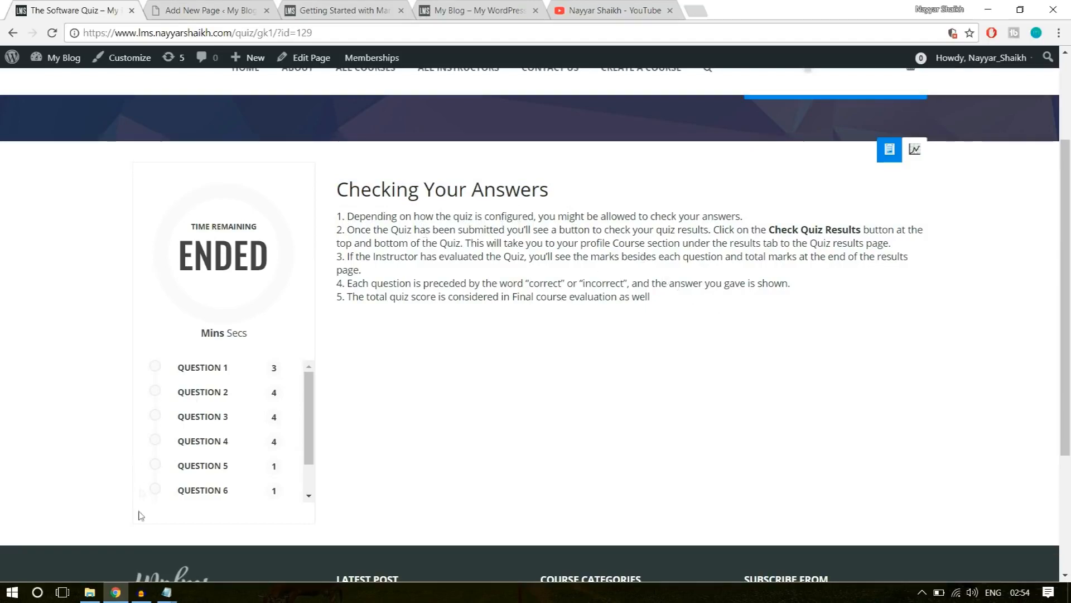
# Open the Course Statements document from the WPLMS folder in Word and go through its quiz instructions up to "Checking Your Answers".
pyautogui.click(89, 592)
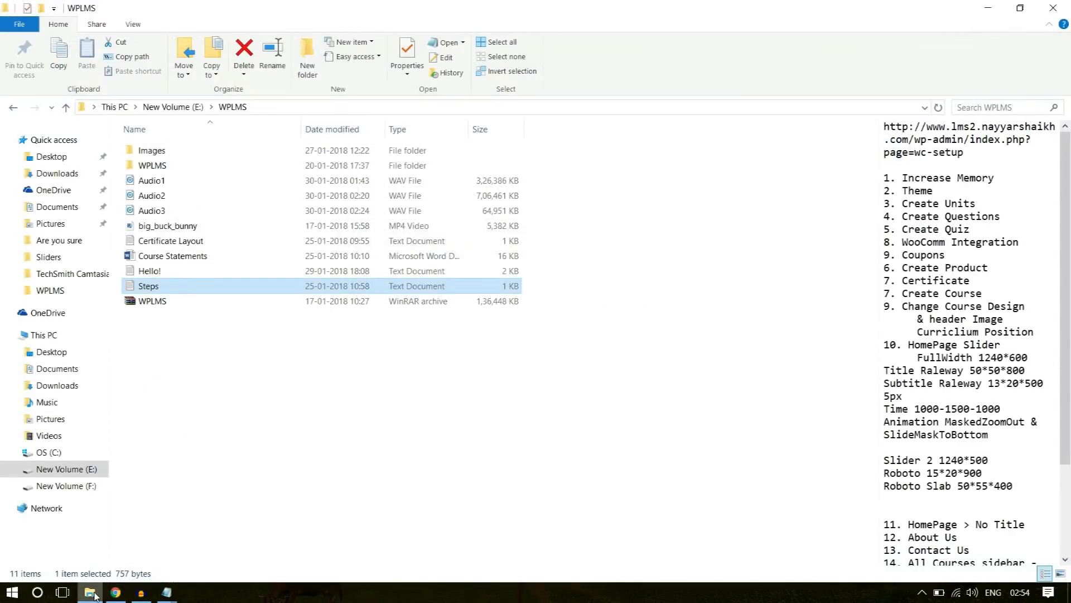
pyautogui.click(199, 258)
pyautogui.doubleClick(199, 258)
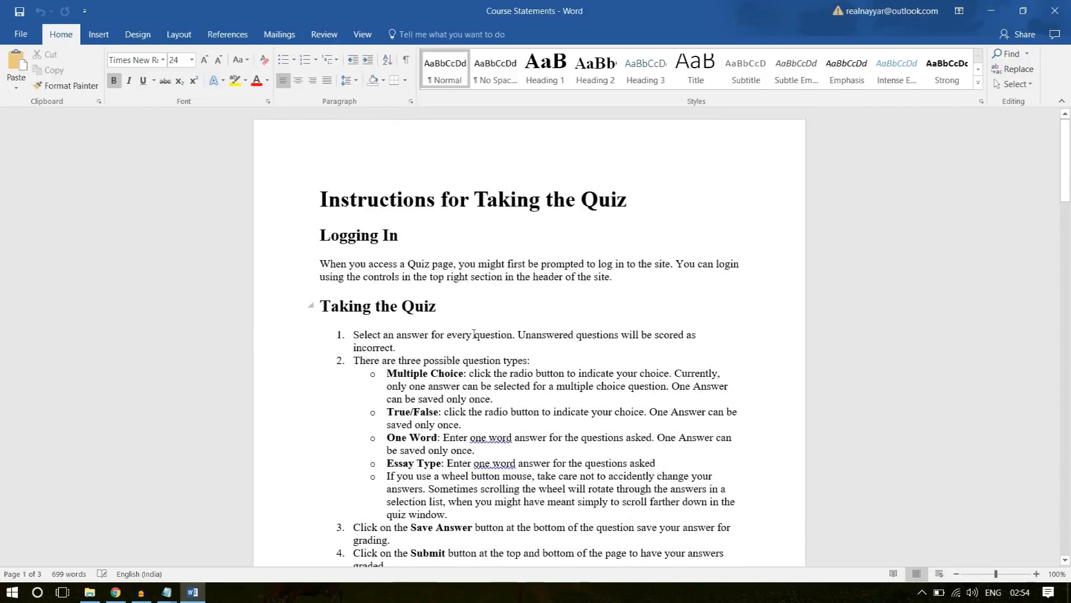
pyautogui.scroll(-1, 482, 353)
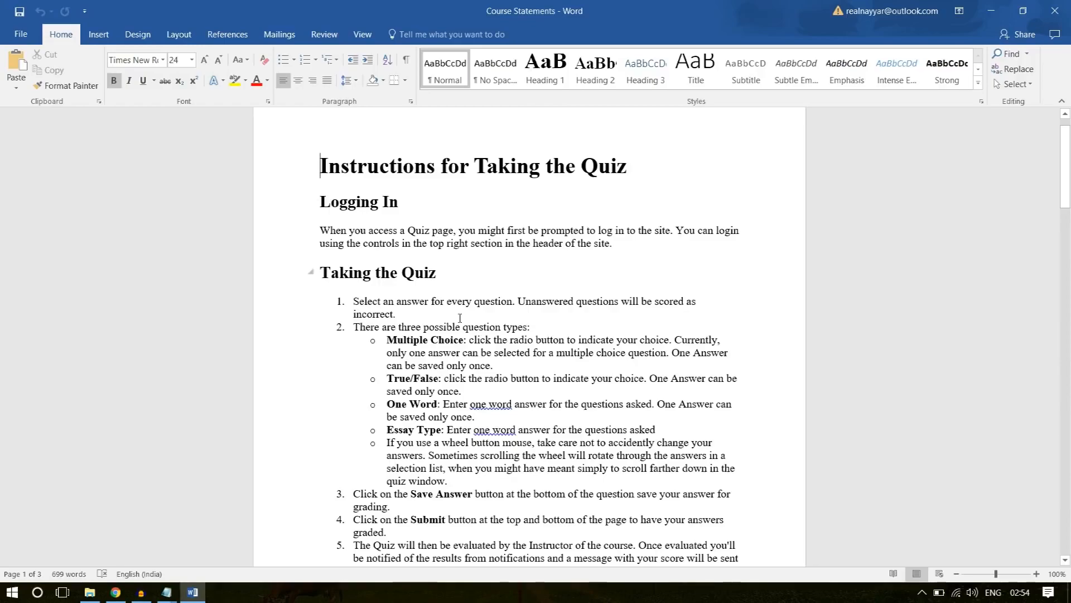
pyautogui.scroll(-10, 460, 318)
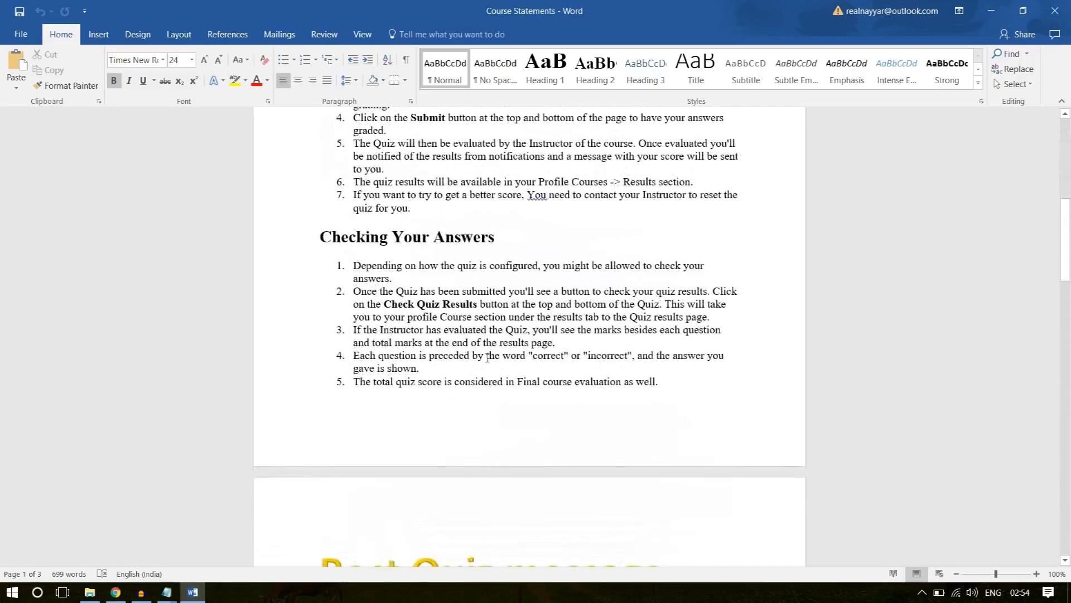
# Copy the "Checking Your Answers" heading and its five numbered points from the Course Statements document into the new quiz's description.
pyautogui.moveTo(624, 381); pyautogui.dragTo(293, 252)
pyautogui.hotkey('ctrl', 'c')
pyautogui.hotkey('alt', 'Tab')
pyautogui.hotkey('ctrl', 'Tab')
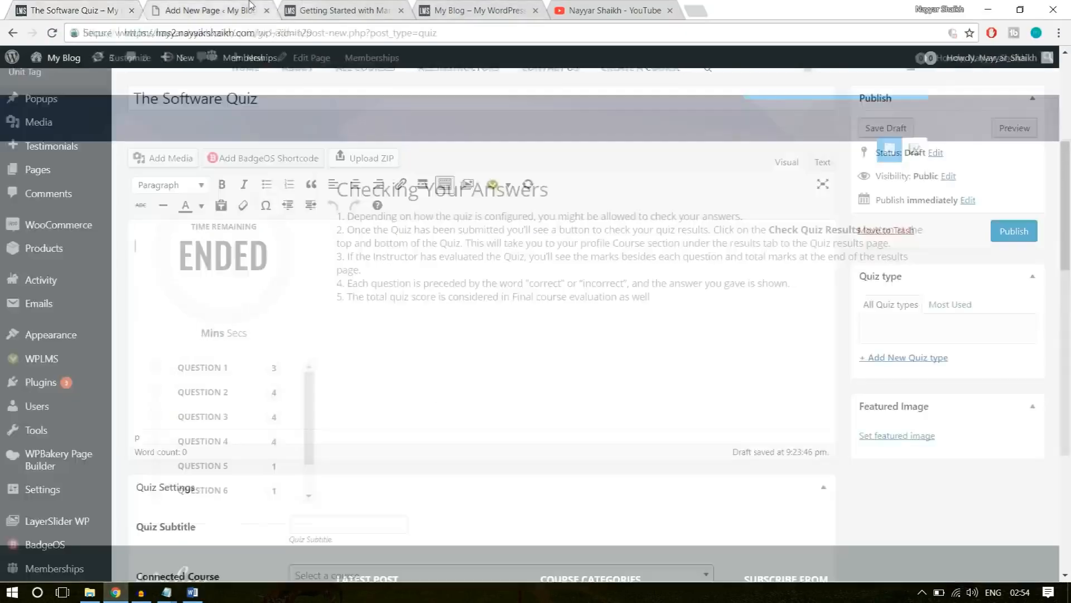
pyautogui.click(193, 592)
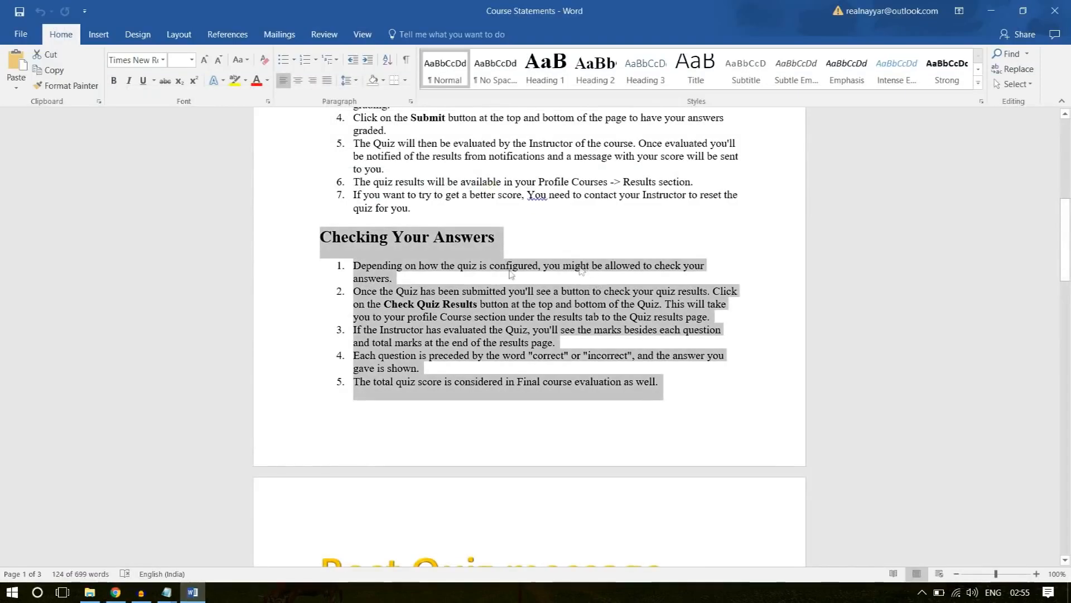
pyautogui.rightClick(440, 282)
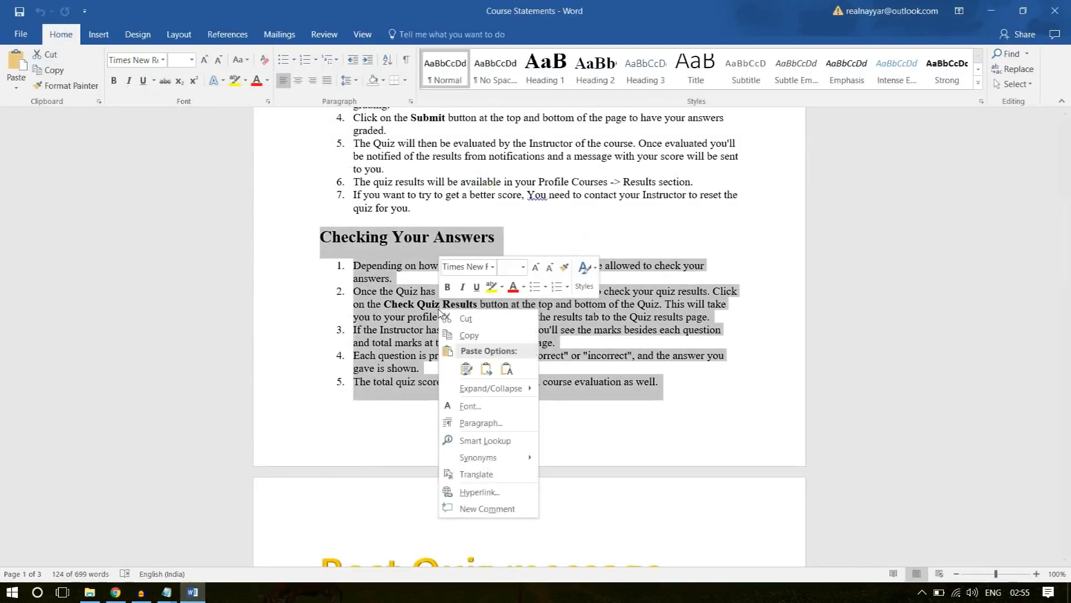
pyautogui.click(469, 335)
pyautogui.click(456, 291)
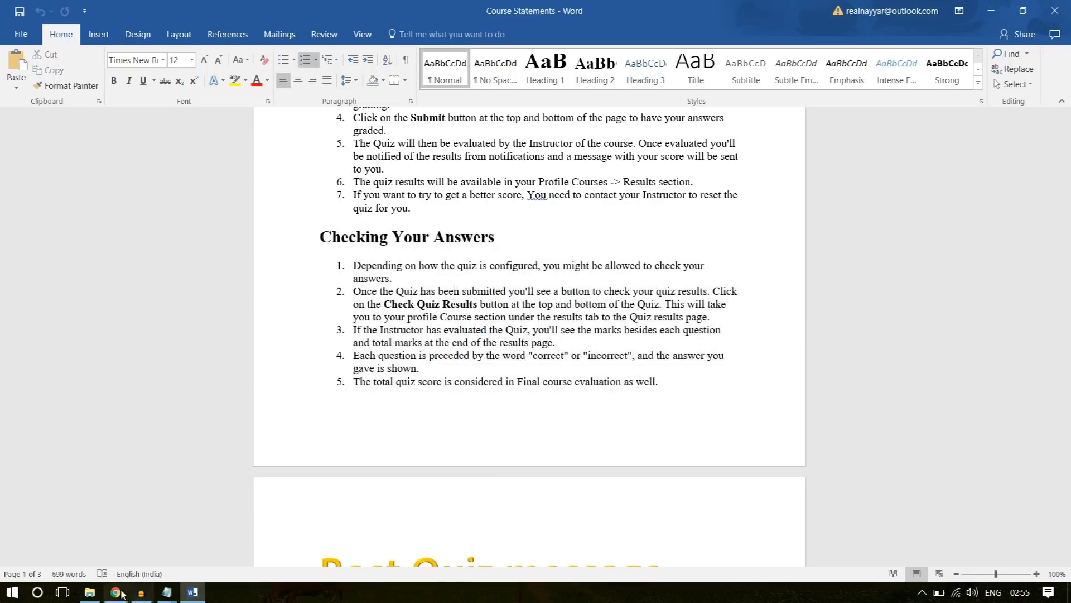
pyautogui.click(116, 592)
pyautogui.hotkey('ctrl', 'v')
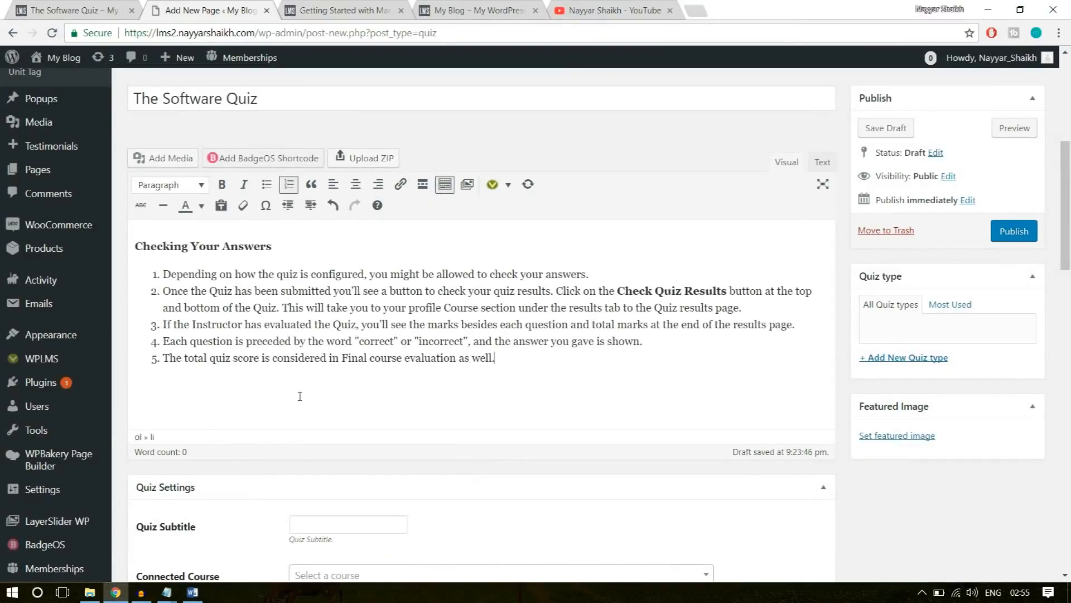
# Copy the subtitle "The final Software quiz for course assessment" from the example quiz page into the new quiz's subtitle.
pyautogui.scroll(-5, 542, 385)
pyautogui.click(325, 245)
pyautogui.click(73, 10)
pyautogui.scroll(3, 300, 260)
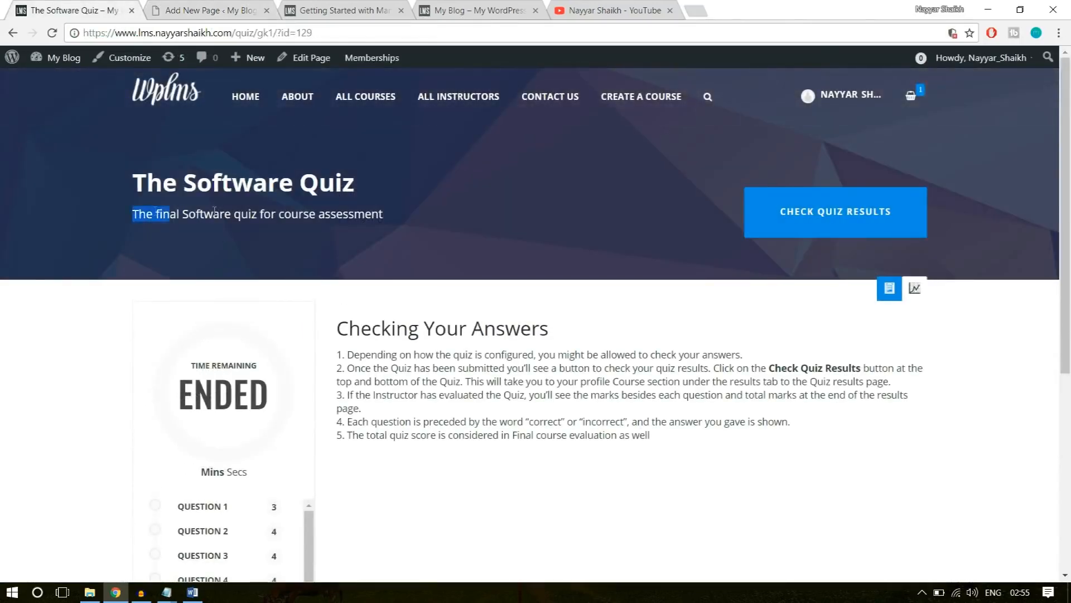
pyautogui.moveTo(155, 211); pyautogui.dragTo(406, 210)
pyautogui.hotkey('ctrl', 'c')
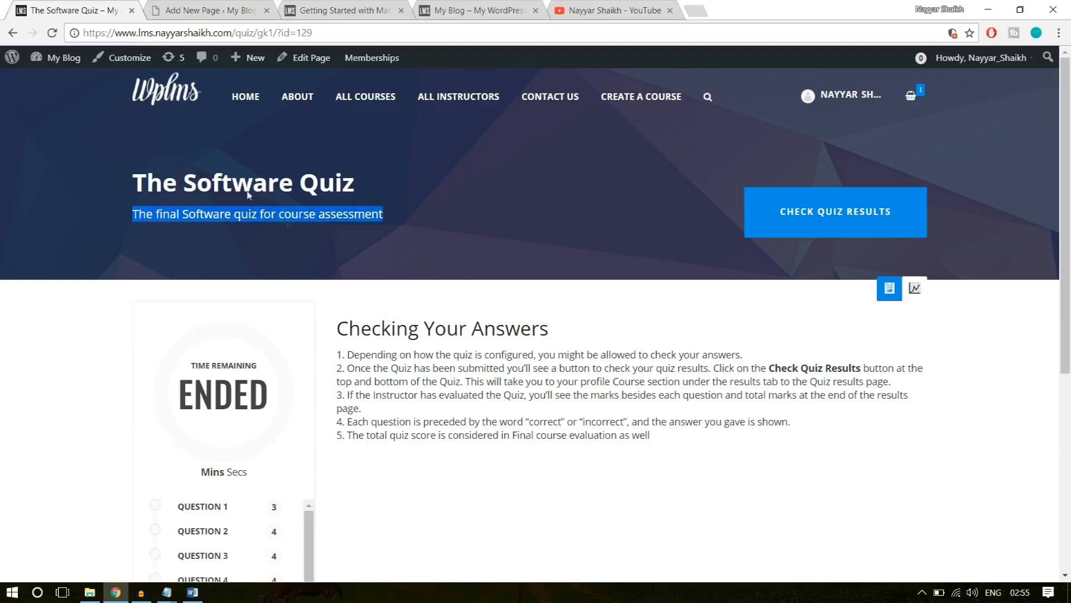
pyautogui.click(222, 10)
pyautogui.hotkey('ctrl', 'v')
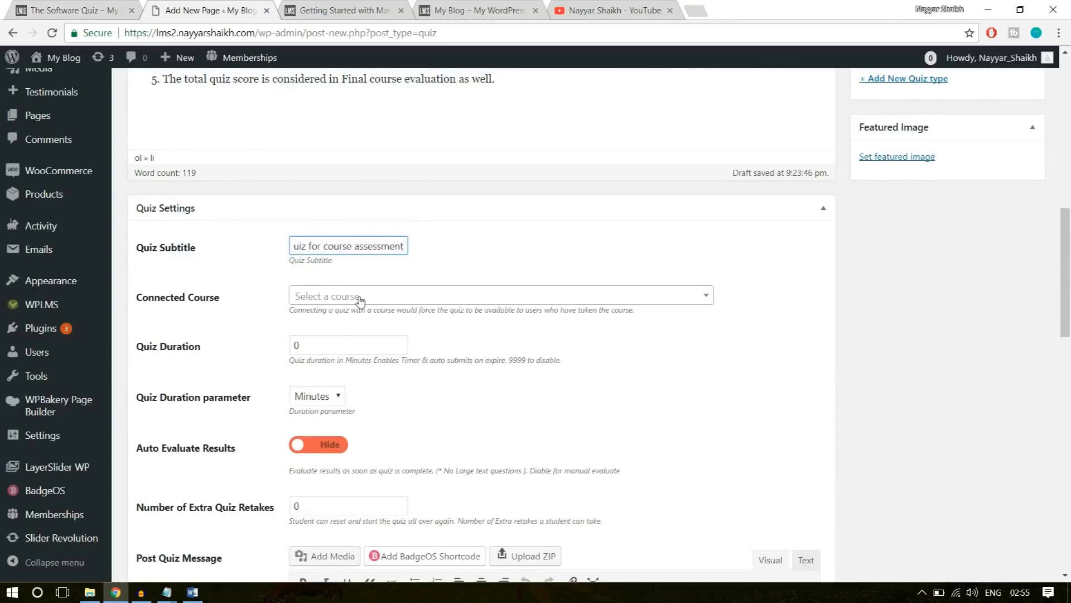
# Set the quiz duration to 10 minutes, leaving the connected course unselected.
pyautogui.click(512, 300)
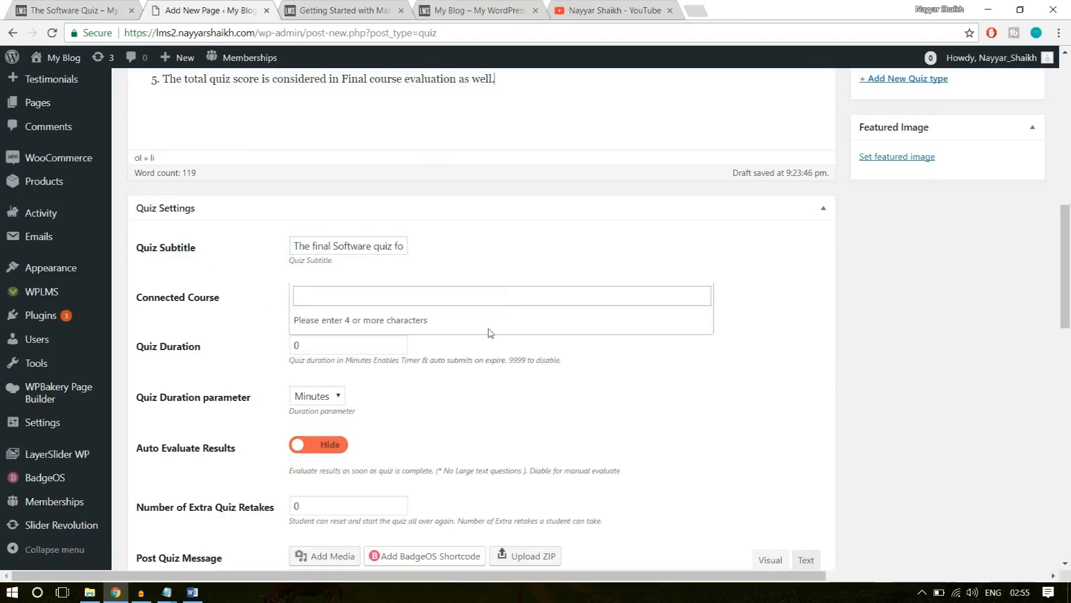
pyautogui.click(530, 272)
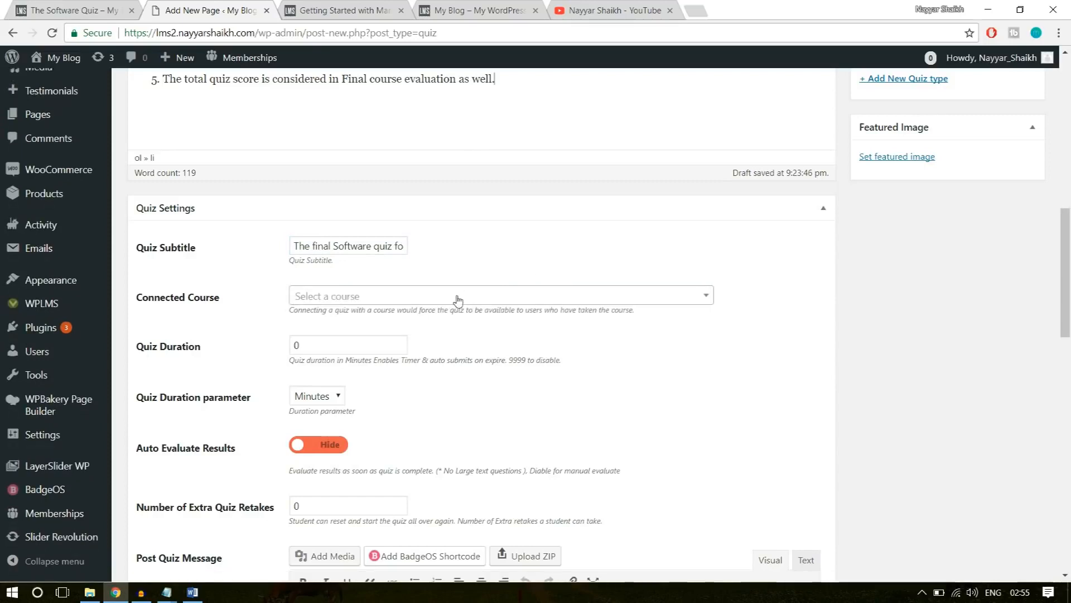
pyautogui.scroll(-1, 622, 333)
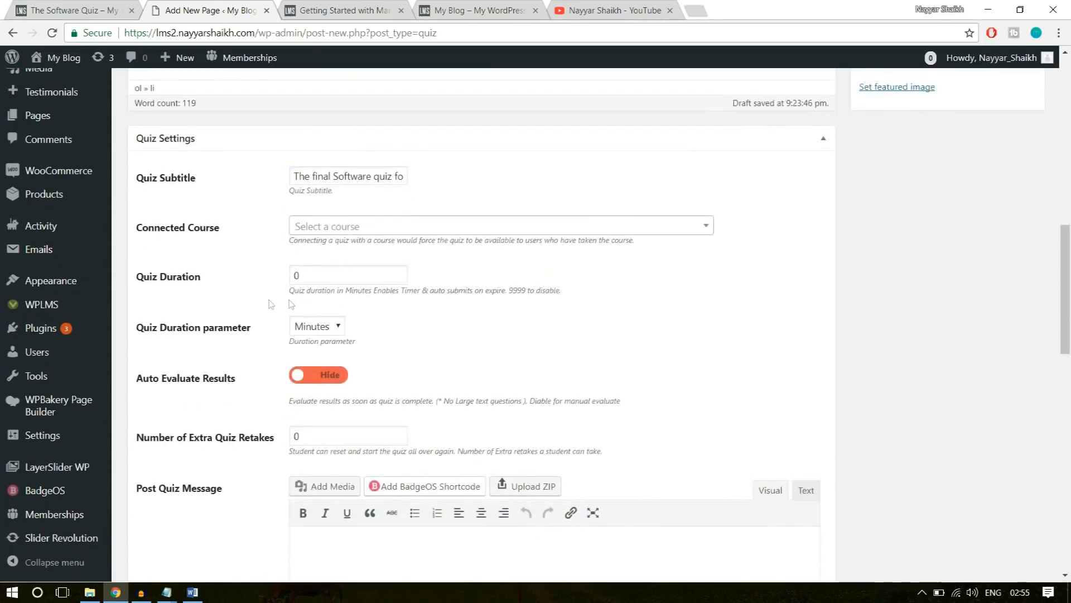
pyautogui.moveTo(332, 280); pyautogui.dragTo(271, 277)
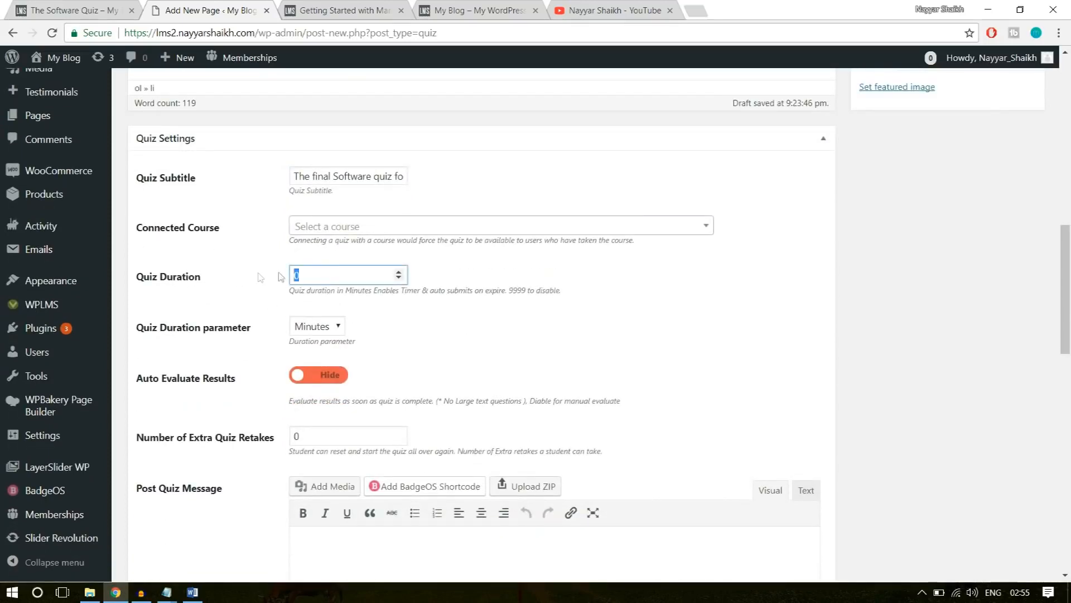
pyautogui.click(581, 282)
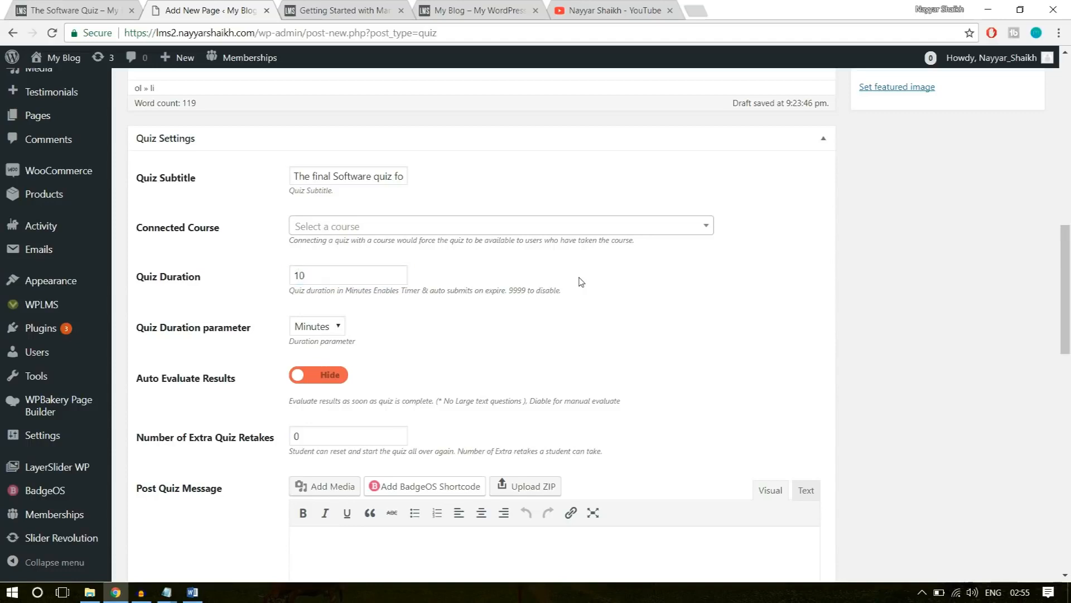
pyautogui.scroll(-1, 473, 307)
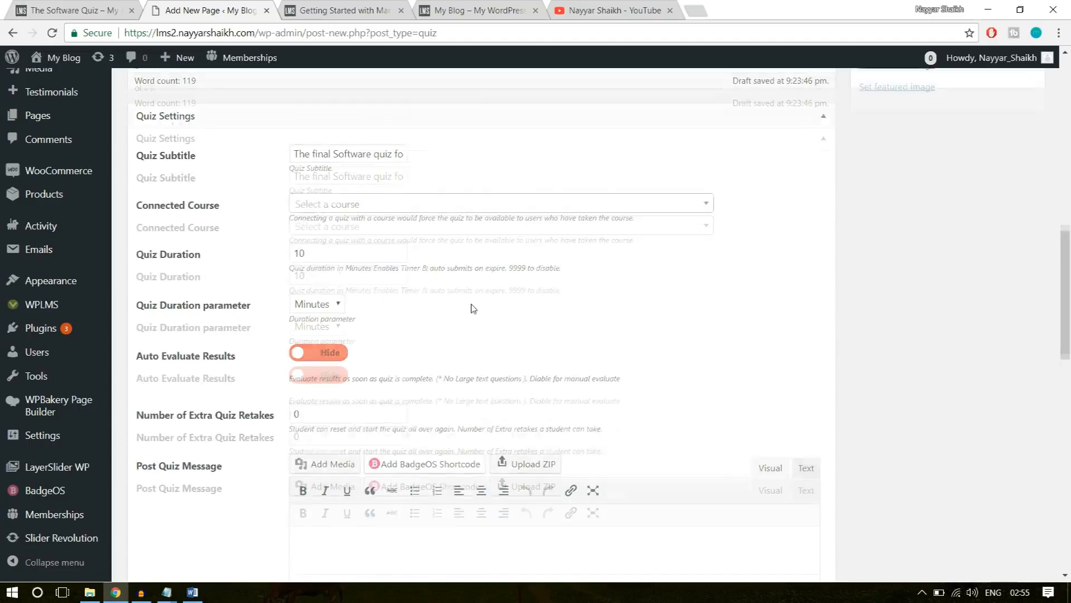
pyautogui.moveTo(316, 208); pyautogui.dragTo(293, 208)
pyautogui.click(316, 270)
pyautogui.scroll(-1, 726, 231)
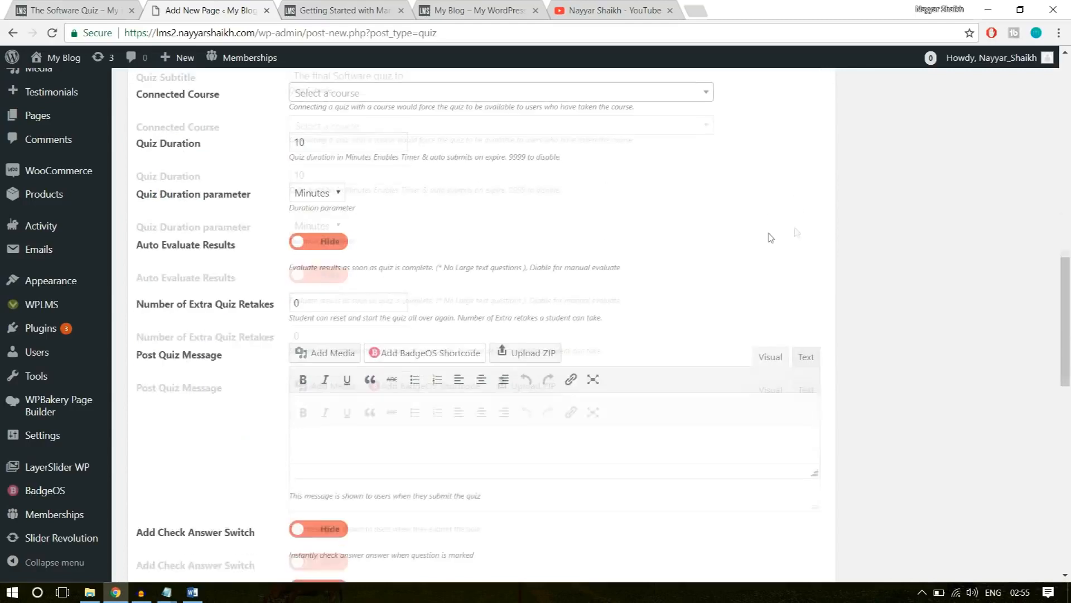
# Turn on automatic evaluation of the quiz results and set the number of extra quiz retakes to 3.
pyautogui.click(318, 235)
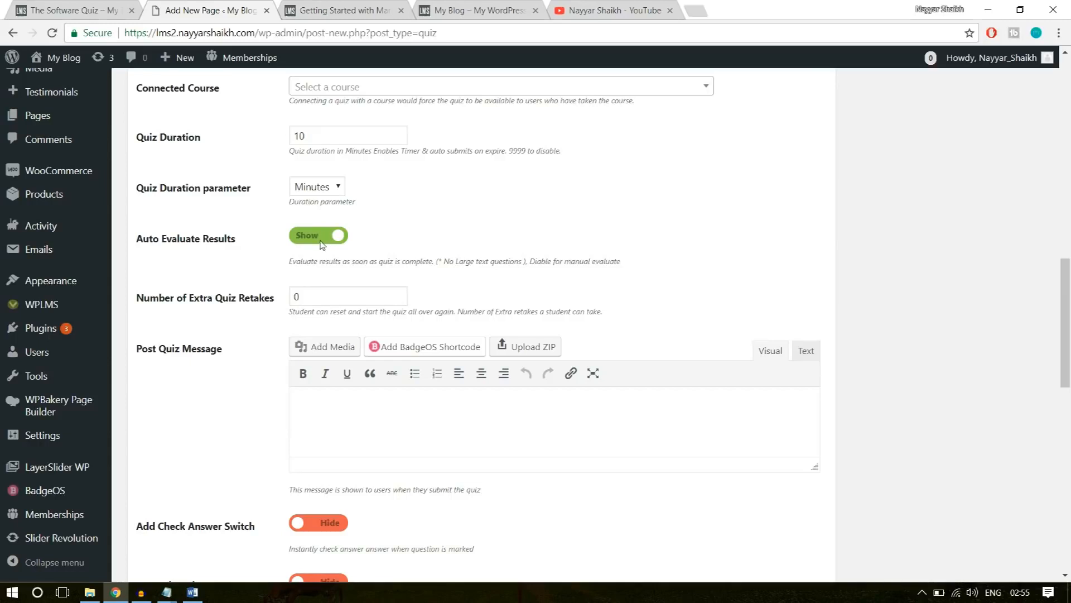
pyautogui.scroll(-1, 668, 275)
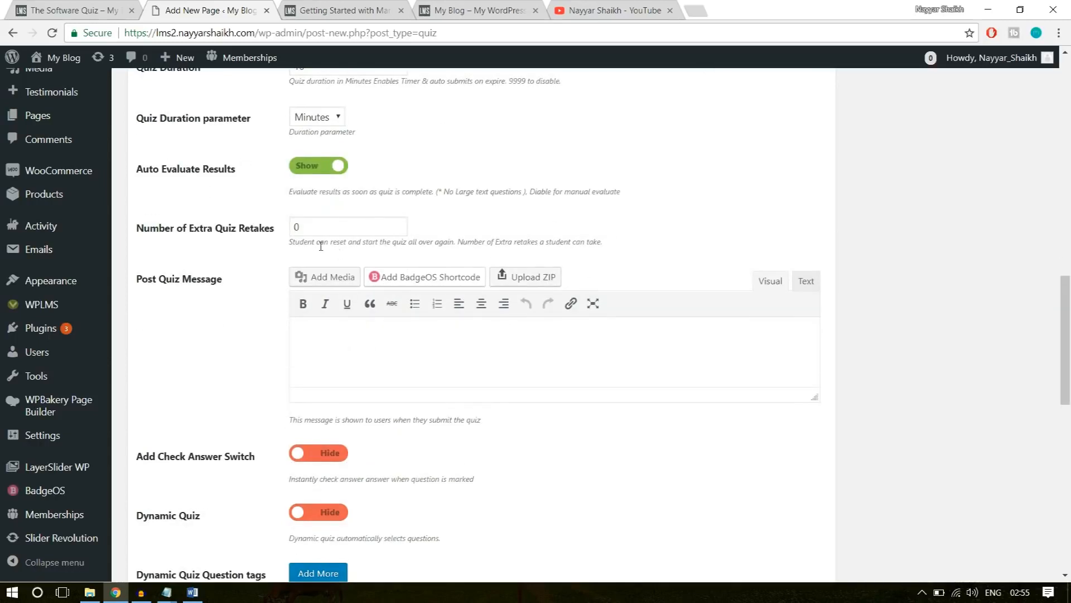
pyautogui.doubleClick(331, 227)
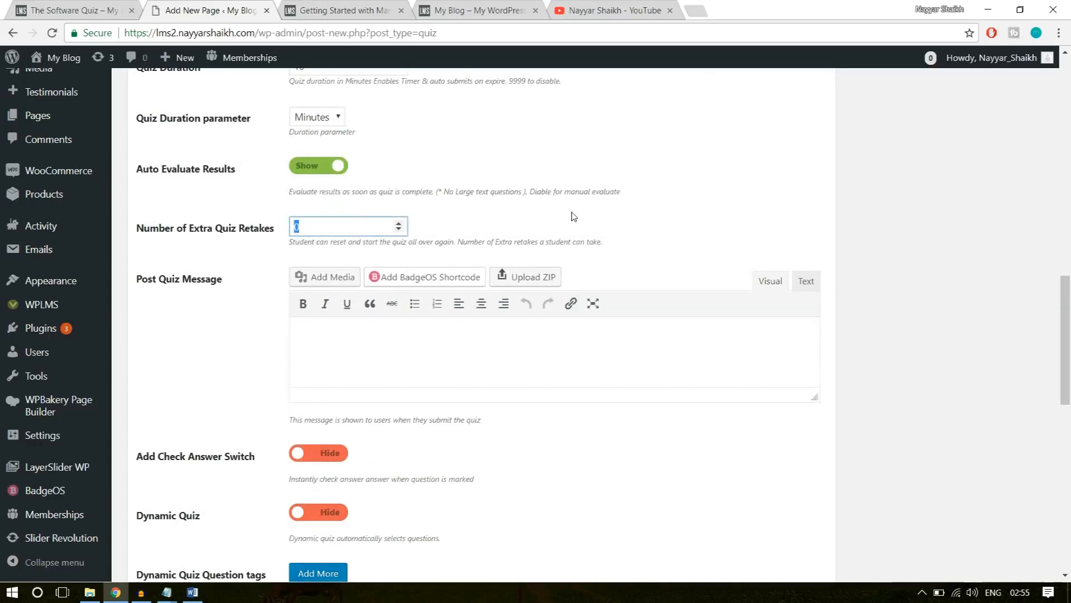
pyautogui.click(728, 195)
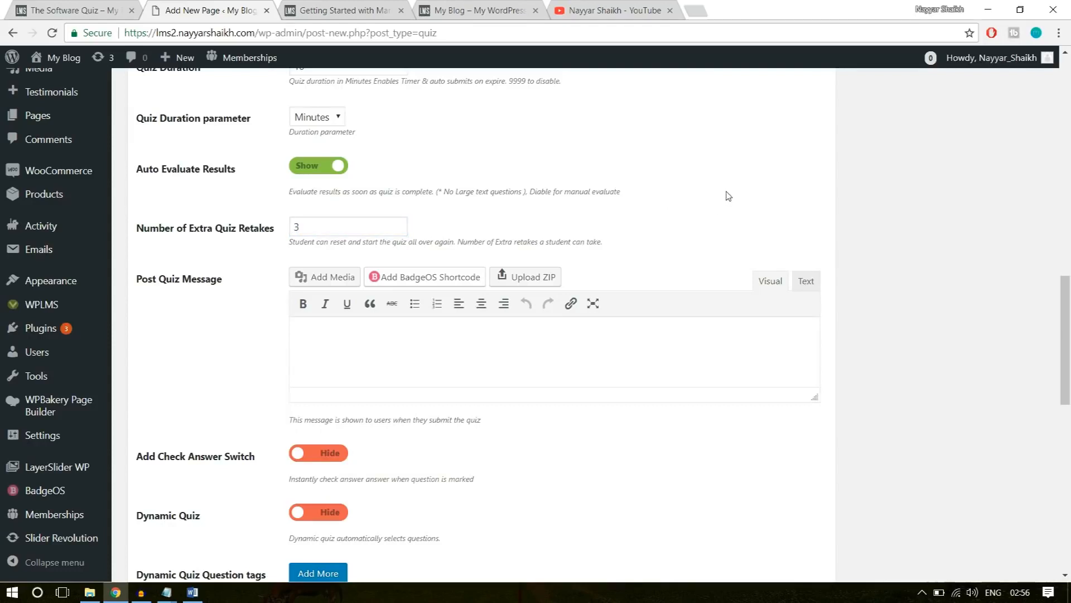
pyautogui.click(322, 223)
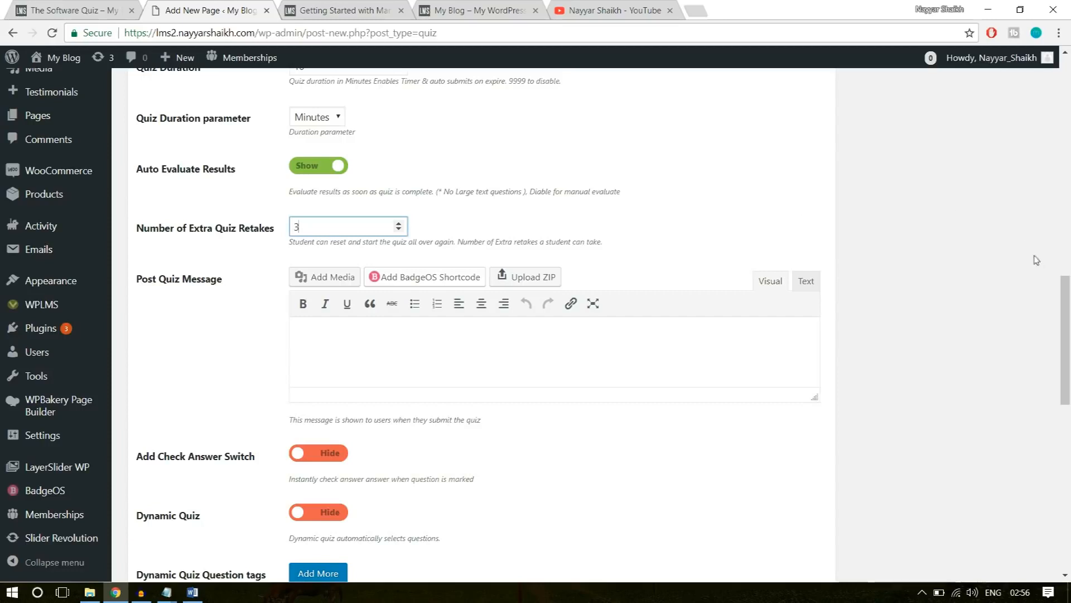
# Enlarge the Post Quiz Message editor and fill it with the text under "Post Quiz message" from the Course Statements document in Word.
pyautogui.scroll(-1, 421, 249)
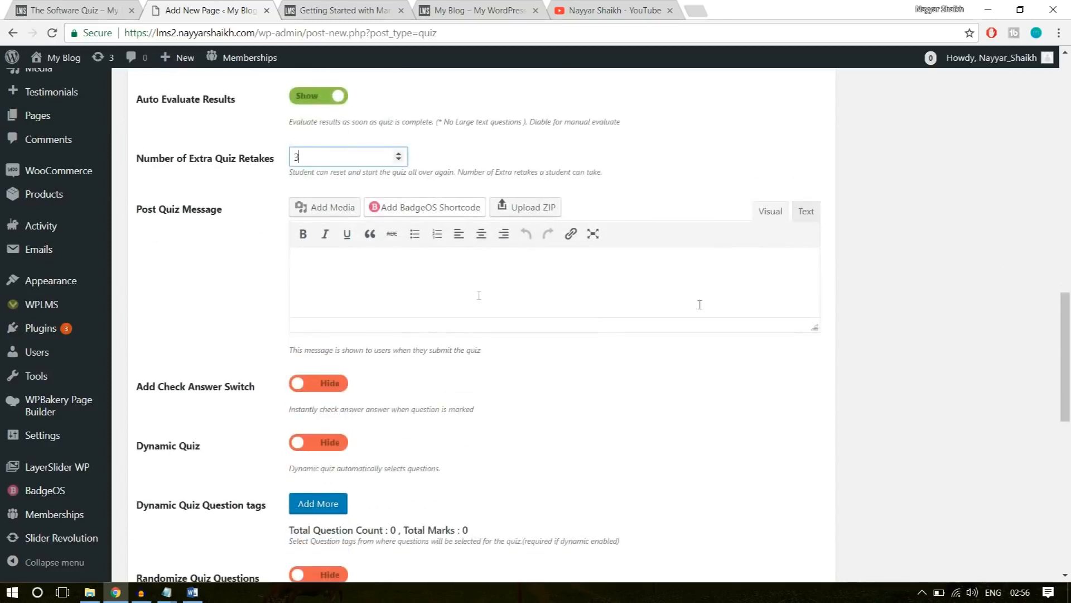
pyautogui.moveTo(816, 328); pyautogui.dragTo(815, 406)
pyautogui.click(551, 323)
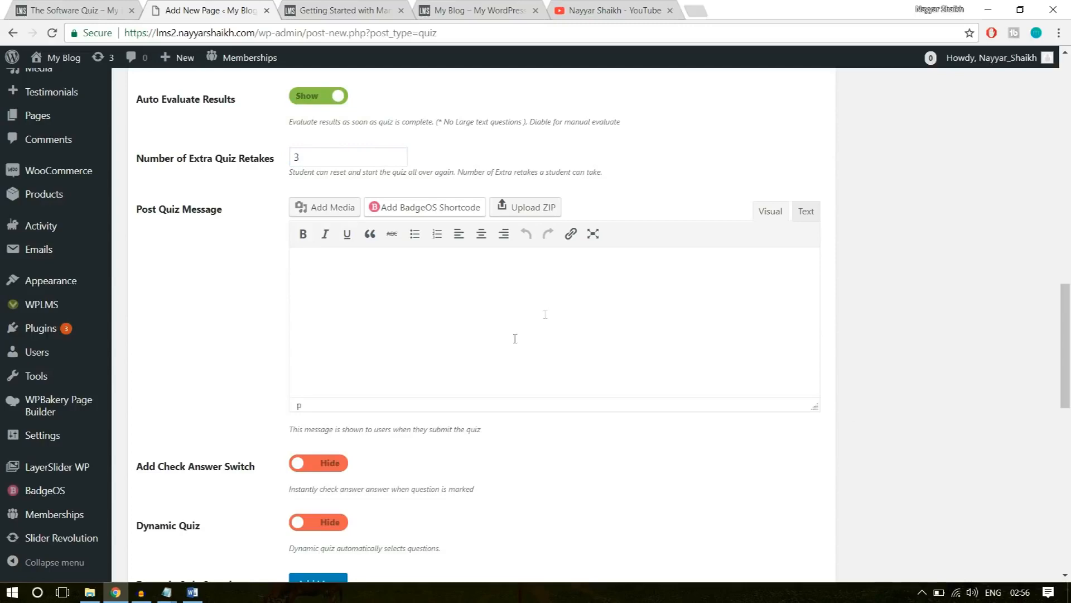
pyautogui.click(193, 592)
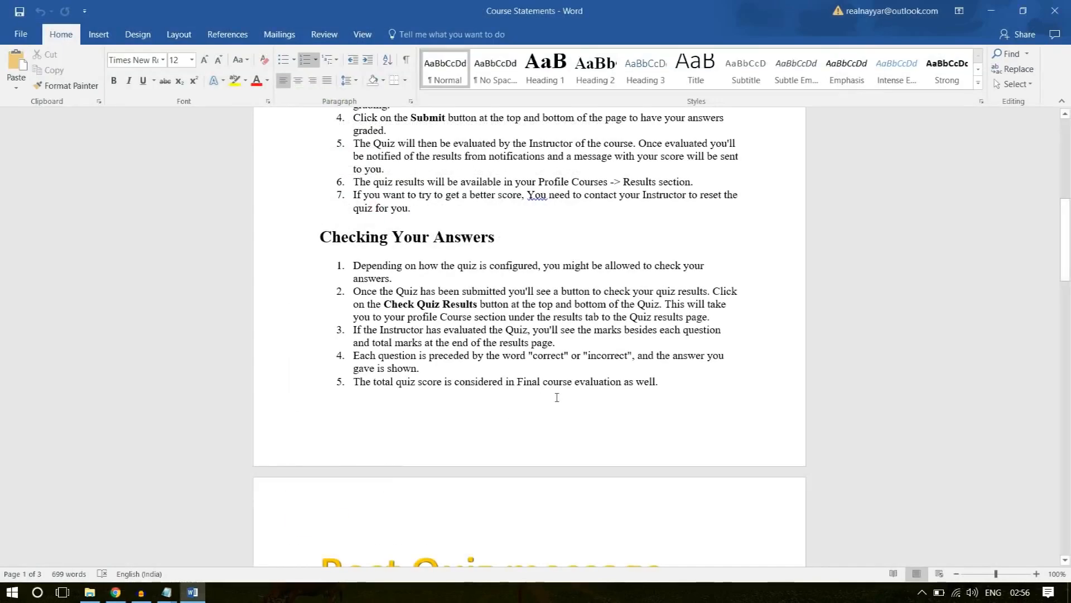
pyautogui.scroll(-6, 557, 397)
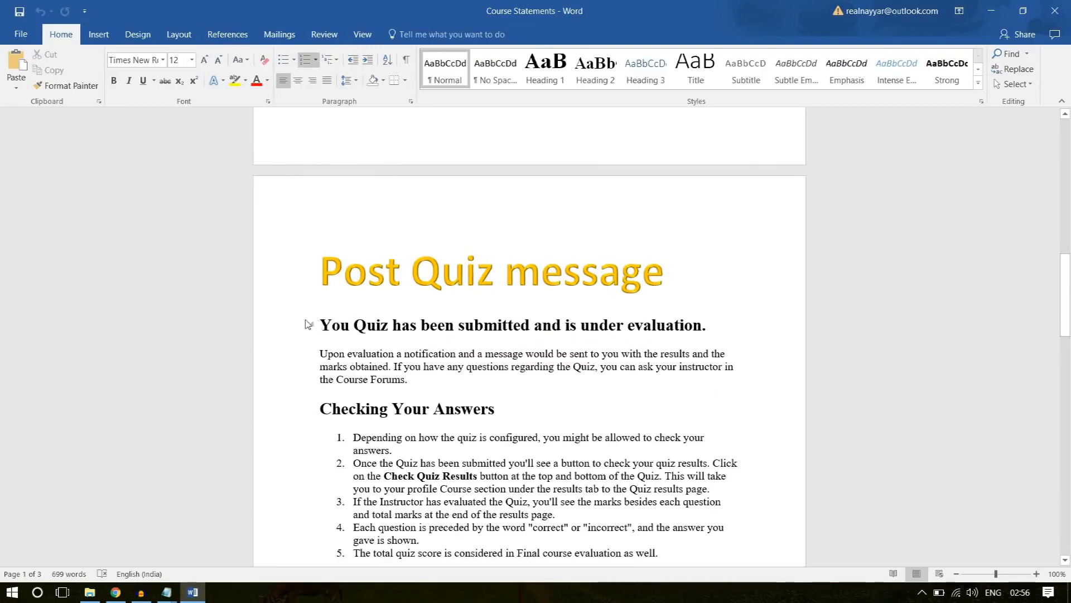
pyautogui.moveTo(322, 322); pyautogui.dragTo(708, 425)
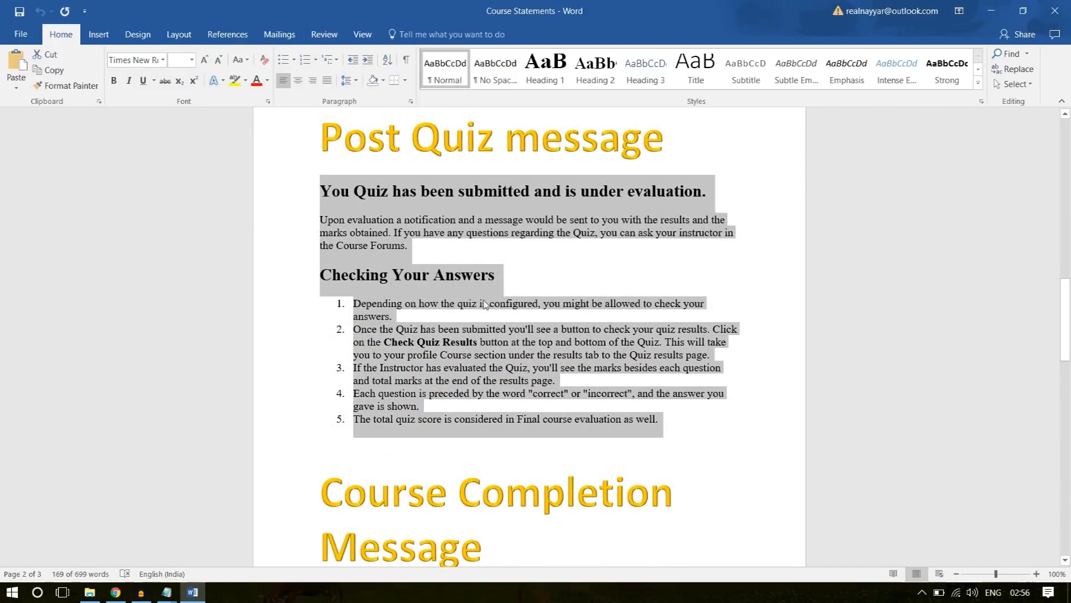
pyautogui.rightClick(394, 337)
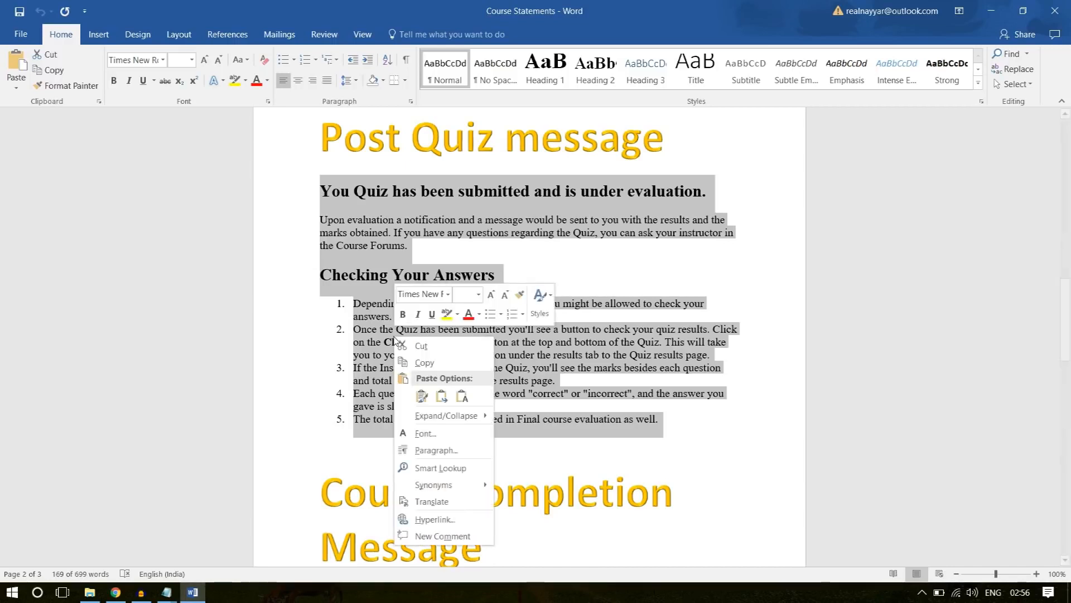
pyautogui.click(433, 362)
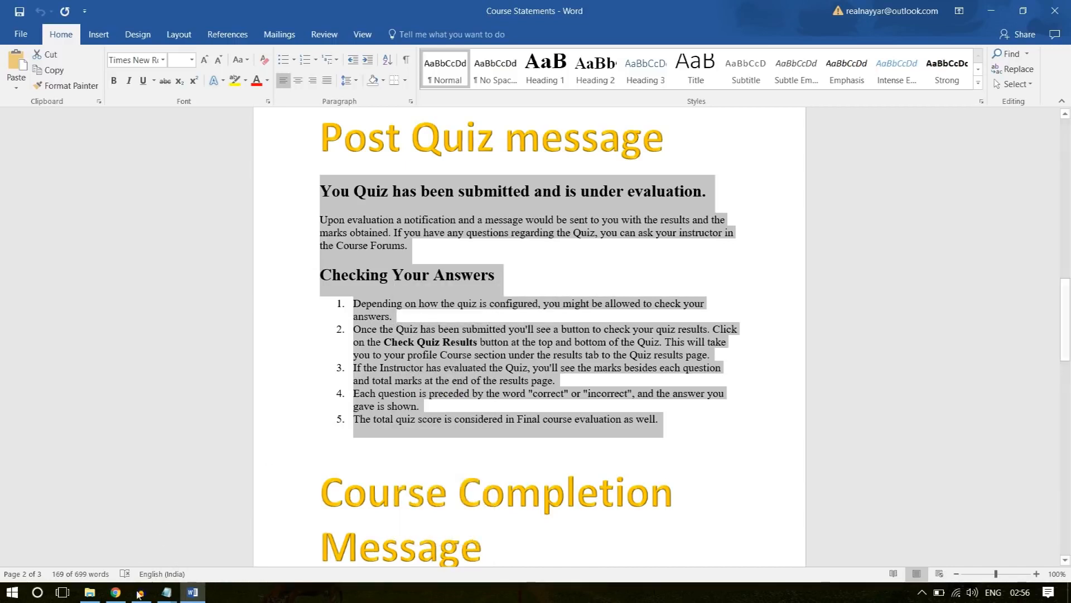
pyautogui.hotkey('alt', 'Tab')
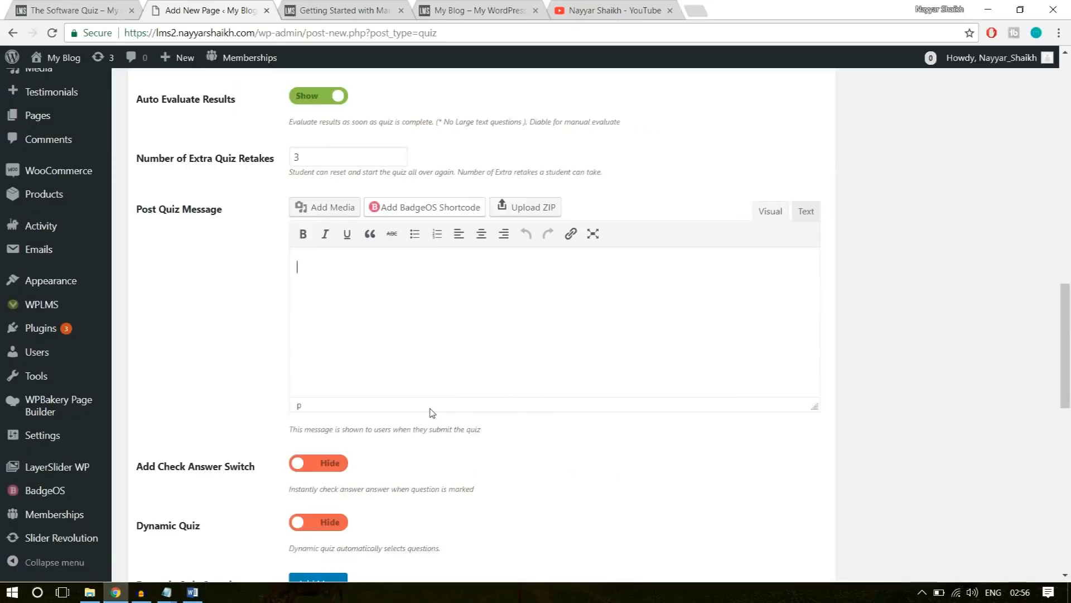
pyautogui.hotkey('ctrl', 'v')
# Add a quiz question entry and select Software Training Q-1 for it by searching for "softw".
pyautogui.scroll(-5, 360, 183)
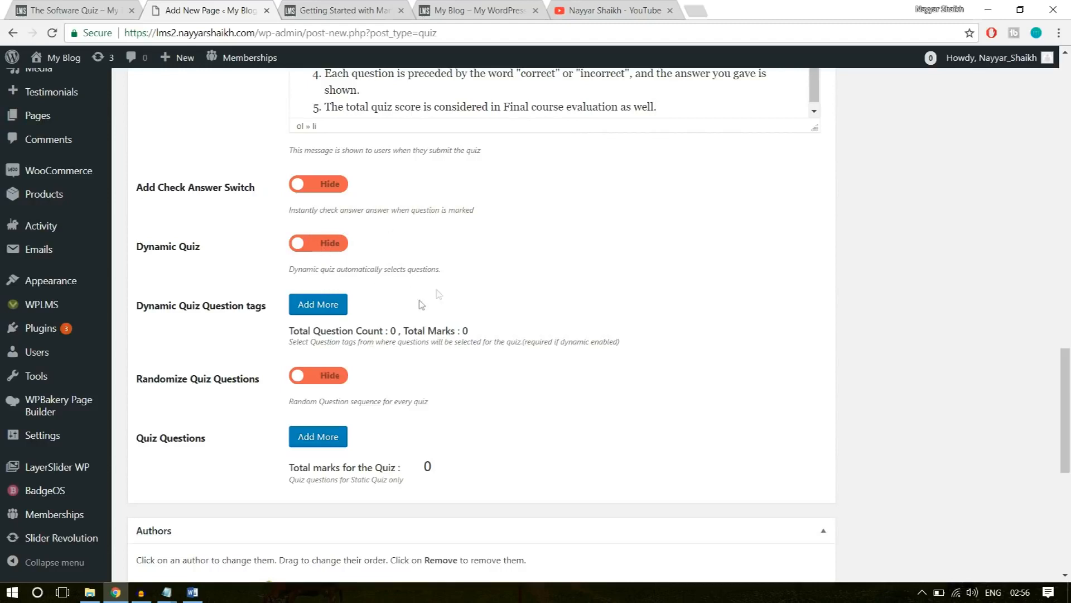
pyautogui.scroll(-1, 247, 418)
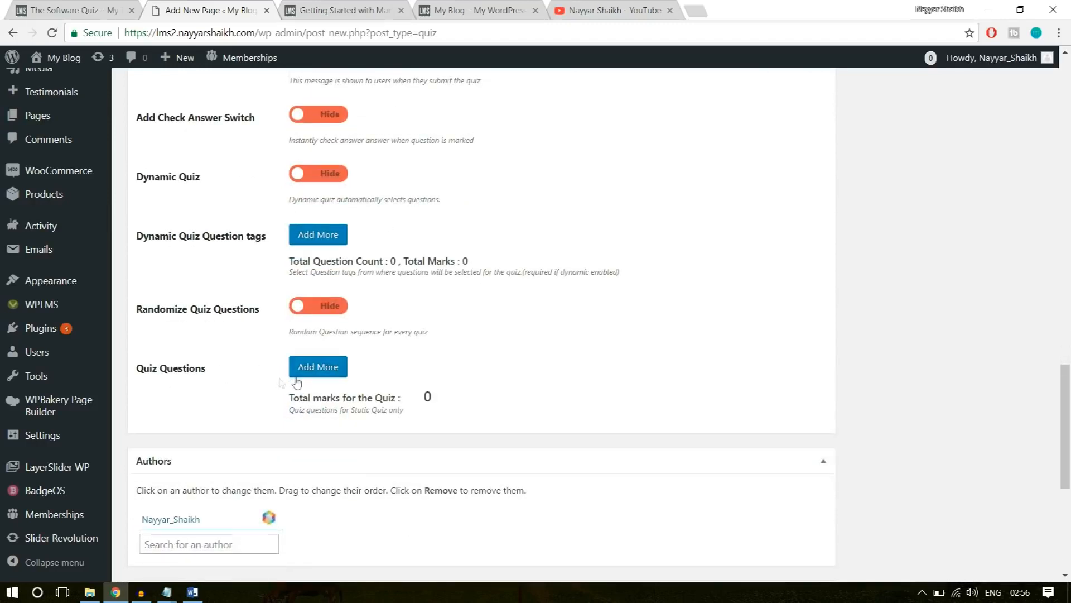
pyautogui.click(326, 370)
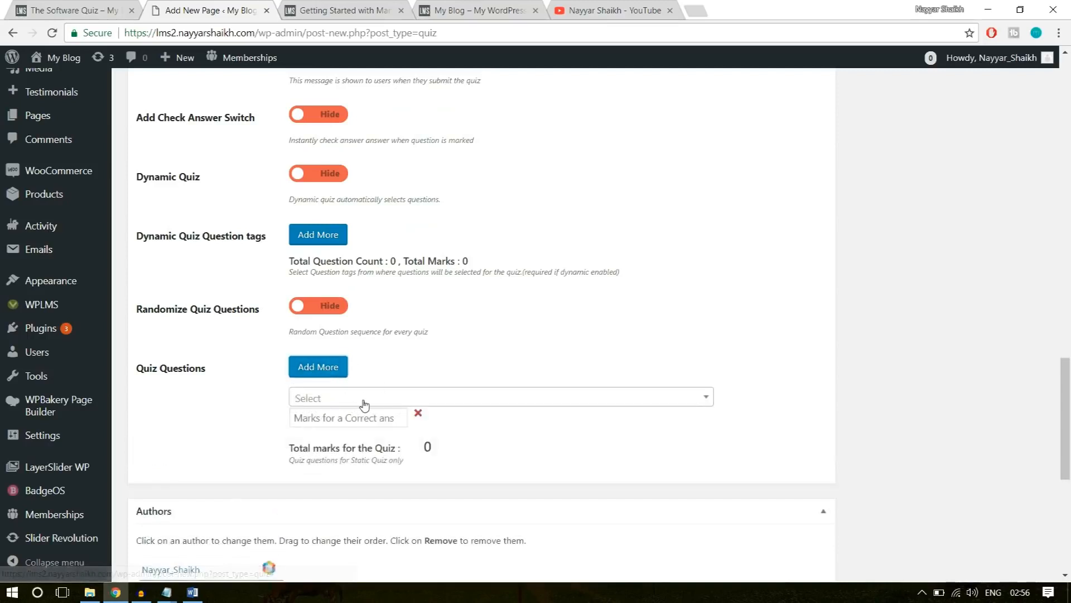
pyautogui.click(365, 398)
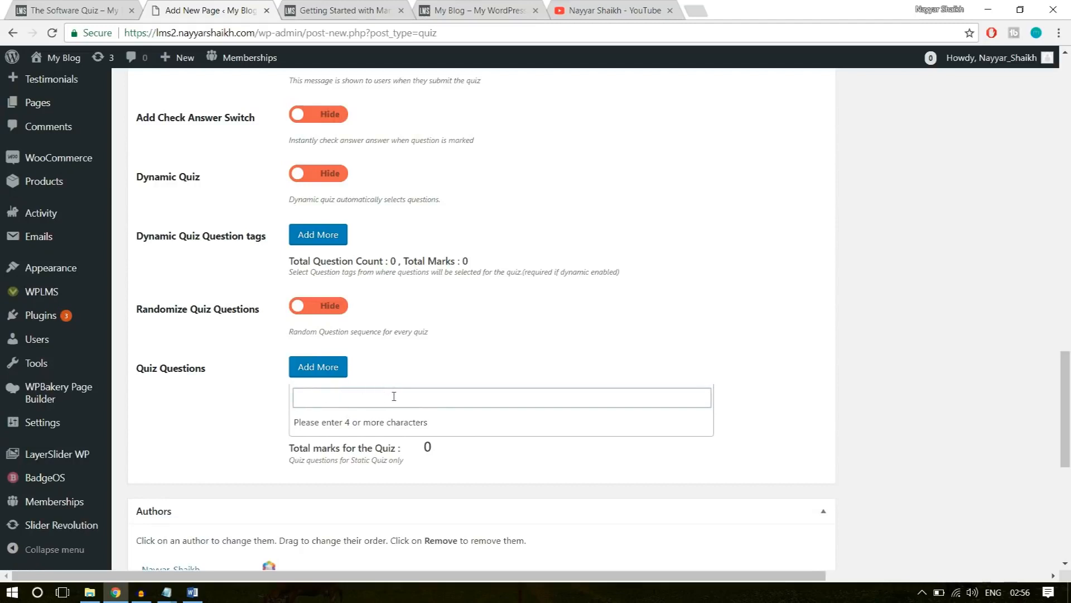
pyautogui.write('softw')
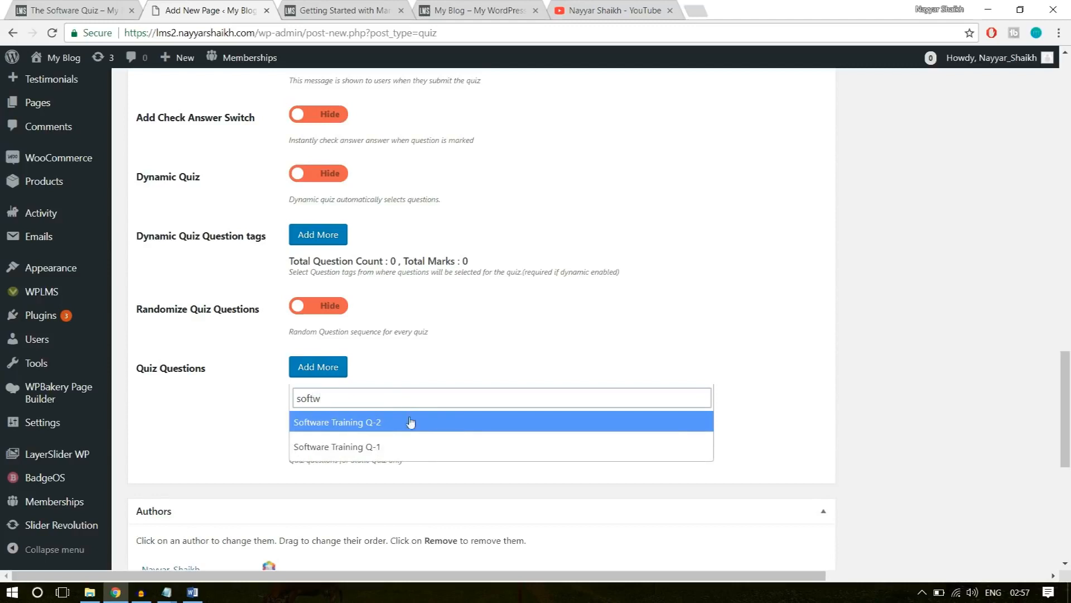
pyautogui.click(336, 447)
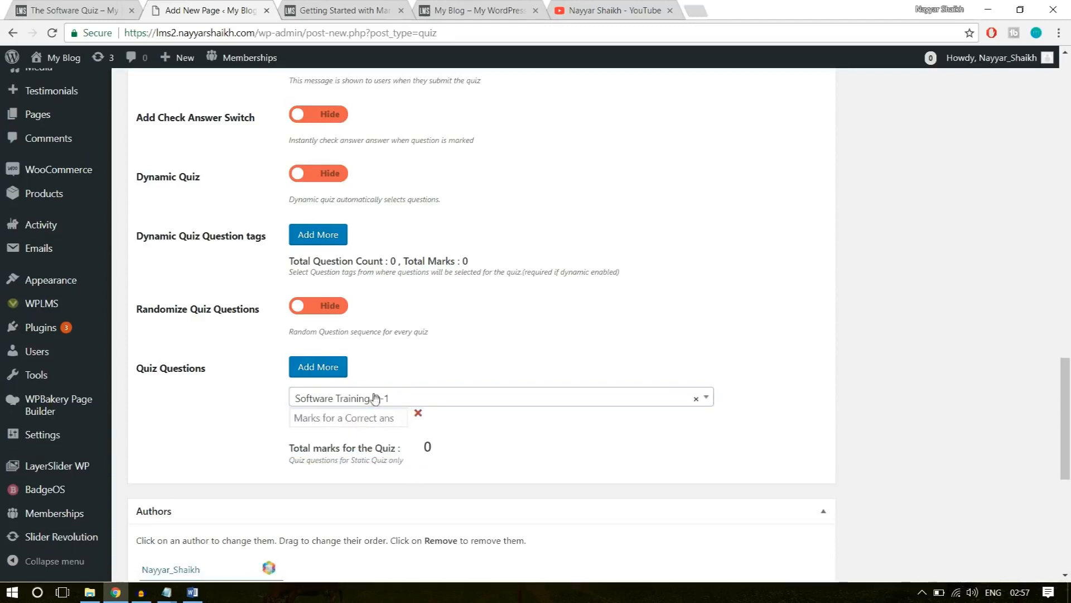
# Add a second quiz question entry and select Software Training Q-2 for it by searching for "softw".
pyautogui.click(332, 375)
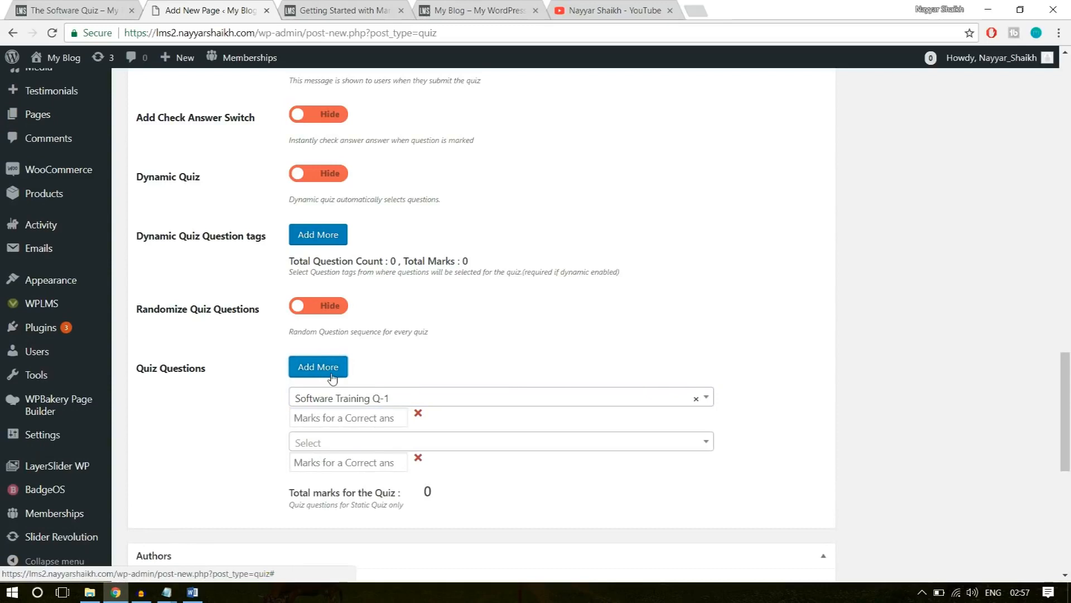
pyautogui.click(355, 446)
pyautogui.write('softw')
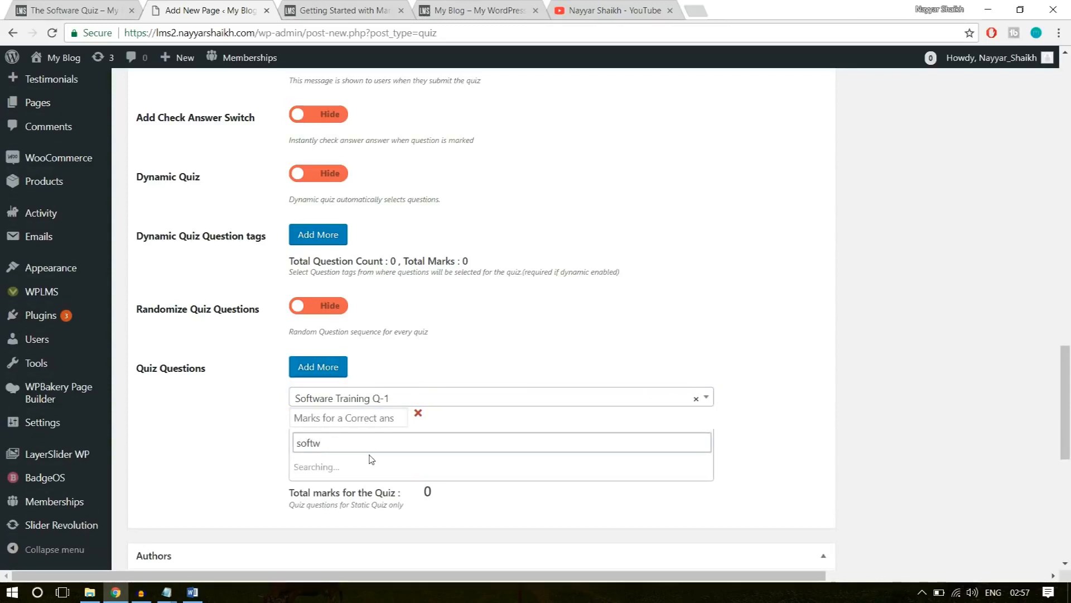
pyautogui.click(371, 467)
# Set the marks for a correct answer to 10 for Software Training Q-1 and 5 for Software Training Q-2.
pyautogui.click(357, 418)
pyautogui.scroll(-1, 939, 347)
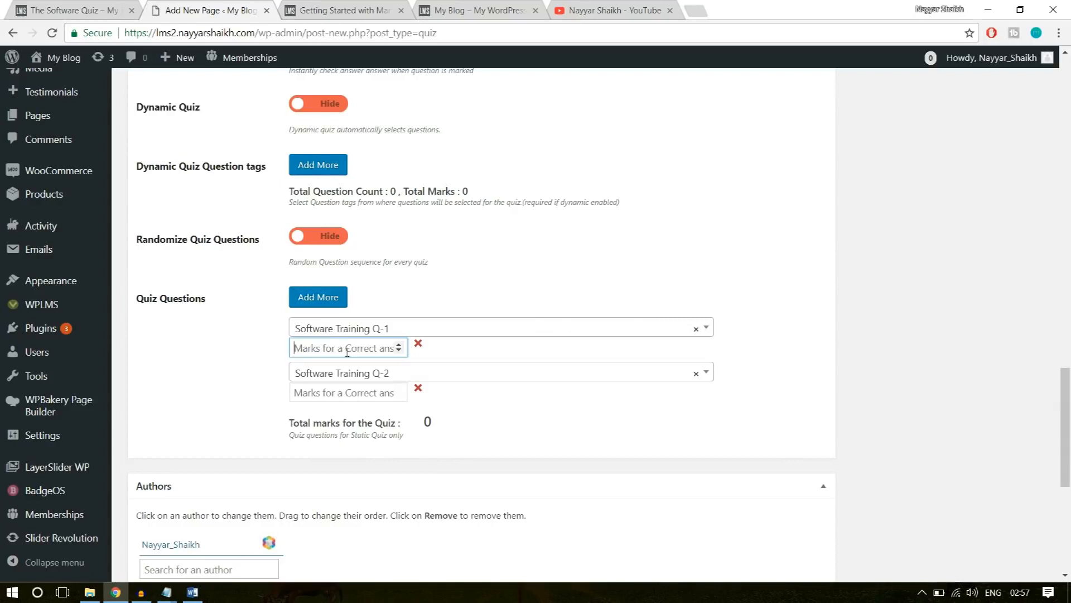
pyautogui.write('10')
pyautogui.click(342, 401)
pyautogui.write('5')
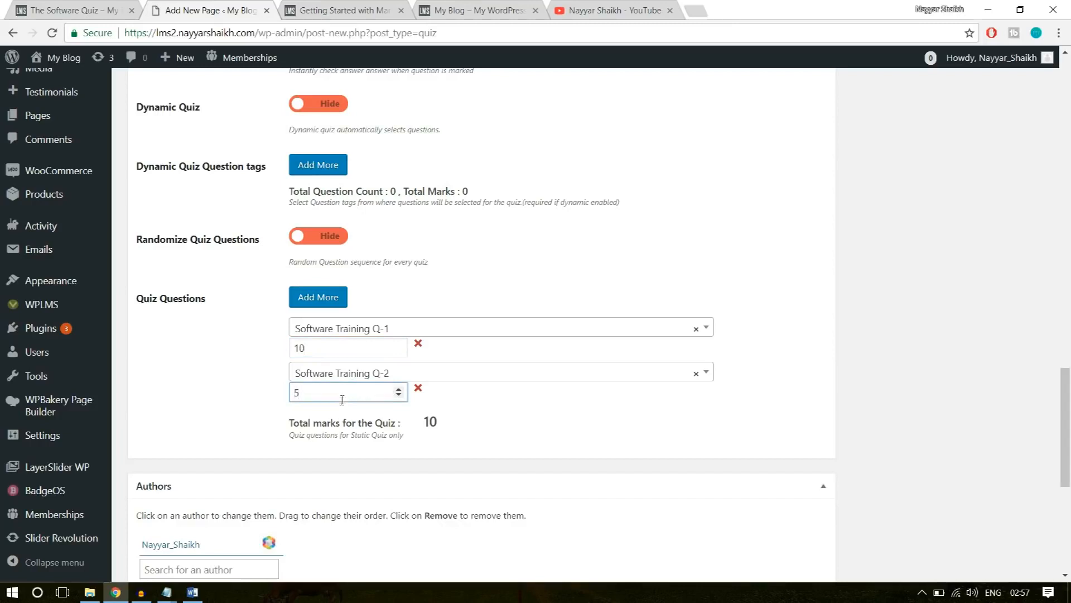
pyautogui.moveTo(333, 390); pyautogui.dragTo(280, 391)
pyautogui.click(324, 395)
pyautogui.moveTo(312, 347); pyautogui.dragTo(293, 348)
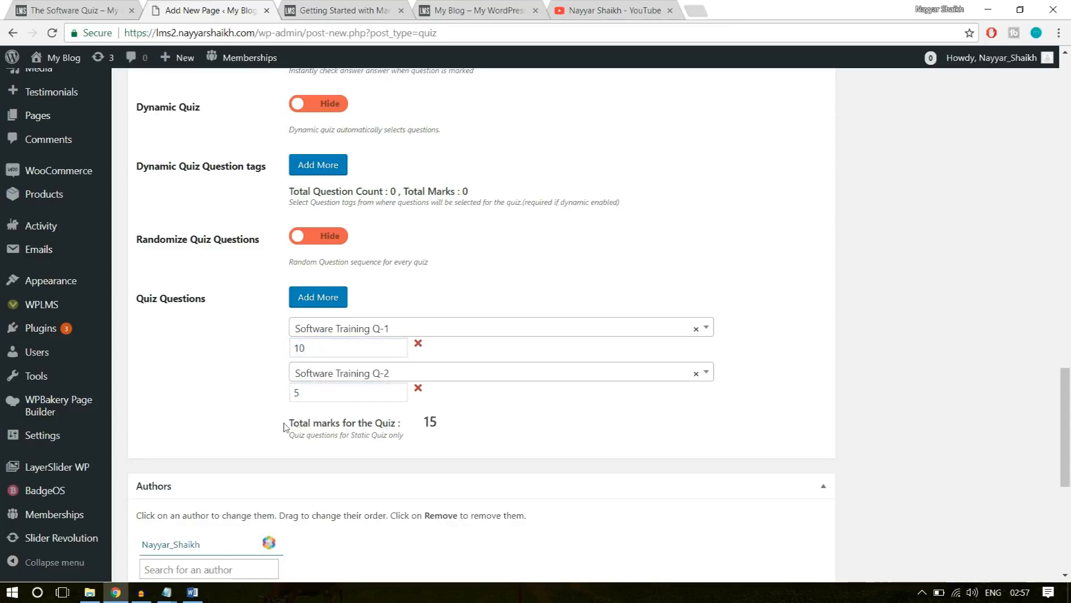
pyautogui.moveTo(281, 426); pyautogui.dragTo(424, 422)
pyautogui.click(430, 429)
pyautogui.click(467, 435)
# Create a new quiz type named "Software" for The Software Quiz and publish the quiz.
pyautogui.scroll(-5, 620, 430)
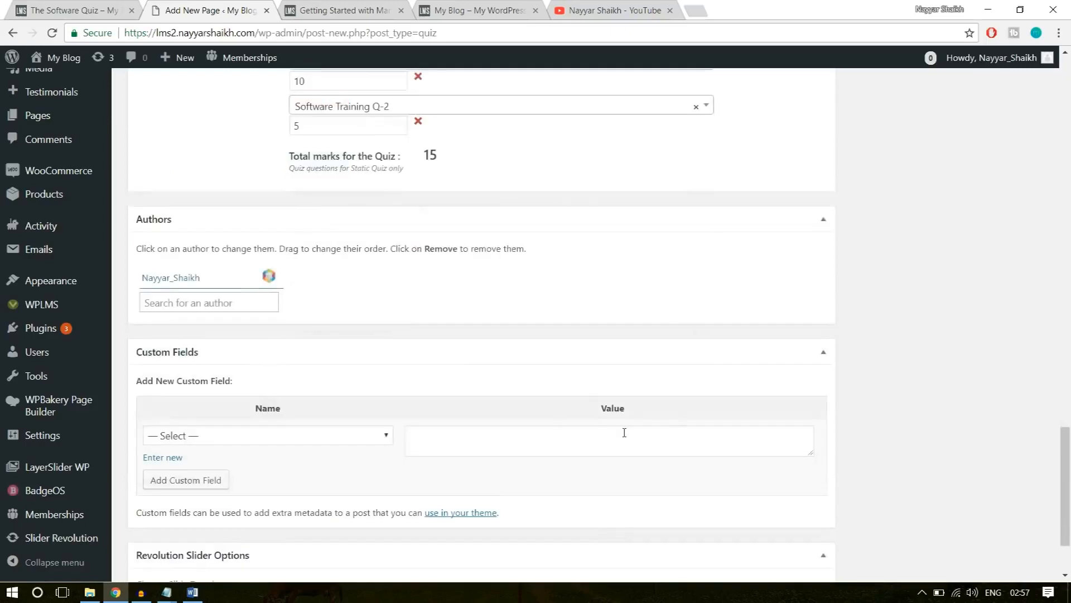
pyautogui.scroll(15, 748, 438)
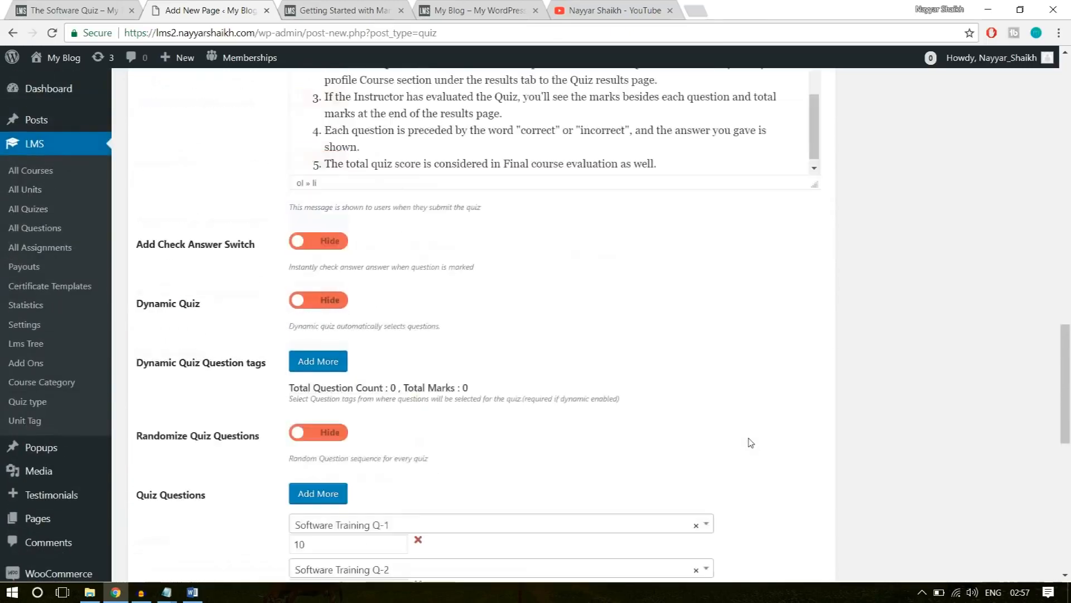
pyautogui.scroll(6, 751, 443)
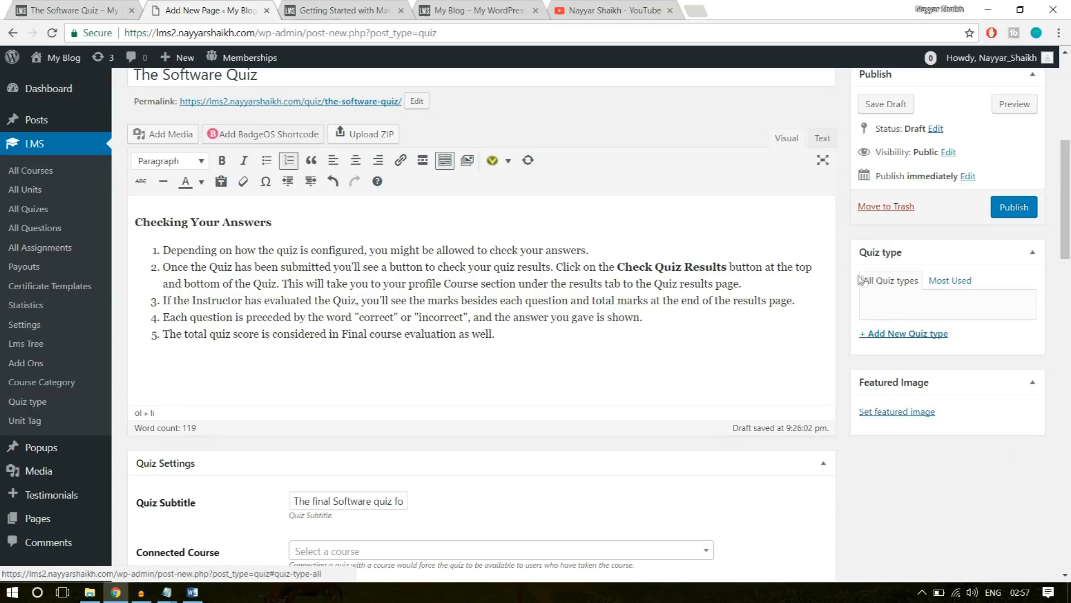
pyautogui.click(912, 335)
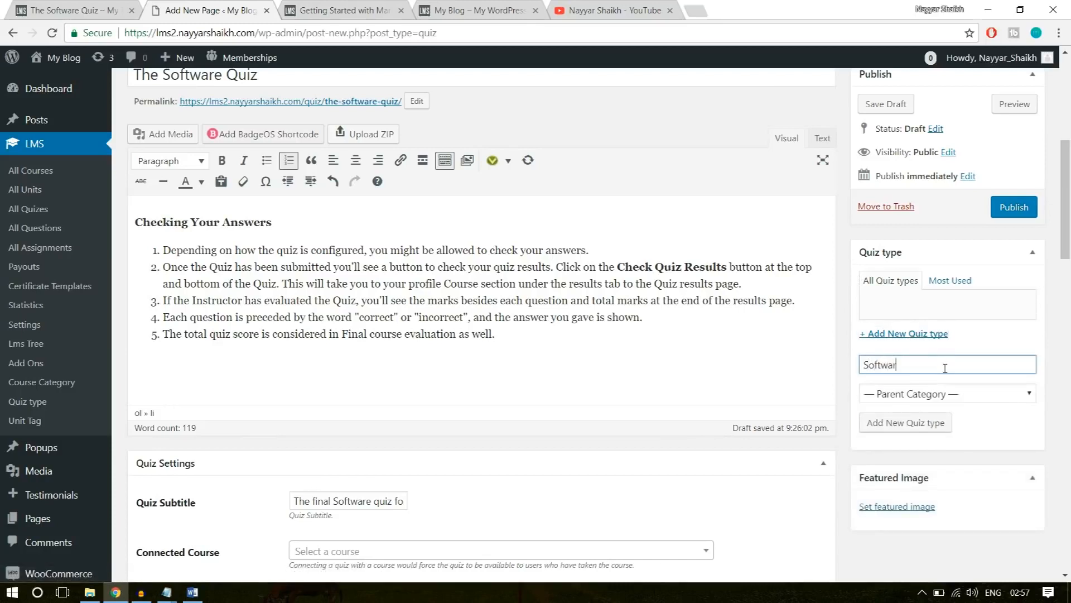
pyautogui.write('Software')
pyautogui.press('BackSpace')
pyautogui.write('re')
pyautogui.click(902, 423)
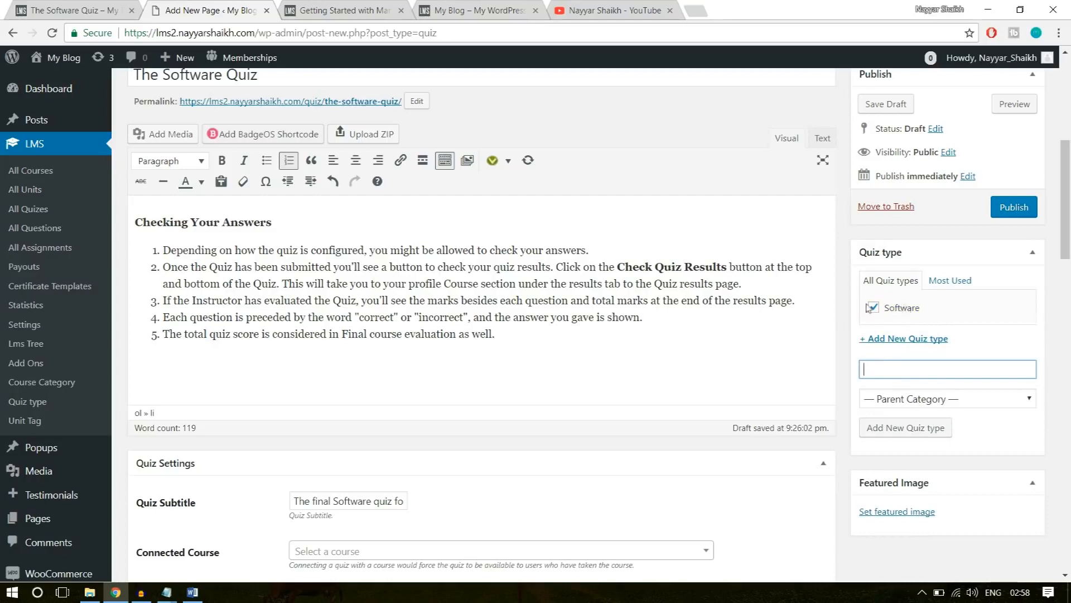
pyautogui.scroll(3, 982, 330)
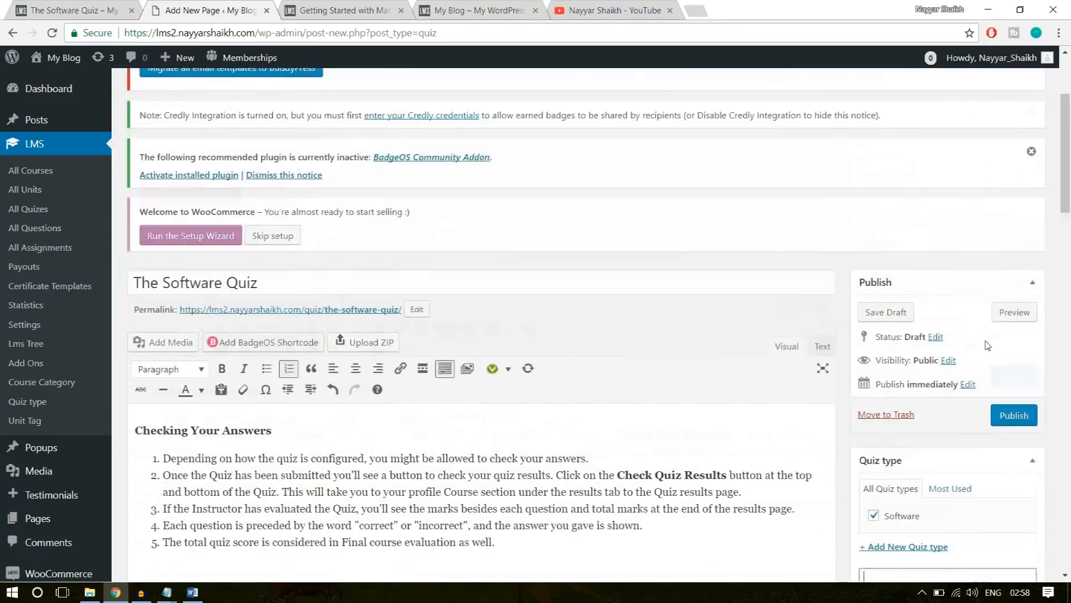
pyautogui.click(1028, 414)
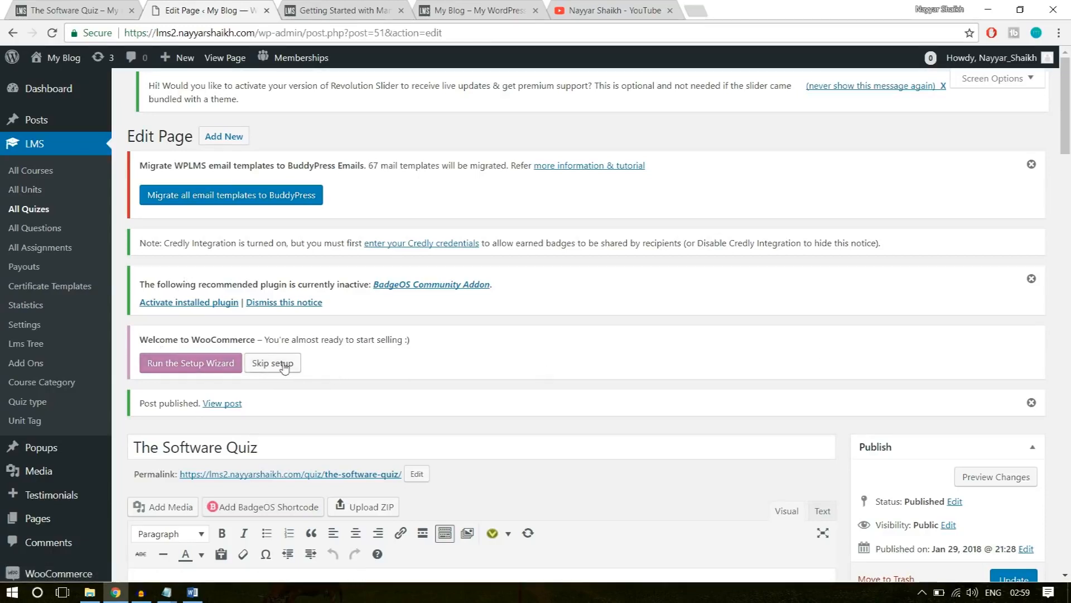
# Start the WooCommerce setup wizard from the welcome notice and look over its store setup form.
pyautogui.click(197, 365)
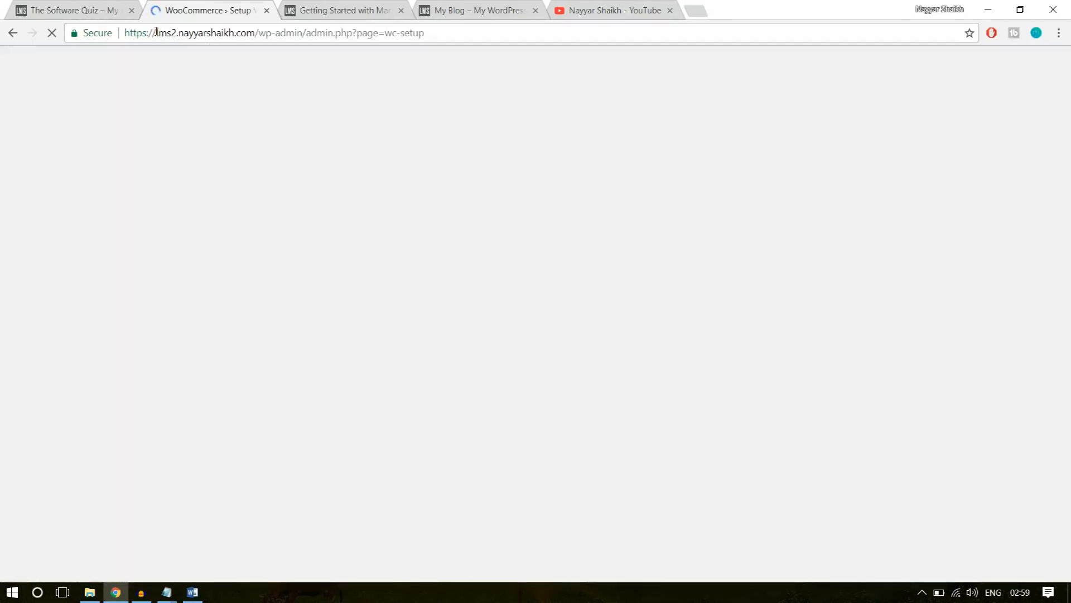
pyautogui.moveTo(156, 32); pyautogui.dragTo(379, 34)
pyautogui.click(268, 38)
pyautogui.click(362, 37)
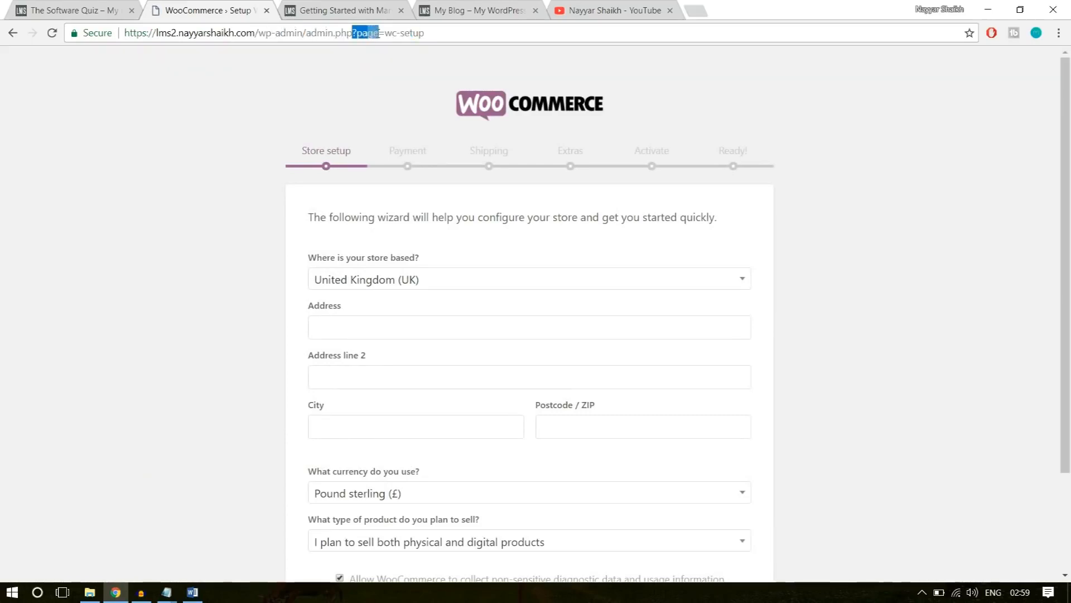
pyautogui.click(385, 34)
pyautogui.click(515, 33)
pyautogui.scroll(-3, 826, 167)
pyautogui.scroll(3, 833, 198)
pyautogui.scroll(-3, 982, 215)
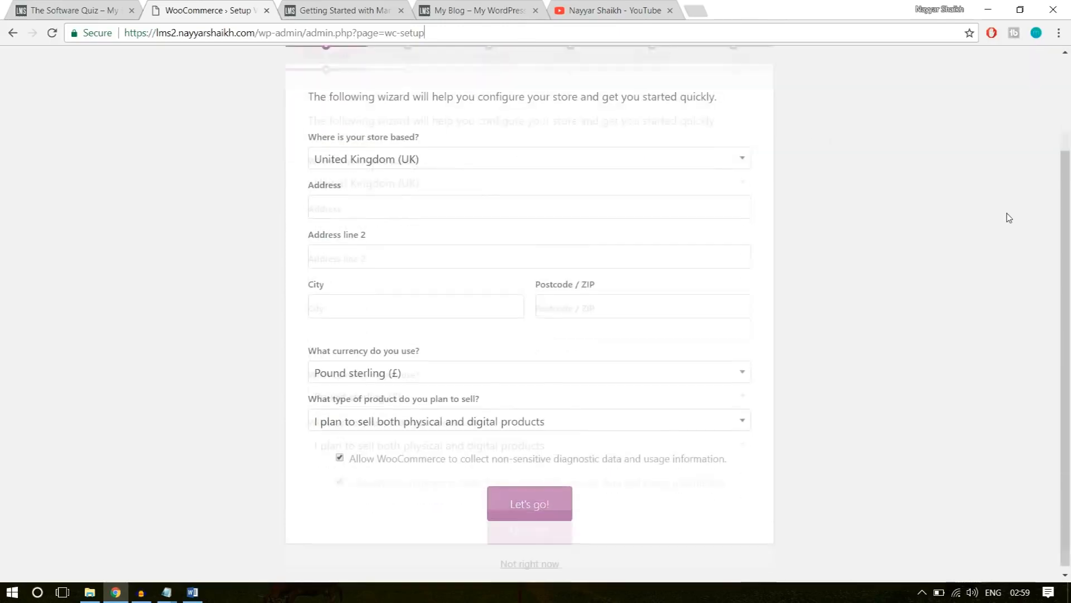
# Set the store location to India — Maharashtra and fill in the store's address, city and postcode with the saved Maharashtra autofill entry.
pyautogui.click(465, 156)
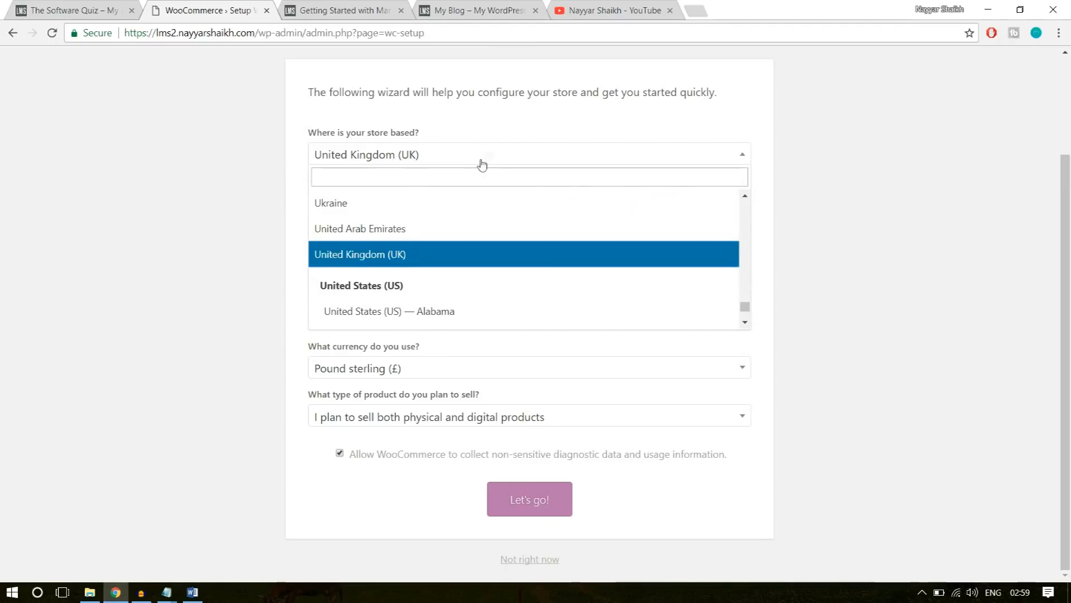
pyautogui.click(472, 181)
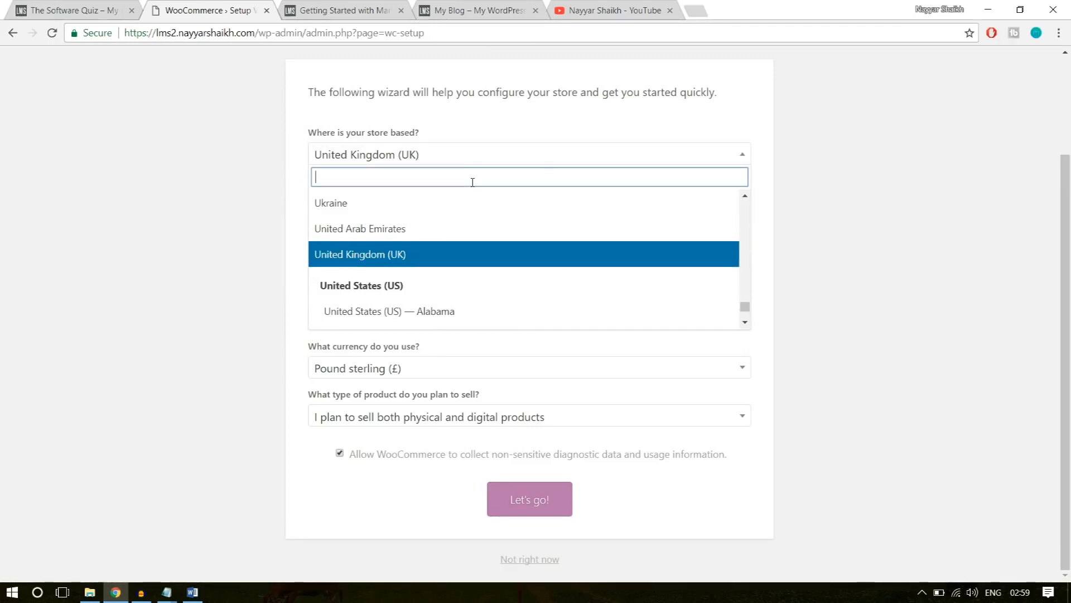
pyautogui.write('mah')
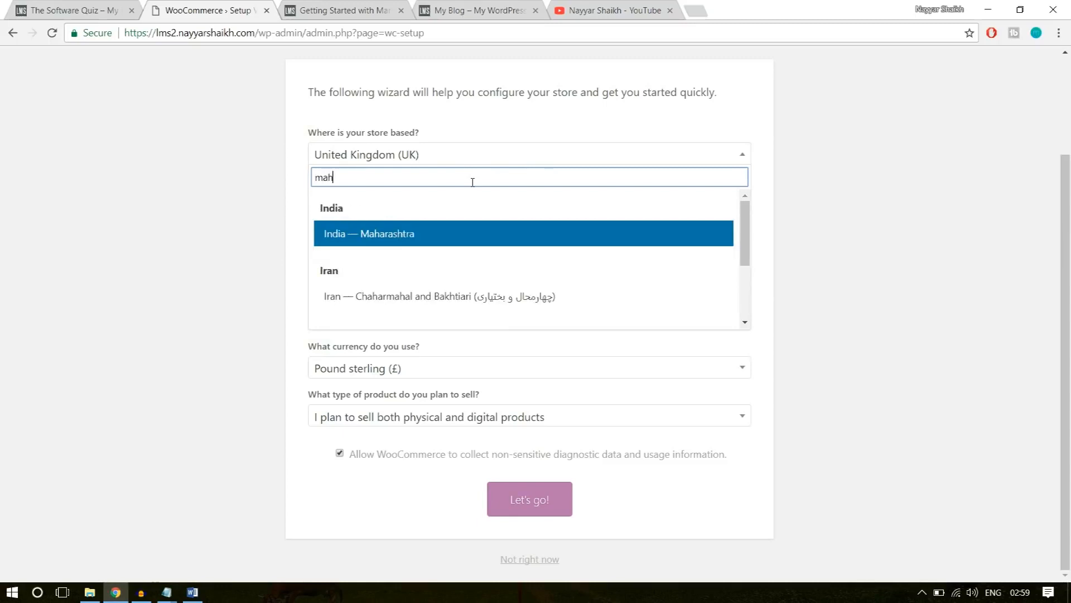
pyautogui.write('a')
pyautogui.click(406, 237)
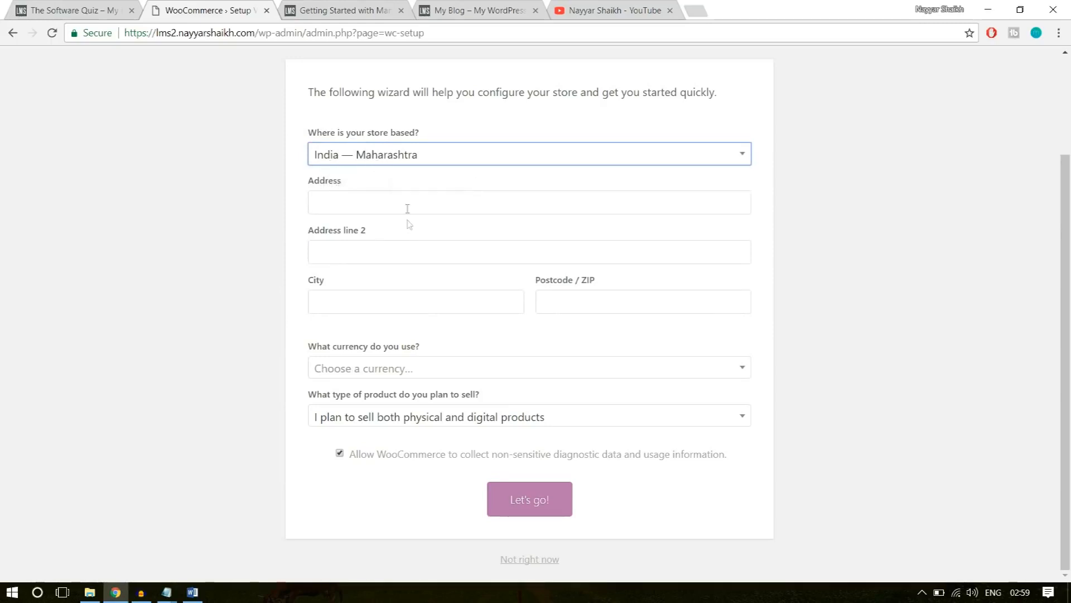
pyautogui.click(376, 197)
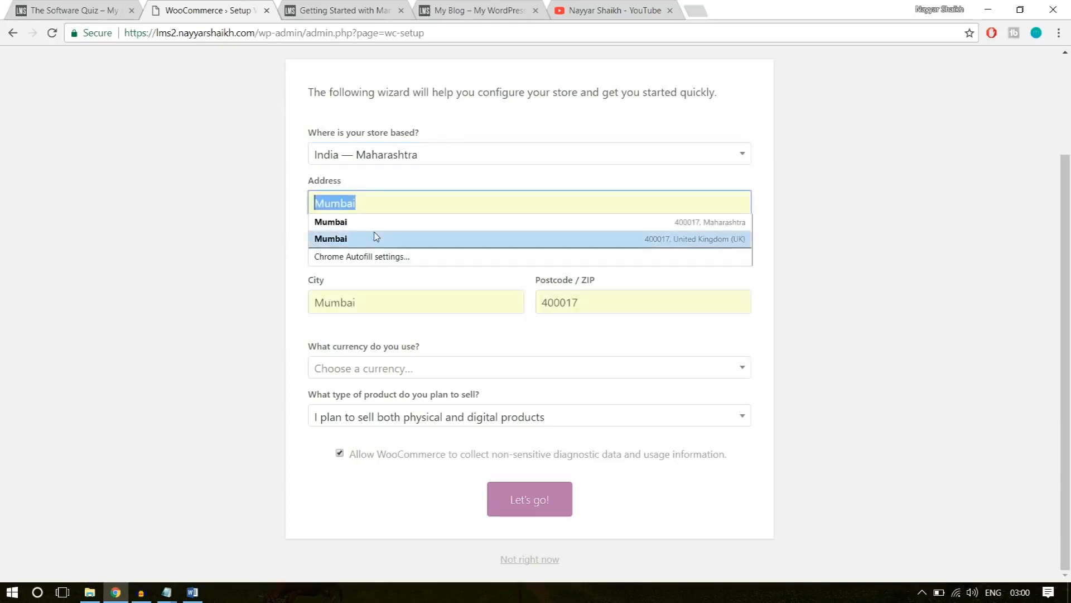
pyautogui.click(375, 222)
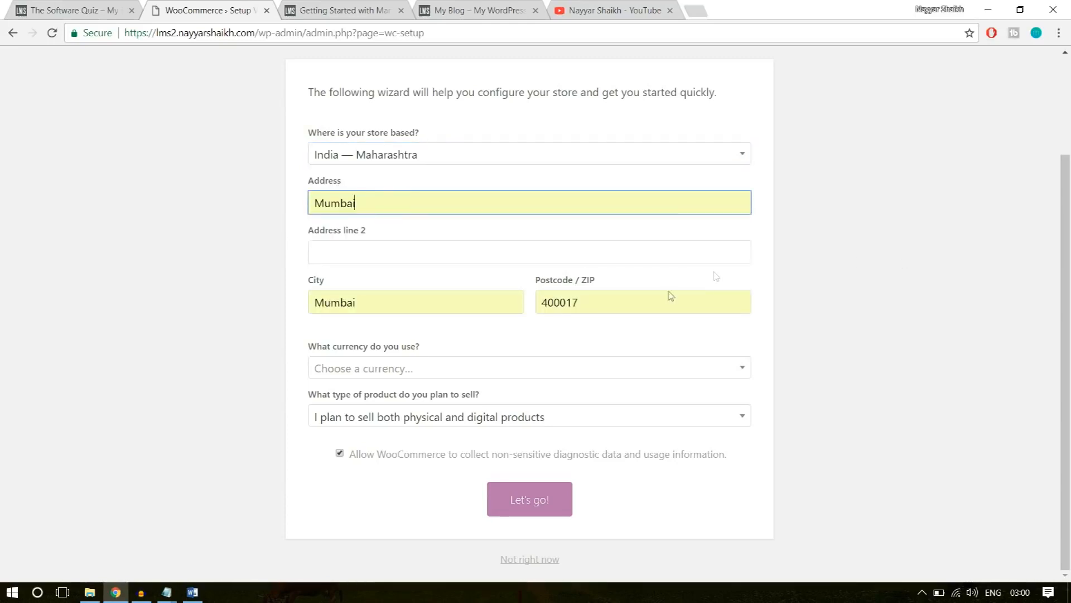
# Set the store currency to United States dollar ($), searching the currencies for "unit".
pyautogui.click(502, 370)
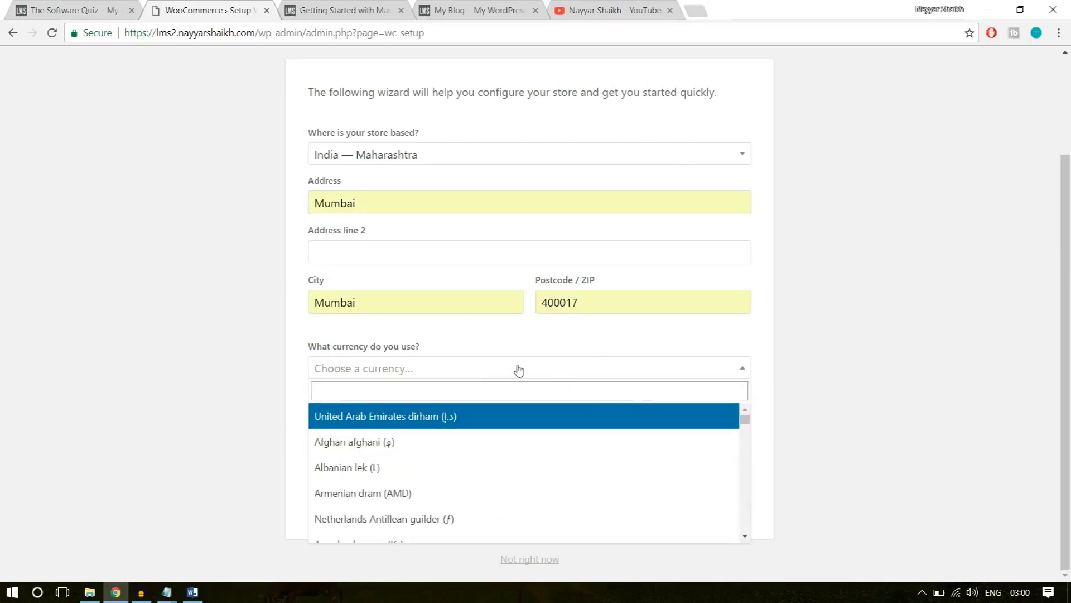
pyautogui.click(496, 387)
pyautogui.write('unitr')
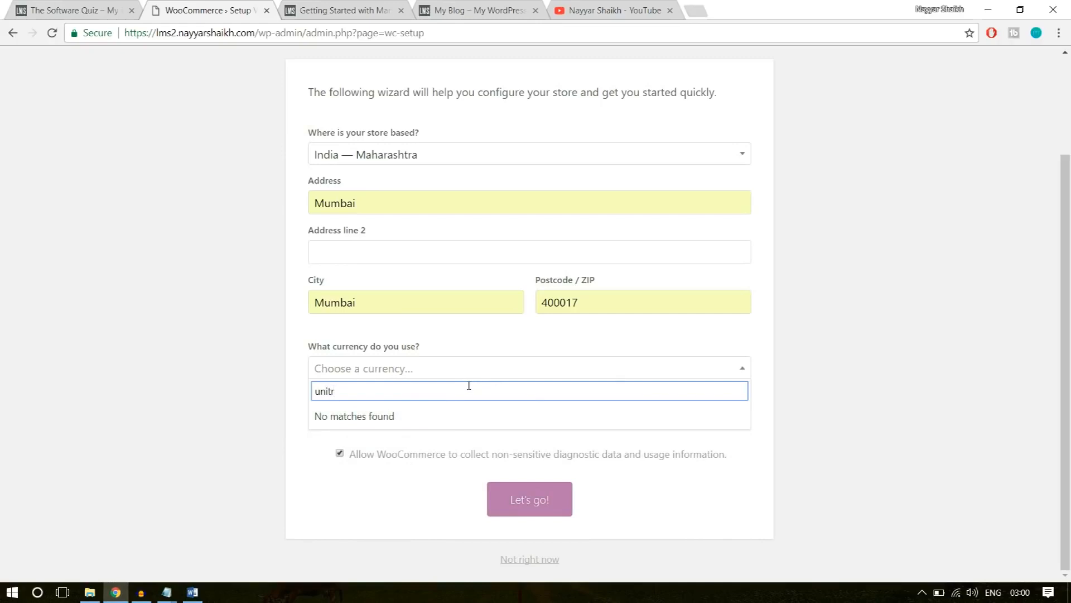
pyautogui.press('BackSpace')
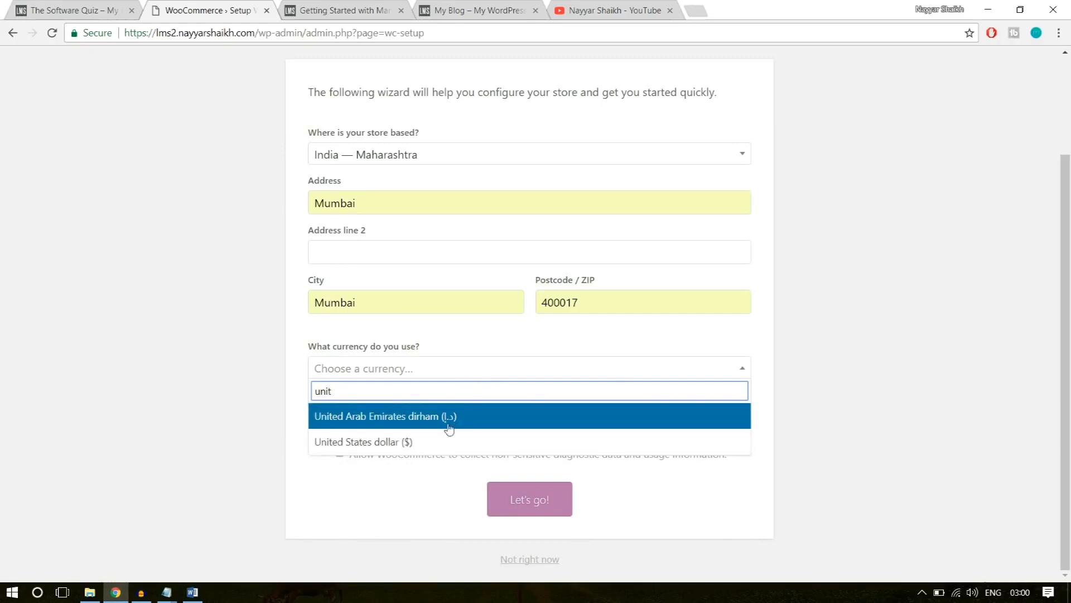
pyautogui.click(438, 441)
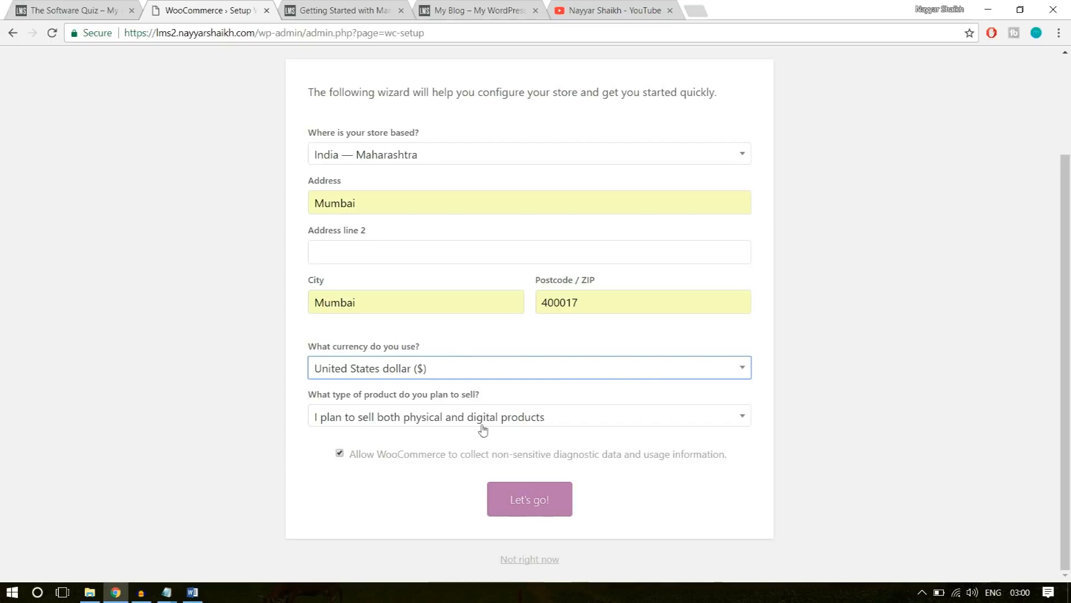
# Keep the plan to sell both physical and digital products, submit the store setup, and continue past Payment without enabling any payment method.
pyautogui.click(381, 420)
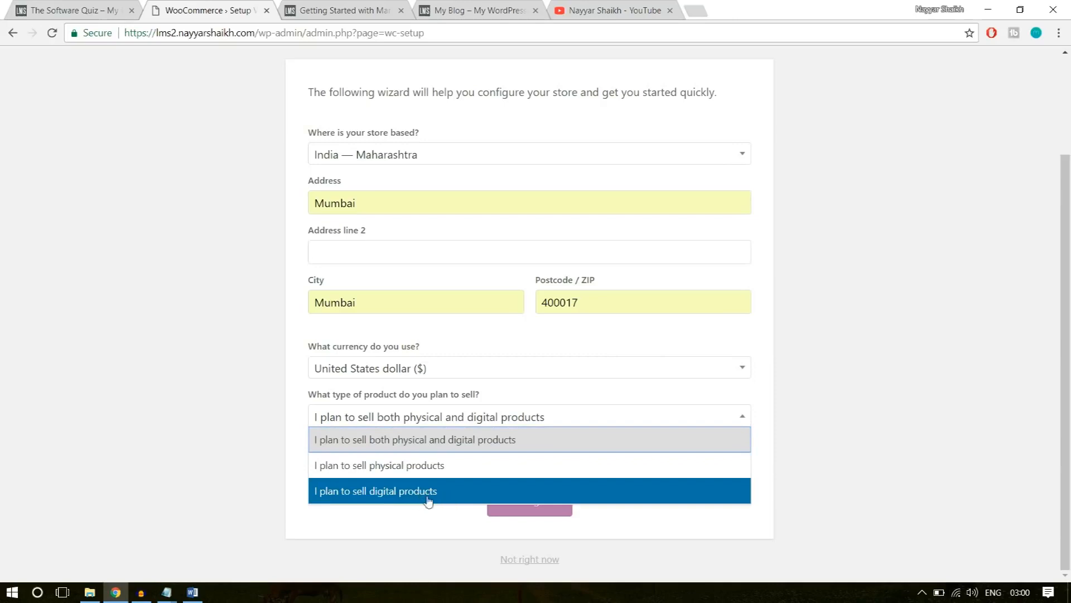
pyautogui.click(472, 444)
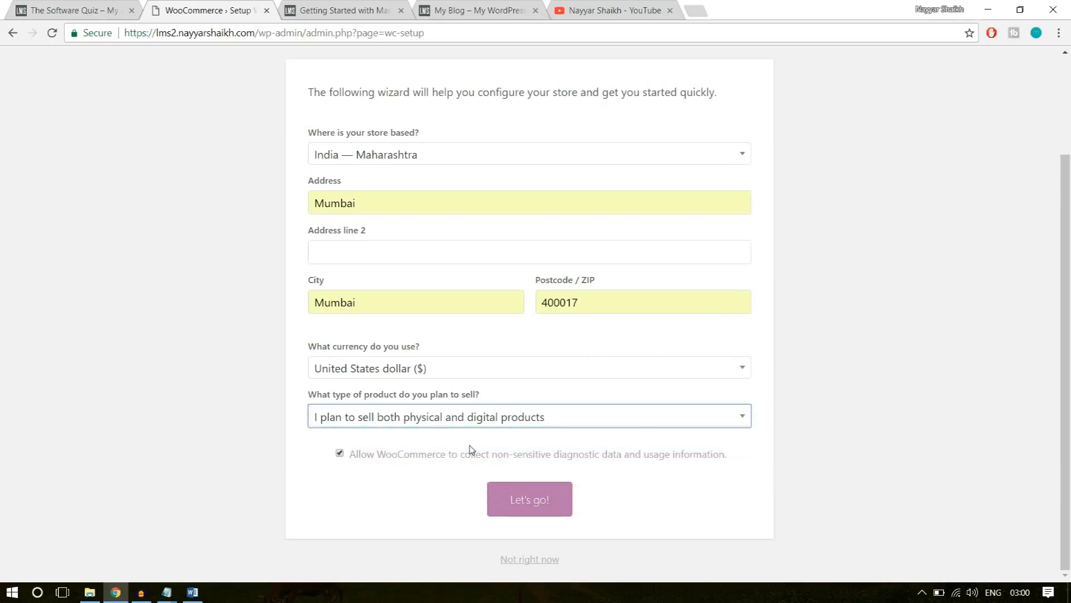
pyautogui.click(511, 508)
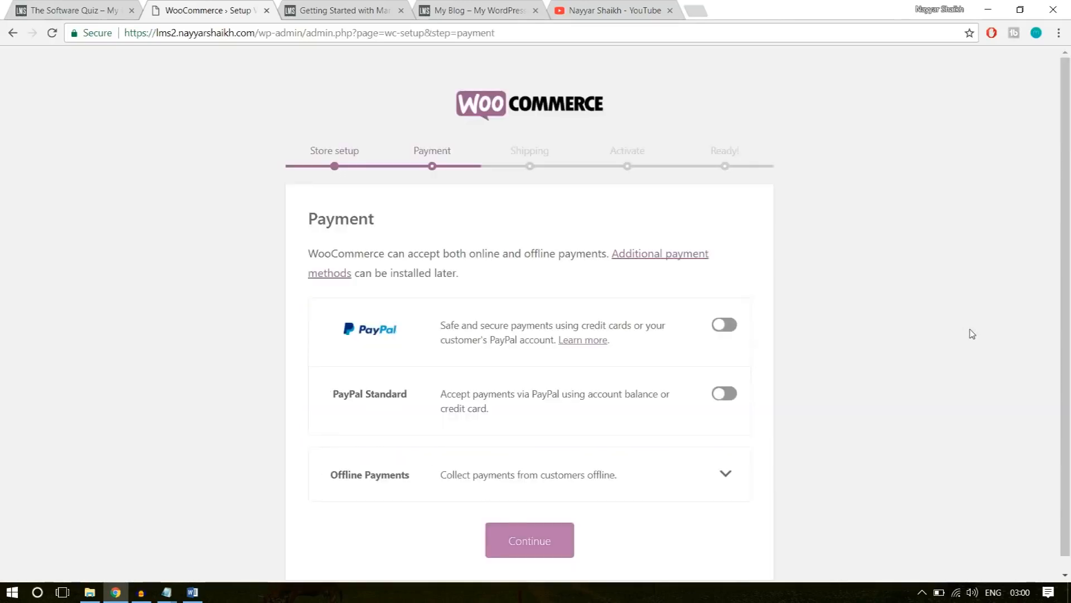
pyautogui.scroll(-1, 972, 333)
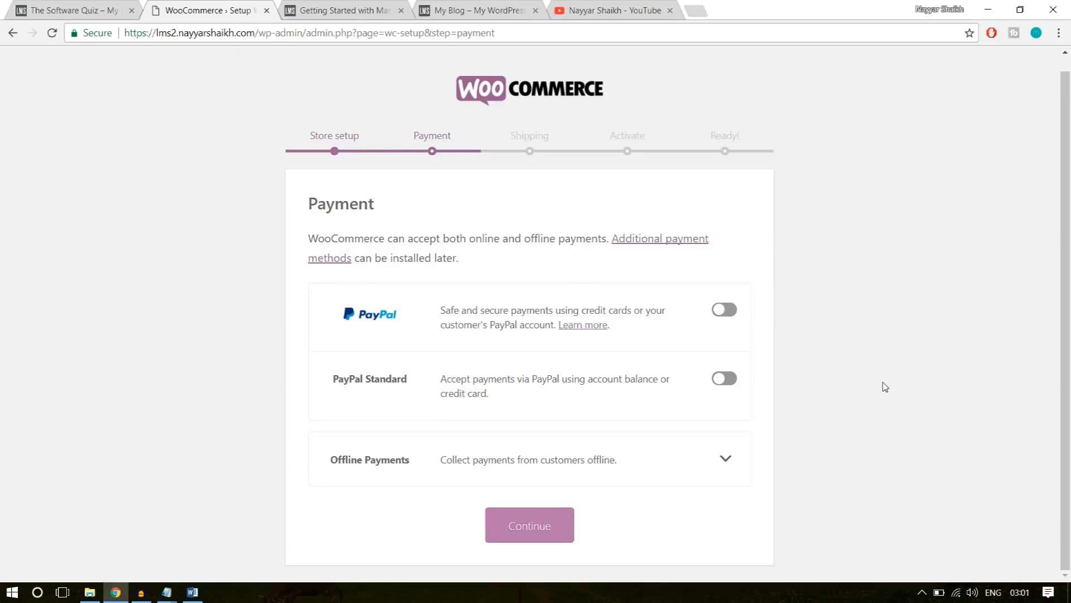
pyautogui.click(551, 527)
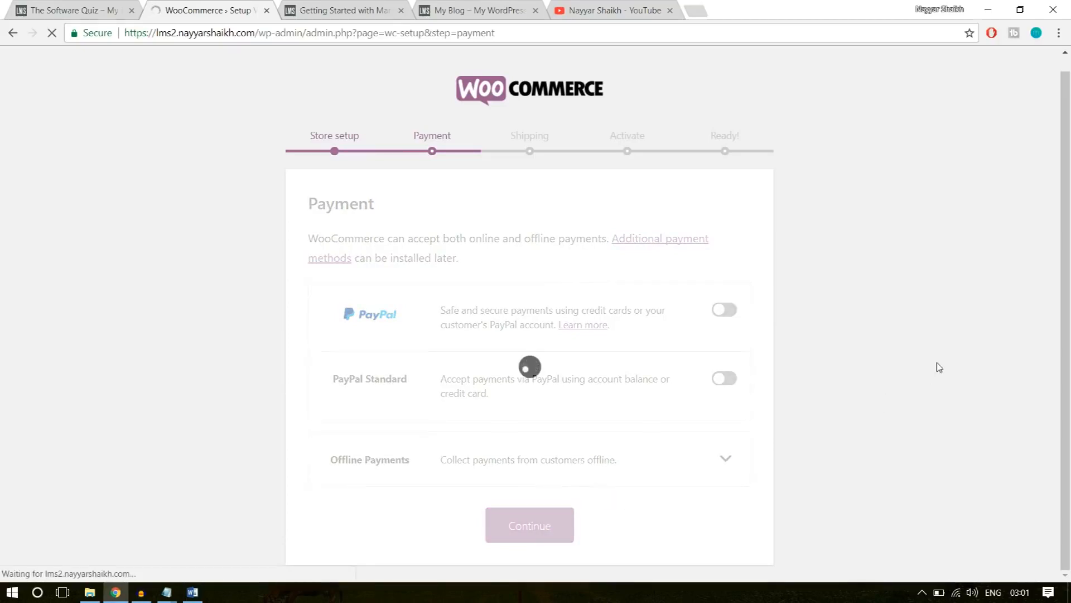
# Turn off Flat Rate shipping for India and for locations not covered by other zones, continue, and skip the Jetpack connection.
pyautogui.scroll(-1, 935, 366)
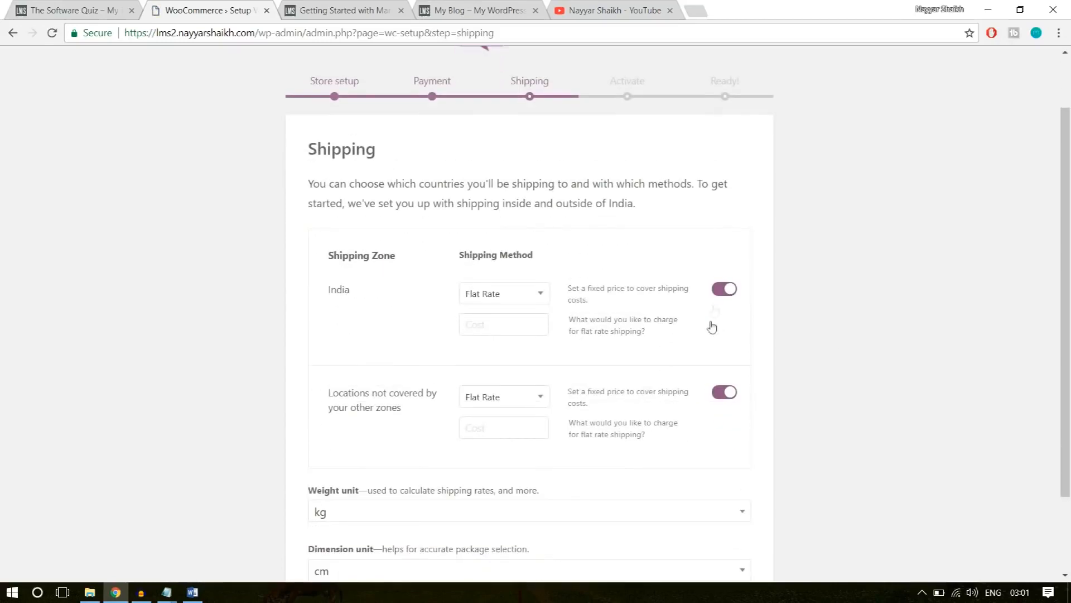
pyautogui.click(729, 289)
pyautogui.click(730, 393)
pyautogui.scroll(-2, 875, 351)
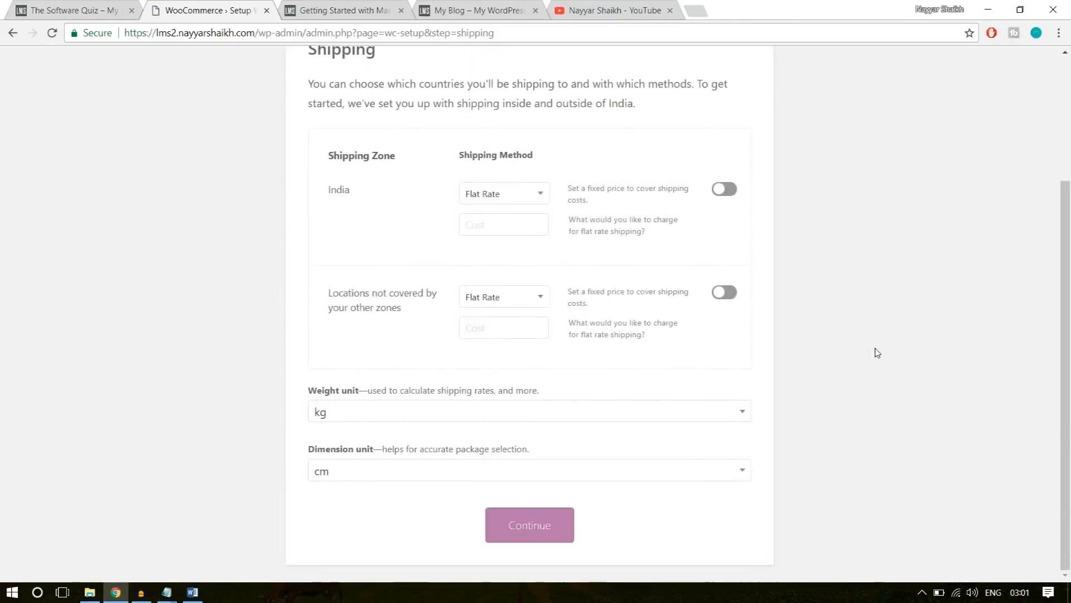
pyautogui.scroll(3, 877, 352)
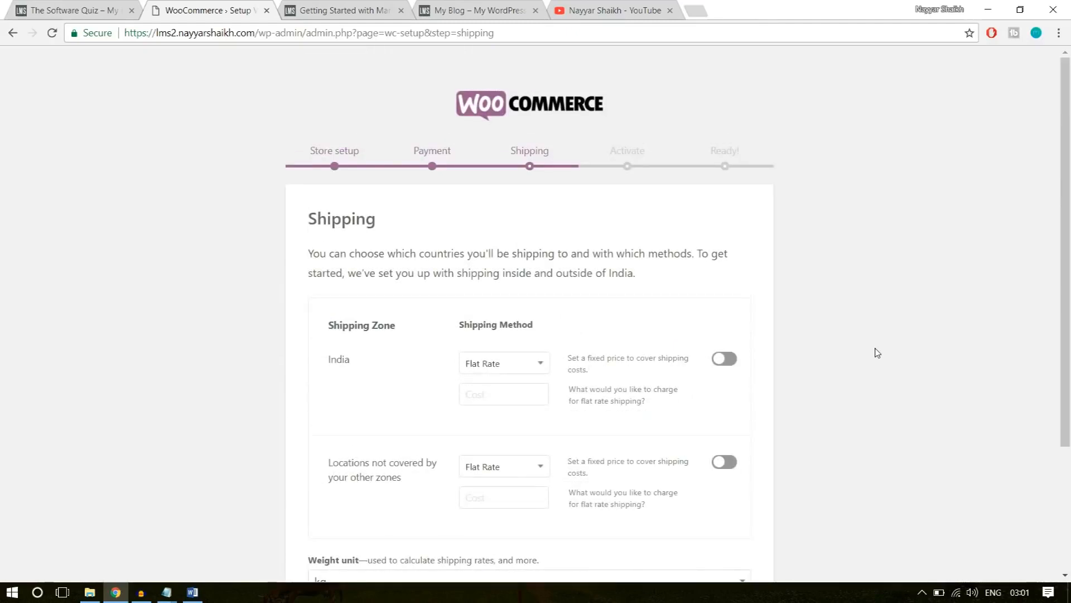
pyautogui.scroll(-3, 876, 352)
pyautogui.click(552, 526)
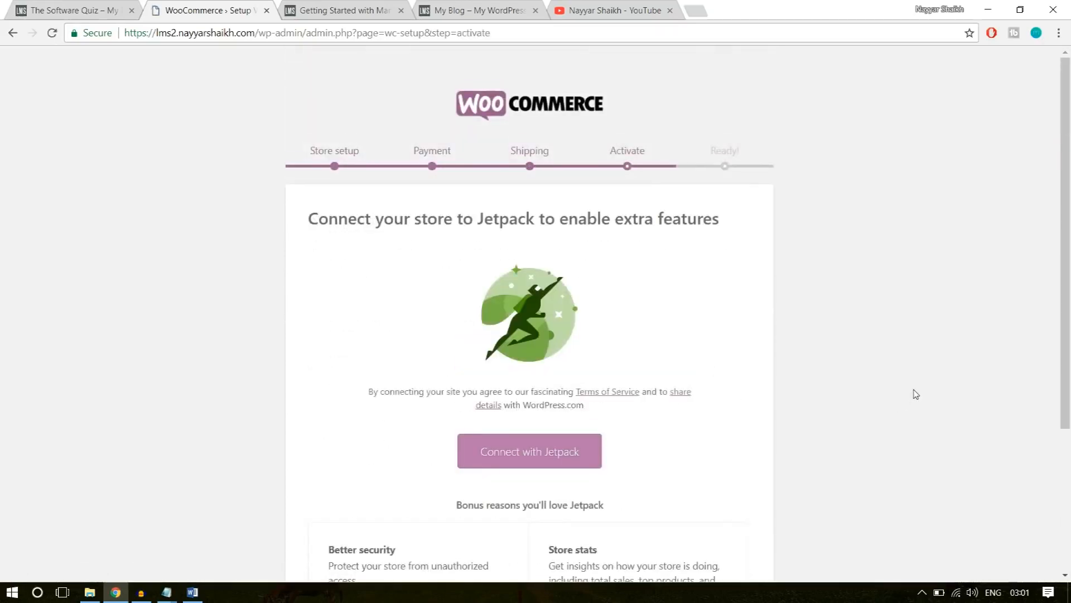
pyautogui.scroll(-4, 914, 394)
pyautogui.click(540, 560)
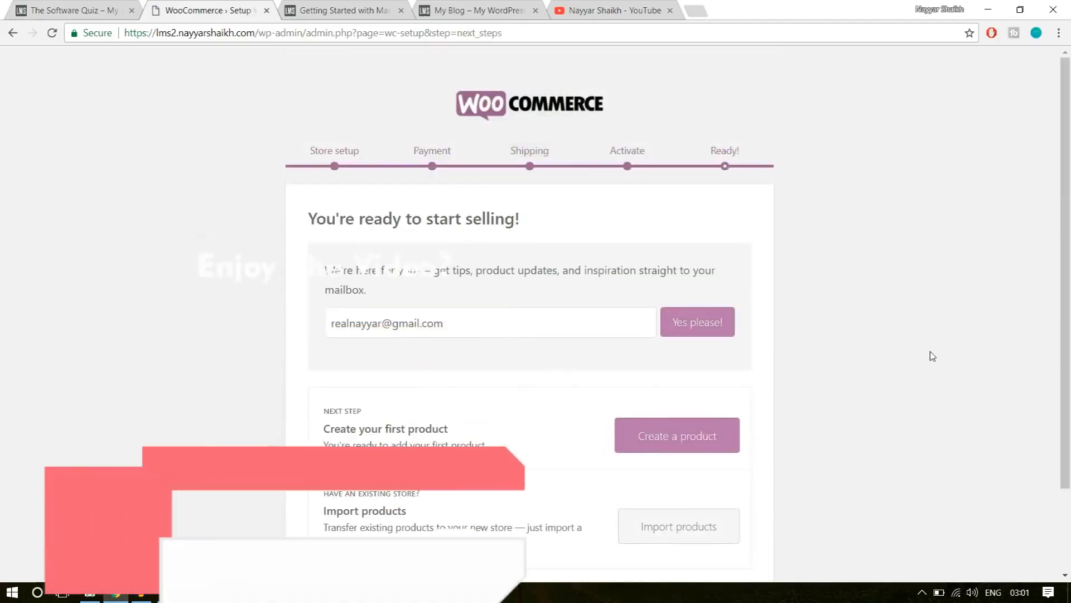
# Leave the finished store setup wizard for the dashboard and review the General options in the WooCommerce settings.
pyautogui.scroll(-2, 912, 342)
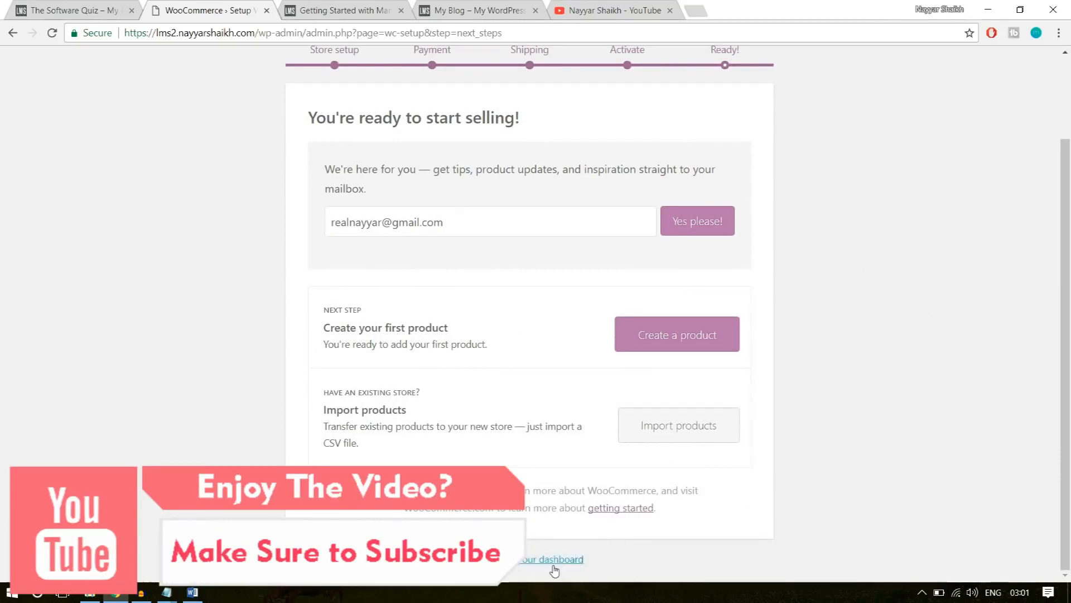
pyautogui.click(525, 560)
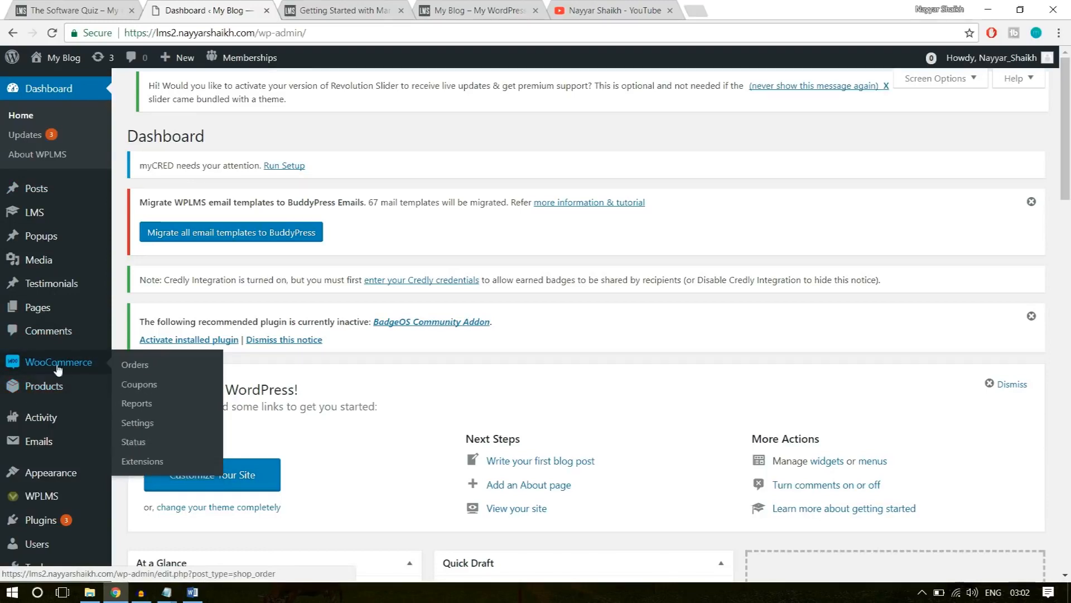
pyautogui.moveTo(54, 397)
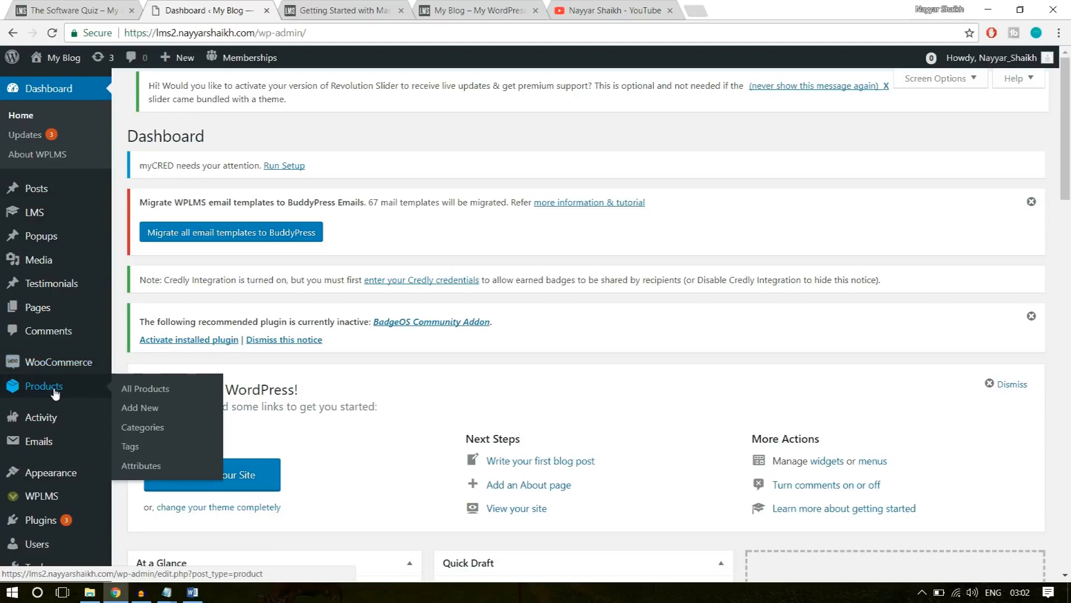
pyautogui.moveTo(50, 373)
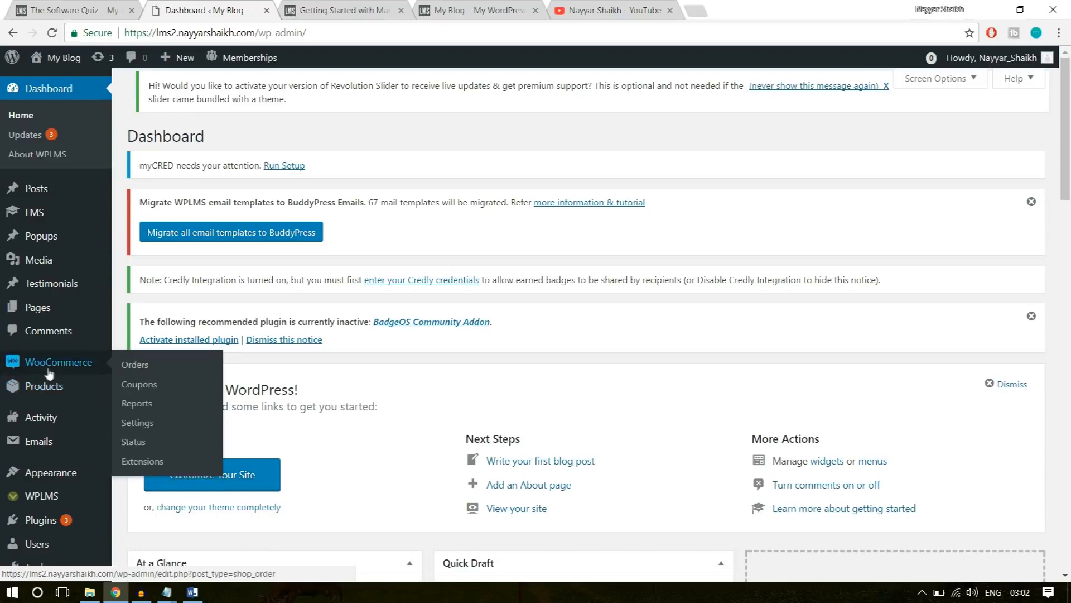
pyautogui.click(140, 427)
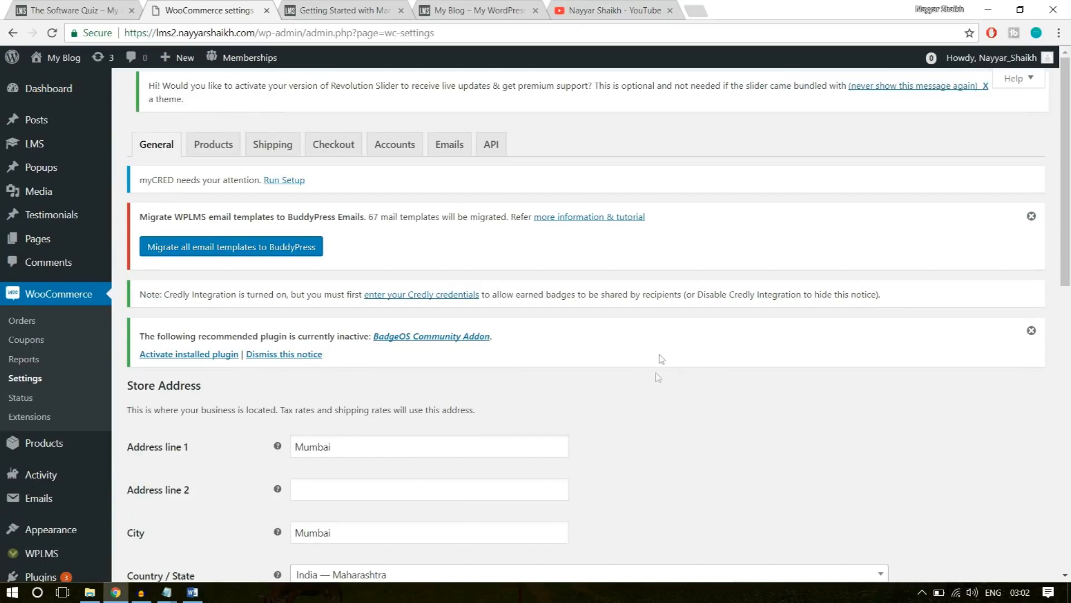
pyautogui.scroll(-5, 712, 397)
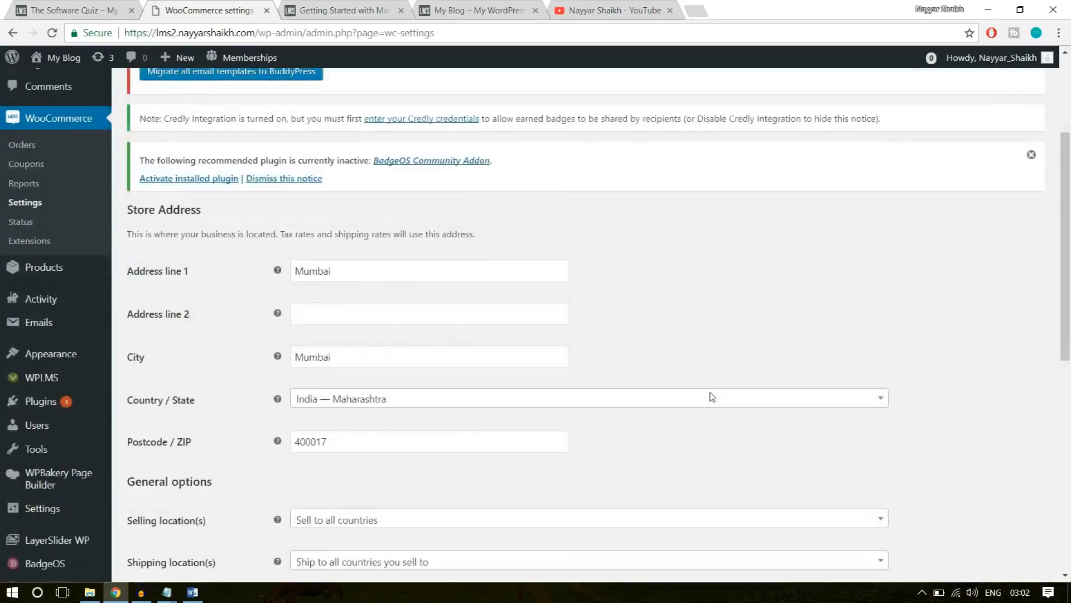
pyautogui.scroll(-3, 549, 371)
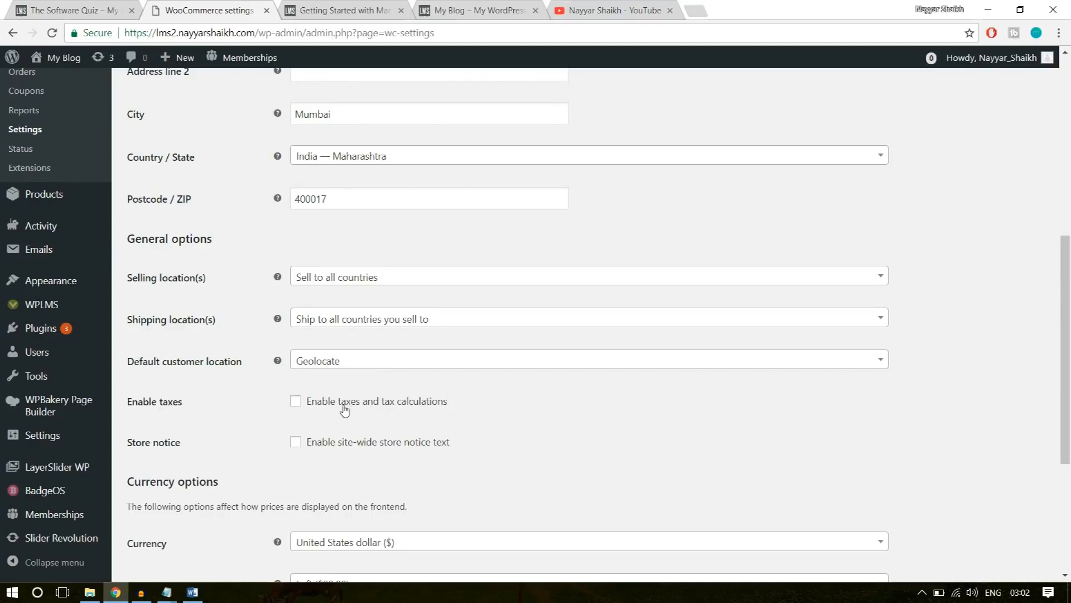
pyautogui.scroll(-4, 579, 413)
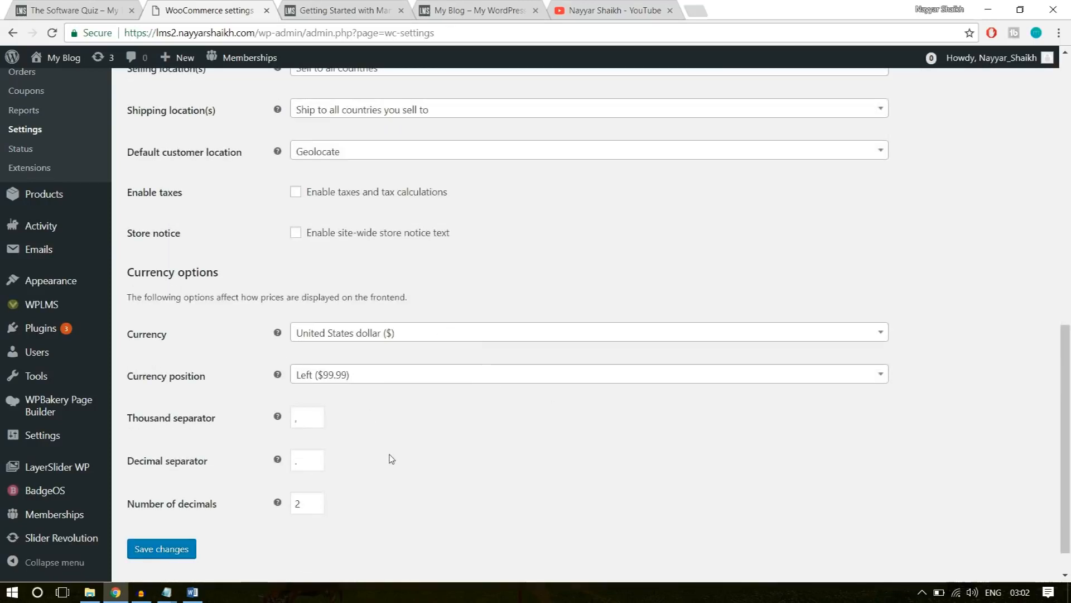
pyautogui.scroll(5, 390, 455)
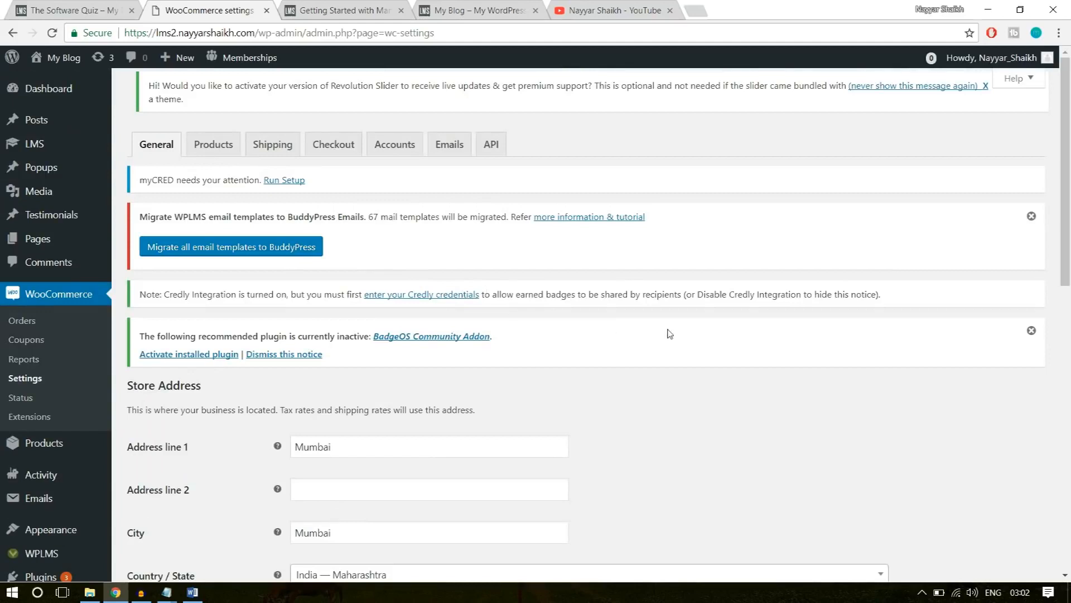
# Enable Force secure checkout in the WooCommerce Checkout settings.
pyautogui.click(334, 155)
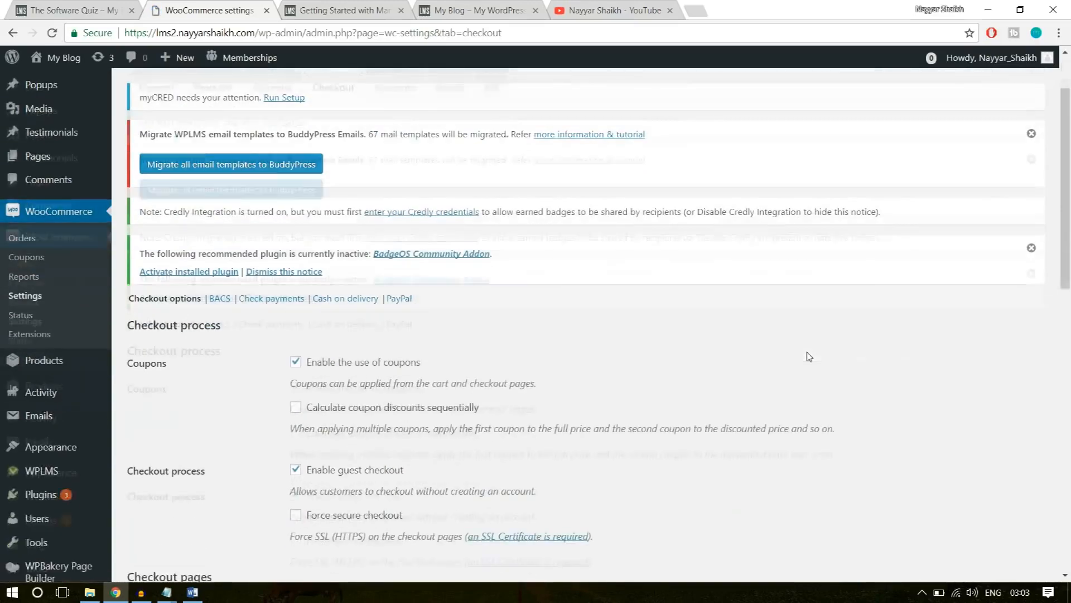
pyautogui.scroll(-3, 316, 323)
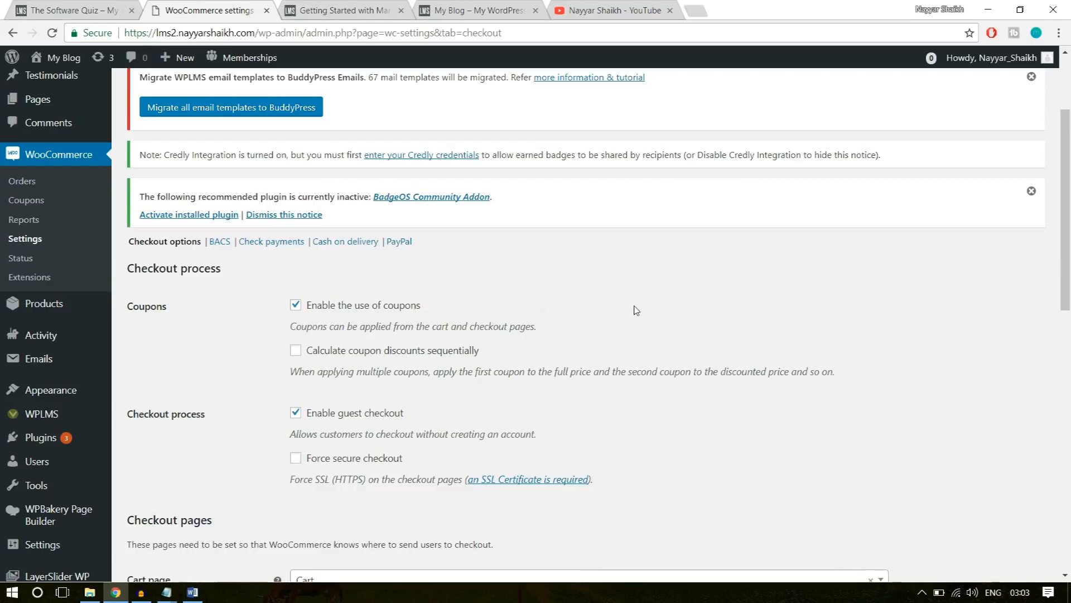
pyautogui.scroll(-1, 701, 351)
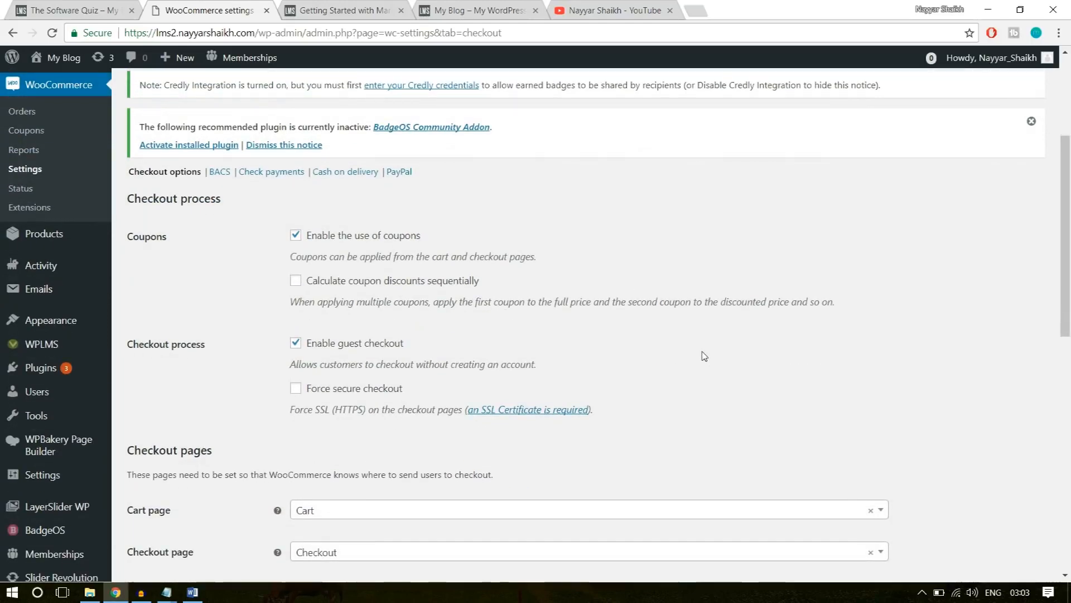
pyautogui.scroll(-1, 704, 356)
pyautogui.click(338, 323)
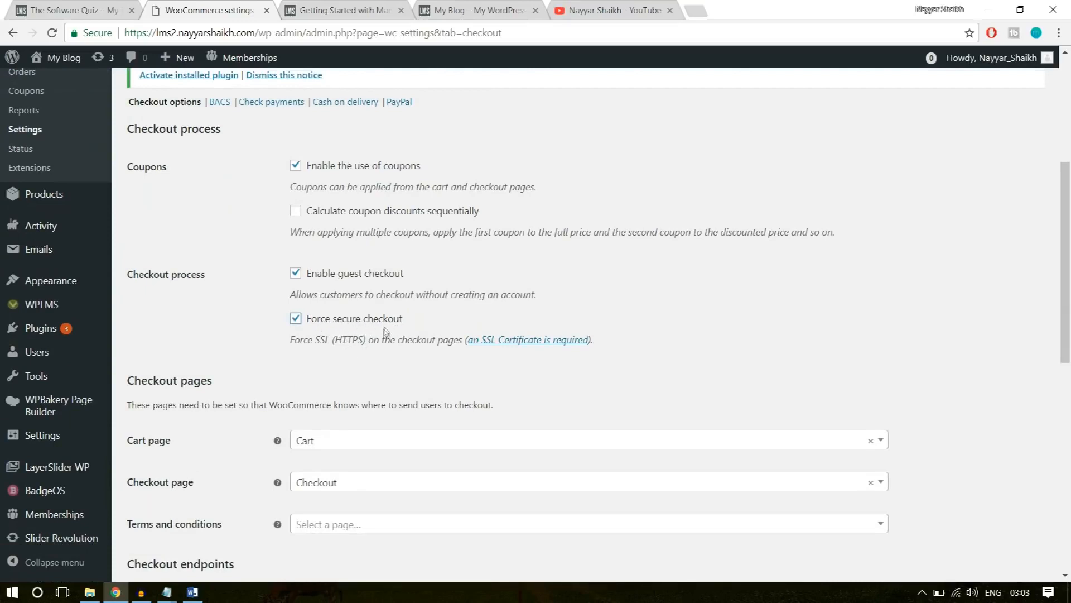
# Check the site's secure connection information against the HTTPS requirement for secure checkout.
pyautogui.click(100, 35)
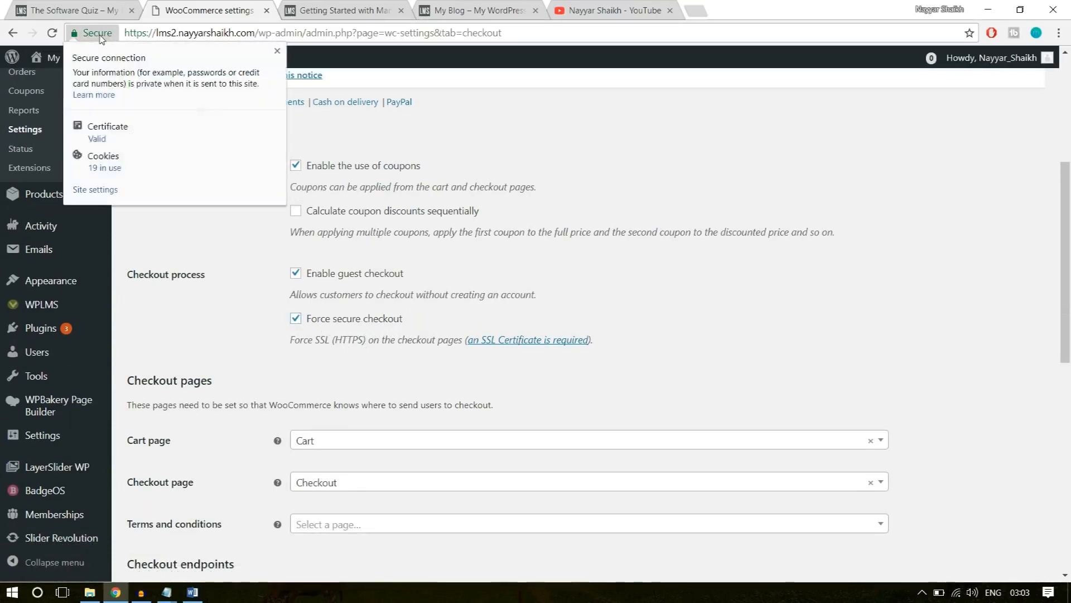
pyautogui.click(277, 52)
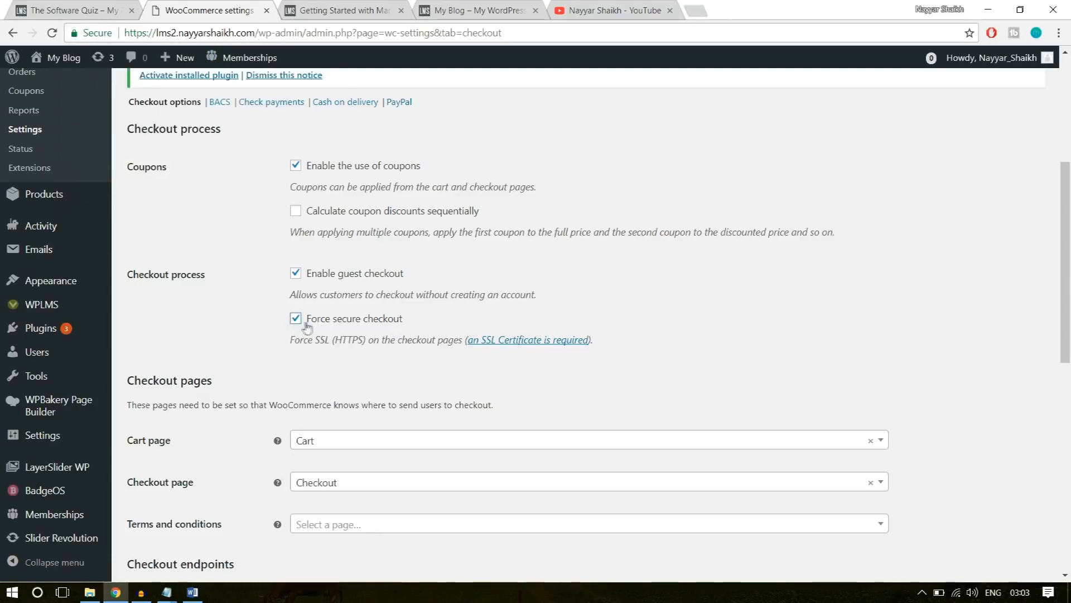
pyautogui.moveTo(333, 341); pyautogui.dragTo(360, 343)
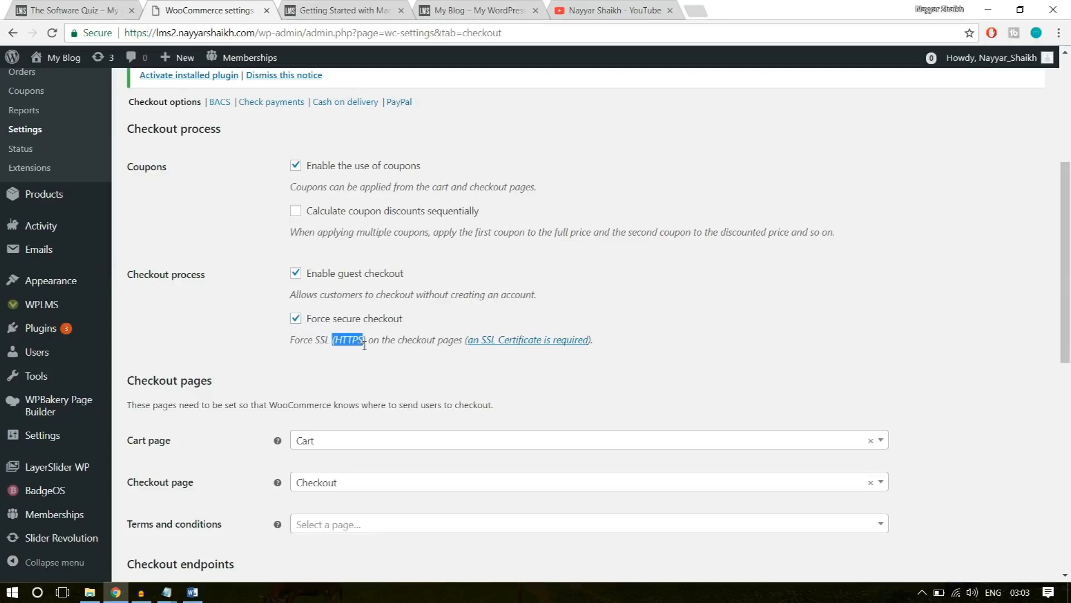
pyautogui.click(349, 341)
# Keep the default checkout pages and endpoints and save the Checkout settings.
pyautogui.scroll(-3, 683, 286)
pyautogui.scroll(-1, 683, 286)
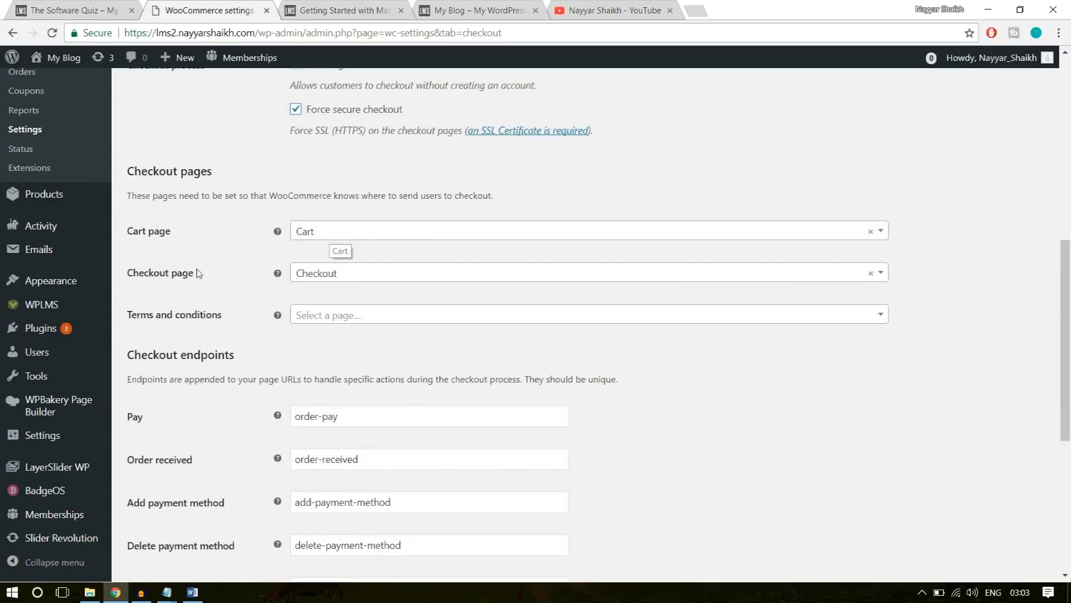
pyautogui.scroll(-6, 710, 371)
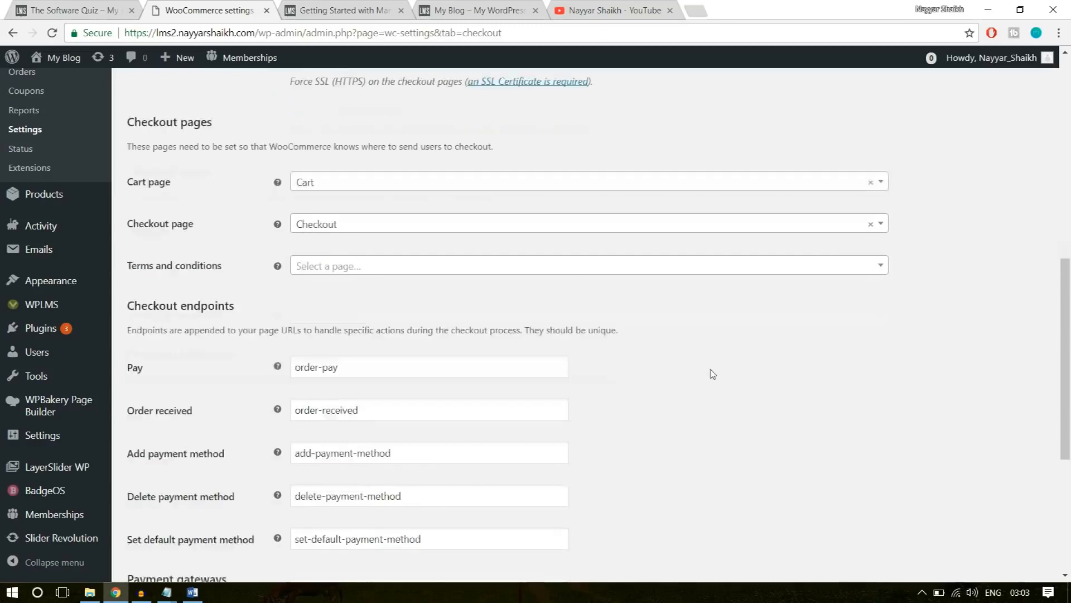
pyautogui.click(184, 509)
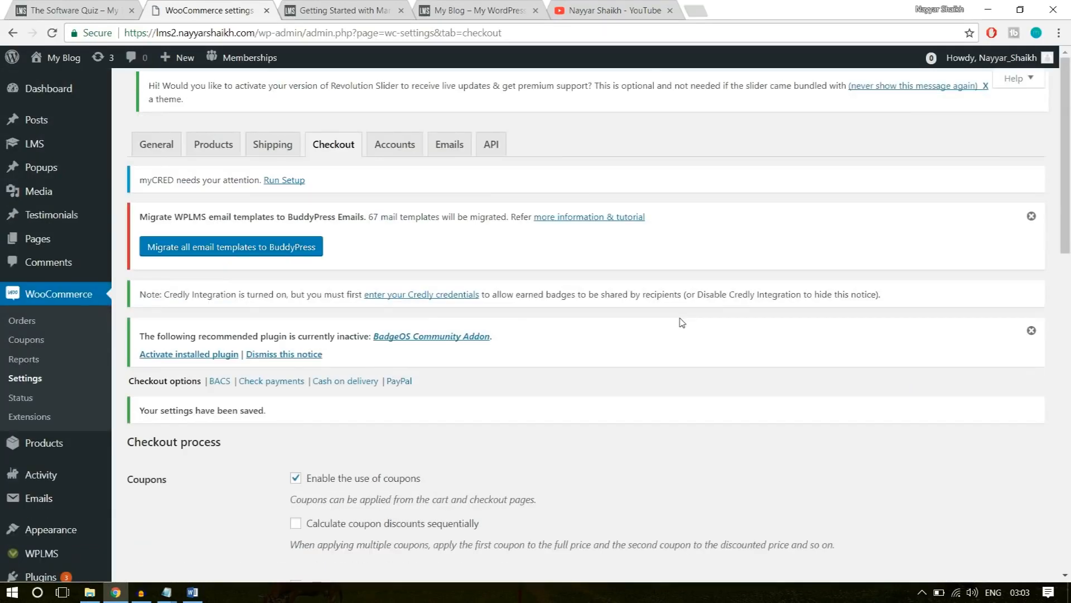
# Enable PayPal Standard in the PayPal checkout settings and fill in the PayPal email with the saved address.
pyautogui.scroll(-4, 682, 322)
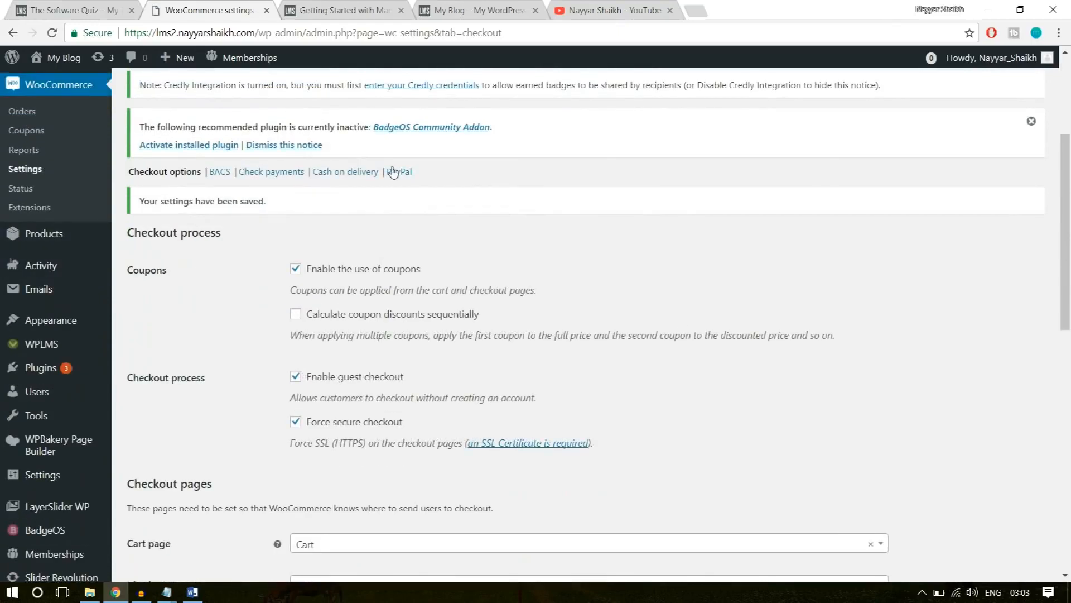
pyautogui.click(394, 172)
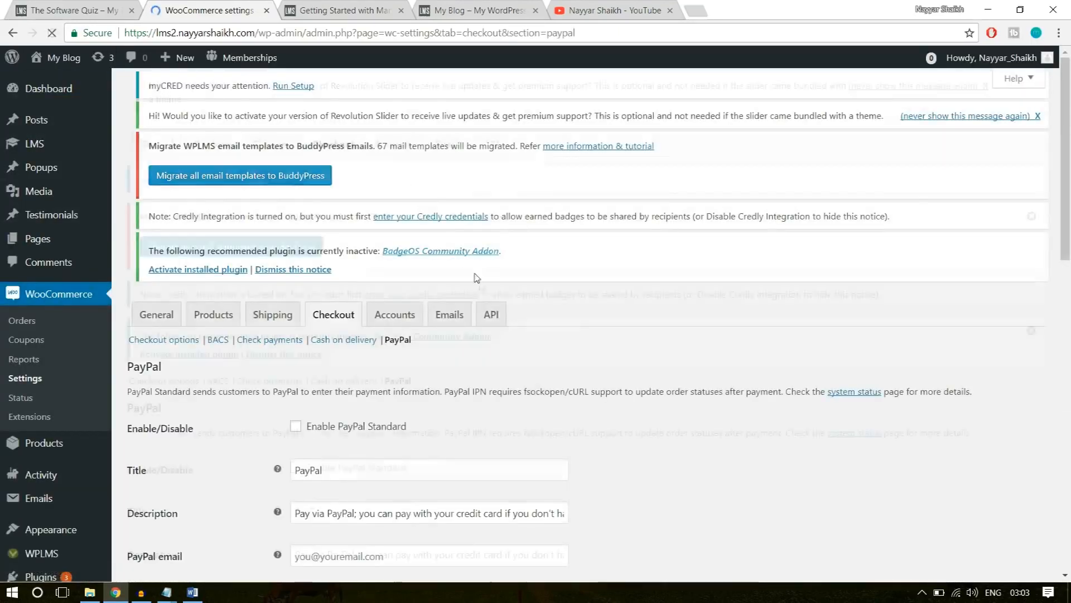
pyautogui.scroll(-3, 526, 352)
pyautogui.click(328, 333)
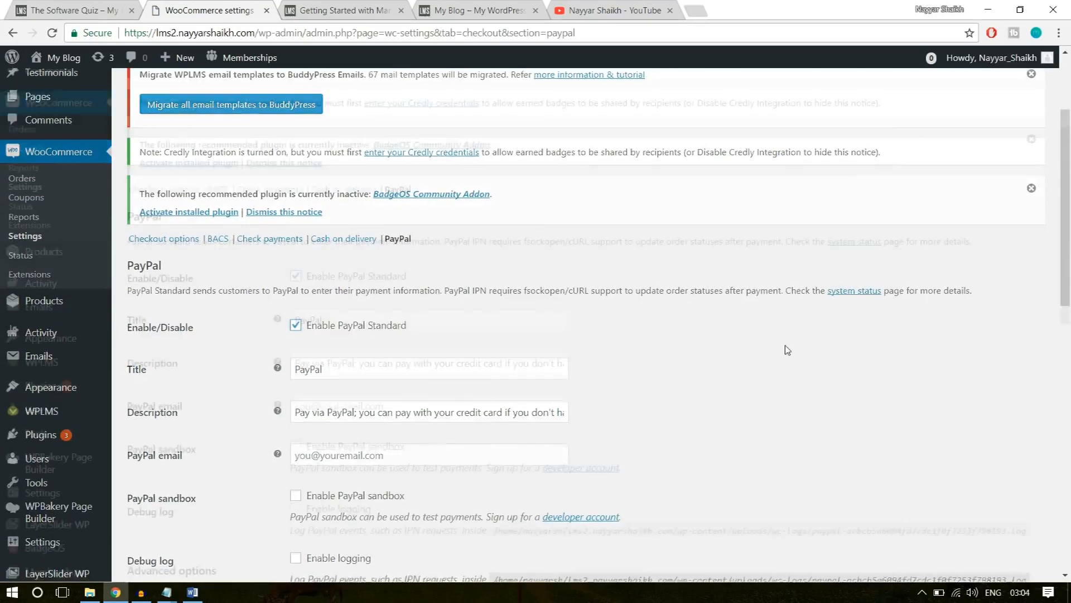
pyautogui.scroll(-4, 788, 349)
pyautogui.click(399, 249)
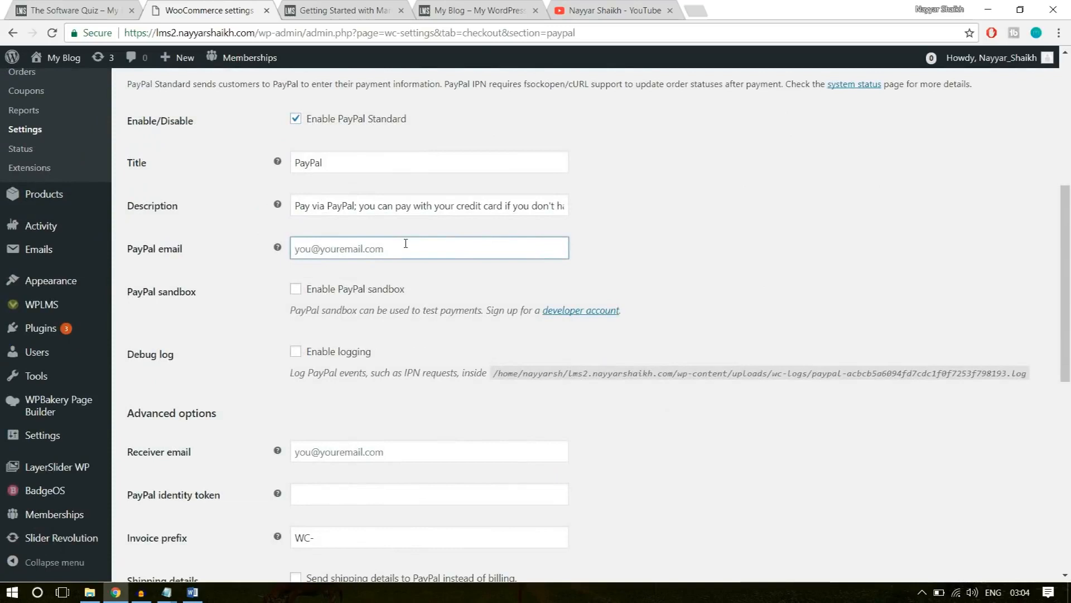
pyautogui.write('re')
pyautogui.click(402, 273)
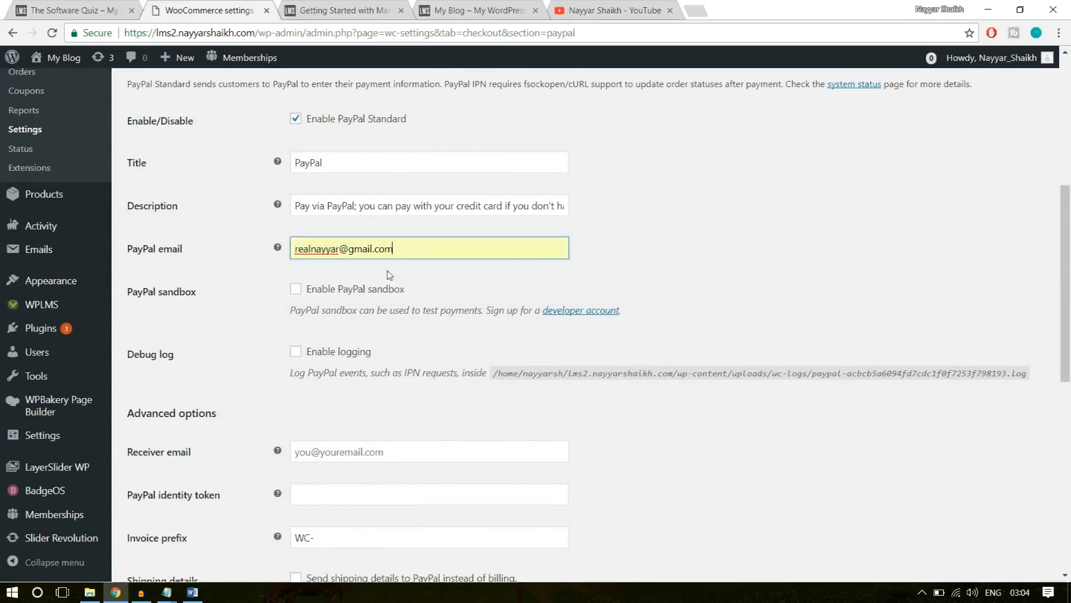
# Review the PayPal title, description and advanced options down to the API credentials fields.
pyautogui.moveTo(329, 165); pyautogui.dragTo(292, 176)
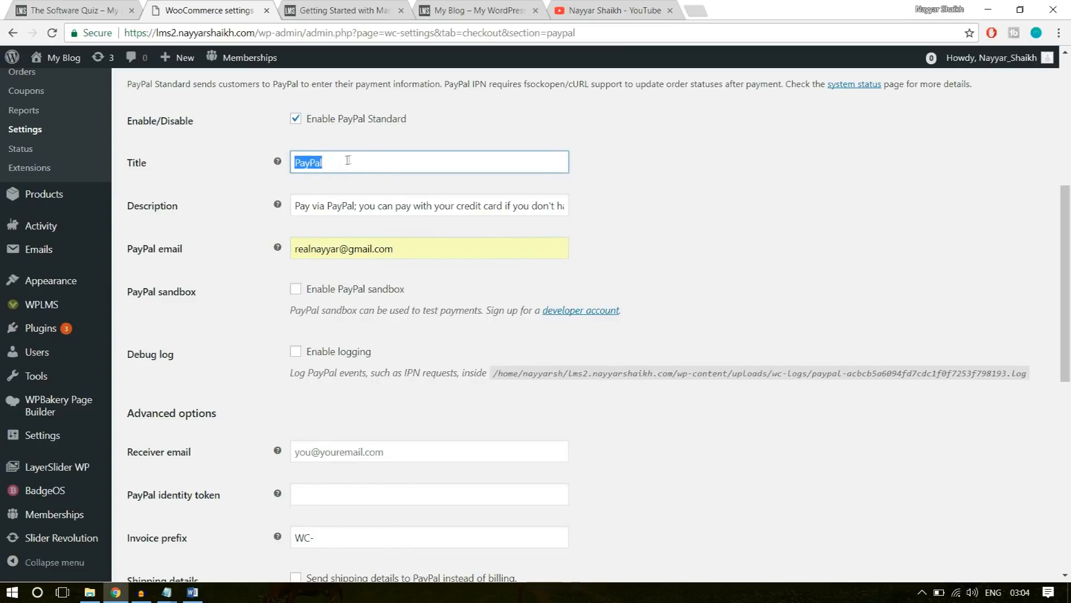
pyautogui.moveTo(295, 206); pyautogui.dragTo(686, 194)
pyautogui.click(687, 195)
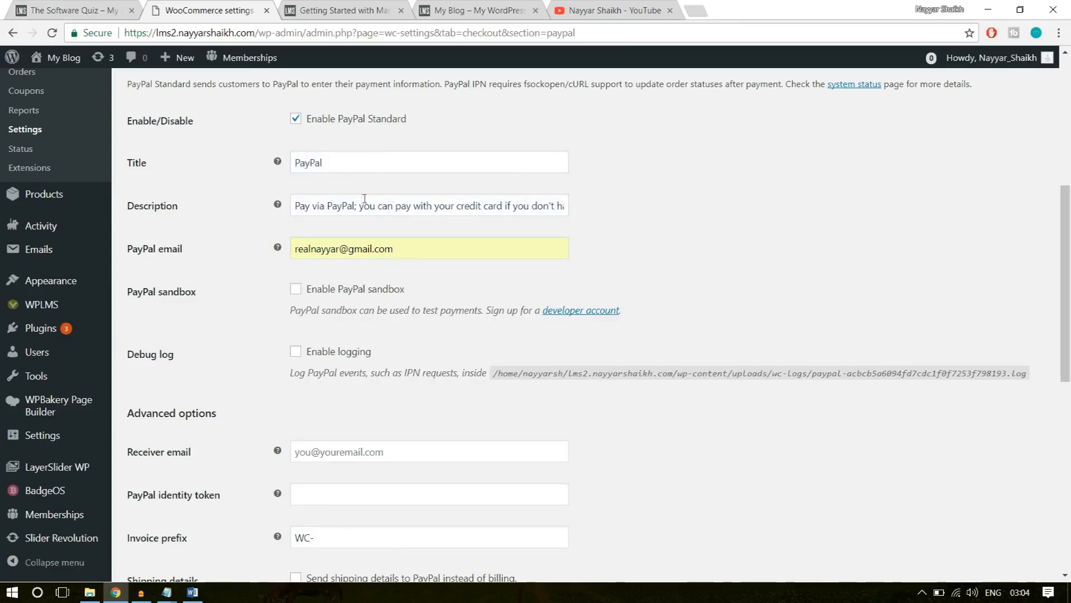
pyautogui.scroll(-3, 662, 243)
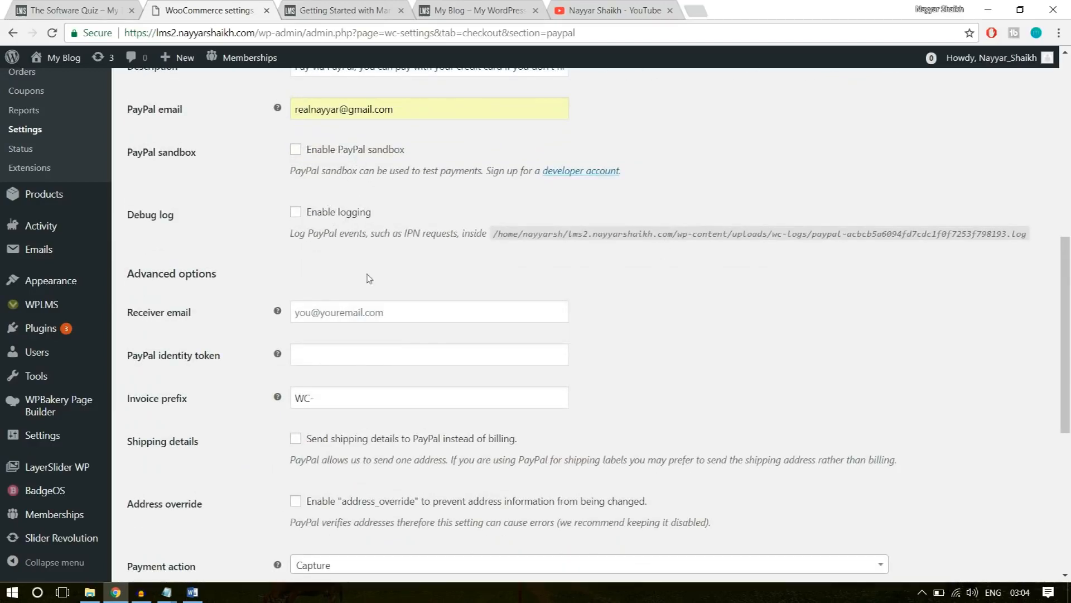
pyautogui.scroll(-7, 502, 268)
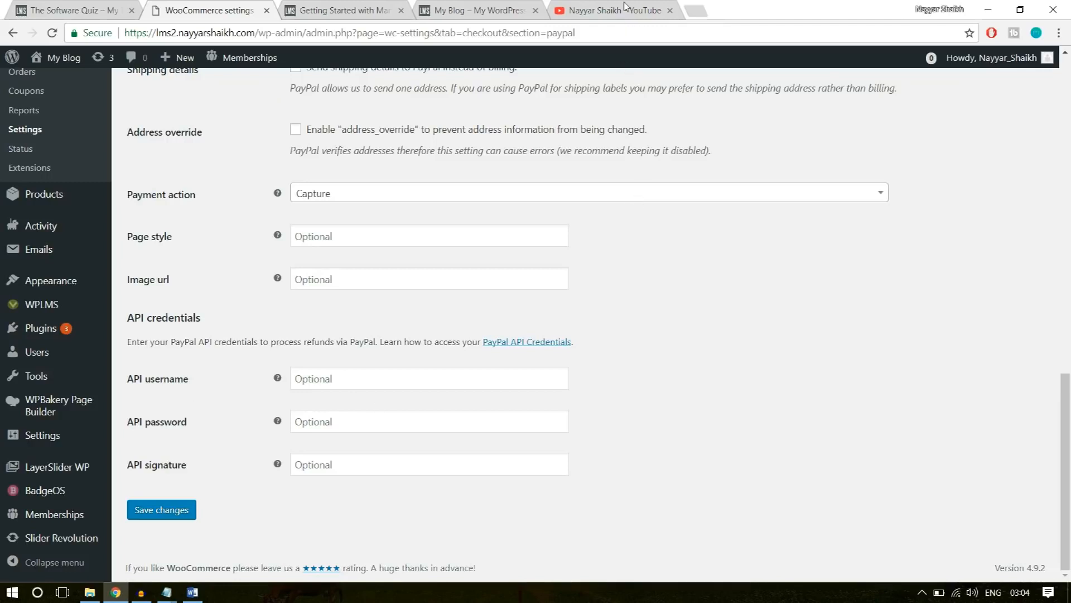
# Close the YouTube page, open the PayPal account in a new tab, and go to its Seller preferences.
pyautogui.click(670, 10)
pyautogui.click(569, 11)
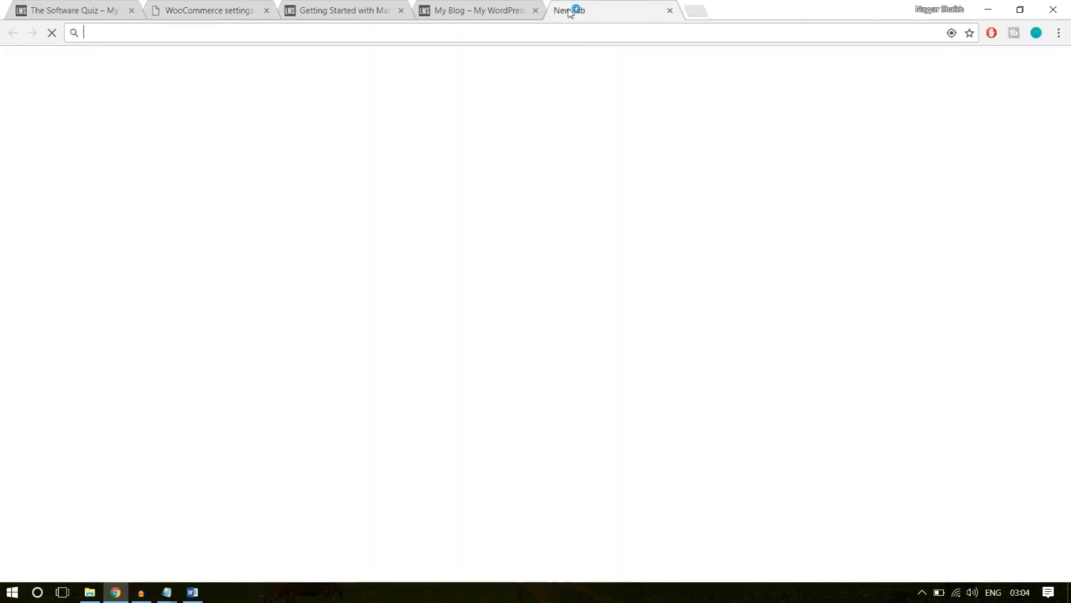
pyautogui.write('paypal.com')
pyautogui.press('Return')
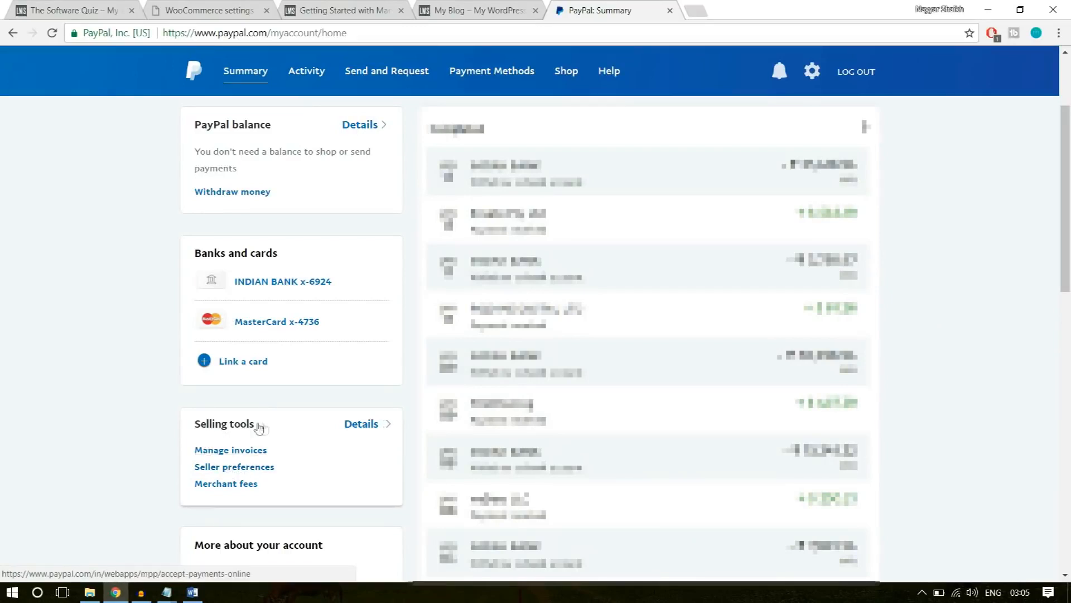
pyautogui.click(262, 467)
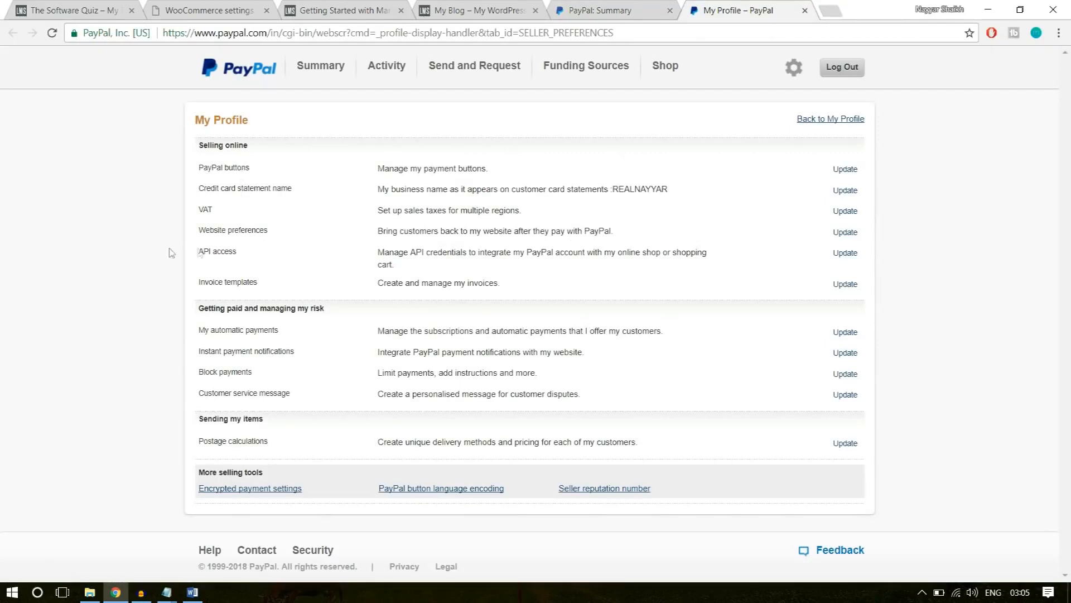
# Open the API access page from the Seller preferences and find the custom checkout experience options.
pyautogui.moveTo(196, 254); pyautogui.dragTo(820, 253)
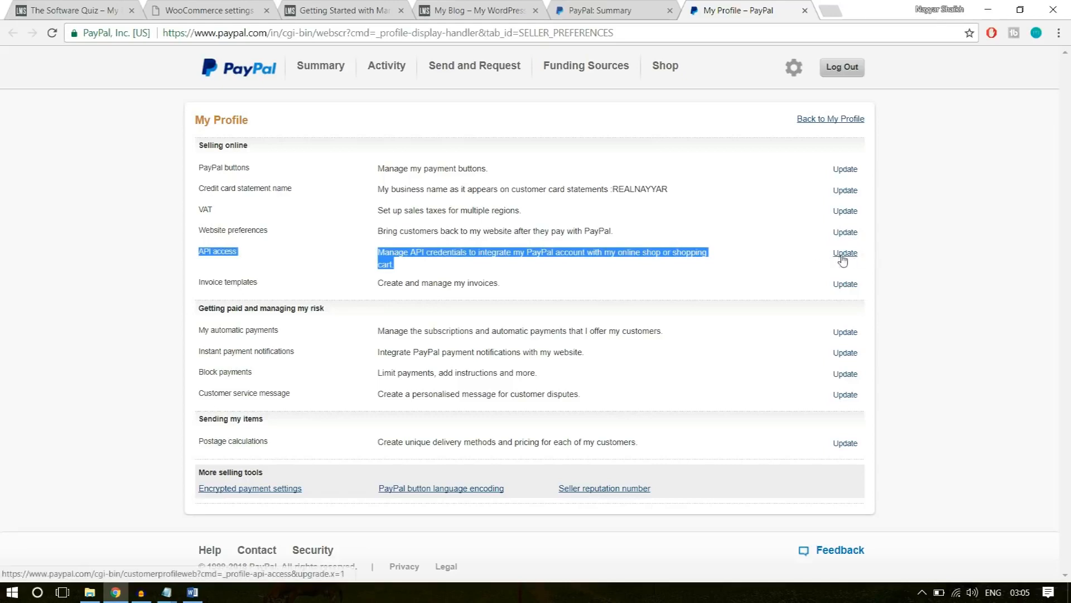
pyautogui.click(846, 254)
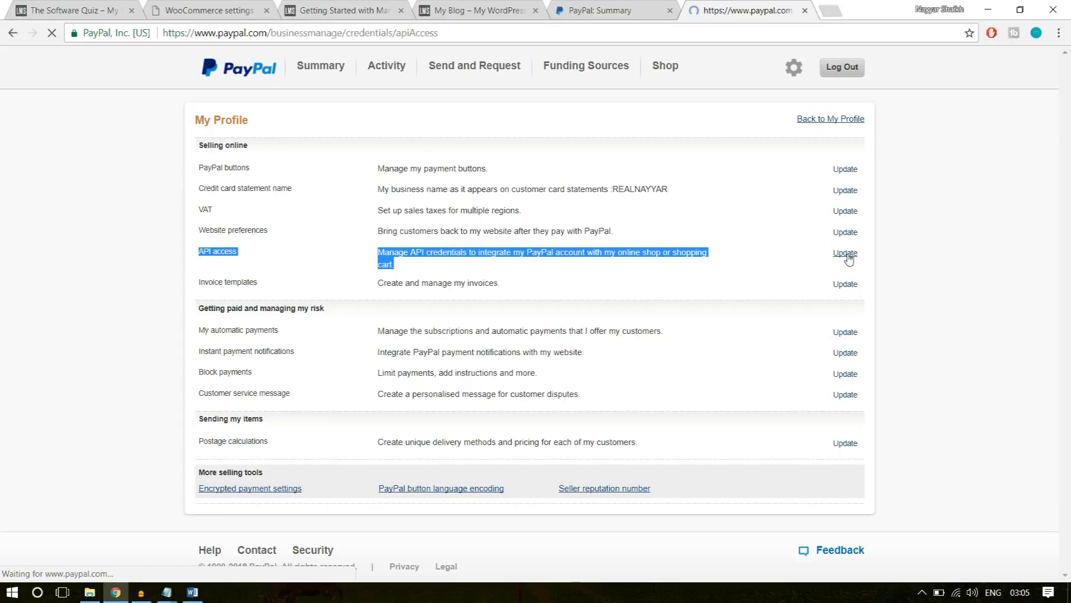
pyautogui.scroll(-4, 935, 328)
pyautogui.scroll(-2, 937, 329)
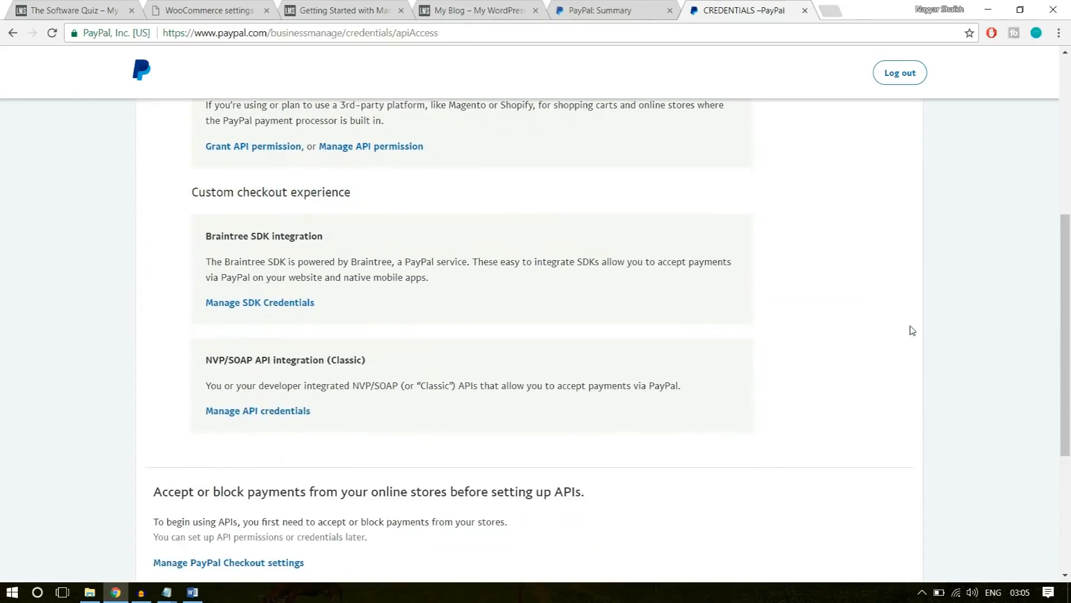
pyautogui.scroll(5, 912, 330)
pyautogui.scroll(-3, 912, 330)
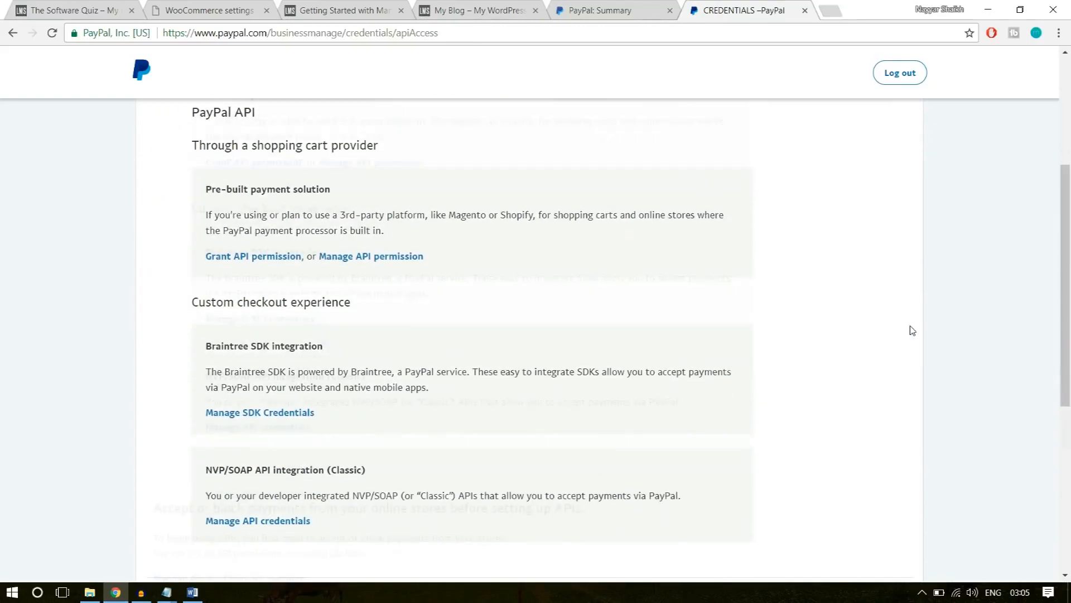
pyautogui.scroll(-6, 912, 330)
pyautogui.scroll(3, 913, 330)
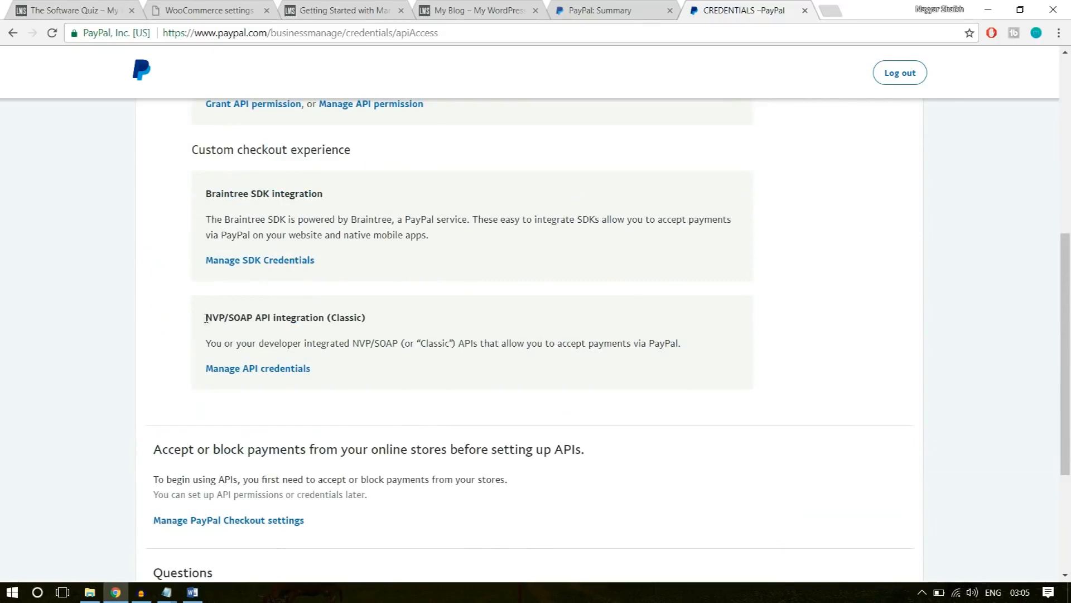
# Open the API credentials for the NVP/SOAP API integration (Classic).
pyautogui.moveTo(206, 317); pyautogui.dragTo(383, 318)
pyautogui.click(272, 319)
pyautogui.moveTo(375, 320); pyautogui.dragTo(337, 316)
pyautogui.click(394, 323)
pyautogui.moveTo(395, 322); pyautogui.dragTo(333, 322)
pyautogui.click(381, 328)
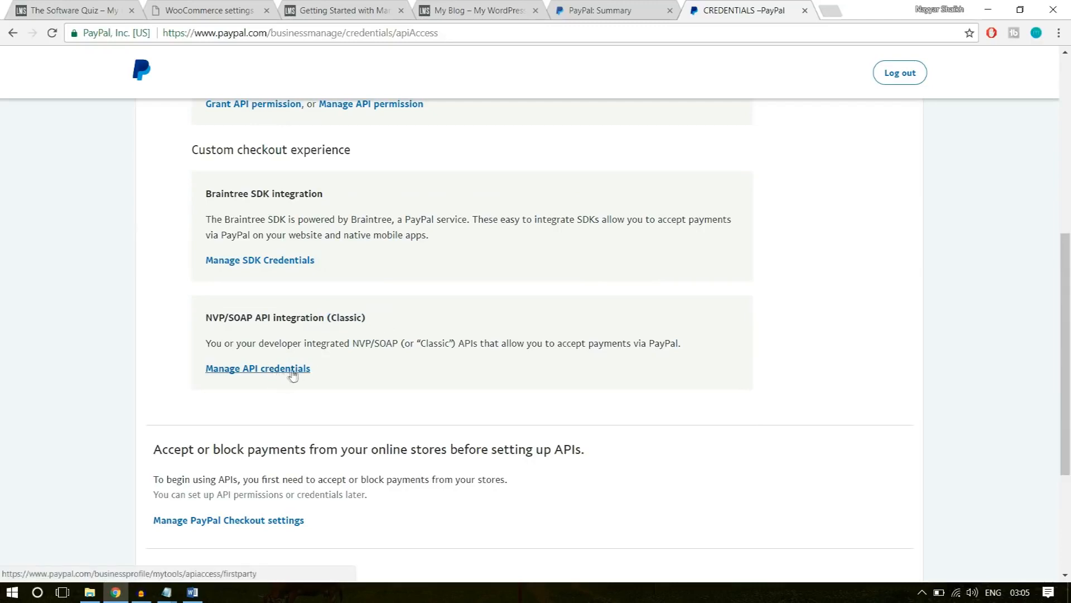
pyautogui.click(291, 374)
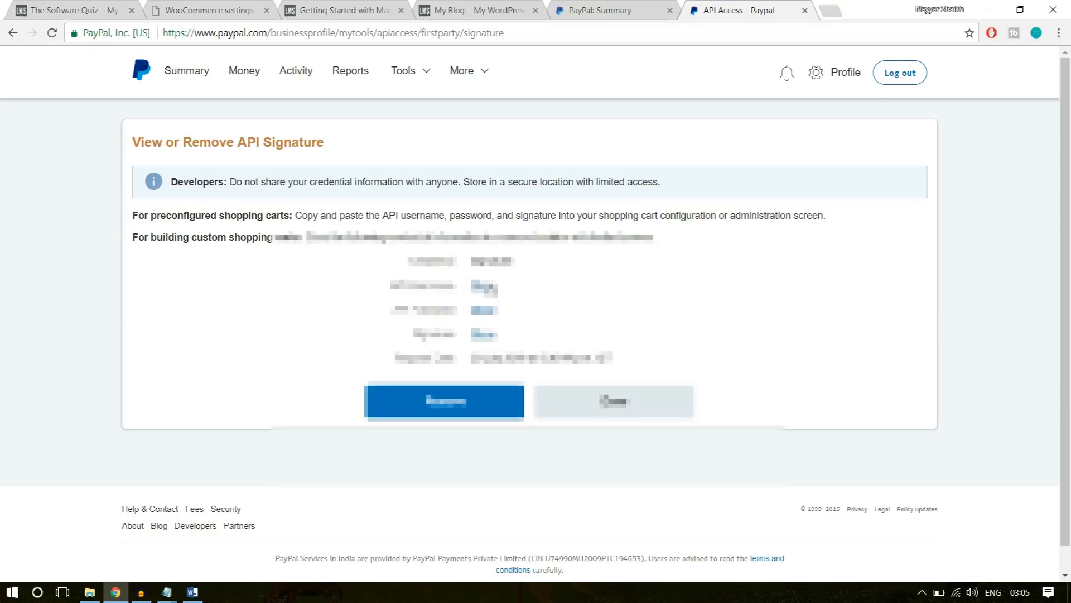
# Reveal and copy the PayPal API username and enter it as the API username in the WooCommerce PayPal settings.
pyautogui.click(483, 287)
pyautogui.moveTo(611, 287); pyautogui.dragTo(473, 286)
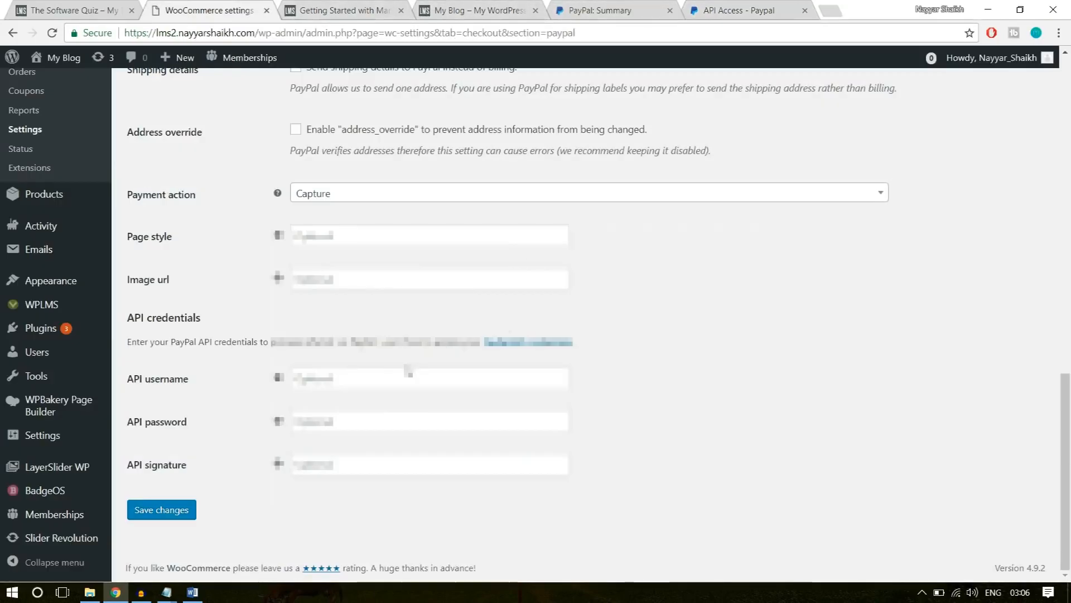
pyautogui.click(406, 370)
pyautogui.press('Down')
pyautogui.click(370, 397)
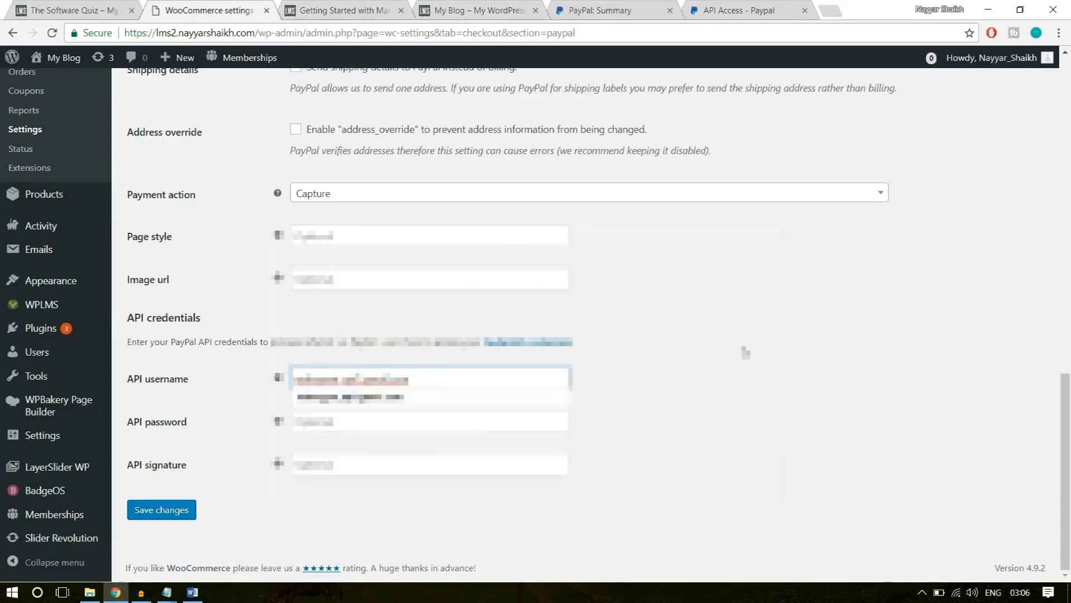
# Reveal and copy the PayPal API password and paste it into the API password field of the WooCommerce PayPal settings.
pyautogui.click(748, 10)
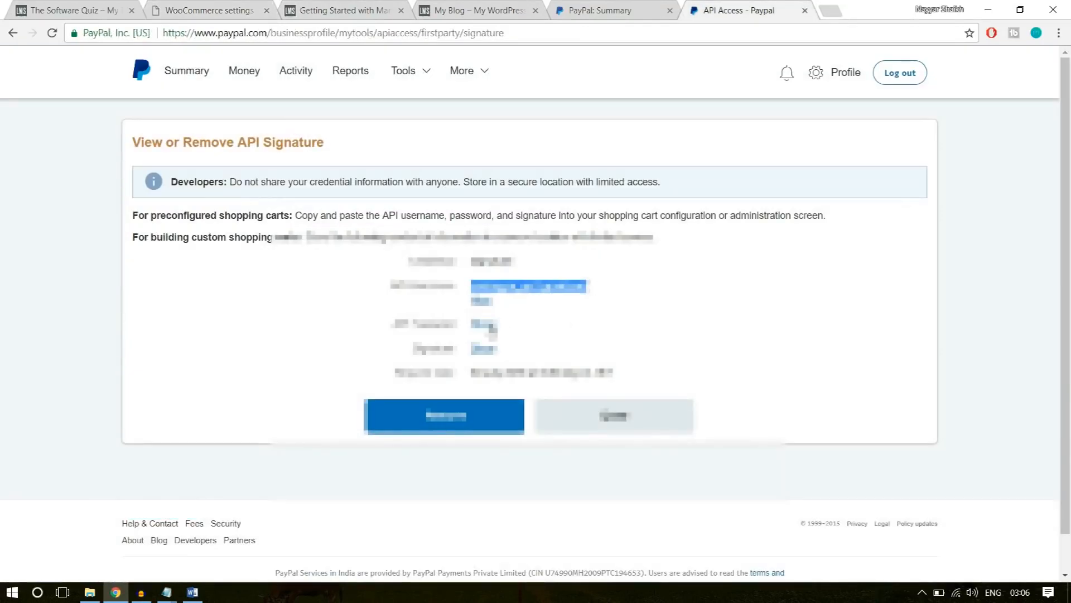
pyautogui.click(487, 324)
pyautogui.moveTo(574, 324); pyautogui.dragTo(470, 324)
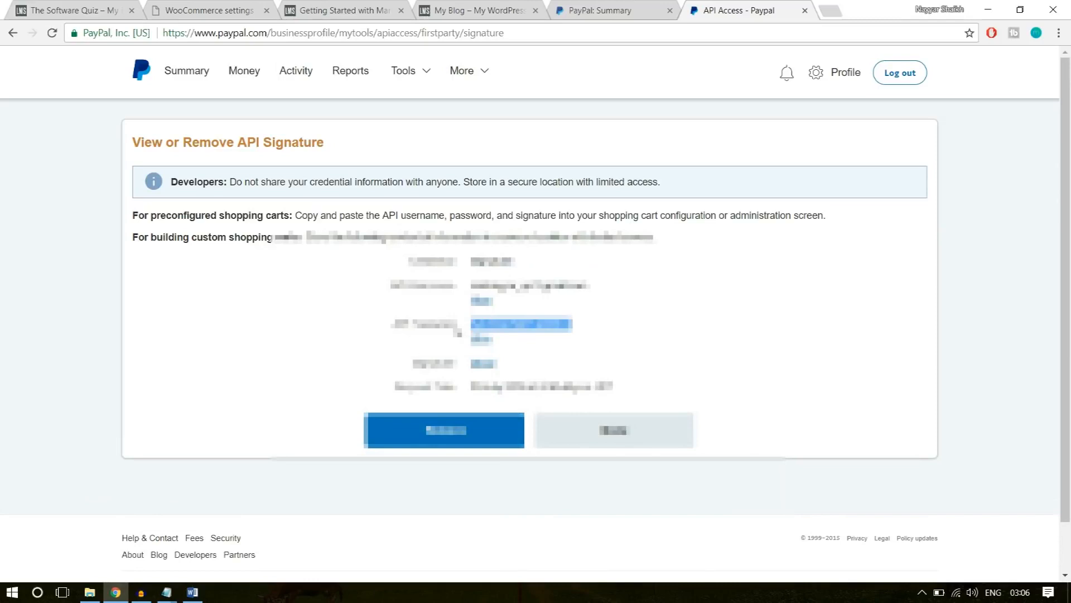
pyautogui.click(196, 10)
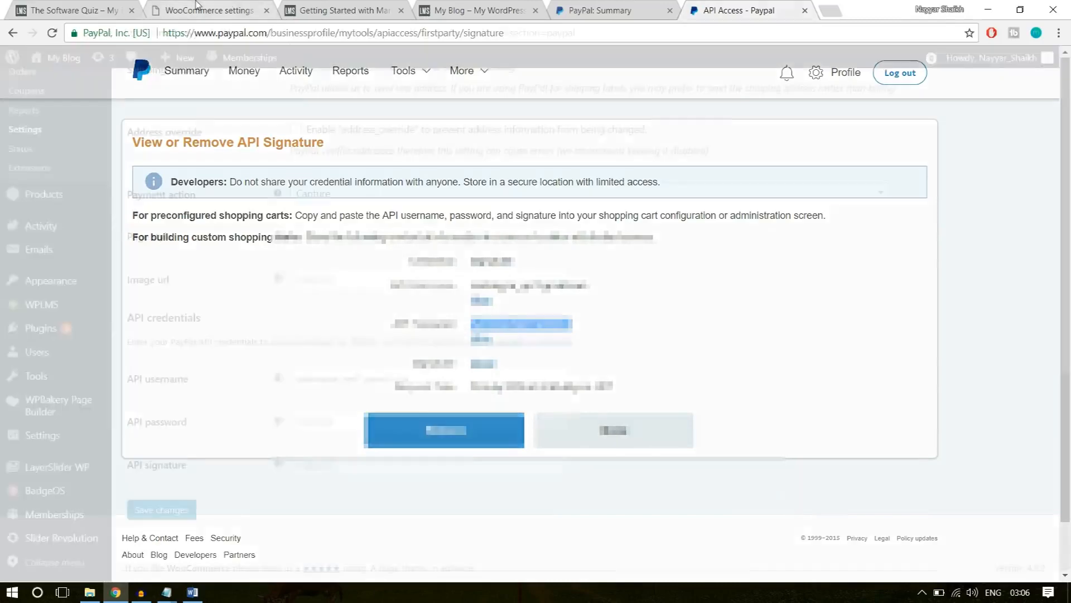
pyautogui.click(414, 420)
pyautogui.hotkey('ctrl', 'v')
# Copy the PayPal API signature into the WooCommerce API signature field and save the PayPal settings.
pyautogui.click(748, 10)
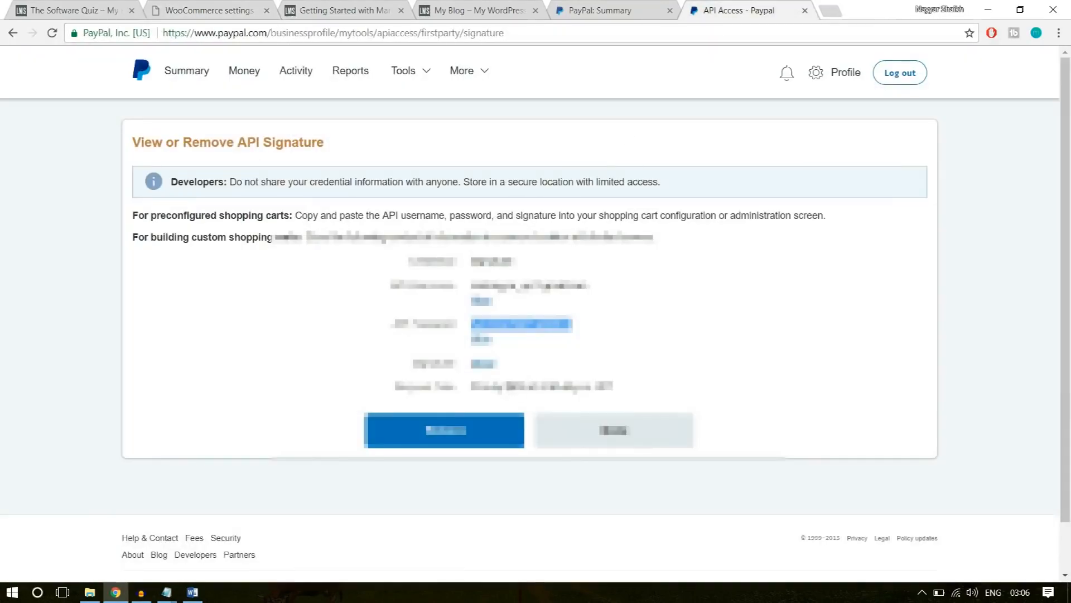
pyautogui.click(486, 364)
pyautogui.moveTo(817, 364); pyautogui.dragTo(470, 364)
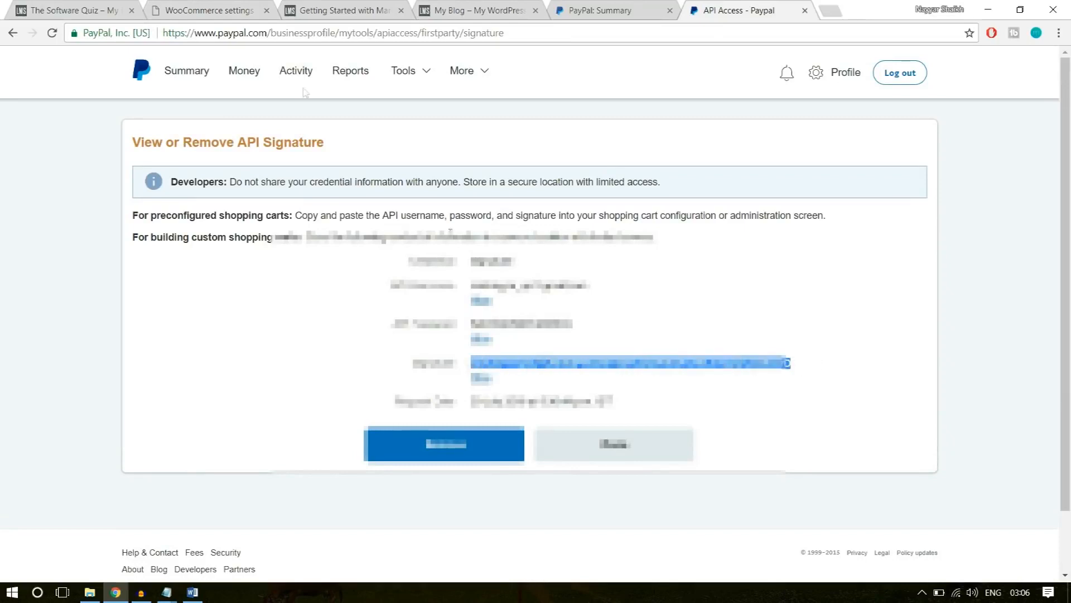
pyautogui.click(209, 10)
pyautogui.click(391, 464)
pyautogui.hotkey('ctrl', 'v')
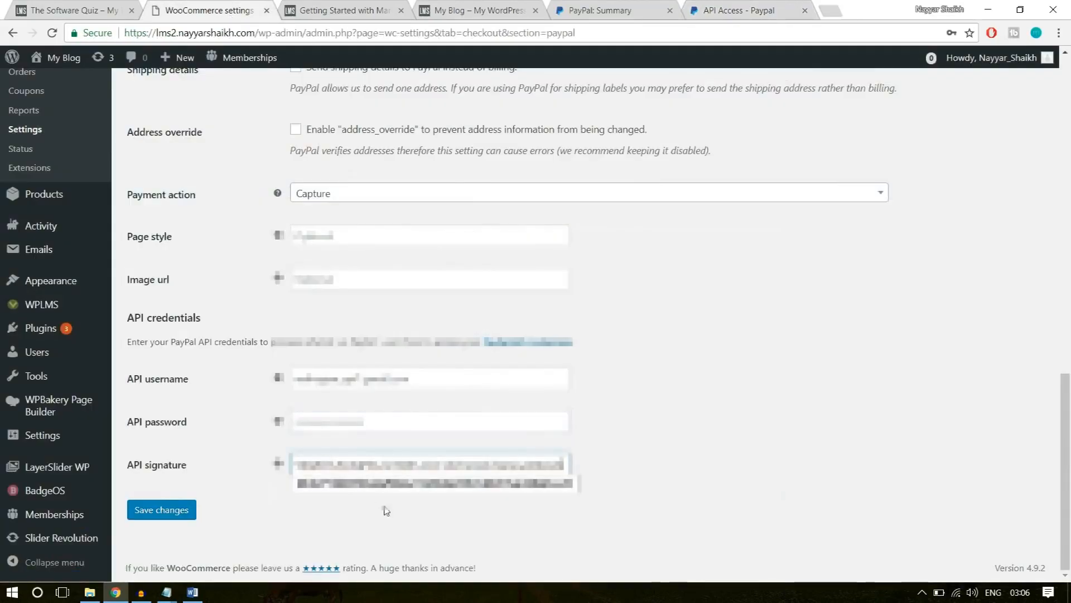
pyautogui.click(162, 510)
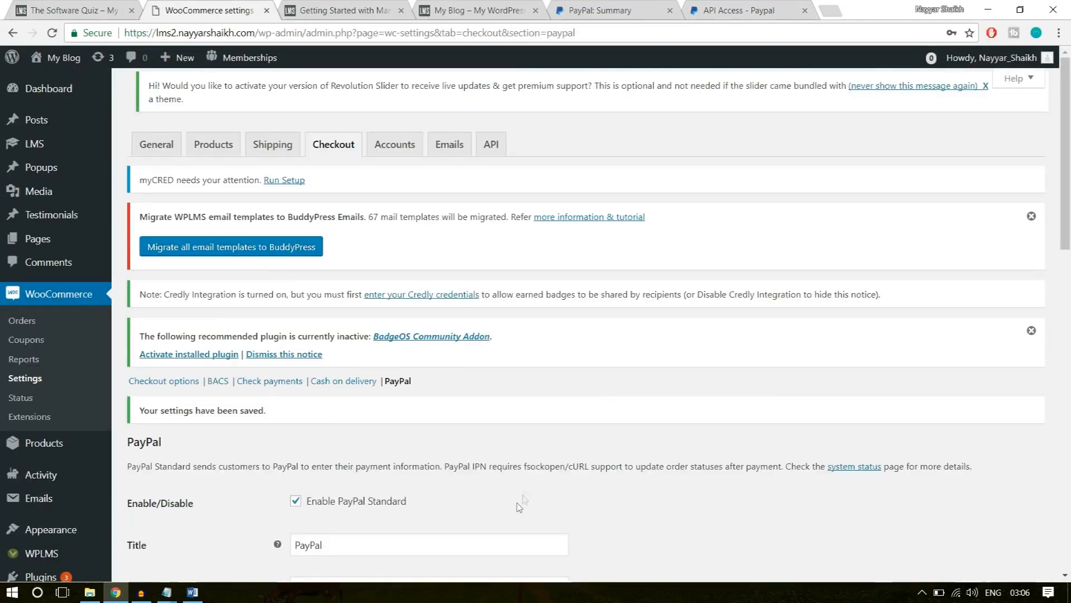
# Add a new WooCommerce coupon with the code 10OFF.
pyautogui.scroll(-4, 657, 437)
pyautogui.scroll(4, 657, 441)
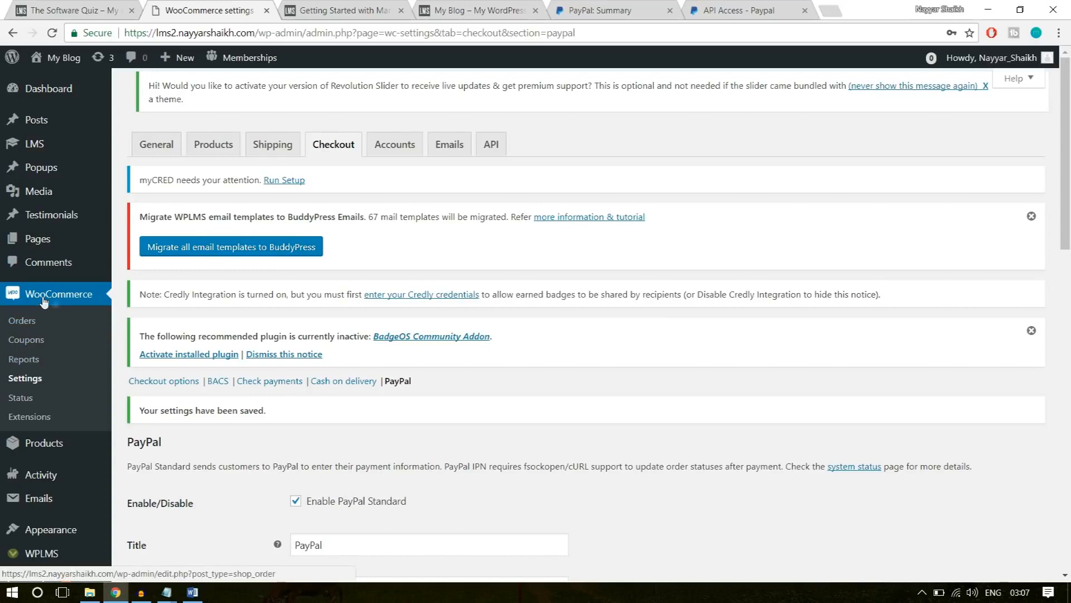
pyautogui.click(32, 345)
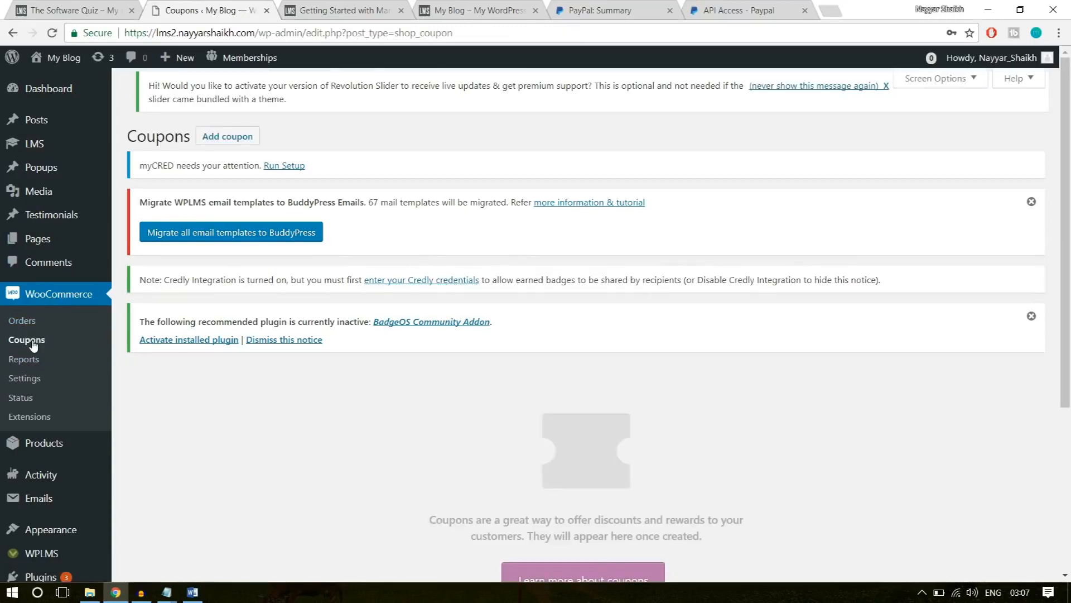
pyautogui.scroll(-4, 802, 390)
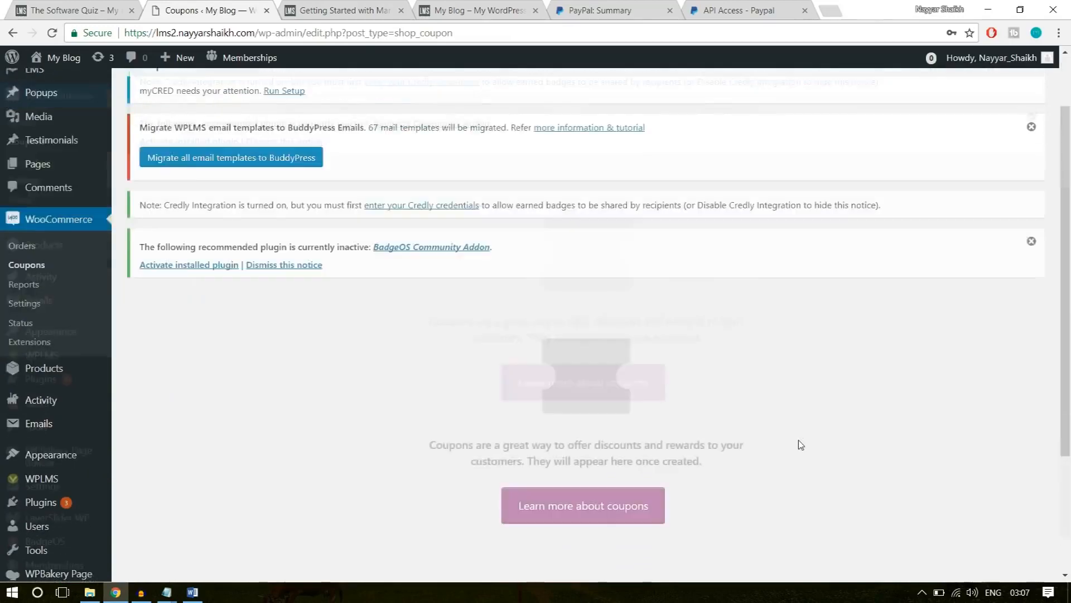
pyautogui.scroll(3, 798, 440)
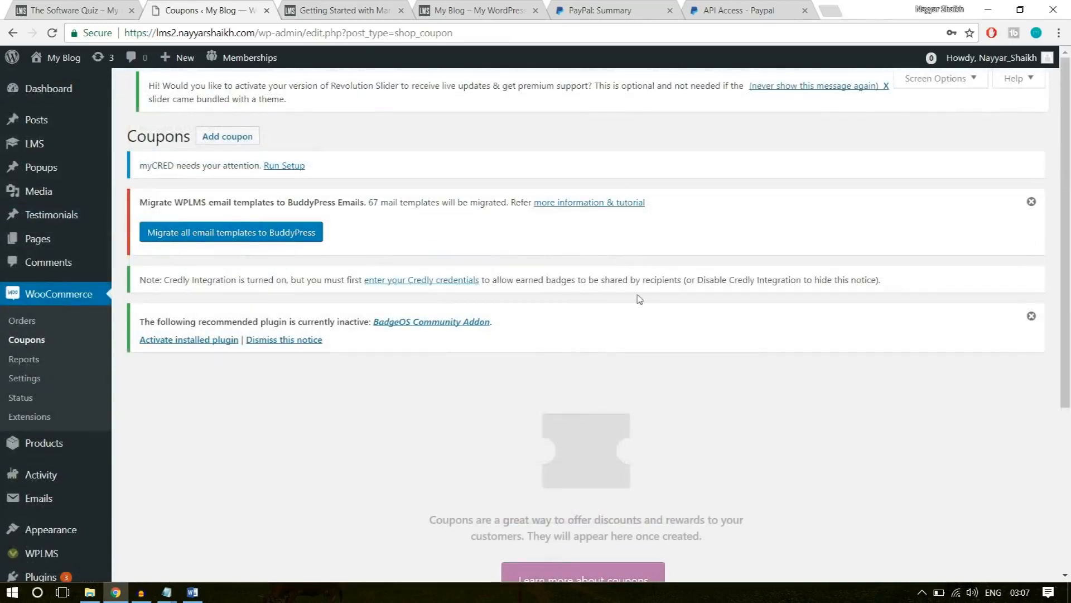
pyautogui.click(232, 144)
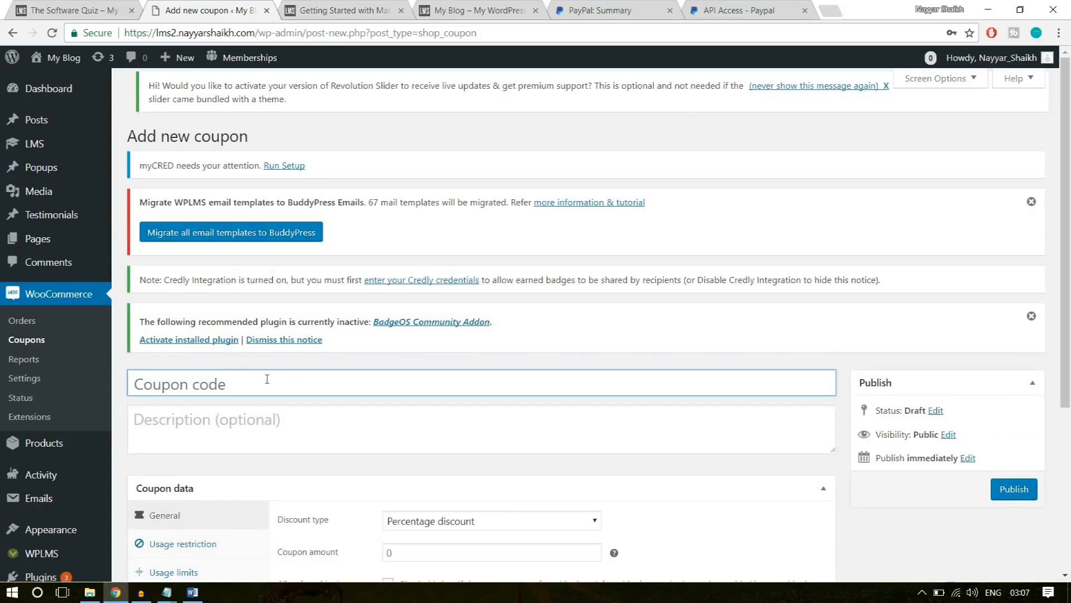
pyautogui.press('capslock')
pyautogui.write('10OFF')
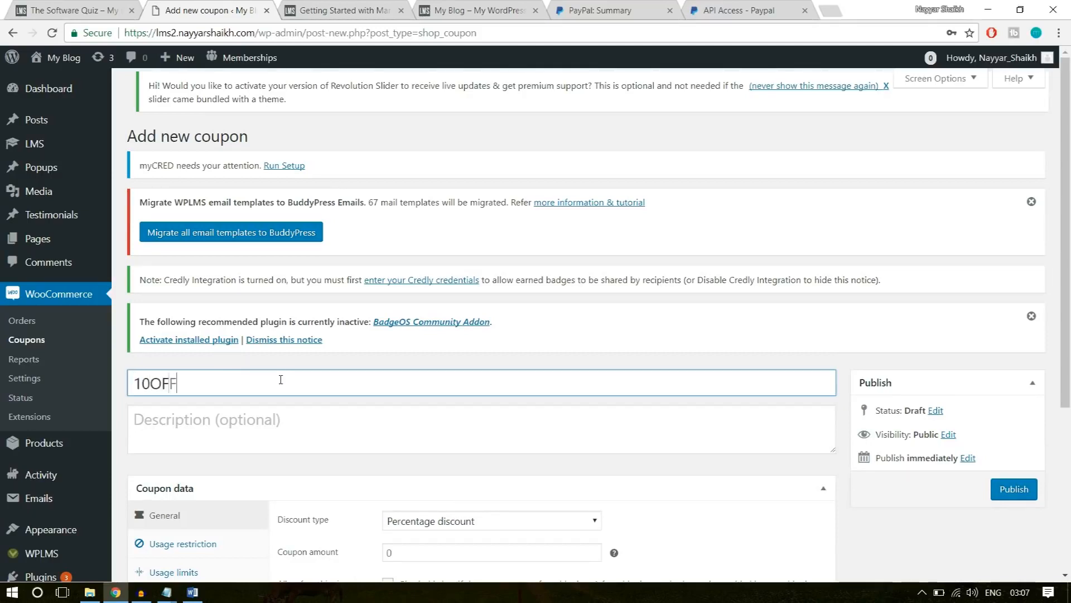
pyautogui.moveTo(187, 379); pyautogui.dragTo(132, 383)
pyautogui.click(221, 393)
# Enter the coupon description "This code gives 10% Discount on any Course".
pyautogui.click(214, 424)
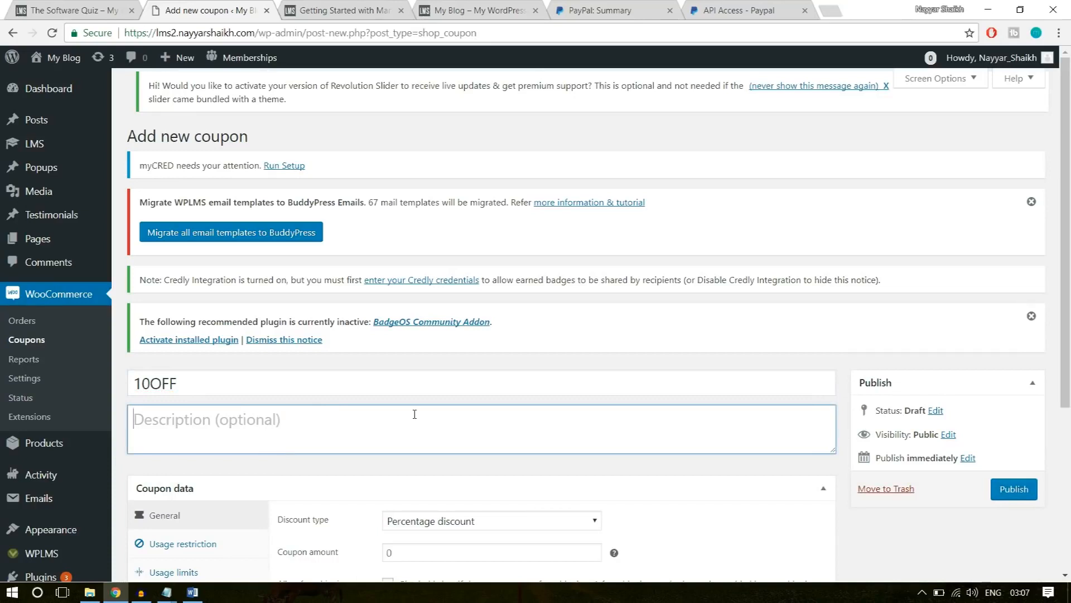
pyautogui.write('This code gives 10 %')
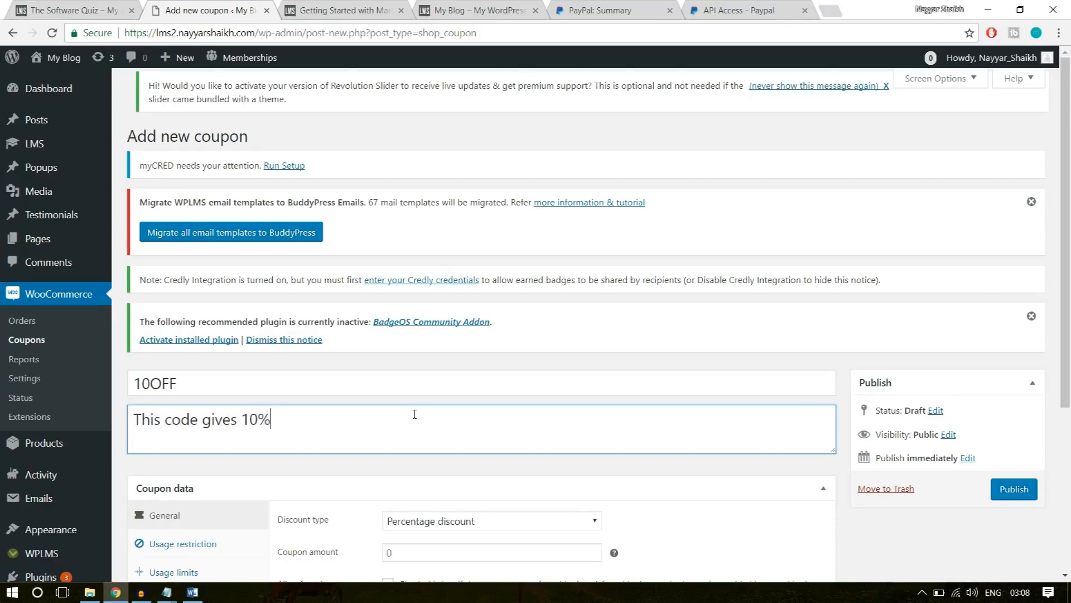
pyautogui.write('Discount on a')
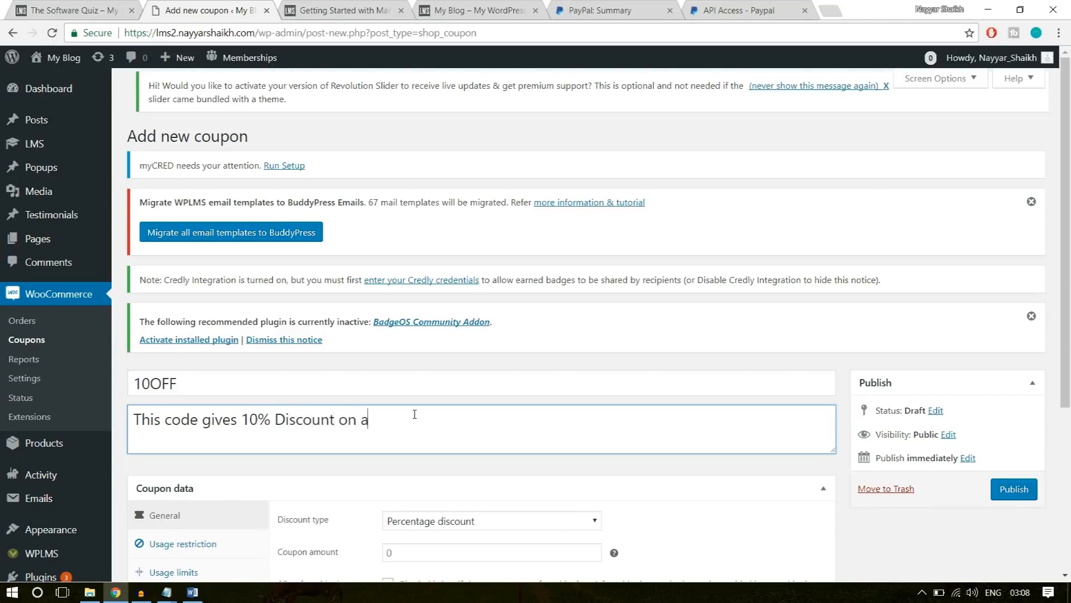
pyautogui.write('ny Coyrse')
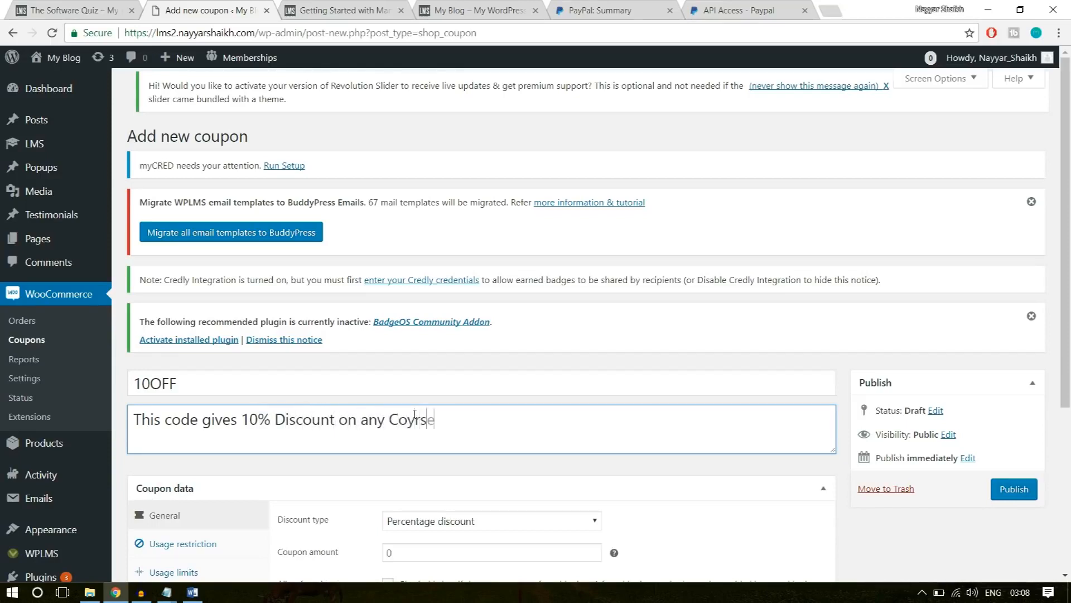
pyautogui.press('BackSpace')
pyautogui.press('BackSpace')
pyautogui.write('urse')
pyautogui.click(415, 424)
pyautogui.press('BackSpace')
pyautogui.click(544, 434)
# Keep the discount type as Percentage discount and set the coupon amount to 10.
pyautogui.scroll(-5, 544, 434)
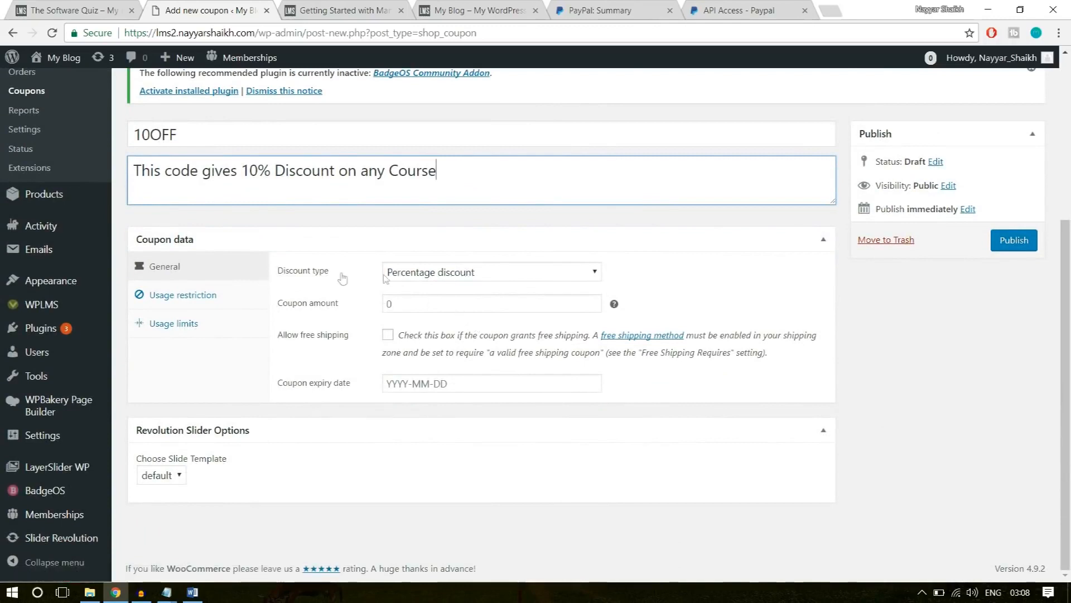
pyautogui.click(476, 281)
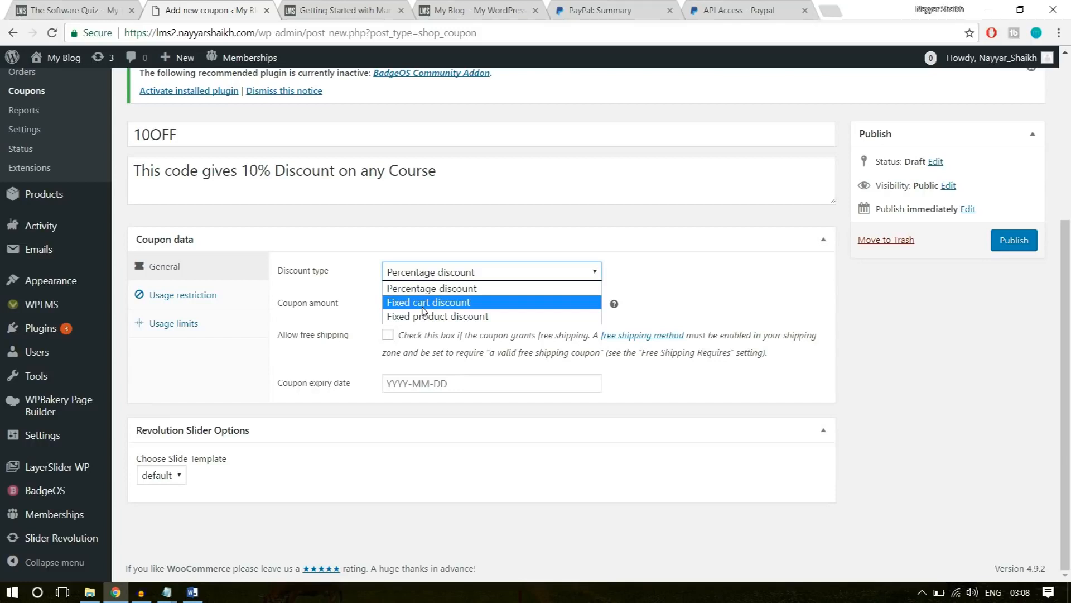
pyautogui.moveTo(190, 135); pyautogui.dragTo(96, 136)
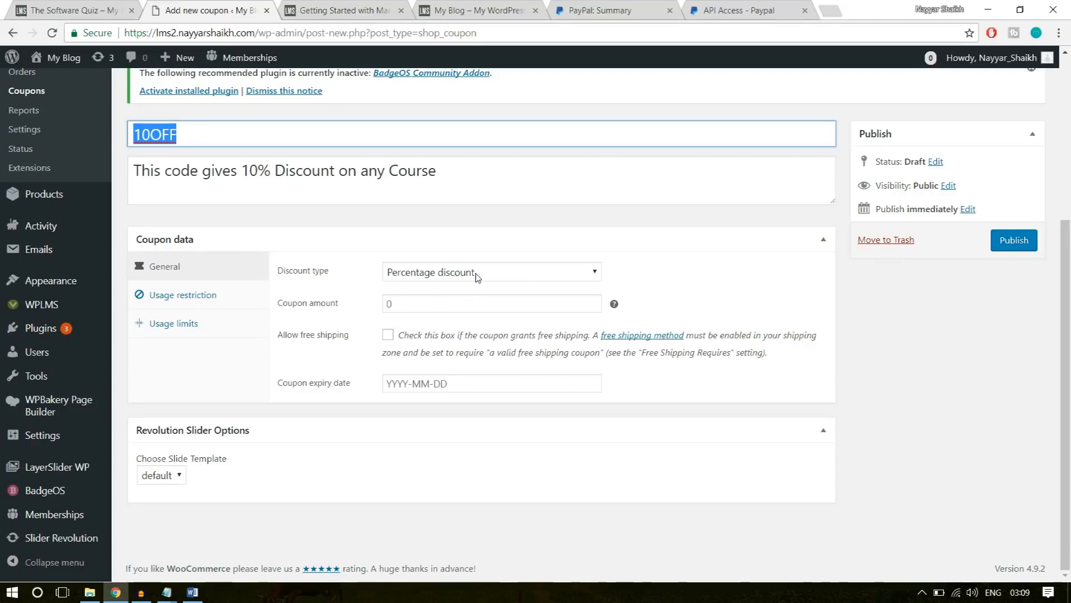
pyautogui.click(384, 302)
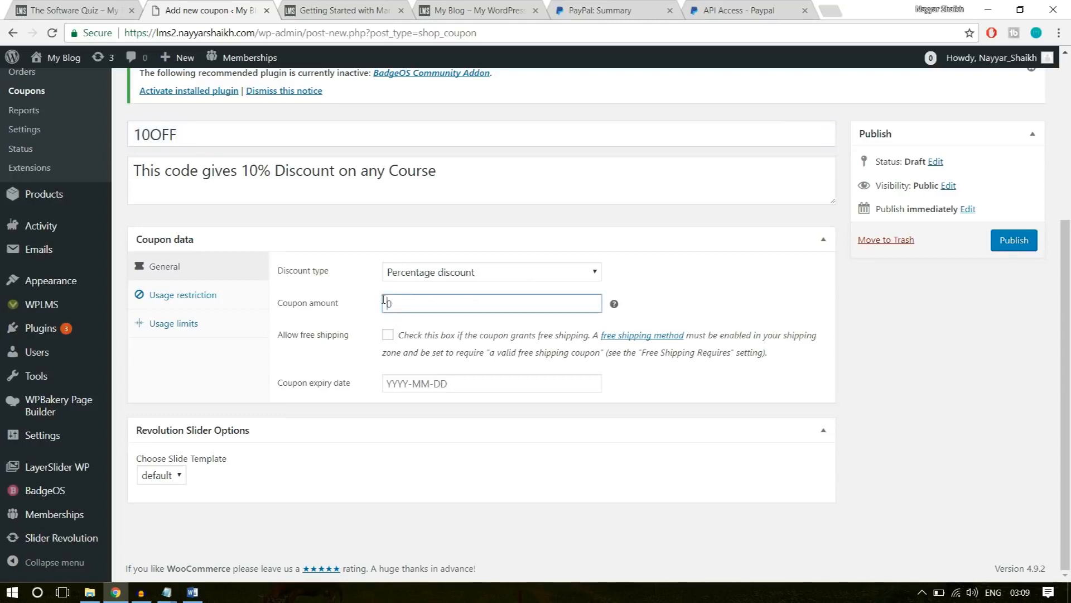
pyautogui.write('10')
pyautogui.click(767, 295)
pyautogui.doubleClick(195, 129)
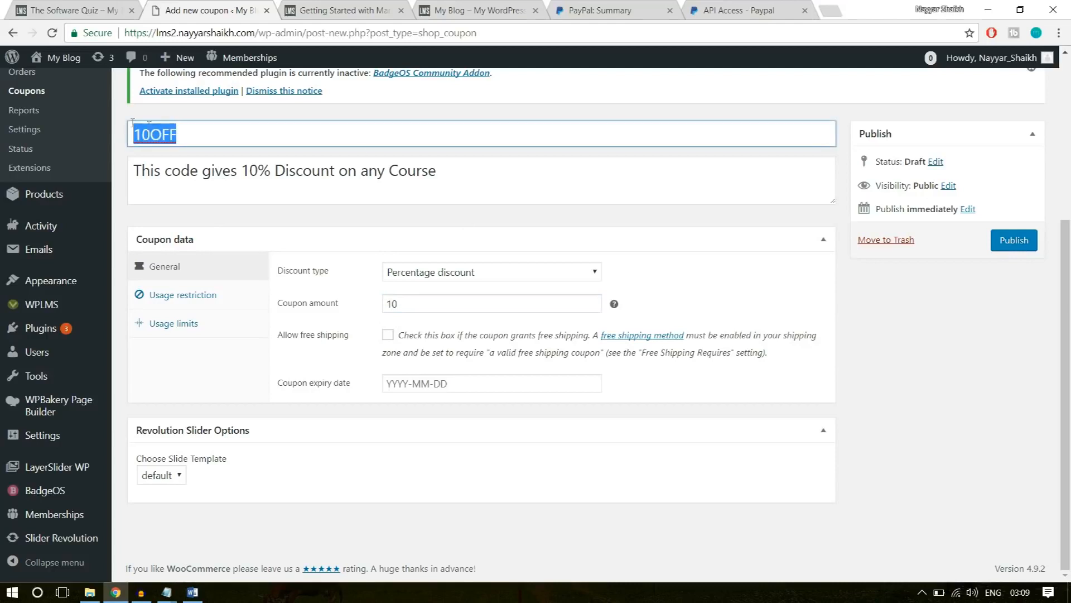
pyautogui.click(774, 247)
pyautogui.click(773, 247)
# Look through the coupon expiry date calendar up to April 2018 and close it without picking a date.
pyautogui.click(539, 374)
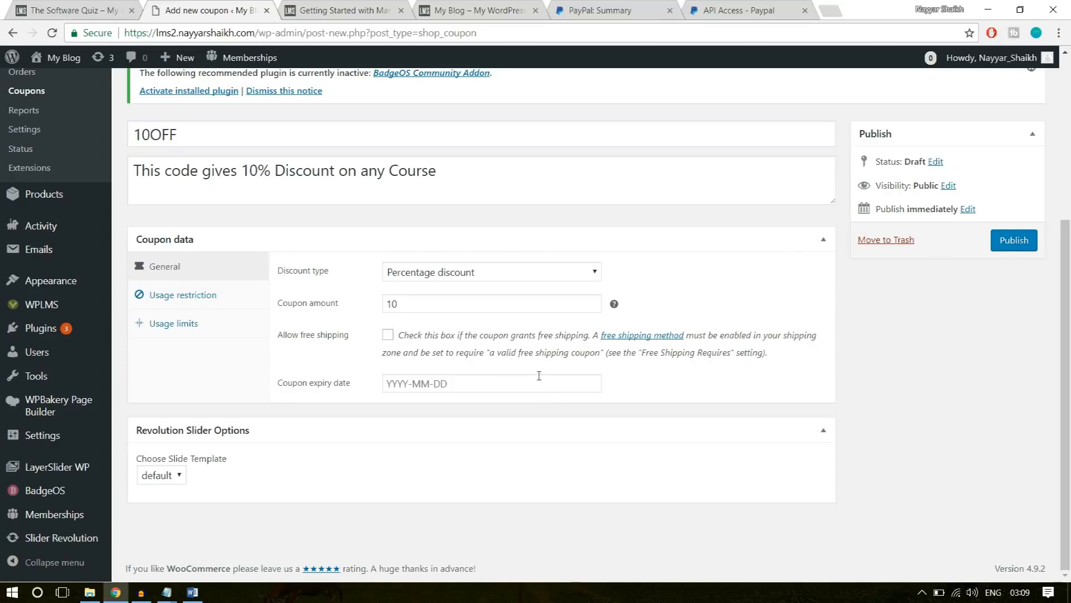
pyautogui.click(540, 377)
pyautogui.click(544, 185)
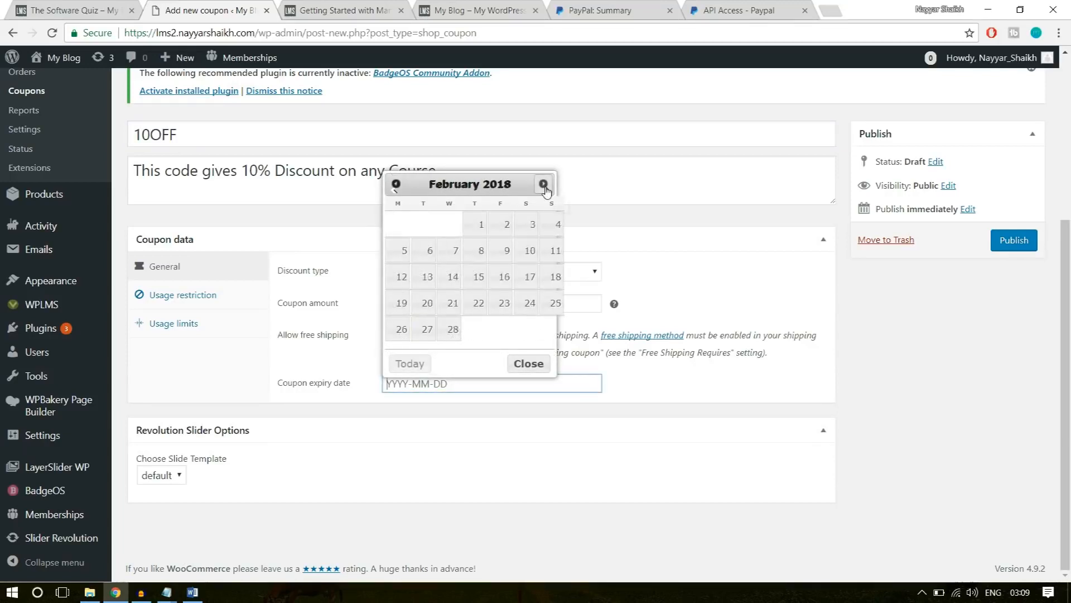
pyautogui.click(544, 185)
pyautogui.click(544, 185)
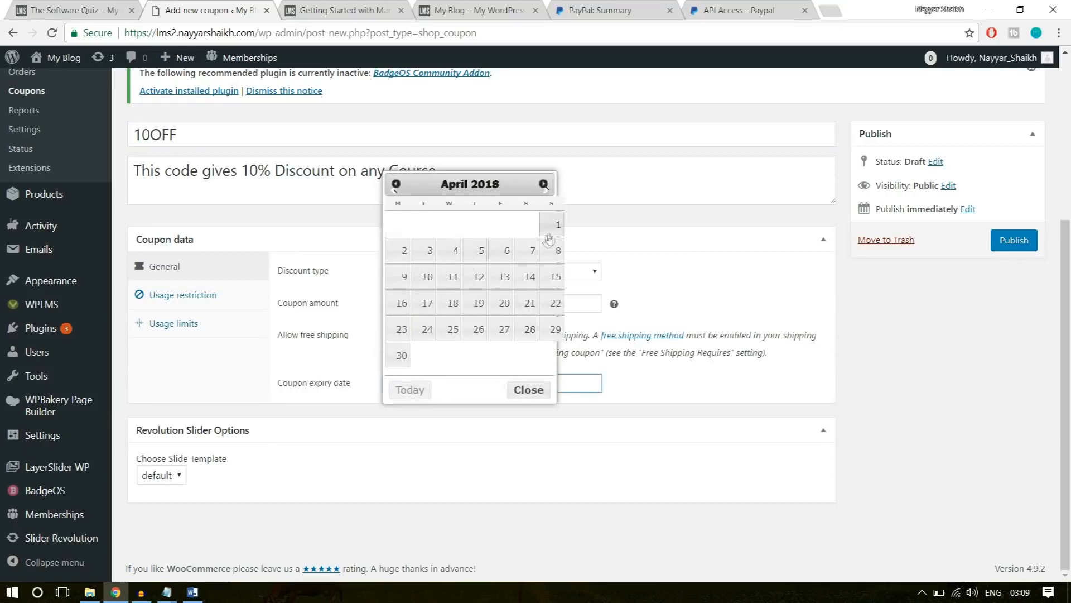
pyautogui.click(734, 250)
pyautogui.click(742, 249)
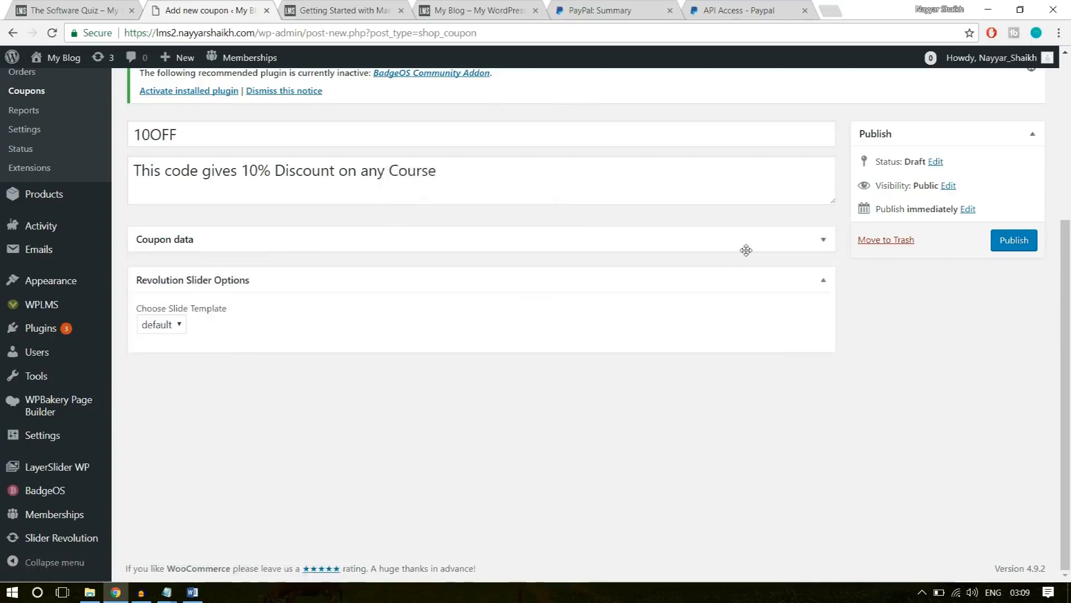
pyautogui.click(747, 250)
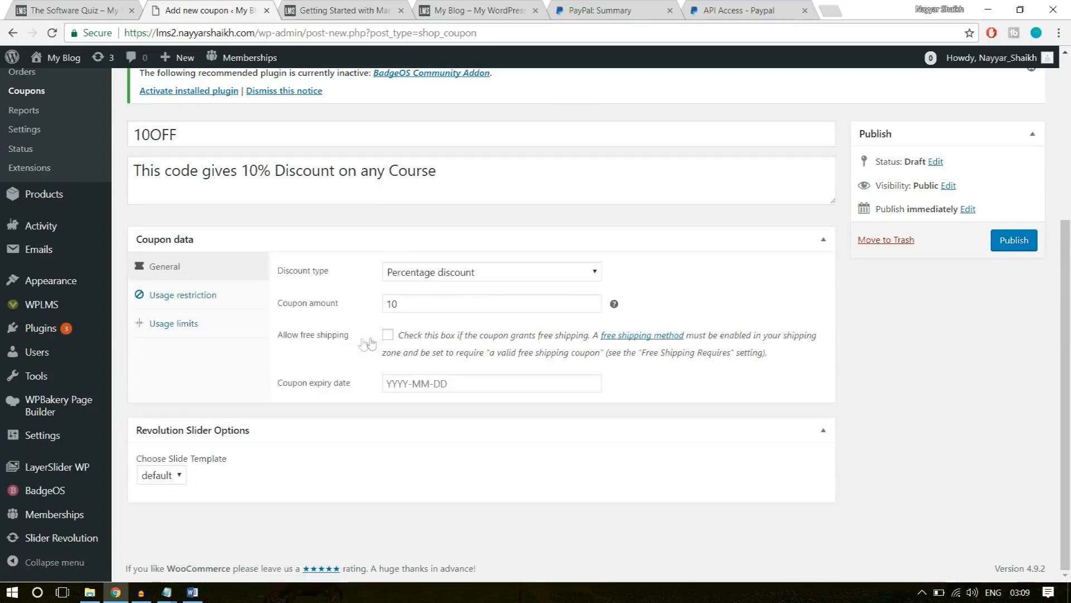
# Restrict the coupon's usage to a minimum spend of 10 and a maximum spend of 500.
pyautogui.click(228, 296)
pyautogui.click(417, 273)
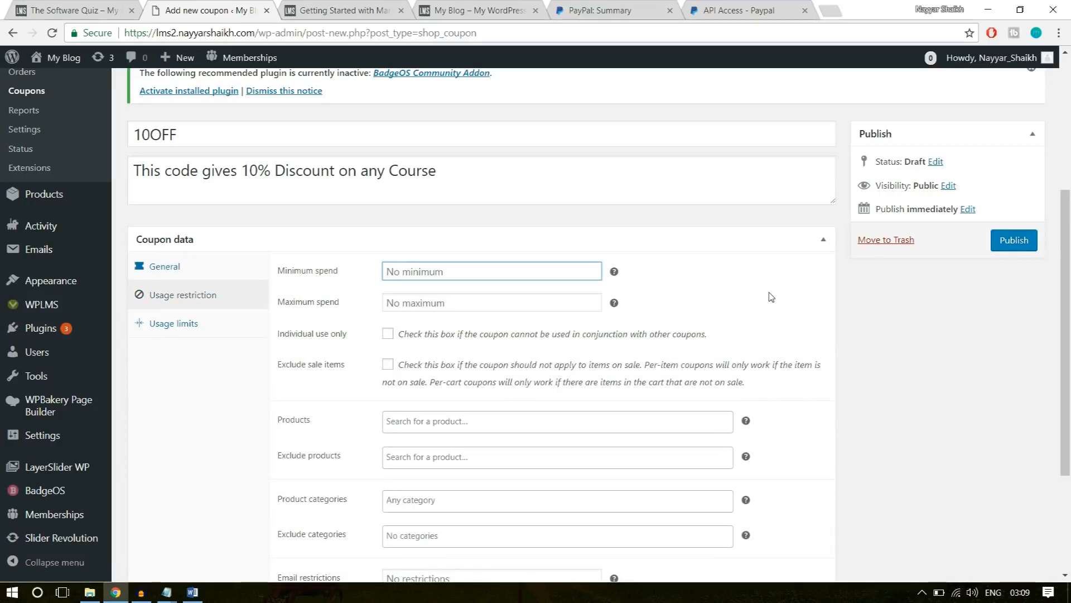
pyautogui.write('10')
pyautogui.click(487, 296)
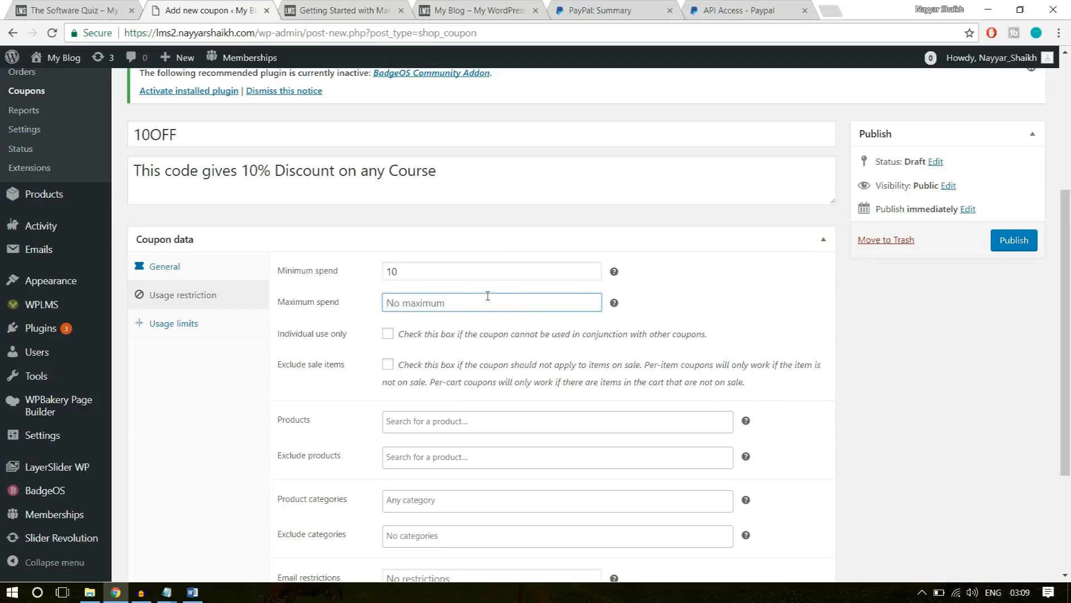
pyautogui.write('500')
pyautogui.click(759, 306)
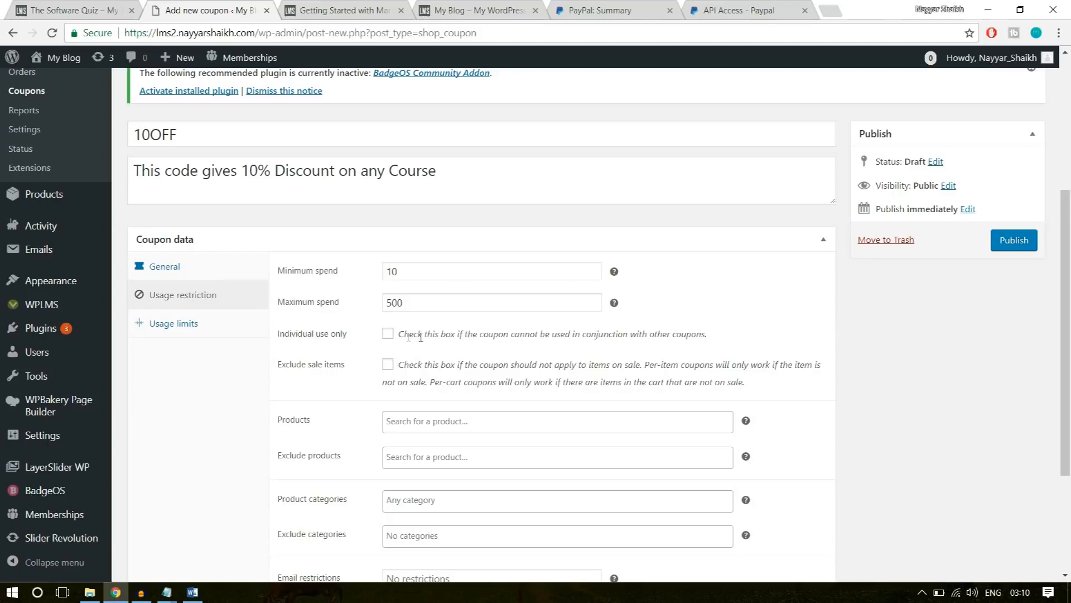
# Enable Individual use only and Exclude sale items in the coupon's usage restrictions.
pyautogui.click(388, 333)
pyautogui.click(389, 366)
pyautogui.scroll(-3, 1012, 437)
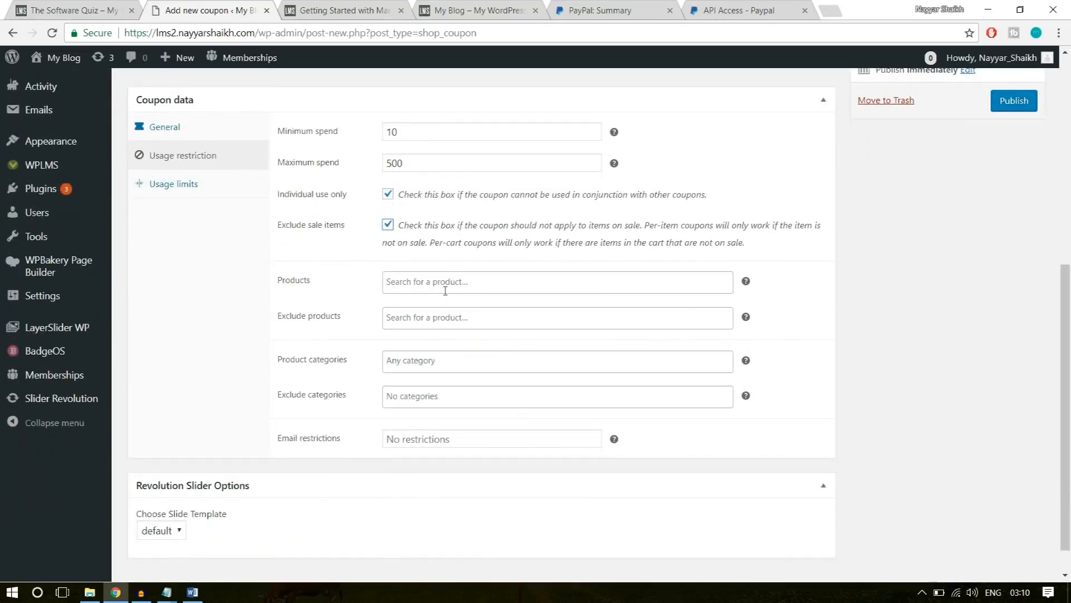
# Look over the coupon's Products, Exclude products and Product categories restrictions without entering anything.
pyautogui.click(424, 282)
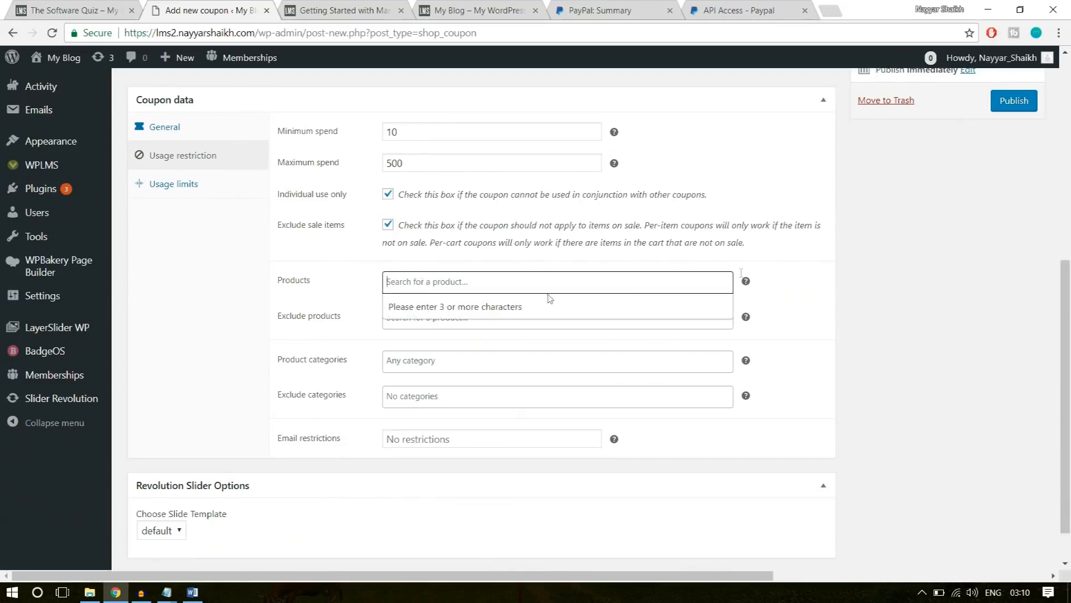
pyautogui.click(794, 264)
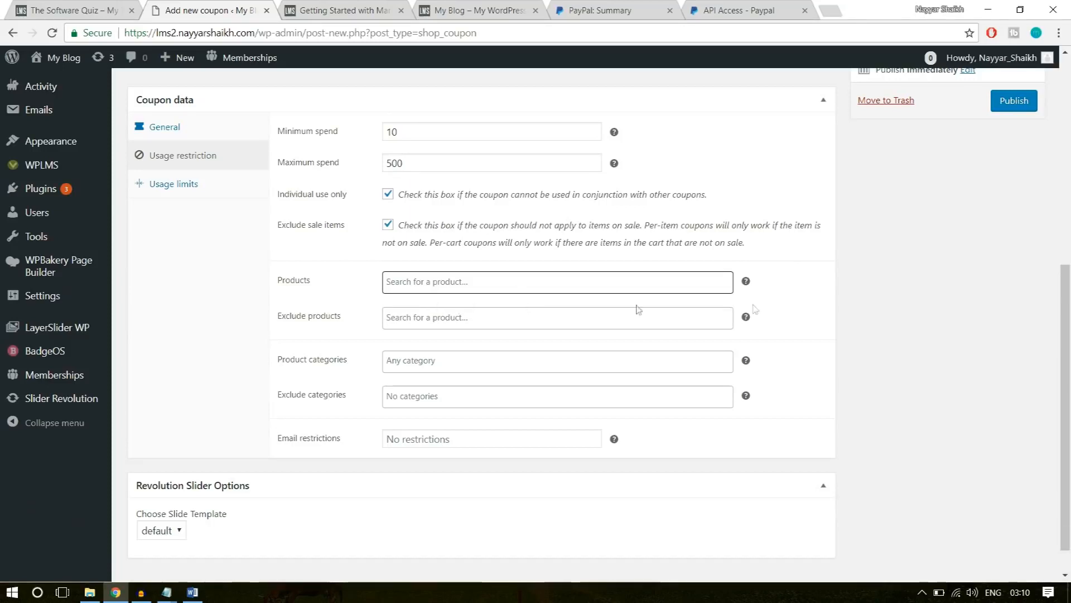
pyautogui.click(421, 316)
pyautogui.click(887, 318)
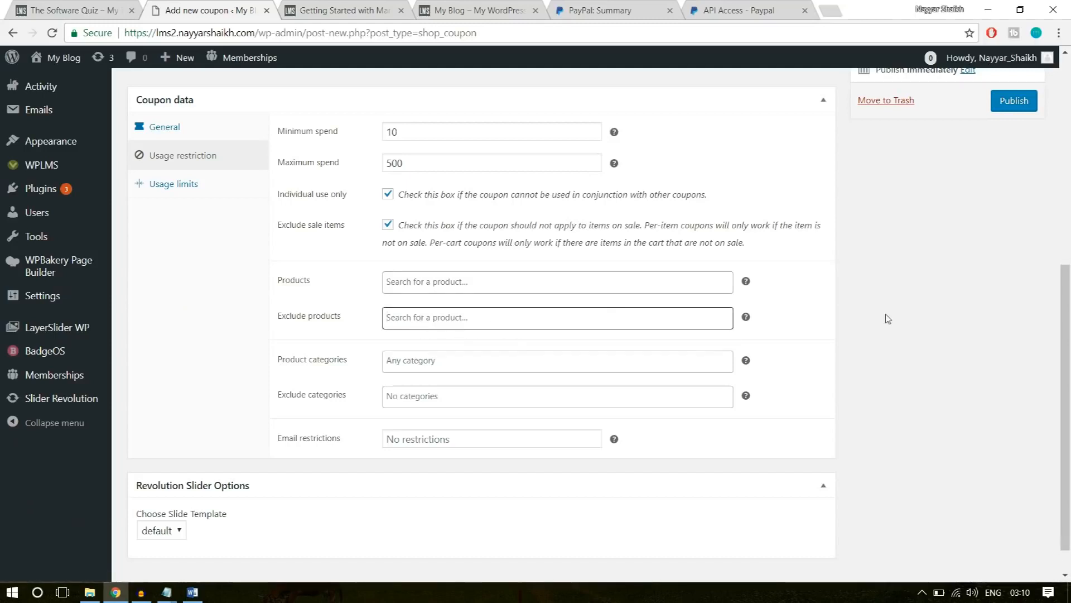
pyautogui.click(408, 358)
pyautogui.click(891, 358)
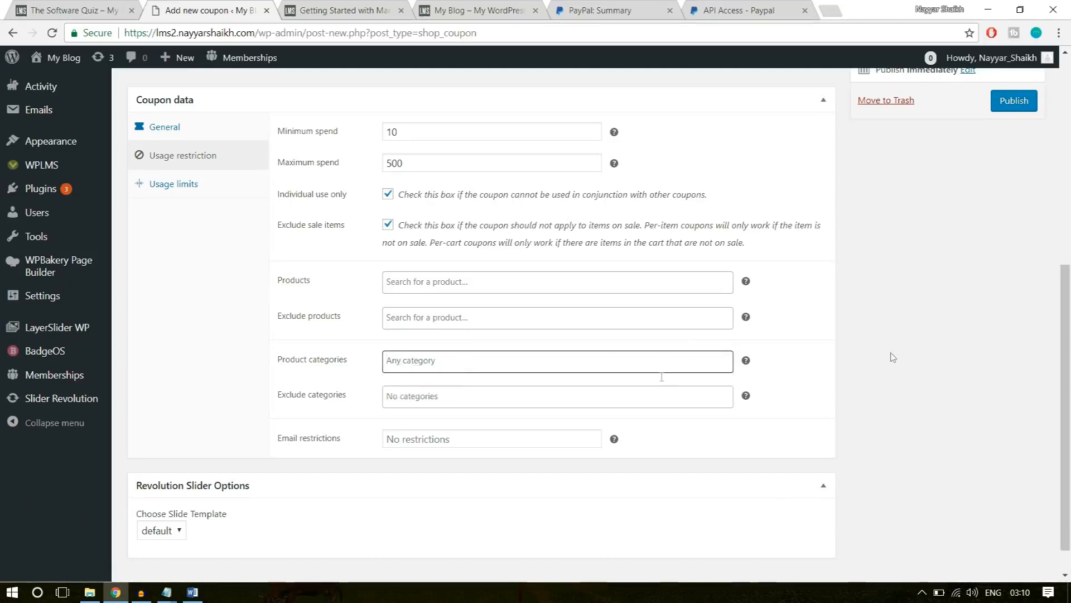
# Set the coupon's usage limit per coupon to 100.
pyautogui.click(254, 187)
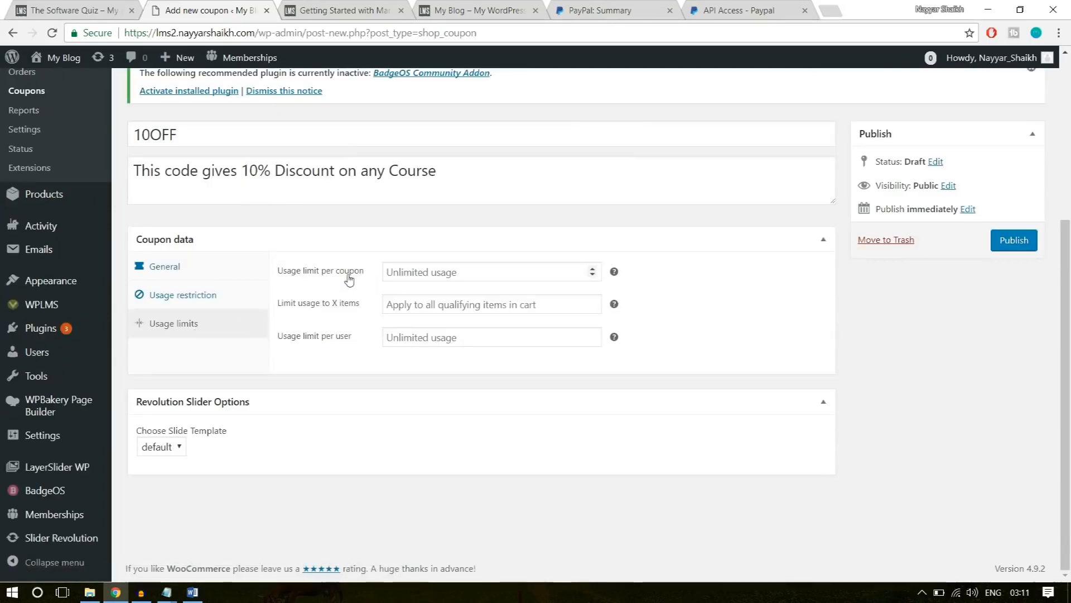
pyautogui.click(412, 270)
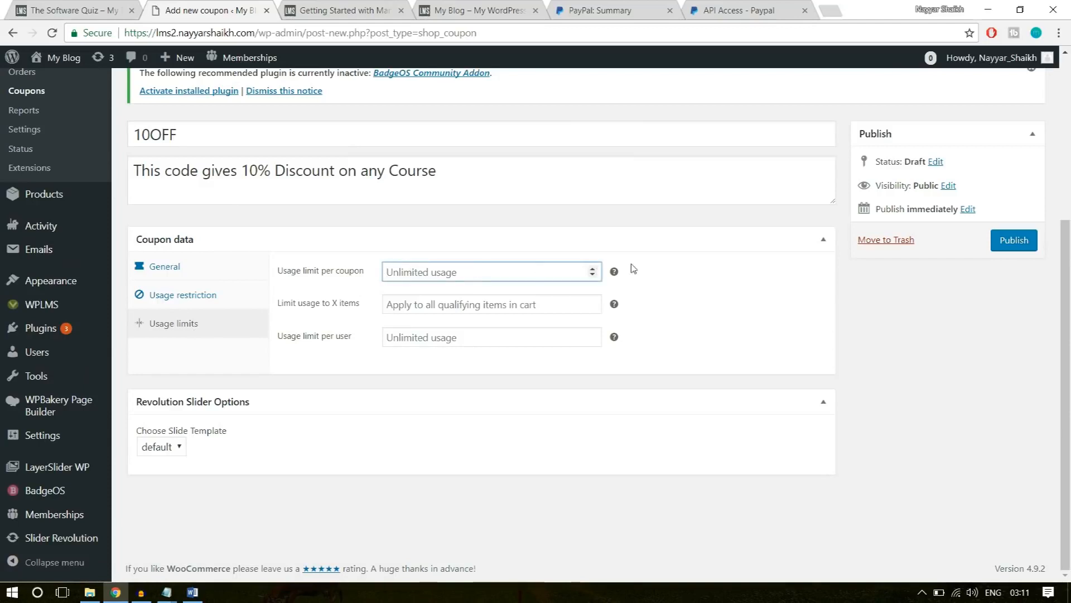
pyautogui.moveTo(614, 273)
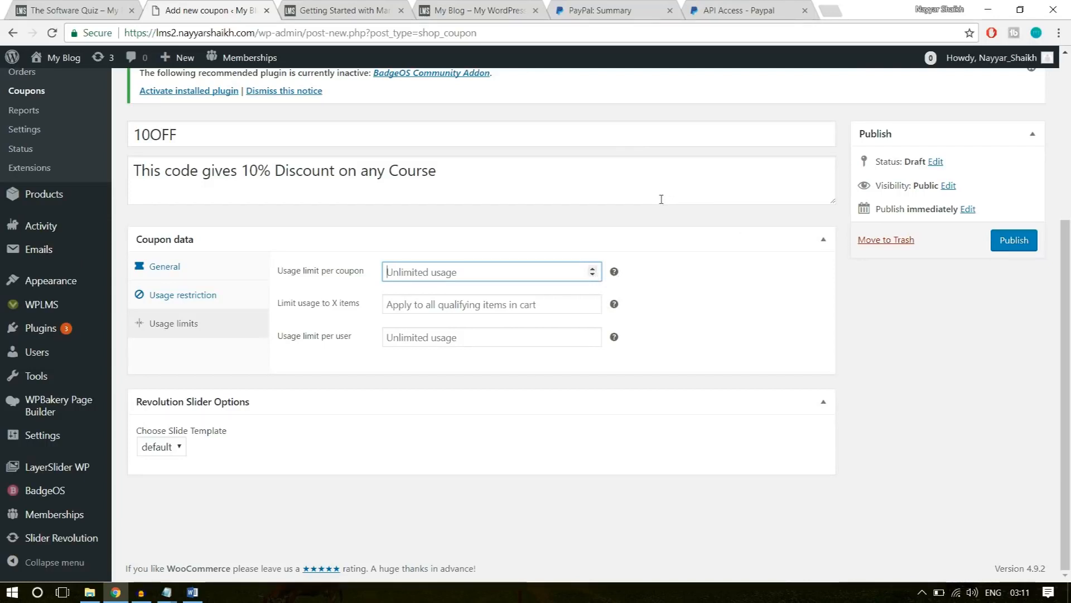
pyautogui.write('100')
pyautogui.click(681, 238)
pyautogui.click(684, 236)
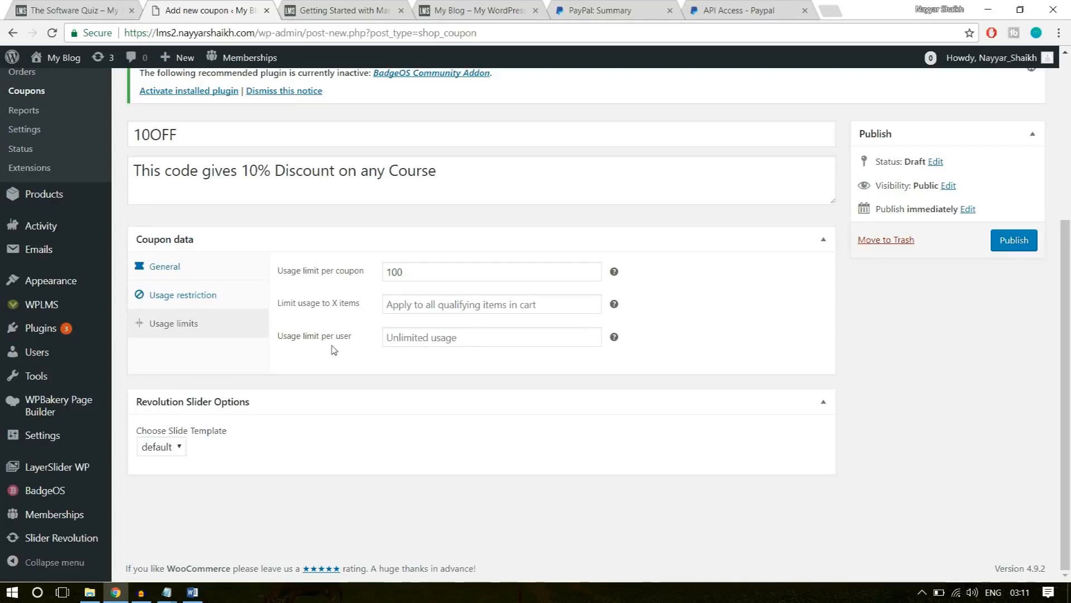
# Set the usage limit per user to 1 and publish the coupon.
pyautogui.click(424, 337)
pyautogui.write('1')
pyautogui.click(418, 391)
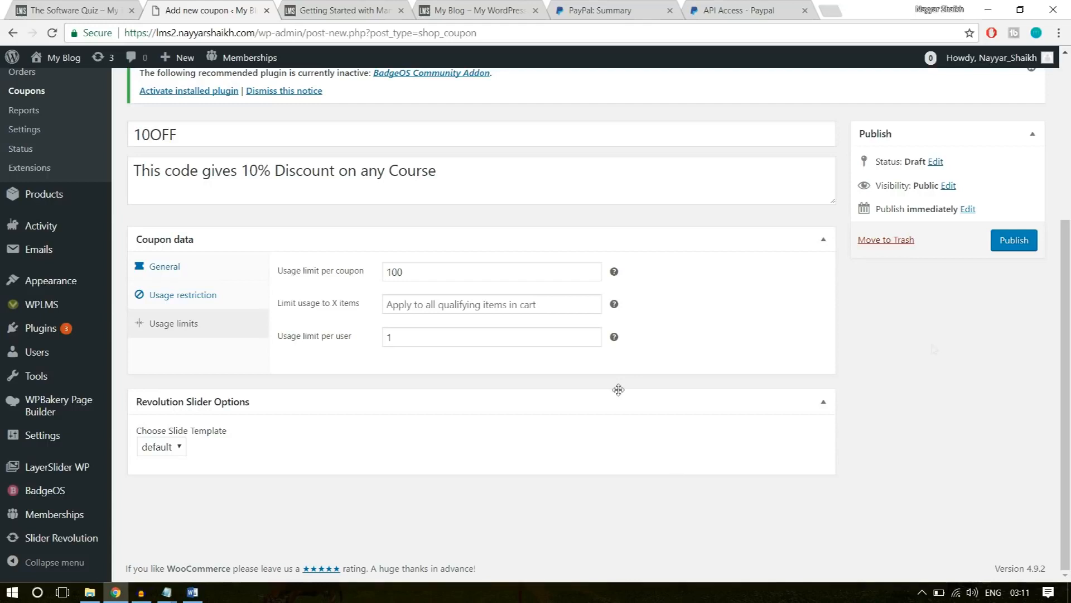
pyautogui.click(1008, 247)
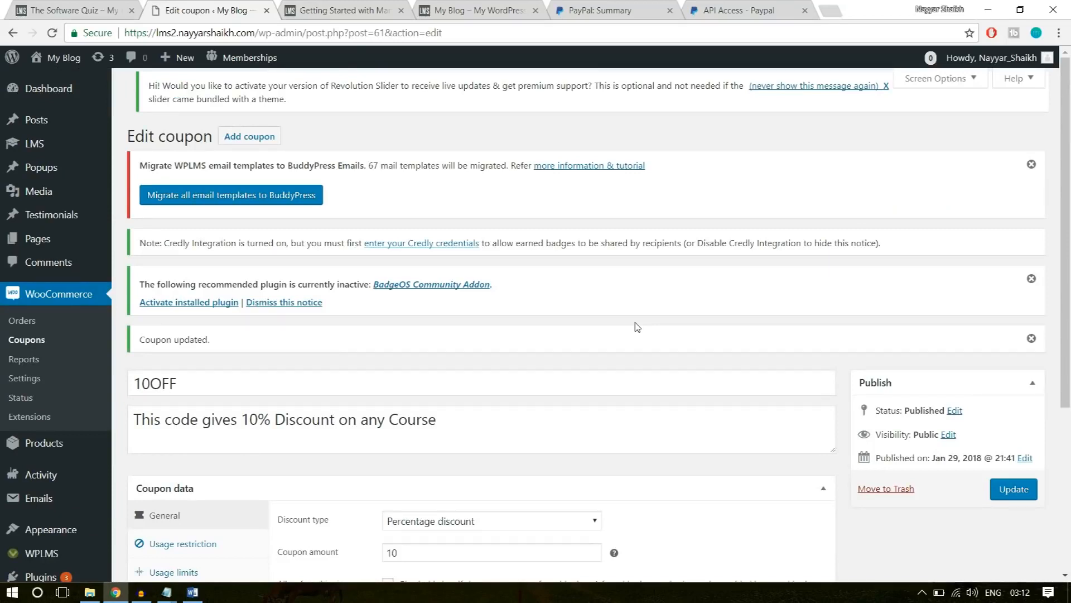
# Start adding a new WooCommerce product.
pyautogui.scroll(-3, 637, 327)
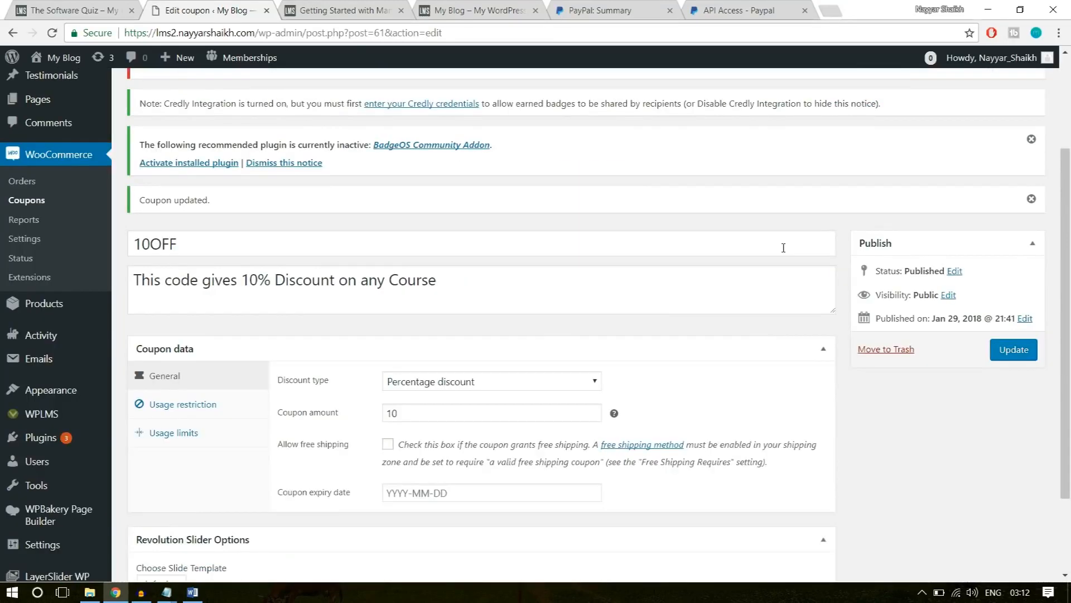
pyautogui.moveTo(34, 307)
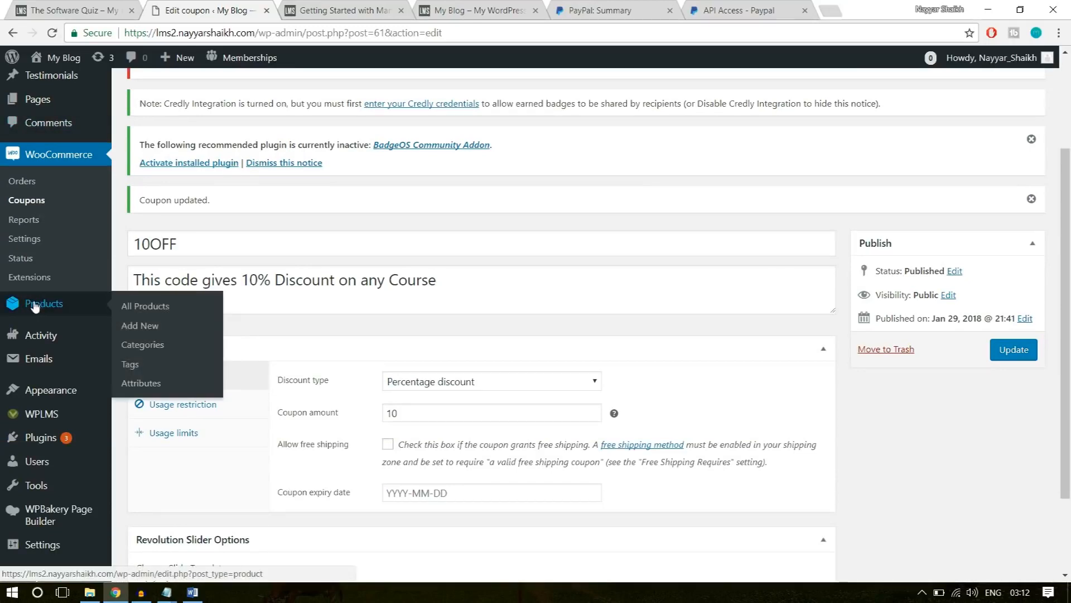
pyautogui.click(139, 327)
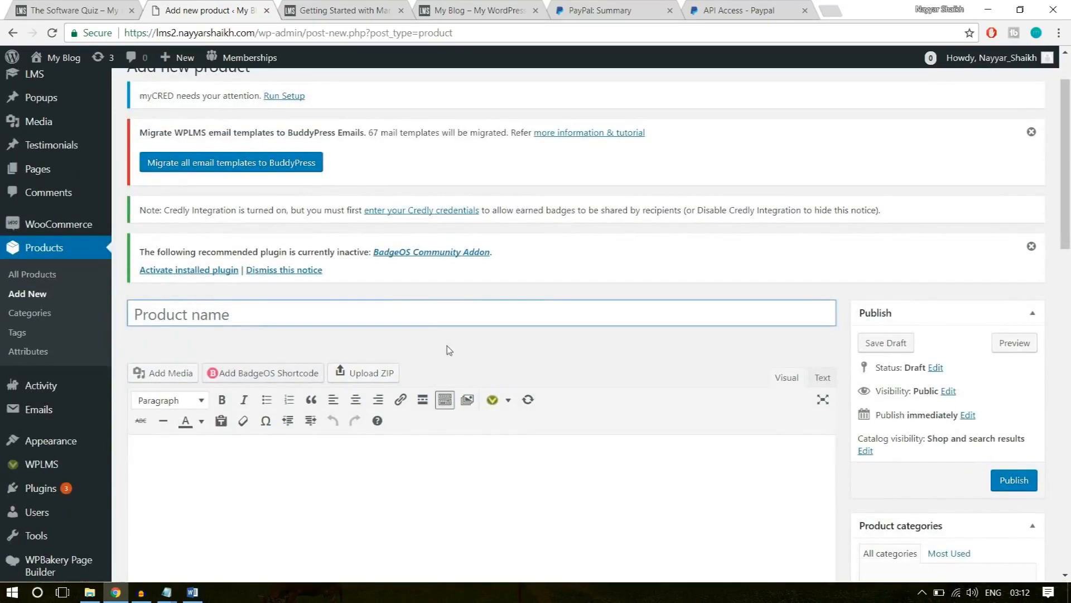
# Open the Software Training product page on the example site and examine its included course and description.
pyautogui.click(94, 10)
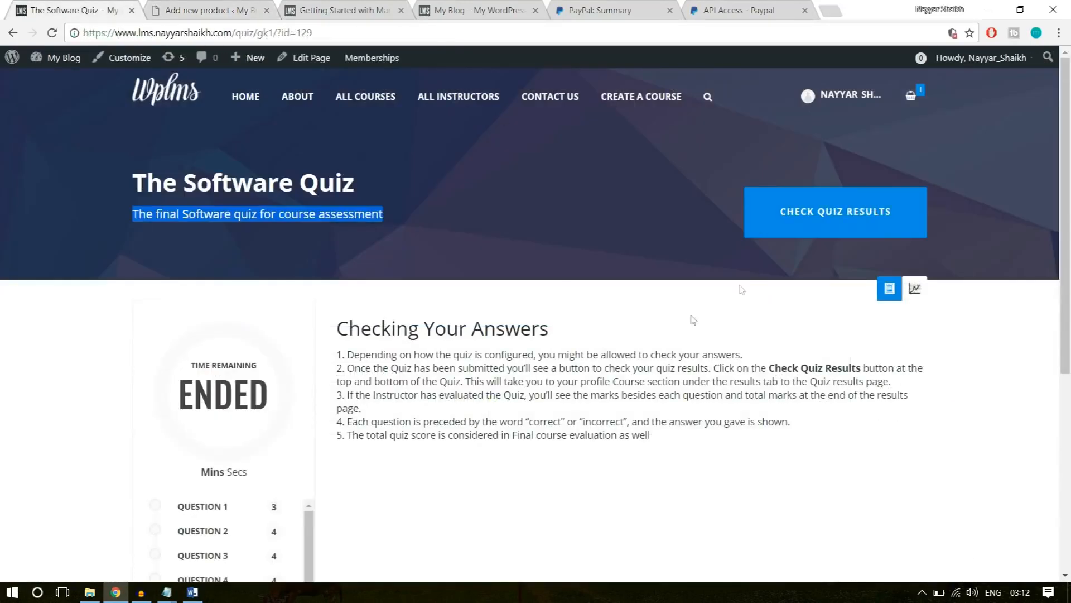
pyautogui.click(13, 33)
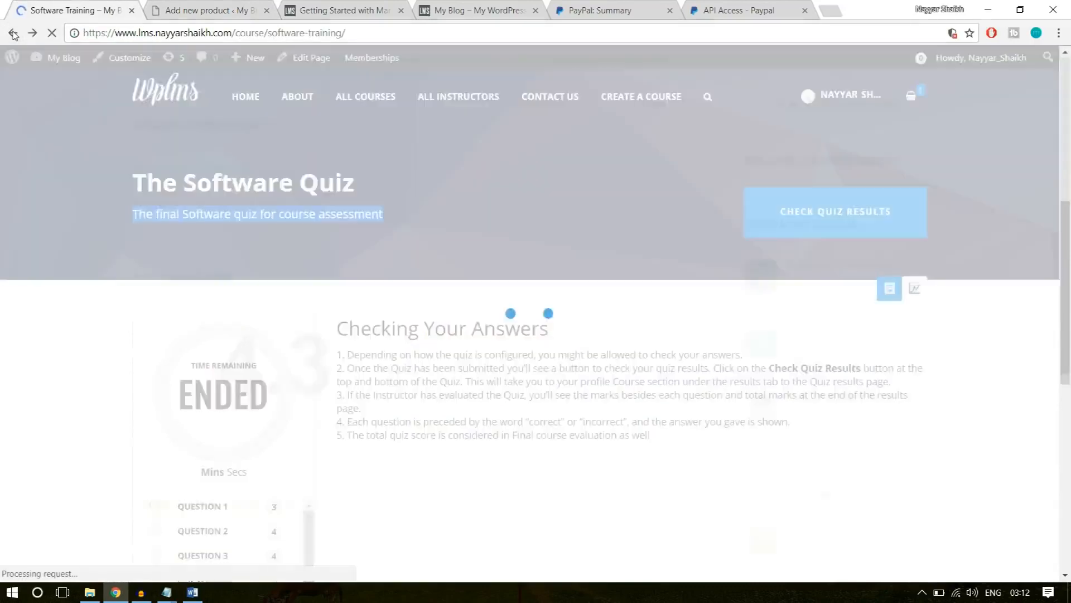
pyautogui.scroll(7, 580, 380)
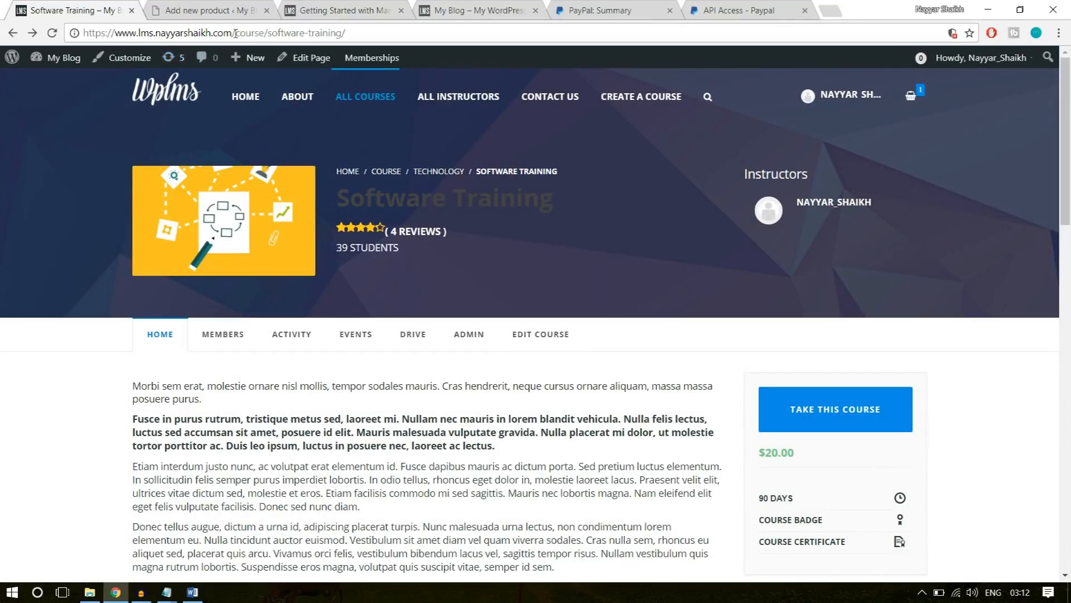
pyautogui.moveTo(236, 33); pyautogui.dragTo(649, 28)
pyautogui.write('pr')
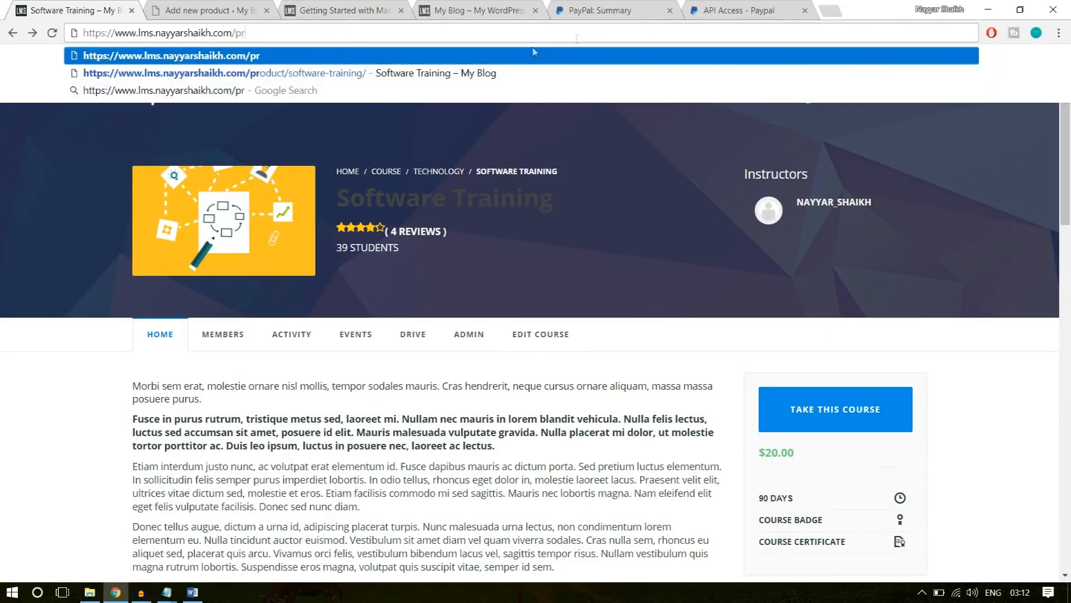
pyautogui.click(478, 73)
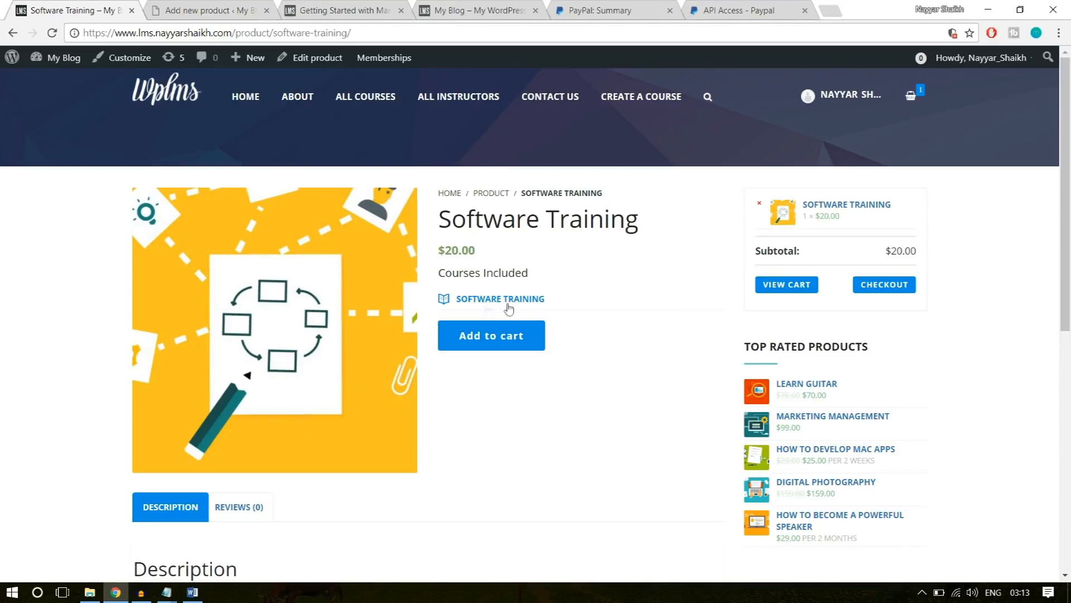
pyautogui.moveTo(560, 304); pyautogui.dragTo(434, 308)
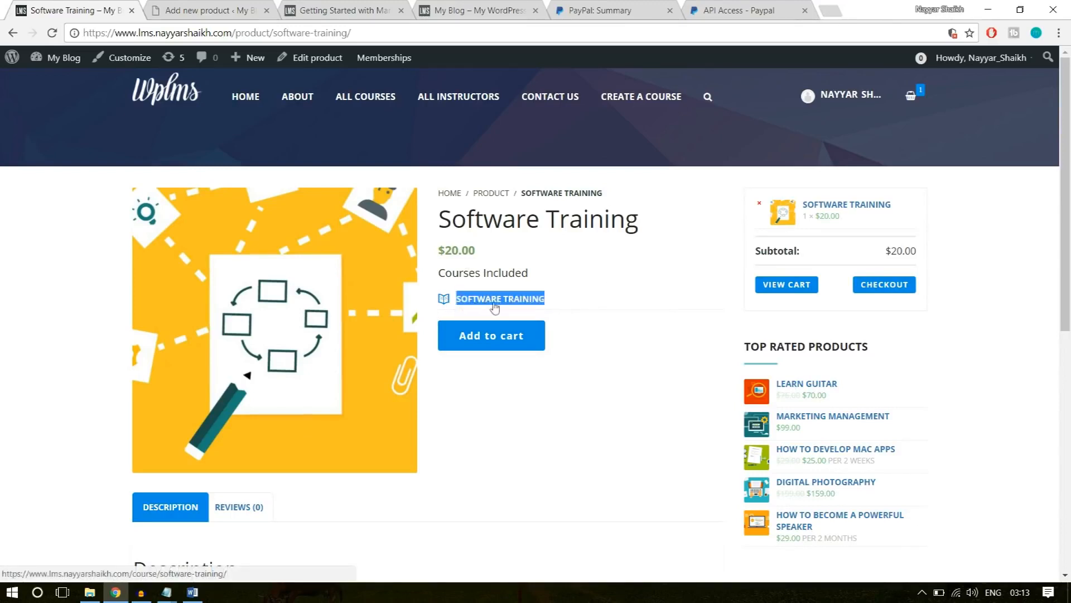
pyautogui.click(605, 300)
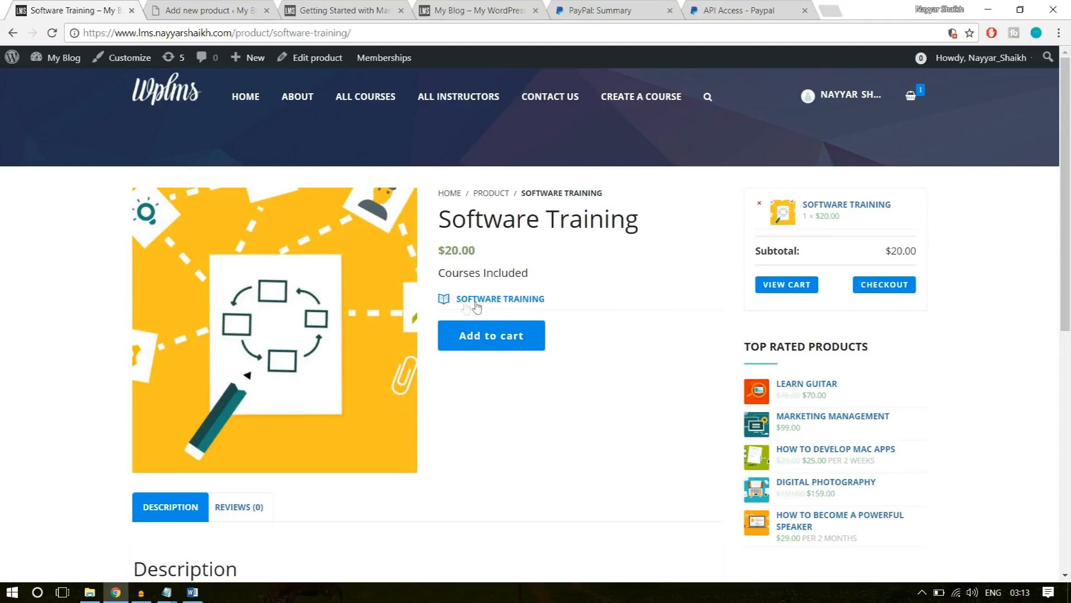
pyautogui.scroll(-4, 569, 405)
pyautogui.scroll(-3, 568, 413)
pyautogui.scroll(7, 566, 439)
# Copy the title "Software Training" from the example product page into the new product's name.
pyautogui.click(167, 6)
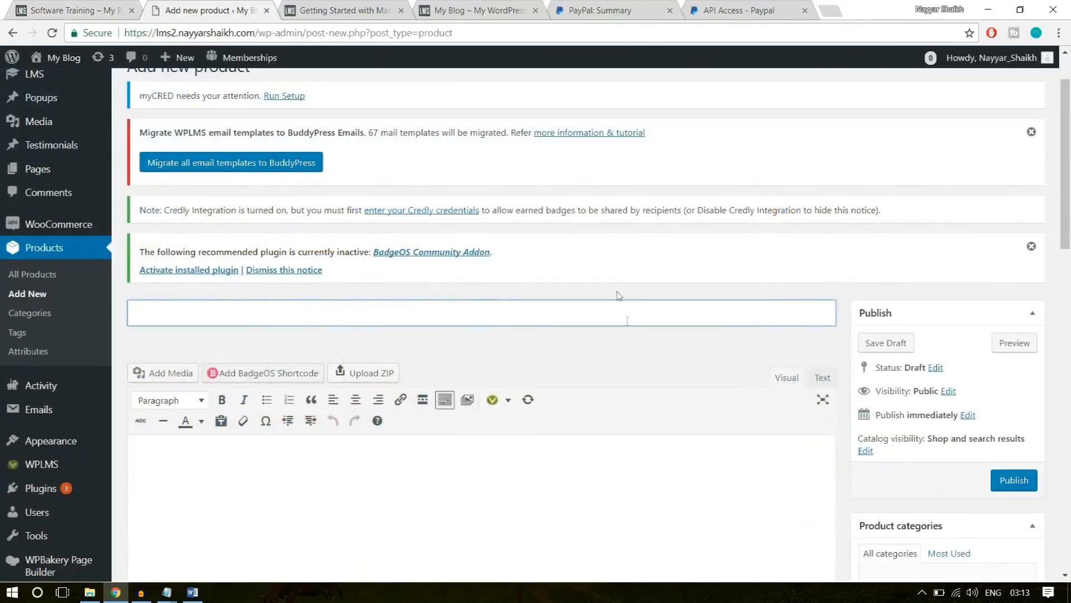
pyautogui.click(89, 6)
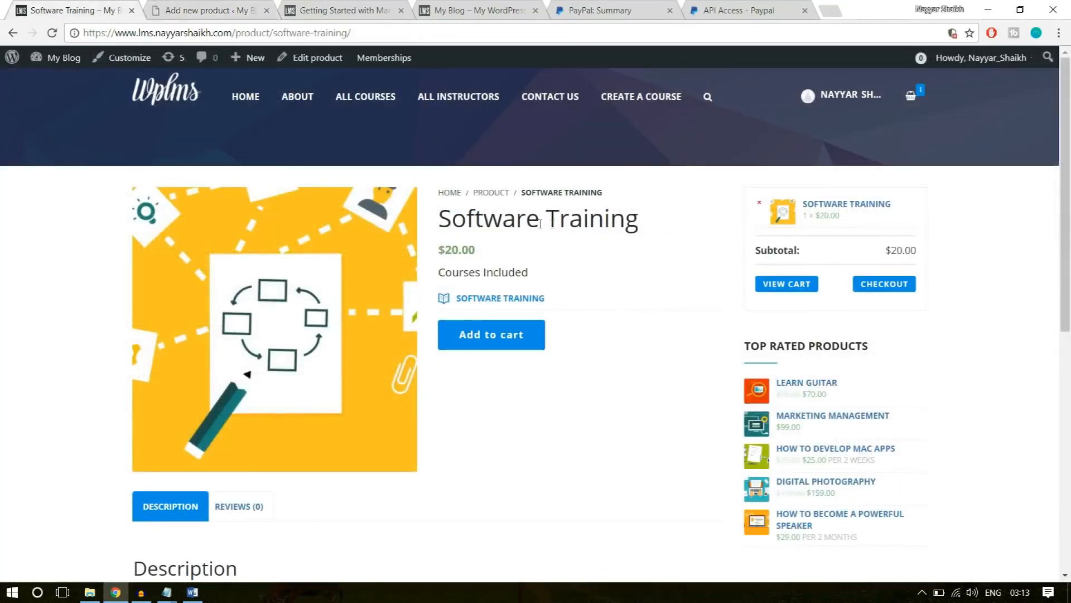
pyautogui.moveTo(660, 224); pyautogui.dragTo(430, 222)
pyautogui.hotkey('ctrl', 'c')
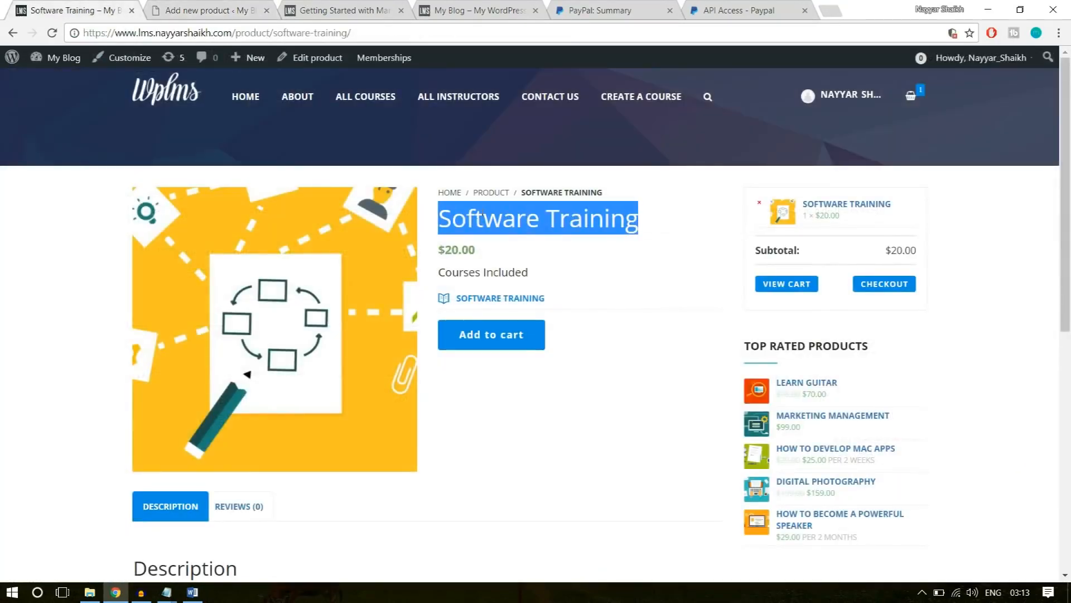
pyautogui.click(212, 10)
pyautogui.hotkey('ctrl', 'v')
pyautogui.scroll(-3, 396, 423)
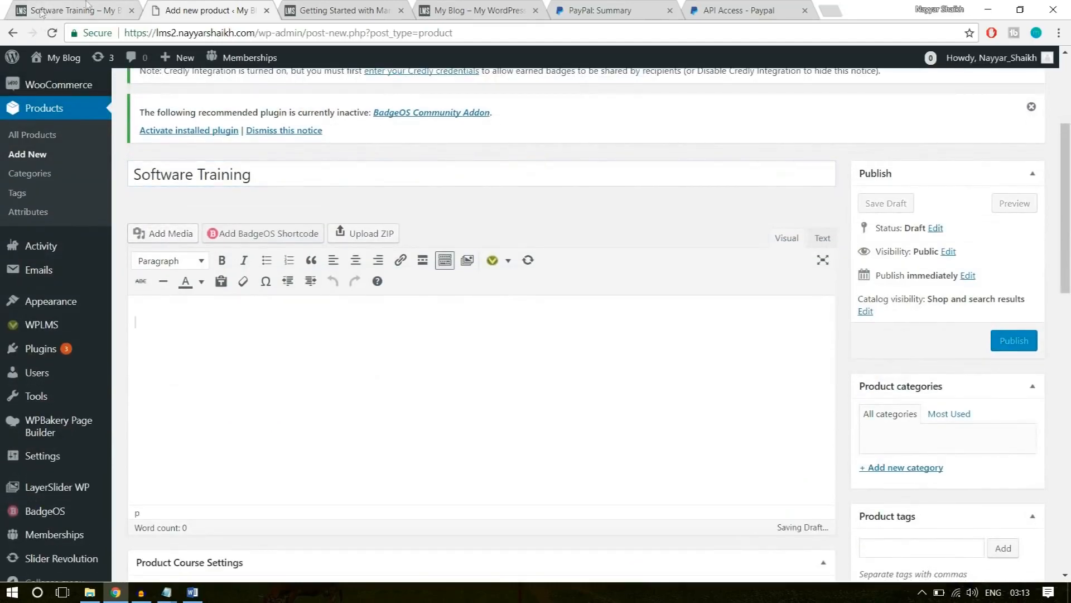
# Copy the three description paragraphs from the example product page into the new product's description.
pyautogui.click(44, 11)
pyautogui.scroll(-6, 330, 377)
pyautogui.moveTo(613, 400); pyautogui.dragTo(136, 246)
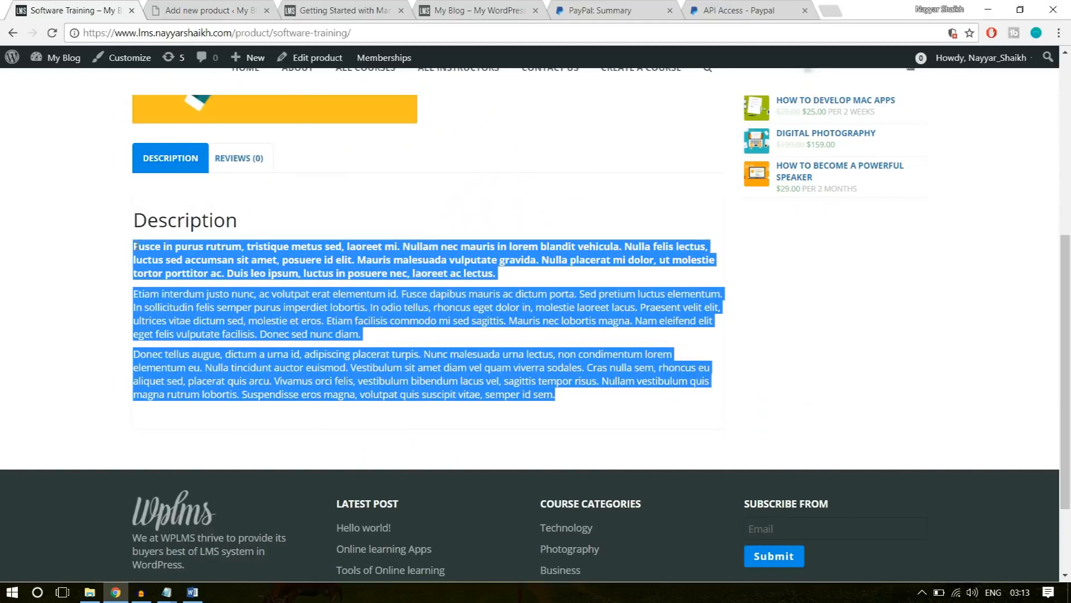
pyautogui.hotkey('ctrl', 'Tab')
pyautogui.hotkey('ctrl', 'v')
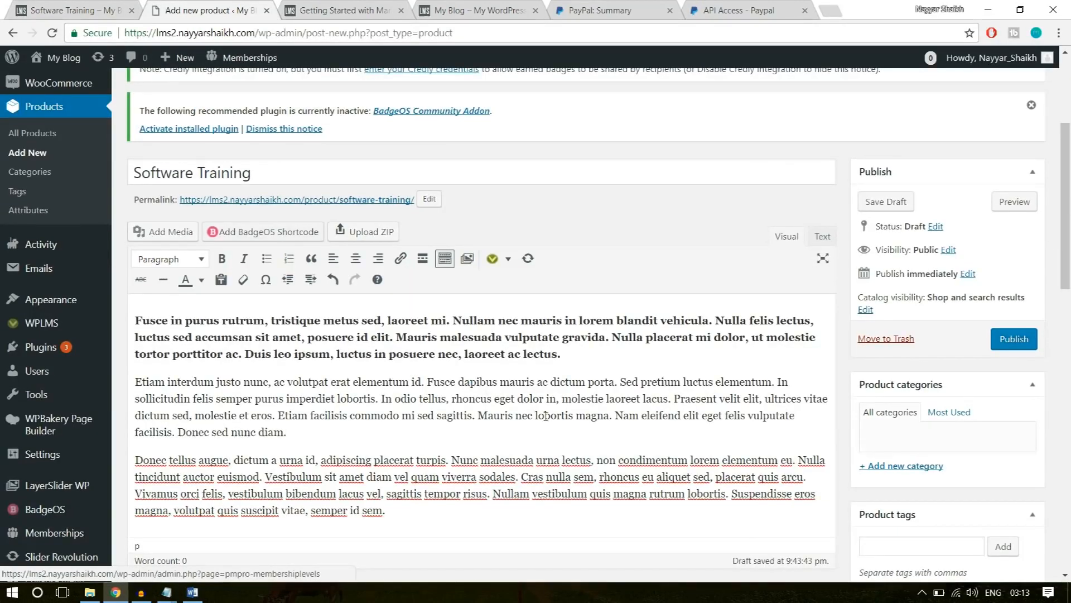
# Add a new product category named Technology and assign it to the product.
pyautogui.scroll(-3, 924, 398)
pyautogui.scroll(2, 924, 398)
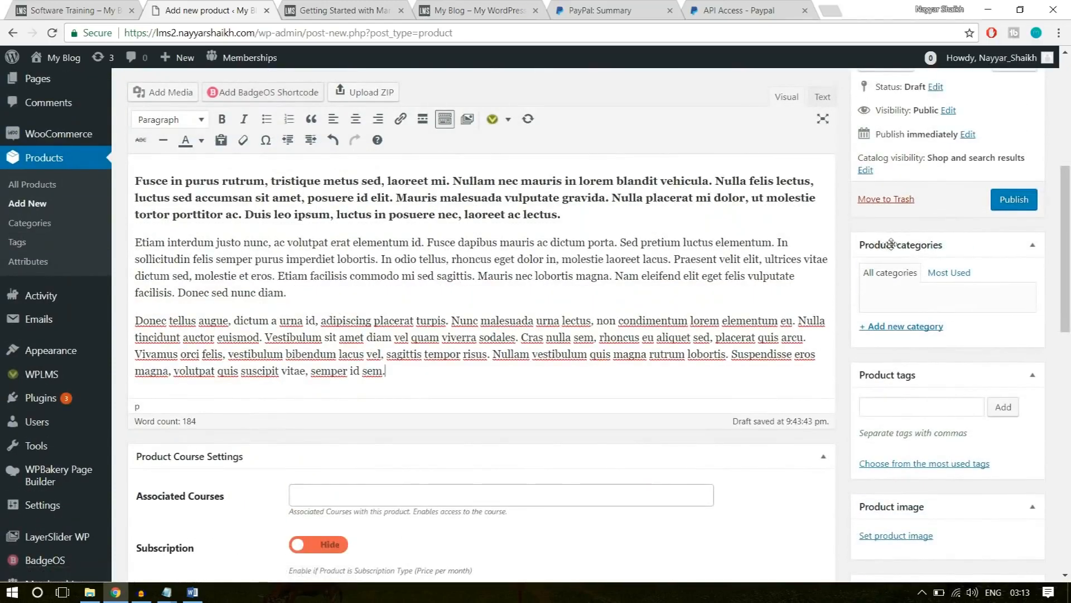
pyautogui.click(912, 327)
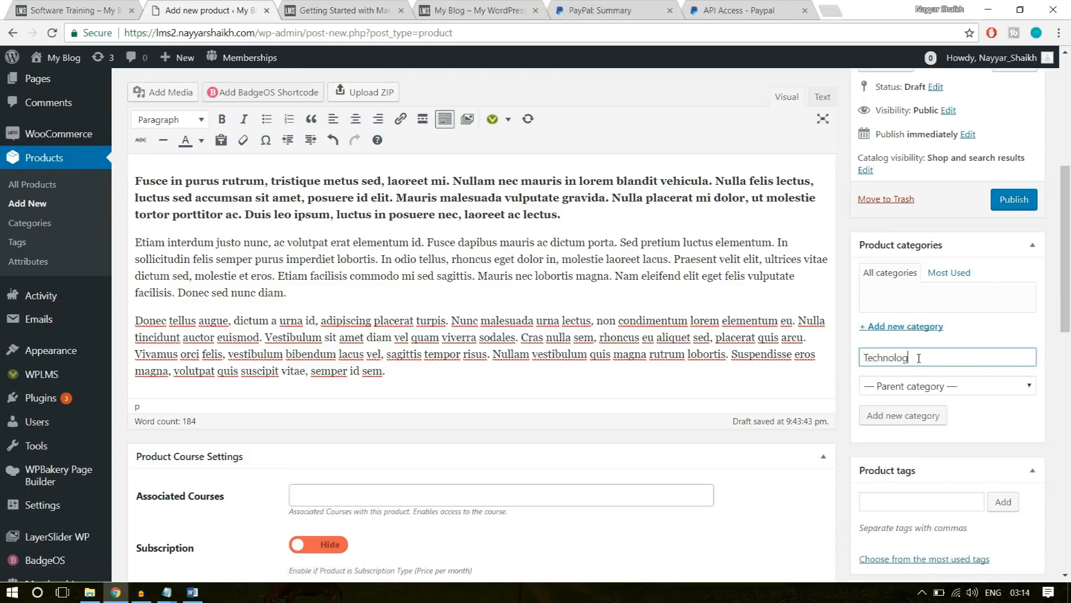
pyautogui.press('Return')
# Toggle the Subscription option on and back to Hide in the product's course settings.
pyautogui.scroll(-1, 935, 349)
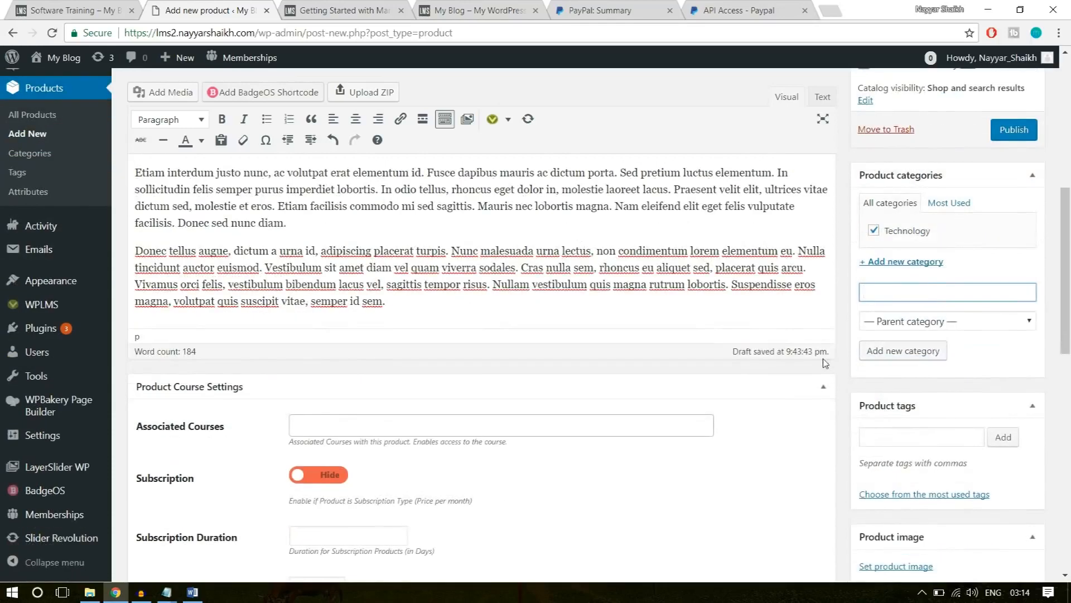
pyautogui.scroll(-1, 825, 363)
pyautogui.click(347, 356)
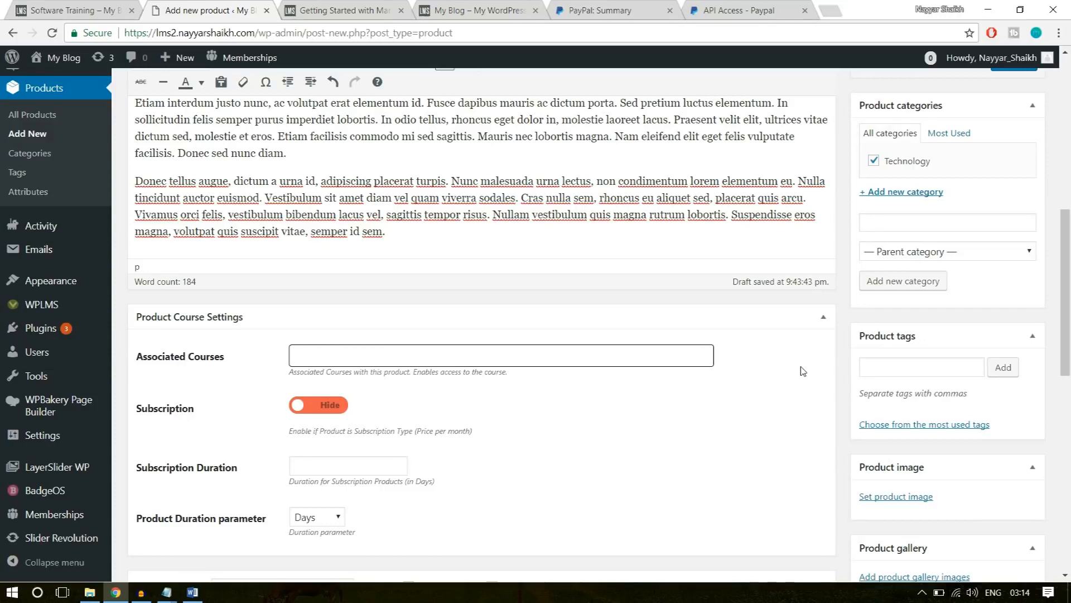
pyautogui.scroll(-2, 803, 372)
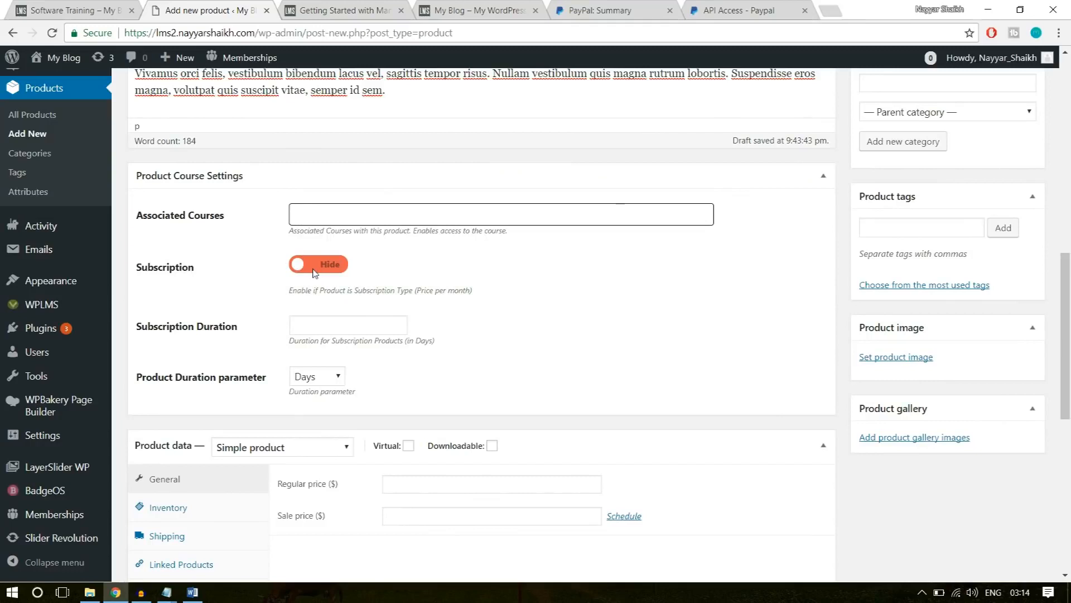
pyautogui.click(335, 265)
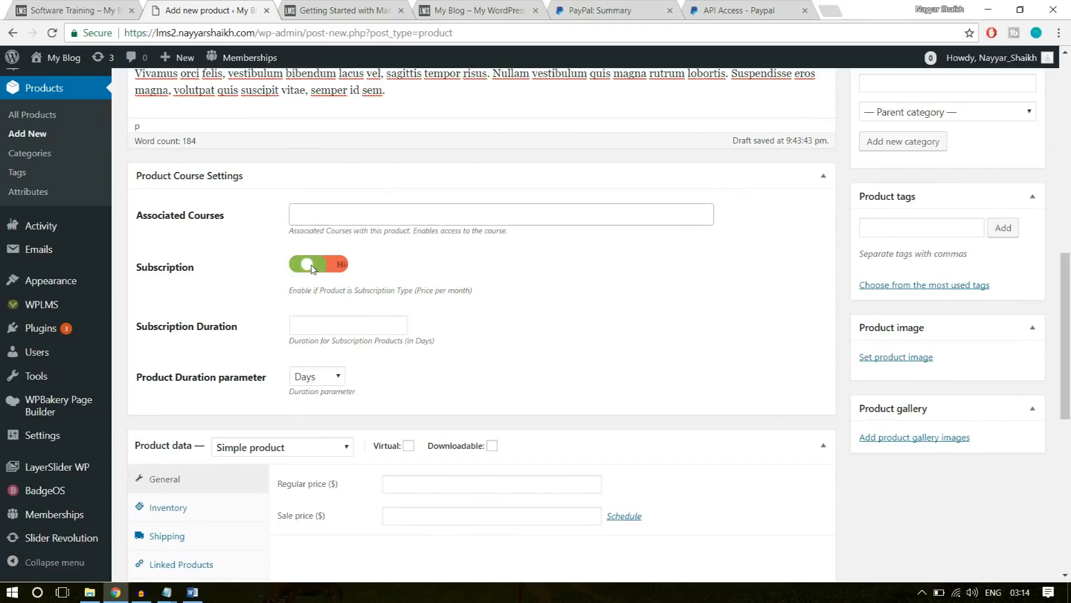
pyautogui.click(338, 266)
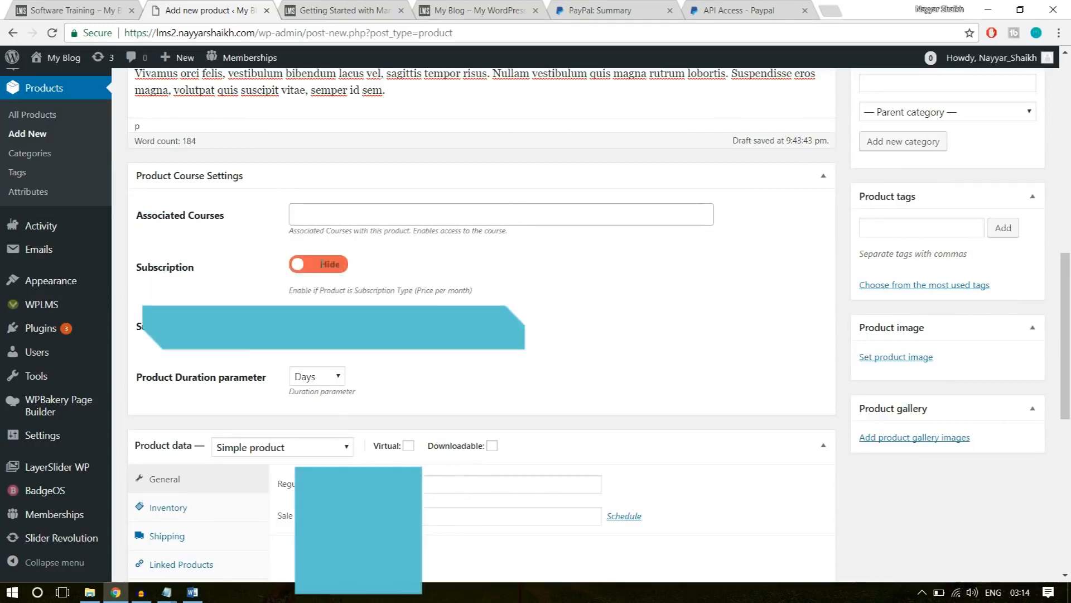
pyautogui.click(337, 265)
pyautogui.click(337, 266)
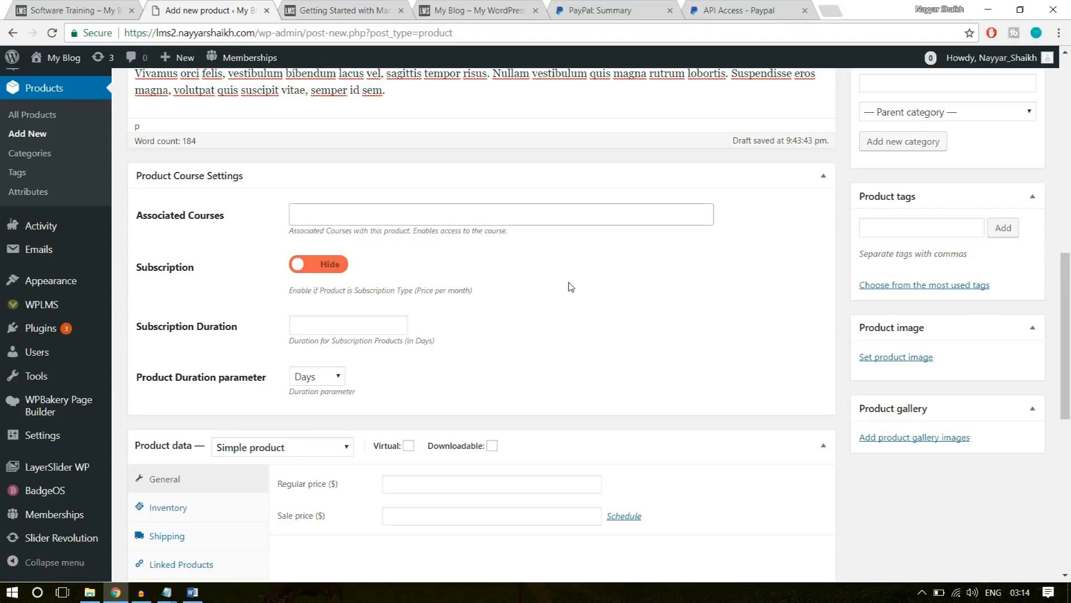
# Mark the simple product as Virtual and set its regular price to $50.
pyautogui.scroll(-3, 613, 293)
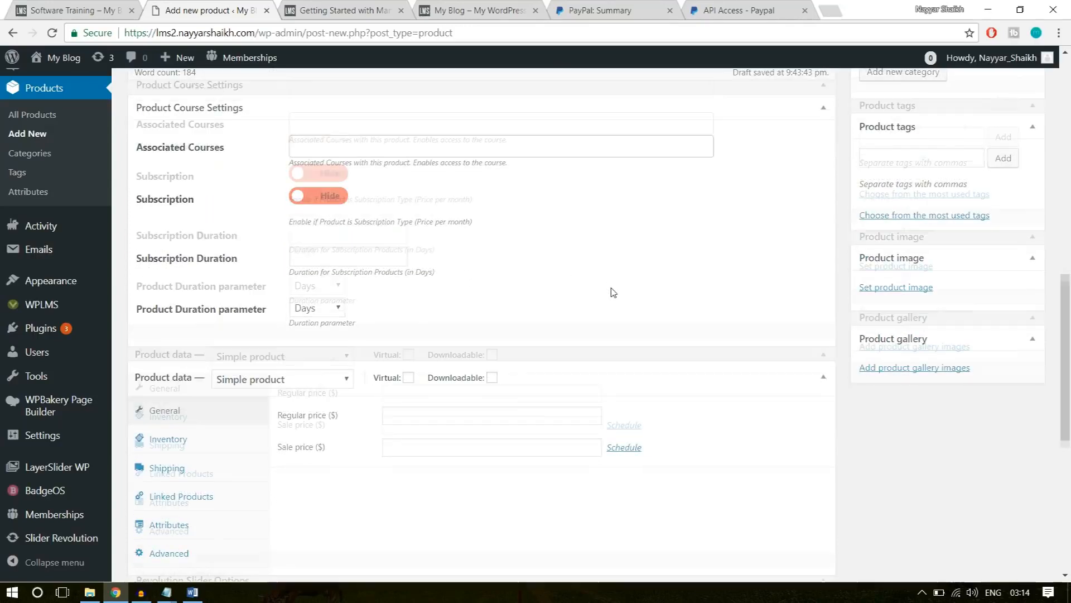
pyautogui.scroll(-3, 614, 293)
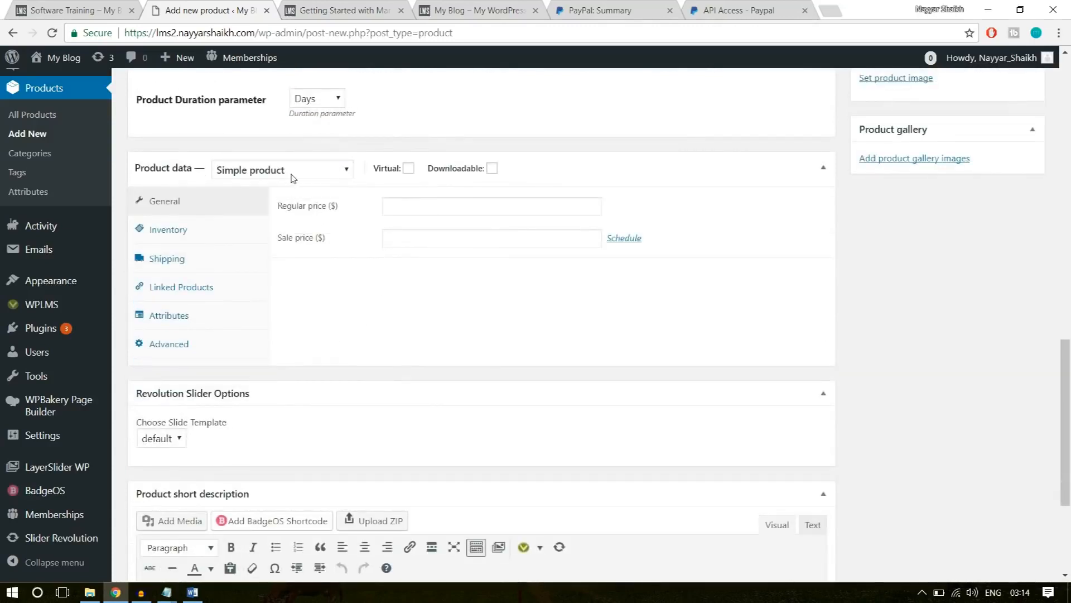
pyautogui.click(408, 168)
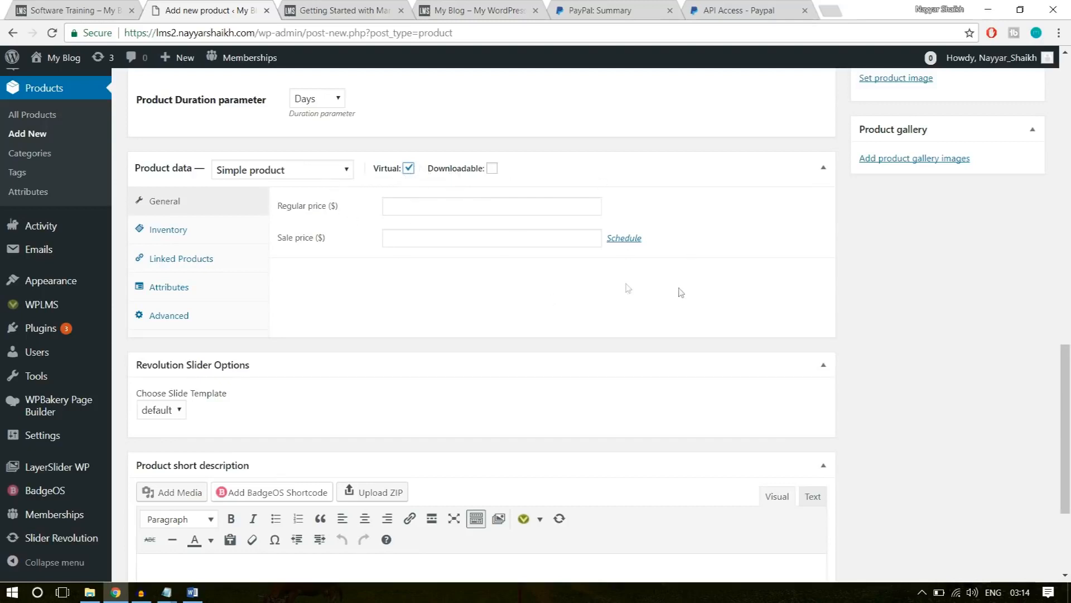
pyautogui.click(471, 205)
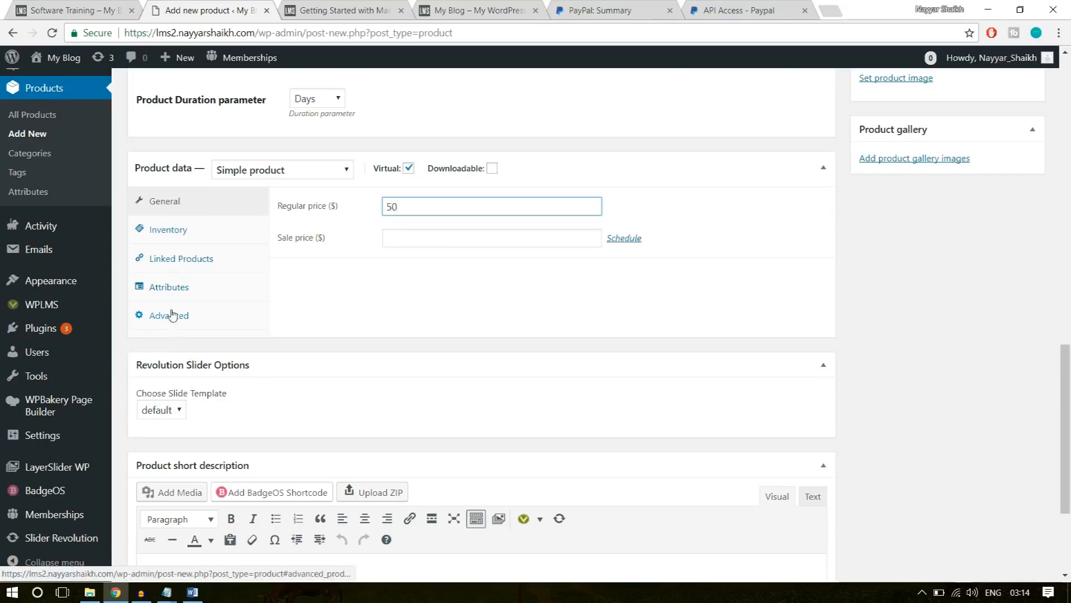
pyautogui.click(963, 210)
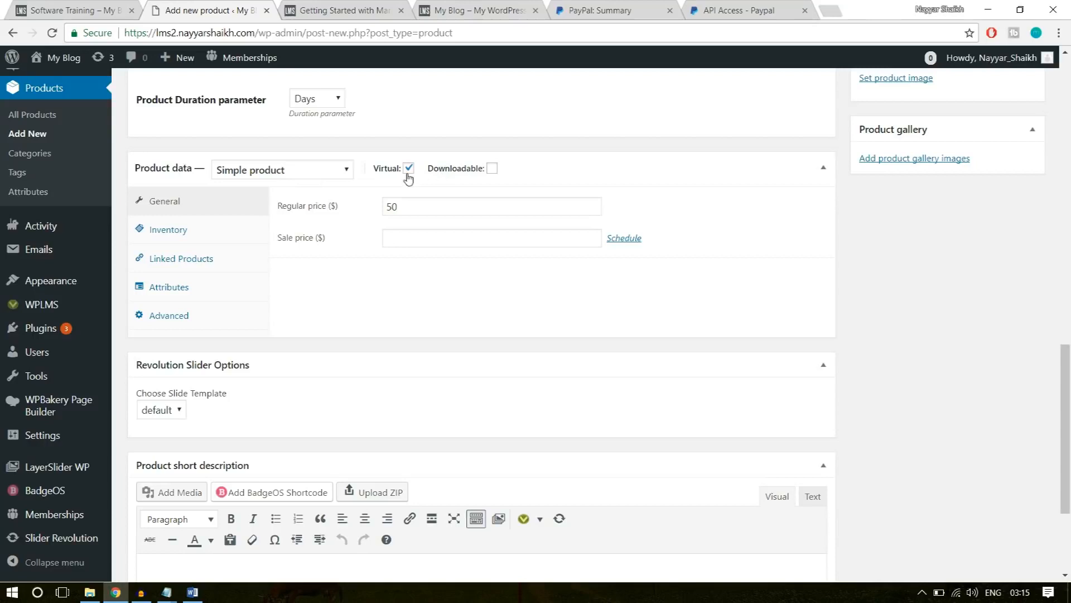
pyautogui.moveTo(417, 206); pyautogui.dragTo(351, 206)
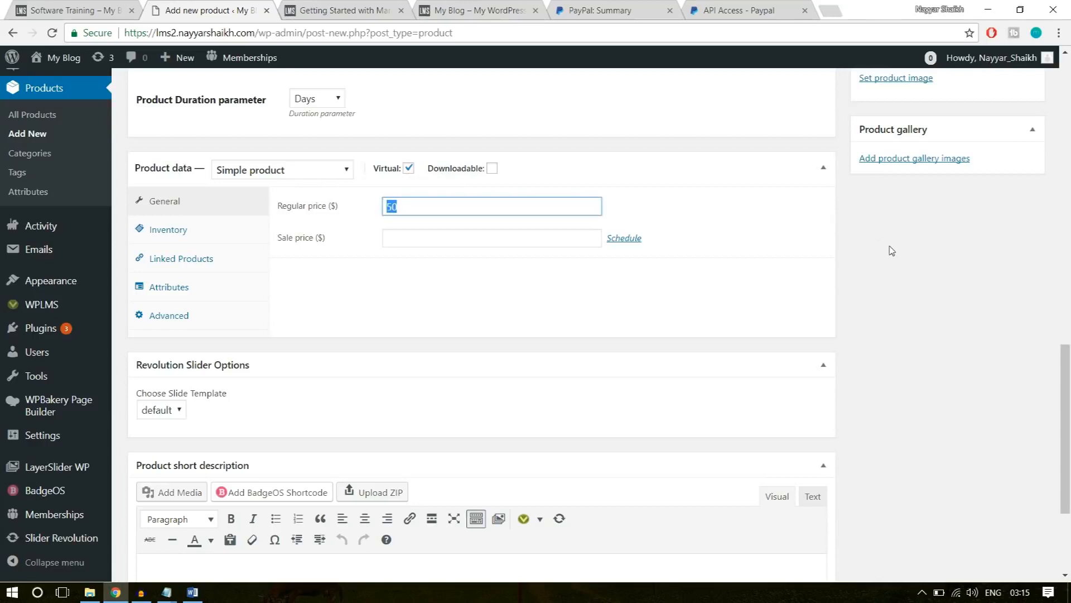
# Upload the Course Img picture from the WPLMS Images folder as a candidate for the product image.
pyautogui.scroll(-2, 889, 247)
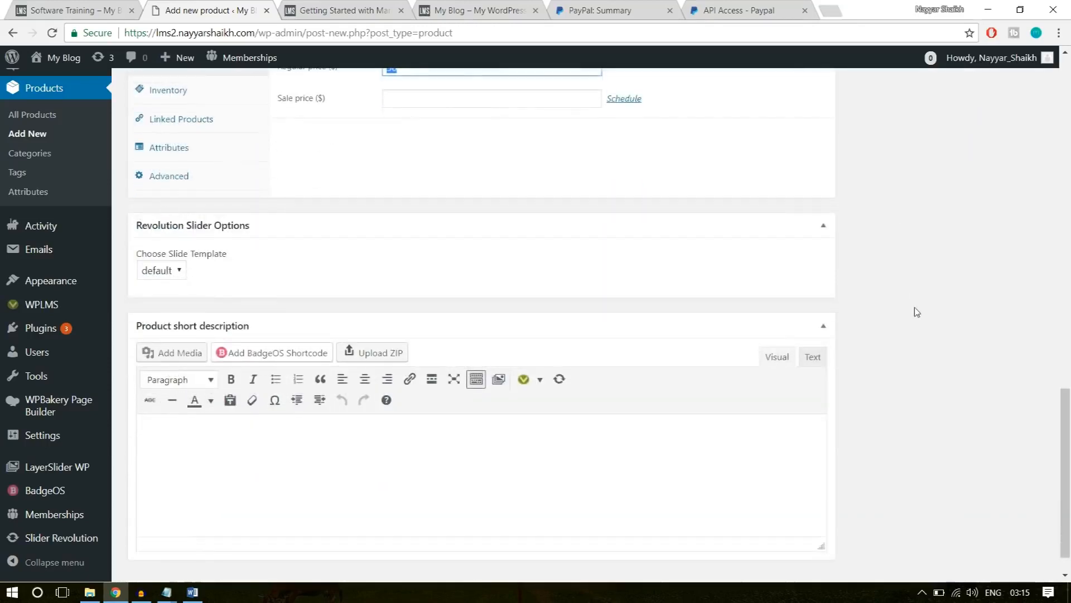
pyautogui.scroll(8, 913, 310)
pyautogui.scroll(-1, 912, 372)
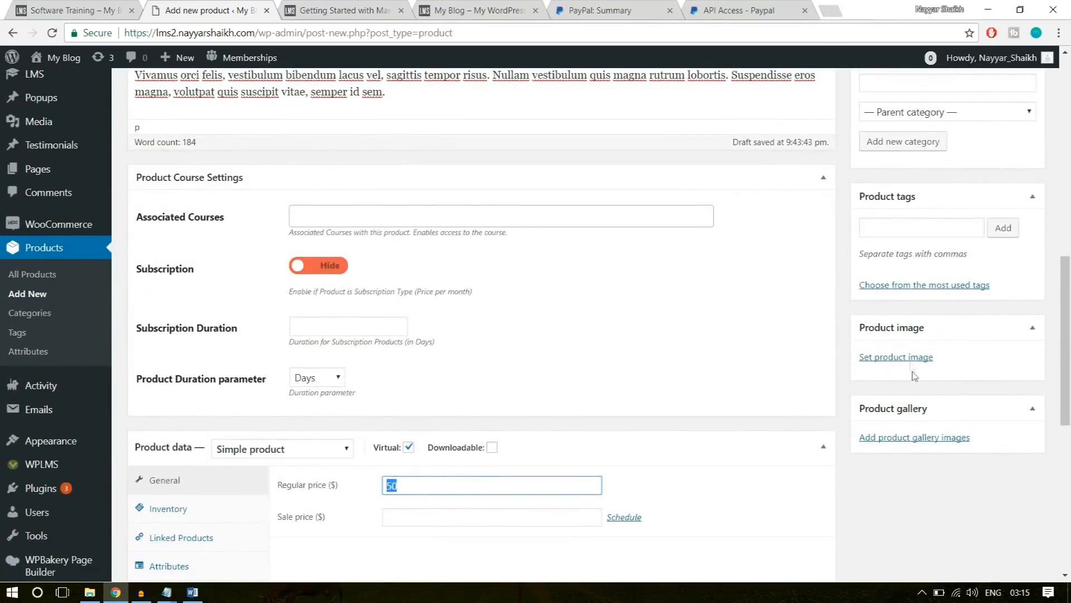
pyautogui.click(909, 357)
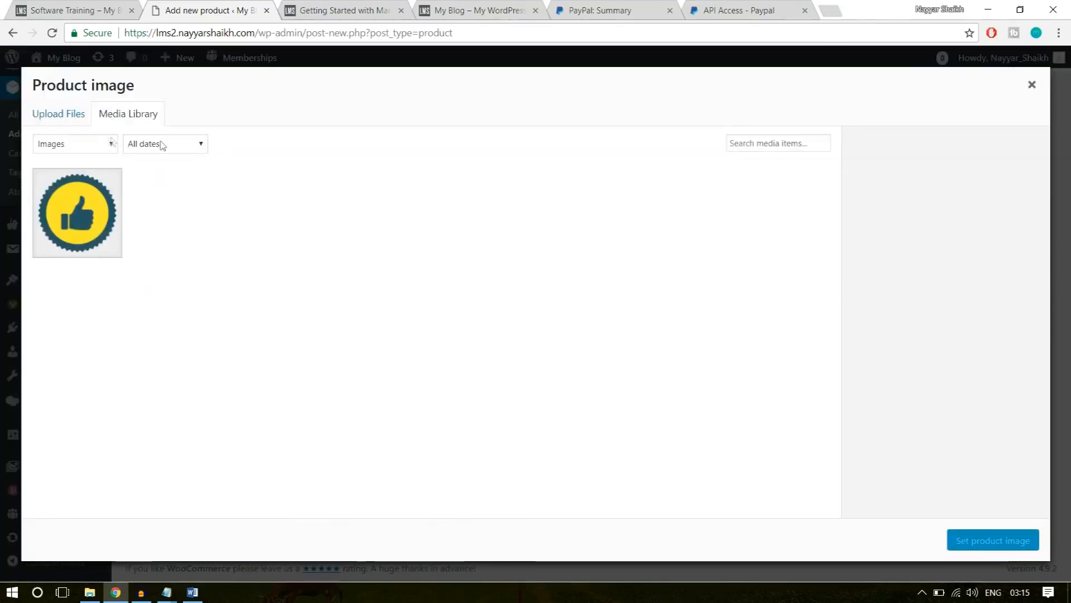
pyautogui.click(64, 117)
pyautogui.click(568, 315)
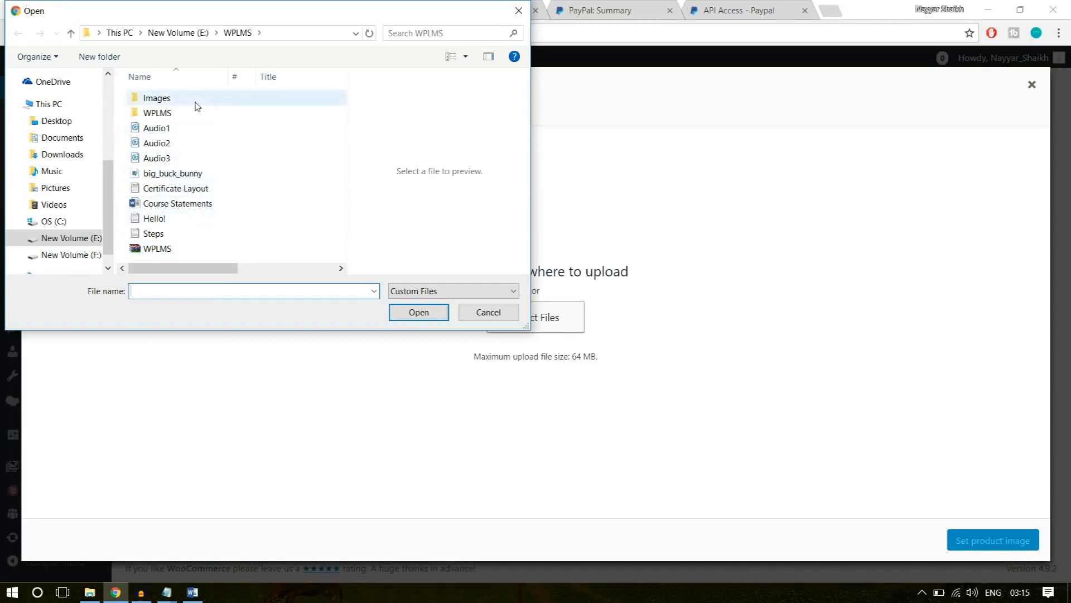
pyautogui.doubleClick(195, 100)
pyautogui.click(238, 33)
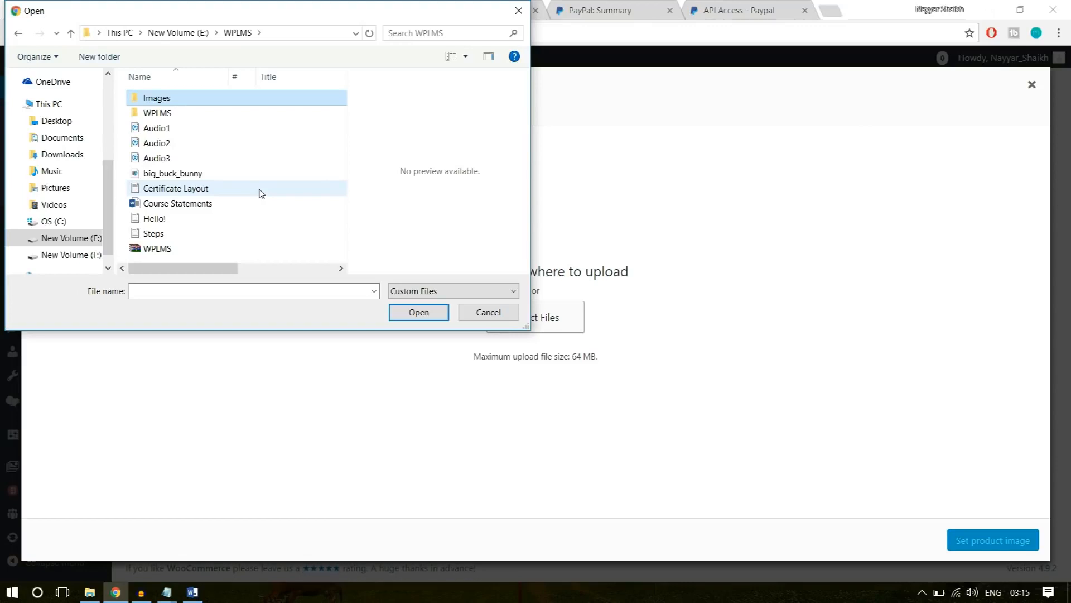
pyautogui.doubleClick(162, 99)
pyautogui.click(285, 237)
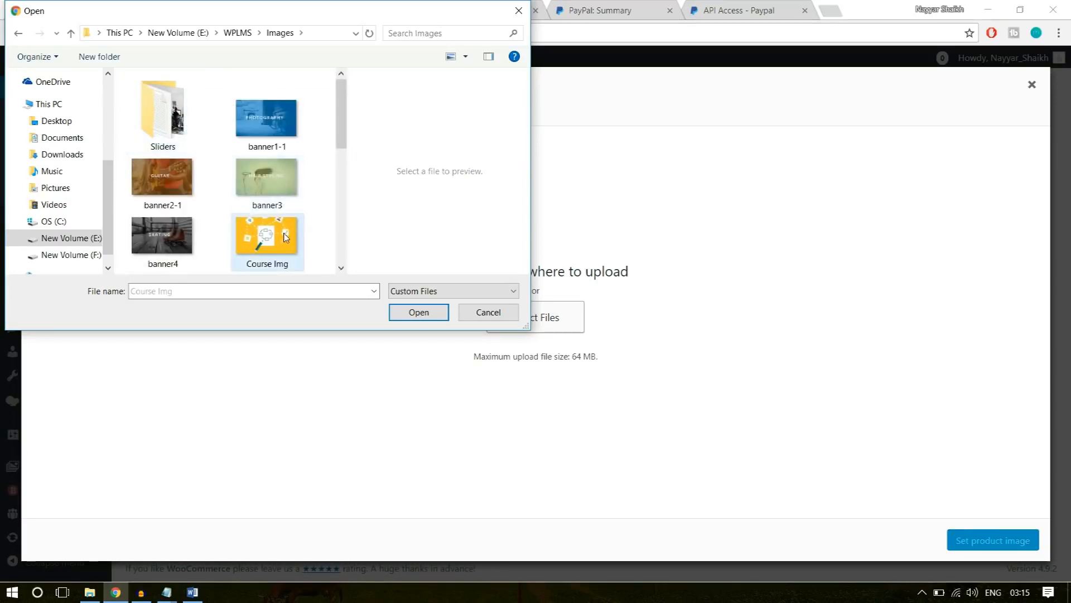
pyautogui.click(419, 313)
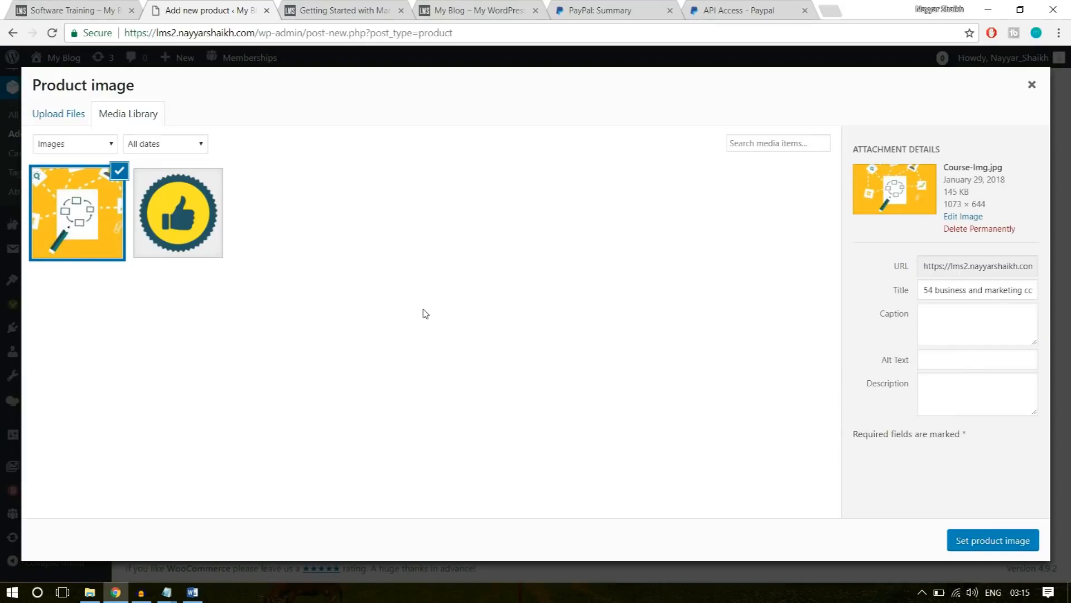
# Set the uploaded Course Img picture as the product image and publish the product.
pyautogui.click(1006, 539)
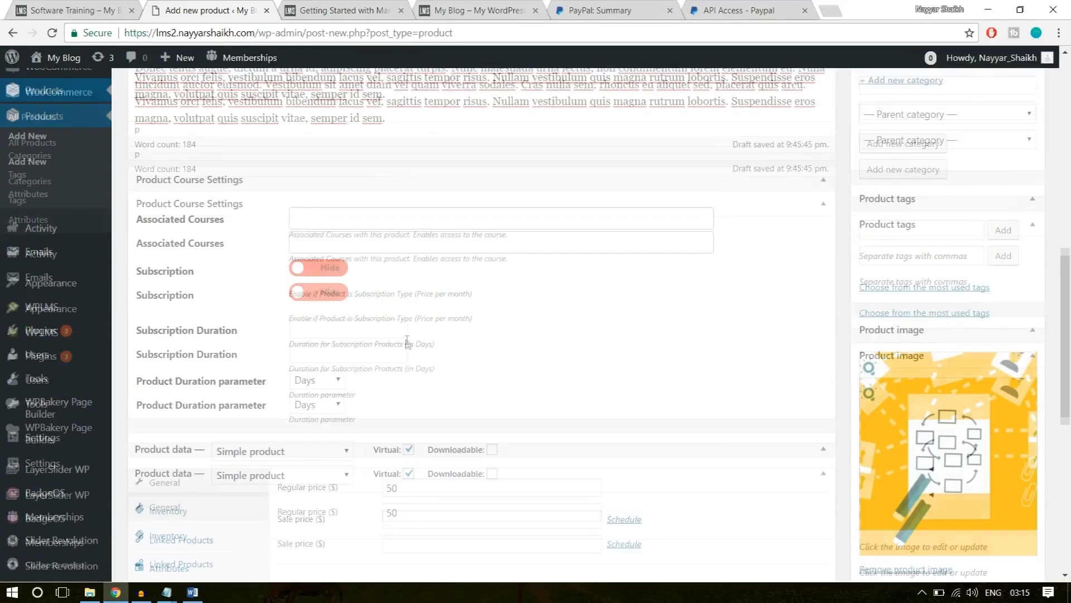
pyautogui.scroll(5, 407, 339)
pyautogui.click(1014, 200)
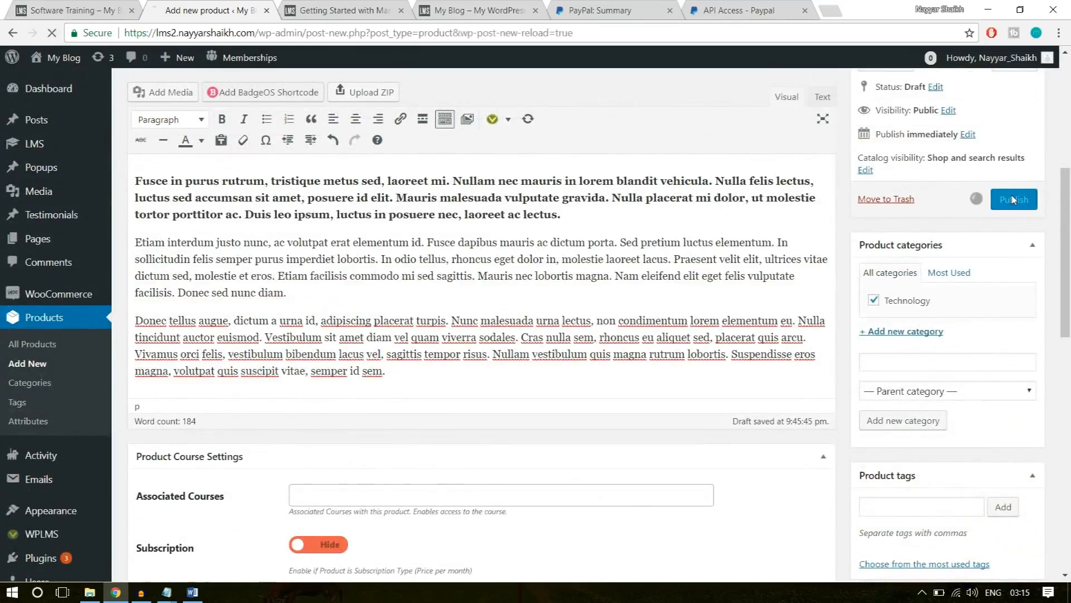
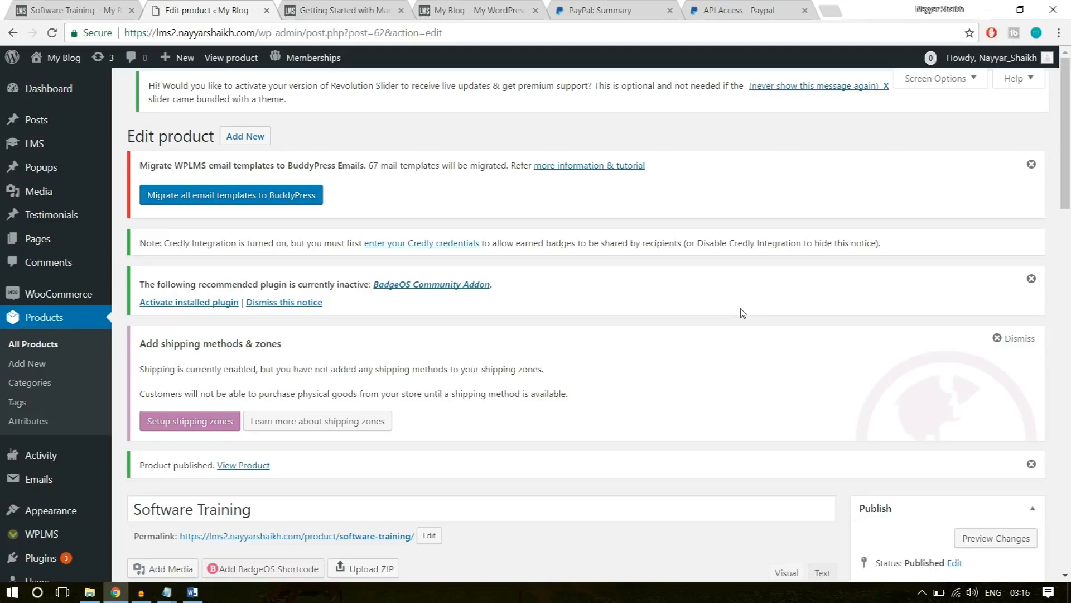
# Start a new certificate template in the LMS section.
pyautogui.moveTo(49, 148)
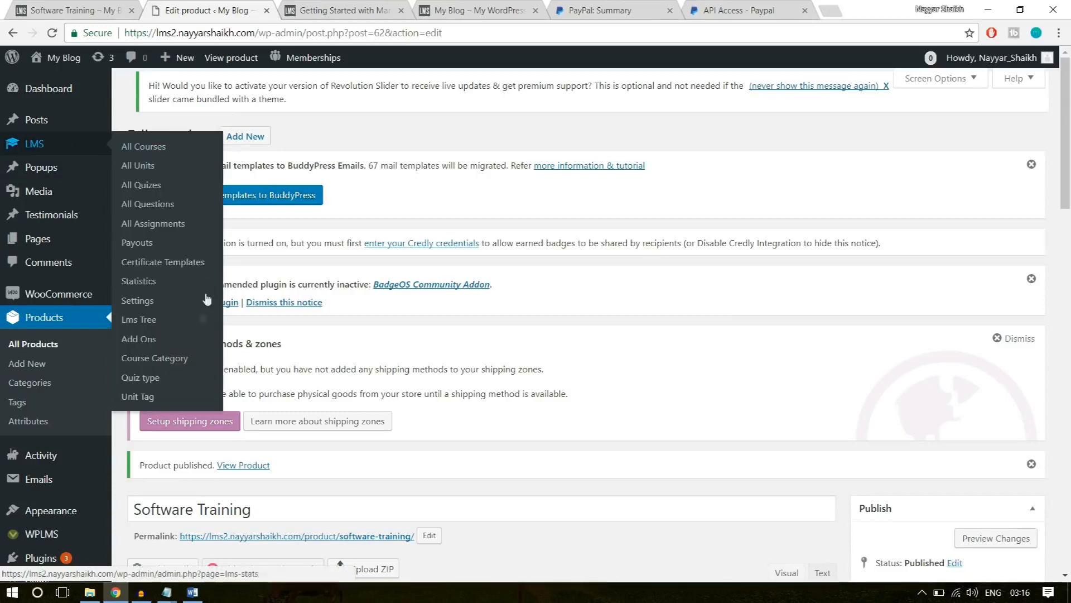
pyautogui.click(163, 269)
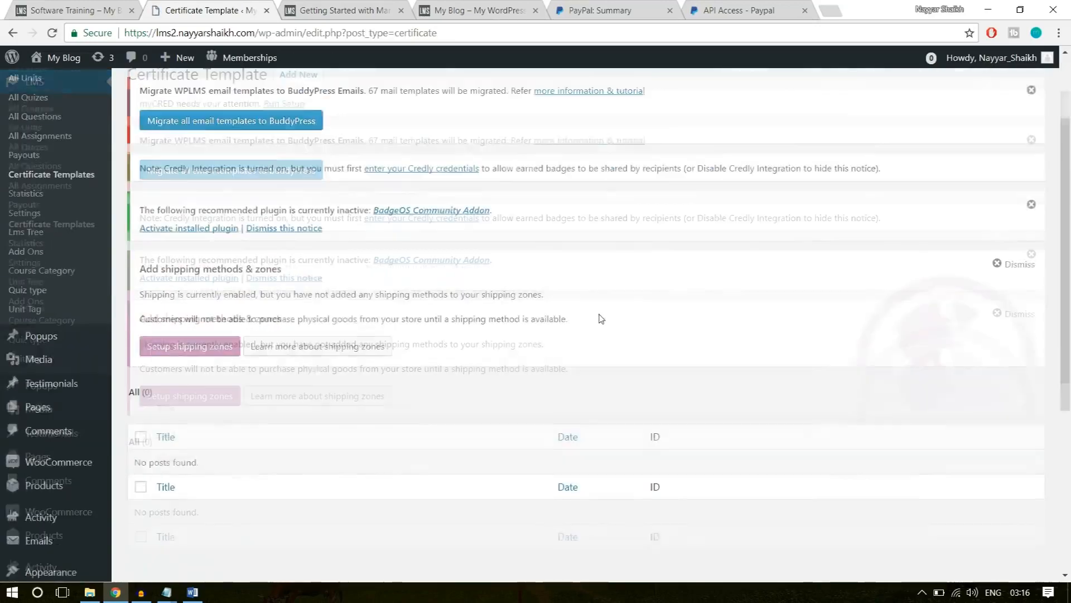
pyautogui.scroll(-2, 600, 314)
pyautogui.scroll(4, 223, 376)
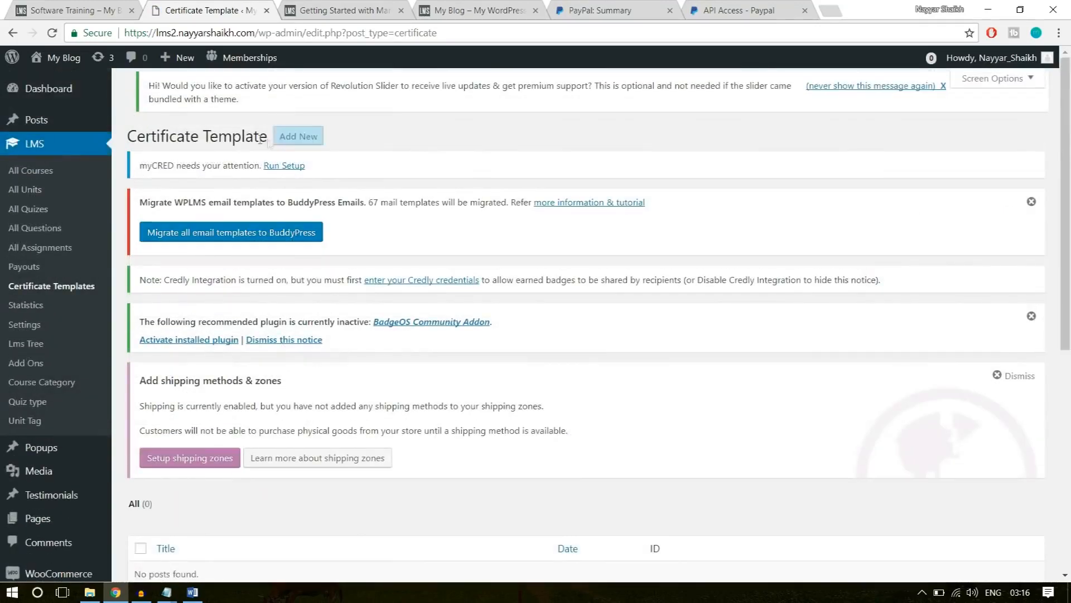
pyautogui.click(289, 137)
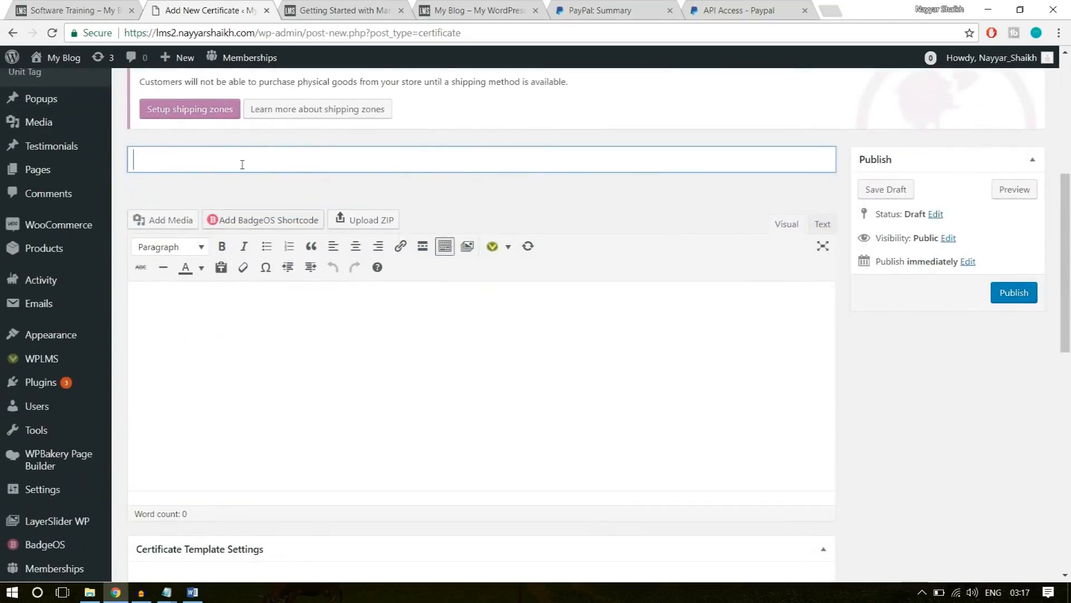
pyautogui.write('Cert')
pyautogui.write('ificate ')
pyautogui.write('for')
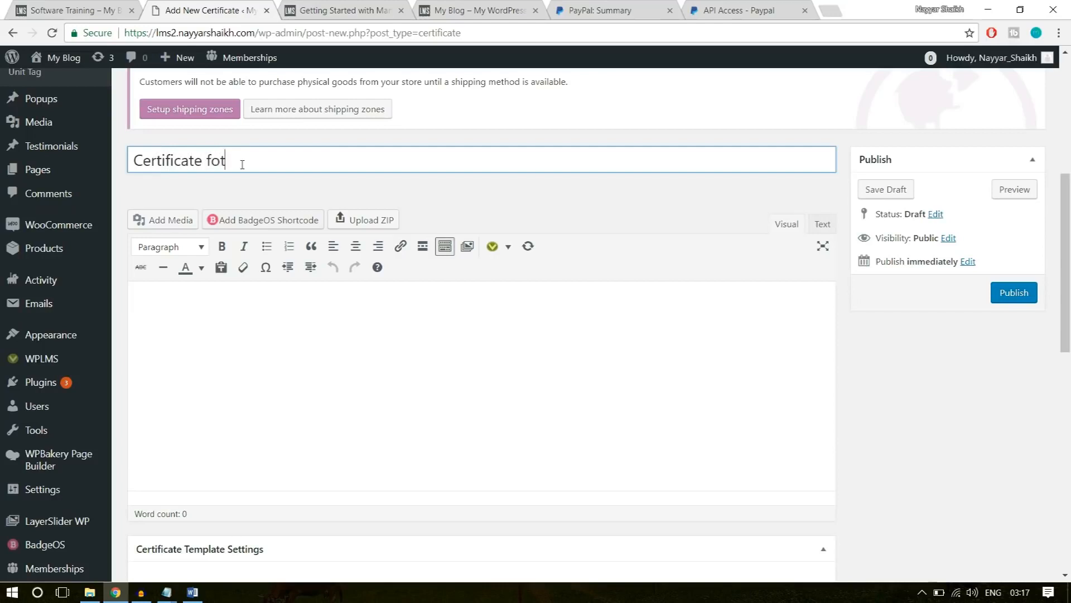
pyautogui.hotkey('ctrl', 'a')
pyautogui.press('BackSpace')
# Title the new certificate template "Template - 1".
pyautogui.write('Template ')
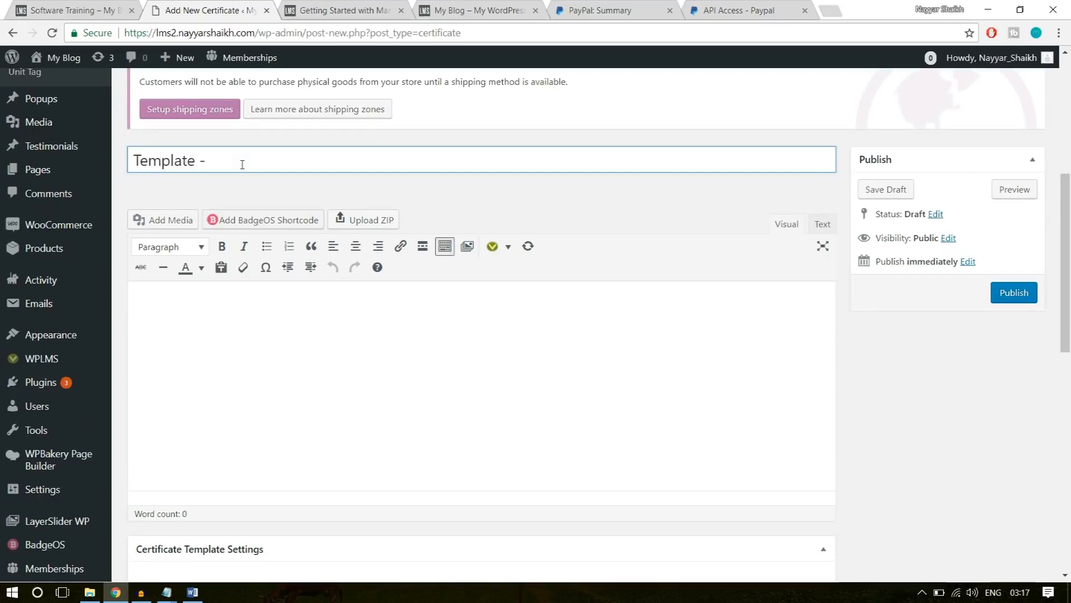
pyautogui.write('- 1')
# Copy all the text from the Certificate Layout file in the WPLMS folder into the certificate template's body.
pyautogui.click(301, 402)
pyautogui.scroll(-1, 722, 344)
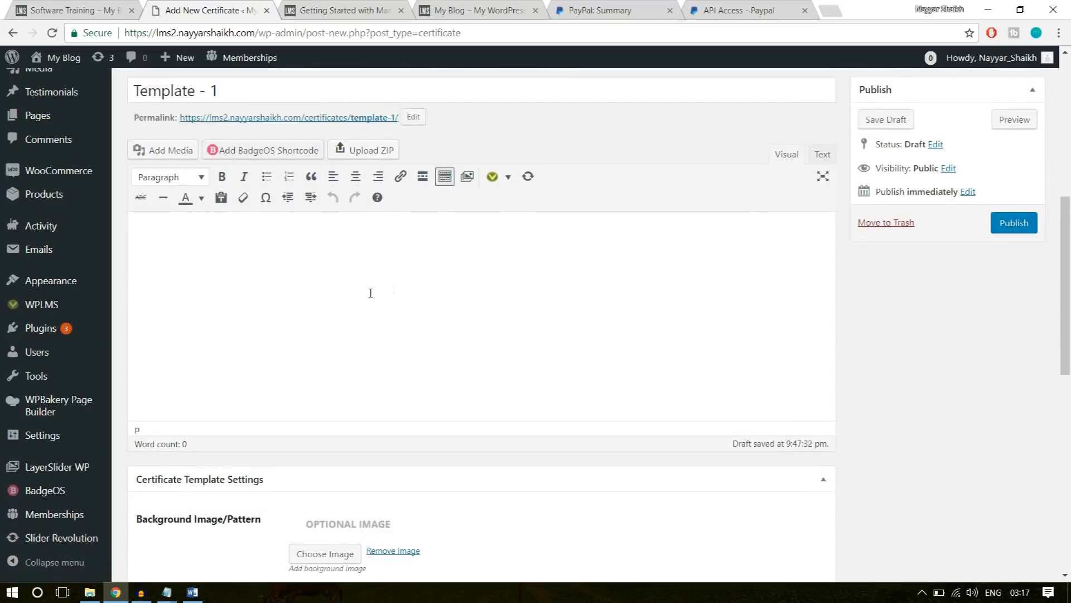
pyautogui.click(89, 591)
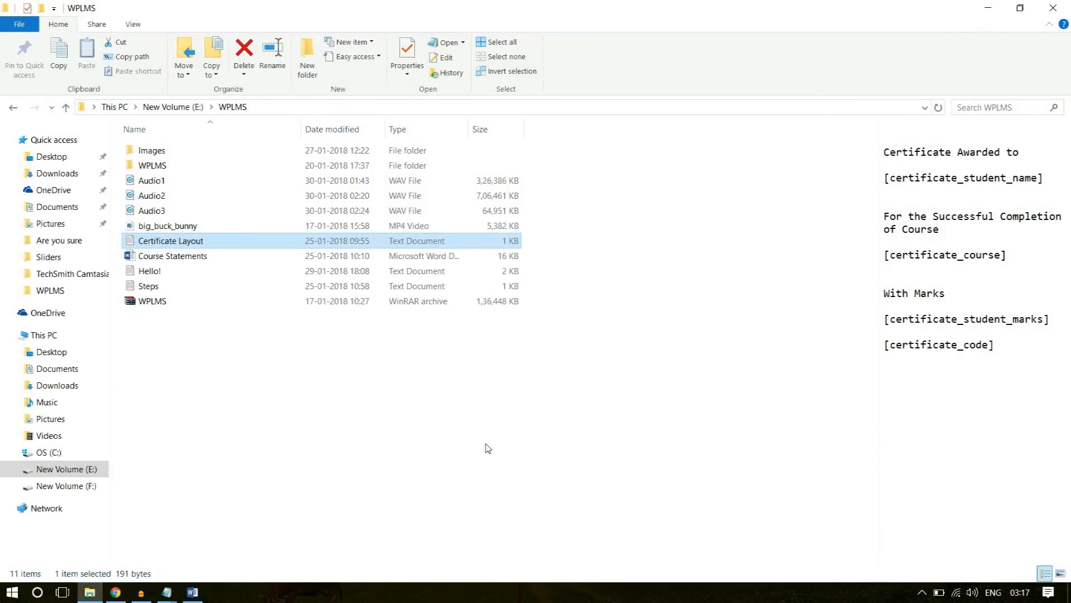
pyautogui.doubleClick(169, 249)
pyautogui.moveTo(365, 273); pyautogui.dragTo(230, 144)
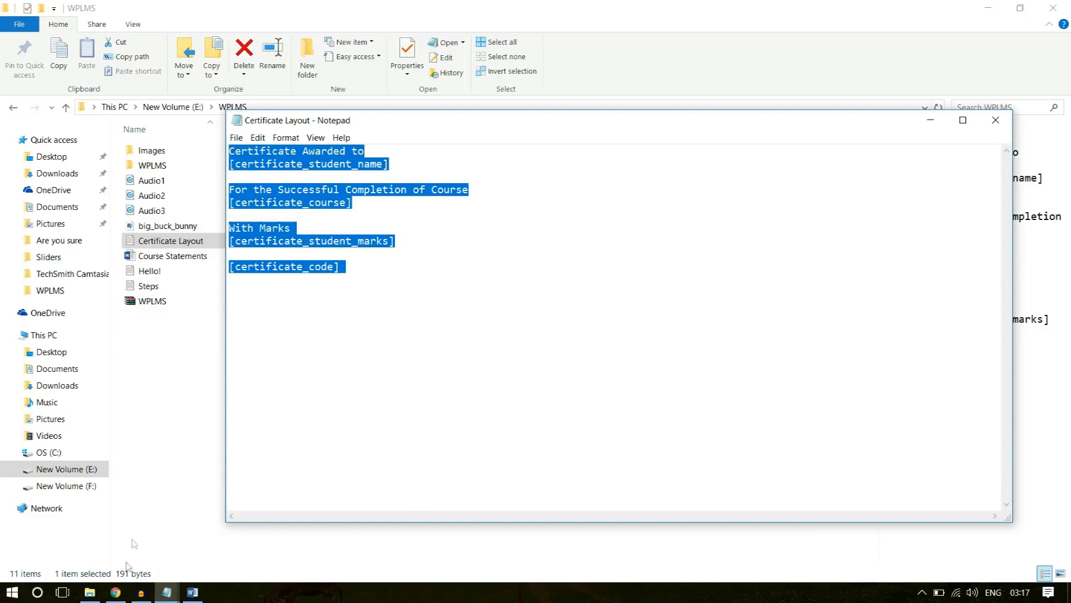
pyautogui.click(116, 592)
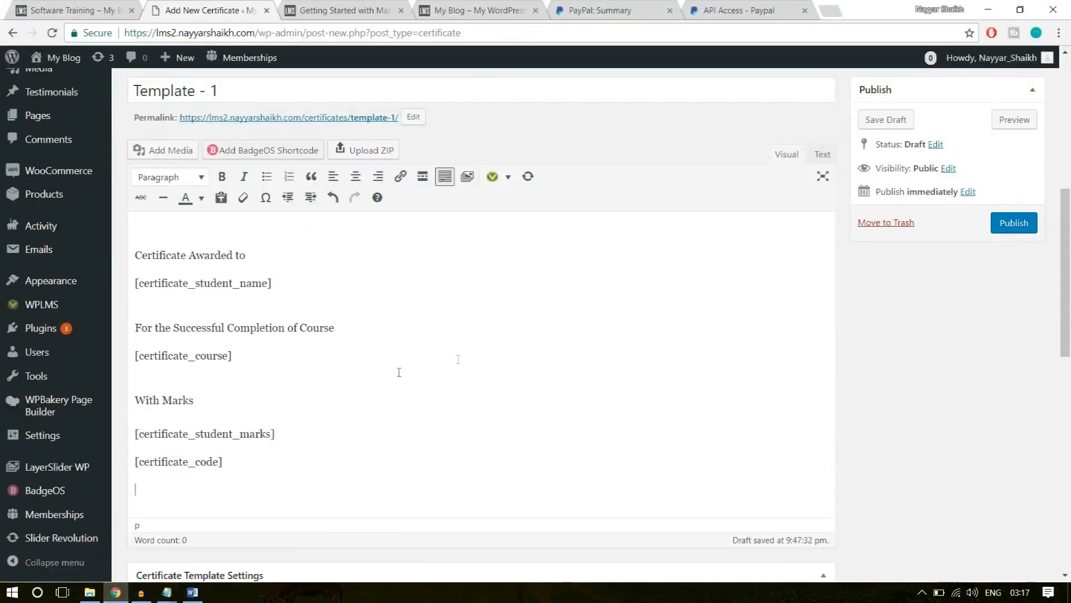
# Center all of the pasted certificate text in the template's body.
pyautogui.moveTo(301, 476); pyautogui.dragTo(127, 228)
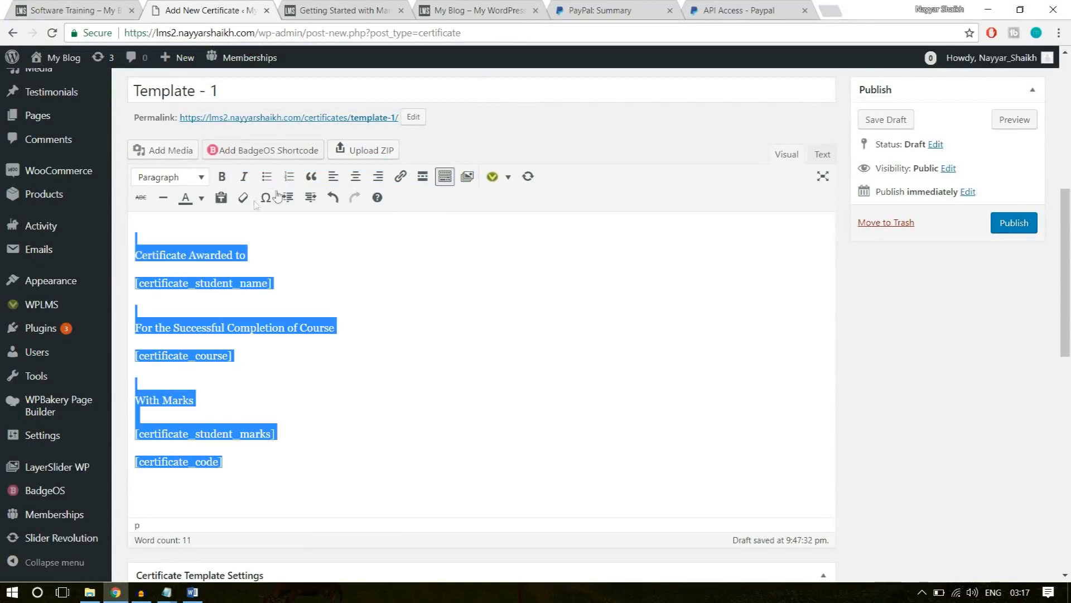
pyautogui.click(355, 179)
pyautogui.click(496, 283)
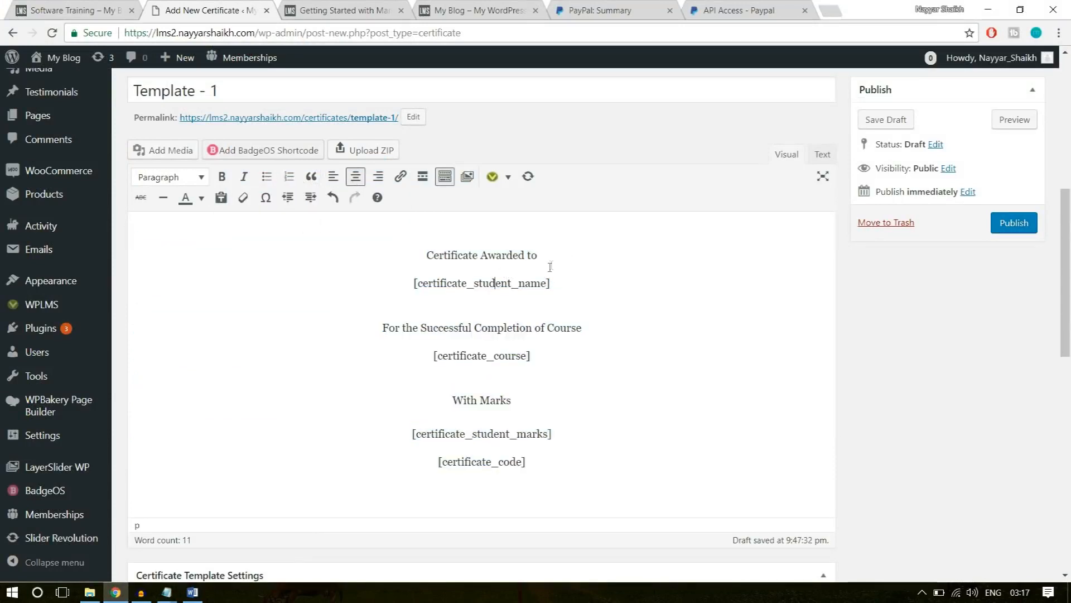
# Review the "Certificate Awarded to" line and the [certificate_student_name] shortcode beneath it.
pyautogui.moveTo(551, 283); pyautogui.dragTo(413, 259)
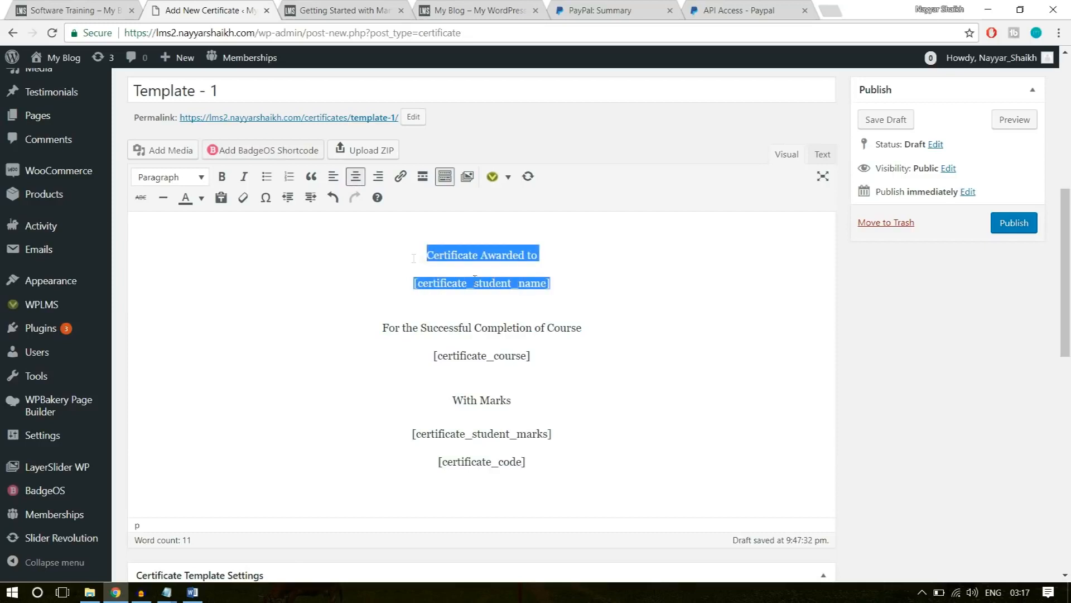
pyautogui.click(572, 274)
pyautogui.moveTo(540, 254); pyautogui.dragTo(421, 255)
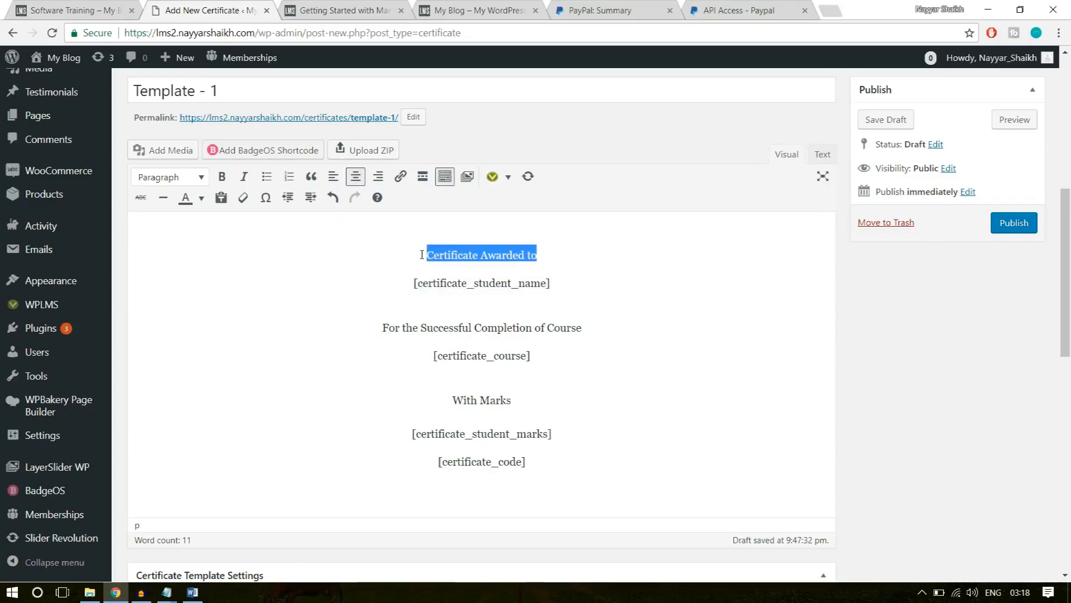
pyautogui.moveTo(567, 281); pyautogui.dragTo(399, 281)
pyautogui.click(451, 287)
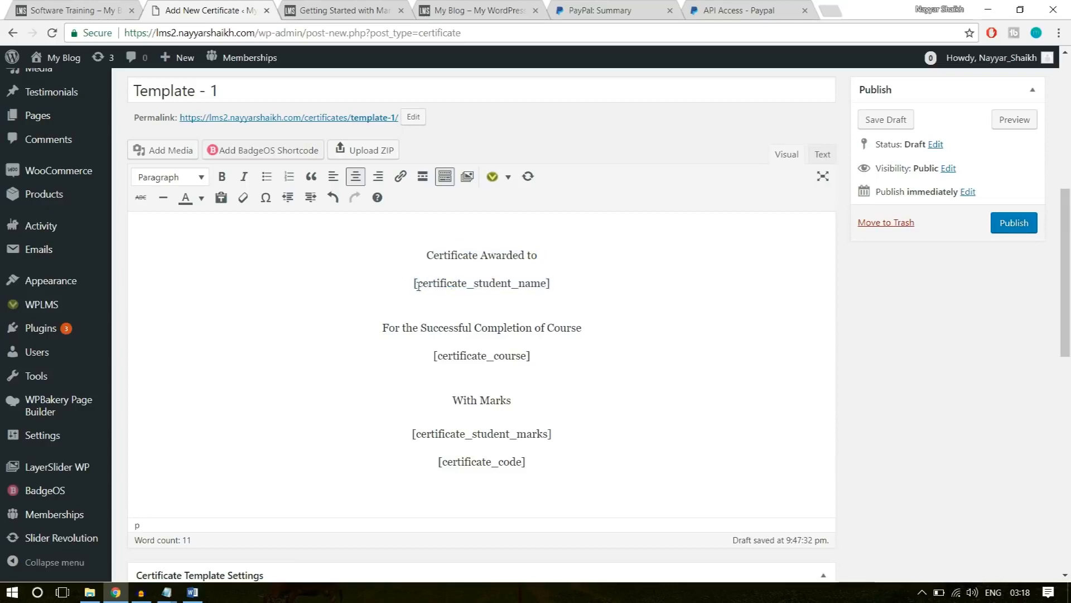
pyautogui.moveTo(428, 255); pyautogui.dragTo(429, 289)
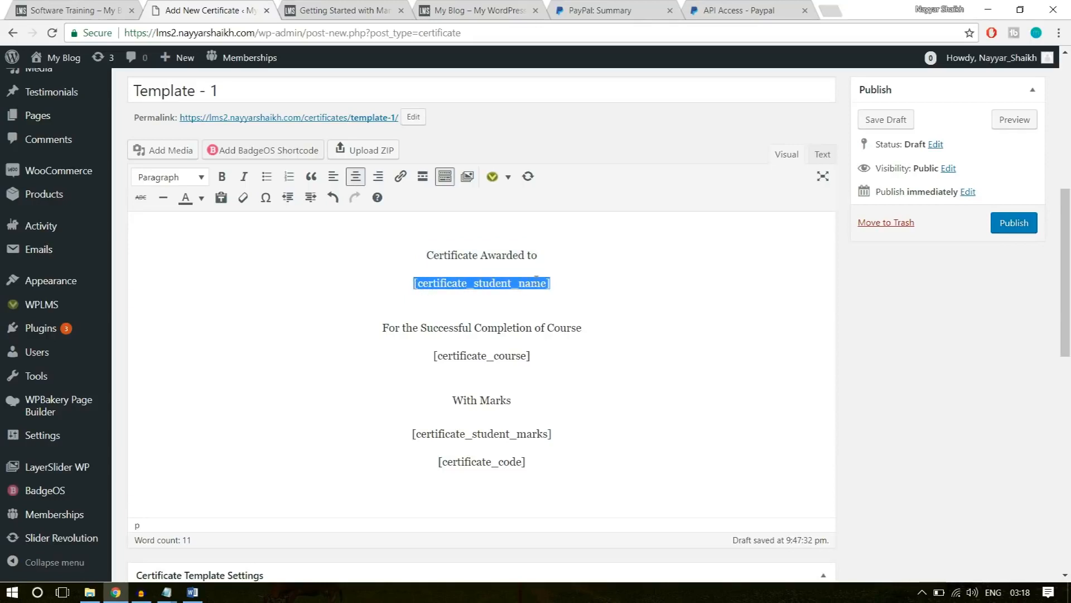
pyautogui.moveTo(560, 283); pyautogui.dragTo(414, 283)
pyautogui.click(573, 279)
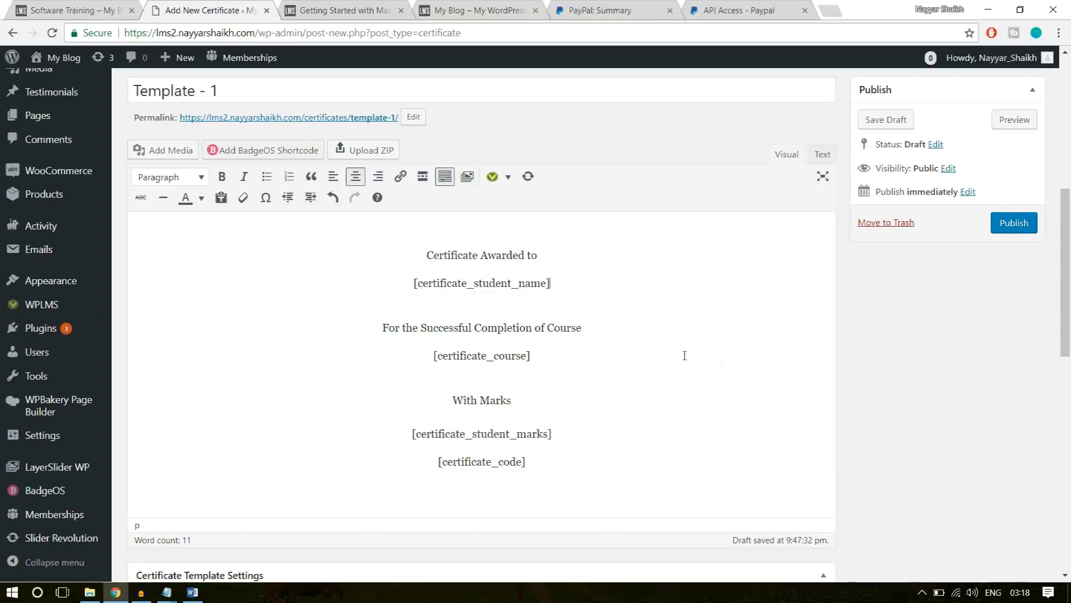
# Examine the shortcode list in the certificate template settings note and compare it with the [certificate_course] line in the body.
pyautogui.scroll(-12, 685, 356)
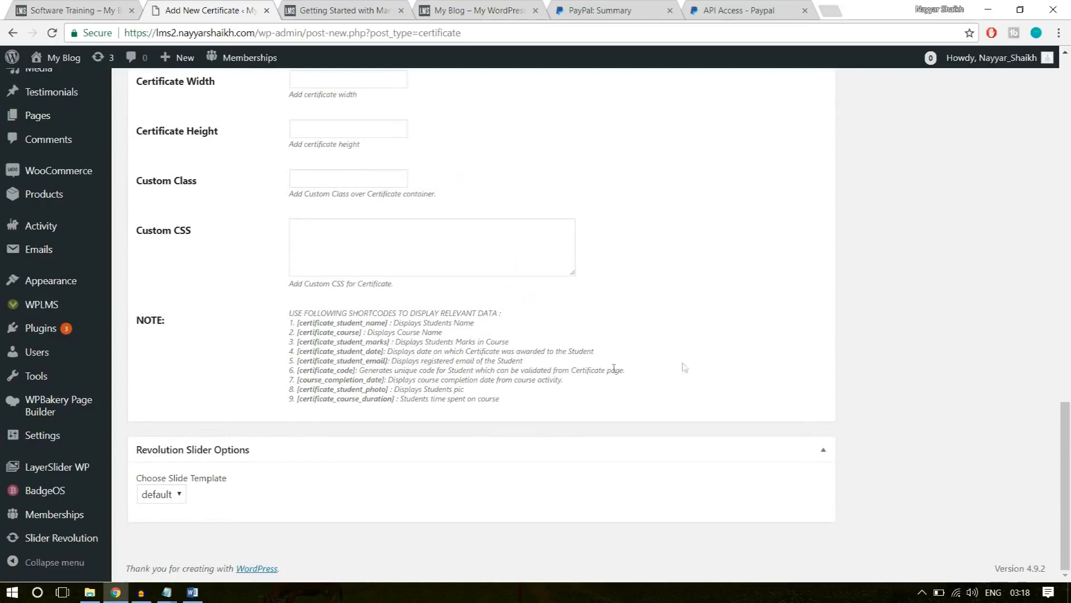
pyautogui.moveTo(288, 313); pyautogui.dragTo(398, 389)
pyautogui.click(397, 388)
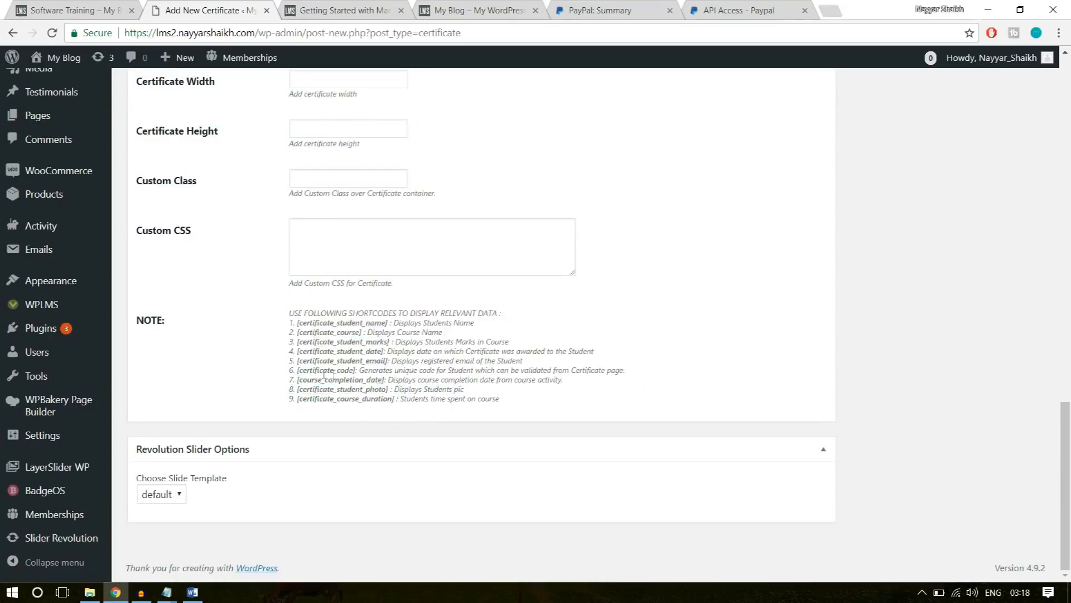
pyautogui.doubleClick(305, 371)
pyautogui.click(347, 370)
pyautogui.moveTo(387, 380); pyautogui.dragTo(290, 323)
pyautogui.click(409, 392)
pyautogui.scroll(15, 489, 399)
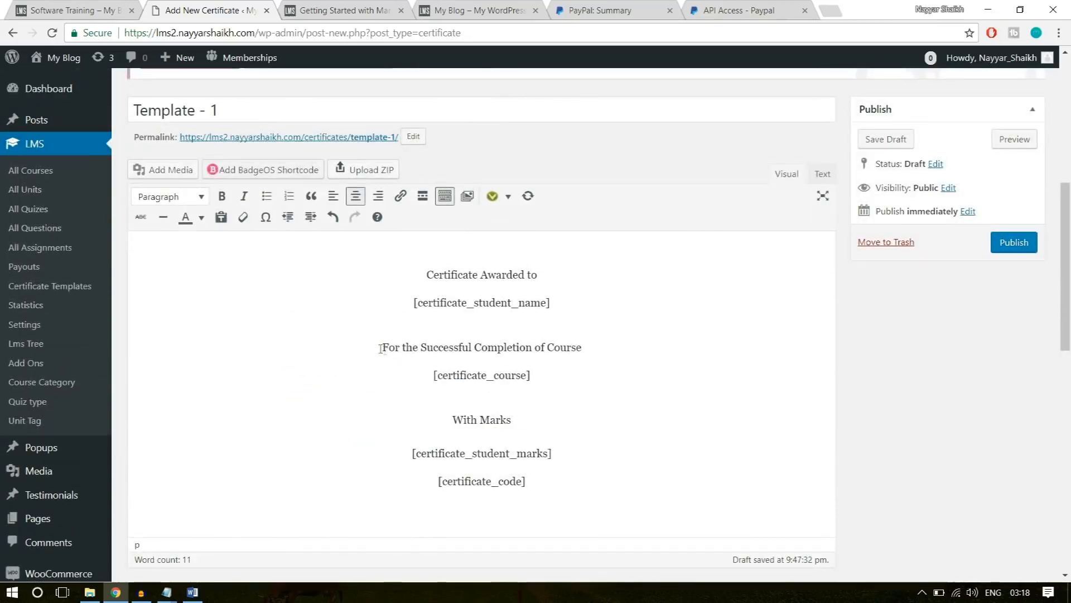
pyautogui.doubleClick(569, 350)
pyautogui.moveTo(531, 375); pyautogui.dragTo(423, 376)
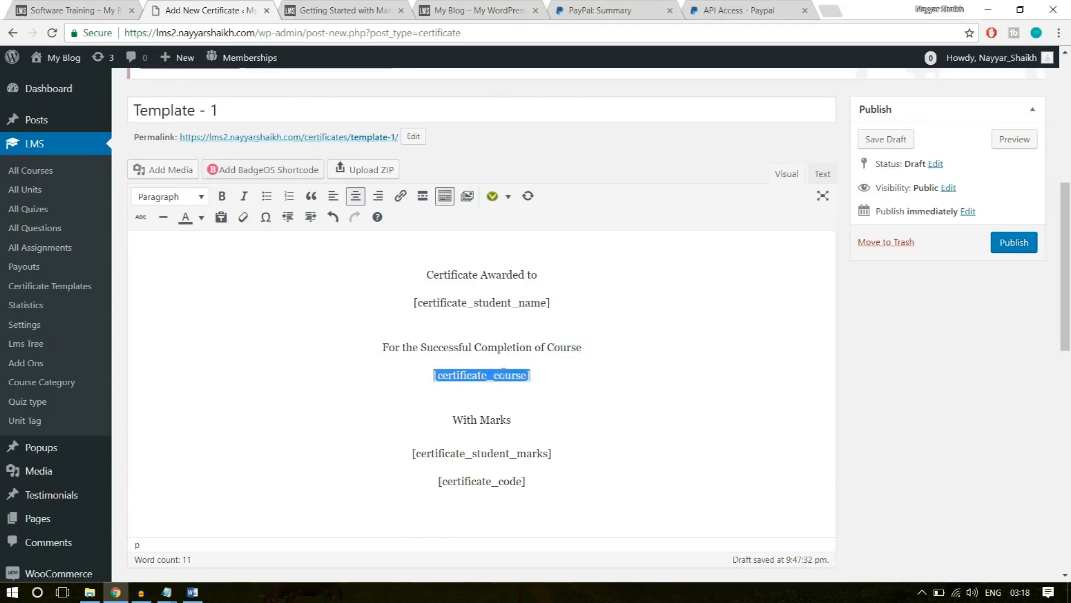
pyautogui.moveTo(525, 376); pyautogui.dragTo(484, 378)
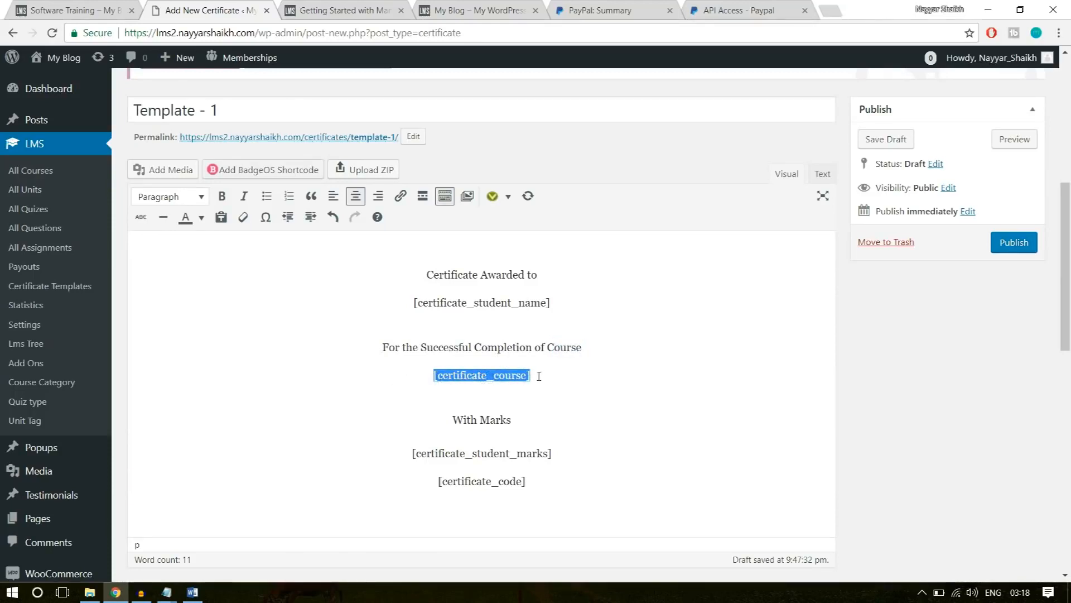
pyautogui.click(539, 376)
# Format "Certificate Awarded to" and [certificate_student_name] as Heading 1.
pyautogui.moveTo(568, 301); pyautogui.dragTo(409, 277)
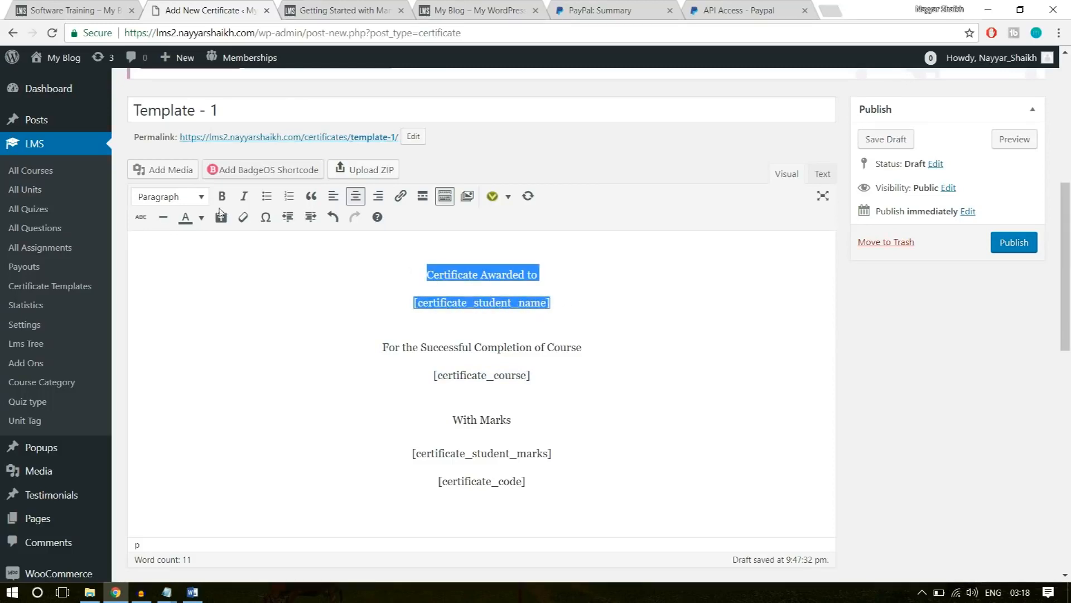
pyautogui.click(187, 201)
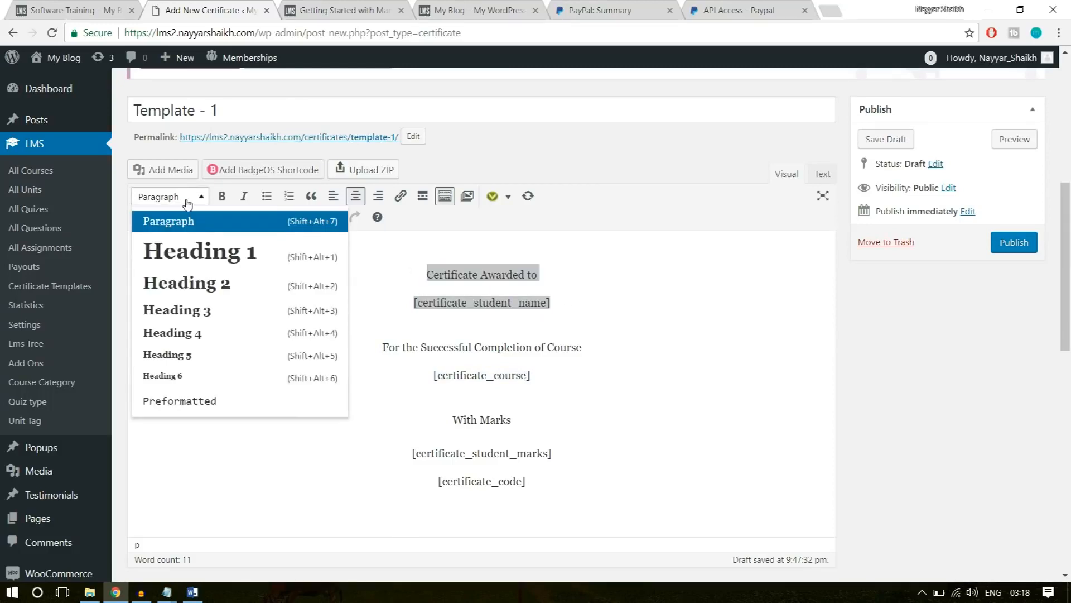
pyautogui.click(205, 263)
pyautogui.click(655, 279)
pyautogui.moveTo(655, 280); pyautogui.dragTo(342, 232)
pyautogui.click(381, 241)
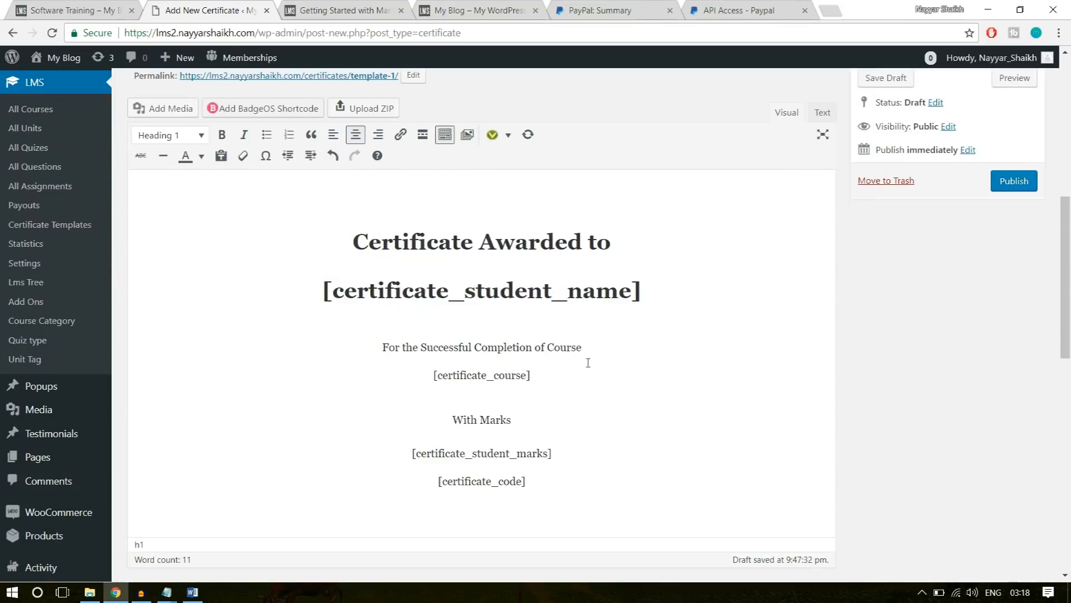
# Format "For the Successful Completion of Course" and [certificate_course] as Heading 2.
pyautogui.moveTo(607, 348); pyautogui.dragTo(377, 355)
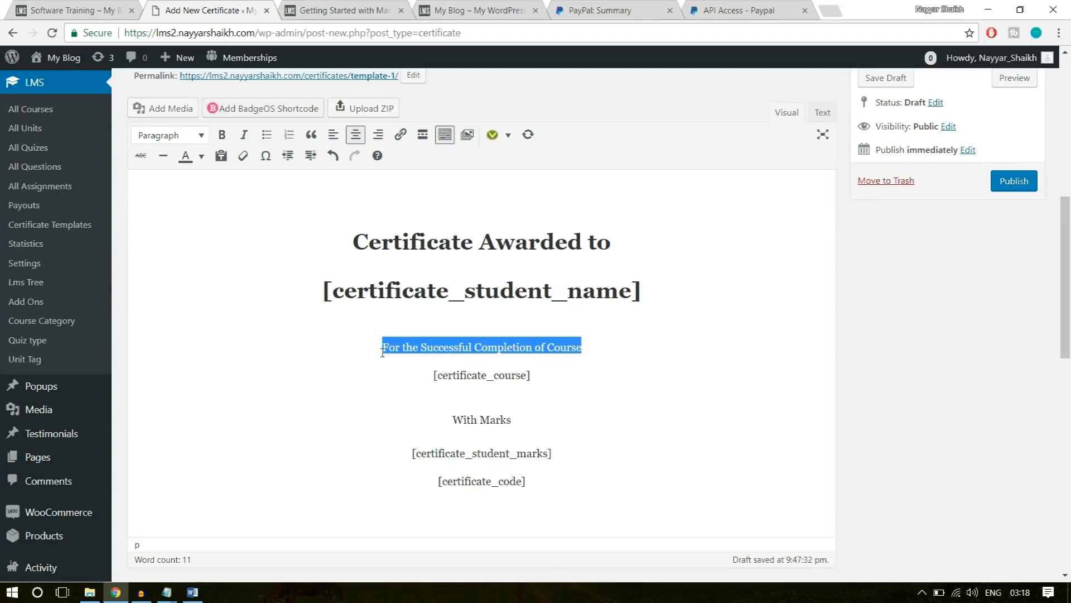
pyautogui.moveTo(558, 375); pyautogui.dragTo(395, 347)
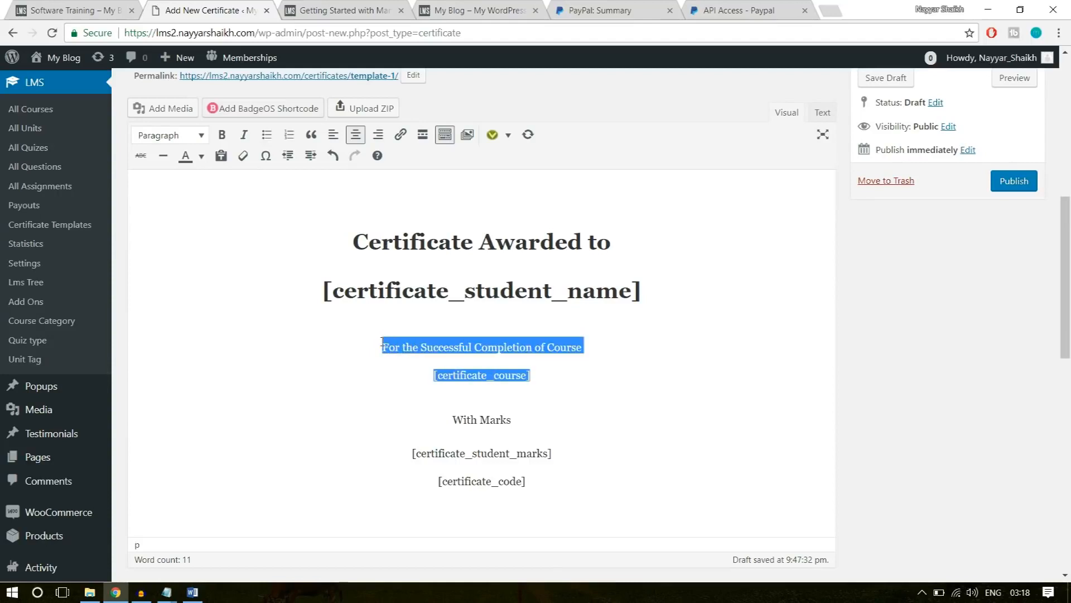
pyautogui.click(193, 136)
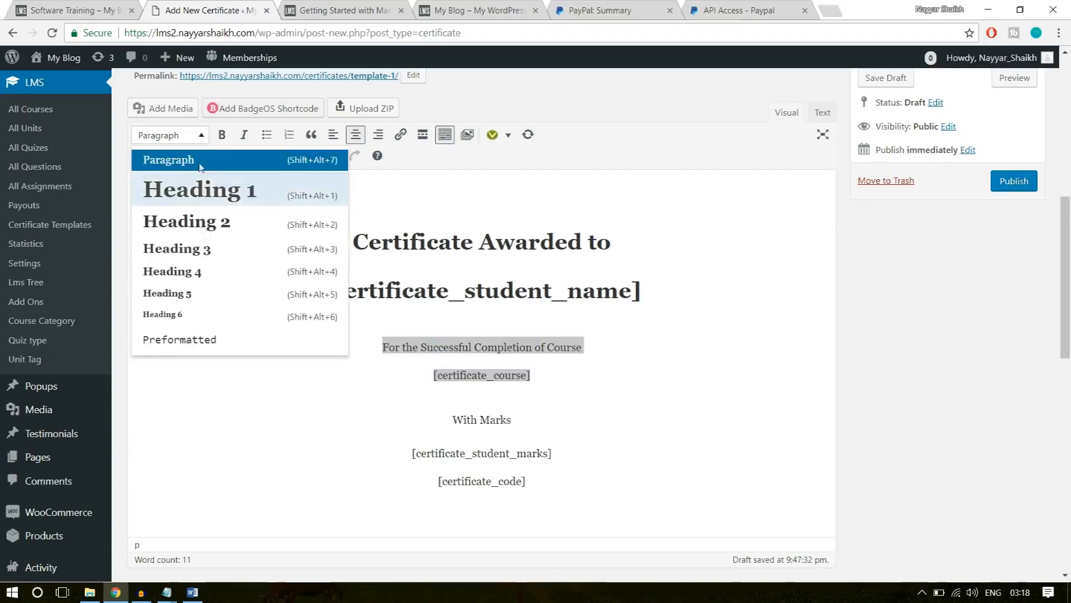
pyautogui.click(215, 223)
# Format "With Marks" and [certificate_student_marks] as Heading 3.
pyautogui.moveTo(563, 461); pyautogui.dragTo(412, 418)
pyautogui.click(208, 123)
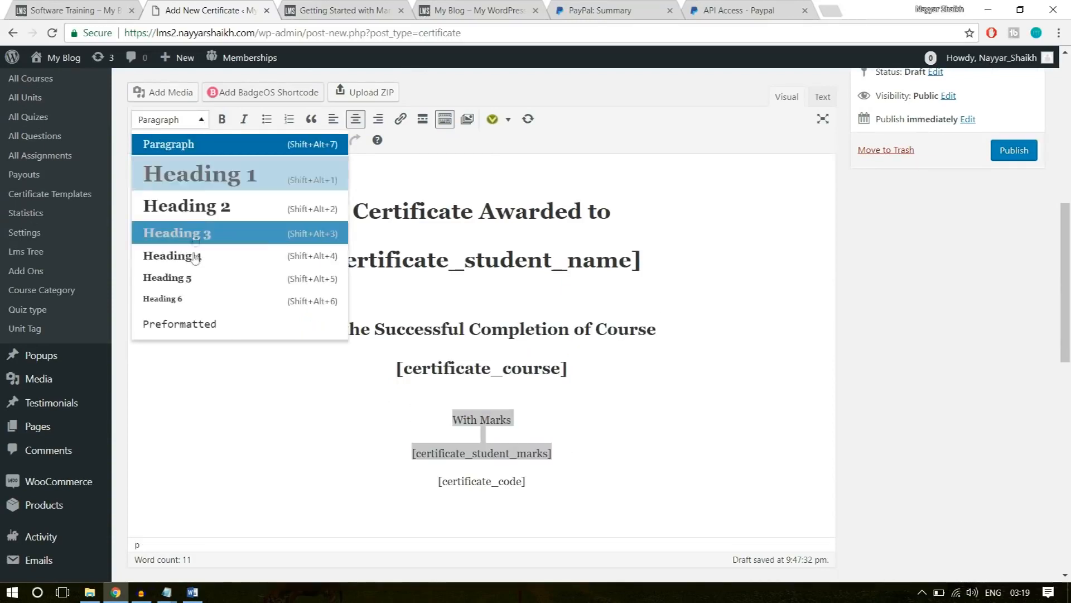
pyautogui.click(207, 233)
pyautogui.click(619, 479)
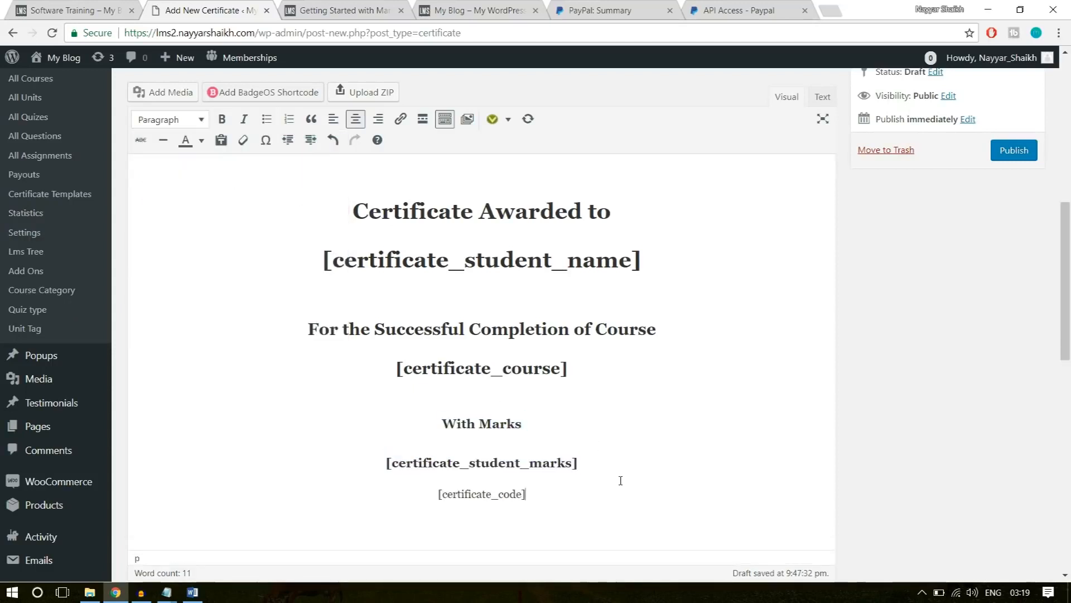
# Insert a blank line between [certificate_student_marks] and [certificate_code].
pyautogui.click(617, 461)
pyautogui.press('Return')
pyautogui.moveTo(596, 484); pyautogui.dragTo(391, 489)
pyautogui.click(501, 502)
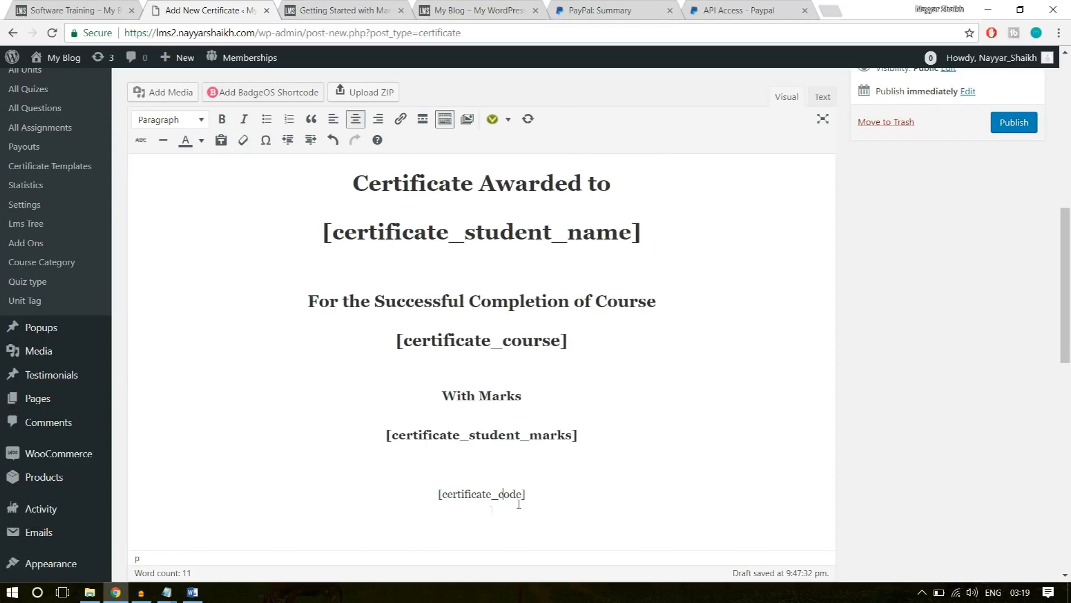
# Add blank lines above the "Certificate Awarded to" heading and center the first empty line.
pyautogui.scroll(5, 614, 496)
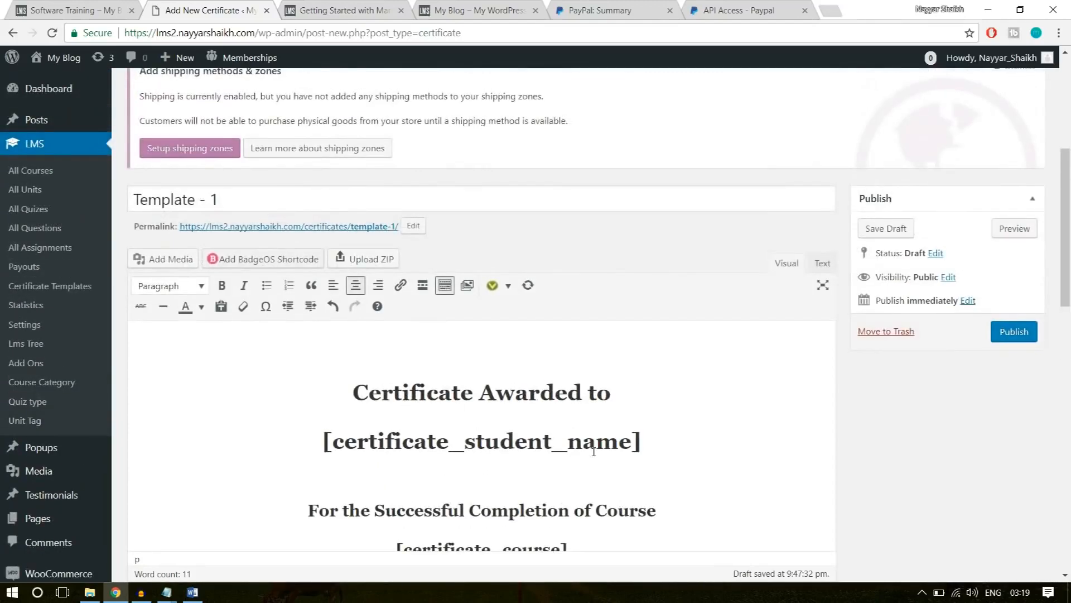
pyautogui.click(458, 358)
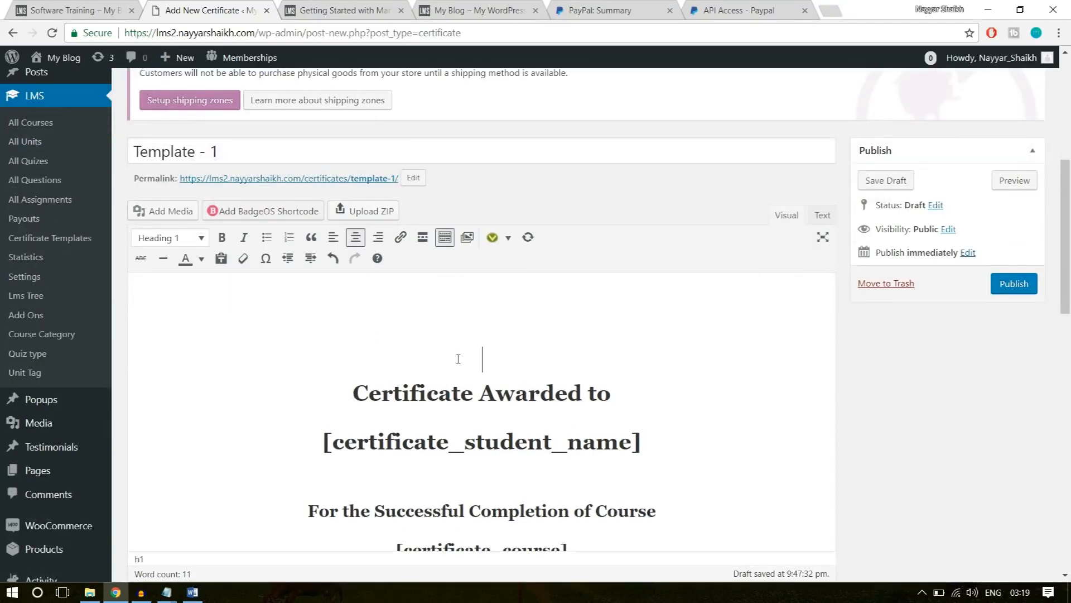
pyautogui.click(483, 287)
pyautogui.press('Return')
pyautogui.click(468, 273)
pyautogui.press('Tab')
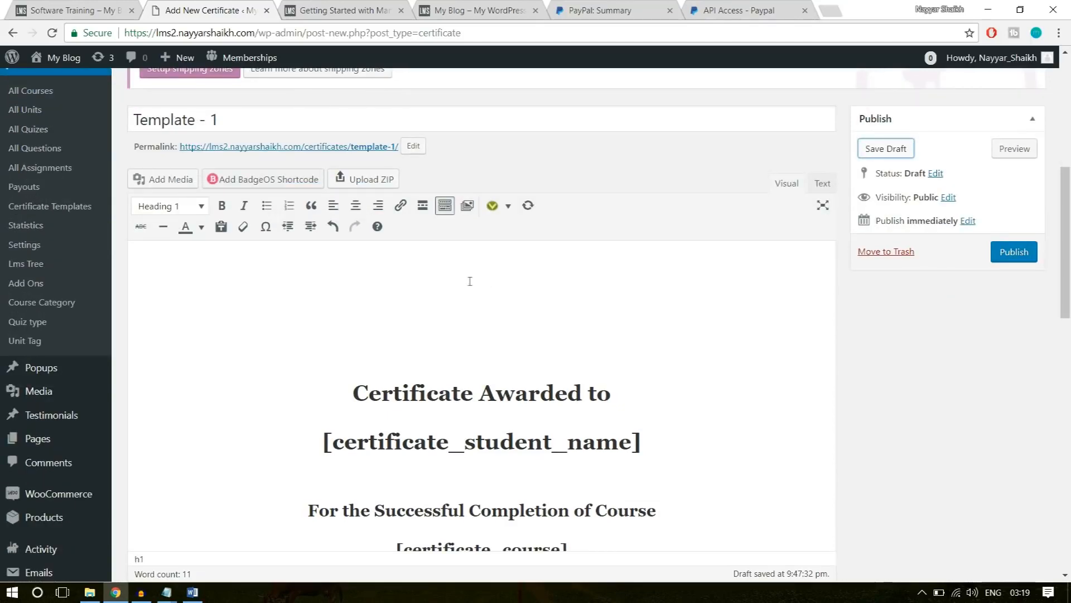
pyautogui.click(356, 206)
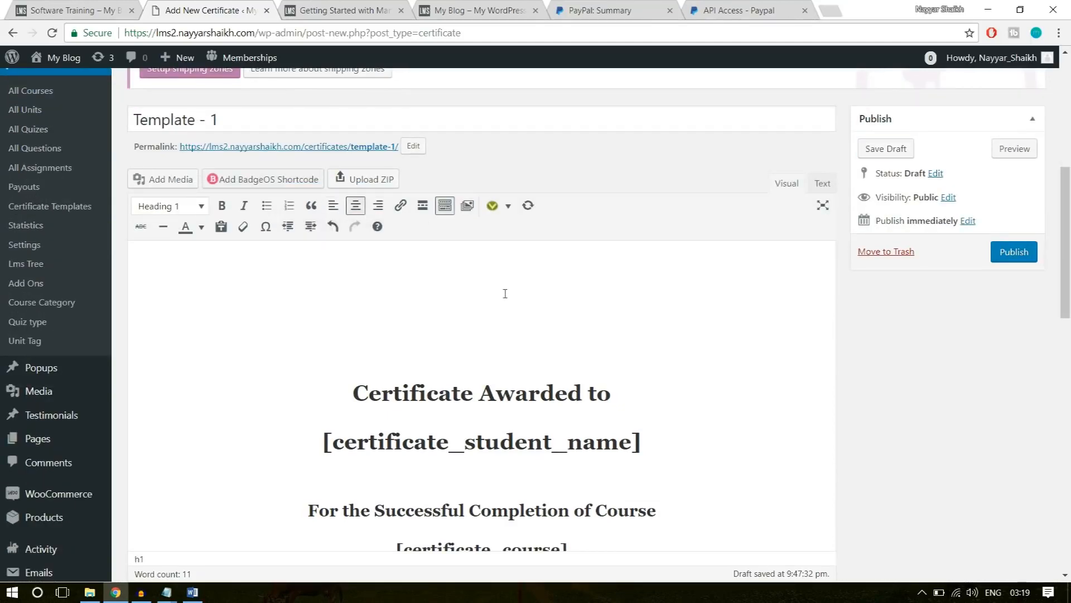
# Open the file upload for the certificate's media and examine the brand logos on the example site's home page.
pyautogui.click(170, 186)
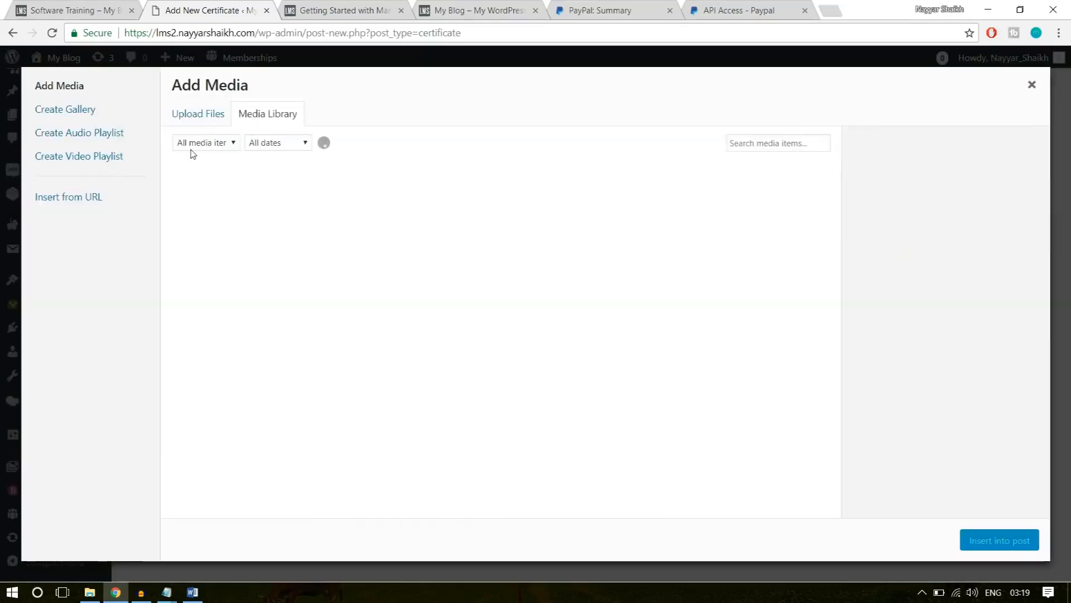
pyautogui.click(217, 117)
pyautogui.click(75, 6)
pyautogui.scroll(1, 66, 166)
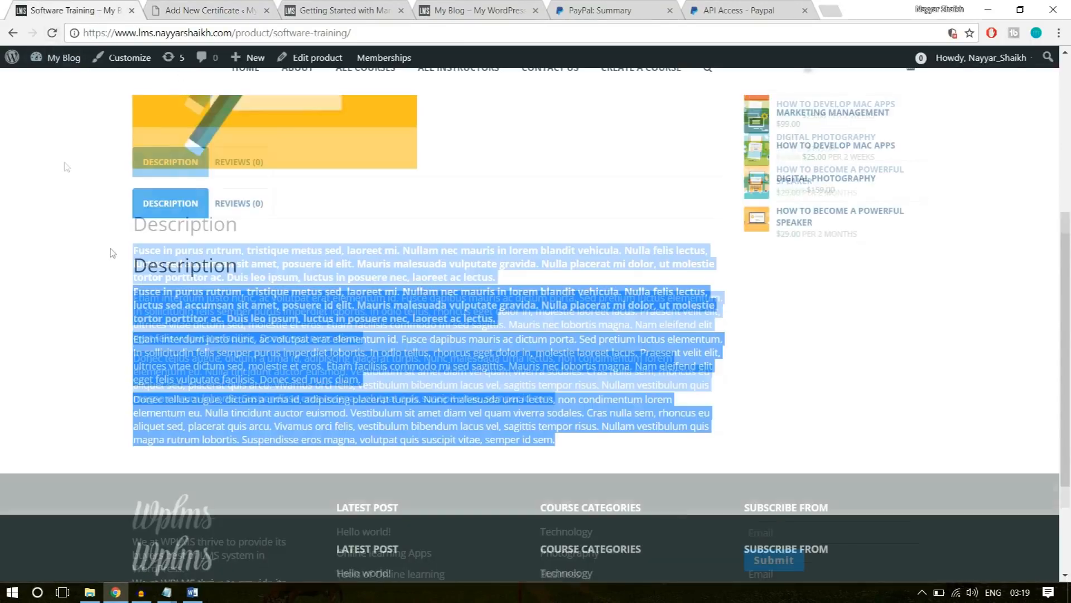
pyautogui.scroll(5, 113, 253)
pyautogui.click(156, 95)
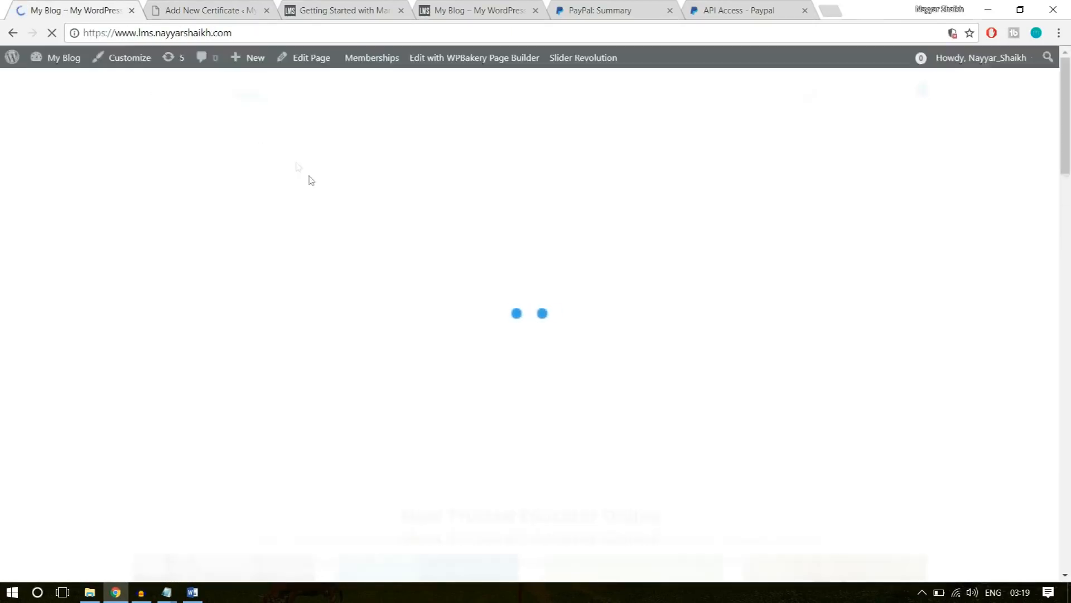
pyautogui.scroll(-20, 382, 407)
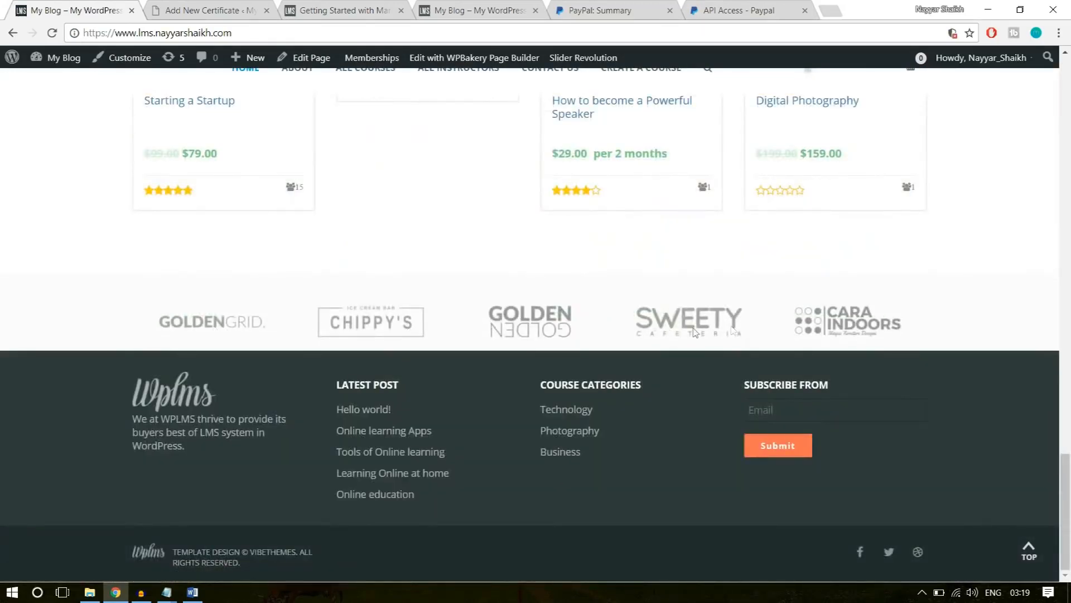
pyautogui.click(228, 8)
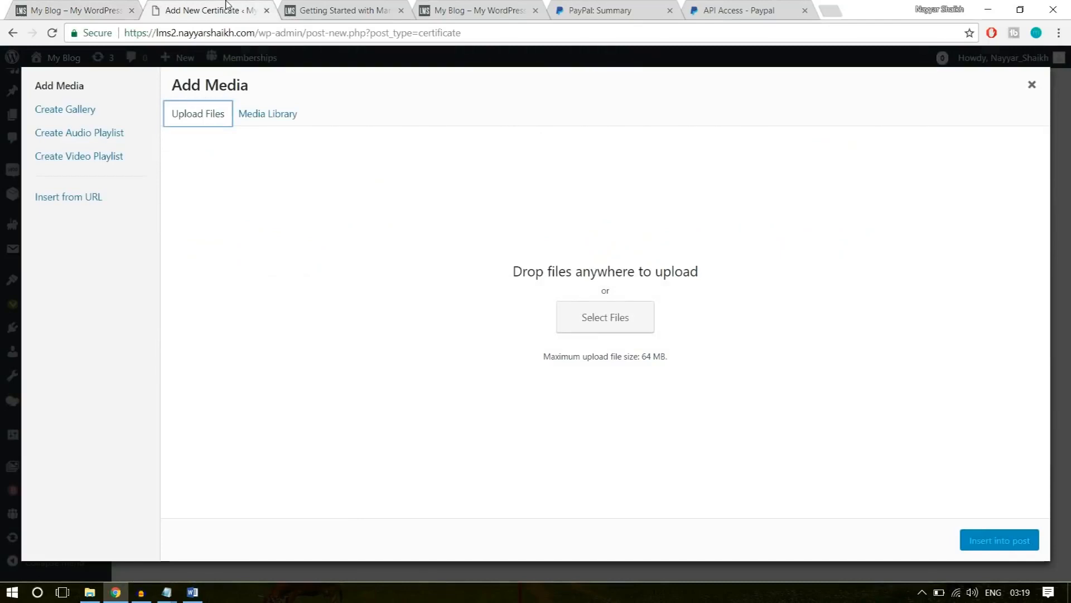
# Upload the logo1 image from the Images folder and insert it on the centered line above "Certificate Awarded to".
pyautogui.click(621, 323)
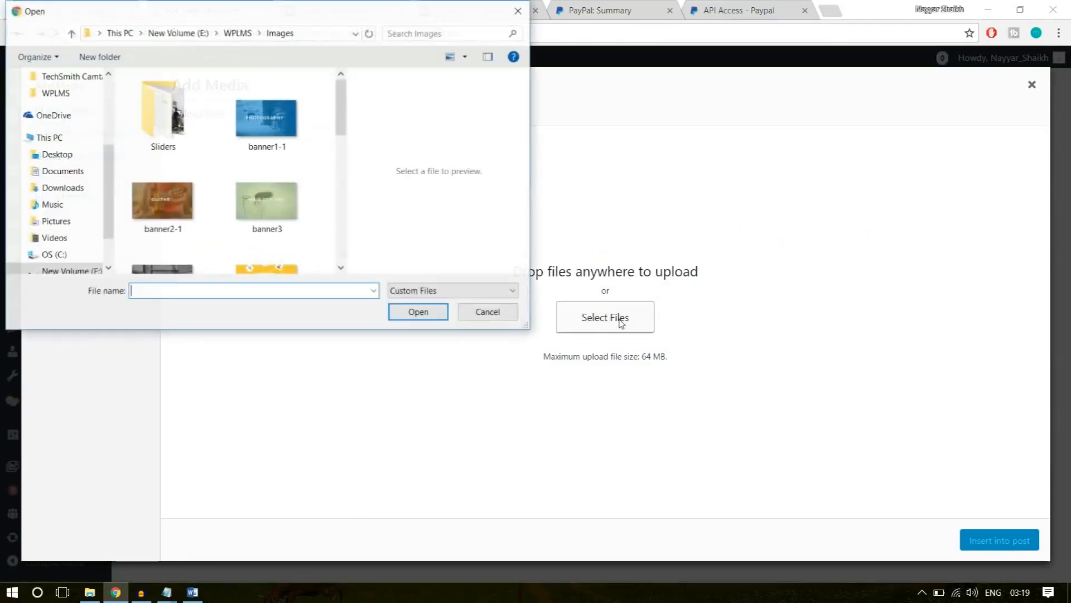
pyautogui.scroll(-3, 290, 246)
pyautogui.scroll(-2, 289, 245)
pyautogui.scroll(3, 287, 248)
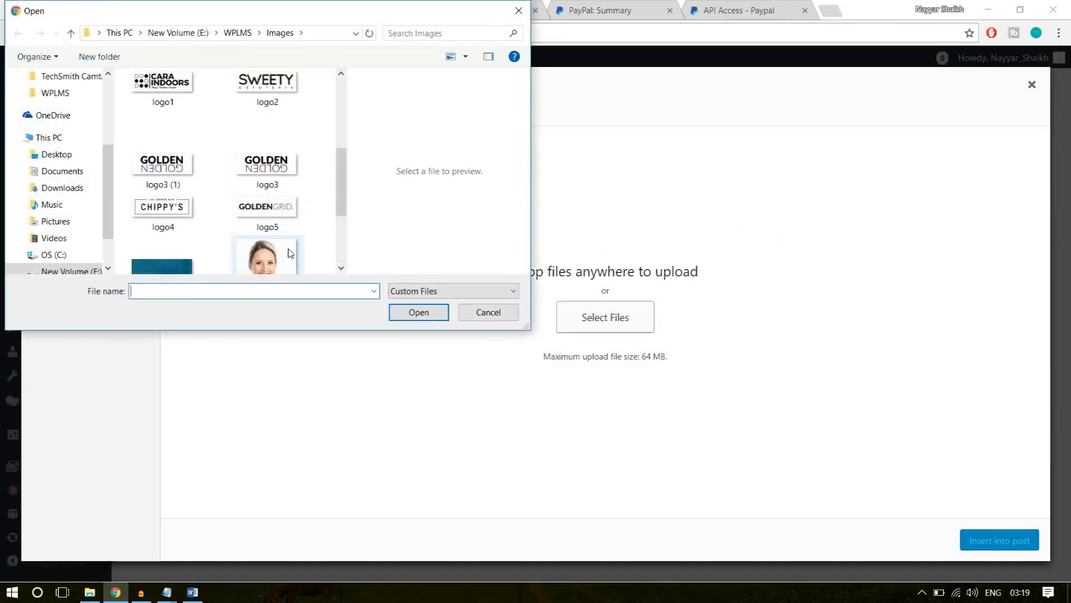
pyautogui.scroll(2, 262, 246)
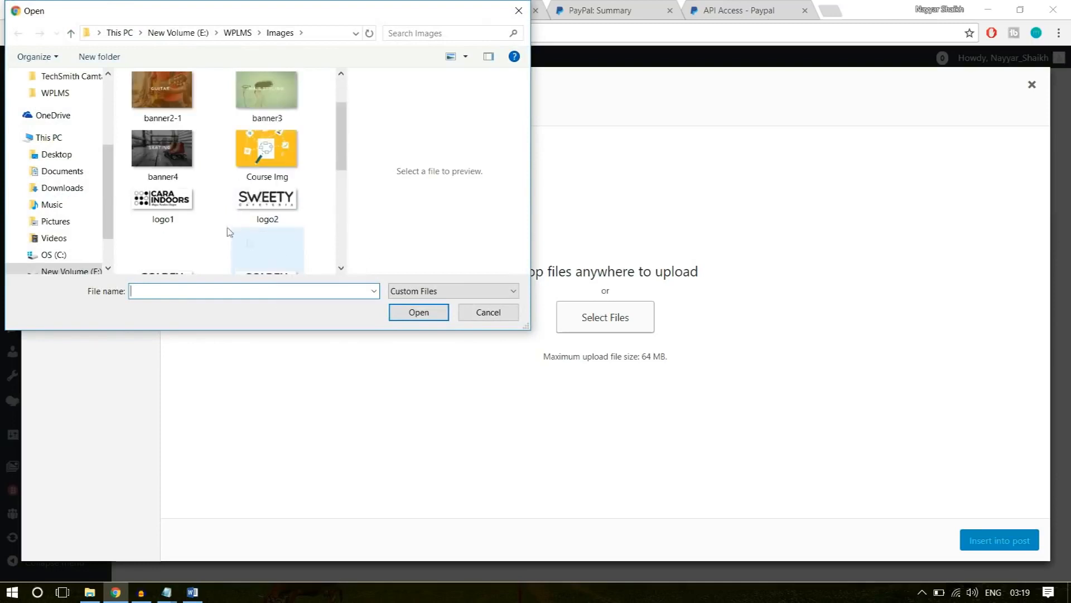
pyautogui.click(168, 205)
pyautogui.click(413, 313)
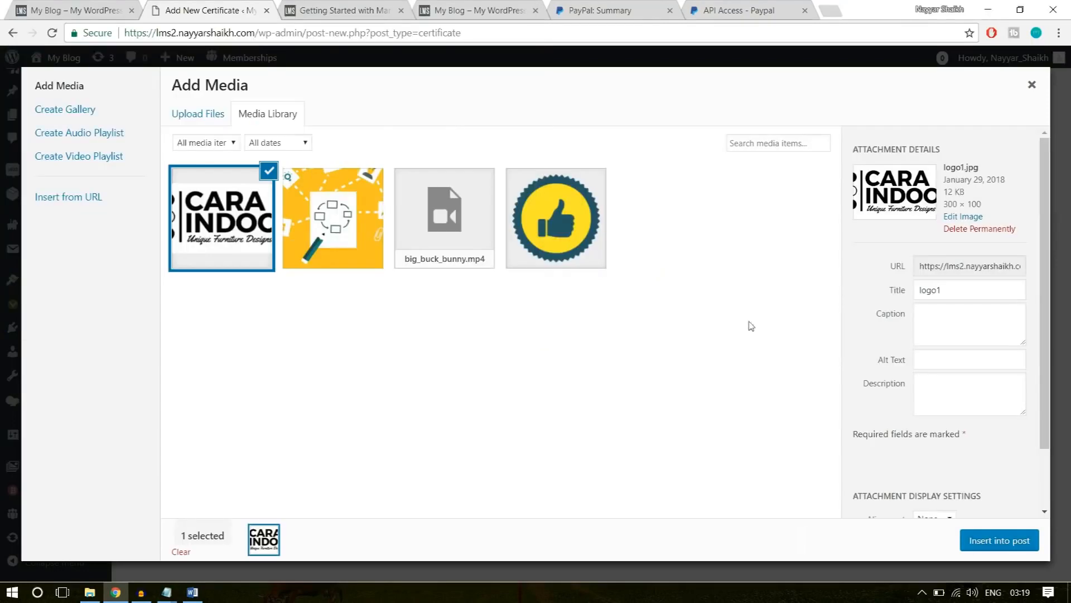
pyautogui.click(993, 540)
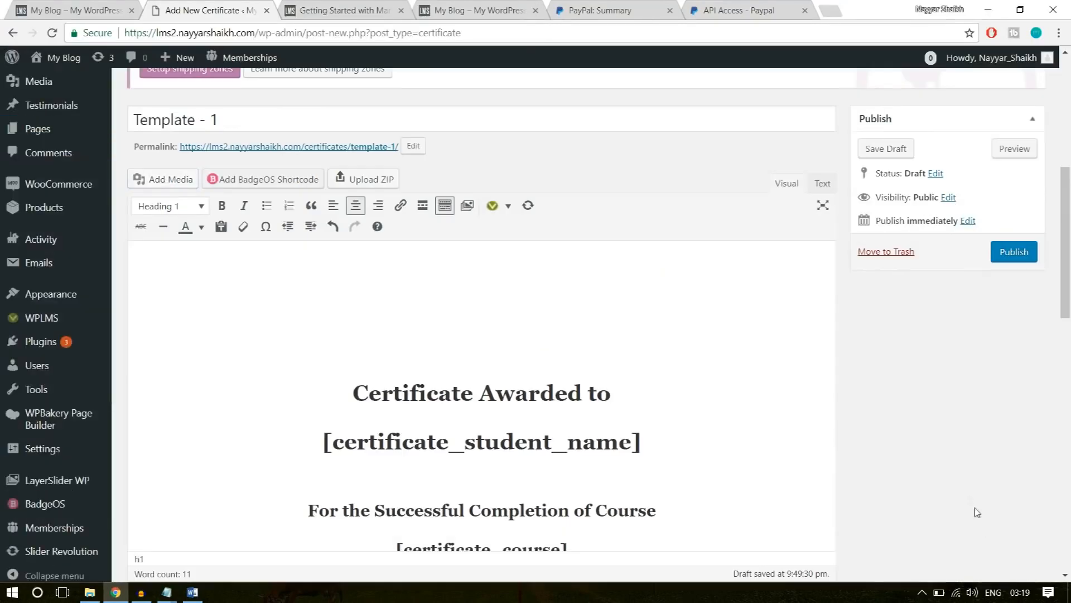
pyautogui.click(529, 296)
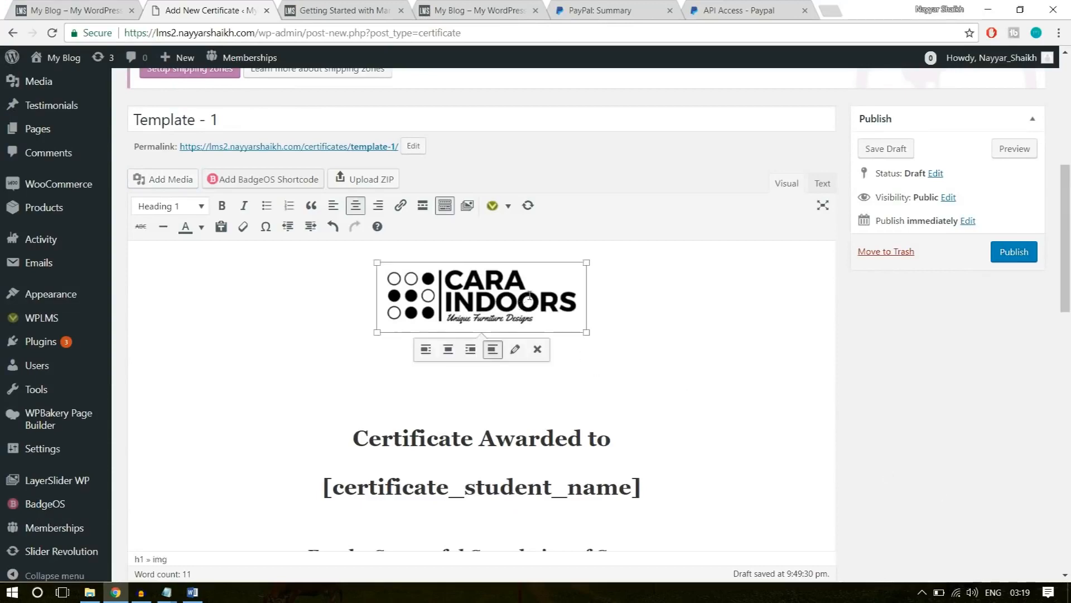
# Enable the Print & PDF option in the certificate template settings.
pyautogui.scroll(-5, 593, 324)
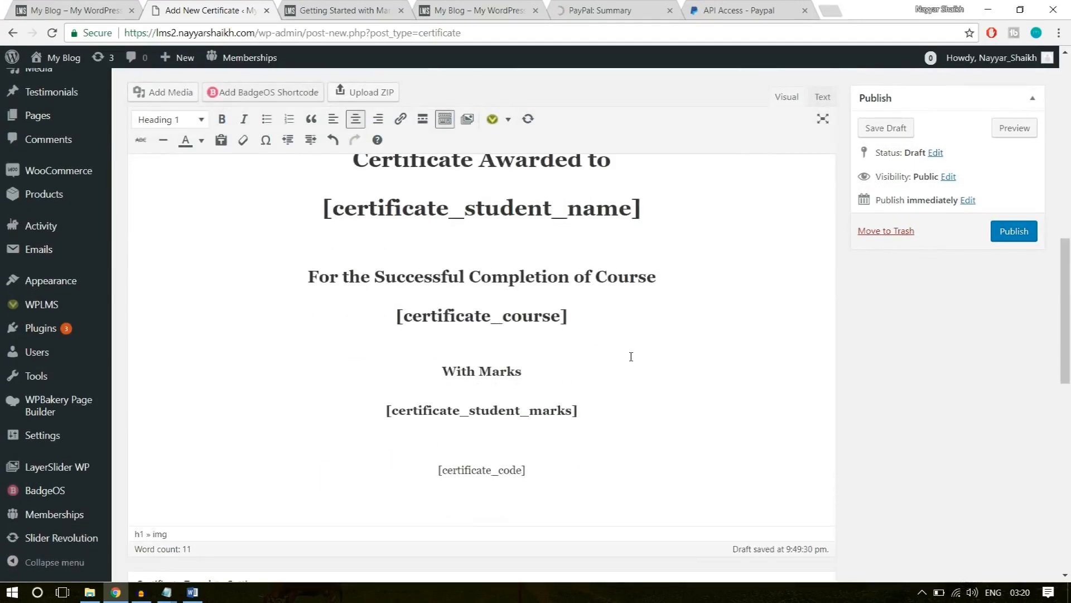
pyautogui.scroll(-6, 631, 357)
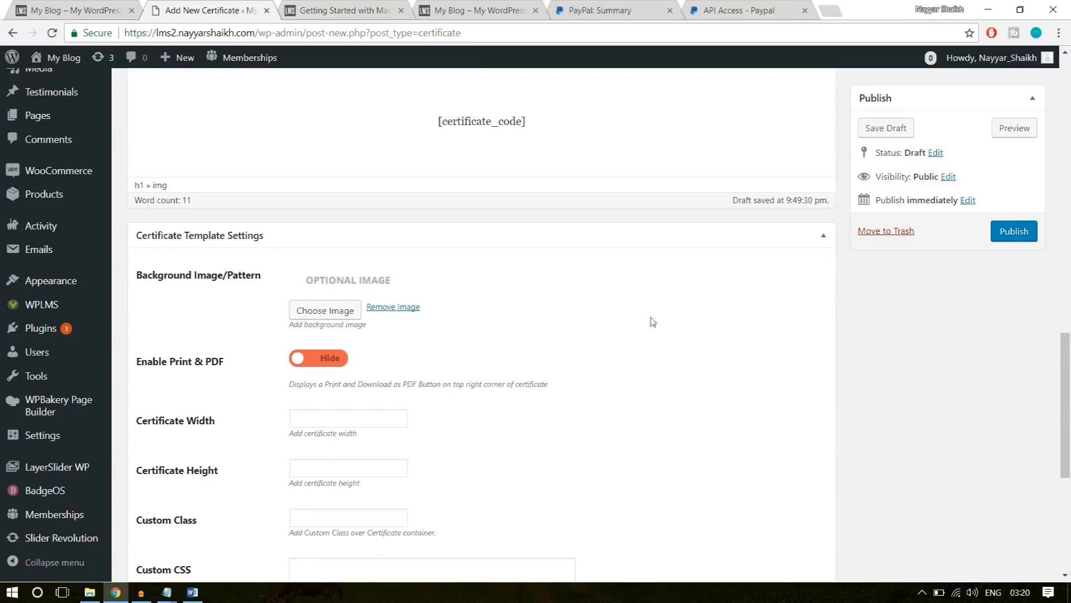
pyautogui.scroll(-1, 334, 310)
pyautogui.click(330, 292)
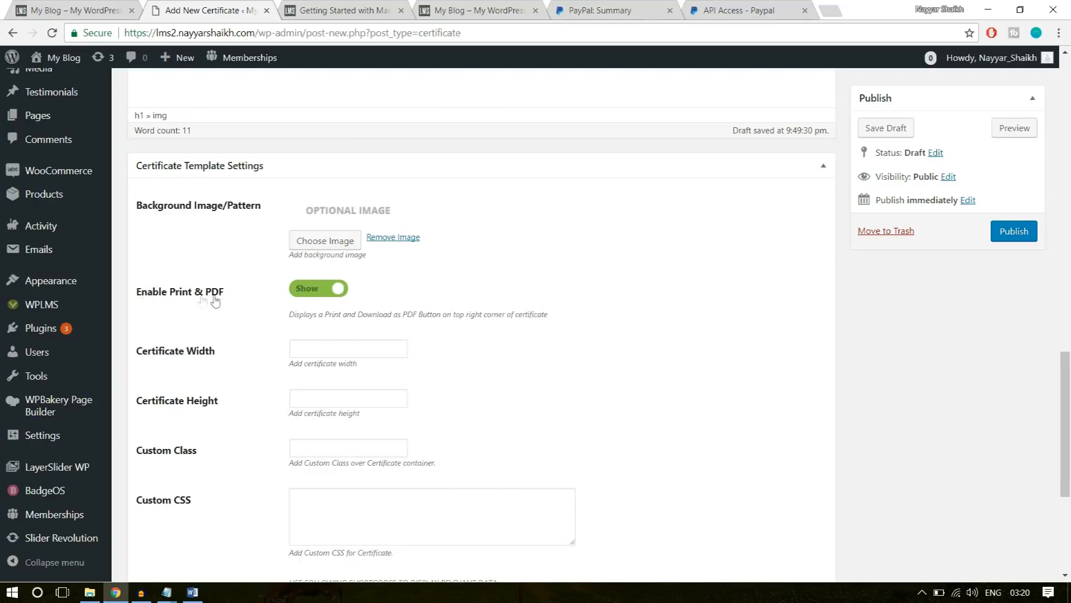
# Set both the certificate width and the certificate height to 750.
pyautogui.click(316, 351)
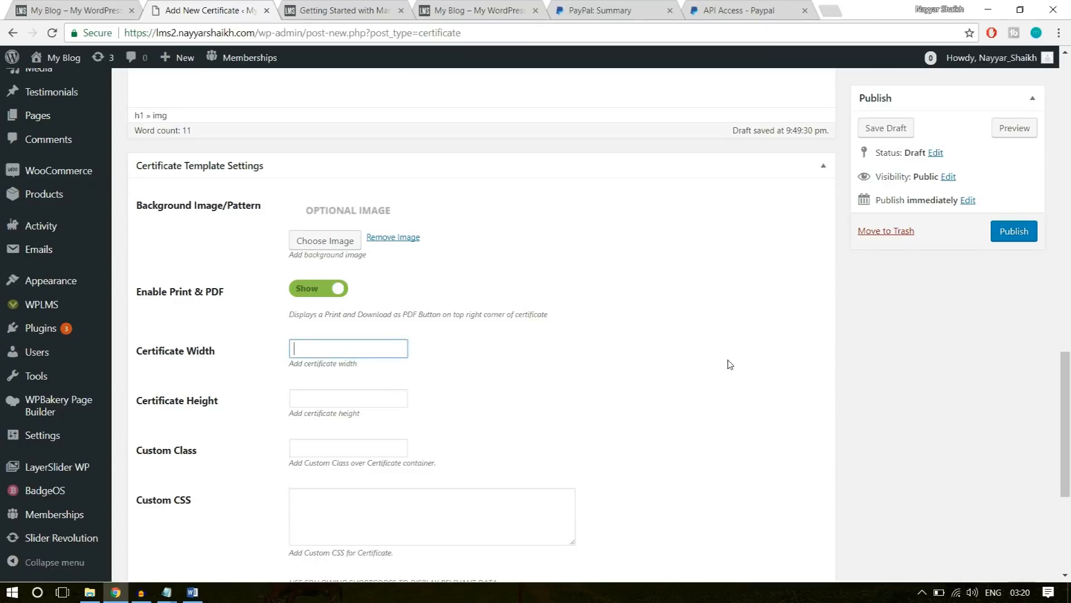
pyautogui.write('750')
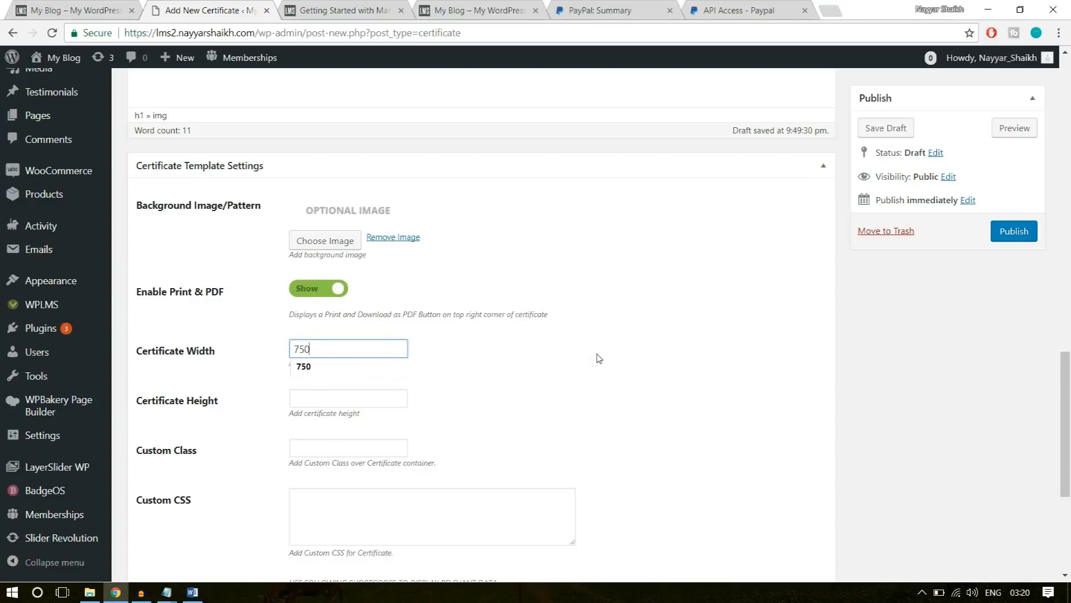
pyautogui.click(327, 400)
pyautogui.write('750')
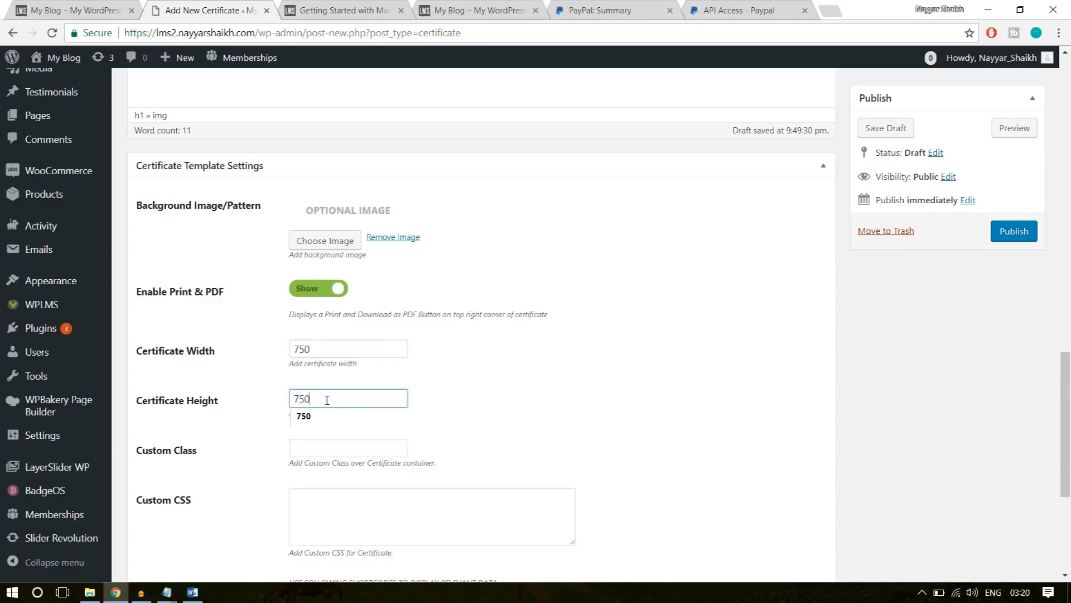
pyautogui.click(564, 377)
# Review the remaining template settings and publish the Template - 1 certificate.
pyautogui.scroll(-3, 552, 400)
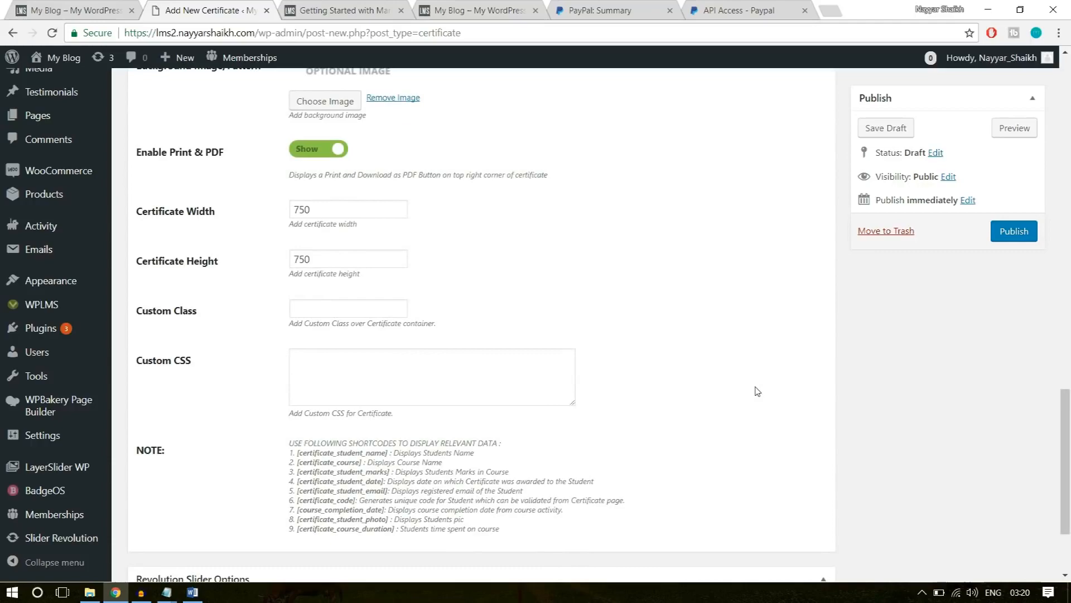
pyautogui.scroll(-3, 758, 391)
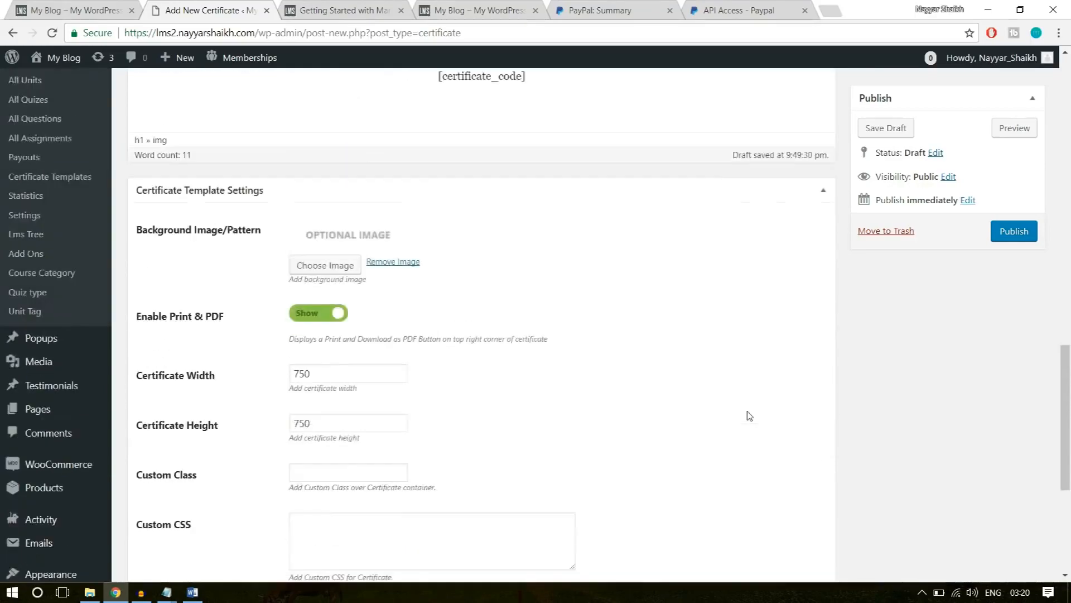
pyautogui.scroll(15, 748, 415)
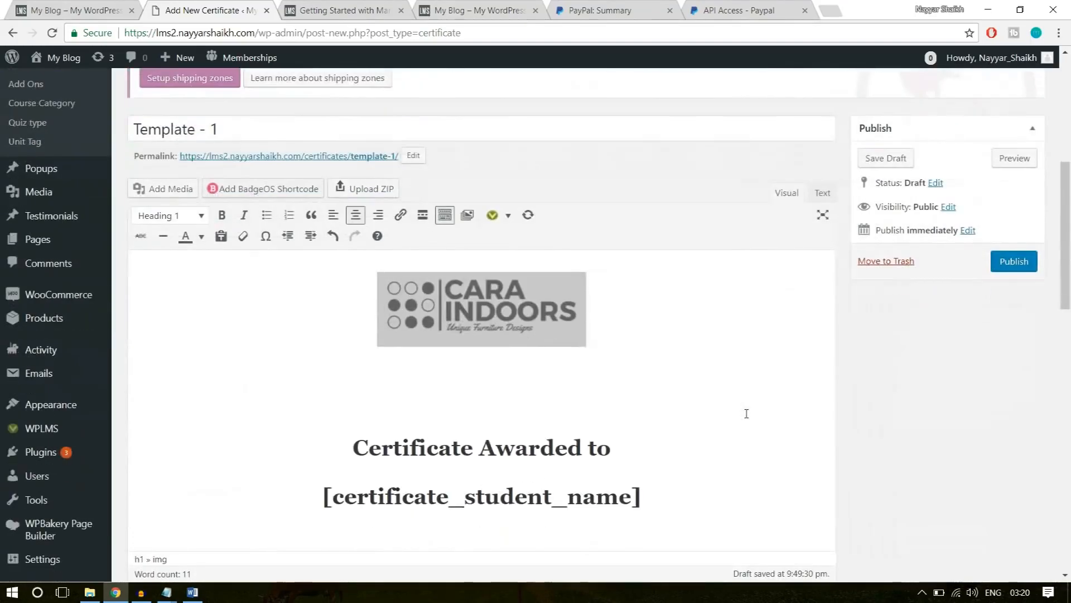
pyautogui.click(1012, 261)
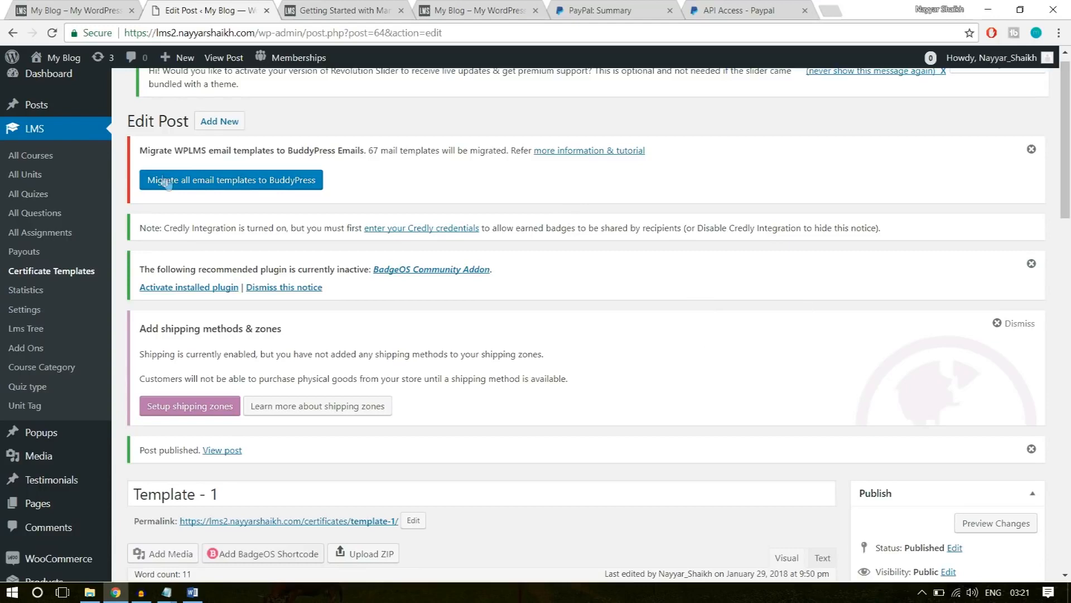
# Check the list of all LMS courses and start adding a new course.
pyautogui.click(34, 158)
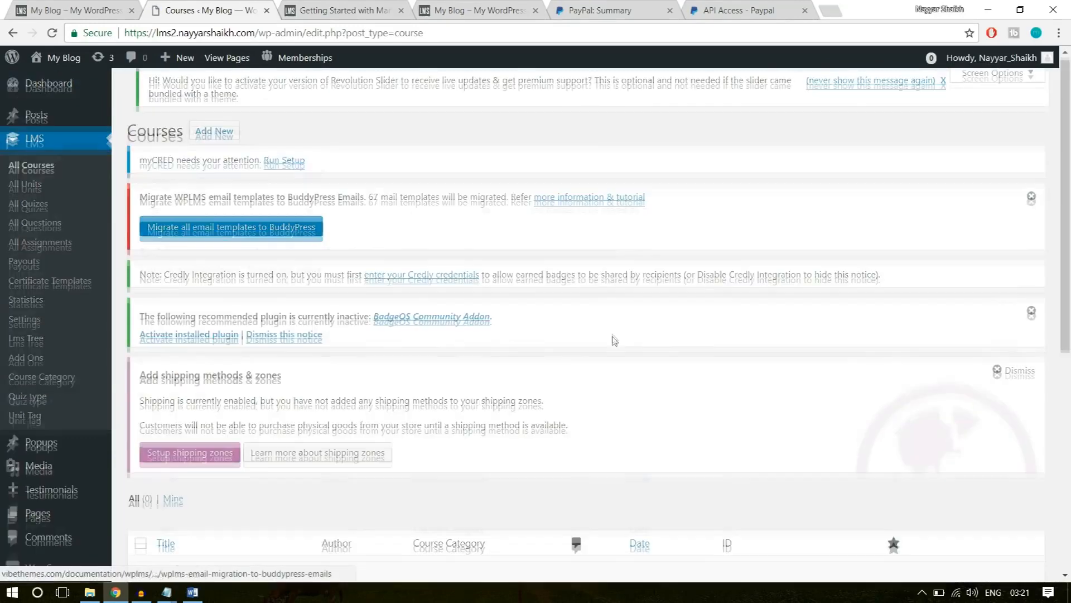
pyautogui.scroll(-5, 191, 376)
pyautogui.moveTo(249, 303); pyautogui.dragTo(118, 300)
pyautogui.click(365, 444)
pyautogui.scroll(5, 370, 447)
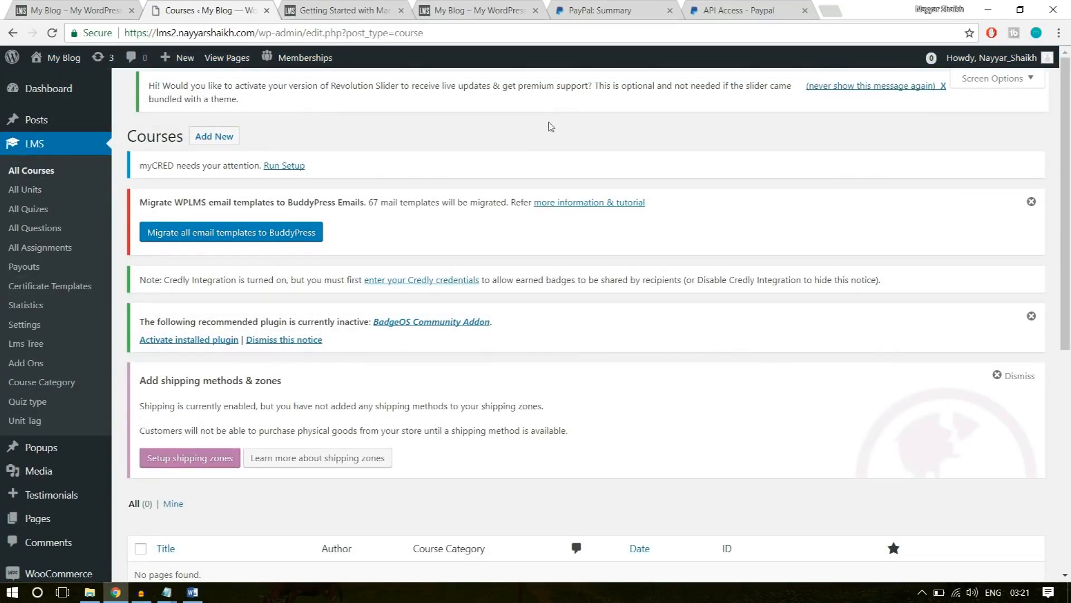
pyautogui.click(213, 143)
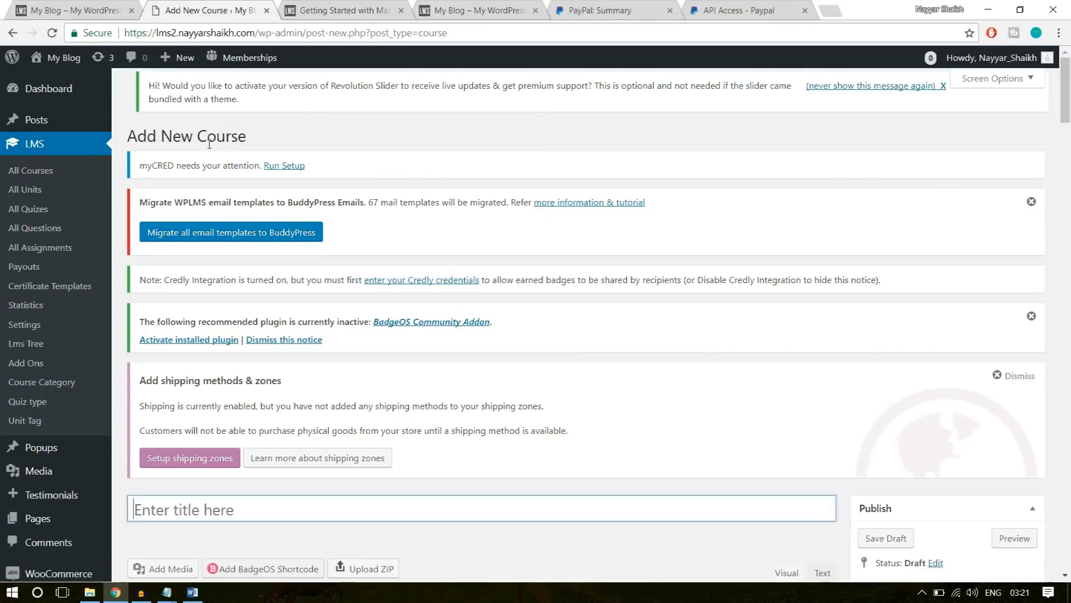
# Copy the title "Software Training" from the example site's course page into the new course's title.
pyautogui.click(35, 5)
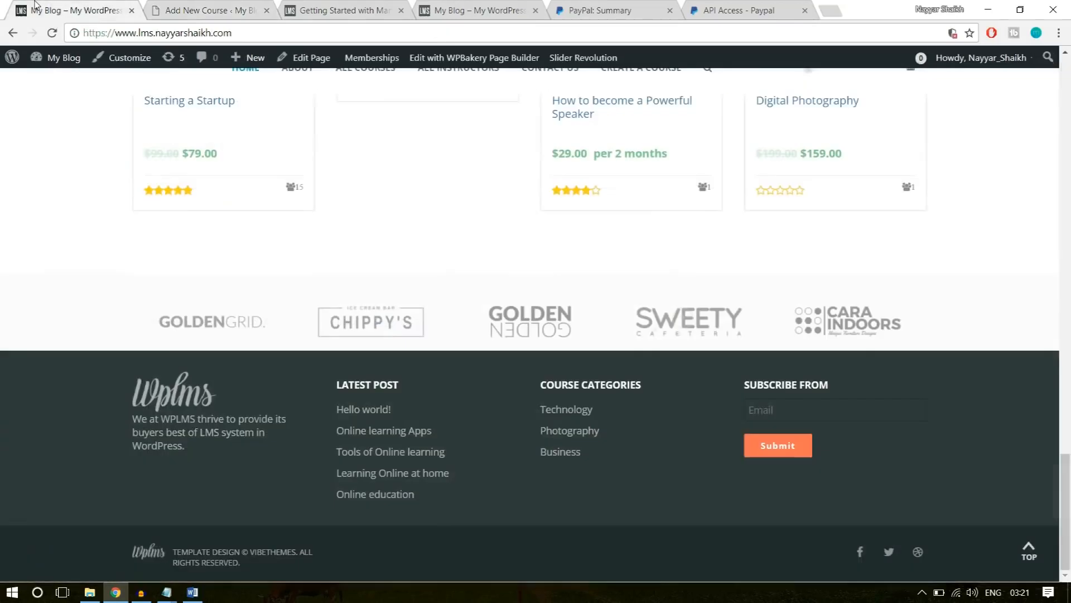
pyautogui.scroll(7, 221, 269)
pyautogui.click(220, 266)
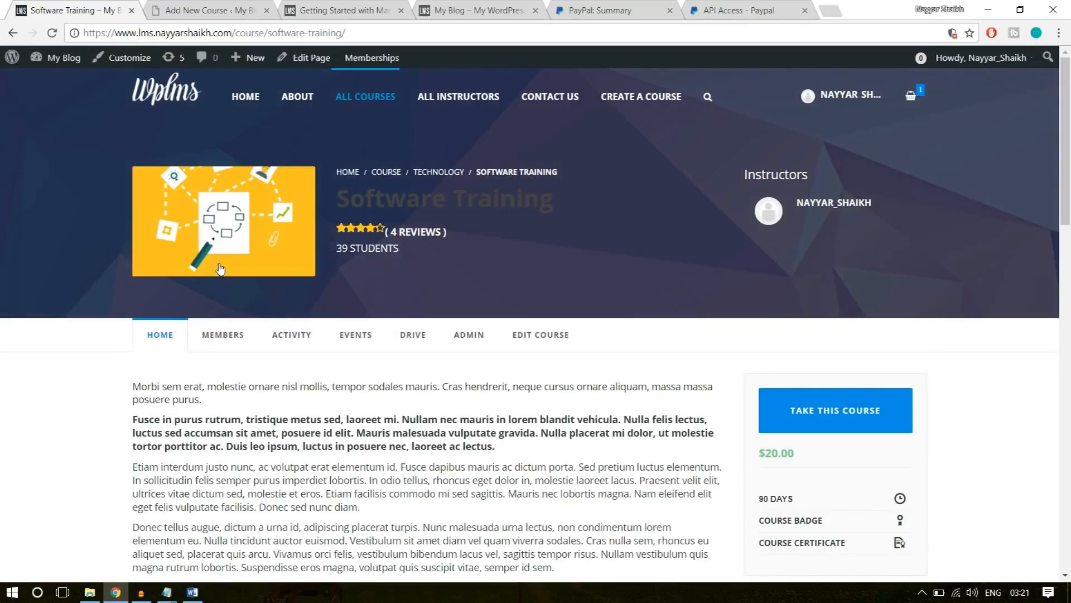
pyautogui.moveTo(570, 204); pyautogui.dragTo(345, 200)
pyautogui.hotkey('ctrl', 'c')
pyautogui.click(230, 8)
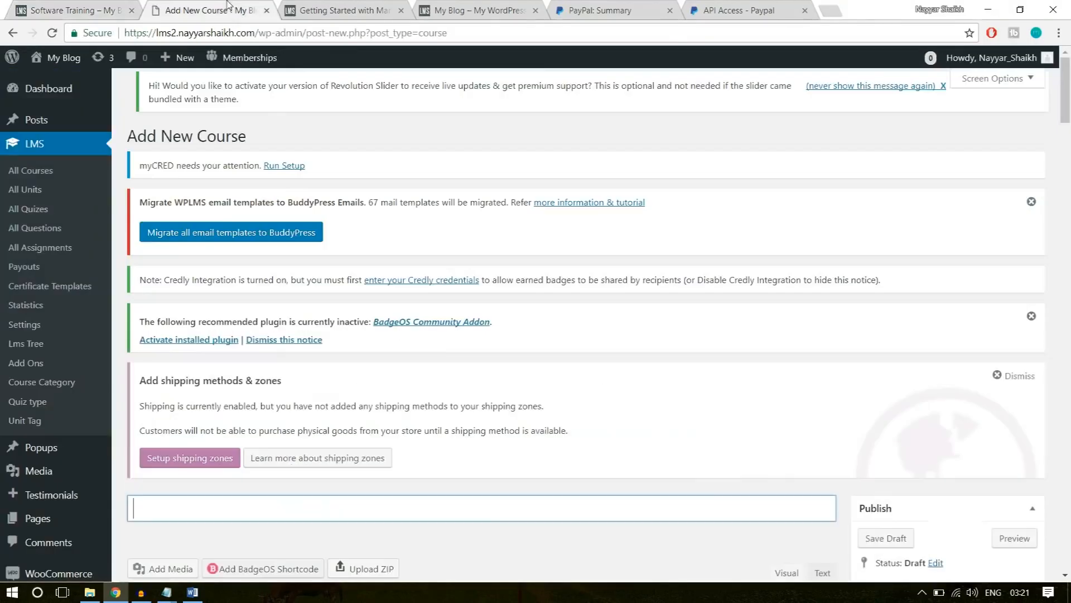
pyautogui.scroll(-6, 363, 402)
pyautogui.hotkey('ctrl', 'v')
# Copy the four description paragraphs from the example Software Training course page into the new course's content.
pyautogui.click(372, 395)
pyautogui.click(91, 7)
pyautogui.scroll(-4, 396, 289)
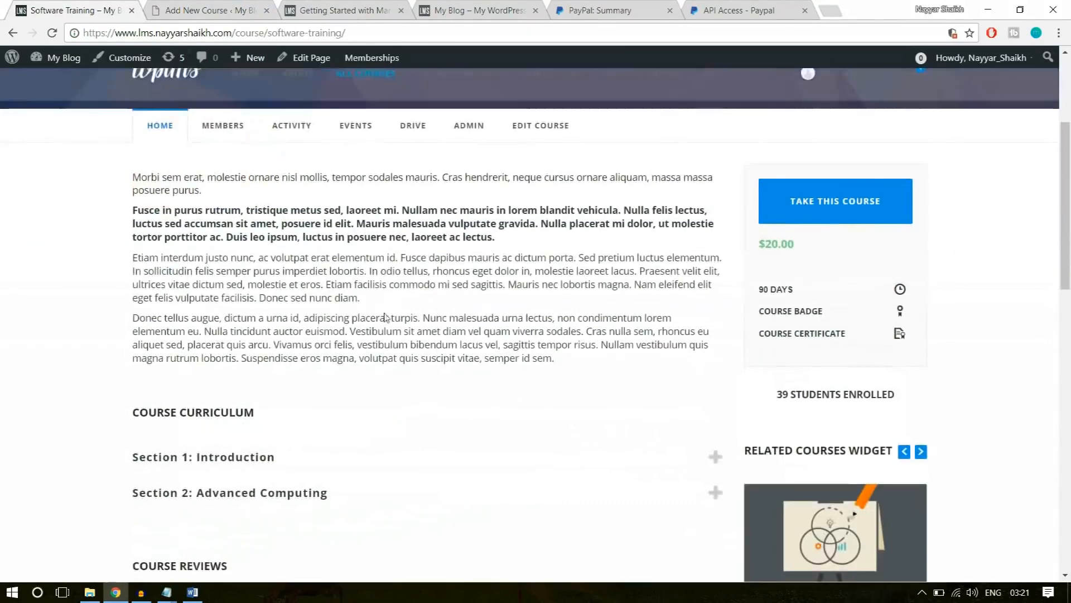
pyautogui.moveTo(556, 359); pyautogui.dragTo(134, 174)
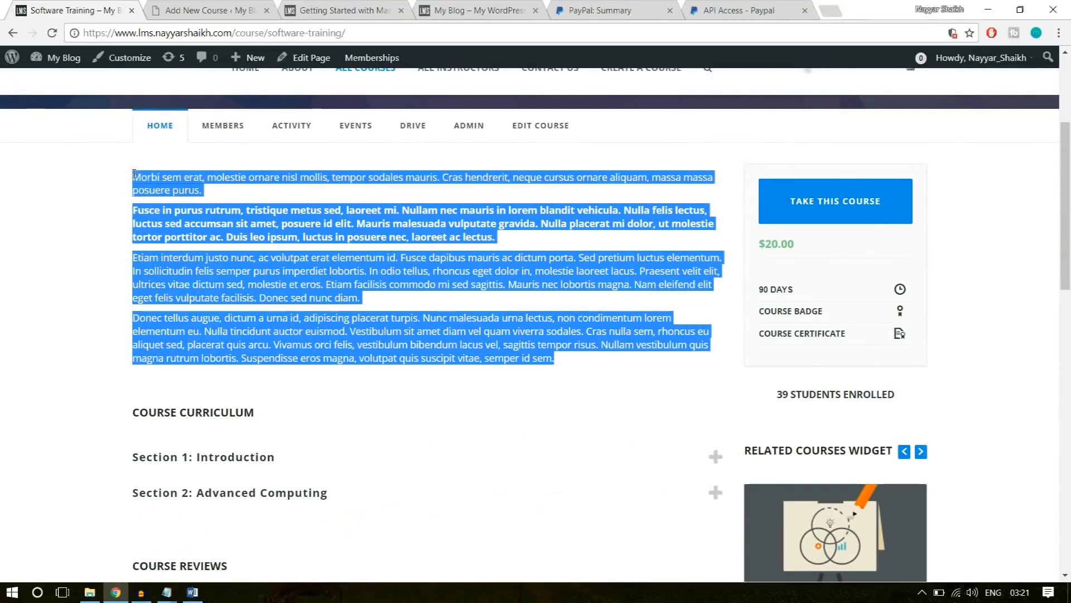
pyautogui.hotkey('ctrl', 'c')
pyautogui.click(187, 7)
pyautogui.hotkey('ctrl', 'v')
pyautogui.scroll(-1, 403, 375)
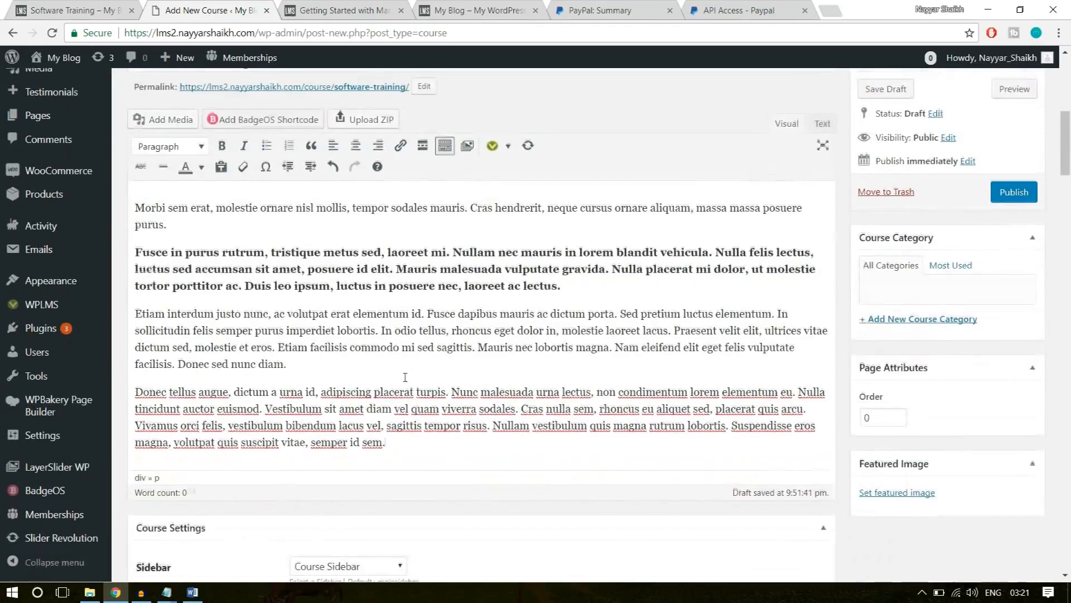
pyautogui.moveTo(411, 439); pyautogui.dragTo(130, 198)
pyautogui.click(241, 252)
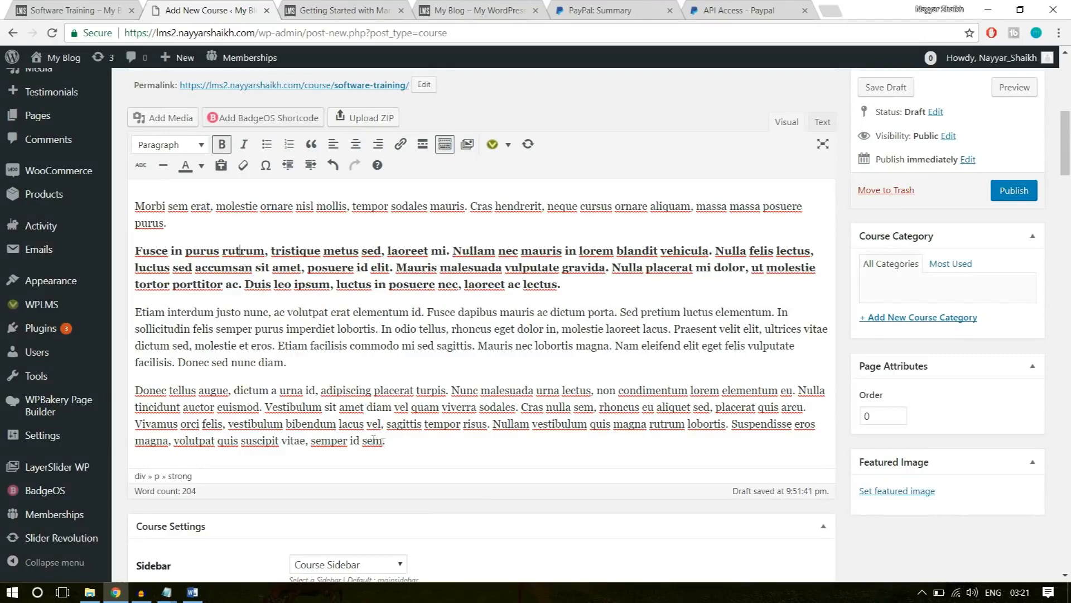
pyautogui.moveTo(386, 444); pyautogui.dragTo(151, 191)
pyautogui.click(148, 208)
# Check the sidebar choices in the course settings and keep Course Sidebar.
pyautogui.scroll(-5, 428, 322)
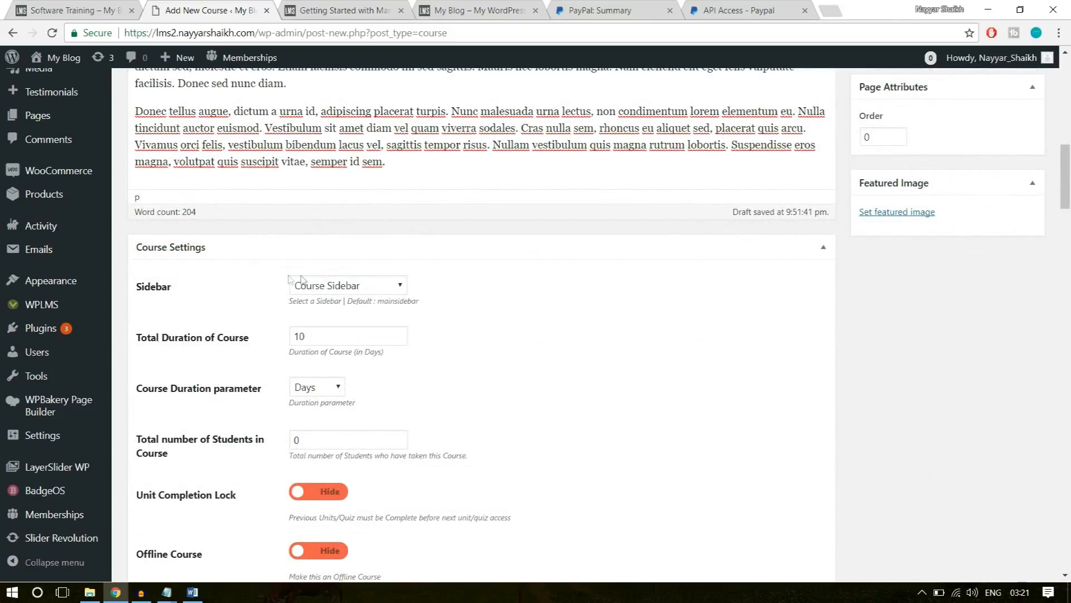
pyautogui.click(371, 287)
pyautogui.click(371, 287)
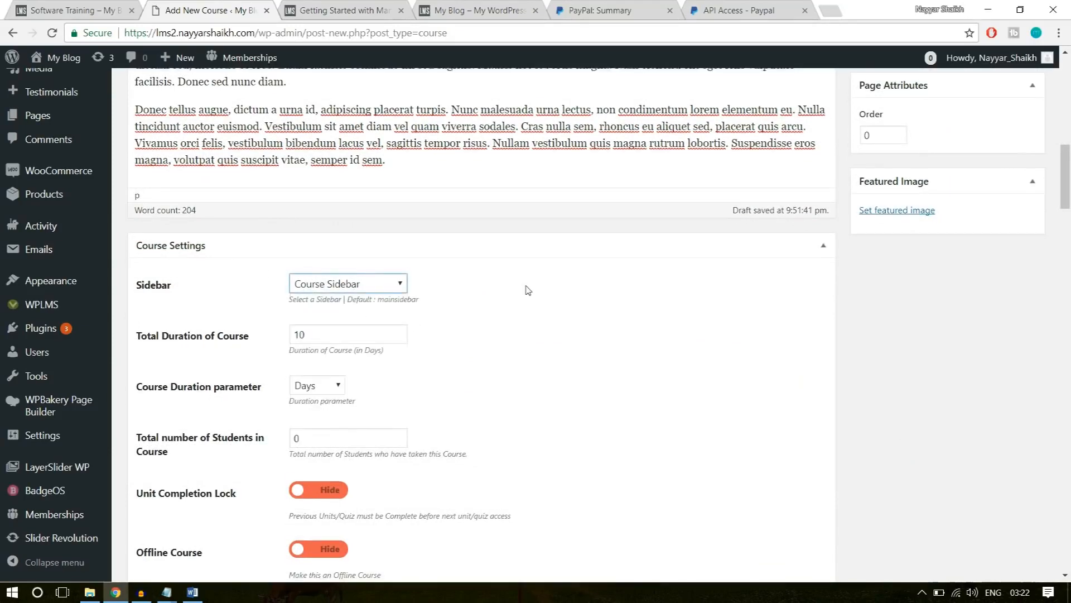
# Set the course's total duration to 8 and its duration parameter to Hours.
pyautogui.scroll(-1, 526, 289)
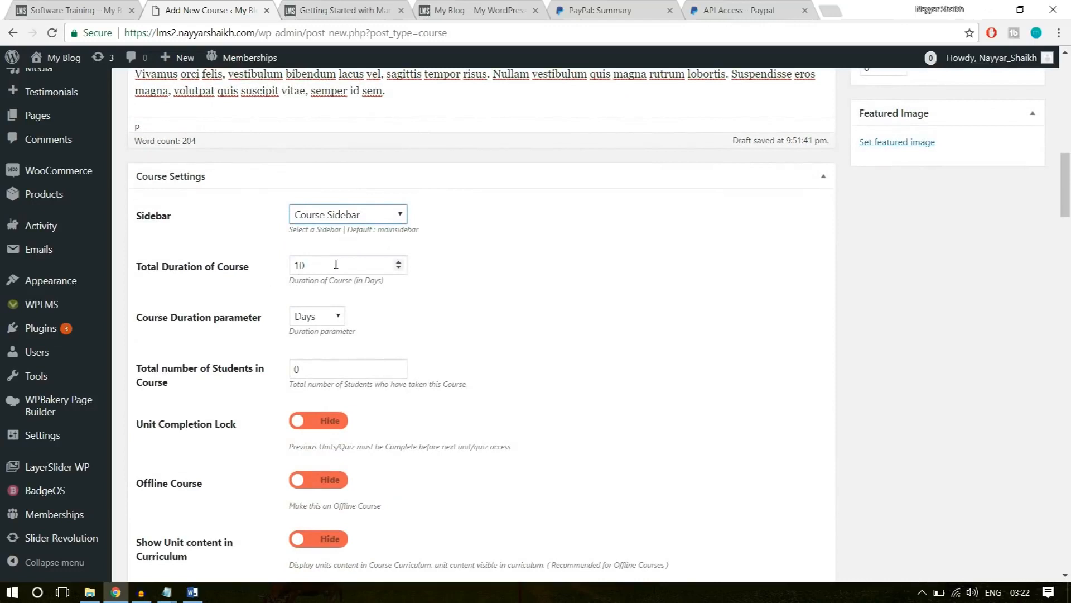
pyautogui.moveTo(325, 269); pyautogui.dragTo(274, 273)
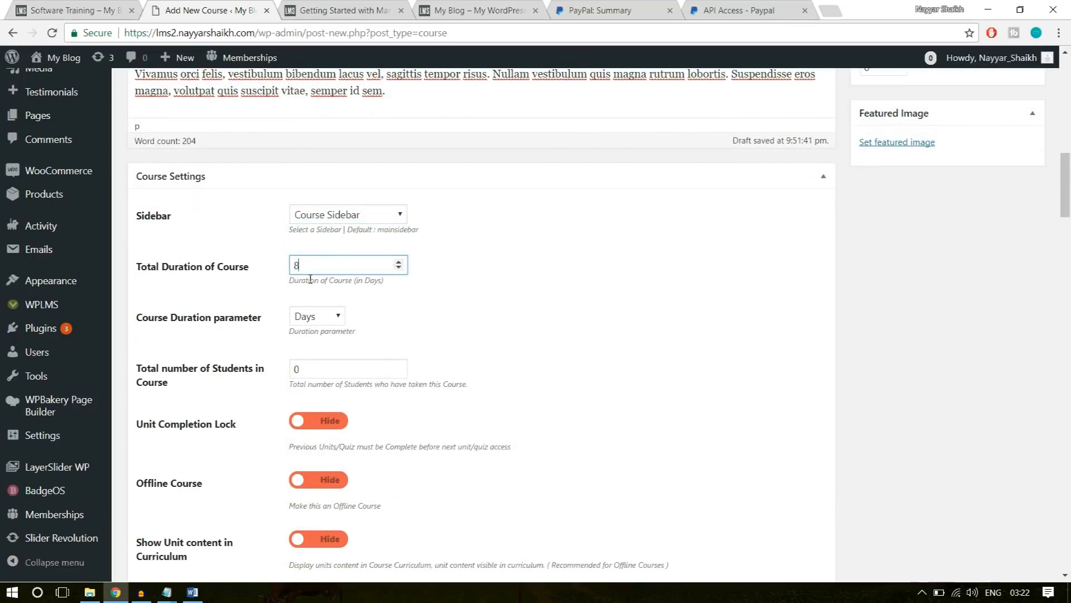
pyautogui.click(335, 315)
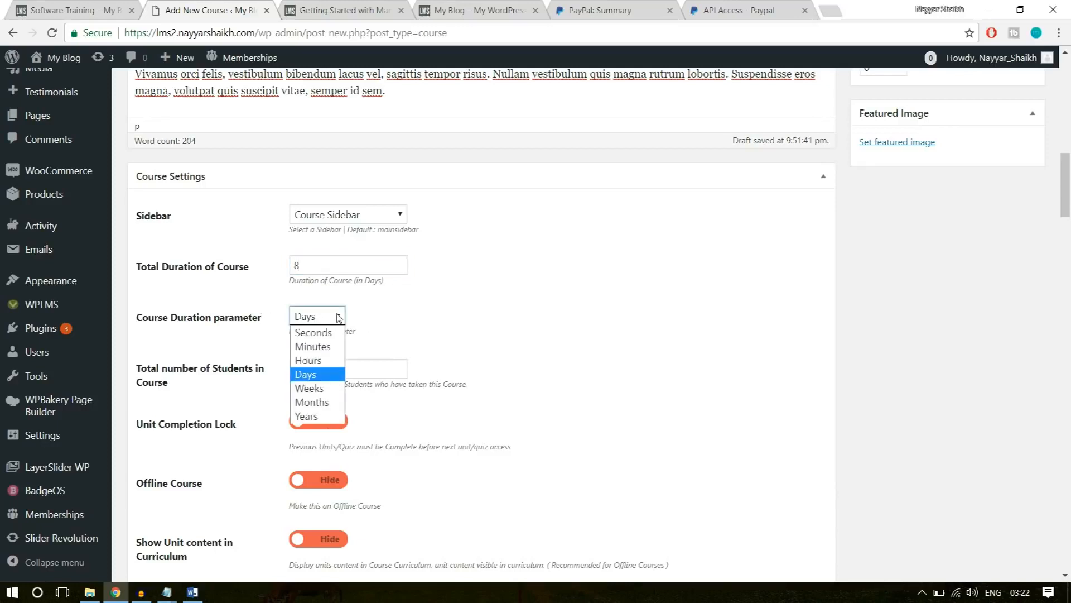
pyautogui.click(332, 358)
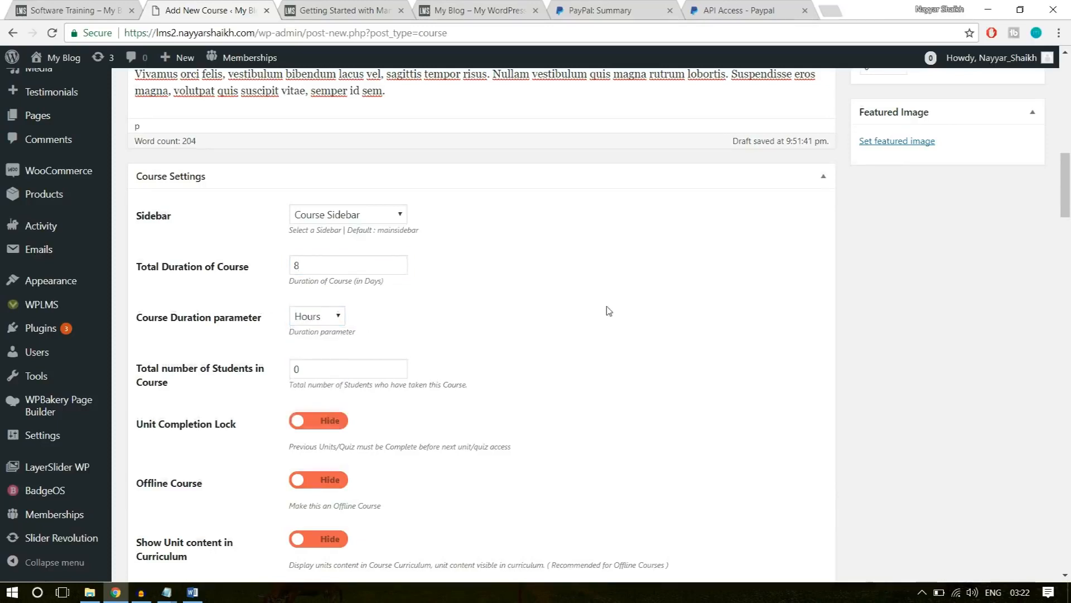
# Set the total number of students in the course to 10.
pyautogui.scroll(-1, 608, 311)
pyautogui.doubleClick(326, 302)
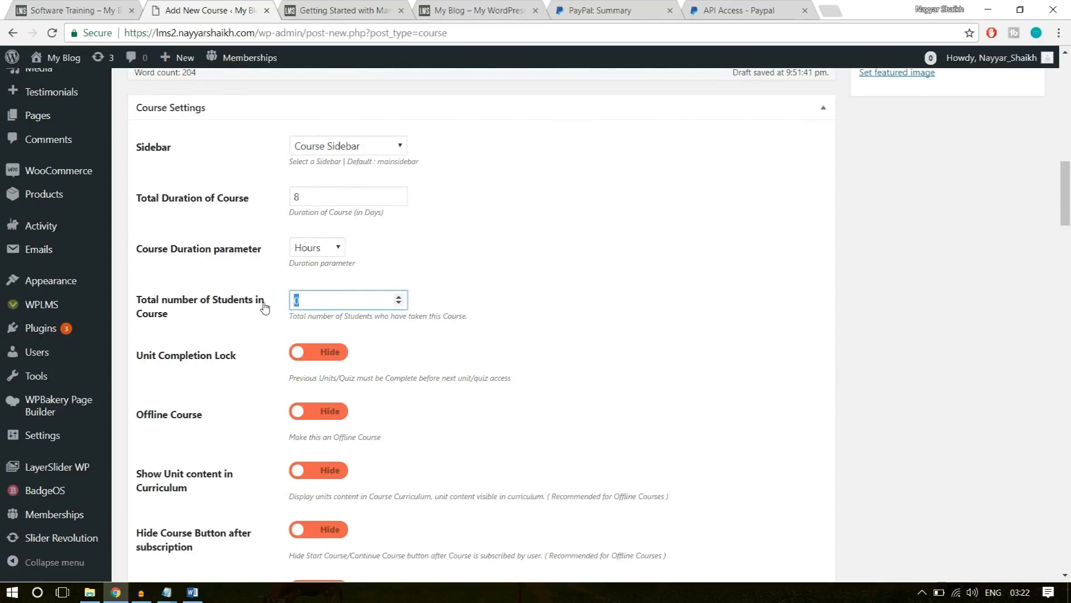
pyautogui.click(496, 261)
pyautogui.click(330, 300)
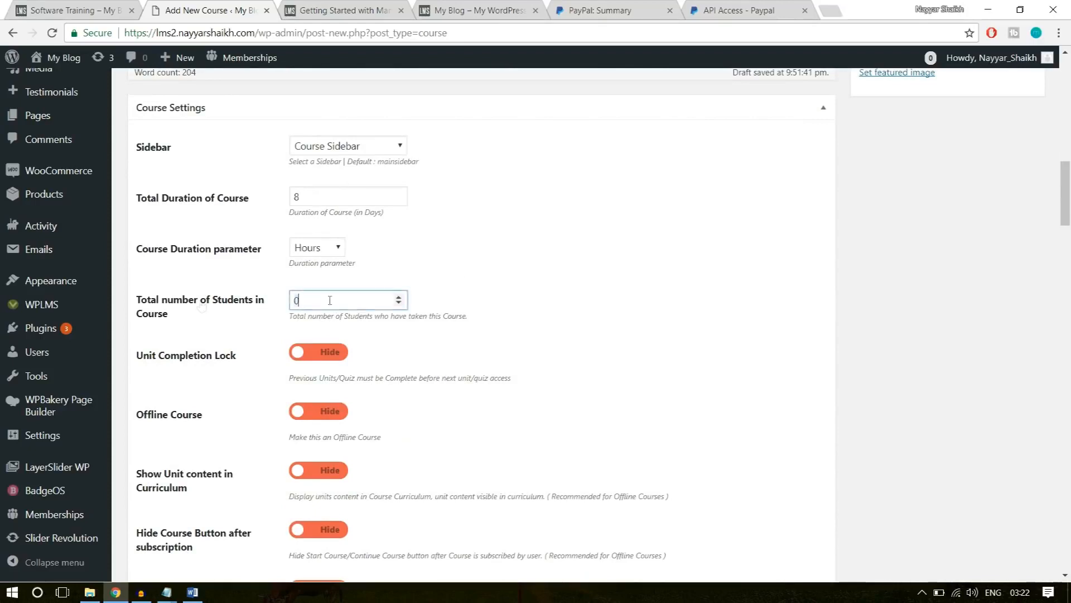
pyautogui.click(534, 300)
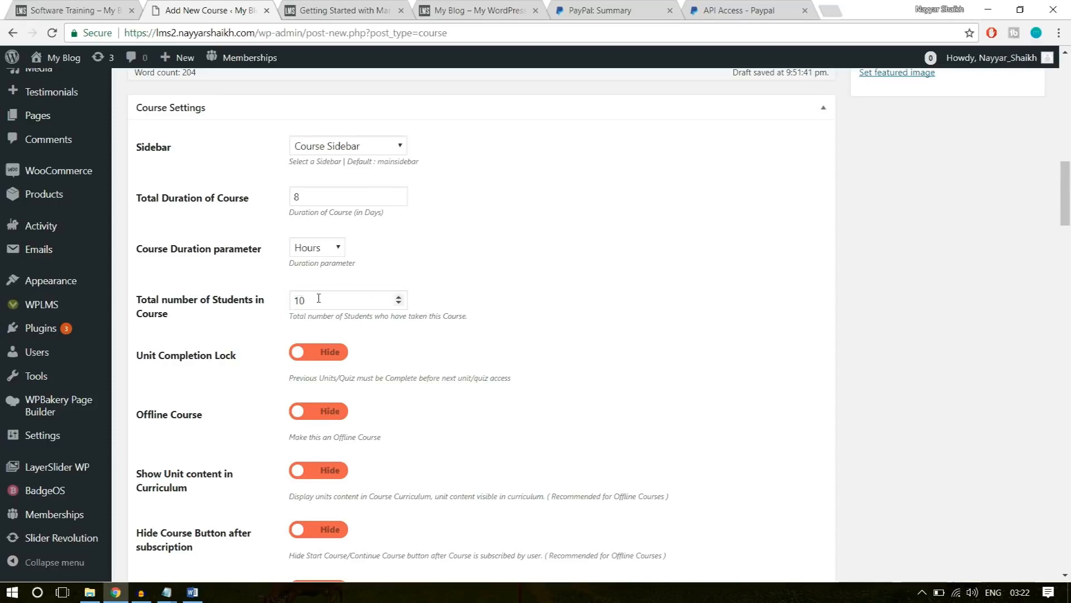
# Switch the display of course progress on the course home to Show, keeping time-based course progress on Hide.
pyautogui.scroll(-1, 717, 286)
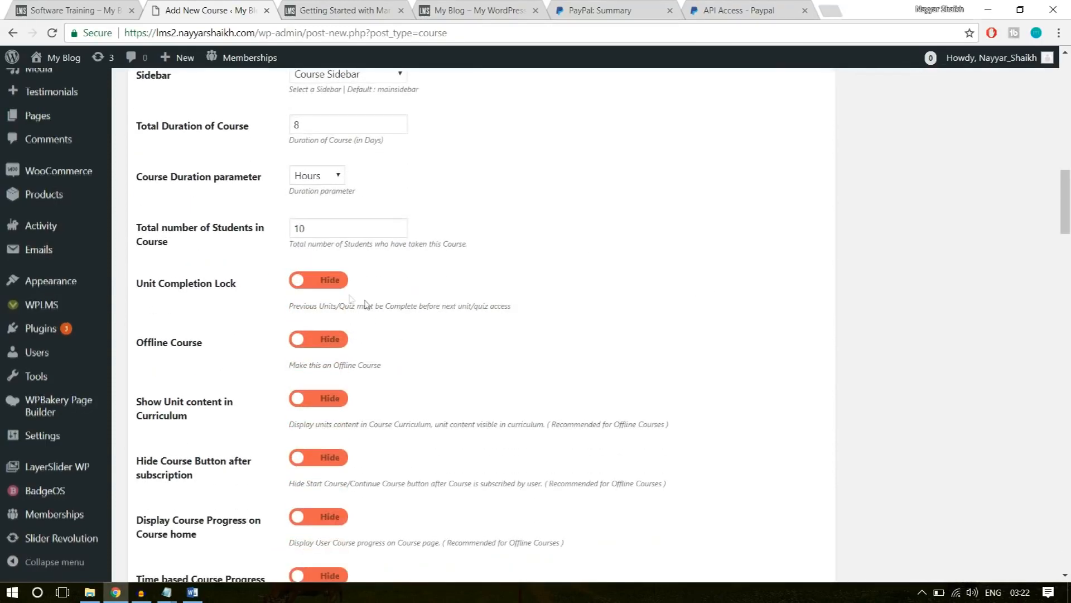
pyautogui.scroll(-2, 346, 381)
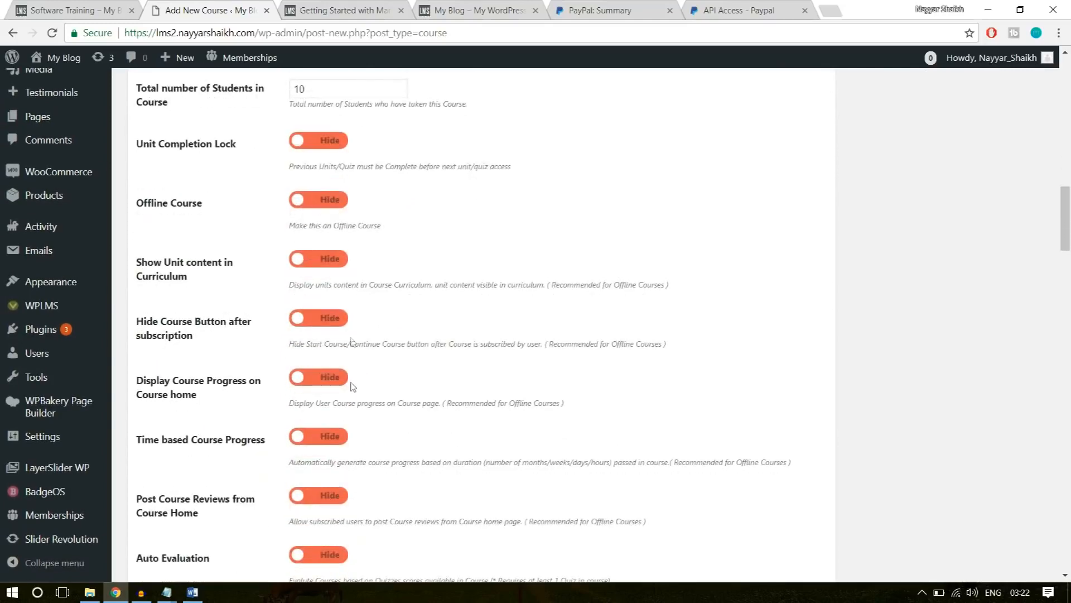
pyautogui.scroll(-2, 348, 312)
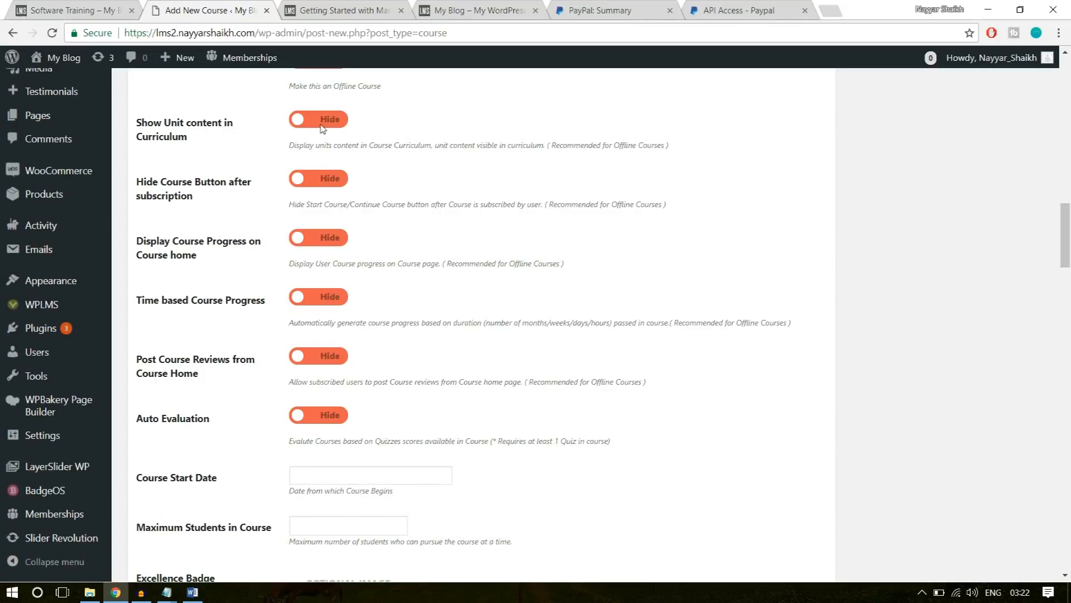
pyautogui.moveTo(699, 145); pyautogui.dragTo(582, 148)
pyautogui.click(419, 174)
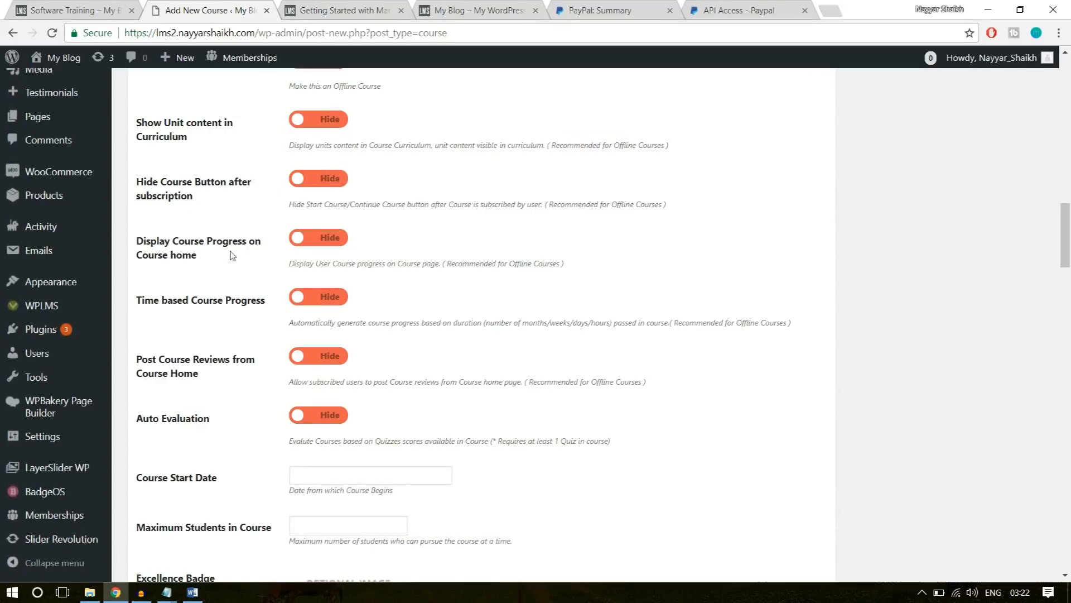
pyautogui.click(324, 241)
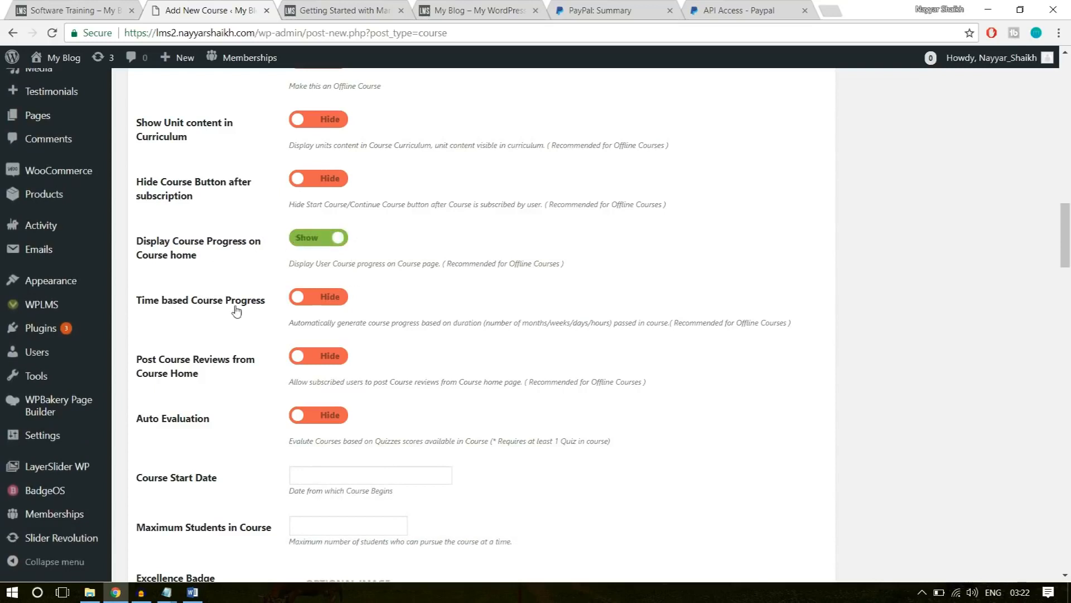
pyautogui.click(310, 299)
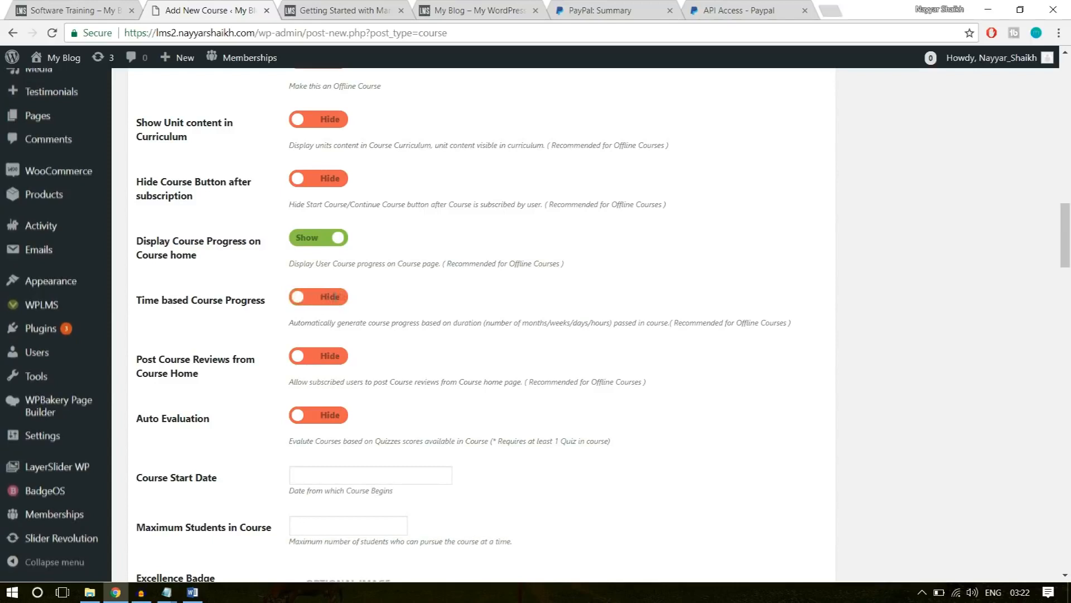
# Switch Auto Evaluation and posting course reviews from the course home to Show.
pyautogui.scroll(-3, 500, 355)
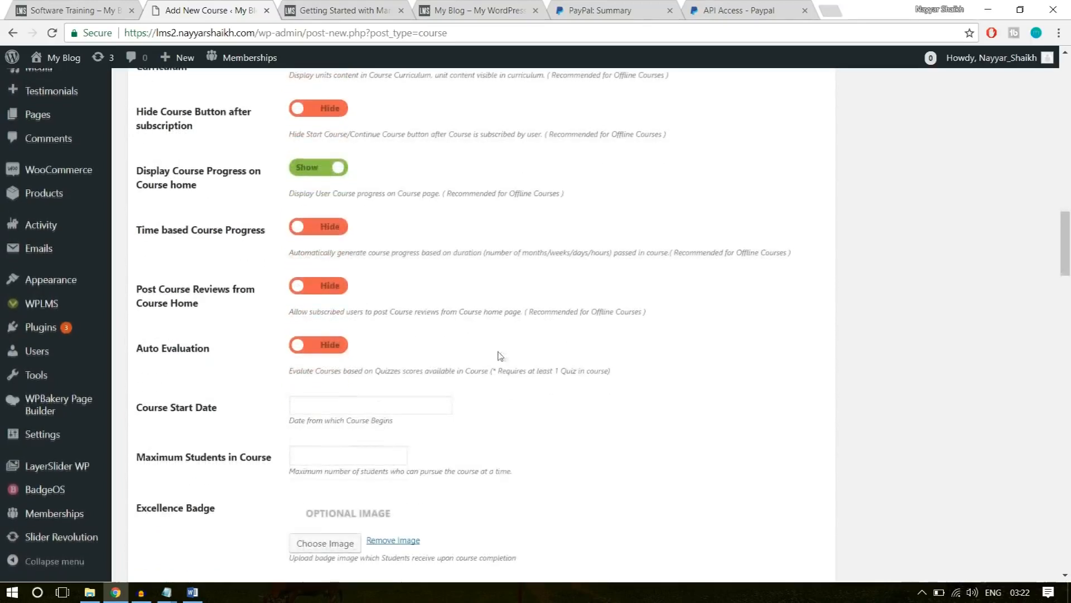
pyautogui.click(333, 282)
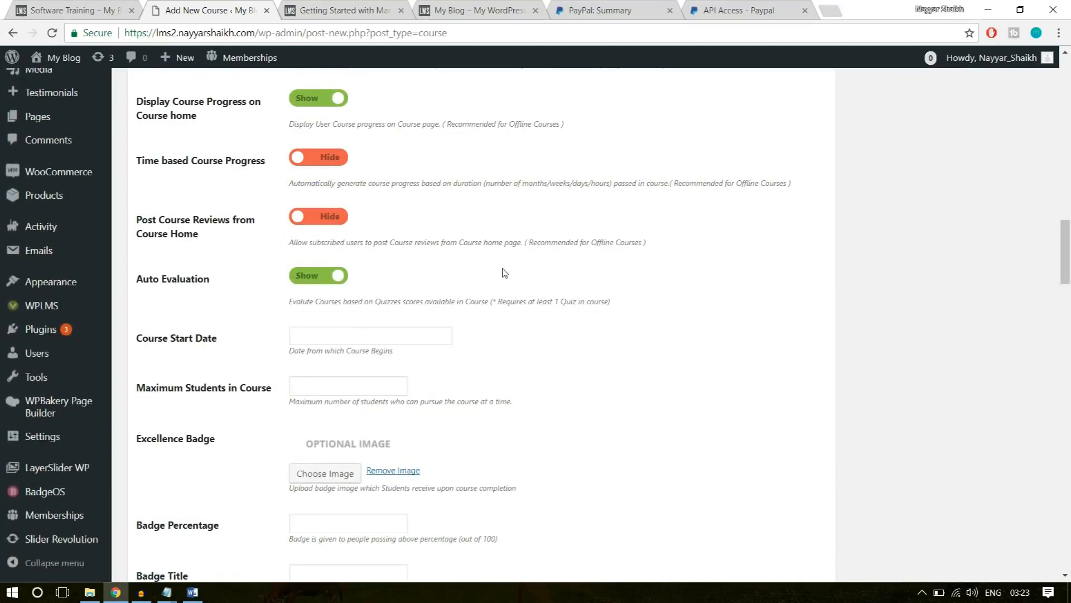
pyautogui.click(318, 216)
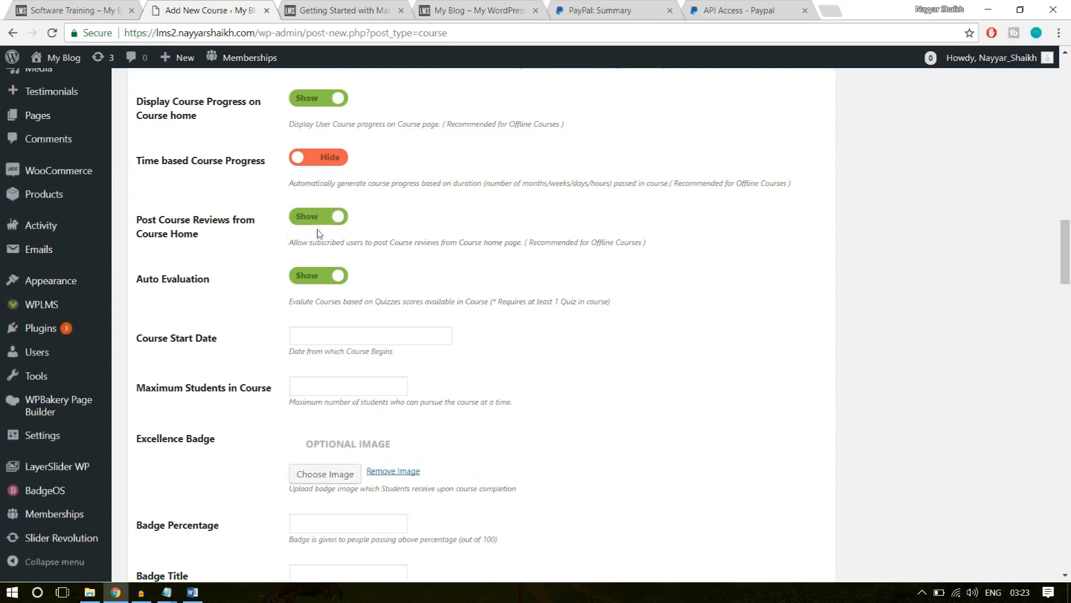
# Set the course start date to 2018-01-30 and the maximum students in the course to 500.
pyautogui.scroll(-1, 610, 307)
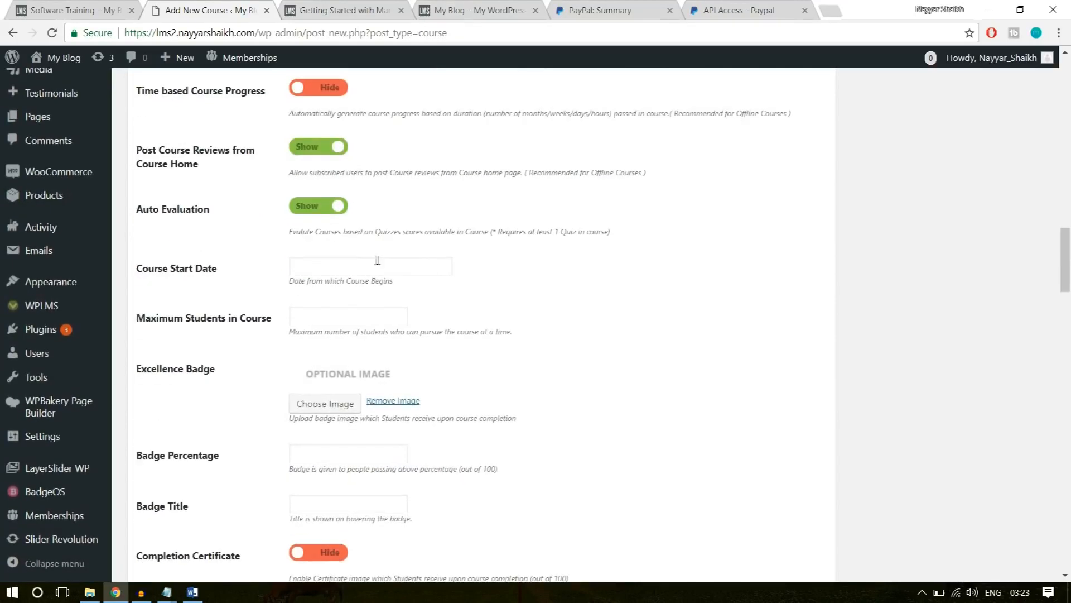
pyautogui.click(367, 268)
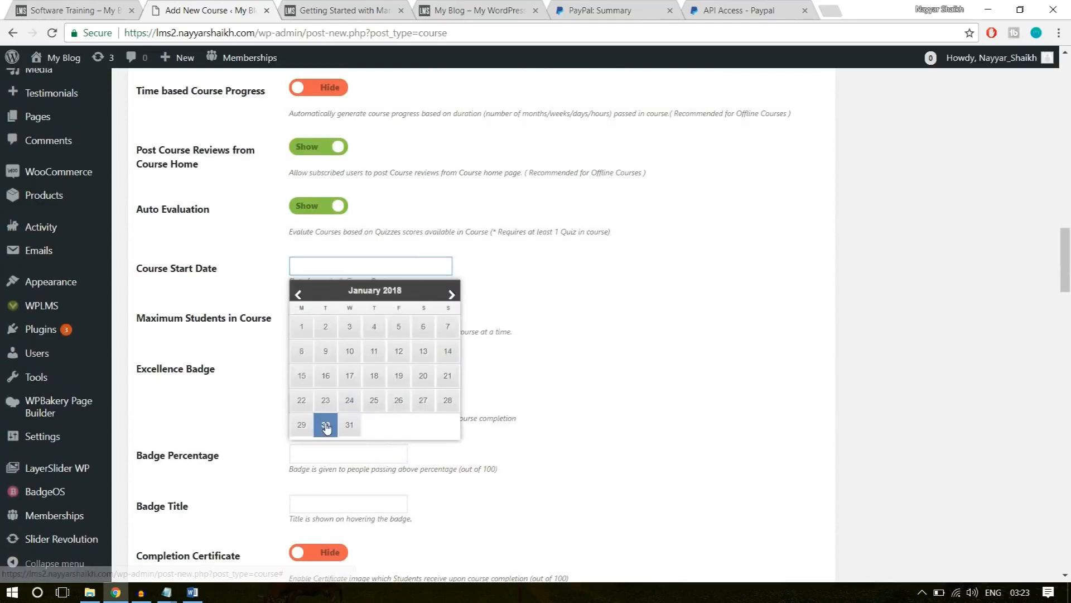
pyautogui.click(328, 426)
pyautogui.scroll(-1, 590, 303)
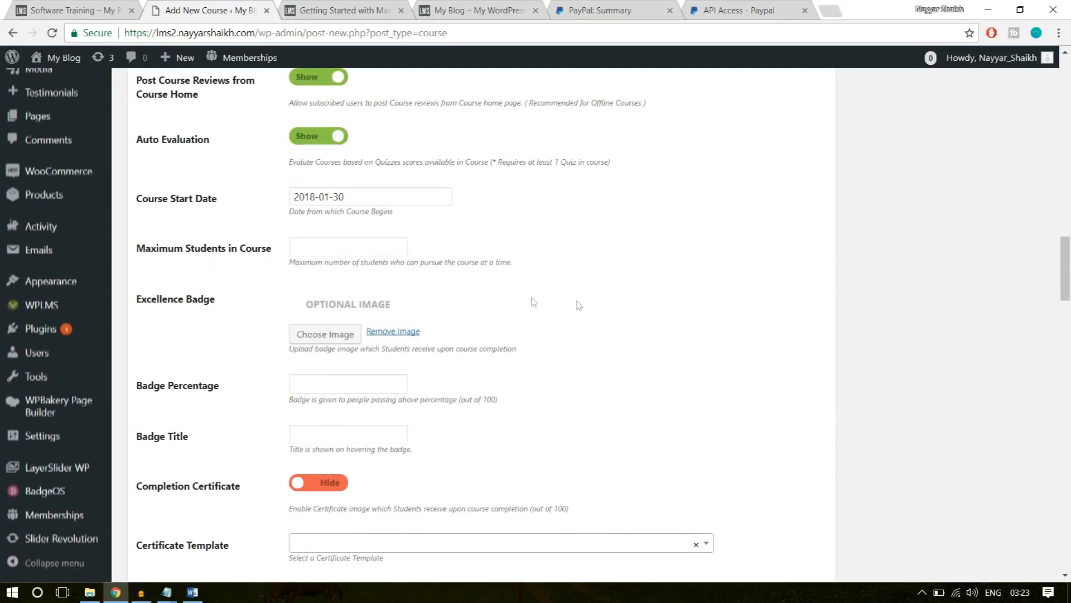
pyautogui.click(335, 250)
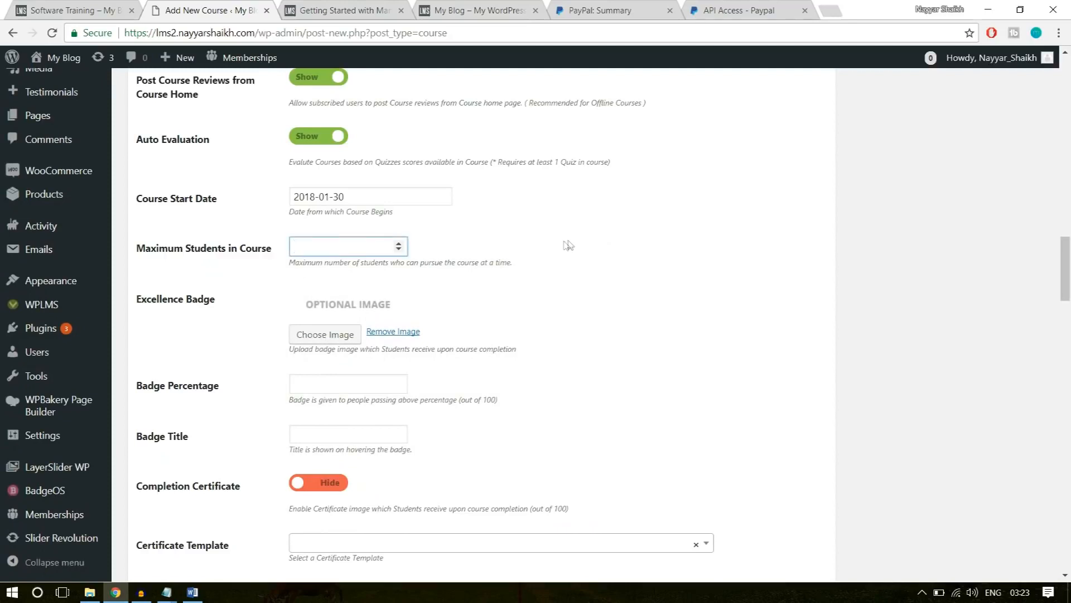
pyautogui.write('500')
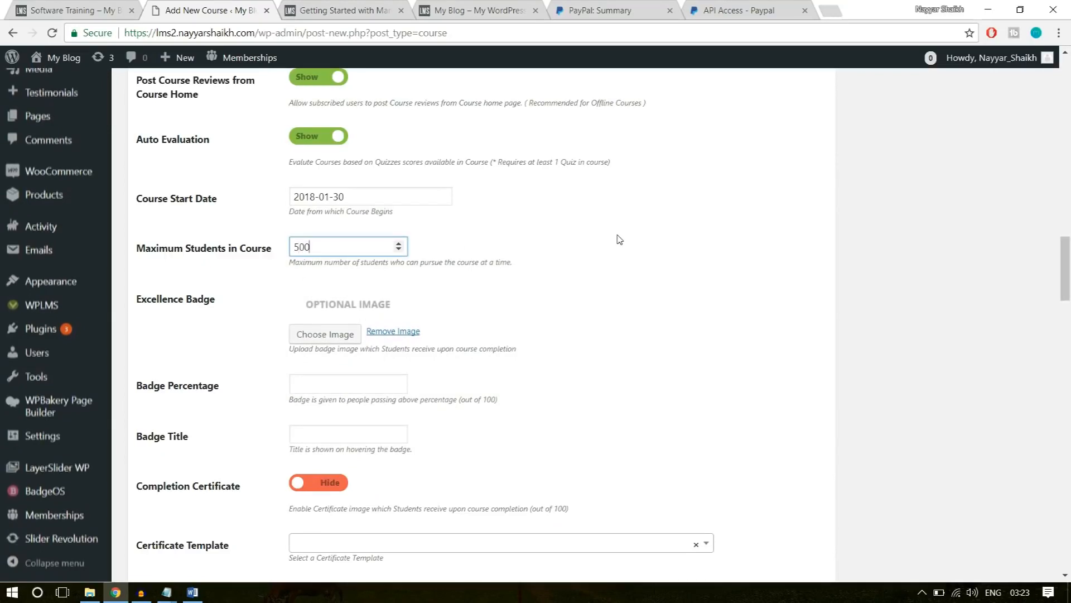
pyautogui.click(619, 240)
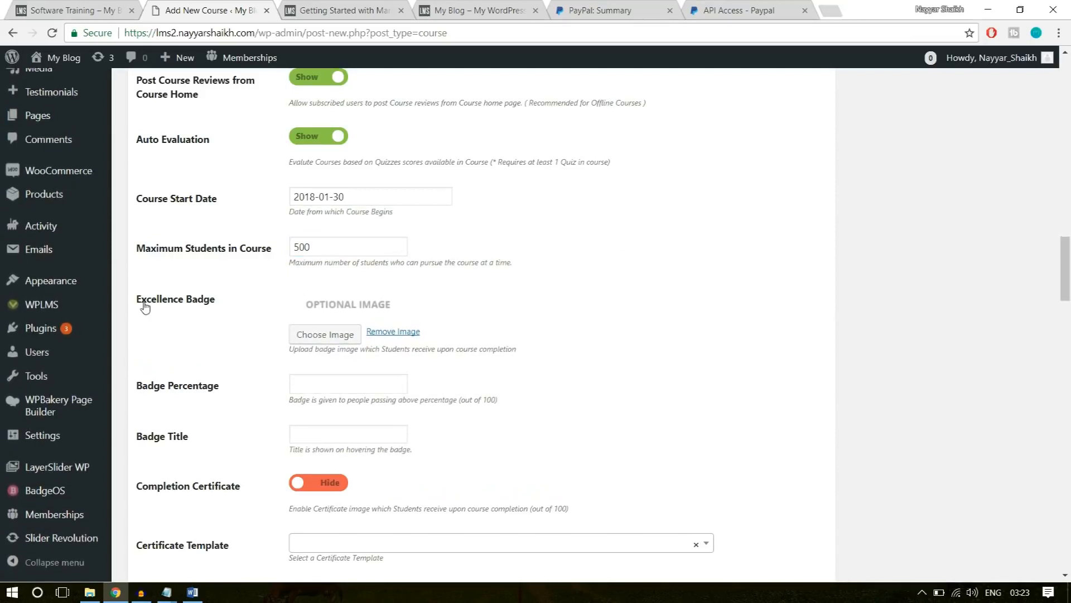
# Choose the yellow thumbs-up badge image from the media library as the course's excellence badge.
pyautogui.click(304, 335)
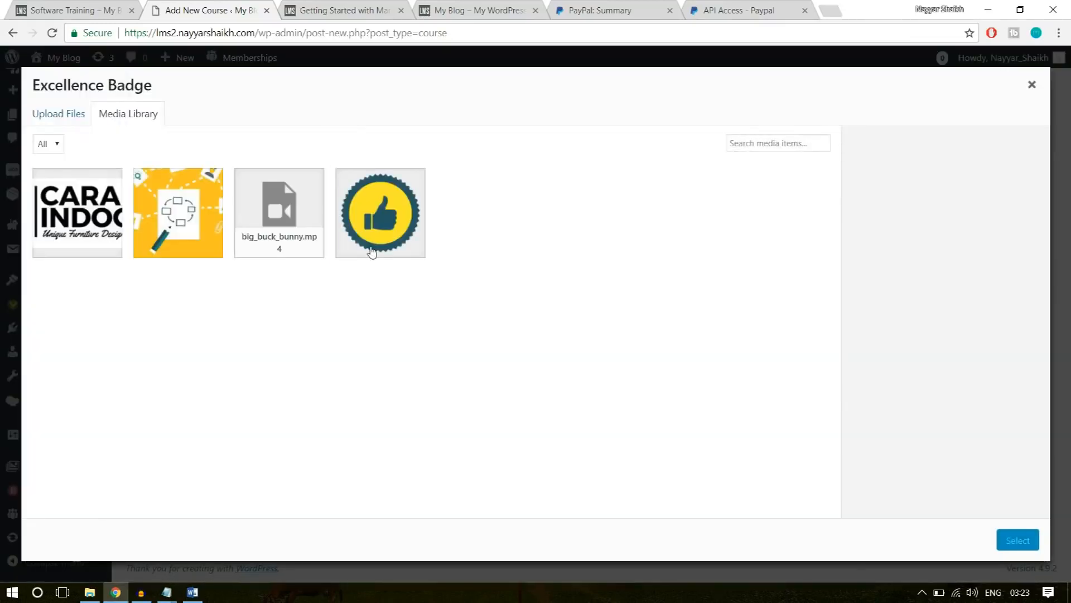
pyautogui.click(371, 252)
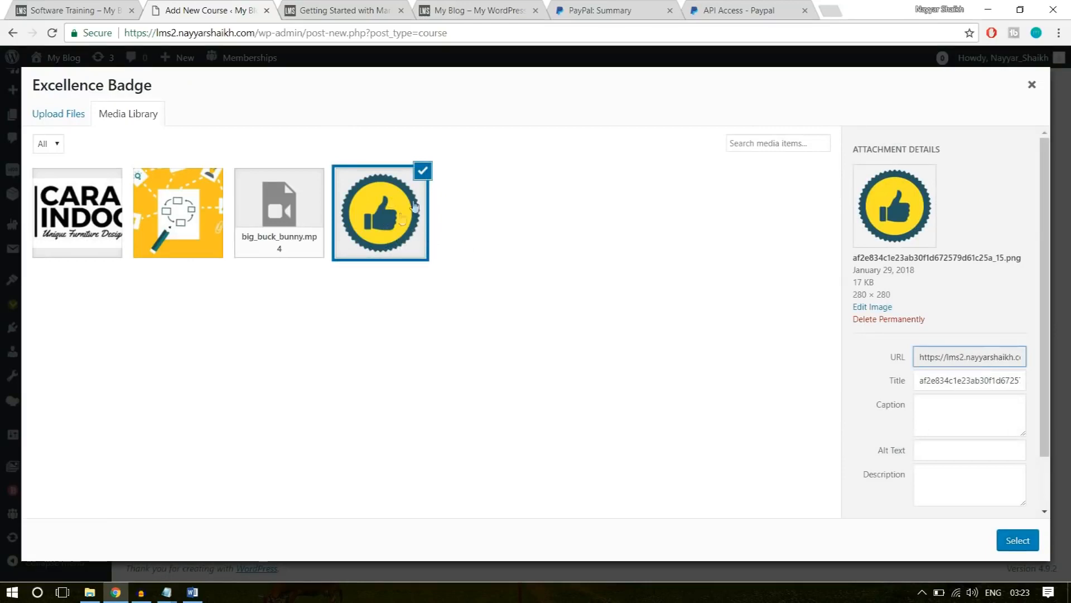
pyautogui.click(1016, 539)
# Set the badge percentage to 75 and the badge title to "Software Champ".
pyautogui.scroll(-3, 684, 407)
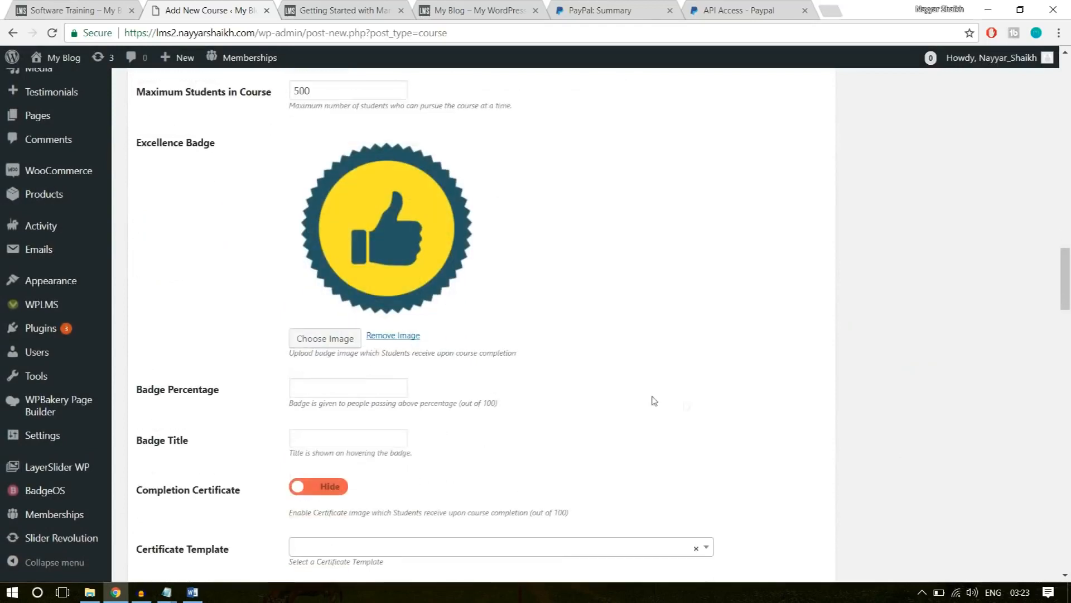
pyautogui.scroll(-1, 748, 347)
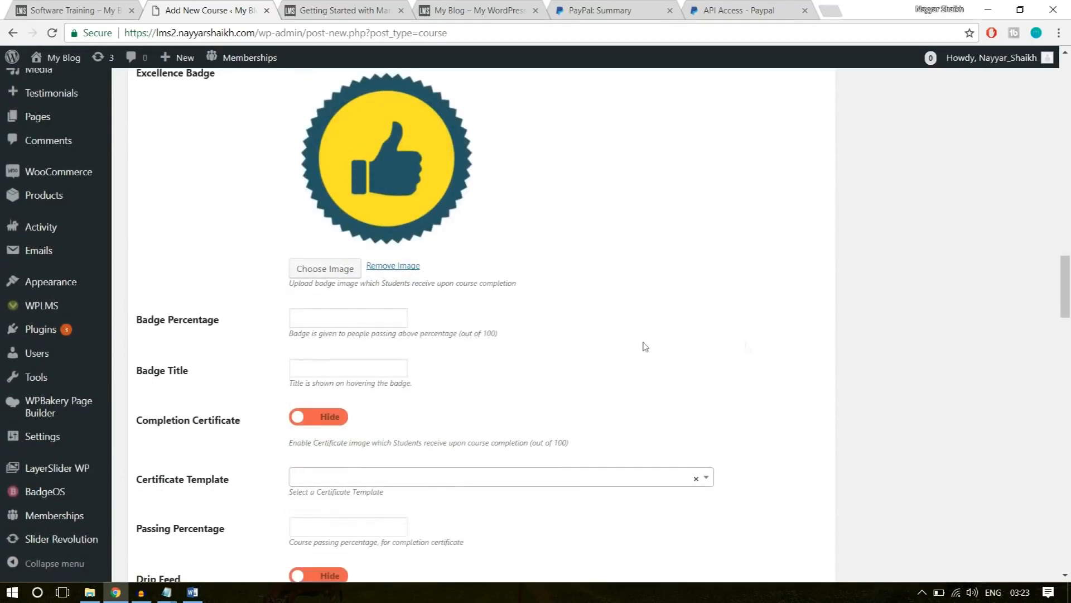
pyautogui.click(359, 318)
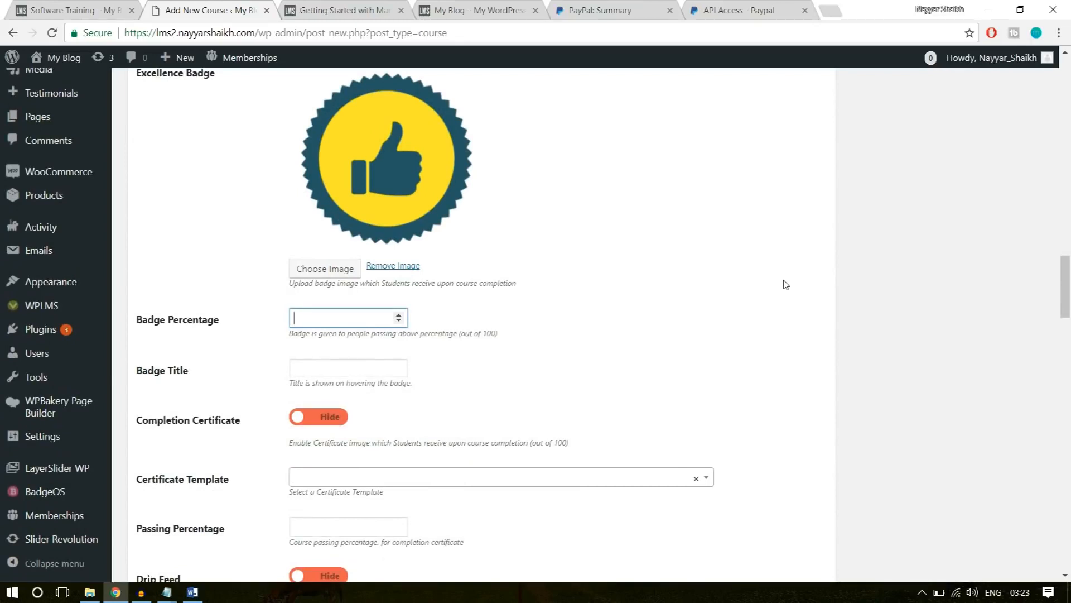
pyautogui.click(751, 300)
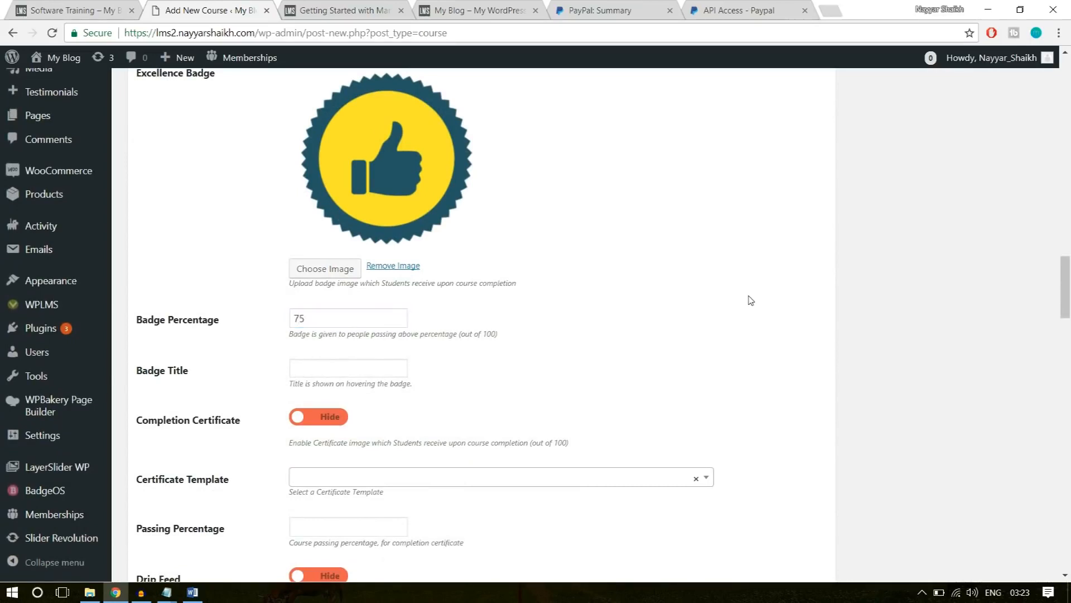
pyautogui.click(349, 368)
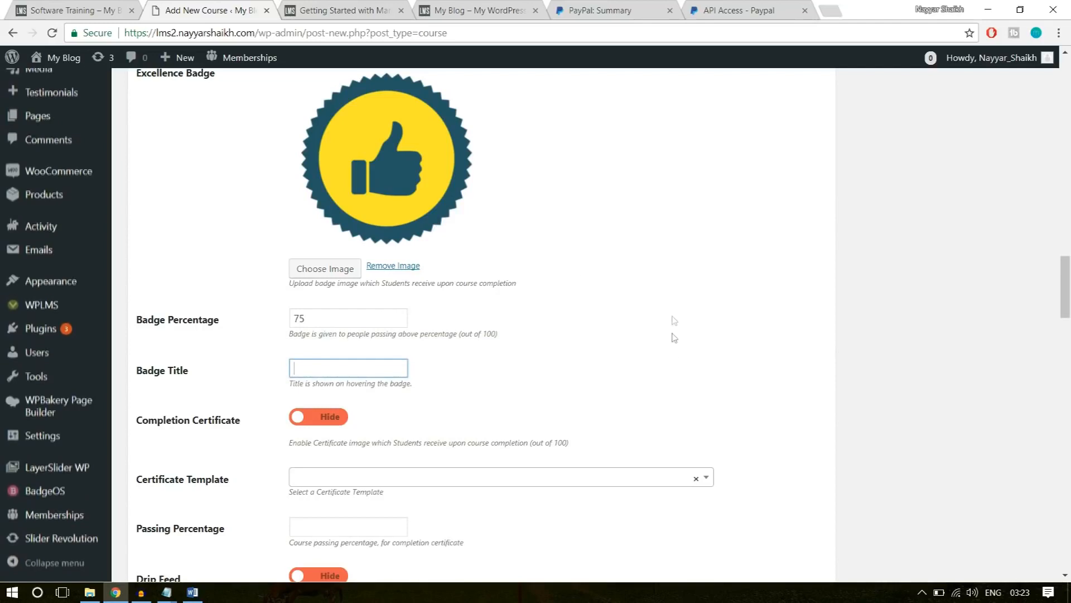
pyautogui.write('Software')
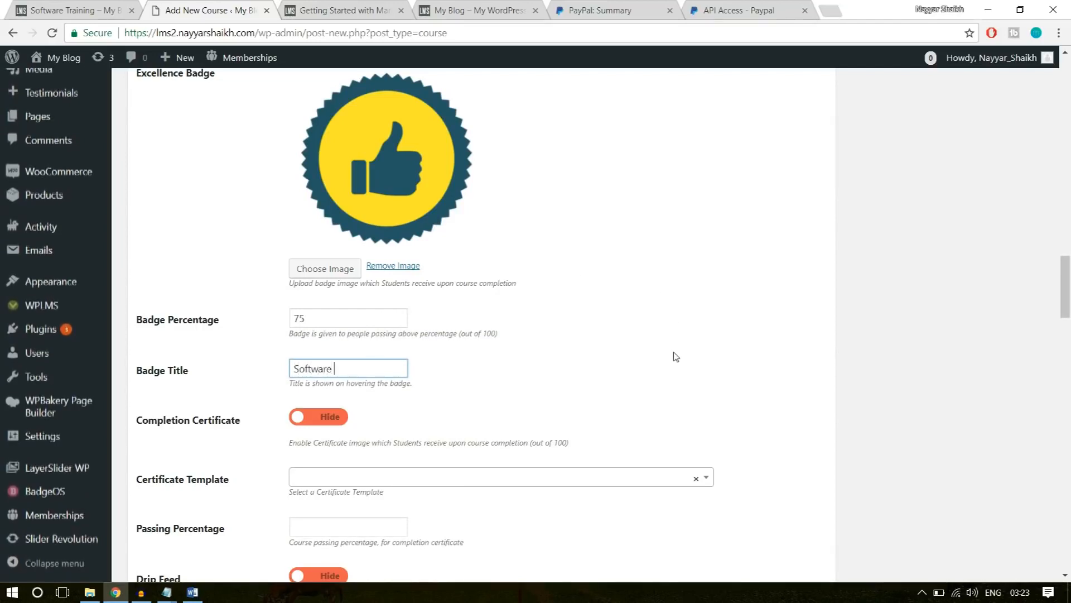
pyautogui.write(' Champ')
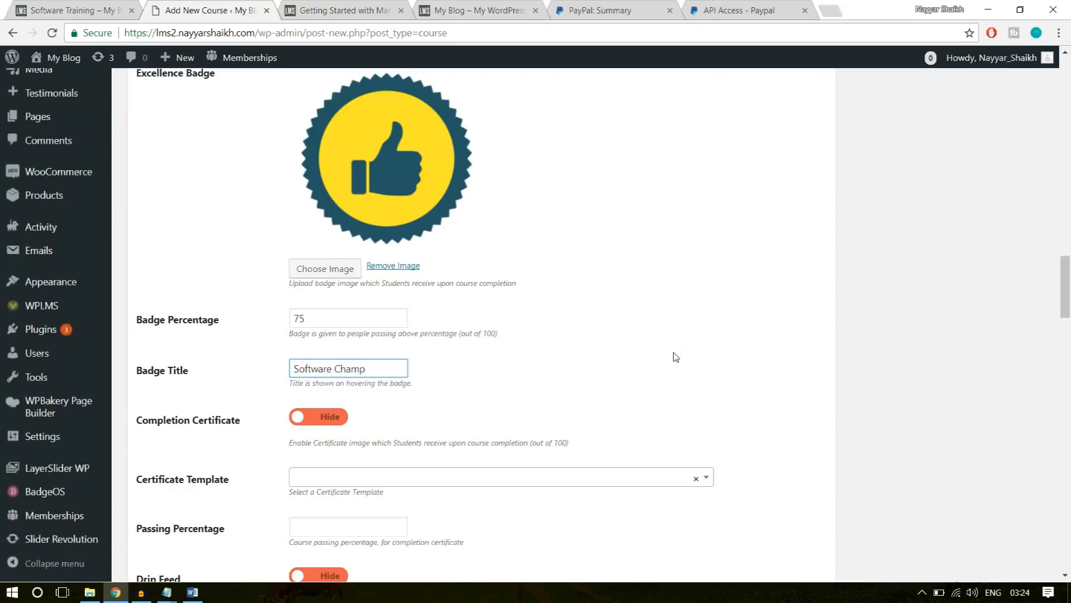
# Switch Completion Certificate to Show and select Template – 1 as the course's certificate template.
pyautogui.scroll(-1, 273, 378)
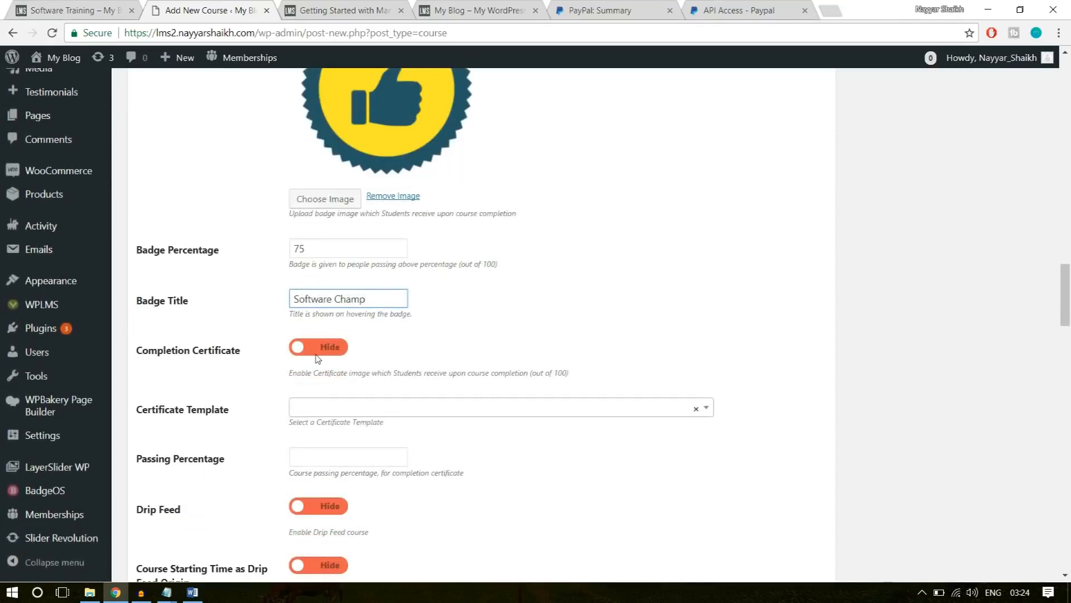
pyautogui.click(320, 352)
pyautogui.scroll(-1, 316, 424)
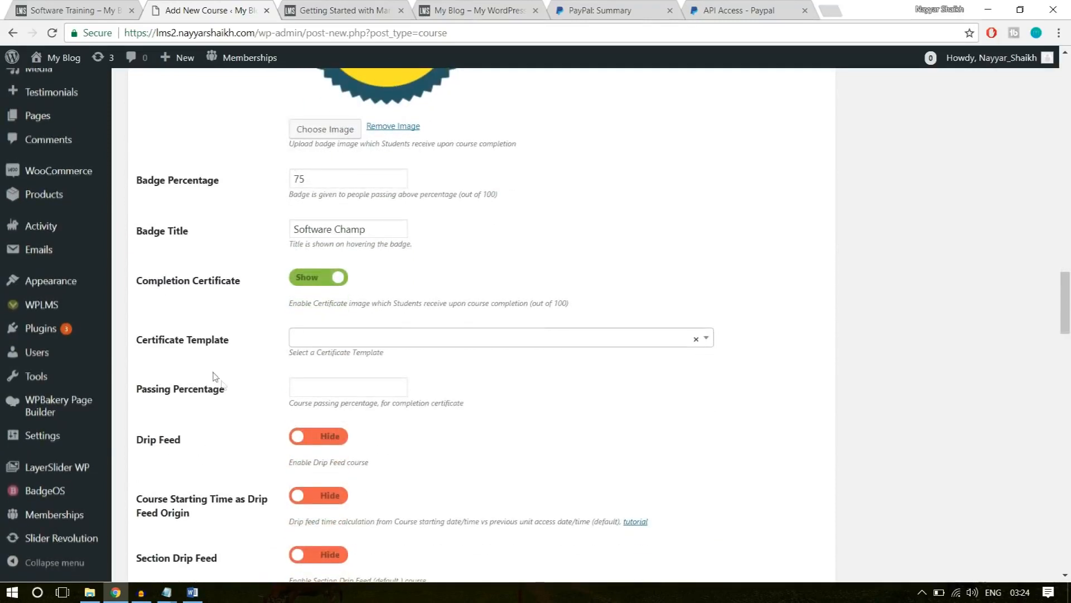
pyautogui.click(366, 337)
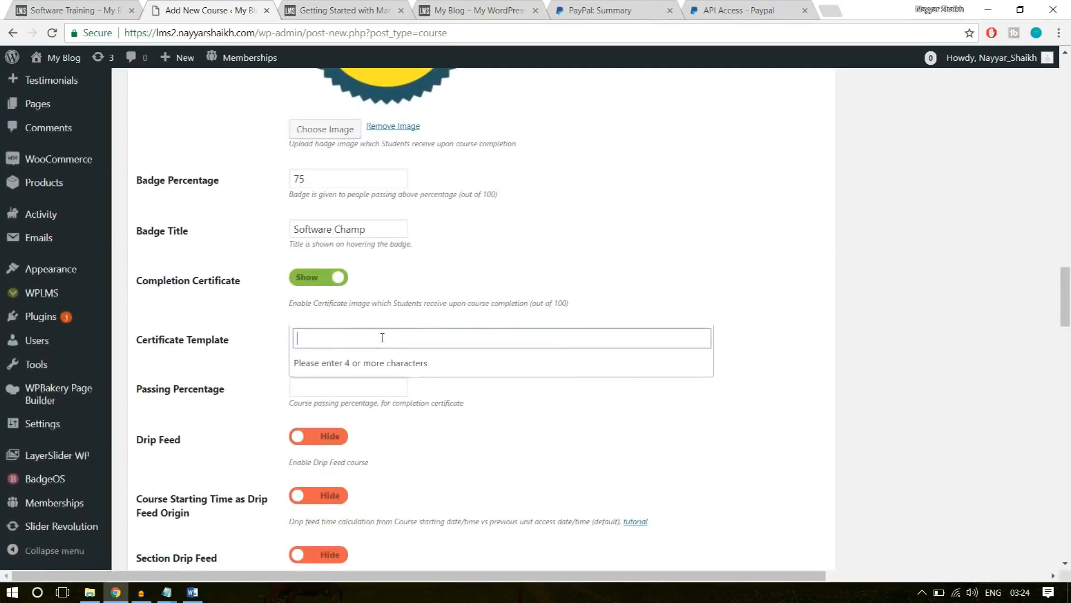
pyautogui.write('te')
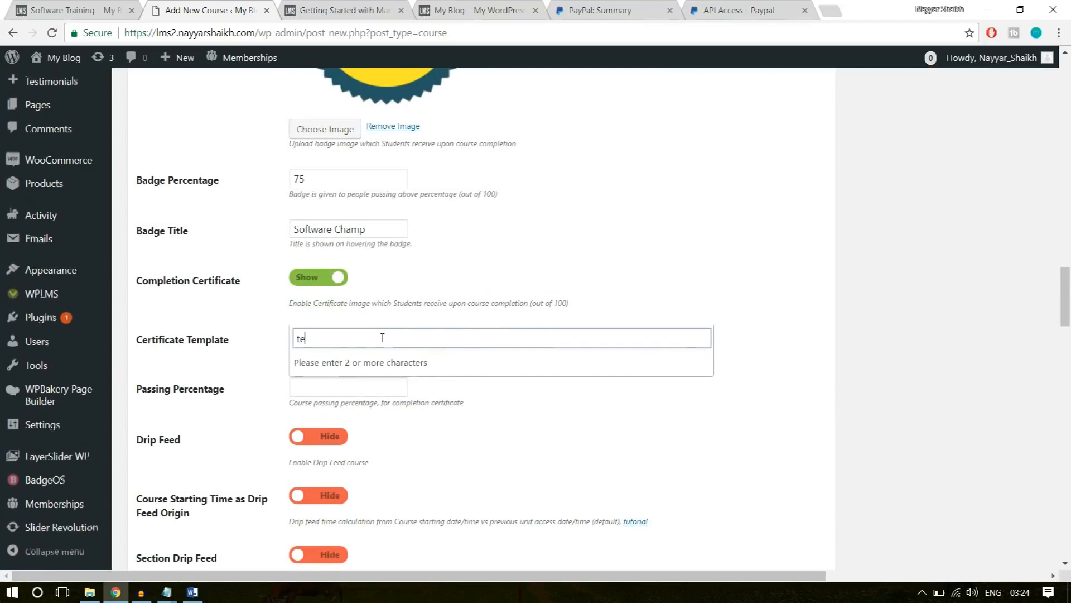
pyautogui.write('mpla')
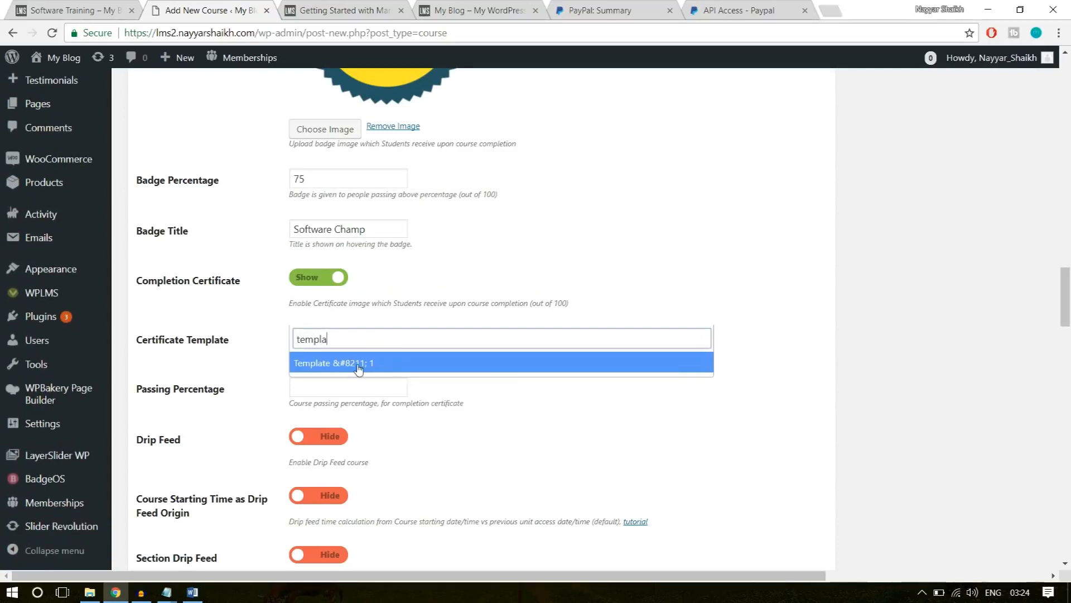
pyautogui.click(359, 364)
# Set the passing percentage for the completion certificate to 40.
pyautogui.scroll(-1, 599, 377)
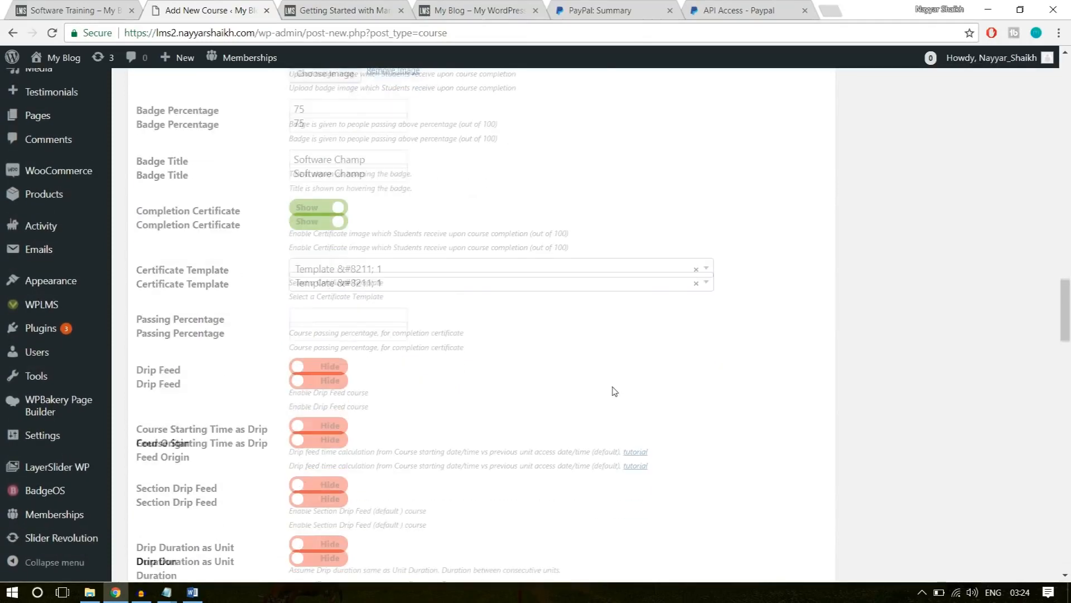
pyautogui.click(335, 317)
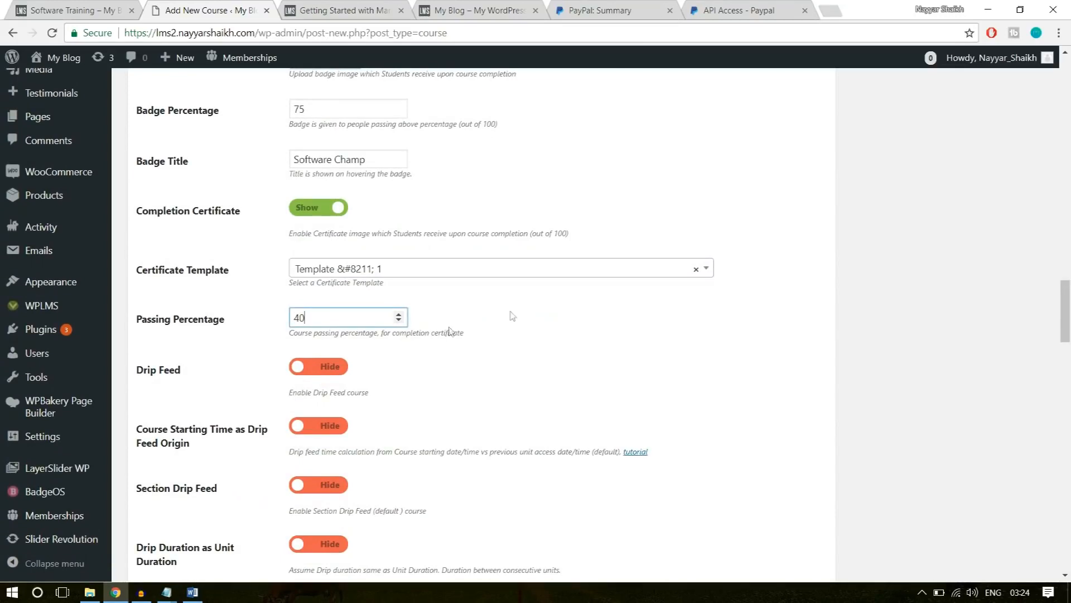
pyautogui.scroll(-4, 617, 347)
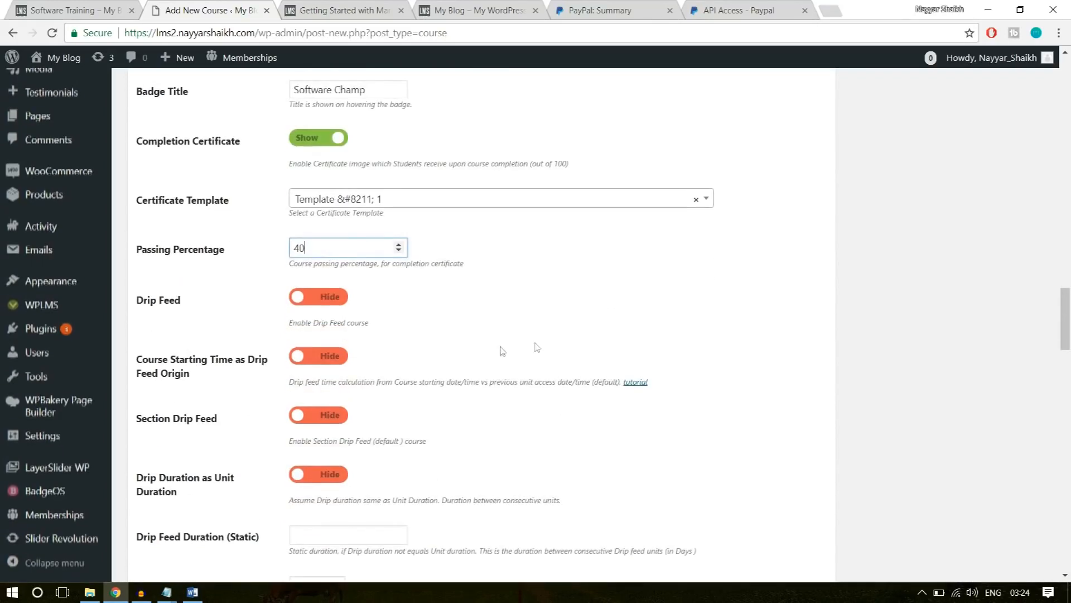
# Add a section to the course curriculum and name it "Introduction", matching Section 1 of the example Software Training course.
pyautogui.scroll(-4, 499, 351)
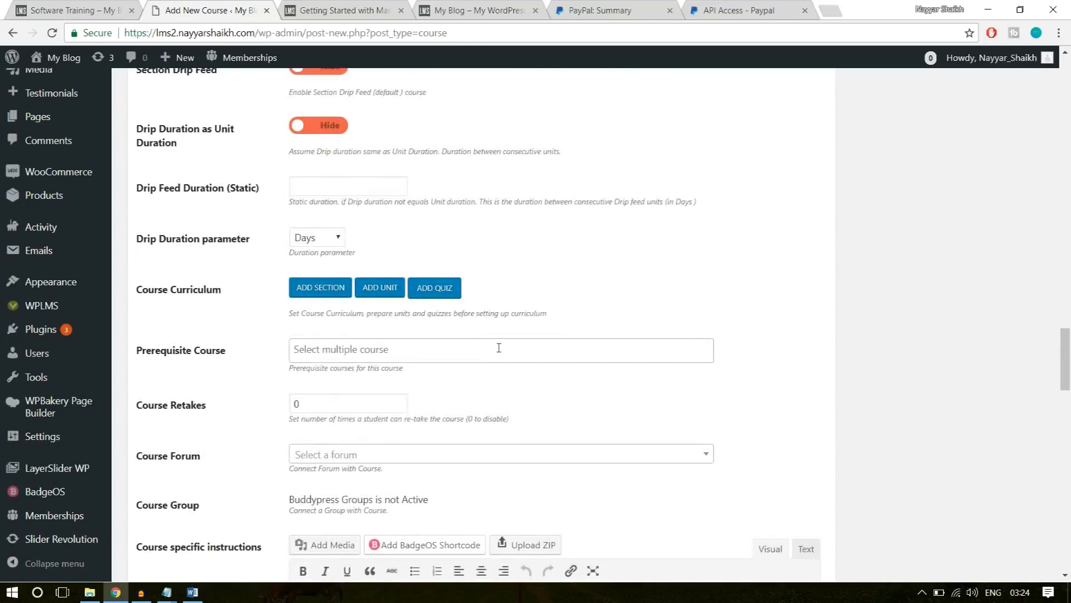
pyautogui.moveTo(136, 220)
pyautogui.mouseDown()
pyautogui.moveTo(216, 224)
pyautogui.moveTo(132, 226)
pyautogui.mouseUp()
pyautogui.click(232, 228)
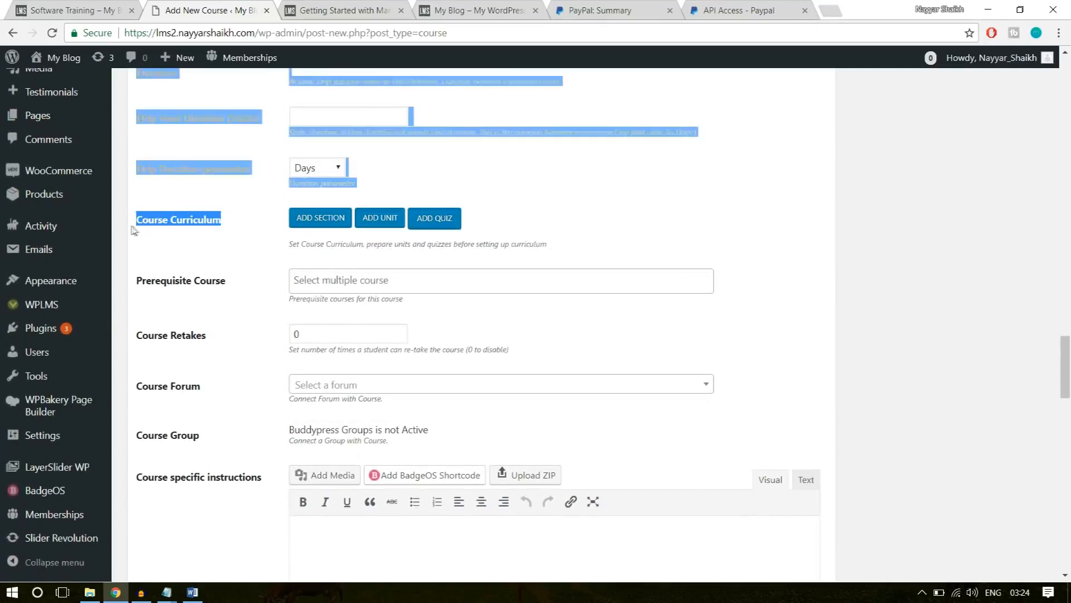
pyautogui.click(227, 231)
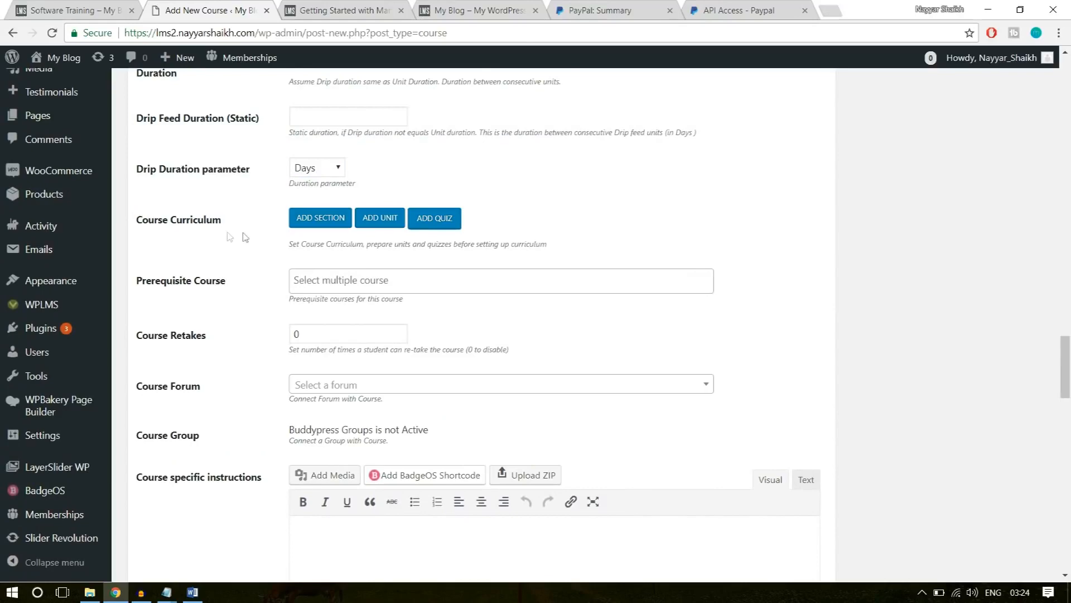
pyautogui.click(331, 223)
pyautogui.click(98, 10)
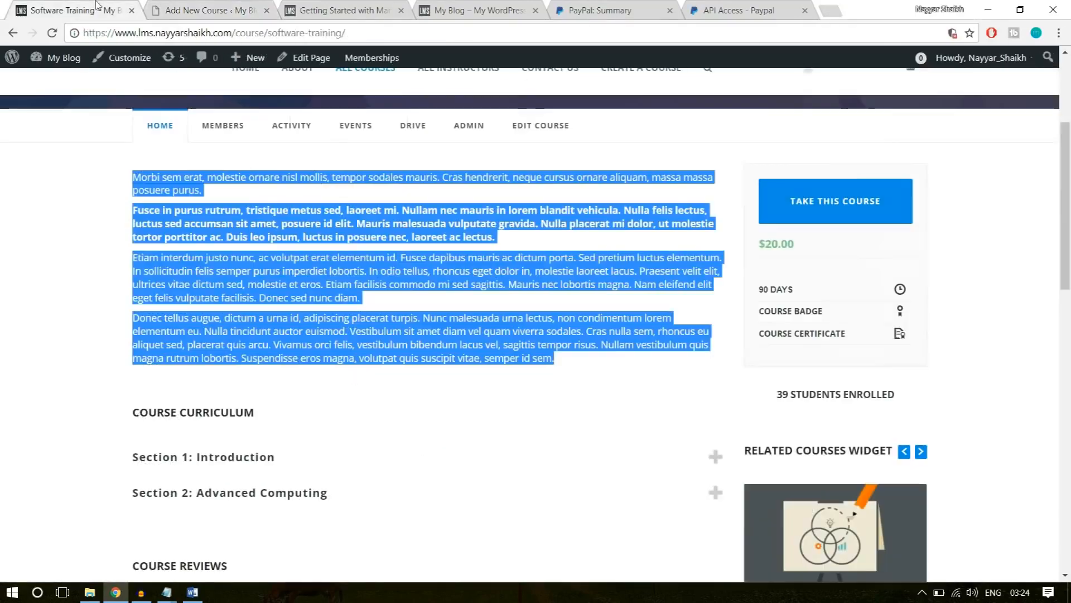
pyautogui.click(428, 314)
pyautogui.scroll(-3, 428, 314)
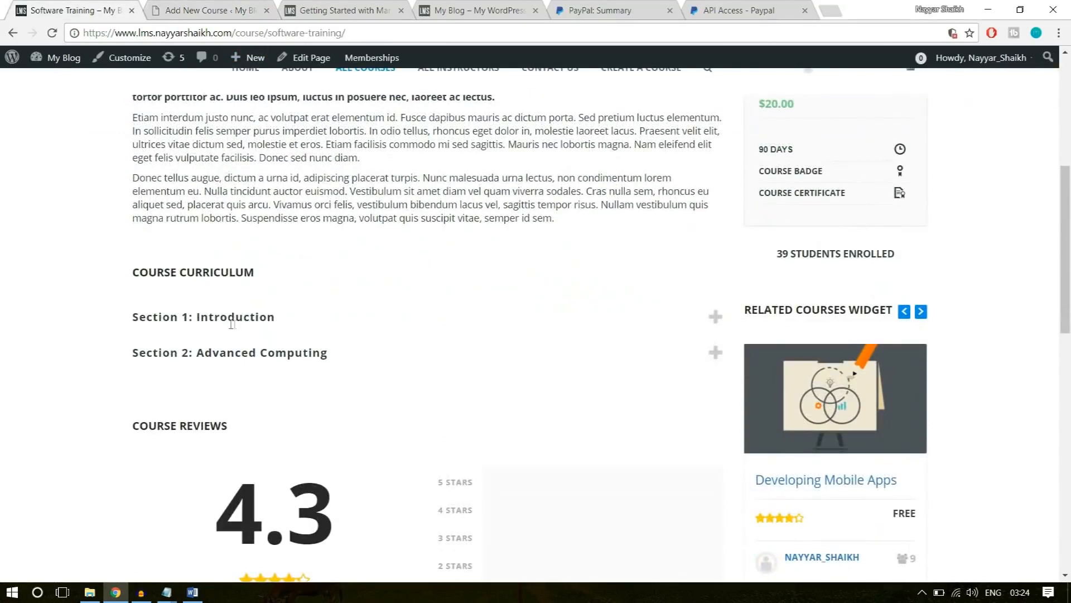
pyautogui.moveTo(289, 317); pyautogui.dragTo(197, 317)
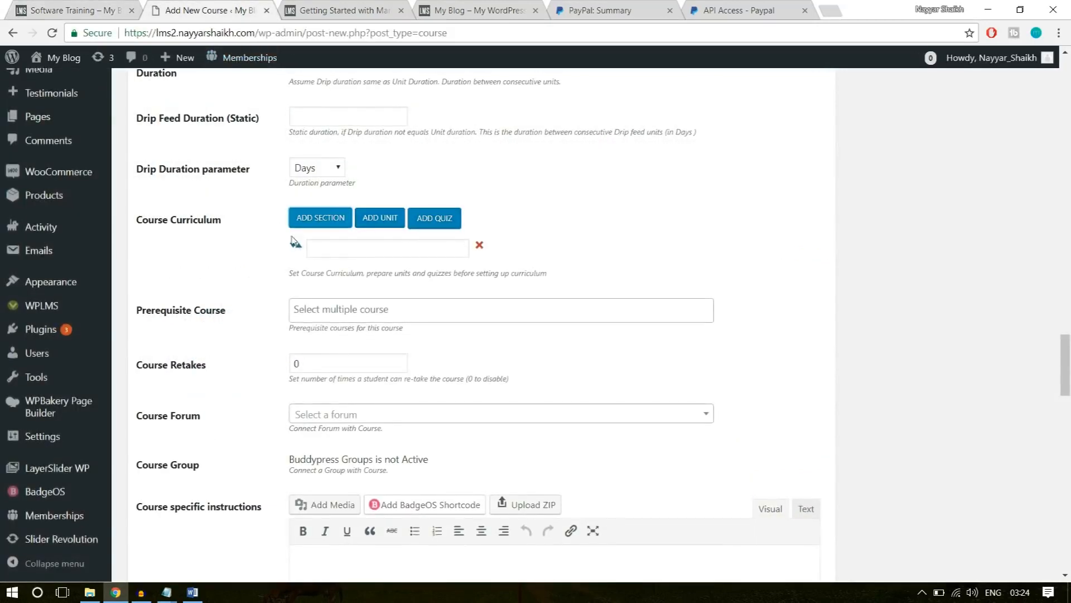
pyautogui.click(346, 251)
pyautogui.write('Introduction')
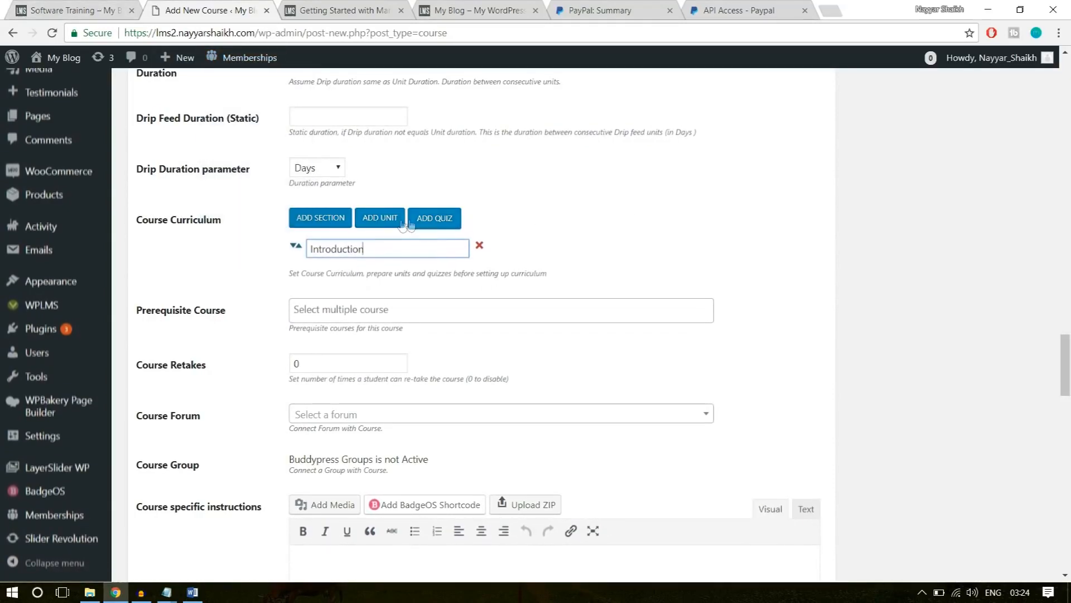
# Add a unit under the Introduction section and select "Getting Started with Marketing", the first unit in the example course.
pyautogui.click(384, 226)
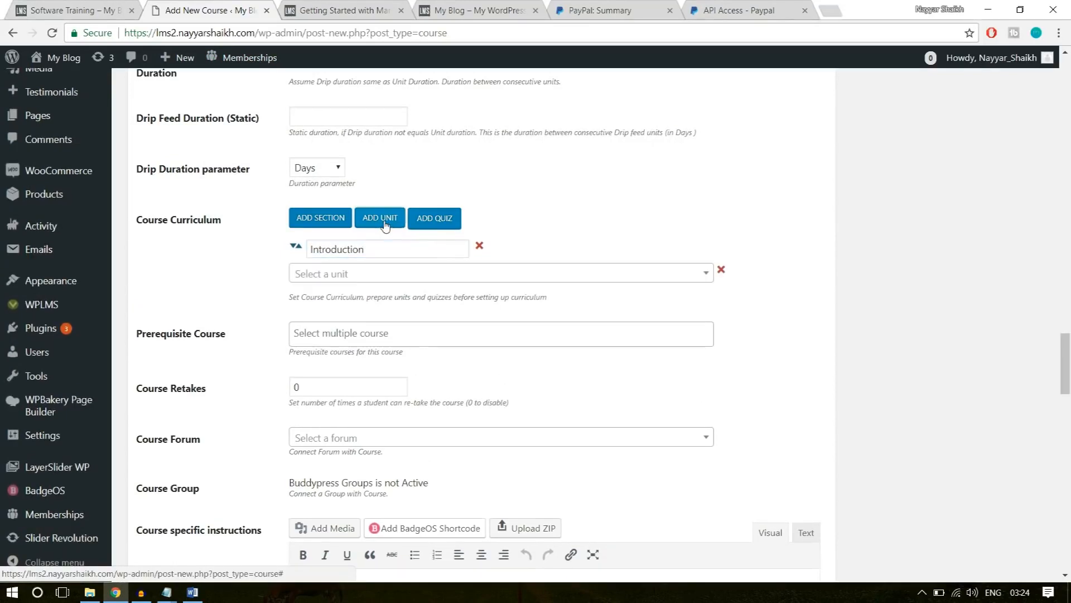
pyautogui.click(356, 273)
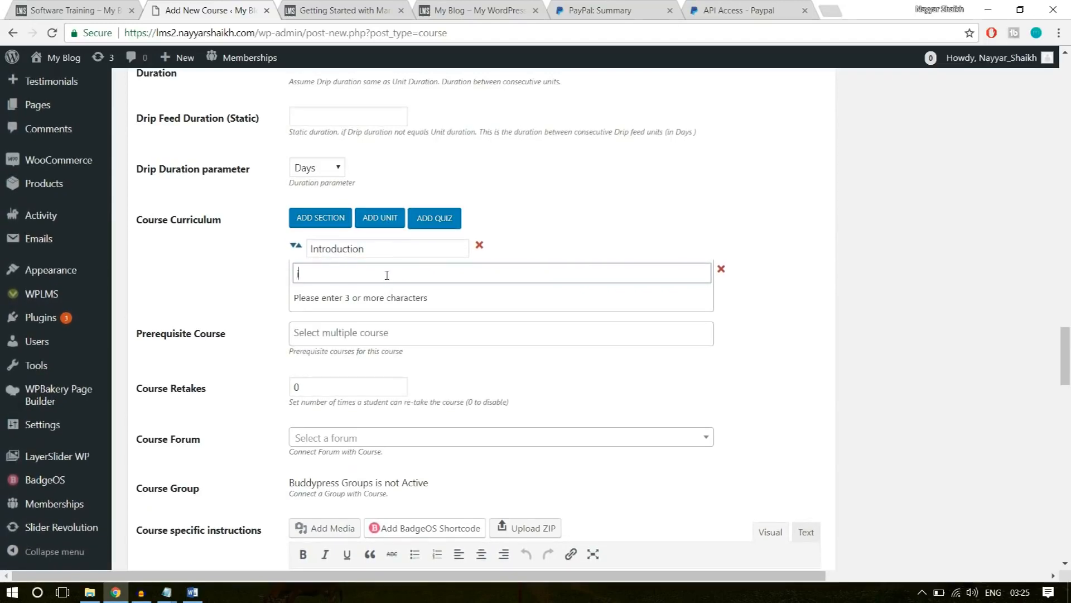
pyautogui.write('tro')
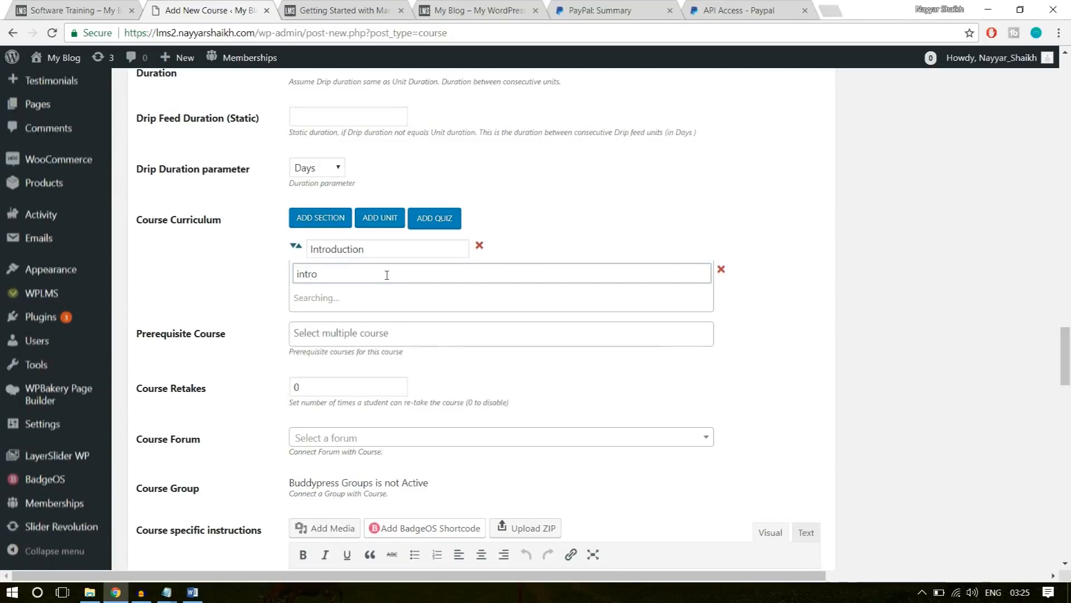
pyautogui.click(78, 11)
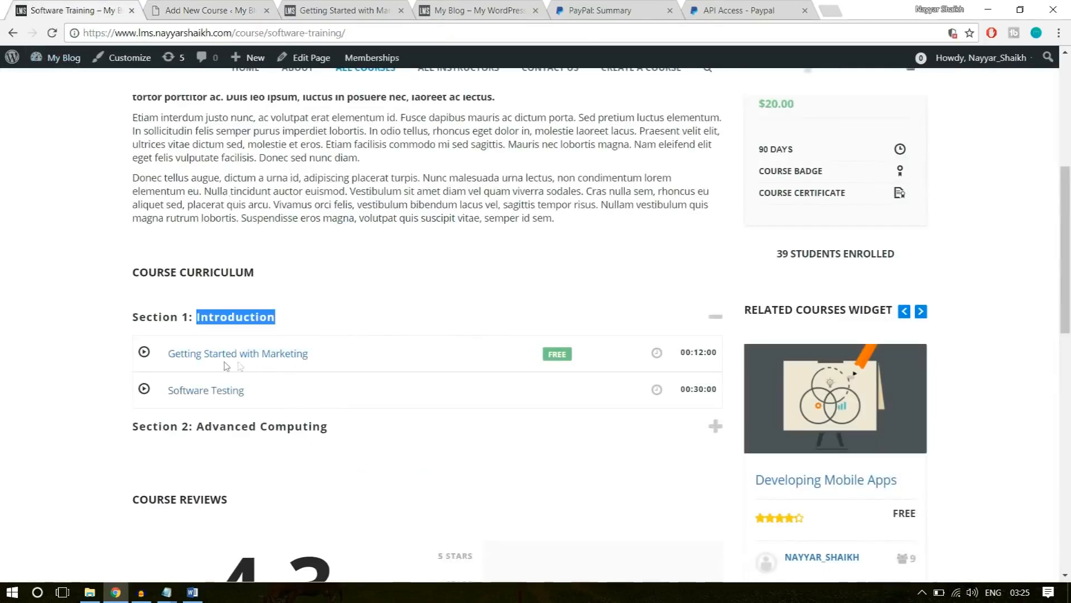
pyautogui.hotkey('ctrl', 'Tab')
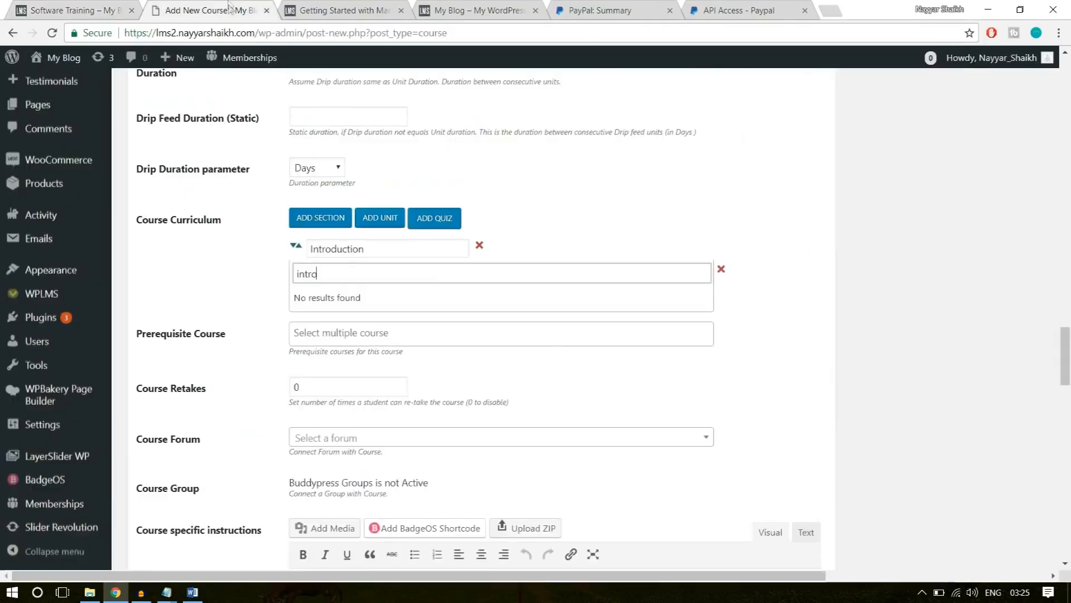
pyautogui.hotkey('ctrl', 'a')
pyautogui.write('gett')
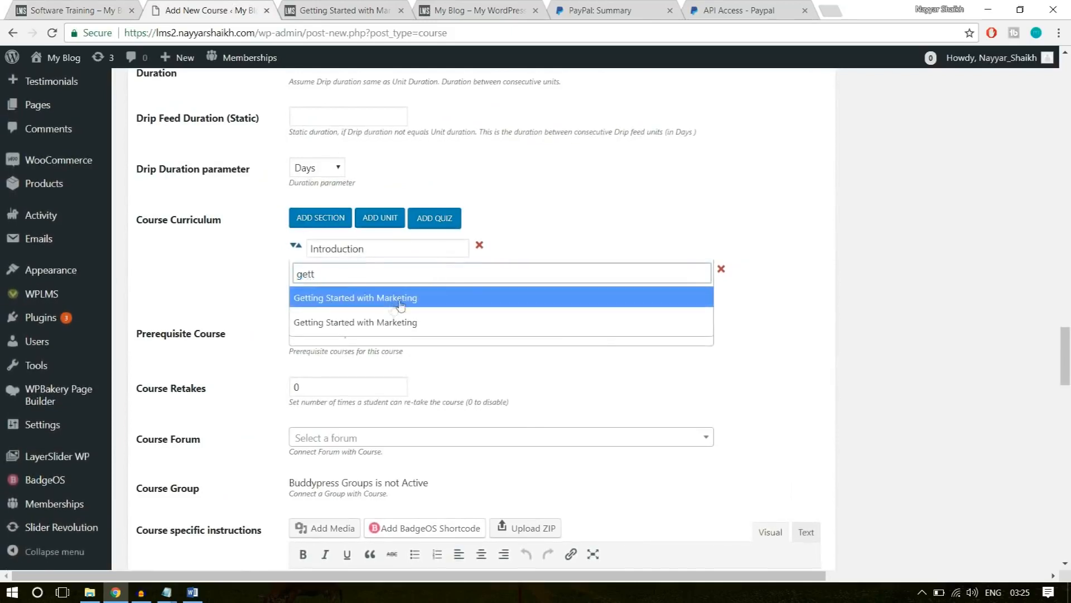
pyautogui.click(407, 301)
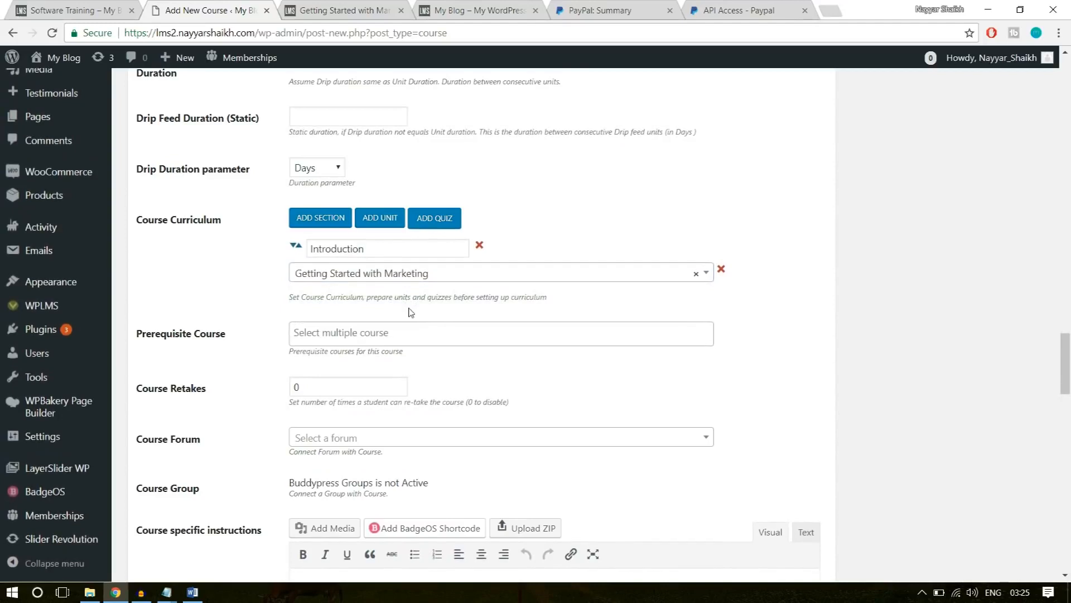
# Add another curriculum section and name it "Advanced Computing", copied from Section 2 of the example course.
pyautogui.click(316, 217)
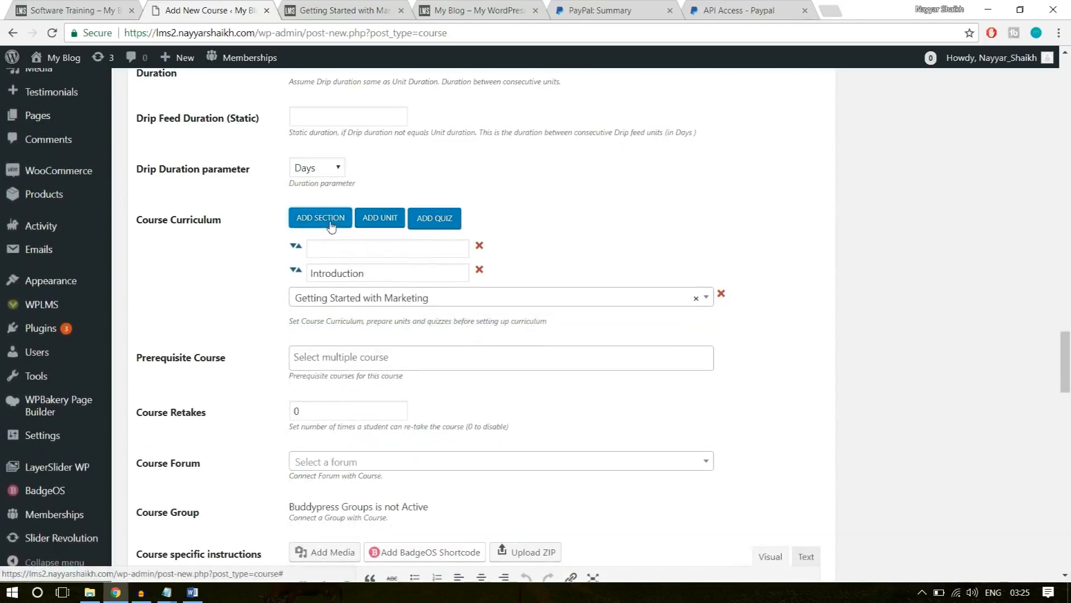
pyautogui.click(363, 248)
pyautogui.click(109, 11)
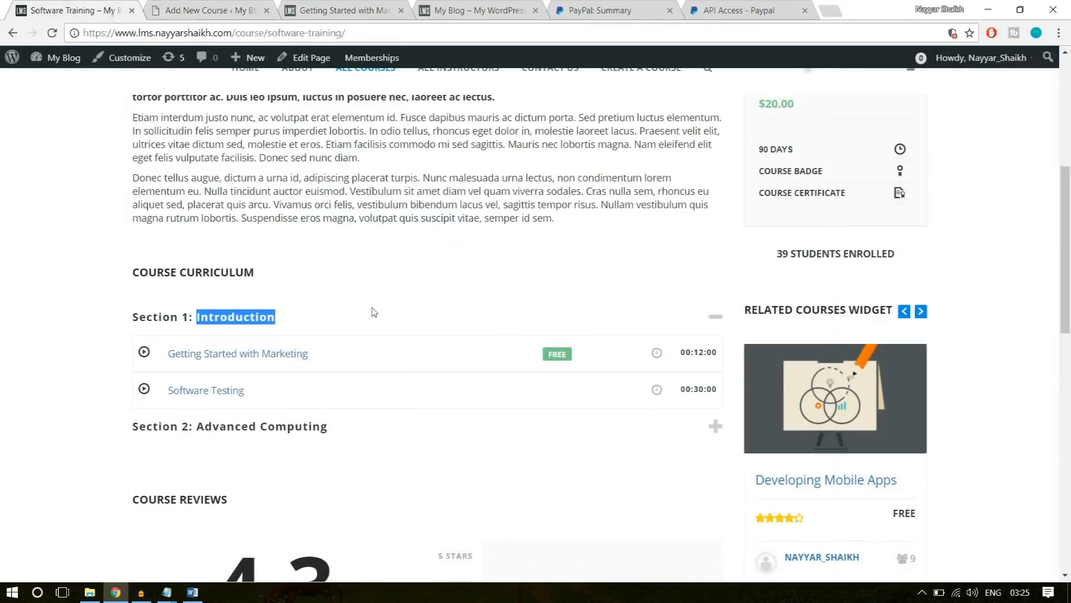
pyautogui.click(332, 427)
pyautogui.moveTo(333, 427); pyautogui.dragTo(199, 426)
pyautogui.hotkey('ctrl', 'c')
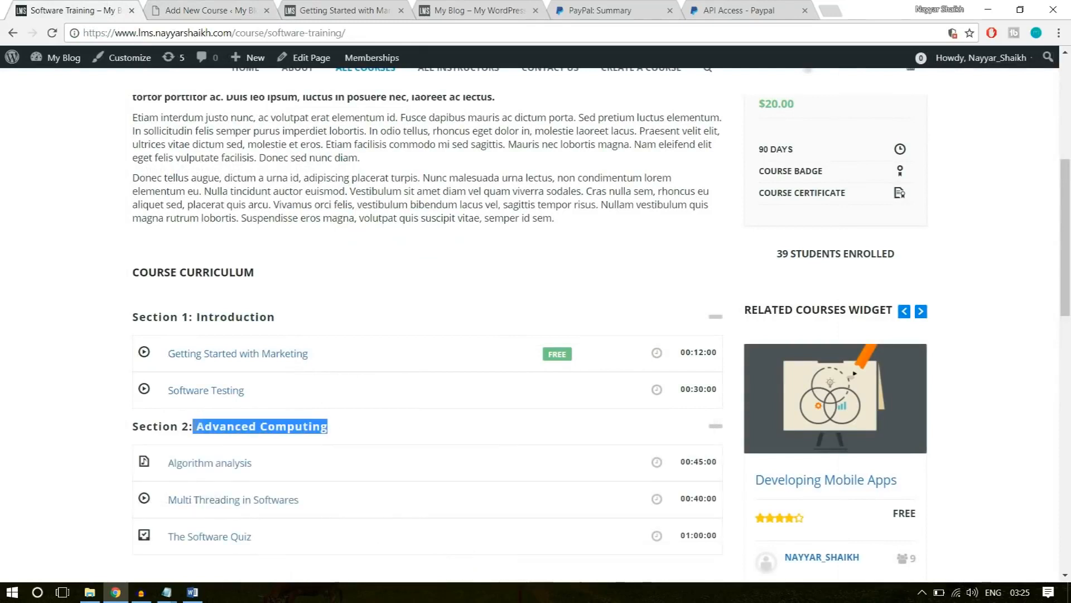
pyautogui.click(209, 11)
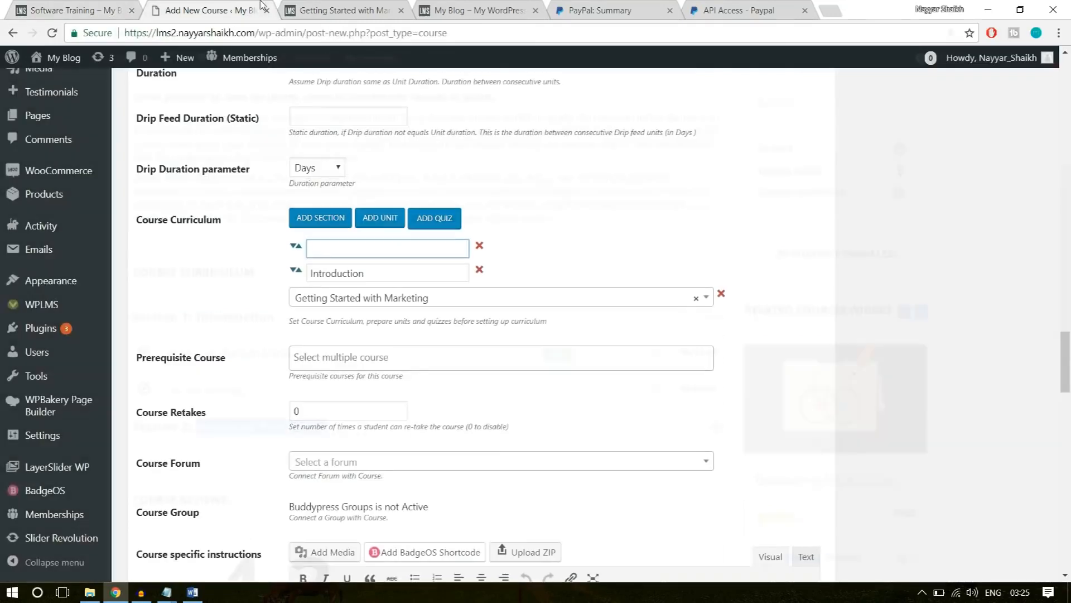
pyautogui.hotkey('ctrl', 'v')
pyautogui.click(586, 213)
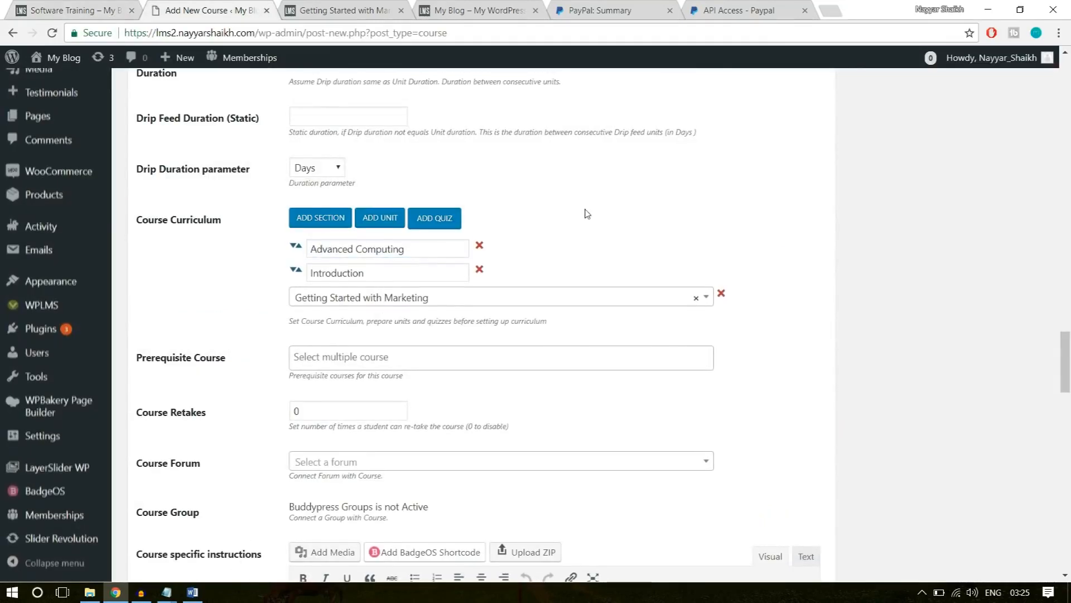
# Add "The Software Quiz" to the course curriculum and move the Advanced Computing section below the Introduction section's unit and quiz.
pyautogui.click(446, 219)
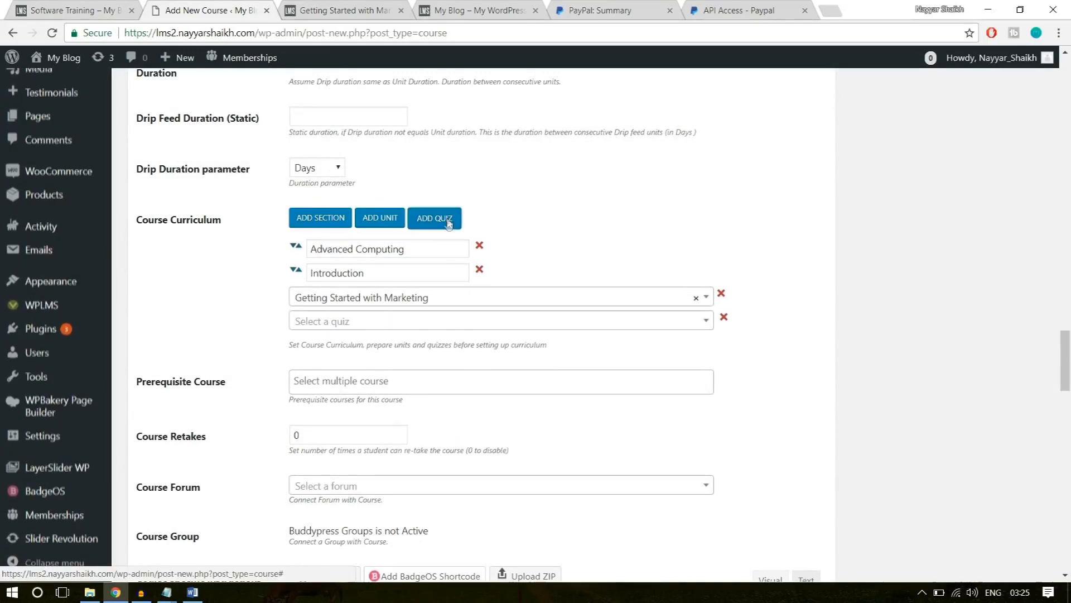
pyautogui.click(377, 321)
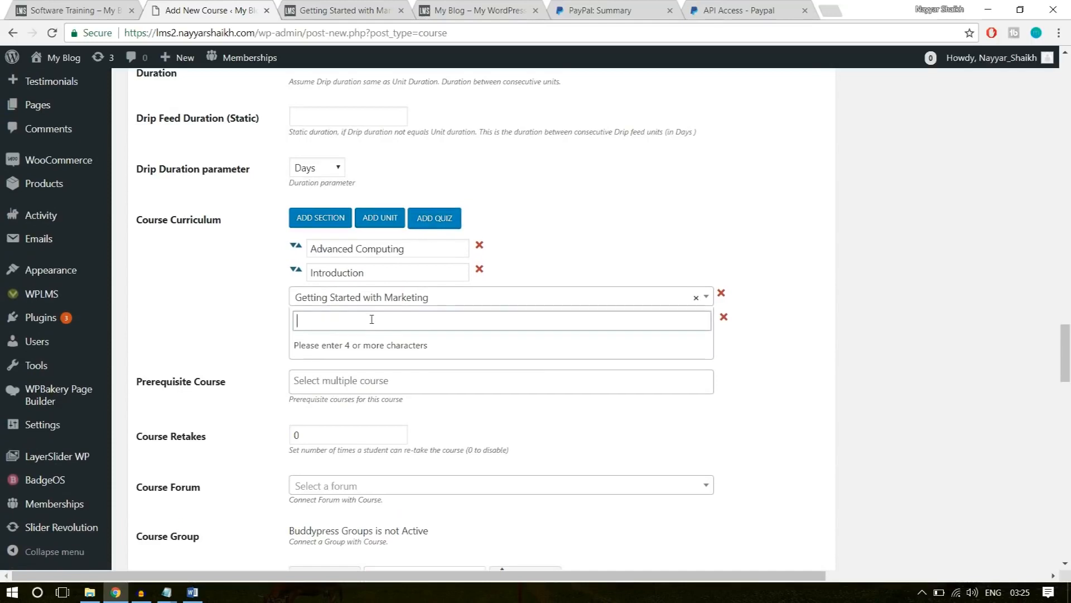
pyautogui.write('sofr')
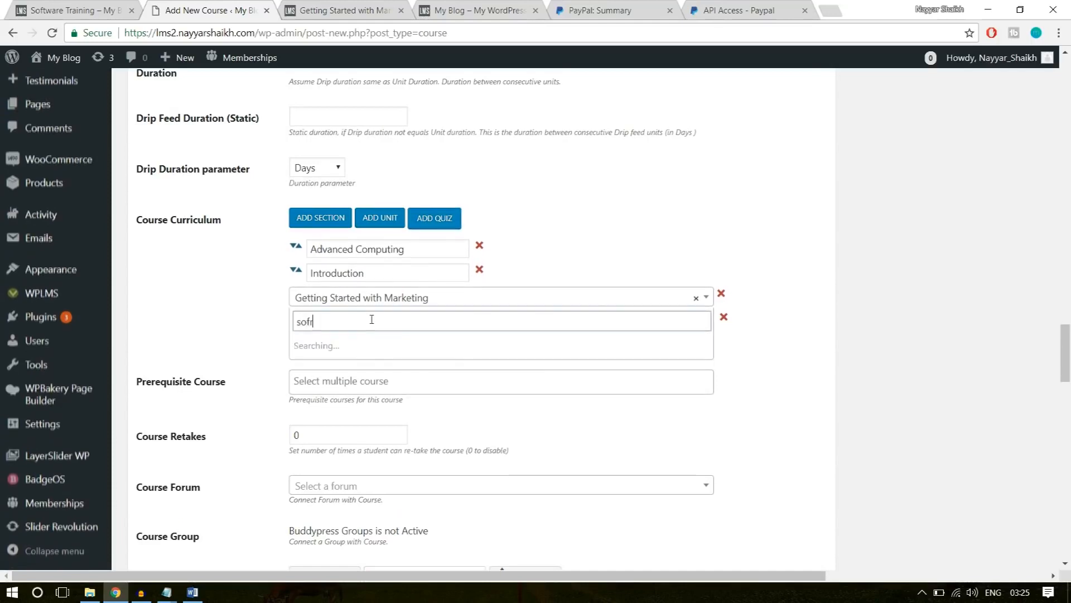
pyautogui.press('BackSpace')
pyautogui.write('tware Quiz')
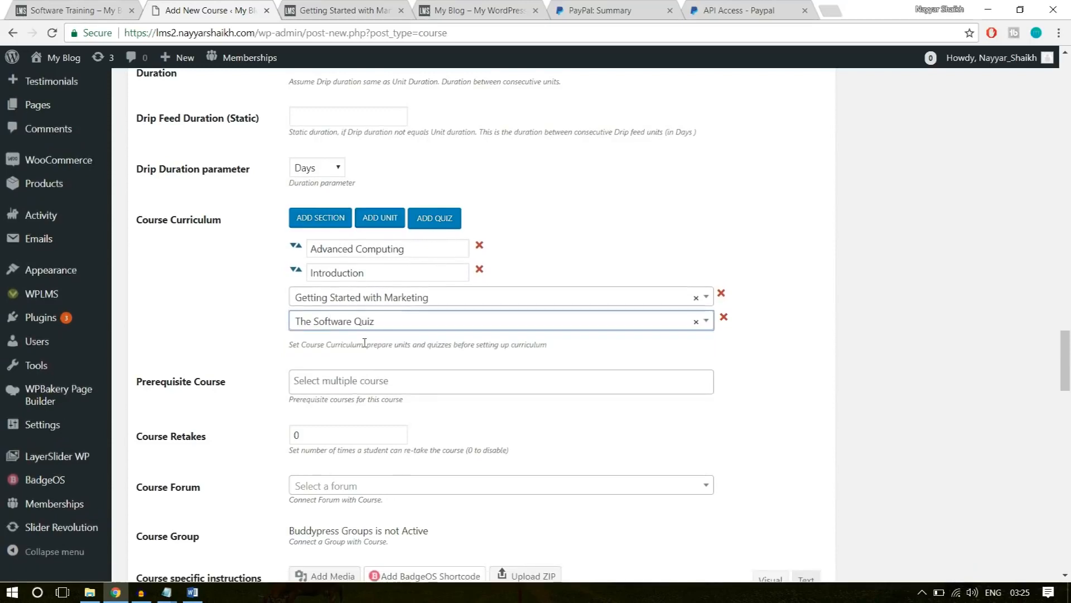
pyautogui.click(365, 344)
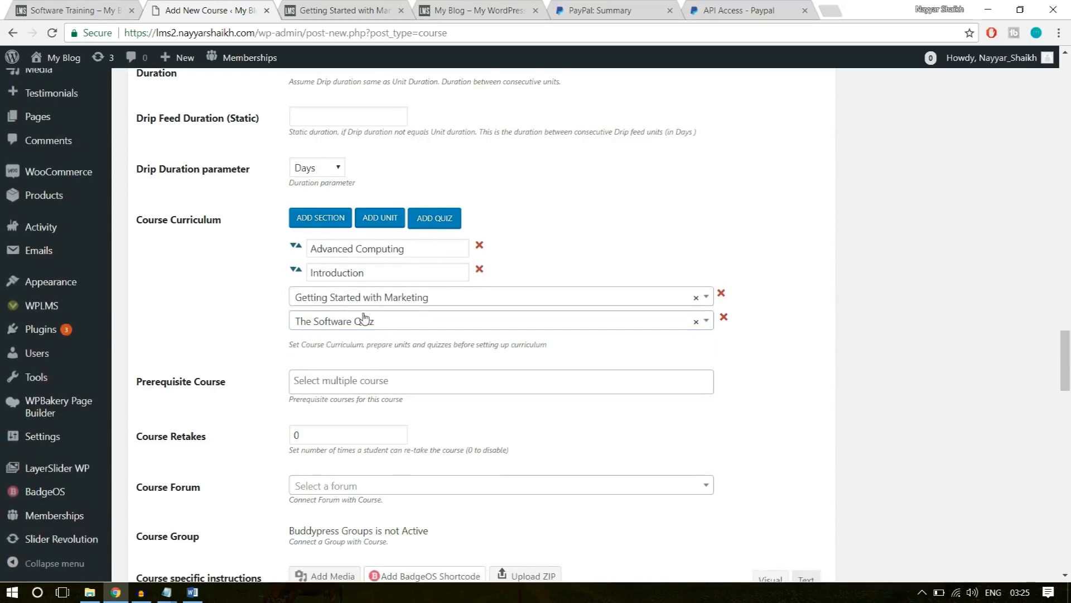
pyautogui.moveTo(295, 250); pyautogui.dragTo(303, 276)
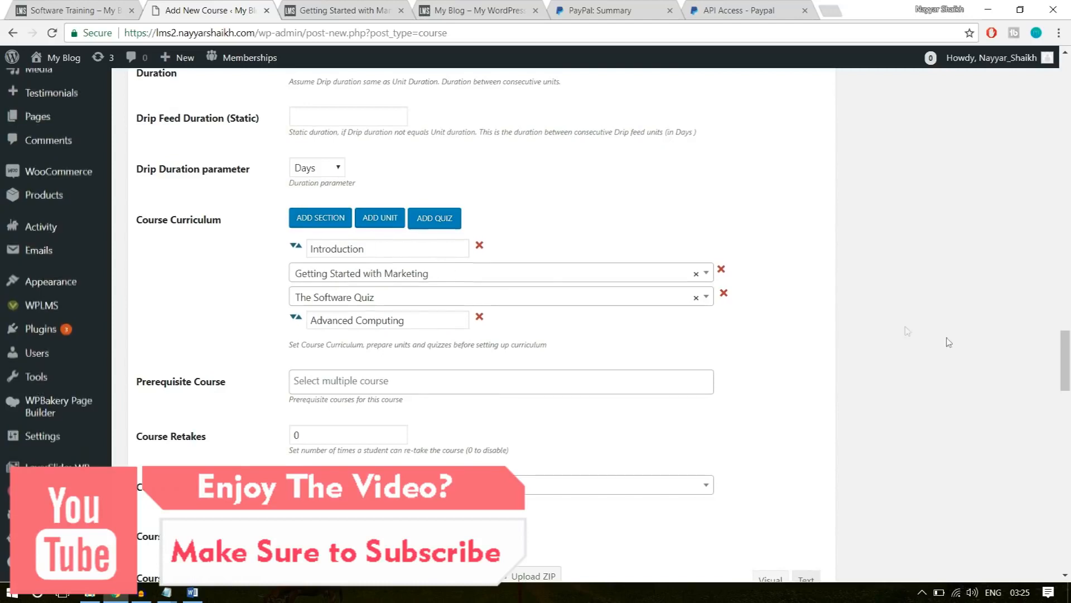
# Set the number of course retakes allowed per student to 1.
pyautogui.scroll(-3, 553, 336)
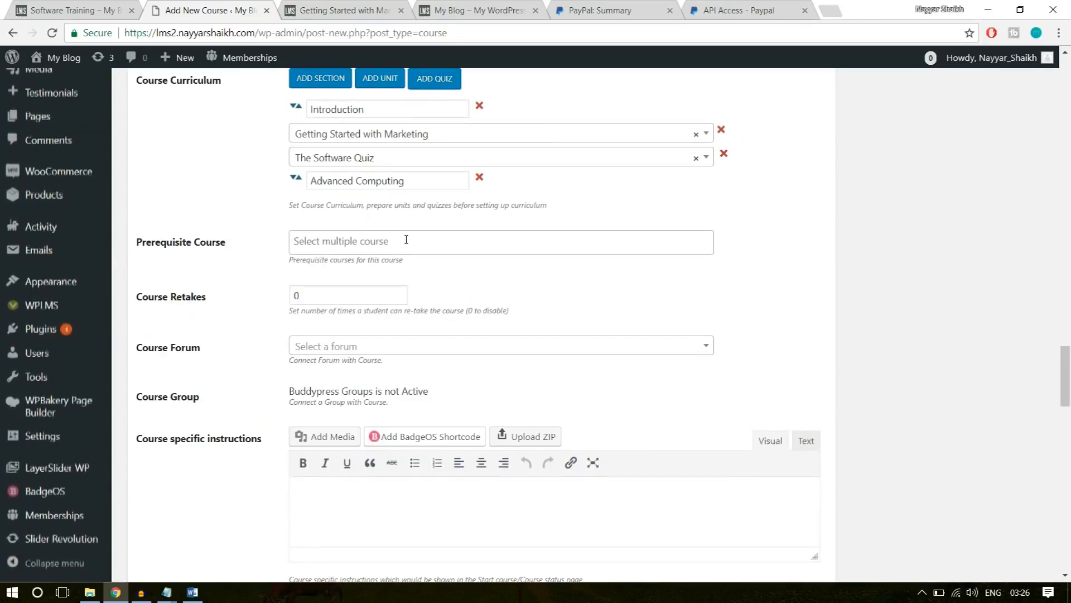
pyautogui.doubleClick(352, 291)
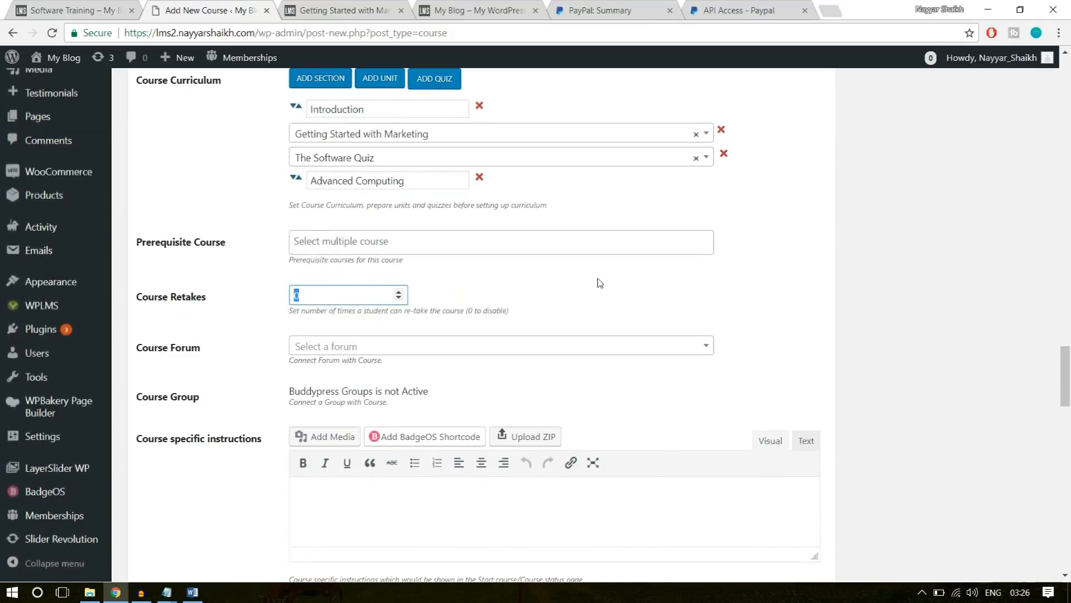
pyautogui.write('1')
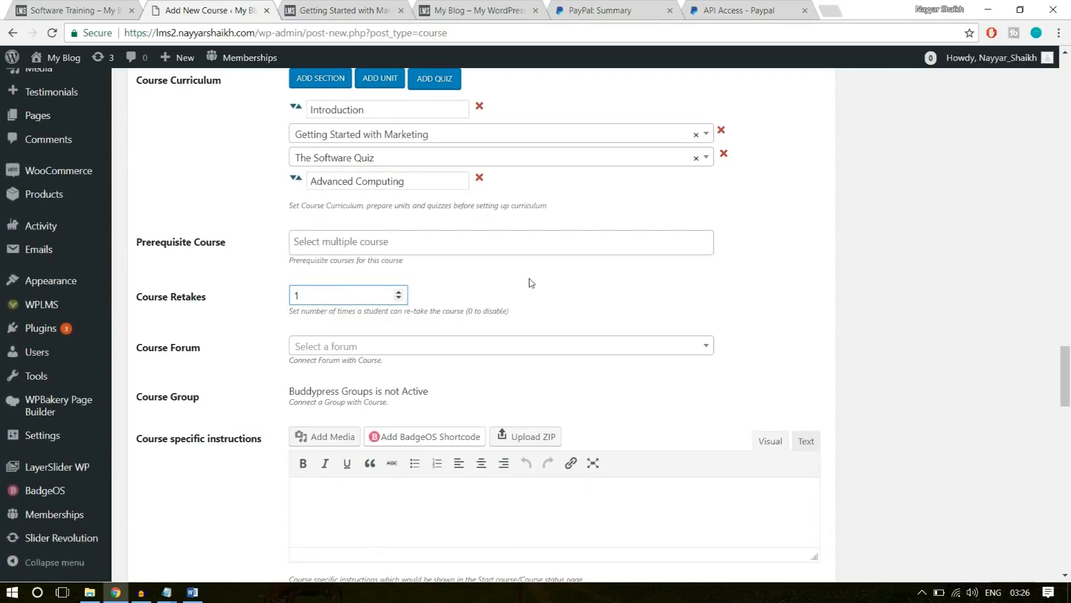
pyautogui.scroll(-4, 968, 381)
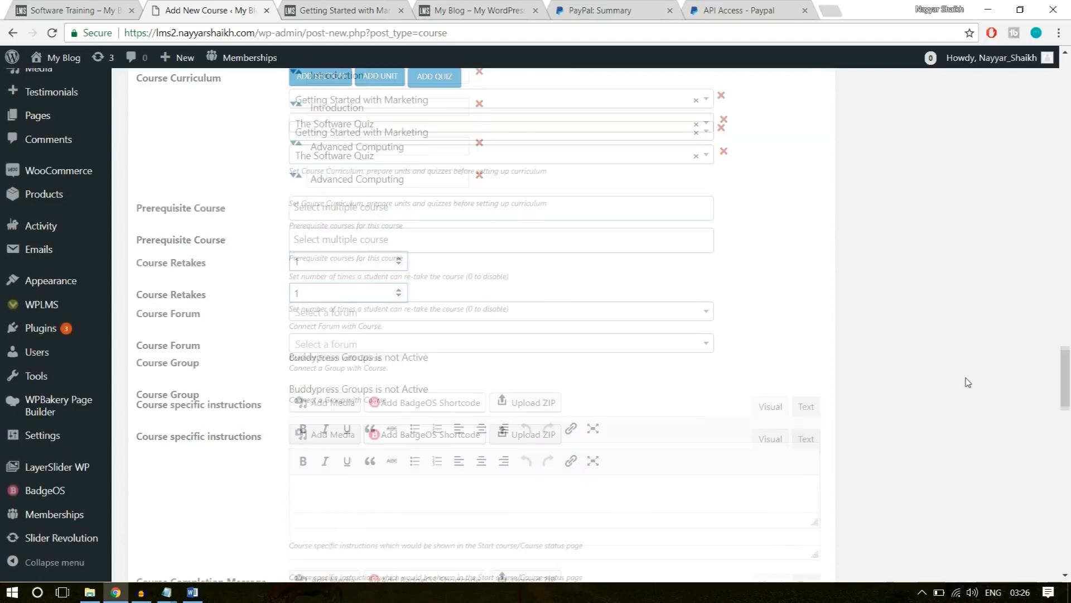
pyautogui.click(394, 283)
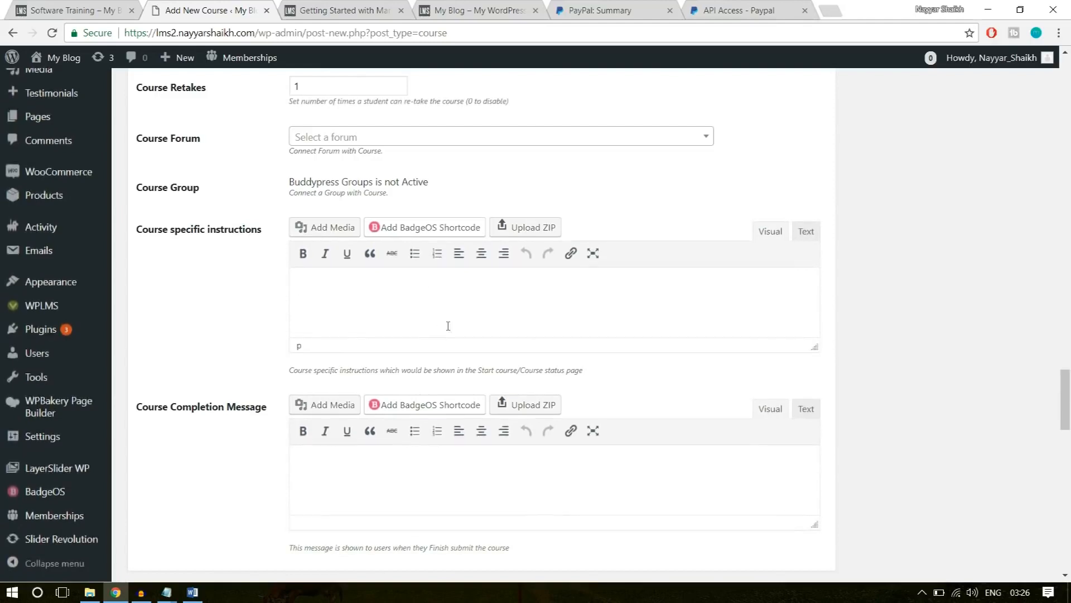
# Switch to the Course Statements document in Word and select the whole course completion message, from "Congratulations !" through the closing thank-you line.
pyautogui.scroll(-1, 448, 326)
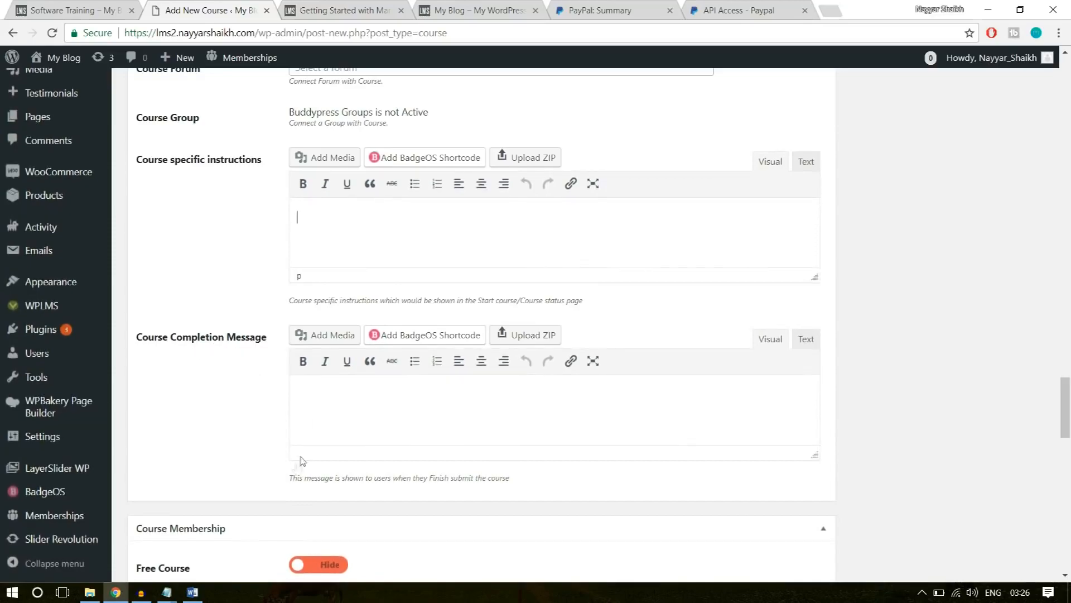
pyautogui.click(192, 591)
pyautogui.scroll(-5, 651, 398)
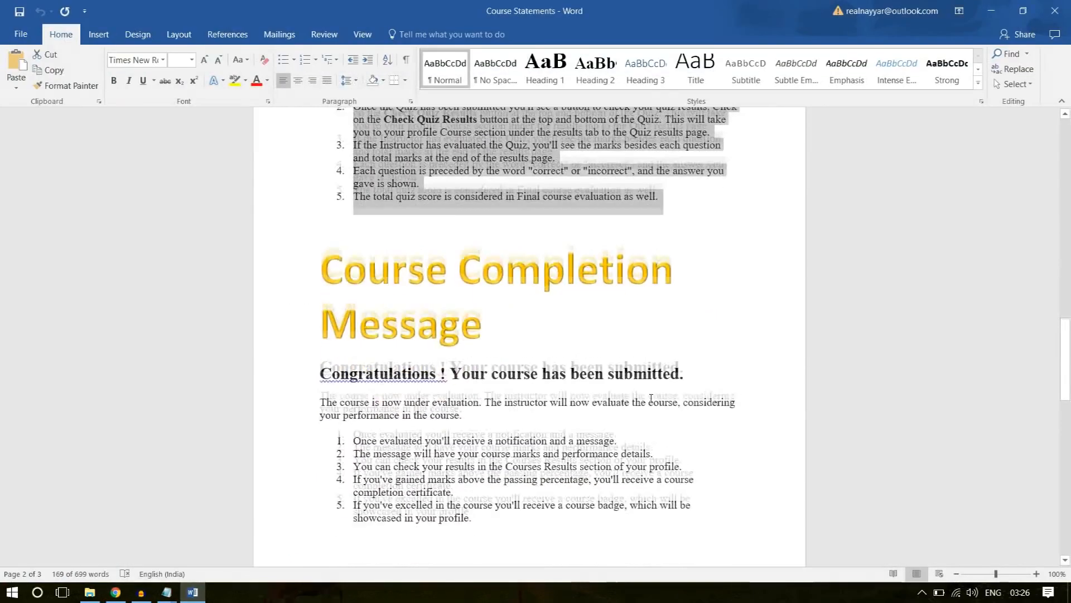
pyautogui.scroll(-1, 652, 398)
pyautogui.moveTo(474, 443); pyautogui.dragTo(307, 304)
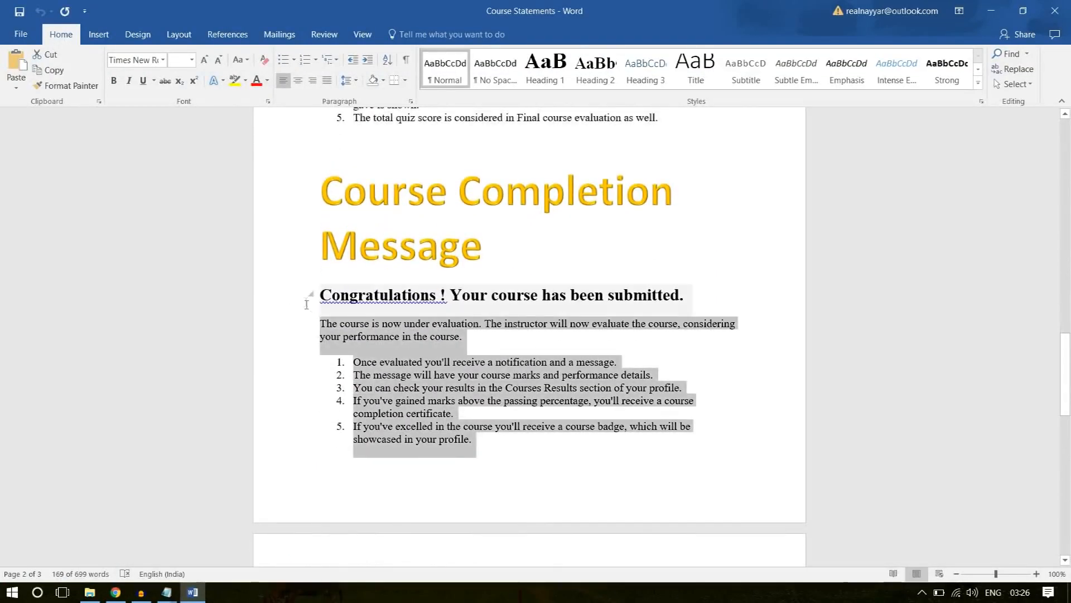
pyautogui.scroll(-3, 664, 307)
pyautogui.click(670, 474)
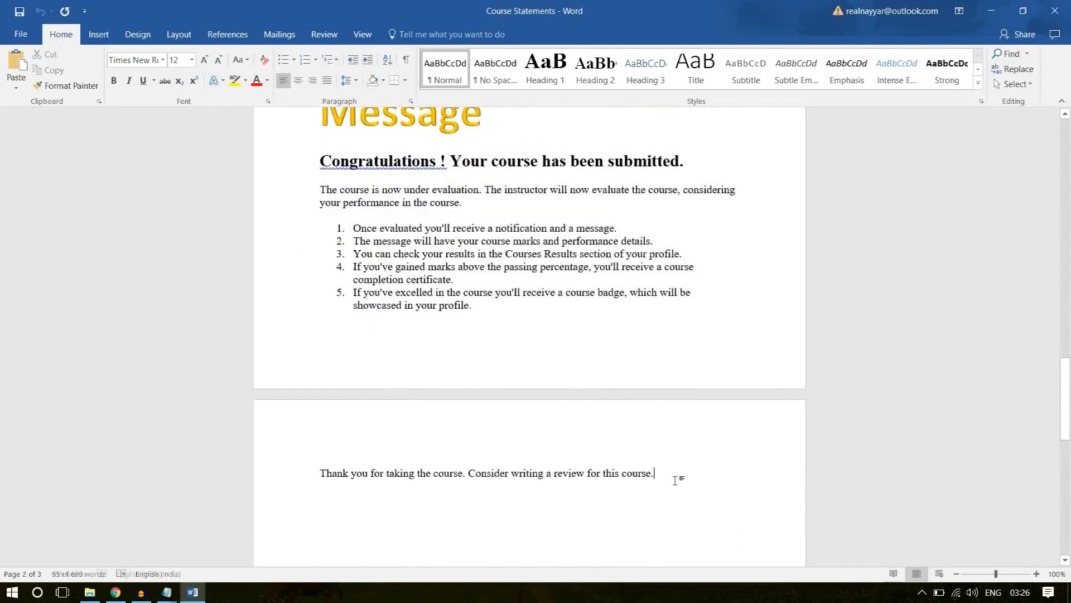
pyautogui.moveTo(675, 480); pyautogui.dragTo(313, 160)
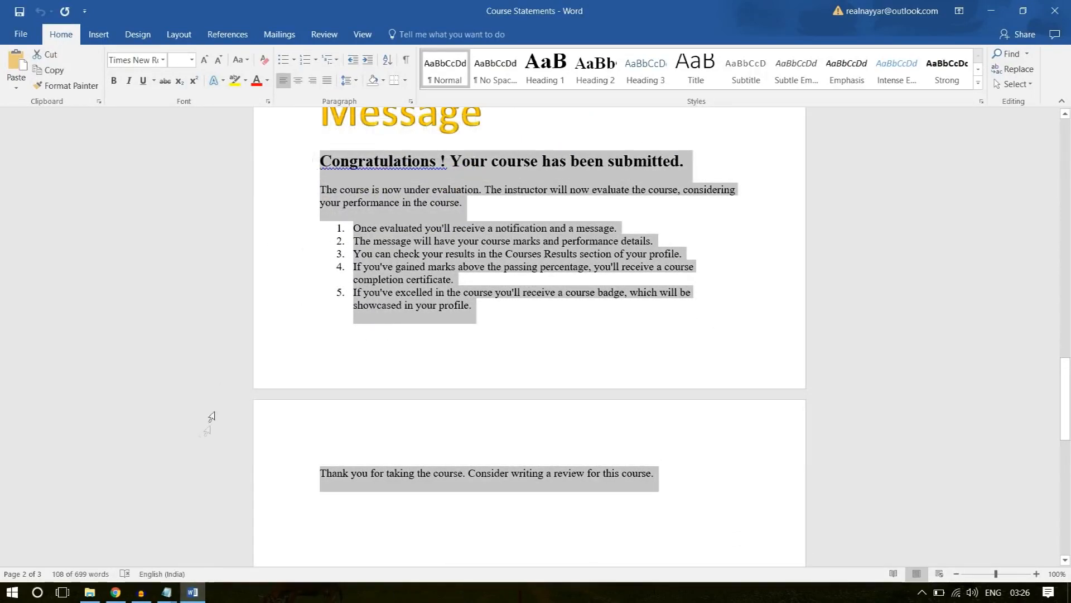
# Return to the course editor in the browser and paste the copied text into the Course Completion Message.
pyautogui.click(115, 592)
pyautogui.click(470, 395)
pyautogui.hotkey('ctrl', 'v')
# In the Course Membership settings, keep Free Course on Hide and select "Software Training" as the associated product.
pyautogui.scroll(-5, 981, 359)
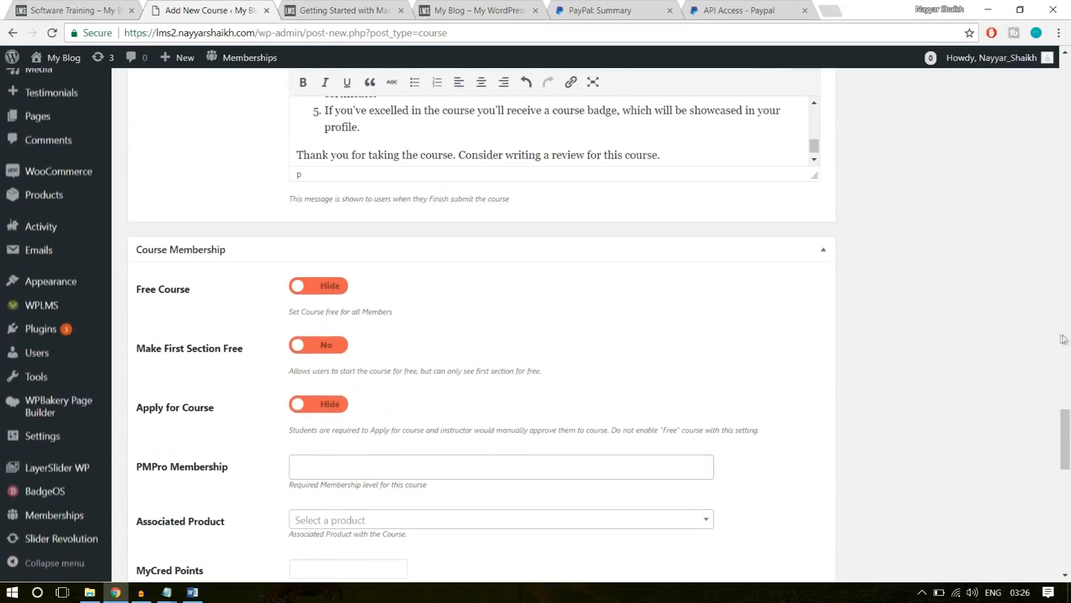
pyautogui.click(314, 285)
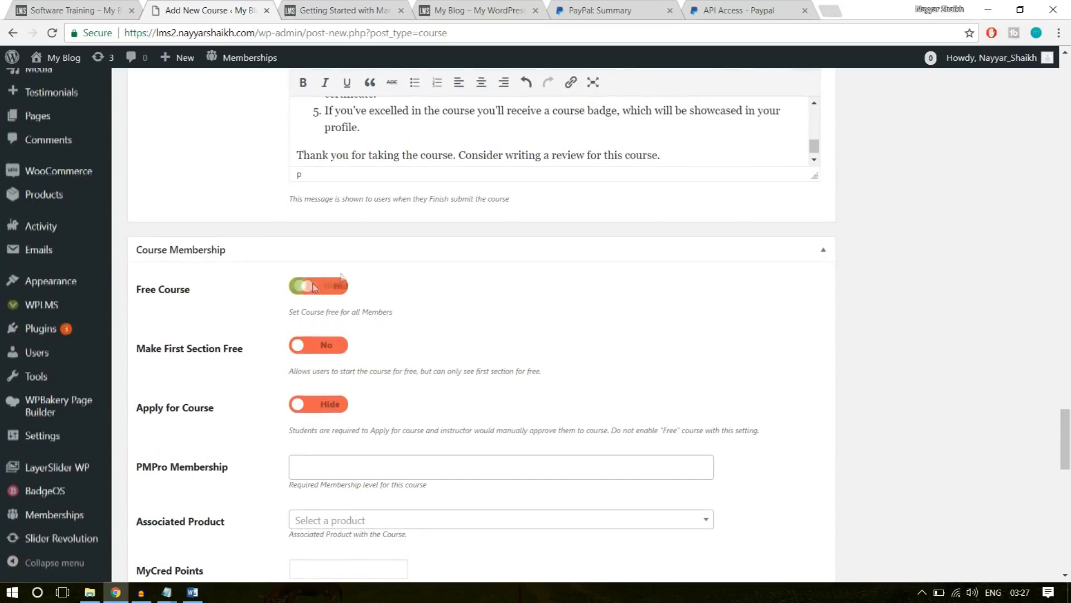
pyautogui.scroll(-1, 295, 301)
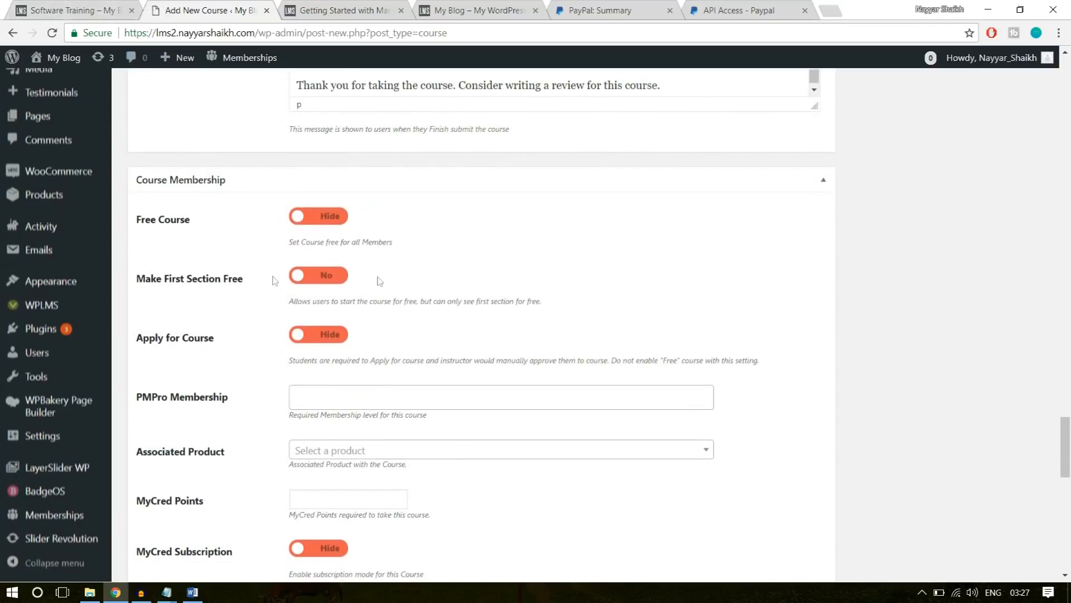
pyautogui.scroll(-1, 741, 248)
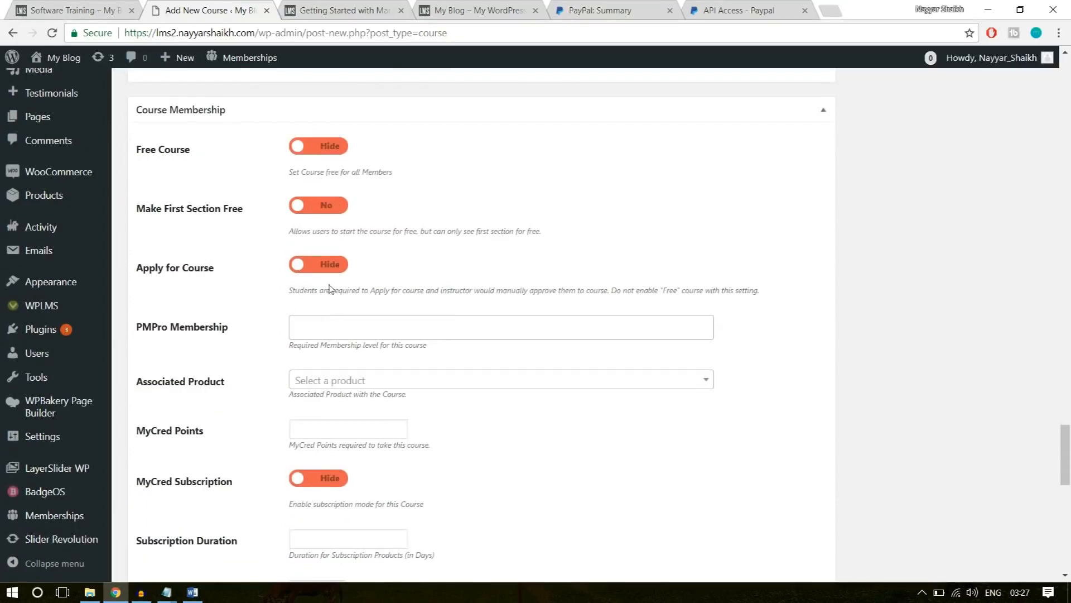
pyautogui.scroll(-1, 330, 296)
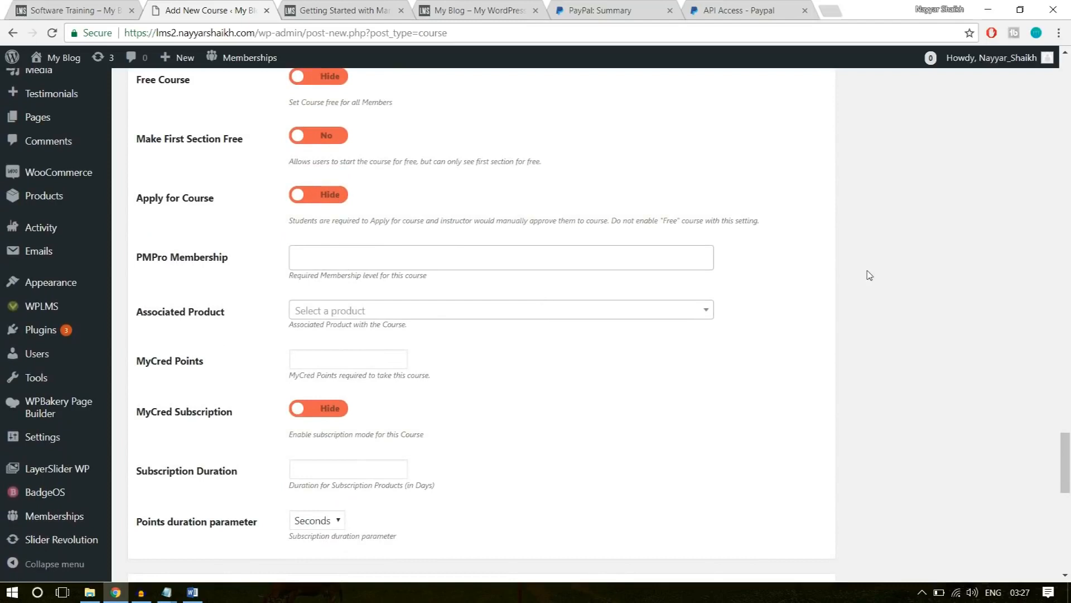
pyautogui.scroll(-1, 550, 287)
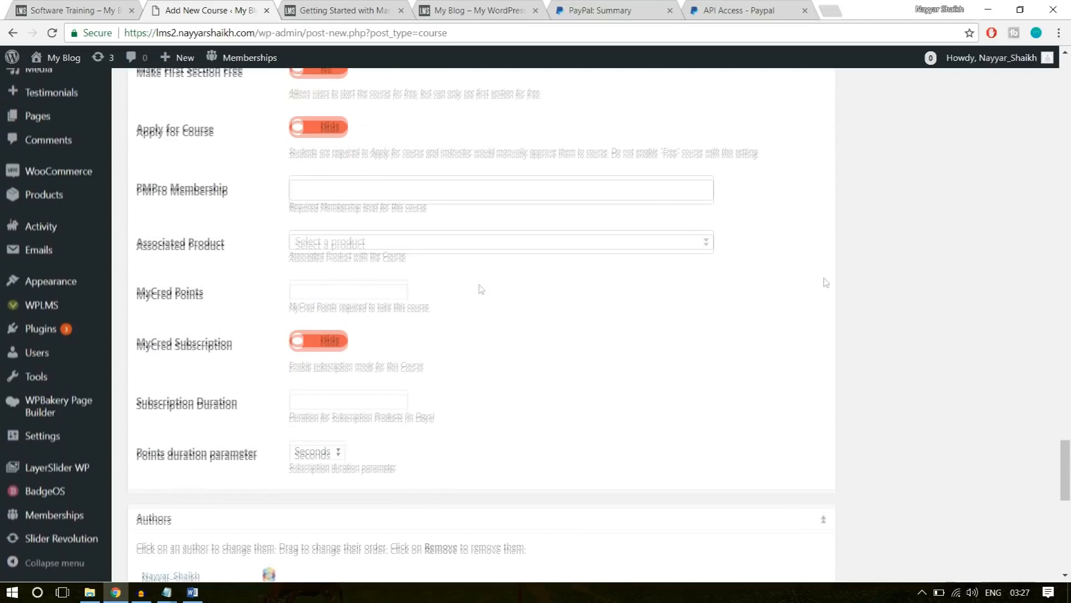
pyautogui.click(431, 246)
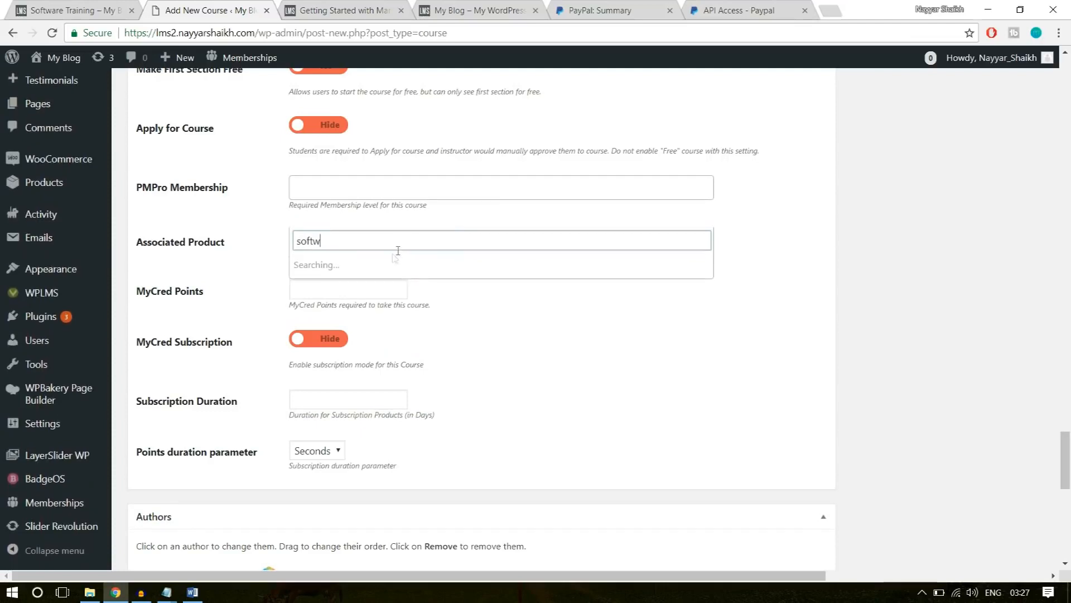
pyautogui.click(379, 265)
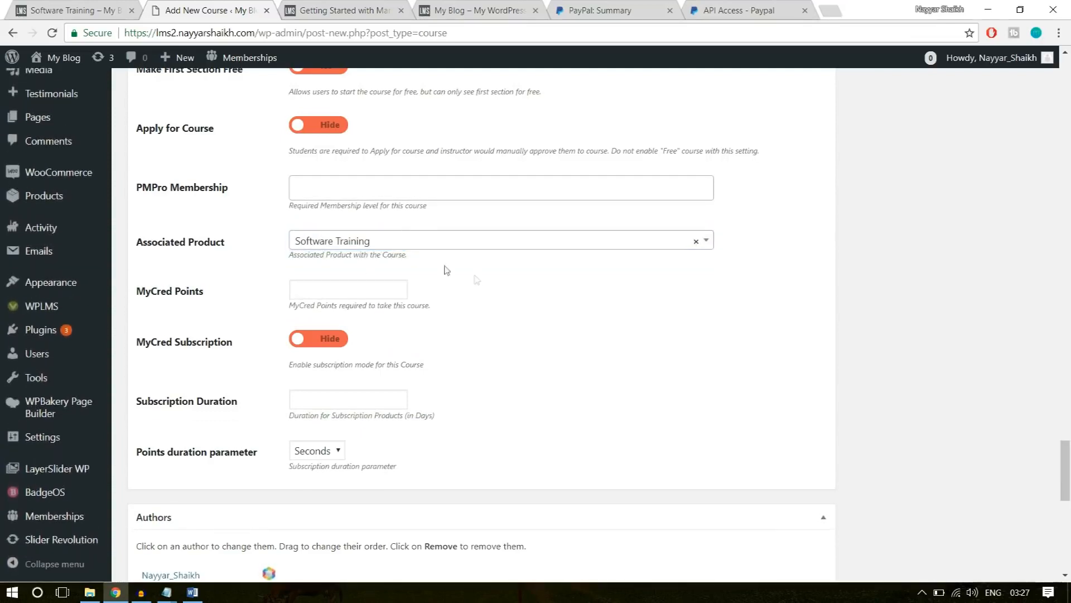
# Set the yellow Course-Img.jpg from the media library as the course's featured image.
pyautogui.scroll(-3, 347, 406)
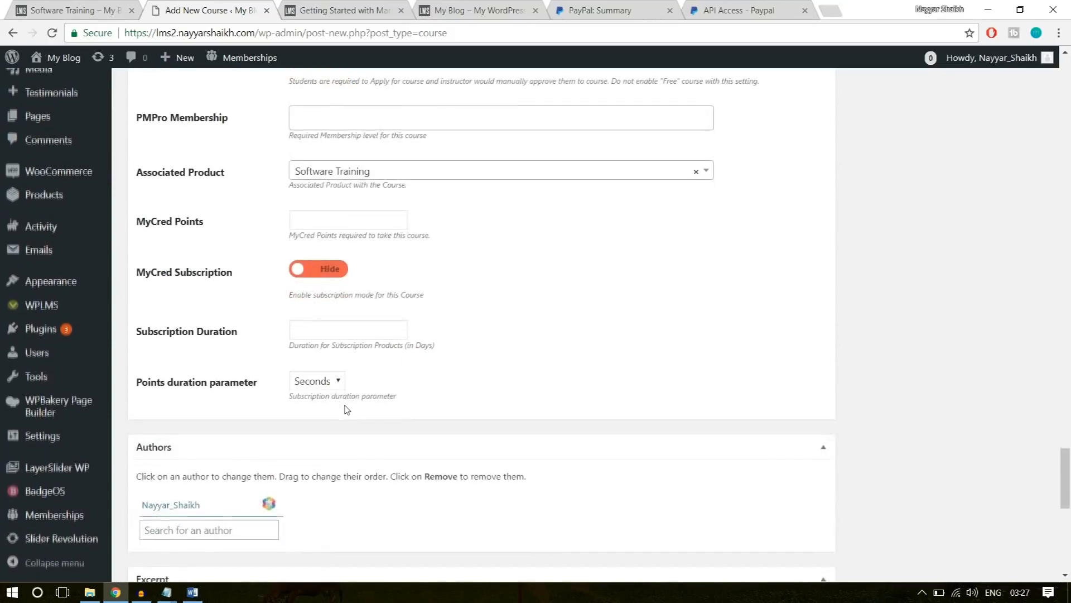
pyautogui.scroll(15, 357, 460)
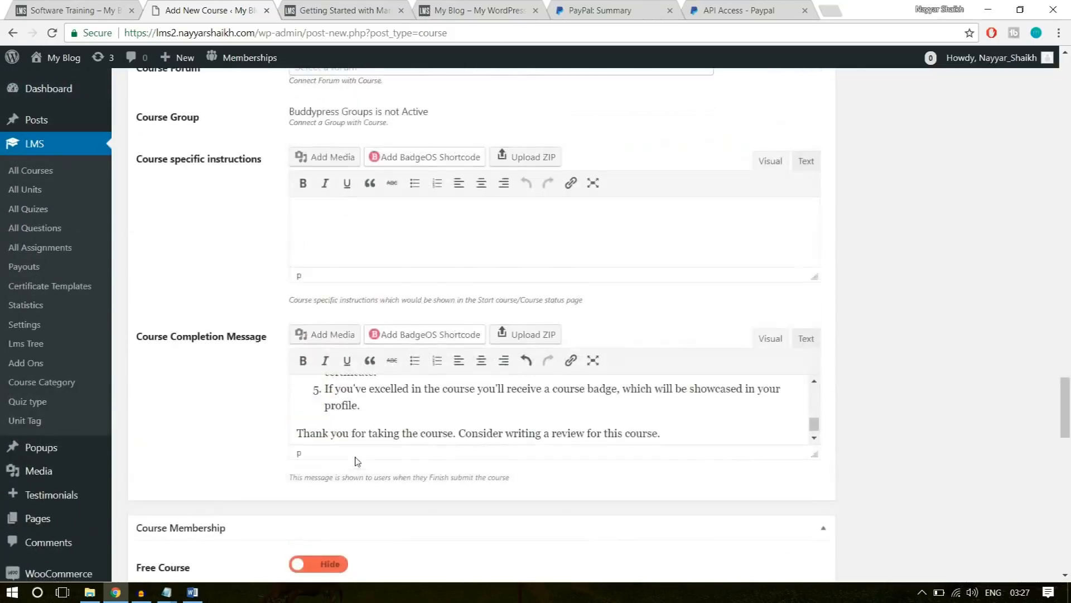
pyautogui.scroll(20, 357, 461)
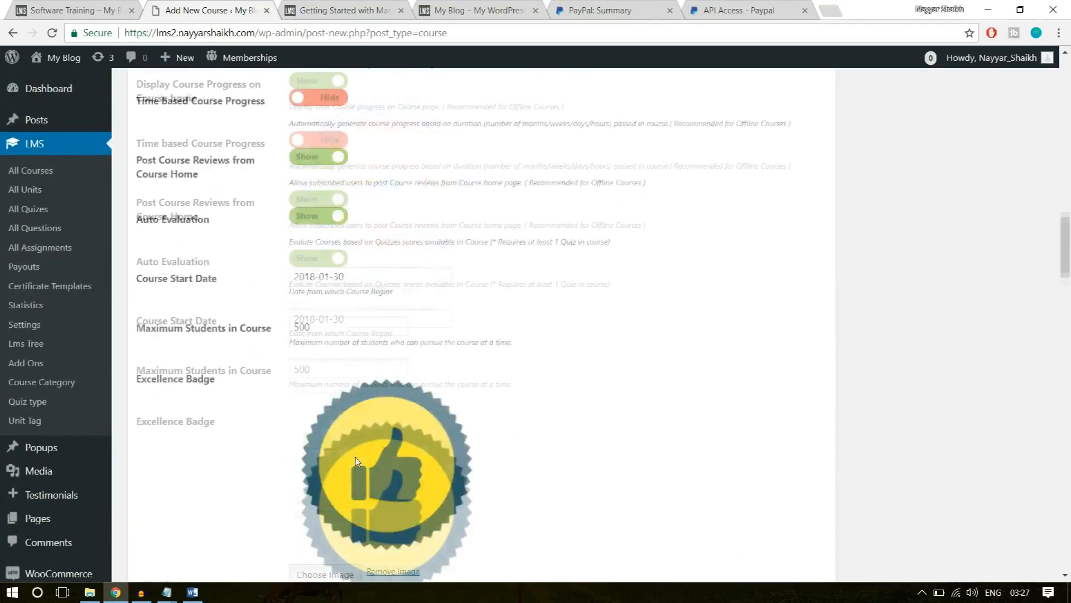
pyautogui.scroll(15, 357, 461)
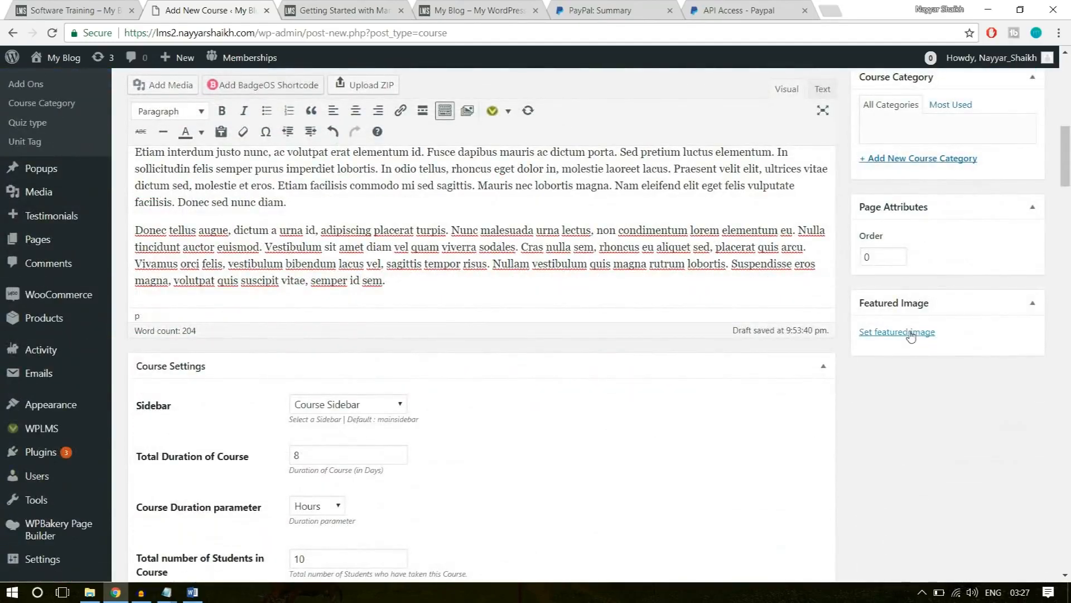
pyautogui.click(911, 332)
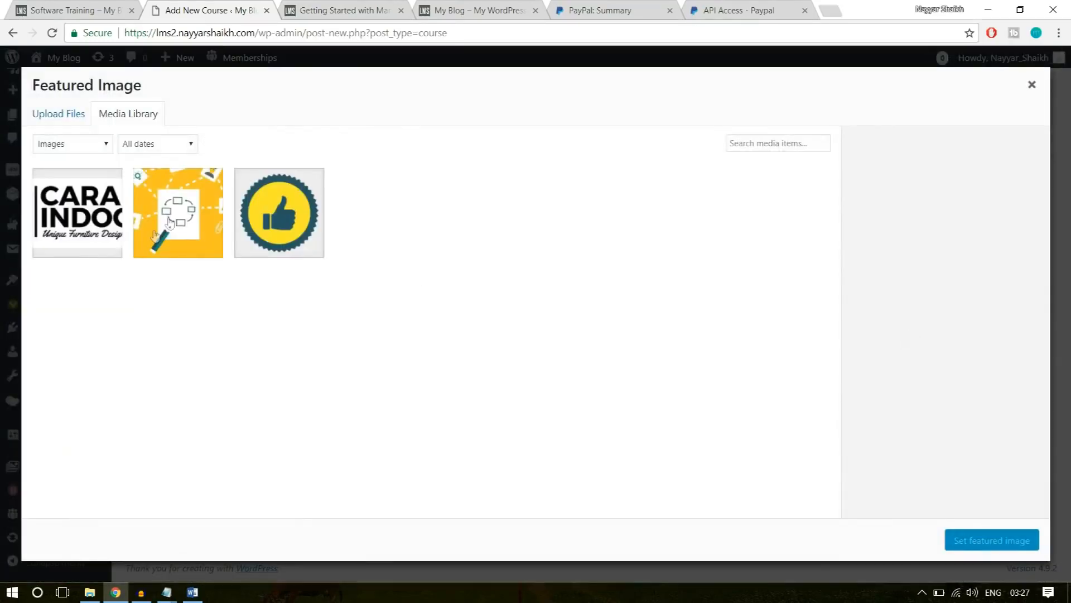
pyautogui.click(204, 237)
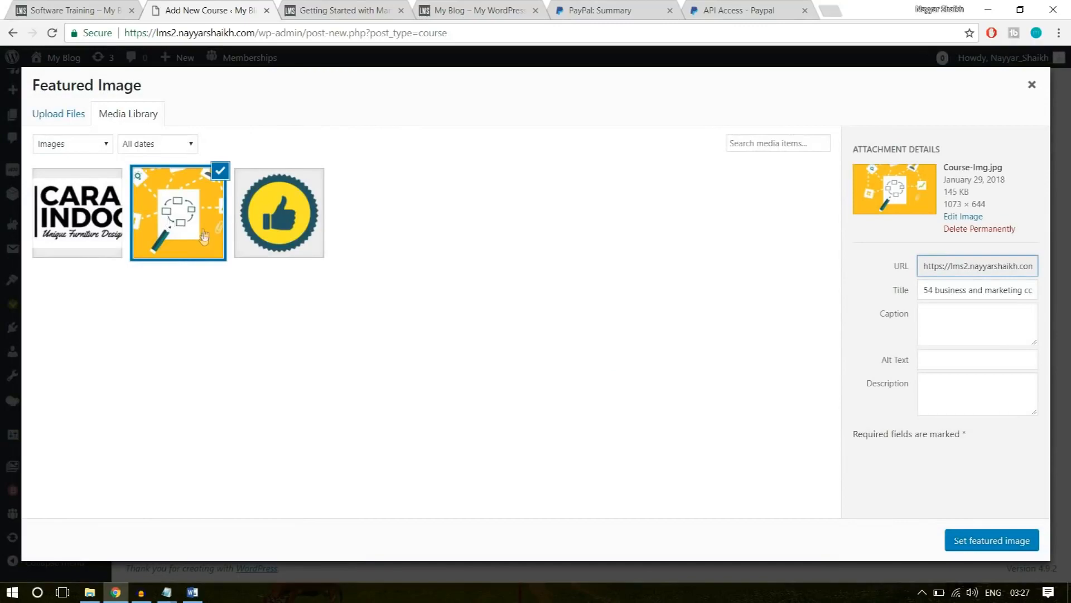
pyautogui.click(988, 542)
# Add a new course category named "Technology" and publish the Software Training course.
pyautogui.scroll(5, 990, 547)
pyautogui.scroll(-2, 899, 391)
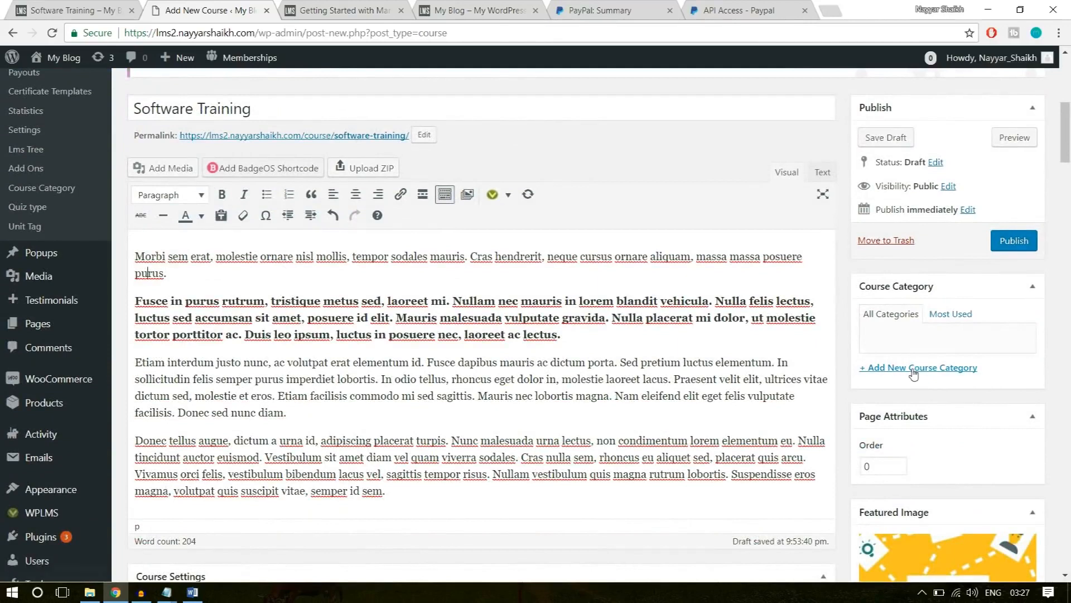
pyautogui.click(914, 369)
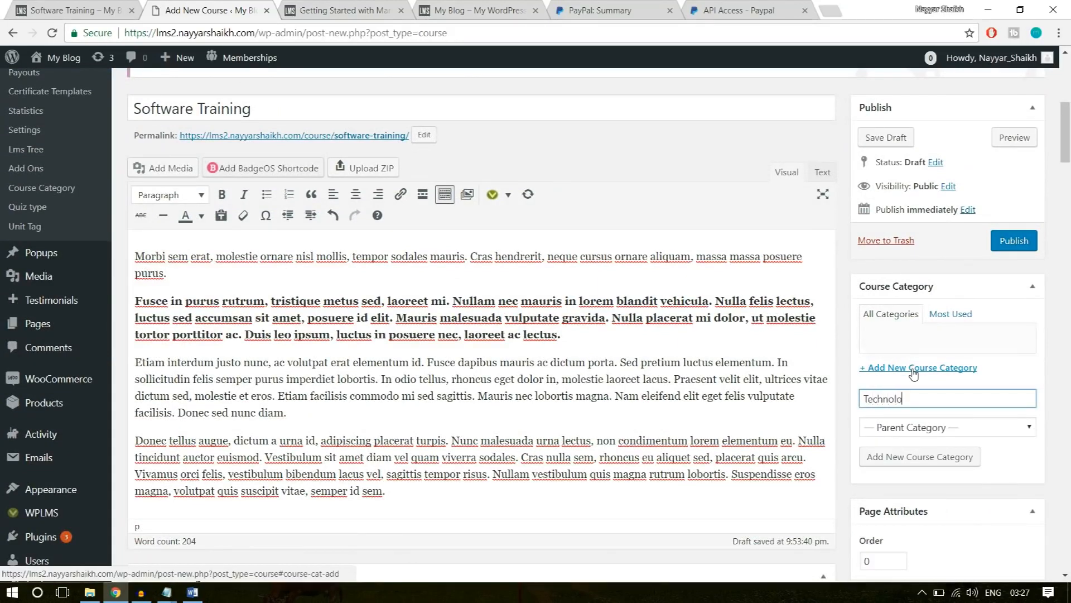
pyautogui.write('Technology')
pyautogui.click(911, 457)
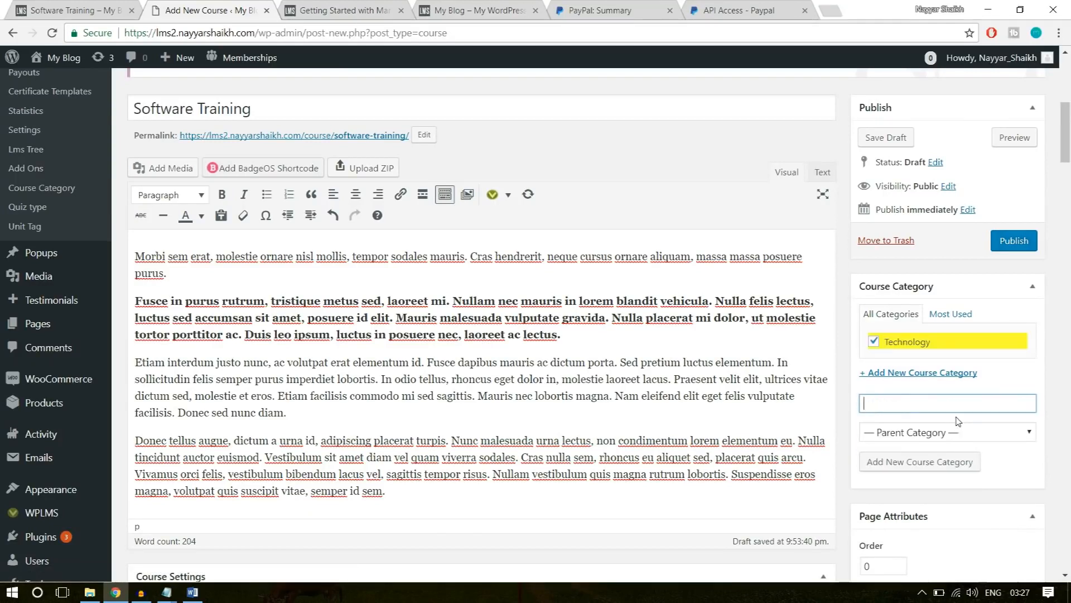
pyautogui.click(1007, 245)
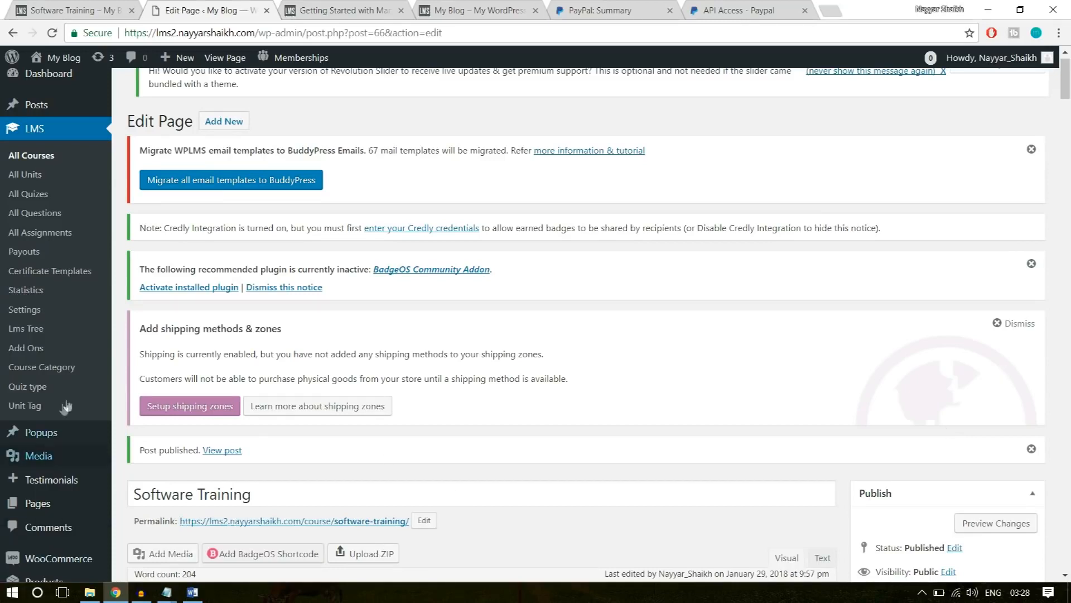
# Open the published Software Training course page in a new browser tab and switch to it.
pyautogui.rightClick(223, 453)
pyautogui.press('Escape')
pyautogui.rightClick(226, 456)
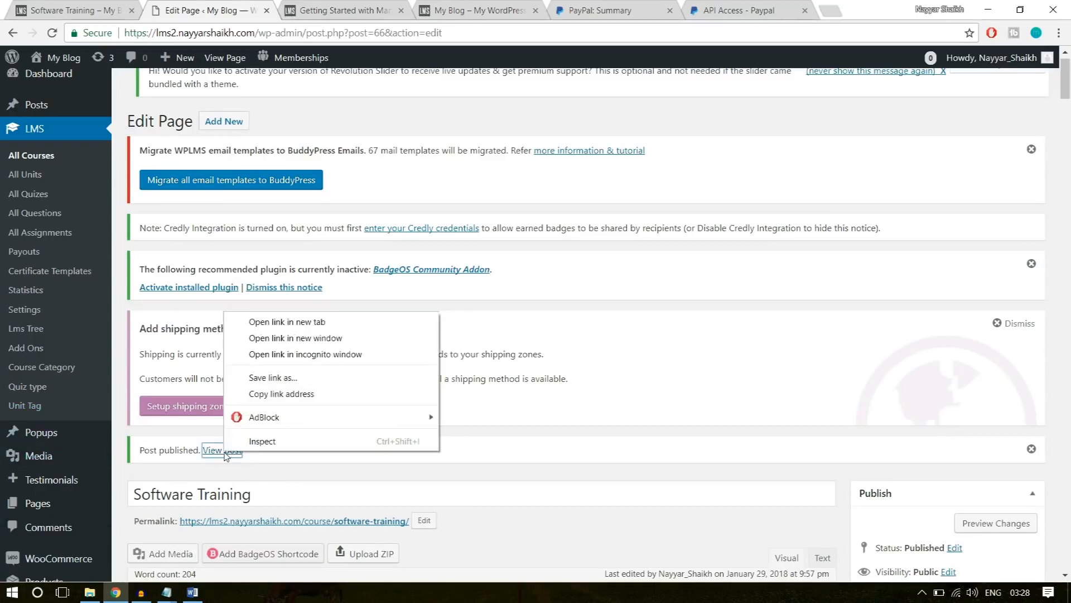
pyautogui.click(278, 323)
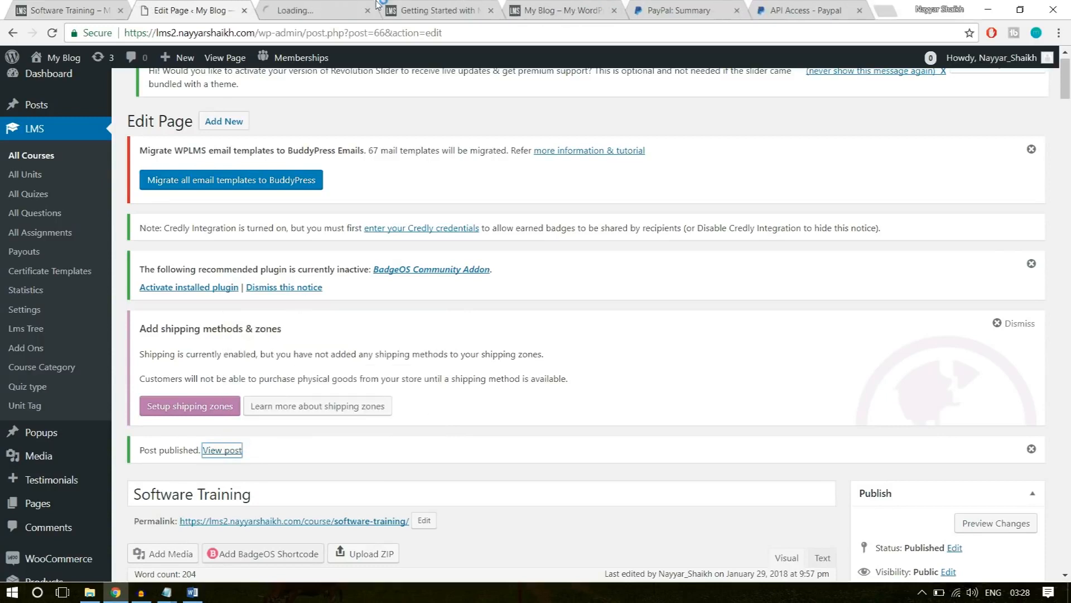
pyautogui.click(320, 10)
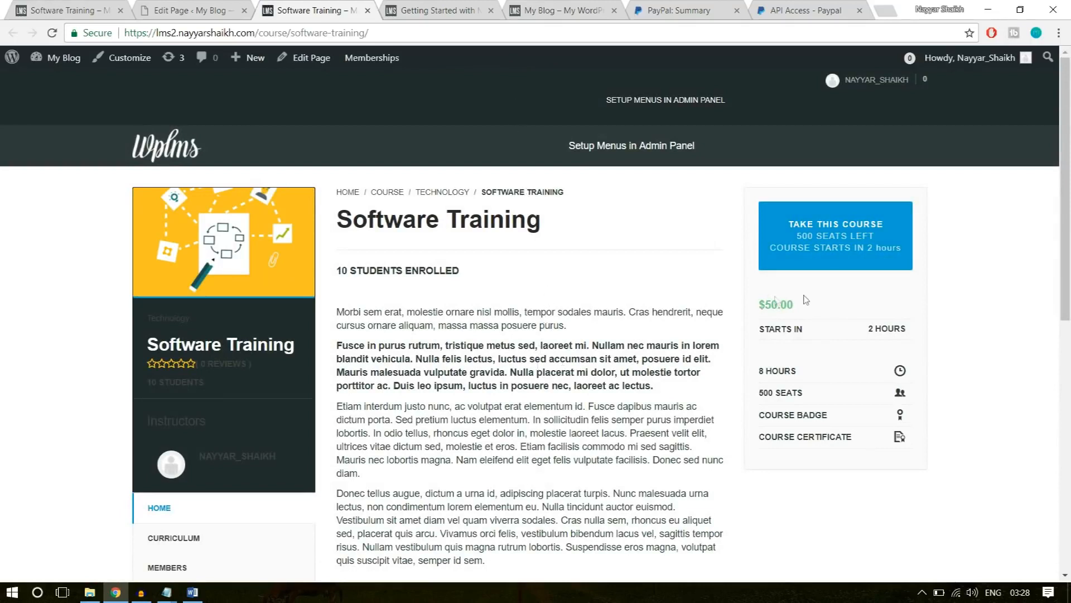
# Review the published course page's price, title and description, and open its curriculum to check the sections.
pyautogui.moveTo(799, 301); pyautogui.dragTo(753, 303)
pyautogui.click(483, 246)
pyautogui.tripleClick(435, 215)
pyautogui.click(494, 338)
pyautogui.scroll(-3, 494, 338)
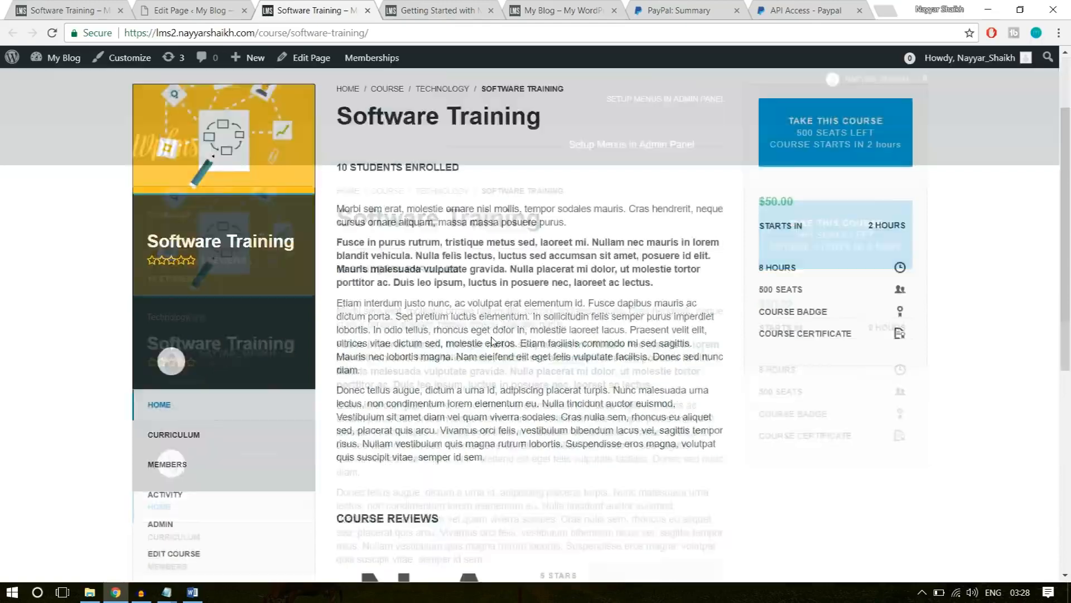
pyautogui.scroll(-3, 443, 395)
pyautogui.click(174, 261)
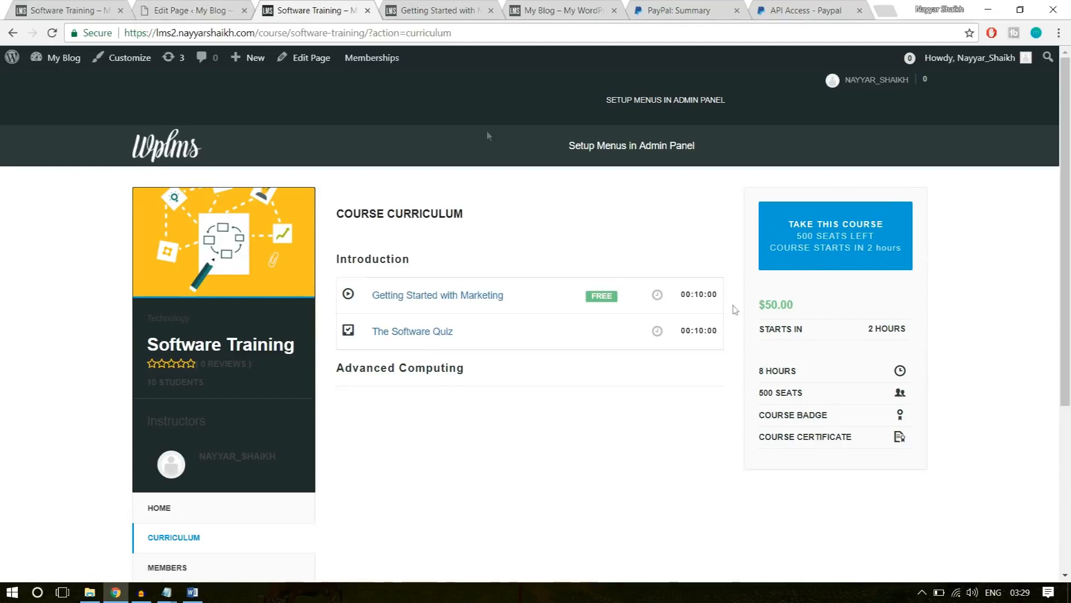
# Compare with the example site's Software Training page and return to the course editor in the WordPress admin.
pyautogui.click(52, 5)
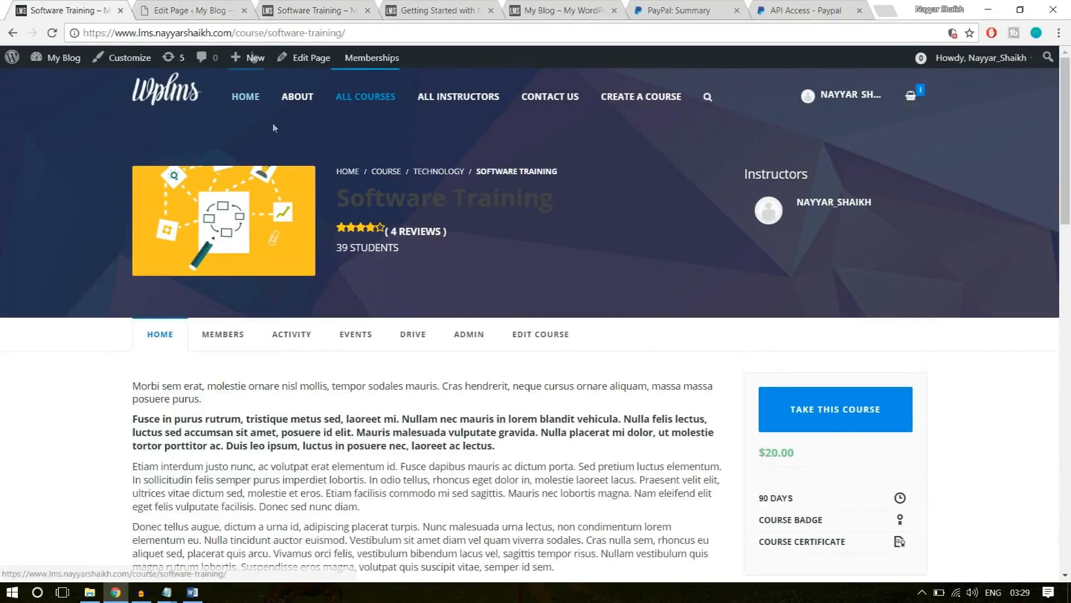
pyautogui.click(184, 10)
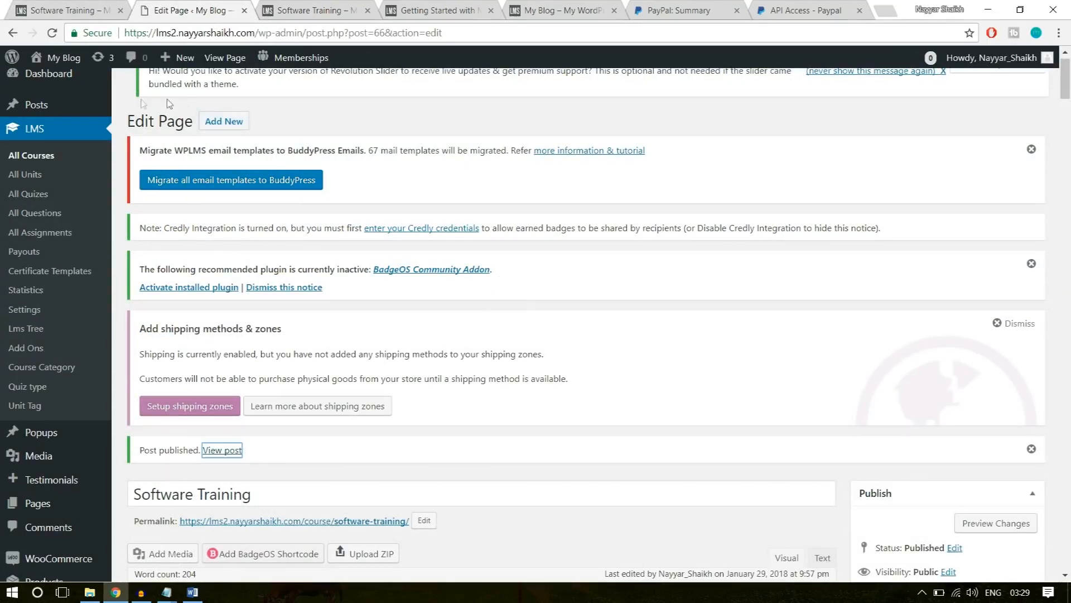
pyautogui.scroll(-6, 97, 202)
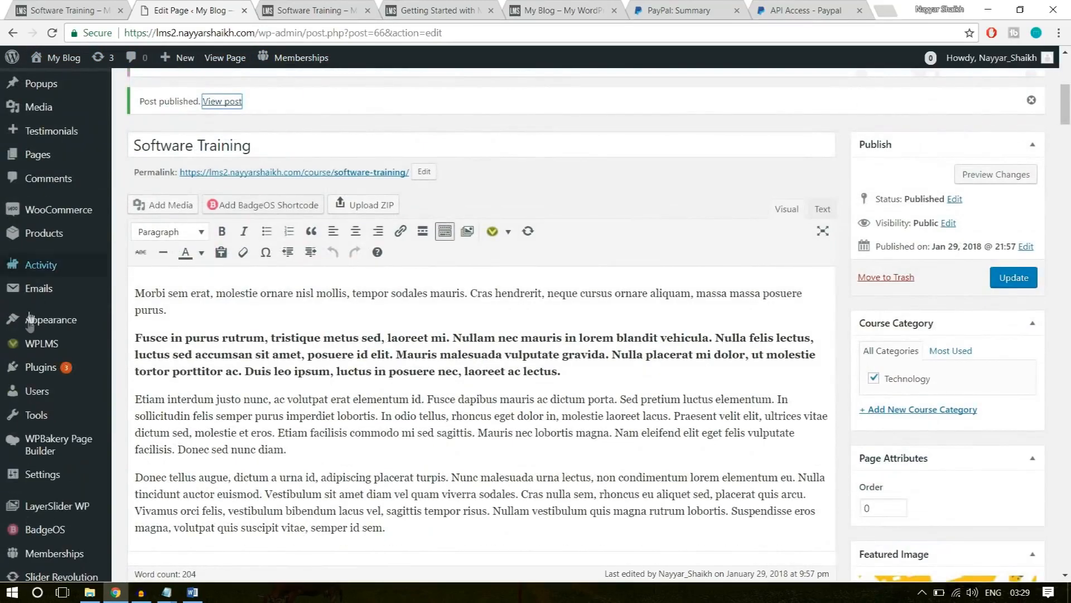
# Open the theme customizer for the site and check the published course page's current header for comparison.
pyautogui.moveTo(41, 328)
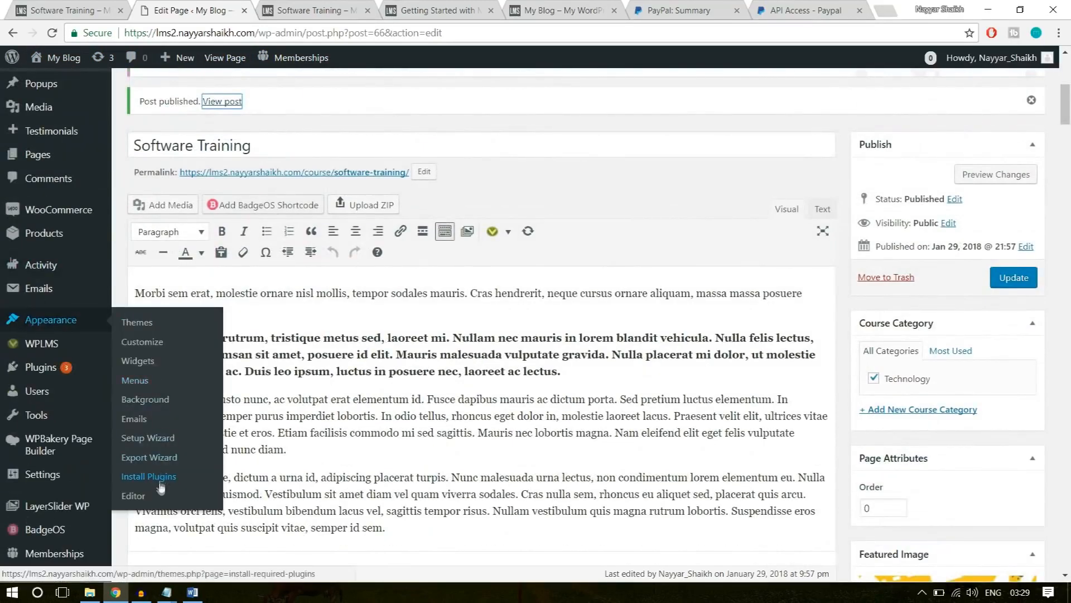
pyautogui.click(143, 342)
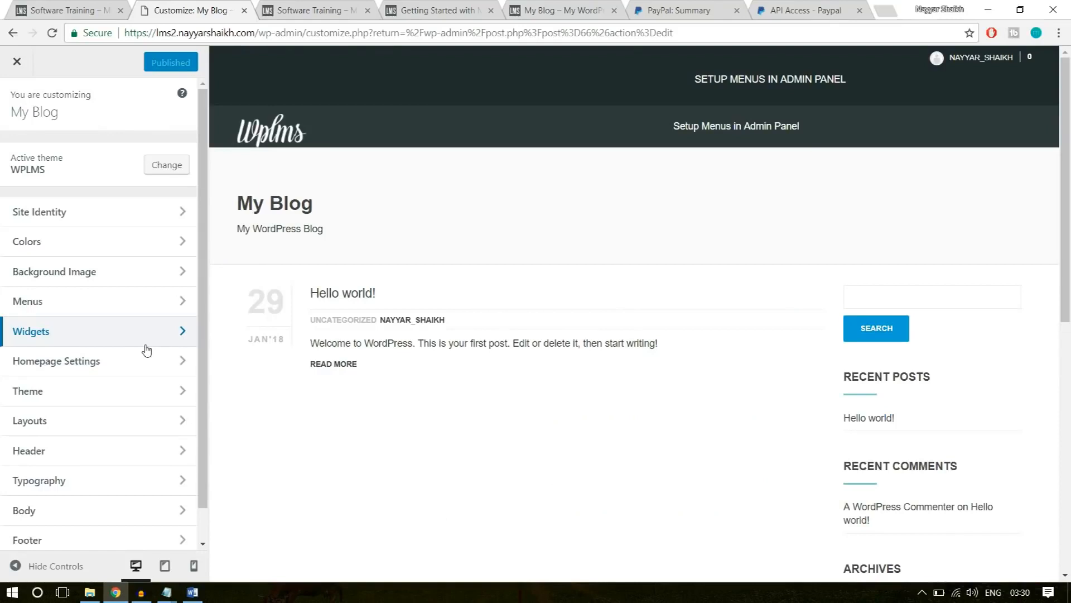
pyautogui.click(309, 10)
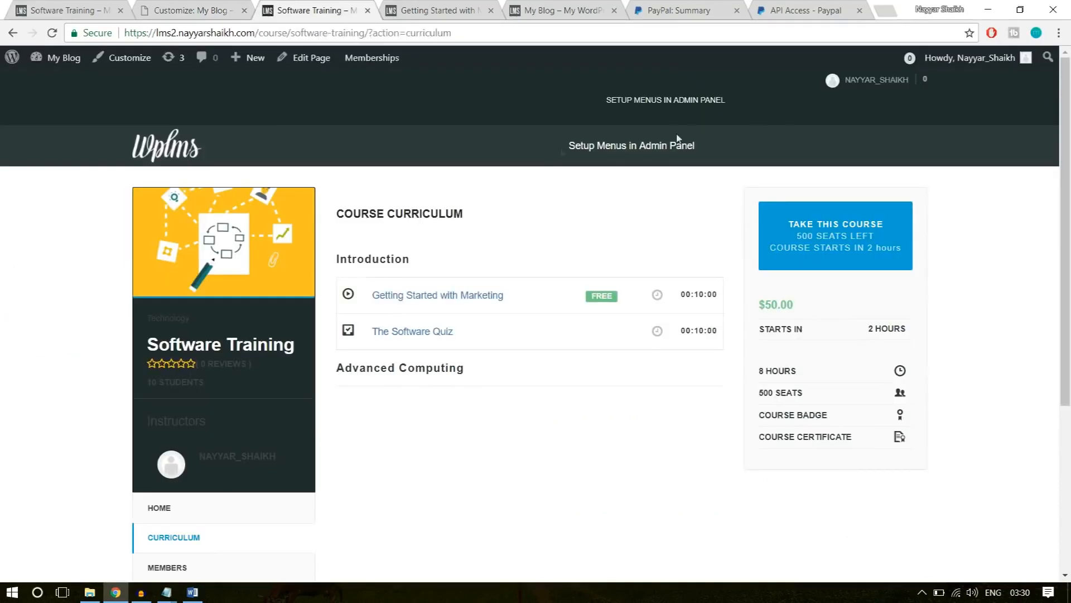
pyautogui.click(184, 9)
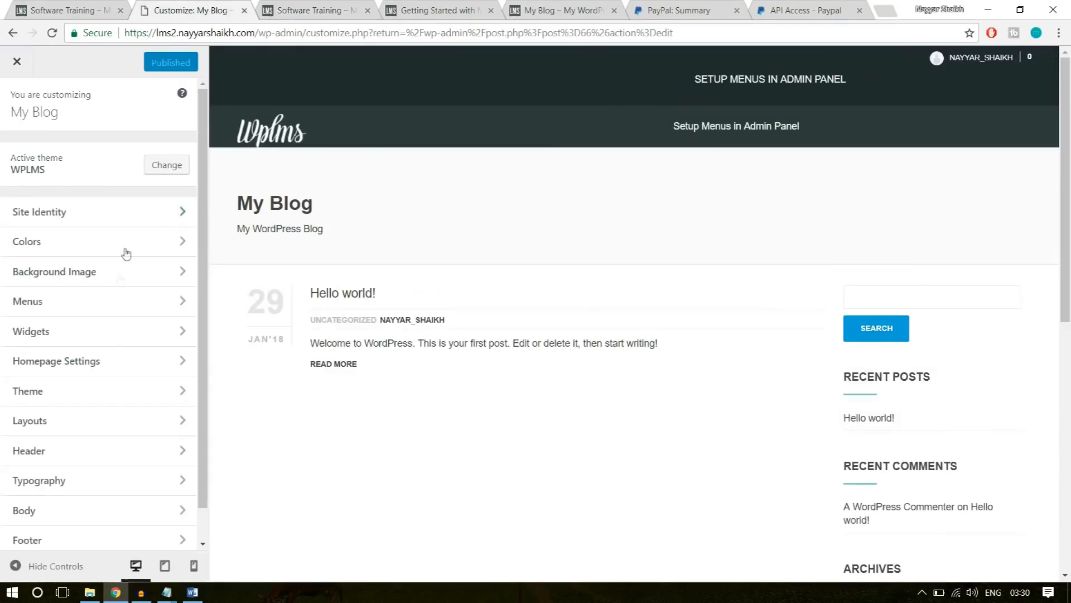
# Set the header style to Transparent and the login style to FullScreen, and publish the header changes.
pyautogui.click(101, 458)
pyautogui.click(60, 180)
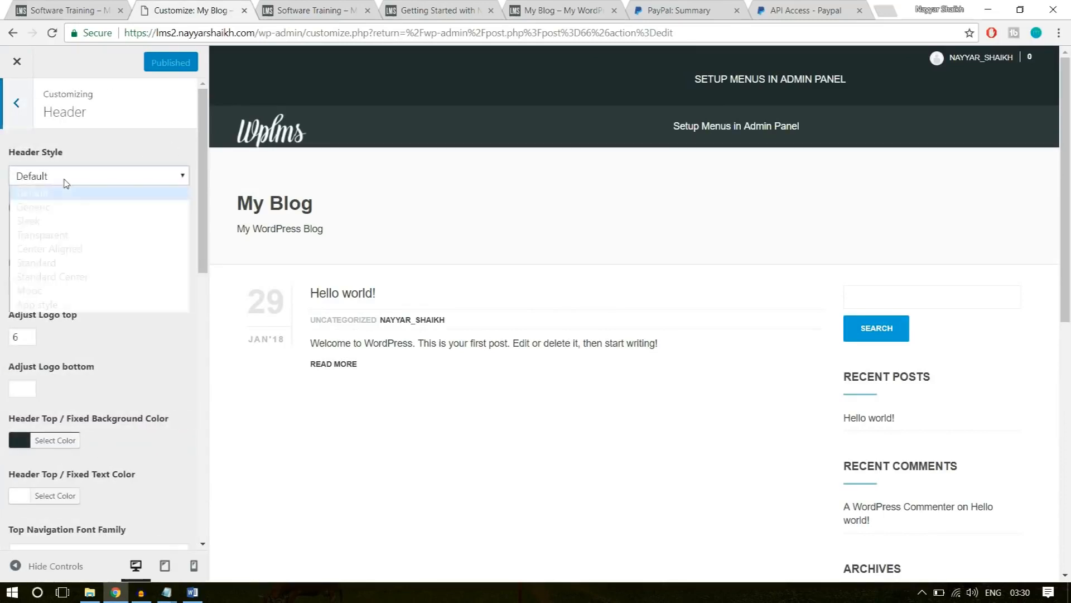
pyautogui.click(60, 235)
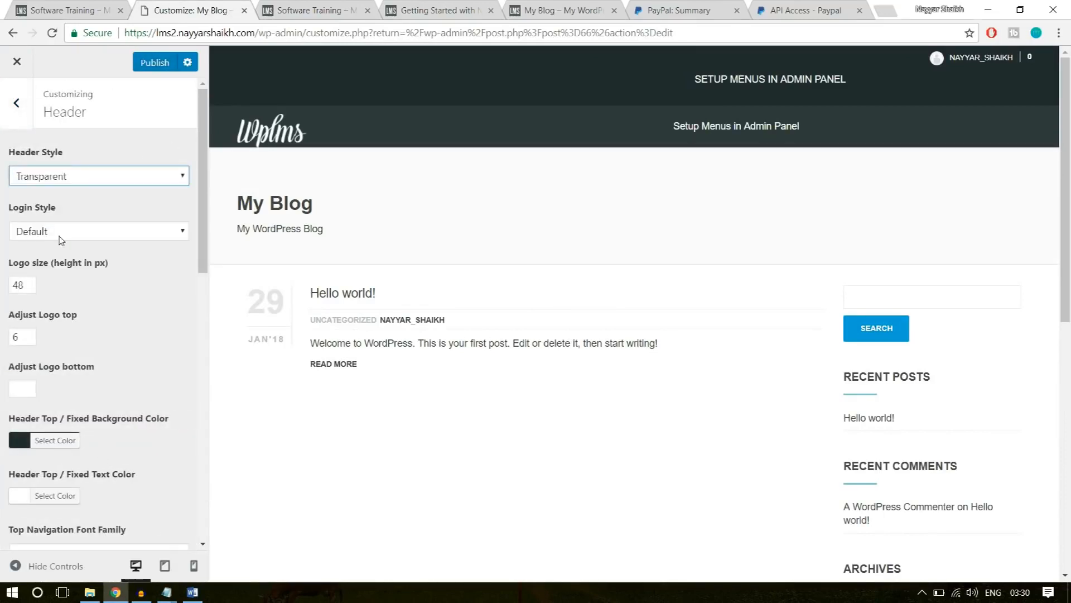
pyautogui.click(85, 231)
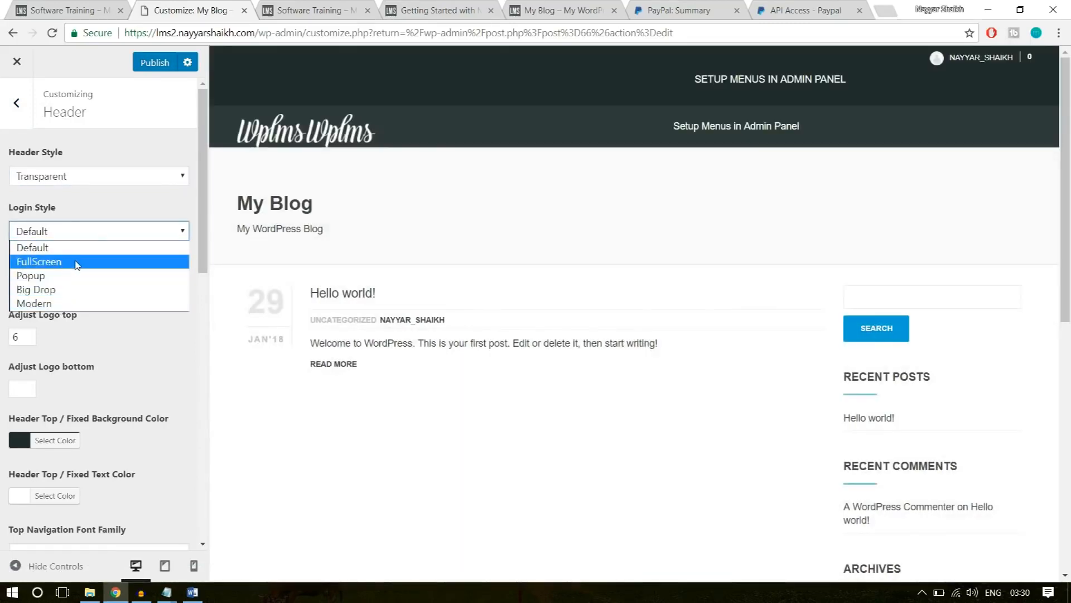
pyautogui.click(68, 262)
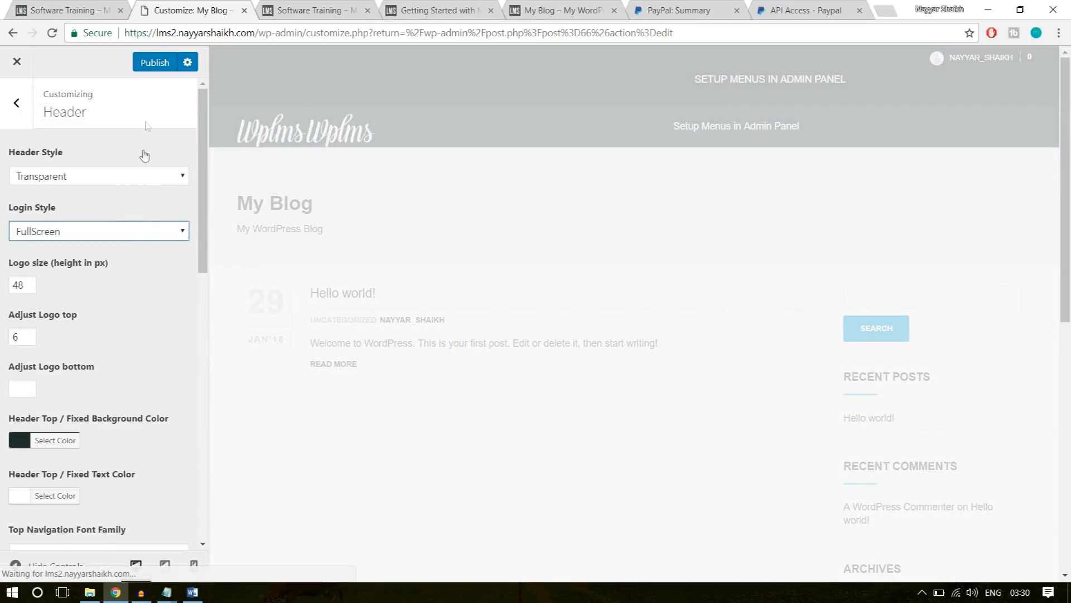
pyautogui.click(156, 63)
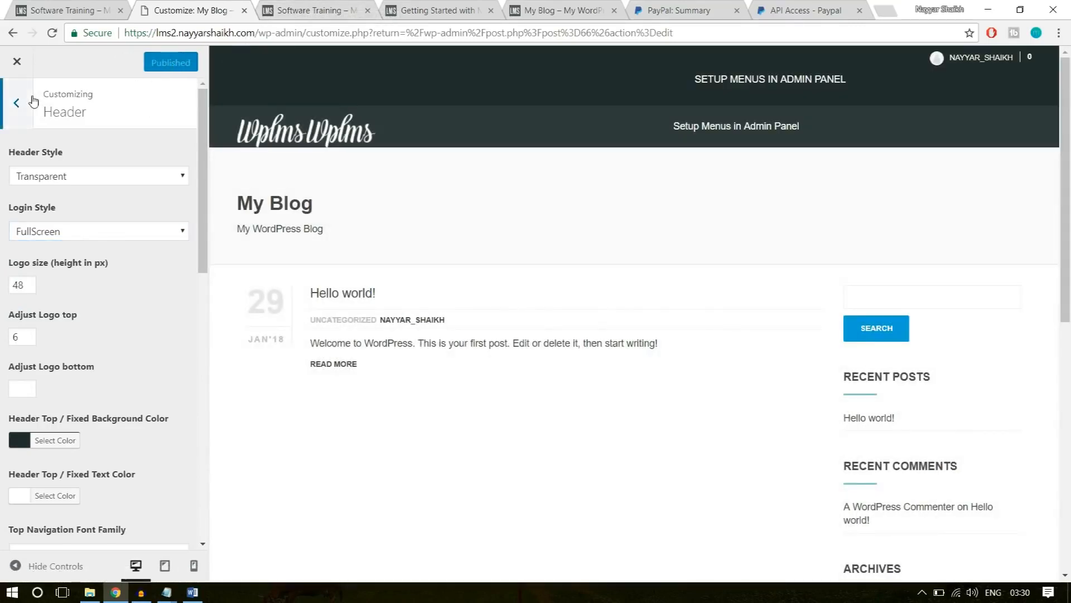
# In the theme's layout settings, choose the second option for the directory, profile and group layouts.
pyautogui.click(16, 103)
pyautogui.scroll(-1, 149, 303)
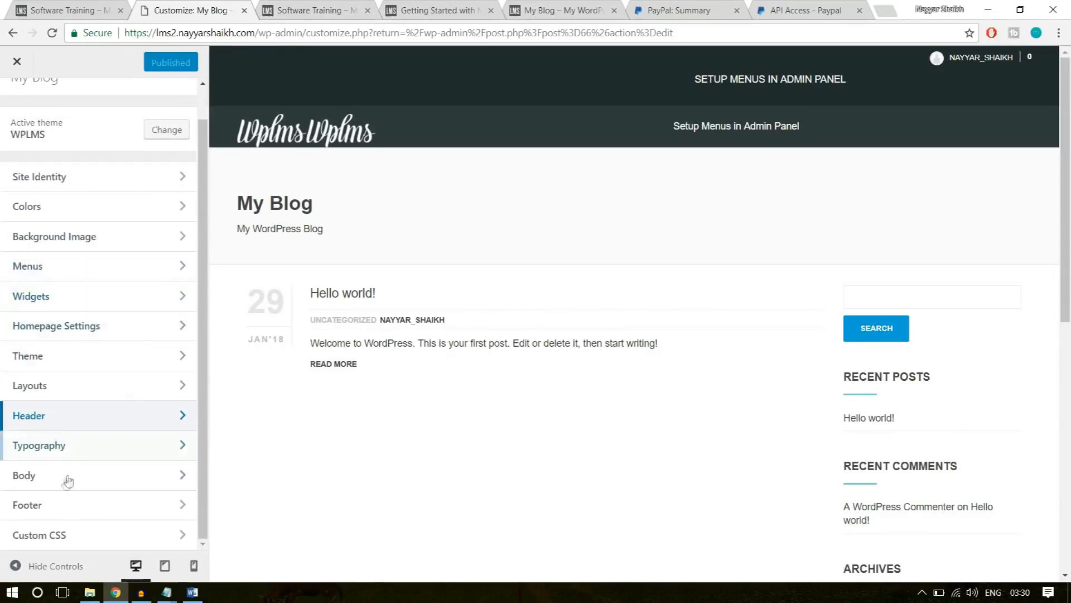
pyautogui.click(64, 398)
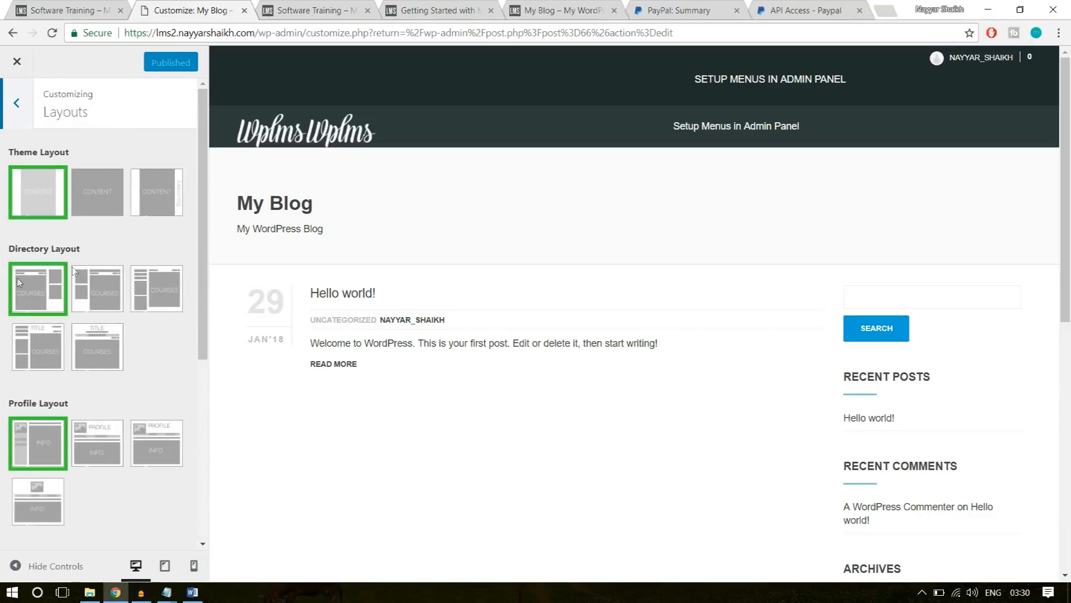
pyautogui.click(102, 282)
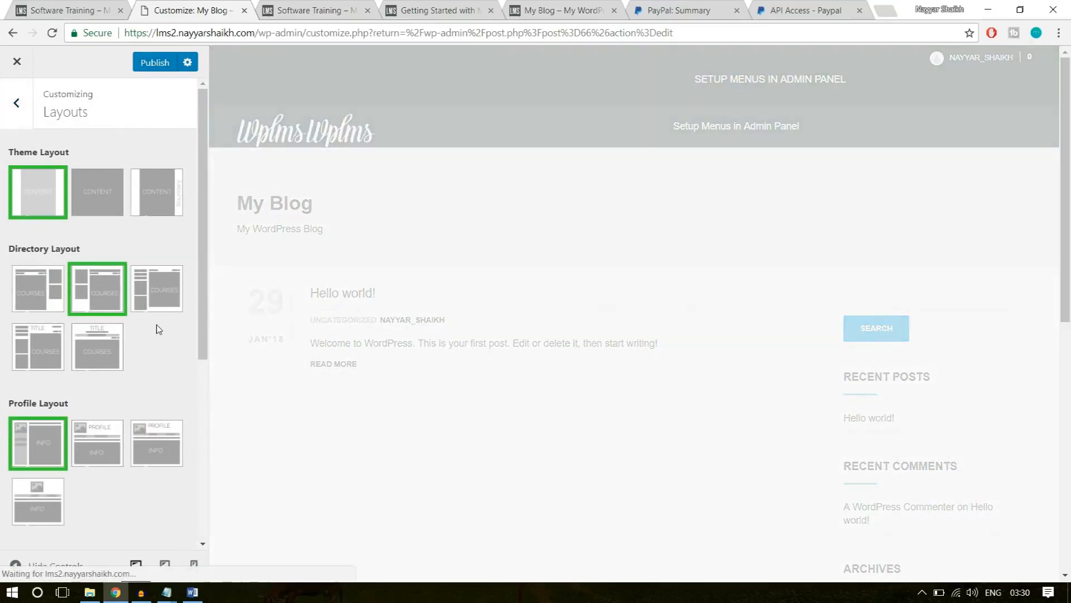
pyautogui.scroll(-4, 156, 329)
pyautogui.click(106, 246)
pyautogui.scroll(-2, 144, 276)
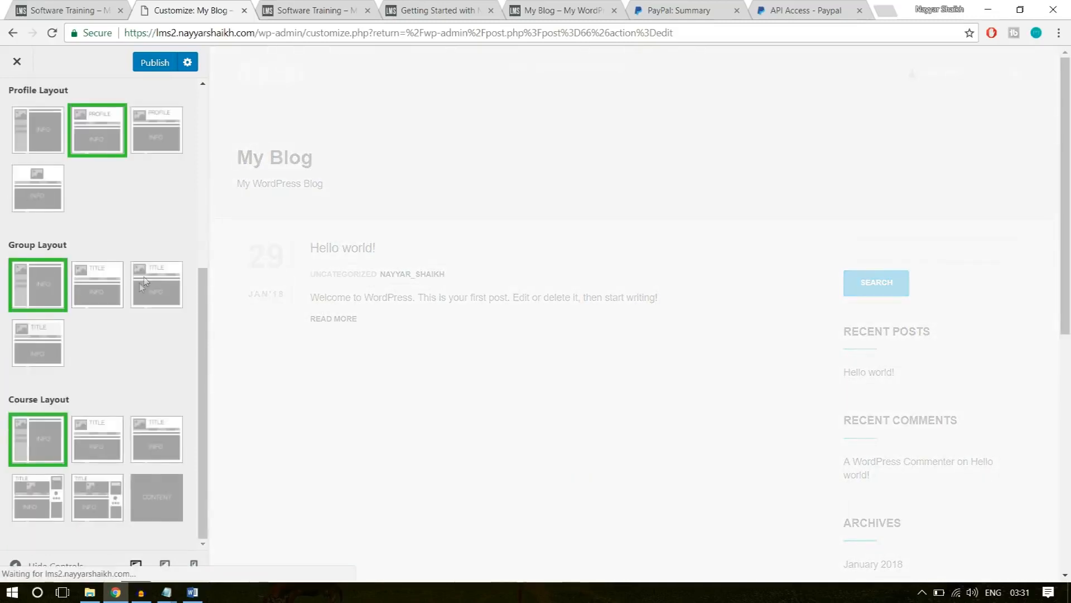
pyautogui.click(102, 303)
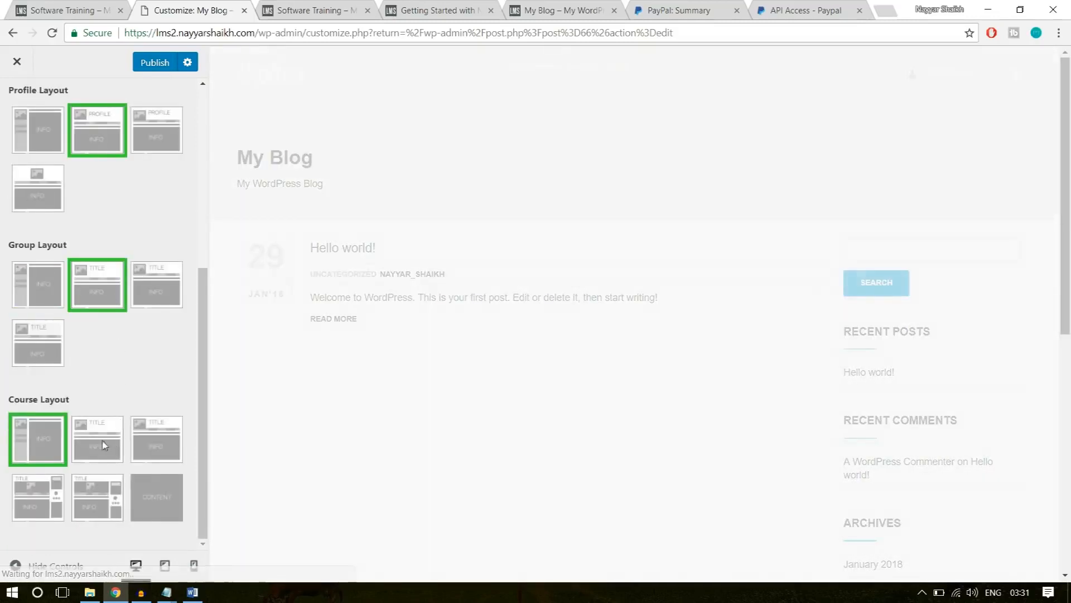
# Choose the second course layout, with the title above the content, and publish the layout changes.
pyautogui.click(316, 7)
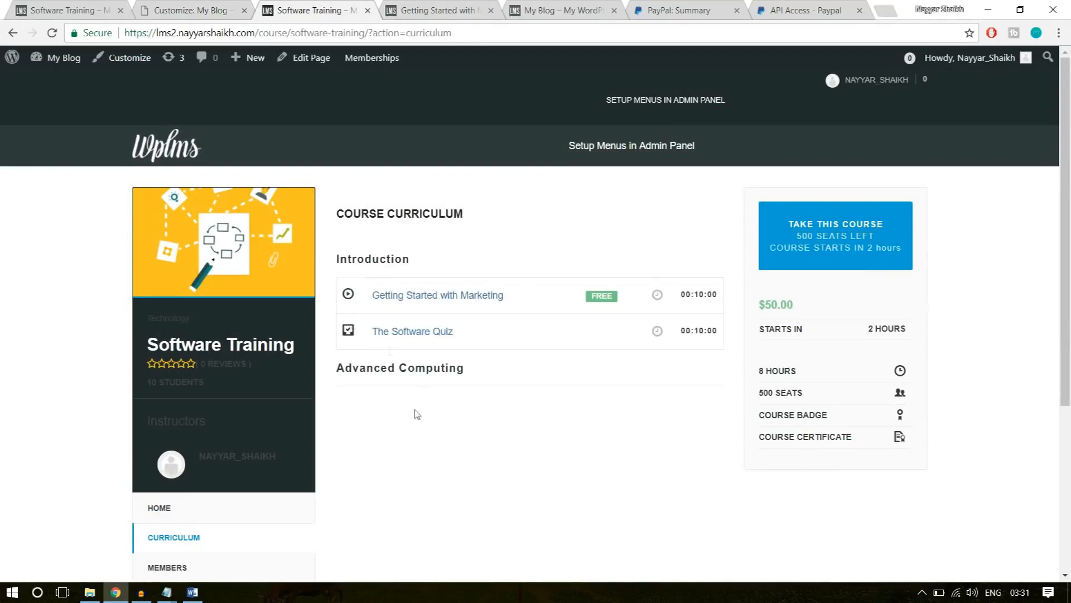
pyautogui.click(226, 9)
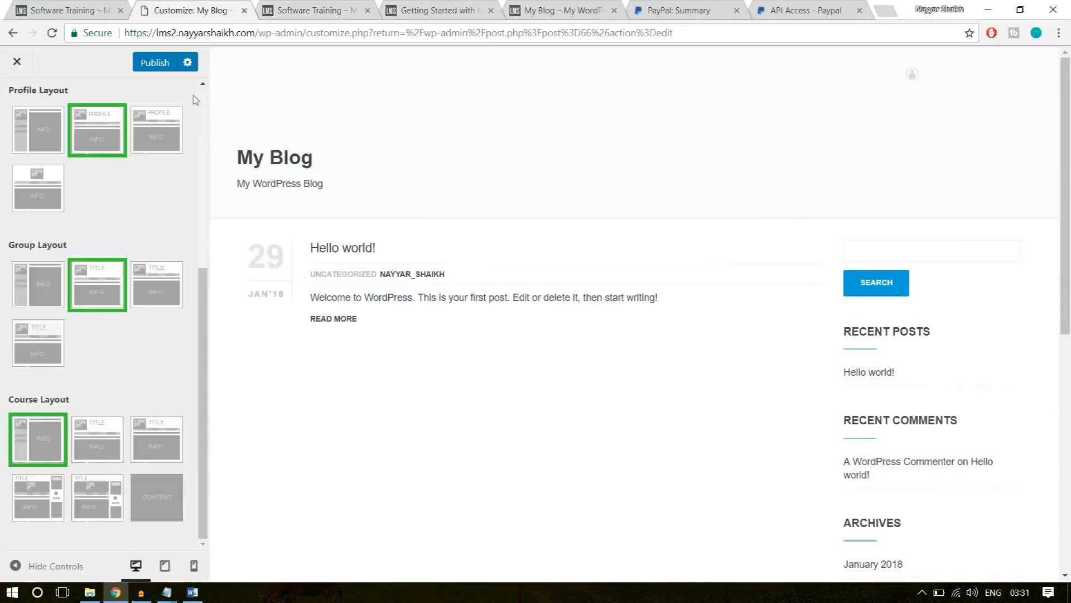
pyautogui.click(124, 446)
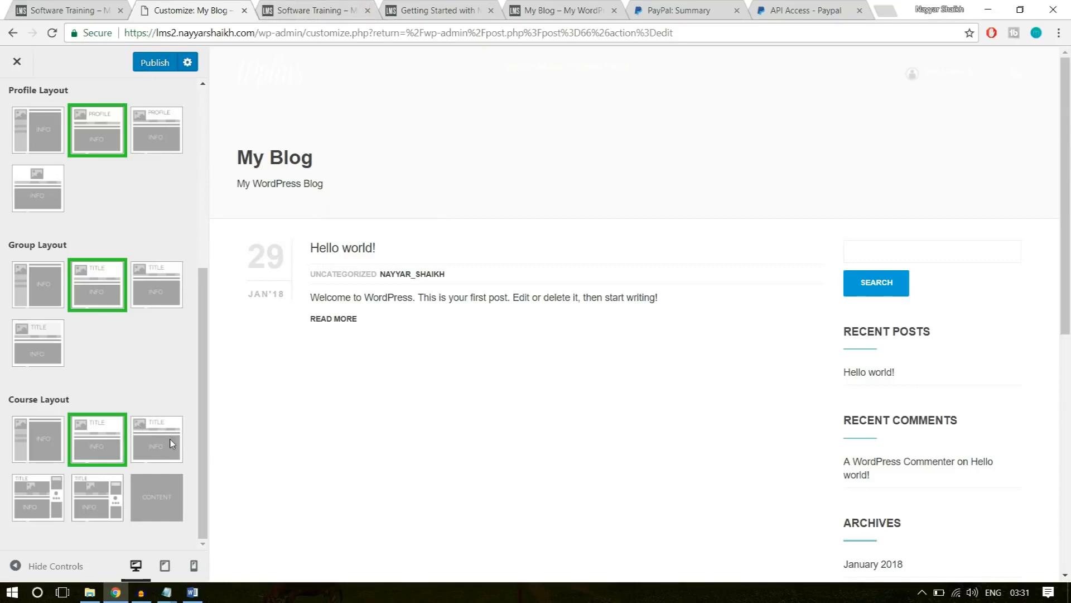
pyautogui.scroll(2, 121, 467)
pyautogui.scroll(5, 121, 467)
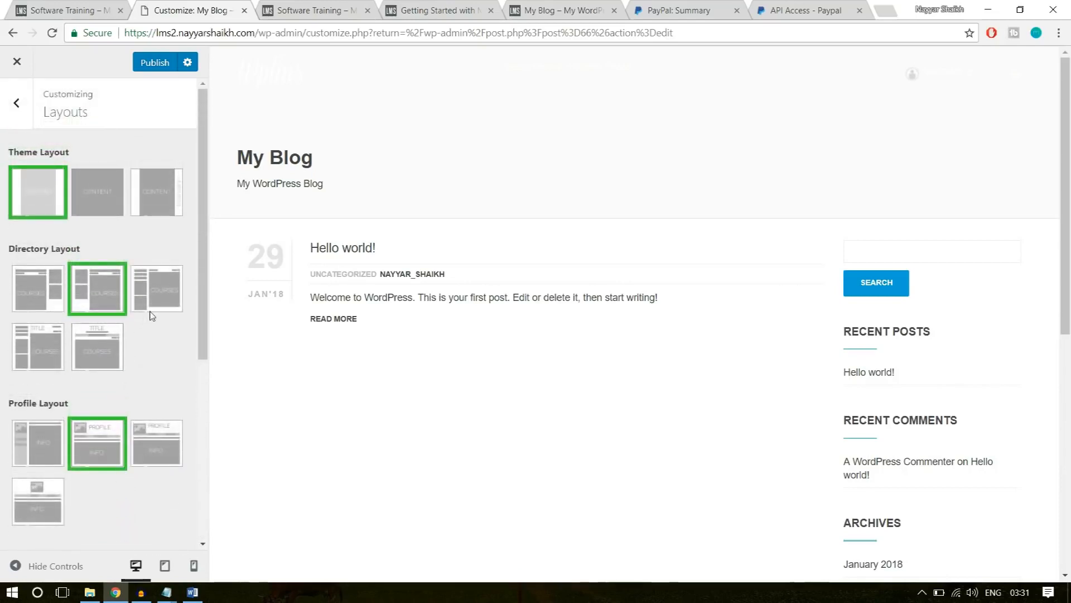
pyautogui.scroll(-5, 154, 357)
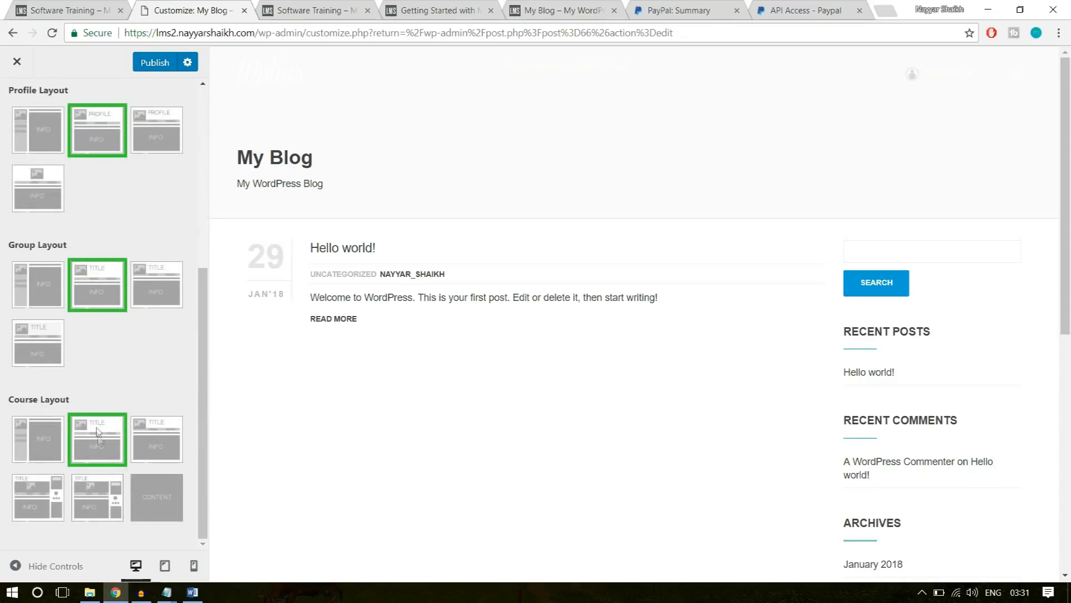
pyautogui.click(139, 65)
# Reload the published Software Training course page to apply the new layout and open its Home section.
pyautogui.click(343, 10)
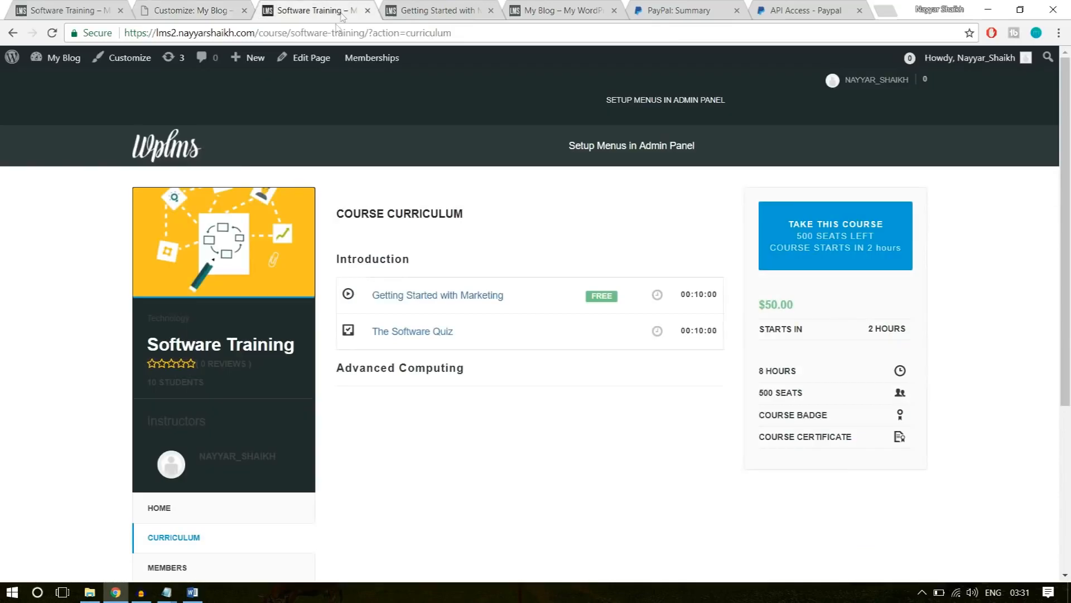
pyautogui.click(333, 32)
pyautogui.press('Return')
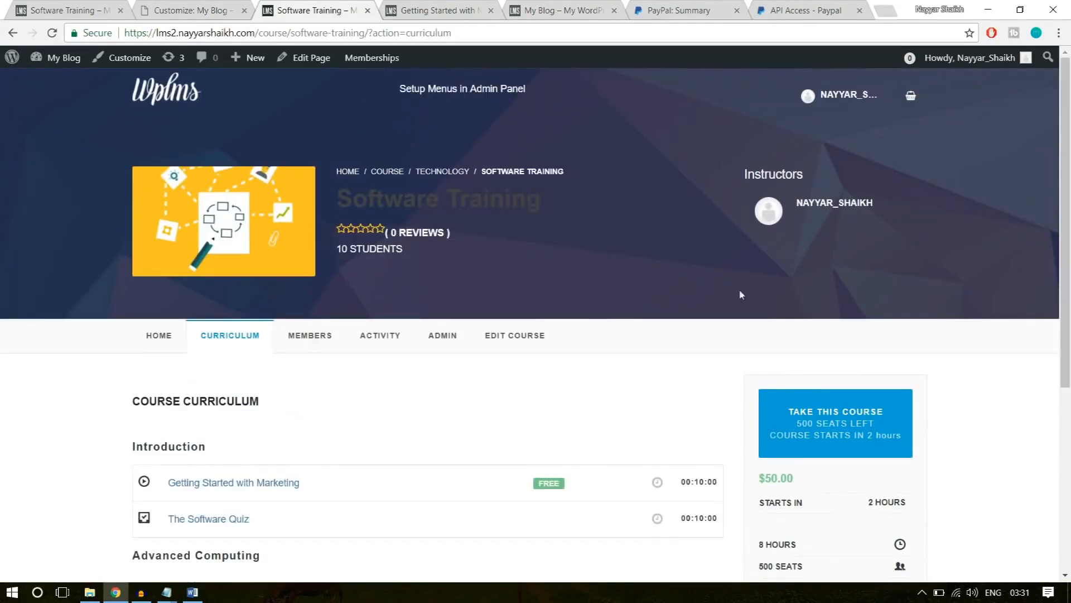
pyautogui.click(152, 345)
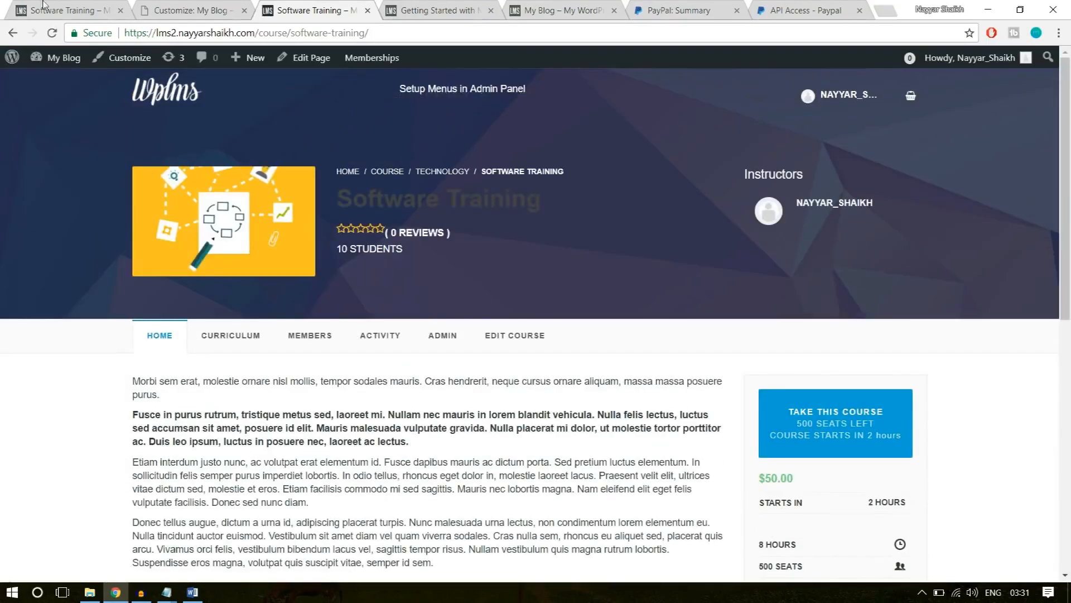
# Compare the header, description and reviews area of the new course page with the example site's Software Training page.
pyautogui.click(50, 10)
pyautogui.click(280, 7)
pyautogui.click(80, 6)
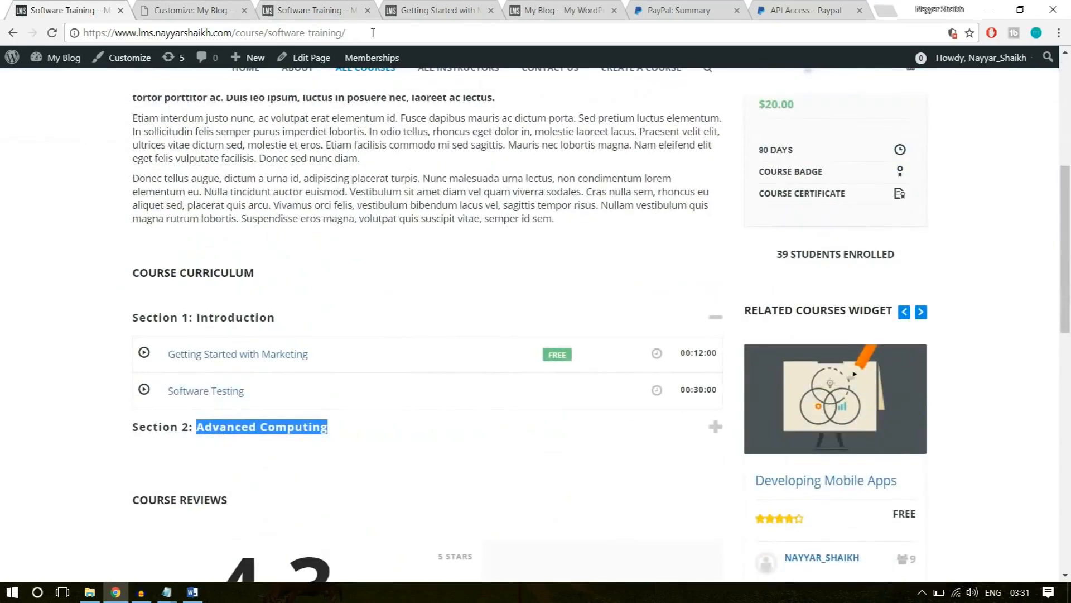
pyautogui.click(287, 4)
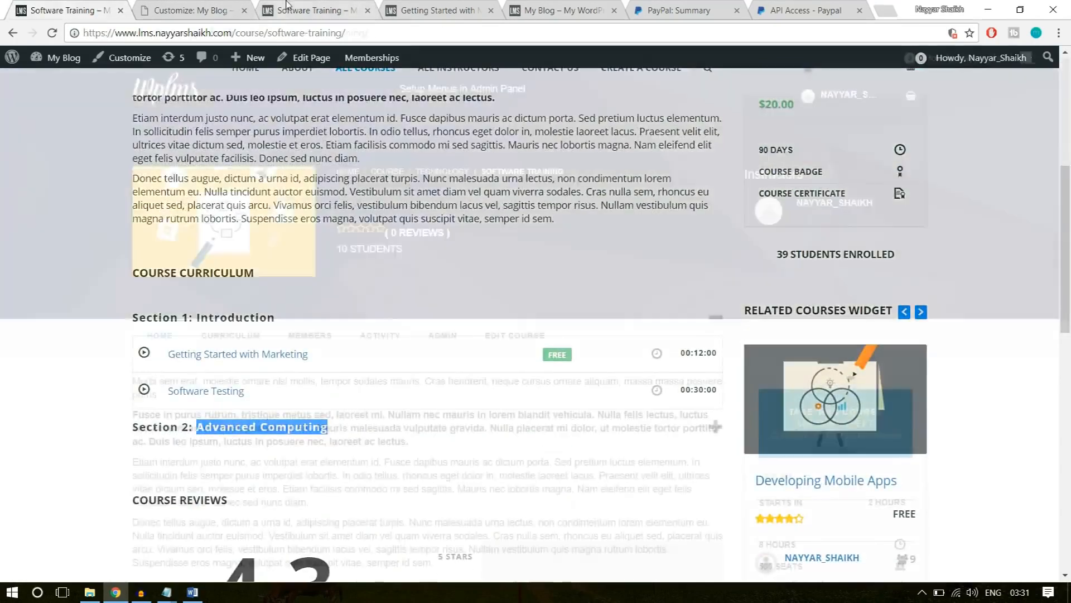
pyautogui.scroll(-5, 537, 234)
pyautogui.scroll(3, 540, 260)
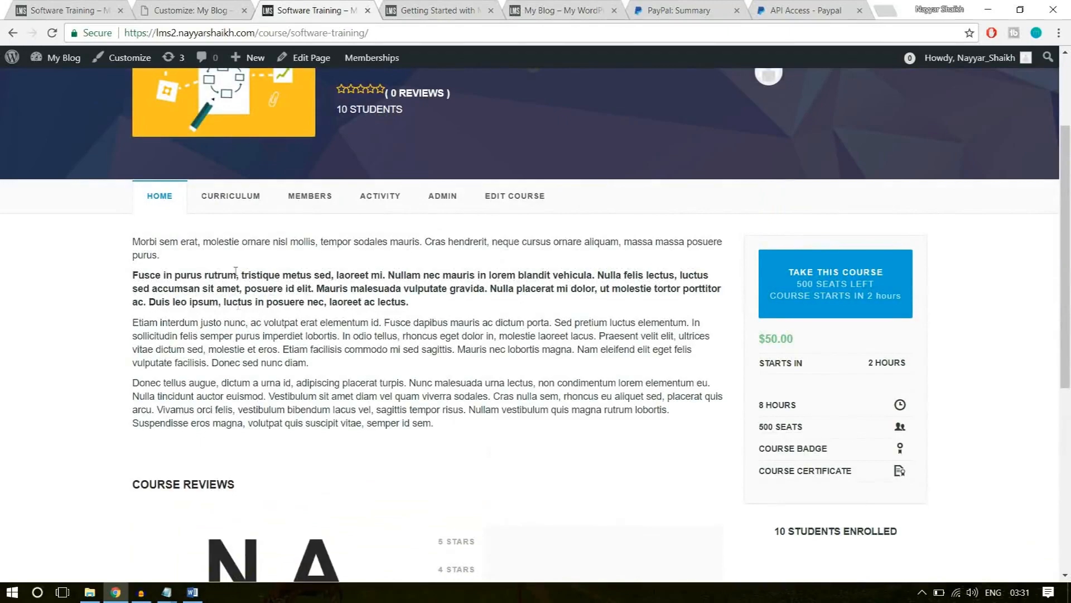
pyautogui.scroll(-1, 272, 338)
pyautogui.moveTo(131, 365); pyautogui.dragTo(515, 391)
pyautogui.click(485, 390)
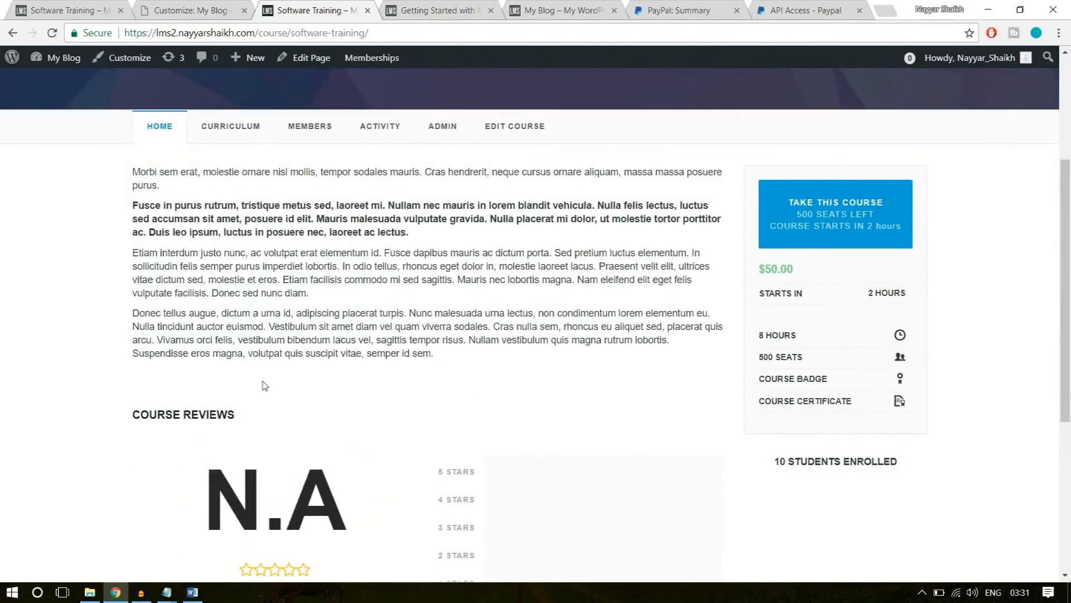
pyautogui.scroll(-1, 245, 346)
# Examine where the example page places the course curriculum below the description and check the same area on the new course page.
pyautogui.click(67, 10)
pyautogui.scroll(4, 251, 190)
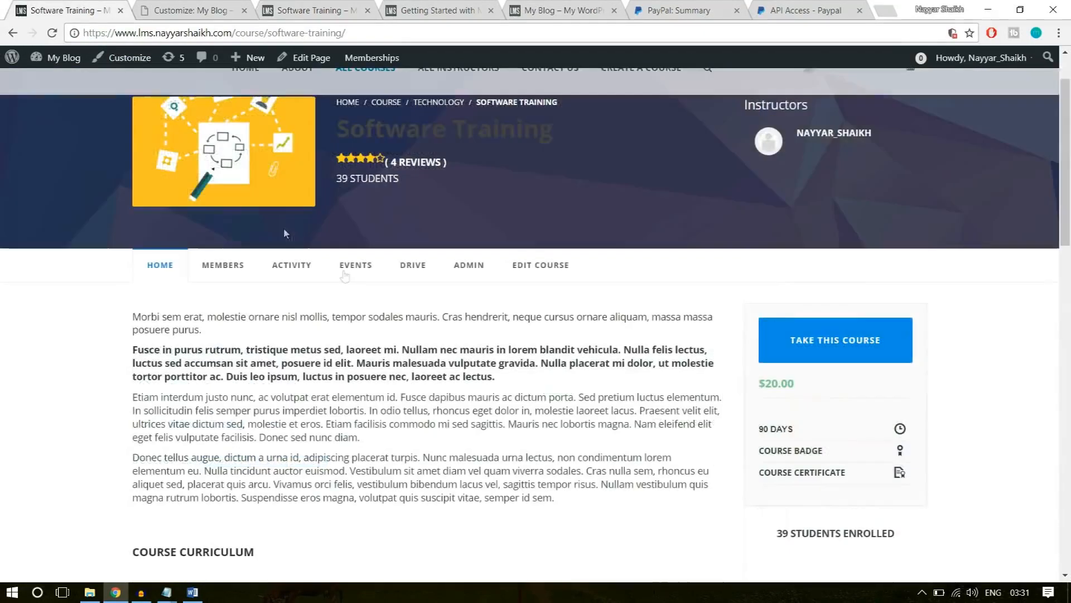
pyautogui.scroll(-1, 390, 329)
pyautogui.moveTo(464, 429); pyautogui.dragTo(120, 228)
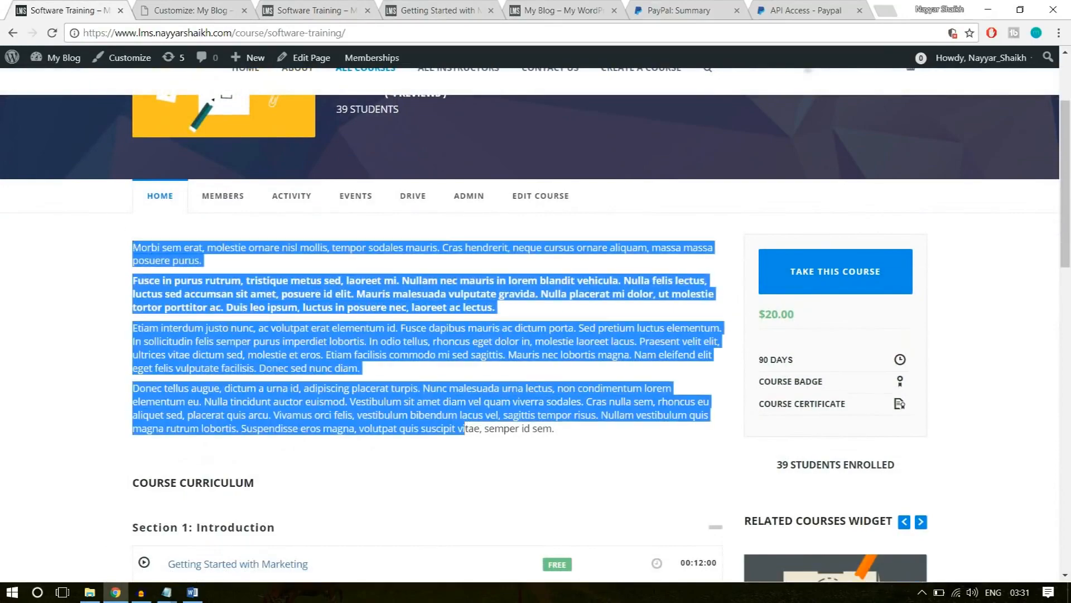
pyautogui.scroll(-4, 229, 342)
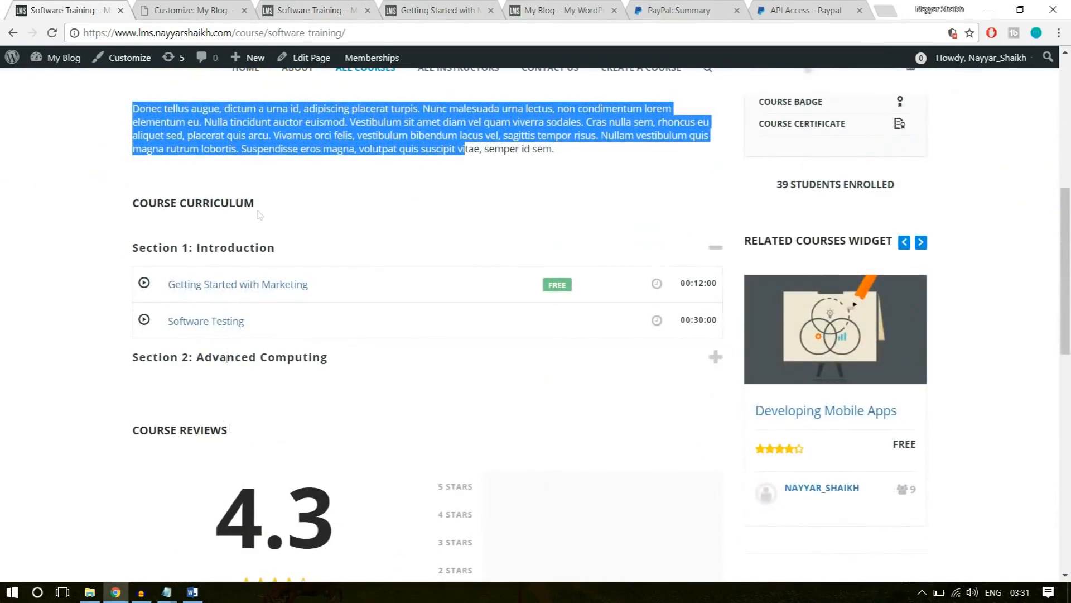
pyautogui.click(212, 8)
pyautogui.click(313, 9)
pyautogui.scroll(2, 288, 338)
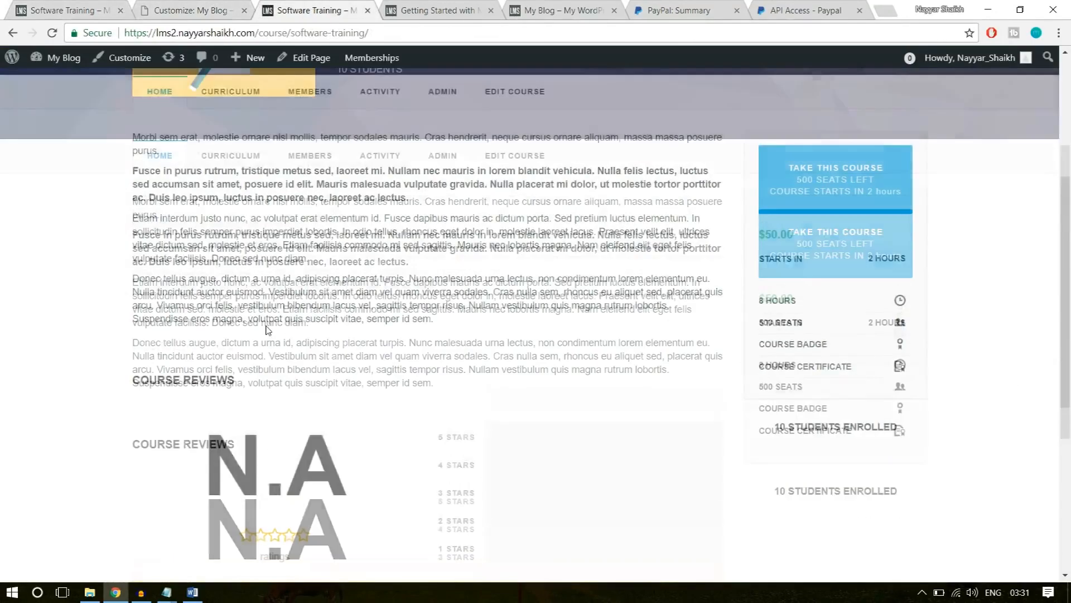
# Close the theme customizer, recheck the area below the course description on the published page, and return to the course editor.
pyautogui.click(184, 5)
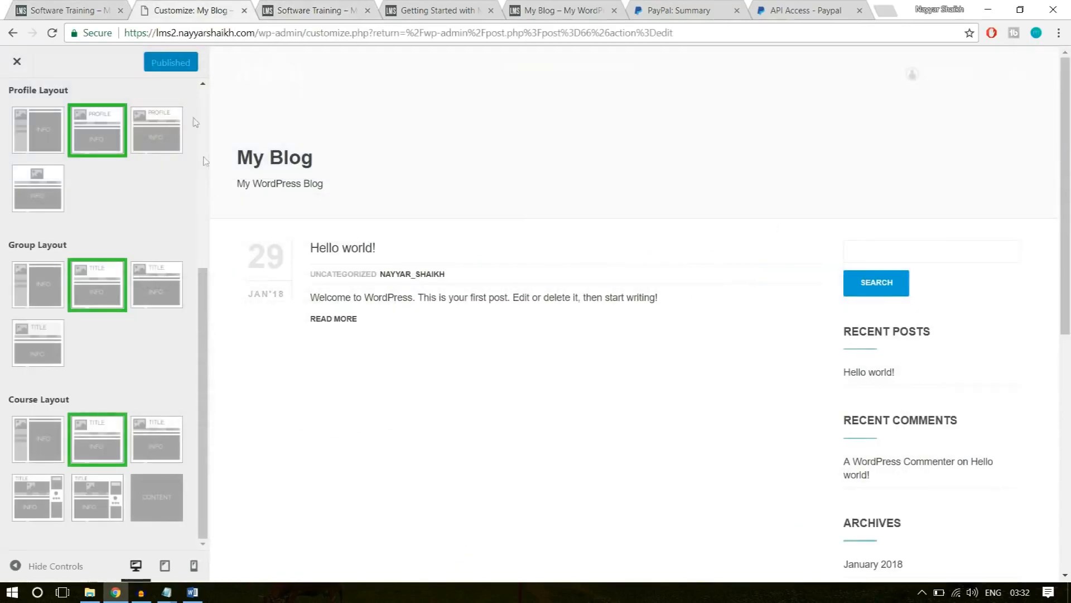
pyautogui.click(16, 62)
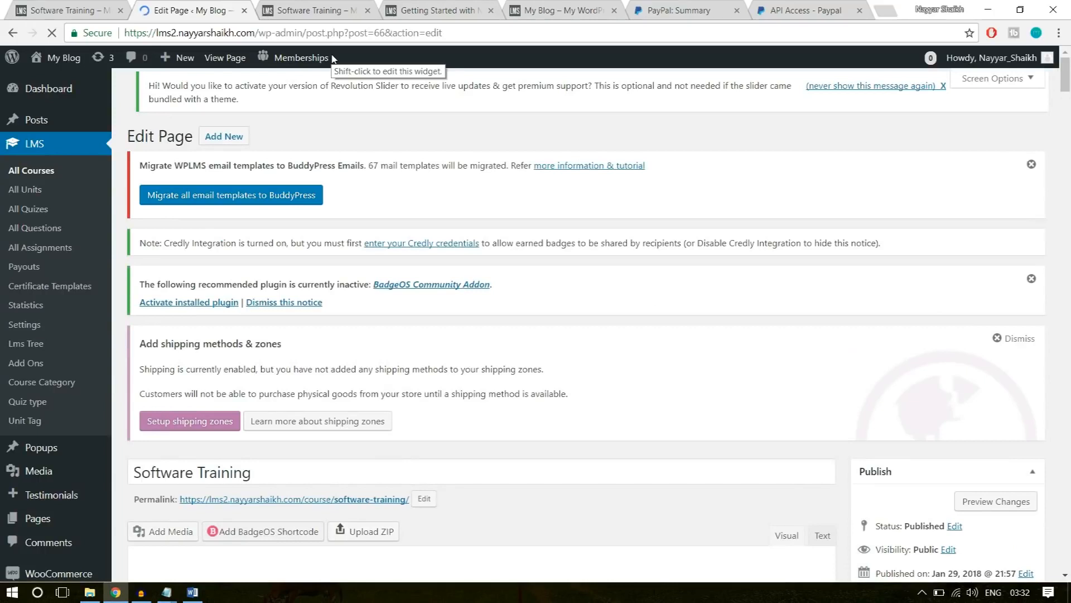
pyautogui.click(327, 7)
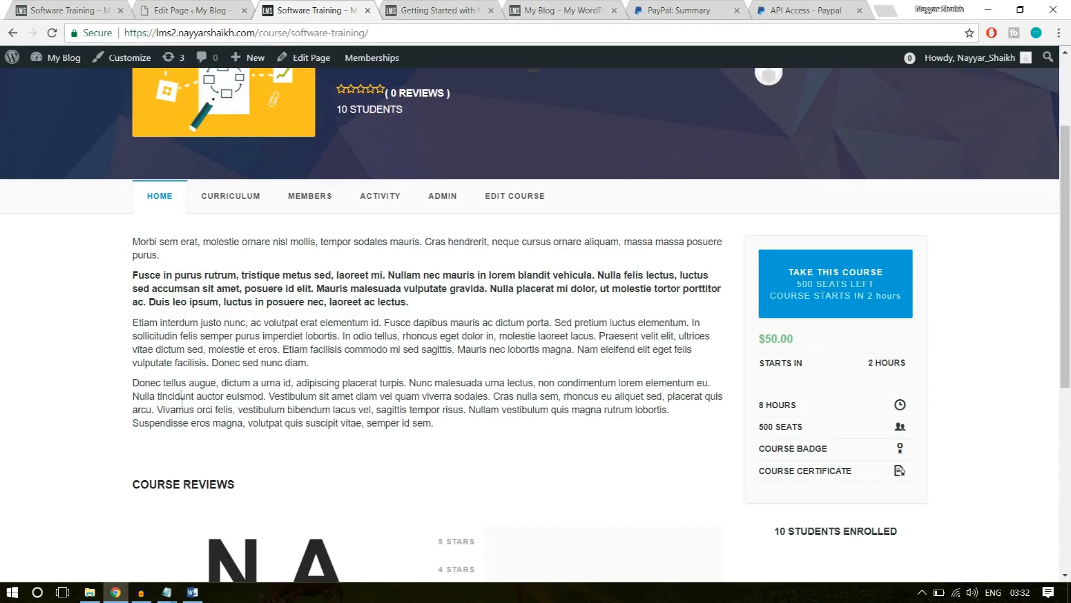
pyautogui.scroll(-1, 281, 426)
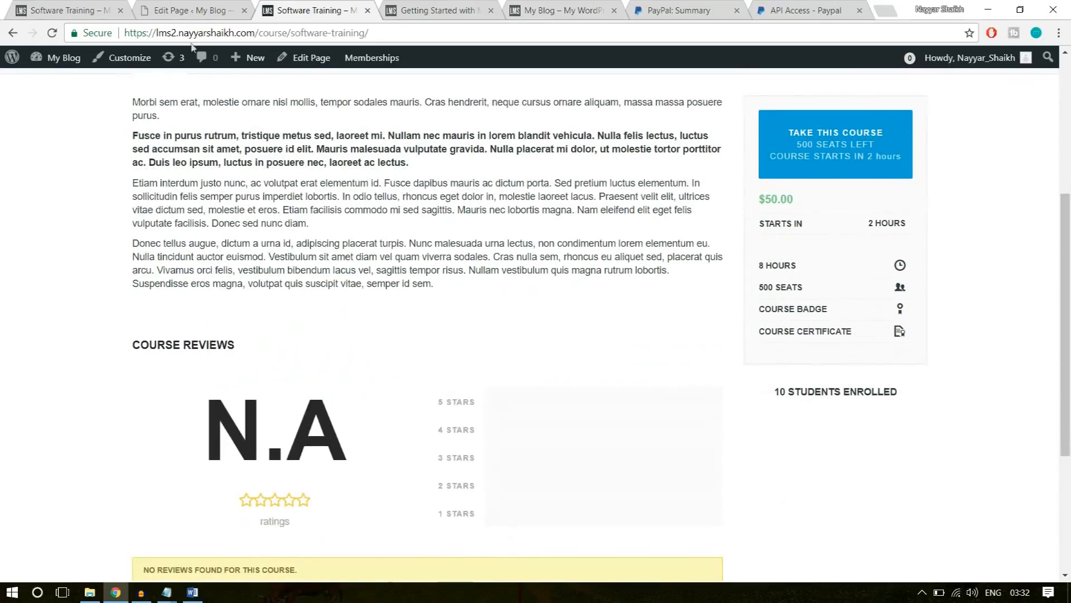
pyautogui.hotkey('ctrl', 'shift', 'Tab')
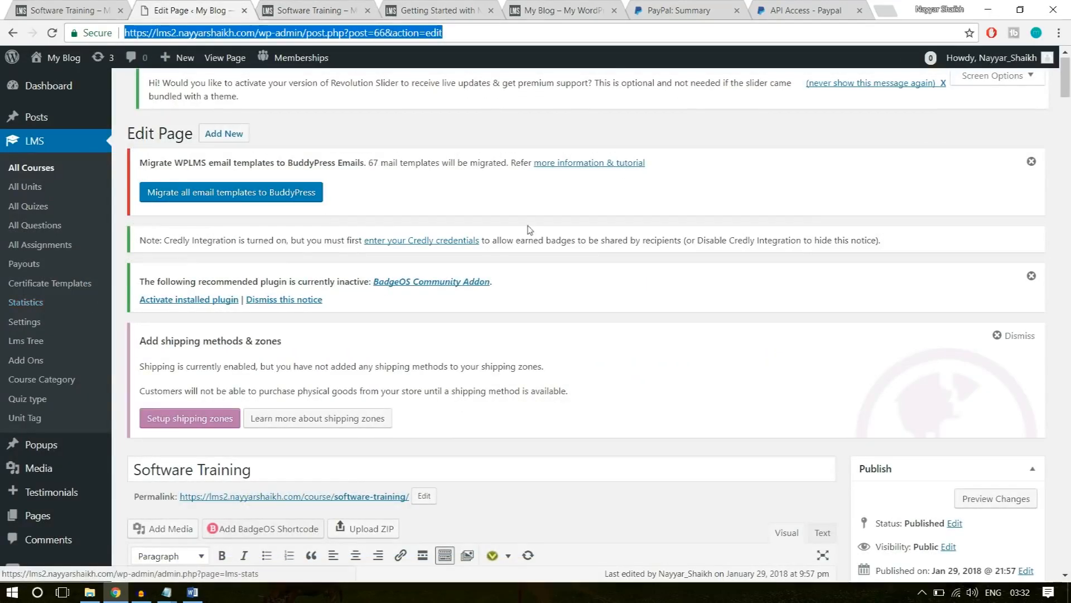
# Open the WPLMS Course Manager options and review the Take This Course and Connect Edit Course page settings.
pyautogui.scroll(-7, 67, 330)
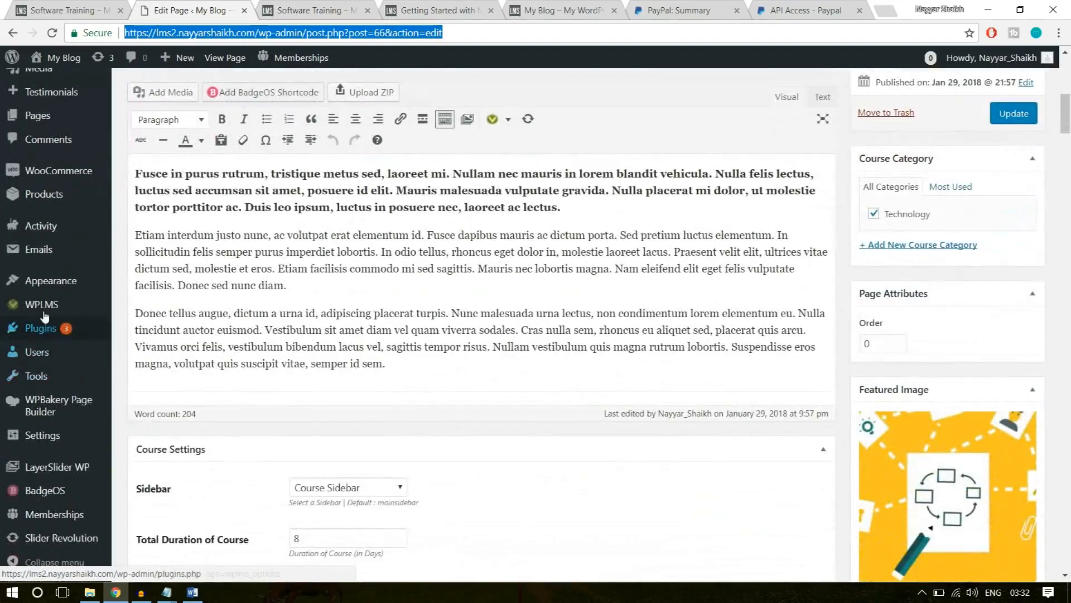
pyautogui.moveTo(35, 310)
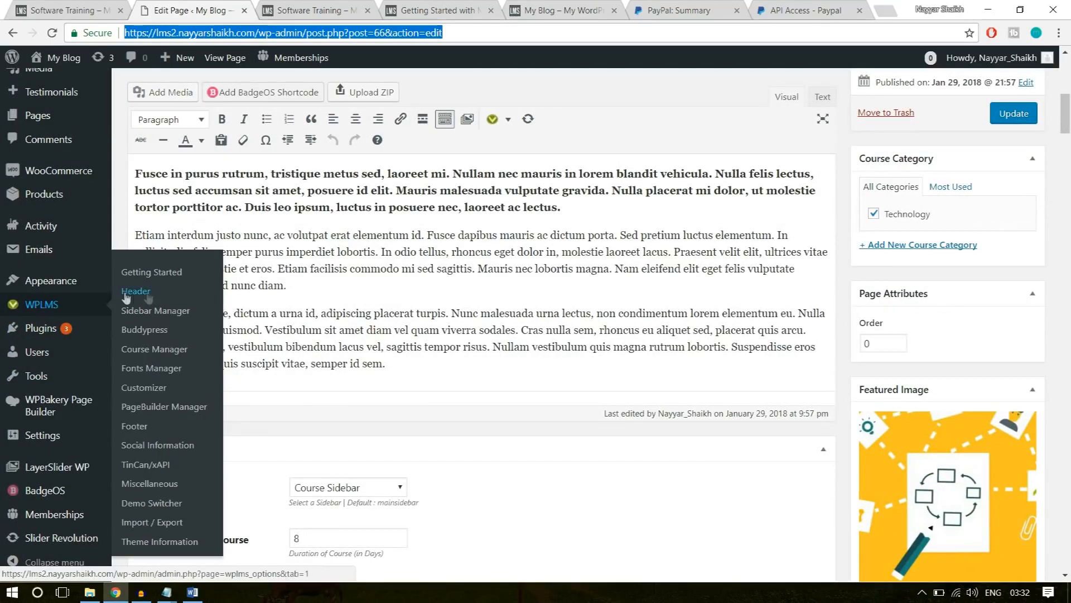
pyautogui.click(148, 340)
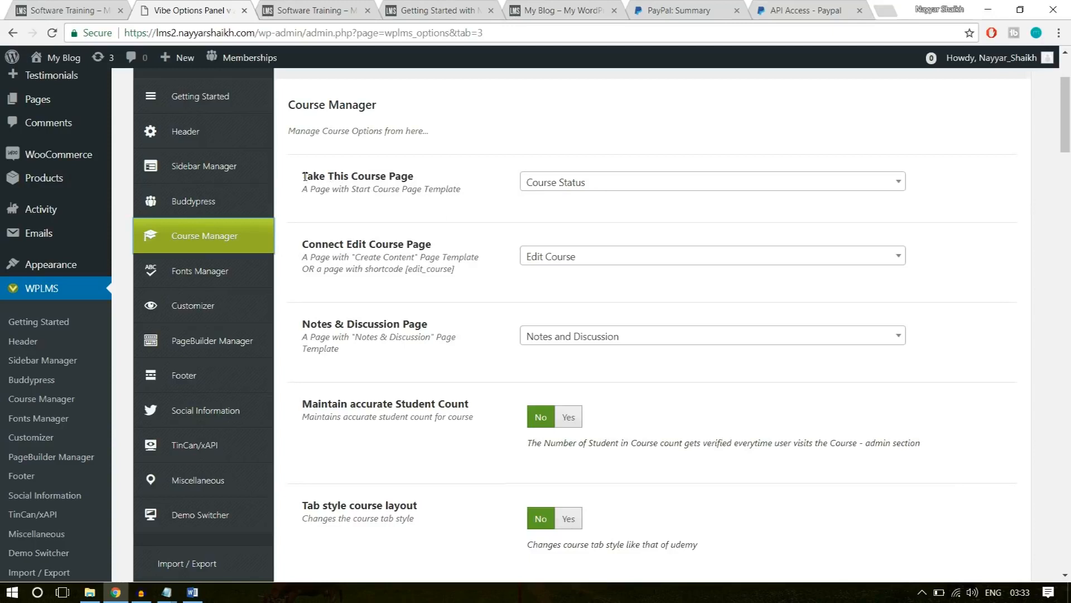
pyautogui.moveTo(305, 176); pyautogui.dragTo(436, 183)
pyautogui.click(437, 183)
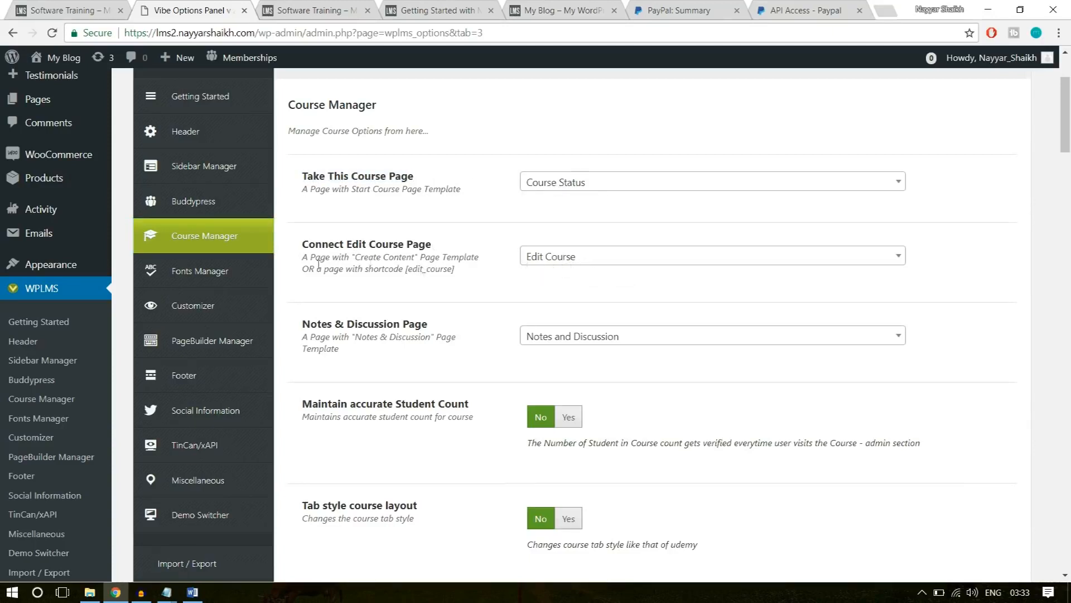
pyautogui.moveTo(301, 249); pyautogui.dragTo(441, 252)
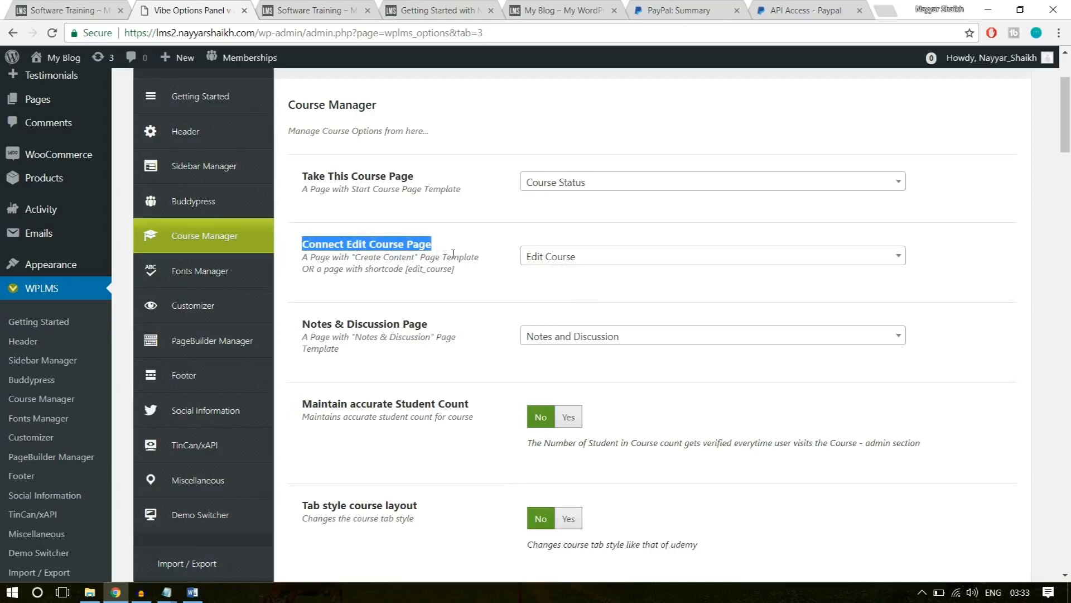
pyautogui.click(594, 321)
# Enable Maintain accurate Student Count and Tab style course layout, checking the published Software Training page for comparison.
pyautogui.scroll(-4, 644, 296)
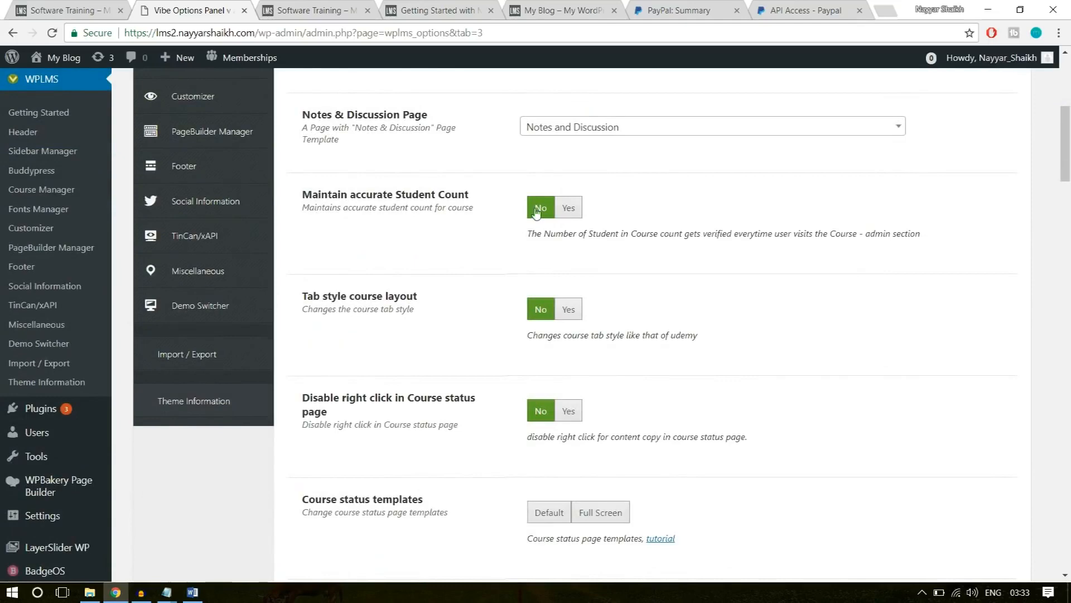
pyautogui.click(568, 208)
pyautogui.scroll(1, 701, 252)
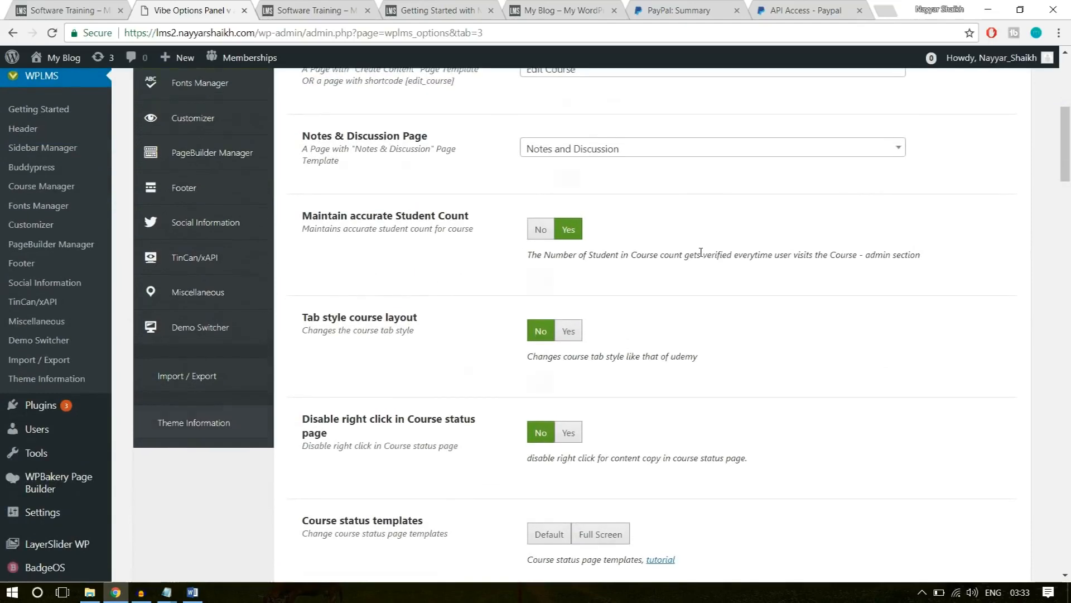
pyautogui.scroll(-1, 701, 252)
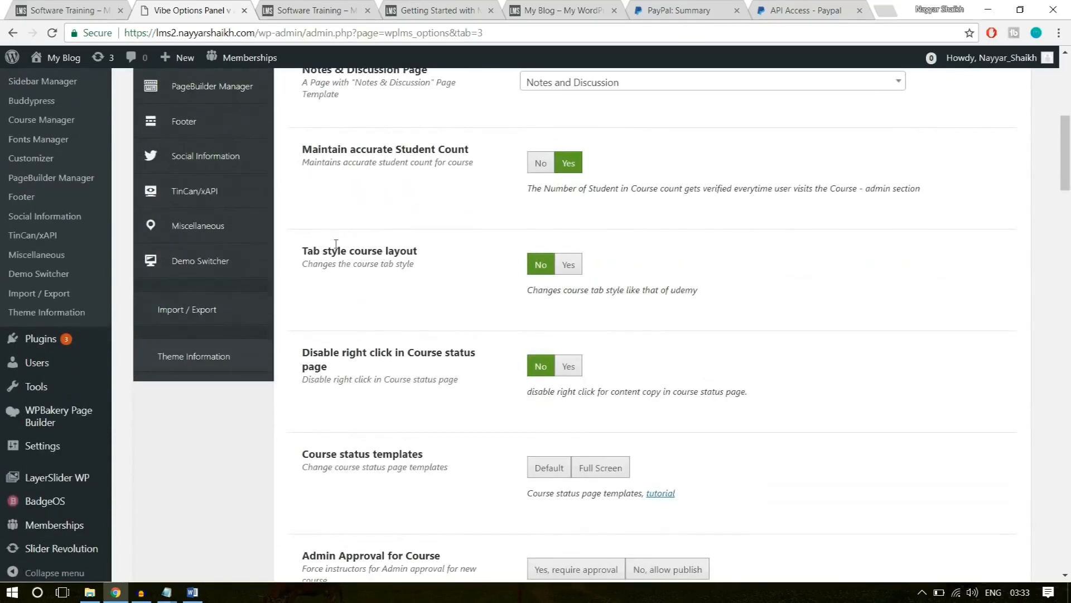
pyautogui.click(568, 267)
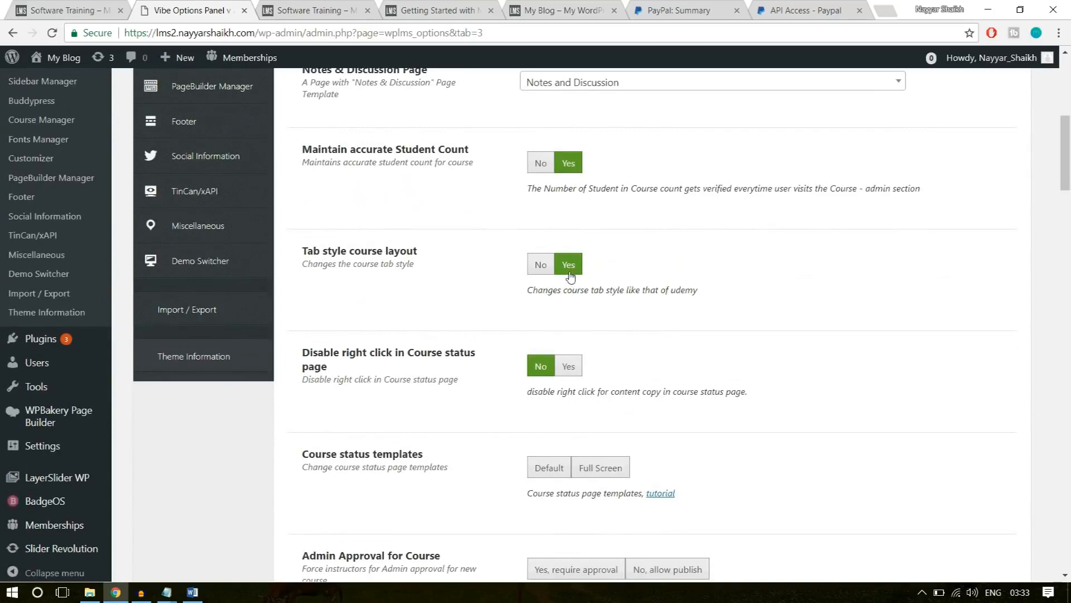
pyautogui.click(324, 8)
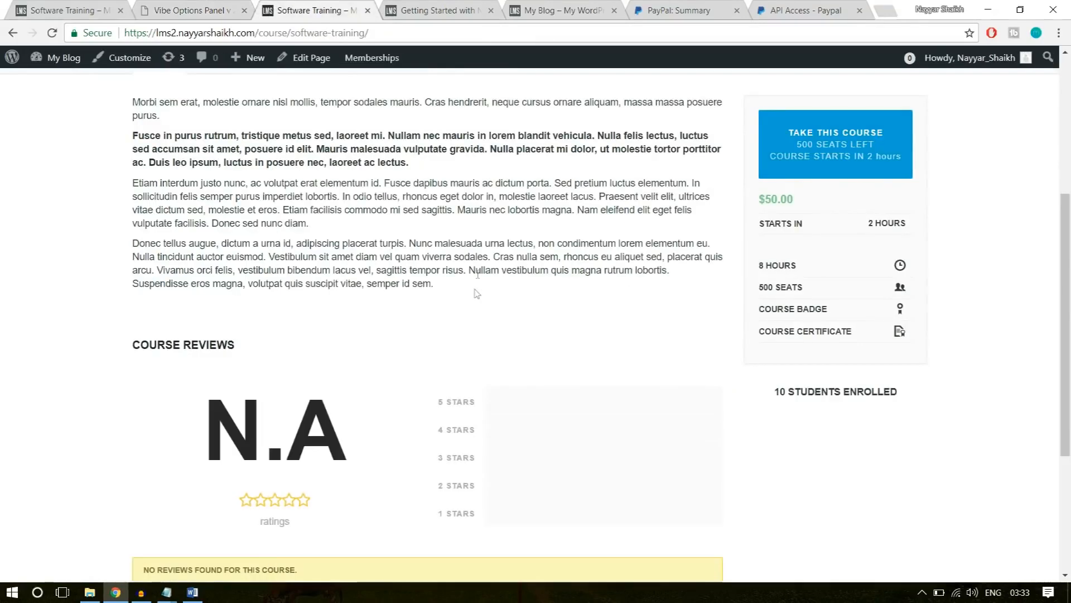
pyautogui.click(166, 10)
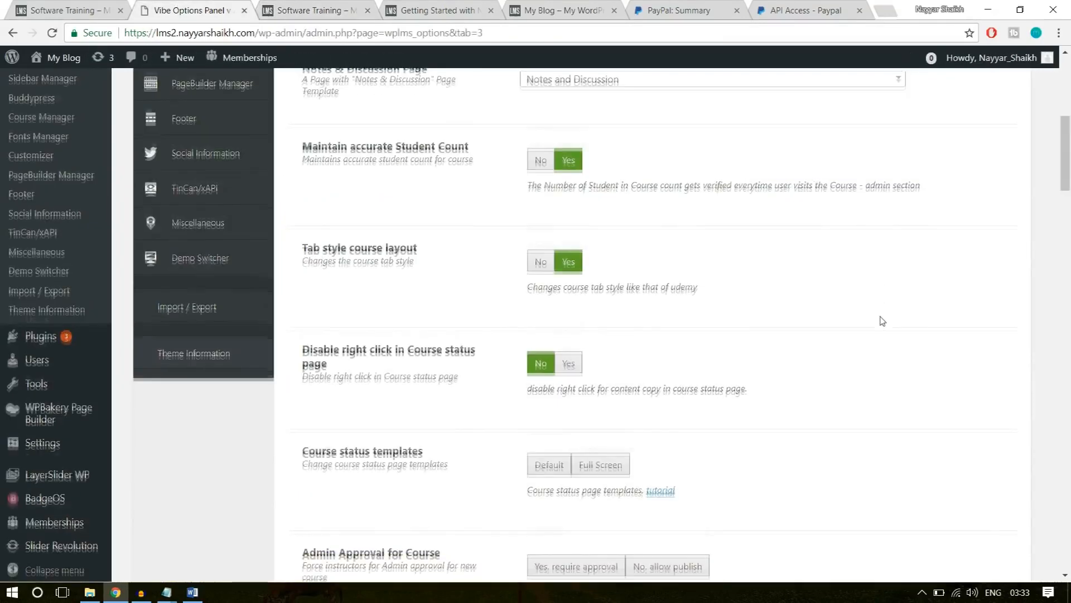
# Set Course status templates to Full Screen and Admin Approval for Course to "Yes, require approval".
pyautogui.scroll(-1, 670, 307)
pyautogui.click(570, 292)
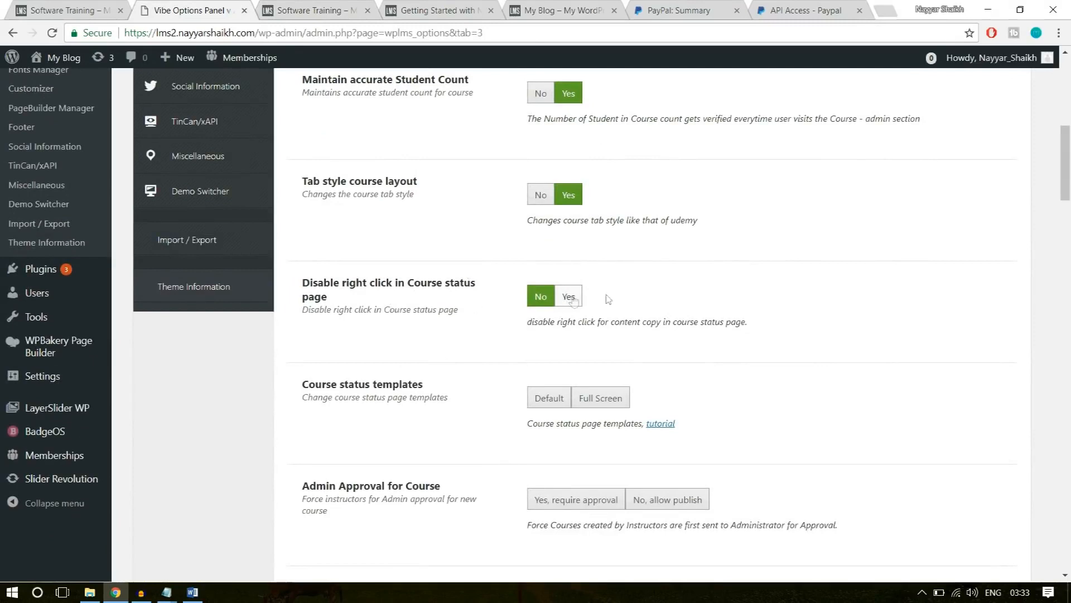
pyautogui.scroll(-3, 802, 316)
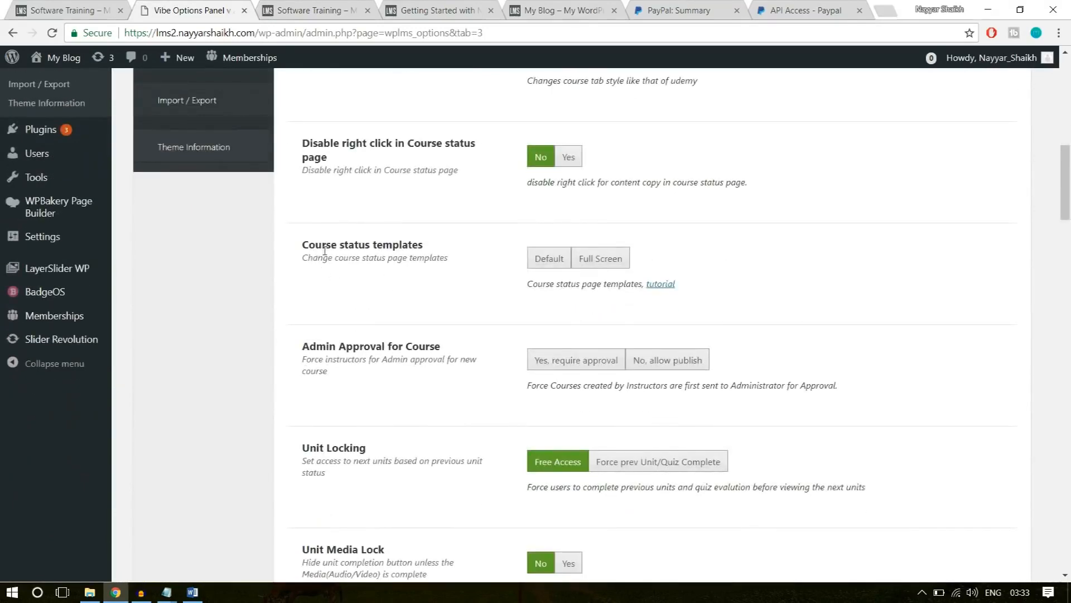
pyautogui.click(603, 259)
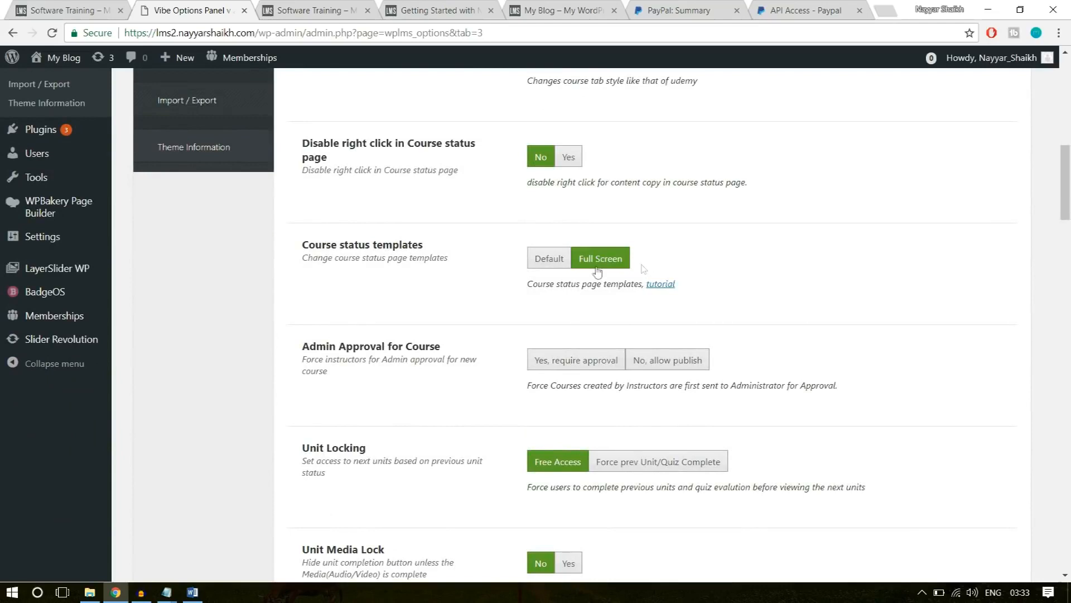
pyautogui.scroll(-1, 805, 285)
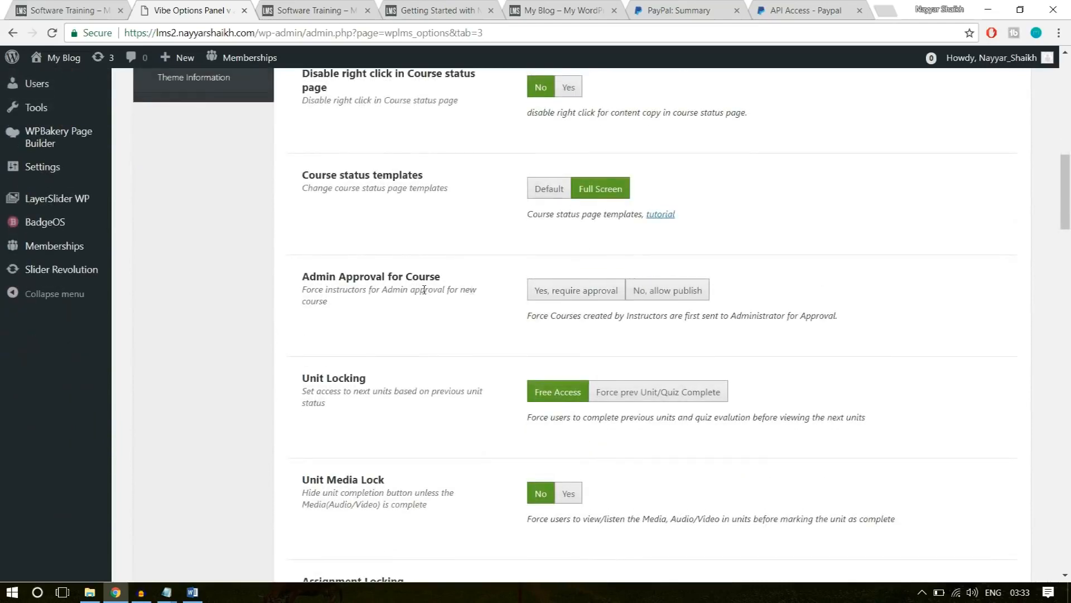
pyautogui.click(574, 291)
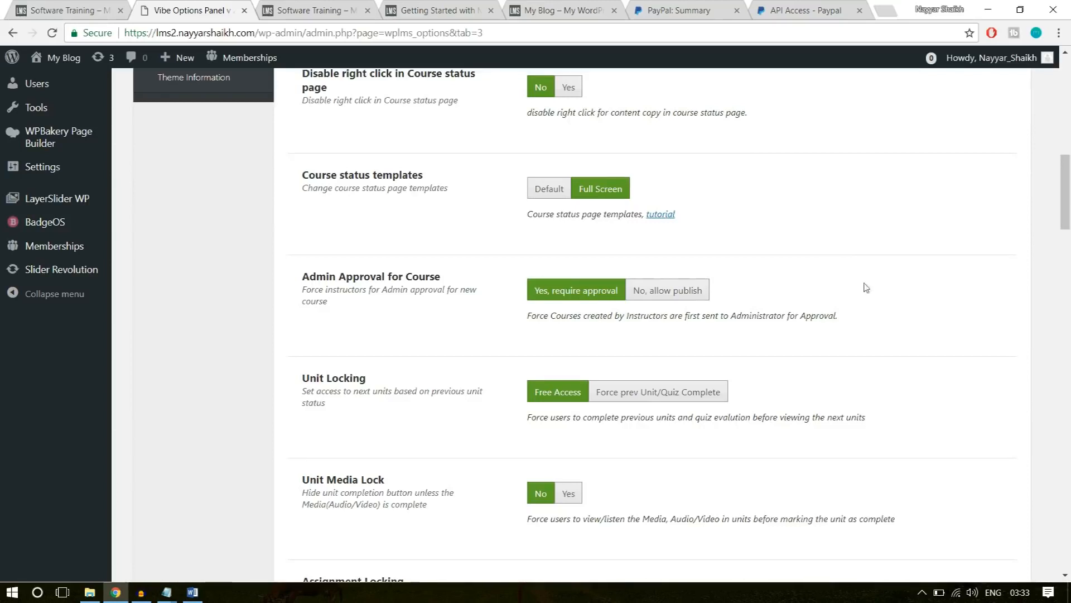
# Look through the remaining Course Manager options, from the unit and instructor settings down to the related courses setting.
pyautogui.scroll(-20, 868, 290)
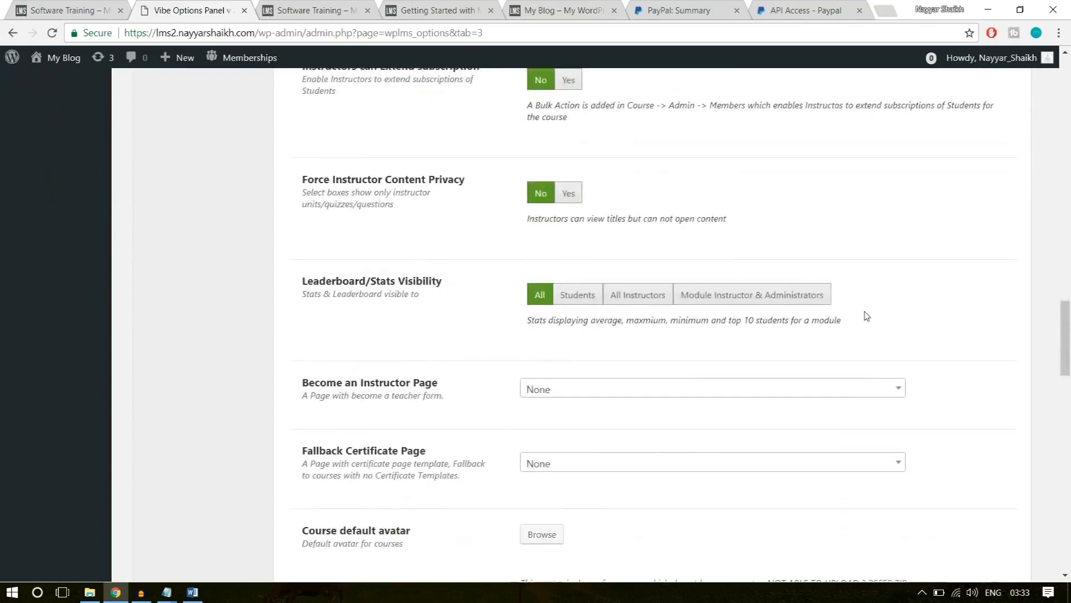
pyautogui.scroll(-15, 865, 316)
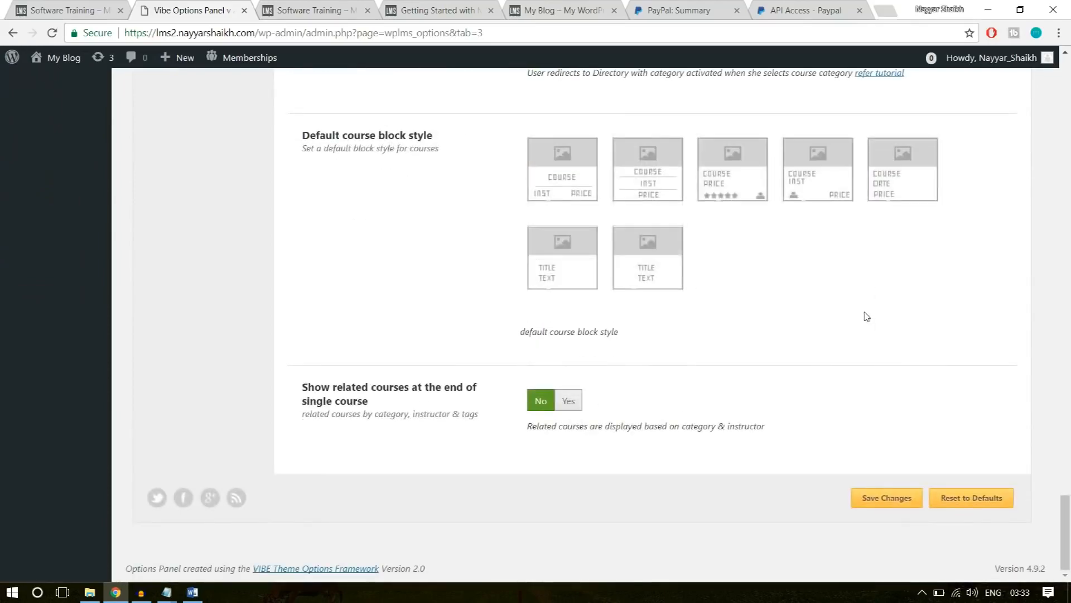
pyautogui.scroll(4, 898, 343)
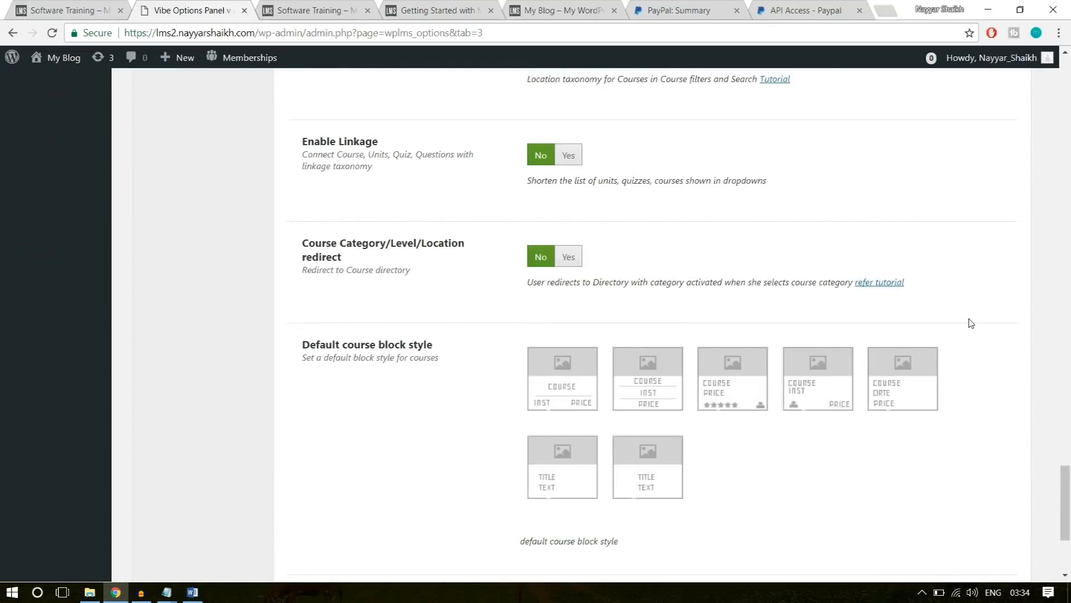
pyautogui.scroll(20, 971, 324)
pyautogui.scroll(8, 971, 325)
pyautogui.scroll(-4, 968, 324)
pyautogui.scroll(-12, 734, 340)
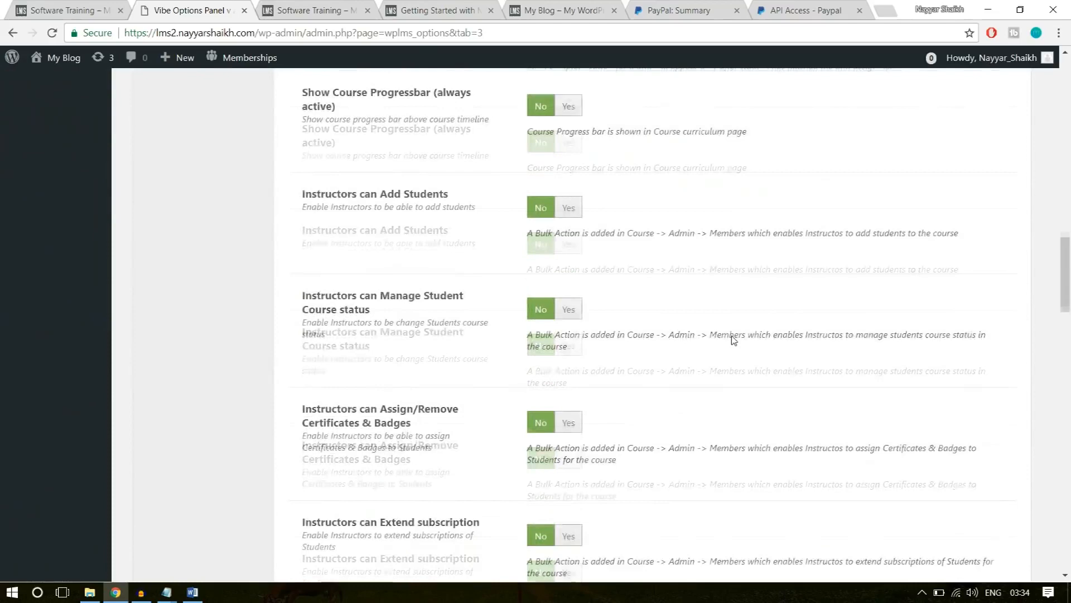
pyautogui.scroll(-15, 734, 340)
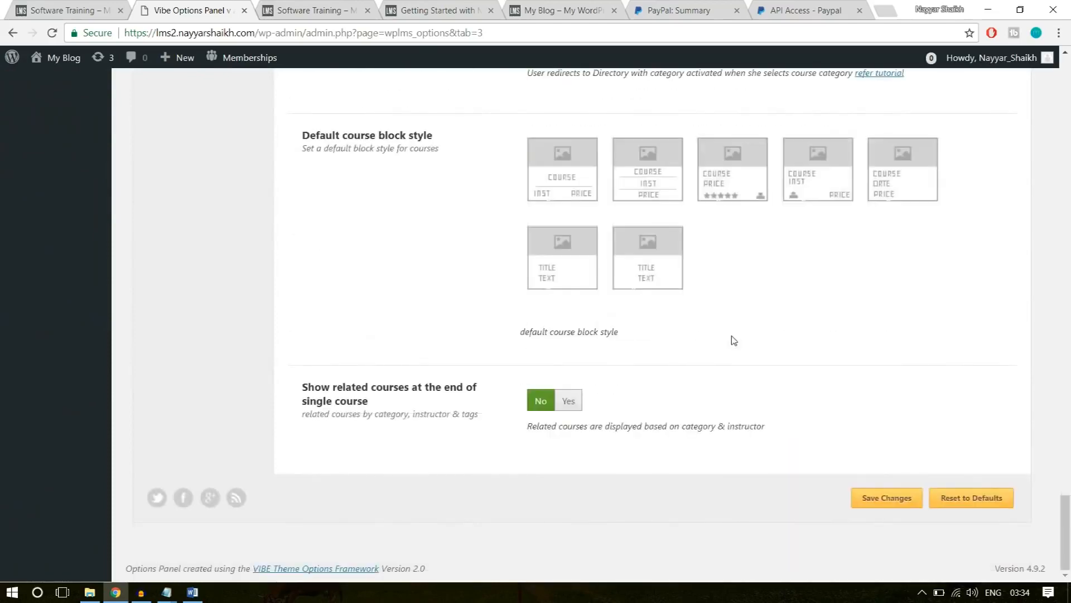
# Choose the default course block style with course, price and star rating, and enable related courses at the end of single courses.
pyautogui.scroll(1, 734, 340)
pyautogui.moveTo(303, 204); pyautogui.dragTo(425, 205)
pyautogui.click(447, 208)
pyautogui.click(723, 245)
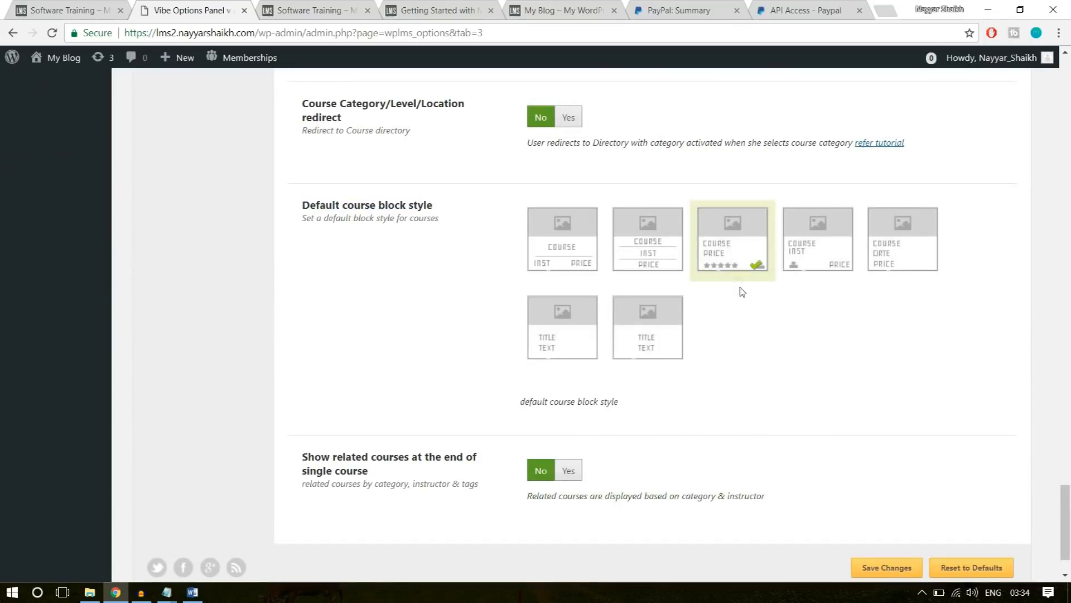
pyautogui.moveTo(307, 463); pyautogui.dragTo(385, 475)
pyautogui.click(385, 474)
pyautogui.click(569, 472)
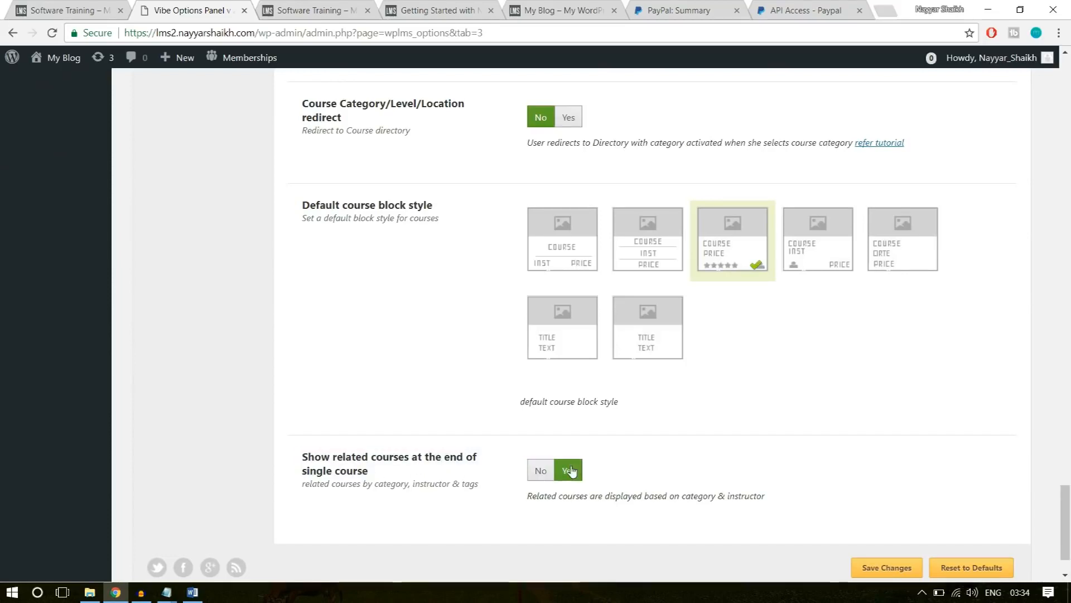
# Check the Related Courses section on the example Software Training page and save the Course Manager changes.
pyautogui.click(115, 7)
pyautogui.scroll(-10, 341, 362)
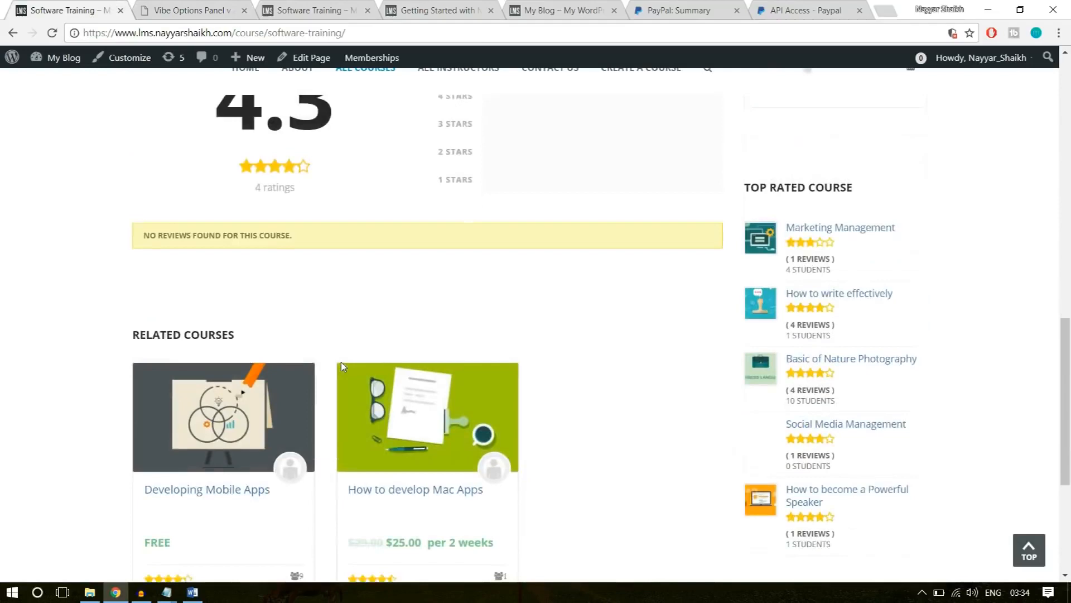
pyautogui.scroll(3, 596, 392)
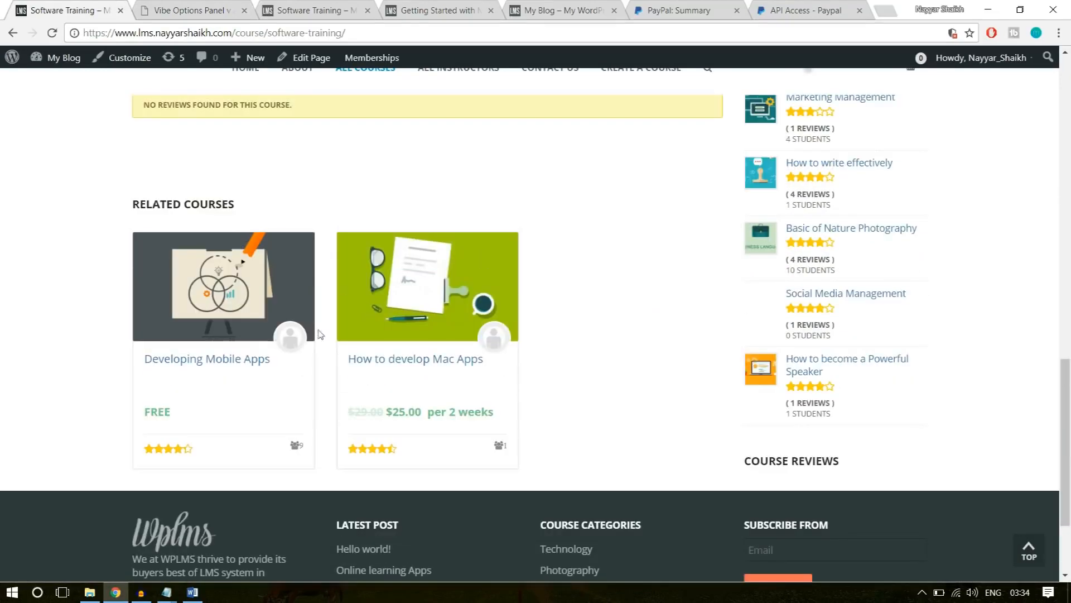
pyautogui.click(187, 10)
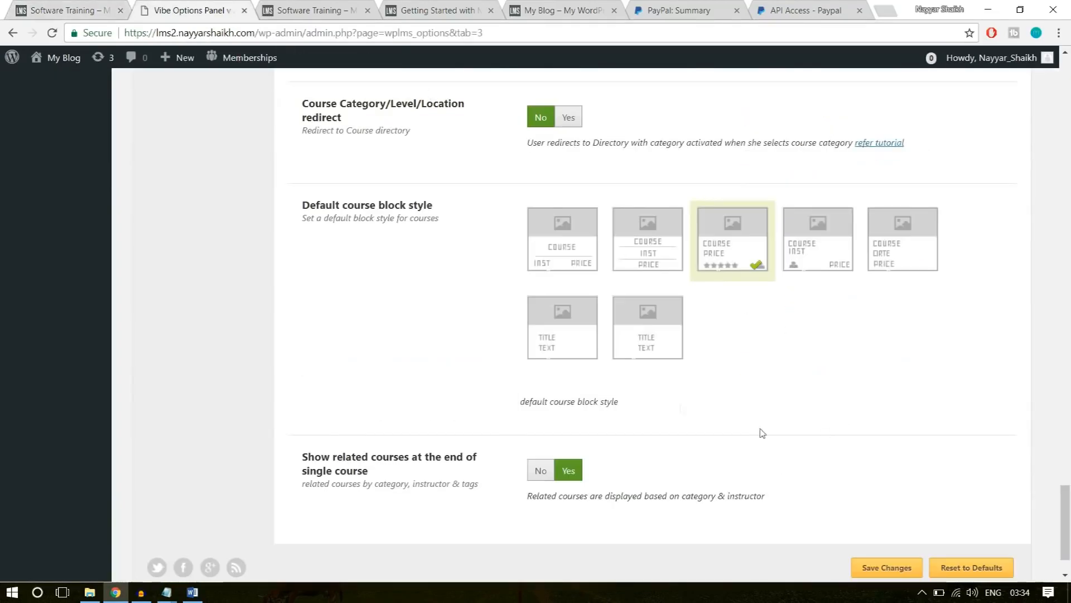
pyautogui.scroll(-2, 894, 490)
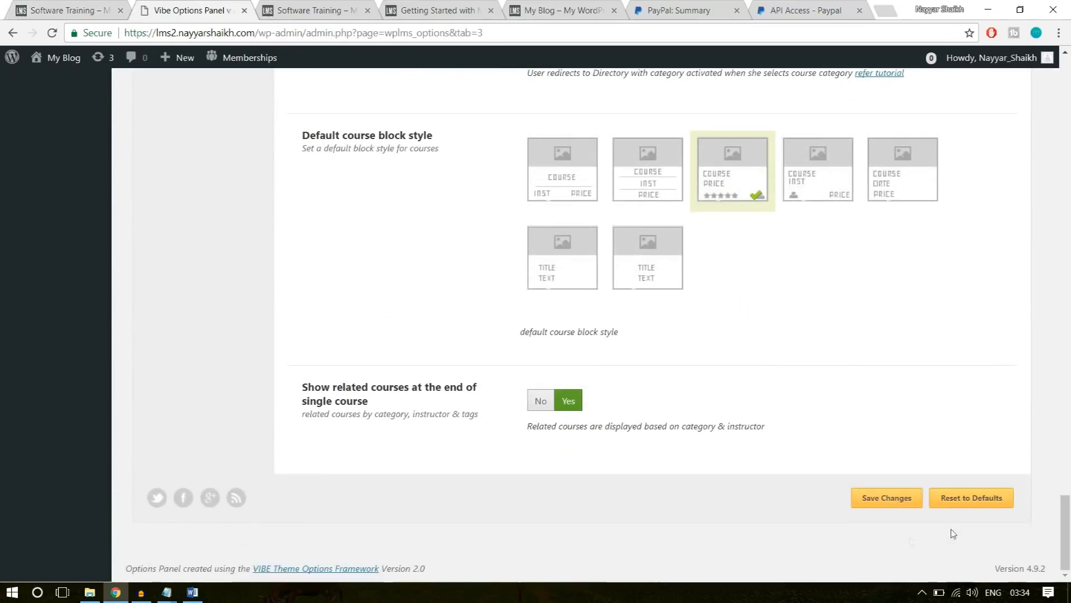
pyautogui.click(896, 498)
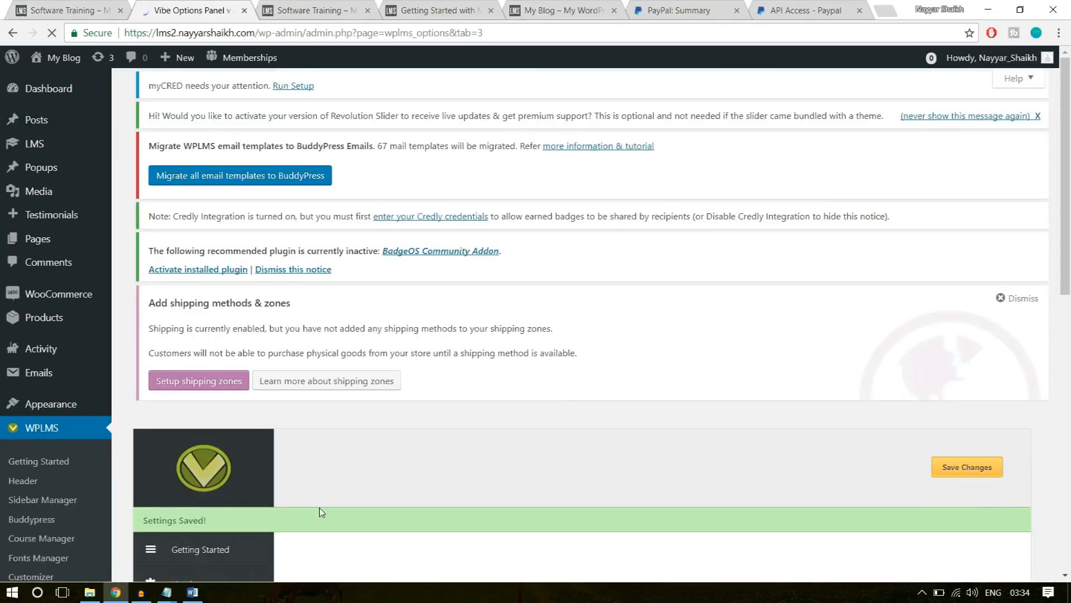
# Reload the published Software Training page and examine its course curriculum, reviews and the area below them.
pyautogui.click(305, 11)
pyautogui.click(305, 34)
pyautogui.press('Return')
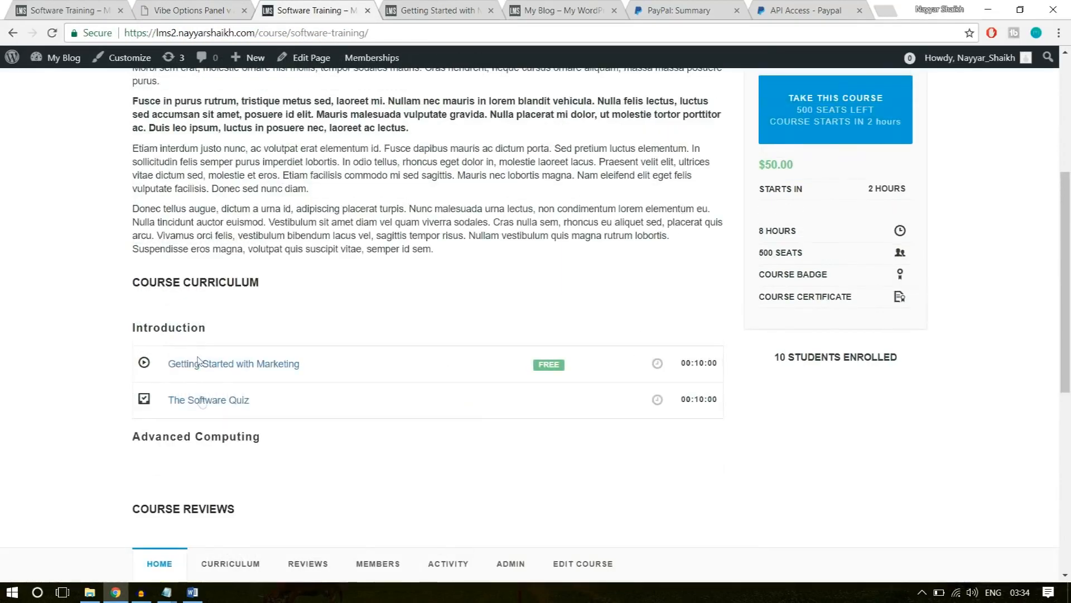
pyautogui.scroll(-8, 224, 418)
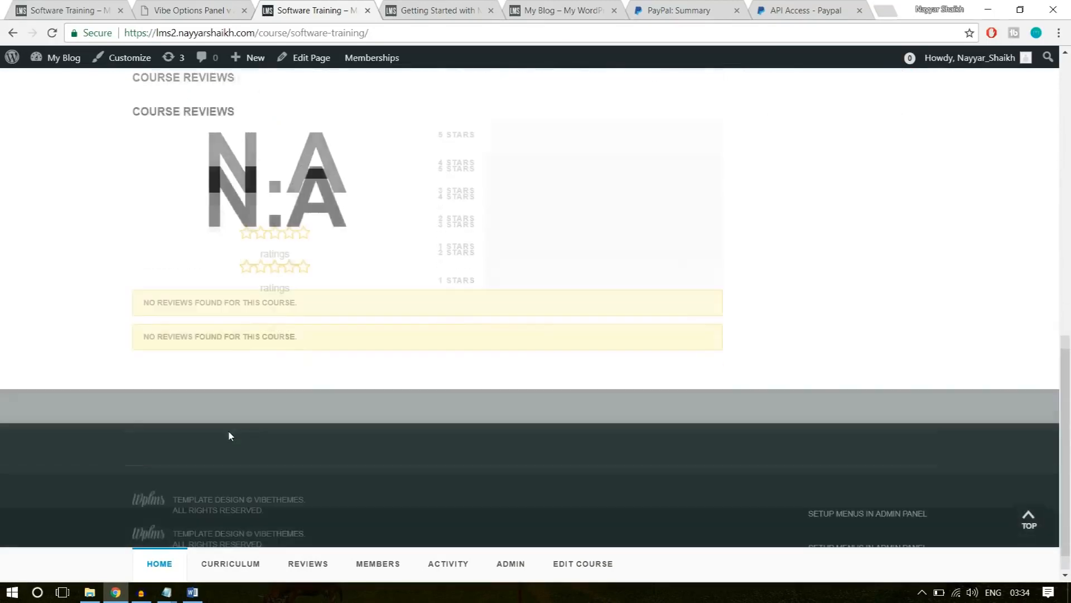
pyautogui.moveTo(142, 302); pyautogui.dragTo(374, 380)
pyautogui.click(300, 370)
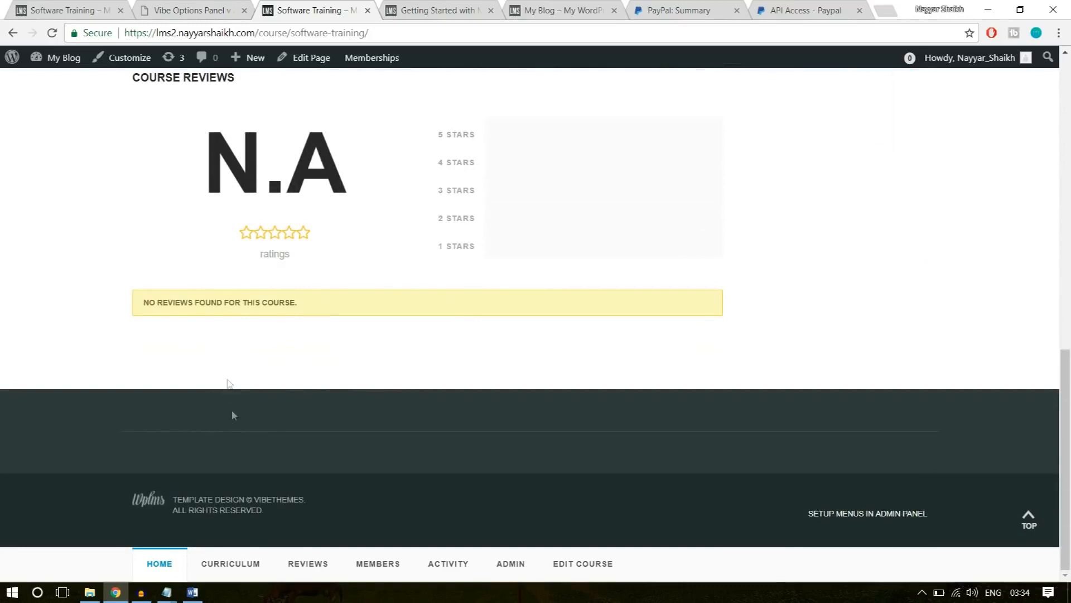
pyautogui.scroll(11, 236, 404)
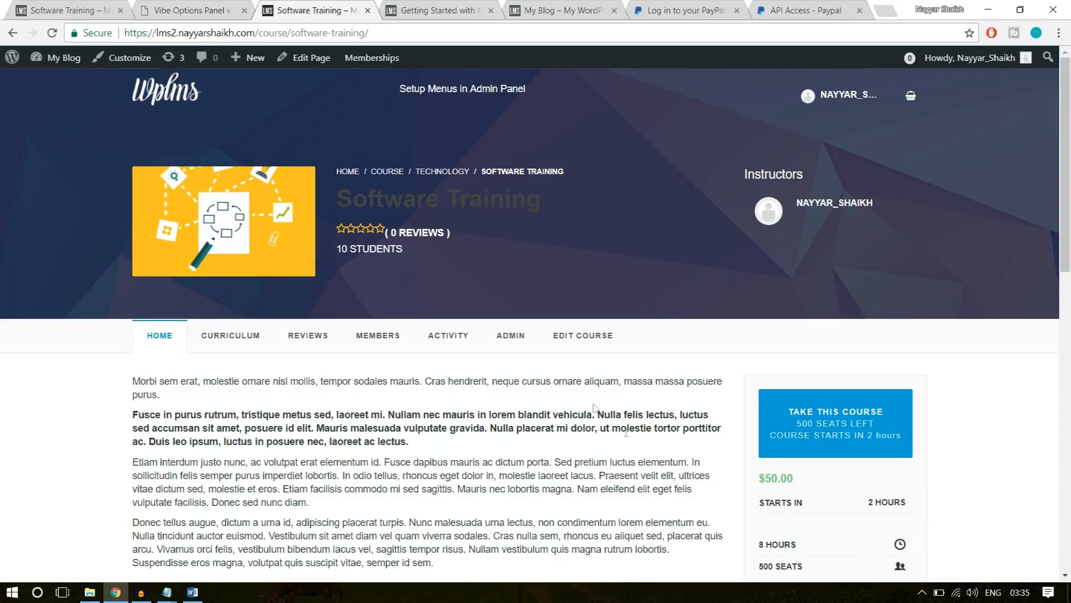
# Open the new site's home page from its logo and look it over.
pyautogui.click(168, 97)
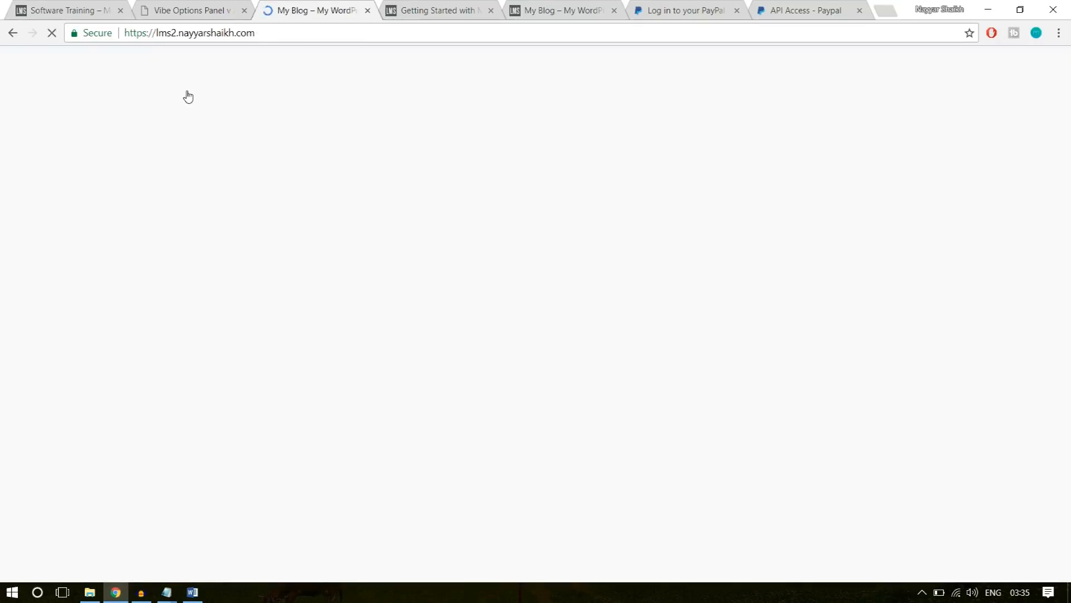
pyautogui.scroll(-5, 651, 474)
pyautogui.scroll(4, 652, 474)
# Open the example site's home page and examine its search banner, category tiles and online courses section.
pyautogui.click(69, 10)
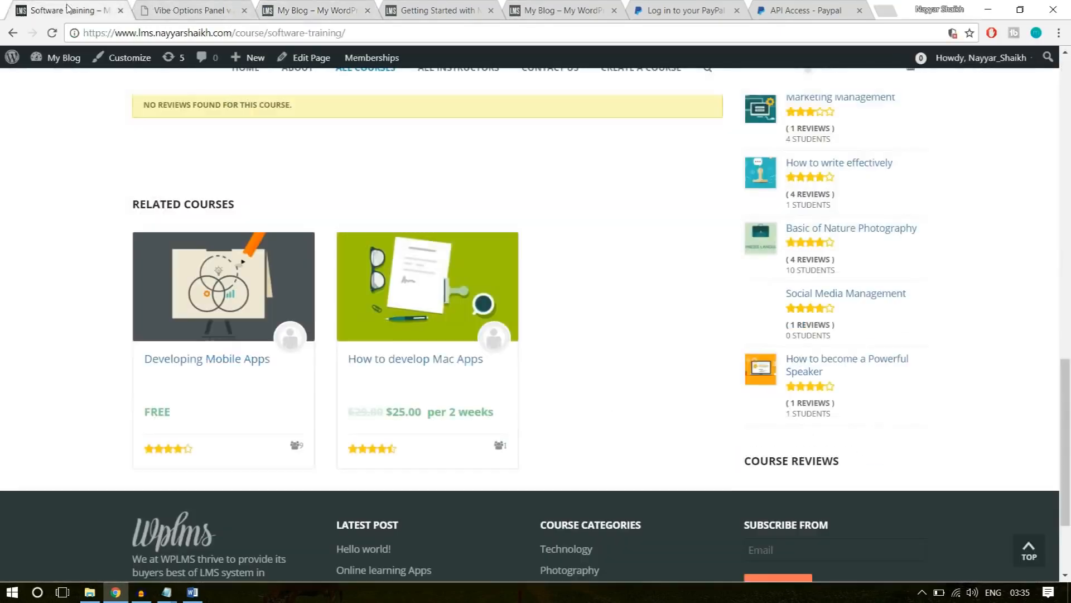
pyautogui.scroll(8, 123, 294)
pyautogui.scroll(9, 123, 294)
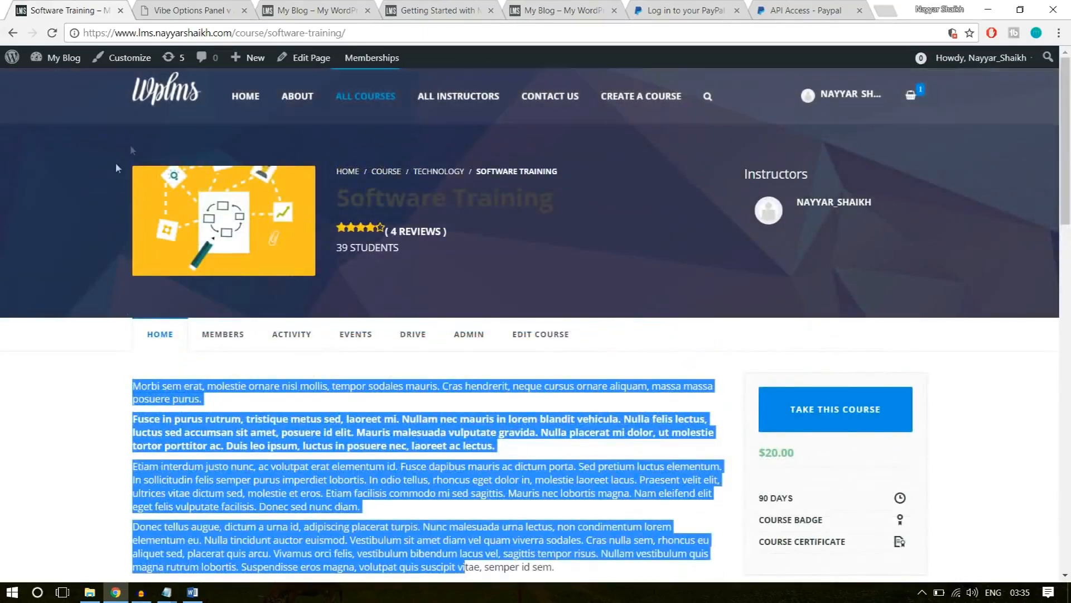
pyautogui.click(173, 92)
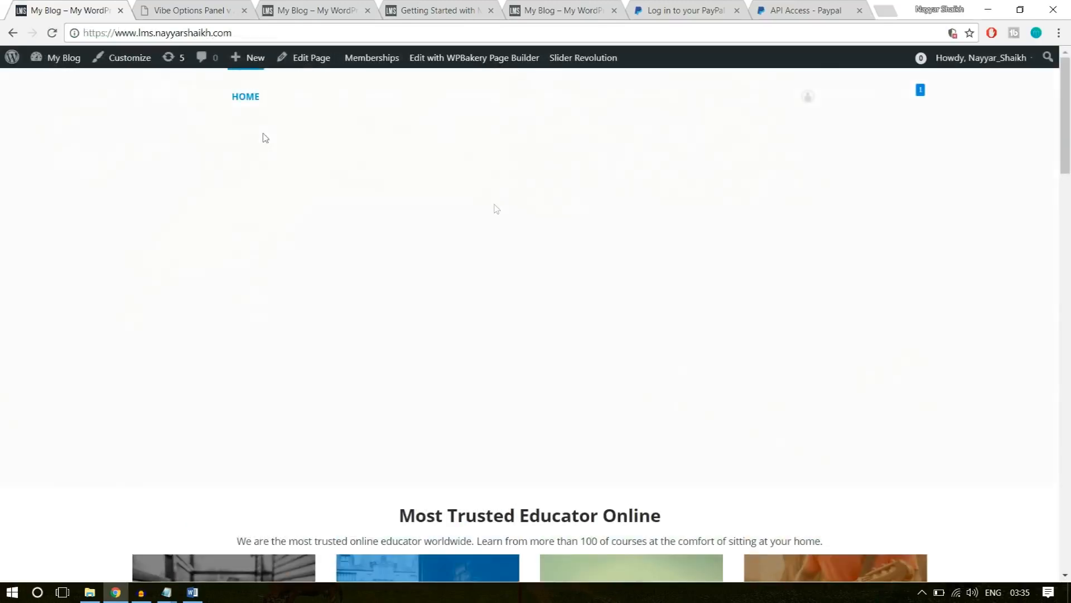
pyautogui.scroll(-4, 569, 396)
pyautogui.scroll(4, 569, 396)
pyautogui.scroll(-6, 569, 396)
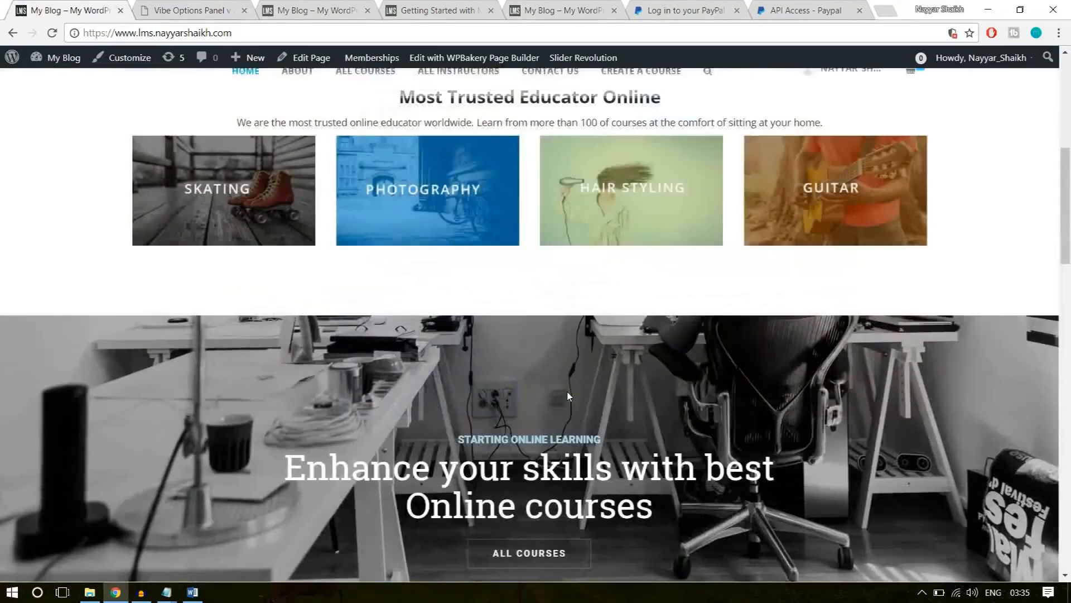
pyautogui.scroll(-5, 568, 396)
pyautogui.scroll(10, 568, 396)
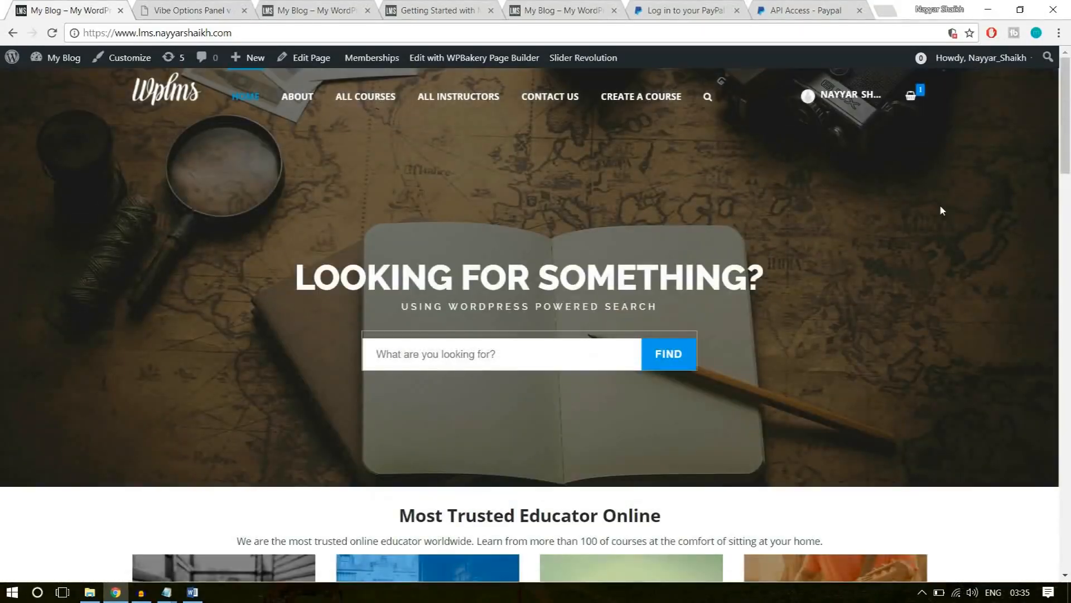
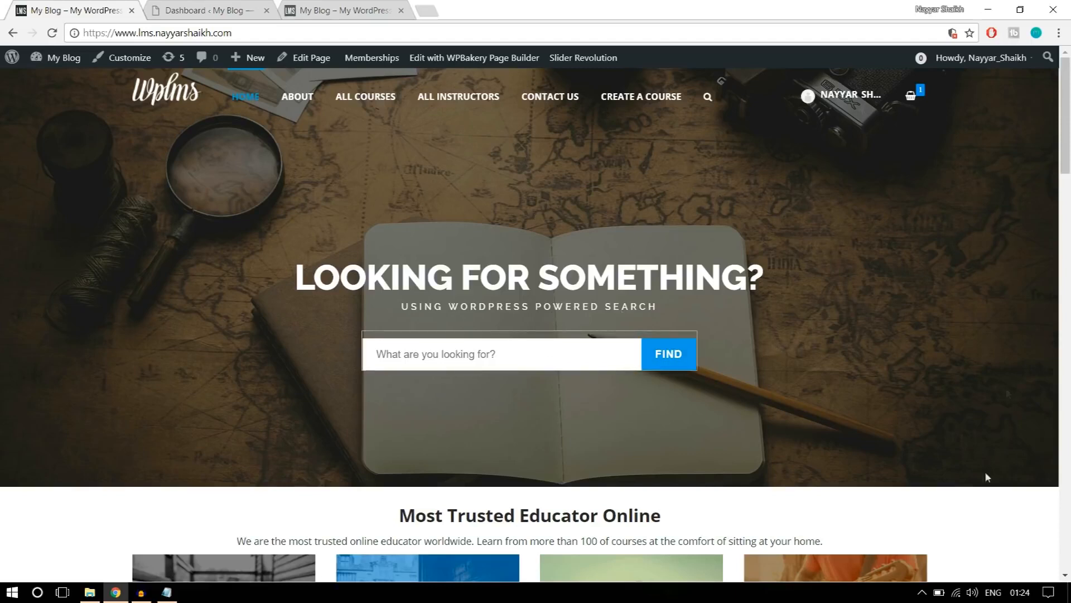
# Open Slider Revolution in the second site's WordPress admin and start a new slider.
pyautogui.click(207, 10)
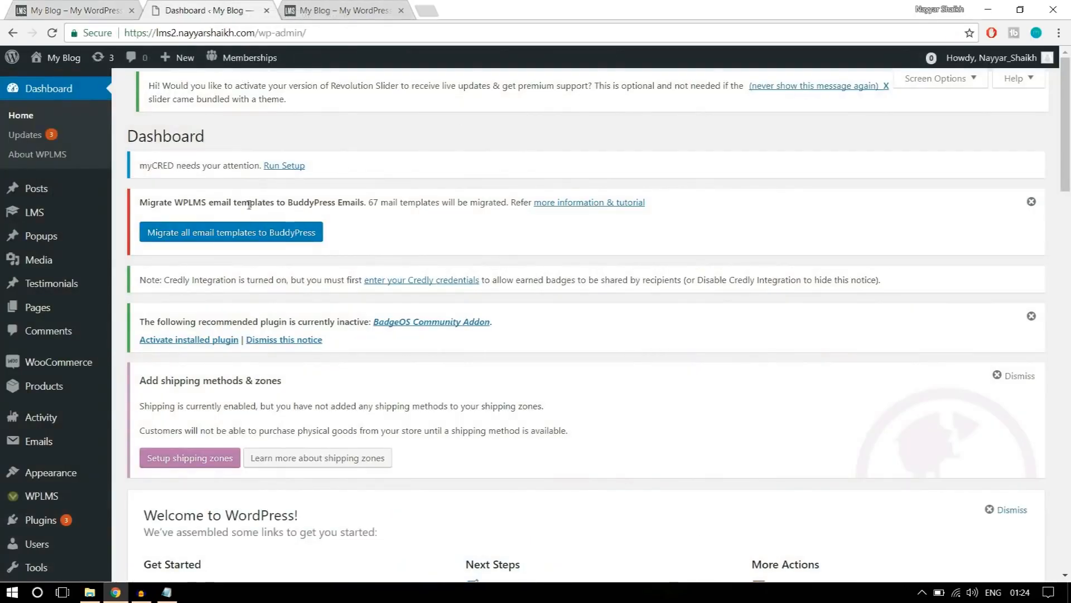
pyautogui.scroll(-10, 79, 374)
pyautogui.moveTo(61, 552)
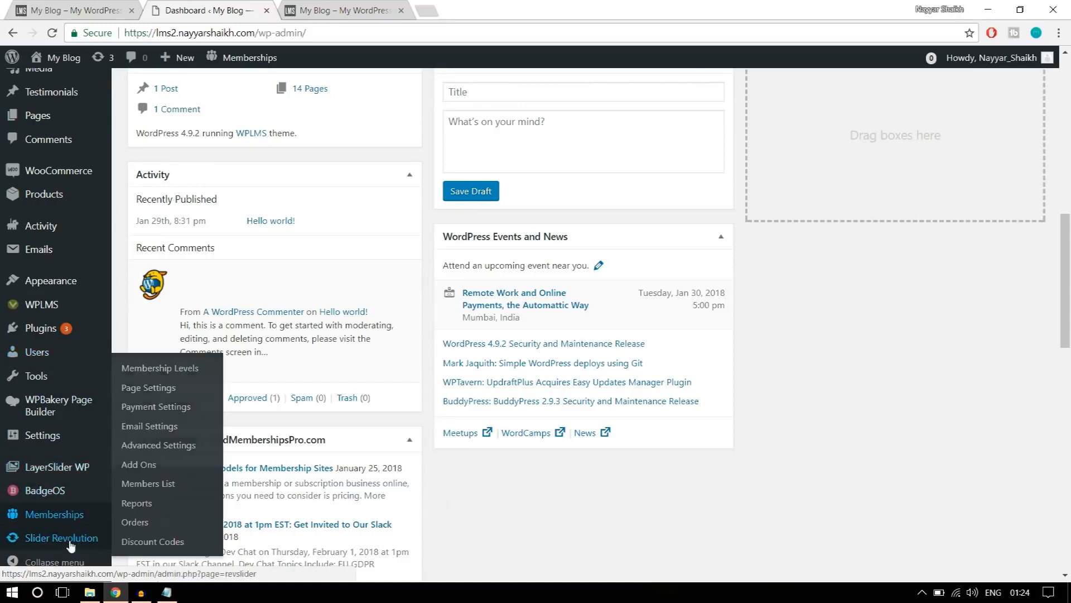
pyautogui.click(72, 539)
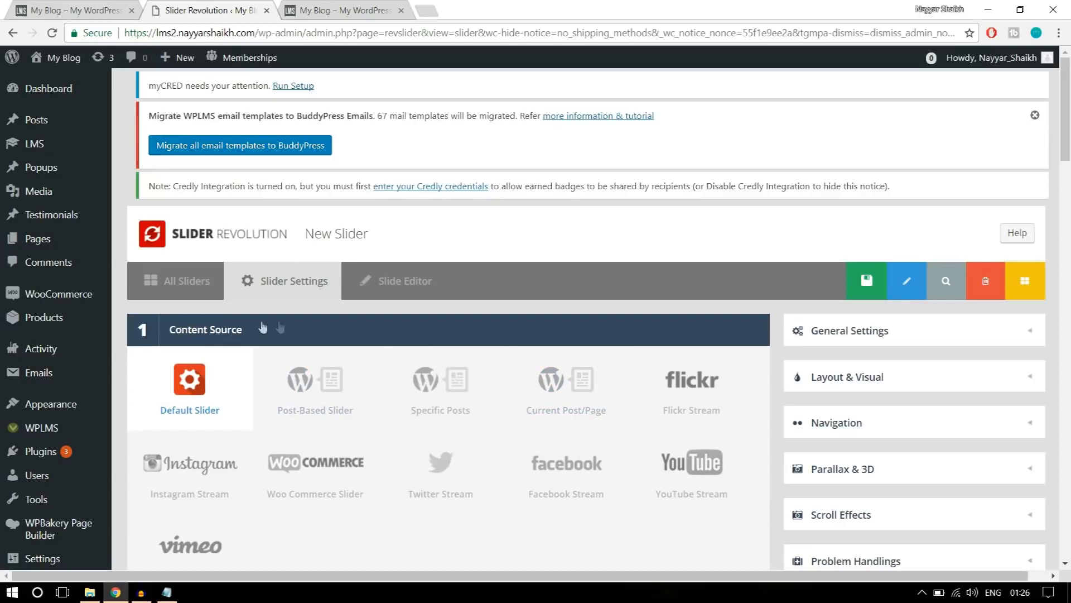
# Keep the default content source and set the slider title to "Slider 1" and its alias to "slider1".
pyautogui.scroll(-1, 303, 328)
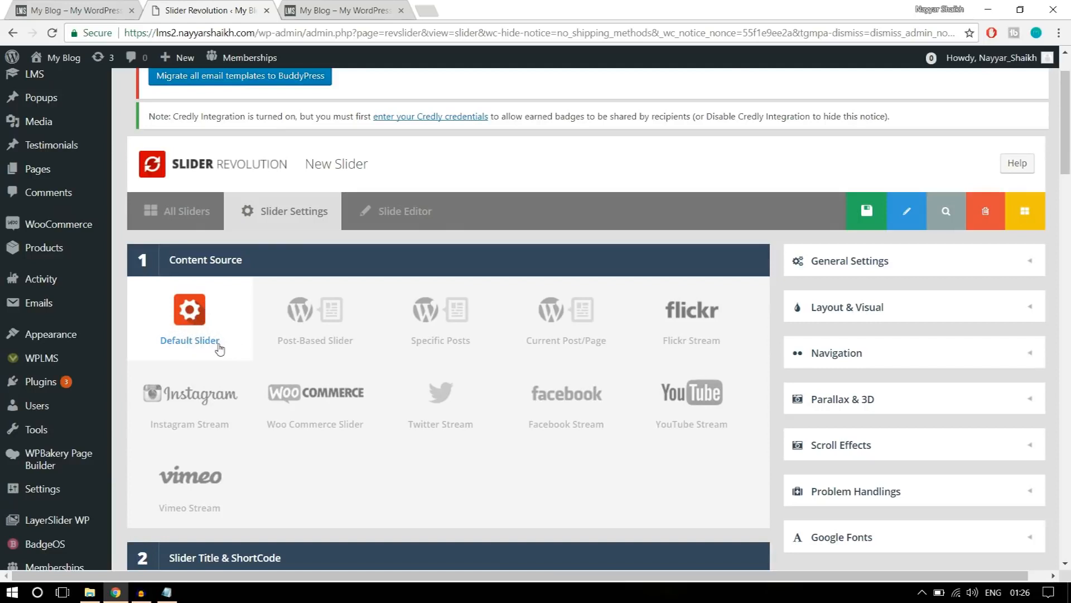
pyautogui.scroll(-6, 290, 361)
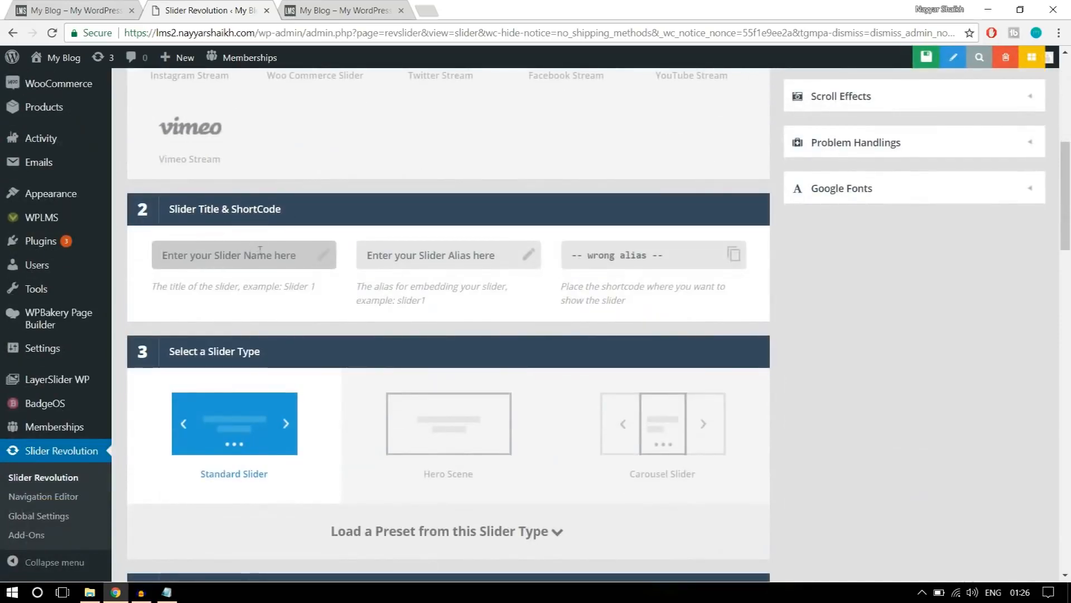
pyautogui.click(248, 254)
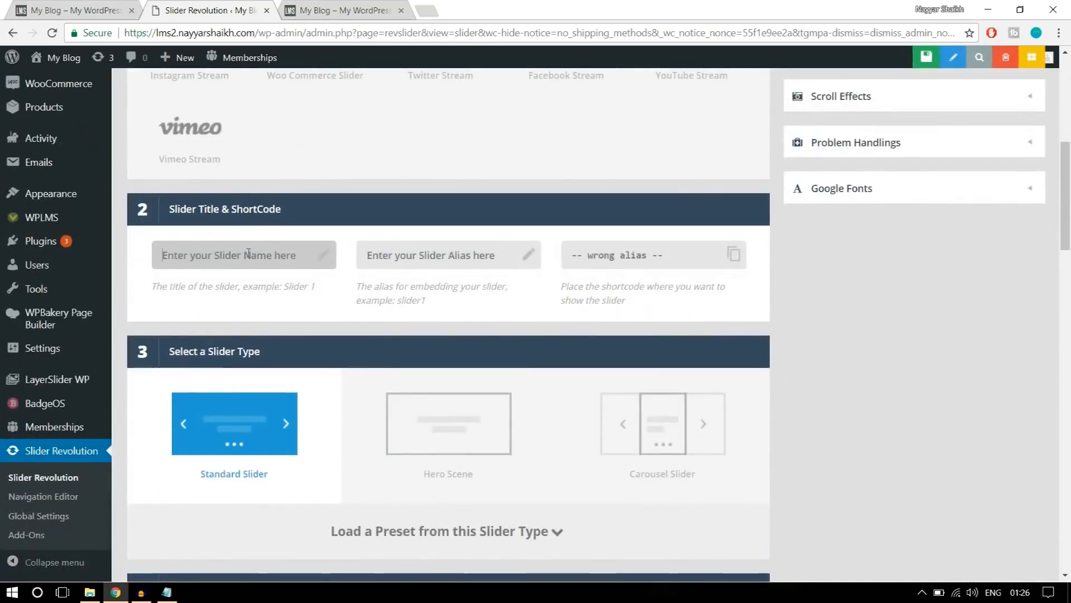
pyautogui.write('Slider 1')
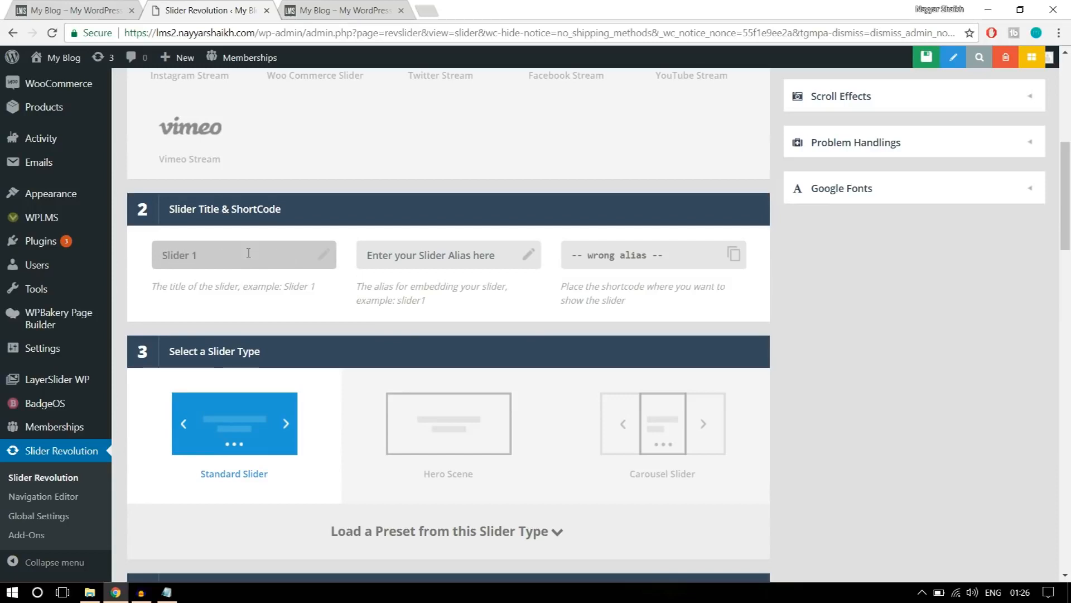
pyautogui.click(439, 258)
pyautogui.write('slid')
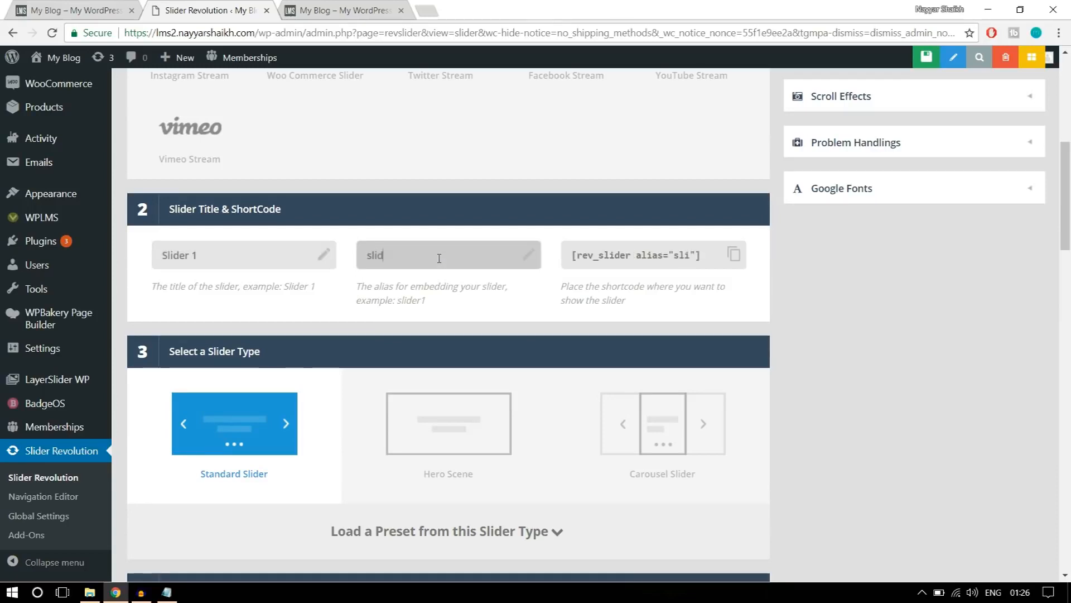
pyautogui.write('er1')
# Try the Hero Scene and Carousel Slider types, returning the selection to Standard Slider.
pyautogui.scroll(-3, 898, 329)
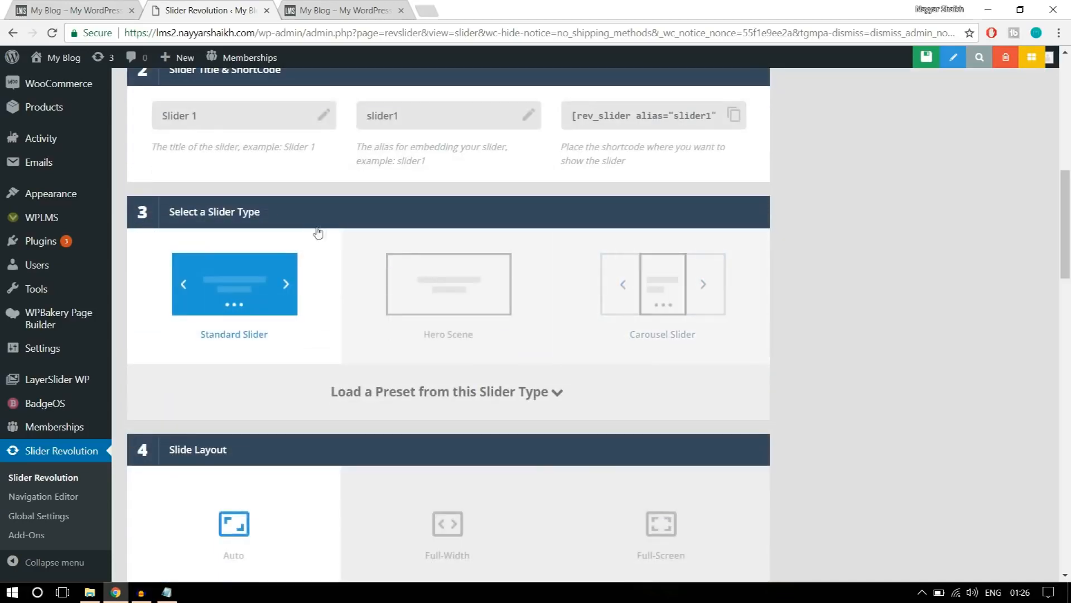
pyautogui.click(442, 313)
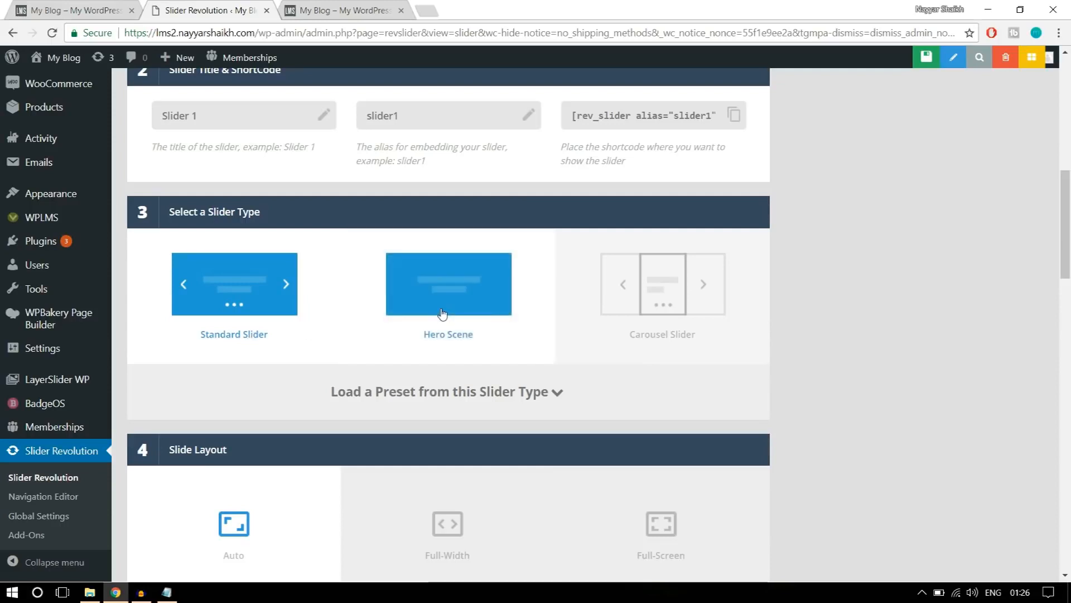
pyautogui.click(695, 304)
pyautogui.click(274, 309)
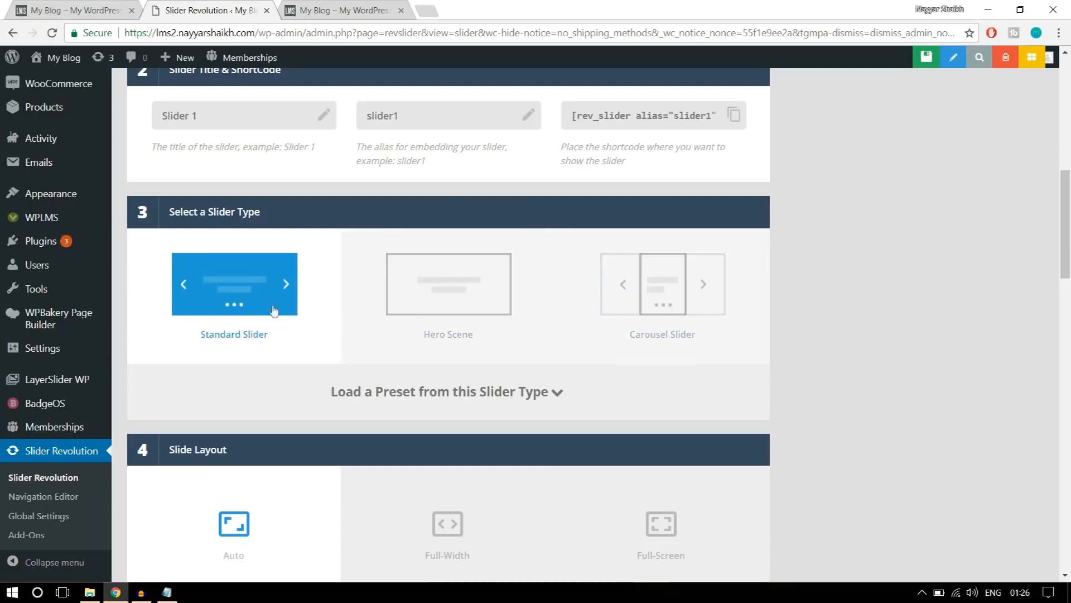
pyautogui.click(84, 10)
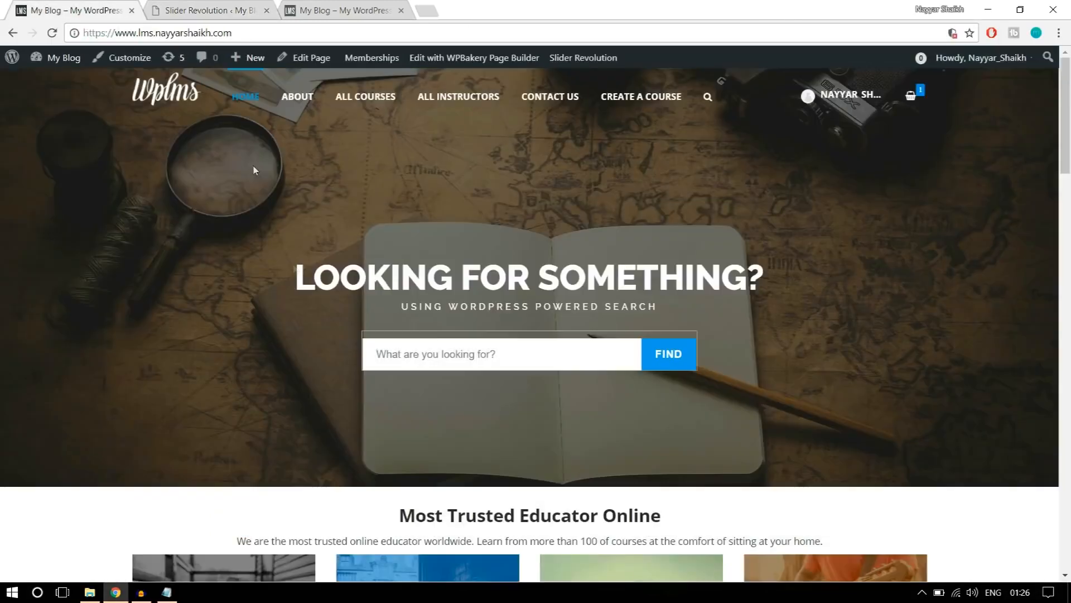
pyautogui.click(175, 7)
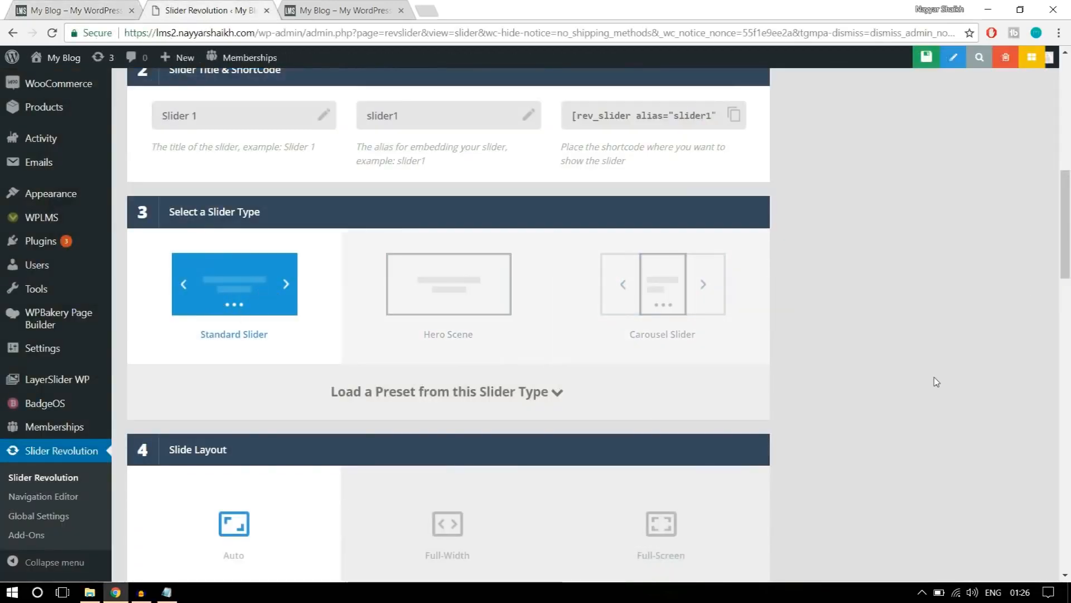
# Set the slide layout to Full-Width, comparing it with the banner on the reference home page.
pyautogui.scroll(-5, 936, 382)
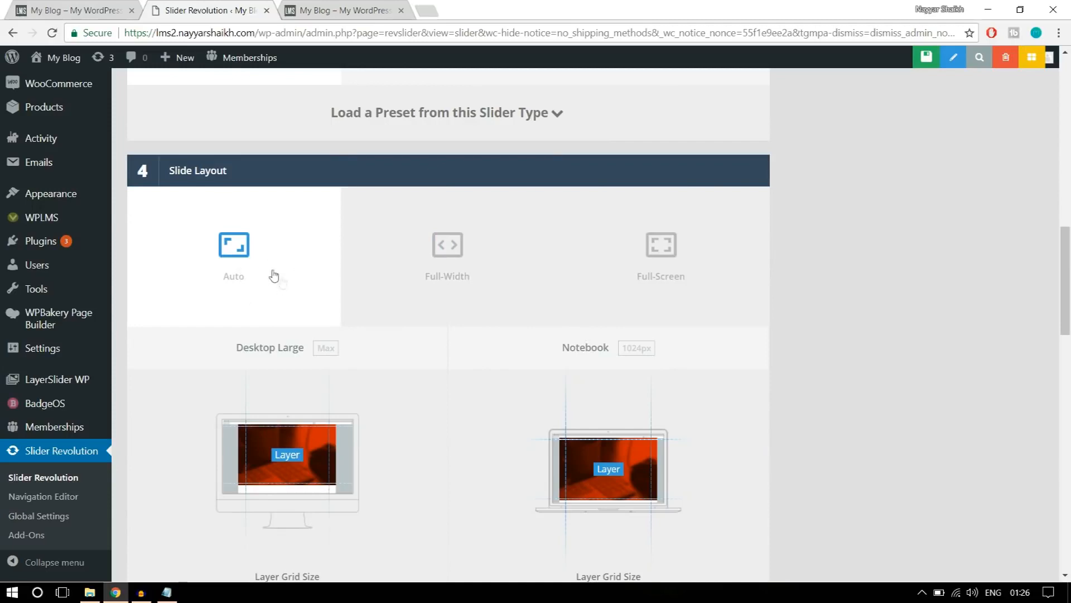
pyautogui.click(446, 268)
pyautogui.click(98, 12)
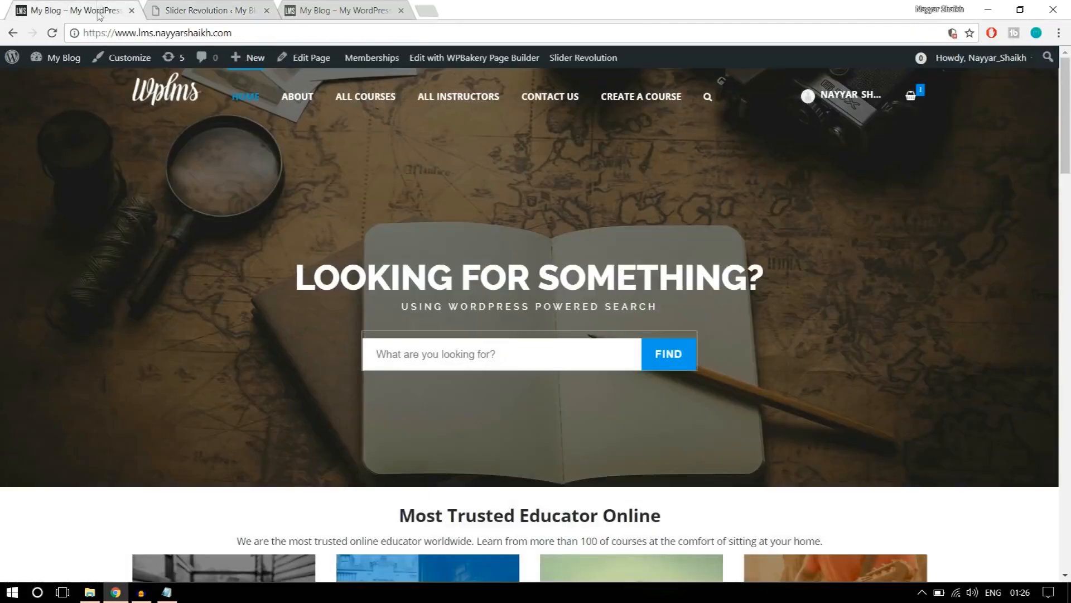
pyautogui.click(168, 13)
# Set the Desktop Large layer grid height to 600px, using the reference home page's banner as a guide.
pyautogui.scroll(-4, 753, 258)
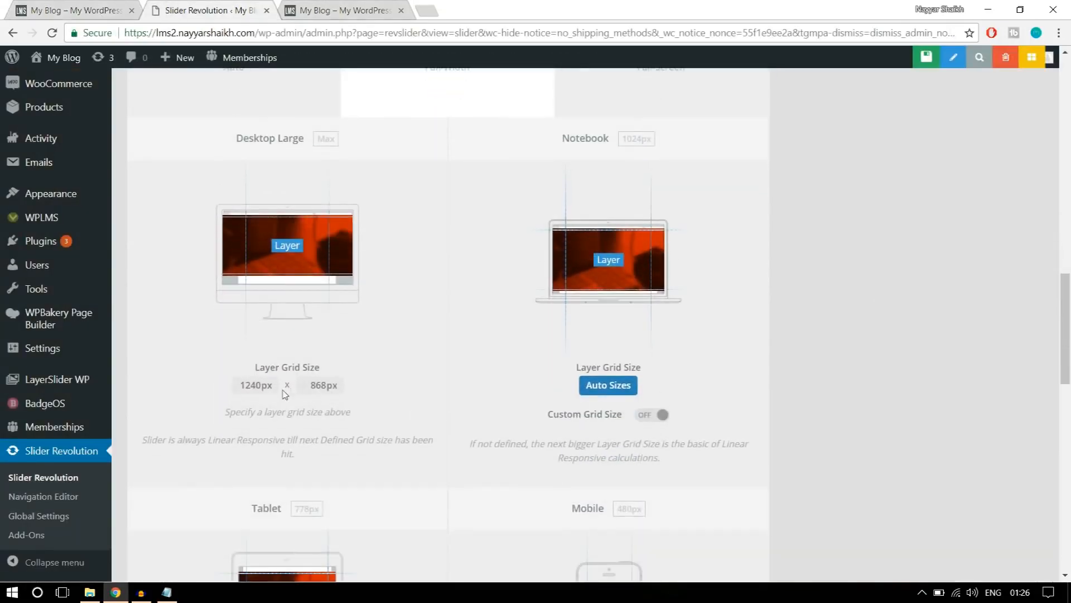
pyautogui.click(127, 5)
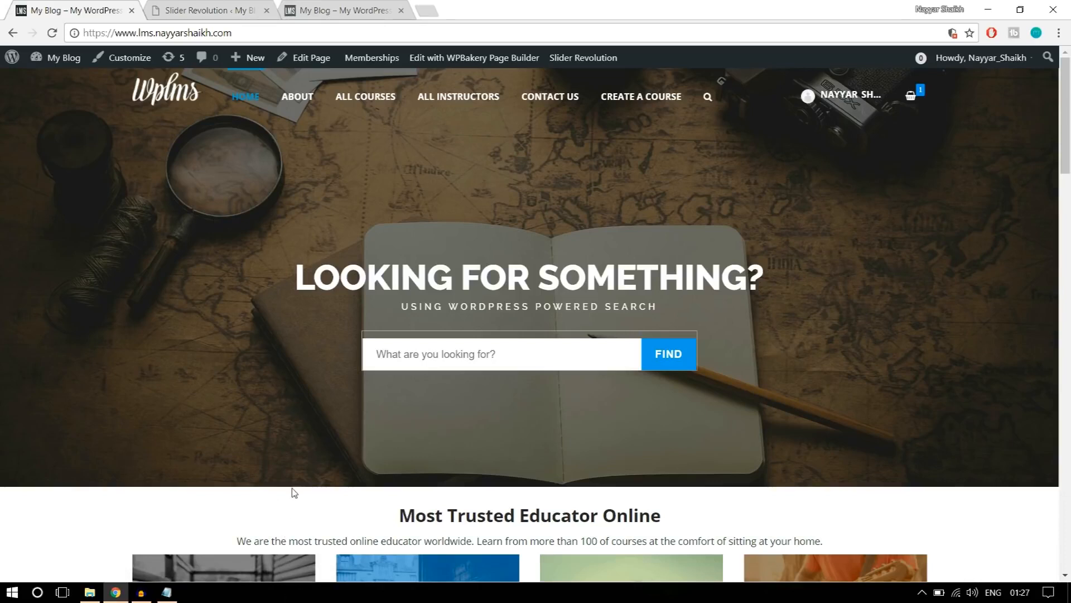
pyautogui.click(255, 5)
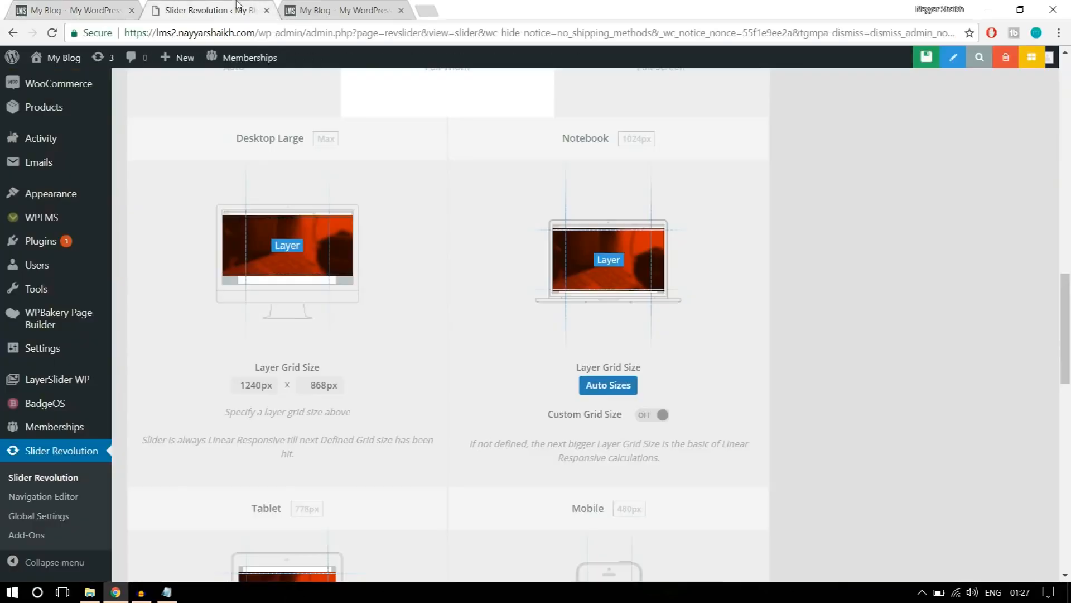
pyautogui.doubleClick(311, 385)
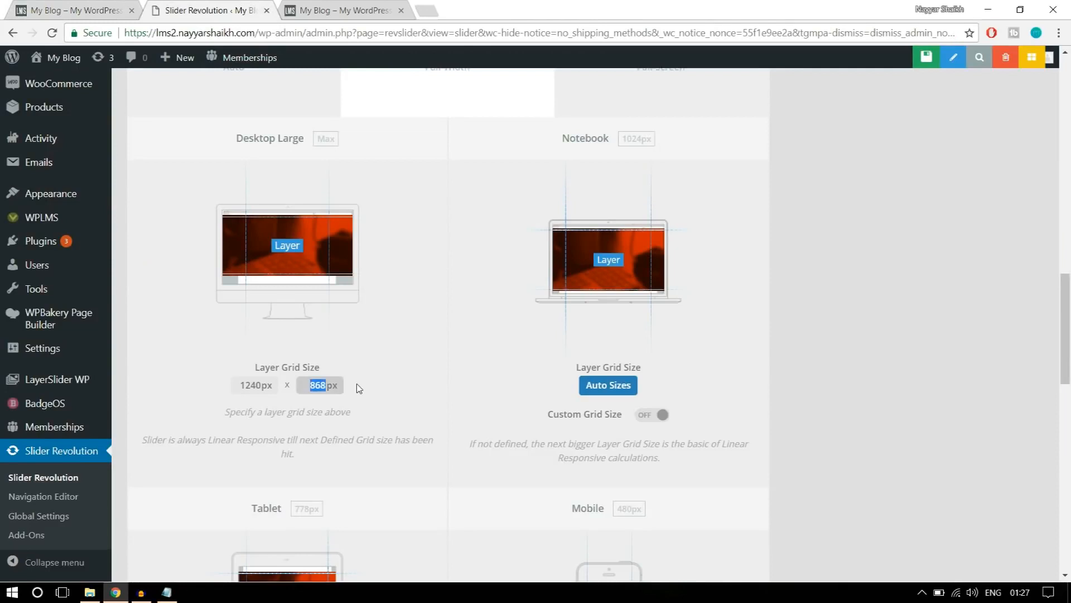
pyautogui.write('600')
pyautogui.click(373, 381)
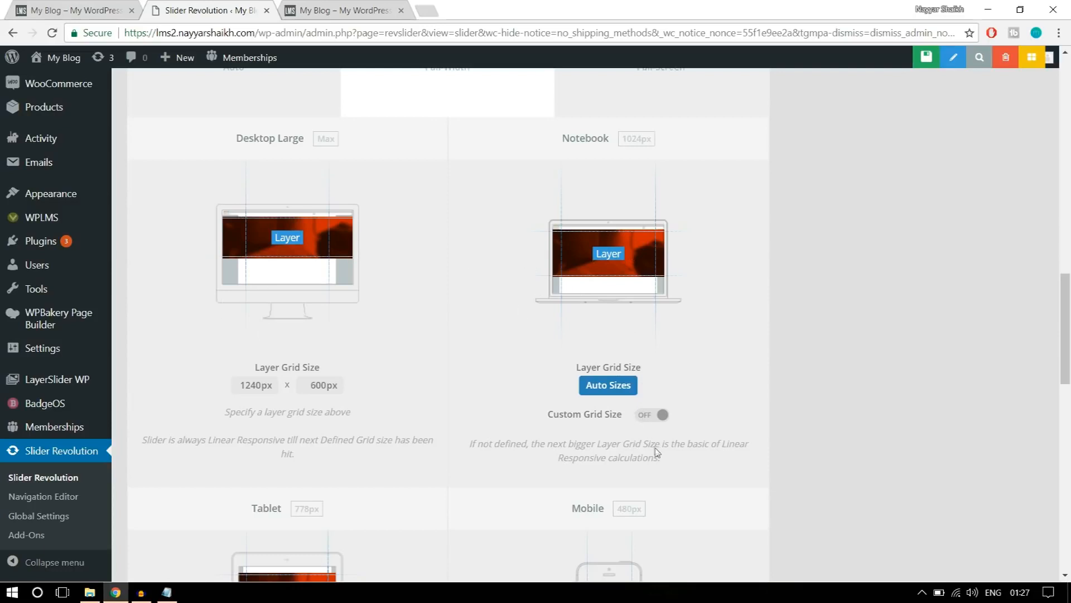
# Enable a custom grid size for Notebook and set its layer grid height to 500px.
pyautogui.click(660, 414)
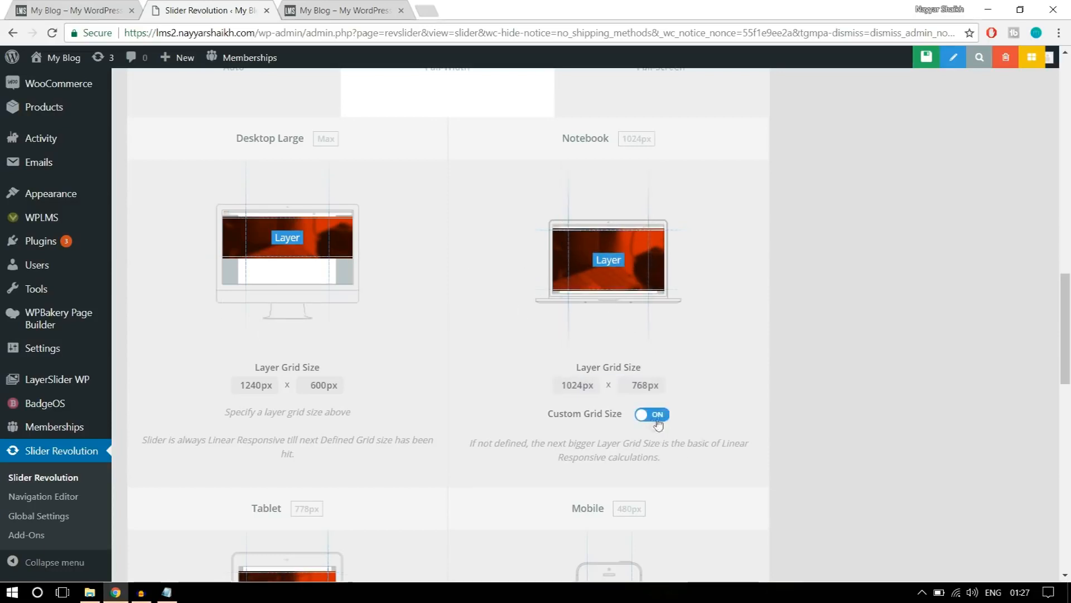
pyautogui.doubleClick(634, 386)
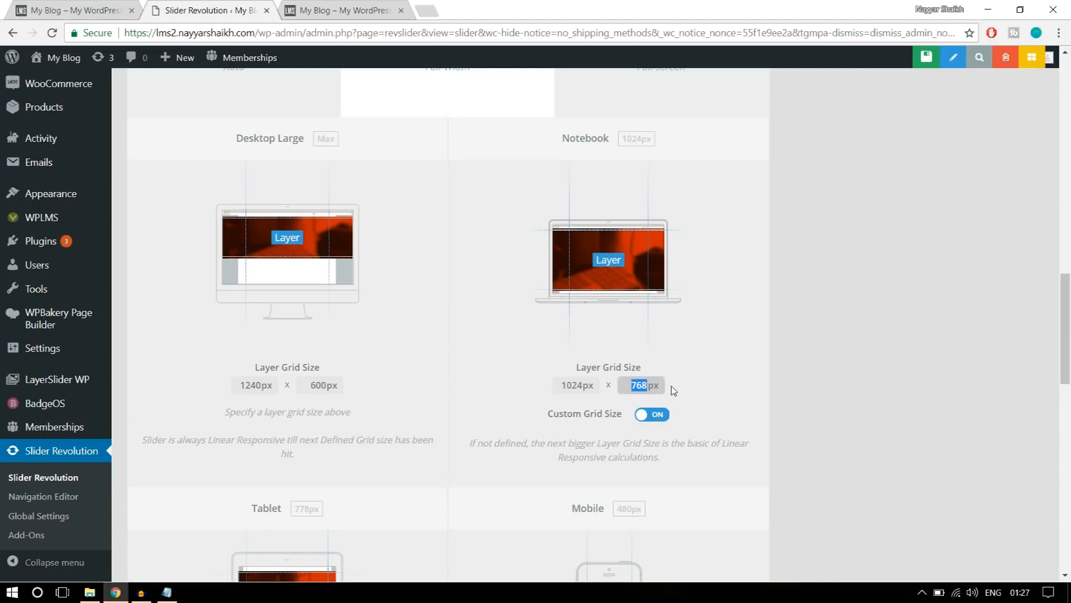
pyautogui.write('500')
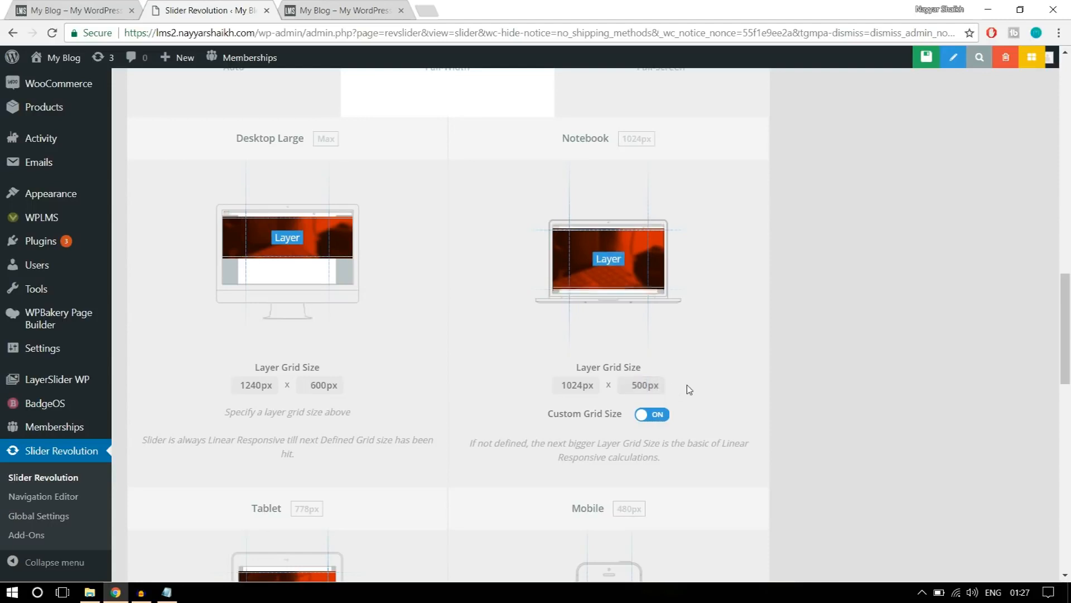
# Enable a custom grid size for Tablet and set its layer grid height to 400px.
pyautogui.scroll(-6, 689, 389)
pyautogui.click(338, 436)
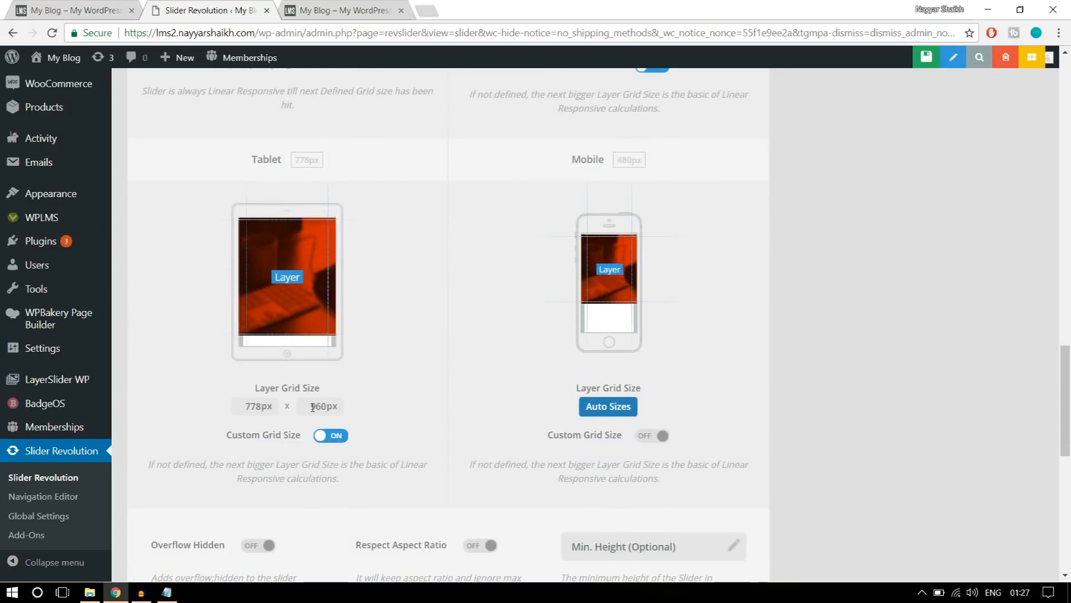
pyautogui.moveTo(312, 407); pyautogui.dragTo(339, 410)
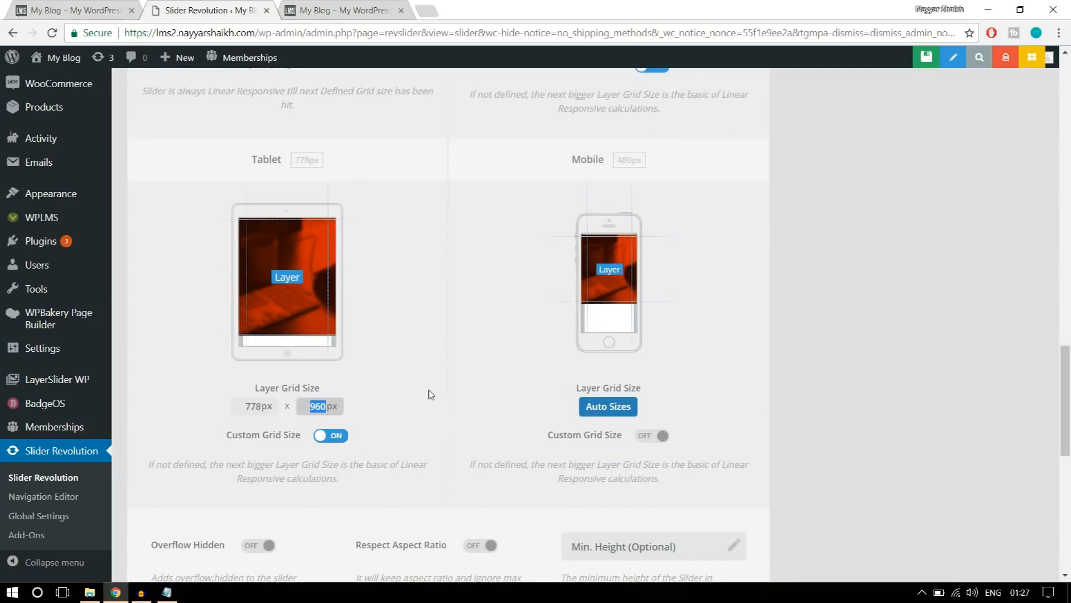
pyautogui.write('40')
pyautogui.click(433, 394)
# Enable a custom grid size for Mobile and set its layer grid height to 300px.
pyautogui.click(659, 439)
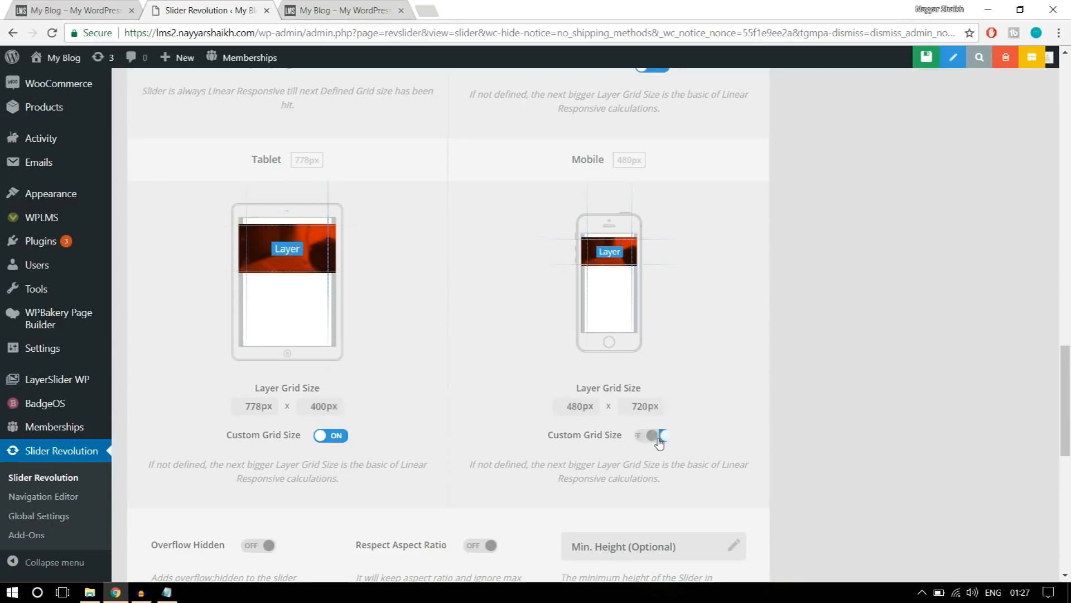
pyautogui.moveTo(648, 406); pyautogui.dragTo(625, 399)
pyautogui.write('30')
pyautogui.click(753, 356)
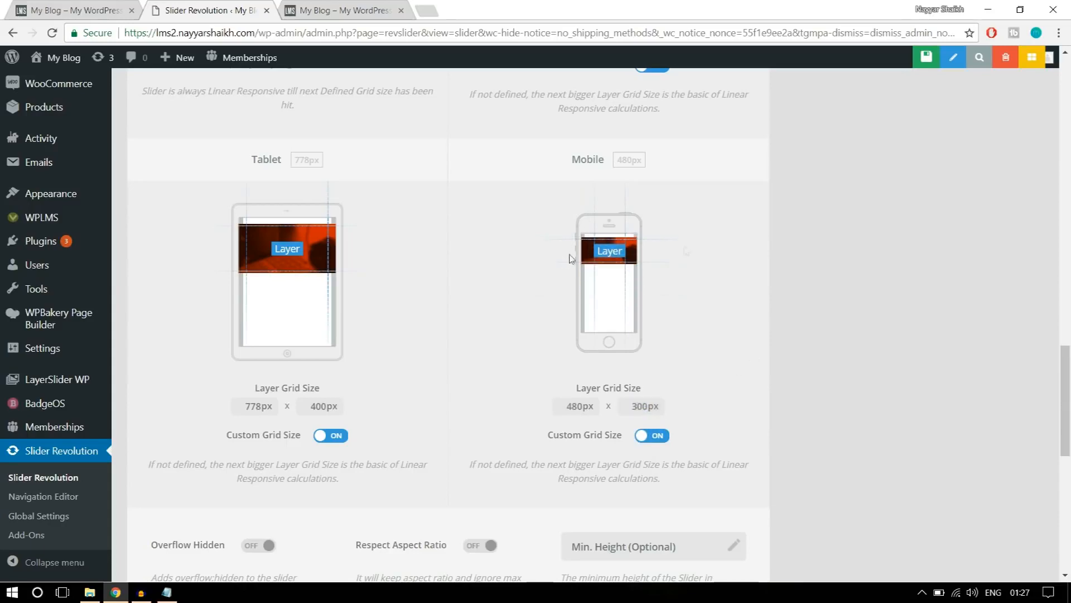
# Review the remaining layout options and save the new slider's settings.
pyautogui.scroll(-2, 869, 307)
pyautogui.scroll(-7, 879, 322)
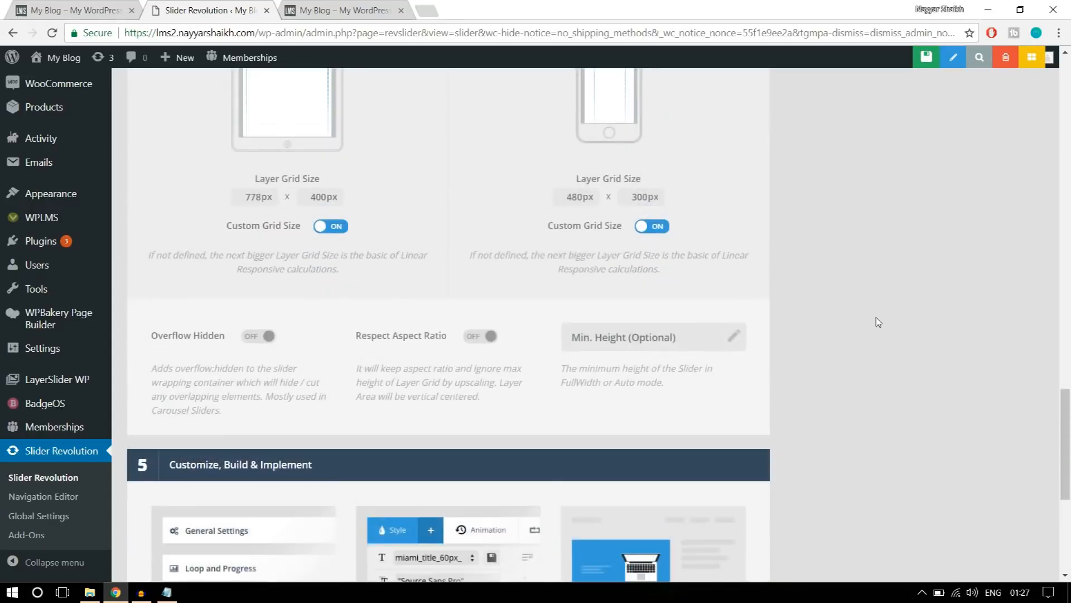
pyautogui.scroll(10, 884, 396)
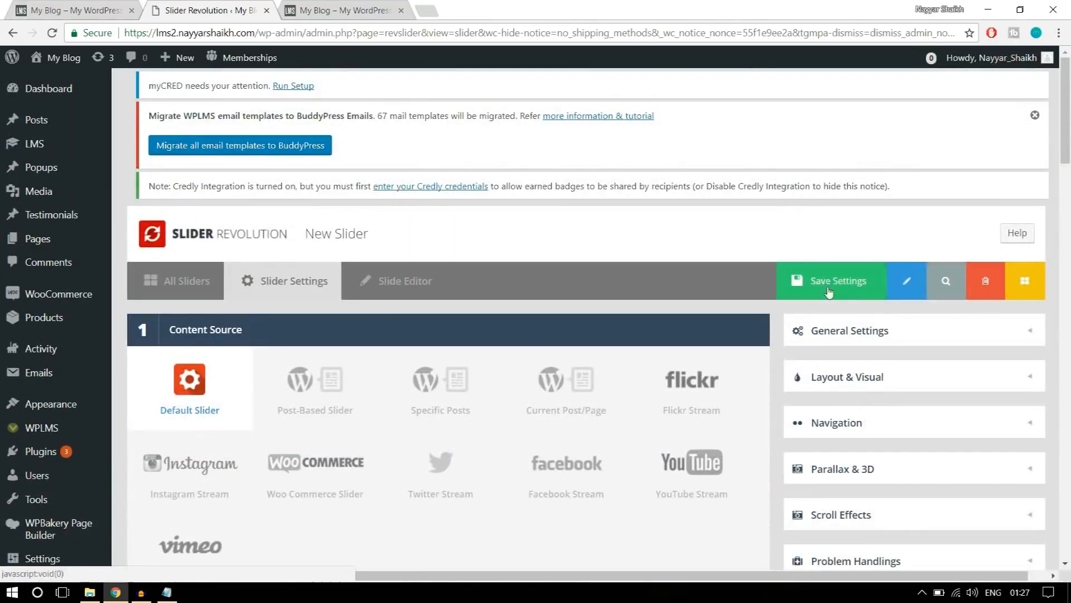
pyautogui.click(835, 289)
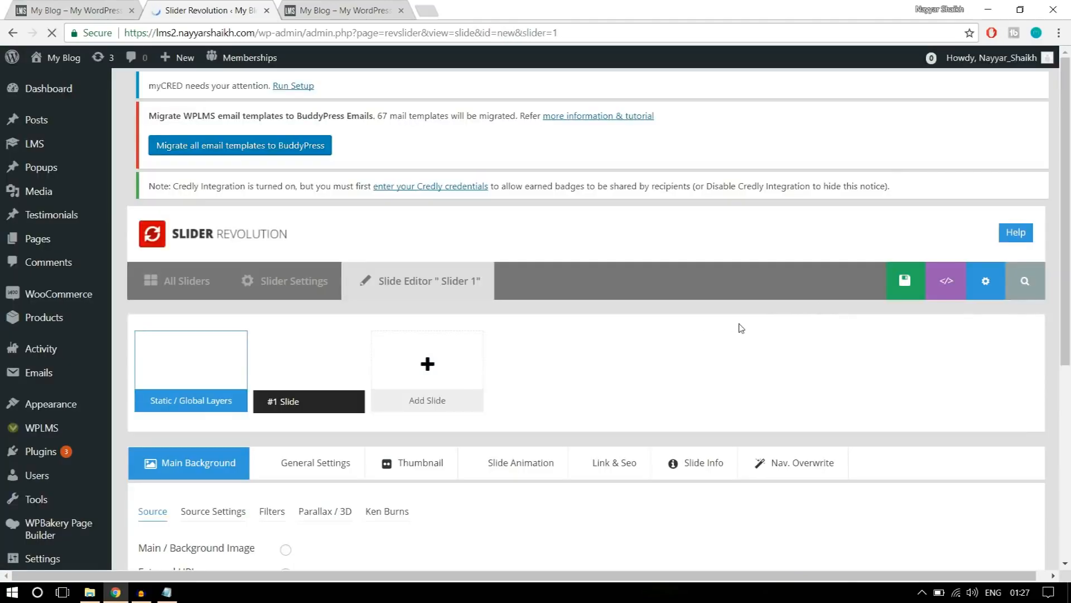
# Examine the slide editor's canvas and main background source options, comparing them with the reference home page's banner.
pyautogui.scroll(-3, 740, 329)
pyautogui.scroll(-10, 740, 330)
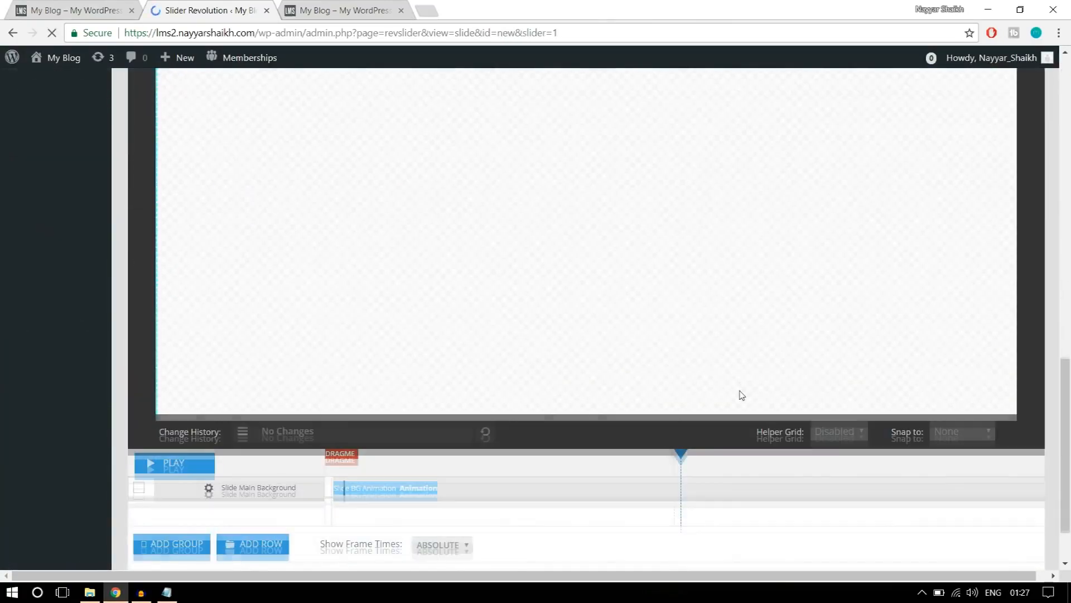
pyautogui.scroll(5, 740, 330)
pyautogui.scroll(-3, 742, 395)
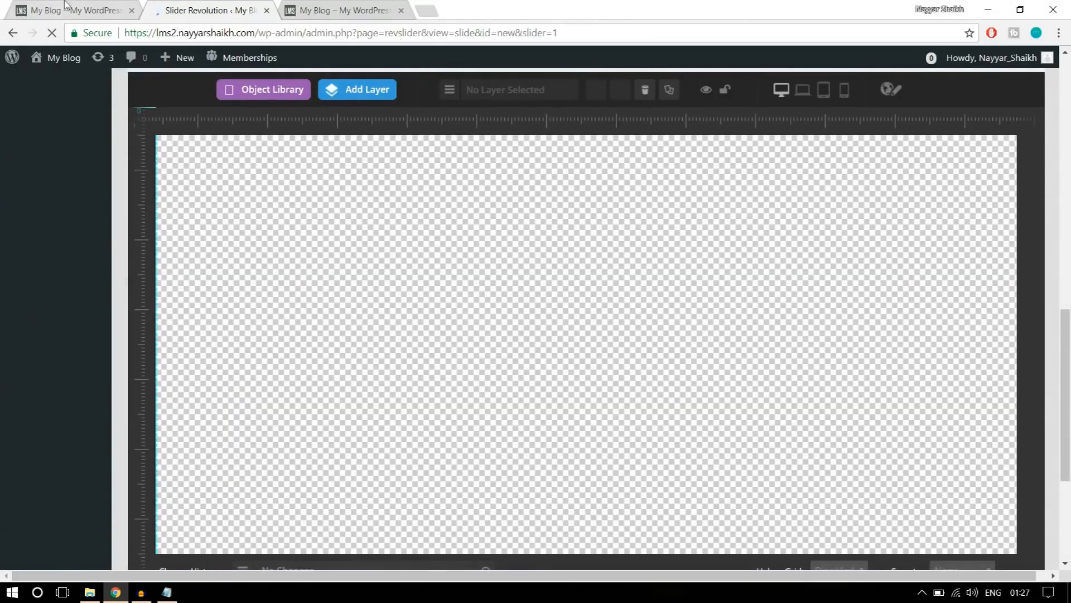
pyautogui.click(65, 9)
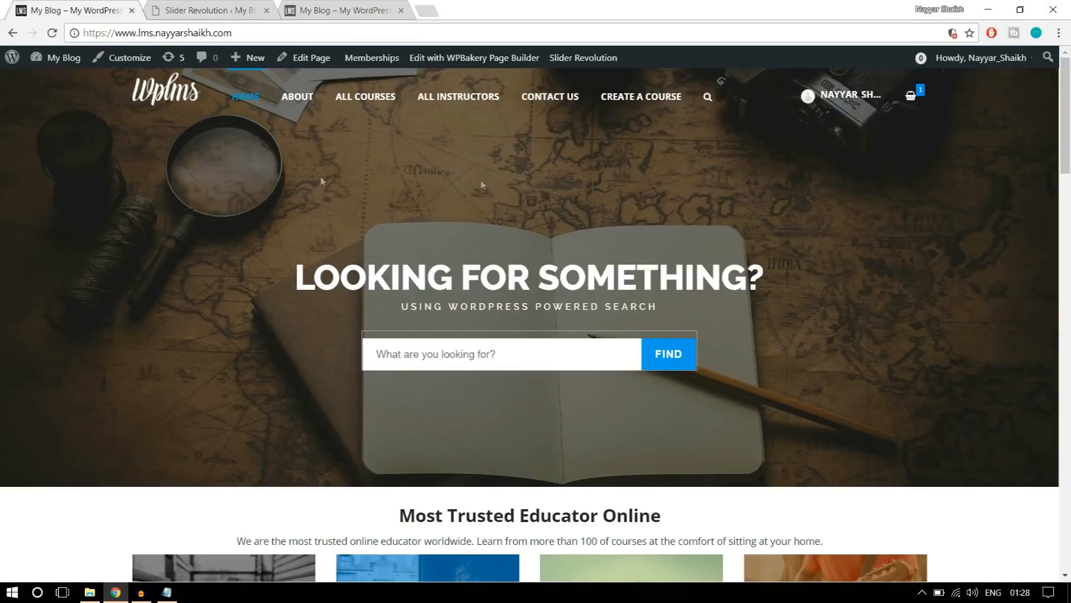
pyautogui.click(208, 10)
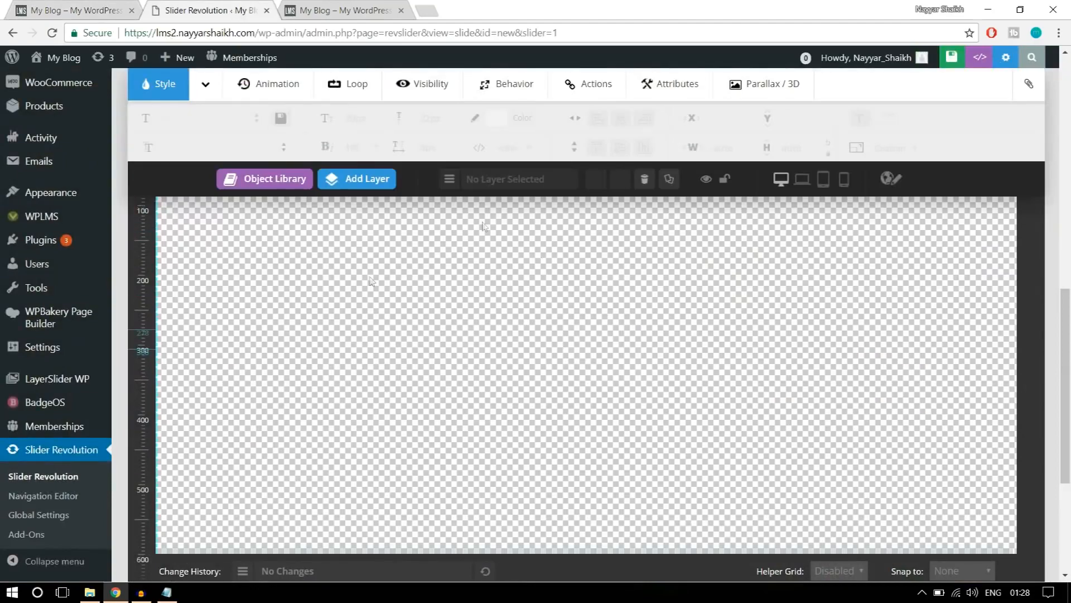
pyautogui.scroll(5, 891, 406)
pyautogui.scroll(1, 891, 406)
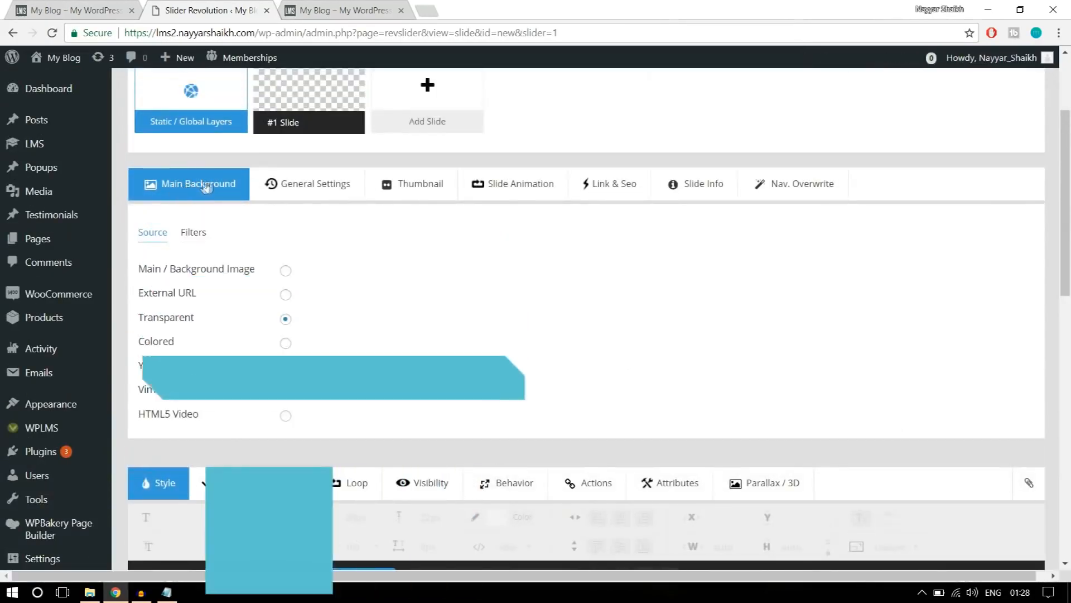
# Set the slide's main background to an image, uploading main-banner from the Sliders folder inside WPLMS Images and inserting it.
pyautogui.click(286, 271)
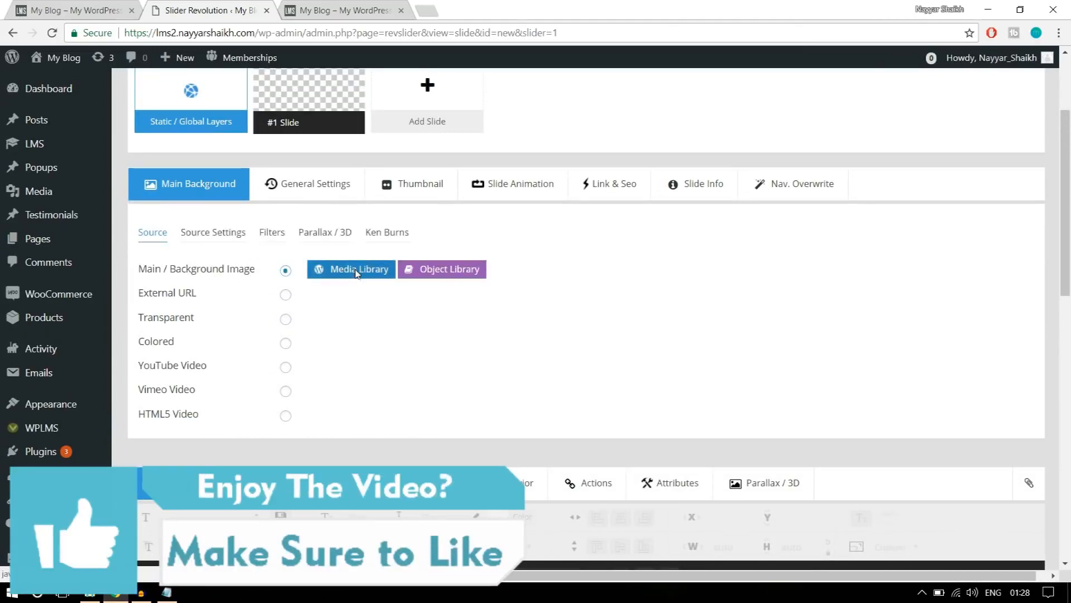
pyautogui.click(356, 271)
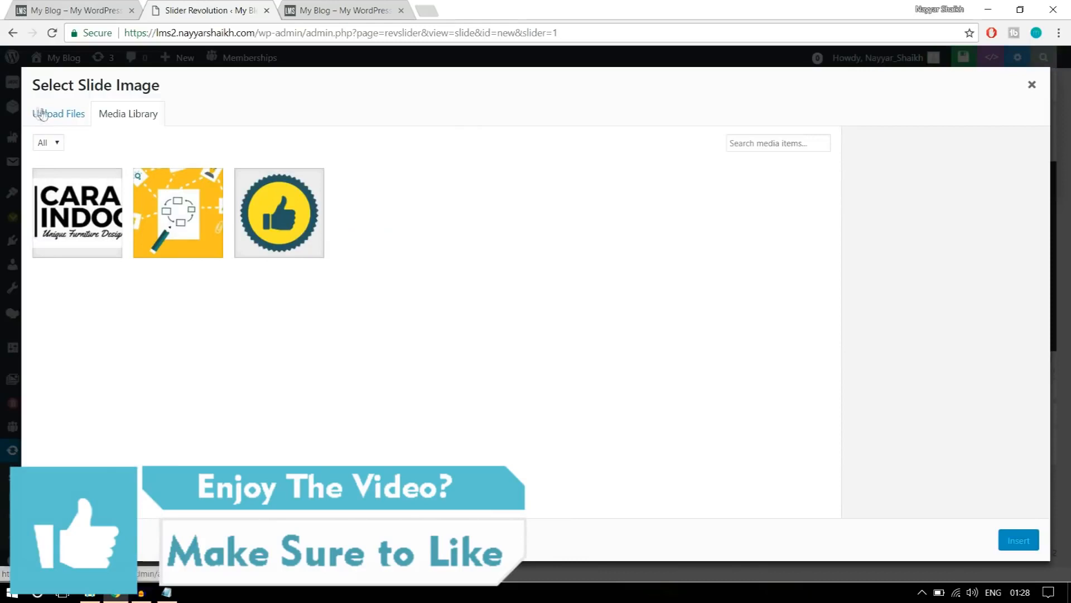
pyautogui.click(38, 113)
pyautogui.click(518, 319)
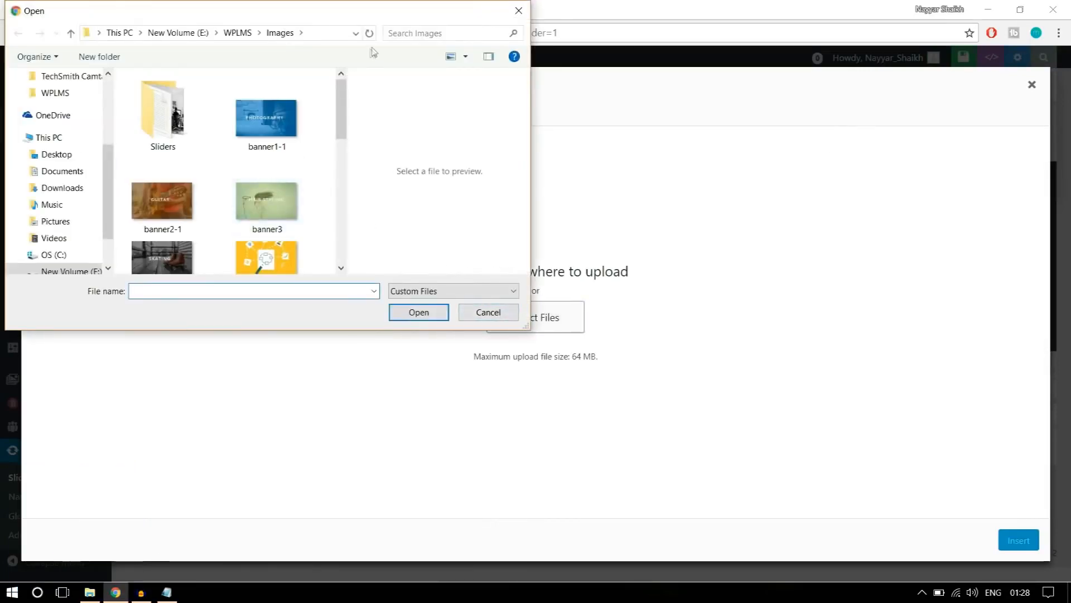
pyautogui.doubleClick(420, 20)
pyautogui.moveTo(349, 151); pyautogui.dragTo(773, 146)
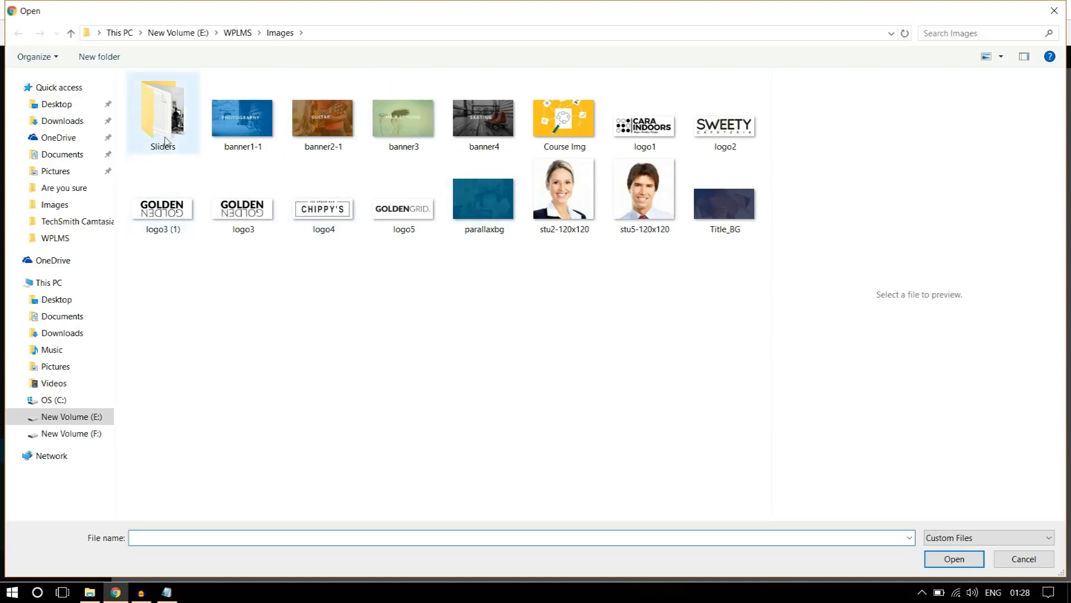
pyautogui.click(184, 144)
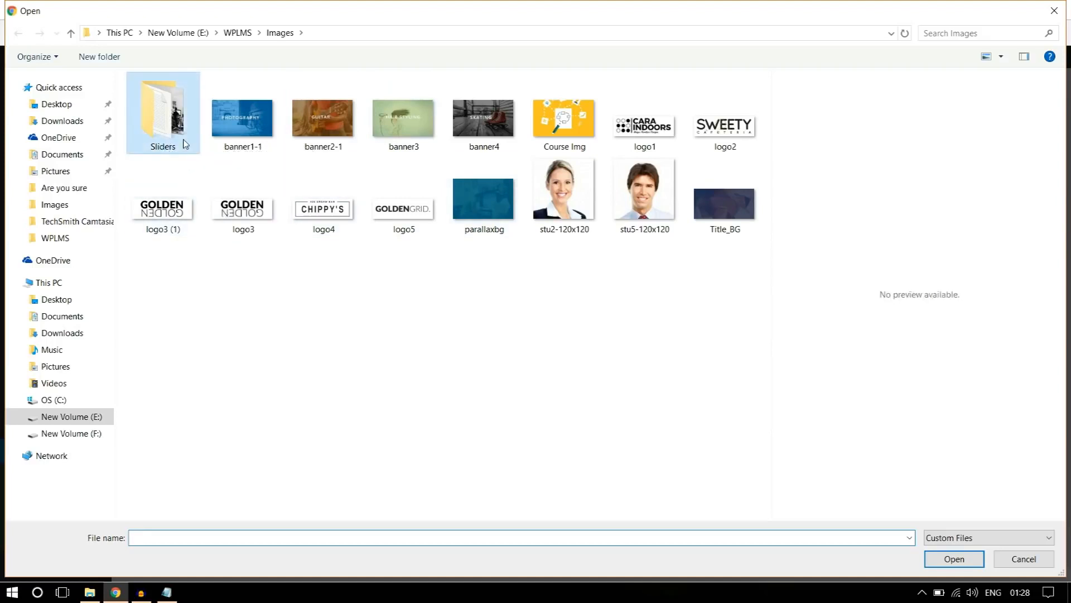
pyautogui.doubleClick(184, 144)
pyautogui.click(262, 150)
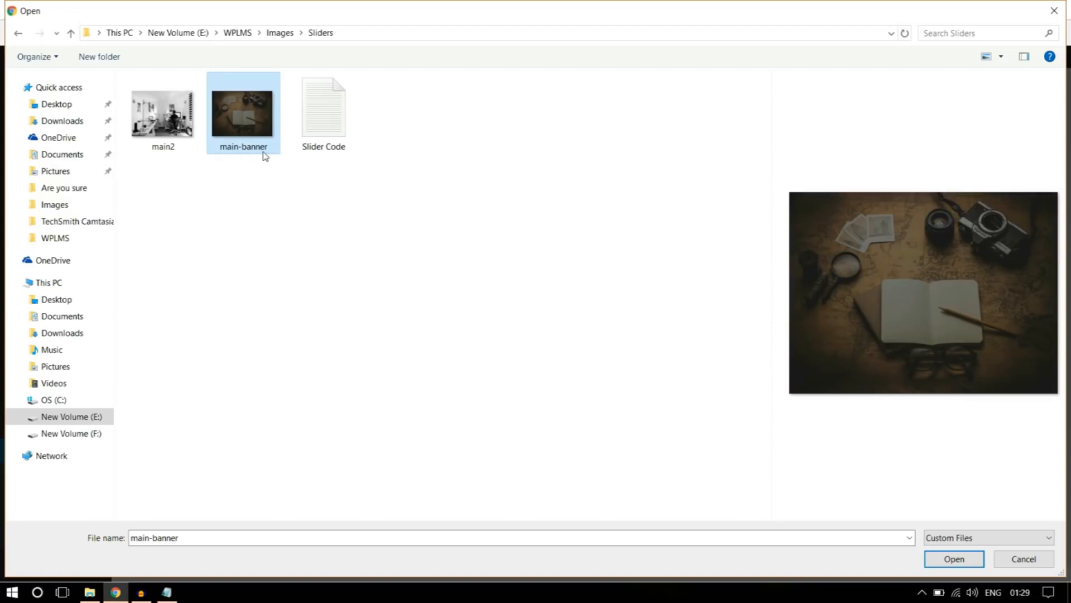
pyautogui.click(954, 559)
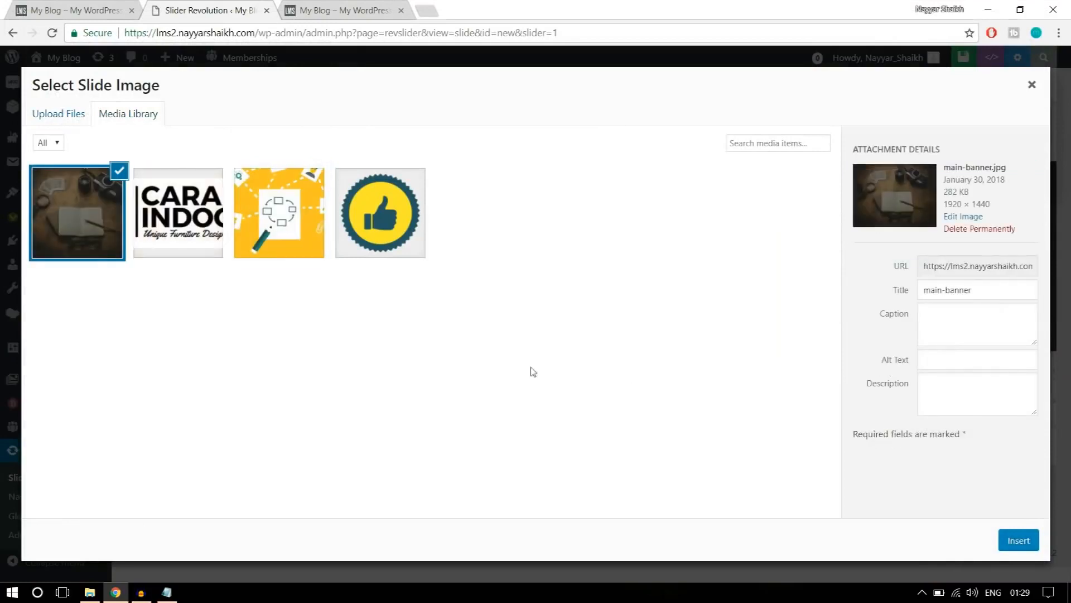
pyautogui.click(1015, 543)
# Add a text layer to the slide with the reference banner's heading, "LOOKING FOR SOMETHING?".
pyautogui.scroll(-7, 977, 439)
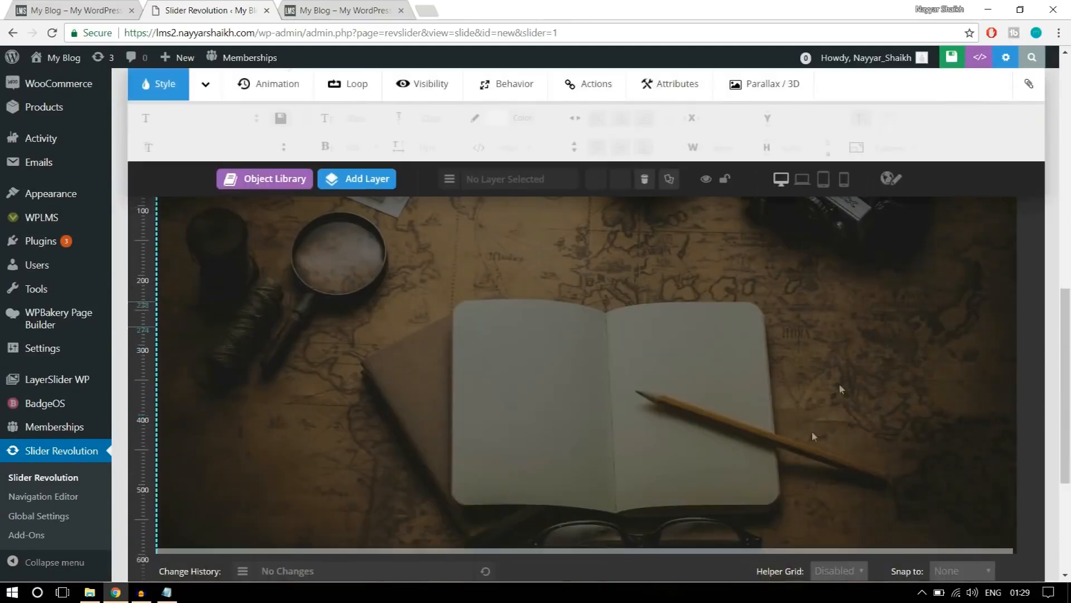
pyautogui.scroll(2, 840, 389)
pyautogui.scroll(-2, 808, 382)
pyautogui.scroll(1, 808, 383)
pyautogui.click(76, 7)
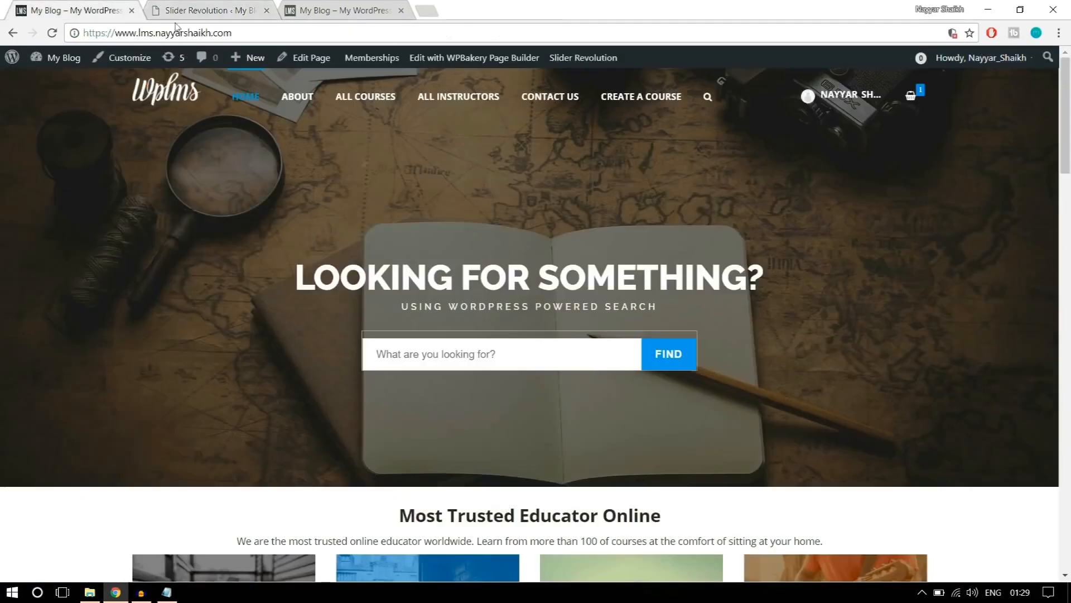
pyautogui.click(232, 6)
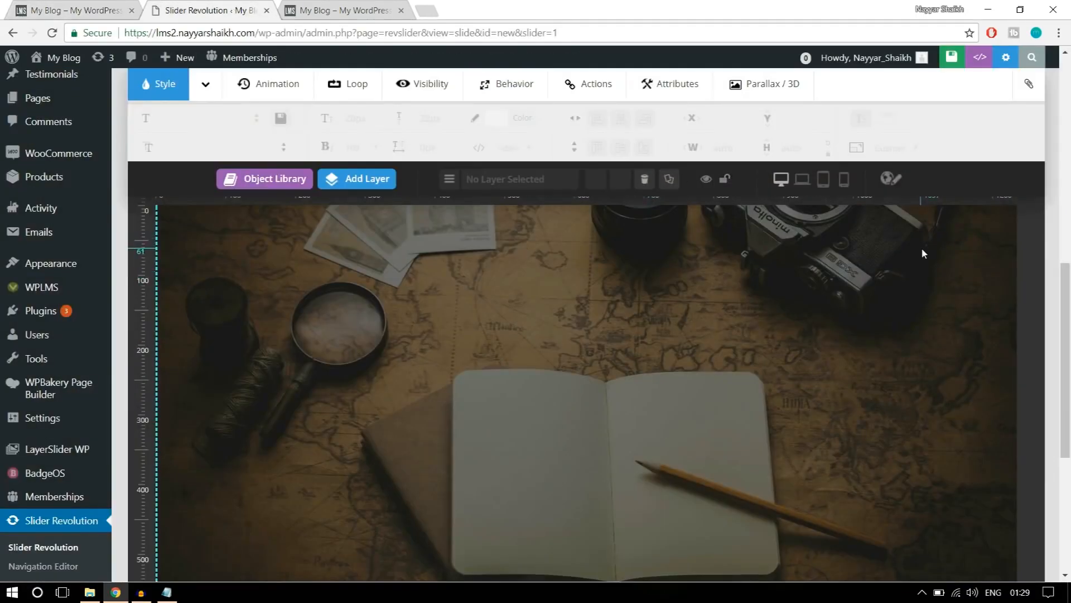
pyautogui.moveTo(353, 189)
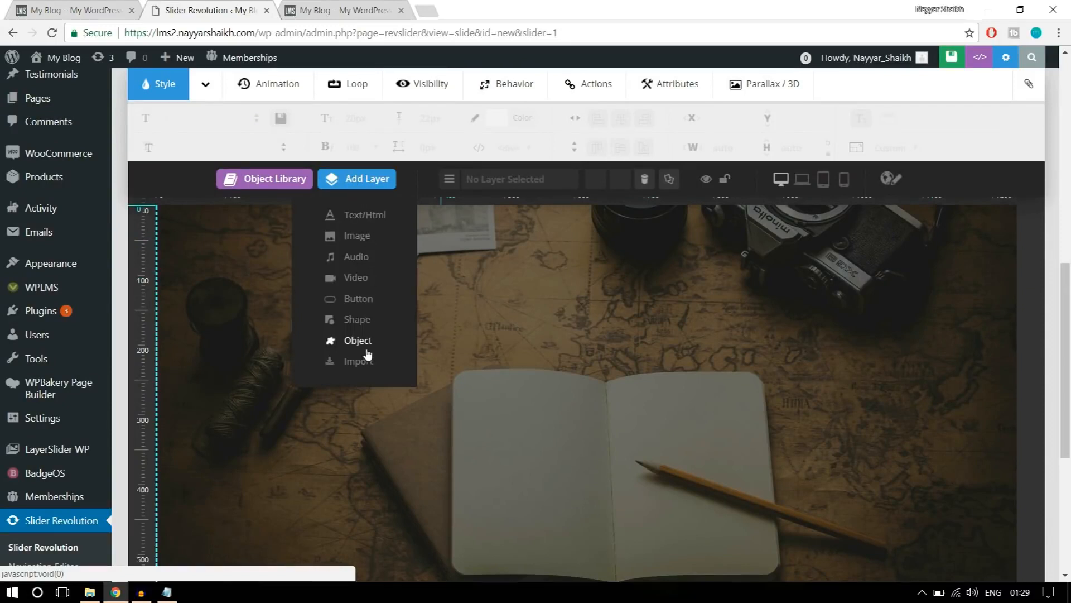
pyautogui.click(360, 217)
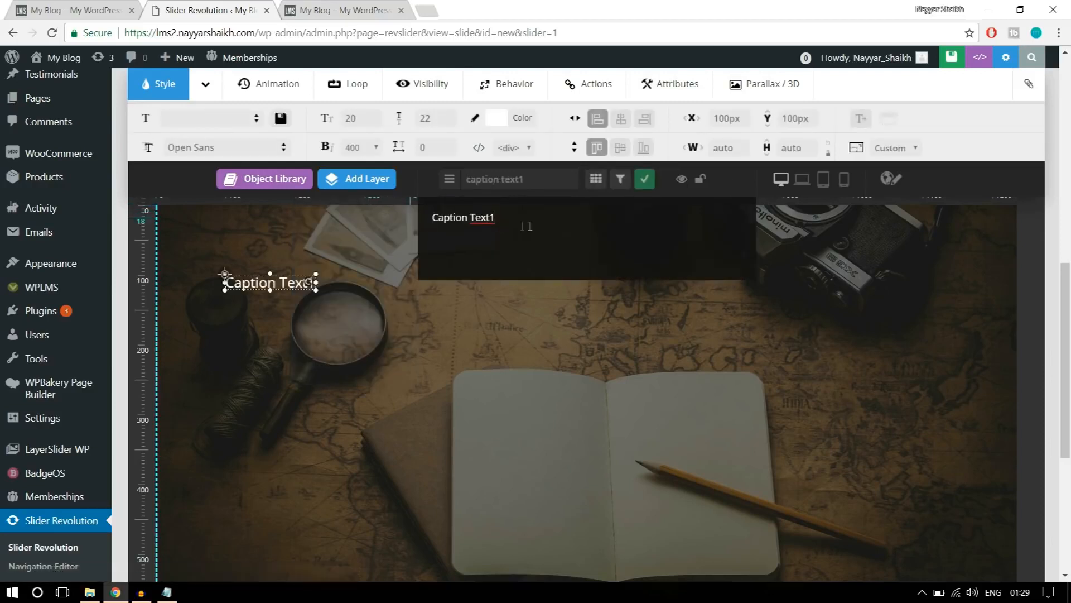
pyautogui.hotkey('ctrl', 'a')
pyautogui.click(93, 5)
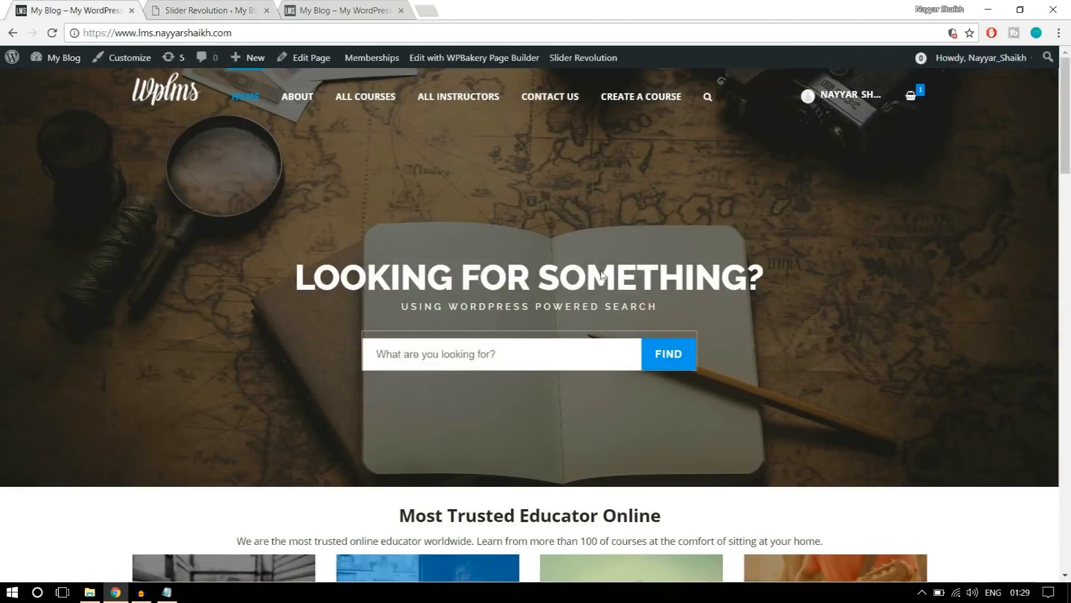
pyautogui.click(215, 8)
pyautogui.write('LOOKING FOR SOMETHING?')
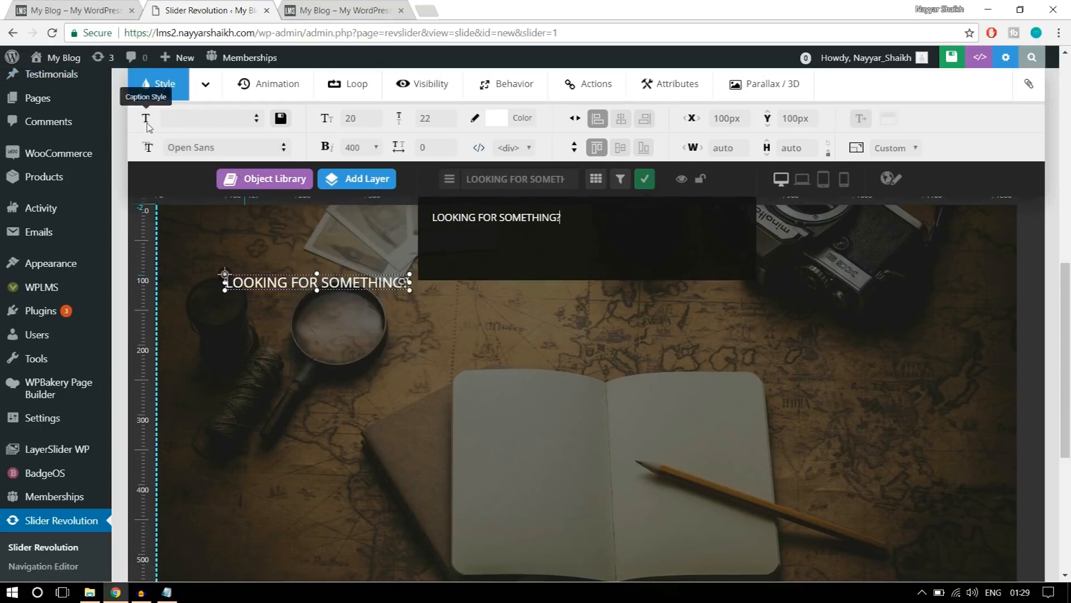
# Check the reference banner's heading style and set the heading layer's font family to Raleway.
pyautogui.click(76, 8)
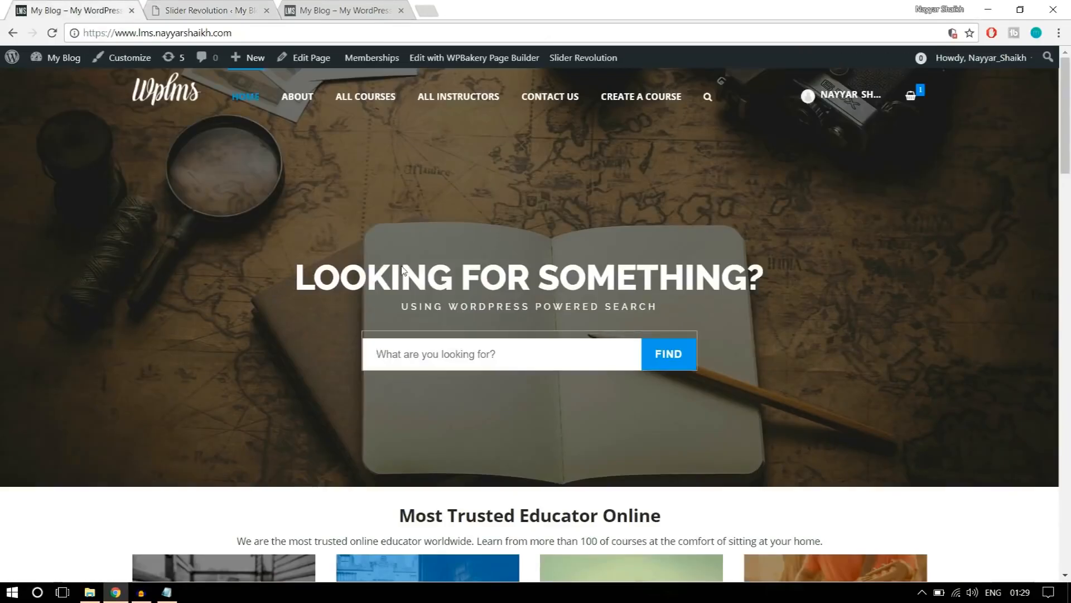
pyautogui.click(163, 8)
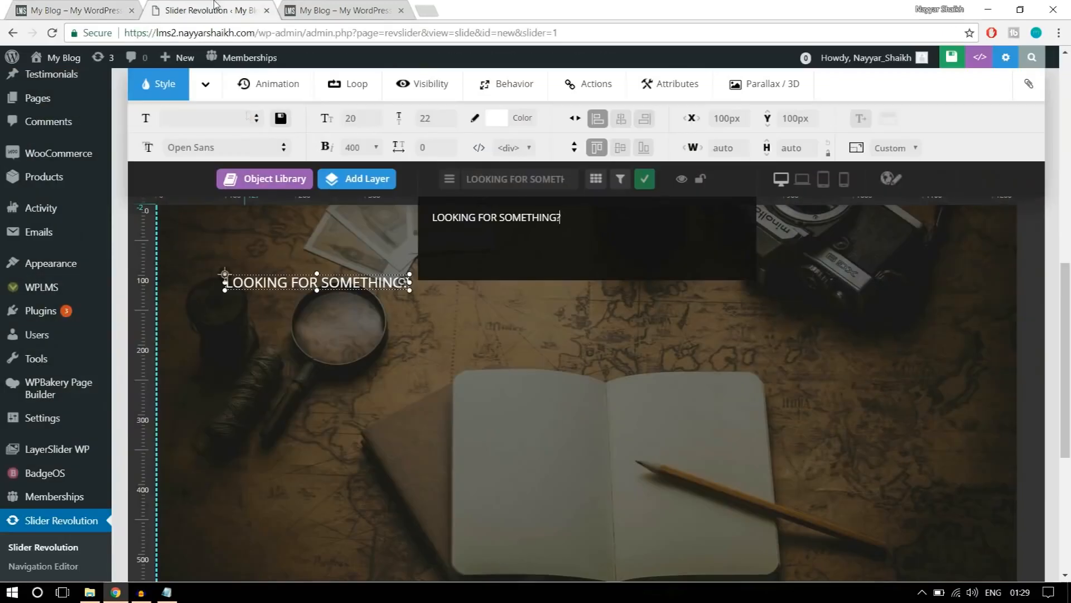
pyautogui.click(217, 147)
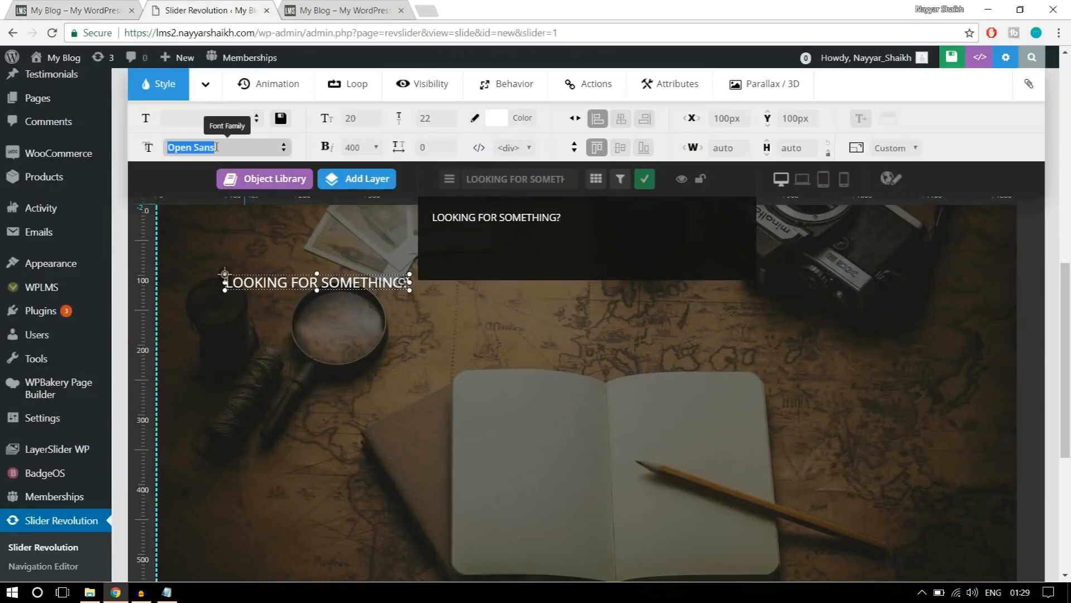
pyautogui.write('RT')
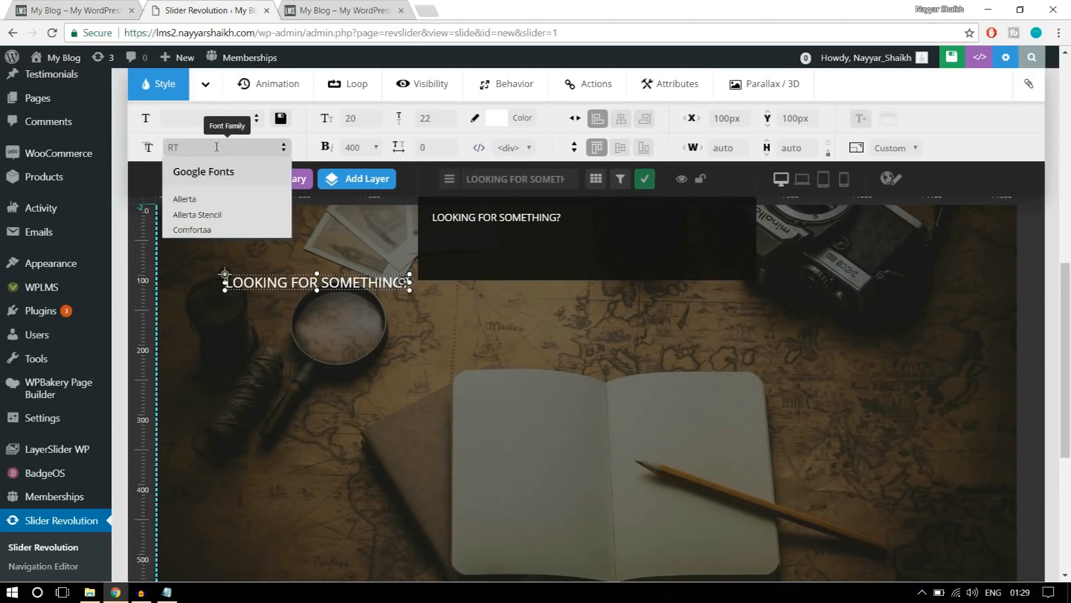
pyautogui.write('AALE')
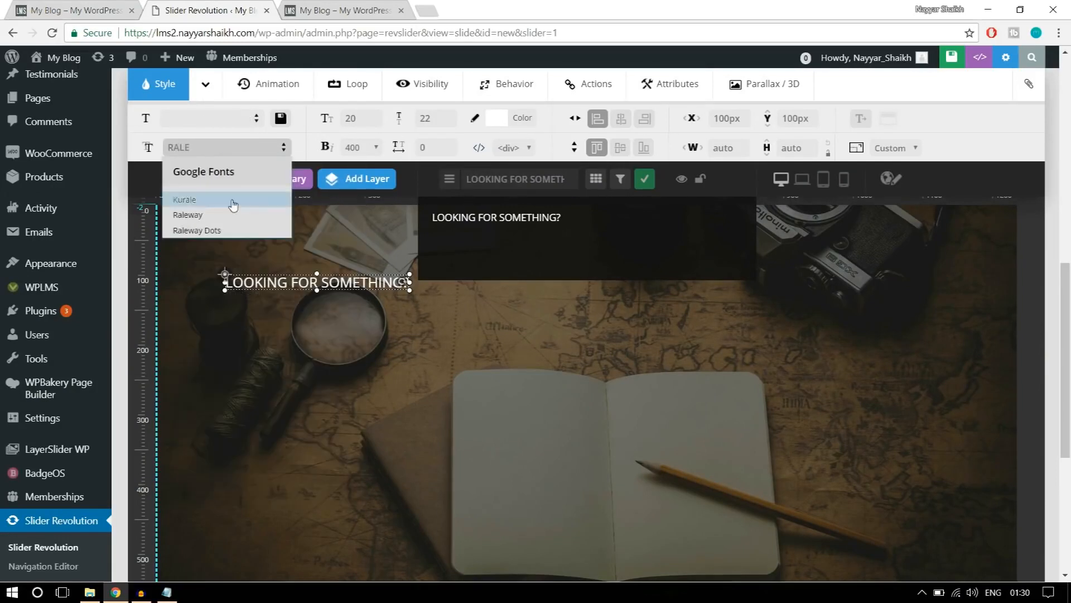
pyautogui.click(189, 217)
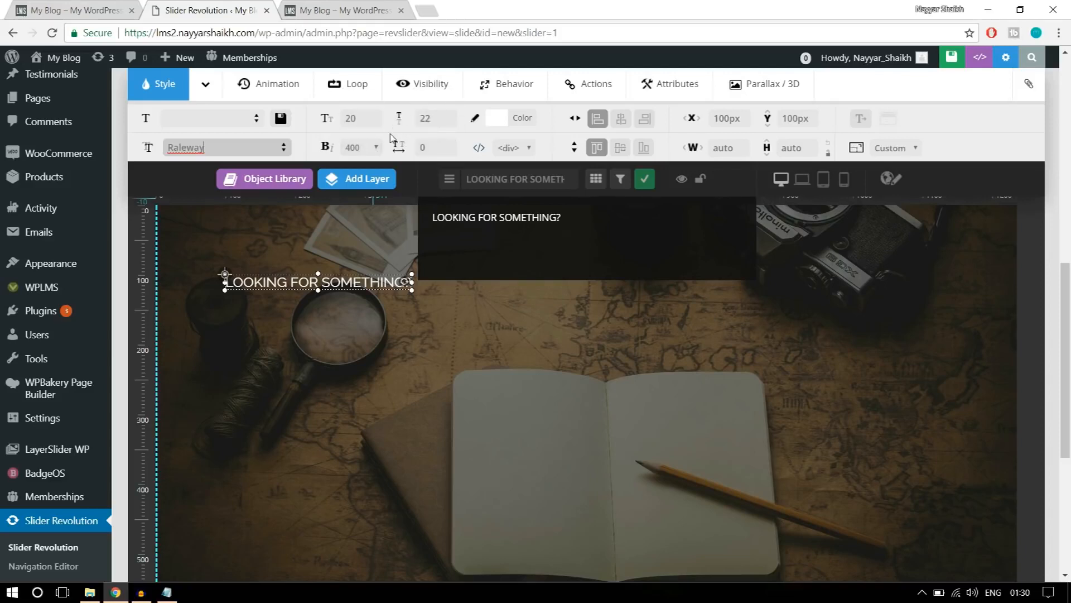
# Set the heading layer's font size and line height both to 50px.
pyautogui.click(365, 119)
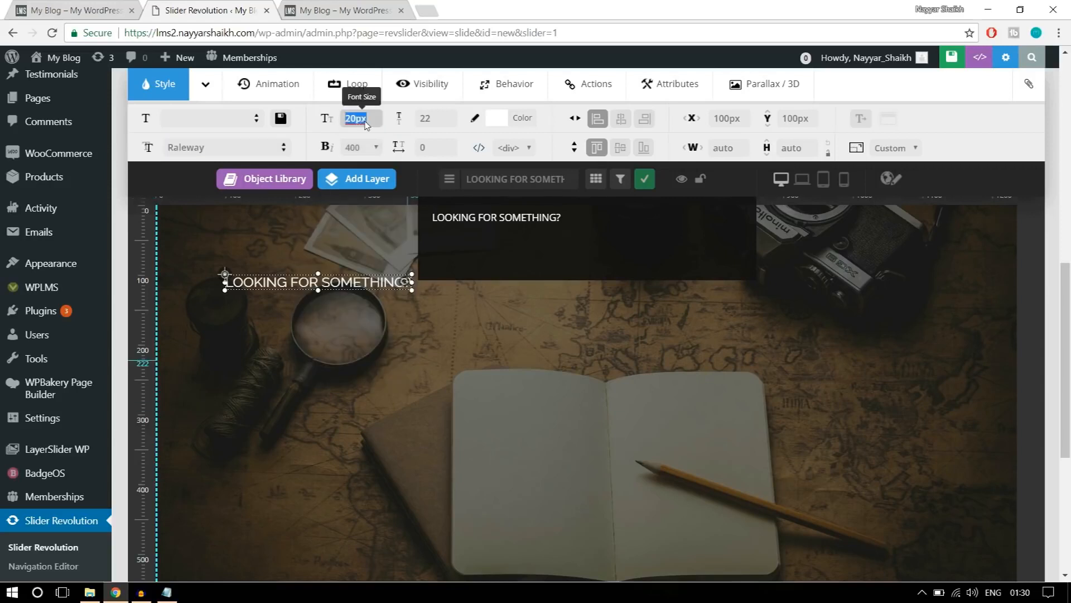
pyautogui.write('50')
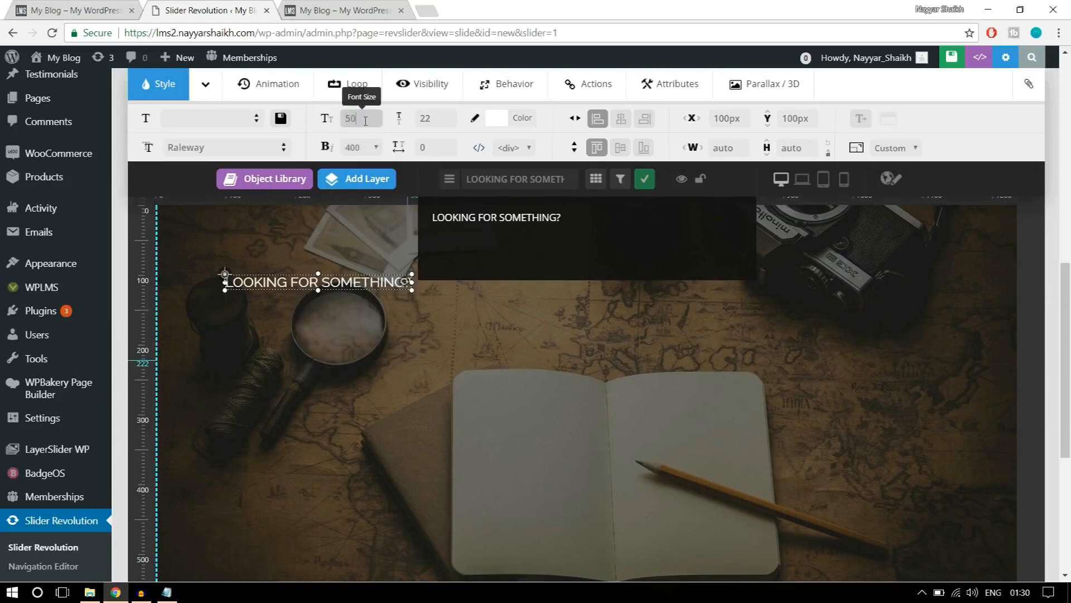
pyautogui.click(435, 119)
pyautogui.write('50')
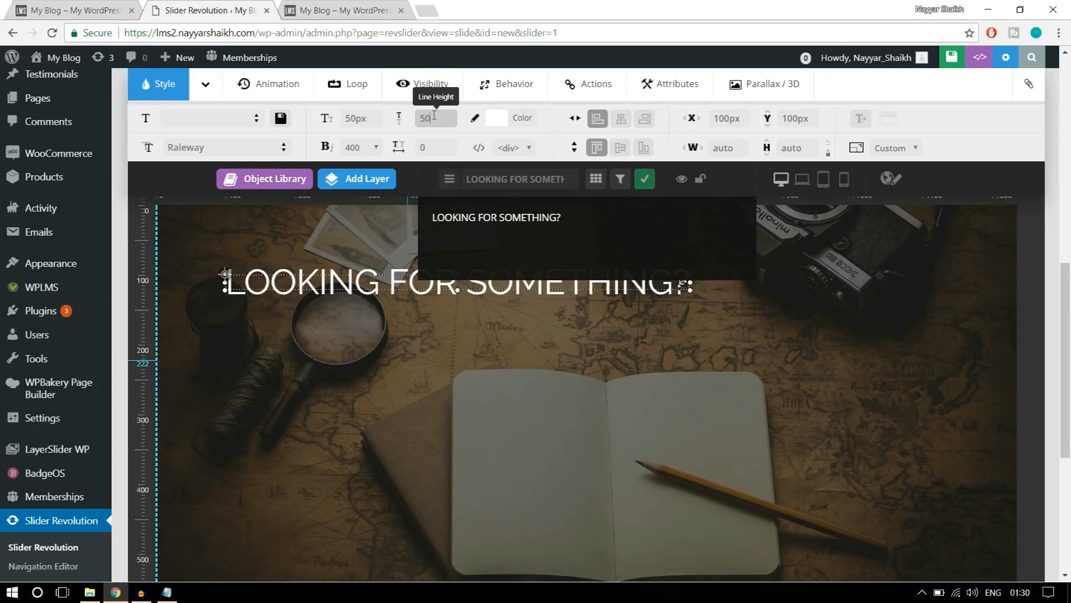
# Give the heading layer font weight 800 and place it centred horizontally at a Y position of 186px.
pyautogui.click(369, 148)
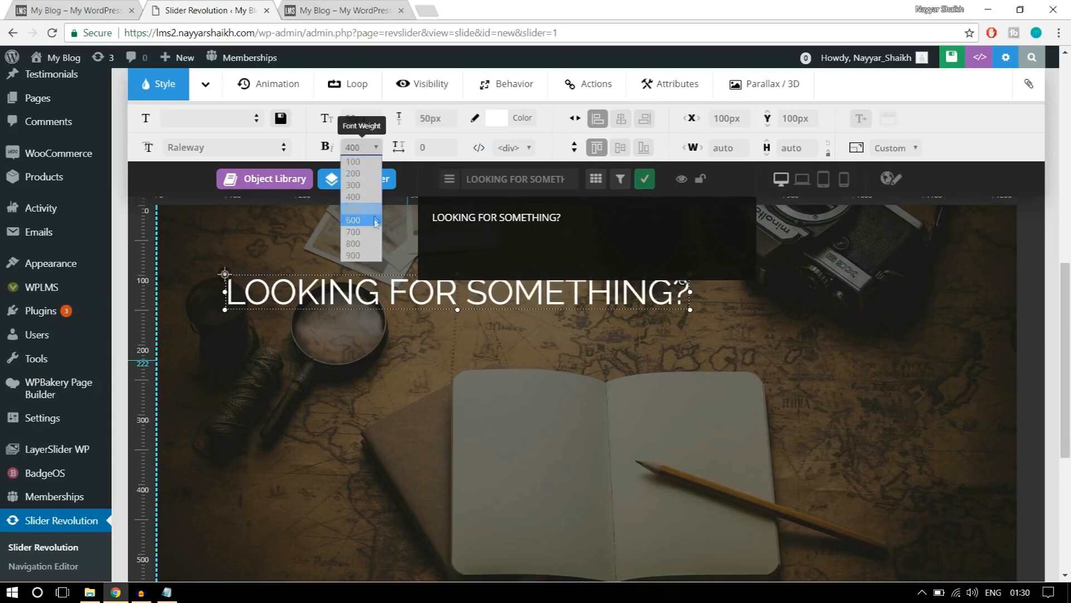
pyautogui.click(359, 244)
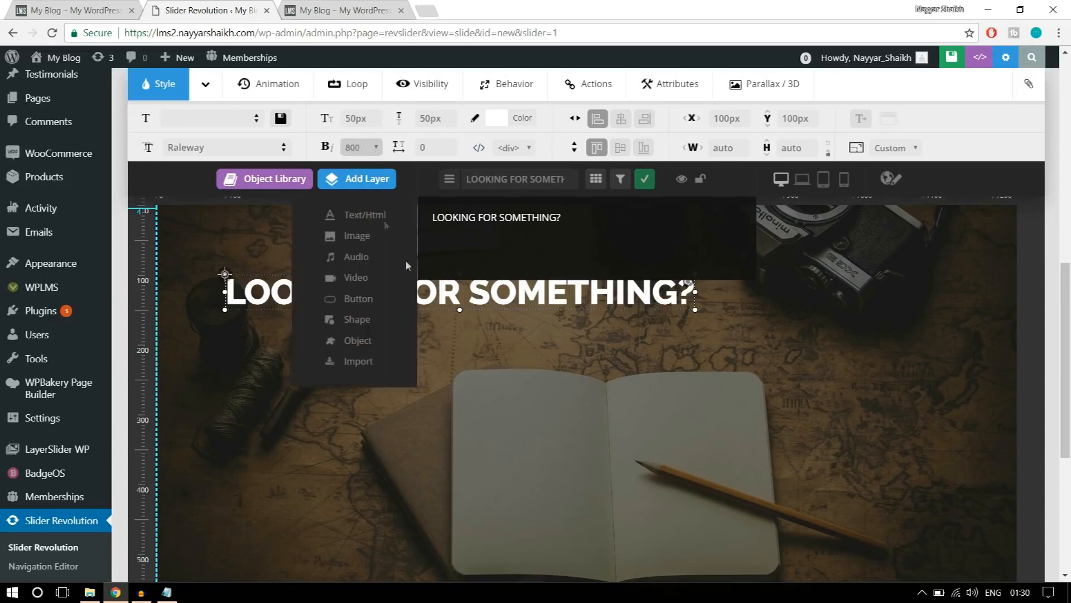
pyautogui.moveTo(472, 302); pyautogui.dragTo(547, 356)
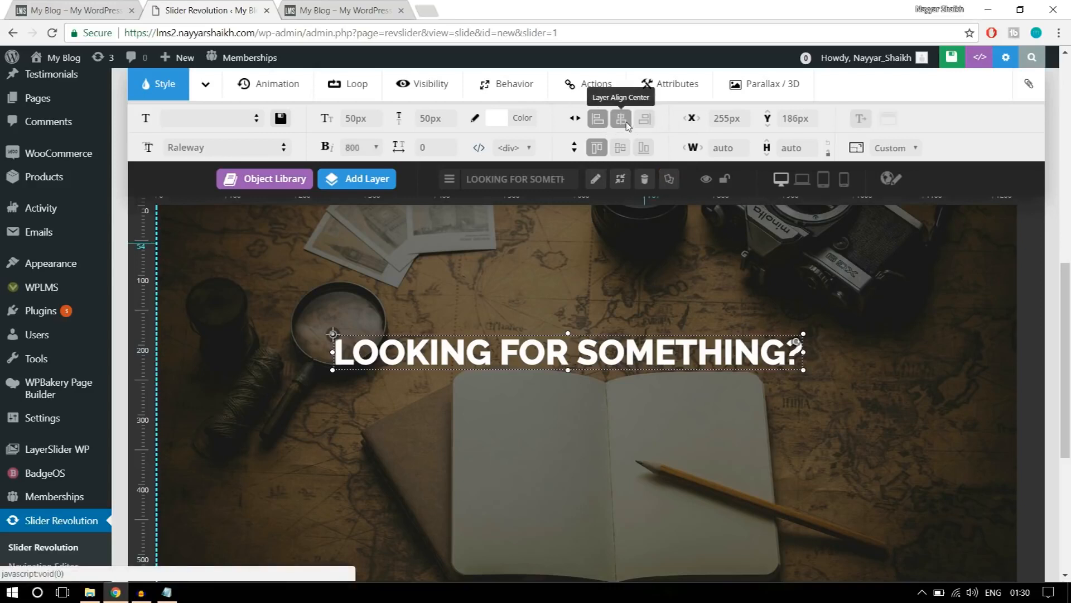
pyautogui.click(621, 121)
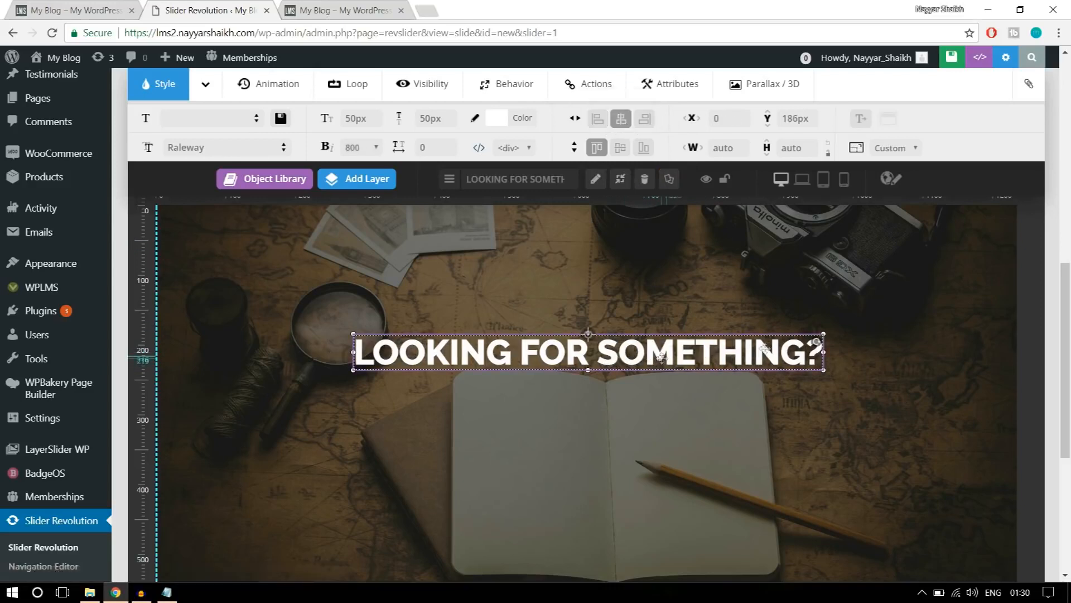
# Add a second text layer reading "USING WORDPRESS POWERED SEARCH" and centre it horizontally below the heading at a Y position of 262px.
pyautogui.click(84, 10)
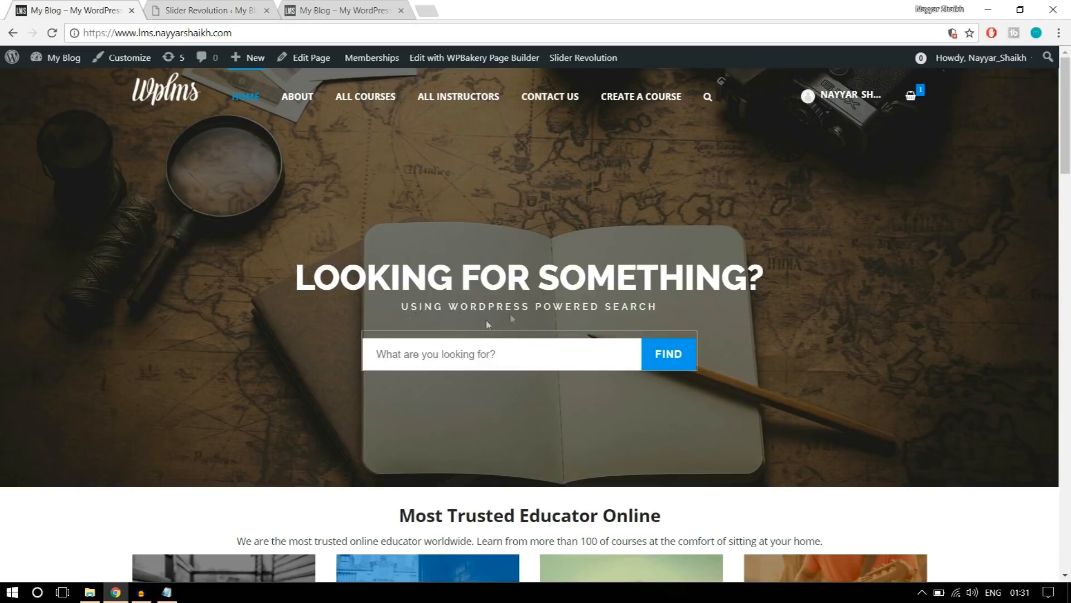
pyautogui.click(222, 5)
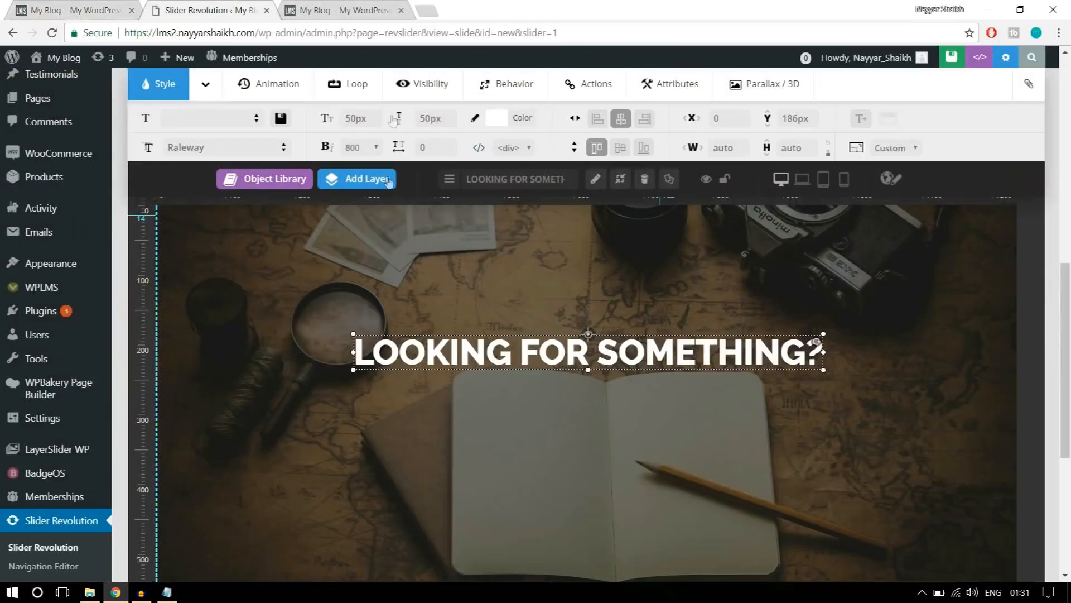
pyautogui.click(364, 180)
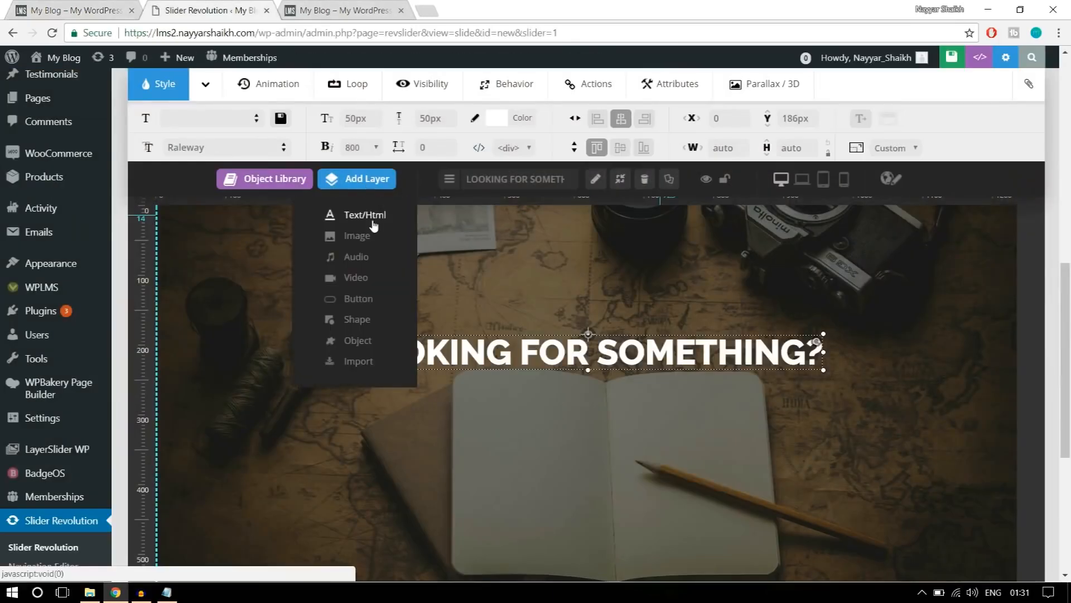
pyautogui.click(365, 216)
pyautogui.hotkey('ctrl', 'a')
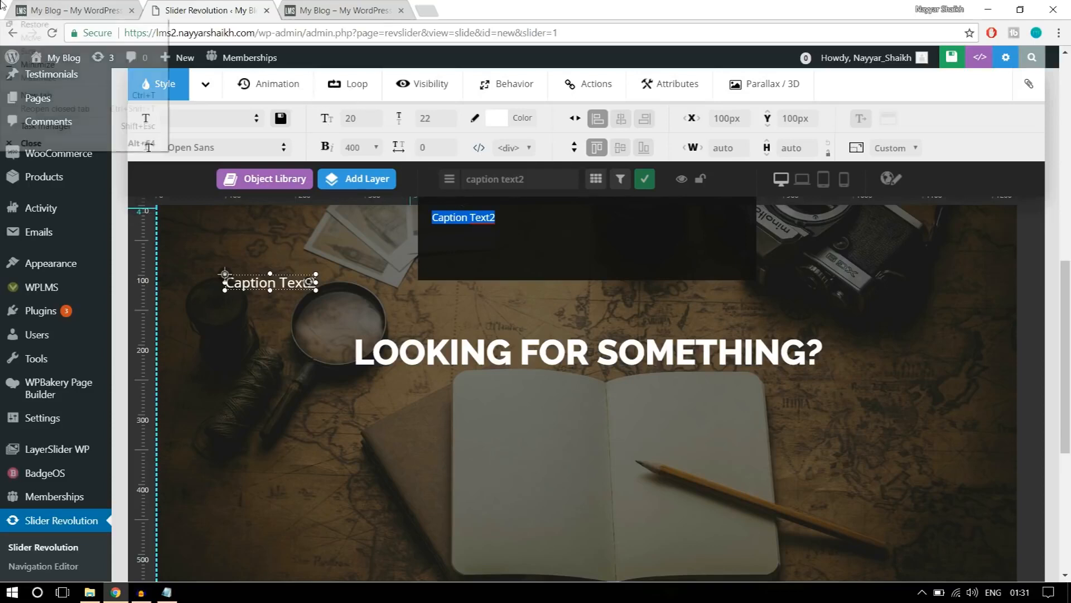
pyautogui.click(68, 2)
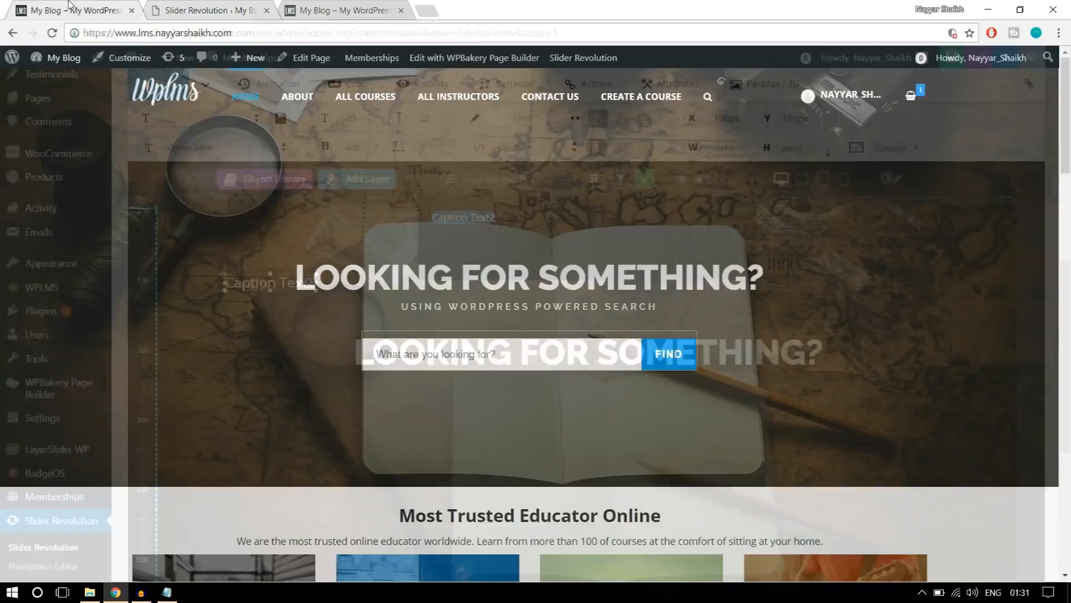
pyautogui.click(206, 10)
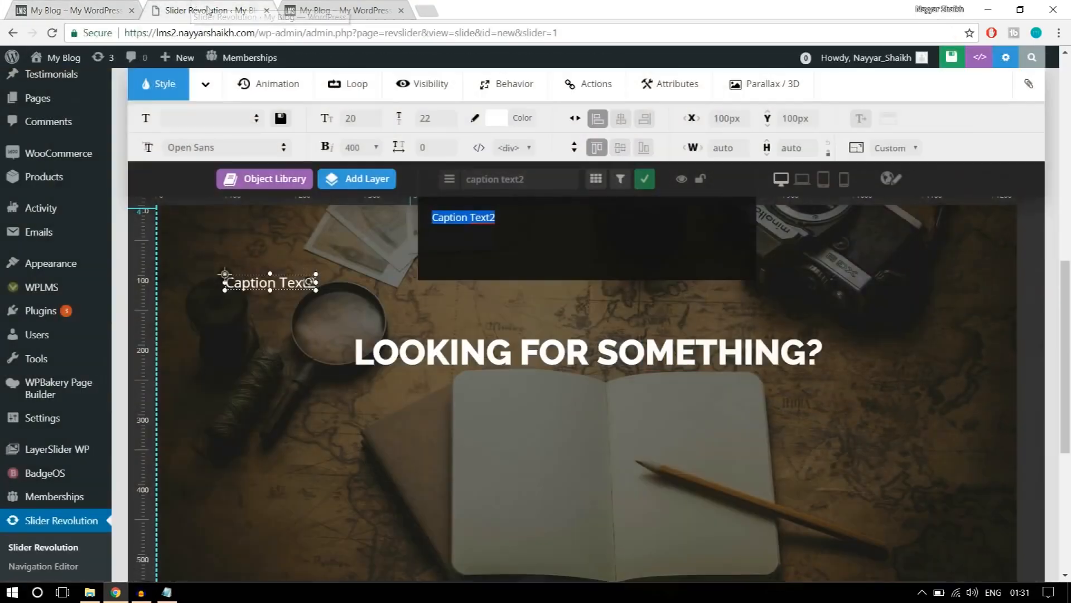
pyautogui.write('USIN')
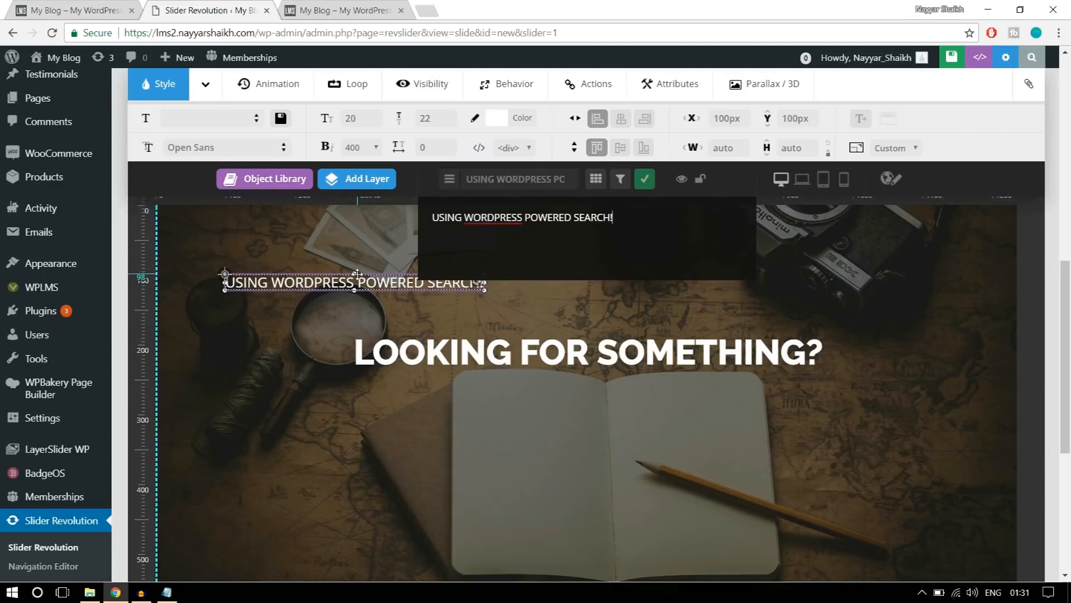
pyautogui.moveTo(371, 282); pyautogui.dragTo(608, 386)
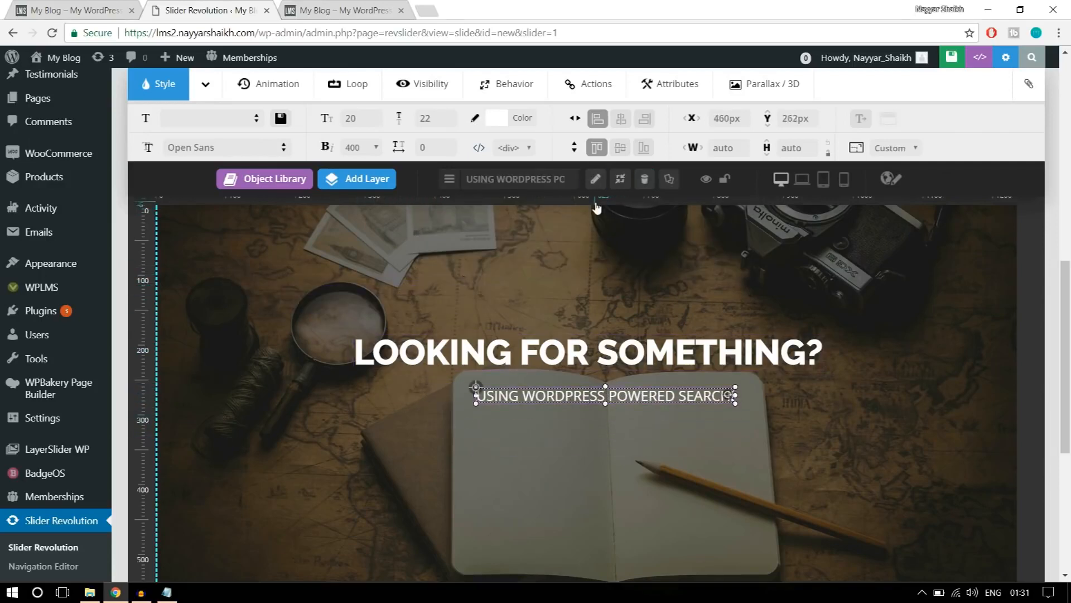
pyautogui.click(626, 122)
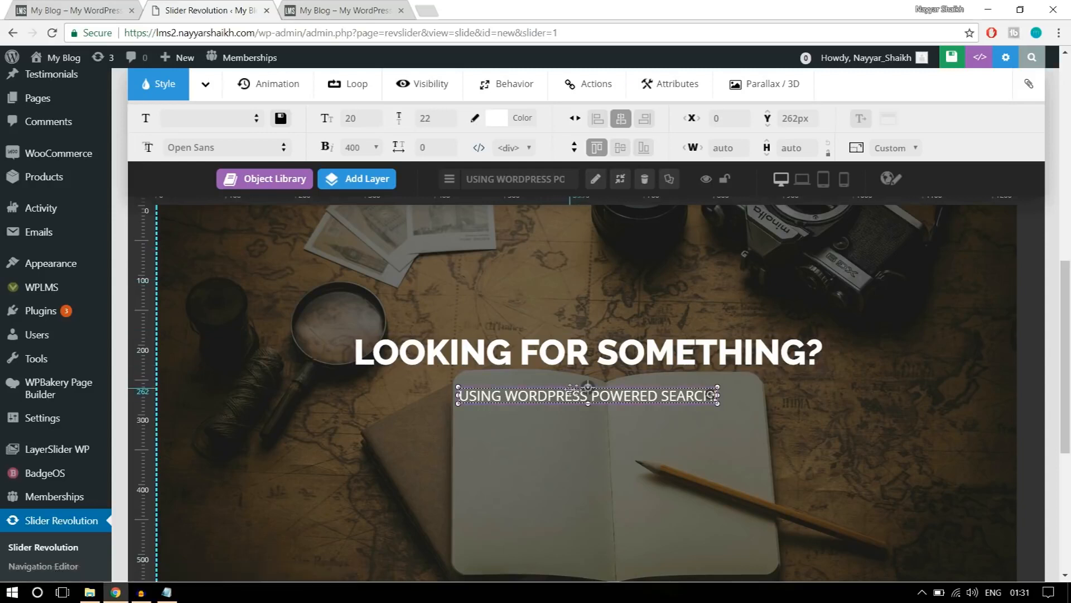
# Set the subtitle layer's font family to Raleway and check the reference banner's subtitle style.
pyautogui.click(216, 150)
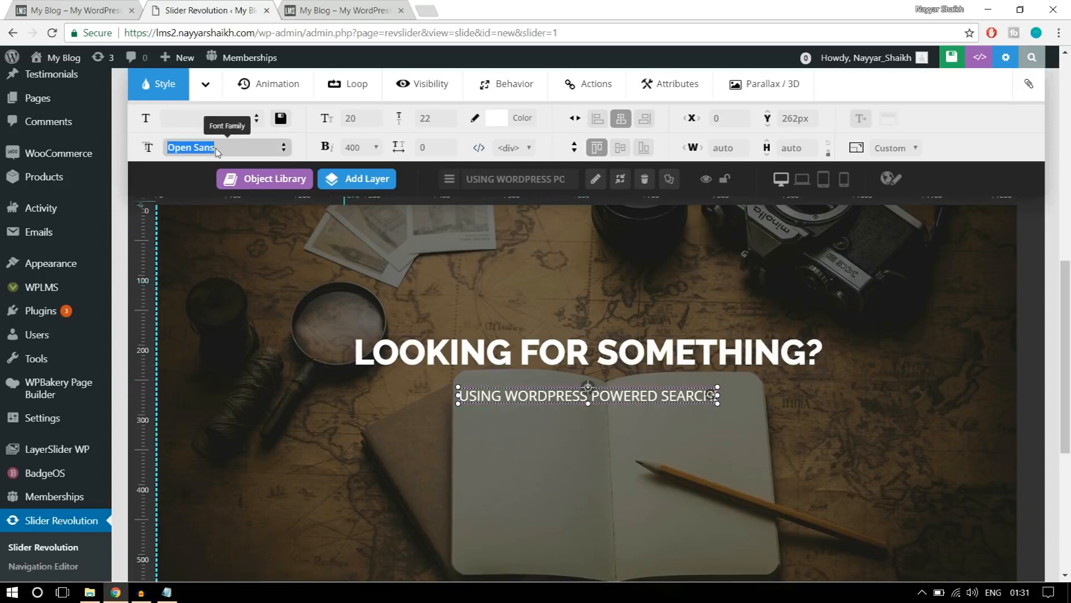
pyautogui.write('RALE')
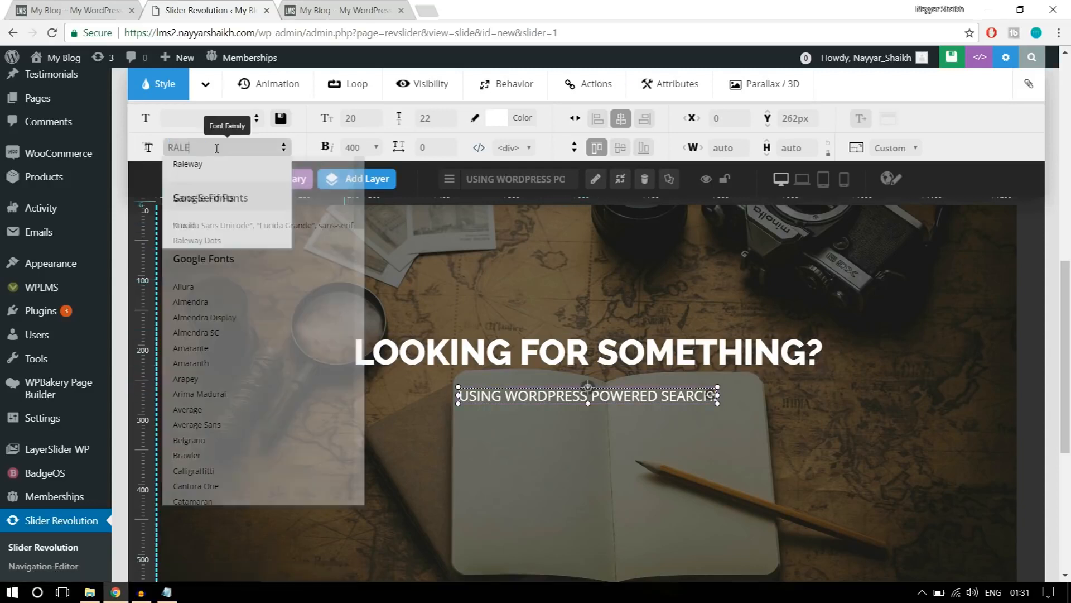
pyautogui.click(188, 164)
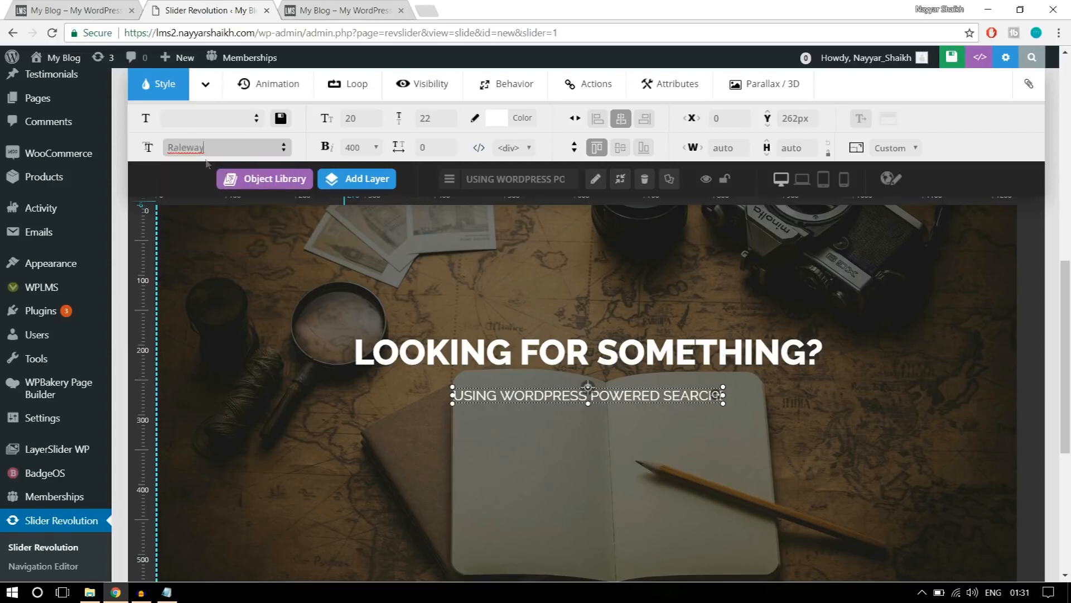
pyautogui.click(73, 10)
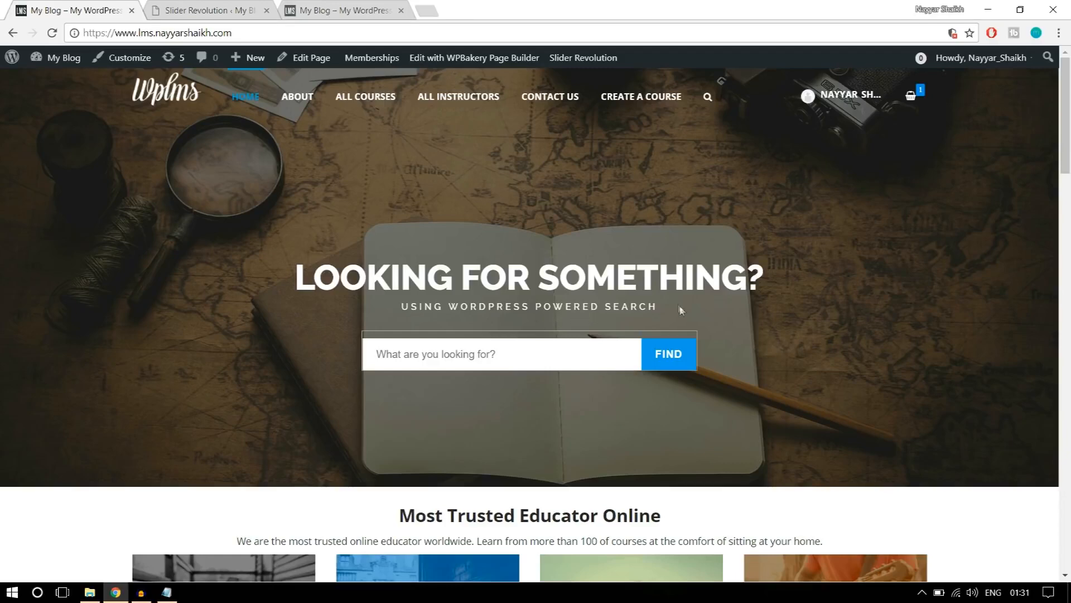
pyautogui.click(234, 10)
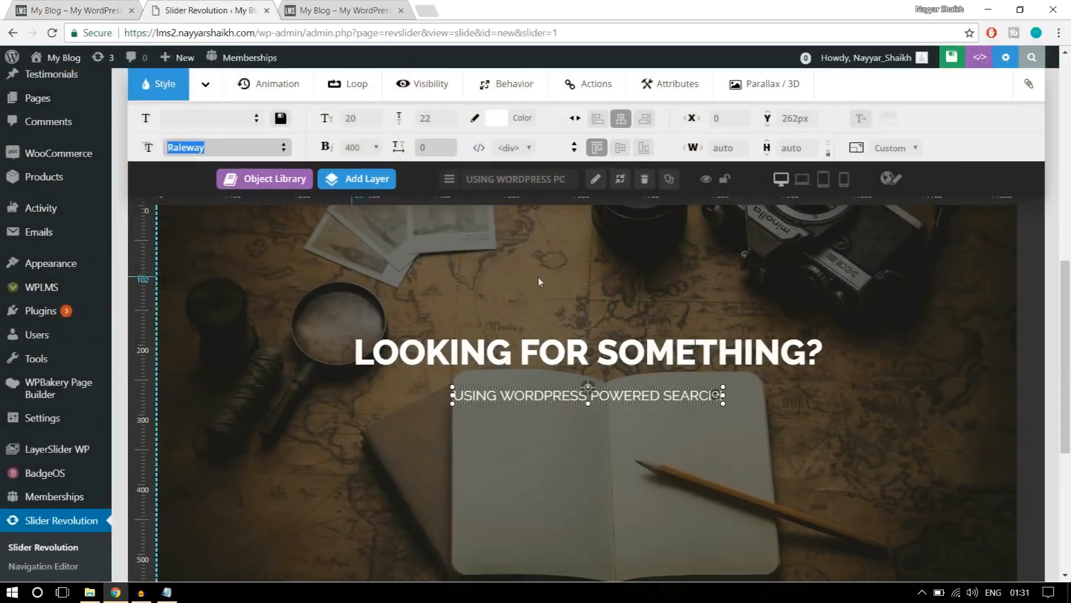
# Set the subtitle layer's font size to 13px and its line height to 20px.
pyautogui.click(353, 119)
pyautogui.write('13')
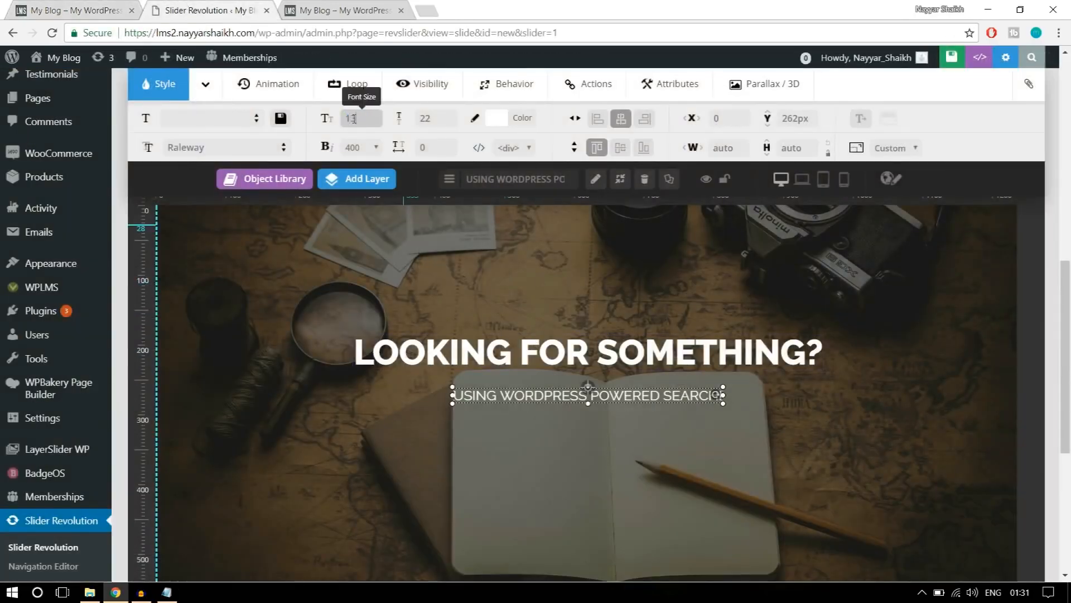
pyautogui.click(428, 116)
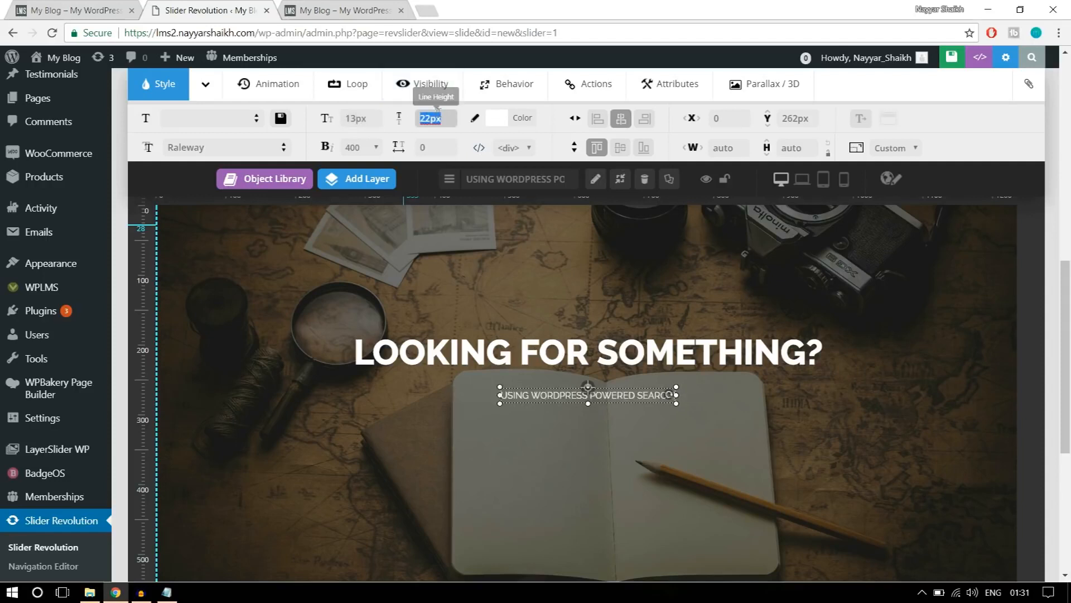
pyautogui.write('20')
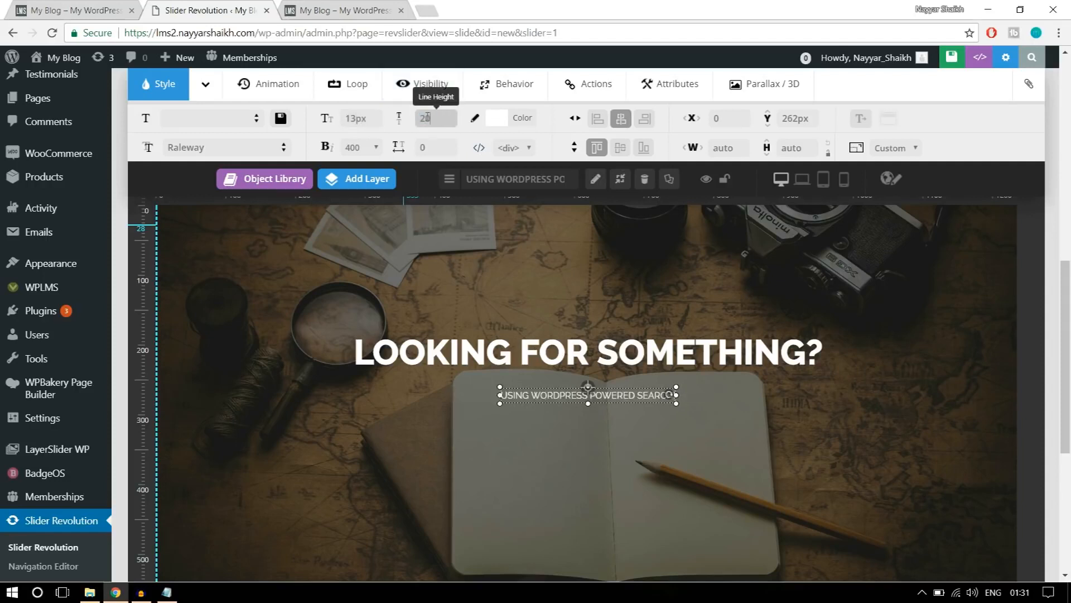
# Give the subtitle font weight 500 and letter spacing 5px, and centre it horizontally below the heading at a Y position of 244px.
pyautogui.click(360, 147)
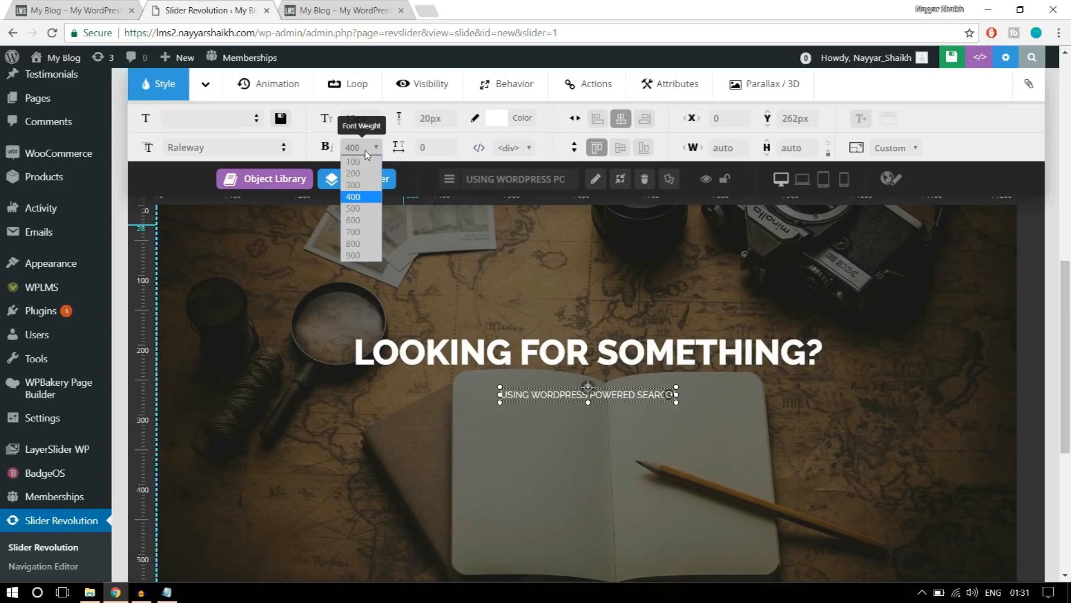
pyautogui.click(368, 208)
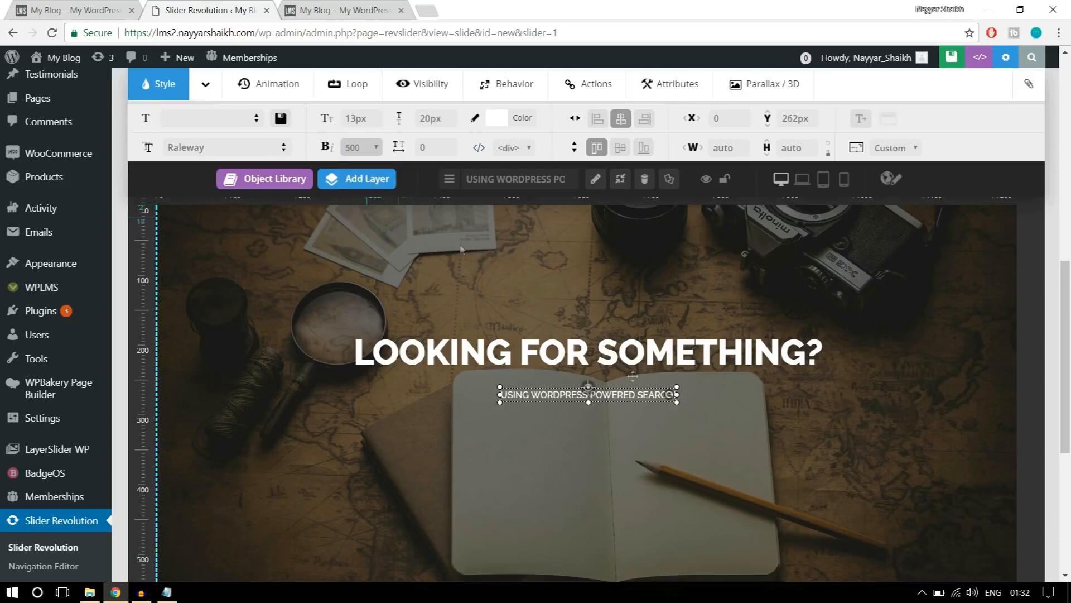
pyautogui.press('Tab')
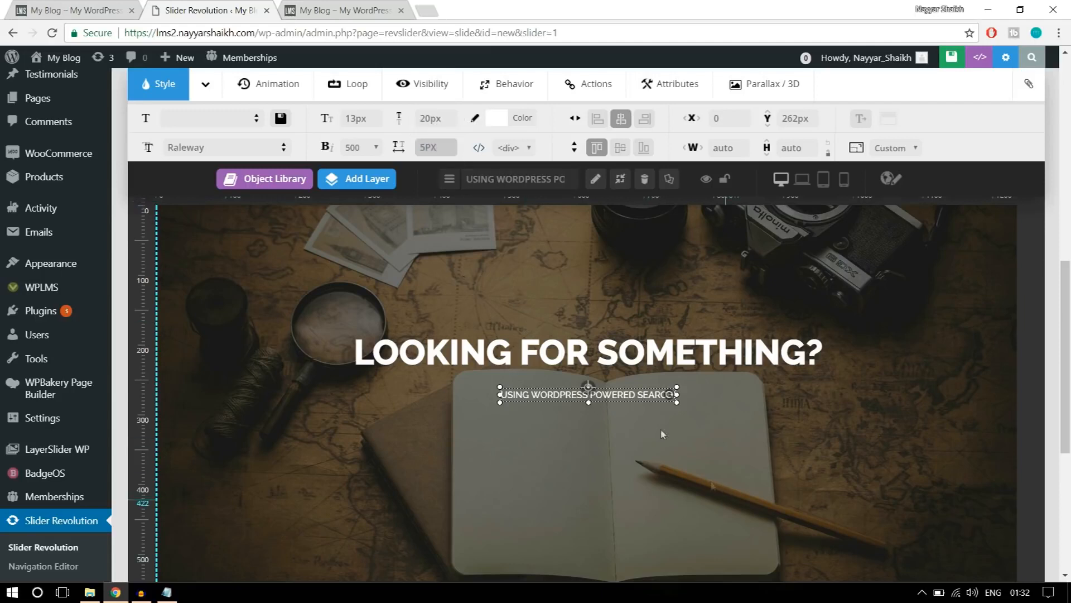
pyautogui.click(729, 506)
pyautogui.moveTo(616, 386); pyautogui.dragTo(616, 382)
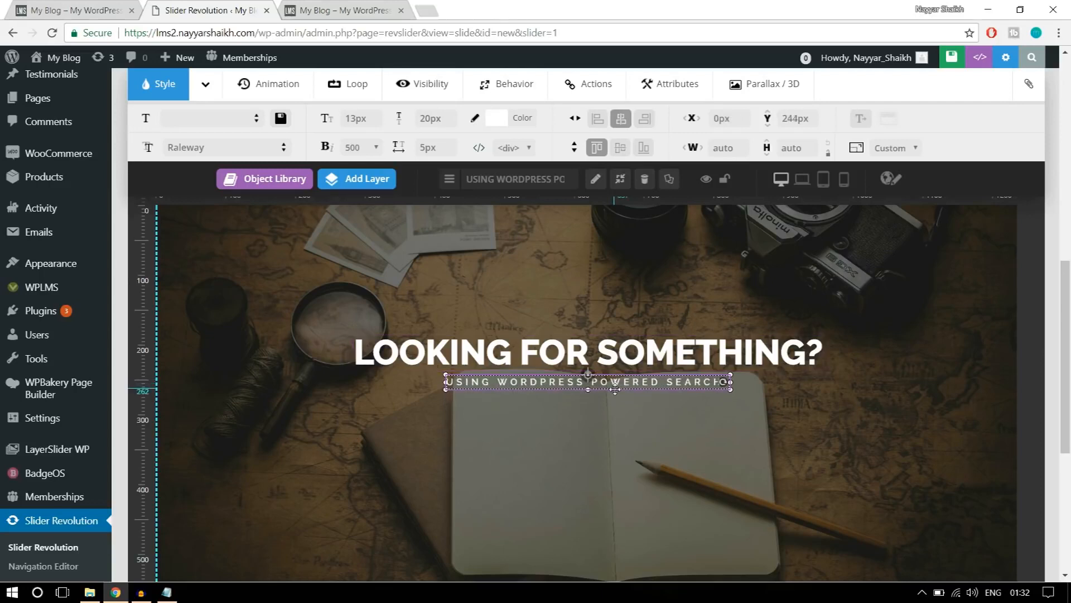
pyautogui.click(621, 127)
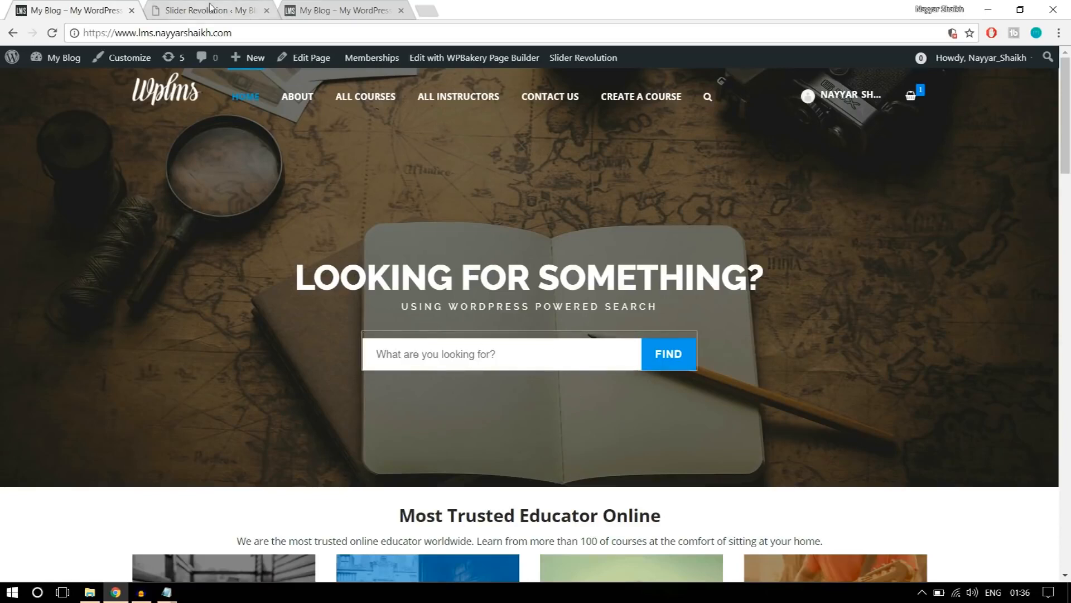
# Add a new Text/HTML layer to the slide and select its placeholder text for replacement.
pyautogui.click(211, 8)
pyautogui.scroll(-1, 822, 234)
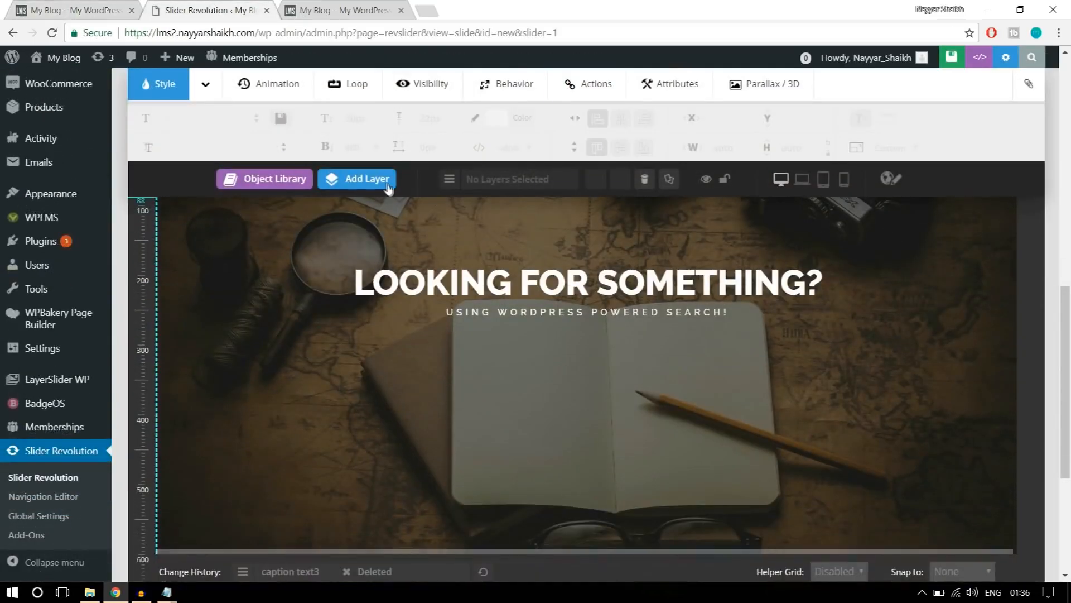
pyautogui.moveTo(388, 188)
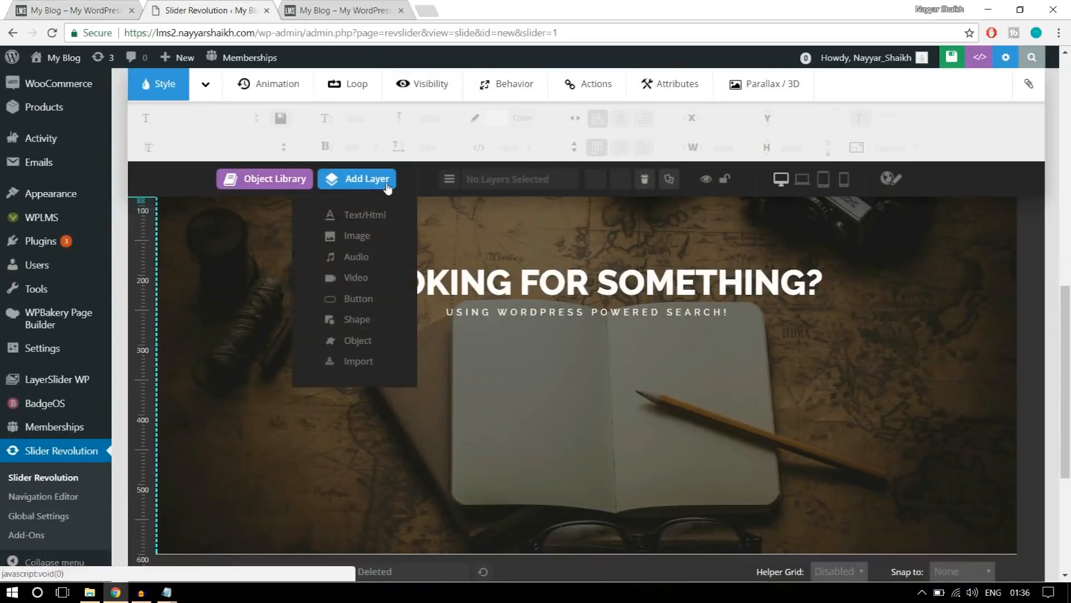
pyautogui.click(366, 218)
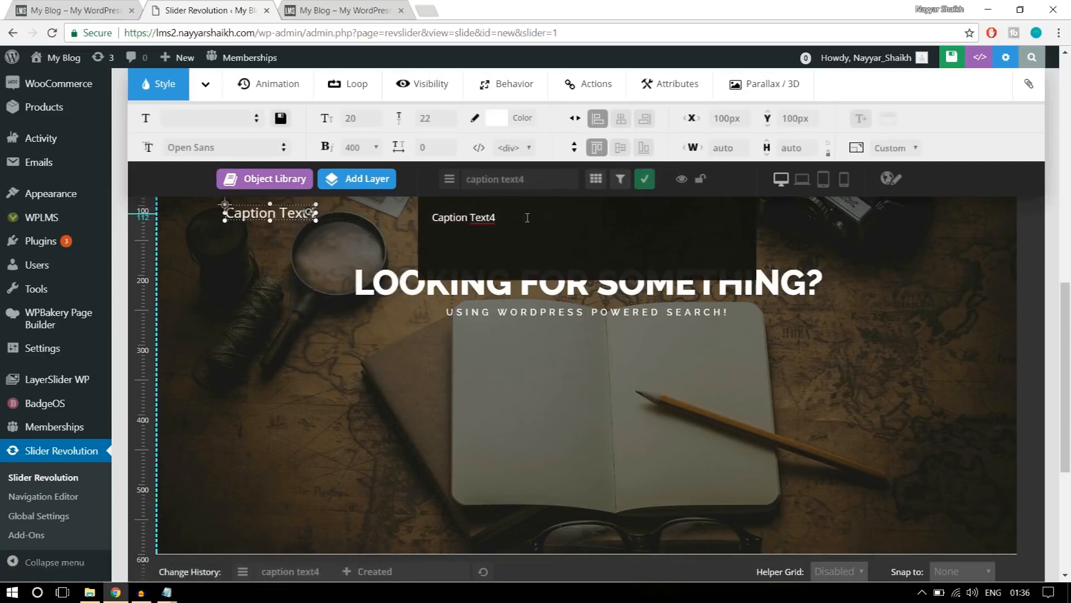
pyautogui.doubleClick(450, 207)
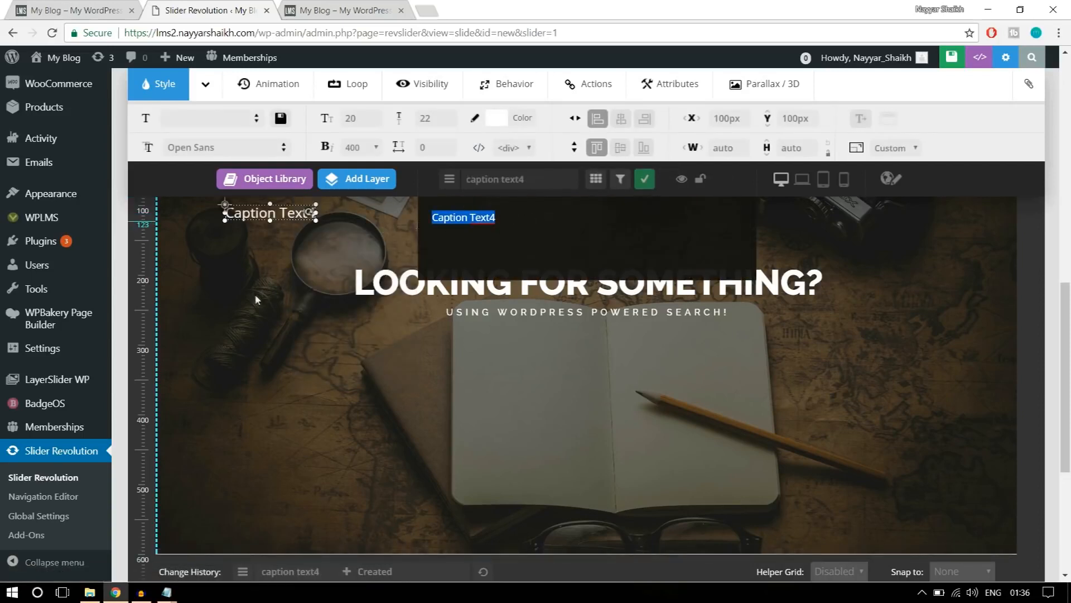
# Copy the search form HTML from the CSS text file in Notepad and paste it over the new layer's placeholder text in the browser.
pyautogui.click(89, 592)
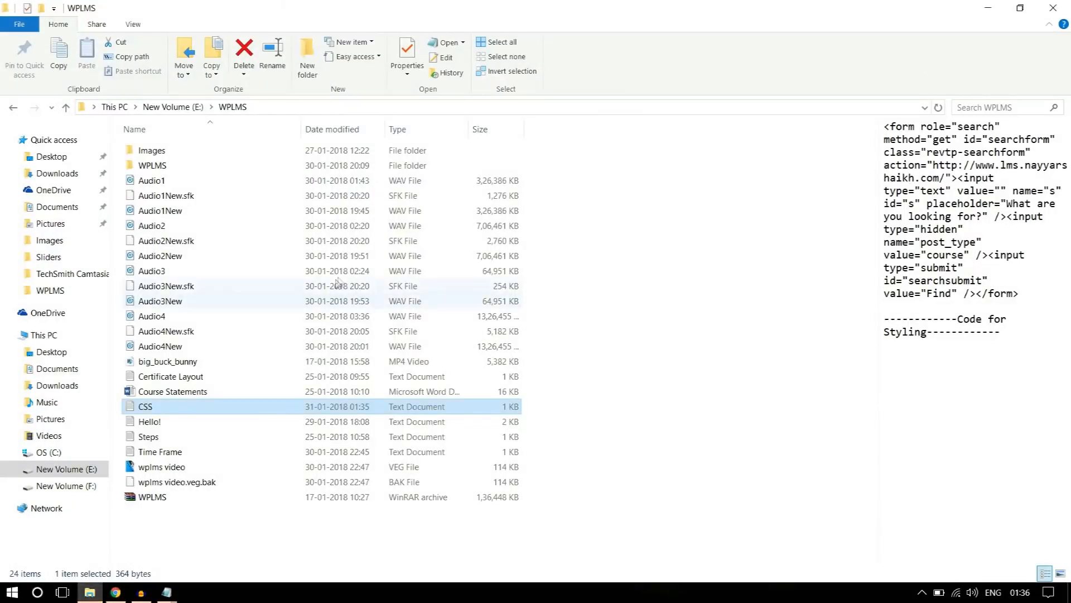
pyautogui.click(606, 249)
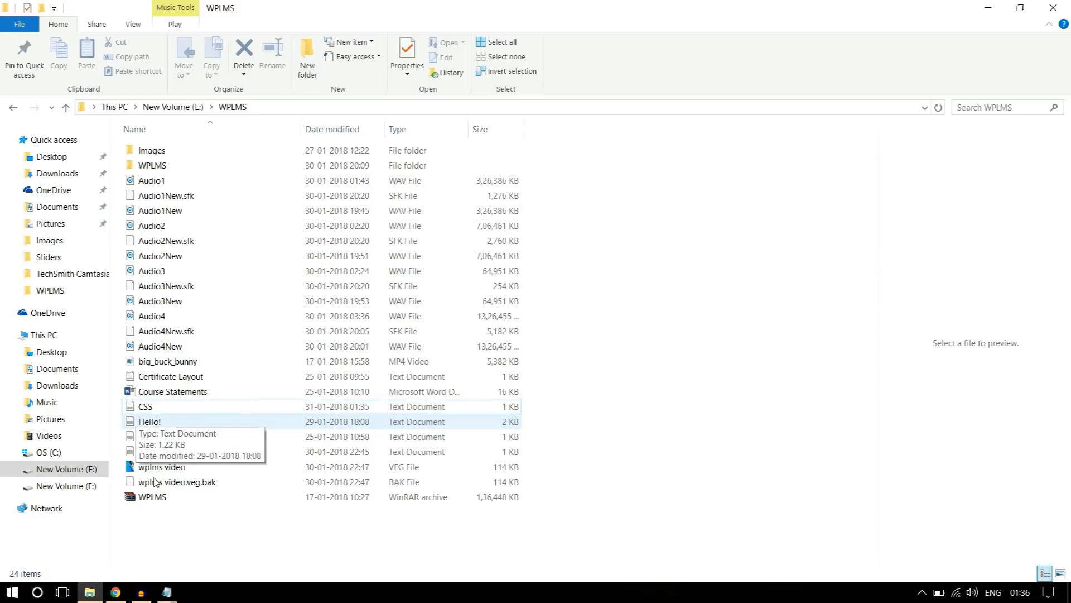
pyautogui.click(166, 592)
pyautogui.scroll(10, 410, 297)
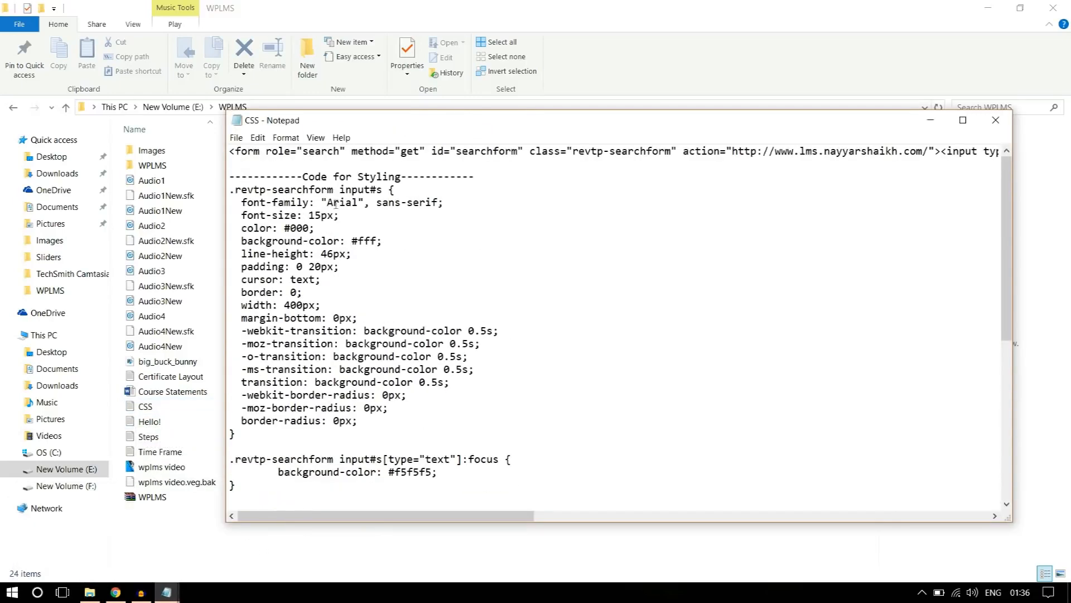
pyautogui.moveTo(230, 153); pyautogui.dragTo(1070, 134)
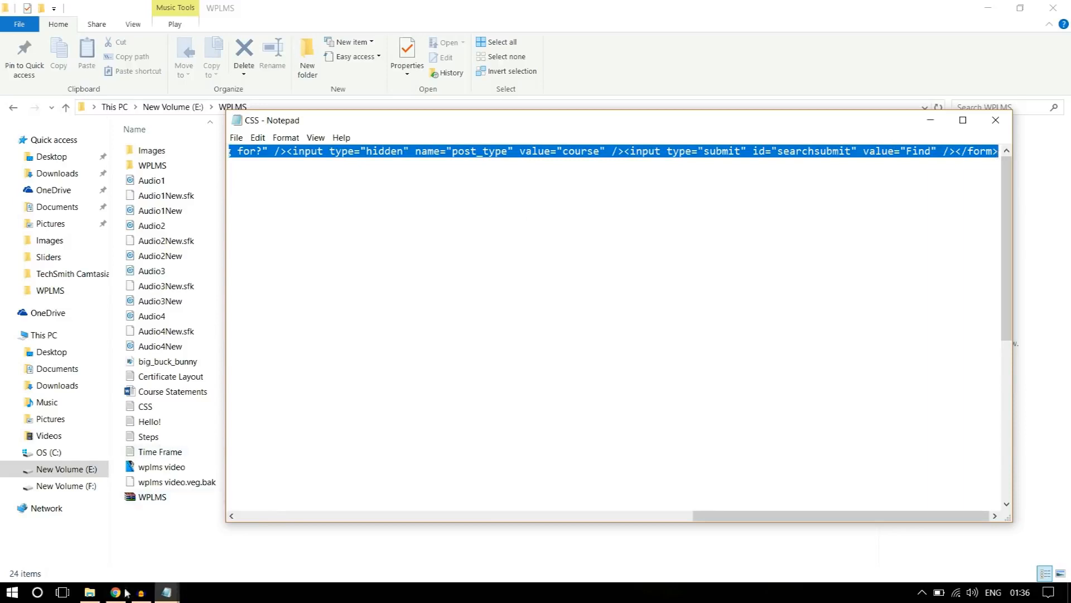
pyautogui.click(114, 531)
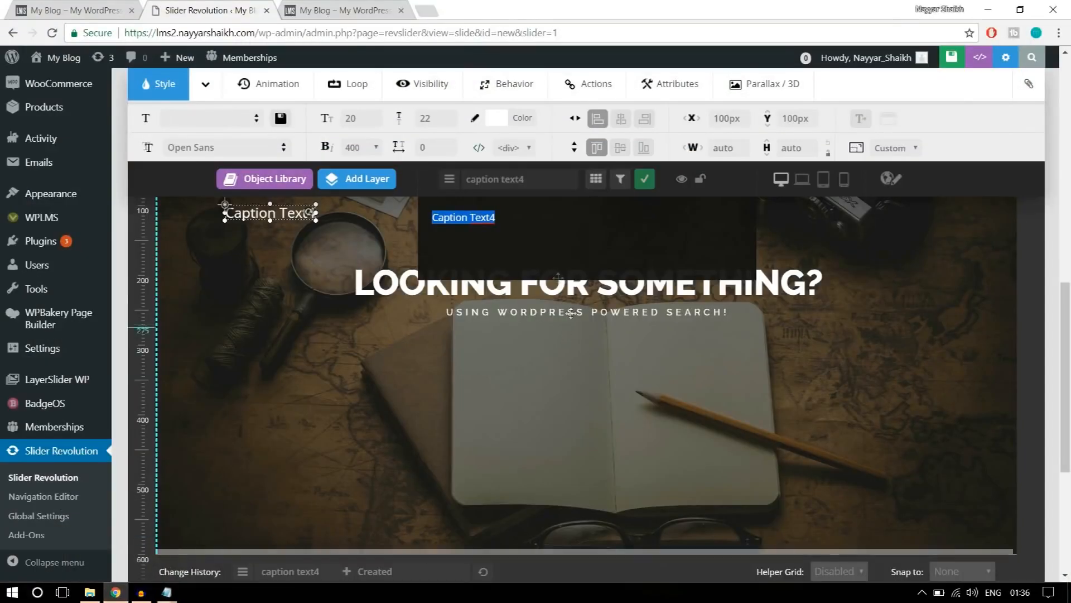
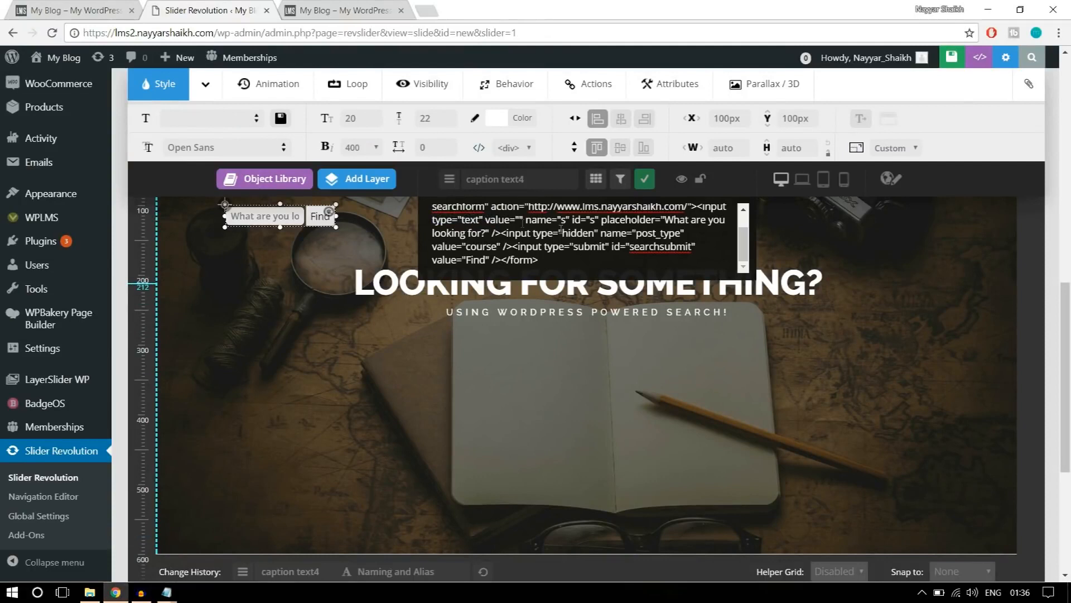
# Stack the search form, subtitle and heading layers at Y positions of 325px, 290px and 226px.
pyautogui.click(268, 217)
pyautogui.moveTo(268, 218); pyautogui.dragTo(576, 343)
pyautogui.scroll(1, 646, 353)
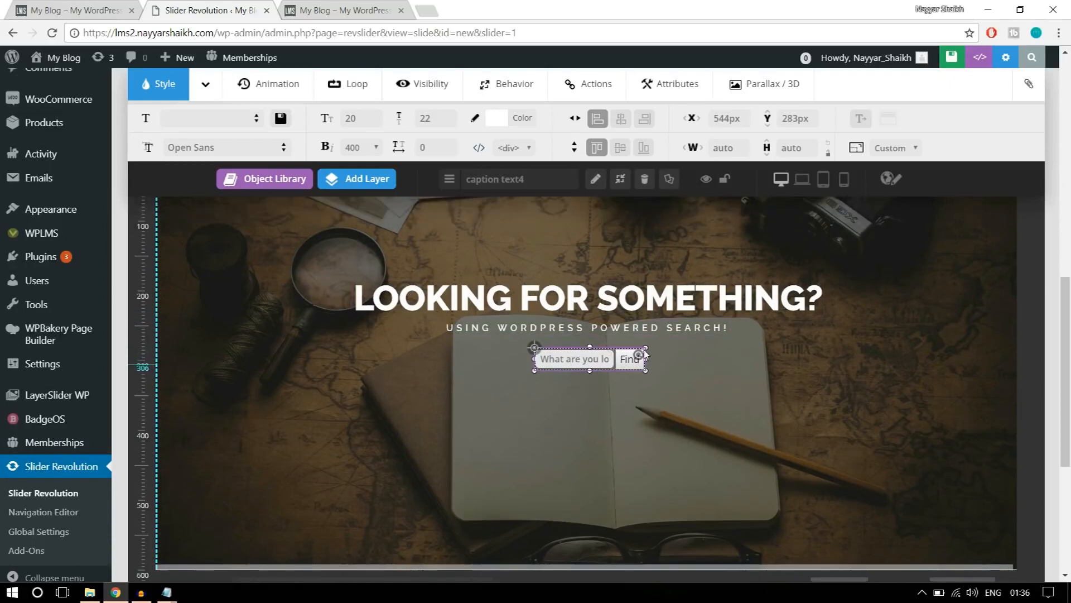
pyautogui.scroll(3, 644, 348)
pyautogui.scroll(-5, 643, 351)
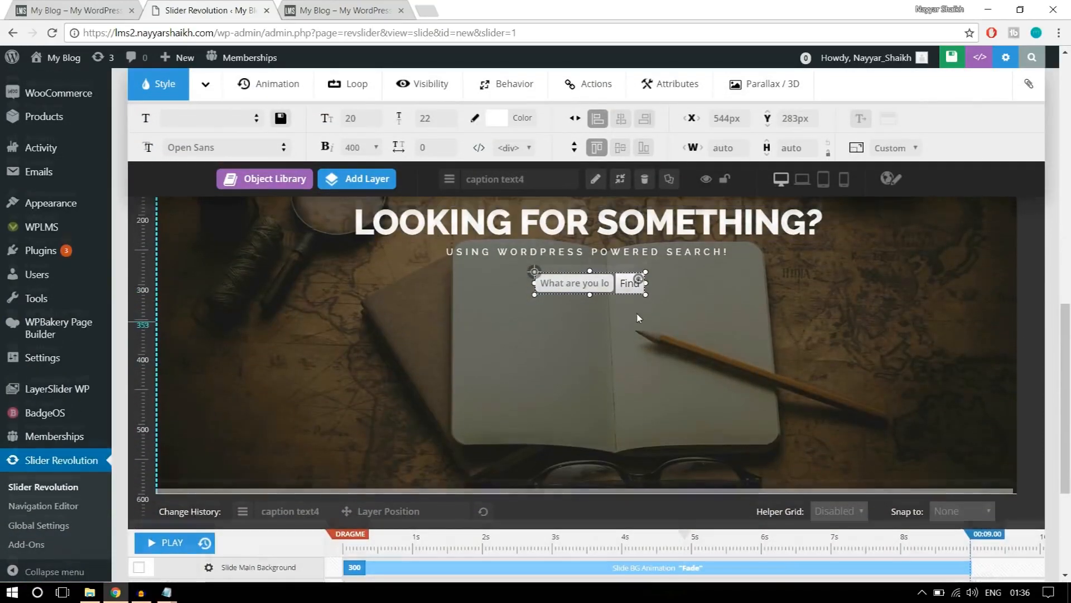
pyautogui.scroll(1, 638, 318)
pyautogui.moveTo(631, 343); pyautogui.dragTo(633, 373)
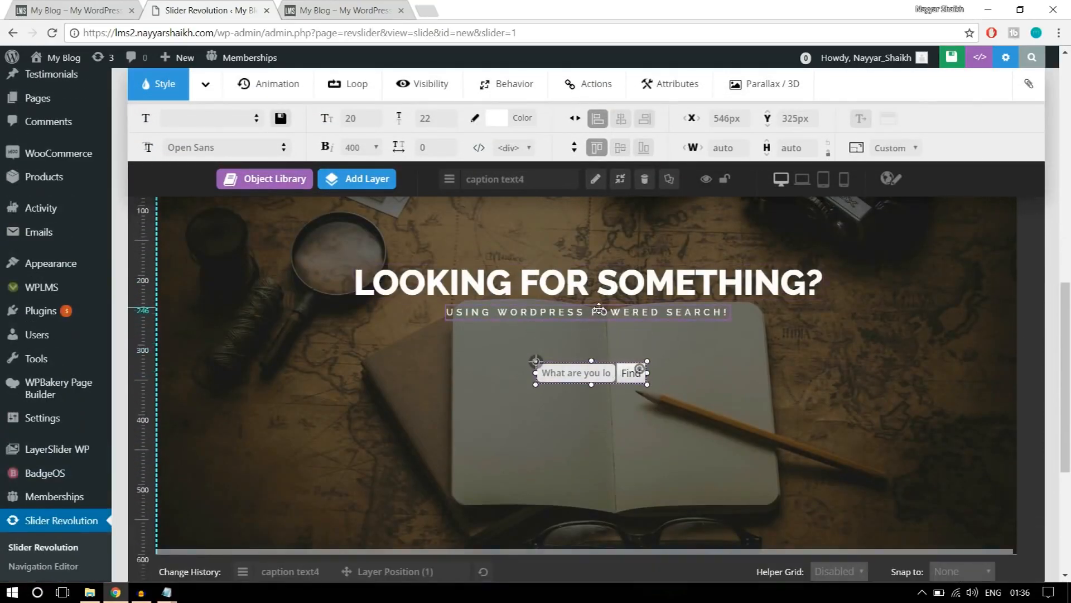
pyautogui.moveTo(599, 308); pyautogui.dragTo(599, 340)
pyautogui.moveTo(598, 284); pyautogui.dragTo(598, 311)
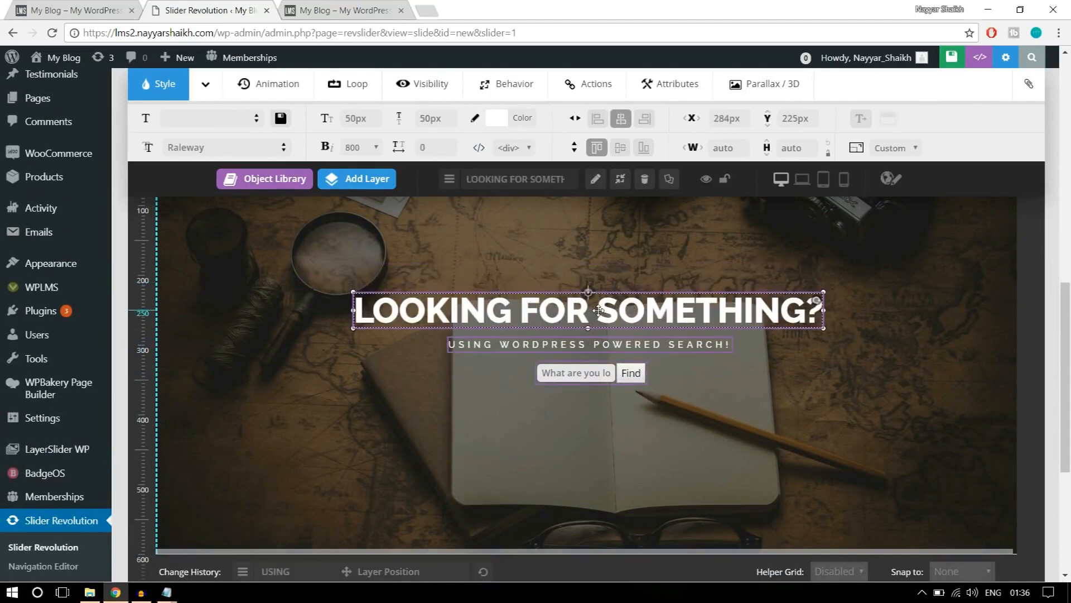
# Centre the search form, subtitle and heading layers horizontally on the slide and save the slide.
pyautogui.click(595, 368)
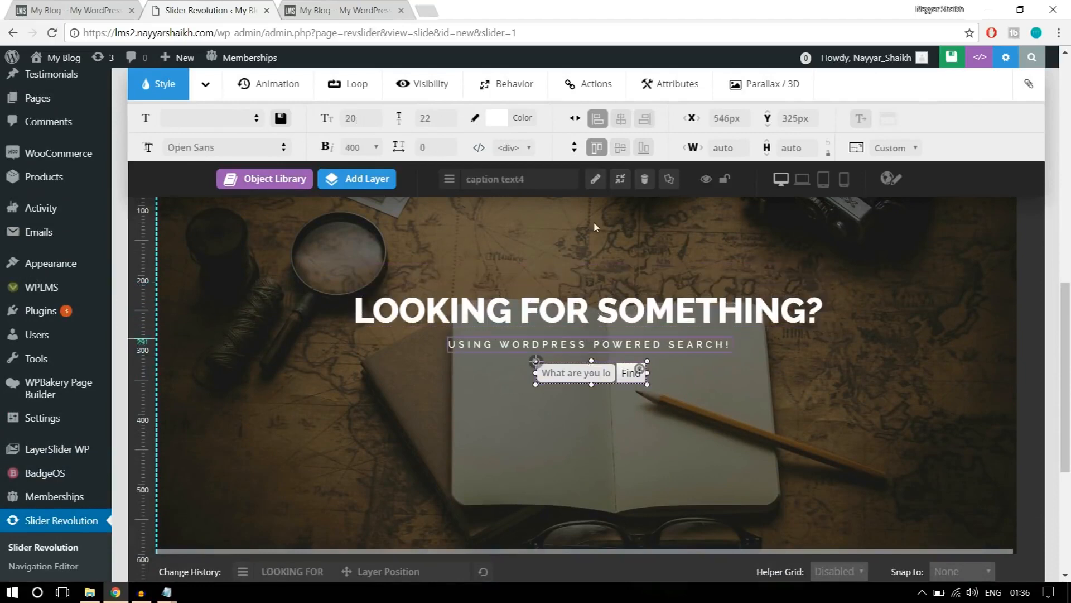
pyautogui.click(619, 118)
pyautogui.click(580, 341)
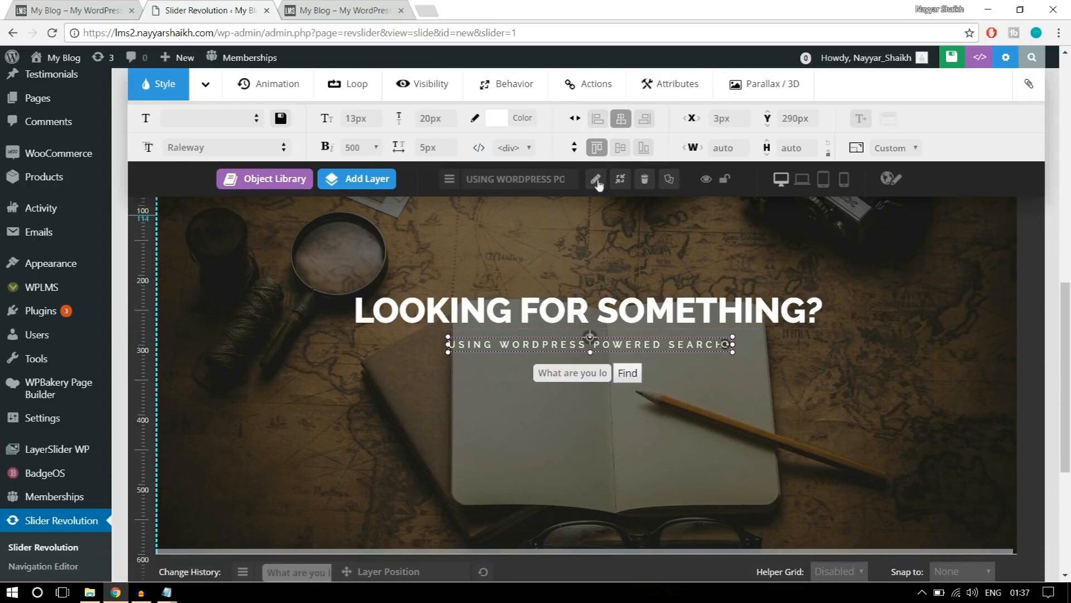
pyautogui.click(621, 118)
pyautogui.click(589, 310)
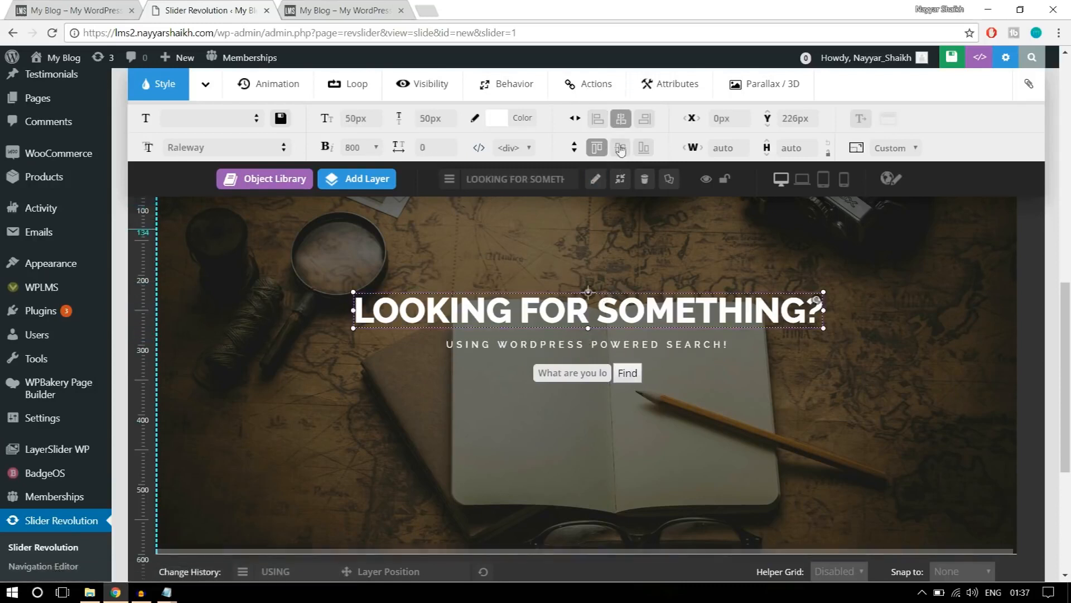
pyautogui.click(621, 118)
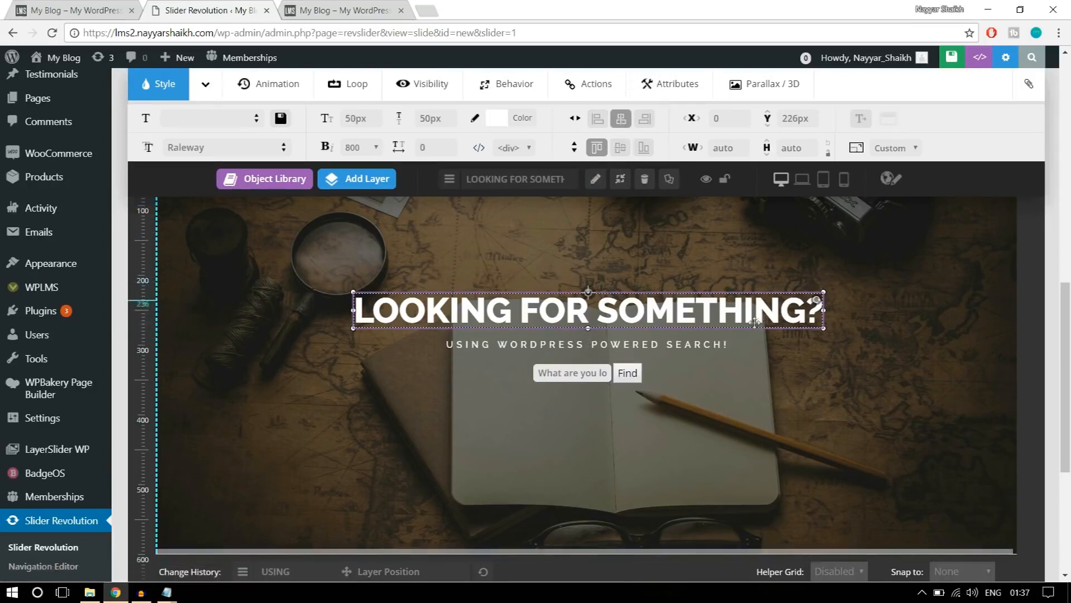
pyautogui.click(597, 370)
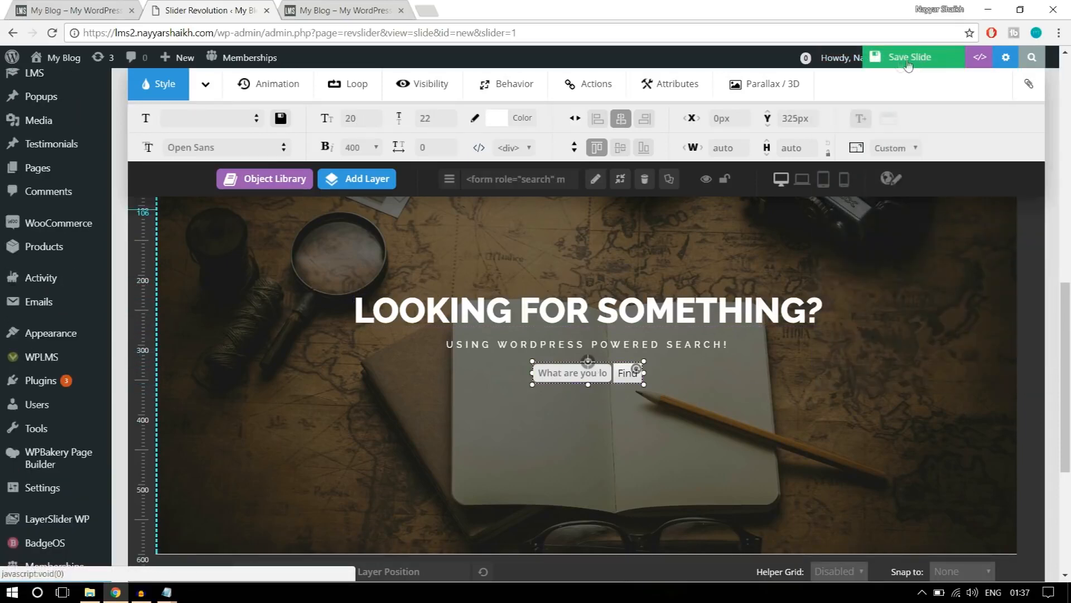
pyautogui.click(899, 65)
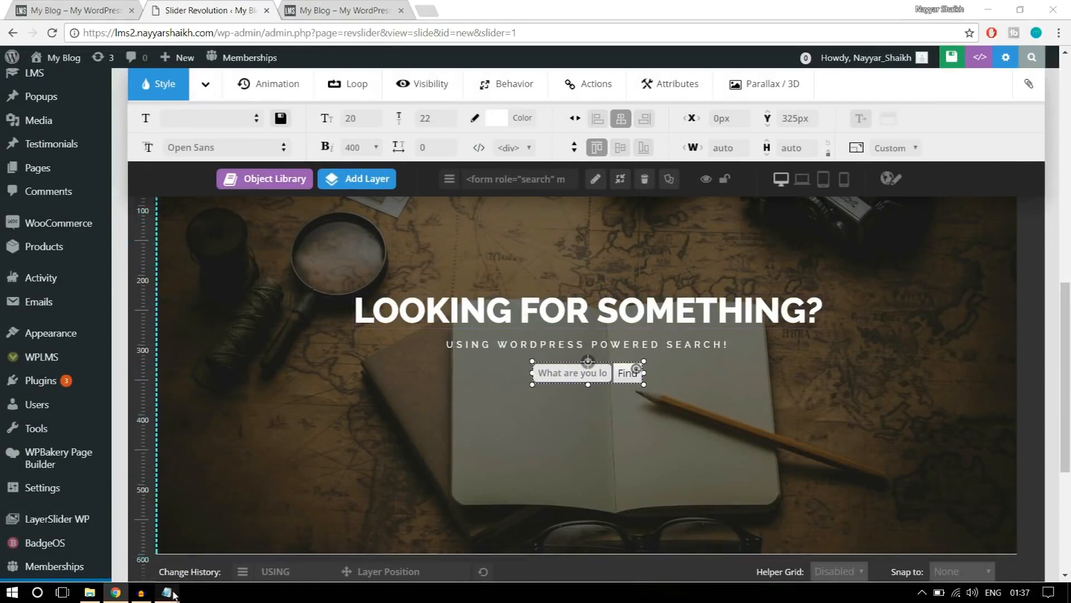
pyautogui.click(852, 380)
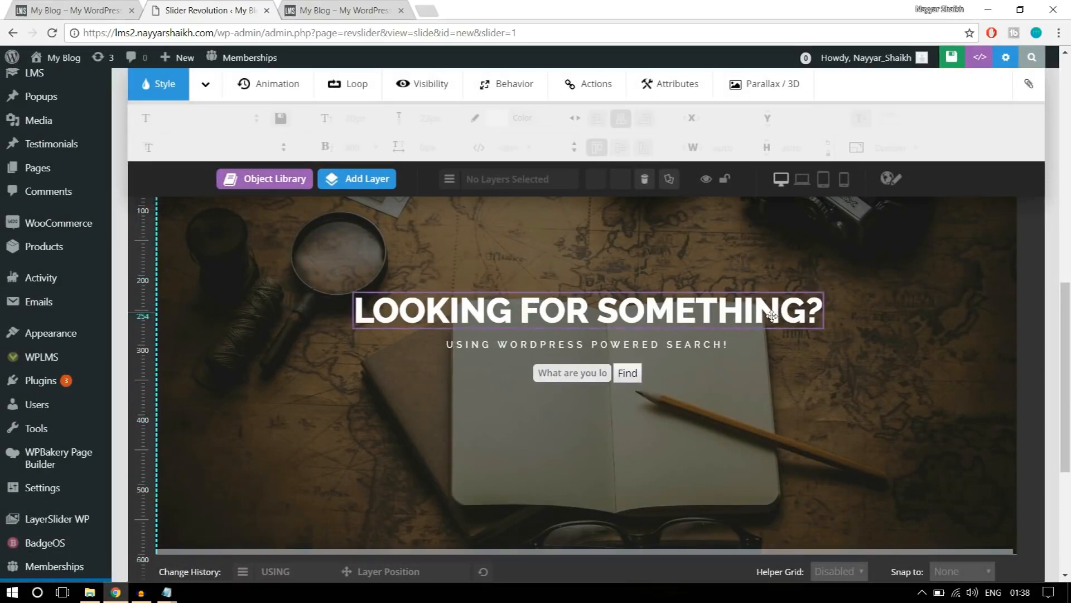
pyautogui.scroll(-1, 807, 404)
pyautogui.scroll(-4, 807, 405)
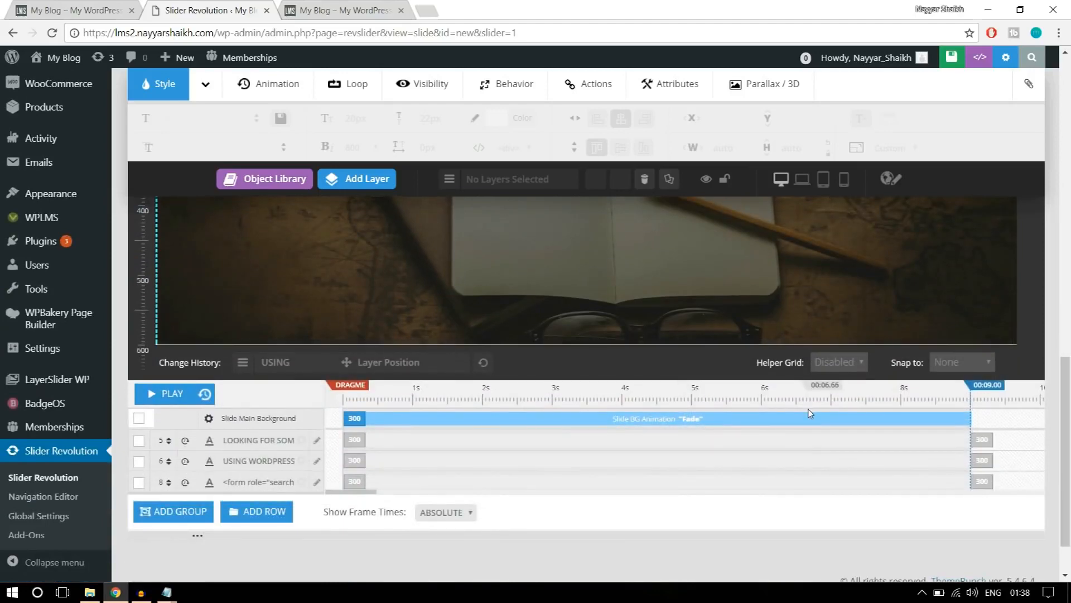
# Compare the slide's heading, subtitle and search form with the banner on the original WPLMS home page.
pyautogui.scroll(4, 806, 447)
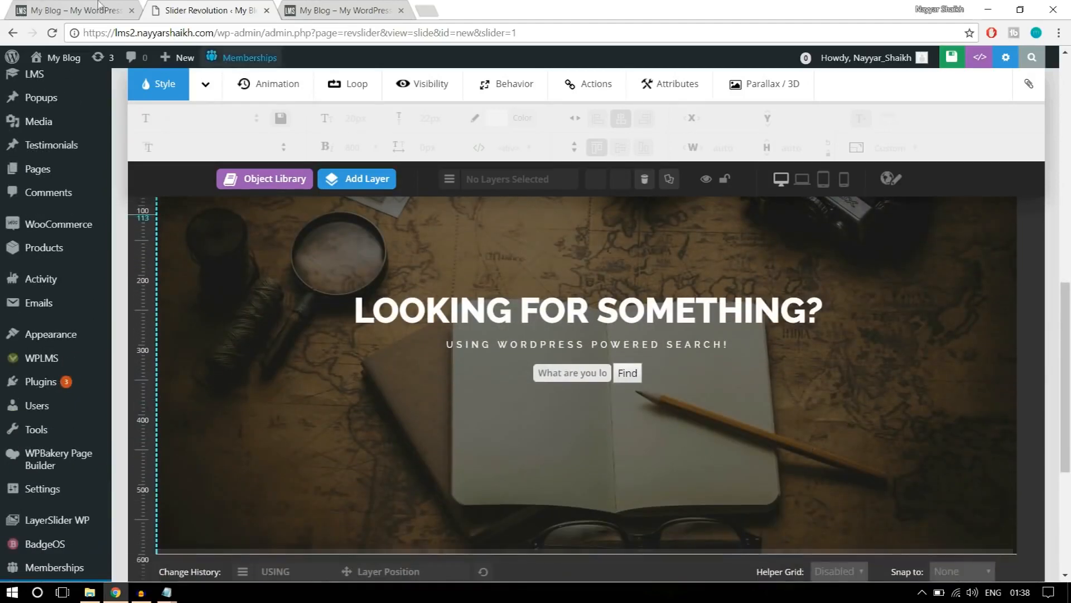
pyautogui.click(28, 5)
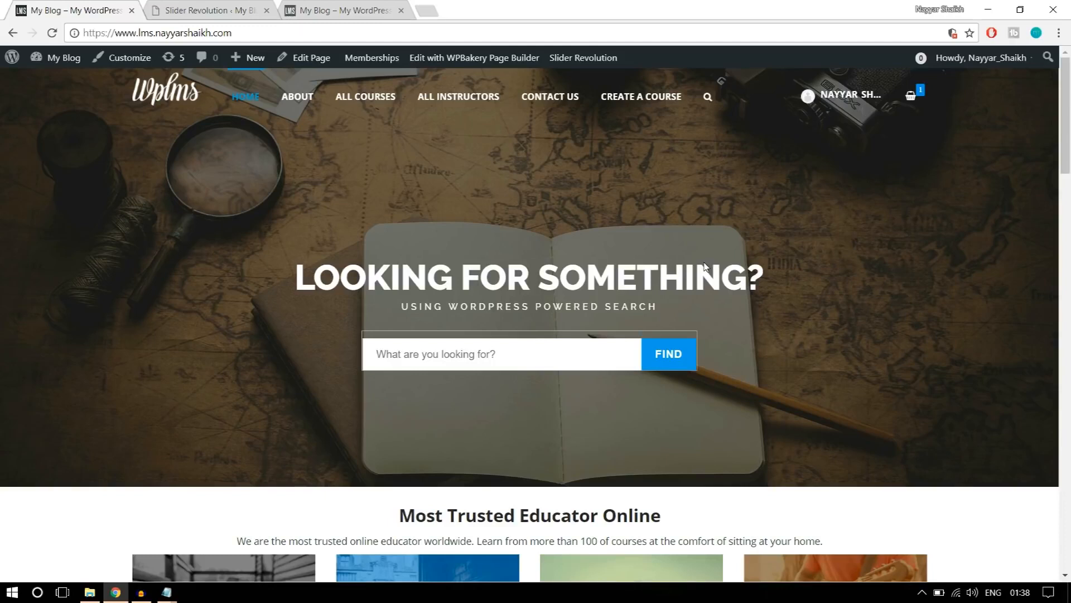
pyautogui.click(248, 4)
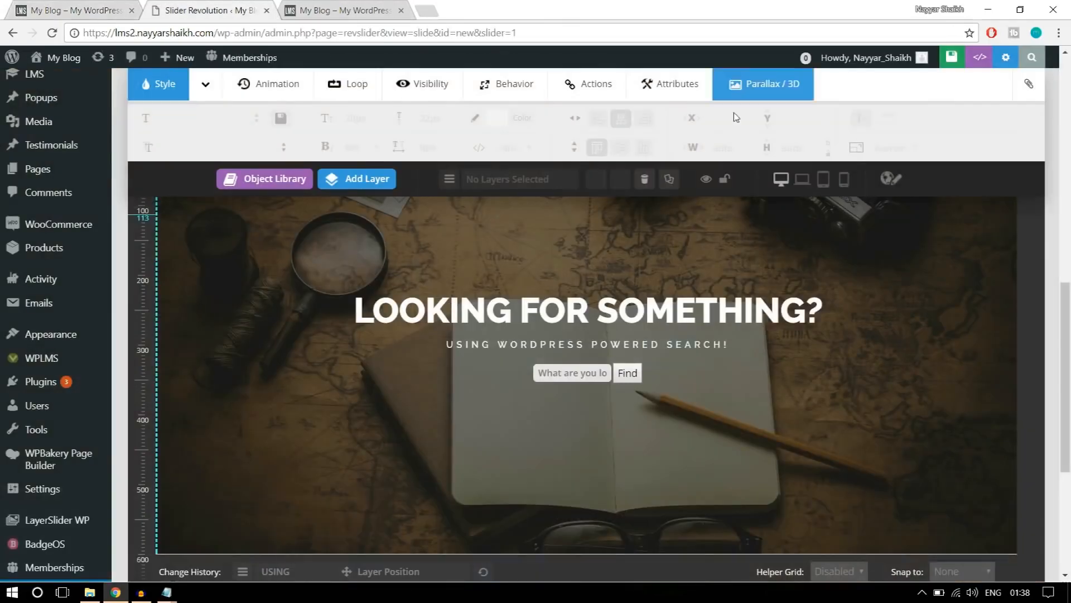
pyautogui.scroll(-4, 783, 352)
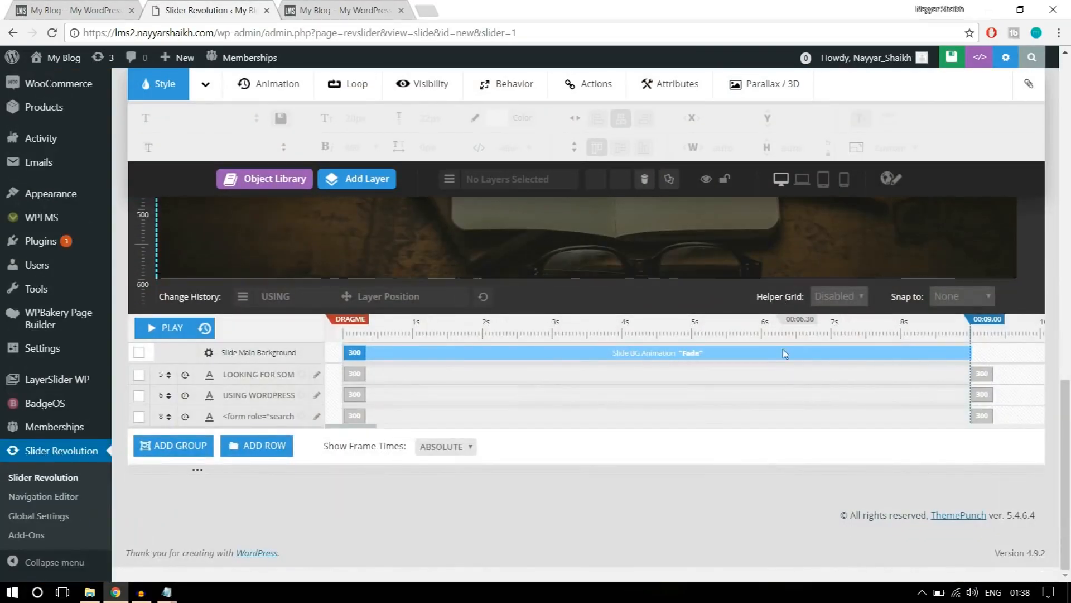
pyautogui.scroll(2, 750, 369)
pyautogui.scroll(3, 751, 369)
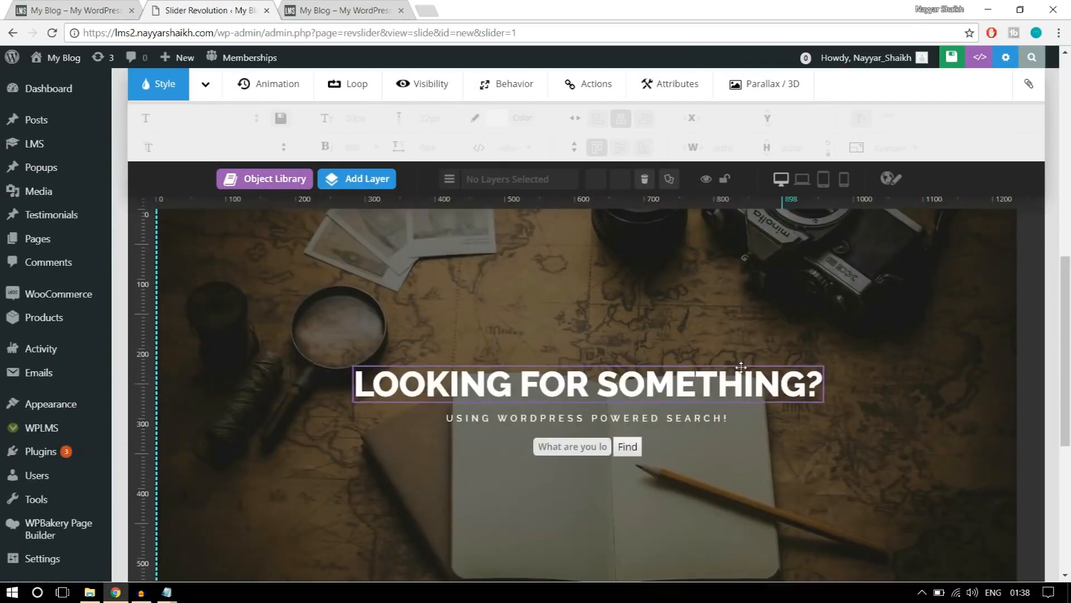
# Time the heading layer's entry animation to start at 1000 ms and last 1500 ms, and set its exit duration to 1000 ms.
pyautogui.click(550, 388)
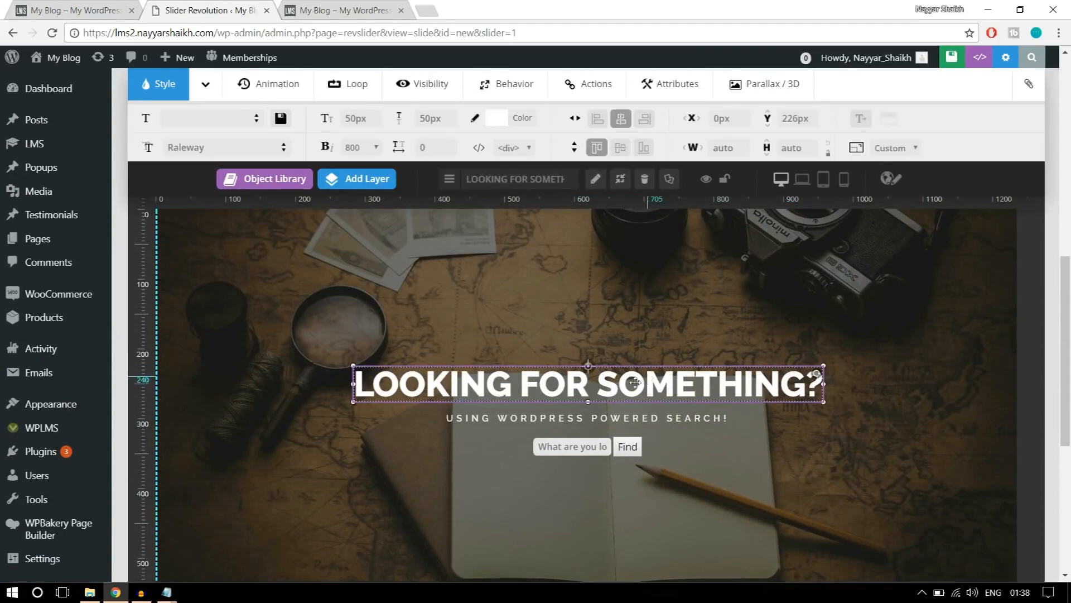
pyautogui.scroll(-4, 670, 390)
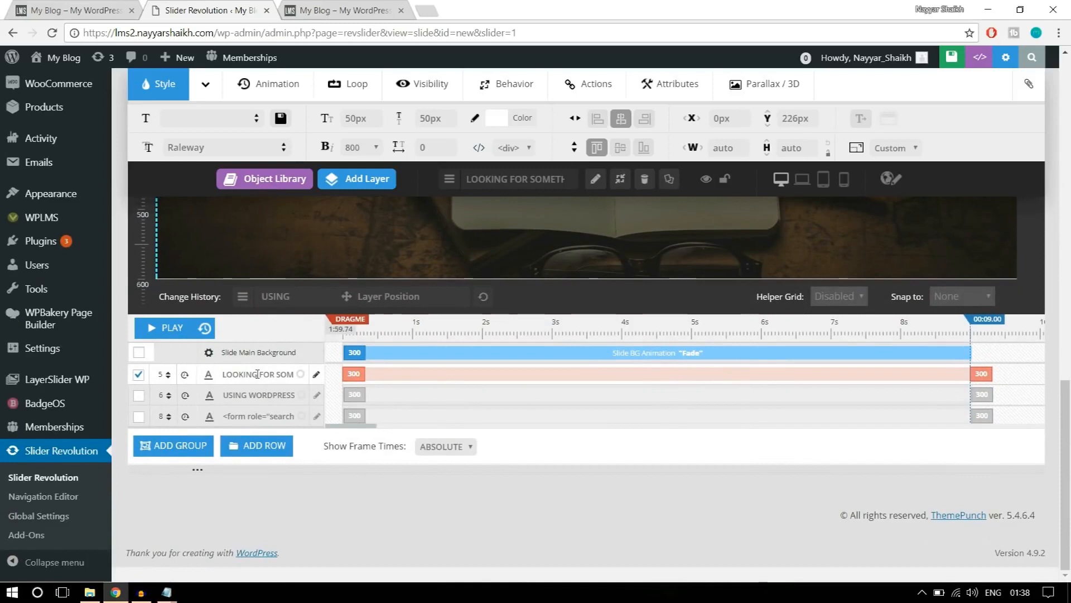
pyautogui.click(356, 391)
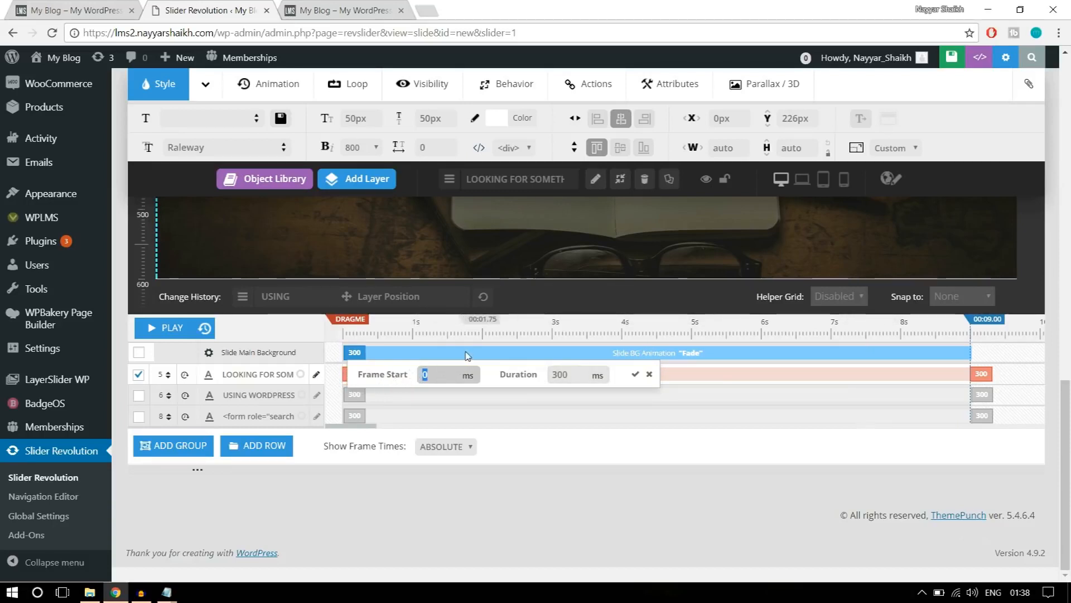
pyautogui.write('000')
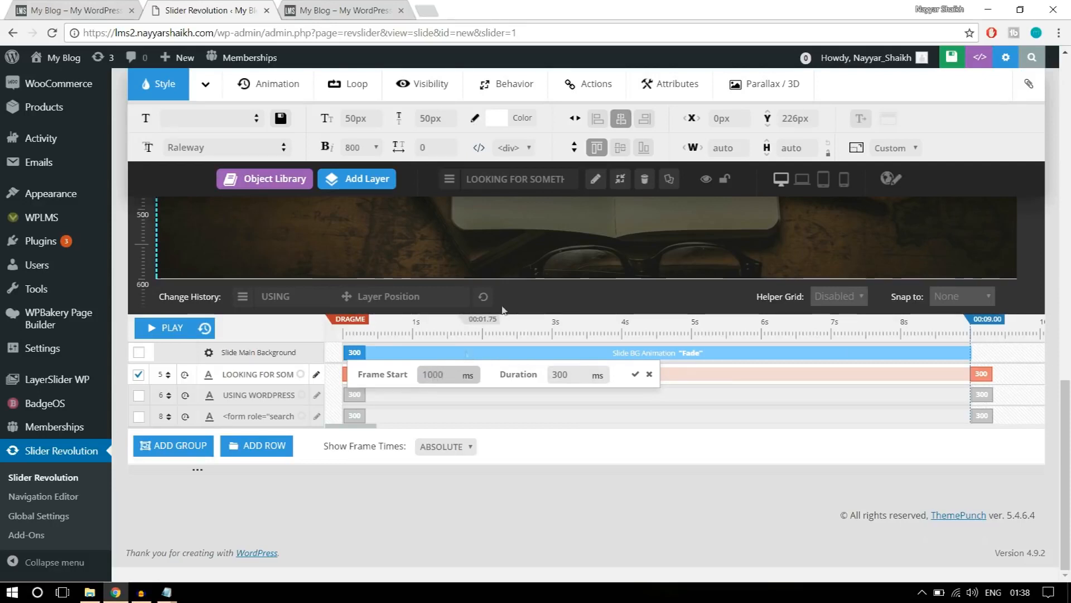
pyautogui.doubleClick(574, 374)
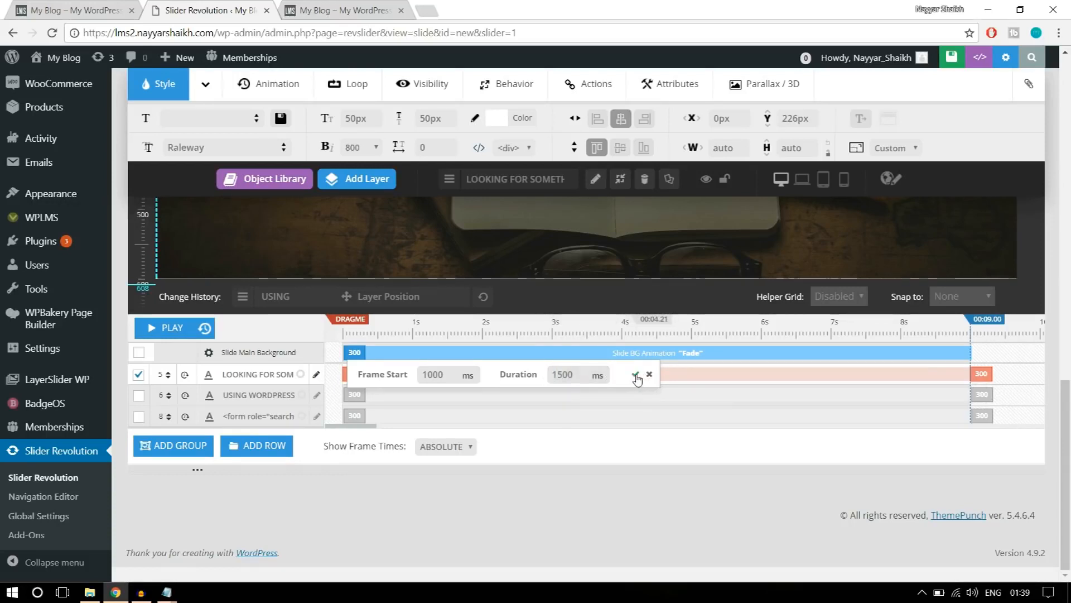
pyautogui.click(635, 376)
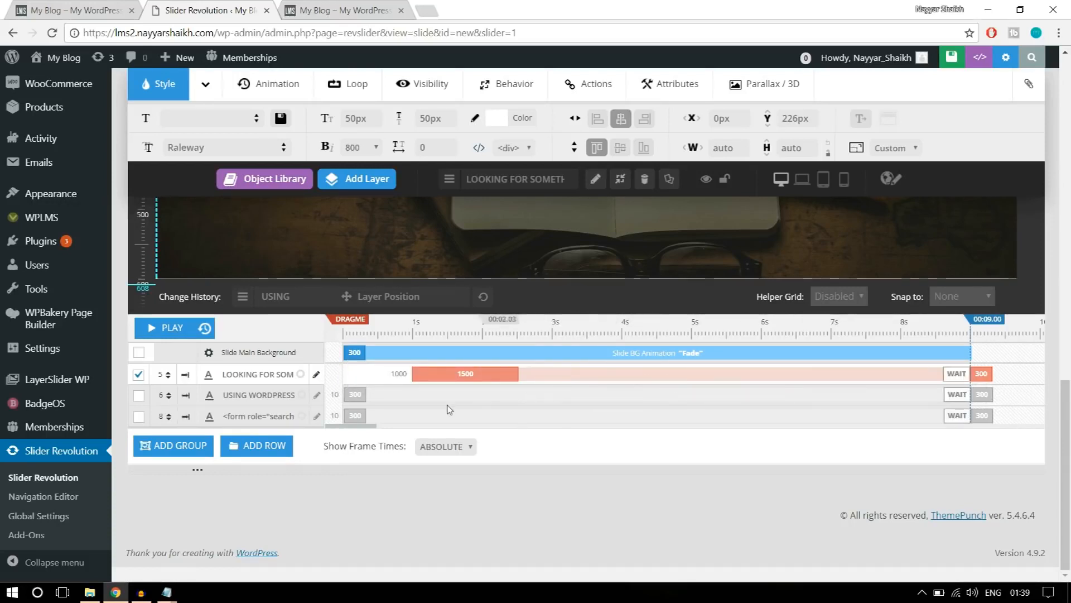
pyautogui.click(985, 391)
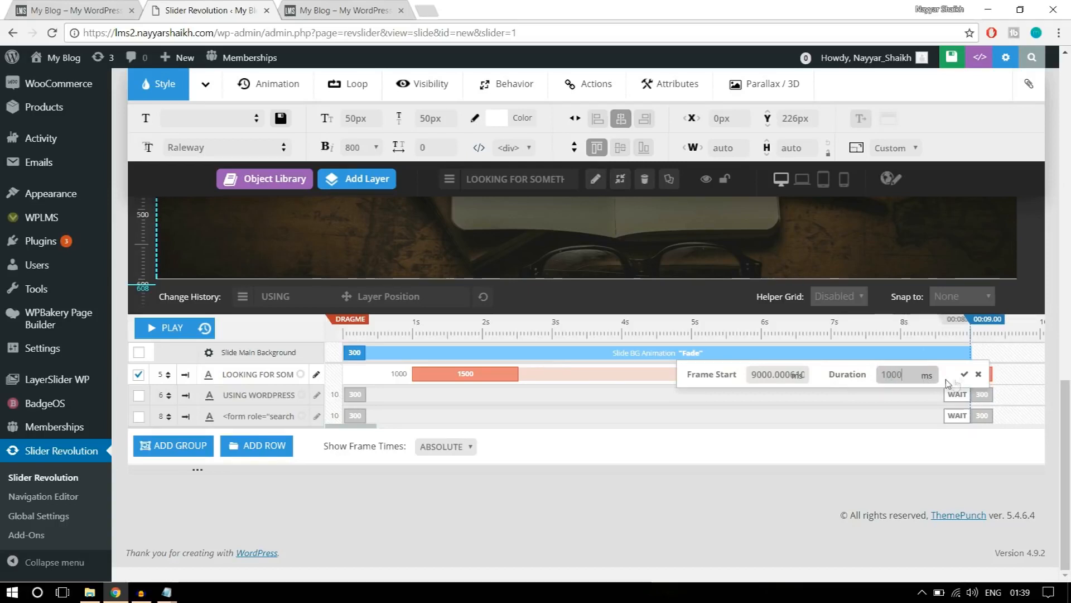
pyautogui.click(964, 377)
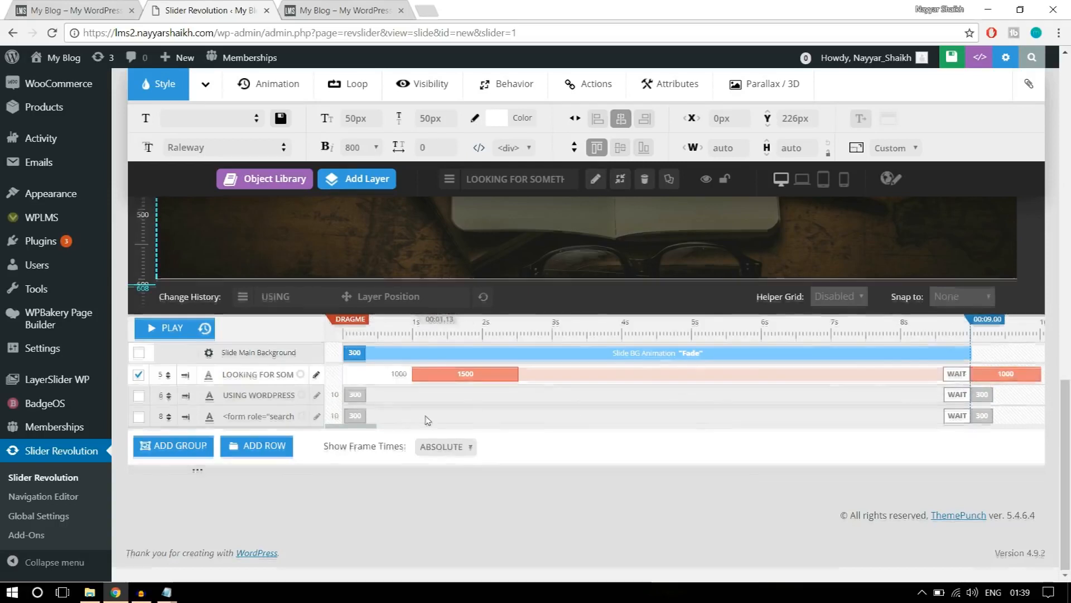
# Time the subtitle layer's entry animation to start at 1500 ms and last 1500 ms, and set its exit duration to 1000 ms.
pyautogui.scroll(4, 540, 380)
pyautogui.click(487, 350)
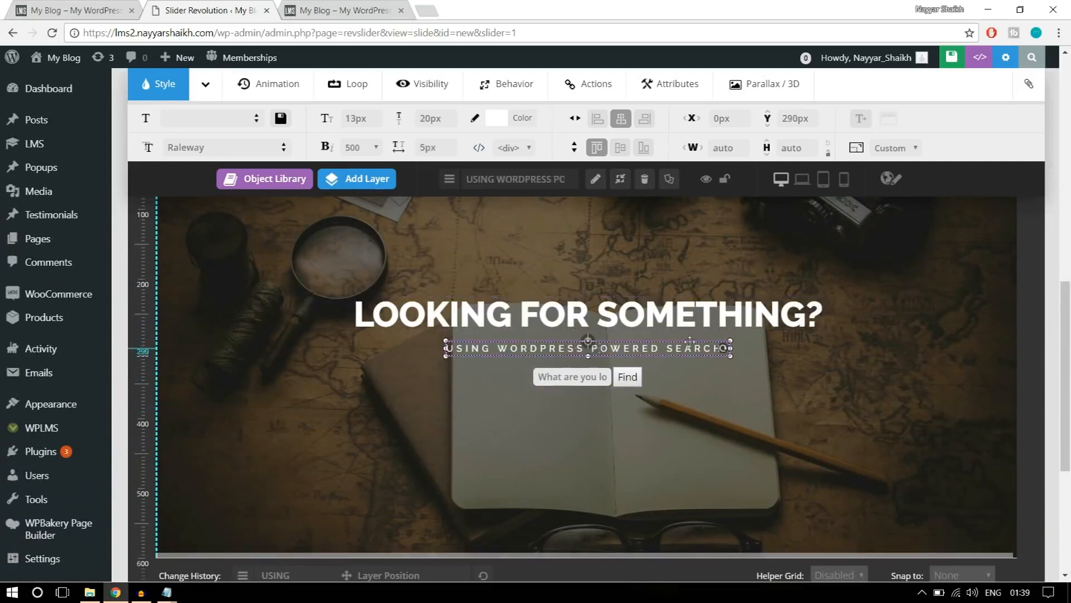
pyautogui.scroll(-5, 839, 377)
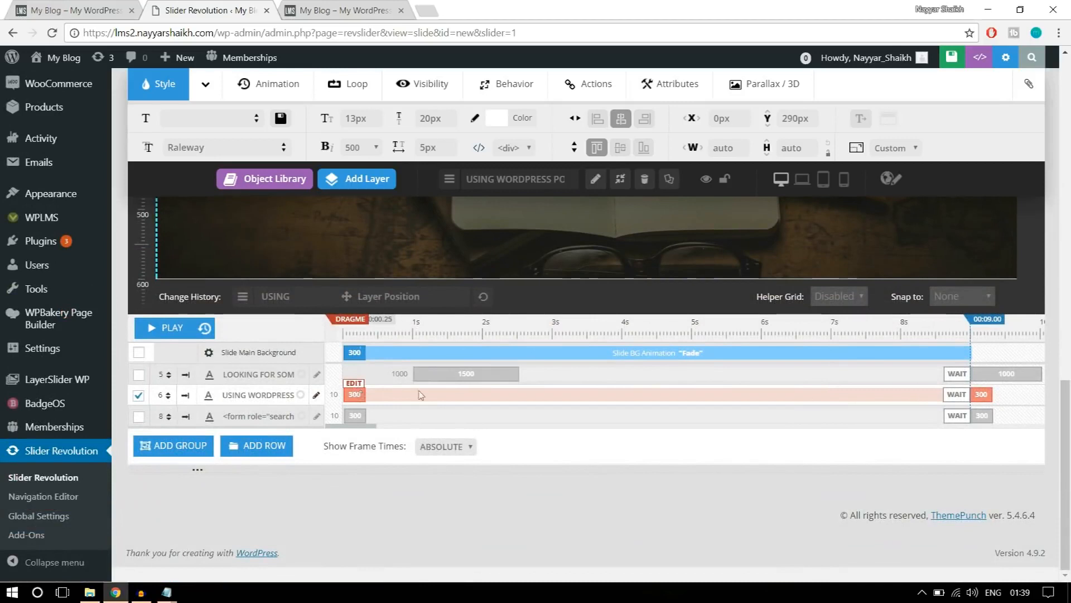
pyautogui.click(355, 384)
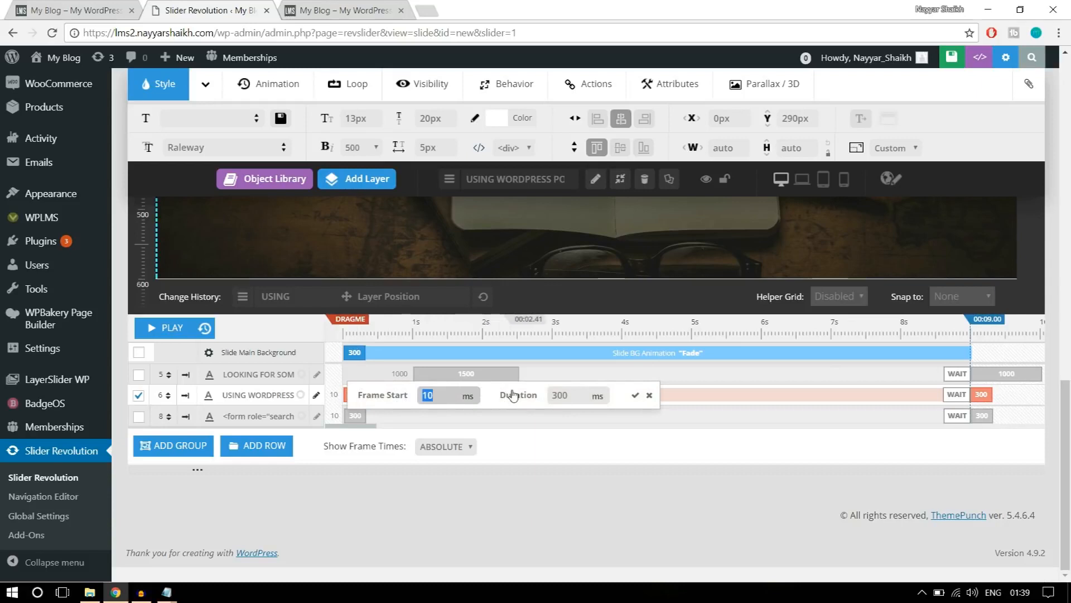
pyautogui.write('1')
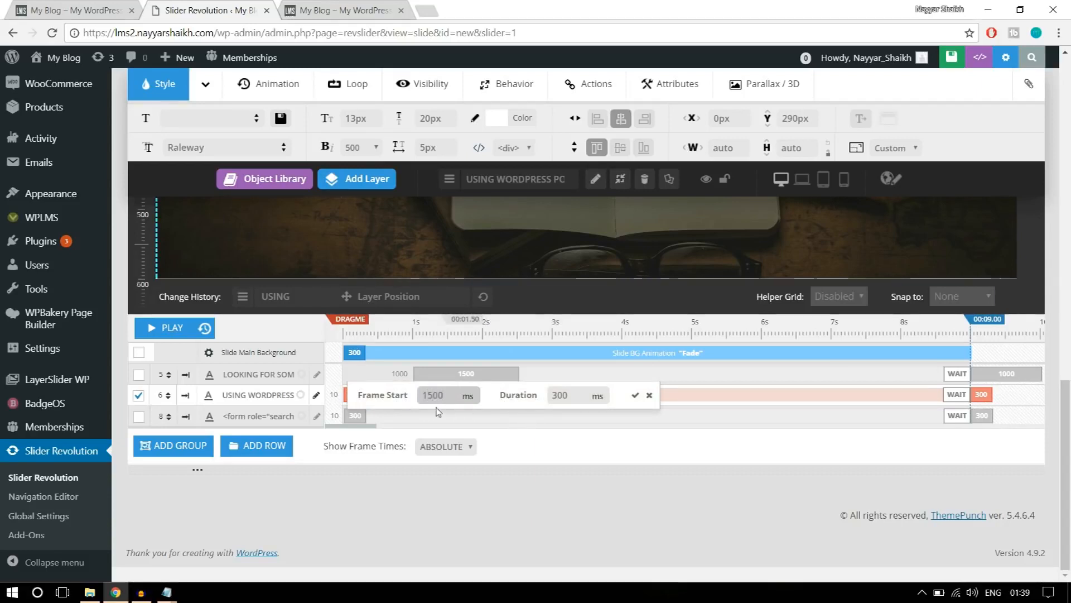
pyautogui.click(570, 396)
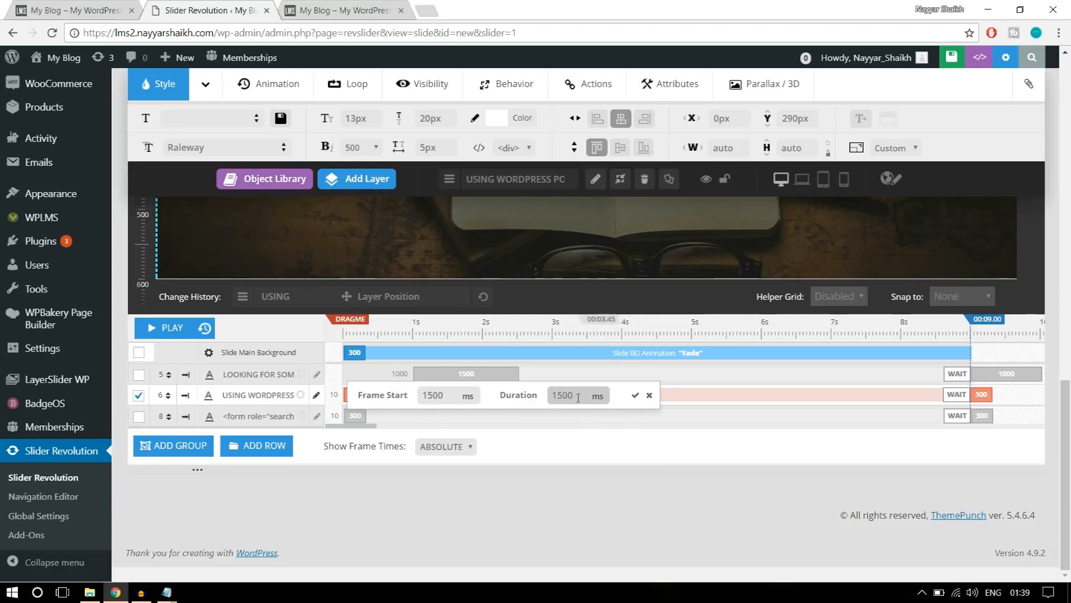
pyautogui.click(636, 396)
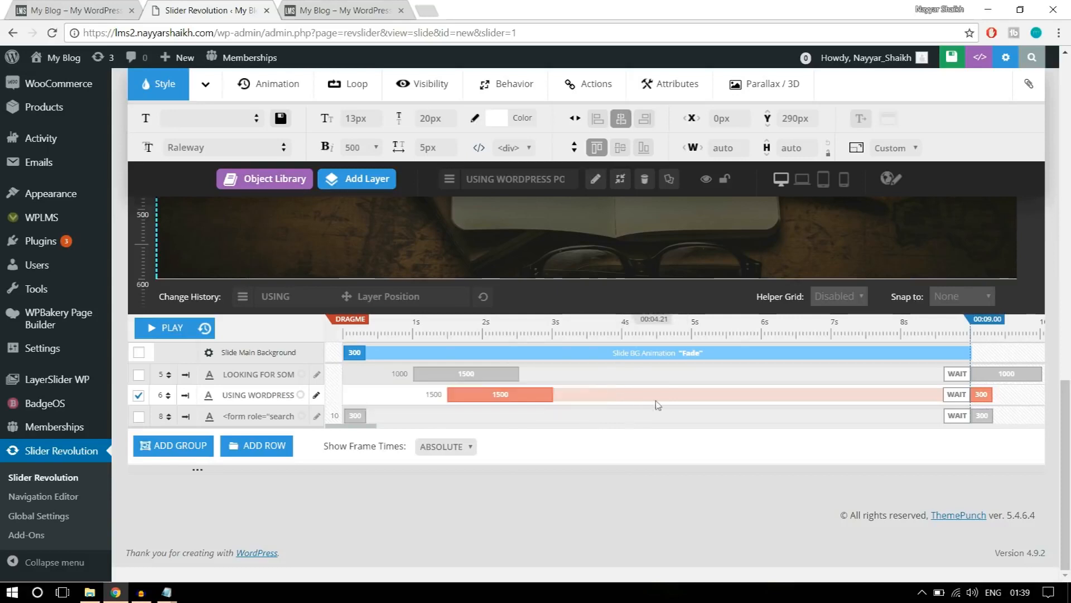
pyautogui.click(980, 395)
pyautogui.click(910, 393)
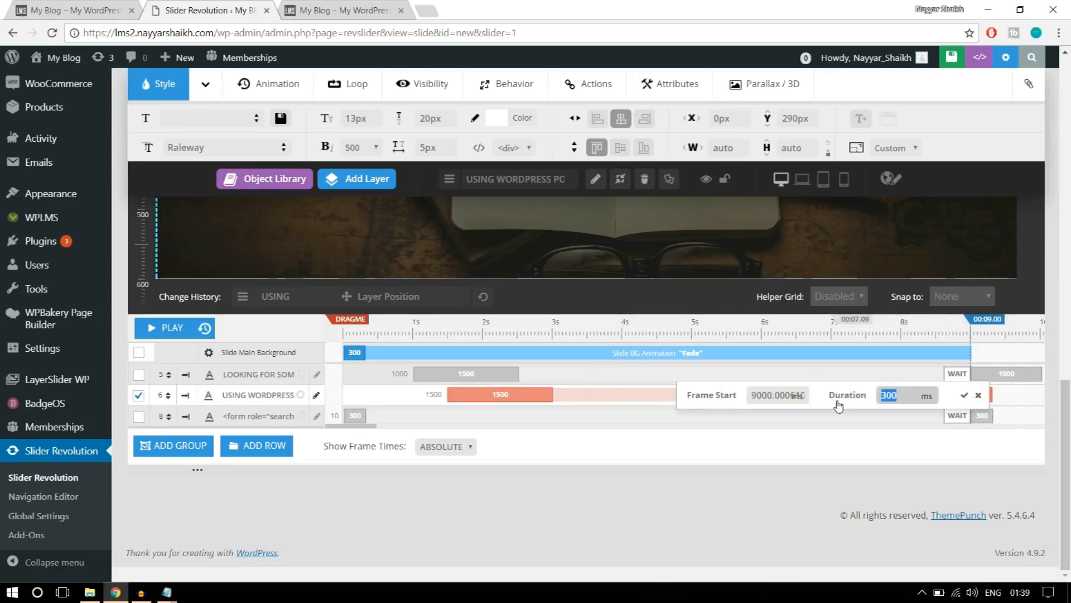
pyautogui.write('1000')
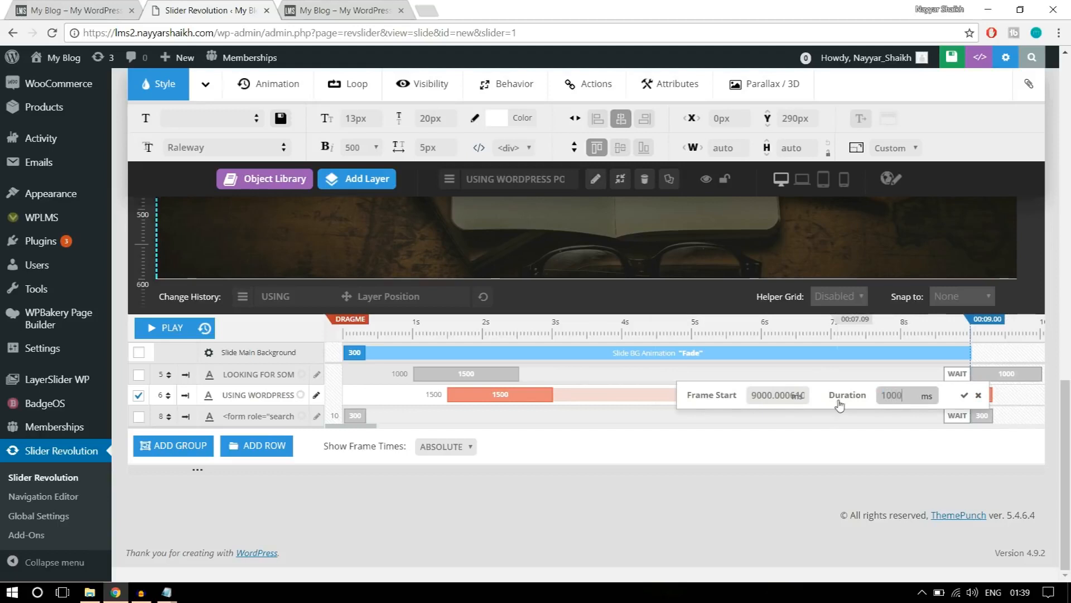
pyautogui.click(964, 394)
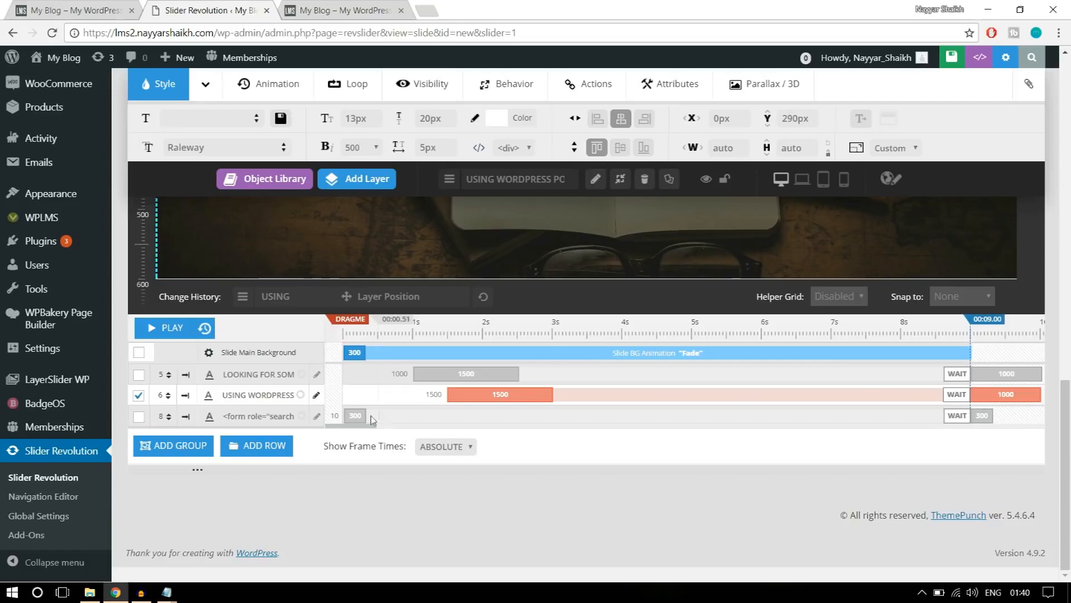
# Time the search form layer's entry animation to start at 2000 ms and last 1500 ms, and set its exit duration to 1000 ms.
pyautogui.scroll(5, 494, 448)
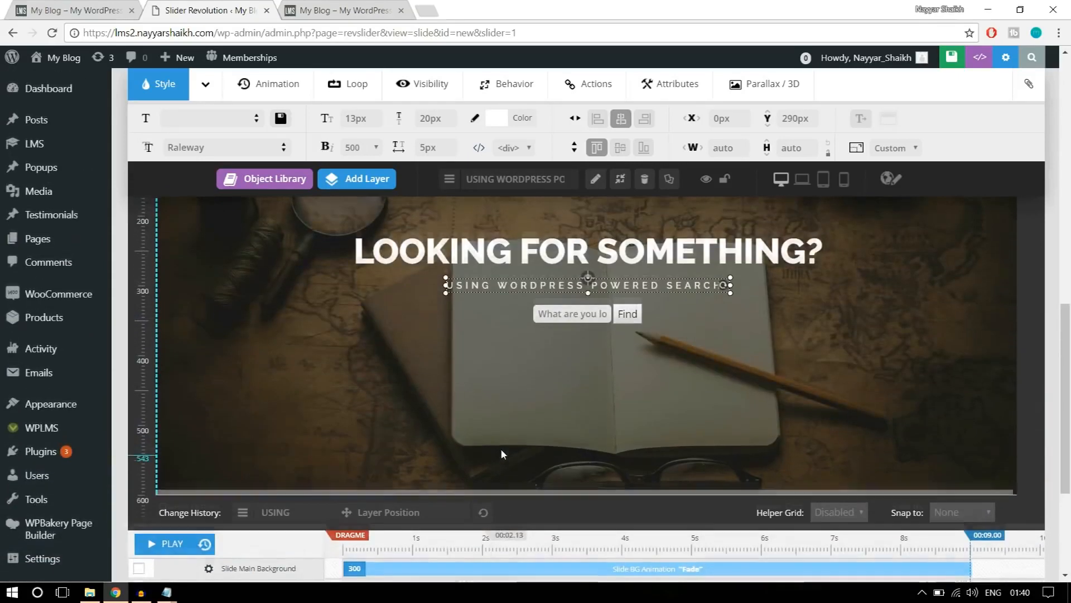
pyautogui.click(637, 373)
pyautogui.scroll(-4, 667, 416)
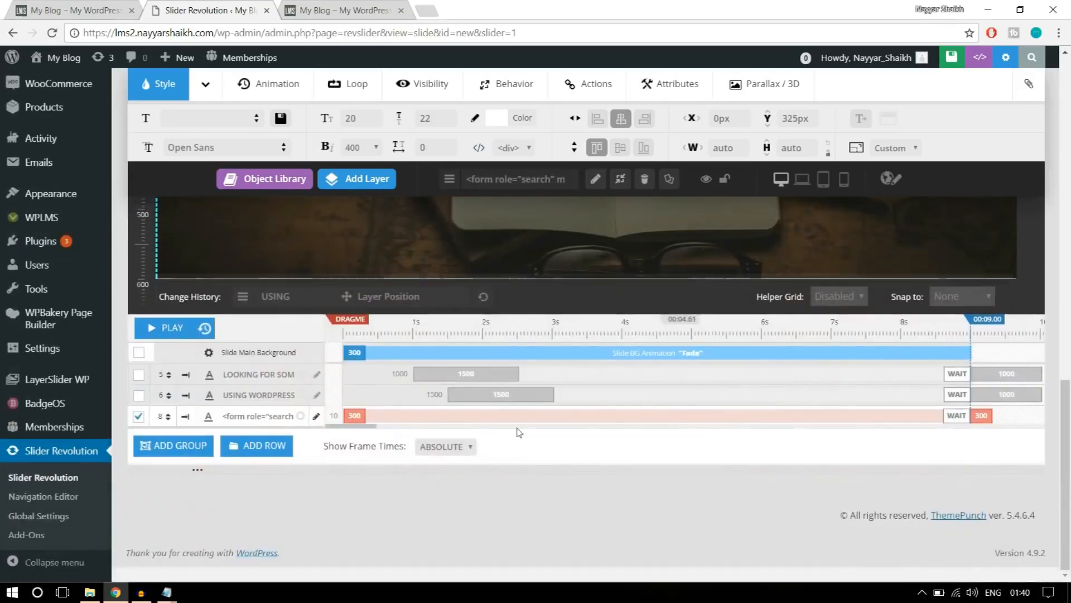
pyautogui.moveTo(223, 417); pyautogui.dragTo(261, 417)
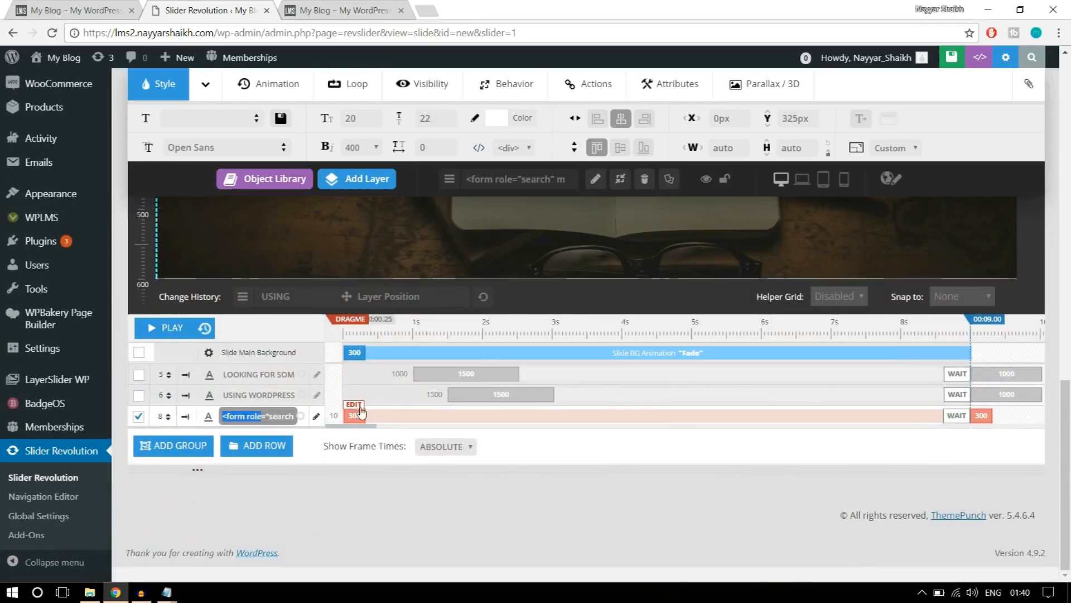
pyautogui.click(360, 409)
pyautogui.moveTo(435, 416); pyautogui.dragTo(402, 416)
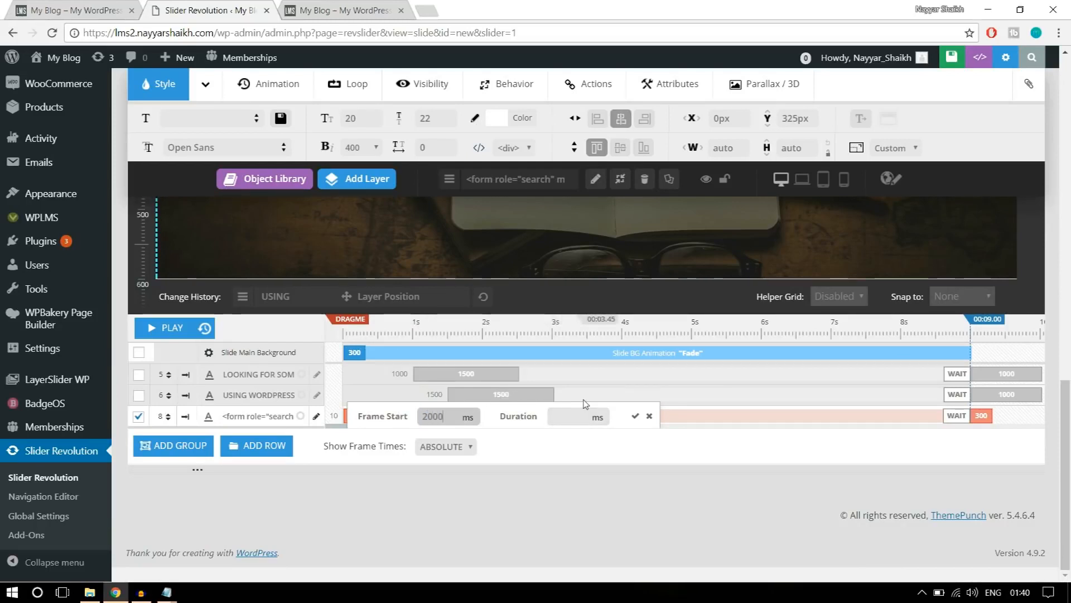
pyautogui.click(575, 415)
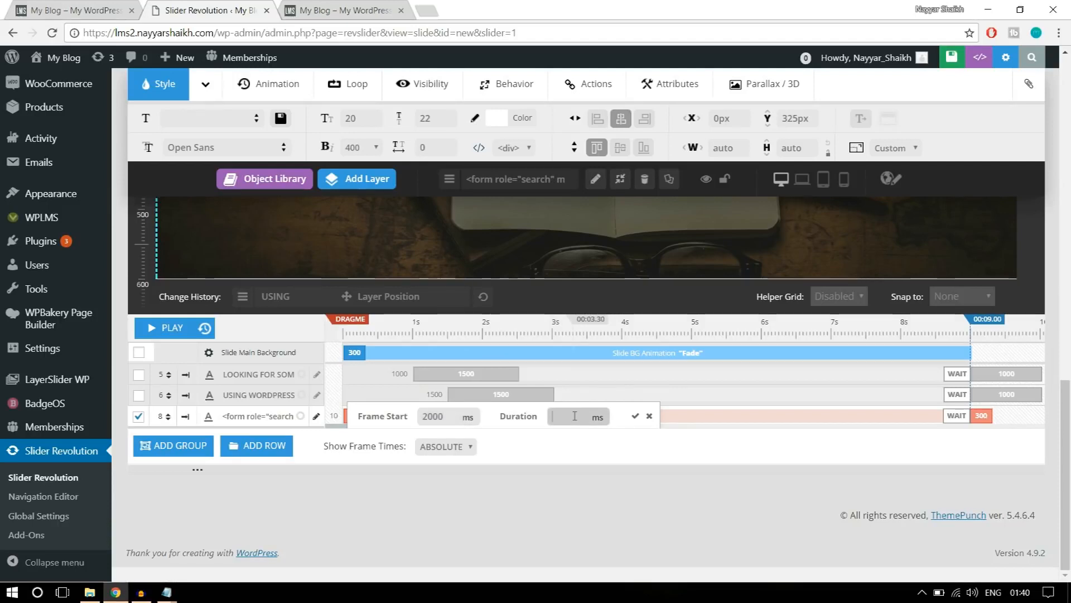
pyautogui.write('1500')
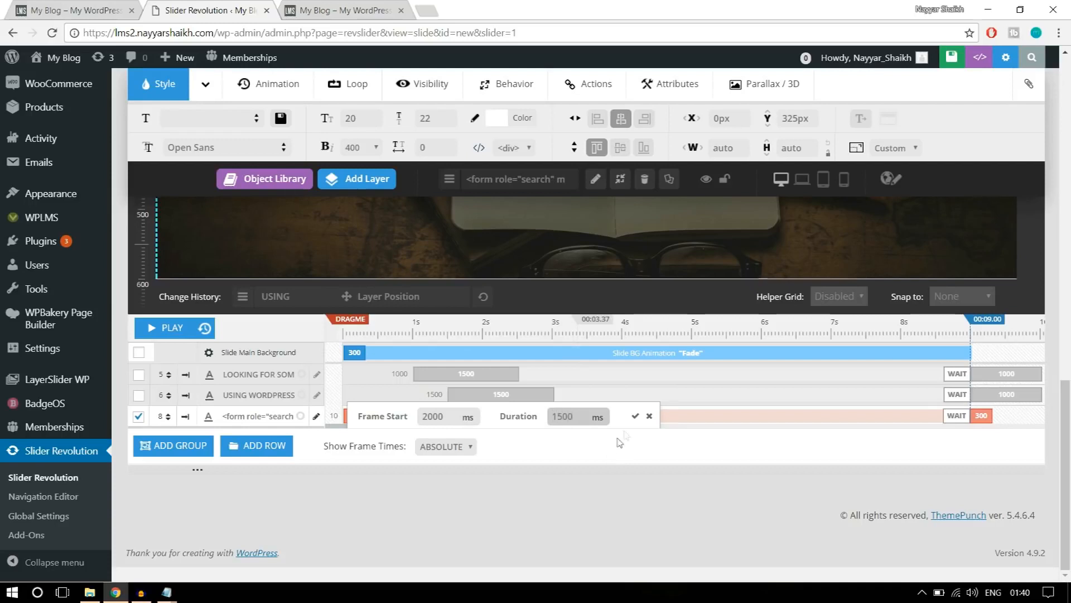
pyautogui.click(635, 416)
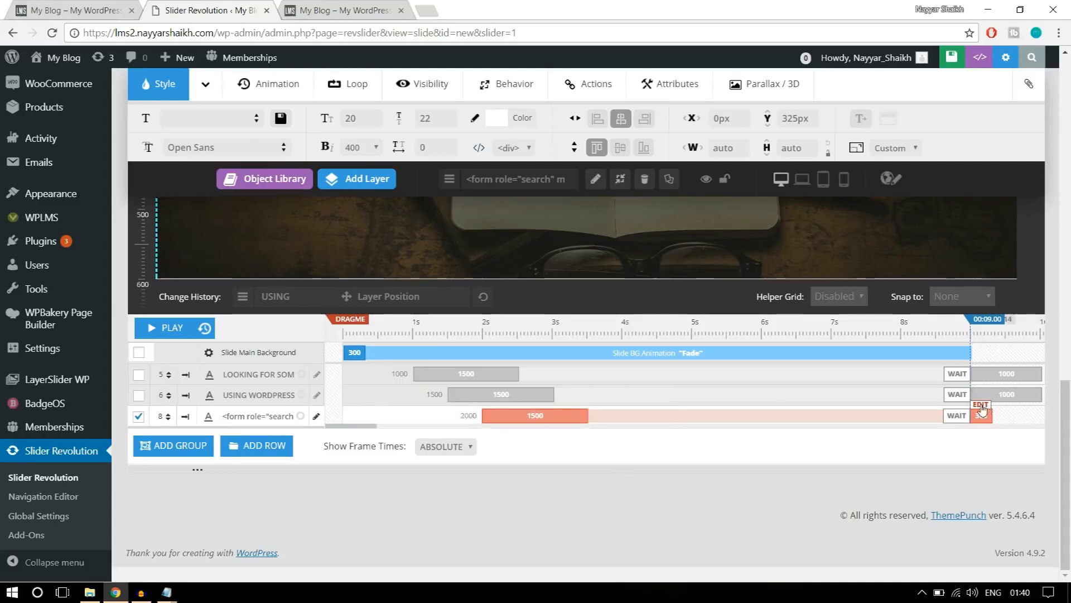
pyautogui.click(982, 410)
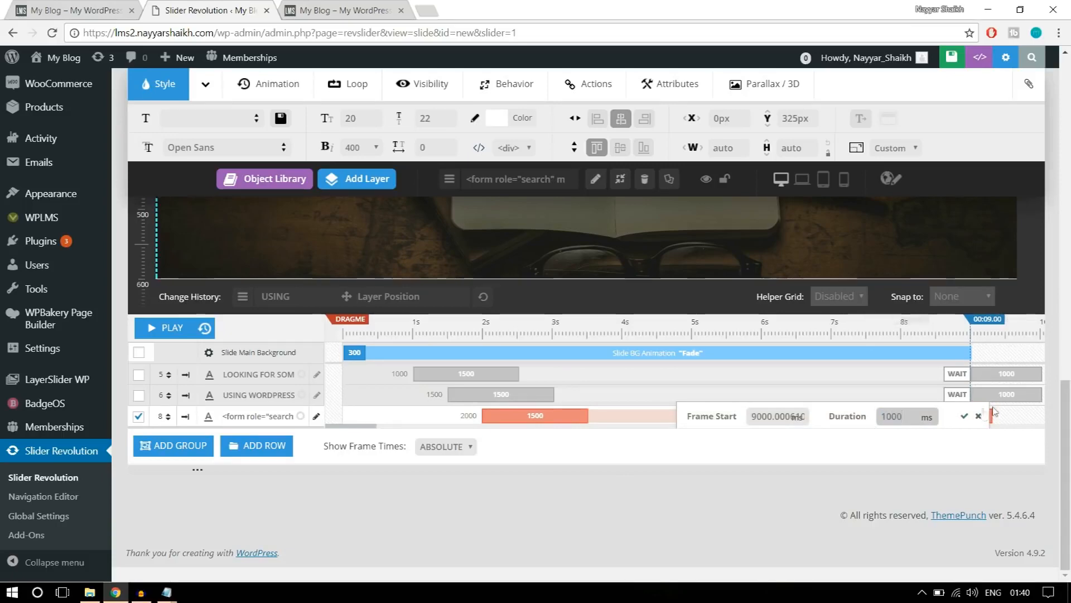
pyautogui.click(964, 417)
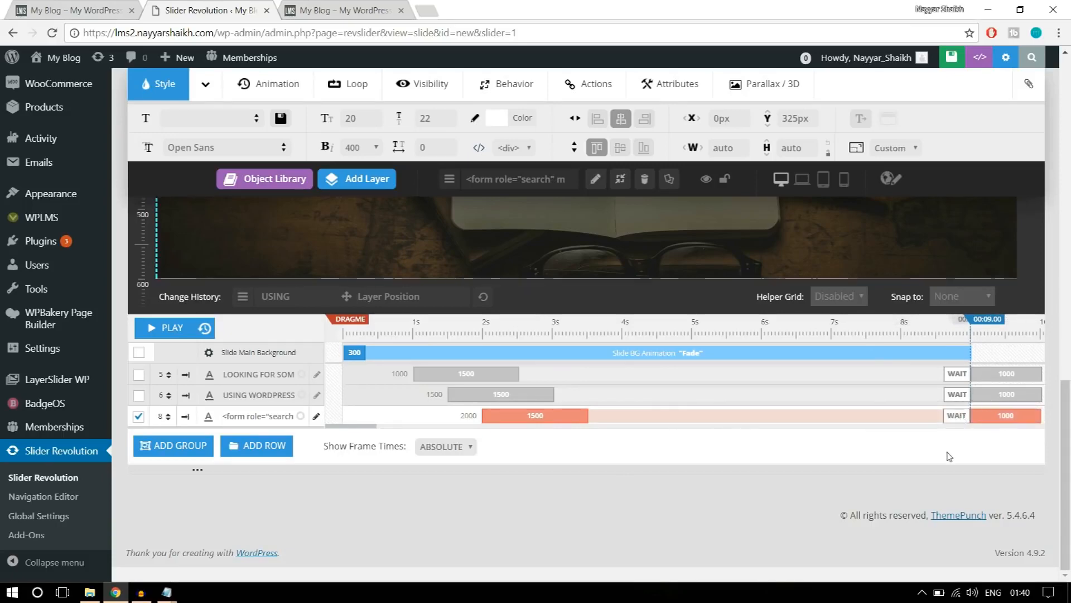
# Play the slide's timeline to preview the staggered layer animations, pausing partway through the search form's entry.
pyautogui.scroll(4, 946, 457)
pyautogui.scroll(-2, 946, 457)
pyautogui.scroll(1, 946, 456)
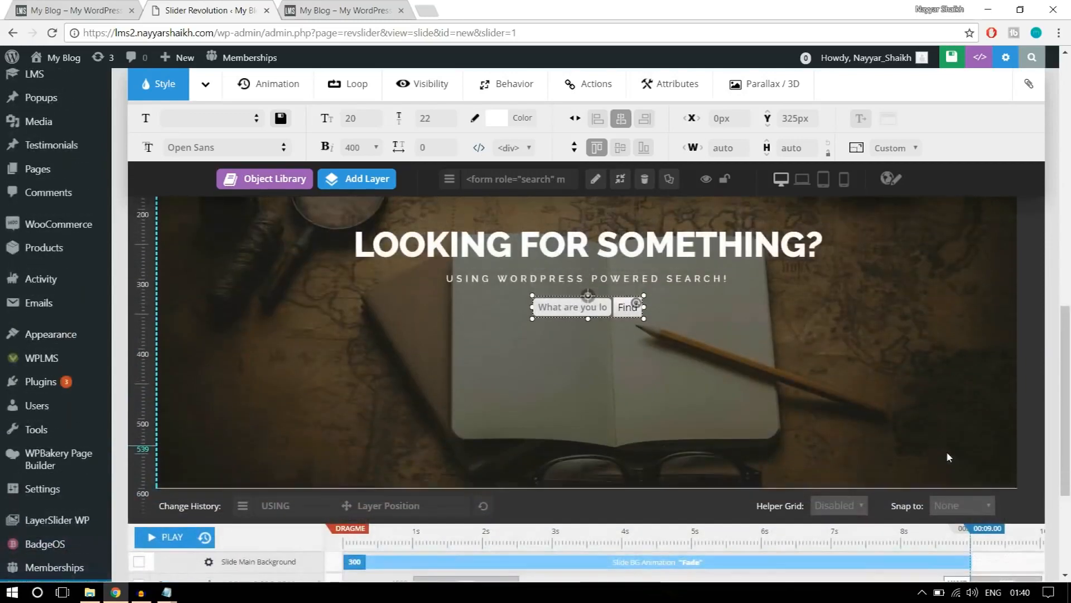
pyautogui.scroll(1, 946, 451)
pyautogui.moveTo(1070, 328); pyautogui.dragTo(1070, 349)
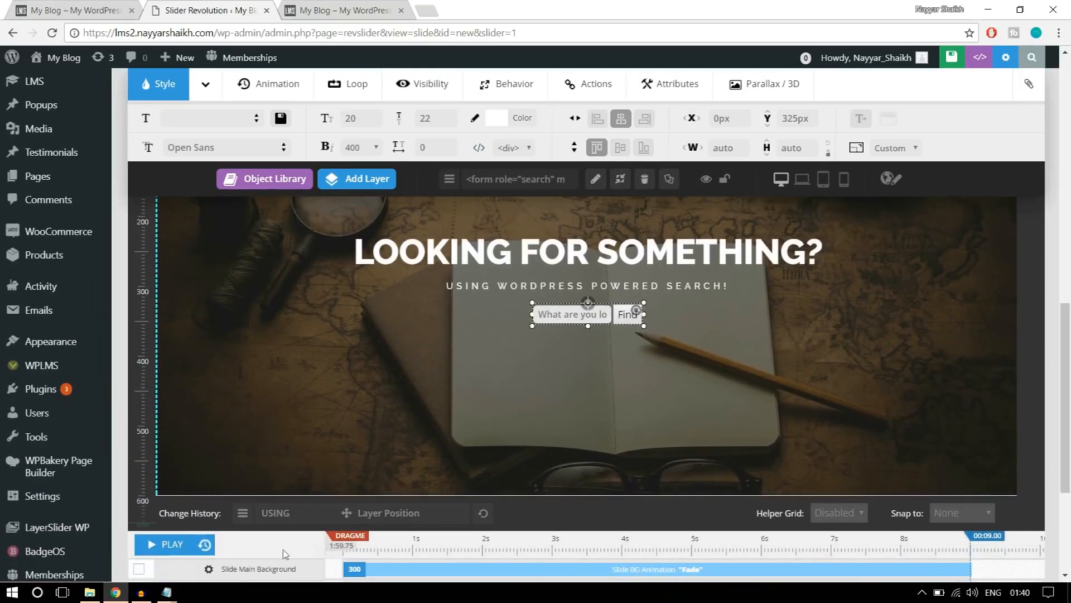
pyautogui.click(168, 544)
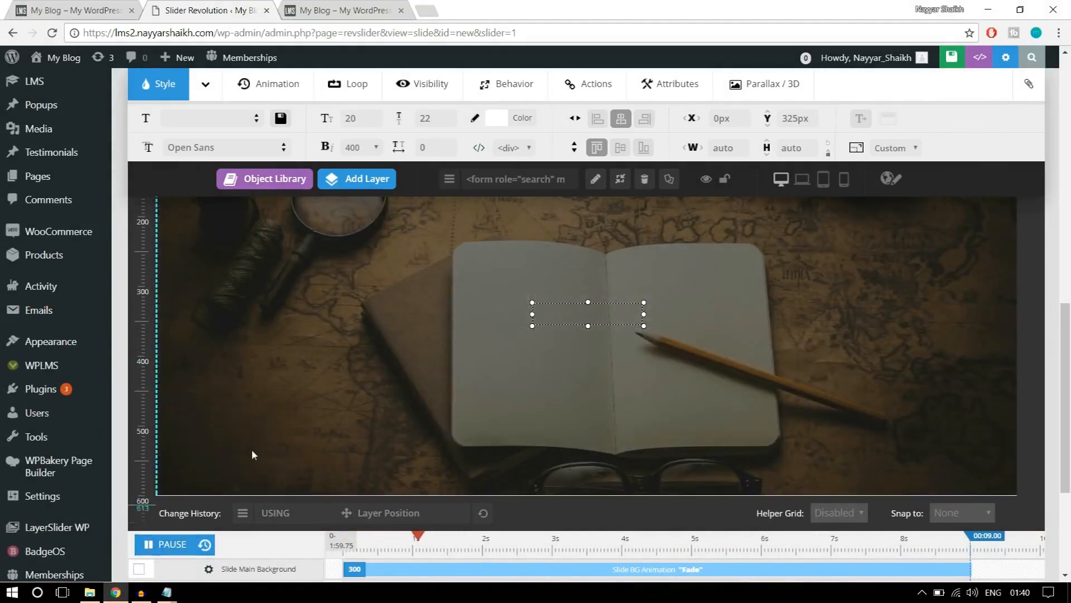
pyautogui.click(165, 546)
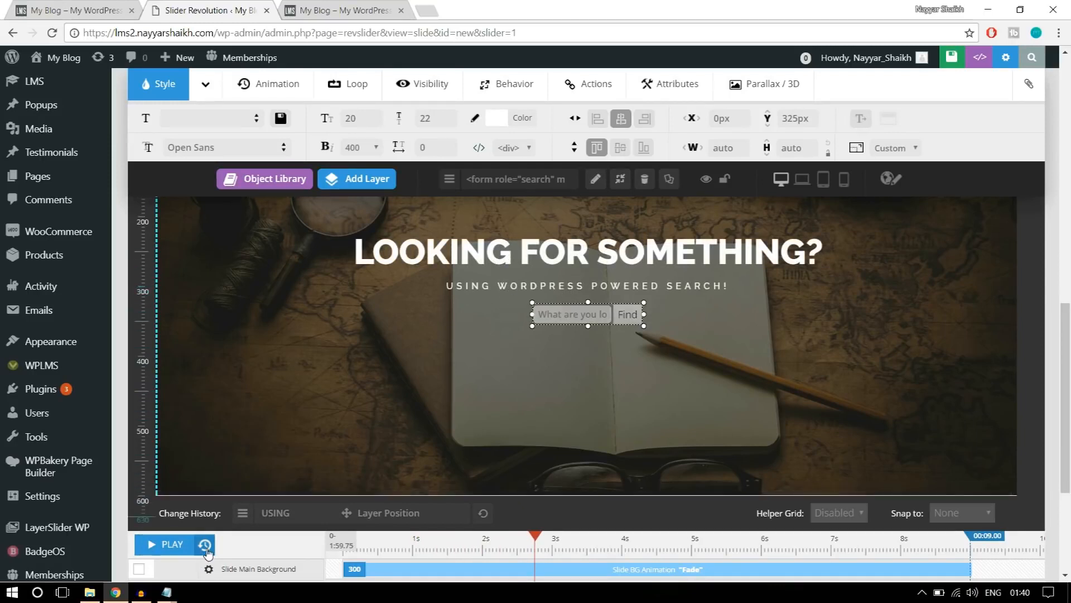
# Play the slide's timeline again with no layer selected to preview the layer entrances, pausing after the search form appears.
pyautogui.click(170, 547)
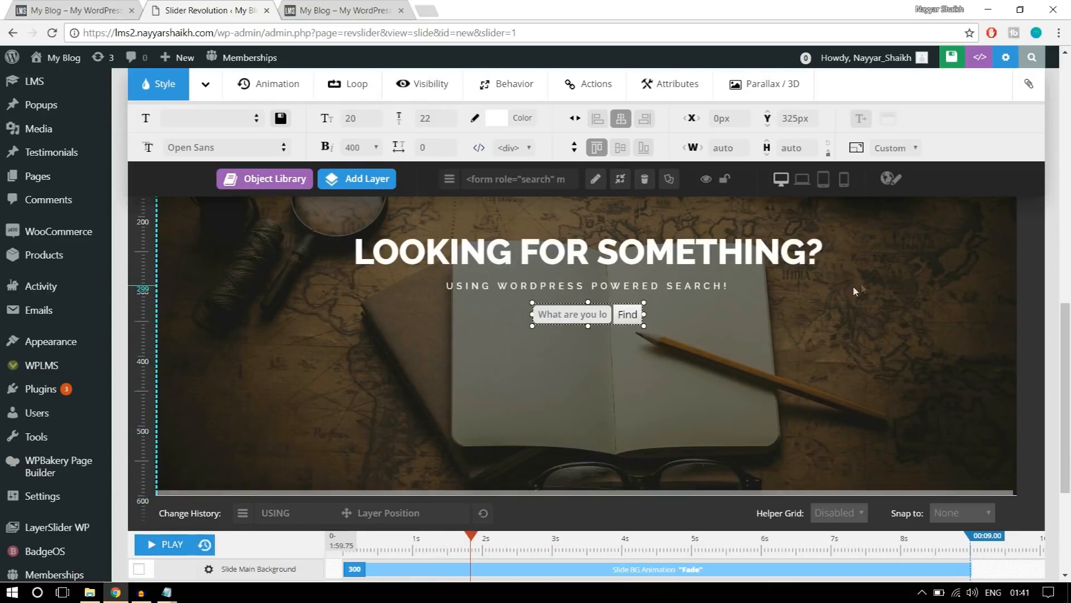
pyautogui.click(895, 284)
pyautogui.click(166, 548)
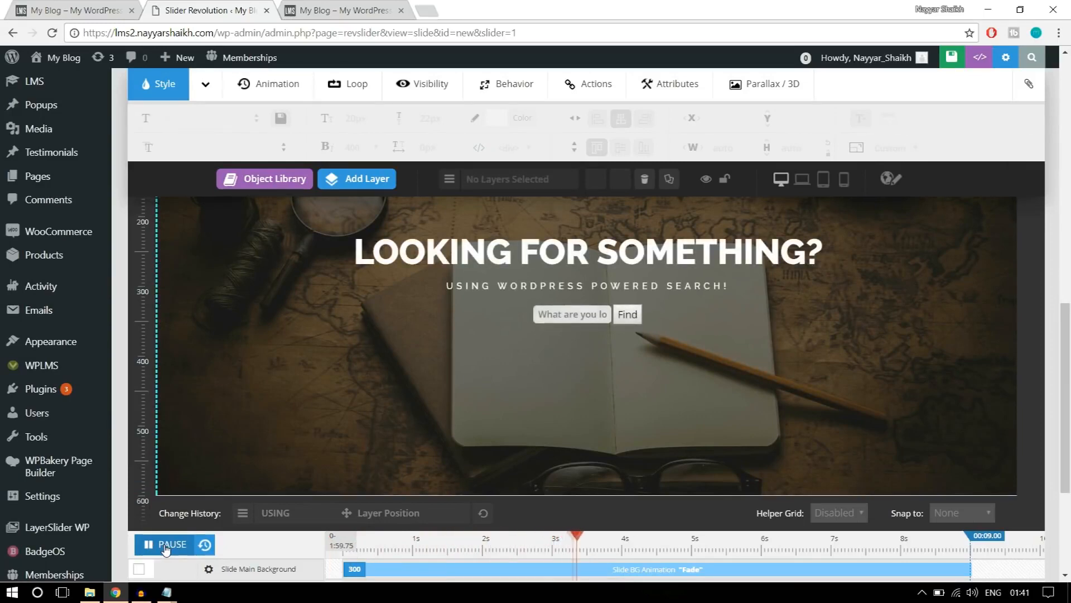
pyautogui.click(165, 548)
# Set the LOOKING FOR SOMETHING? heading layer's entry animation template to PopUpSmooth.
pyautogui.scroll(2, 821, 401)
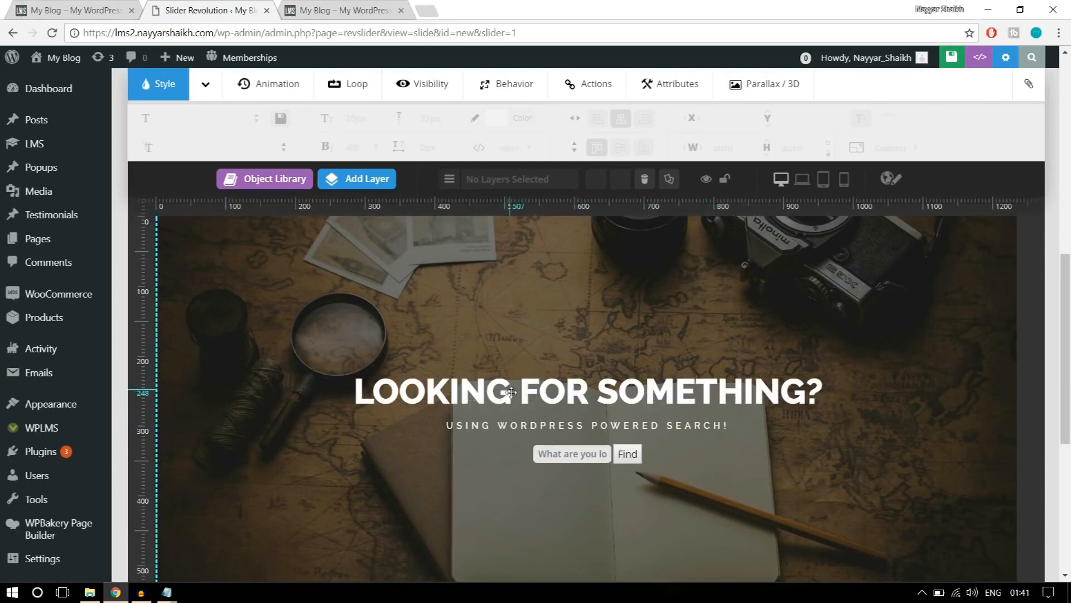
pyautogui.click(567, 393)
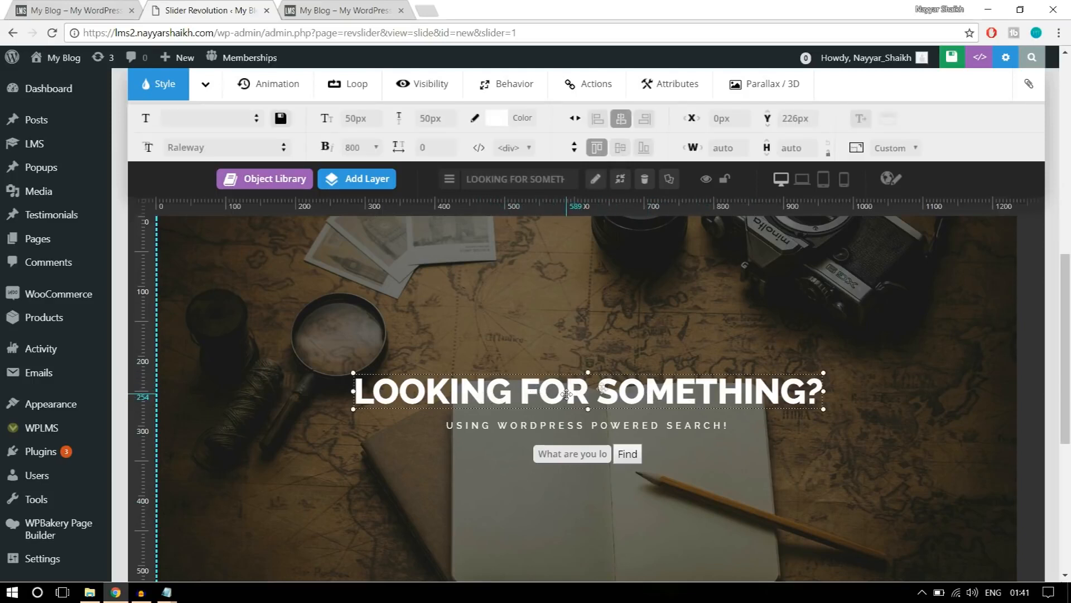
pyautogui.click(283, 88)
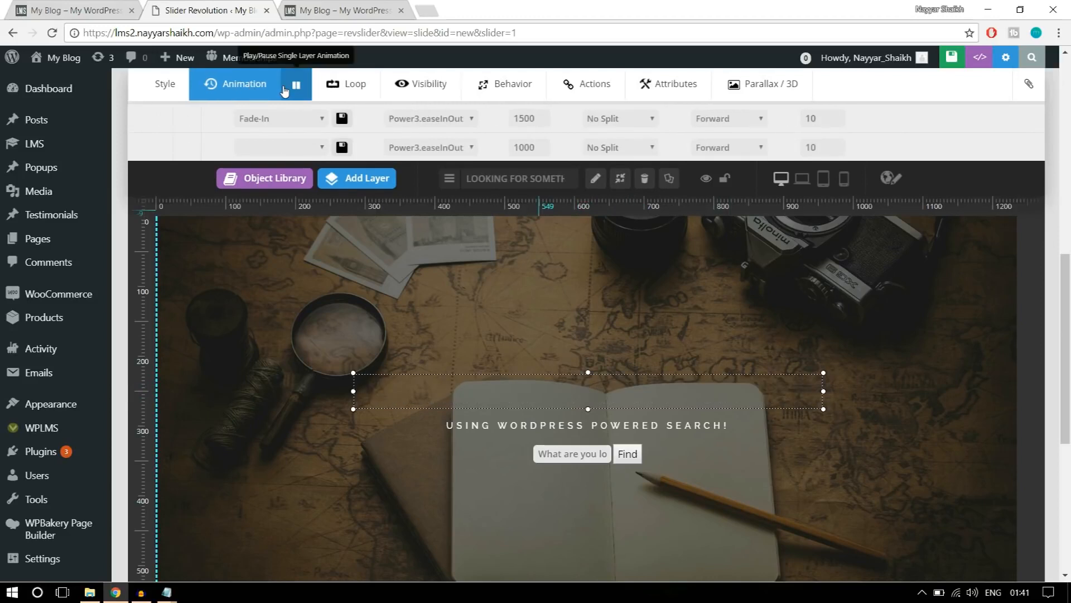
pyautogui.click(275, 121)
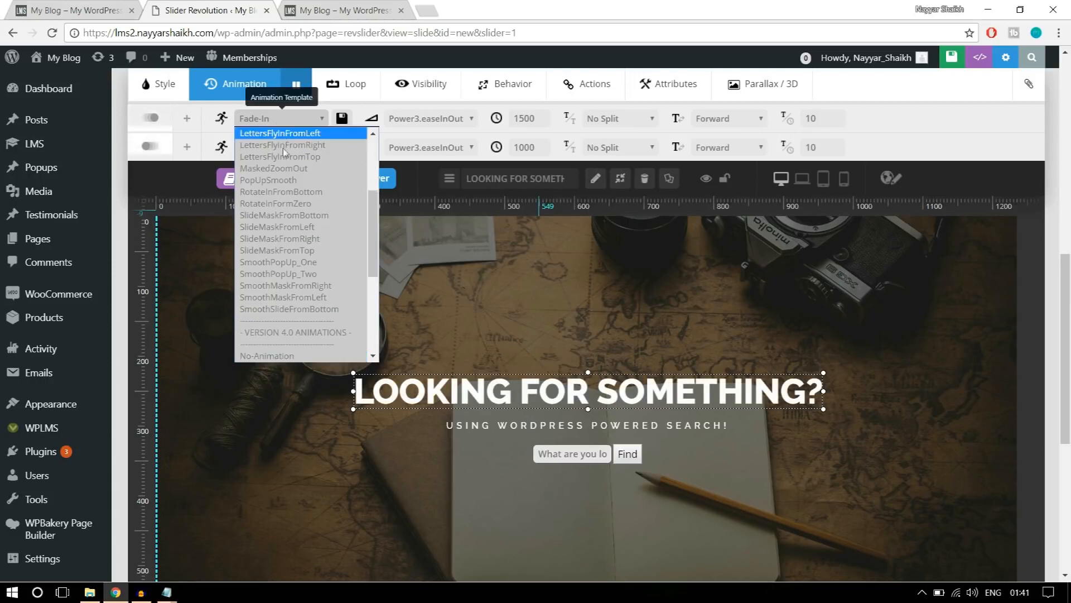
pyautogui.scroll(3, 318, 255)
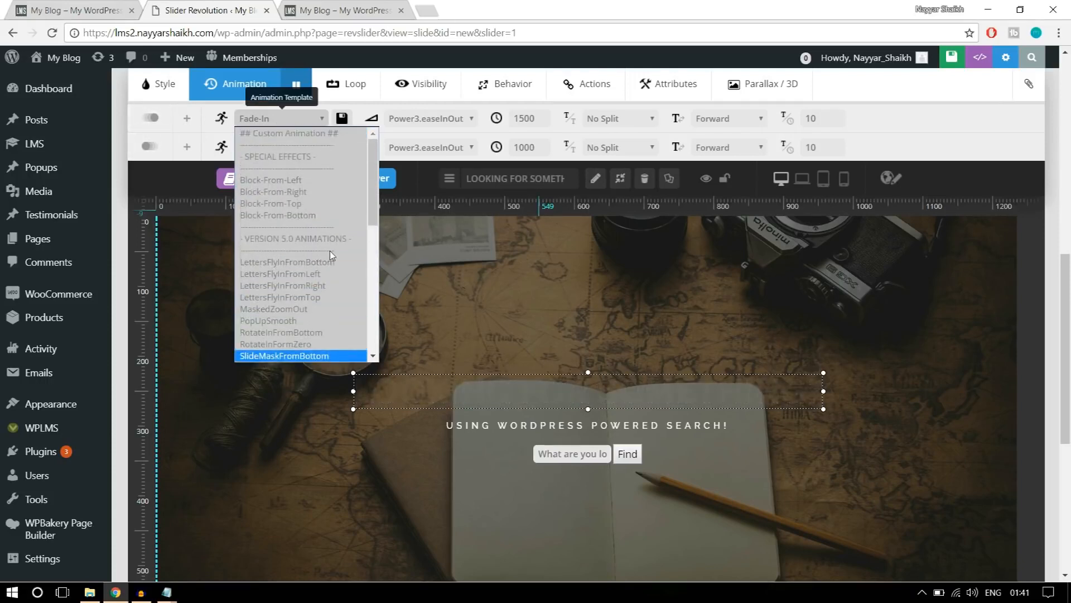
pyautogui.scroll(-2, 318, 252)
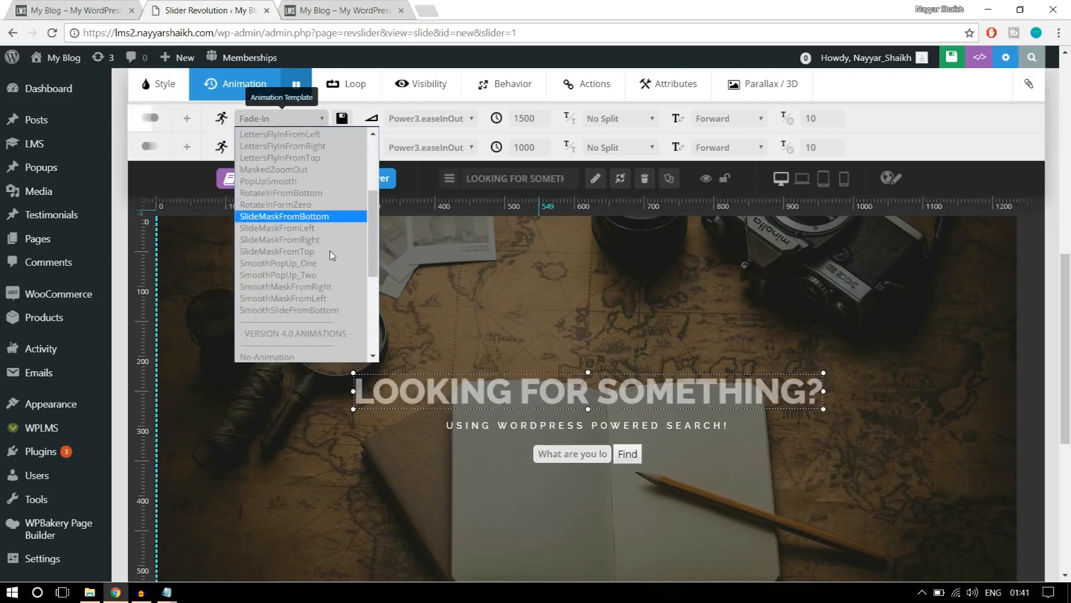
pyautogui.click(289, 184)
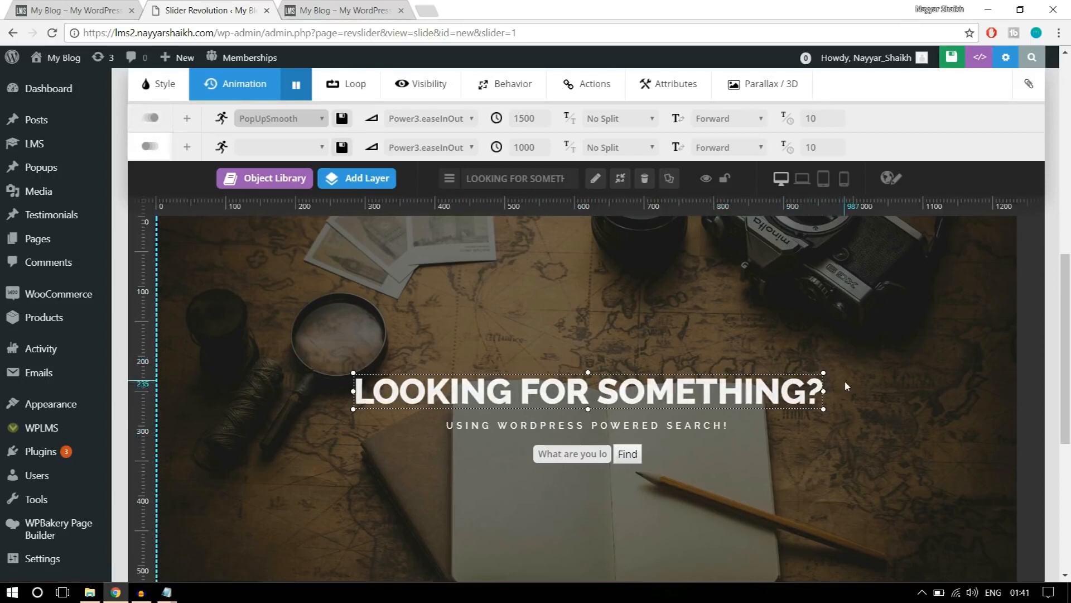
# Set the USING WORDPRESS POWERED SEARCH! subtitle layer's entry animation template to LettersFlyInFromBottom.
pyautogui.click(678, 425)
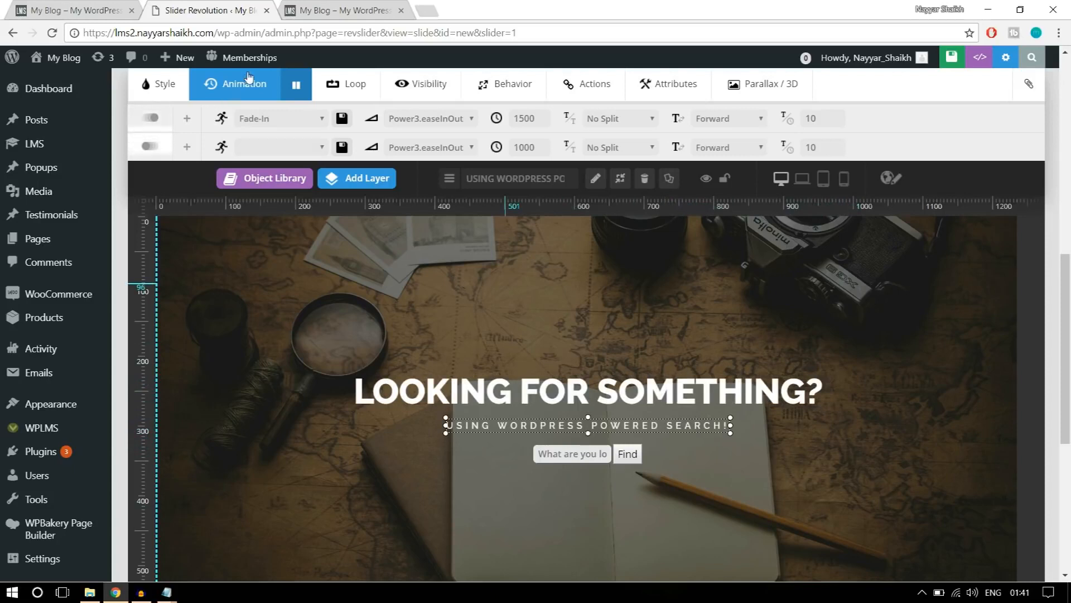
pyautogui.click(261, 119)
pyautogui.scroll(-5, 310, 239)
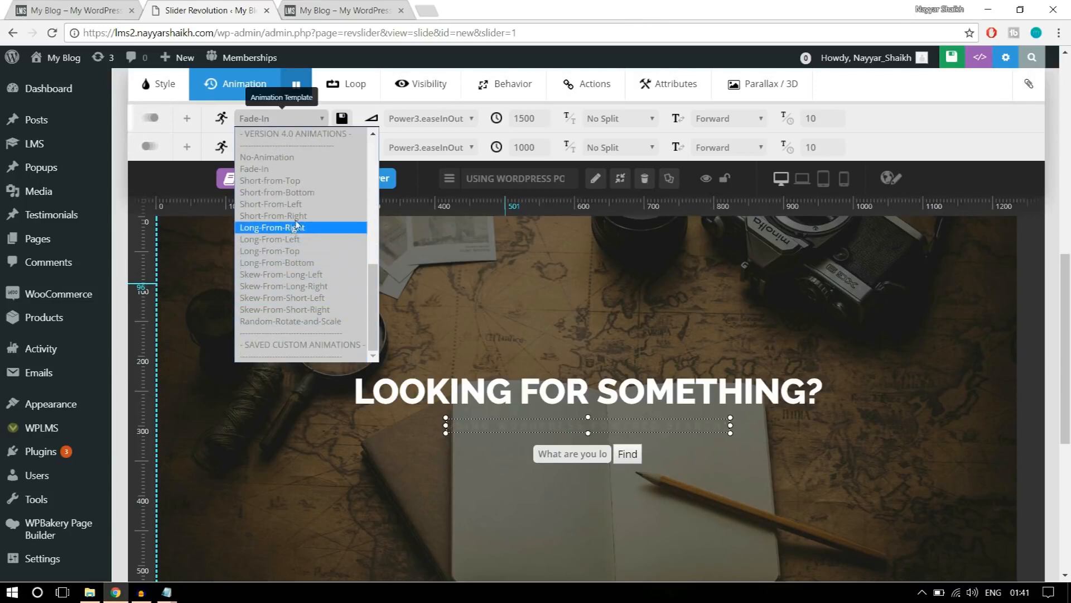
pyautogui.scroll(1, 302, 255)
pyautogui.scroll(3, 306, 255)
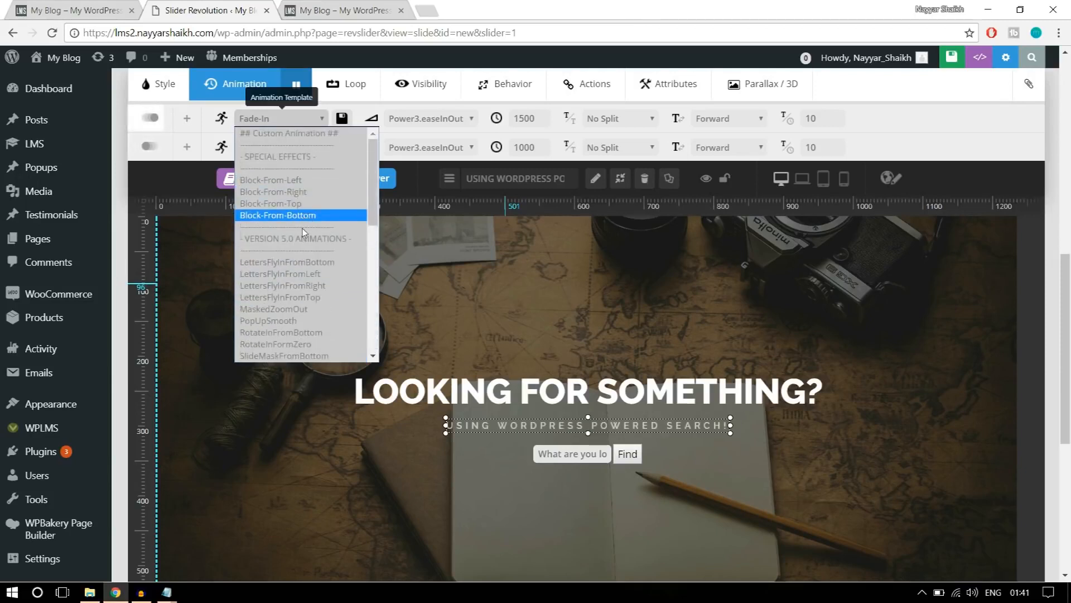
pyautogui.click(328, 267)
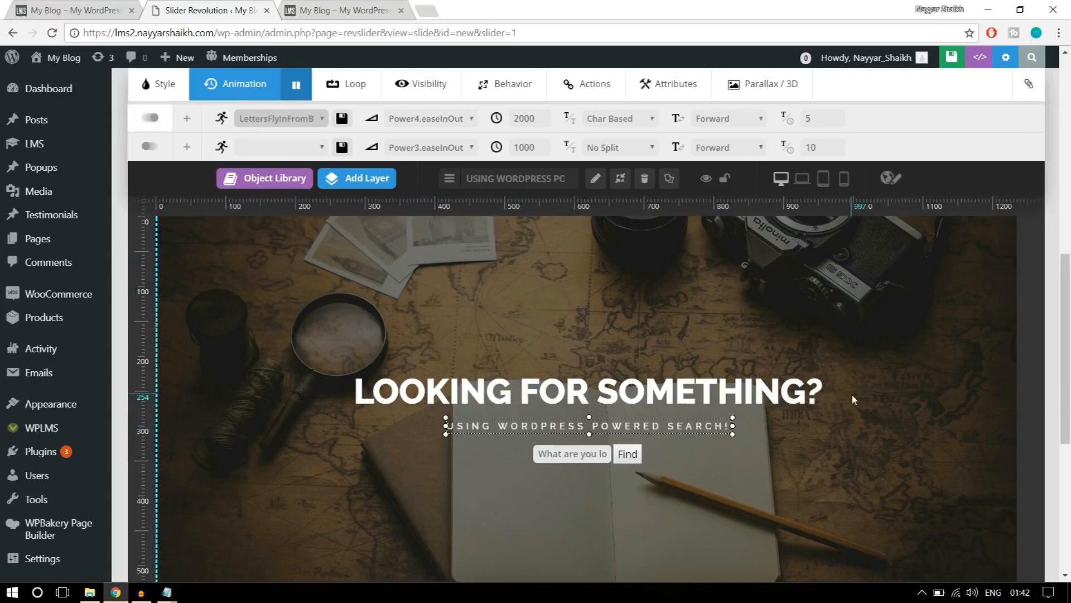
# Deselect the subtitle layer and save the slide.
pyautogui.click(880, 371)
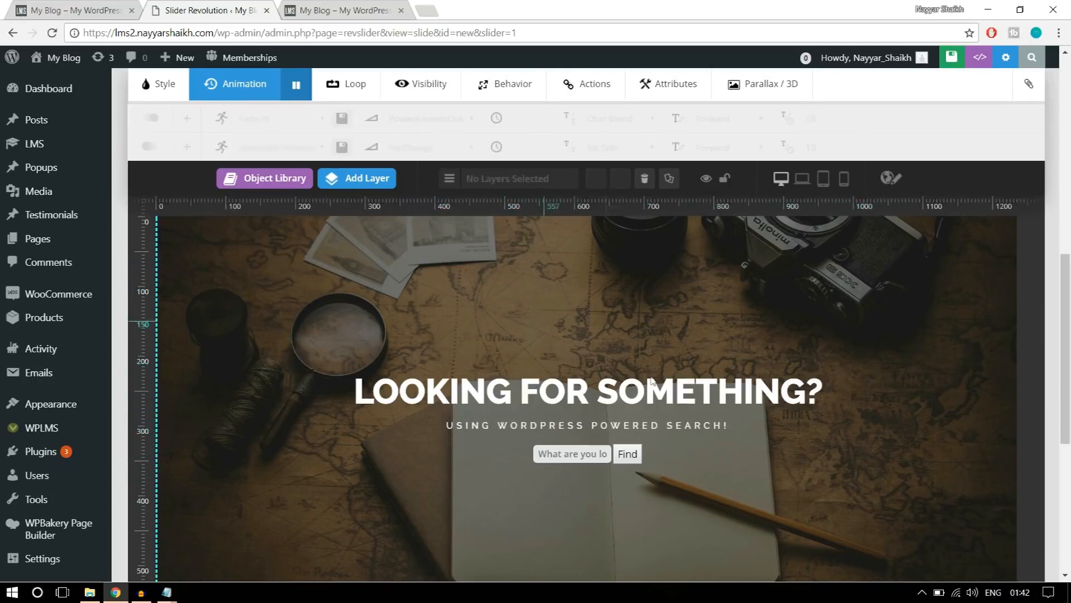
pyautogui.scroll(-4, 609, 326)
pyautogui.scroll(2, 711, 435)
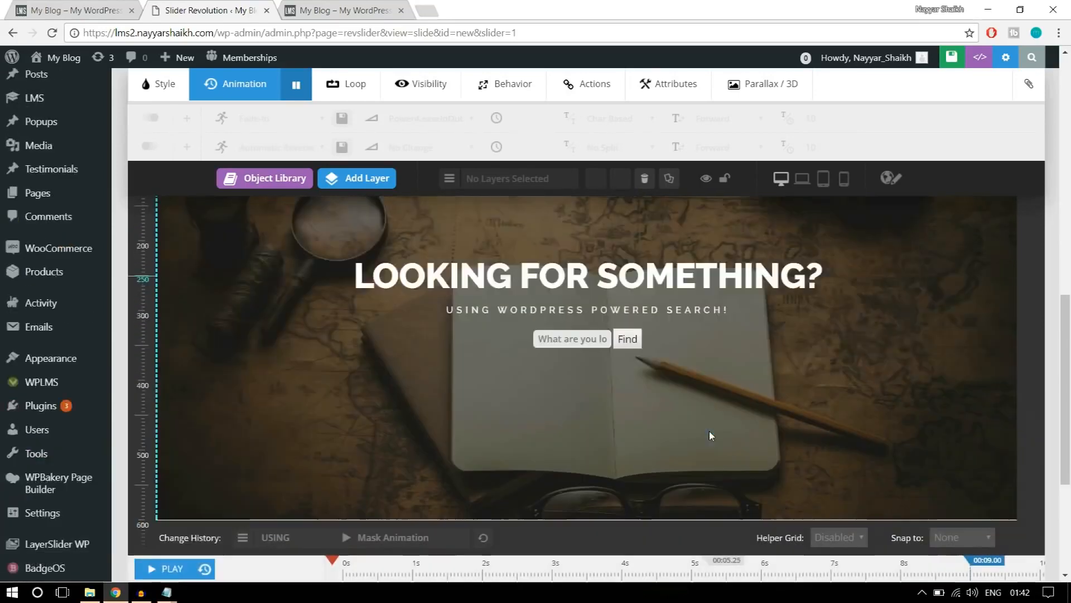
pyautogui.scroll(3, 711, 435)
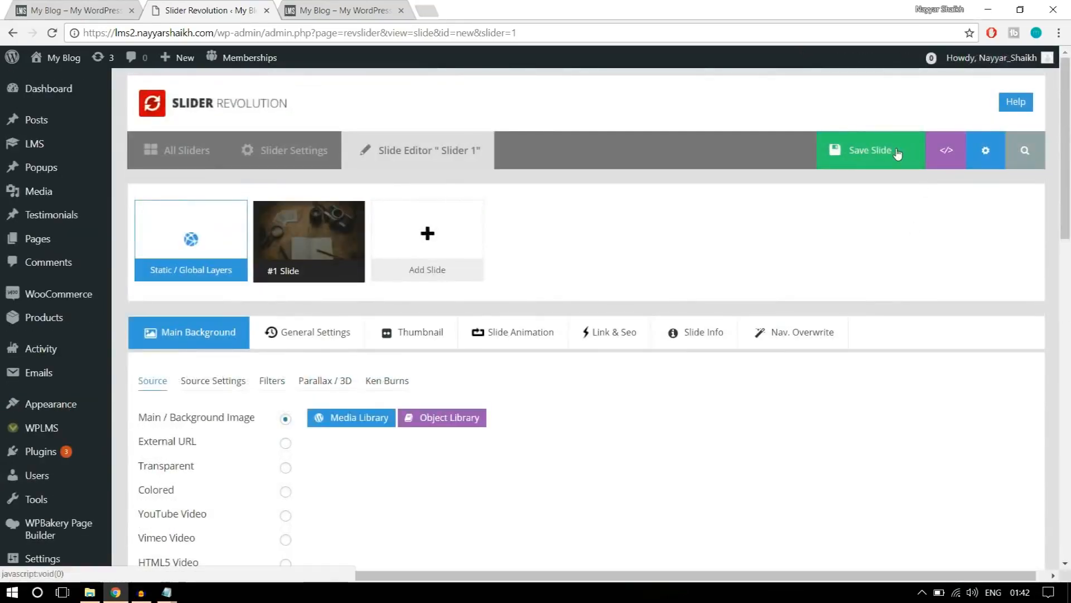
pyautogui.click(897, 152)
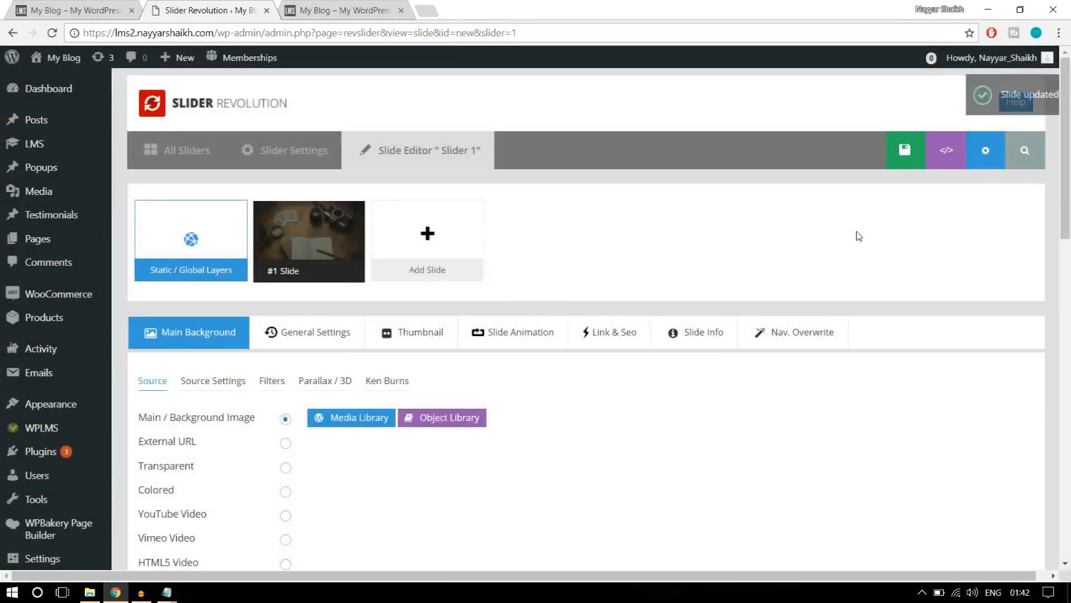
# Examine the reference WPLMS home page, from the search banner down to the "Enhance your skills with best Online courses" banner.
pyautogui.scroll(-10, 856, 234)
pyautogui.click(83, 7)
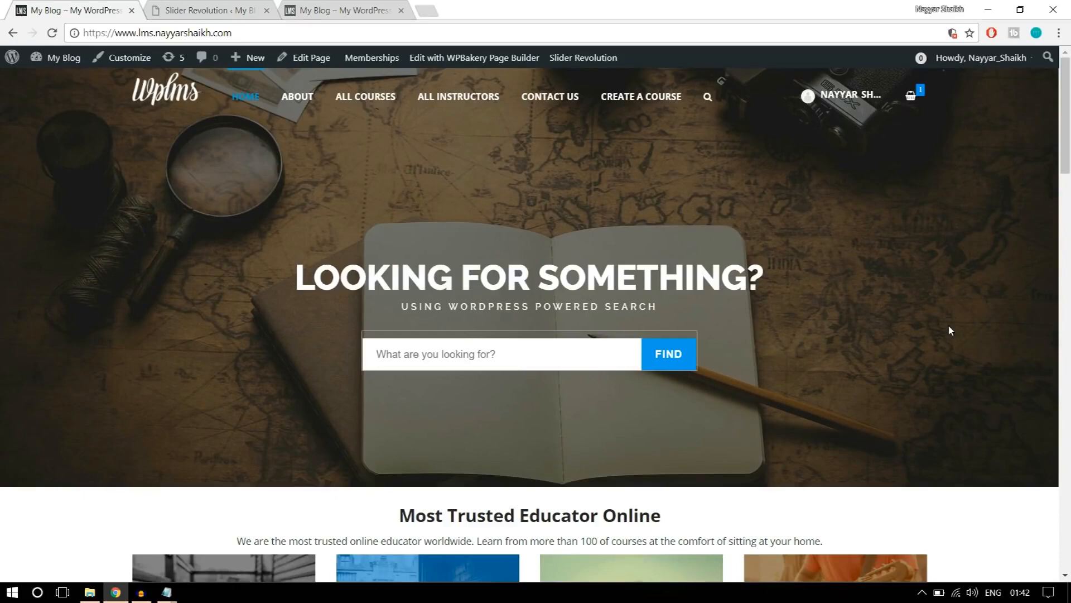
pyautogui.scroll(-9, 949, 335)
pyautogui.scroll(1, 941, 346)
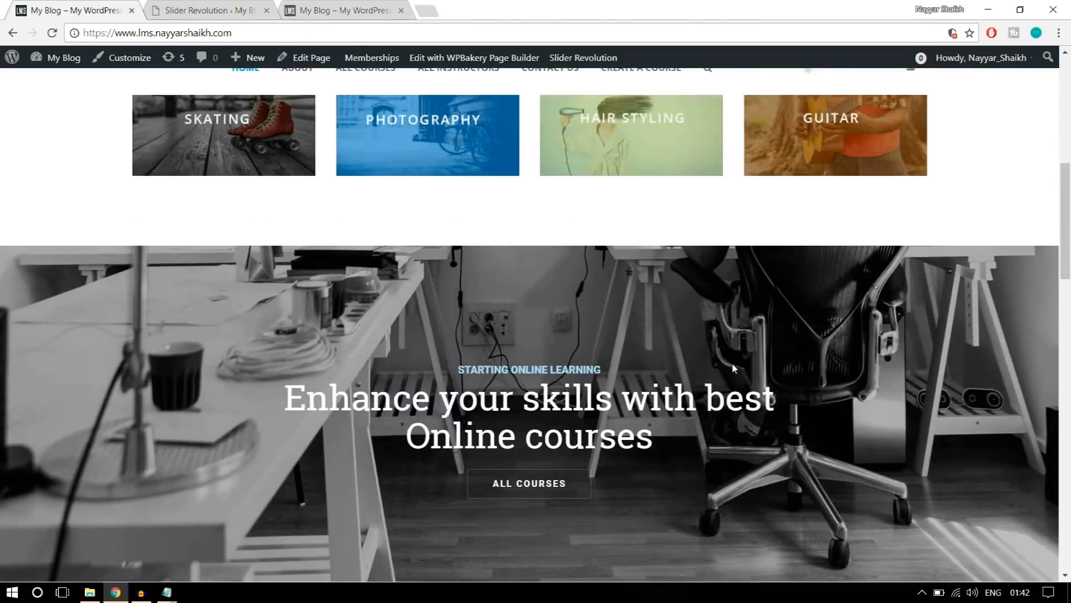
pyautogui.scroll(-1, 459, 303)
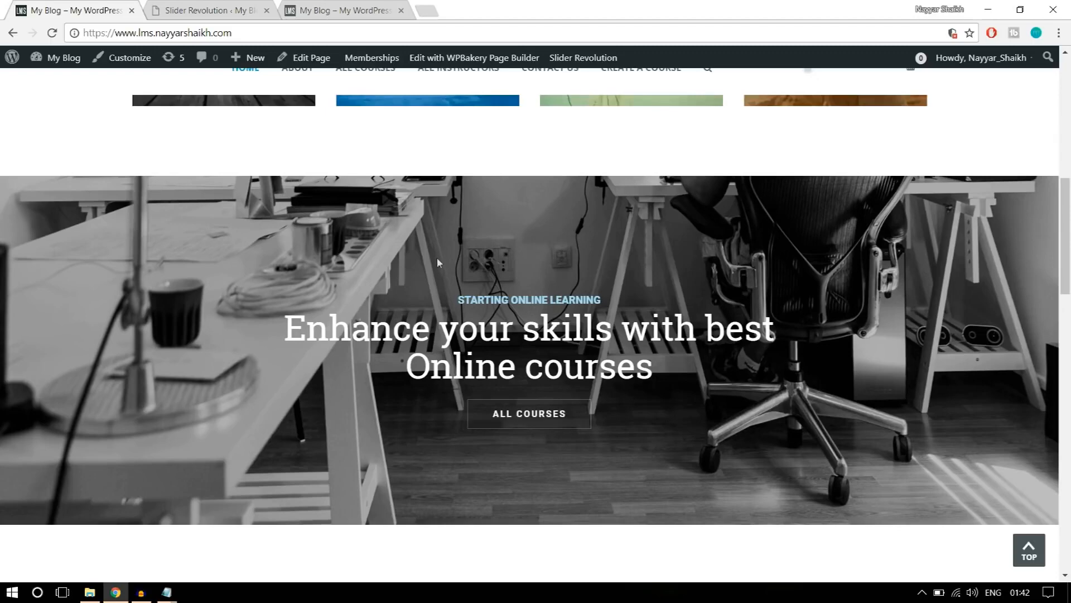
# Return to the Slider Revolution editor, go to the overview of all sliders and start a new slider.
pyautogui.click(245, 16)
pyautogui.scroll(10, 452, 311)
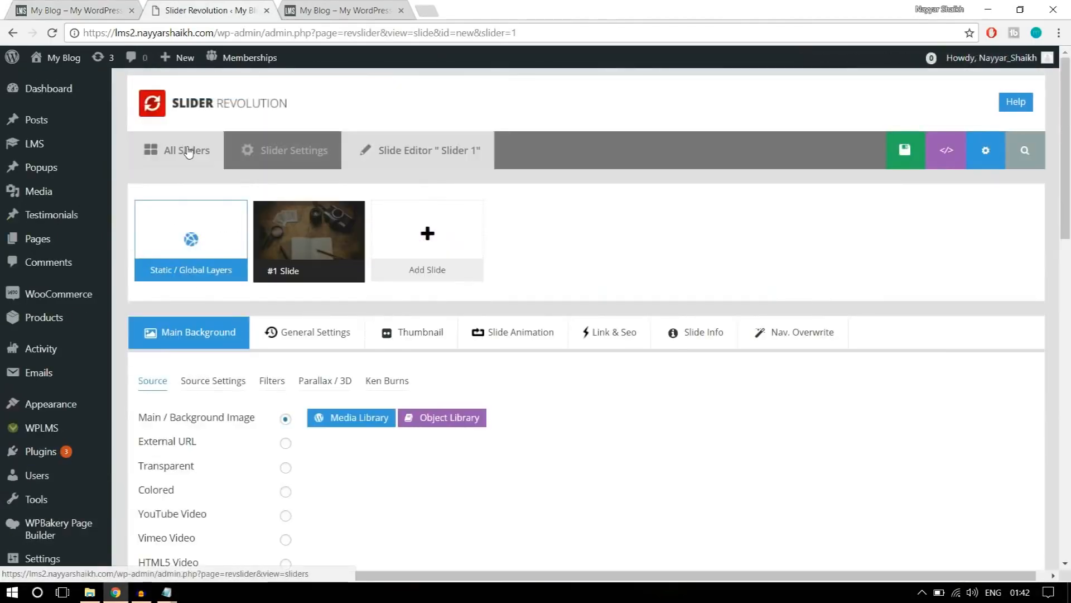
pyautogui.click(188, 152)
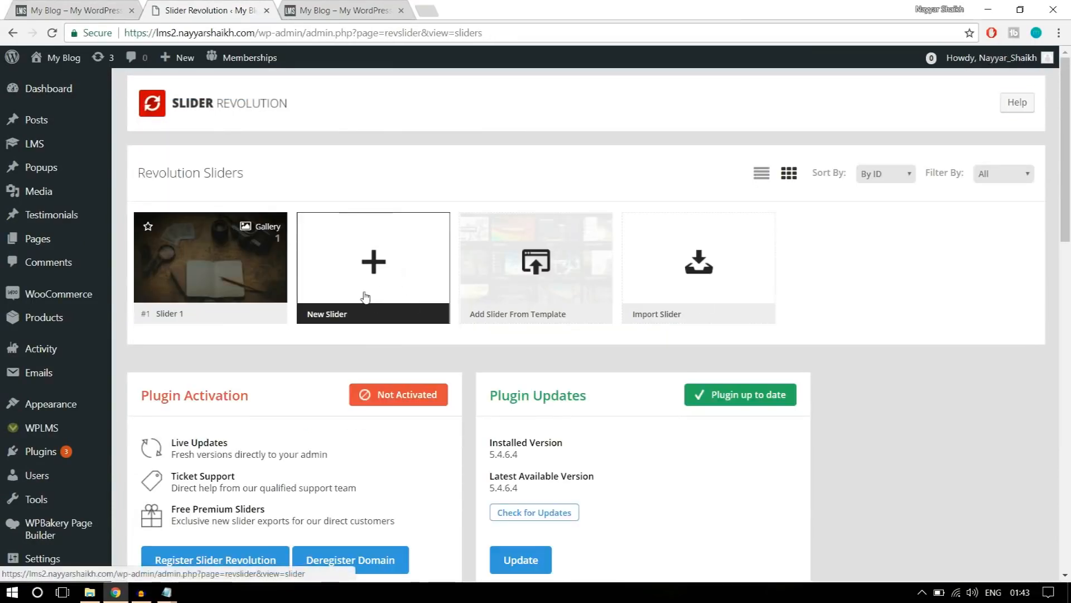
pyautogui.click(366, 296)
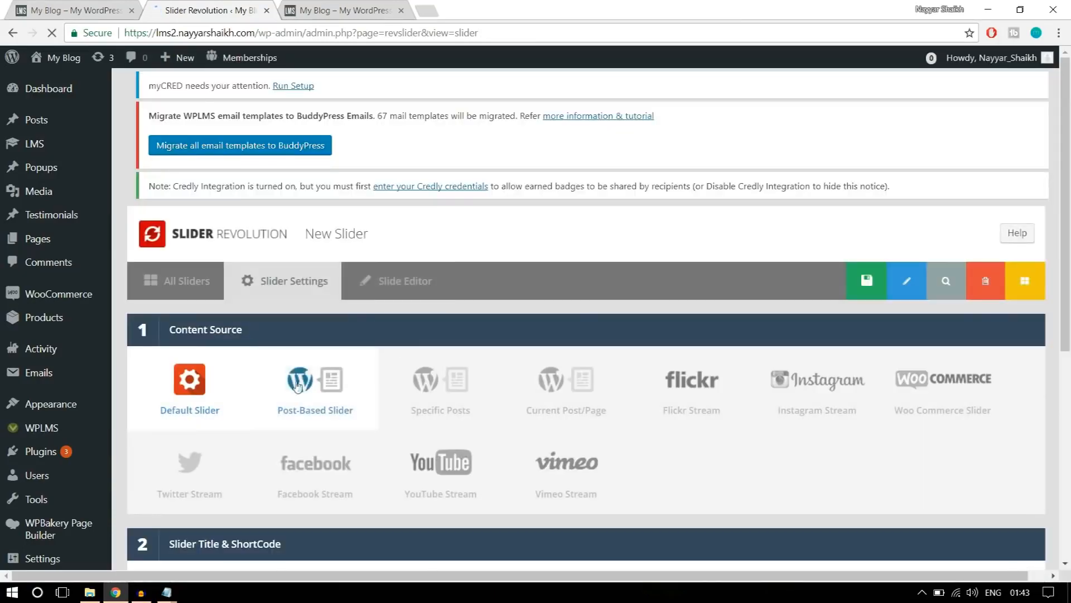
# Title the new slider slider2 and fill in its alias, keeping Default Slider as the content source.
pyautogui.scroll(-1, 162, 346)
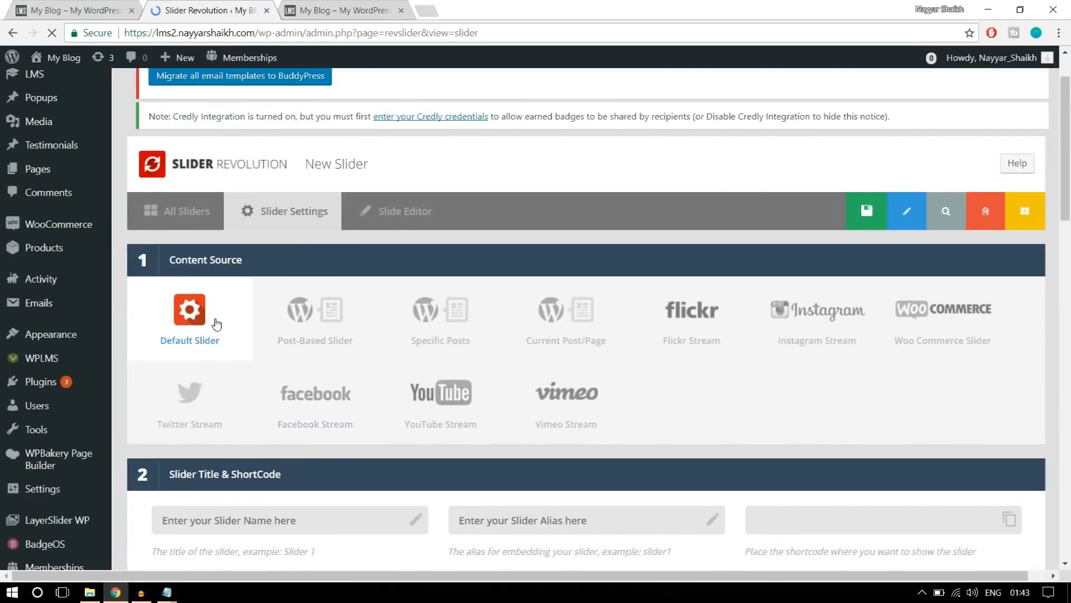
pyautogui.scroll(-3, 220, 323)
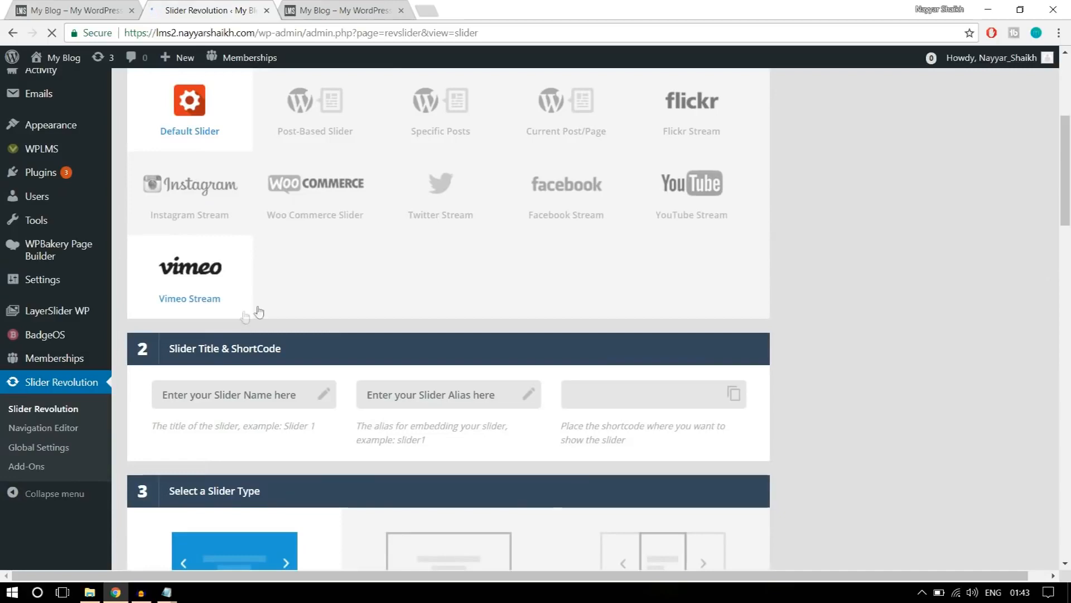
pyautogui.scroll(2, 368, 313)
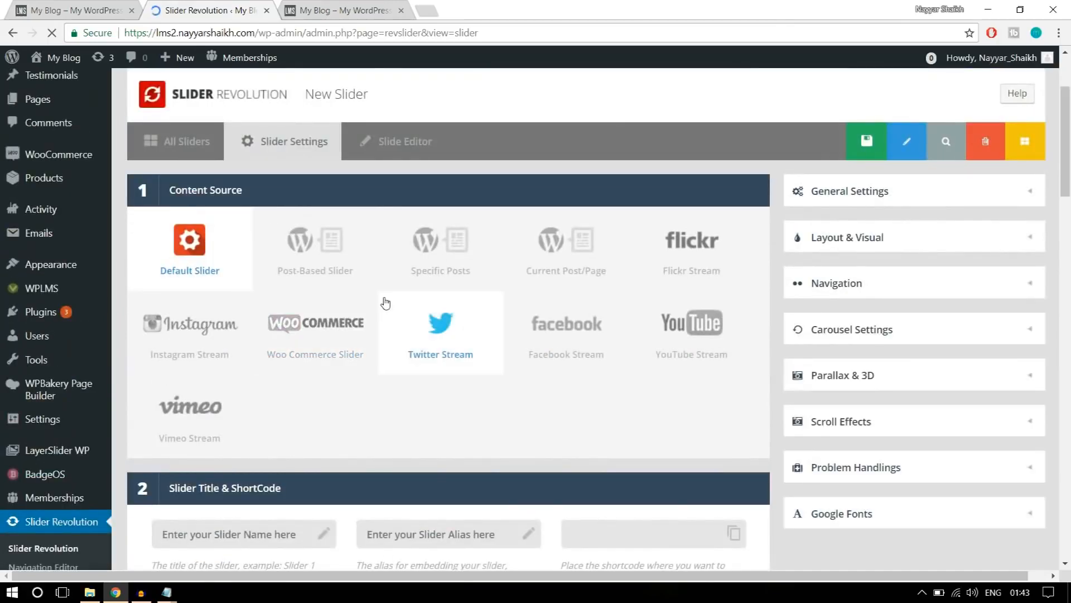
pyautogui.scroll(-4, 385, 303)
pyautogui.click(277, 263)
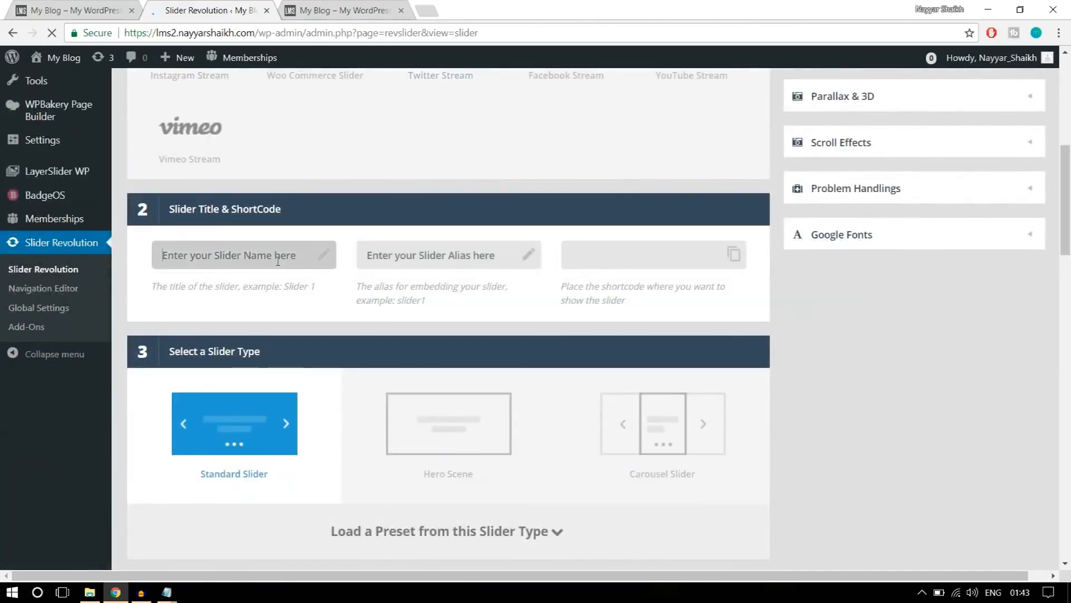
pyautogui.write('slider2')
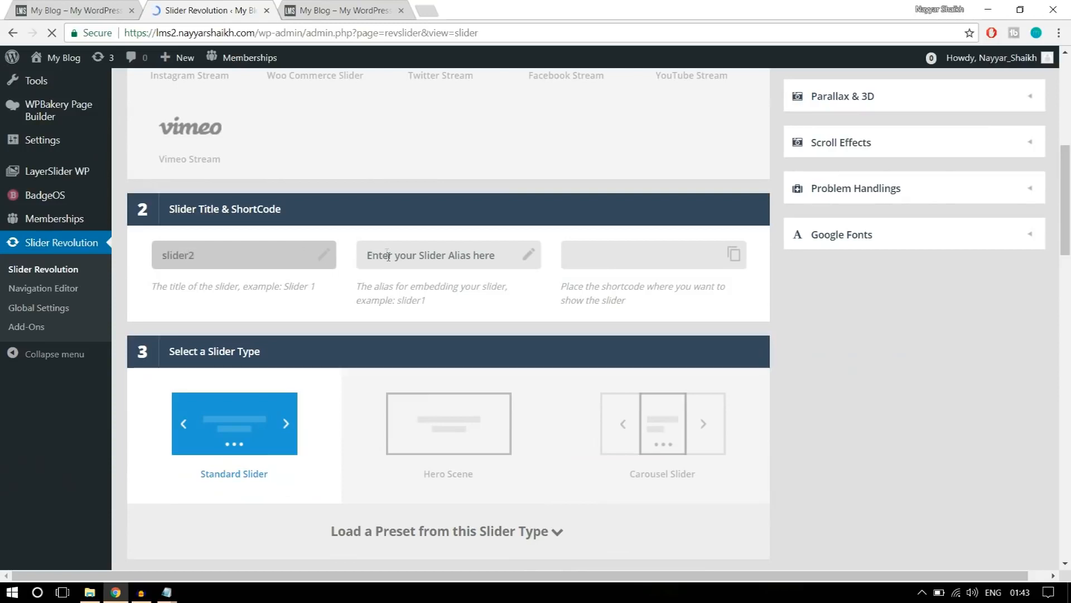
pyautogui.click(388, 256)
pyautogui.write('slider')
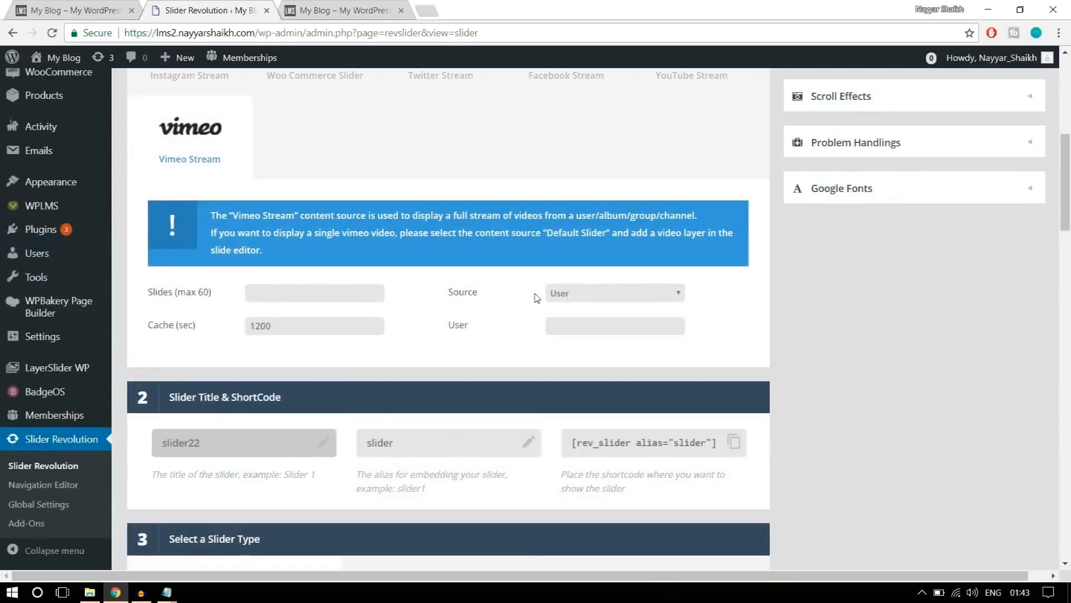
# Keep the Standard Slider type and set the new slider's layout to Full-Width.
pyautogui.scroll(-8, 883, 294)
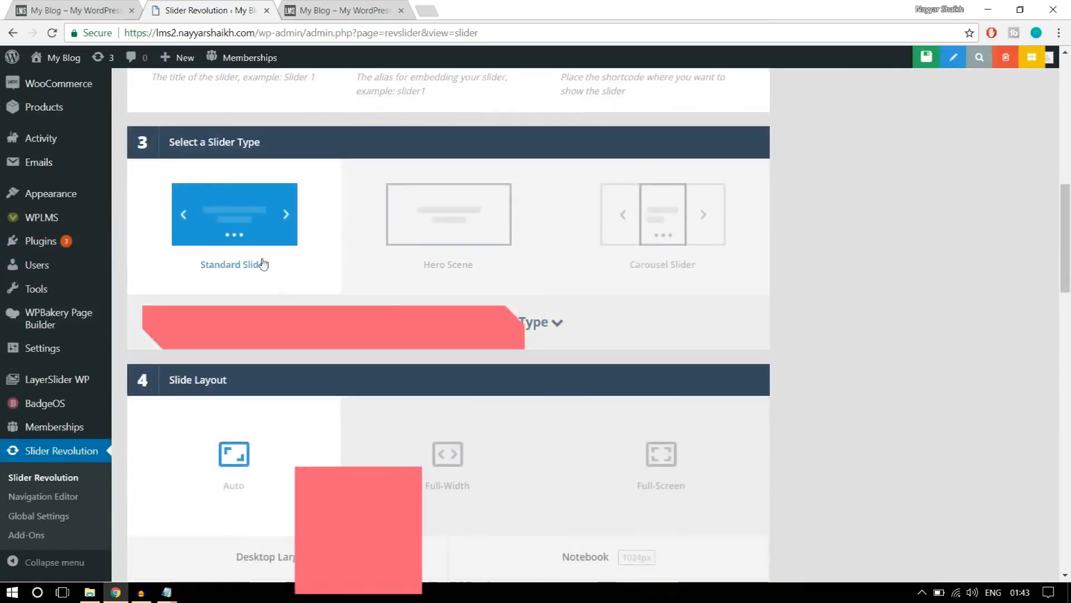
pyautogui.scroll(-3, 273, 282)
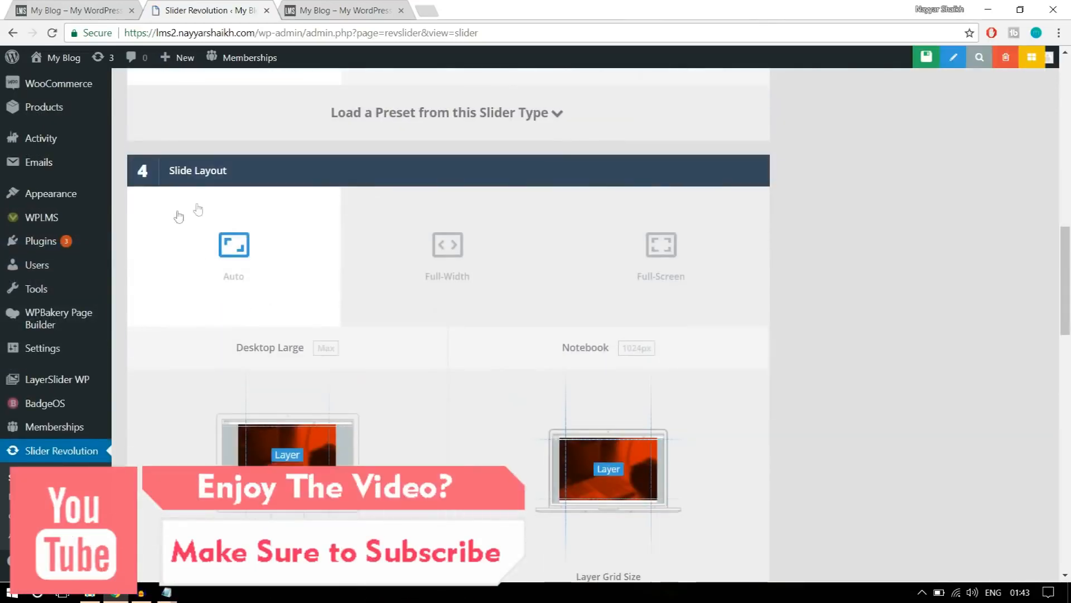
pyautogui.click(411, 254)
pyautogui.scroll(-5, 908, 262)
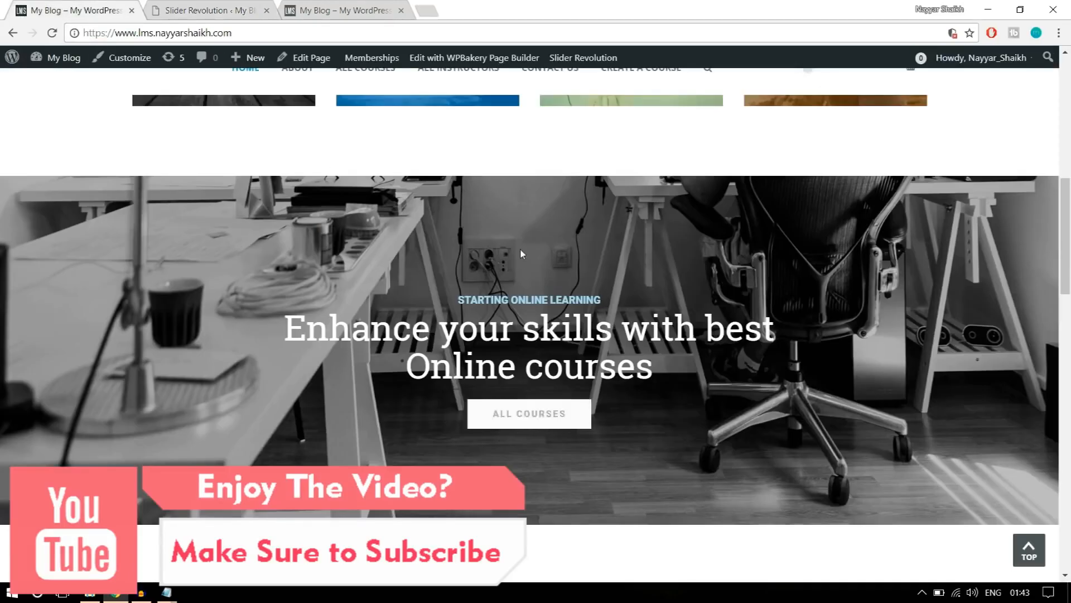
# Compare the search banner with the online courses banner on the reference home page, and return to the new slider's settings.
pyautogui.scroll(10, 556, 211)
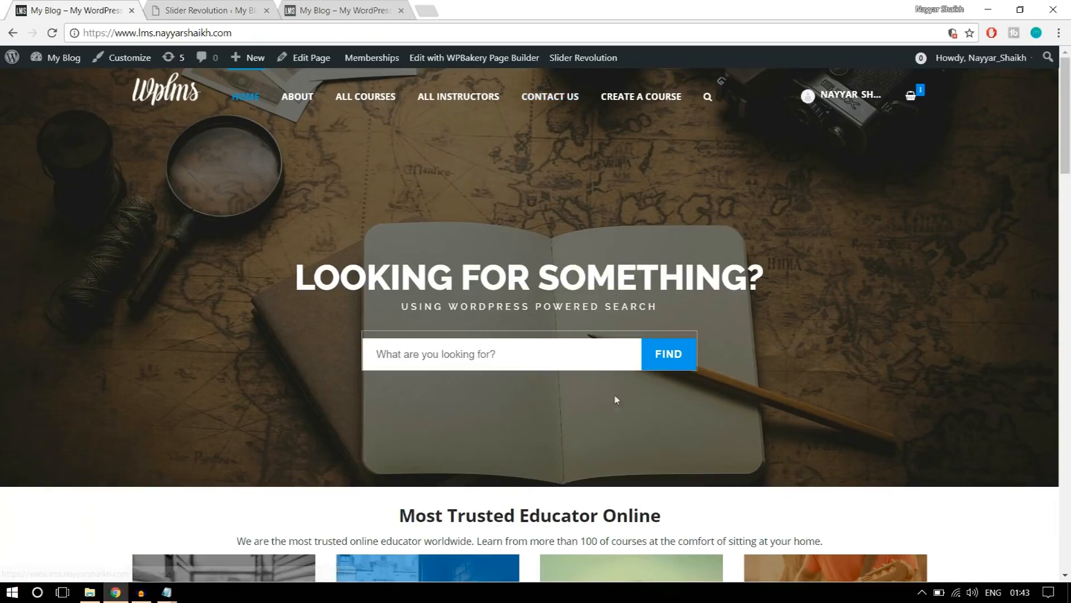
pyautogui.scroll(-10, 615, 352)
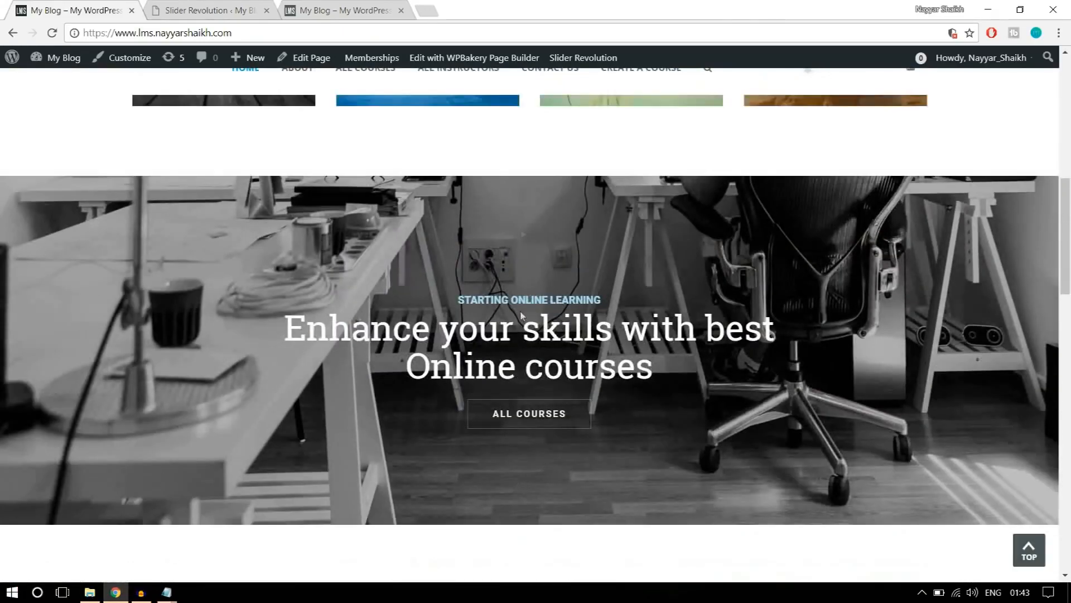
pyautogui.click(171, 8)
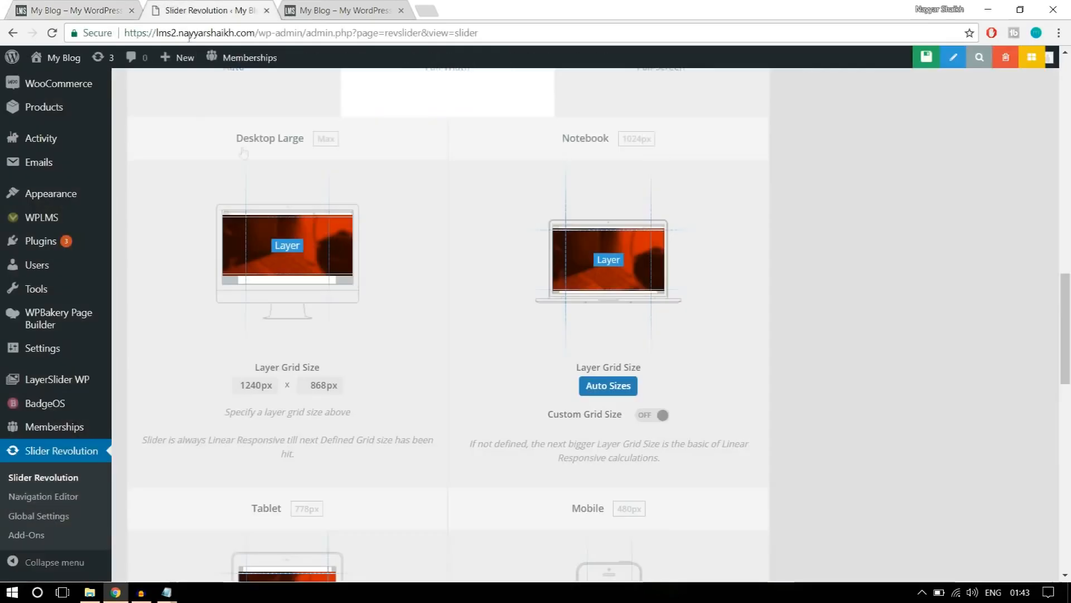
# Set the large desktop layer grid height to 500px, save the slider settings and check the online courses banner on the reference page.
pyautogui.doubleClick(322, 384)
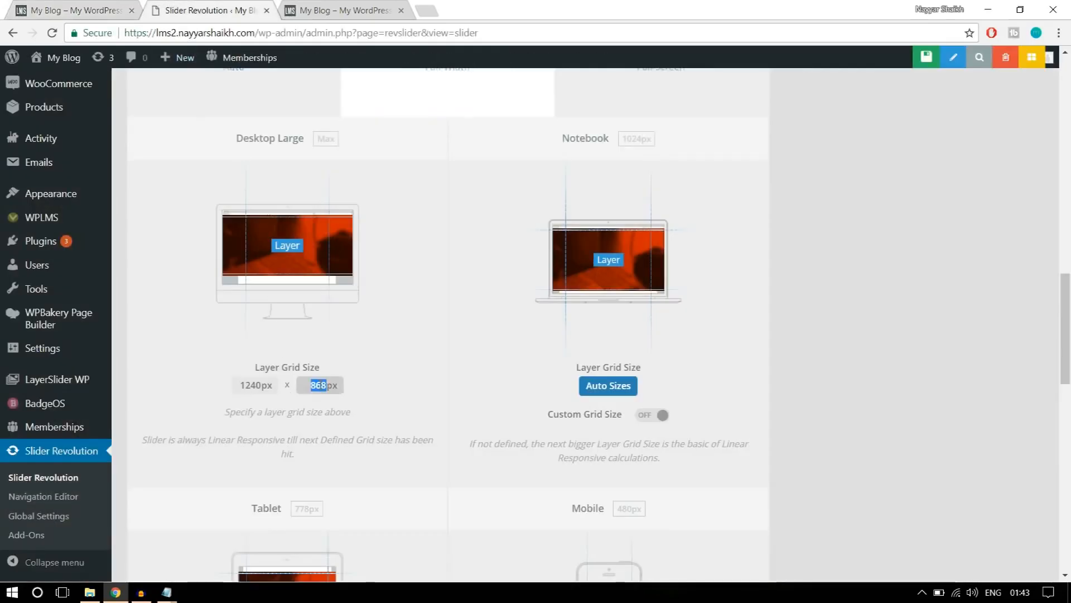
pyautogui.click(391, 369)
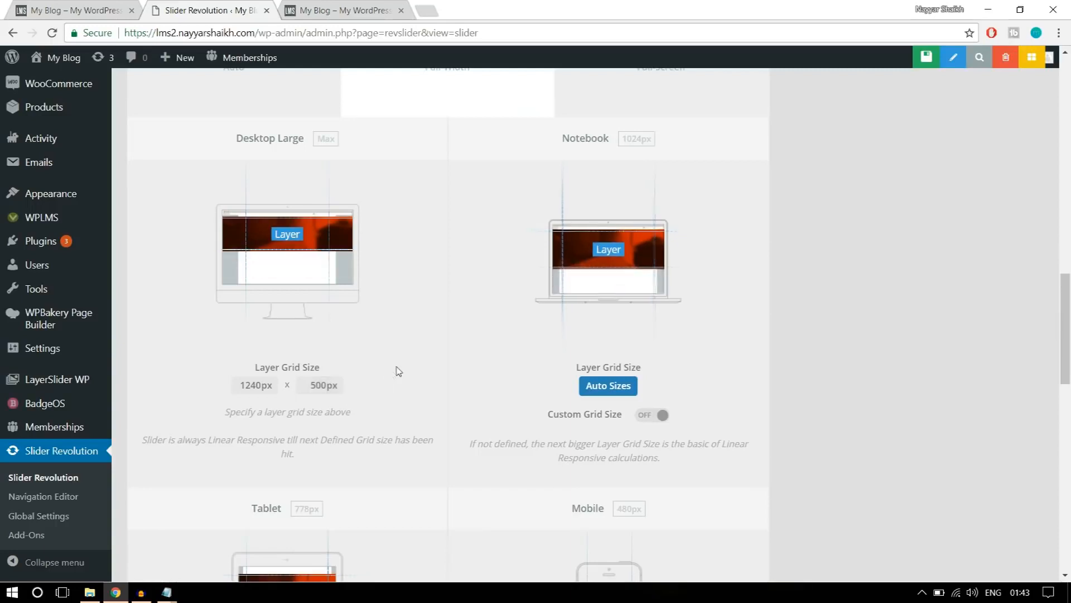
pyautogui.scroll(-3, 304, 434)
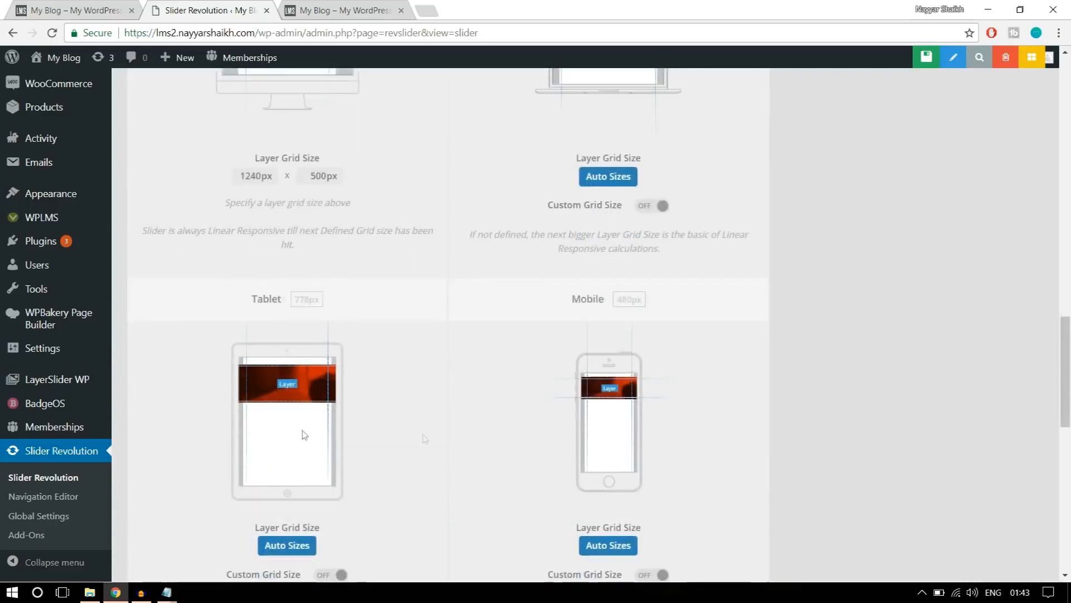
pyautogui.scroll(-2, 722, 470)
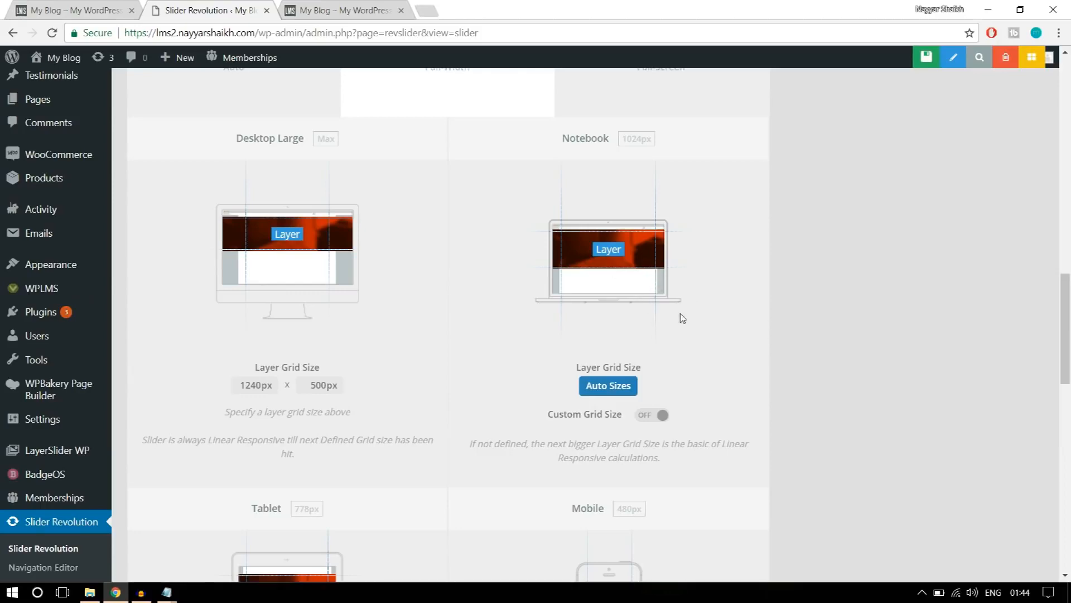
pyautogui.scroll(-4, 682, 318)
pyautogui.scroll(-12, 682, 318)
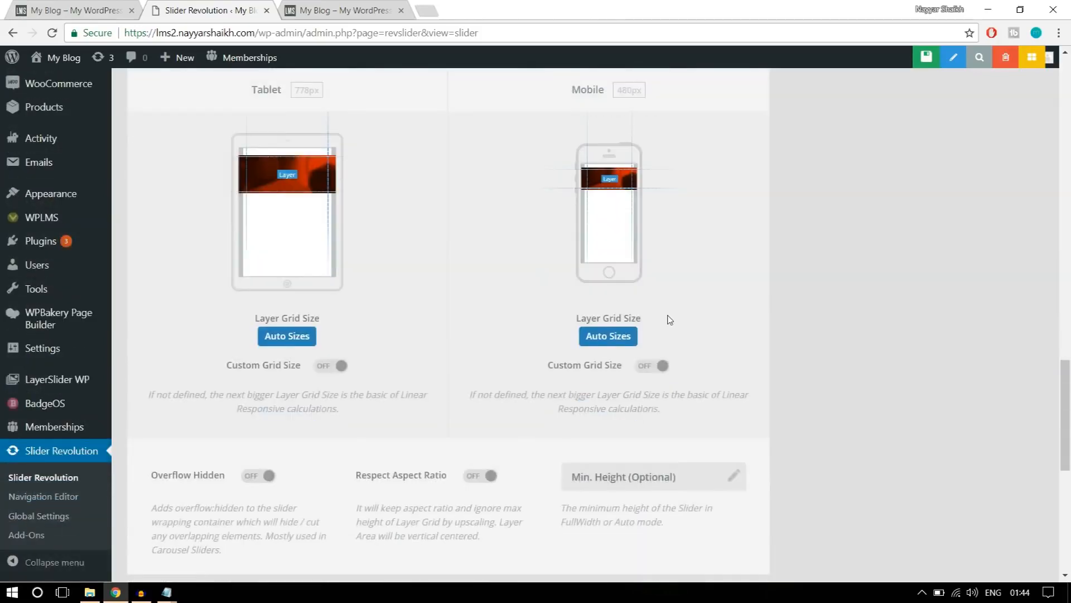
pyautogui.scroll(6, 760, 380)
pyautogui.scroll(15, 761, 380)
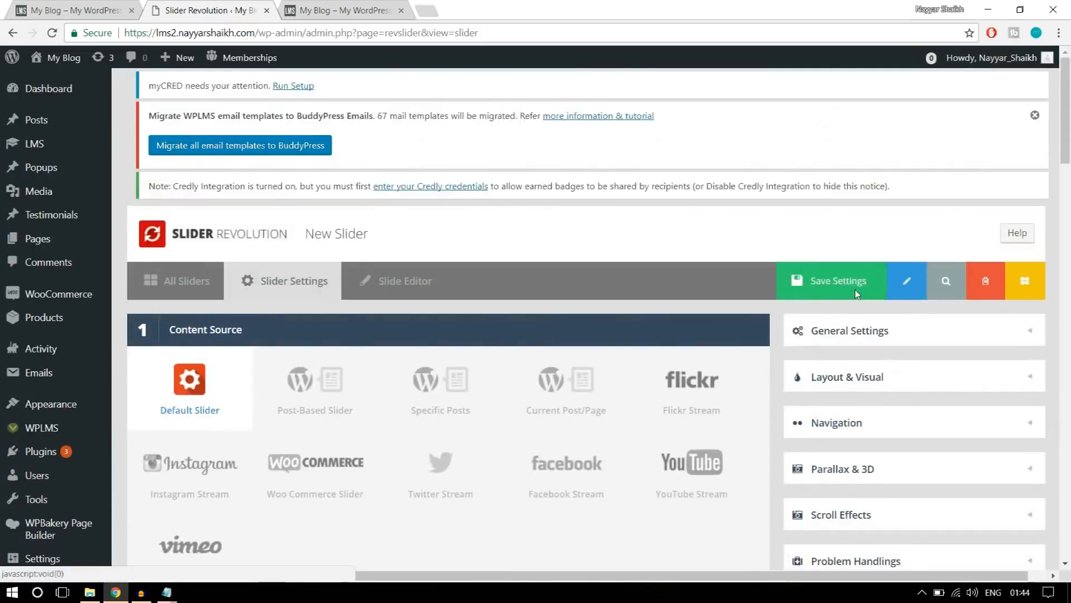
pyautogui.click(856, 294)
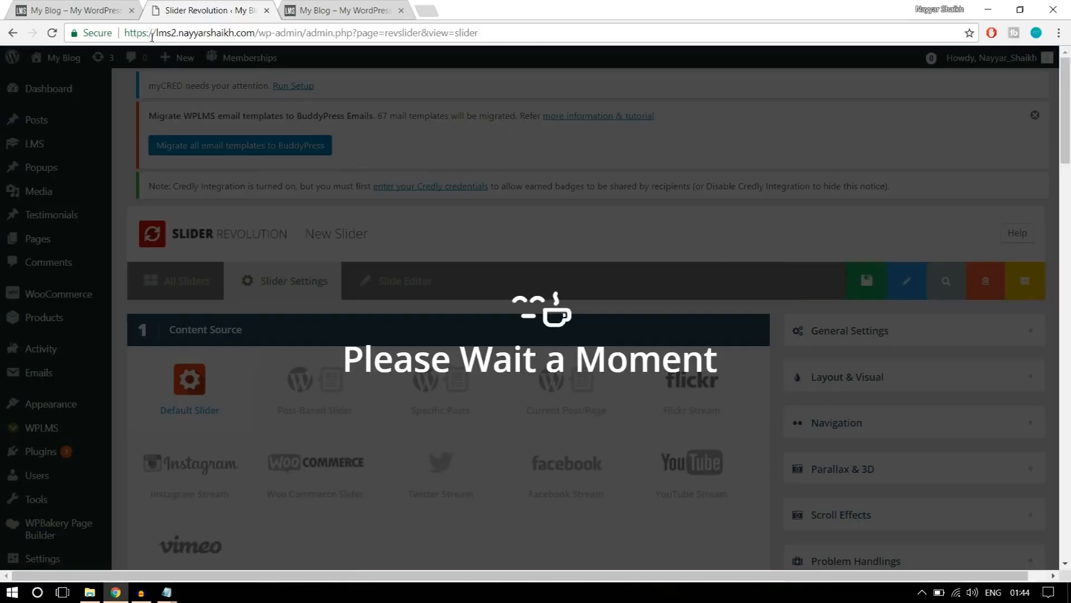
pyautogui.click(100, 10)
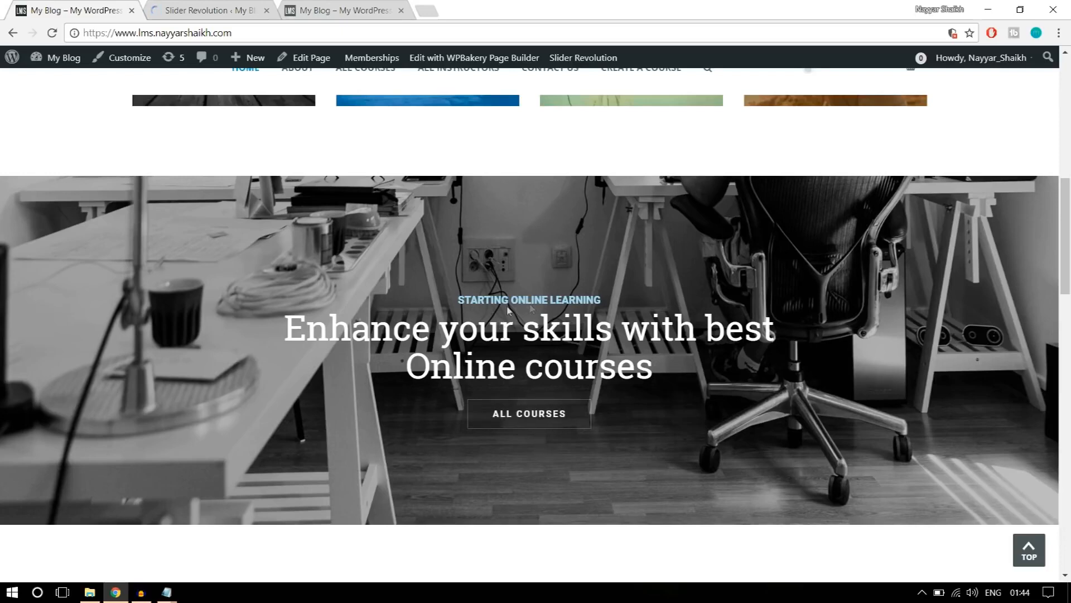
pyautogui.click(250, 7)
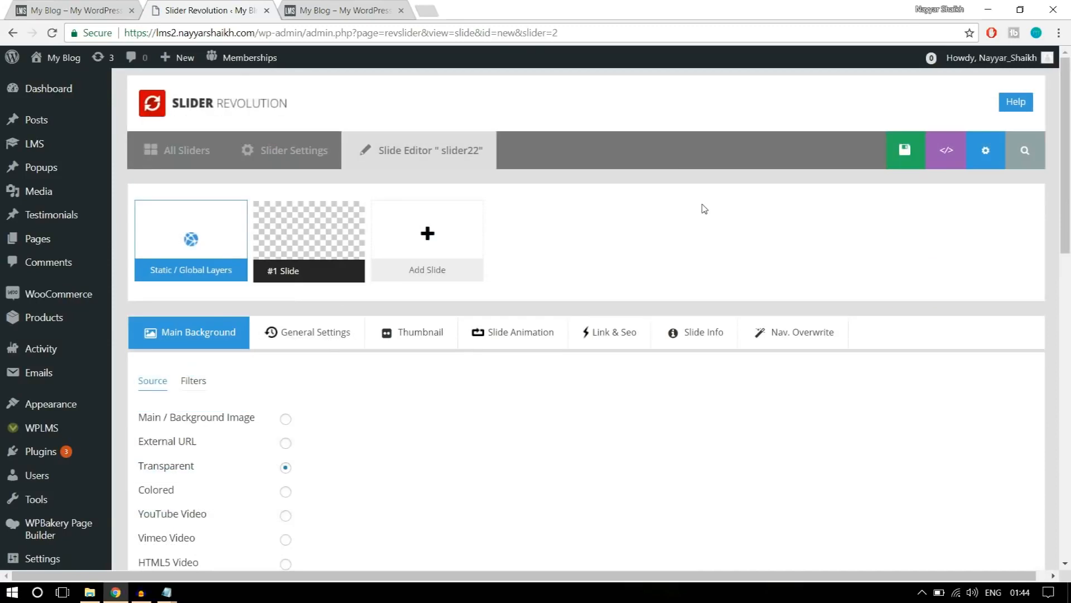
# Upload the main2 image from the Sliders folder and insert it as the slide's main background image.
pyautogui.scroll(-3, 705, 208)
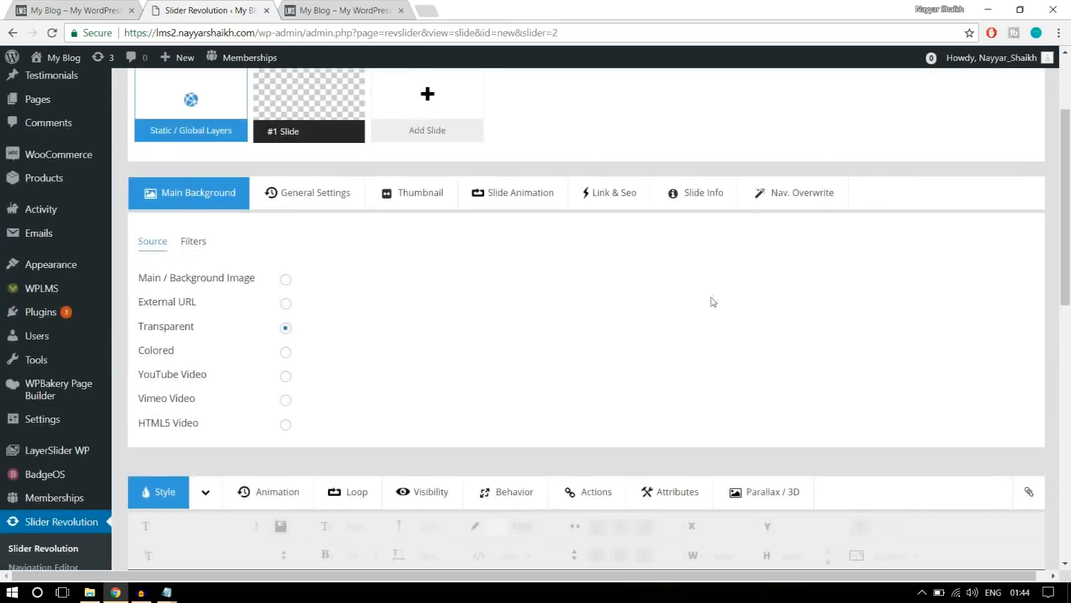
pyautogui.click(286, 281)
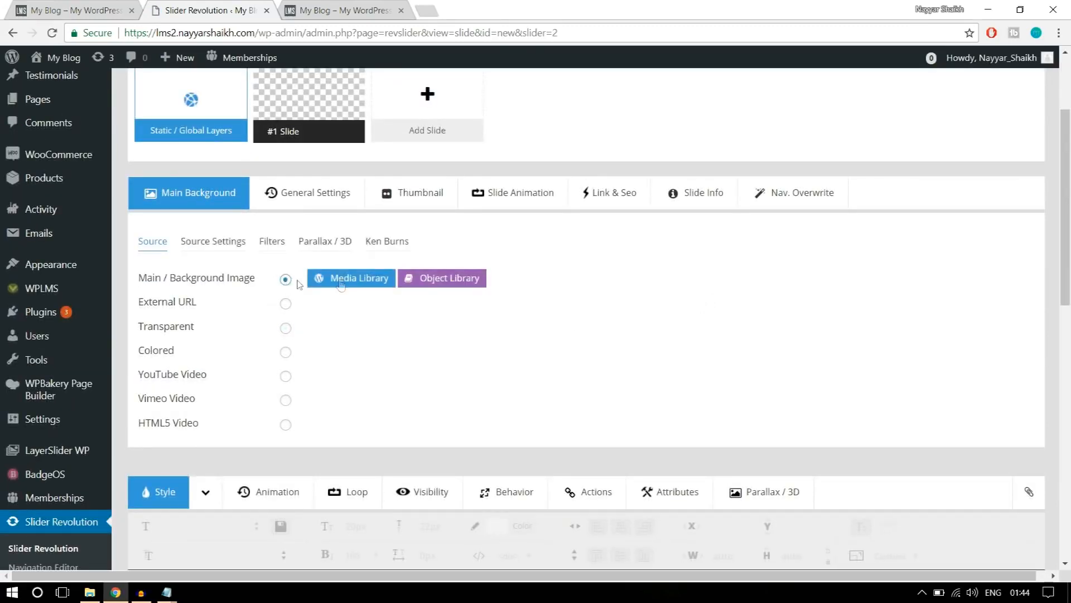
pyautogui.click(341, 282)
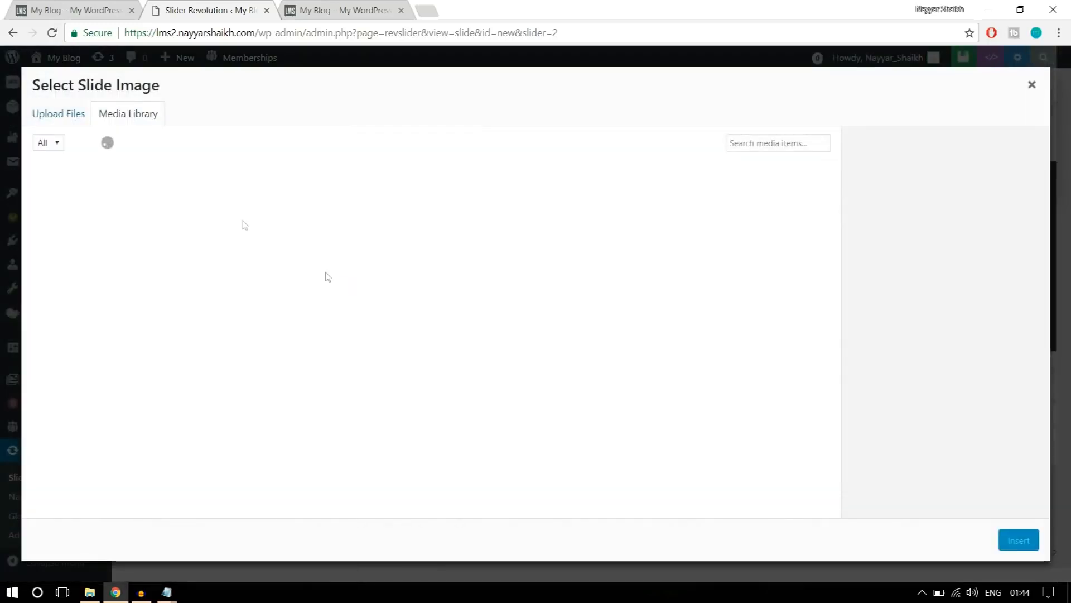
pyautogui.click(69, 115)
pyautogui.click(531, 331)
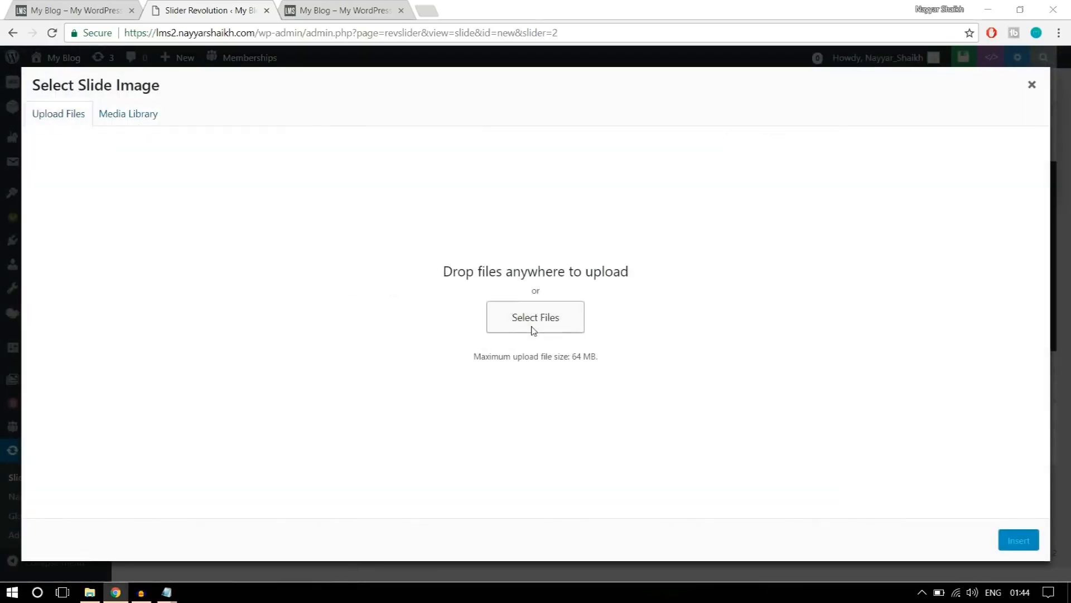
pyautogui.click(159, 143)
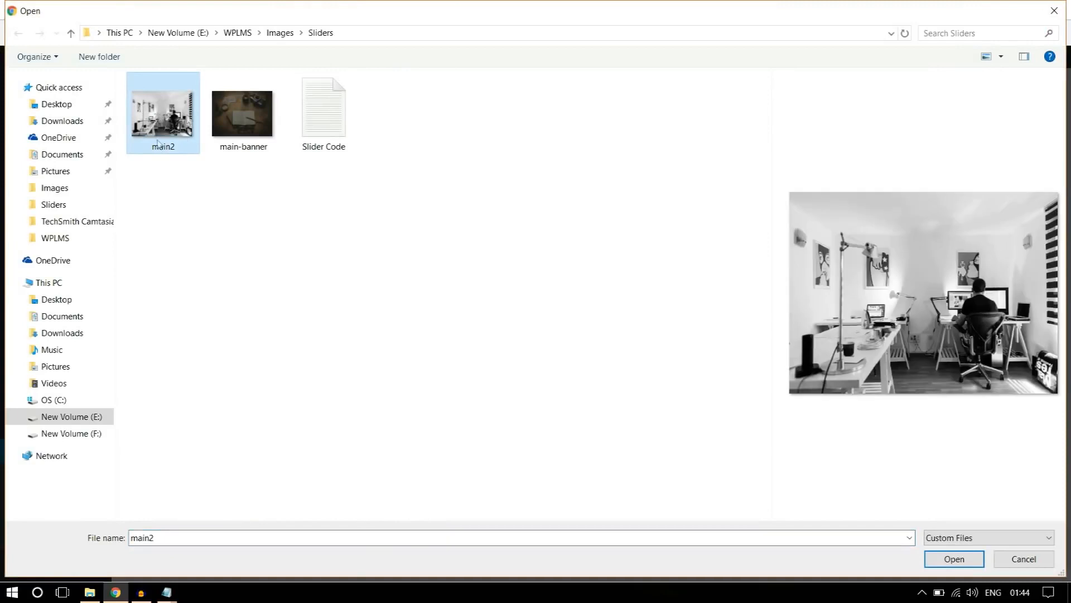
pyautogui.click(959, 560)
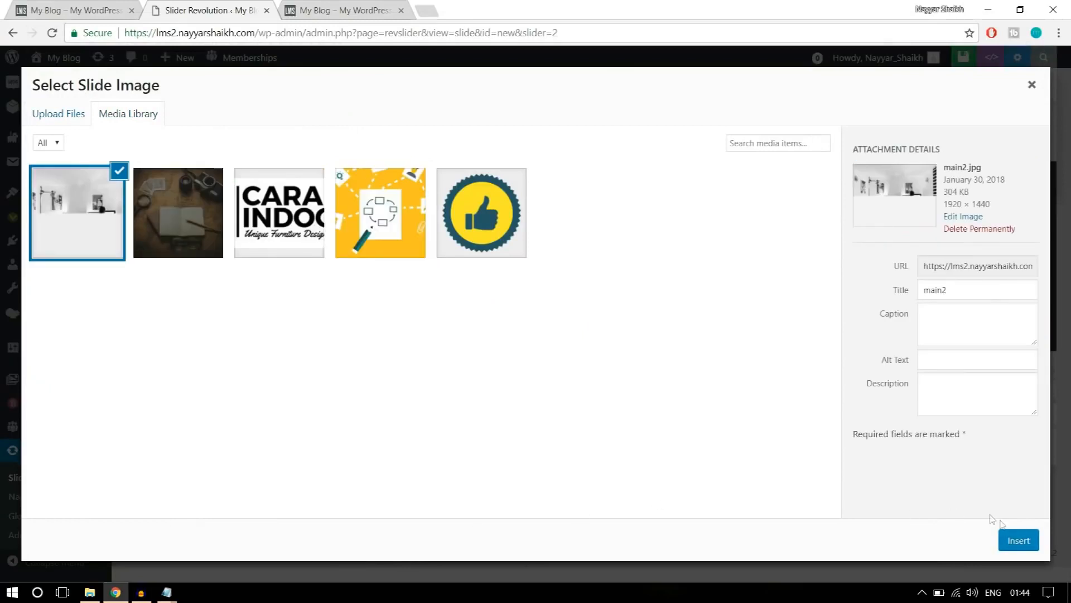
pyautogui.click(1021, 539)
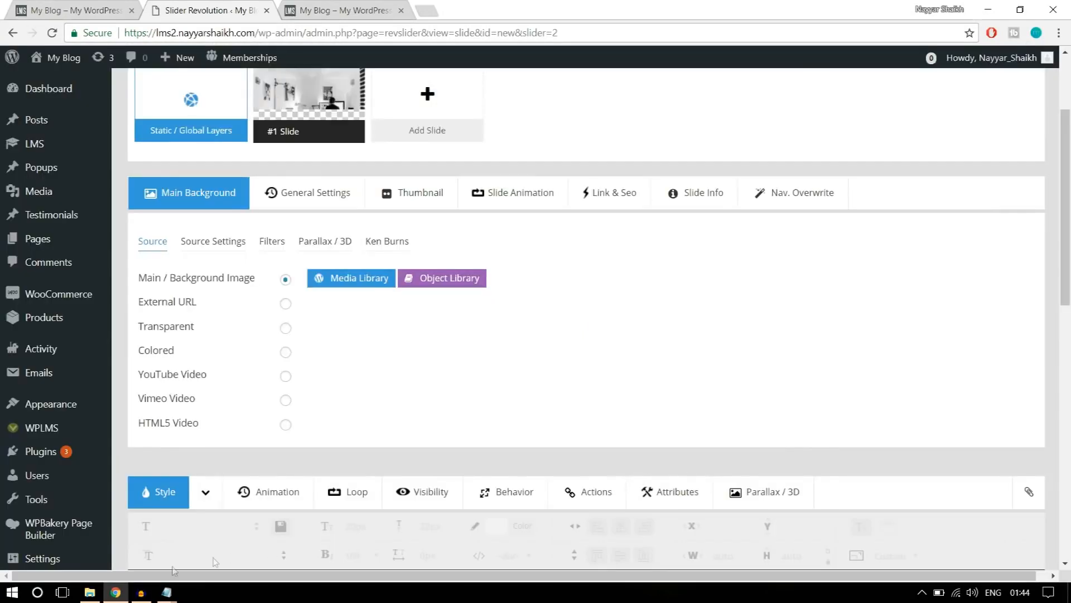
# Check the reference banner's wording and add a text layer reading STARTING ONLINE LEARNING to the slide.
pyautogui.scroll(-7, 1015, 546)
pyautogui.scroll(2, 691, 332)
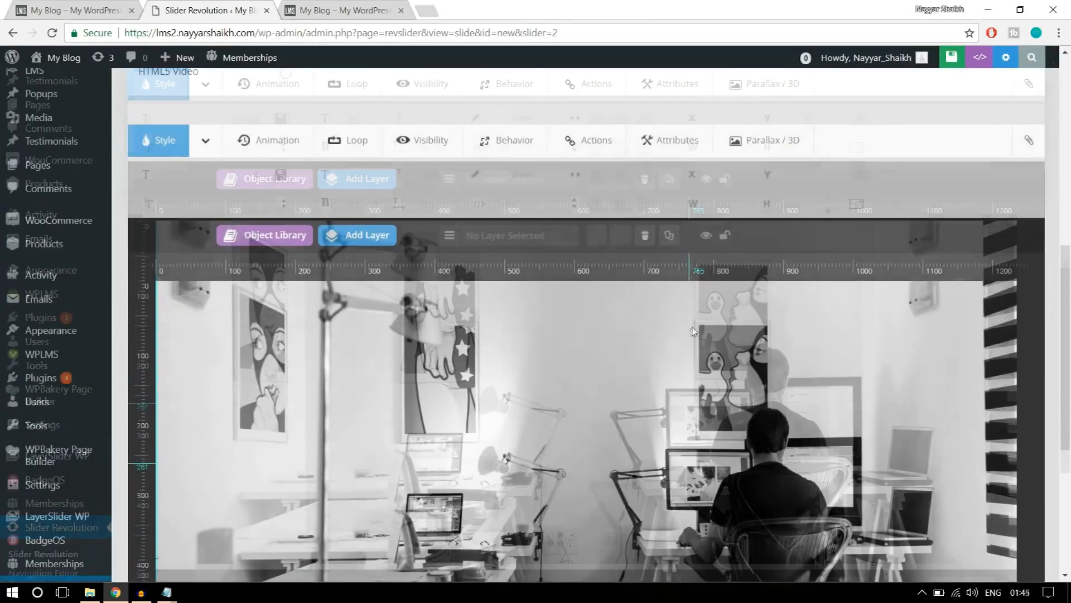
pyautogui.scroll(-1, 910, 320)
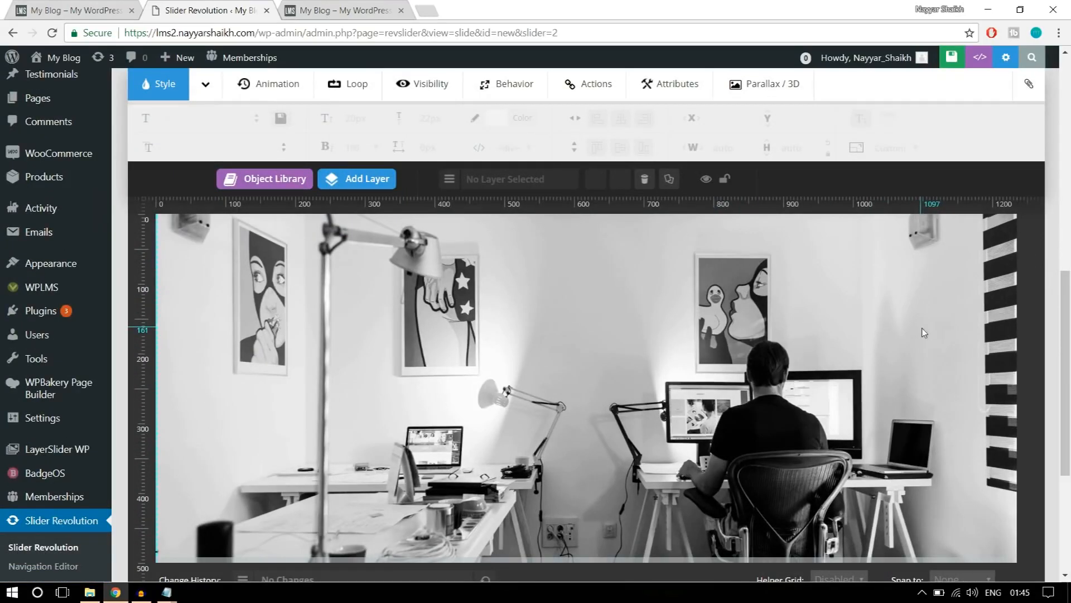
pyautogui.click(102, 10)
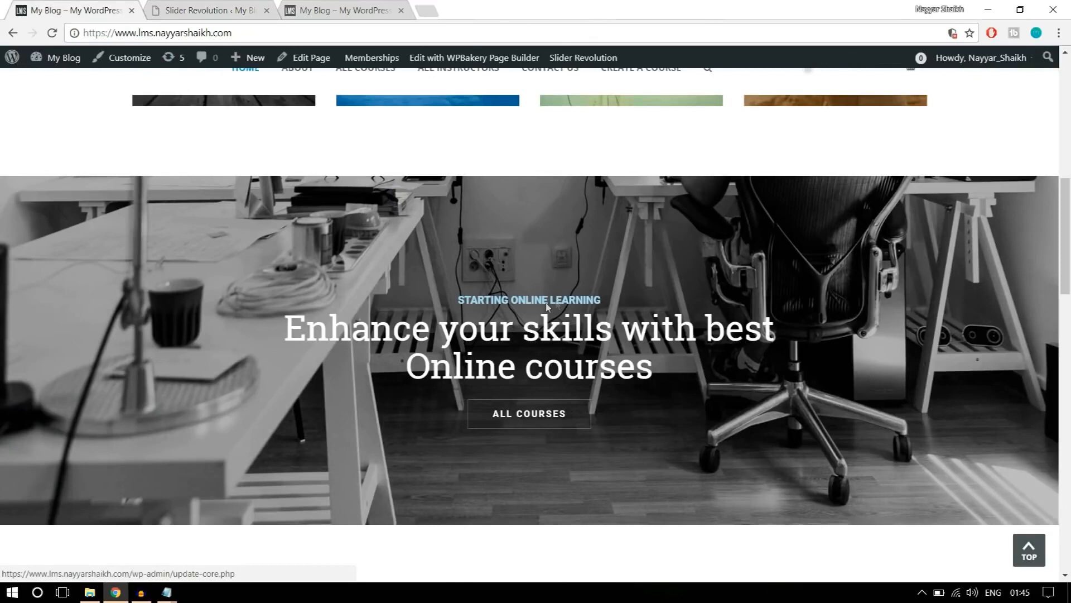
pyautogui.click(200, 10)
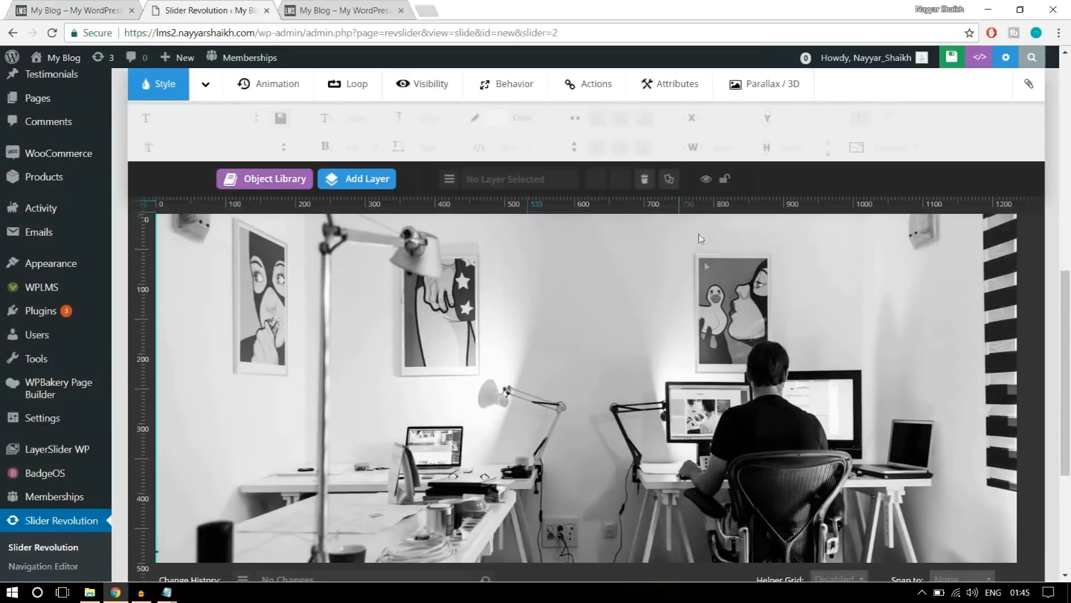
pyautogui.moveTo(361, 177)
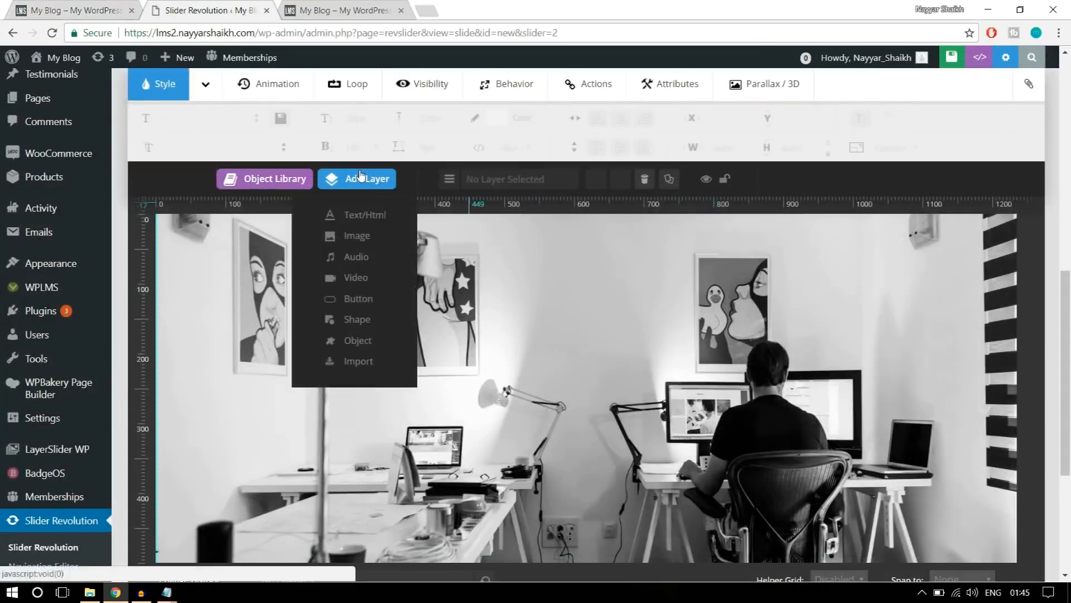
pyautogui.click(368, 217)
pyautogui.moveTo(564, 236); pyautogui.dragTo(418, 237)
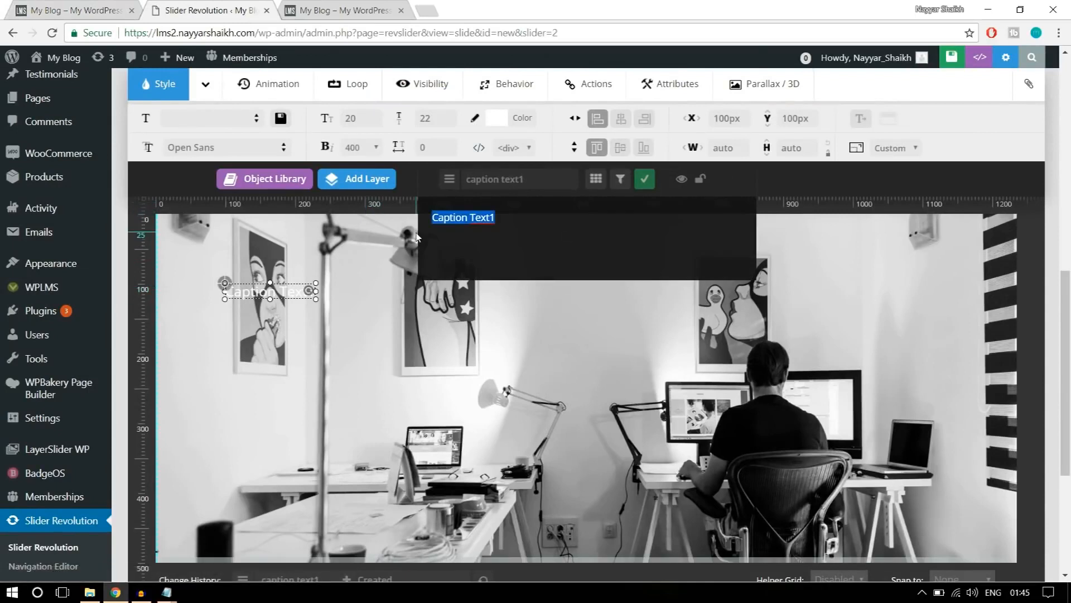
pyautogui.write('START')
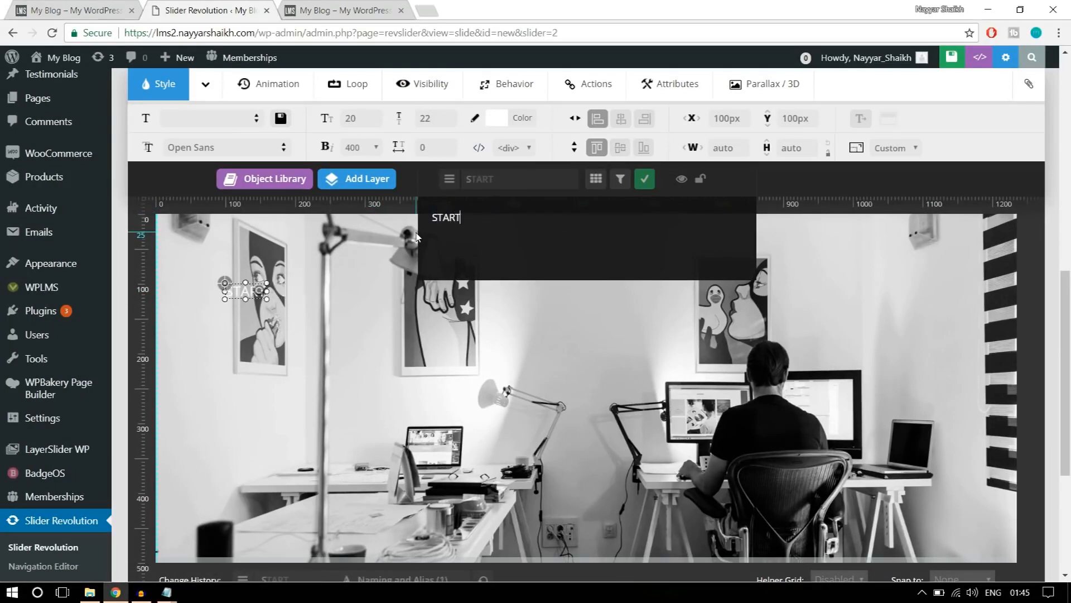
pyautogui.write('ING ONLIN')
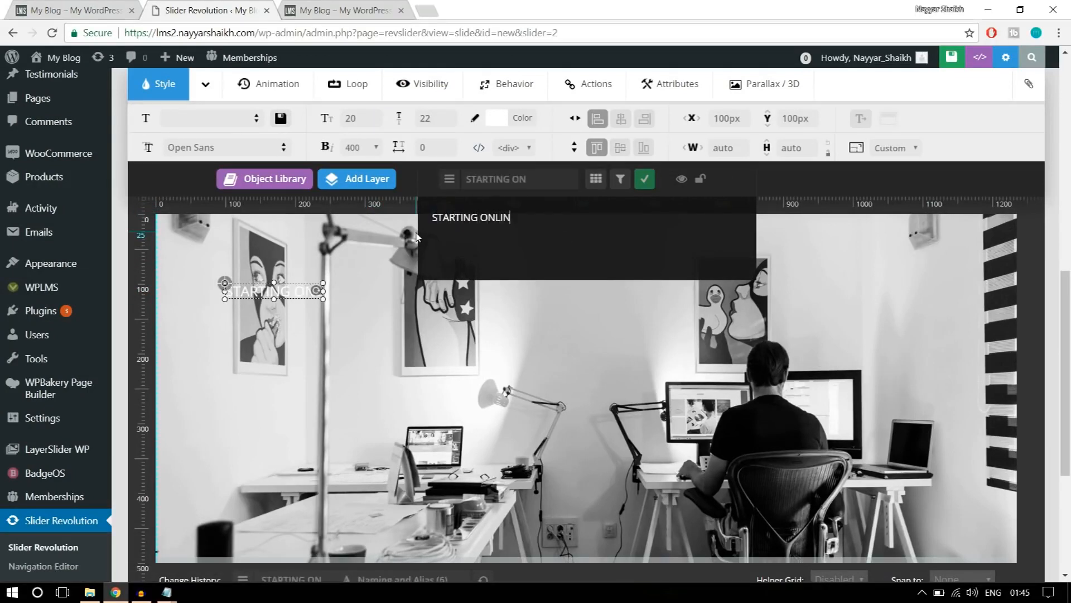
pyautogui.write('E LEARNING')
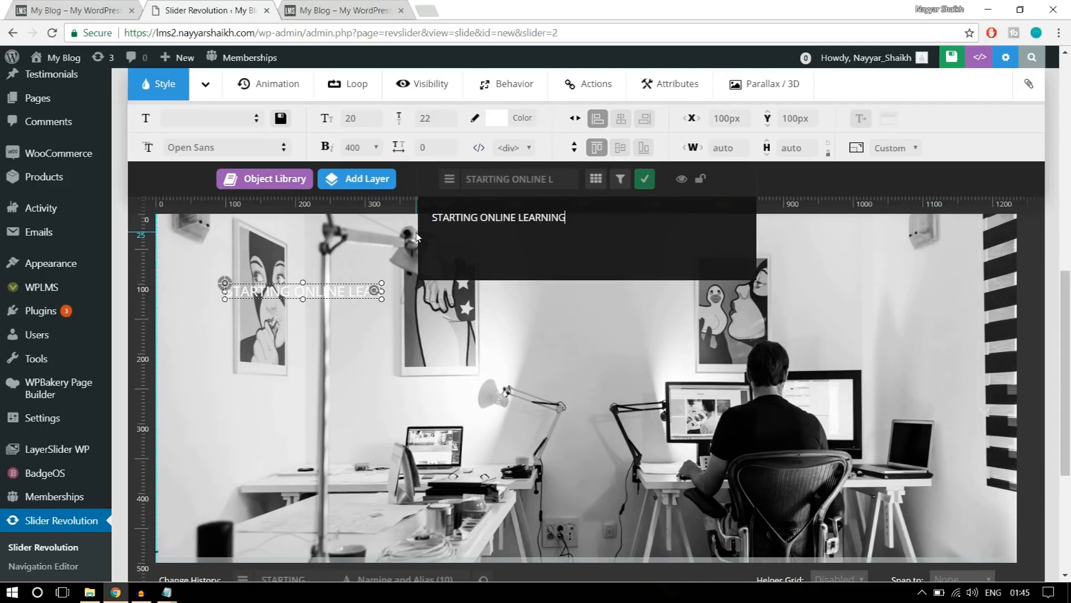
pyautogui.click(645, 179)
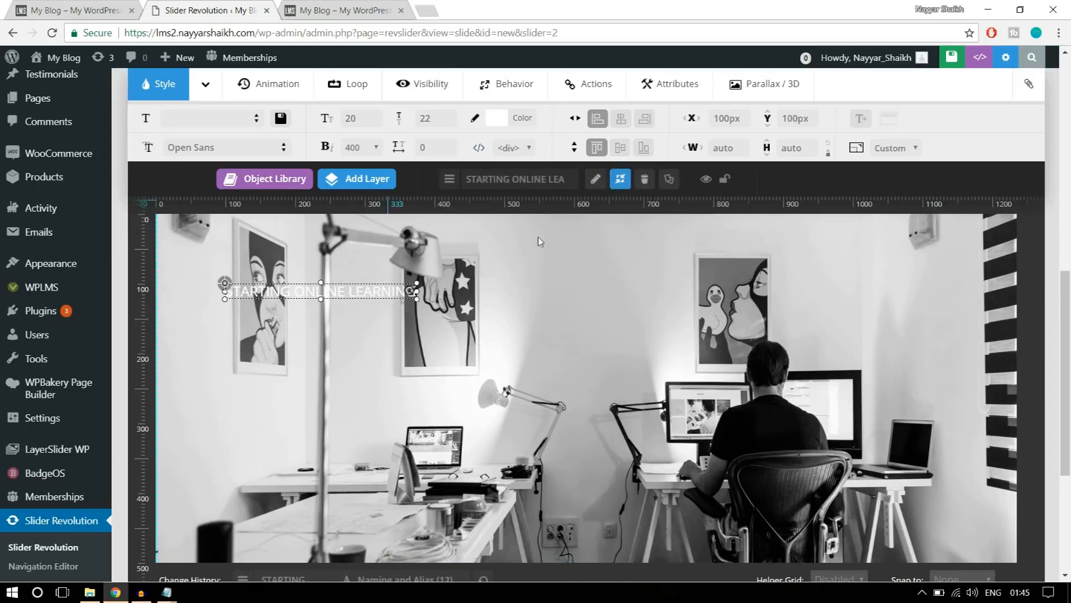
# Set the text layer's font to Roboto and check the small heading's look on the reference banner.
pyautogui.click(246, 146)
pyautogui.write('ROBO')
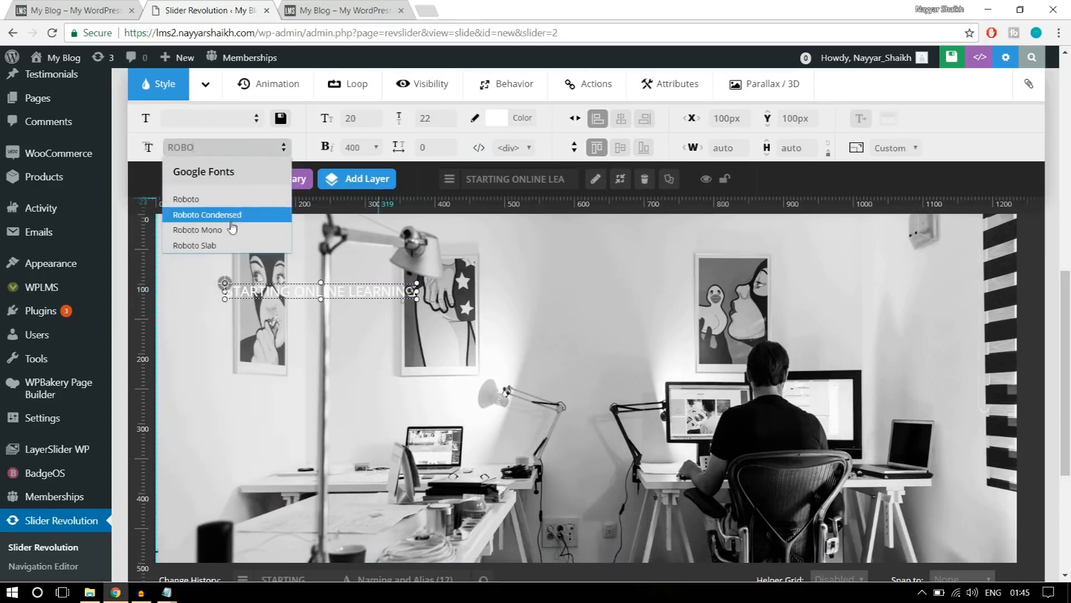
pyautogui.click(229, 198)
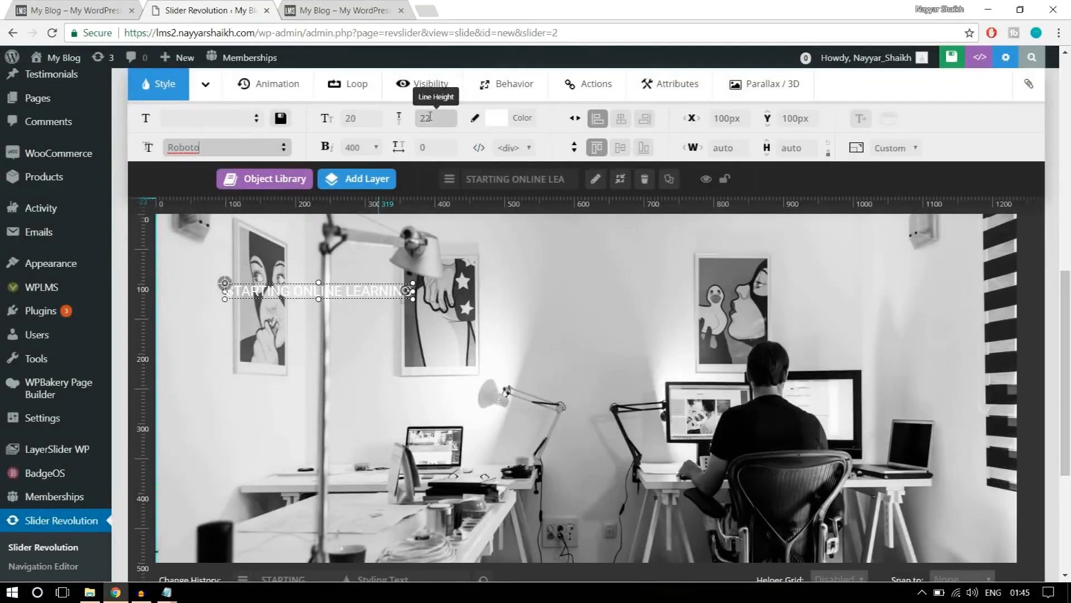
pyautogui.click(91, 8)
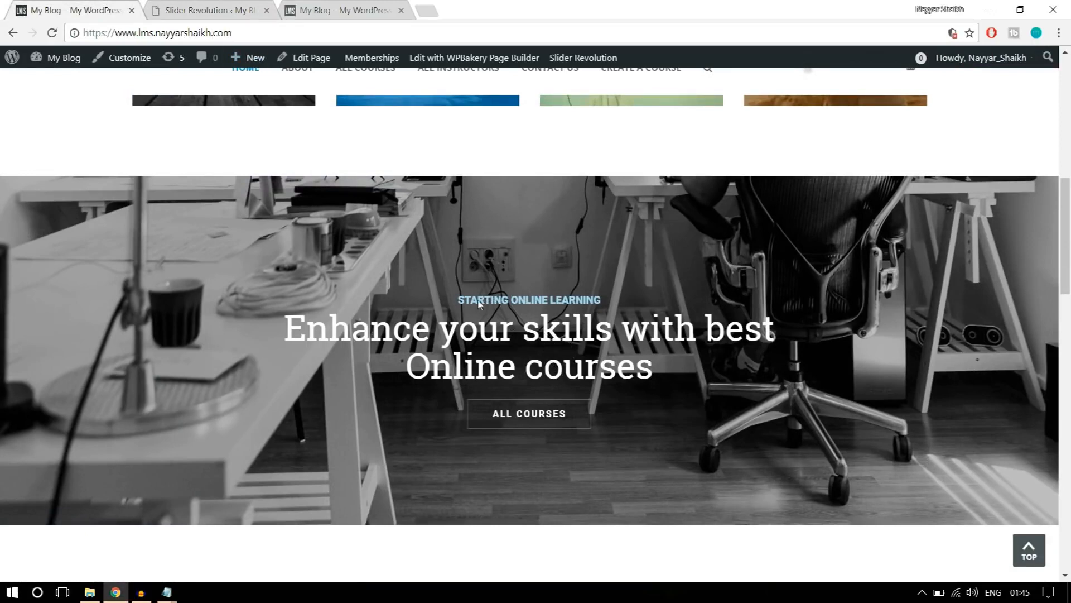
pyautogui.click(221, 9)
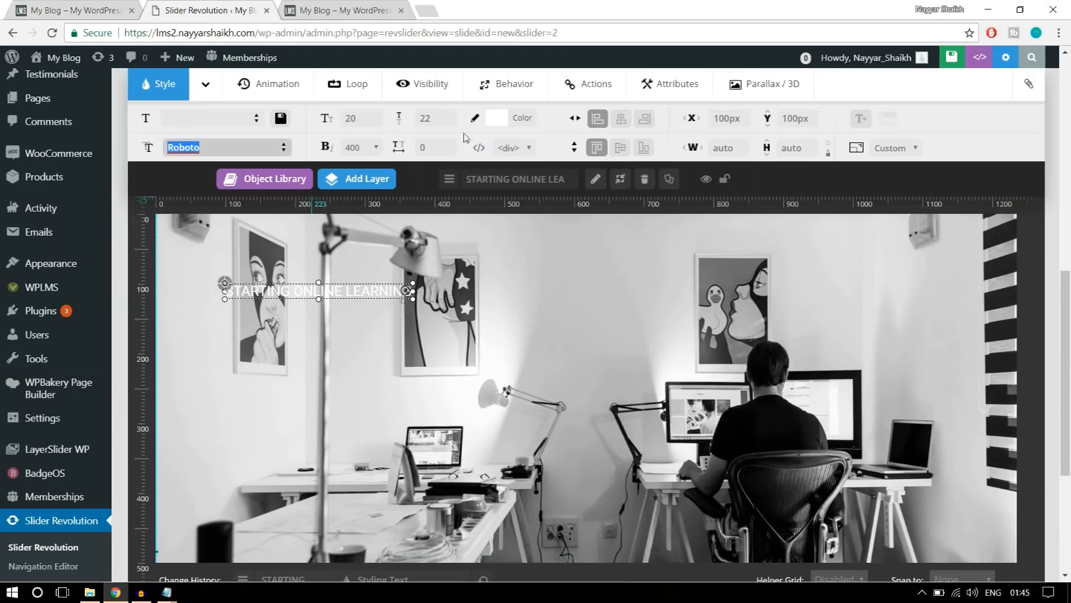
# Give the text layer a font size of 15px, a line height of 20px and a font weight of 700.
pyautogui.doubleClick(380, 123)
pyautogui.write('15')
pyautogui.doubleClick(431, 119)
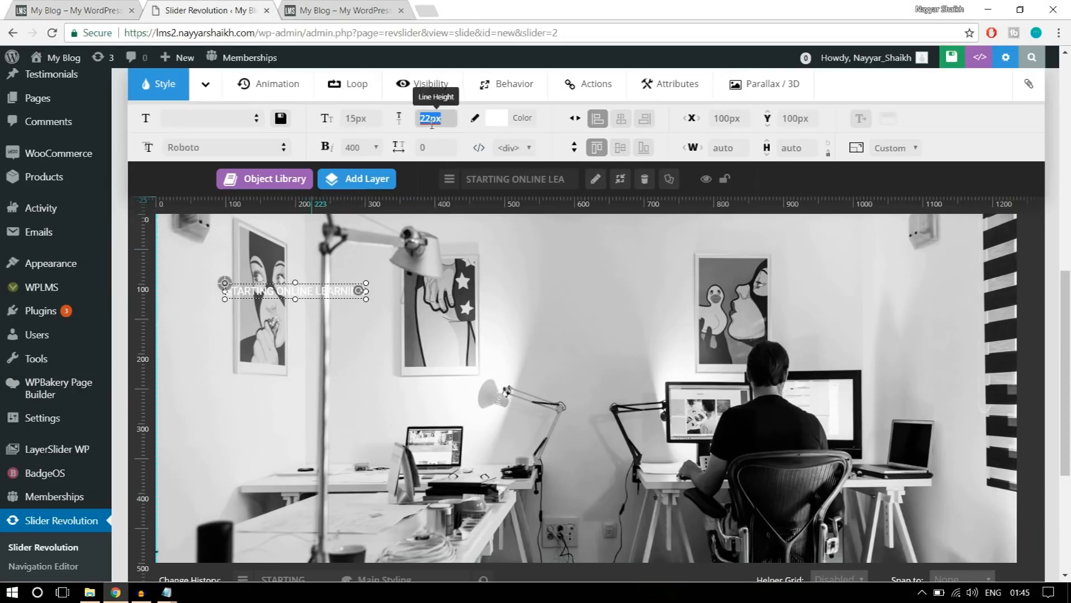
pyautogui.write('20')
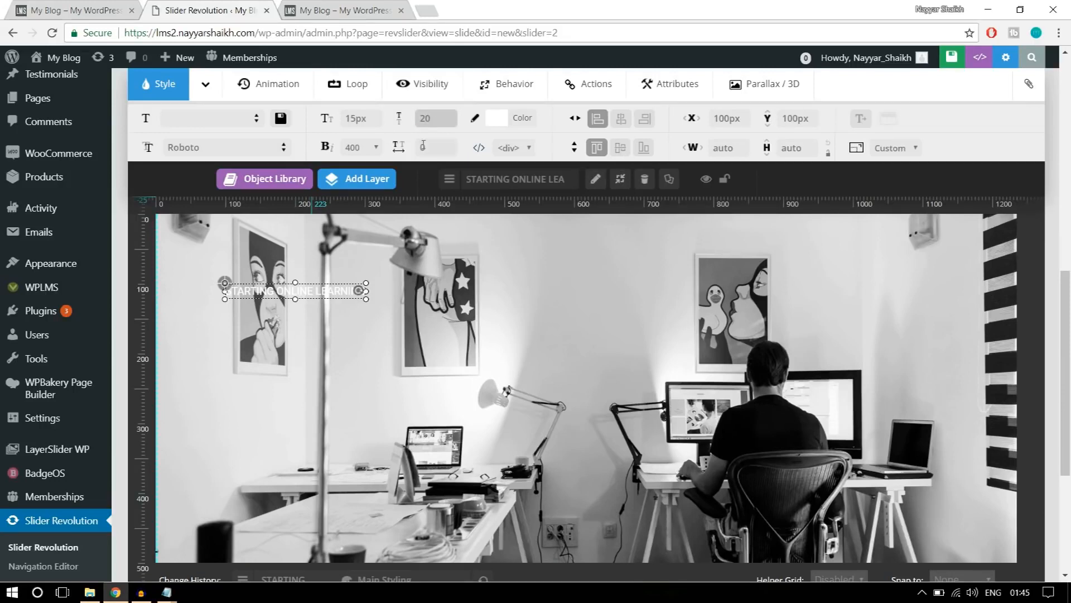
pyautogui.click(353, 146)
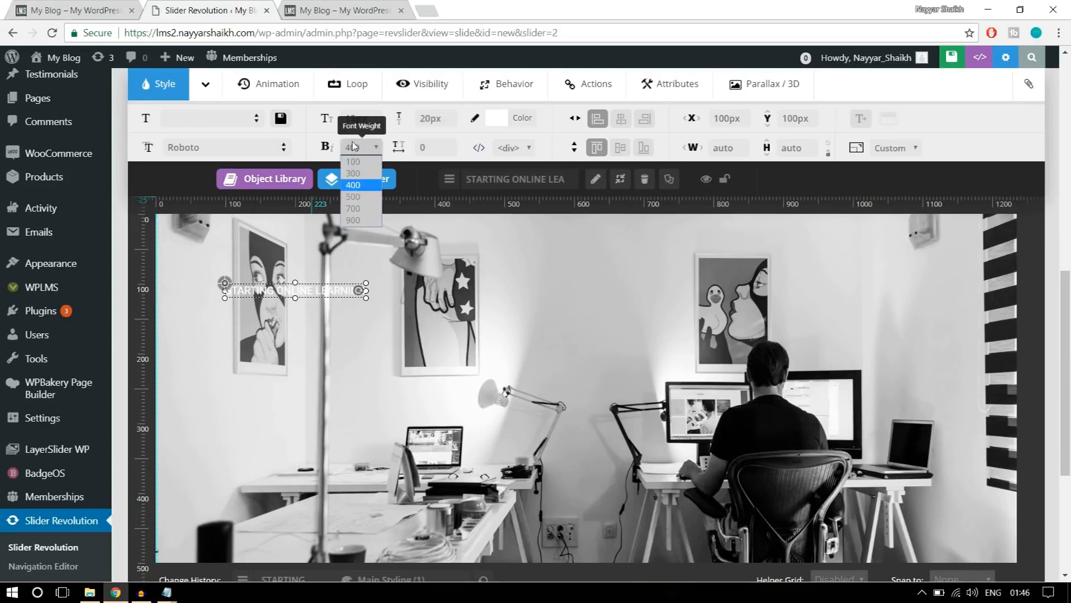
pyautogui.click(355, 214)
# Move the text layer down to a Y position of about 213px and centre it horizontally on the slide.
pyautogui.moveTo(332, 285); pyautogui.dragTo(610, 363)
pyautogui.click(621, 119)
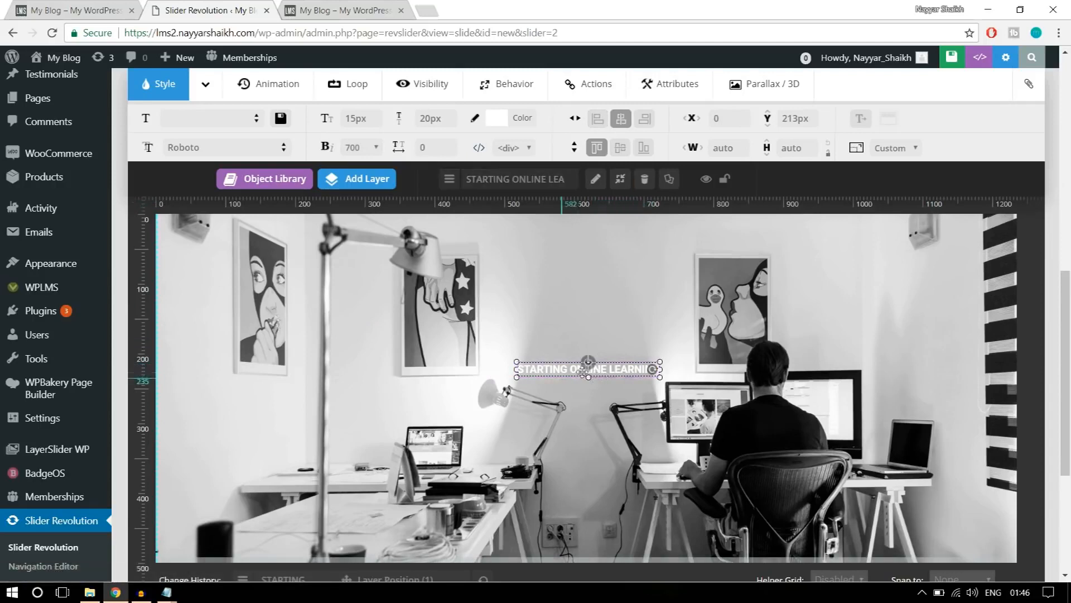
# Set the STARTING ONLINE LEARNING layer's text color to a lightened shade of the preset blue.
pyautogui.click(525, 120)
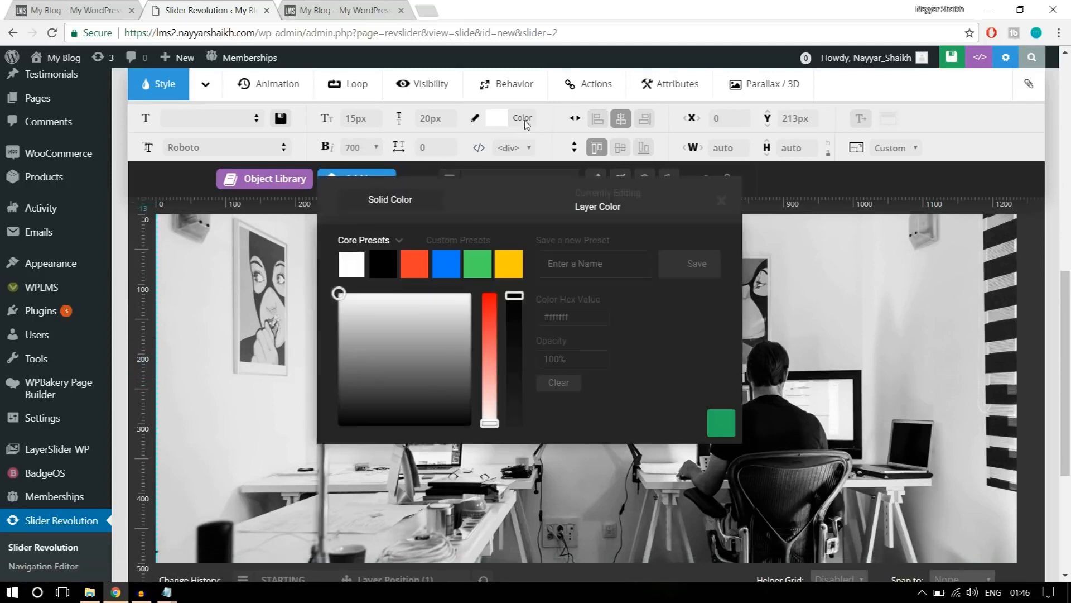
pyautogui.click(454, 262)
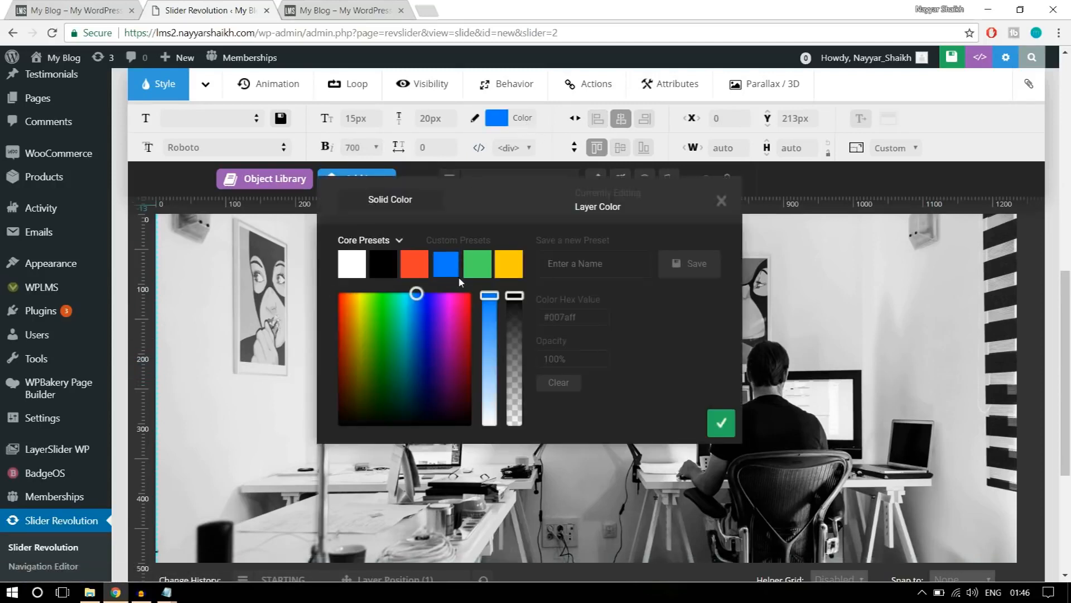
pyautogui.moveTo(492, 296); pyautogui.dragTo(492, 341)
pyautogui.click(721, 424)
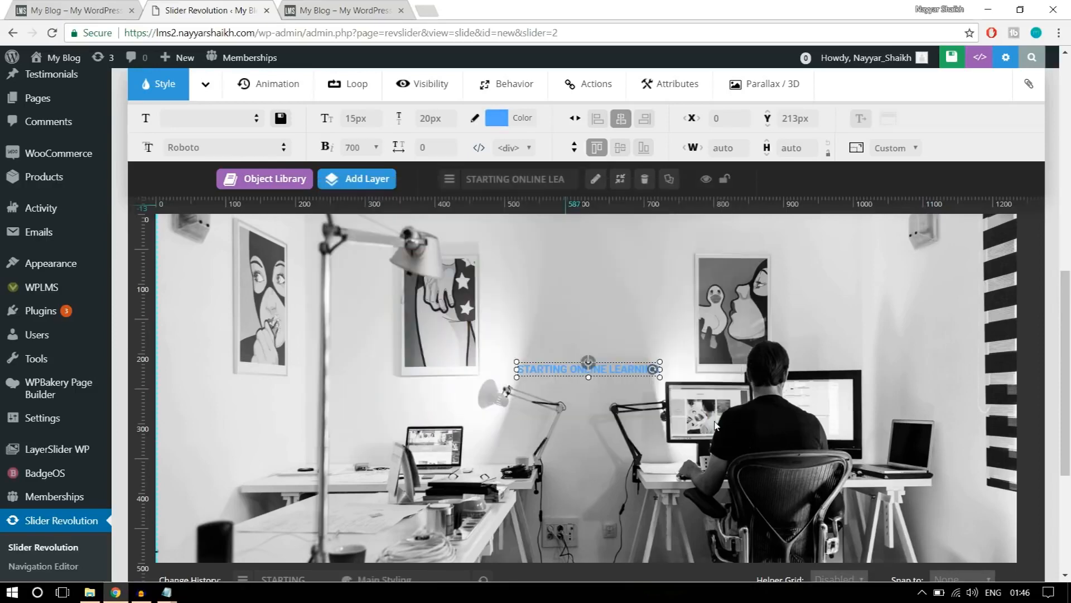
# Move the STARTING ONLINE LEARNING layer up to a Y position of about 182px and centre it horizontally.
pyautogui.scroll(-1, 685, 362)
pyautogui.scroll(2, 687, 378)
pyautogui.scroll(-1, 686, 380)
pyautogui.moveTo(618, 385); pyautogui.dragTo(615, 364)
pyautogui.click(618, 126)
# Check the large heading on the reference banner and add a new text layer to the slide.
pyautogui.click(46, 6)
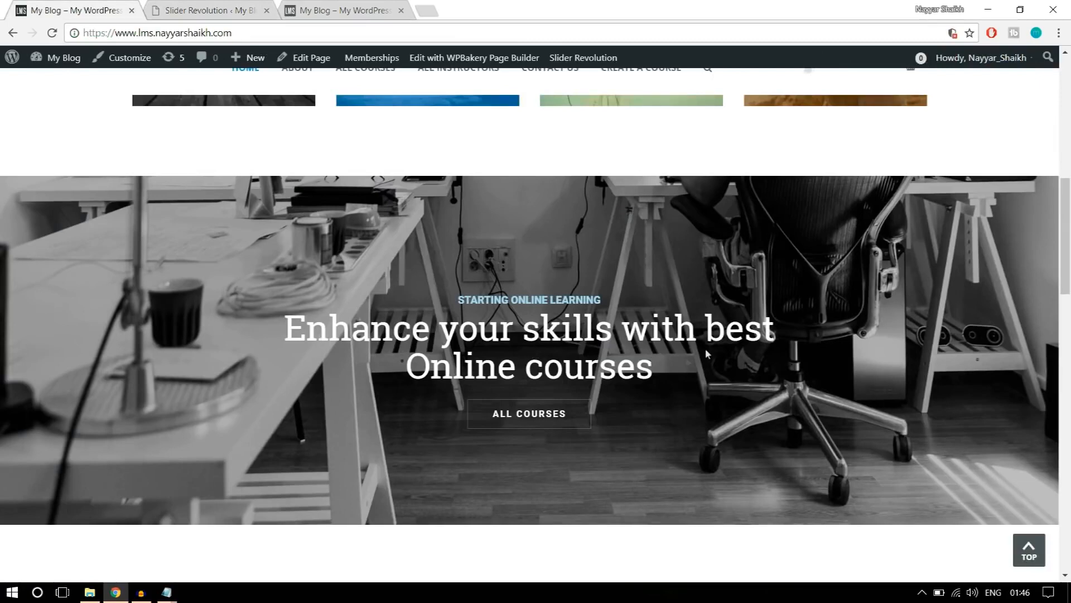
pyautogui.click(206, 10)
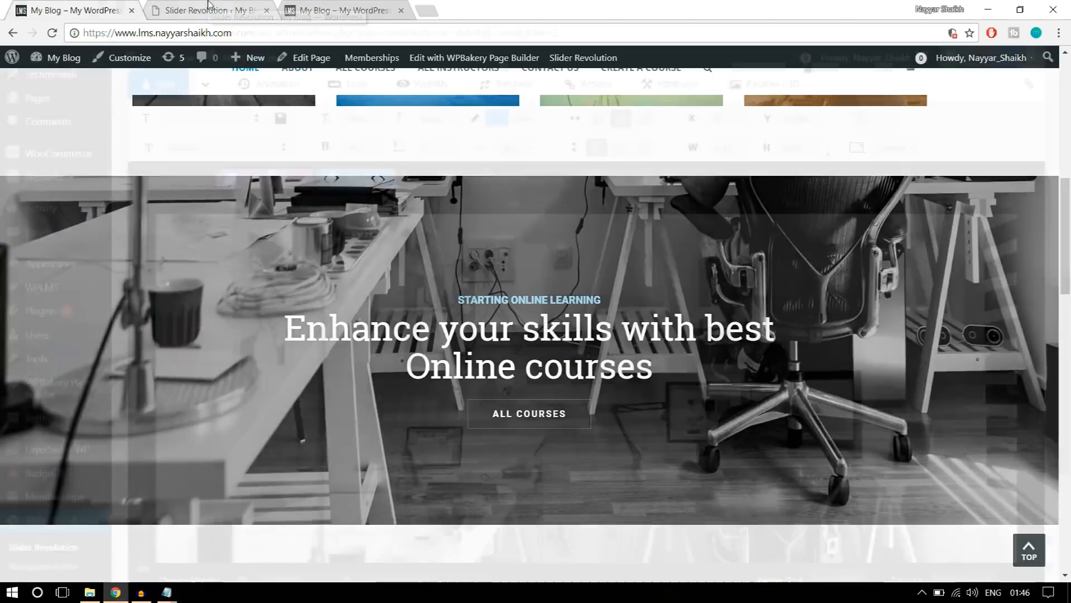
pyautogui.click(368, 179)
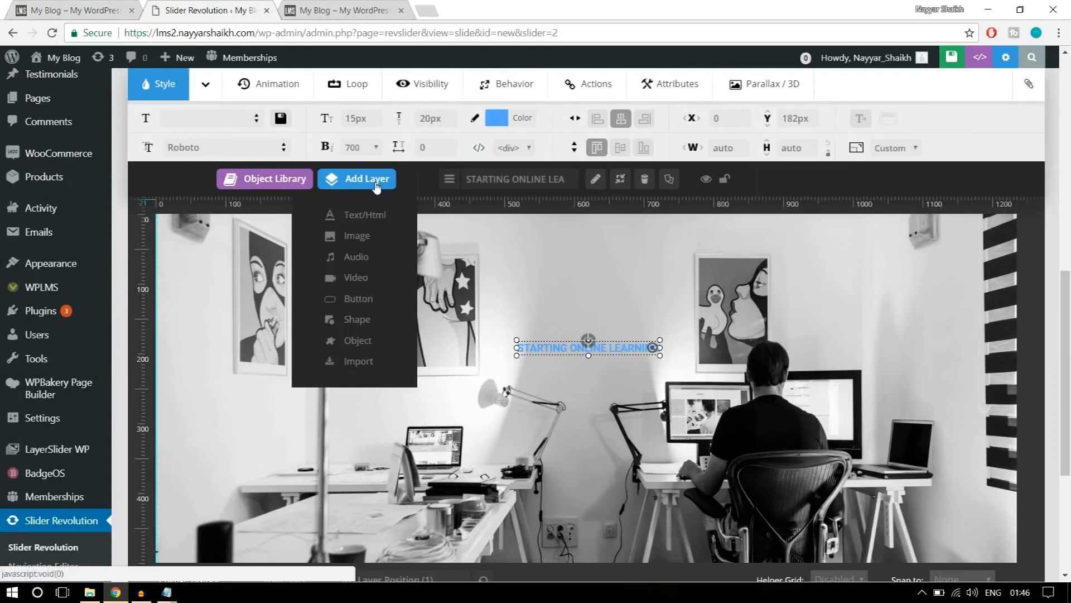
pyautogui.click(364, 217)
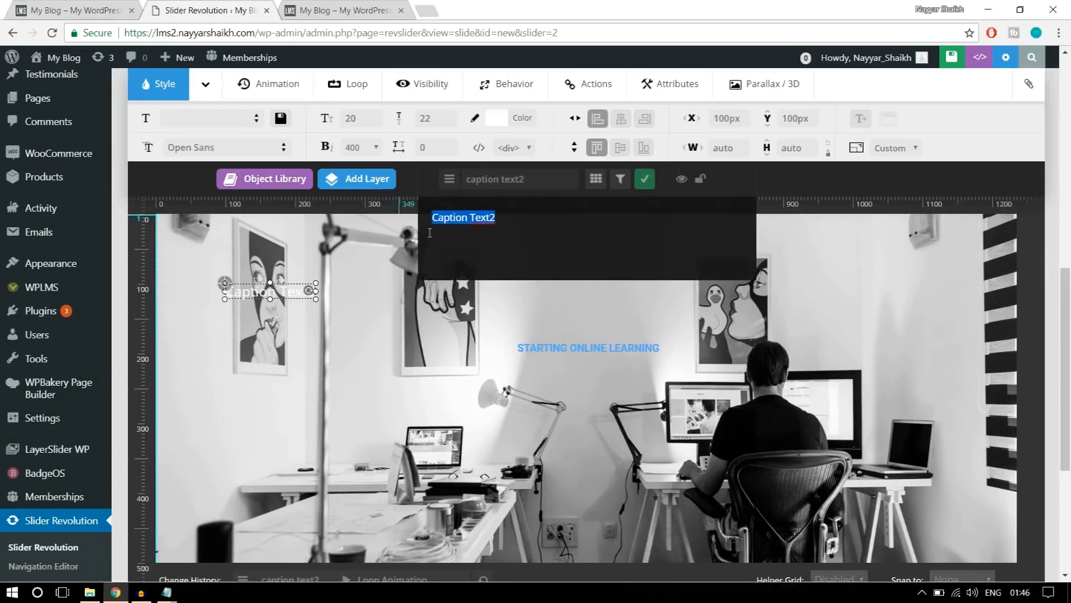
# Make the new text layer read Enhance Your Skills with Best, checking the wording against the reference banner.
pyautogui.write('Enah')
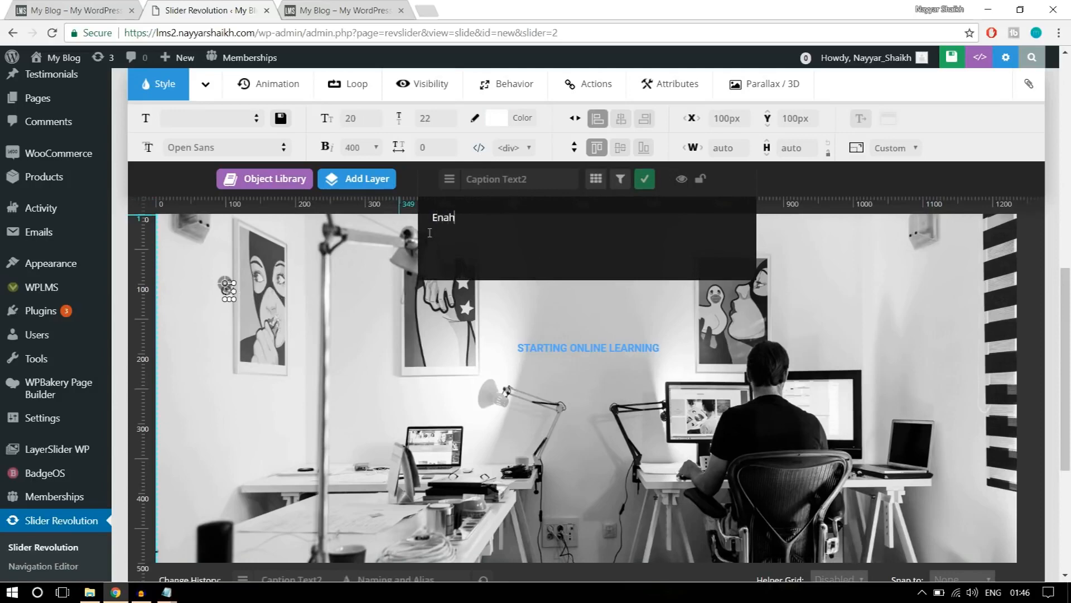
pyautogui.write('ce')
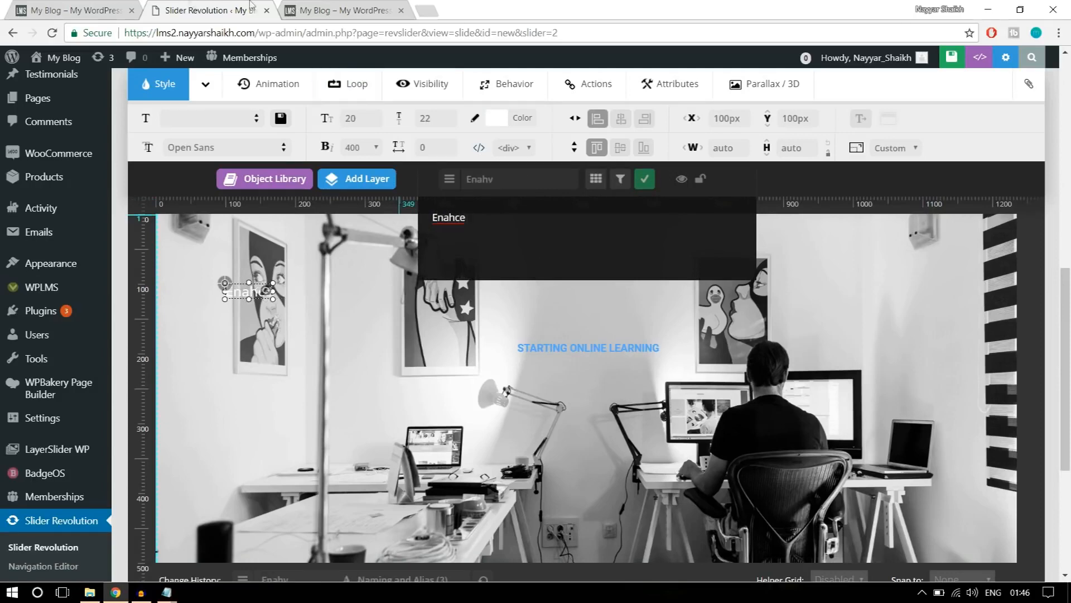
pyautogui.click(115, 10)
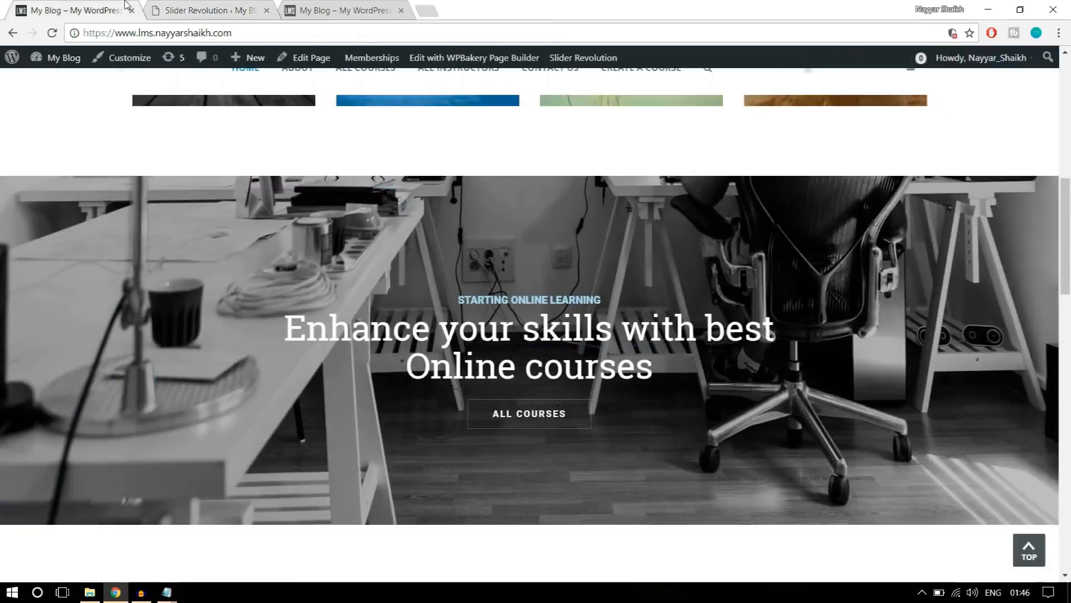
pyautogui.click(234, 7)
pyautogui.doubleClick(442, 214)
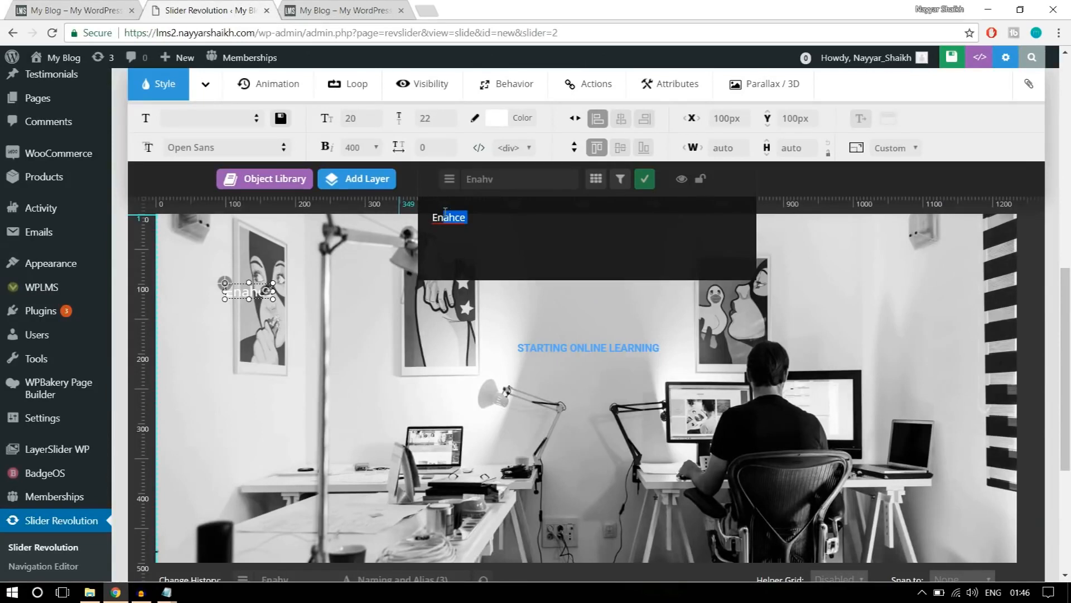
pyautogui.write('hance Your Skills with Best')
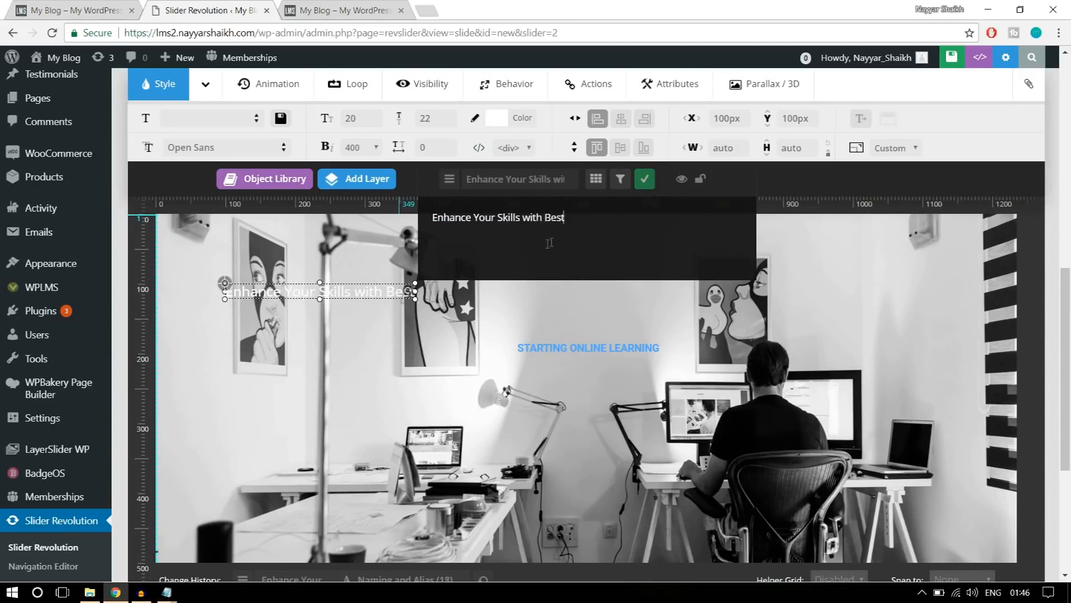
pyautogui.click(89, 9)
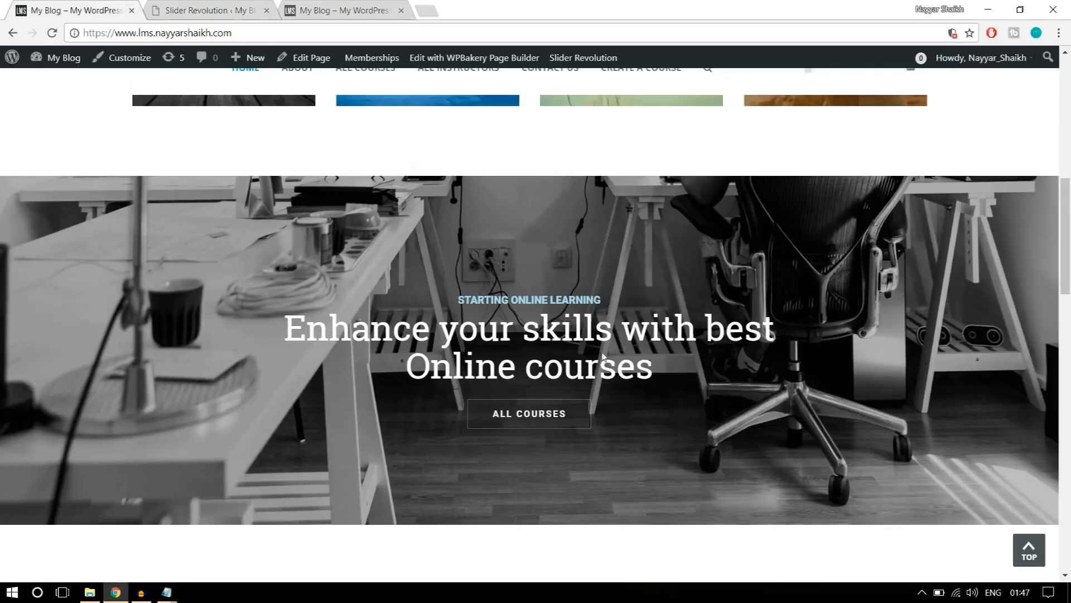
pyautogui.click(215, 4)
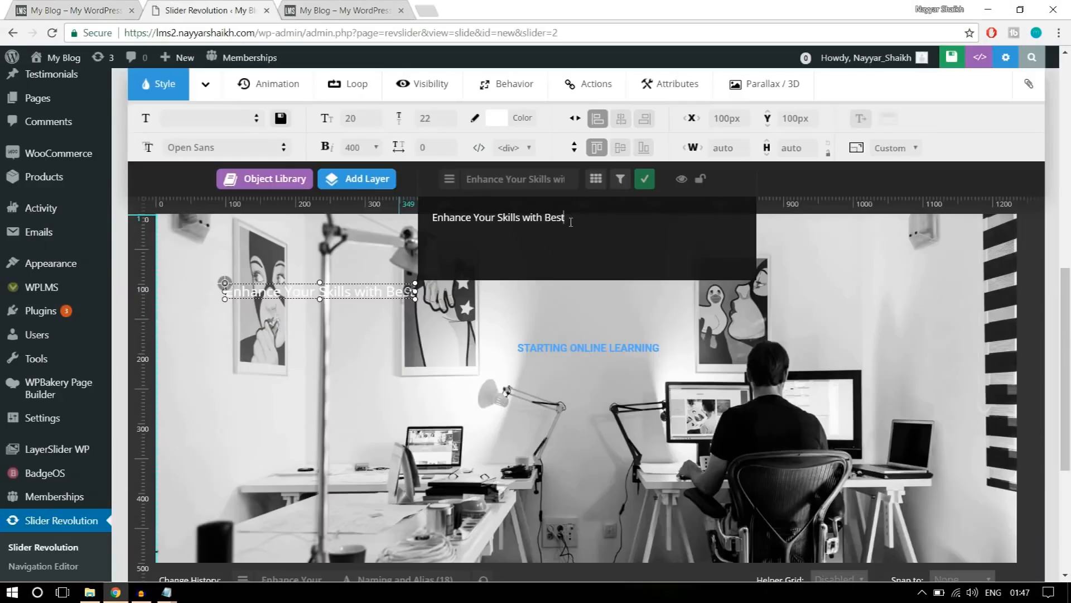
pyautogui.click(645, 179)
# Set the headline layer's font to Roboto Slab.
pyautogui.click(247, 146)
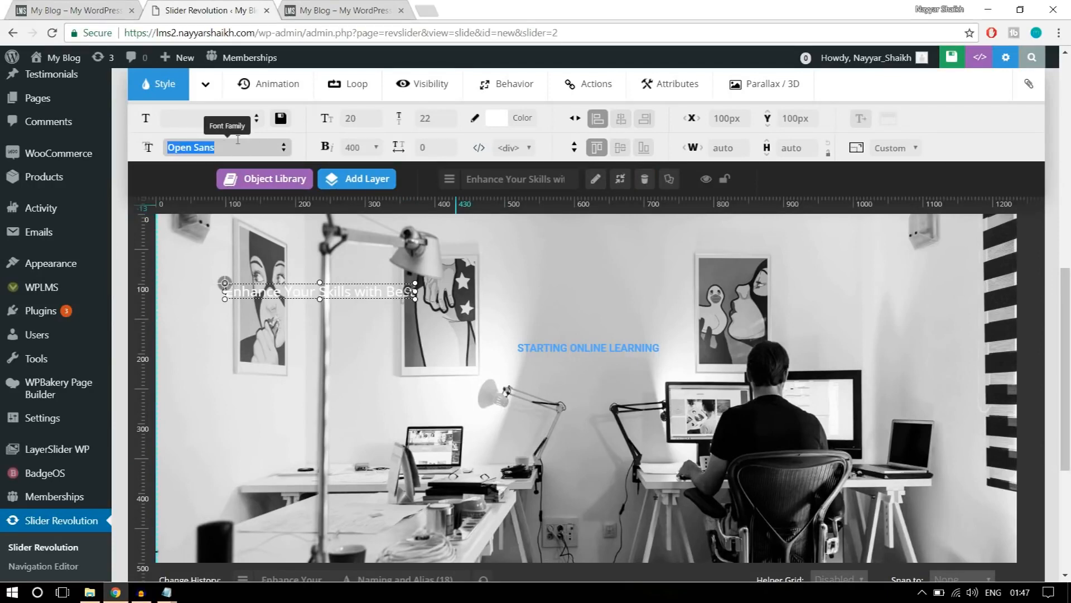
pyautogui.write('robo')
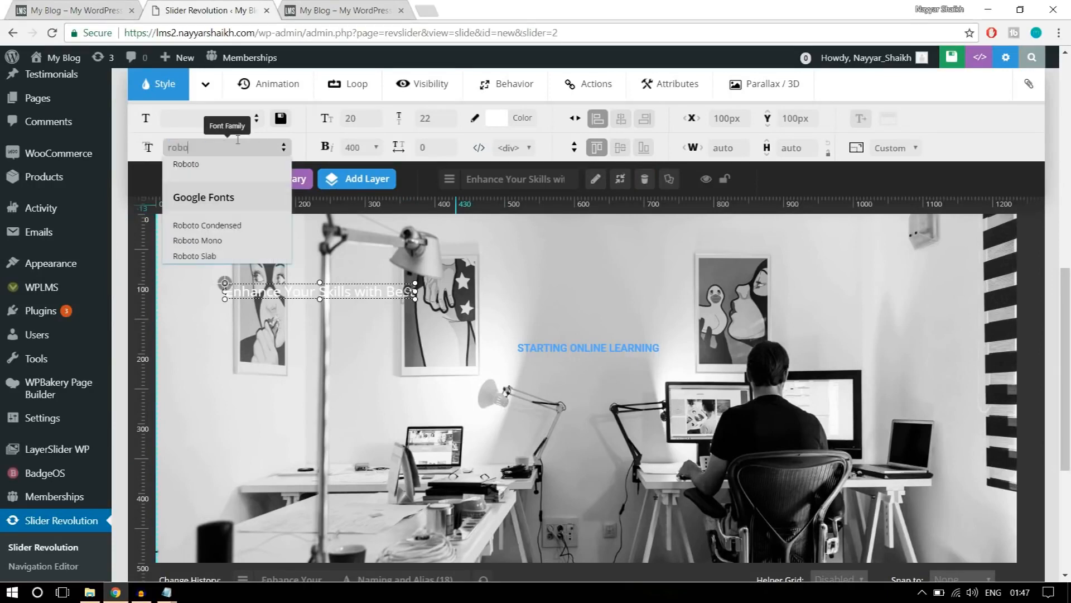
pyautogui.click(237, 256)
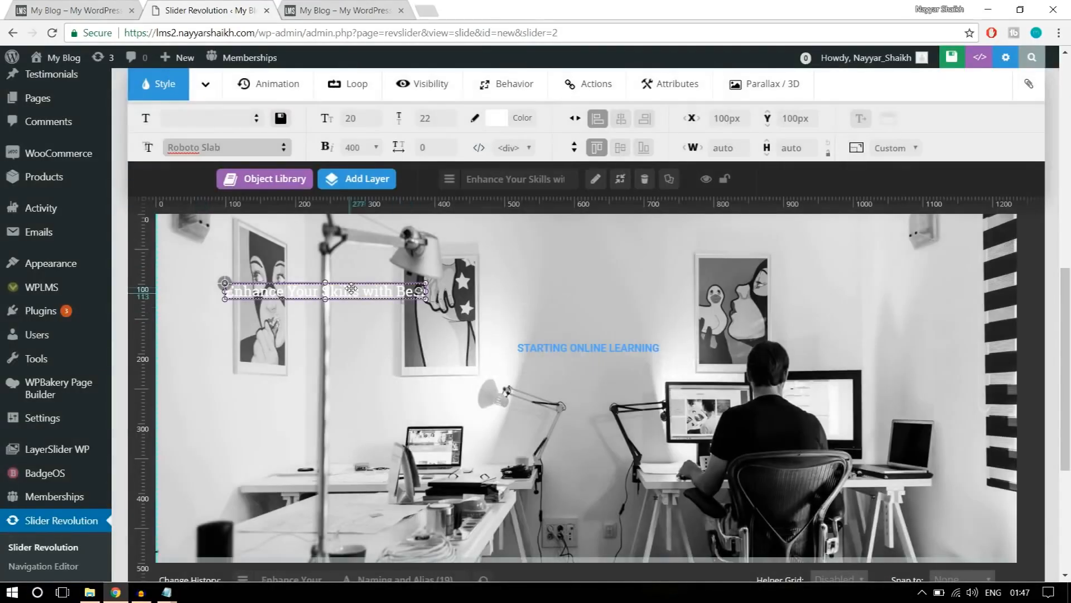
# Give the headline a 50px font size, 55px line height and weight 400, and move it just below the small heading.
pyautogui.click(355, 120)
pyautogui.write('50')
pyautogui.click(431, 118)
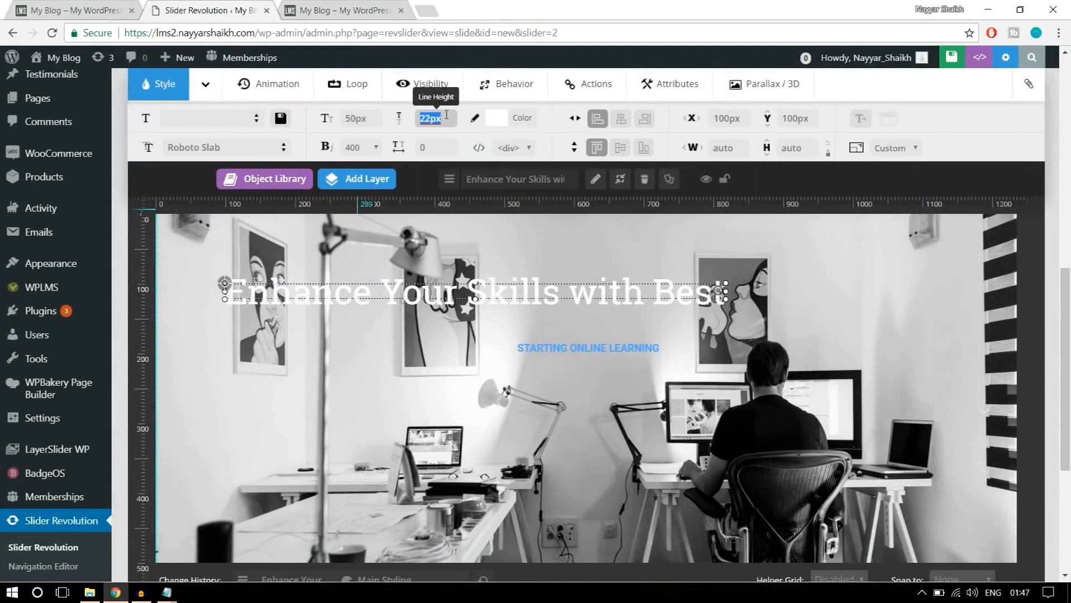
pyautogui.write('55')
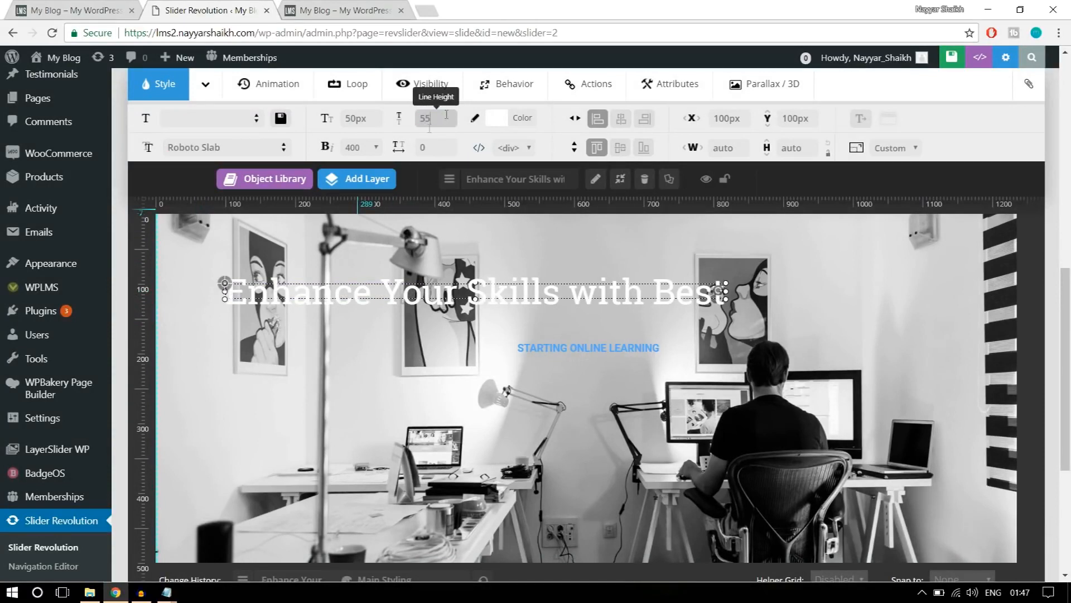
pyautogui.click(358, 151)
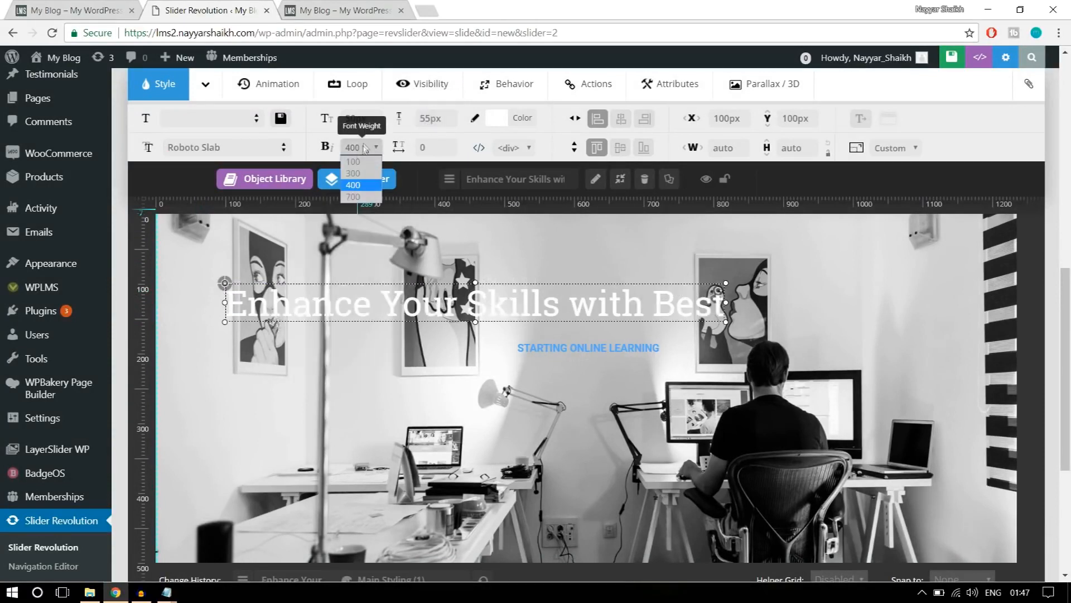
pyautogui.click(353, 184)
pyautogui.moveTo(363, 193)
pyautogui.moveTo(480, 294); pyautogui.dragTo(604, 375)
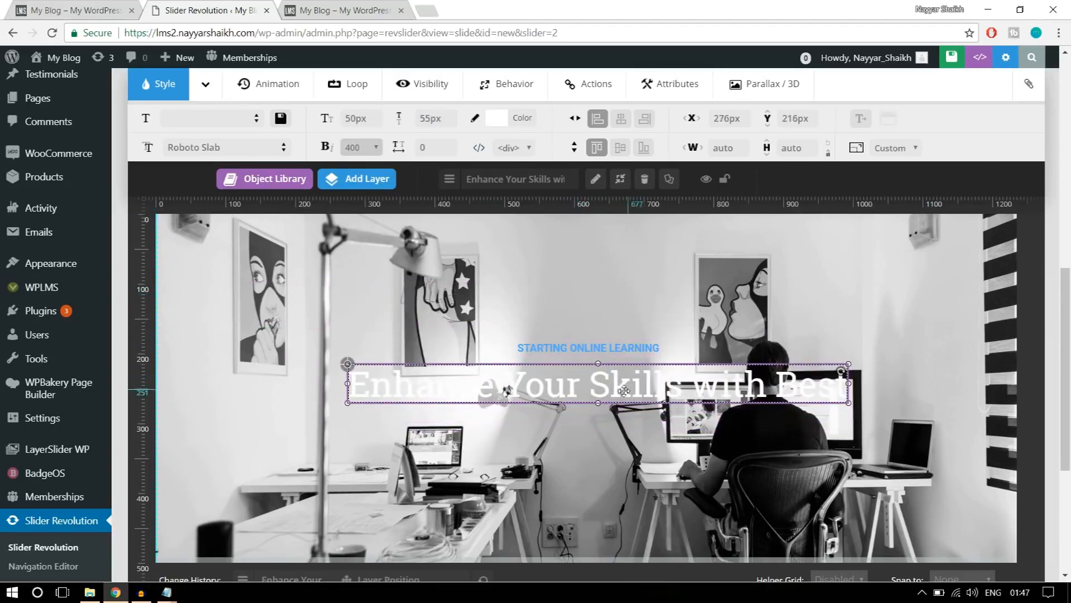
# Try black as the headline layer's text color.
pyautogui.click(494, 118)
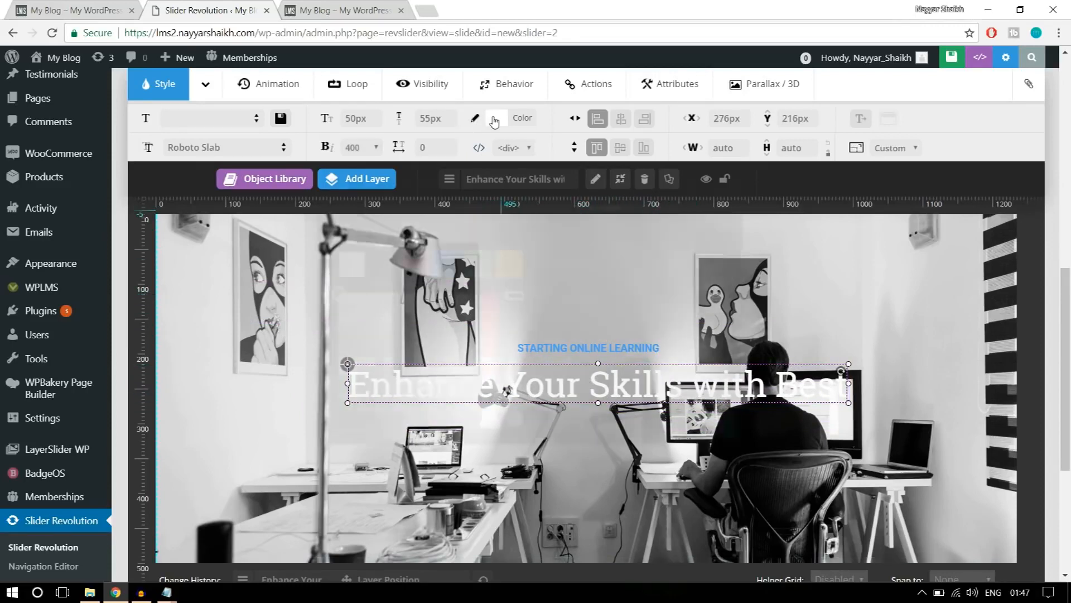
pyautogui.click(382, 271)
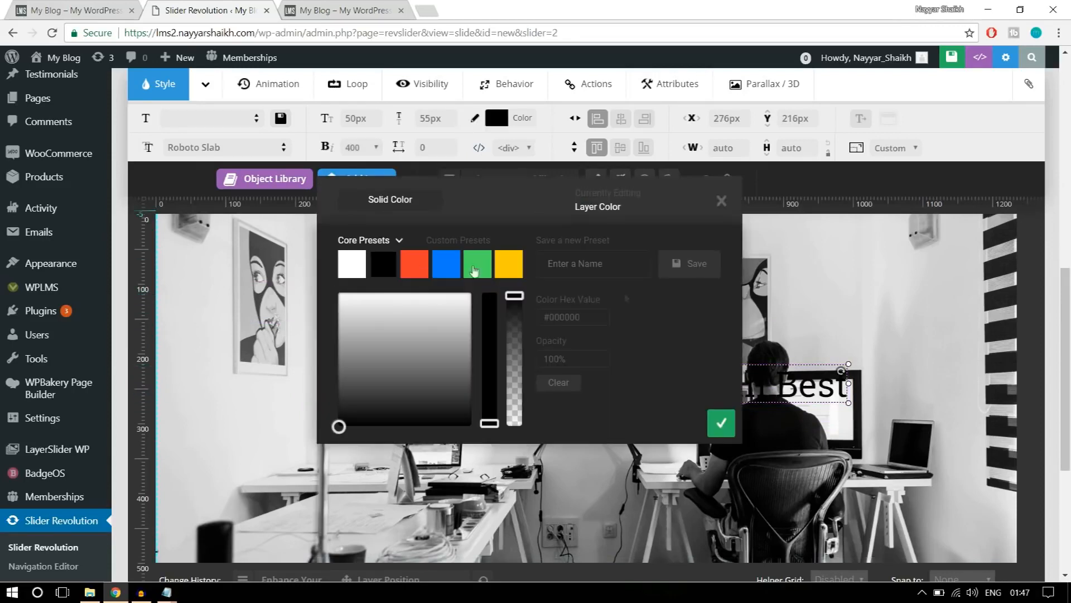
pyautogui.click(732, 427)
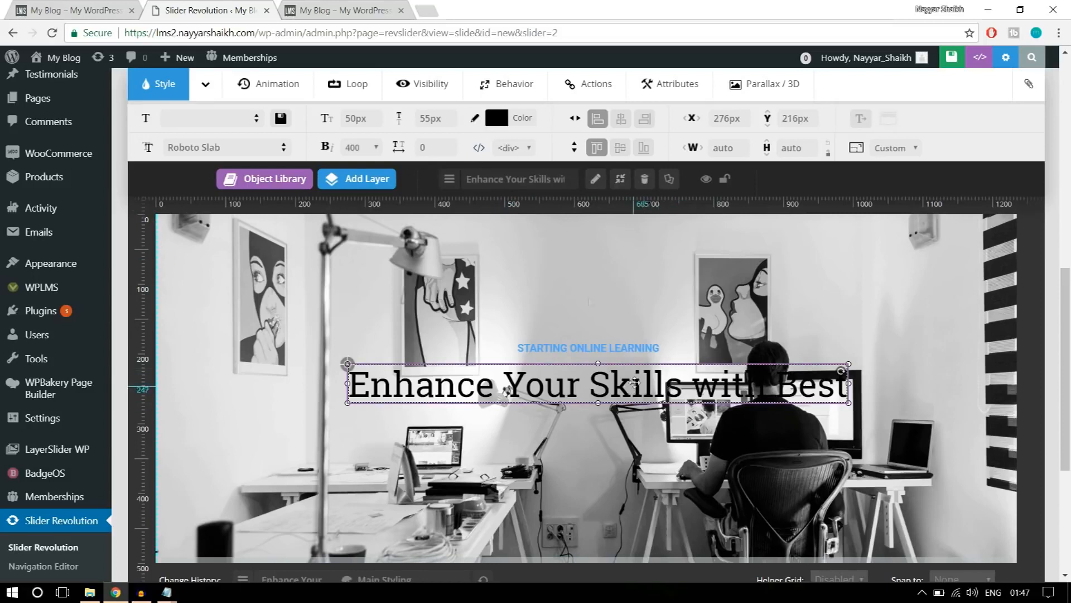
# Set the headline layer's text color to the preset yellow, #ffcc00.
pyautogui.click(521, 125)
pyautogui.click(509, 264)
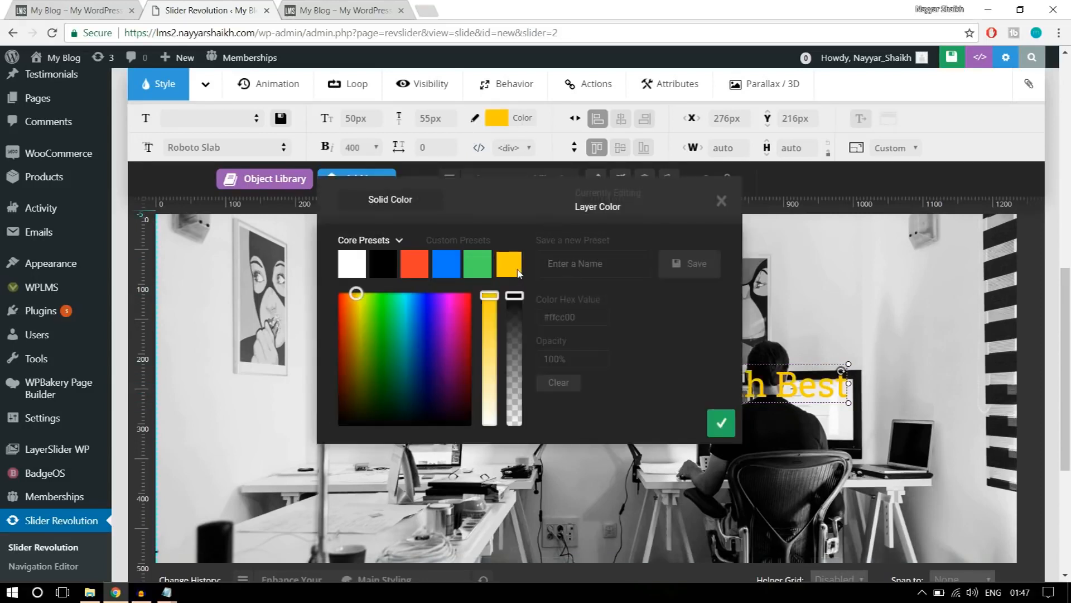
pyautogui.click(721, 432)
# Nudge the headline up to a Y position of about 210px and centre it horizontally on the slide.
pyautogui.moveTo(691, 396); pyautogui.dragTo(690, 392)
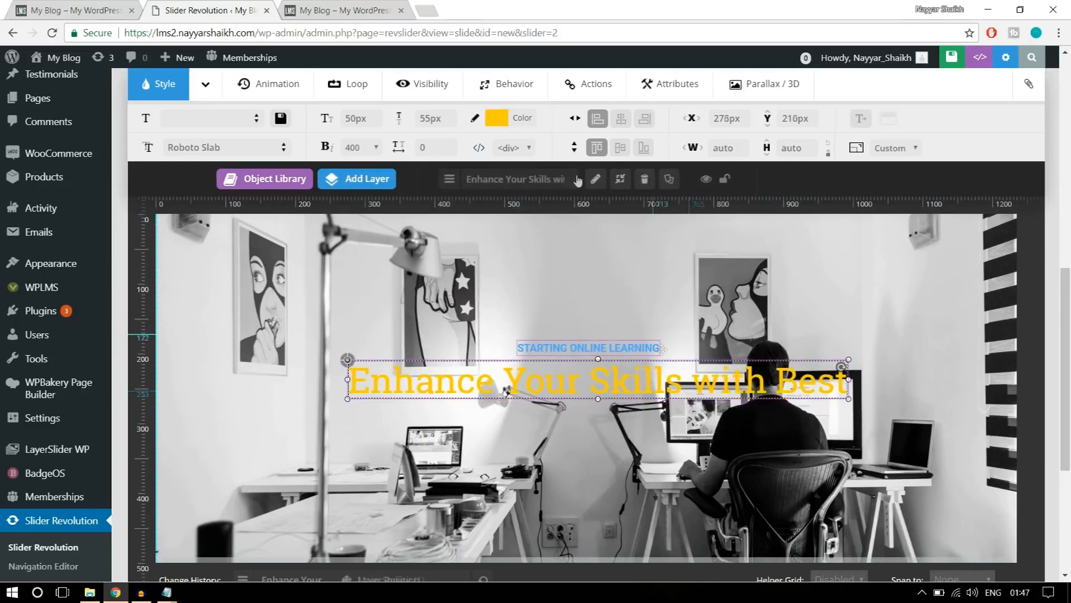
pyautogui.click(627, 124)
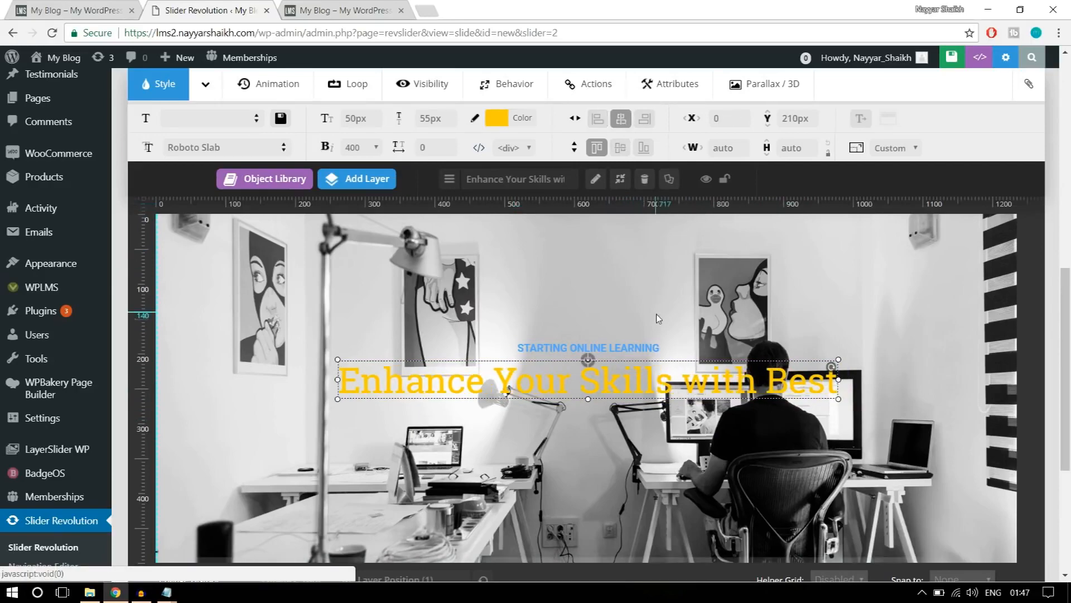
pyautogui.scroll(5, 657, 316)
pyautogui.scroll(-5, 657, 316)
pyautogui.scroll(-2, 657, 319)
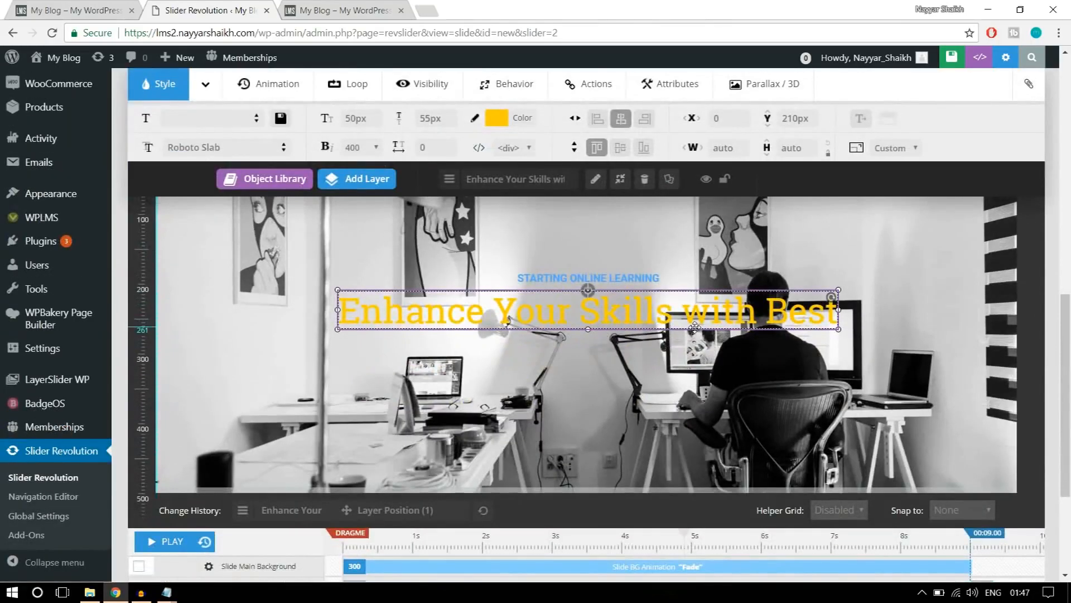
# Start adding a button layer to the slide and check the ALL COURSES button on the reference banner.
pyautogui.click(74, 10)
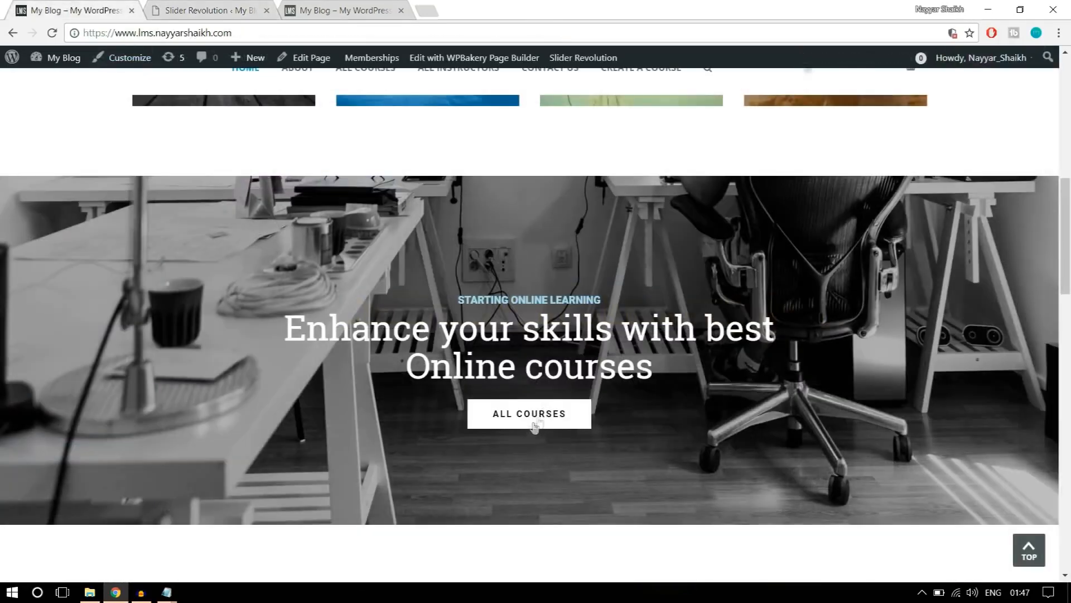
pyautogui.click(222, 8)
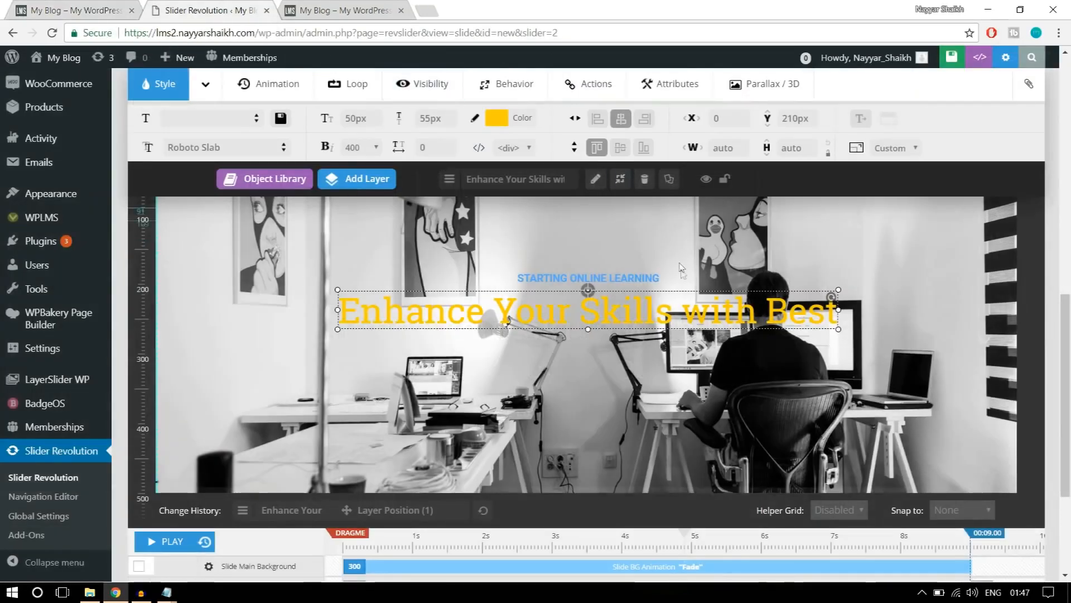
pyautogui.click(378, 186)
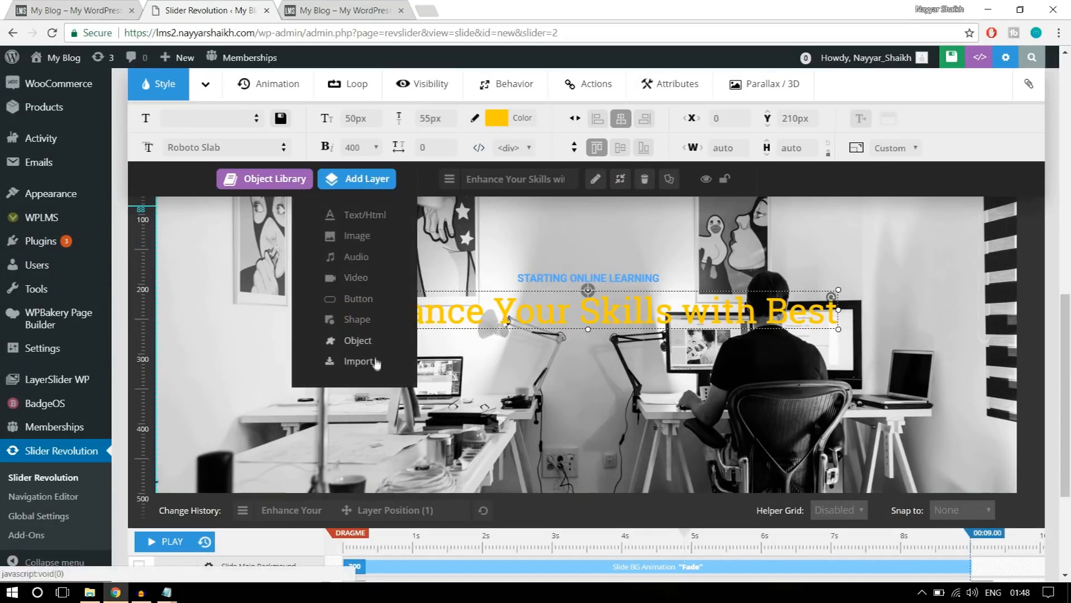
pyautogui.click(364, 302)
pyautogui.click(122, 7)
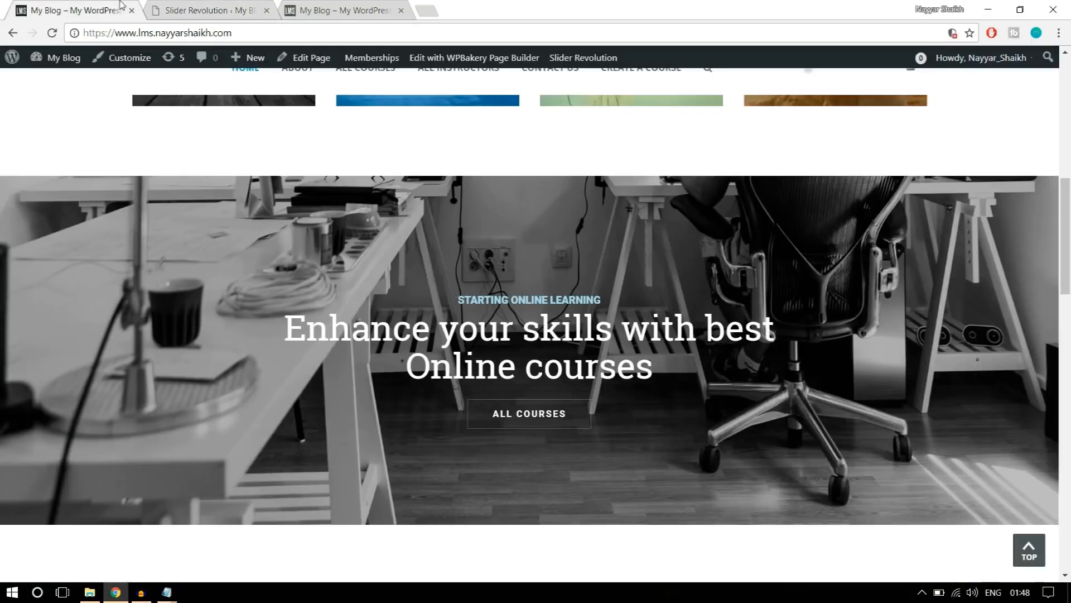
pyautogui.scroll(-1, 701, 433)
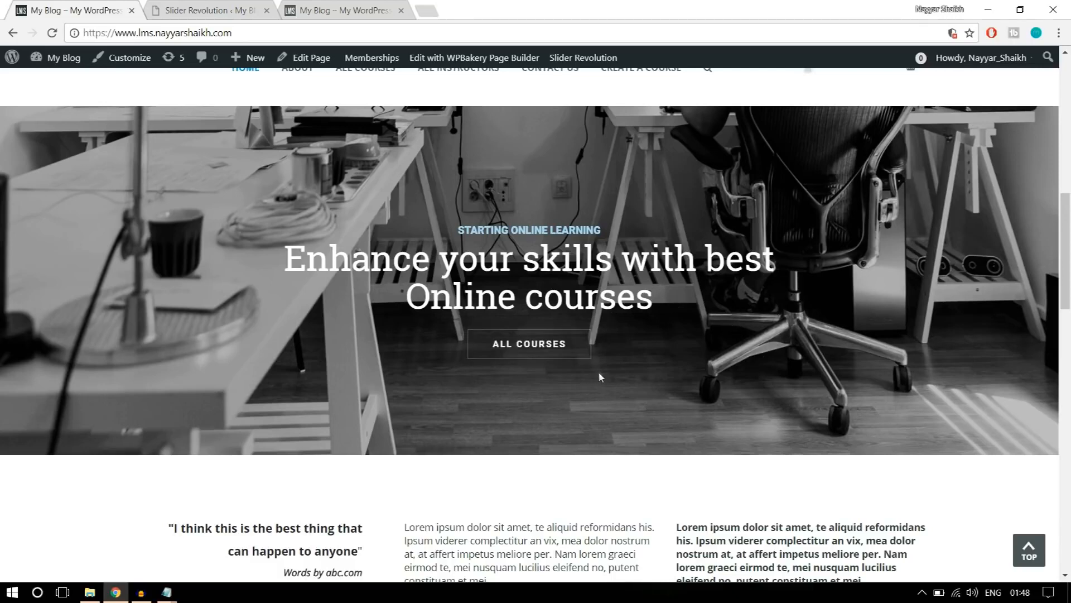
# Make the new button's idle background fully transparent by setting its opacity to 0%.
pyautogui.click(213, 7)
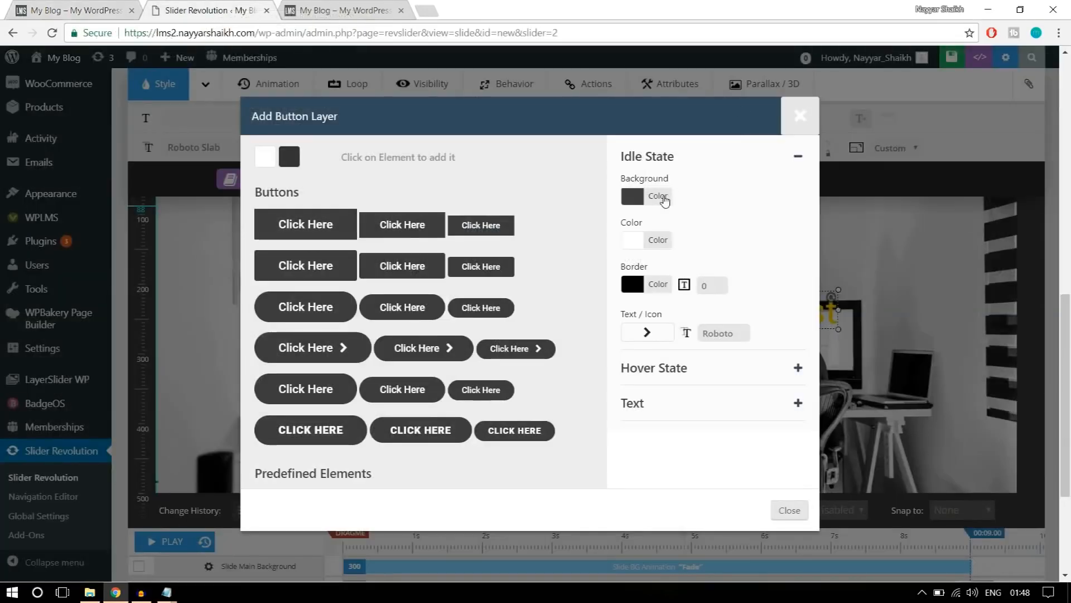
pyautogui.click(658, 196)
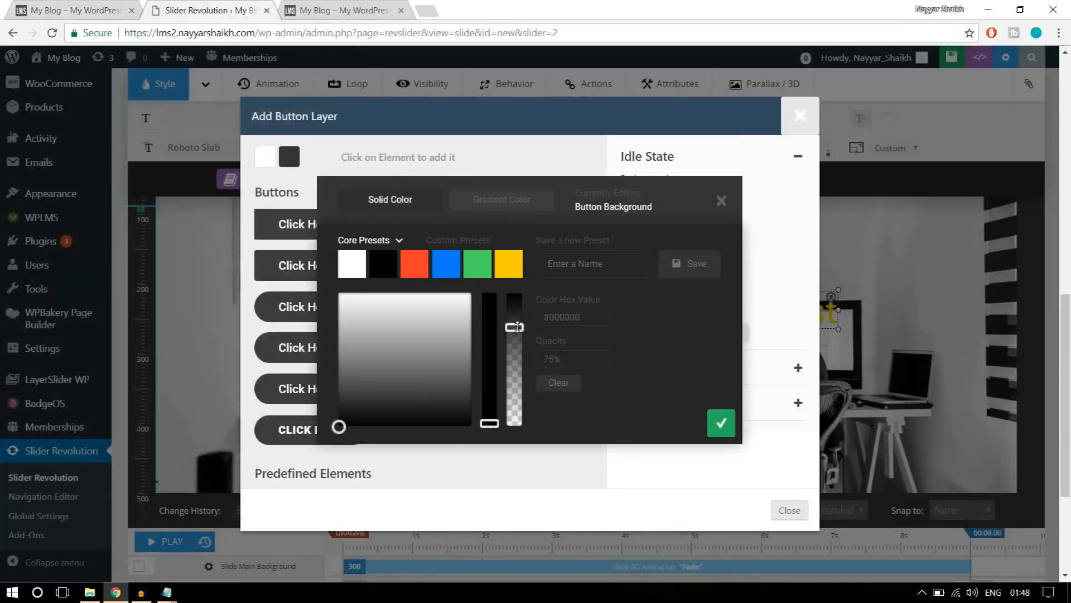
pyautogui.moveTo(517, 327); pyautogui.dragTo(519, 461)
pyautogui.moveTo(558, 360); pyautogui.dragTo(530, 362)
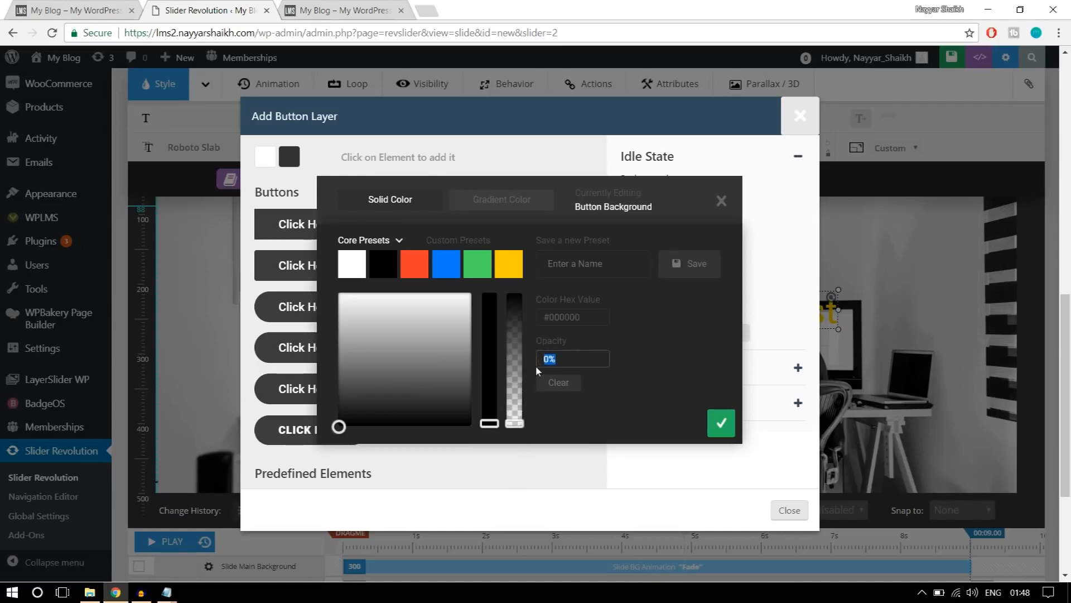
pyautogui.click(615, 350)
pyautogui.click(723, 427)
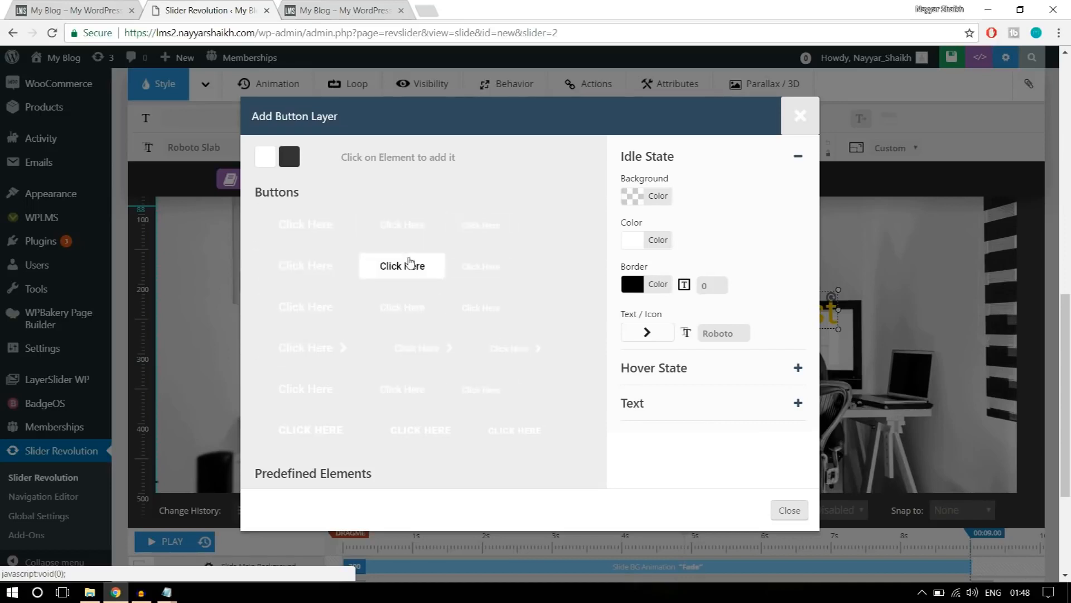
# Give the button's idle state a white #ffffff border with a width of 1, keeping the text color white.
pyautogui.click(660, 241)
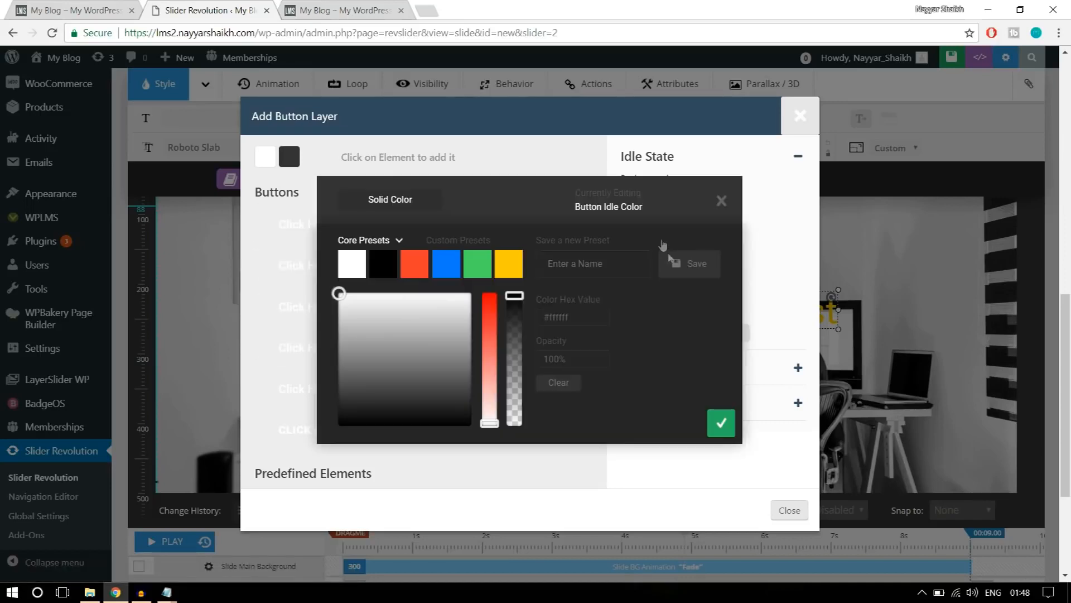
pyautogui.click(721, 201)
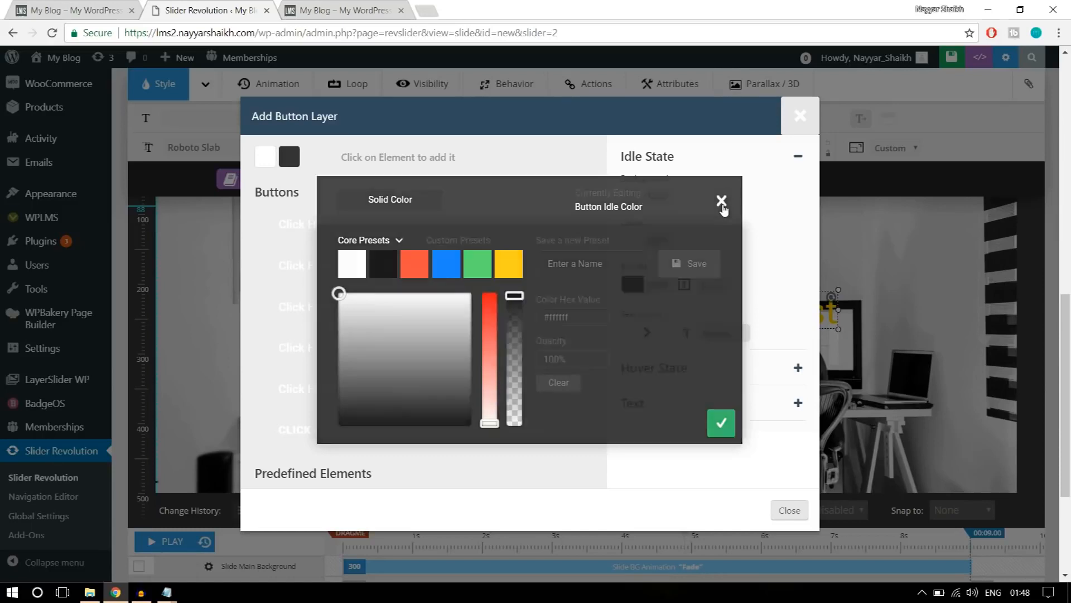
pyautogui.click(658, 286)
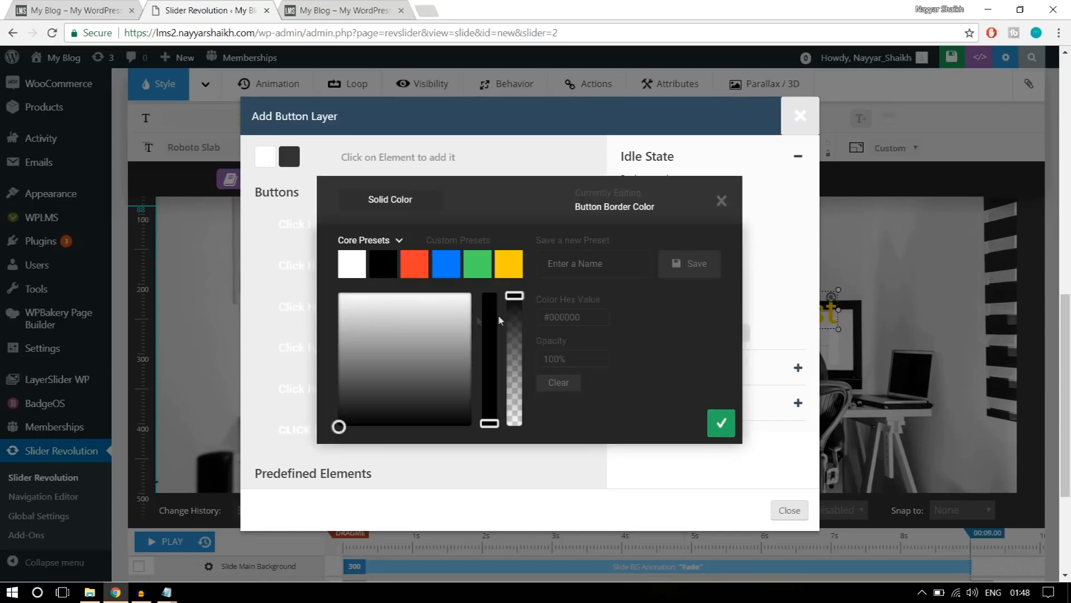
pyautogui.click(353, 273)
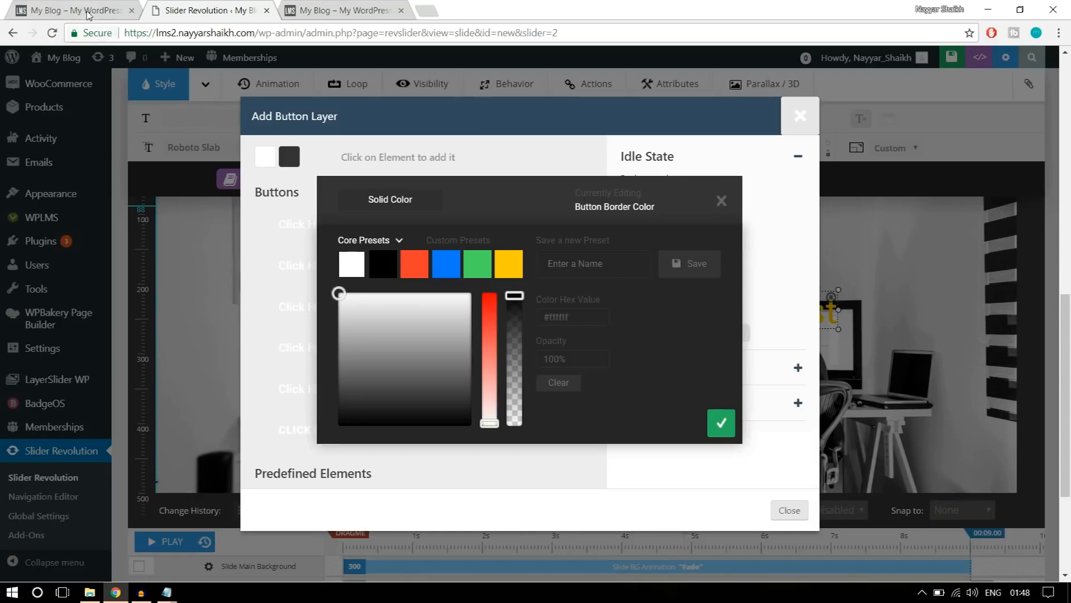
pyautogui.click(88, 14)
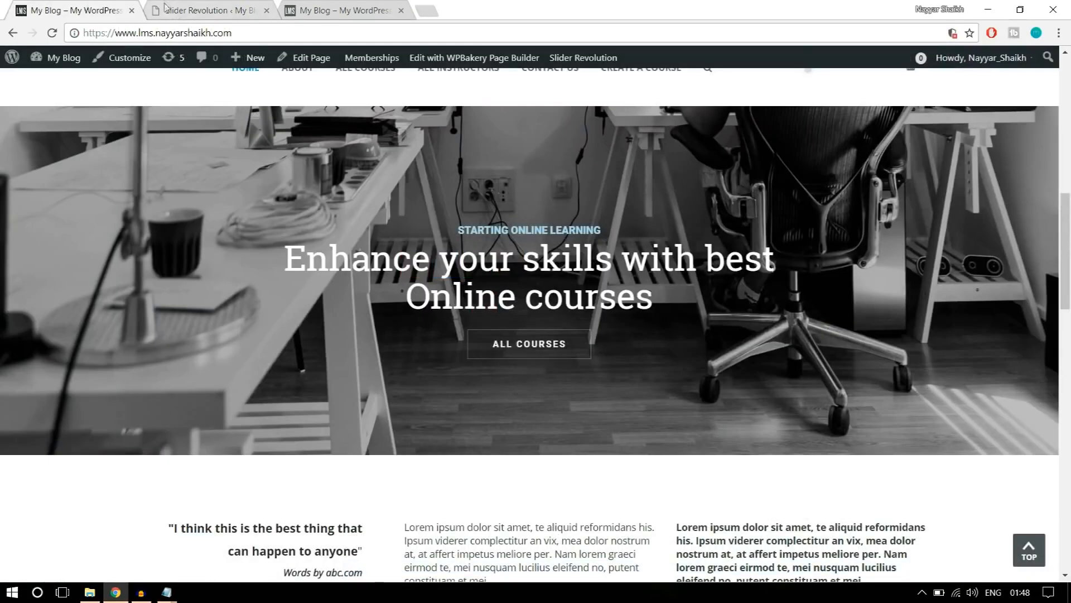
pyautogui.hotkey('ctrl', 'Tab')
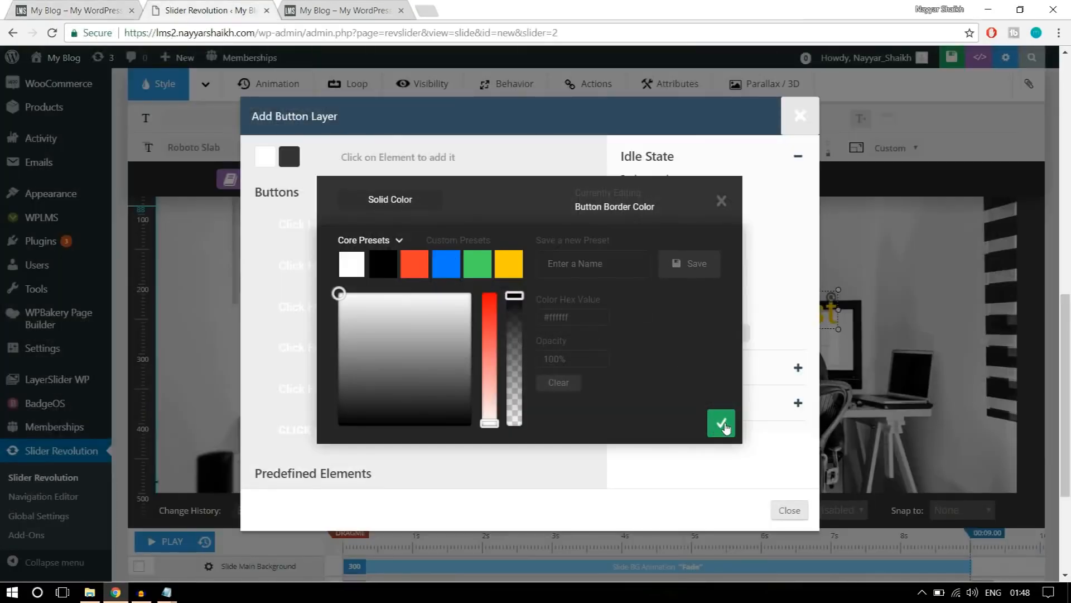
pyautogui.click(721, 424)
pyautogui.doubleClick(719, 289)
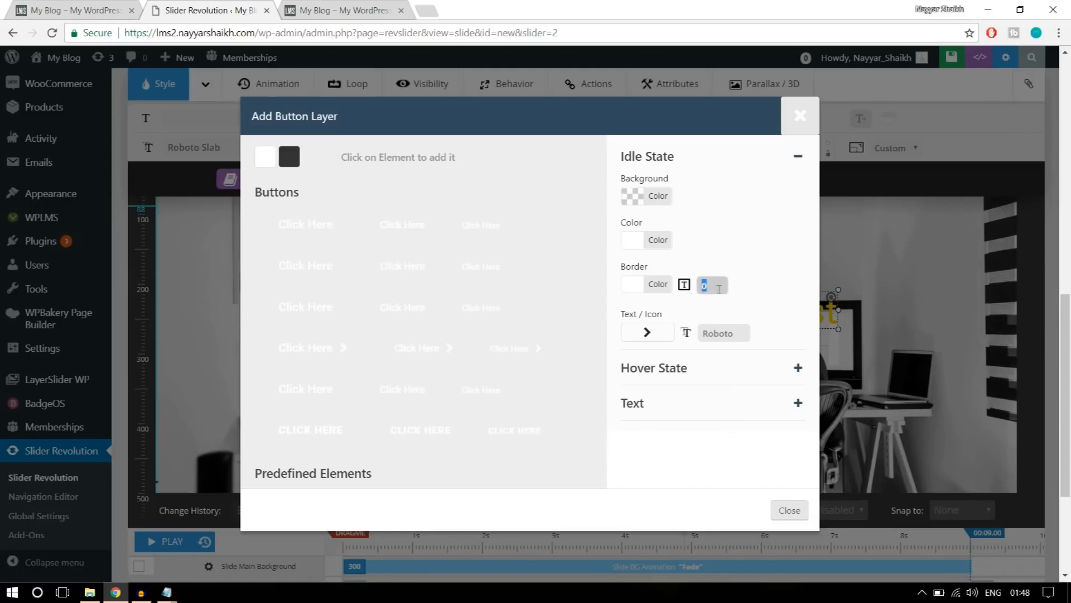
pyautogui.click(777, 276)
# Confirm a white #ffffff background and black #000000 text for the button's hover state, comparing it with the reference banner's ALL COURSES button.
pyautogui.click(699, 377)
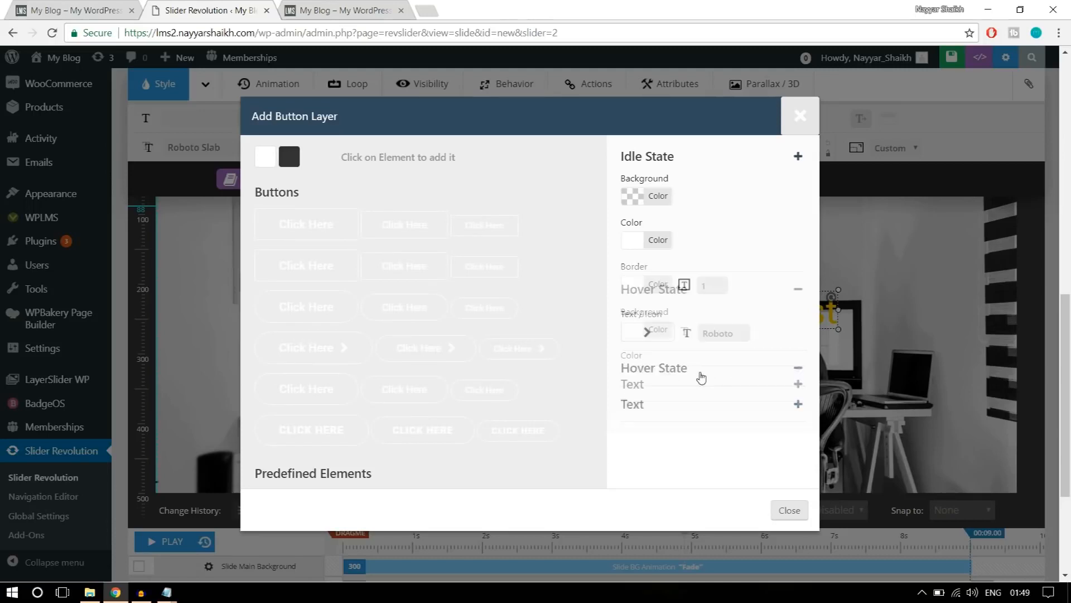
pyautogui.click(70, 8)
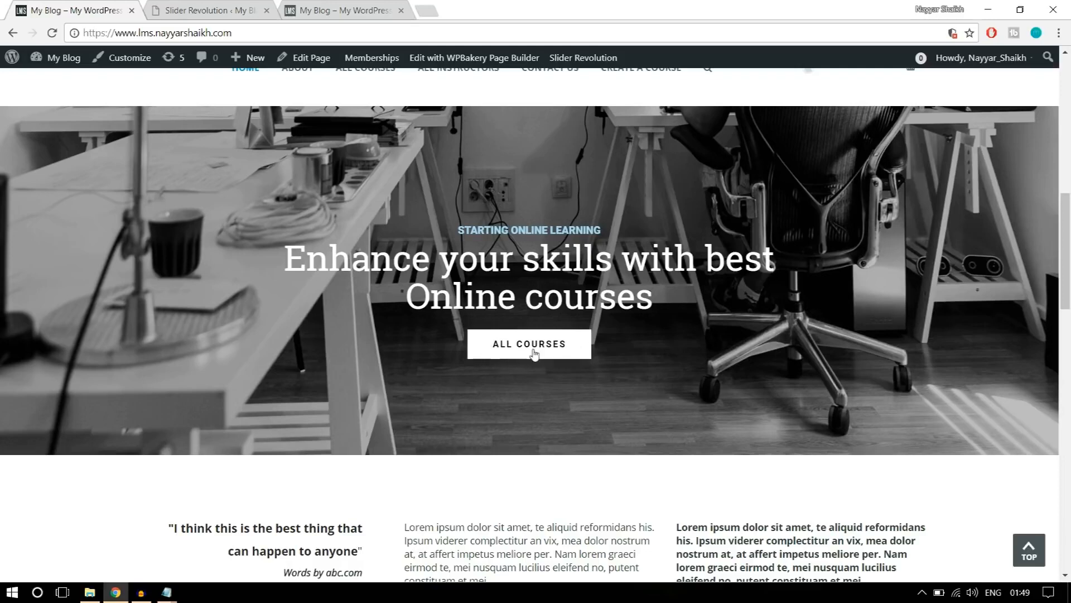
pyautogui.click(232, 10)
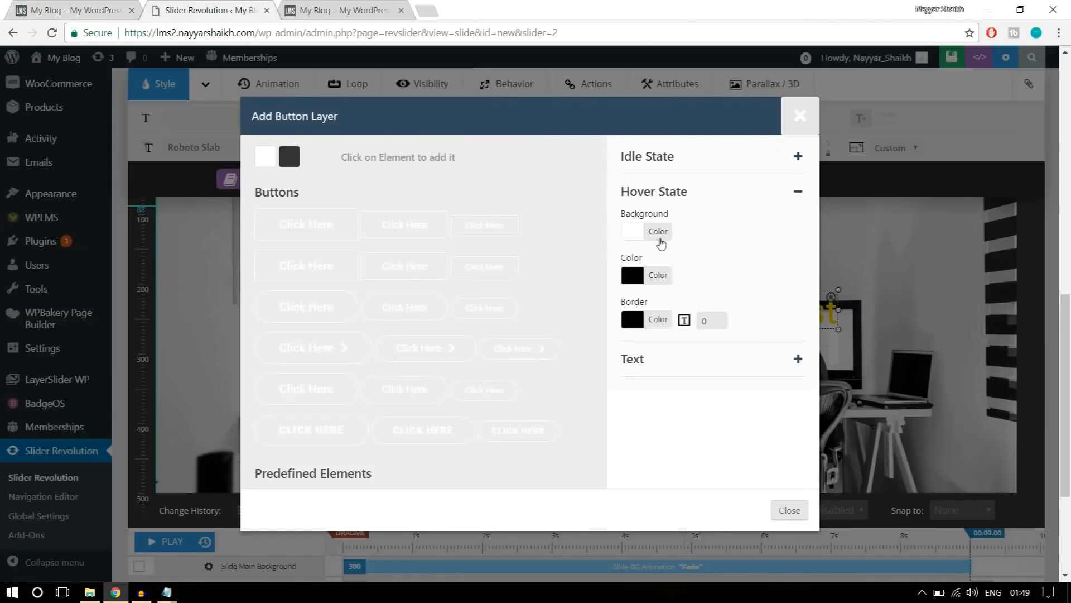
pyautogui.click(659, 233)
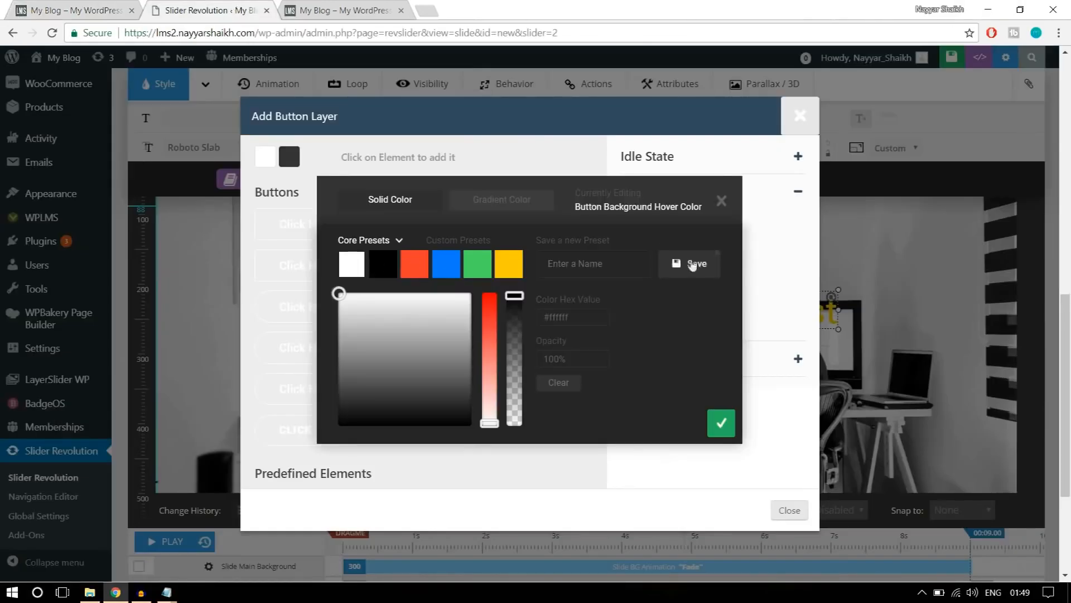
pyautogui.click(718, 424)
pyautogui.click(660, 275)
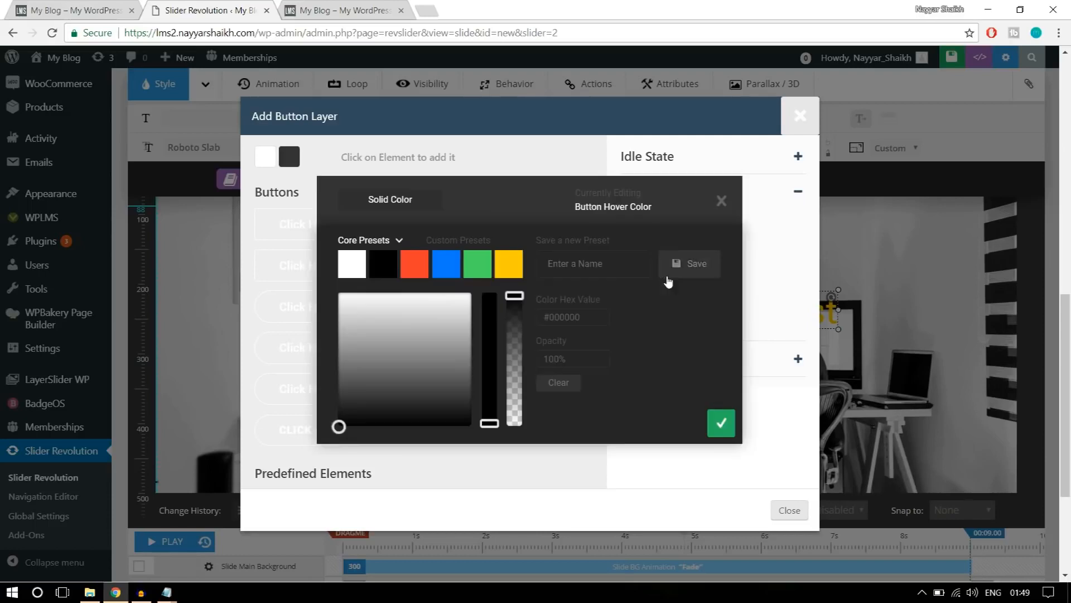
pyautogui.click(723, 423)
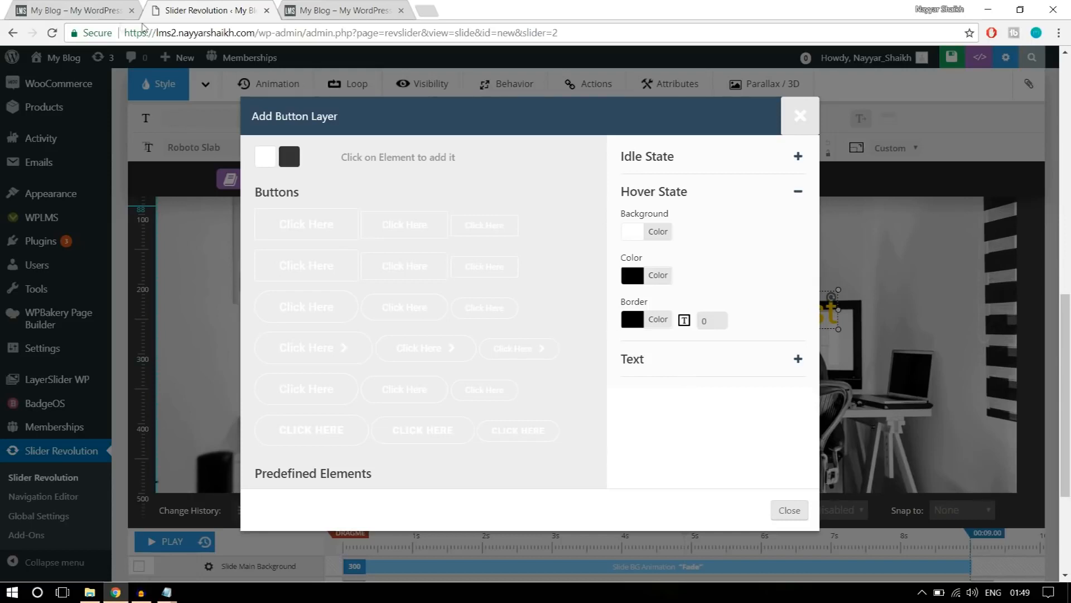
pyautogui.click(64, 11)
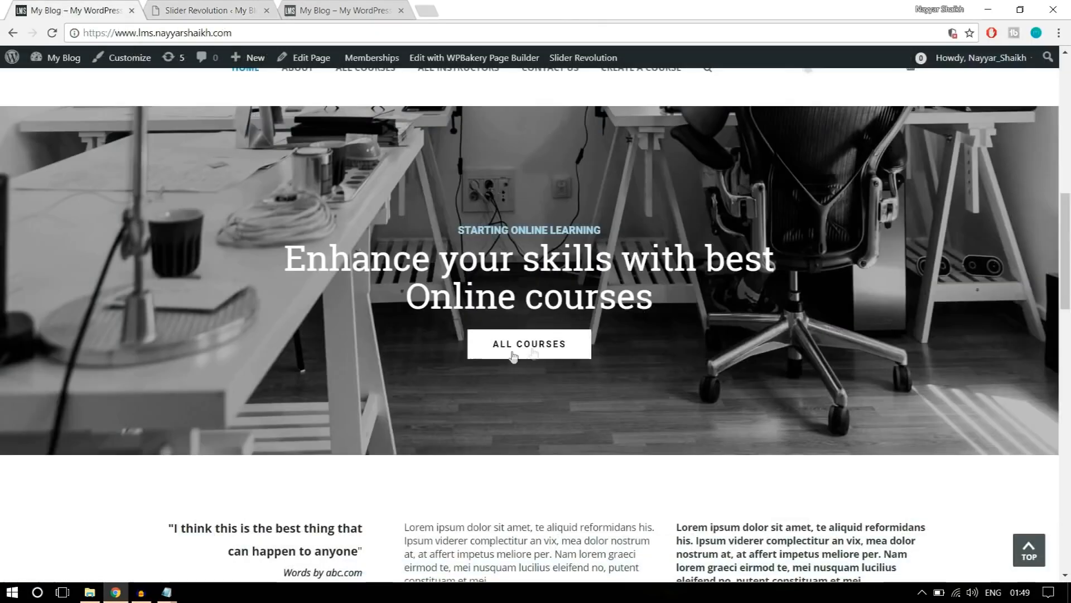
pyautogui.click(226, 10)
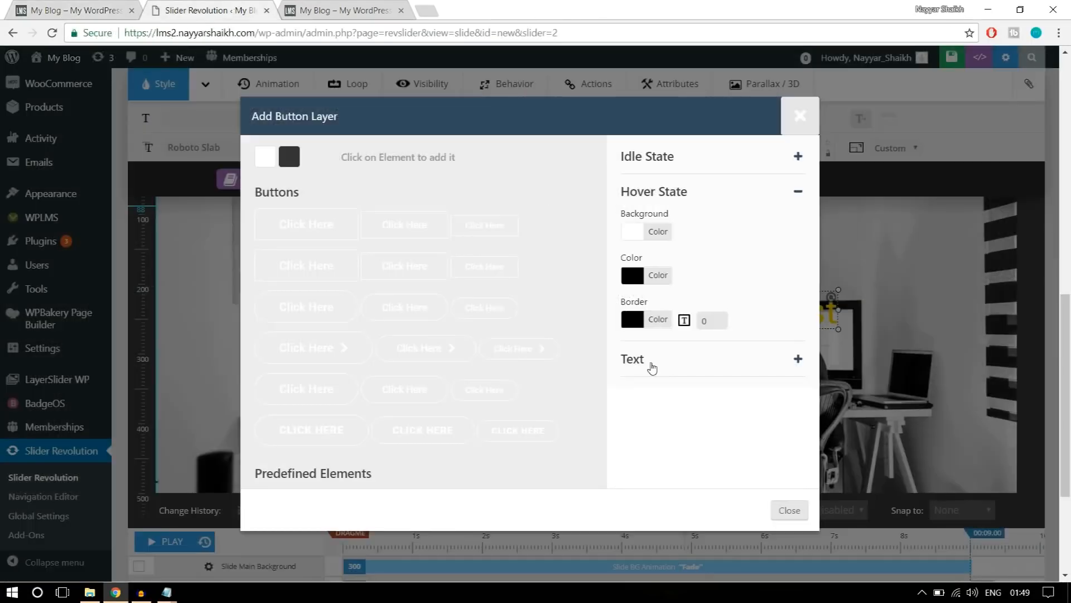
# Set the button's text to ALL COURSES.
pyautogui.click(652, 366)
pyautogui.moveTo(688, 248); pyautogui.dragTo(601, 253)
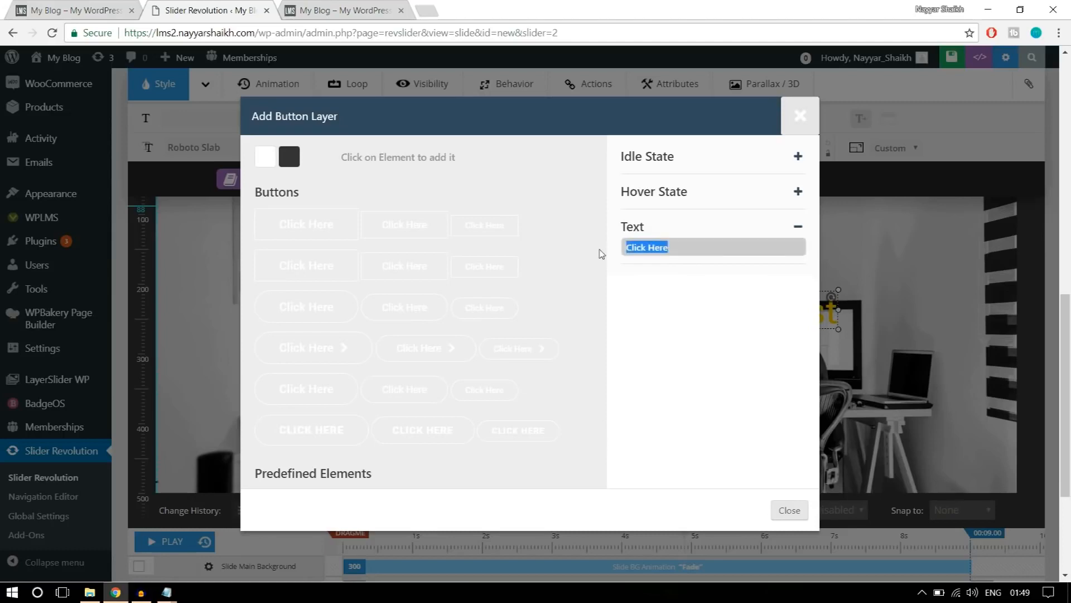
pyautogui.write('ALL COURSES')
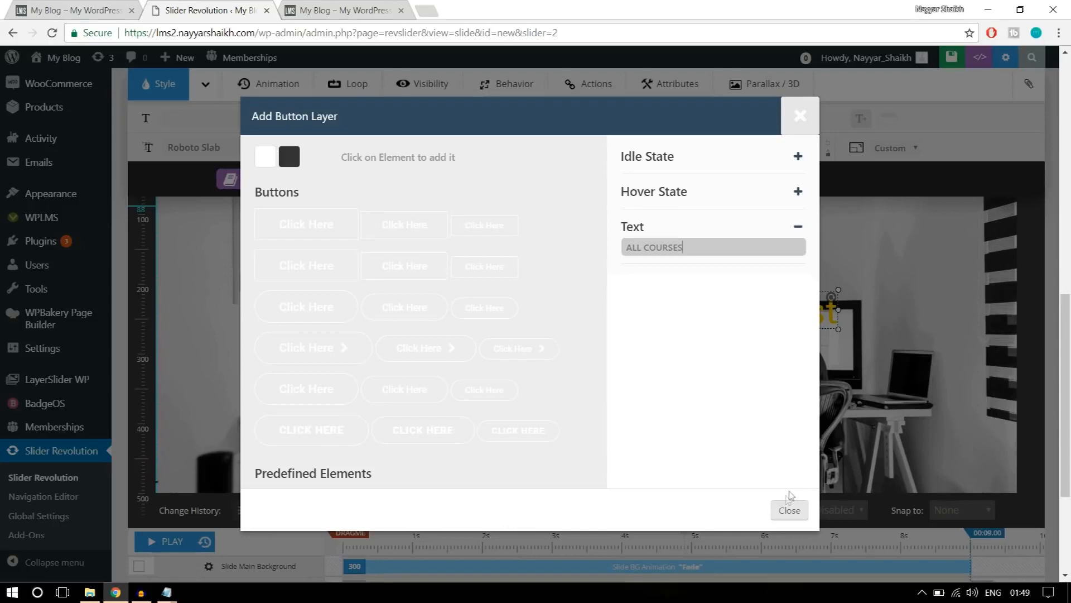
pyautogui.click(800, 226)
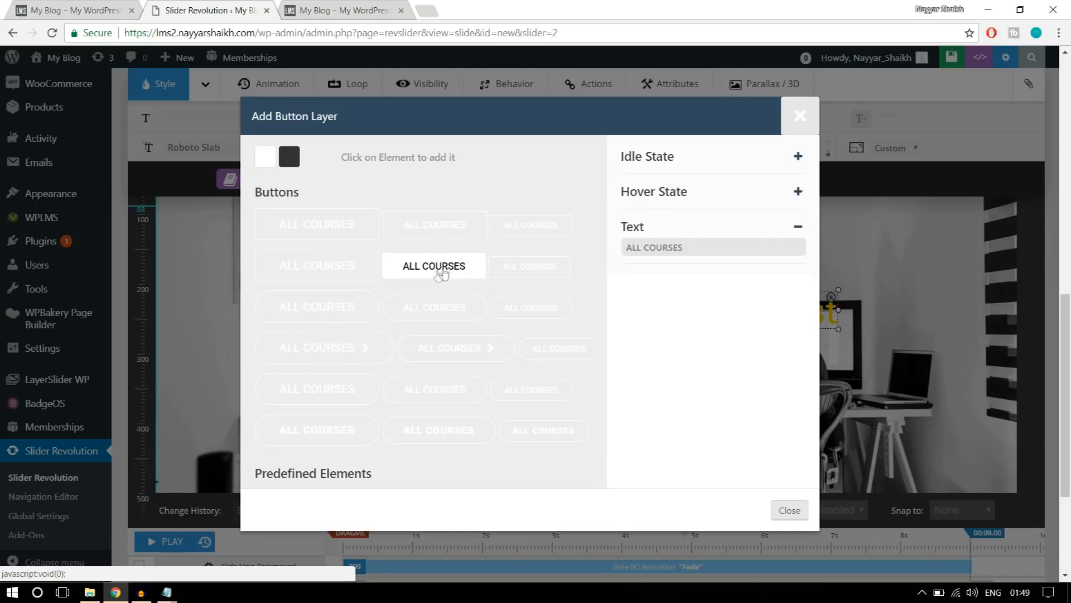
# Add the medium-sized ALL COURSES button from the second row of styles and place it below the headline at about X 552px, Y 294px.
pyautogui.click(445, 273)
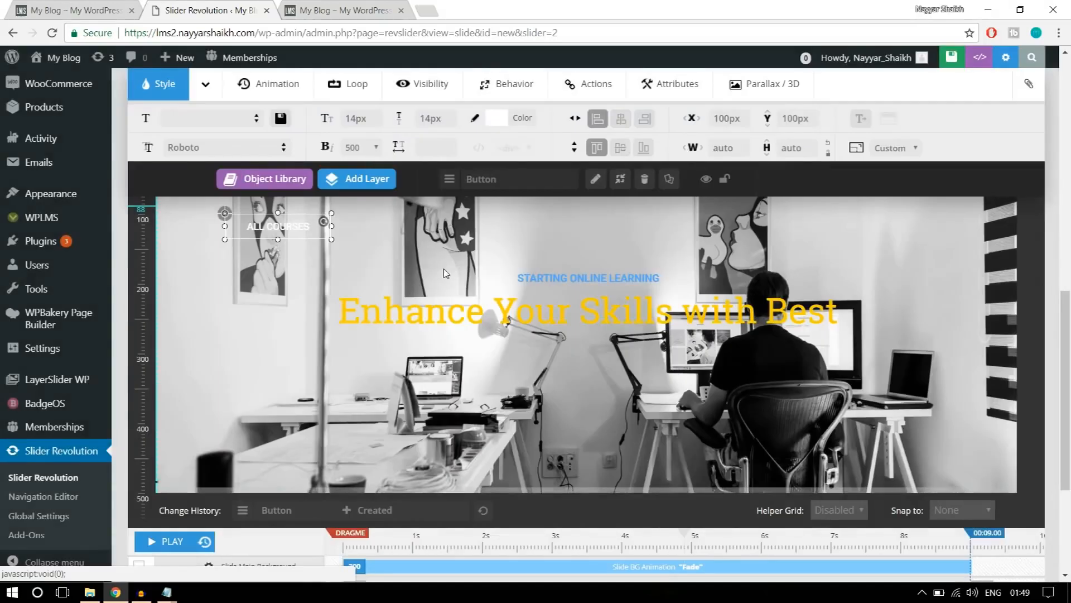
pyautogui.moveTo(282, 229); pyautogui.dragTo(594, 366)
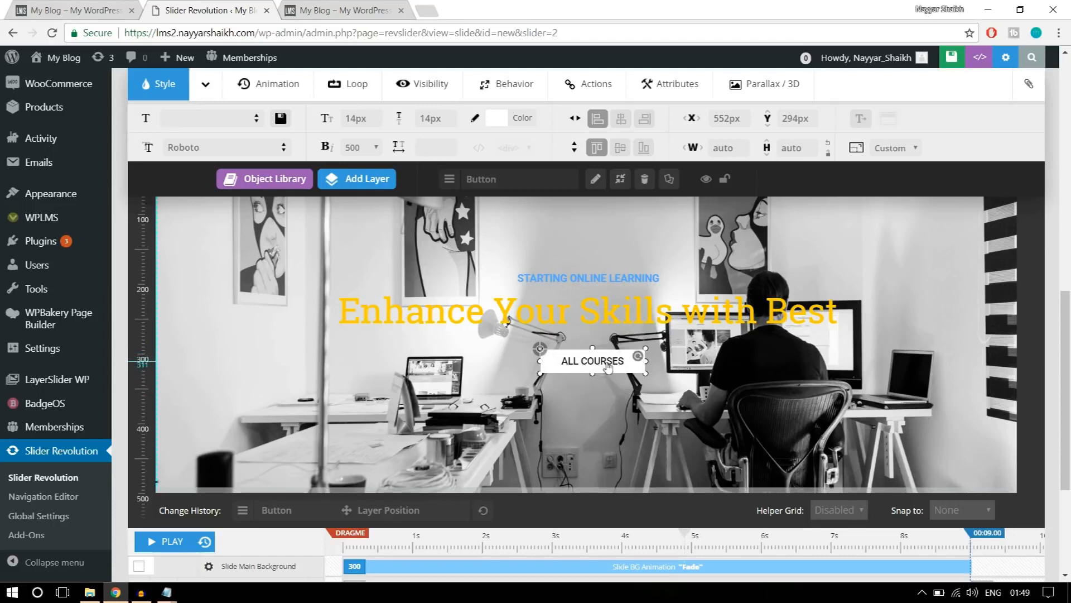
# Set the STARTING ONLINE LEARNING layer's opening animation to a frame start of 1000 ms and a duration of 1500 ms.
pyautogui.scroll(-3, 927, 415)
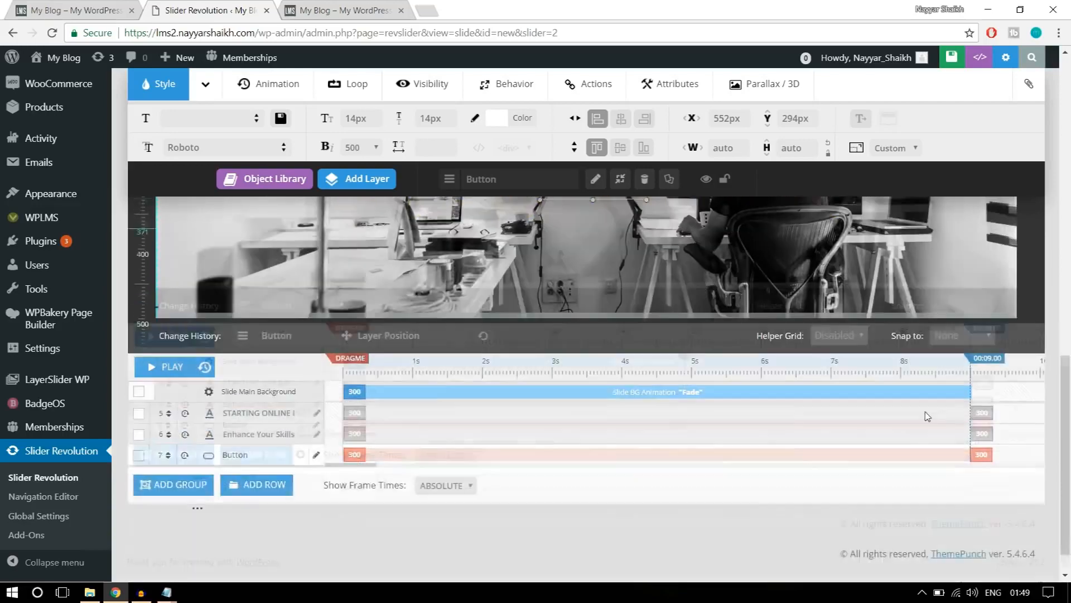
pyautogui.scroll(4, 927, 416)
pyautogui.scroll(-2, 927, 416)
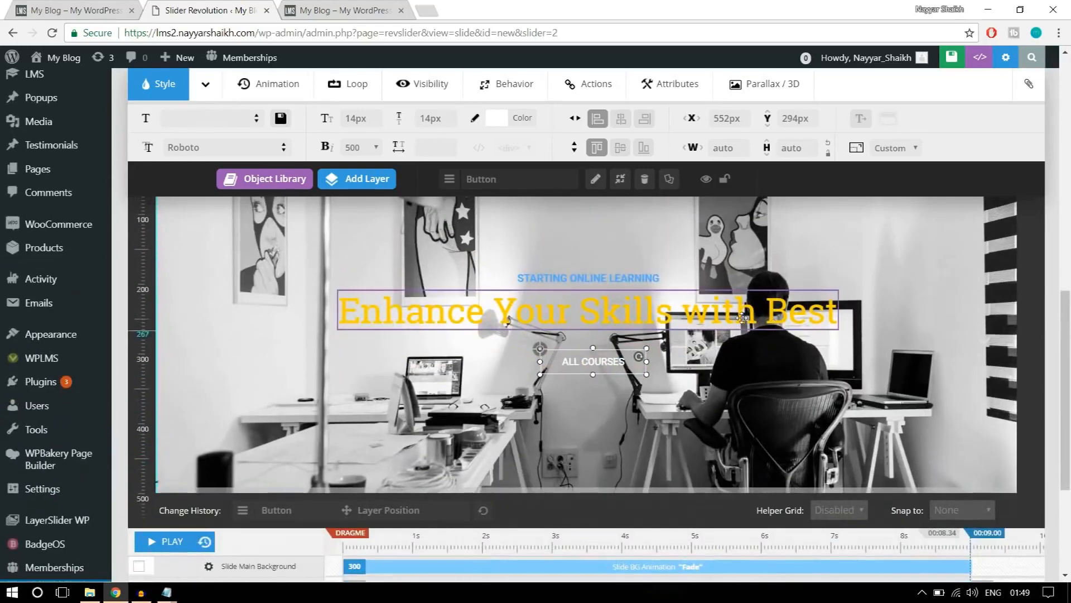
pyautogui.click(626, 275)
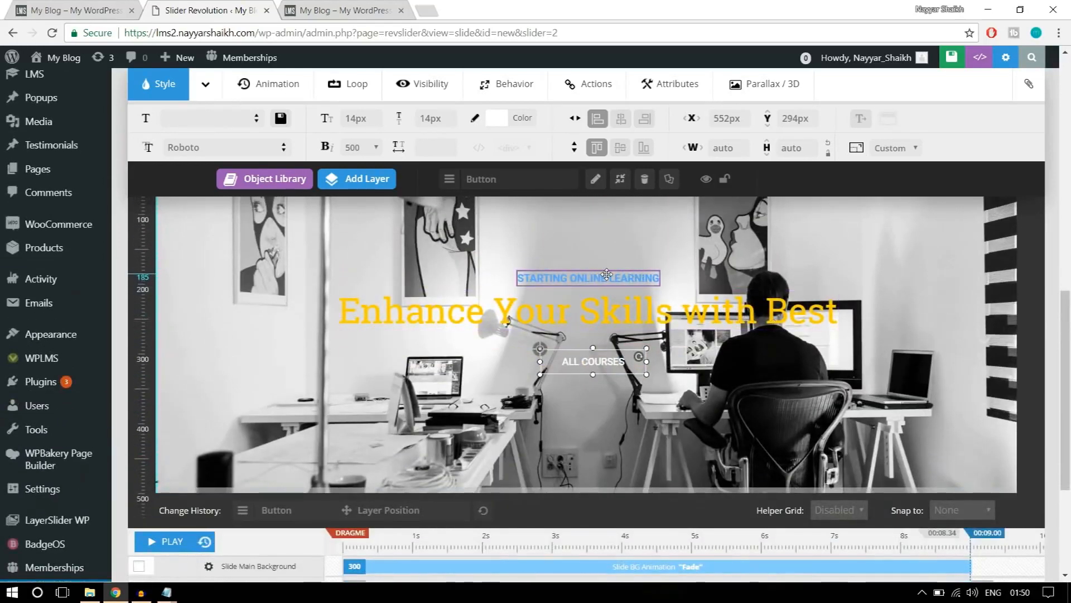
pyautogui.scroll(-3, 797, 340)
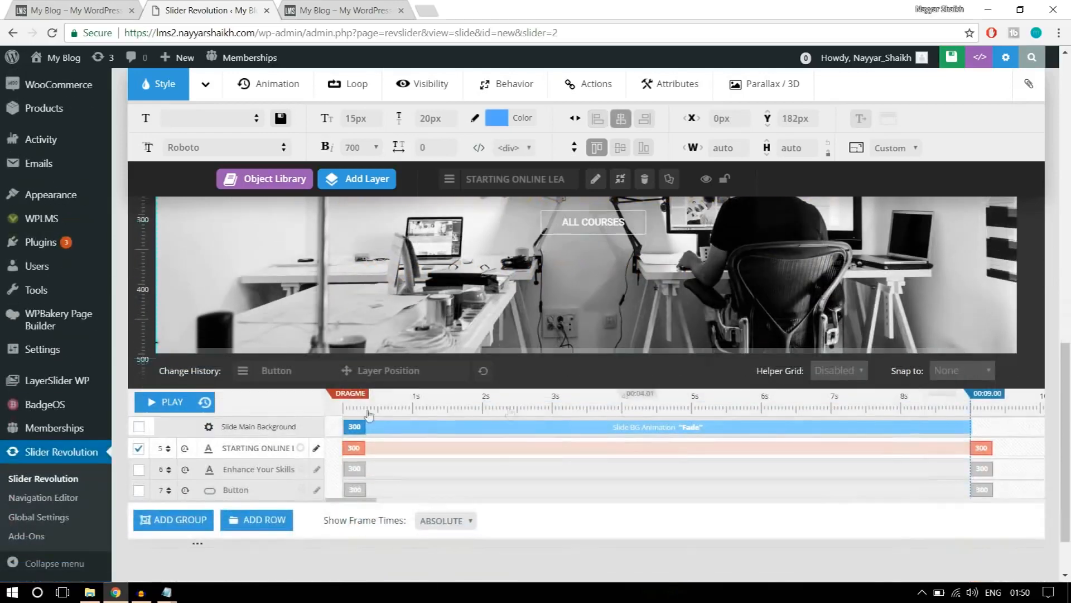
pyautogui.click(356, 456)
pyautogui.moveTo(423, 448); pyautogui.dragTo(461, 442)
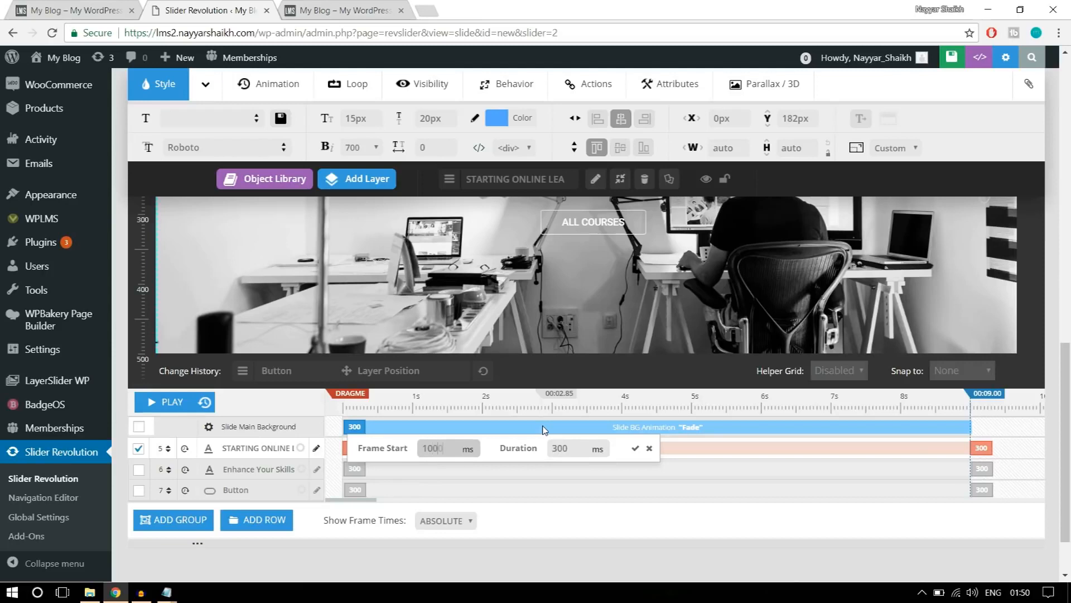
pyautogui.doubleClick(574, 450)
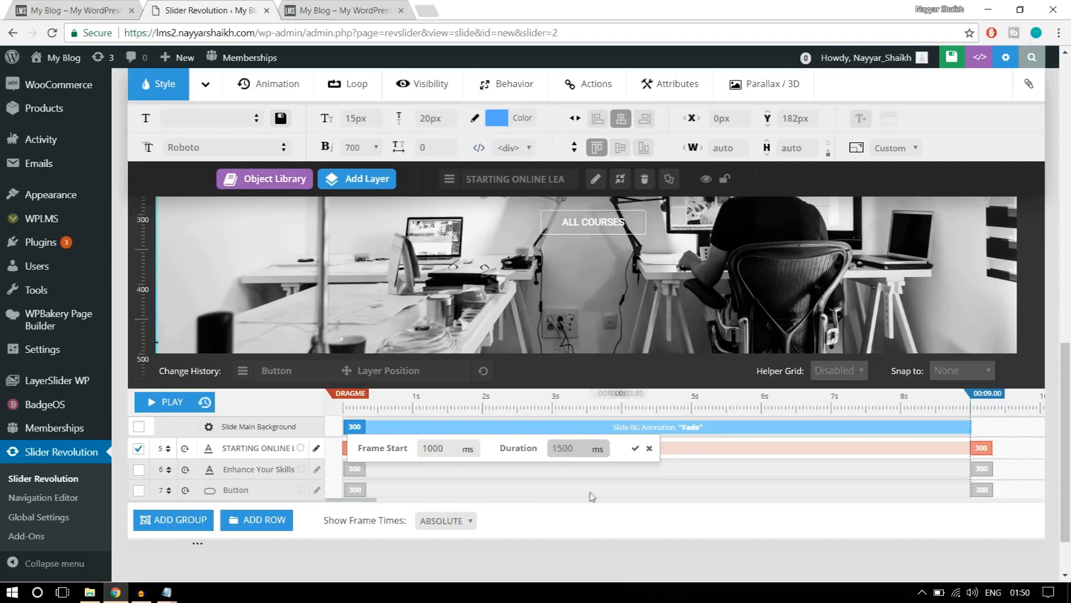
pyautogui.doubleClick(561, 448)
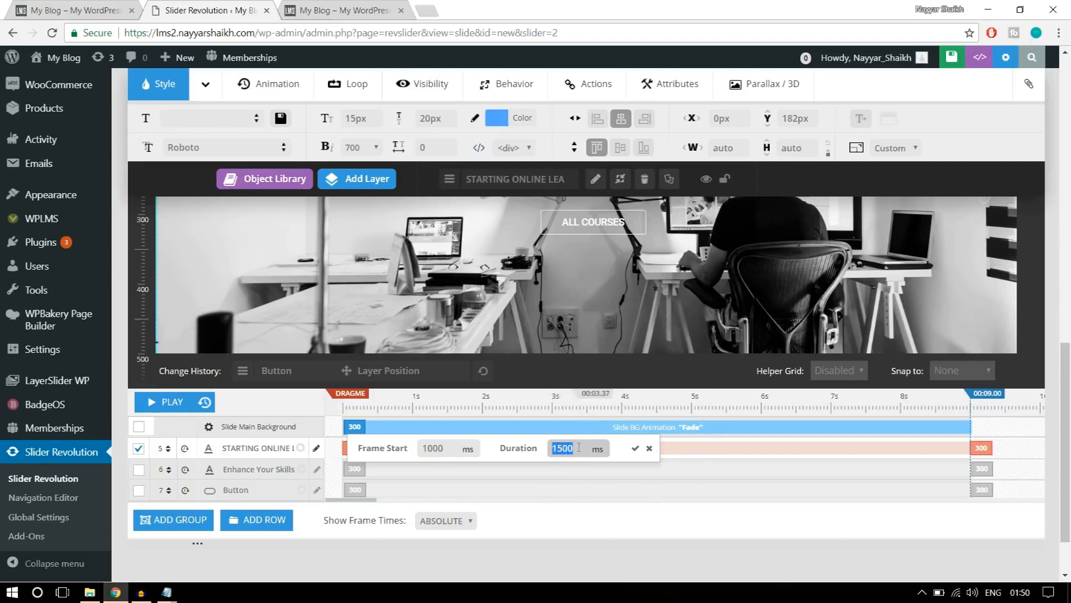
pyautogui.click(635, 448)
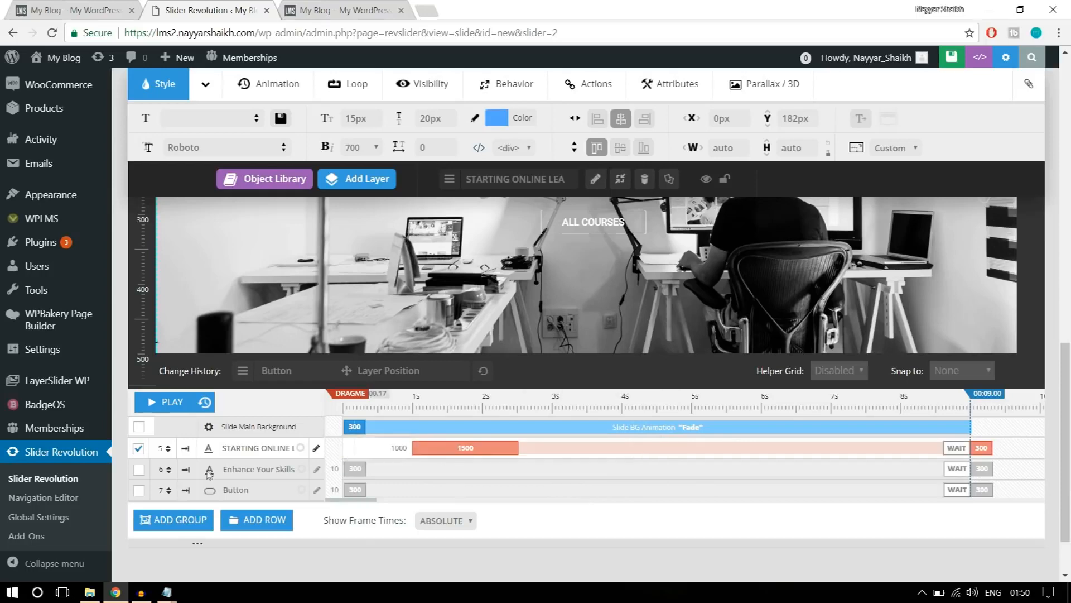
# Set the Enhance Your Skills headline layer's opening animation to a frame start of 1000 ms and a duration of 1500 ms.
pyautogui.scroll(3, 609, 303)
pyautogui.click(610, 303)
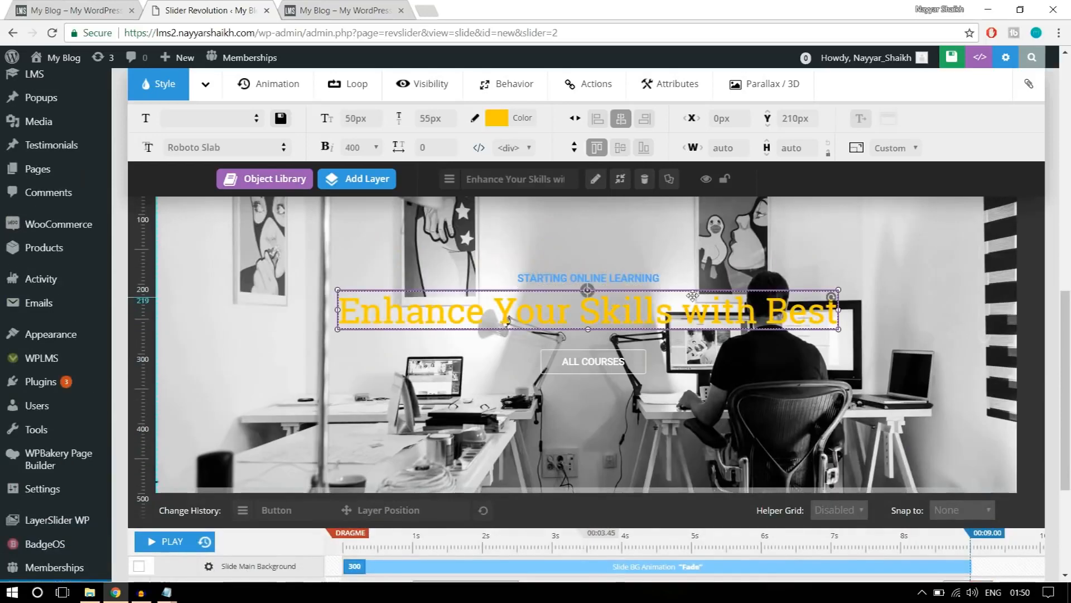
pyautogui.scroll(-4, 610, 303)
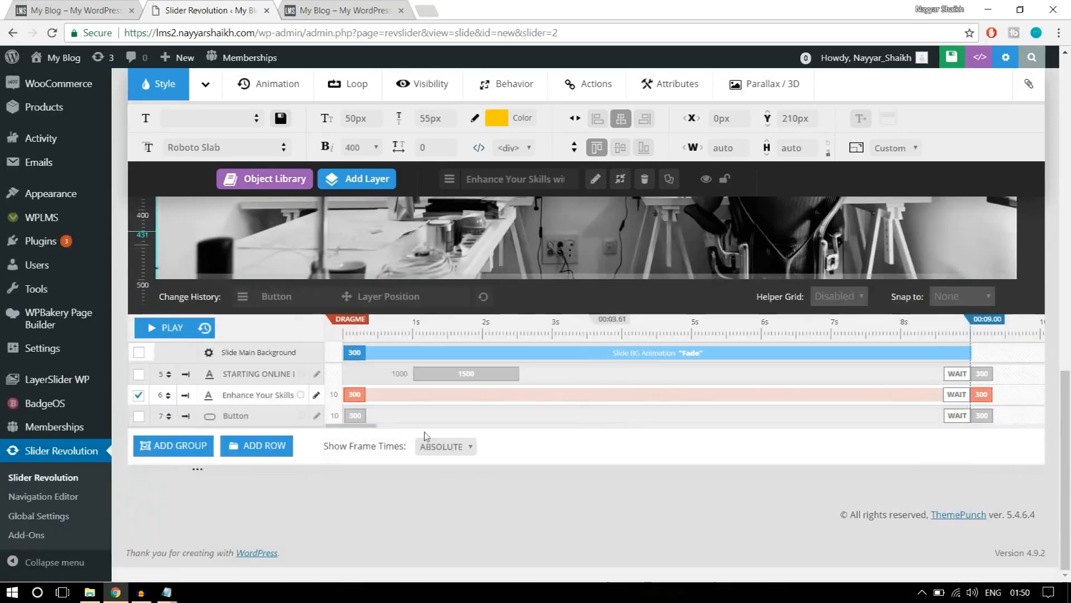
pyautogui.click(366, 394)
pyautogui.write('1000')
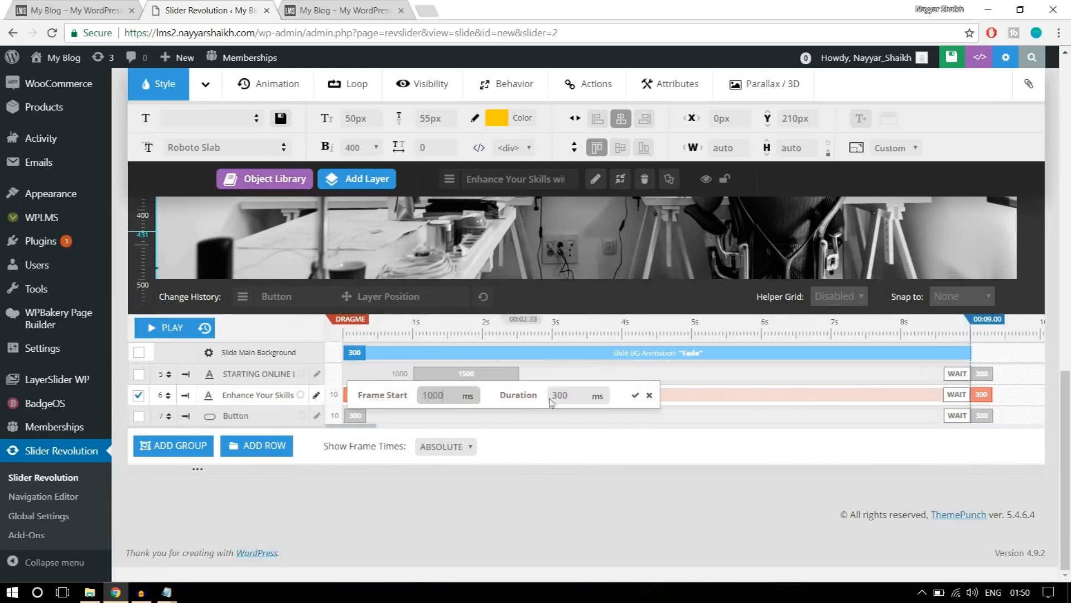
pyautogui.press('Tab')
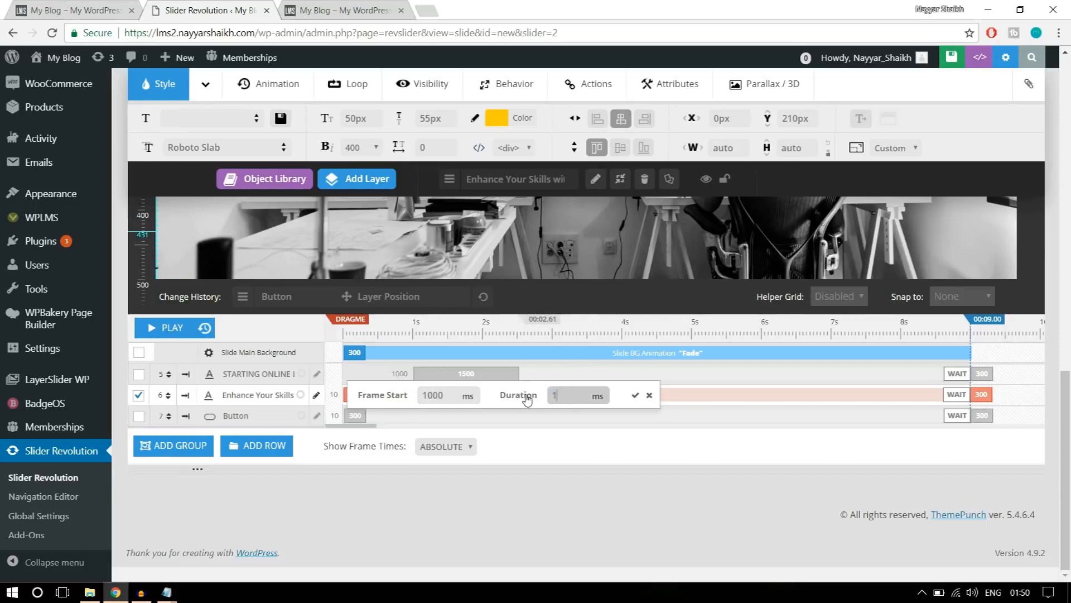
pyautogui.click(635, 394)
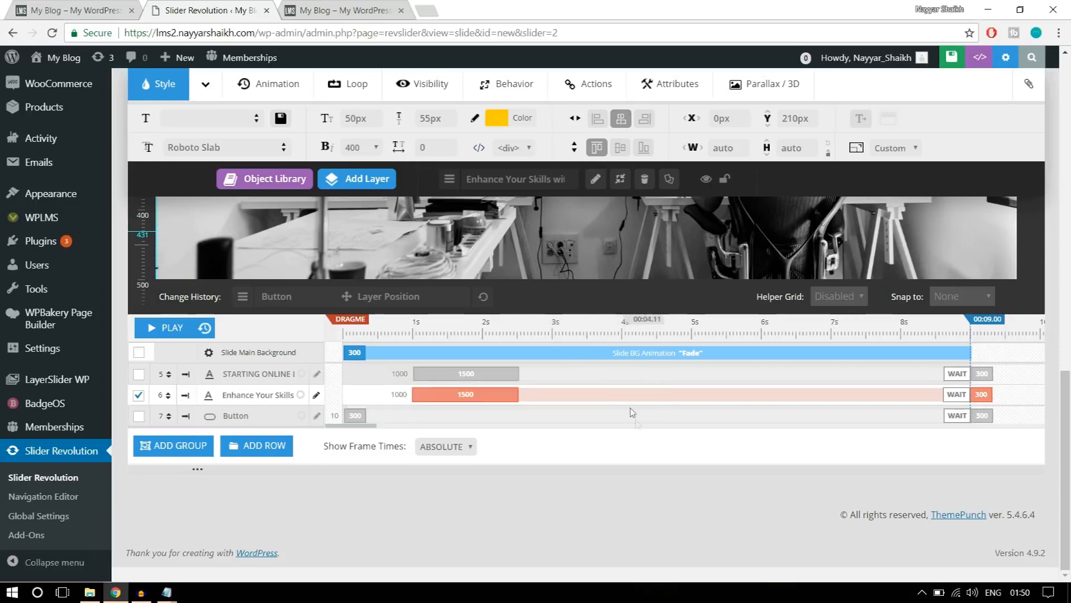
# Set the ALL COURSES button layer's opening animation to a frame start of 1500 ms and a duration of 1500 ms.
pyautogui.scroll(4, 635, 419)
pyautogui.click(591, 427)
pyautogui.scroll(-4, 591, 427)
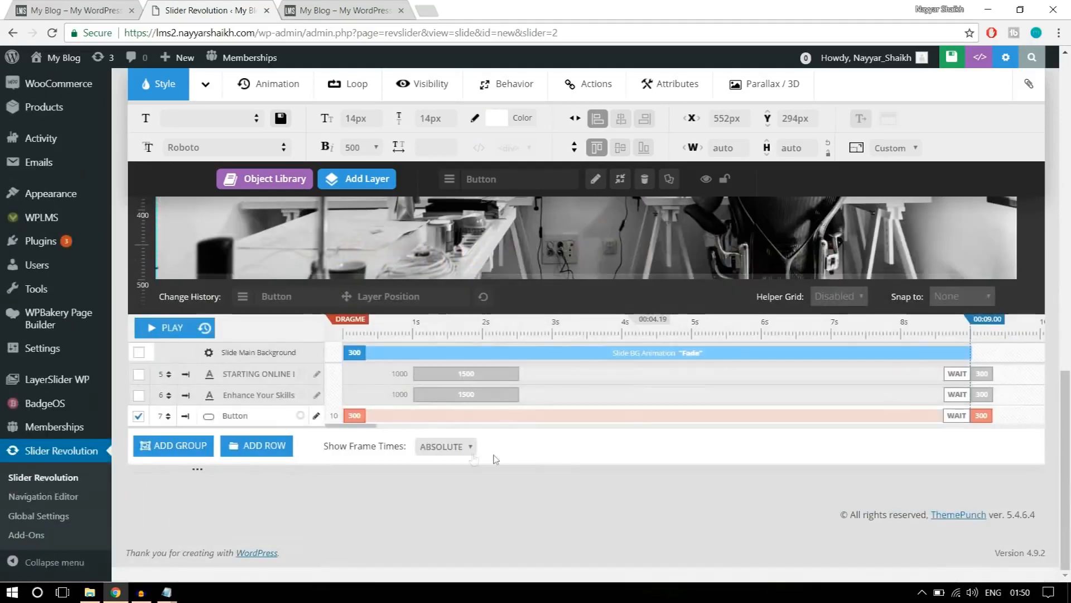
pyautogui.click(341, 416)
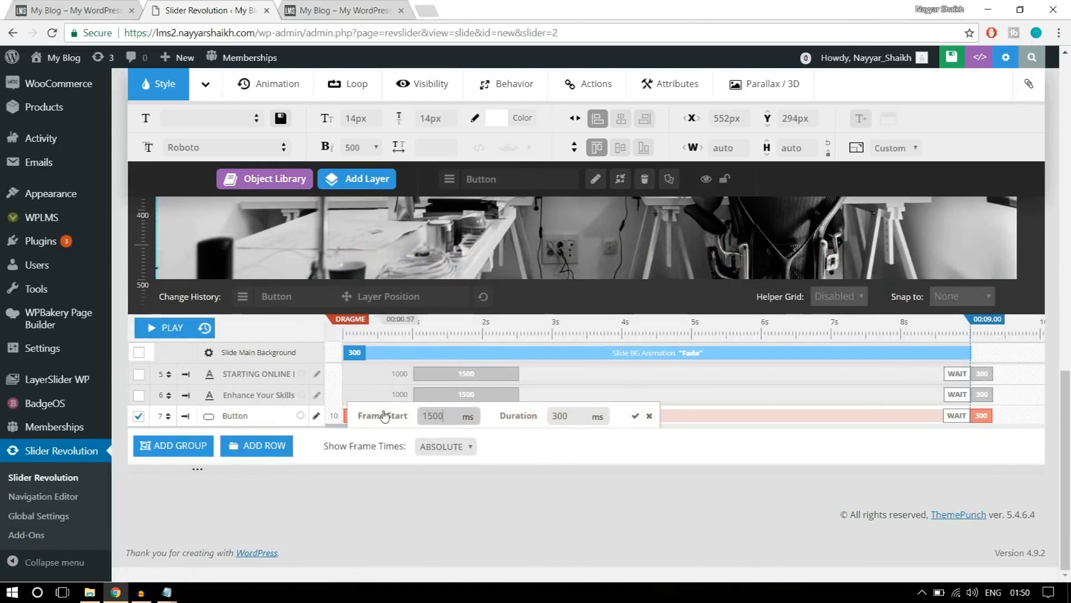
pyautogui.moveTo(451, 417); pyautogui.dragTo(419, 414)
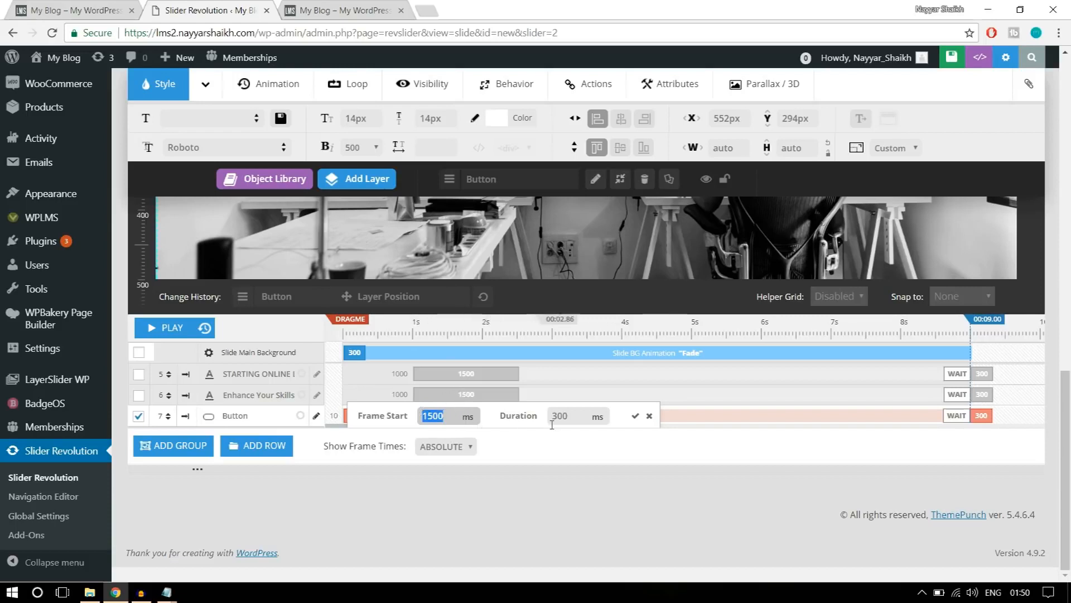
pyautogui.moveTo(576, 419); pyautogui.dragTo(530, 424)
pyautogui.write('1500')
pyautogui.click(635, 416)
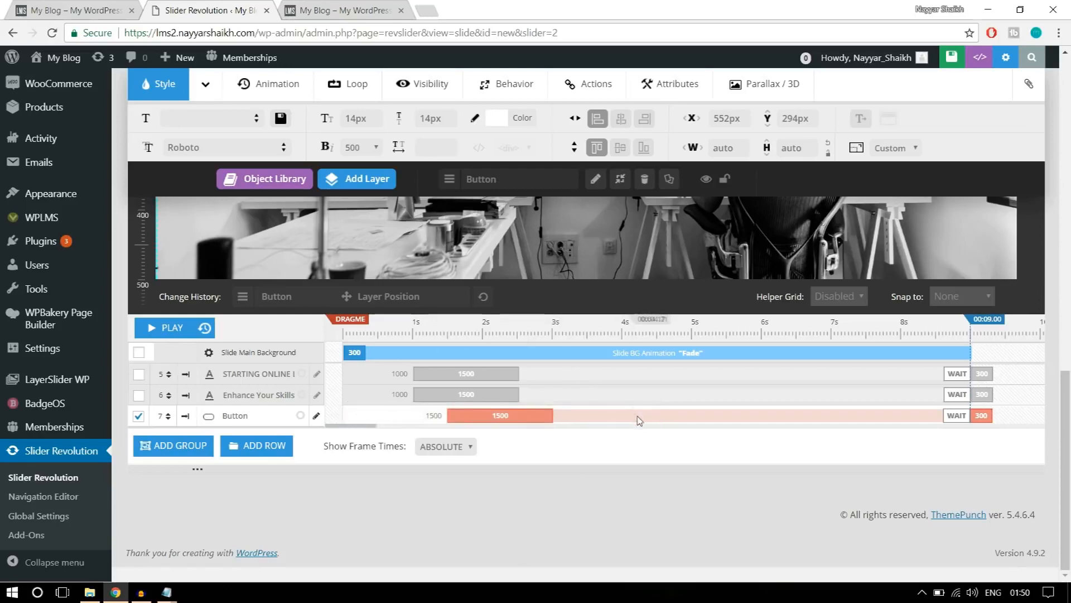
# Change the Enhance Your Skills headline's opening animation template to SlideMaskFromRight and watch its preview on the slide.
pyautogui.scroll(5, 638, 417)
pyautogui.scroll(-2, 563, 419)
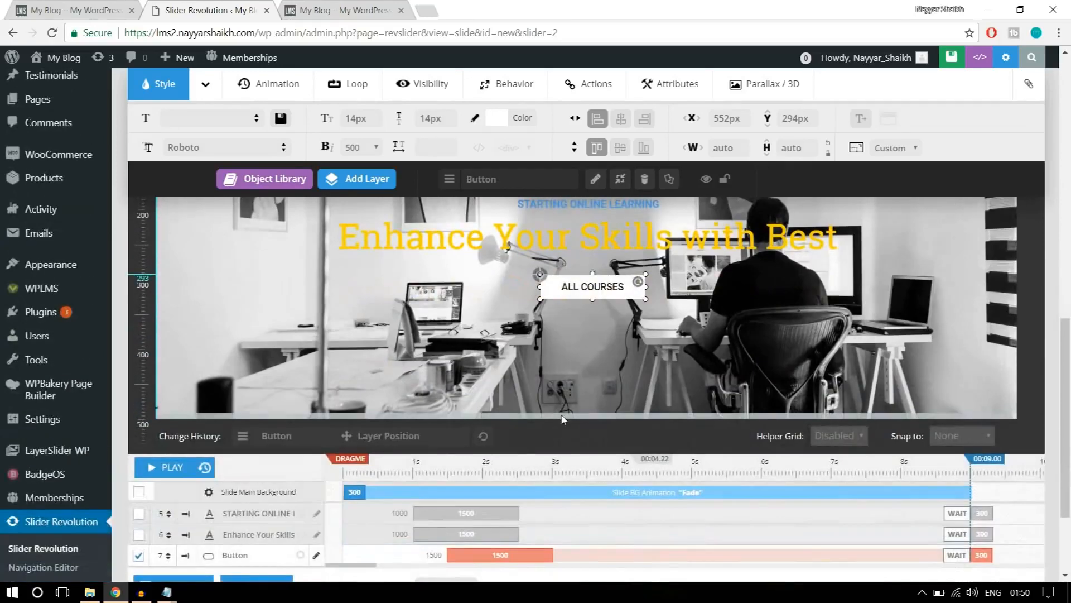
pyautogui.scroll(1, 563, 418)
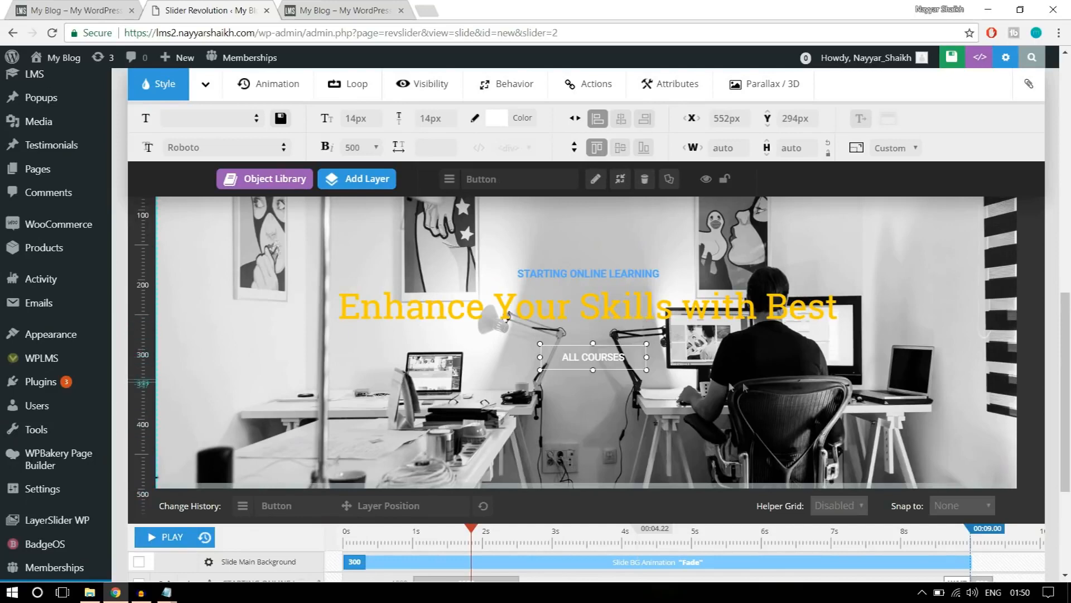
pyautogui.scroll(1, 608, 436)
pyautogui.click(605, 439)
pyautogui.click(268, 139)
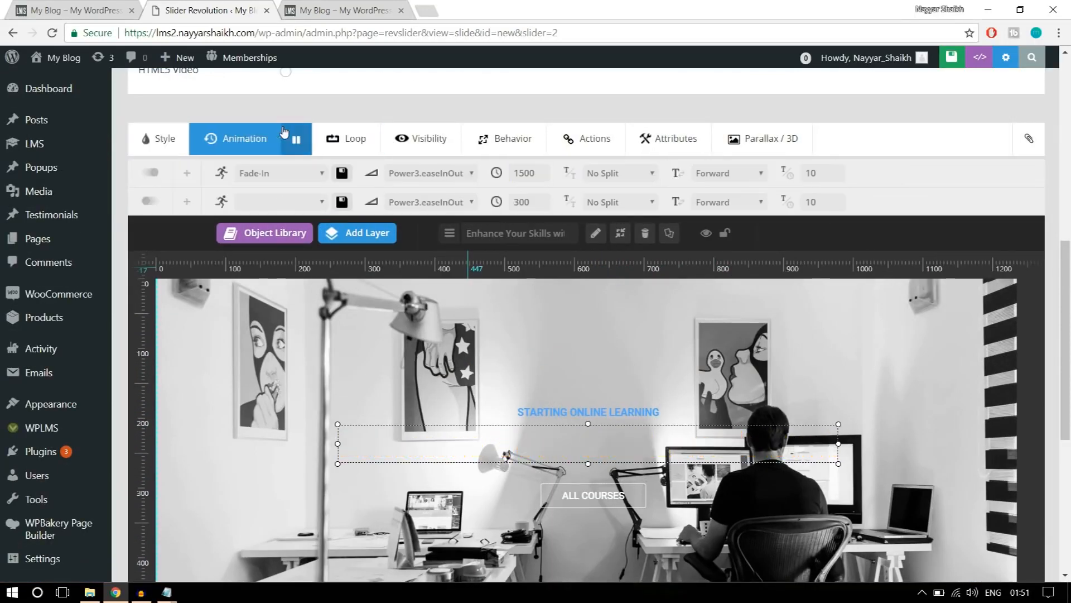
pyautogui.click(261, 179)
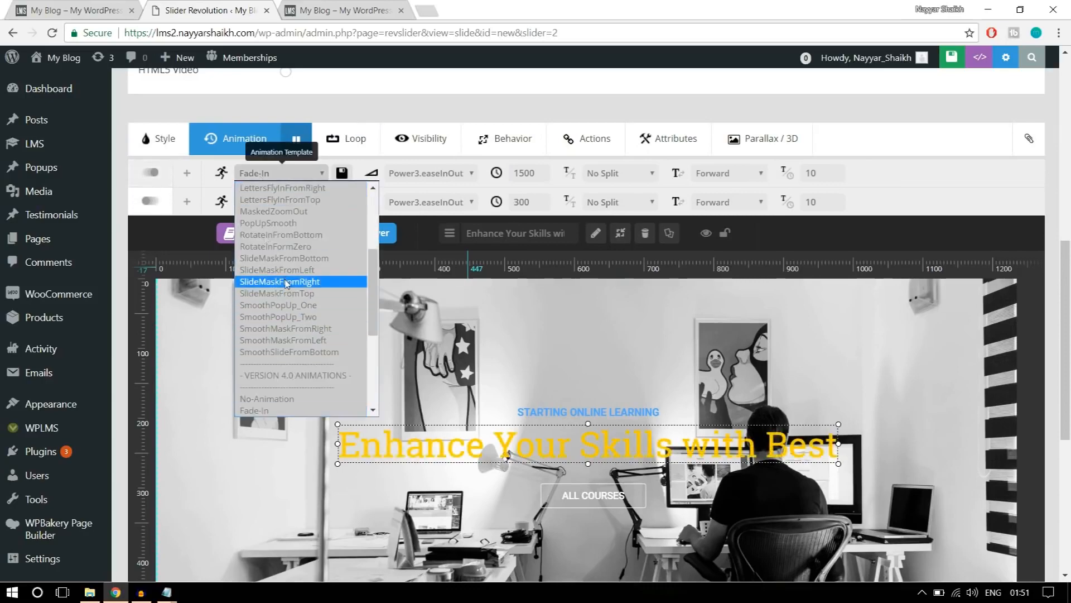
pyautogui.click(286, 282)
pyautogui.scroll(-3, 611, 360)
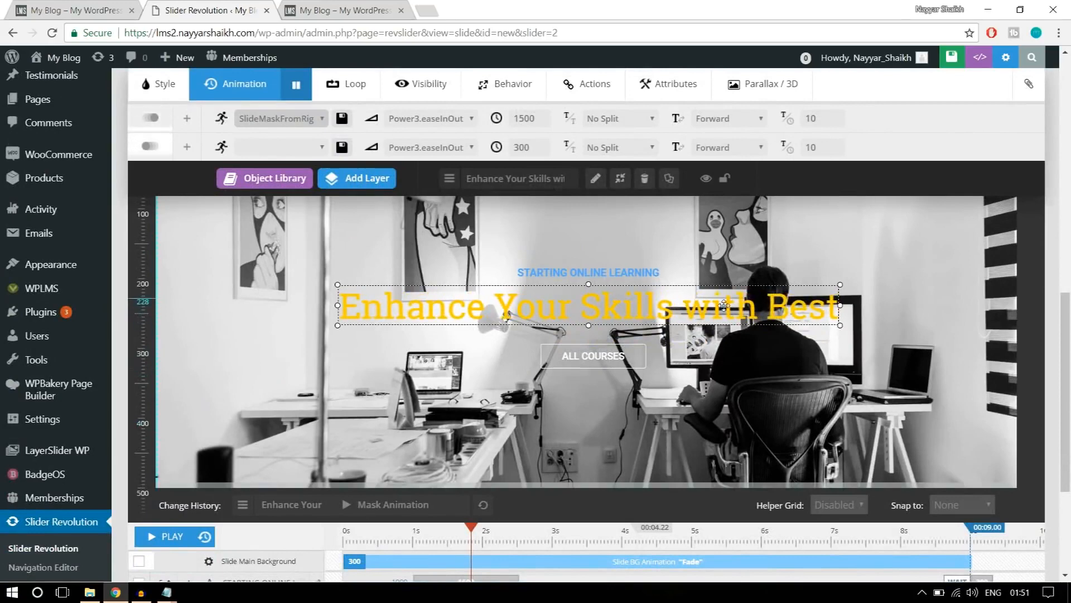
# Save the slide and look over the banners on the reference site's home page.
pyautogui.scroll(1, 809, 372)
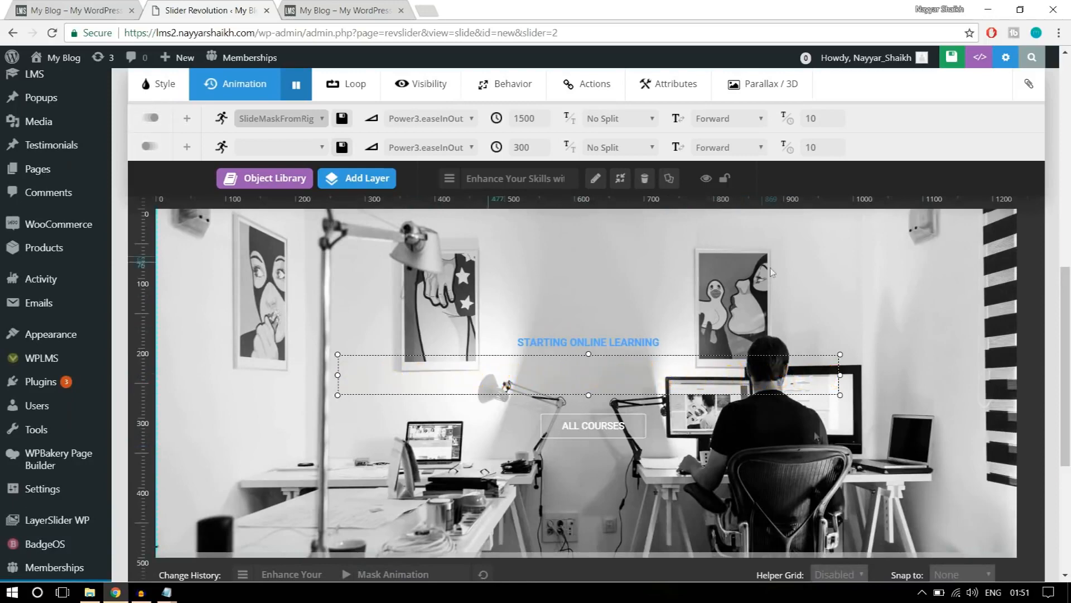
pyautogui.scroll(6, 809, 474)
pyautogui.scroll(4, 959, 195)
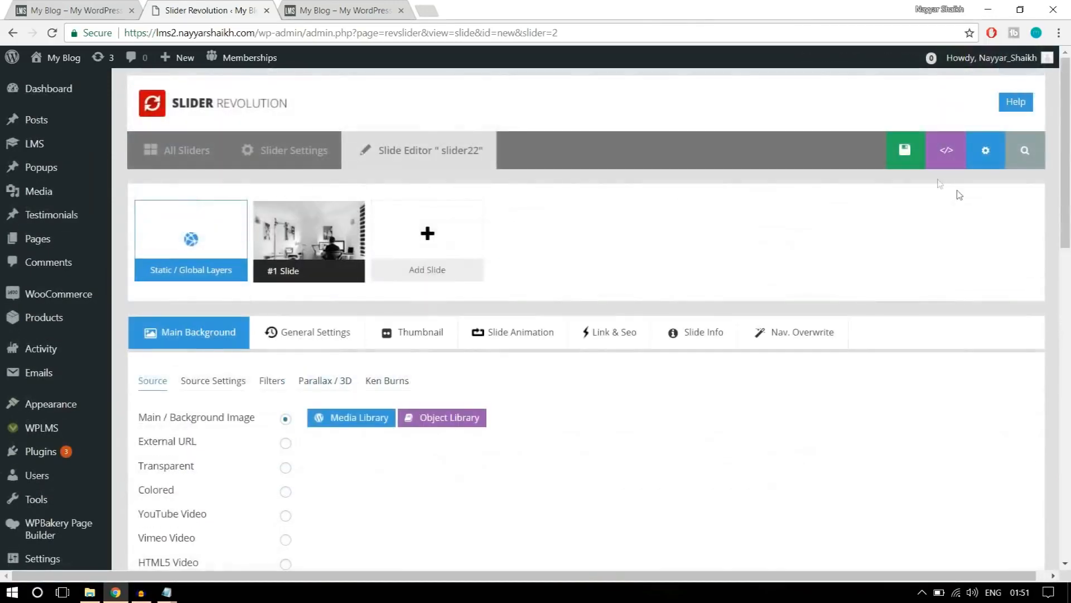
pyautogui.click(880, 165)
pyautogui.click(122, 6)
pyautogui.scroll(10, 562, 368)
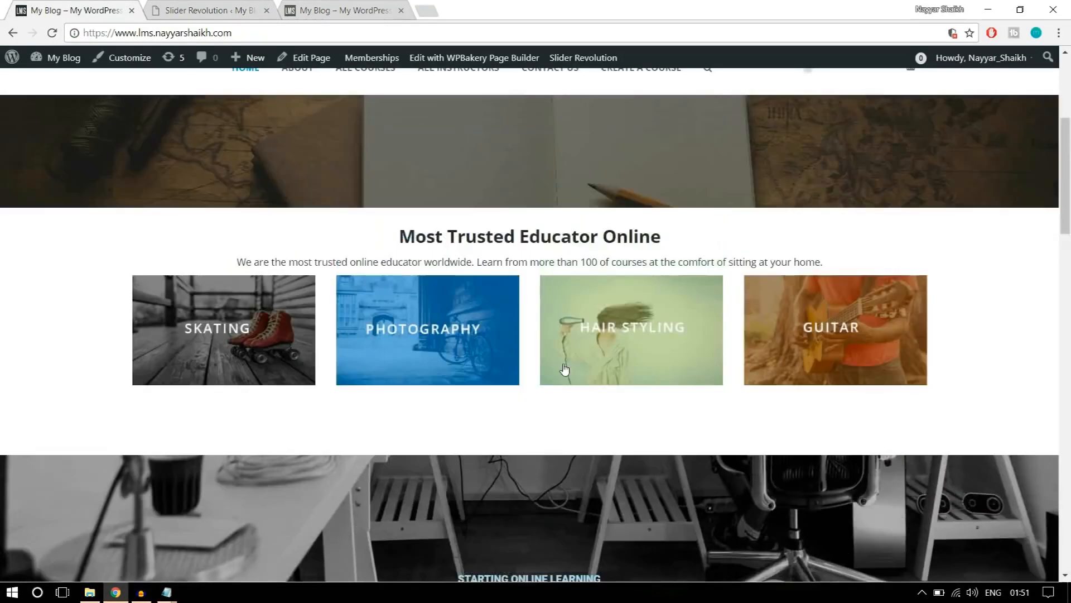
# Create a new WordPress page titled Home Page on the new site and publish it.
pyautogui.click(190, 10)
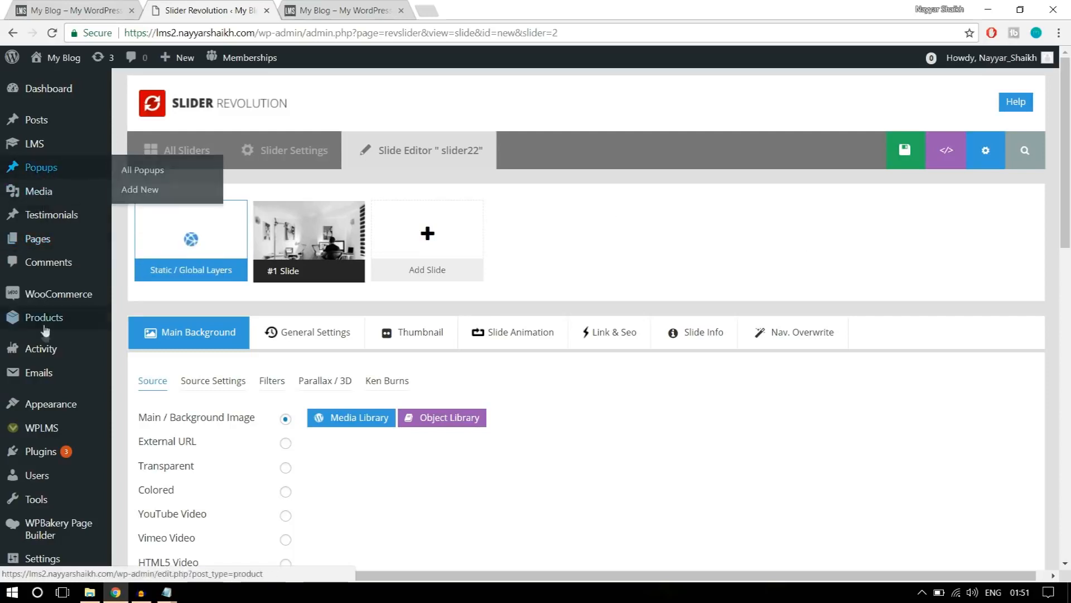
pyautogui.moveTo(39, 246)
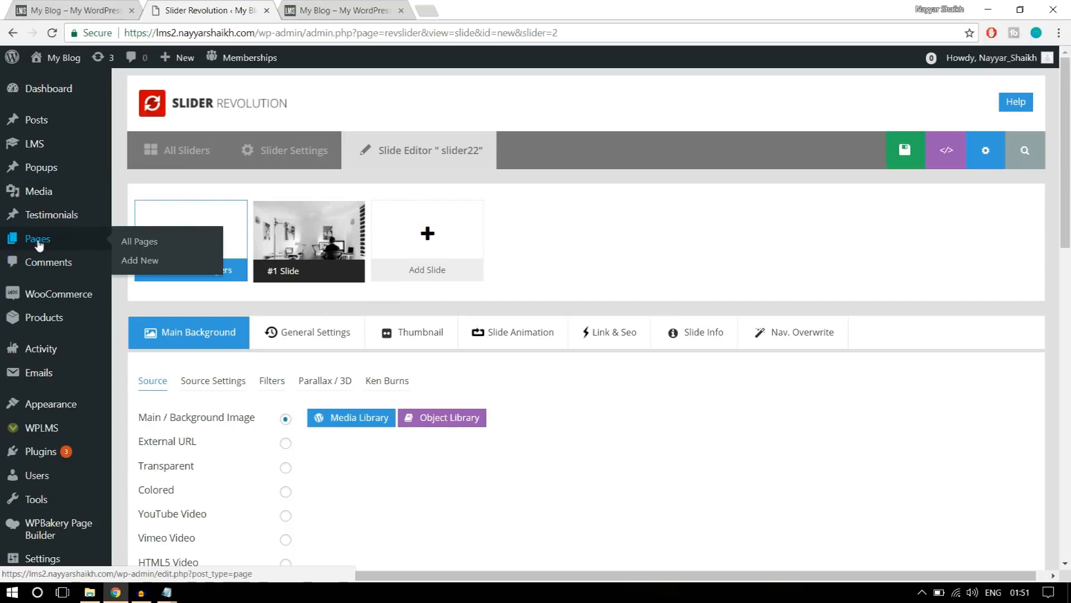
pyautogui.click(140, 267)
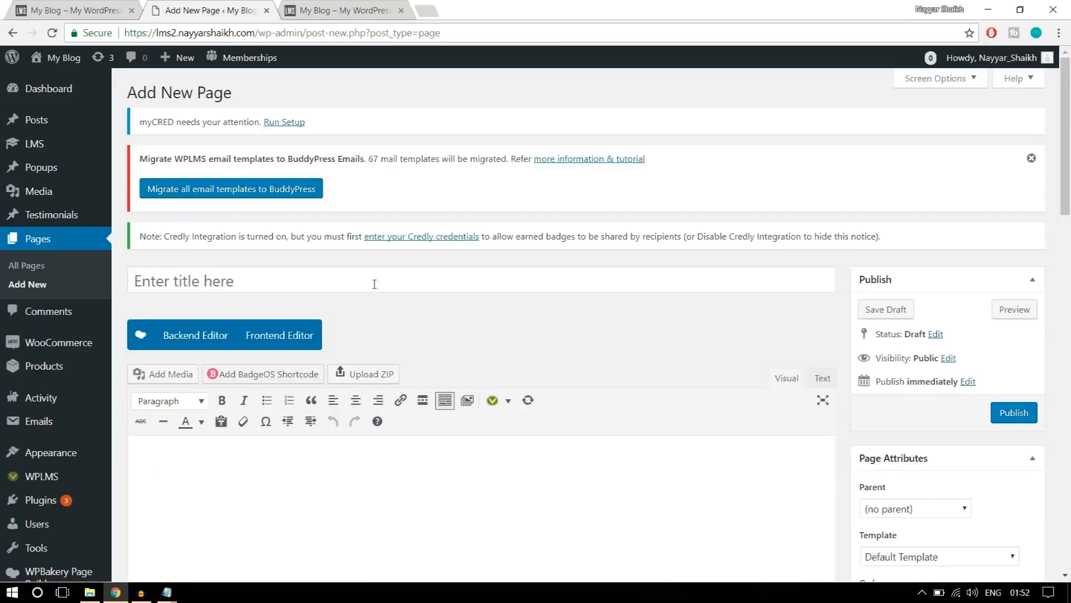
pyautogui.click(375, 281)
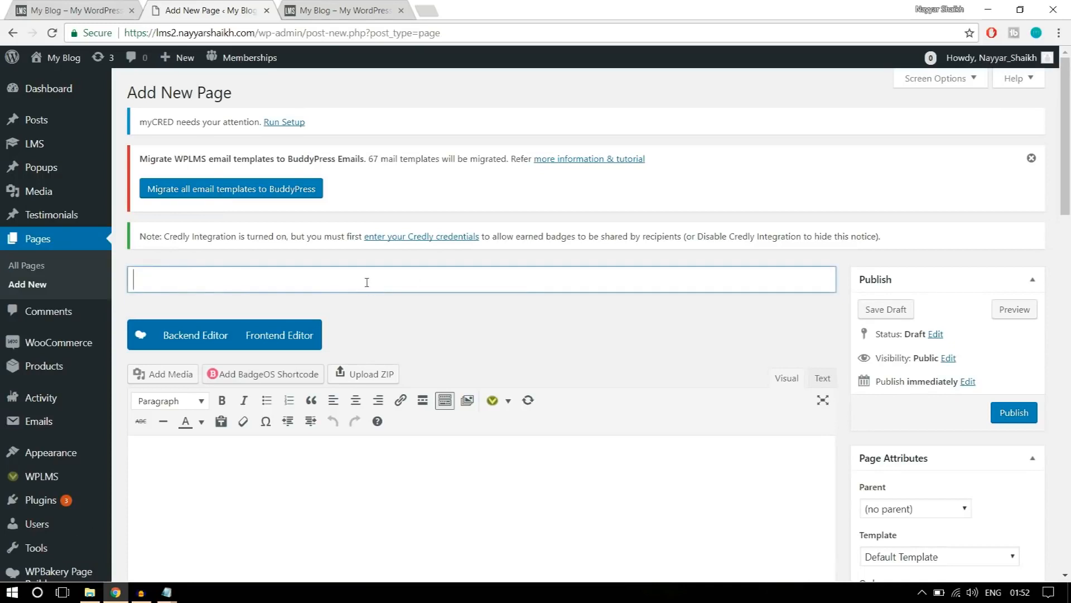
pyautogui.write('hOME')
pyautogui.press('BackSpace')
pyautogui.press('BackSpace')
pyautogui.press('BackSpace')
pyautogui.write('Home Page')
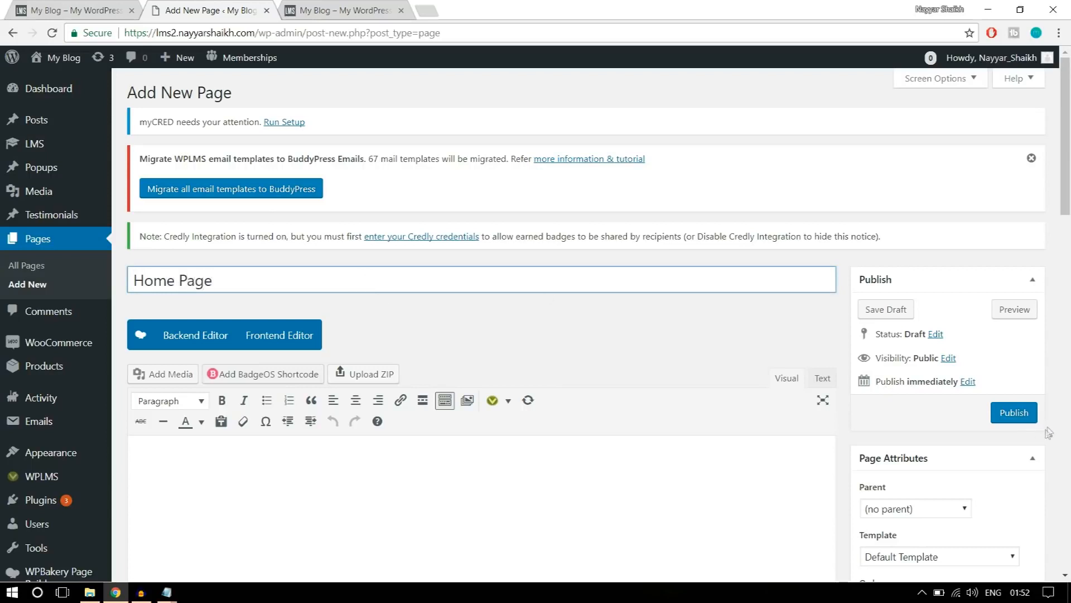
pyautogui.scroll(-3, 479, 324)
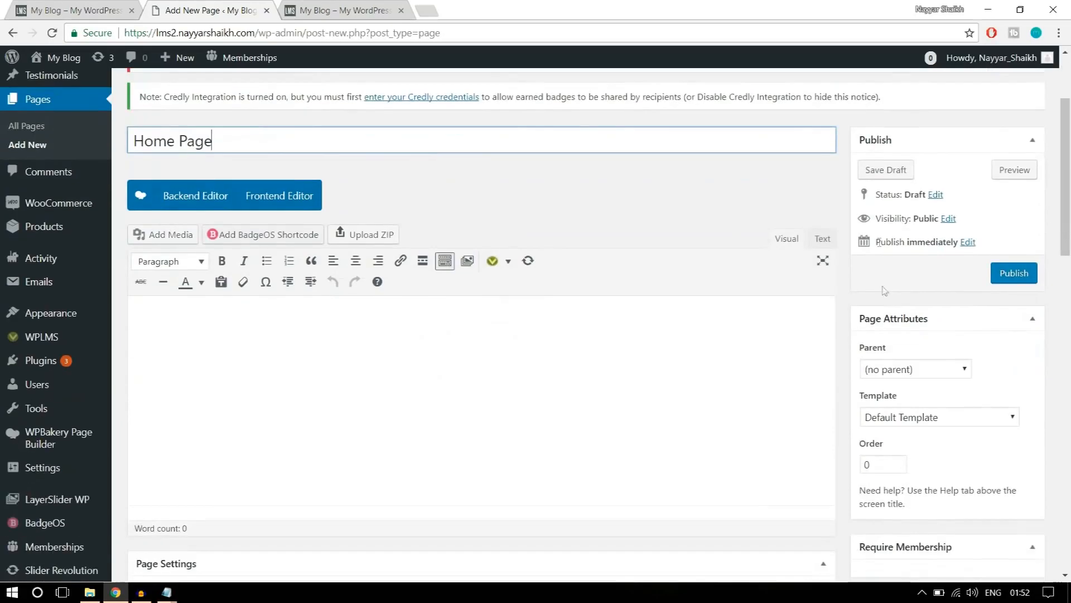
pyautogui.click(1013, 273)
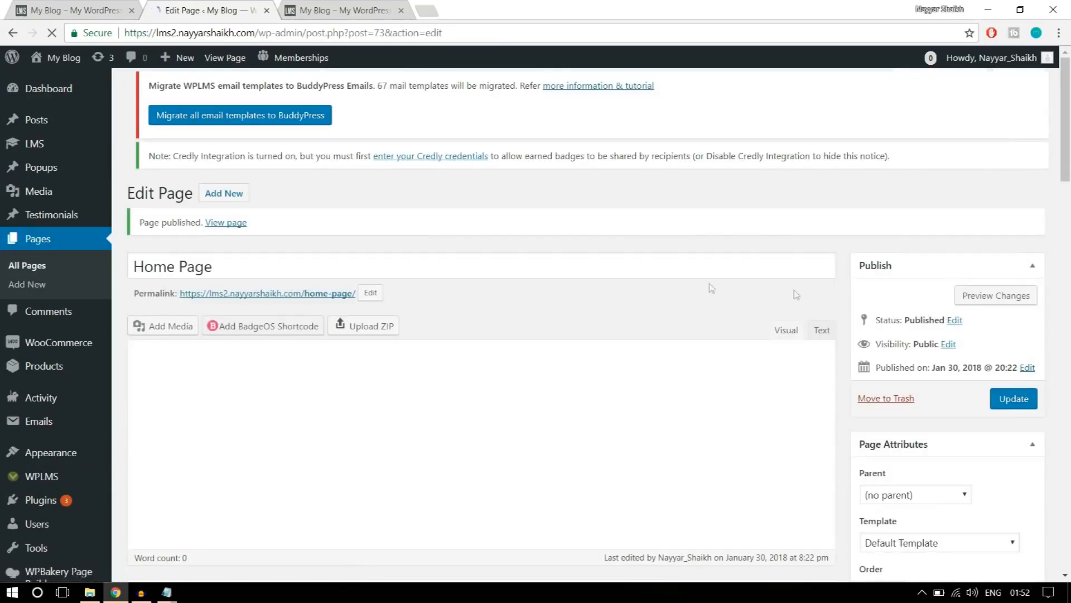
# Open the published Home Page in a separate browser tab and check its layout and the home-page part of its address.
pyautogui.rightClick(237, 225)
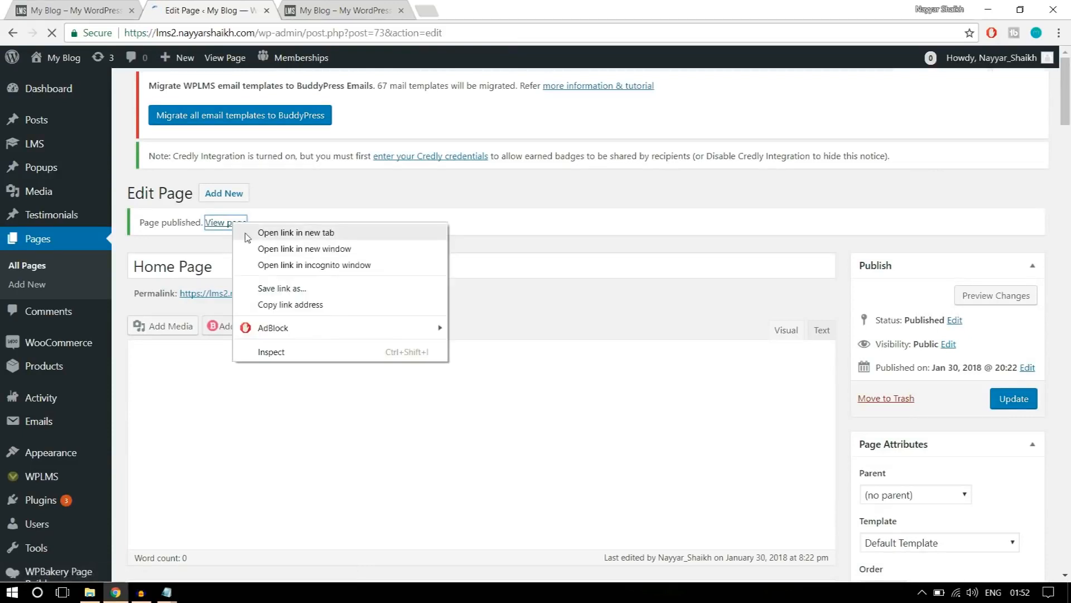
pyautogui.click(248, 234)
pyautogui.click(340, 10)
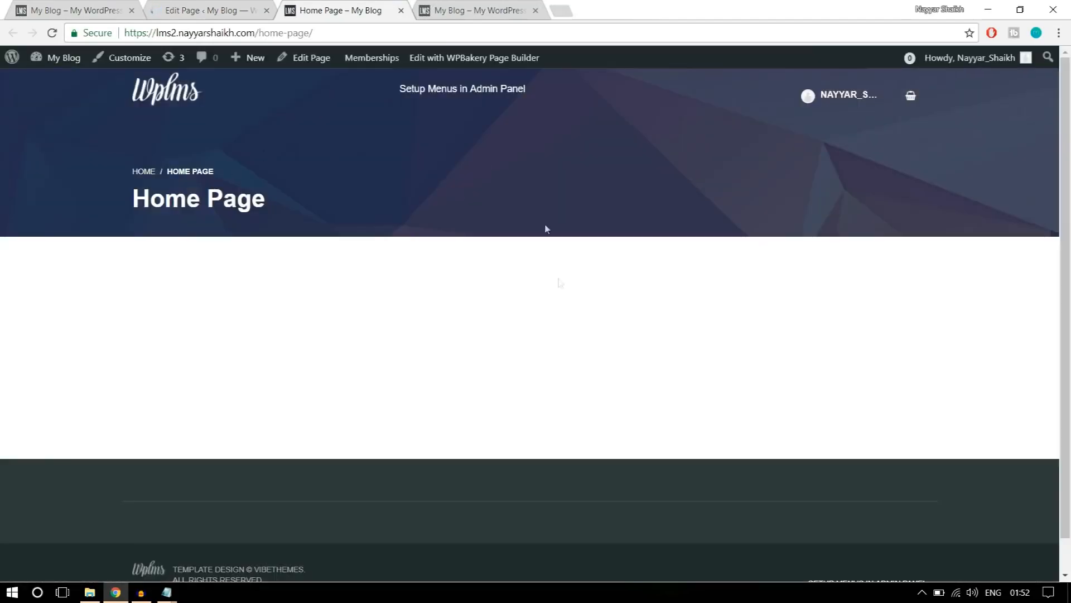
pyautogui.scroll(-2, 499, 341)
pyautogui.scroll(2, 499, 343)
pyautogui.moveTo(327, 30); pyautogui.dragTo(259, 35)
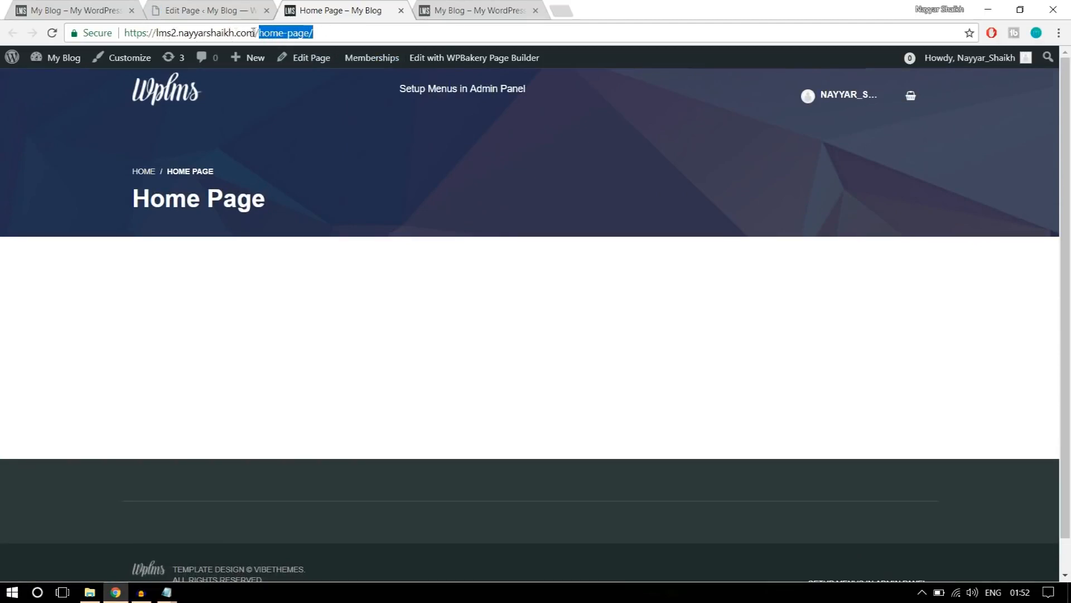
pyautogui.click(332, 33)
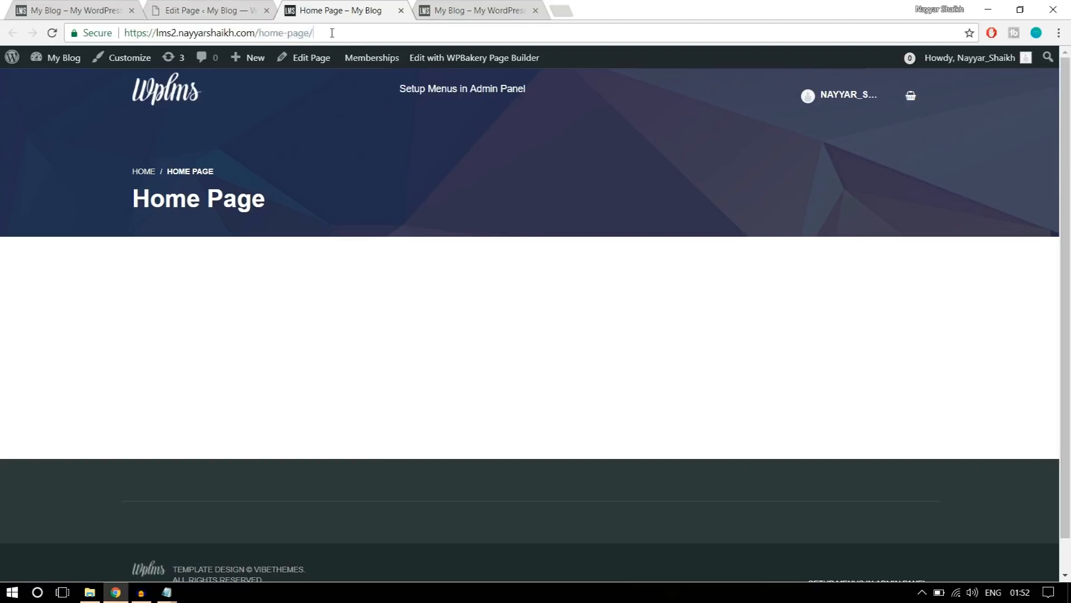
# Compare the reference home page's root address with the new Home Page's address ending in home-page.
pyautogui.click(89, 9)
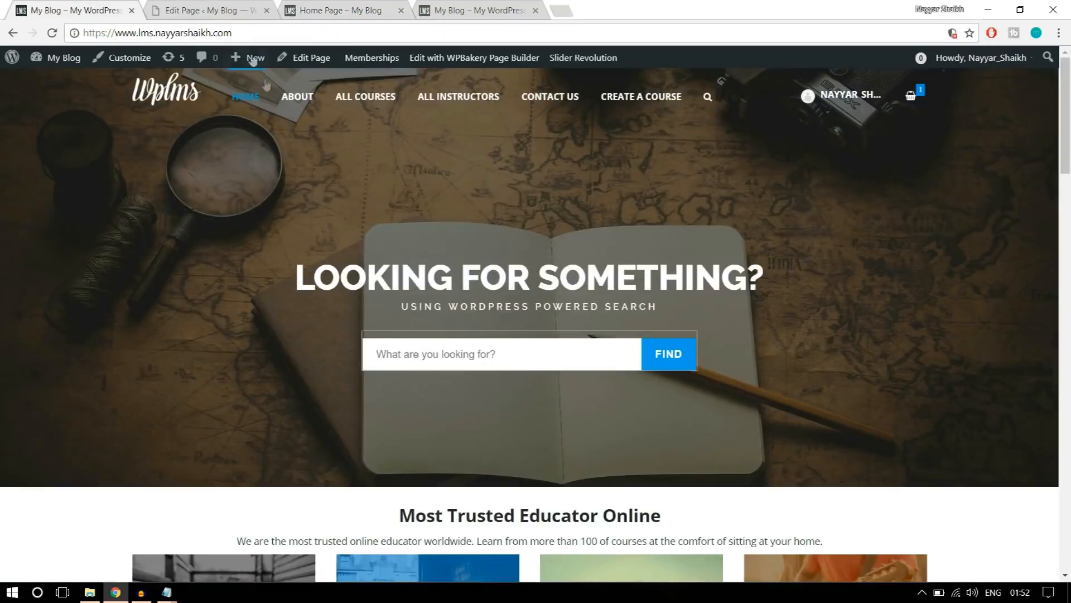
pyautogui.scroll(-3, 342, 250)
pyautogui.scroll(3, 326, 212)
pyautogui.moveTo(124, 34); pyautogui.dragTo(251, 33)
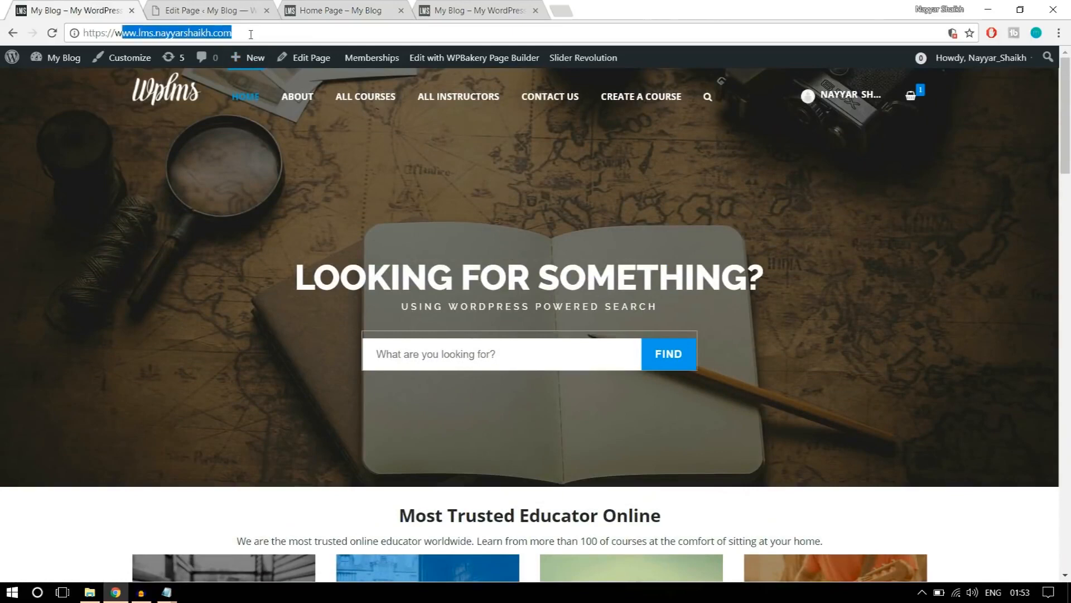
pyautogui.click(251, 33)
pyautogui.click(331, 5)
pyautogui.moveTo(344, 33); pyautogui.dragTo(269, 35)
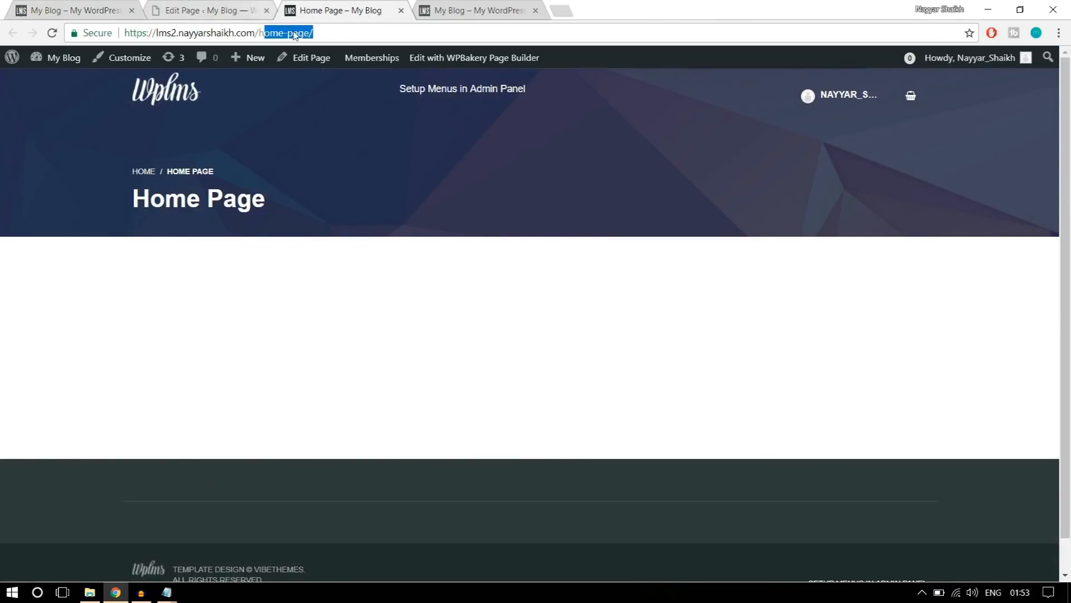
pyautogui.click(351, 158)
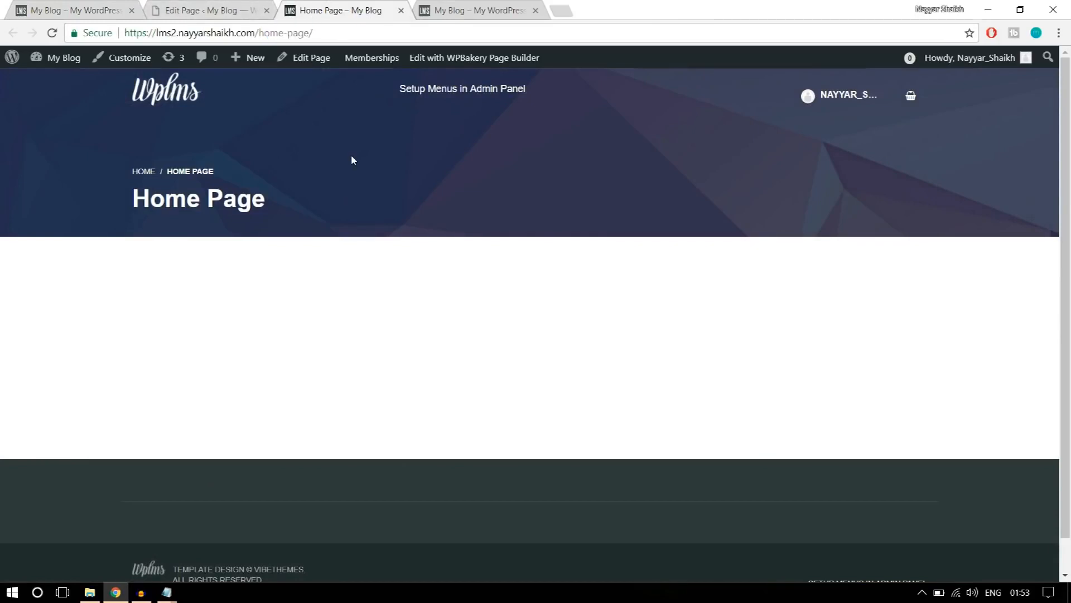
pyautogui.moveTo(259, 33); pyautogui.dragTo(320, 28)
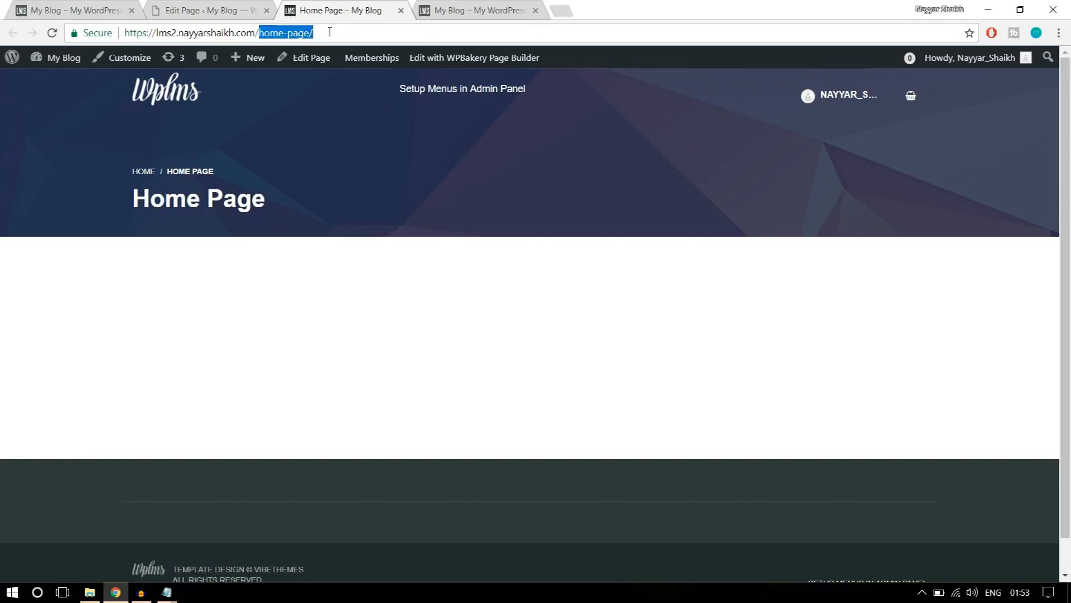
# Return to the new site's WordPress admin and open its General settings.
pyautogui.click(204, 10)
pyautogui.moveTo(49, 441)
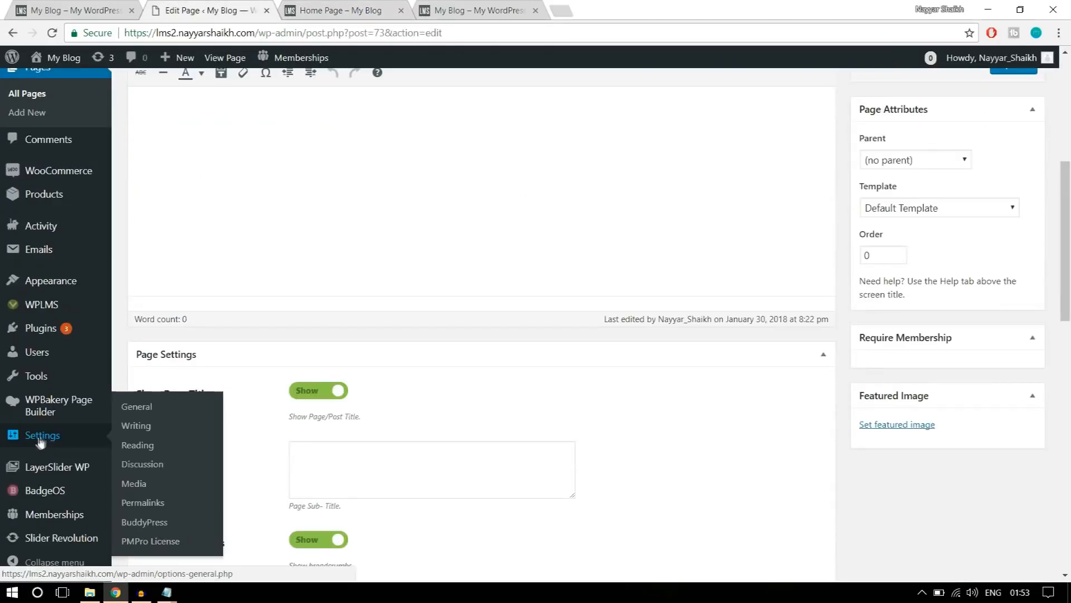
pyautogui.click(134, 408)
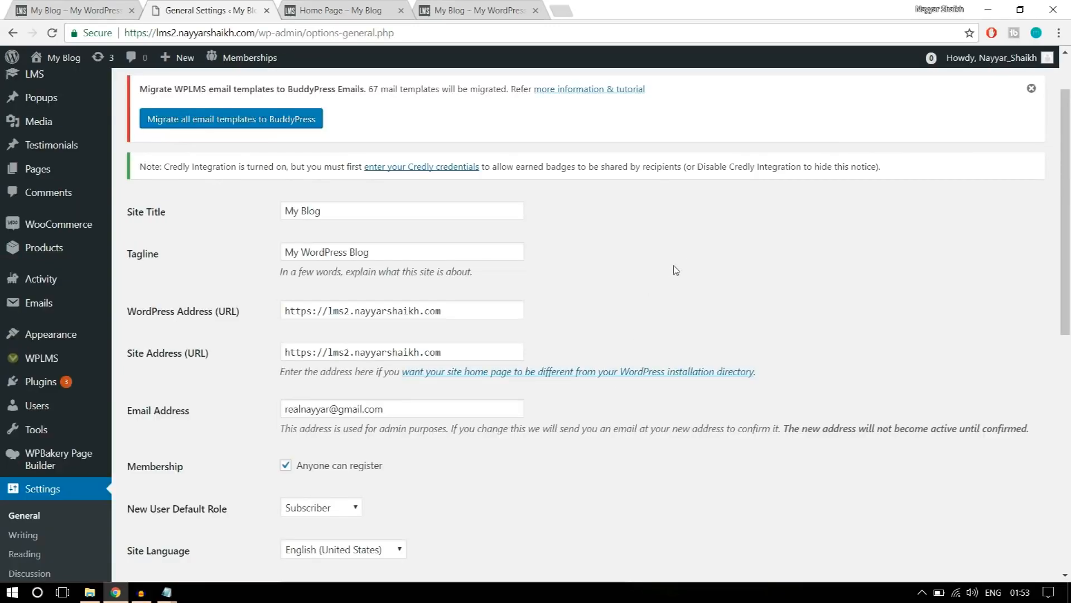
# In the Reading settings, make the homepage display a static page, choose Home Page as the homepage, and save the changes.
pyautogui.scroll(-3, 858, 289)
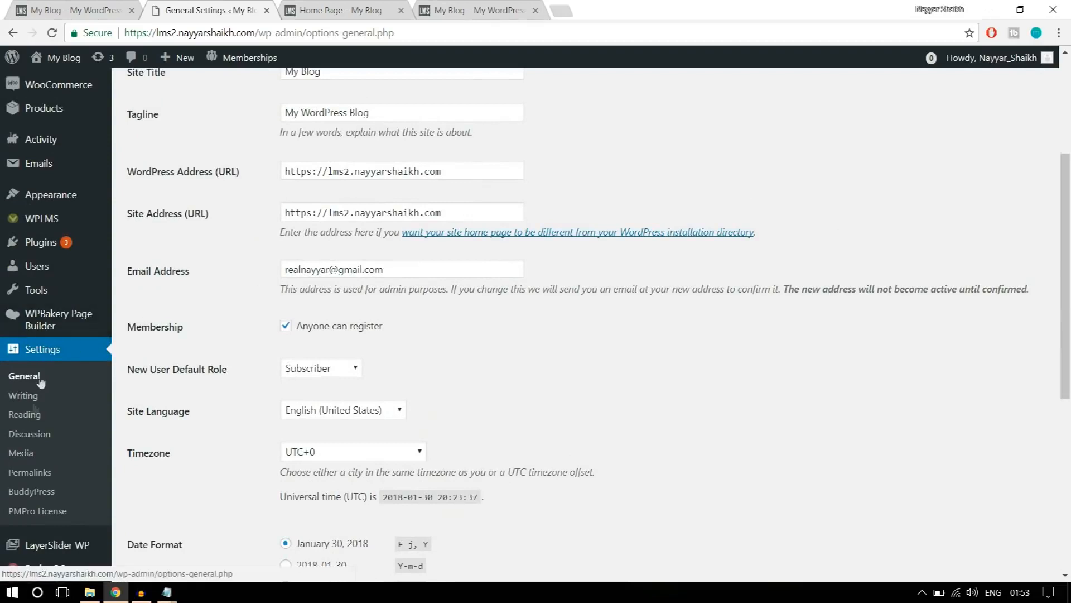
pyautogui.click(28, 416)
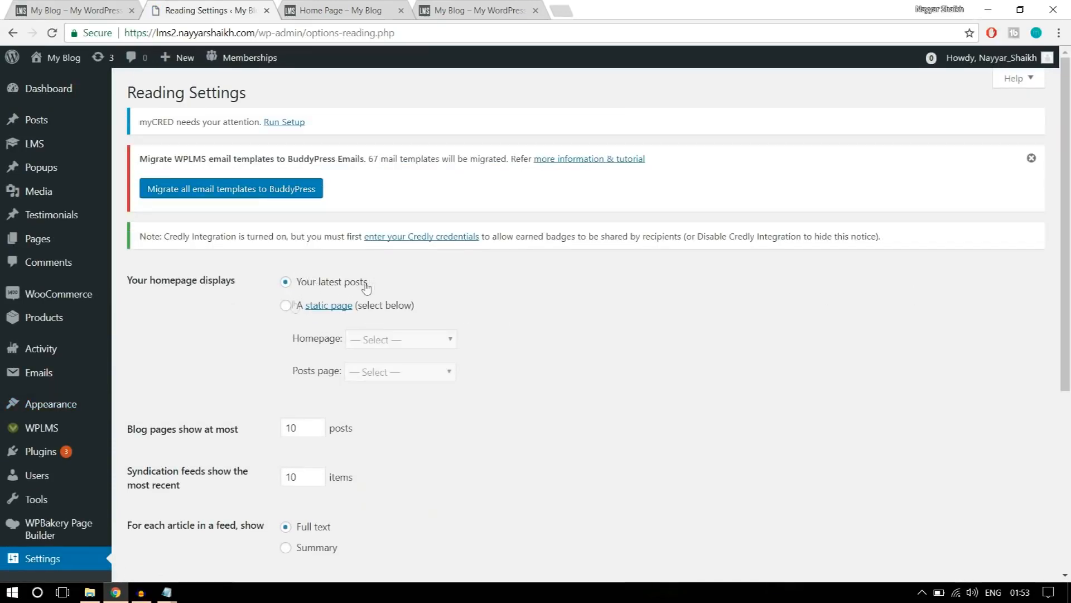
pyautogui.click(286, 306)
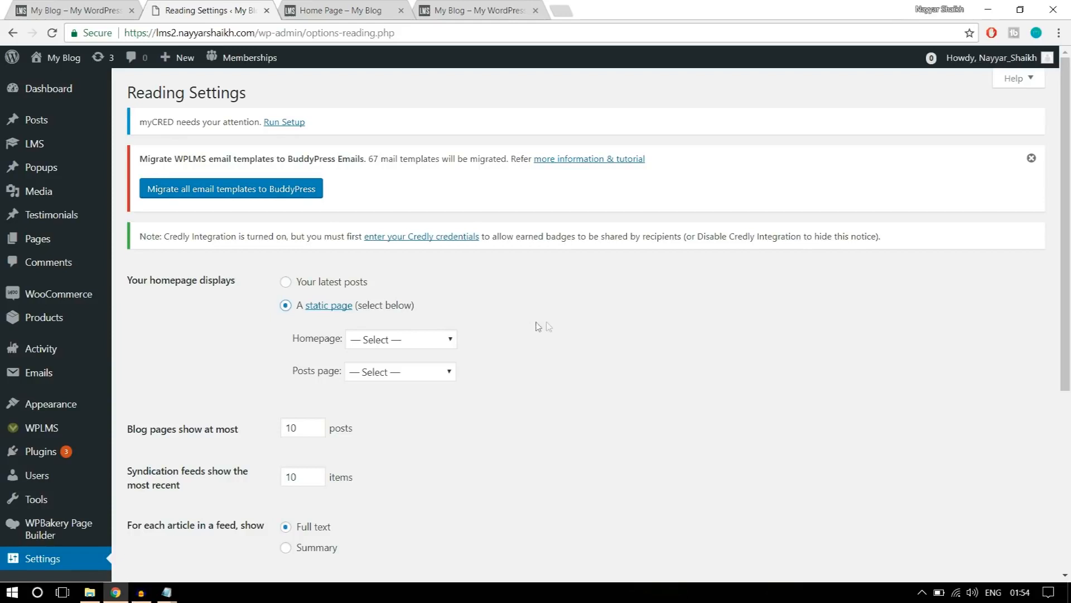
pyautogui.scroll(-1, 545, 328)
pyautogui.moveTo(299, 270); pyautogui.dragTo(330, 272)
pyautogui.click(389, 272)
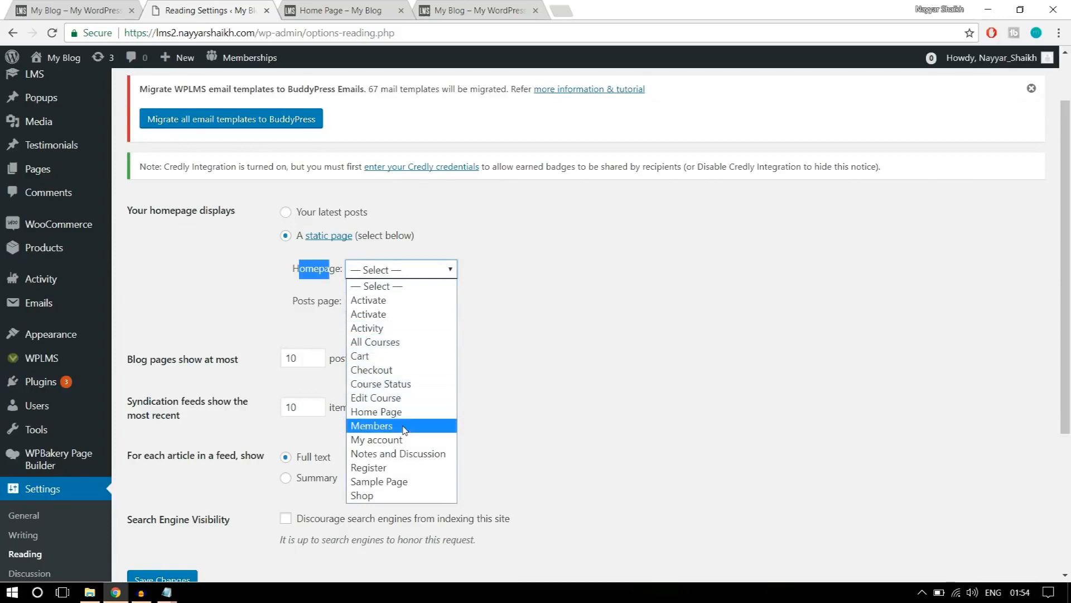
pyautogui.click(385, 413)
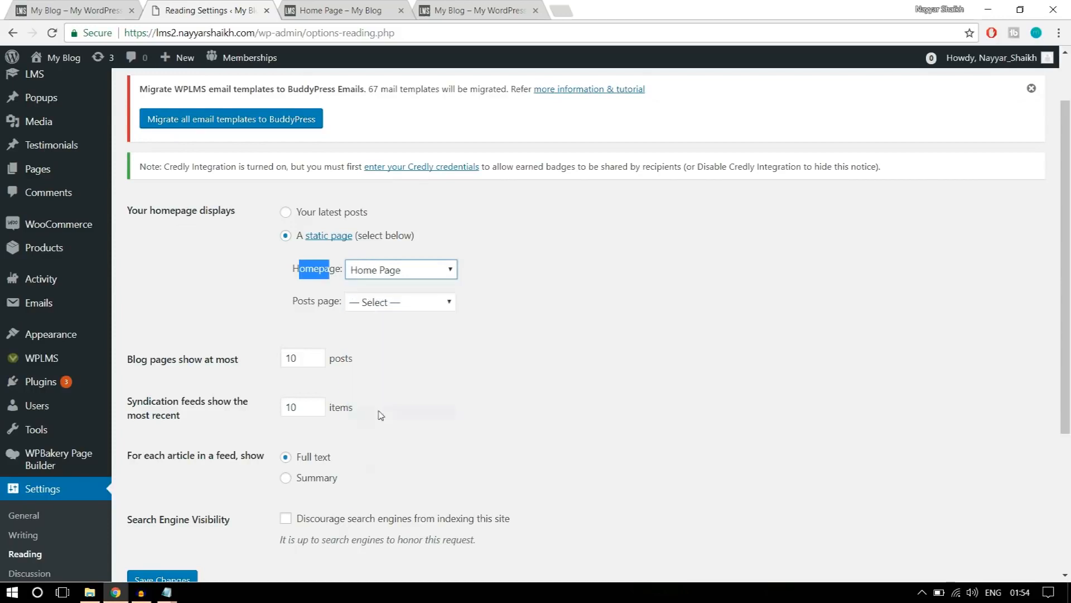
pyautogui.click(532, 272)
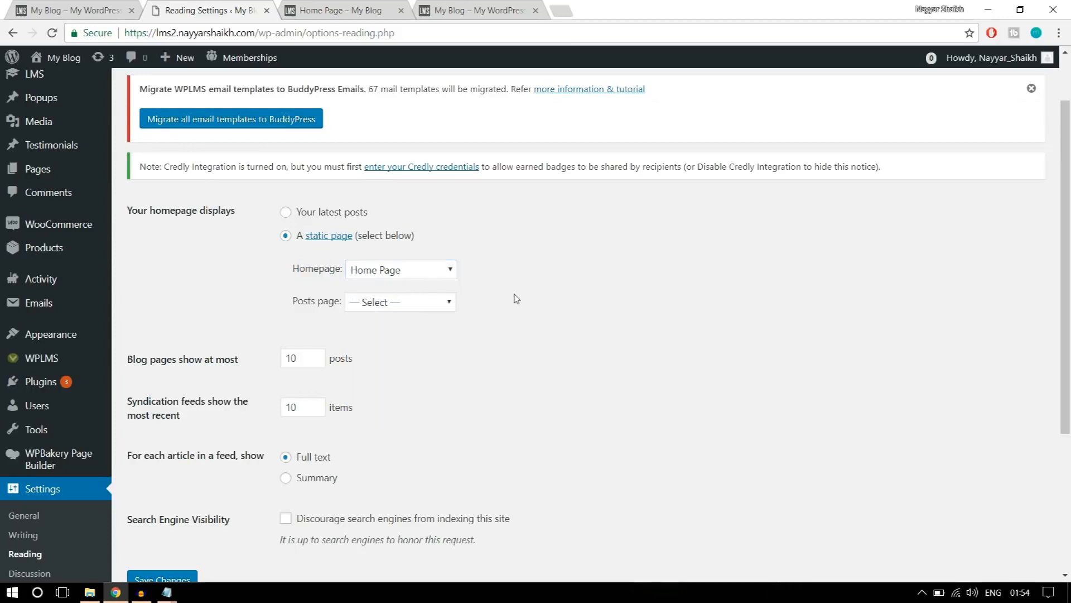
pyautogui.scroll(-4, 516, 304)
pyautogui.click(161, 363)
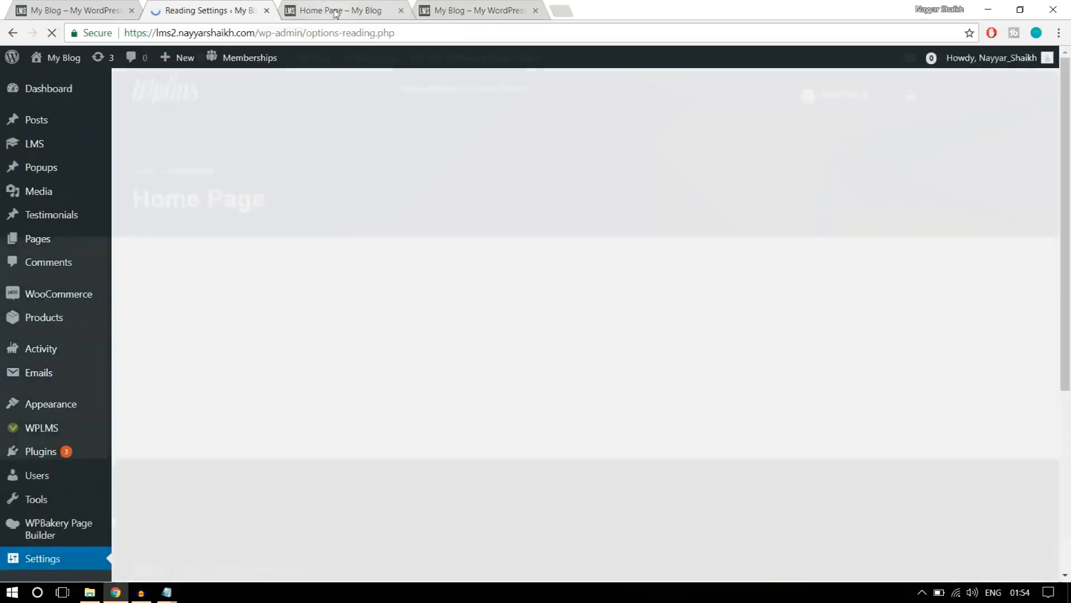
# Reload the Home Page view at the site's root address without the home-page part.
pyautogui.click(339, 10)
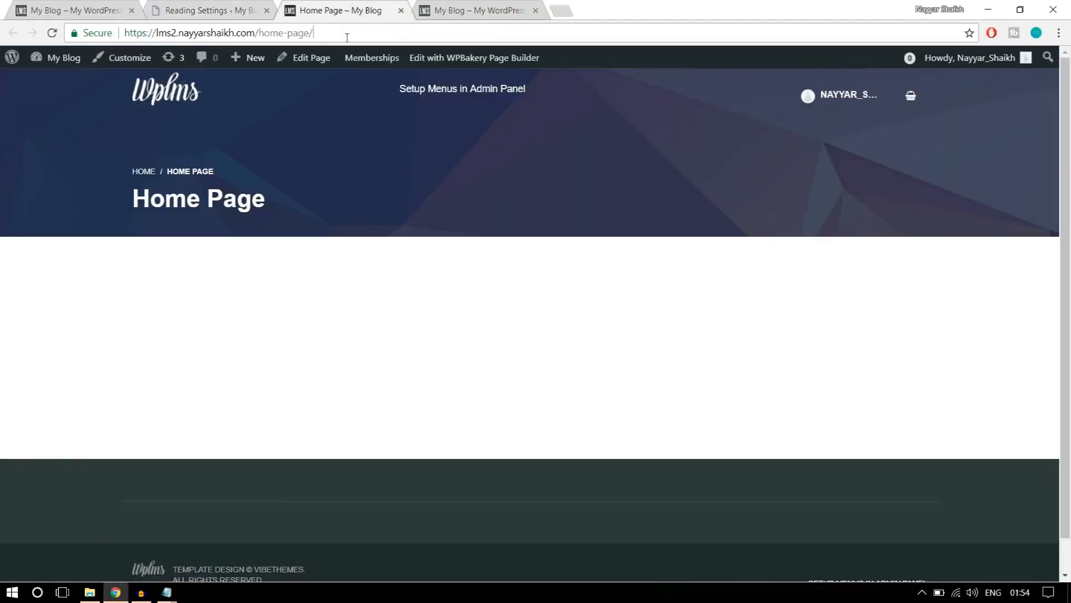
pyautogui.moveTo(343, 33); pyautogui.dragTo(259, 28)
pyautogui.moveTo(313, 197); pyautogui.dragTo(130, 169)
pyautogui.click(325, 37)
pyautogui.press('Return')
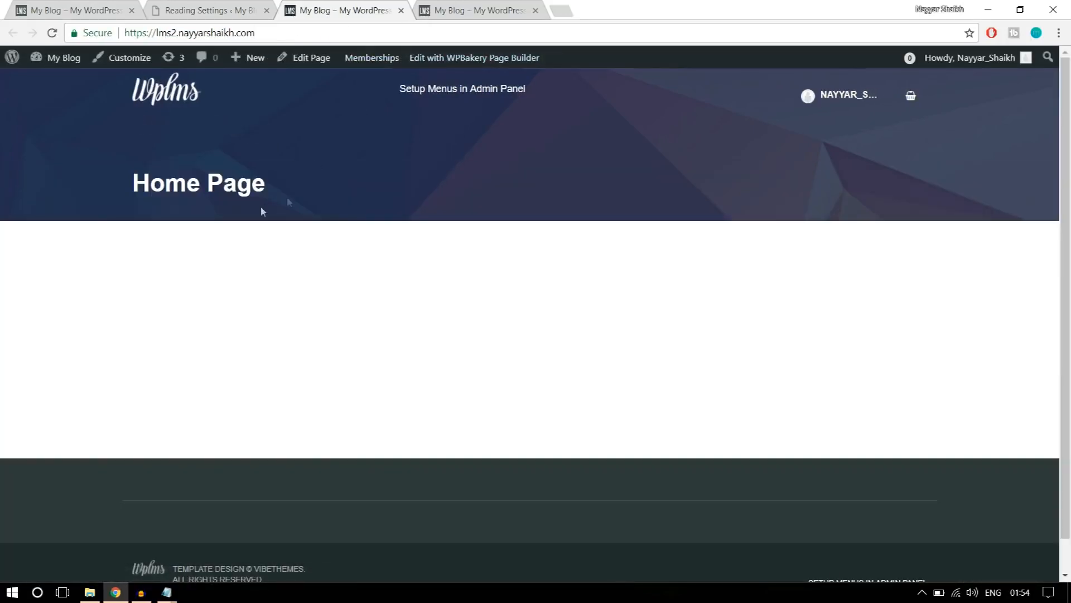
# Examine the Home Page title banner at the root address and compare it with the reference home page.
pyautogui.tripleClick(260, 211)
pyautogui.click(272, 215)
pyautogui.moveTo(281, 189); pyautogui.dragTo(121, 182)
pyautogui.click(214, 152)
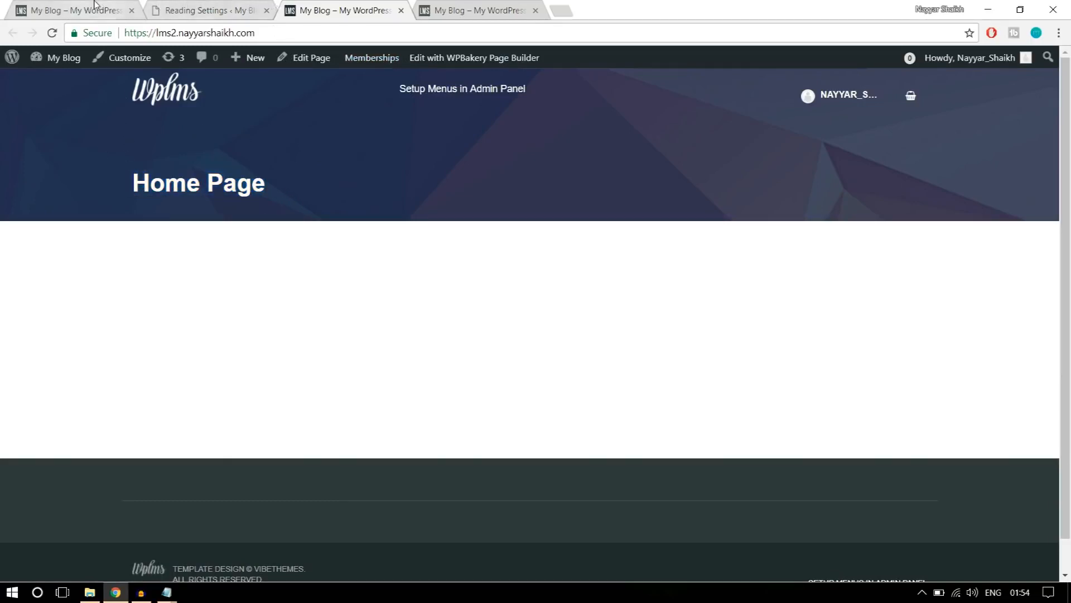
pyautogui.moveTo(260, 231); pyautogui.dragTo(118, 151)
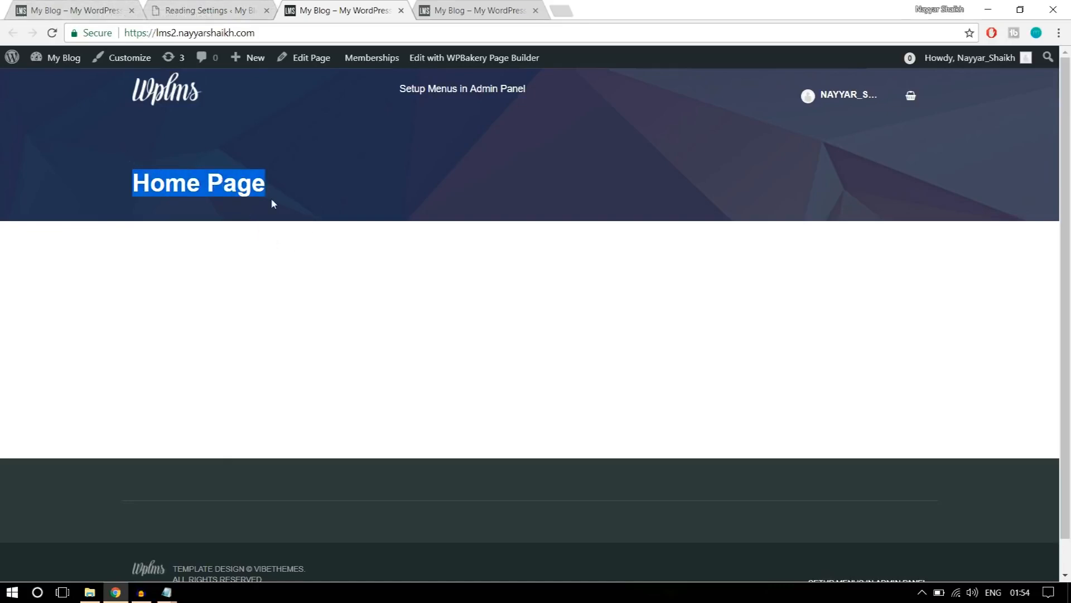
pyautogui.click(215, 181)
pyautogui.click(115, 7)
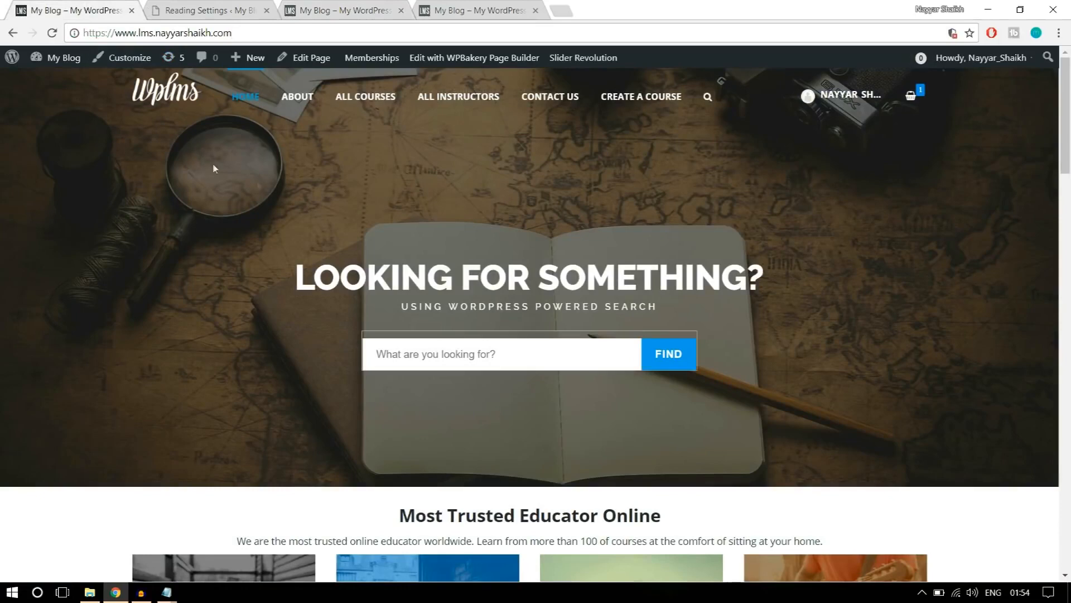
# Close the Reading settings and open the Home Page for editing in its own browser tab beside the reference site.
pyautogui.click(212, 8)
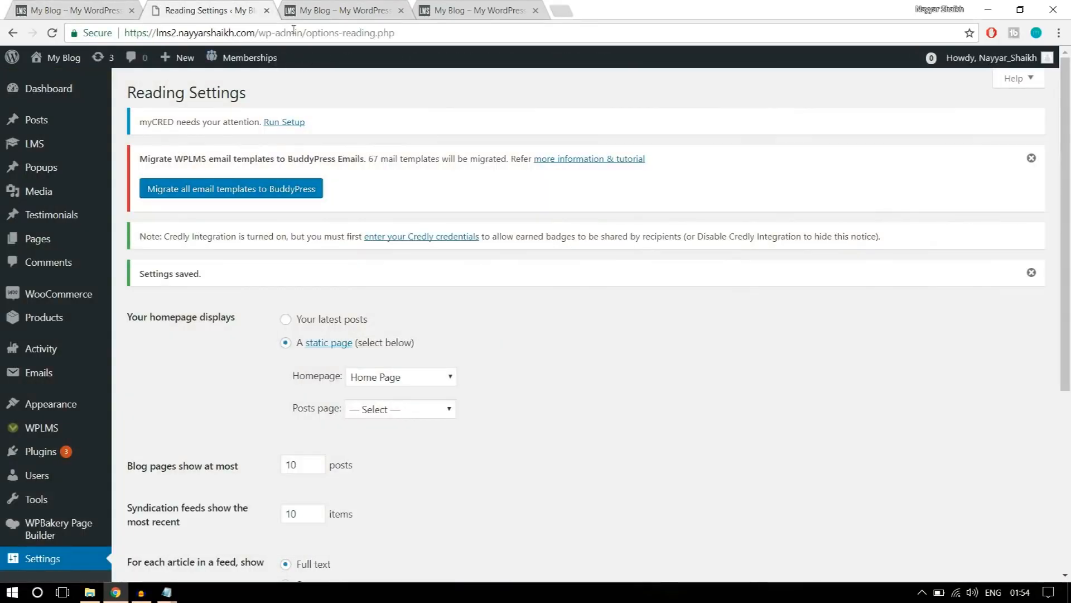
pyautogui.click(266, 11)
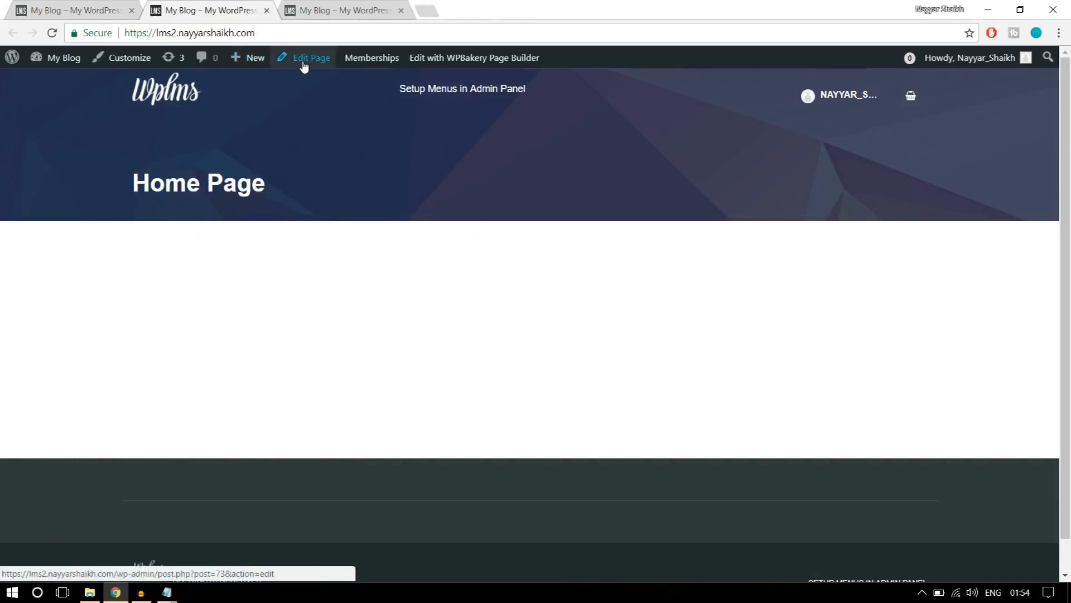
pyautogui.rightClick(309, 66)
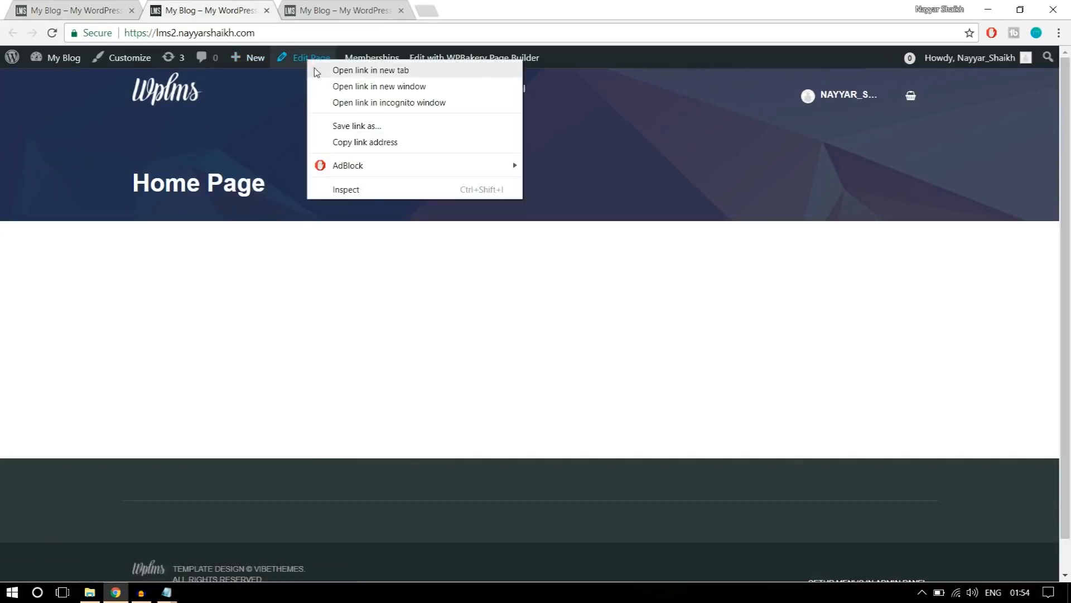
pyautogui.click(314, 69)
pyautogui.moveTo(337, 12); pyautogui.dragTo(213, 11)
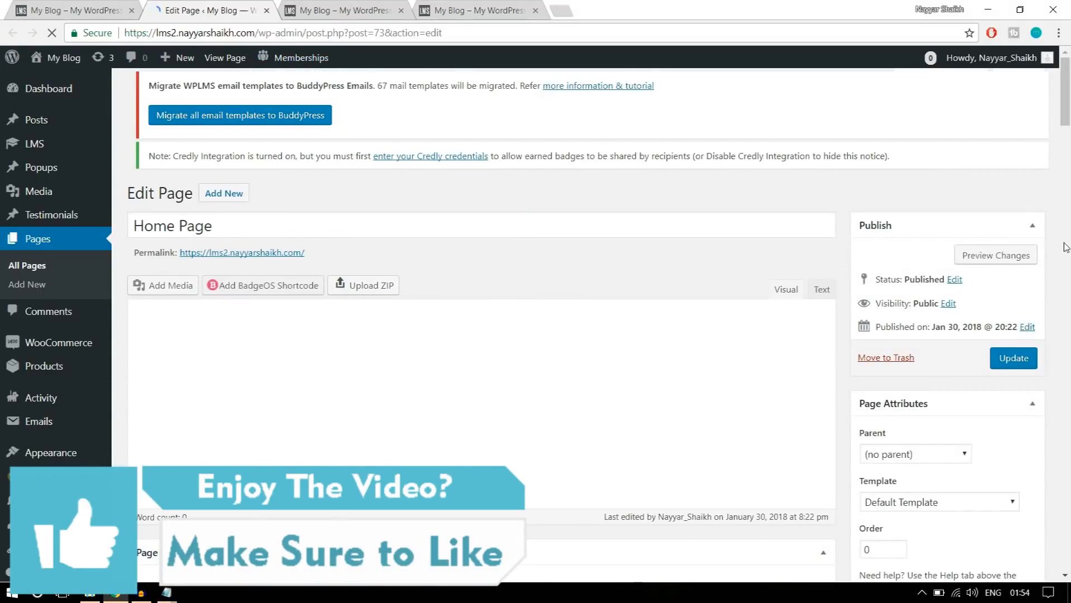
pyautogui.scroll(-5, 1066, 248)
# Check the title banner on the new site's front page.
pyautogui.click(346, 10)
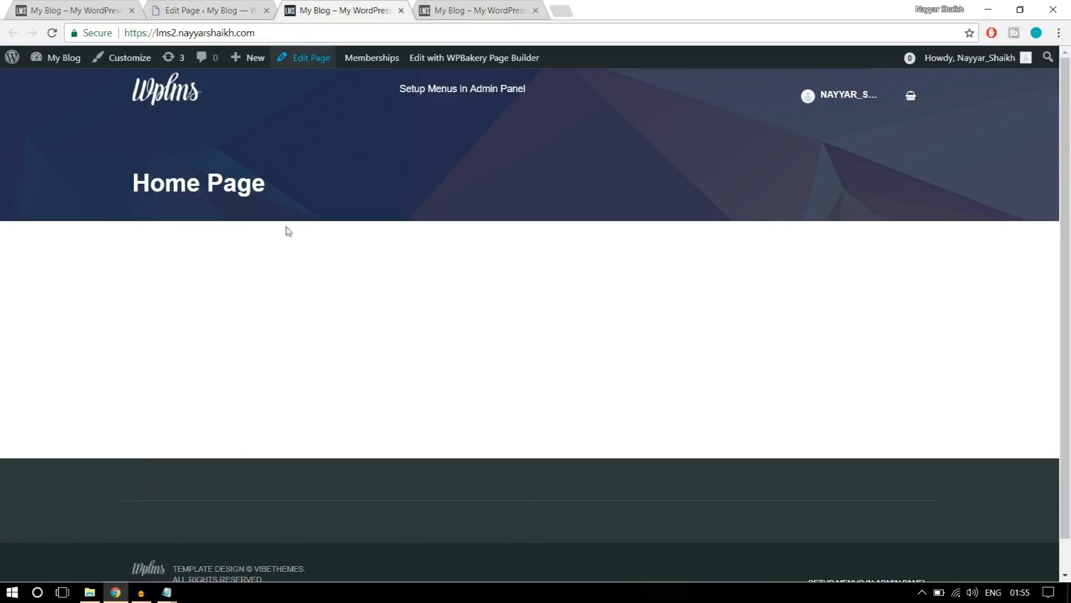
pyautogui.moveTo(287, 230); pyautogui.dragTo(119, 166)
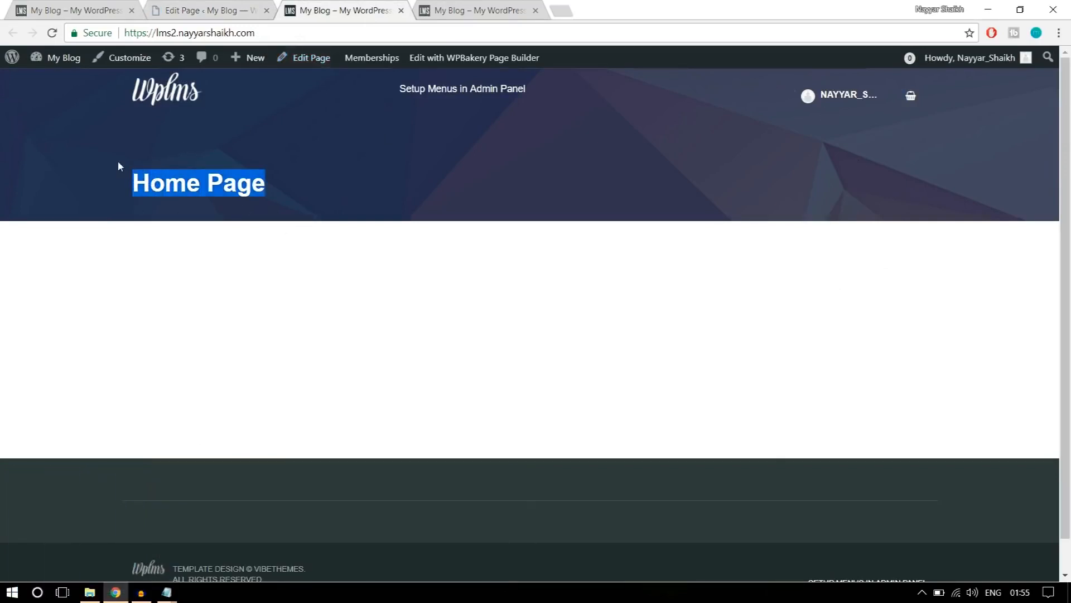
pyautogui.click(221, 193)
# Set the Home Page's template to No Title and update the page.
pyautogui.click(202, 11)
pyautogui.scroll(-4, 430, 296)
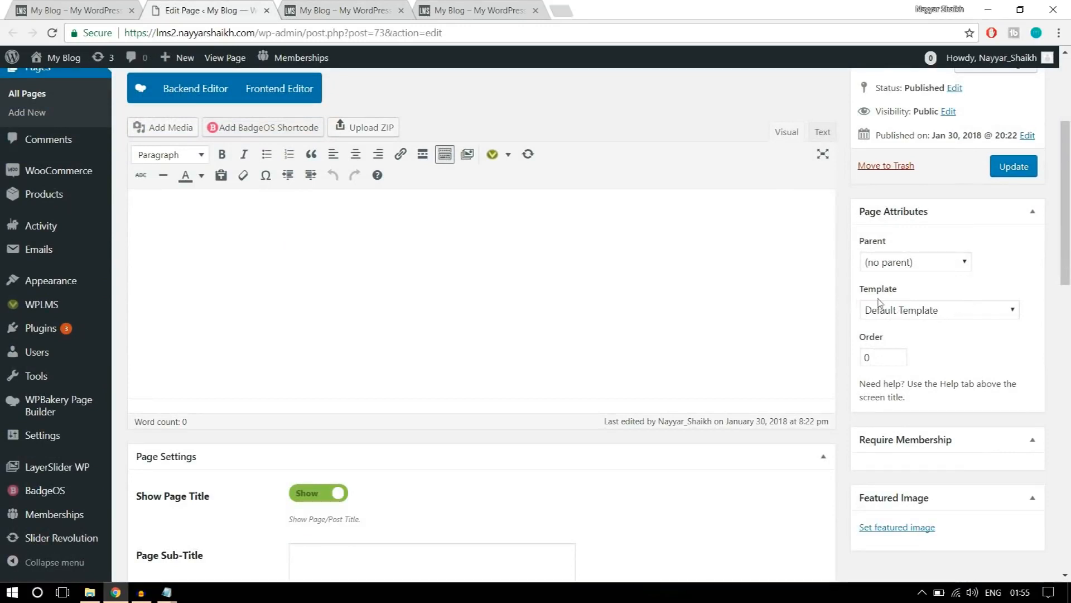
pyautogui.click(943, 313)
pyautogui.scroll(-1, 932, 195)
pyautogui.scroll(1, 929, 183)
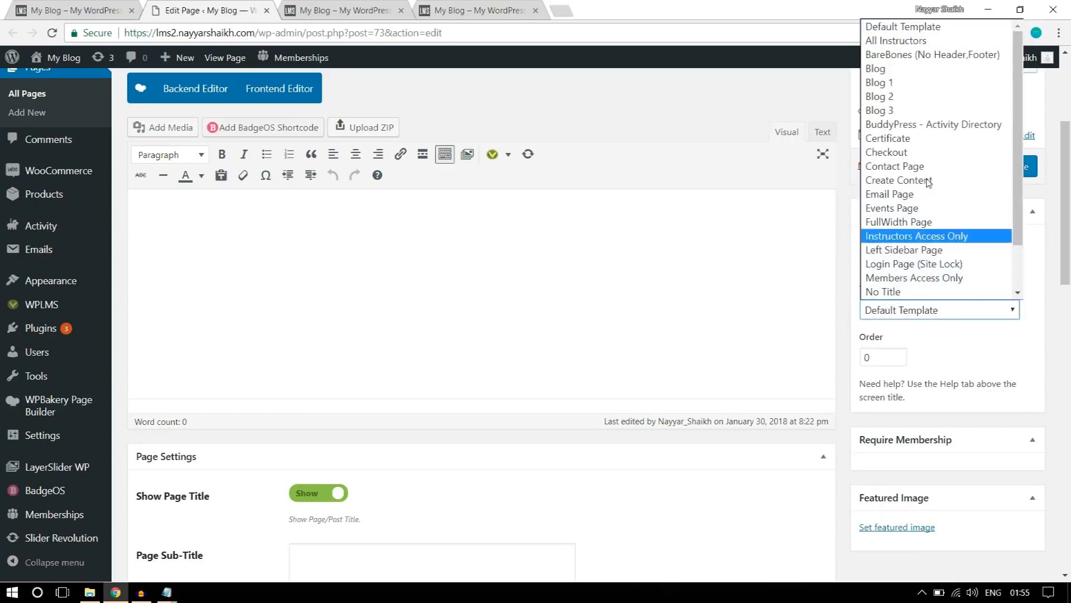
pyautogui.scroll(-1, 929, 184)
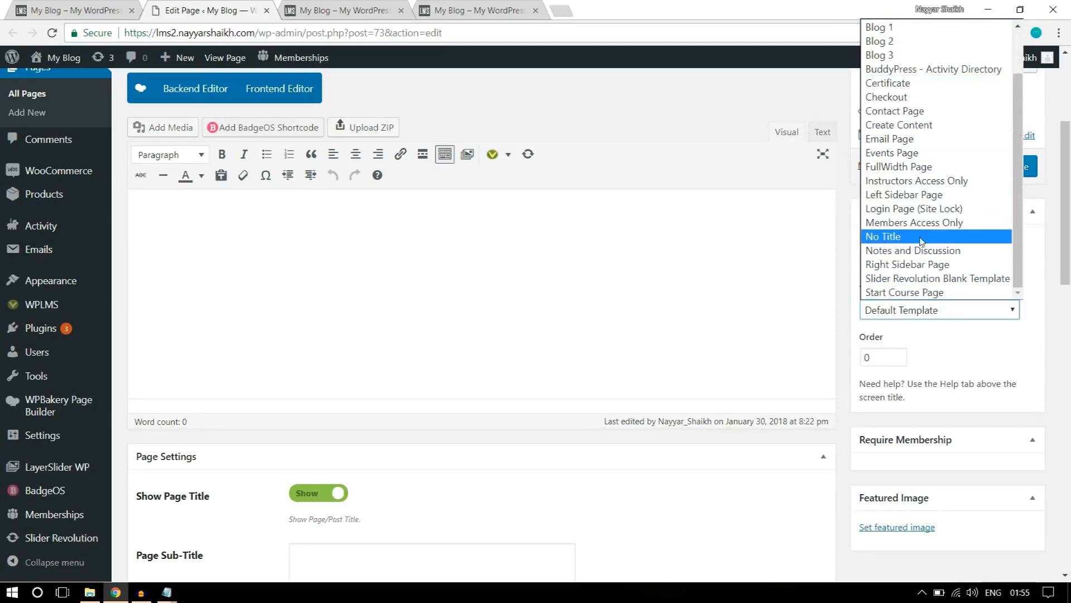
pyautogui.click(899, 242)
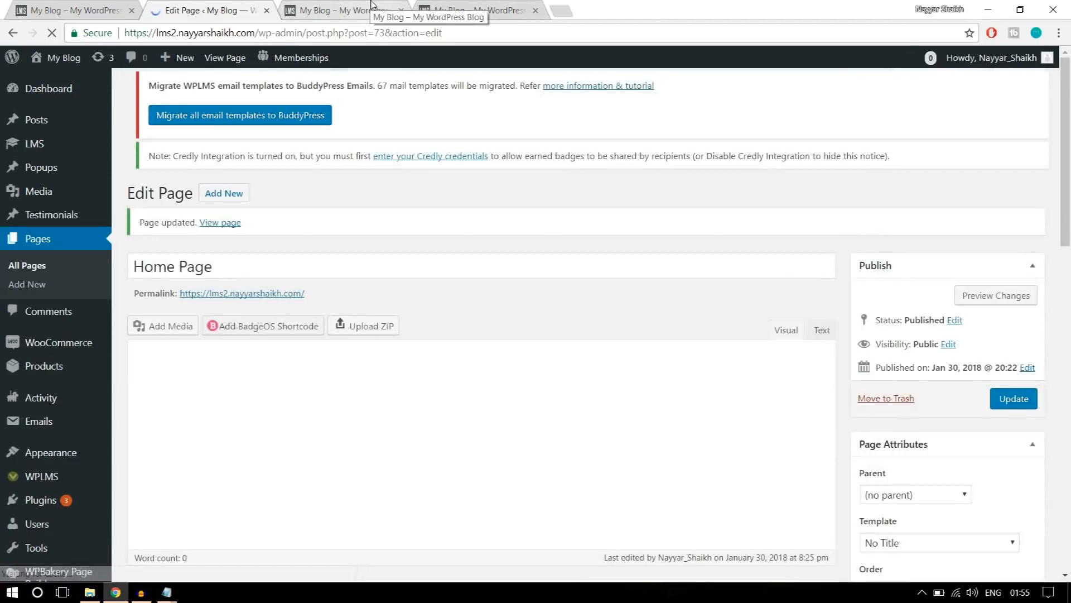
# Reload the new site's front page and inspect its header area without the title banner.
pyautogui.click(371, 7)
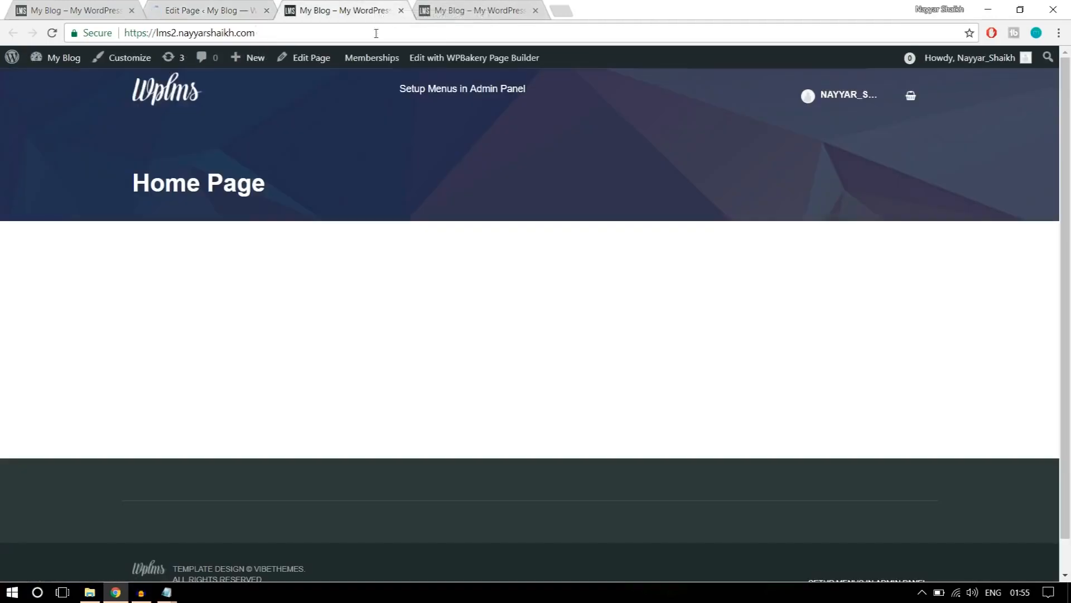
pyautogui.click(377, 33)
pyautogui.press('Return')
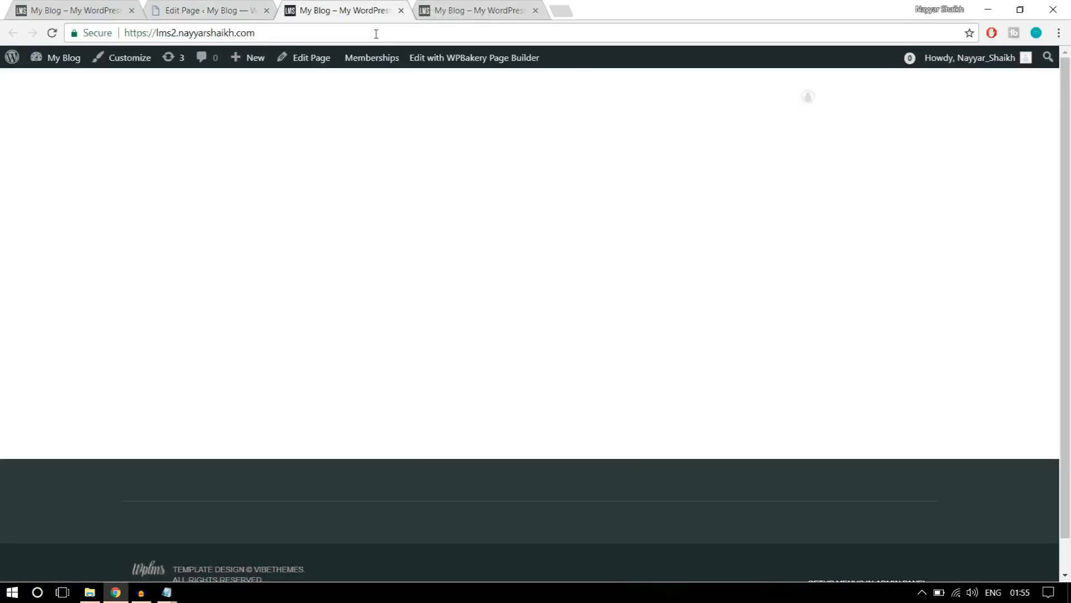
pyautogui.moveTo(419, 201); pyautogui.dragTo(228, 100)
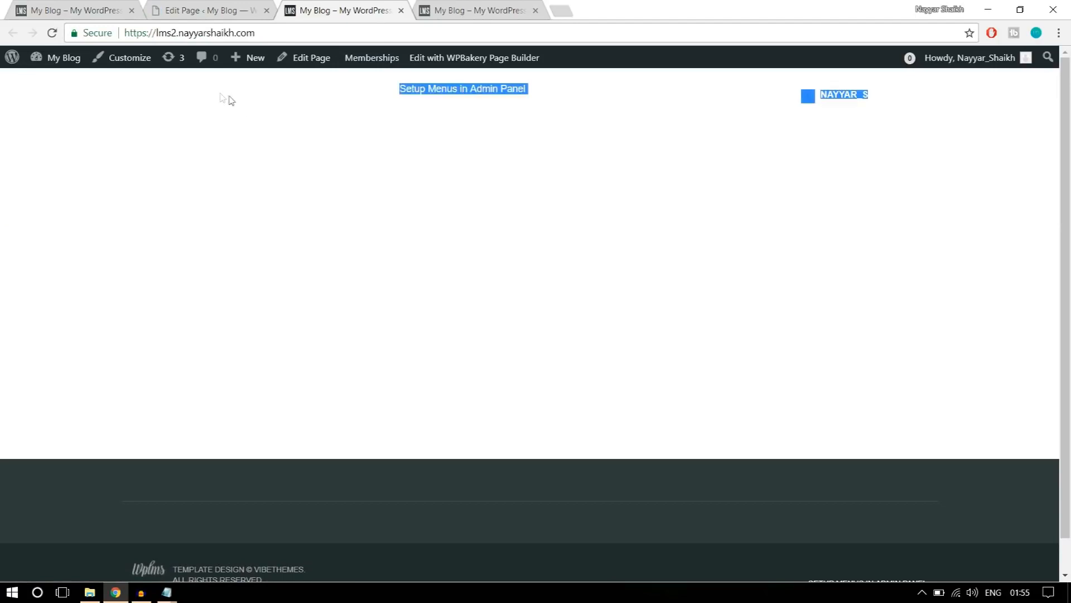
pyautogui.click(408, 267)
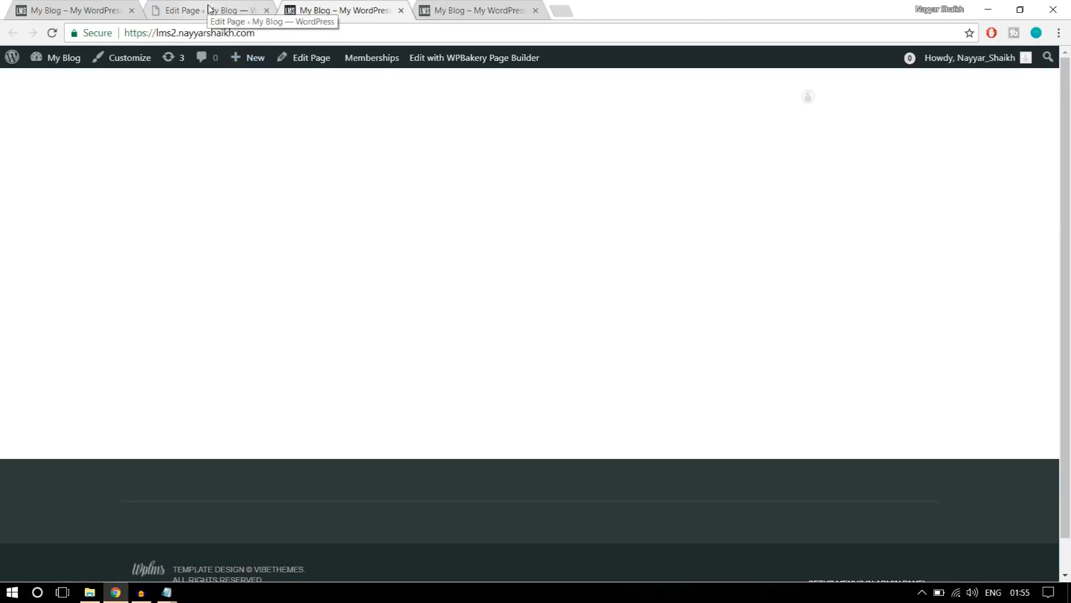
# Switch the Home Page to the WPBakery Backend Editor and collapse its Page Settings section.
pyautogui.click(209, 9)
pyautogui.scroll(-3, 686, 244)
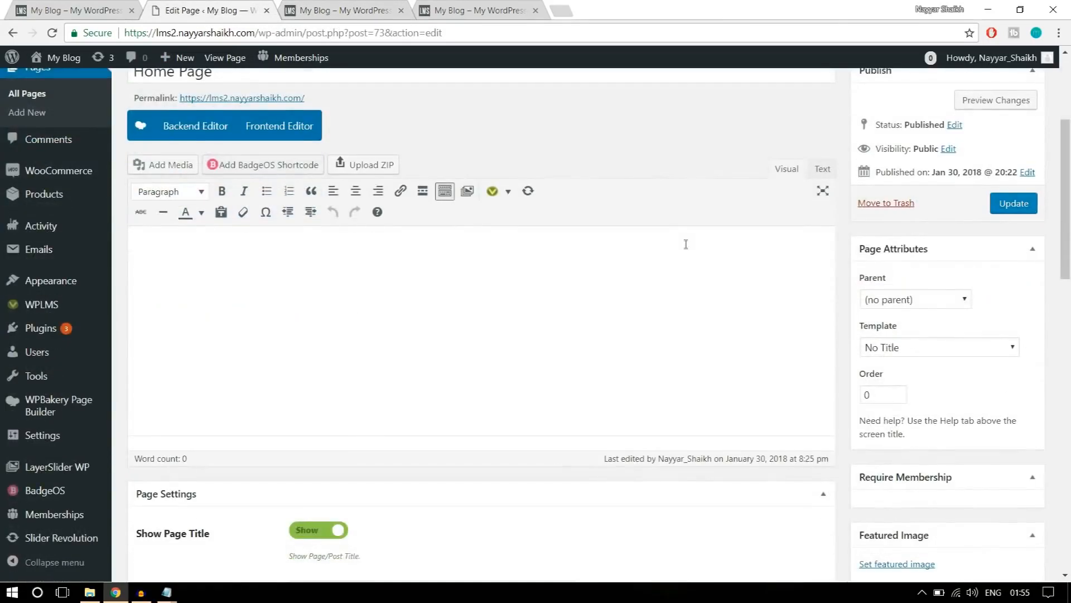
pyautogui.scroll(3, 692, 274)
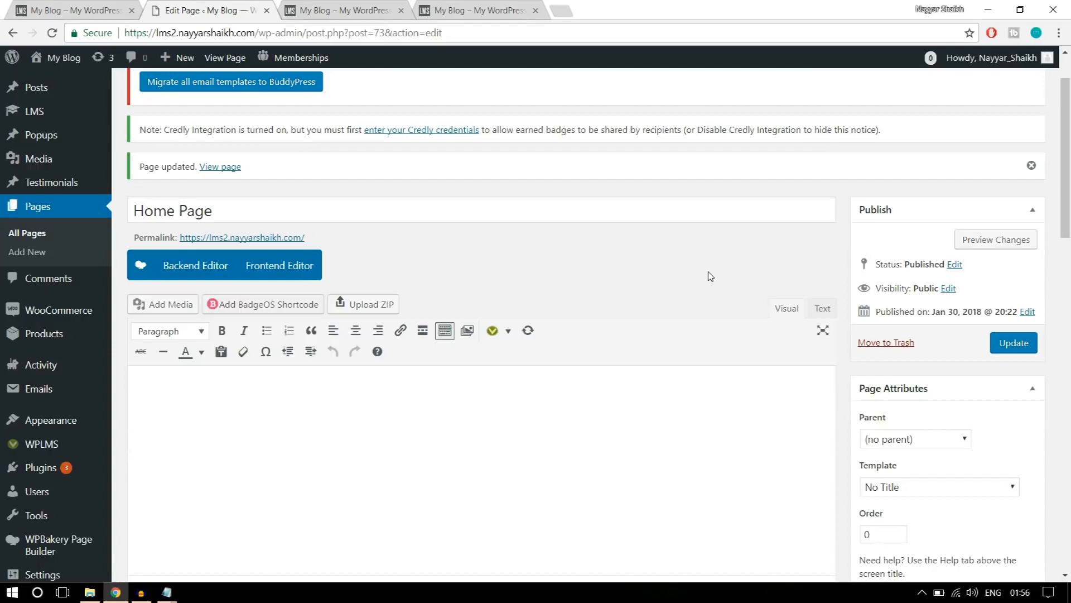
pyautogui.scroll(-1, 669, 240)
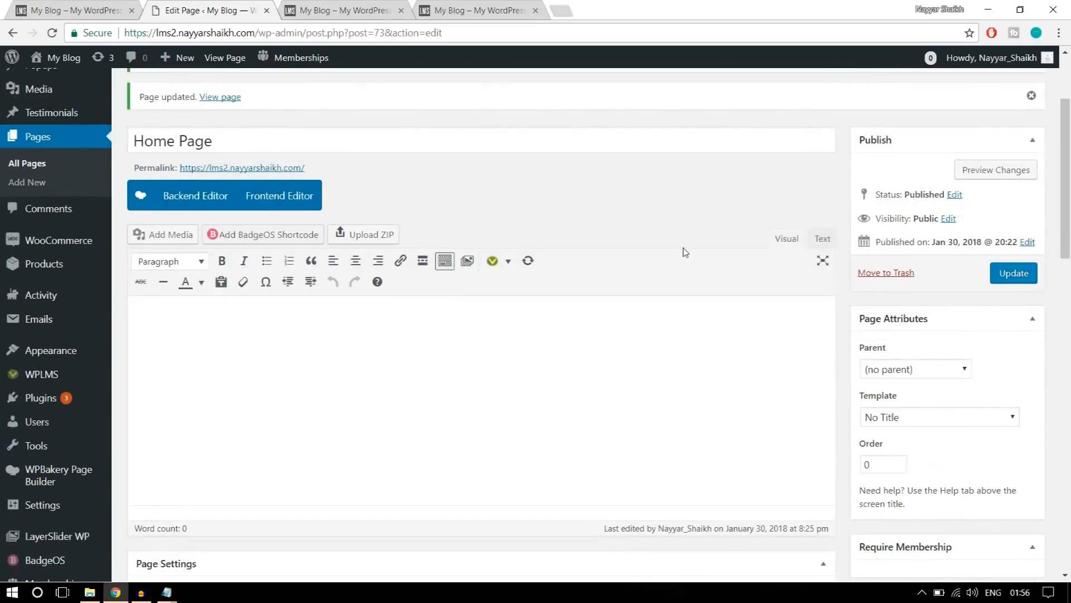
pyautogui.click(190, 206)
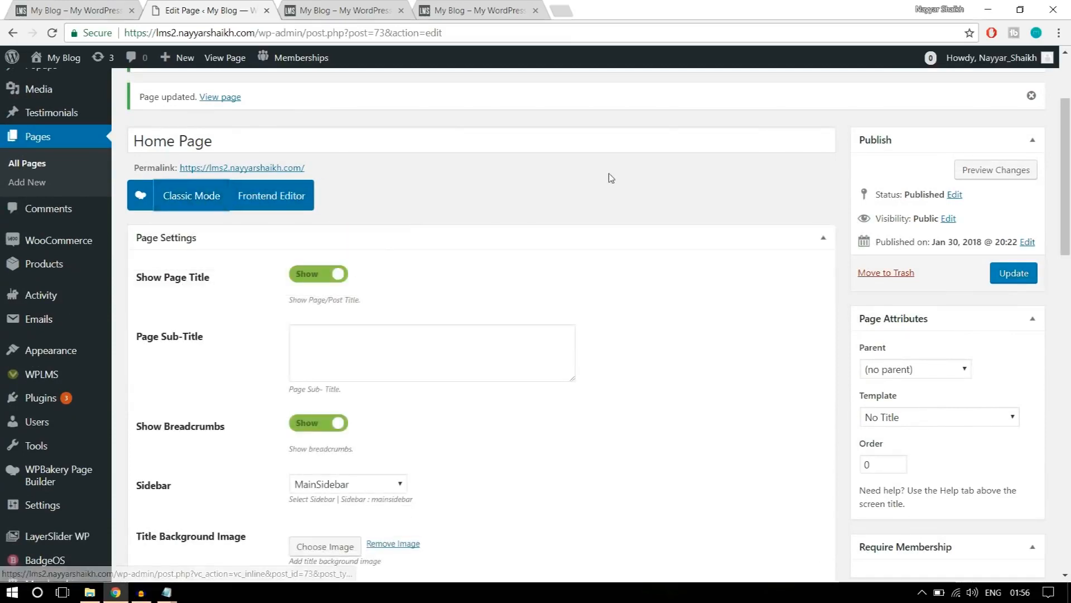
pyautogui.scroll(-1, 611, 218)
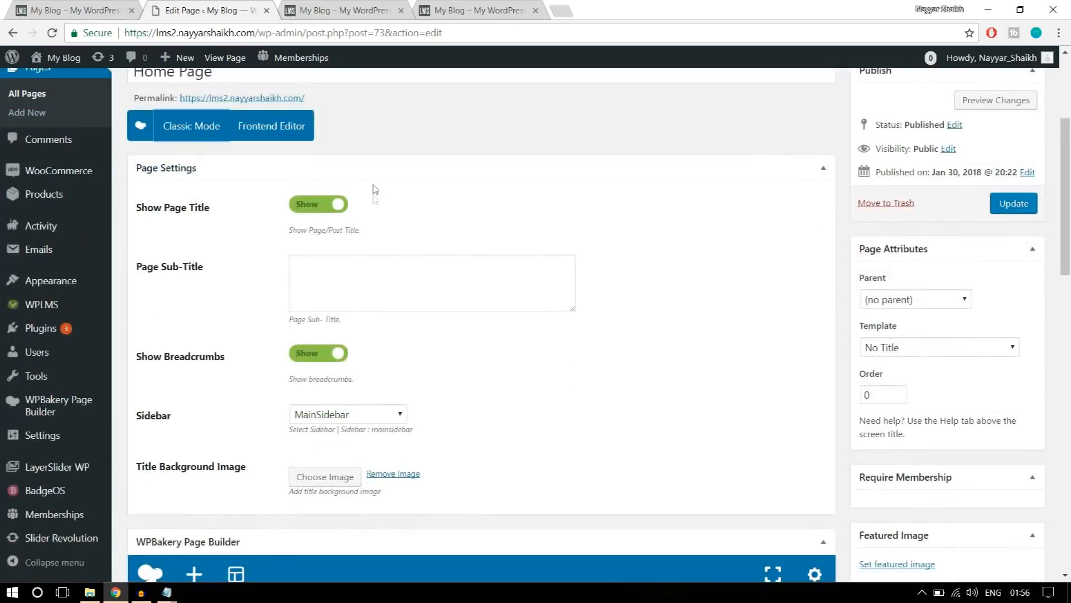
pyautogui.click(826, 174)
pyautogui.scroll(-1, 641, 244)
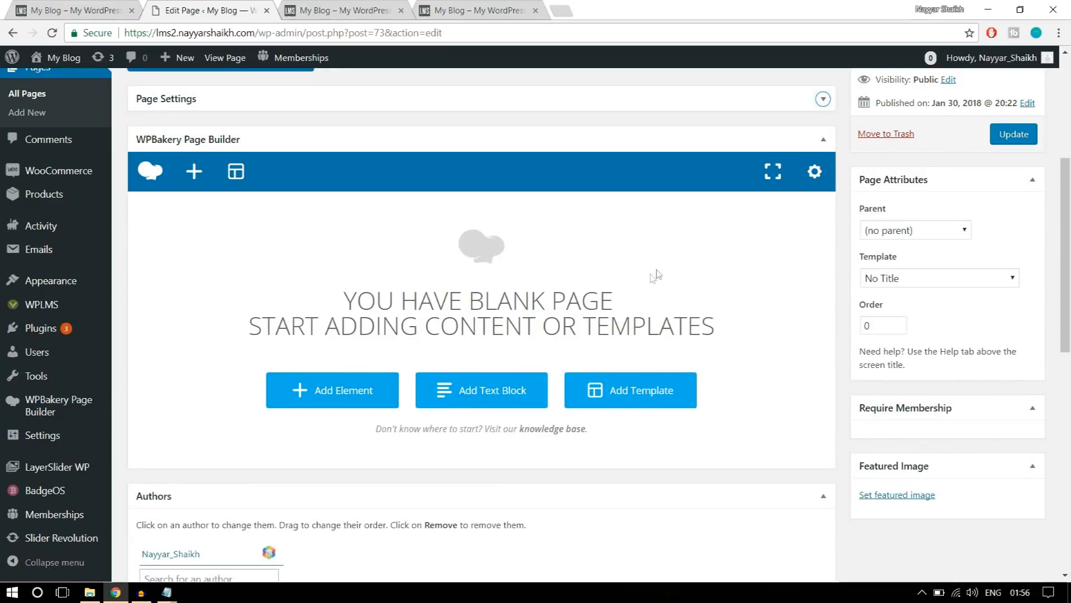
# Review the reference site's home page slider and add a Revolution Slider element to the blank Home Page.
pyautogui.click(53, 10)
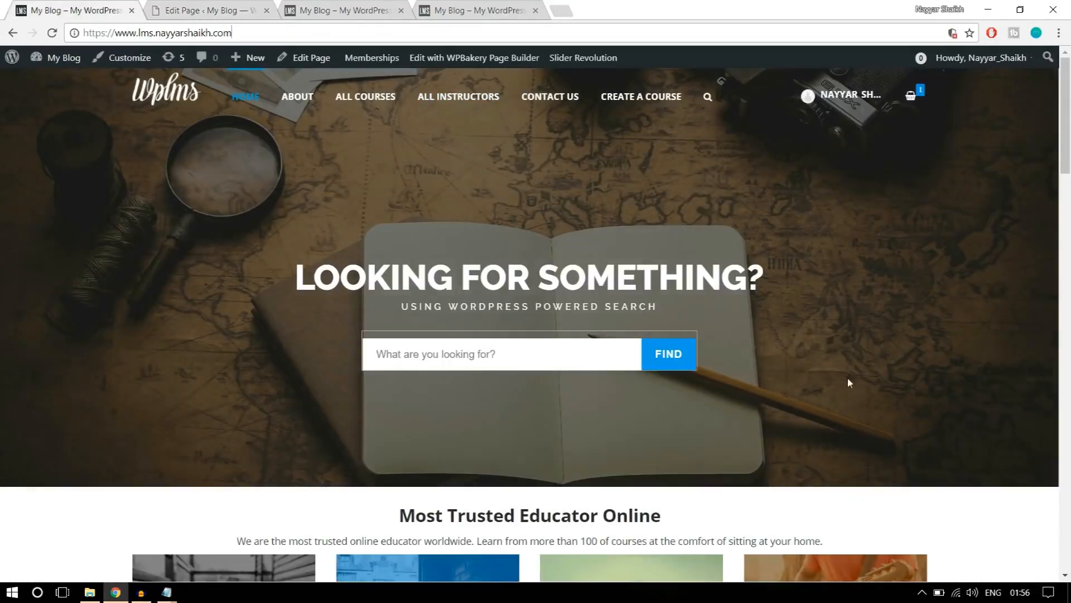
pyautogui.click(201, 6)
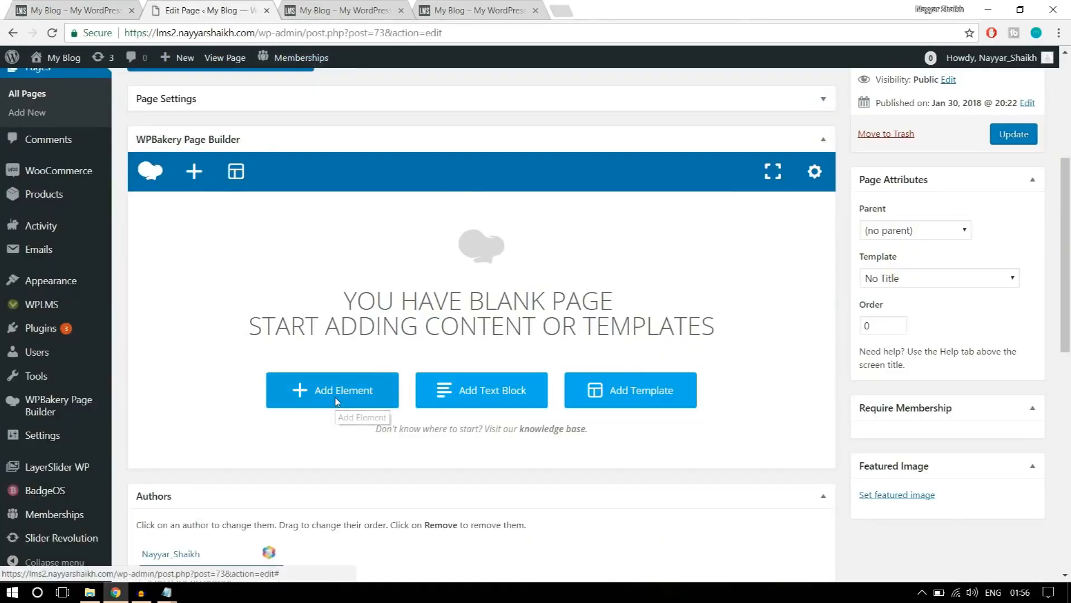
pyautogui.click(337, 401)
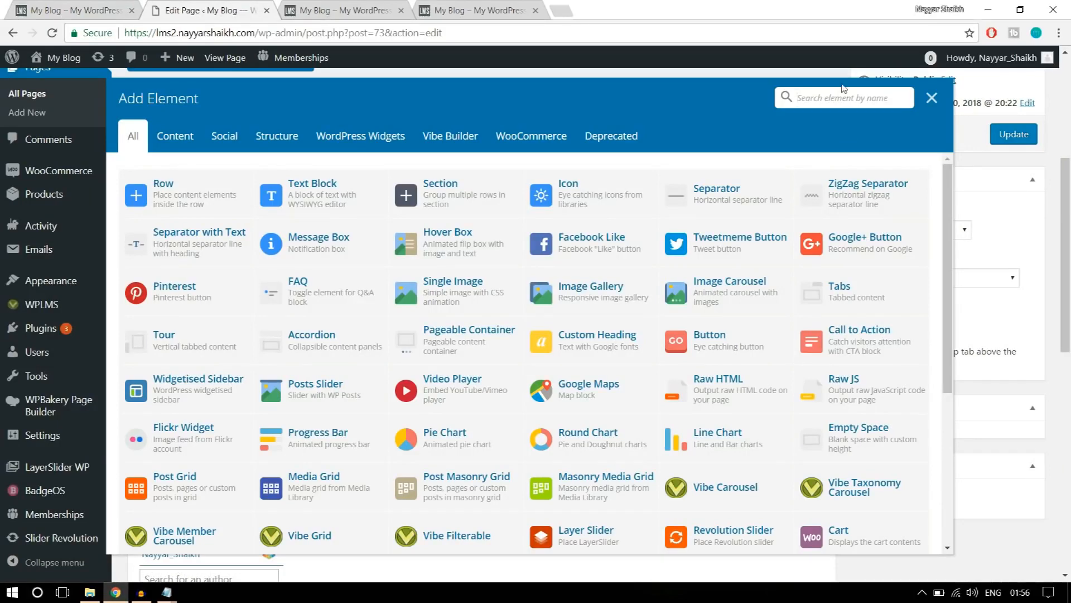
pyautogui.write('sli')
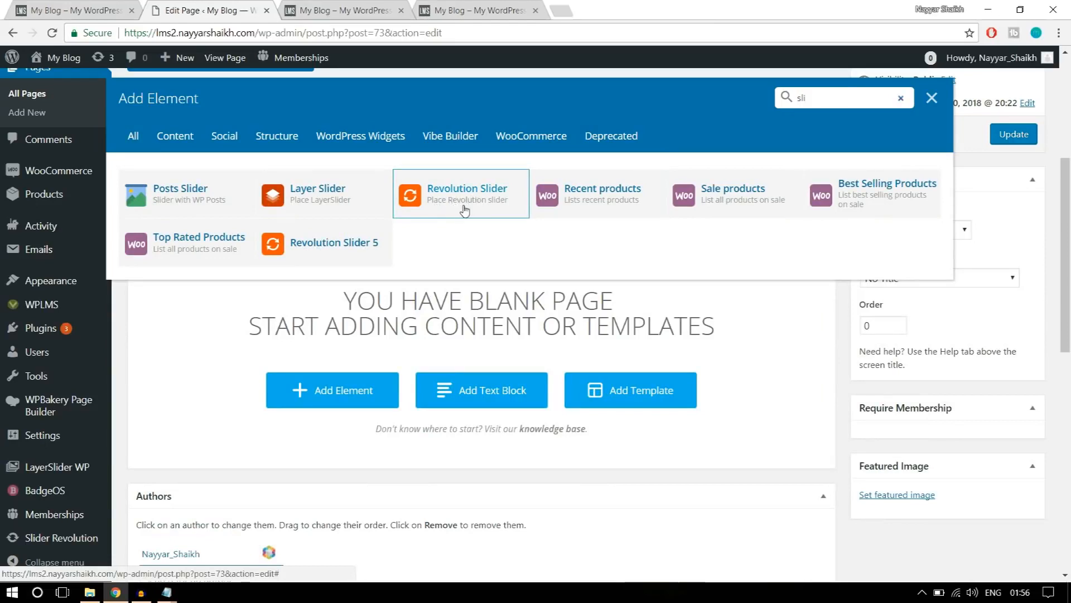
pyautogui.click(464, 210)
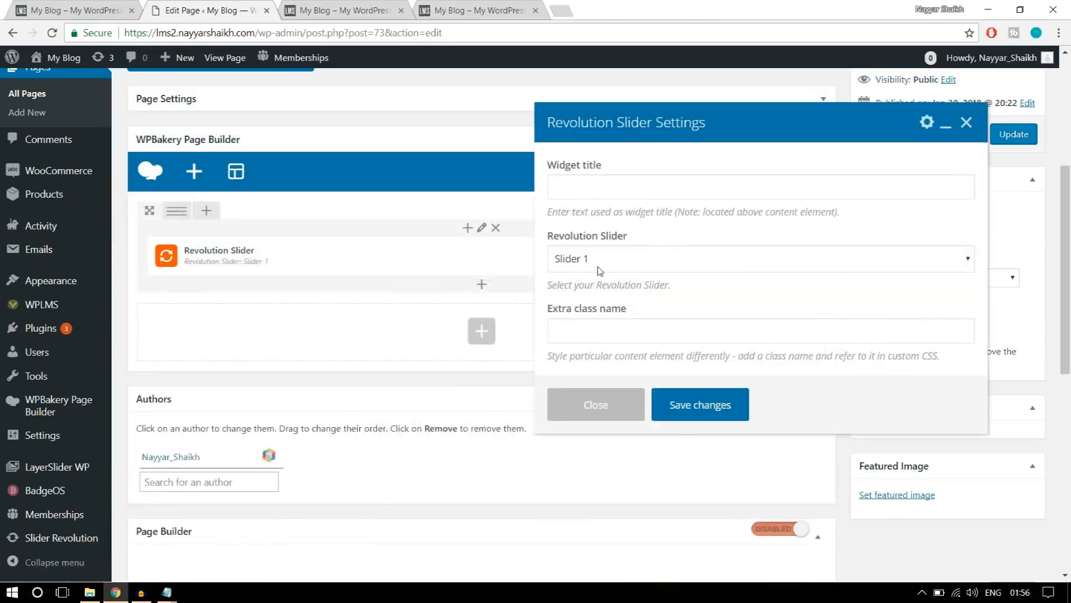
# Choose Slider 1 for the Revolution Slider element, save its settings and update the Home Page.
pyautogui.scroll(-1, 619, 262)
pyautogui.click(628, 266)
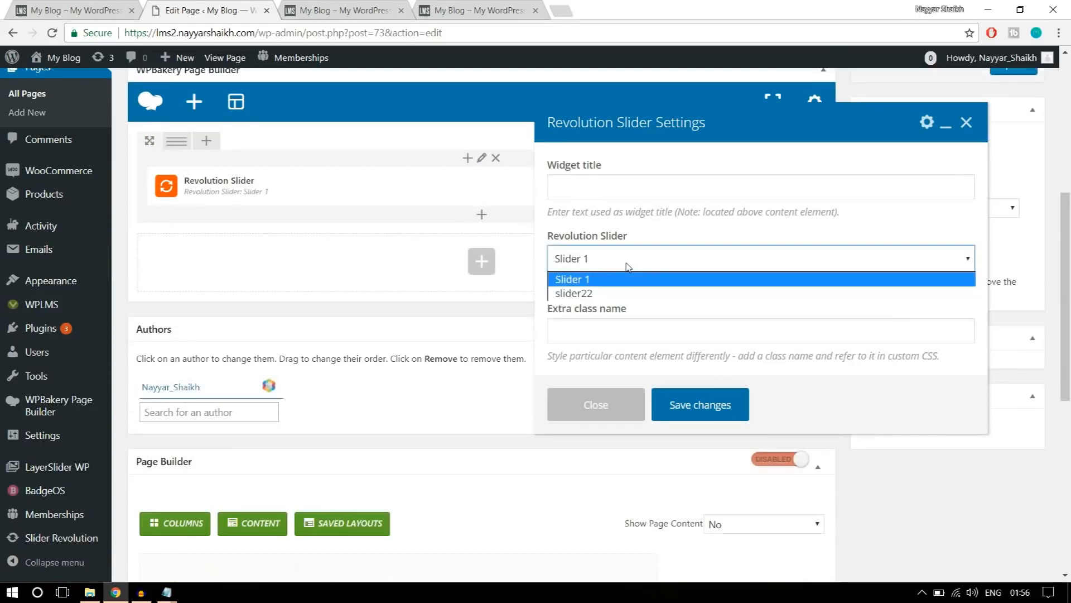
pyautogui.click(593, 281)
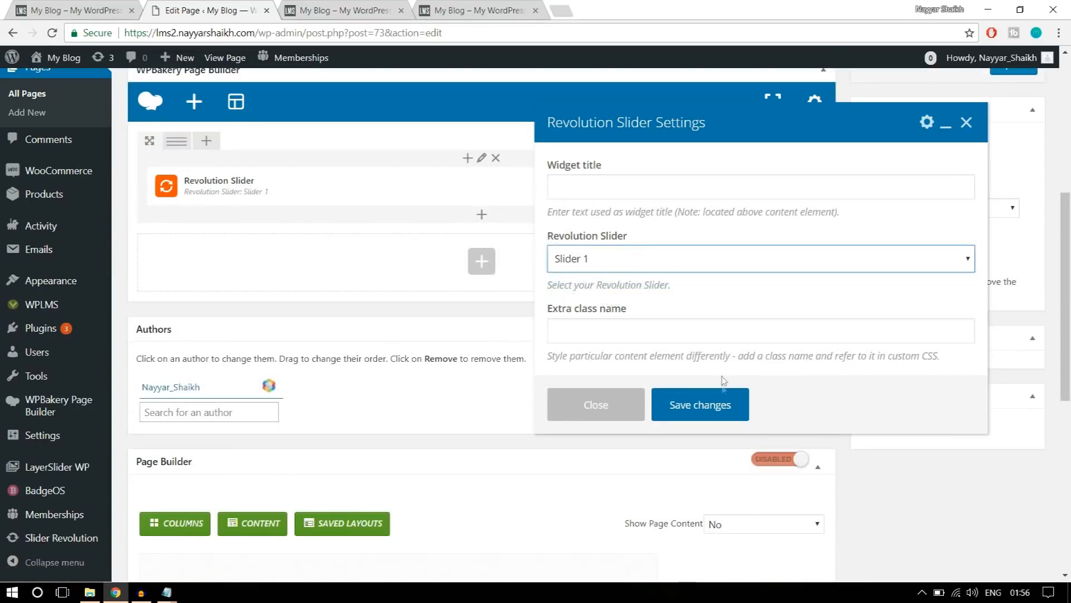
pyautogui.click(711, 406)
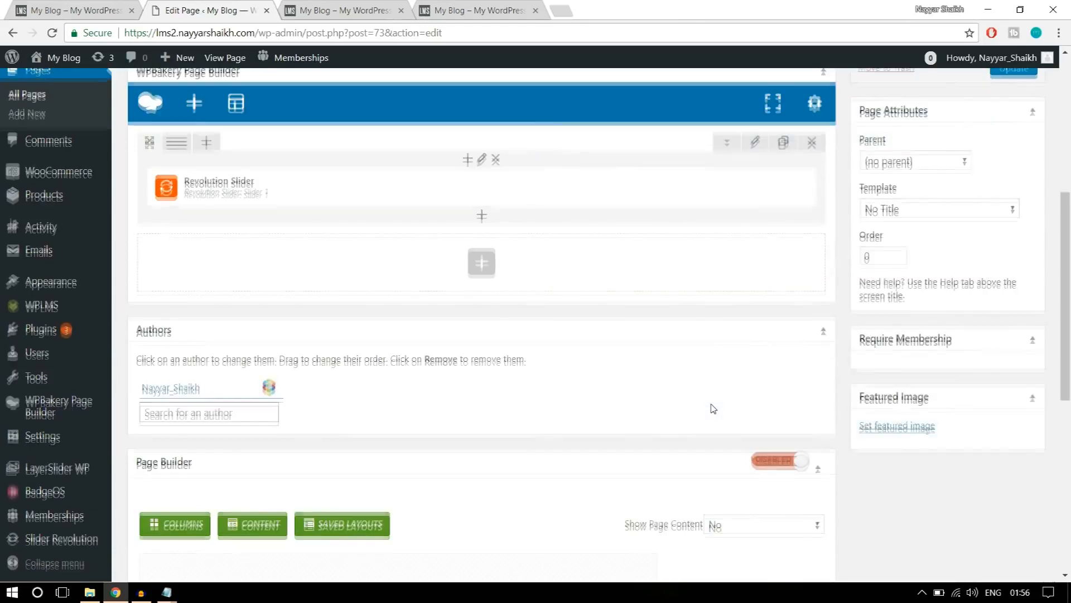
pyautogui.scroll(5, 713, 408)
pyautogui.click(1013, 346)
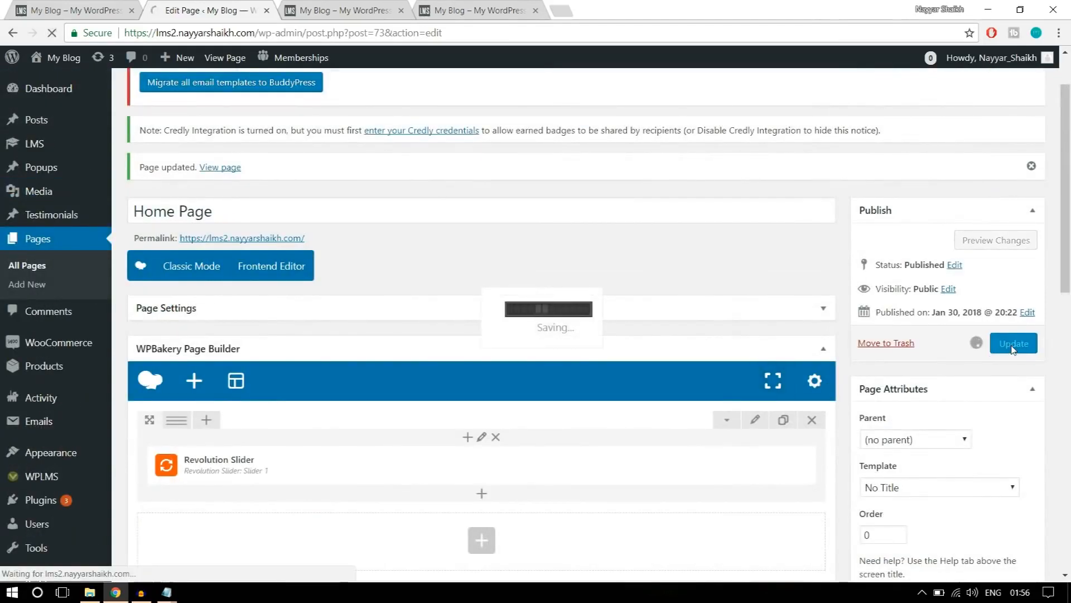
# Reload the new site's front page and check how the slider sits below the header.
pyautogui.click(337, 11)
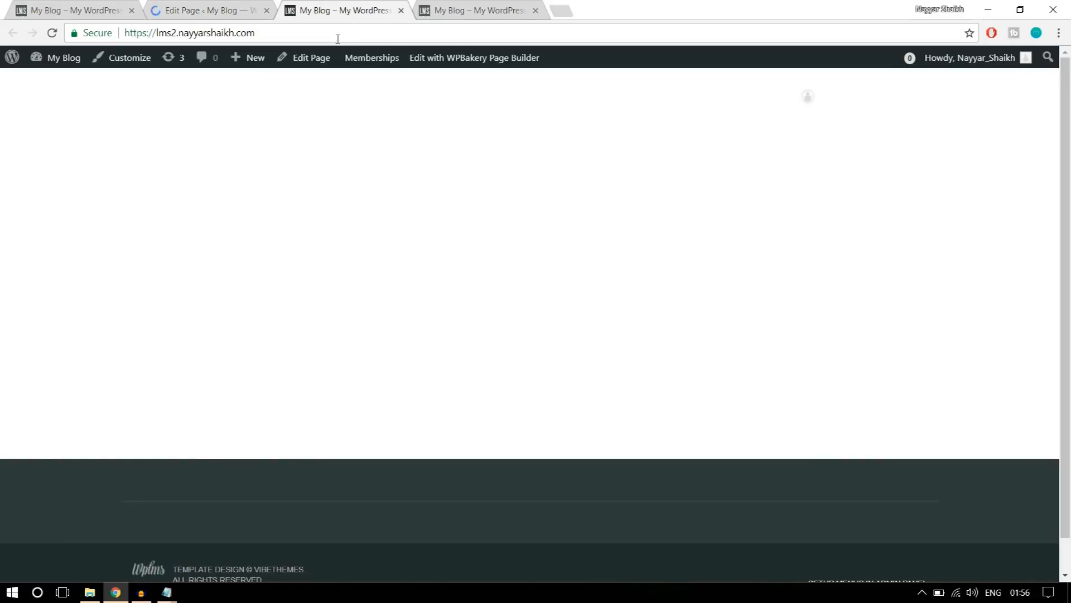
pyautogui.click(337, 39)
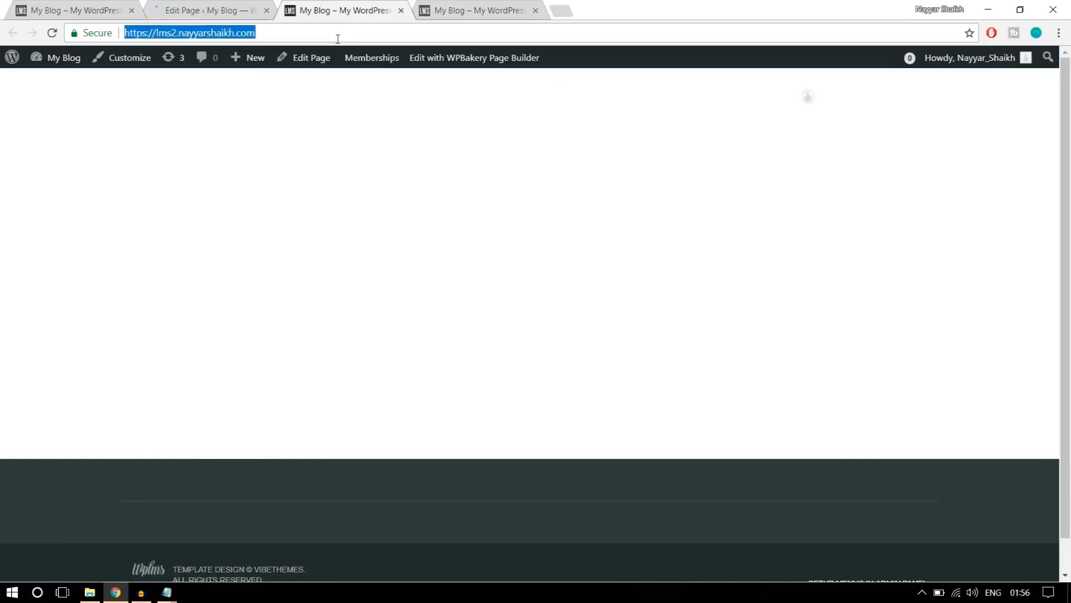
pyautogui.press('Return')
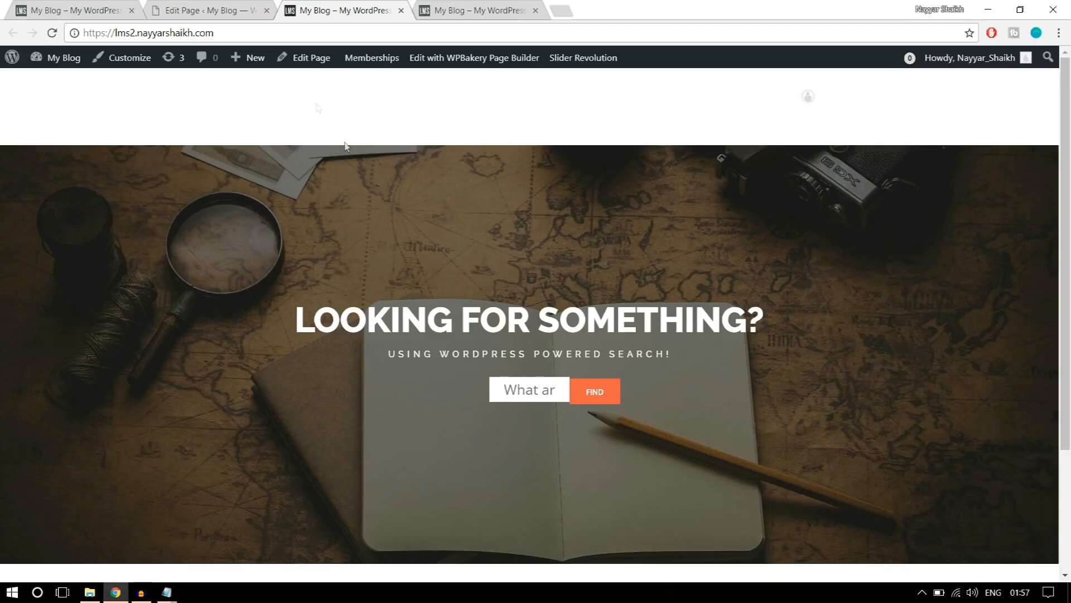
# Set the slider row's top margin to -150 in its design options, save the row and update the page.
pyautogui.click(215, 11)
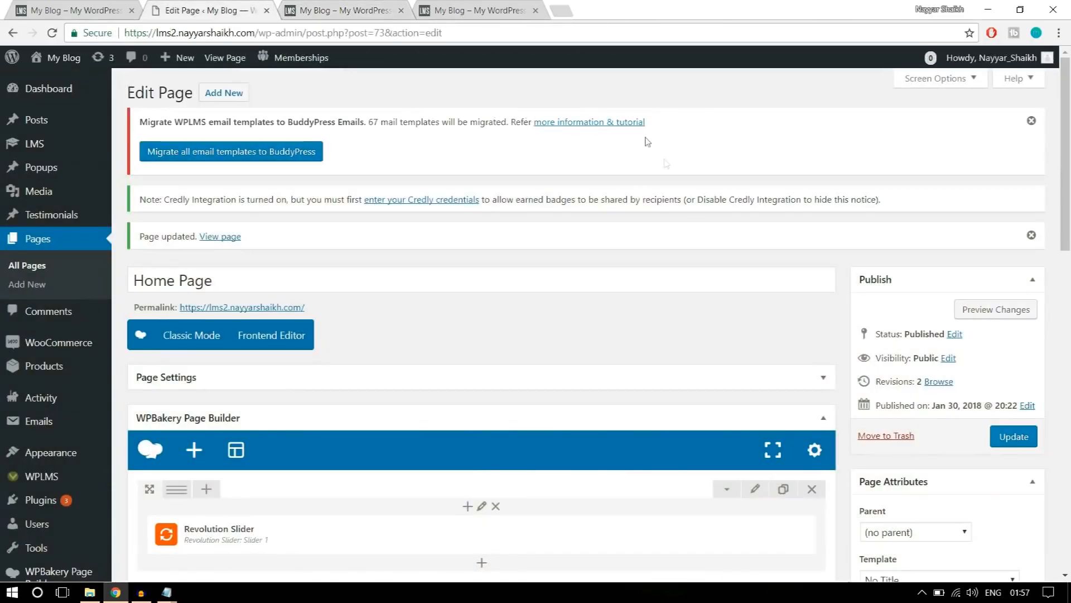
pyautogui.scroll(-4, 789, 327)
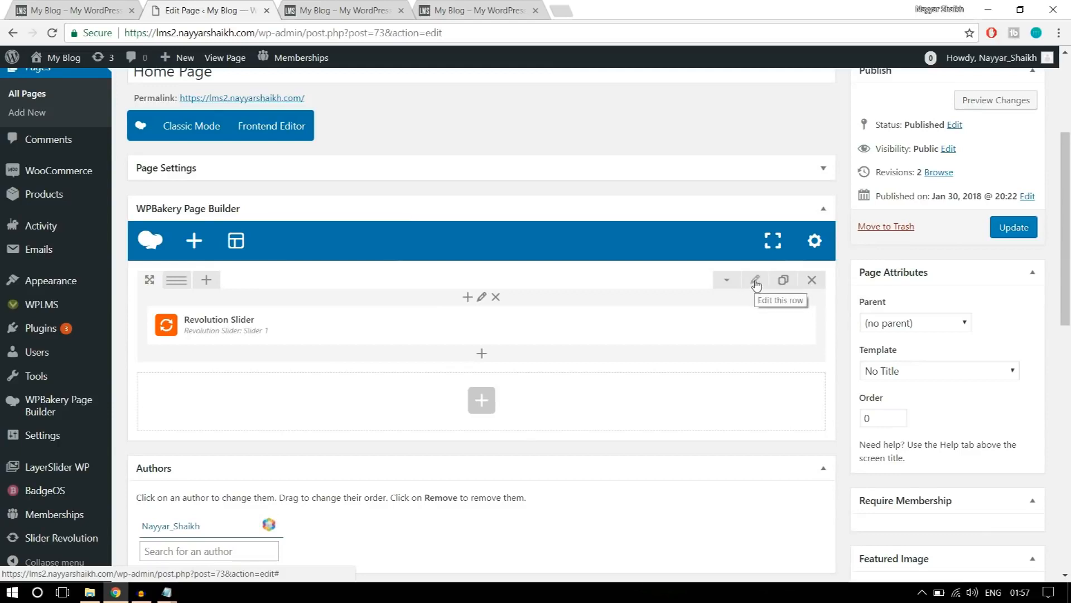
pyautogui.click(756, 285)
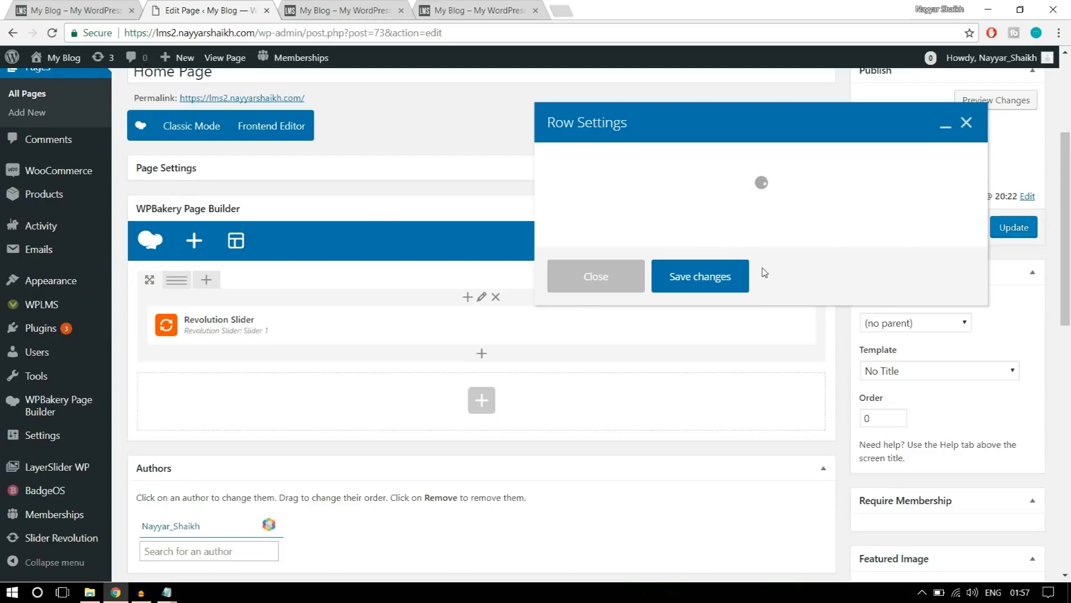
pyautogui.click(650, 170)
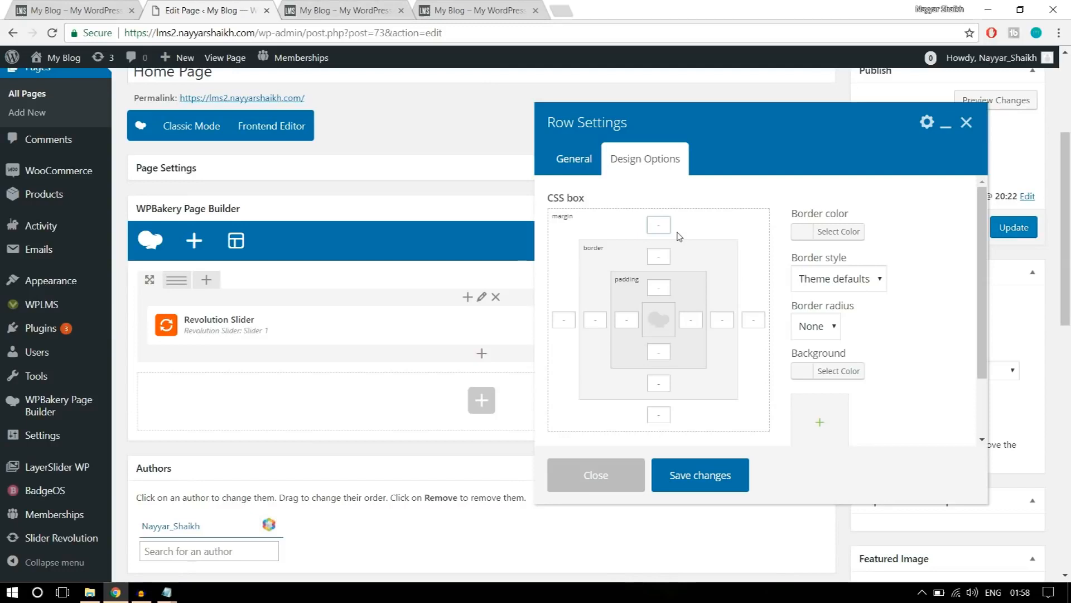
pyautogui.click(354, 8)
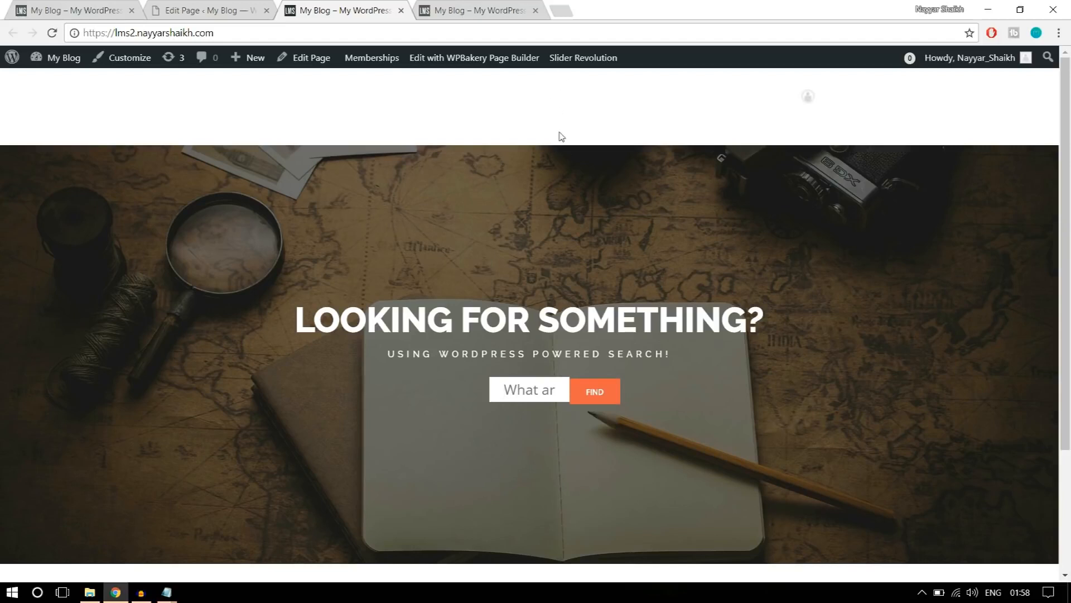
pyautogui.click(257, 11)
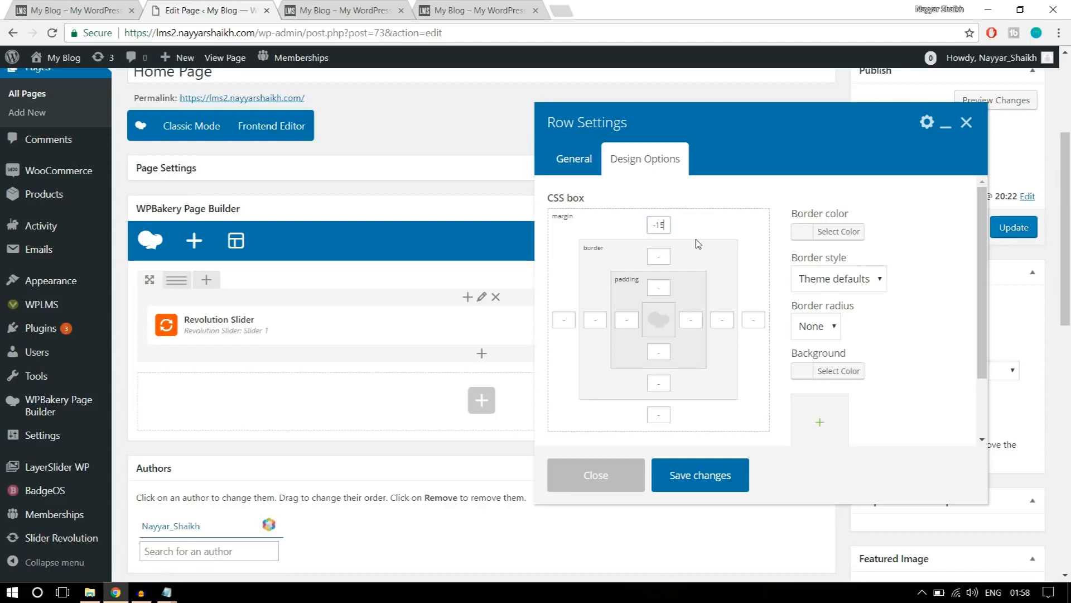
pyautogui.moveTo(668, 225); pyautogui.dragTo(641, 225)
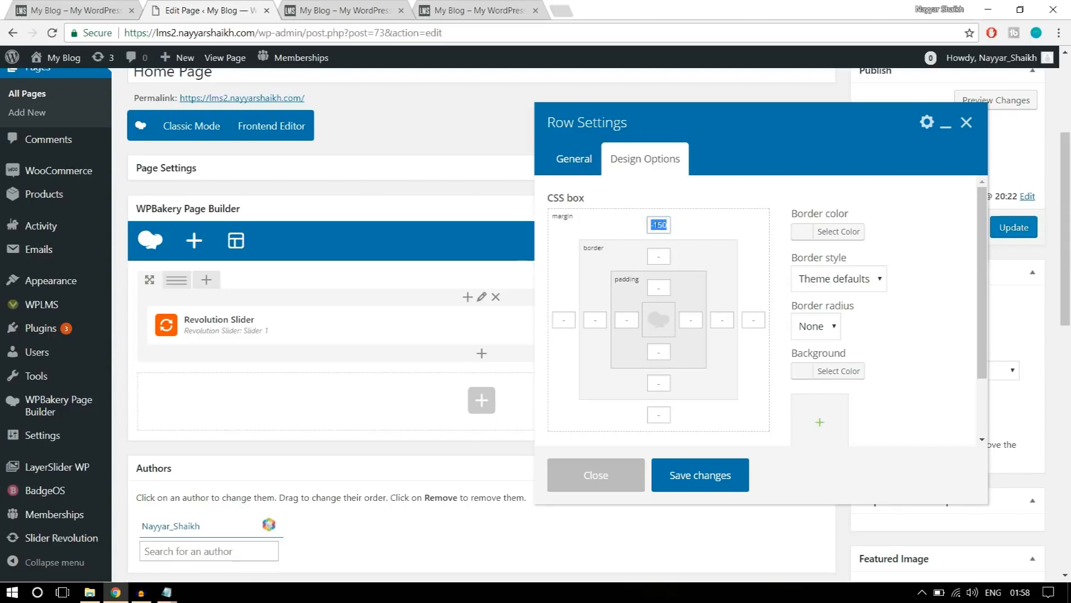
pyautogui.click(715, 474)
pyautogui.click(999, 241)
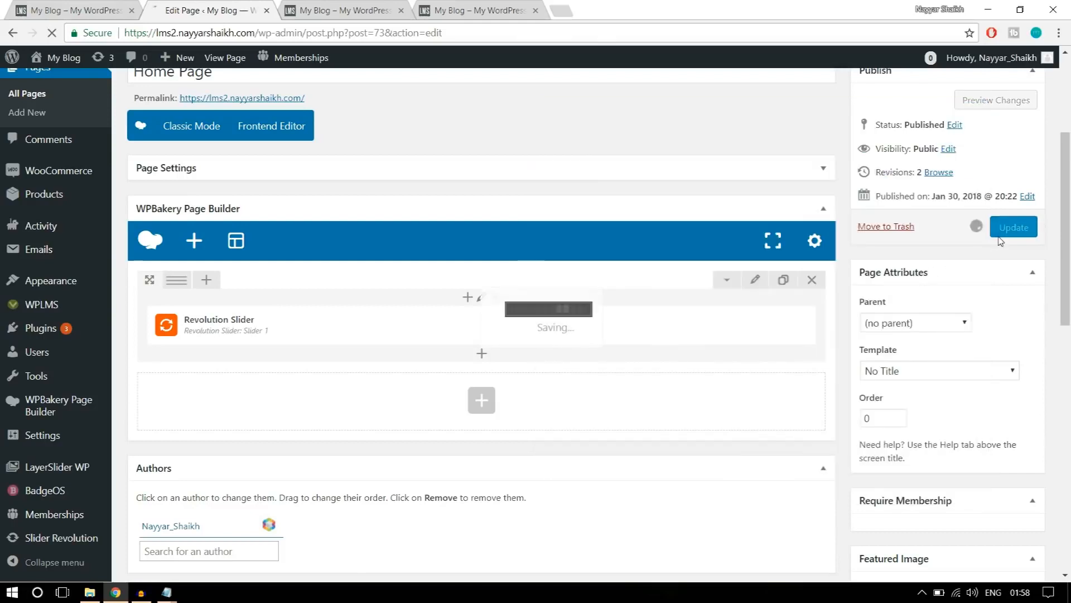
# Reload the new site's front page and inspect the slider's position behind the header and its search field.
pyautogui.click(361, 6)
pyautogui.click(368, 39)
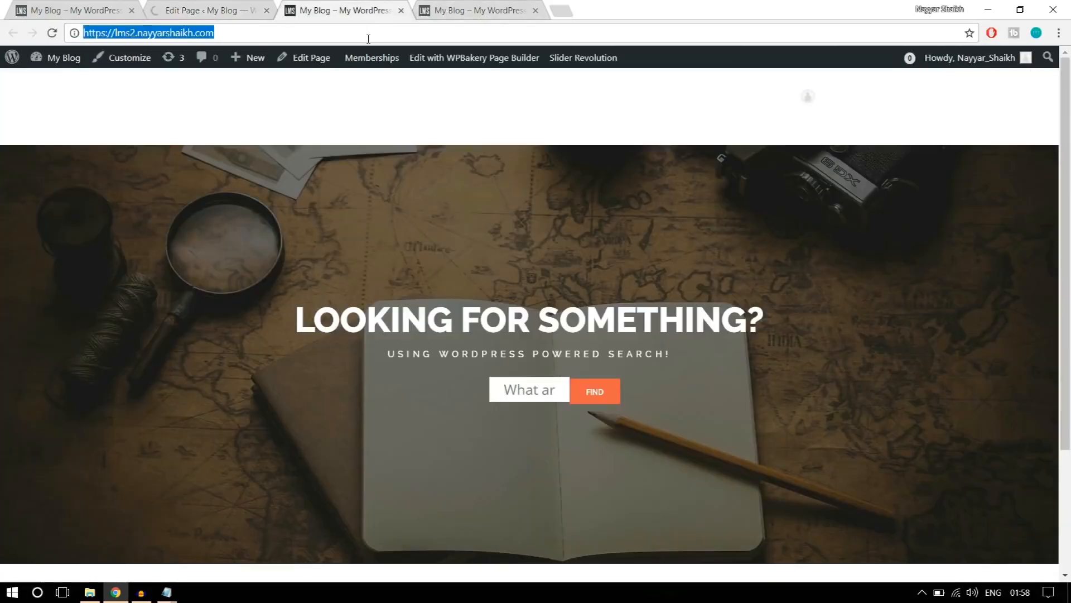
pyautogui.press('Return')
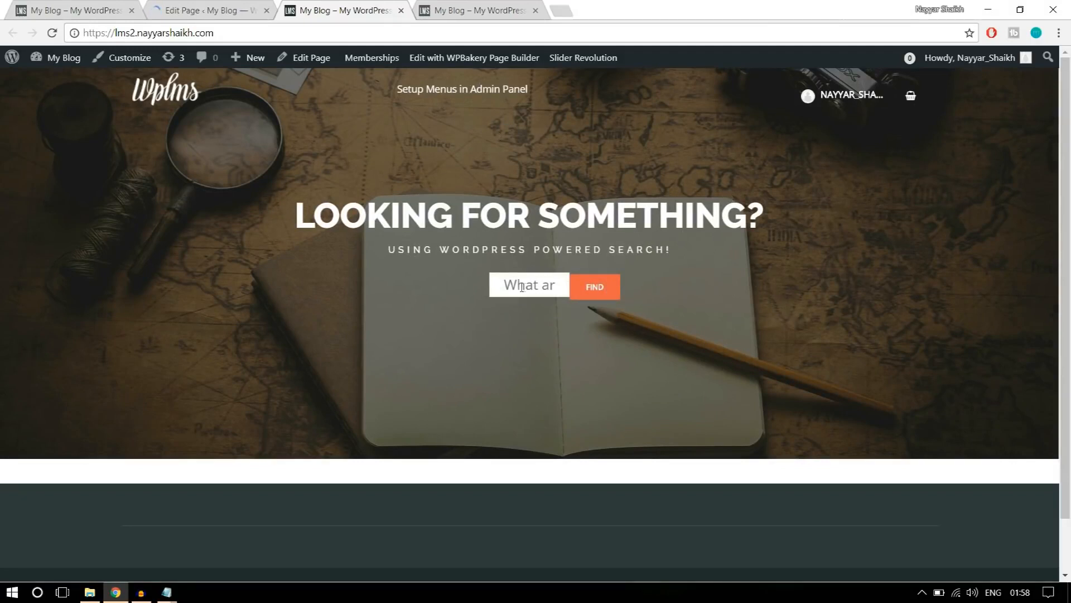
# Leave the Home Page editor and open the Slider Revolution overview in the new site's admin.
pyautogui.click(227, 7)
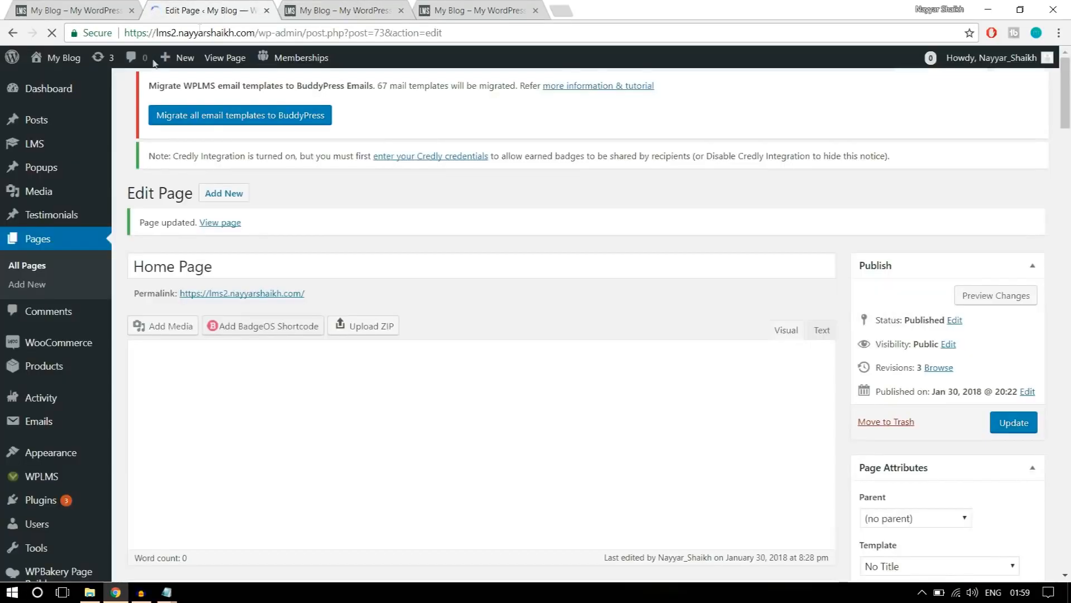
pyautogui.scroll(-5, 68, 240)
pyautogui.scroll(8, 67, 296)
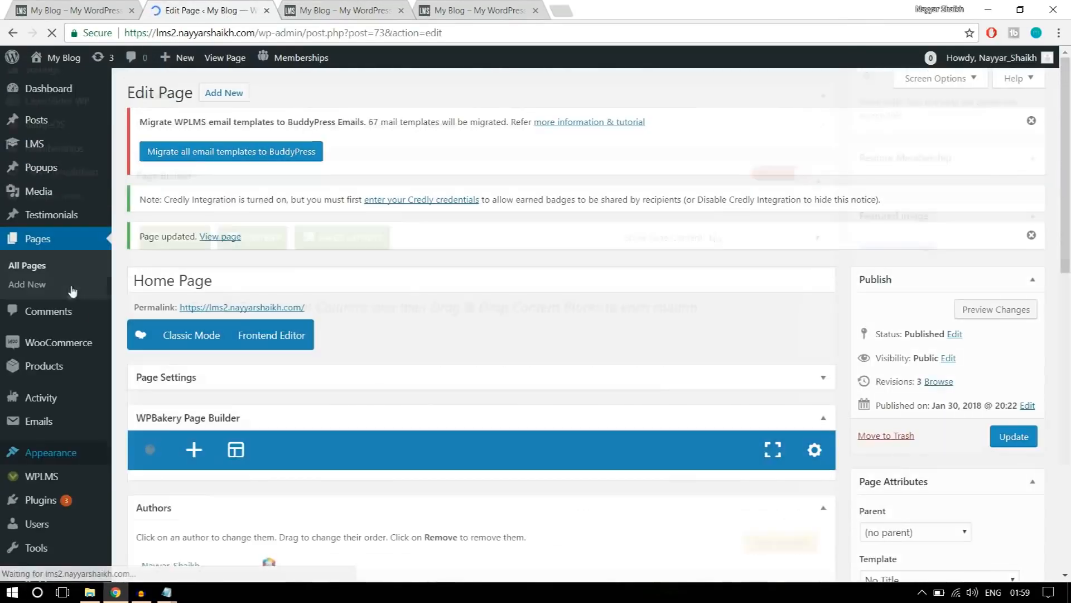
pyautogui.scroll(-3, 58, 532)
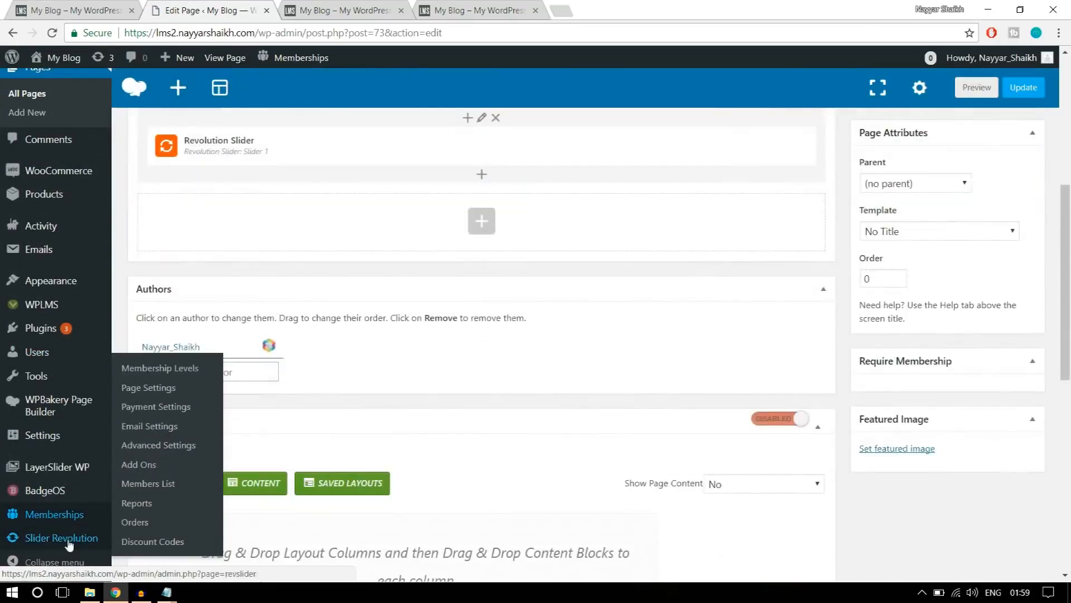
pyautogui.click(69, 543)
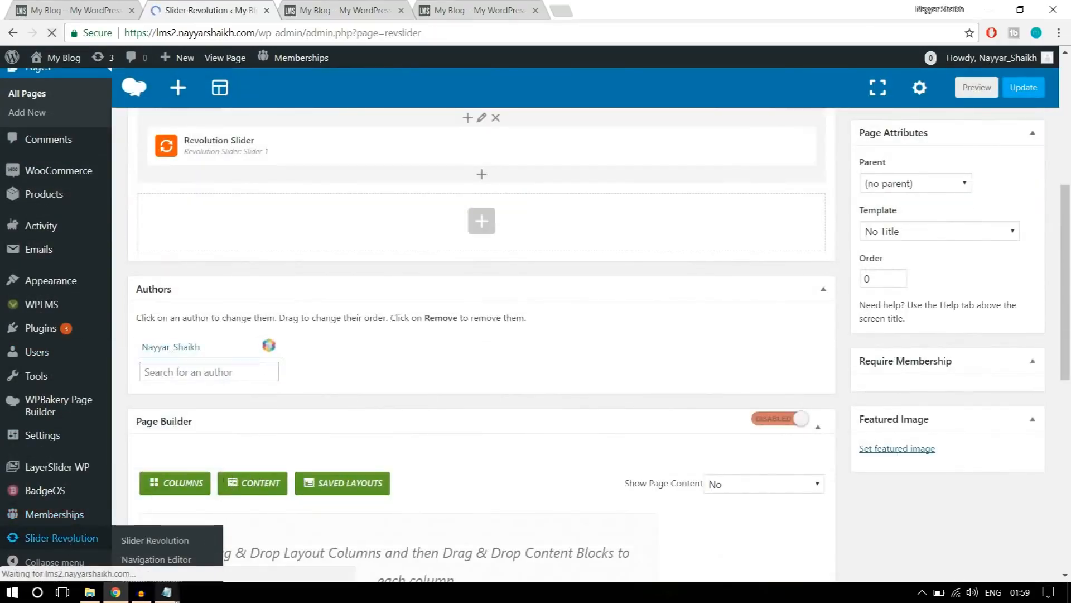
# Switch to the CSS file in Notepad and copy all the .revtp-searchform rules under "Code for Styling".
pyautogui.moveTo(167, 592)
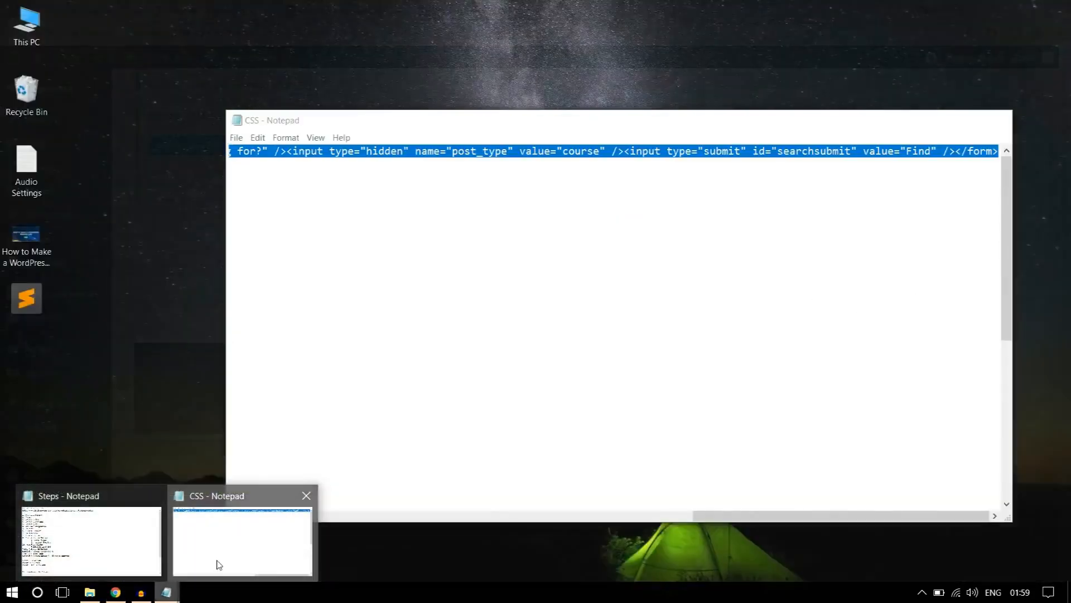
pyautogui.click(218, 565)
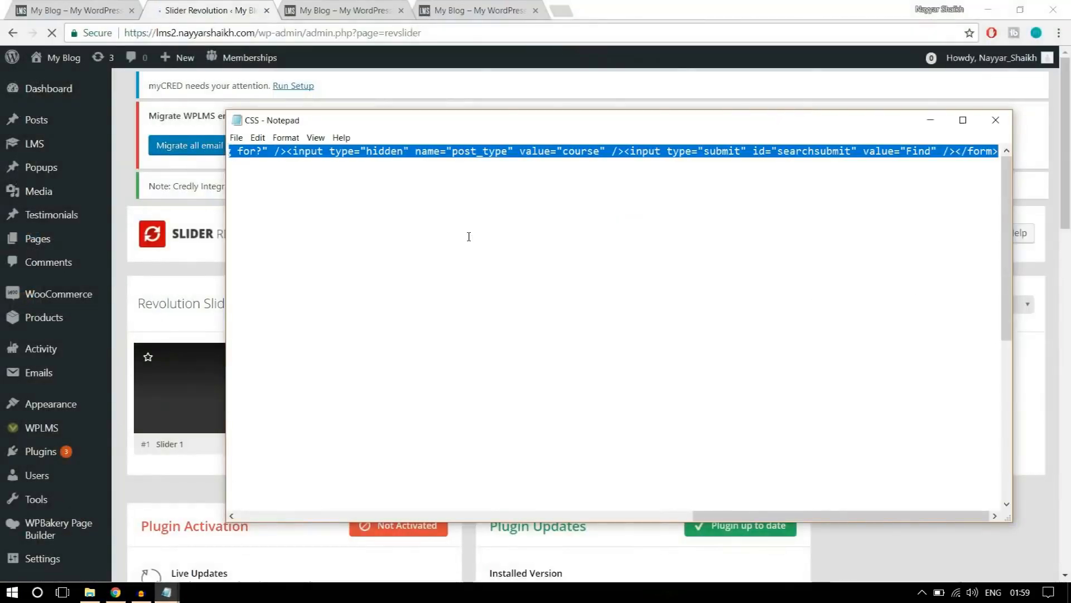
pyautogui.click(502, 220)
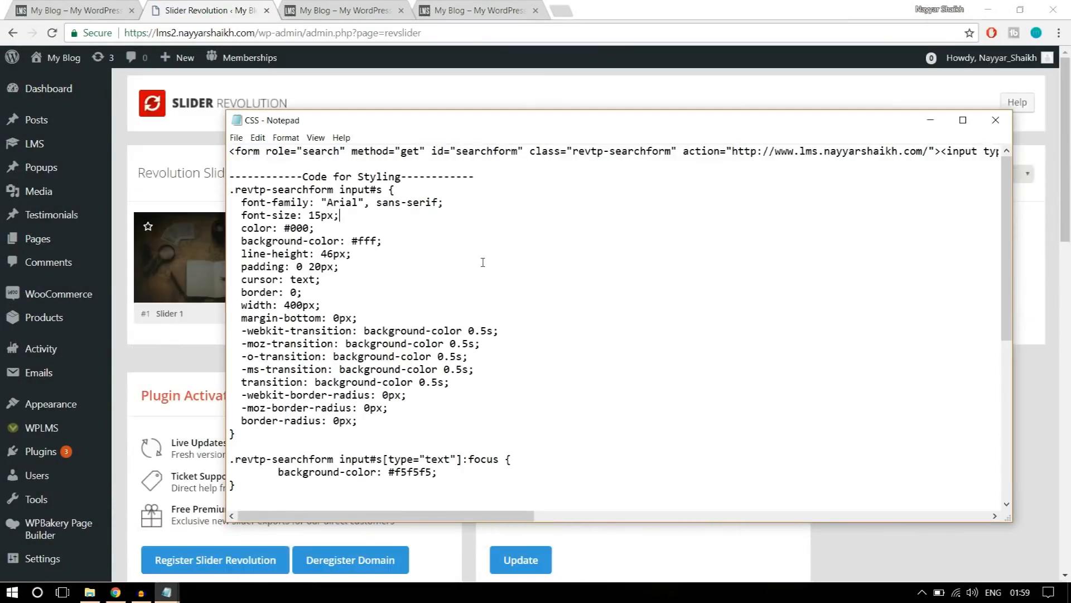
pyautogui.moveTo(498, 175); pyautogui.dragTo(229, 176)
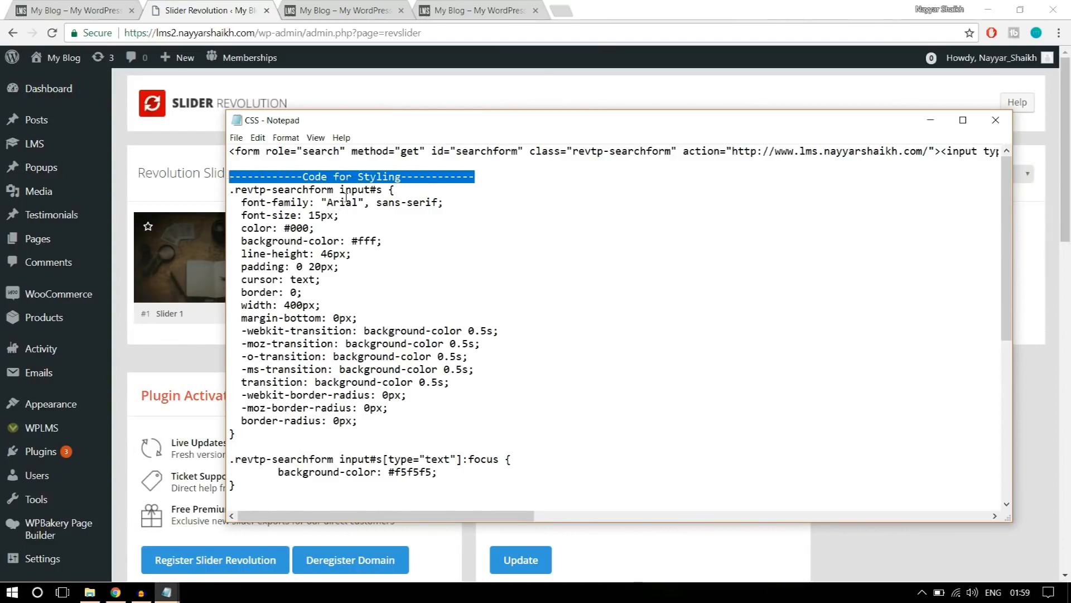
pyautogui.click(346, 201)
pyautogui.moveTo(229, 191); pyautogui.dragTo(399, 533)
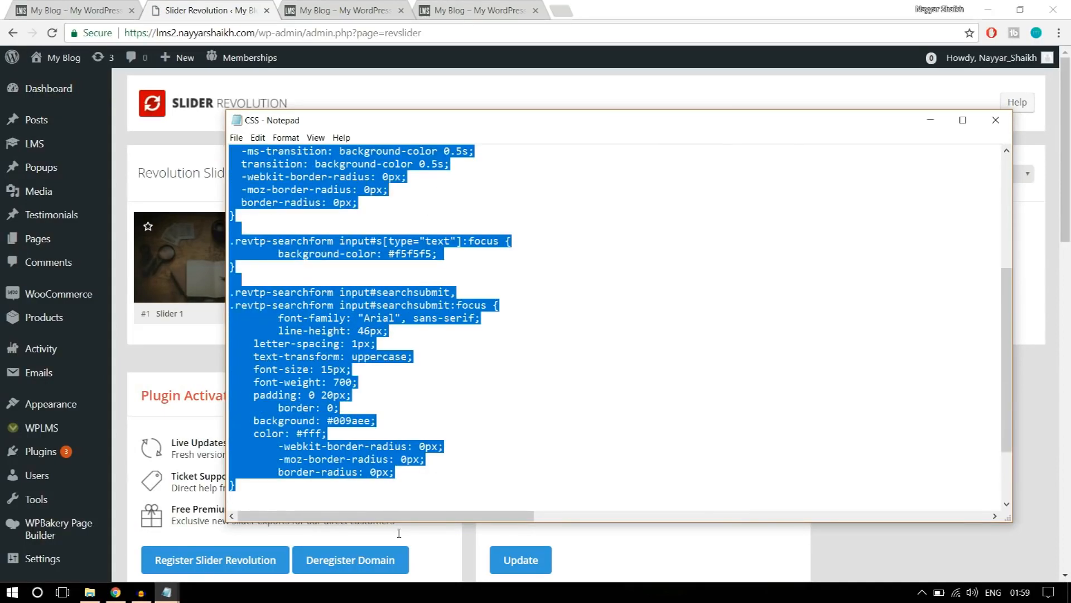
pyautogui.rightClick(320, 380)
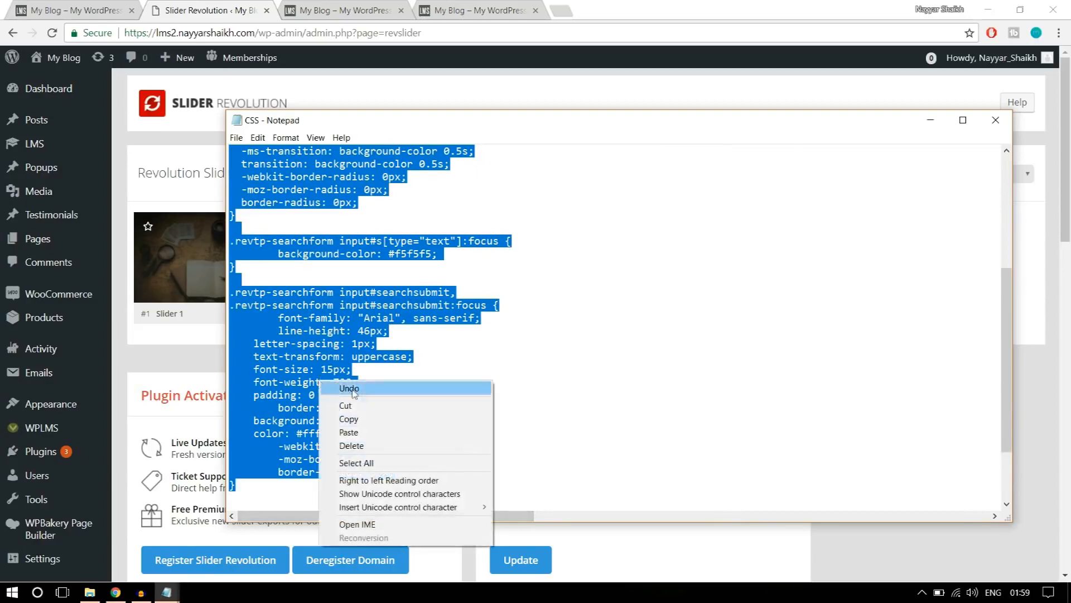
pyautogui.click(373, 420)
# Return to Slider Revolution in the browser and open Slider 1 in the slide editor.
pyautogui.click(205, 141)
pyautogui.scroll(-1, 239, 225)
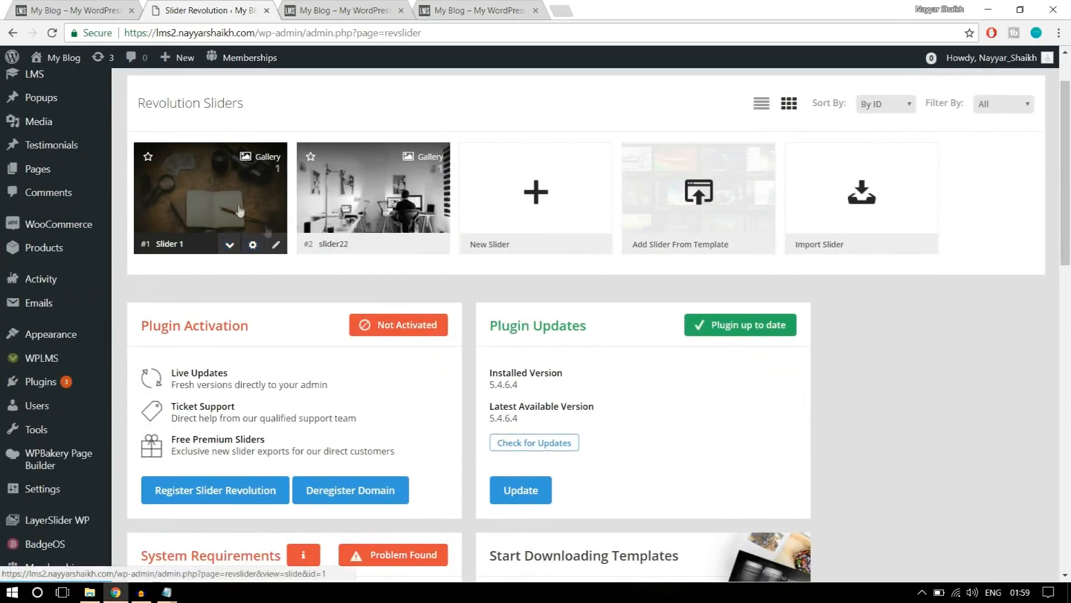
pyautogui.click(276, 246)
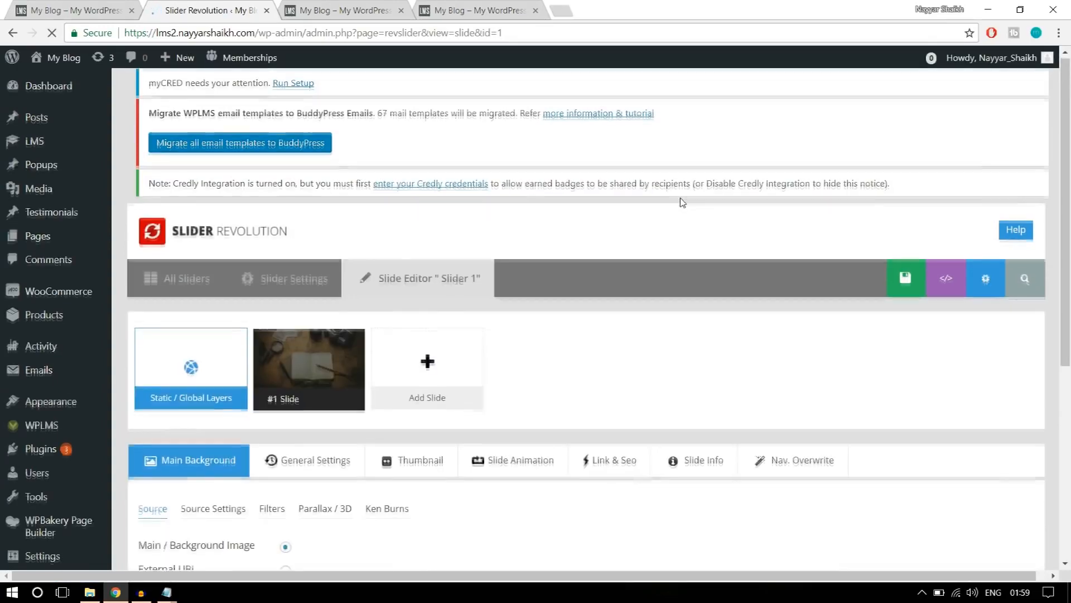
pyautogui.scroll(-9, 681, 203)
pyautogui.scroll(3, 688, 251)
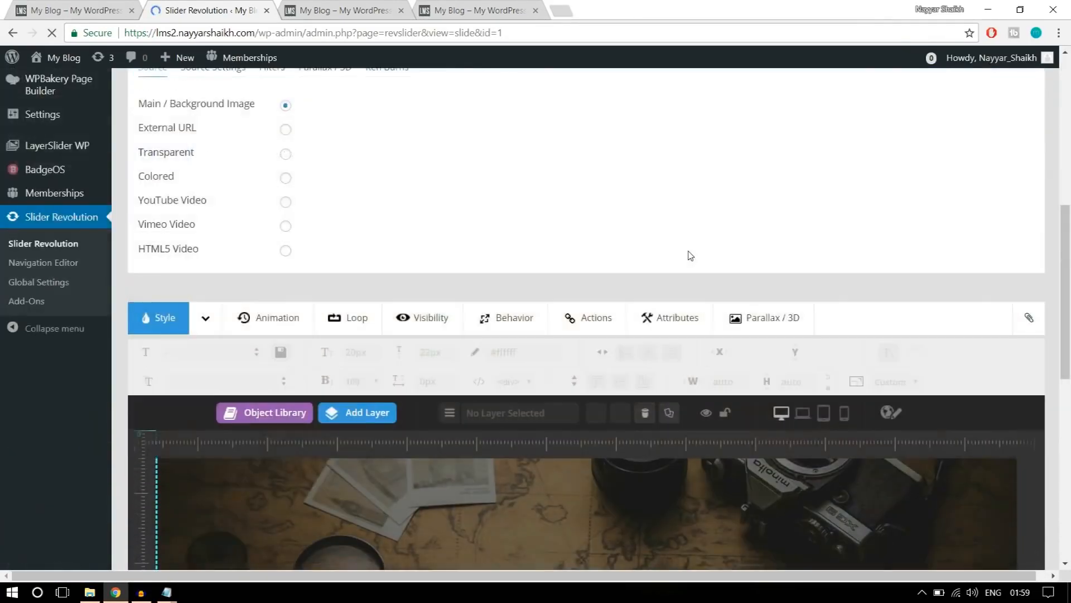
pyautogui.scroll(8, 690, 253)
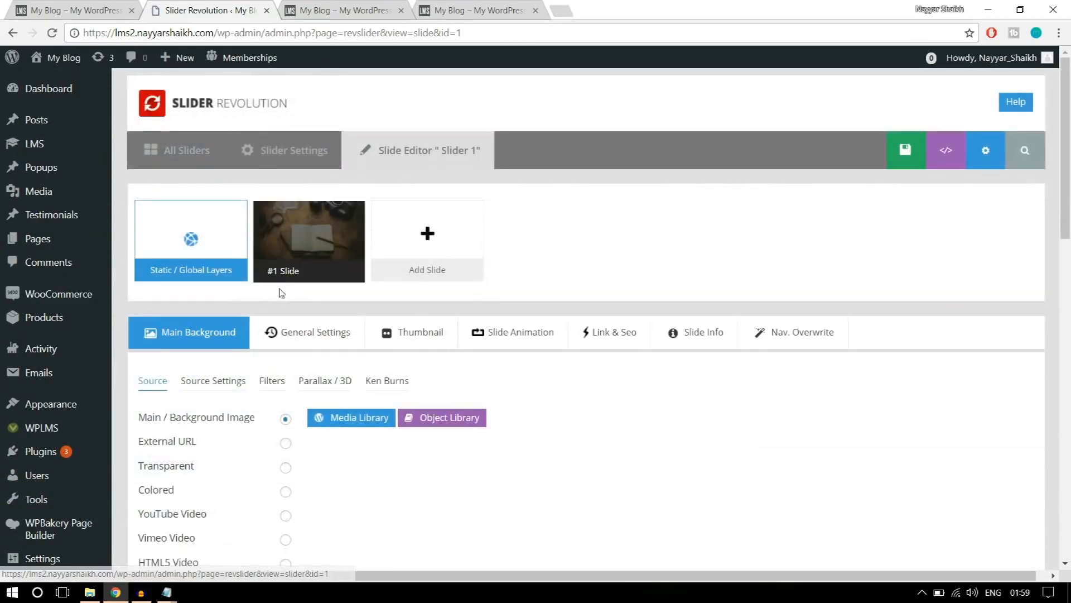
# Open the slider settings of Slider 1 and paste the copied .revtp-searchform rules into its Custom CSS.
pyautogui.scroll(-10, 1036, 246)
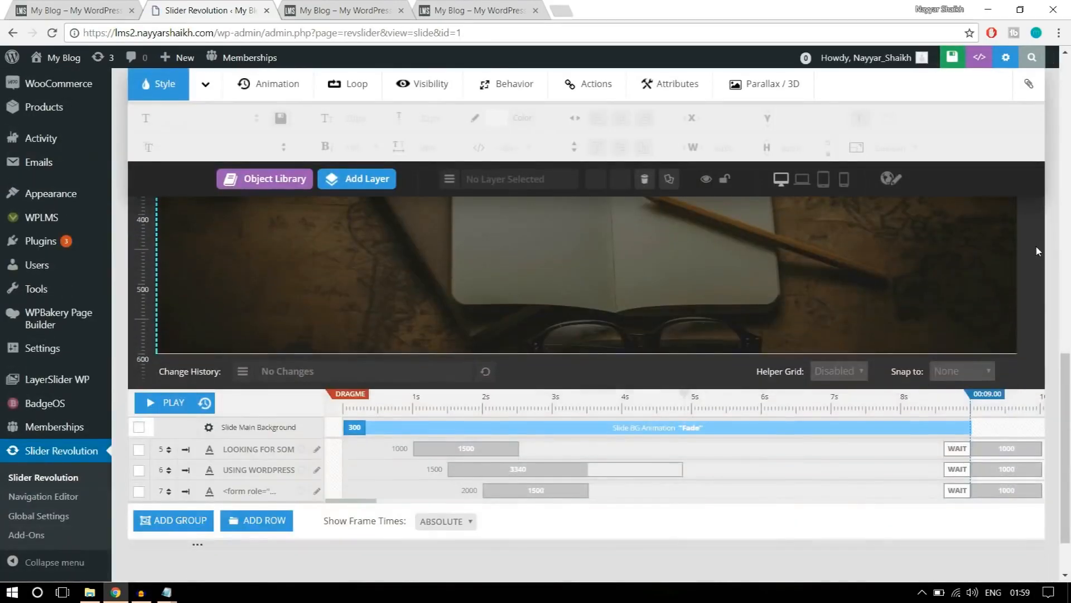
pyautogui.scroll(10, 1036, 246)
pyautogui.click(287, 154)
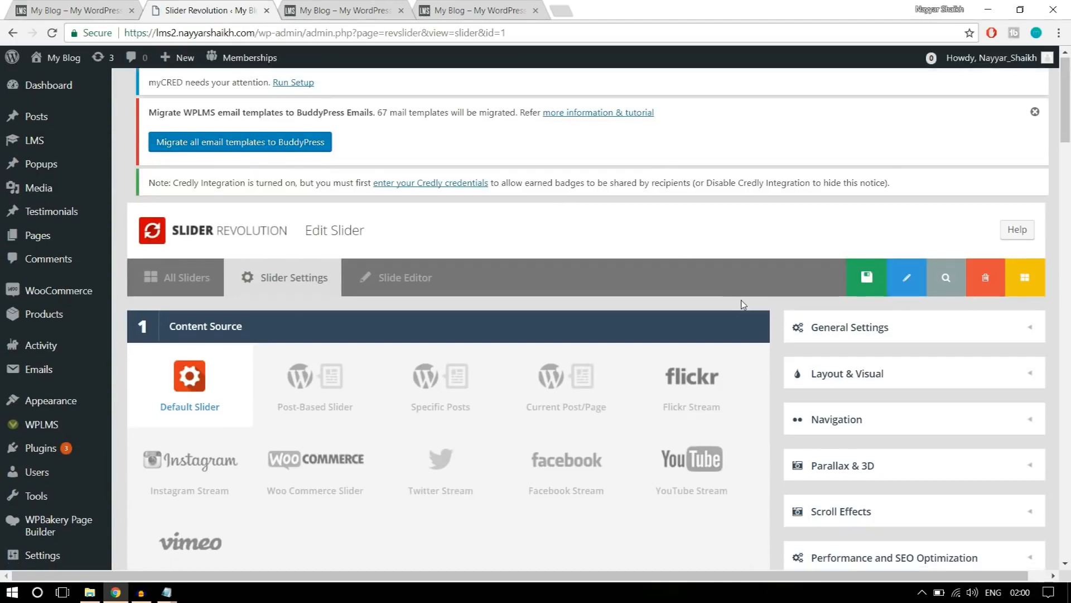
pyautogui.scroll(-15, 750, 302)
pyautogui.scroll(-10, 744, 304)
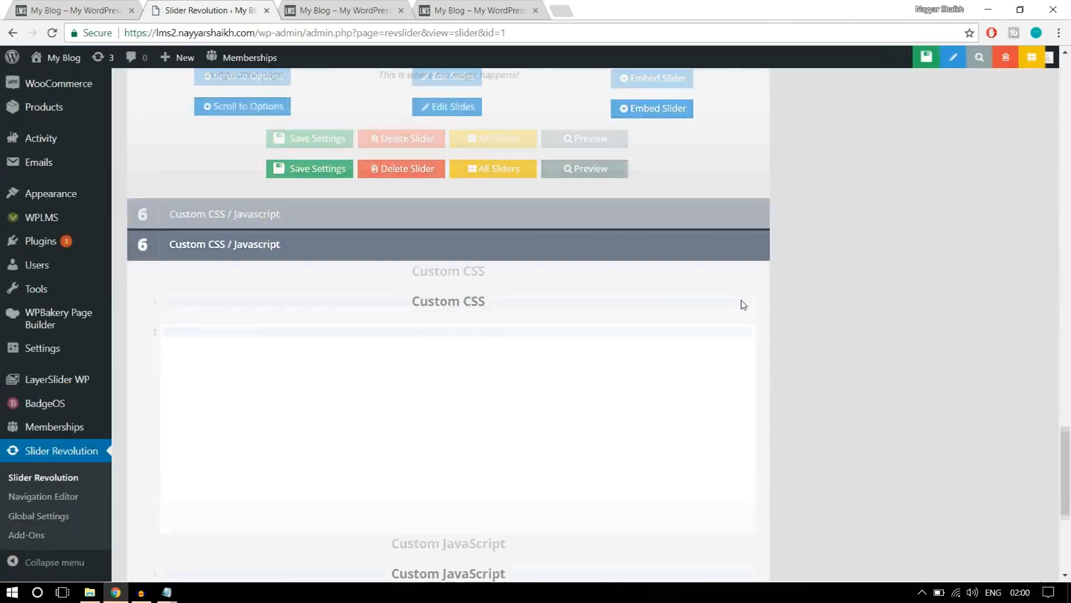
pyautogui.scroll(5, 579, 320)
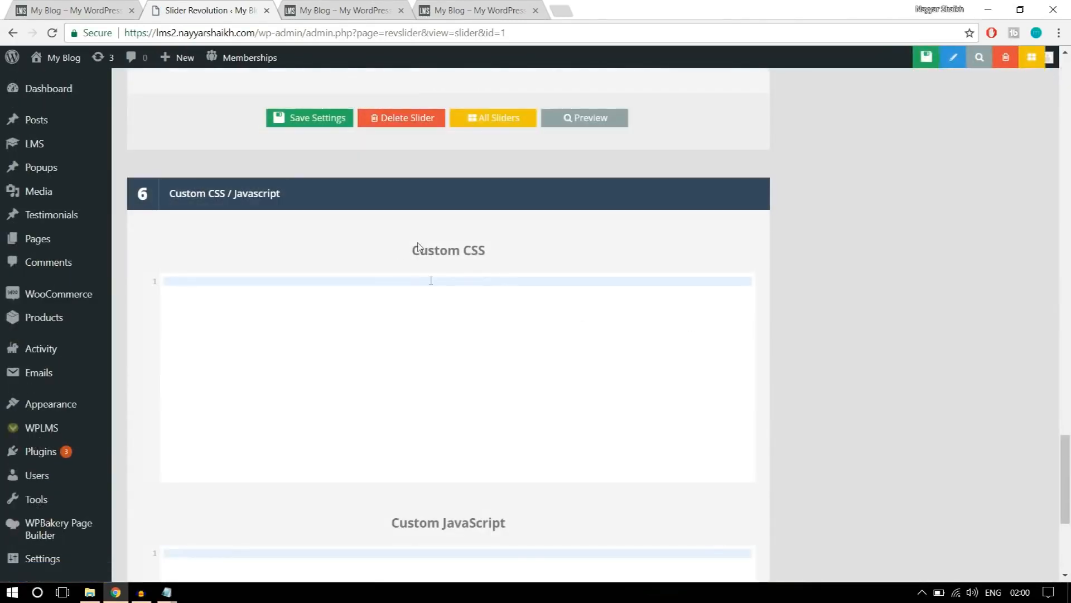
pyautogui.click(250, 302)
pyautogui.hotkey('ctrl', 'v')
pyautogui.scroll(10, 274, 376)
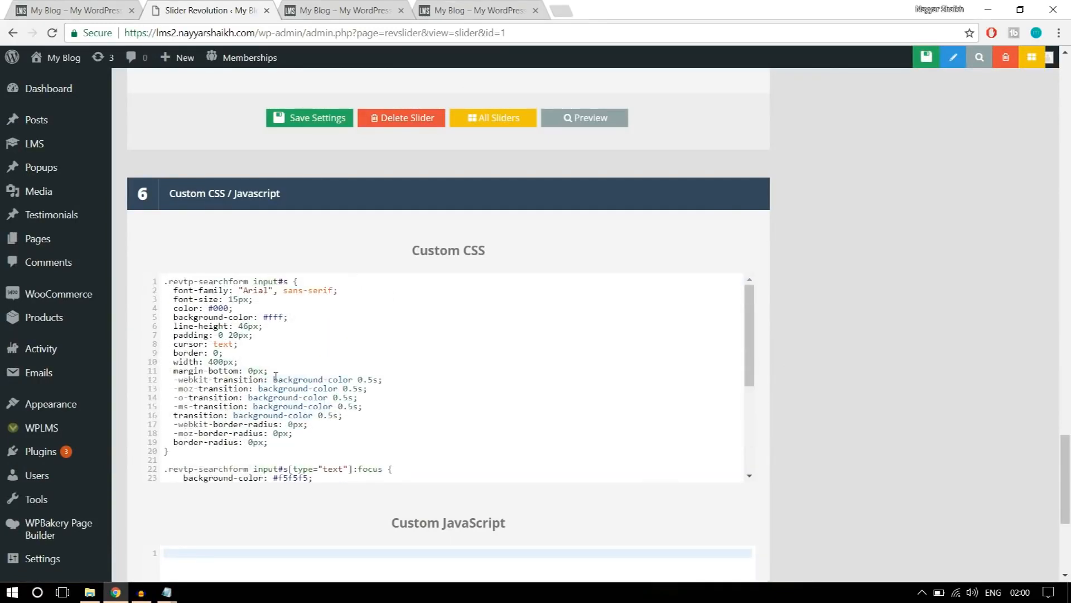
# Check the pasted rules against "Code for Styling" in the CSS Notepad file, then save Slider 1's settings in the browser.
pyautogui.scroll(-6, 275, 379)
pyautogui.moveTo(167, 593)
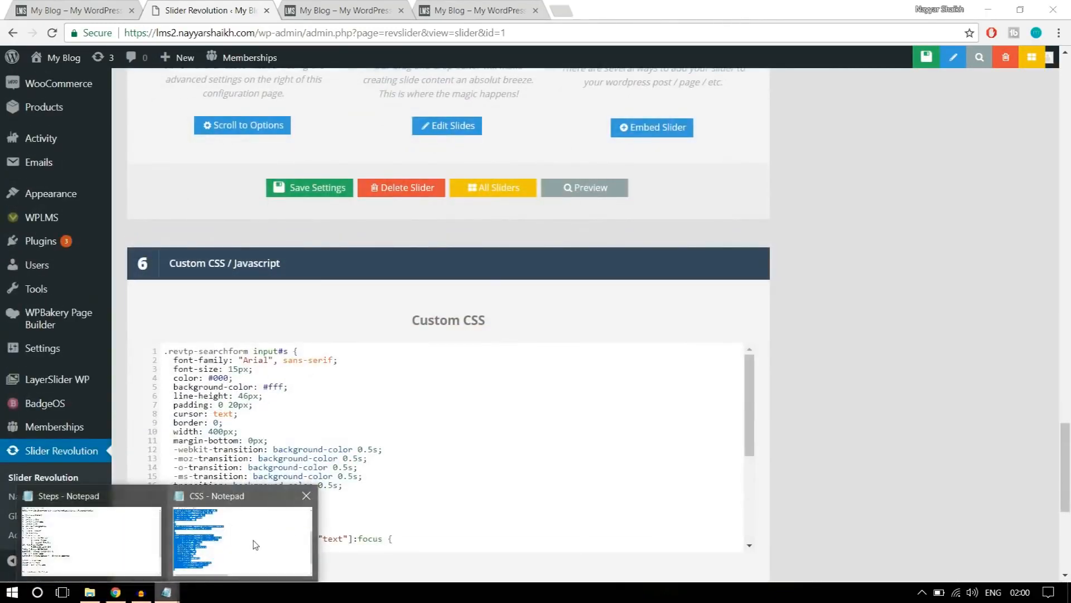
pyautogui.click(232, 537)
pyautogui.scroll(5, 327, 233)
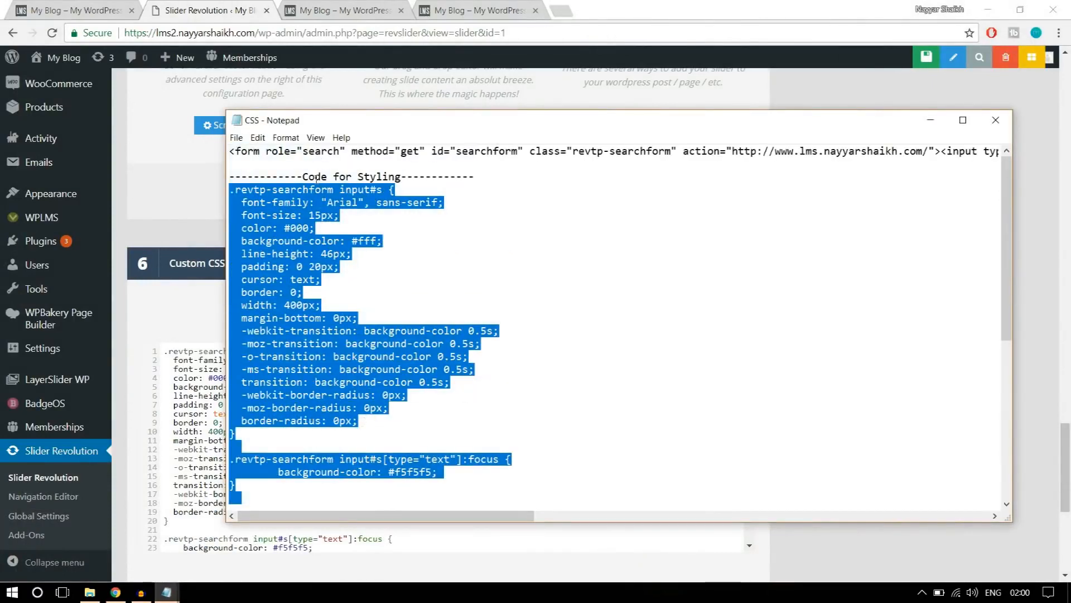
pyautogui.click(167, 592)
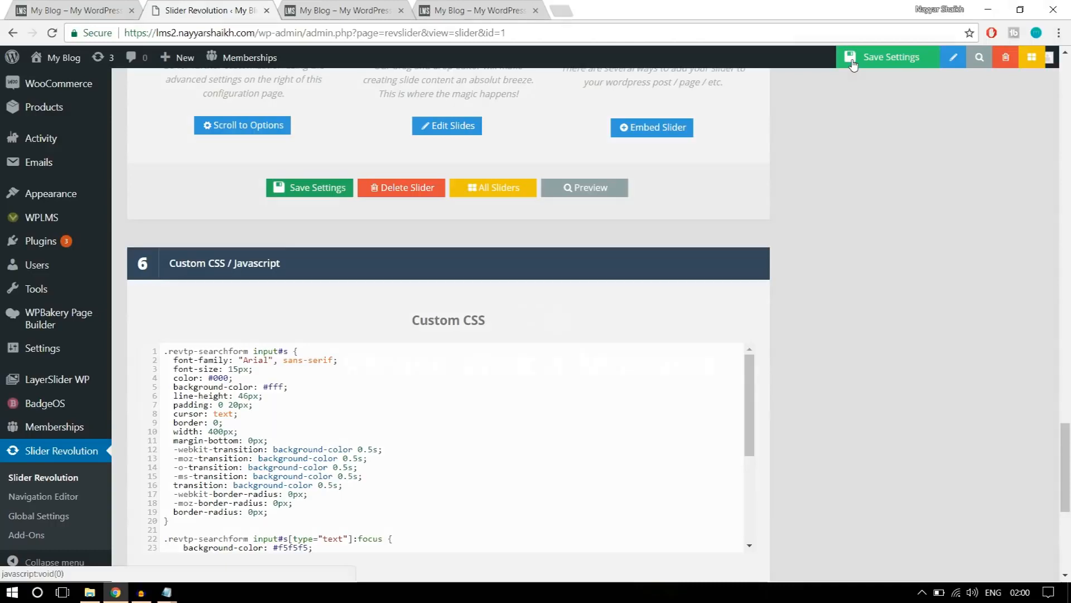
pyautogui.click(849, 58)
# Reload the new site's front page and check the styling of the slider's search field and its focused state.
pyautogui.click(346, 10)
pyautogui.click(352, 34)
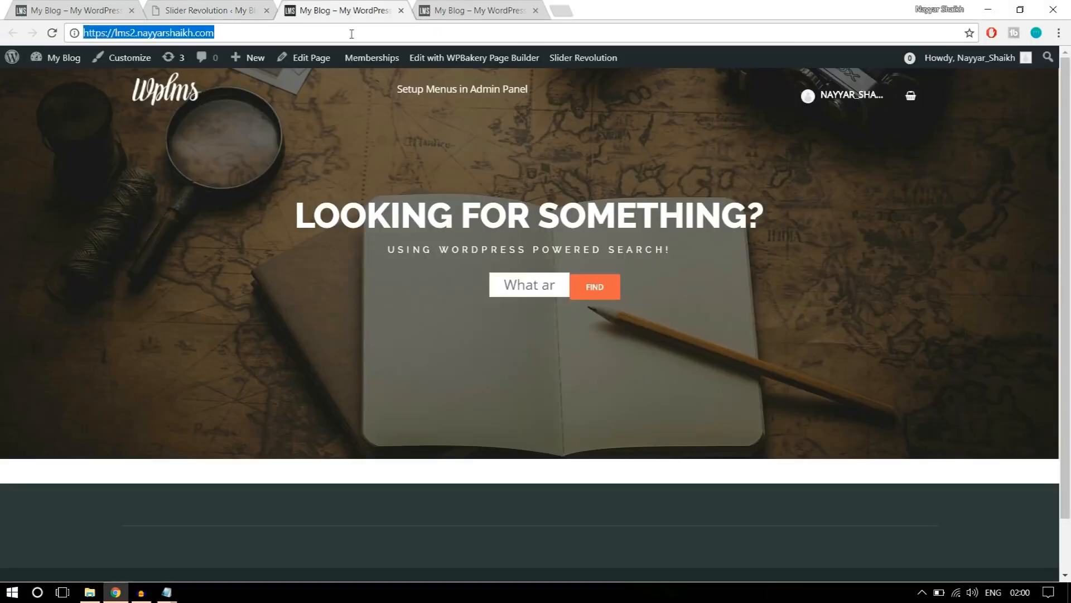
pyautogui.press('Return')
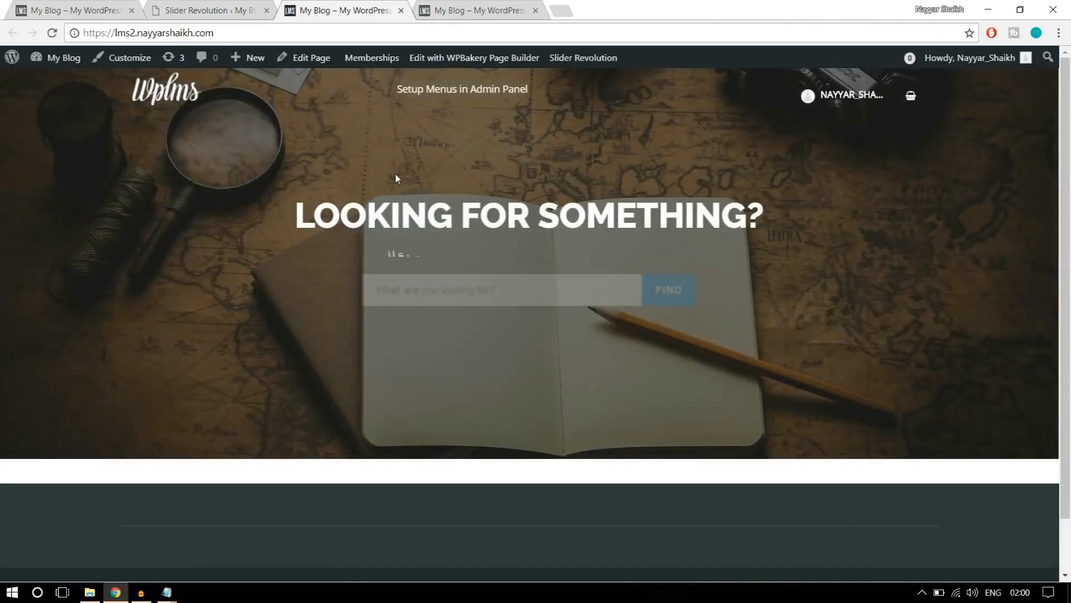
pyautogui.click(478, 287)
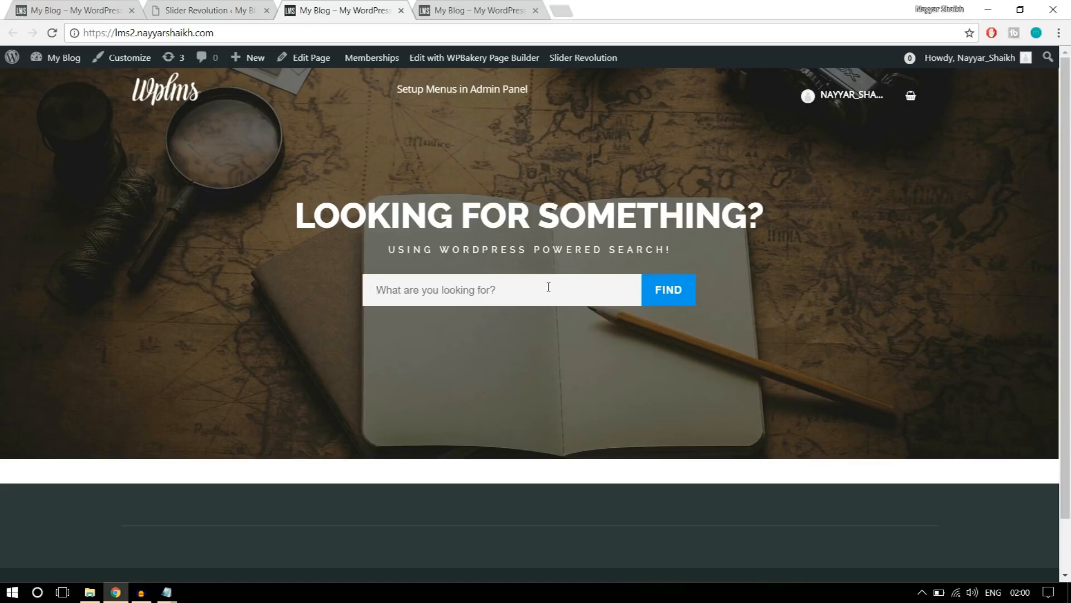
# Close the Slider Revolution tab and open the Home Page editor in a new tab beside the reference site.
pyautogui.click(234, 10)
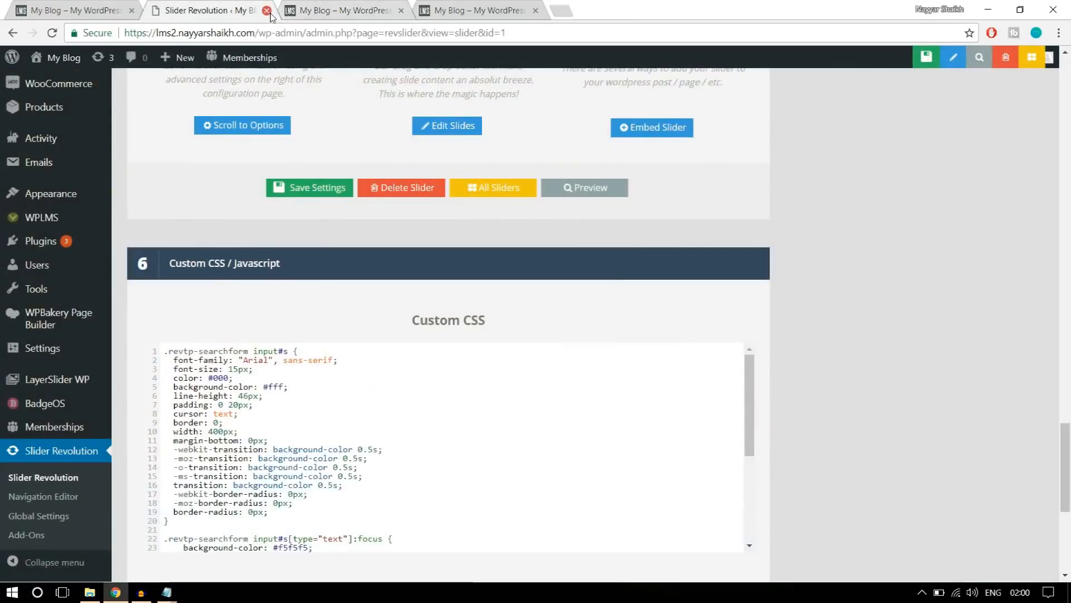
pyautogui.click(266, 11)
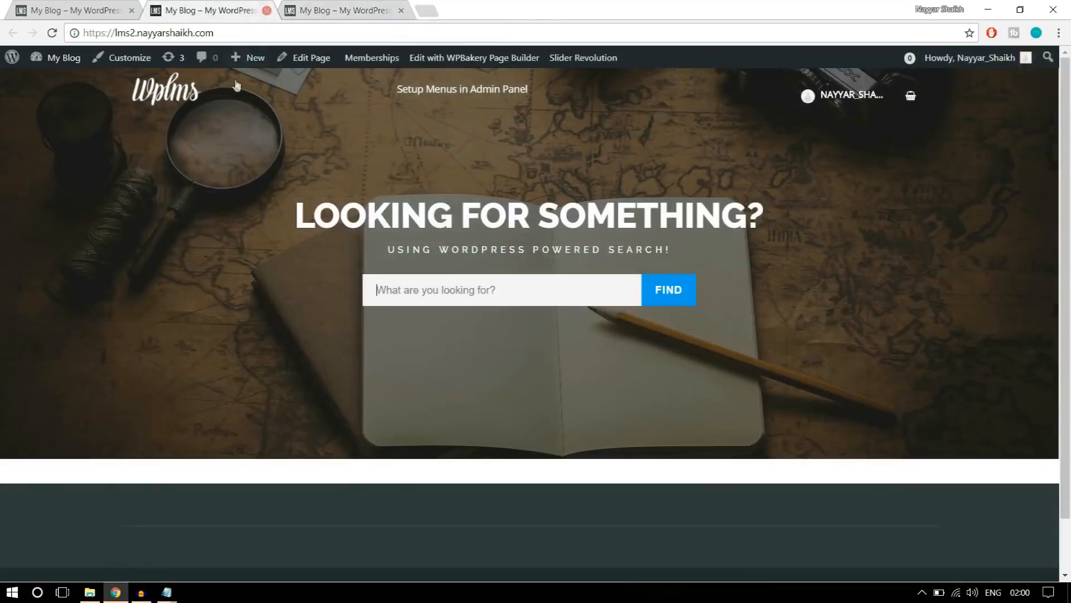
pyautogui.rightClick(309, 64)
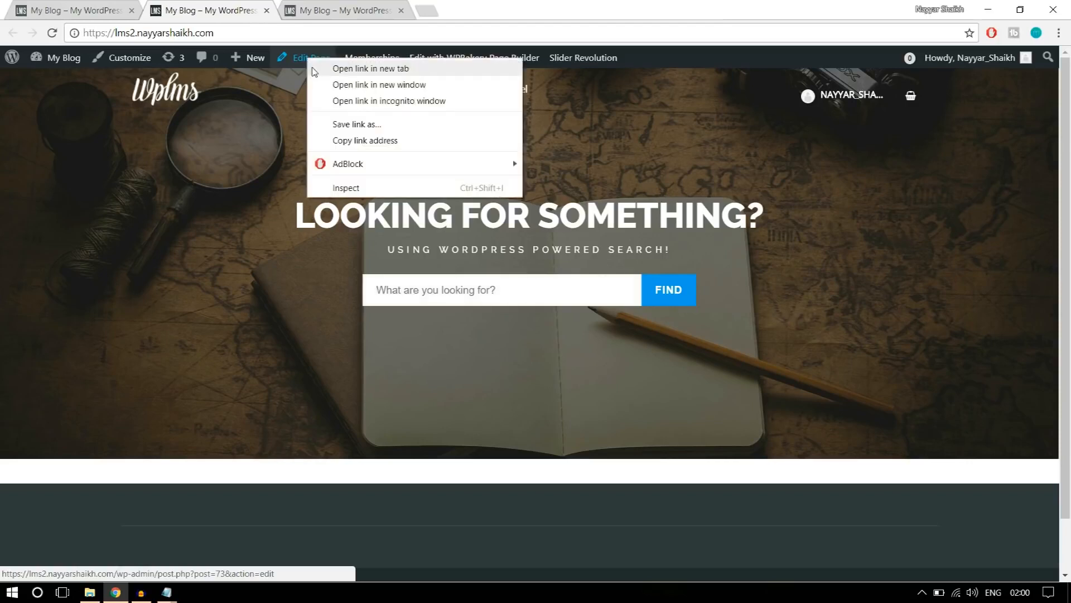
pyautogui.click(314, 67)
pyautogui.moveTo(332, 4); pyautogui.dragTo(223, 5)
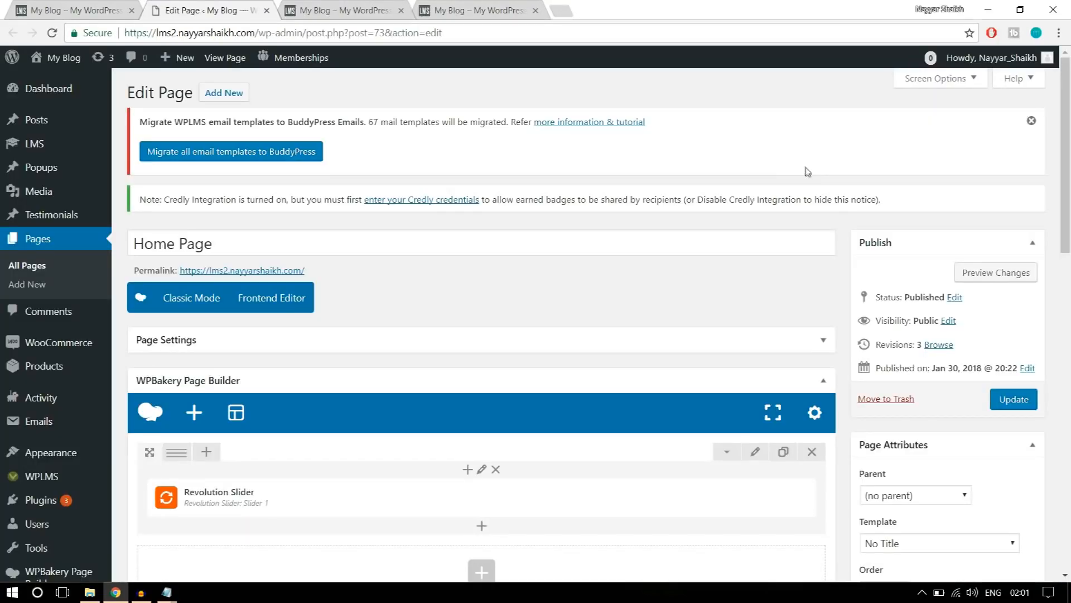
# Examine the section below the slider on the reference site's home page.
pyautogui.click(84, 10)
pyautogui.scroll(-5, 949, 356)
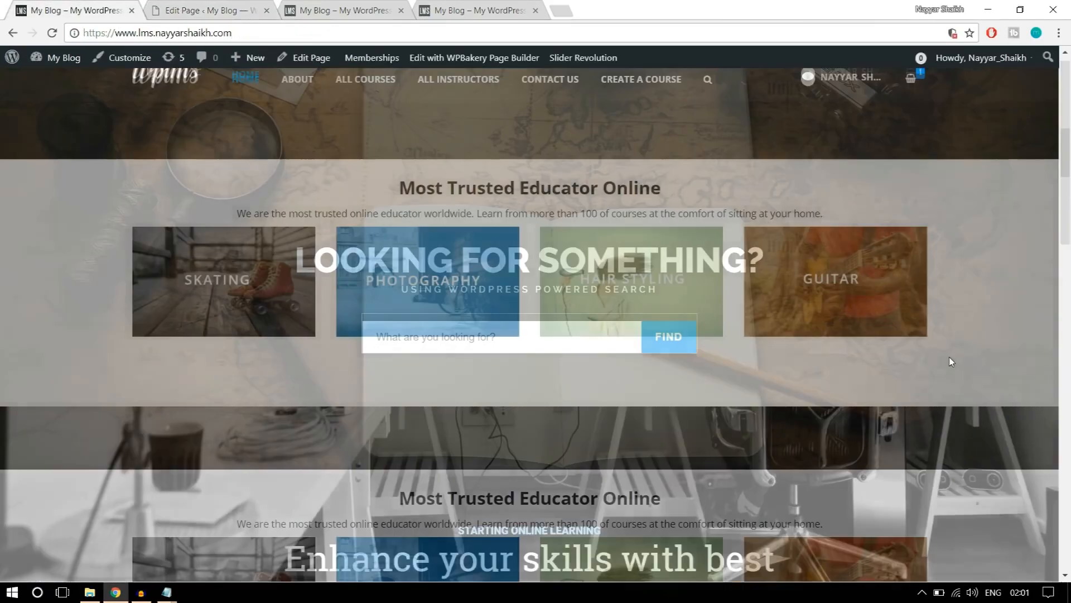
pyautogui.scroll(1, 939, 373)
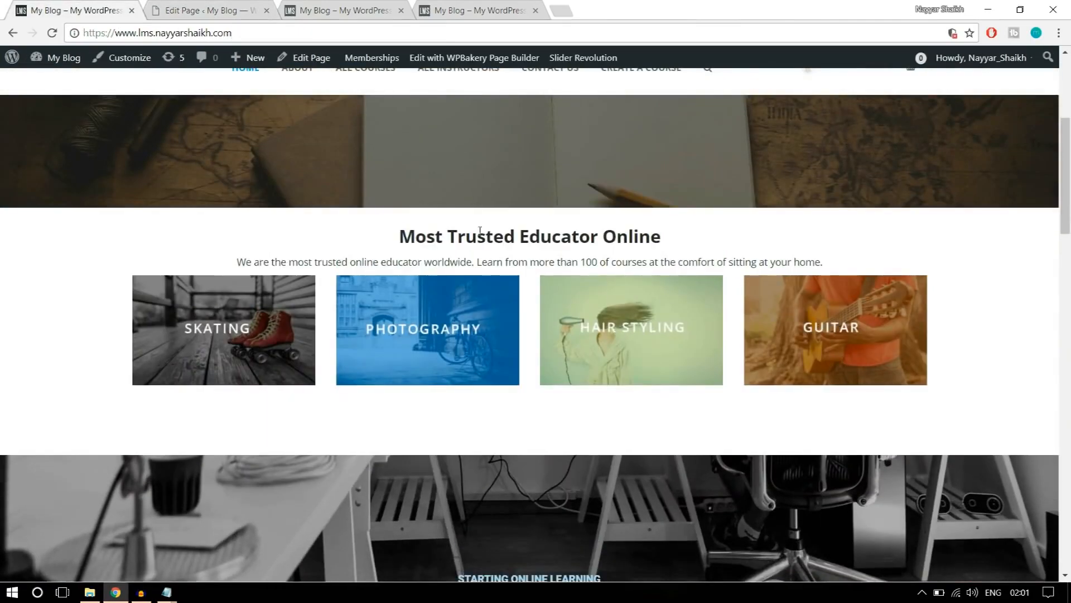
# Return to the Home Page editor and start adding a new element below the Revolution Slider row.
pyautogui.click(222, 6)
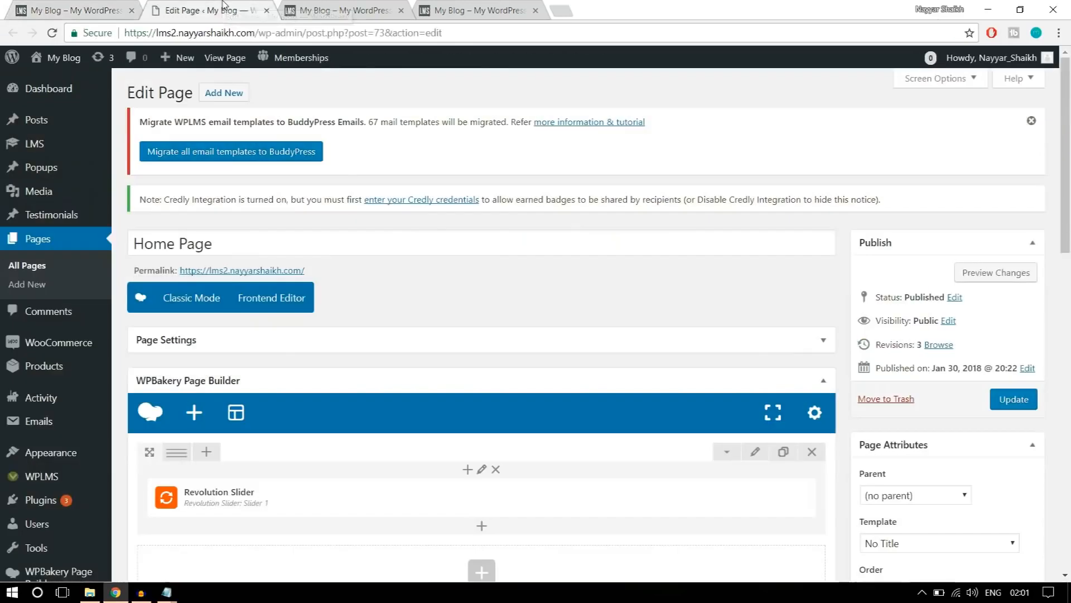
pyautogui.scroll(-6, 576, 291)
pyautogui.scroll(2, 487, 379)
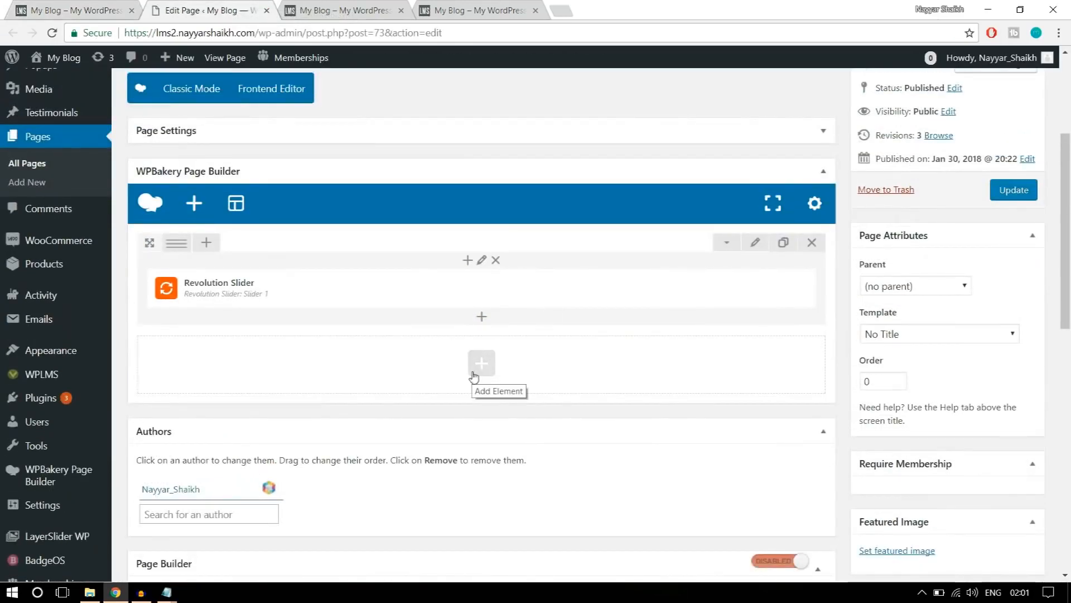
pyautogui.click(484, 367)
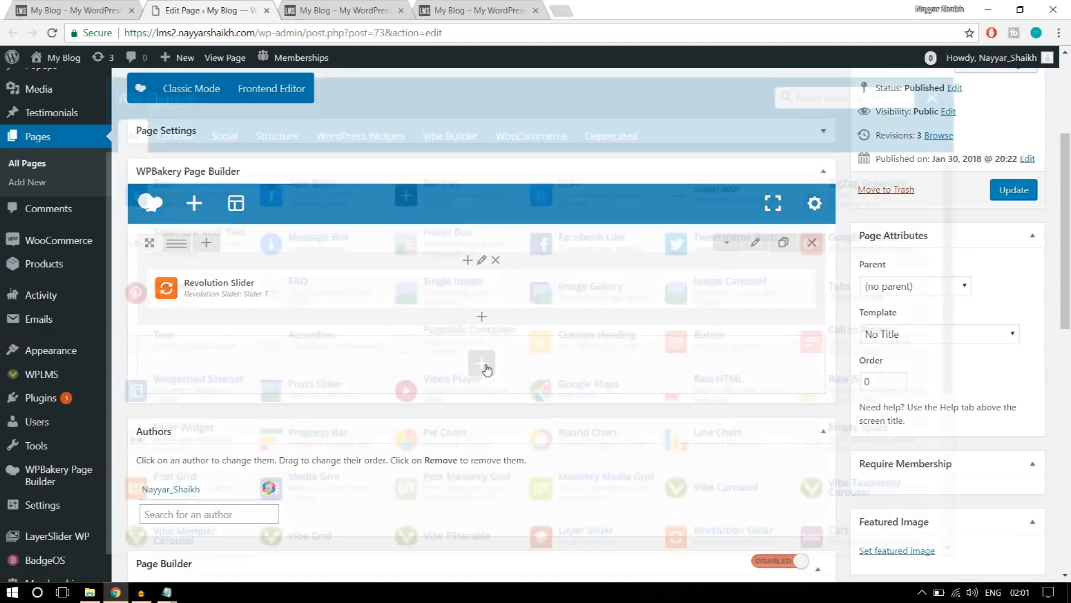
# Examine the "Most Trusted Educator Online" heading and the text beneath it on the reference site.
pyautogui.click(110, 5)
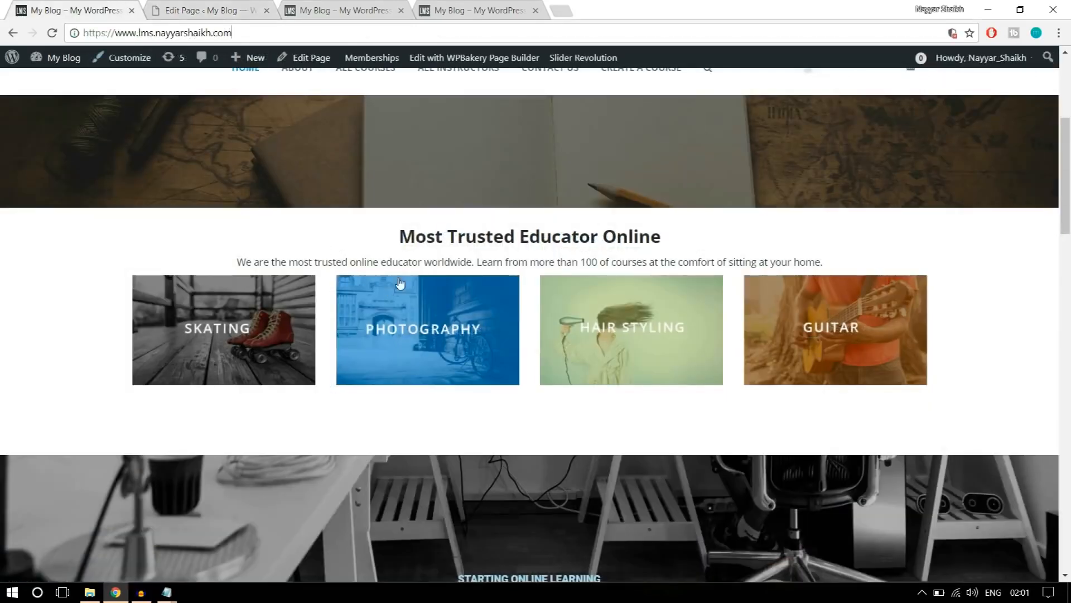
pyautogui.moveTo(399, 236); pyautogui.dragTo(659, 228)
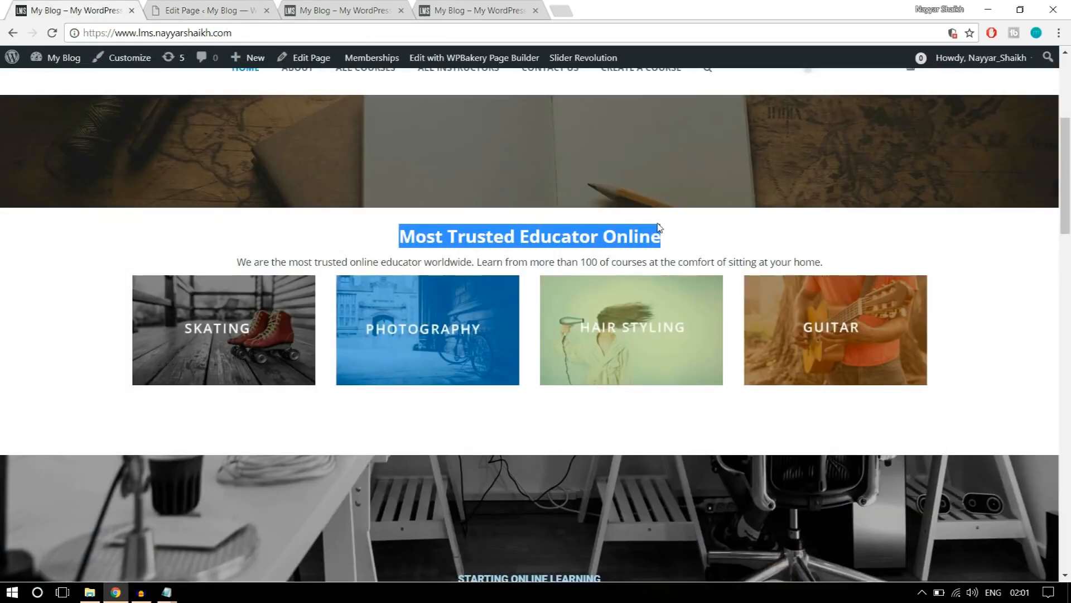
pyautogui.click(673, 234)
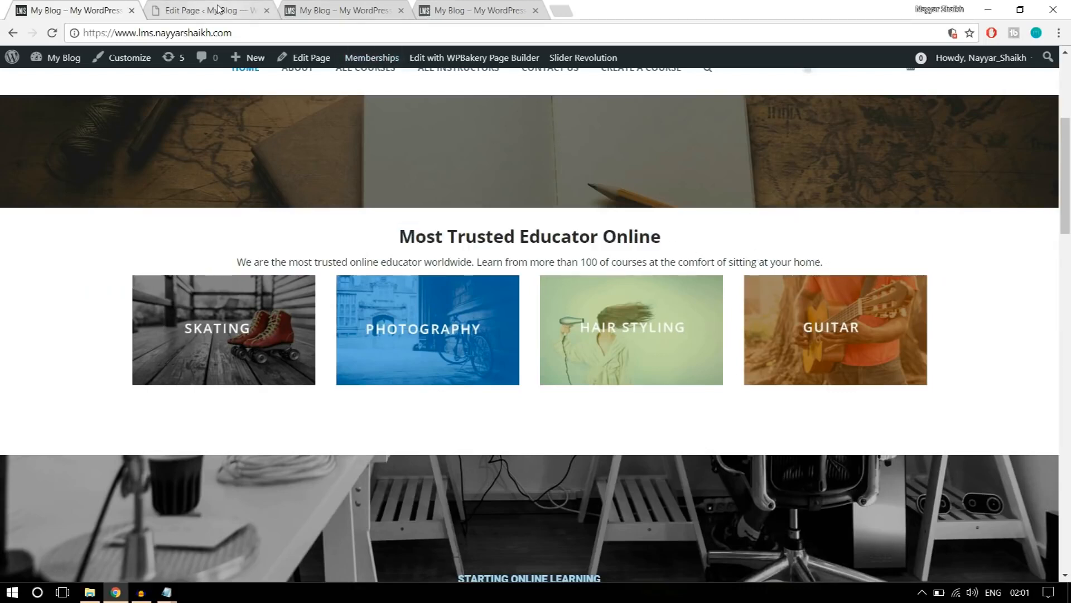
pyautogui.moveTo(397, 241); pyautogui.dragTo(831, 247)
pyautogui.scroll(-9, 969, 338)
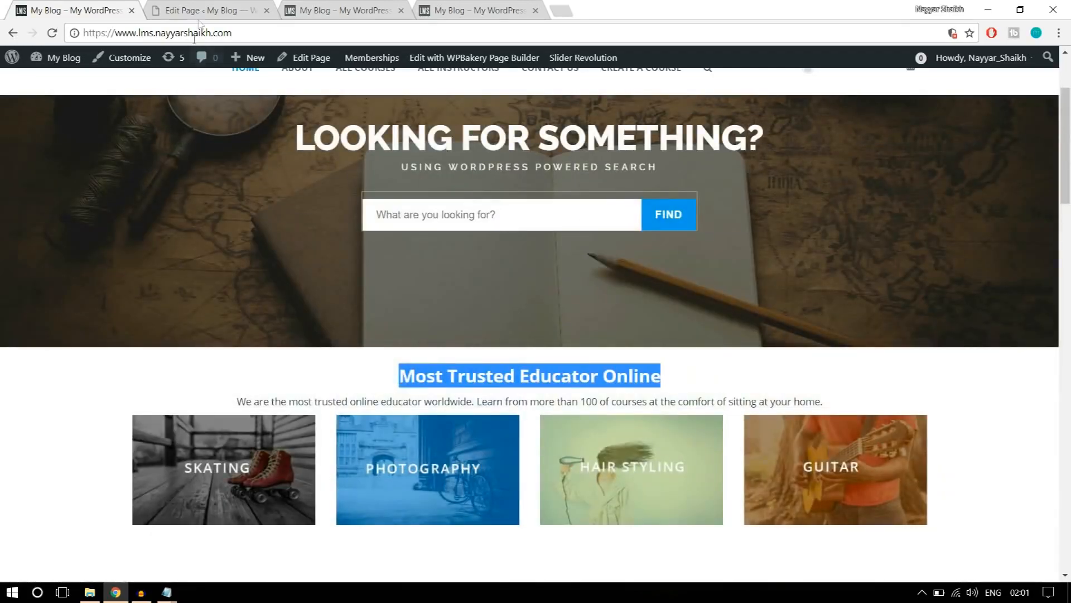
# Search the Home Page's element list for "text" and add a Text Block below the Revolution Slider.
pyautogui.click(194, 7)
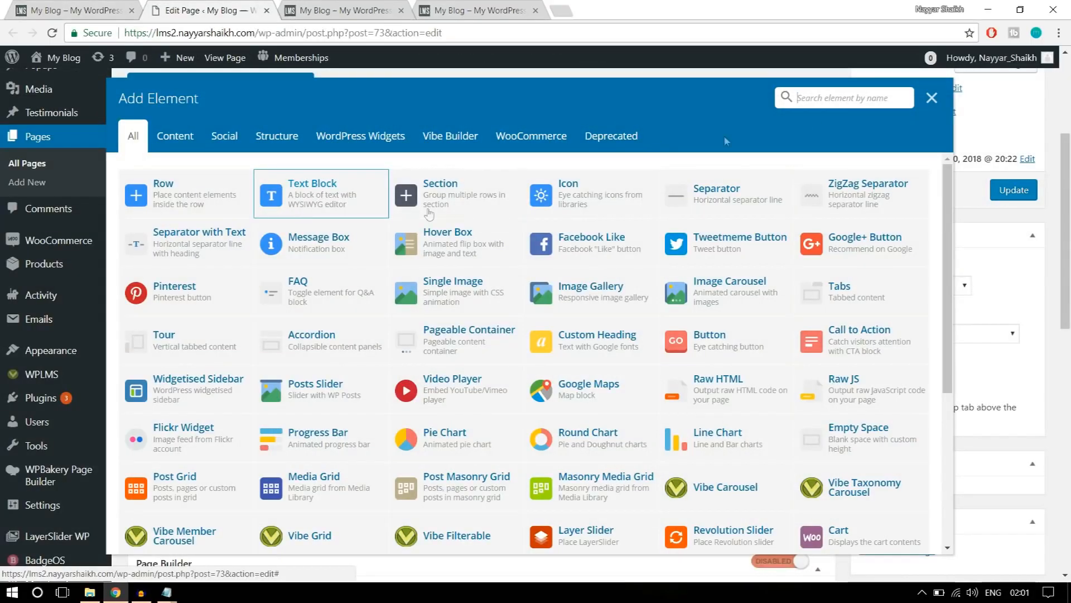
pyautogui.click(798, 99)
pyautogui.write('text')
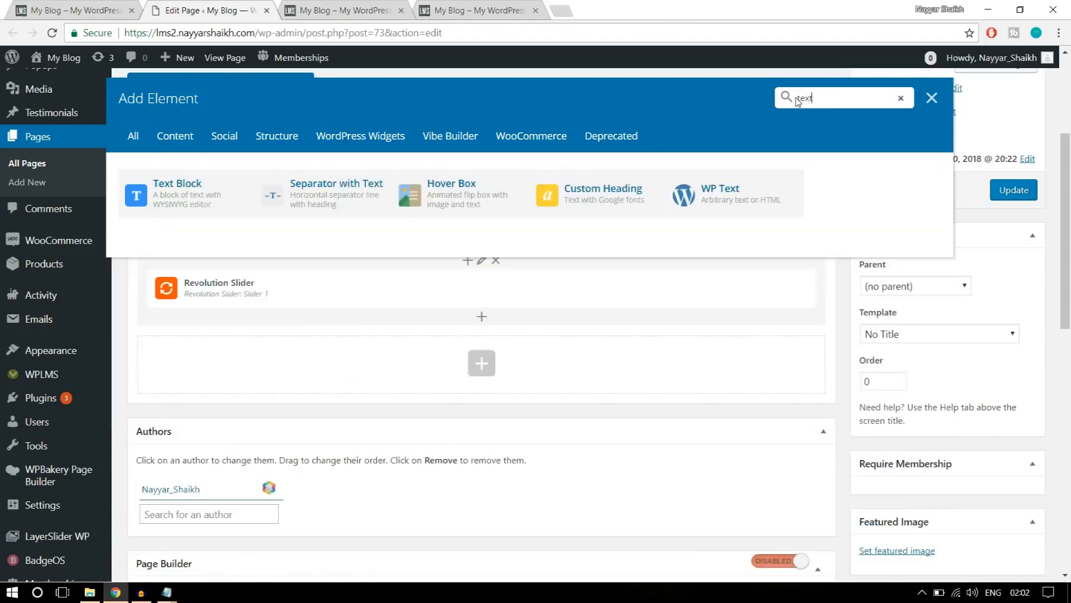
pyautogui.click(171, 202)
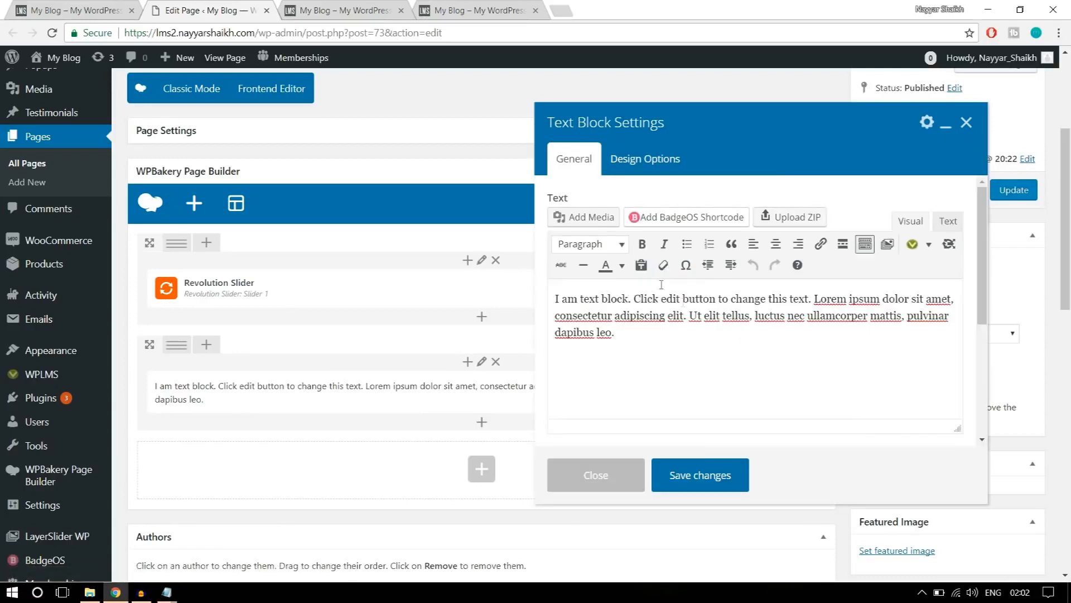
# Replace the text block's placeholder with the "Most Trusted Educator Online" heading and its paragraph copied from the reference site.
pyautogui.moveTo(650, 330); pyautogui.dragTo(550, 297)
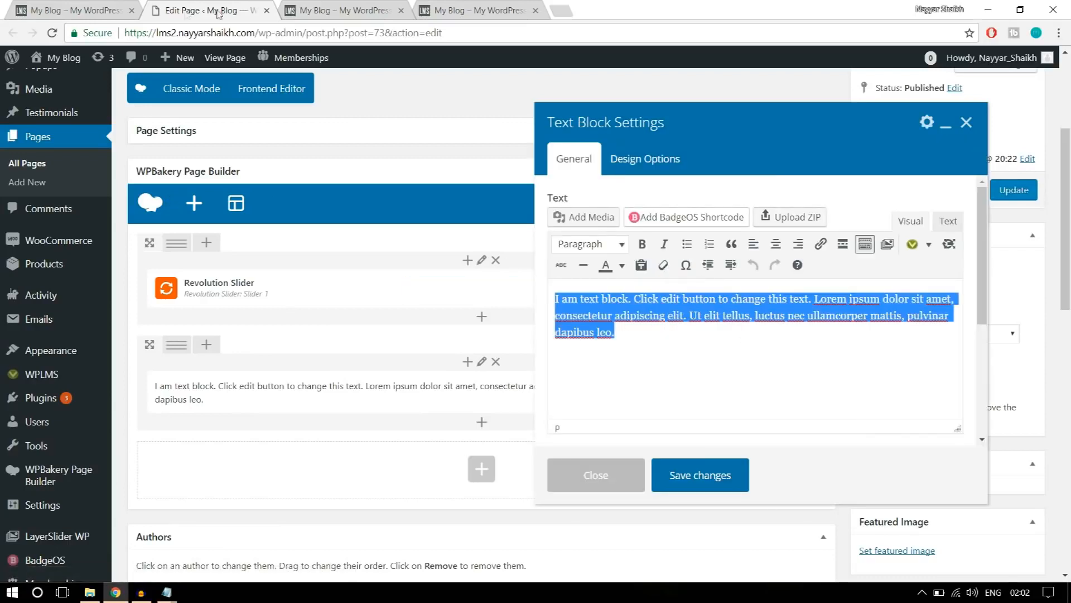
pyautogui.click(95, 7)
pyautogui.moveTo(836, 412); pyautogui.dragTo(354, 373)
pyautogui.hotkey('ctrl', 'c')
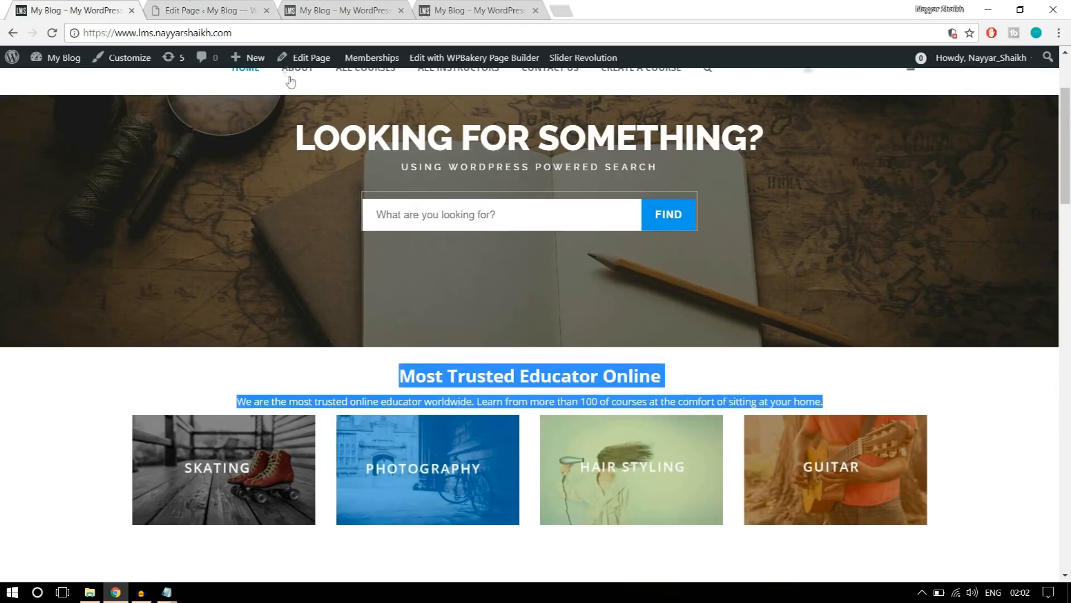
pyautogui.click(248, 8)
pyautogui.press('Right')
pyautogui.hotkey('ctrl', 'a')
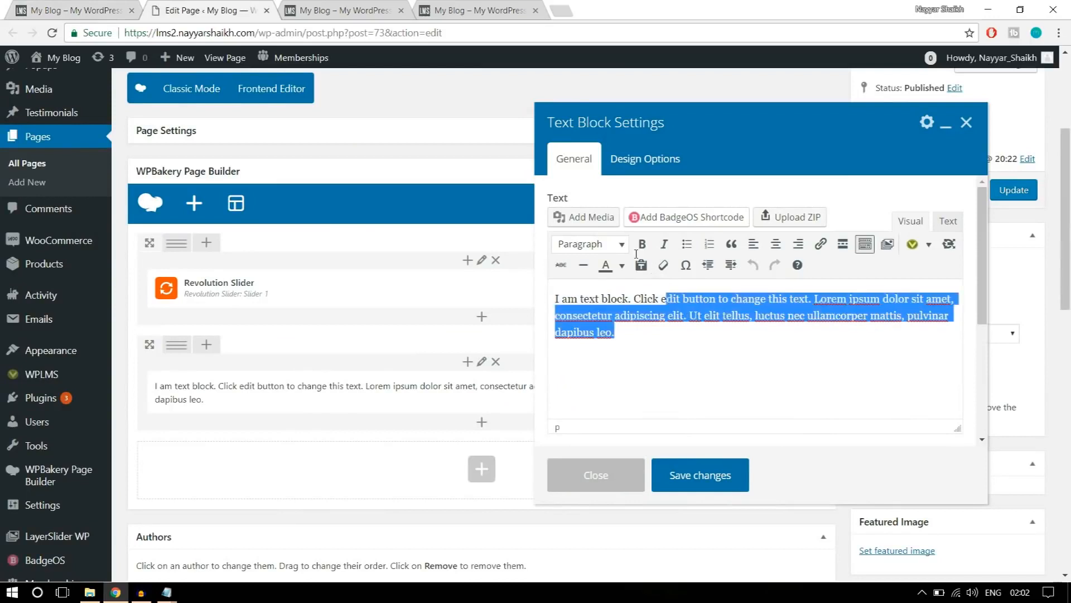
pyautogui.click(47, 8)
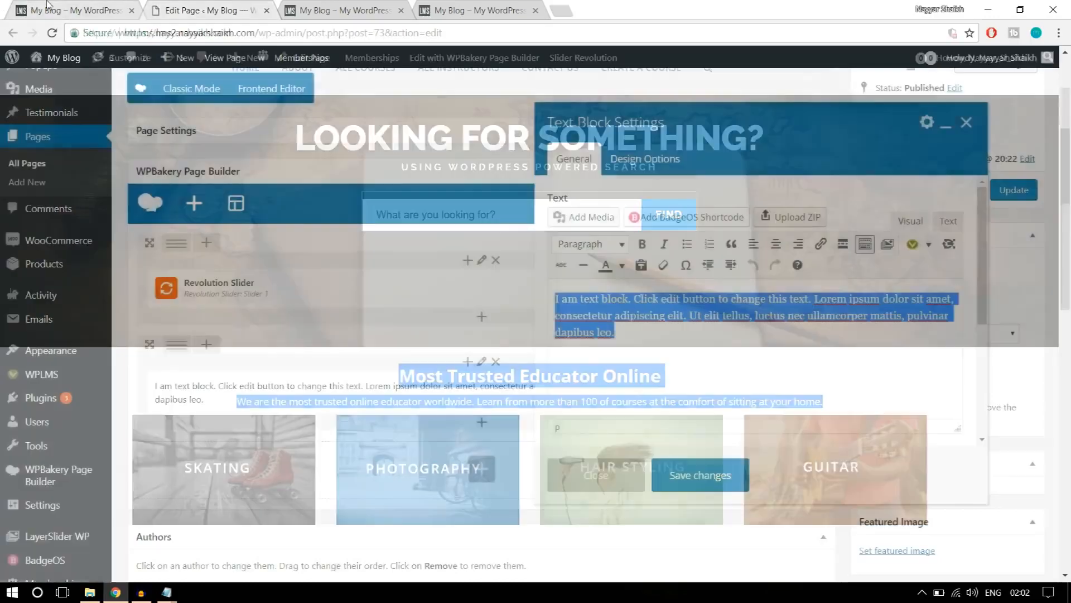
pyautogui.click(195, 8)
pyautogui.hotkey('ctrl', 'v')
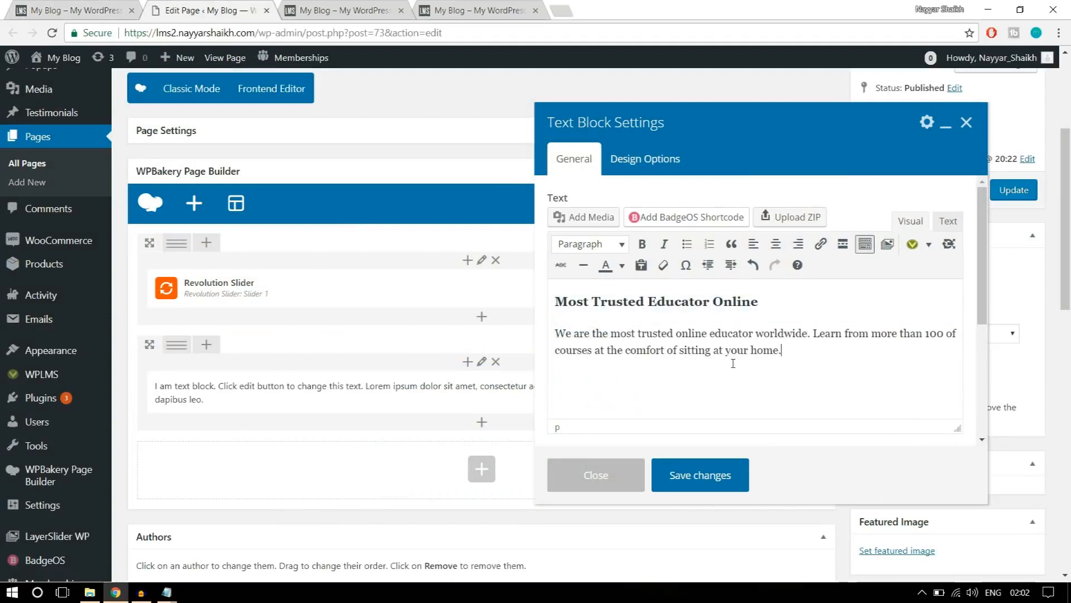
# Compare the text with the reference site, then centre-align the heading and paragraph in the text block.
pyautogui.click(78, 11)
pyautogui.click(625, 399)
pyautogui.click(262, 4)
pyautogui.moveTo(733, 342); pyautogui.dragTo(702, 301)
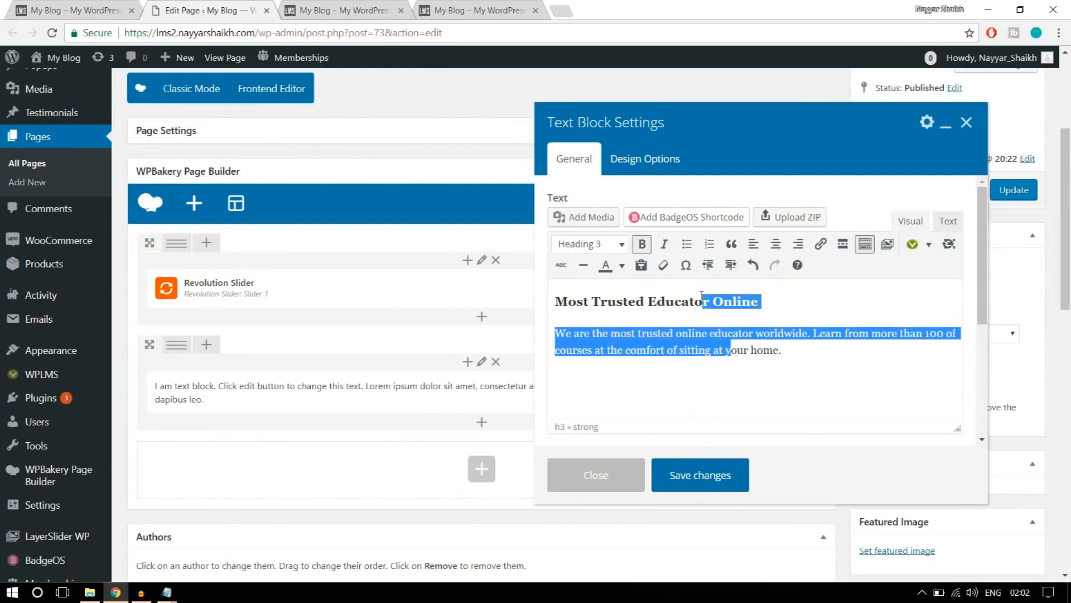
pyautogui.click(777, 245)
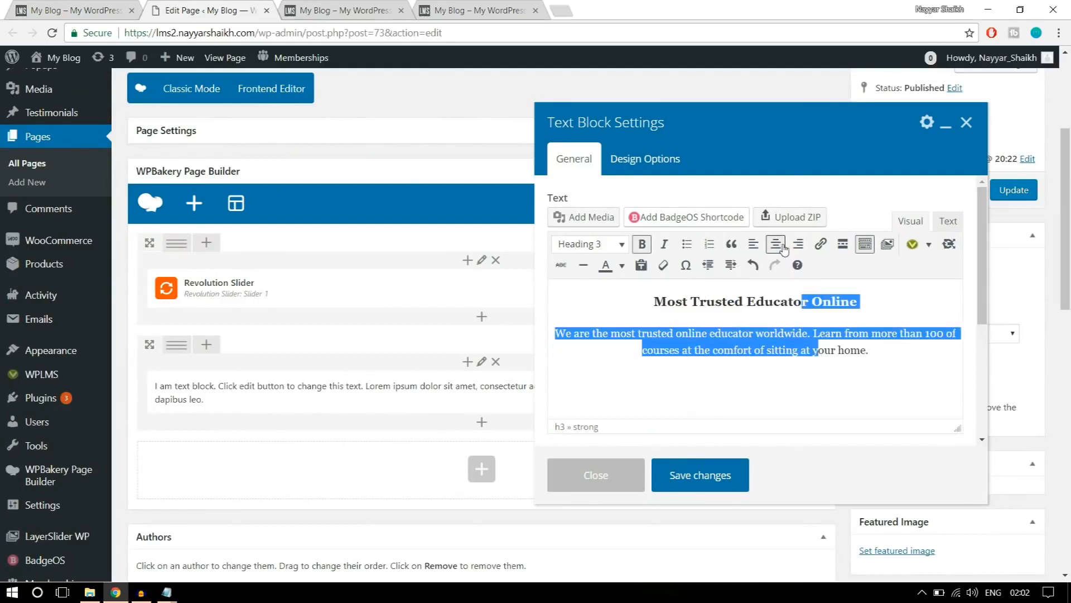
pyautogui.click(810, 364)
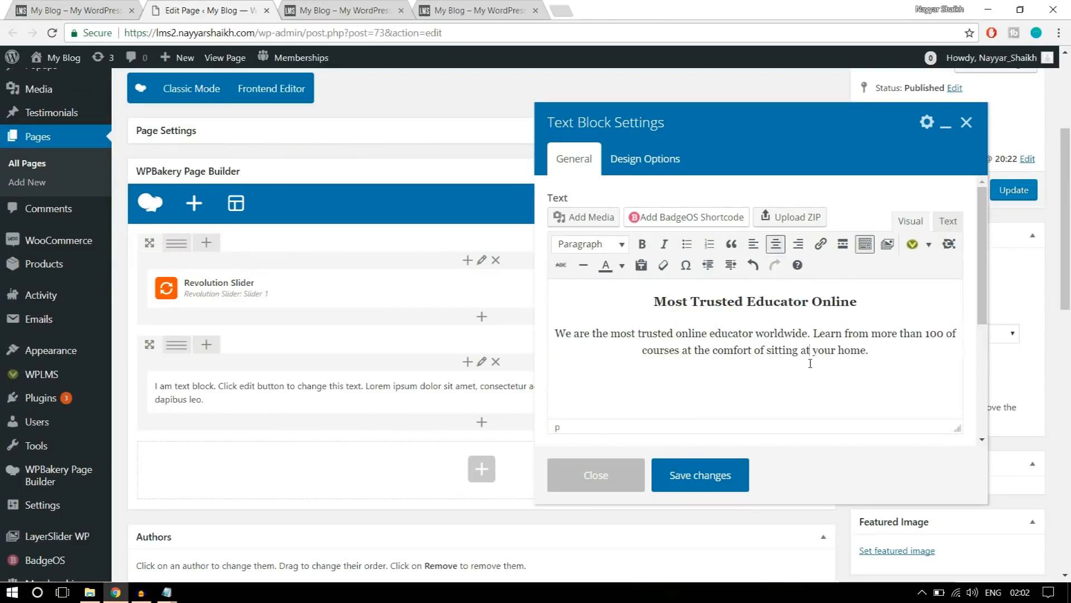
# Compare the section with the reference site, then save the centred heading and paragraph in the text block.
pyautogui.click(73, 10)
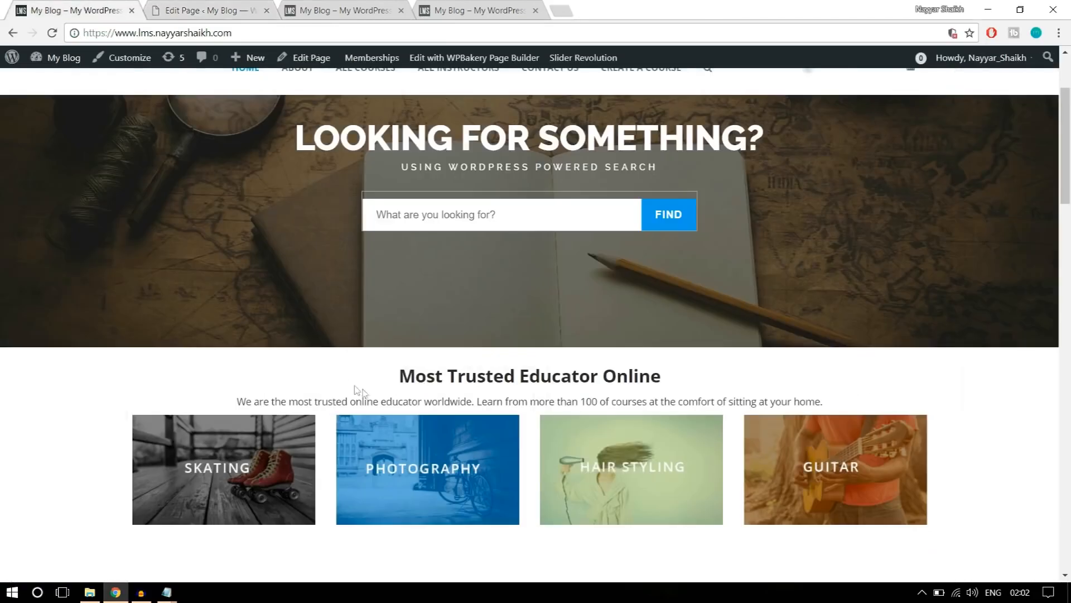
pyautogui.scroll(-1, 845, 411)
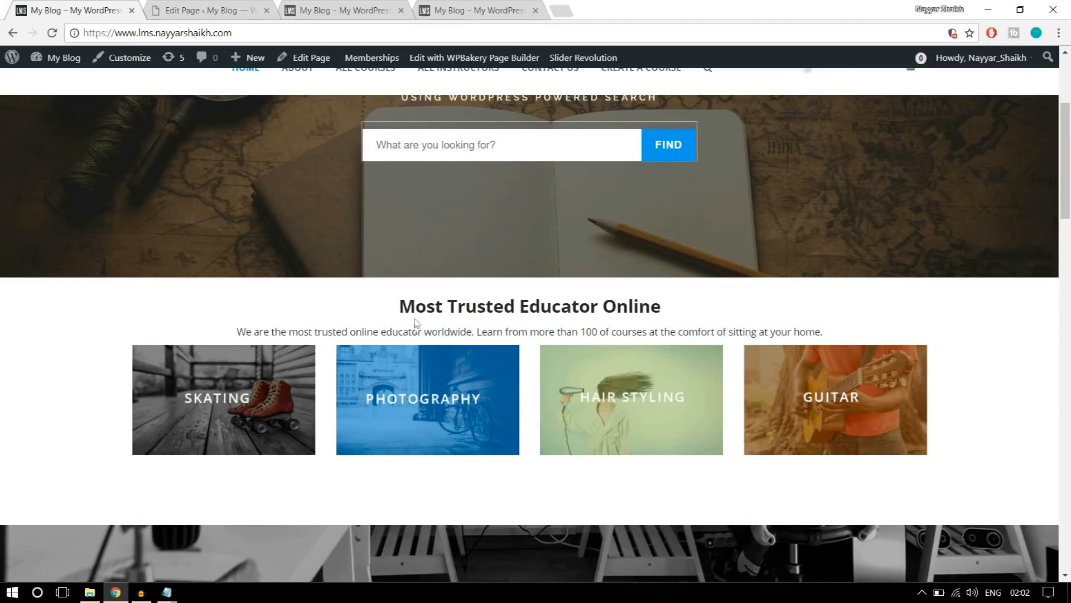
pyautogui.click(188, 6)
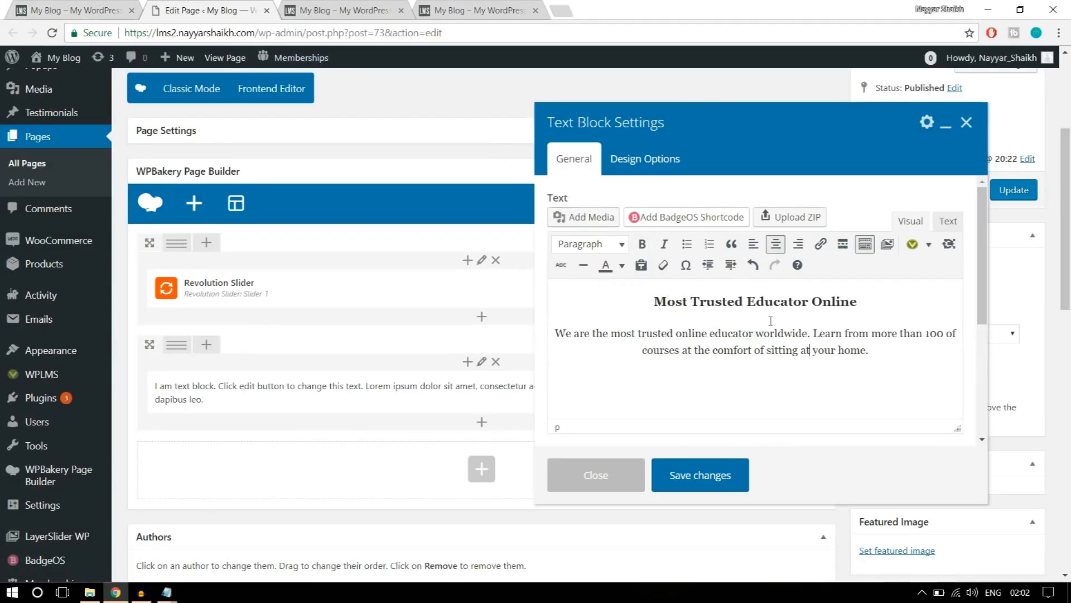
pyautogui.click(721, 477)
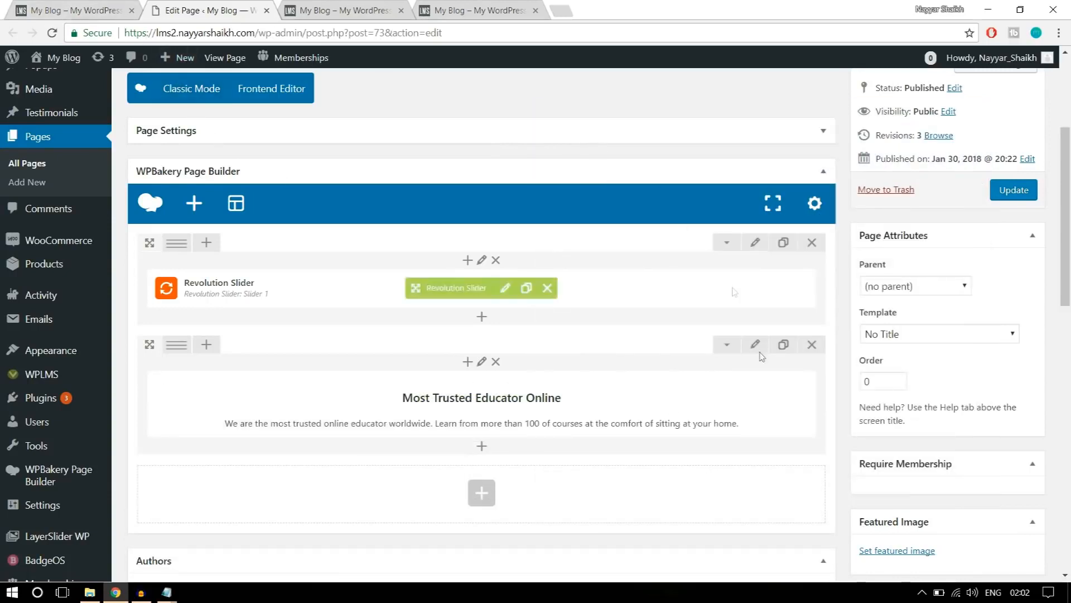
# Examine the heading and paragraph on the reference site and the Design Options of the matching text block.
pyautogui.click(92, 7)
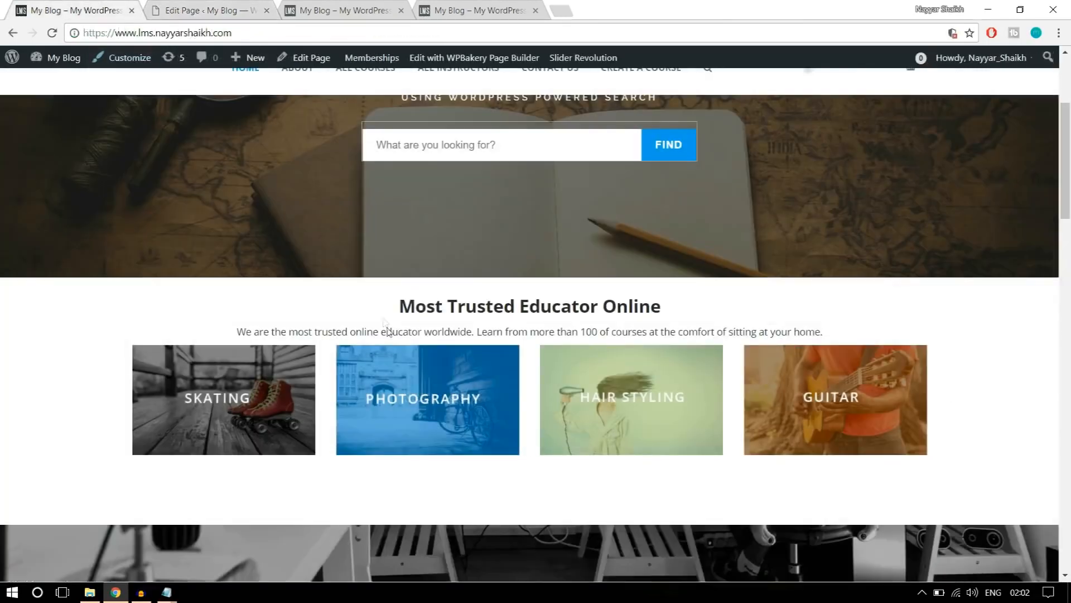
pyautogui.moveTo(396, 307); pyautogui.dragTo(849, 341)
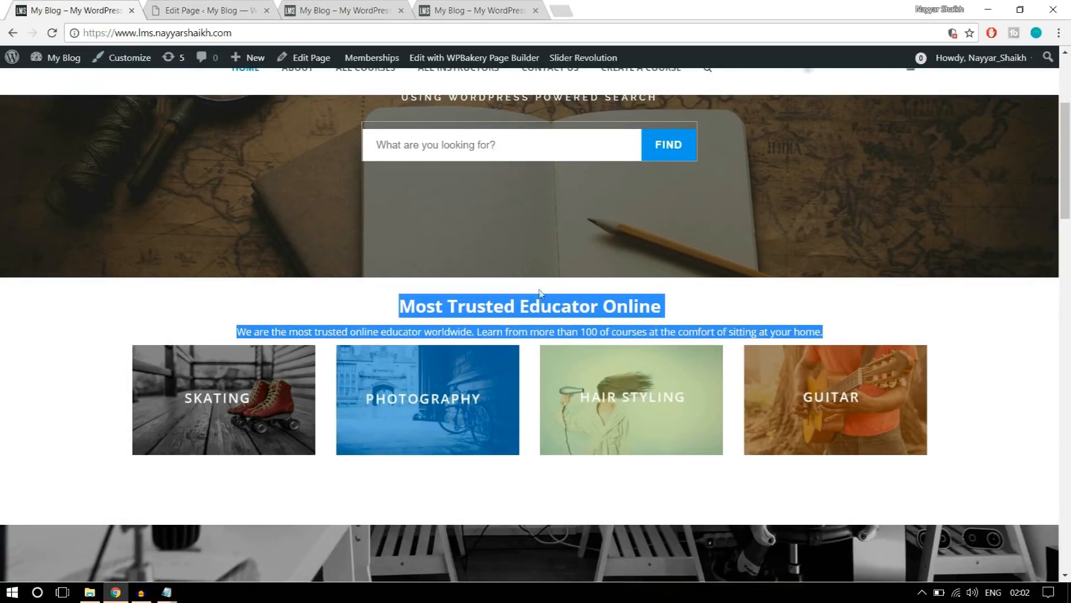
pyautogui.click(237, 7)
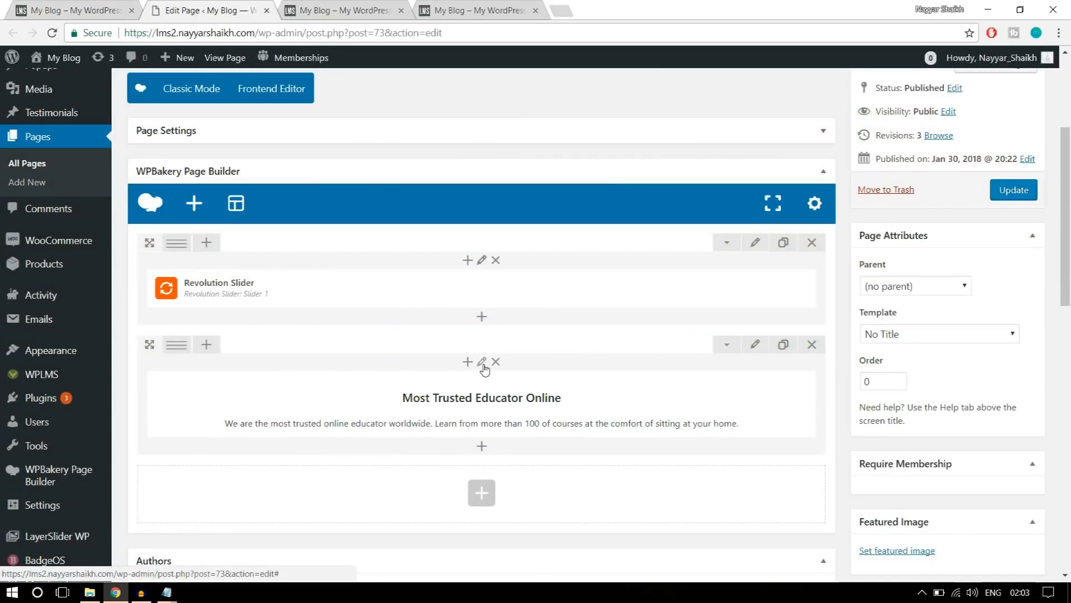
pyautogui.click(495, 406)
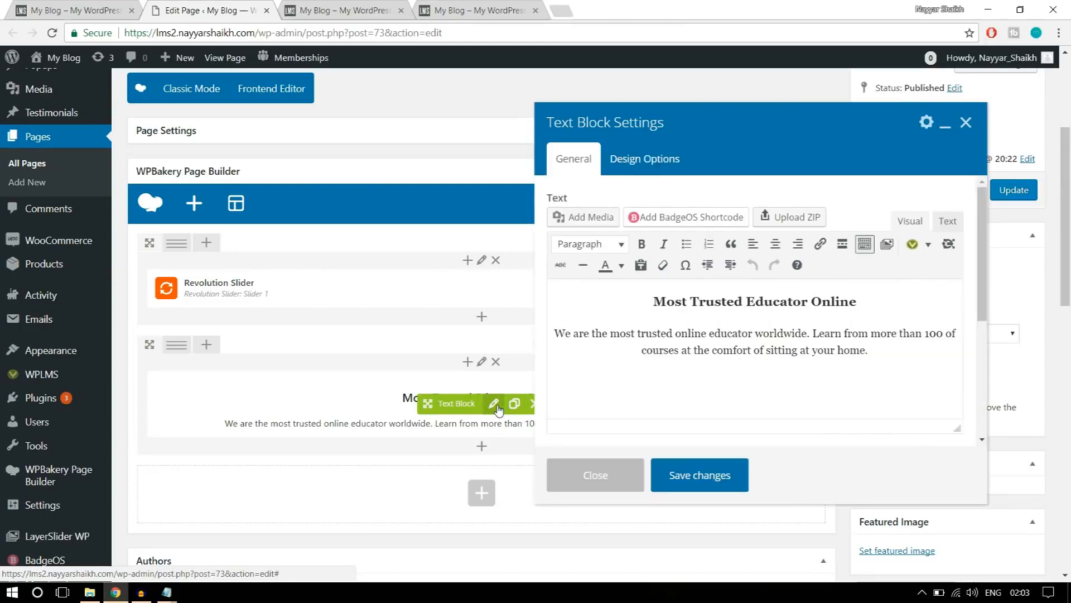
pyautogui.click(639, 168)
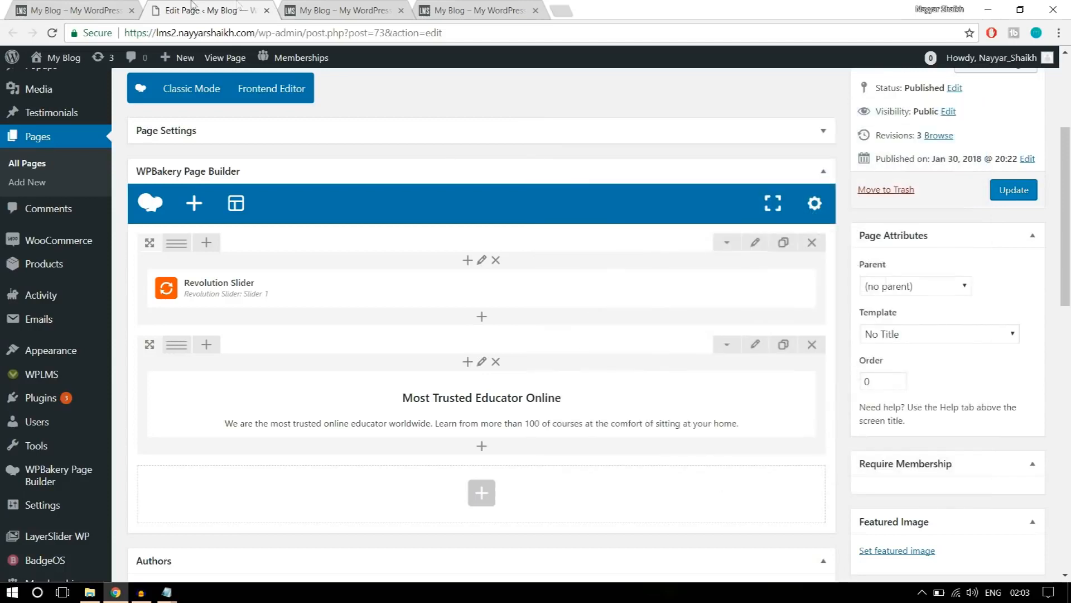
# Check the banners on the reference site, then search the elements for "imag" and add a Single Image below the text block.
pyautogui.click(118, 14)
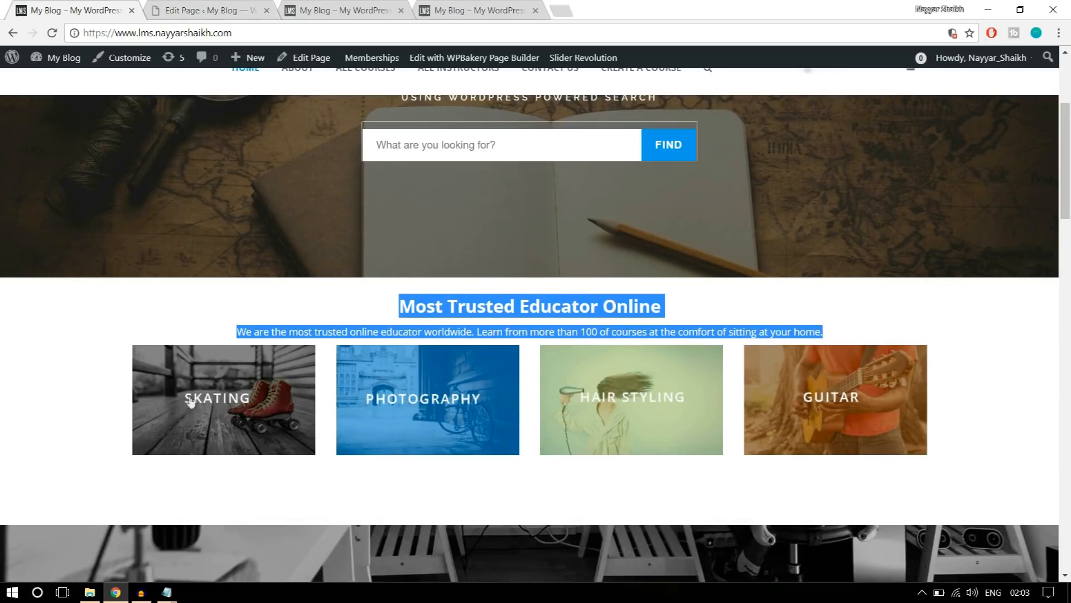
pyautogui.click(202, 10)
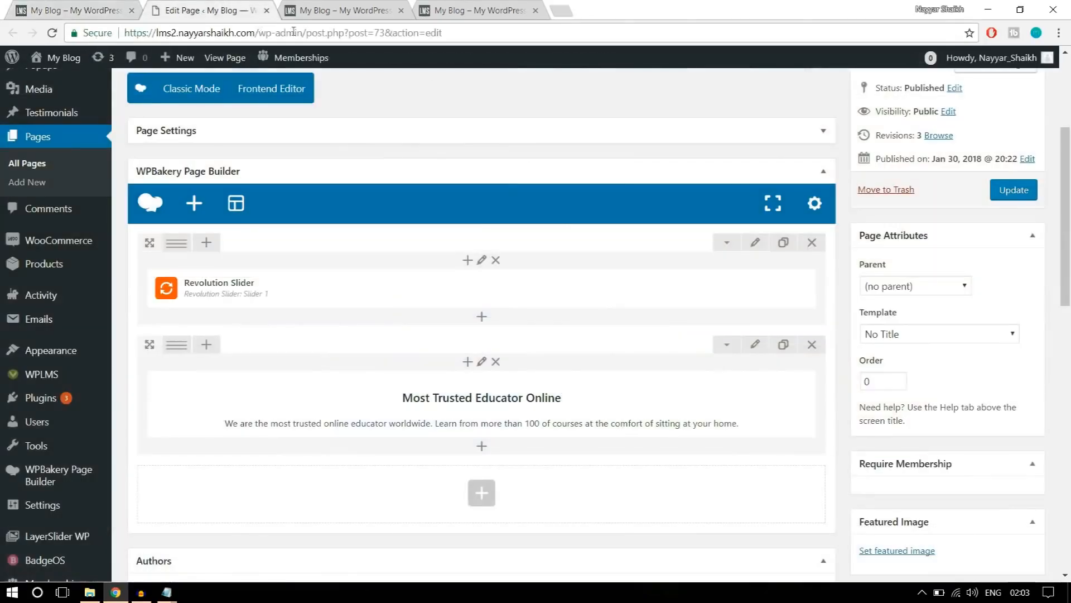
pyautogui.scroll(-3, 483, 391)
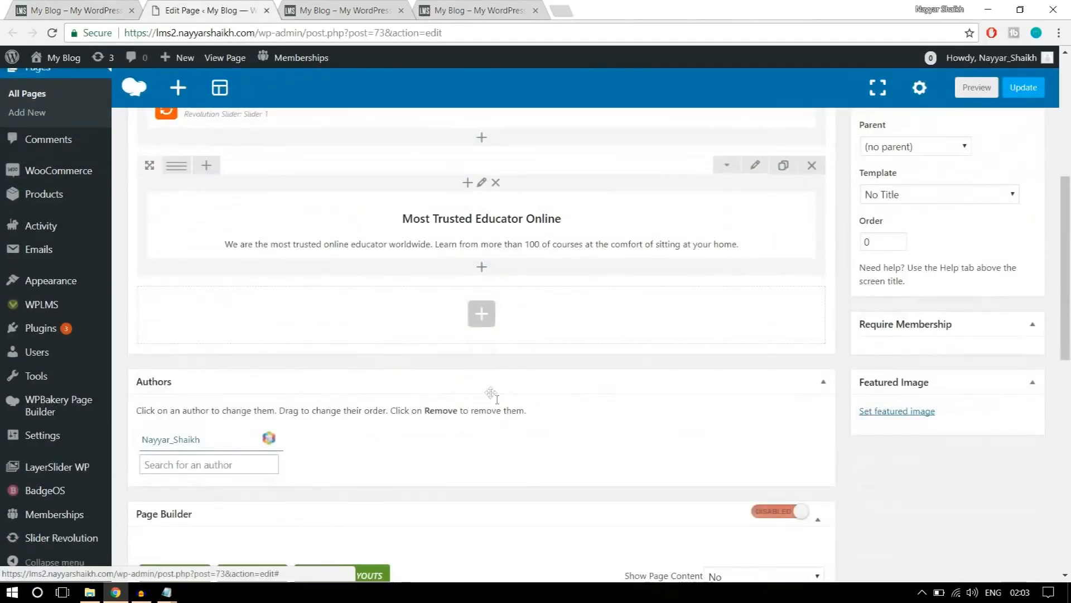
pyautogui.click(483, 315)
pyautogui.write('imag')
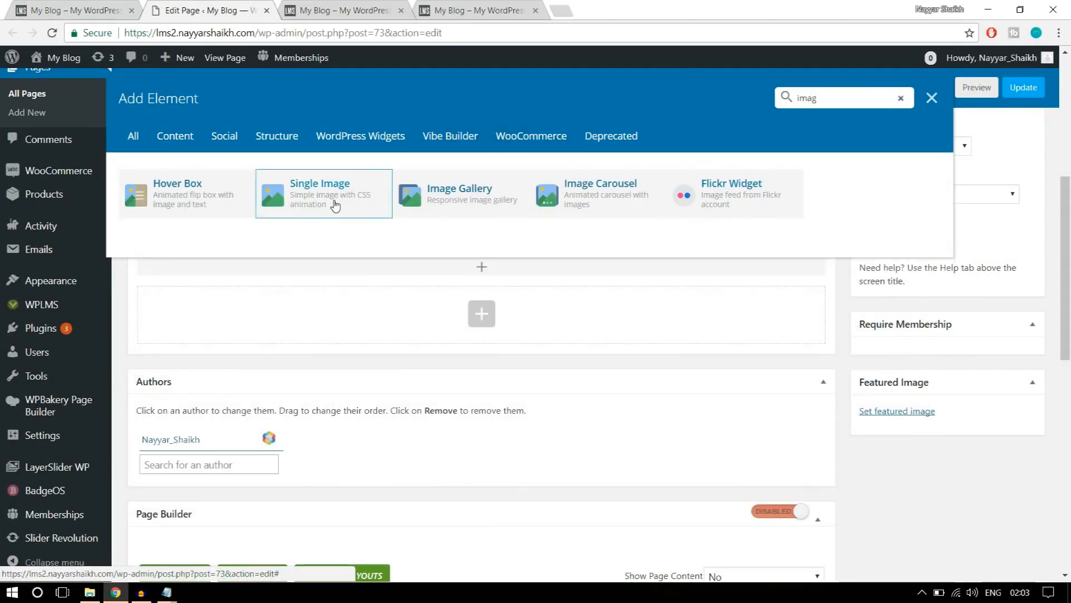
pyautogui.click(335, 207)
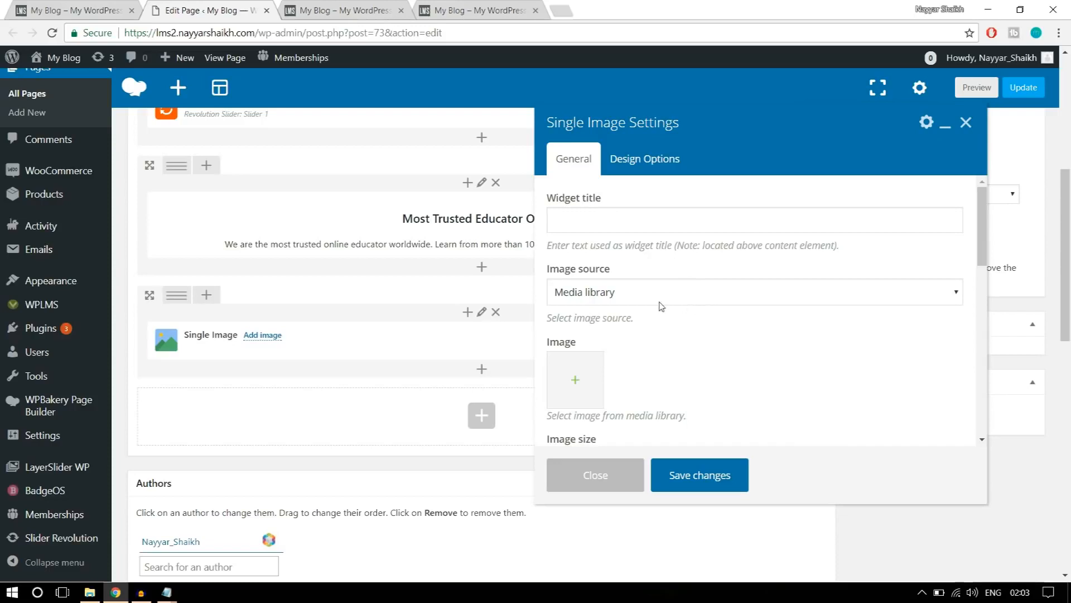
# Upload banner1-1 from the WPLMS Images folder and set it as the Single Image's picture.
pyautogui.scroll(-1, 762, 318)
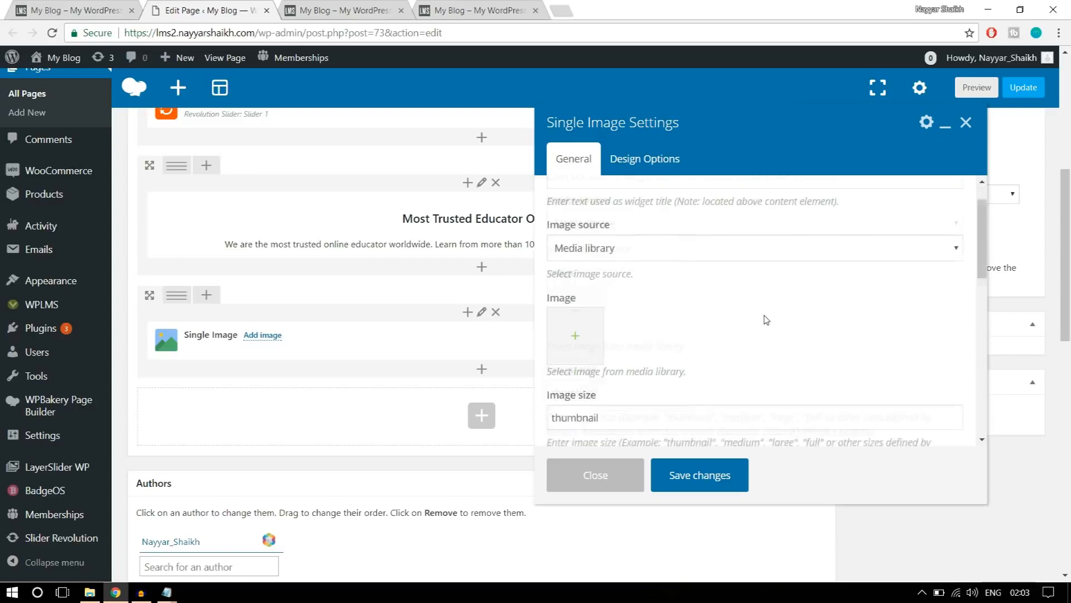
pyautogui.click(576, 316)
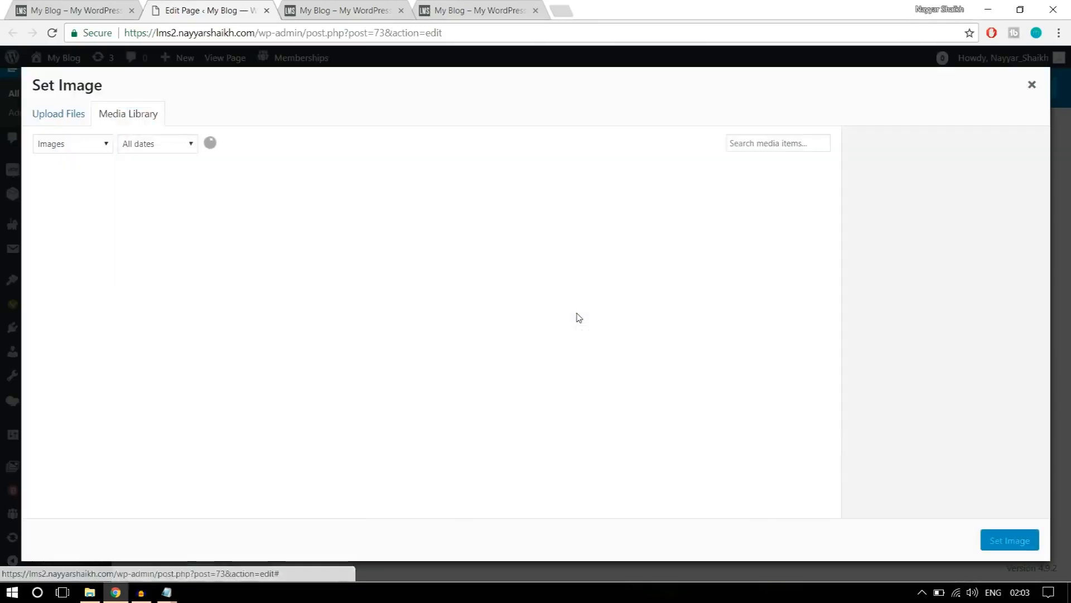
pyautogui.click(85, 120)
pyautogui.click(568, 327)
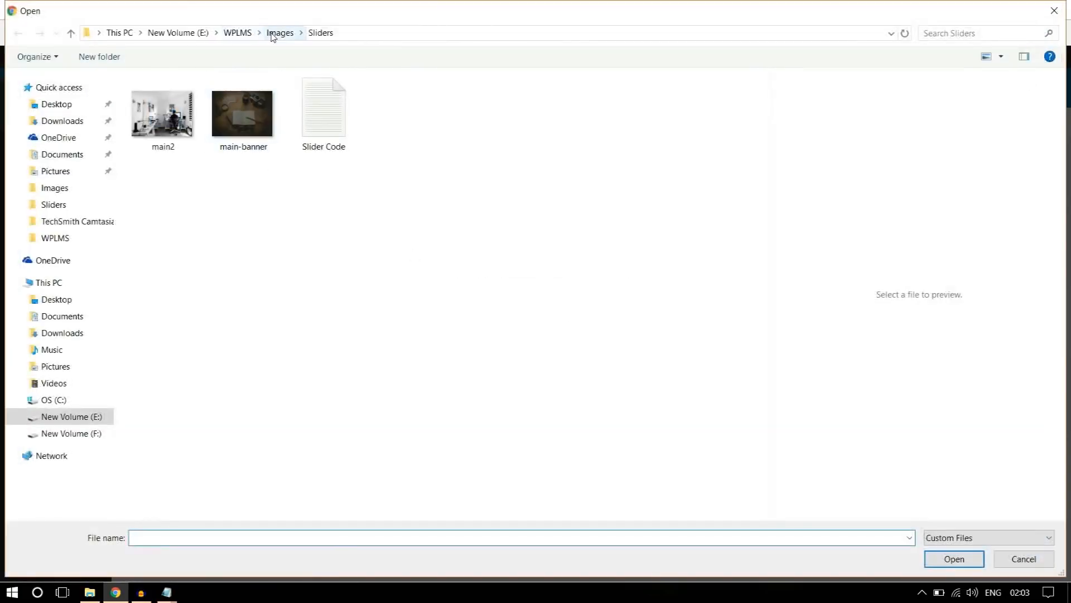
pyautogui.click(280, 32)
pyautogui.click(237, 136)
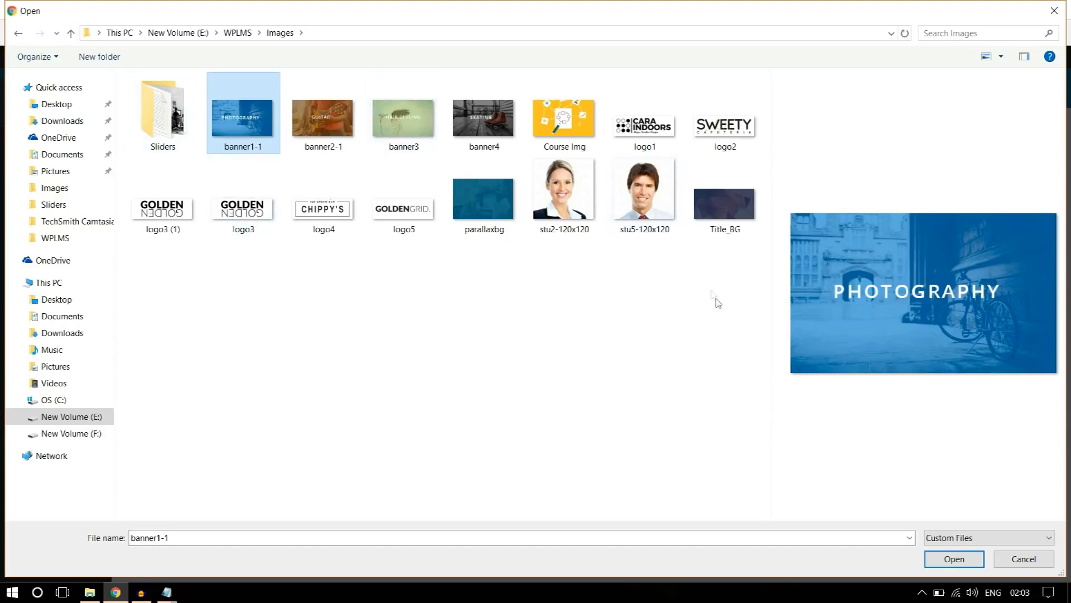
pyautogui.click(935, 565)
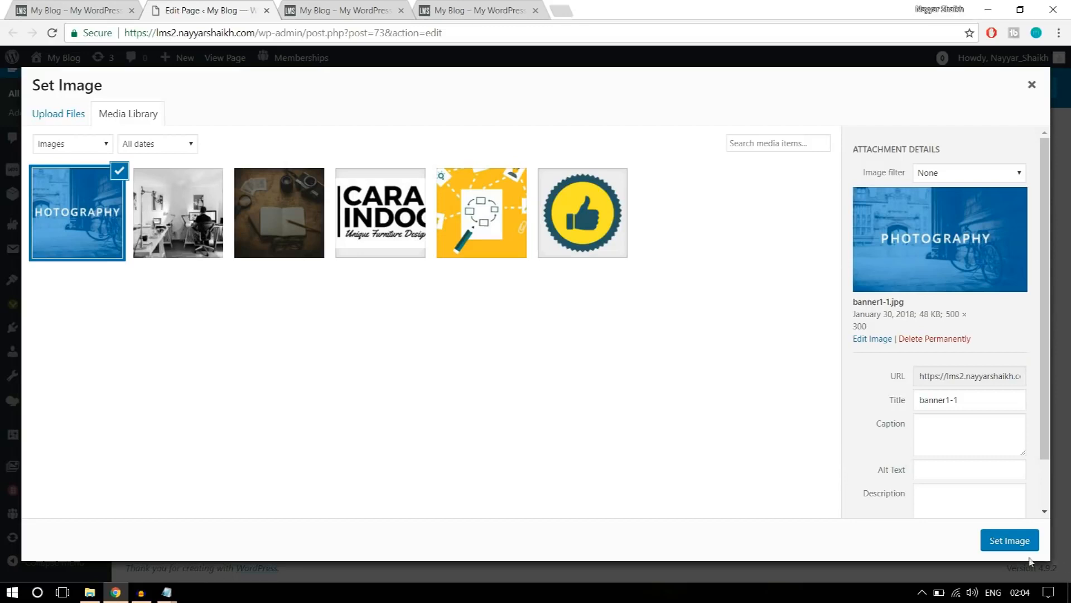
pyautogui.click(1011, 543)
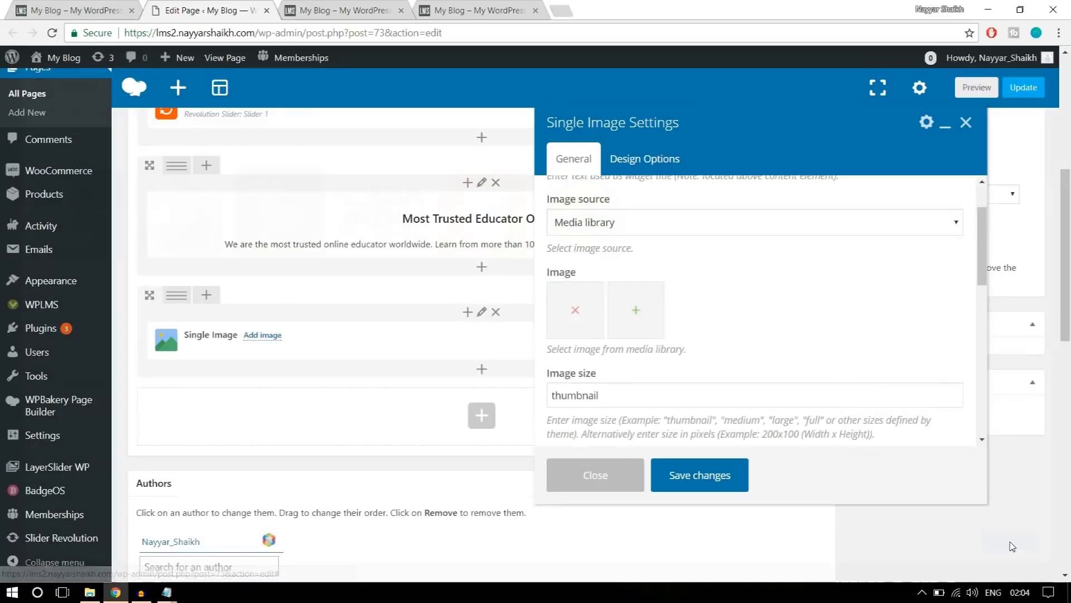
# Set the photography banner's image size to full and its alignment to Center.
pyautogui.scroll(-1, 740, 371)
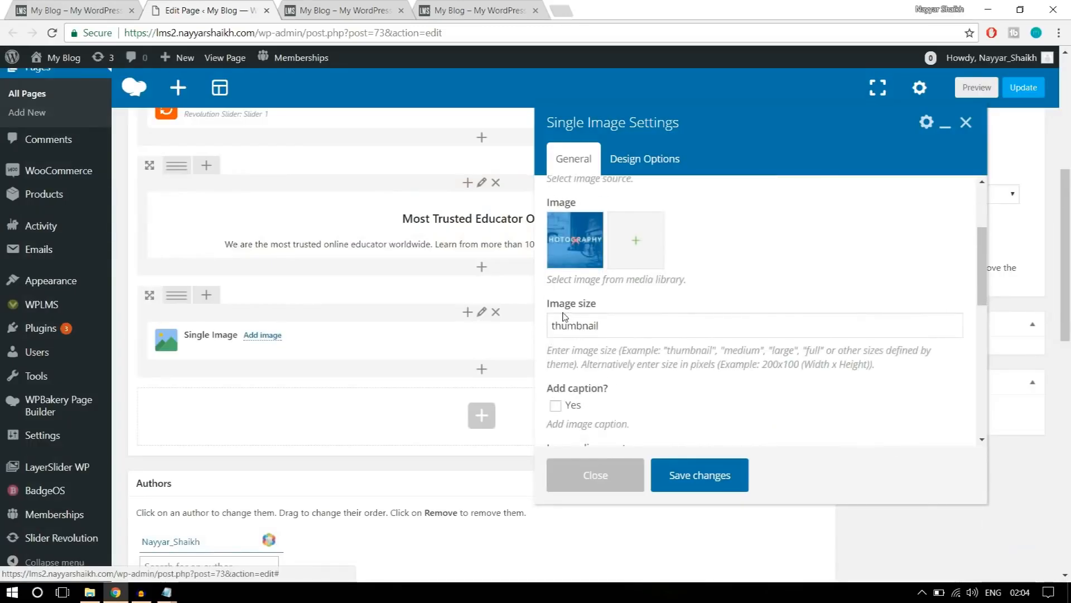
pyautogui.moveTo(546, 310)
pyautogui.mouseDown()
pyautogui.moveTo(632, 308)
pyautogui.moveTo(550, 328)
pyautogui.mouseUp()
pyautogui.click(610, 325)
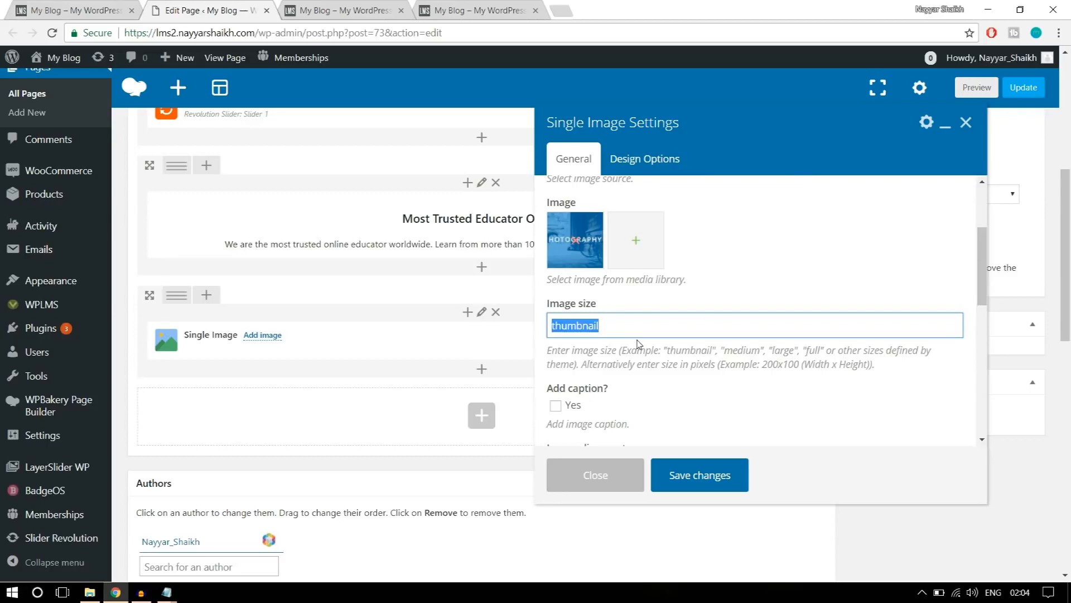
pyautogui.write('full')
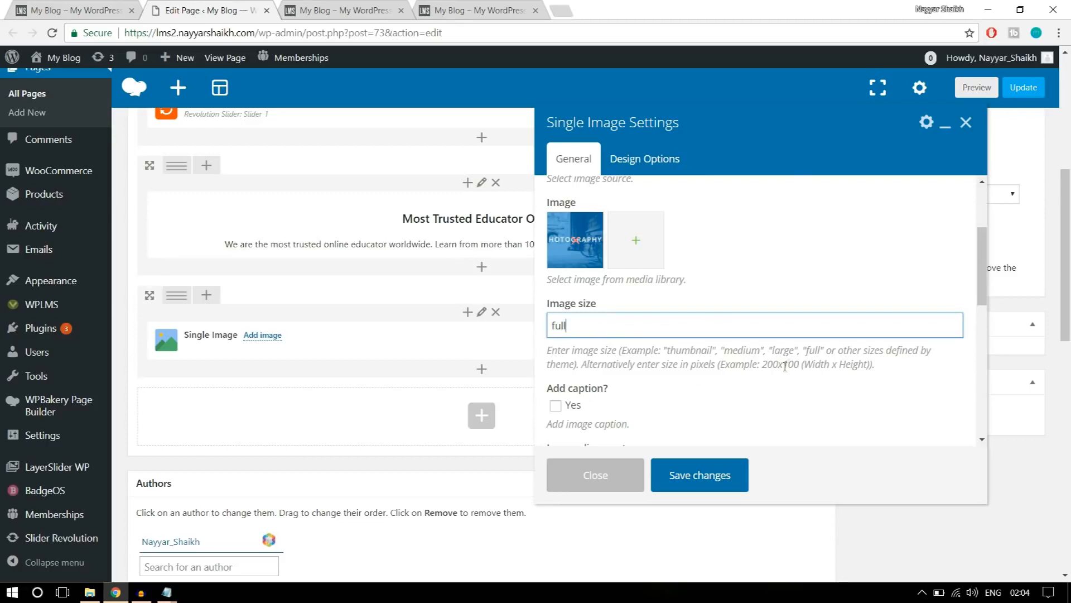
pyautogui.scroll(-1, 825, 362)
pyautogui.scroll(-1, 825, 362)
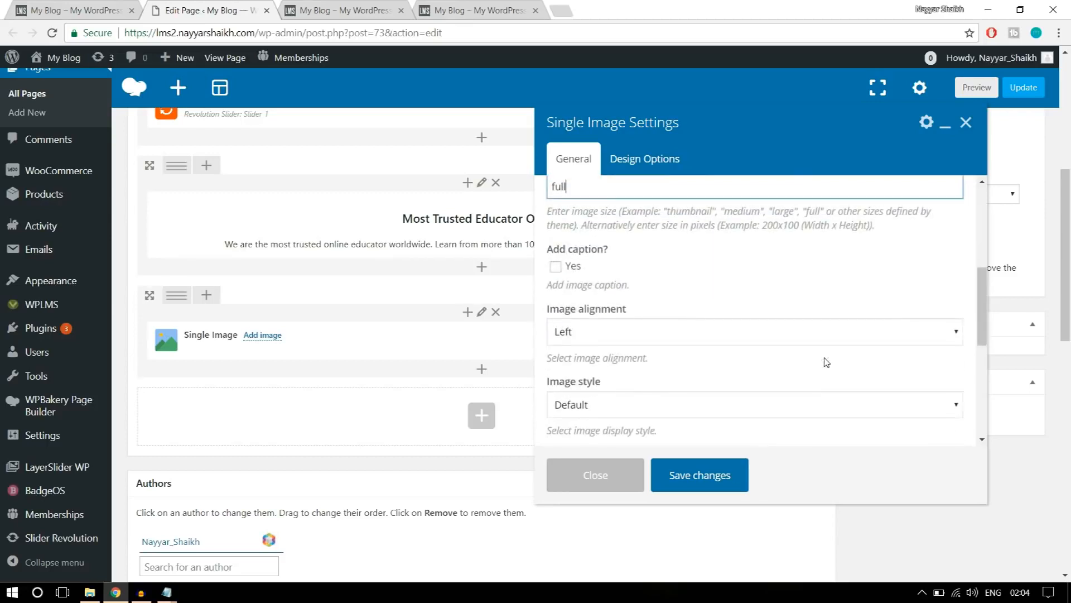
pyautogui.click(663, 335)
pyautogui.click(626, 378)
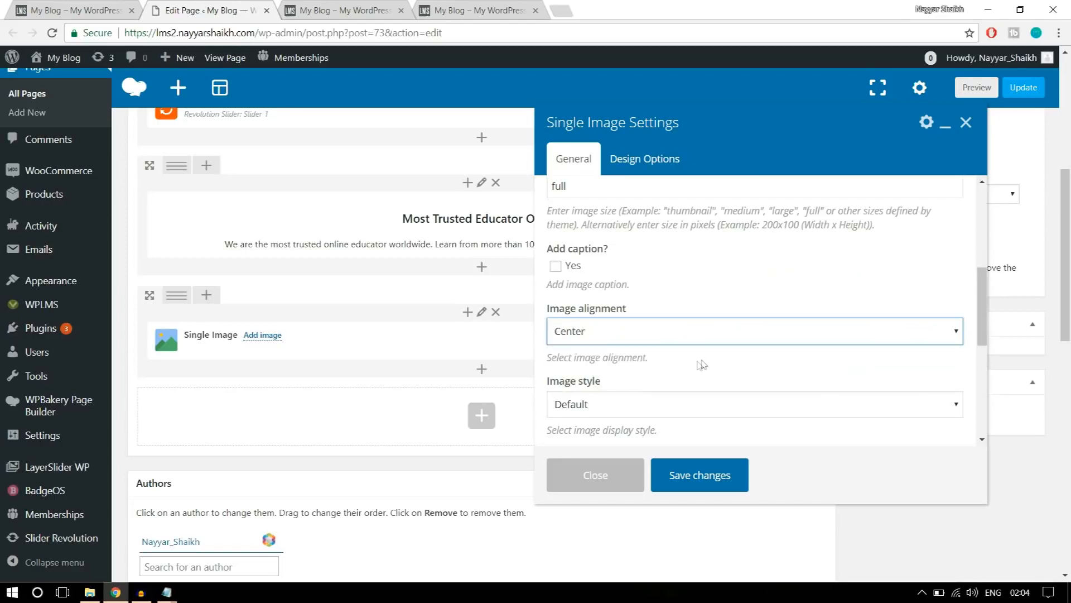
# Make the banner open a custom link when clicked, with # as its image link.
pyautogui.scroll(-1, 703, 364)
pyautogui.scroll(-1, 703, 365)
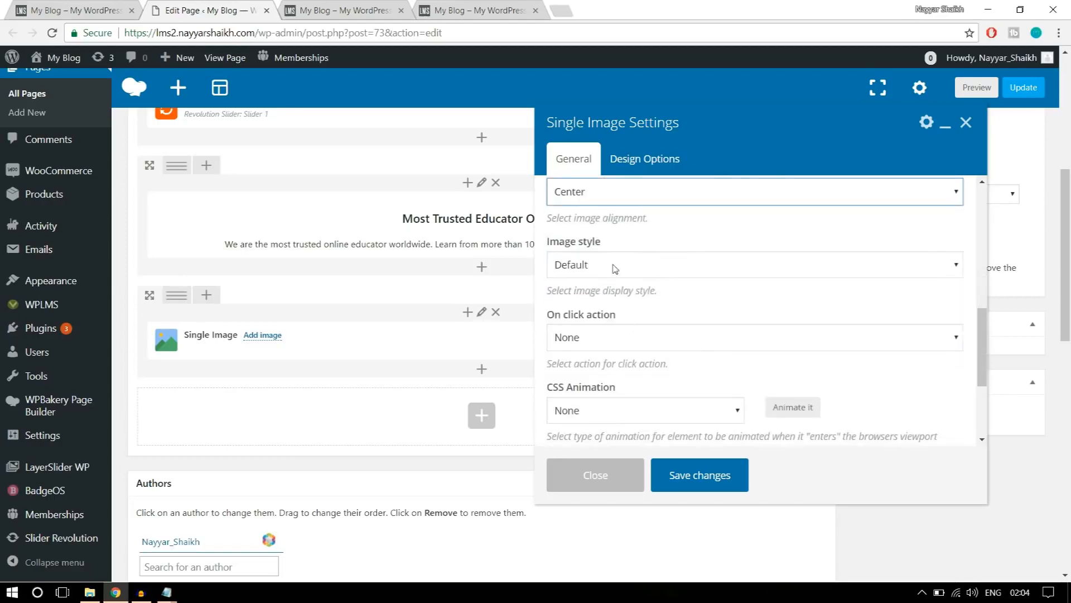
pyautogui.click(676, 346)
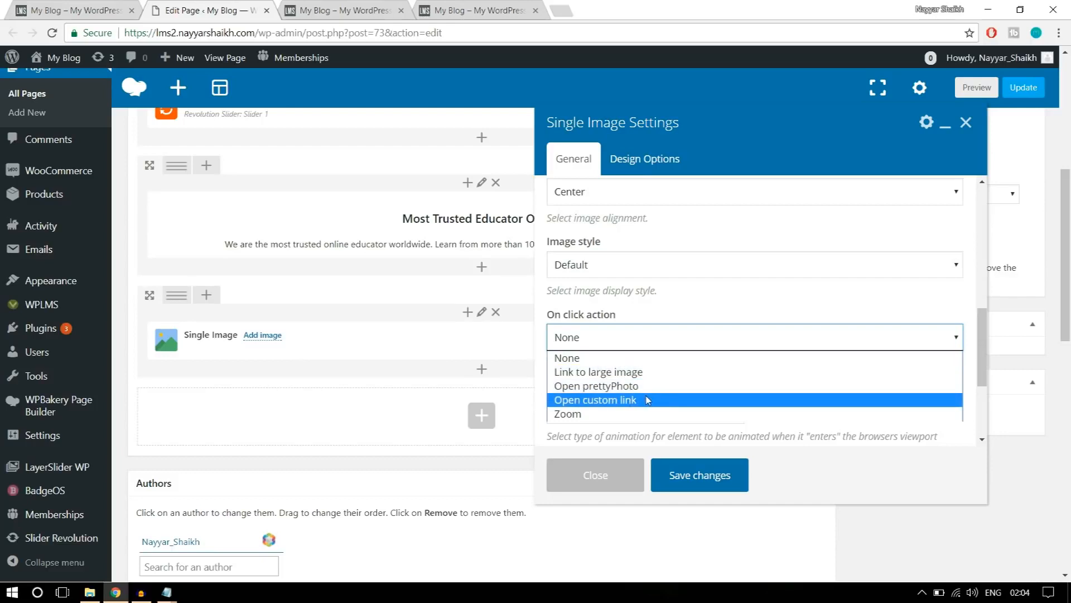
pyautogui.click(631, 401)
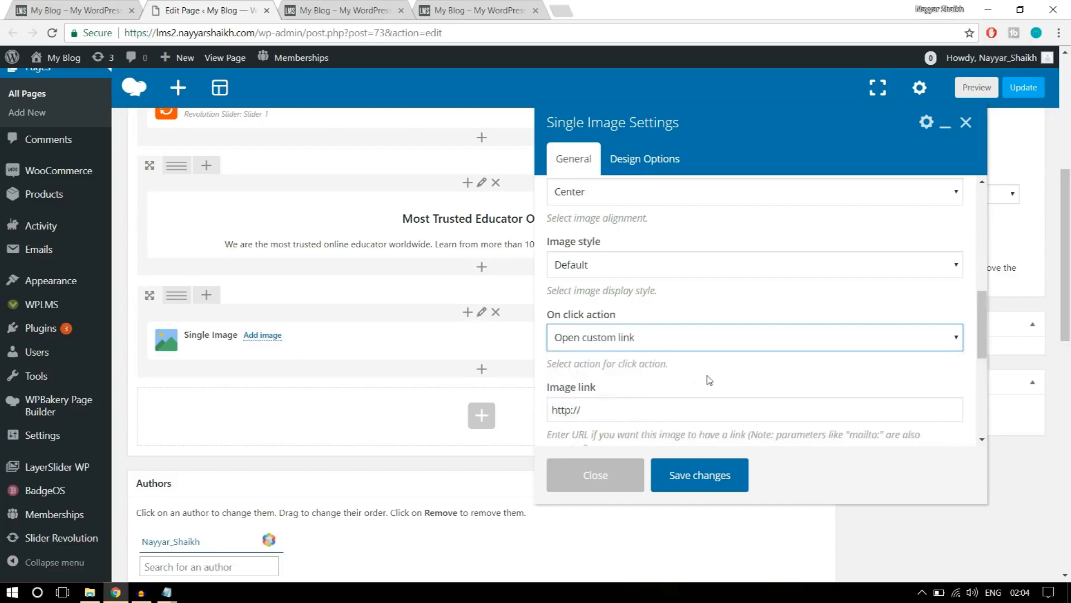
pyautogui.scroll(-1, 709, 380)
pyautogui.tripleClick(611, 340)
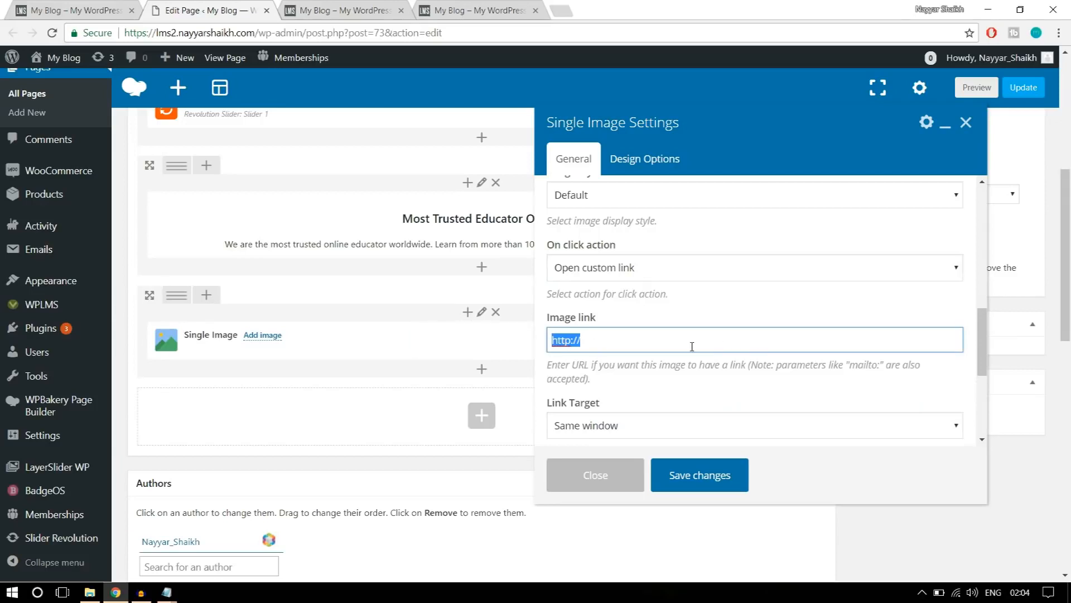
pyautogui.write('#')
# Choose Same window as the banner's link target and save the Single Image settings.
pyautogui.scroll(-3, 692, 346)
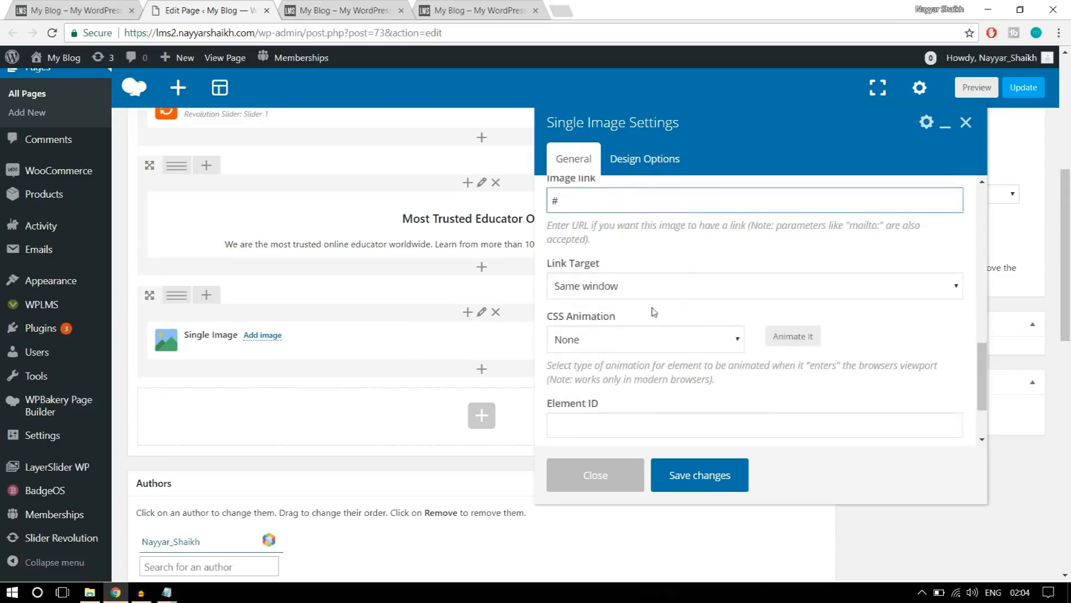
pyautogui.click(627, 287)
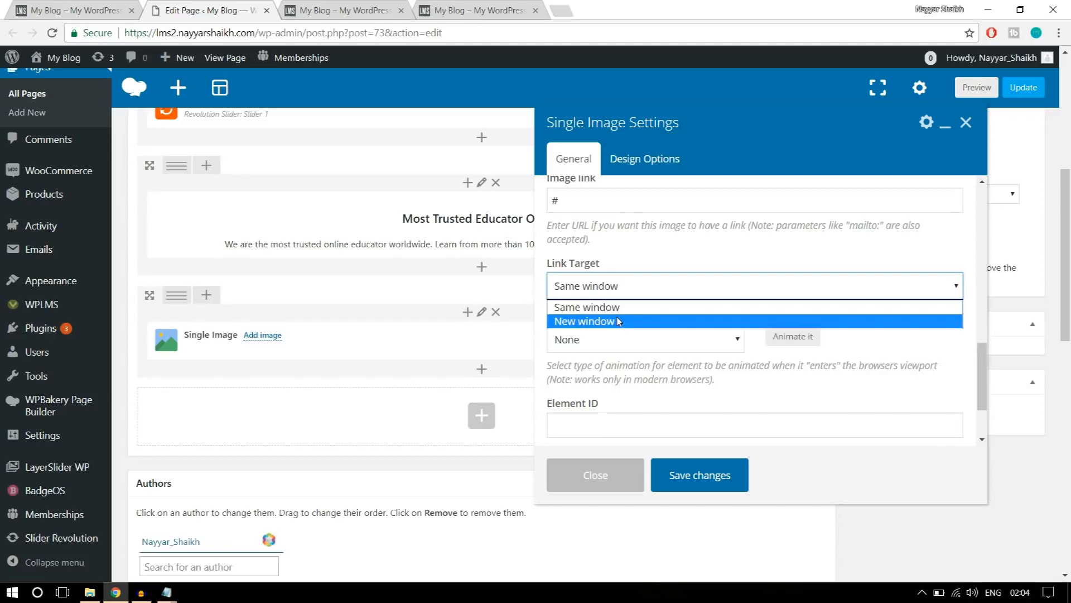
pyautogui.click(622, 307)
pyautogui.scroll(-1, 684, 334)
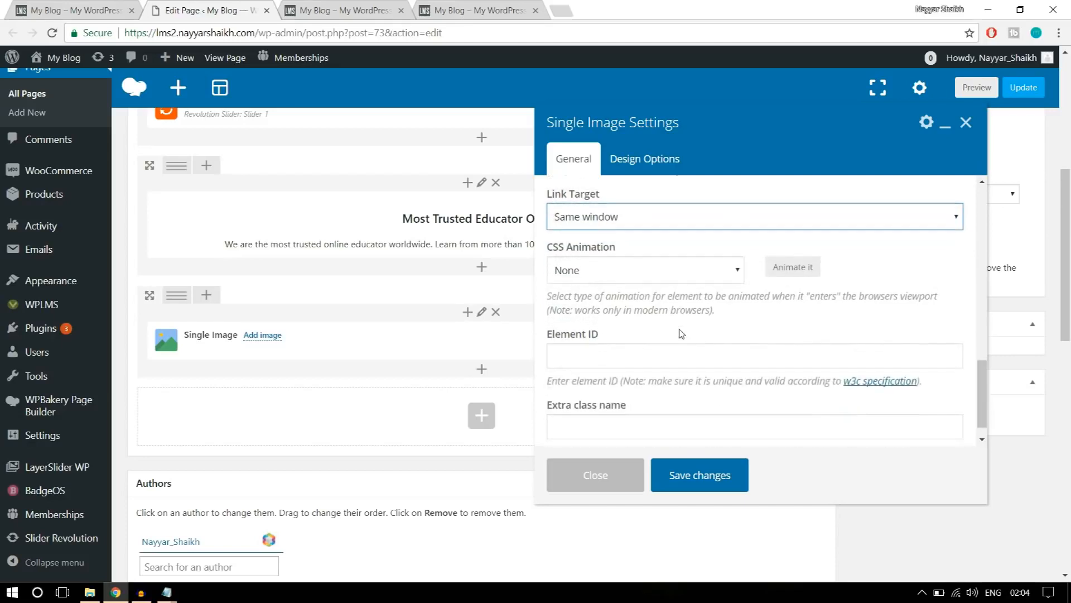
pyautogui.scroll(5, 702, 345)
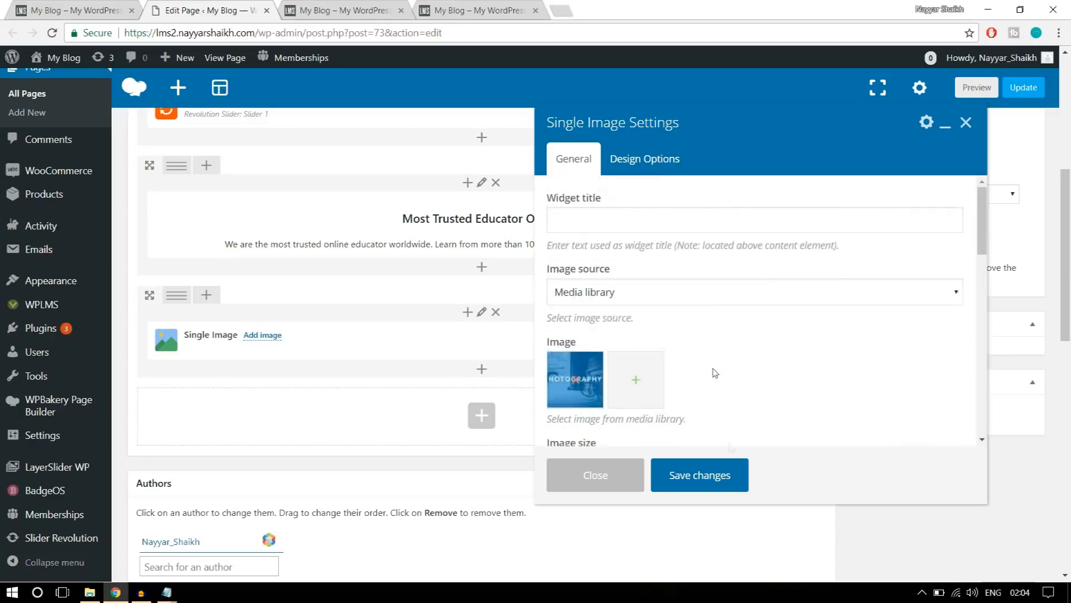
pyautogui.click(717, 478)
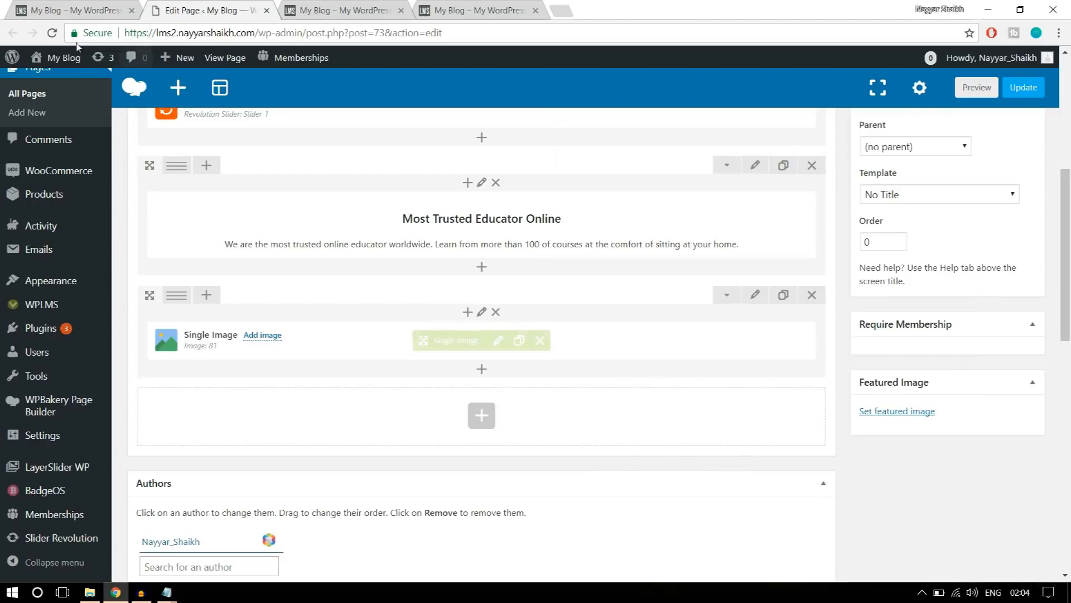
# Check the banner layout on the reference home page and split the Single Image's row into four columns (1/4 + 1/4 + 1/4 + 1/4).
pyautogui.click(69, 10)
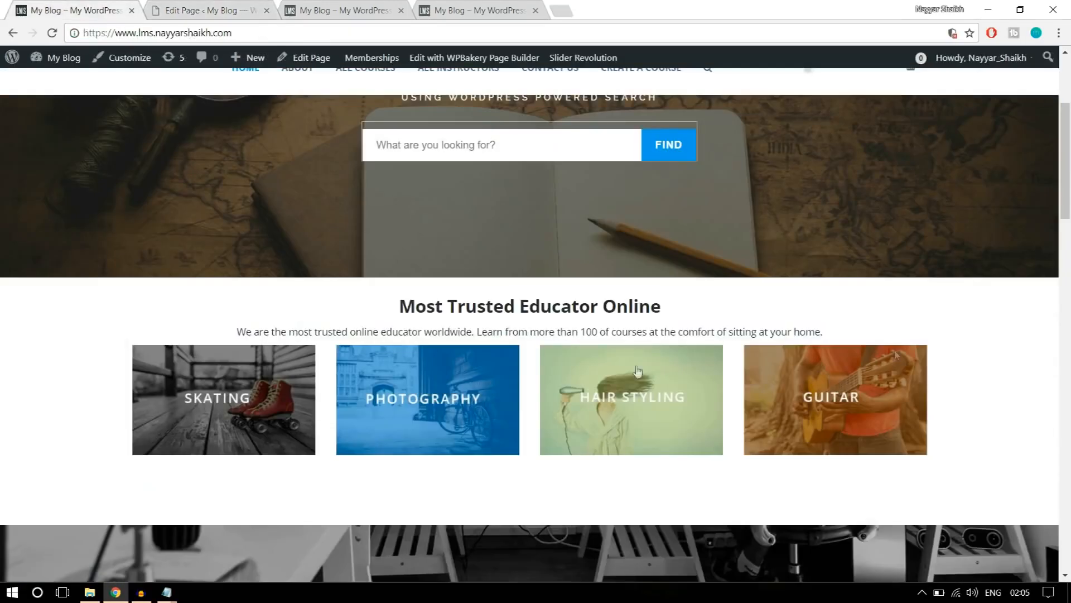
pyautogui.click(1032, 329)
pyautogui.click(185, 4)
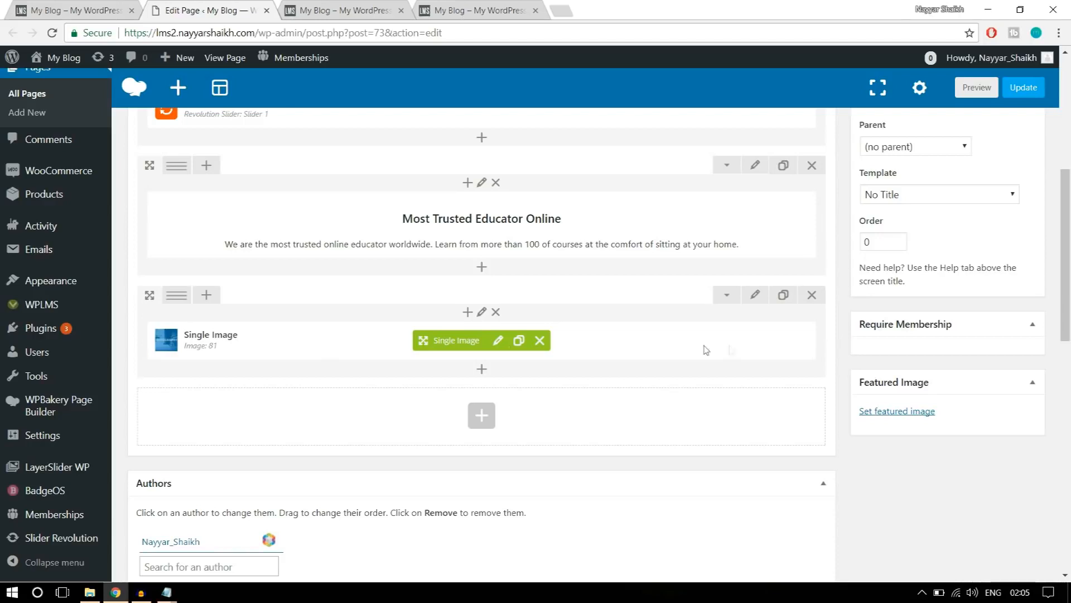
pyautogui.moveTo(177, 298)
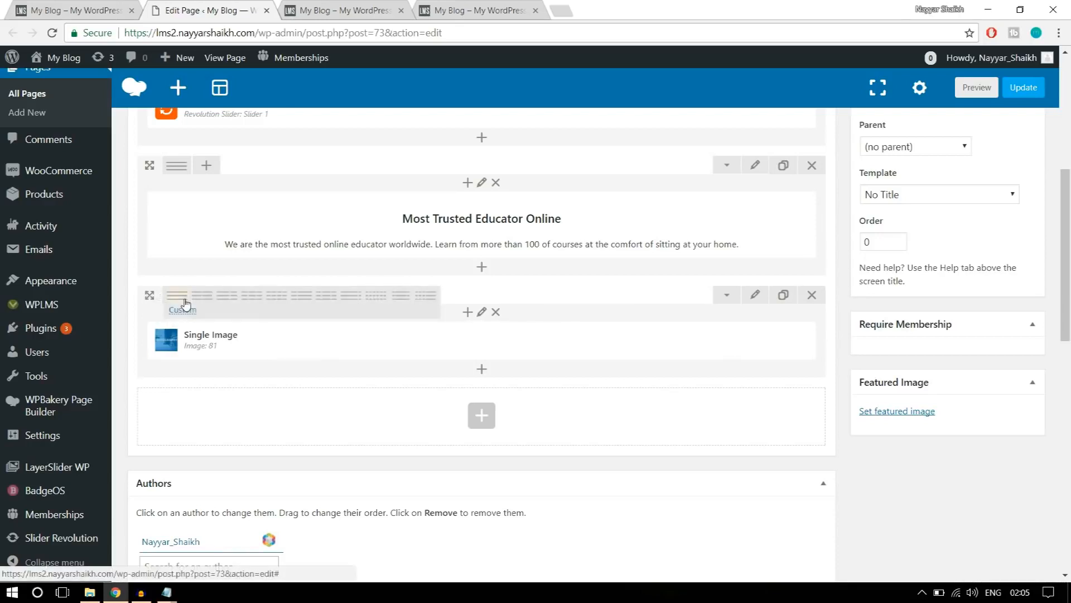
pyautogui.click(278, 299)
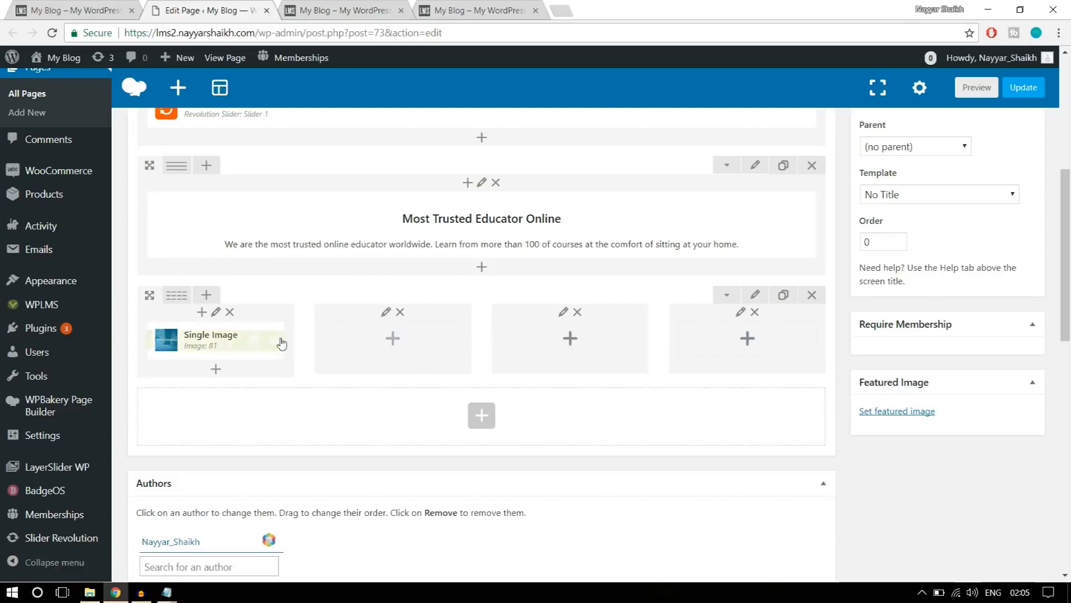
# Clone the photography Single Image three times and move one copy into each of the three empty columns.
pyautogui.moveTo(258, 346)
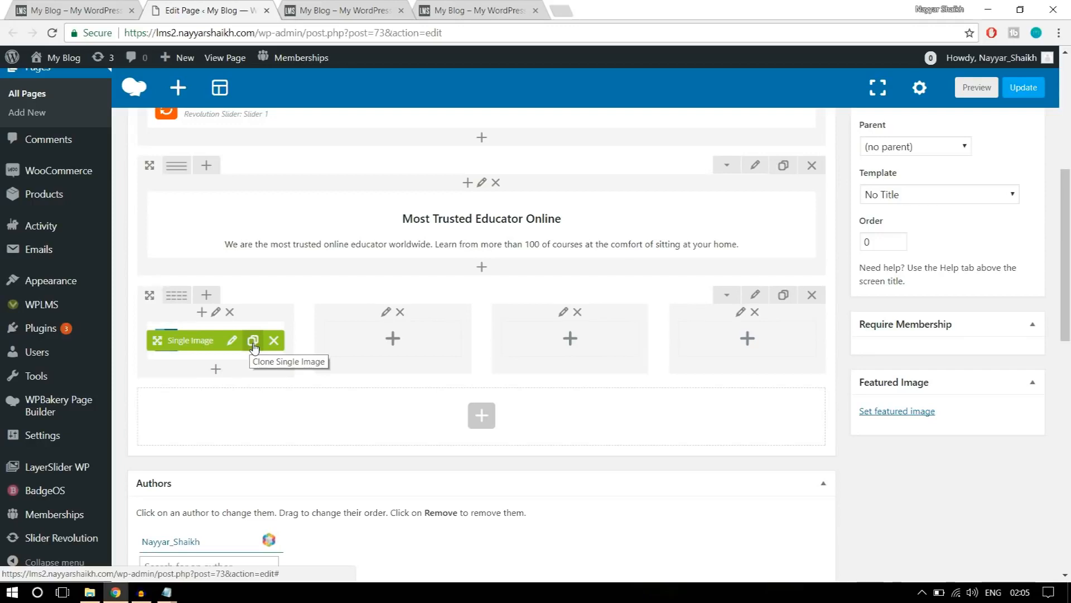
pyautogui.click(254, 341)
pyautogui.click(253, 341)
pyautogui.click(254, 342)
pyautogui.moveTo(167, 340); pyautogui.dragTo(384, 331)
pyautogui.moveTo(167, 340); pyautogui.dragTo(539, 333)
pyautogui.moveTo(167, 338); pyautogui.dragTo(720, 330)
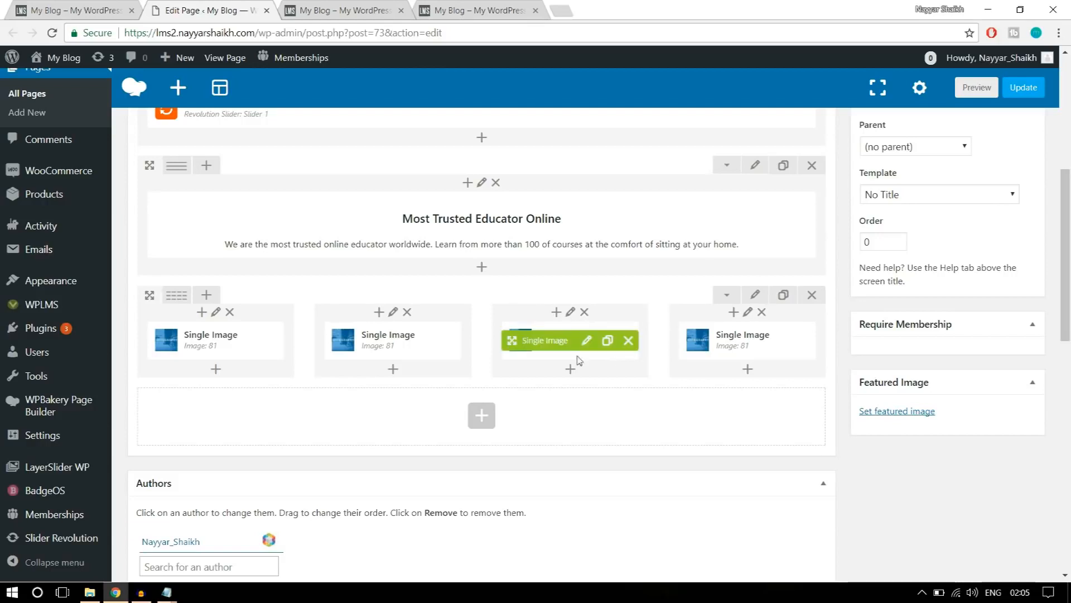
# Replace the second column's picture with banner2-1 uploaded from the WPLMS Images folder and save the Single Image settings.
pyautogui.moveTo(414, 342)
pyautogui.click(412, 344)
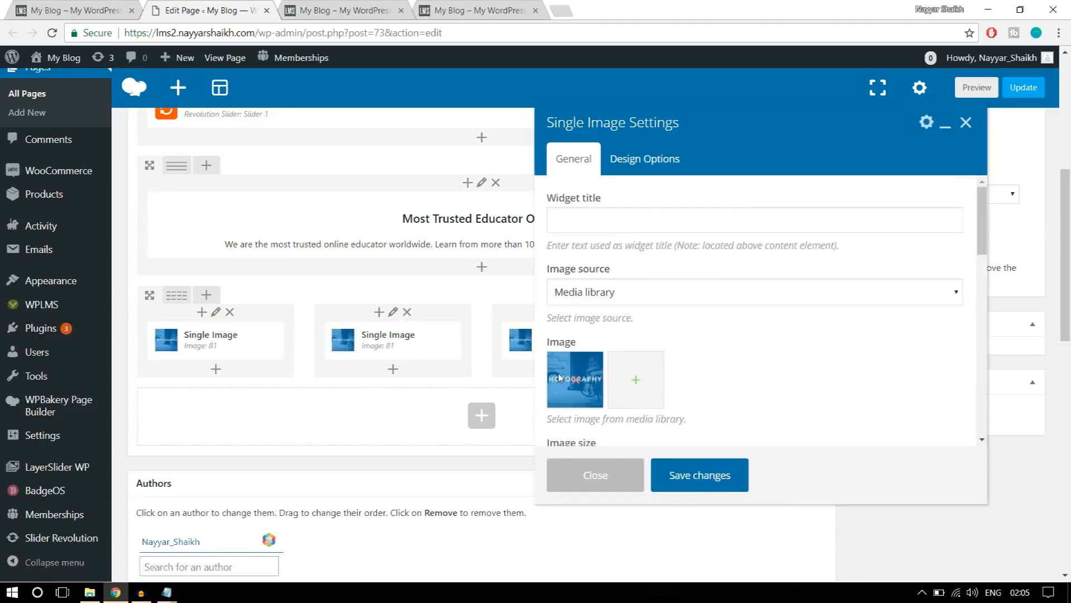
pyautogui.click(575, 385)
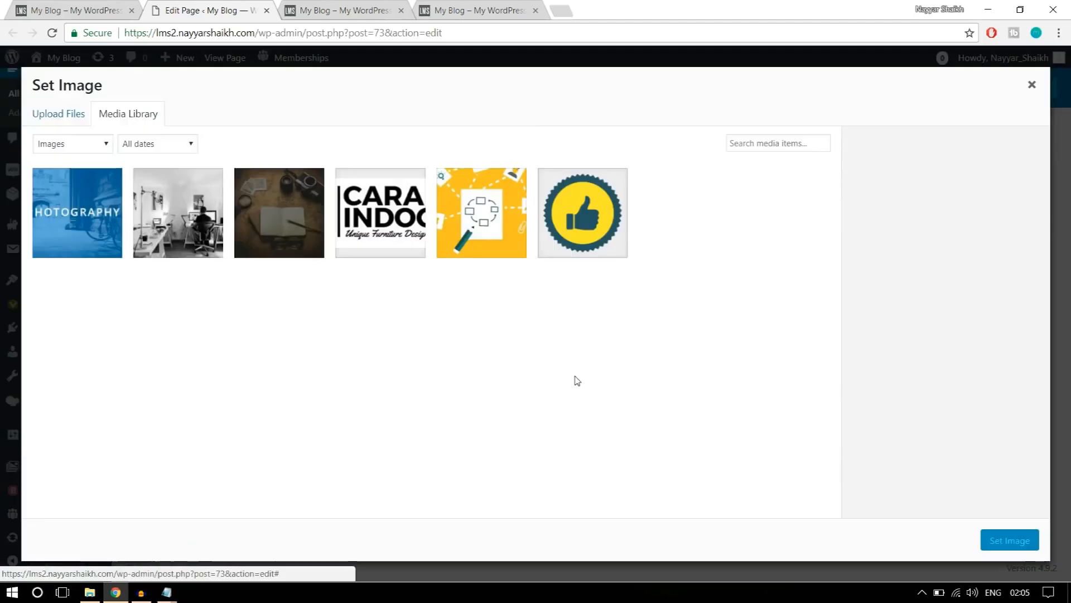
pyautogui.click(62, 114)
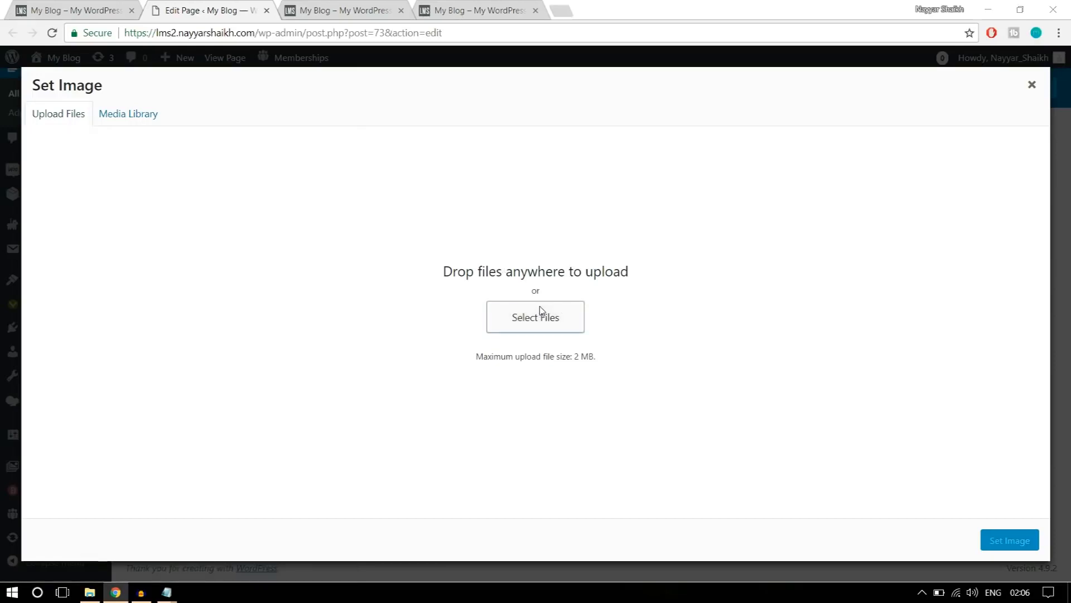
pyautogui.click(548, 313)
pyautogui.click(326, 139)
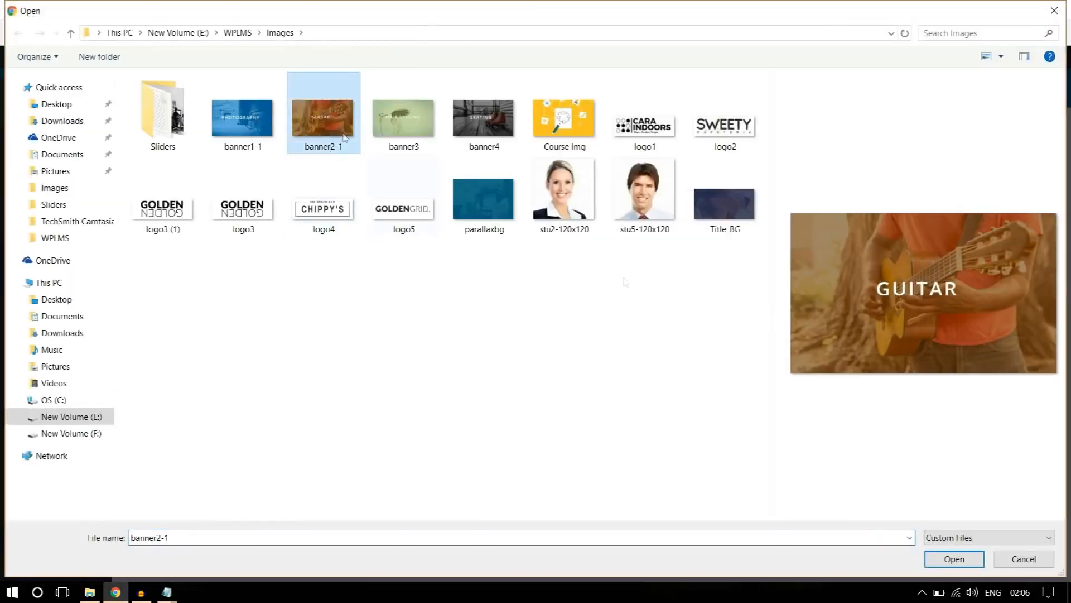
pyautogui.click(964, 560)
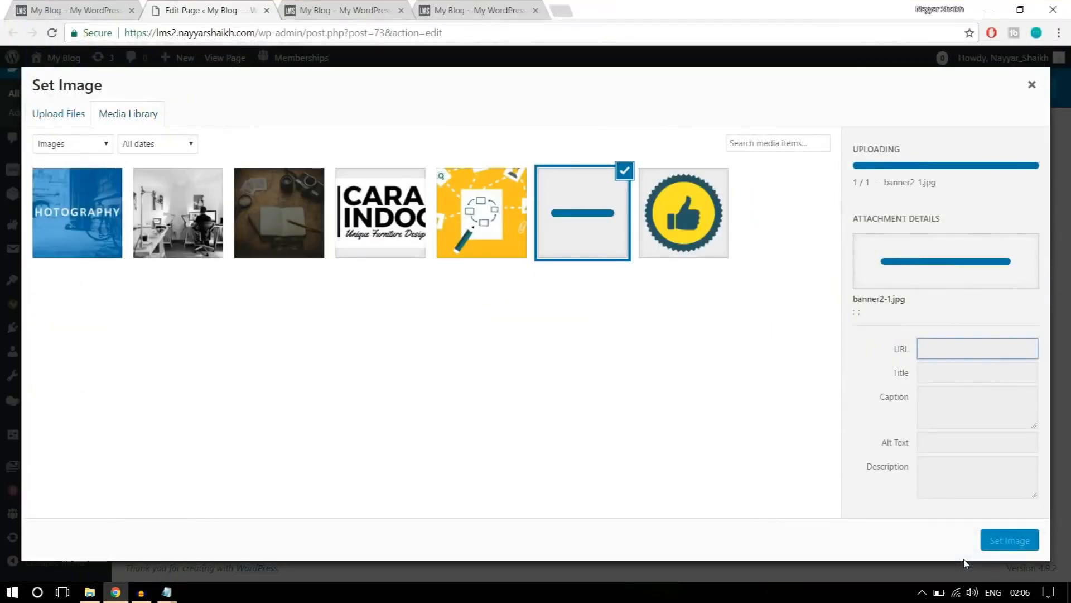
pyautogui.click(1011, 541)
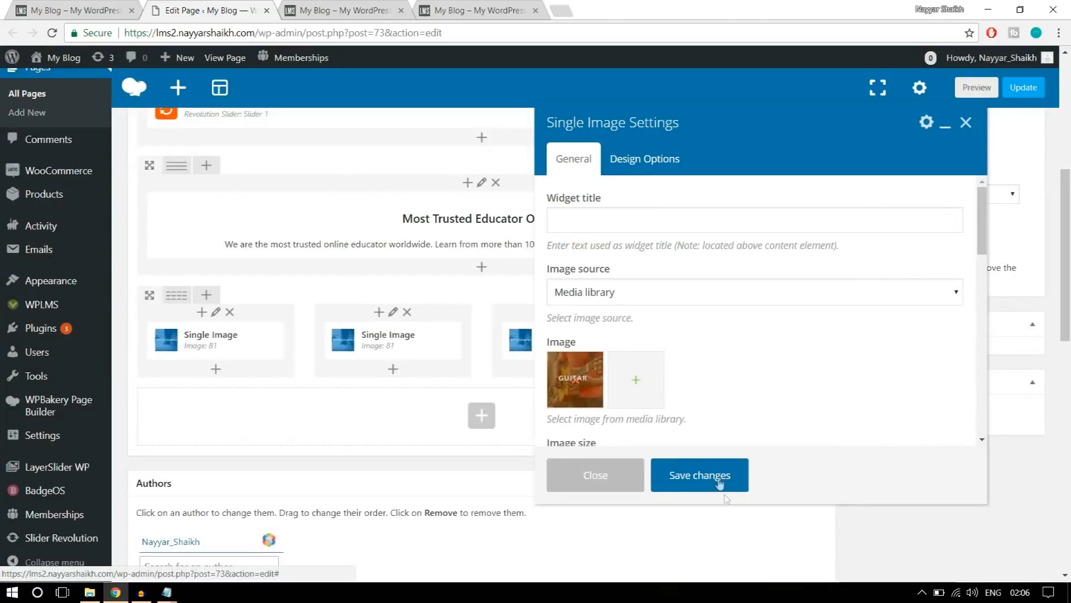
pyautogui.click(720, 479)
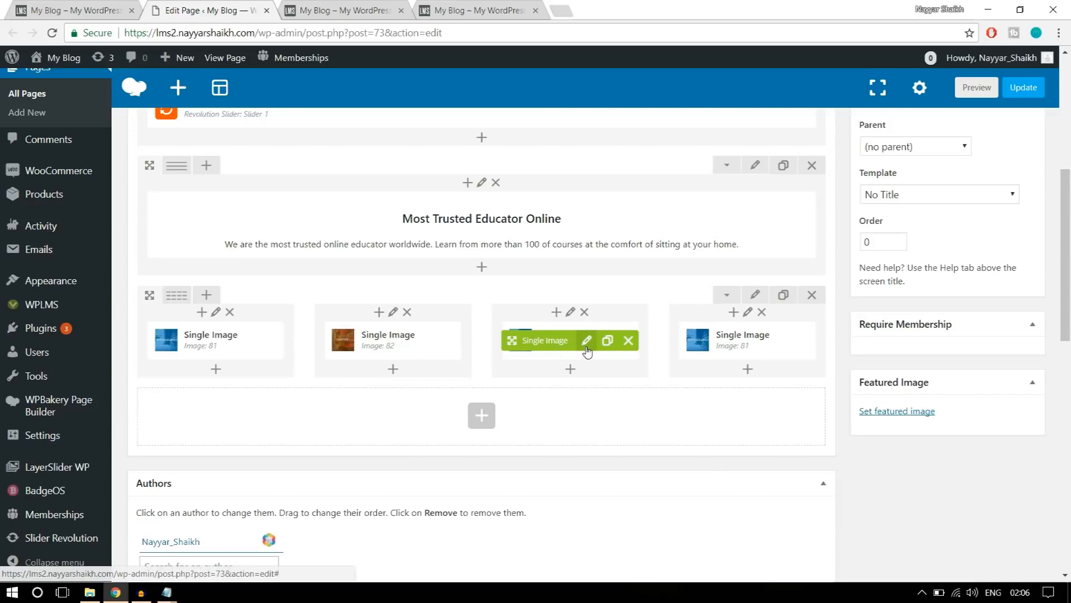
# Replace the third column's picture with banner3 uploaded from the WPLMS Images folder and save the Single Image settings.
pyautogui.click(587, 345)
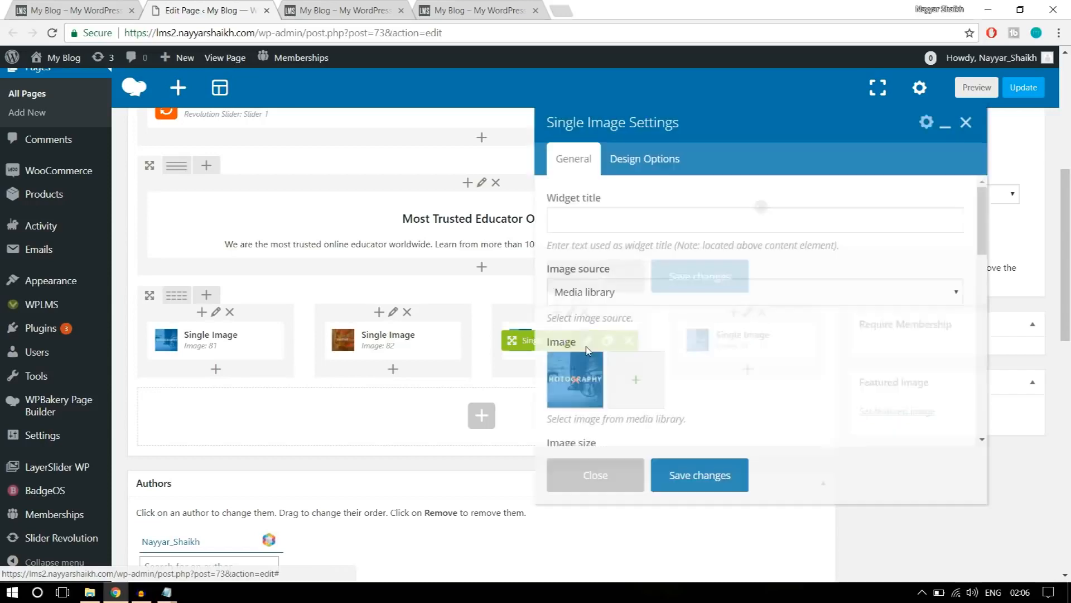
pyautogui.click(572, 381)
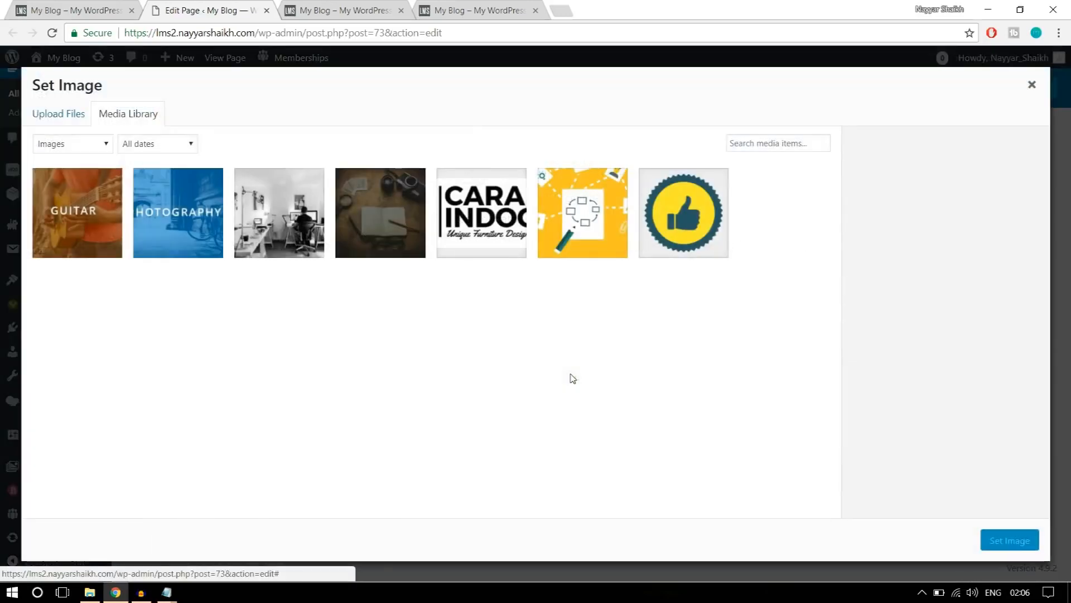
pyautogui.click(48, 117)
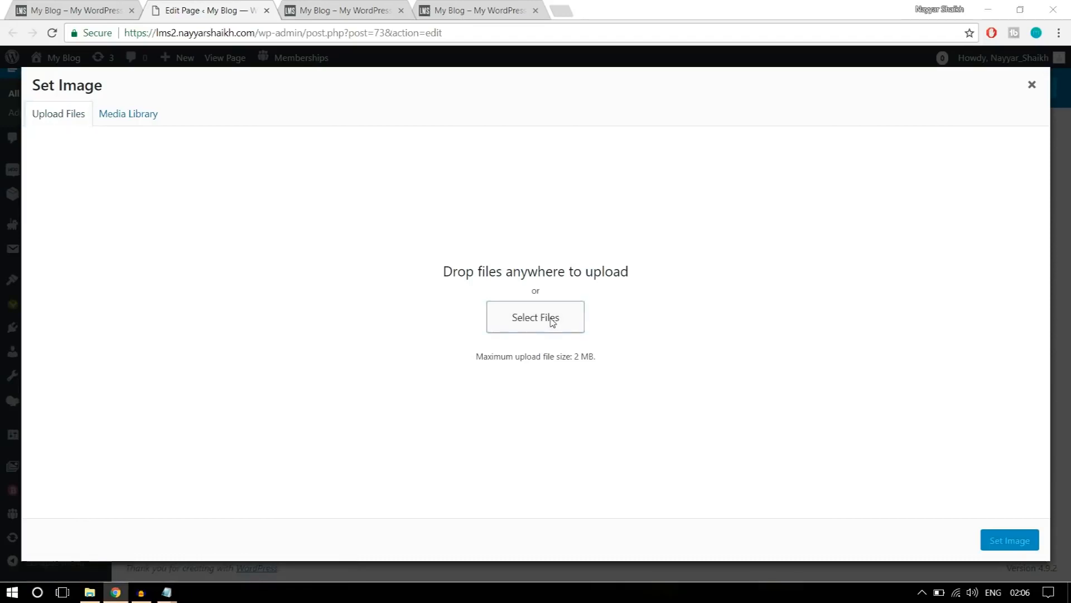
pyautogui.click(551, 320)
pyautogui.click(416, 141)
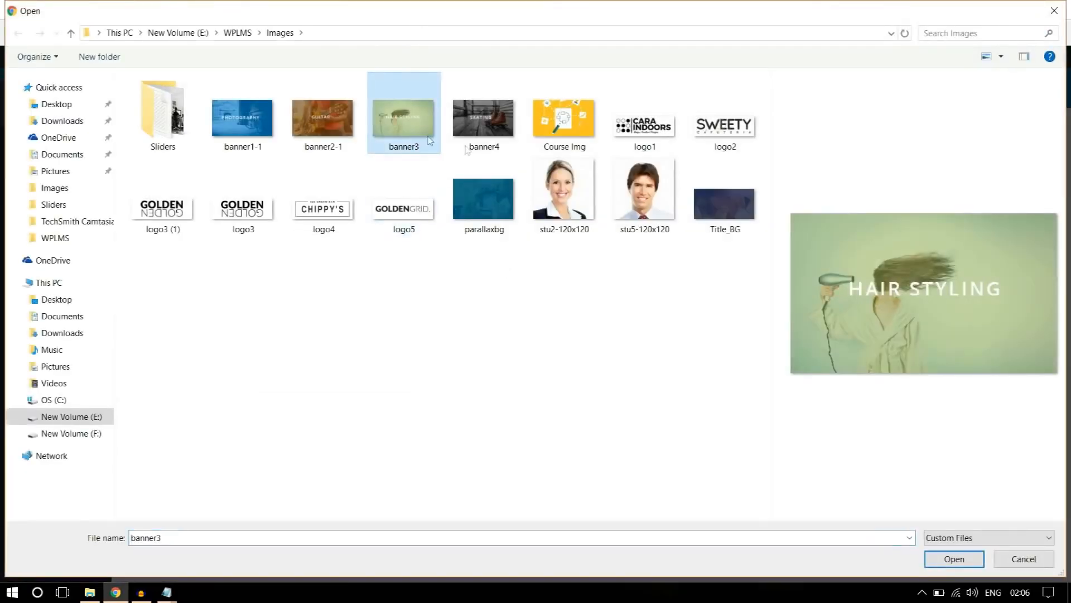
pyautogui.click(954, 559)
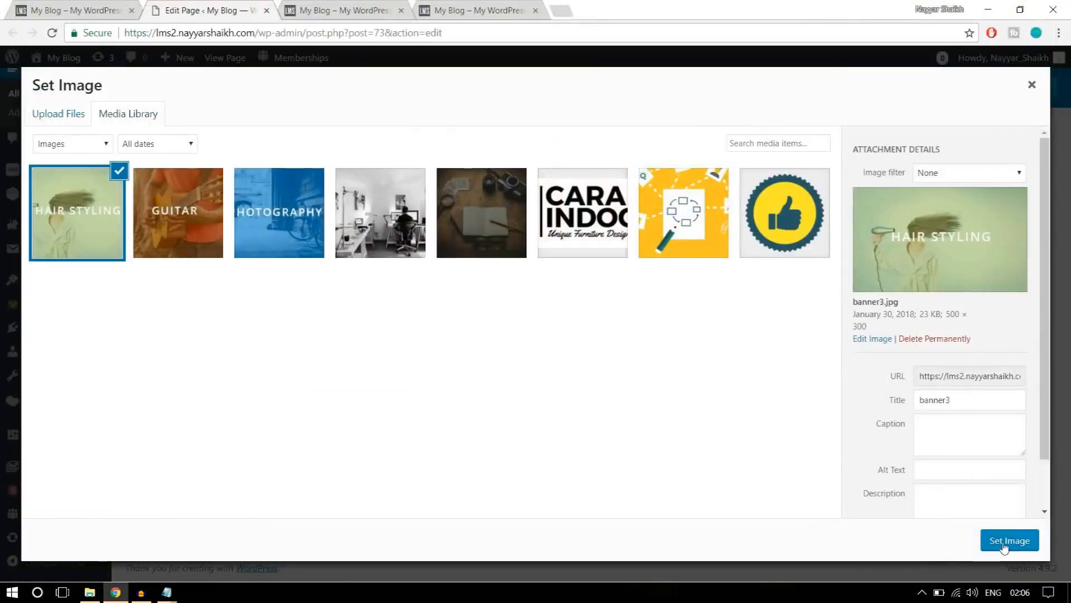
pyautogui.click(1003, 545)
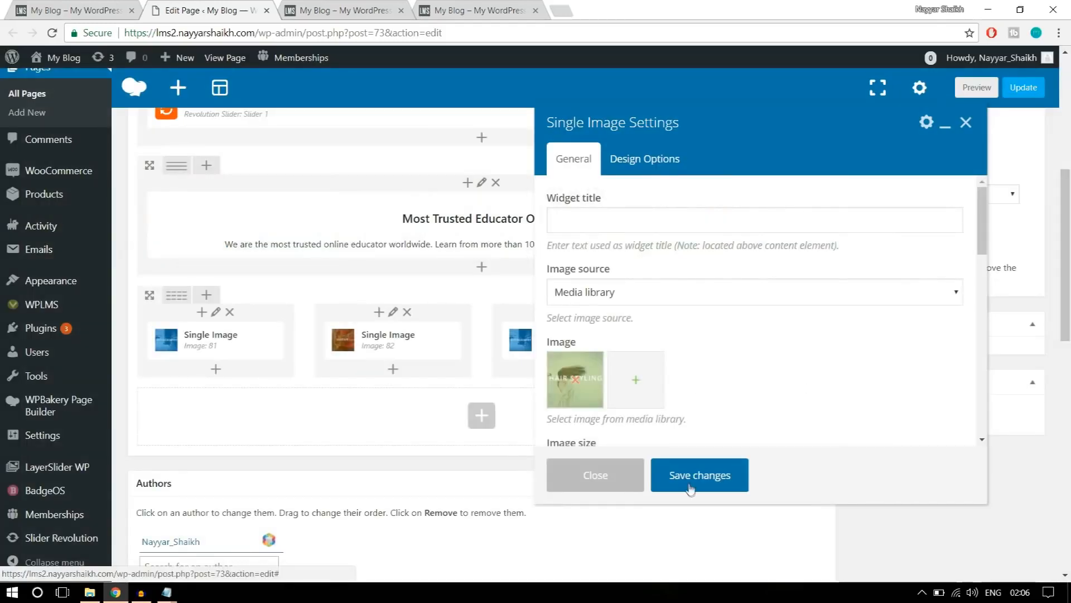
pyautogui.click(690, 481)
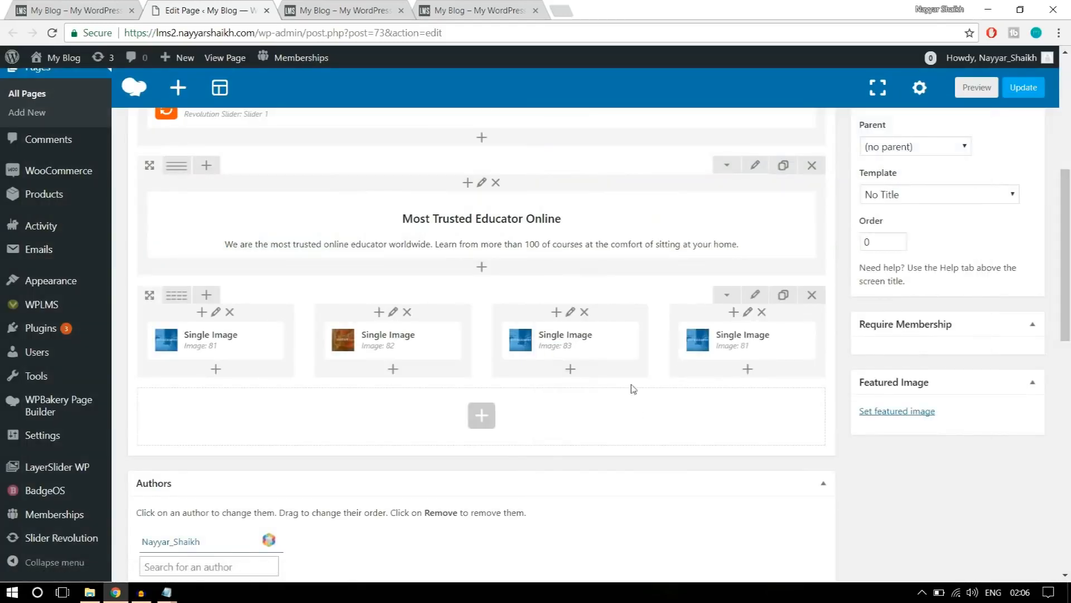
# Replace the fourth column's picture with banner4 uploaded from the WPLMS Images folder and save the Single Image settings.
pyautogui.click(760, 345)
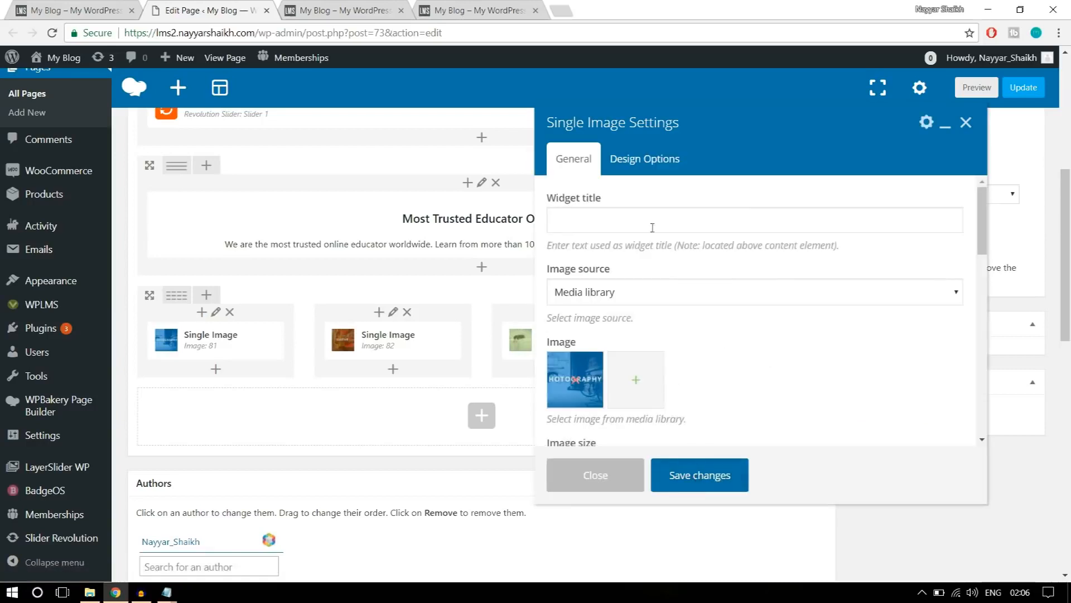
pyautogui.click(580, 381)
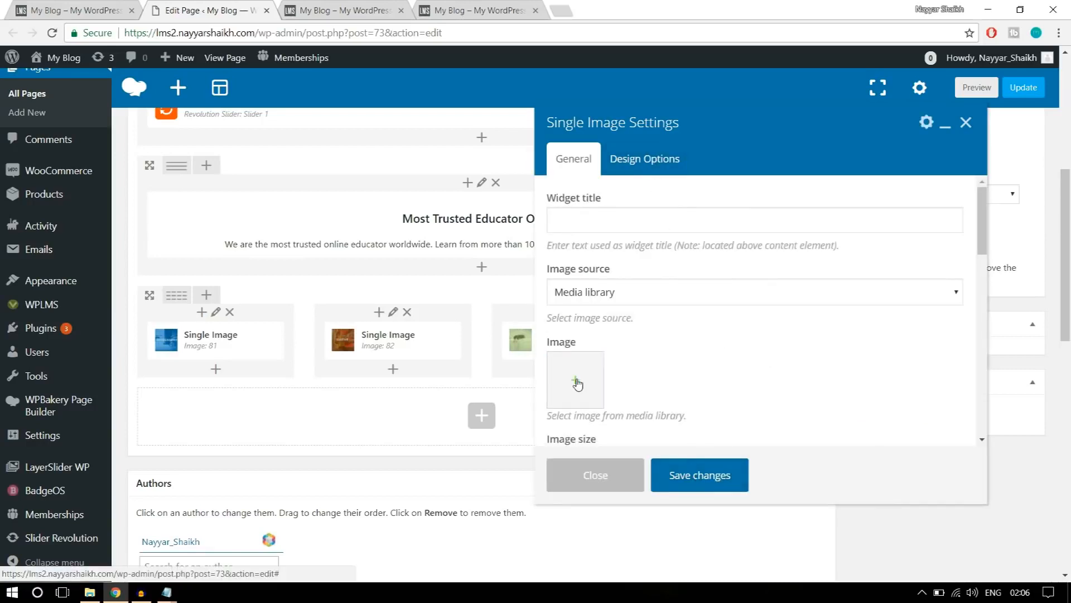
pyautogui.click(581, 382)
pyautogui.click(74, 114)
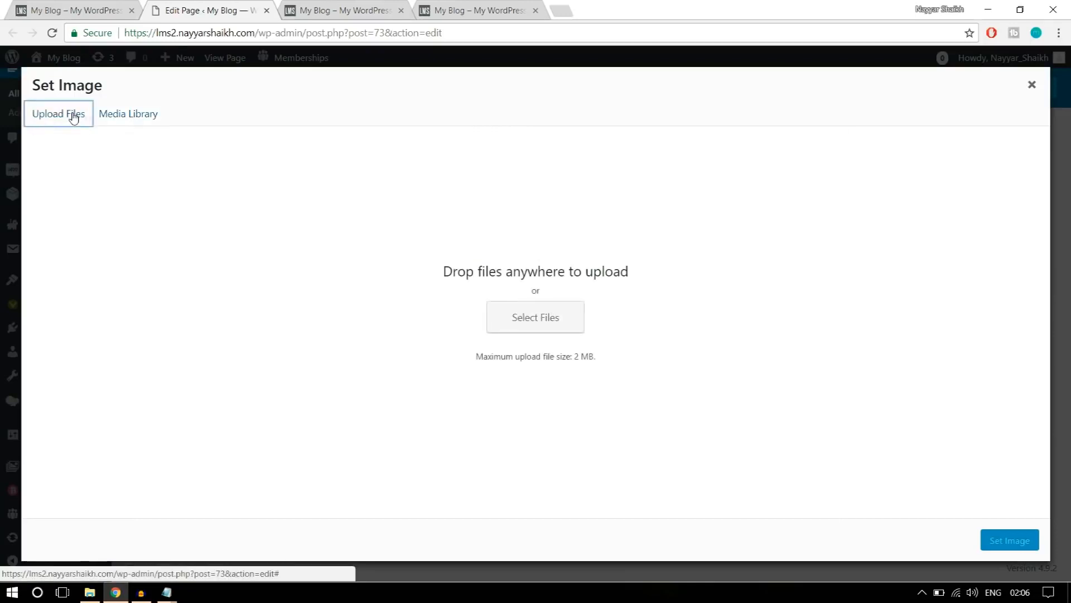
pyautogui.click(554, 311)
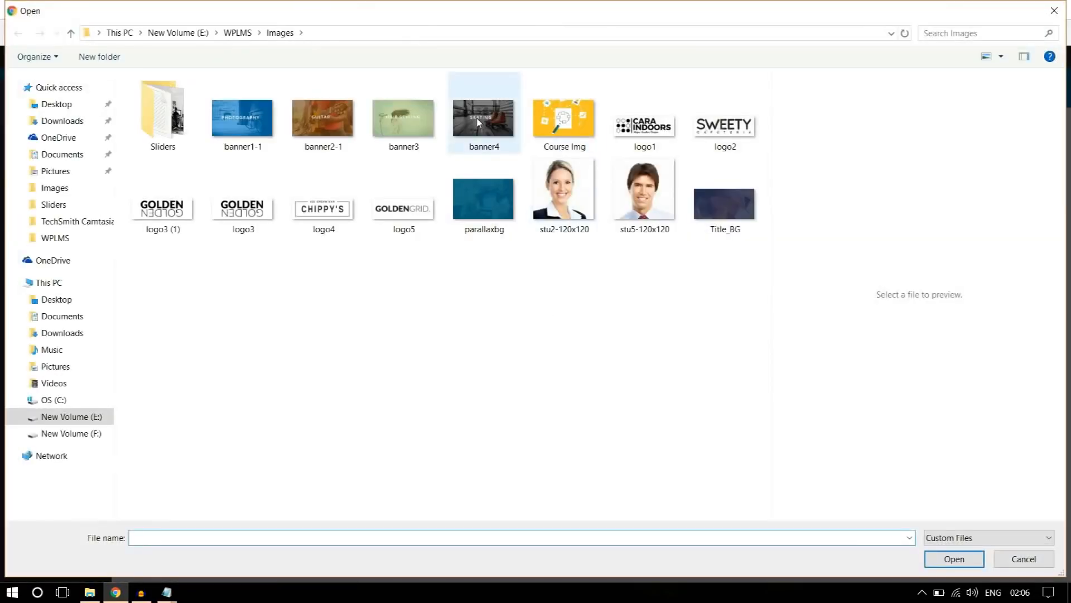
pyautogui.click(501, 129)
pyautogui.click(955, 559)
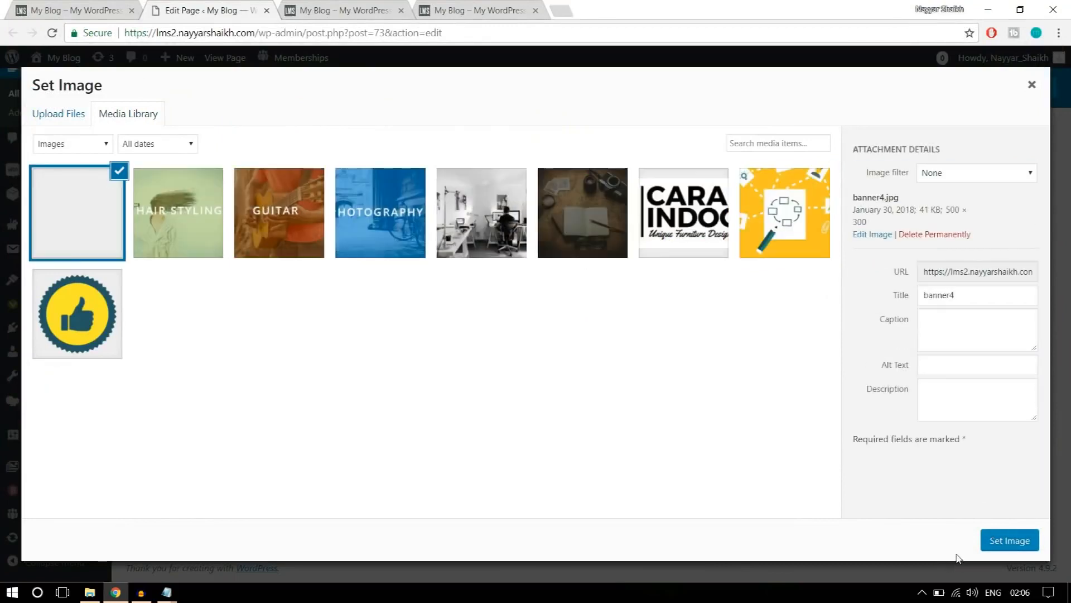
pyautogui.click(997, 538)
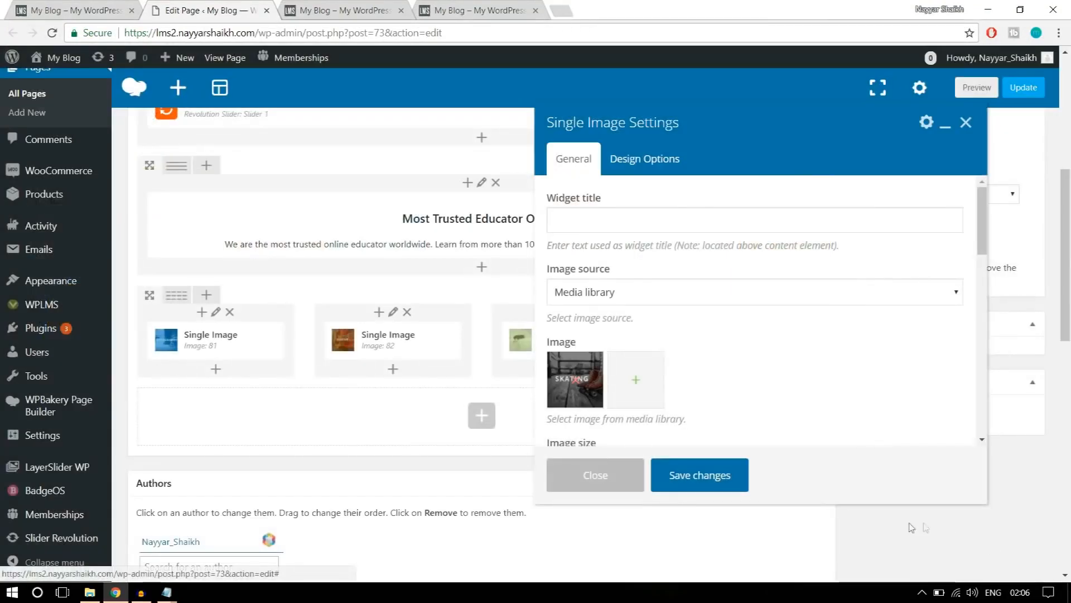
pyautogui.click(703, 480)
# Update the page and reload the lms2 site's home page to review the banner row below the Most Trusted Educator Online text.
pyautogui.click(1025, 89)
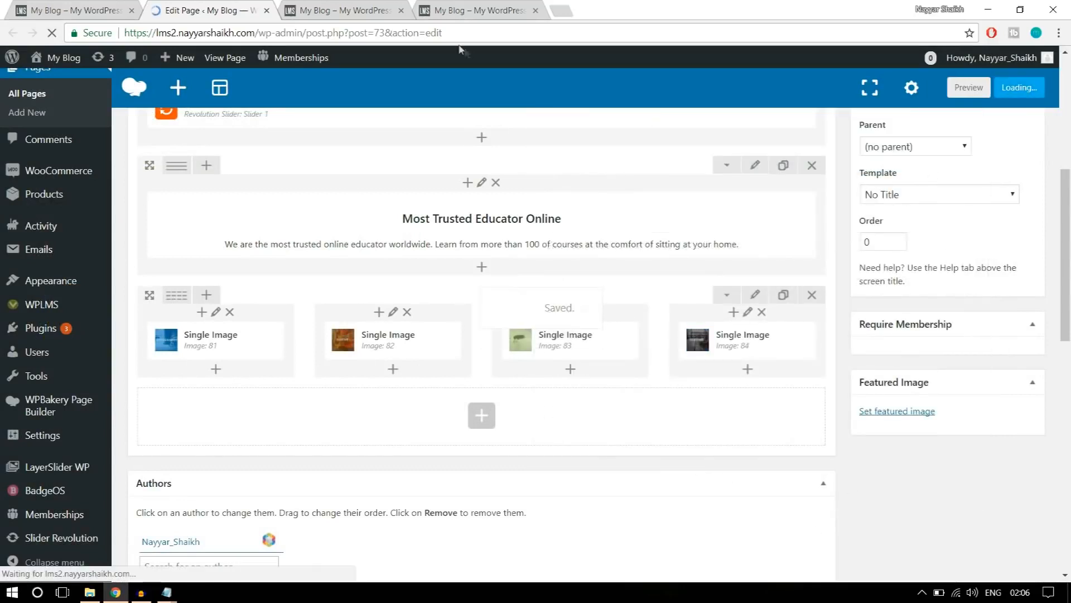
pyautogui.click(323, 10)
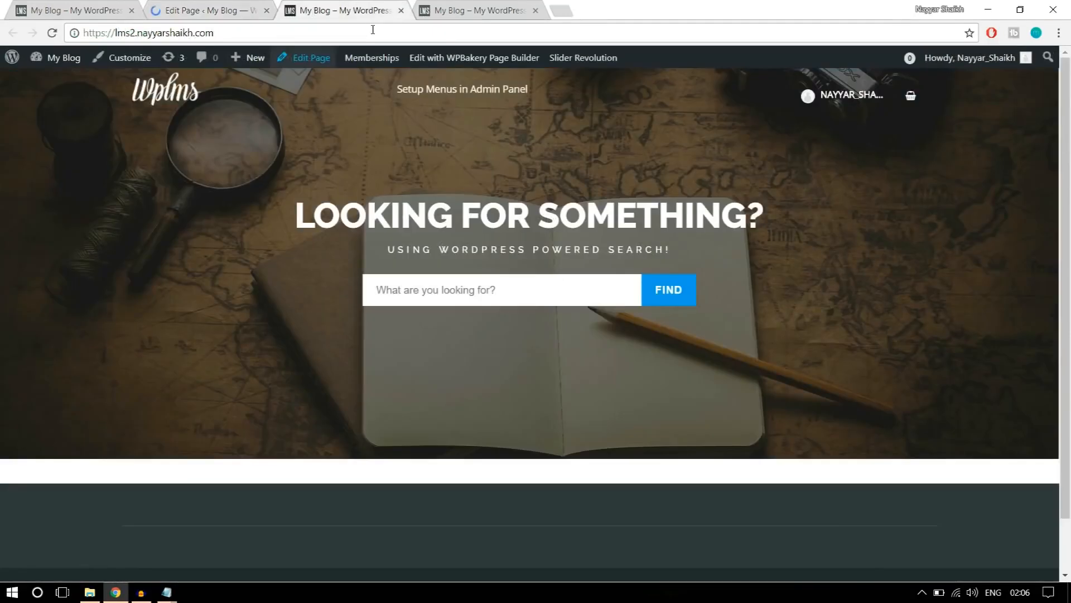
pyautogui.click(52, 33)
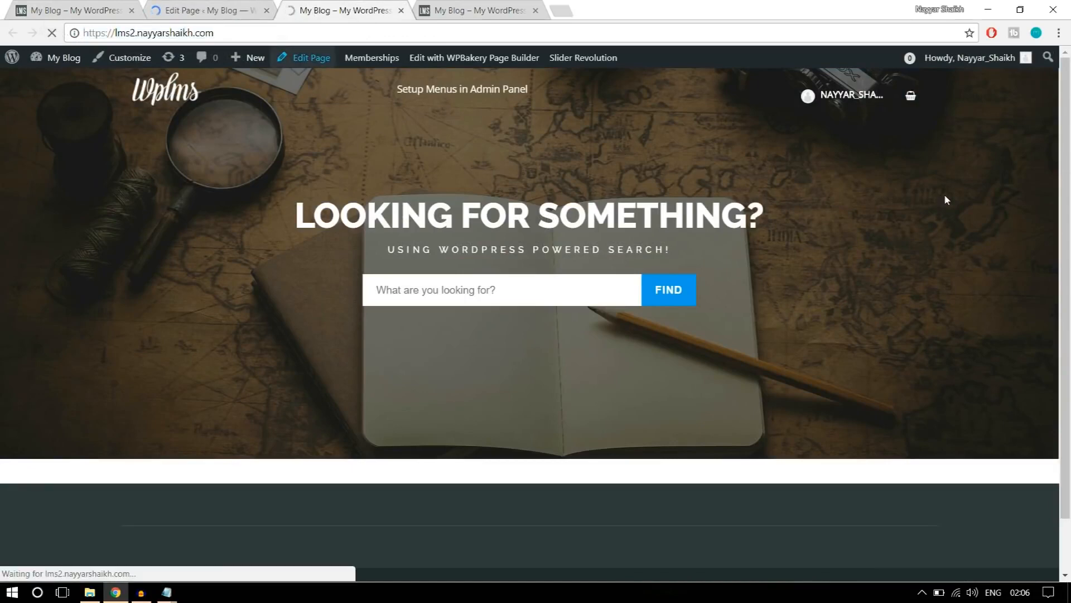
pyautogui.scroll(-3, 875, 354)
pyautogui.scroll(-3, 876, 360)
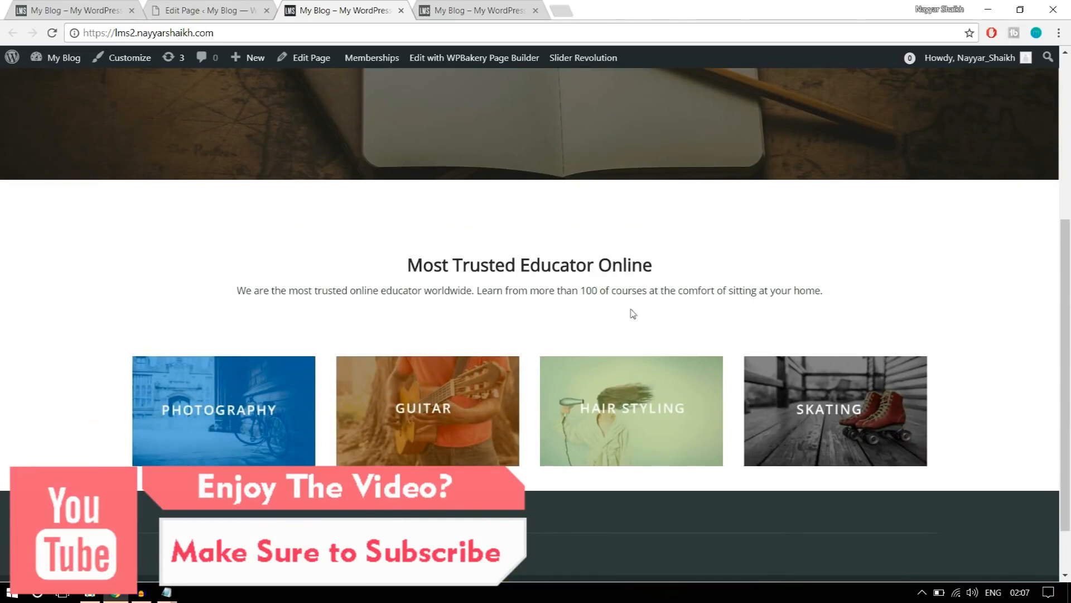
pyautogui.scroll(3, 633, 312)
pyautogui.scroll(-4, 674, 336)
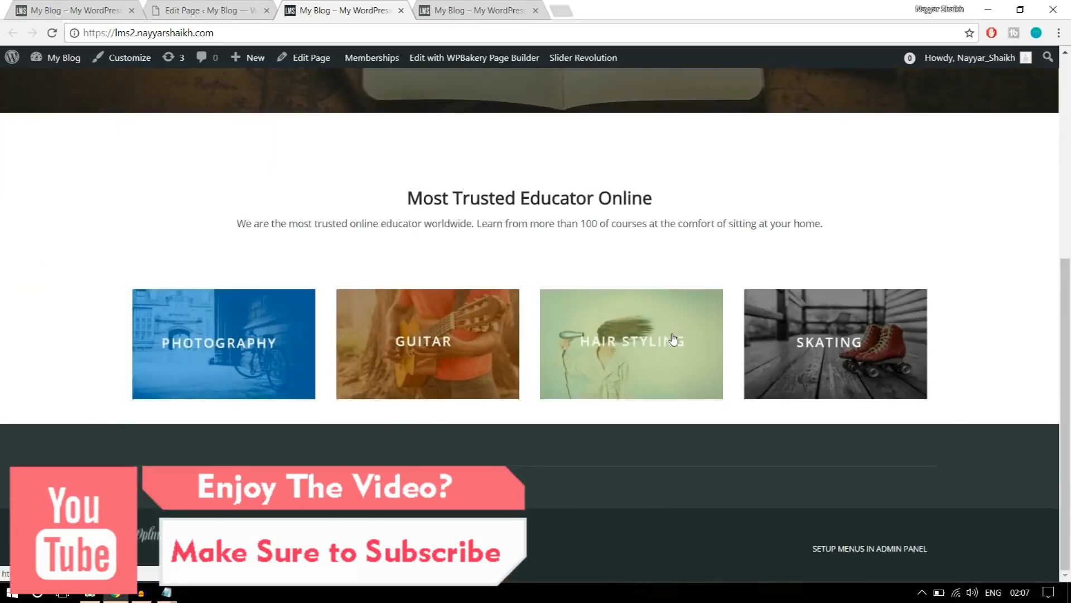
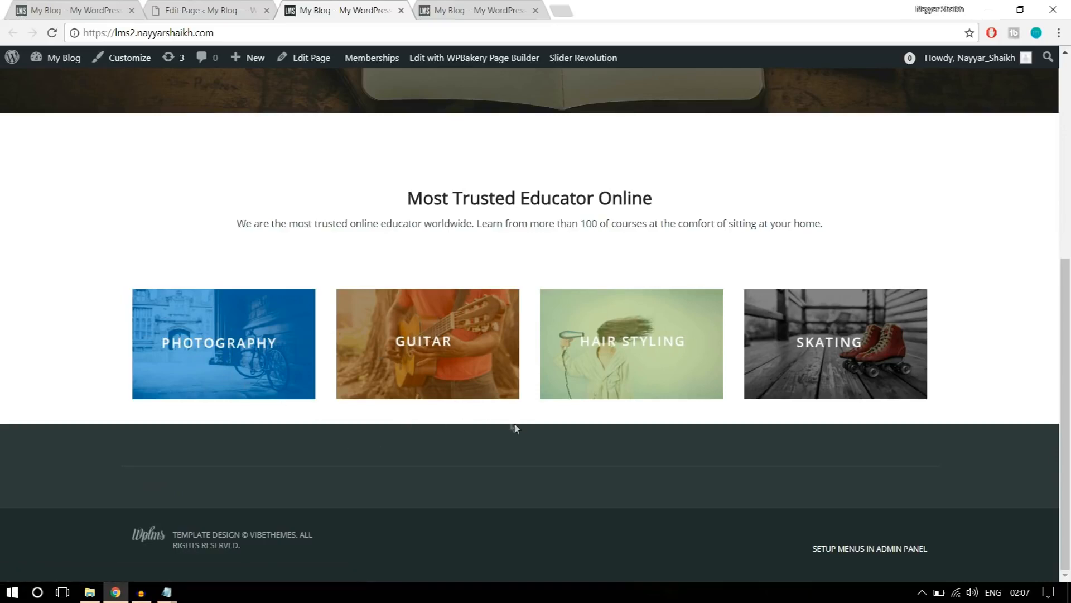
# Set the bottom padding of the four-banner row to 30 in its design options and save the row settings.
pyautogui.click(480, 10)
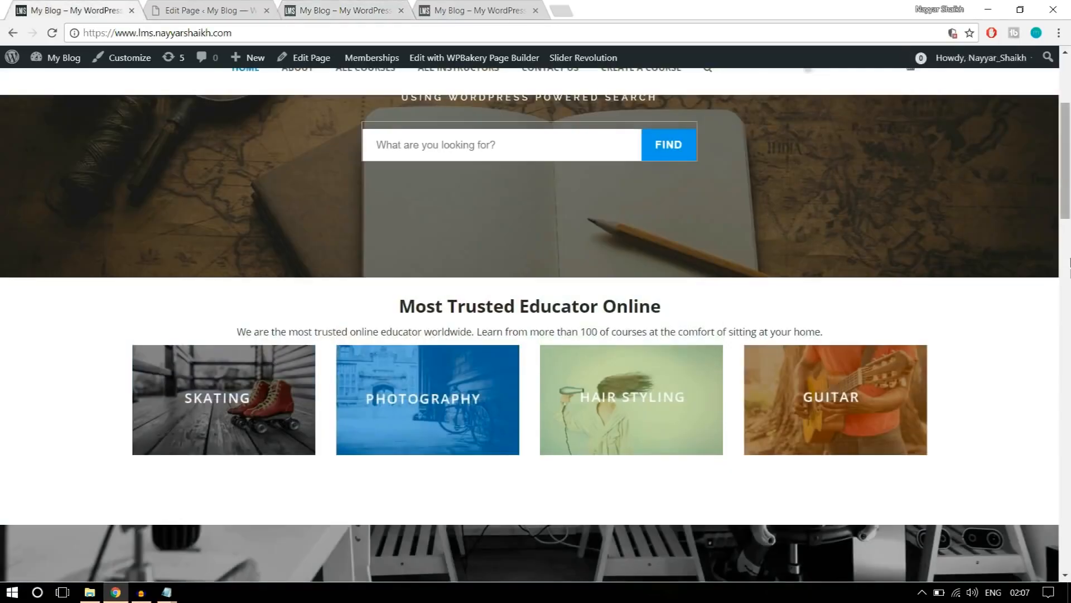
pyautogui.scroll(-2, 1070, 281)
pyautogui.scroll(1, 1041, 309)
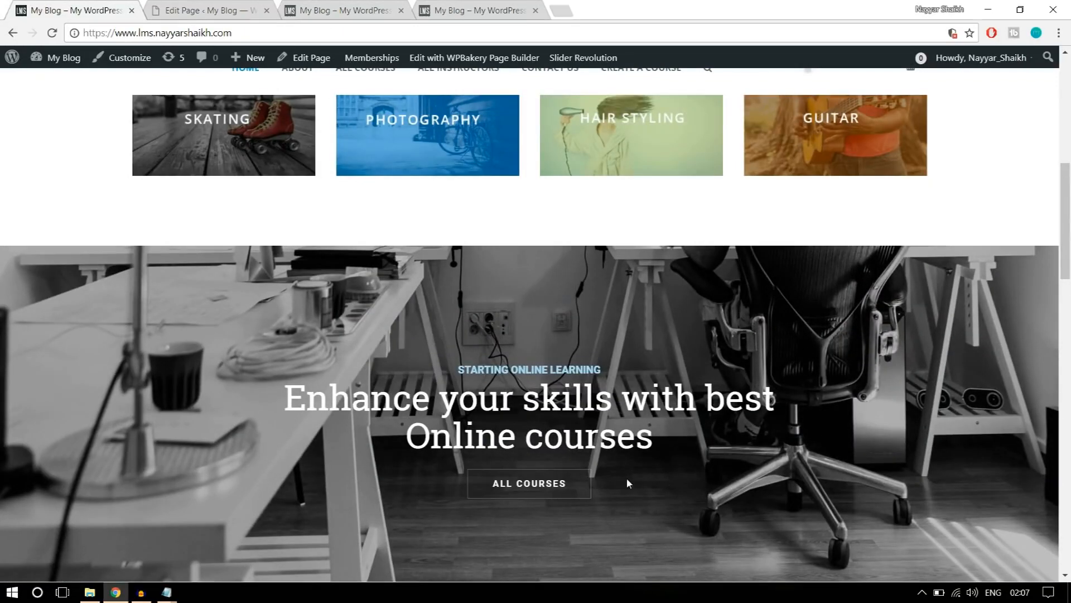
pyautogui.click(206, 10)
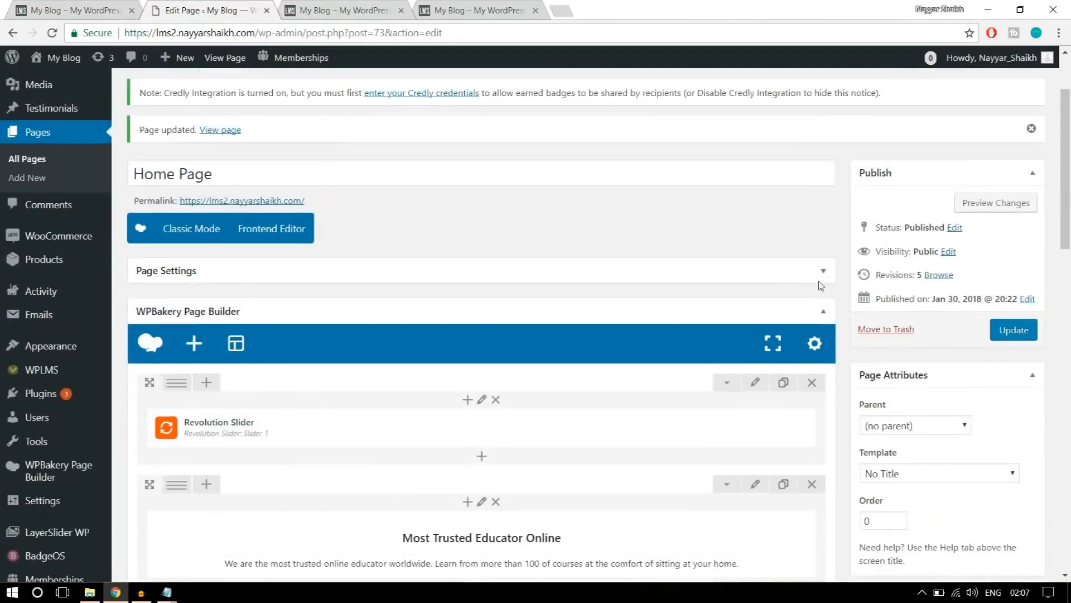
pyautogui.scroll(-5, 820, 286)
pyautogui.scroll(1, 772, 342)
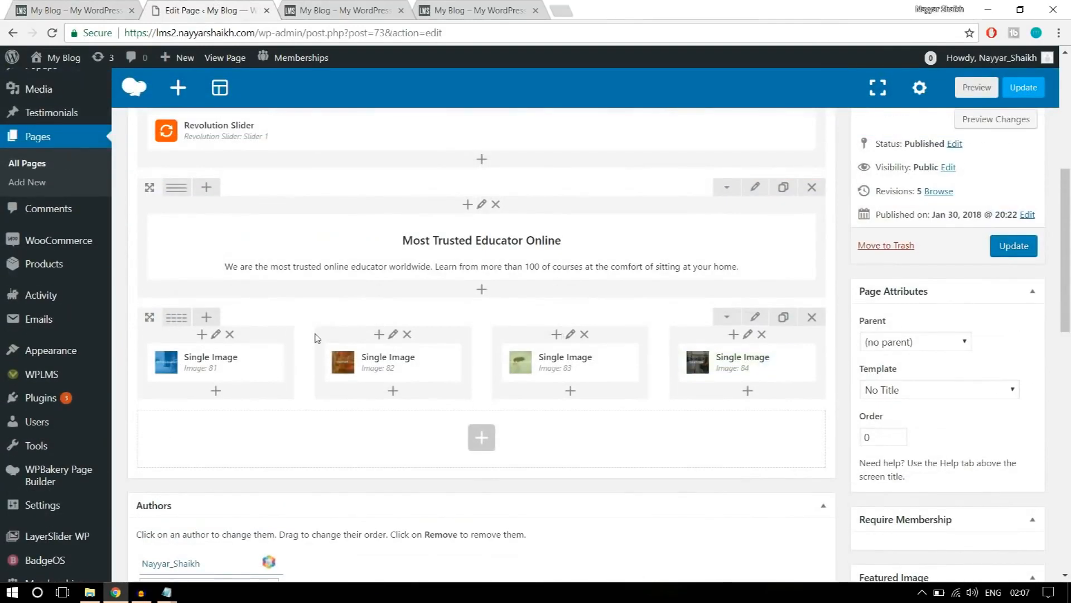
pyautogui.click(756, 318)
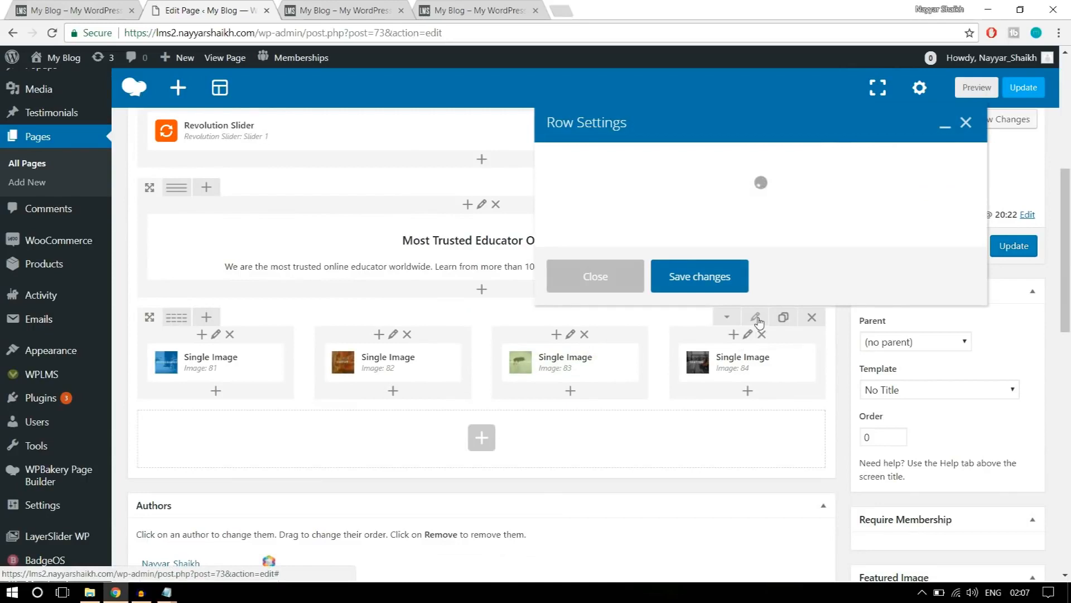
pyautogui.click(689, 168)
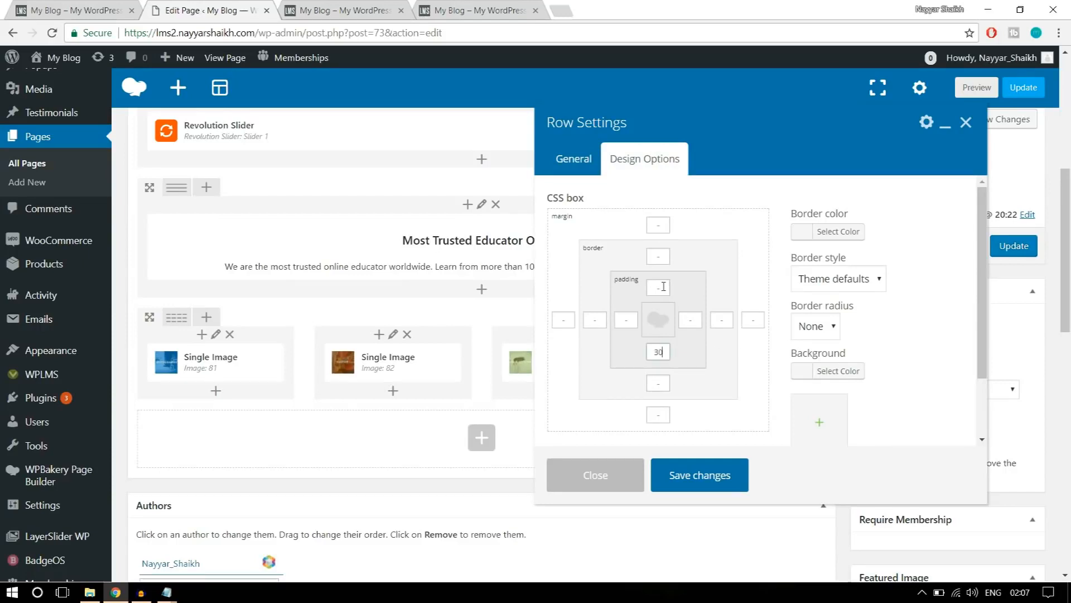
pyautogui.click(420, 8)
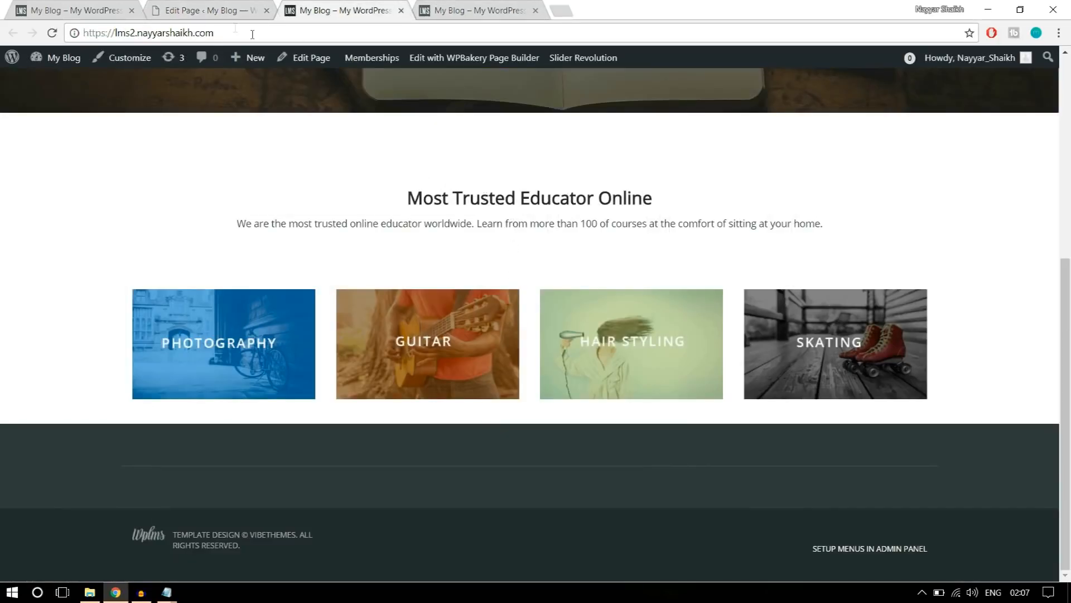
pyautogui.click(204, 10)
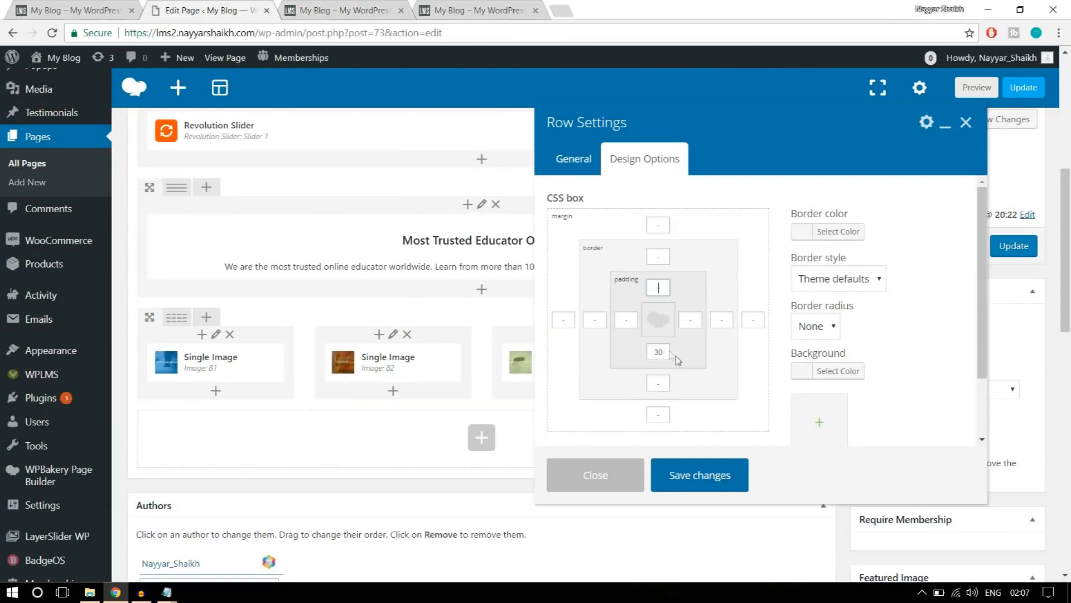
pyautogui.click(713, 477)
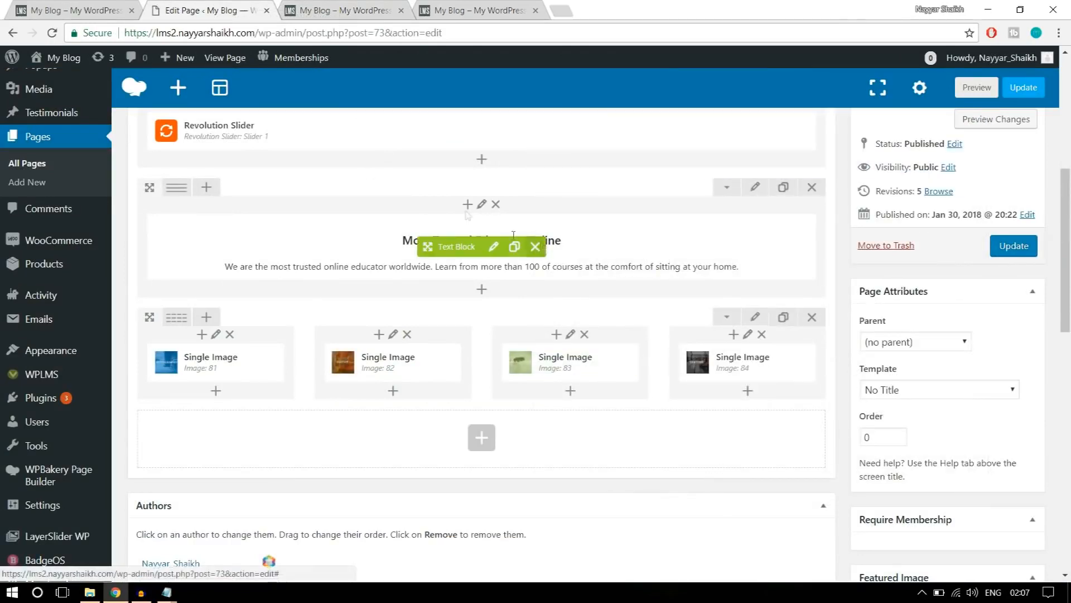
# Add a Revolution Slider element below the banner row, choose slider22 as its slider and save the settings.
pyautogui.click(122, 5)
pyautogui.scroll(-3, 565, 285)
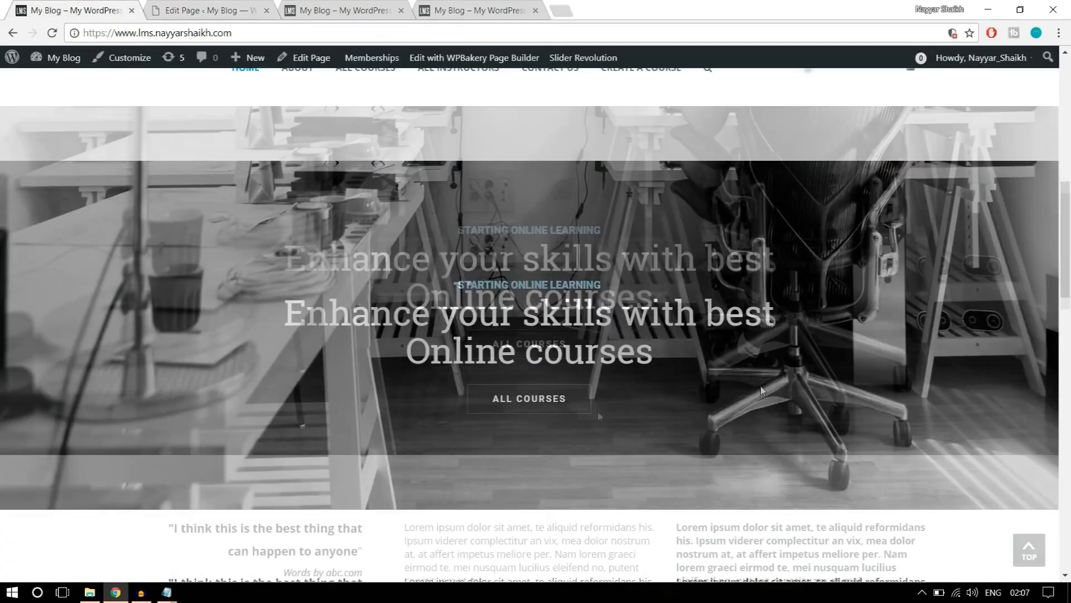
pyautogui.click(206, 10)
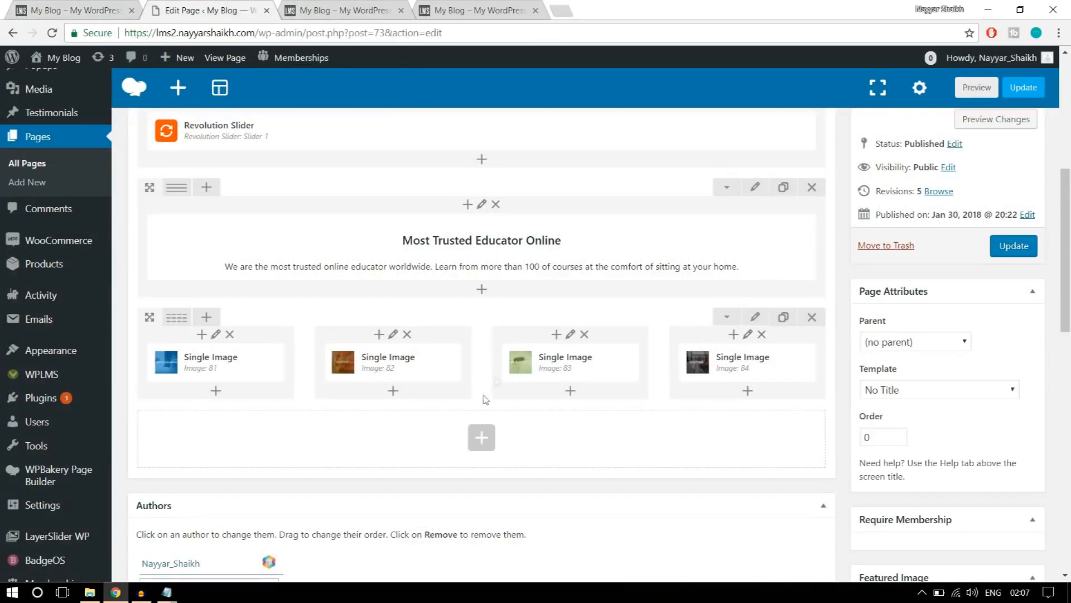
pyautogui.click(481, 436)
pyautogui.write('slid')
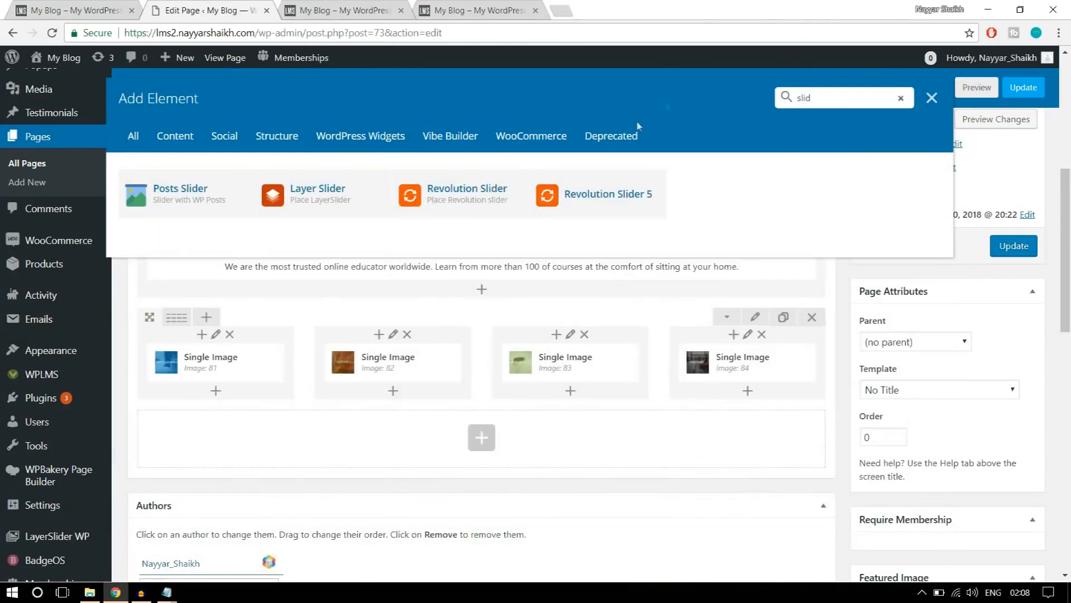
pyautogui.click(443, 206)
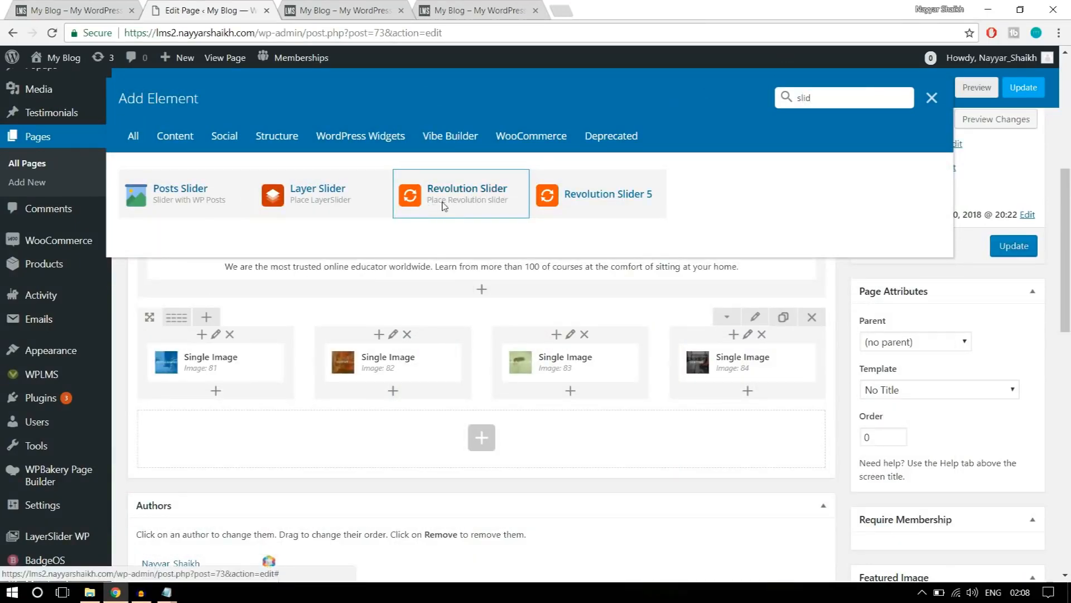
pyautogui.click(655, 262)
pyautogui.click(629, 293)
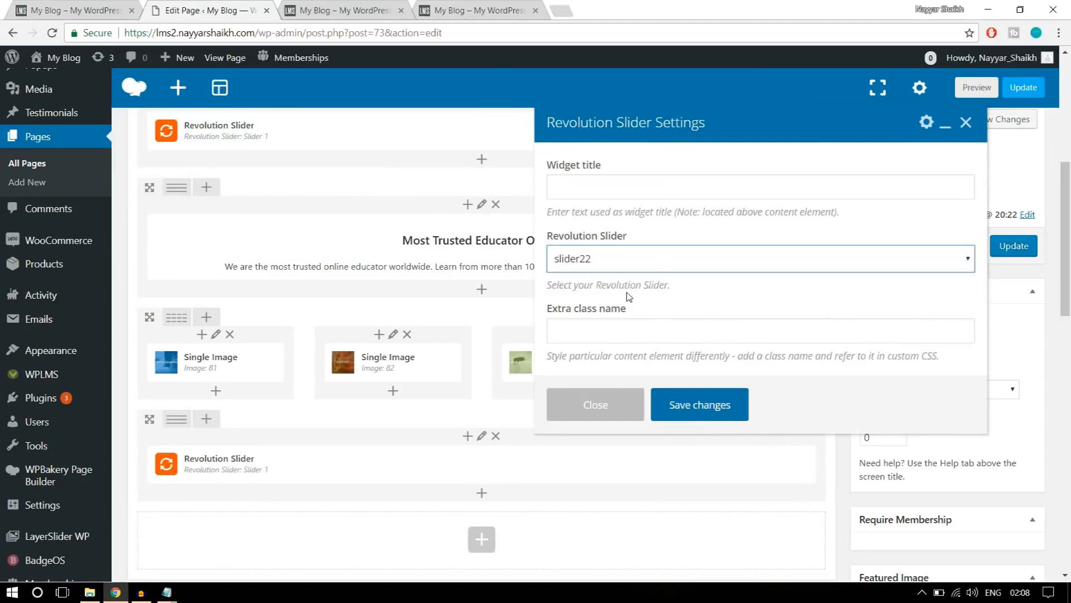
pyautogui.click(716, 416)
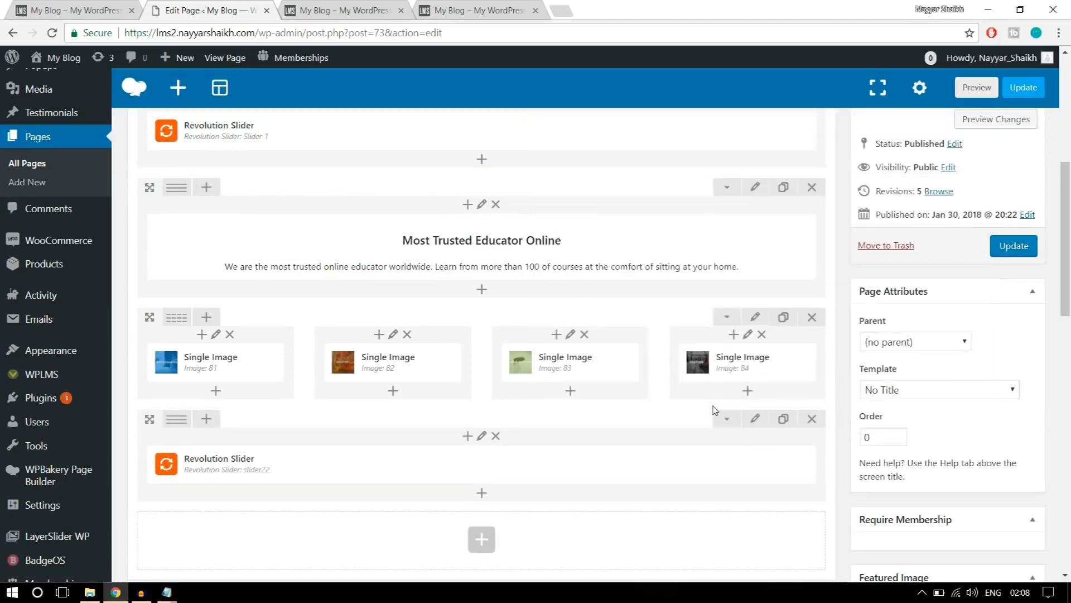
# Update the page and reload the lms2 site's home page to review the new slider below the banners.
pyautogui.click(1009, 247)
pyautogui.click(344, 10)
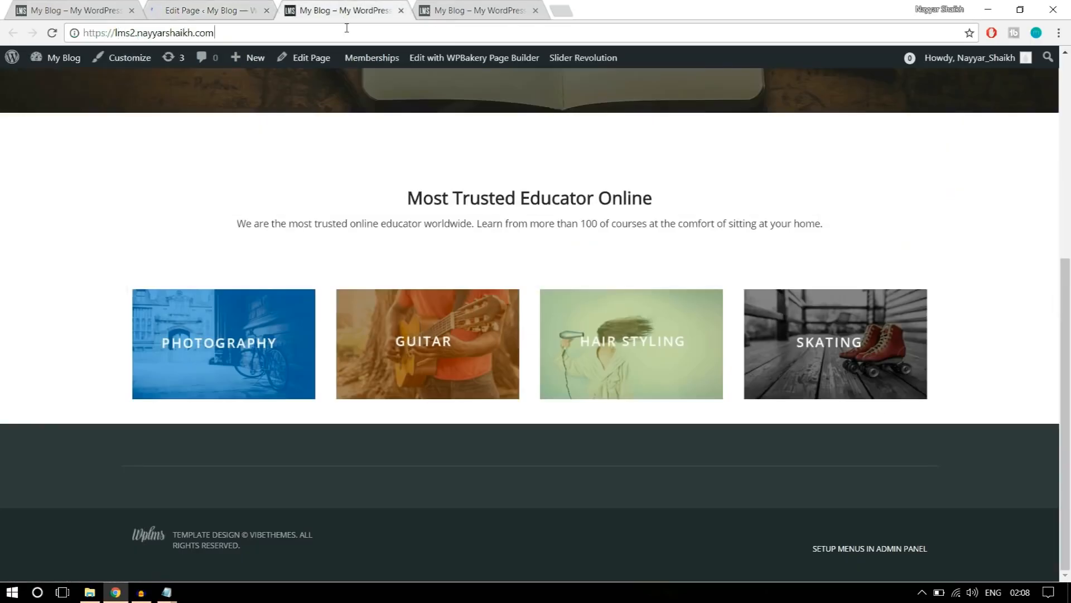
pyautogui.click(346, 28)
pyautogui.press('Return')
pyautogui.scroll(-2, 514, 283)
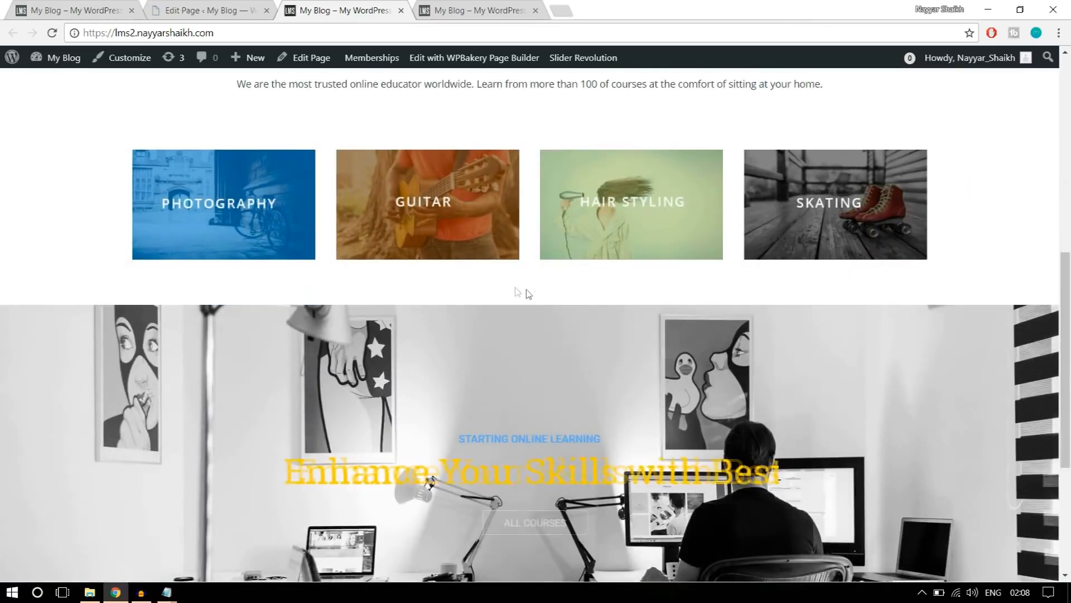
pyautogui.scroll(-2, 588, 289)
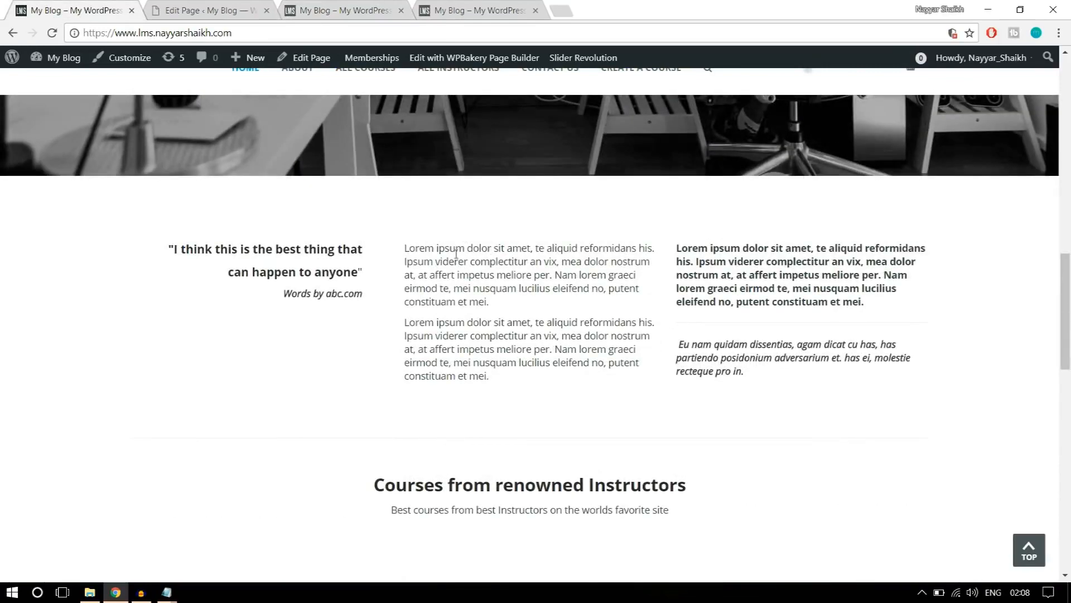
# Examine the reference lms home page's sections below the slider, from the quote and text columns to the courses and footer.
pyautogui.scroll(-4, 501, 336)
pyautogui.scroll(4, 502, 346)
pyautogui.moveTo(761, 378); pyautogui.dragTo(722, 372)
pyautogui.moveTo(326, 311); pyautogui.dragTo(154, 251)
pyautogui.click(219, 270)
pyautogui.scroll(-5, 702, 316)
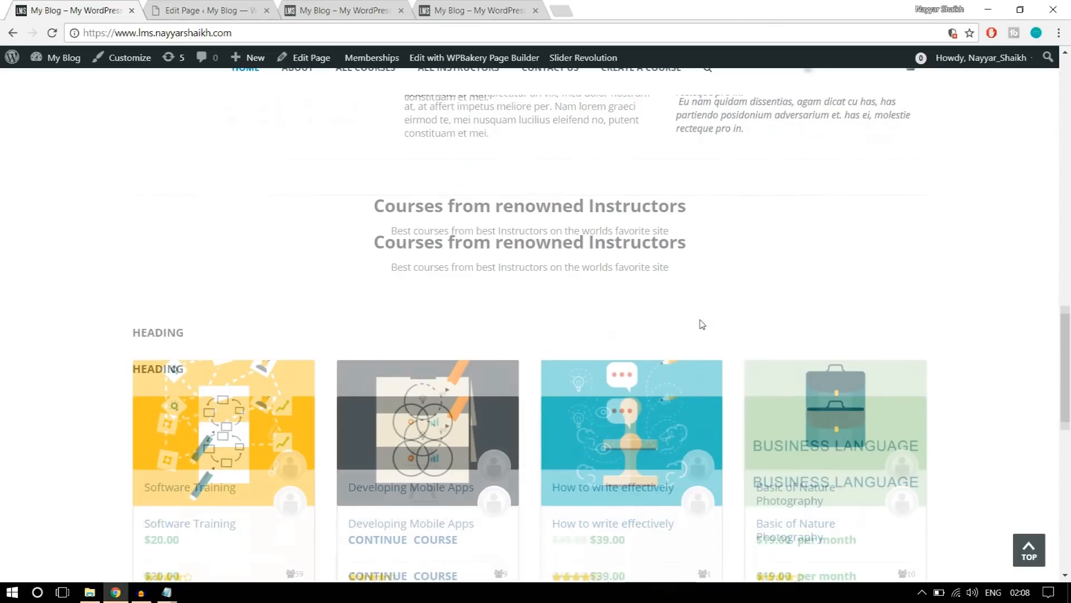
pyautogui.scroll(-4, 481, 312)
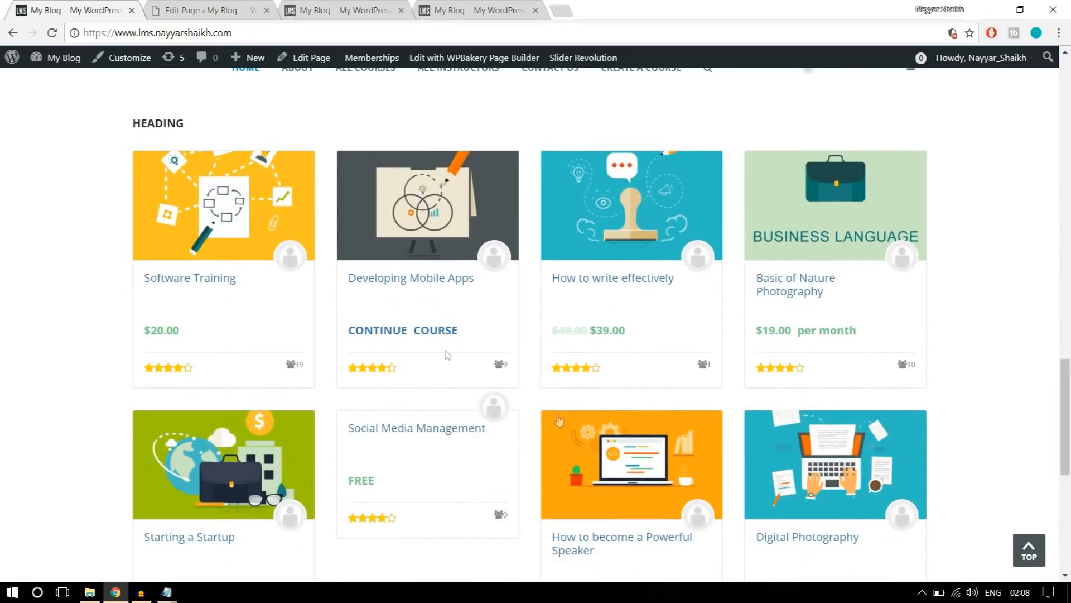
pyautogui.scroll(-3, 609, 346)
pyautogui.scroll(5, 608, 346)
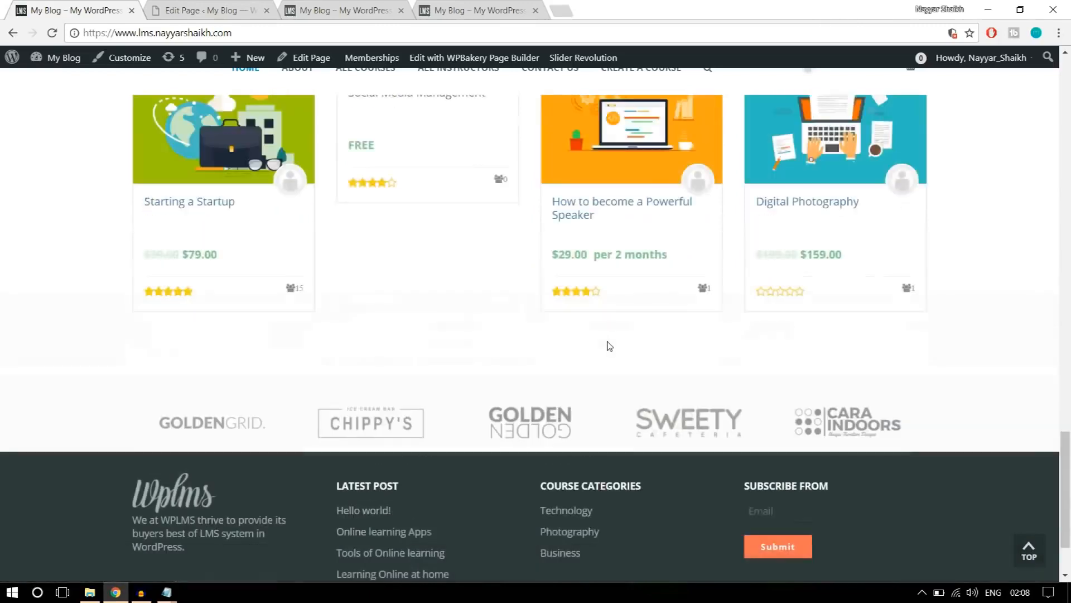
pyautogui.scroll(3, 619, 333)
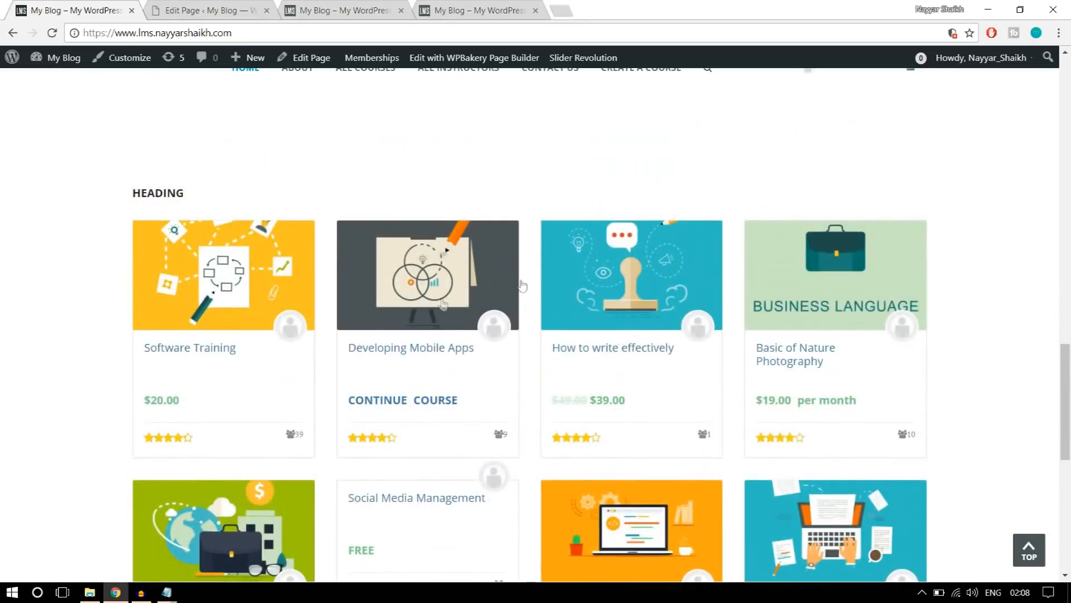
pyautogui.scroll(3, 531, 380)
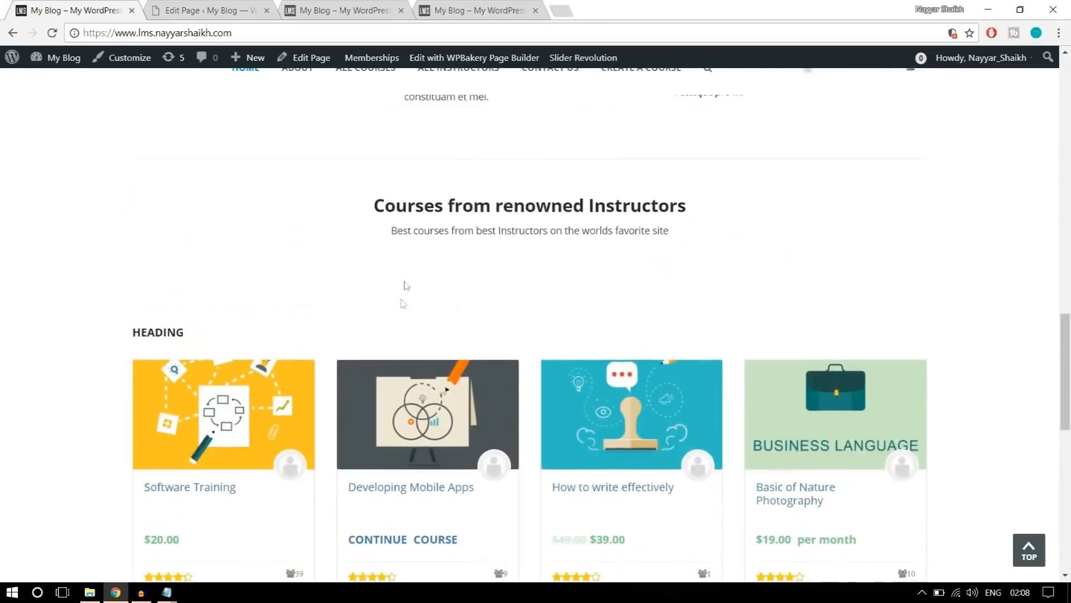
pyautogui.scroll(4, 404, 287)
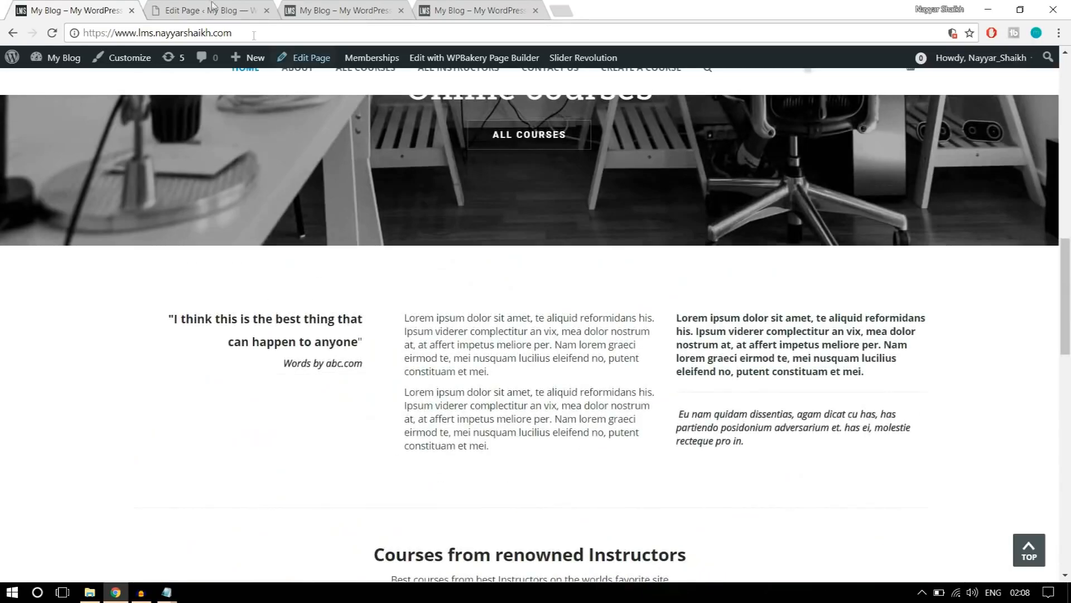
# Add a Text Block element in a new row below the slider22 Revolution Slider.
pyautogui.click(210, 7)
pyautogui.scroll(-5, 581, 297)
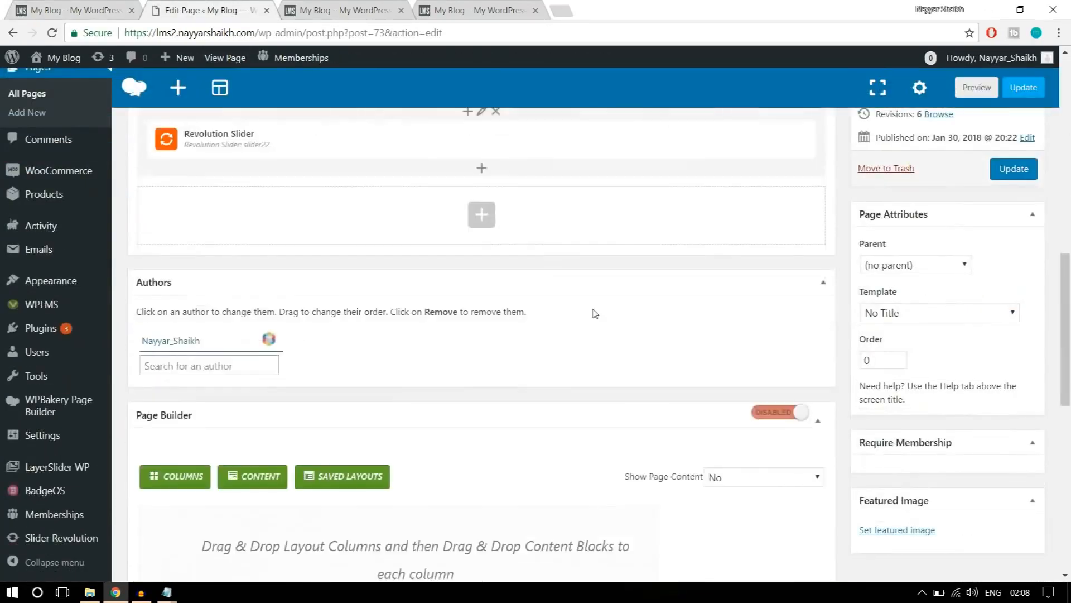
pyautogui.click(473, 209)
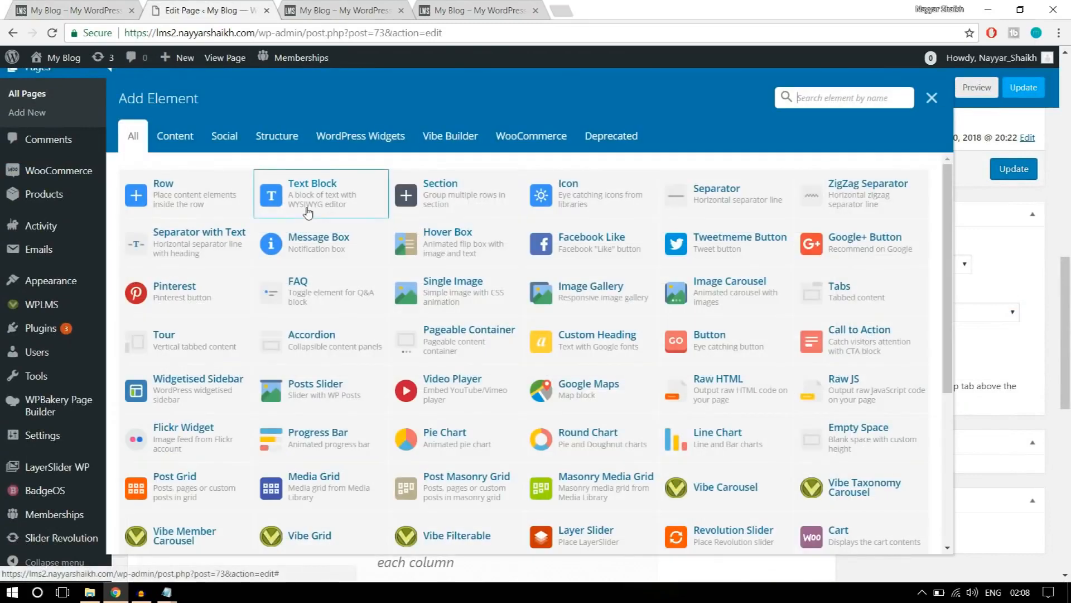
pyautogui.click(299, 207)
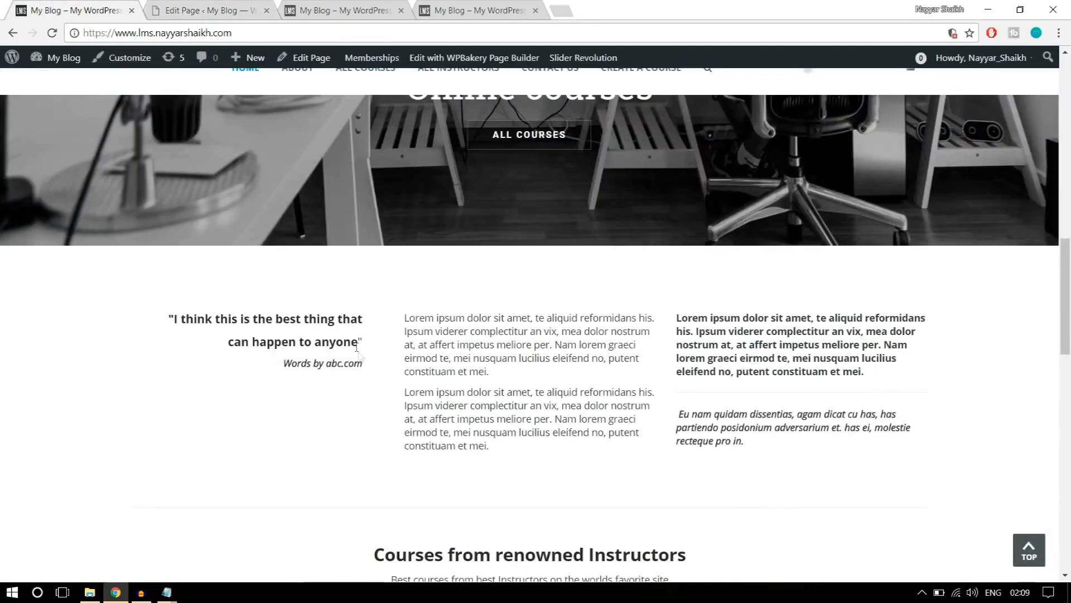
# Replace the placeholder text with the "I think this is the best thing that can happen to anyone" quote and its attribution from the reference page, and save.
pyautogui.moveTo(366, 364); pyautogui.dragTo(306, 363)
pyautogui.moveTo(254, 342); pyautogui.dragTo(149, 296)
pyautogui.hotkey('ctrl', 'c')
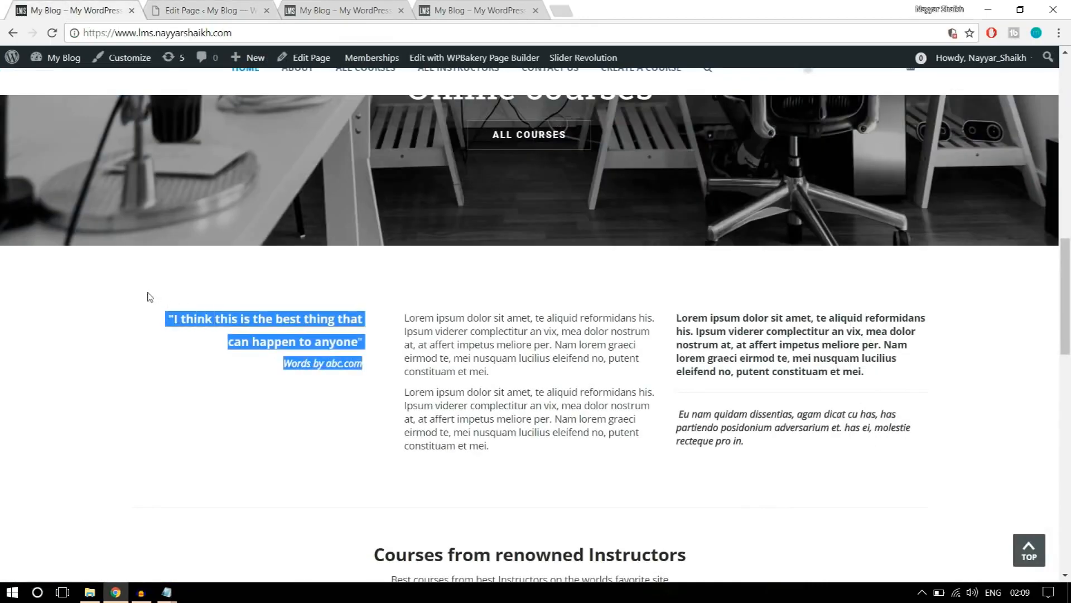
pyautogui.click(212, 10)
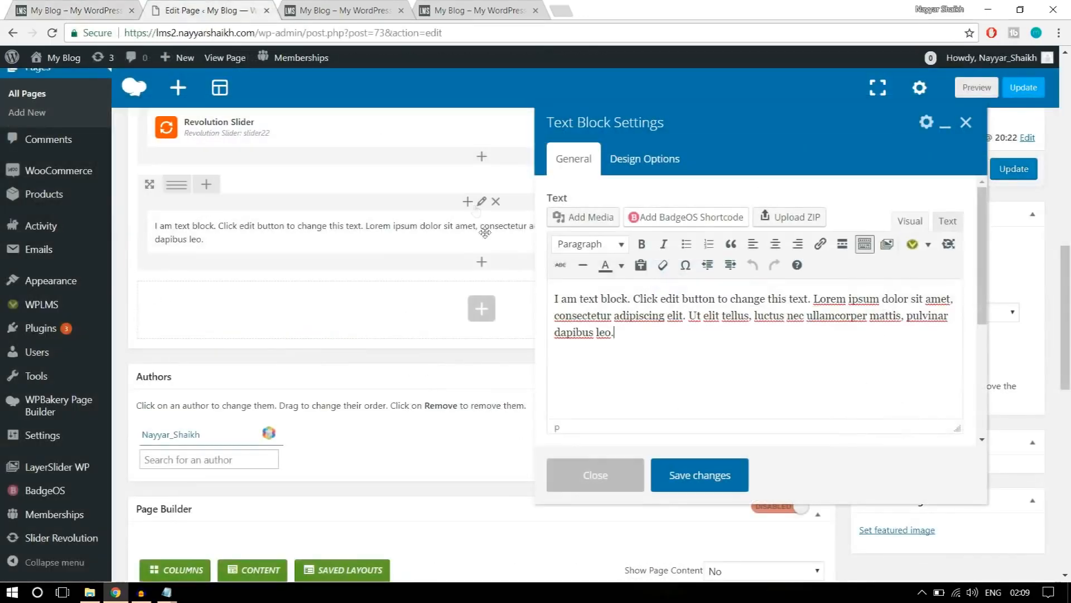
pyautogui.moveTo(635, 332); pyautogui.dragTo(514, 286)
pyautogui.hotkey('ctrl', 'v')
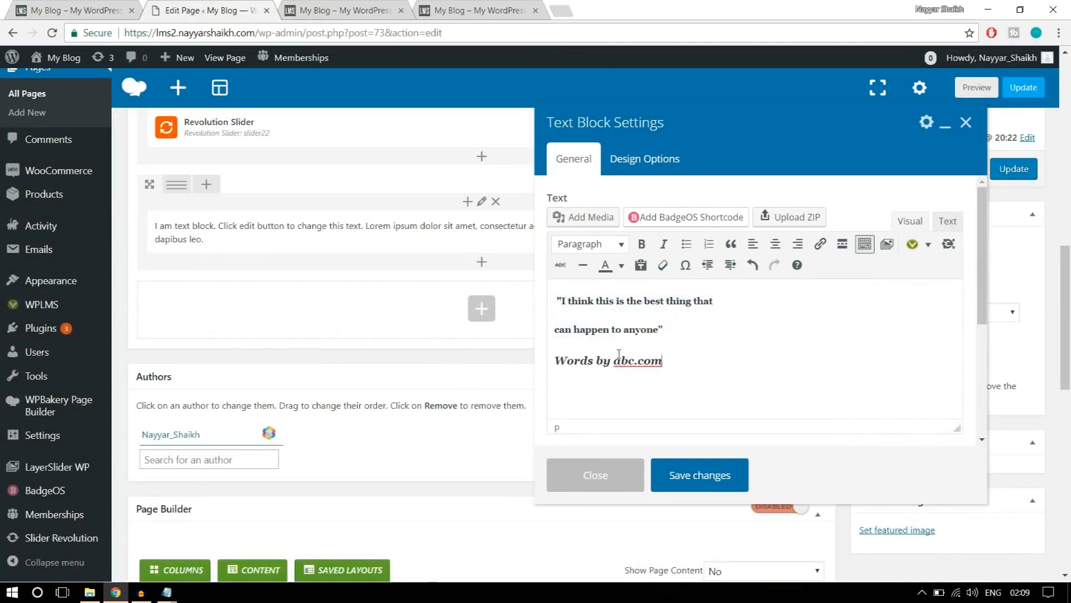
pyautogui.click(716, 476)
# Check the reference page's text layout and split the quote row into three equal columns (1/3 + 1/3 + 1/3).
pyautogui.click(73, 11)
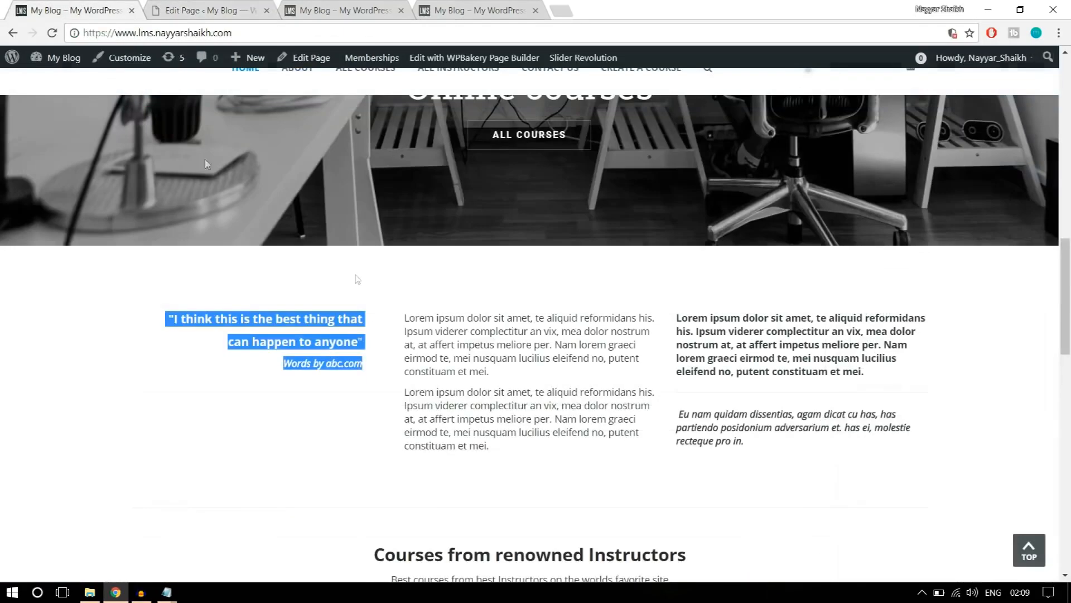
pyautogui.click(491, 418)
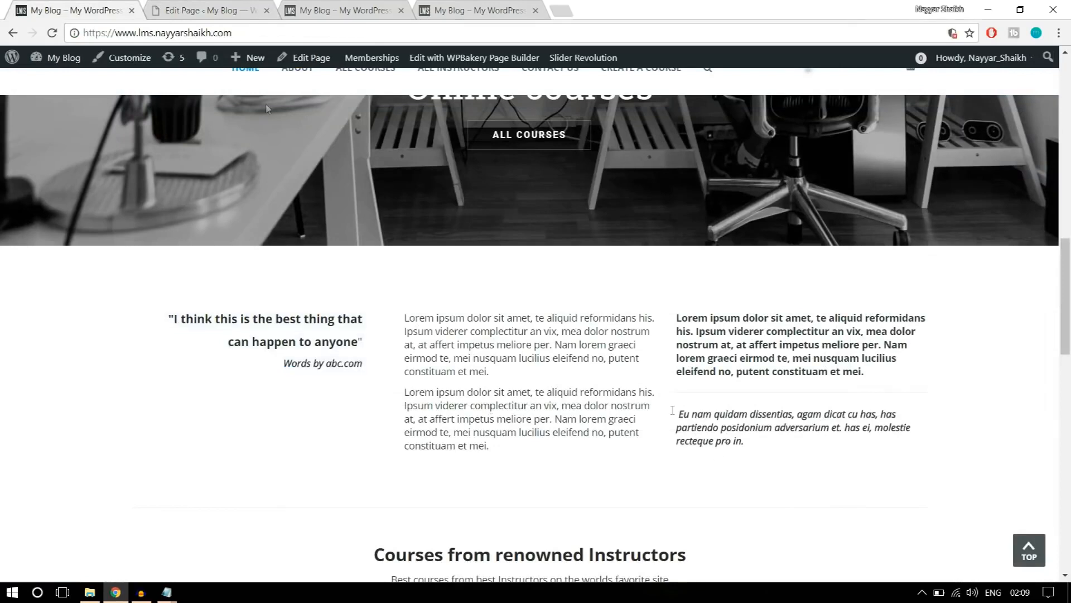
pyautogui.click(206, 11)
pyautogui.moveTo(184, 189)
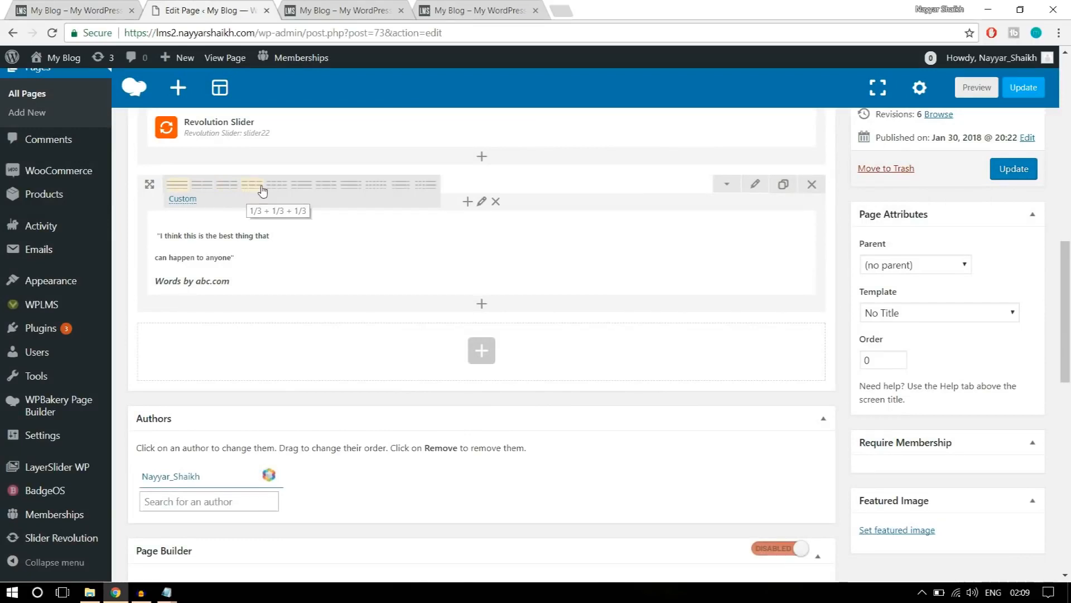
pyautogui.click(252, 185)
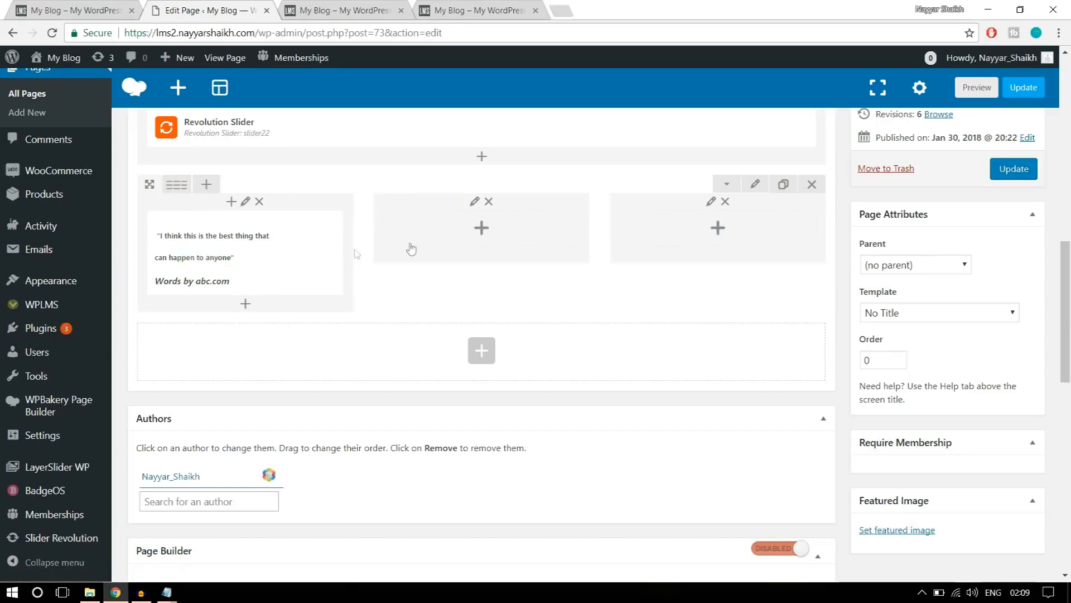
# Add a Text Block to the row's middle column, replace its placeholder with the reference page's two "Lorem ipsum dolor sit amet" paragraphs, and save.
pyautogui.click(482, 229)
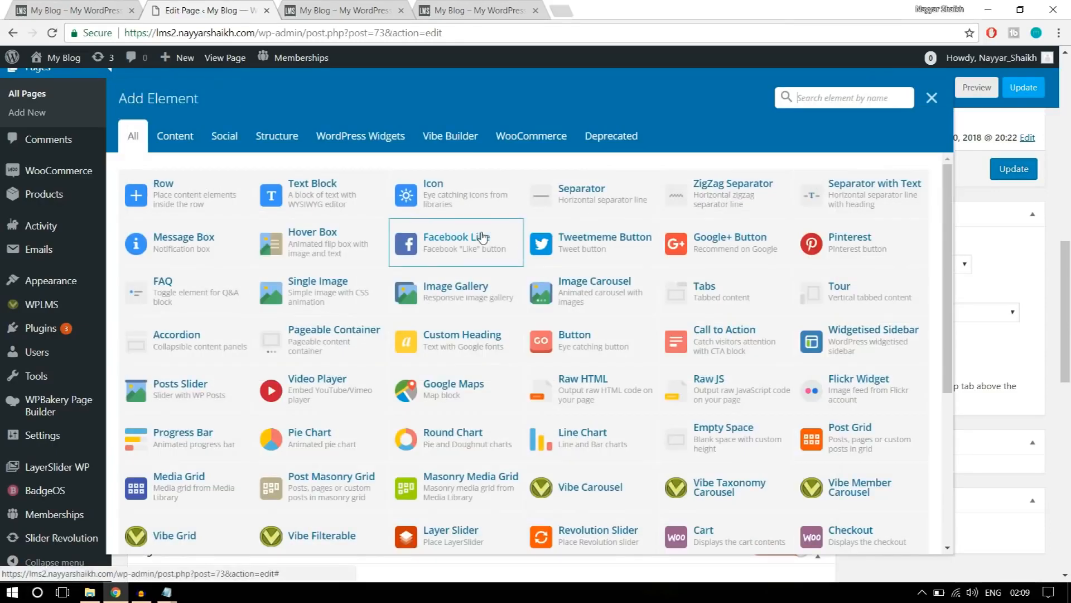
pyautogui.click(321, 204)
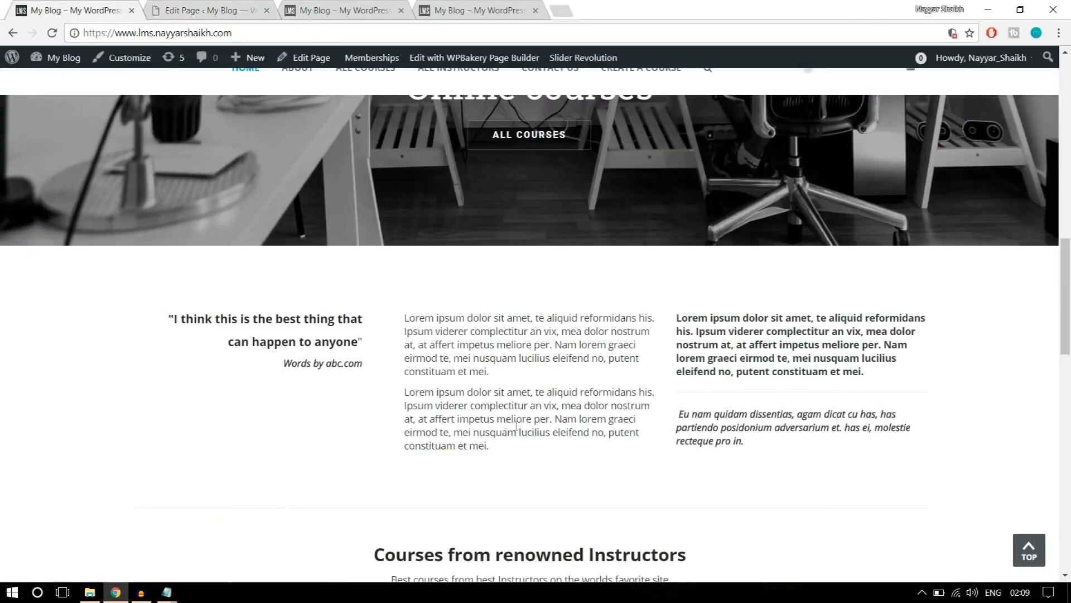
pyautogui.moveTo(512, 453); pyautogui.dragTo(402, 316)
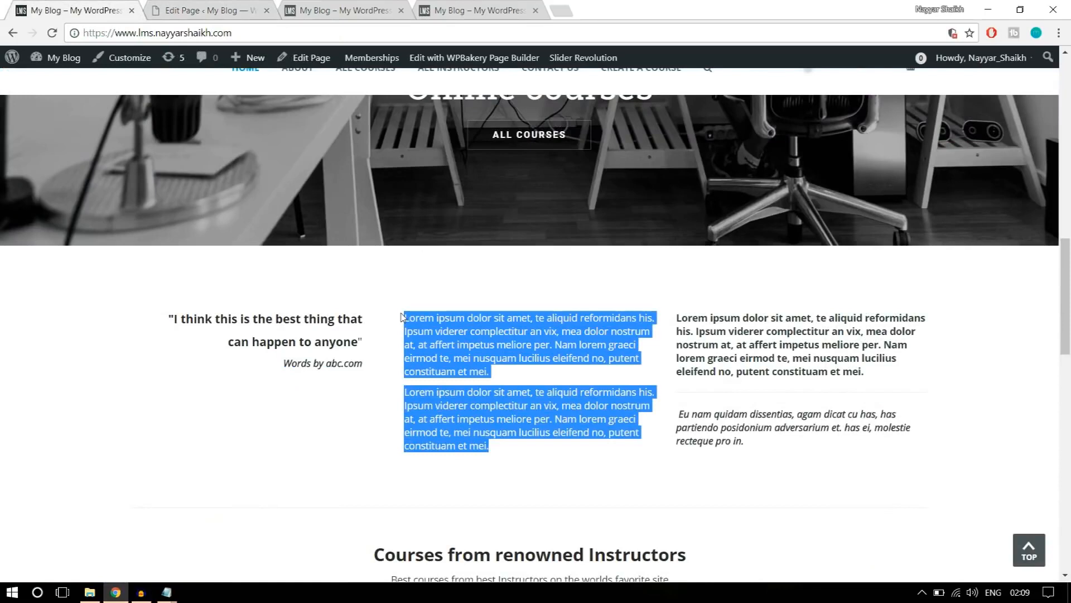
pyautogui.rightClick(434, 321)
pyautogui.click(471, 330)
pyautogui.click(202, 10)
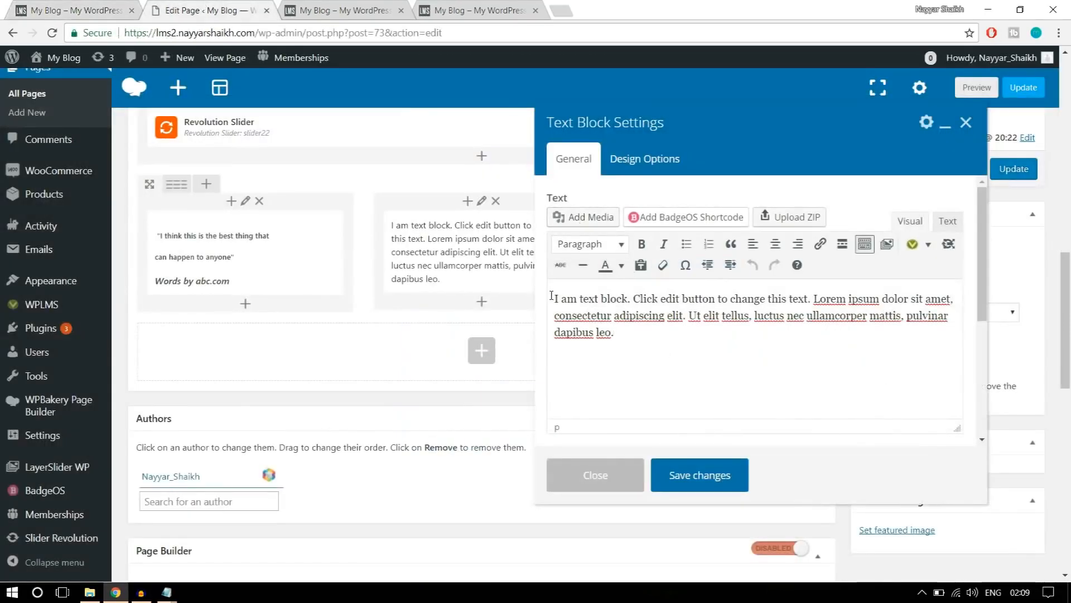
pyautogui.hotkey('ctrl', 'a')
pyautogui.hotkey('ctrl', 'v')
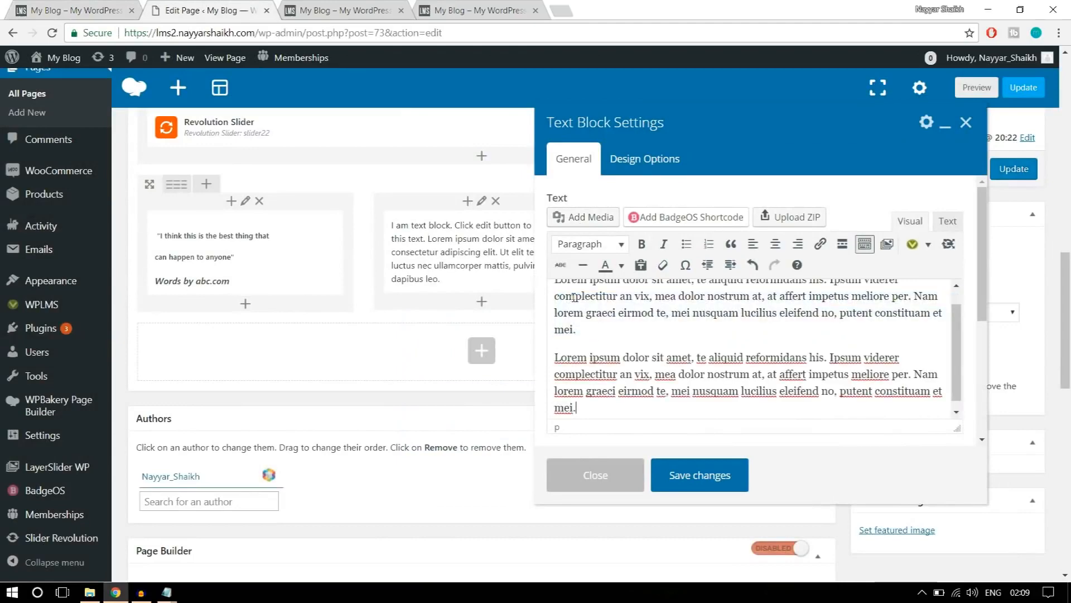
pyautogui.click(727, 479)
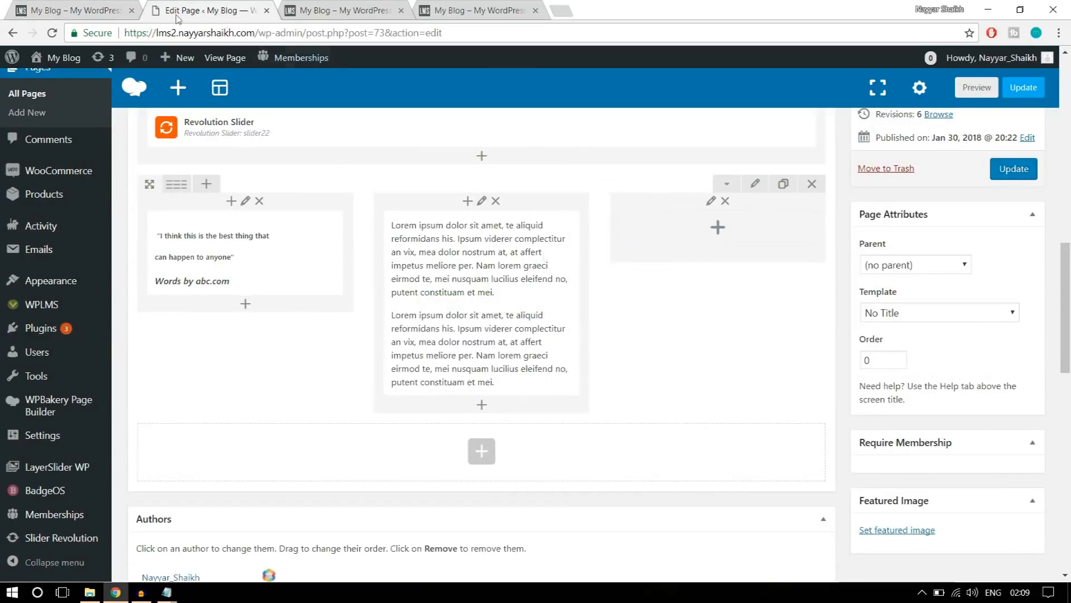
# Copy the reference page's third-column text, from the bold "Lorem ipsum" paragraph through the italic "Eu nam quidam dissentias" paragraph.
pyautogui.click(84, 10)
pyautogui.click(797, 446)
pyautogui.moveTo(759, 443); pyautogui.dragTo(678, 311)
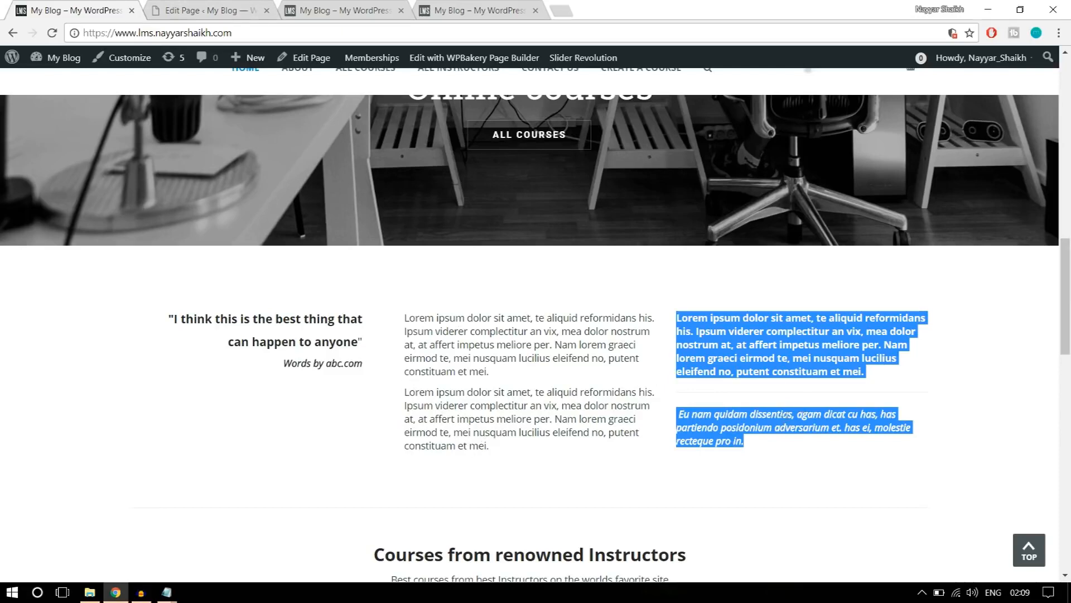
pyautogui.click(794, 446)
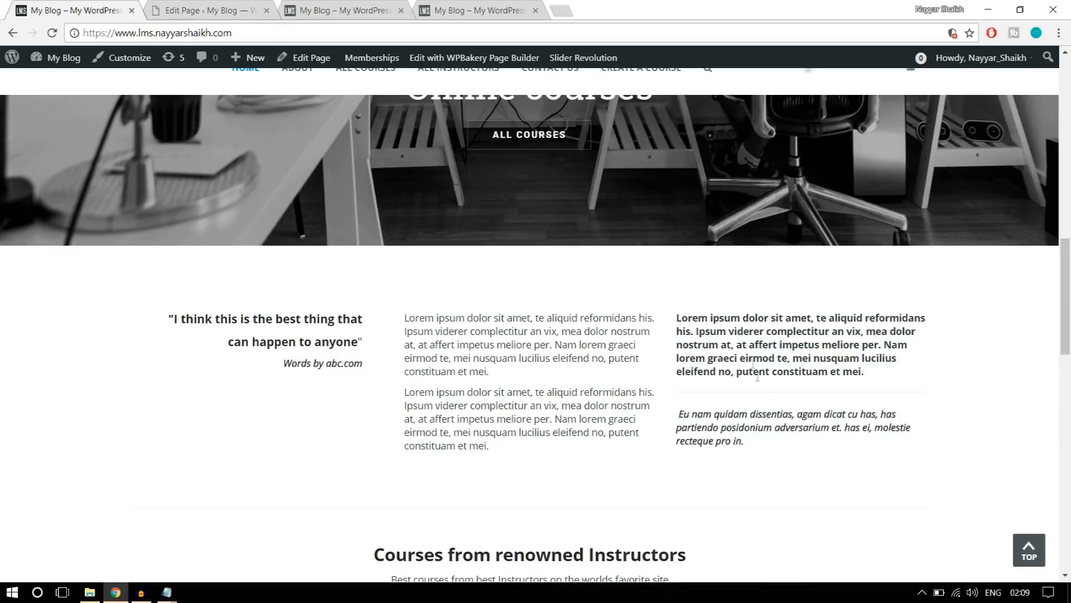
pyautogui.click(201, 10)
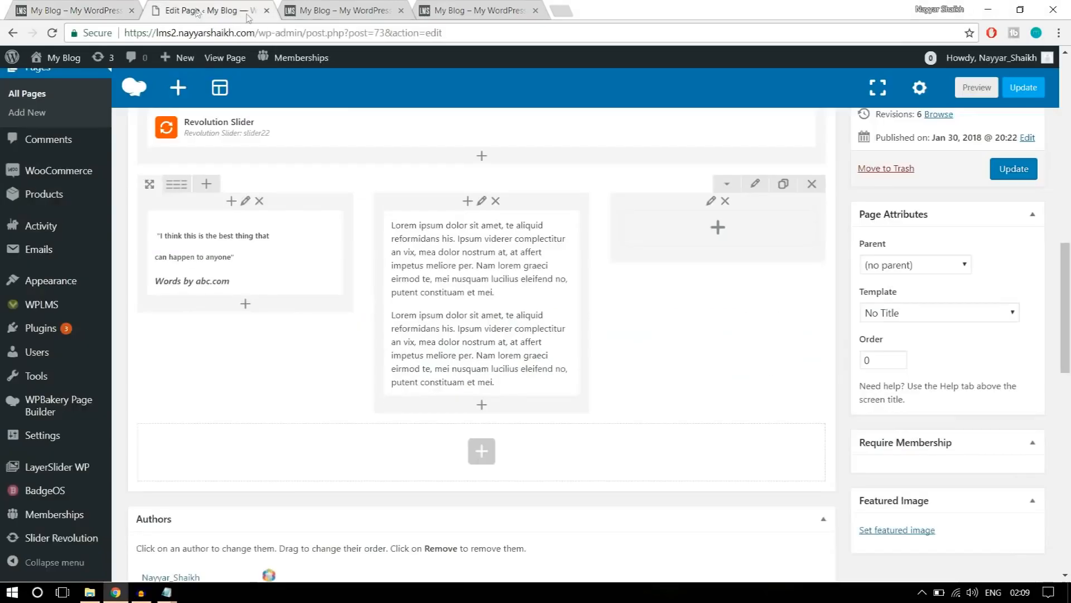
# Add a Text Block to the row's empty third column, replace its placeholder with the copied text, and save.
pyautogui.click(719, 230)
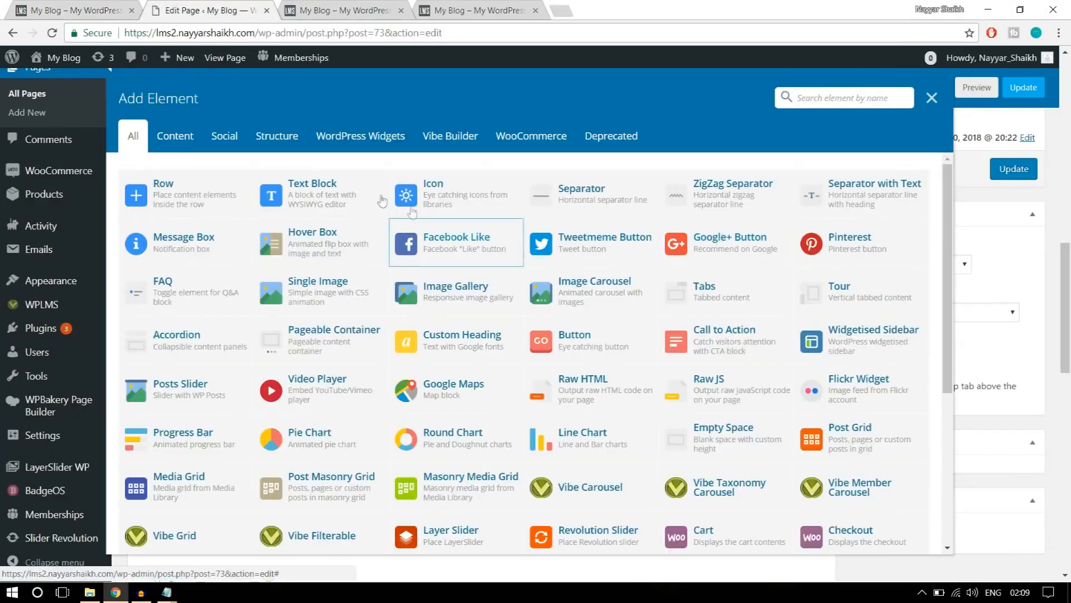
pyautogui.click(333, 200)
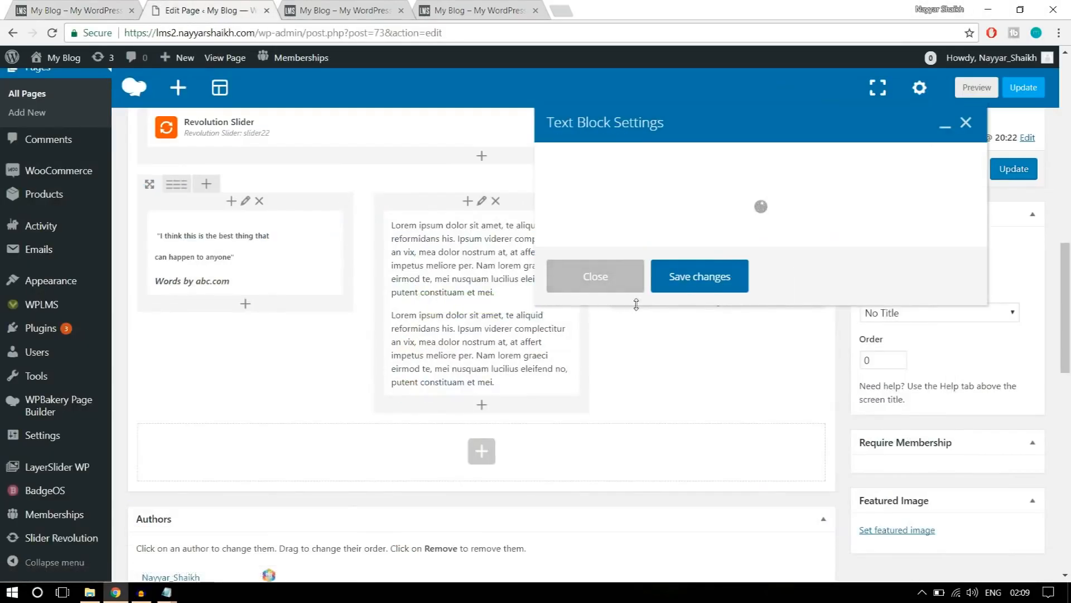
pyautogui.moveTo(677, 378); pyautogui.dragTo(554, 298)
pyautogui.hotkey('ctrl', 'v')
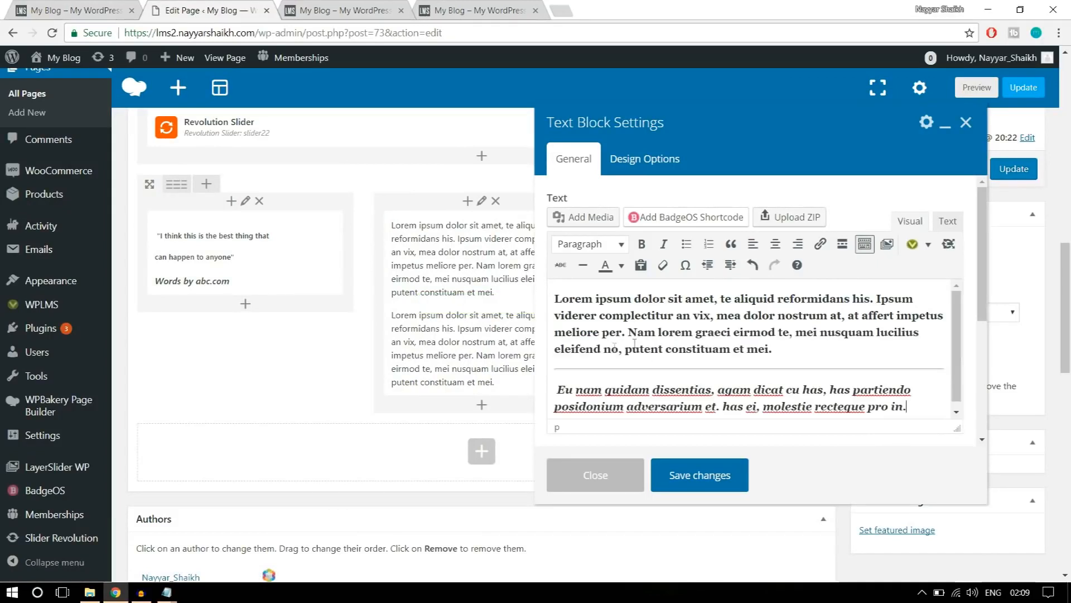
pyautogui.click(720, 481)
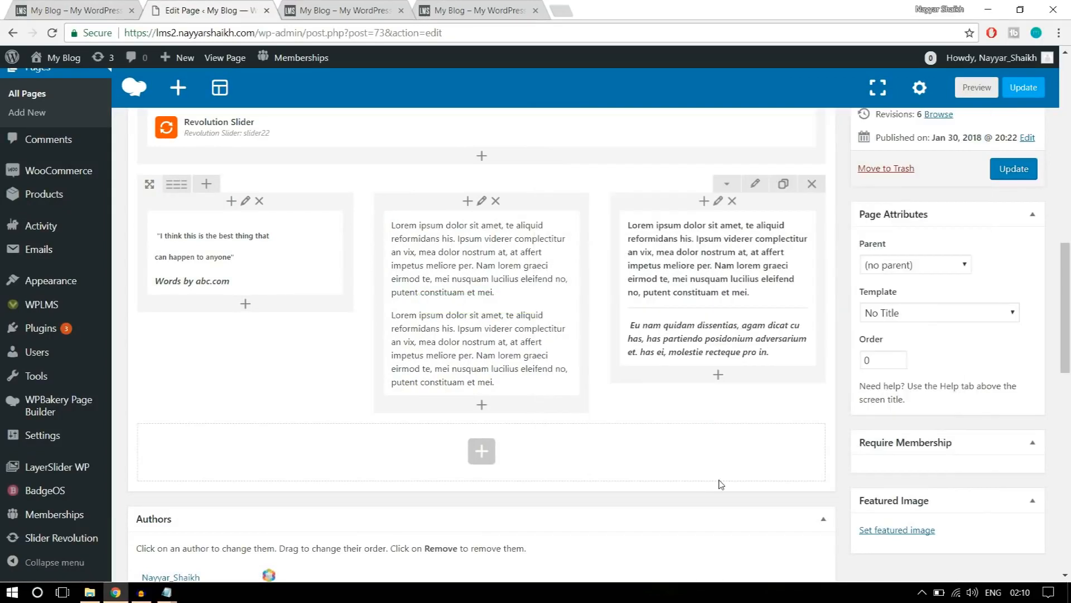
# Check the reference page's spacing, set the three-column text row's top padding to 50 and fill in its bottom padding, and save.
pyautogui.click(67, 4)
pyautogui.scroll(-2, 523, 280)
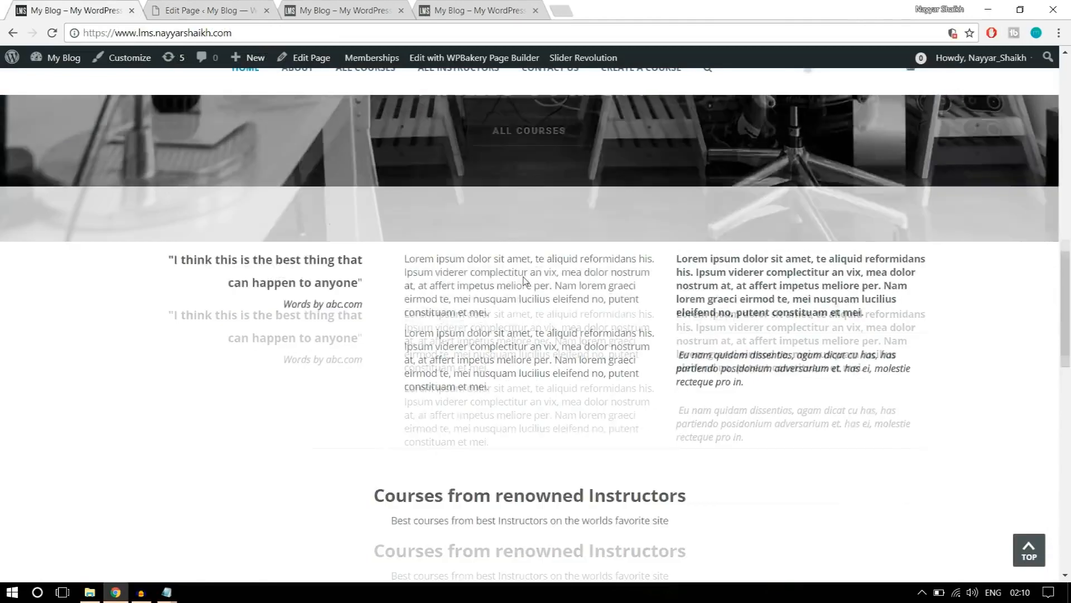
pyautogui.scroll(2, 586, 365)
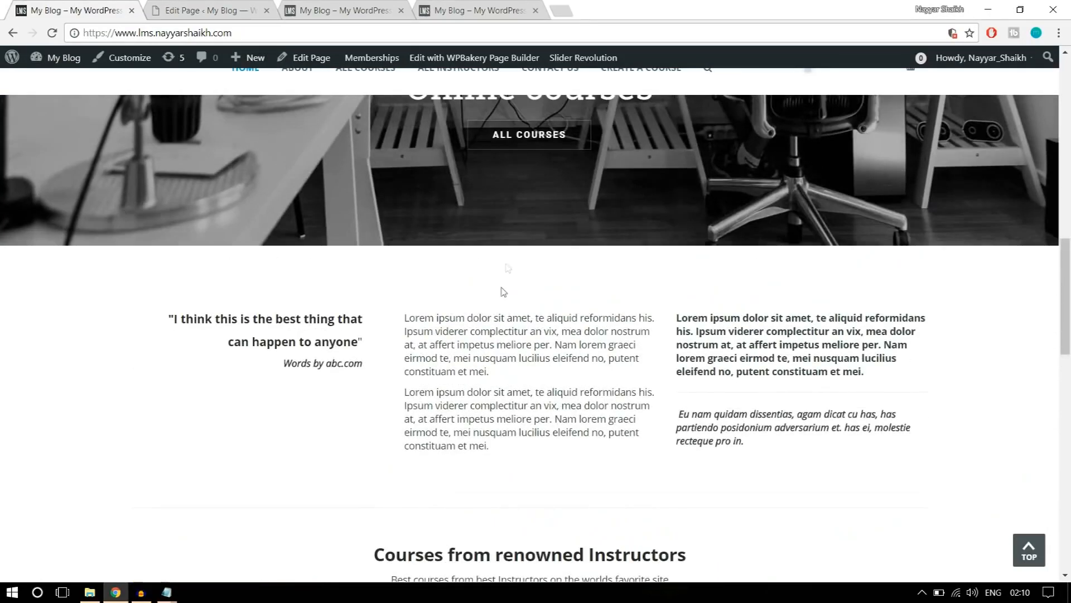
pyautogui.click(257, 9)
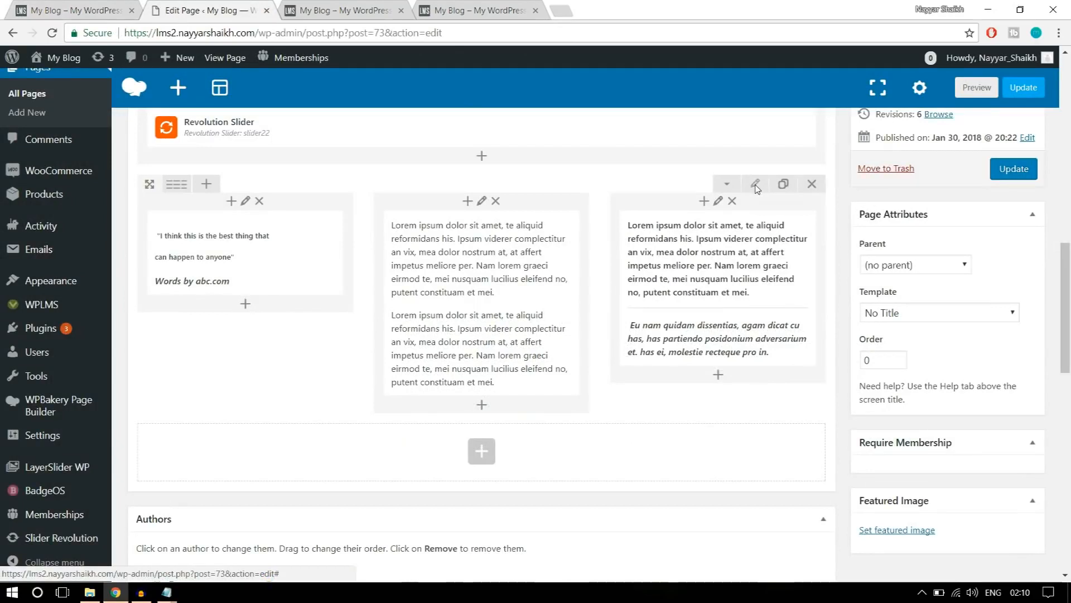
pyautogui.click(755, 185)
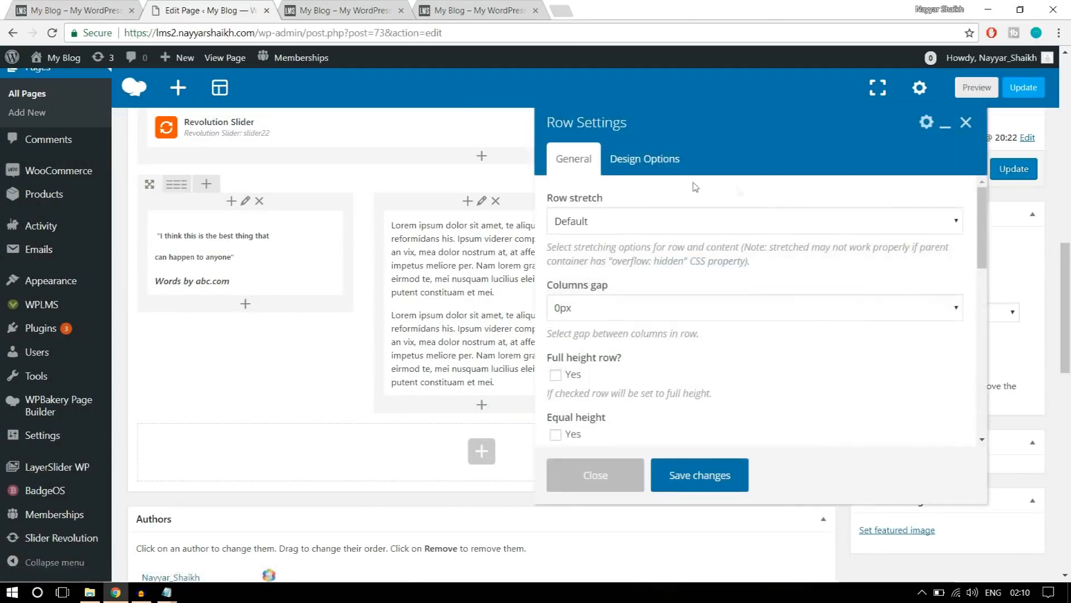
pyautogui.click(673, 161)
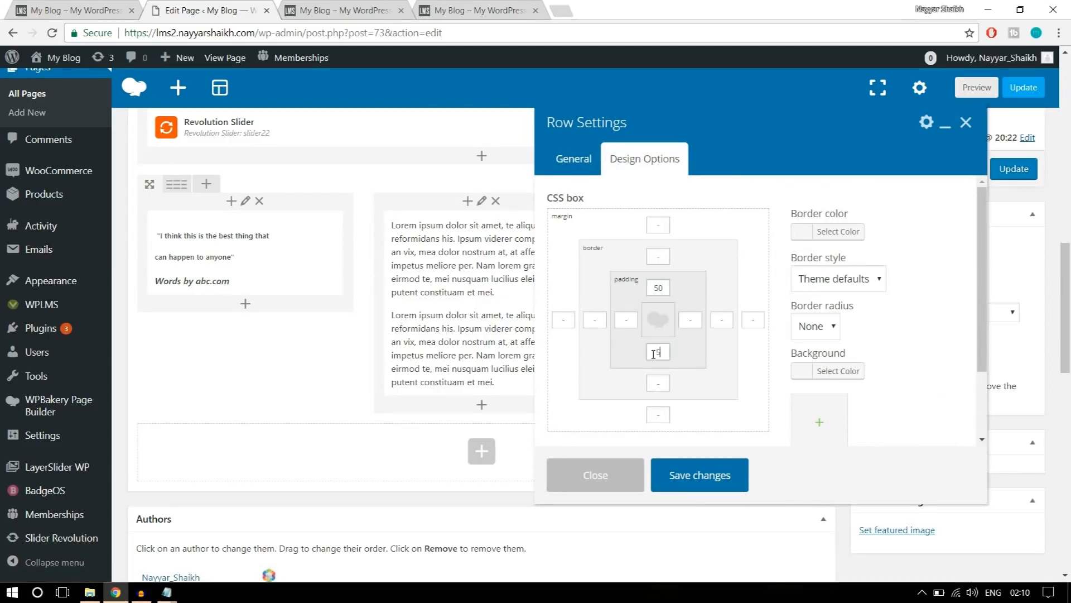
pyautogui.doubleClick(658, 289)
pyautogui.moveTo(654, 353); pyautogui.dragTo(669, 350)
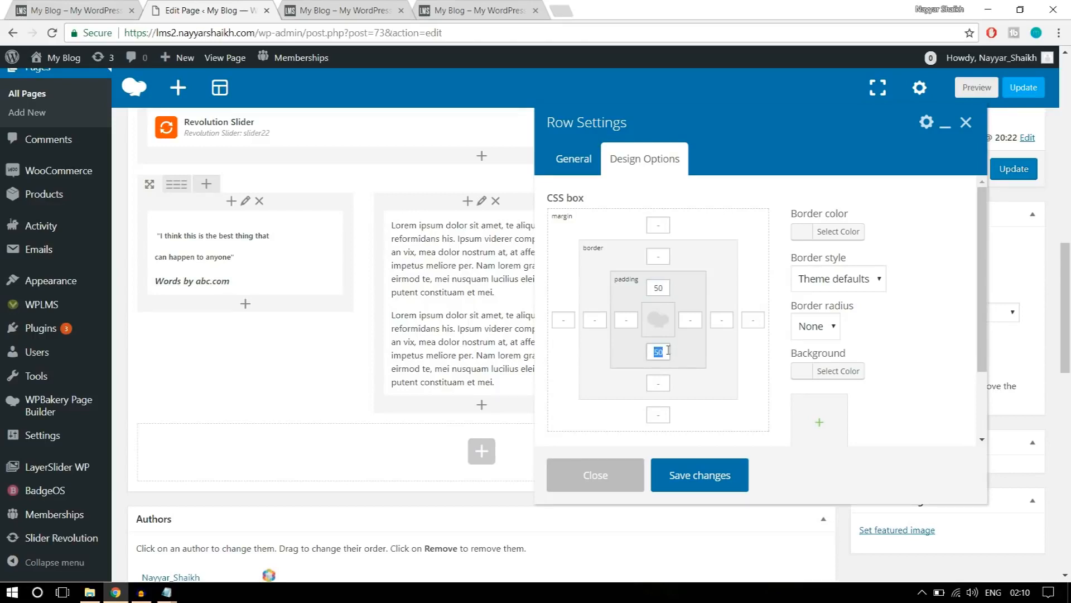
pyautogui.click(714, 476)
# Check the section below the text columns on the reference page and update the edited Home Page.
pyautogui.click(67, 8)
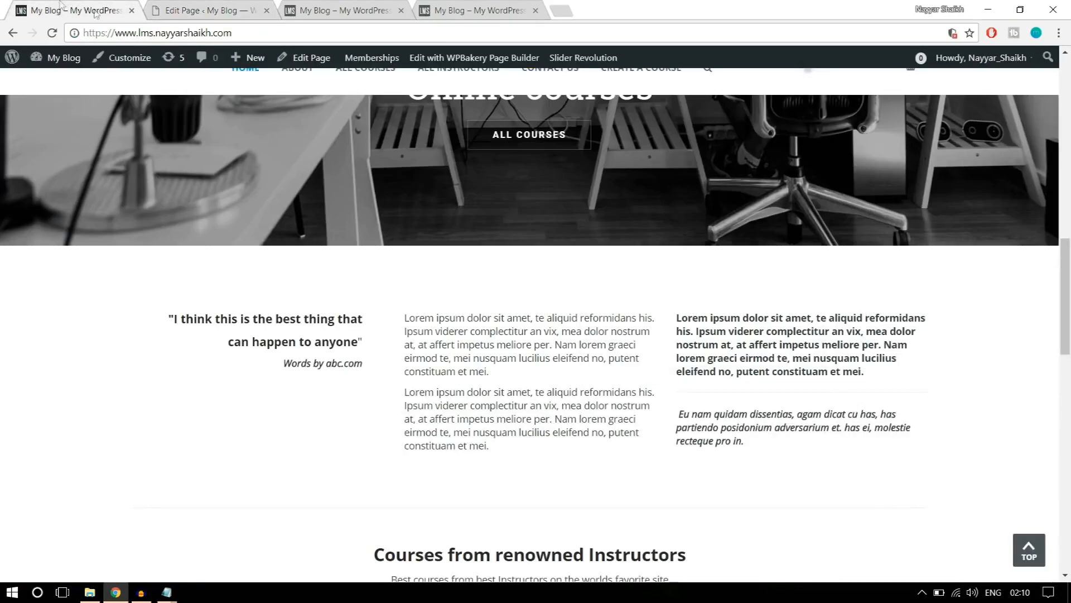
pyautogui.scroll(-4, 420, 290)
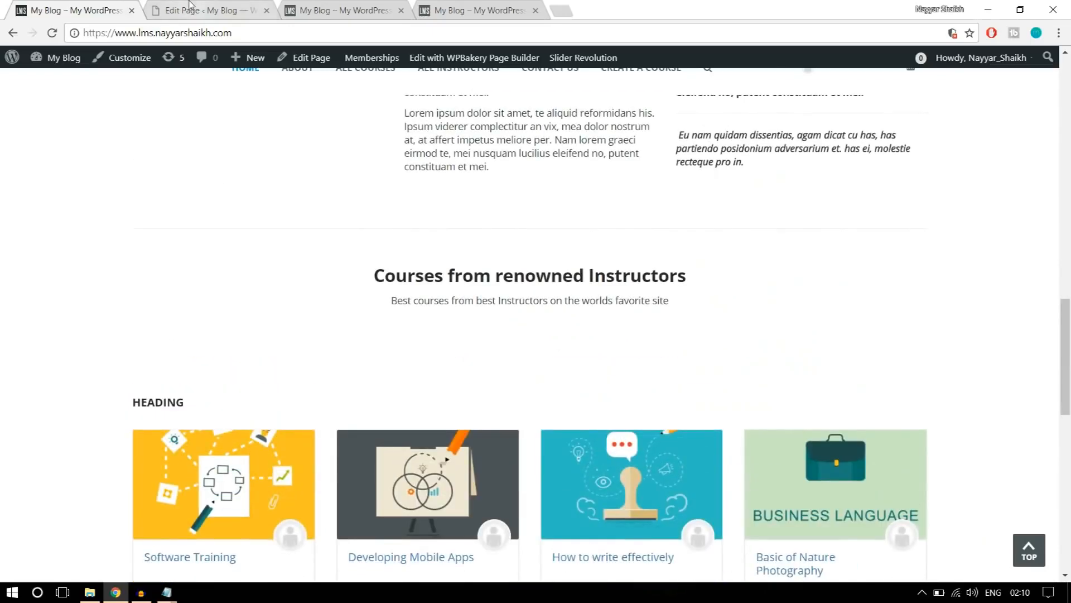
pyautogui.click(137, 17)
pyautogui.click(1013, 176)
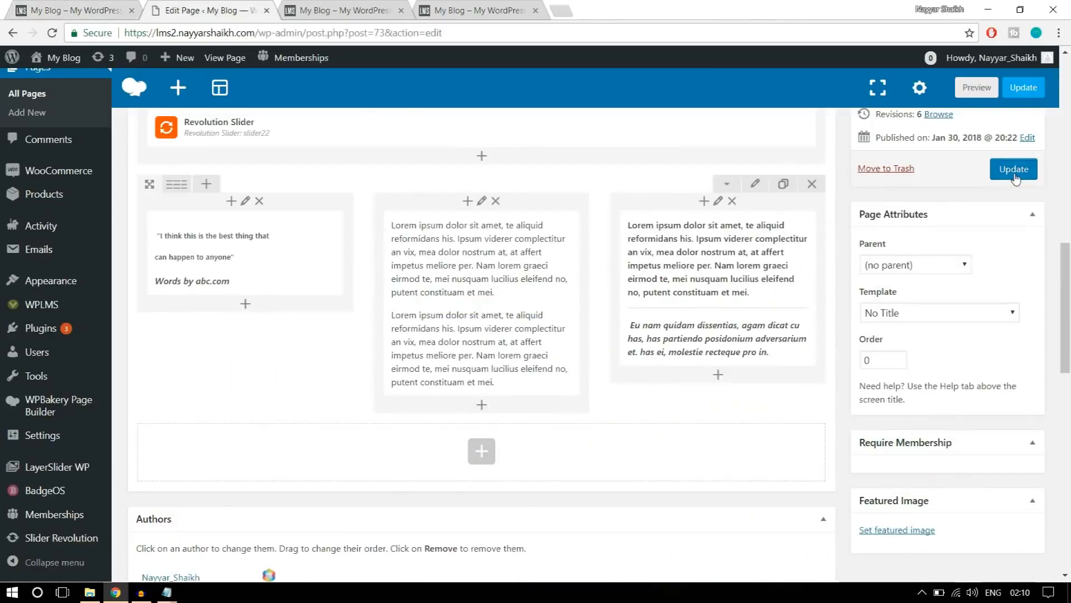
# Reload the lms2 home page and examine the three-column text row below the slider.
pyautogui.click(349, 12)
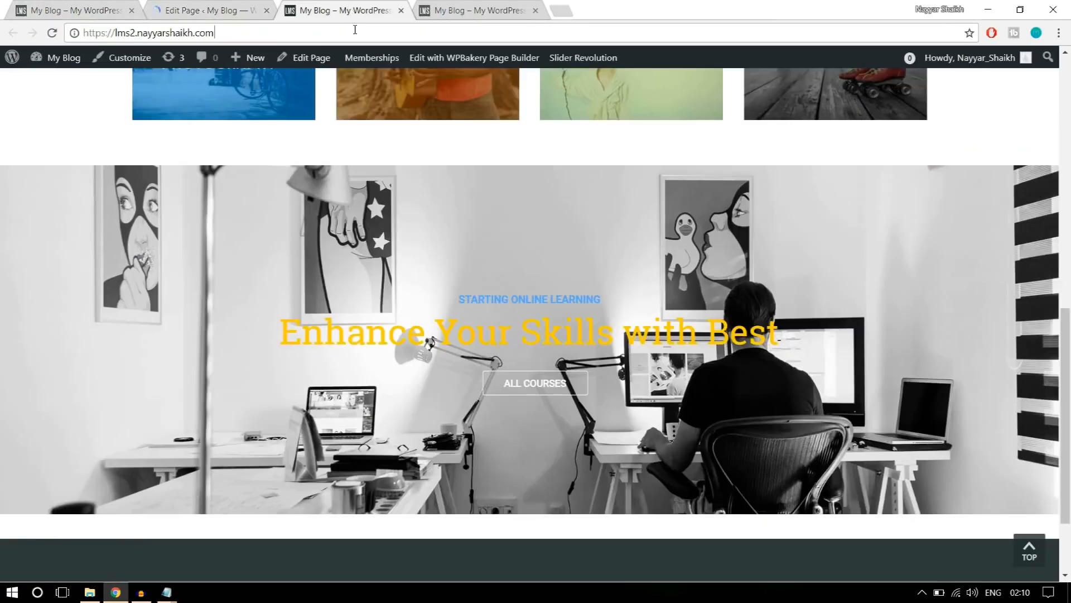
pyautogui.click(355, 29)
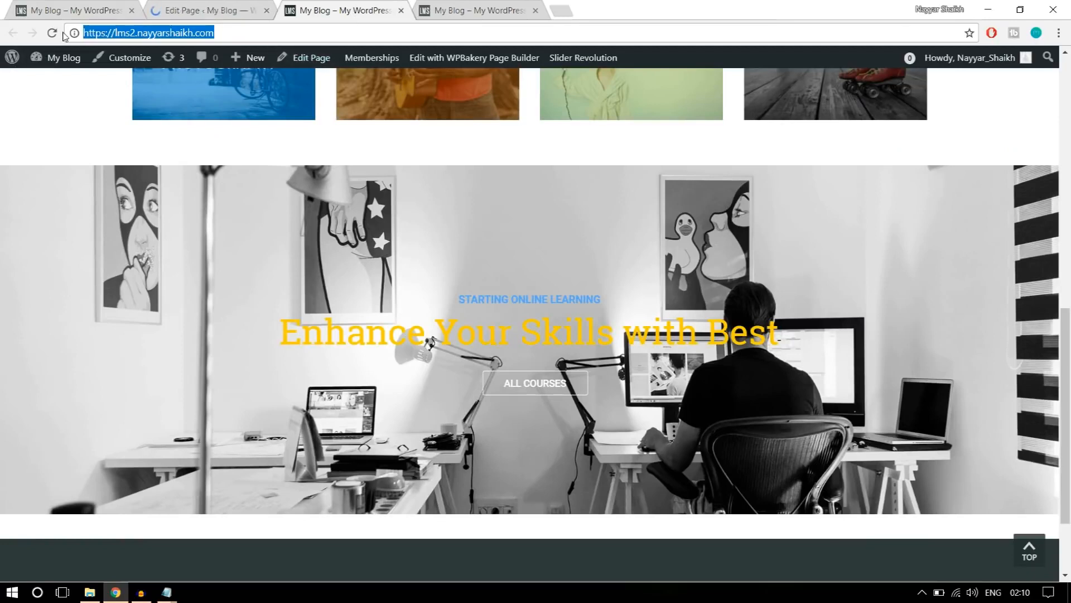
pyautogui.press('Return')
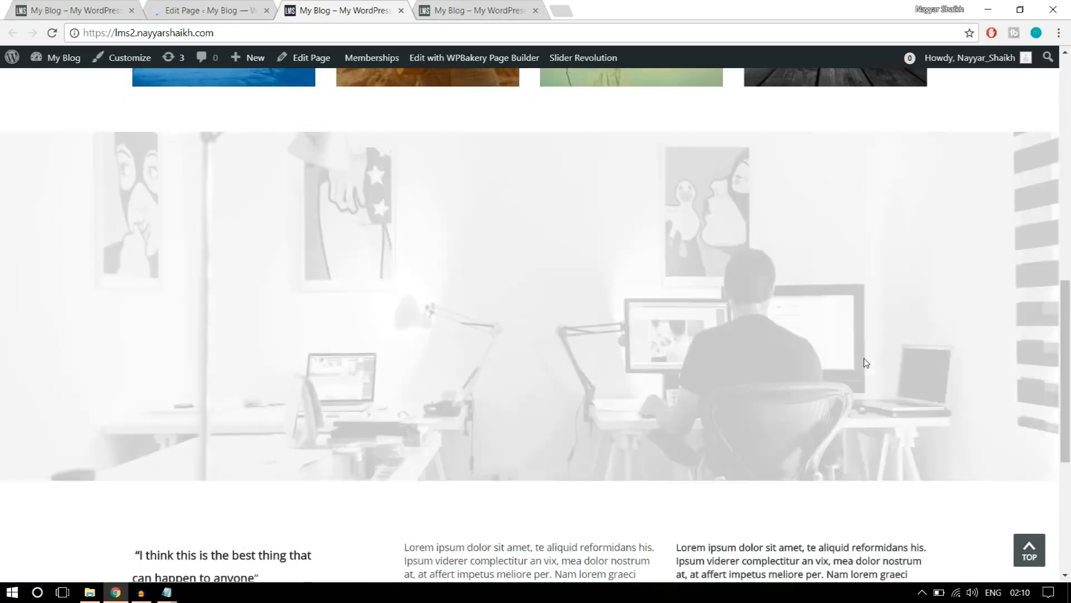
pyautogui.scroll(-5, 866, 367)
pyautogui.scroll(-1, 905, 375)
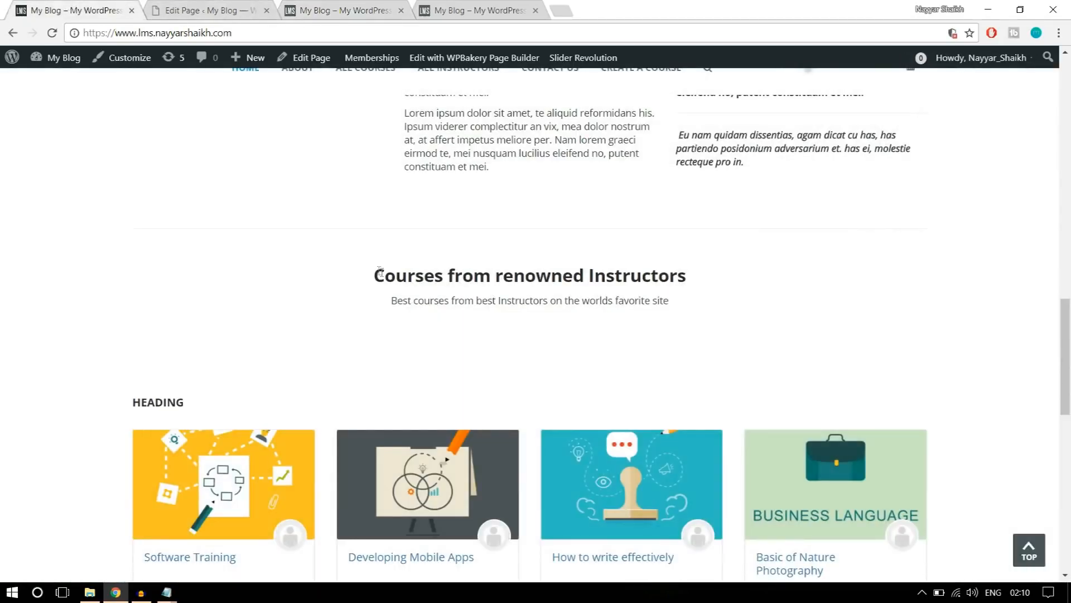
# Select the "Courses from renowned Instructors" heading and its subtitle on the reference page, and review the sections leading to it.
pyautogui.moveTo(380, 272); pyautogui.dragTo(713, 299)
pyautogui.click(715, 300)
pyautogui.moveTo(677, 308); pyautogui.dragTo(374, 277)
pyautogui.hotkey('ctrl', 'c')
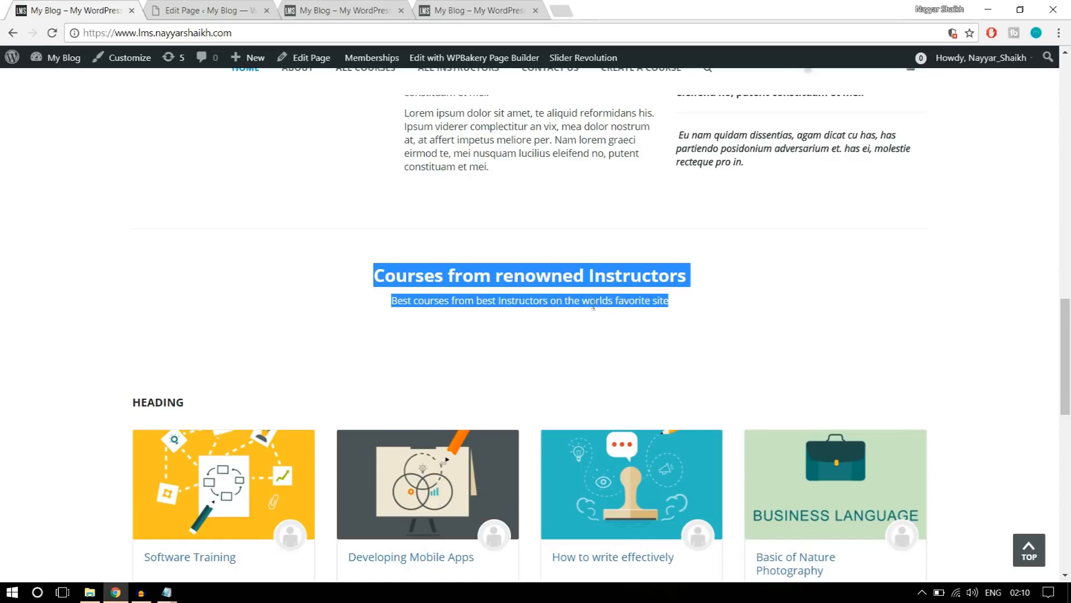
pyautogui.scroll(15, 594, 307)
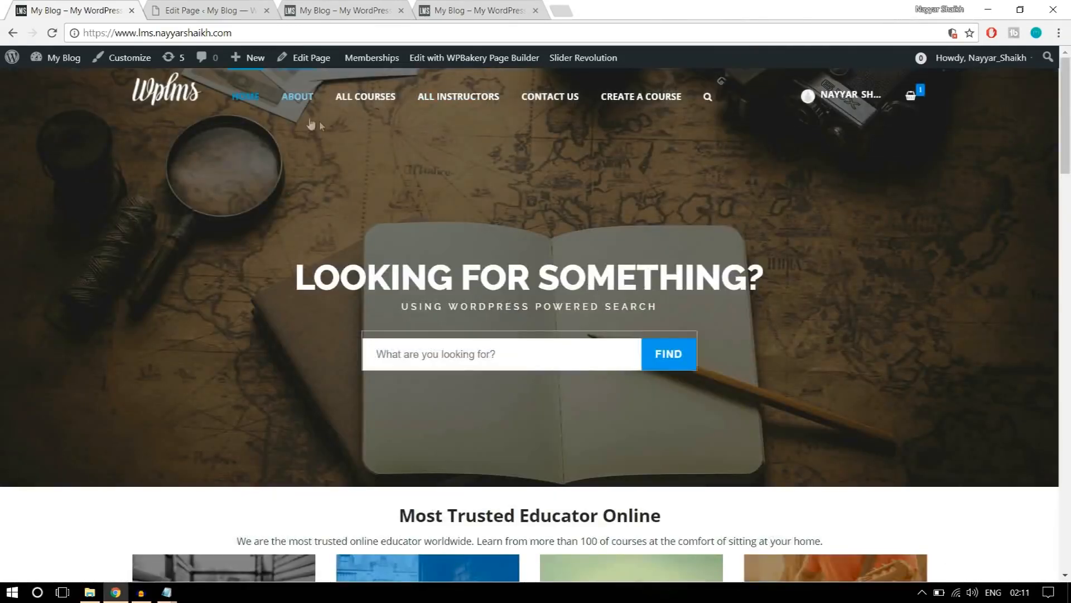
pyautogui.scroll(-10, 701, 285)
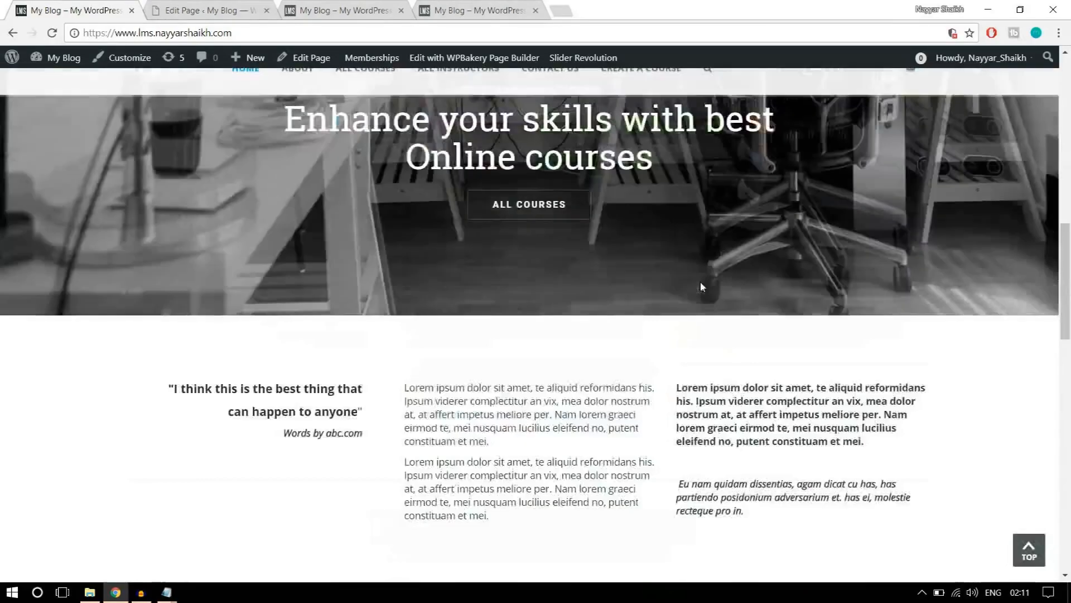
pyautogui.scroll(-7, 701, 284)
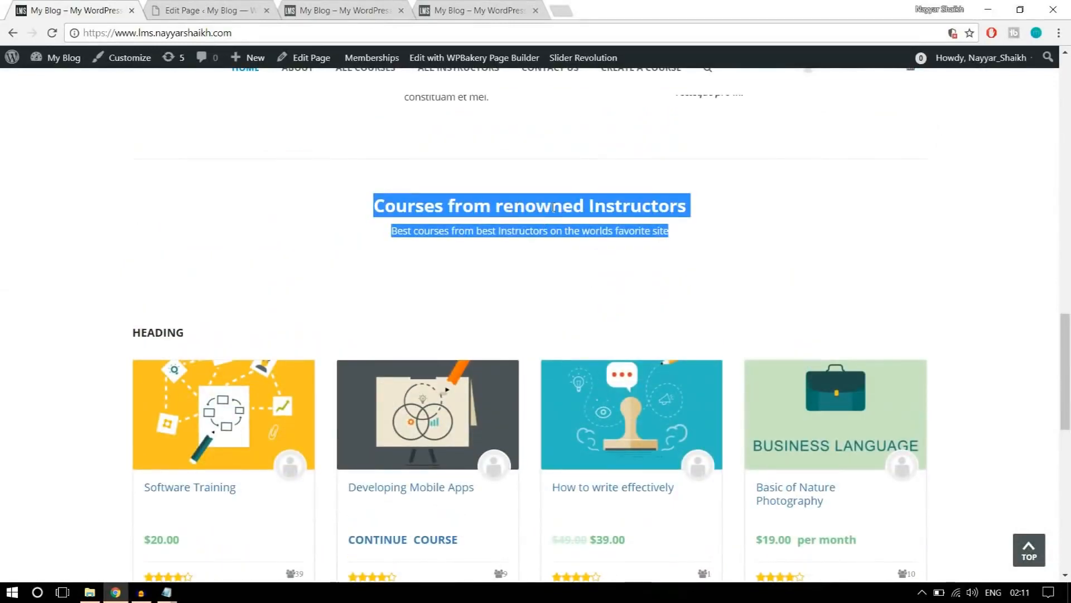
# Return to the Home Page editor and add a Text Block element in a new row below the three text columns.
pyautogui.click(204, 10)
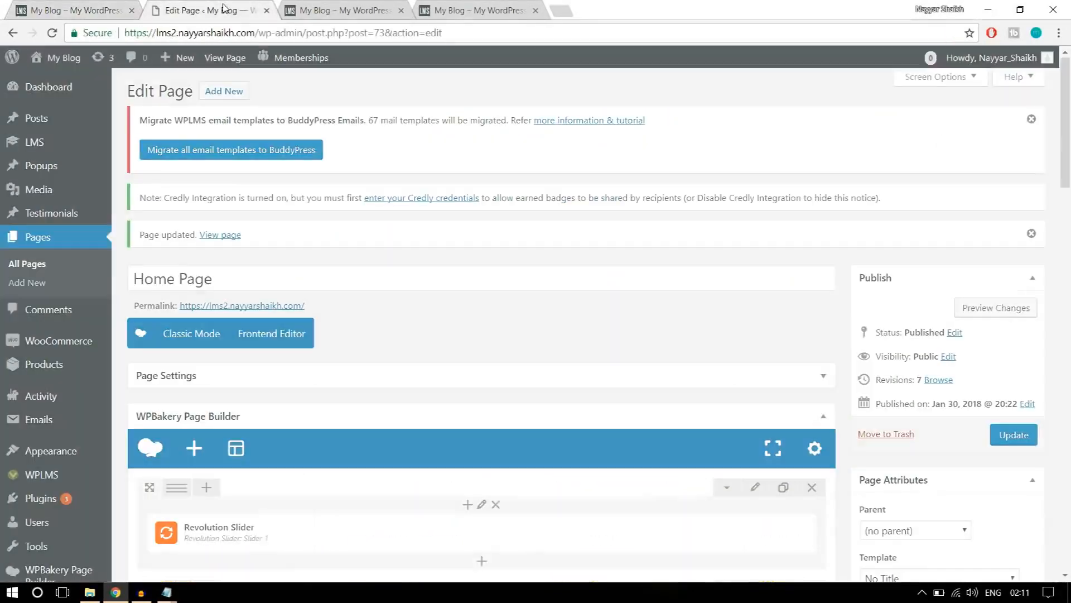
pyautogui.scroll(-7, 642, 334)
pyautogui.scroll(-5, 653, 361)
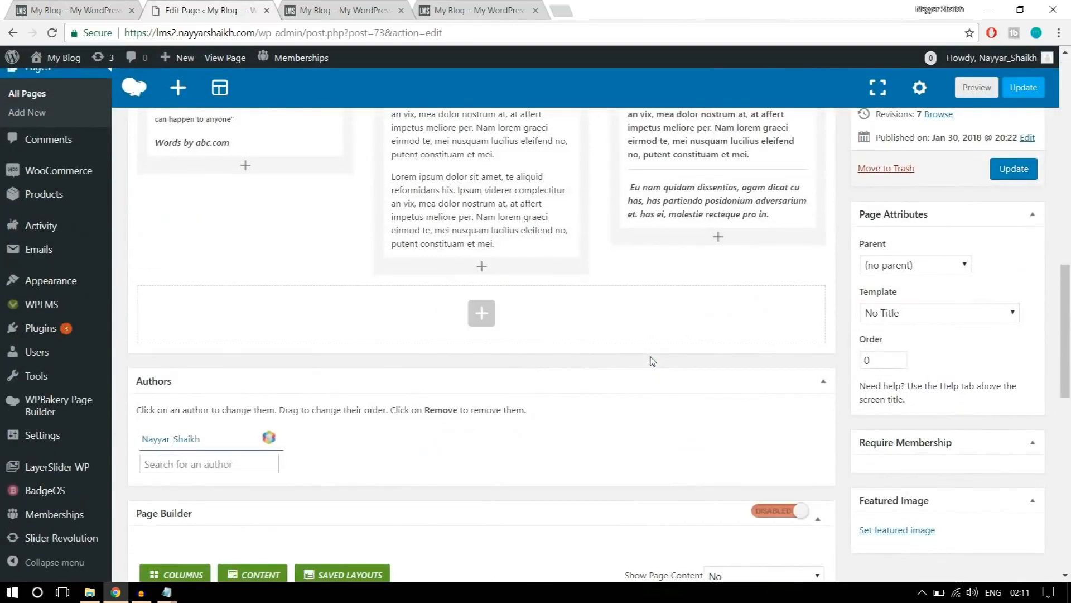
pyautogui.scroll(8, 652, 361)
pyautogui.scroll(2, 653, 361)
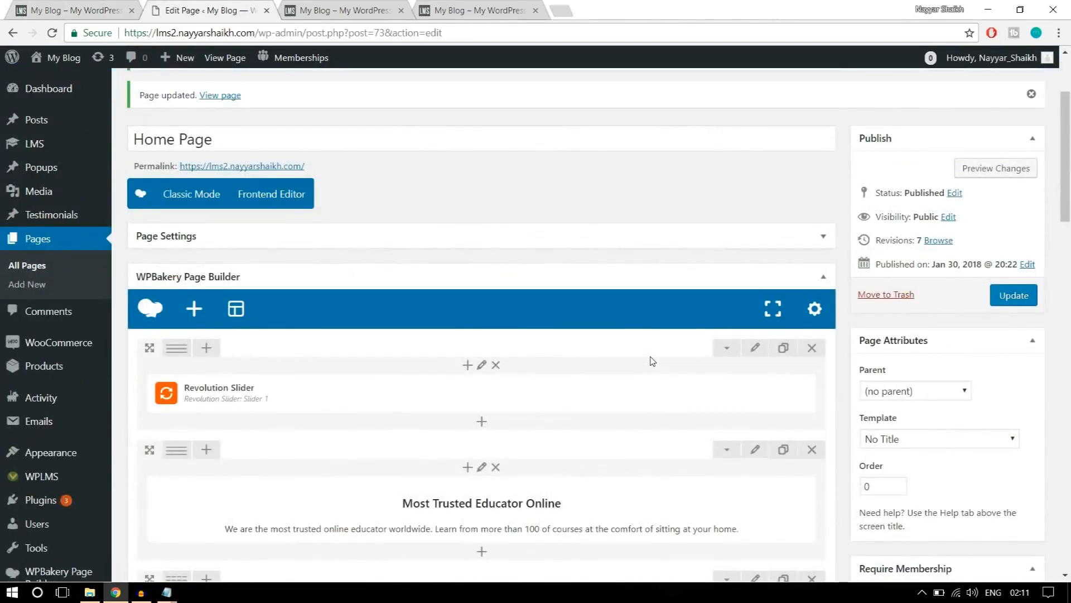
pyautogui.scroll(-1, 653, 362)
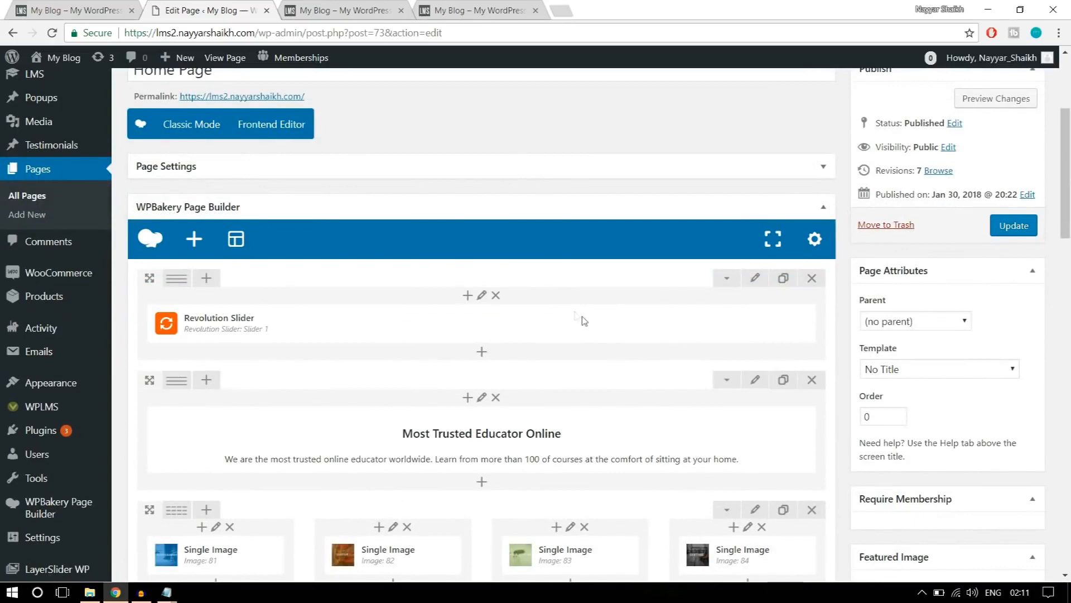
pyautogui.scroll(-9, 645, 324)
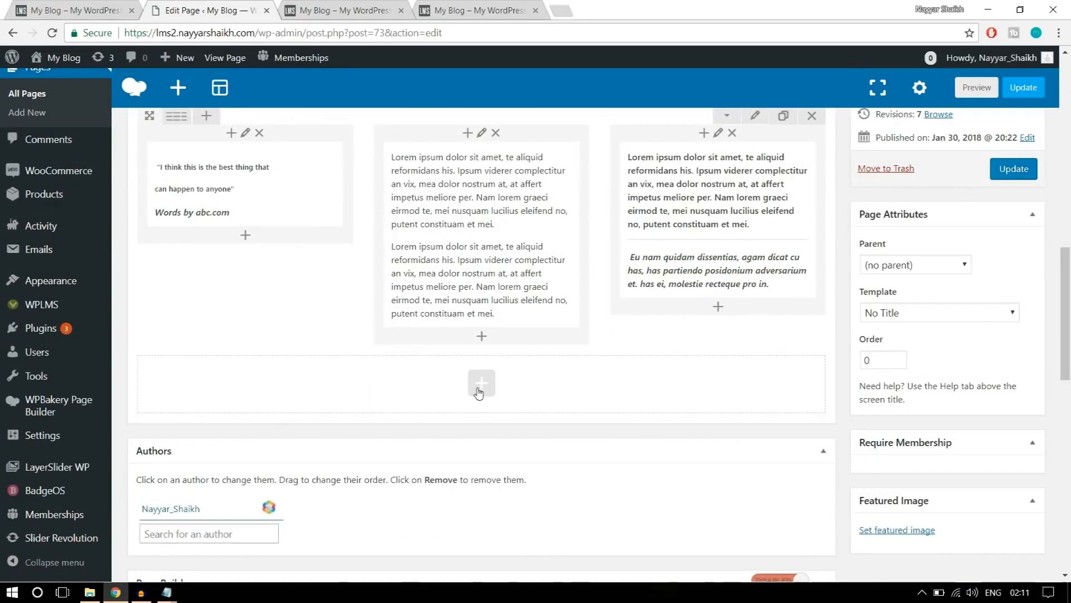
pyautogui.click(480, 383)
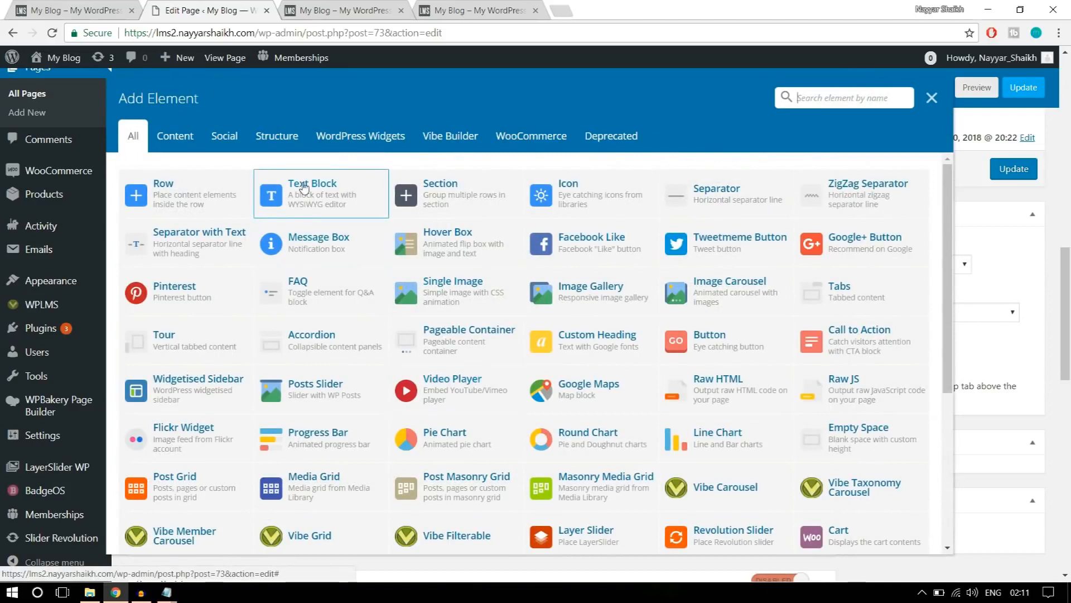
pyautogui.click(333, 206)
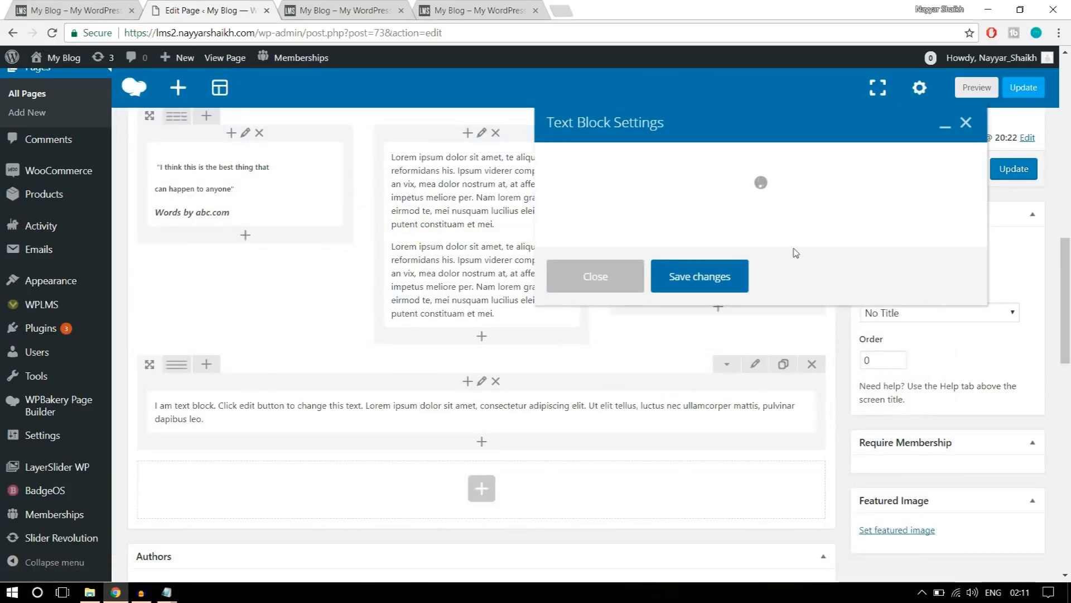
# Replace the placeholder text with the copied "Courses from renowned Instructors" heading and subtitle, centre both lines and save the text block.
pyautogui.moveTo(755, 327); pyautogui.dragTo(527, 301)
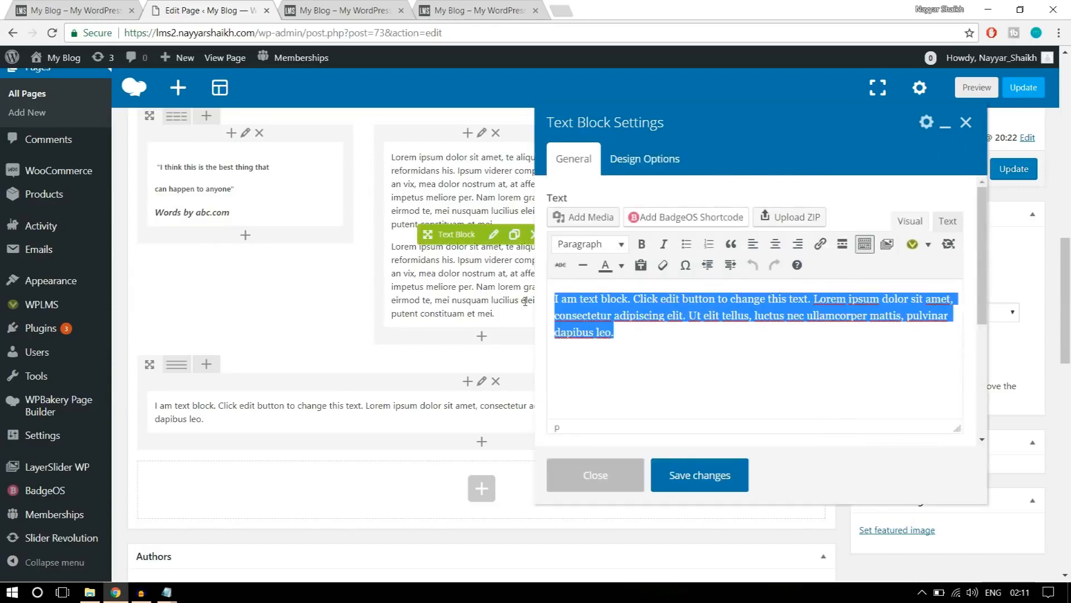
pyautogui.hotkey('ctrl', 'v')
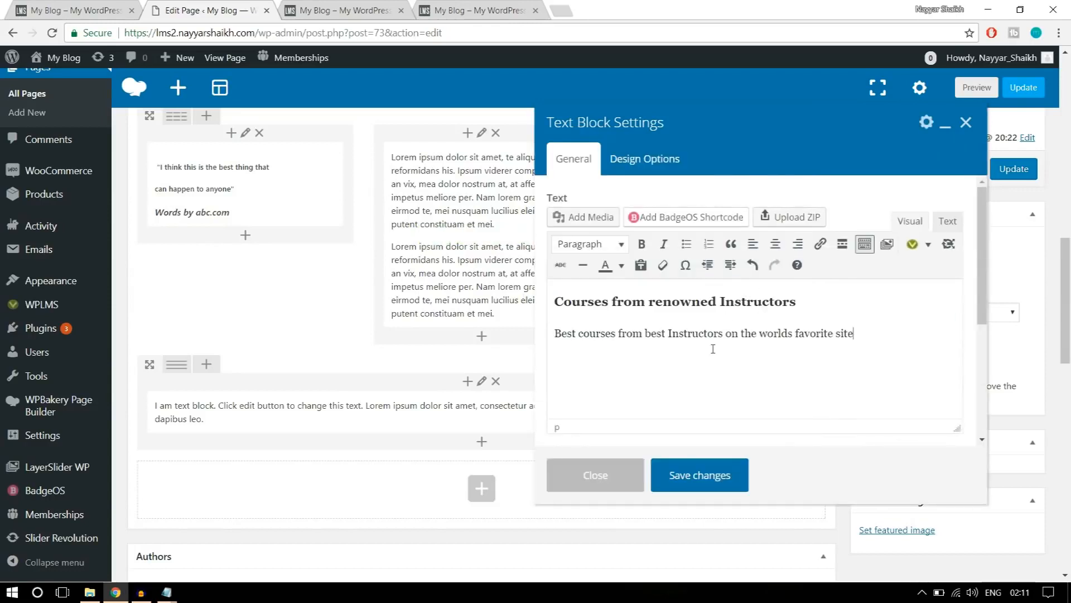
pyautogui.hotkey('ctrl', 'a')
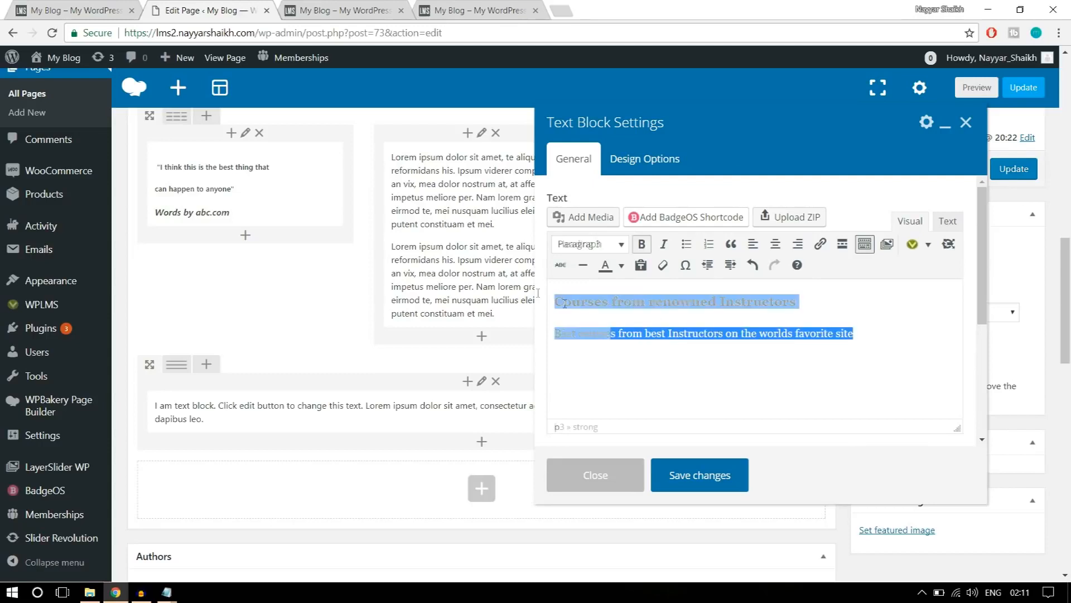
pyautogui.click(776, 243)
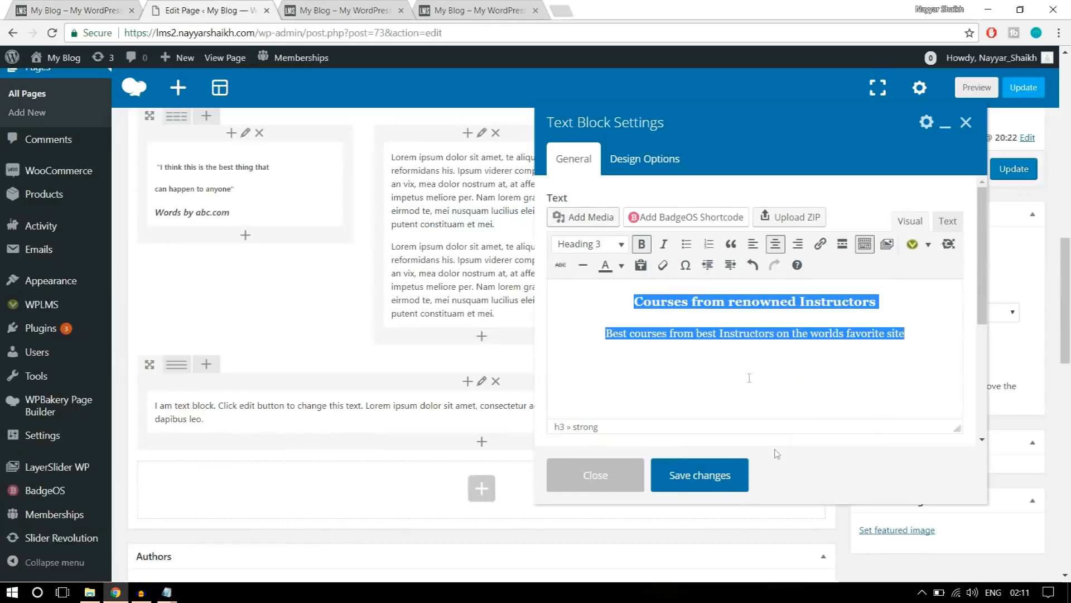
pyautogui.click(716, 480)
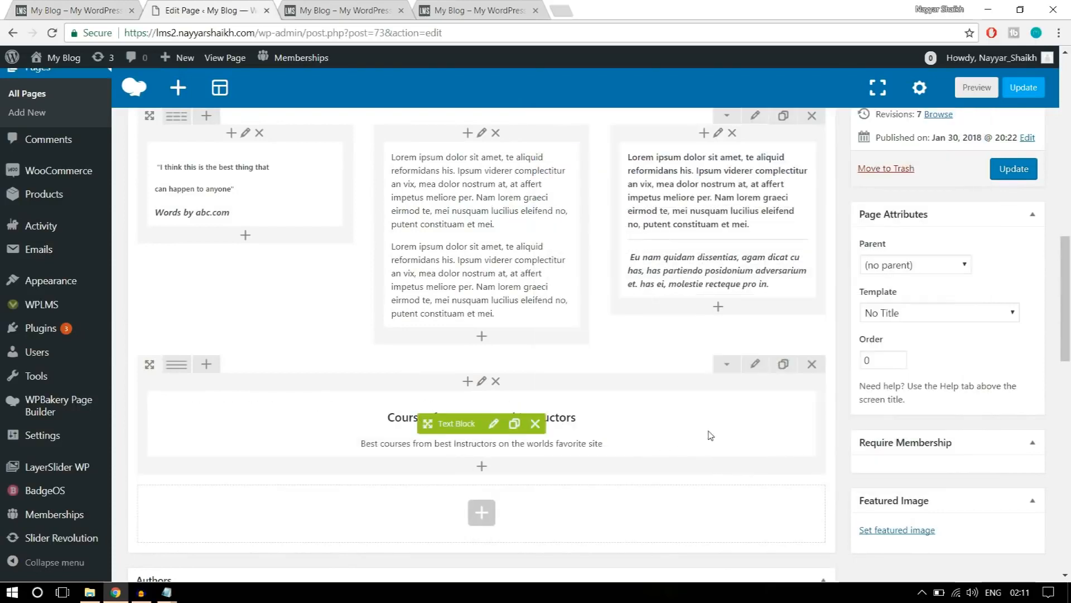
# Check the reference page's spacing, set the "Courses from renowned Instructors" text block's top and bottom padding to 20, and save.
pyautogui.click(100, 7)
pyautogui.click(208, 10)
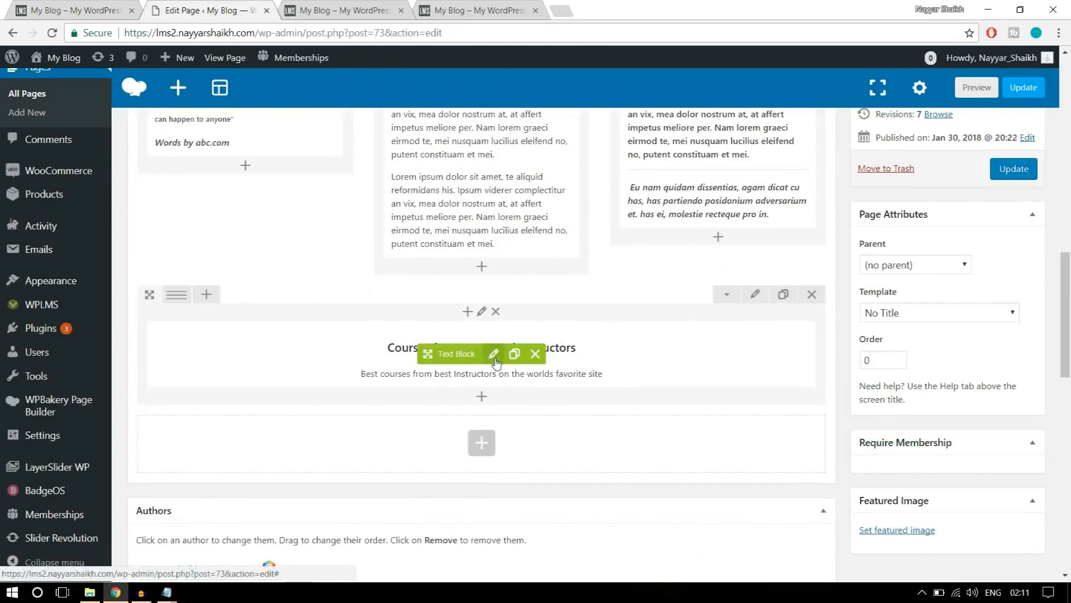
pyautogui.click(493, 353)
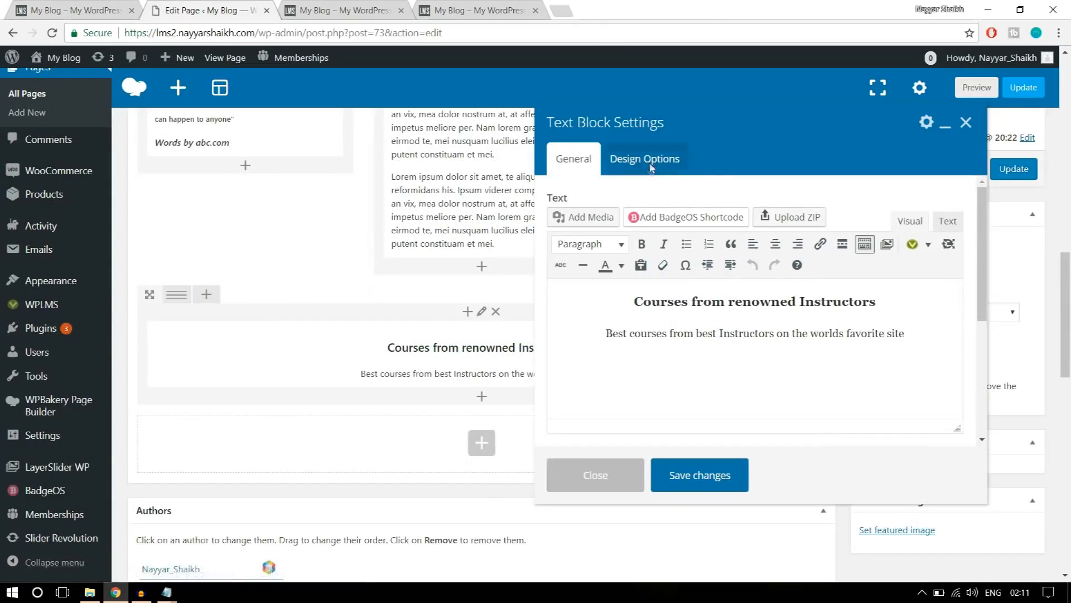
pyautogui.click(642, 161)
pyautogui.click(661, 288)
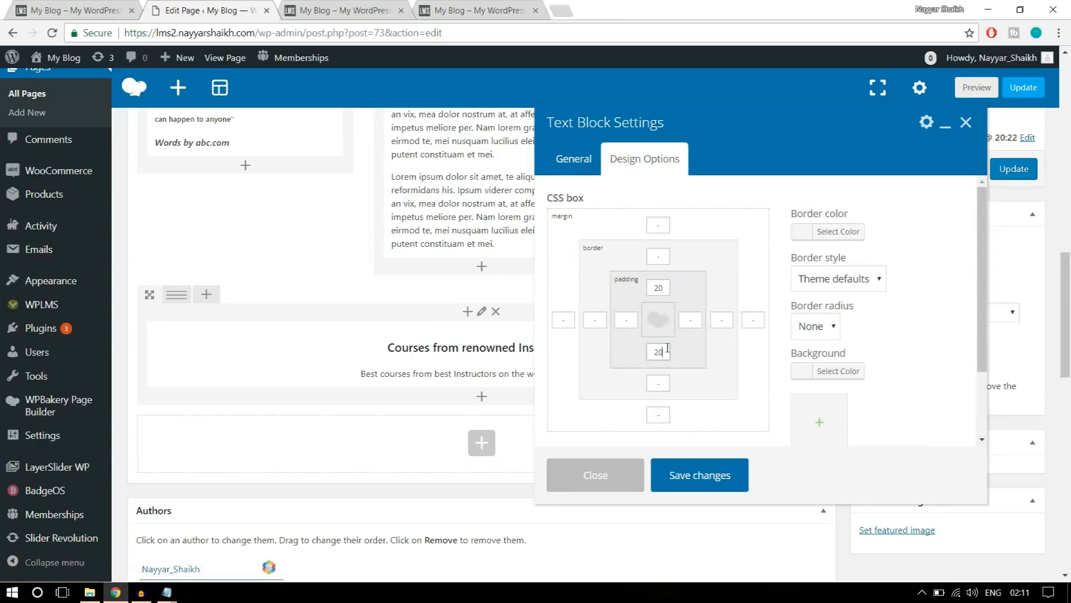
pyautogui.click(661, 283)
pyautogui.doubleClick(647, 352)
pyautogui.click(706, 479)
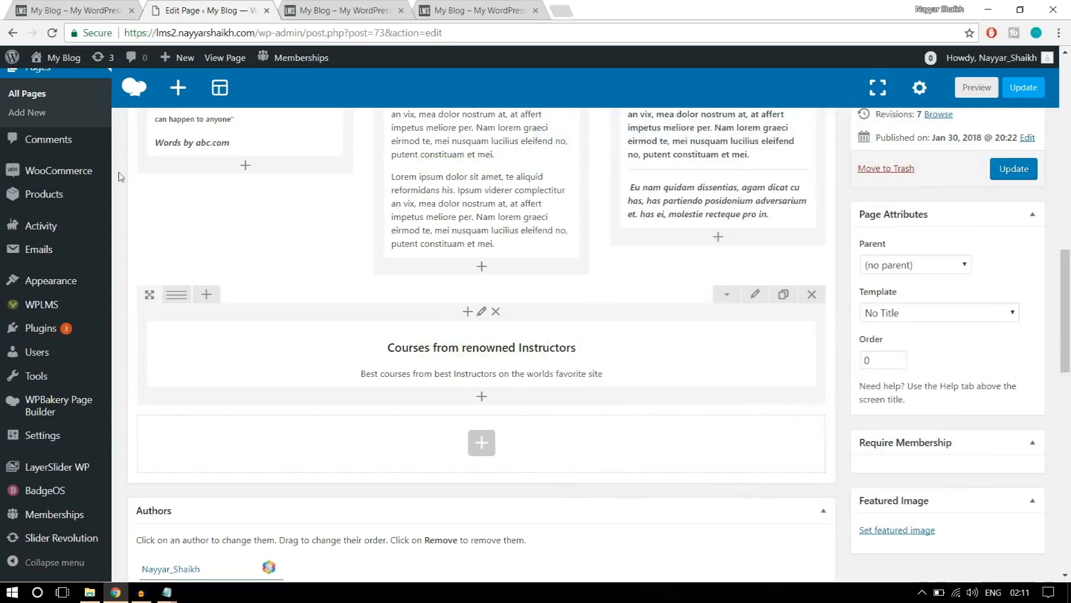
# Check the course grid on the reference page and add a Vibe Grid element below the "Courses from renowned Instructors" text block.
pyautogui.click(30, 7)
pyautogui.scroll(-2, 482, 349)
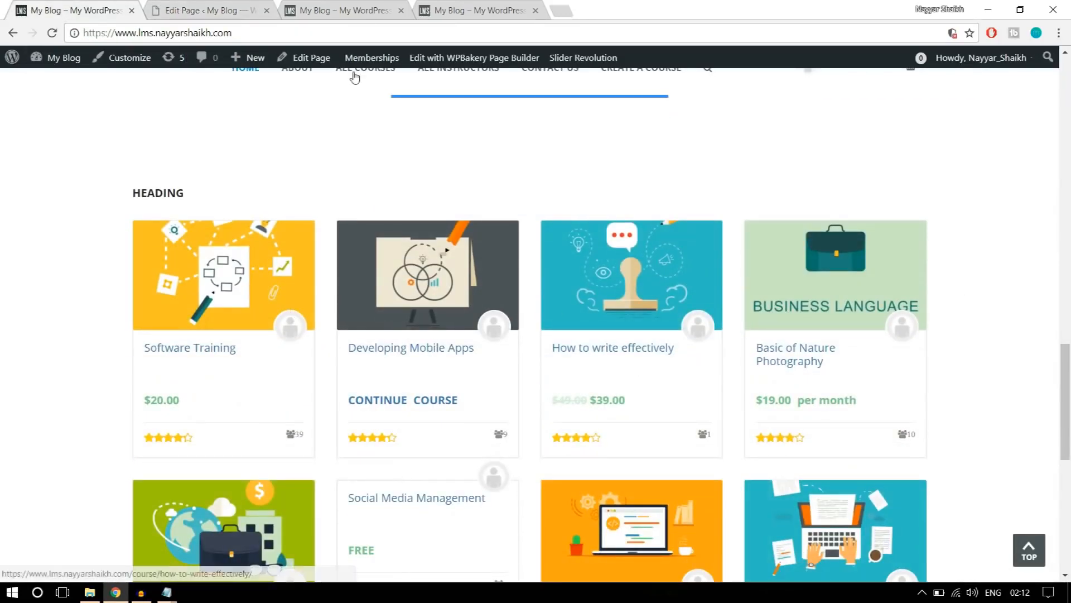
pyautogui.click(184, 10)
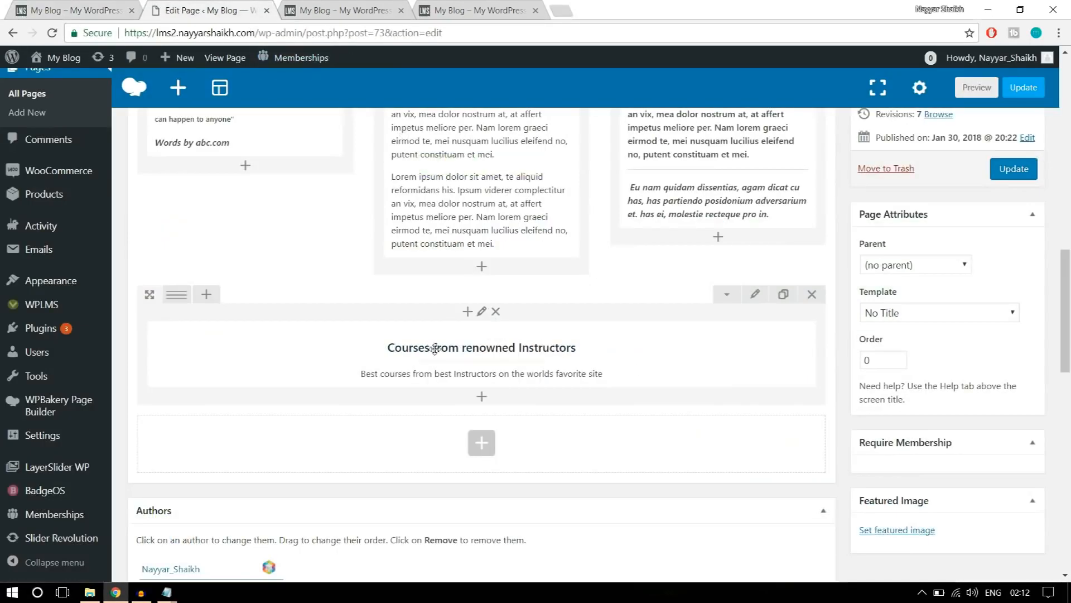
pyautogui.click(482, 397)
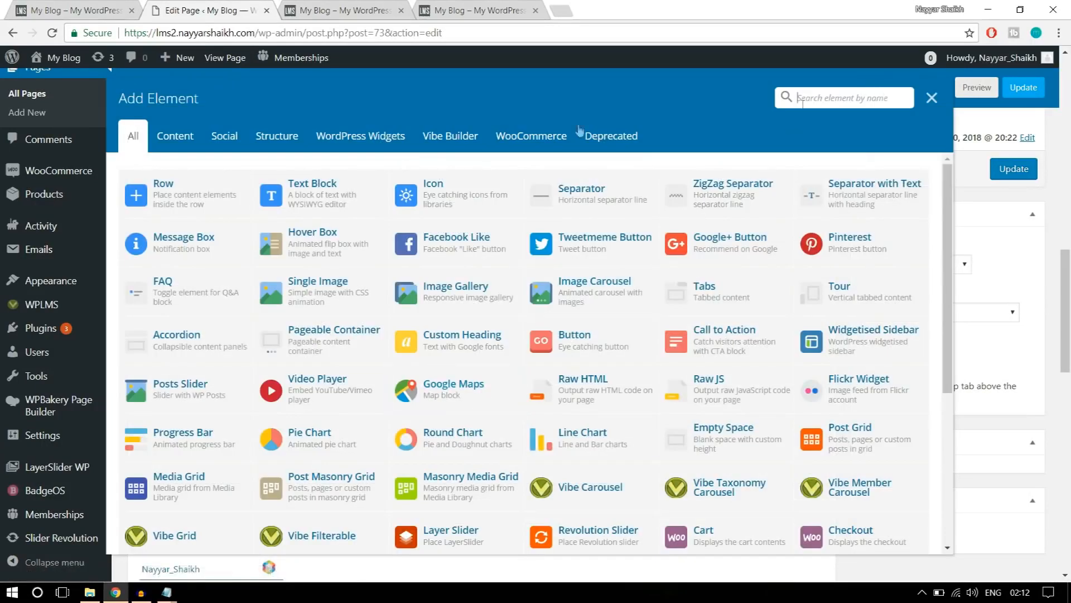
pyautogui.click(445, 141)
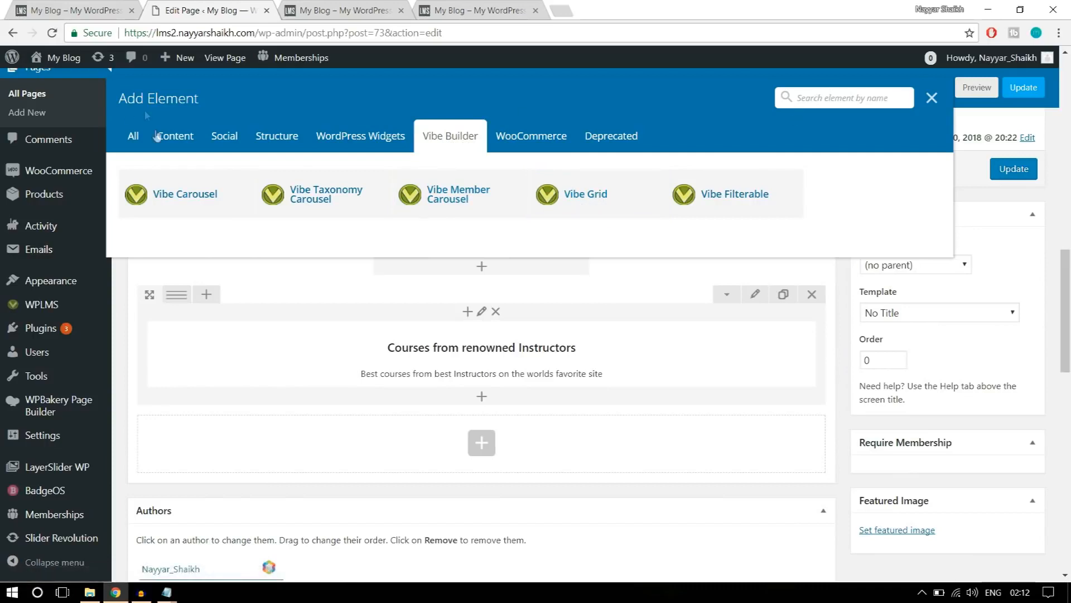
pyautogui.click(132, 136)
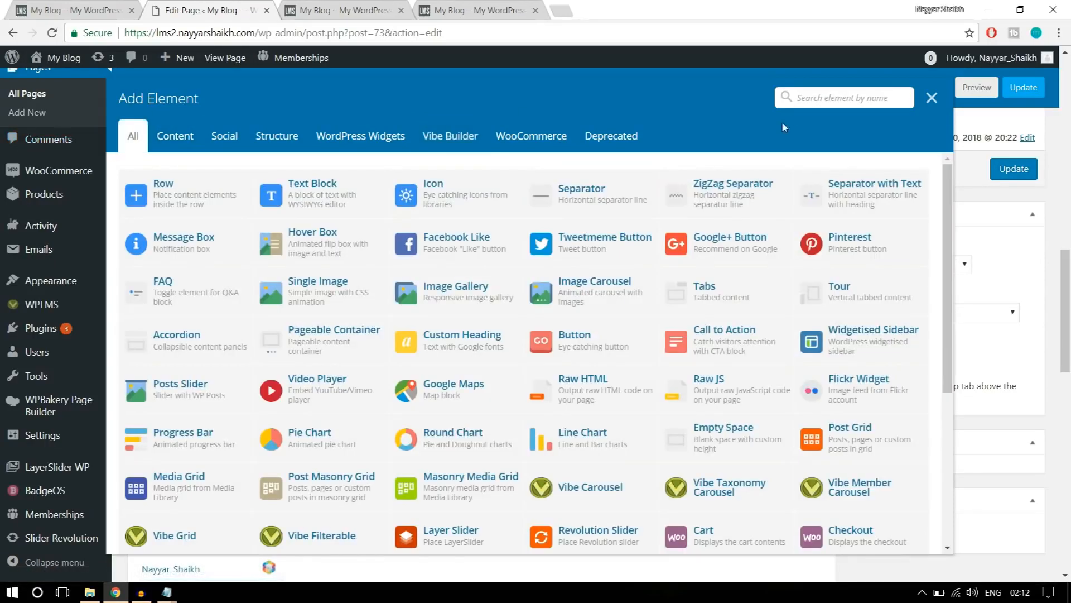
pyautogui.click(804, 99)
pyautogui.write('vibe')
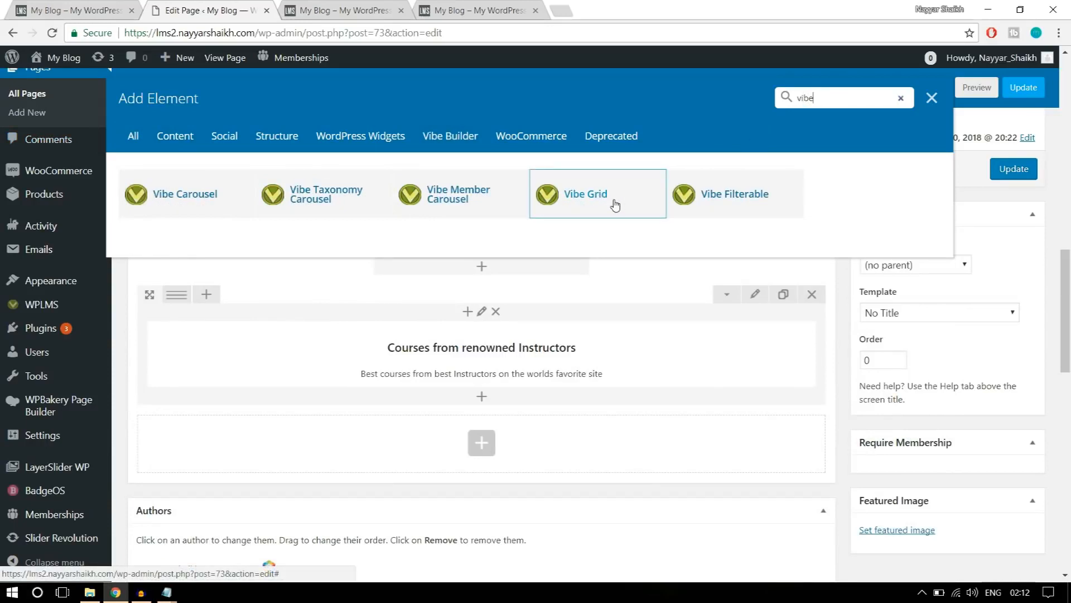
pyautogui.click(586, 193)
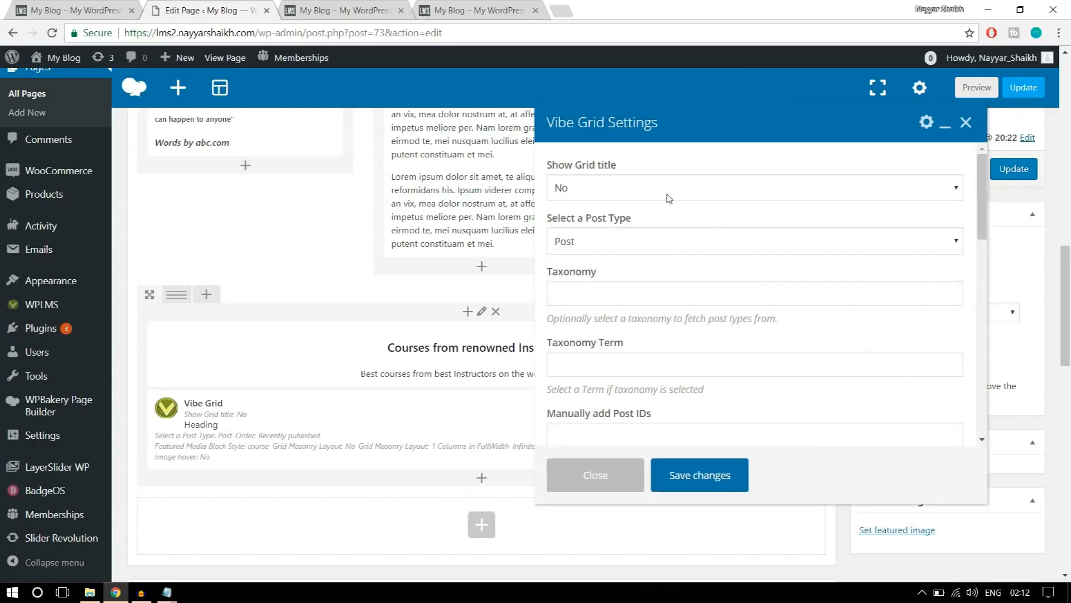
# Keep the Vibe Grid title hidden, set its post type to Courses and its order to Recently published.
pyautogui.click(623, 191)
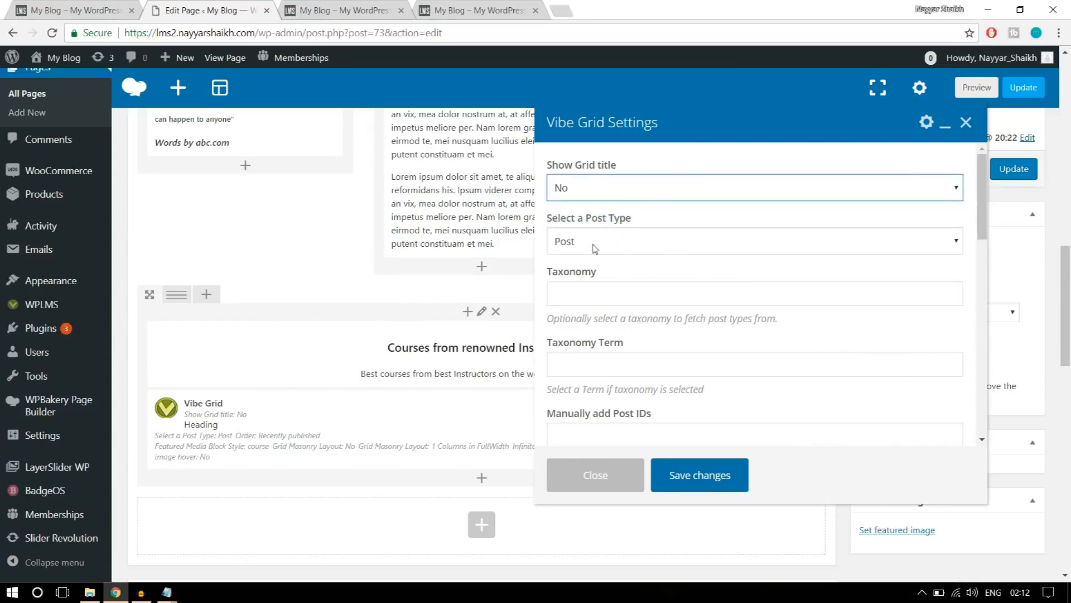
pyautogui.click(654, 240)
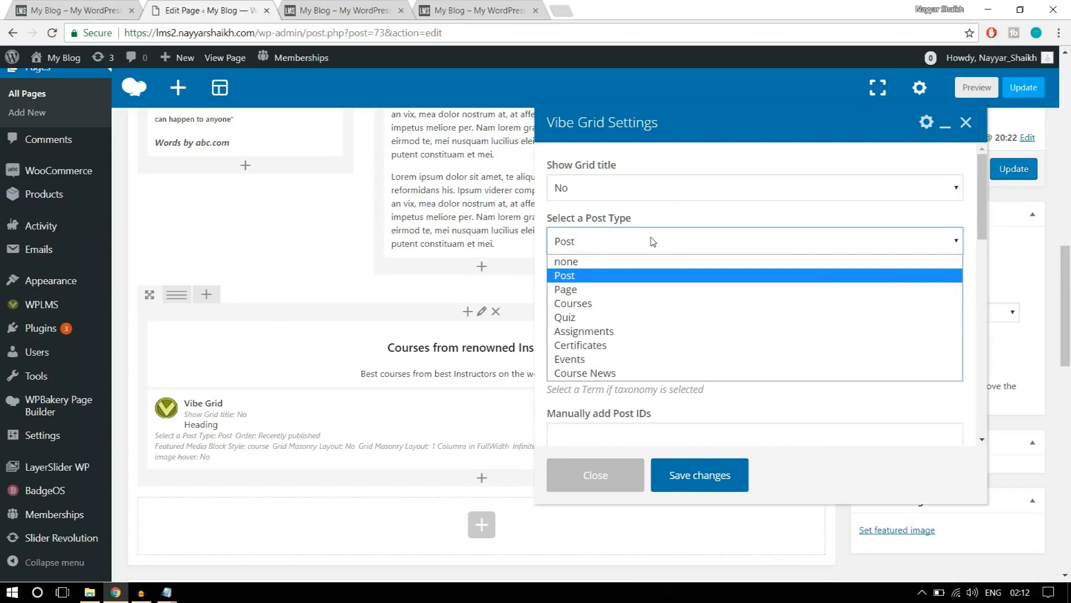
pyautogui.click(626, 304)
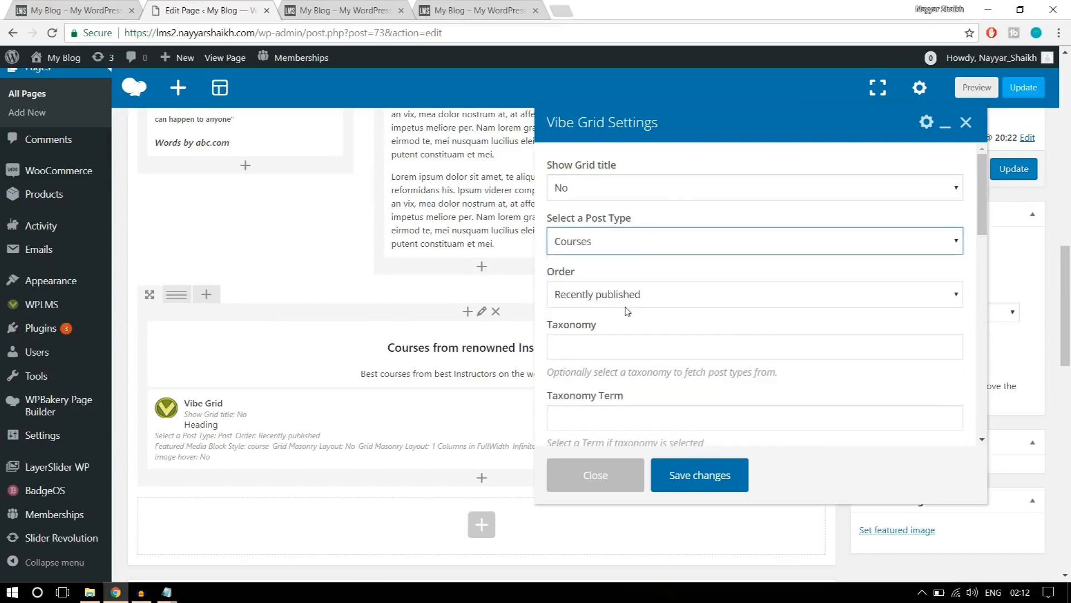
pyautogui.click(618, 243)
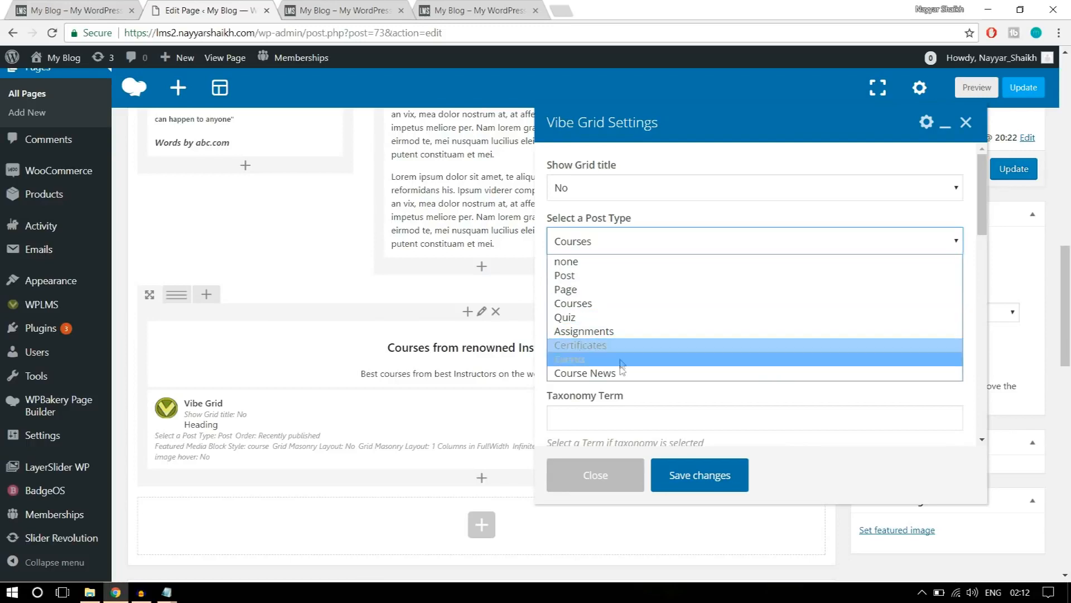
pyautogui.click(606, 303)
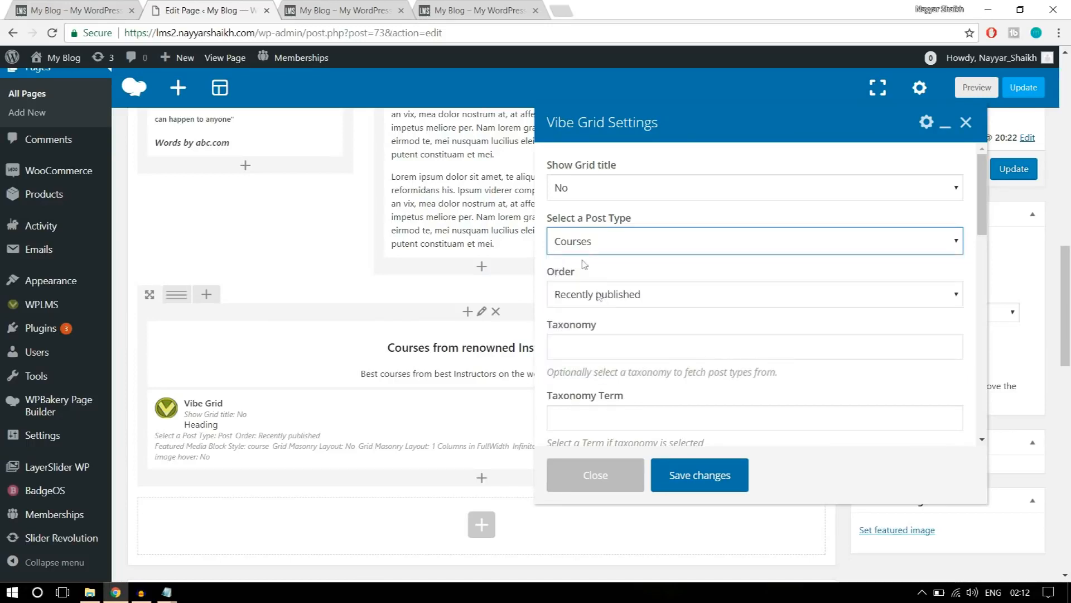
pyautogui.scroll(-1, 885, 281)
pyautogui.scroll(-1, 885, 282)
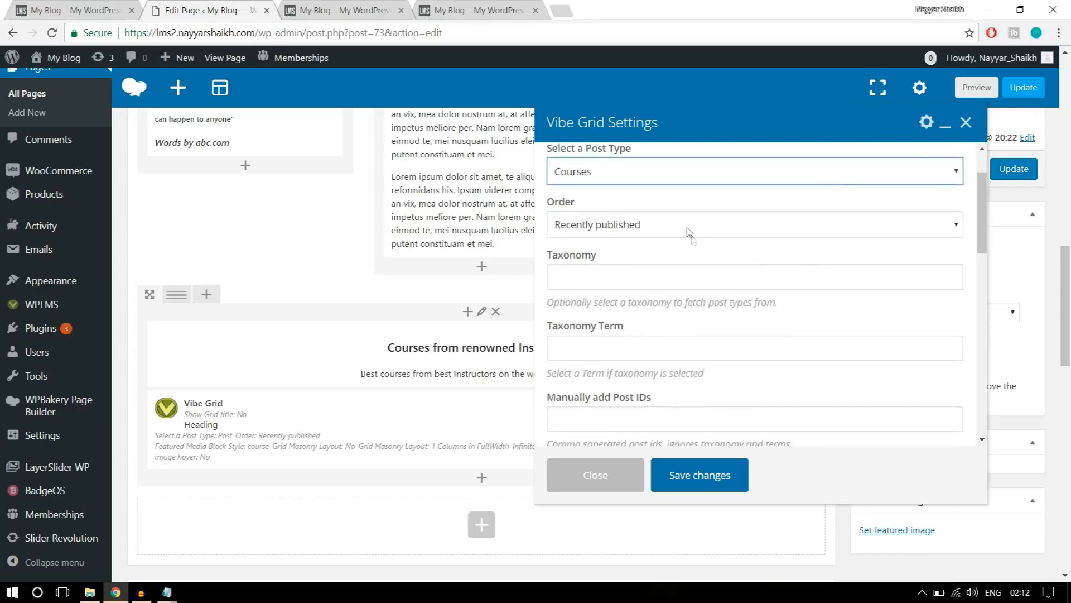
pyautogui.click(686, 226)
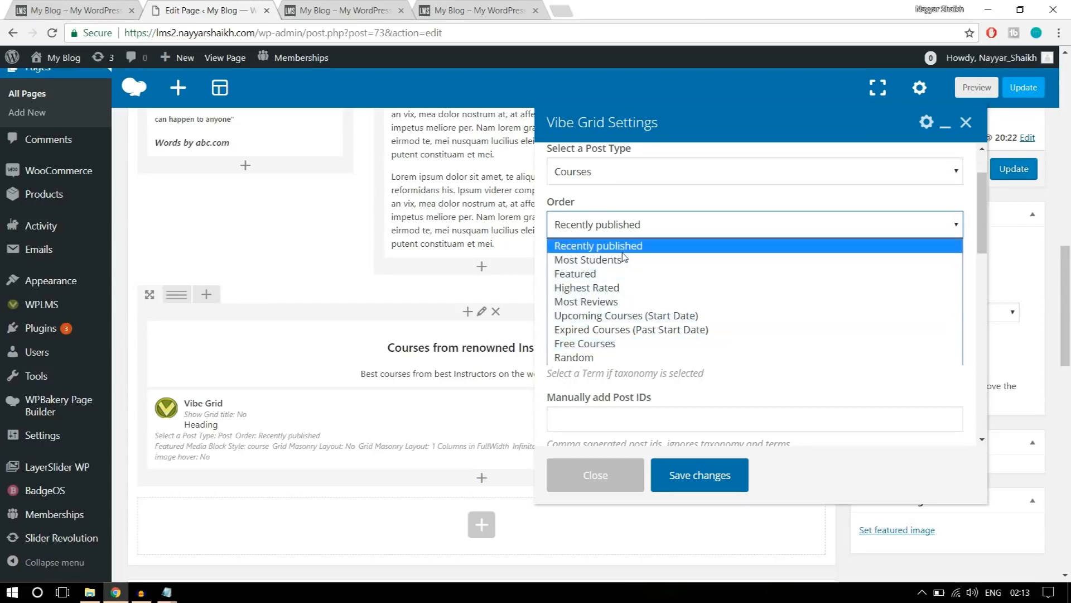
pyautogui.click(691, 250)
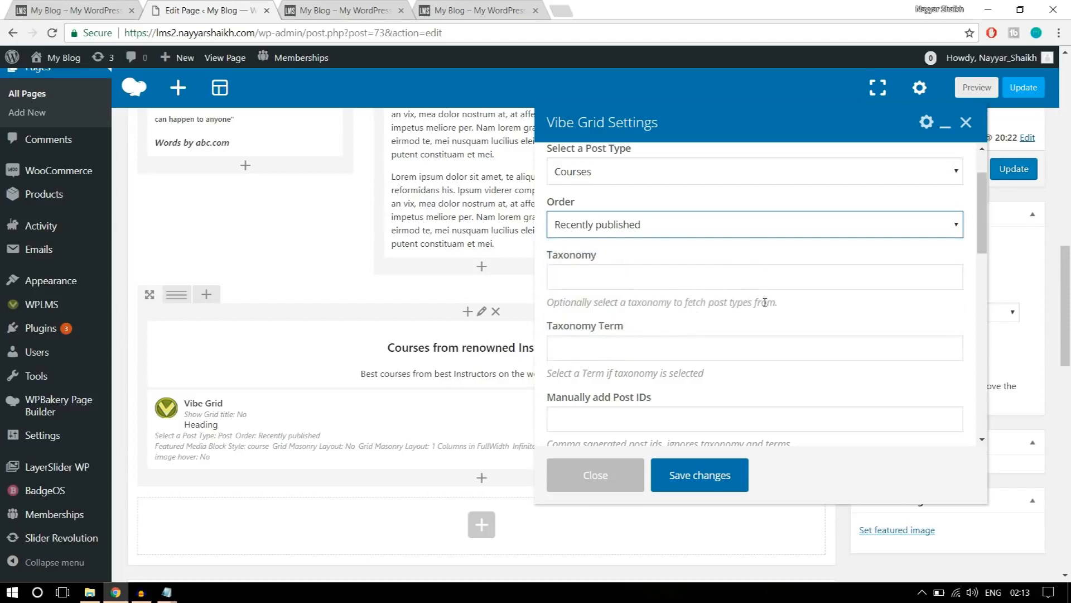
# Compare with the reference course grid and choose the featured block style showing course, price, star rating and student count for the Vibe Grid.
pyautogui.scroll(-4, 765, 301)
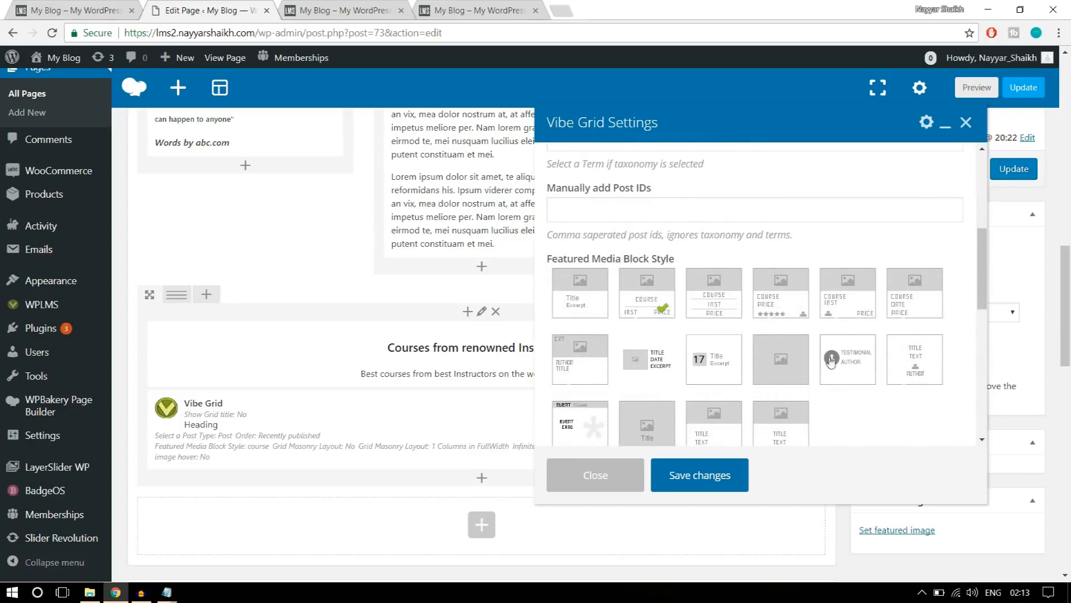
pyautogui.click(73, 10)
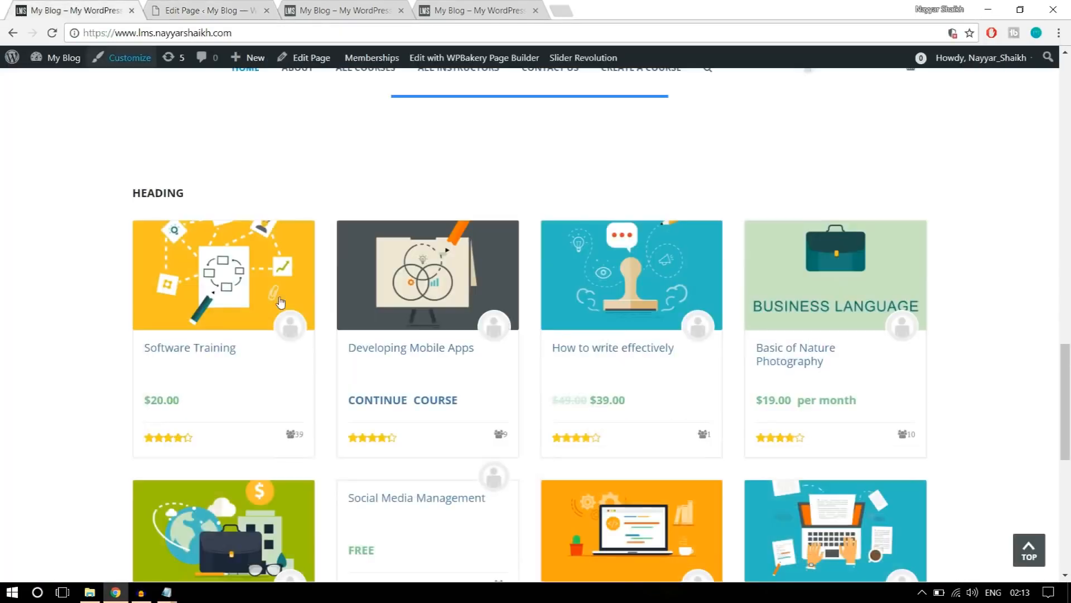
pyautogui.scroll(-1, 232, 378)
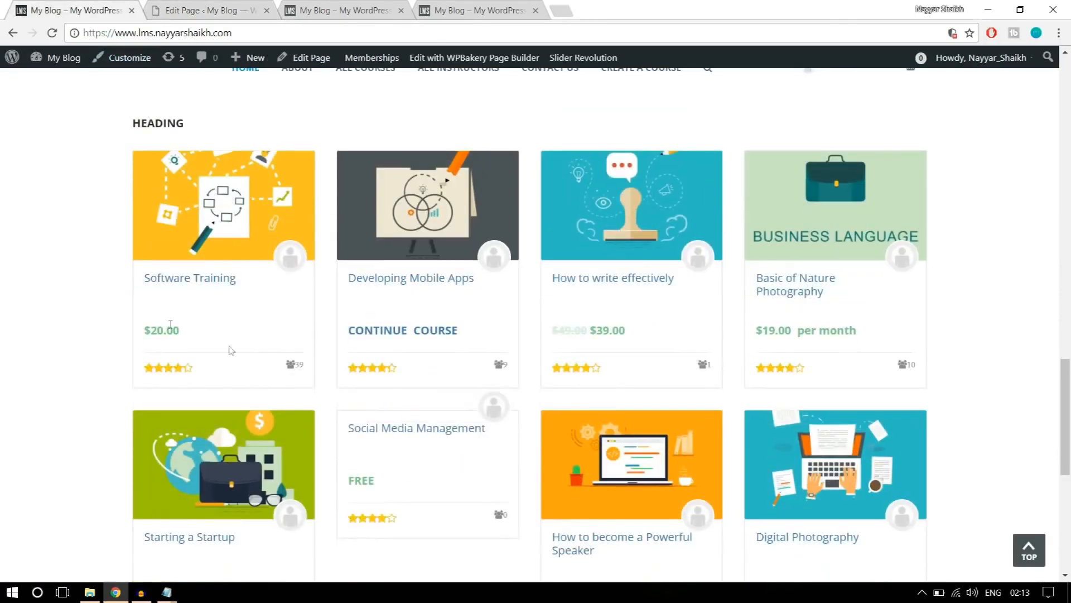
pyautogui.click(204, 10)
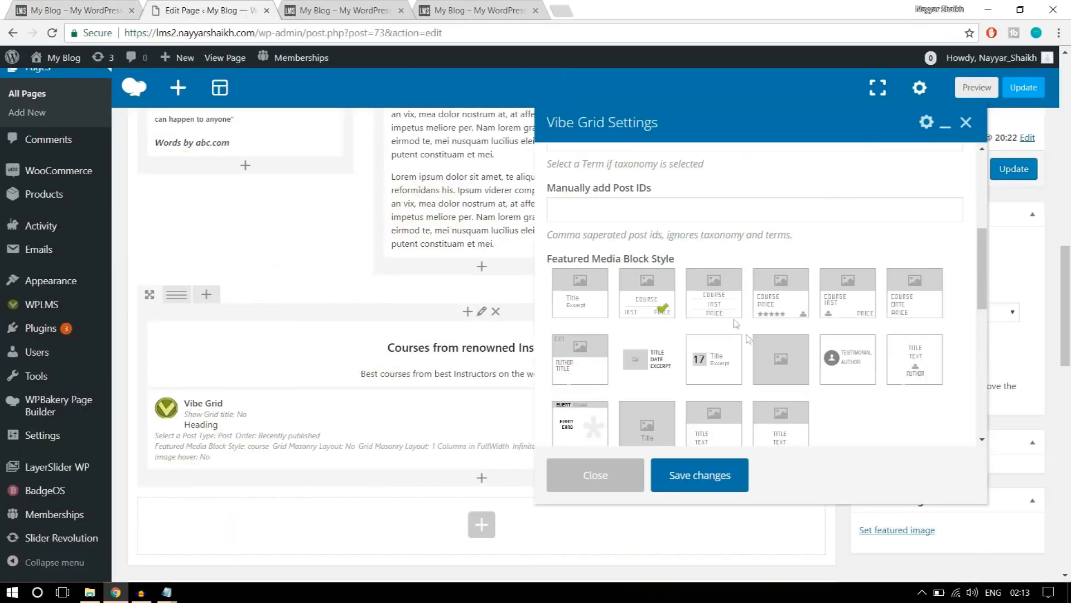
pyautogui.click(777, 316)
pyautogui.click(61, 10)
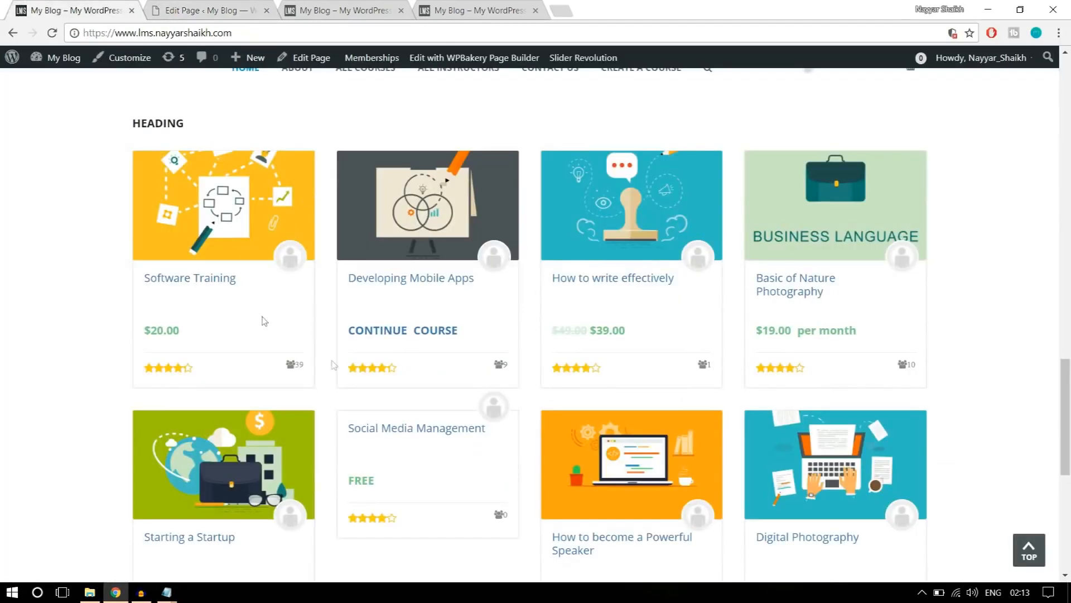
pyautogui.click(212, 9)
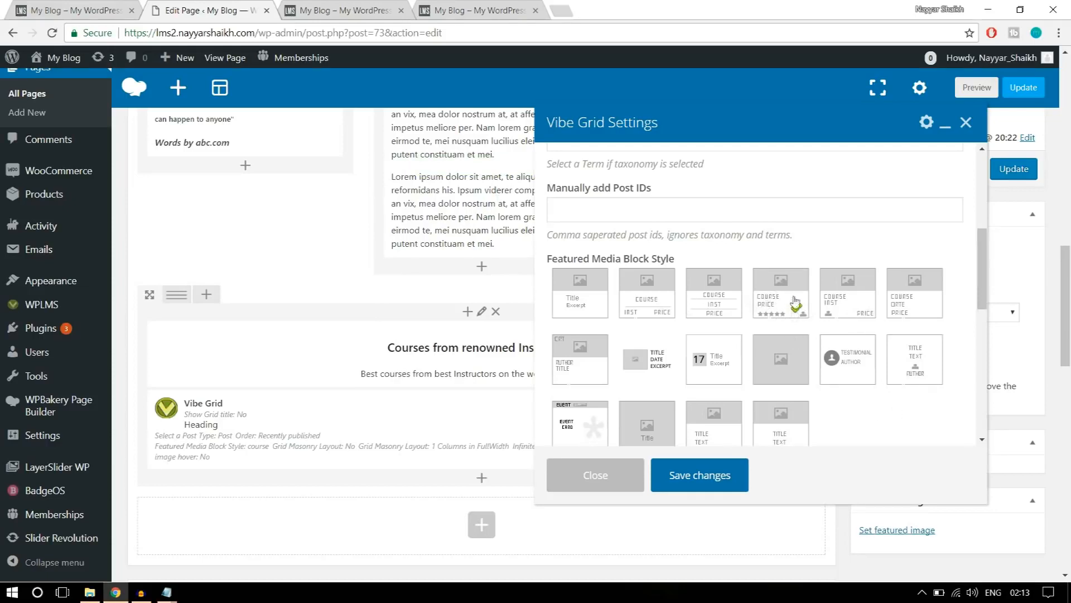
# Set the Vibe Grid's layout to 4 Columns in FullWidth to match the reference page and save the element.
pyautogui.scroll(-3, 916, 358)
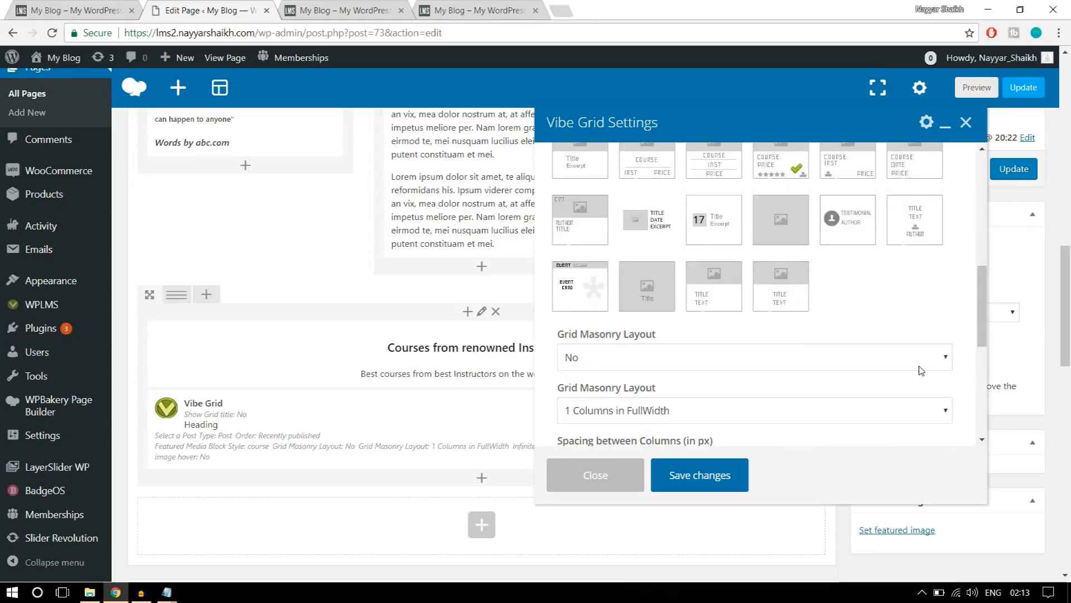
pyautogui.scroll(-1, 923, 367)
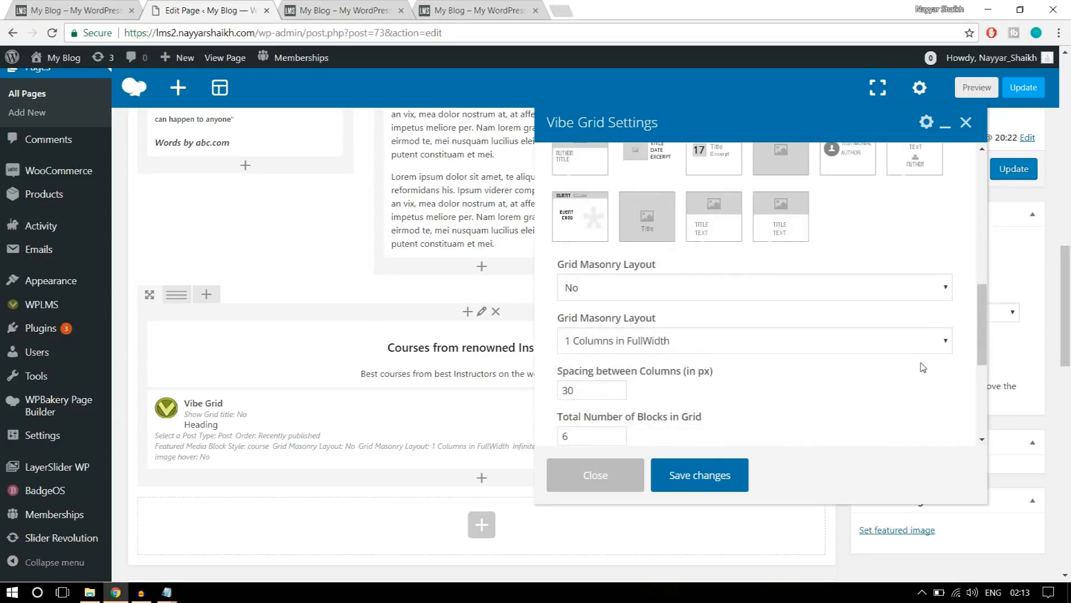
pyautogui.scroll(-1, 923, 366)
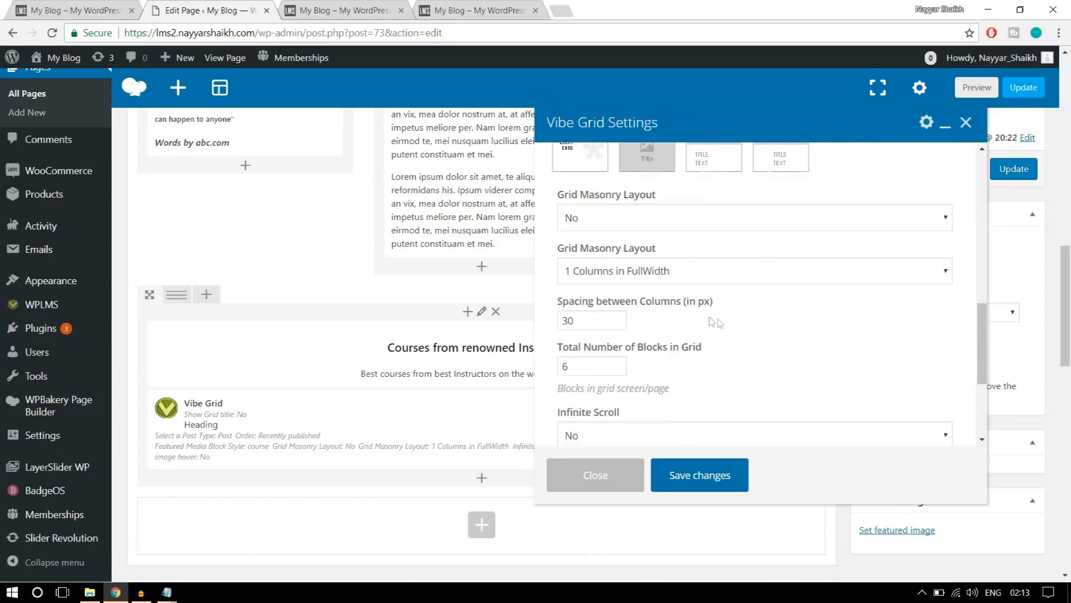
pyautogui.click(638, 278)
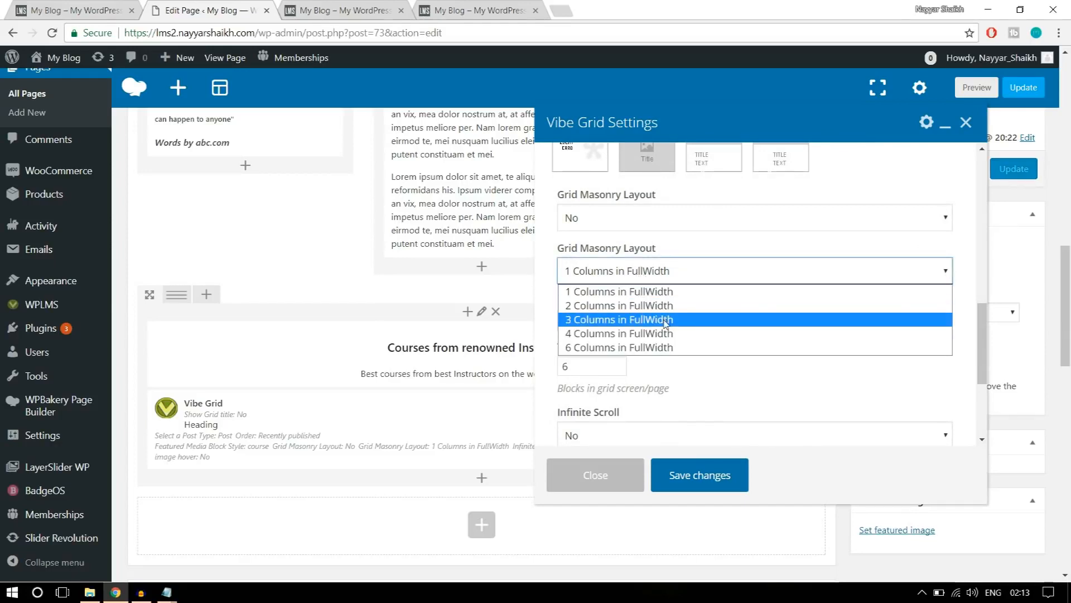
pyautogui.click(647, 333)
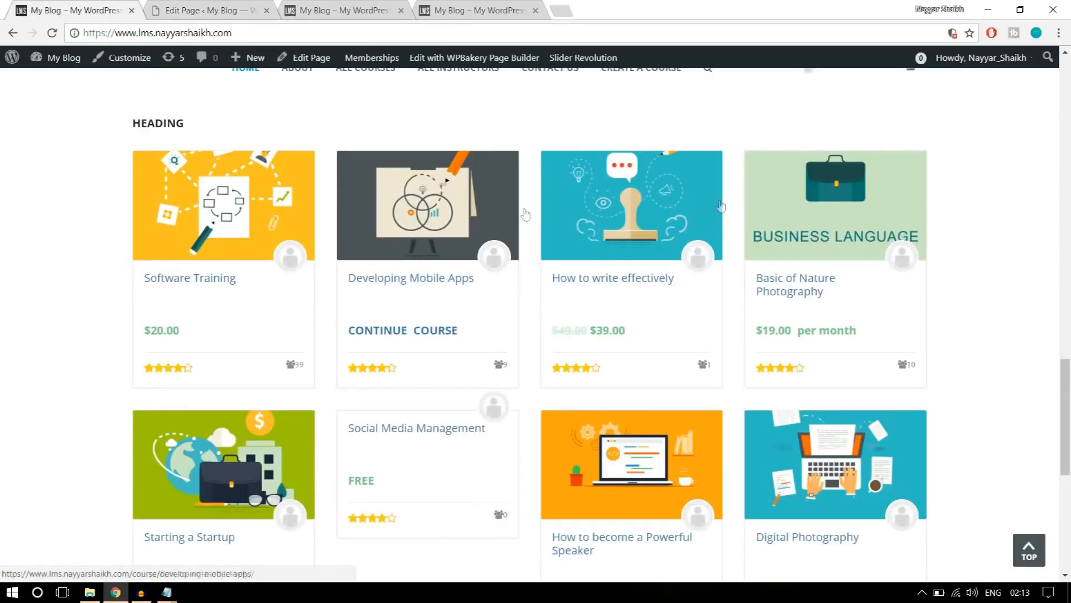
pyautogui.click(181, 9)
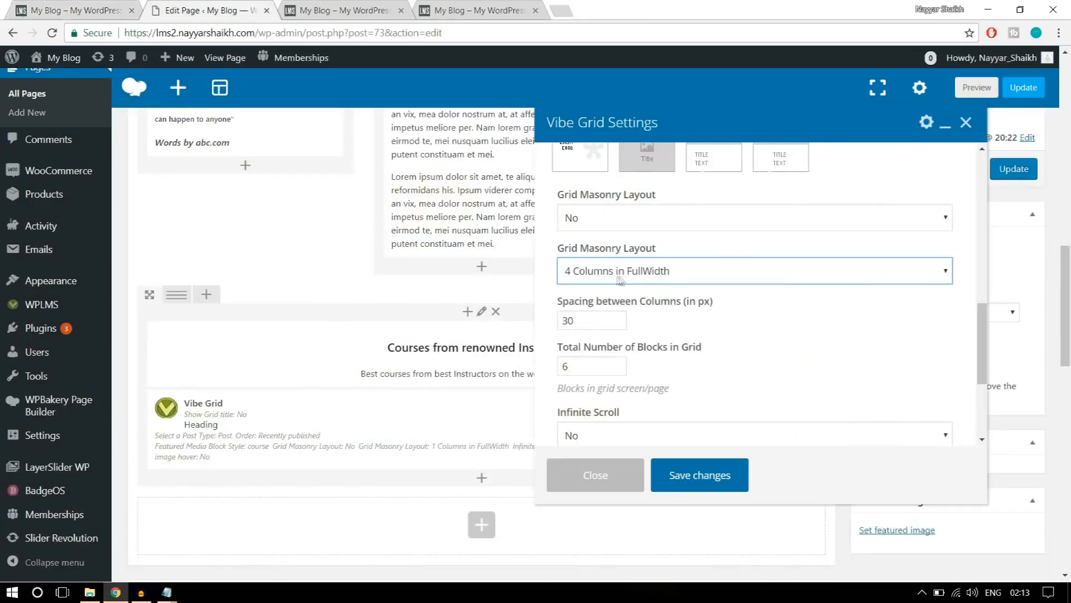
pyautogui.scroll(-5, 805, 322)
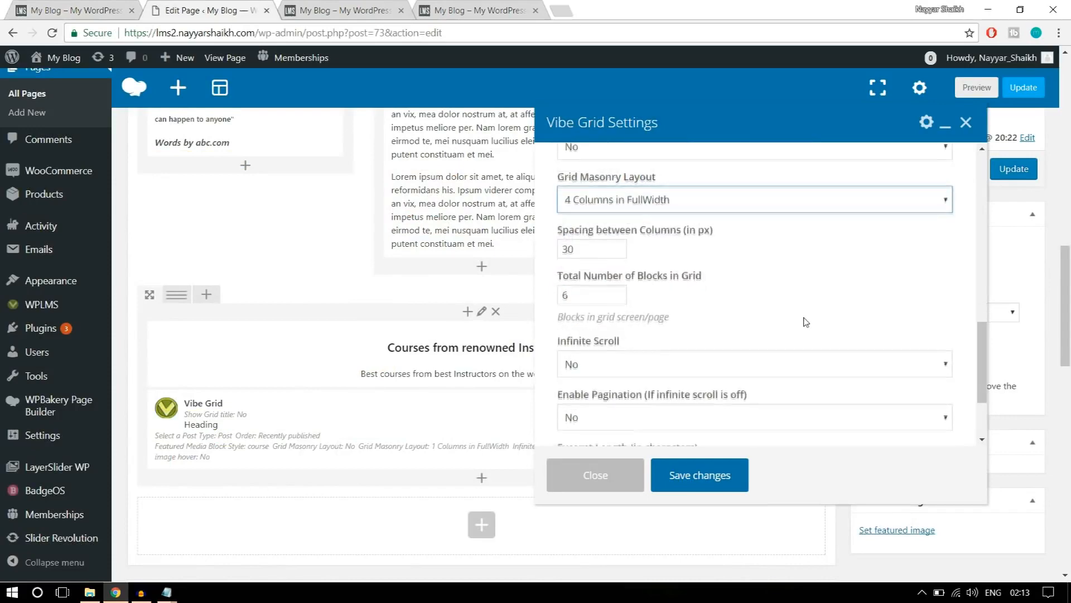
pyautogui.click(722, 483)
# Update the page and reload the live home page to check the course grid below the "Courses from renowned Instructors" heading.
pyautogui.scroll(3, 720, 451)
pyautogui.click(1014, 255)
pyautogui.click(357, 11)
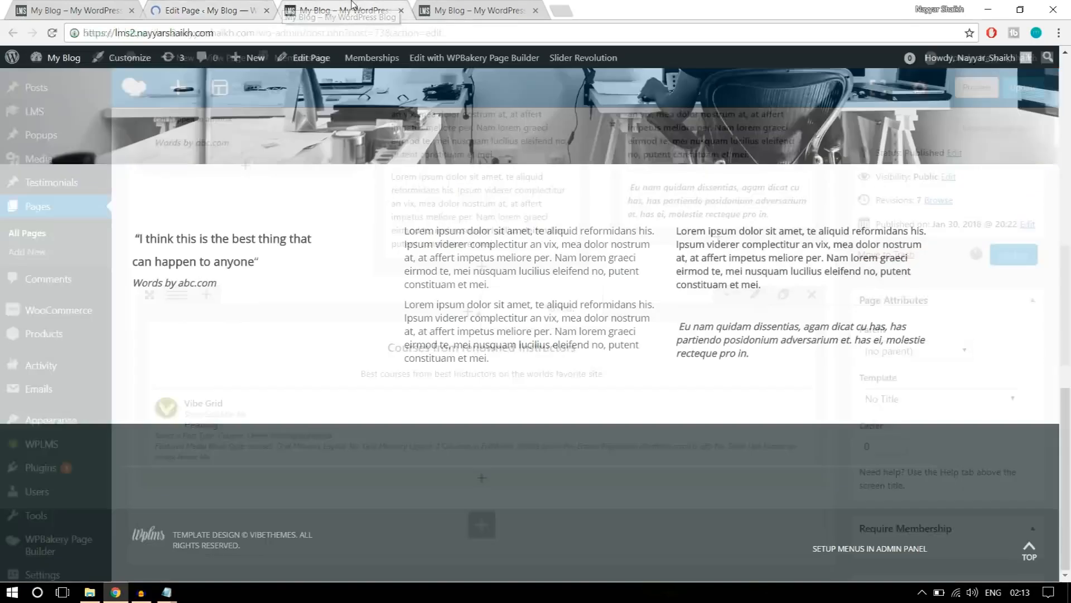
pyautogui.click(356, 31)
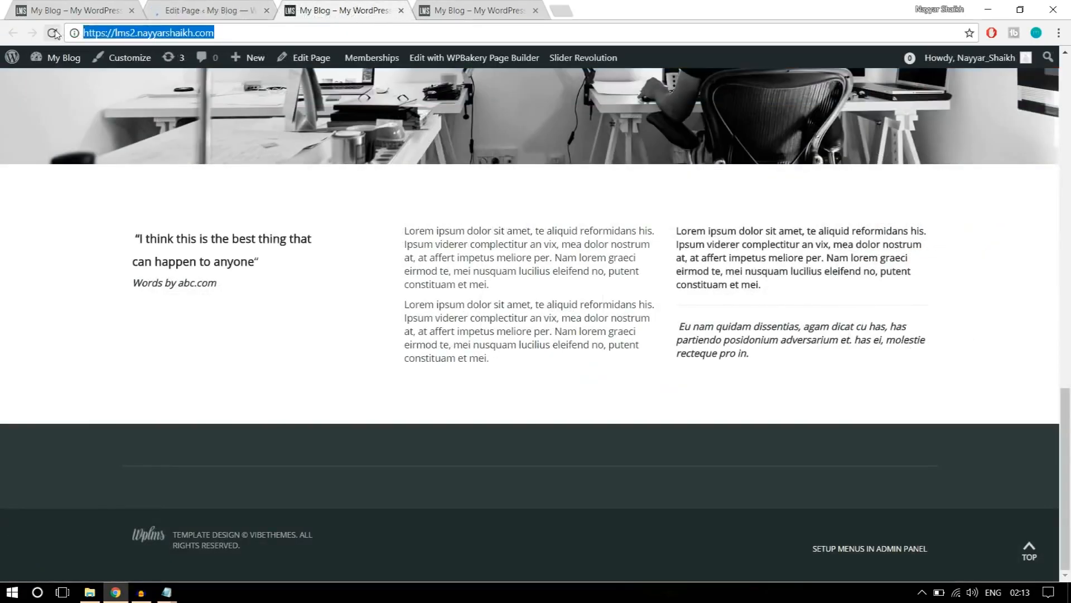
pyautogui.press('Return')
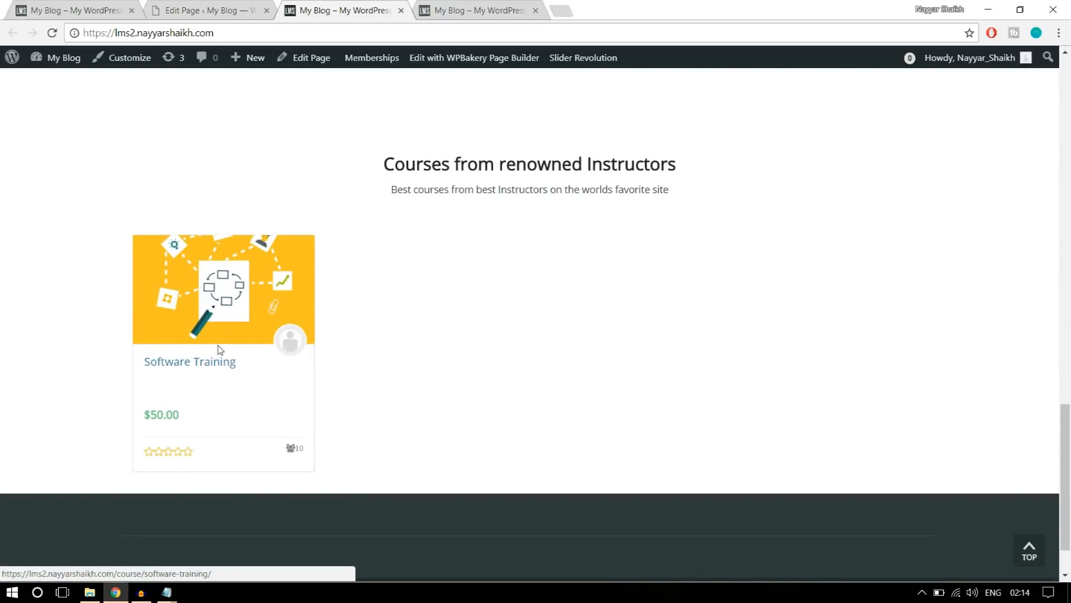
pyautogui.scroll(3, 376, 373)
pyautogui.scroll(-1, 415, 365)
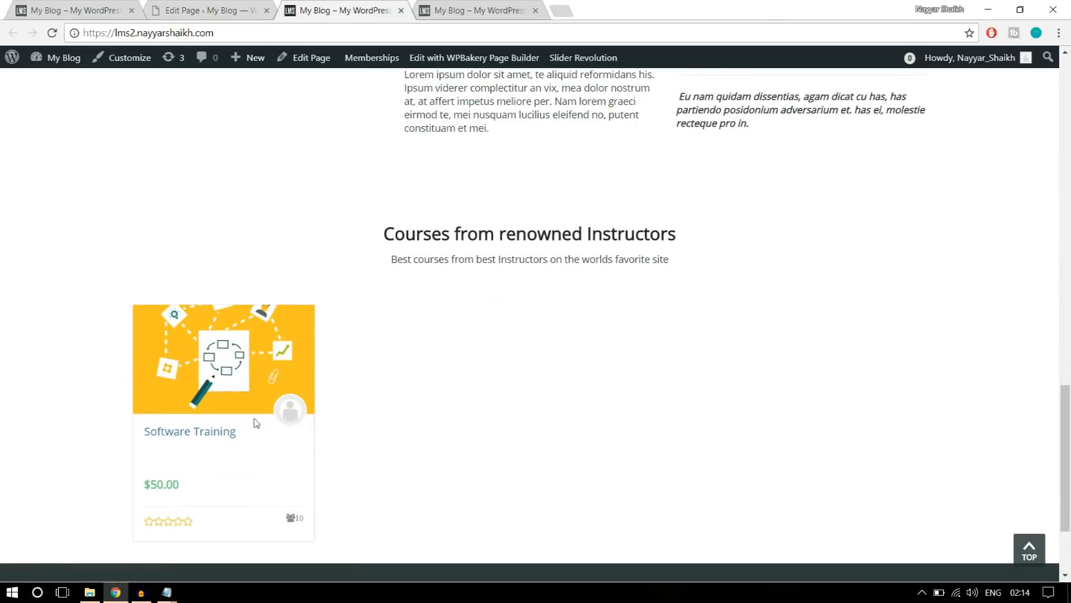
# Check the logo strip below the courses on the reference page and add a Single Image element in a new row under the Vibe Grid.
pyautogui.click(55, 9)
pyautogui.scroll(-6, 982, 265)
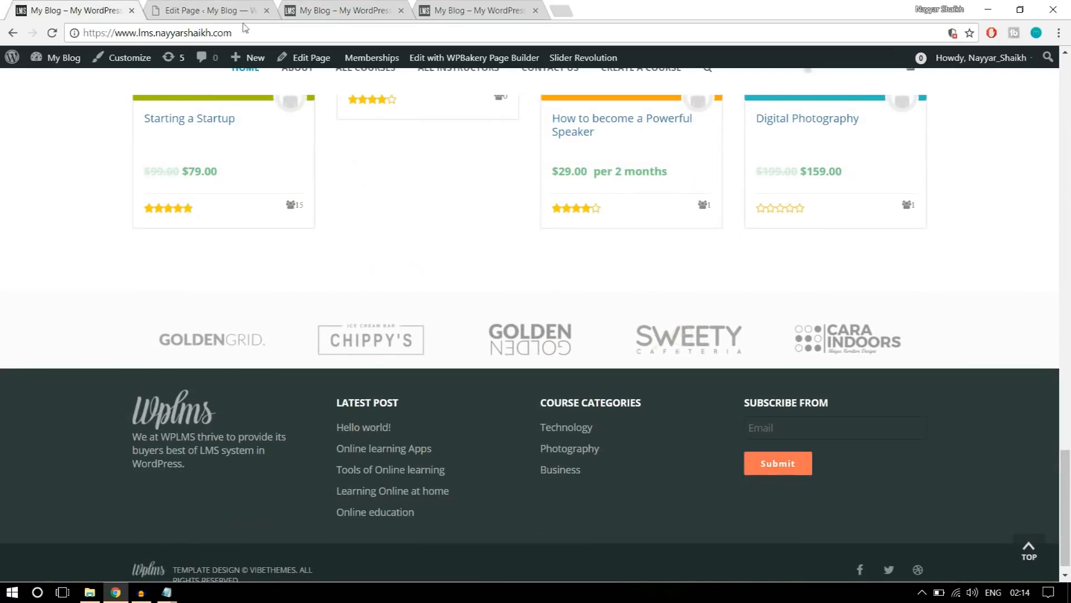
pyautogui.click(216, 9)
pyautogui.scroll(-10, 615, 292)
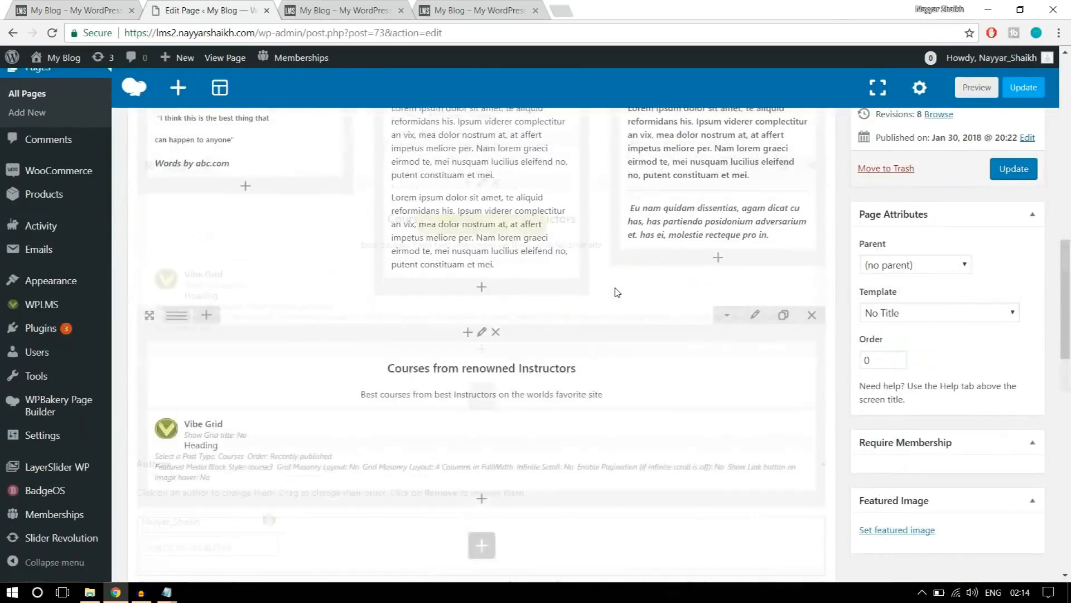
pyautogui.scroll(-5, 617, 292)
pyautogui.scroll(2, 491, 268)
pyautogui.click(481, 315)
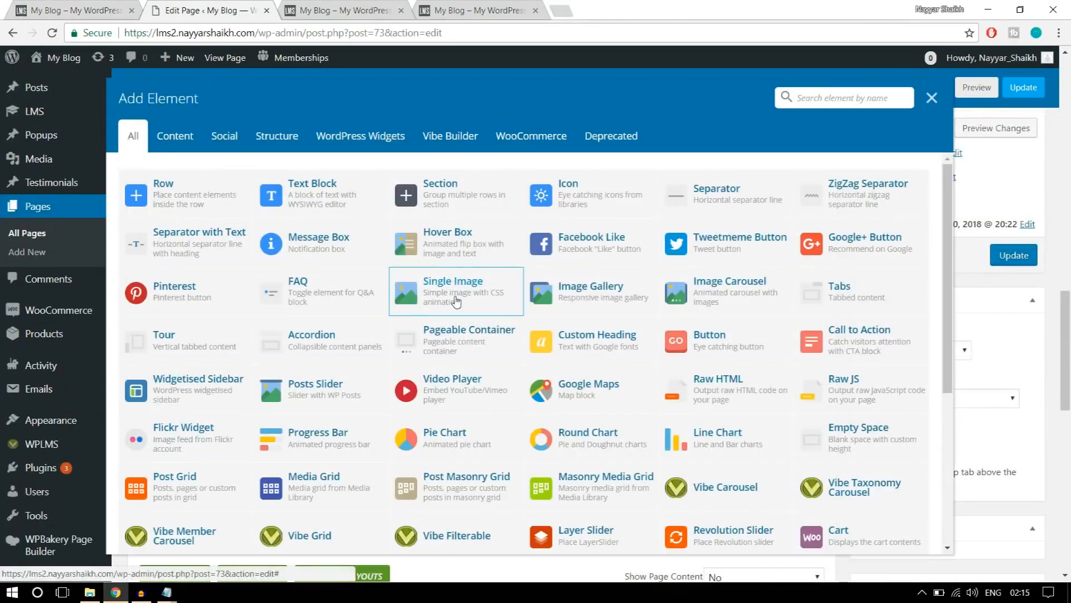
pyautogui.click(444, 302)
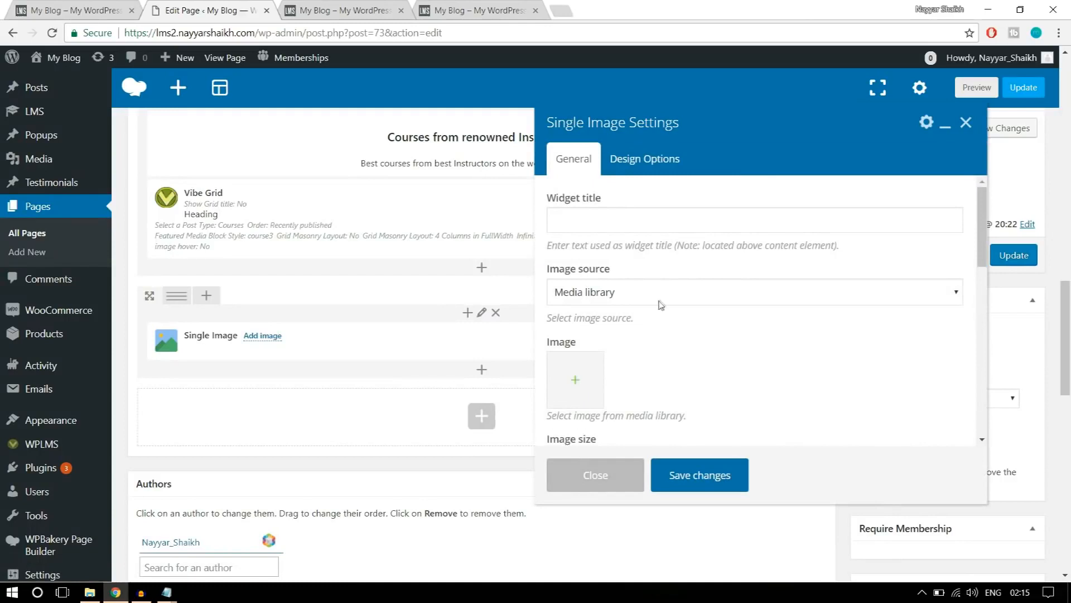
# Upload logo1, logo2, logo3 (1), logo4 and logo5 from the WPLMS Images folder to the media library for the Single Image element.
pyautogui.scroll(-1, 659, 305)
pyautogui.click(570, 319)
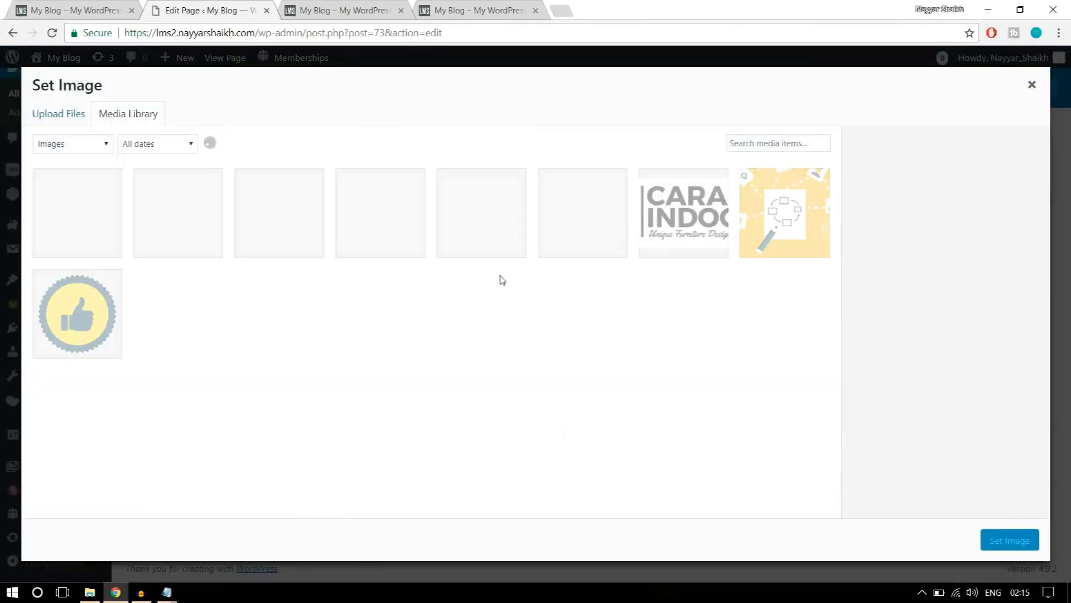
pyautogui.click(79, 117)
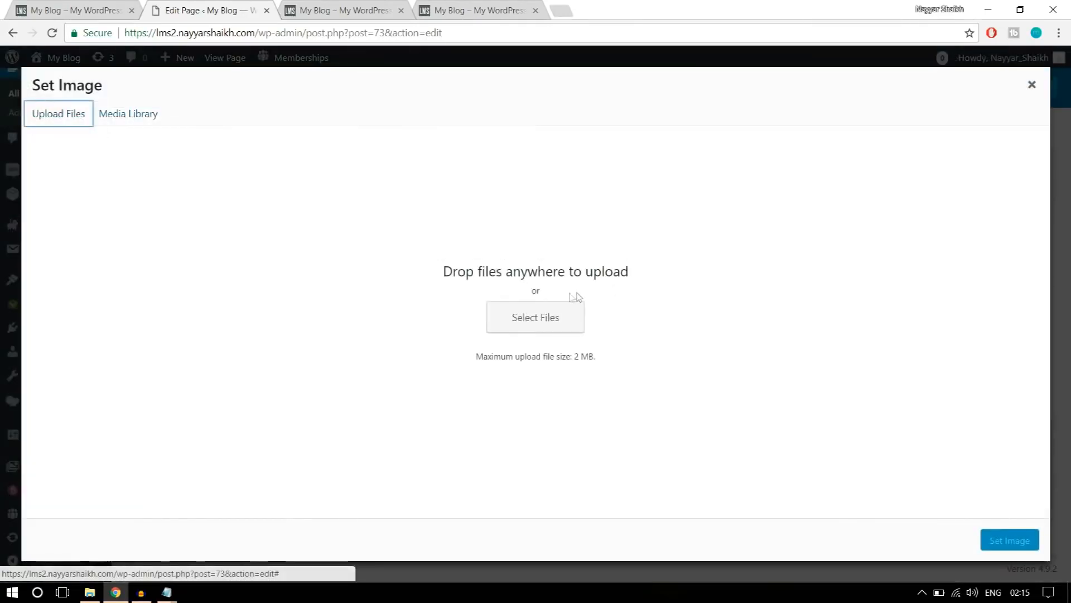
pyautogui.click(550, 315)
pyautogui.click(178, 215)
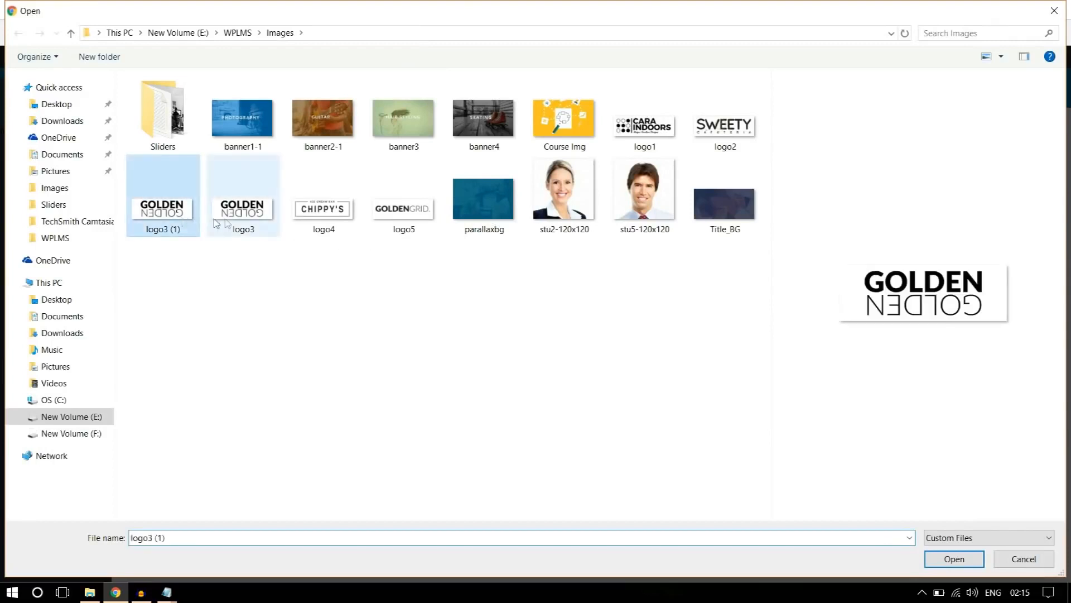
pyautogui.keyDown('ctrl'); pyautogui.click(325, 223); pyautogui.keyUp('ctrl')
pyautogui.keyDown('ctrl'); pyautogui.click(407, 223); pyautogui.keyUp('ctrl')
pyautogui.keyDown('ctrl'); pyautogui.click(645, 128); pyautogui.keyUp('ctrl')
pyautogui.keyDown('ctrl'); pyautogui.click(712, 132); pyautogui.keyUp('ctrl')
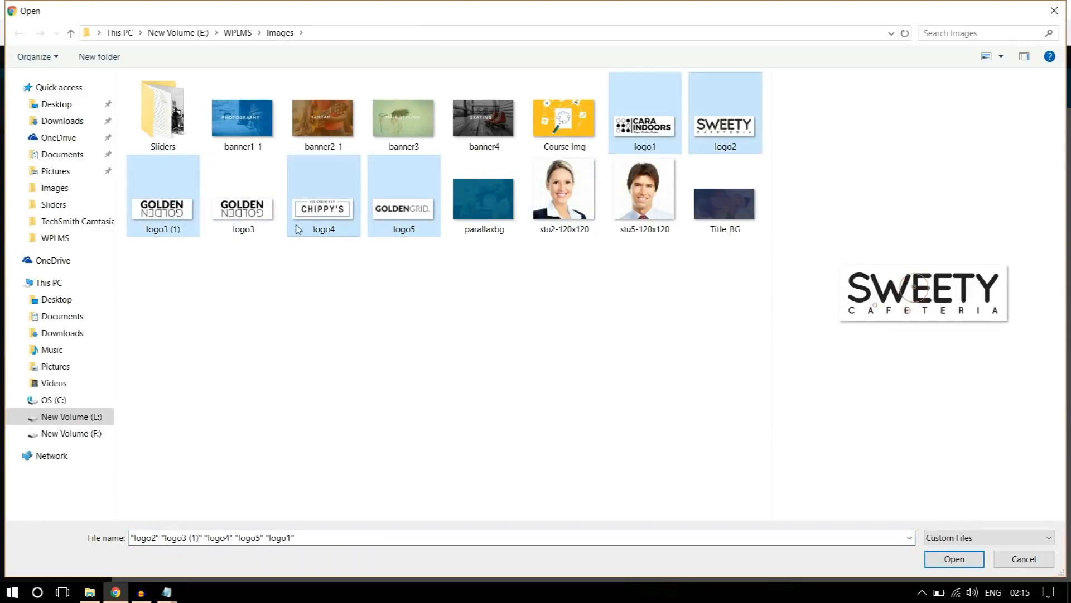
pyautogui.click(955, 562)
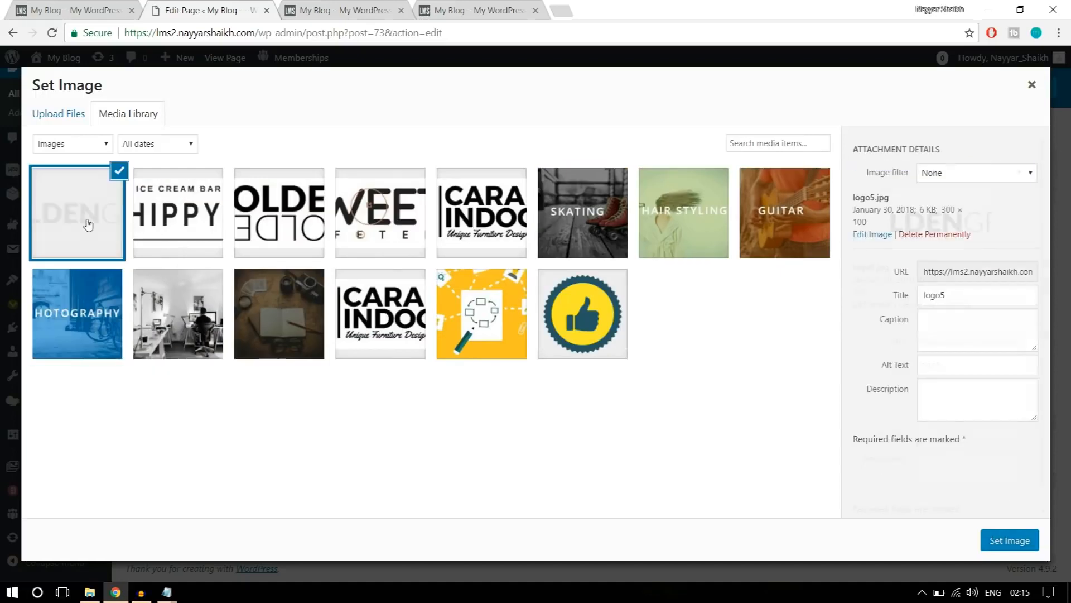
# Set logo5.jpg as the Single Image element's picture and its image size to full.
pyautogui.click(1002, 542)
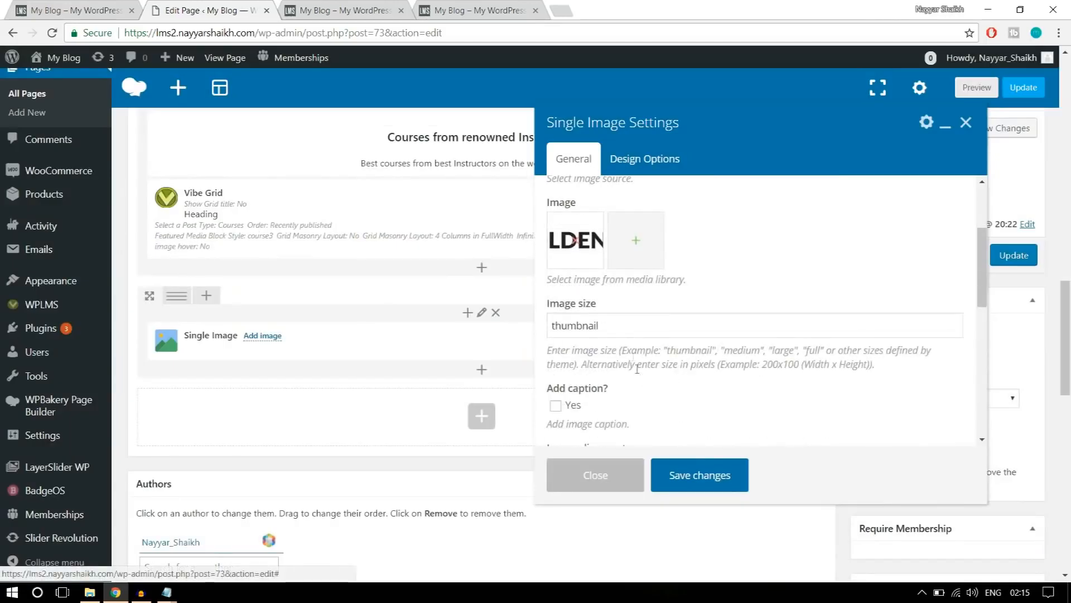
pyautogui.doubleClick(631, 332)
pyautogui.write('fu')
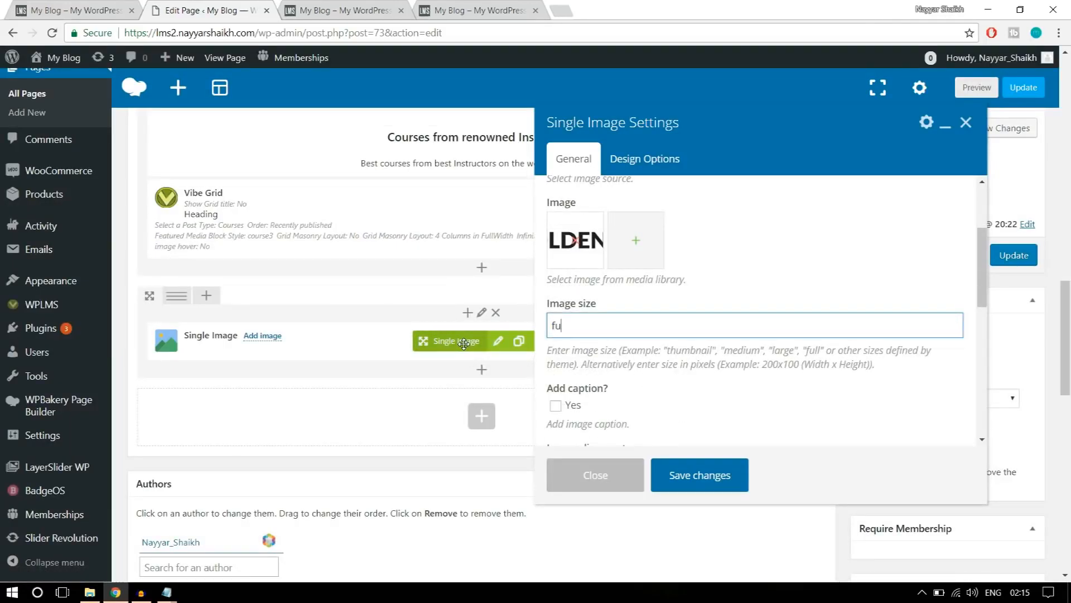
pyautogui.write('ll')
# Change the logo's image alignment and save the Single Image settings.
pyautogui.scroll(-4, 674, 329)
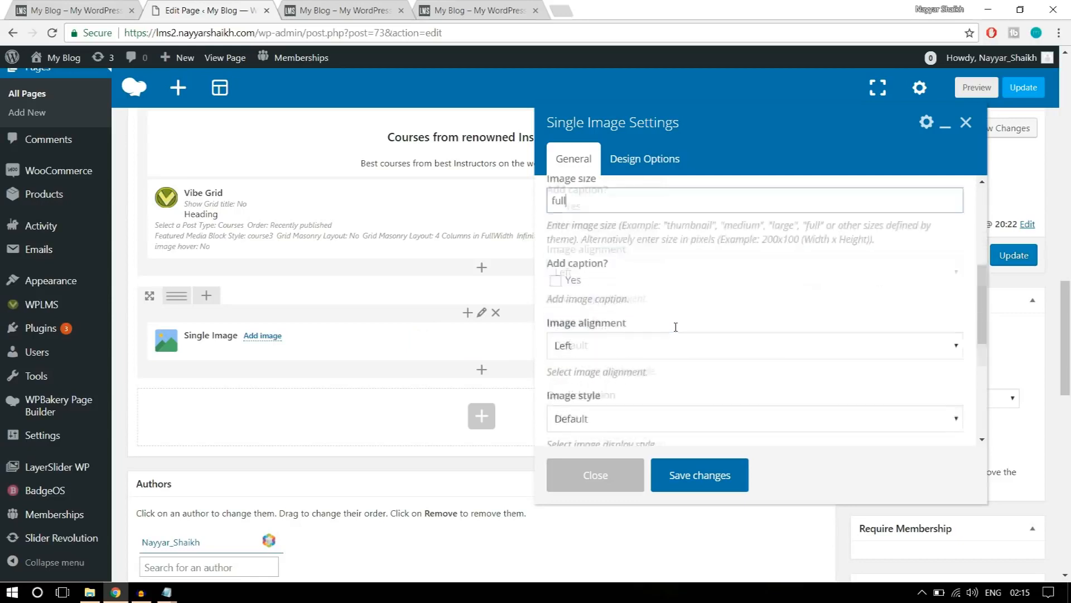
pyautogui.click(633, 272)
pyautogui.click(627, 306)
pyautogui.scroll(-1, 628, 317)
pyautogui.scroll(-6, 627, 317)
pyautogui.click(707, 474)
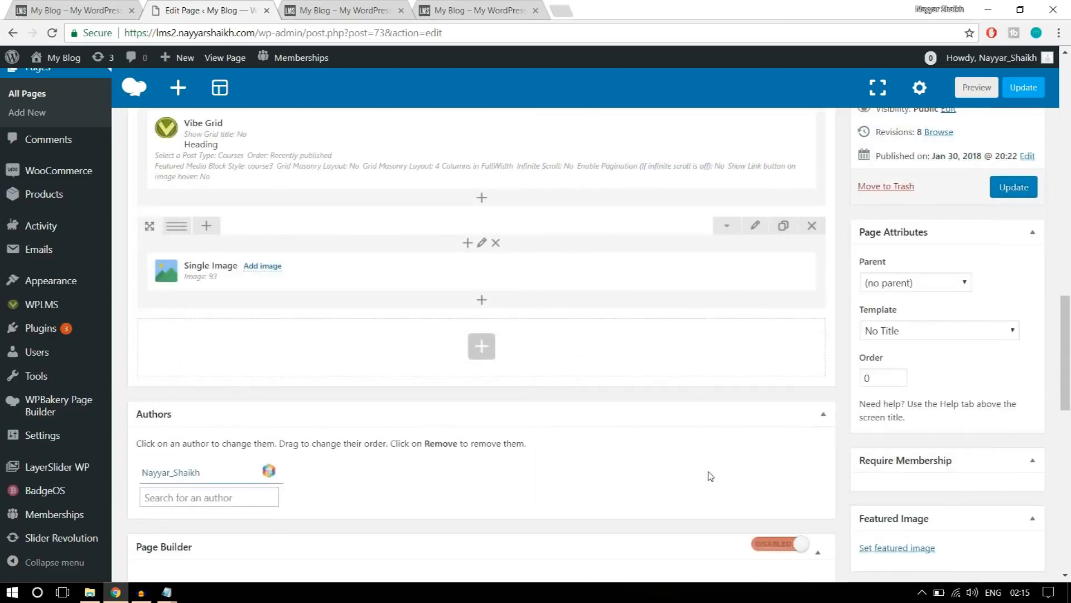
# Compare with the reference page's logo strip and split the logo row into six equal columns.
pyautogui.scroll(1, 629, 409)
pyautogui.click(88, 9)
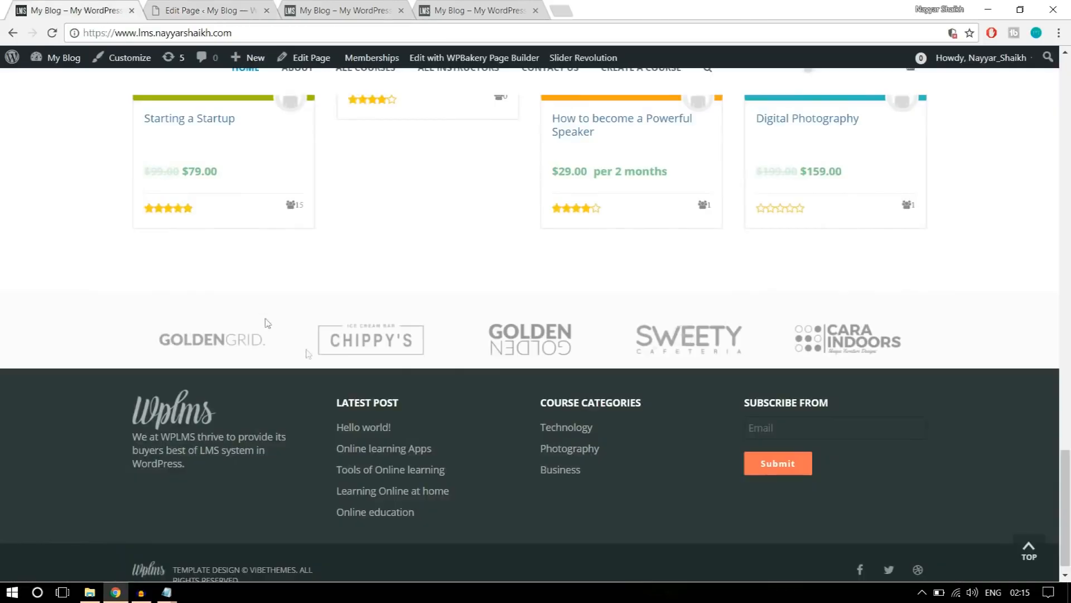
pyautogui.click(187, 10)
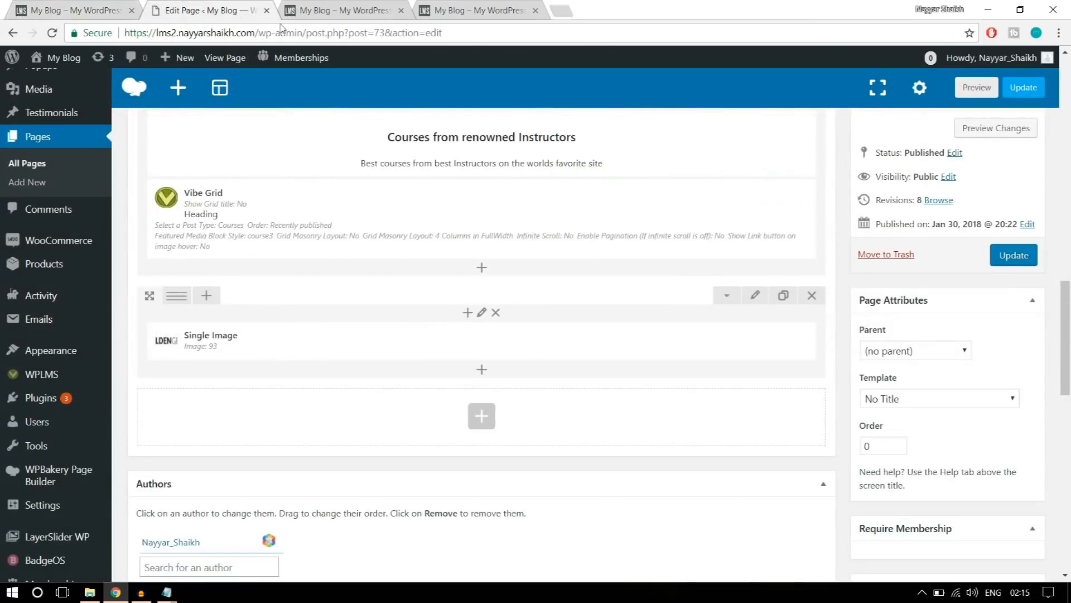
pyautogui.click(344, 6)
pyautogui.click(238, 17)
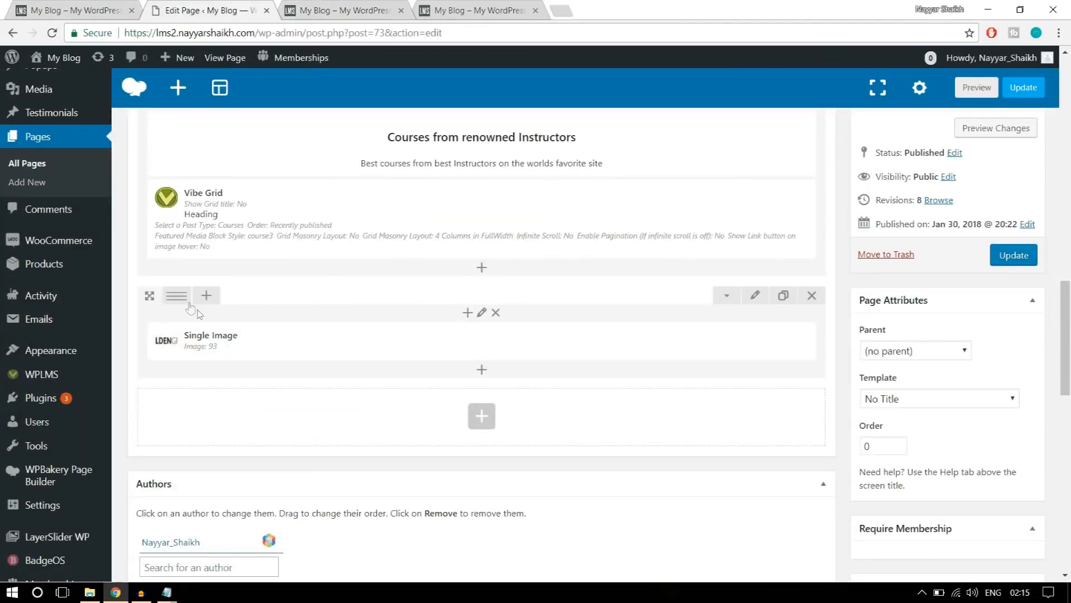
pyautogui.moveTo(184, 302)
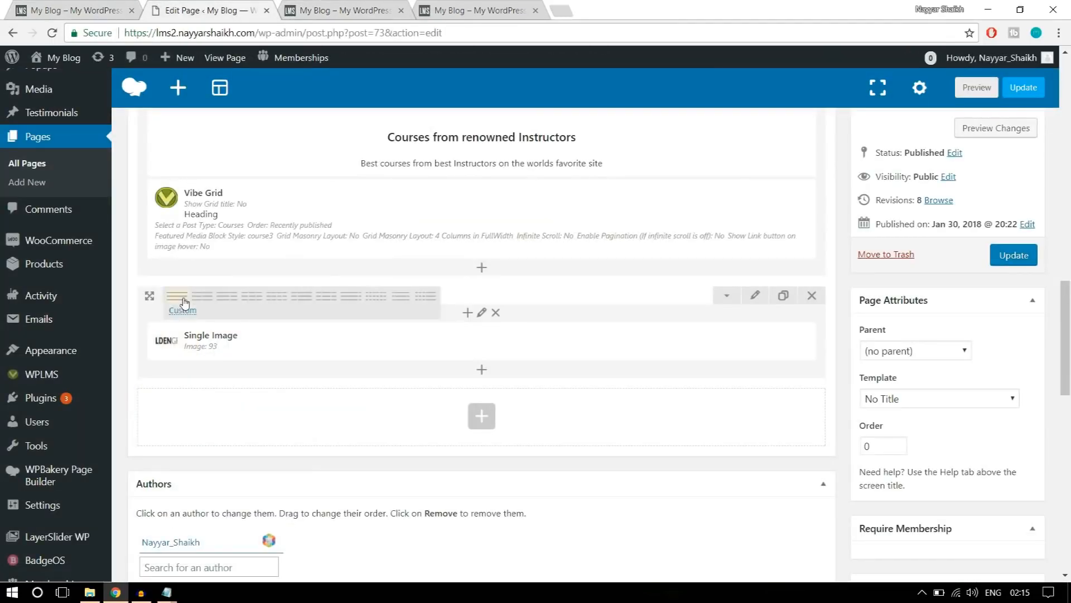
pyautogui.click(373, 304)
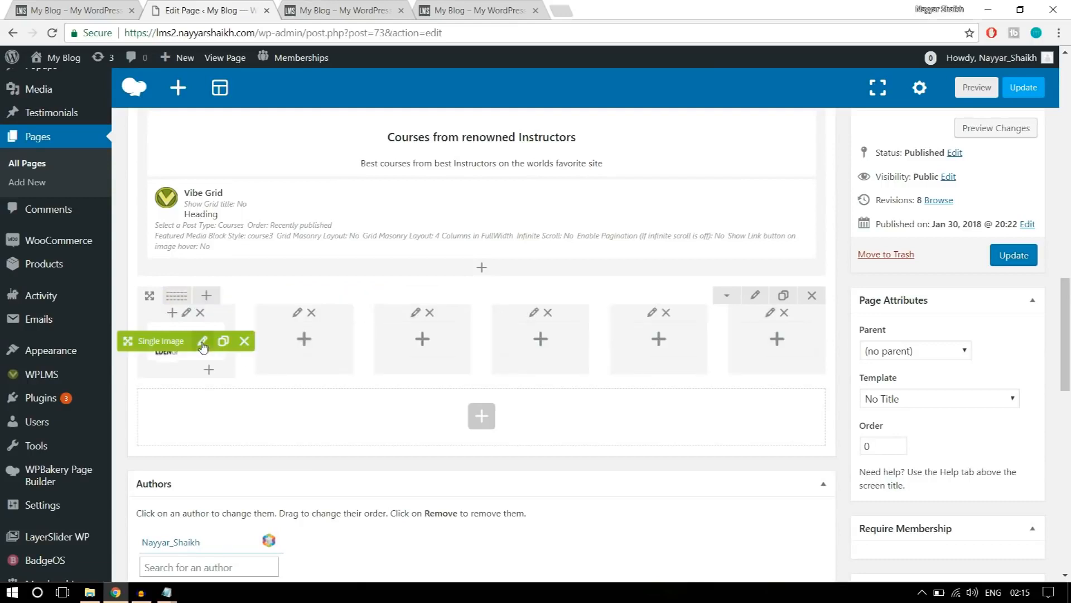
# Duplicate the logo's Single Image element and place one copy in each of the row's other five columns.
pyautogui.click(223, 341)
pyautogui.click(223, 341)
pyautogui.click(223, 341)
pyautogui.click(223, 341)
pyautogui.moveTo(157, 349); pyautogui.dragTo(297, 339)
pyautogui.moveTo(157, 341); pyautogui.dragTo(419, 342)
pyautogui.moveTo(128, 341); pyautogui.dragTo(533, 338)
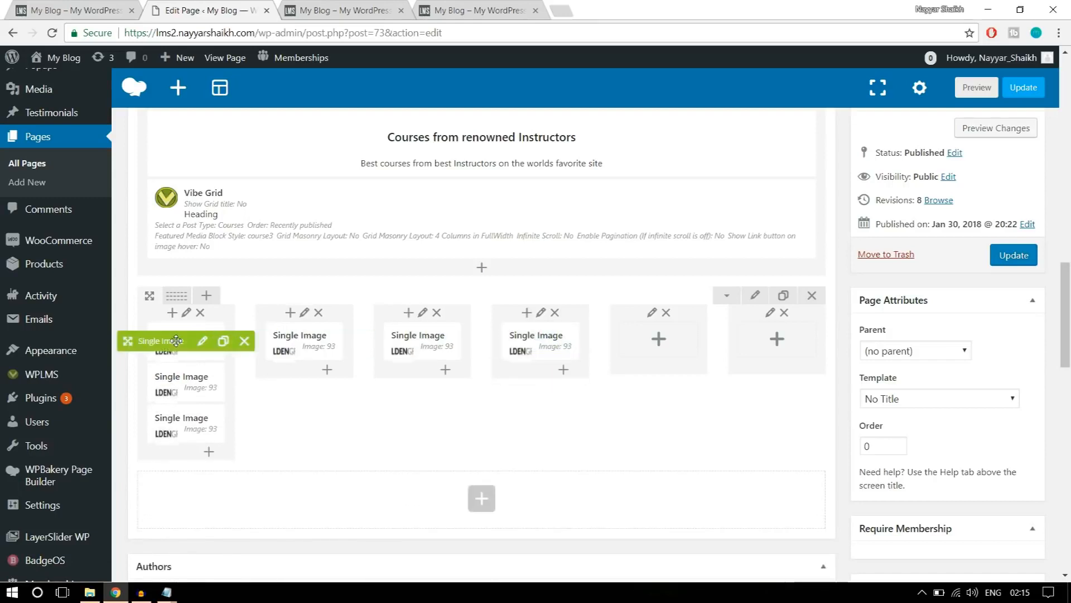
pyautogui.moveTo(127, 341); pyautogui.dragTo(630, 338)
pyautogui.moveTo(157, 339)
pyautogui.mouseDown()
pyautogui.moveTo(127, 338)
pyautogui.moveTo(655, 320)
pyautogui.moveTo(745, 330)
pyautogui.mouseUp()
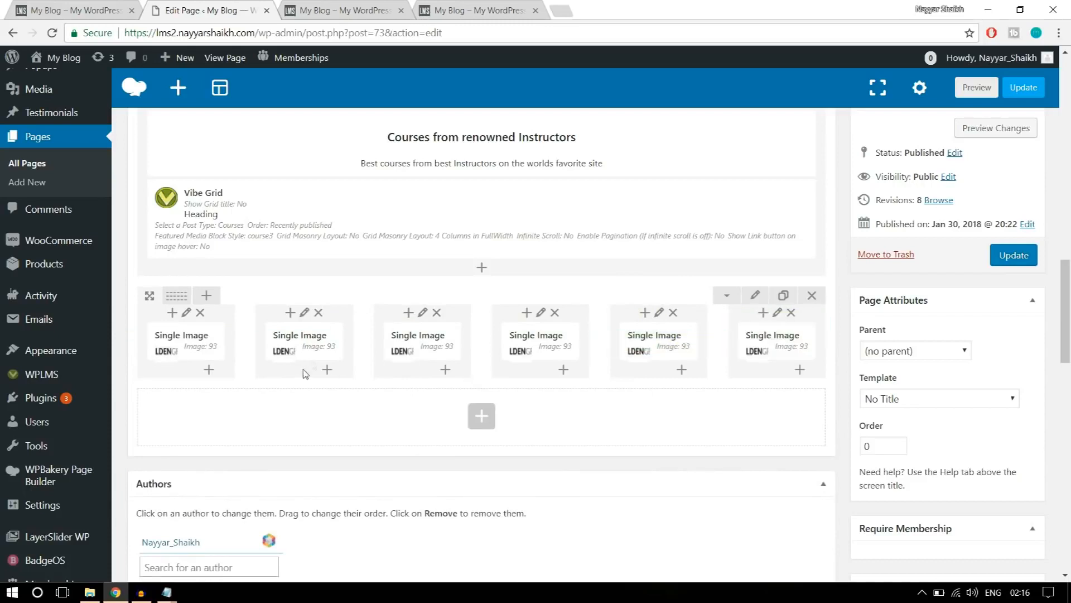
# Replace the second column's picture with logo4.jpg from the media library and save its Single Image settings.
pyautogui.click(320, 343)
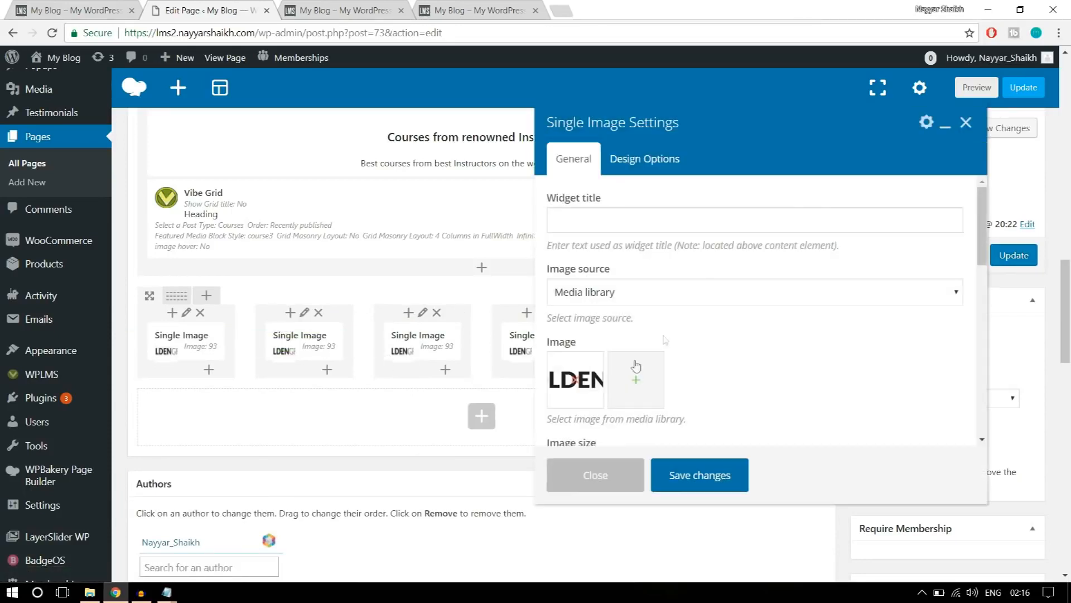
pyautogui.click(581, 385)
pyautogui.click(218, 215)
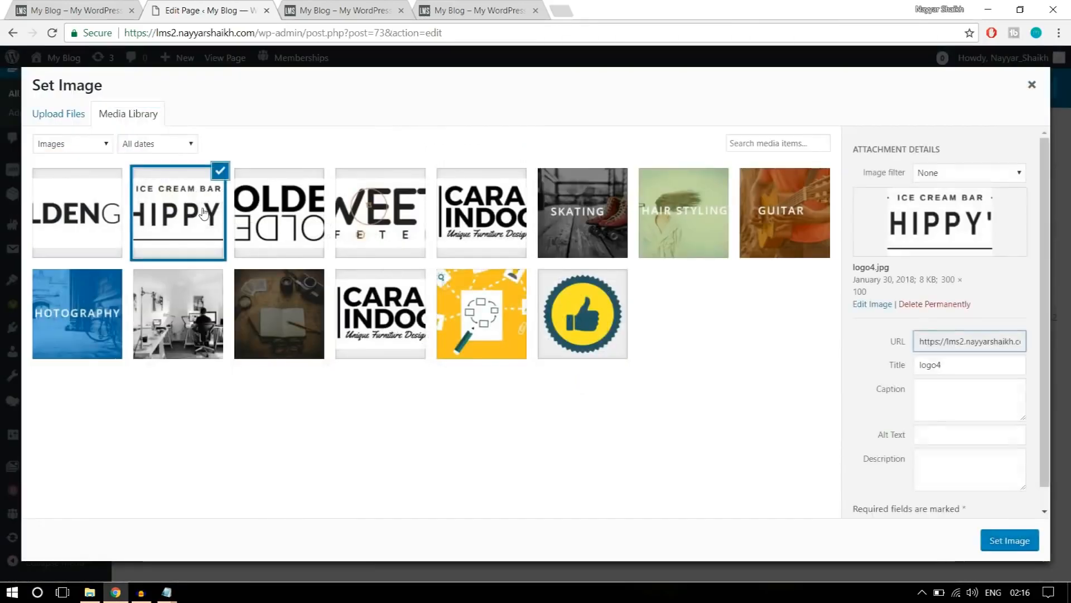
pyautogui.click(1011, 542)
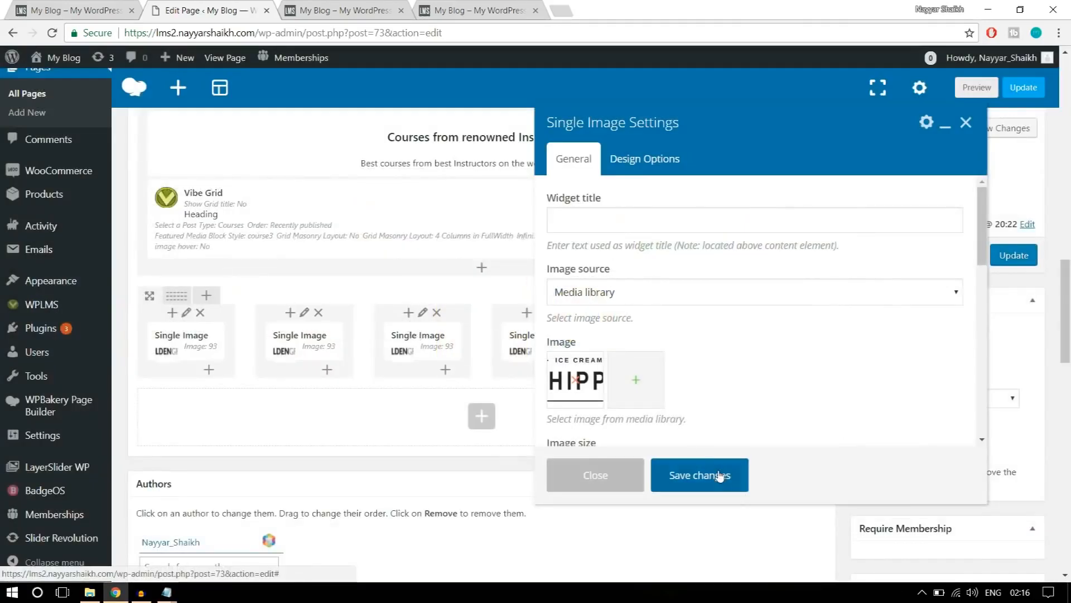
pyautogui.click(719, 476)
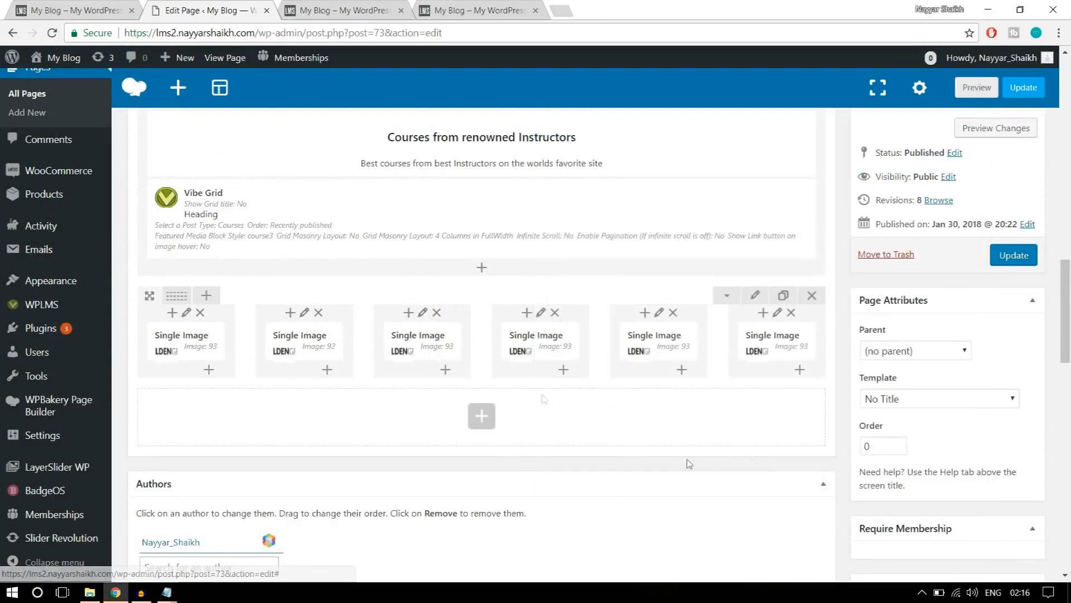
# Replace the third column's picture with logo3-1.jpg from the media library and save its Single Image settings.
pyautogui.click(439, 341)
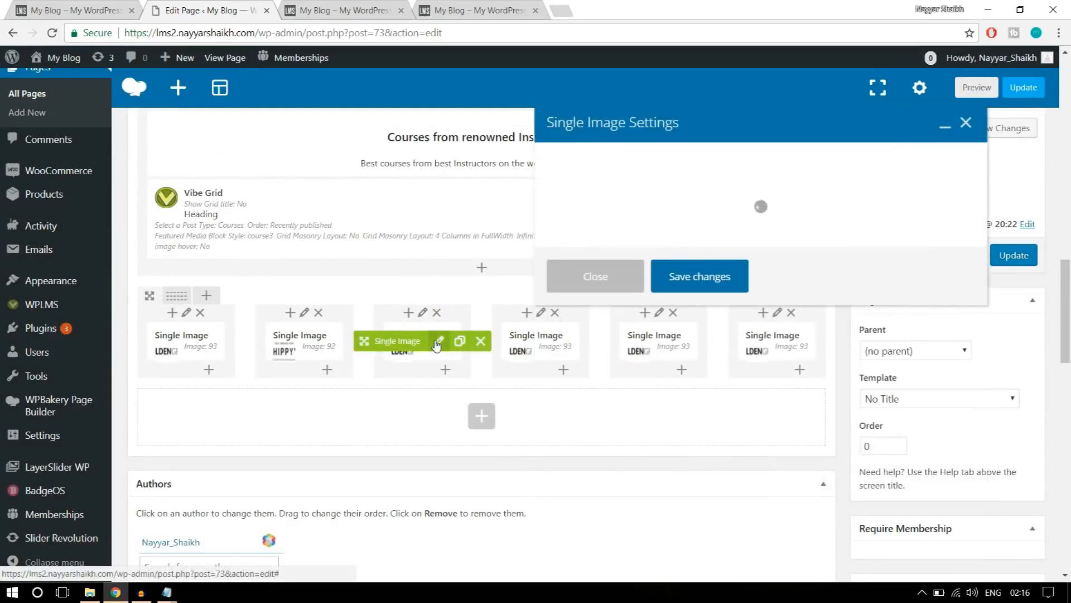
pyautogui.click(582, 385)
pyautogui.click(582, 385)
pyautogui.click(291, 230)
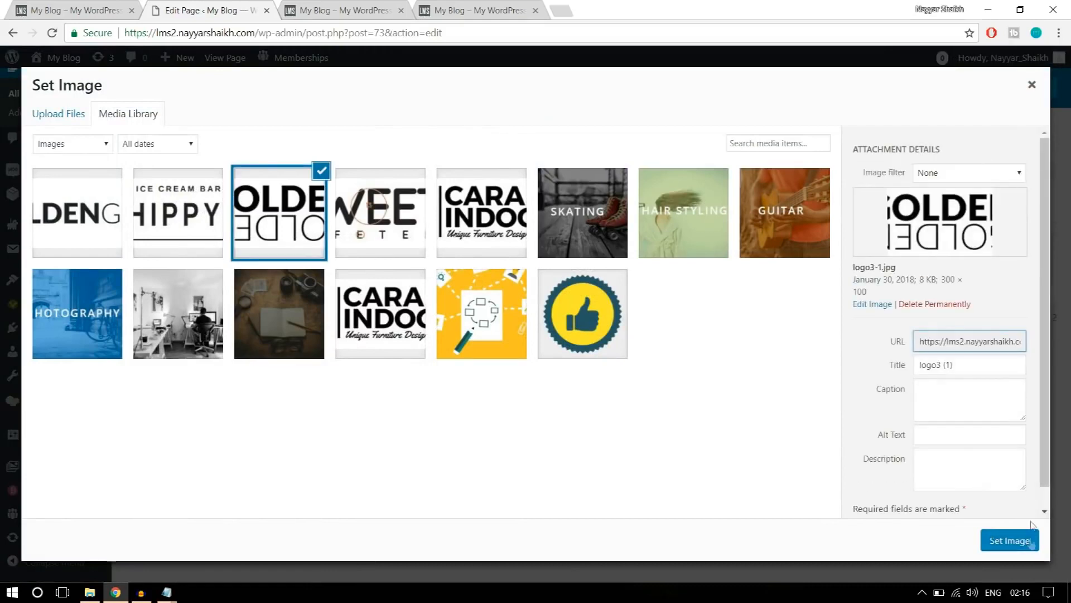
pyautogui.click(1003, 544)
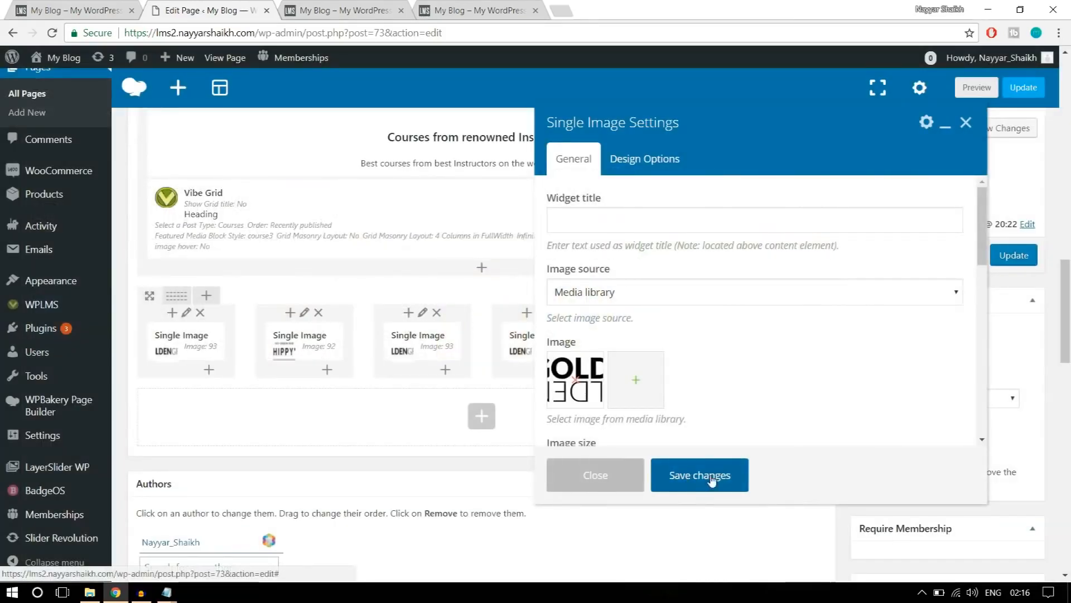
pyautogui.click(697, 473)
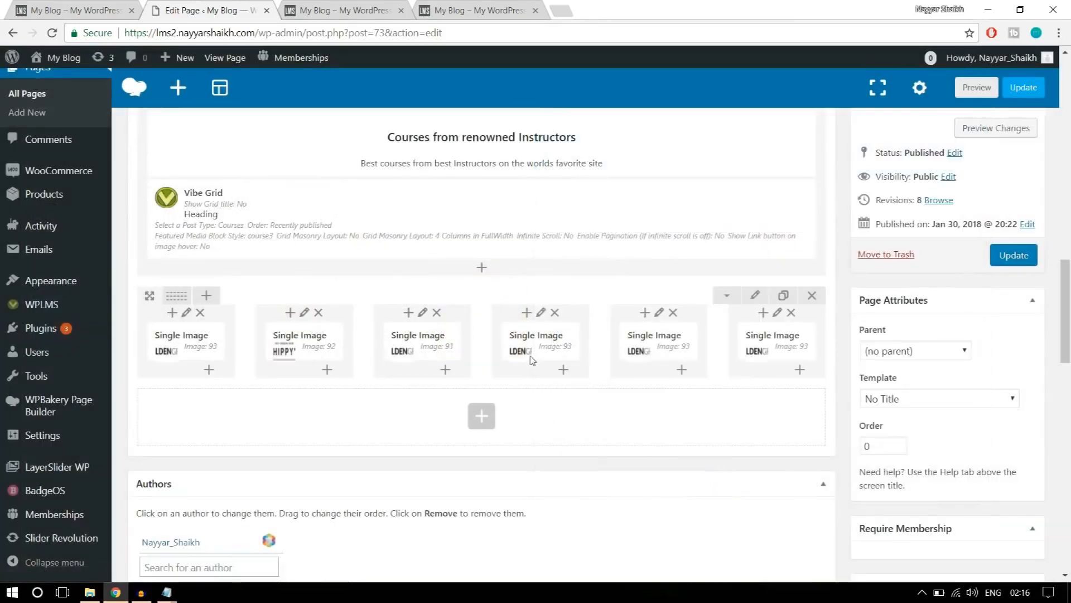
# Replace the fourth column's picture with the Sweety Cafeteria logo and save its Single Image settings.
pyautogui.click(556, 343)
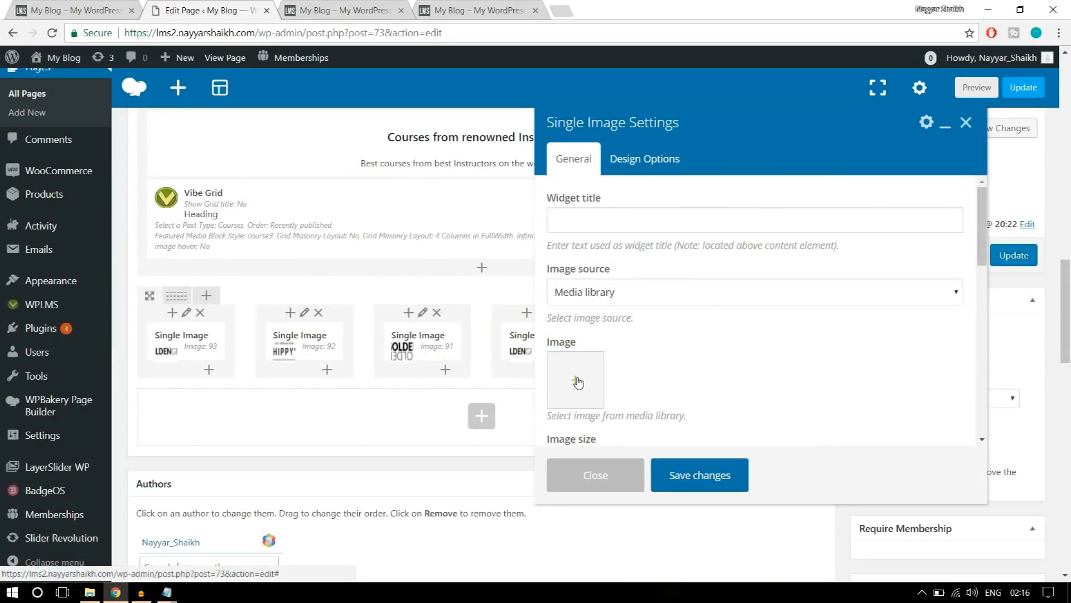
pyautogui.click(578, 383)
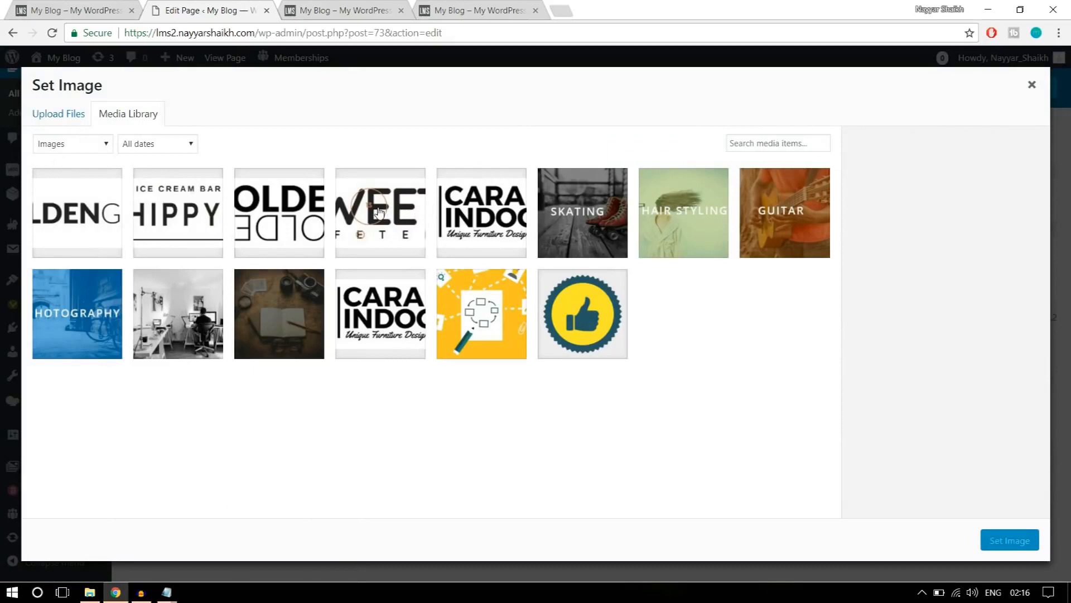
pyautogui.click(379, 212)
pyautogui.click(1010, 541)
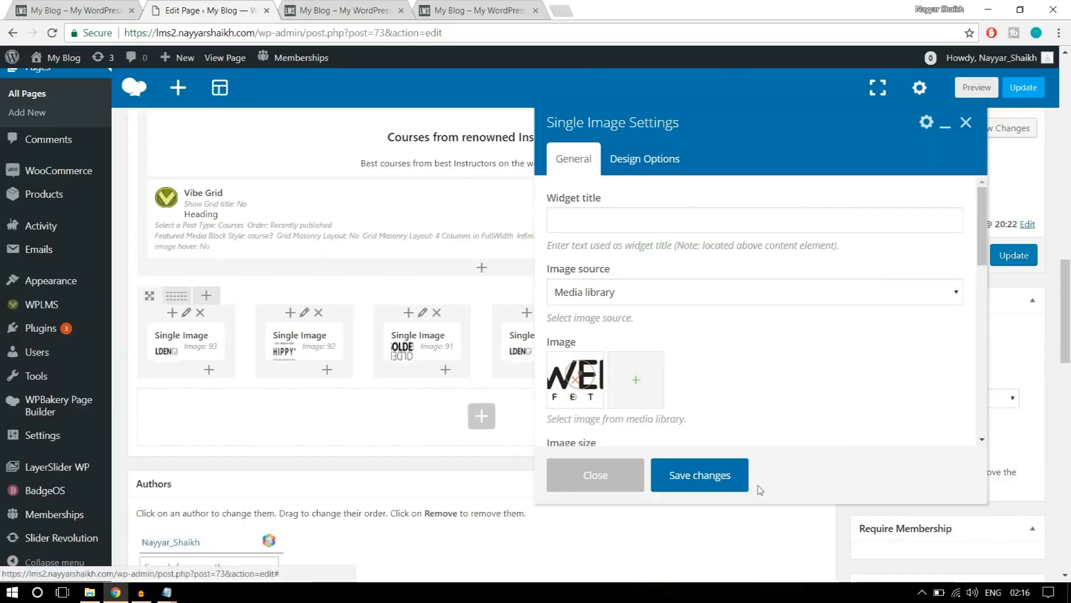
pyautogui.click(722, 478)
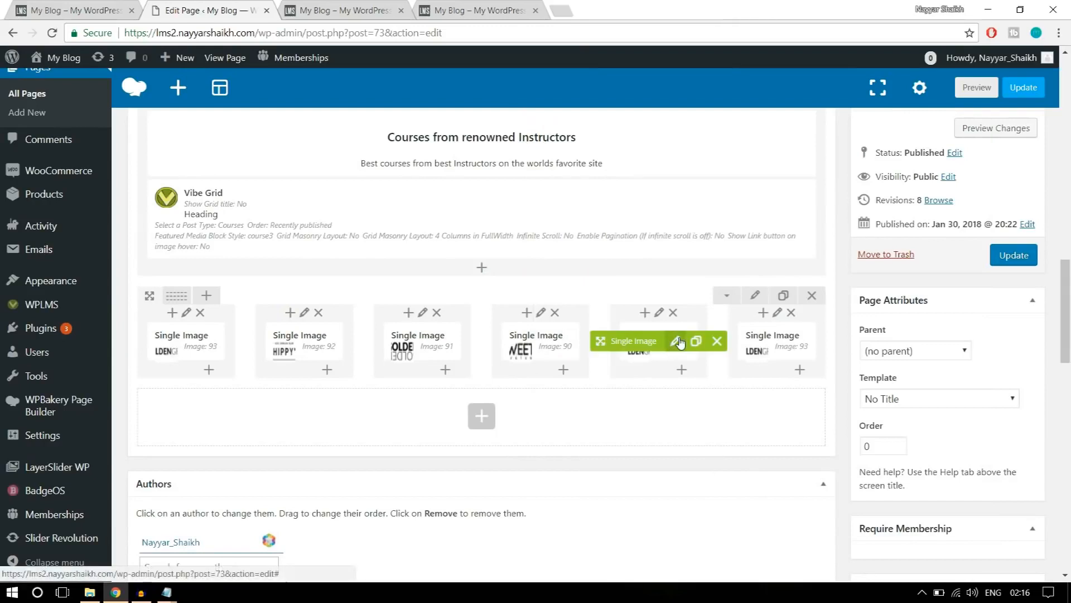
# Replace the fifth column's picture with the first Cara Indoors logo in the media library and save its Single Image settings.
pyautogui.click(678, 341)
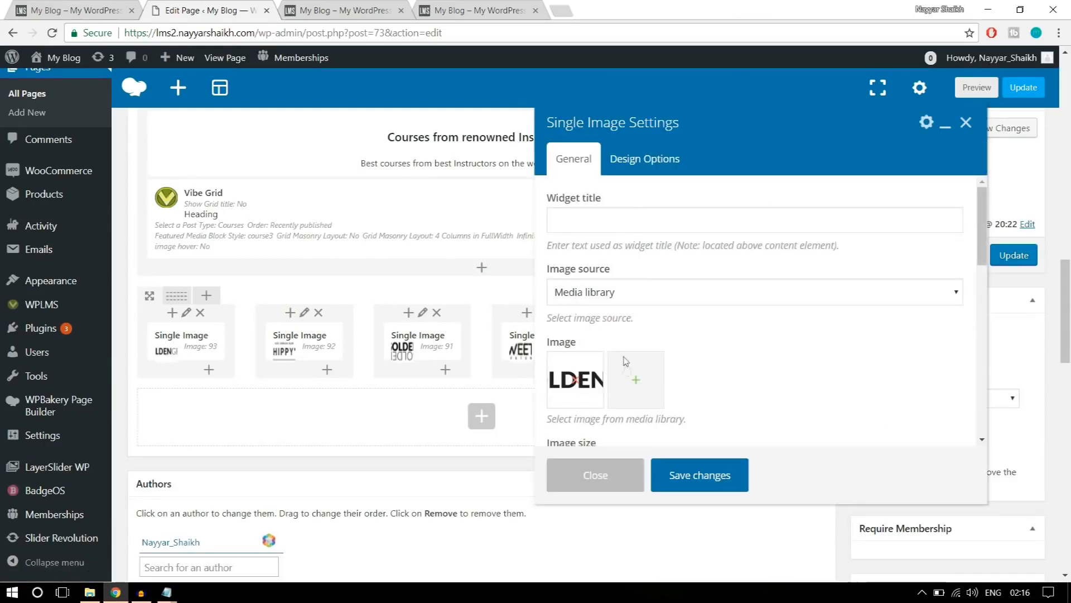
pyautogui.click(575, 380)
pyautogui.click(570, 383)
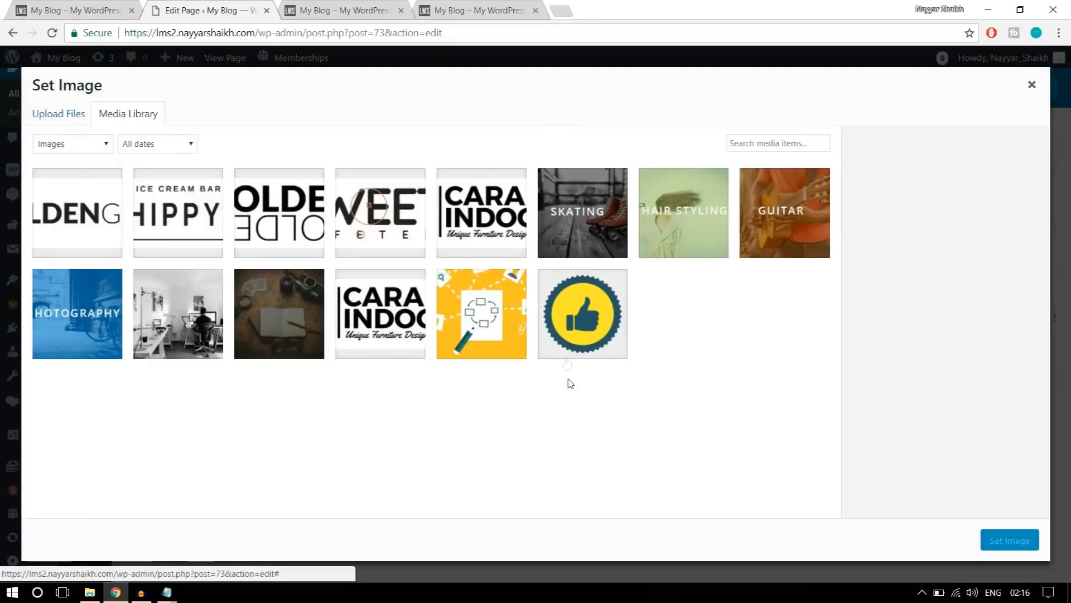
pyautogui.click(502, 248)
pyautogui.click(996, 550)
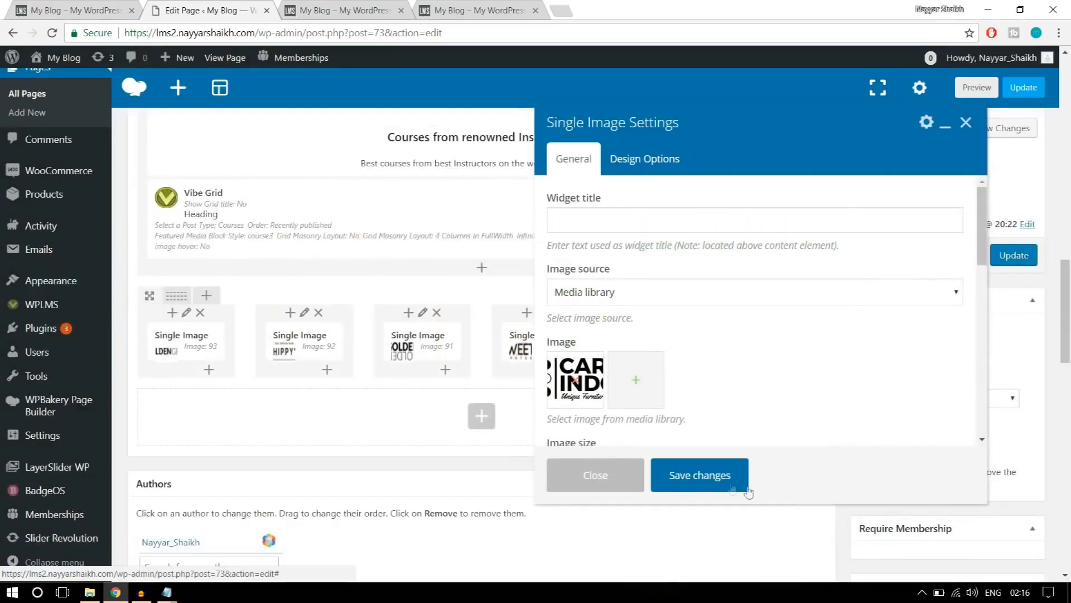
pyautogui.click(707, 472)
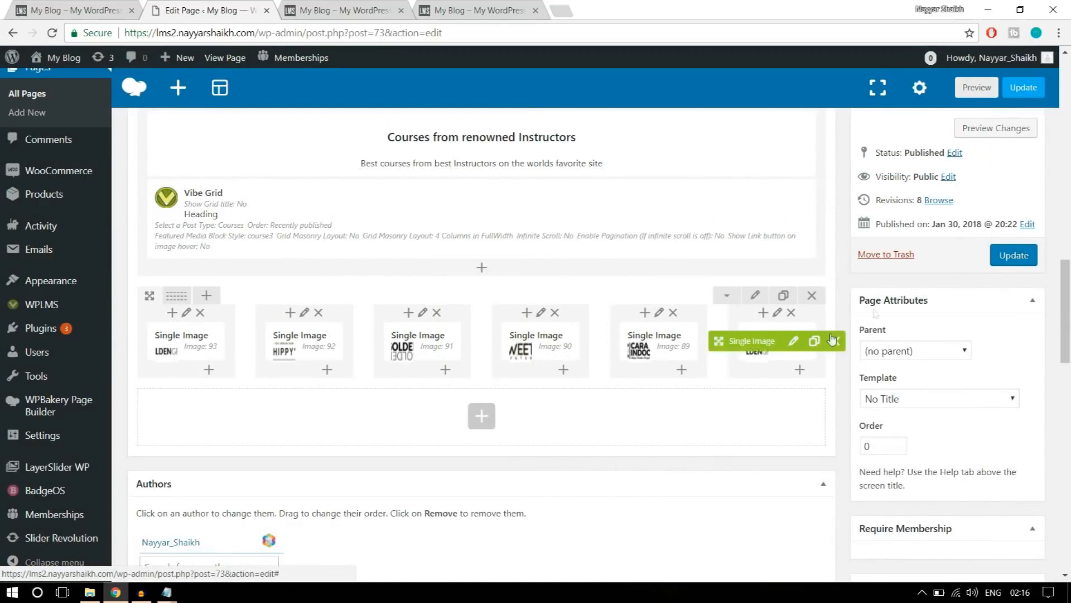
# Update the page and check the logo row on the reloaded live home page.
pyautogui.click(1011, 262)
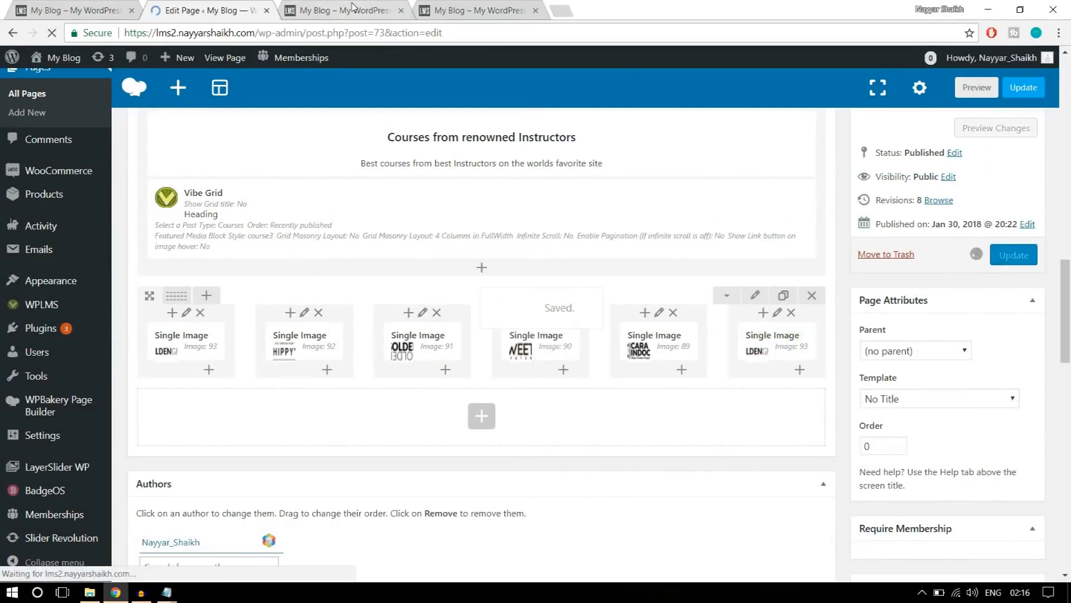
pyautogui.click(351, 9)
pyautogui.click(52, 33)
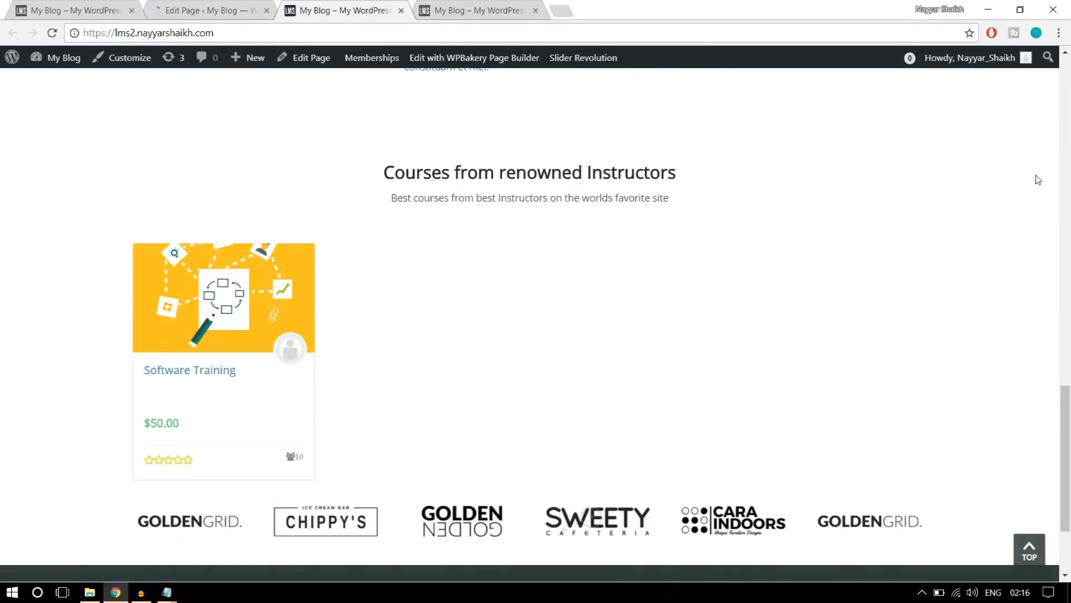
pyautogui.scroll(-3, 1038, 279)
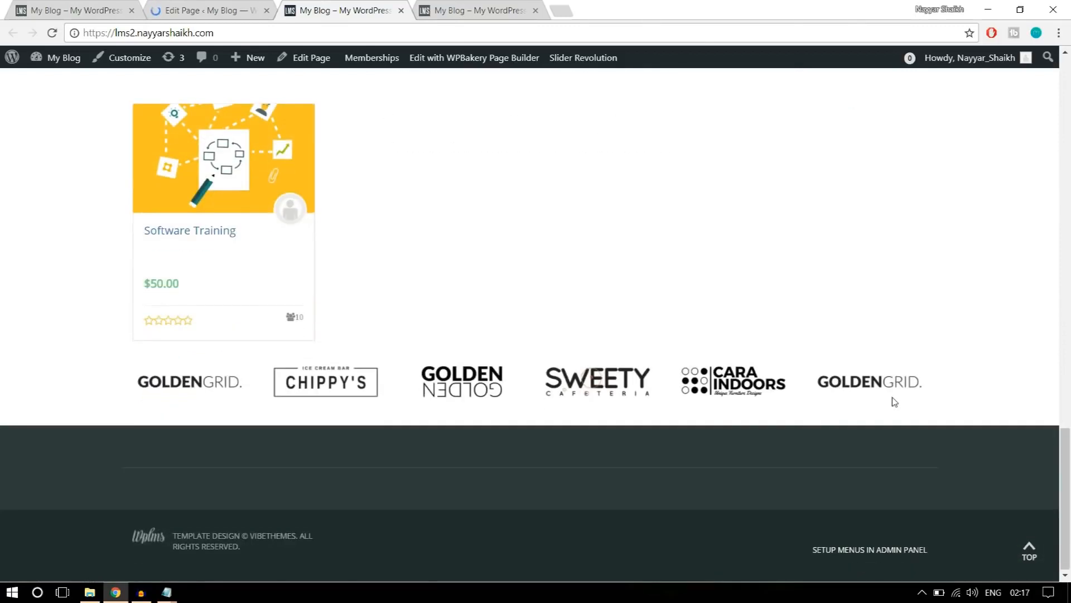
pyautogui.scroll(1, 951, 394)
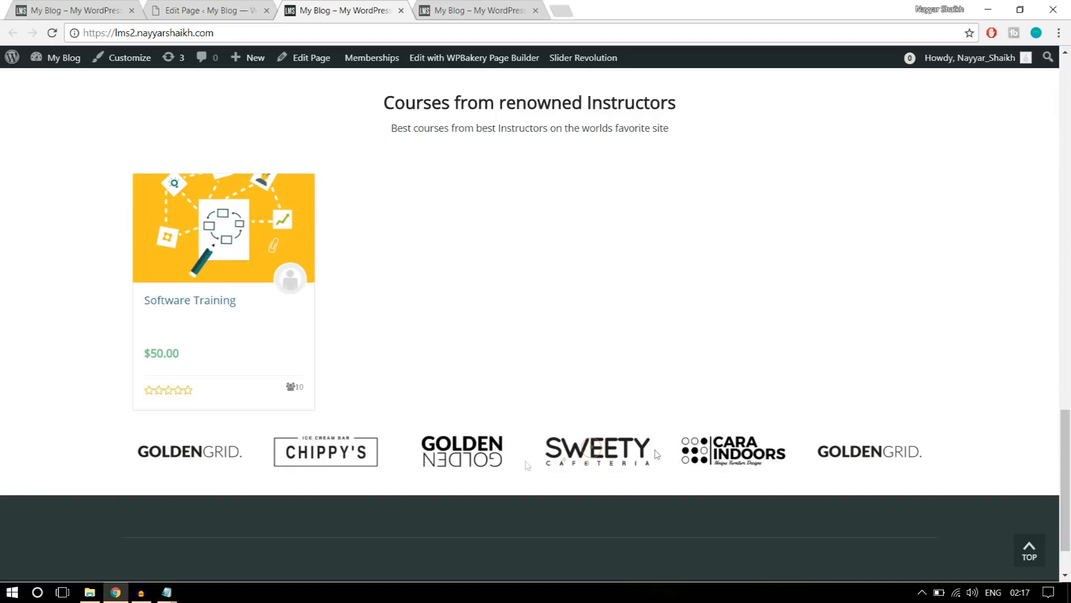
# Add top padding to the logo row in its design options, save the row settings and update the page.
pyautogui.click(222, 7)
pyautogui.scroll(-7, 580, 336)
pyautogui.scroll(-10, 580, 336)
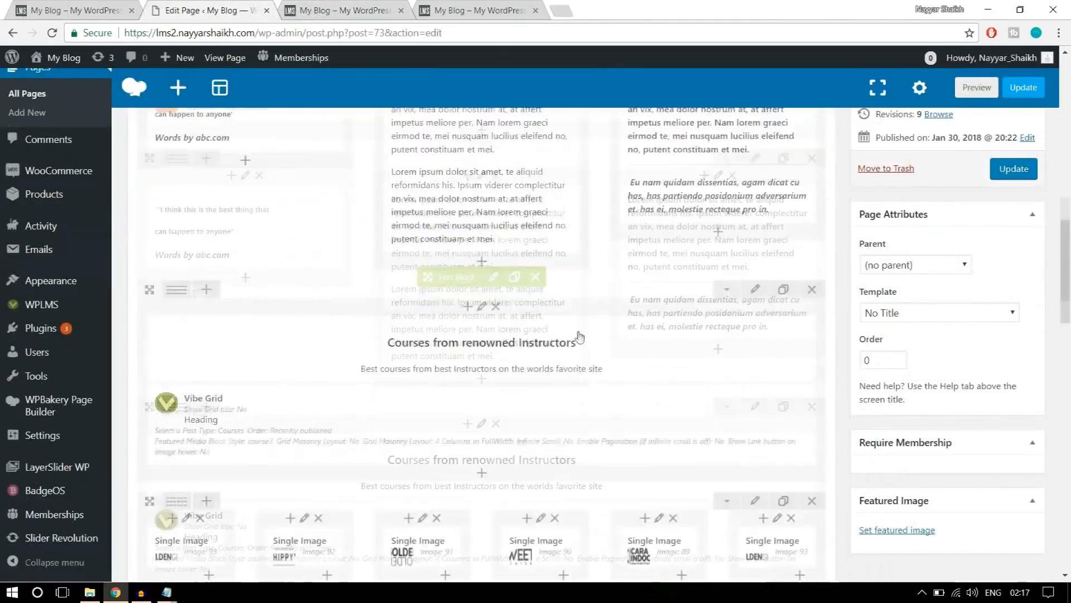
pyautogui.click(753, 227)
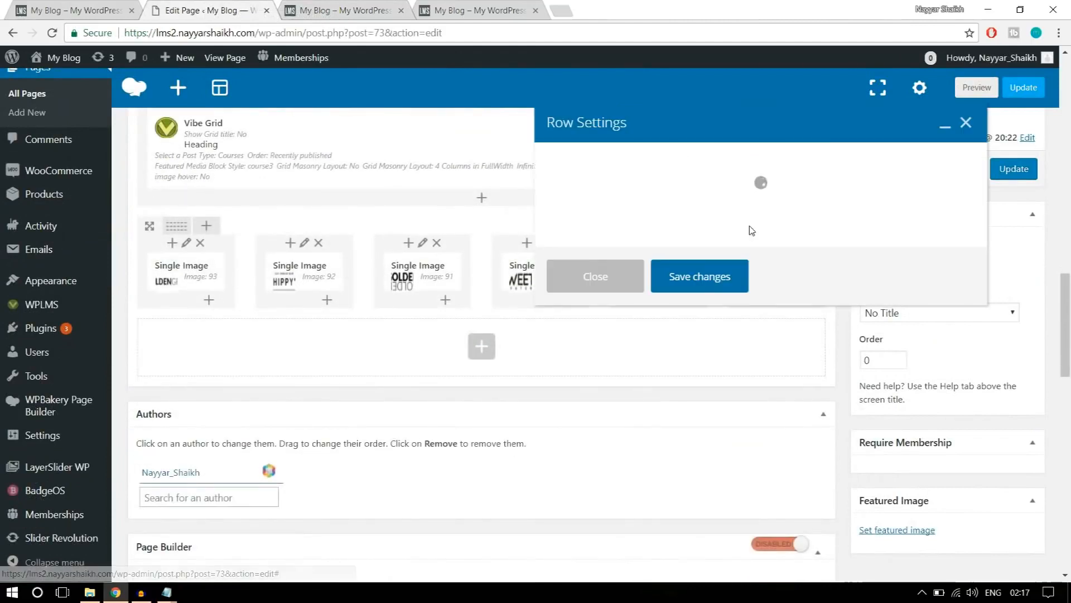
pyautogui.click(659, 160)
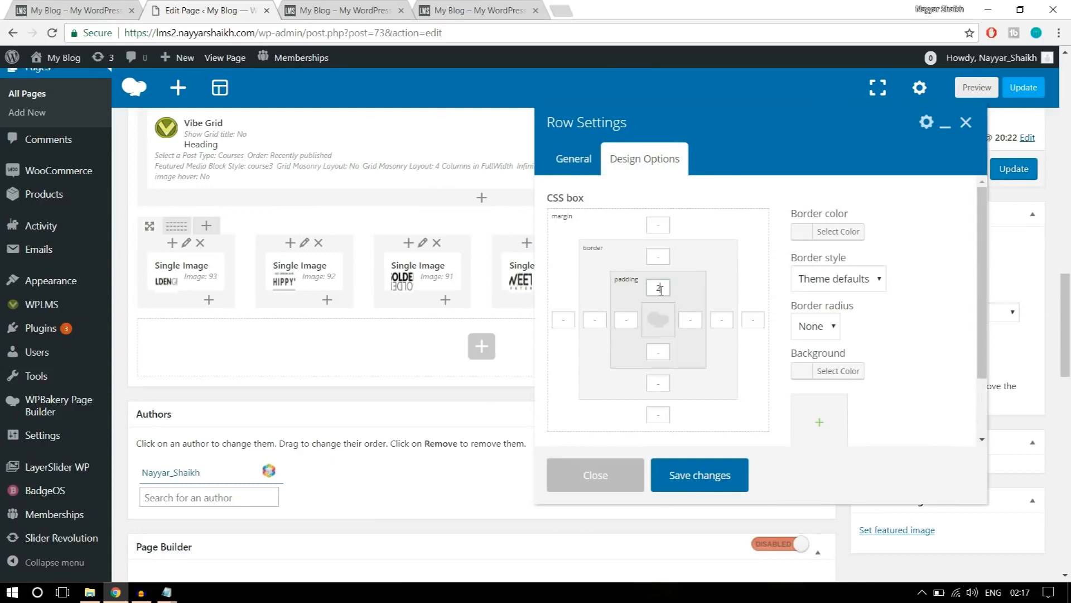
pyautogui.click(691, 477)
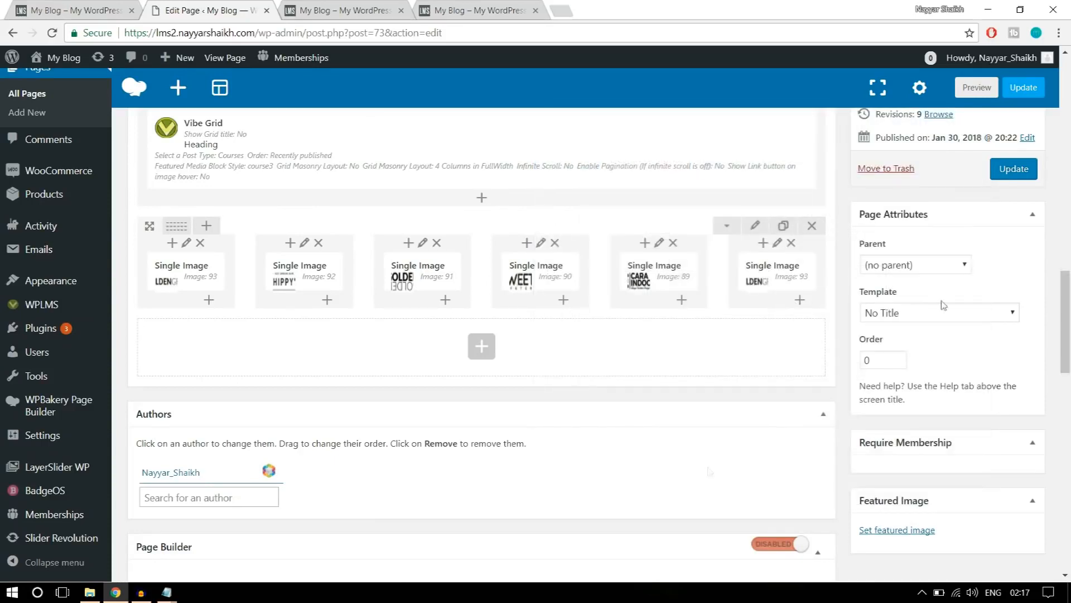
pyautogui.click(1014, 169)
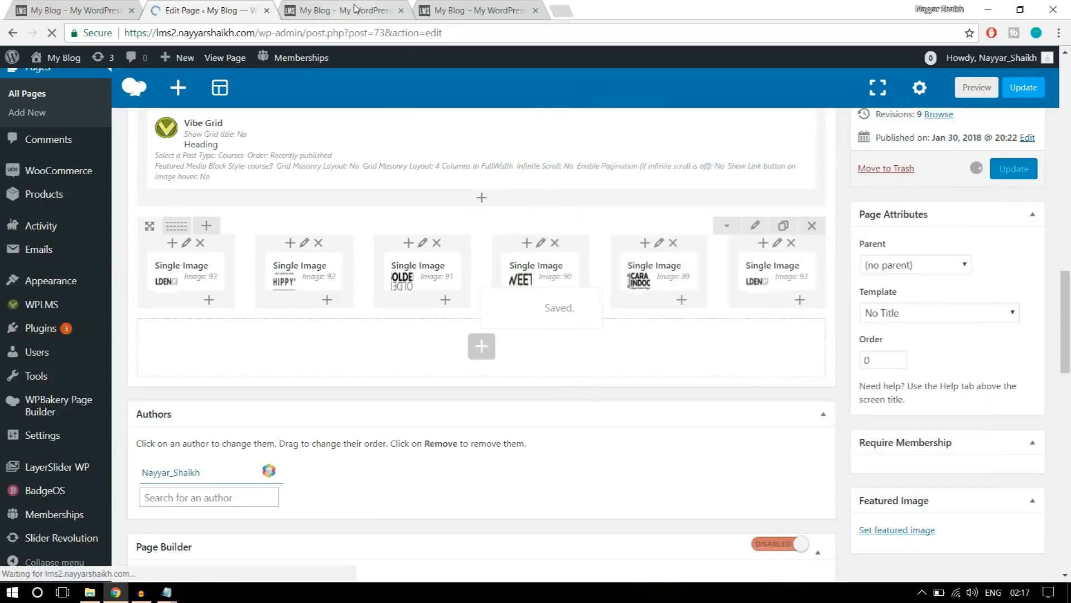
# Reload the live home page and review it from the logo row's spacing up to the search banner.
pyautogui.click(357, 10)
pyautogui.click(52, 33)
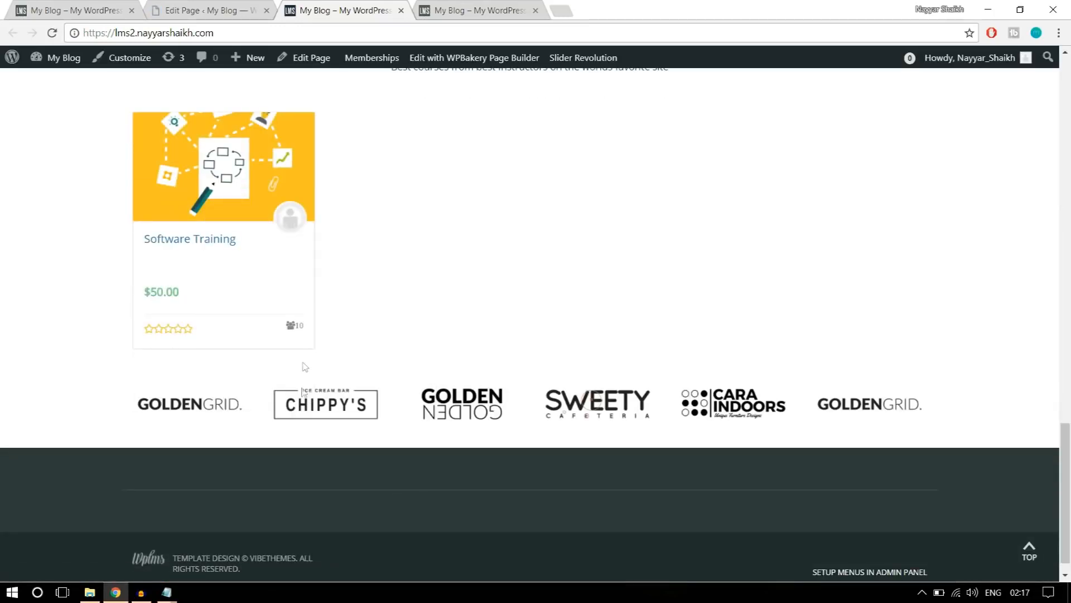
pyautogui.scroll(-1, 412, 412)
pyautogui.scroll(20, 409, 437)
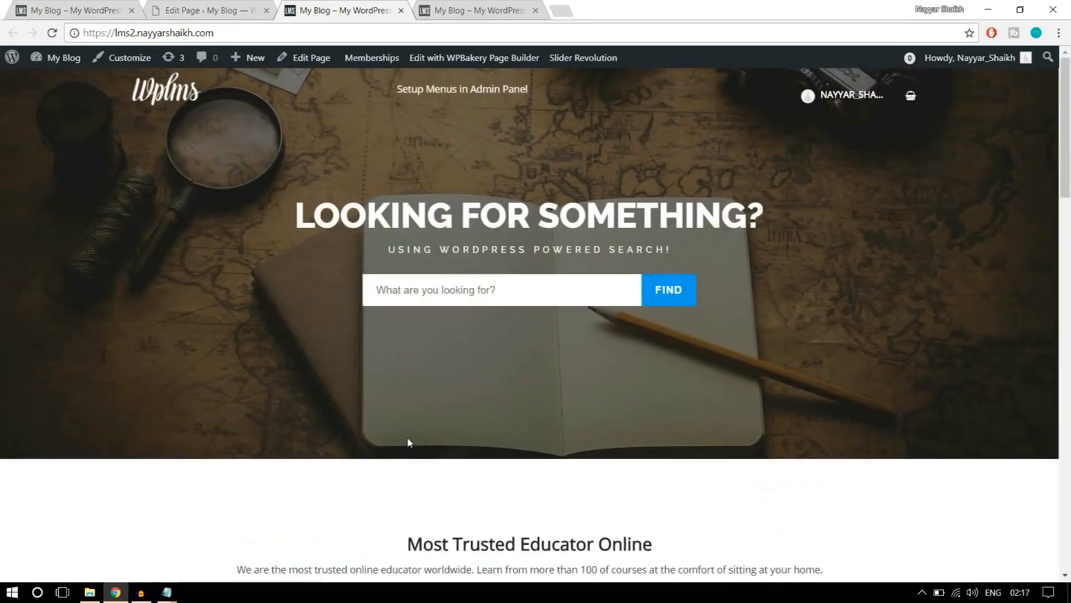
pyautogui.scroll(-10, 607, 419)
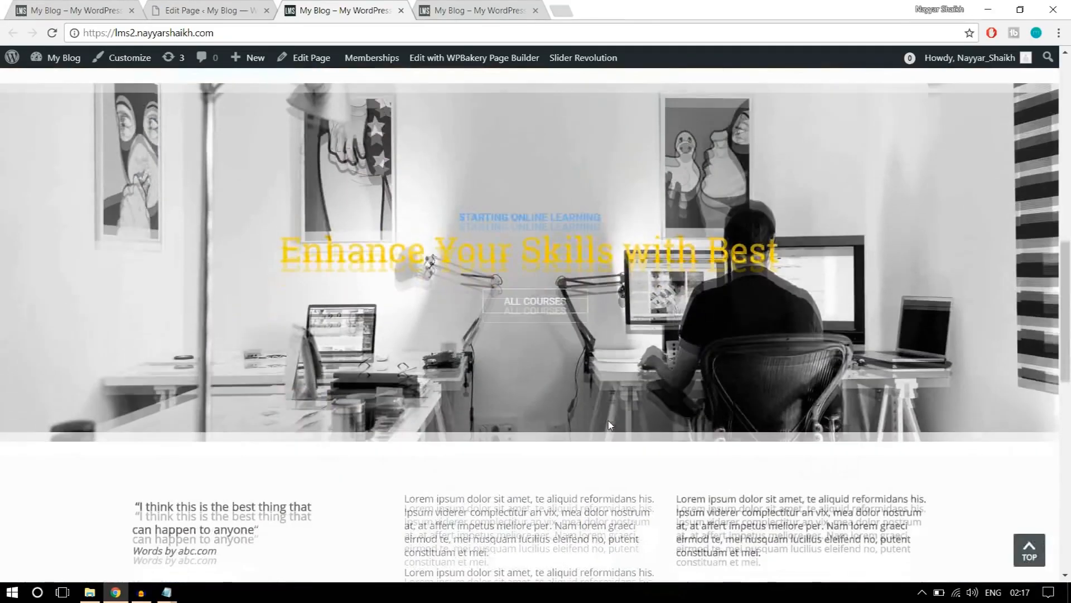
pyautogui.scroll(-8, 608, 425)
pyautogui.scroll(7, 610, 424)
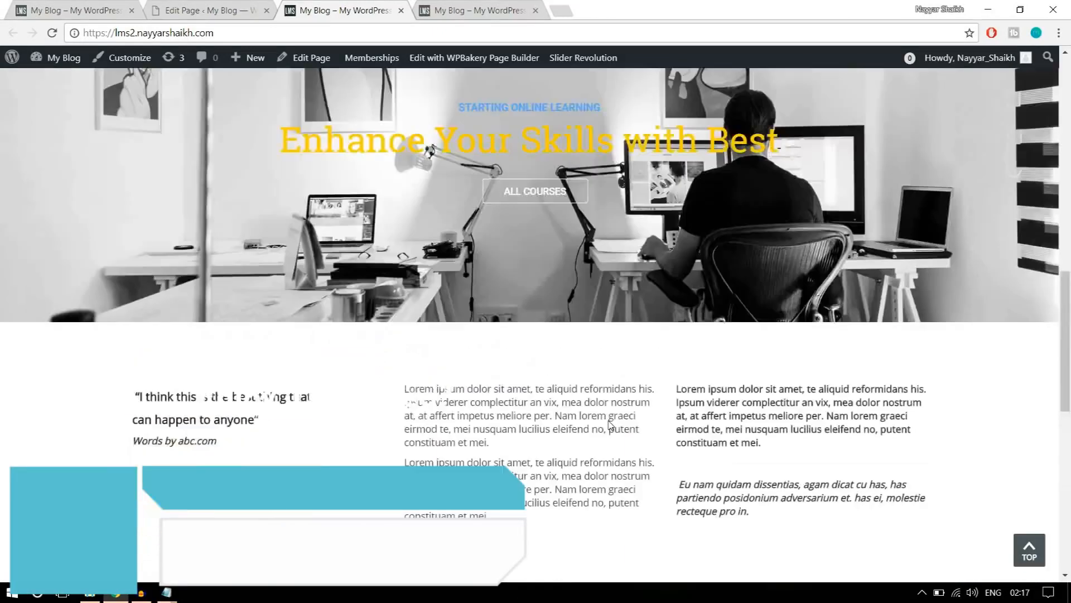
pyautogui.scroll(9, 609, 425)
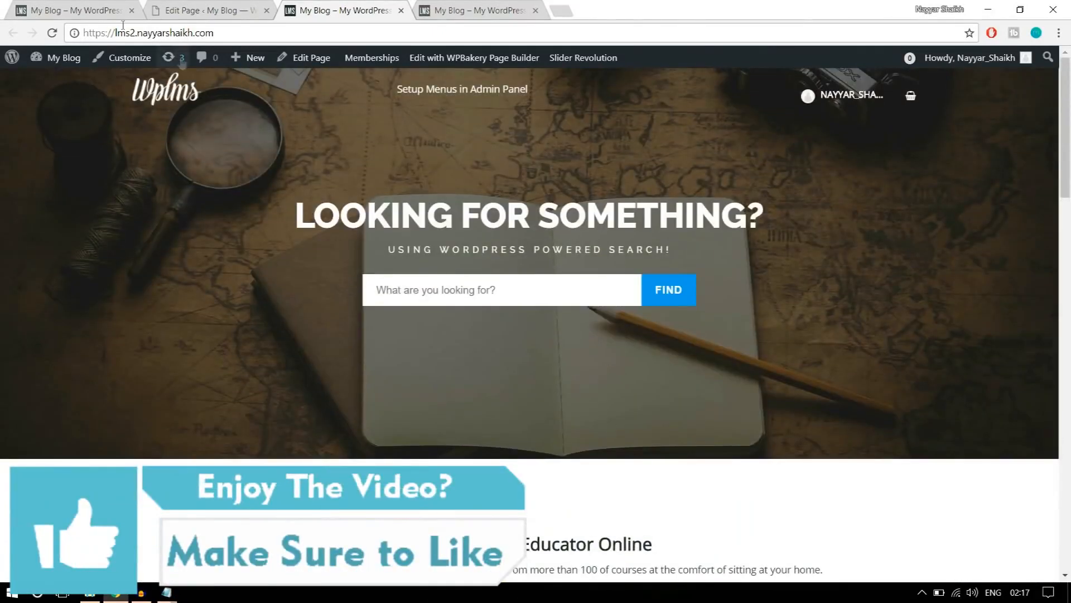
# Switch to the reference site and open its About page from the site navigation.
pyautogui.click(63, 8)
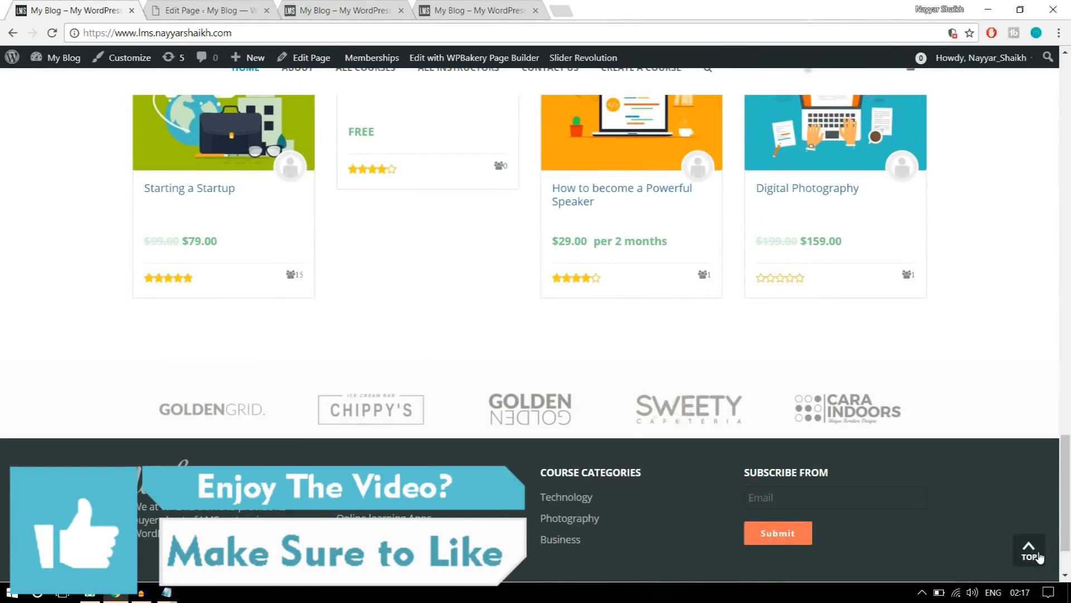
pyautogui.click(1032, 556)
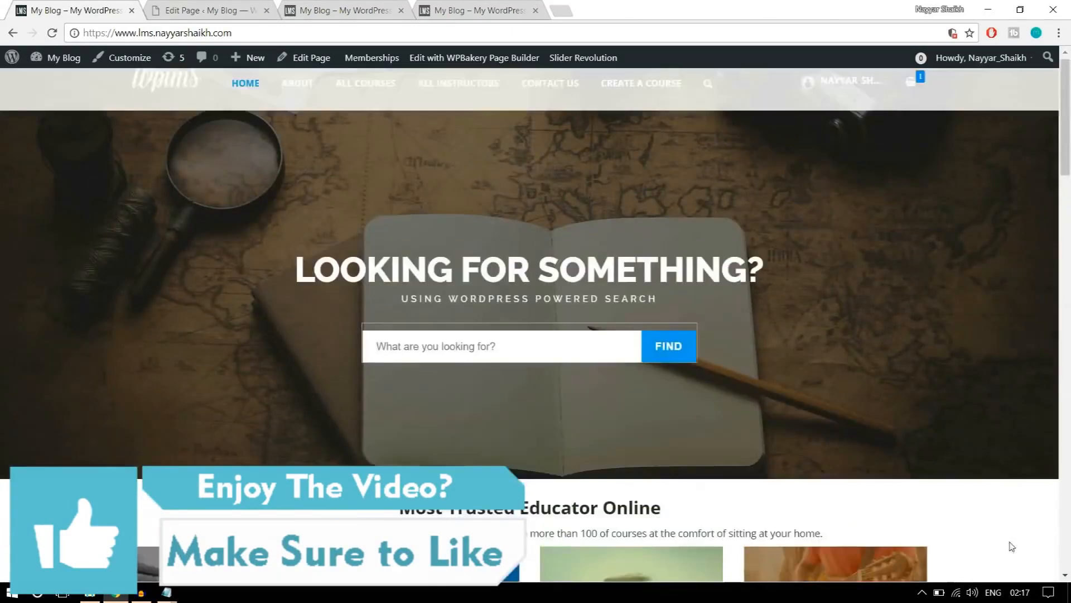
pyautogui.click(289, 106)
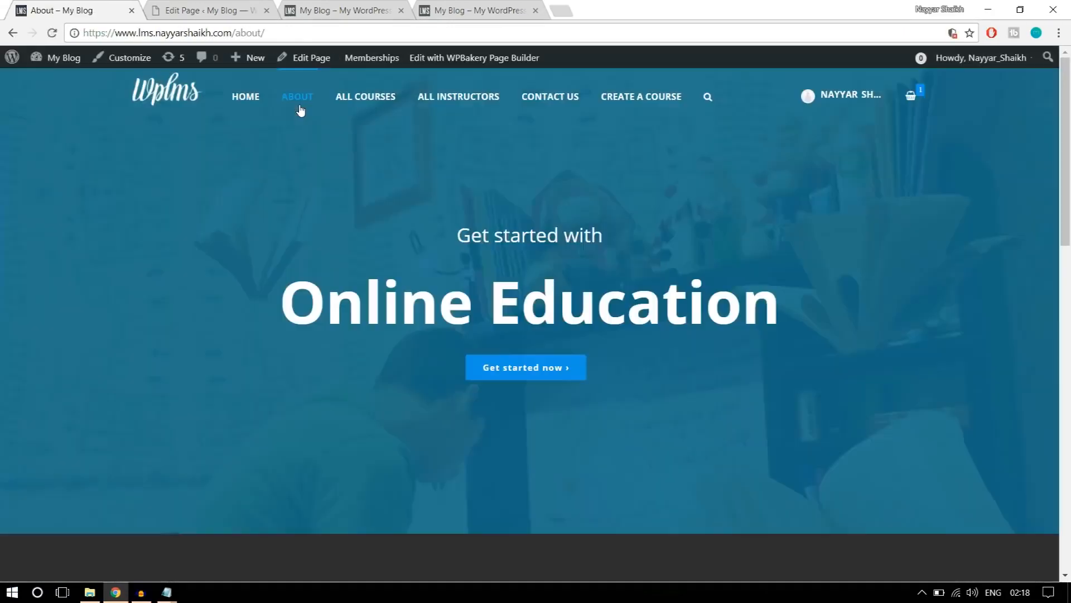
# Look over the reference About page and create a new WordPress page titled "About Us" on the site being built.
pyautogui.scroll(-10, 625, 365)
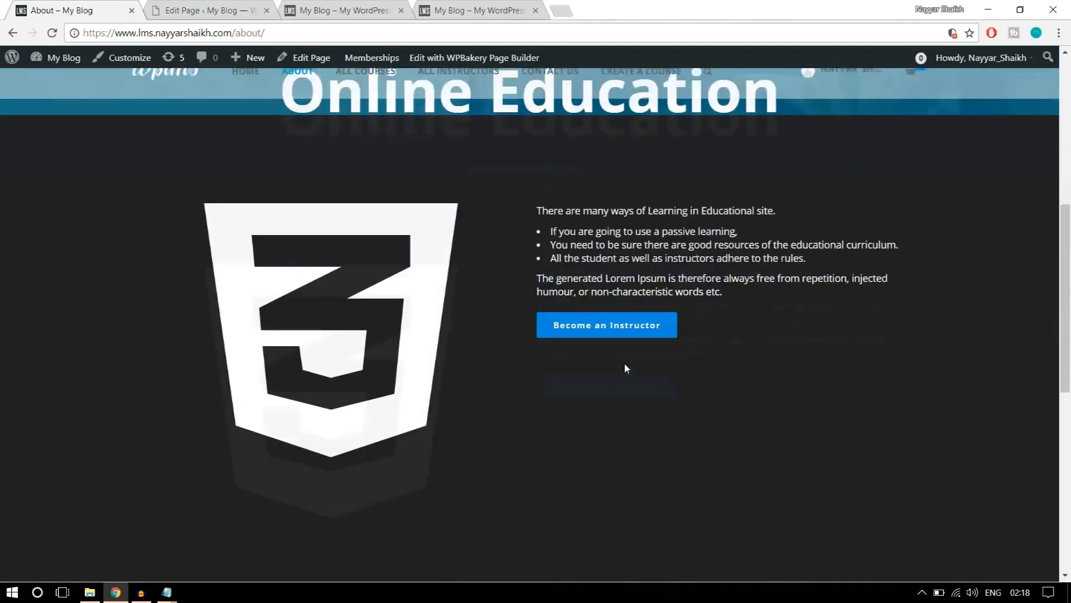
pyautogui.scroll(10, 624, 363)
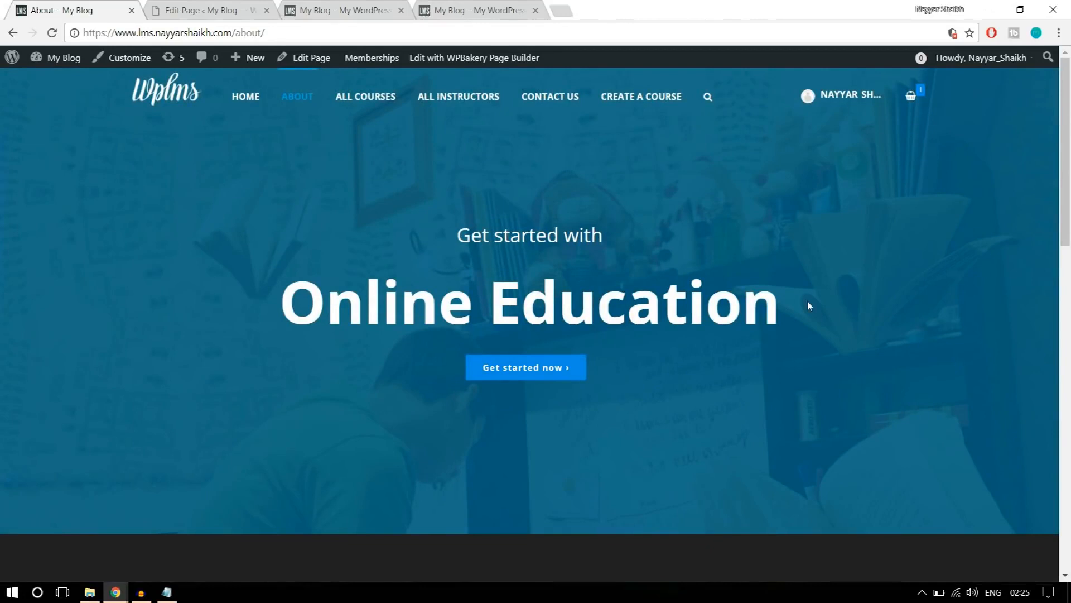
pyautogui.click(174, 4)
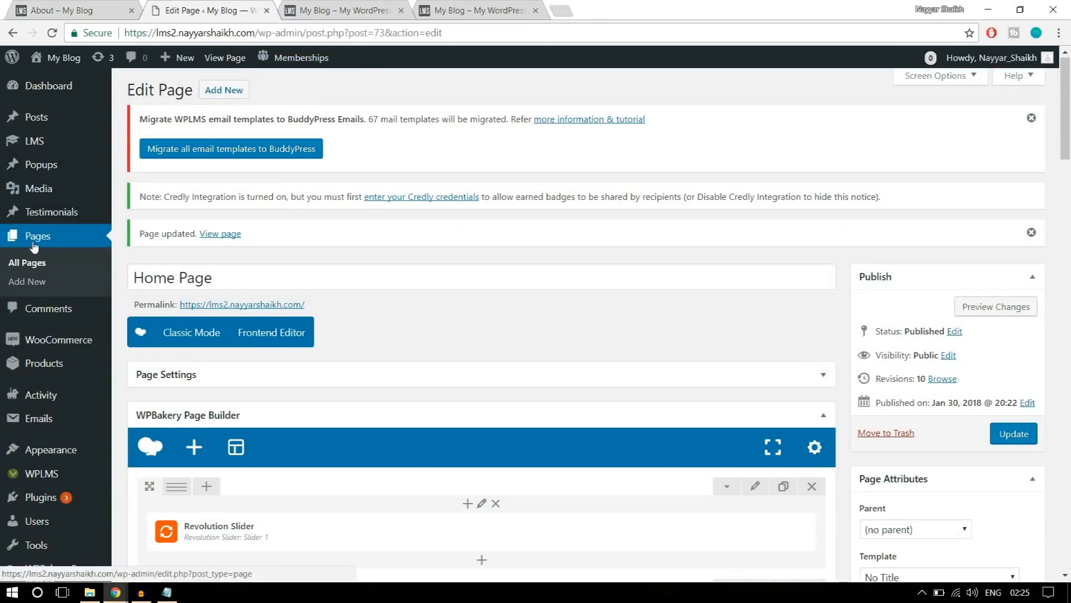
pyautogui.click(43, 285)
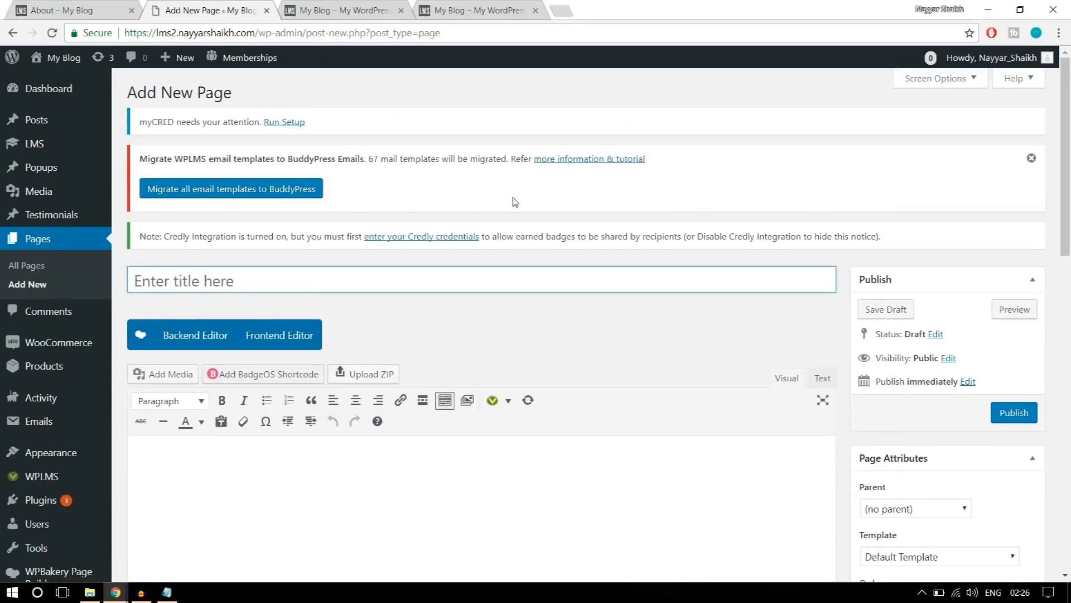
pyautogui.write('About Us')
# Set the About Us page's template to No Title and switch the page to the WPBakery backend editor.
pyautogui.scroll(-1, 894, 180)
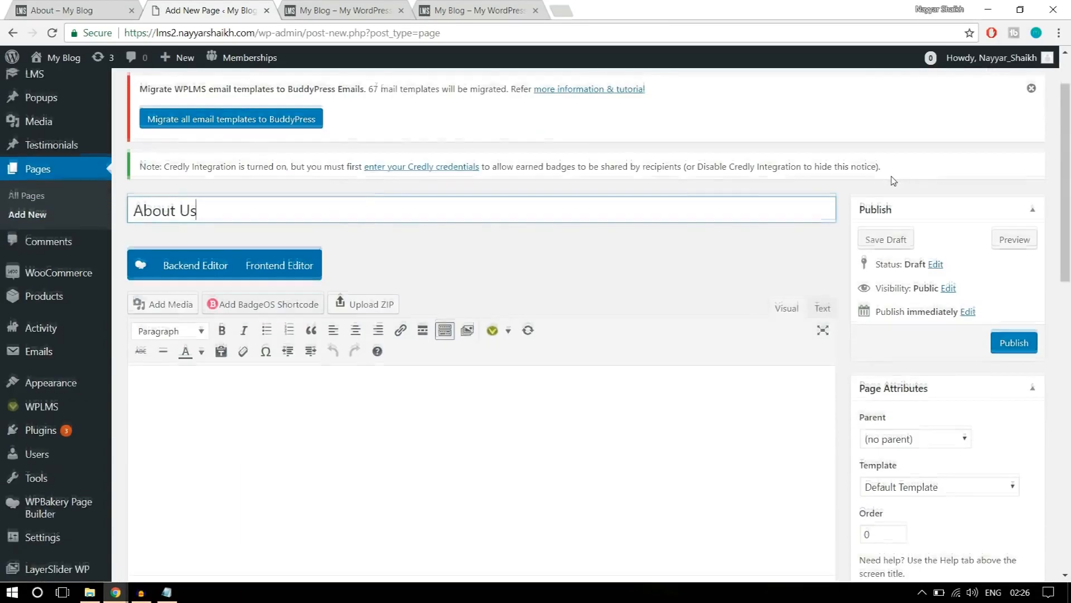
pyautogui.scroll(-1, 894, 180)
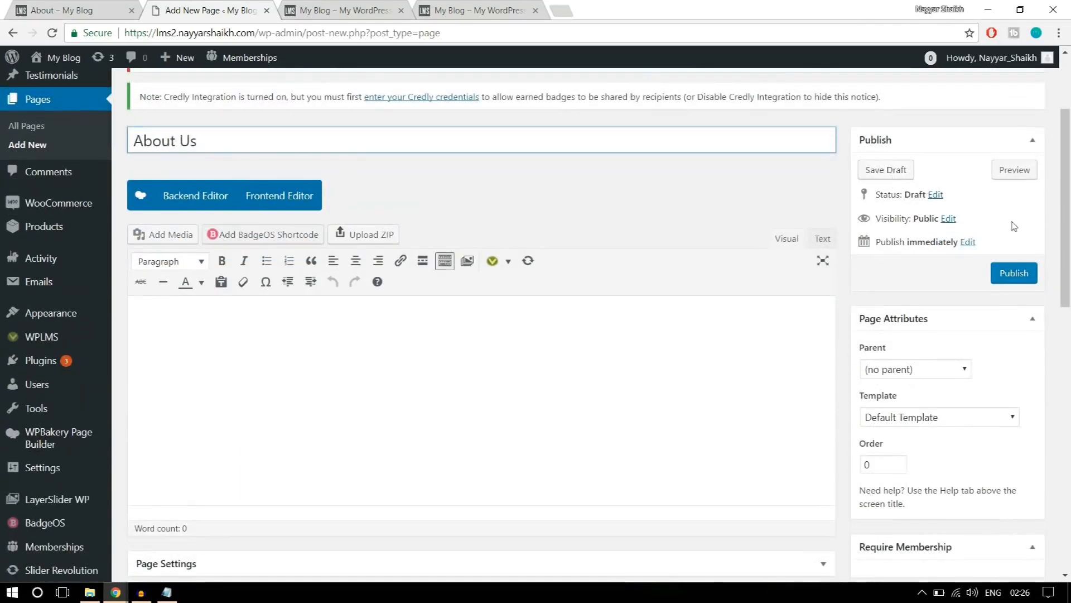
pyautogui.click(971, 412)
pyautogui.click(943, 399)
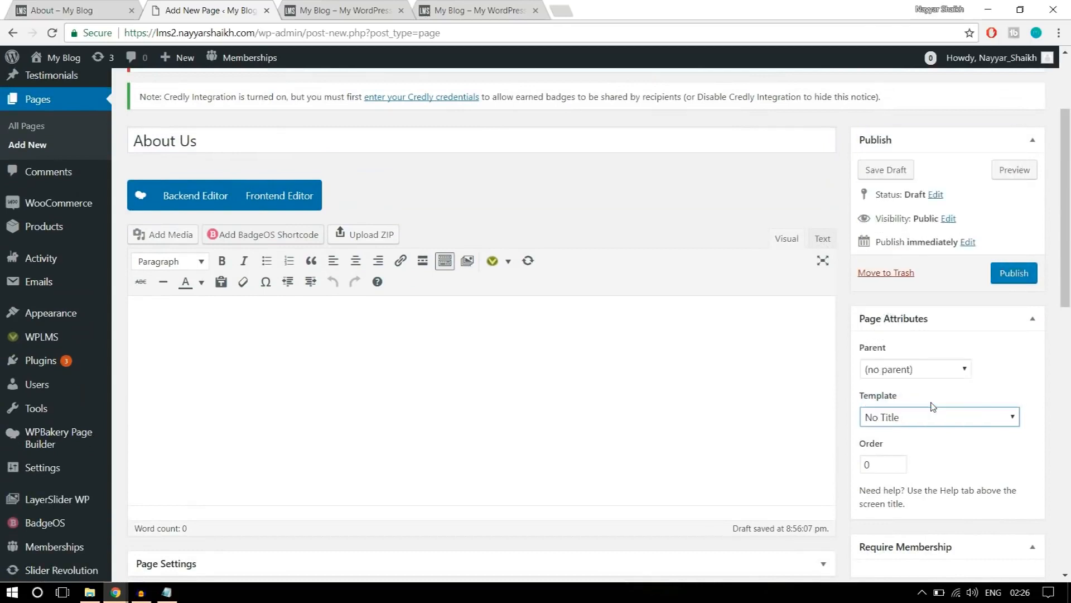
pyautogui.click(193, 196)
# Check the banner on the reference About page and add a Custom Heading element to the blank About Us page.
pyautogui.click(54, 7)
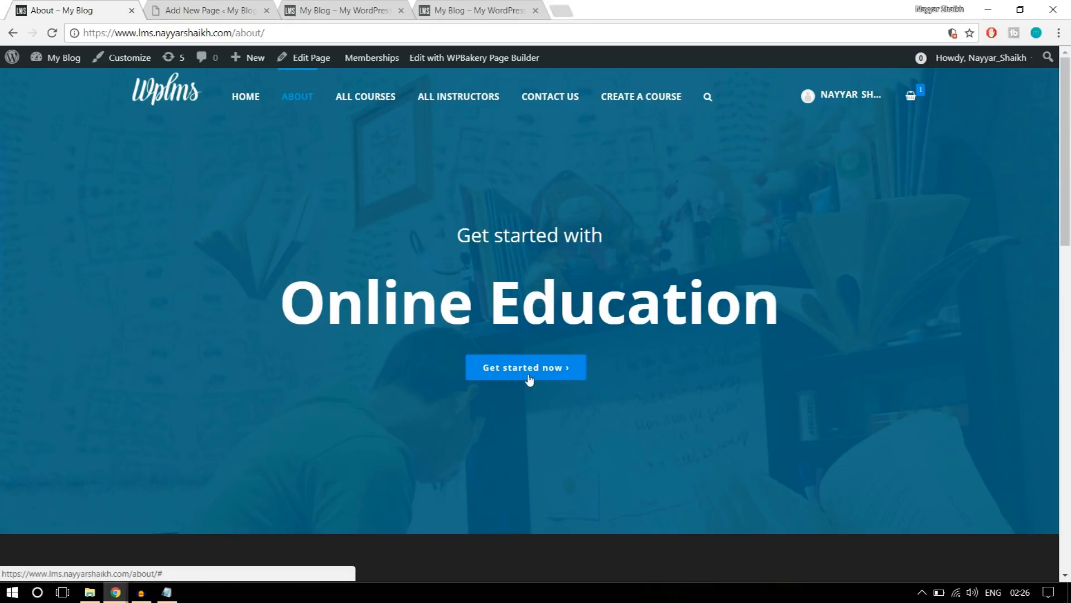
pyautogui.moveTo(811, 306); pyautogui.dragTo(369, 237)
pyautogui.click(444, 264)
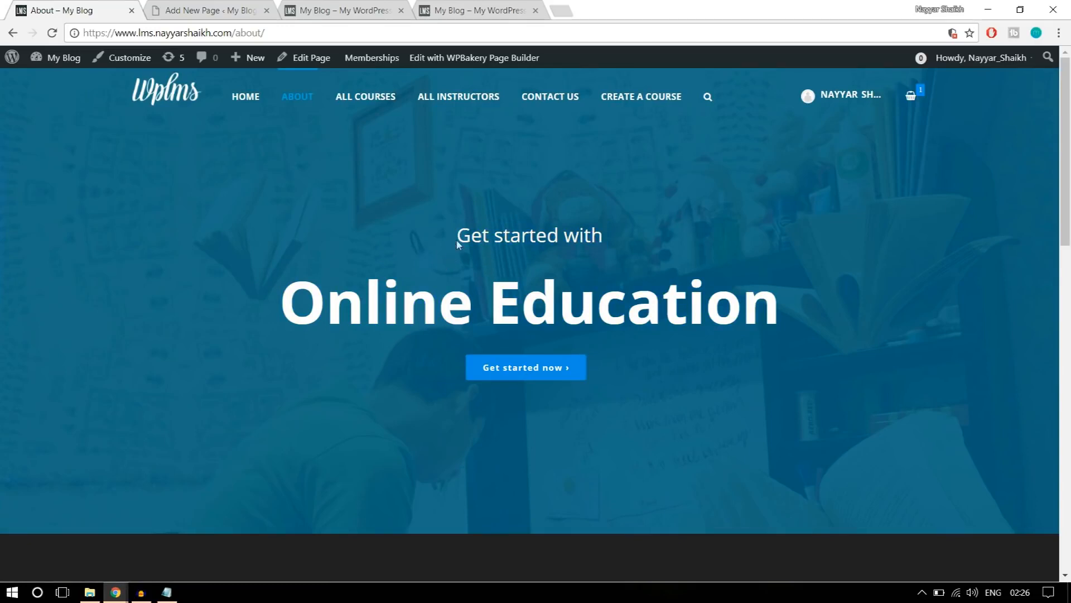
pyautogui.click(245, 11)
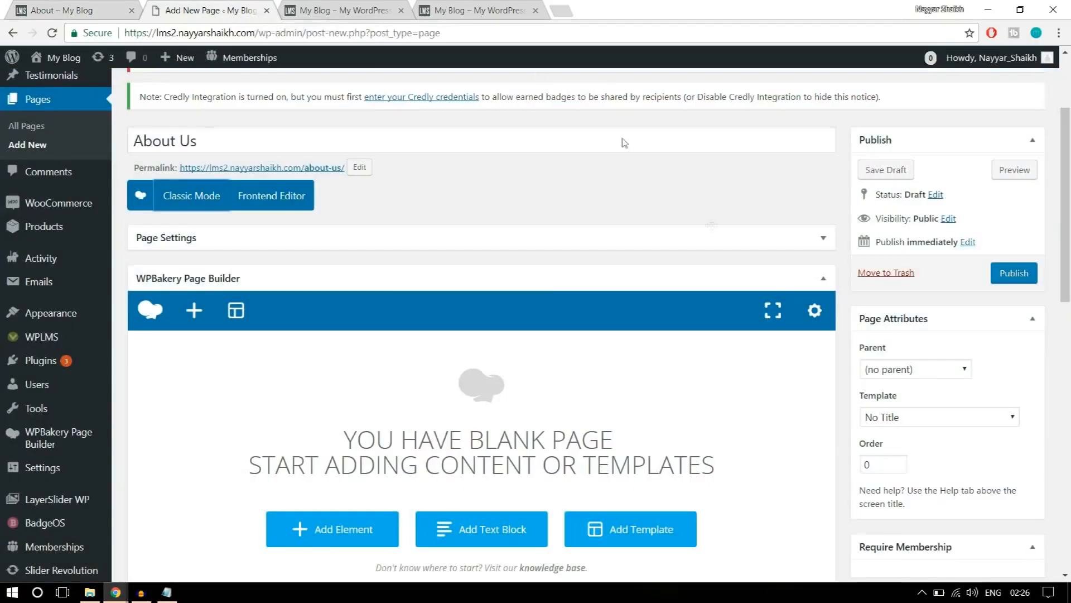
pyautogui.scroll(-2, 625, 143)
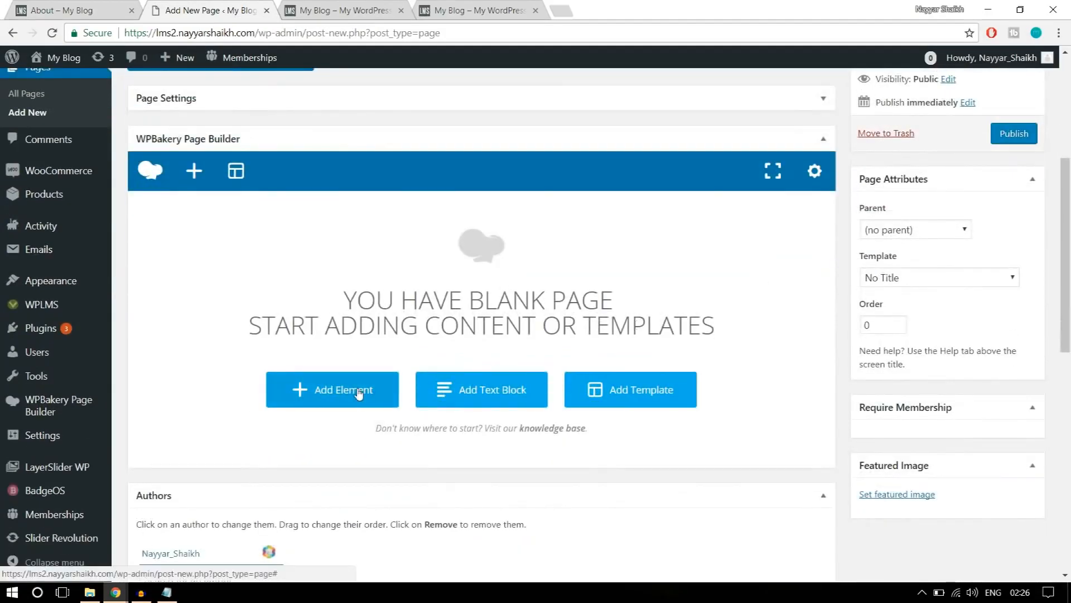
pyautogui.click(358, 394)
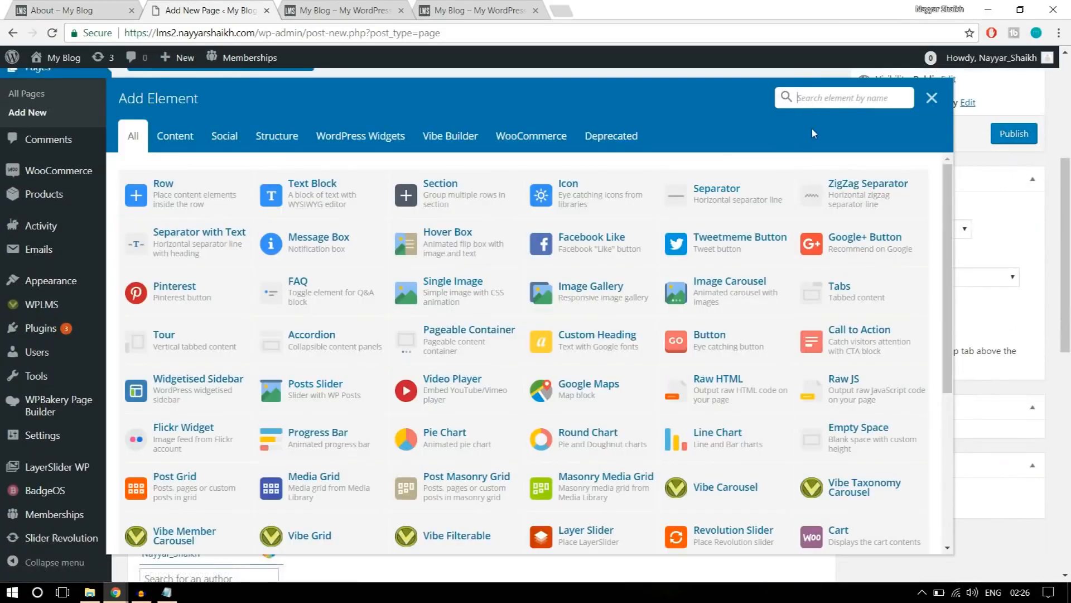
pyautogui.write('head')
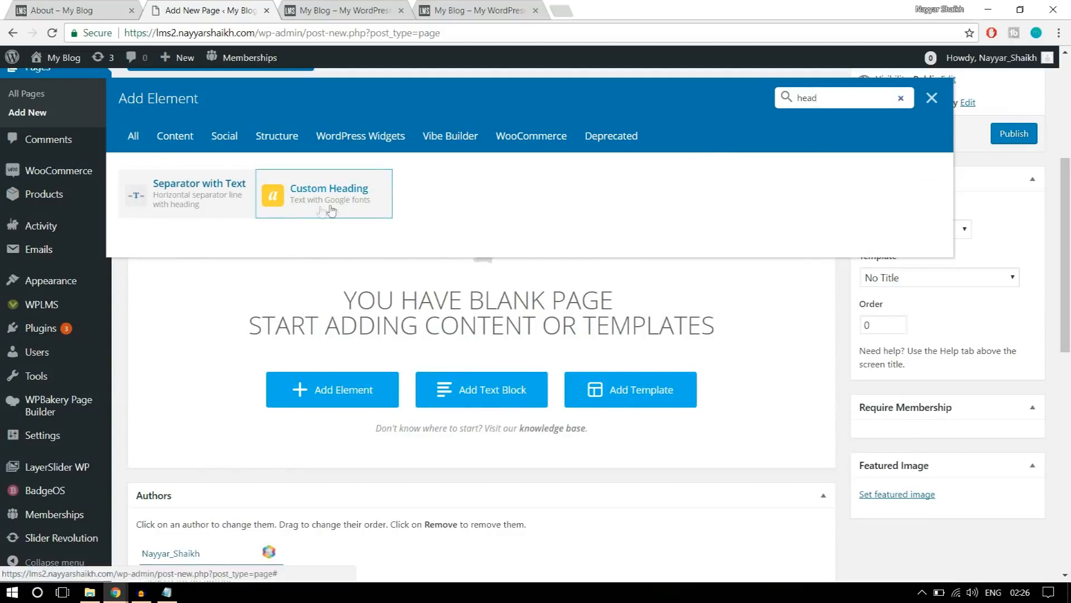
pyautogui.click(345, 199)
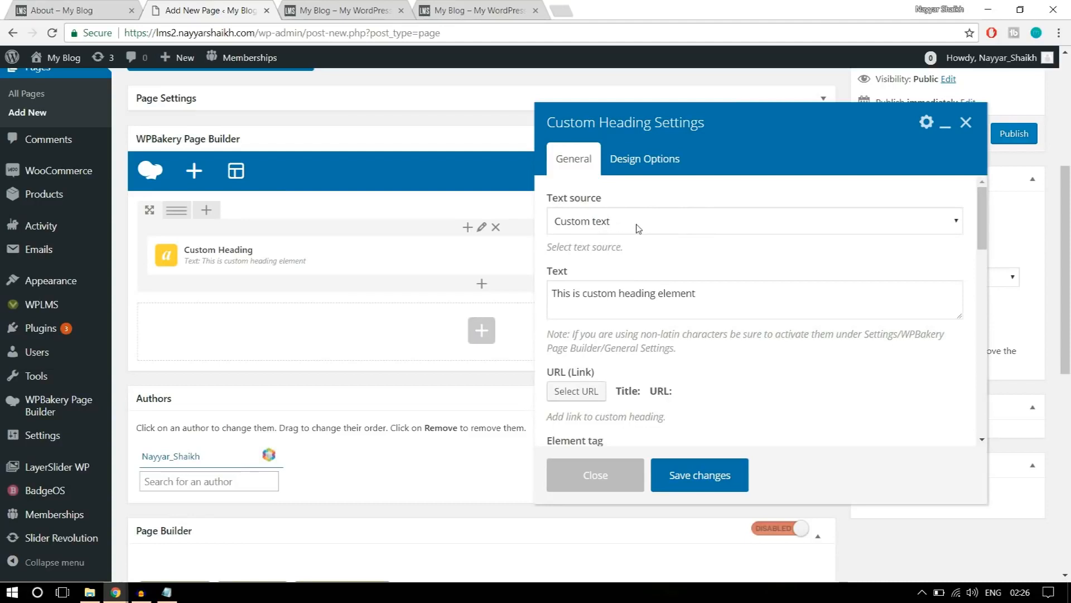
# Copy "Get started with" from the reference banner and replace the custom heading's default text with it.
pyautogui.click(107, 8)
pyautogui.moveTo(459, 237); pyautogui.dragTo(639, 236)
pyautogui.hotkey('ctrl', 'c')
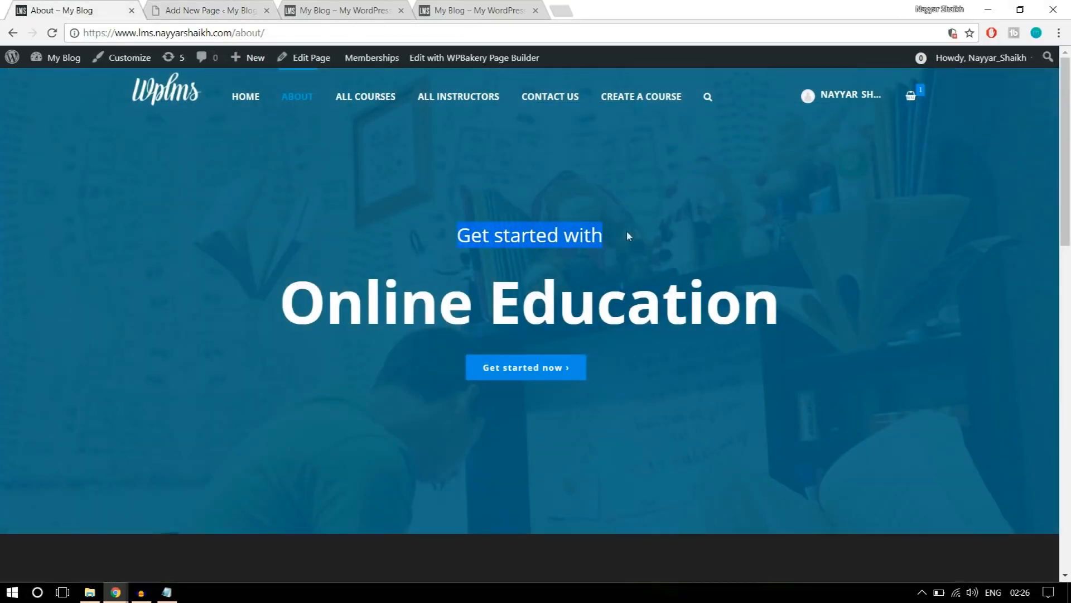
pyautogui.click(234, 10)
pyautogui.click(612, 306)
pyautogui.hotkey('ctrl', 'a')
pyautogui.hotkey('ctrl', 'v')
# Set the heading's text alignment to center and check it against the reference banner.
pyautogui.scroll(-1, 776, 325)
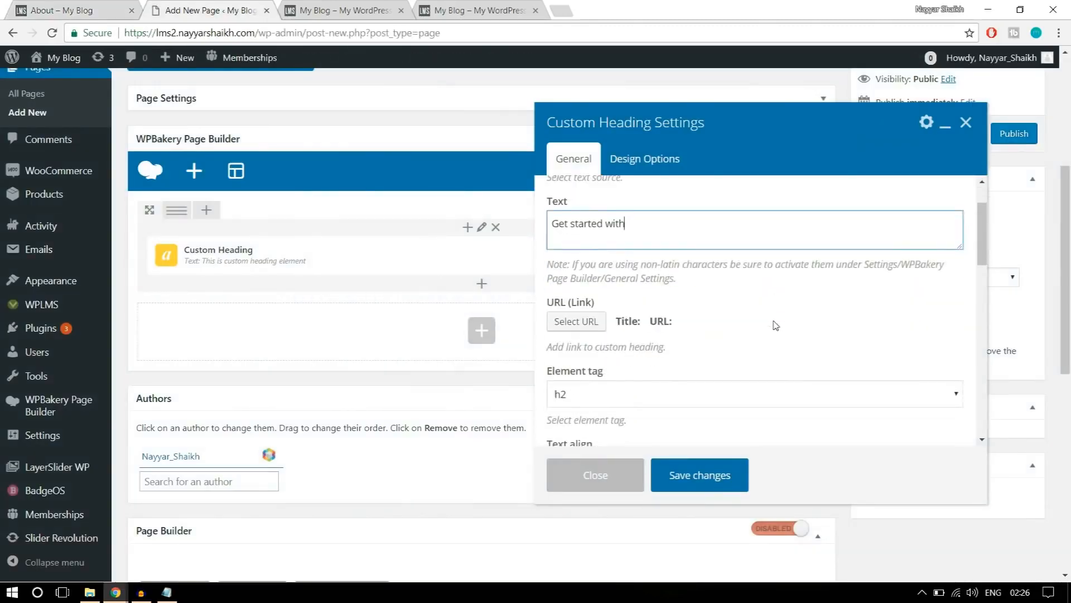
pyautogui.scroll(-1, 776, 325)
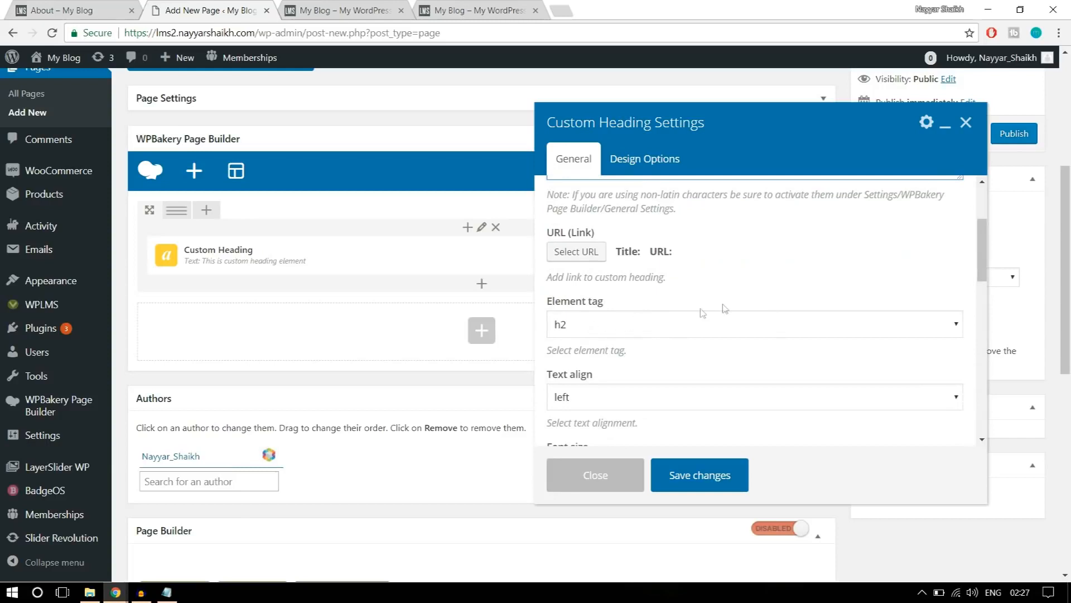
pyautogui.scroll(-2, 782, 301)
pyautogui.click(640, 267)
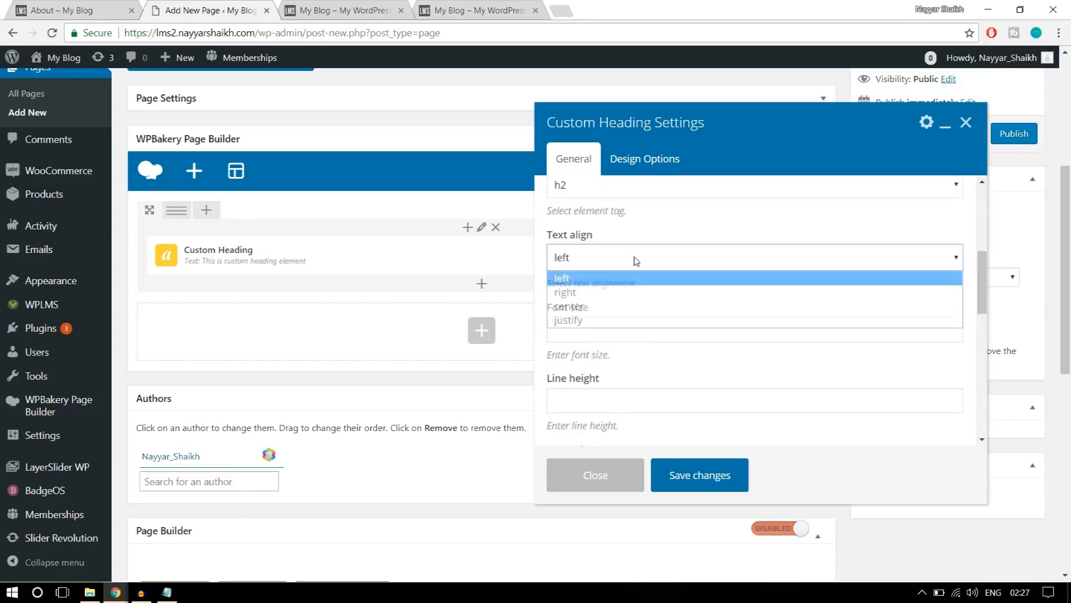
pyautogui.click(614, 304)
pyautogui.click(96, 7)
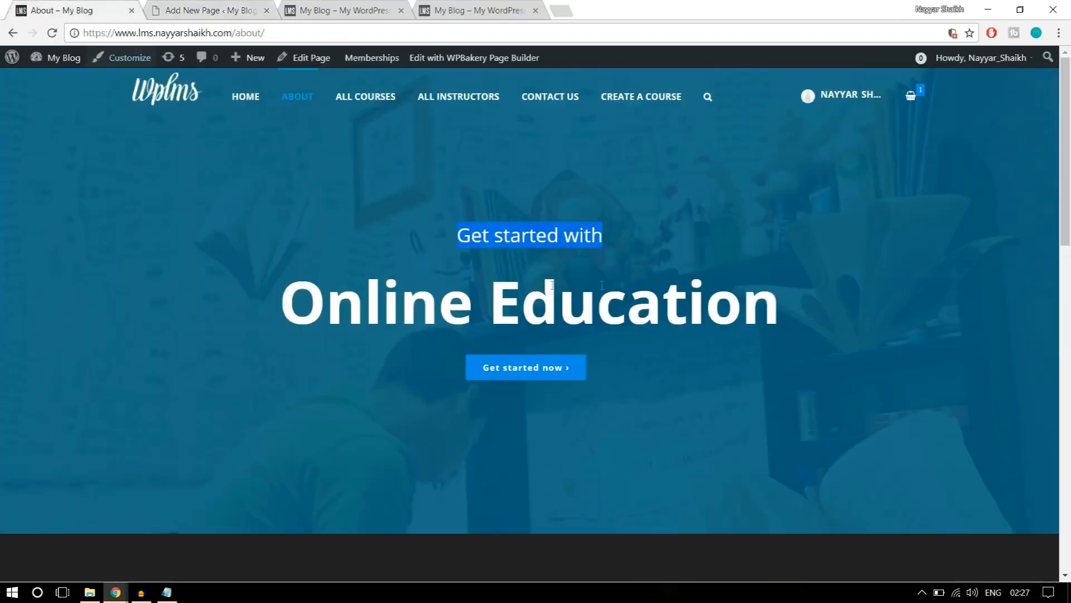
pyautogui.click(215, 10)
# Compare the heading's tag and size settings with the "Online Education" heading on the reference About page.
pyautogui.scroll(-1, 775, 291)
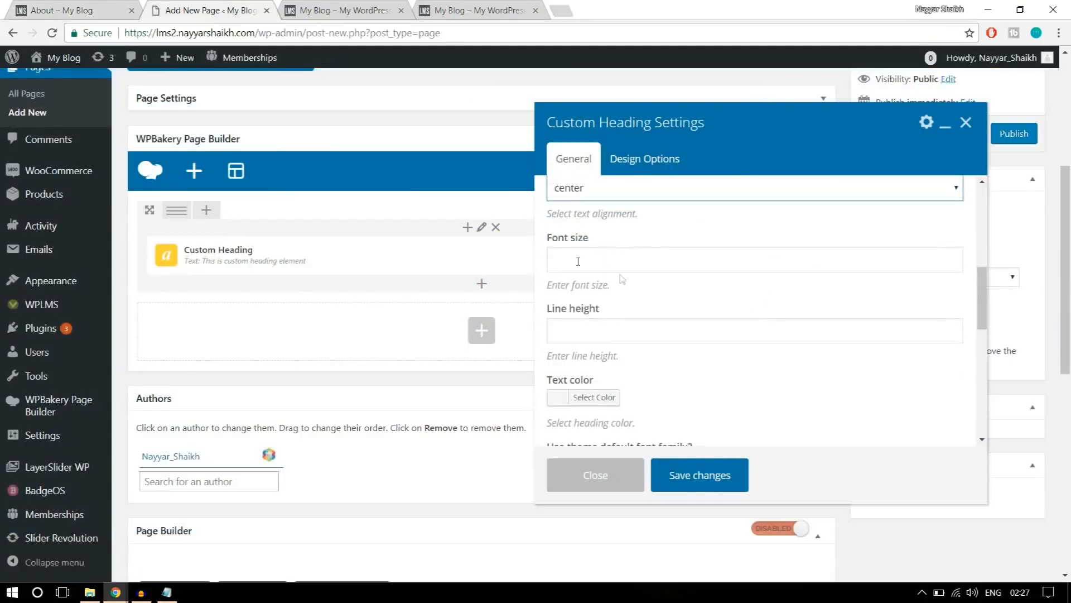
pyautogui.scroll(5, 672, 326)
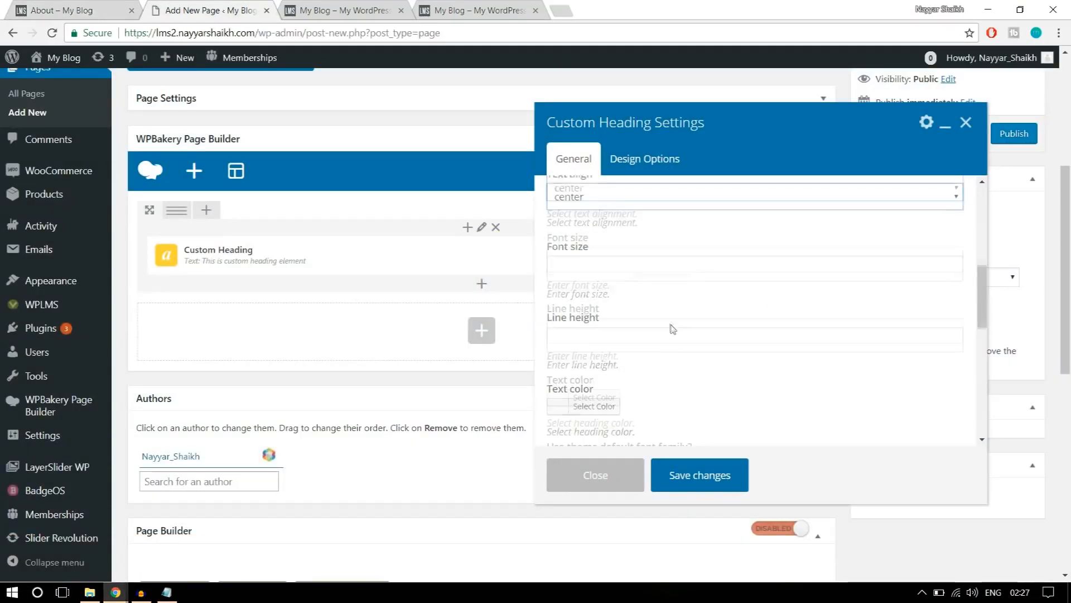
pyautogui.scroll(1, 664, 319)
pyautogui.scroll(-2, 687, 329)
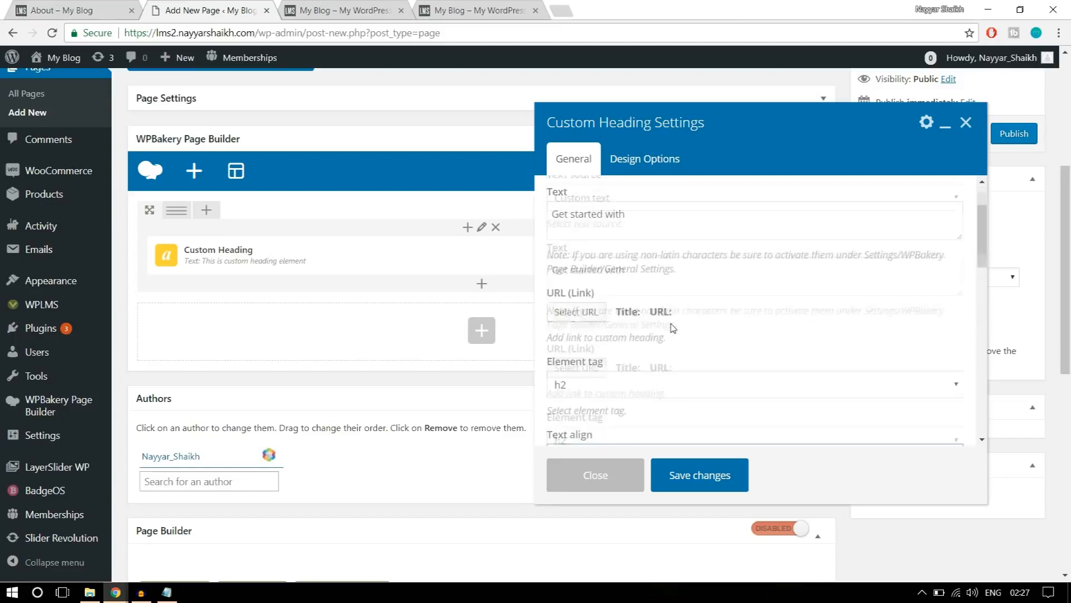
pyautogui.scroll(-2, 731, 358)
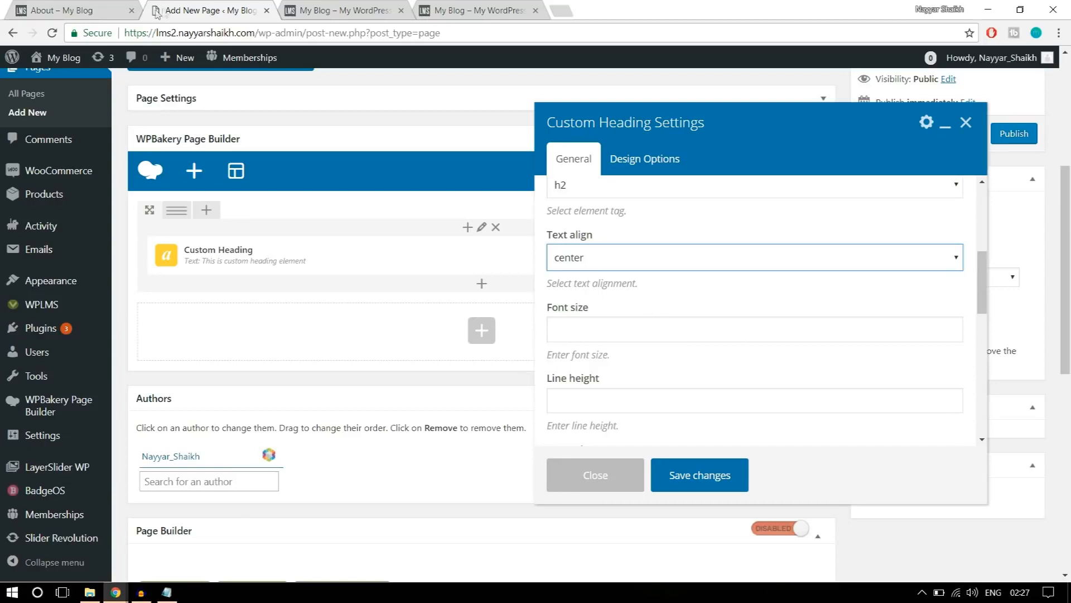
pyautogui.click(95, 8)
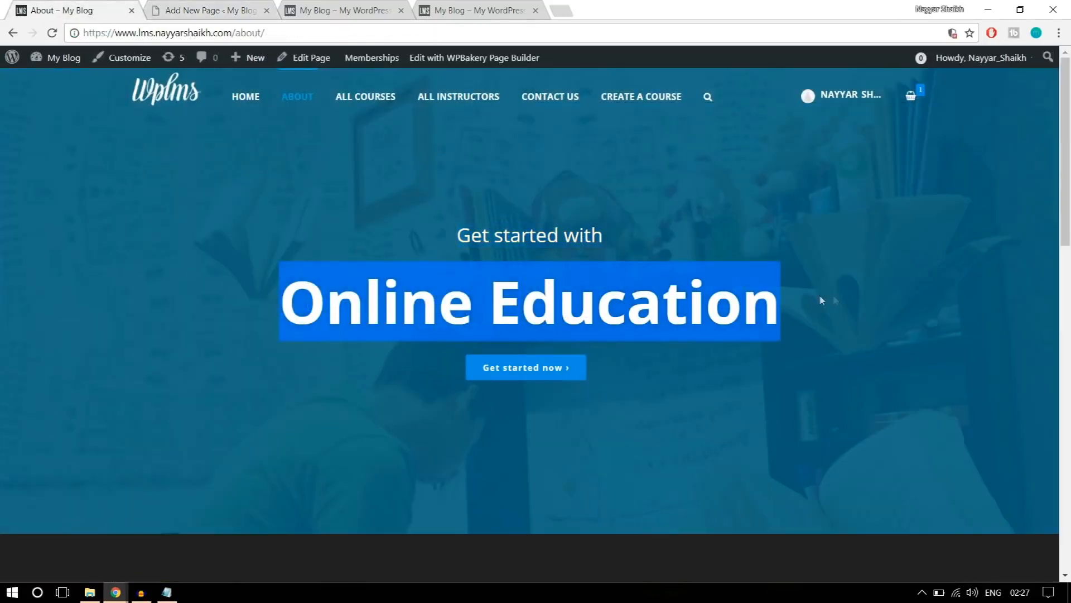
pyautogui.click(187, 9)
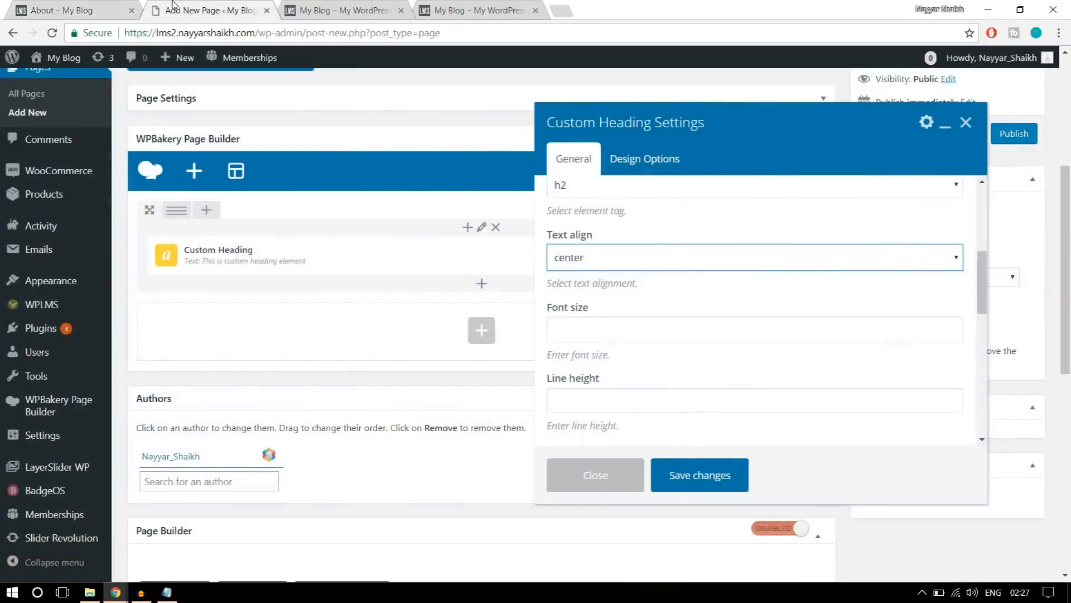
# Set the "Get started with" heading's text color to white (#ffffff).
pyautogui.scroll(-1, 747, 296)
pyautogui.scroll(-2, 747, 296)
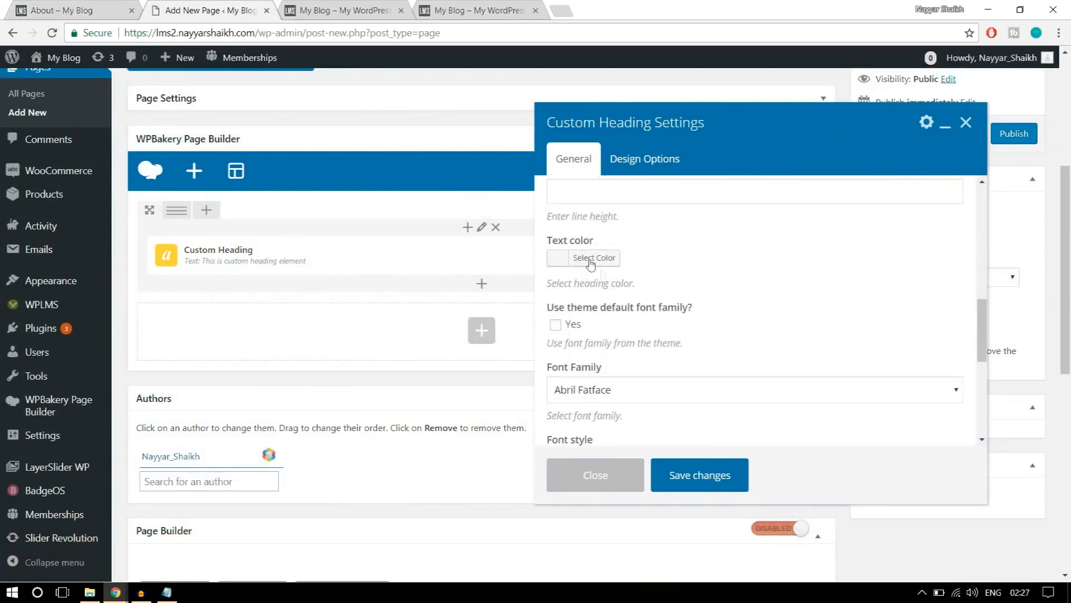
pyautogui.click(589, 258)
pyautogui.scroll(-1, 624, 373)
pyautogui.click(578, 347)
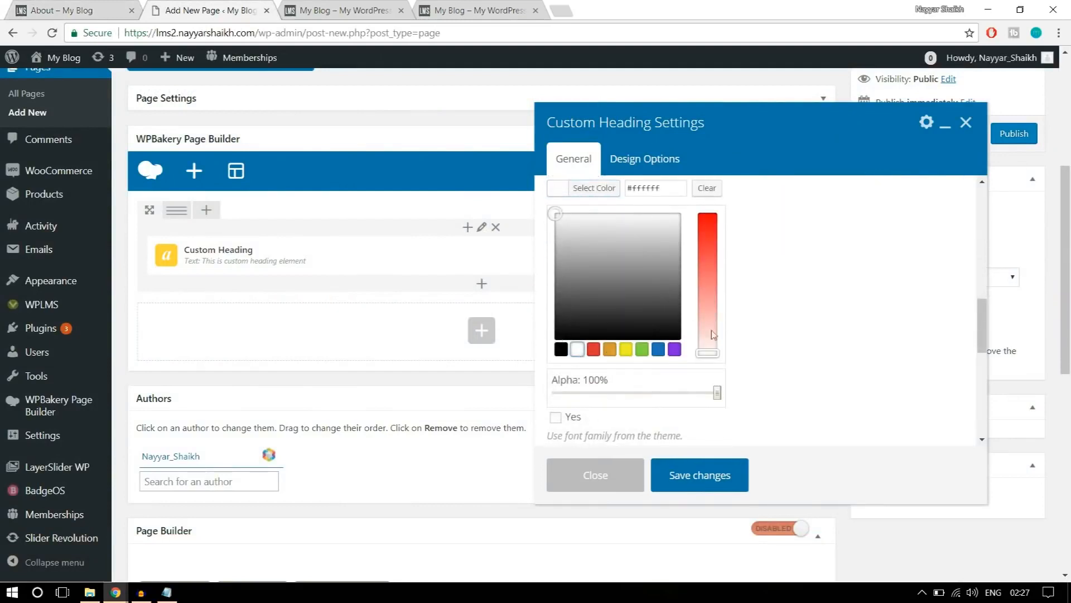
pyautogui.scroll(2, 830, 330)
pyautogui.click(598, 274)
# Make the heading use the theme's default font family and save its settings.
pyautogui.scroll(-1, 598, 274)
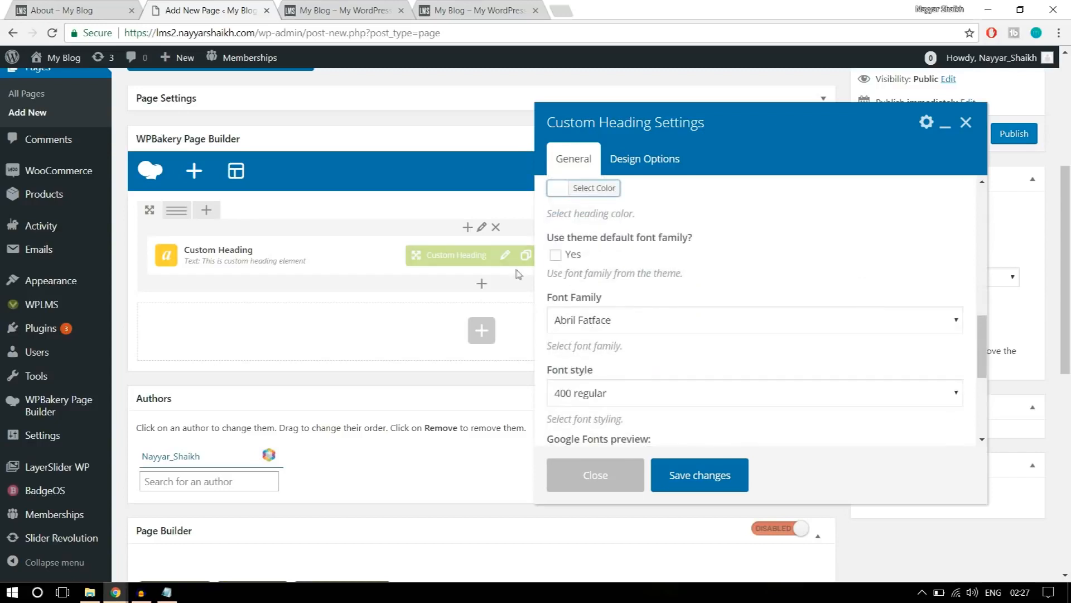
pyautogui.click(555, 255)
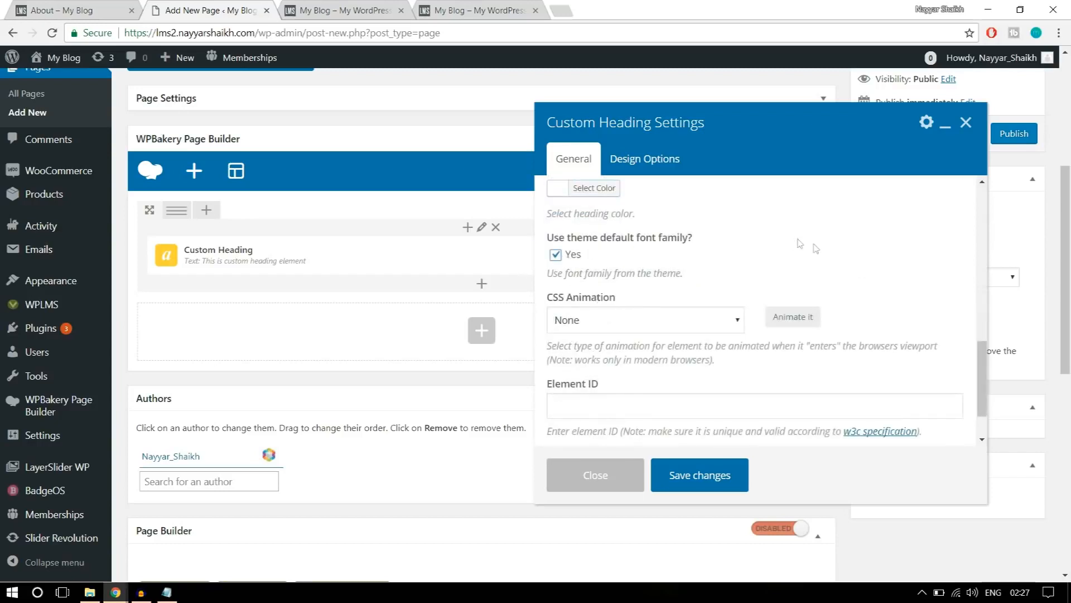
pyautogui.scroll(-1, 840, 269)
pyautogui.scroll(-3, 735, 405)
pyautogui.scroll(3, 730, 405)
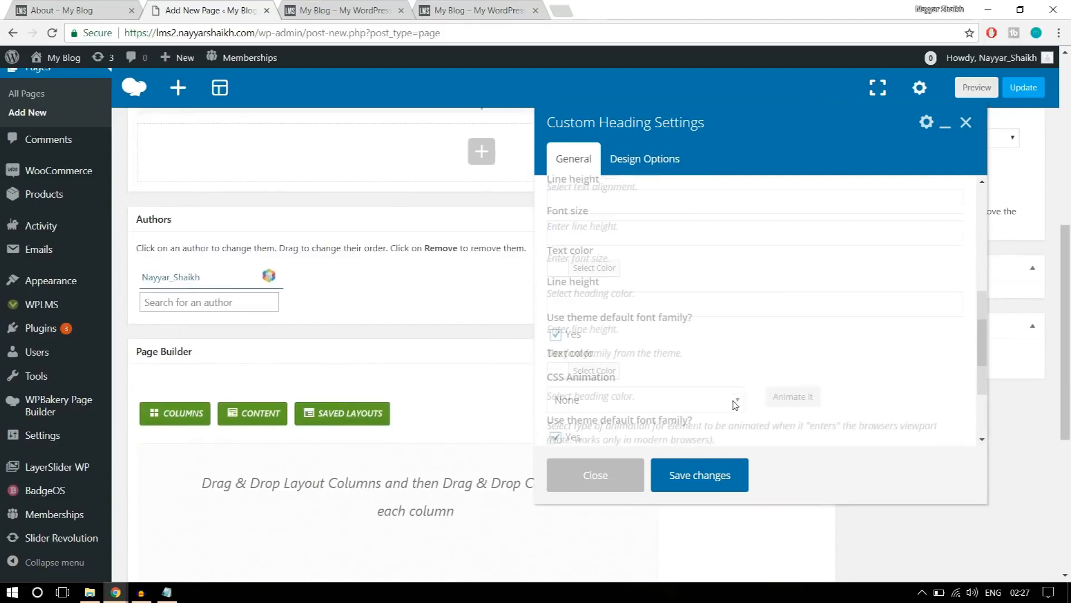
pyautogui.click(713, 475)
# Add a second Custom Heading element below the "Get started with" heading in the same column.
pyautogui.scroll(6, 713, 481)
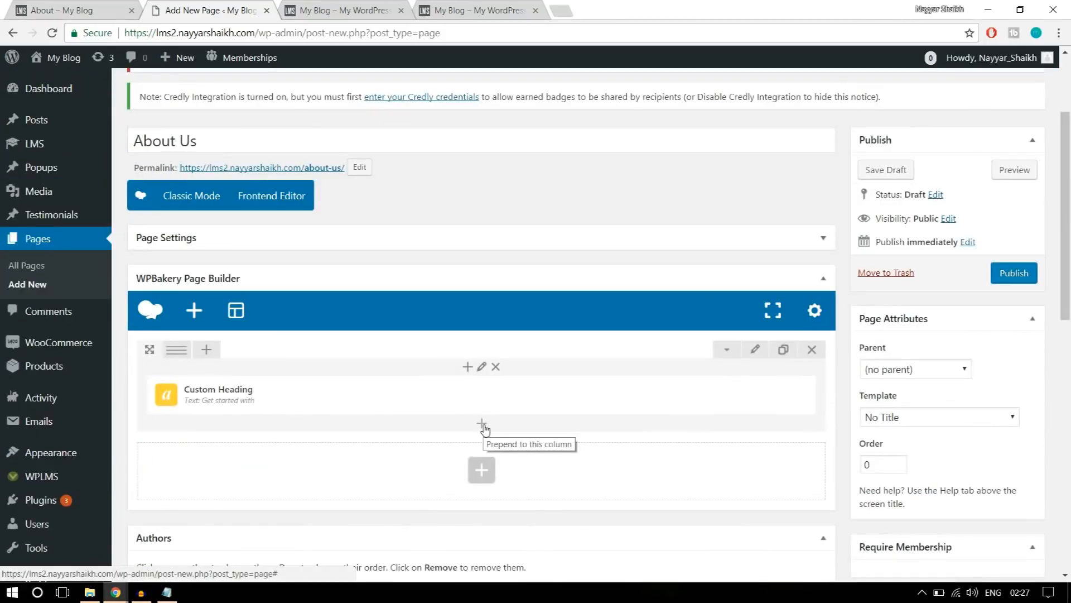
pyautogui.click(483, 425)
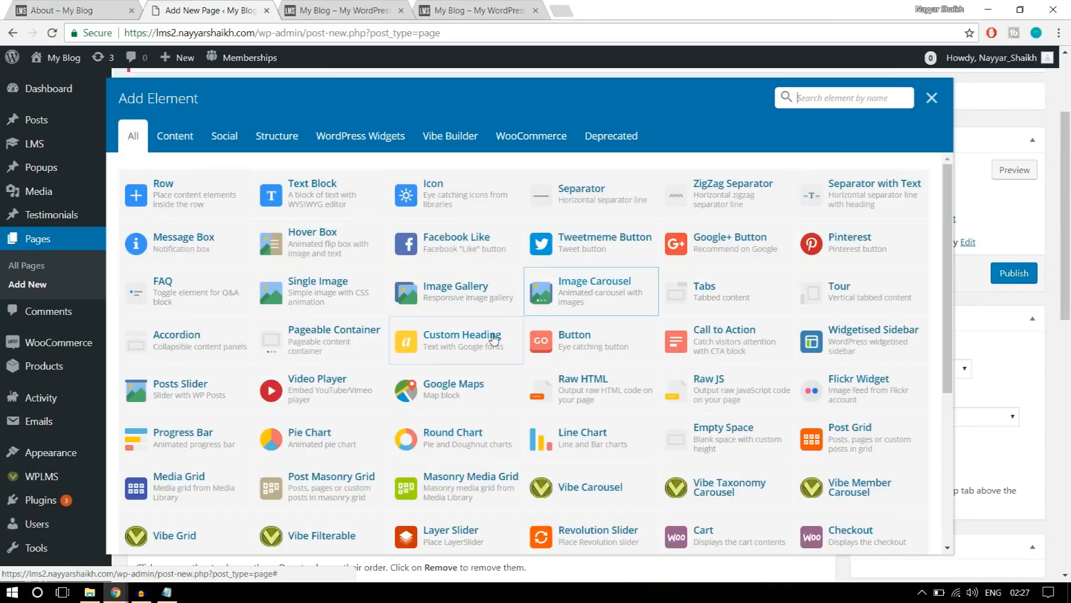
pyautogui.write('cu')
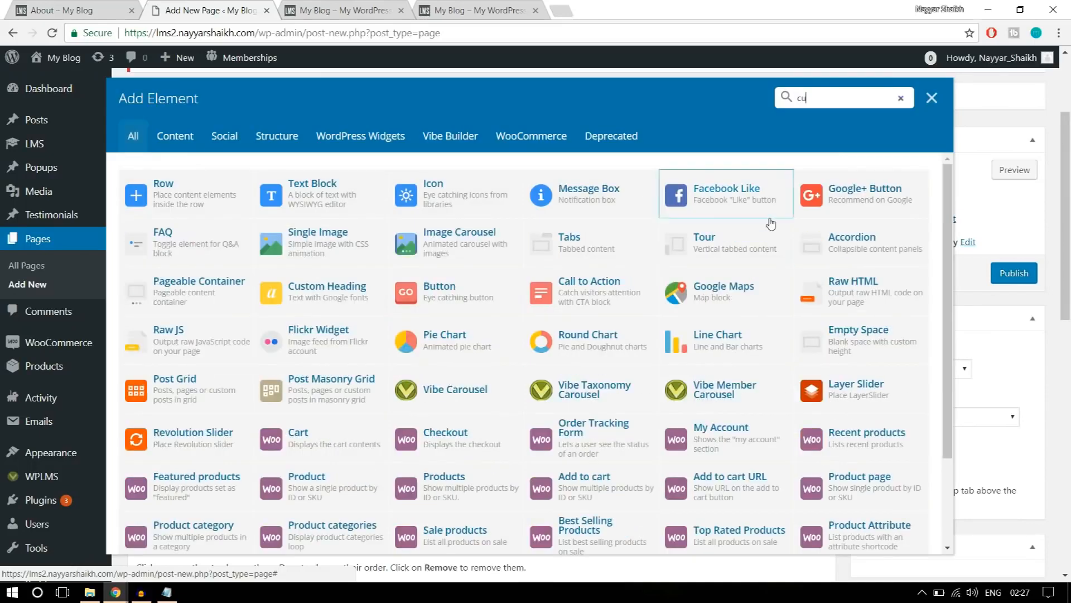
pyautogui.write('st')
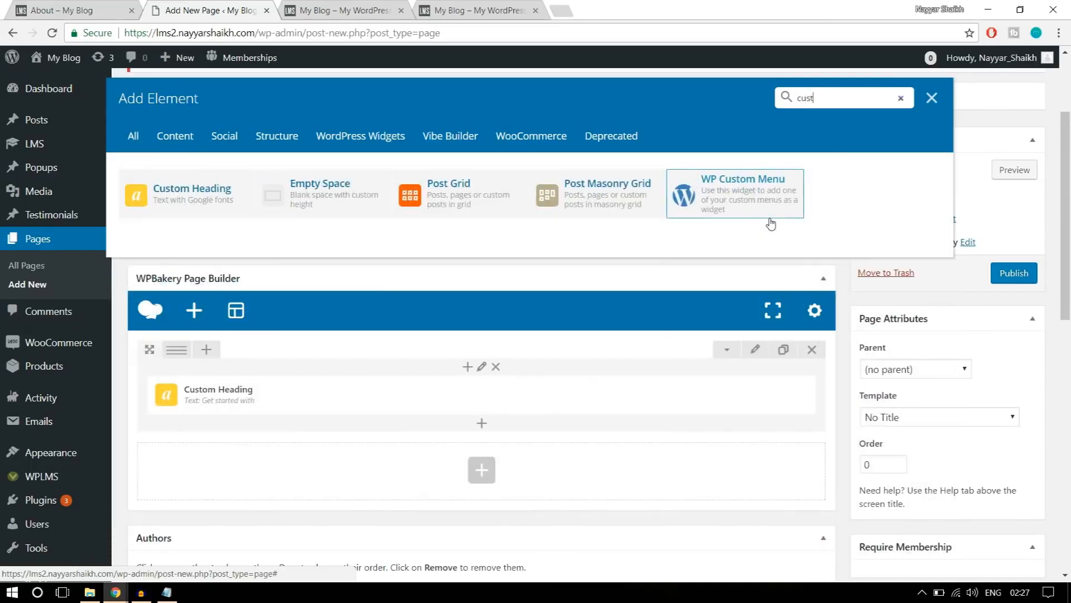
pyautogui.click(176, 198)
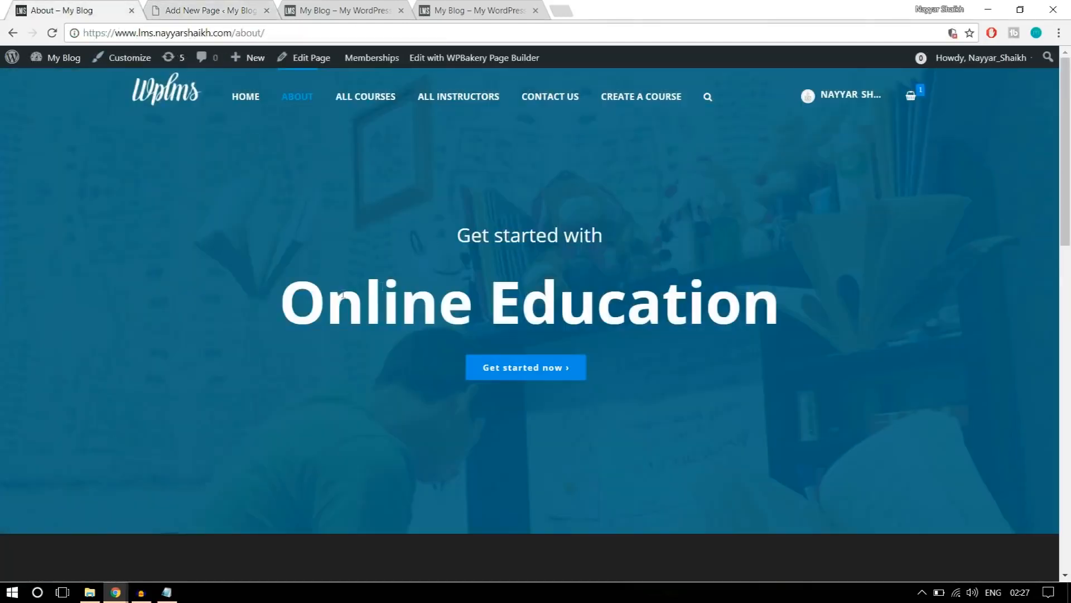
# Copy "Online Education" from the reference About page and use it as the second Custom Heading's text.
pyautogui.moveTo(282, 298); pyautogui.dragTo(813, 284)
pyautogui.hotkey('ctrl', 'c')
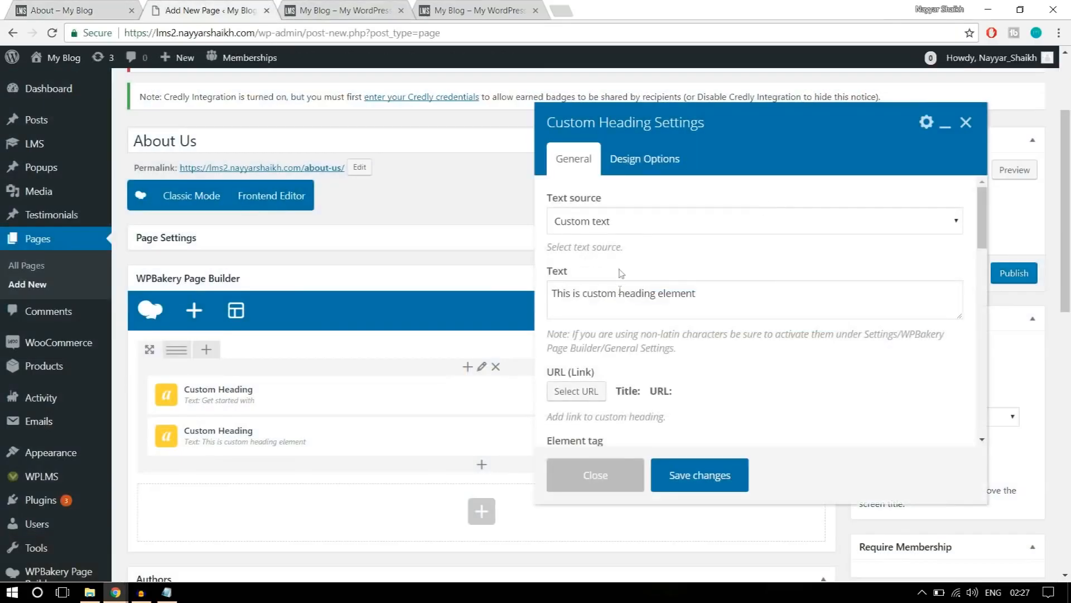
pyautogui.tripleClick(719, 303)
pyautogui.hotkey('ctrl', 'v')
# Set the "Online Education" heading's element tag to h1 and its text alignment to center.
pyautogui.scroll(-4, 626, 298)
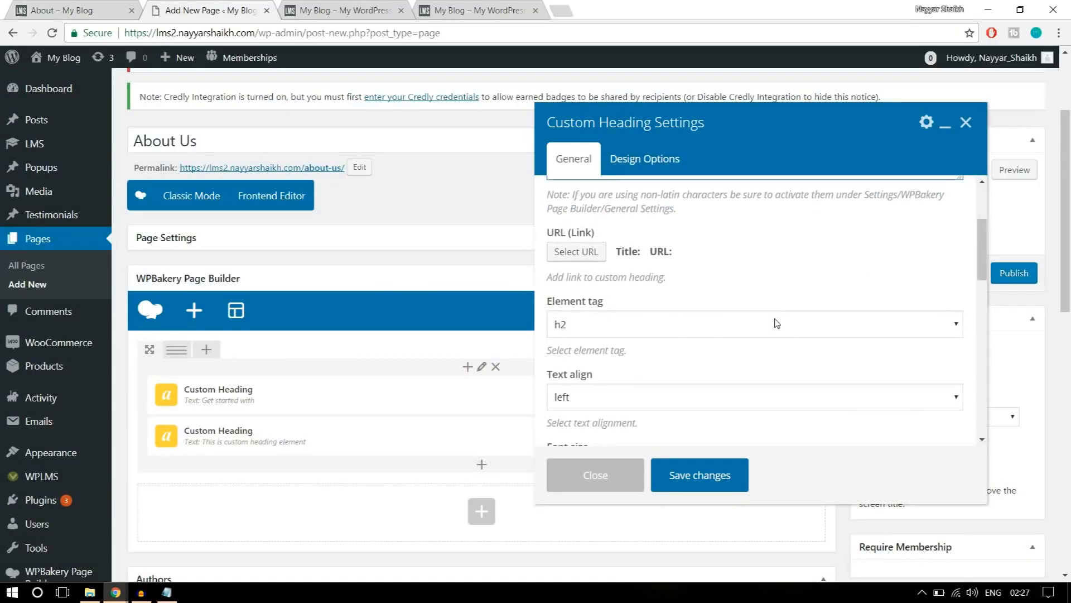
pyautogui.click(619, 255)
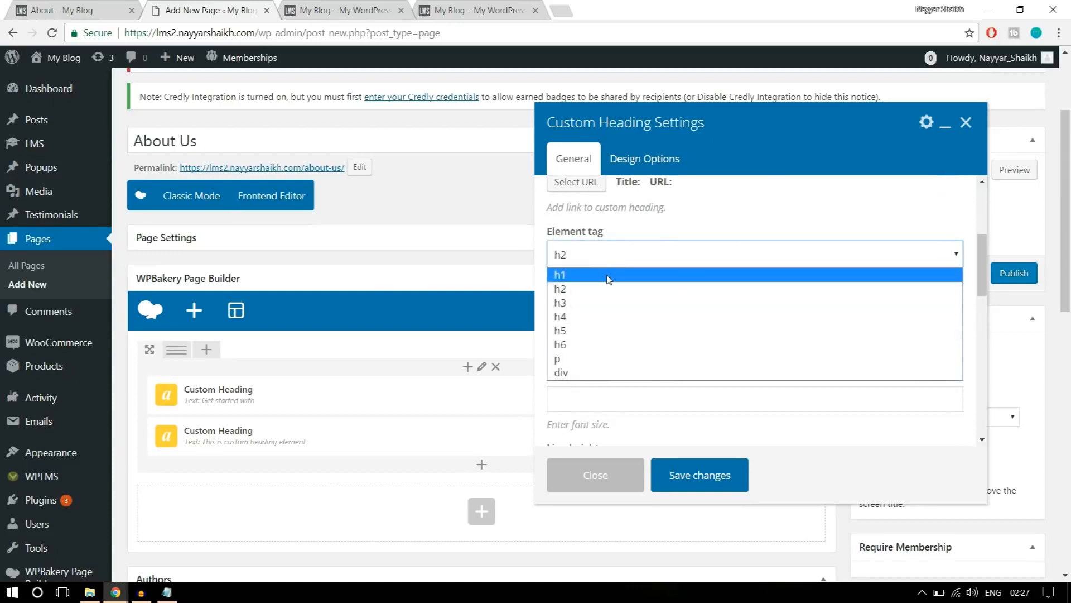
pyautogui.click(608, 272)
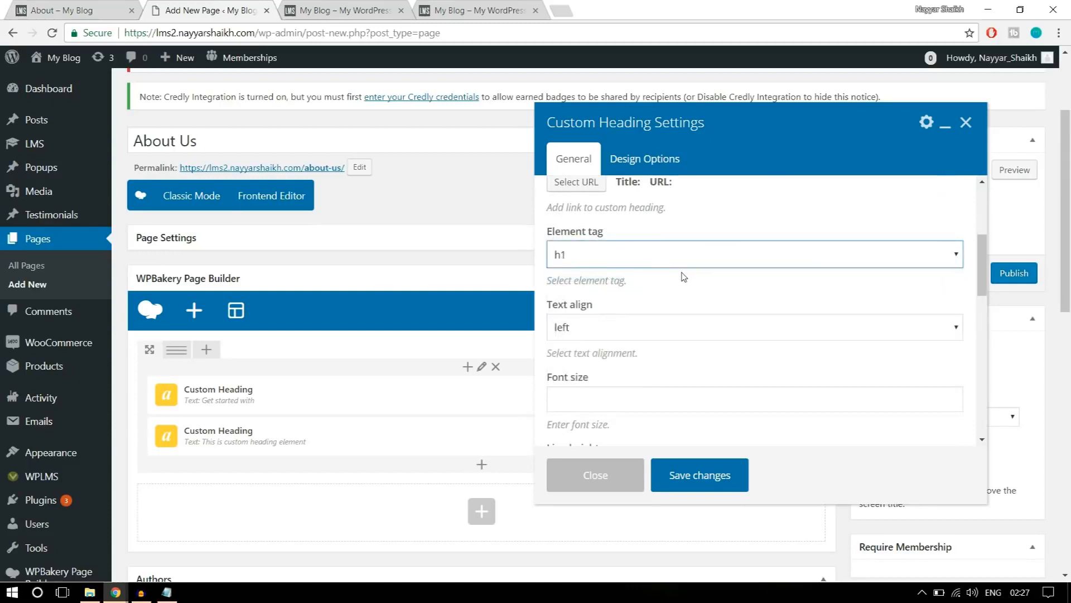
pyautogui.click(661, 327)
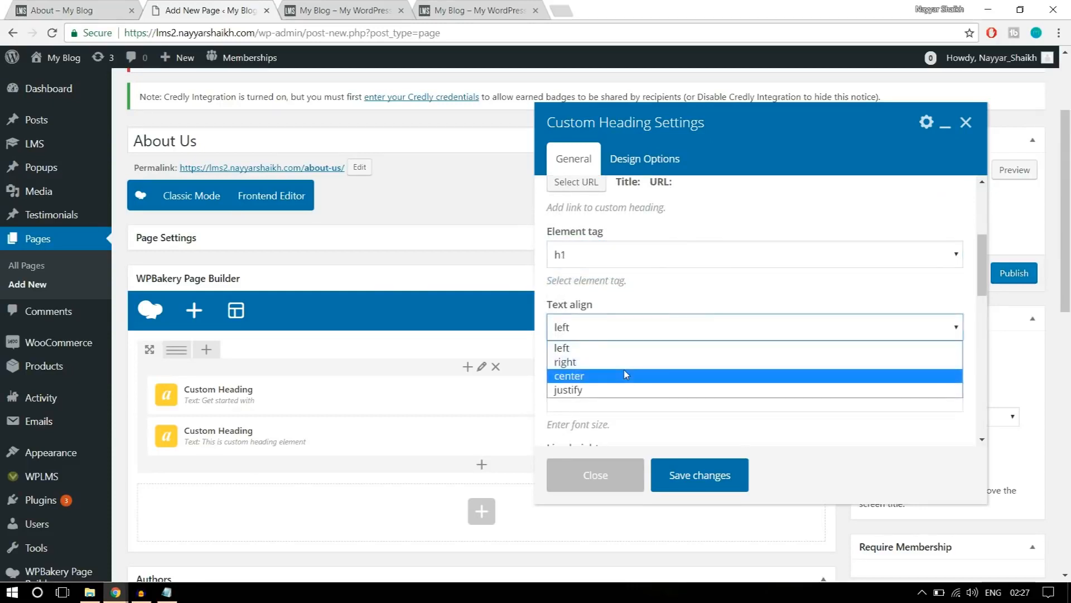
pyautogui.click(626, 374)
# Enter a font size for the "Online Education" heading and set its text color to white.
pyautogui.scroll(-1, 624, 357)
pyautogui.click(618, 330)
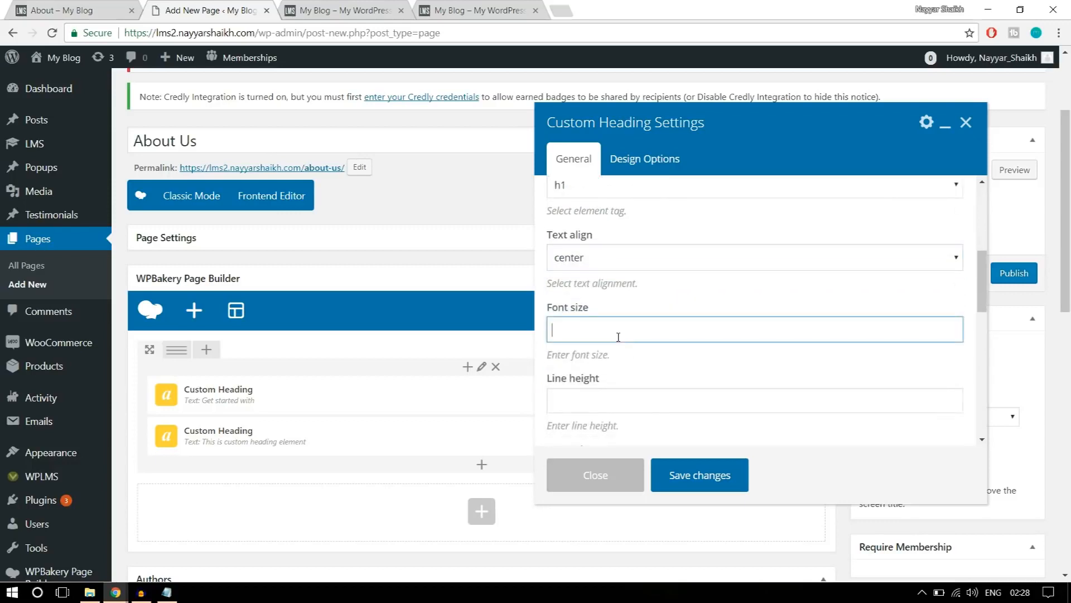
pyautogui.write('6')
pyautogui.moveTo(599, 332); pyautogui.dragTo(530, 321)
pyautogui.scroll(-3, 770, 353)
pyautogui.scroll(-2, 767, 352)
pyautogui.click(595, 258)
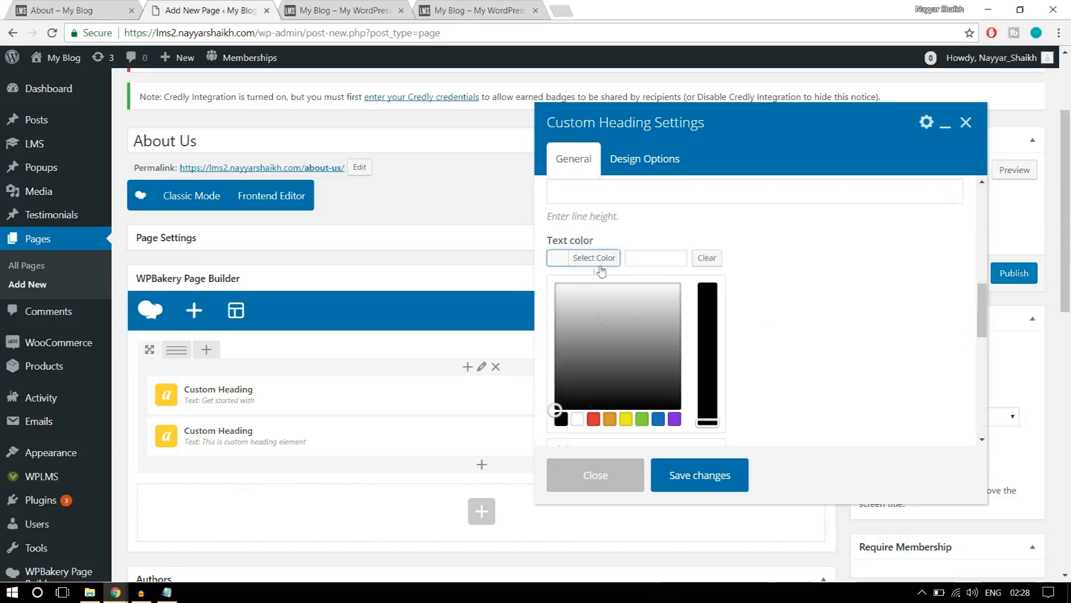
pyautogui.click(577, 419)
pyautogui.click(583, 263)
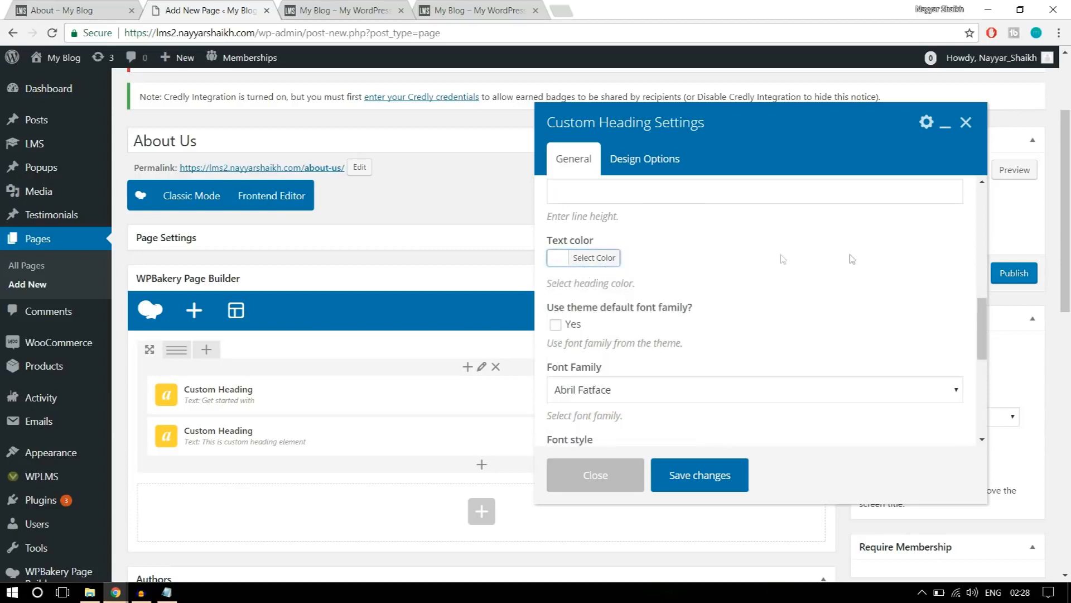
# Set the heading's font family to Open Sans with the 800 bold regular font style.
pyautogui.scroll(-2, 781, 279)
pyautogui.click(608, 315)
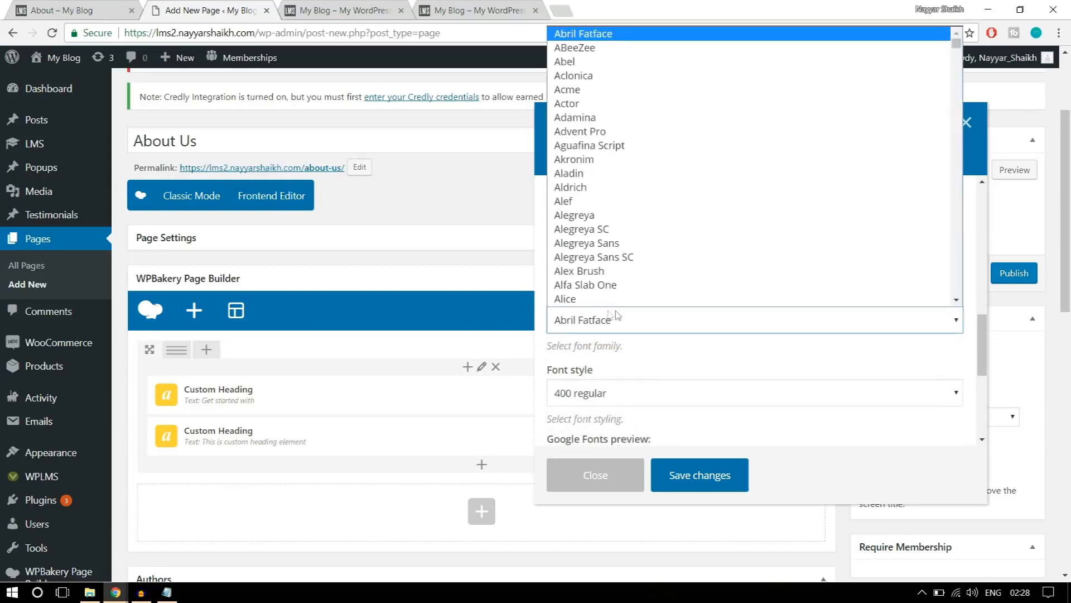
pyautogui.press('o')
pyautogui.press('p')
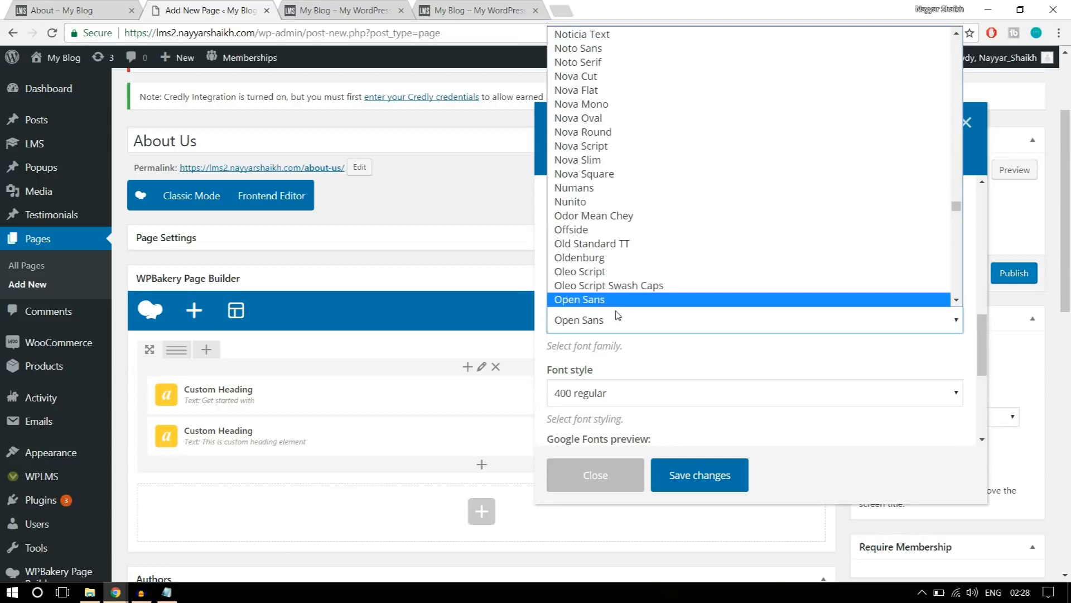
pyautogui.click(613, 301)
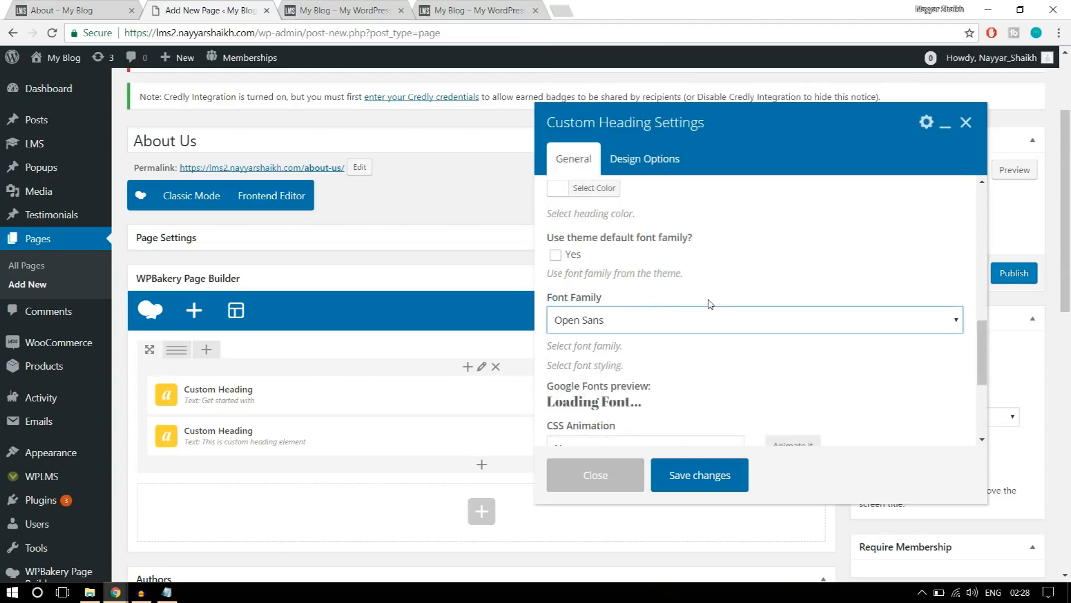
pyautogui.scroll(-3, 710, 304)
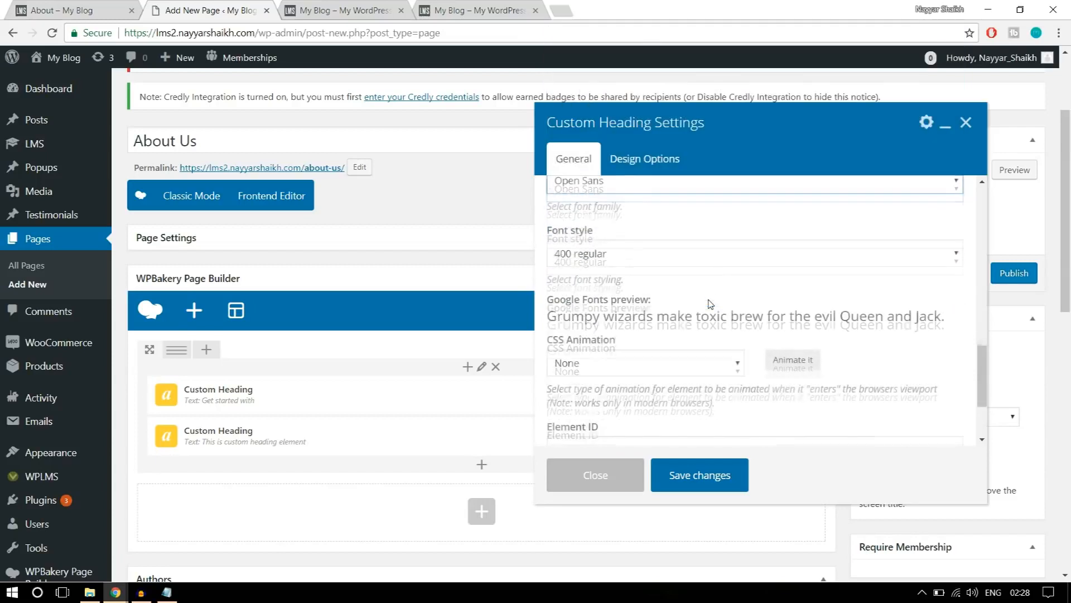
pyautogui.click(637, 260)
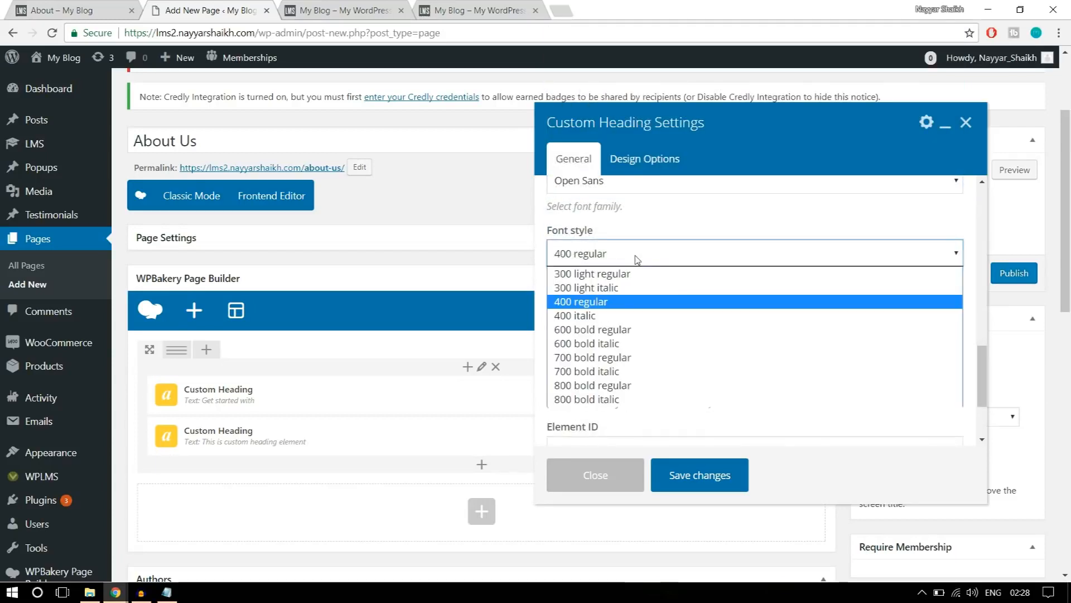
pyautogui.click(609, 389)
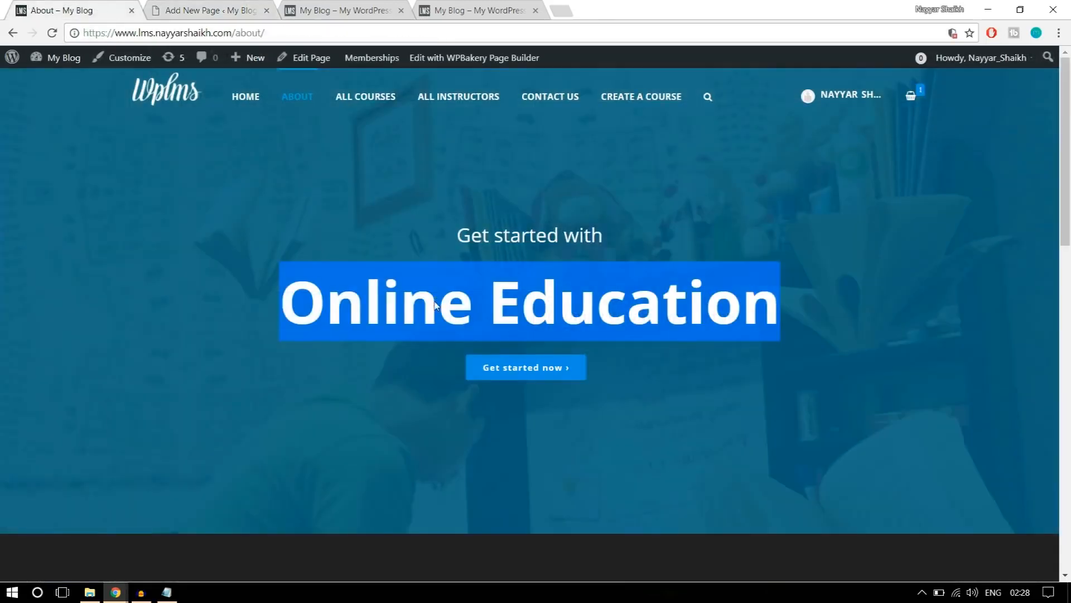
# Compare the font style with the reference page's "Online Education" heading and save the heading's settings.
pyautogui.click(321, 302)
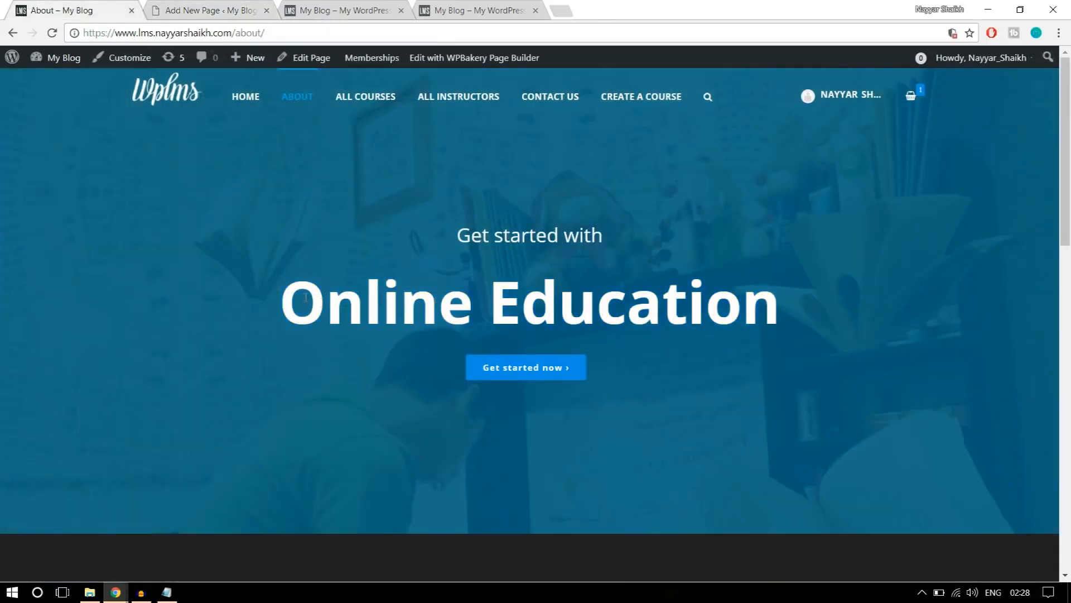
pyautogui.moveTo(292, 289); pyautogui.dragTo(800, 281)
pyautogui.click(201, 10)
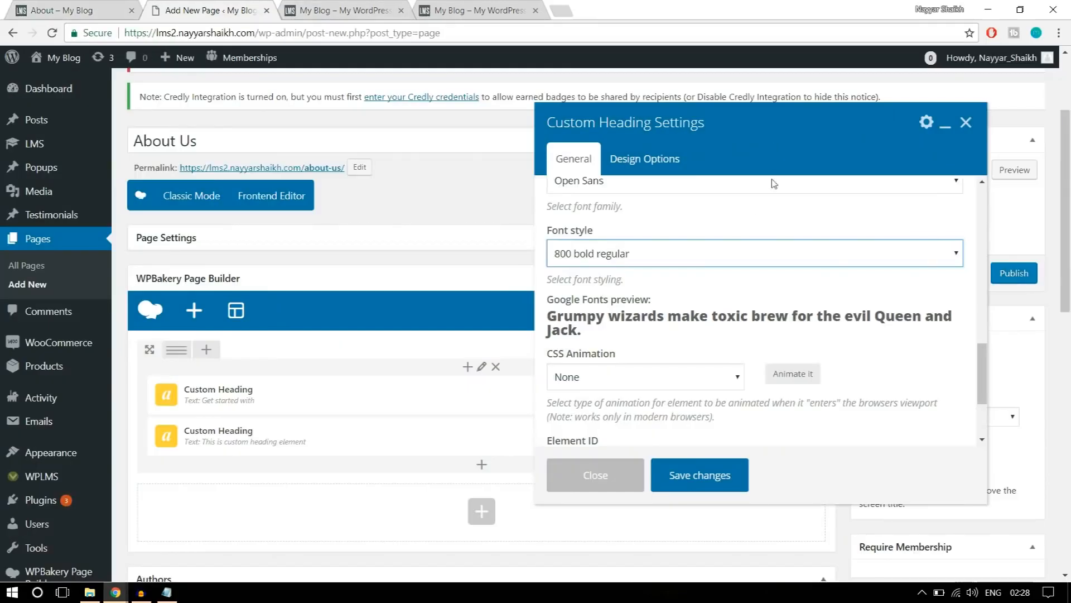
pyautogui.scroll(-1, 752, 303)
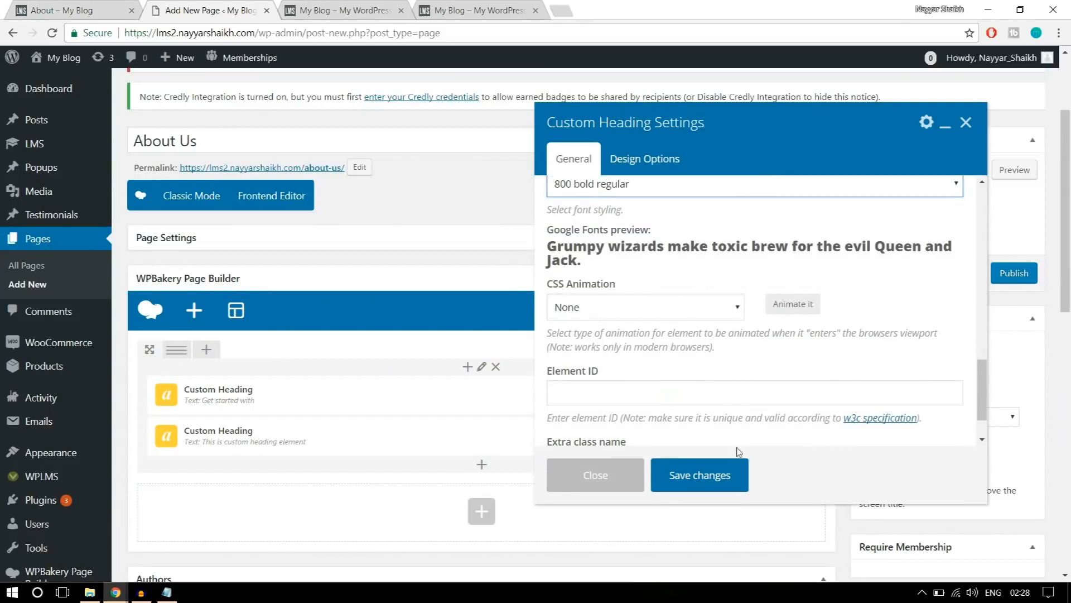
pyautogui.scroll(-1, 737, 441)
pyautogui.click(717, 477)
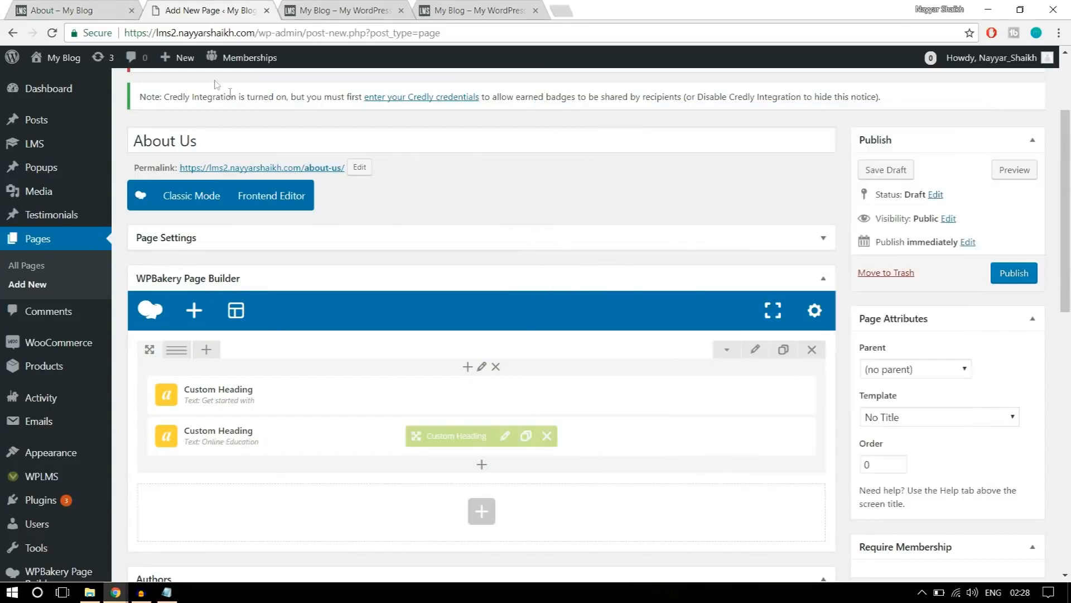
# Check the reference banner's layout and add a Button element below the "Online Education" heading.
pyautogui.click(124, 6)
pyautogui.click(587, 405)
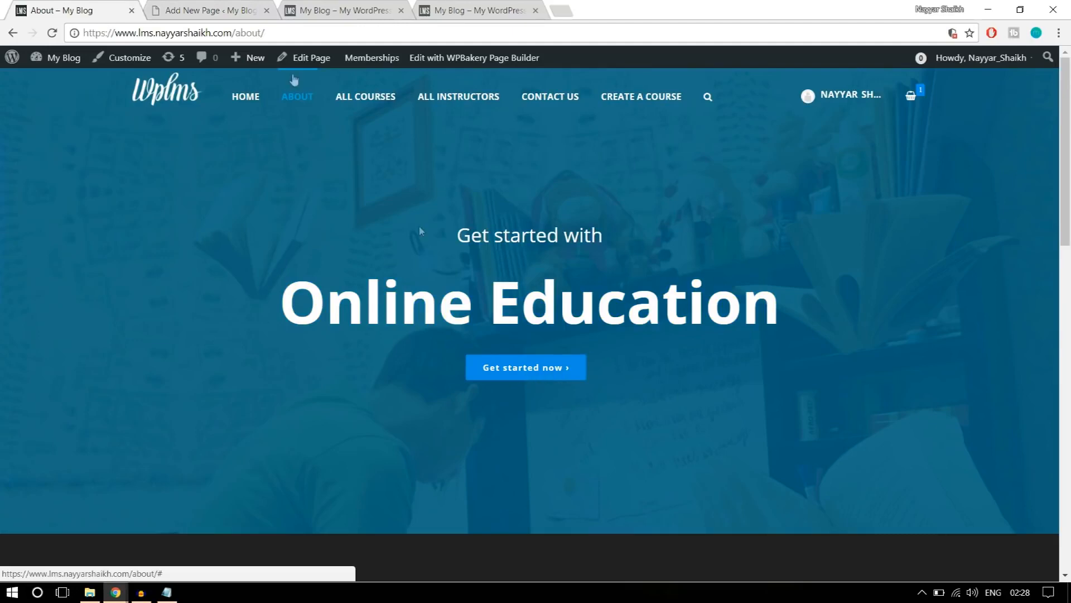
pyautogui.click(212, 18)
pyautogui.scroll(-1, 563, 239)
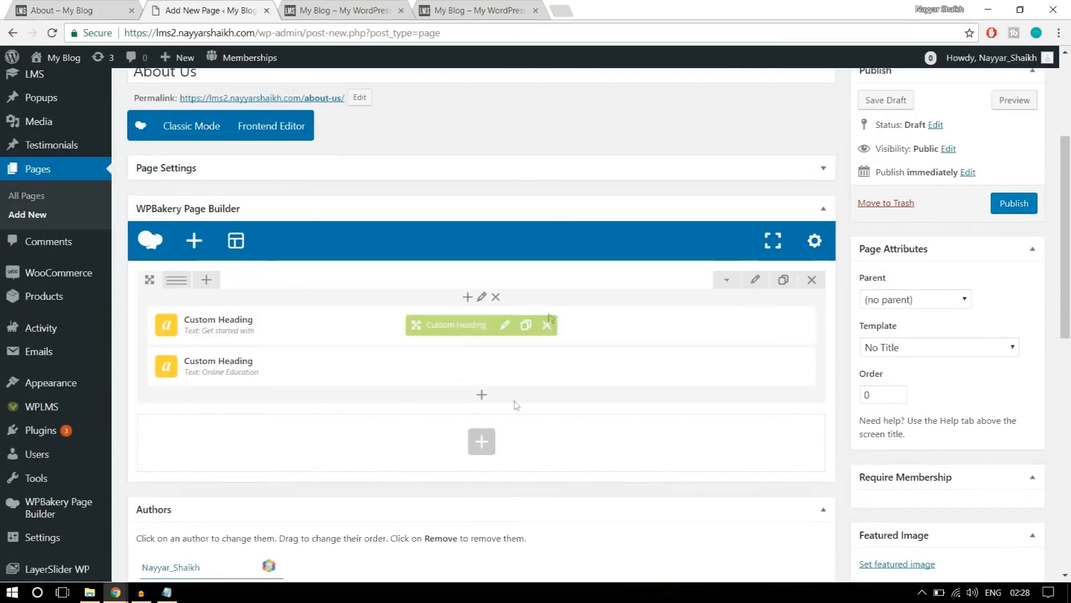
pyautogui.click(481, 397)
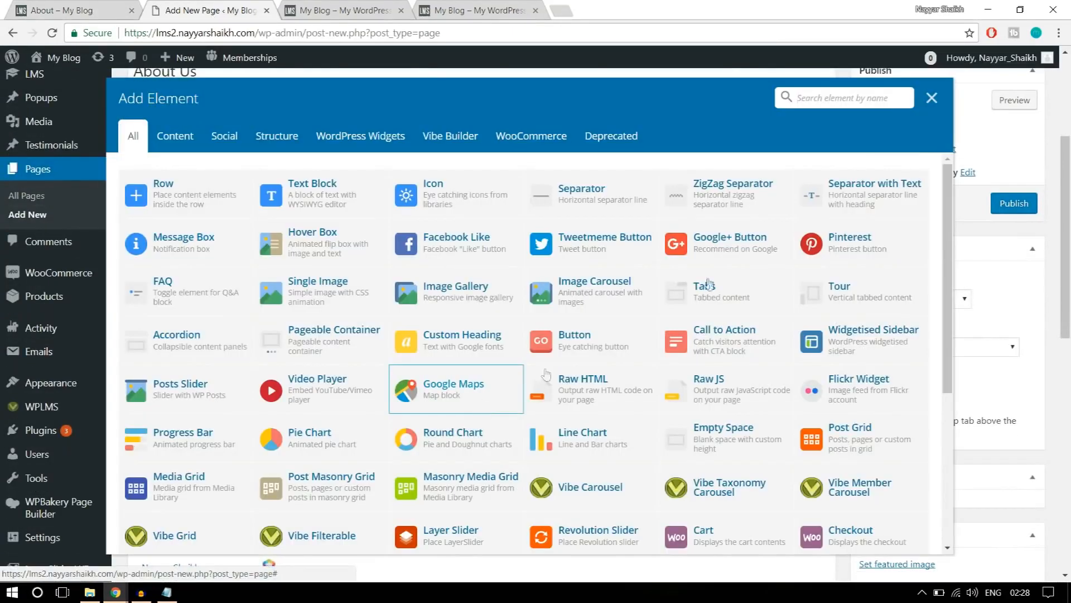
pyautogui.write('butt')
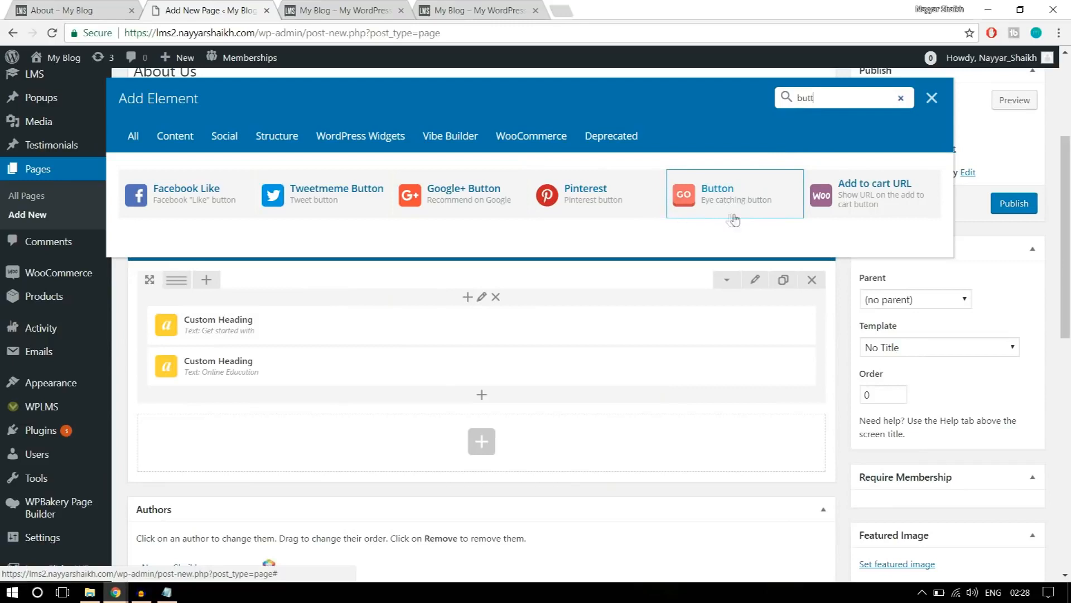
pyautogui.click(736, 204)
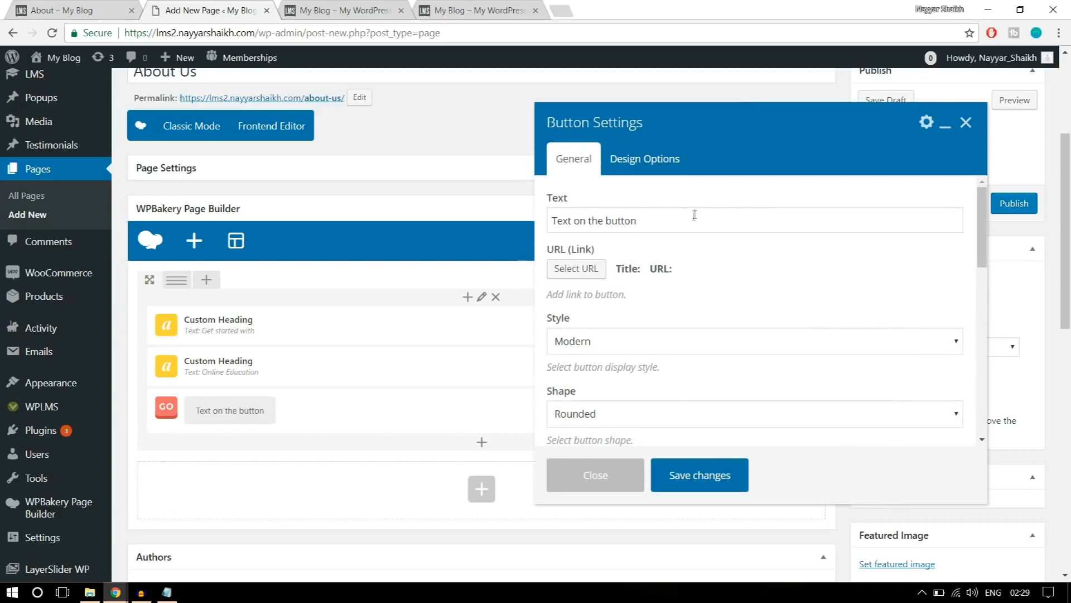
# Check the button label on the reference banner and set the new button's text to "Get Started Now".
pyautogui.click(80, 4)
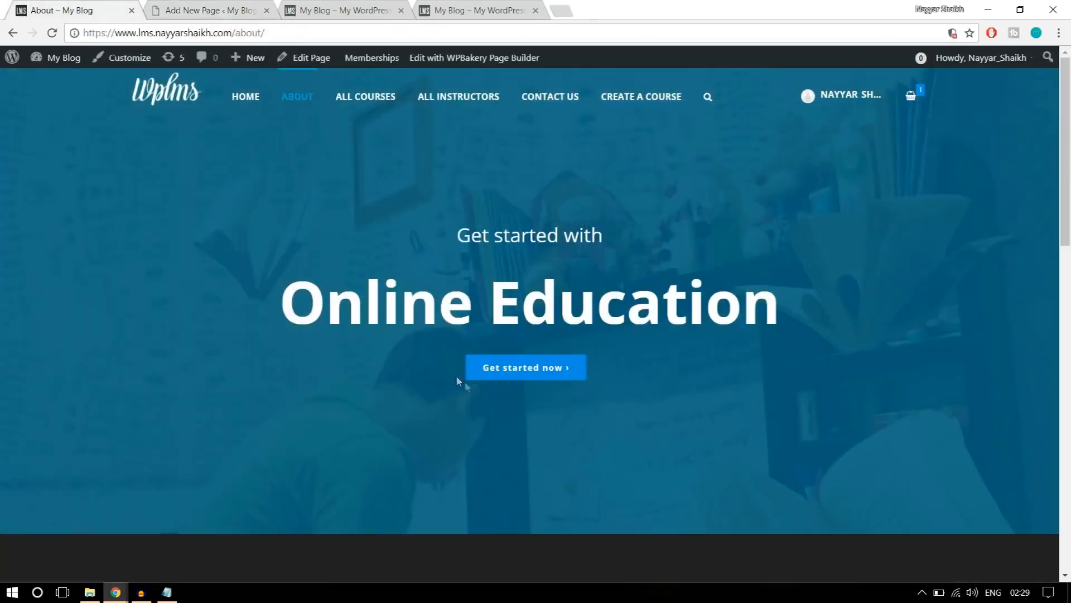
pyautogui.click(259, 16)
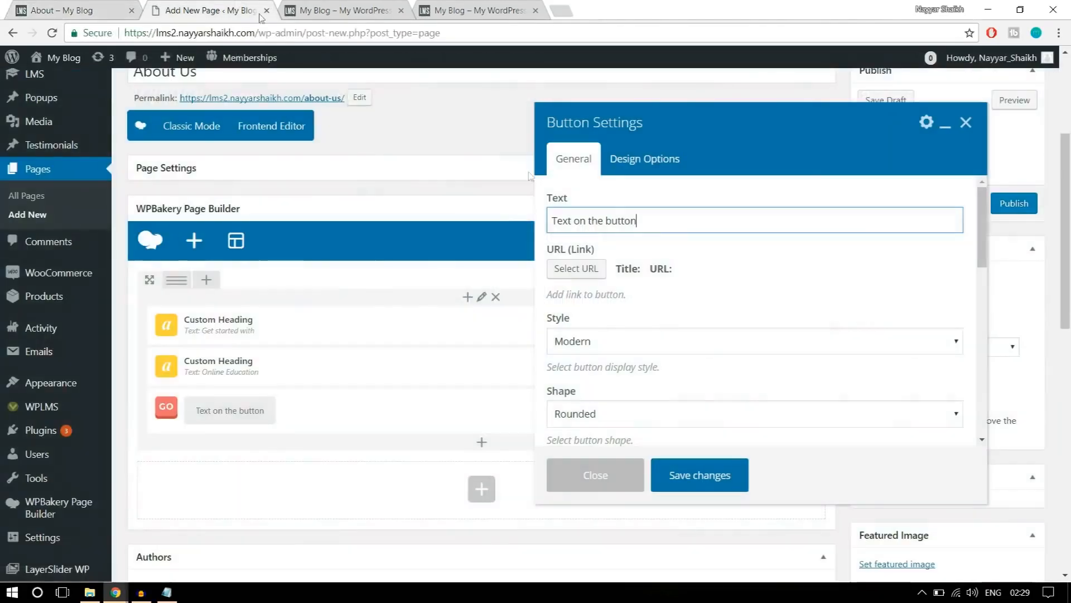
pyautogui.hotkey('ctrl', 'a')
pyautogui.write('Get S')
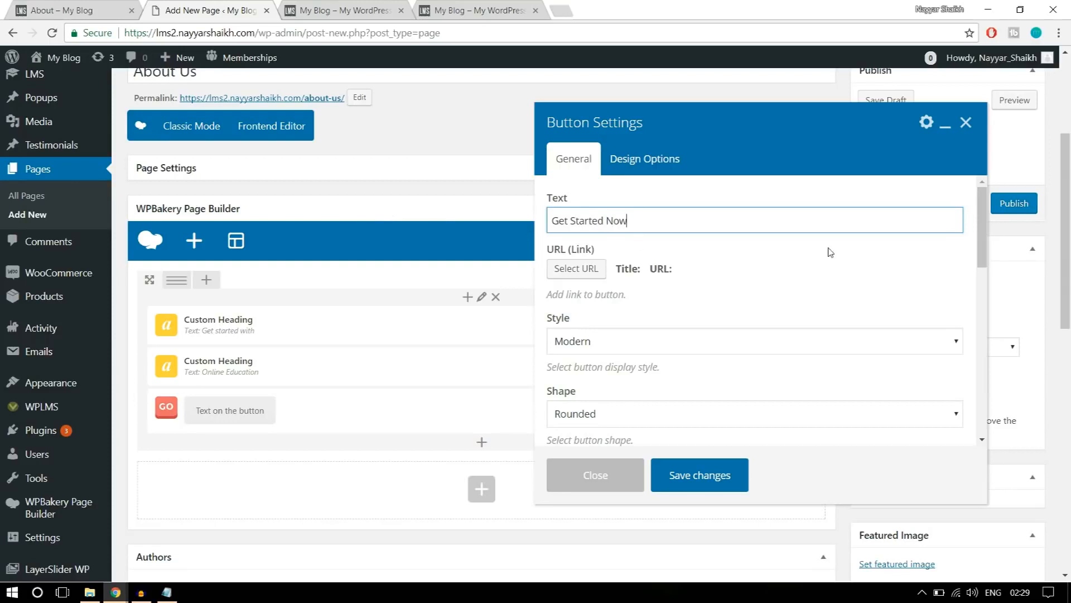
# Set the button's link URL to the placeholder "#".
pyautogui.scroll(-1, 825, 266)
pyautogui.scroll(1, 825, 266)
pyautogui.click(576, 268)
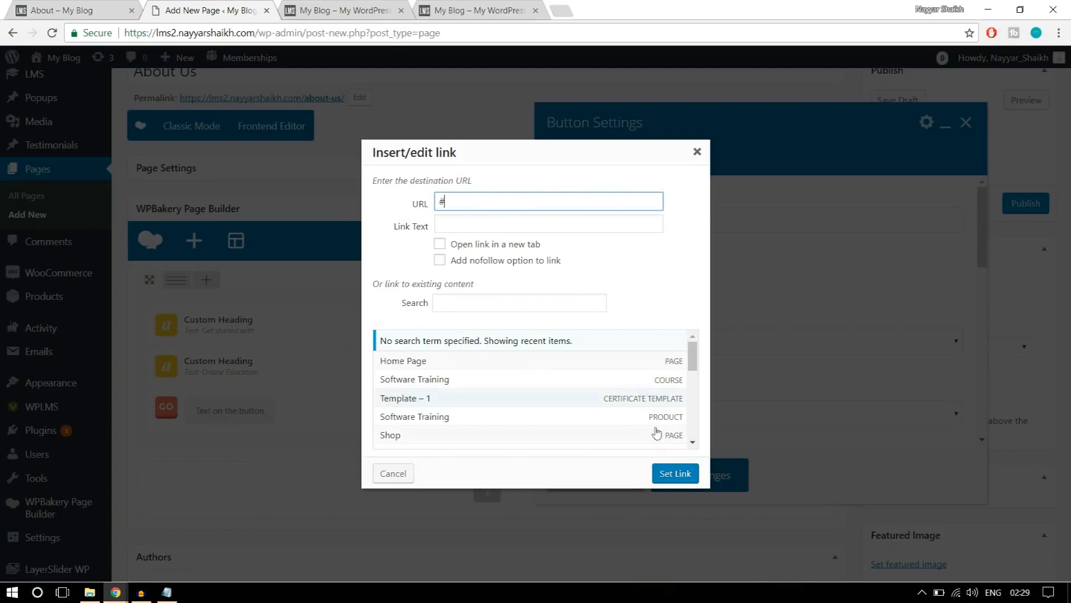
pyautogui.click(675, 473)
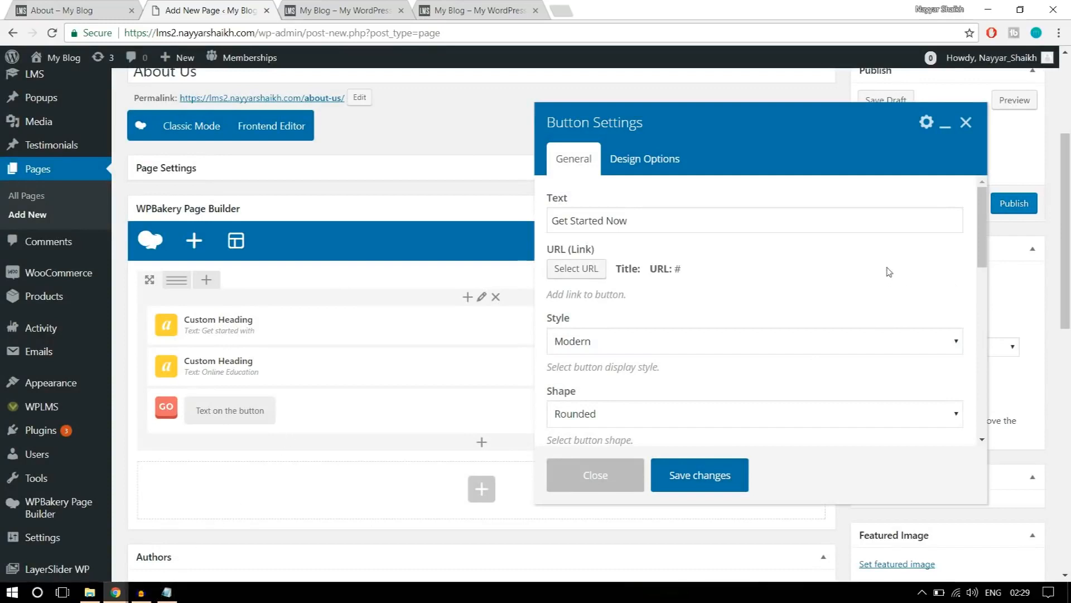
# Compare the button style options with the reference banner's button and set the style to Flat.
pyautogui.scroll(-2, 887, 272)
pyautogui.click(726, 282)
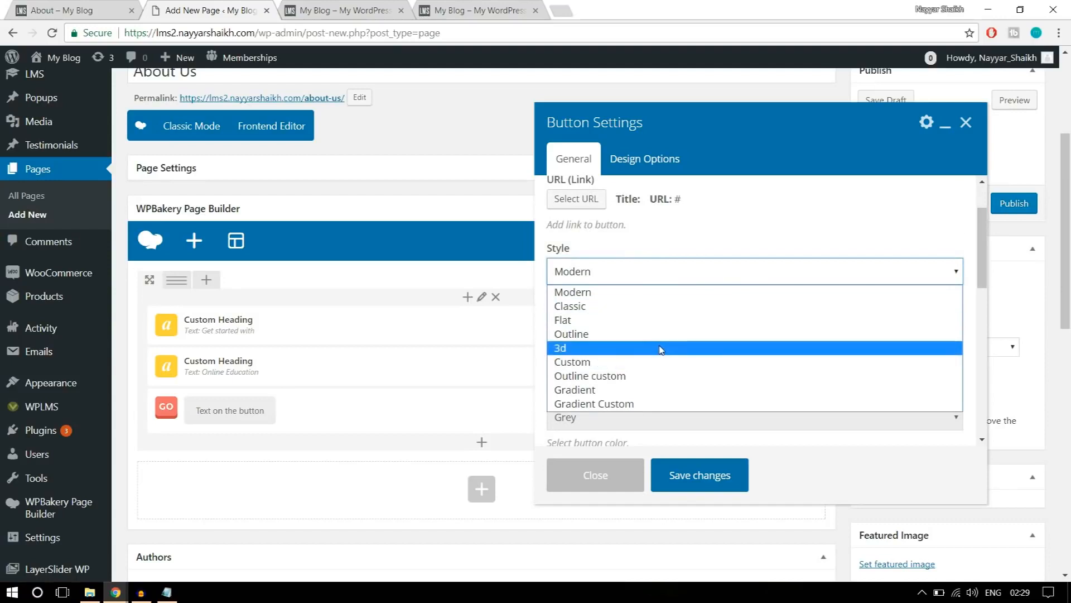
pyautogui.click(4, 8)
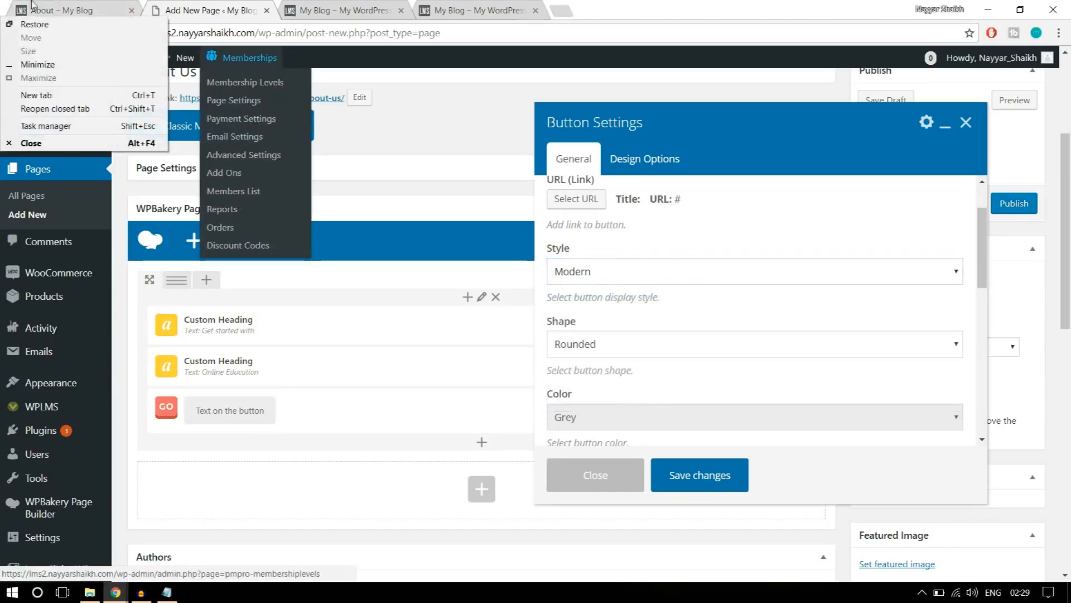
pyautogui.click(38, 8)
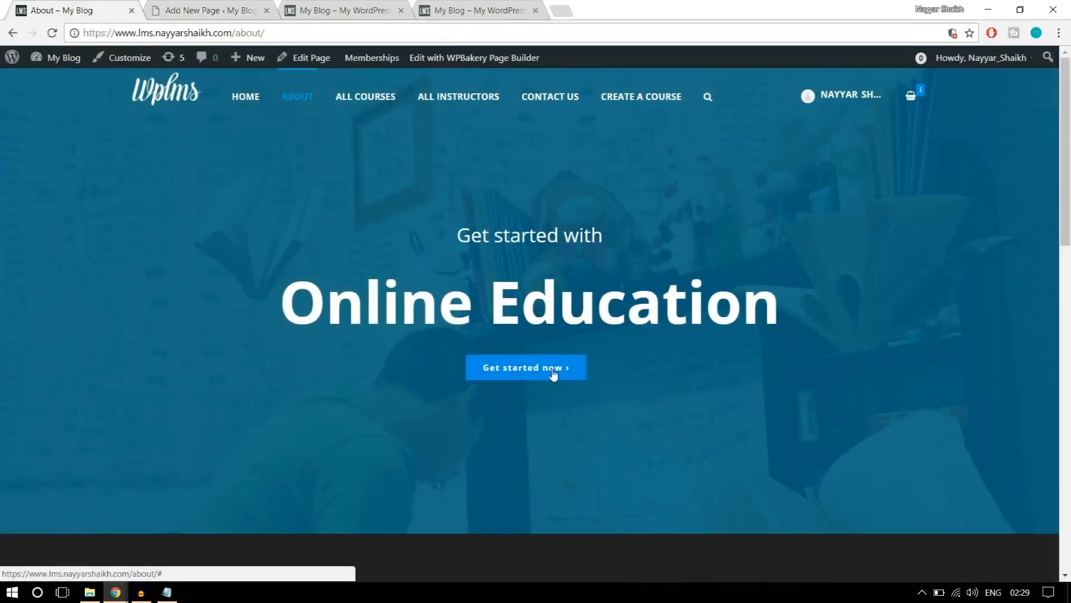
pyautogui.click(245, 10)
pyautogui.click(645, 268)
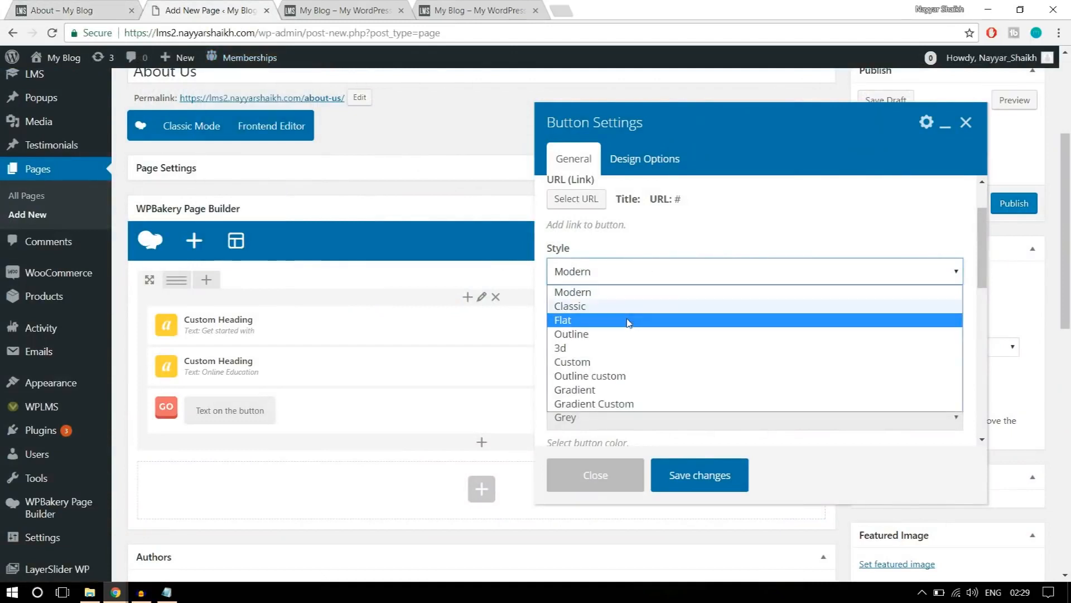
pyautogui.click(629, 320)
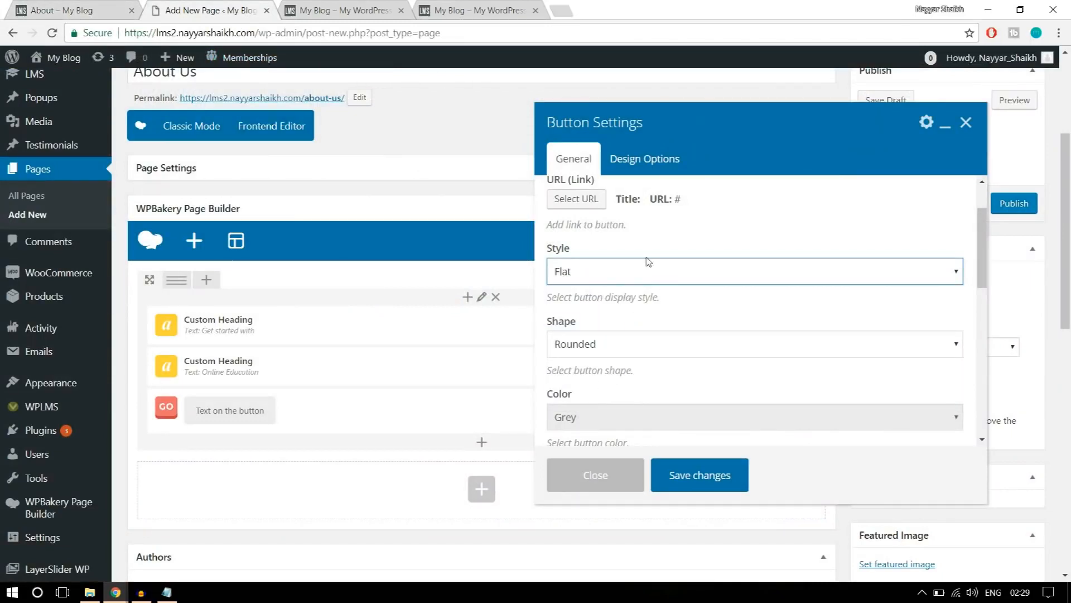
pyautogui.click(637, 276)
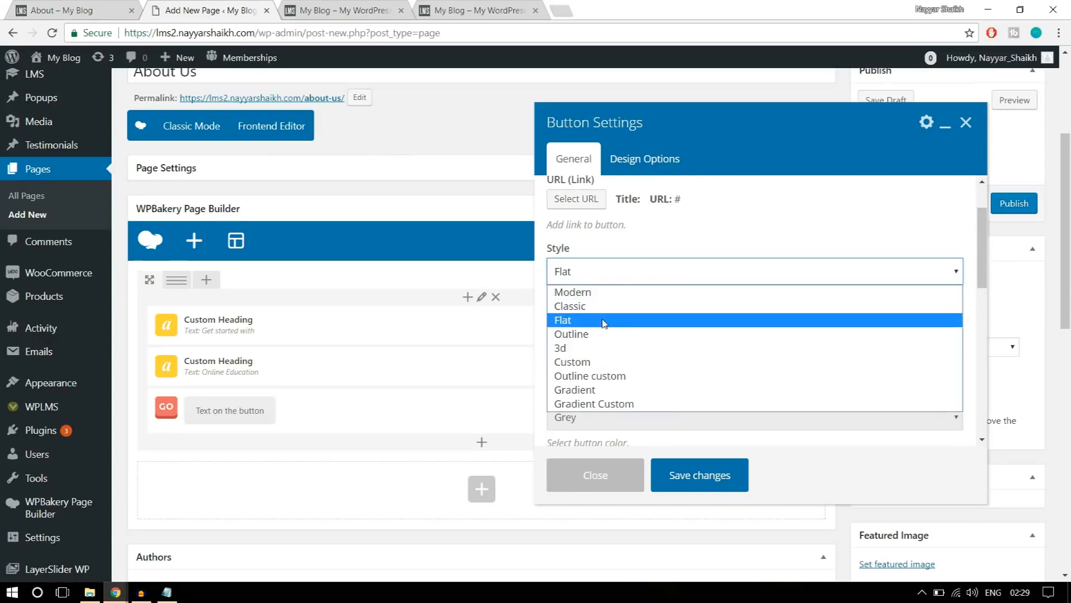
pyautogui.click(605, 321)
# Set the shape of the "Get Started Now" button to Square.
pyautogui.scroll(-1, 698, 306)
pyautogui.click(627, 276)
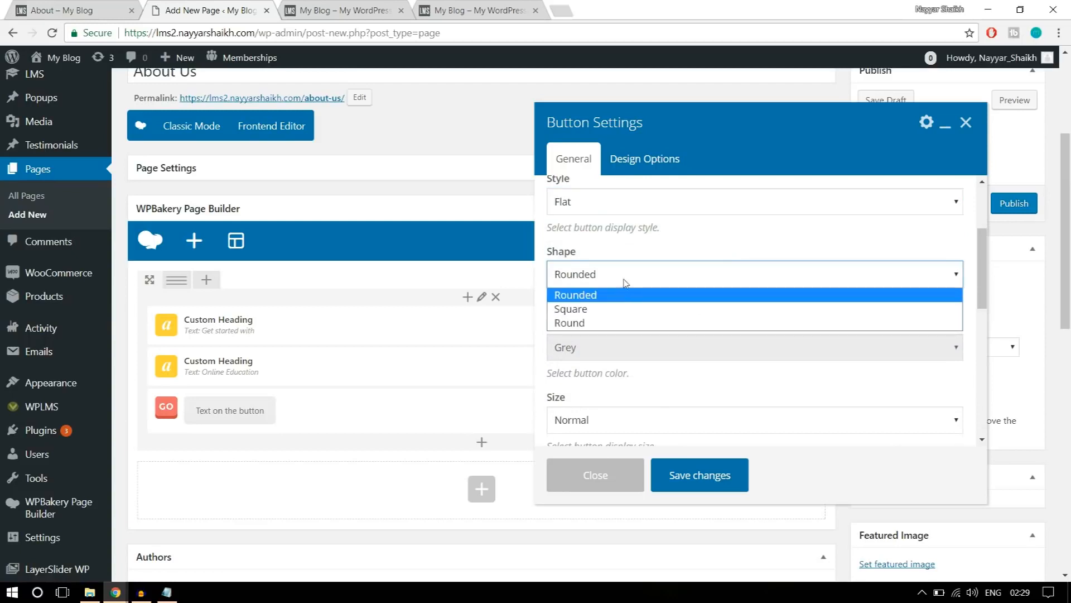
pyautogui.click(606, 311)
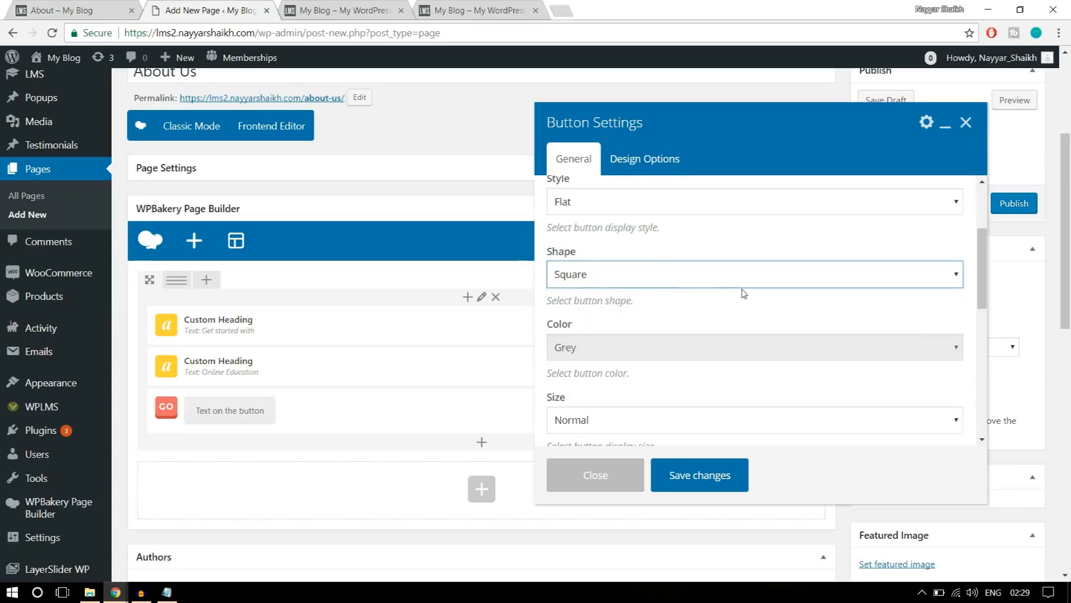
# Set the button's color to Classic Blue and compare it with the button on the reference banner.
pyautogui.scroll(-1, 743, 296)
pyautogui.click(714, 277)
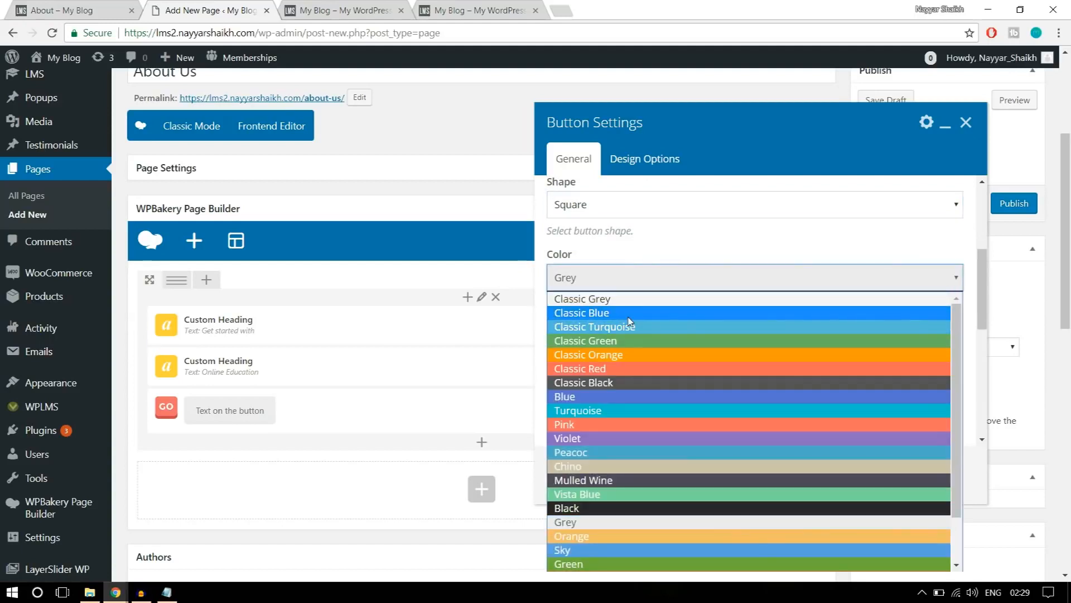
pyautogui.click(629, 316)
pyautogui.click(84, 6)
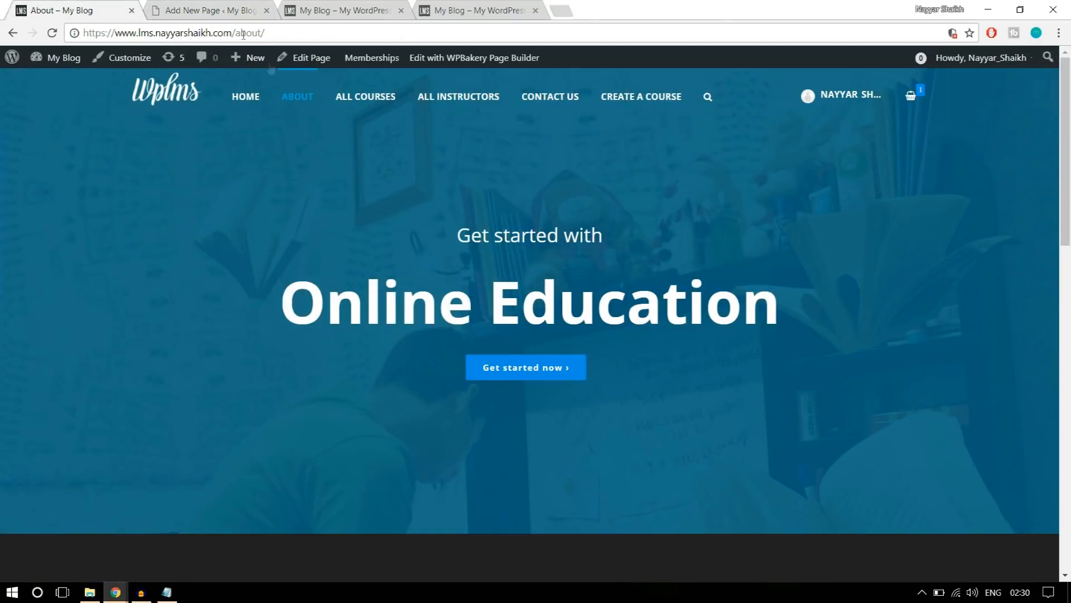
pyautogui.click(197, 11)
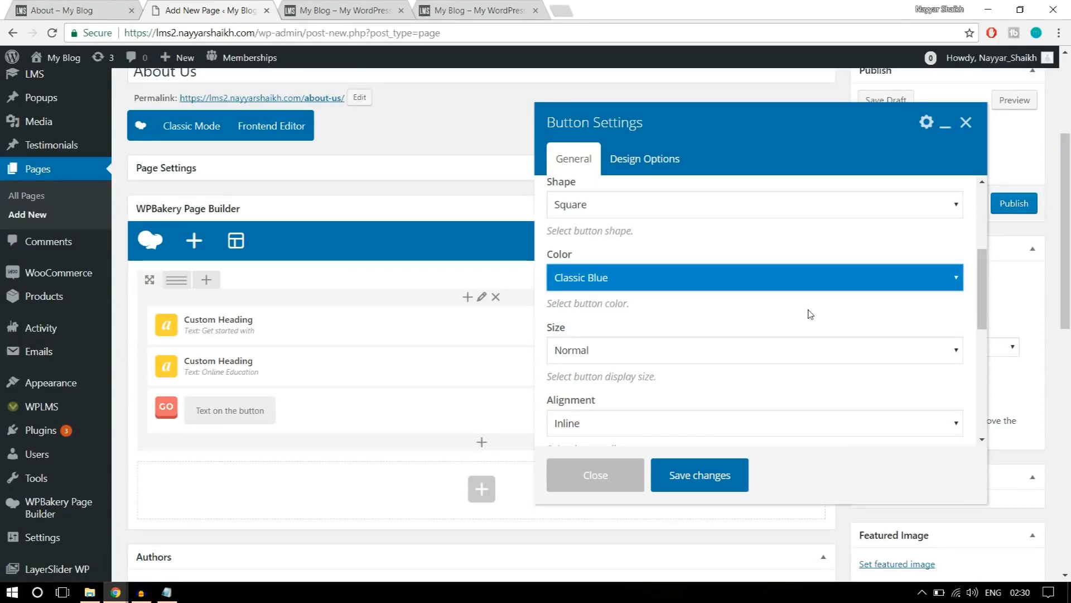
# Set the button's alignment to Center, review the remaining button options, and save the button settings.
pyautogui.scroll(-1, 811, 314)
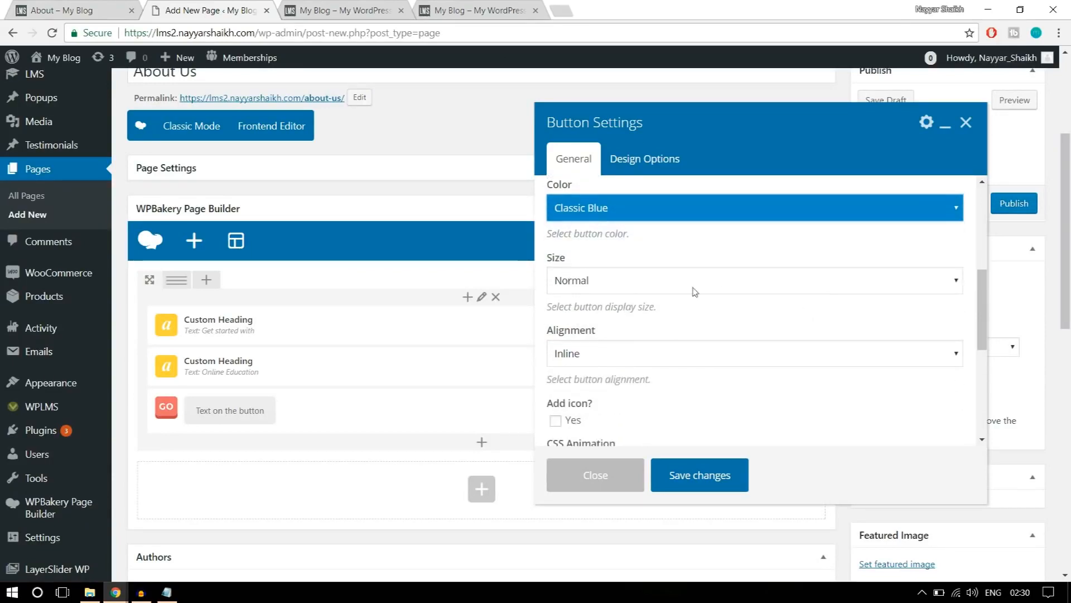
pyautogui.scroll(-1, 758, 301)
pyautogui.click(666, 286)
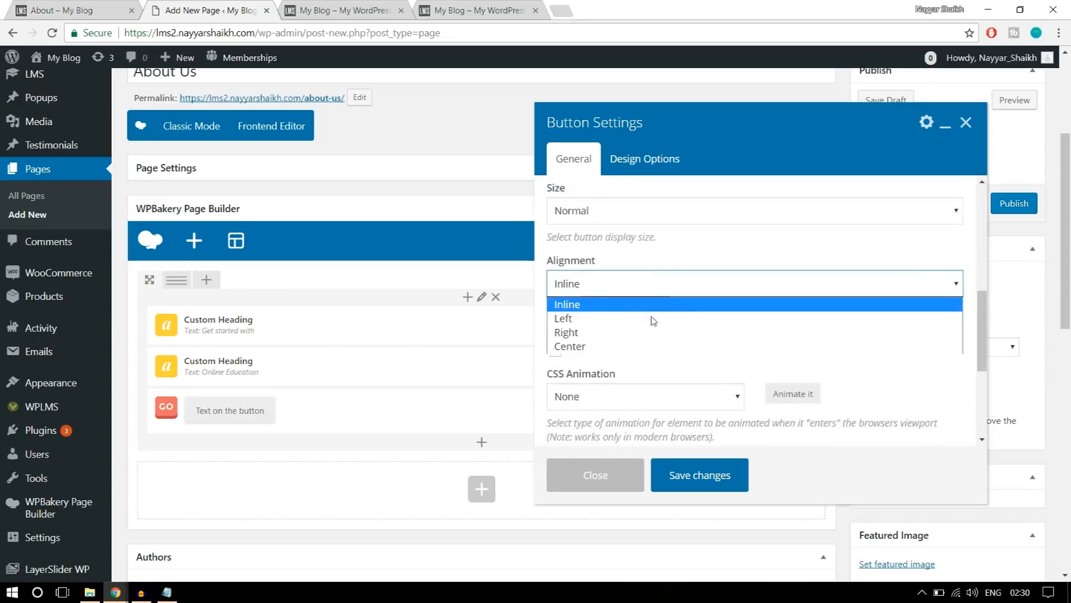
pyautogui.click(640, 345)
pyautogui.scroll(-1, 758, 333)
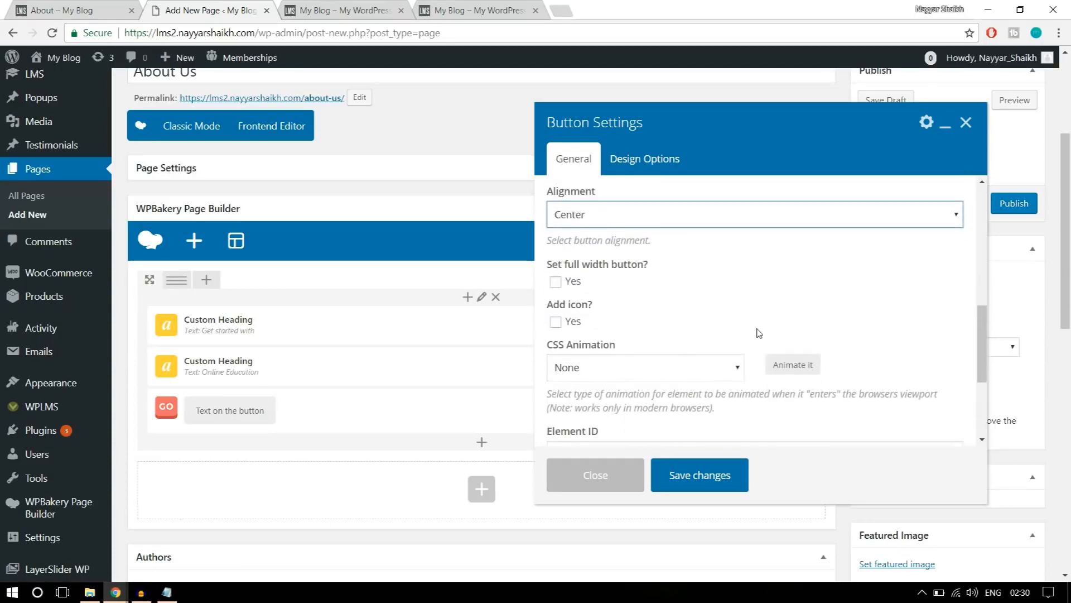
pyautogui.scroll(-1, 759, 333)
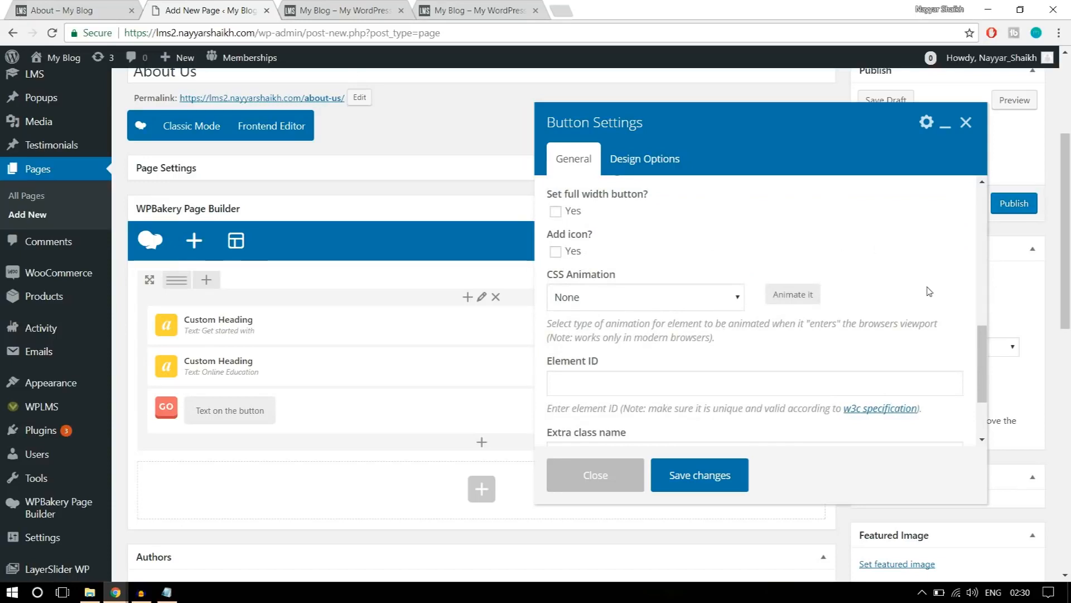
pyautogui.scroll(-4, 926, 302)
pyautogui.scroll(4, 920, 328)
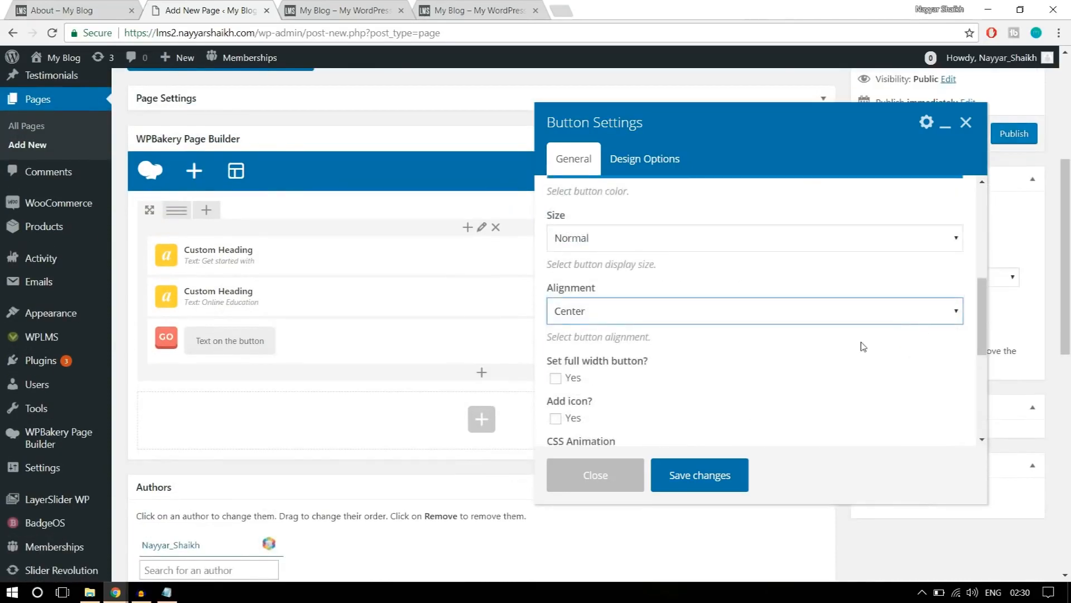
pyautogui.click(704, 476)
pyautogui.scroll(1, 614, 406)
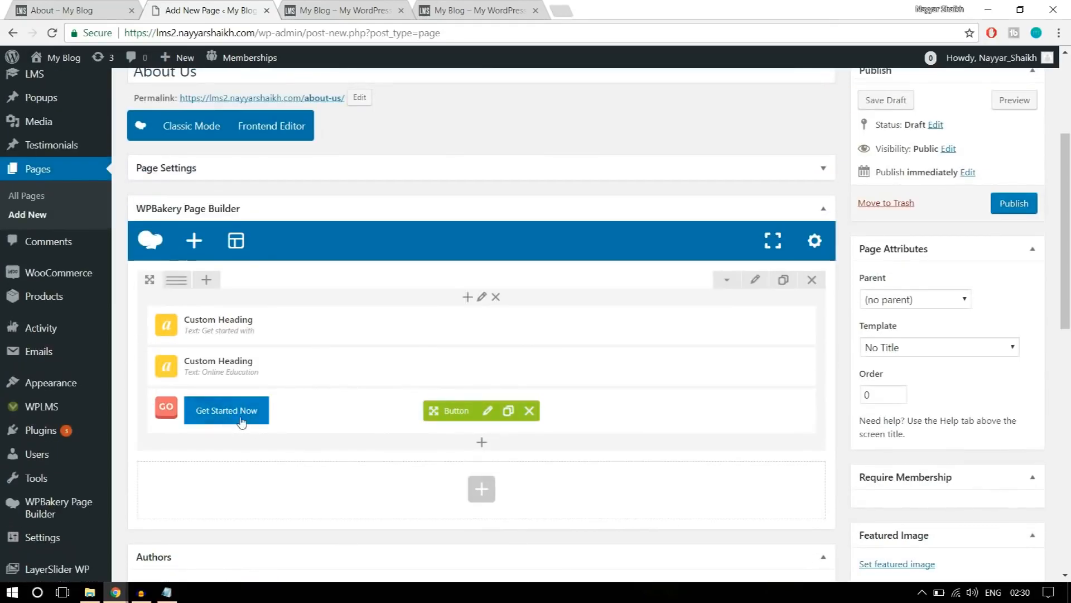
# Give the banner row a top margin of -150 in its design options and save the row settings.
pyautogui.click(755, 280)
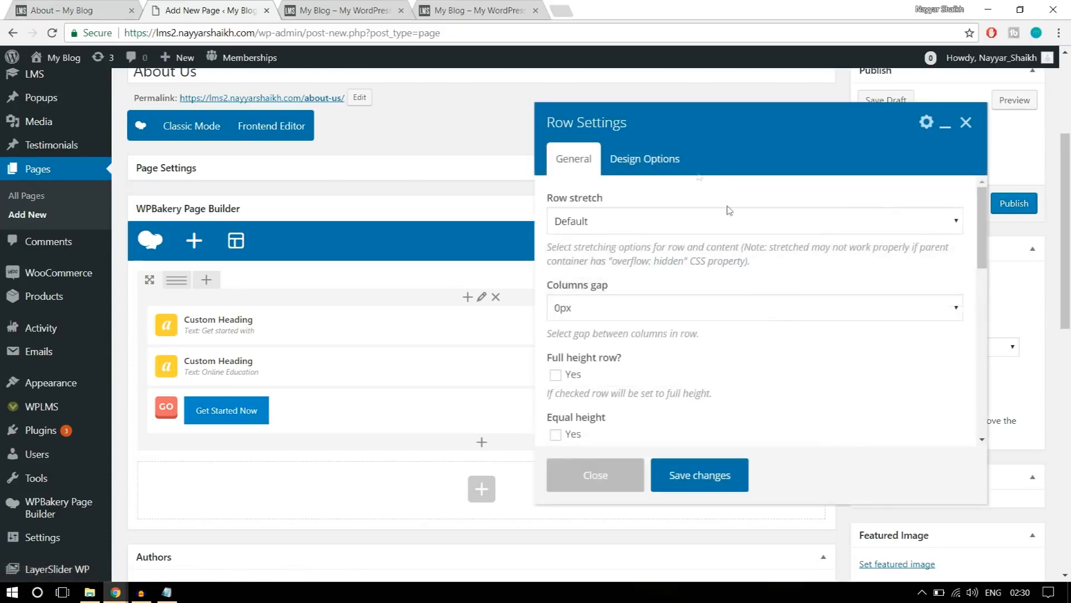
pyautogui.click(682, 163)
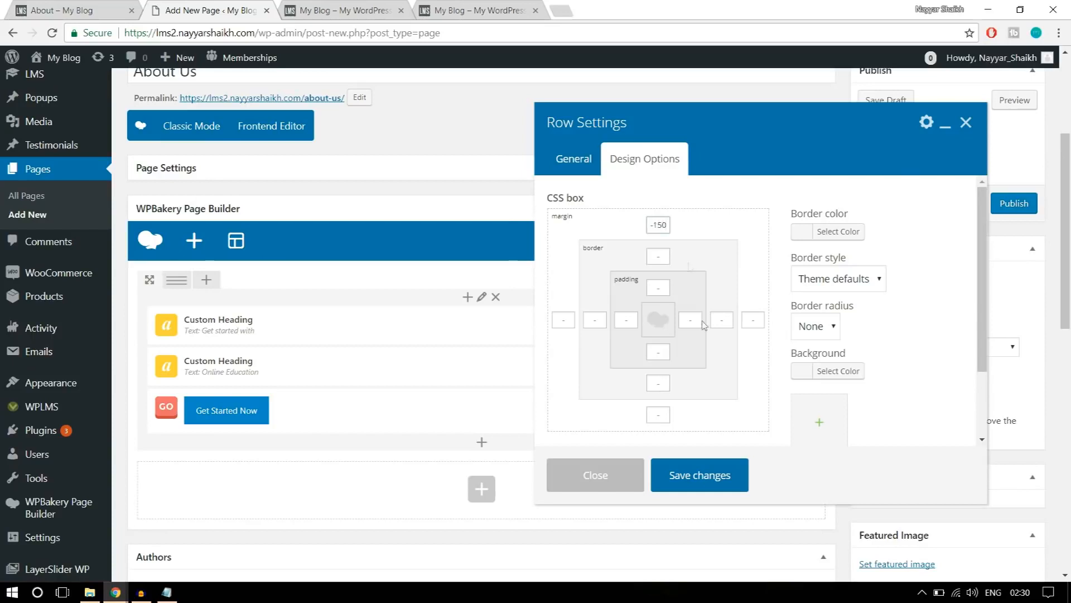
pyautogui.click(707, 481)
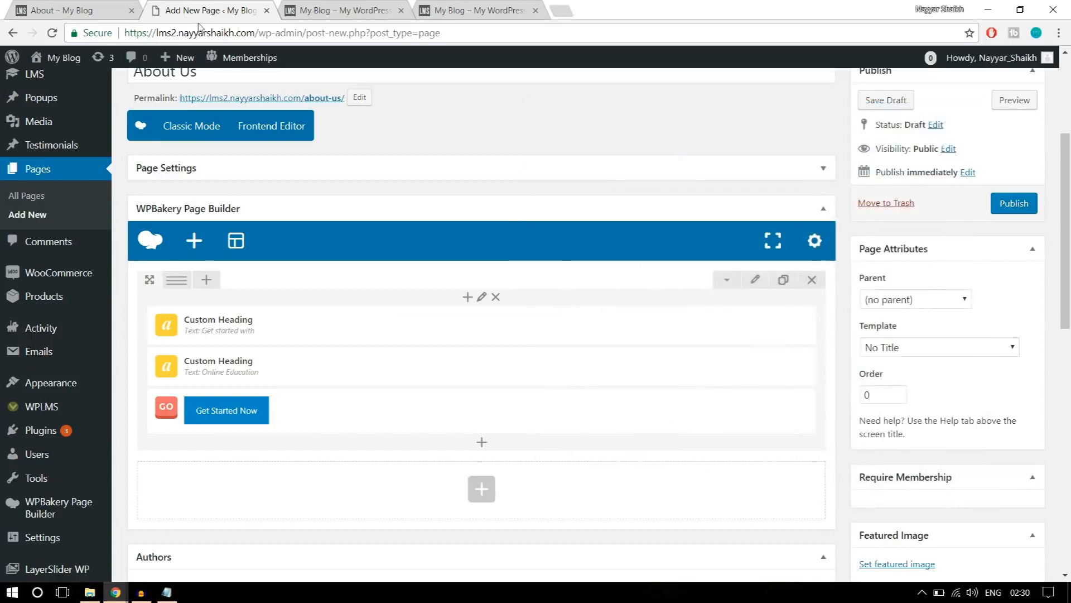
# Check the extent of the reference banner's content and set the banner row's stretch option to Stretch row.
pyautogui.click(103, 6)
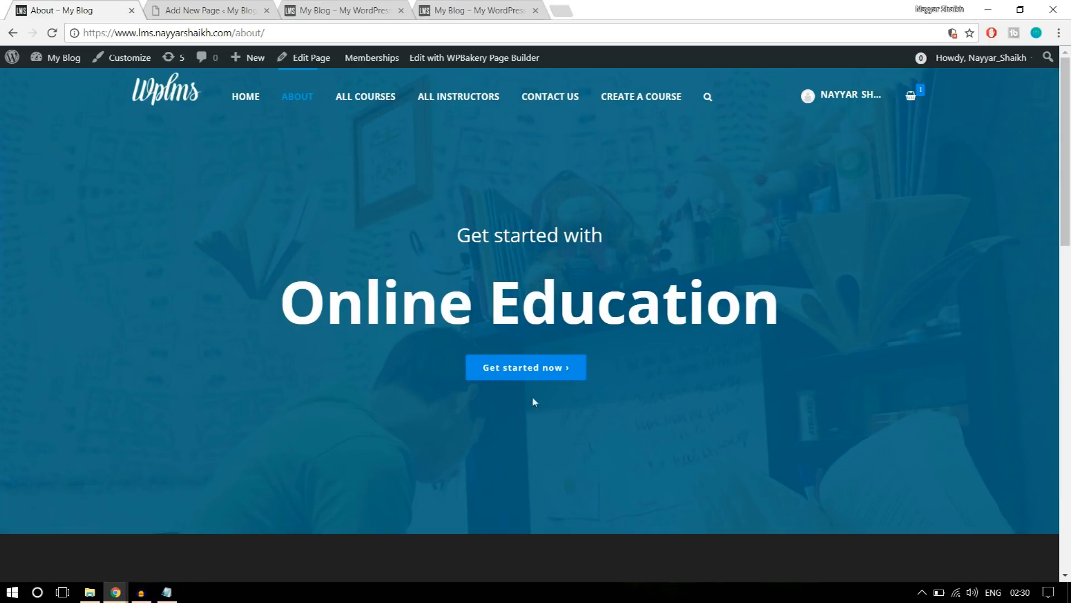
pyautogui.moveTo(434, 230); pyautogui.dragTo(639, 358)
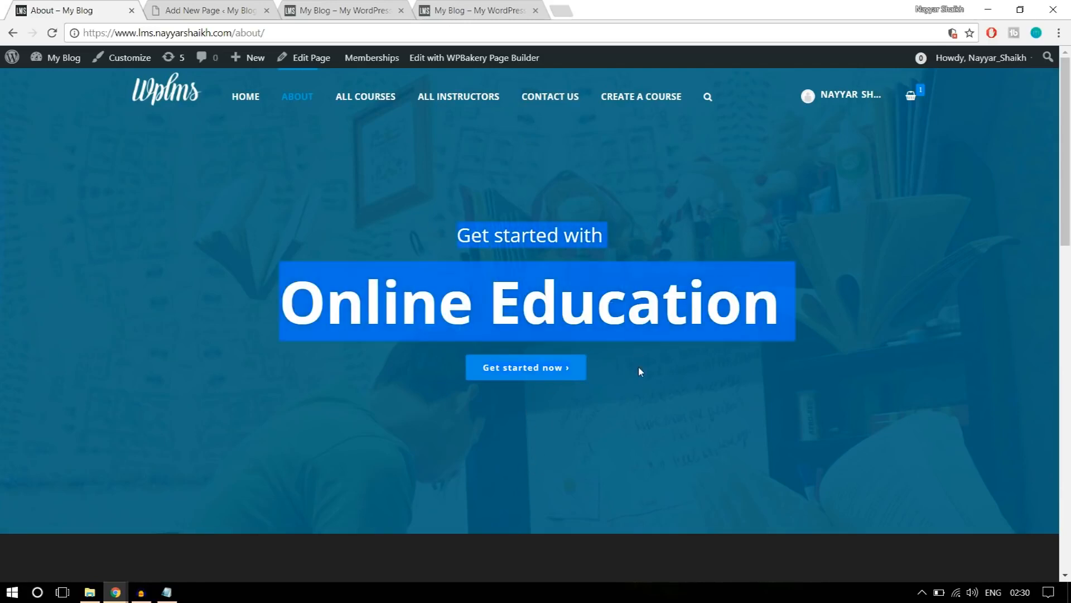
pyautogui.hotkey('ctrl', 'Tab')
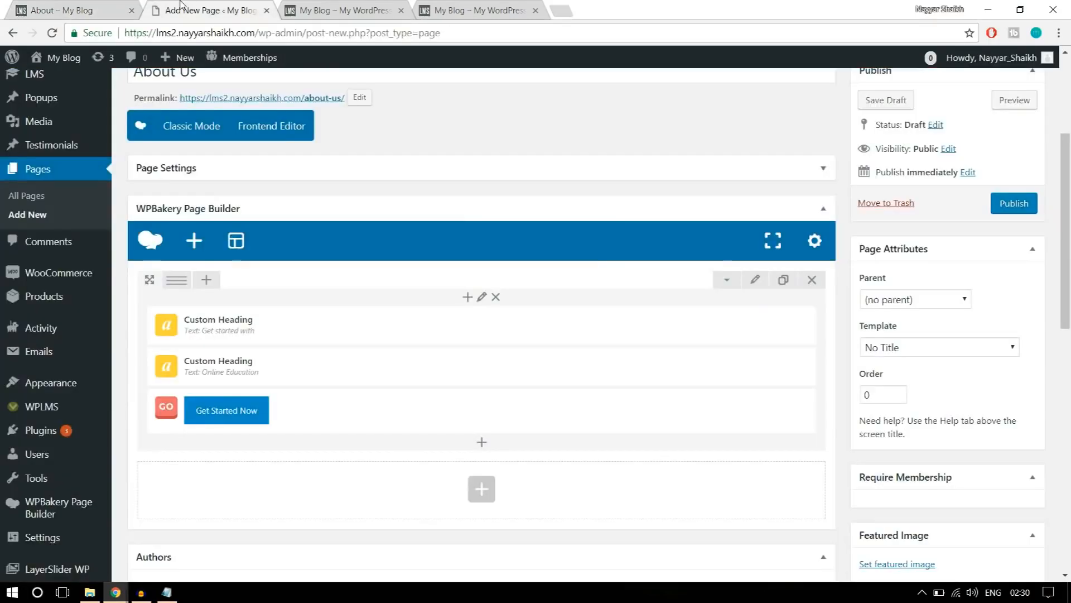
pyautogui.click(756, 285)
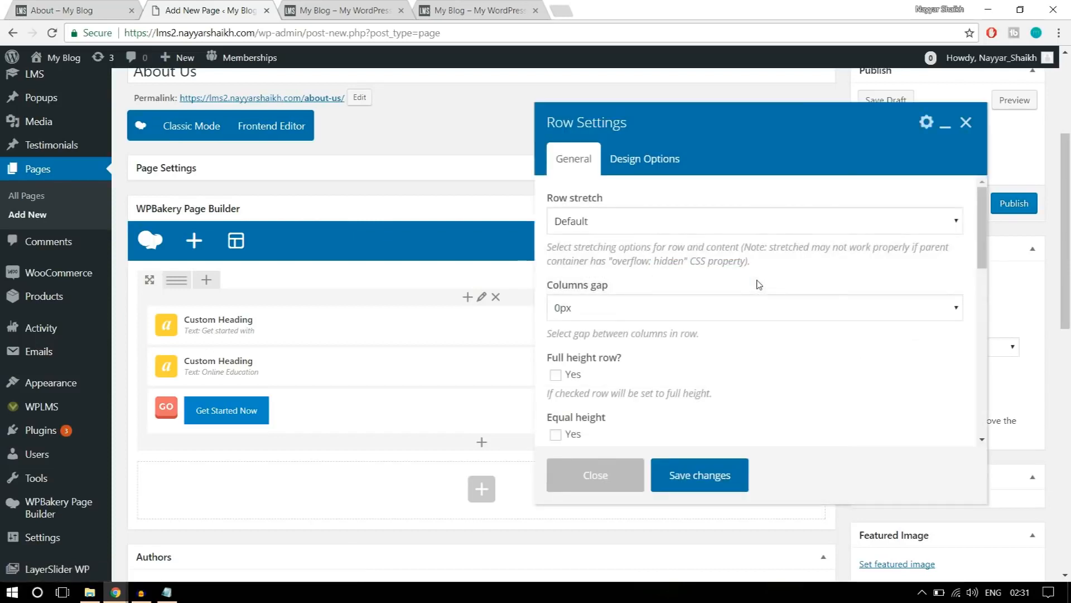
pyautogui.click(625, 221)
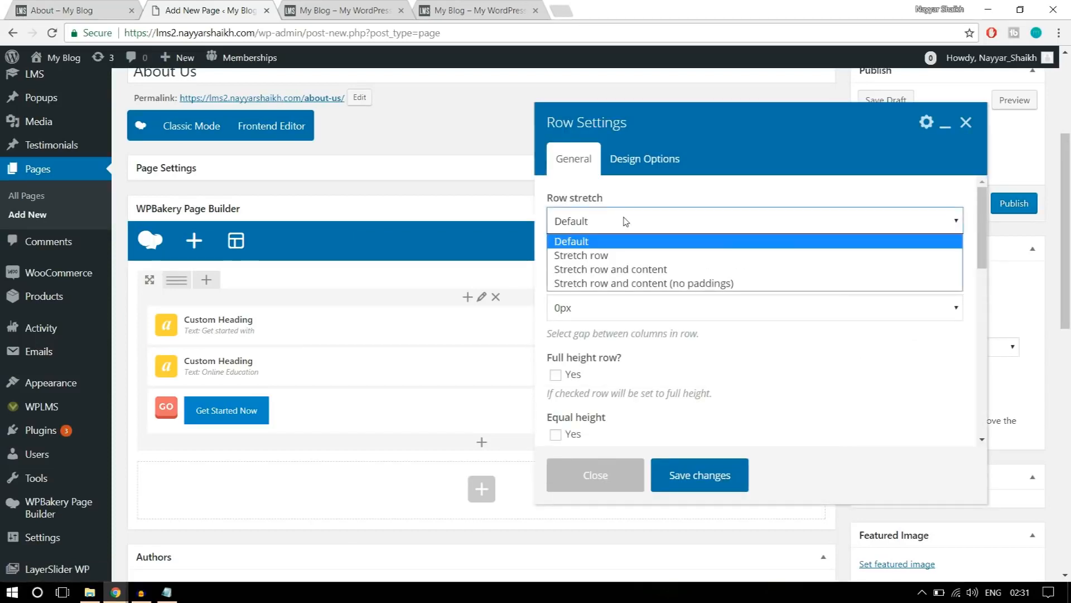
pyautogui.click(630, 256)
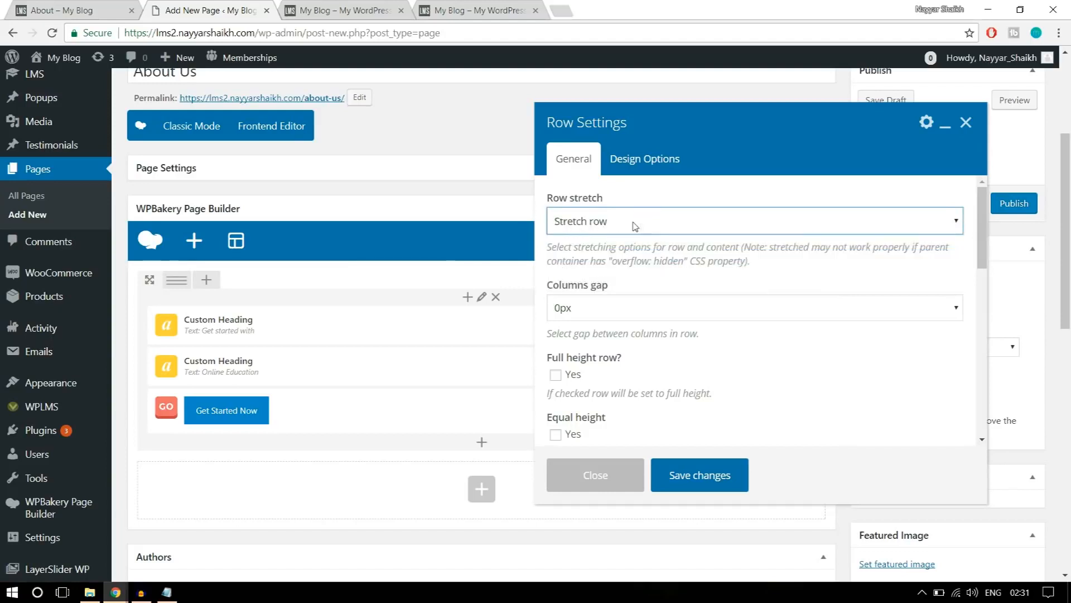
# Set the banner row's top and bottom padding to 100, checking the spacing against the reference banner.
pyautogui.scroll(-3, 812, 342)
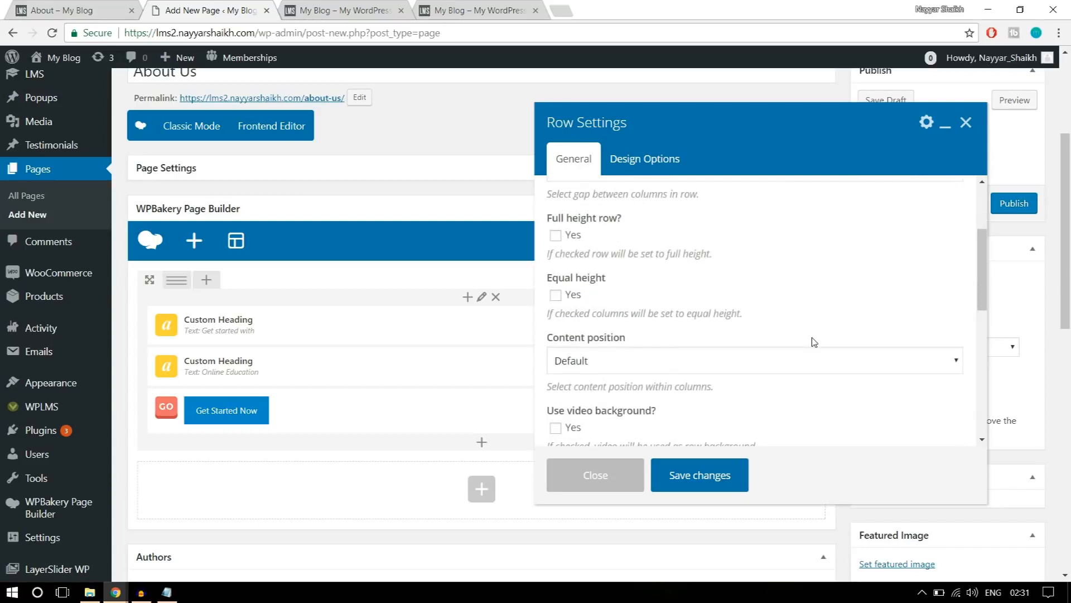
pyautogui.scroll(3, 813, 341)
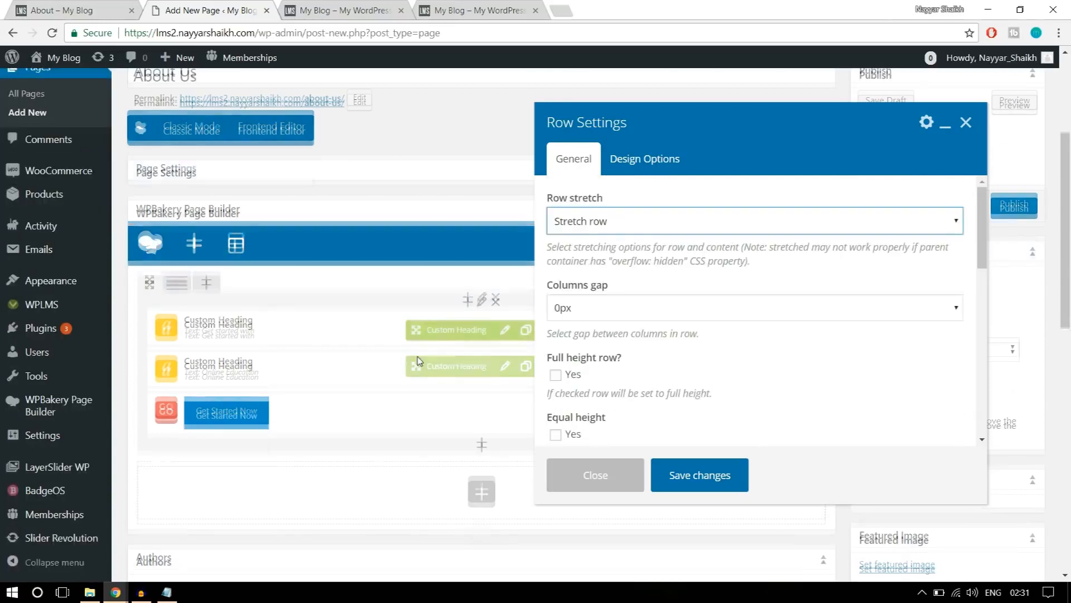
pyautogui.click(658, 175)
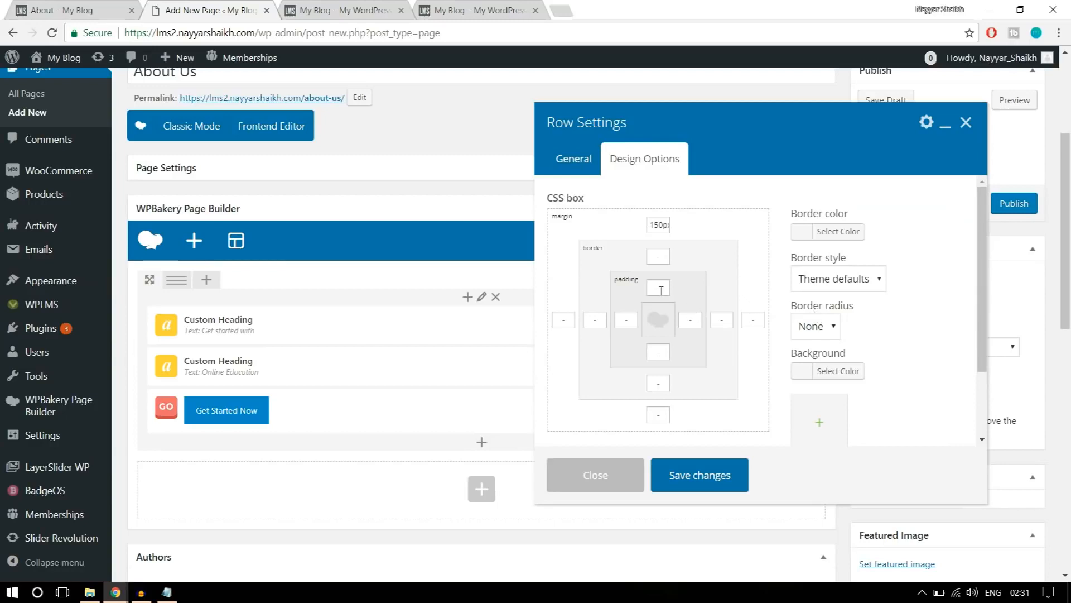
pyautogui.click(84, 10)
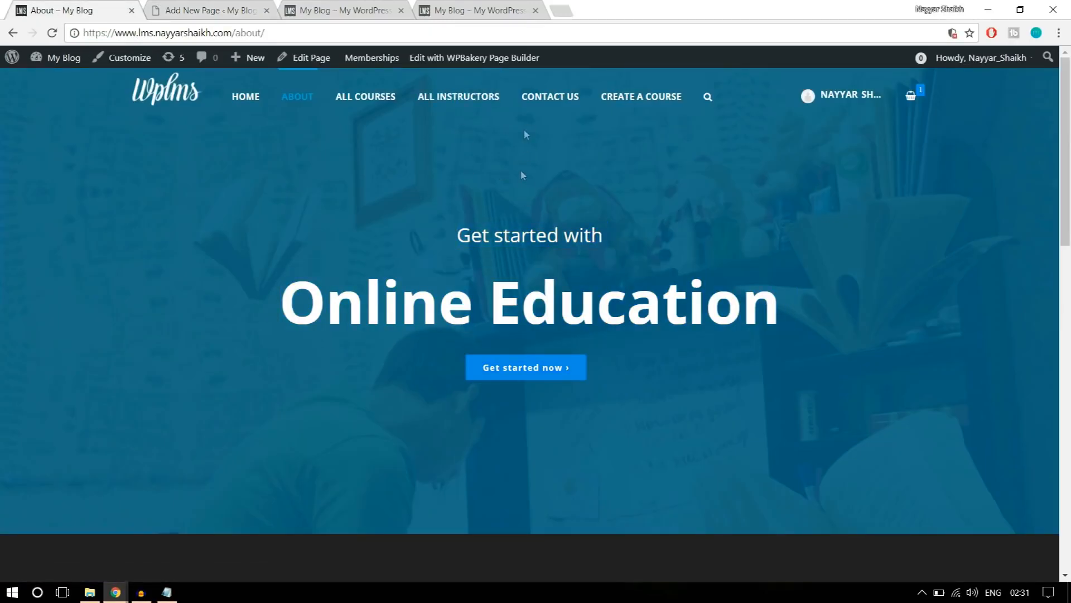
pyautogui.click(152, 5)
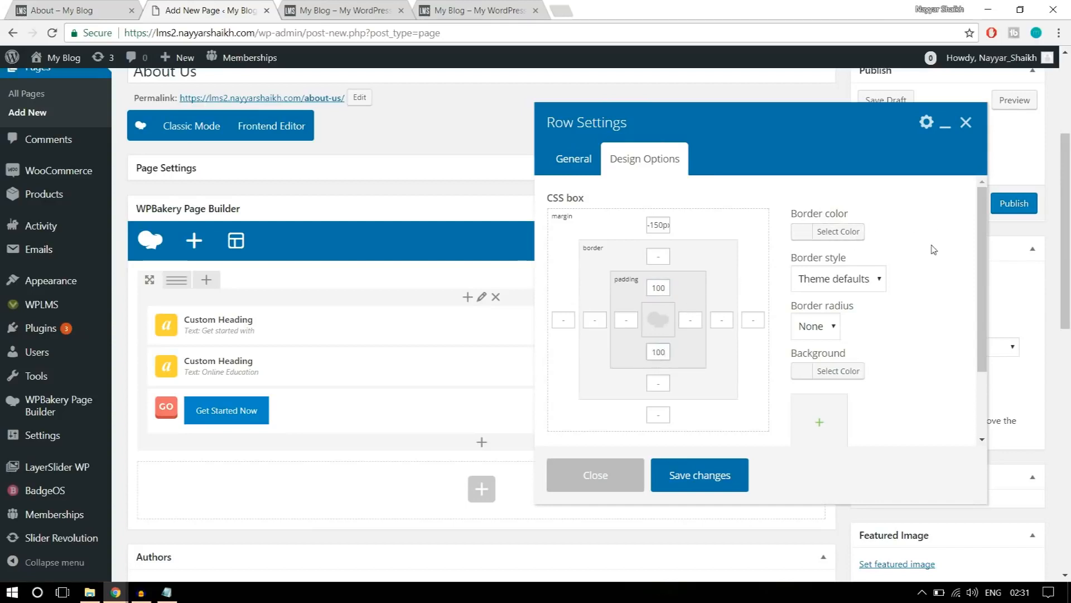
# Upload the parallaxbg image from the WPLMS Images folder and set it as the banner row's background image.
pyautogui.scroll(-1, 943, 307)
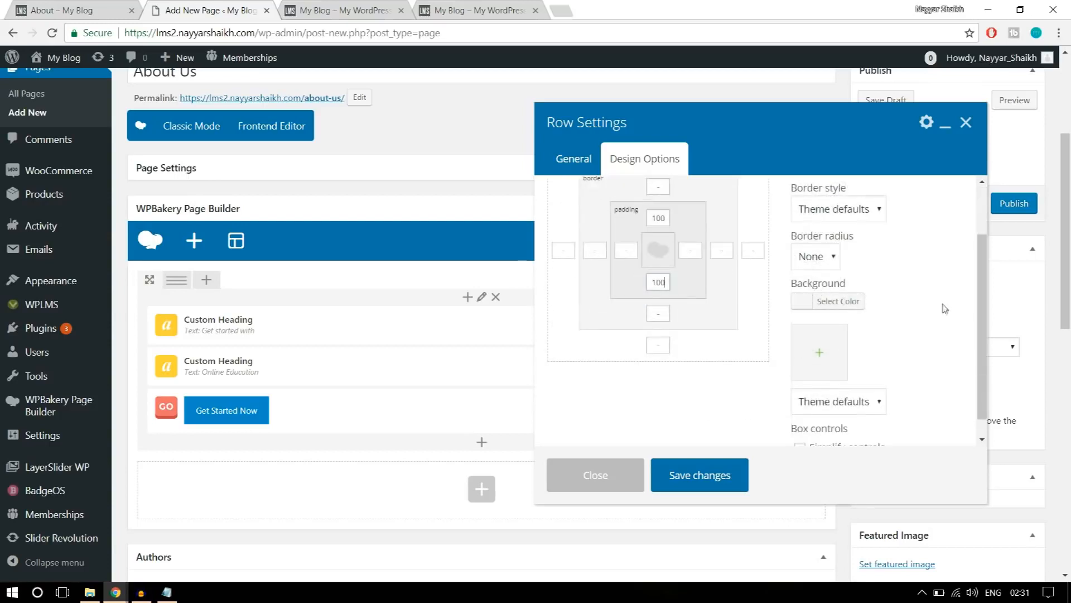
pyautogui.click(823, 367)
pyautogui.click(62, 111)
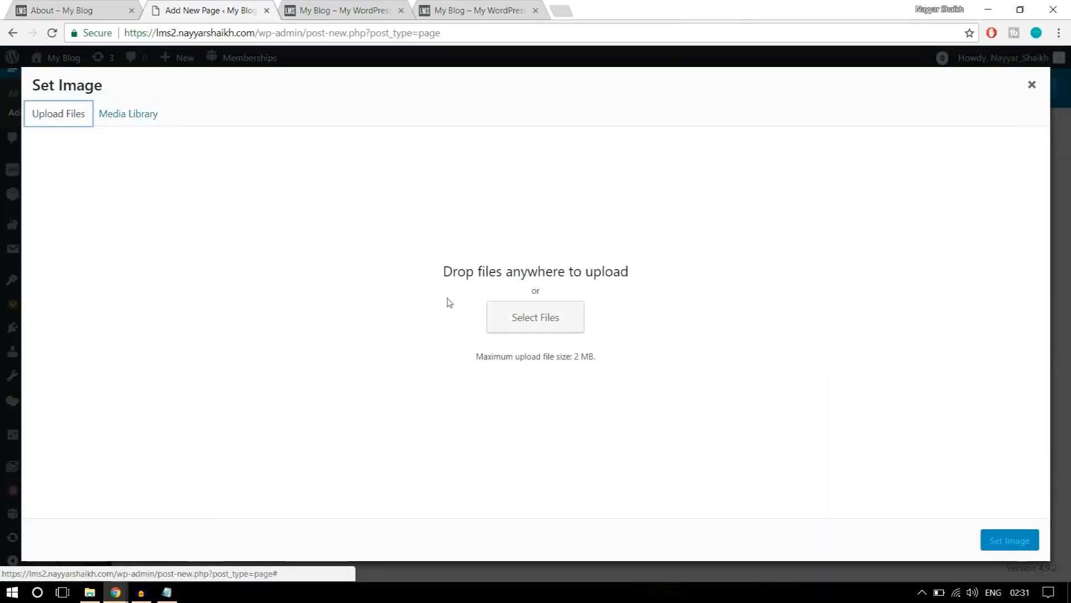
pyautogui.click(551, 320)
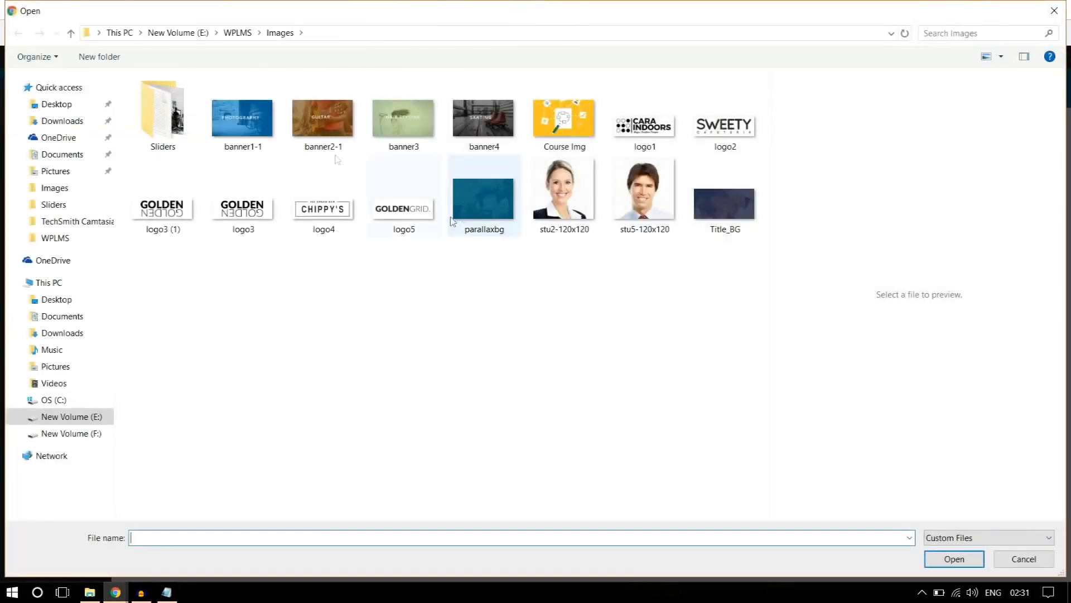
pyautogui.click(178, 132)
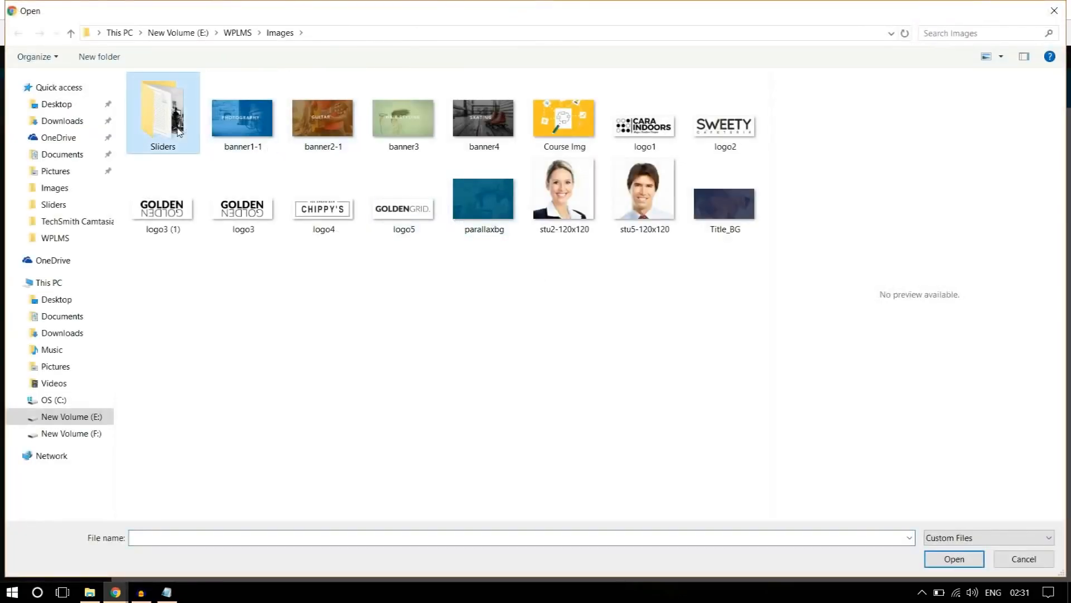
pyautogui.click(418, 331)
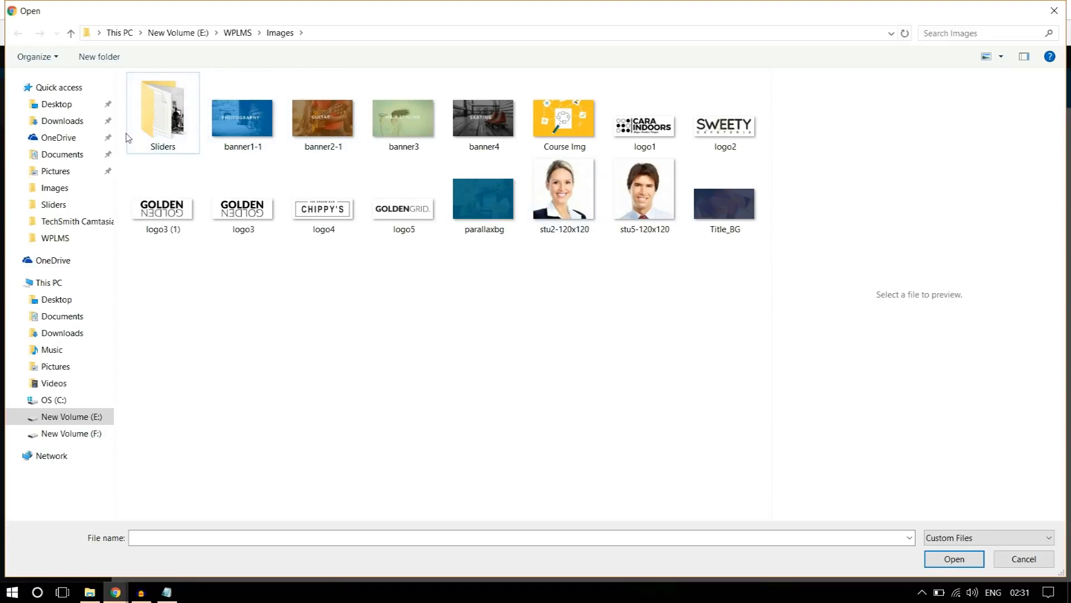
pyautogui.doubleClick(160, 127)
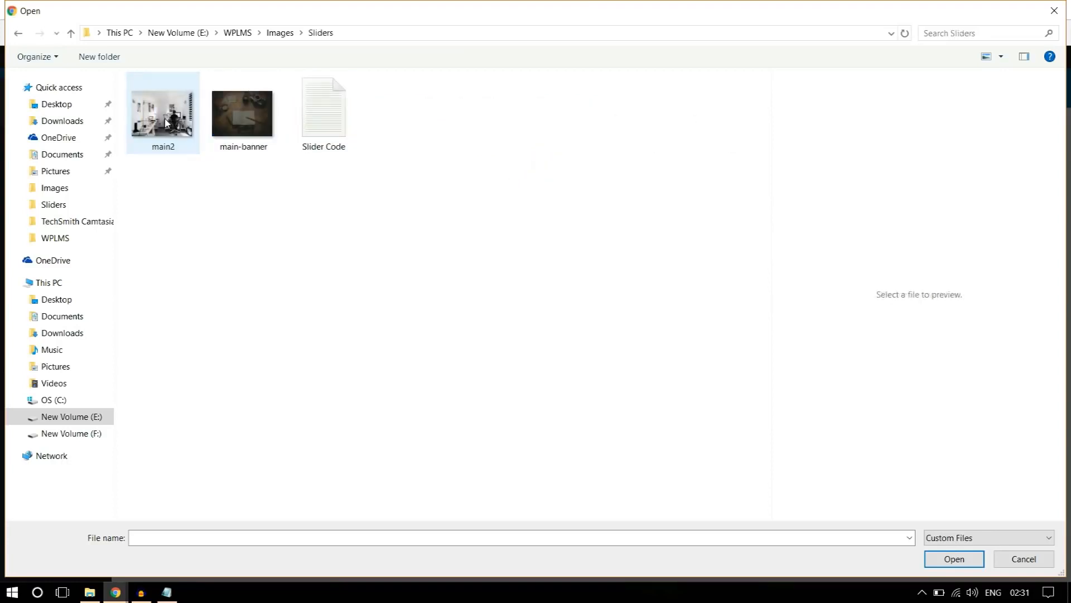
pyautogui.click(280, 32)
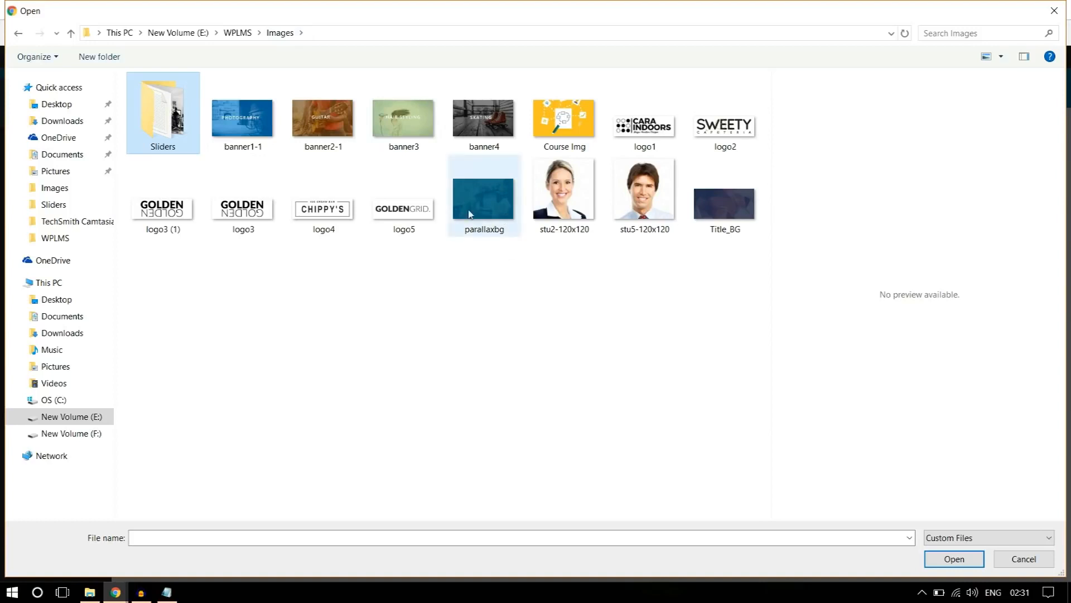
pyautogui.click(478, 229)
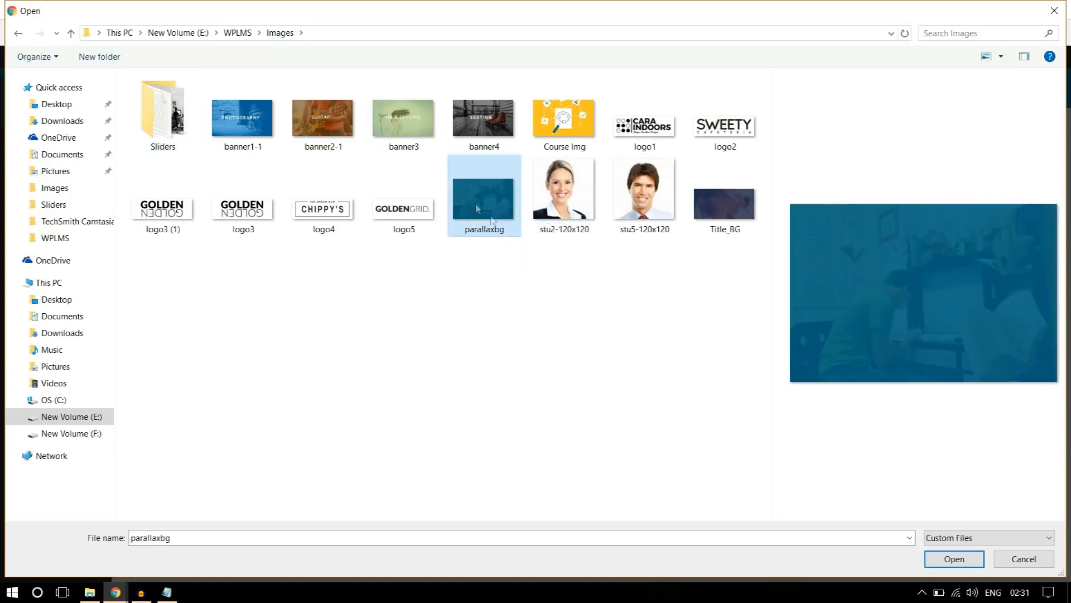
pyautogui.click(954, 559)
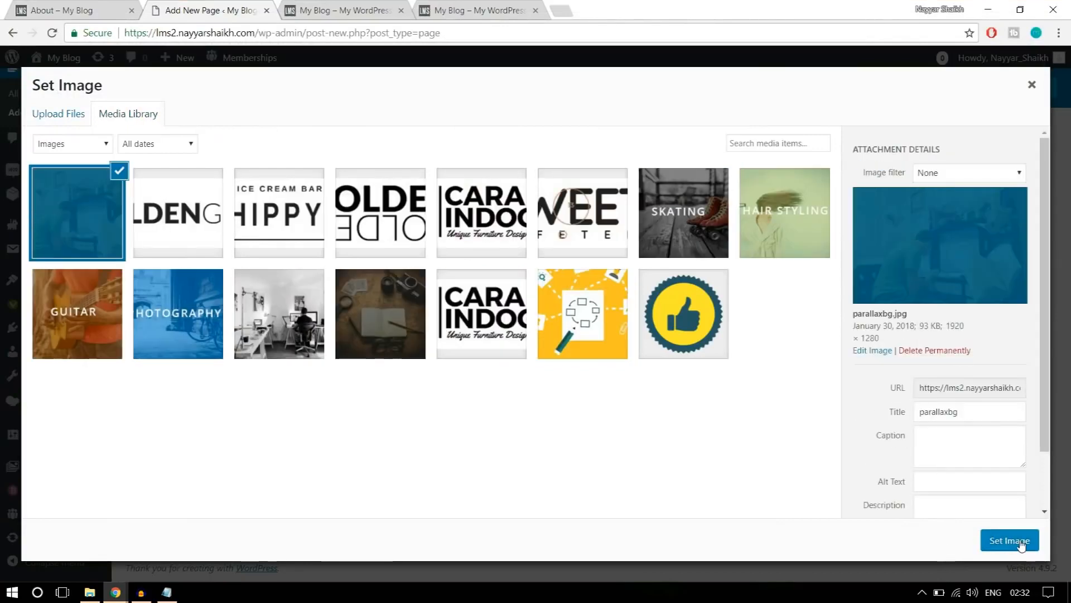
pyautogui.click(1011, 540)
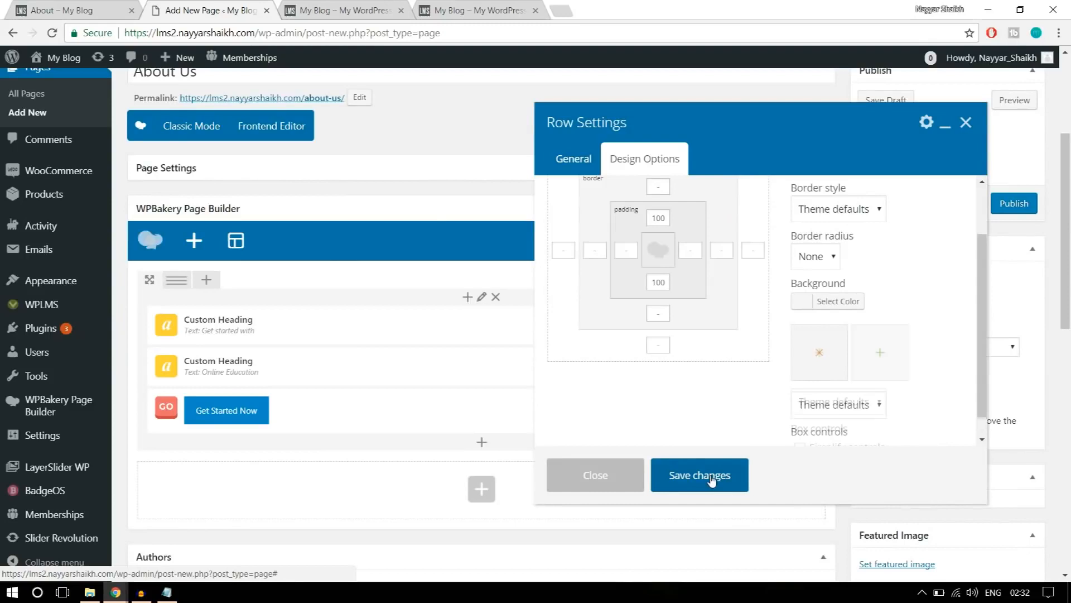
# Save the banner row's settings and publish the About Us page.
pyautogui.click(713, 475)
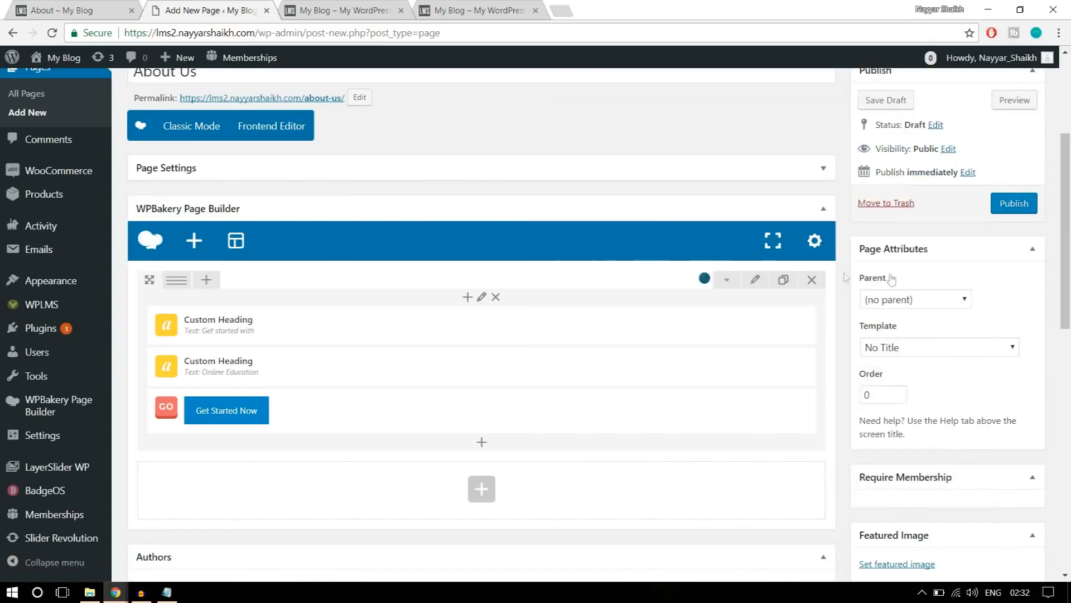
pyautogui.click(1013, 211)
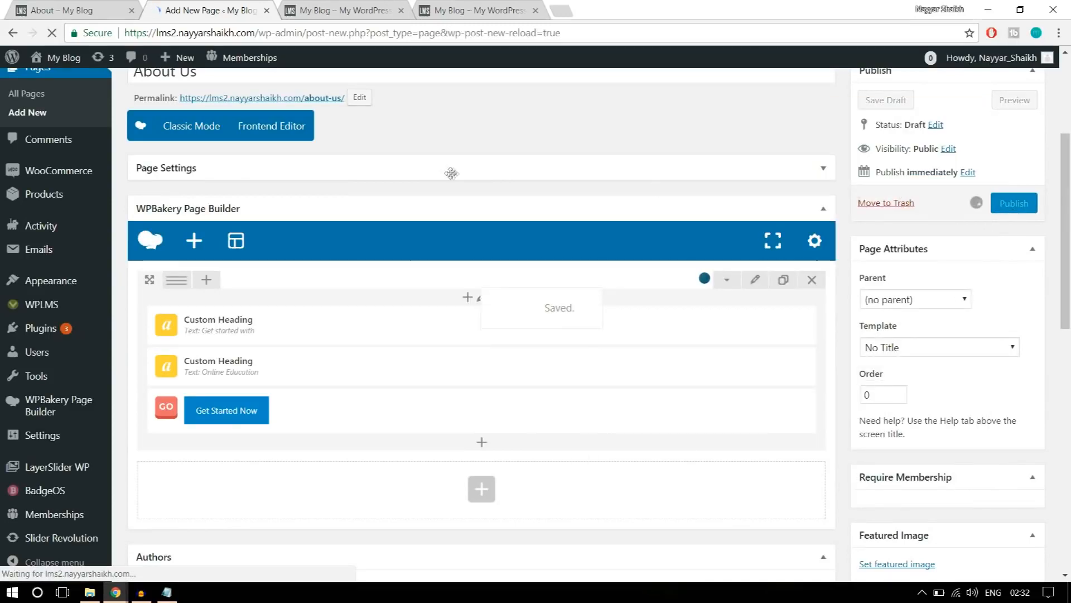
# Close the old home page preview and open the published About Us page in a new browser tab.
pyautogui.click(440, 10)
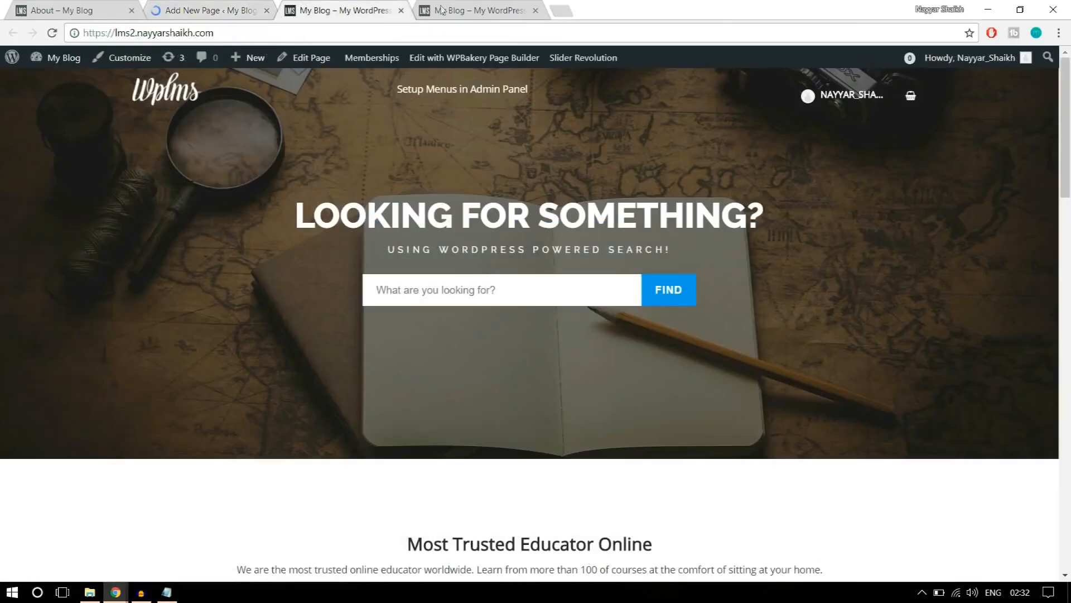
pyautogui.click(401, 10)
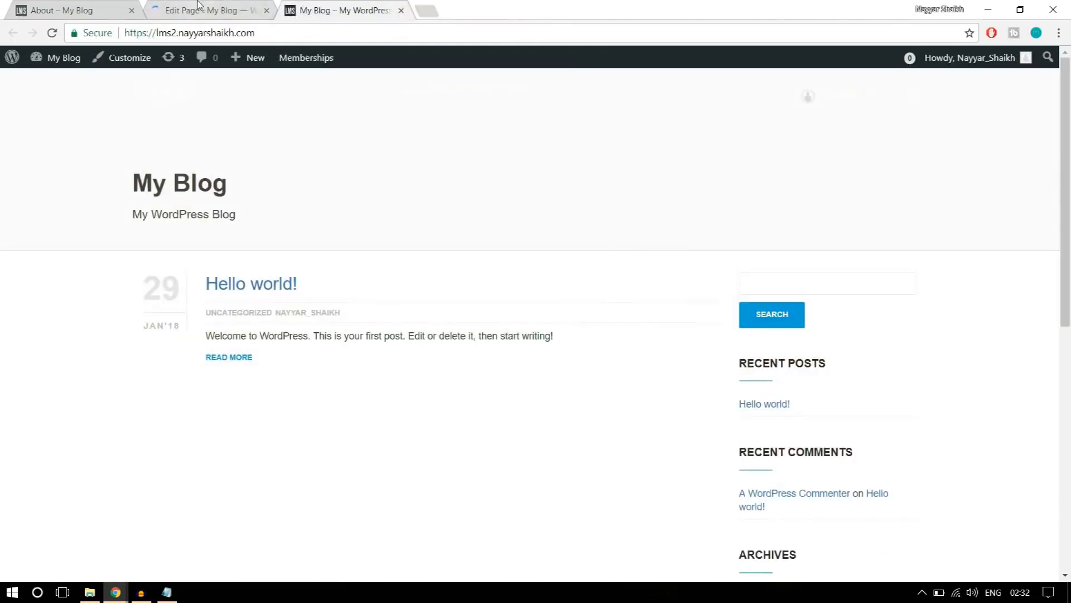
pyautogui.click(198, 5)
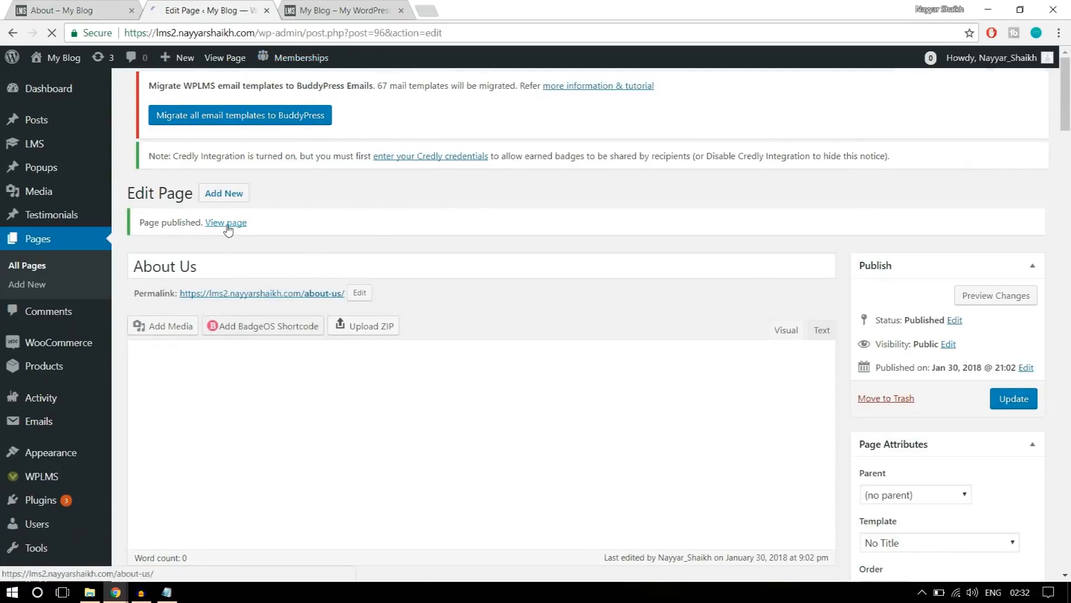
pyautogui.rightClick(227, 225)
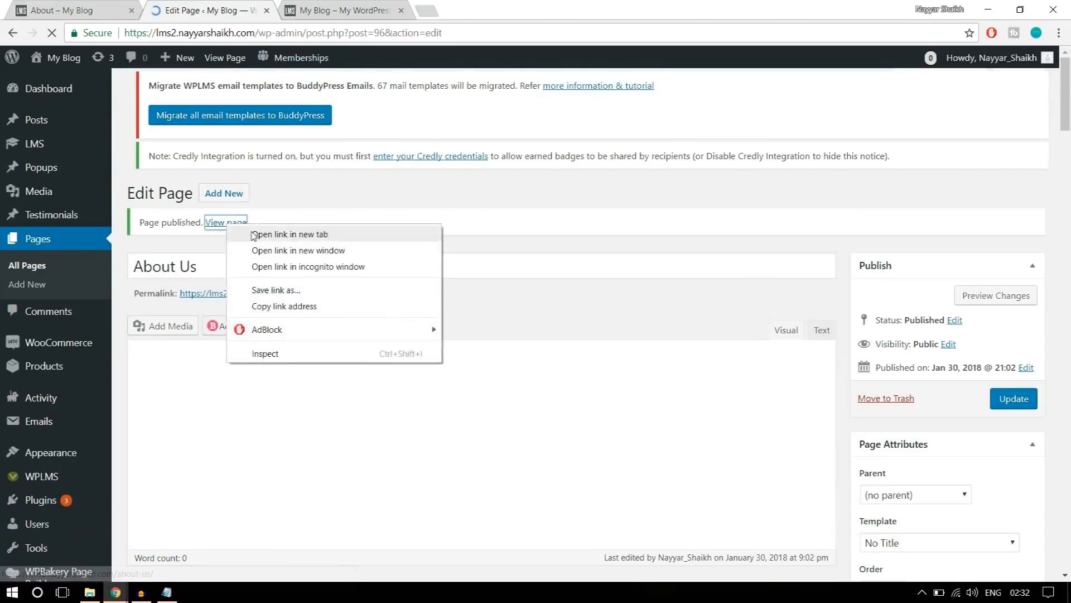
pyautogui.click(262, 233)
pyautogui.click(355, 17)
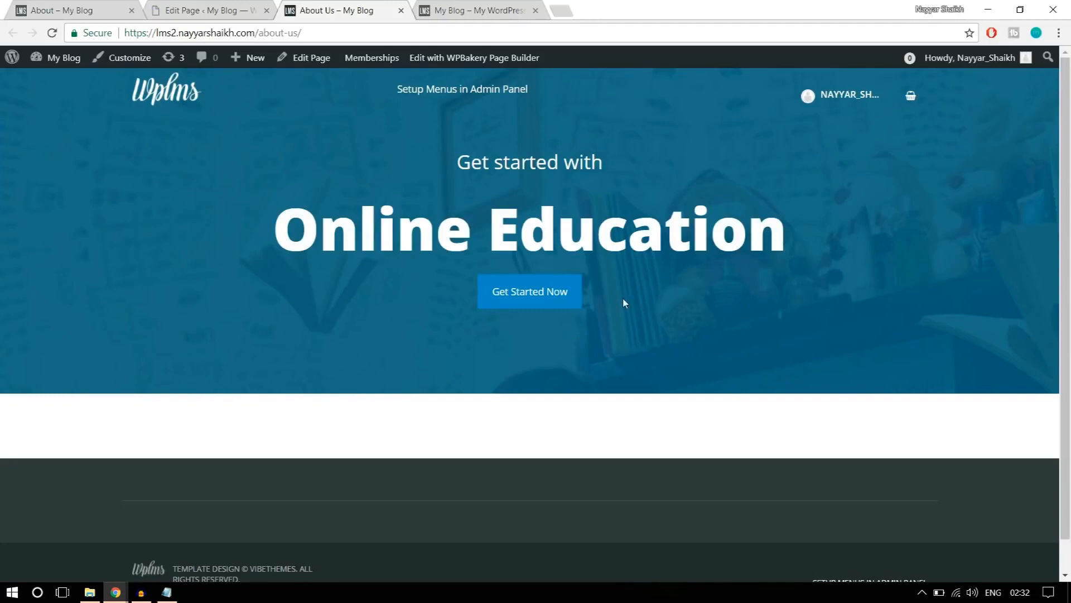
# Compare the height and spacing of the published About Us banner with the reference About page's banner.
pyautogui.moveTo(503, 112); pyautogui.dragTo(514, 142)
pyautogui.click(513, 137)
pyautogui.hotkey('ctrl', '1')
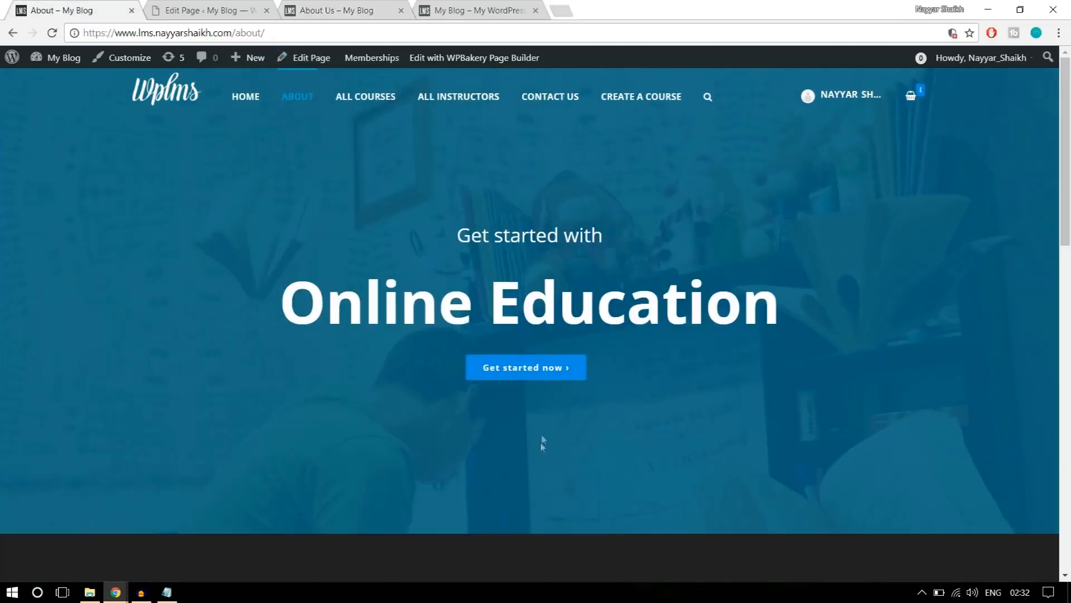
# Set the banner row's top and bottom padding to 250 in its design options and save the row settings.
pyautogui.click(207, 12)
pyautogui.scroll(-4, 548, 297)
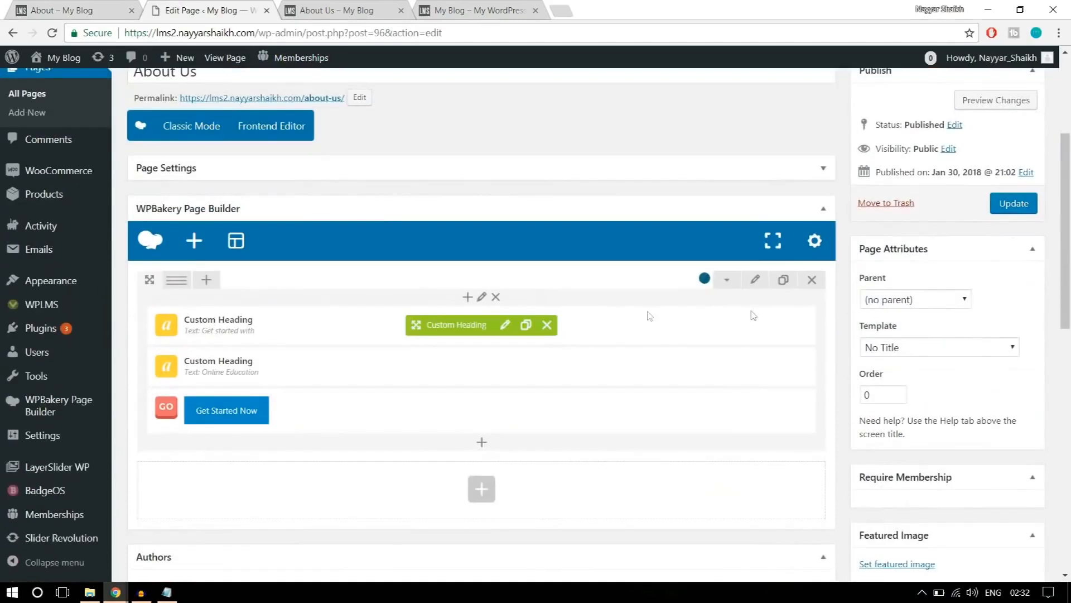
pyautogui.click(755, 279)
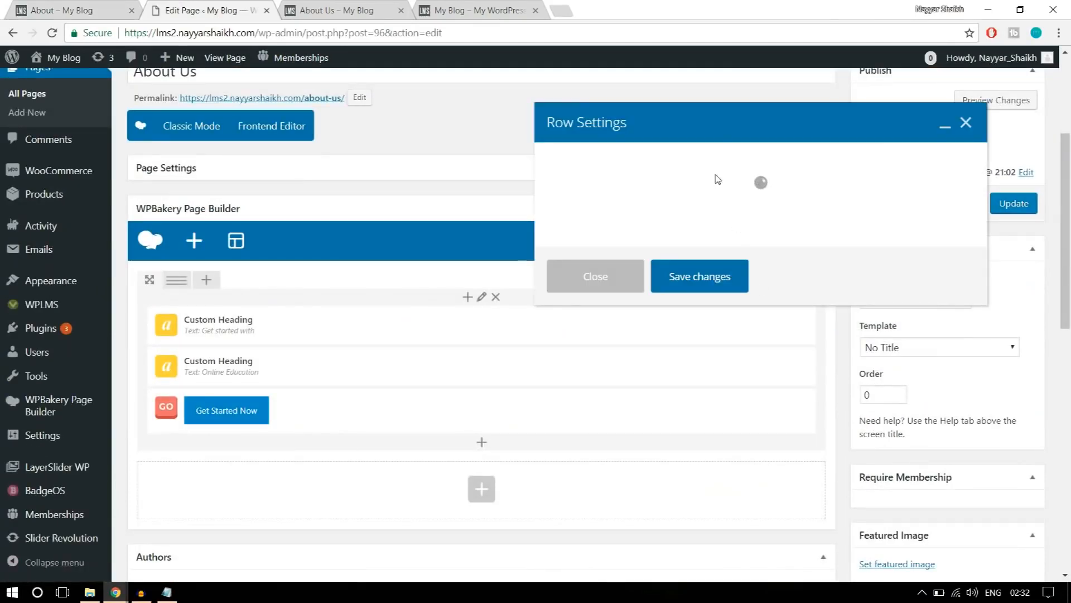
pyautogui.click(644, 170)
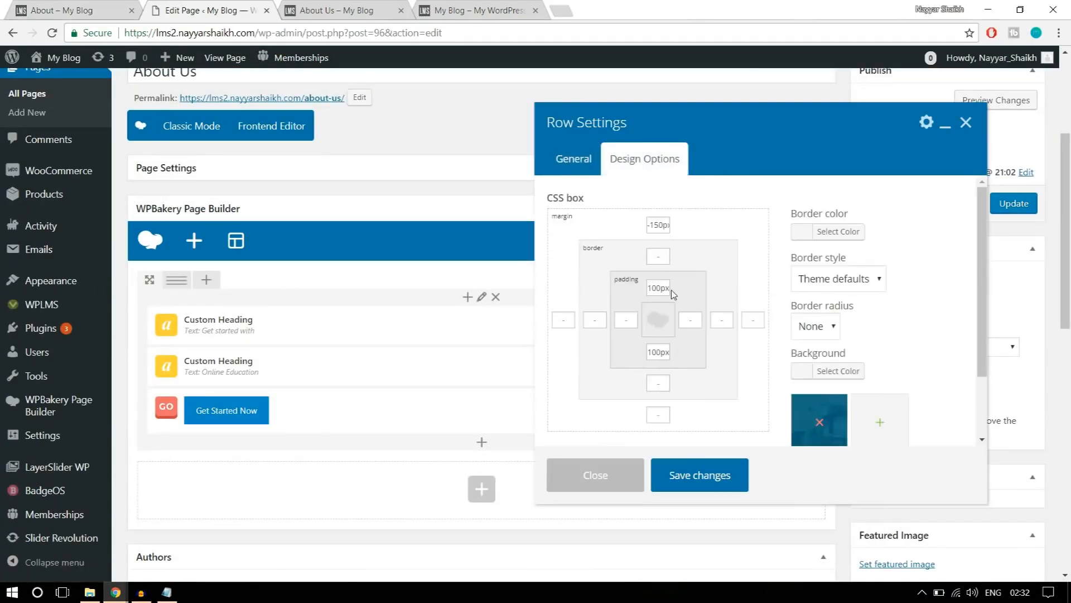
pyautogui.moveTo(663, 287); pyautogui.dragTo(625, 284)
pyautogui.write('25')
pyautogui.moveTo(662, 354); pyautogui.dragTo(607, 354)
pyautogui.write('25')
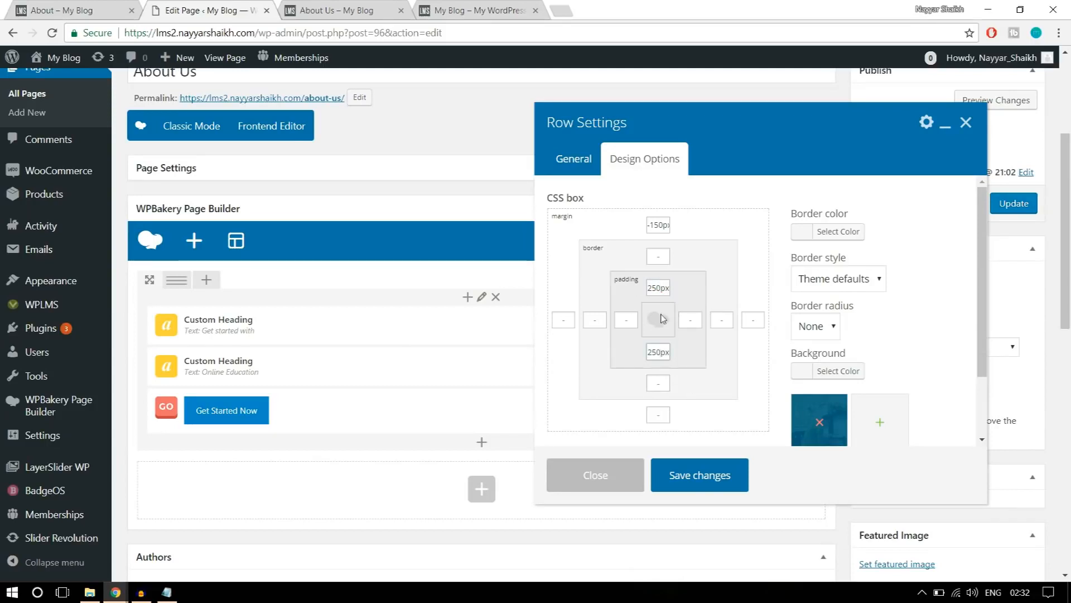
pyautogui.click(686, 474)
# Update the About Us page and compare its reloaded published banner with the reference banner.
pyautogui.click(1008, 206)
pyautogui.click(329, 10)
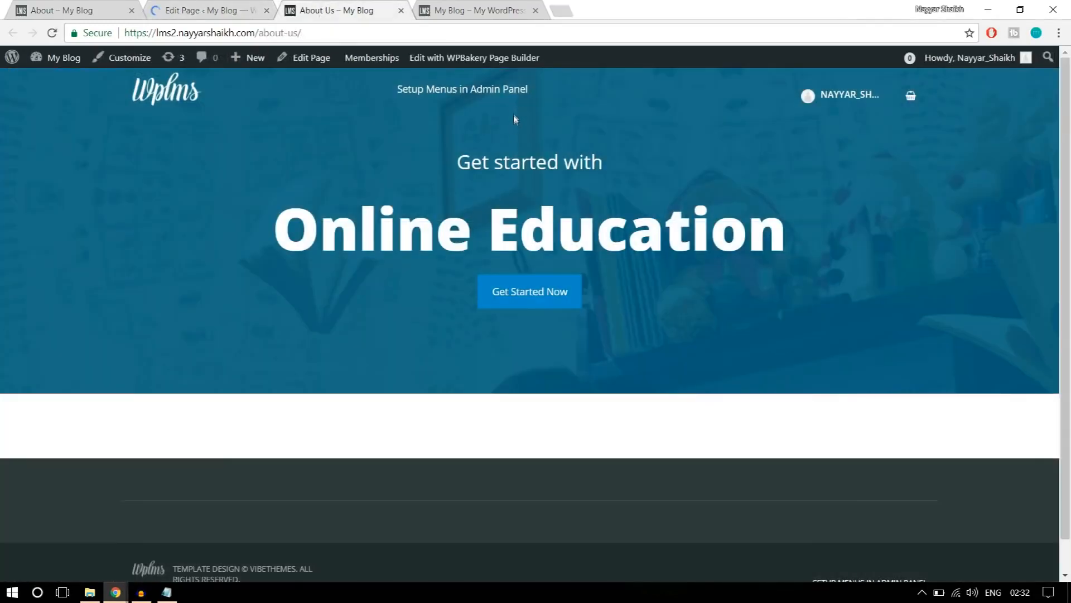
pyautogui.click(441, 31)
pyautogui.press('Return')
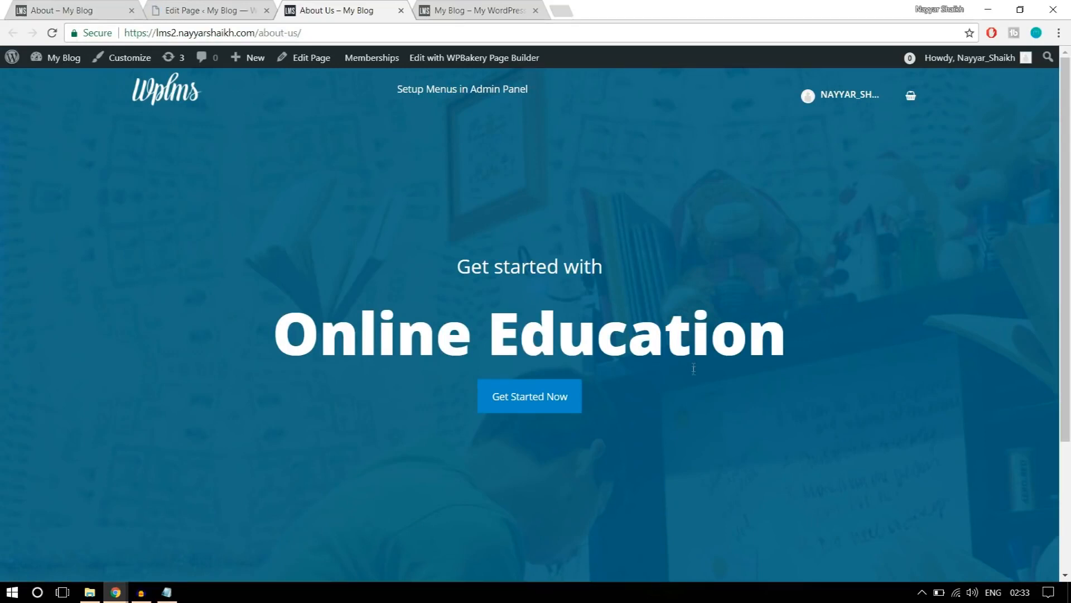
pyautogui.hotkey('ctrl', '1')
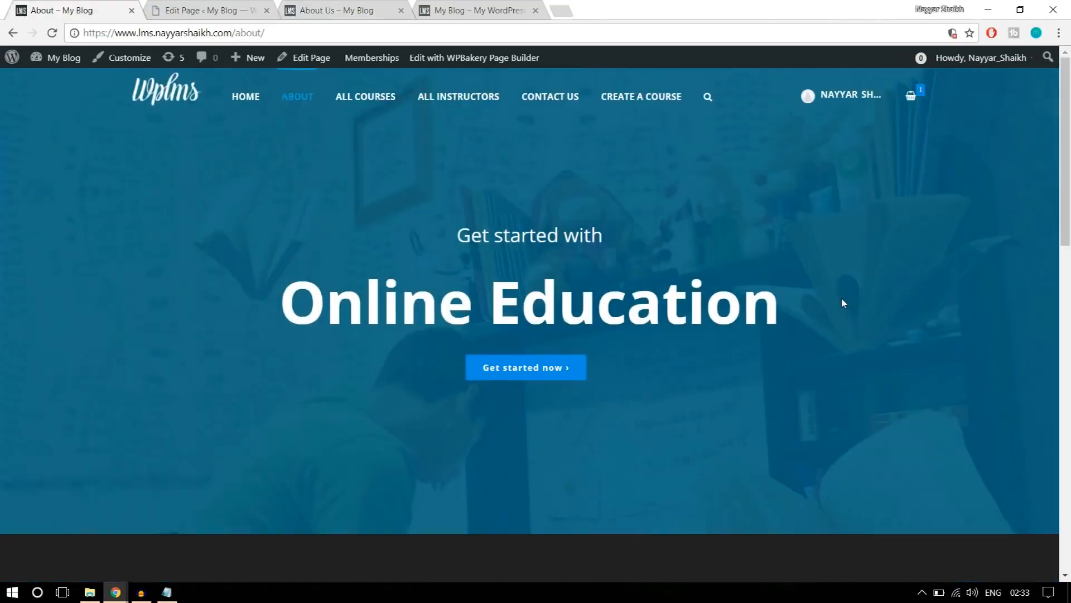
pyautogui.scroll(-4, 841, 322)
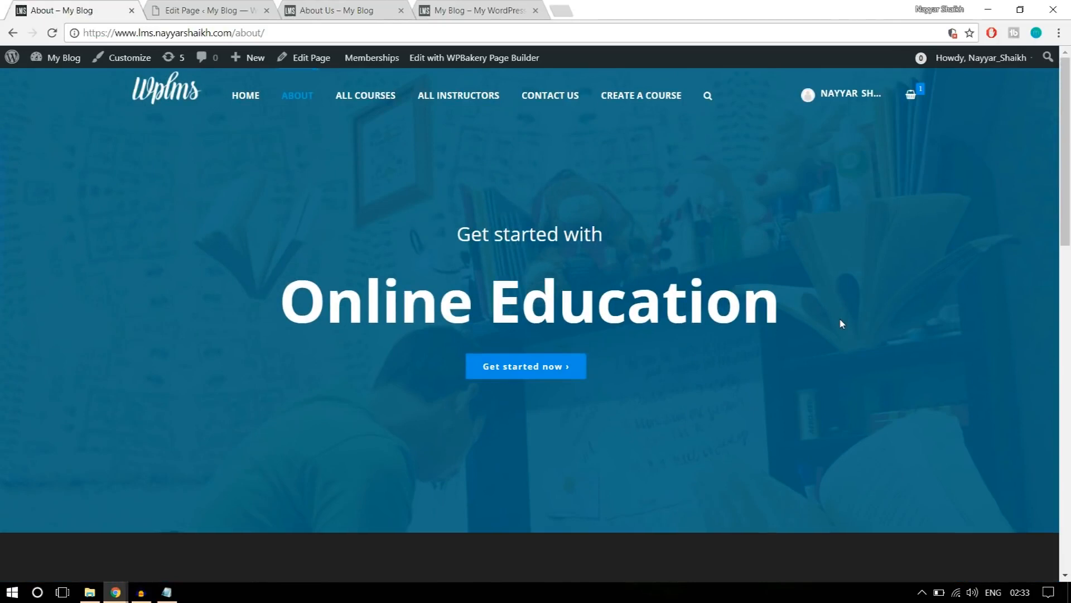
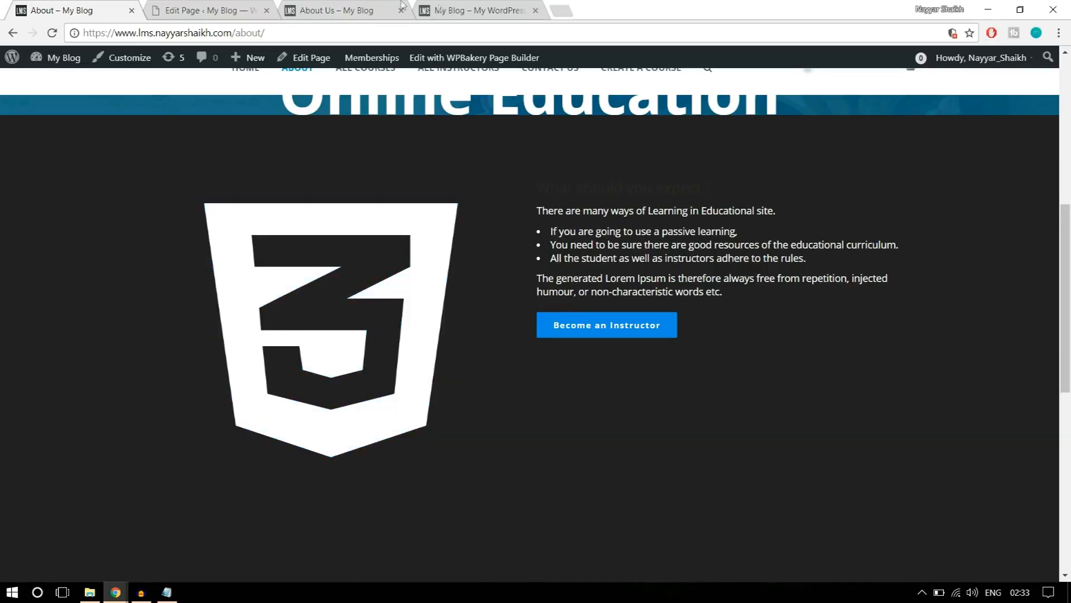
# Add an Icon element in a new row below the About Us banner row, look through its general settings, and close them.
pyautogui.click(228, 11)
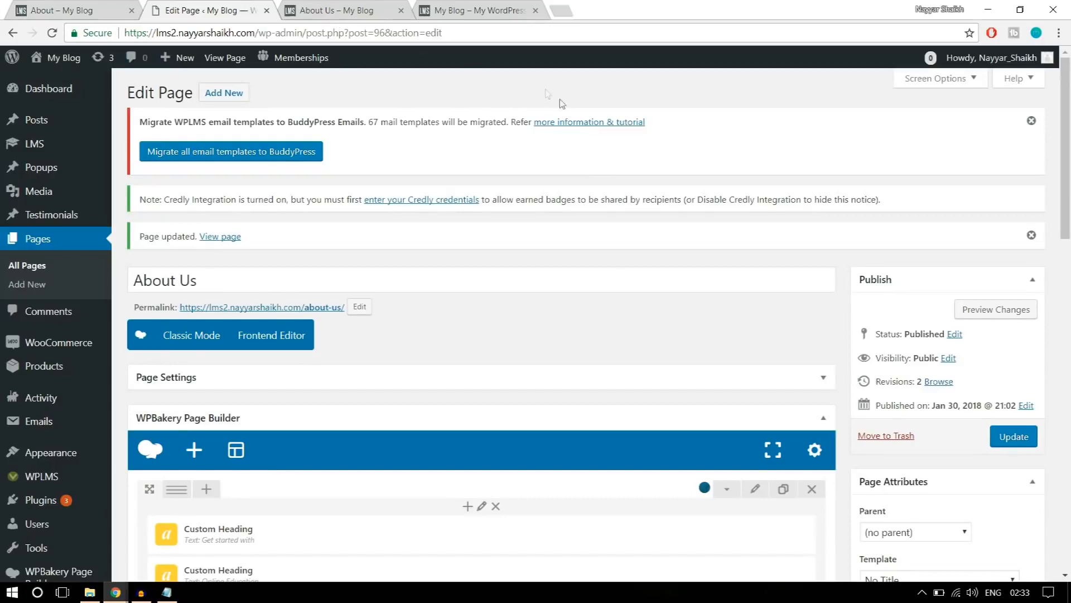
pyautogui.scroll(-8, 614, 312)
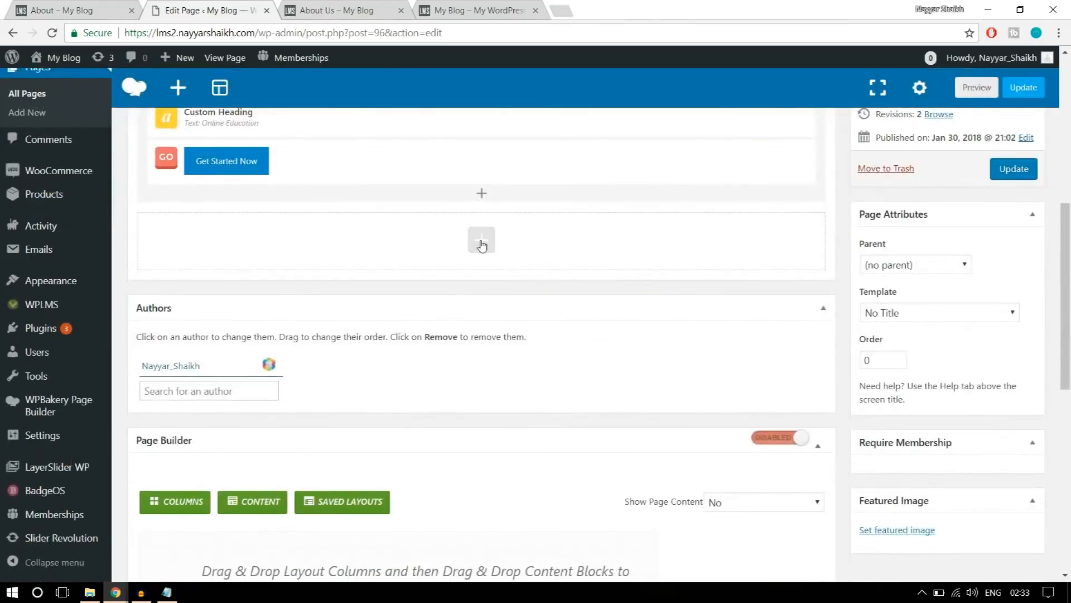
pyautogui.click(482, 246)
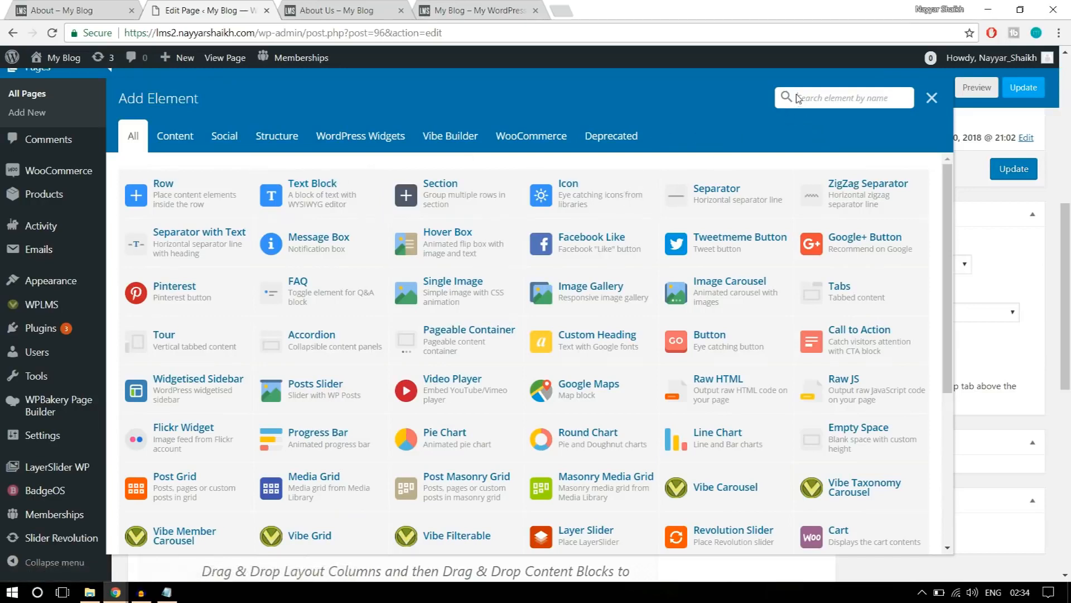
pyautogui.write('iconm')
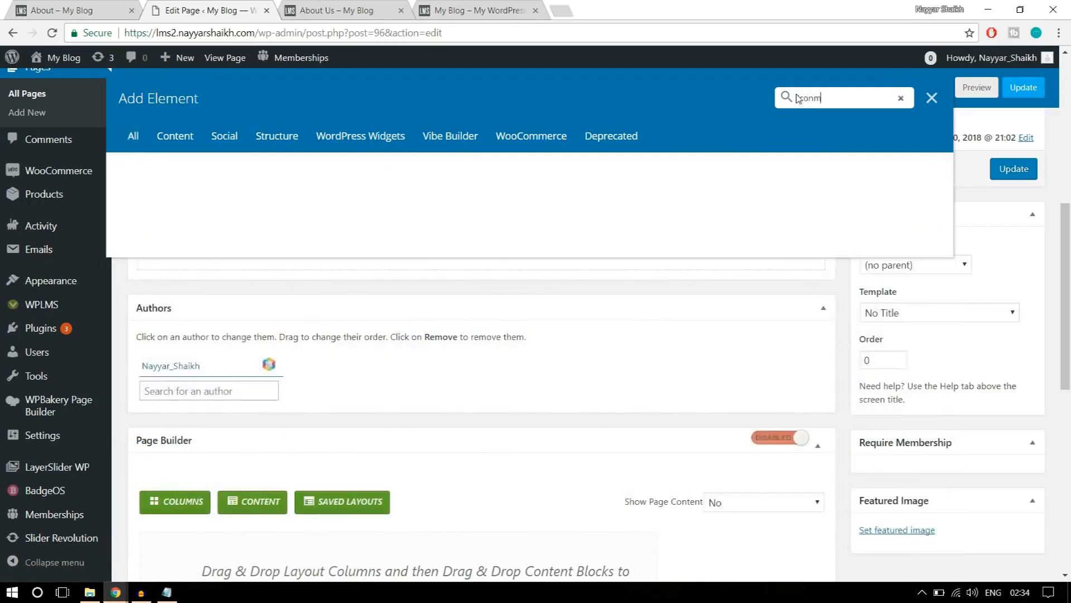
pyautogui.press('BackSpace')
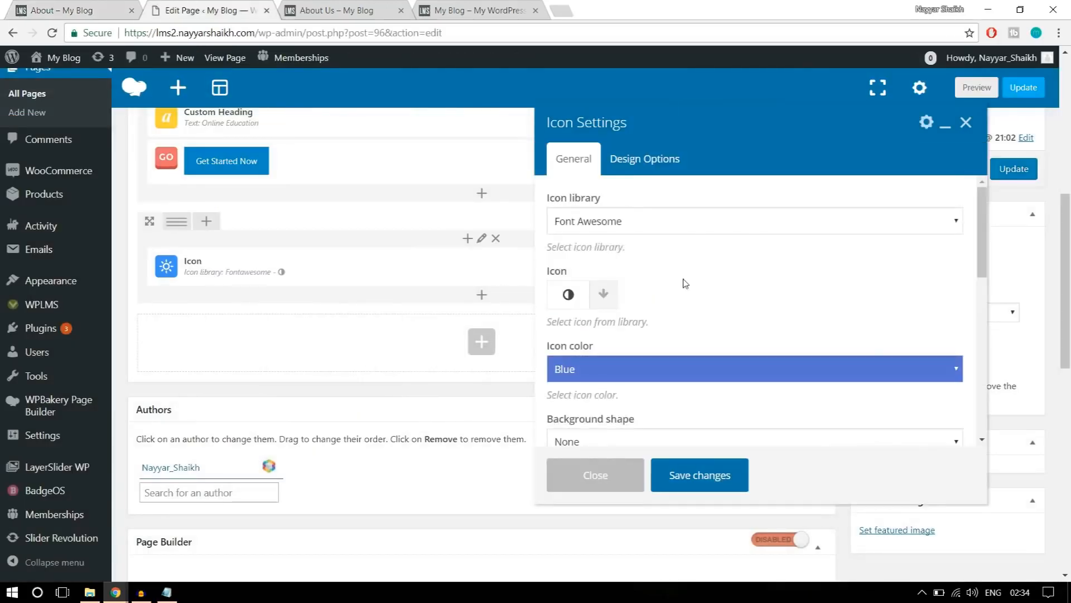
pyautogui.scroll(-7, 754, 349)
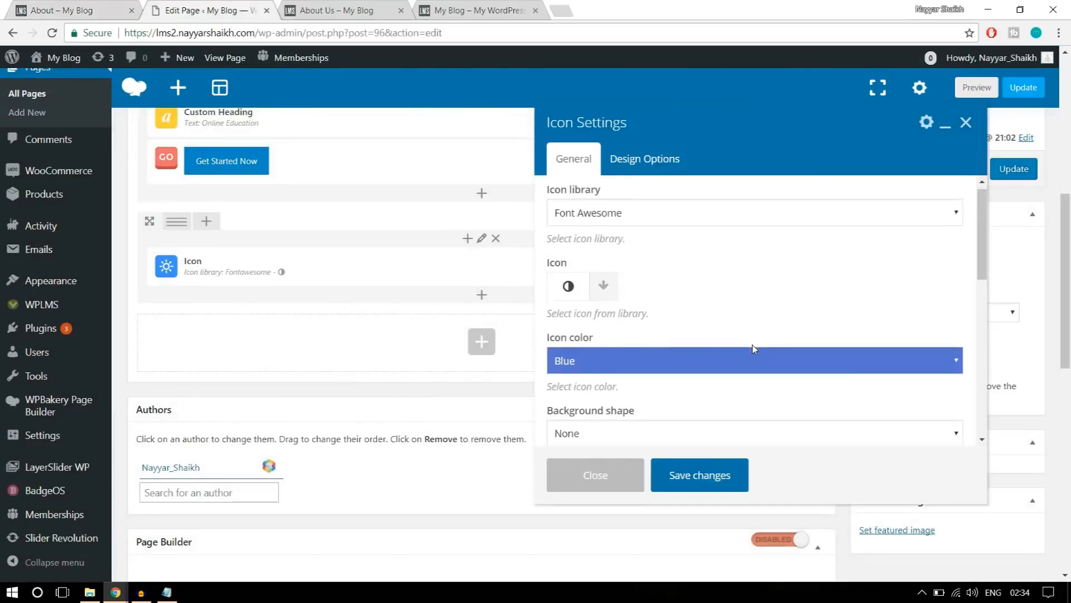
pyautogui.scroll(-5, 754, 346)
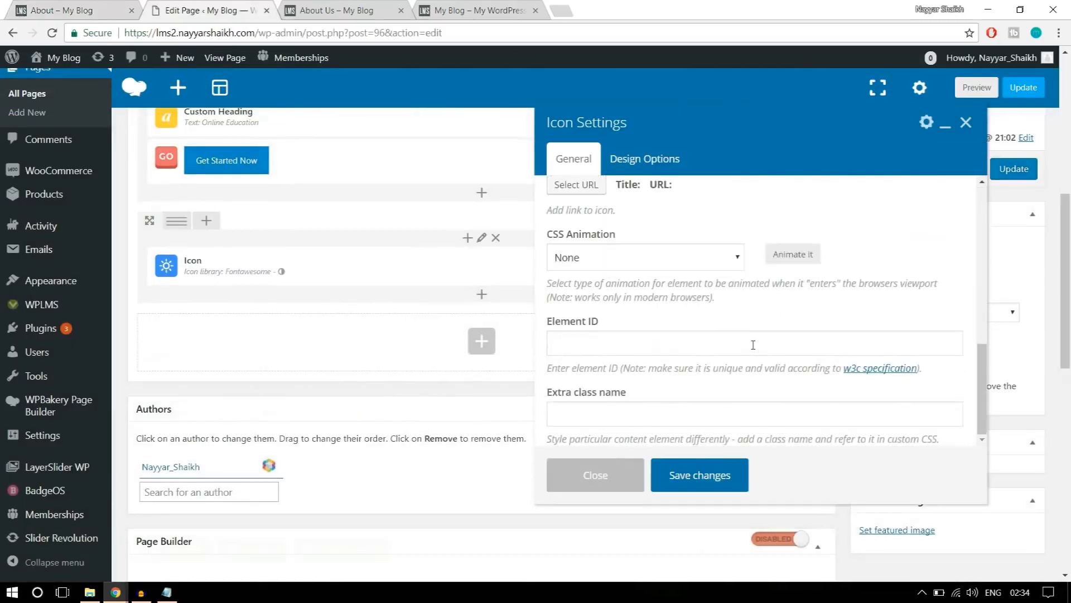
pyautogui.click(606, 476)
# Delete the Icon element from the new row below the banner.
pyautogui.scroll(3, 606, 475)
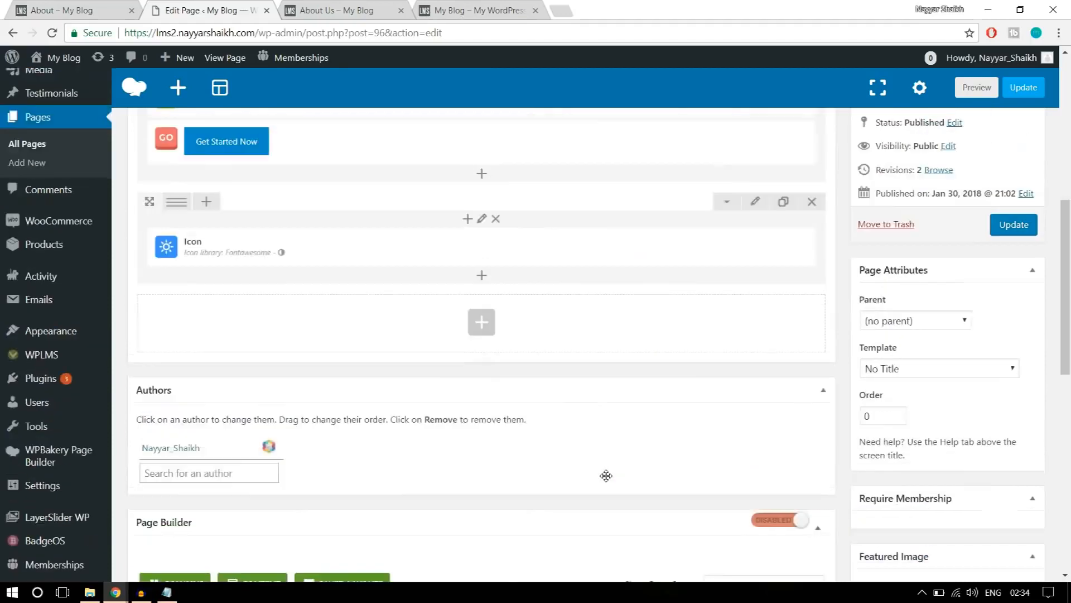
pyautogui.moveTo(528, 360)
pyautogui.click(525, 337)
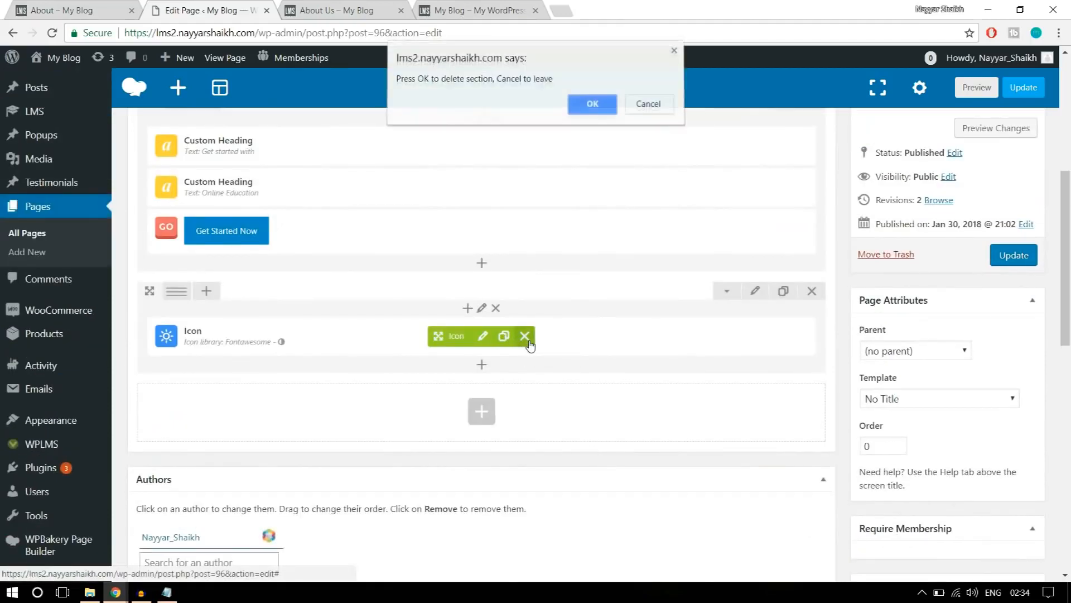
pyautogui.click(584, 105)
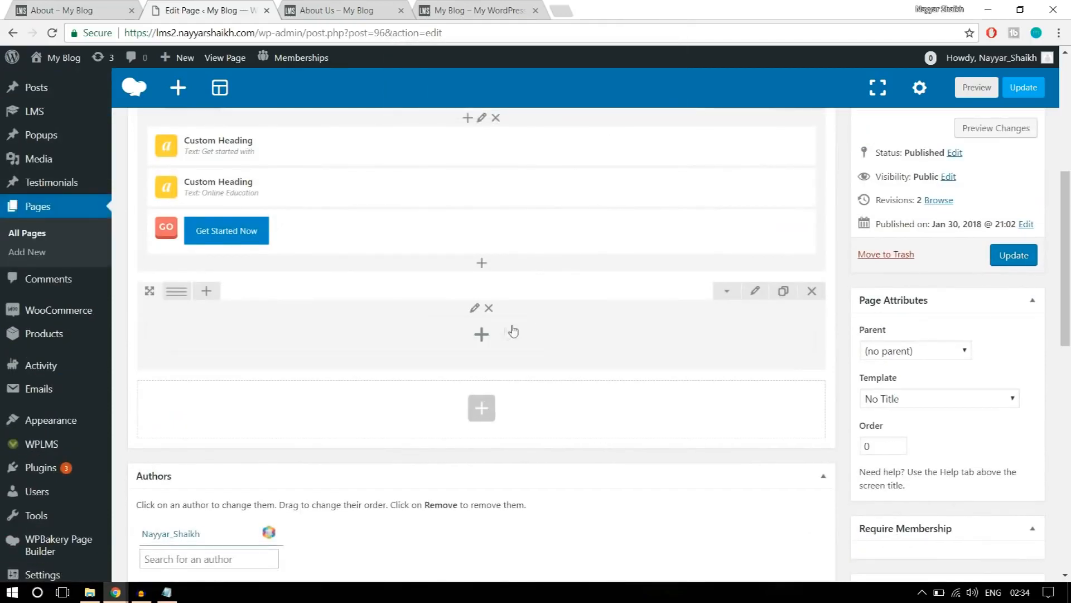
# Add a Text Block element to the empty row and clear its placeholder text.
pyautogui.click(482, 335)
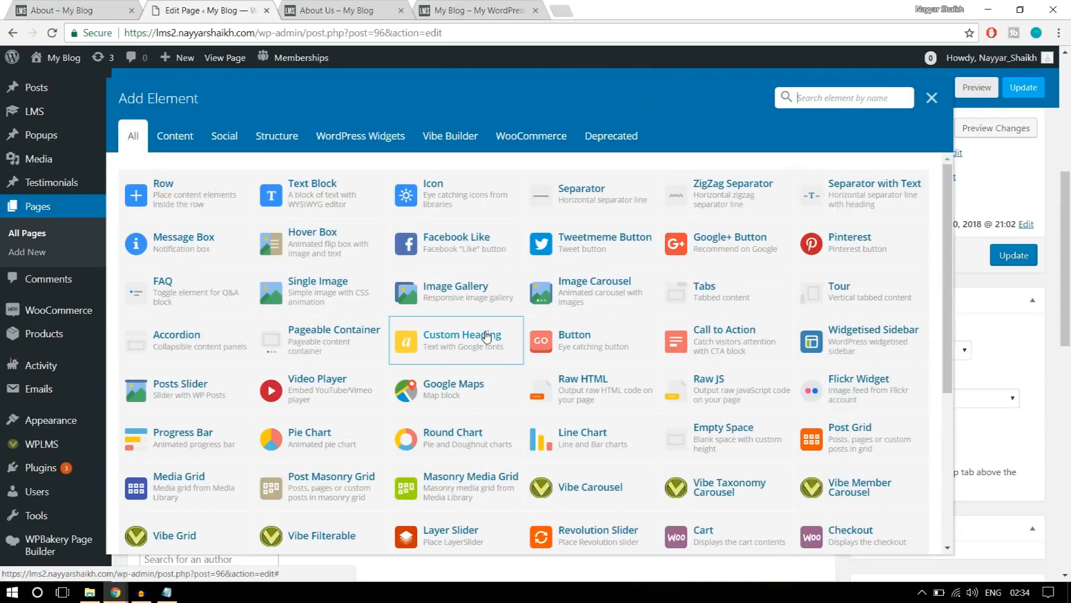
pyautogui.click(349, 202)
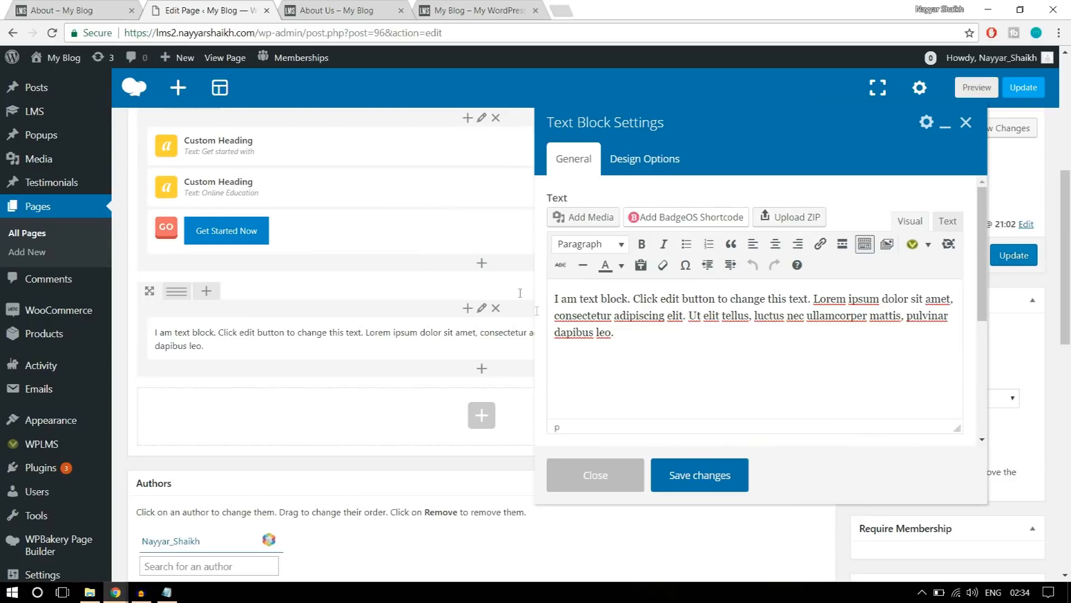
pyautogui.moveTo(628, 329); pyautogui.dragTo(555, 294)
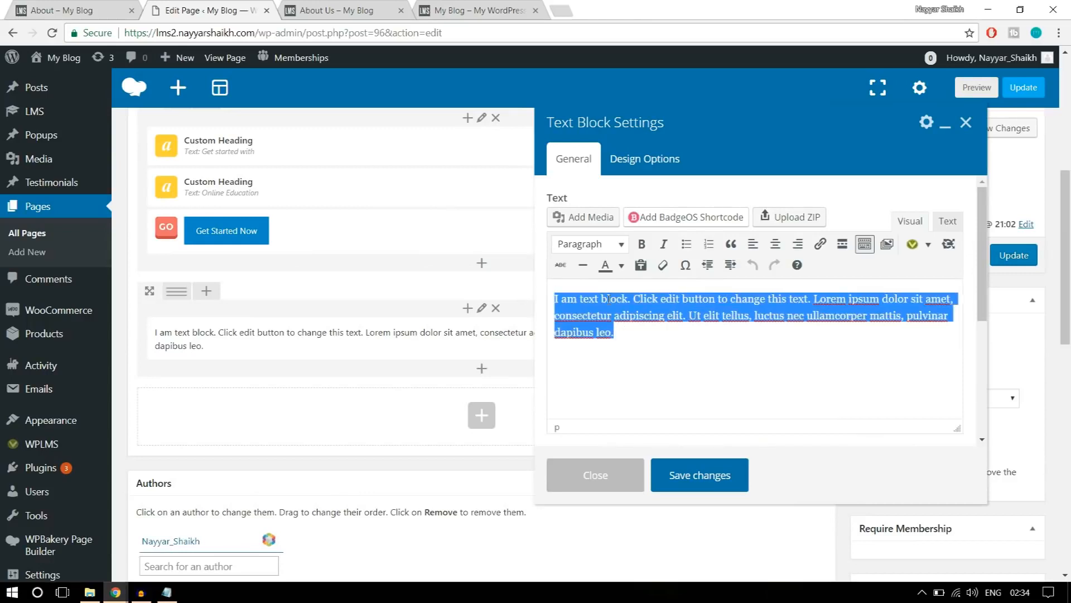
pyautogui.press('BackSpace')
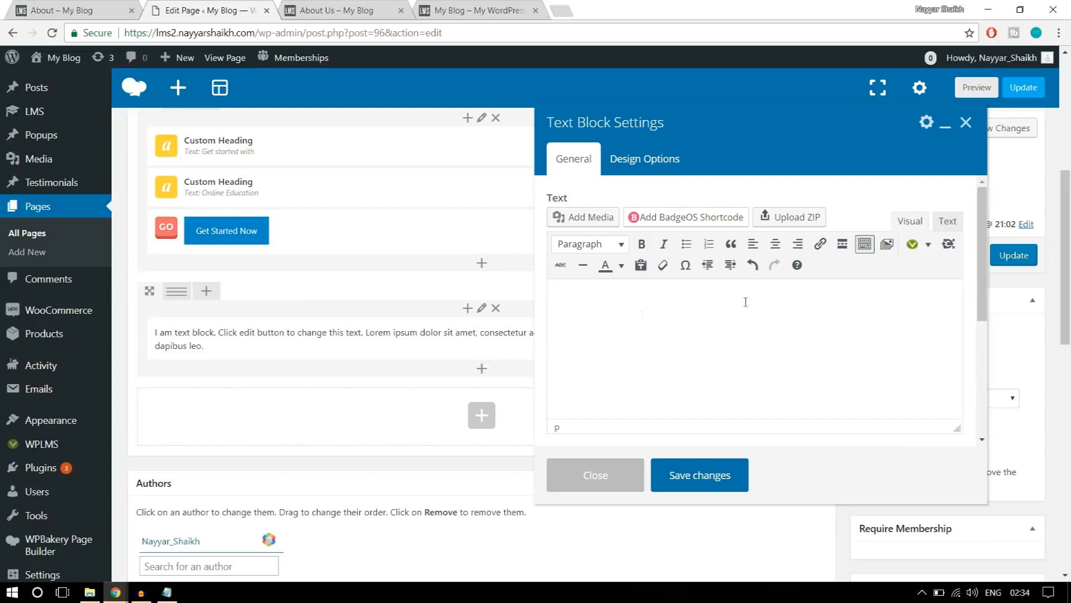
# Look through the Vibe shortcodes for the text block and start inserting an Icons shortcode.
pyautogui.click(928, 245)
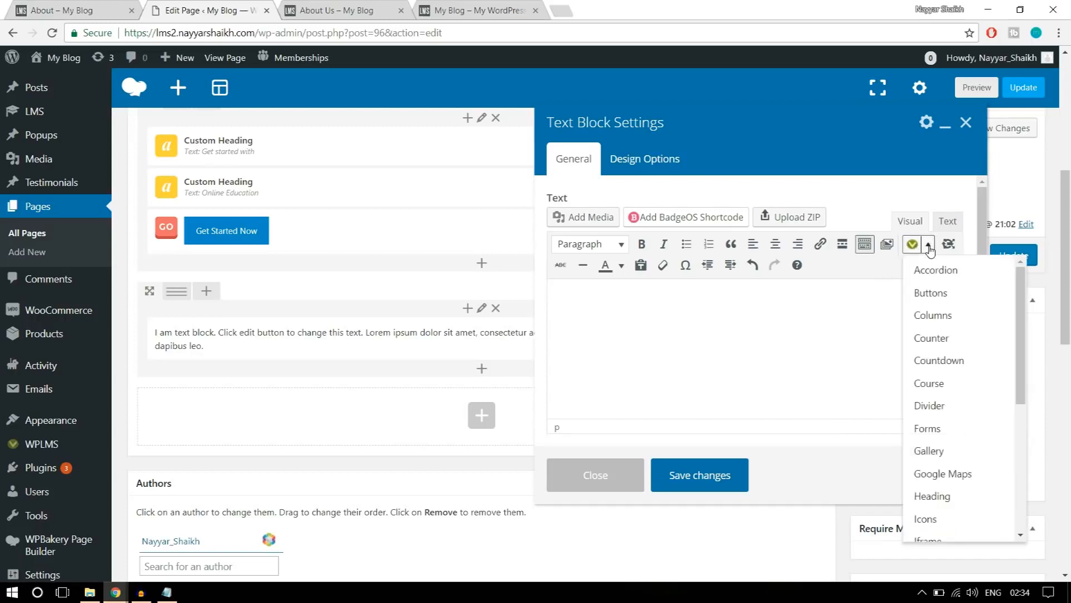
pyautogui.scroll(-10, 960, 429)
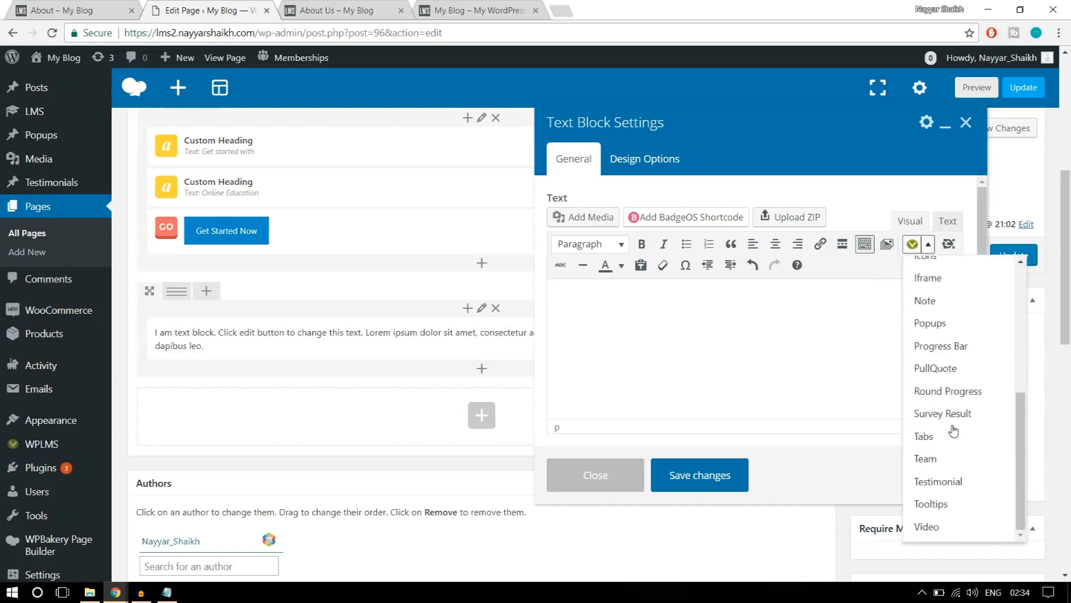
pyautogui.scroll(4, 871, 440)
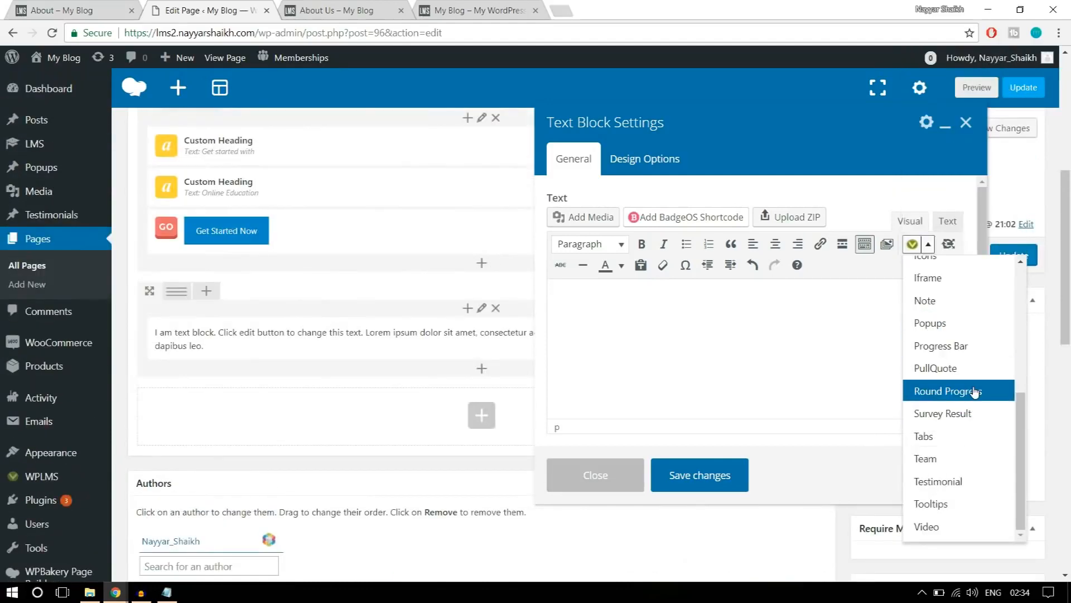
pyautogui.scroll(5, 963, 474)
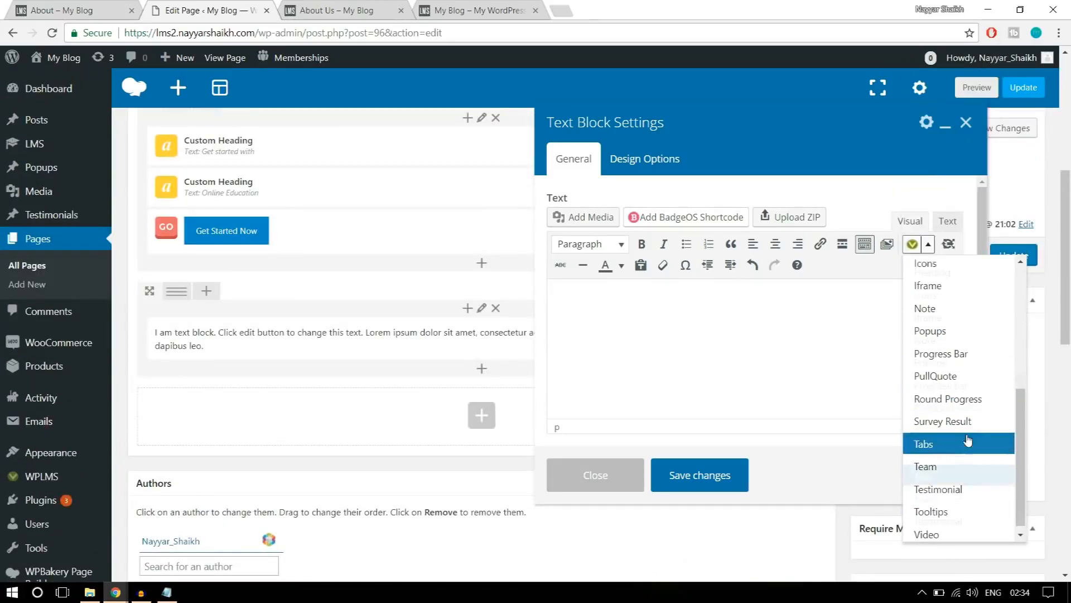
pyautogui.scroll(-2, 952, 436)
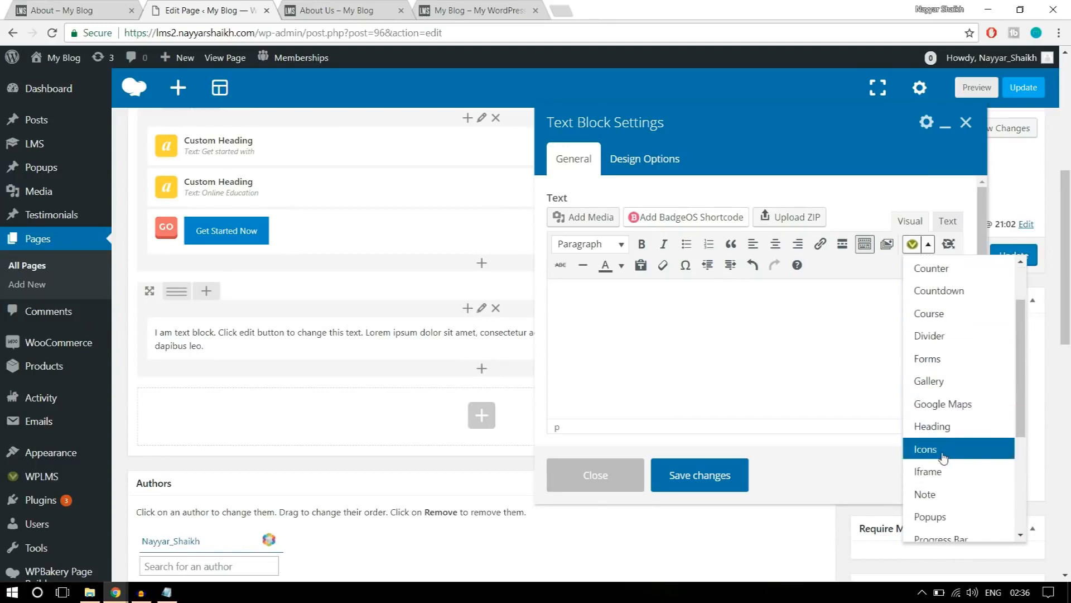
pyautogui.click(942, 455)
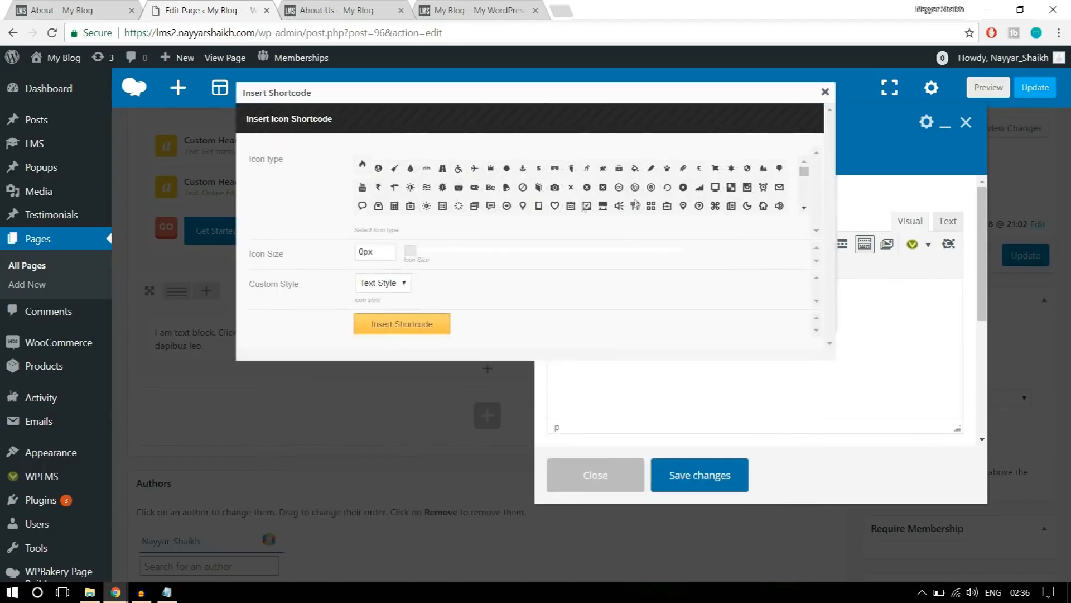
# Check the icon on the reference About page and choose the Windows logo as the shortcode's icon type.
pyautogui.scroll(-3, 739, 204)
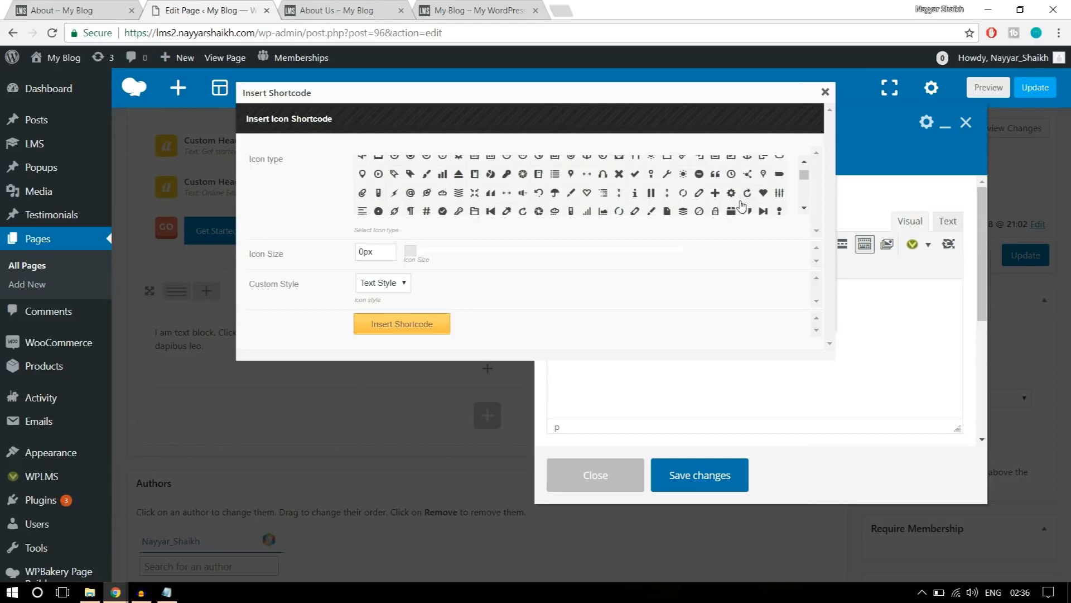
pyautogui.click(83, 9)
pyautogui.click(223, 10)
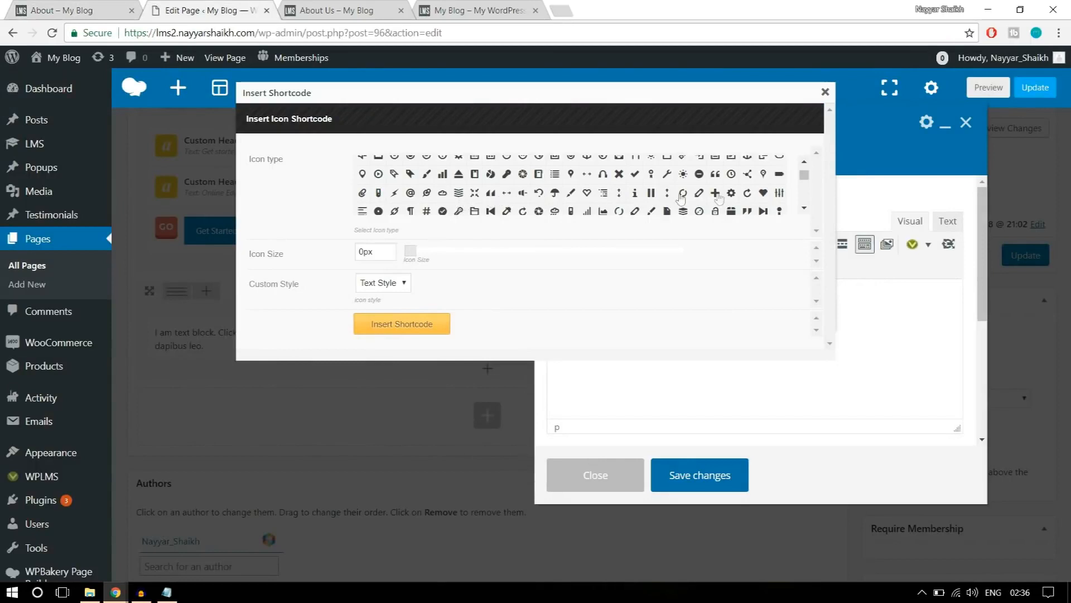
pyautogui.scroll(-1, 804, 177)
pyautogui.moveTo(804, 178); pyautogui.dragTo(806, 197)
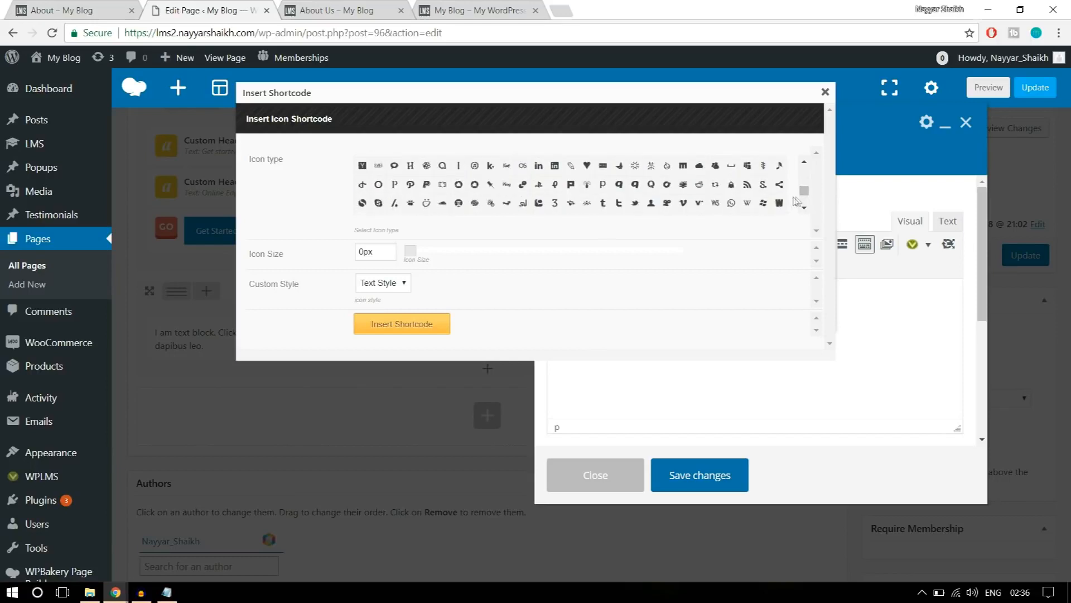
pyautogui.click(763, 205)
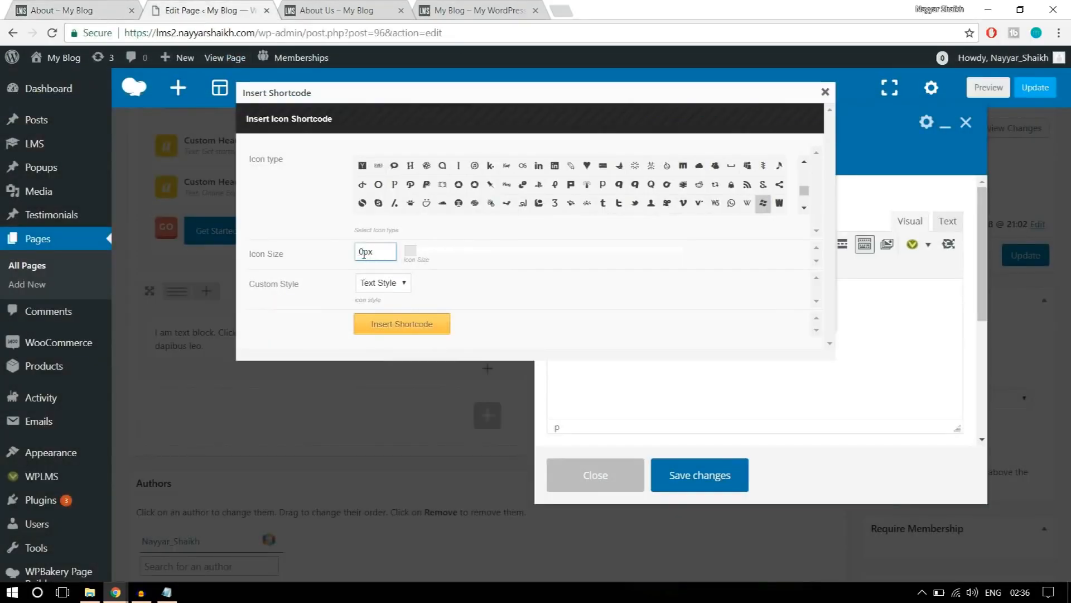
# Set the icon size to 250px and the icon's style to Custom.
pyautogui.moveTo(362, 253); pyautogui.dragTo(350, 254)
pyautogui.click(563, 308)
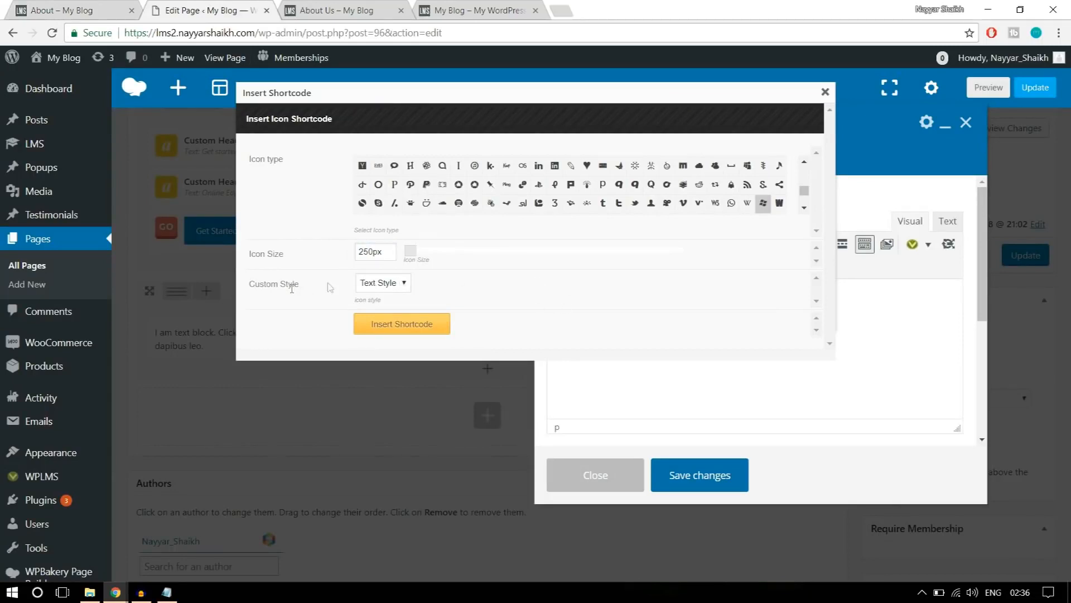
pyautogui.click(367, 287)
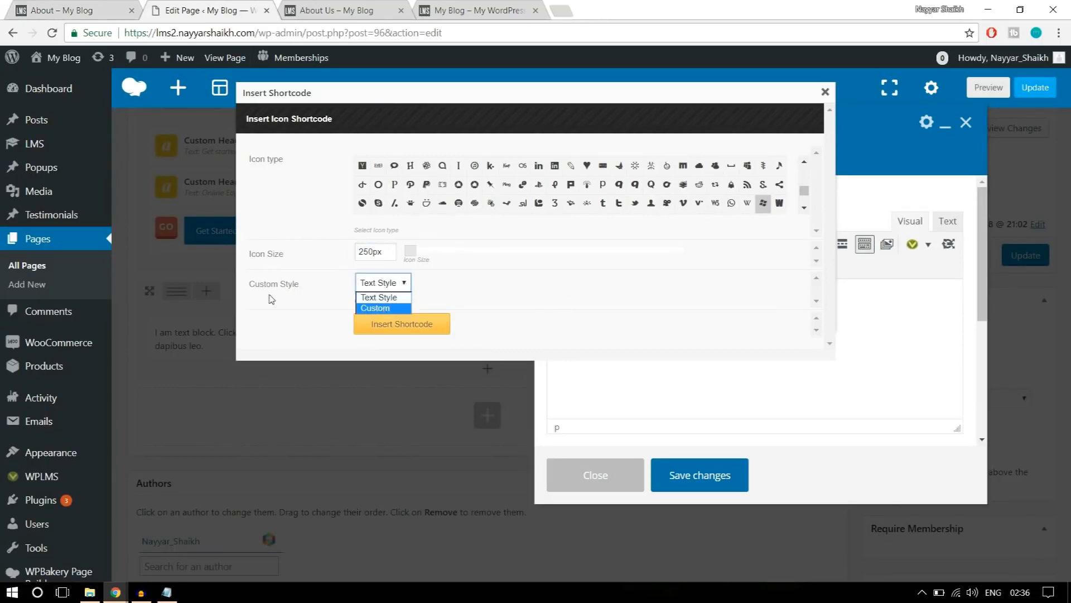
pyautogui.click(389, 309)
pyautogui.scroll(-3, 580, 276)
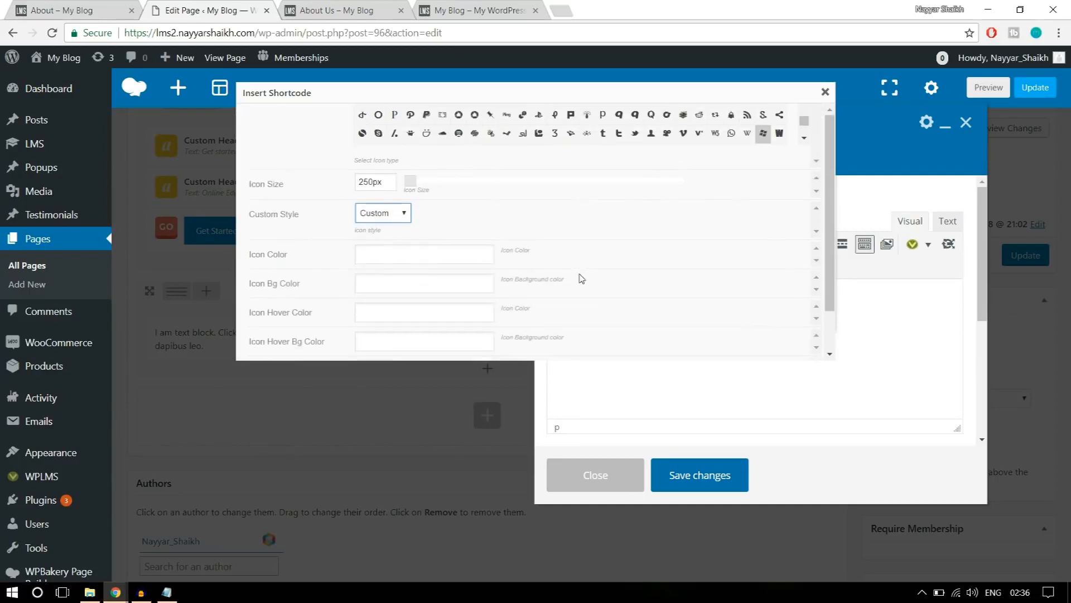
# Check the icon colour on the reference About page and set the shortcode's icon colour to white.
pyautogui.click(65, 7)
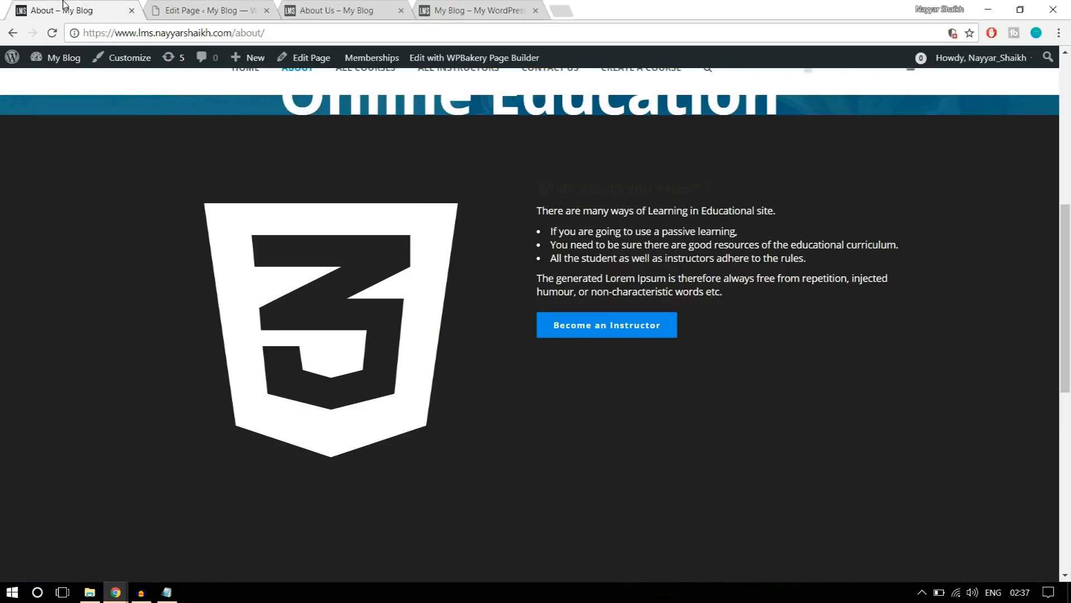
pyautogui.click(205, 7)
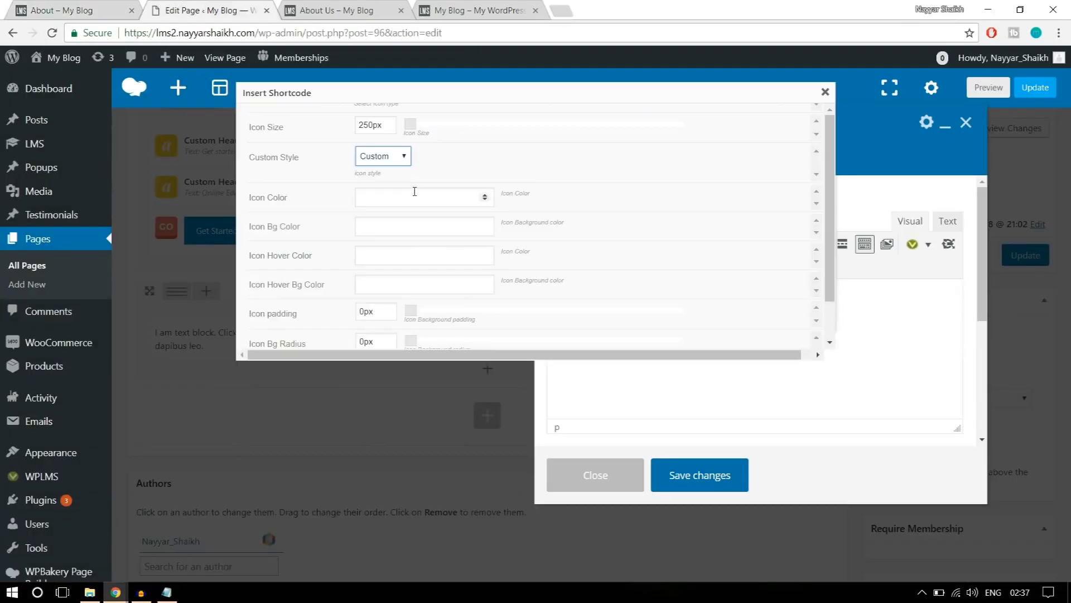
pyautogui.click(415, 193)
pyautogui.scroll(-2, 686, 237)
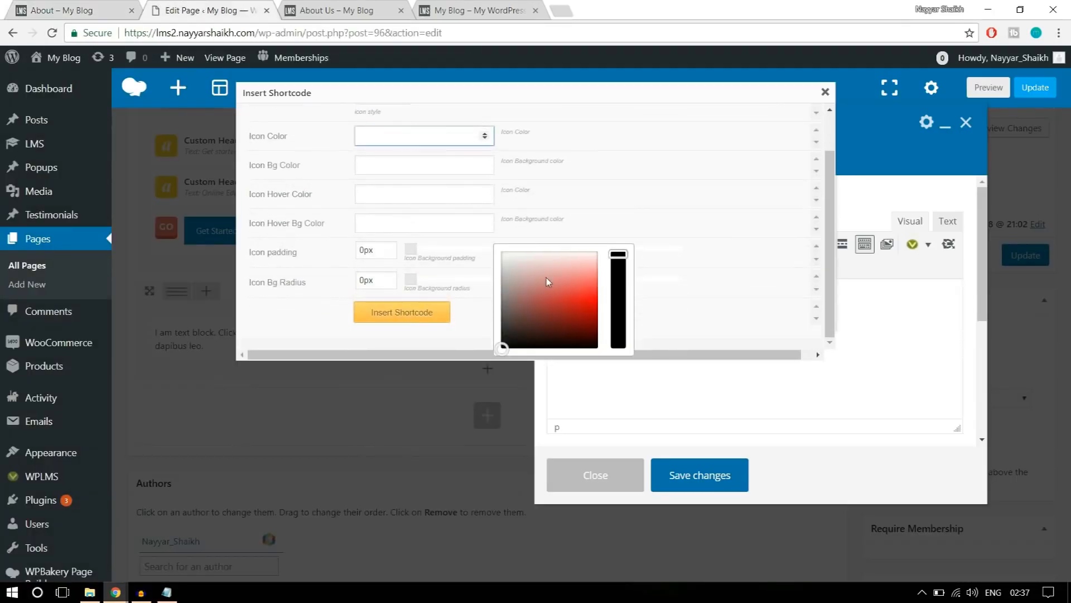
pyautogui.moveTo(502, 347); pyautogui.dragTo(493, 222)
pyautogui.scroll(2, 650, 212)
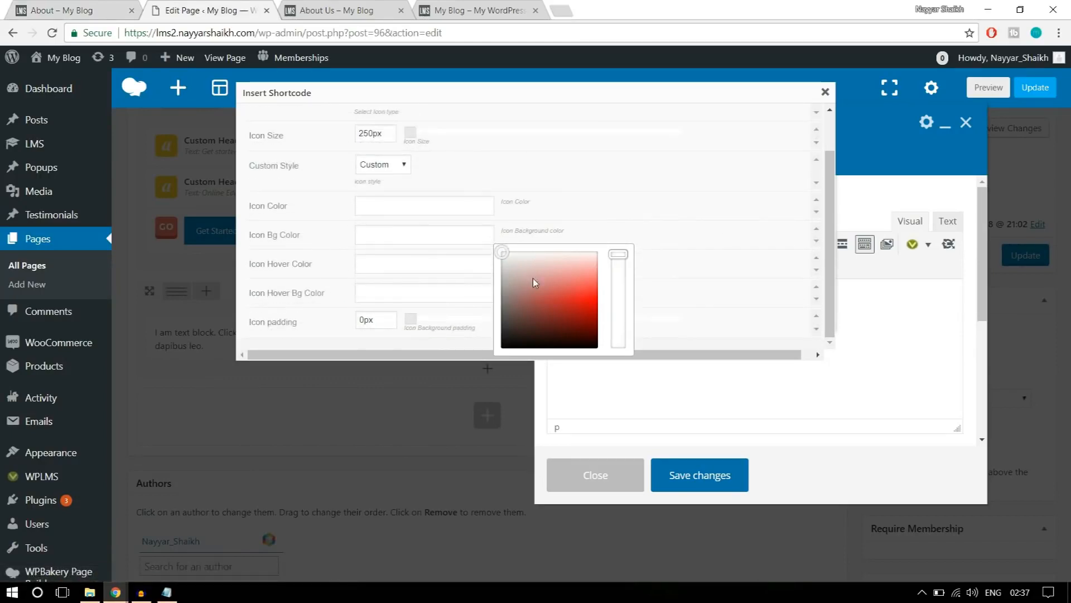
# Insert the configured Windows icon shortcode into the text block.
pyautogui.click(390, 297)
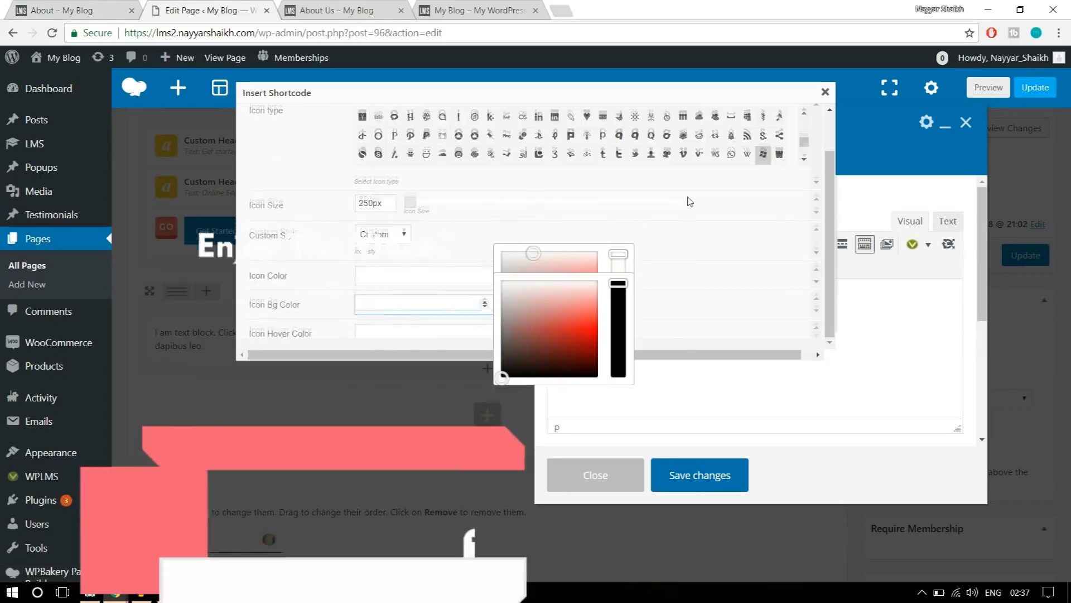
pyautogui.scroll(-2, 688, 201)
pyautogui.click(570, 184)
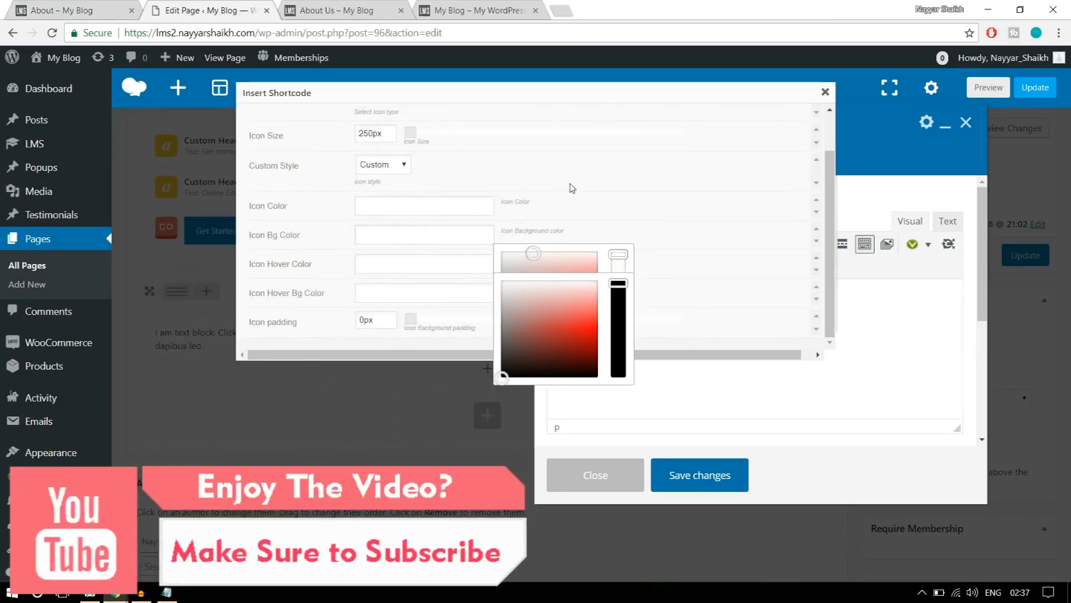
pyautogui.scroll(-2, 596, 179)
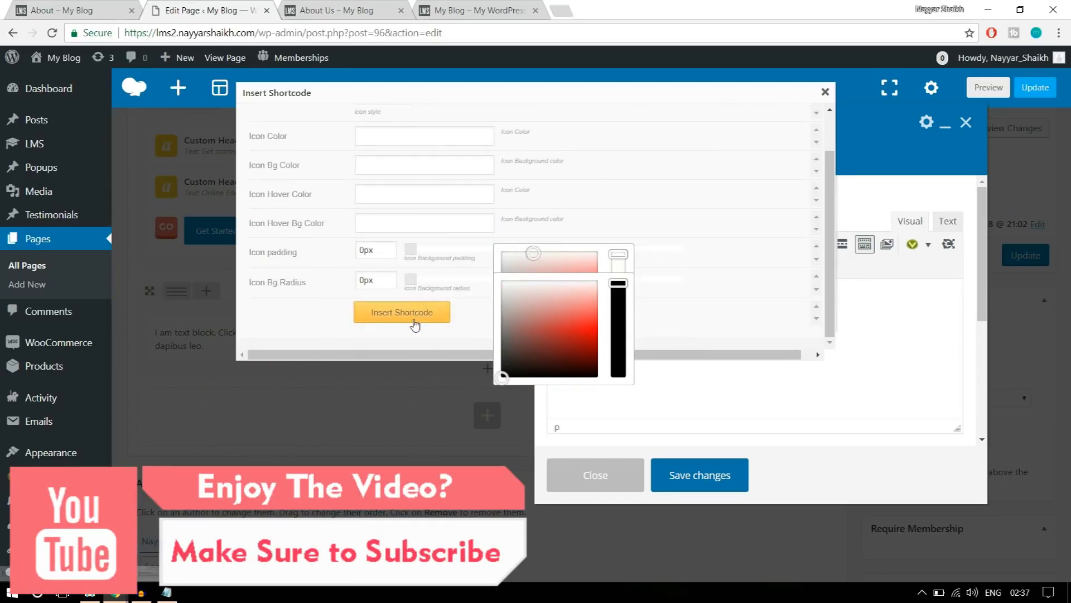
pyautogui.scroll(2, 634, 179)
pyautogui.scroll(-2, 426, 313)
pyautogui.click(402, 314)
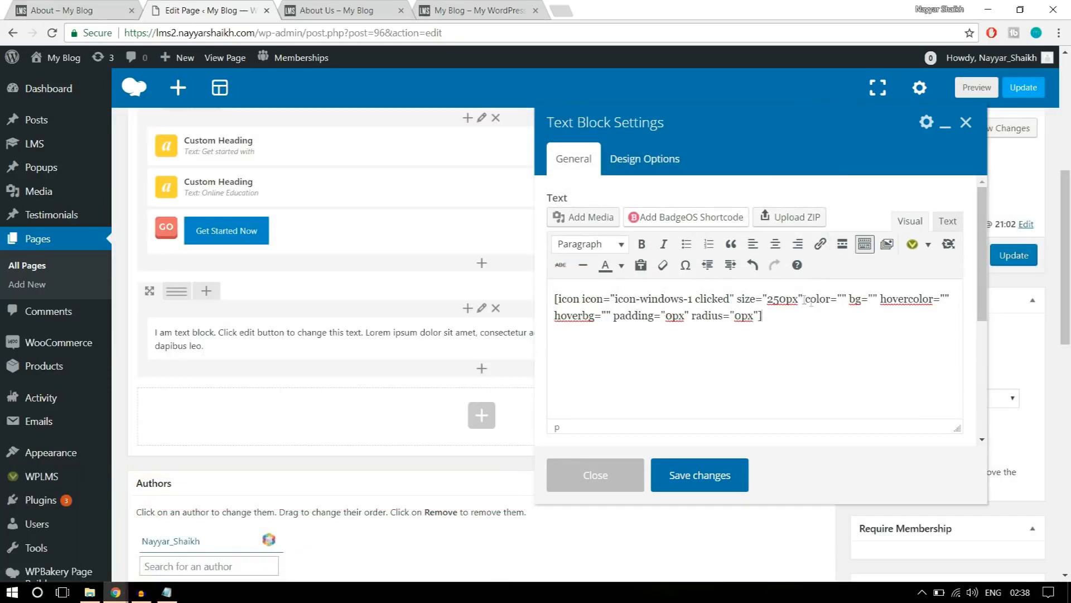
# Set the icon shortcode's color attribute to #fff.
pyautogui.moveTo(811, 299); pyautogui.dragTo(852, 300)
pyautogui.click(843, 300)
pyautogui.write('#')
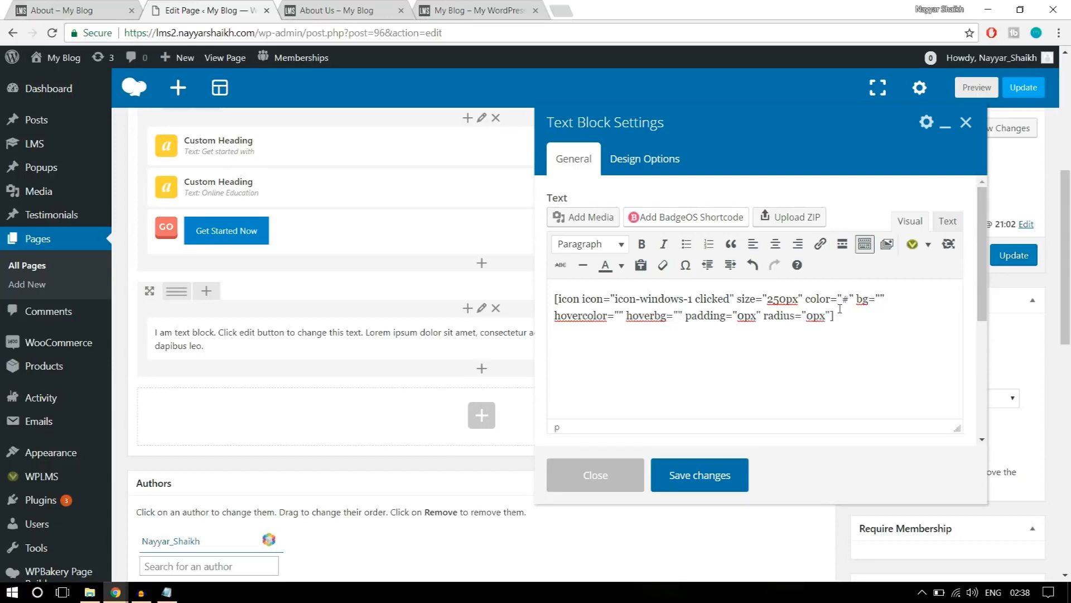
pyautogui.write('fff')
# Search Google for "hex color" in a new browser tab.
pyautogui.click(556, 10)
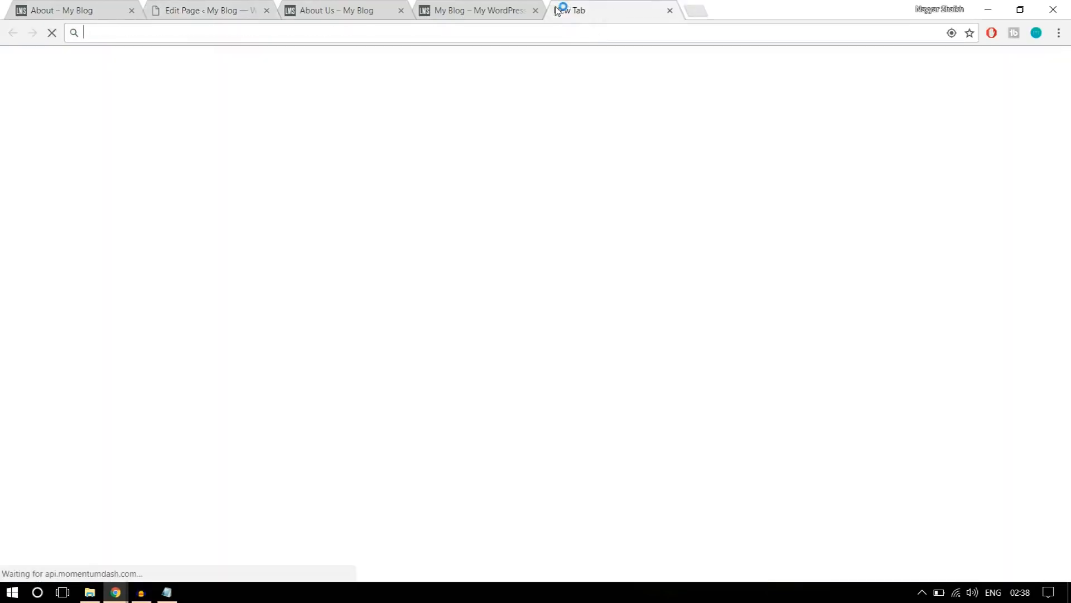
pyautogui.write('hex')
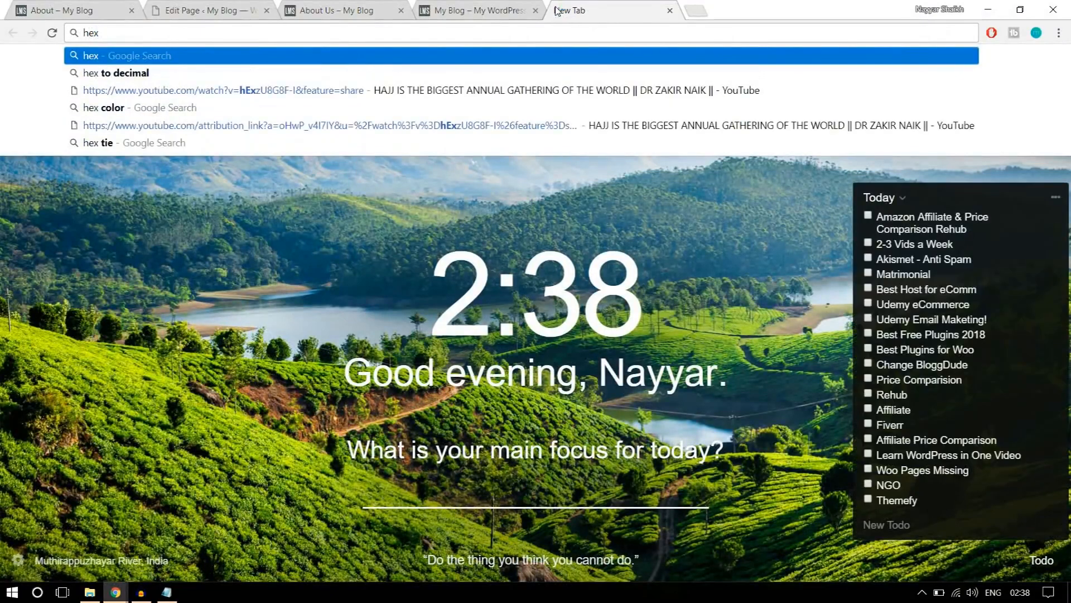
pyautogui.click(326, 107)
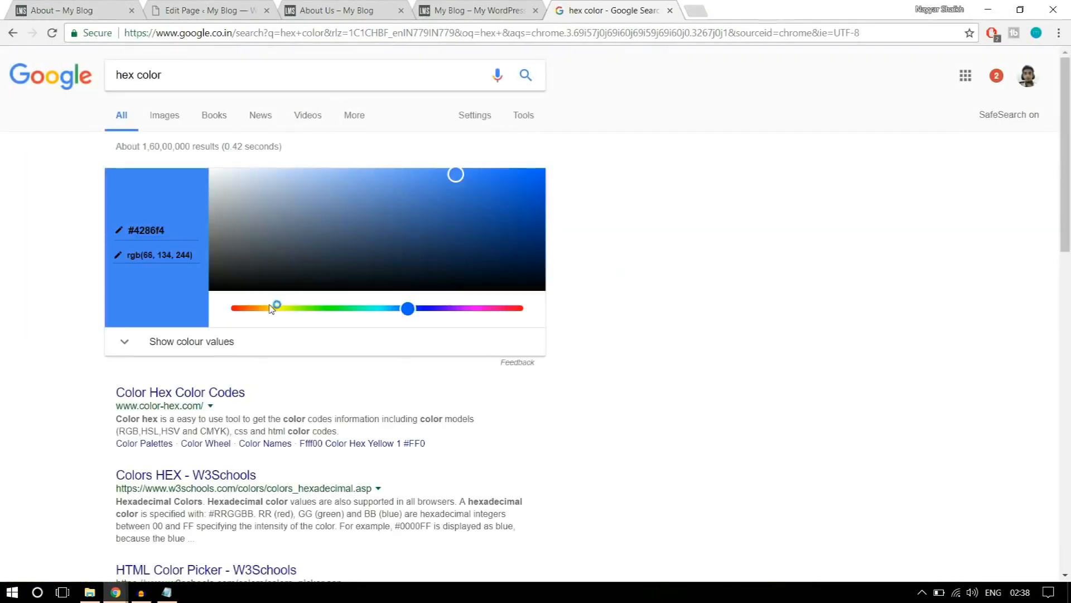
# Try out colours in Google's colour picker, settle on white and copy its hex code #ffffff.
pyautogui.moveTo(461, 175); pyautogui.dragTo(187, 159)
pyautogui.click(171, 232)
pyautogui.moveTo(363, 245); pyautogui.dragTo(450, 207)
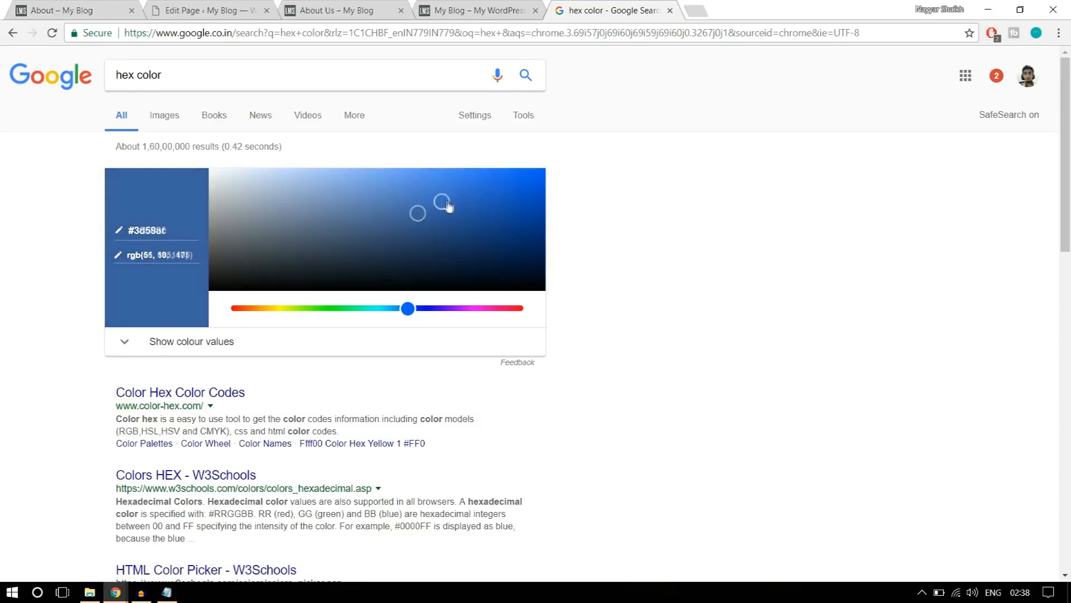
pyautogui.moveTo(409, 309); pyautogui.dragTo(502, 308)
pyautogui.moveTo(450, 201); pyautogui.dragTo(475, 192)
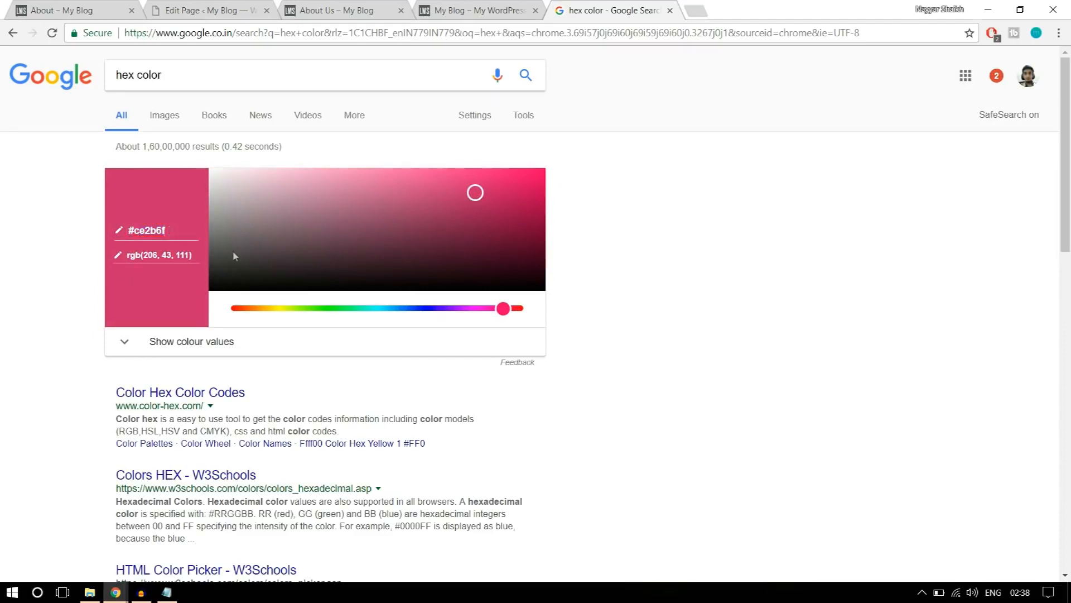
pyautogui.moveTo(476, 193); pyautogui.dragTo(112, 161)
pyautogui.click(174, 231)
pyautogui.moveTo(173, 231); pyautogui.dragTo(119, 227)
pyautogui.hotkey('ctrl', 'c')
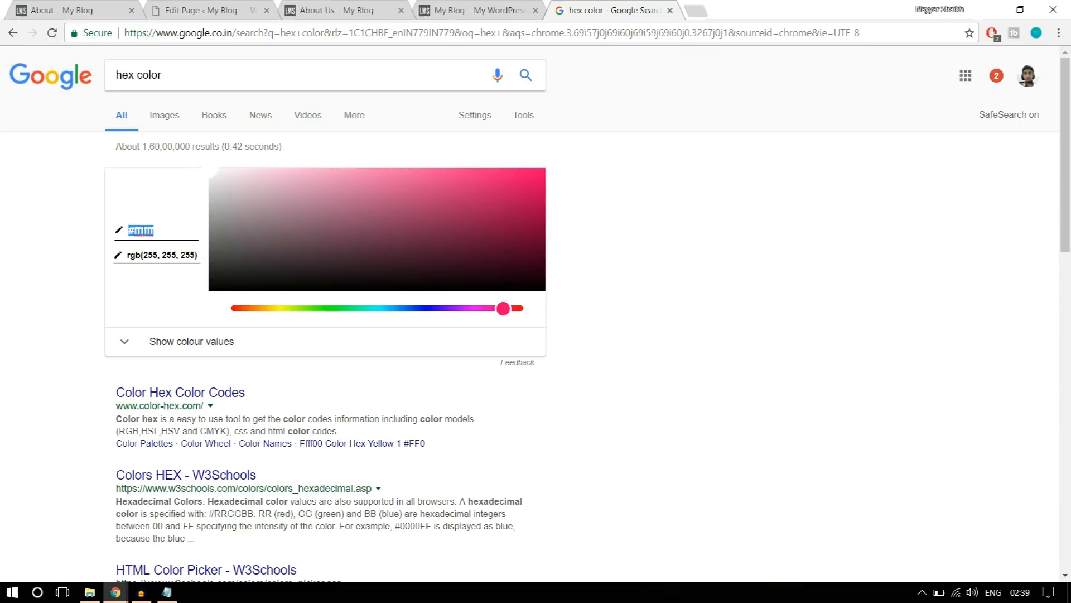
# Back in the page editor, replace the icon shortcode's color value with #ffffff.
pyautogui.click(160, 10)
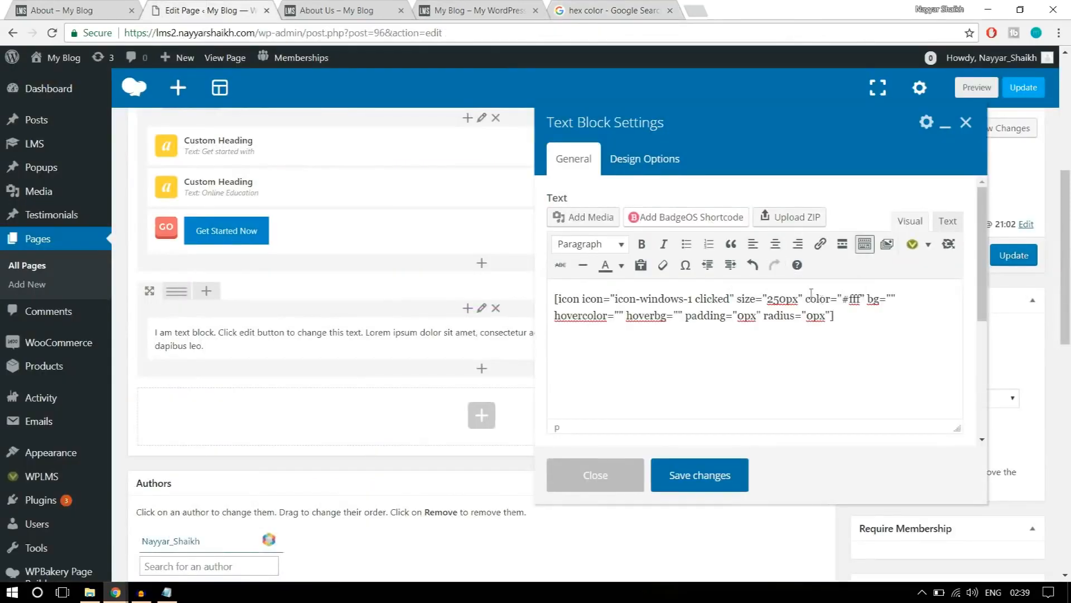
pyautogui.moveTo(844, 299); pyautogui.dragTo(862, 300)
pyautogui.hotkey('ctrl', 'v')
# Check the icon on the reference About page, then pick the blue #176ad6 in Google's colour picker and copy its hex code.
pyautogui.click(77, 5)
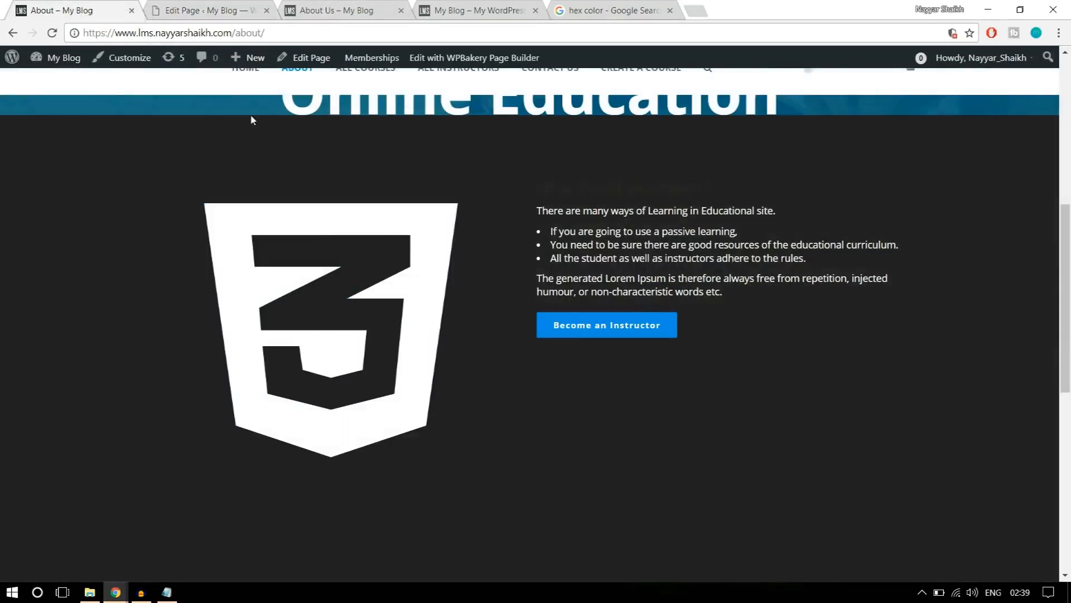
pyautogui.click(187, 9)
pyautogui.click(597, 10)
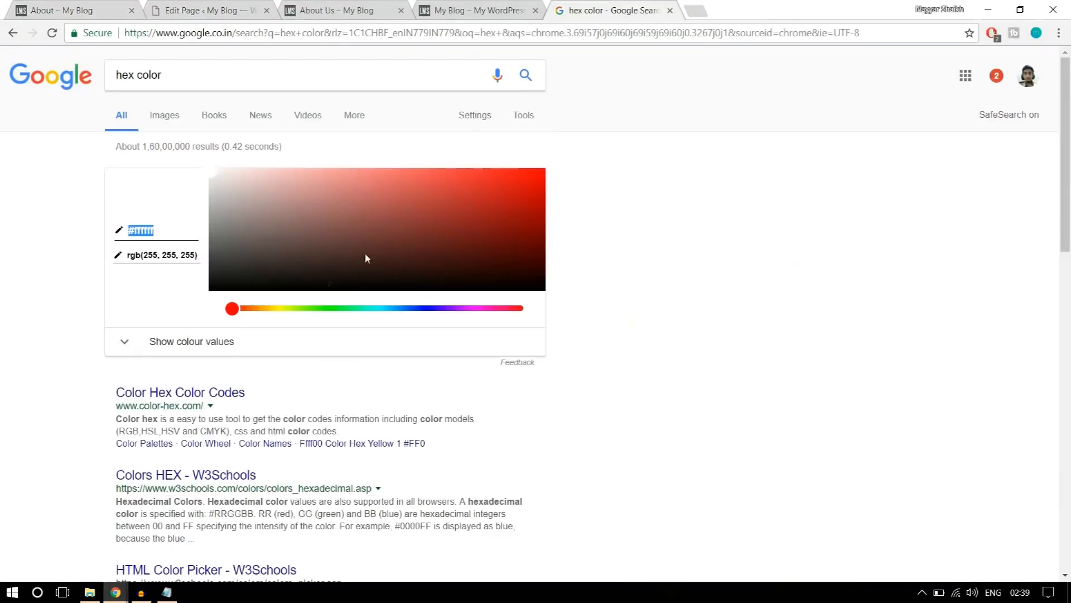
pyautogui.click(266, 308)
pyautogui.moveTo(386, 308); pyautogui.dragTo(405, 308)
pyautogui.click(395, 226)
pyautogui.moveTo(396, 214); pyautogui.dragTo(509, 192)
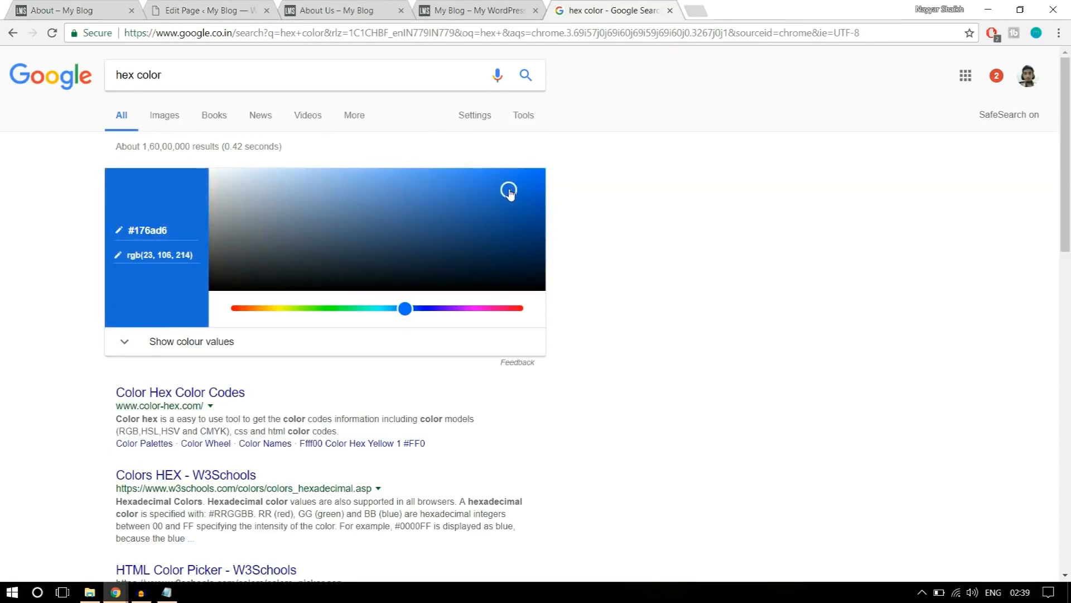
pyautogui.click(182, 230)
# Set the icon shortcode's hovercolor to #176ad6 in the page editor and save the text block.
pyautogui.click(212, 10)
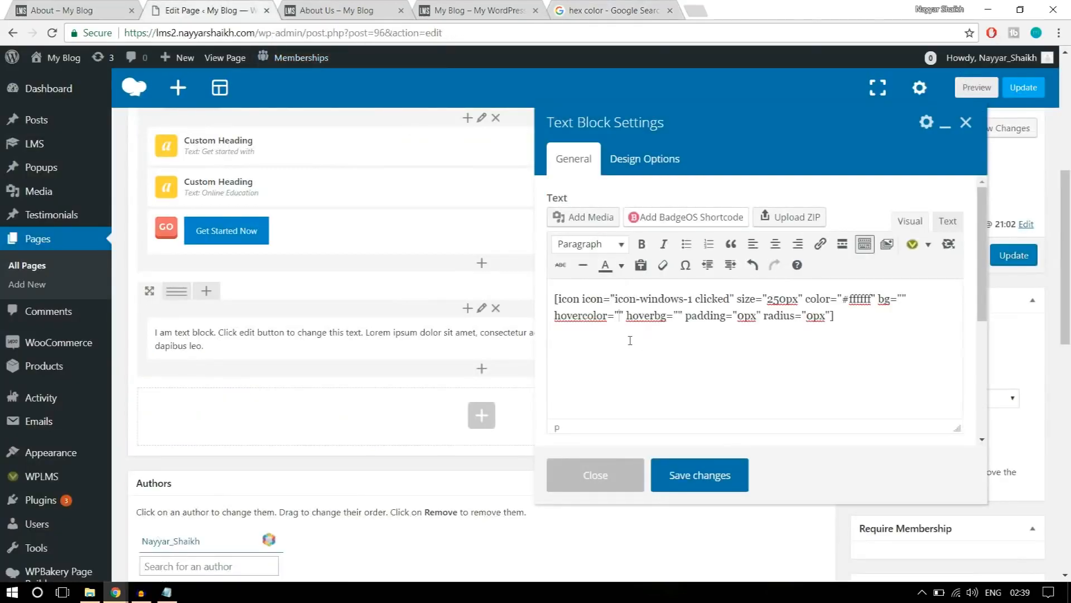
pyautogui.write('#176ad6')
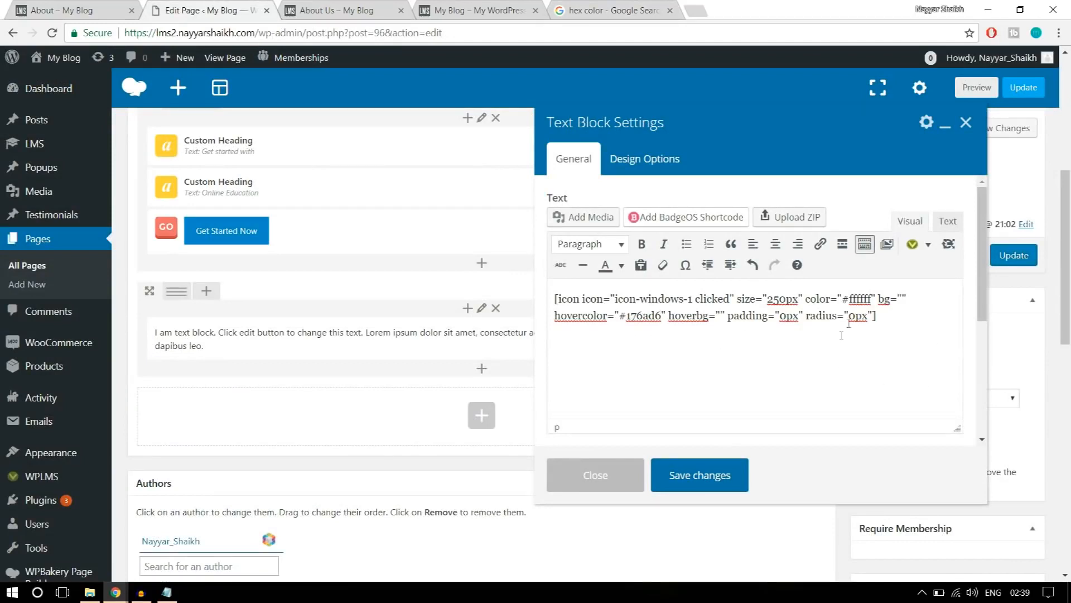
pyautogui.click(707, 479)
# Check the layout on the reference About page and split the icon row into two equal columns (1/2 + 1/2).
pyautogui.click(103, 10)
pyautogui.scroll(2, 594, 287)
pyautogui.scroll(-2, 595, 287)
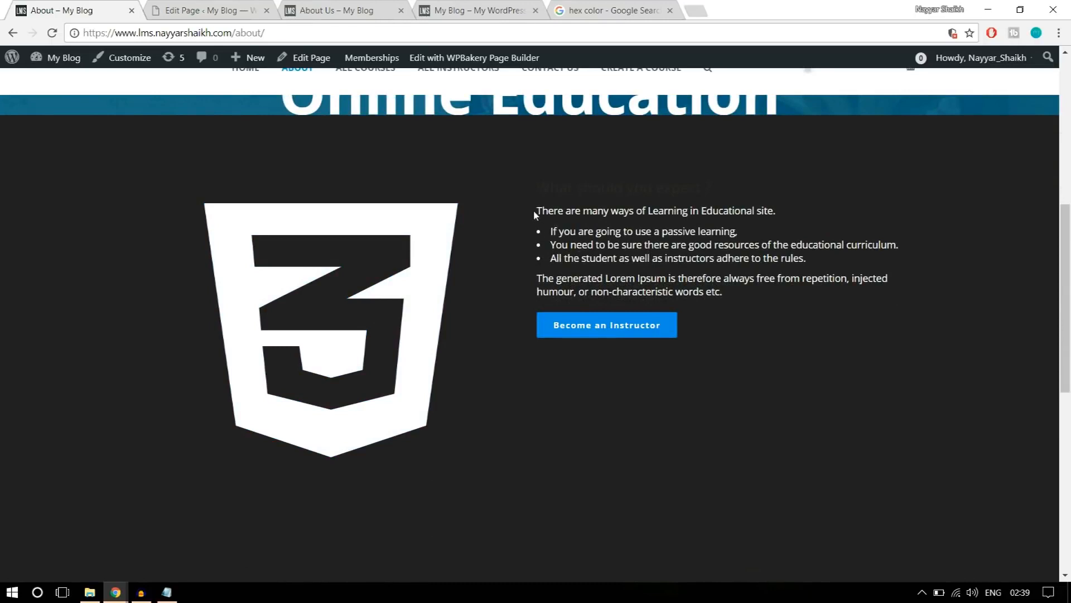
pyautogui.click(183, 6)
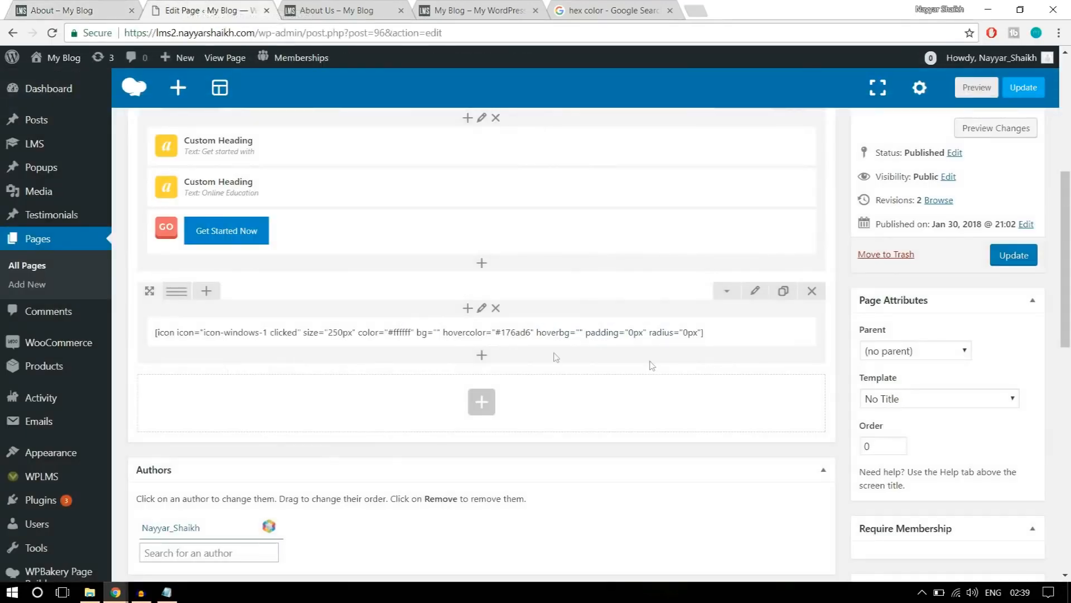
pyautogui.moveTo(173, 298)
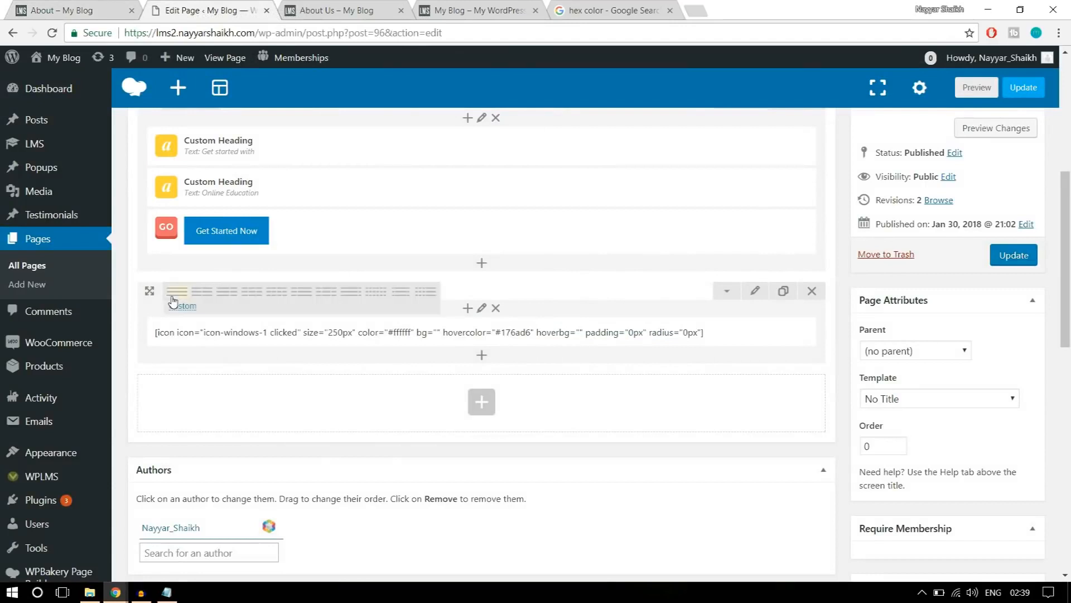
pyautogui.click(206, 296)
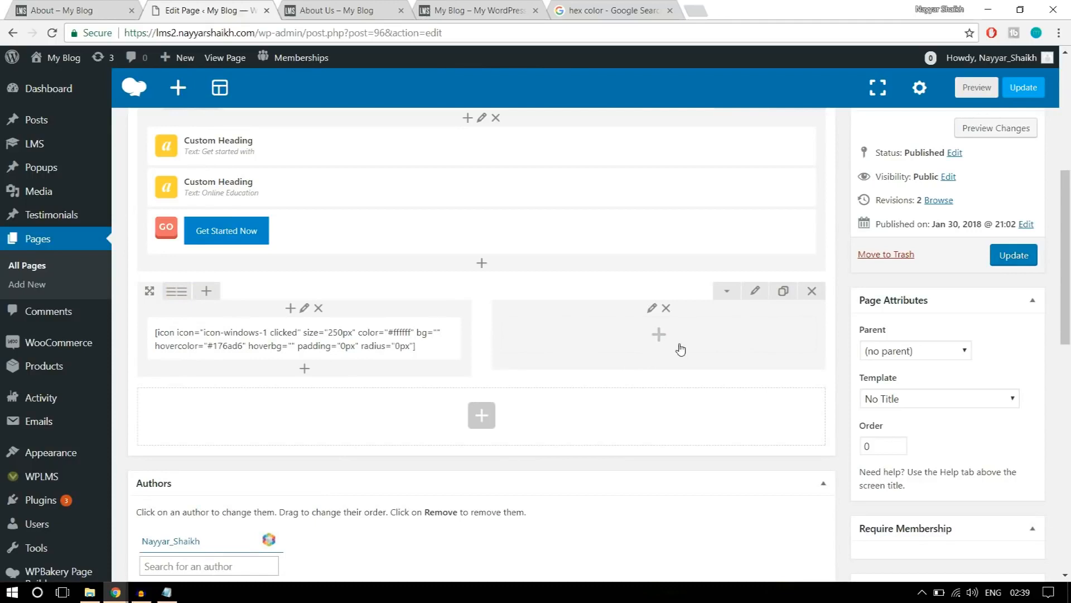
# Add a text block to the empty second column and replace its text with the "What should you expect ?" content copied from the reference About page.
pyautogui.click(660, 335)
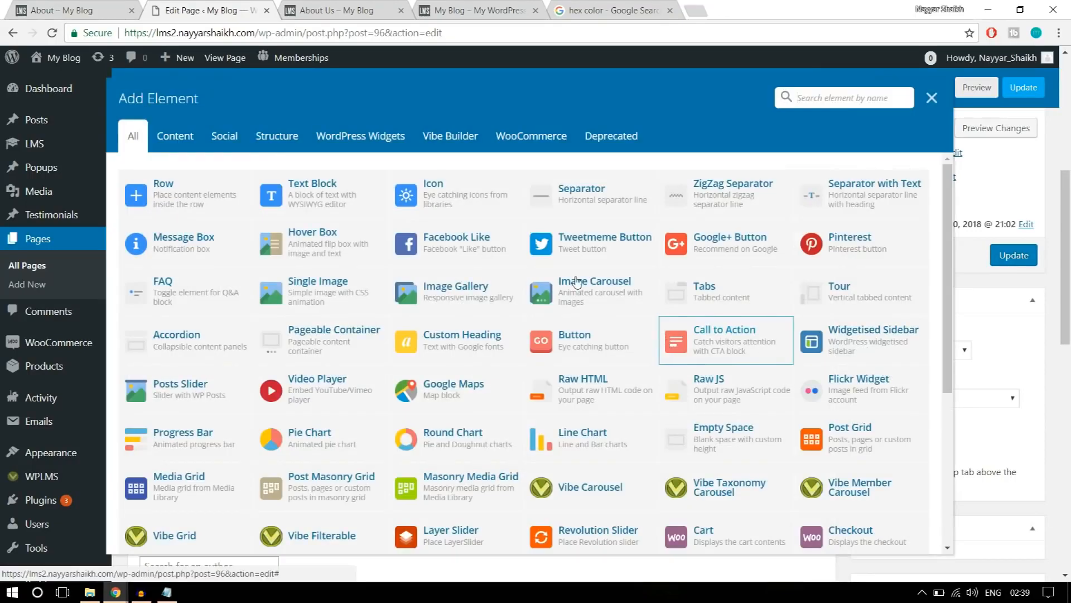
pyautogui.click(286, 191)
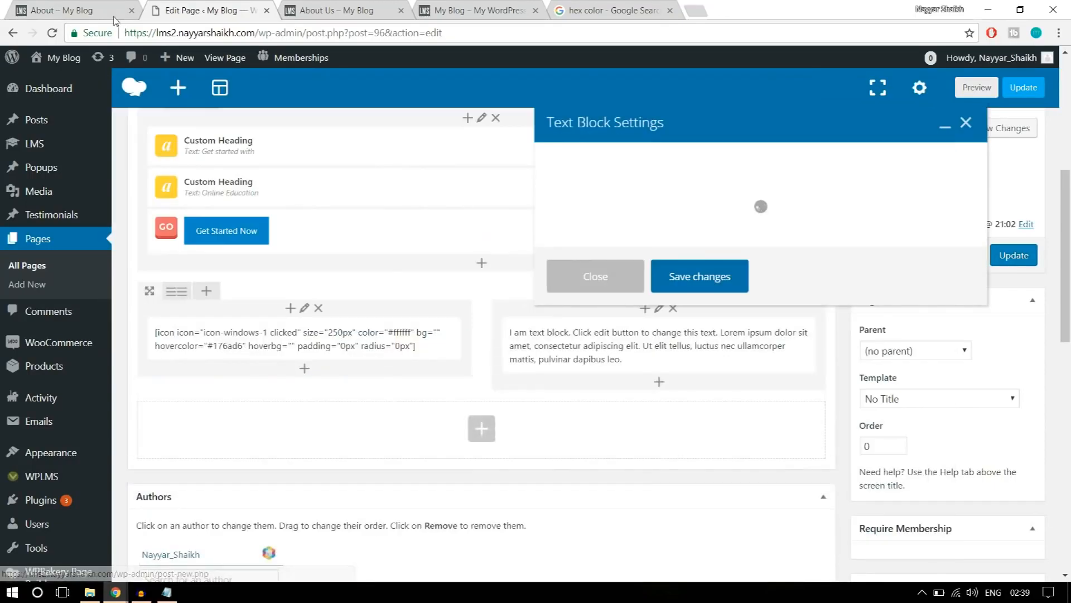
pyautogui.click(84, 10)
pyautogui.moveTo(530, 212); pyautogui.dragTo(656, 244)
pyautogui.click(657, 246)
pyautogui.moveTo(748, 290); pyautogui.dragTo(526, 195)
pyautogui.hotkey('ctrl', 'c')
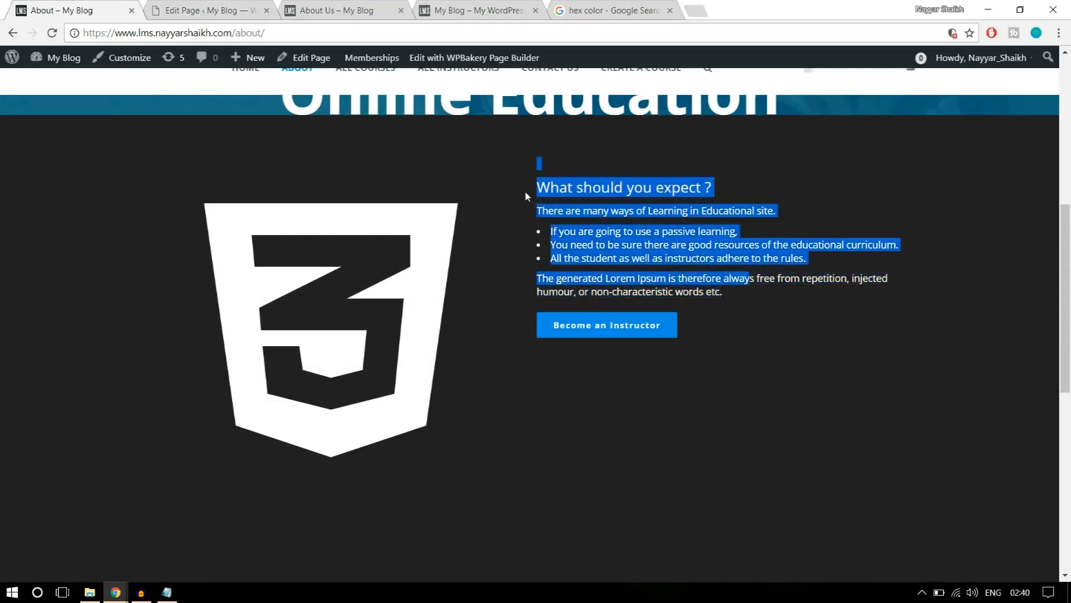
pyautogui.click(245, 10)
pyautogui.hotkey('ctrl', 'a')
pyautogui.hotkey('ctrl', 'v')
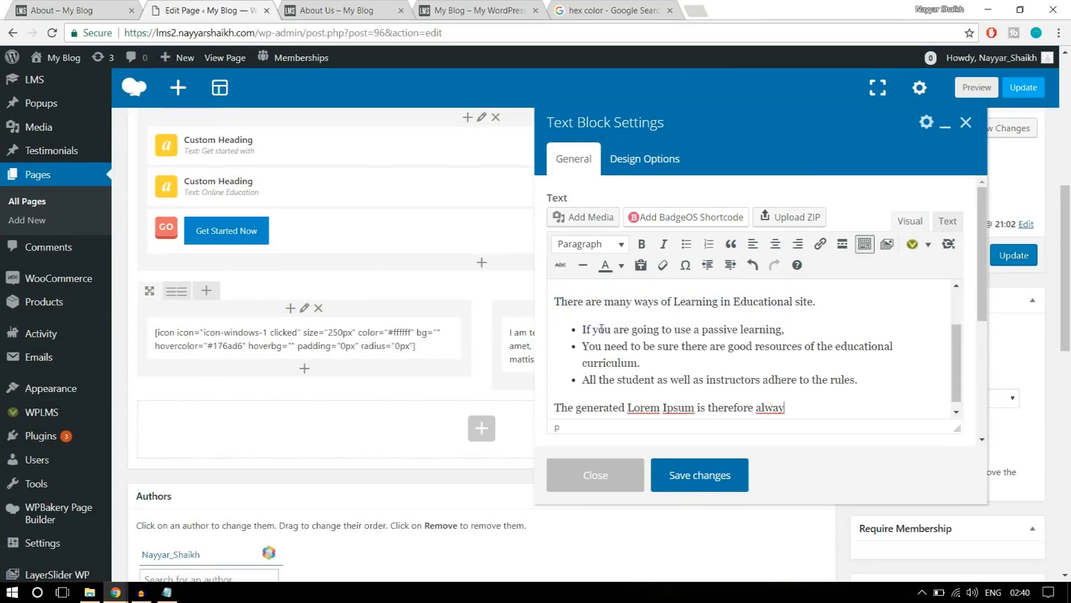
# Check the "What should you expect ?" text on the reference About page and return to the page editor.
pyautogui.click(78, 4)
pyautogui.click(558, 184)
pyautogui.moveTo(541, 184); pyautogui.dragTo(641, 245)
pyautogui.click(688, 277)
pyautogui.click(224, 7)
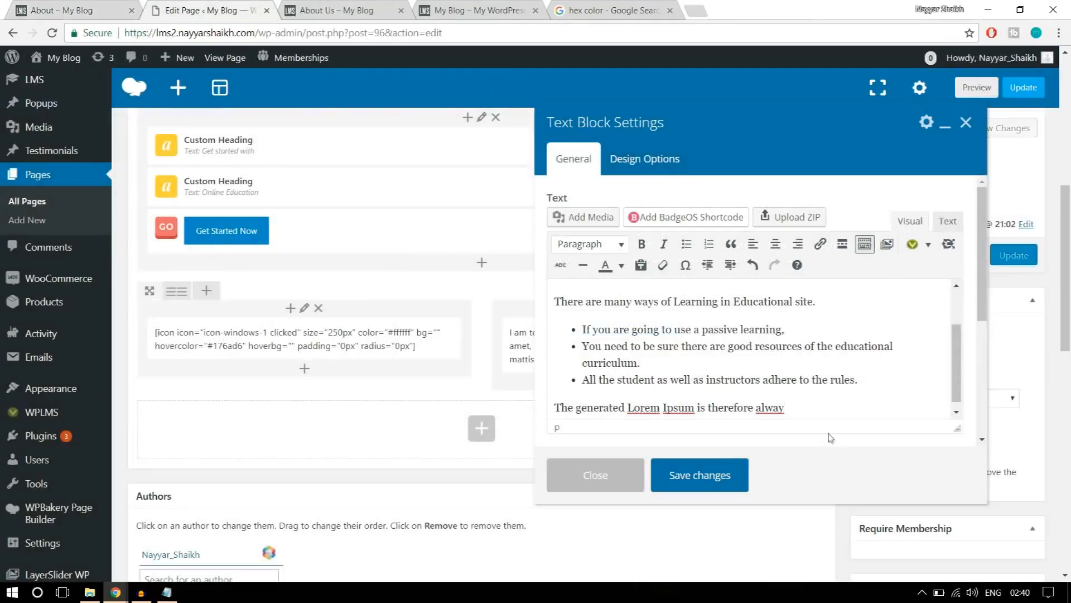
# Colour all of the pasted text in the text block white.
pyautogui.moveTo(804, 399); pyautogui.dragTo(521, 282)
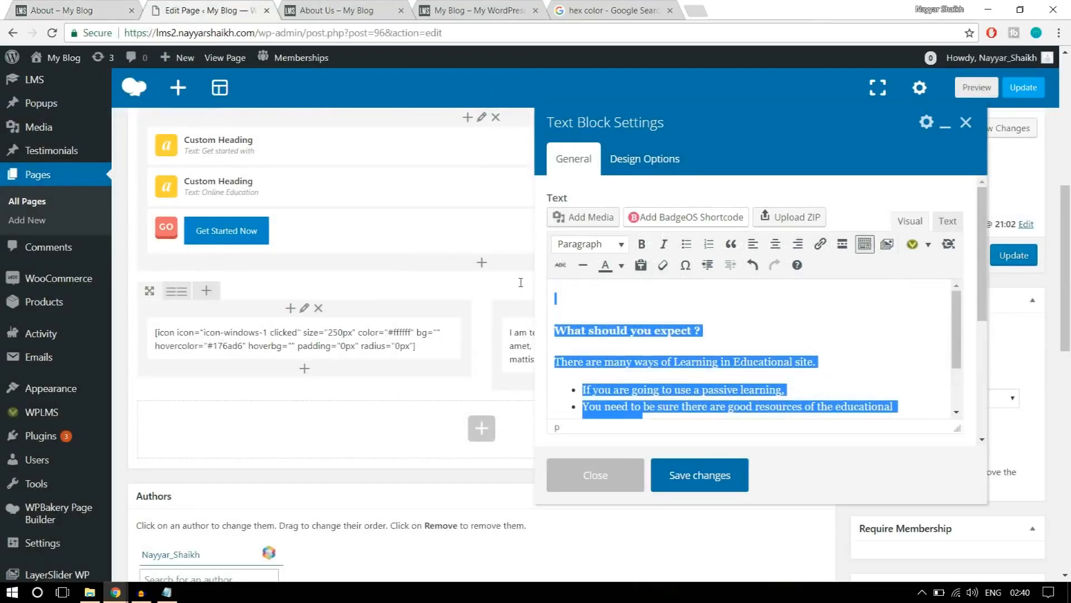
pyautogui.click(621, 265)
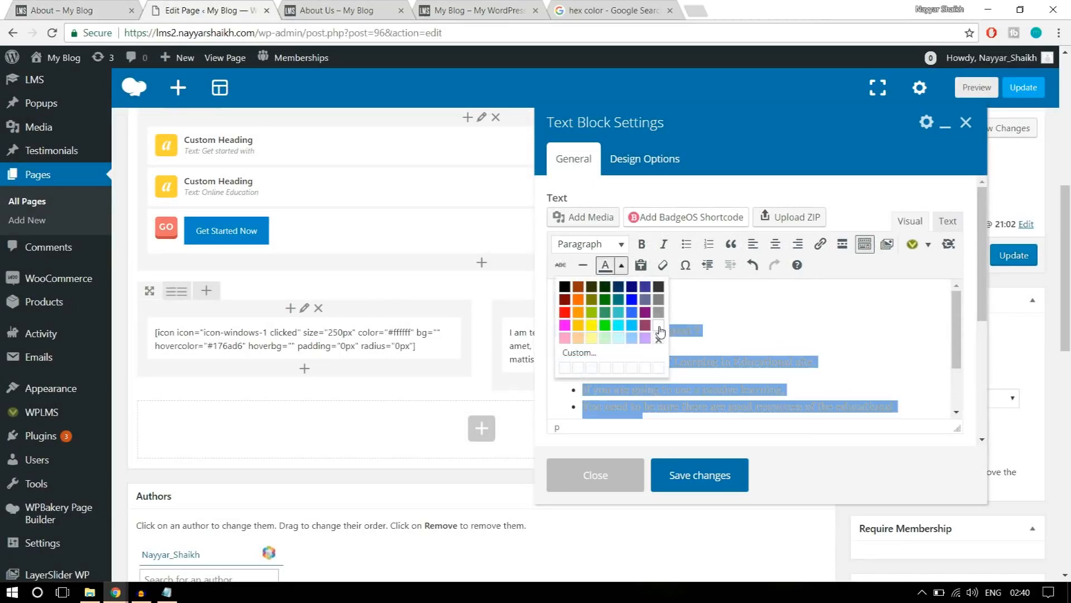
pyautogui.click(659, 325)
pyautogui.click(742, 331)
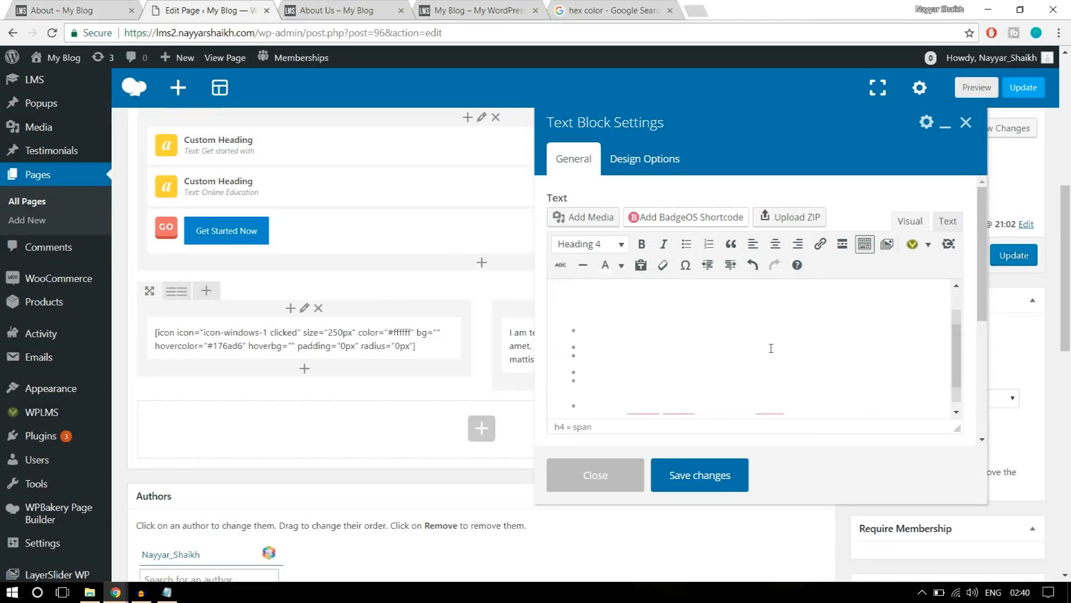
# Start a new line below the white text in the text block and check the button on the reference About page.
pyautogui.scroll(-3, 770, 346)
pyautogui.press('Return')
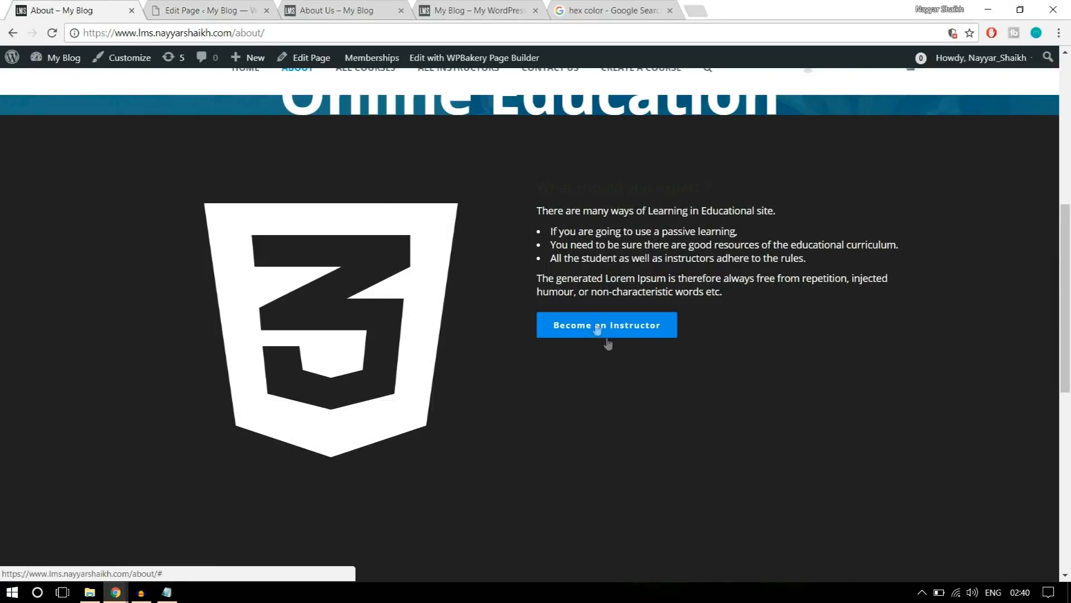
pyautogui.click(231, 7)
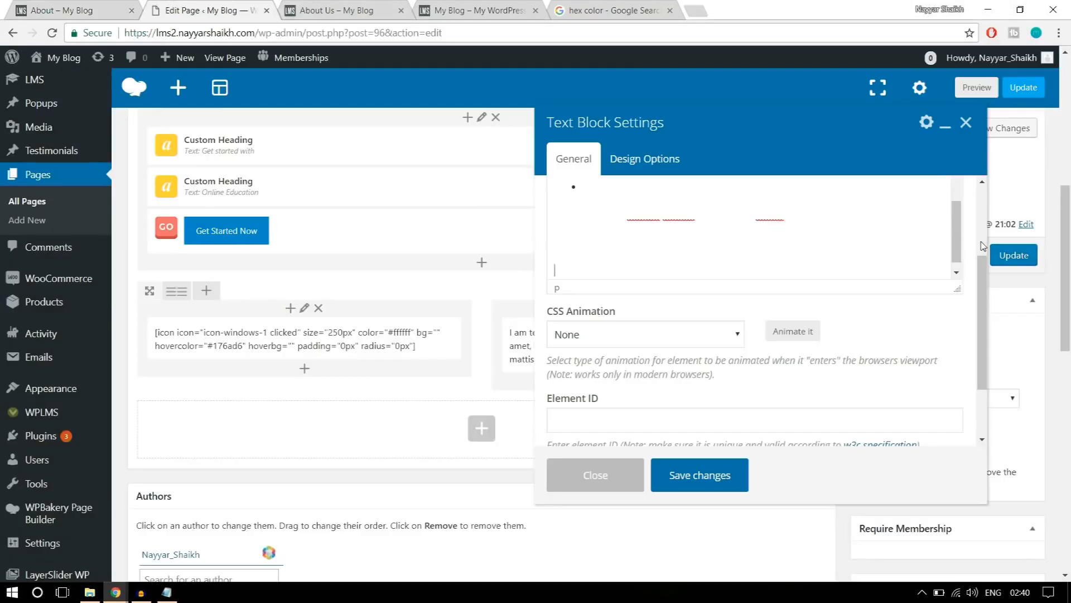
pyautogui.scroll(1, 981, 245)
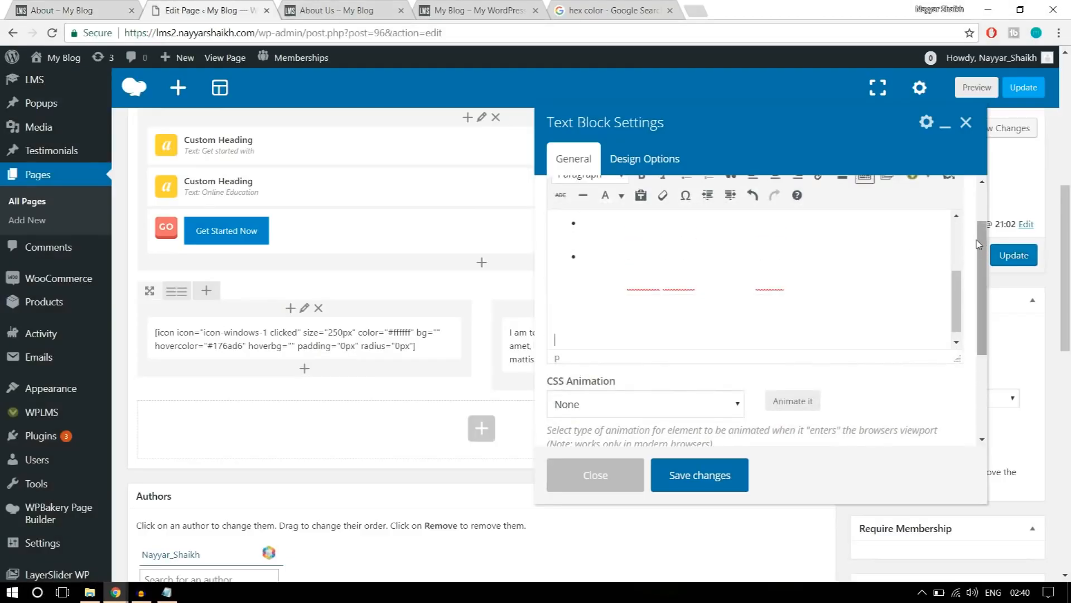
pyautogui.scroll(1, 981, 241)
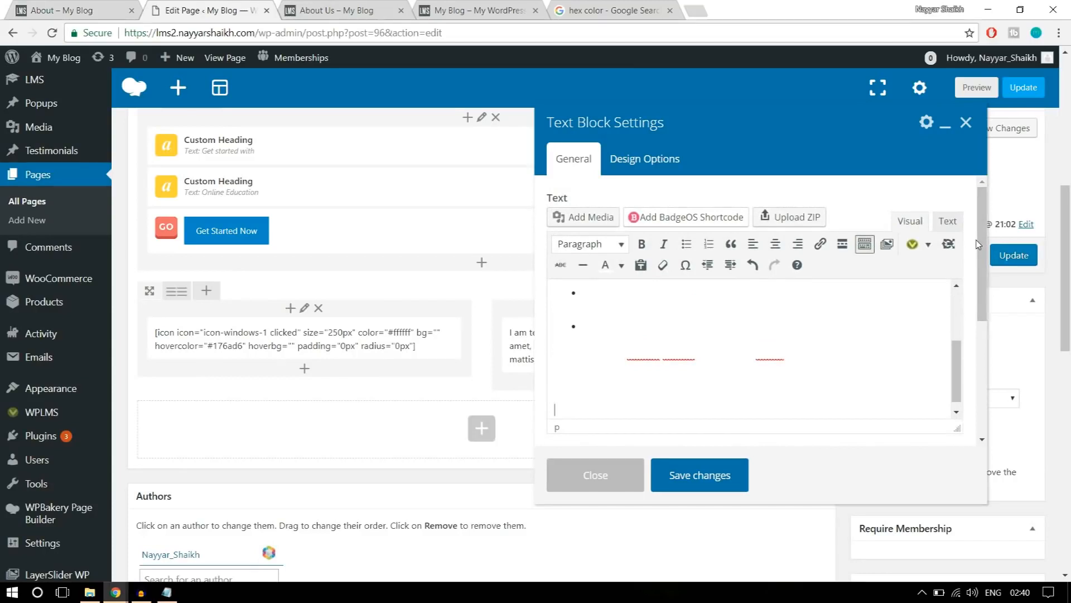
# Start a WPLMS button shortcode on the new line with # as the link URL and the Blue button style.
pyautogui.click(929, 249)
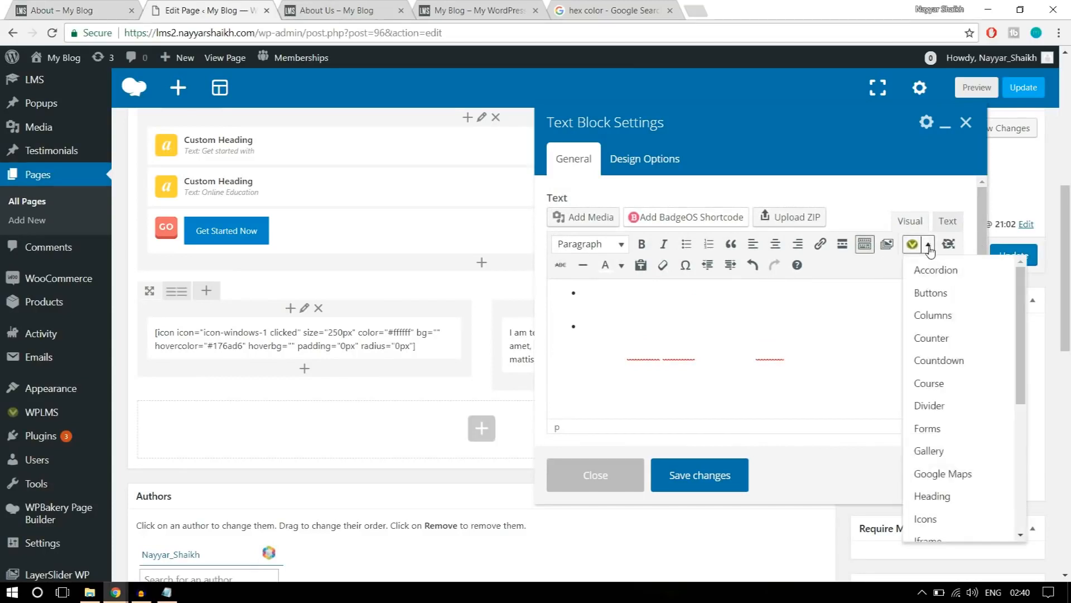
pyautogui.click(947, 291)
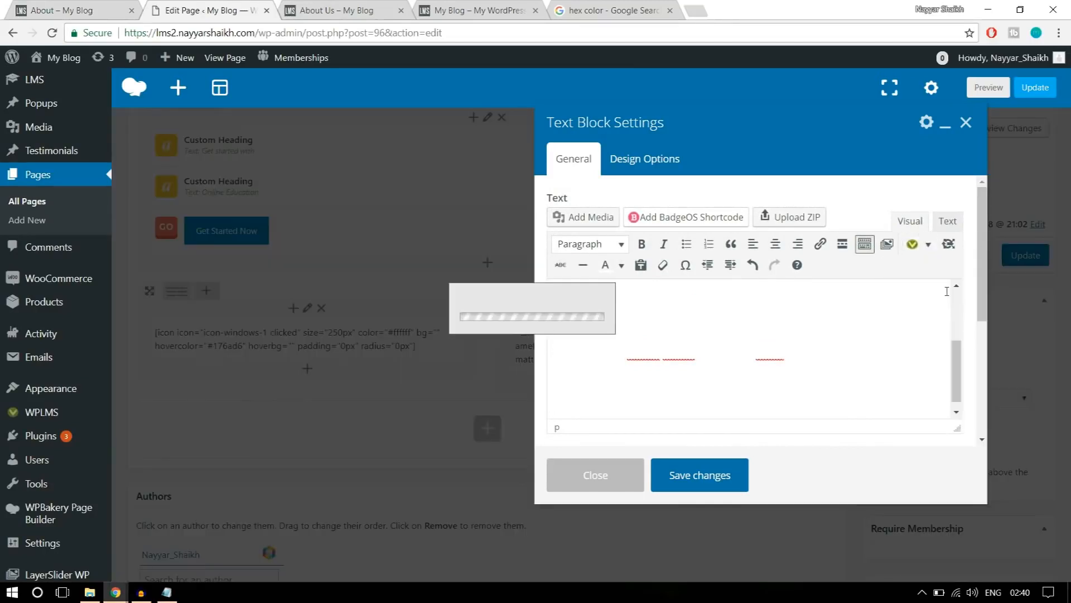
pyautogui.click(382, 163)
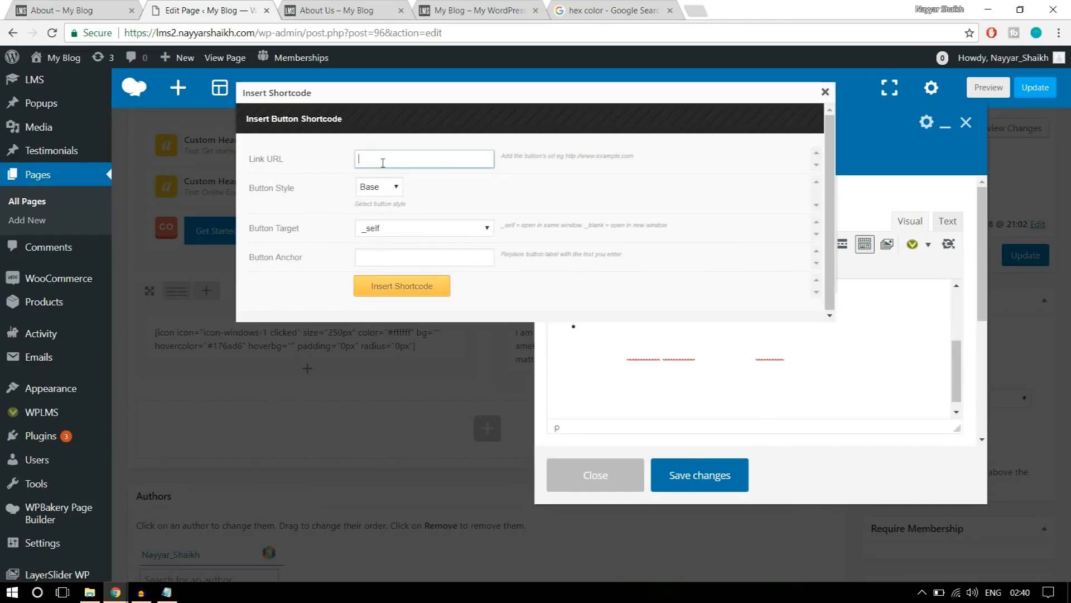
pyautogui.write('#')
pyautogui.click(381, 189)
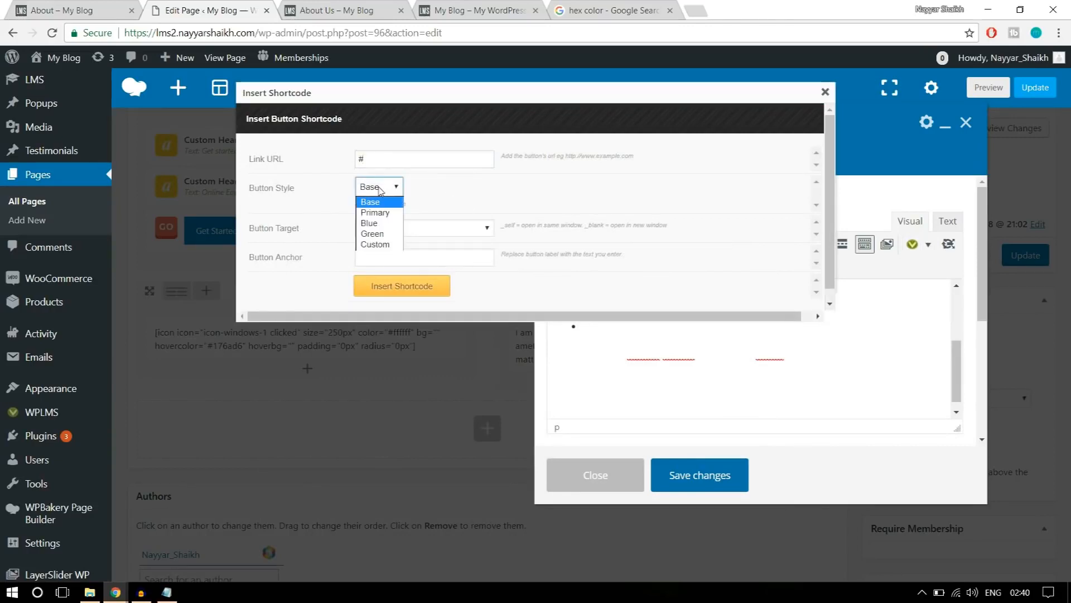
pyautogui.click(379, 224)
# Label the button "Become an Instructor" as on the reference page, insert its shortcode and save the text block.
pyautogui.click(410, 254)
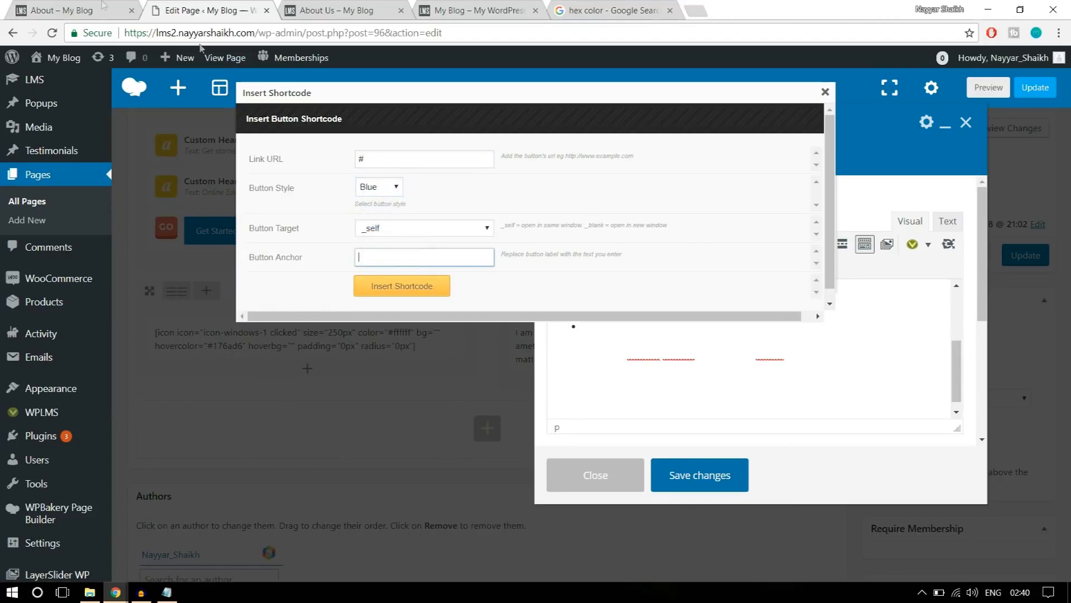
pyautogui.click(78, 6)
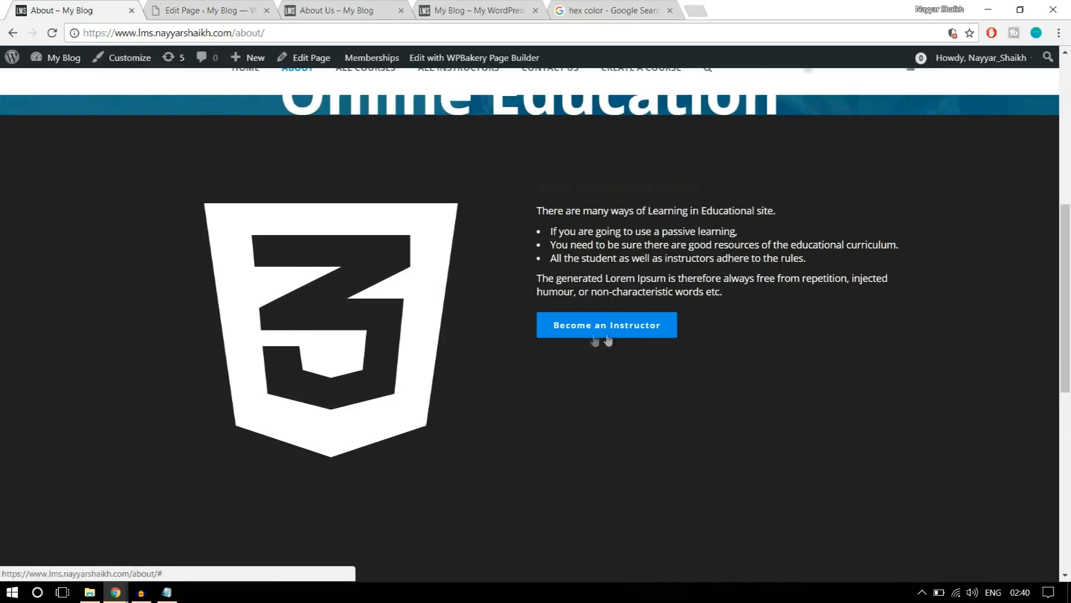
pyautogui.hotkey('ctrl', 'Tab')
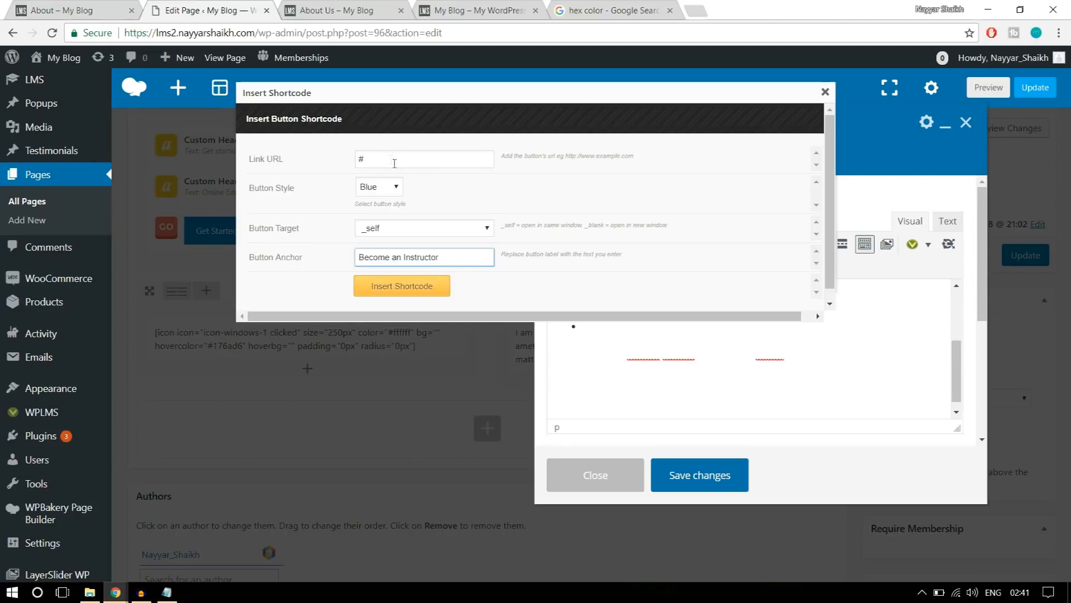
pyautogui.click(360, 158)
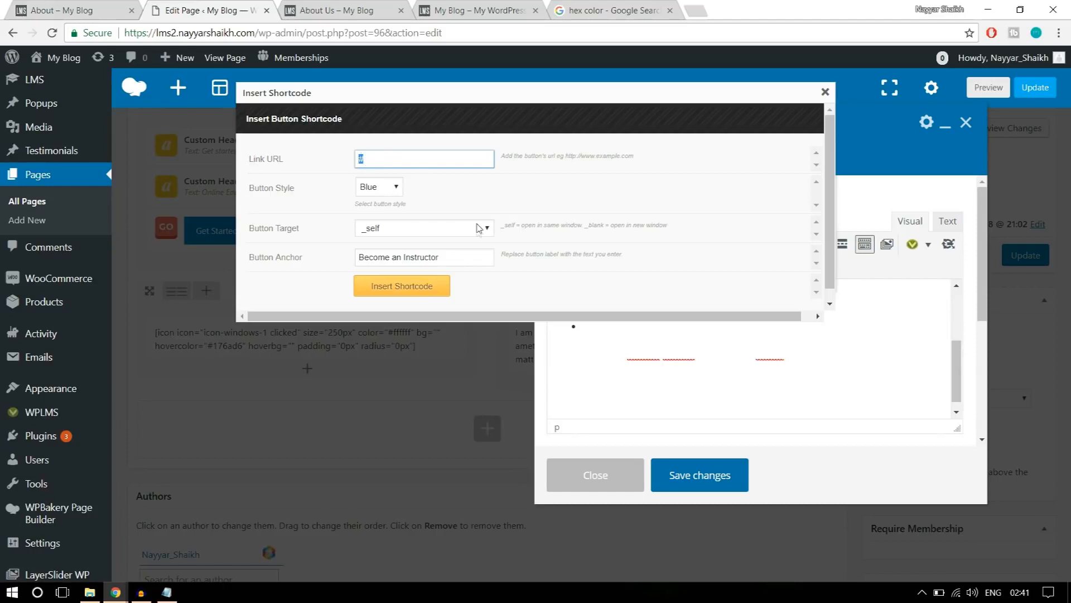
pyautogui.click(421, 294)
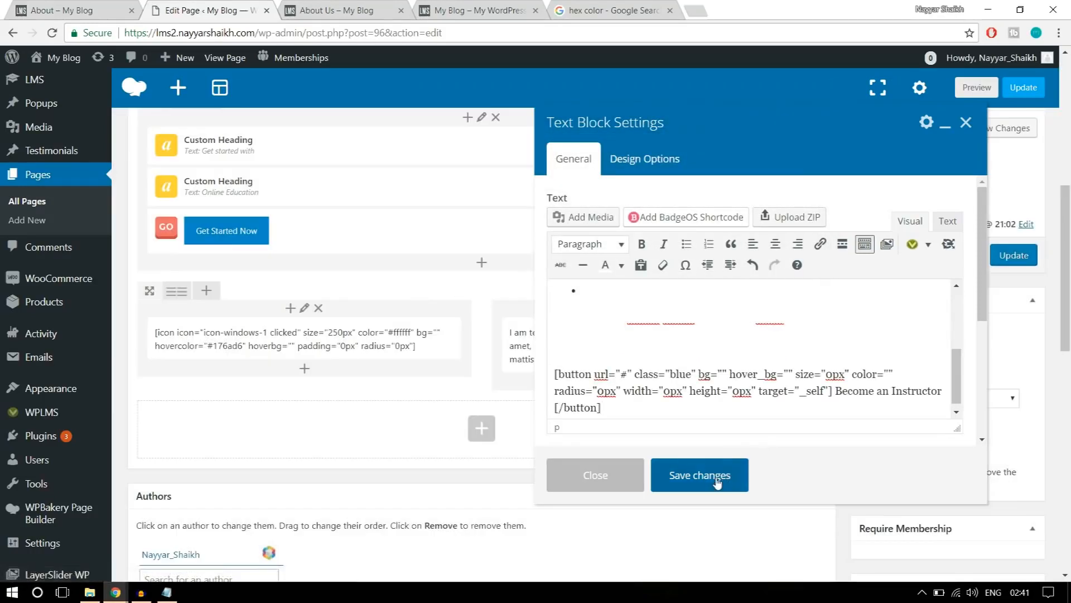
pyautogui.click(717, 481)
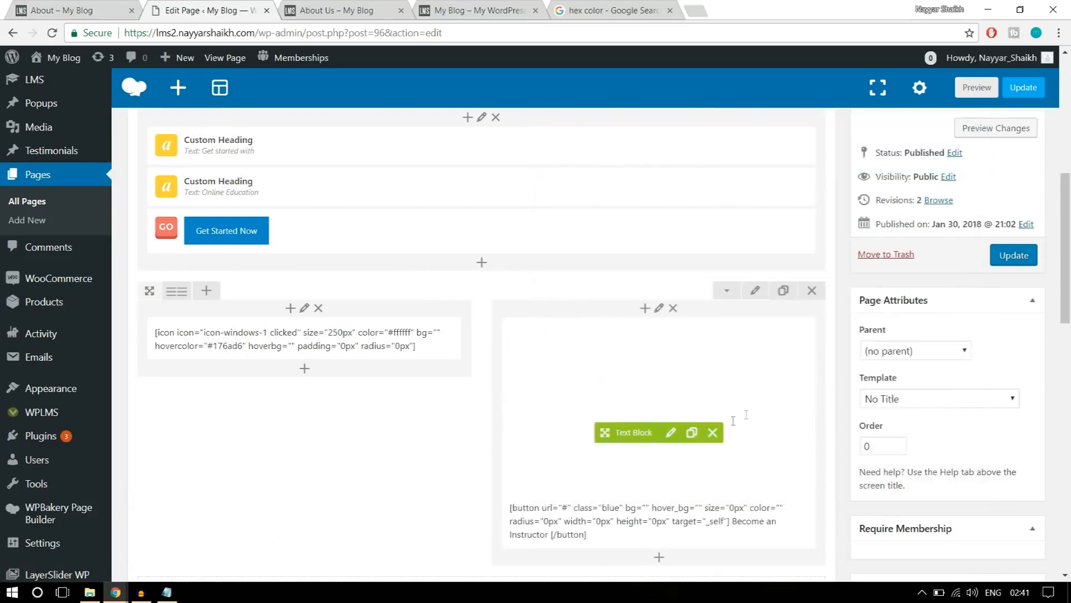
# Update the page, reload the live About Us page and highlight the second row's white text to check it.
pyautogui.click(1022, 255)
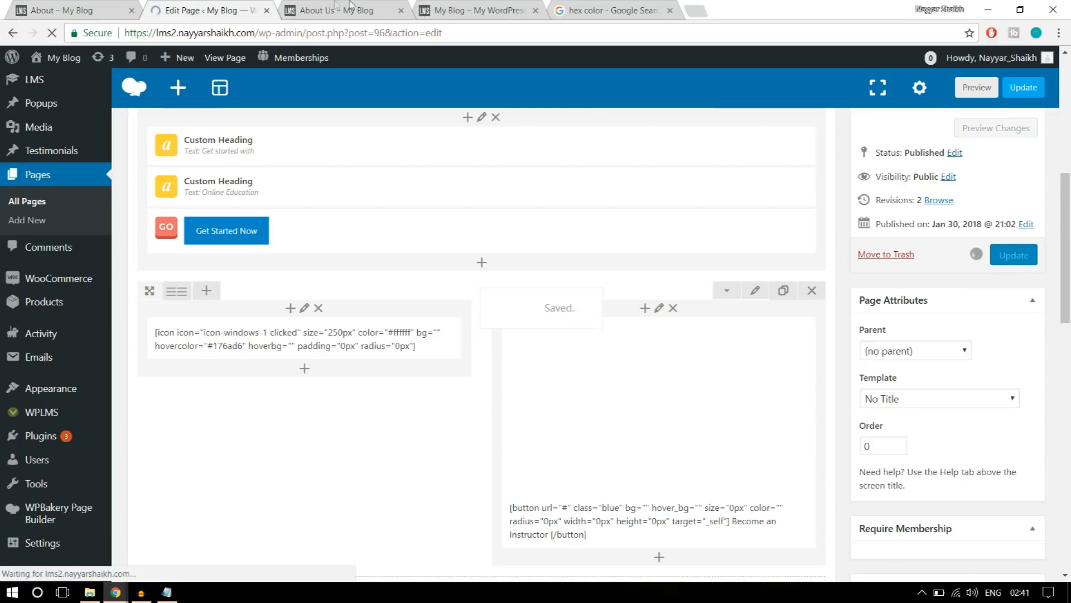
pyautogui.click(341, 10)
pyautogui.click(365, 36)
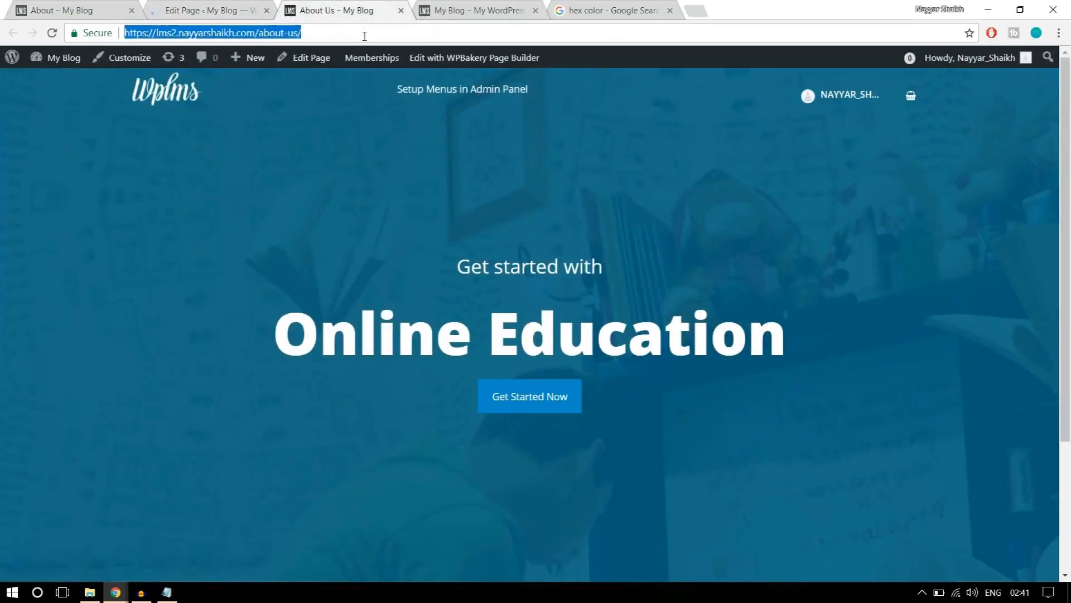
pyautogui.press('Return')
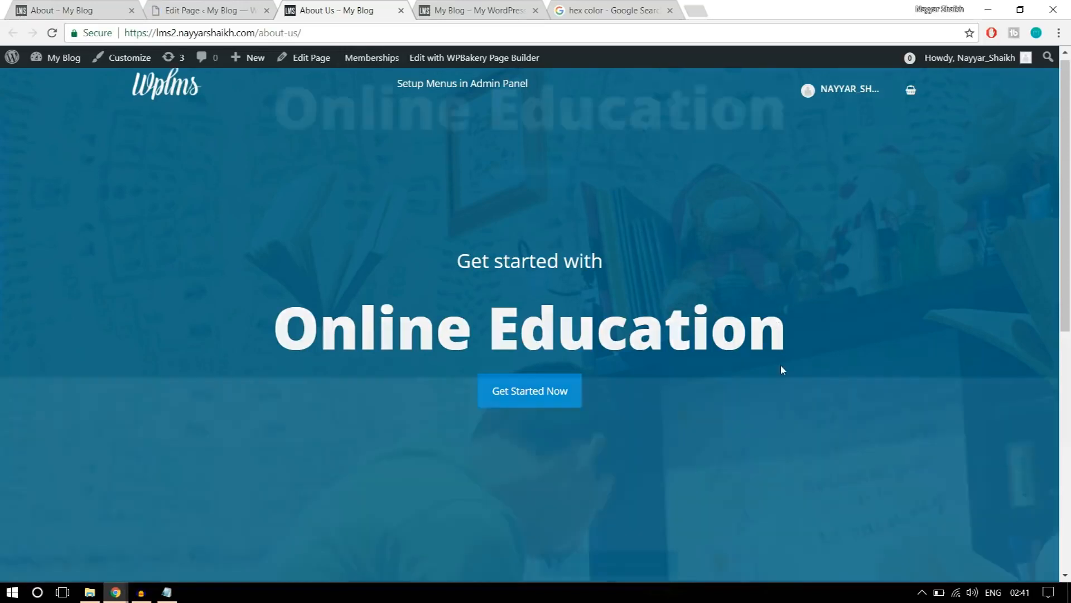
pyautogui.scroll(-10, 781, 369)
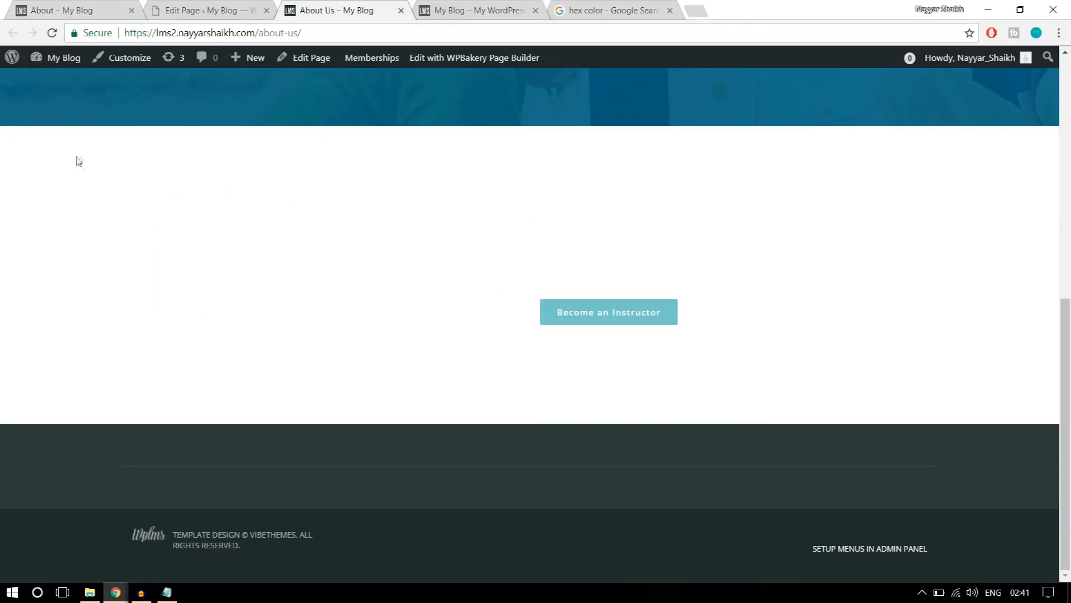
pyautogui.moveTo(388, 255); pyautogui.dragTo(759, 359)
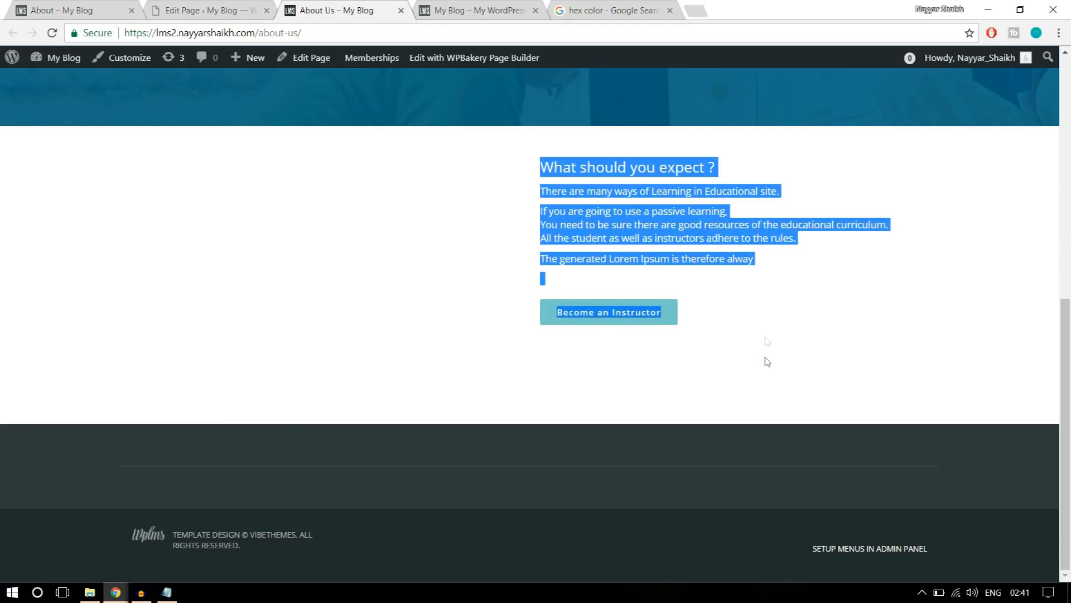
# Compare the dark icon-and-text section on the reference About page with the second row of the About Us page.
pyautogui.click(70, 6)
pyautogui.scroll(2, 659, 284)
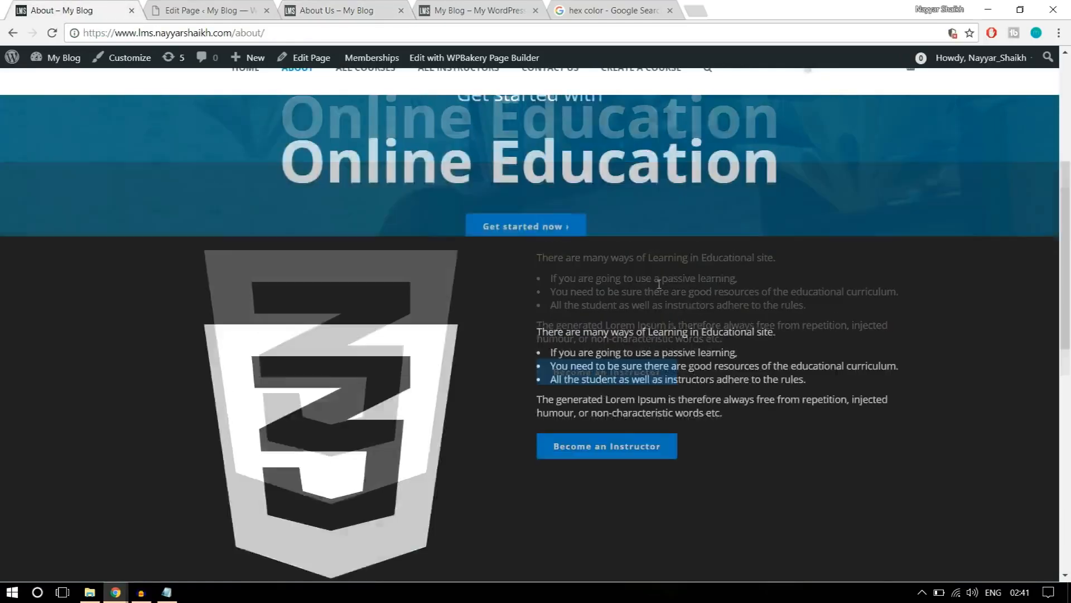
pyautogui.scroll(-5, 659, 284)
pyautogui.scroll(4, 651, 343)
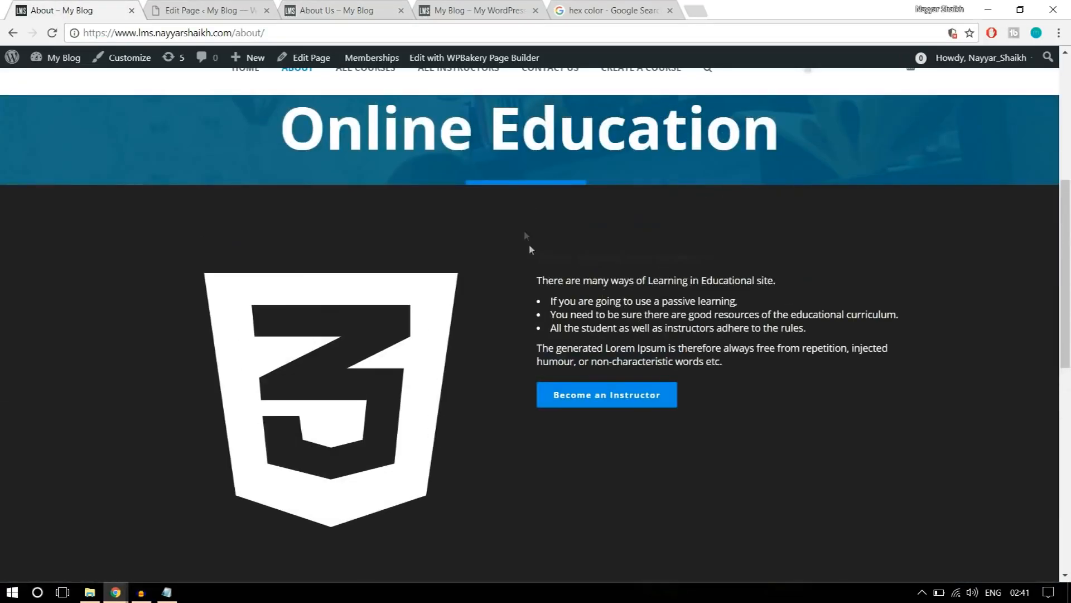
pyautogui.scroll(-2, 541, 547)
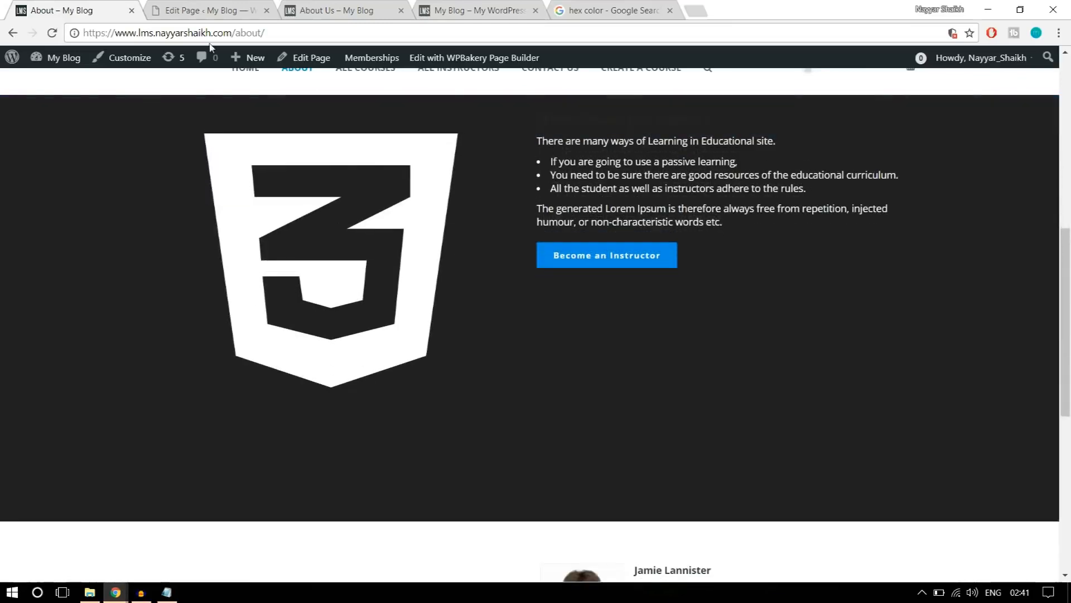
pyautogui.click(190, 6)
pyautogui.click(335, 8)
pyautogui.moveTo(558, 279); pyautogui.dragTo(507, 161)
pyautogui.click(548, 206)
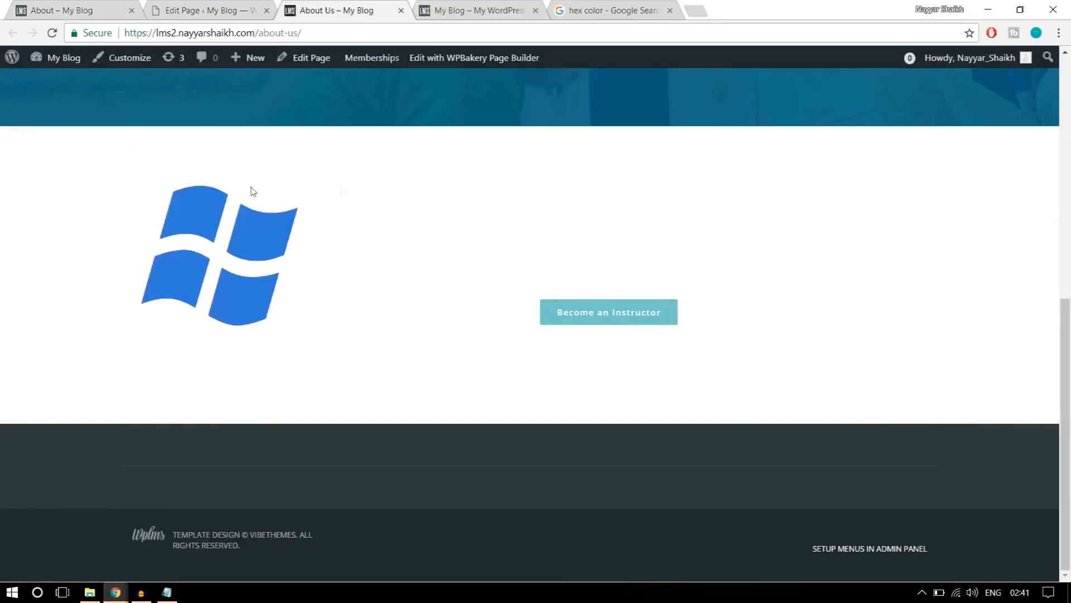
# Set the background colour of the row holding the icon and text to black (#000000).
pyautogui.click(215, 10)
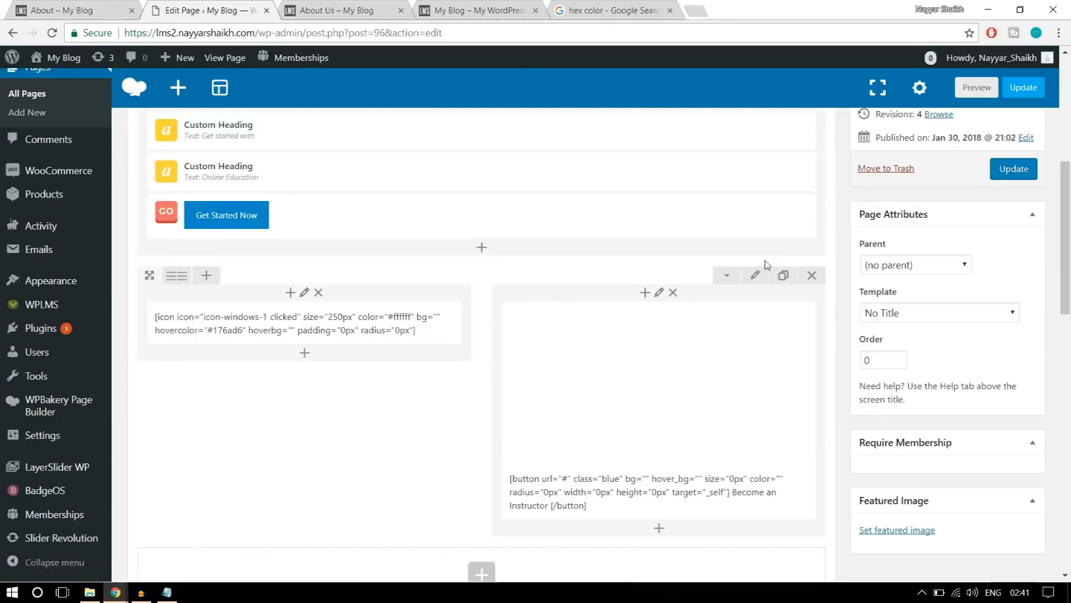
pyautogui.click(757, 277)
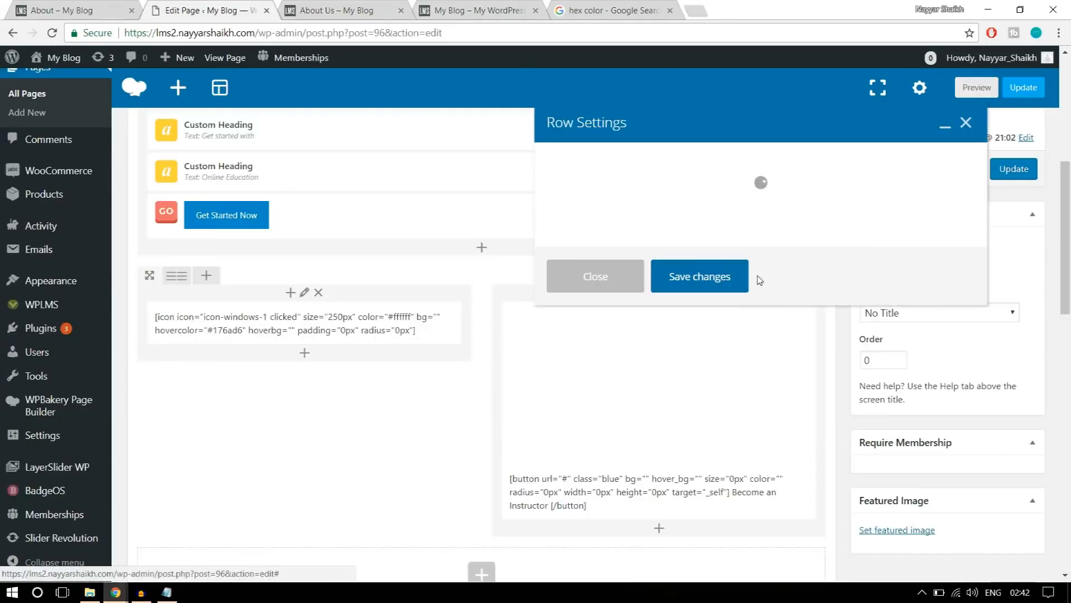
pyautogui.click(668, 157)
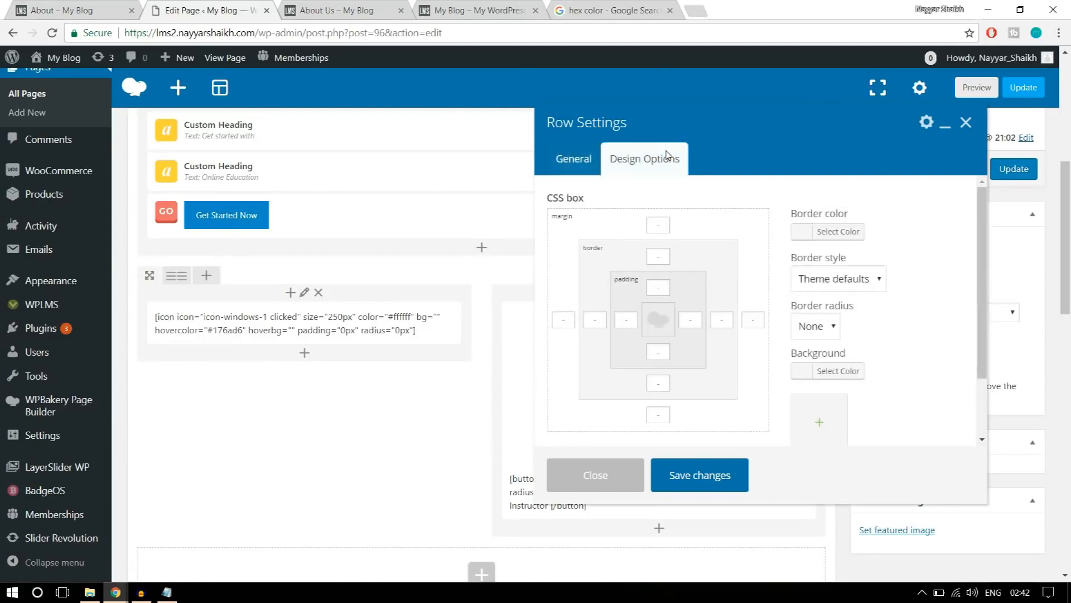
pyautogui.scroll(-3, 834, 322)
pyautogui.click(839, 302)
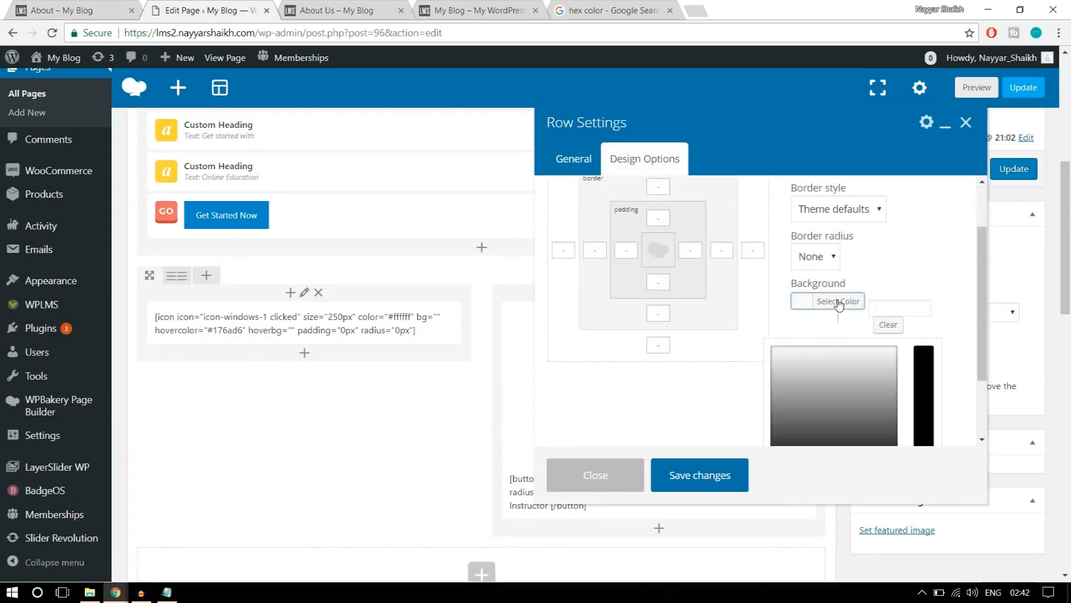
pyautogui.scroll(-4, 892, 323)
pyautogui.click(781, 390)
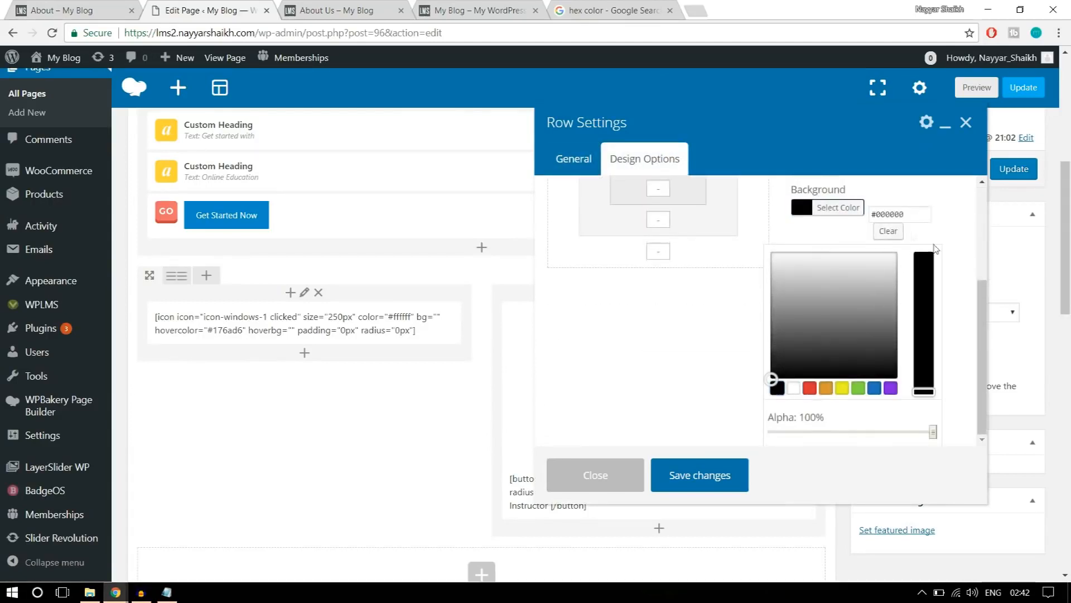
pyautogui.click(843, 207)
# Set the row's top and bottom padding to 100, save the row settings and update the page.
pyautogui.scroll(2, 918, 262)
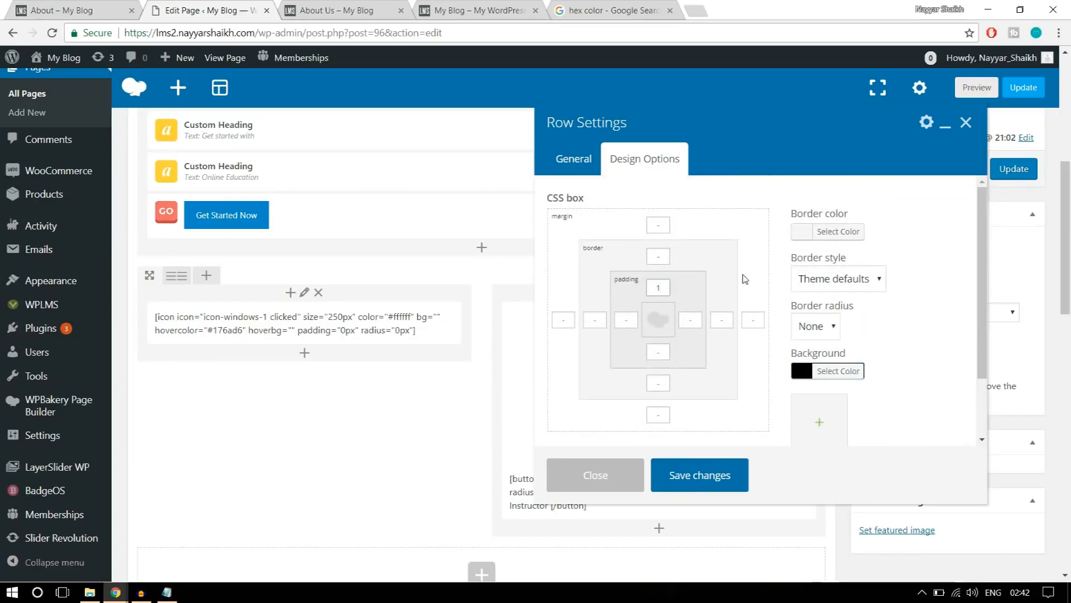
pyautogui.write('100')
pyautogui.click(658, 351)
pyautogui.write('100')
pyautogui.click(729, 475)
pyautogui.click(1014, 168)
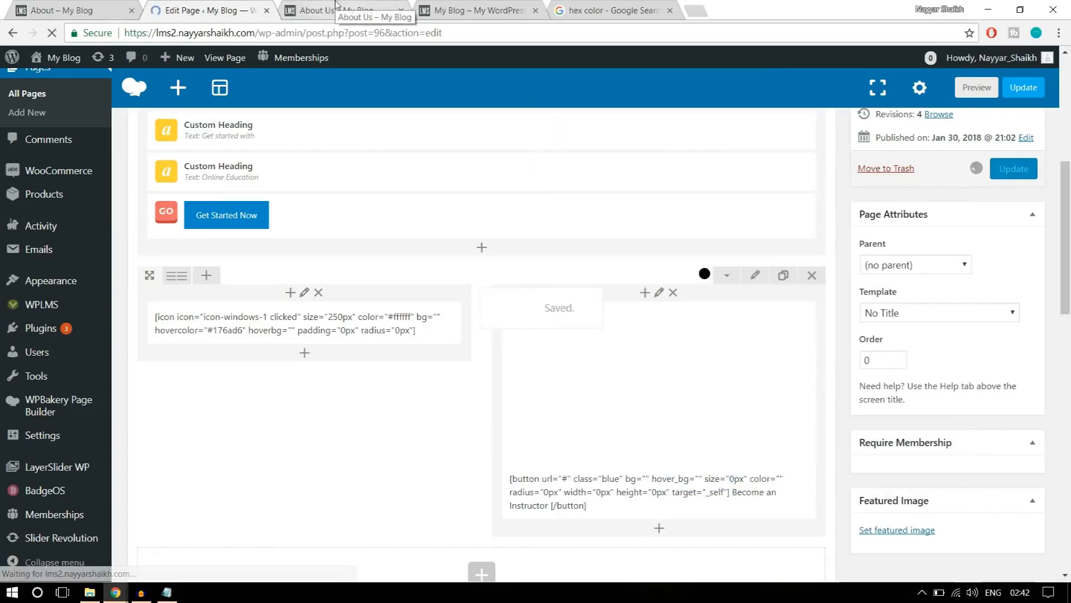
# Reload the live About Us page and examine the black second row's width, padding and contents.
pyautogui.click(337, 9)
pyautogui.click(52, 33)
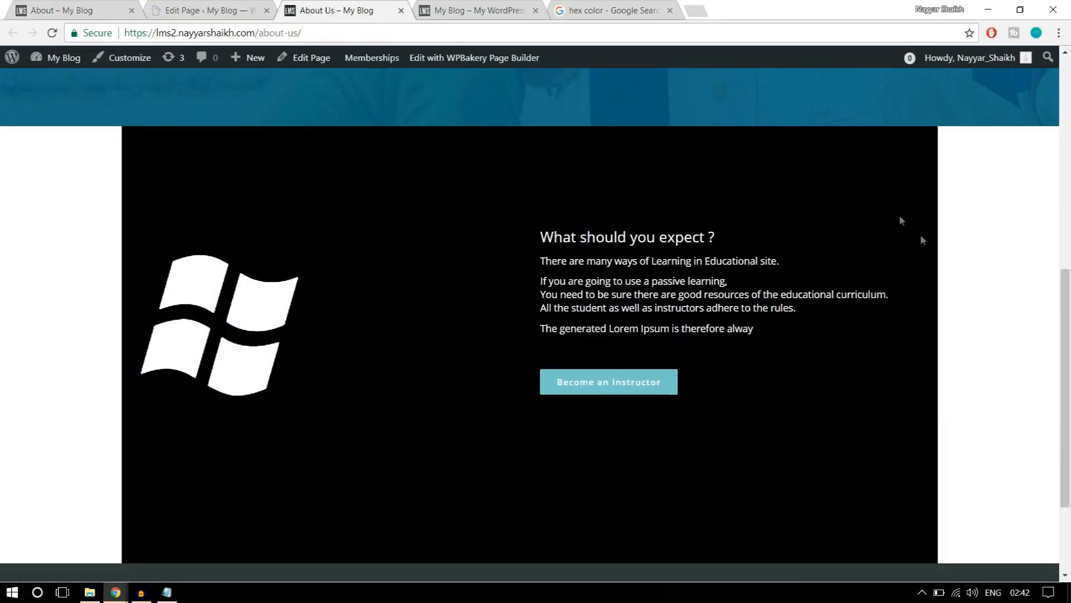
pyautogui.scroll(3, 953, 307)
pyautogui.scroll(-4, 952, 308)
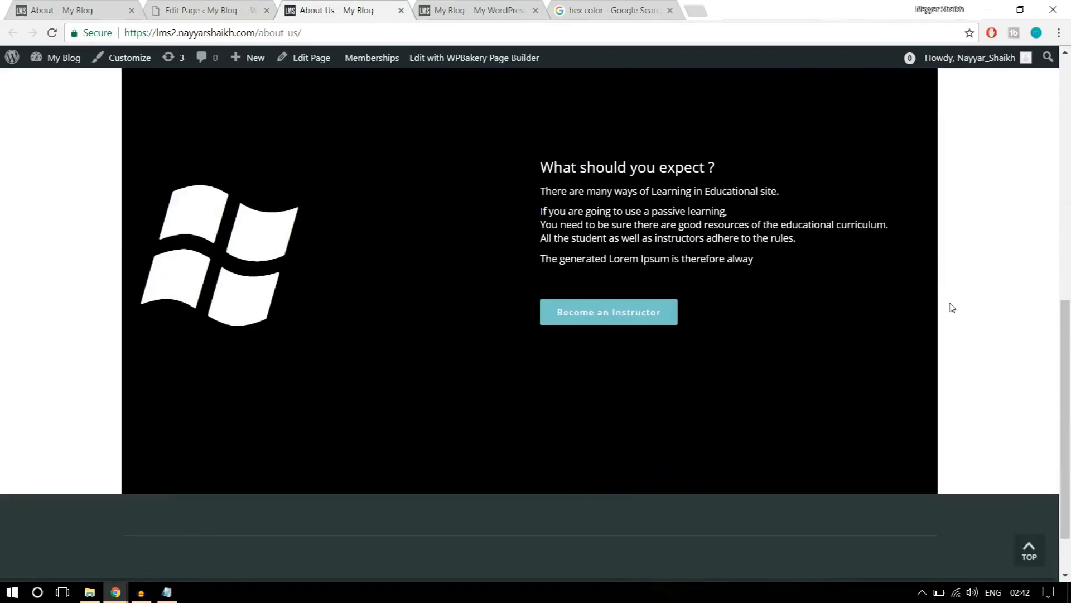
pyautogui.scroll(1, 952, 308)
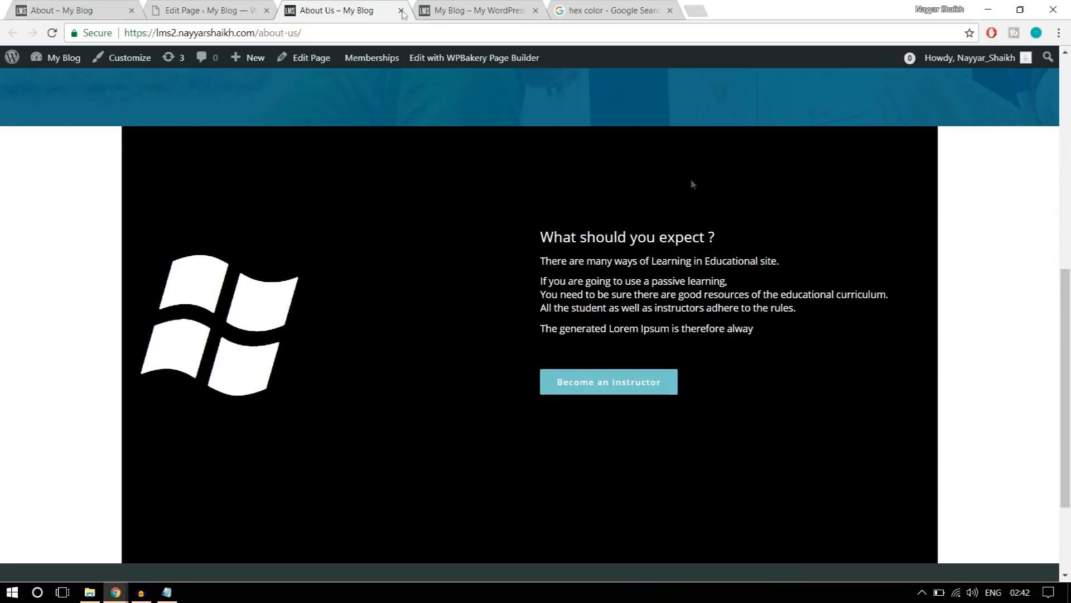
# Set the black second row's stretch to "Stretch row", save the row settings and update the page.
pyautogui.click(199, 10)
pyautogui.scroll(-7, 680, 262)
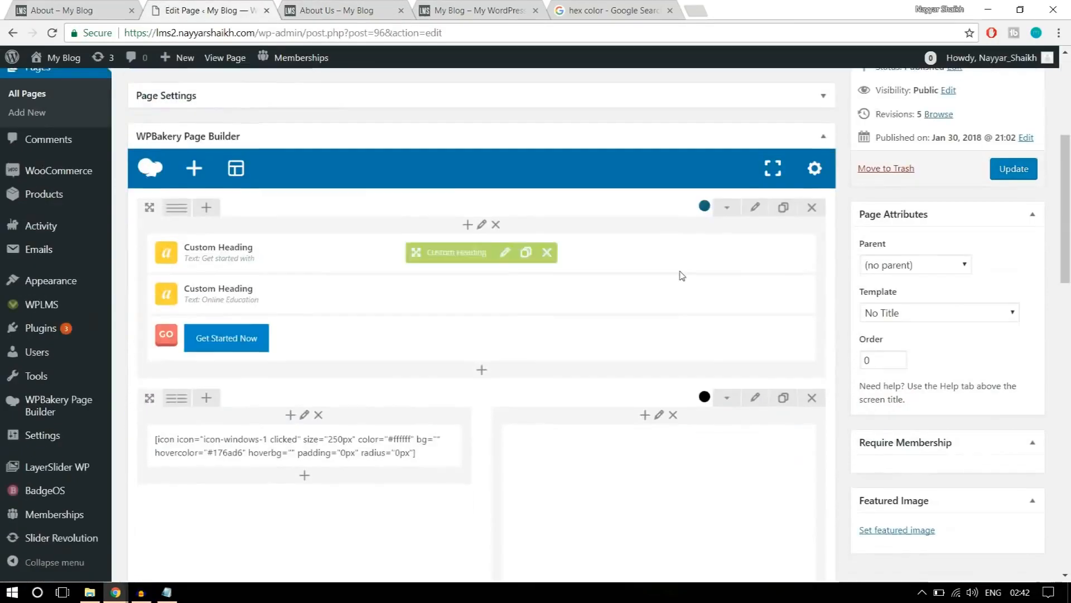
pyautogui.click(759, 288)
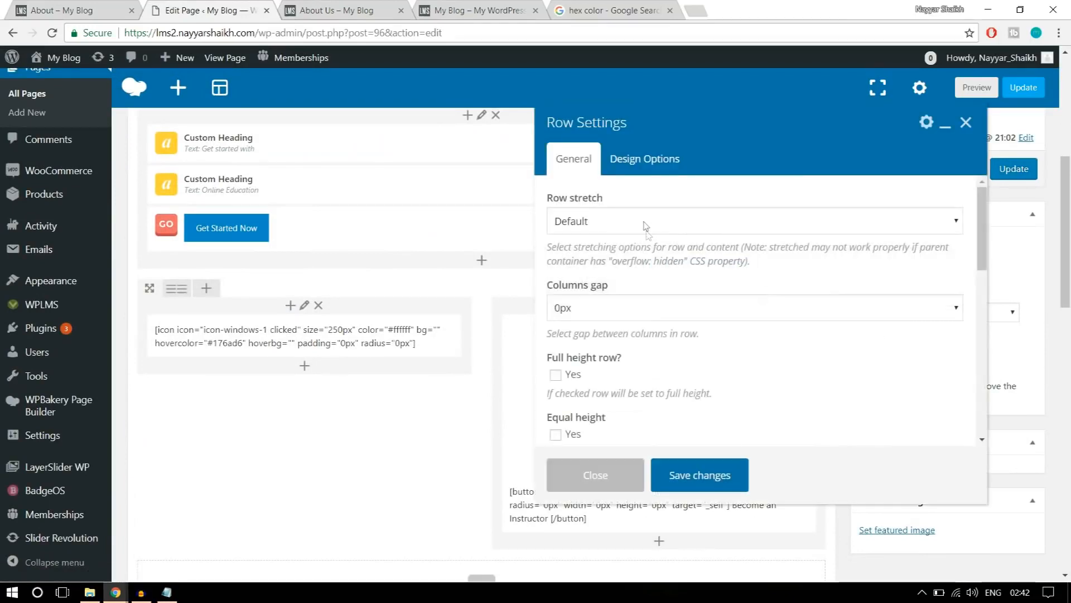
pyautogui.click(646, 227)
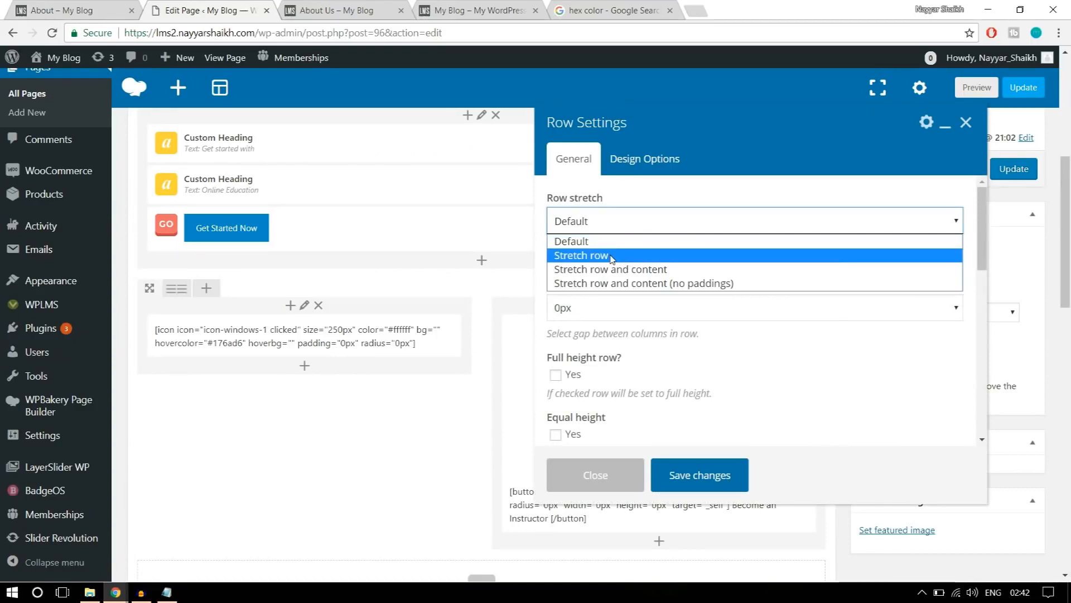
pyautogui.click(611, 257)
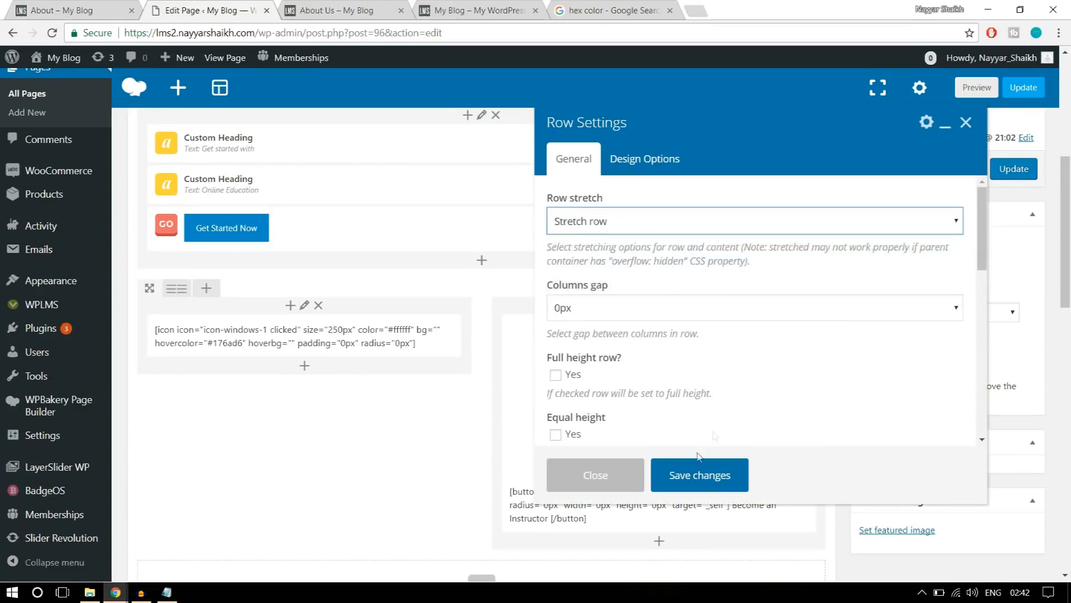
pyautogui.click(692, 476)
pyautogui.click(1012, 169)
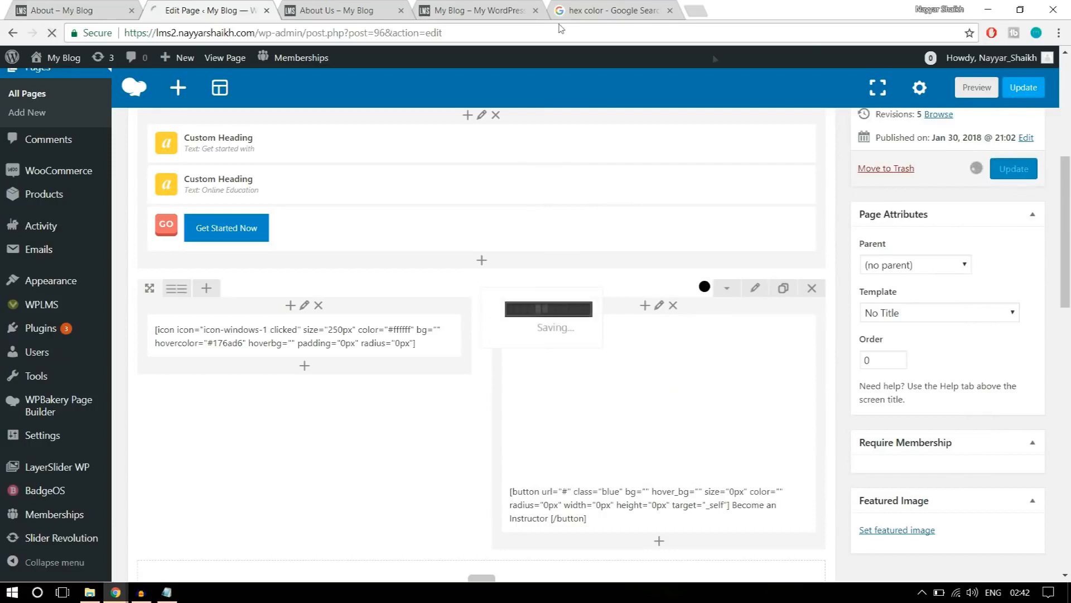
# Reload the live About Us page to check the stretched row, and examine the section below it on the reference About page.
pyautogui.click(337, 11)
pyautogui.click(51, 33)
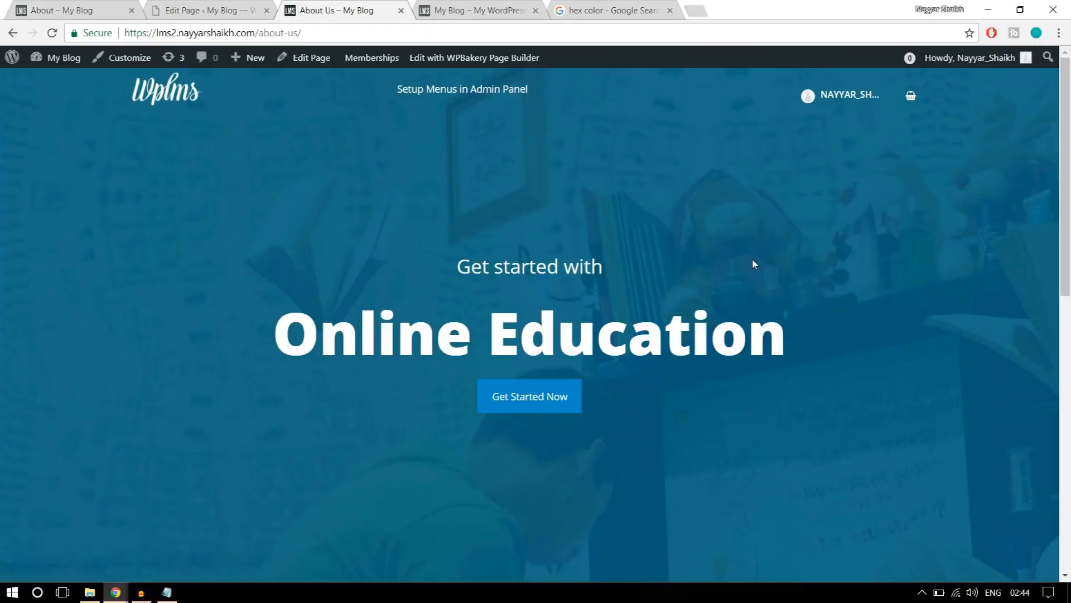
pyautogui.scroll(-7, 819, 323)
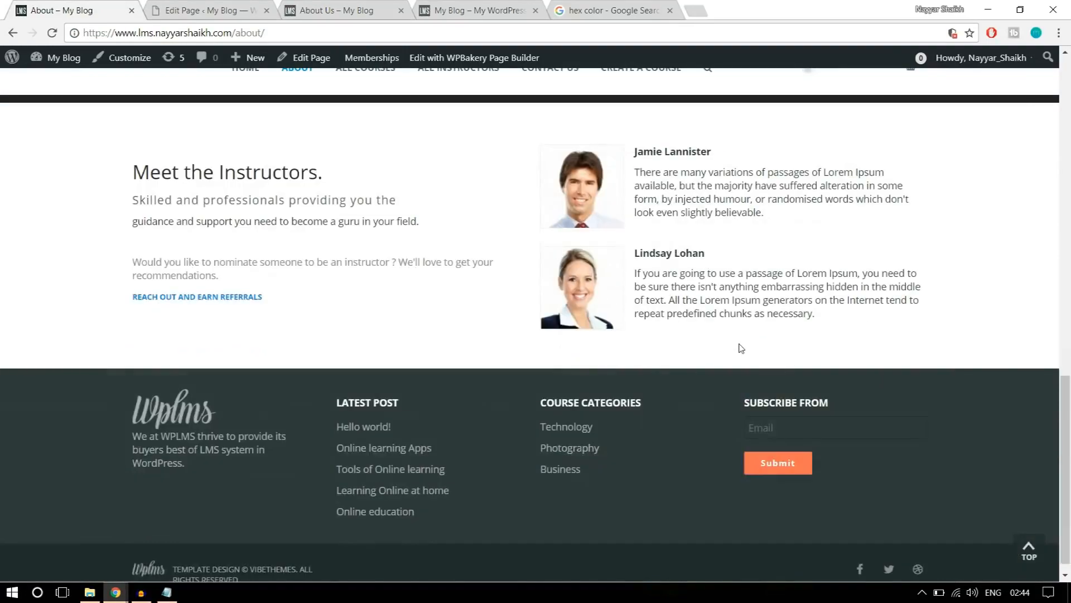
pyautogui.scroll(1, 741, 344)
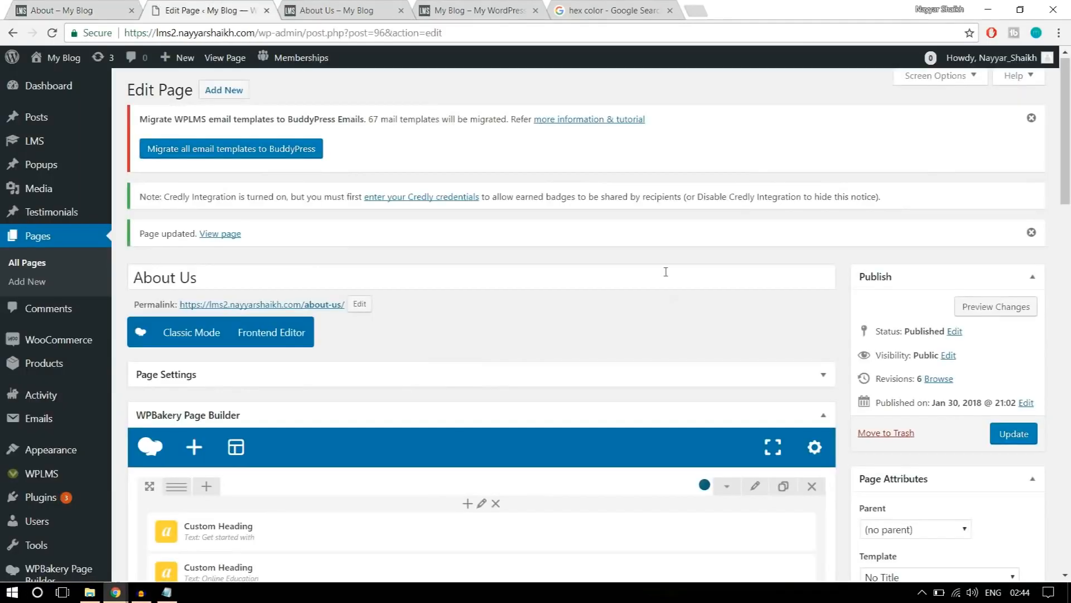
# Add a text block in a new row beneath the black icon-and-text row of the About Us page.
pyautogui.scroll(-5, 670, 285)
pyautogui.scroll(-6, 676, 299)
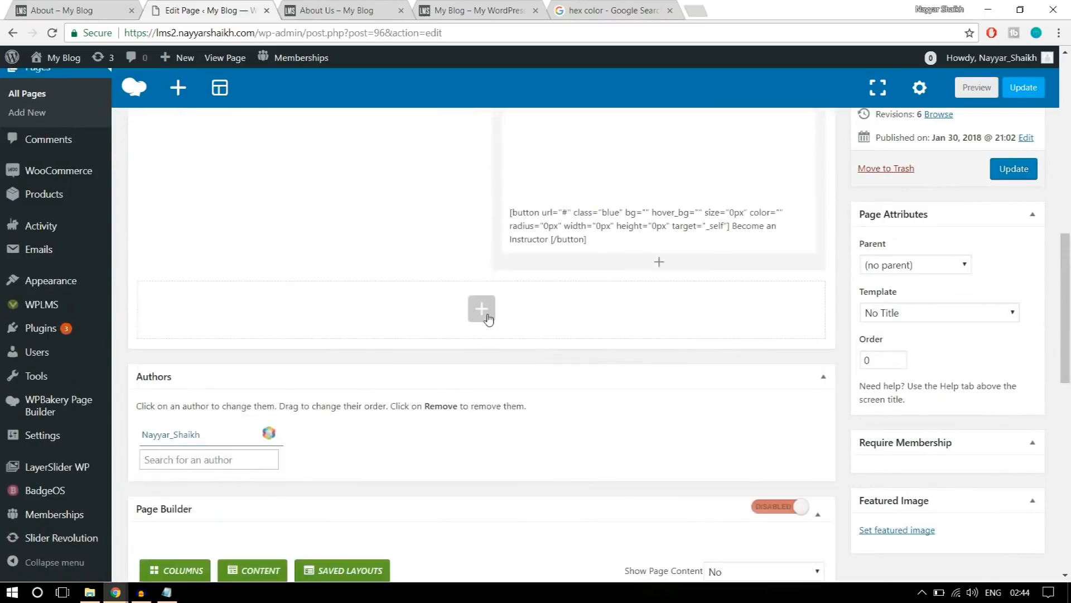
pyautogui.click(487, 317)
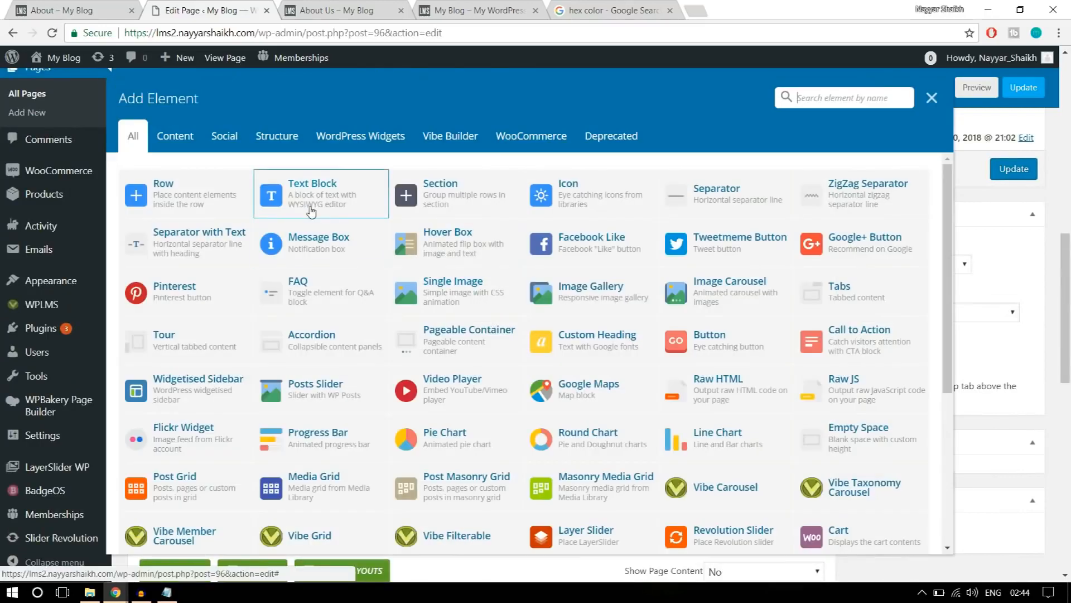
pyautogui.click(327, 198)
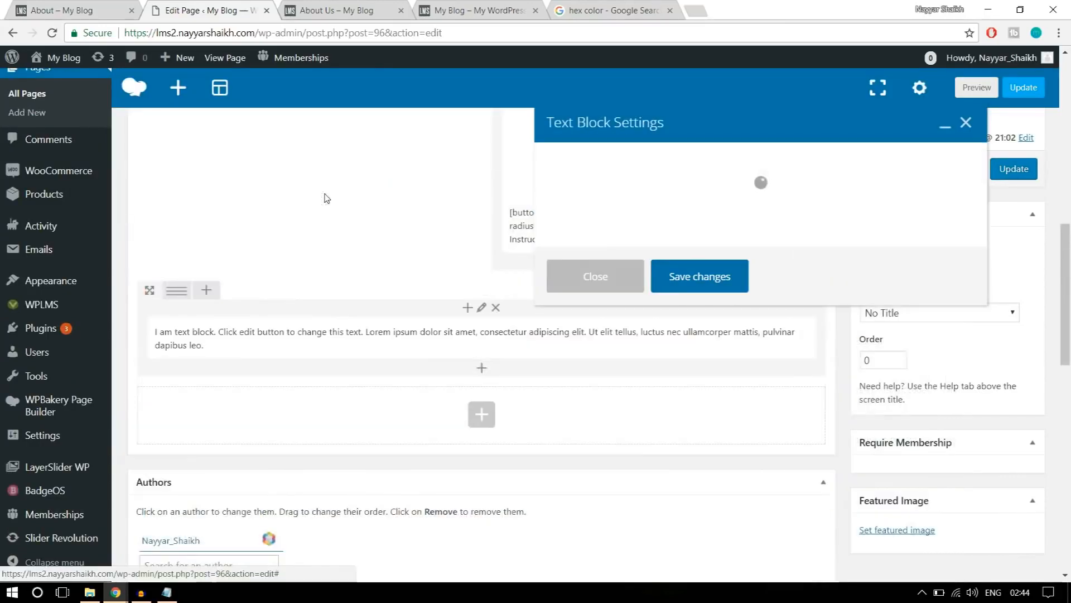
# Replace the new text block's placeholder with the "Meet the Instructors." text copied from the reference About page.
pyautogui.click(76, 7)
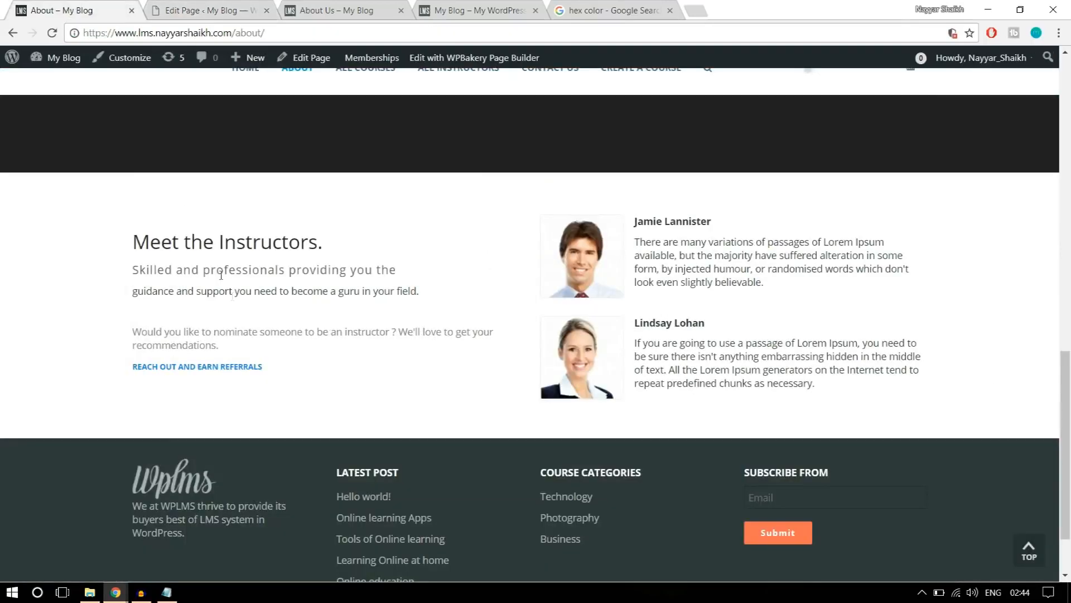
pyautogui.moveTo(296, 372); pyautogui.dragTo(137, 228)
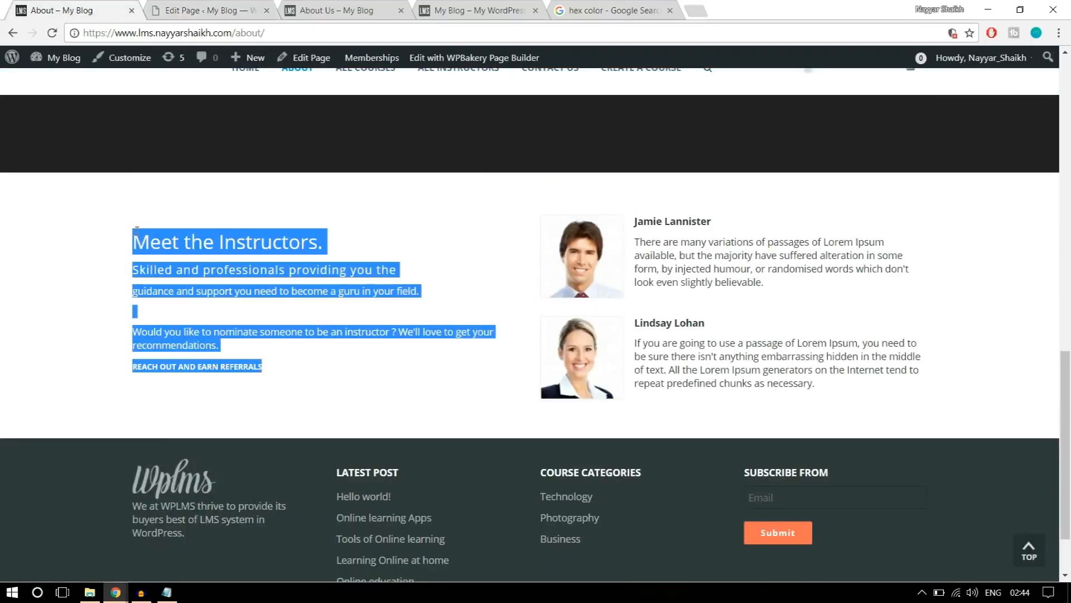
pyautogui.click(230, 7)
pyautogui.moveTo(631, 338); pyautogui.dragTo(524, 279)
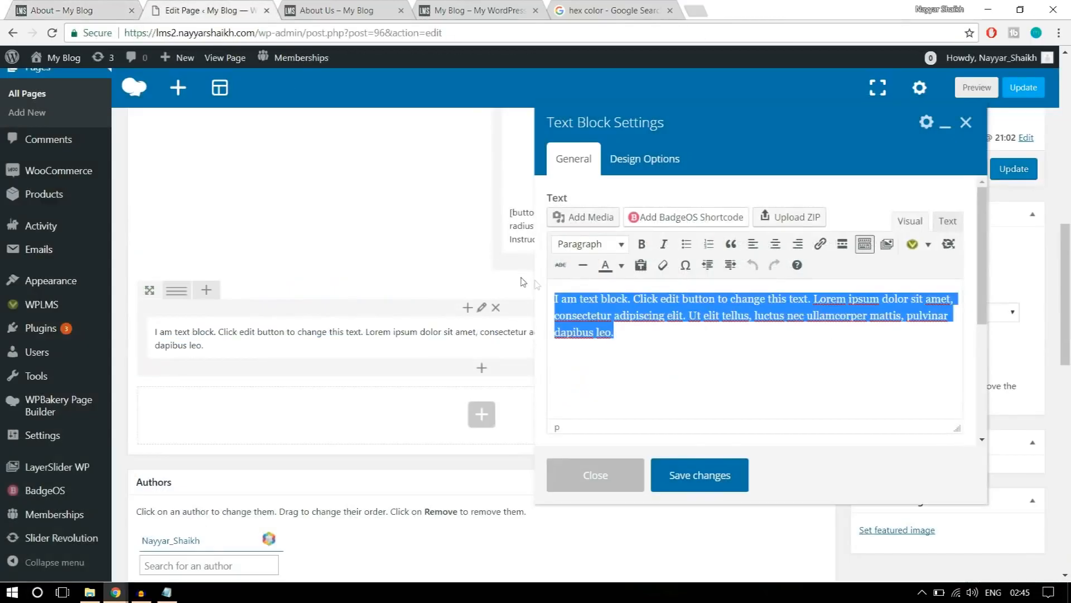
pyautogui.hotkey('ctrl', 'v')
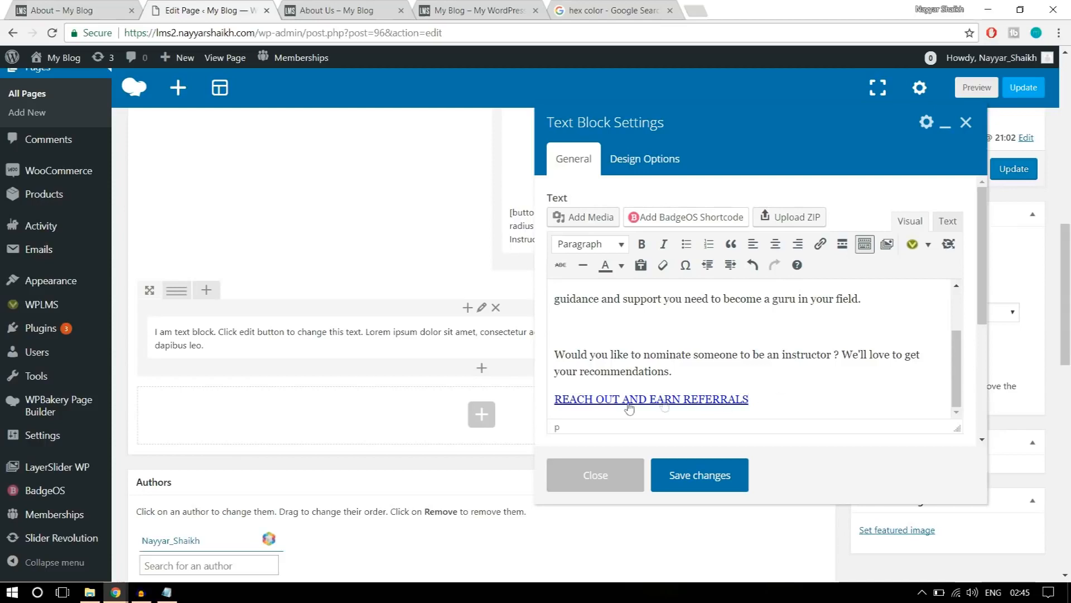
# Remove the copied link from the "REACH OUT AND EARN REFERRALS" line in the text block.
pyautogui.moveTo(750, 400); pyautogui.dragTo(551, 398)
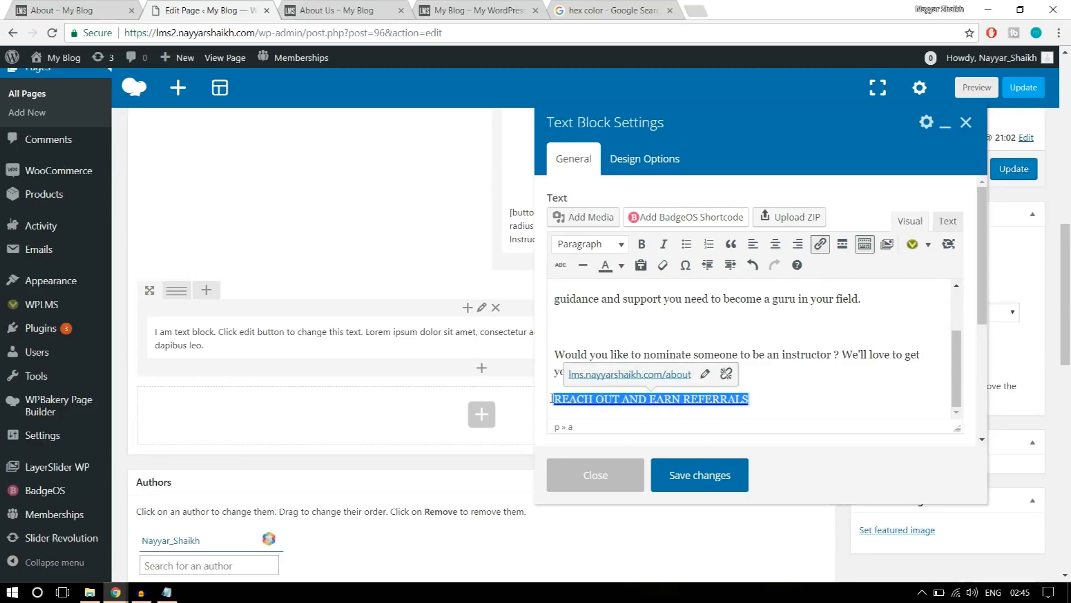
pyautogui.click(729, 379)
pyautogui.click(789, 387)
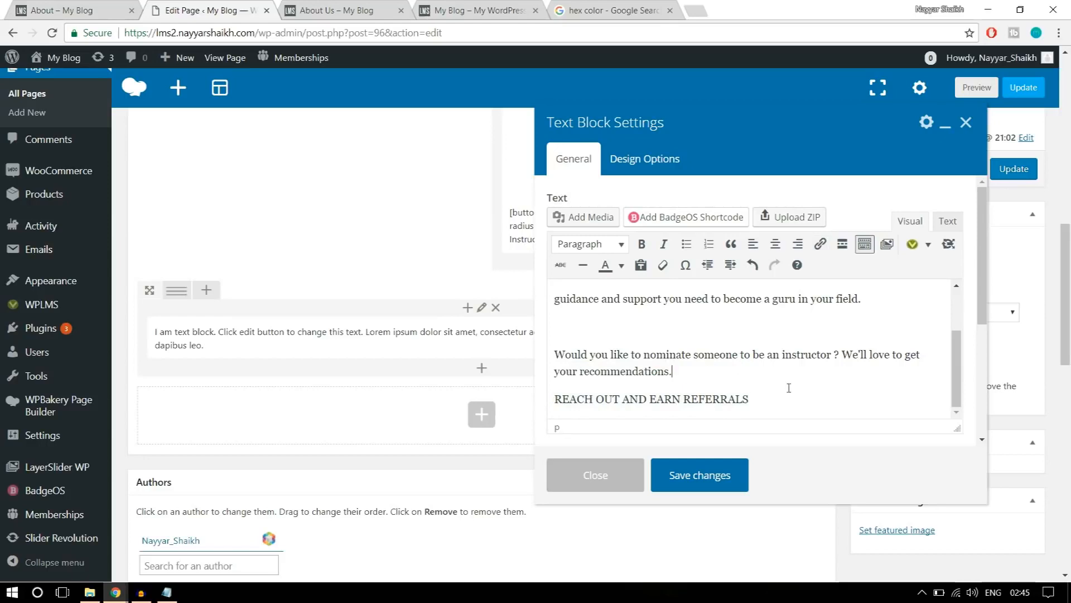
pyautogui.moveTo(789, 395); pyautogui.dragTo(561, 410)
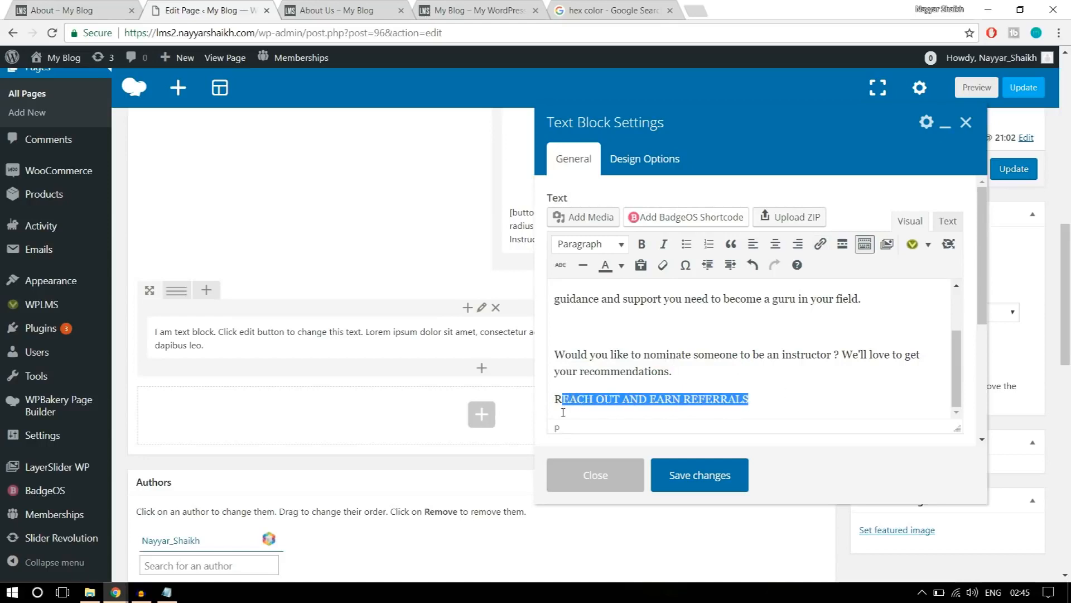
pyautogui.click(684, 395)
# Check the referral line on the reference page, link "REACH OUT AND EARN REFERRALS" to "#" and save the text block.
pyautogui.click(118, 5)
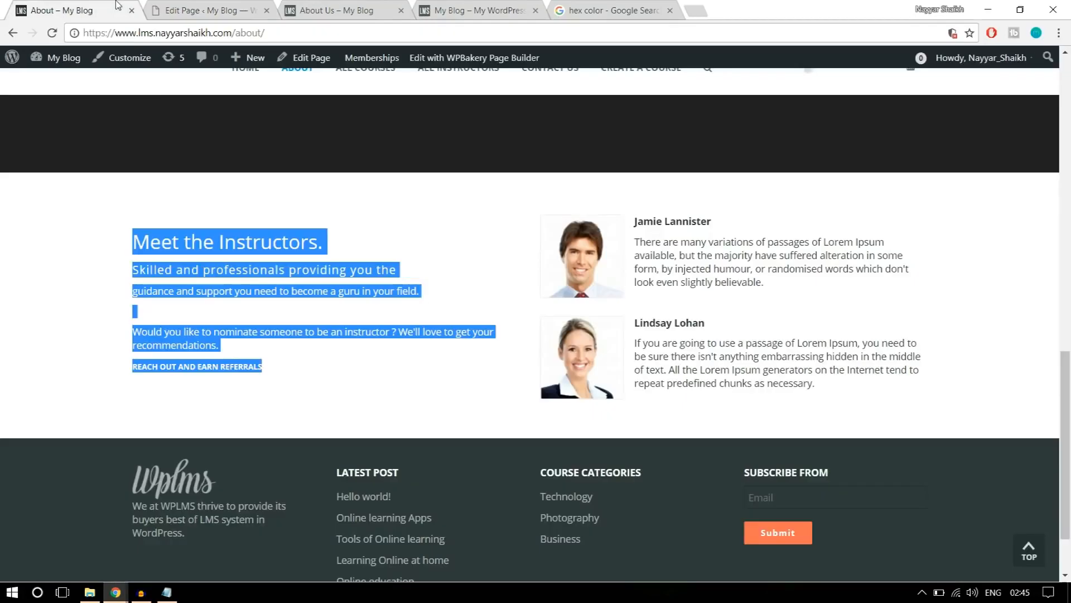
pyautogui.click(329, 369)
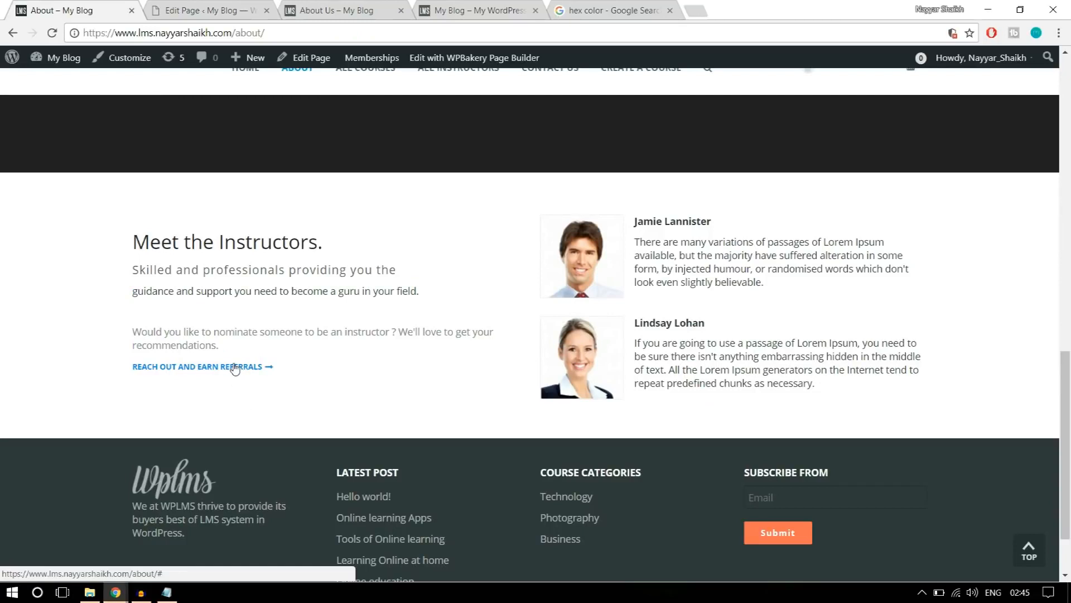
pyautogui.click(180, 6)
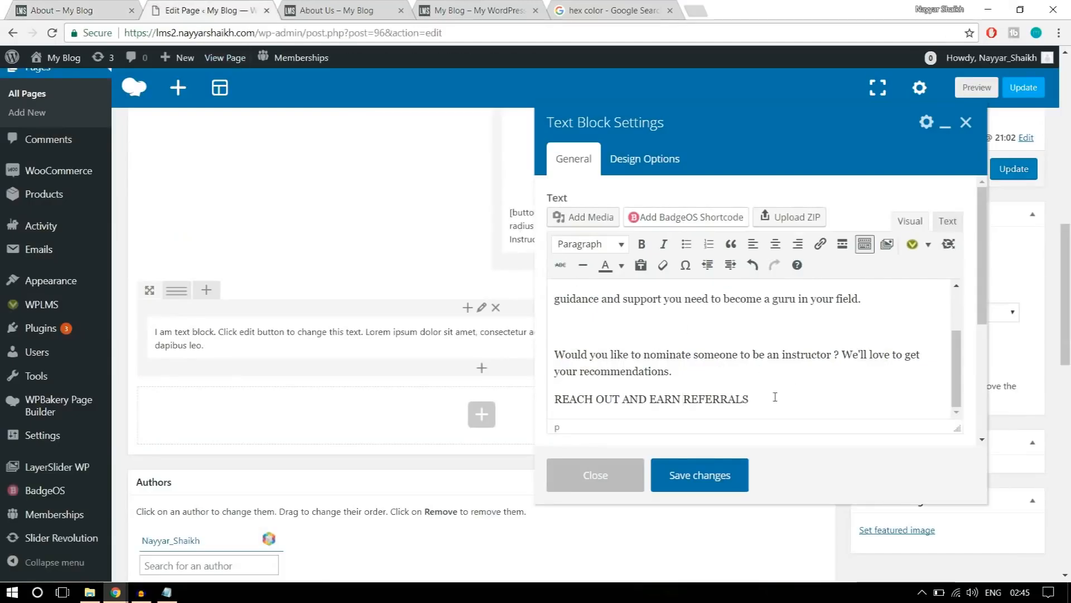
pyautogui.moveTo(774, 398); pyautogui.dragTo(546, 399)
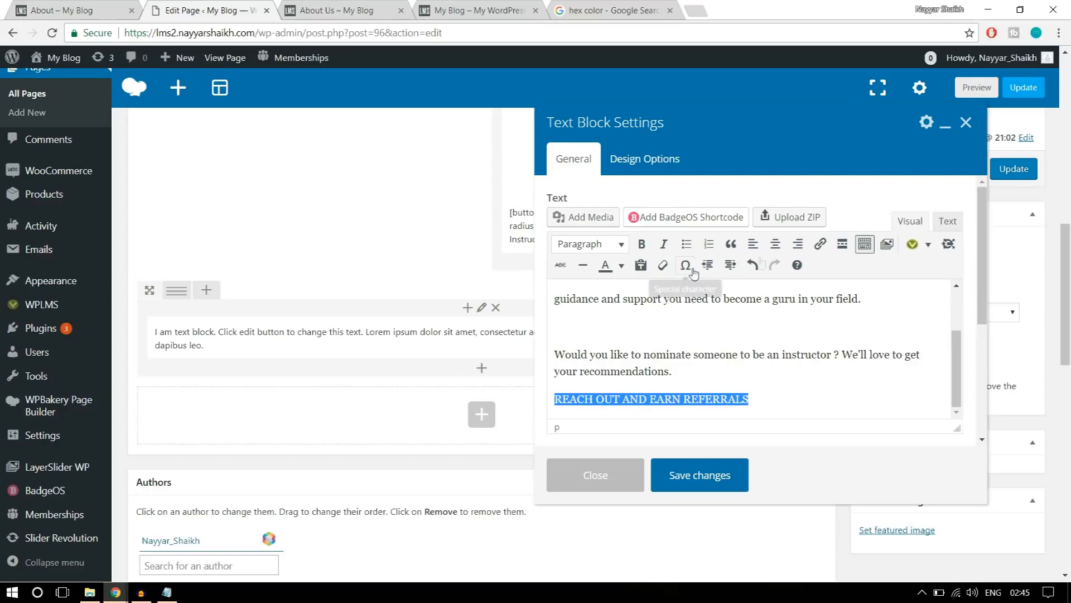
pyautogui.click(822, 245)
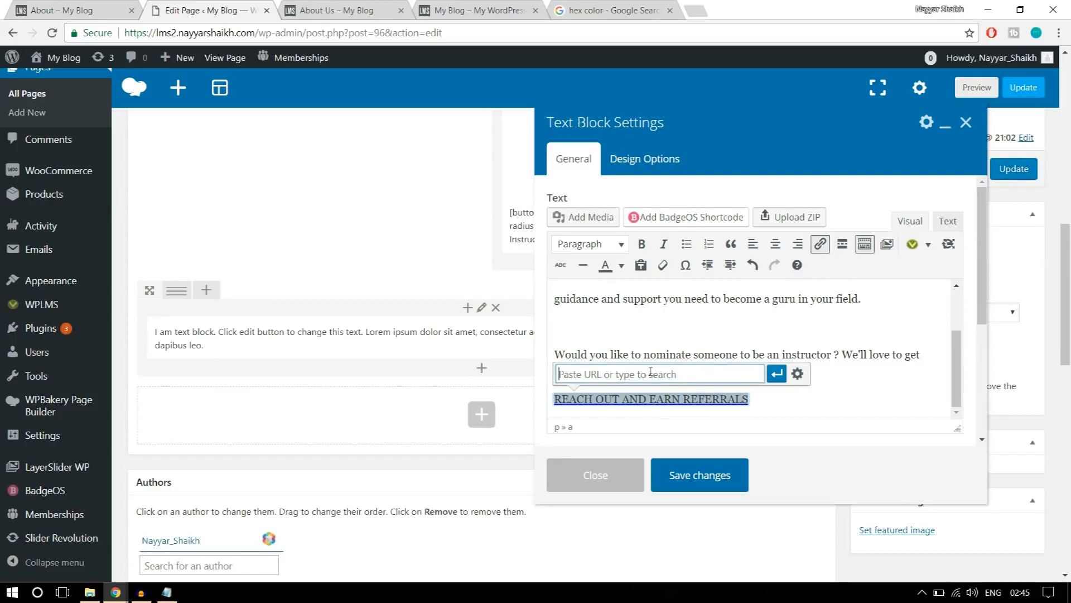
pyautogui.write('#')
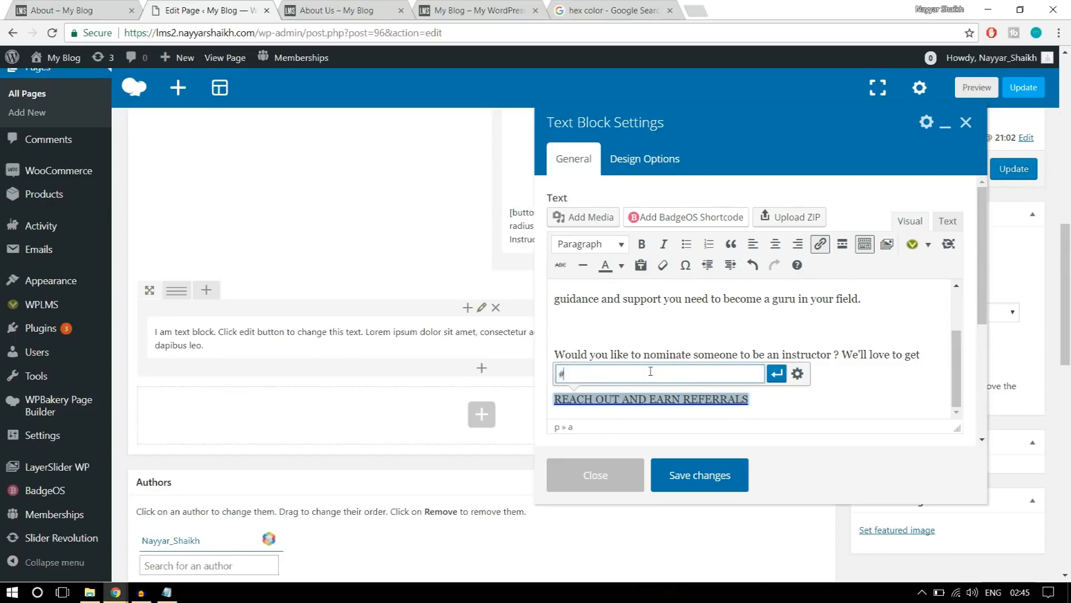
pyautogui.click(778, 376)
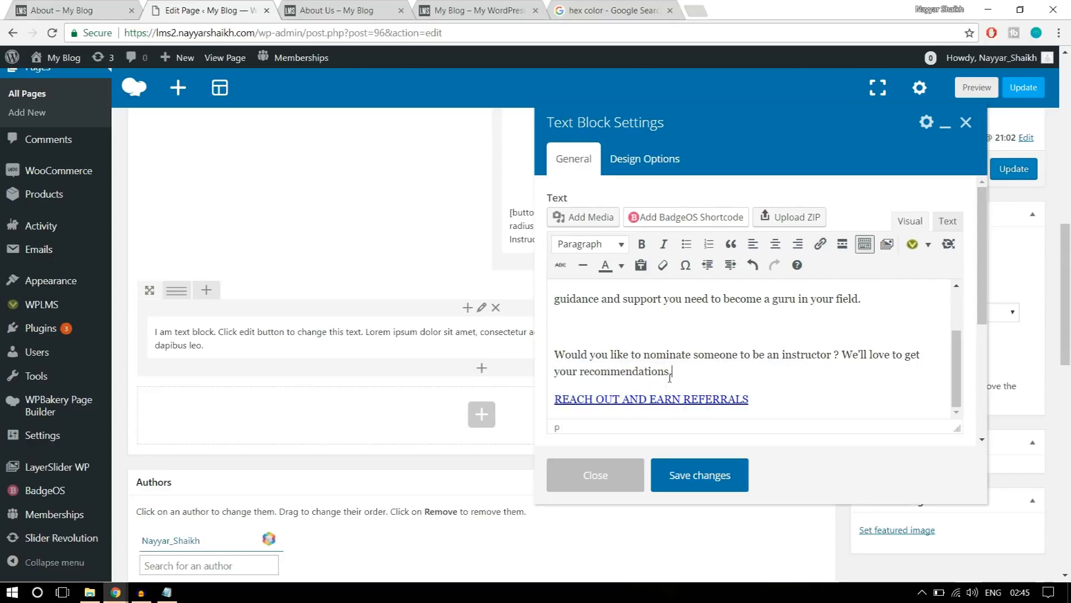
pyautogui.click(725, 475)
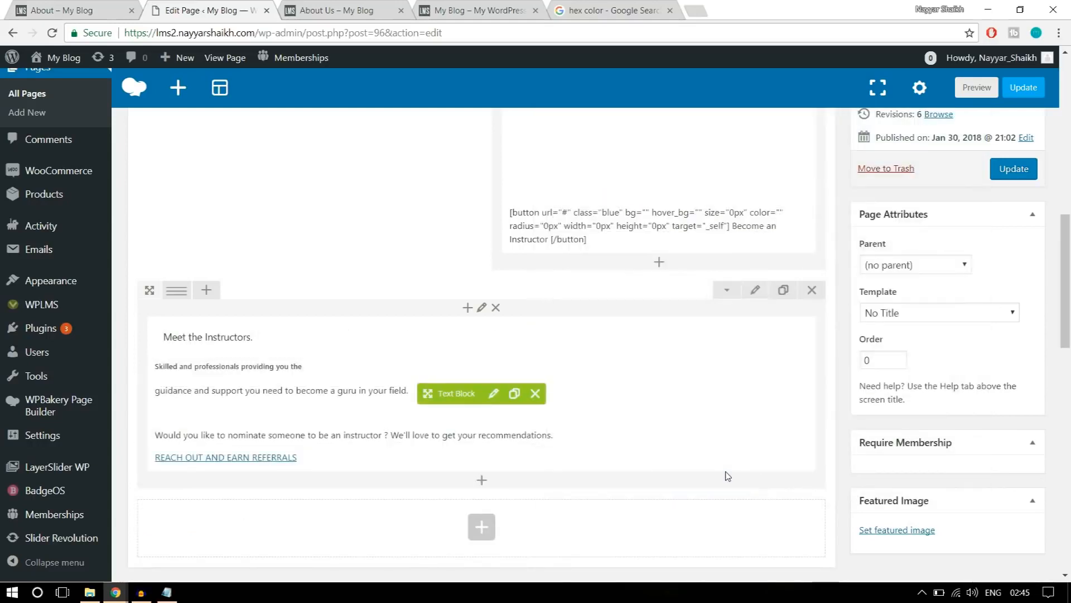
# Split the "Meet the Instructors." row into a 1/2 + 1/2 column layout, matching the reference section.
pyautogui.click(116, 7)
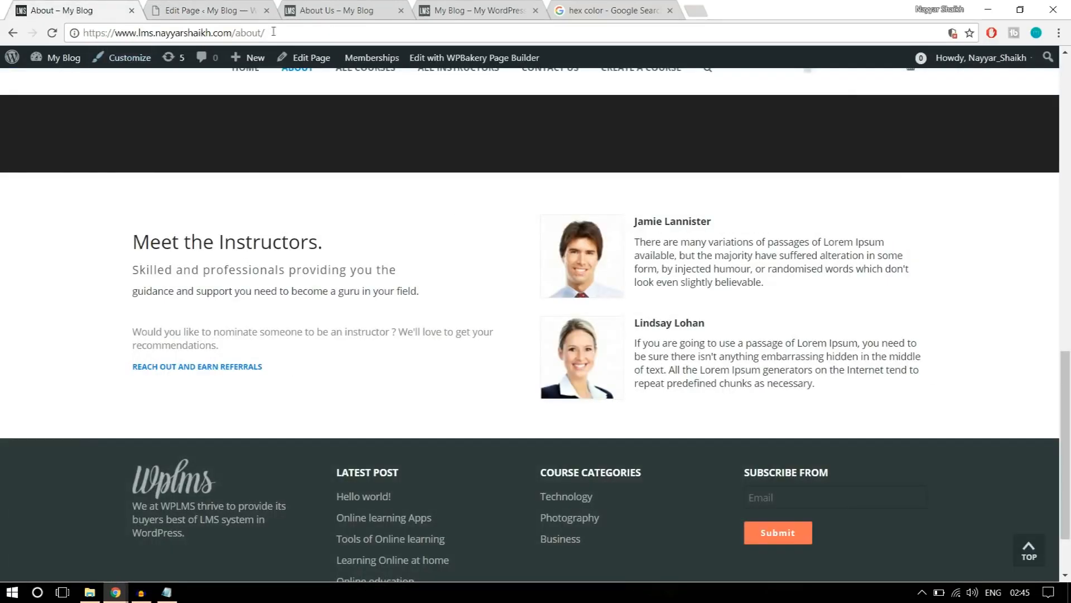
pyautogui.click(192, 8)
pyautogui.moveTo(177, 287)
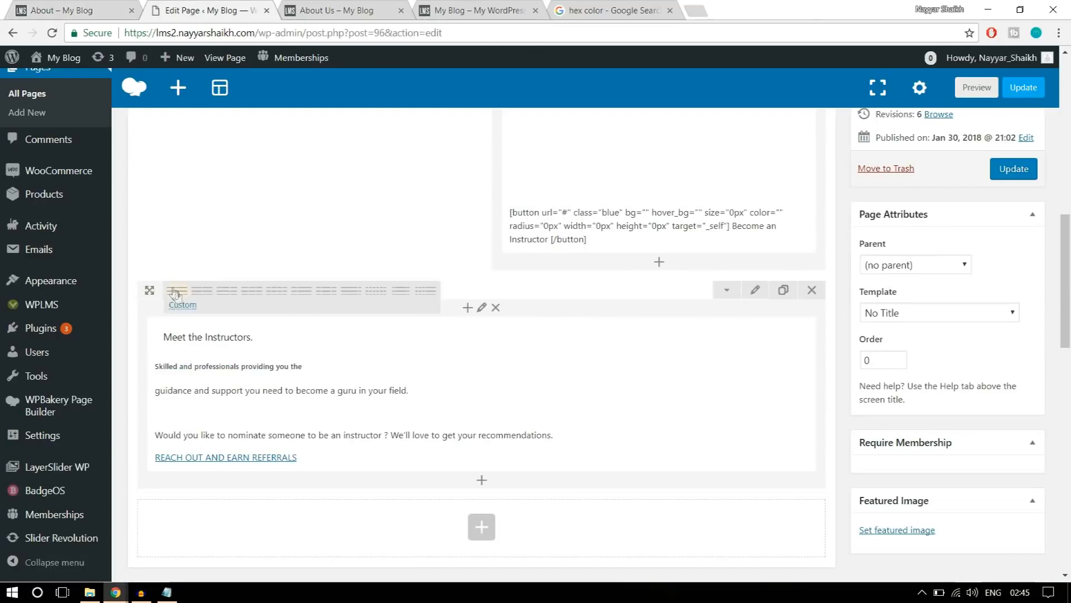
pyautogui.click(209, 296)
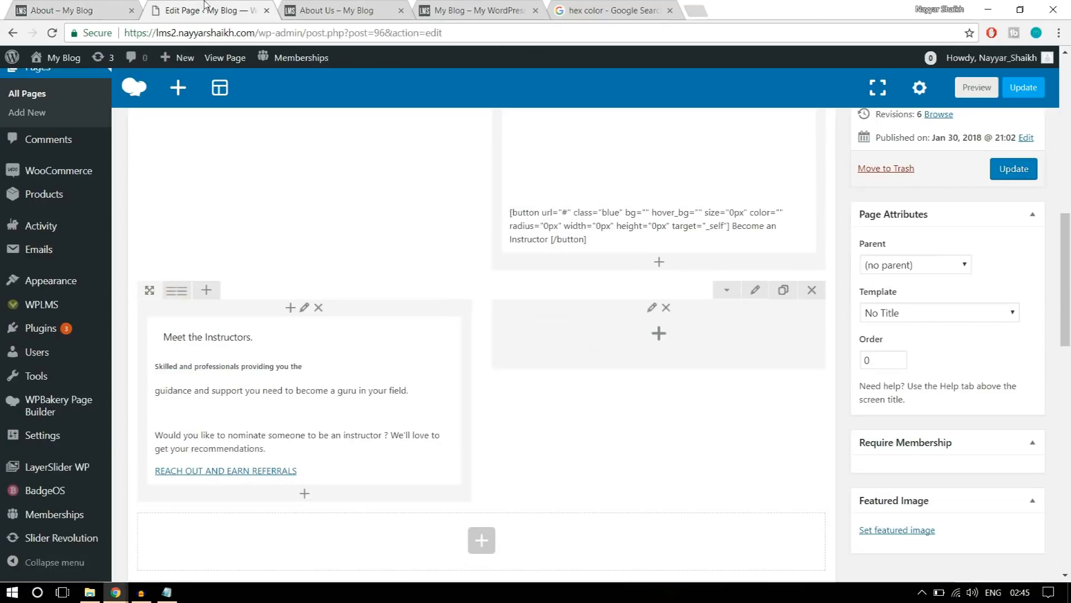
# Add a text block to the empty second column of the "Meet the Instructors." row, checking the reference page's instructor profiles.
pyautogui.click(96, 5)
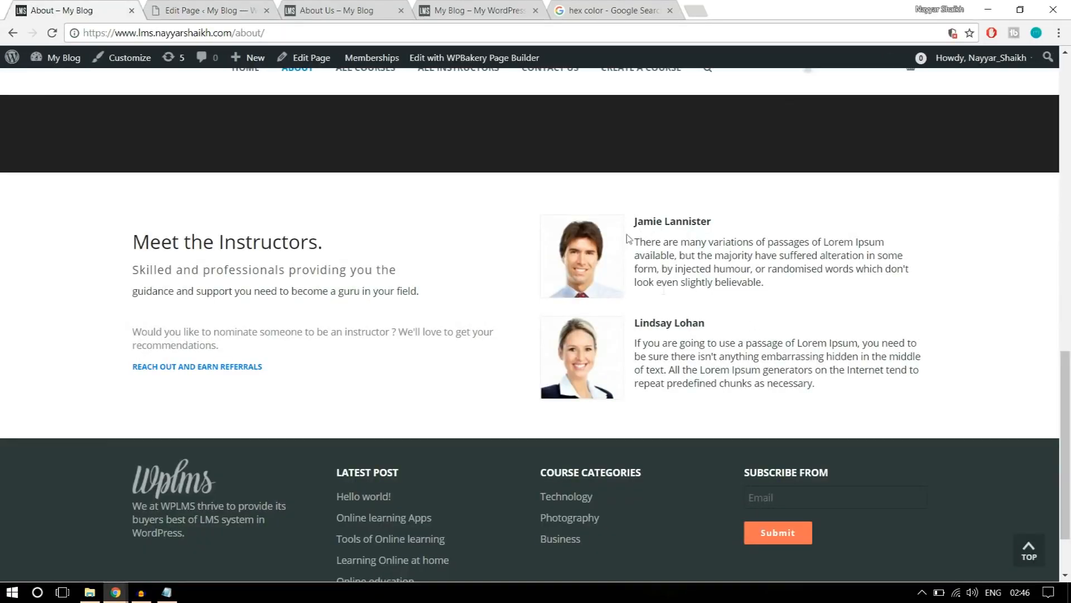
pyautogui.click(240, 9)
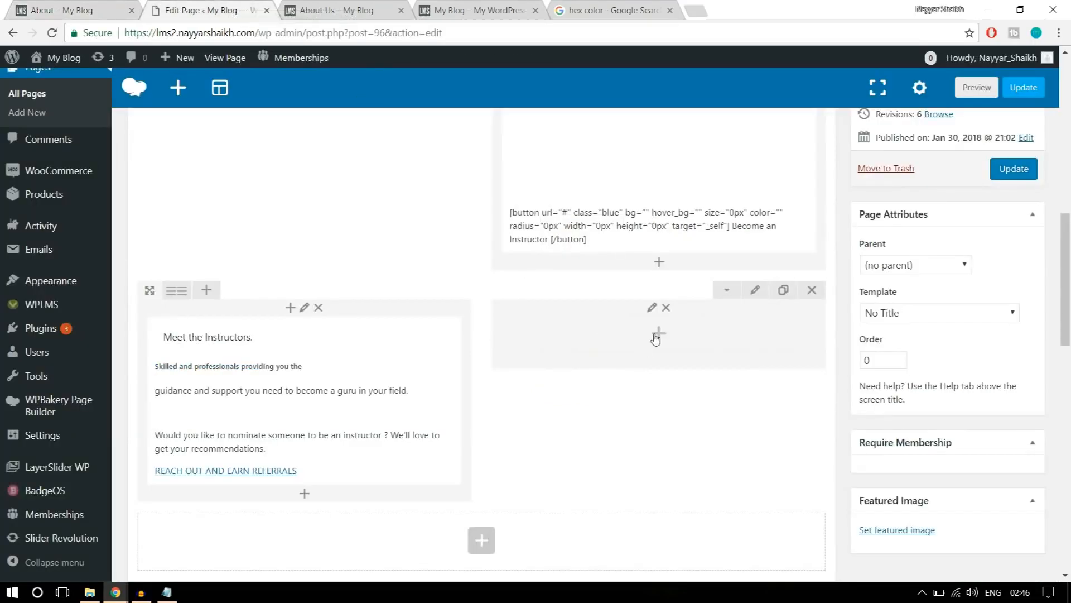
pyautogui.click(656, 337)
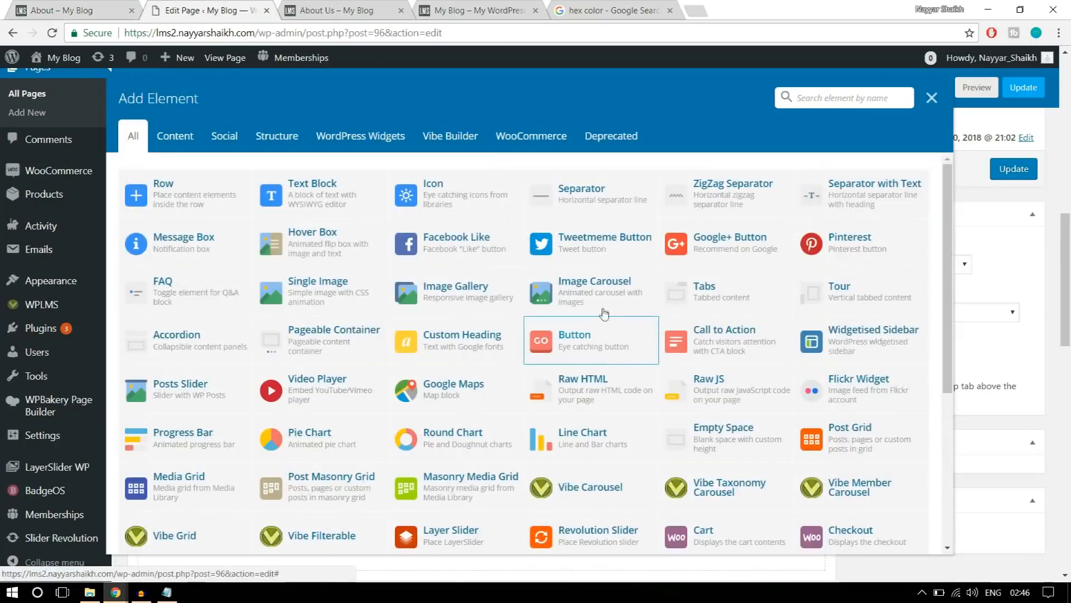
pyautogui.click(344, 193)
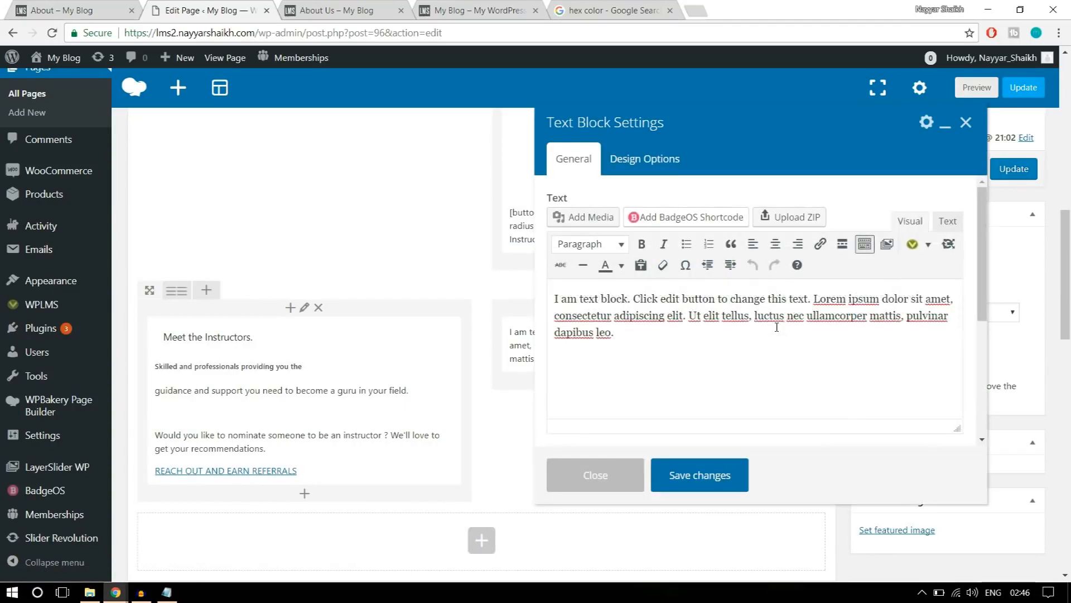
pyautogui.click(102, 7)
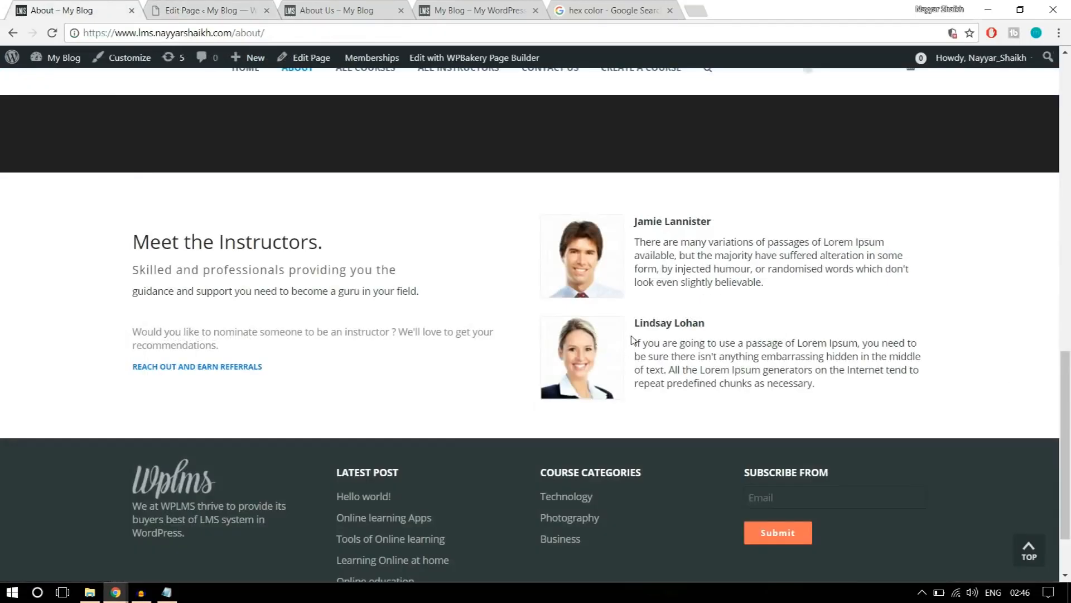
pyautogui.click(225, 7)
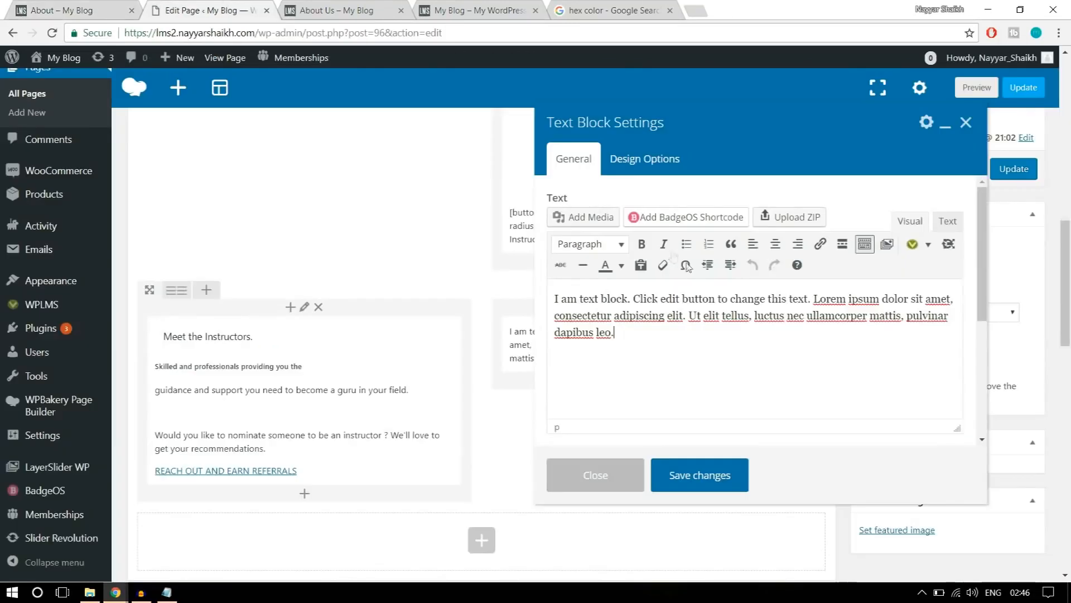
# Clear the new text block's placeholder text and copy the first instructor's name and description from the reference page.
pyautogui.click(79, 5)
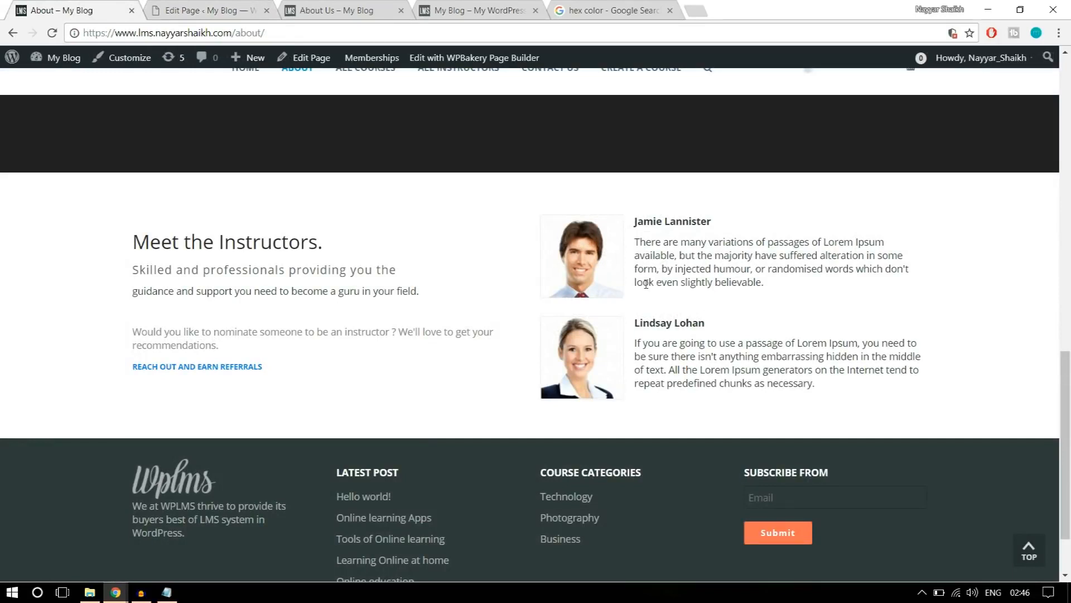
pyautogui.click(221, 11)
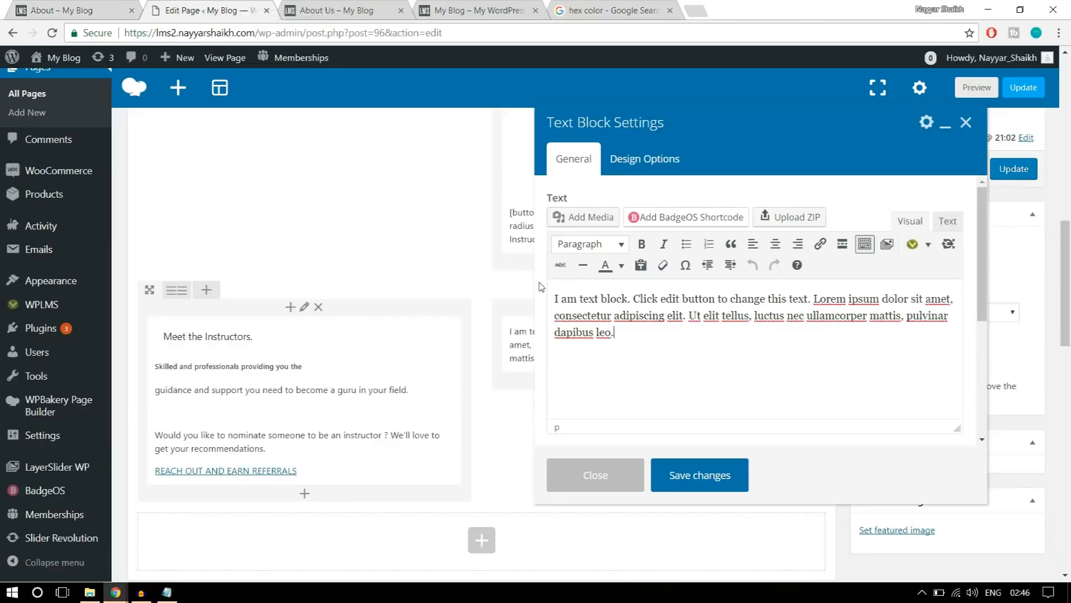
pyautogui.moveTo(629, 341); pyautogui.dragTo(537, 290)
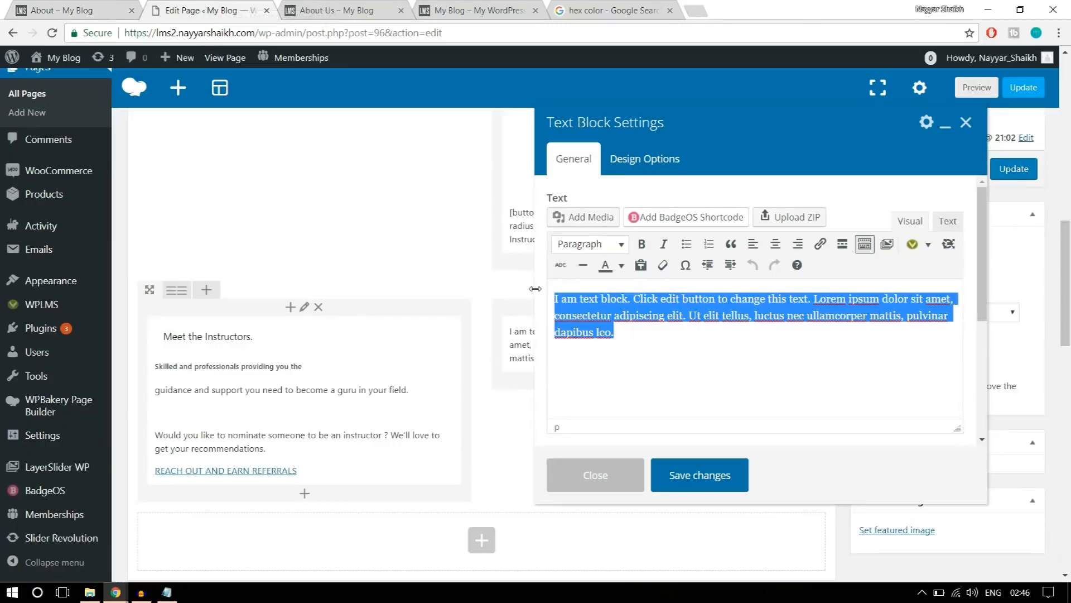
pyautogui.press('BackSpace')
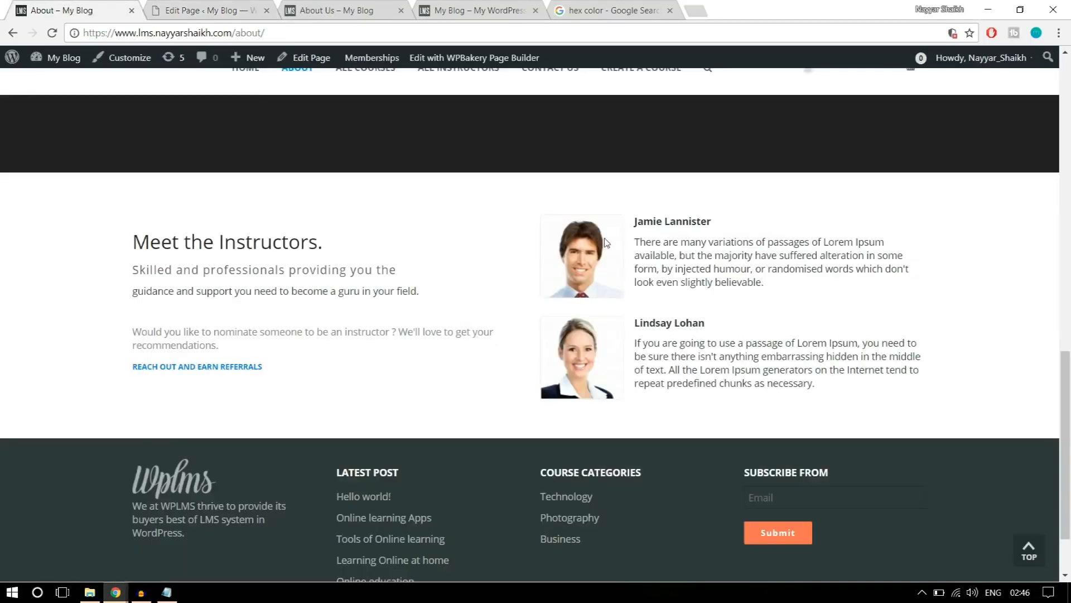
pyautogui.moveTo(637, 220); pyautogui.dragTo(796, 286)
pyautogui.hotkey('ctrl', 'c')
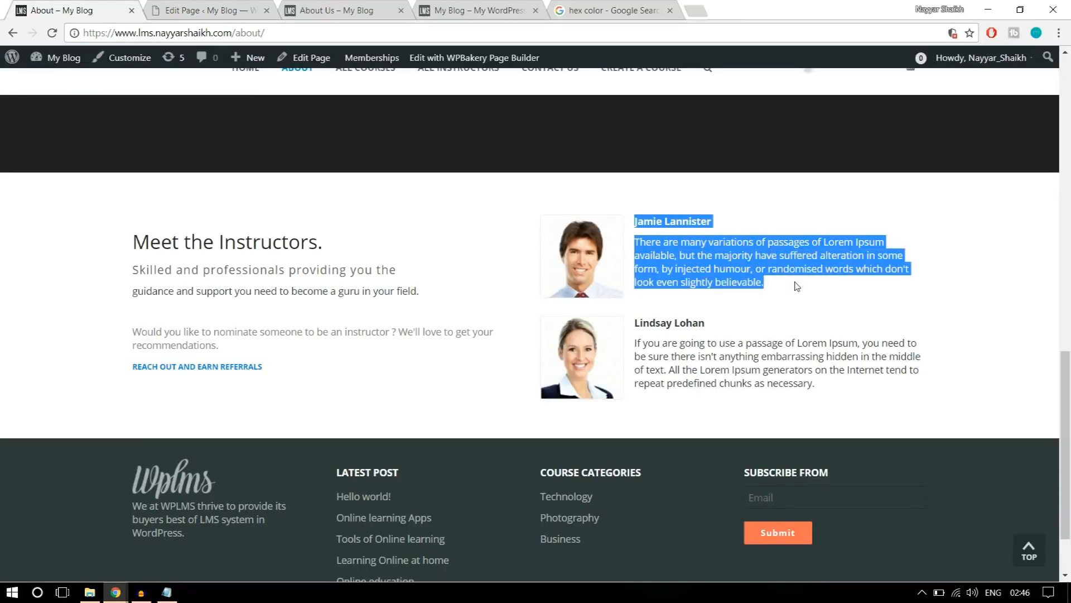
pyautogui.click(196, 8)
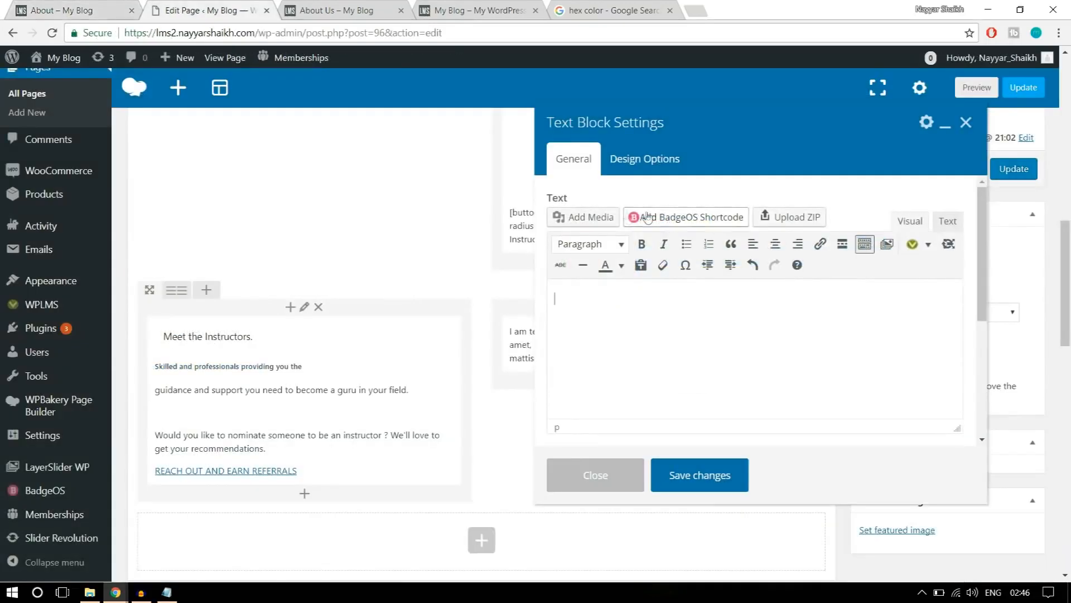
# Upload the image stu5-120x120 and insert it into the text block.
pyautogui.click(593, 218)
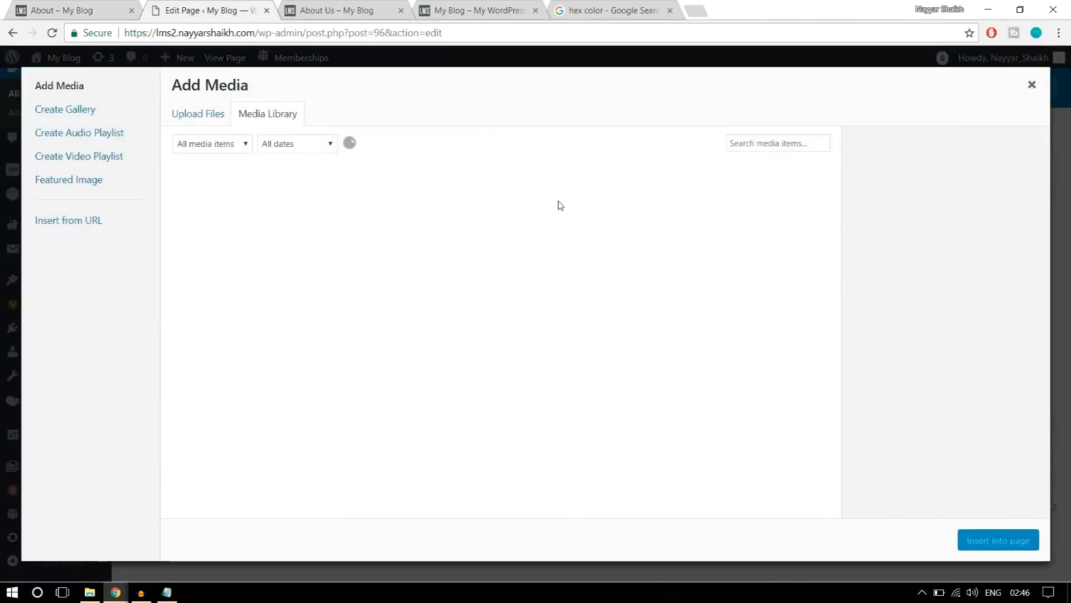
pyautogui.click(206, 114)
pyautogui.click(616, 316)
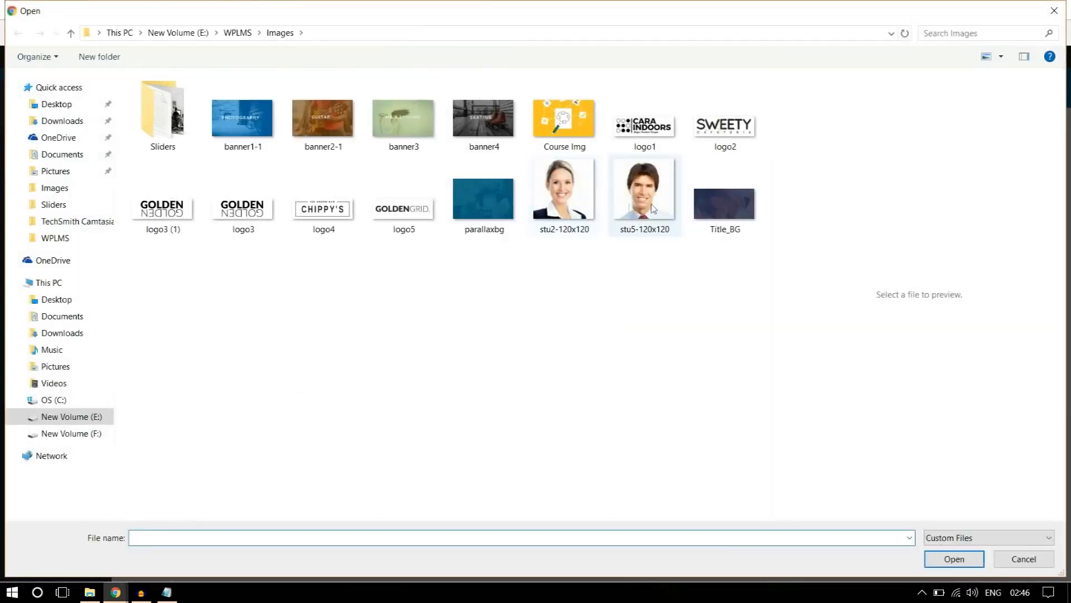
pyautogui.click(653, 208)
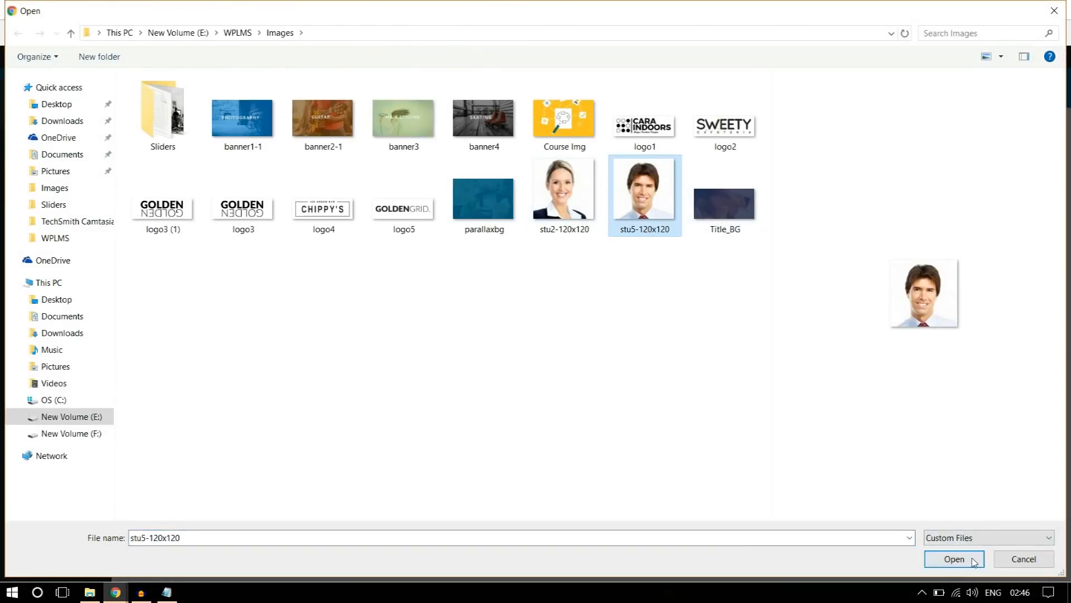
pyautogui.click(954, 558)
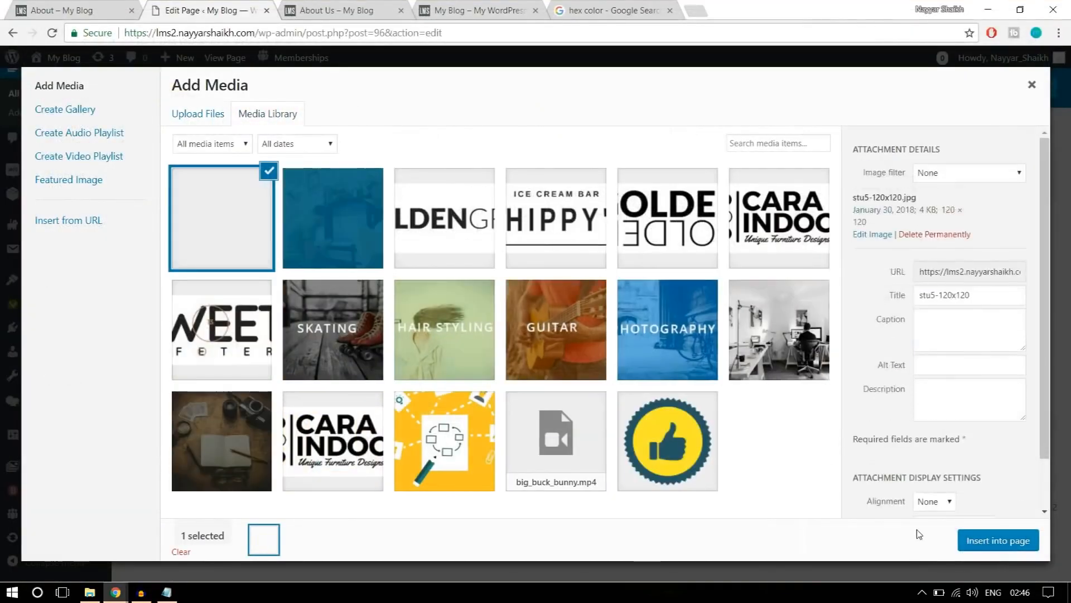
pyautogui.click(991, 544)
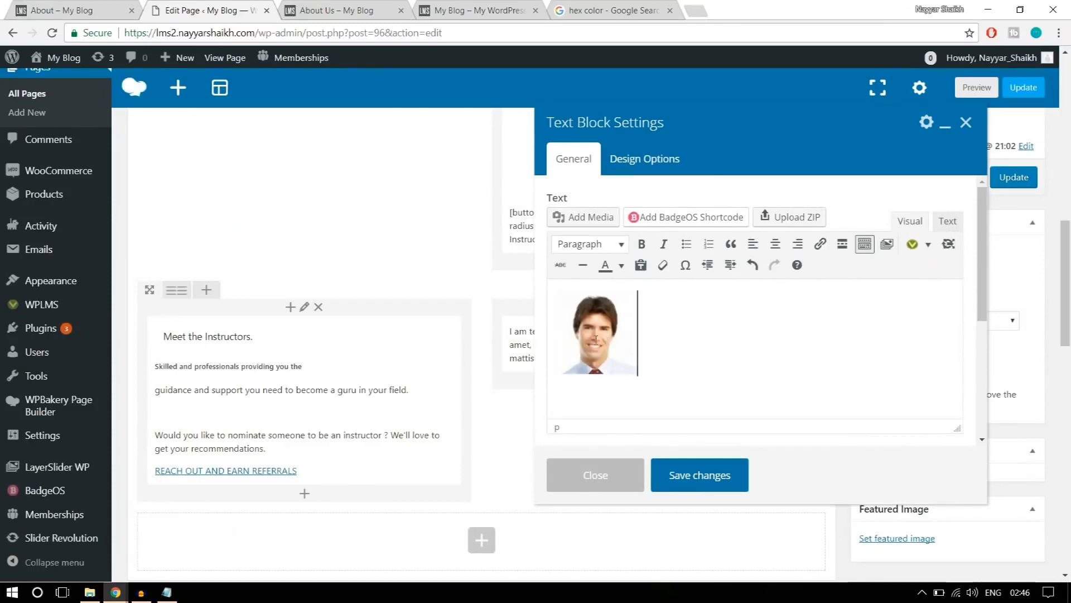
# Align the first instructor's photo left and paste the copied name and description beside it.
pyautogui.click(597, 340)
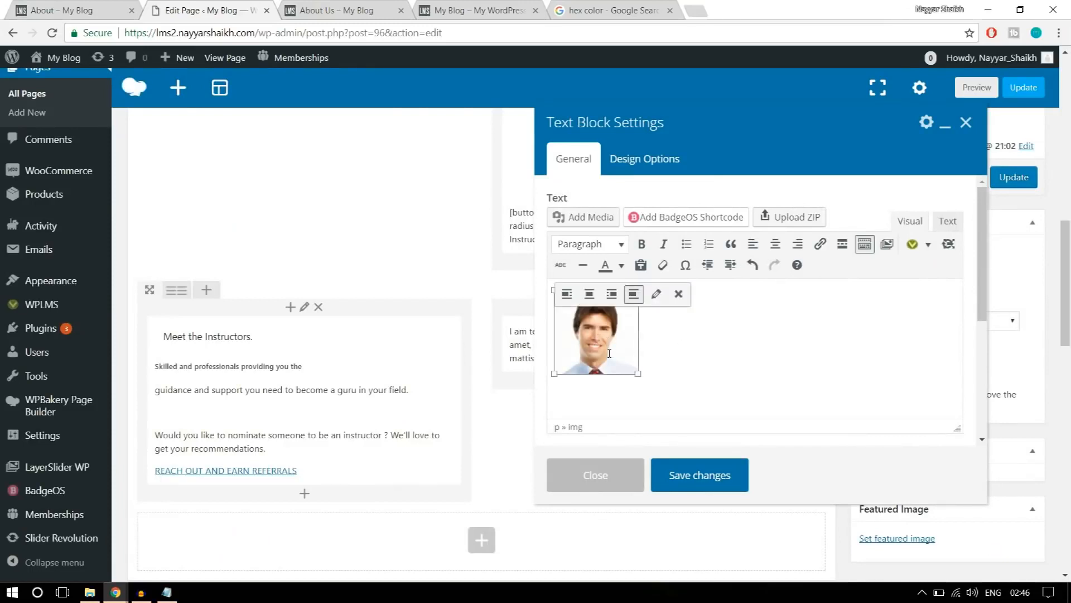
pyautogui.click(568, 295)
pyautogui.click(708, 342)
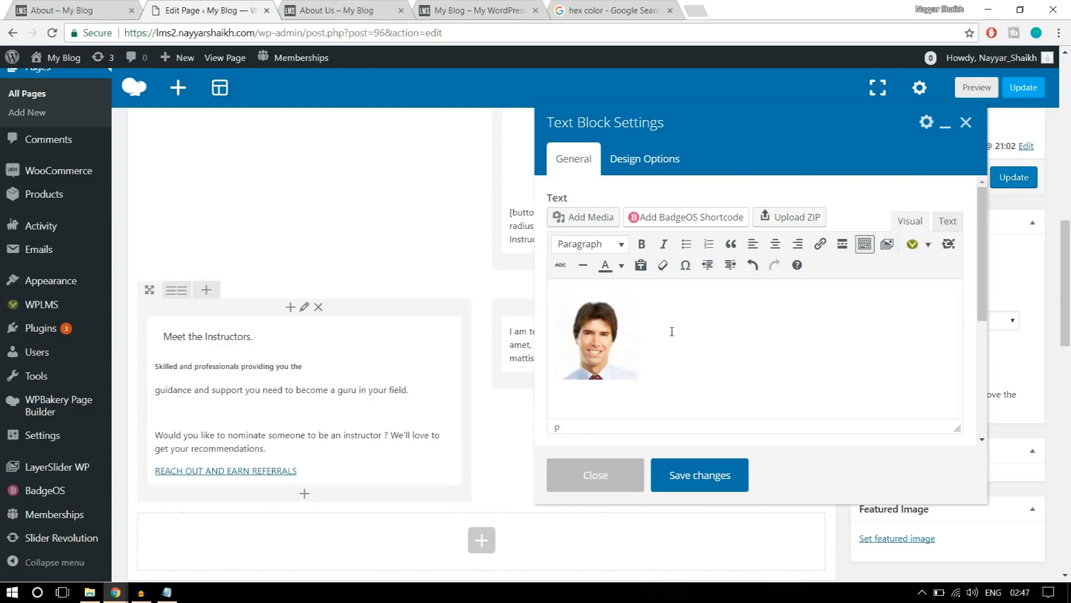
pyautogui.click(631, 331)
pyautogui.click(644, 329)
pyautogui.hotkey('ctrl', 'v')
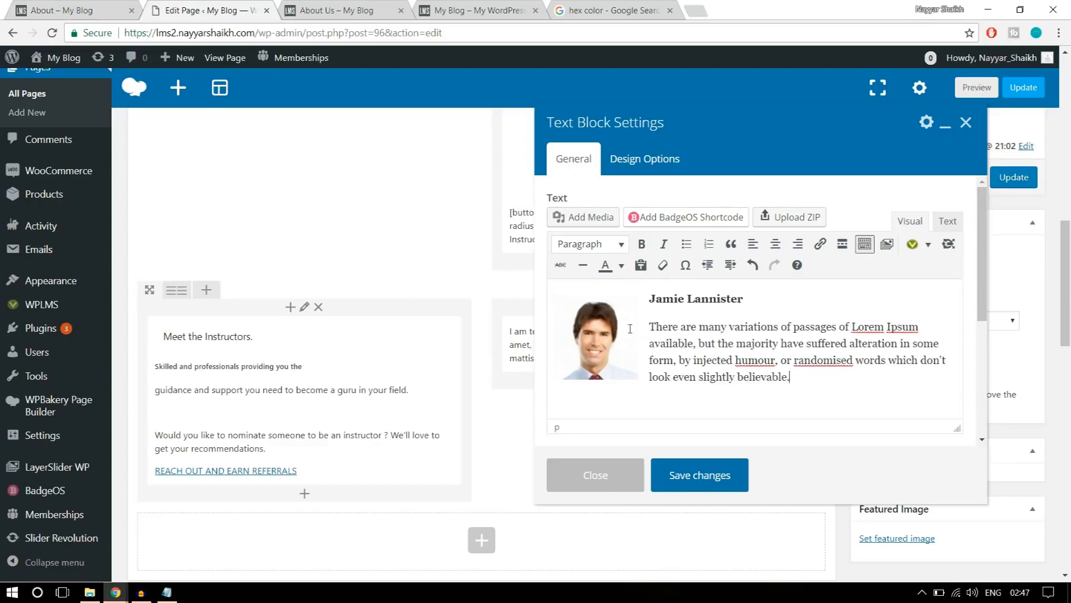
# Add blank lines below the first profile, then upload the image stu2-120x120 and insert it there.
pyautogui.press('Return')
pyautogui.press('Return')
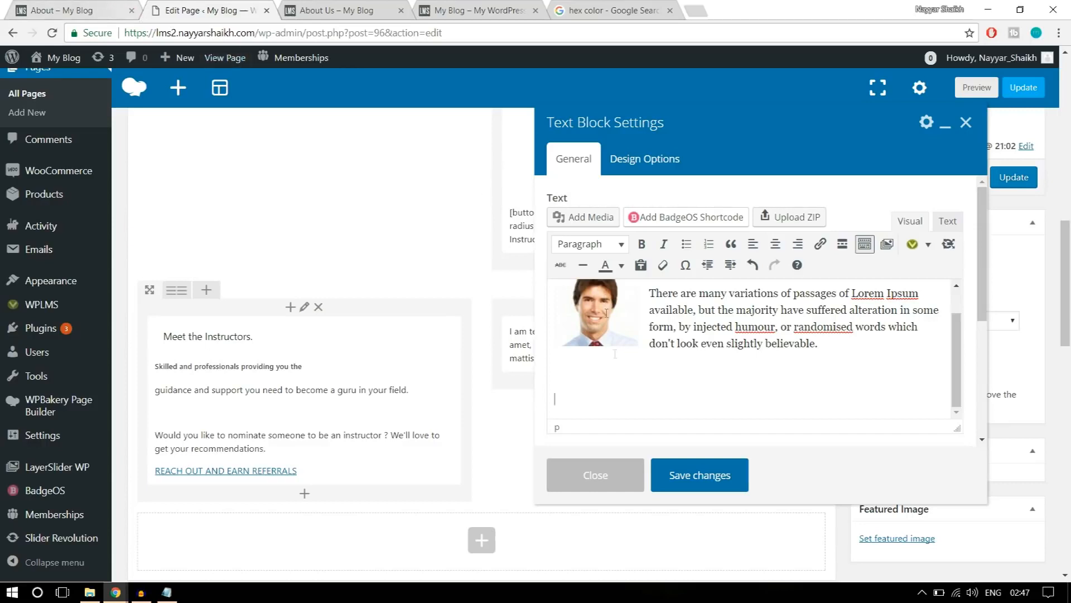
pyautogui.click(589, 218)
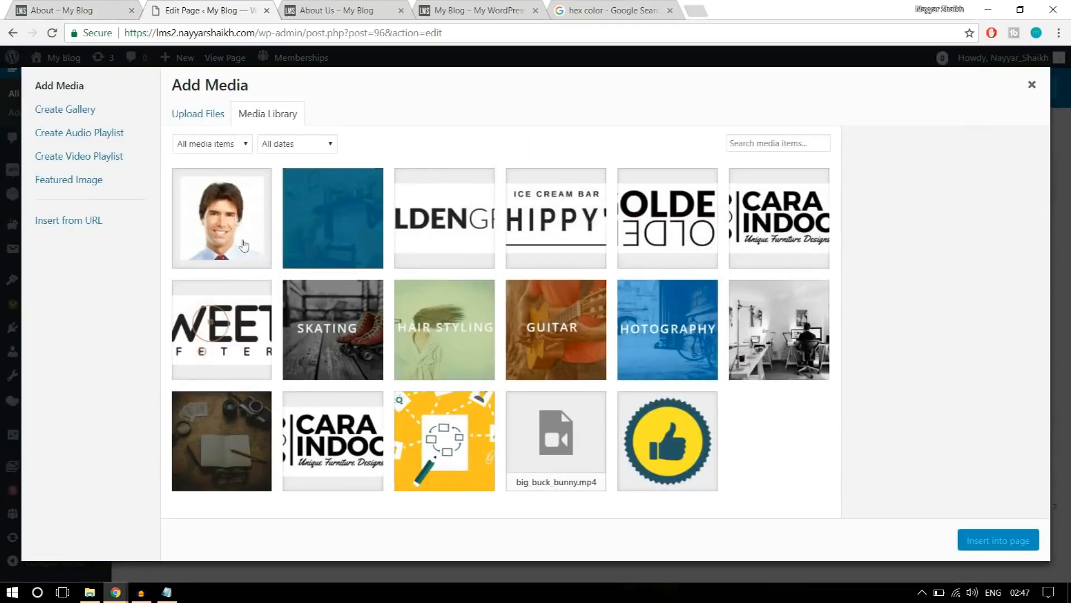
pyautogui.click(196, 117)
pyautogui.click(602, 316)
pyautogui.click(569, 194)
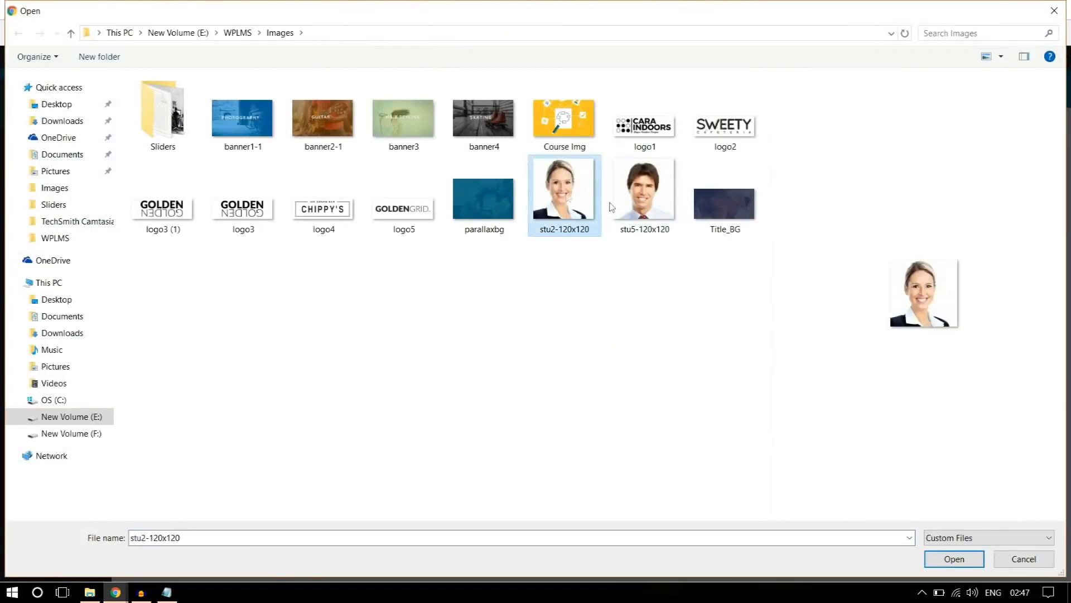
pyautogui.click(946, 564)
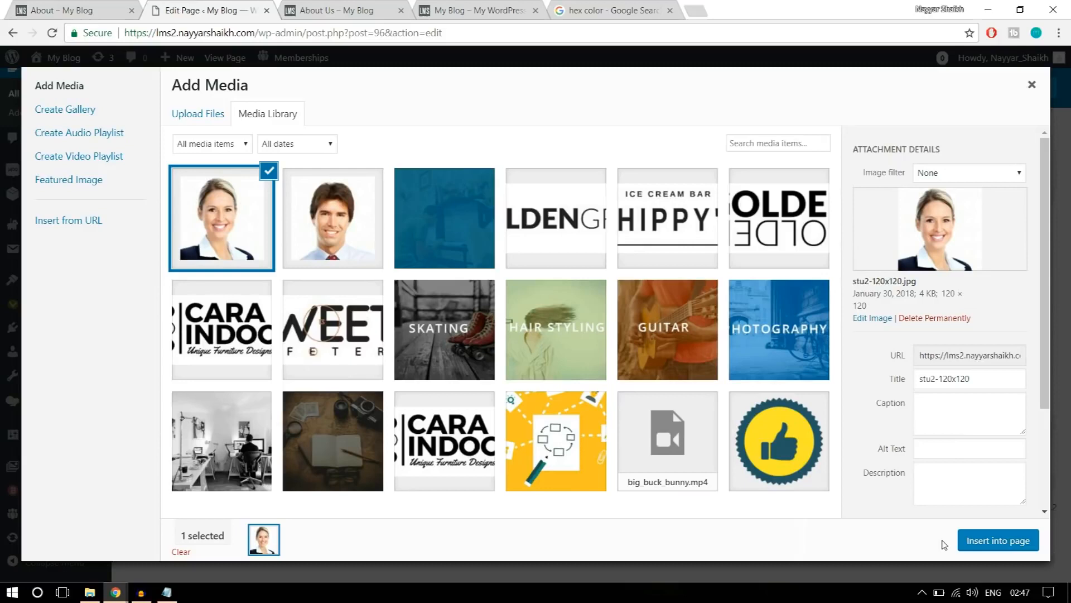
pyautogui.click(1007, 543)
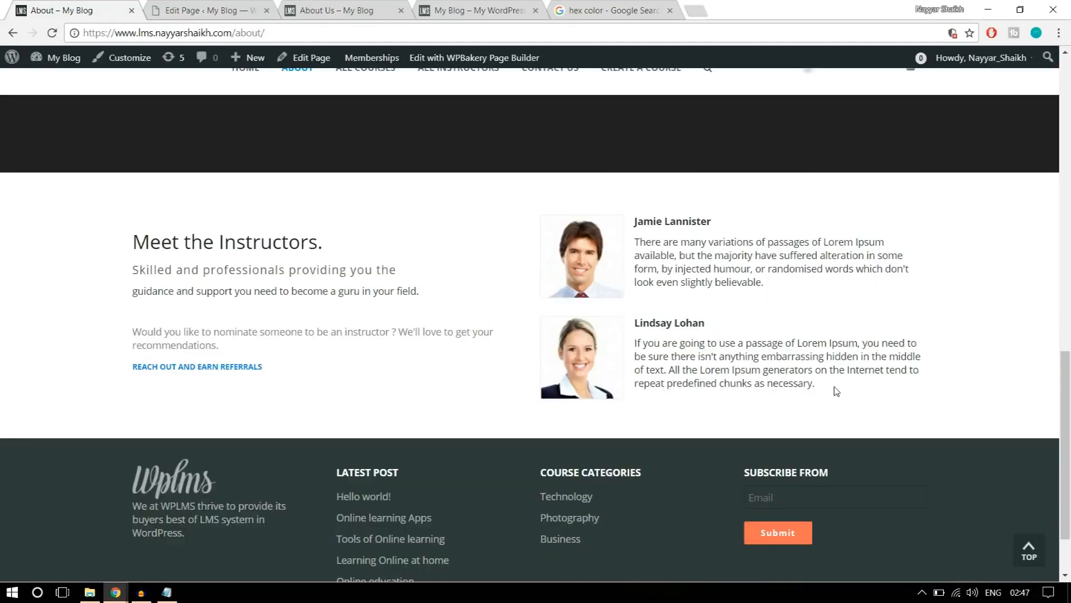
# Copy the second instructor's name and description from the reference page and paste them after the second photo.
pyautogui.moveTo(835, 391); pyautogui.dragTo(639, 316)
pyautogui.hotkey('ctrl', 'c')
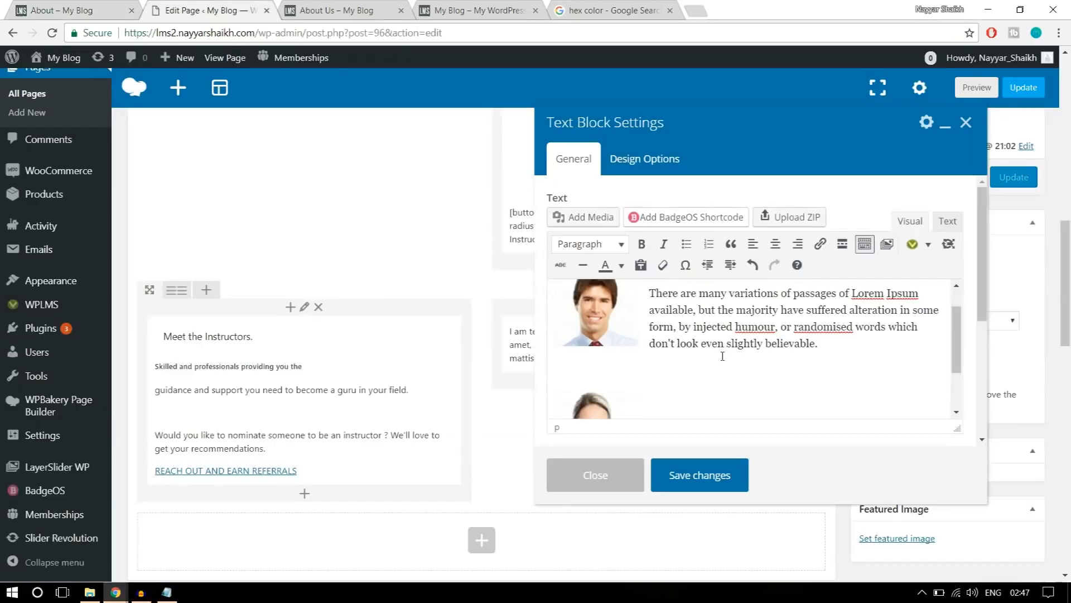
pyautogui.scroll(-3, 730, 384)
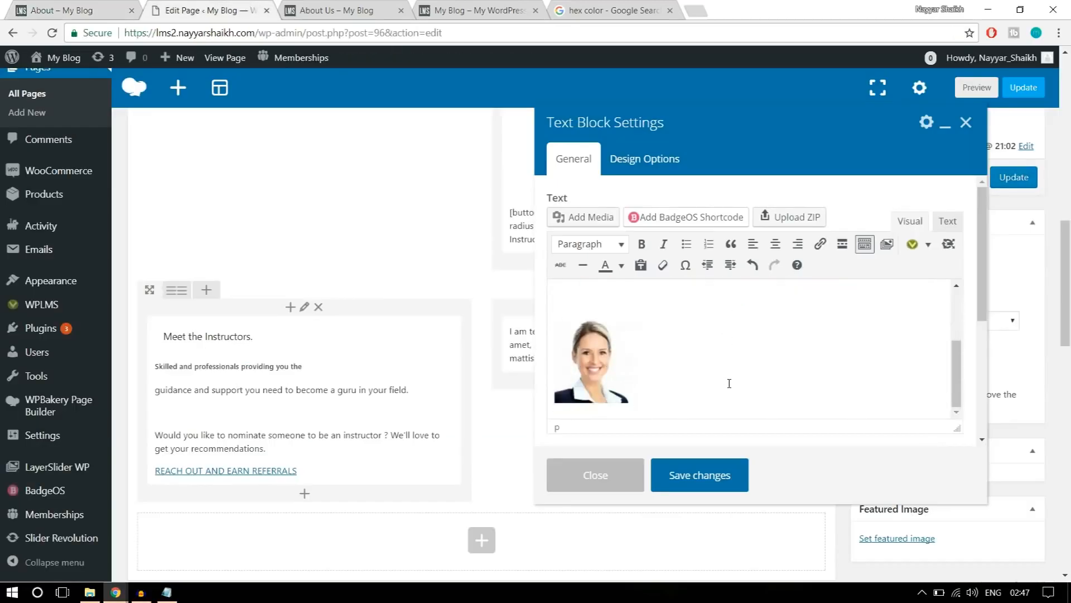
pyautogui.hotkey('ctrl', 'v')
pyautogui.scroll(4, 613, 359)
pyautogui.scroll(-2, 612, 359)
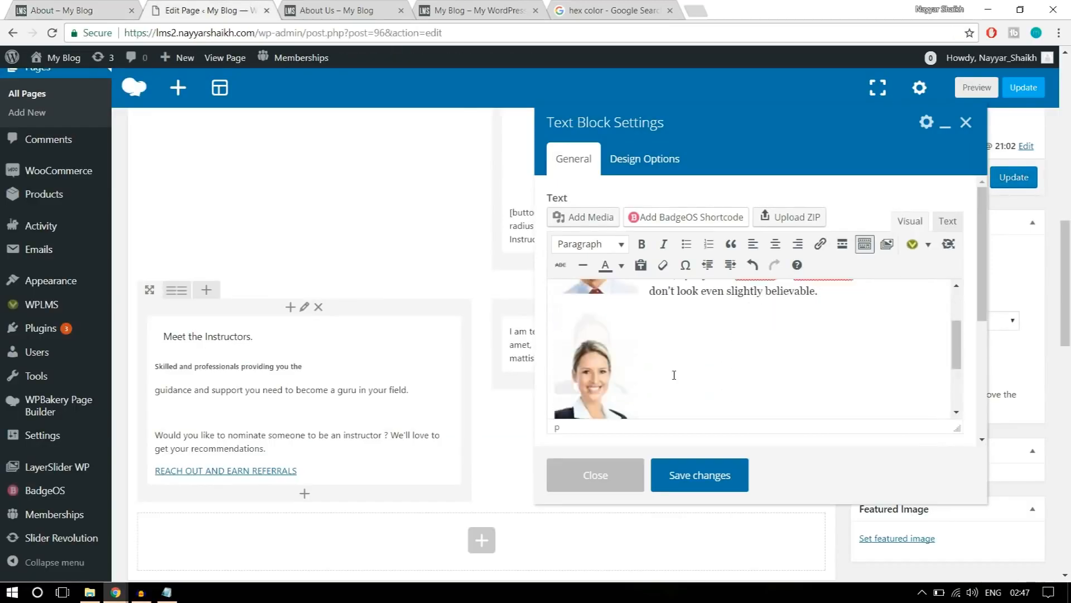
# Align the second instructor's photo left beside its text and save the text block.
pyautogui.click(613, 360)
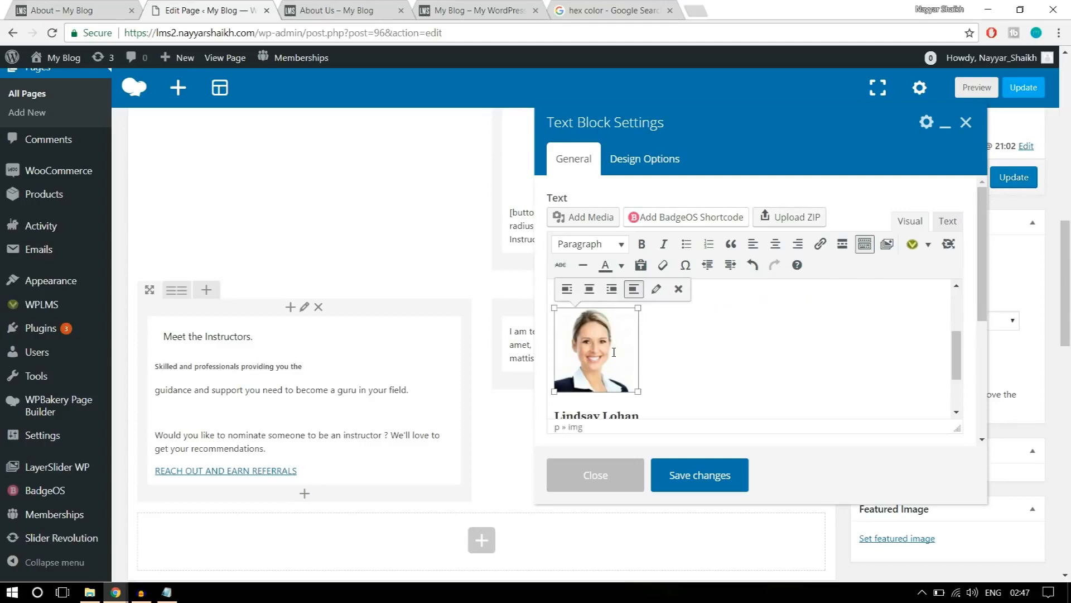
pyautogui.click(568, 289)
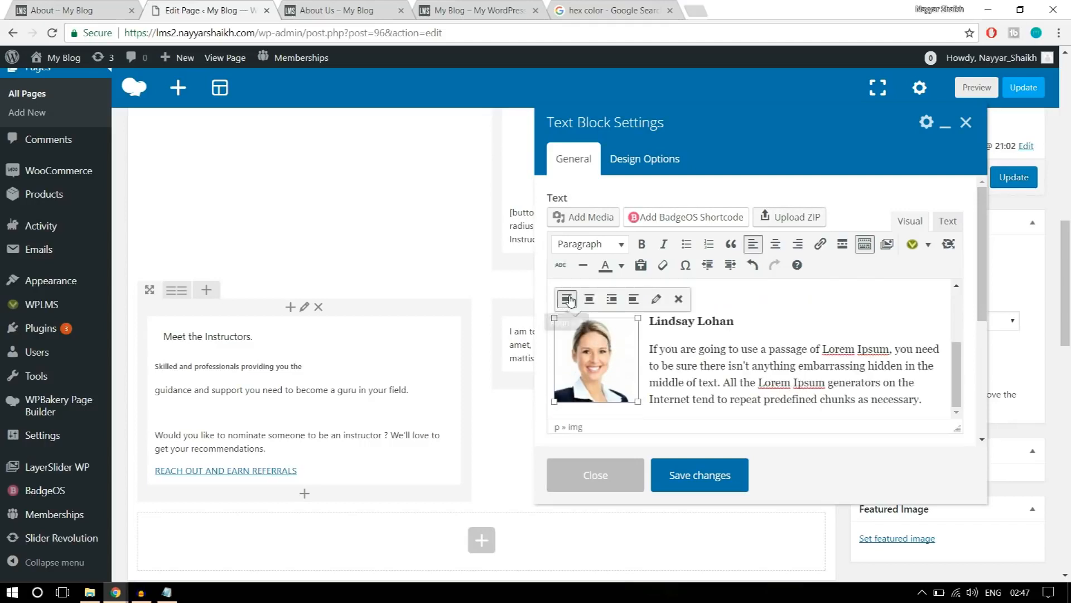
pyautogui.click(787, 364)
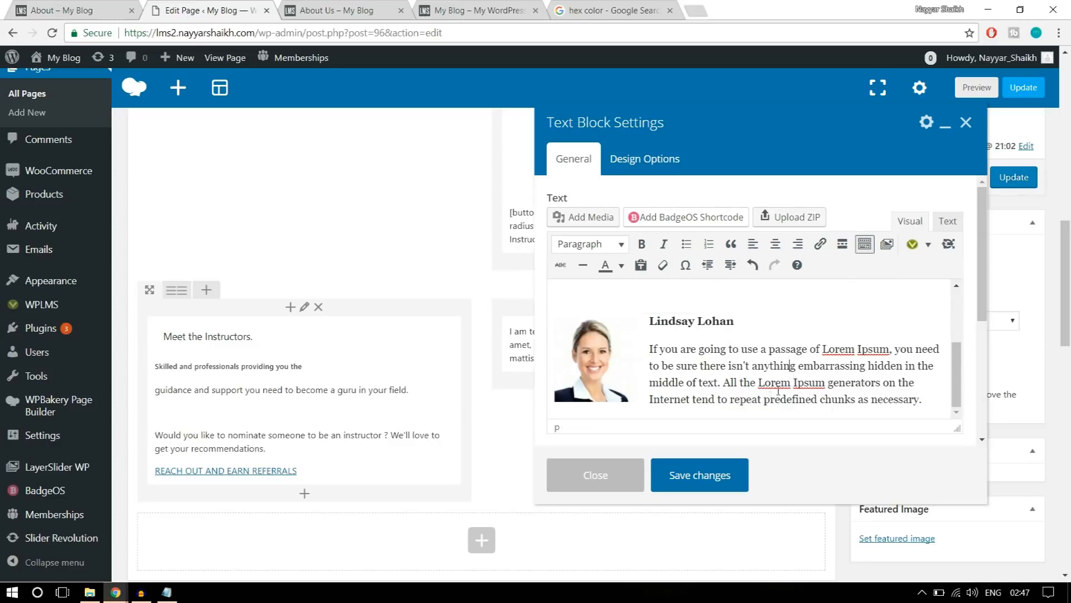
pyautogui.click(714, 478)
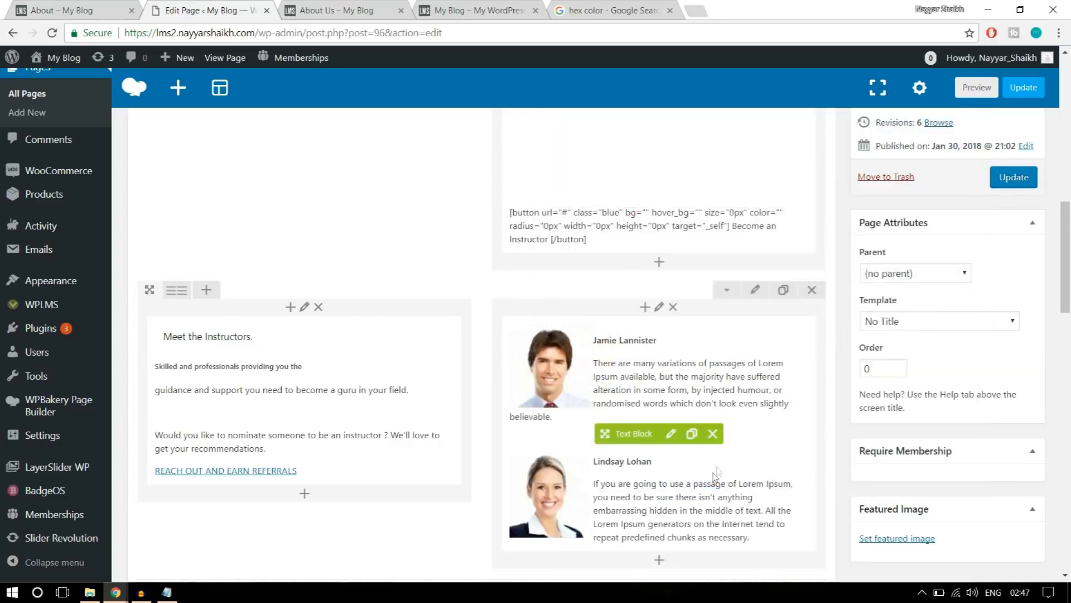
# Set the "Meet the Instructors." row's top and bottom padding to 50 and update the About Us page.
pyautogui.click(754, 290)
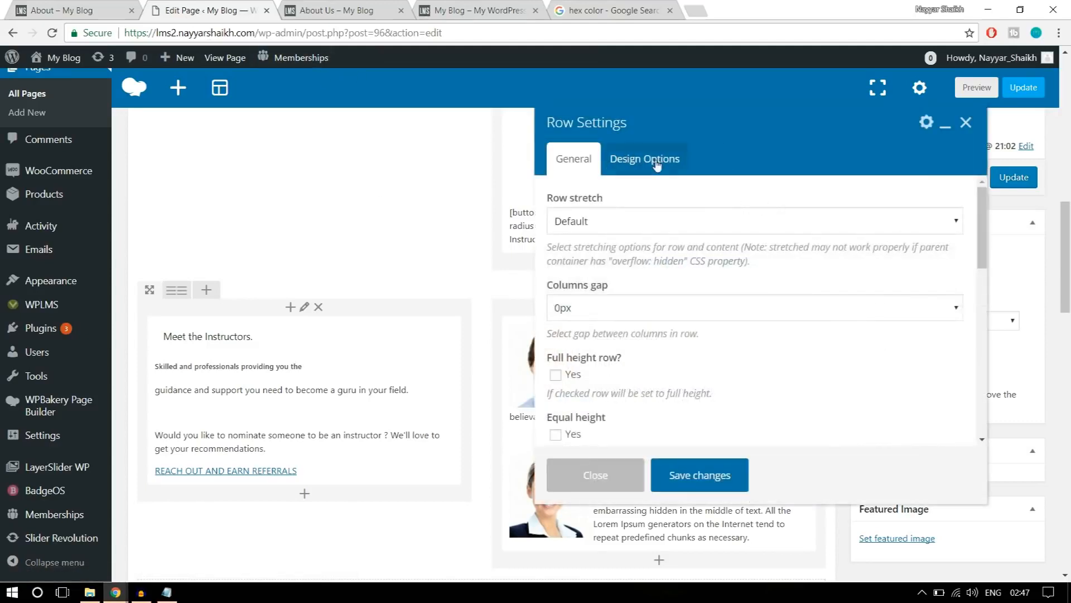
pyautogui.click(647, 160)
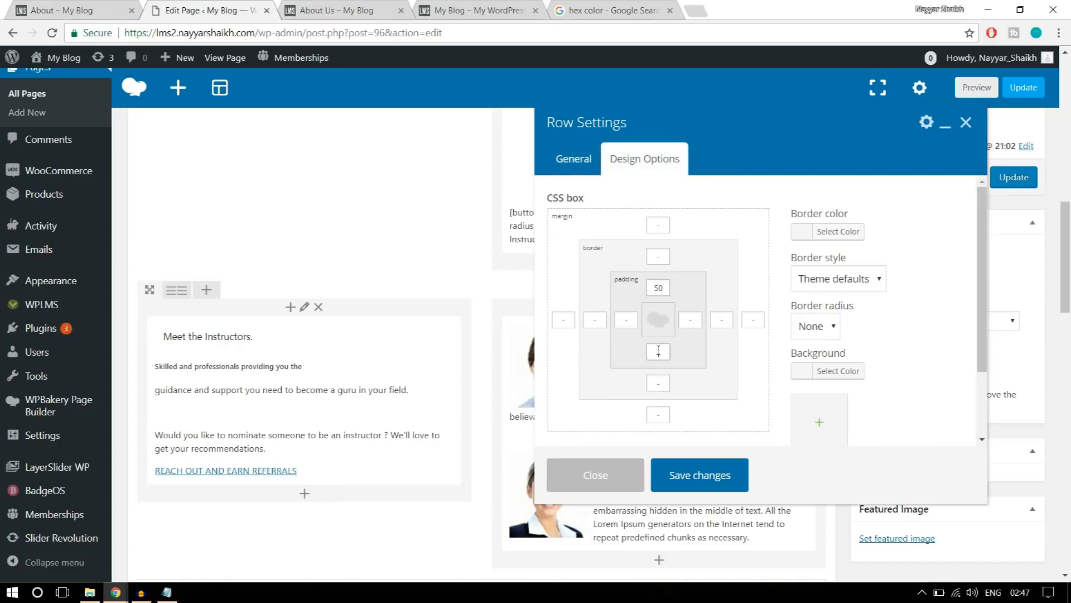
pyautogui.click(718, 475)
pyautogui.click(1010, 175)
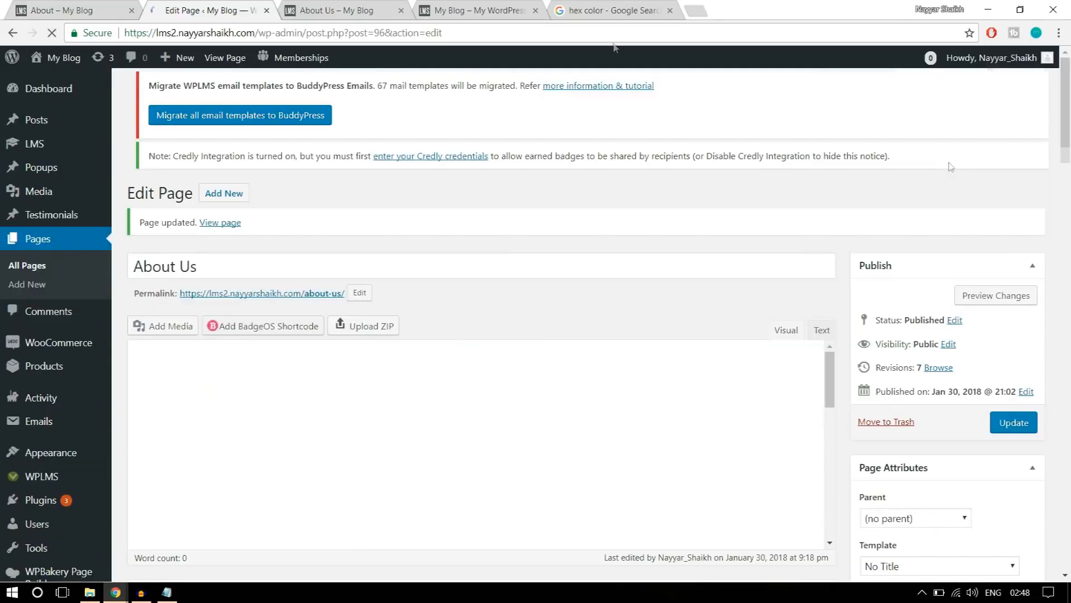
# Reload the published About Us page and review its "Meet the Instructors." section and overall layout.
pyautogui.click(335, 10)
pyautogui.click(52, 33)
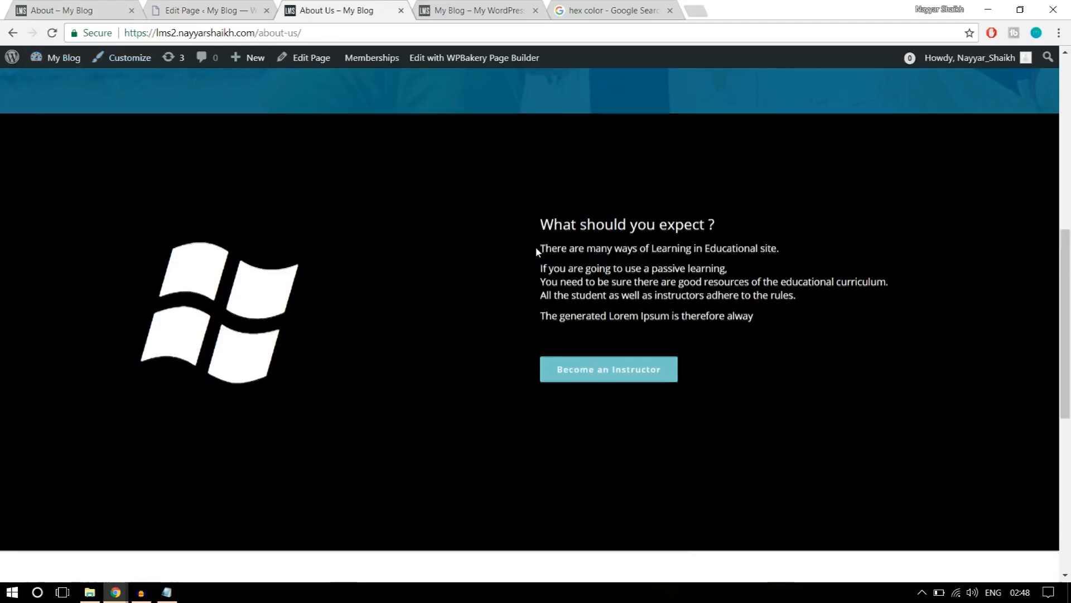
pyautogui.scroll(-6, 536, 246)
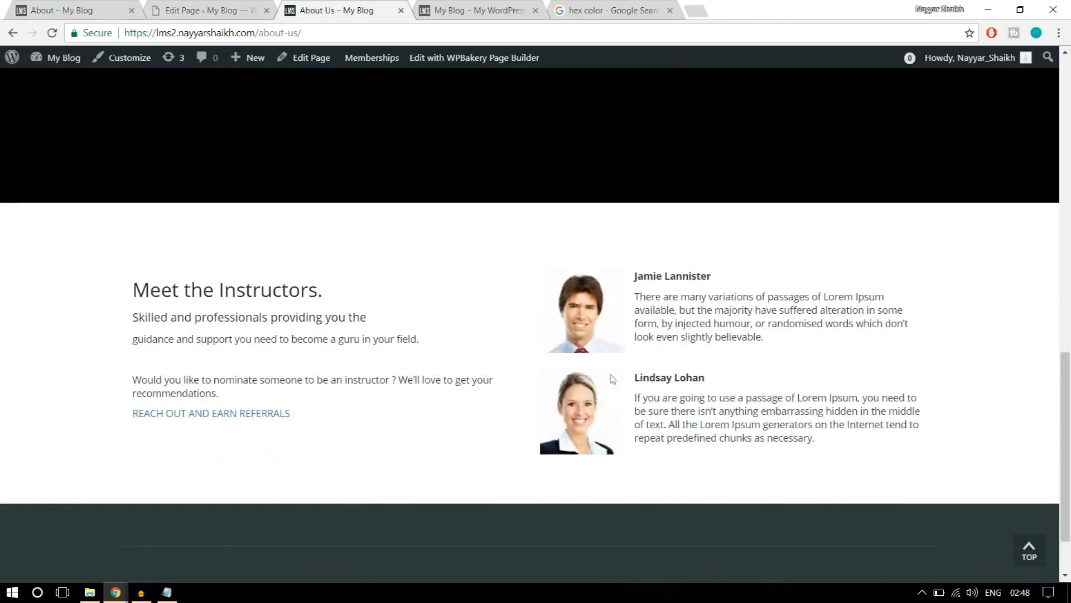
pyautogui.scroll(-1, 657, 418)
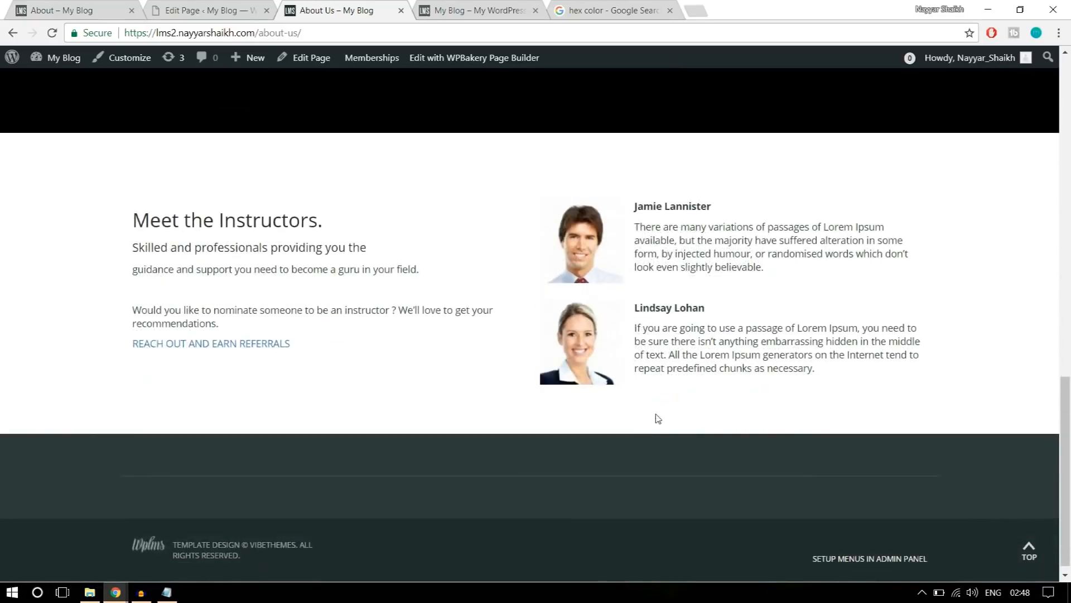
pyautogui.scroll(15, 657, 418)
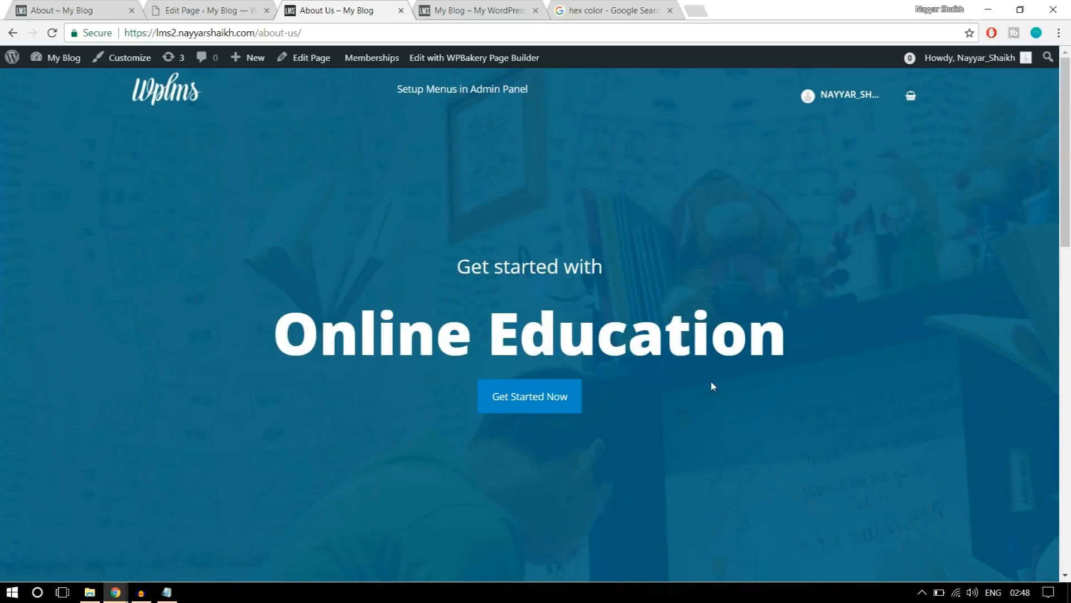
# Open the Contact Us page on the reference site to examine its layout.
pyautogui.click(109, 9)
pyautogui.scroll(10, 558, 305)
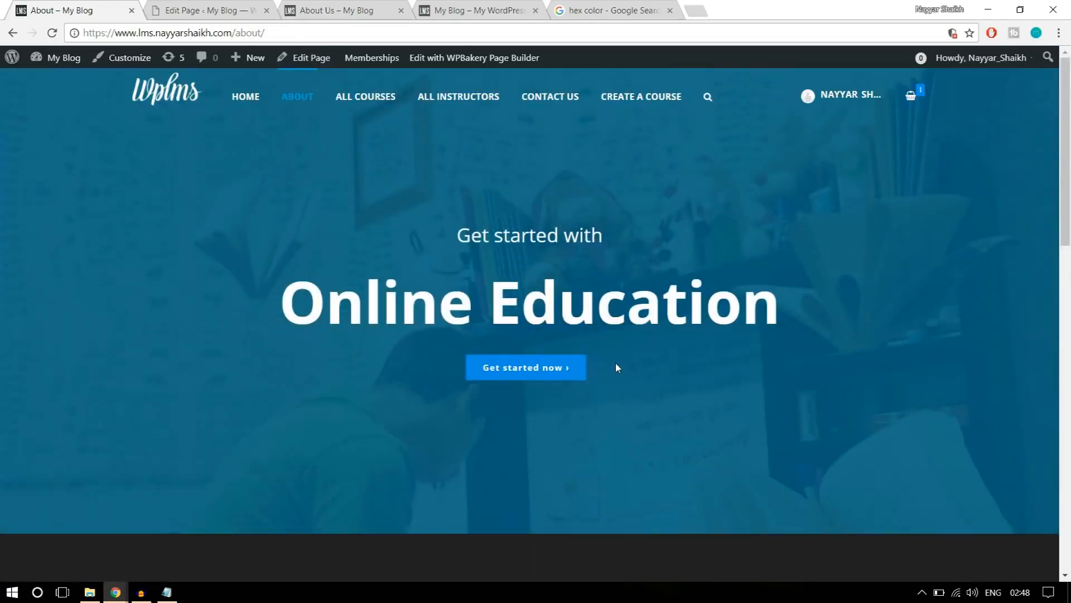
pyautogui.click(546, 104)
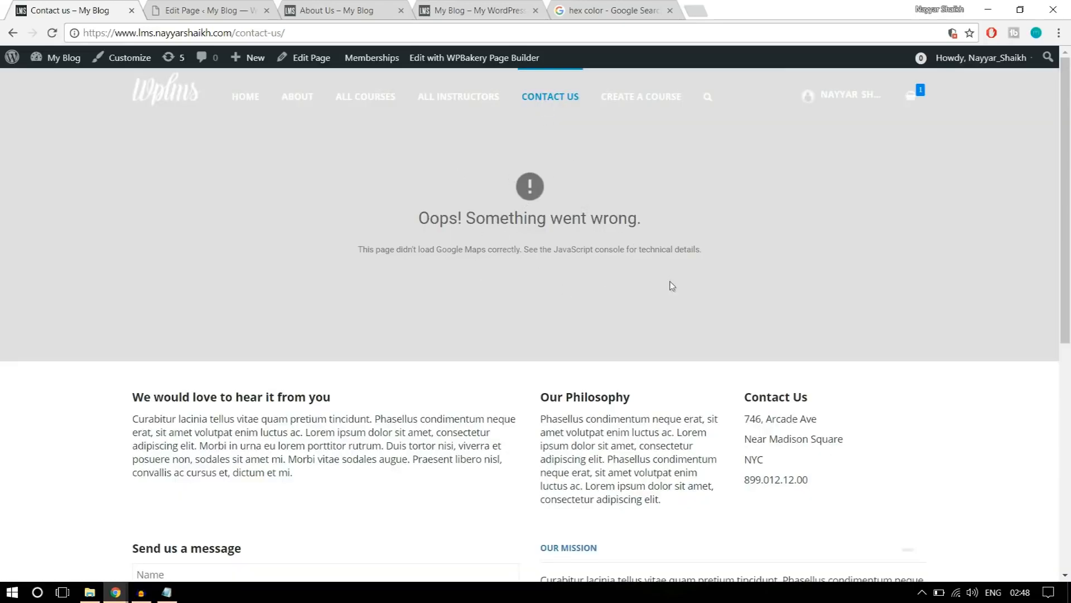
# Look over the reference Contact Us page's sections, and close the published About Us and hex color search tabs.
pyautogui.scroll(-3, 283, 325)
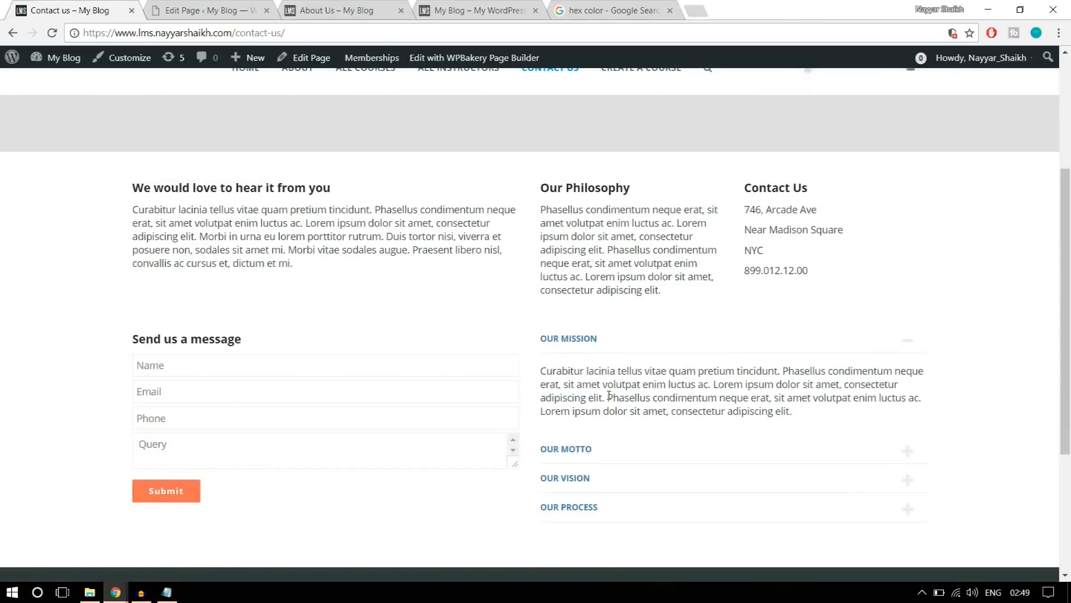
pyautogui.scroll(3, 636, 394)
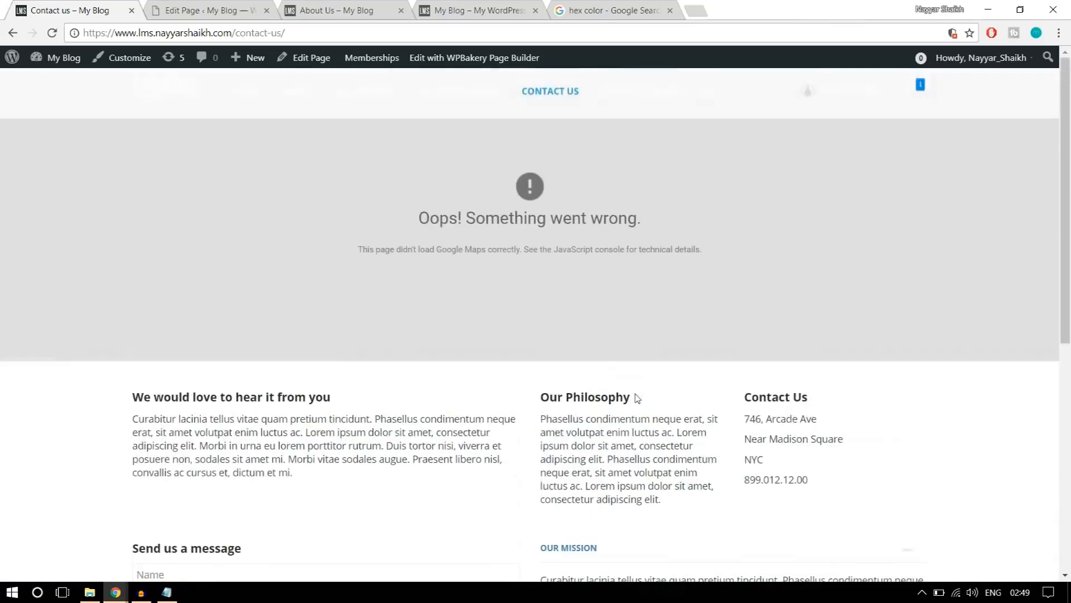
pyautogui.click(387, 19)
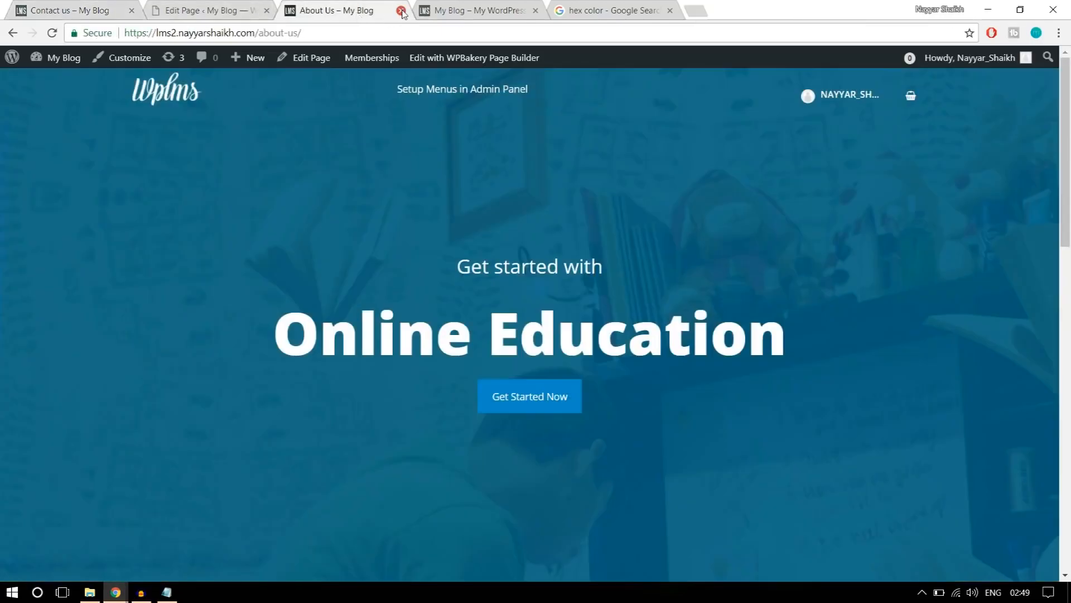
pyautogui.click(401, 10)
pyautogui.click(544, 12)
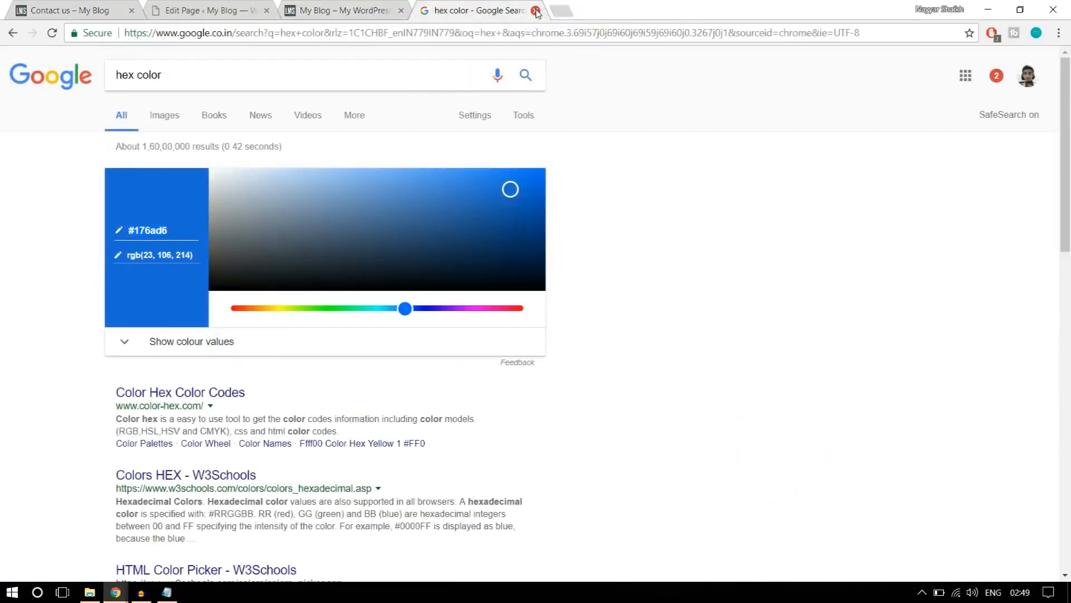
pyautogui.click(536, 10)
# Create a new WordPress page titled "Contact Us" from the About Us page's edit screen.
pyautogui.click(192, 7)
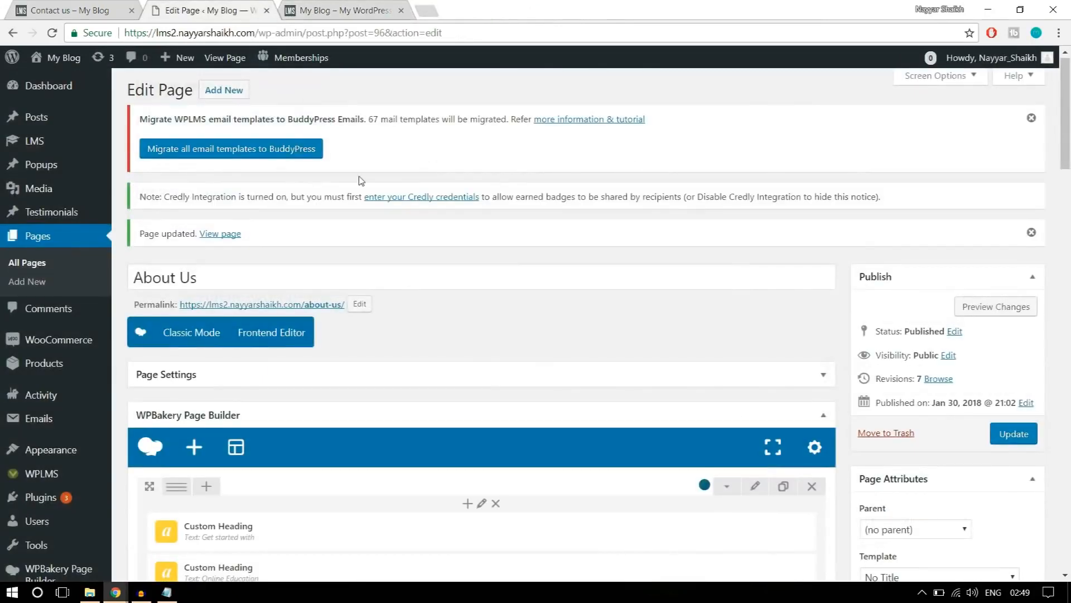
pyautogui.click(229, 99)
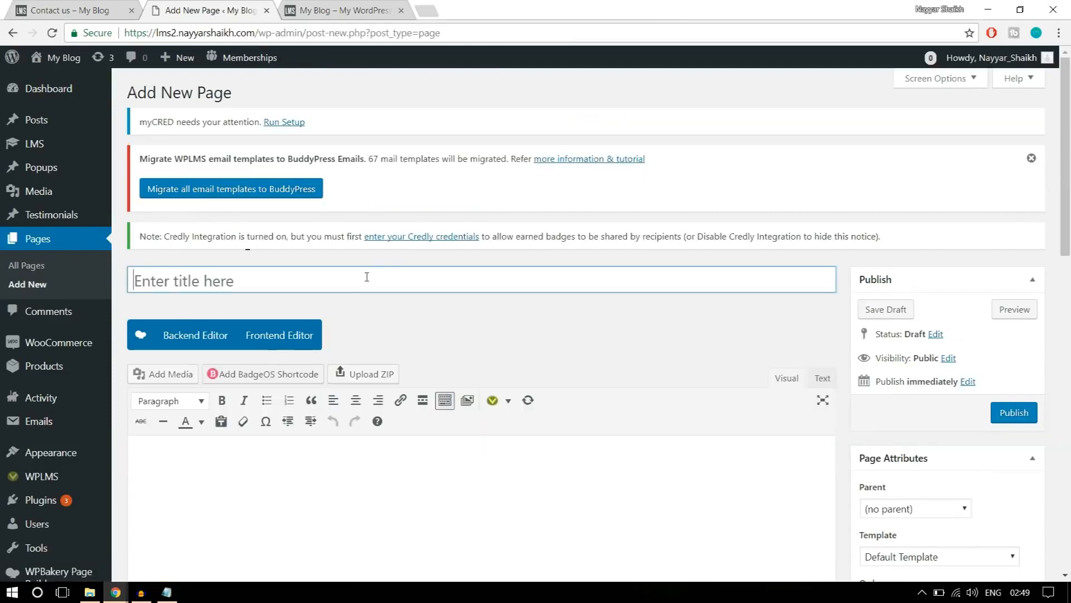
pyautogui.write('Contact ')
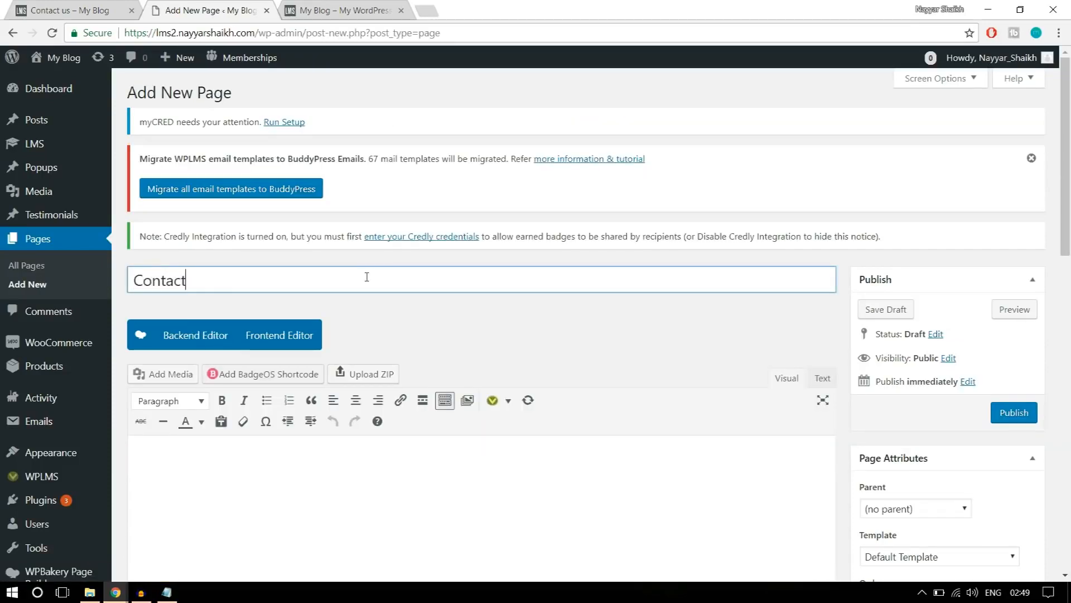
pyautogui.write('Us')
pyautogui.click(605, 329)
# Set the new page's template to Contact Page.
pyautogui.scroll(-5, 610, 332)
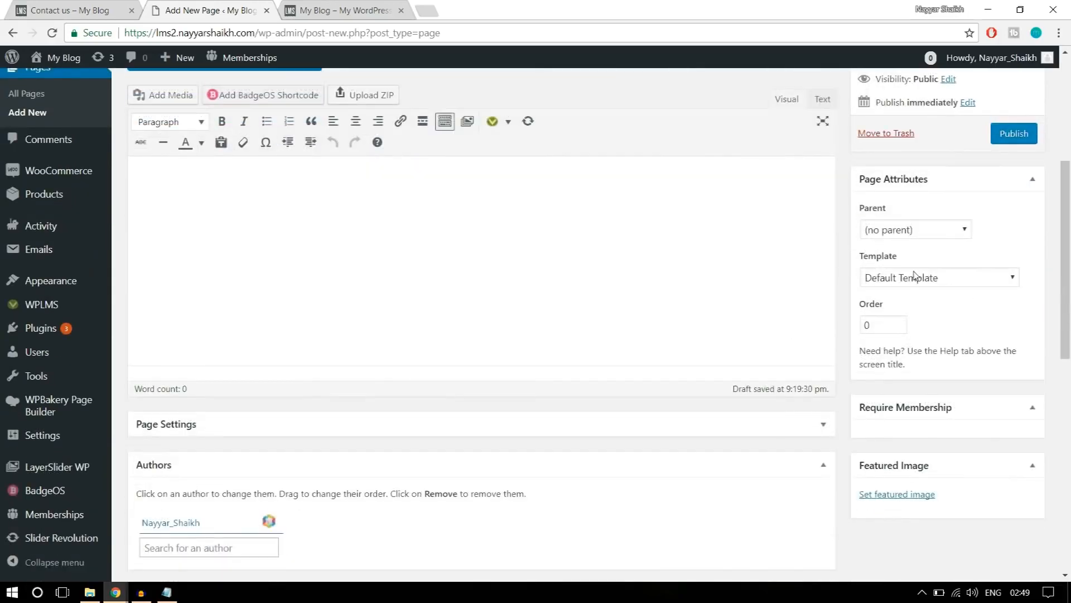
pyautogui.click(915, 276)
pyautogui.scroll(-2, 915, 368)
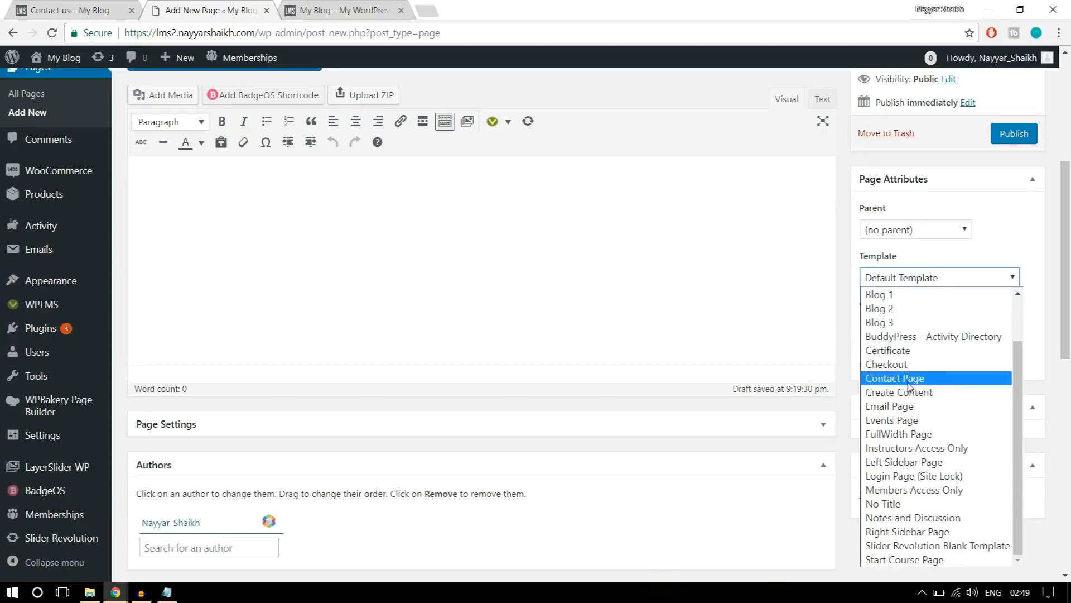
pyautogui.click(913, 379)
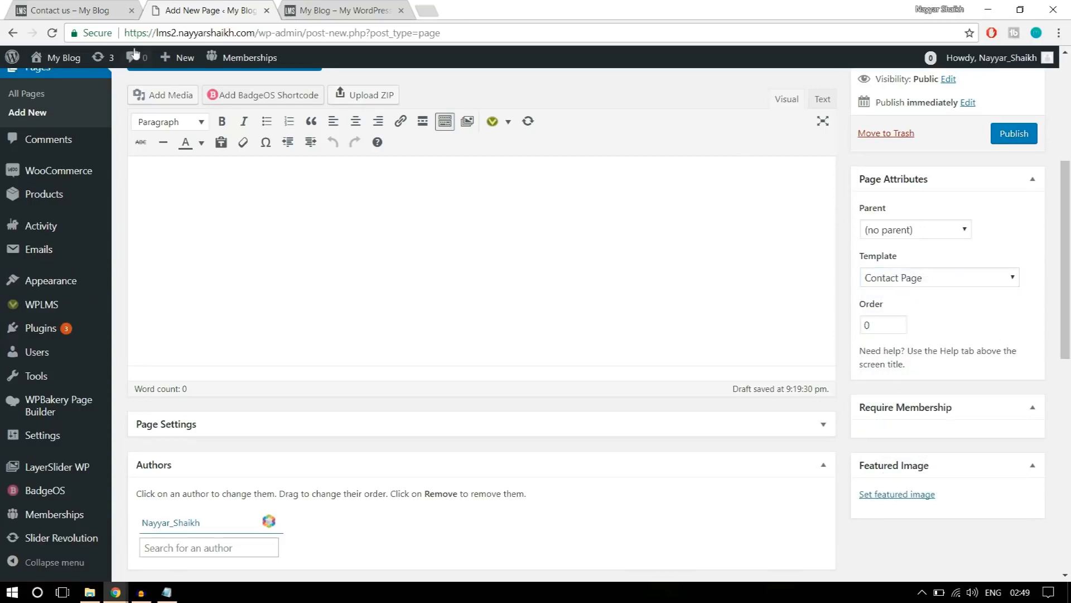
# Check the reference layout, switch the Contact Us page to WPBakery's backend editor and add a text block.
pyautogui.click(90, 11)
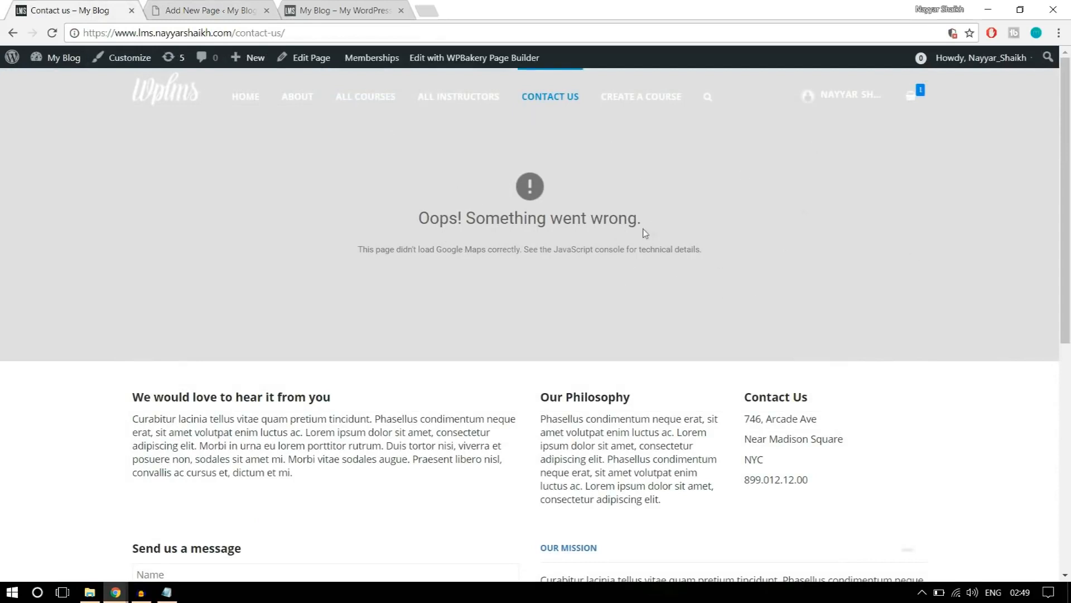
pyautogui.click(230, 9)
pyautogui.scroll(3, 777, 287)
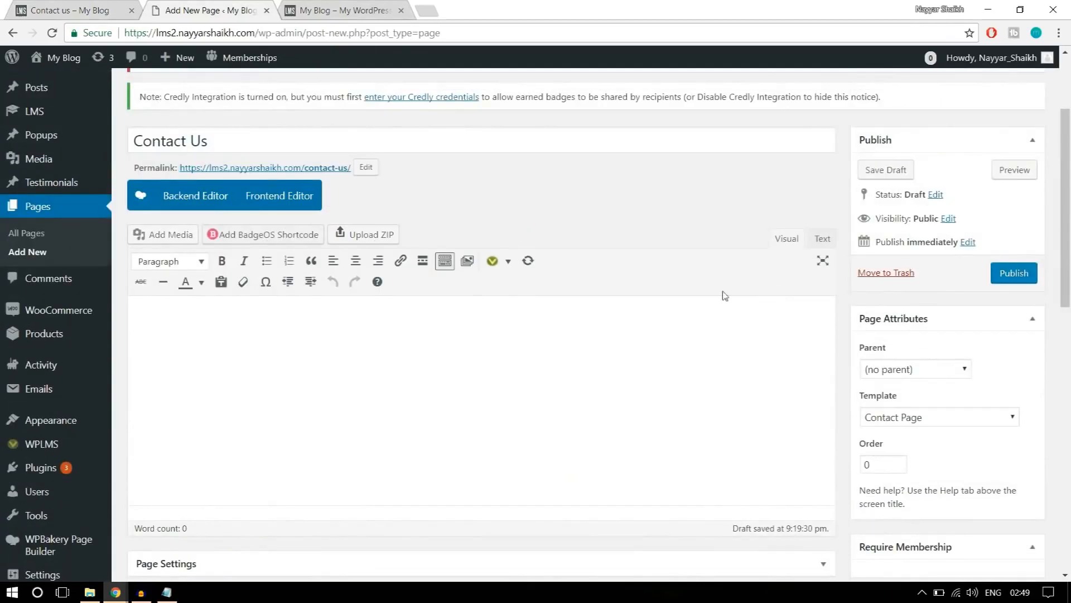
pyautogui.click(83, 9)
pyautogui.scroll(-4, 295, 366)
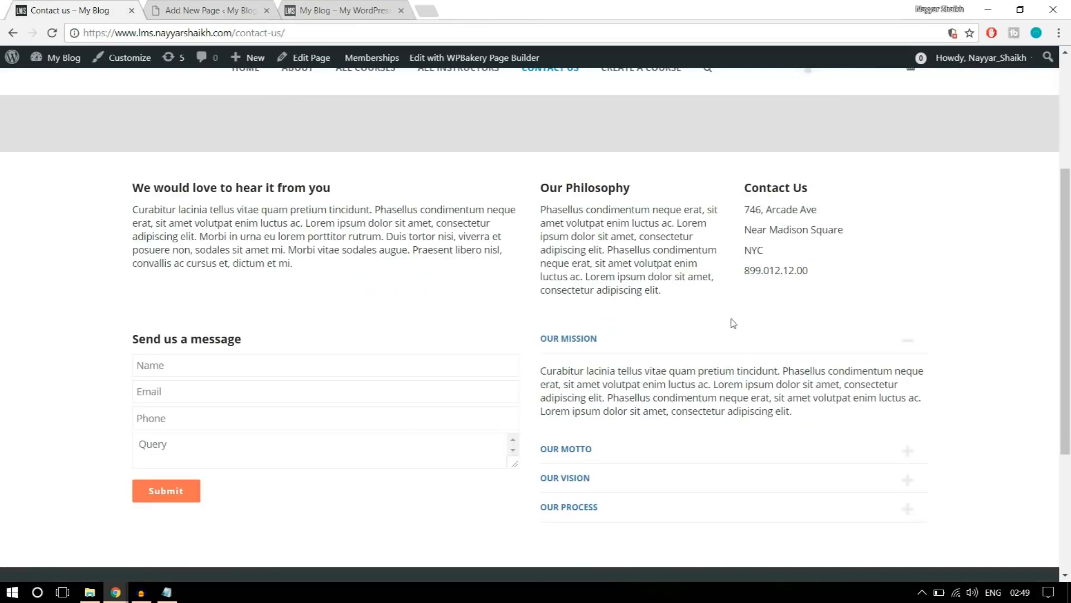
pyautogui.click(208, 10)
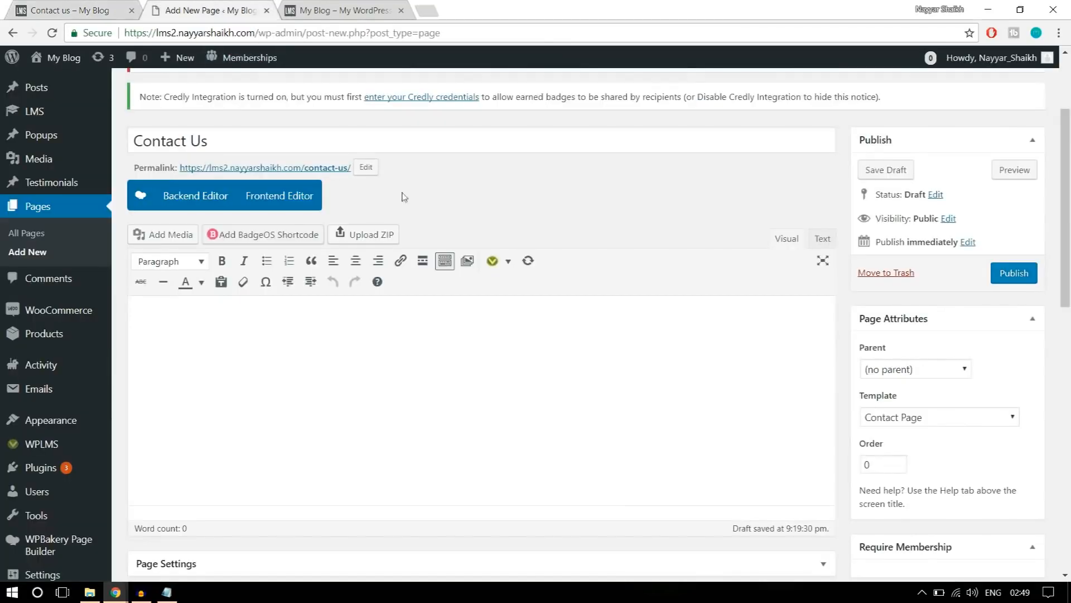
pyautogui.click(165, 202)
pyautogui.scroll(-1, 337, 242)
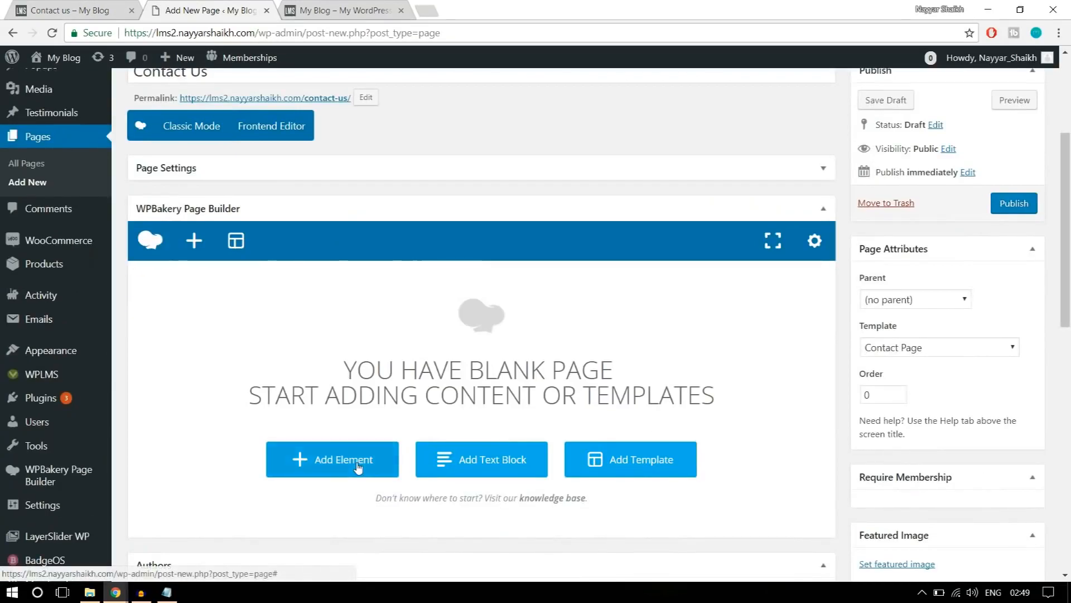
pyautogui.click(357, 468)
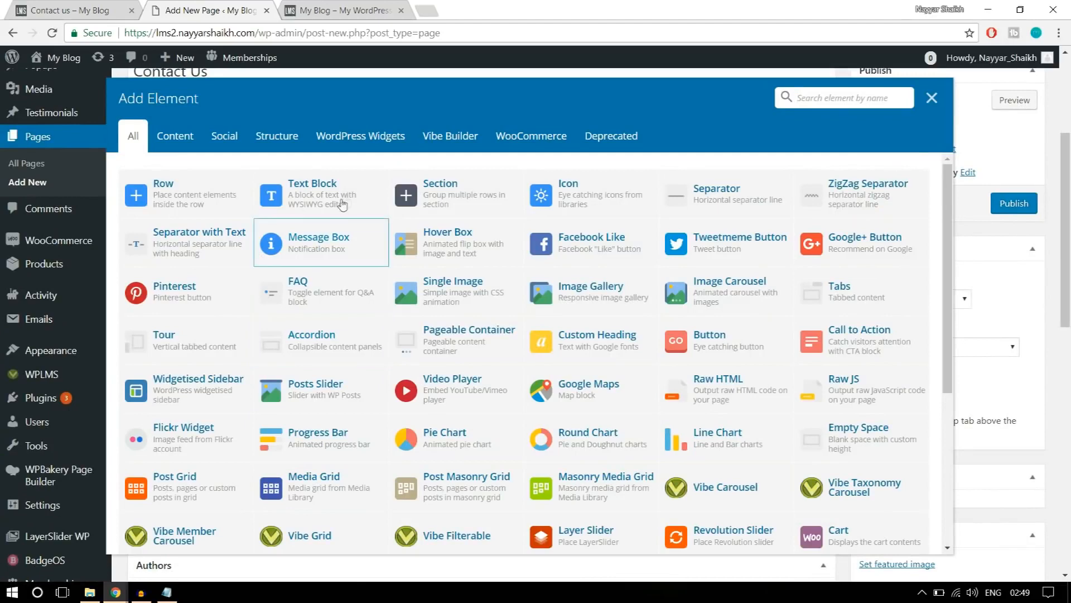
pyautogui.click(345, 199)
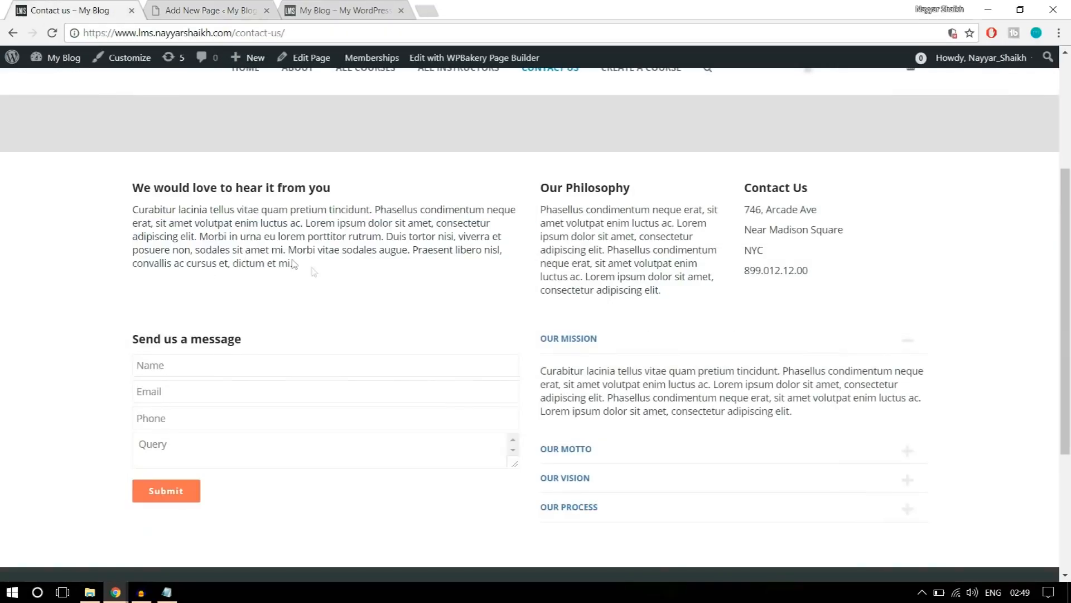
# Replace the text block's placeholder with the reference page's "We would love to hear it from you" heading and paragraph, and save it.
pyautogui.moveTo(293, 264); pyautogui.dragTo(132, 183)
pyautogui.hotkey('ctrl', 'c')
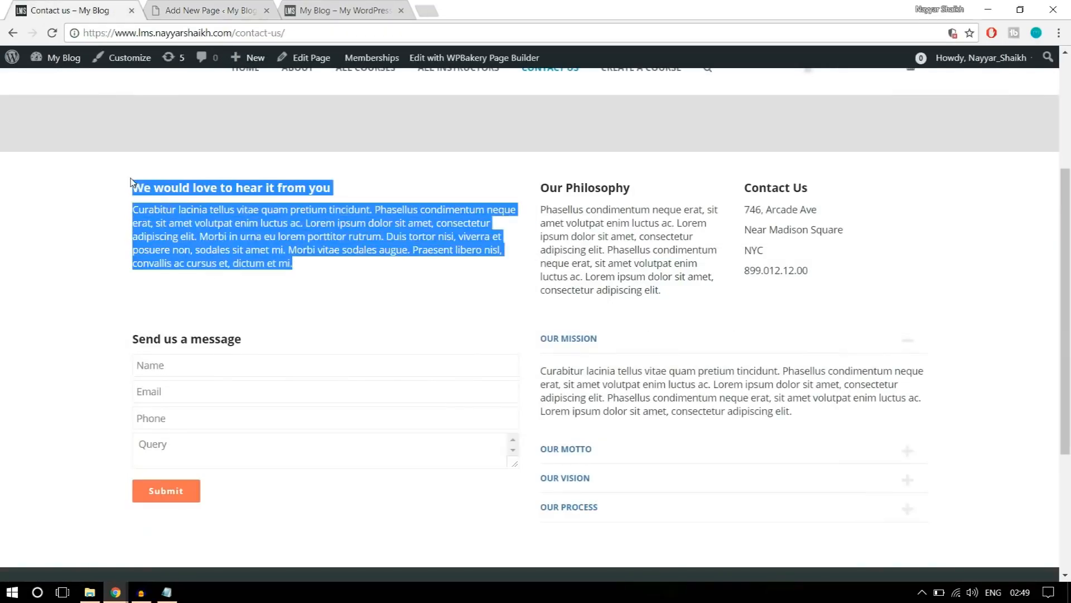
pyautogui.click(208, 7)
pyautogui.moveTo(664, 316); pyautogui.dragTo(528, 272)
pyautogui.click(678, 383)
pyautogui.hotkey('ctrl', 'a')
pyautogui.hotkey('ctrl', 'v')
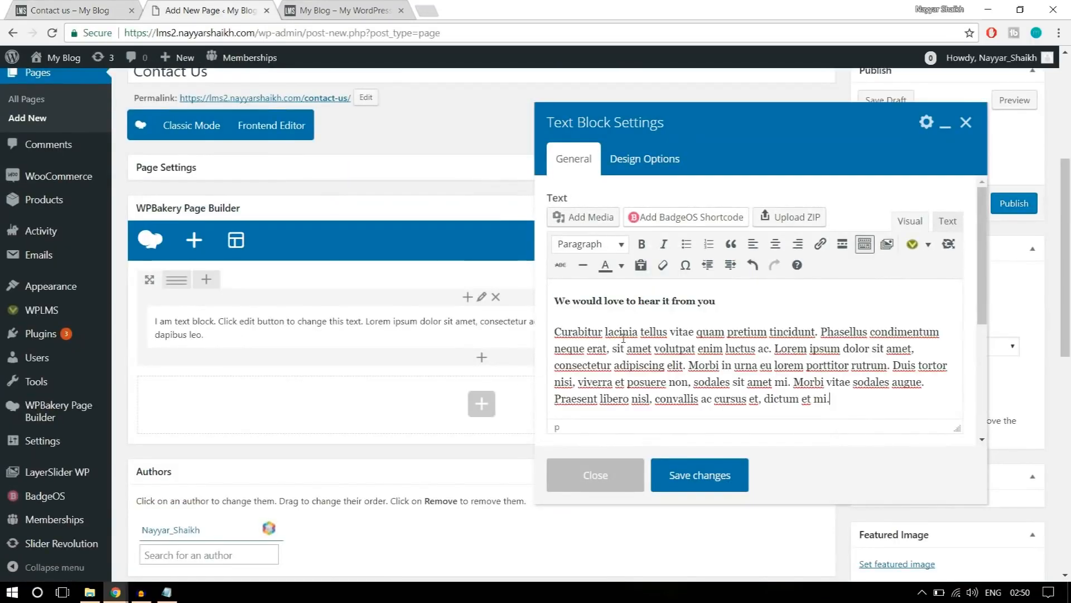
pyautogui.click(736, 477)
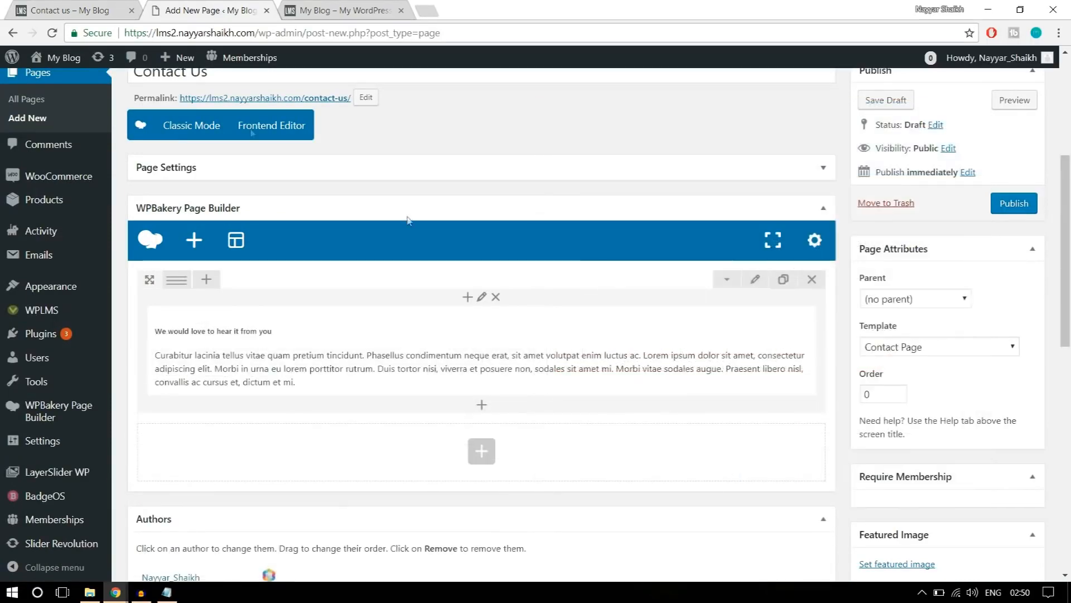
# Check the reference page's column arrangement and set the row's custom layout to 1/2 + 1/4 + 1/4.
pyautogui.click(84, 4)
pyautogui.click(419, 312)
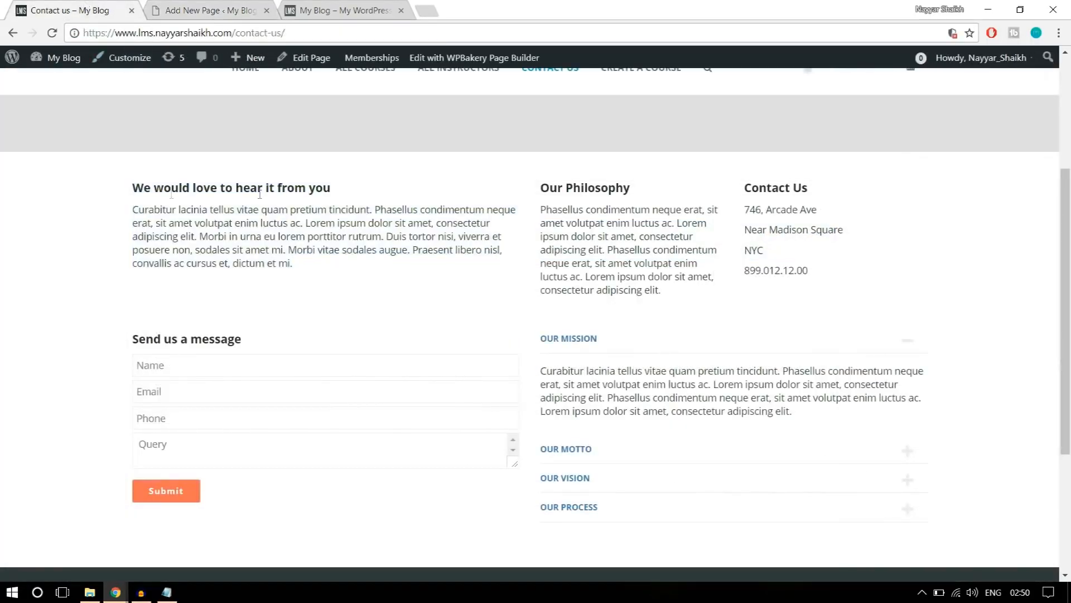
pyautogui.moveTo(132, 189); pyautogui.dragTo(359, 268)
pyautogui.click(359, 268)
pyautogui.moveTo(539, 185); pyautogui.dragTo(871, 286)
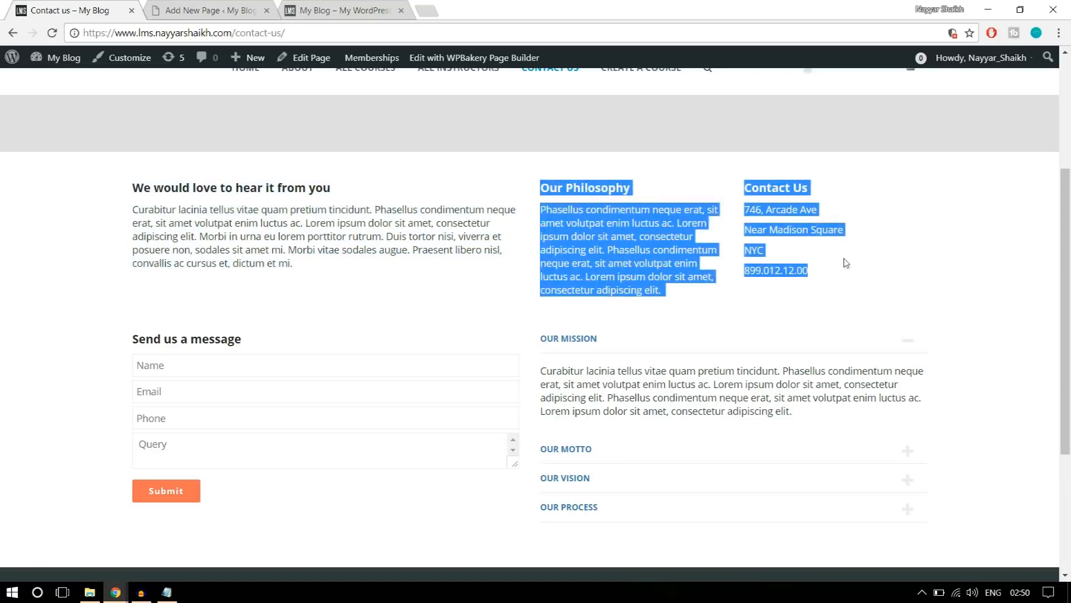
pyautogui.click(207, 7)
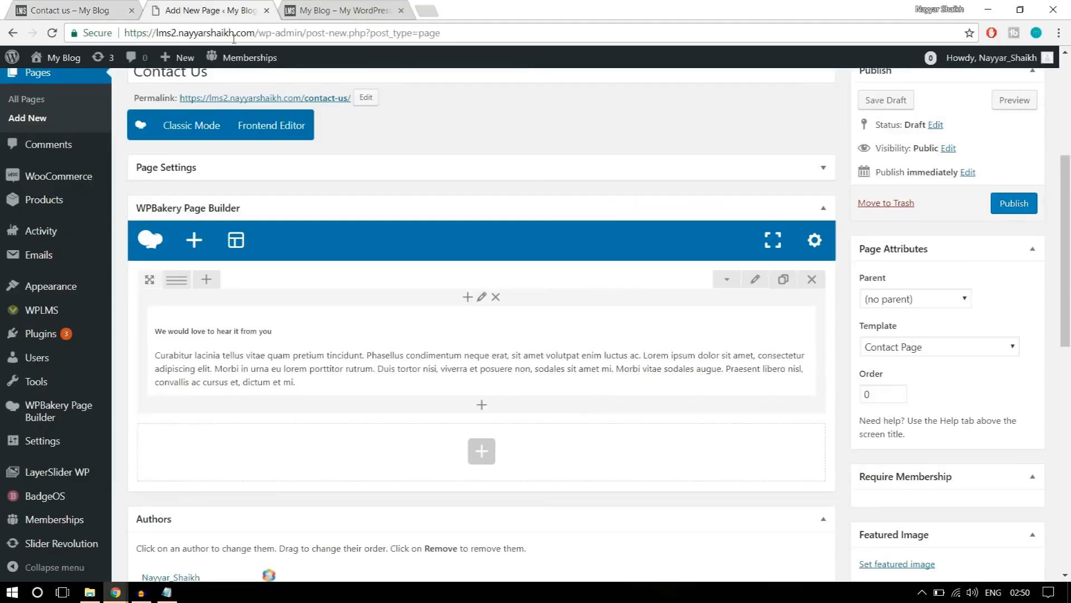
pyautogui.moveTo(178, 282)
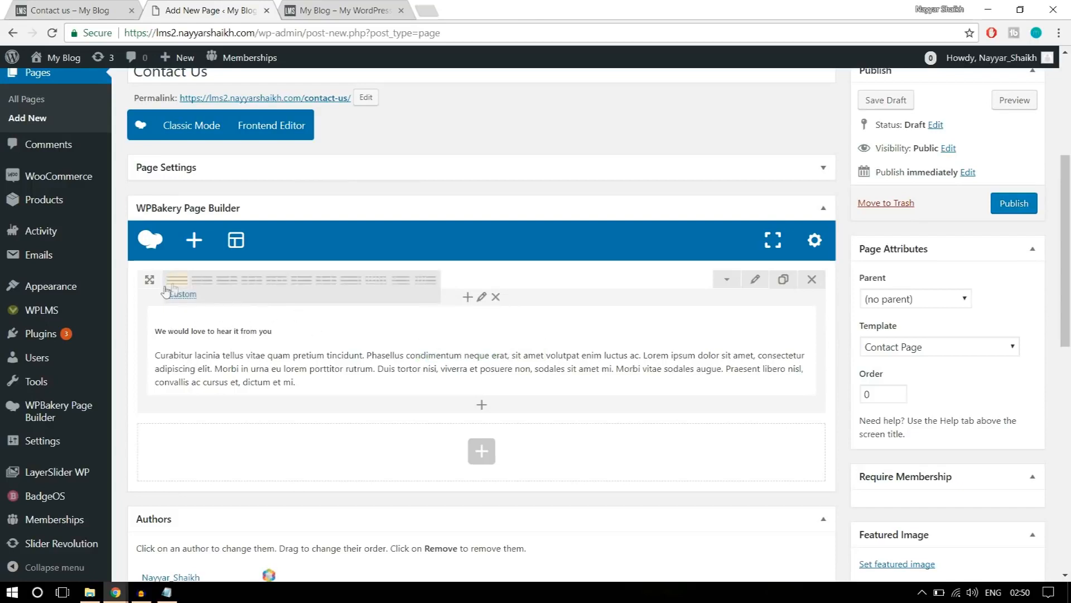
pyautogui.click(189, 300)
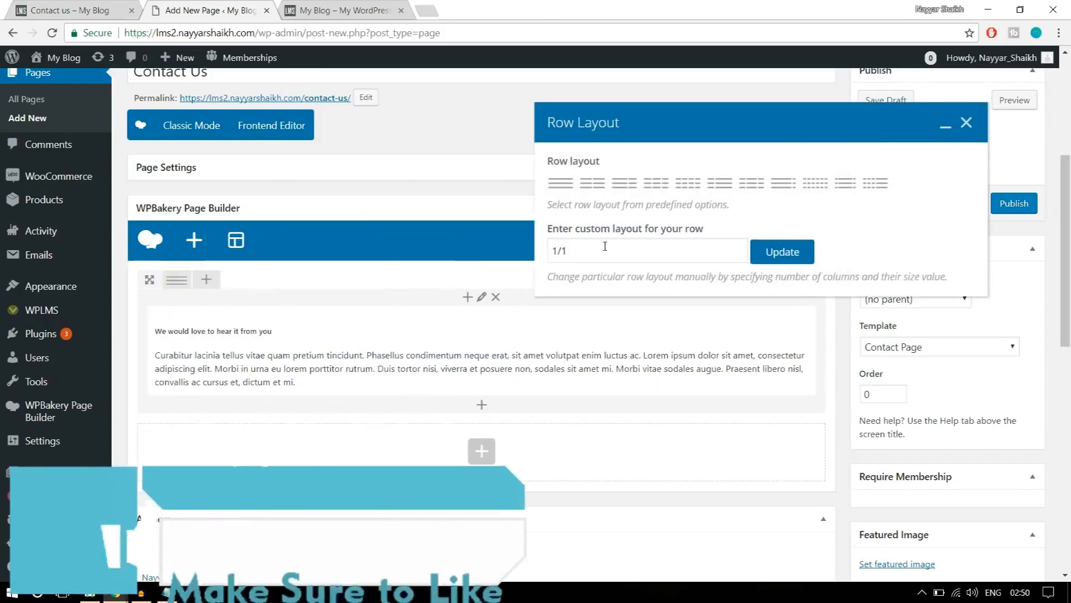
pyautogui.click(605, 246)
pyautogui.doubleClick(564, 251)
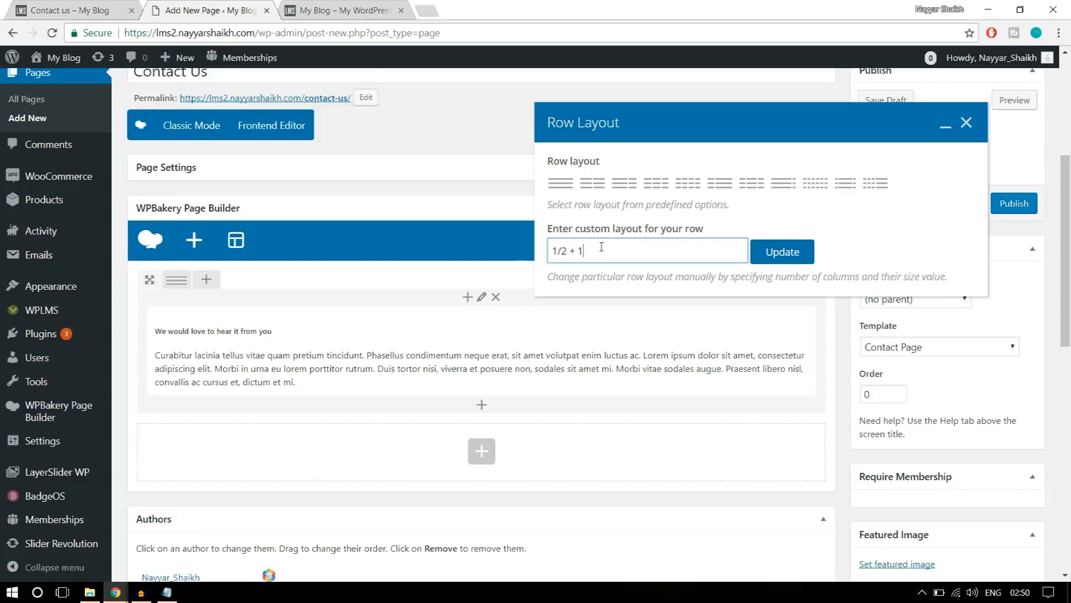
pyautogui.write('+1/4')
pyautogui.click(798, 254)
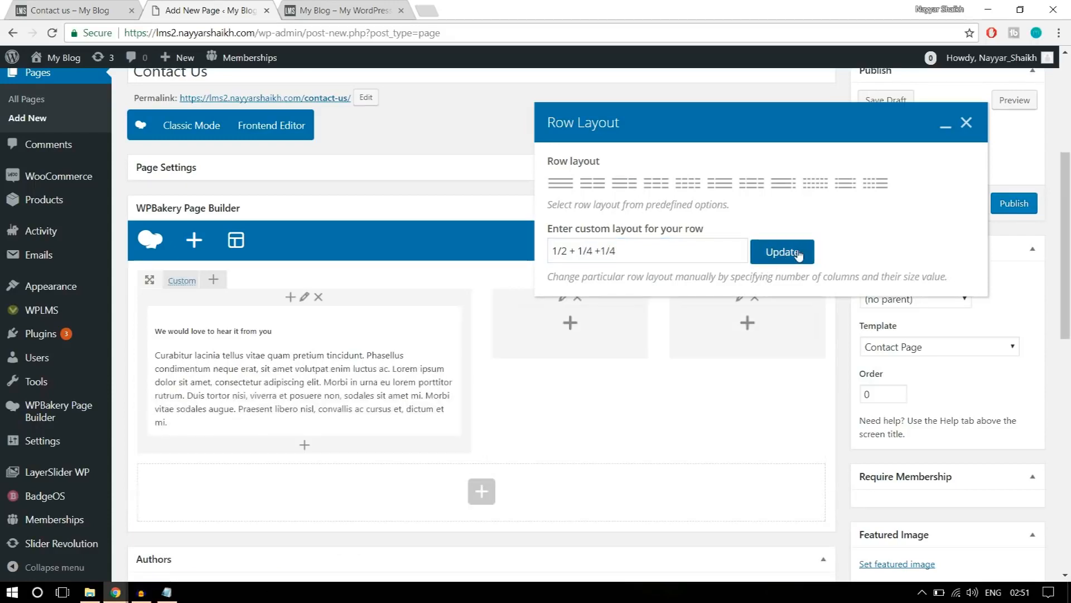
pyautogui.click(966, 124)
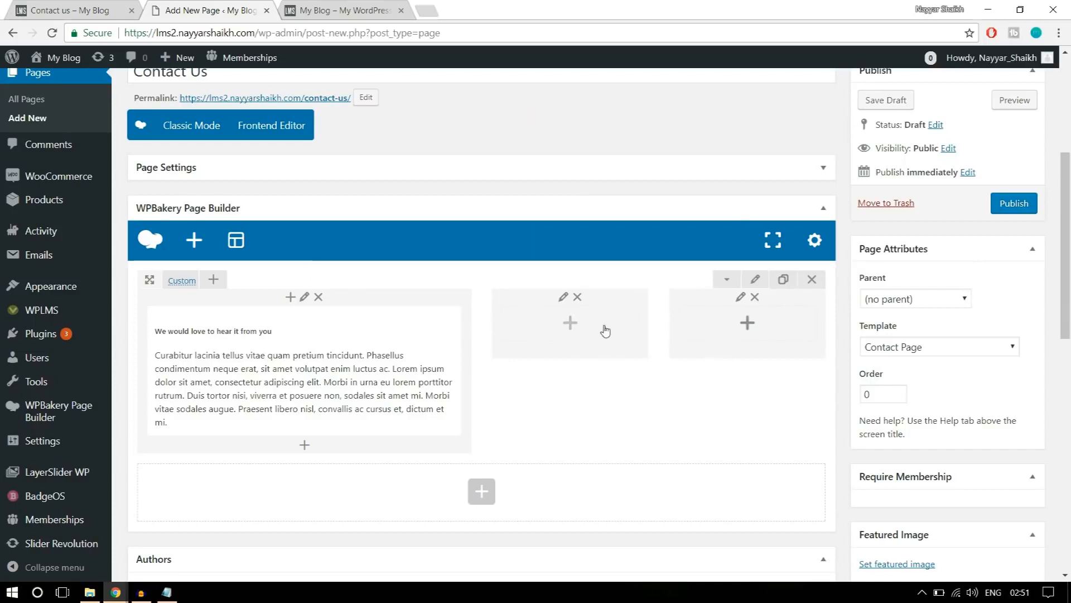
# Add a text block with the reference page's "Our Philosophy" heading and paragraph to the row's second column, and save it.
pyautogui.click(83, 10)
pyautogui.click(685, 304)
pyautogui.moveTo(685, 305); pyautogui.dragTo(538, 197)
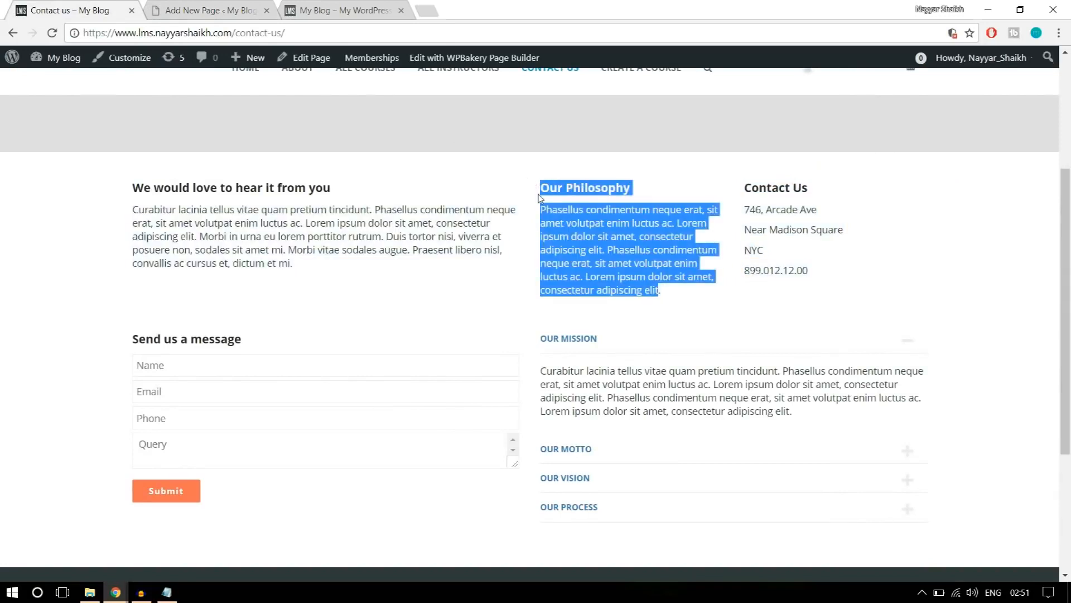
pyautogui.click(246, 7)
pyautogui.click(570, 325)
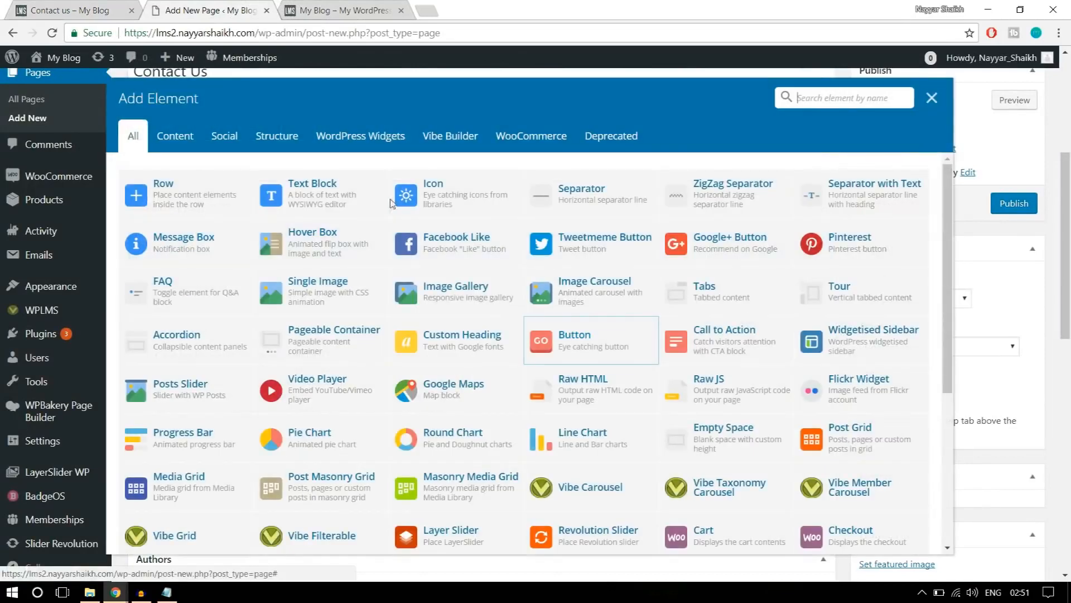
pyautogui.click(341, 192)
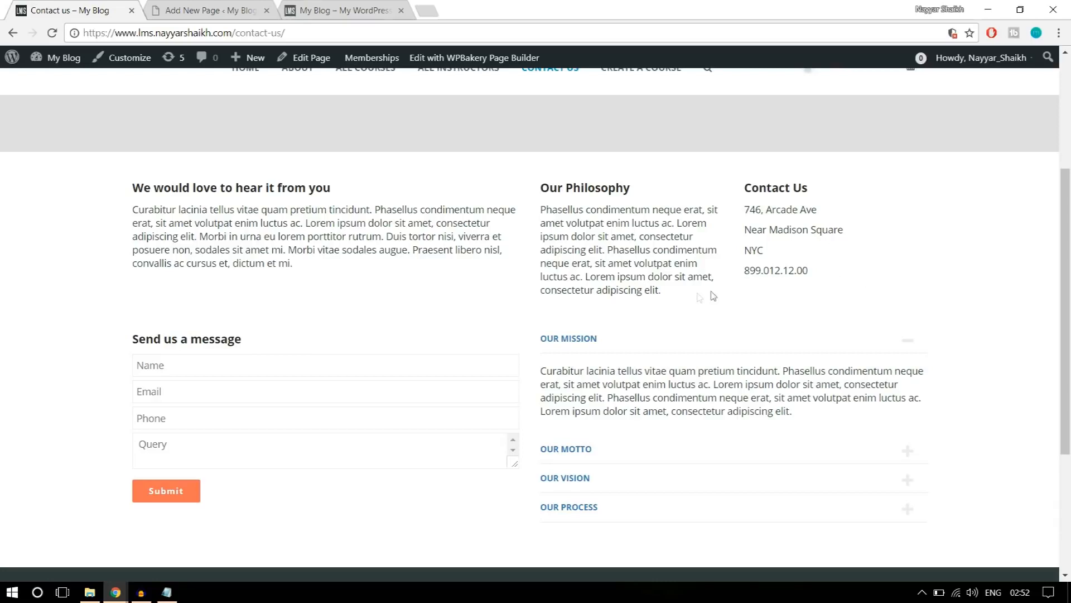
pyautogui.moveTo(696, 295); pyautogui.dragTo(538, 187)
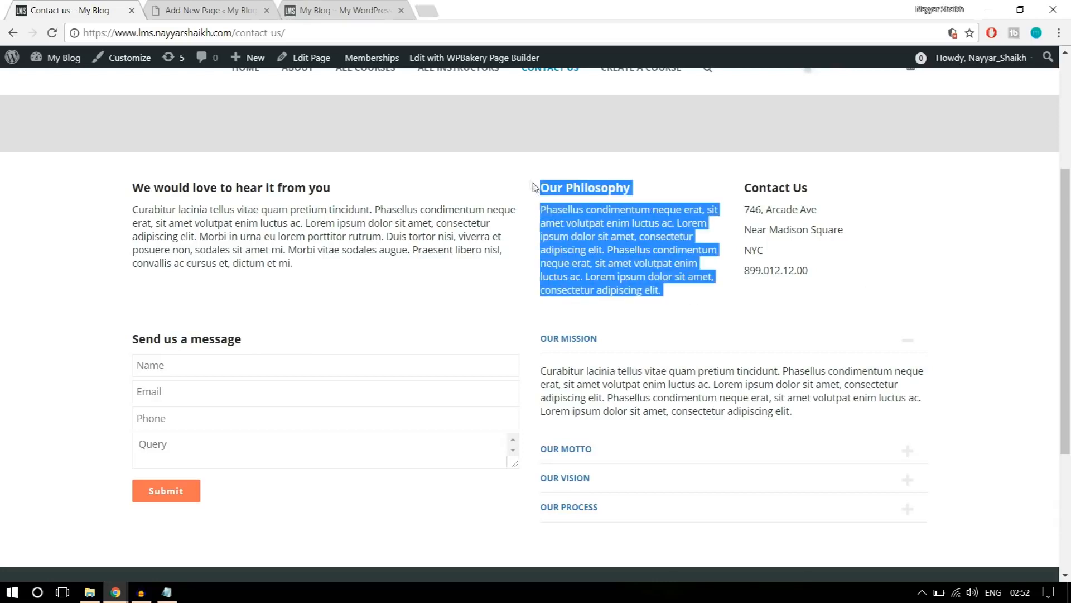
pyautogui.click(204, 8)
pyautogui.click(707, 476)
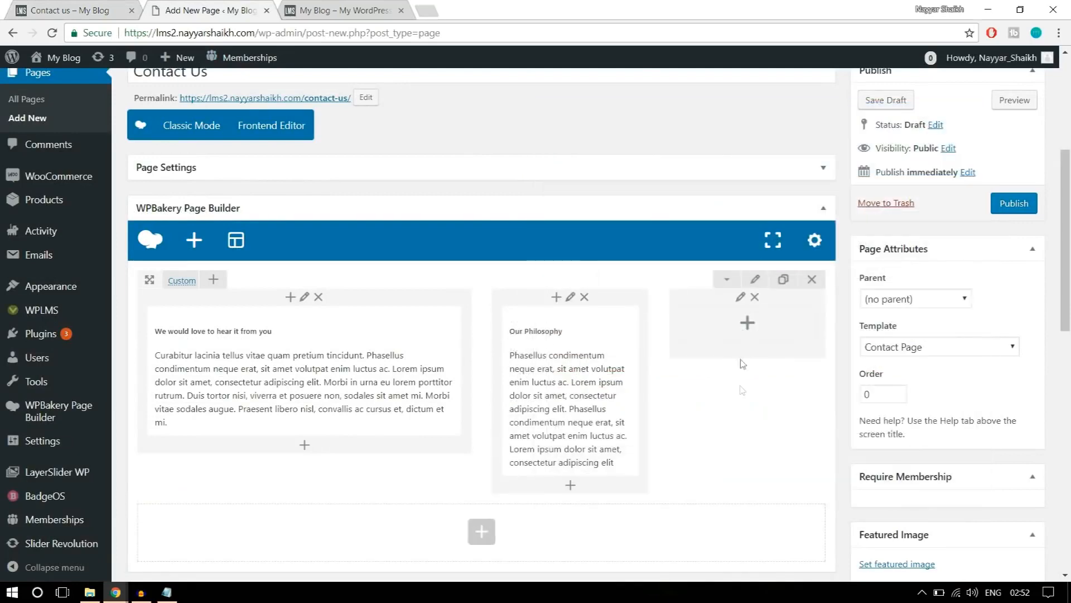
# Add a text block with the reference page's "Contact Us" heading and address details to the row's third column, and save it.
pyautogui.click(748, 323)
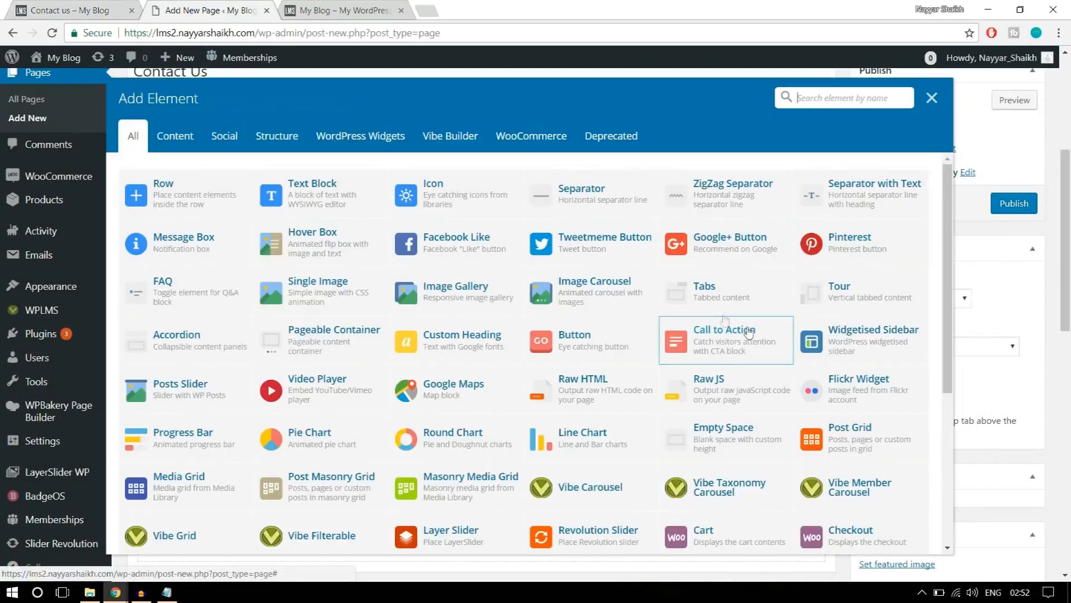
pyautogui.click(363, 204)
pyautogui.click(95, 8)
pyautogui.moveTo(843, 274); pyautogui.dragTo(746, 199)
pyautogui.hotkey('ctrl', 'c')
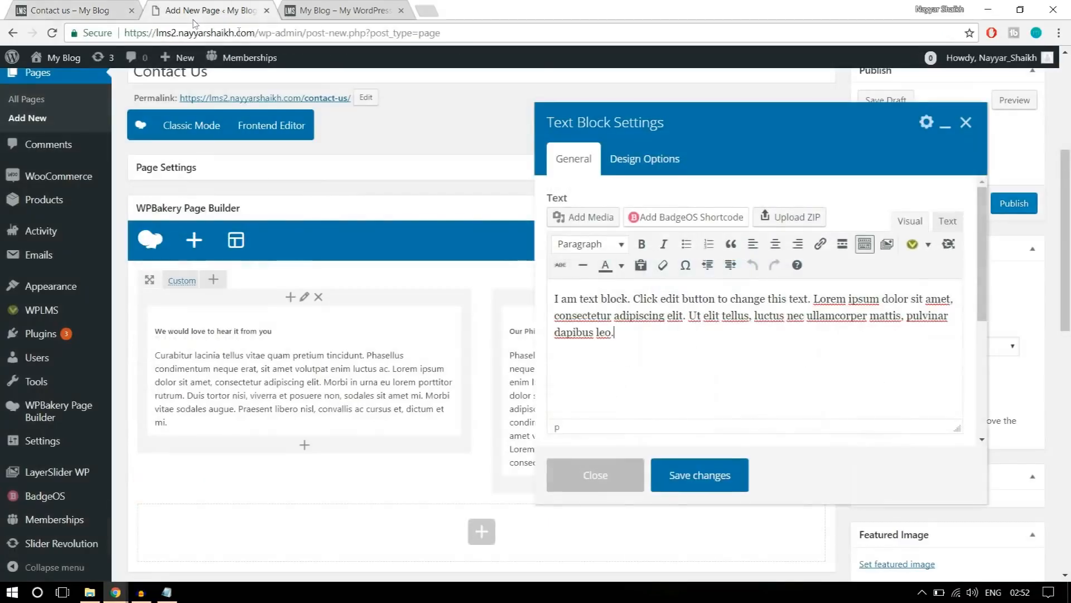
pyautogui.click(204, 10)
pyautogui.click(600, 293)
pyautogui.hotkey('ctrl', 'a')
pyautogui.hotkey('ctrl', 'v')
pyautogui.click(736, 483)
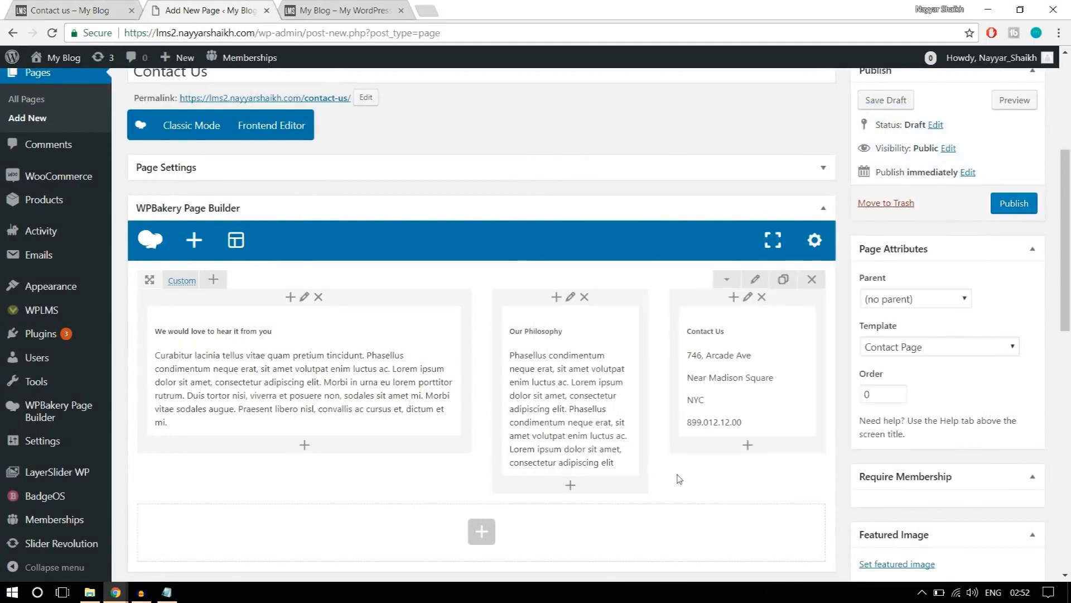
# Compare the row with the reference page, set the row's bottom padding to 30 in its design options, and save.
pyautogui.click(76, 4)
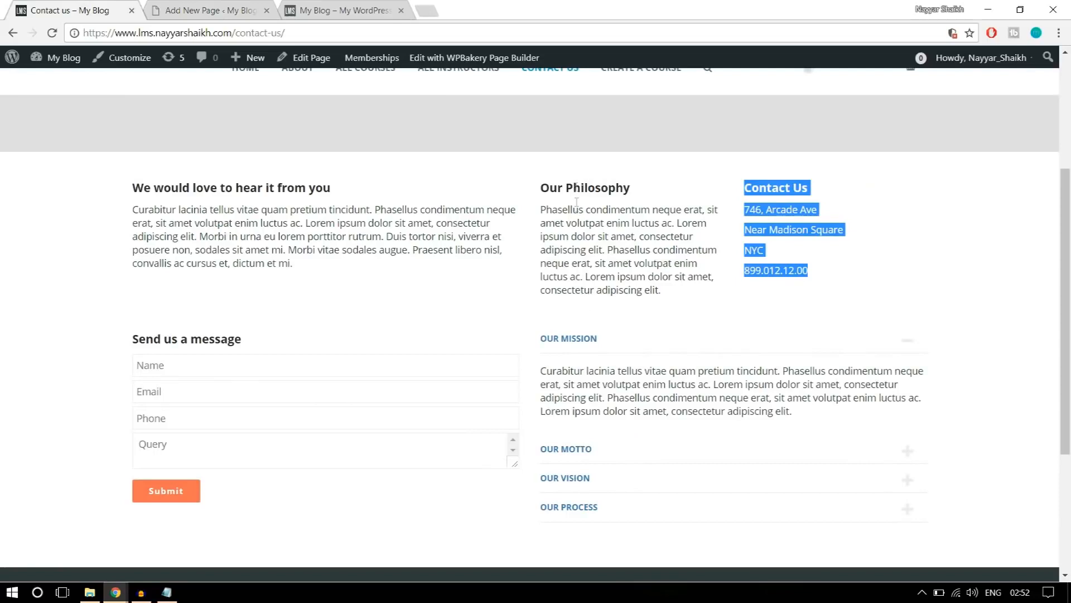
pyautogui.click(202, 11)
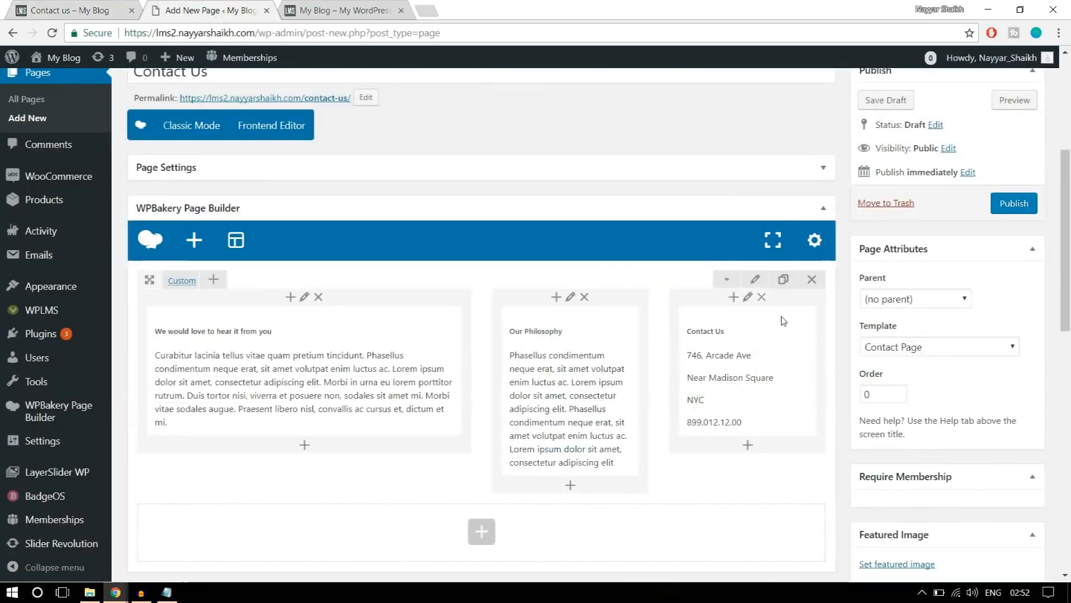
pyautogui.click(758, 280)
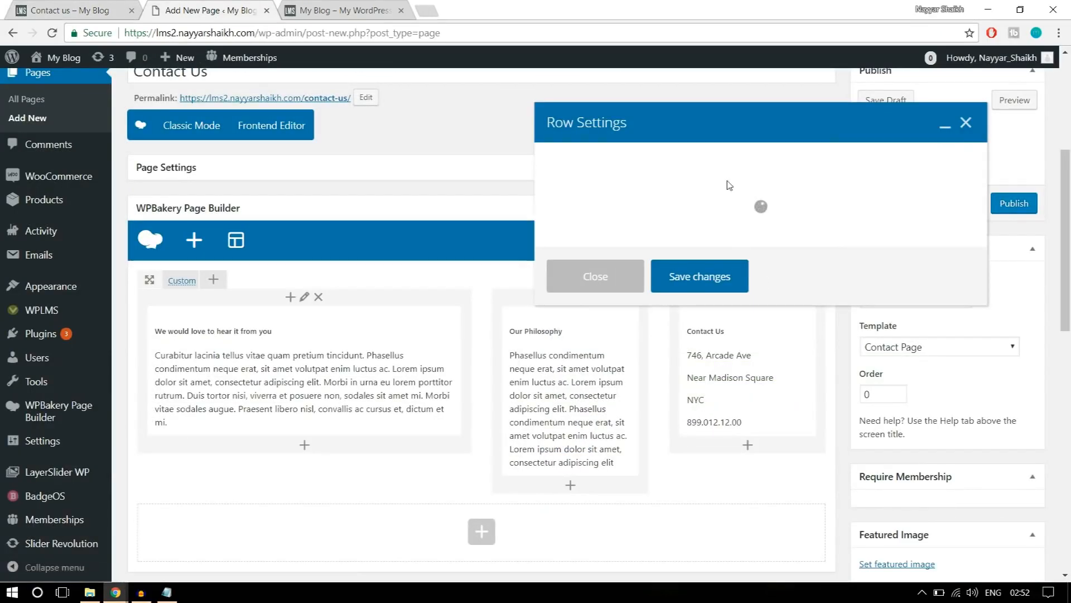
pyautogui.click(655, 292)
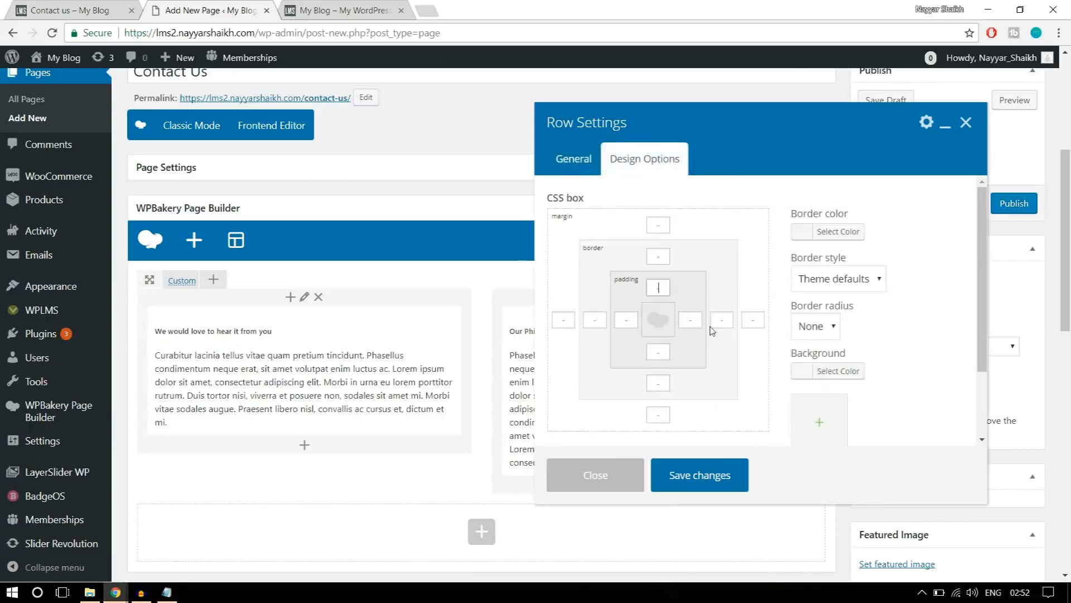
pyautogui.click(659, 352)
pyautogui.write('30')
pyautogui.click(725, 480)
# Check the reference page's message form and accordion section, and add a text block in a new row below the three-column row.
pyautogui.click(83, 8)
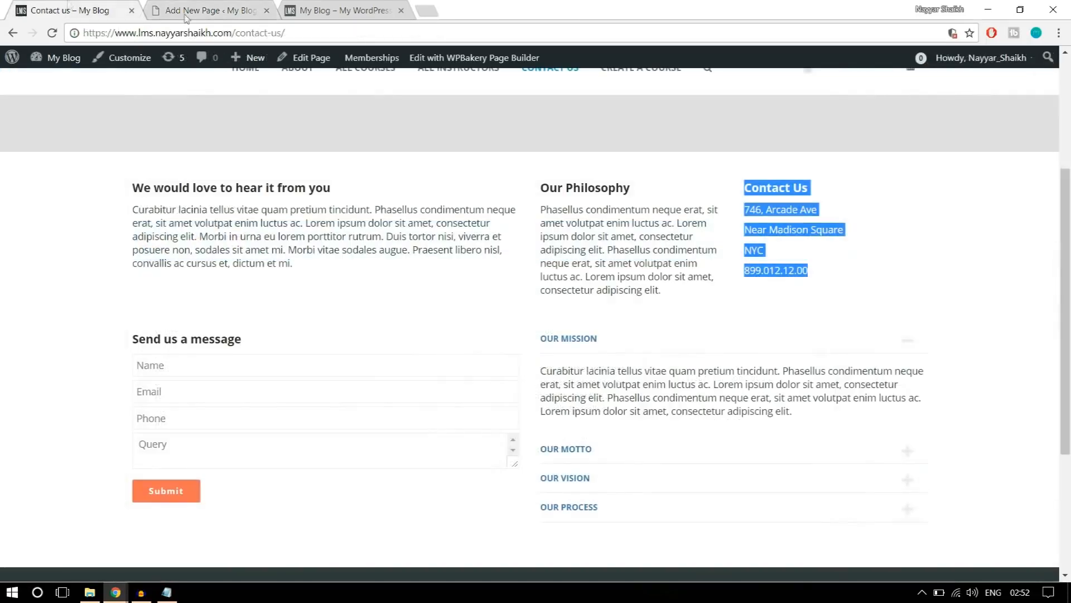
pyautogui.scroll(-3, 201, 218)
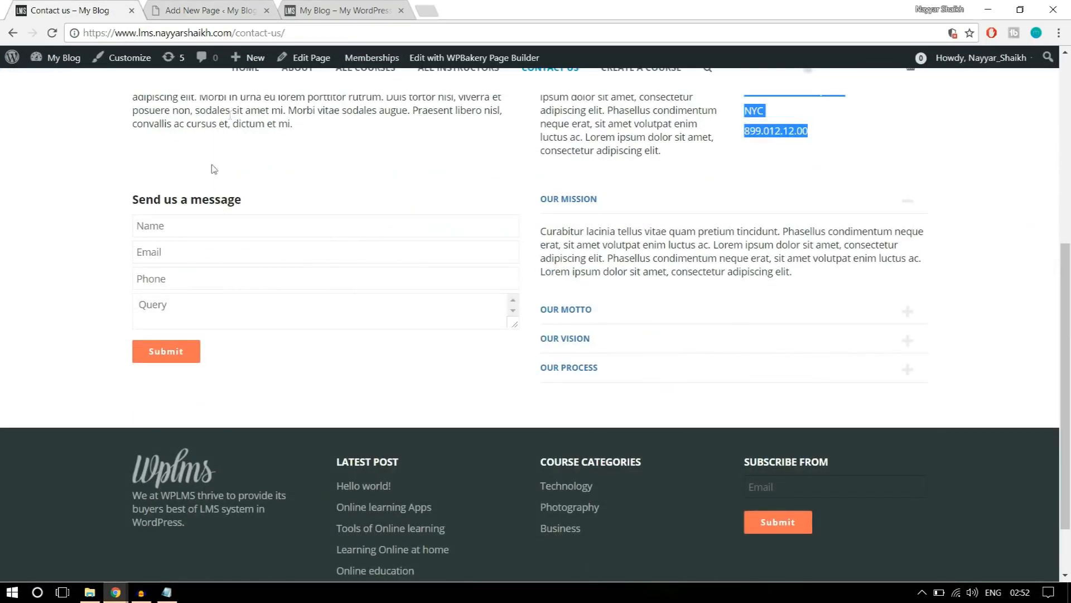
pyautogui.click(144, 251)
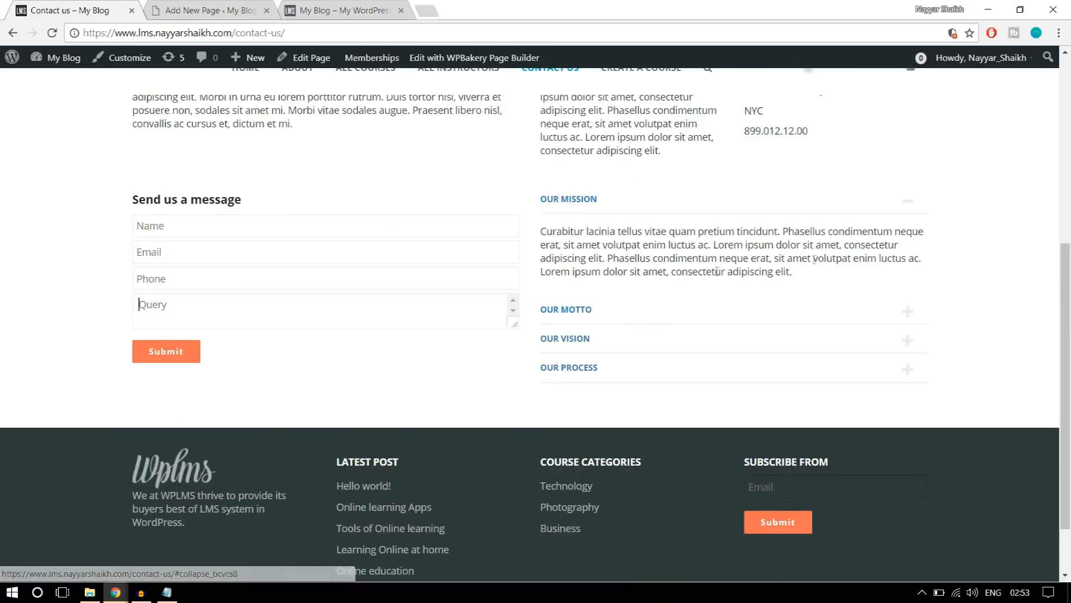
pyautogui.click(205, 10)
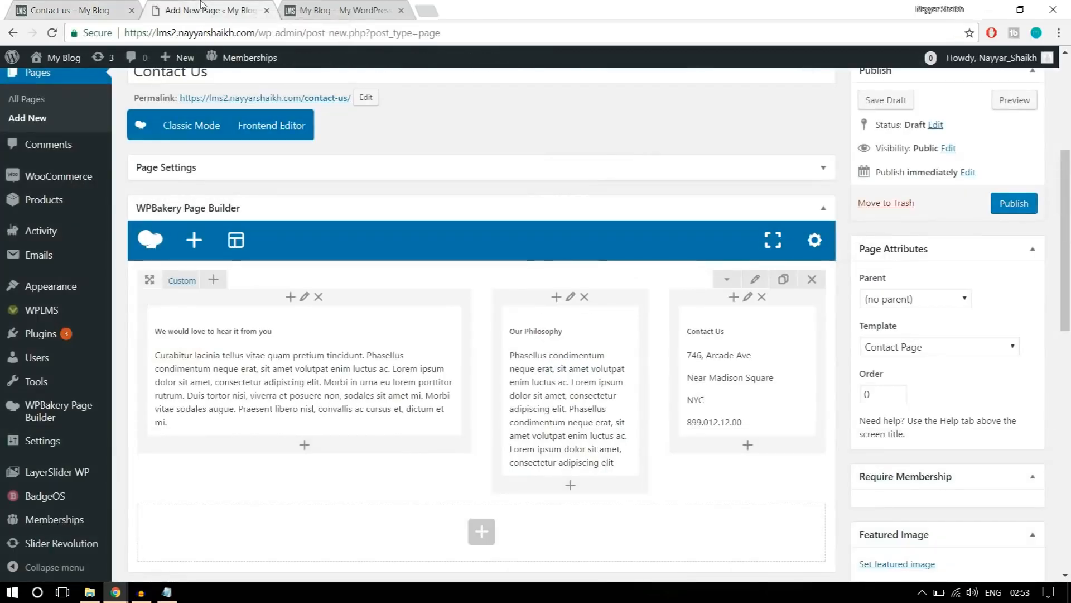
pyautogui.moveTo(117, 592)
pyautogui.click(206, 544)
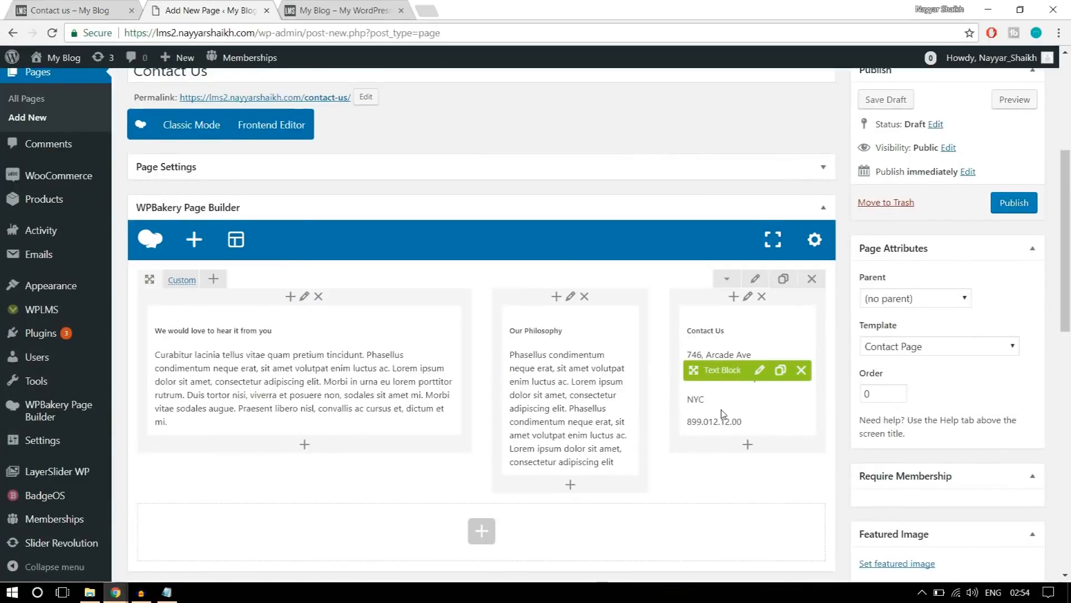
pyautogui.scroll(-3, 721, 413)
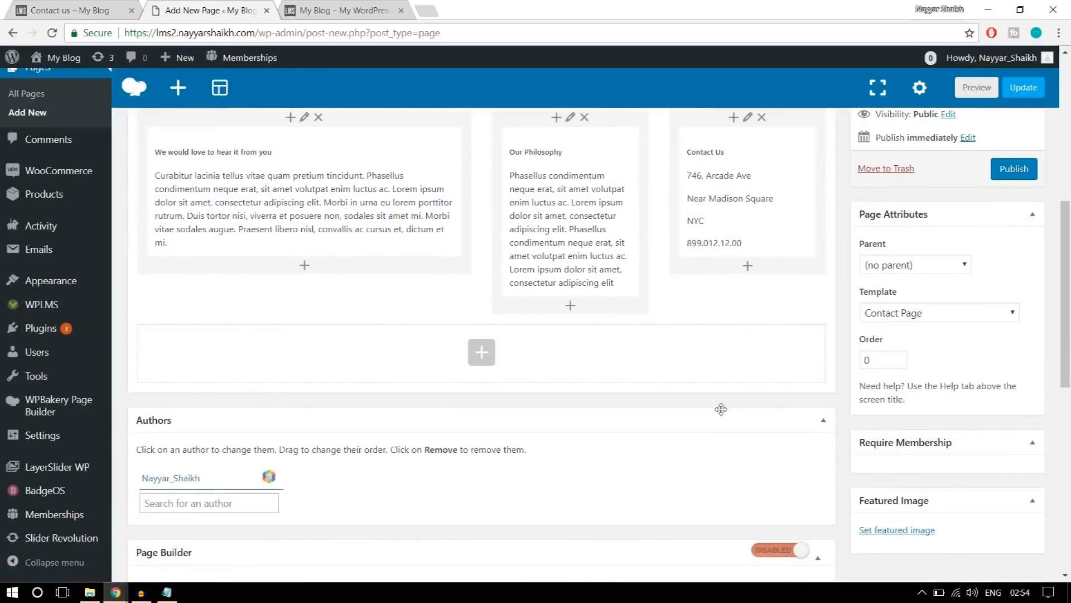
pyautogui.click(482, 353)
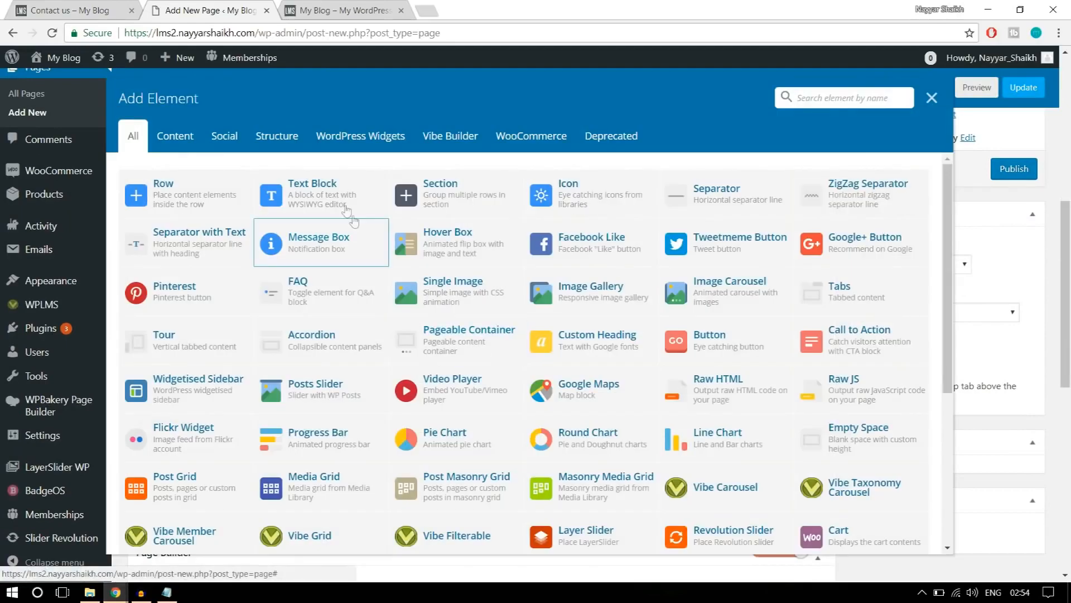
pyautogui.click(344, 209)
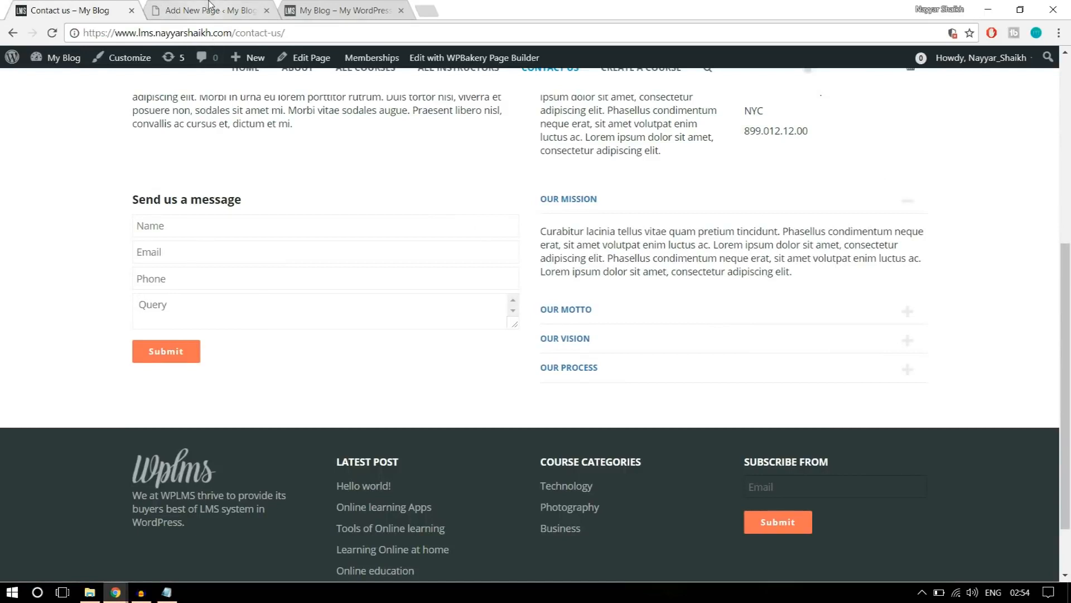
# Replace the new text block's placeholder with the reference page's "Send us a message" heading.
pyautogui.moveTo(266, 207); pyautogui.dragTo(131, 203)
pyautogui.hotkey('ctrl', 'c')
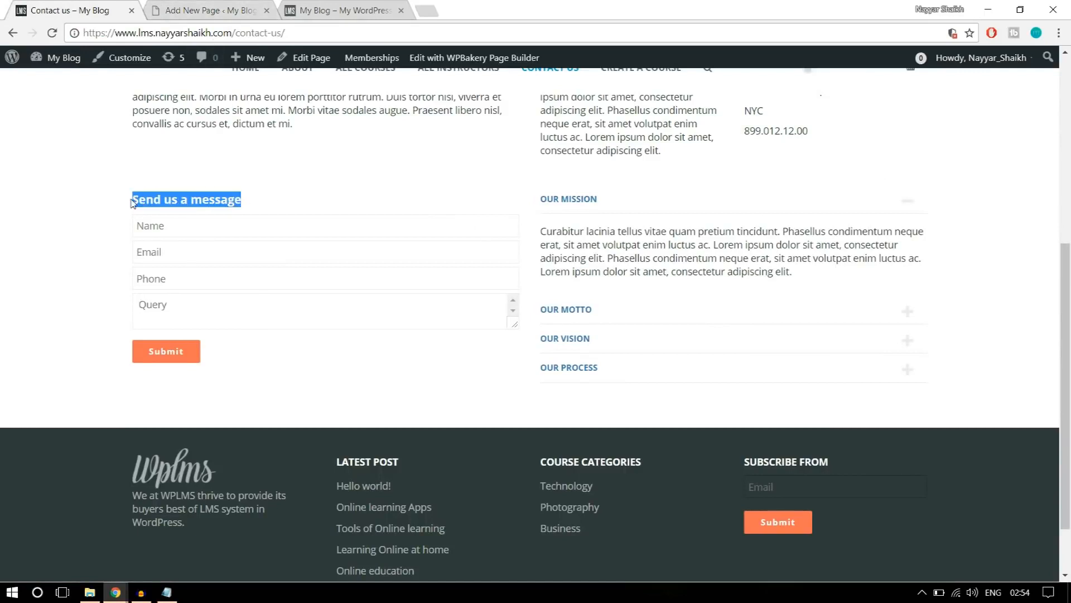
pyautogui.click(248, 5)
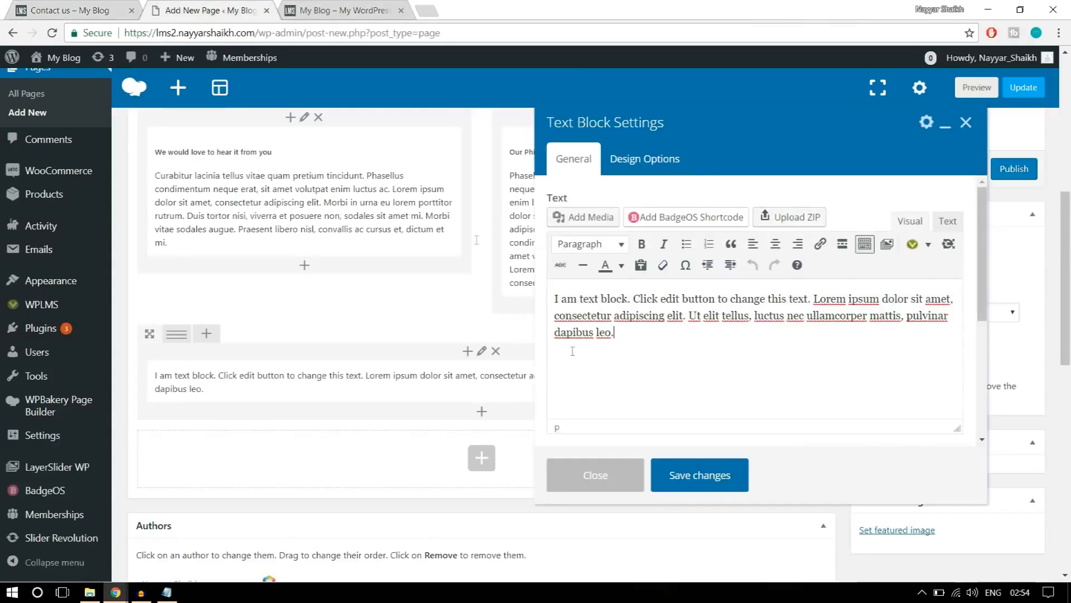
pyautogui.hotkey('ctrl', 'a')
pyautogui.hotkey('ctrl', 'v')
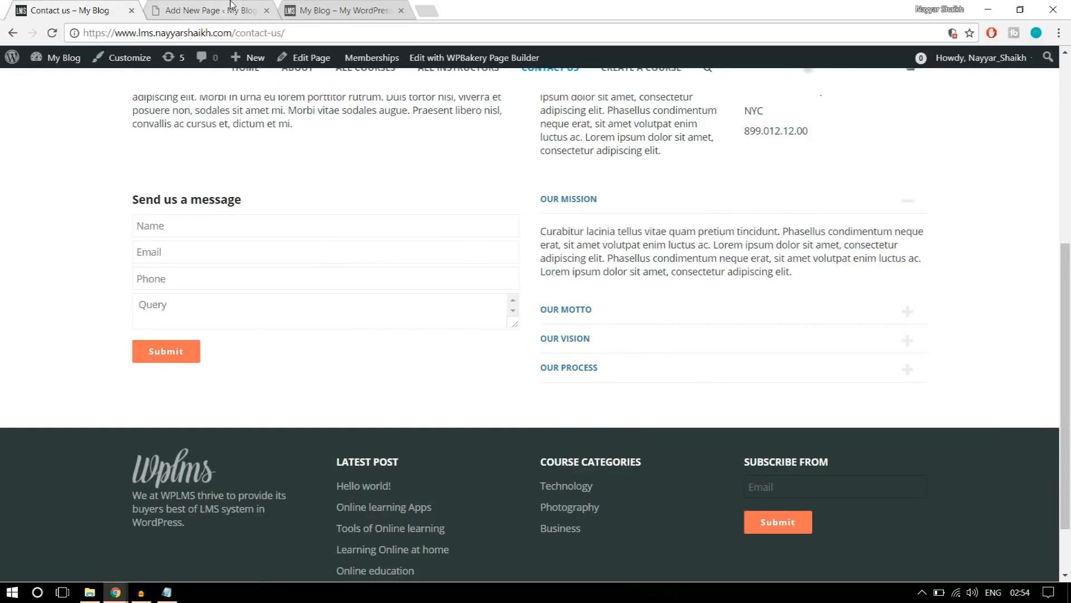
pyautogui.click(236, 9)
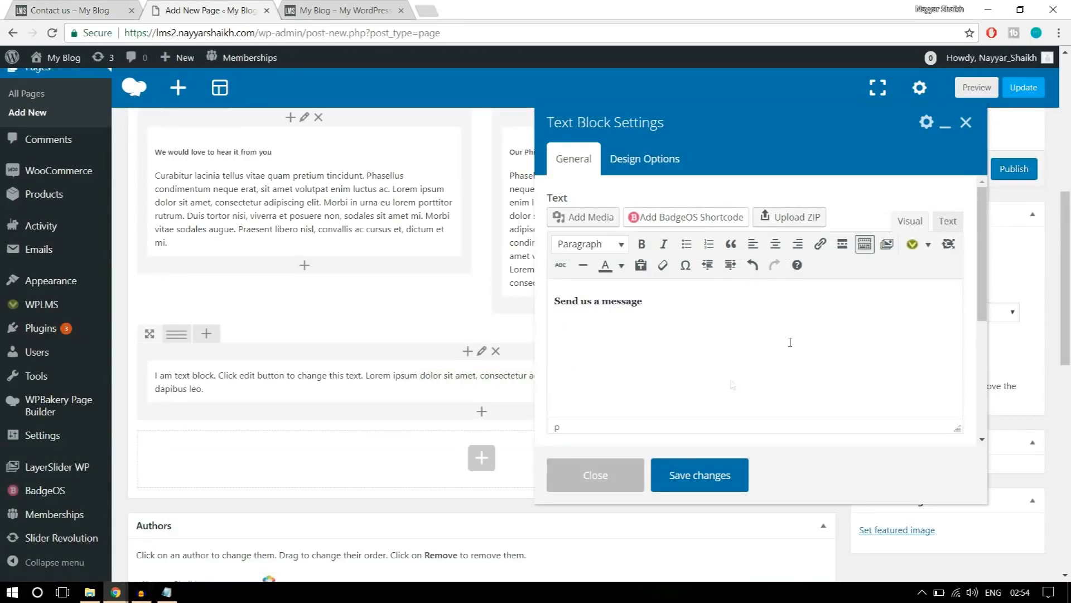
# Look through the Vibe shortcodes and open the Forms shortcode generator below the "Send us a message" heading.
pyautogui.click(929, 248)
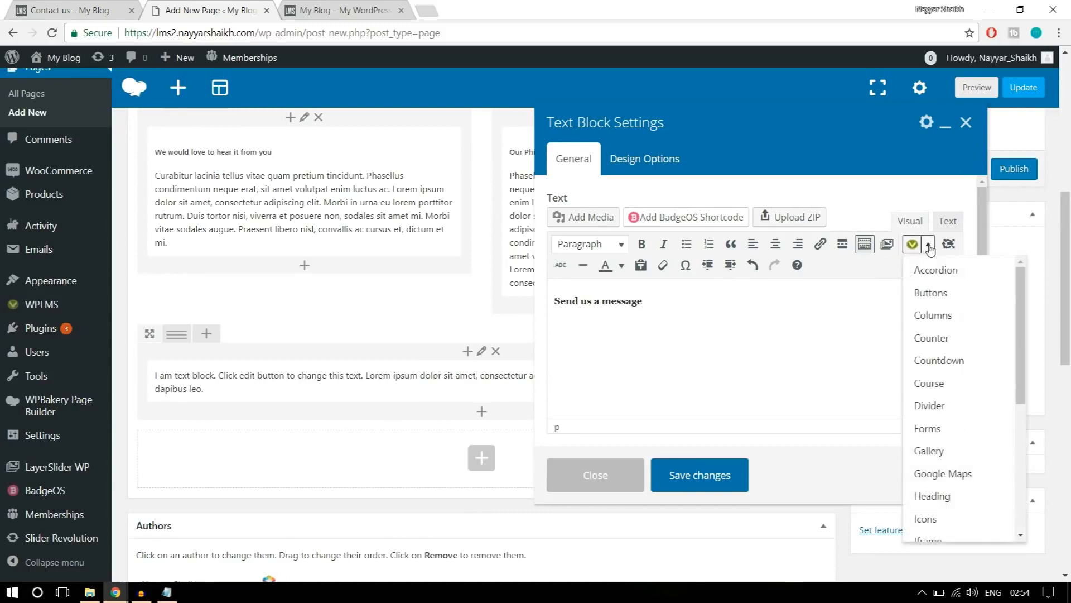
pyautogui.scroll(-3, 941, 412)
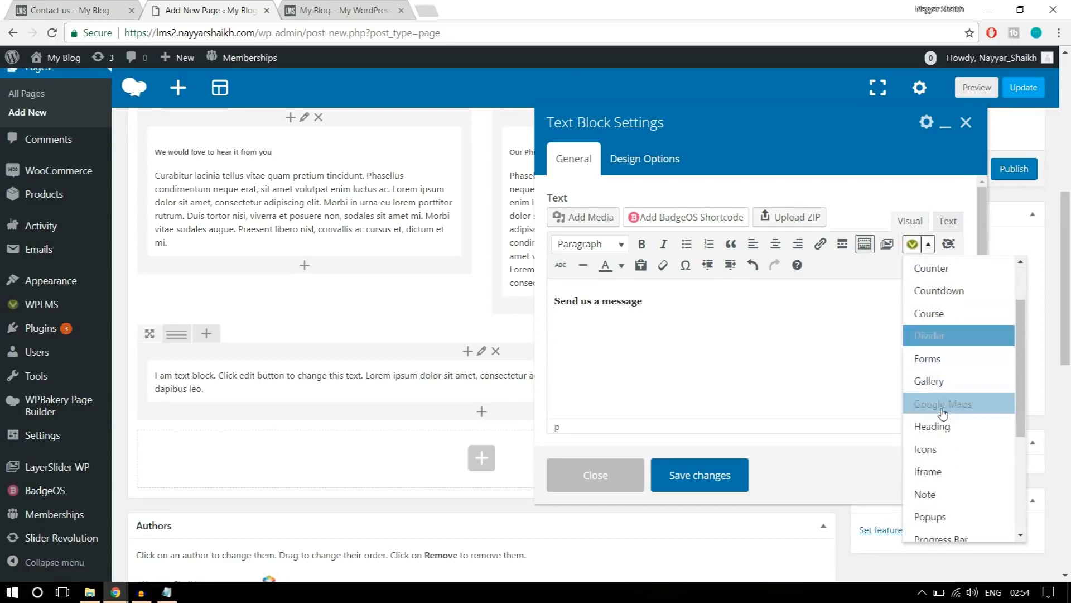
pyautogui.scroll(-3, 942, 413)
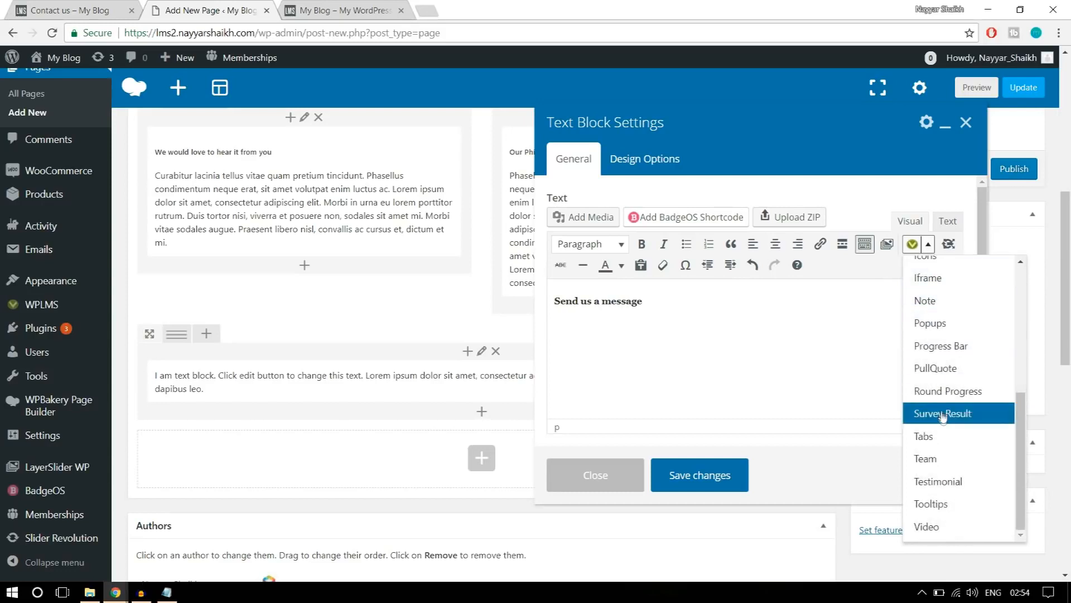
pyautogui.scroll(6, 941, 478)
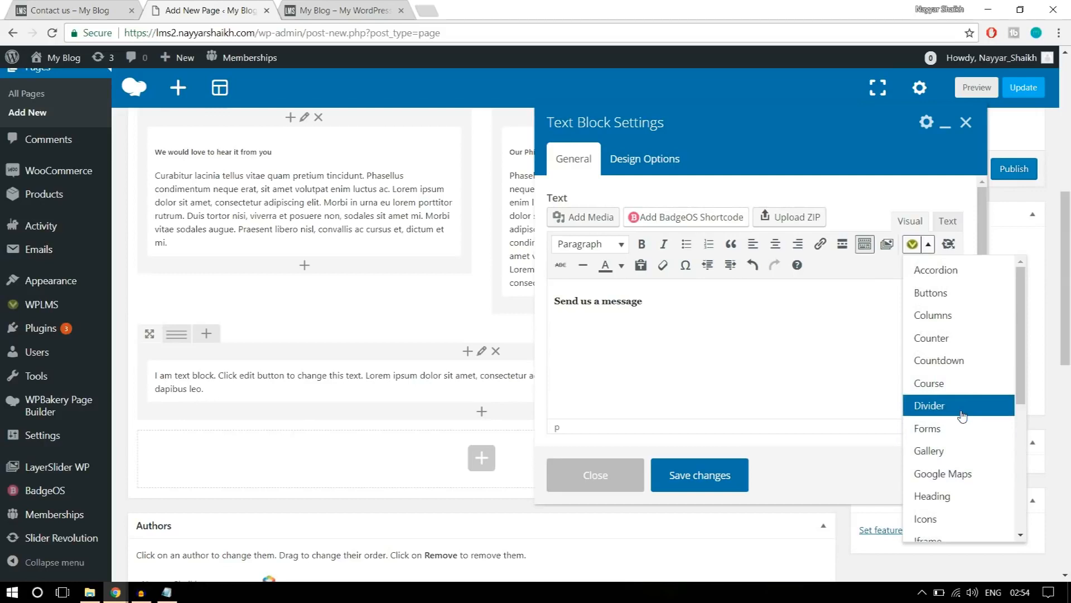
pyautogui.scroll(1, 959, 413)
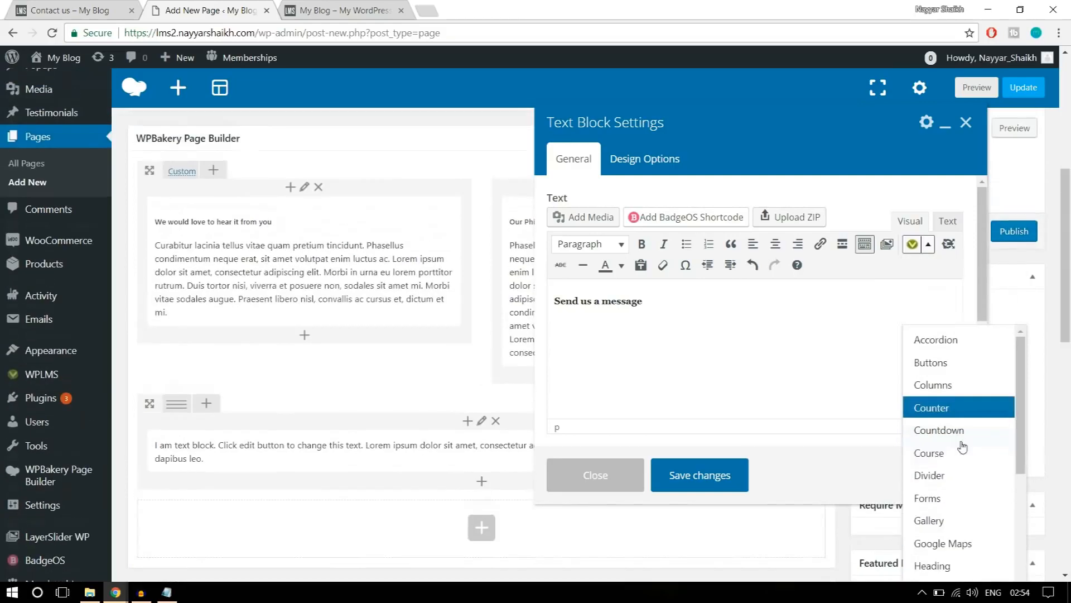
pyautogui.click(943, 502)
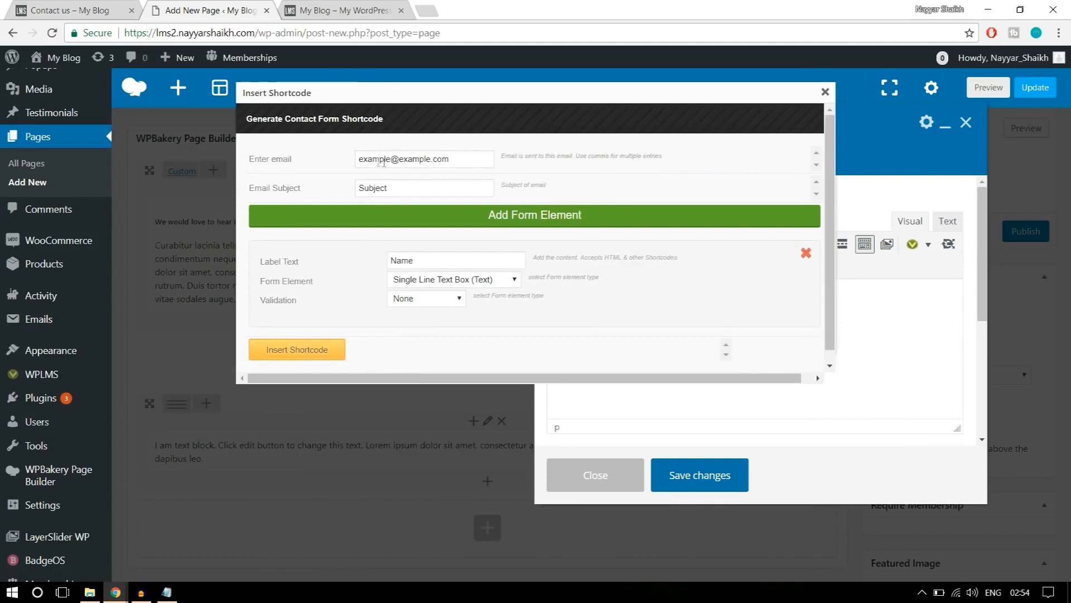
# Review the contact form generator's recipient email, subject and label fields against the reference page's message form.
pyautogui.moveTo(467, 159); pyautogui.dragTo(357, 159)
pyautogui.click(95, 10)
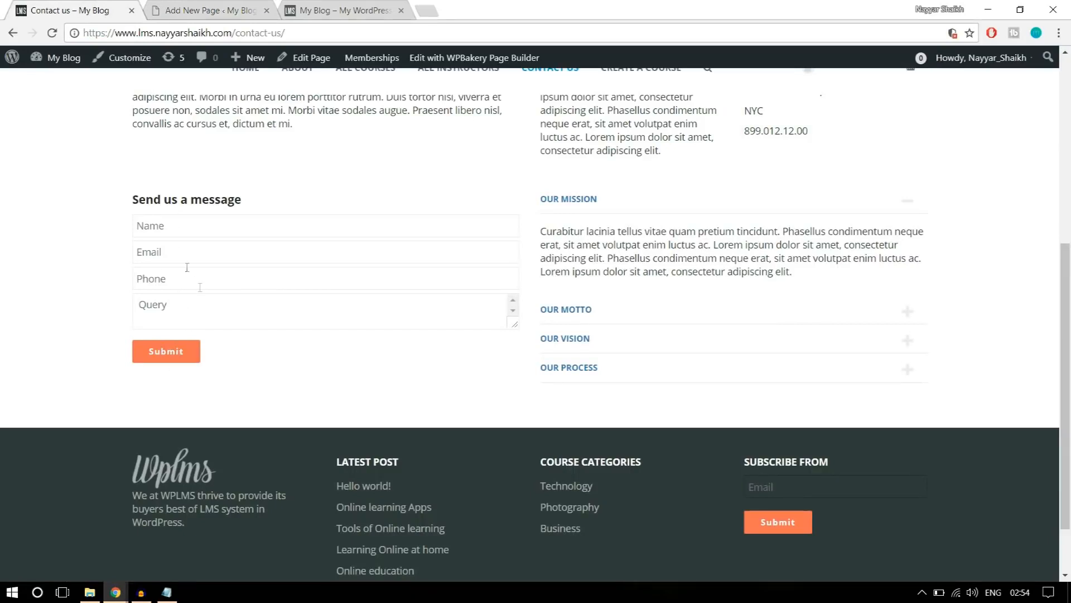
pyautogui.click(207, 12)
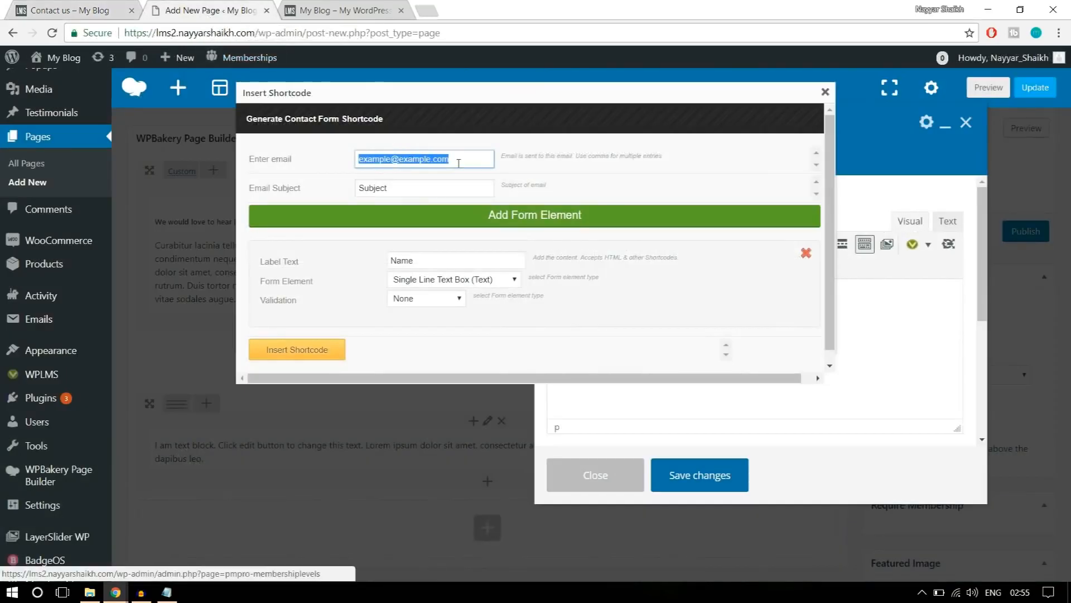
pyautogui.click(460, 164)
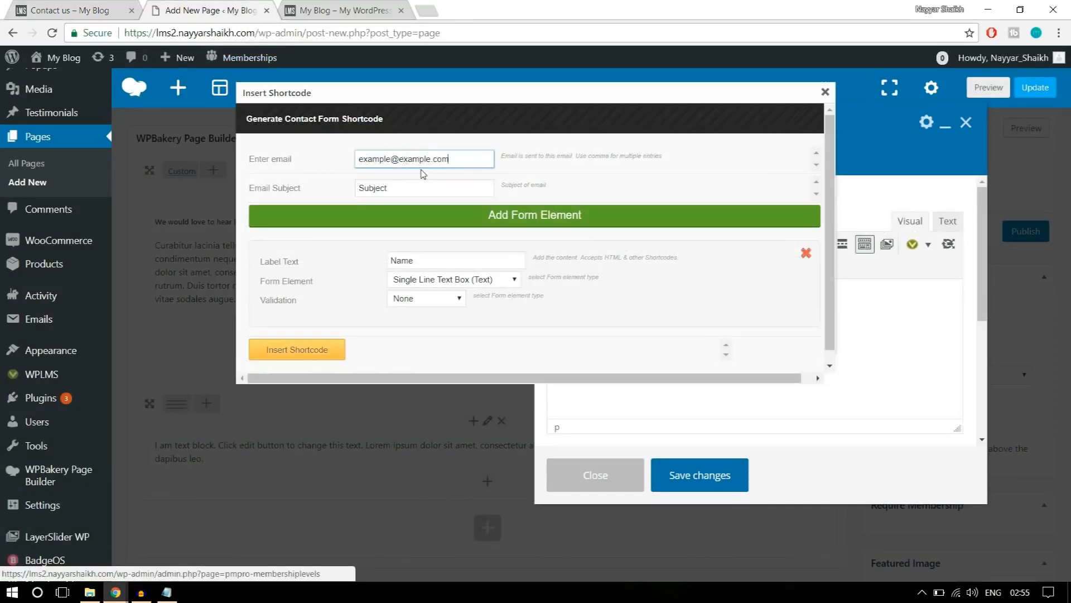
pyautogui.moveTo(401, 189); pyautogui.dragTo(332, 193)
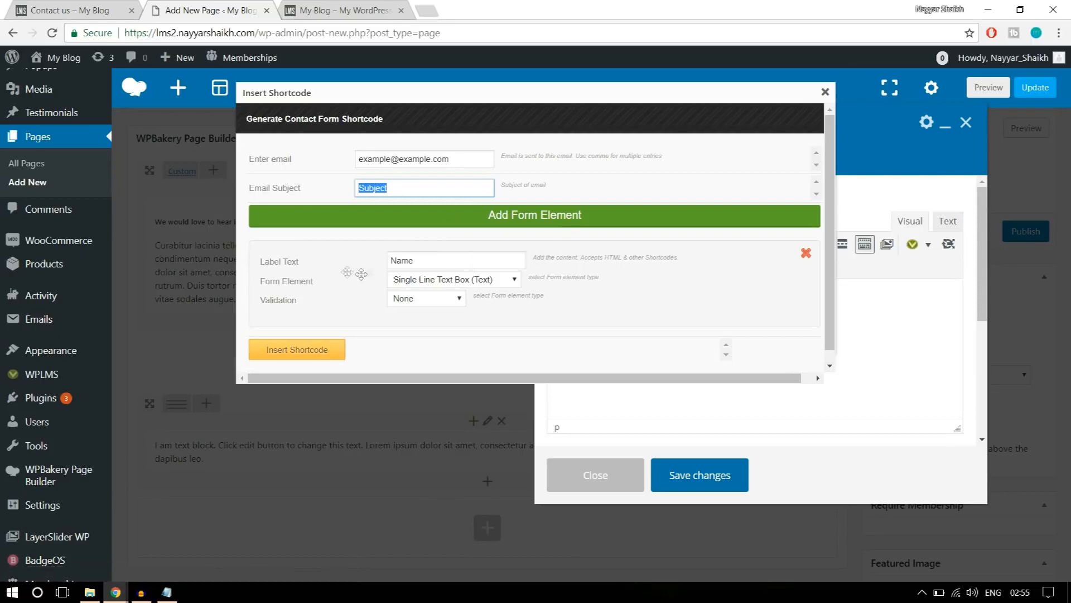
pyautogui.click(60, 5)
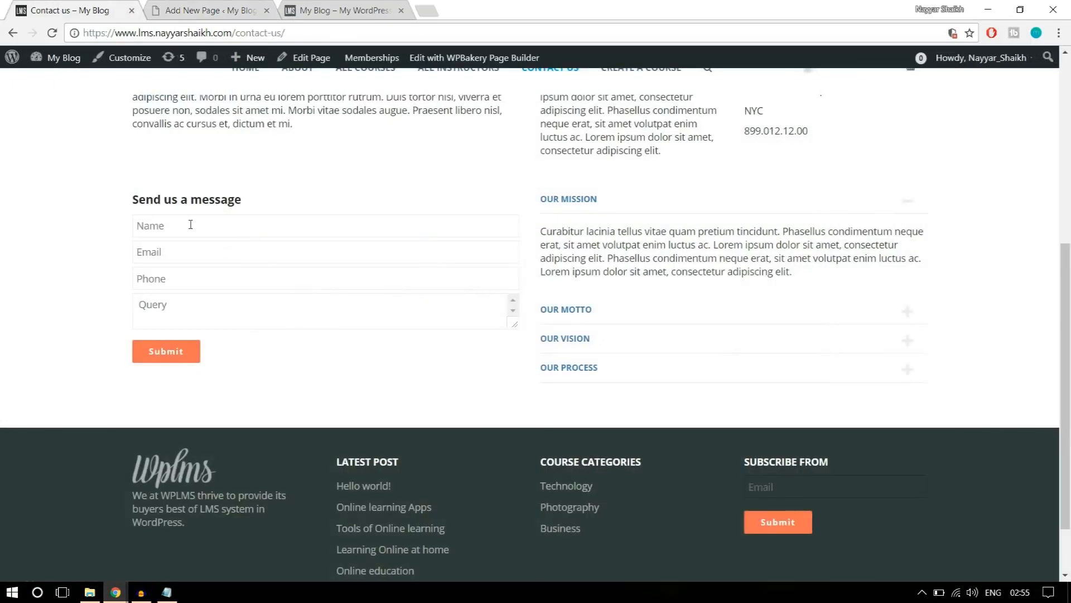
pyautogui.click(184, 7)
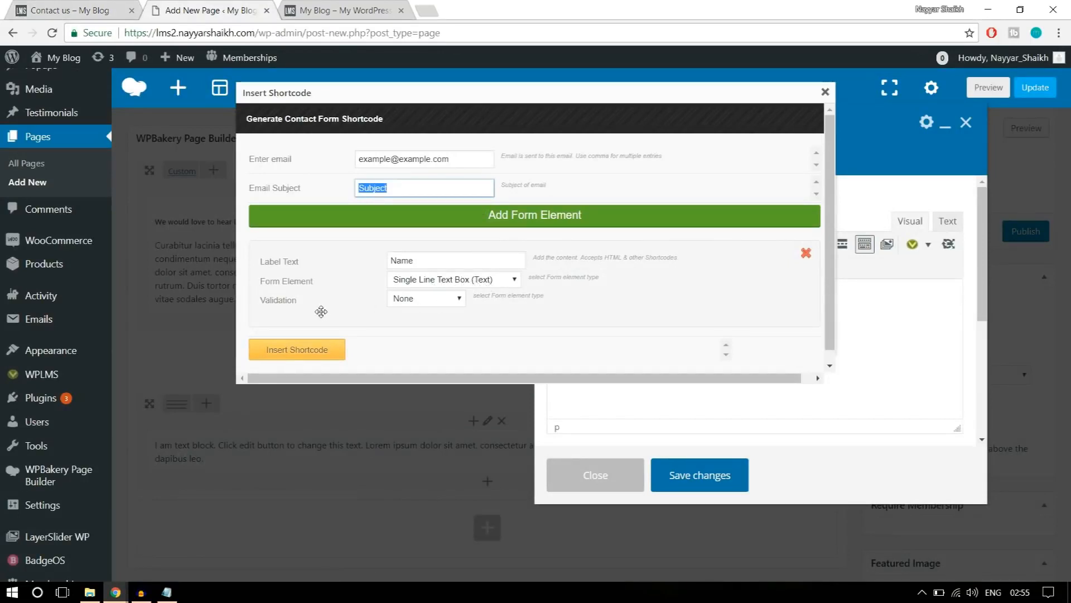
# Set the Name field's validation to Required and insert the contact form shortcode into the text block.
pyautogui.click(423, 301)
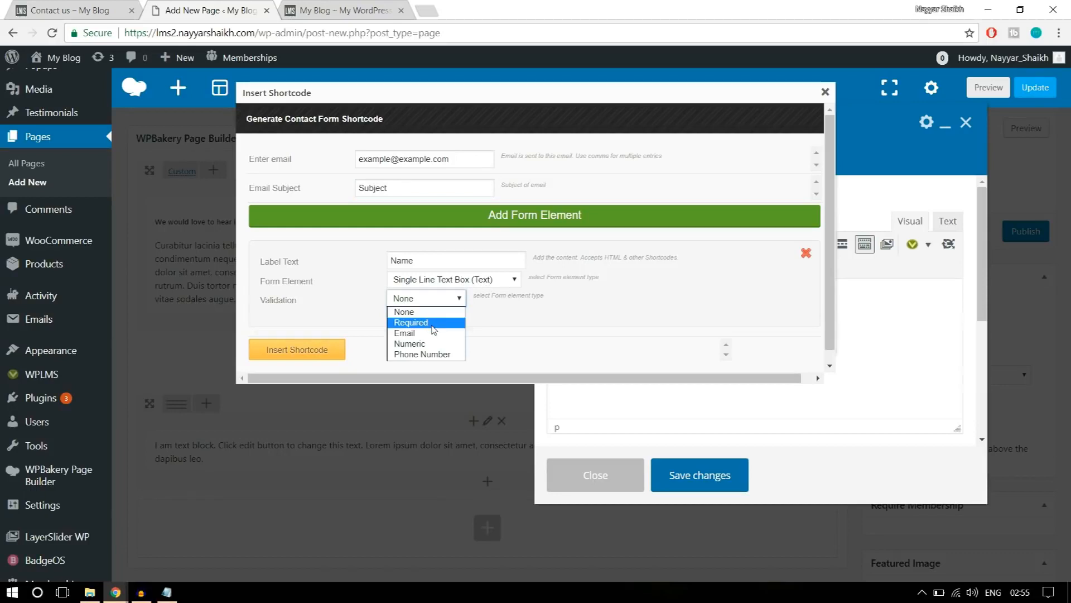
pyautogui.click(432, 323)
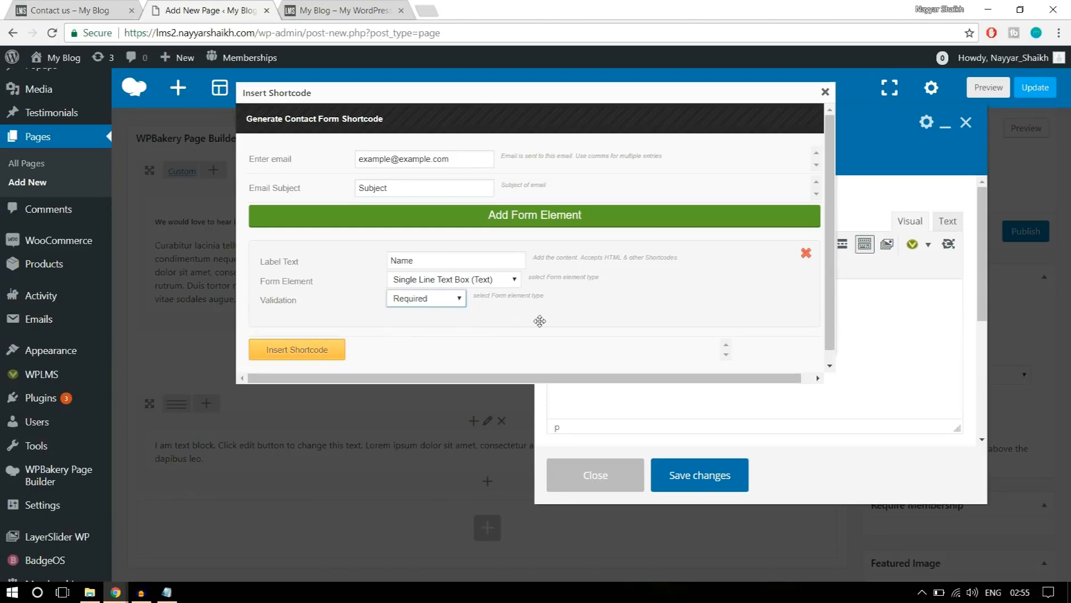
pyautogui.click(317, 351)
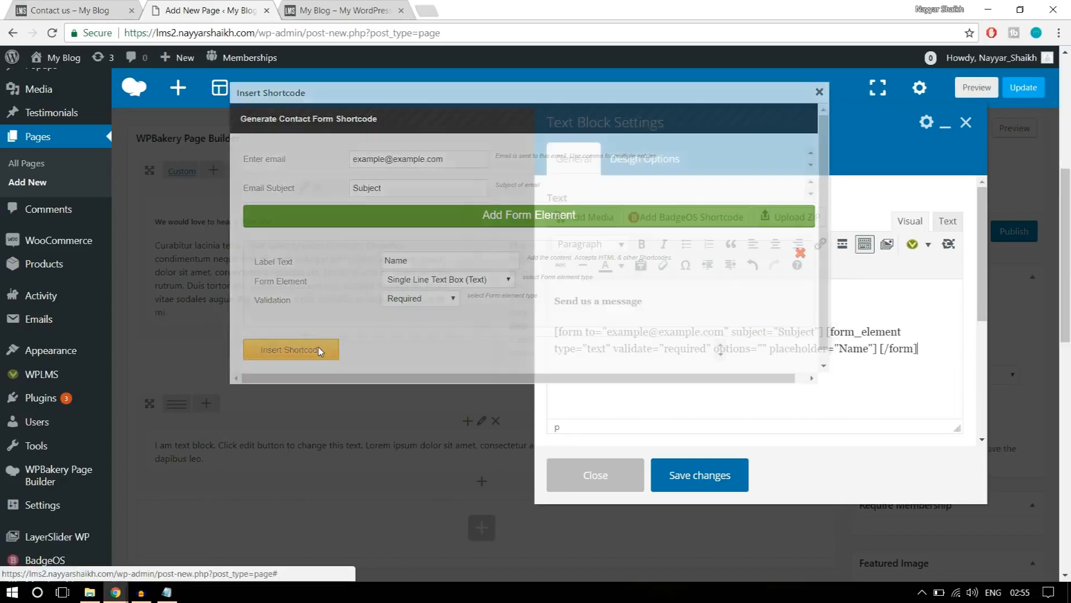
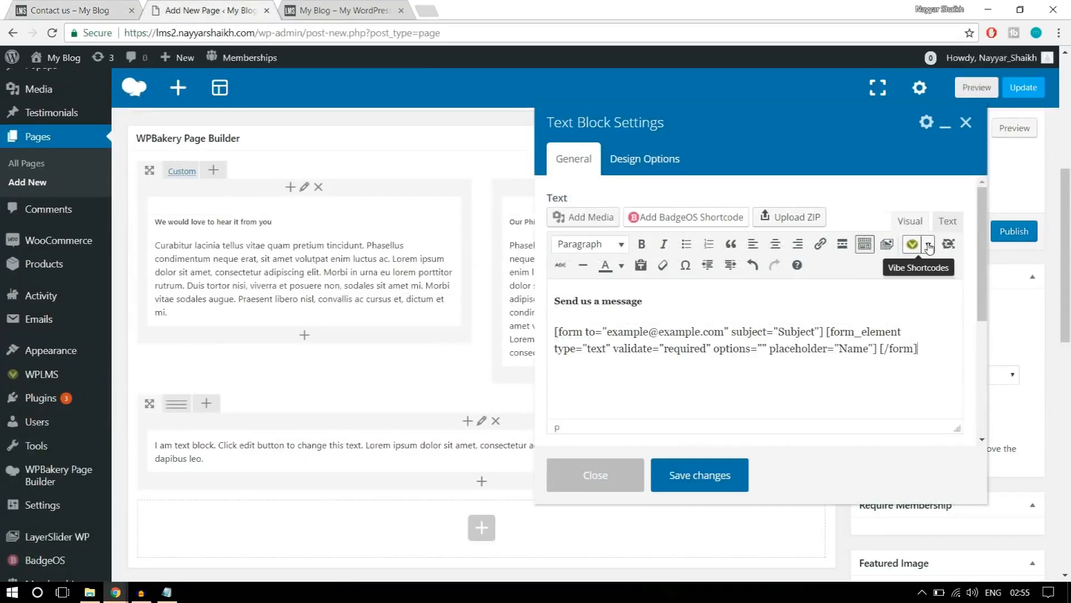
# Add a contact form shortcode labelled Email, using a Single Line Text Box with Email validation, to the text block.
pyautogui.click(929, 246)
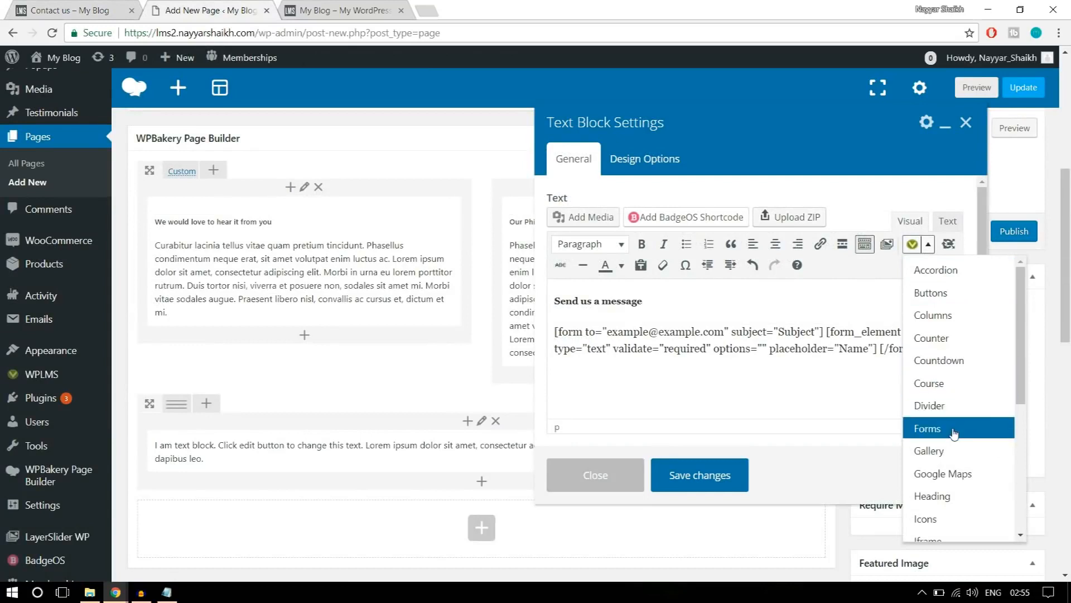
pyautogui.click(954, 432)
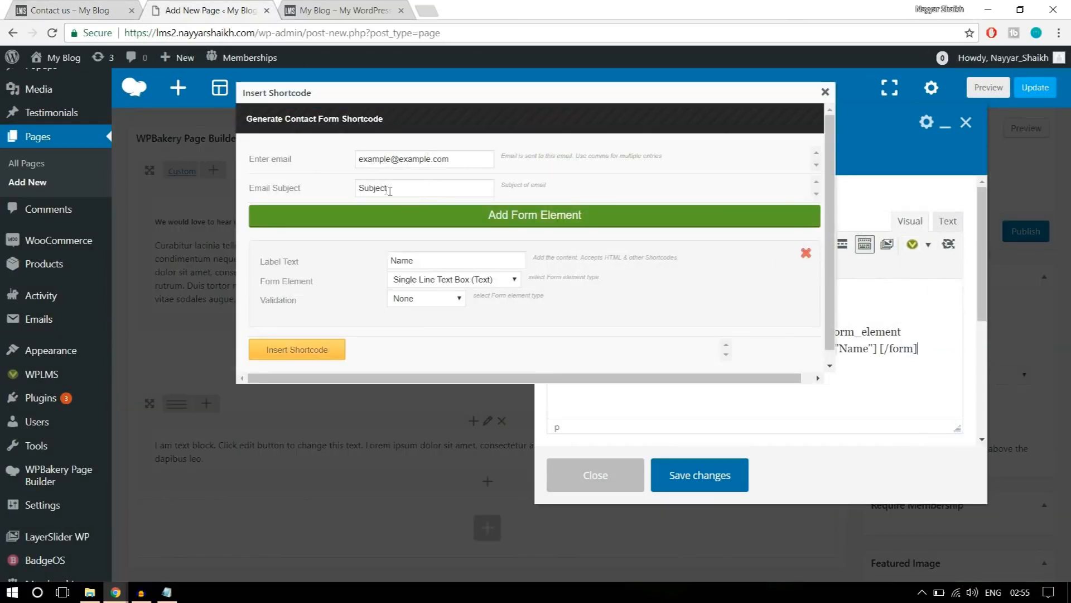
pyautogui.moveTo(444, 261); pyautogui.dragTo(384, 262)
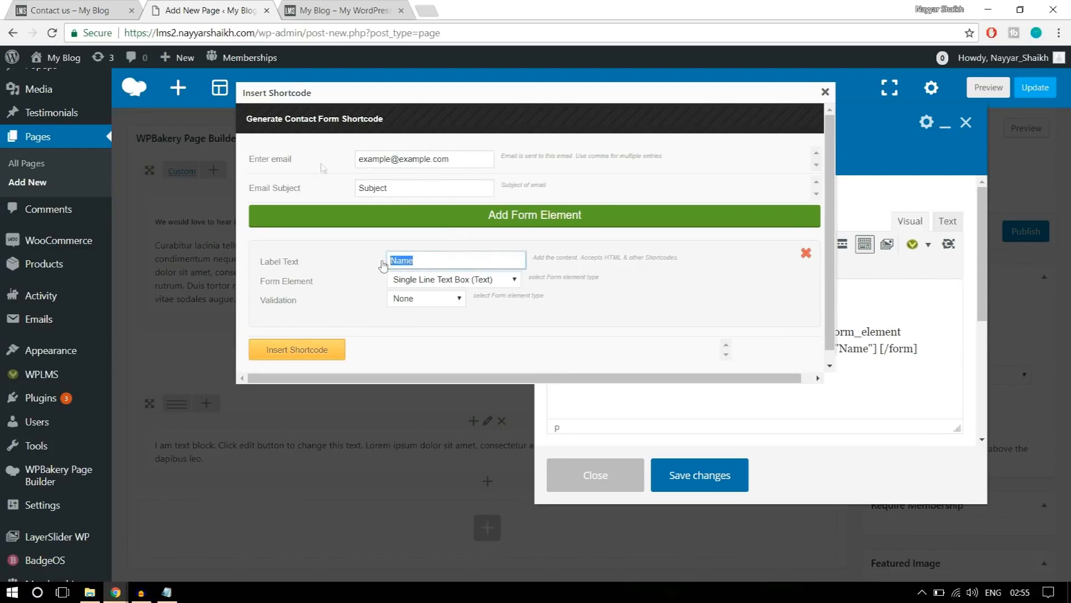
pyautogui.click(86, 7)
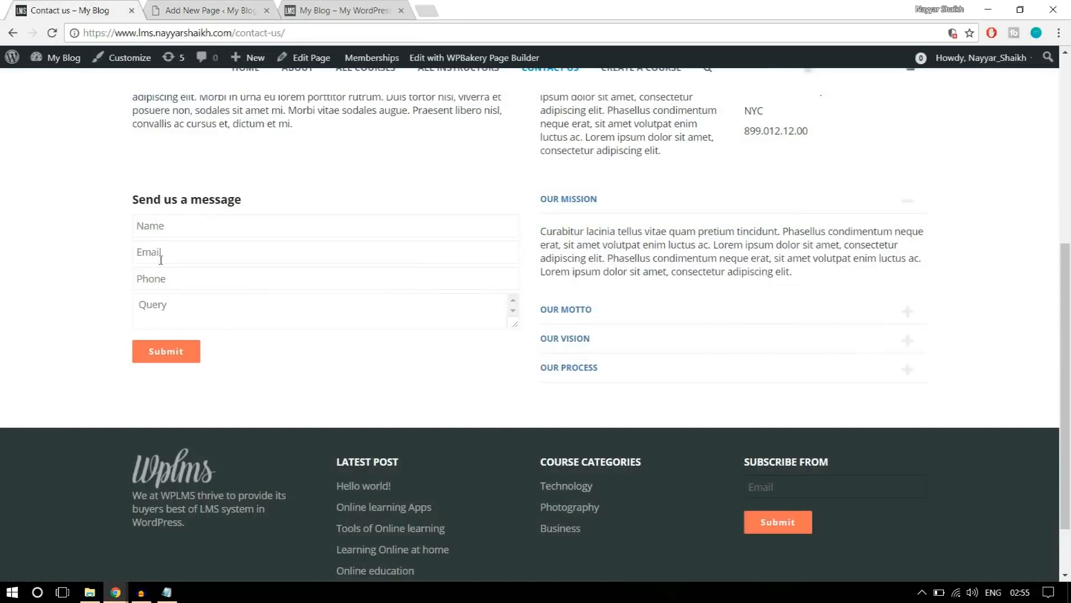
pyautogui.click(207, 10)
pyautogui.write('Email')
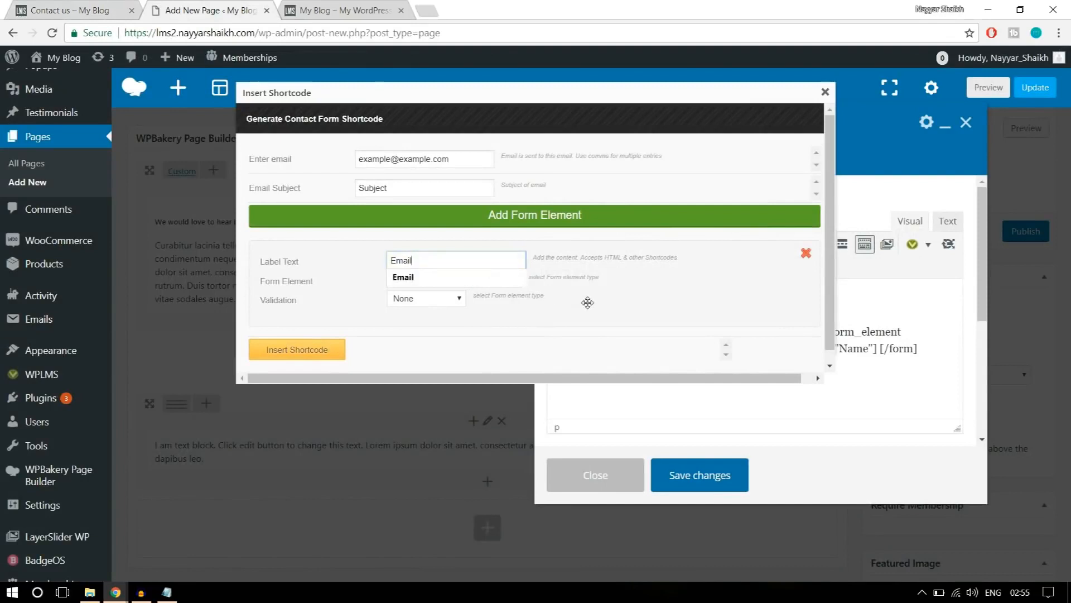
pyautogui.click(509, 278)
pyautogui.click(483, 284)
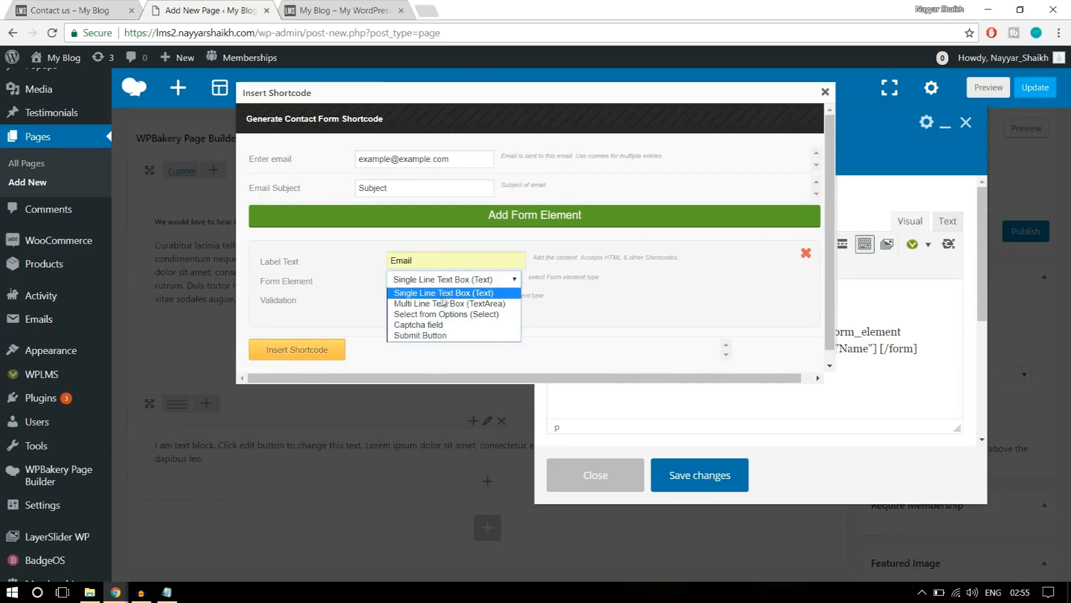
pyautogui.click(455, 293)
pyautogui.click(422, 302)
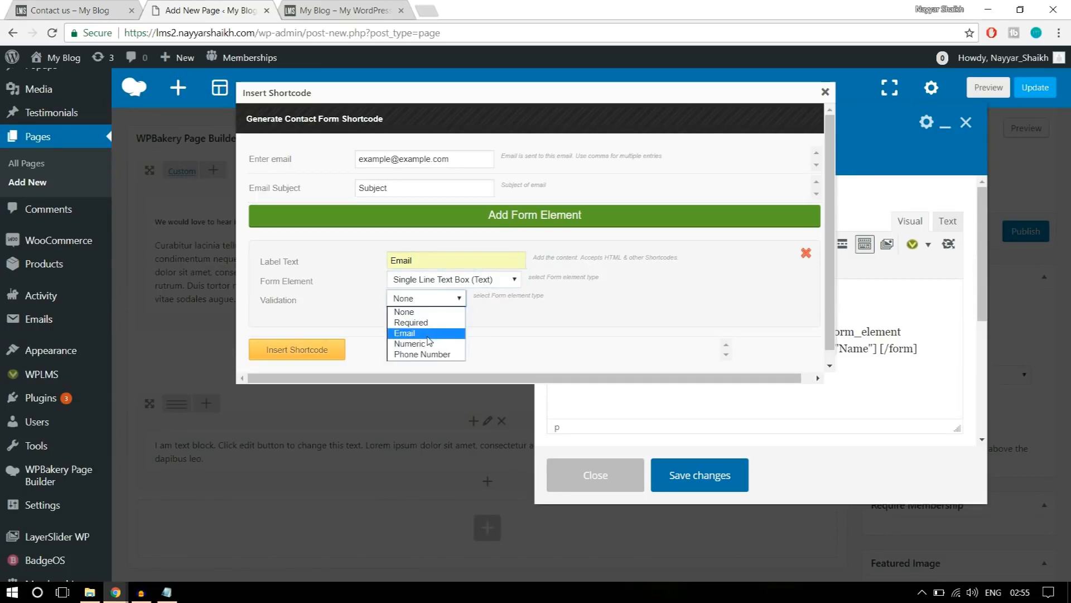
pyautogui.click(435, 334)
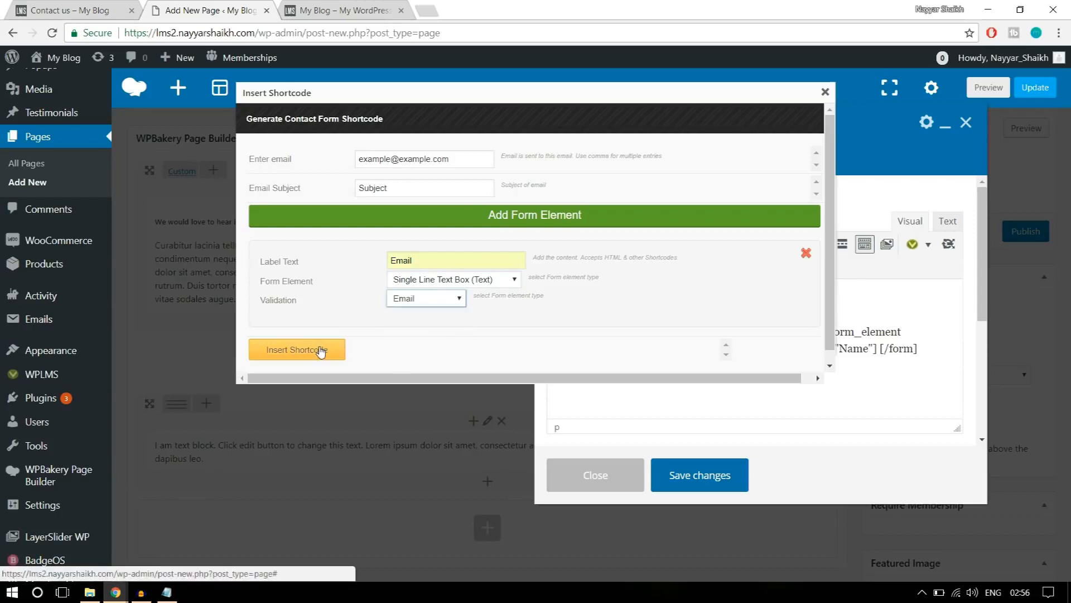
pyautogui.click(321, 350)
# Add a contact form shortcode labelled Phone, using a Single Line Text Box with Phone Number validation, to the text block.
pyautogui.click(82, 6)
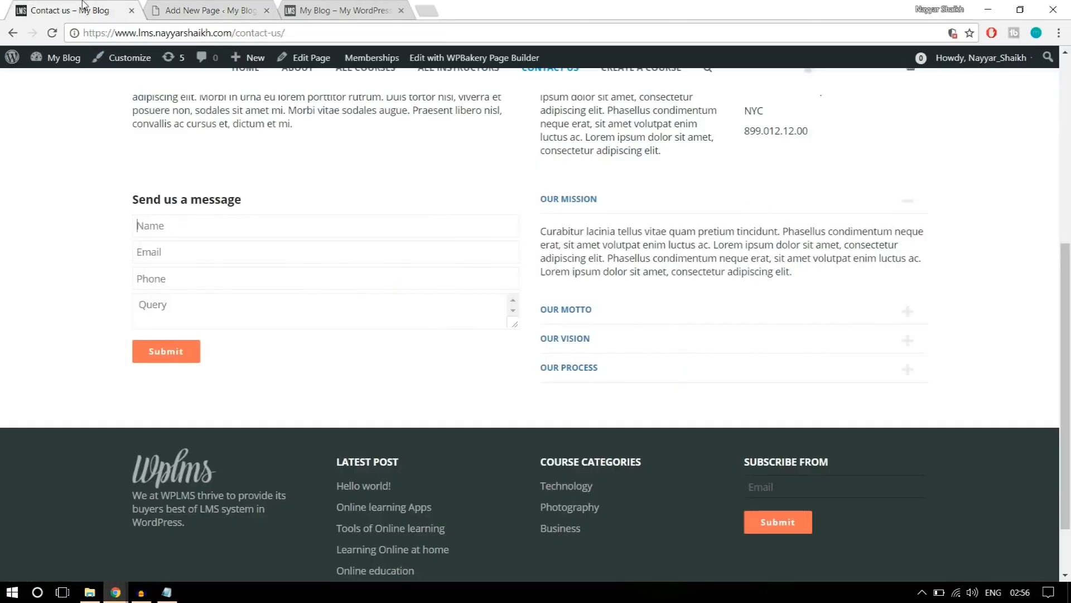
pyautogui.click(220, 5)
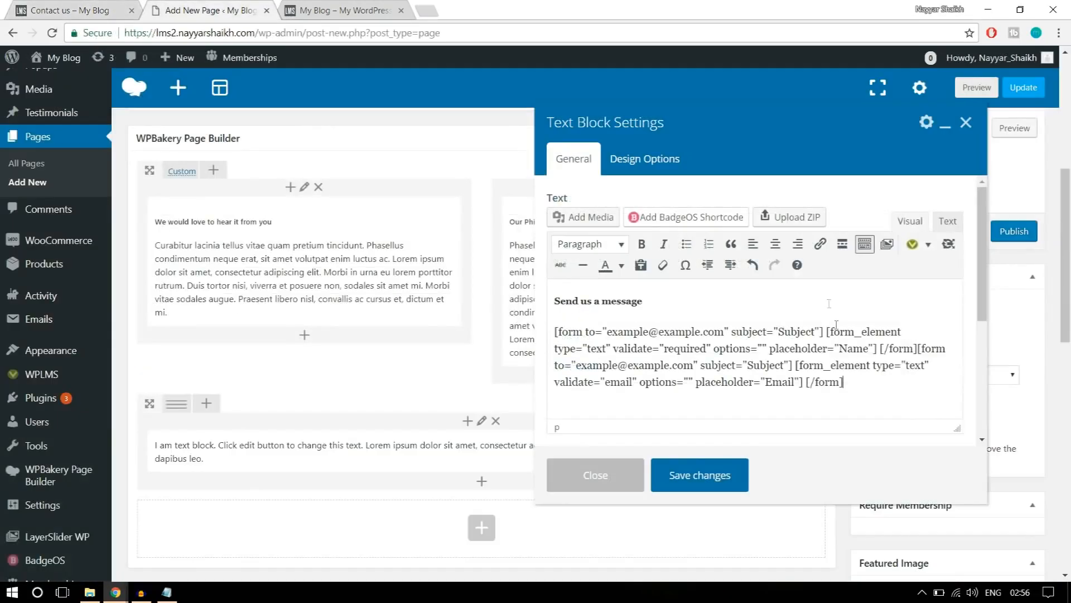
pyautogui.click(928, 244)
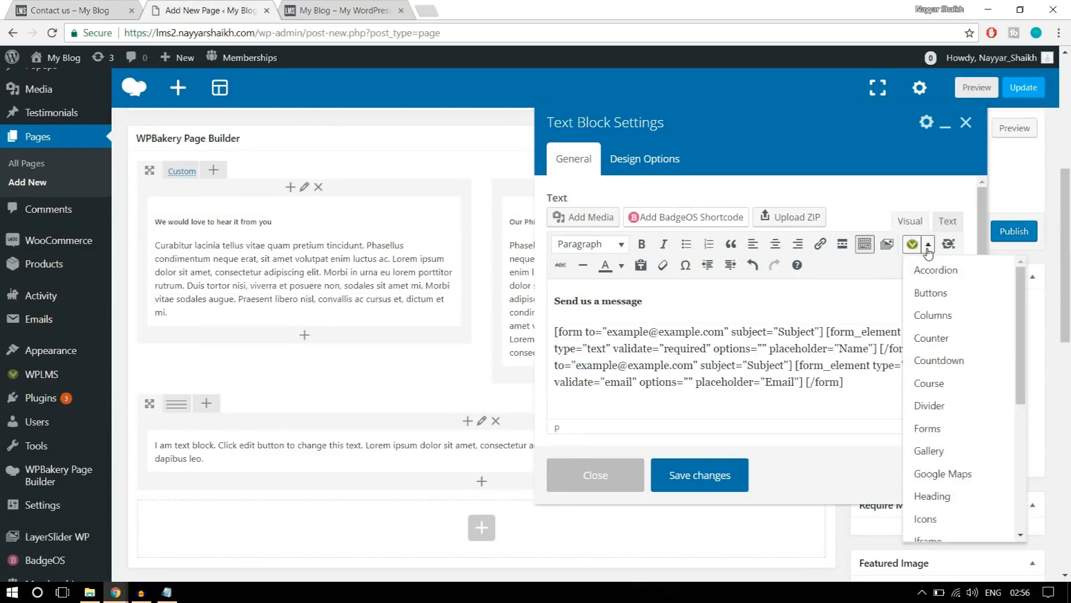
pyautogui.click(952, 436)
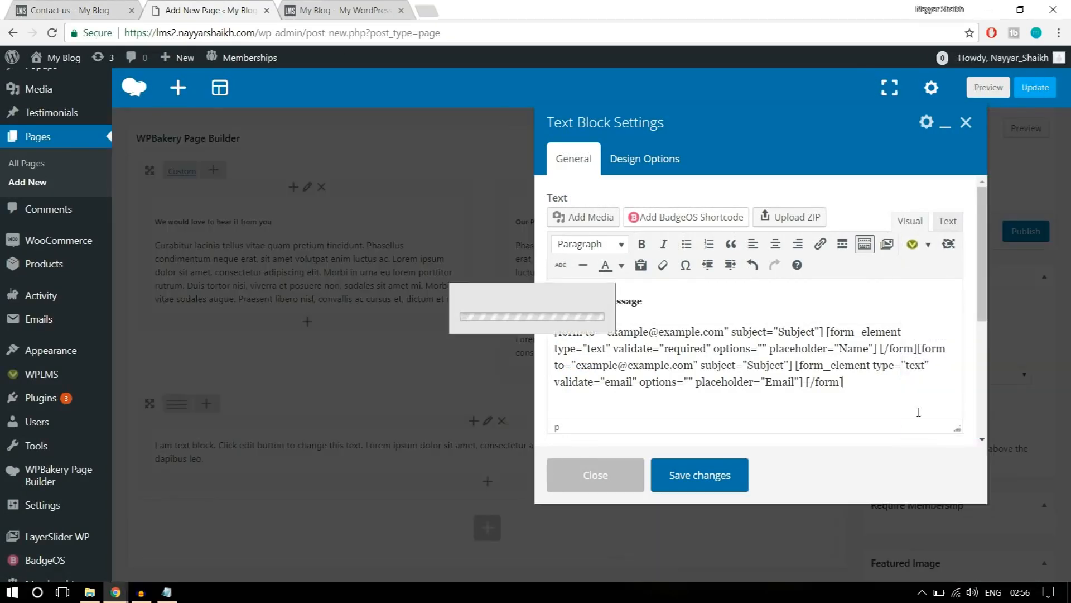
pyautogui.click(491, 261)
pyautogui.doubleClick(467, 259)
pyautogui.write('Ph')
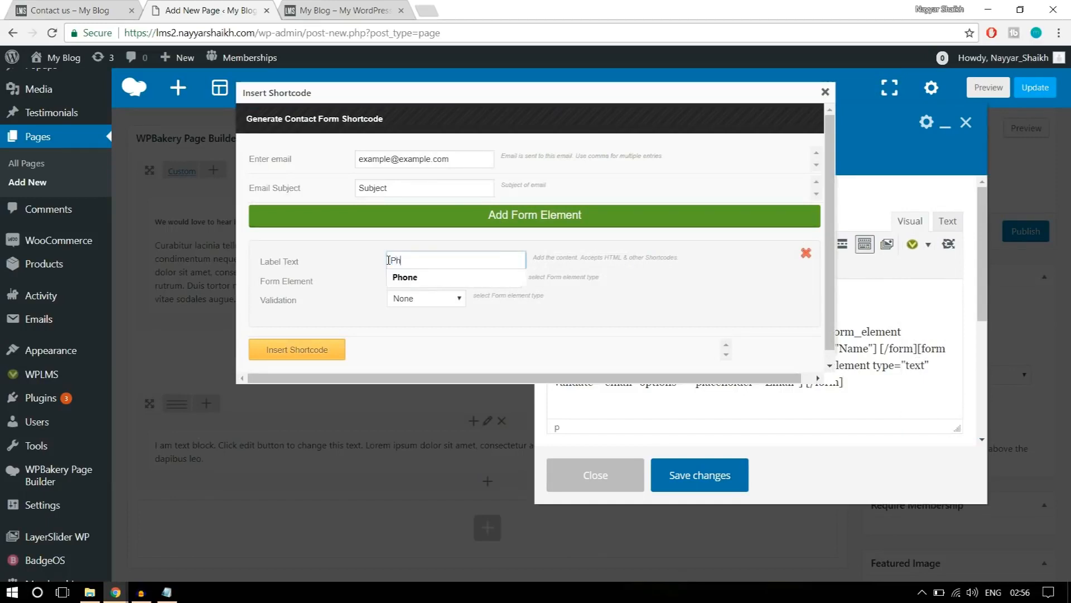
pyautogui.write('one')
pyautogui.click(462, 282)
pyautogui.click(410, 299)
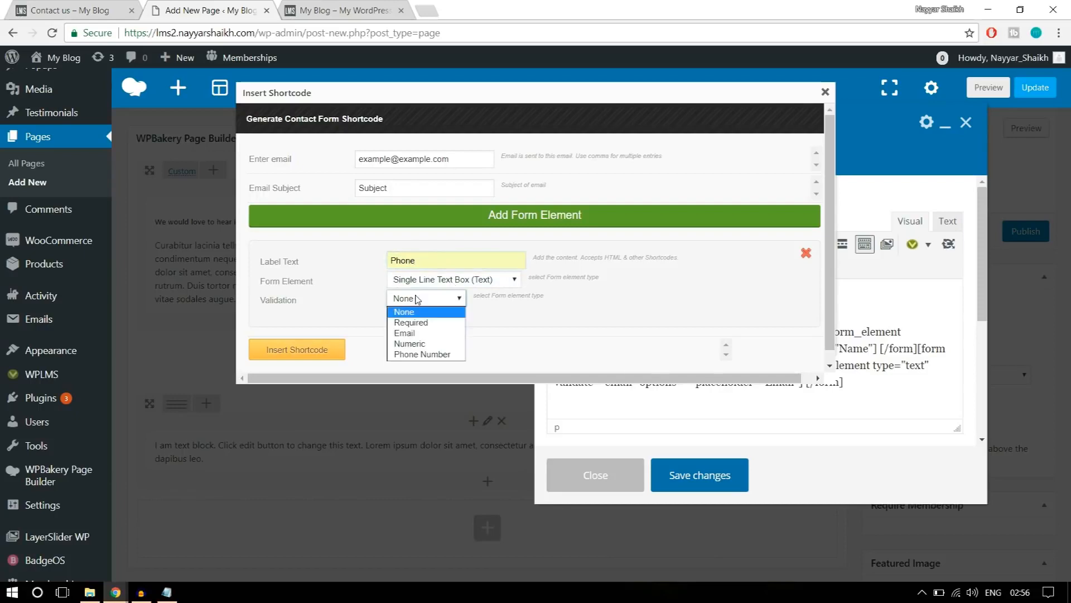
pyautogui.click(442, 355)
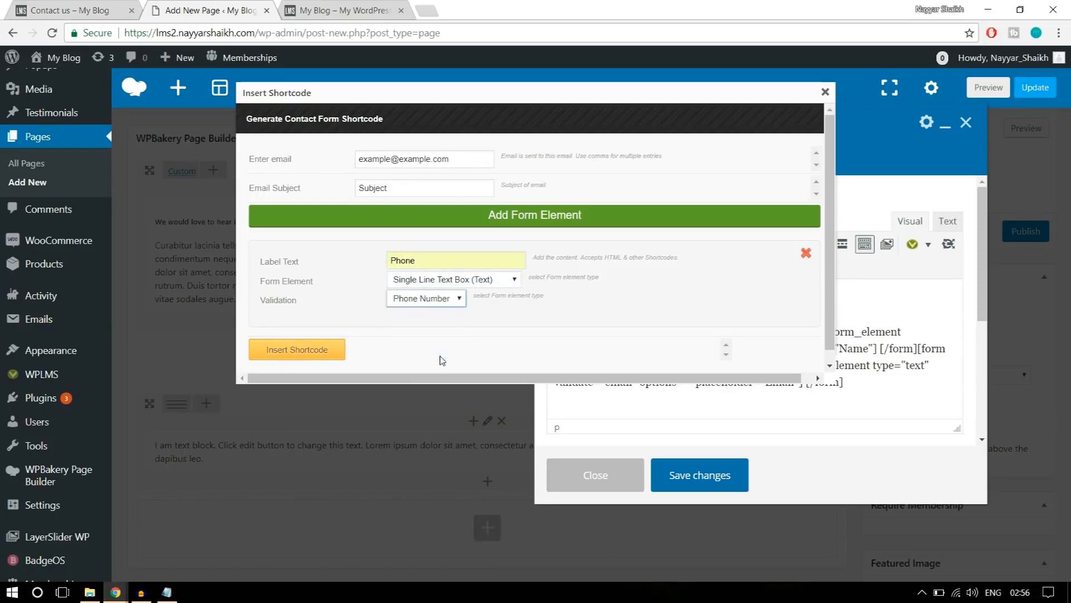
pyautogui.click(297, 349)
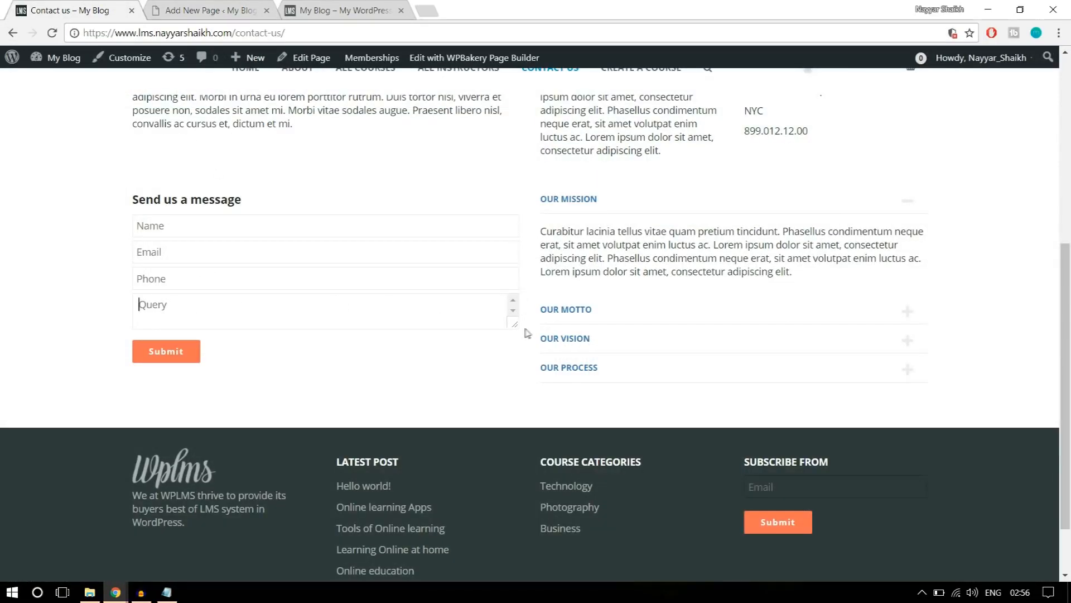
# Add a contact form shortcode labelled Message, using a Multi Line Text Box (TextArea) with validation None, to the text block.
pyautogui.click(245, 11)
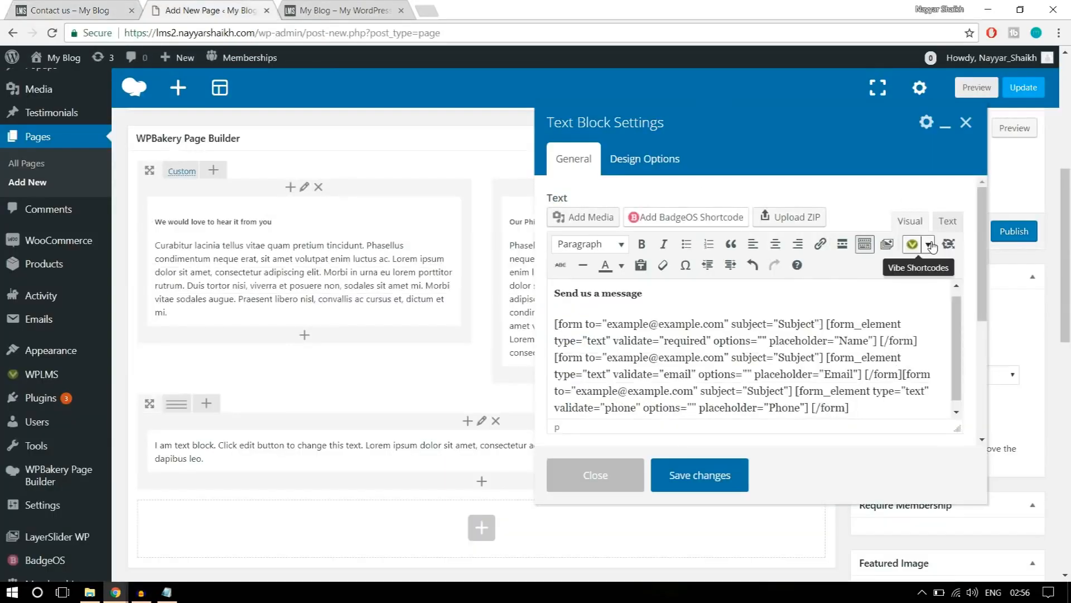
pyautogui.click(928, 244)
pyautogui.click(956, 434)
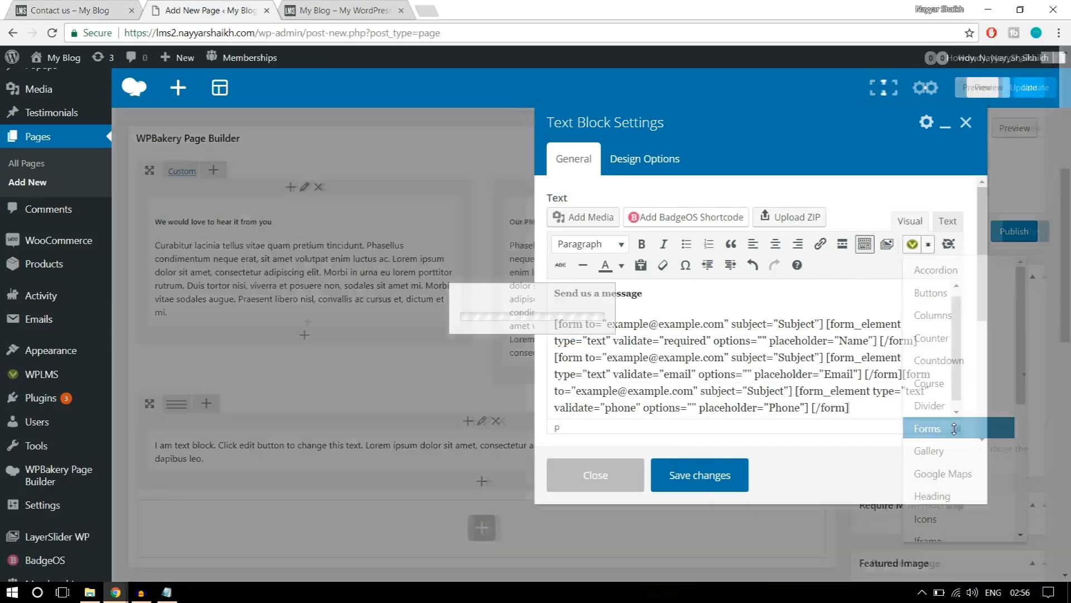
pyautogui.moveTo(431, 266); pyautogui.dragTo(367, 272)
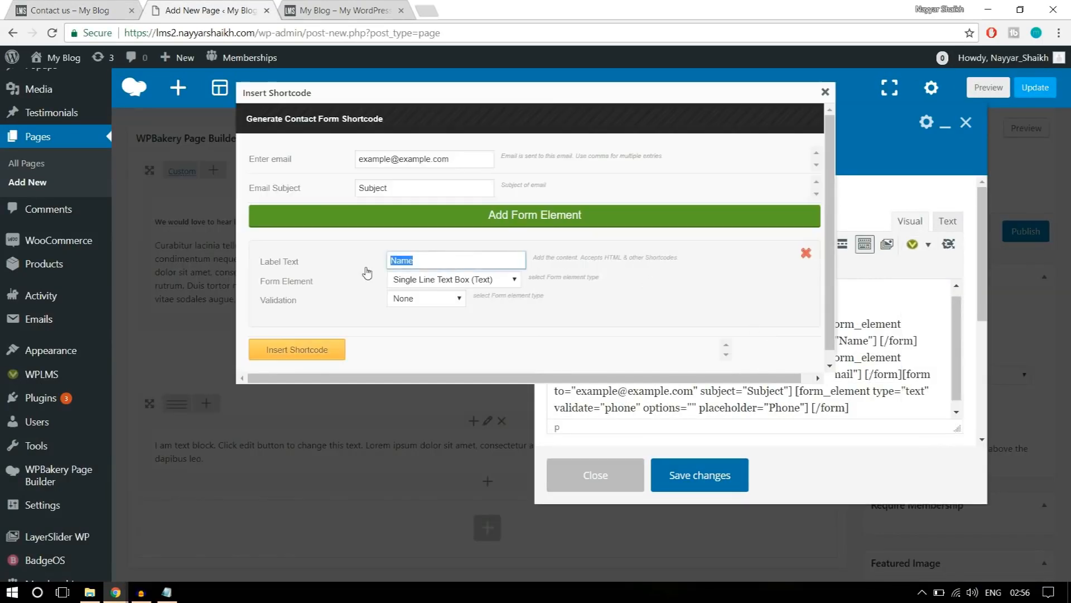
pyautogui.write('Query')
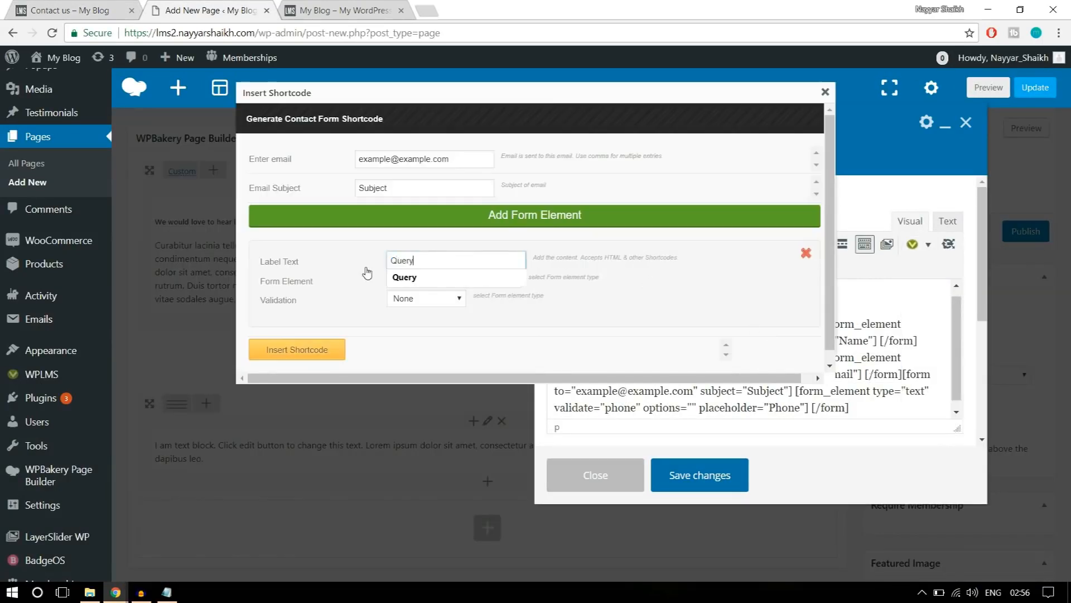
pyautogui.hotkey('ctrl', 'a')
pyautogui.write('Message')
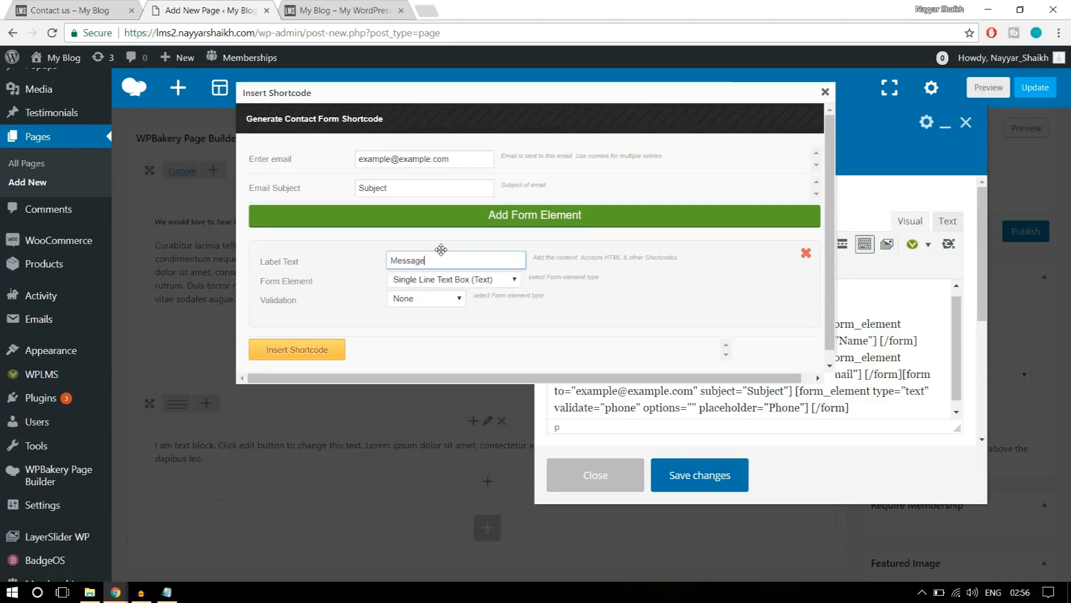
pyautogui.click(461, 282)
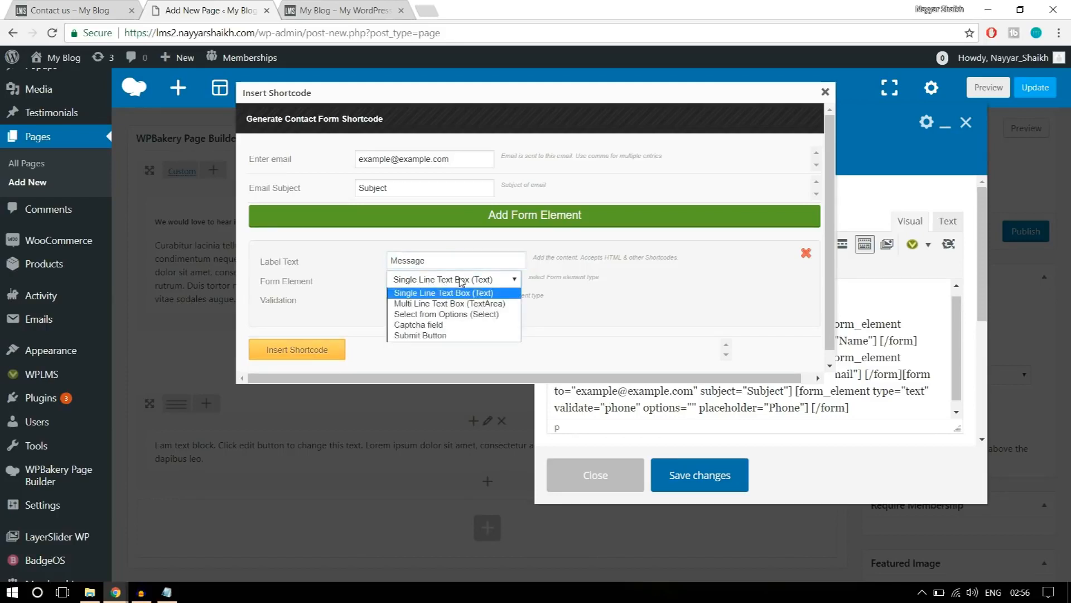
pyautogui.click(494, 304)
pyautogui.click(428, 299)
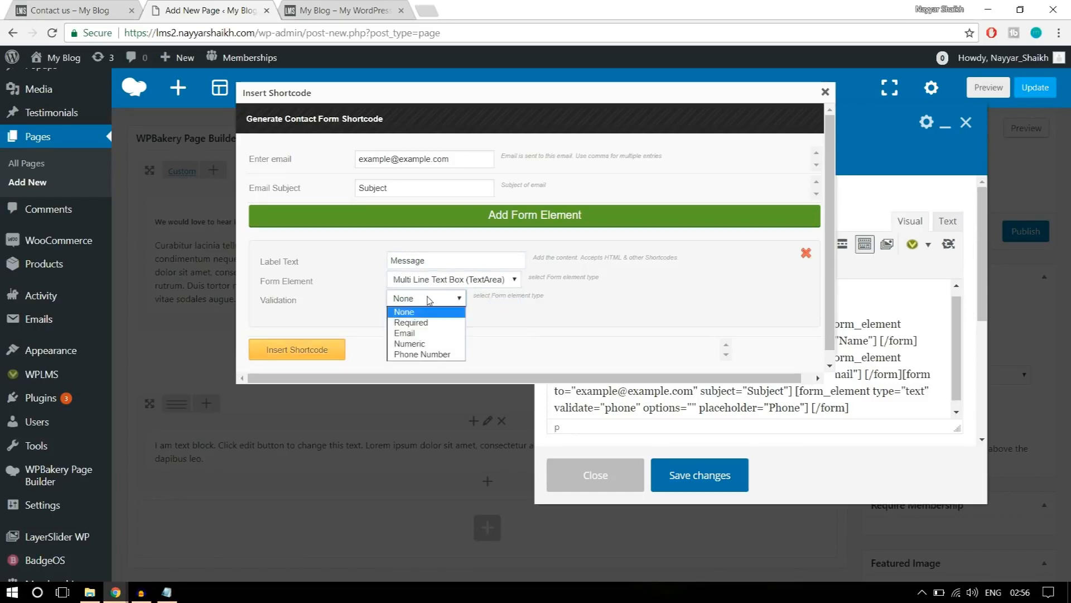
pyautogui.click(426, 311)
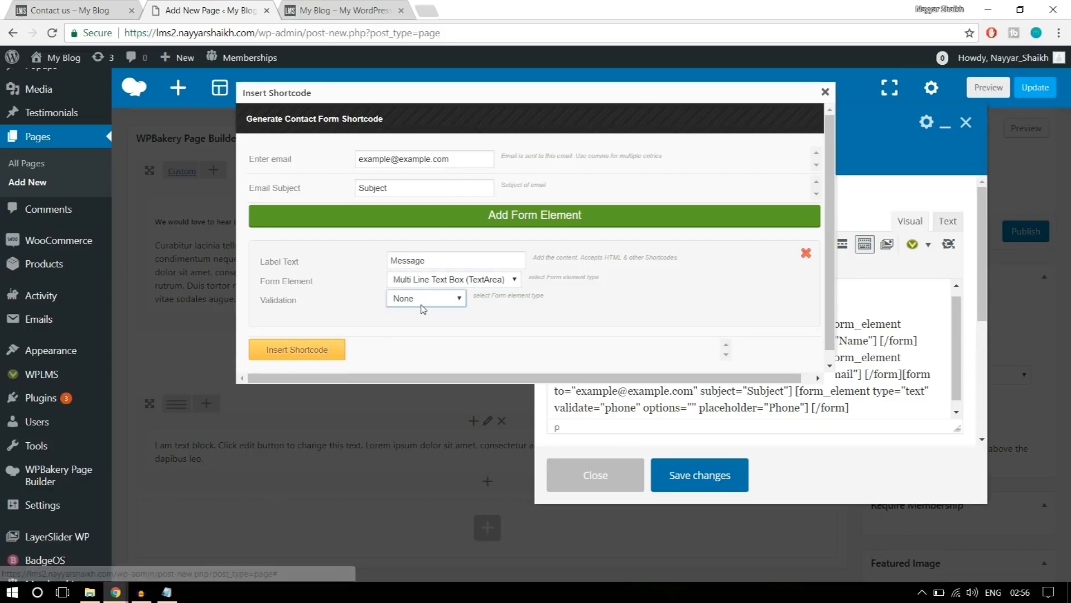
pyautogui.click(318, 355)
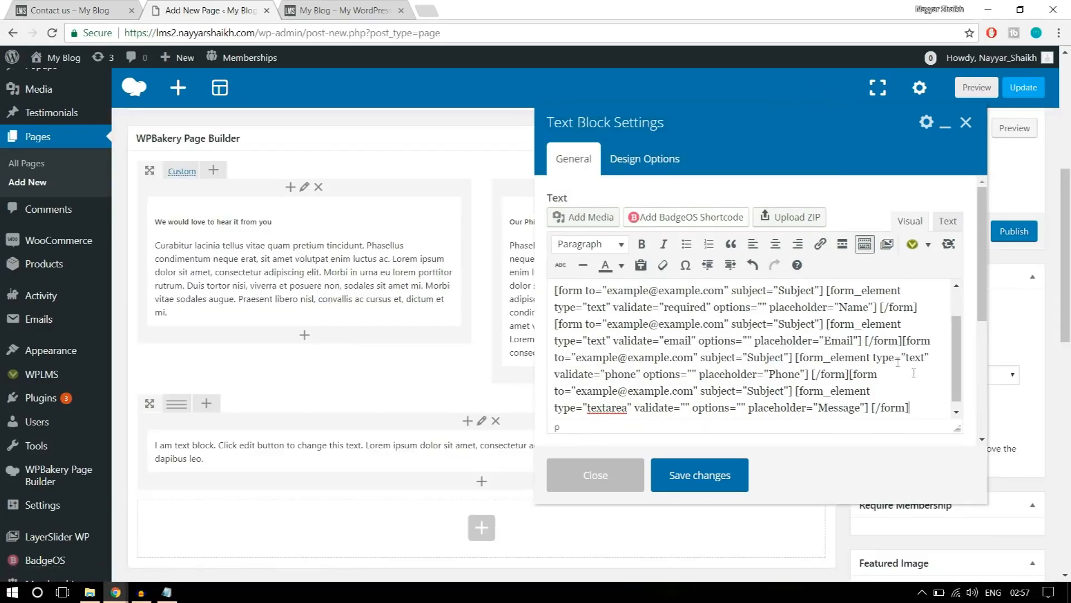
# Start another contact form shortcode with Submit Button as the form element and validation None.
pyautogui.click(114, 9)
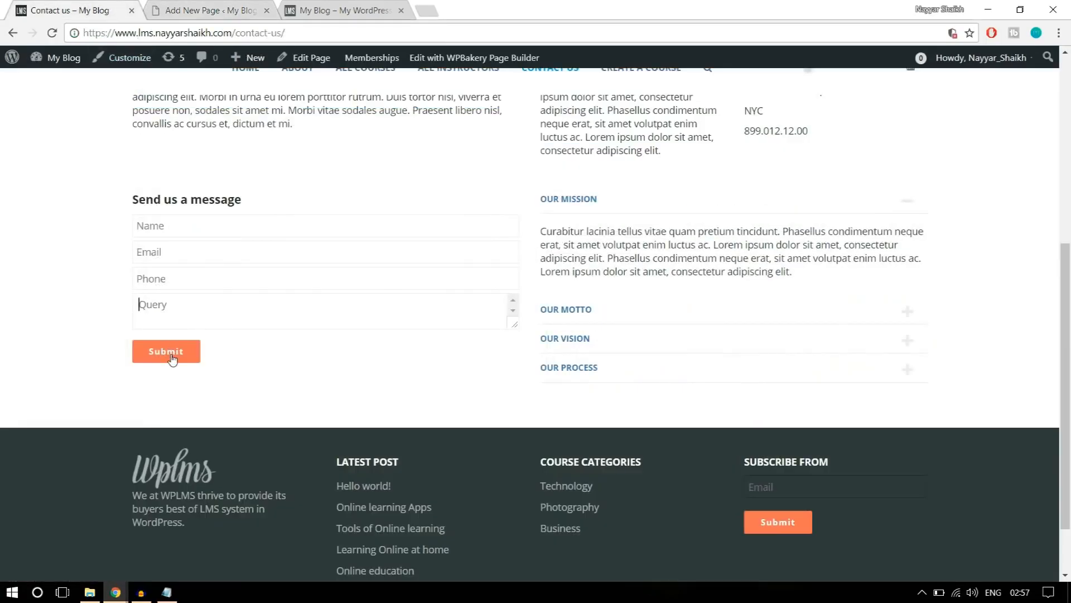
pyautogui.click(189, 7)
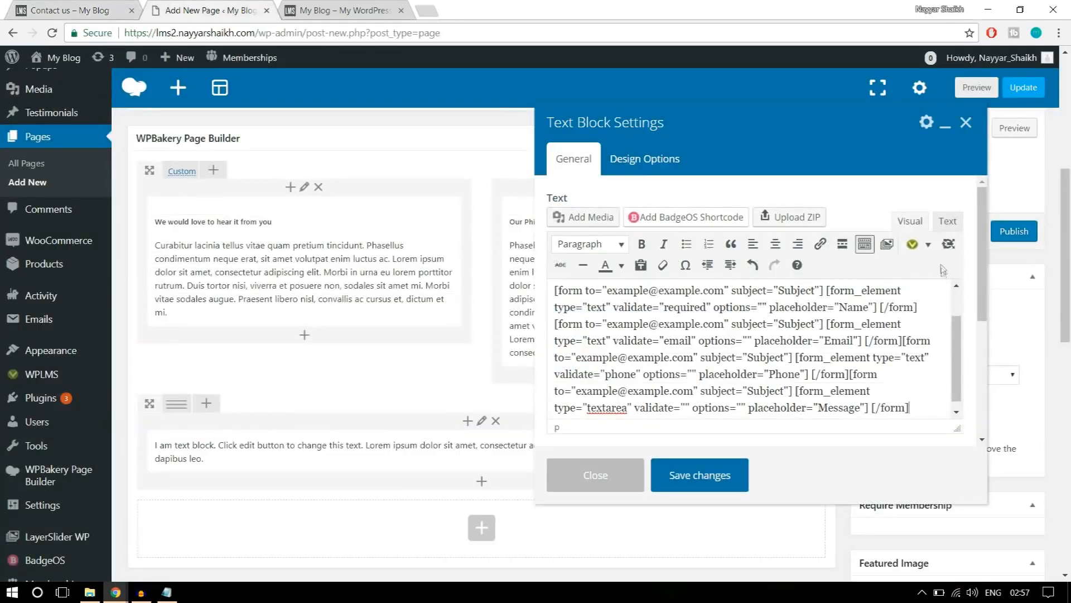
pyautogui.click(929, 246)
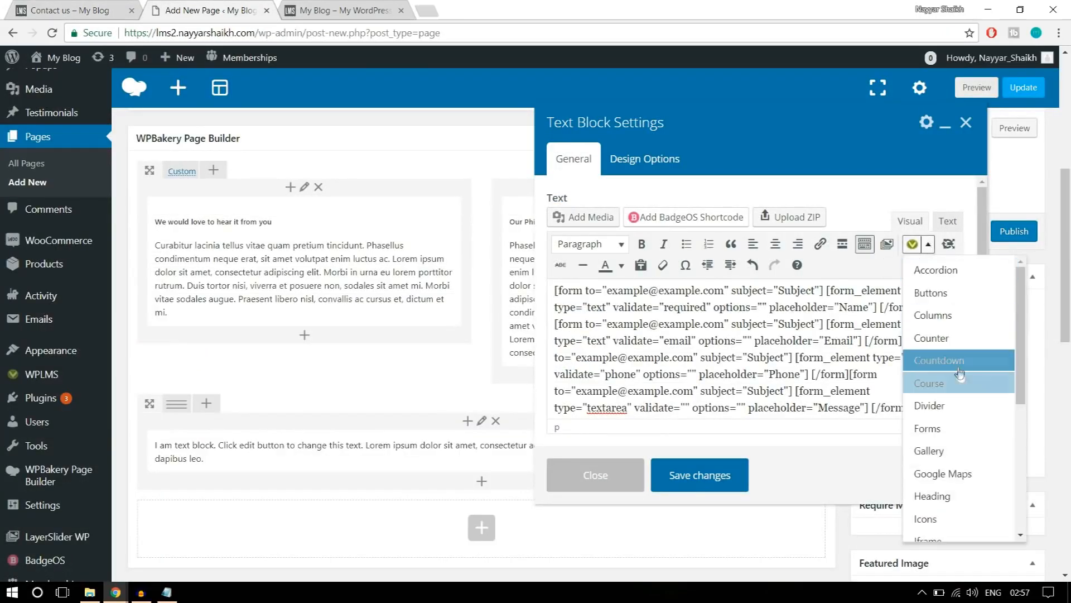
pyautogui.click(959, 434)
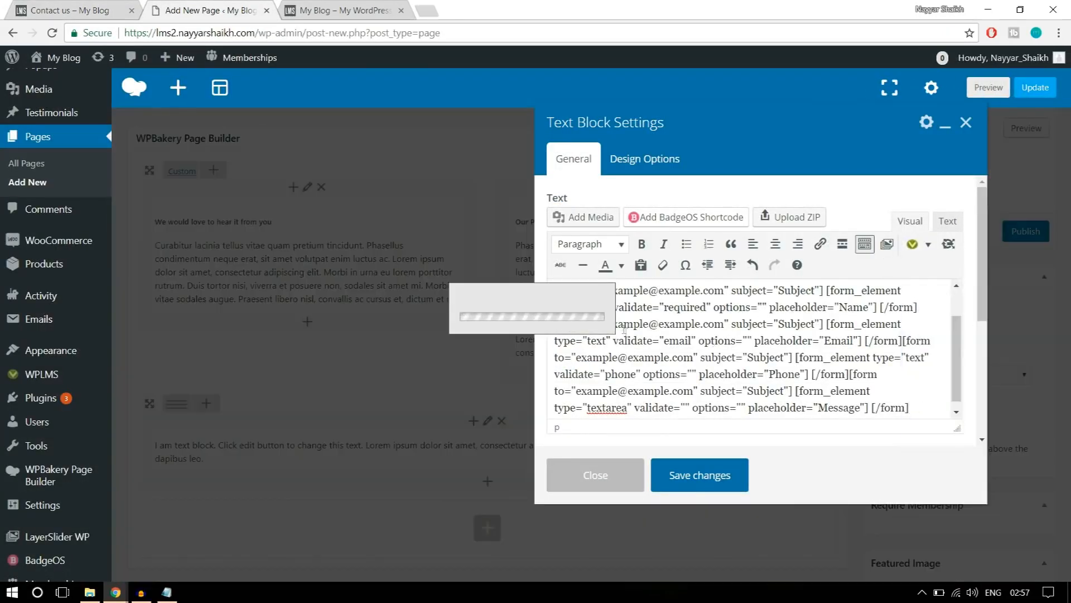
pyautogui.click(416, 280)
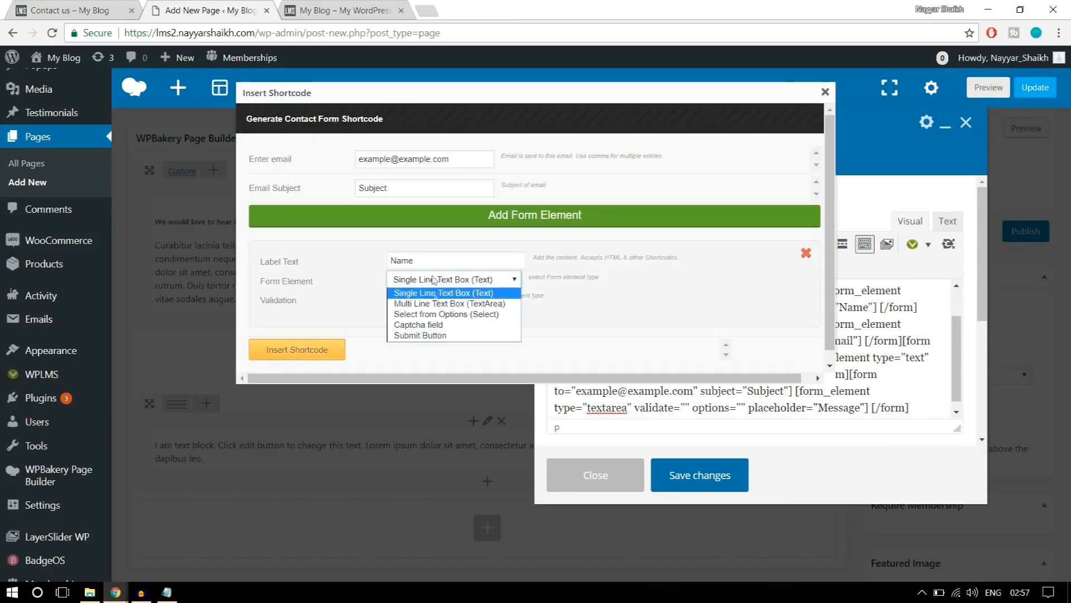
pyautogui.click(430, 335)
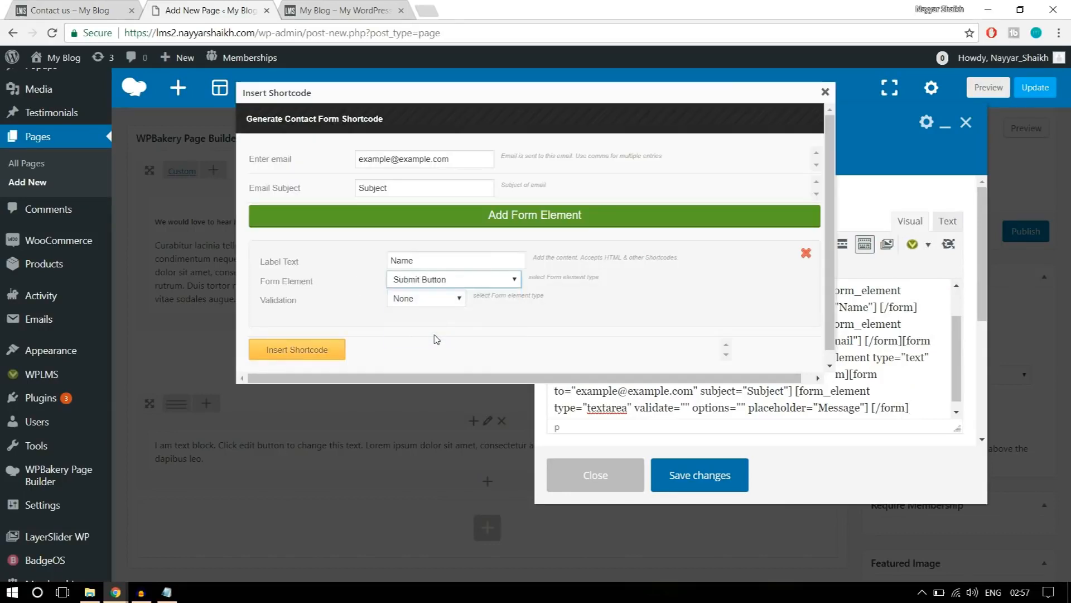
pyautogui.click(412, 299)
pyautogui.click(413, 298)
# Set the button's label text to Submit, insert its shortcode, and save the text block.
pyautogui.doubleClick(441, 260)
pyautogui.hotkey('ctrl', 'shift', 'Tab')
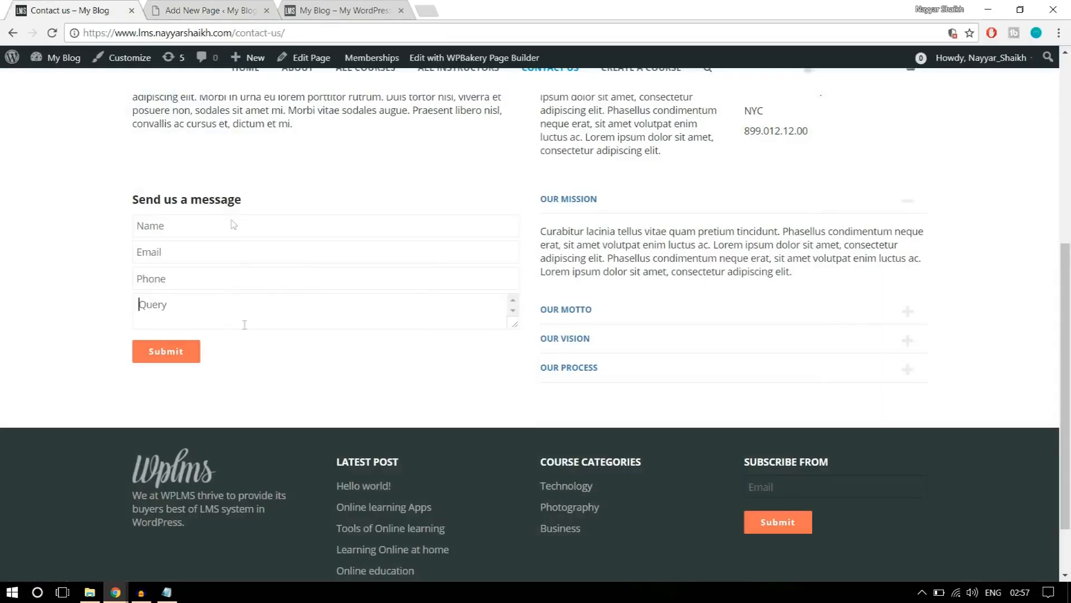
pyautogui.click(206, 10)
pyautogui.write('Submit')
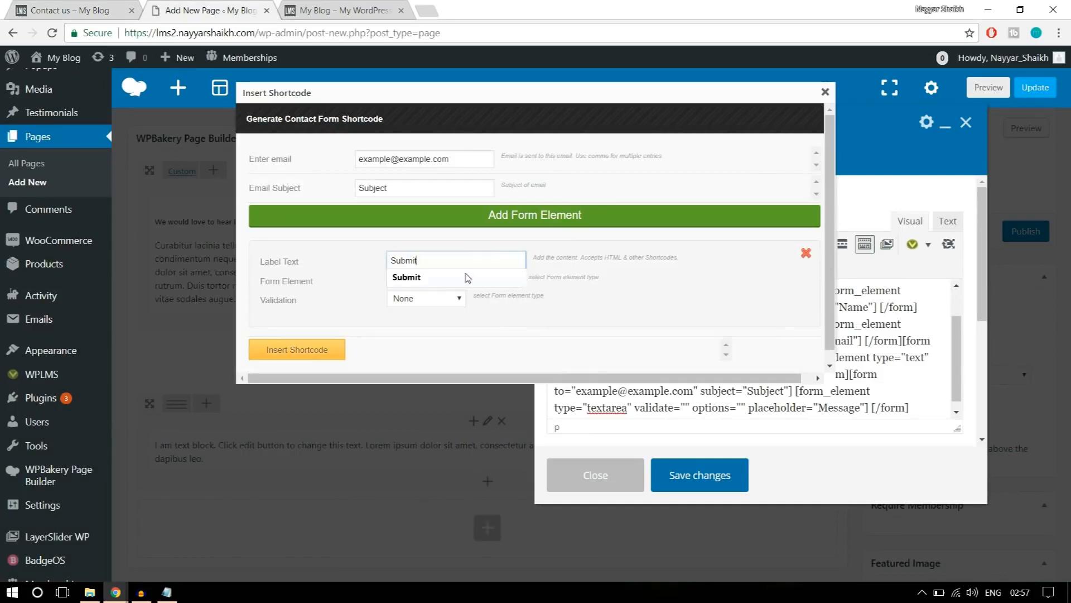
pyautogui.click(468, 278)
pyautogui.click(307, 352)
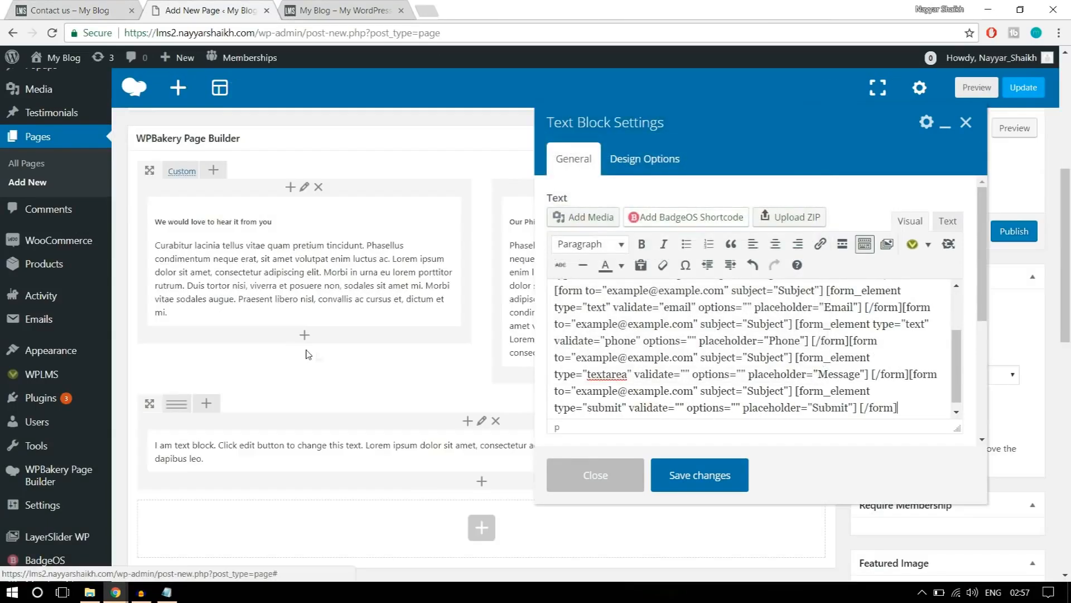
pyautogui.click(702, 476)
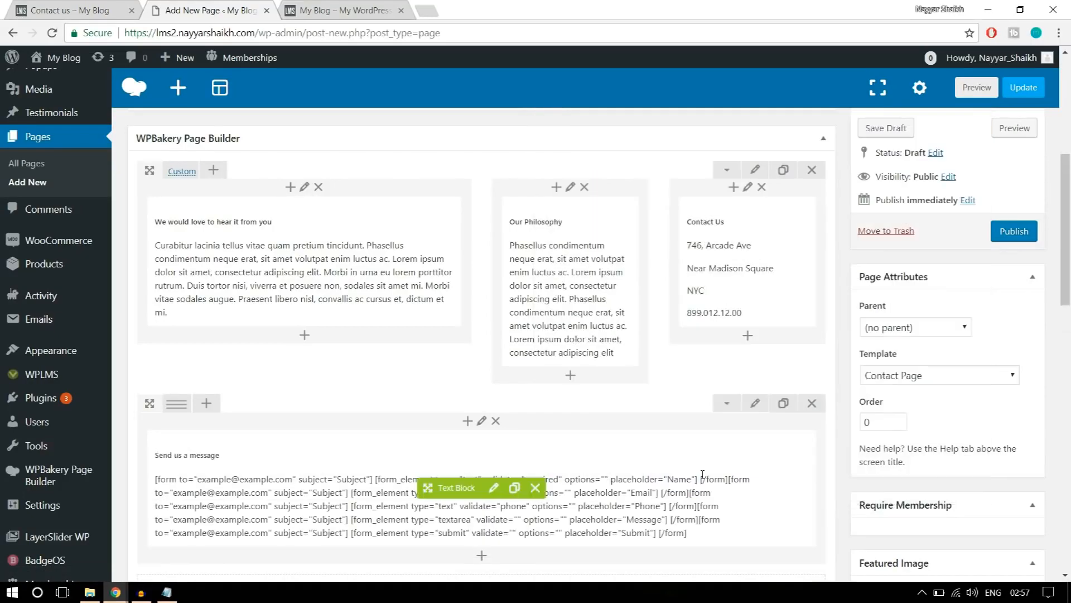
# Check the demo contact page's layout and split the "Send us a message" row into 1/2 + 1/2 columns.
pyautogui.hotkey('ctrl', '1')
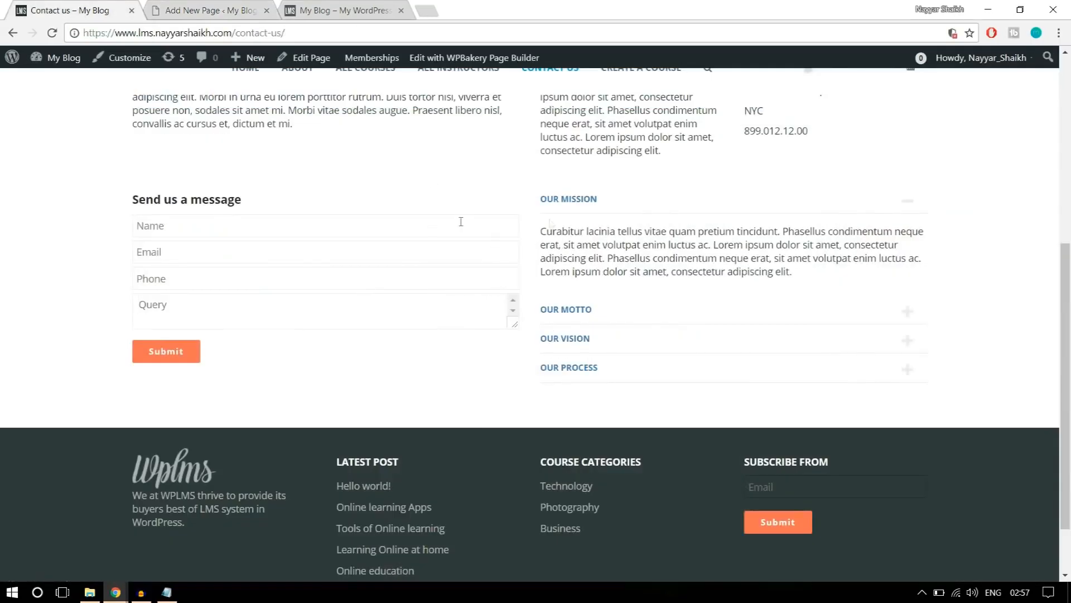
pyautogui.click(217, 10)
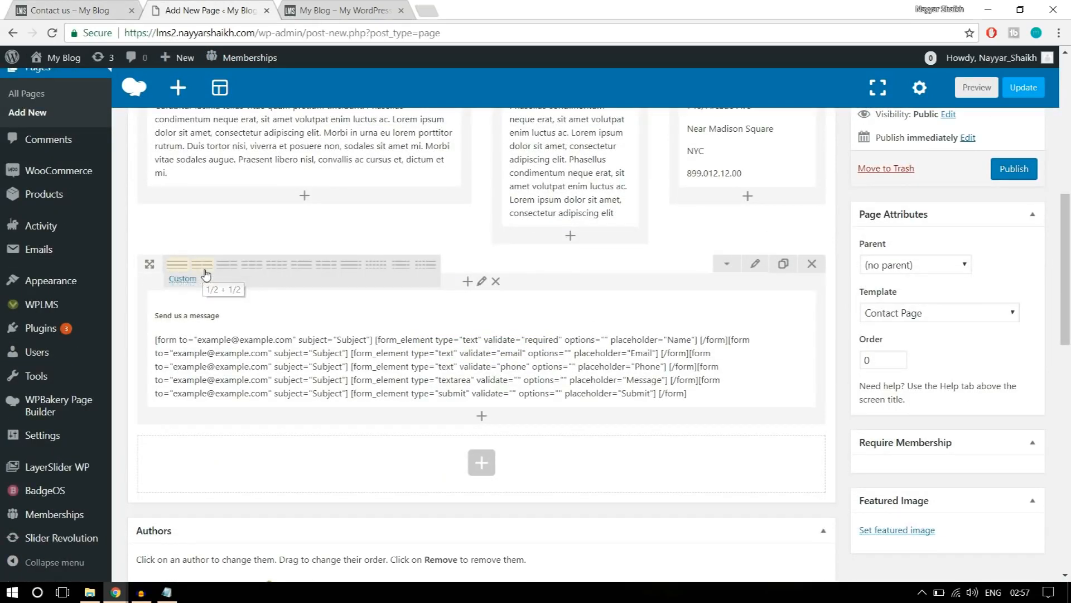
pyautogui.click(202, 264)
# Add an Accordion element to the empty column beside the "Send us a message" text block.
pyautogui.click(659, 307)
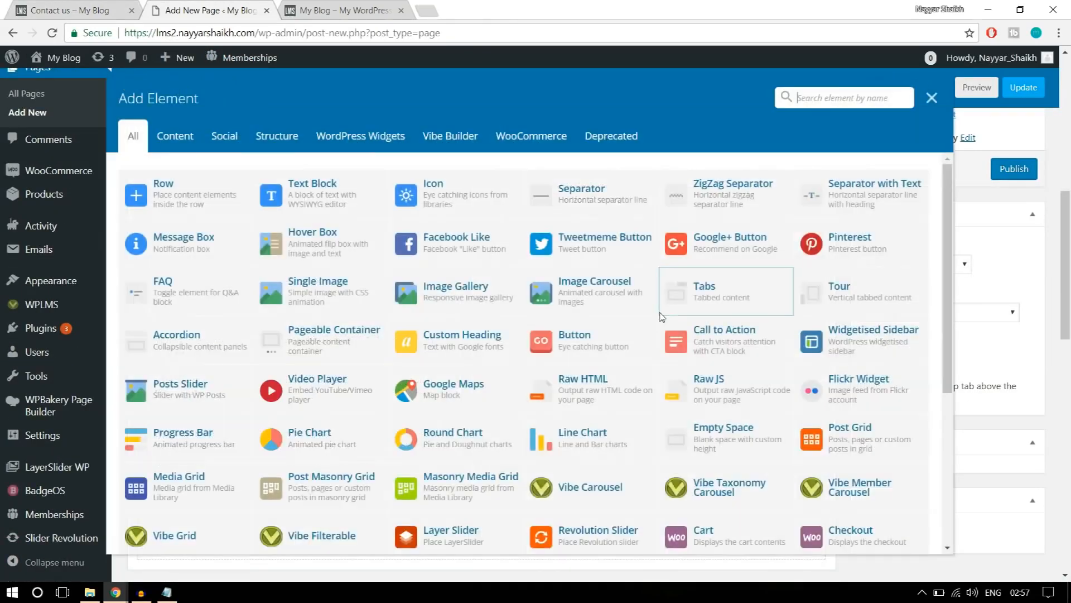
pyautogui.write('aa')
pyautogui.press('BackSpace')
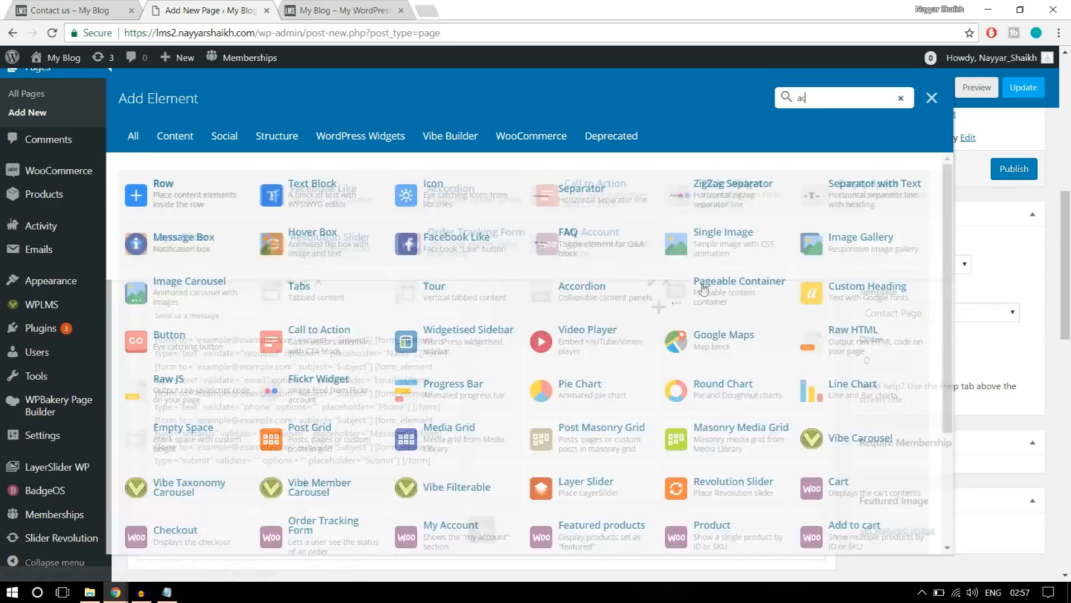
pyautogui.write('cco')
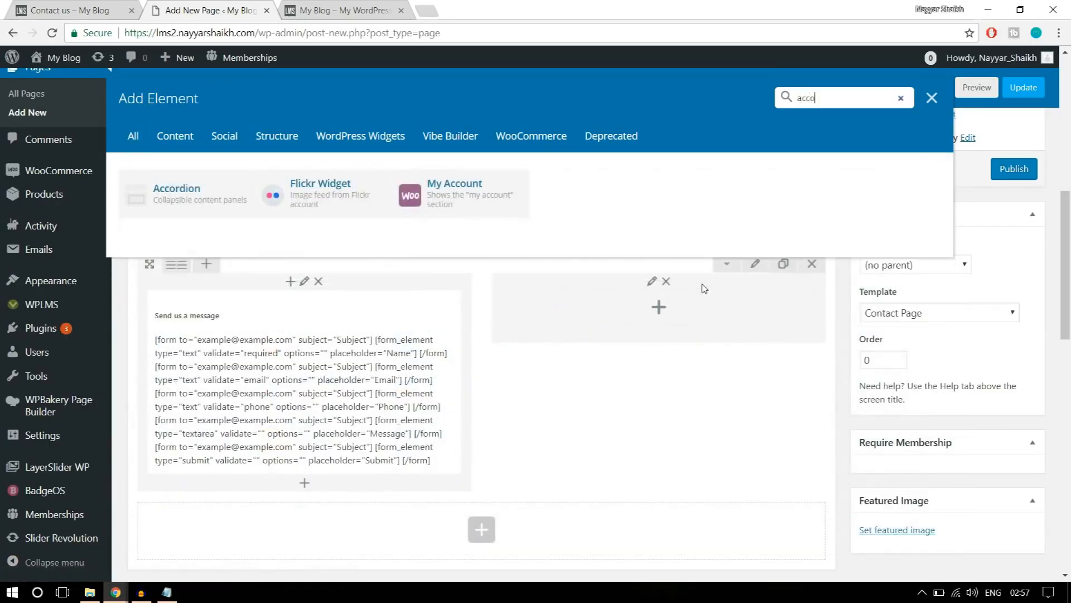
pyautogui.click(218, 201)
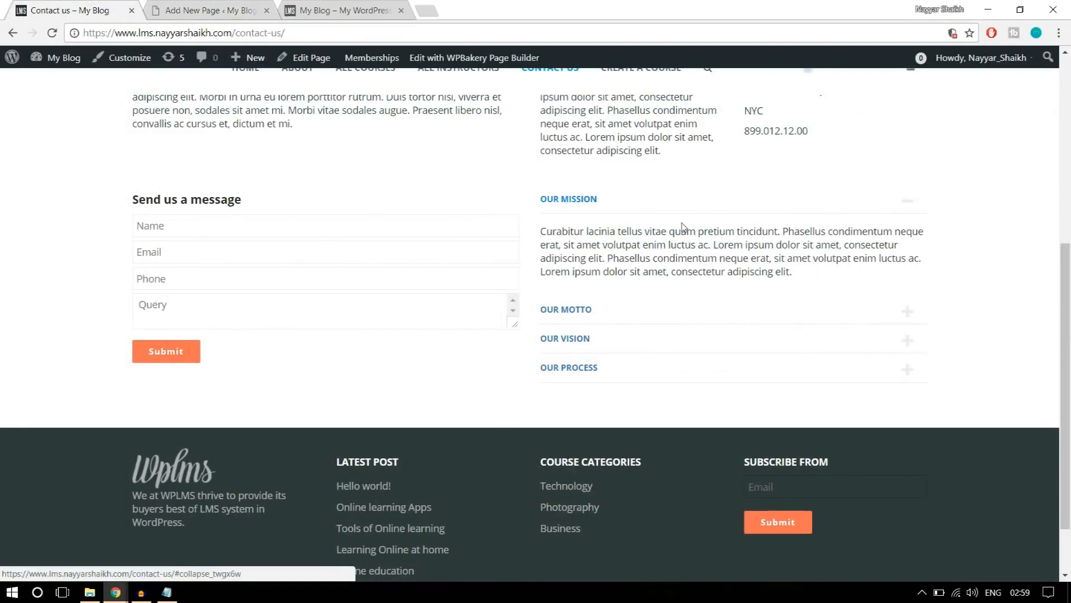
# Copy the Our Mission paragraph from the demo contact page and title the first accordion section "Our Mission".
pyautogui.moveTo(796, 275); pyautogui.dragTo(539, 231)
pyautogui.hotkey('ctrl', 'c')
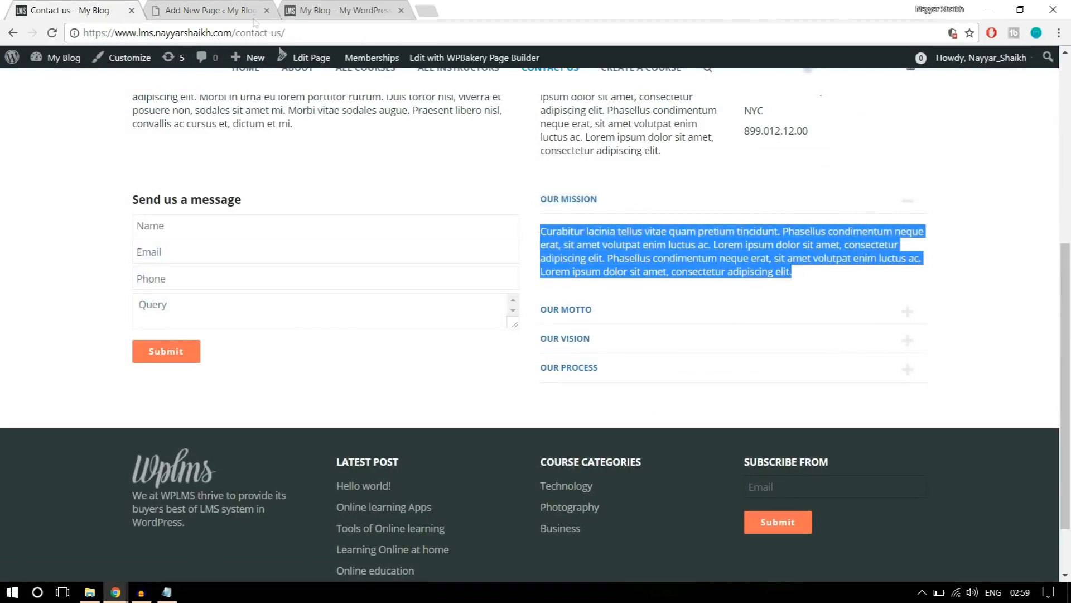
pyautogui.hotkey('ctrl', 'Tab')
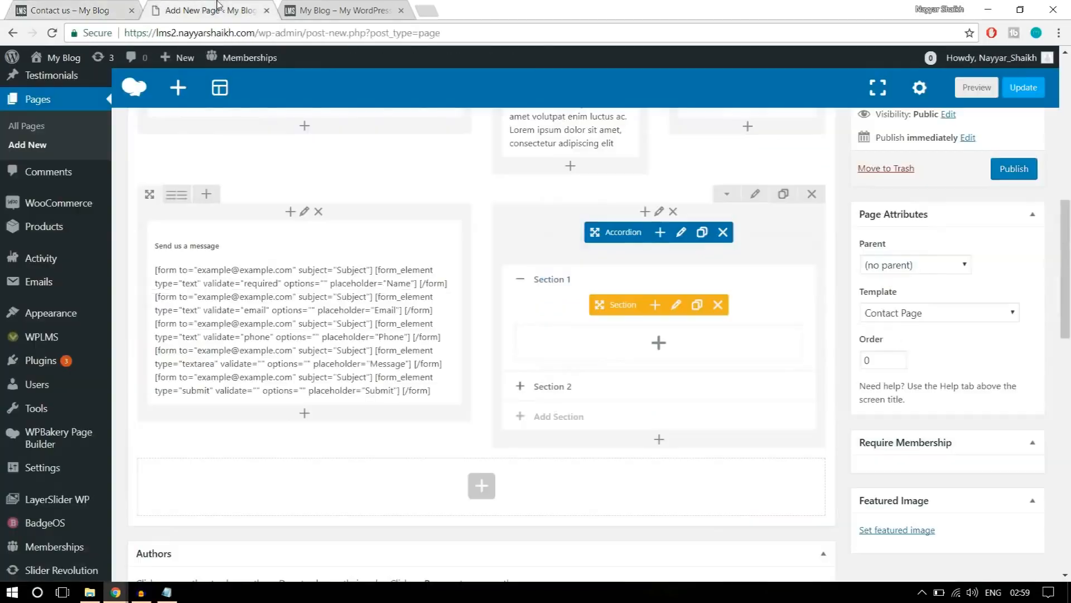
pyautogui.click(677, 306)
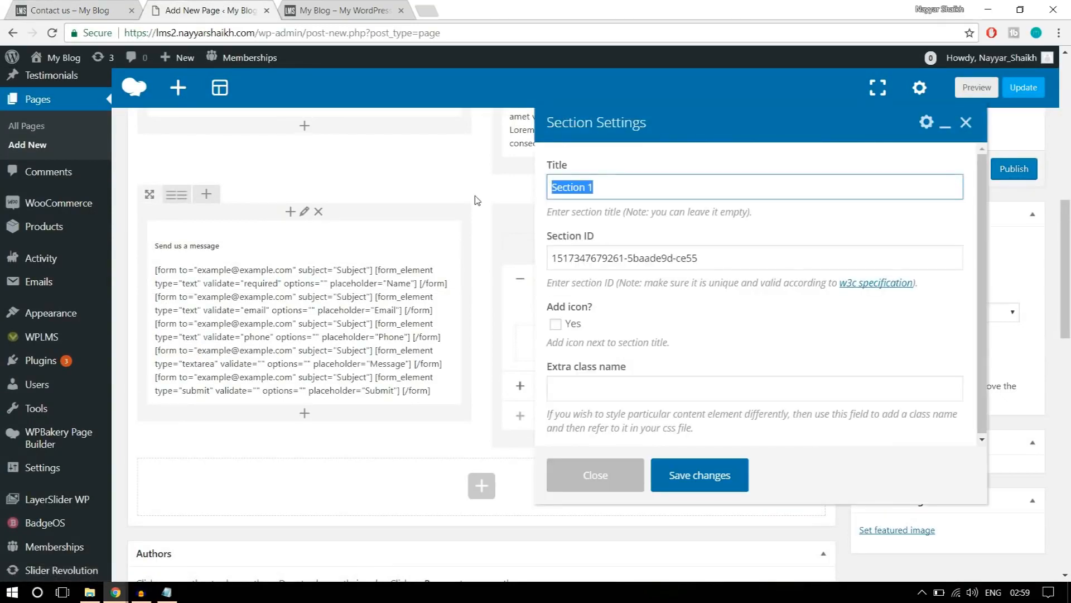
pyautogui.write('Our Mission')
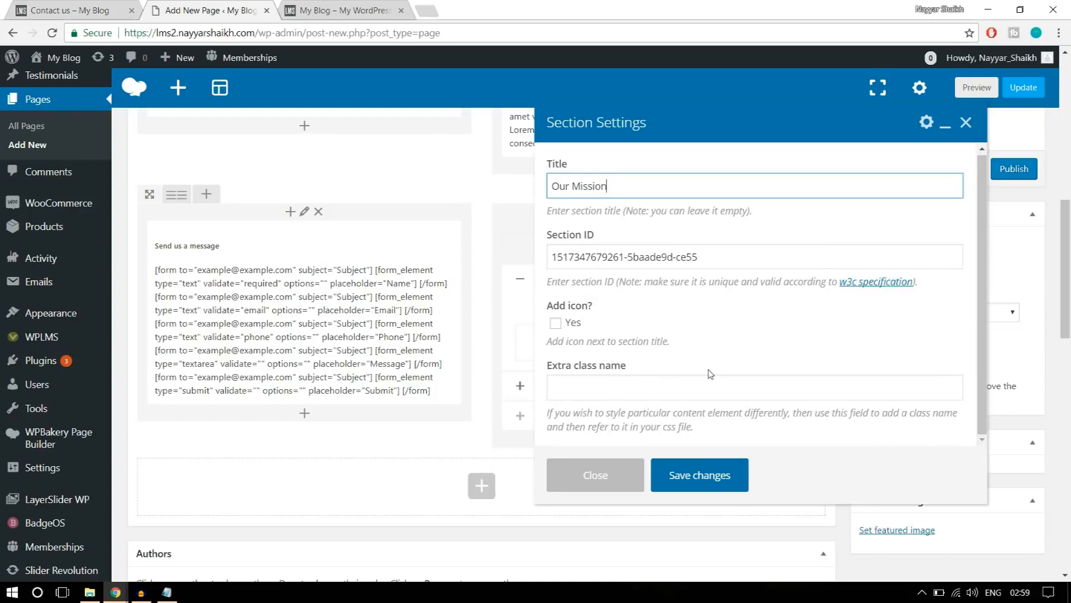
pyautogui.click(701, 473)
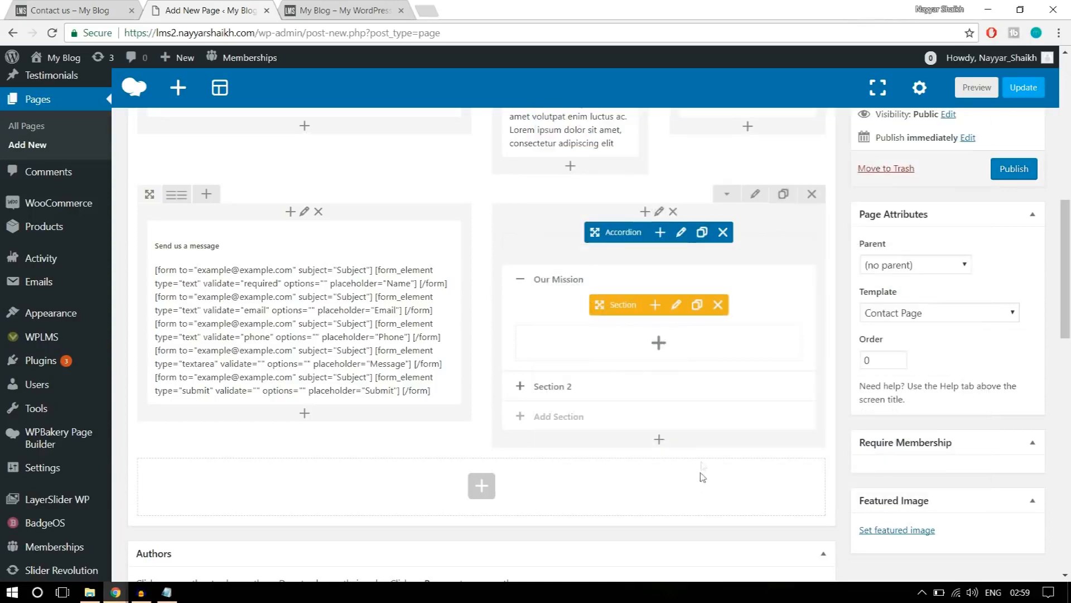
# Add a Text Block to the Our Mission section and replace its default text with the copied mission paragraph.
pyautogui.click(658, 345)
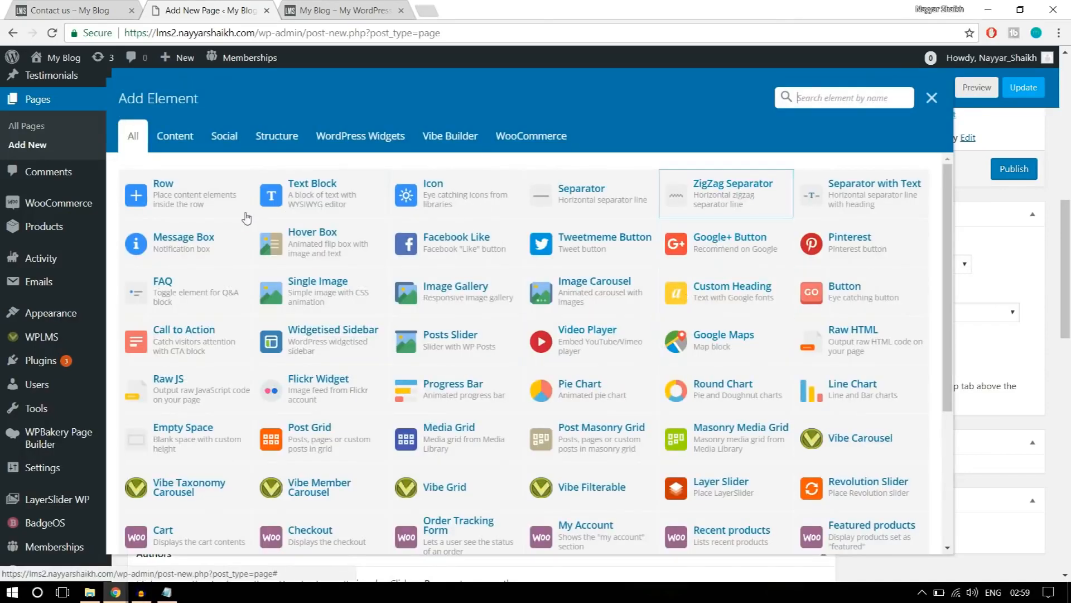
pyautogui.click(312, 193)
pyautogui.click(734, 335)
pyautogui.hotkey('ctrl', 'a')
pyautogui.hotkey('ctrl', 'v')
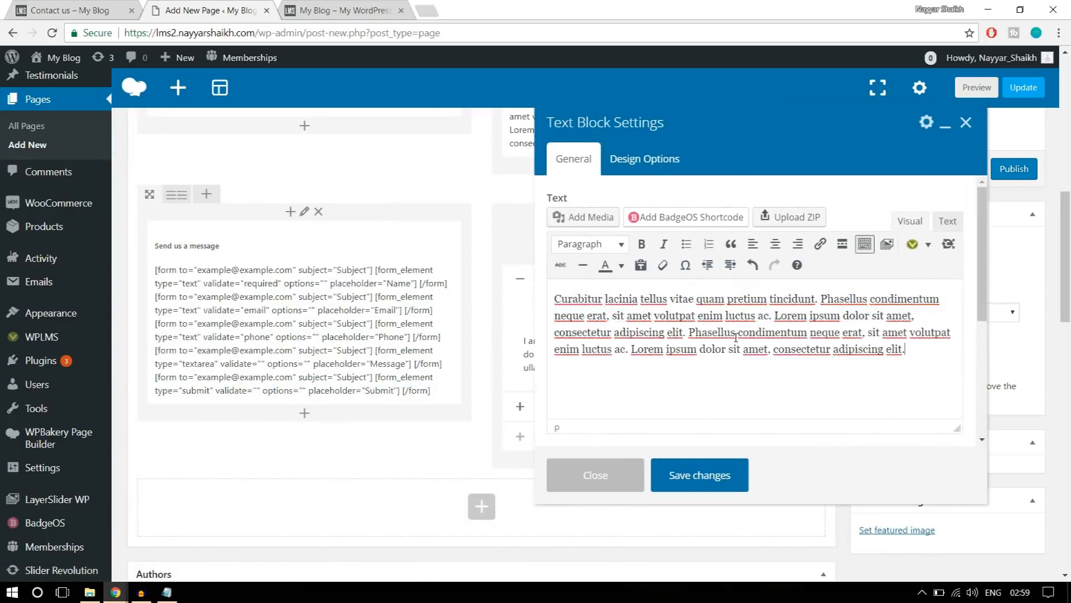
pyautogui.click(711, 481)
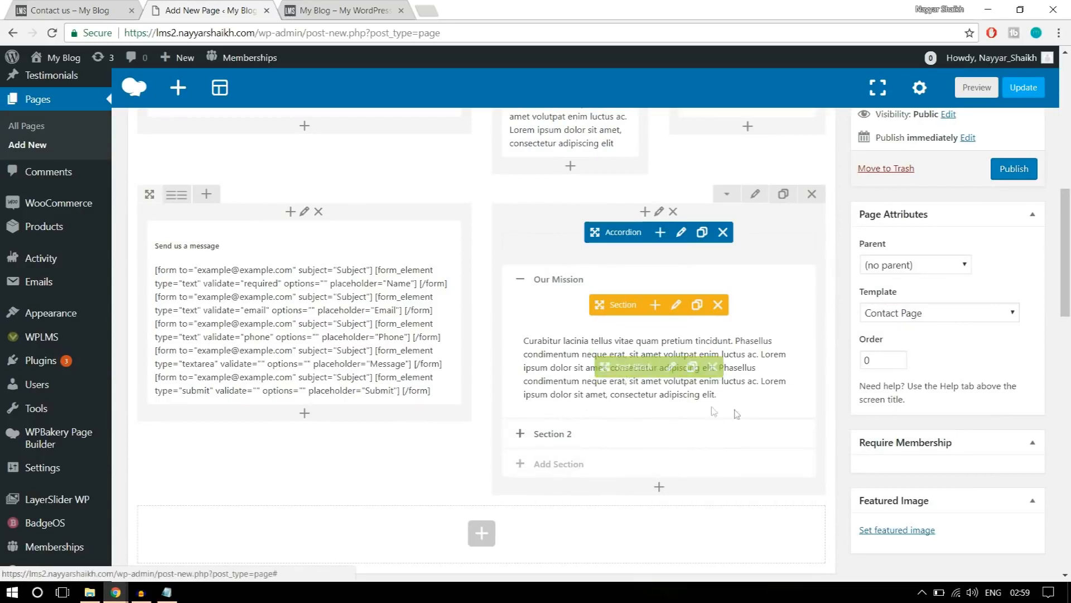
# Compare with the demo page and set the bottom padding of the form and accordion row to 50.
pyautogui.scroll(1, 741, 464)
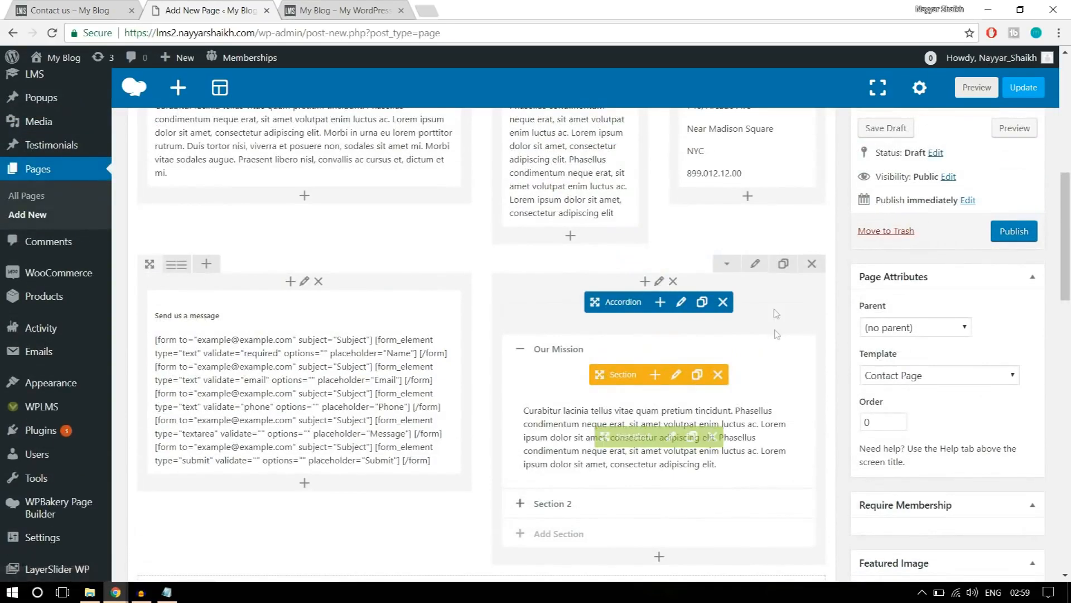
pyautogui.click(127, 5)
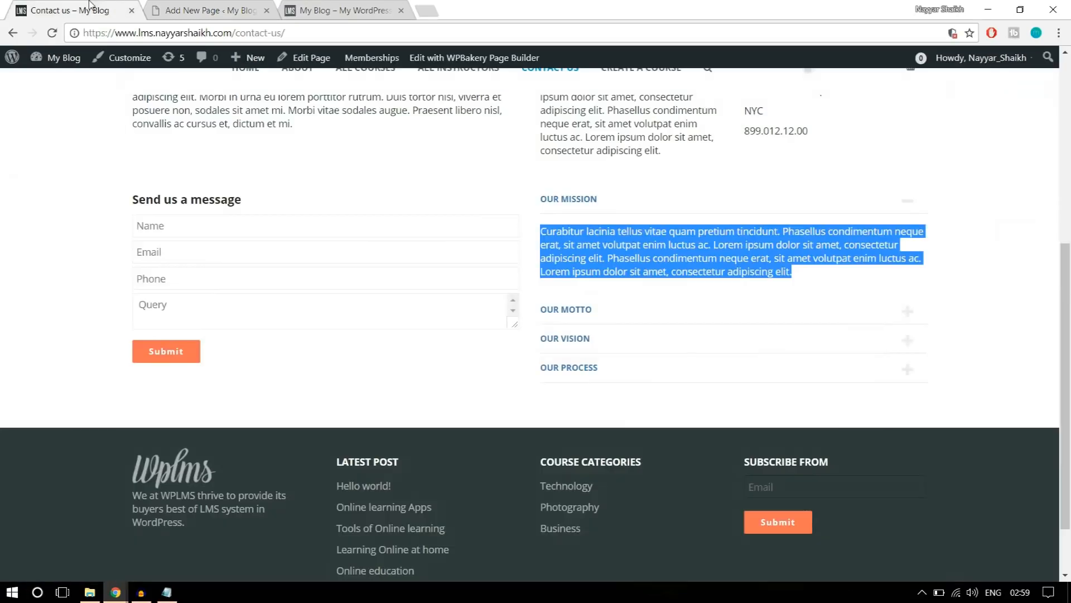
pyautogui.scroll(2, 514, 350)
pyautogui.scroll(-2, 553, 377)
pyautogui.click(234, 5)
pyautogui.click(753, 265)
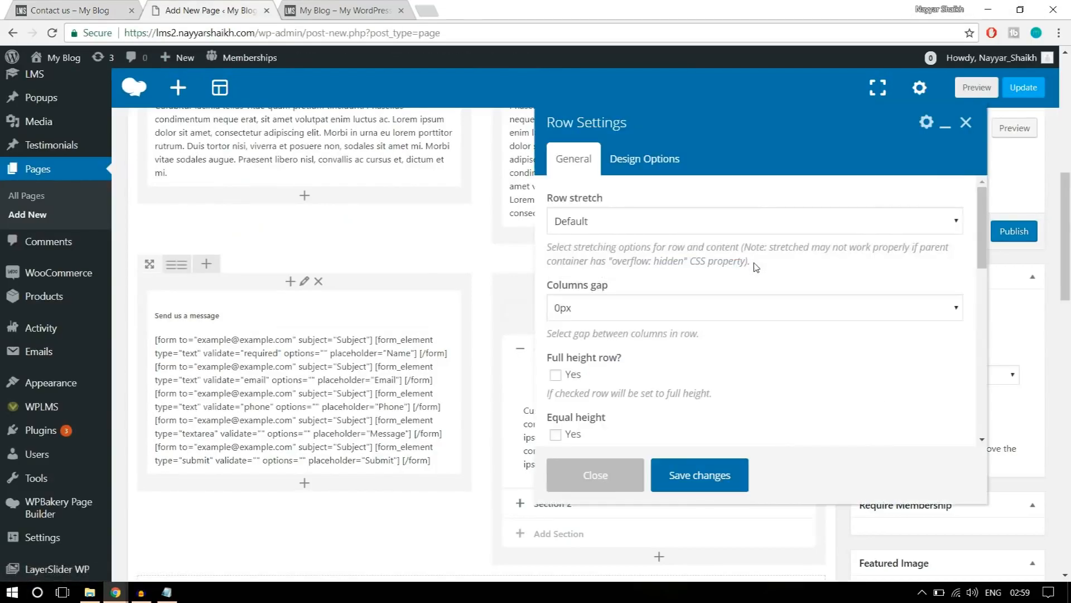
pyautogui.click(649, 161)
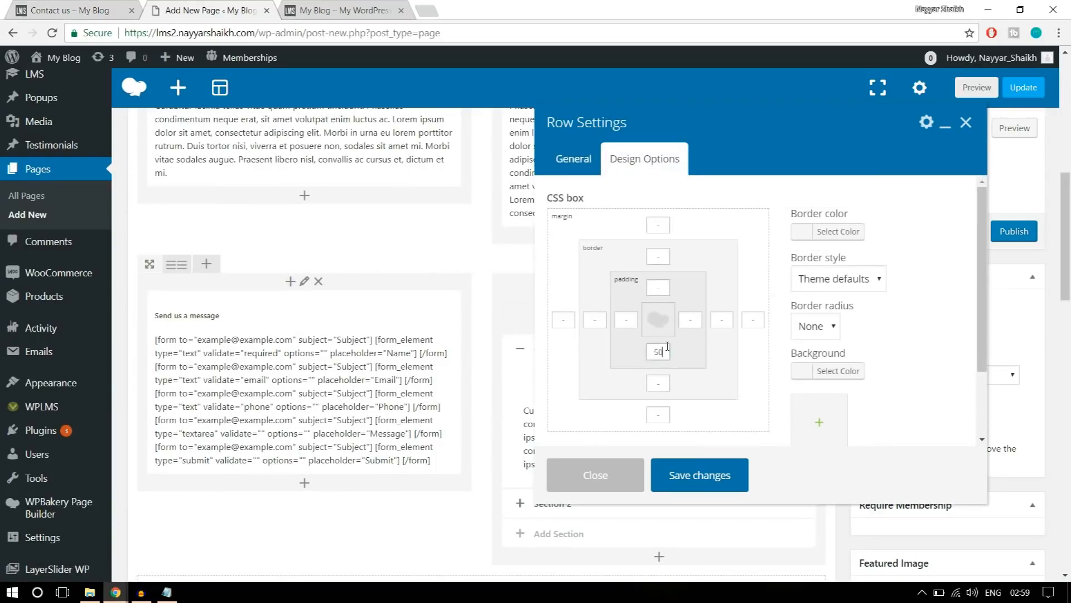
pyautogui.click(711, 484)
# Publish the Contact Us page and open it in a new tab to review its content and map area.
pyautogui.scroll(5, 725, 477)
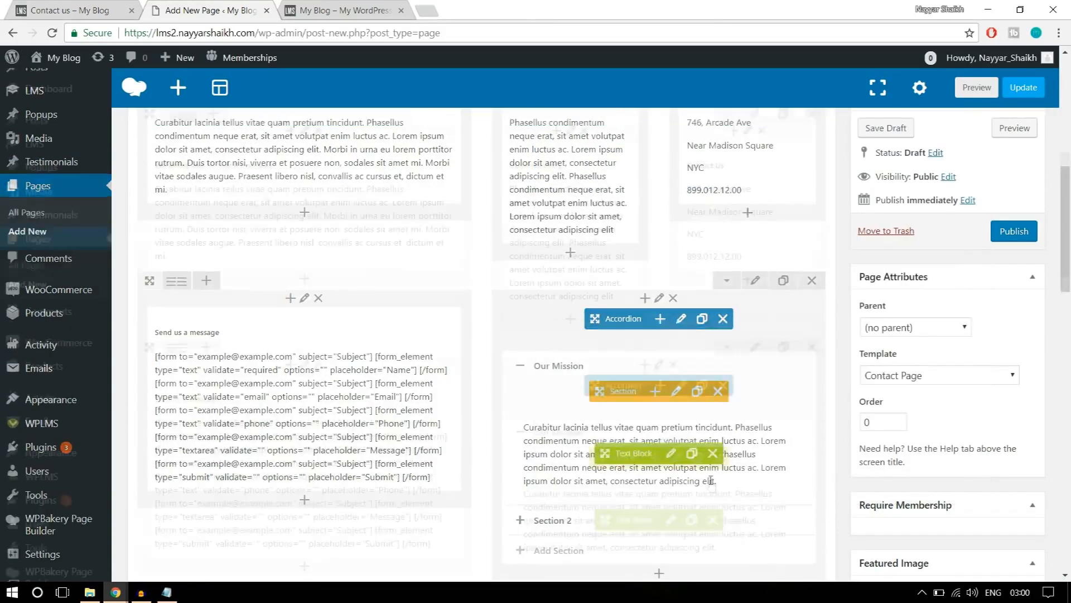
pyautogui.click(1000, 240)
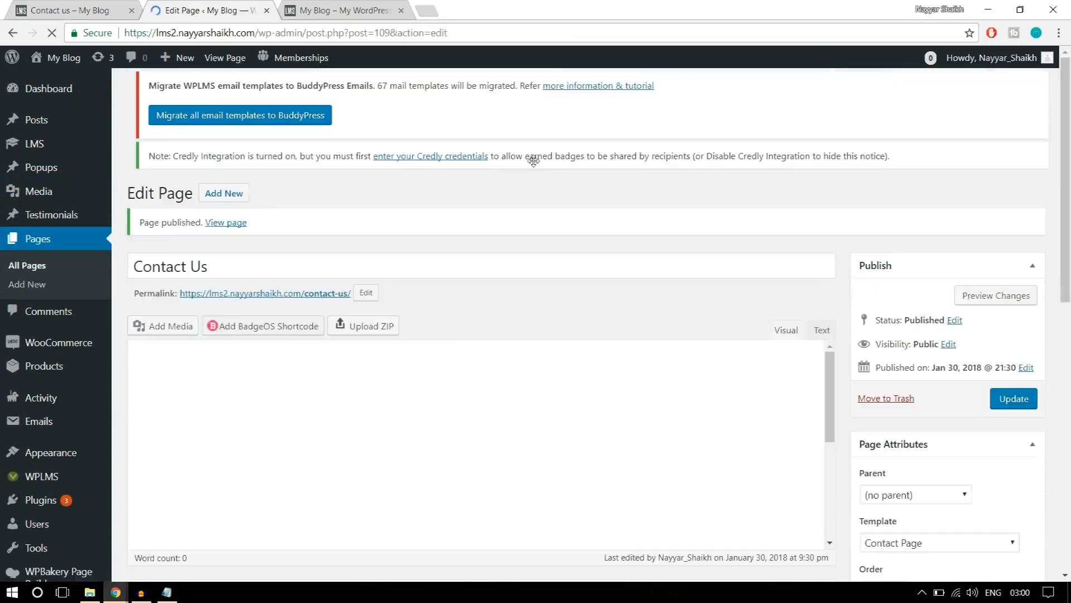
pyautogui.rightClick(226, 222)
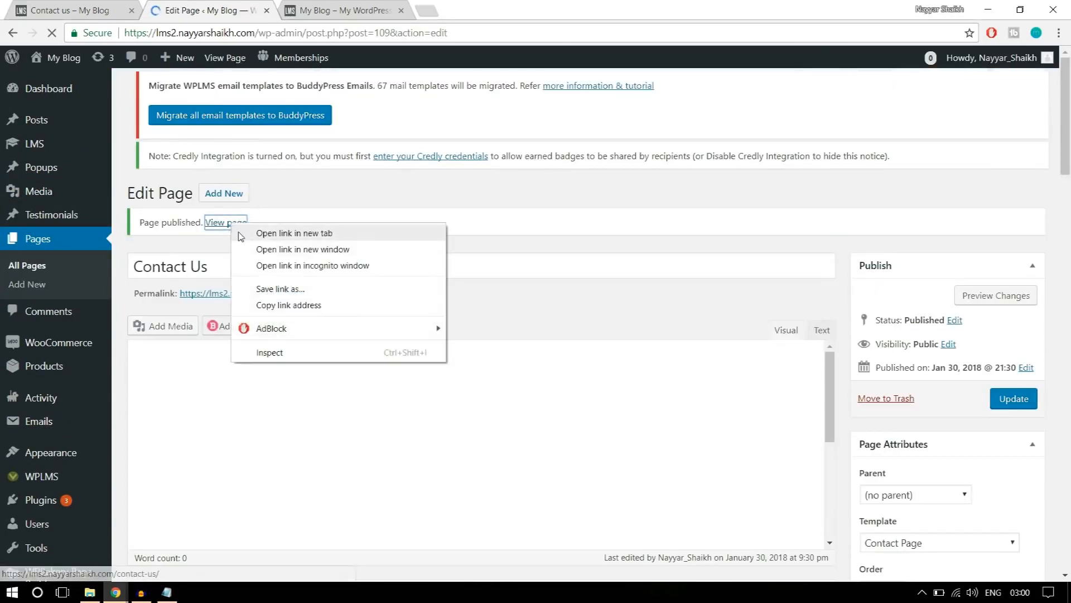
pyautogui.click(305, 232)
pyautogui.click(336, 10)
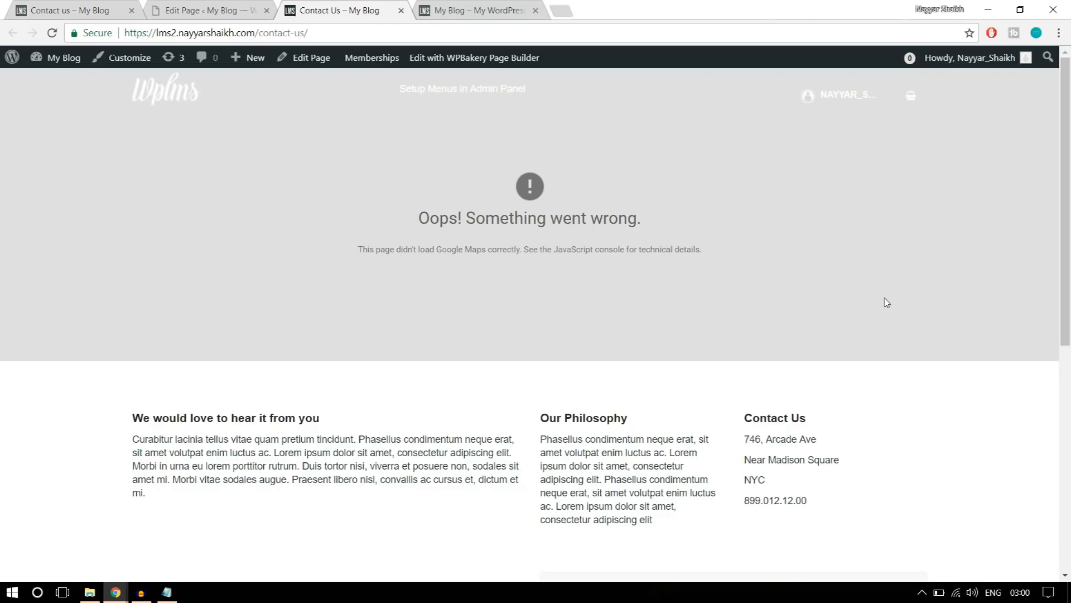
pyautogui.scroll(-5, 885, 302)
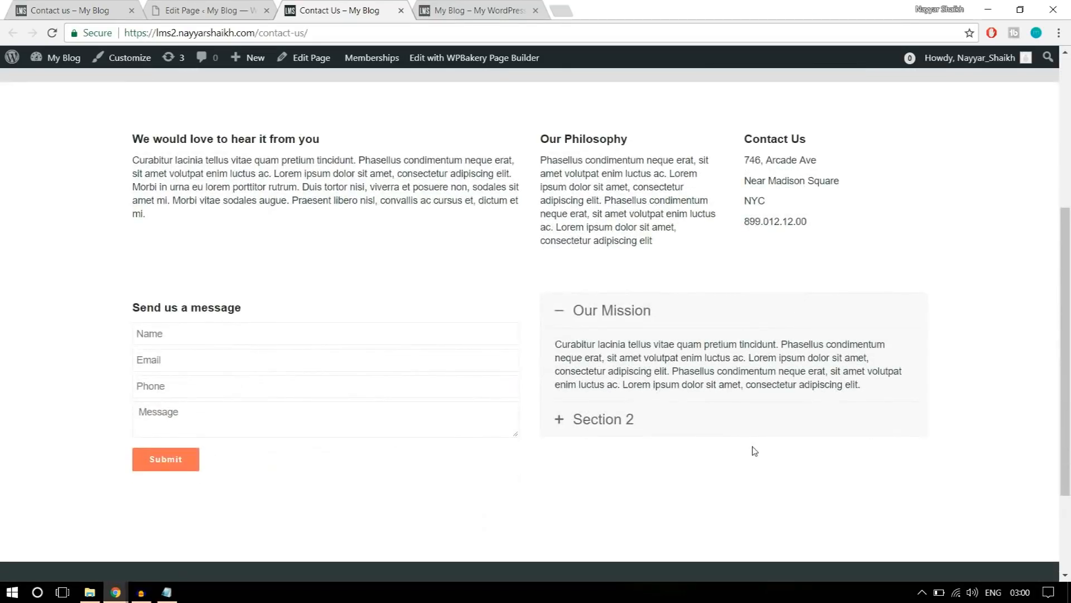
pyautogui.scroll(-2, 754, 451)
pyautogui.scroll(7, 753, 447)
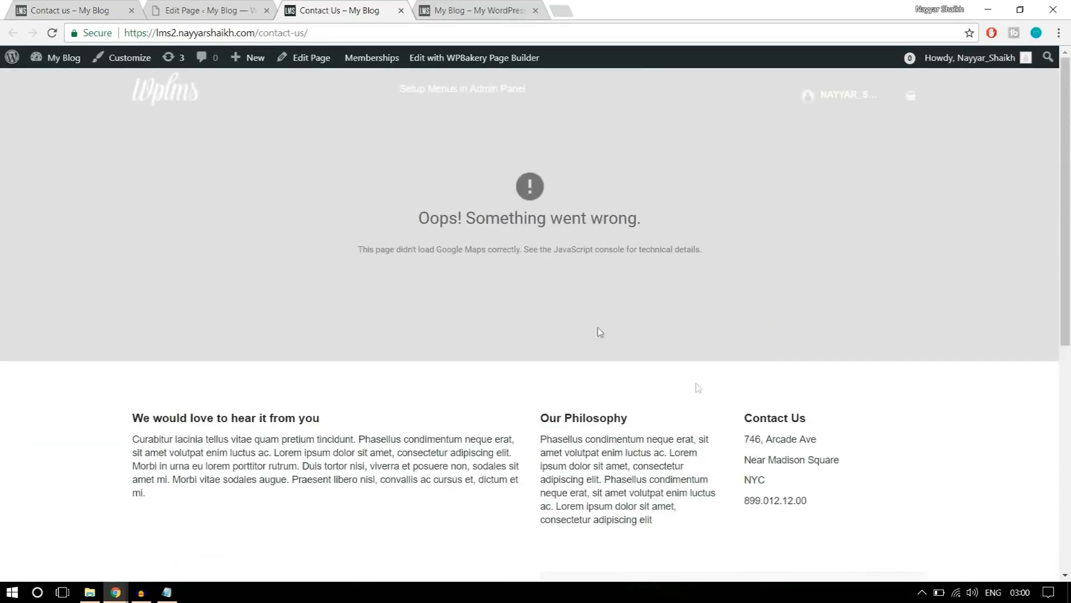
pyautogui.moveTo(416, 225); pyautogui.dragTo(661, 223)
pyautogui.click(695, 247)
# Open the Google API Console at console.developers.google.com in a new browser tab.
pyautogui.click(568, 9)
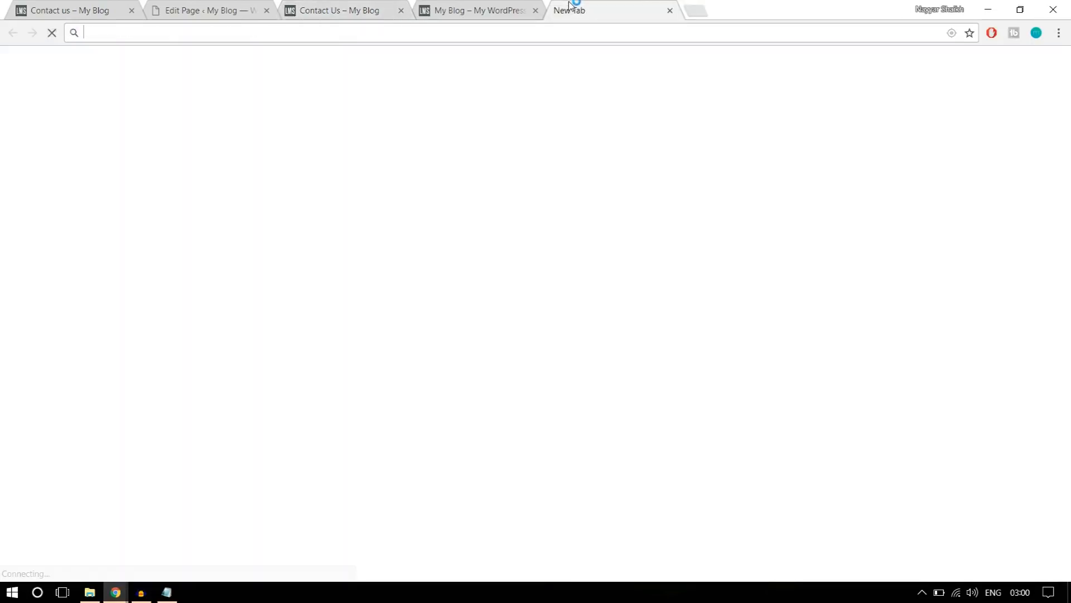
pyautogui.write('console.developers.google.com')
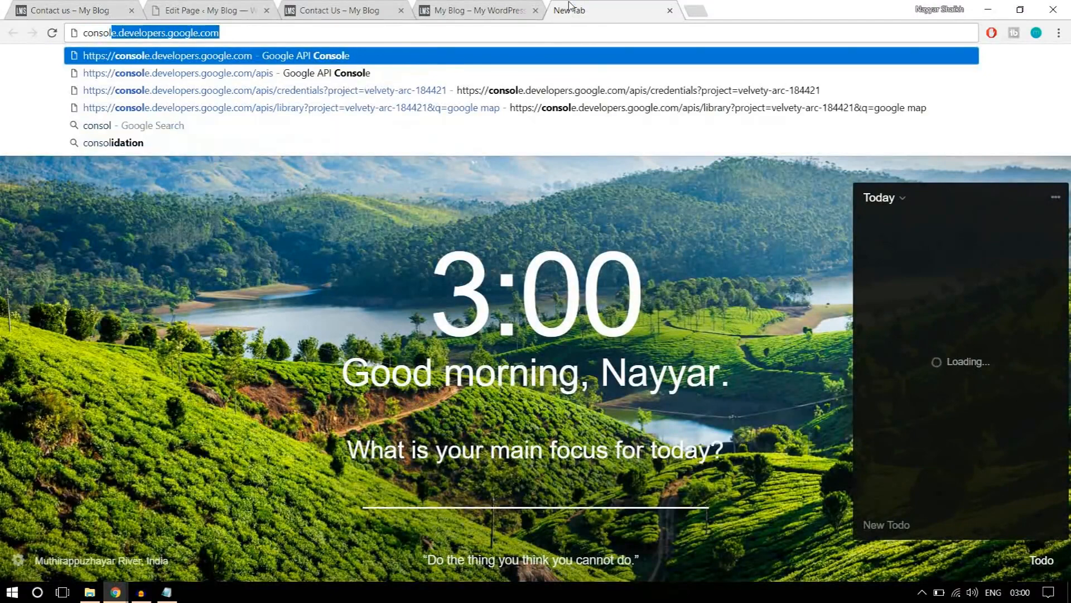
pyautogui.press('Return')
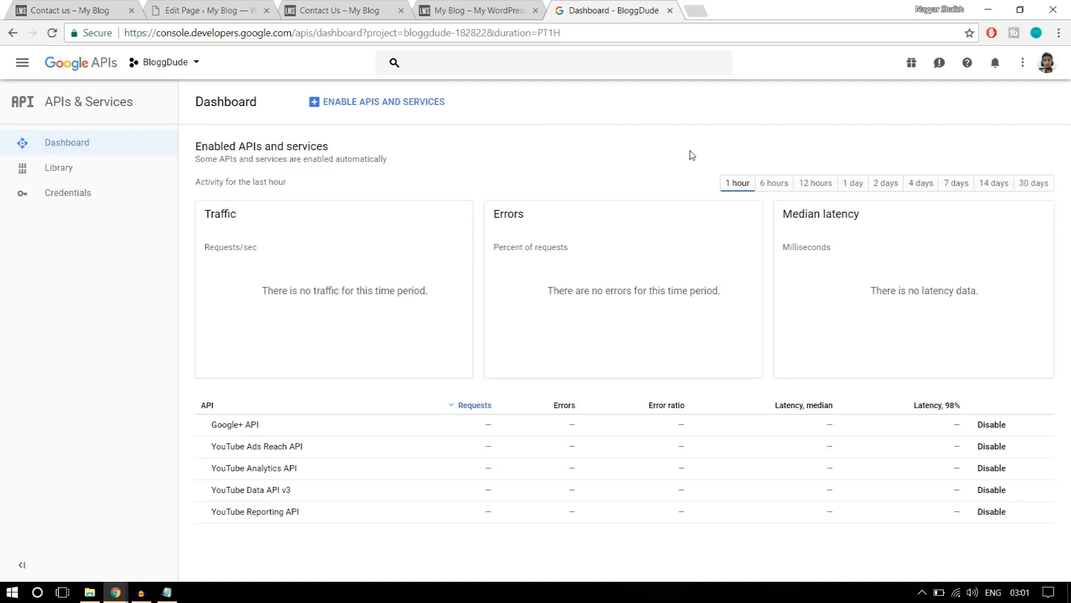
pyautogui.click(188, 76)
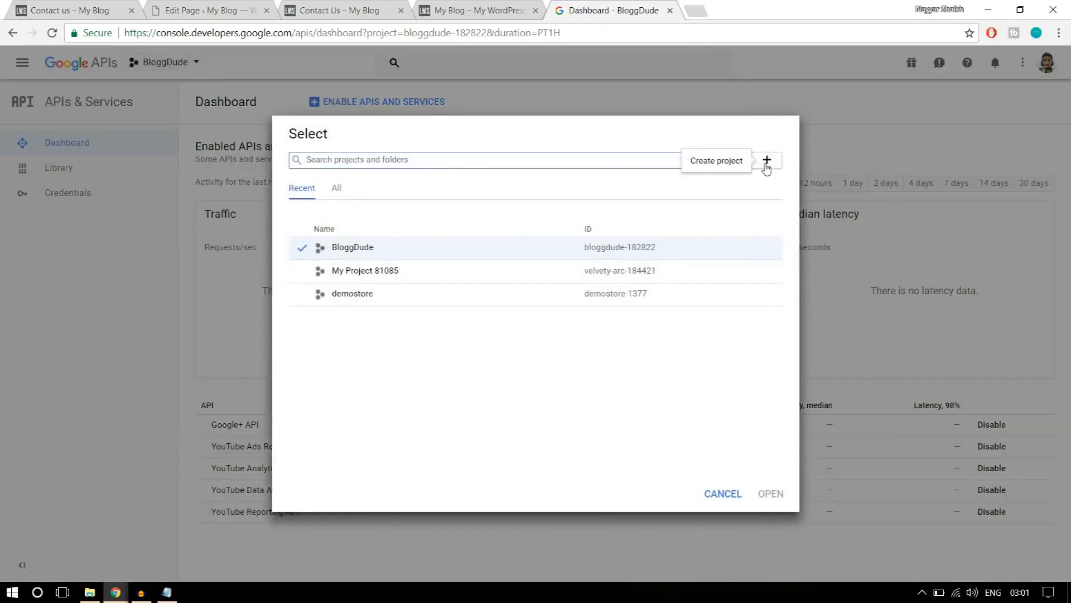
pyautogui.click(767, 162)
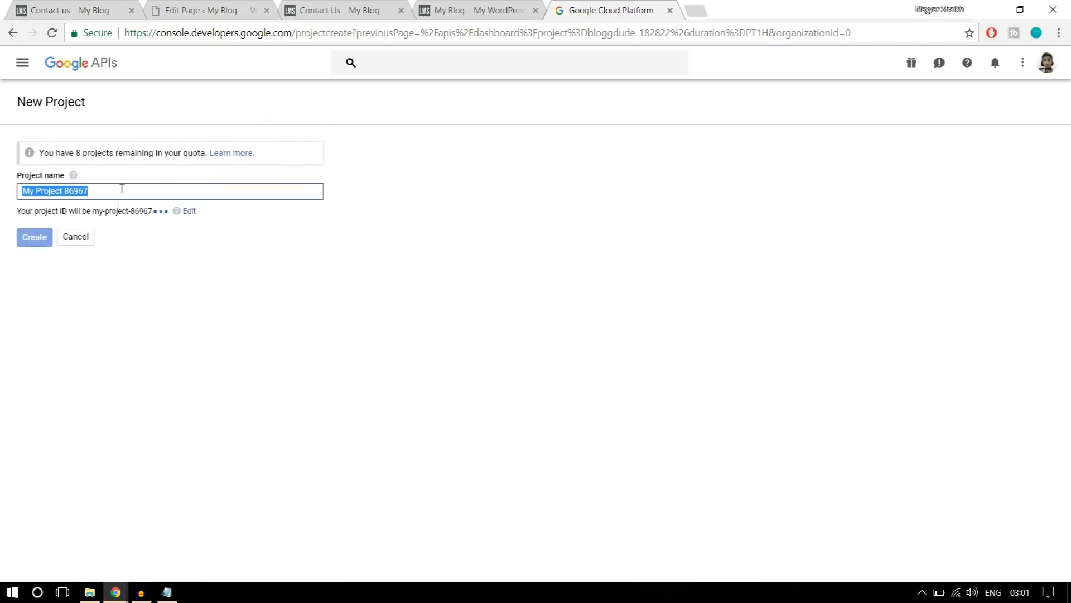
pyautogui.click(7, 35)
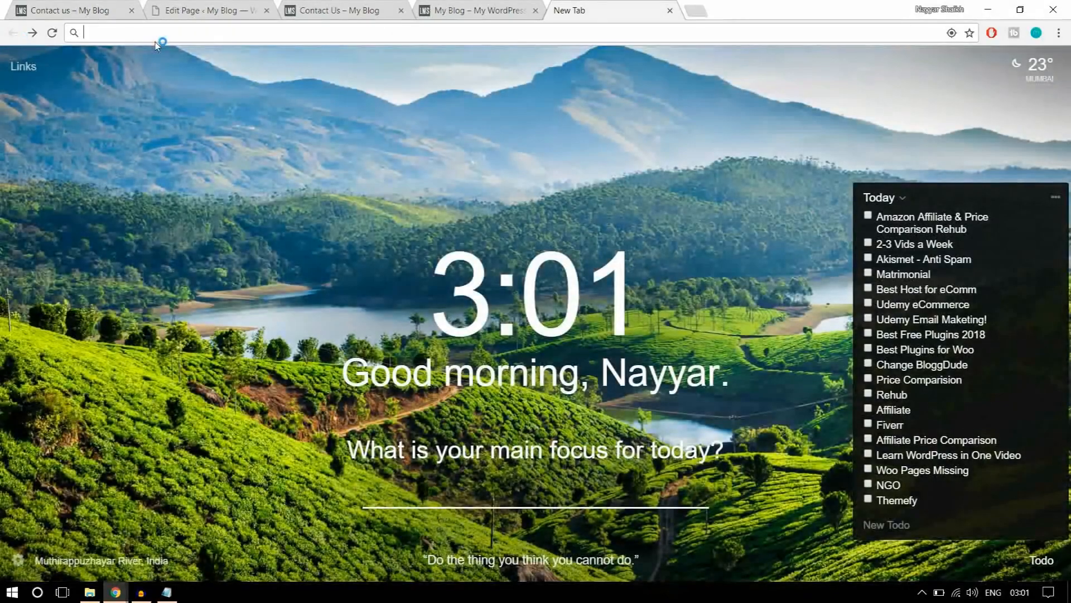
pyautogui.click(155, 42)
pyautogui.write('console.developers.google.com')
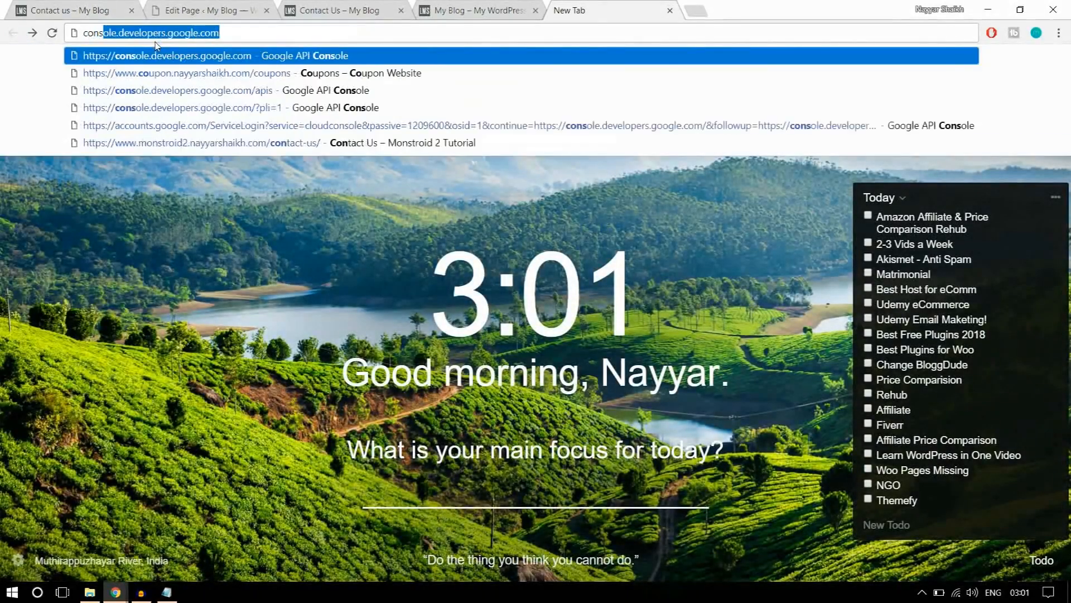
pyautogui.press('Return')
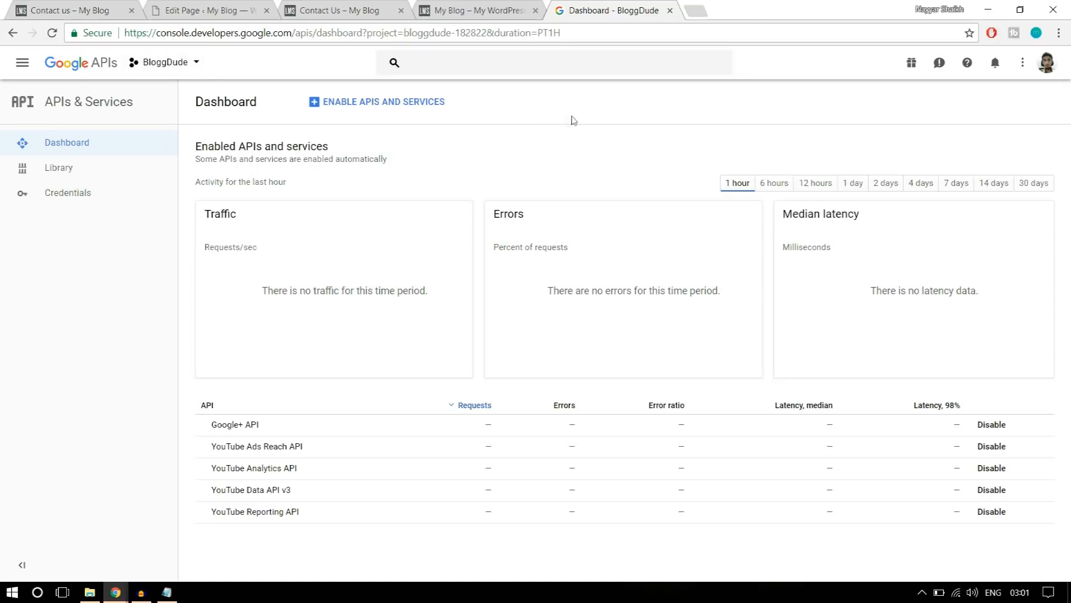
# Enable the Google Maps JavaScript API from the API Library for the BloggDude project.
pyautogui.click(376, 110)
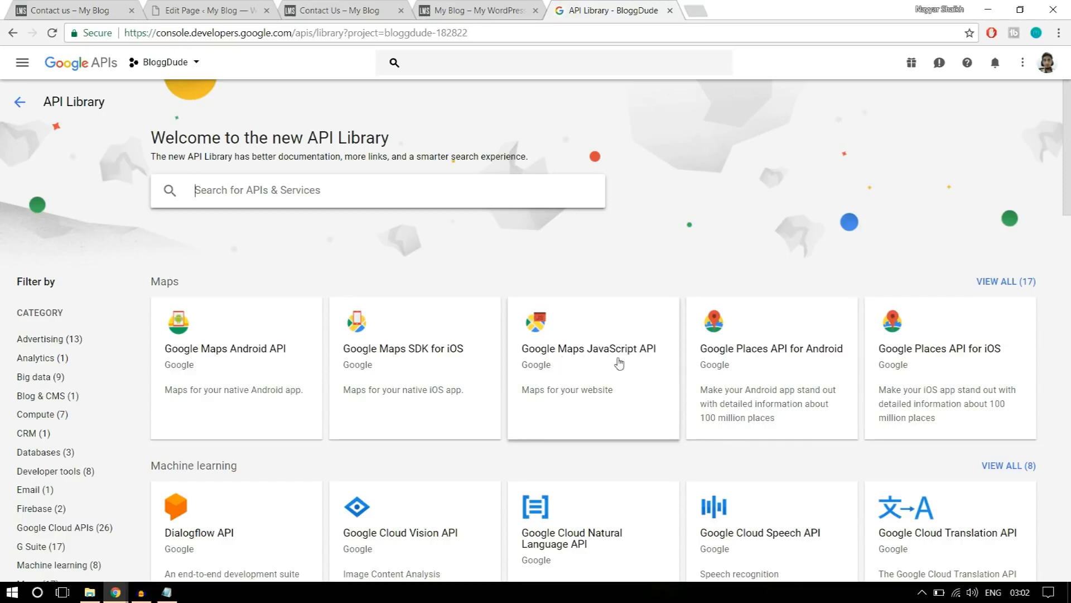
pyautogui.click(600, 371)
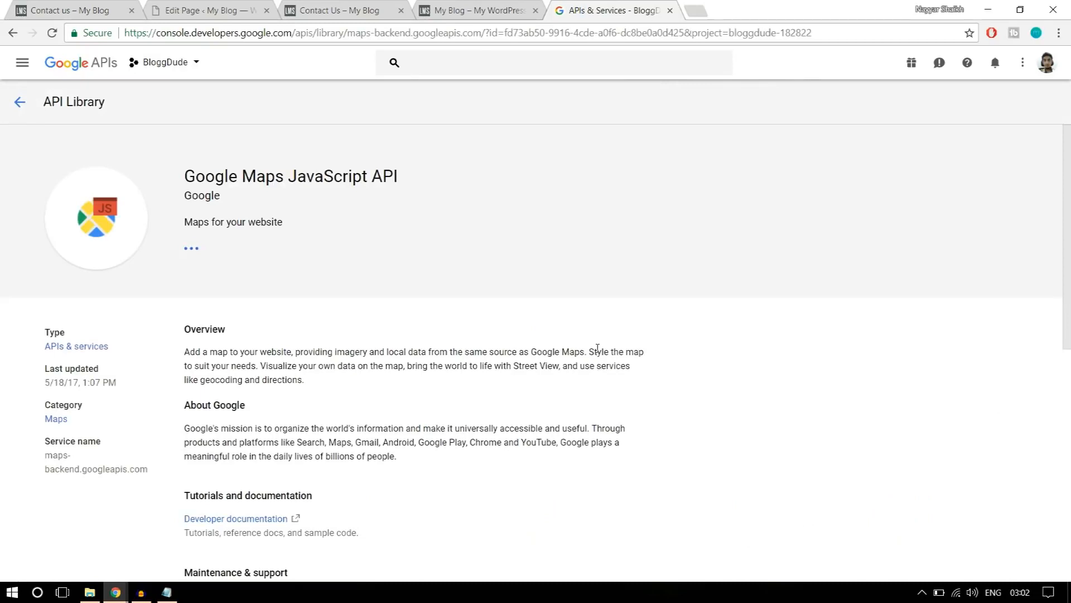
pyautogui.click(213, 266)
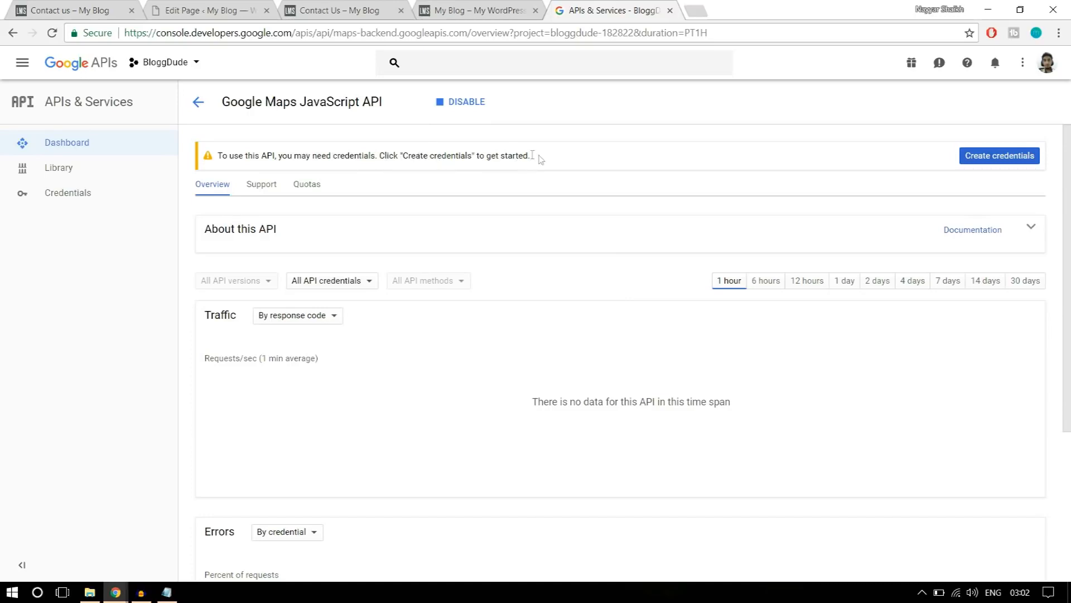
# Create an API key in the BloggDude project's credentials and close the key dialog.
pyautogui.click(99, 194)
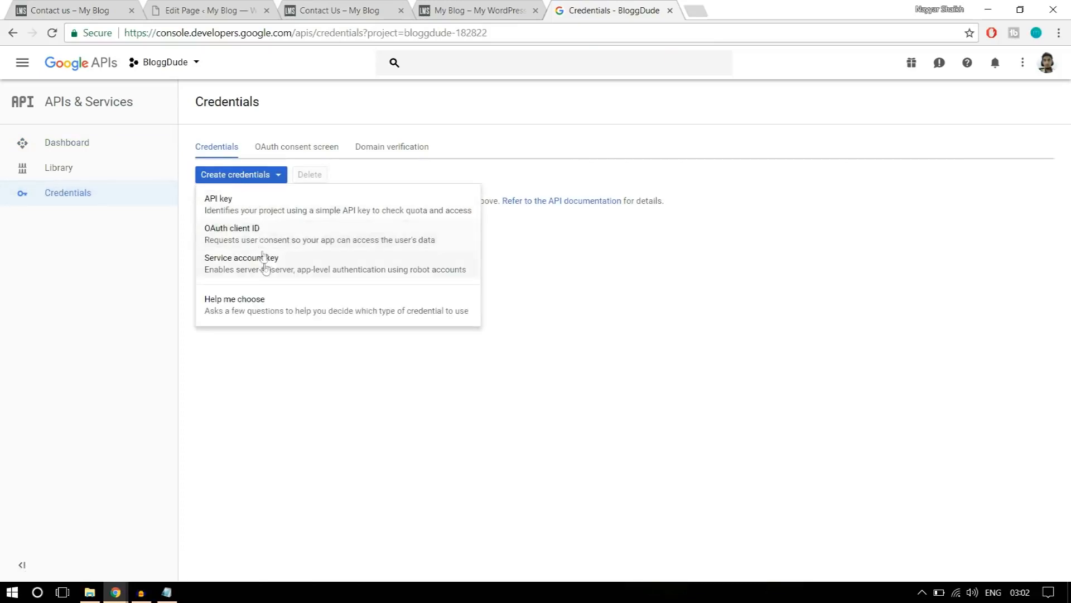
pyautogui.click(244, 211)
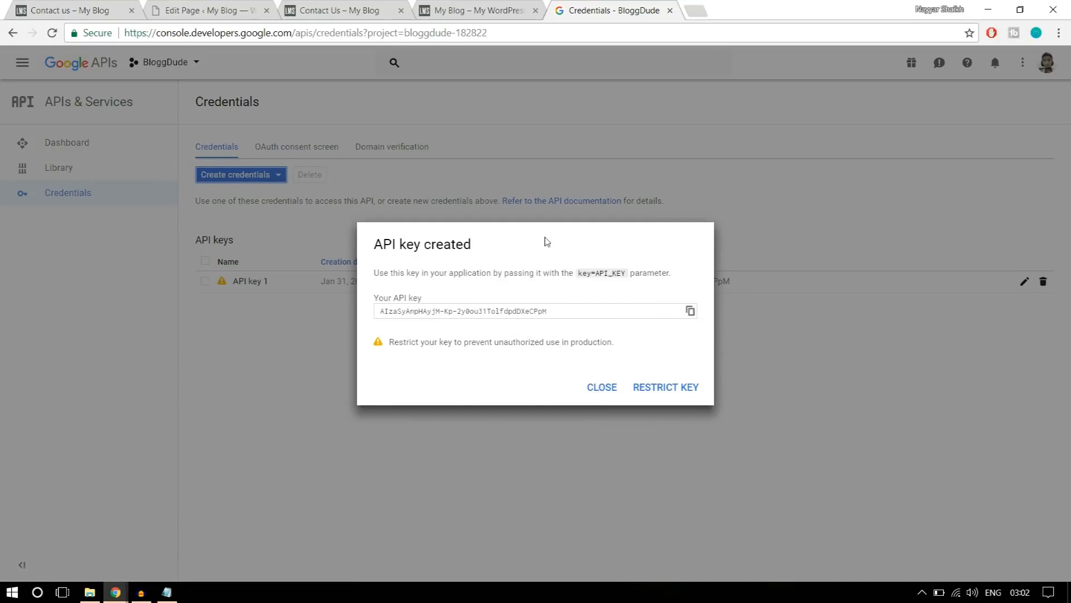
pyautogui.click(612, 394)
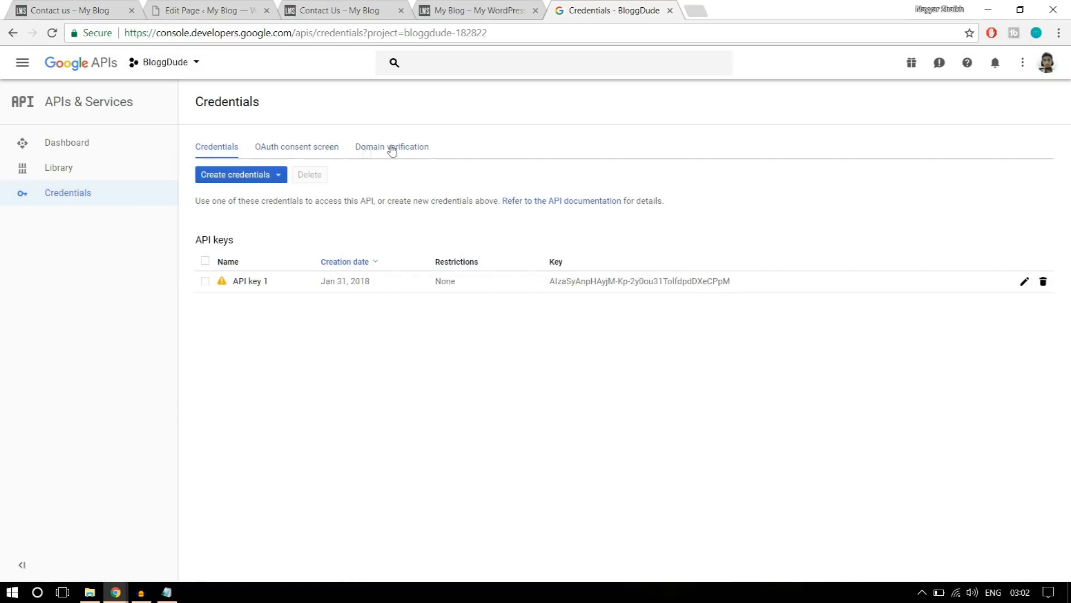
# Submit the lms2 site's https address for domain verification in the API credentials and proceed to the ownership verification page.
pyautogui.click(392, 147)
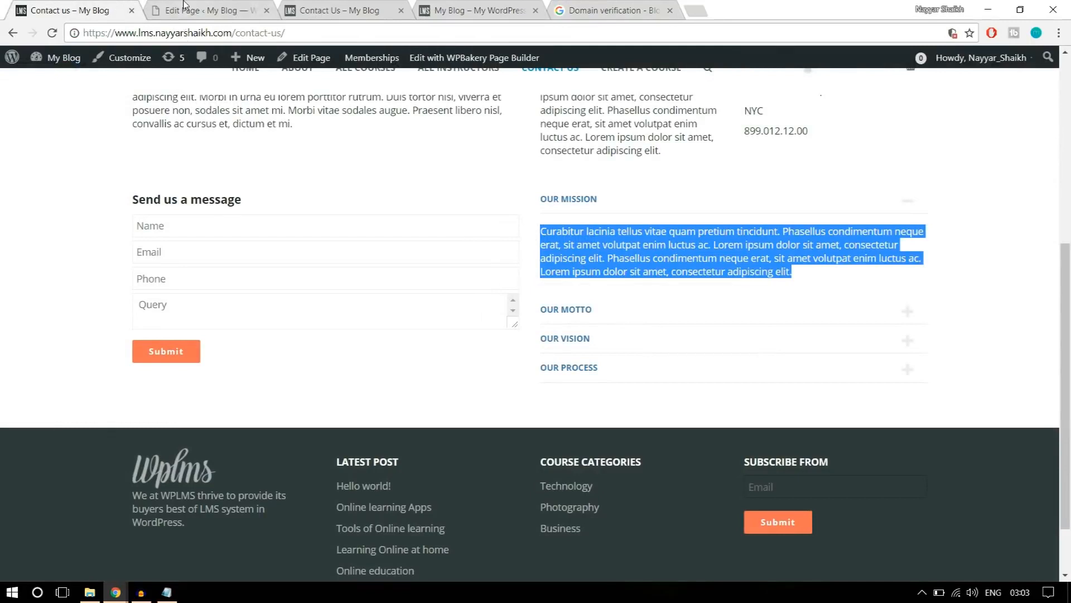
pyautogui.click(184, 4)
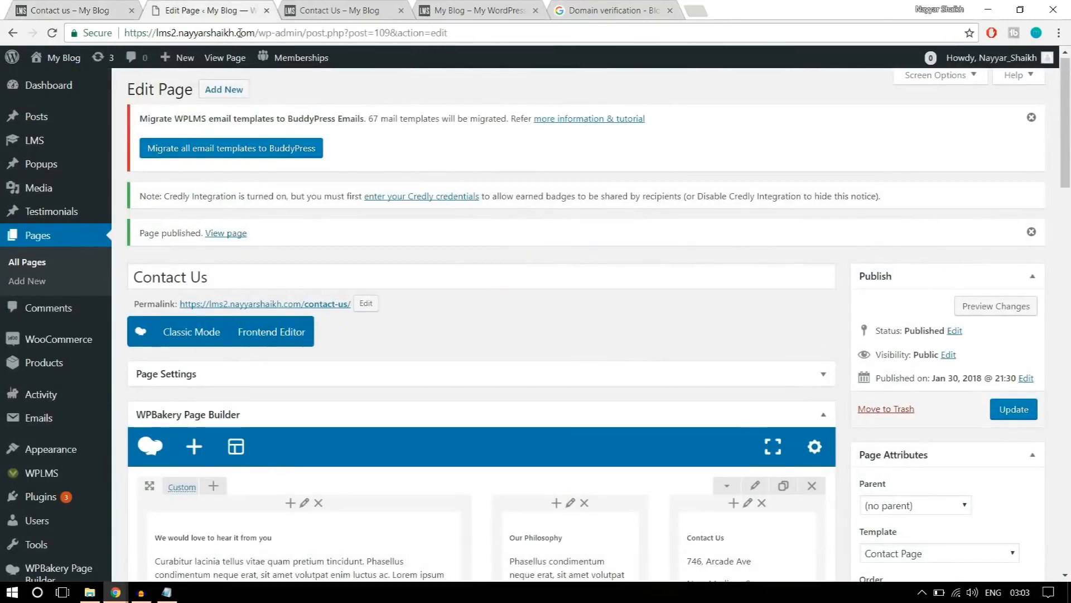
pyautogui.moveTo(258, 33); pyautogui.dragTo(124, 32)
pyautogui.hotkey('ctrl', 'c')
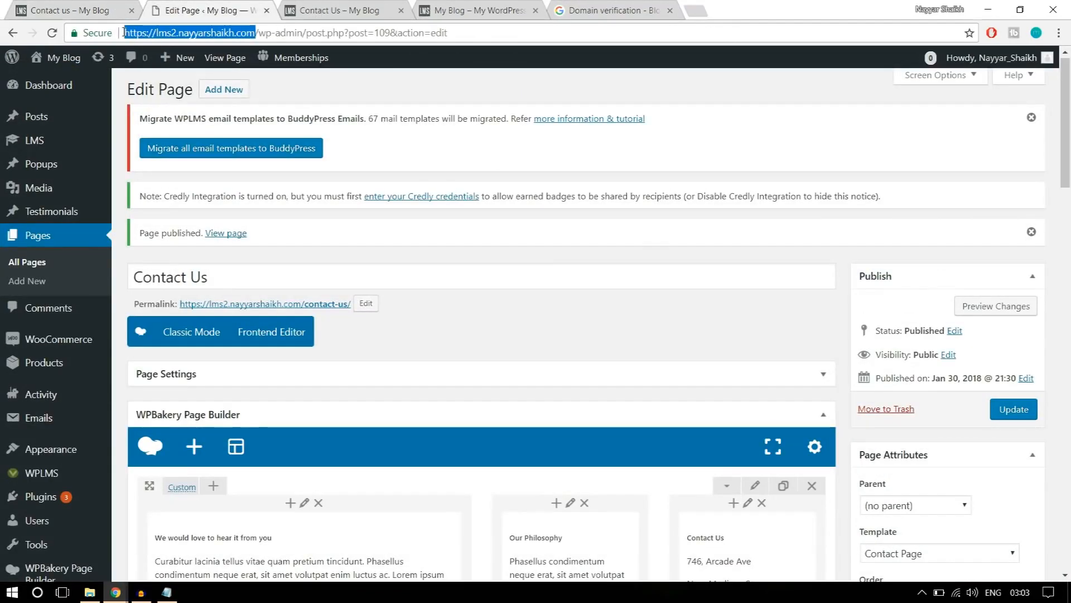
pyautogui.click(608, 4)
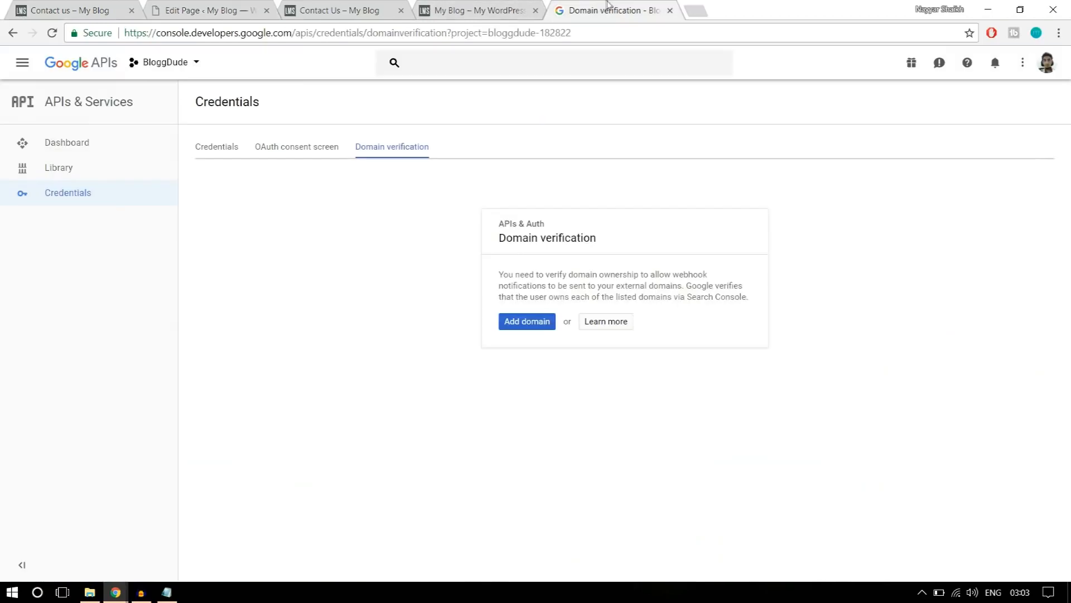
pyautogui.click(535, 322)
pyautogui.hotkey('ctrl', 'v')
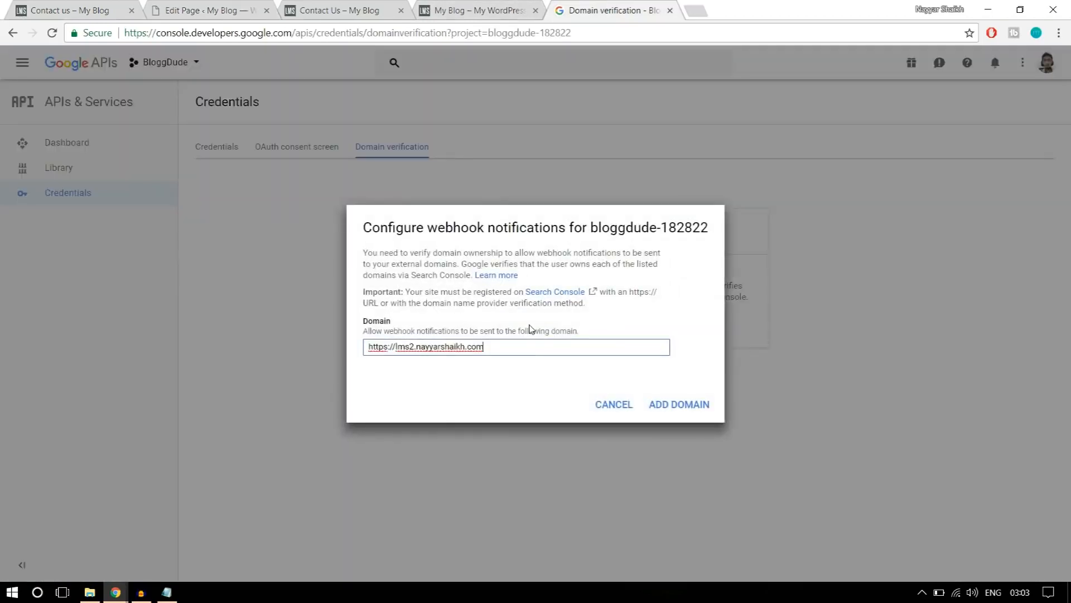
pyautogui.click(665, 406)
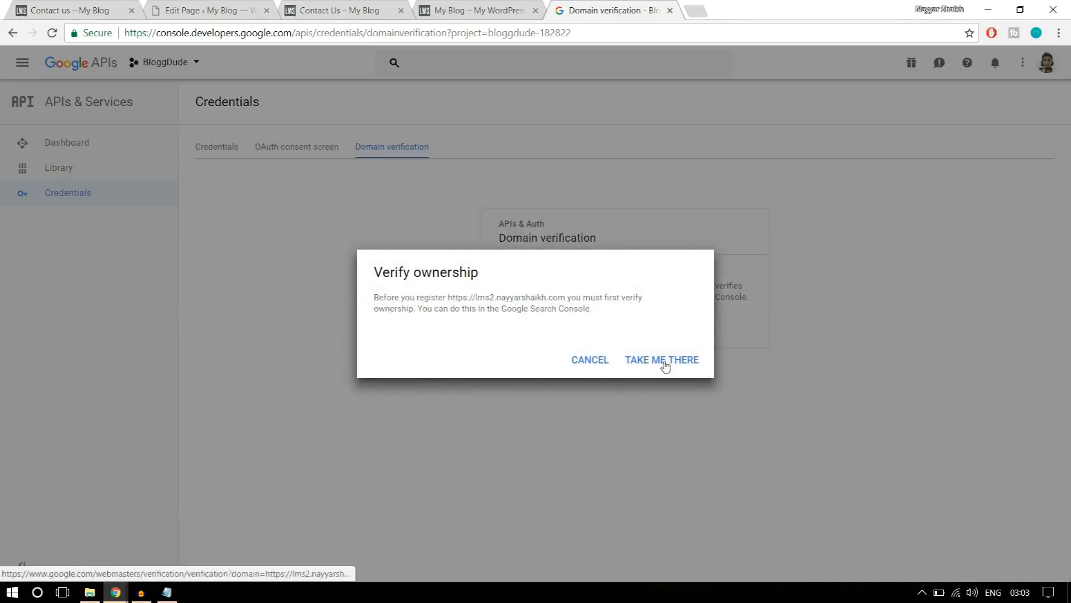
pyautogui.click(659, 362)
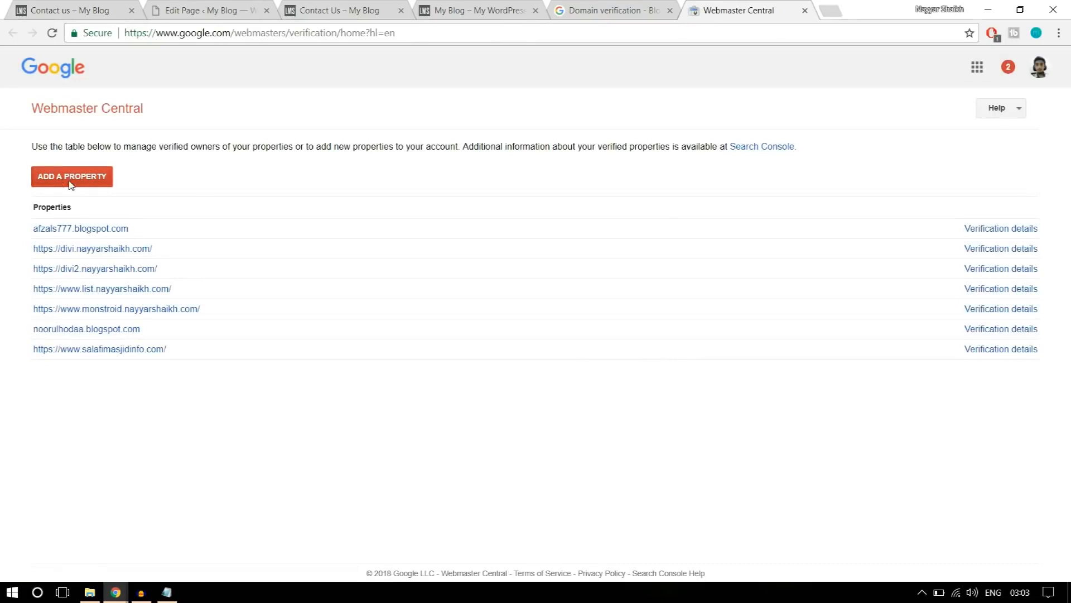
# Add the lms2 site's URL as a Webmaster Central property and download its HTML verification file.
pyautogui.click(71, 185)
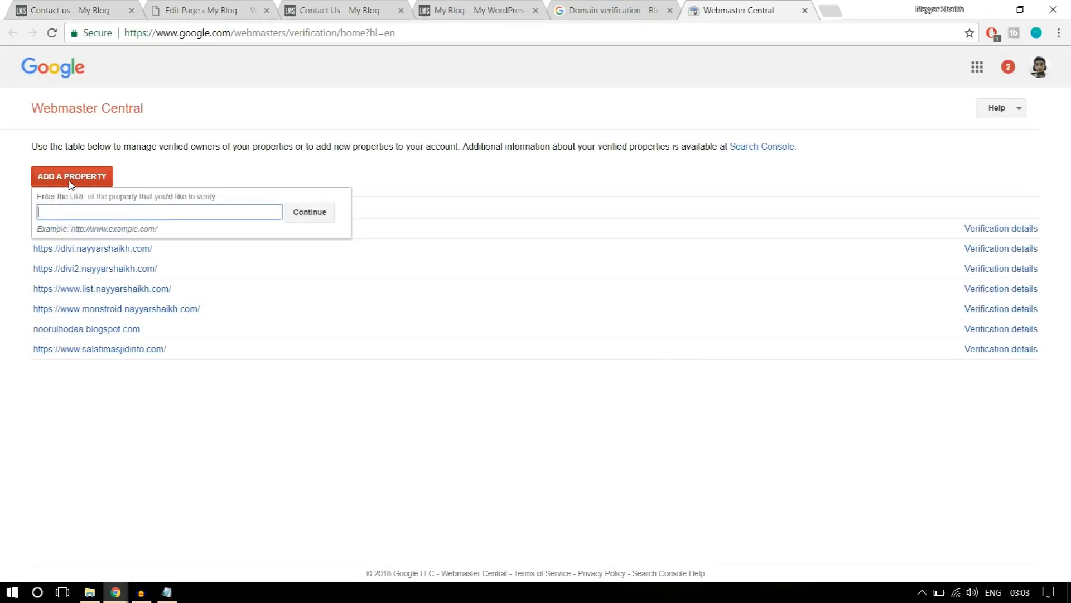
pyautogui.hotkey('ctrl', 'v')
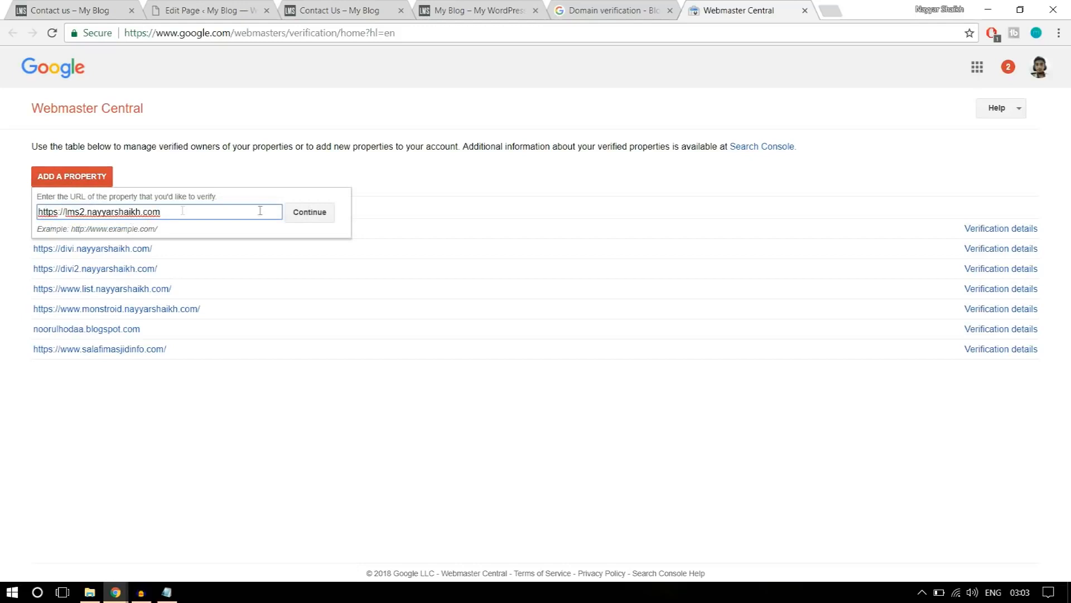
pyautogui.click(320, 213)
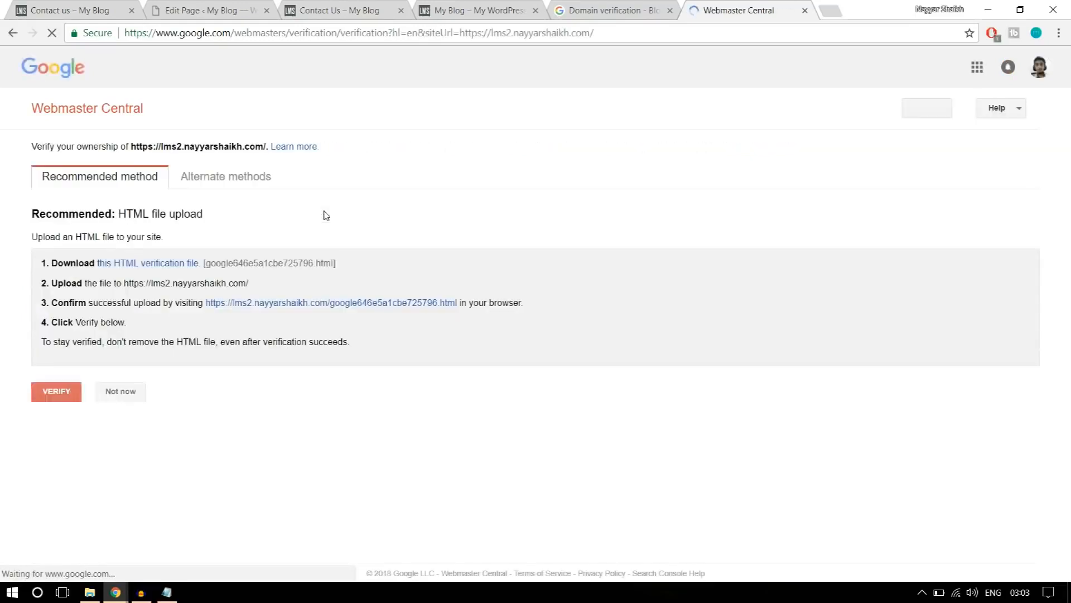
pyautogui.click(164, 265)
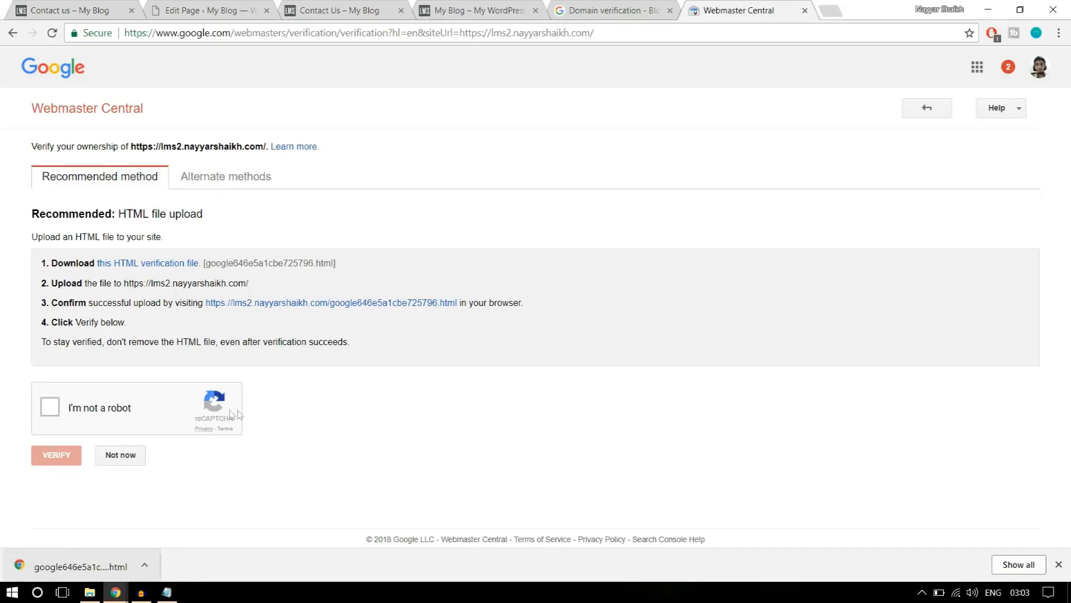
# Switch to FileZilla and open the lms2 site's folder on the remote server.
pyautogui.click(12, 592)
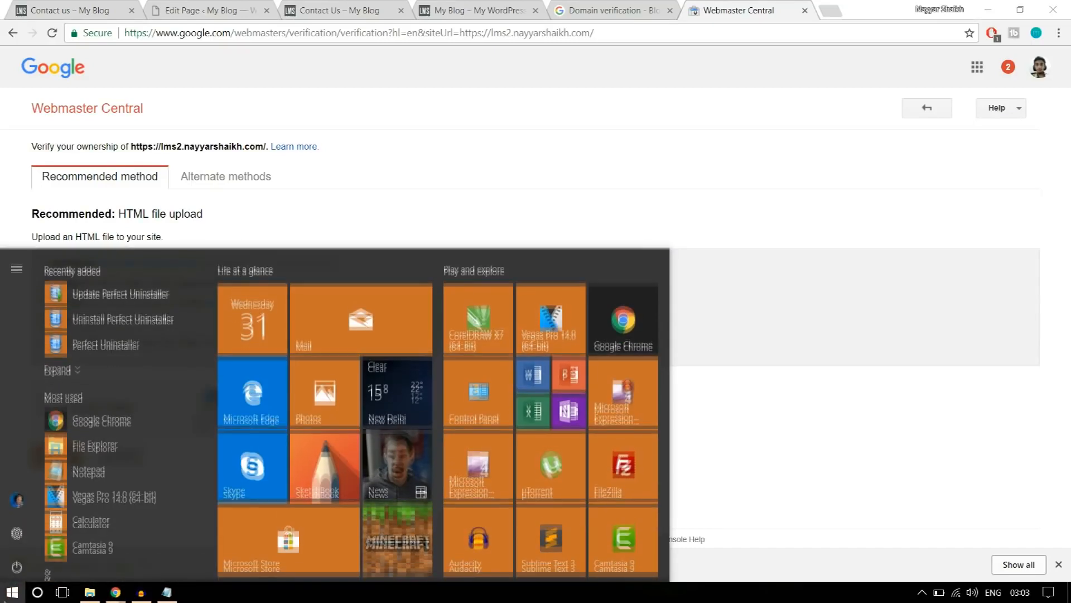
pyautogui.click(638, 462)
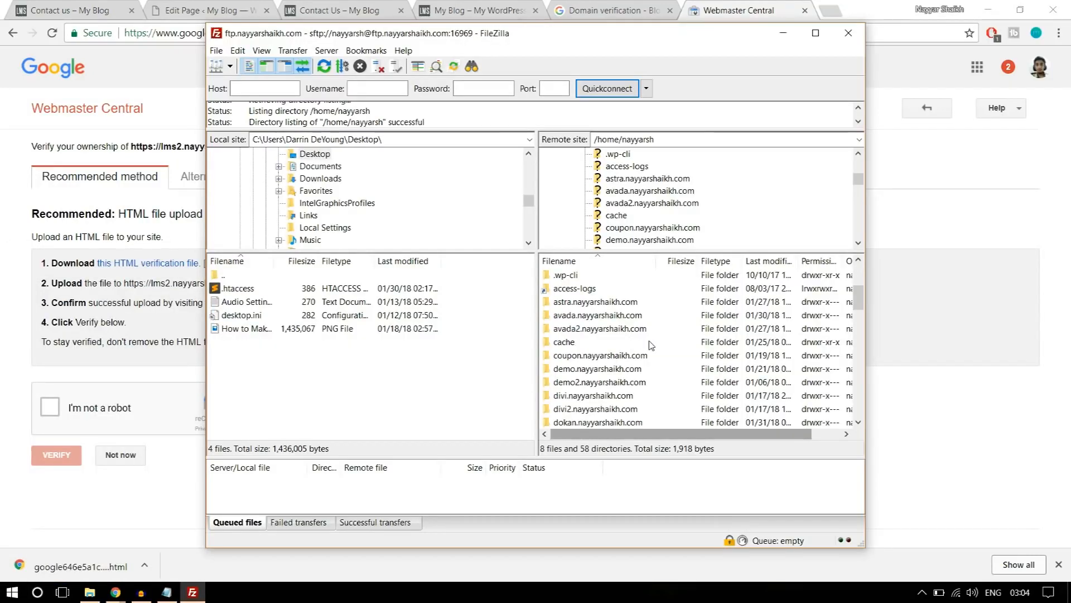
pyautogui.scroll(-1, 653, 346)
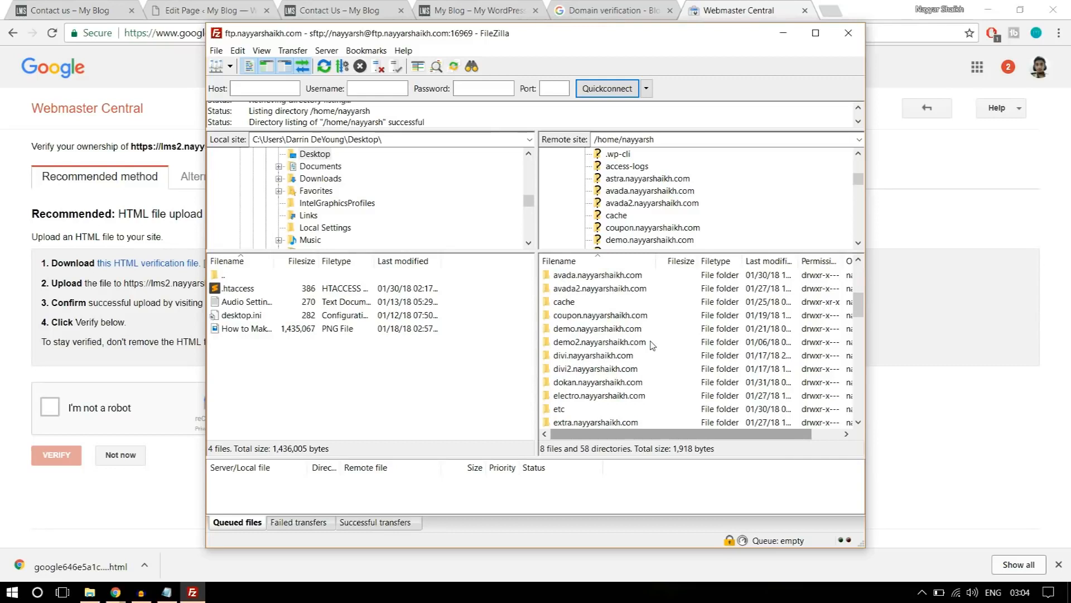
pyautogui.scroll(-1, 642, 349)
pyautogui.scroll(-5, 625, 352)
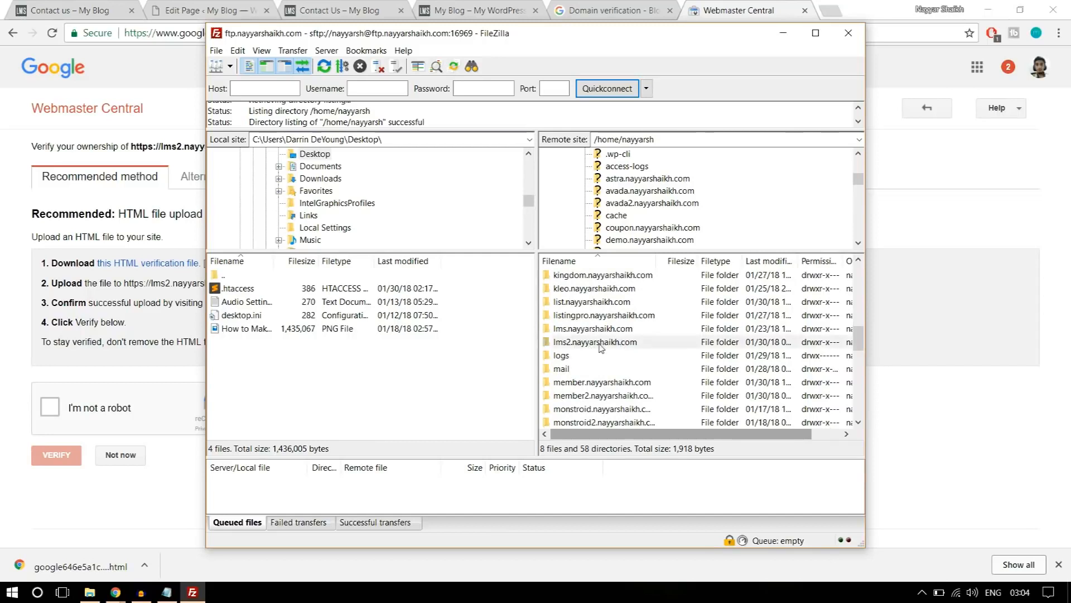
pyautogui.click(595, 346)
pyautogui.doubleClick(608, 346)
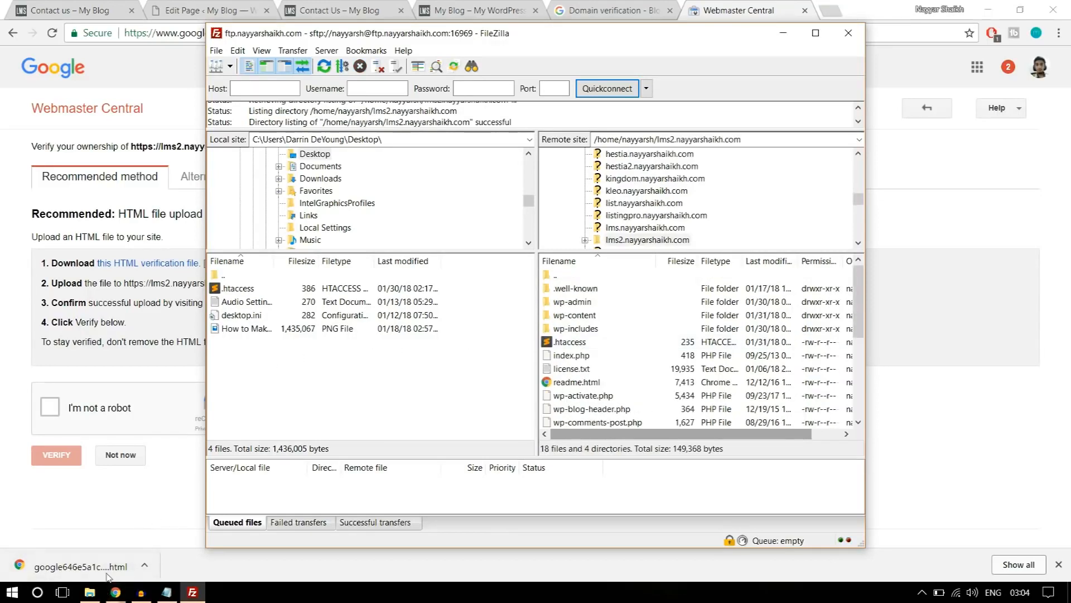
# Copy the Google HTML verification file without the (1) suffix from Downloads to the Desktop, and close File Explorer.
pyautogui.click(144, 567)
pyautogui.click(144, 566)
pyautogui.click(183, 518)
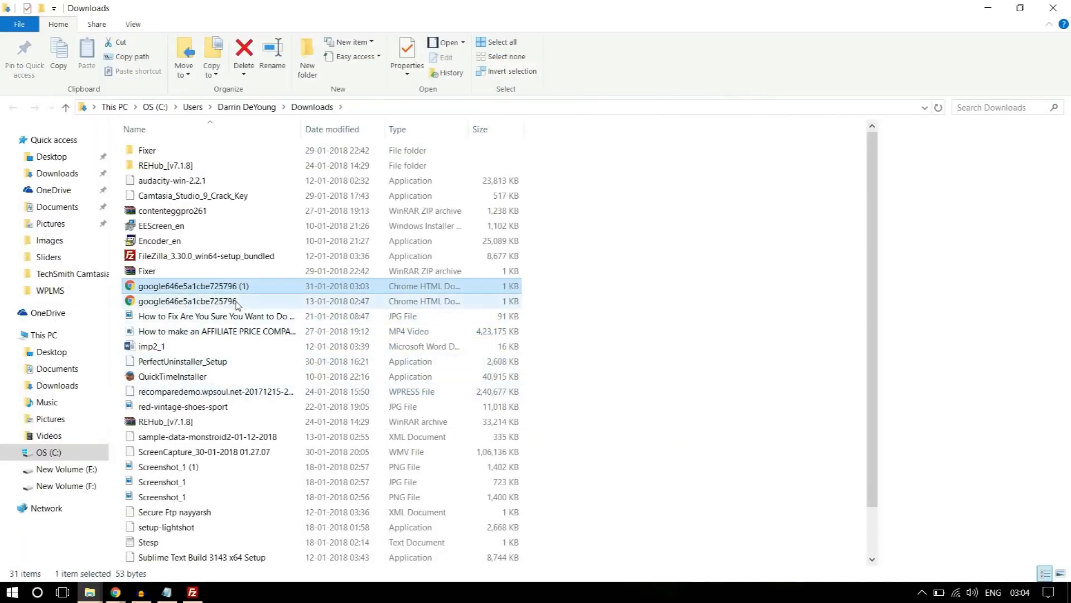
pyautogui.click(212, 302)
pyautogui.hotkey('ctrl', 'c')
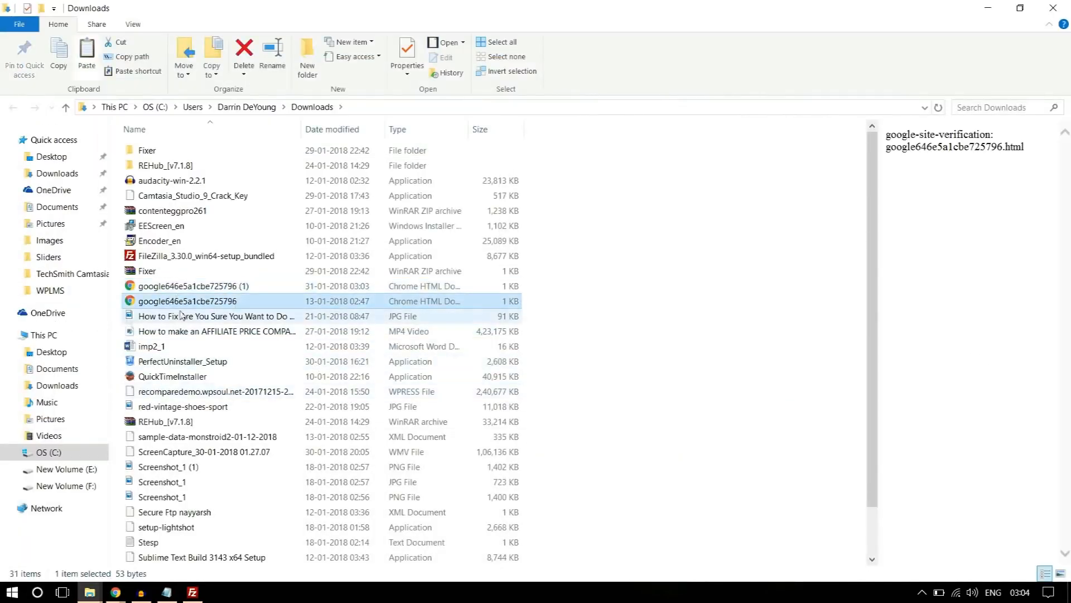
pyautogui.click(62, 158)
pyautogui.hotkey('ctrl', 'v')
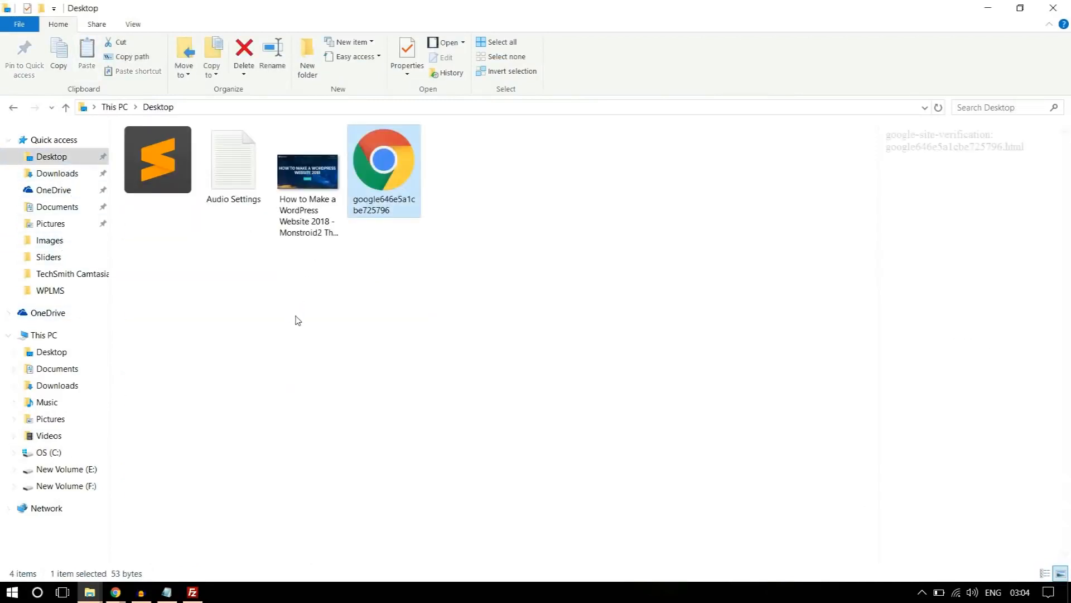
pyautogui.click(1055, 9)
# Refresh FileZilla's local Desktop listing and upload the HTML verification file to the lms2 site's root folder.
pyautogui.click(192, 592)
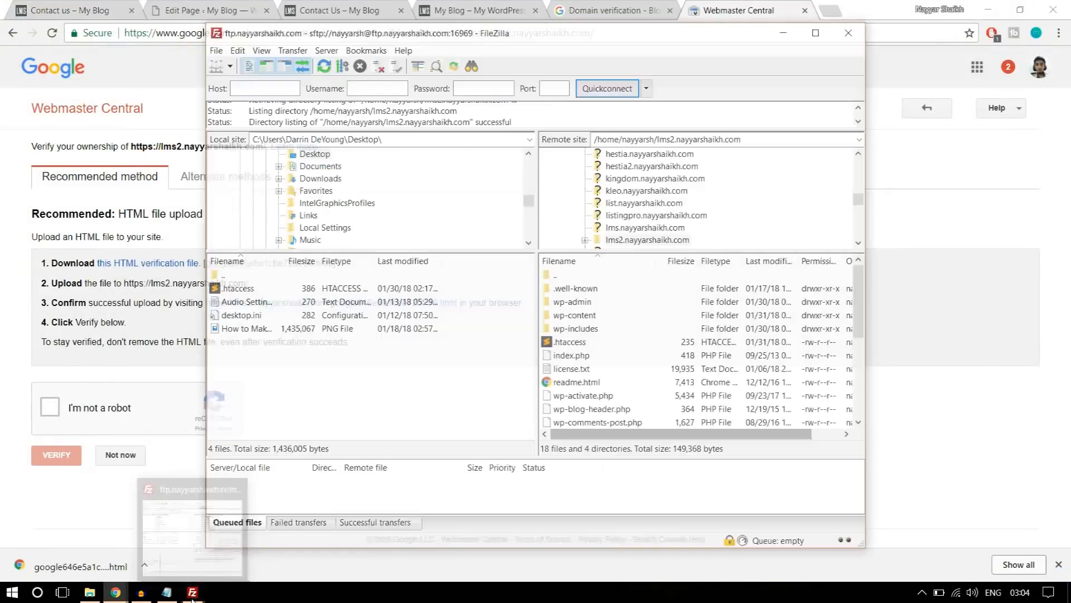
pyautogui.rightClick(284, 385)
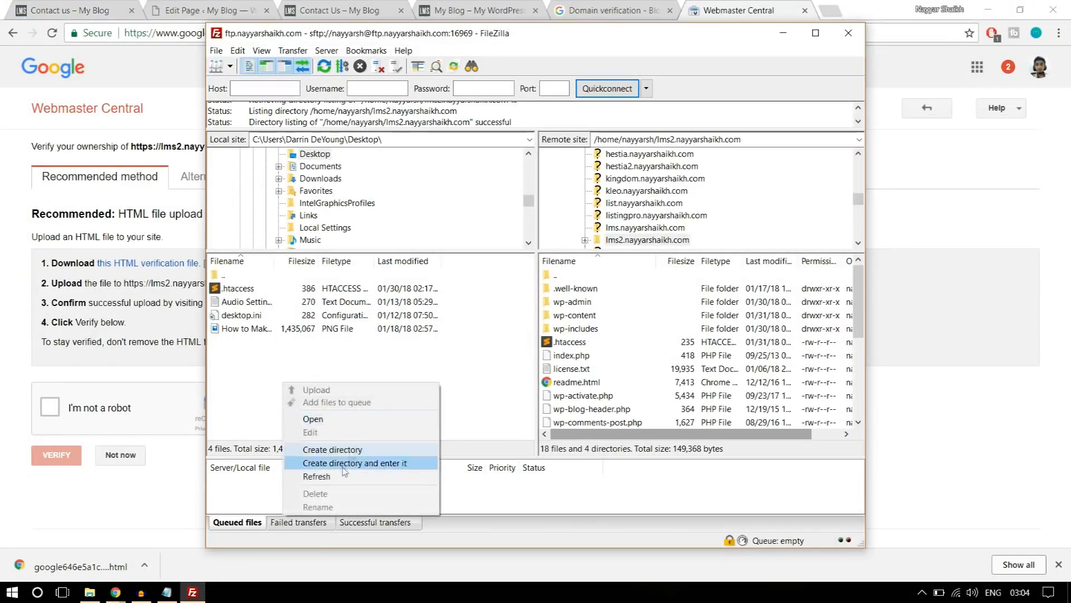
pyautogui.click(316, 476)
pyautogui.click(260, 333)
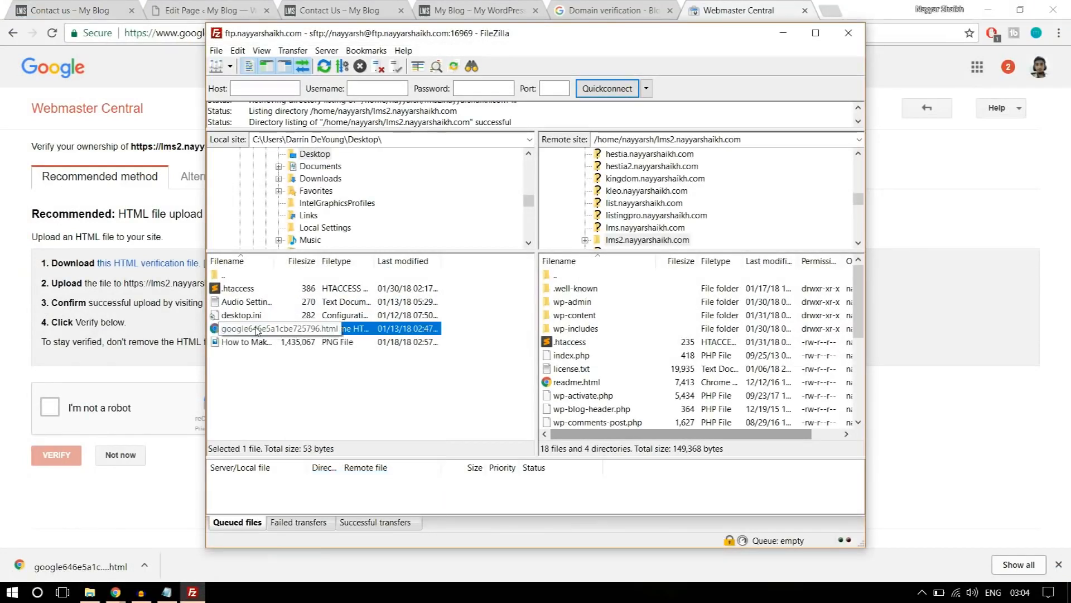
pyautogui.moveTo(260, 333); pyautogui.dragTo(643, 383)
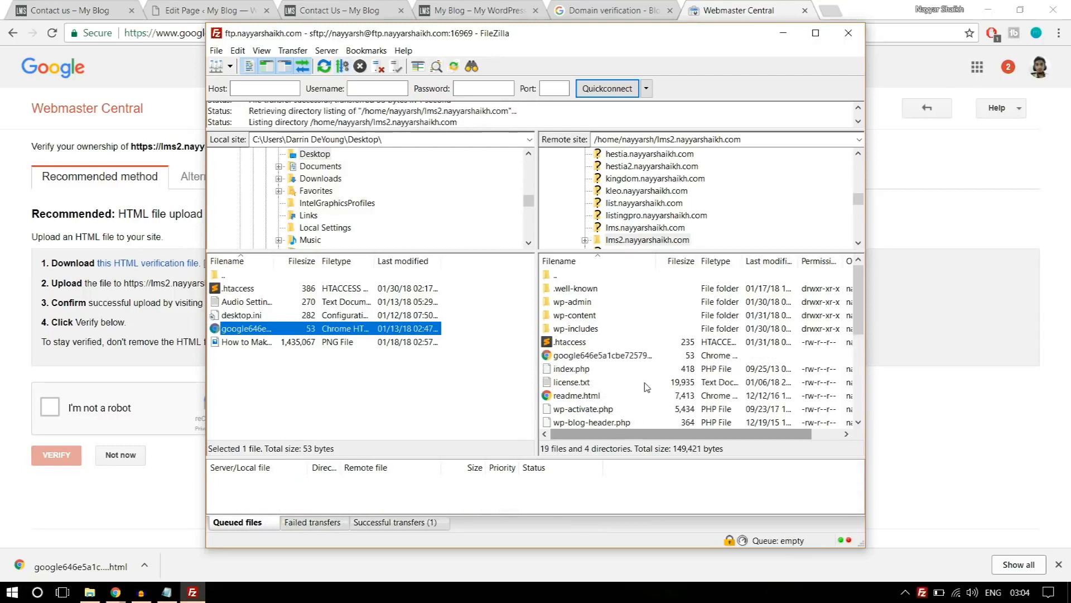
pyautogui.click(868, 547)
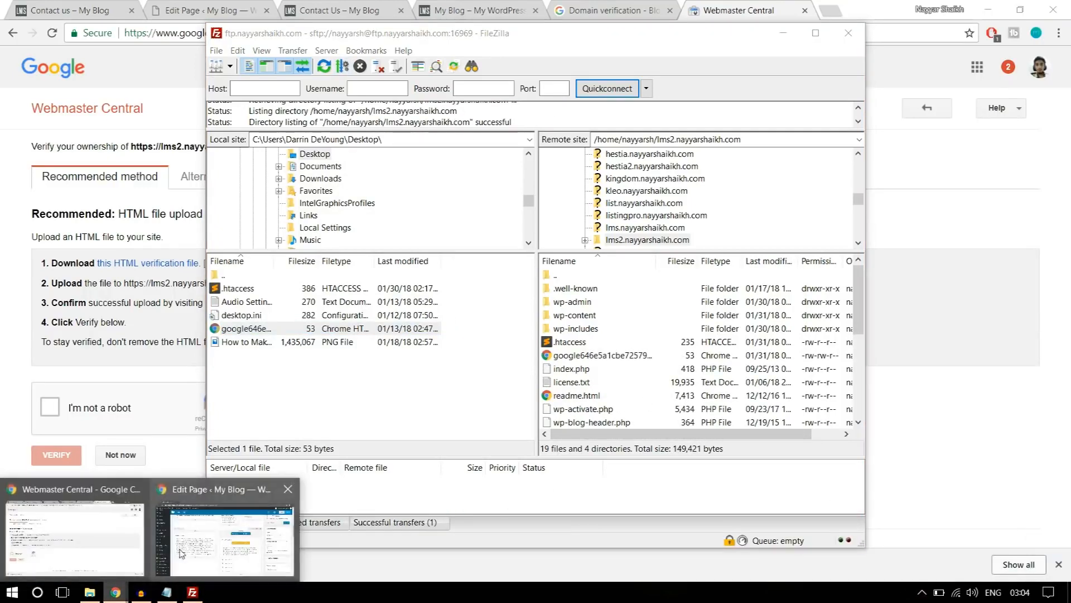
# Return to Webmaster Central in Chrome, complete the reCAPTCHA, verify ownership of the lms2 site and go back to the property list.
pyautogui.click(72, 556)
pyautogui.click(58, 405)
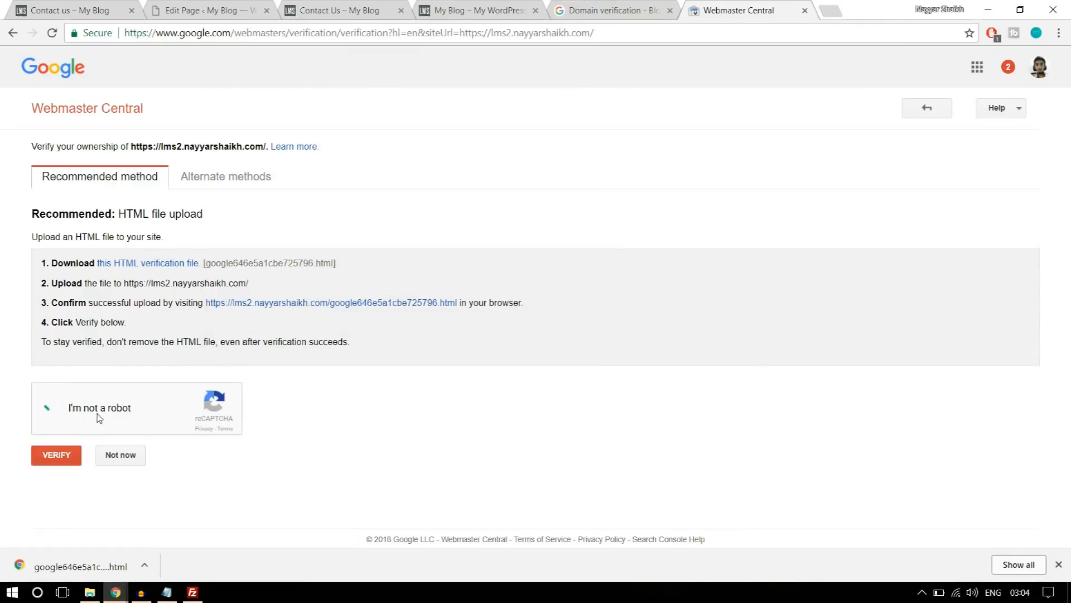
pyautogui.click(61, 465)
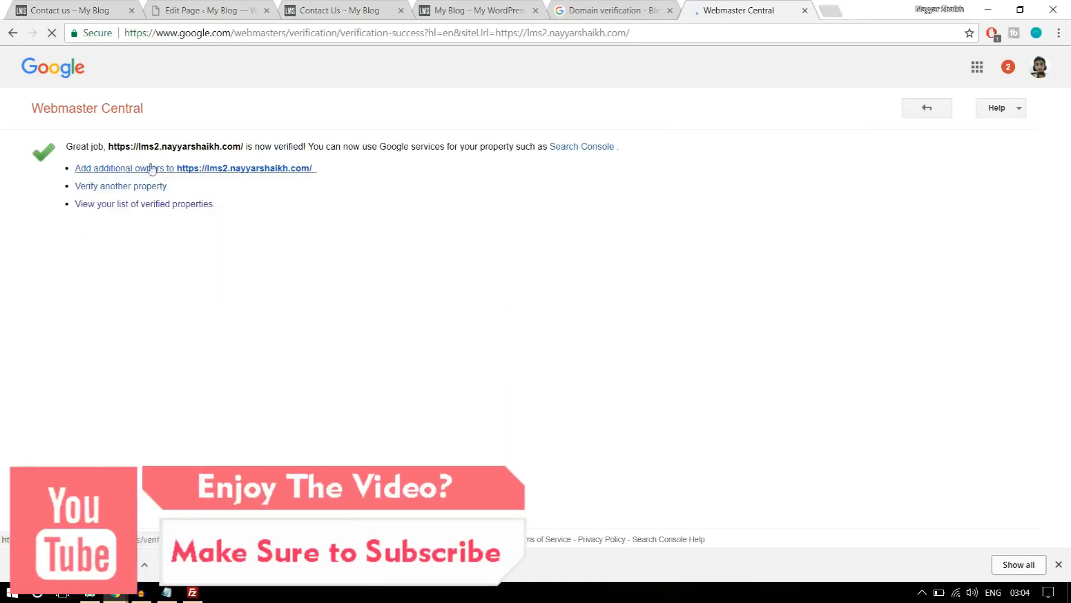
pyautogui.click(923, 110)
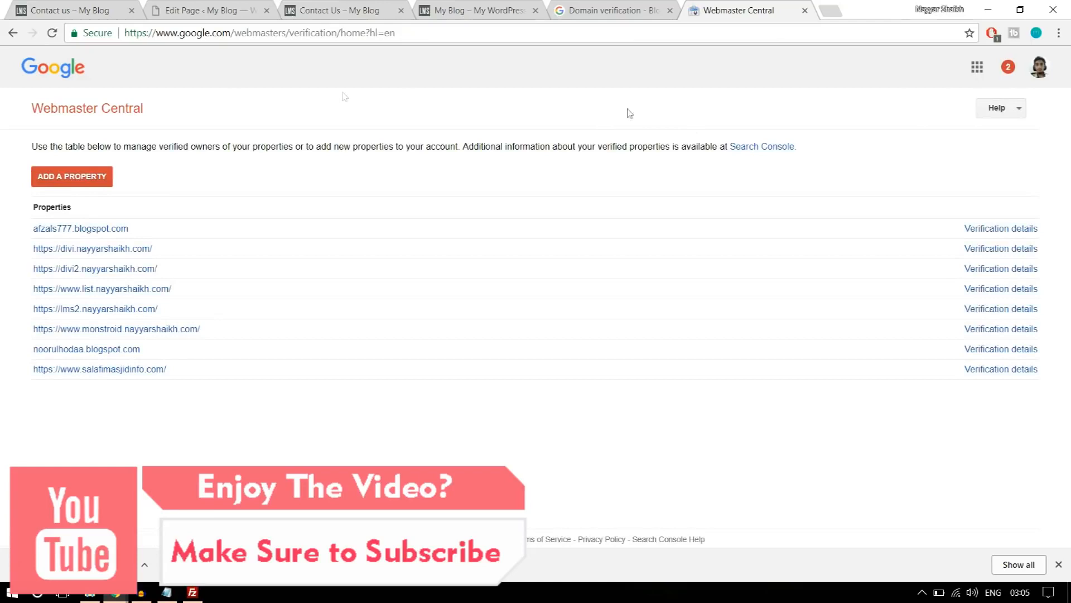
pyautogui.click(12, 34)
# Add the lms2 site's https address to the API project's allowed domains and return to the API keys list.
pyautogui.click(618, 8)
pyautogui.click(591, 359)
pyautogui.click(527, 322)
pyautogui.click(807, 10)
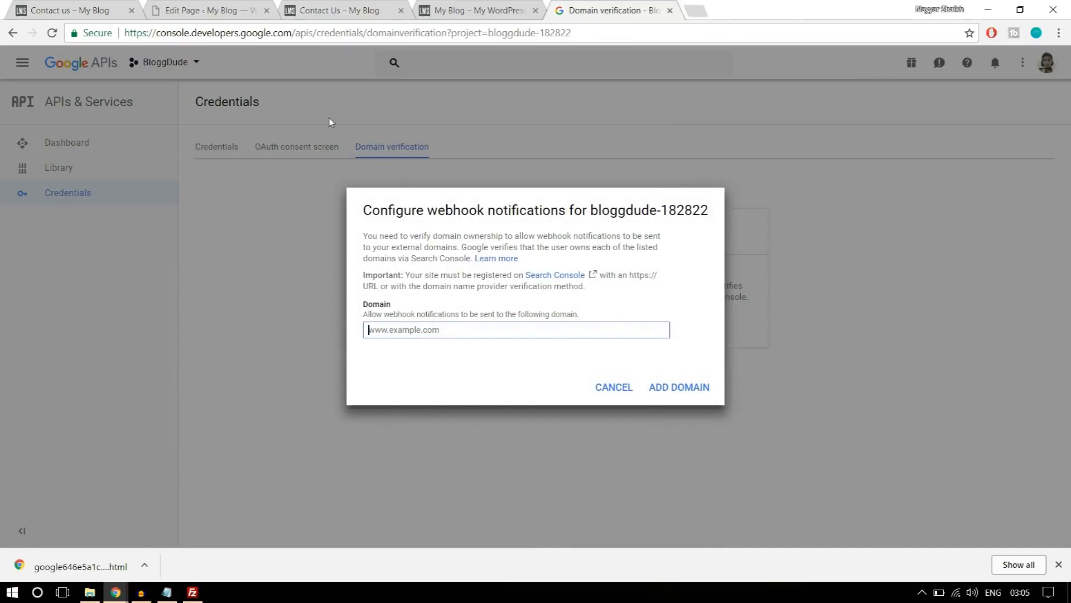
pyautogui.click(212, 10)
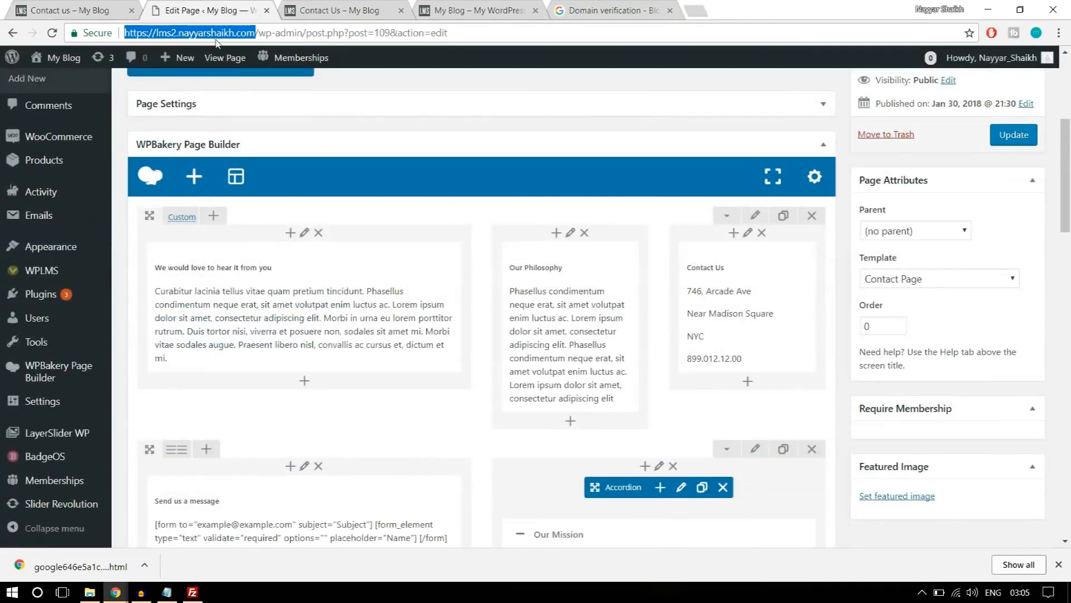
pyautogui.click(608, 10)
pyautogui.click(567, 326)
pyautogui.hotkey('ctrl', 'v')
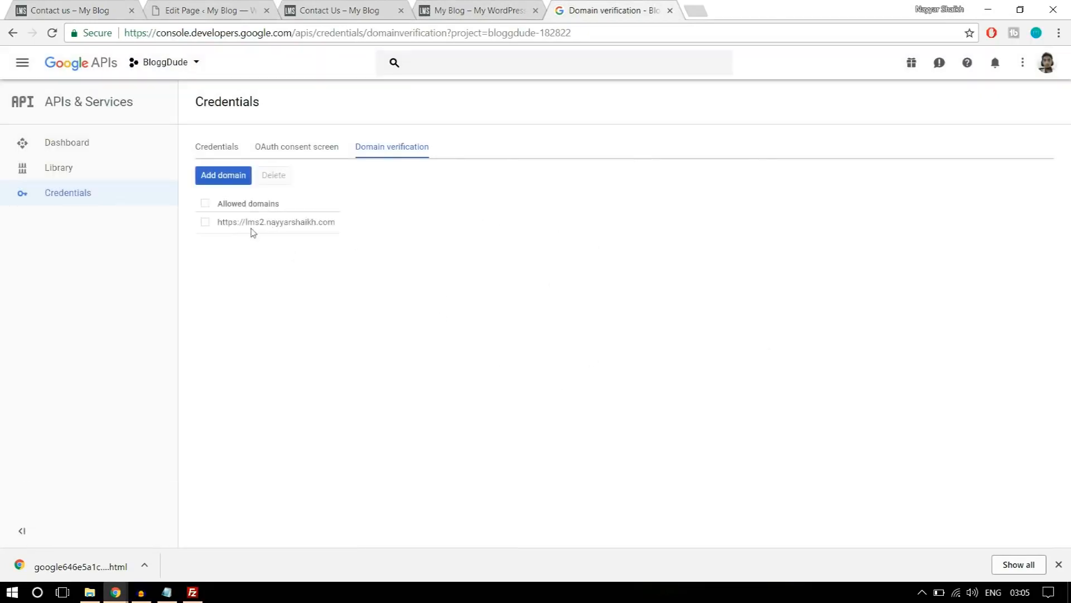
pyautogui.click(224, 150)
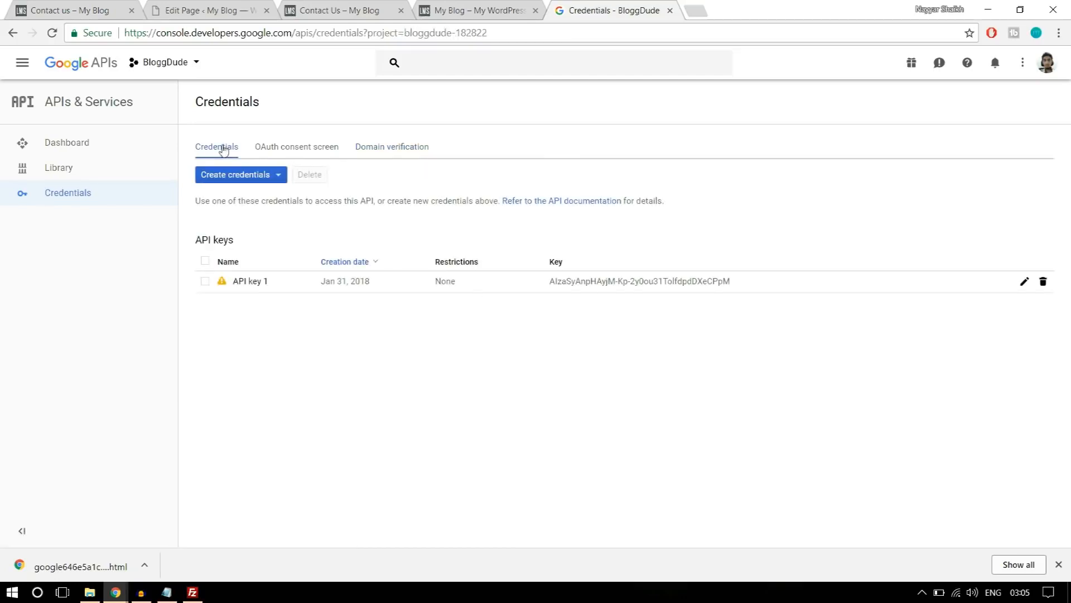
# Select the API key in the credentials list and open the WPLMS Miscellaneous settings on the lms2 site.
pyautogui.moveTo(753, 283); pyautogui.dragTo(553, 289)
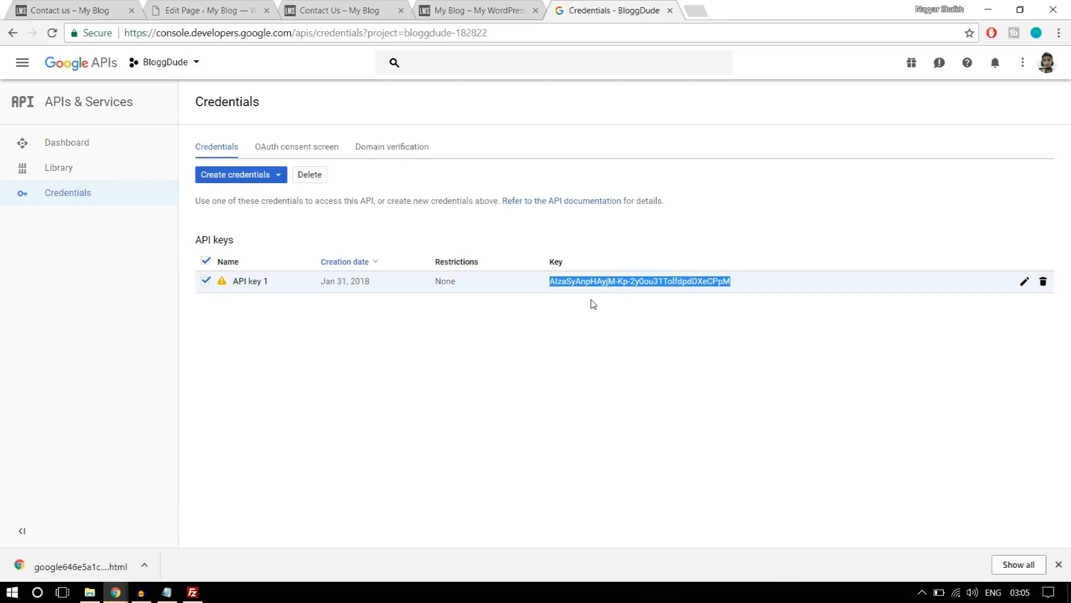
pyautogui.click(253, 6)
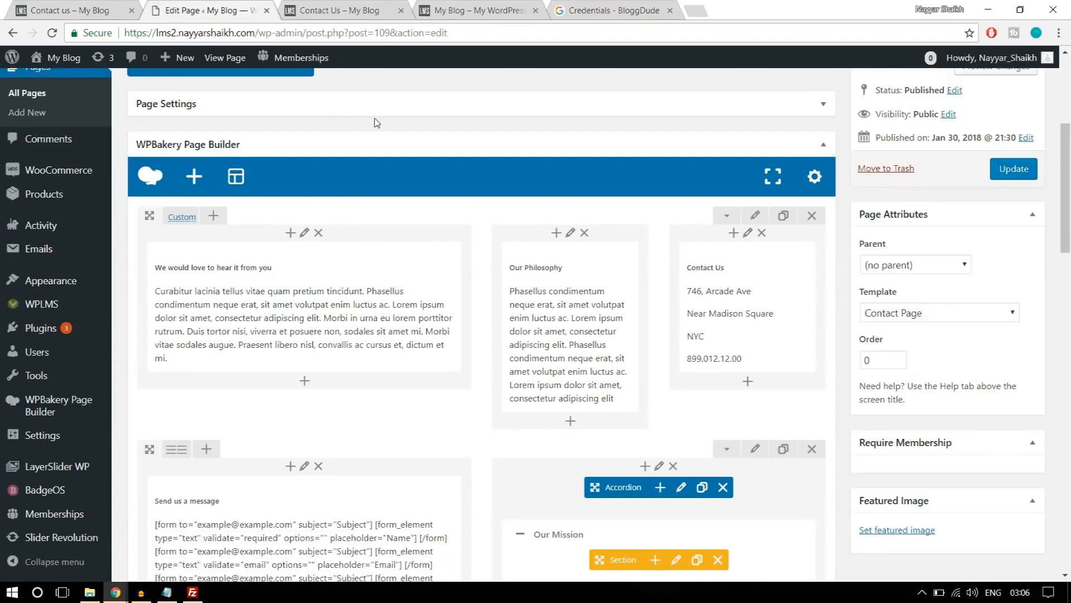
pyautogui.moveTo(45, 314)
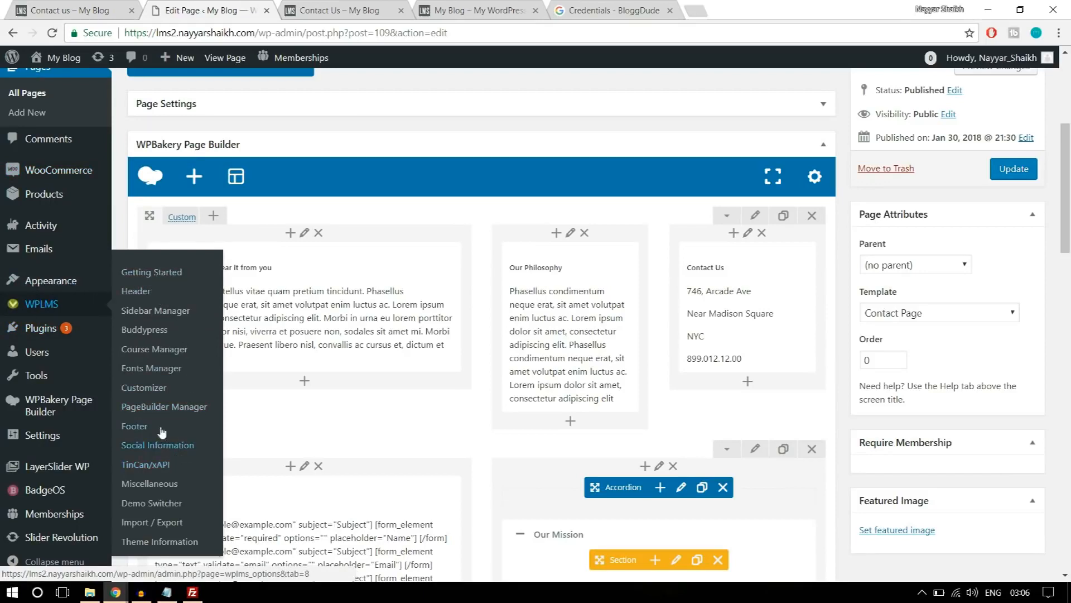
pyautogui.click(137, 486)
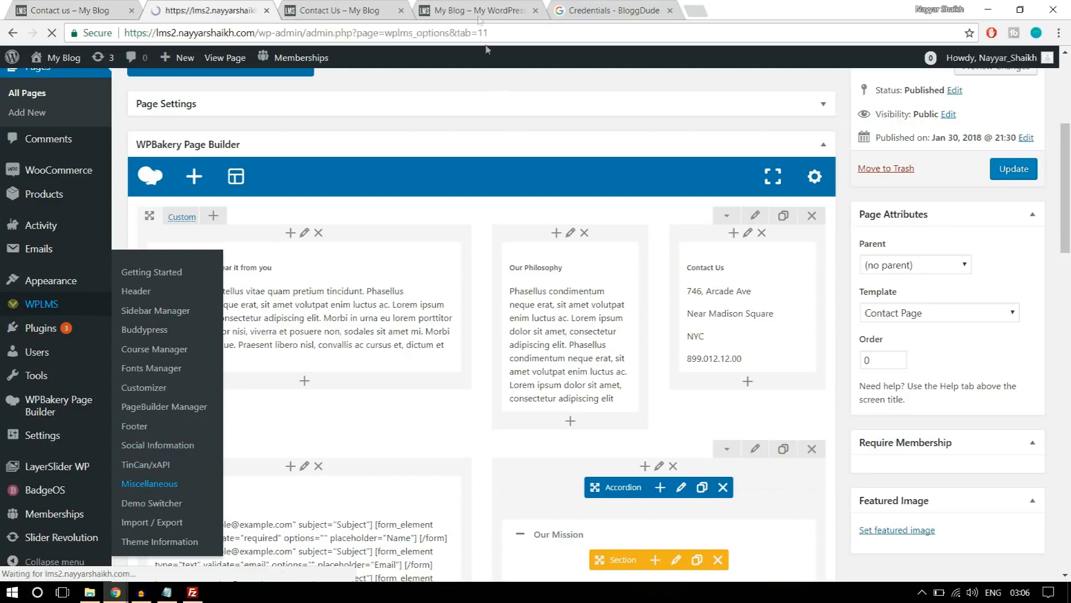
# Copy the API key from the Google credentials page and paste it into the theme's Google Maps API Key field.
pyautogui.click(614, 10)
pyautogui.rightClick(630, 285)
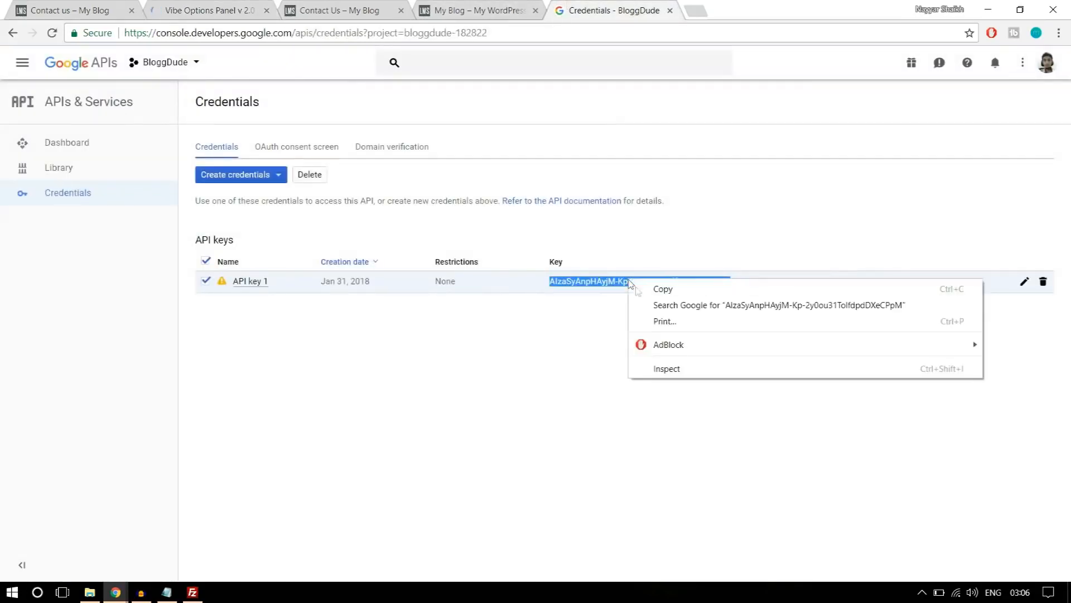
pyautogui.click(669, 293)
pyautogui.click(224, 7)
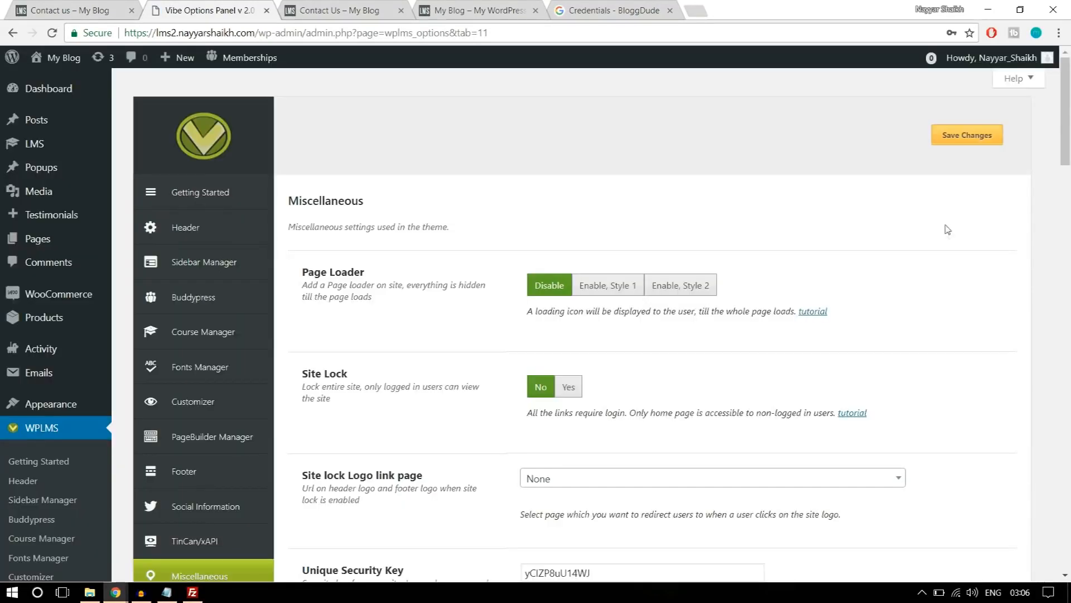
pyautogui.scroll(-10, 960, 291)
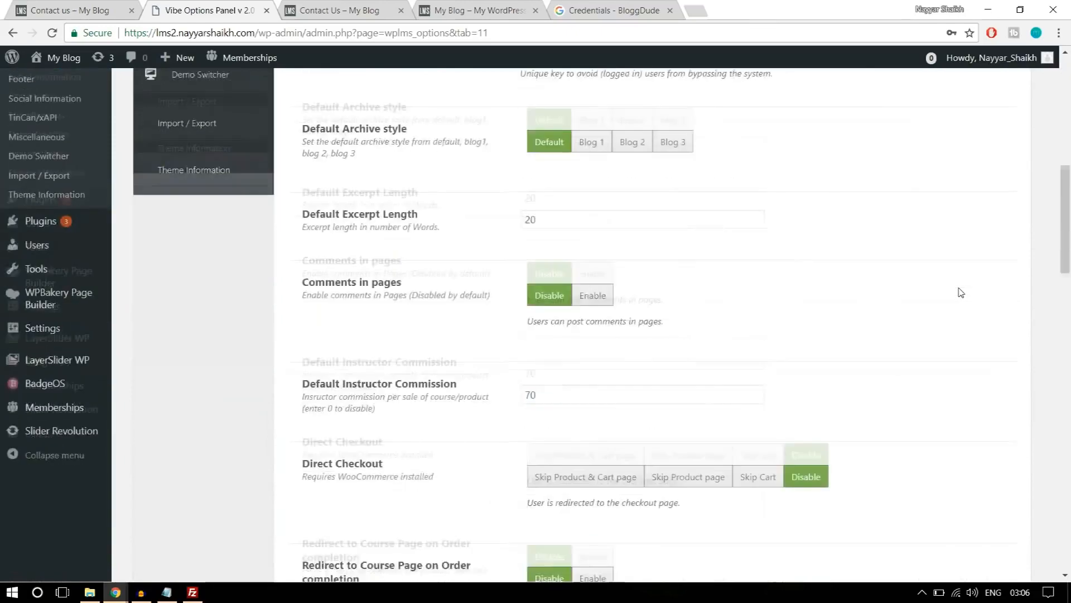
pyautogui.scroll(-10, 961, 291)
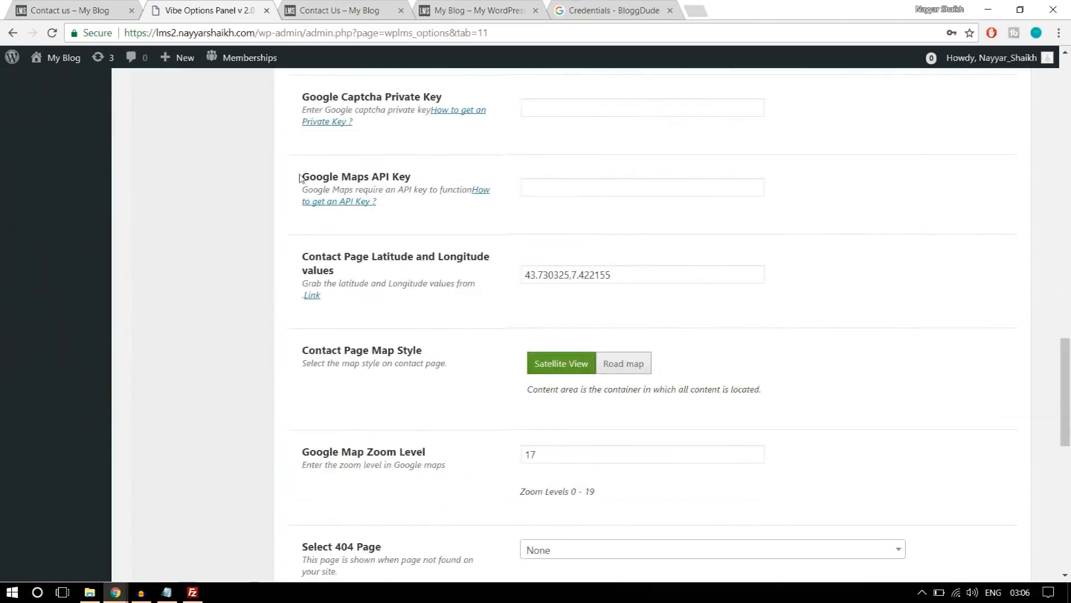
pyautogui.moveTo(299, 177); pyautogui.dragTo(435, 180)
pyautogui.click(552, 188)
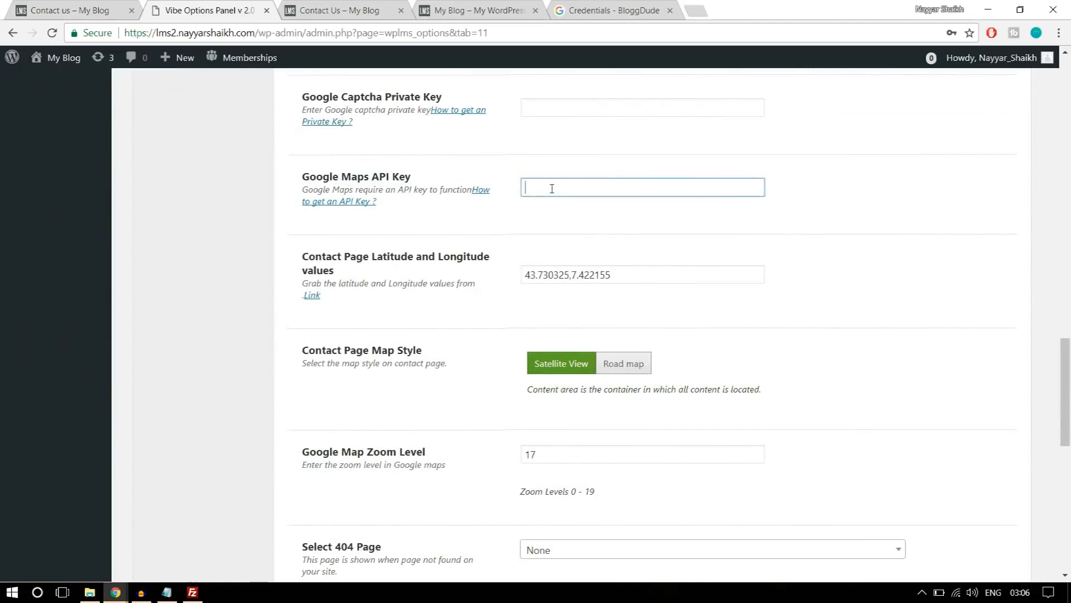
pyautogui.hotkey('ctrl', 'v')
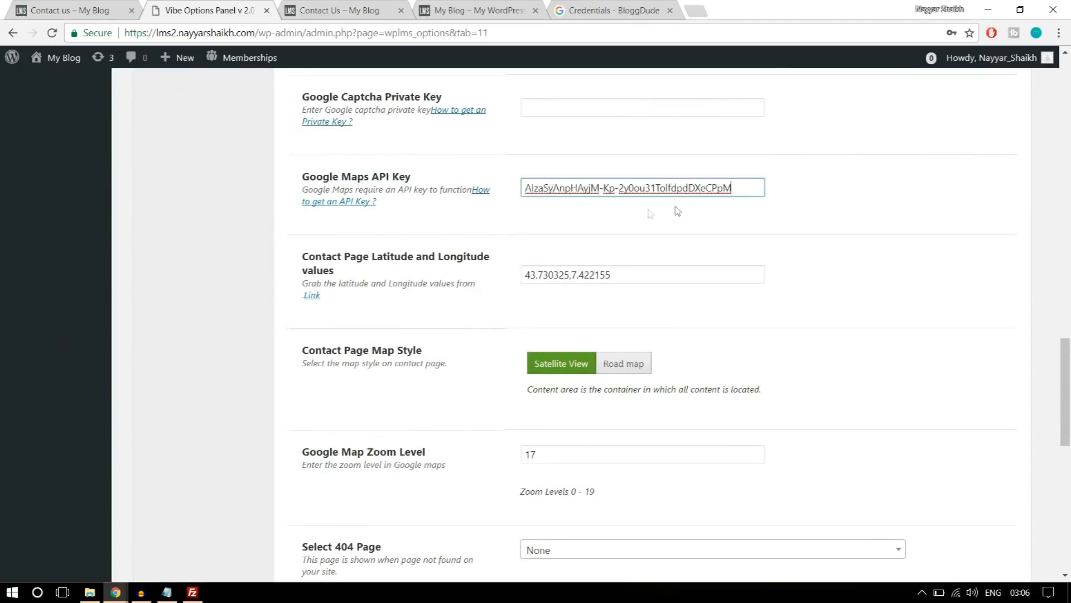
# Open latlong.net in a new browser tab and find the coordinates of mumbai.
pyautogui.moveTo(649, 272); pyautogui.dragTo(520, 273)
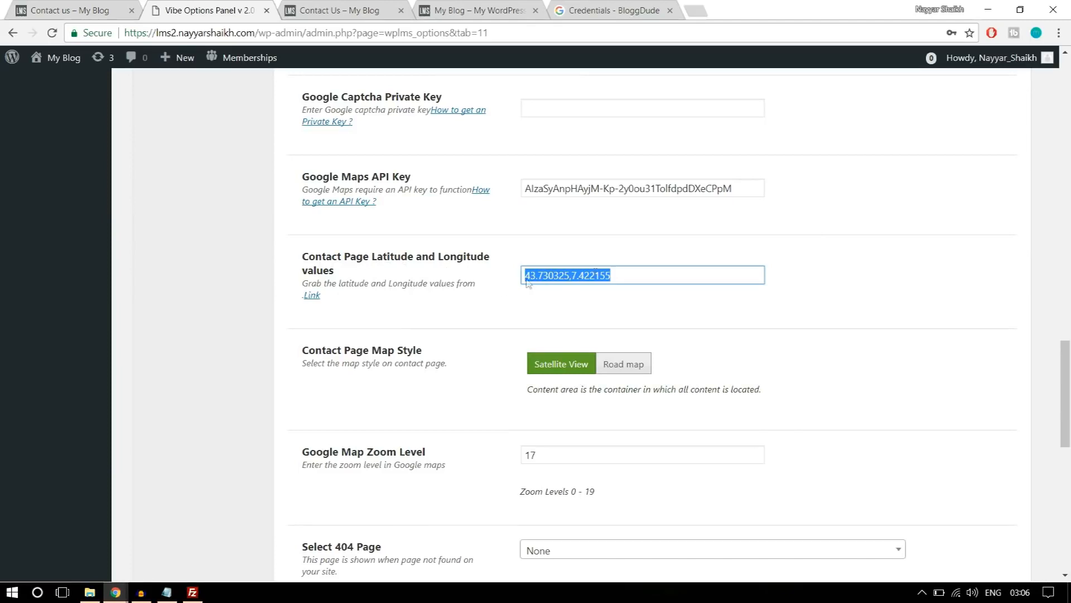
pyautogui.click(698, 10)
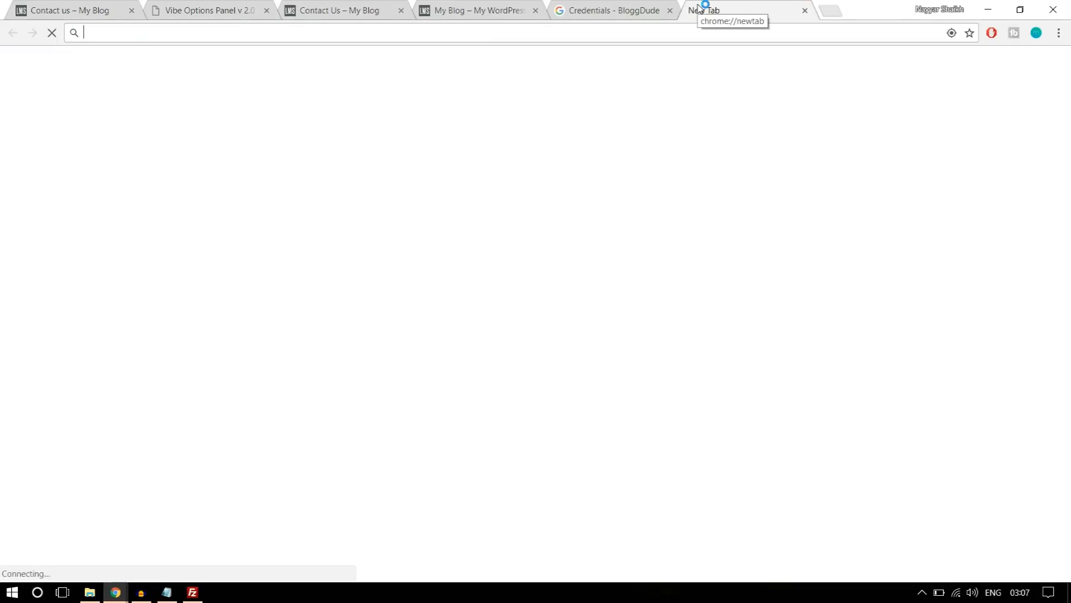
pyautogui.write('latl')
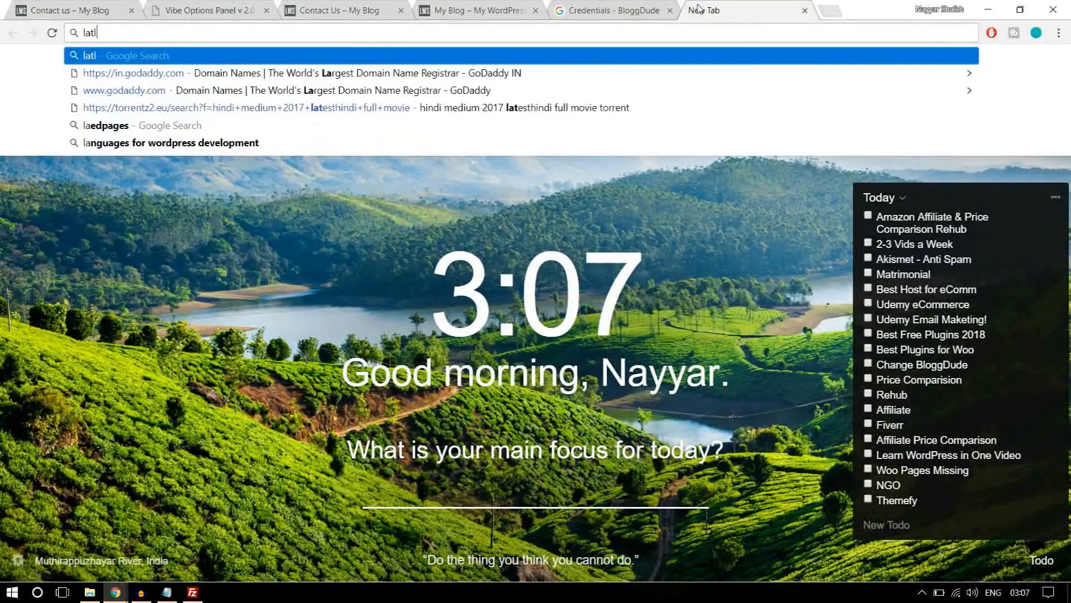
pyautogui.write('ong.net')
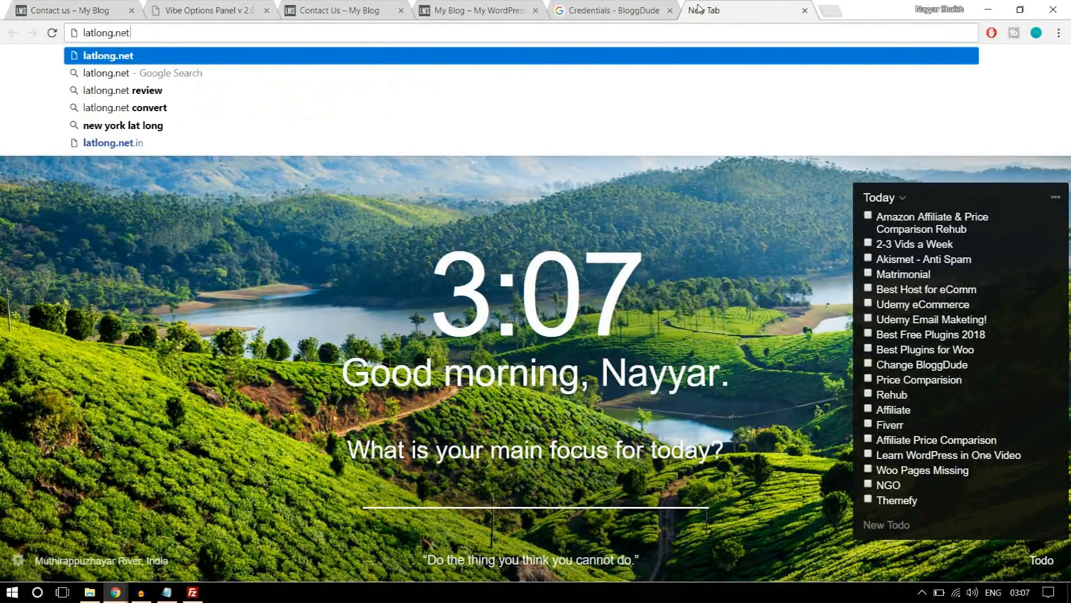
pyautogui.press('Return')
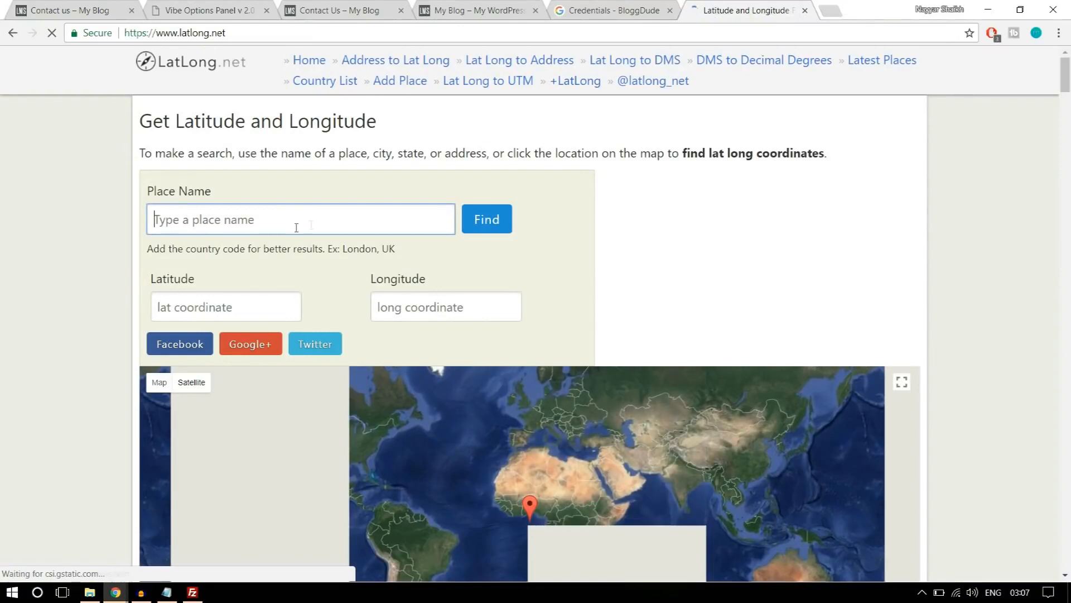
pyautogui.write('mumbai')
pyautogui.click(471, 232)
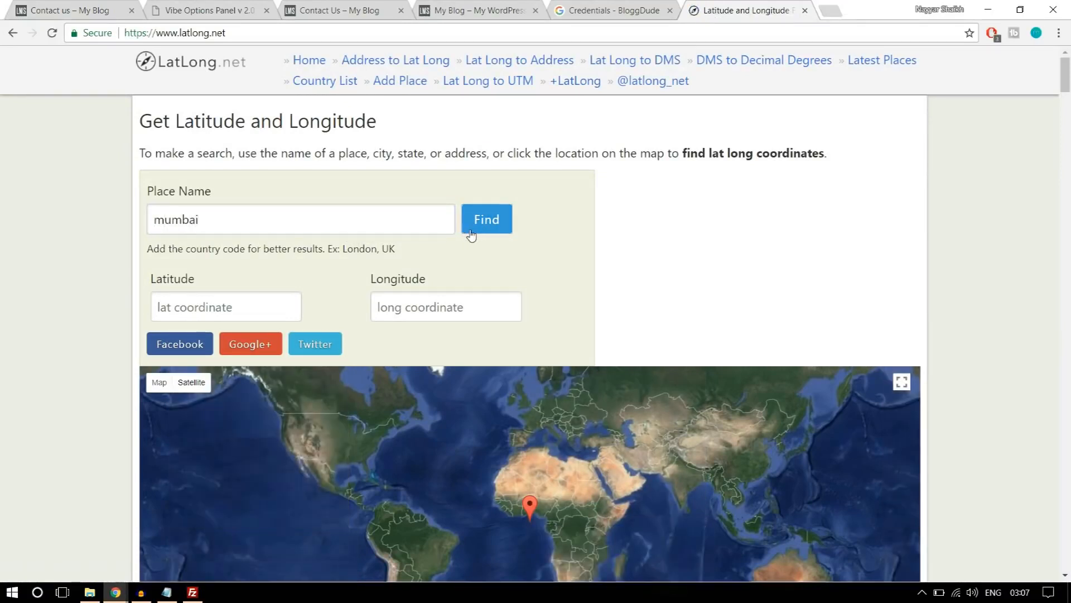
# Place the map marker beside the Mithi River, just west of Fauziya Hospital, at 19.079823, 72.878052.
pyautogui.scroll(-3, 473, 370)
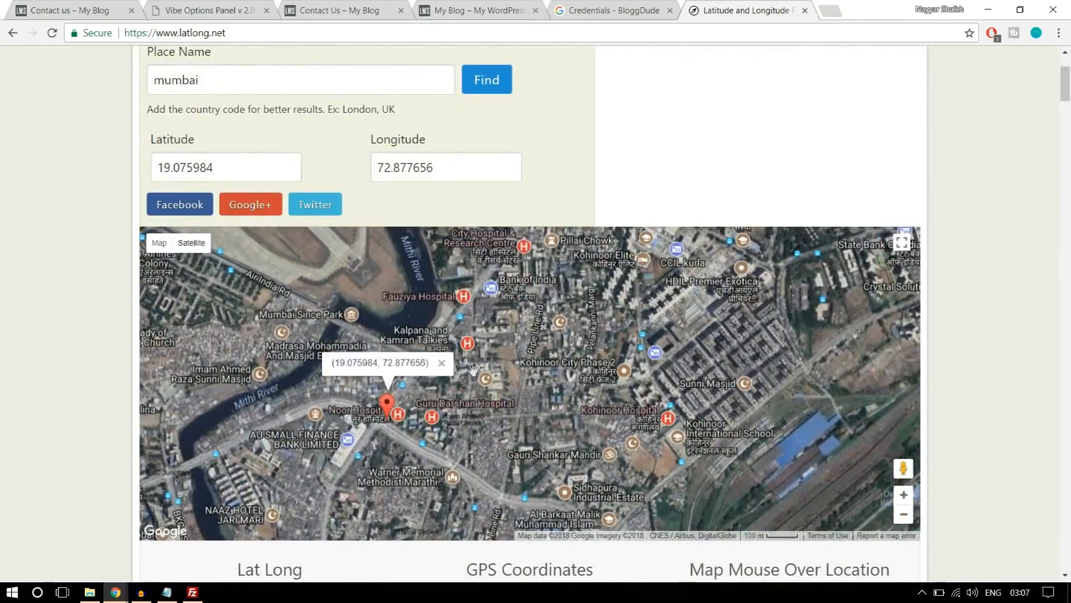
pyautogui.click(507, 331)
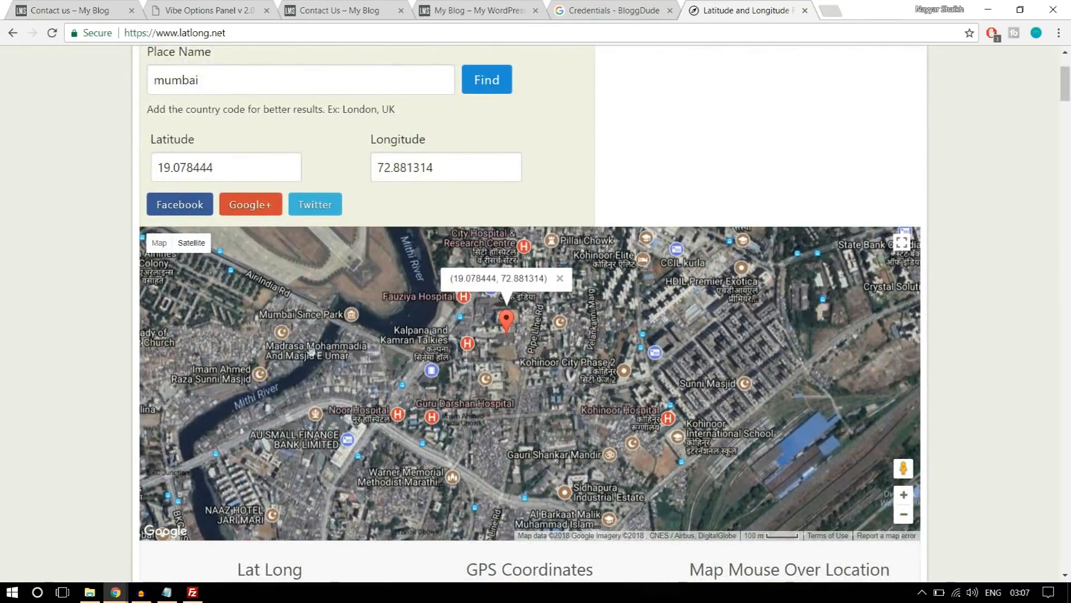
pyautogui.click(312, 349)
pyautogui.click(565, 372)
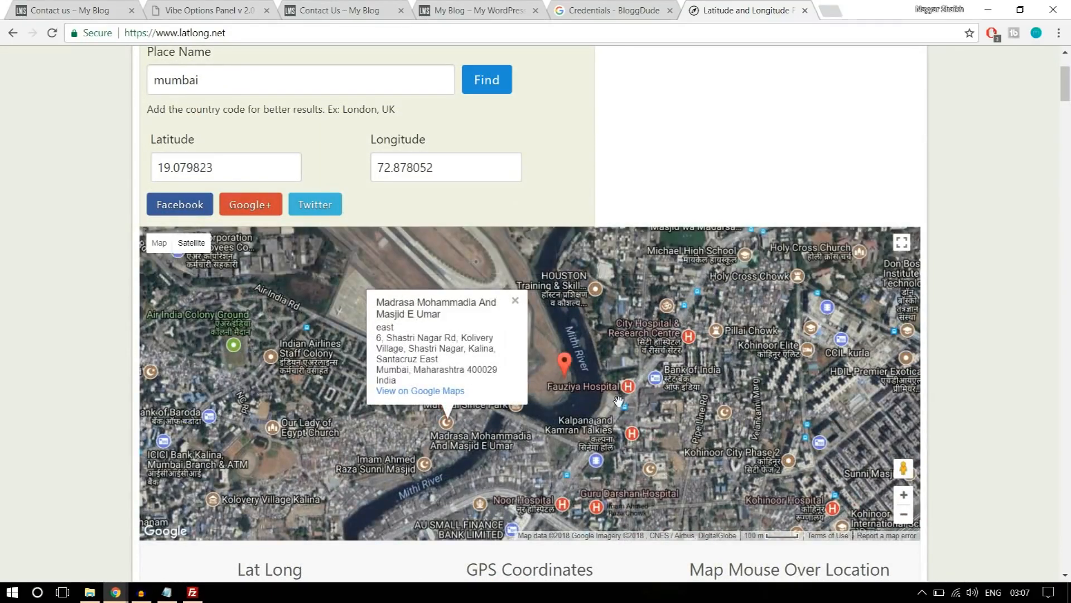
# Copy the latitude and longitude into the theme's Contact Page Latitude and Longitude values as 19.079823,72.878052.
pyautogui.moveTo(268, 163); pyautogui.dragTo(123, 169)
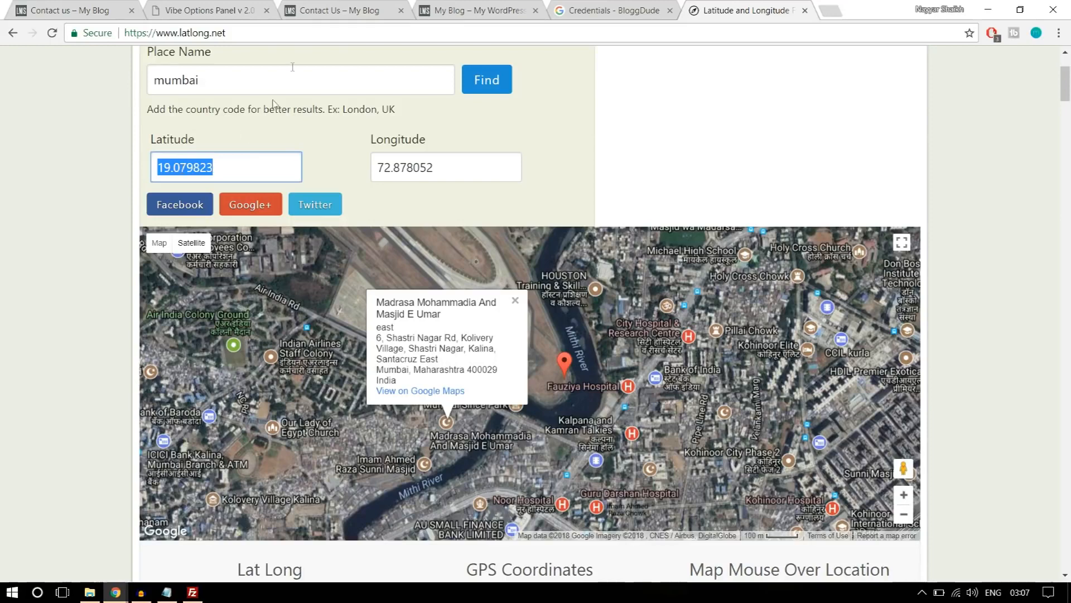
pyautogui.click(209, 8)
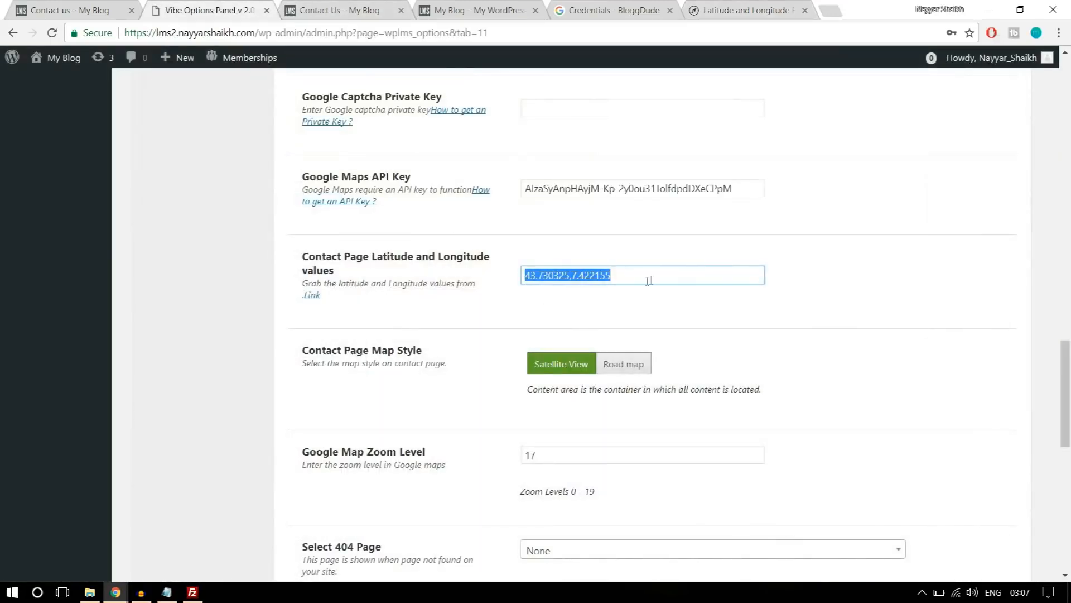
pyautogui.hotkey('ctrl', 'v')
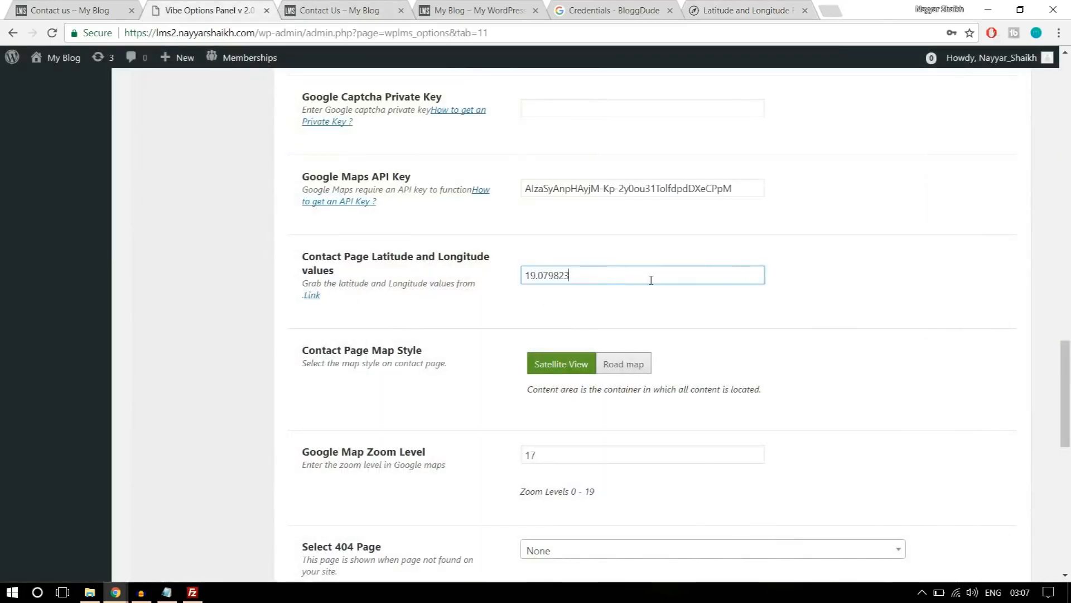
pyautogui.click(721, 6)
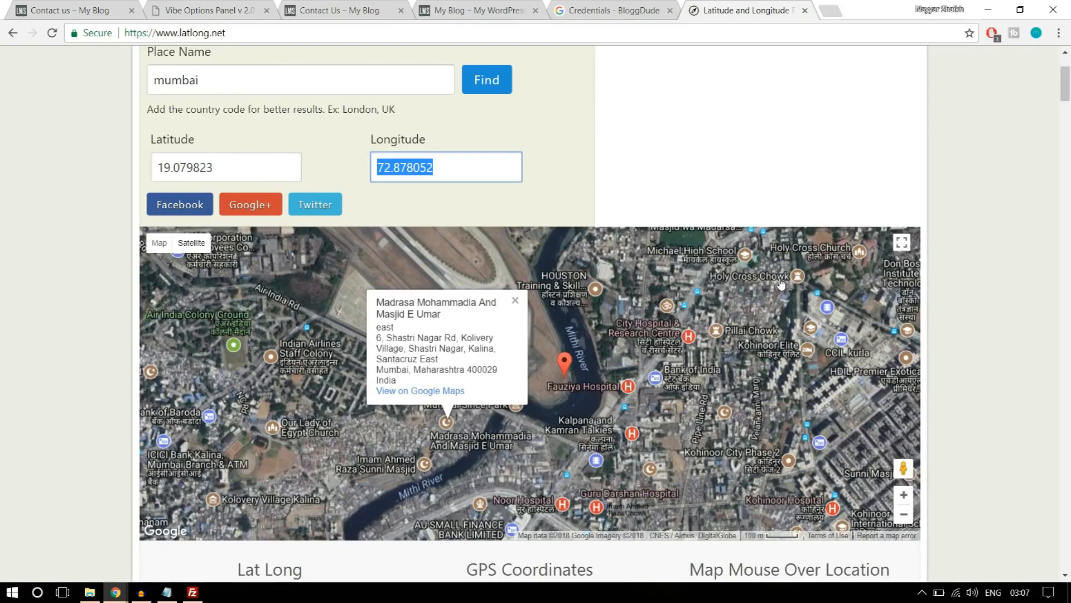
pyautogui.click(217, 7)
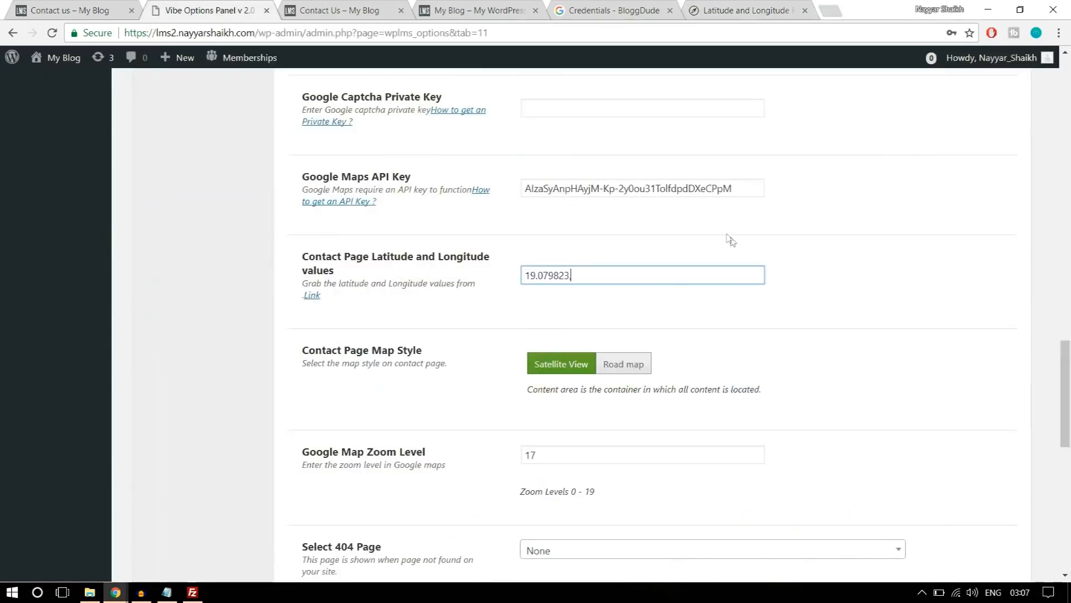
pyautogui.write('72.878052')
# Set the Contact Page Map Style to Road map and save the theme options.
pyautogui.scroll(-1, 796, 377)
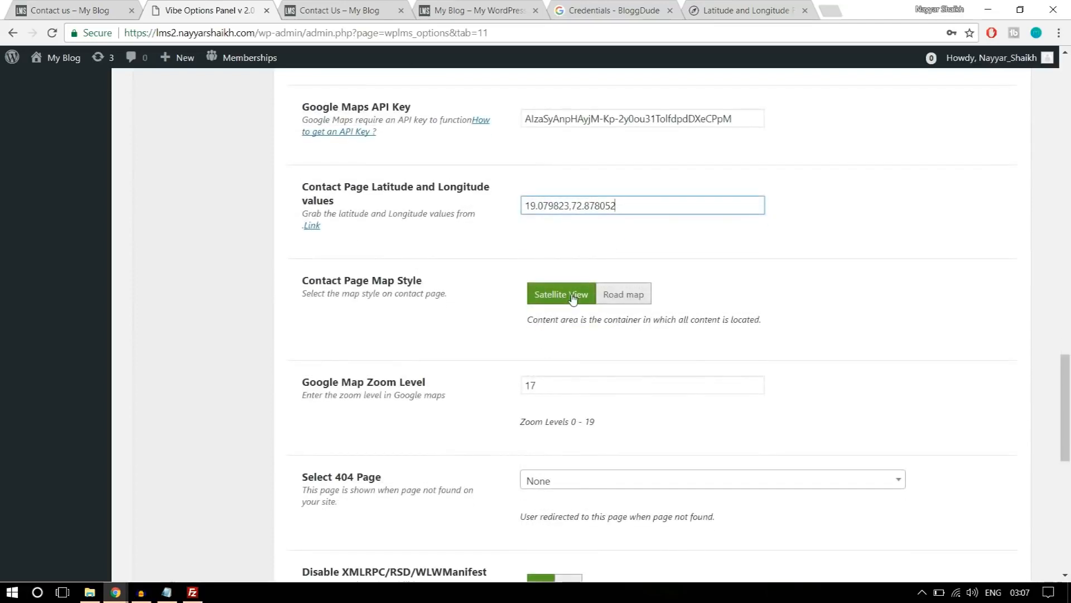
pyautogui.click(637, 304)
pyautogui.scroll(-10, 909, 357)
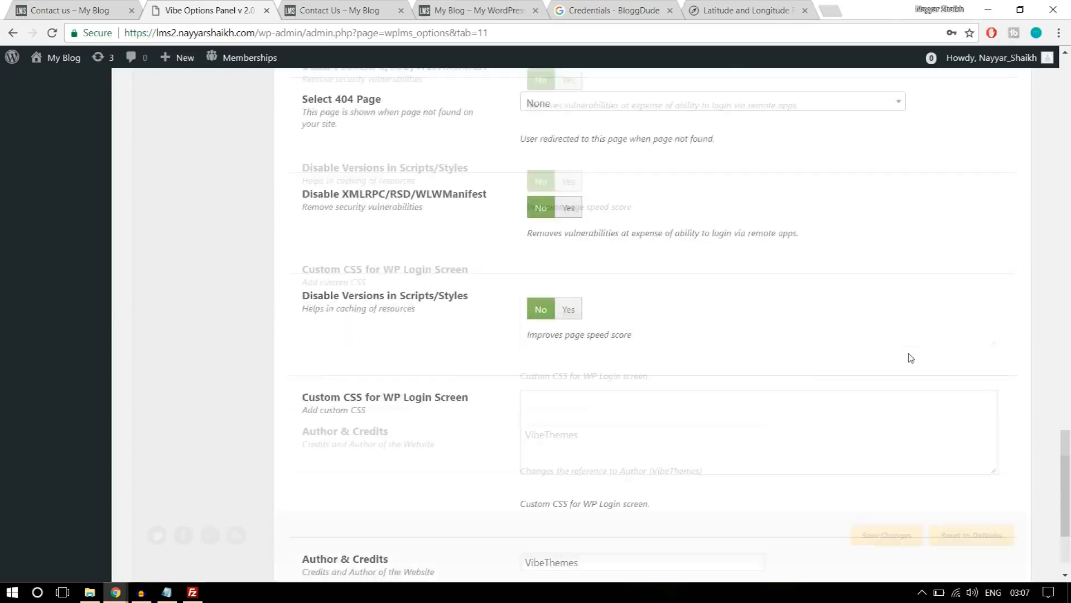
pyautogui.click(893, 504)
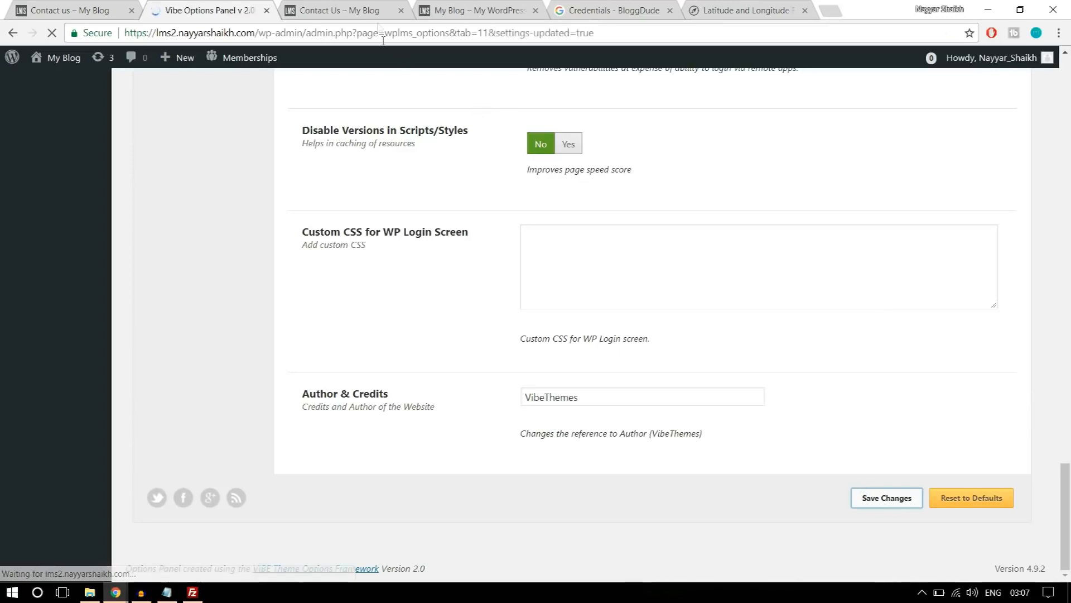
# Reload the lms2 site's Contact Us page and check its map, message form and accordion.
pyautogui.click(358, 11)
pyautogui.click(363, 32)
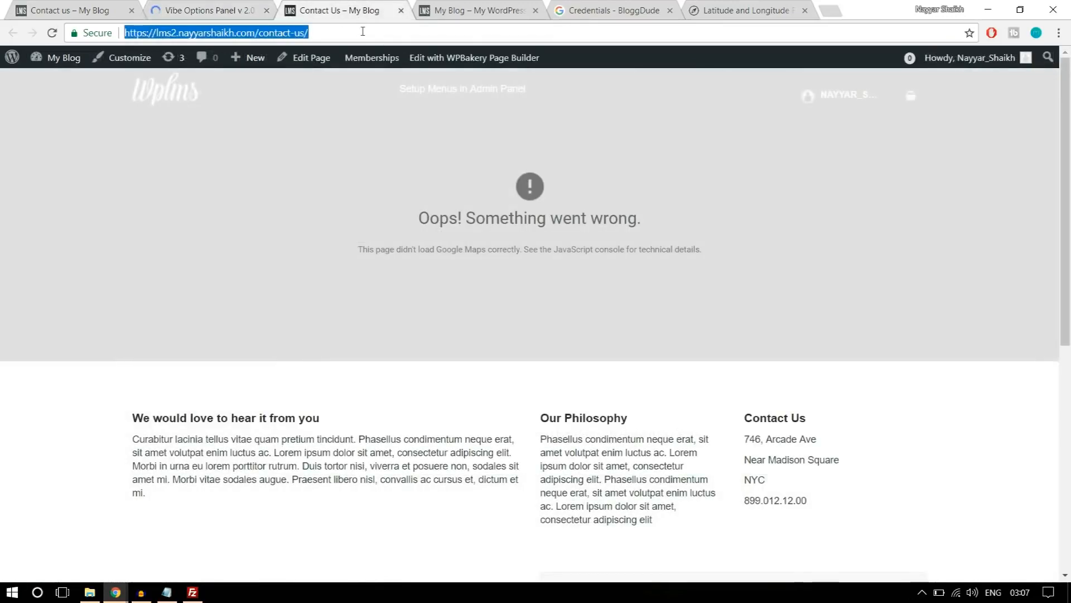
pyautogui.press('Return')
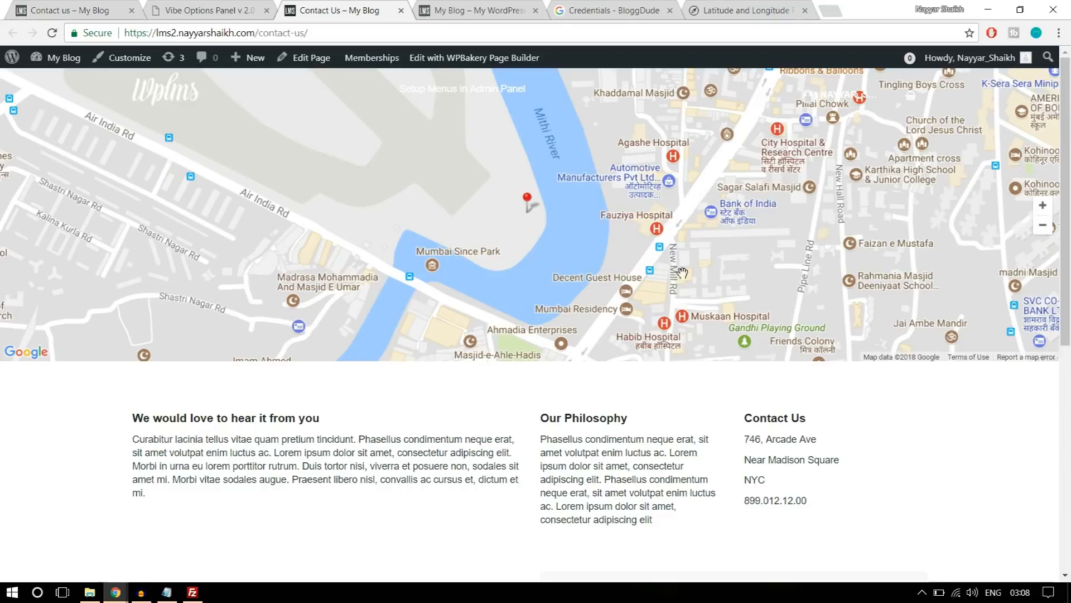
pyautogui.scroll(-2, 682, 272)
pyautogui.scroll(3, 704, 358)
pyautogui.scroll(-3, 701, 357)
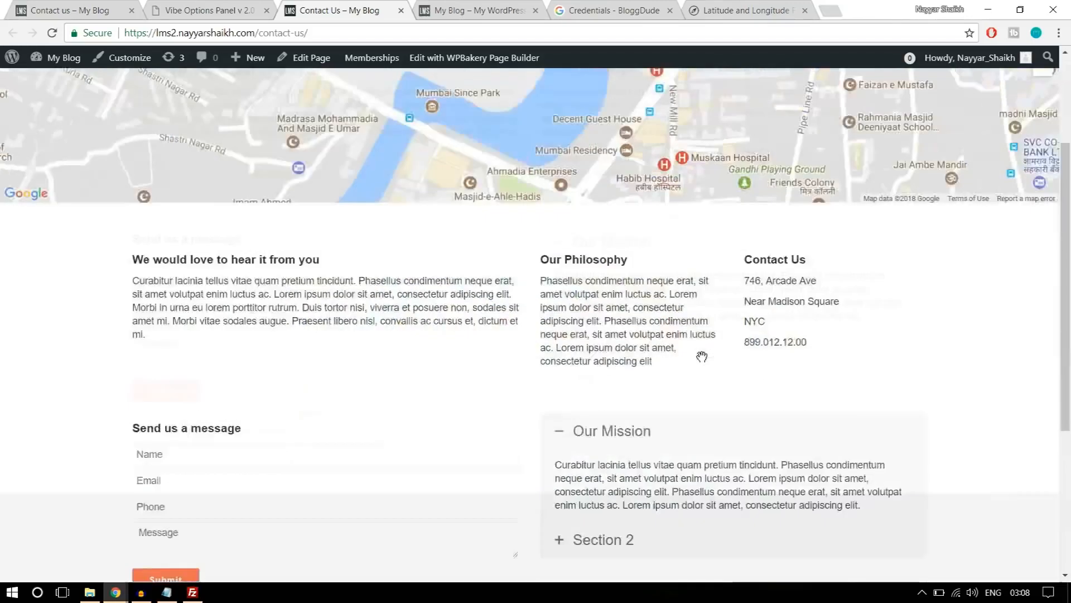
pyautogui.scroll(-5, 702, 358)
pyautogui.scroll(10, 702, 359)
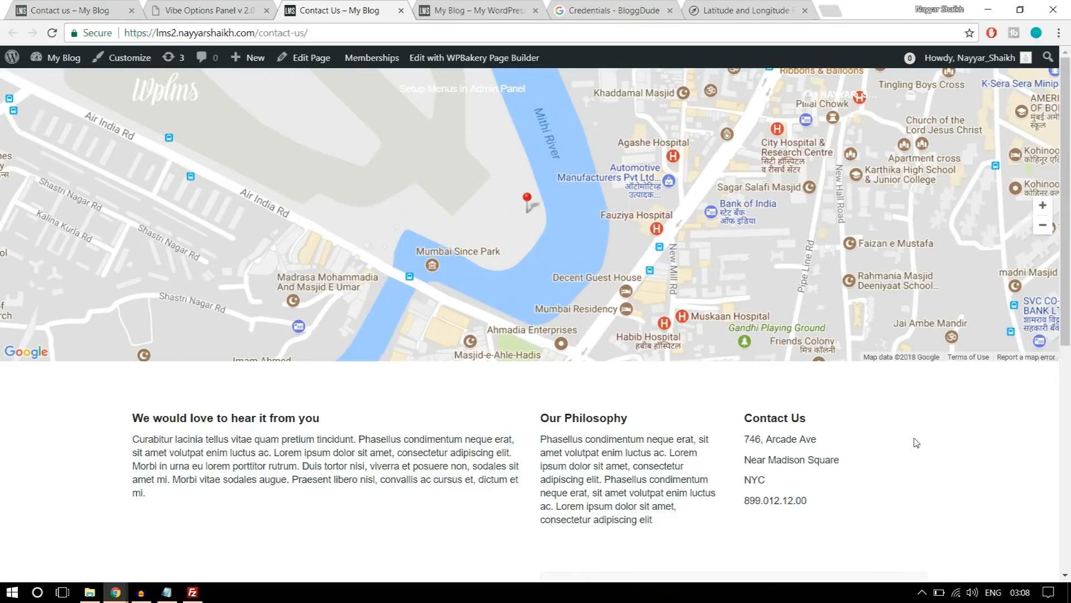
# Go to the lms2 site's home page and open the Software Training course.
pyautogui.click(181, 99)
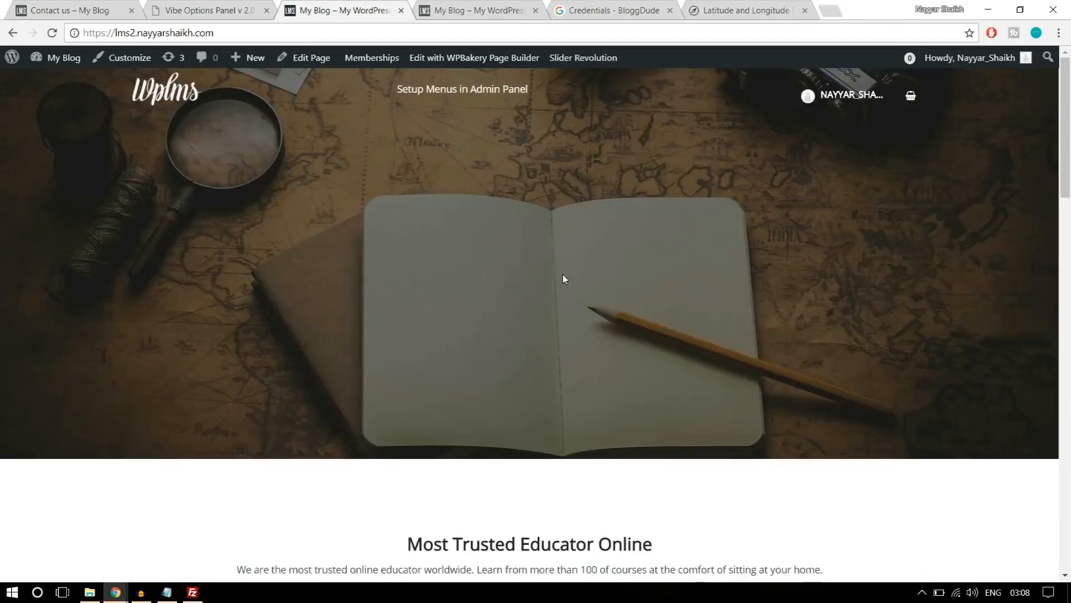
pyautogui.scroll(-5, 564, 278)
pyautogui.scroll(-15, 564, 278)
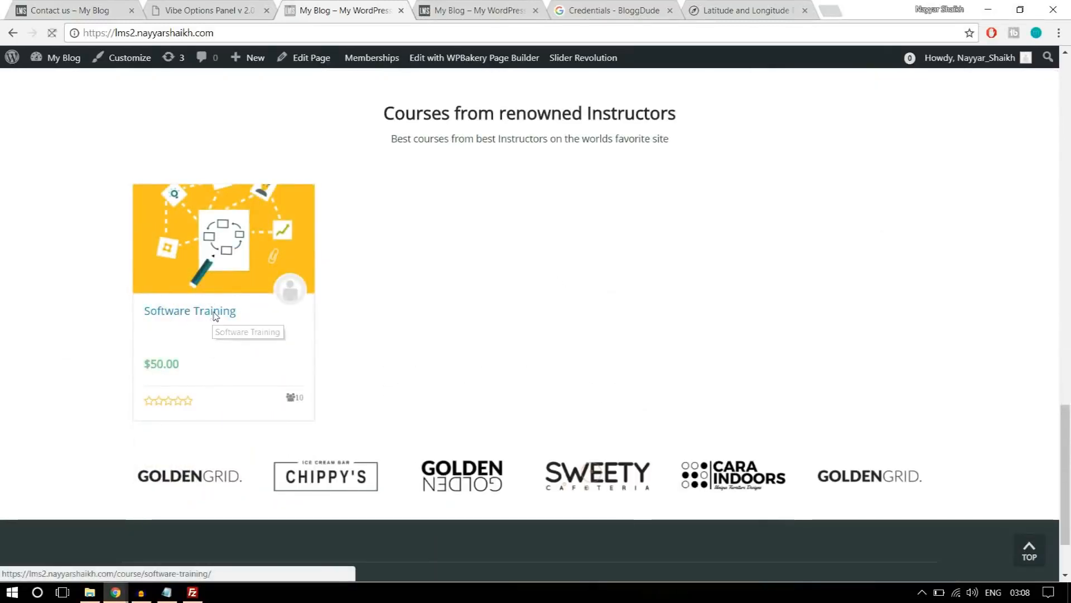
pyautogui.click(210, 314)
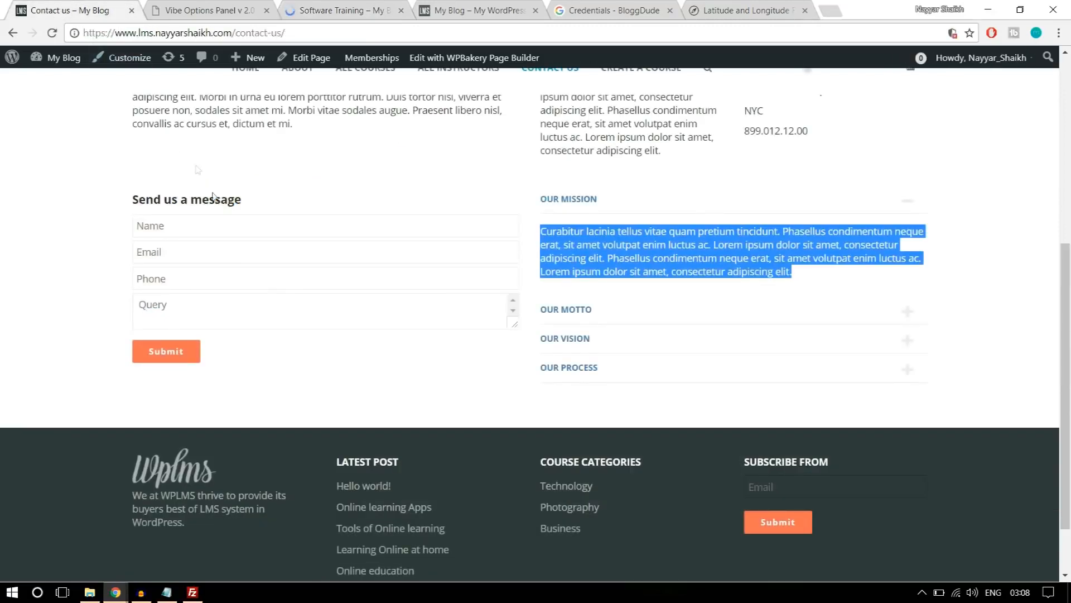
# Open the Software Training course page on the demo site and look over the same course page on the lms2 site.
pyautogui.moveTo(233, 33); pyautogui.dragTo(285, 33)
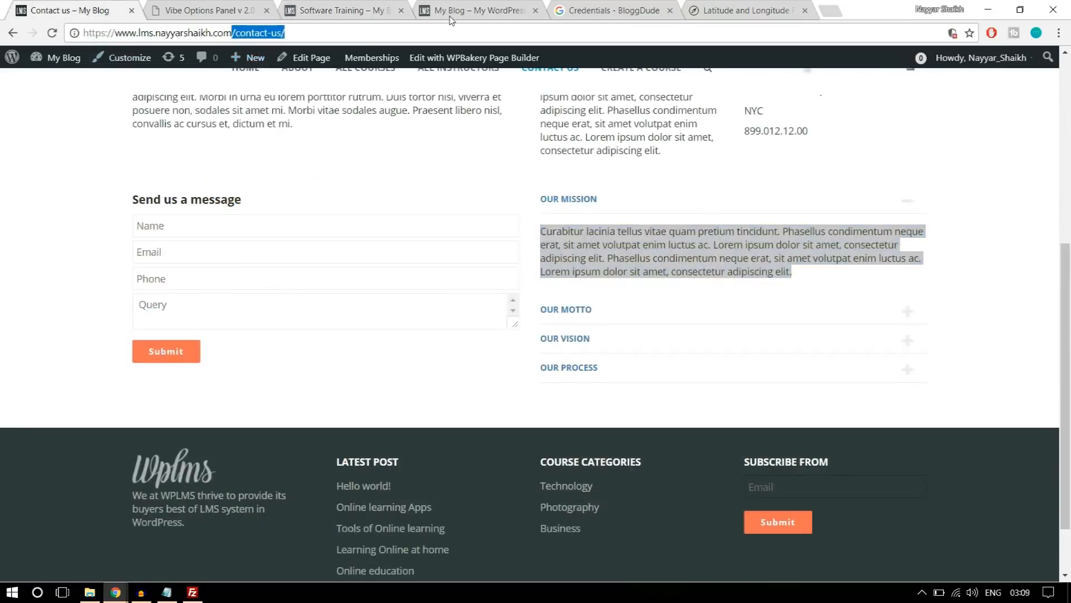
pyautogui.write('/c')
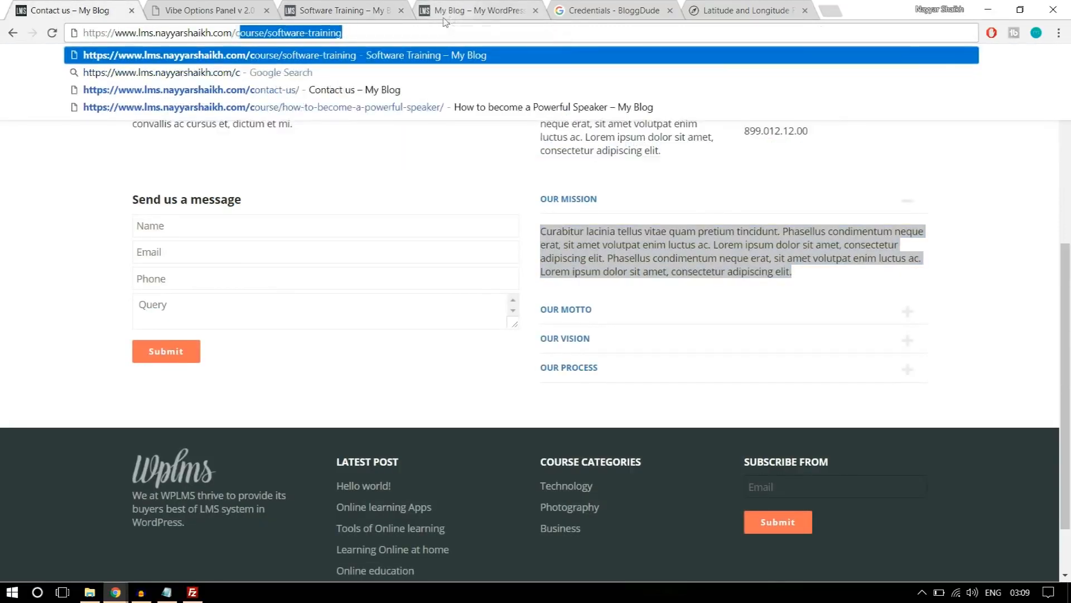
pyautogui.press('Return')
pyautogui.click(340, 11)
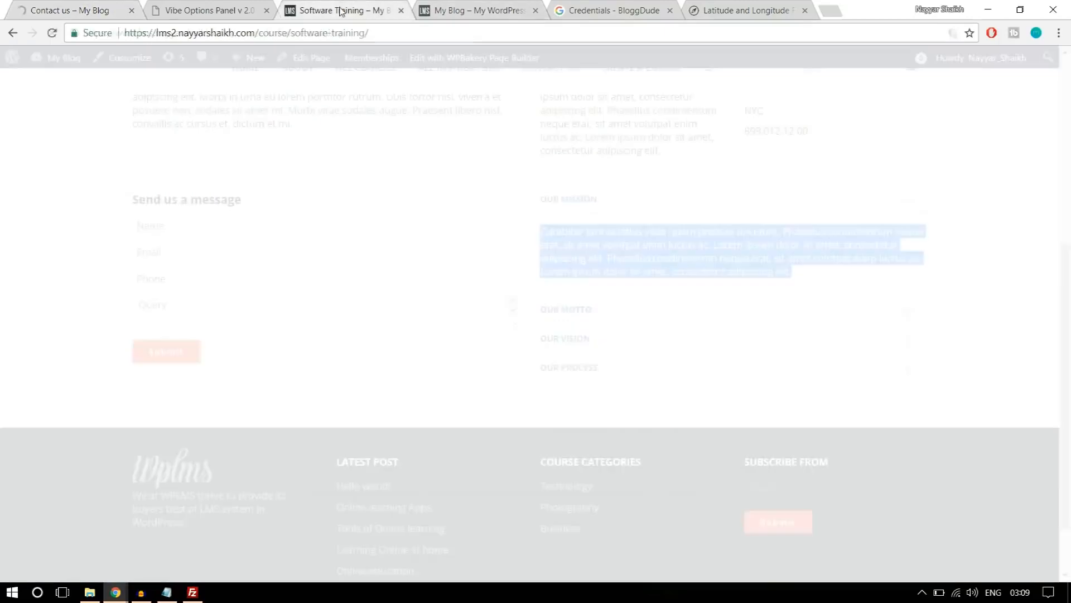
pyautogui.scroll(-4, 477, 283)
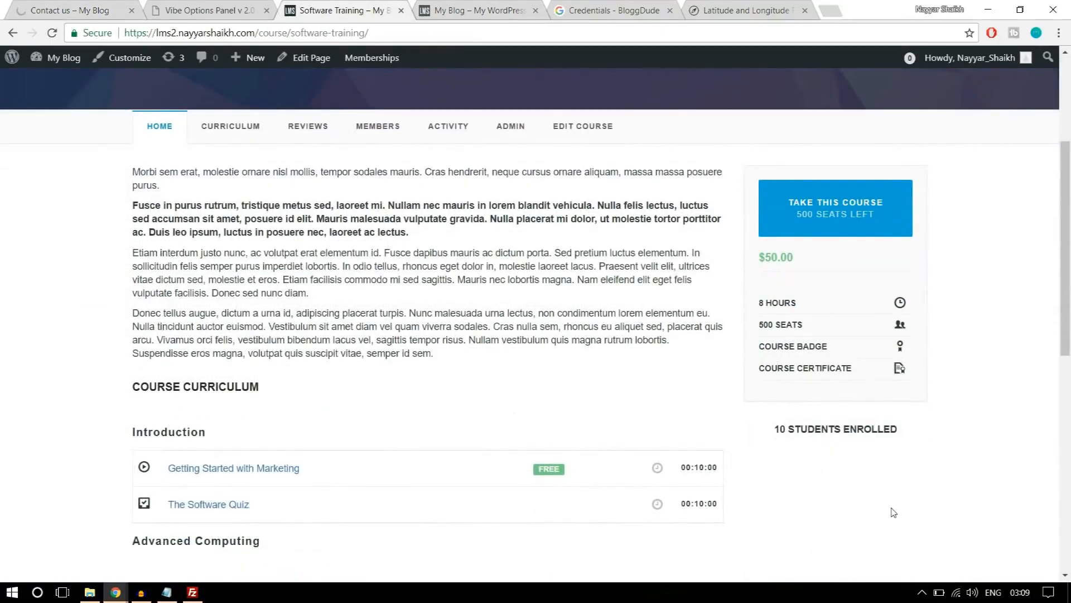
pyautogui.scroll(-10, 893, 512)
pyautogui.scroll(14, 894, 511)
pyautogui.scroll(-4, 893, 503)
# Examine the sidebar widgets on the demo site's Software Training page and compare them with the lms2 course page.
pyautogui.click(98, 4)
pyautogui.scroll(-6, 793, 325)
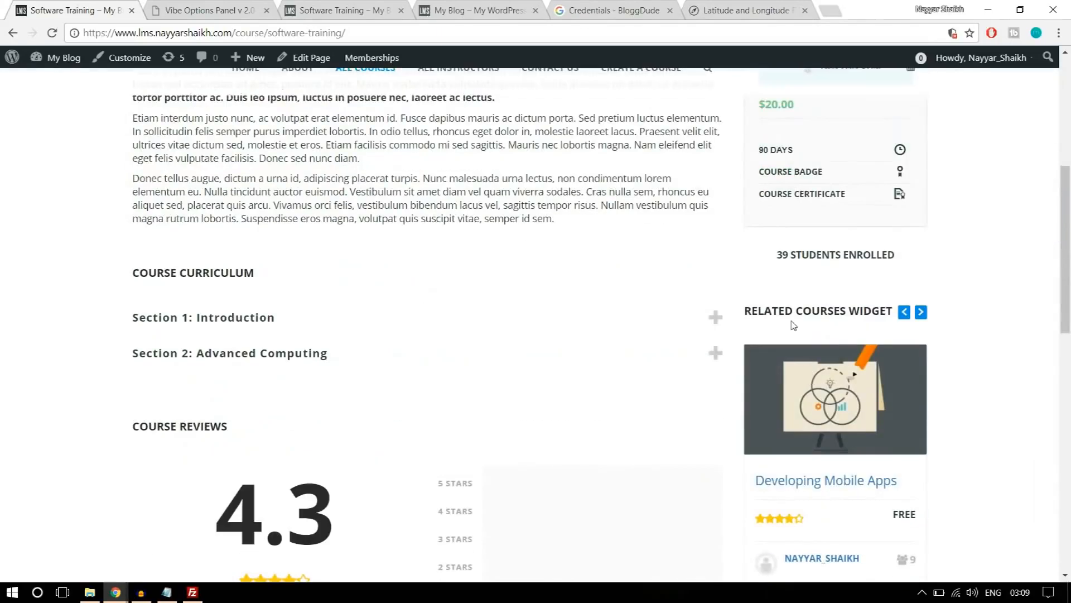
pyautogui.scroll(-1, 962, 322)
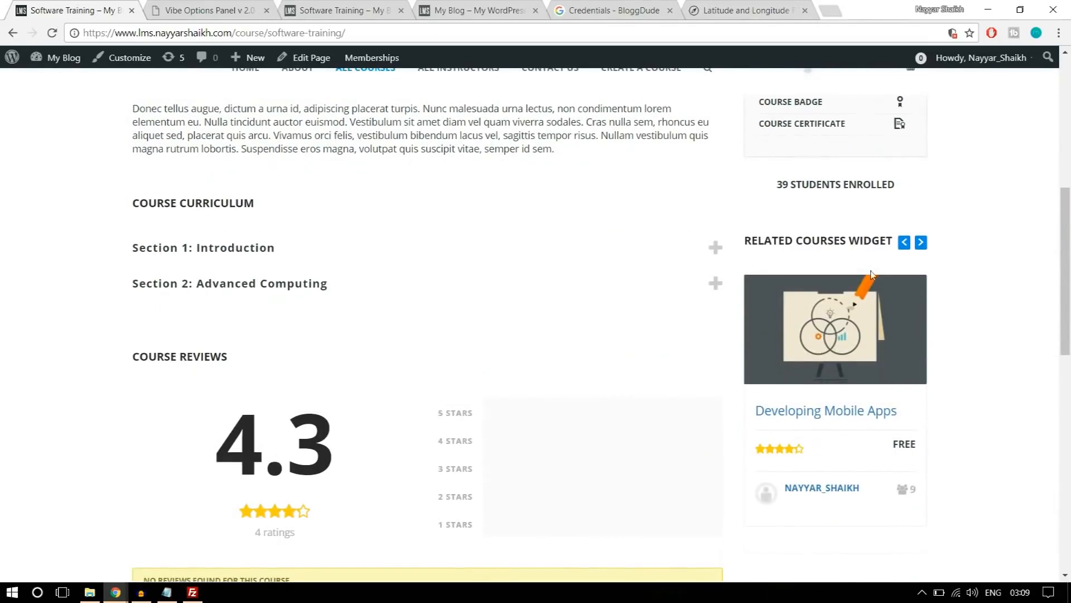
pyautogui.moveTo(746, 238); pyautogui.dragTo(873, 240)
pyautogui.click(873, 240)
pyautogui.scroll(-3, 980, 259)
pyautogui.scroll(-5, 766, 396)
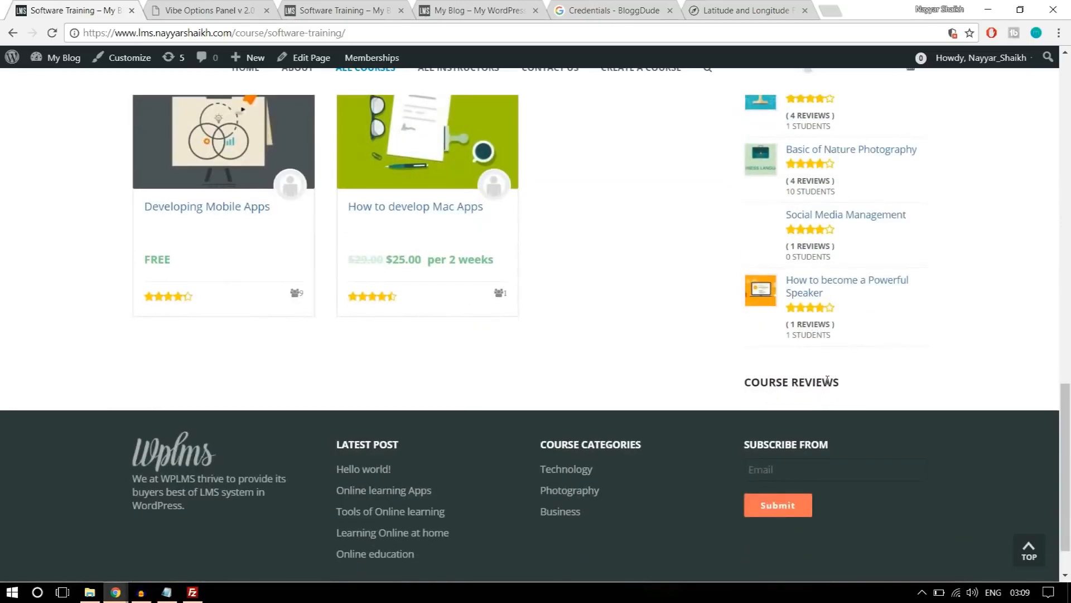
pyautogui.scroll(7, 834, 387)
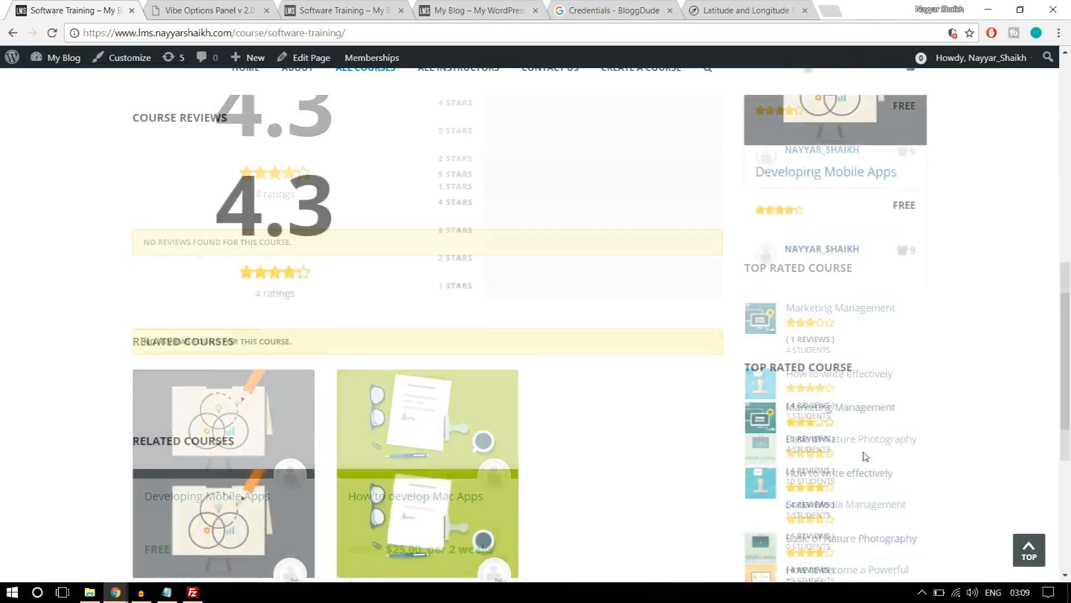
pyautogui.scroll(3, 844, 403)
pyautogui.scroll(-3, 844, 403)
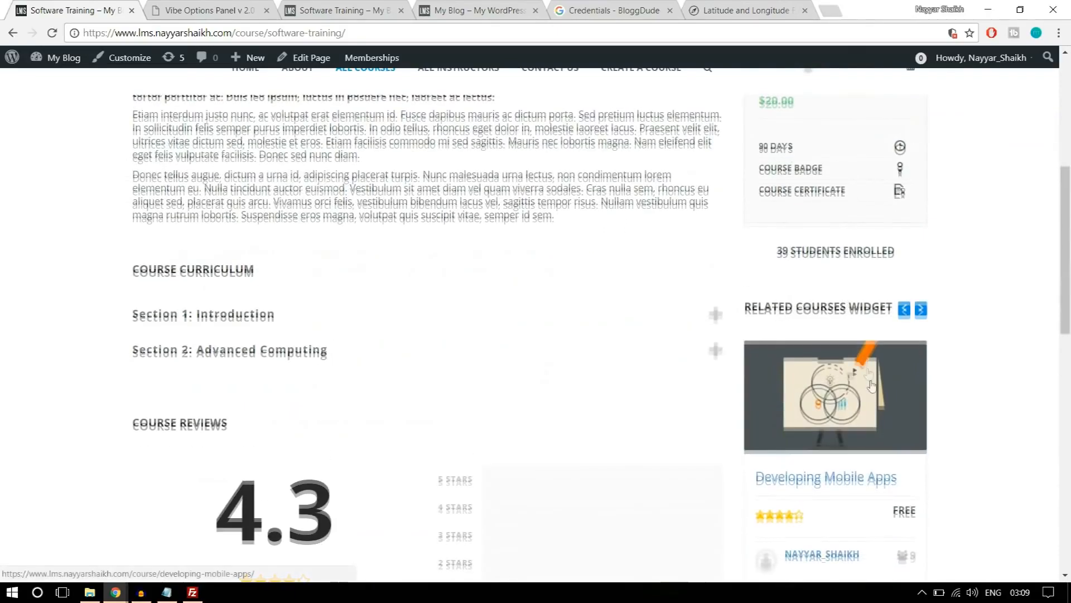
pyautogui.scroll(-3, 844, 403)
pyautogui.click(357, 5)
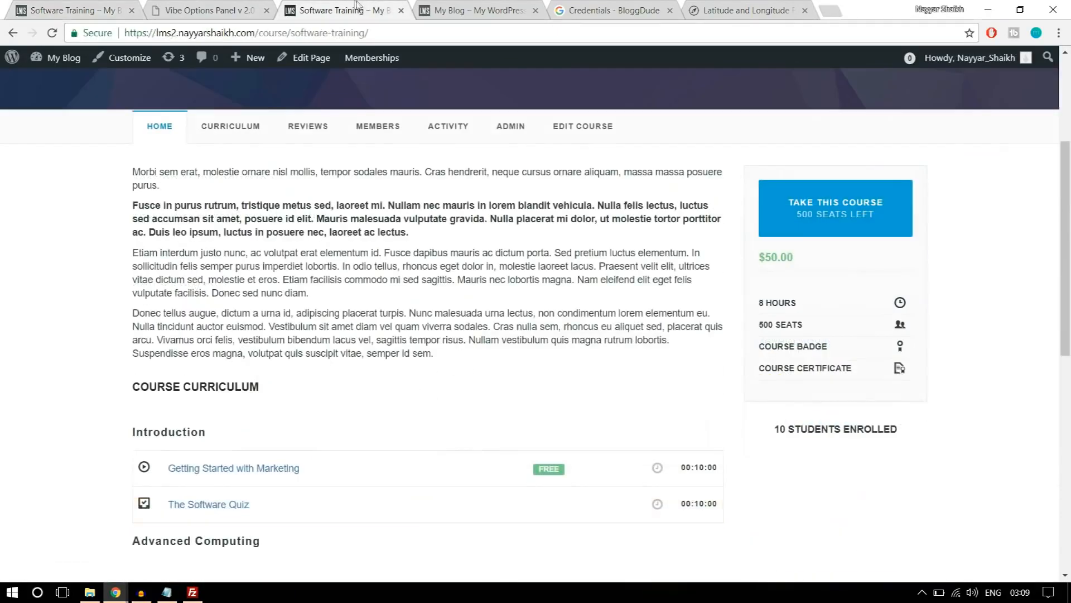
# Open the lms2 site's Widgets settings, collapse the Student Sidebar and expand the Course Sidebar area.
pyautogui.click(224, 7)
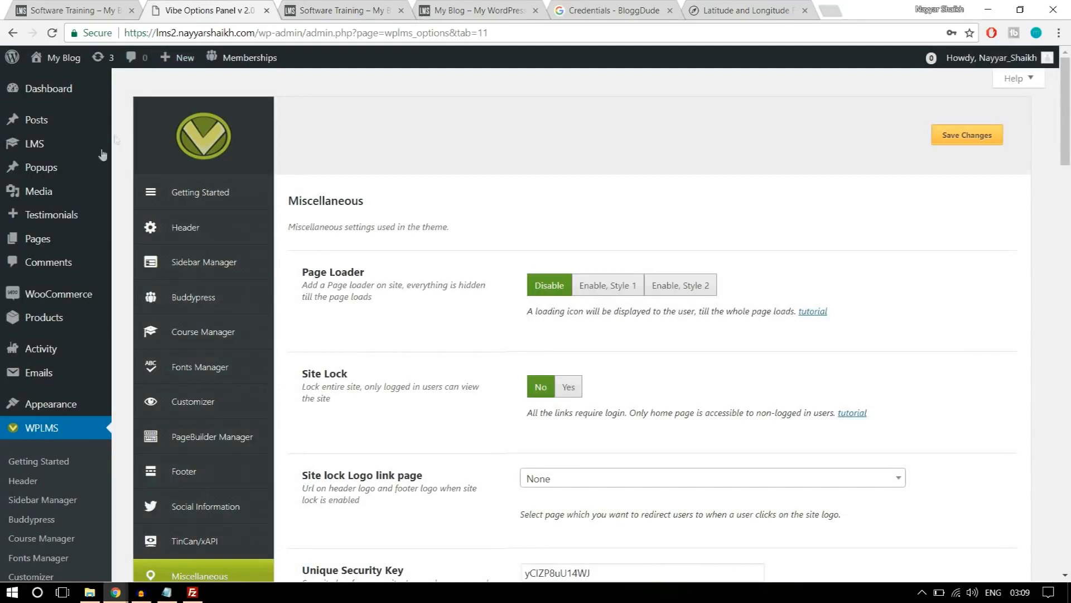
pyautogui.moveTo(63, 412)
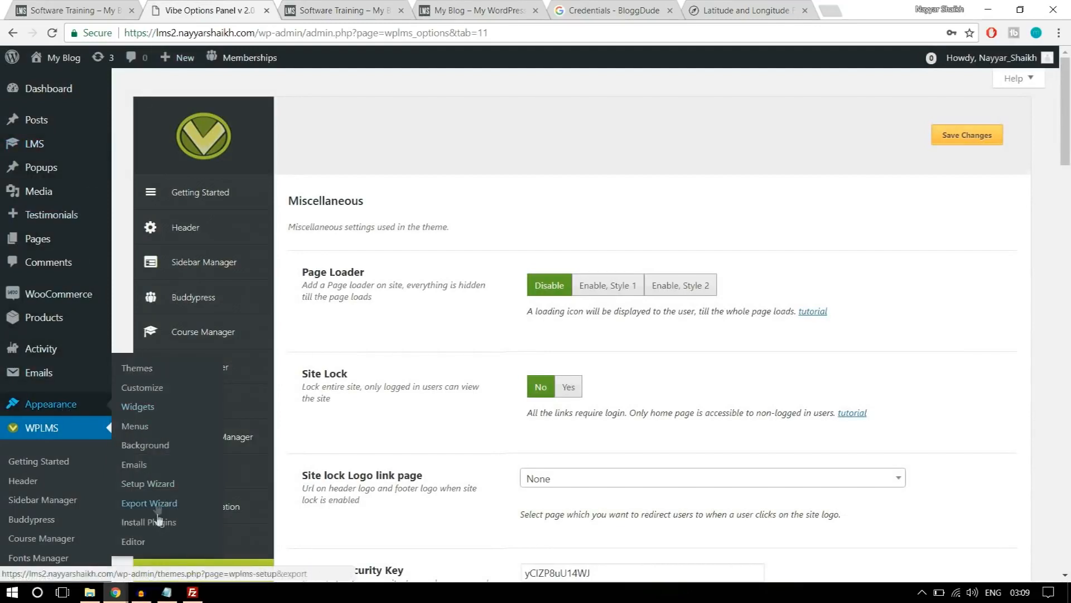
pyautogui.click(144, 408)
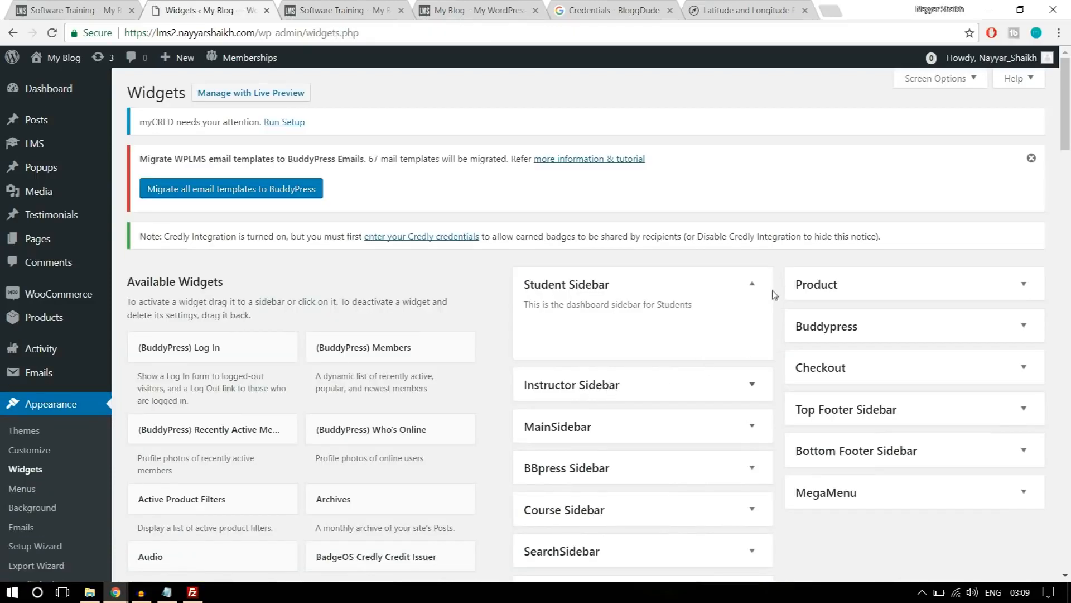
pyautogui.click(753, 284)
pyautogui.scroll(-1, 755, 287)
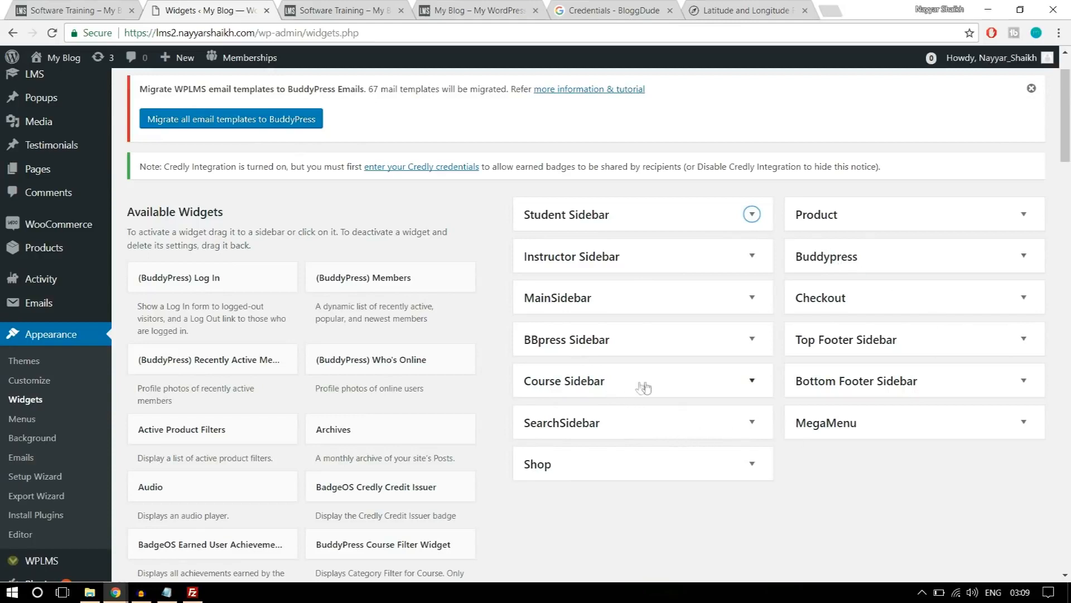
pyautogui.click(610, 384)
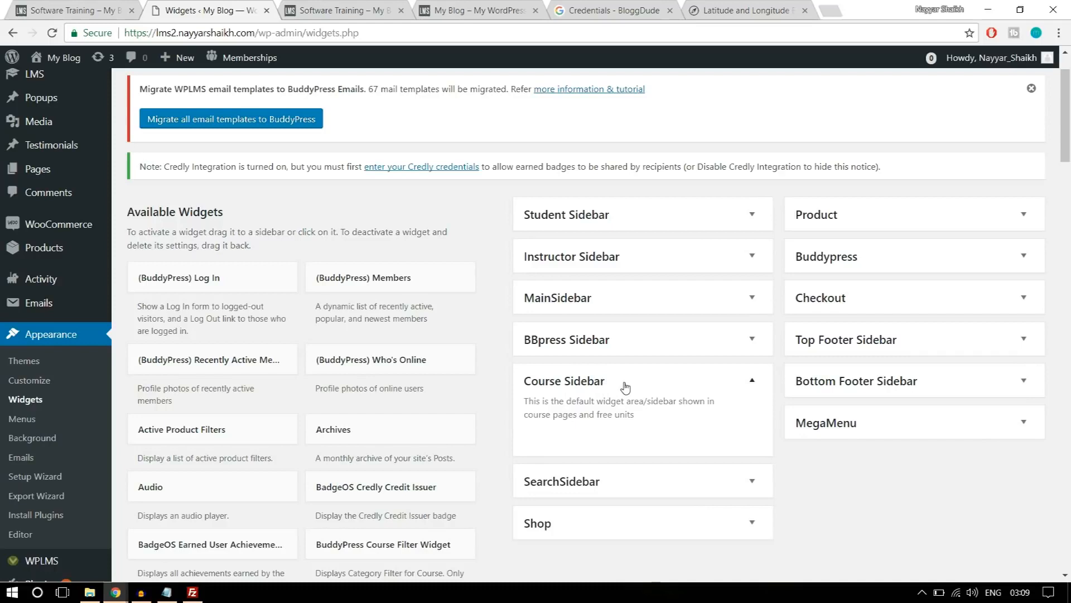
# Browse through the courses in the demo course page's Related Courses Widget carousel.
pyautogui.click(61, 7)
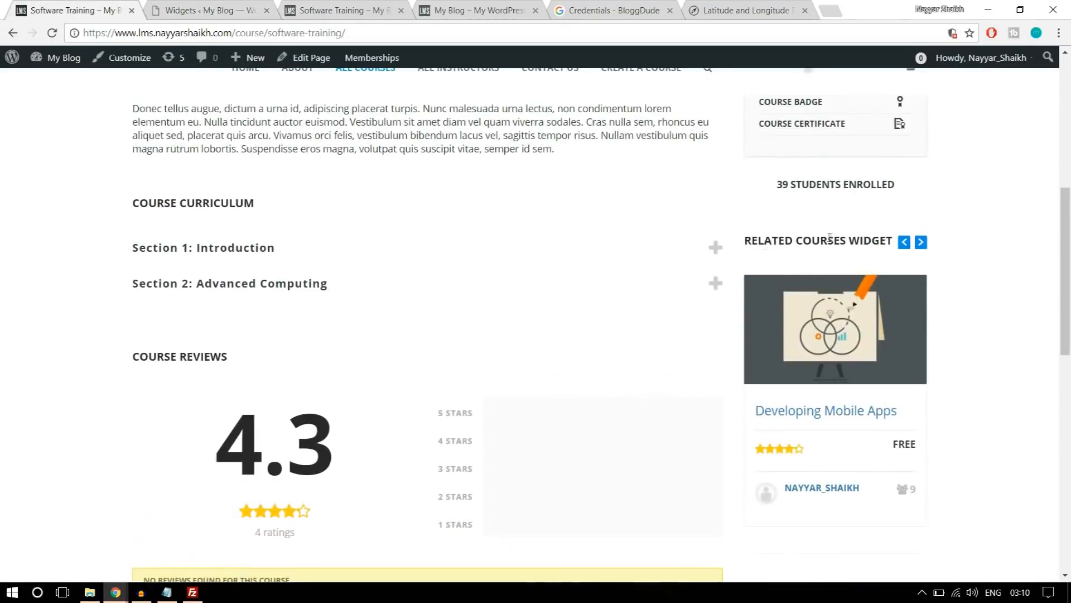
pyautogui.click(921, 242)
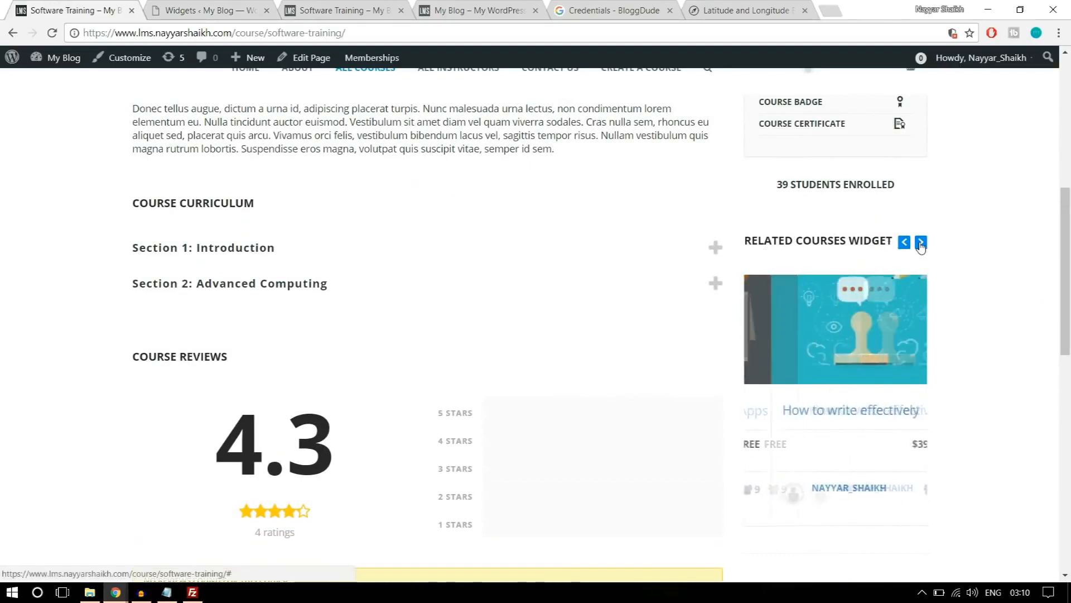
pyautogui.click(921, 246)
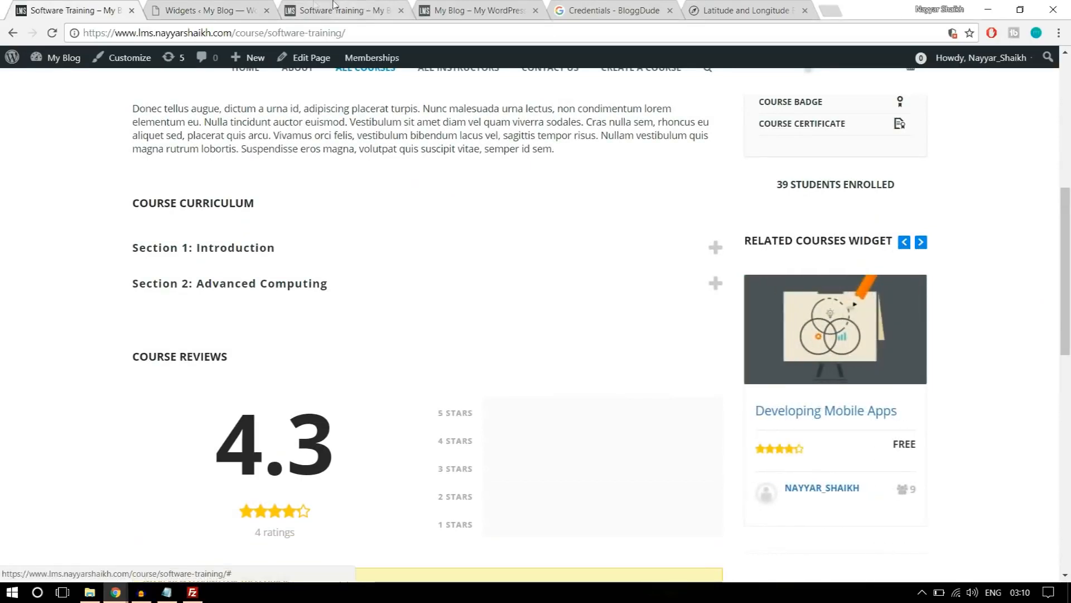
# Add the BuddyPress Related Courses Widget to the Course Sidebar on the lms2 site.
pyautogui.click(255, 6)
pyautogui.scroll(-6, 658, 330)
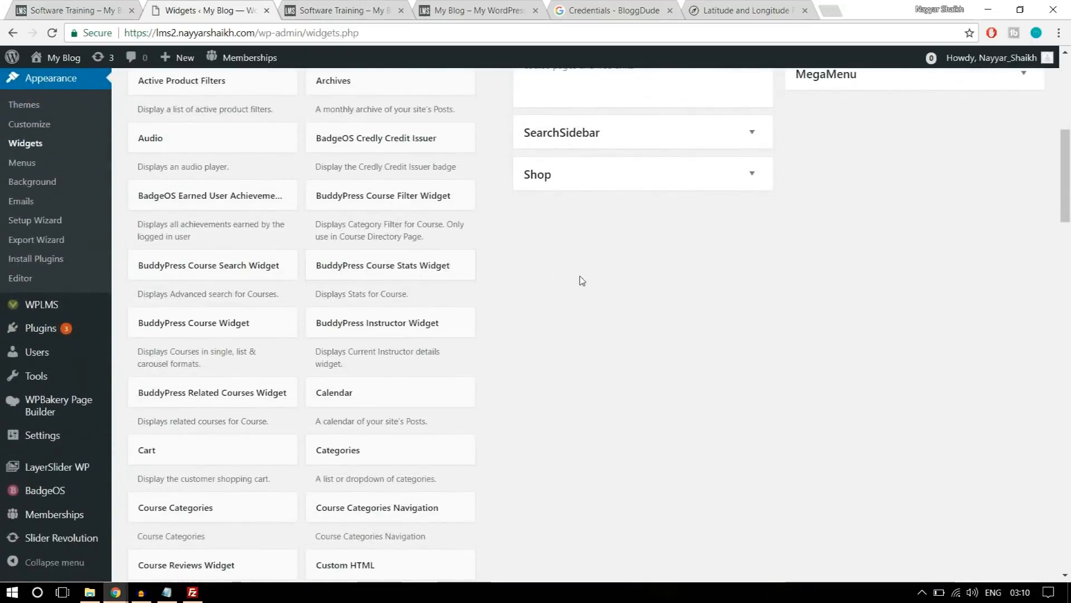
pyautogui.scroll(-1, 618, 265)
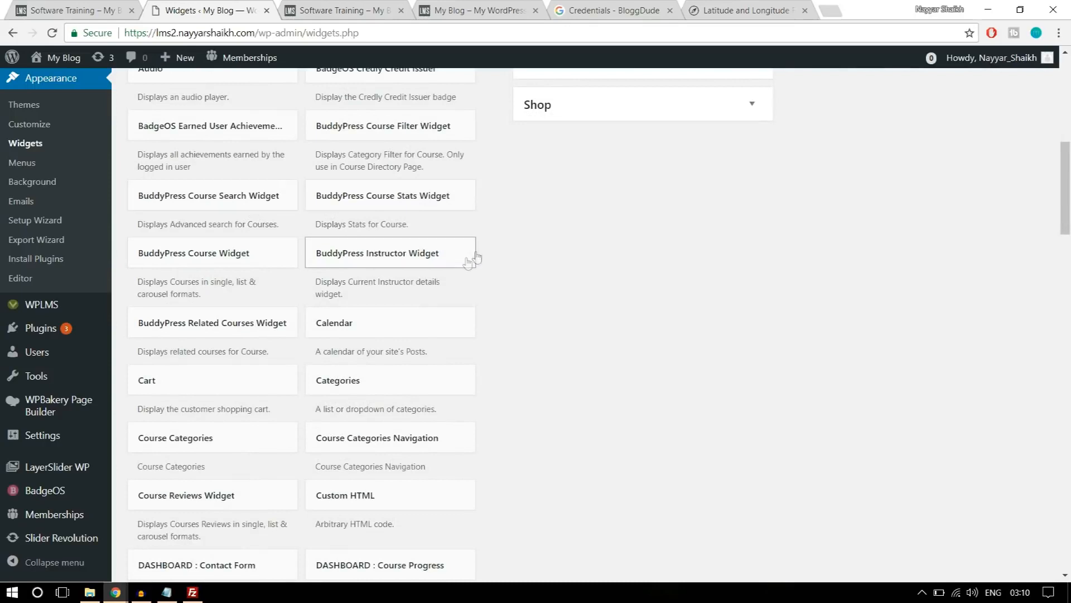
pyautogui.scroll(-1, 603, 260)
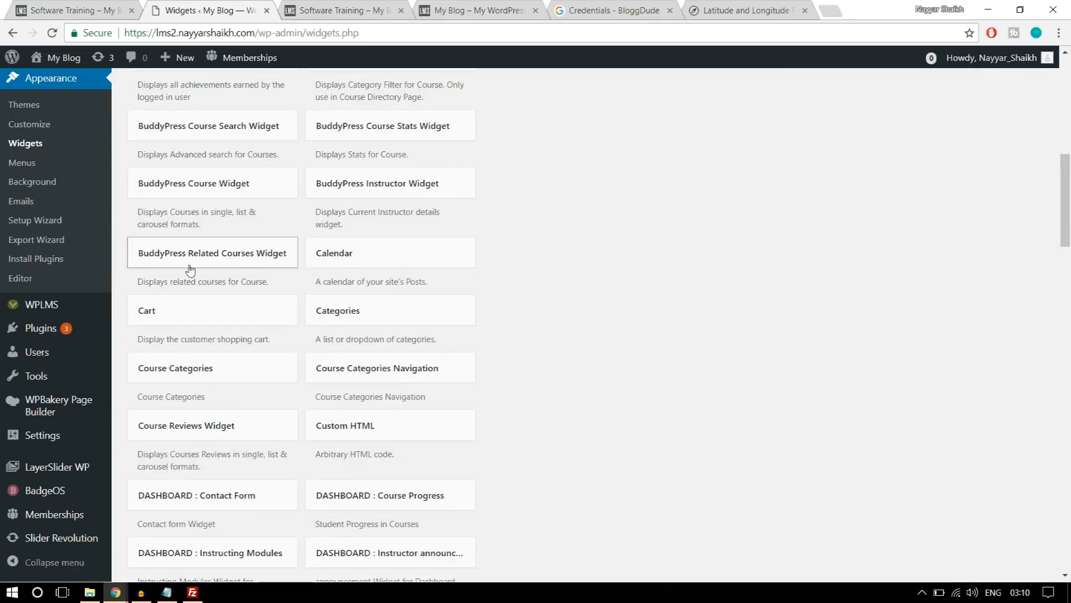
pyautogui.click(247, 264)
pyautogui.scroll(-1, 487, 272)
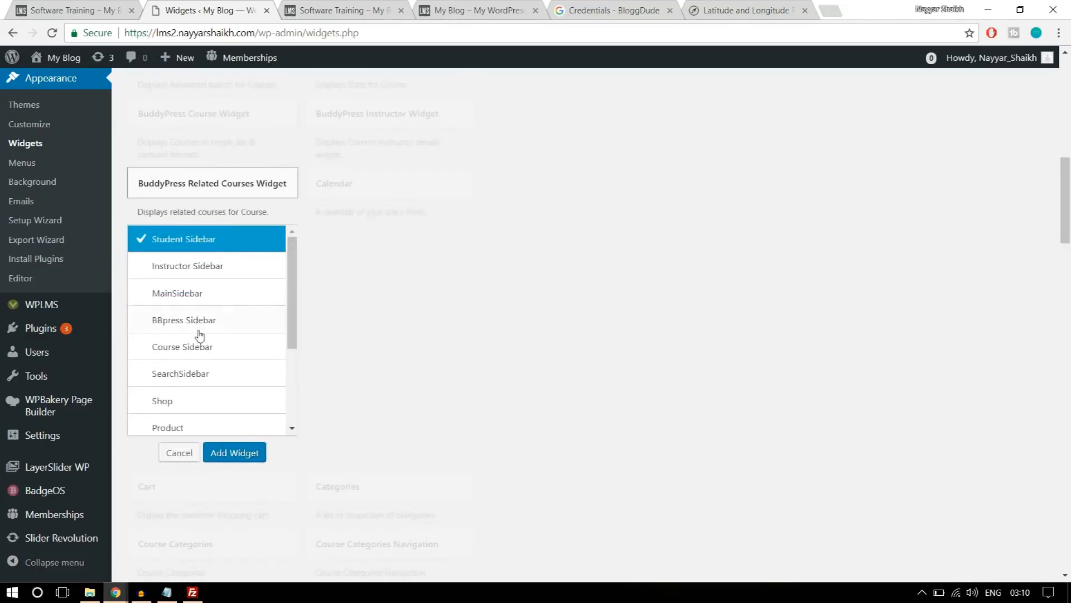
pyautogui.click(217, 356)
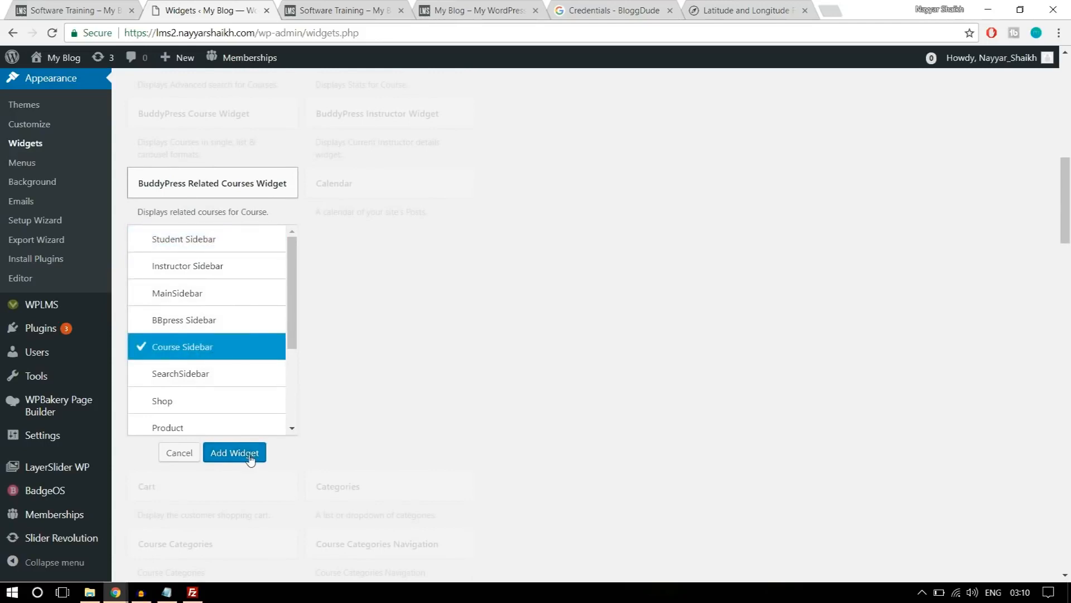
pyautogui.click(234, 452)
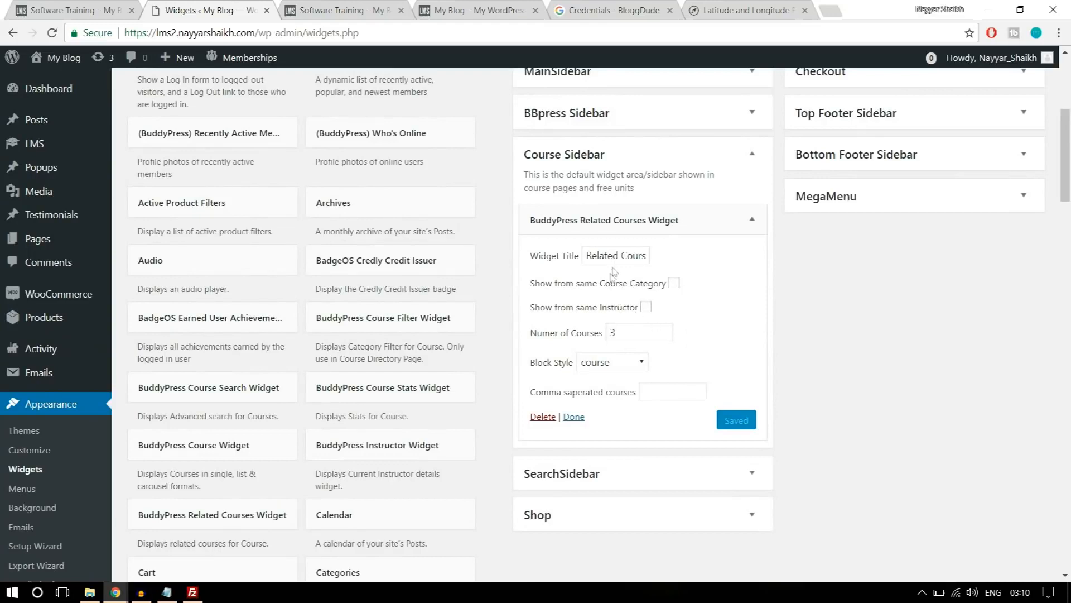
# Review the related courses widget's title, same-instructor and block style options, and save it without changing them.
pyautogui.click(628, 256)
pyautogui.click(646, 307)
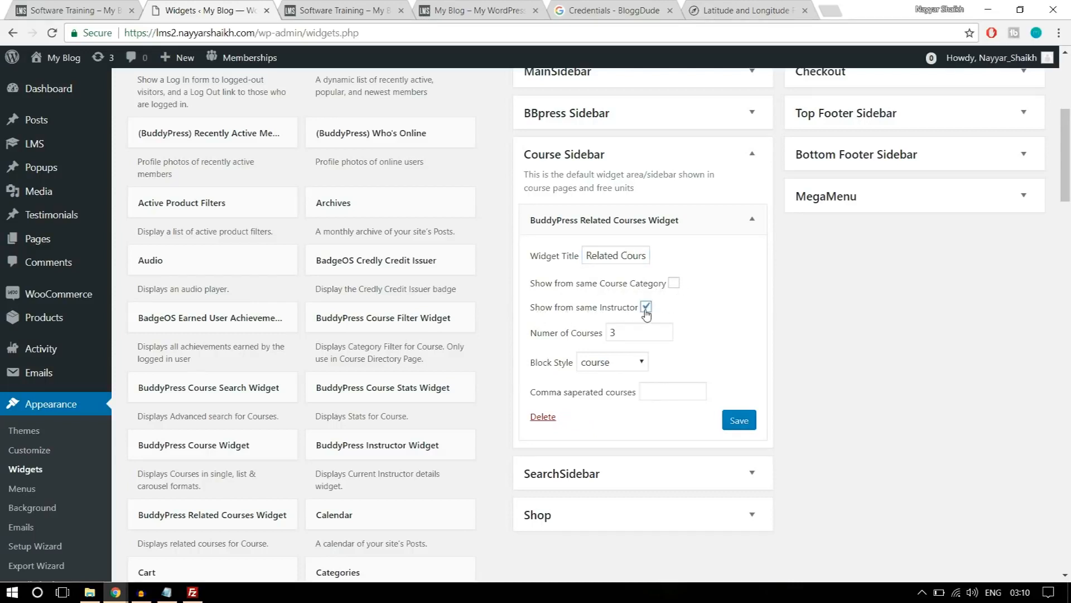
pyautogui.click(648, 310)
pyautogui.click(618, 363)
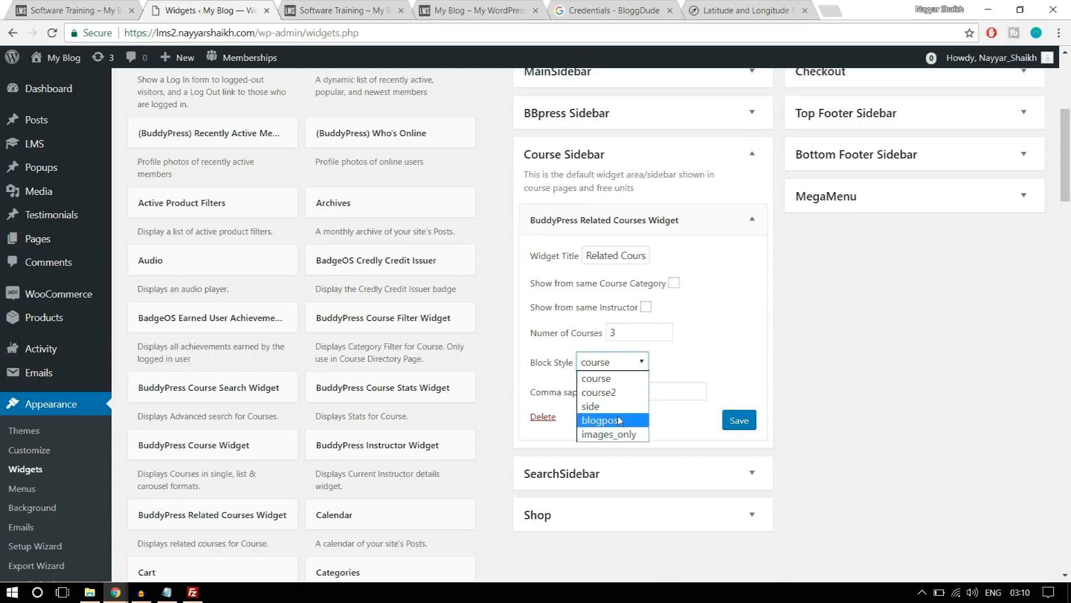
pyautogui.click(713, 345)
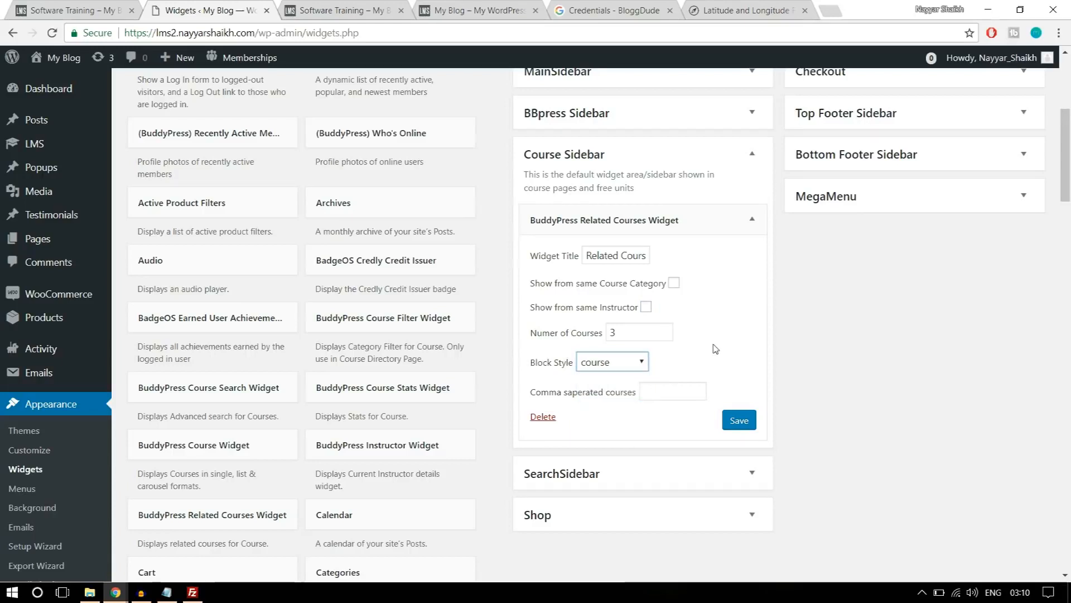
pyautogui.click(740, 423)
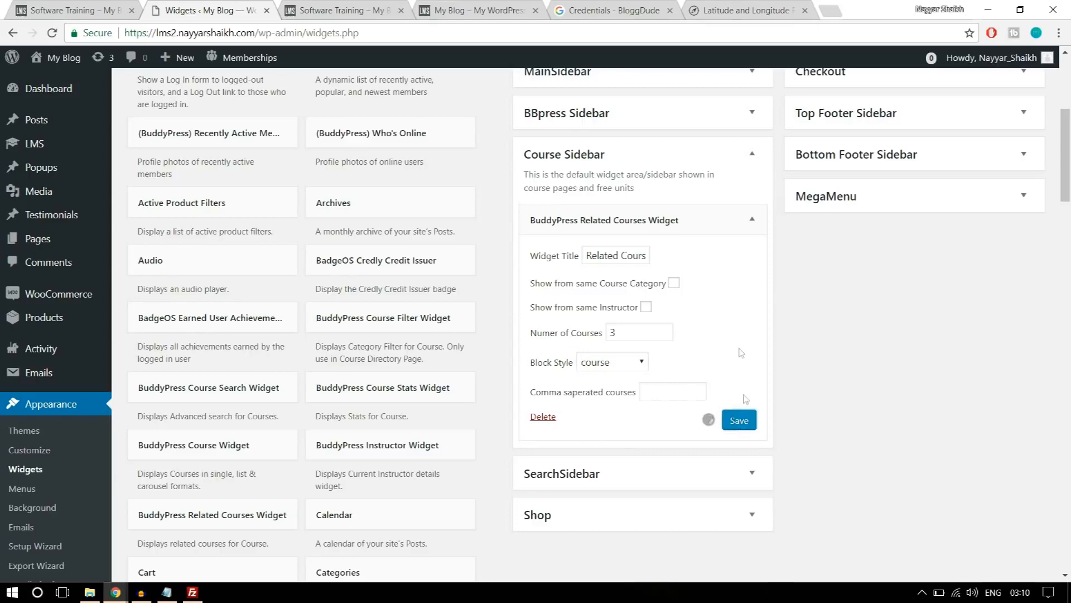
# Check which widget follows the related courses in the demo course page's sidebar.
pyautogui.click(350, 10)
pyautogui.scroll(-3, 1033, 295)
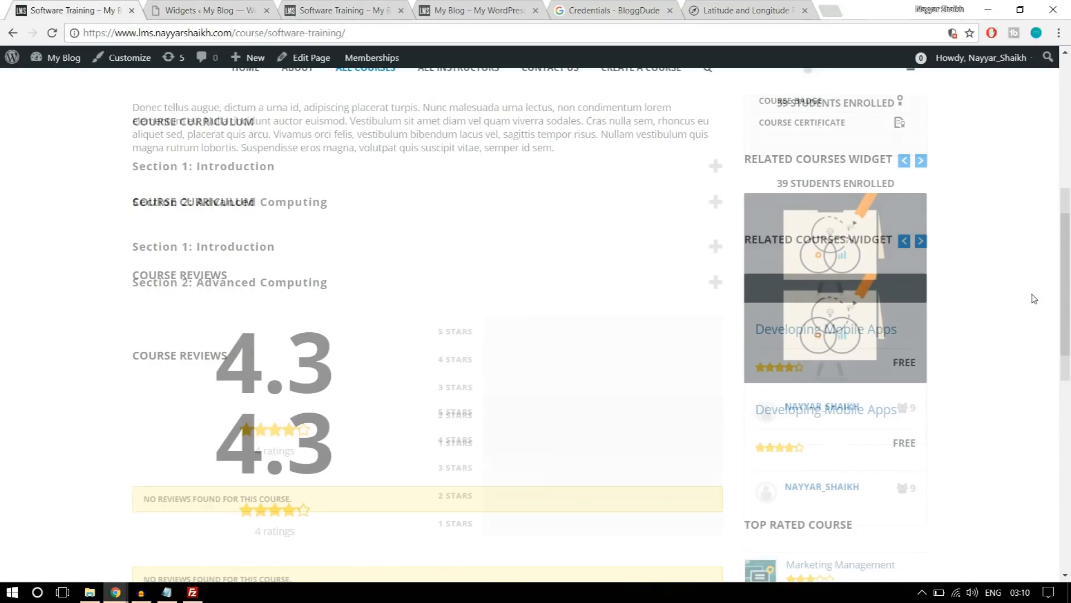
pyautogui.scroll(-3, 1034, 298)
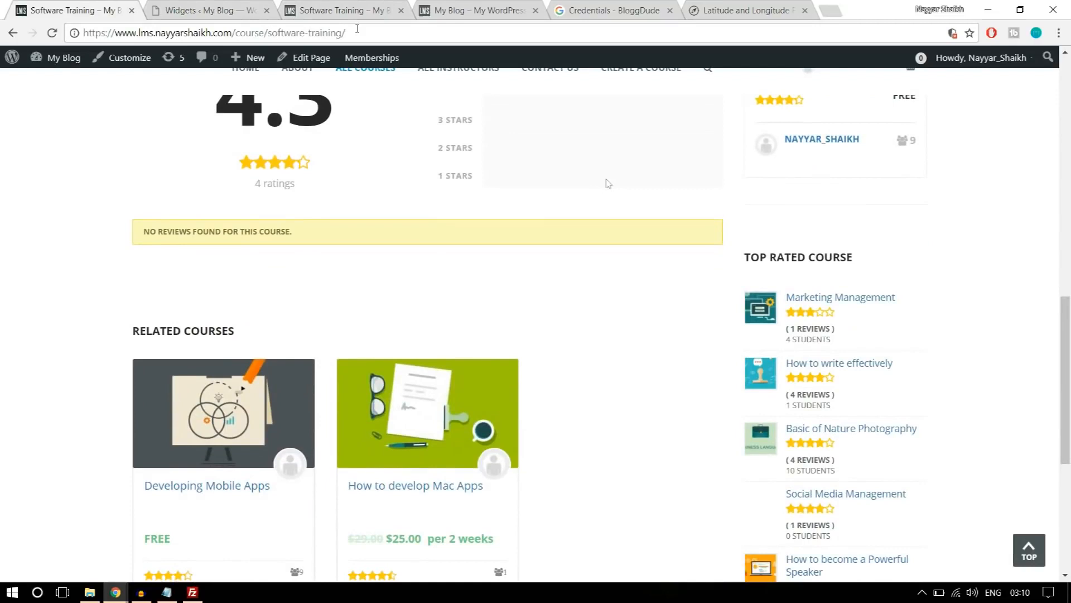
# Collapse the related courses widget and add the BuddyPress Course Widget below it in the Course Sidebar.
pyautogui.click(228, 10)
pyautogui.click(750, 220)
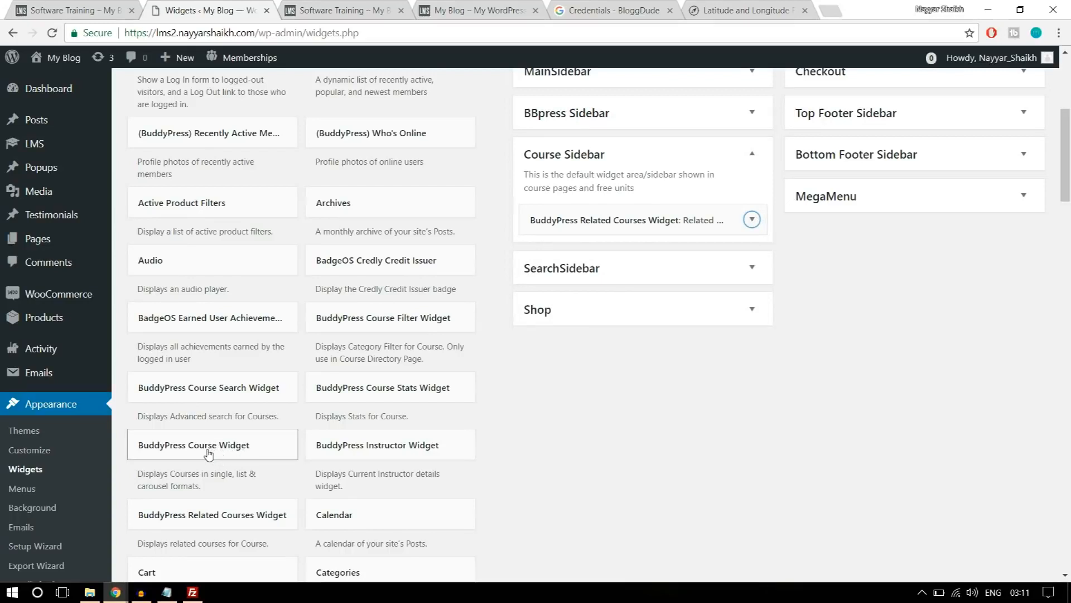
pyautogui.moveTo(202, 454); pyautogui.dragTo(651, 246)
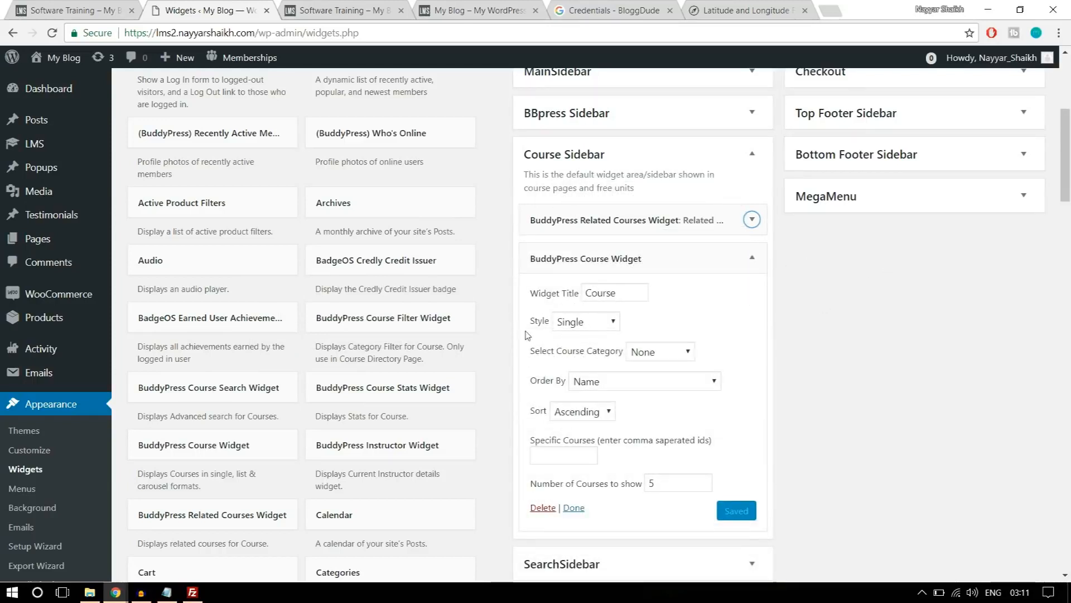
# Copy the TOP RATED COURSE heading from the demo course page into the BuddyPress Course Widget's title.
pyautogui.click(109, 5)
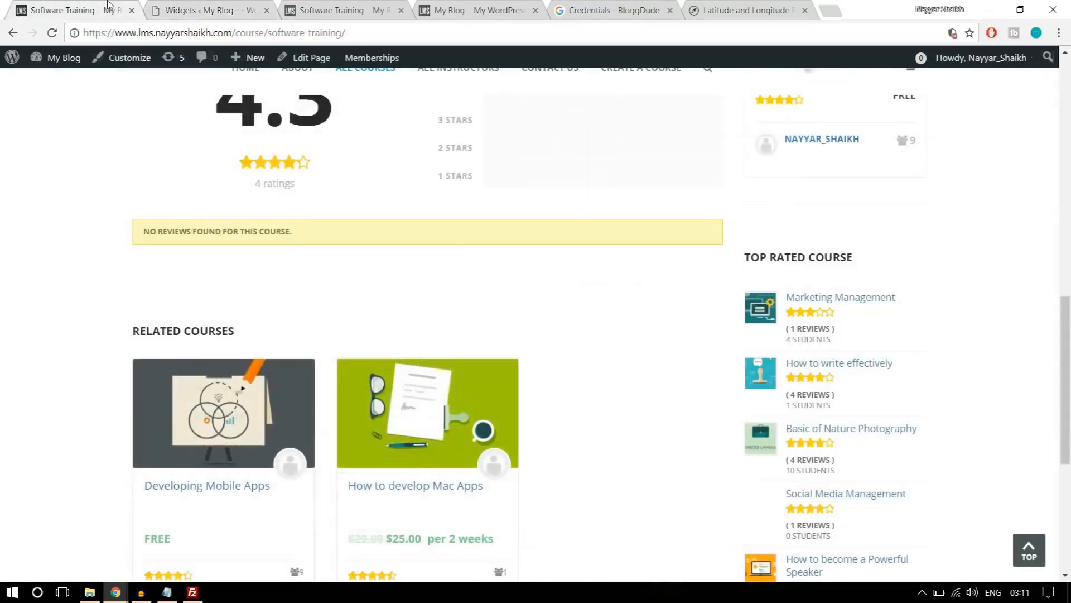
pyautogui.moveTo(873, 262); pyautogui.dragTo(748, 257)
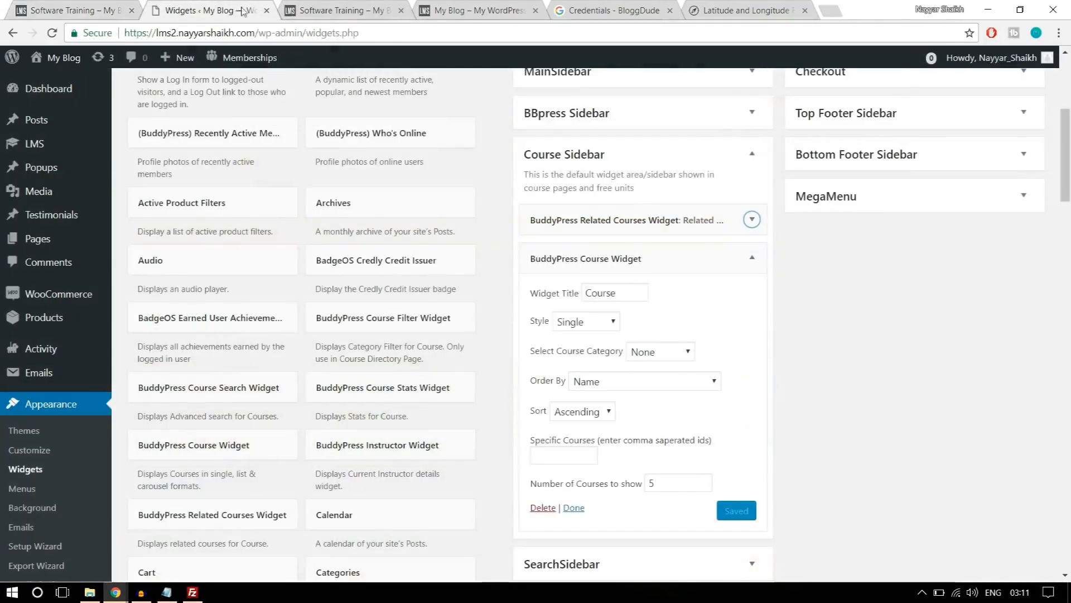
pyautogui.click(246, 8)
pyautogui.doubleClick(597, 290)
pyautogui.write('TOP RATED COURSE')
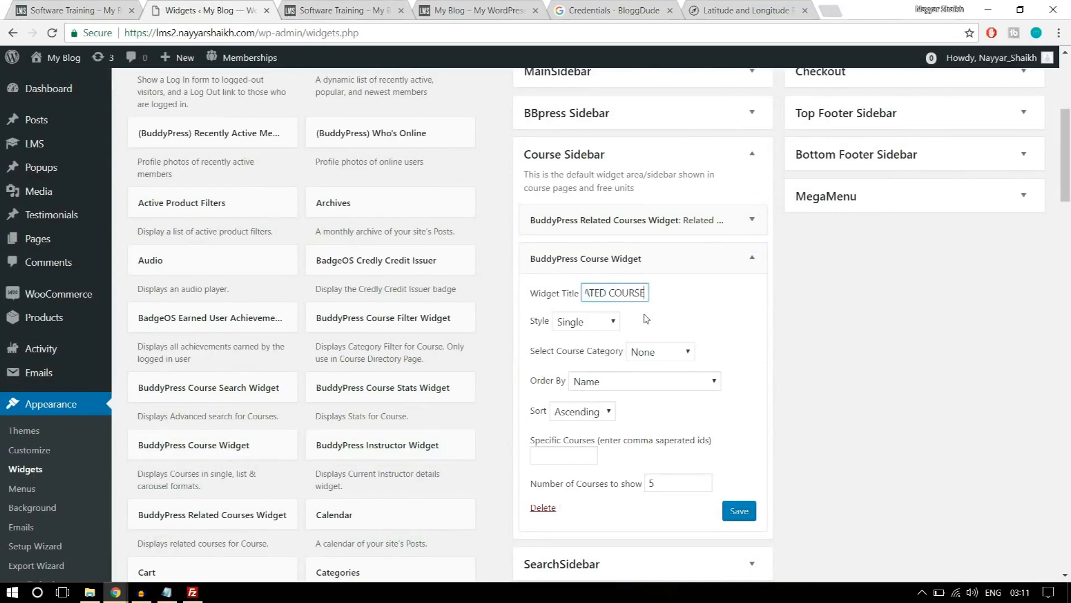
# Set the TOP RATED COURSE widget's style to Ratings List and its course category to Technology, then save and collapse it.
pyautogui.click(602, 326)
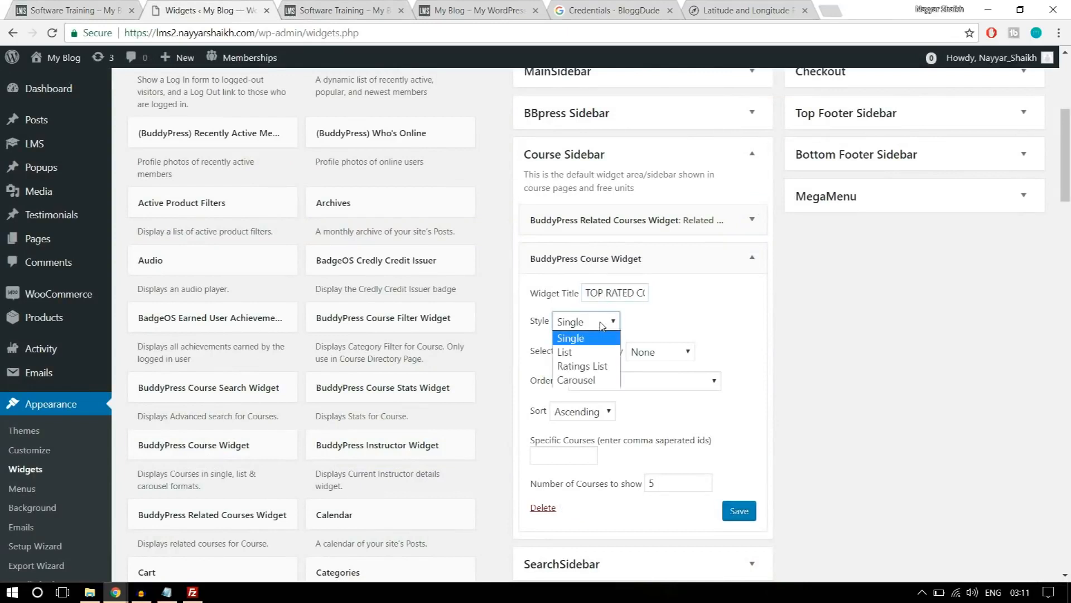
pyautogui.click(591, 352)
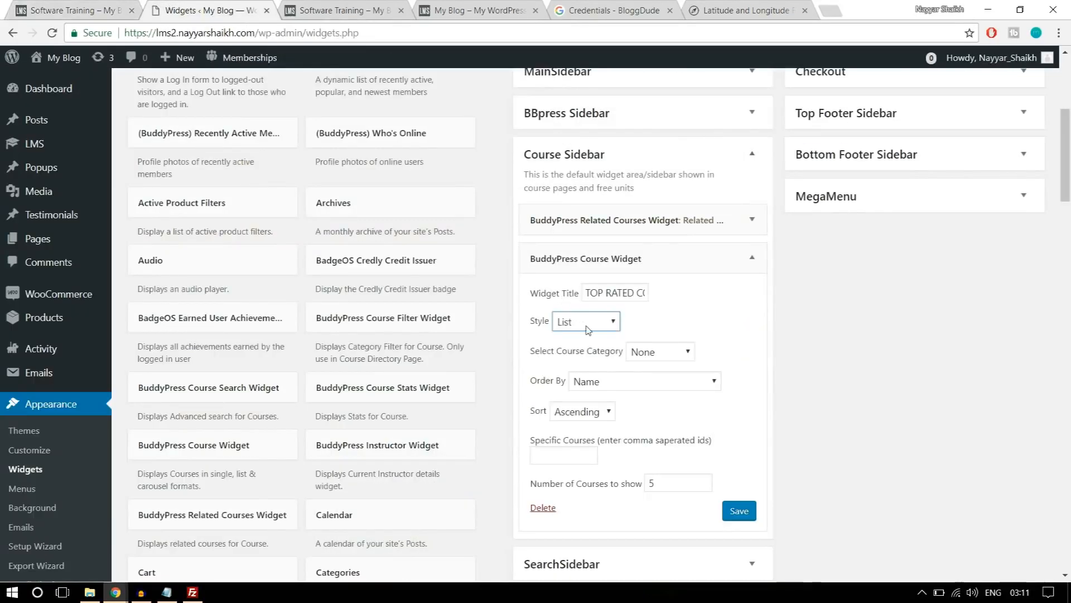
pyautogui.click(588, 330)
pyautogui.click(592, 368)
pyautogui.click(691, 354)
pyautogui.click(657, 379)
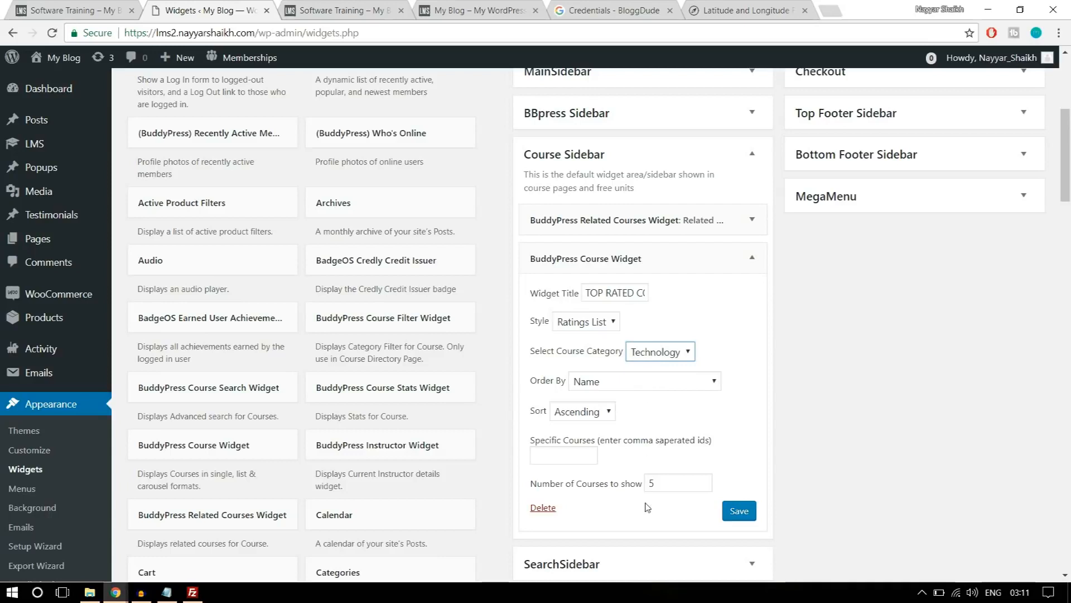
pyautogui.scroll(-1, 644, 491)
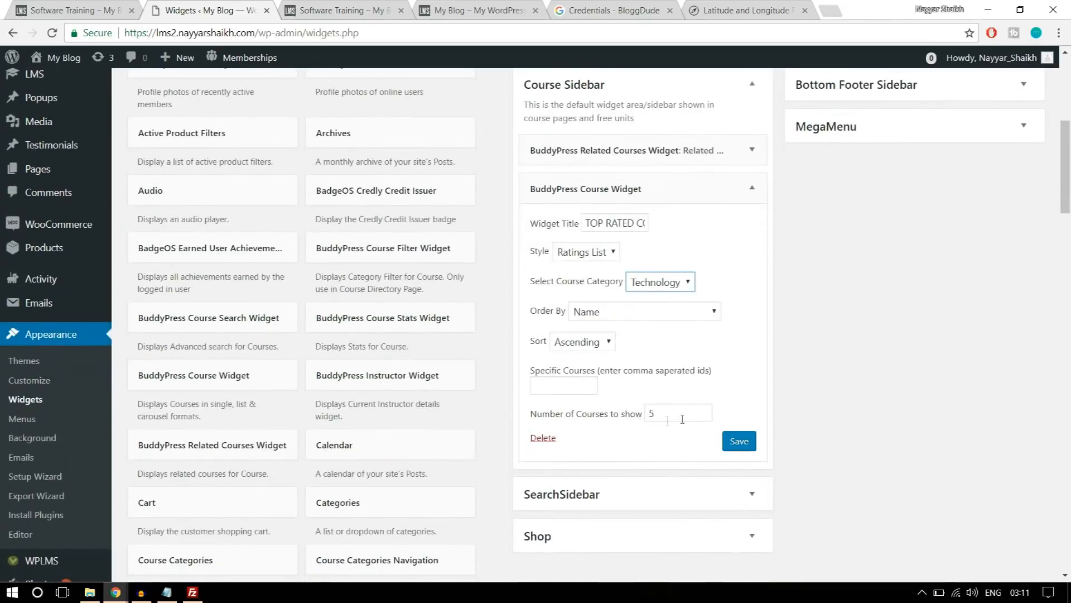
pyautogui.click(739, 441)
pyautogui.click(755, 184)
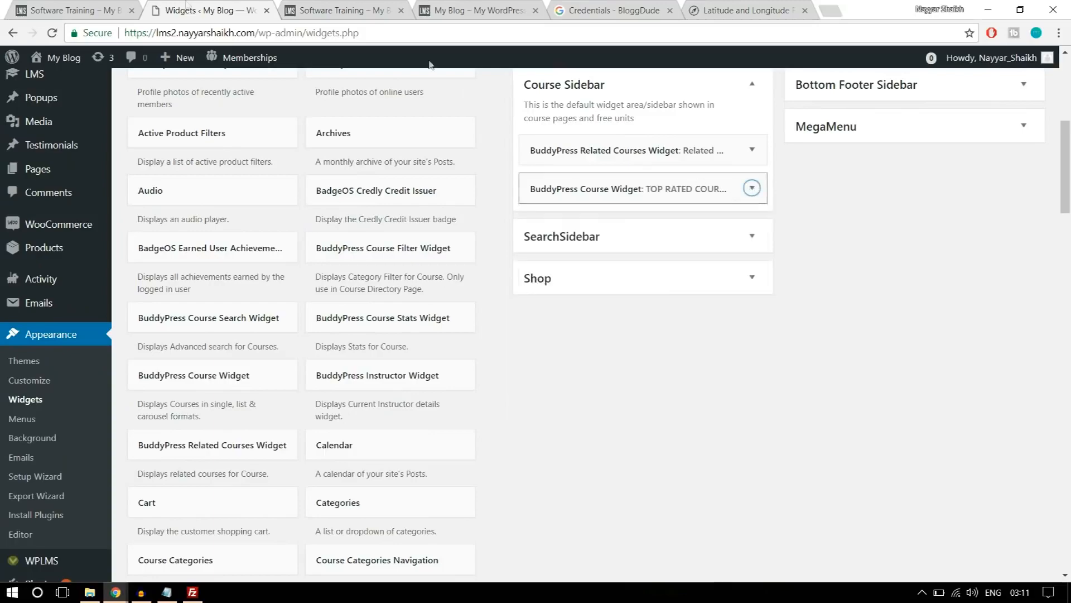
# Check the last sidebar widget on the demo course page and add the Course Reviews Widget below the top rated widget in the Course Sidebar.
pyautogui.click(112, 10)
pyautogui.scroll(-2, 971, 396)
pyautogui.scroll(-4, 968, 396)
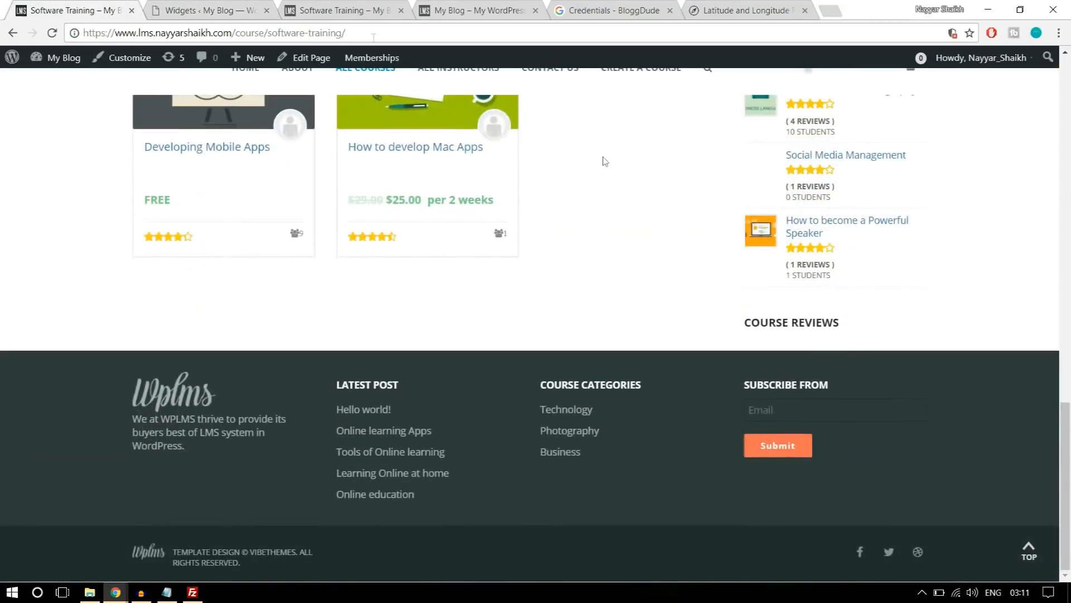
pyautogui.click(205, 7)
pyautogui.scroll(-5, 570, 402)
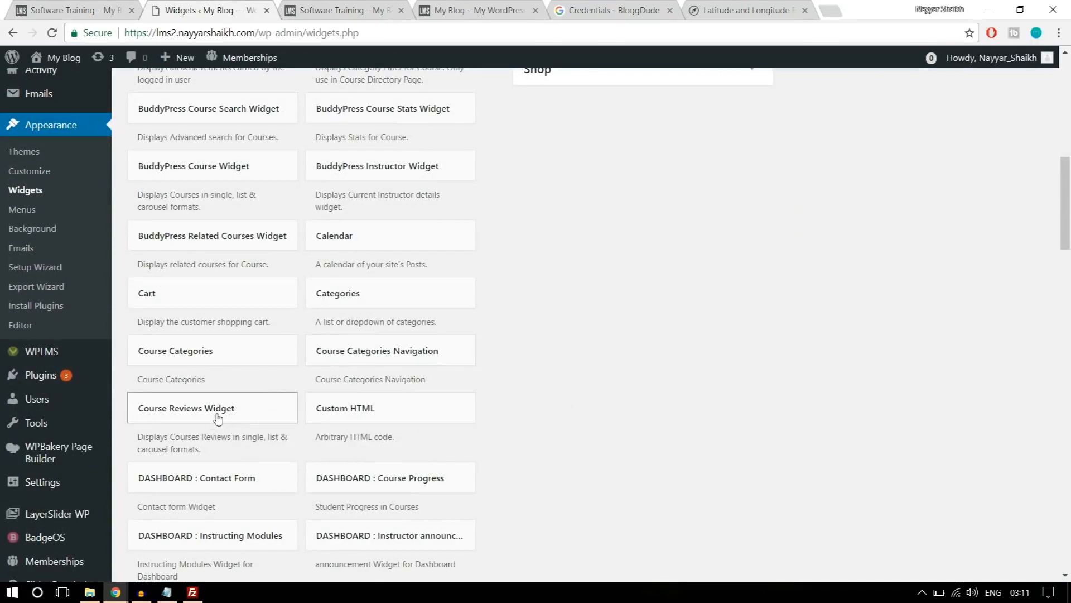
pyautogui.moveTo(200, 418); pyautogui.dragTo(715, 173)
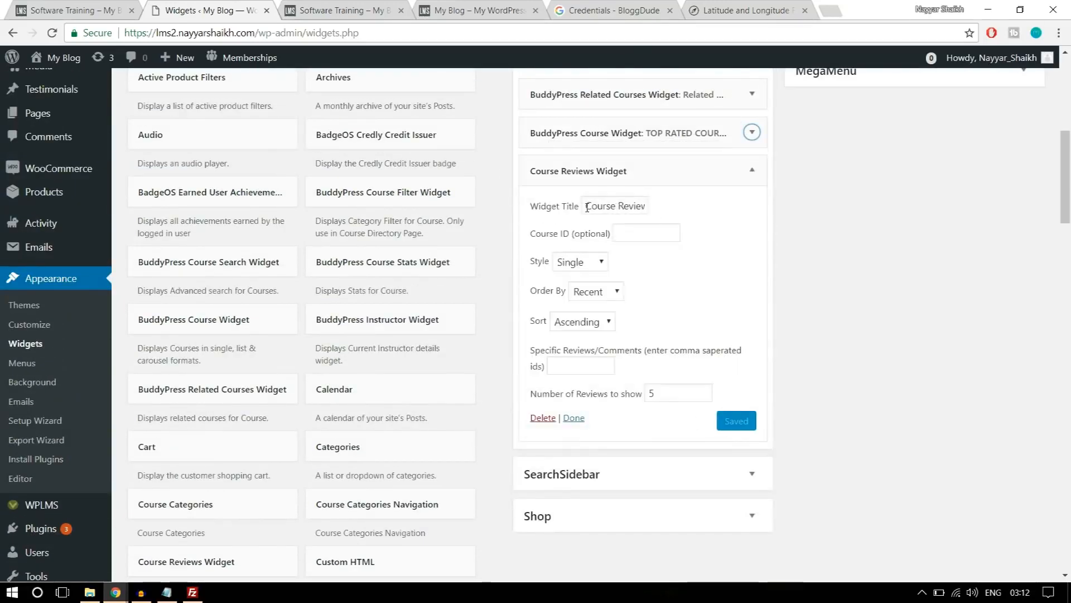
# Review the Course Reviews Widget's title and number of reviews without changing them.
pyautogui.moveTo(587, 208); pyautogui.dragTo(668, 207)
pyautogui.click(833, 210)
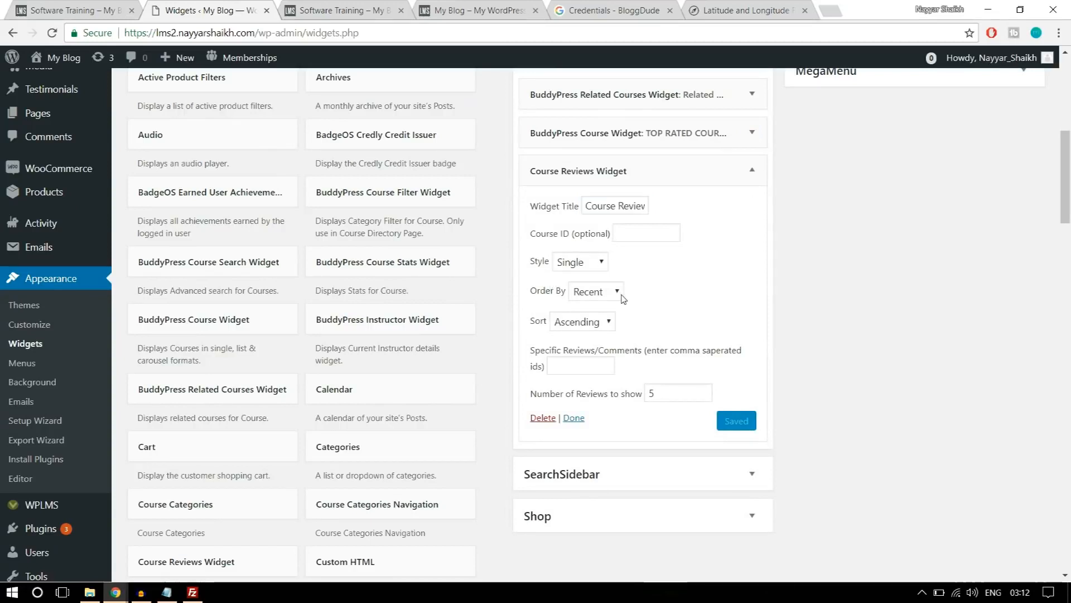
pyautogui.click(660, 396)
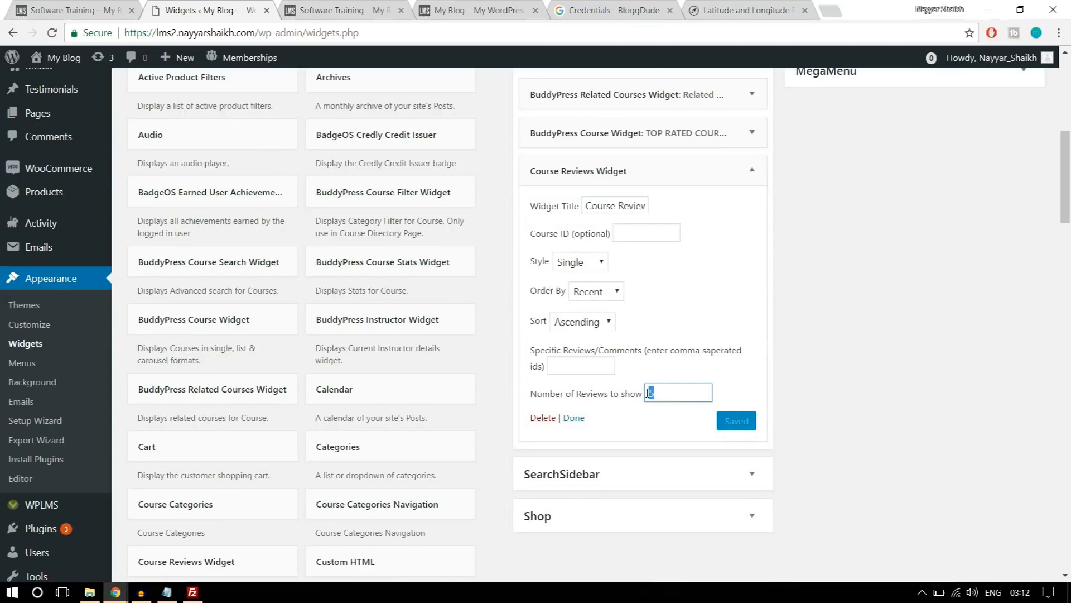
# Reload the lms2 Software Training course page and examine the related courses, top rated and course reviews widgets in its sidebar.
pyautogui.scroll(5, 785, 356)
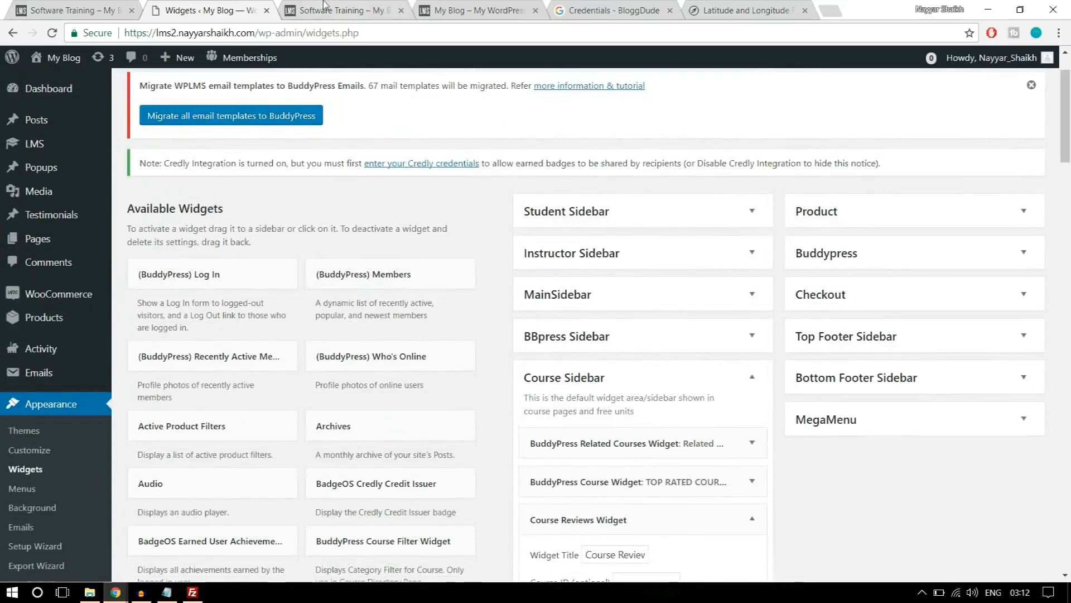
pyautogui.click(330, 9)
pyautogui.click(456, 37)
pyautogui.press('Return')
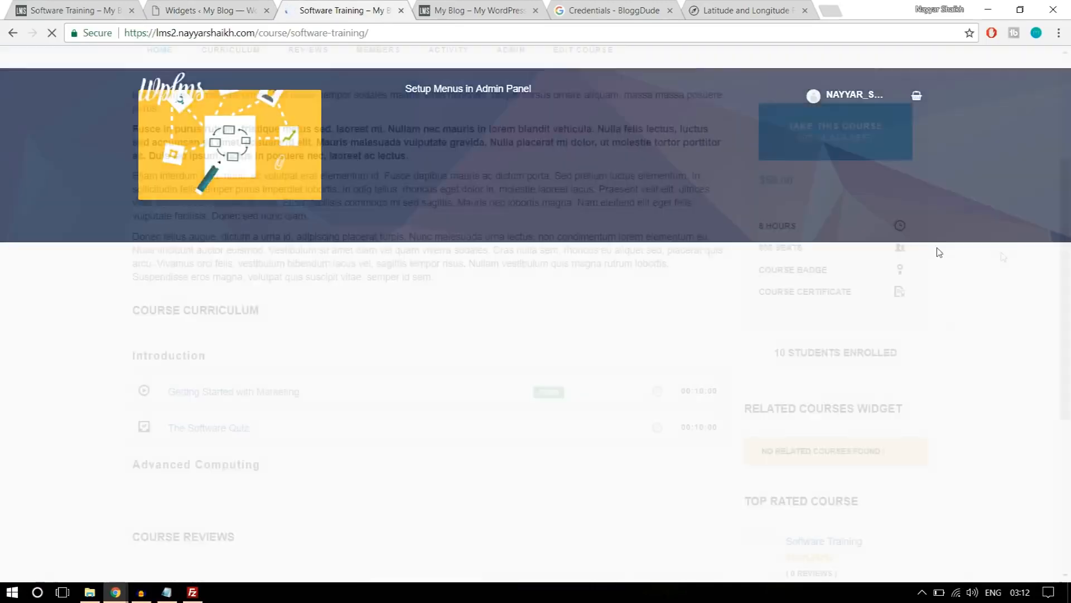
pyautogui.scroll(-4, 998, 249)
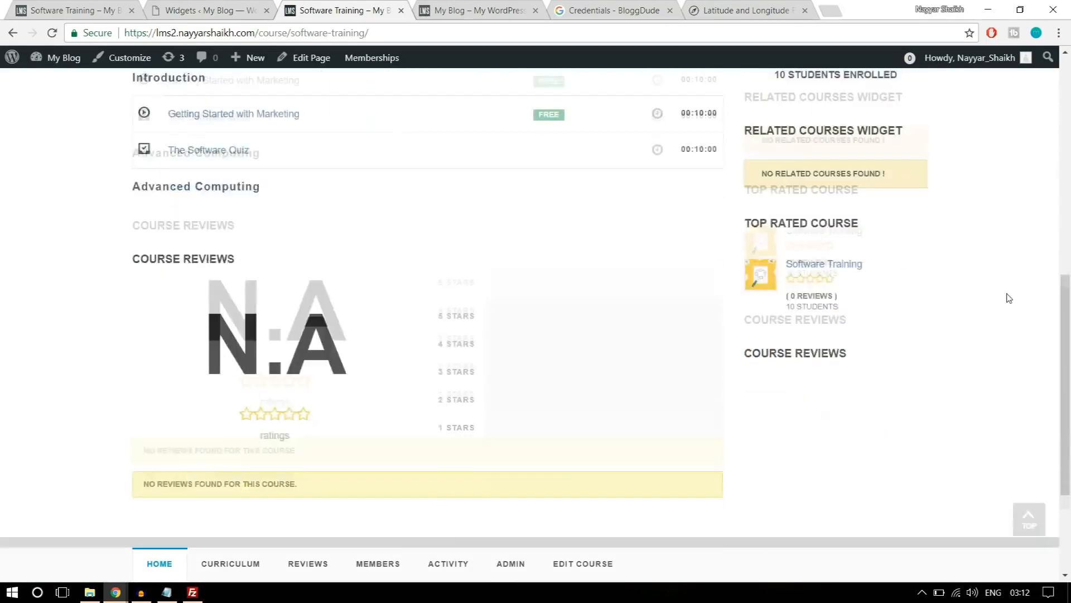
pyautogui.moveTo(763, 278); pyautogui.dragTo(889, 287)
pyautogui.click(889, 288)
pyautogui.scroll(-3, 943, 306)
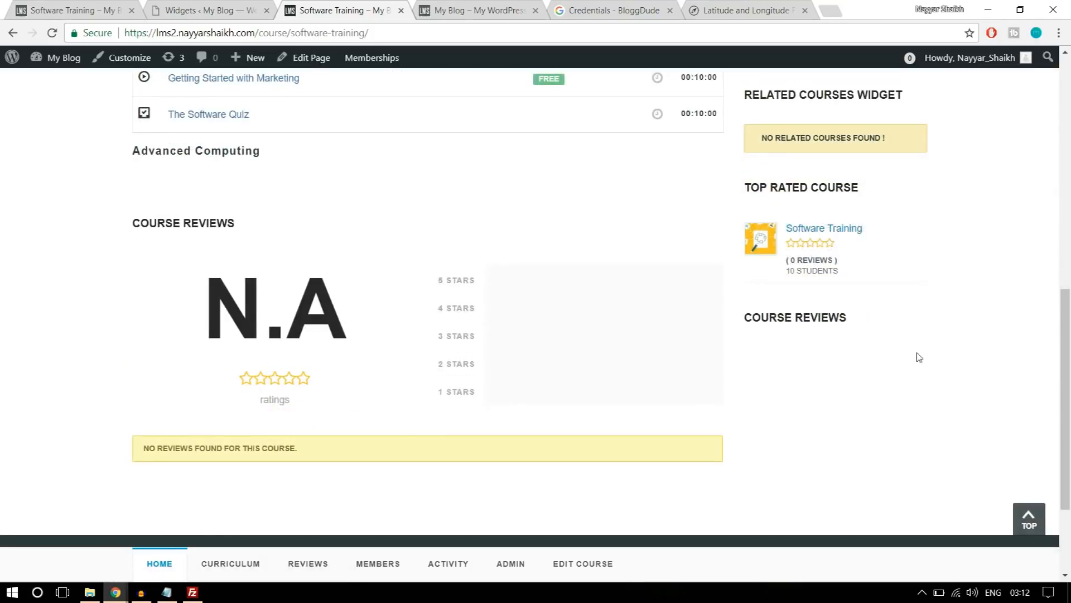
pyautogui.scroll(15, 892, 384)
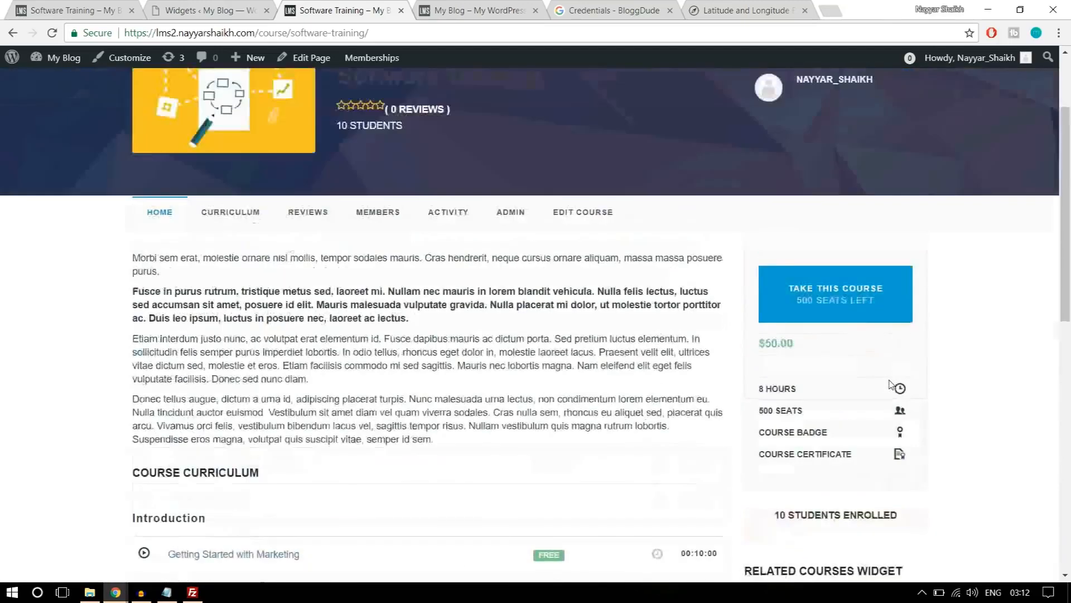
pyautogui.scroll(-10, 892, 384)
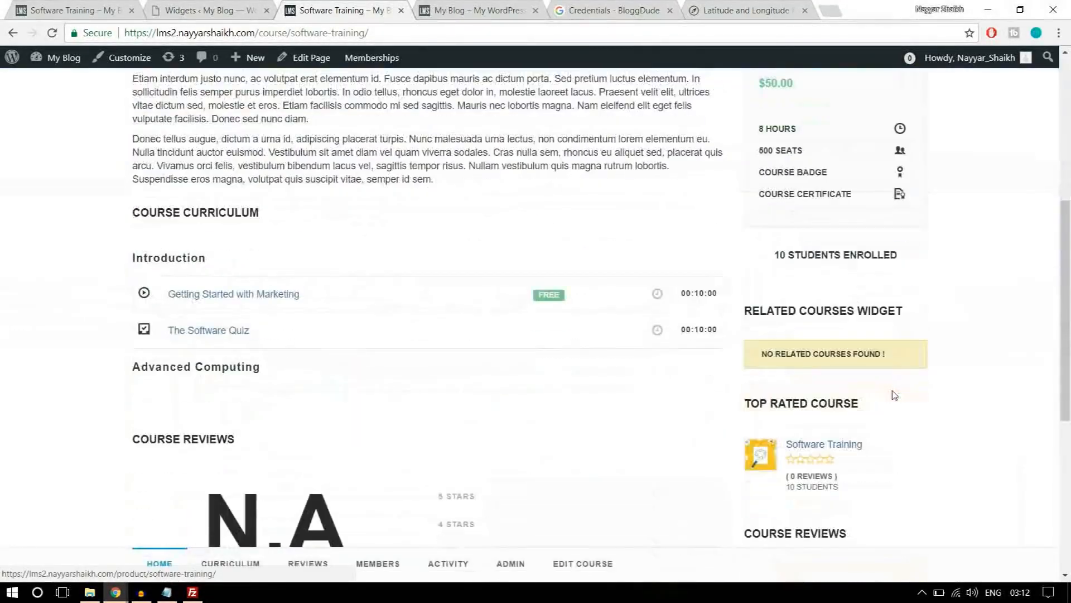
pyautogui.scroll(7, 907, 388)
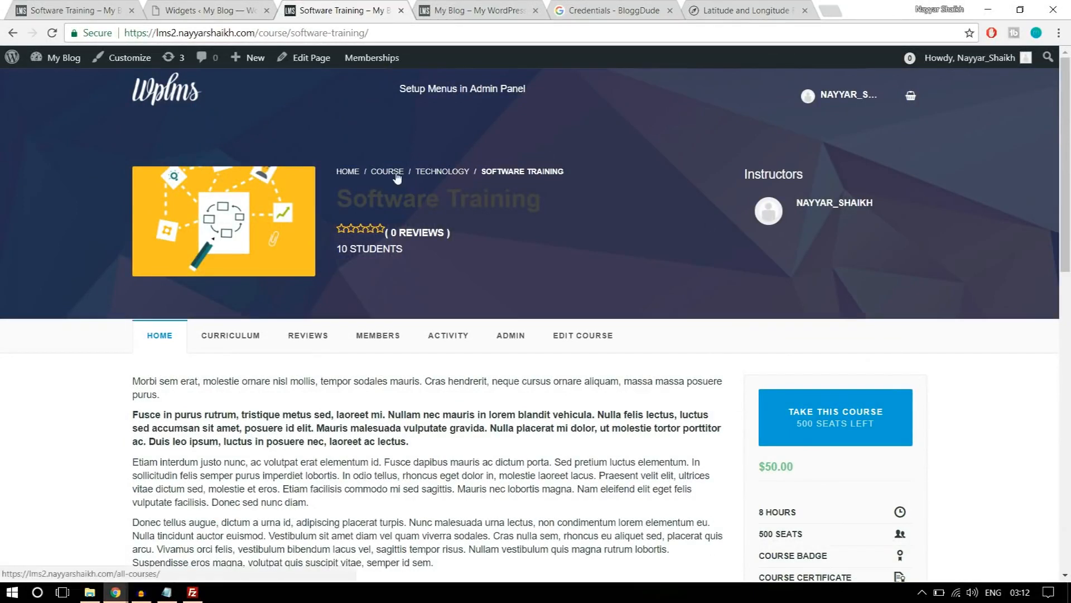
# Open the Technology category of the lms2 course and look over its course list and sidebar.
pyautogui.click(441, 173)
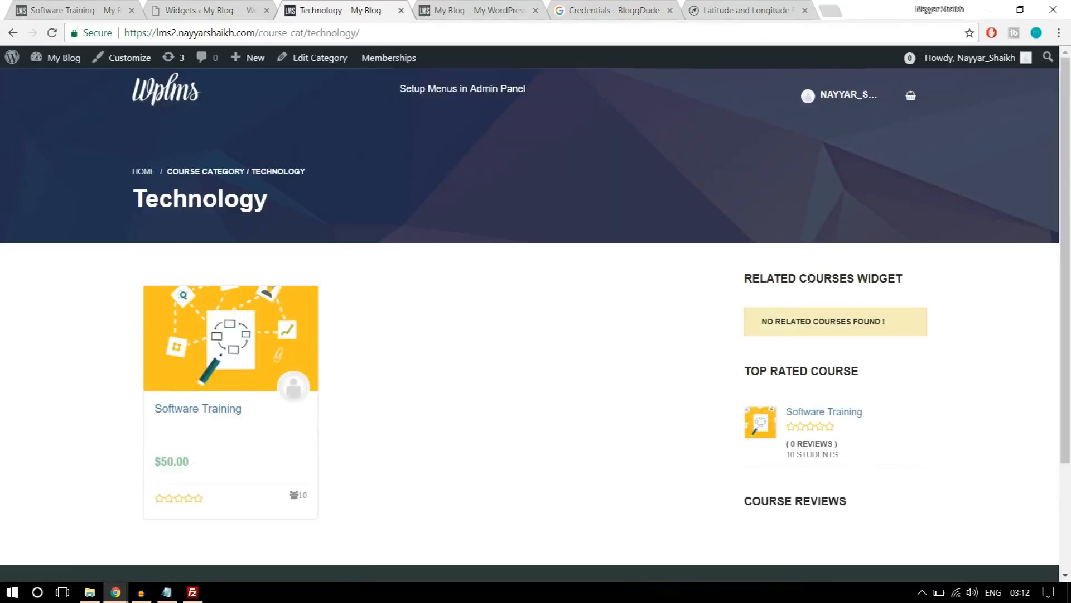
pyautogui.scroll(-3, 916, 337)
pyautogui.scroll(3, 916, 342)
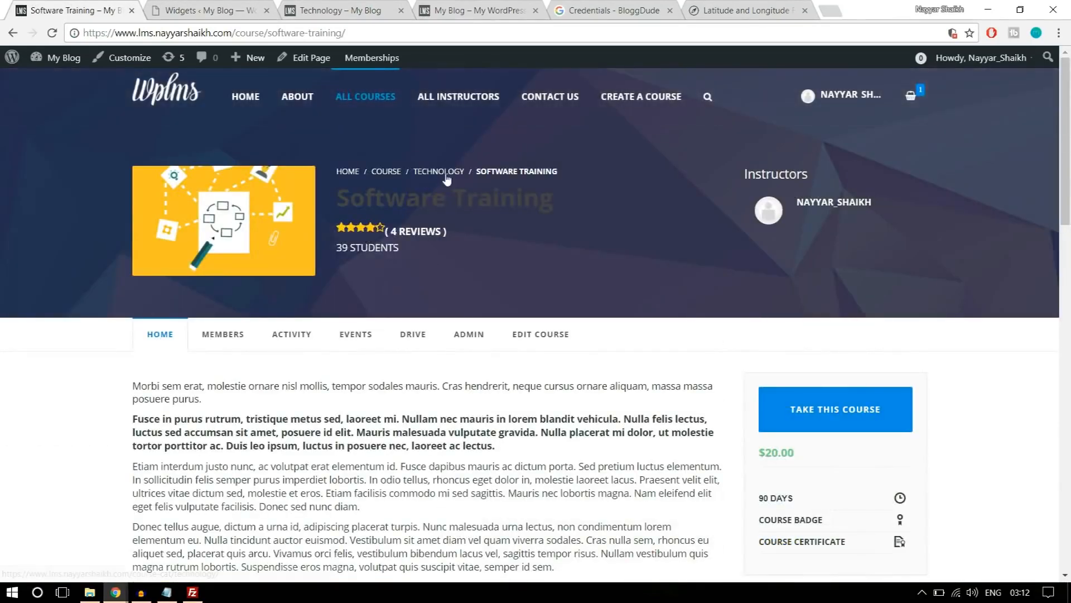
# Open the Technology category on the demo site, advance its related courses carousel and examine the sidebar widgets.
pyautogui.click(446, 173)
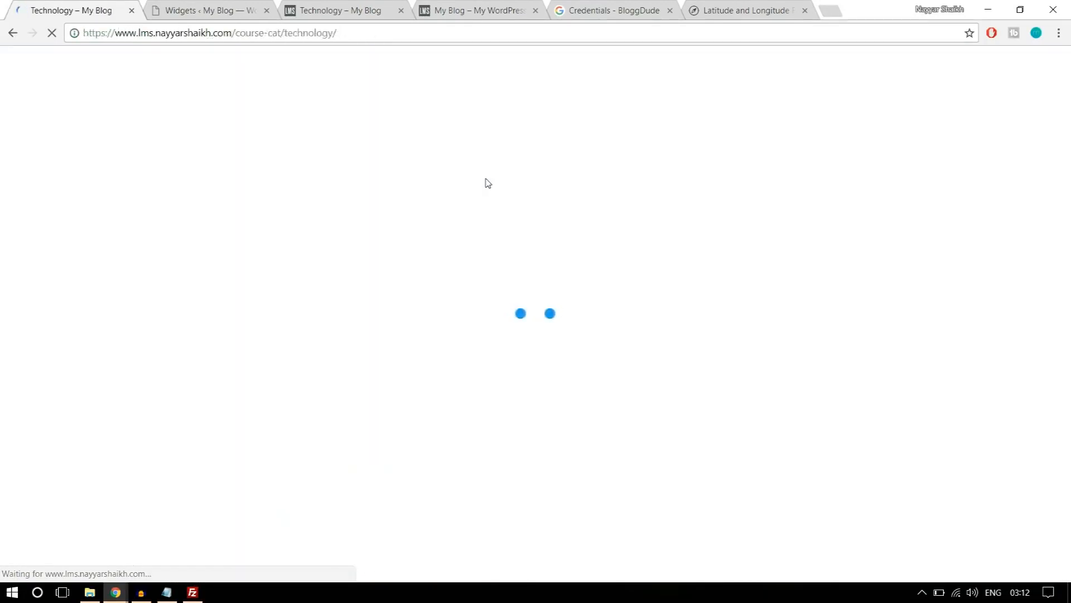
pyautogui.scroll(-4, 663, 232)
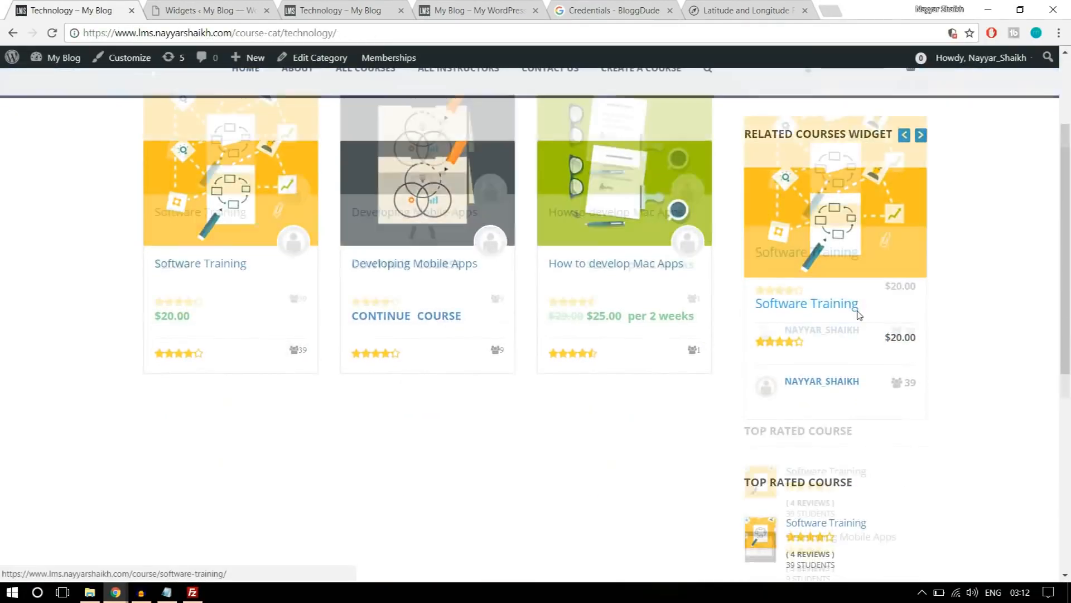
pyautogui.scroll(3, 872, 329)
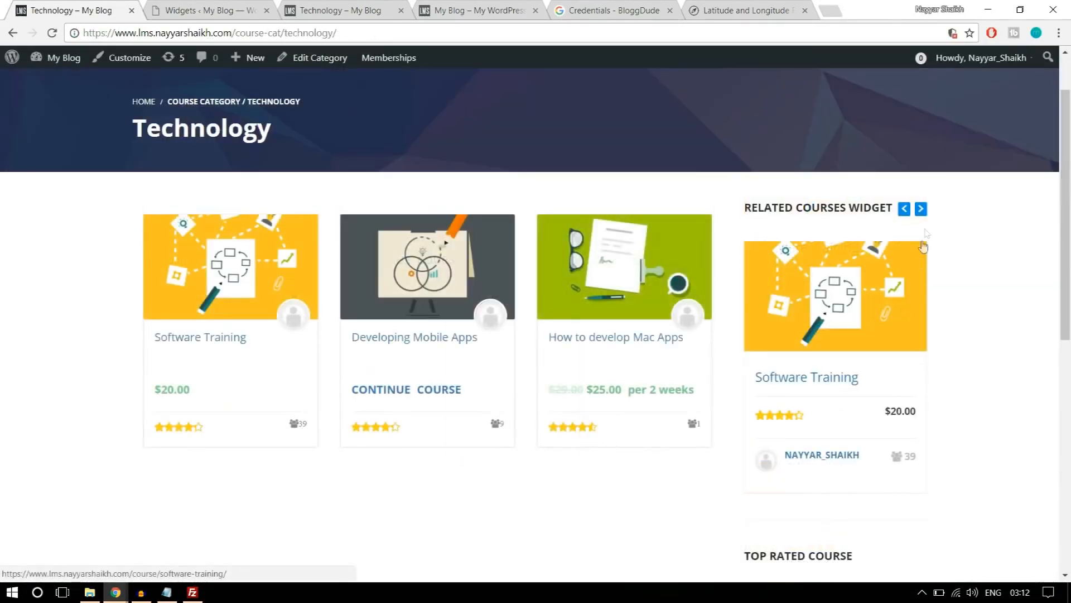
pyautogui.click(921, 208)
pyautogui.click(921, 208)
pyautogui.scroll(-8, 961, 222)
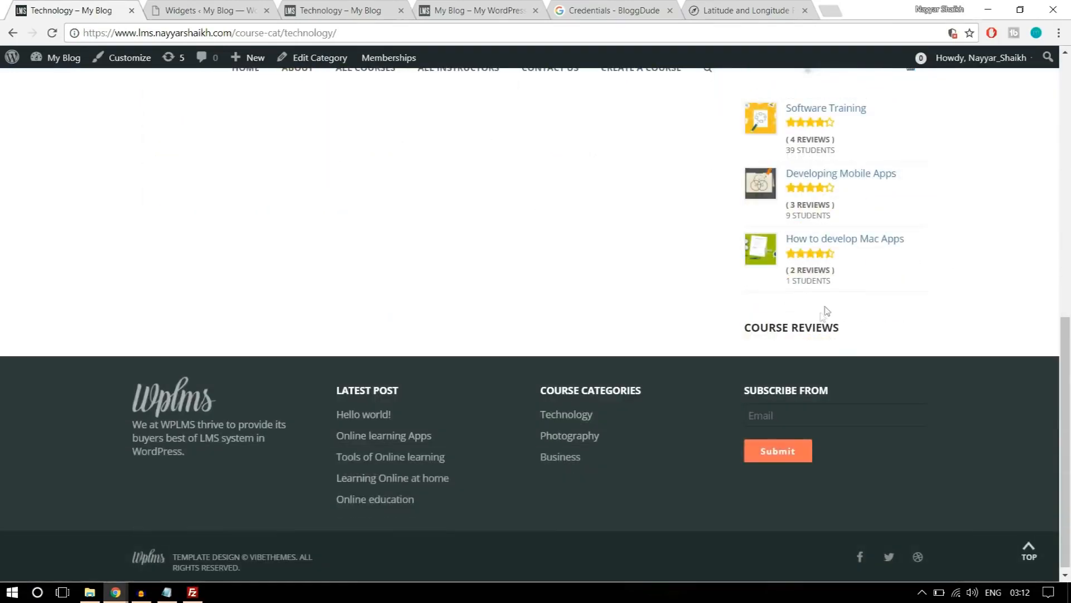
pyautogui.scroll(4, 791, 347)
pyautogui.scroll(4, 835, 332)
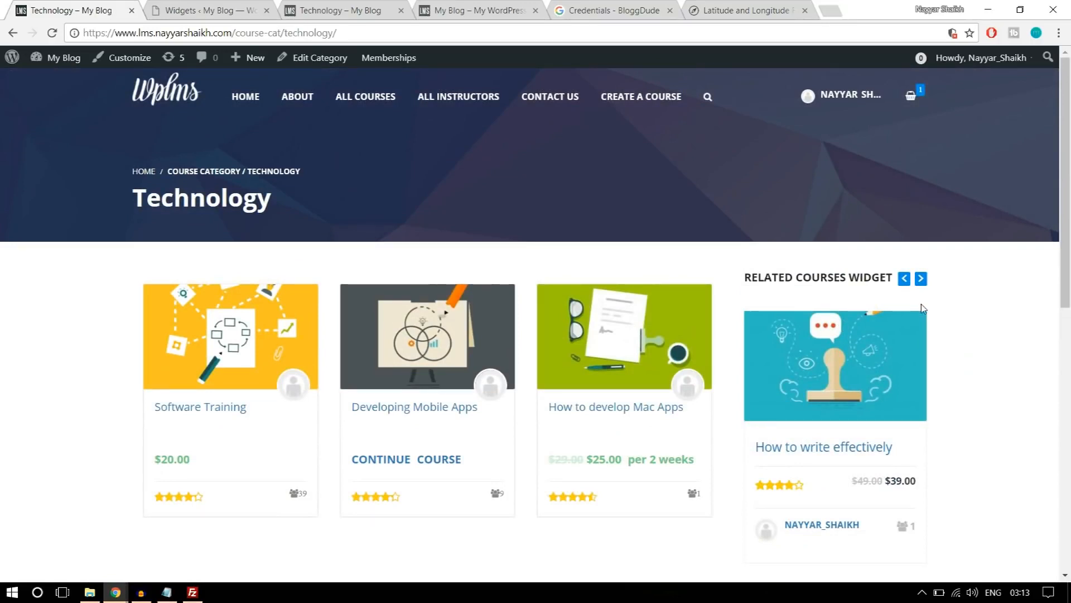
# Compare the lms2 Technology category page's courses and sidebar with the demo version.
pyautogui.click(372, 5)
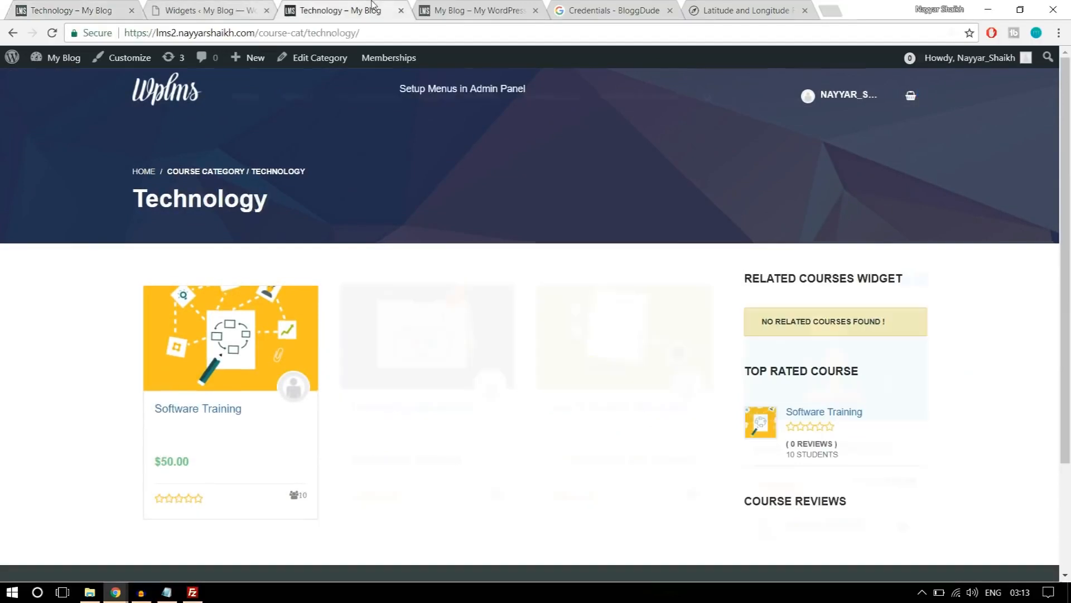
pyautogui.scroll(-3, 986, 321)
pyautogui.scroll(3, 920, 333)
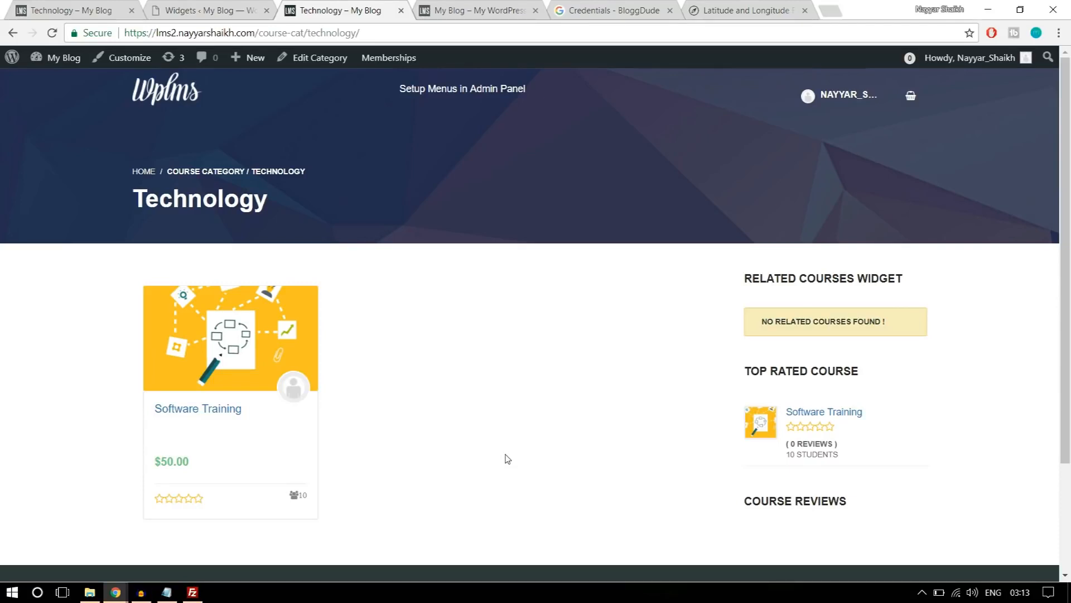
# Check the next item in the Notepad steps list, then close the My Blog, Credentials and Latitude and Longitude browser tabs.
pyautogui.click(167, 592)
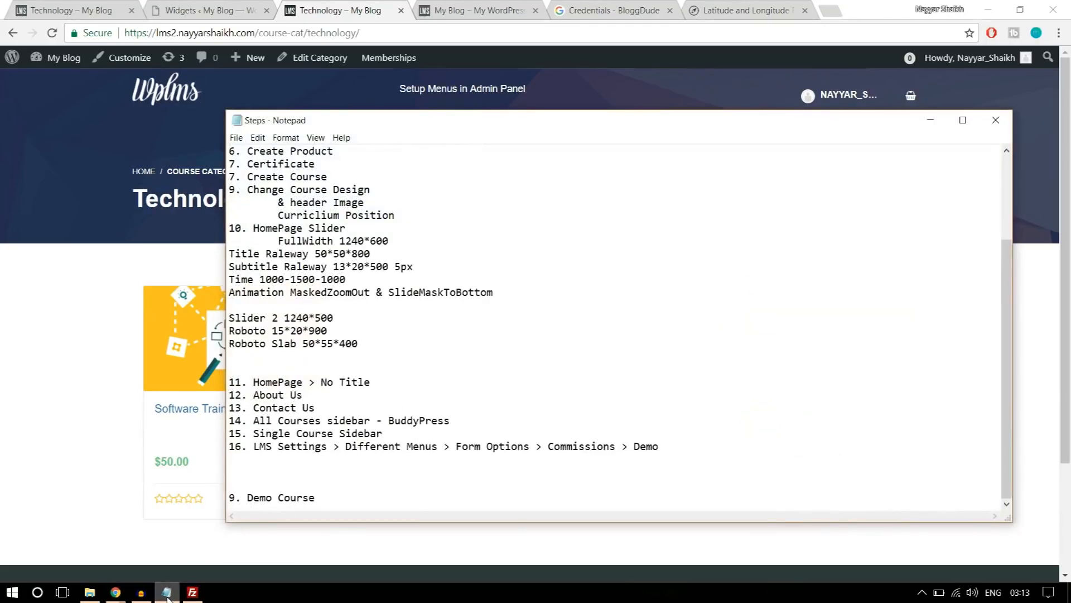
pyautogui.click(167, 592)
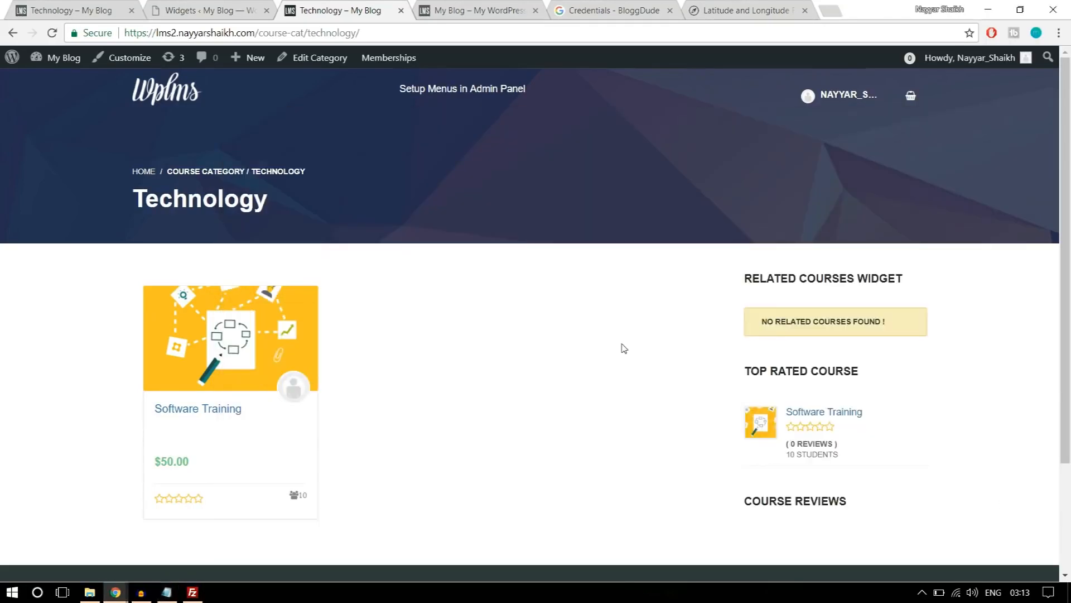
pyautogui.click(536, 11)
pyautogui.click(536, 11)
pyautogui.click(535, 10)
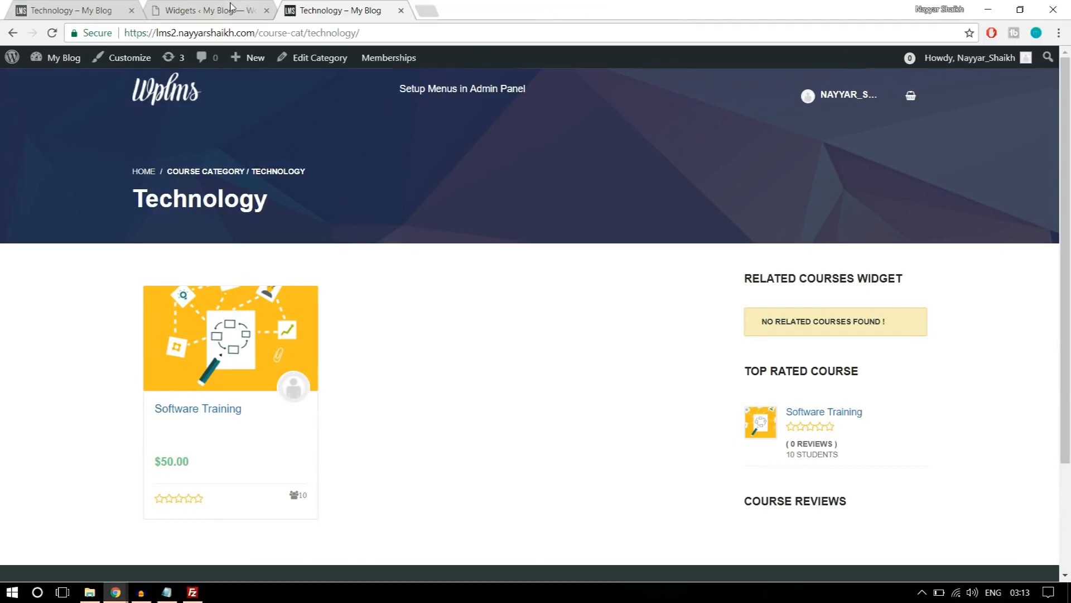
# Open the LMS settings on the lms2 site and look over the User Login & Registration options.
pyautogui.click(232, 7)
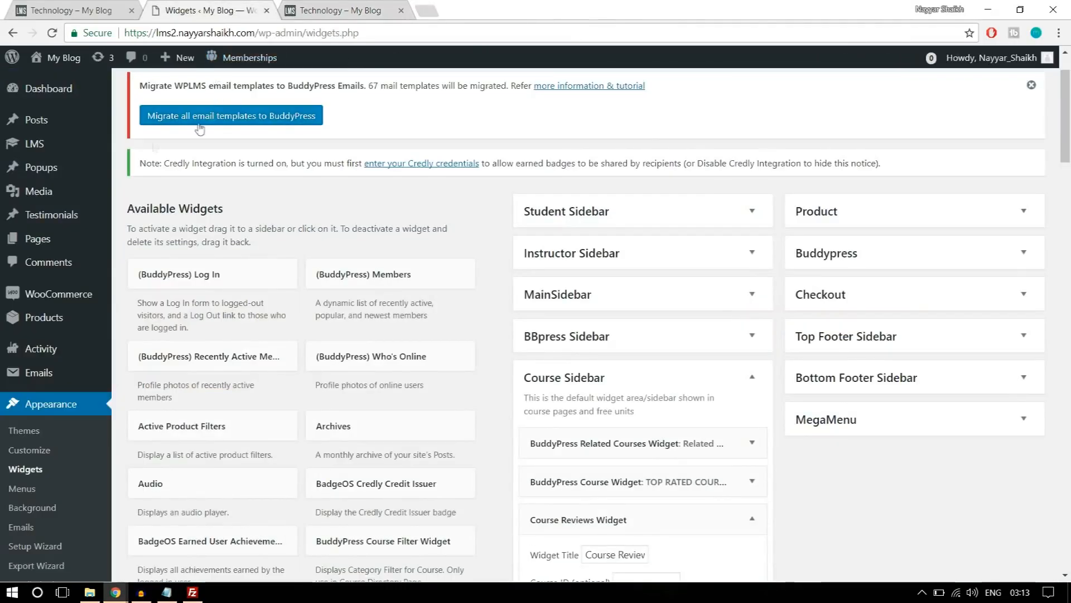
pyautogui.moveTo(26, 144)
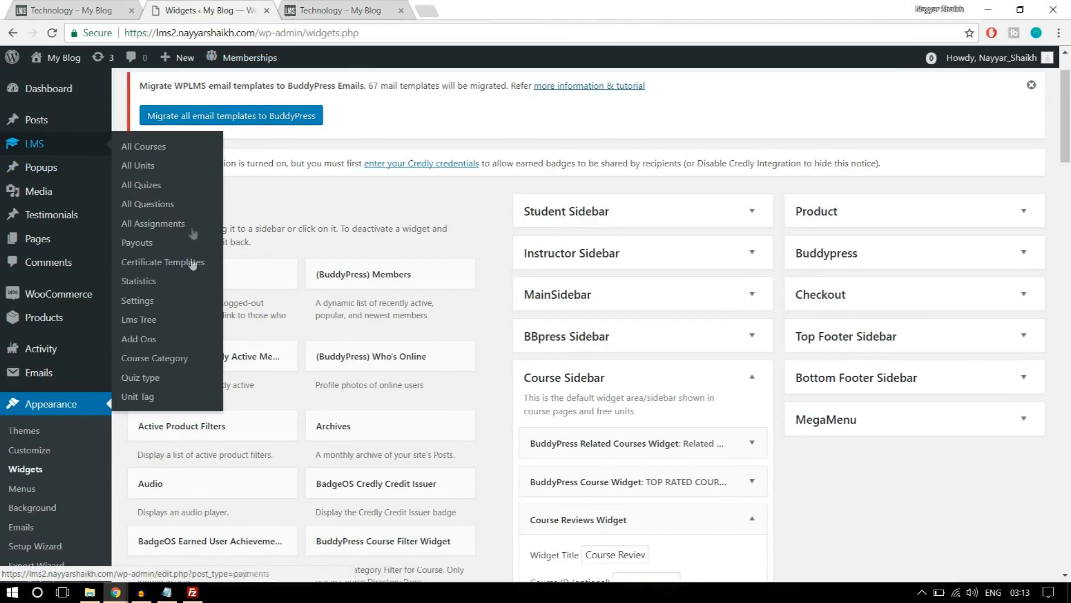
pyautogui.click(146, 301)
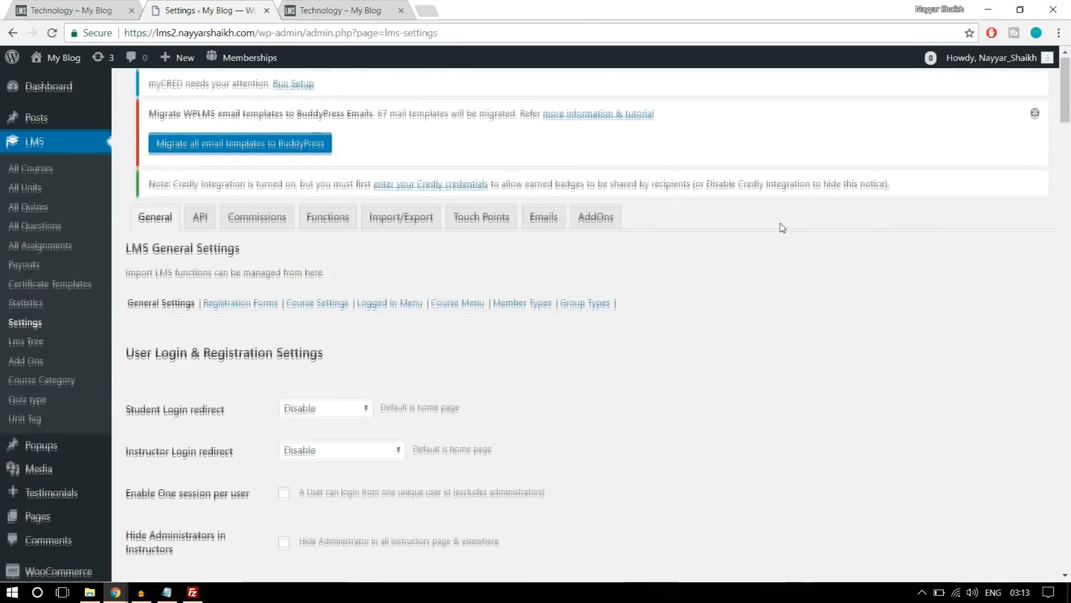
pyautogui.scroll(-3, 780, 228)
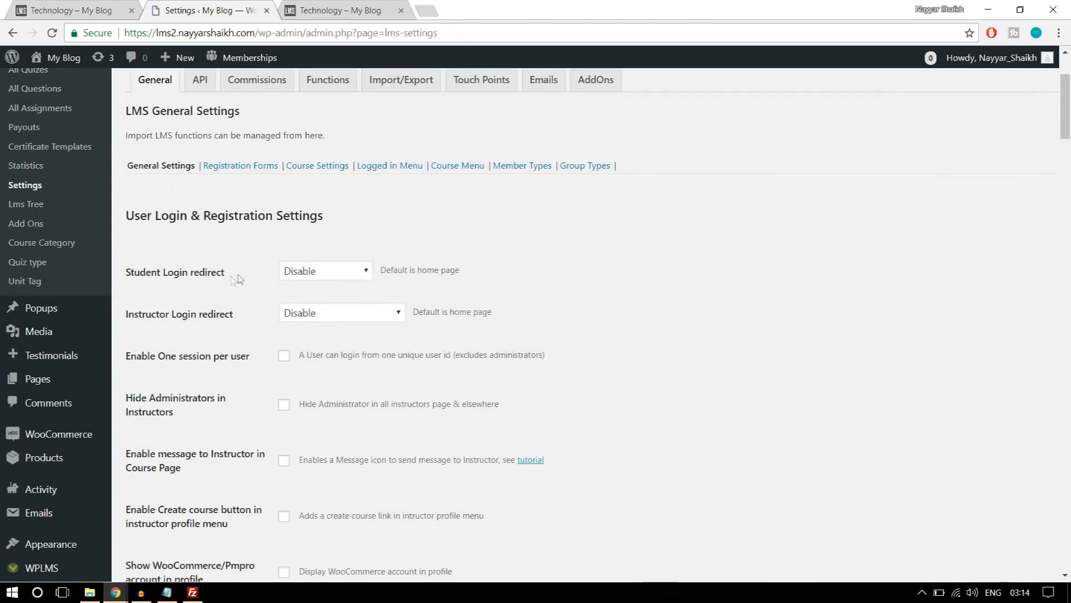
pyautogui.scroll(3, 360, 269)
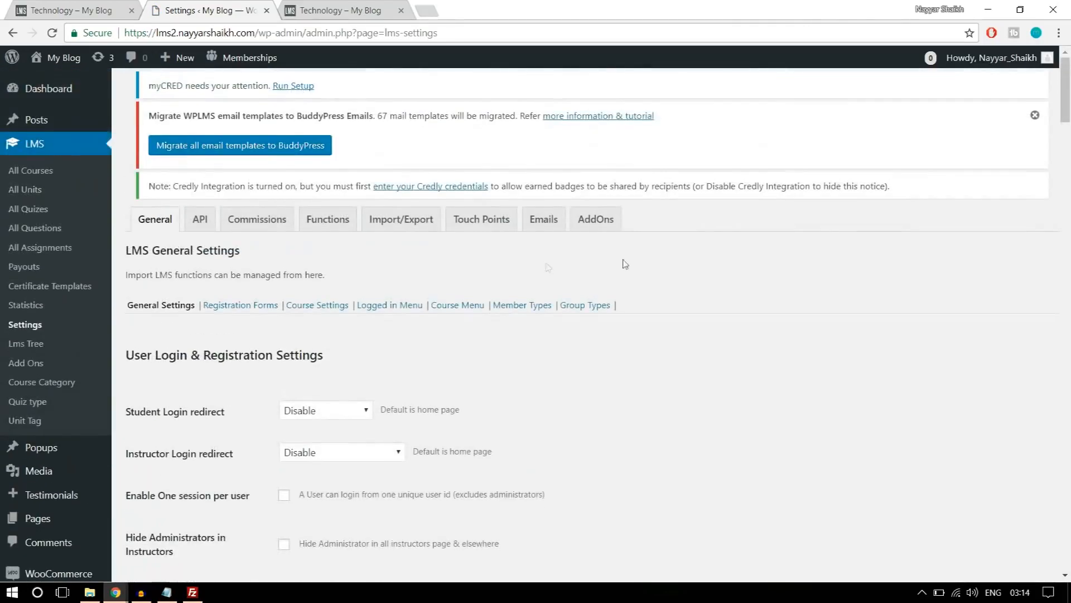
pyautogui.scroll(-6, 811, 303)
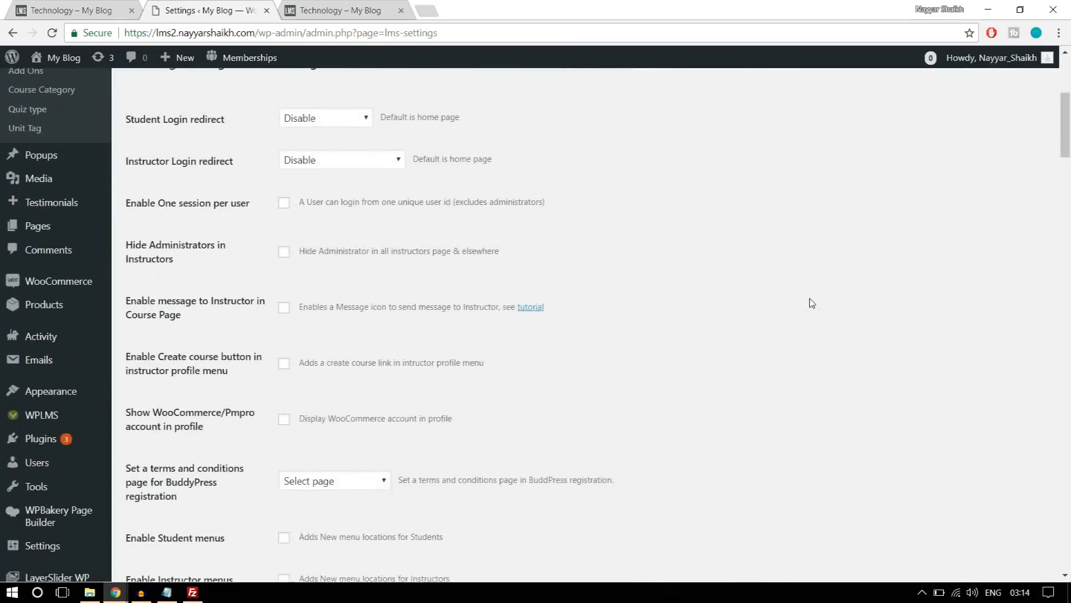
pyautogui.scroll(-1, 73, 396)
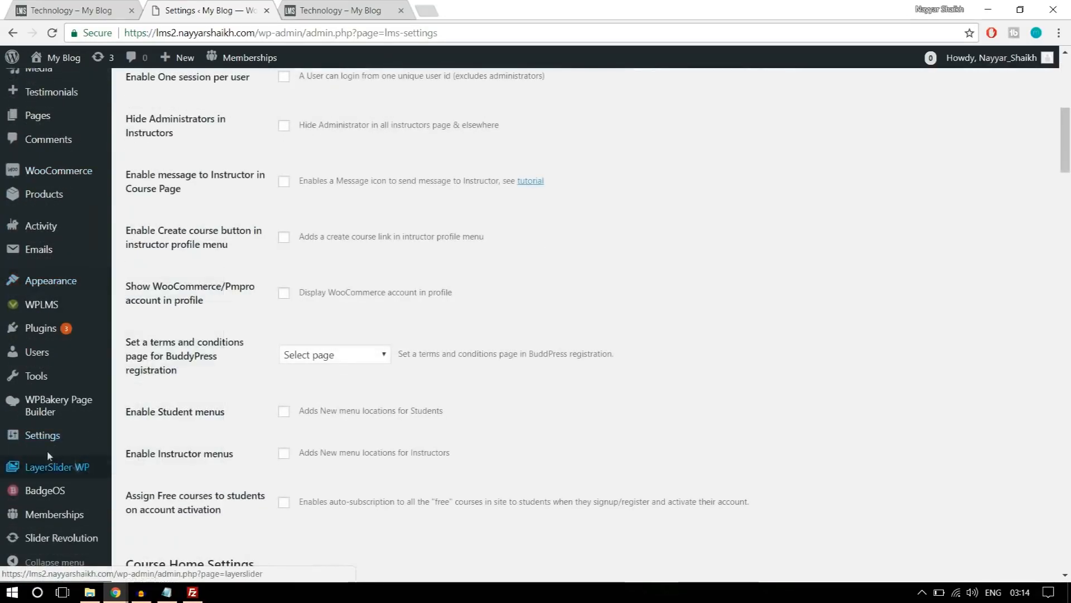
# Open the WordPress General settings in a separate tab, check the Anyone can register membership option, and close that tab.
pyautogui.moveTo(41, 442)
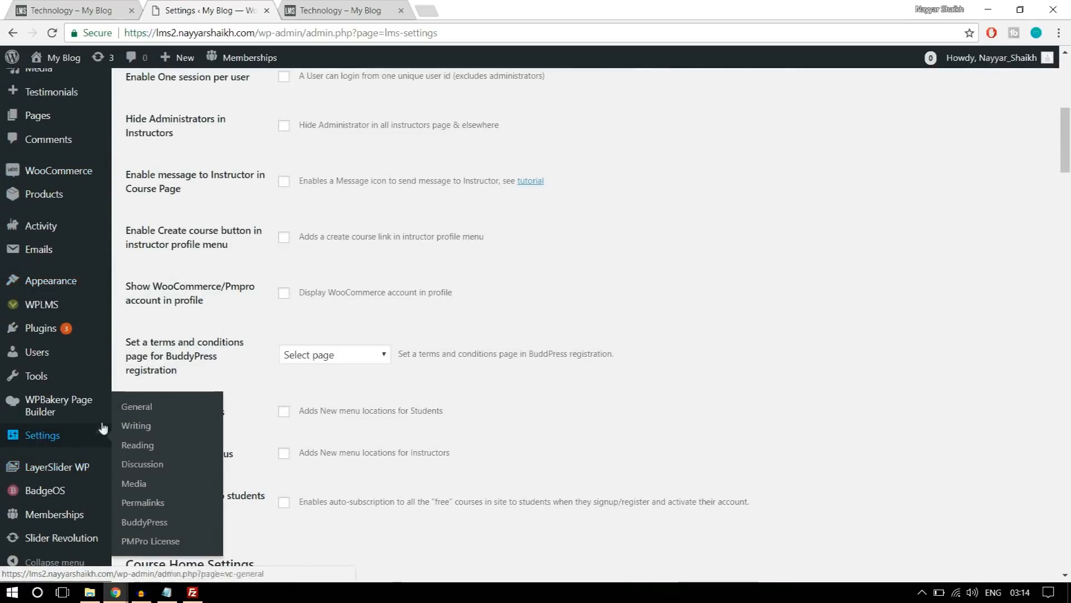
pyautogui.rightClick(59, 437)
pyautogui.click(113, 446)
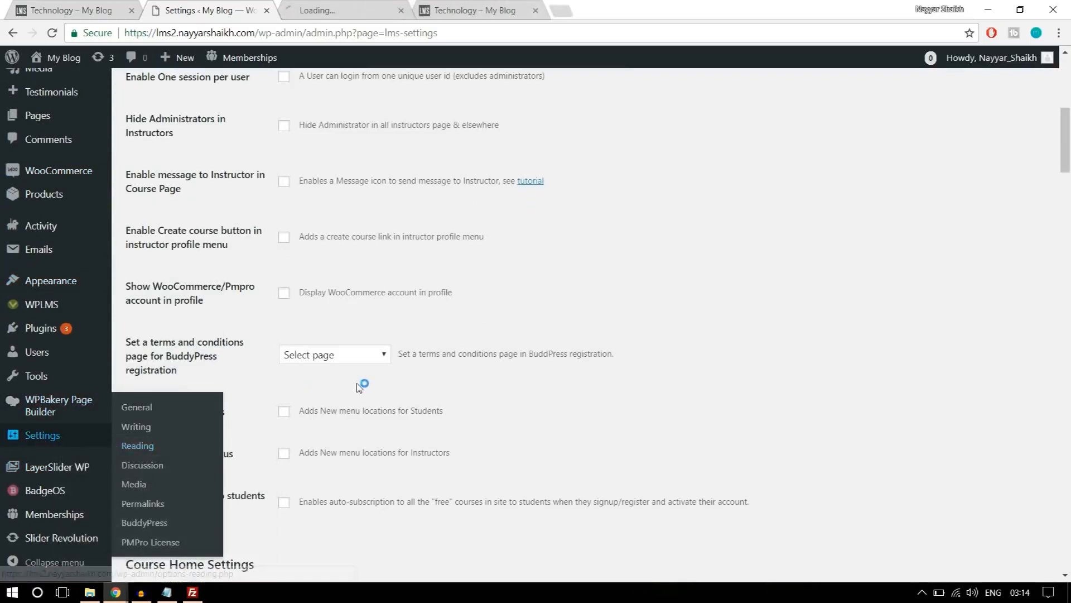
pyautogui.scroll(10, 383, 371)
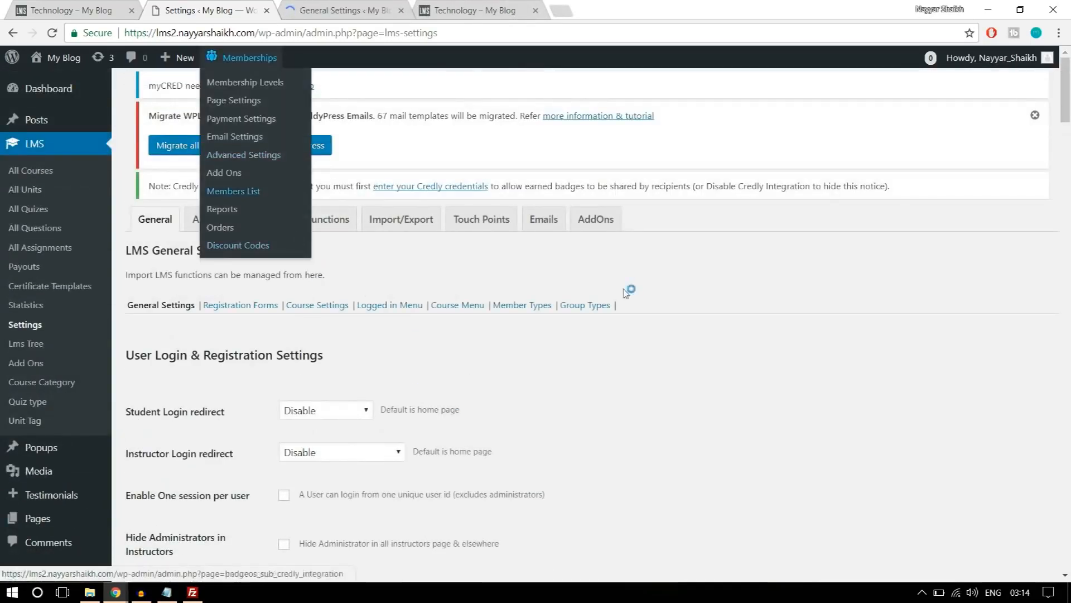
pyautogui.click(305, 4)
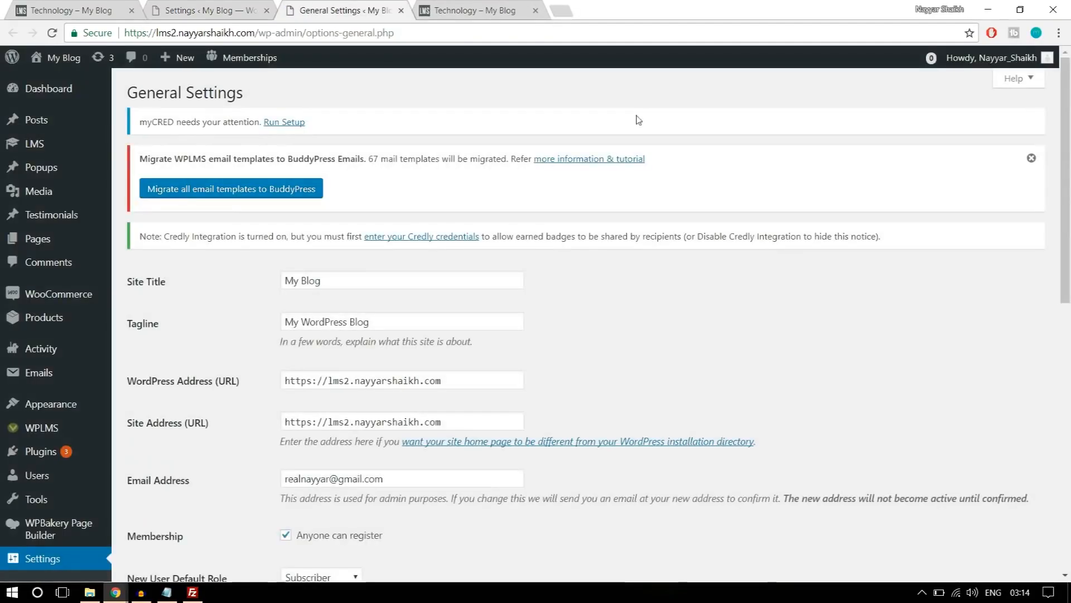
pyautogui.scroll(-4, 763, 239)
pyautogui.scroll(-2, 764, 239)
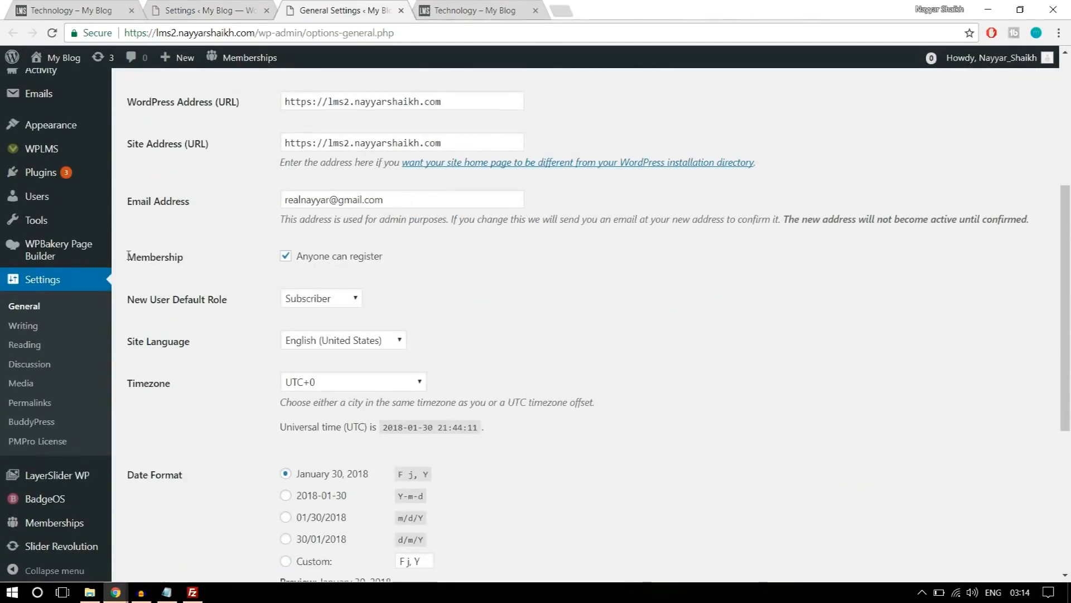
pyautogui.moveTo(129, 256); pyautogui.dragTo(292, 252)
pyautogui.click(368, 257)
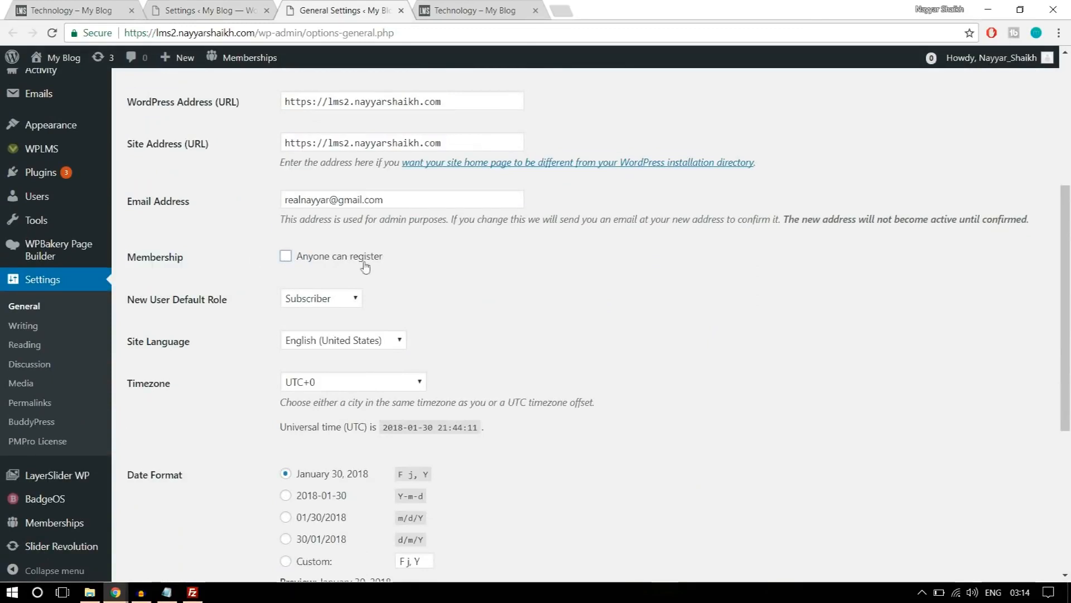
pyautogui.click(306, 263)
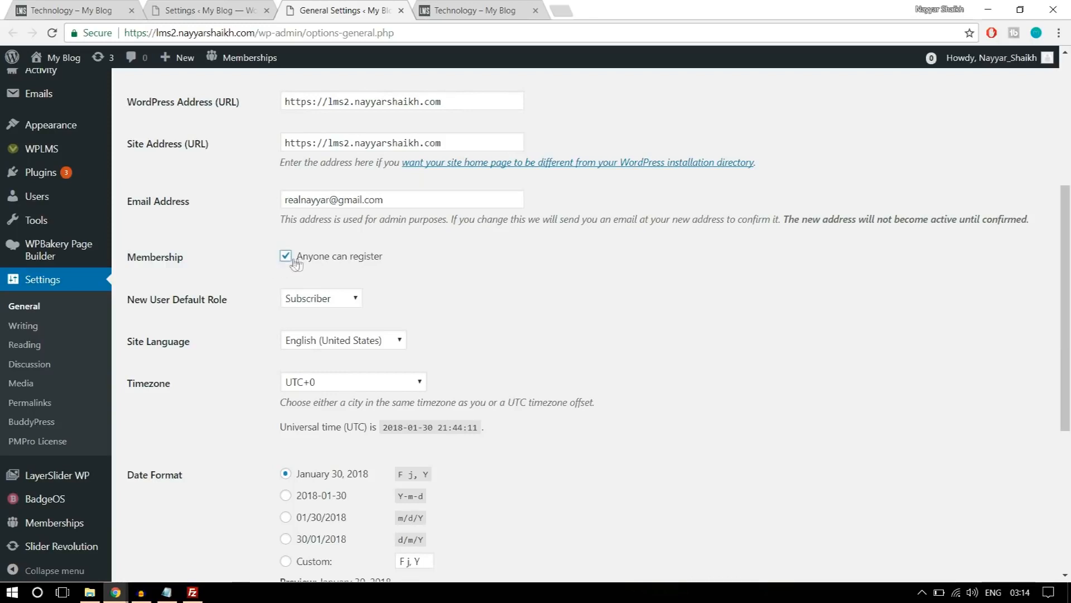
pyautogui.click(401, 10)
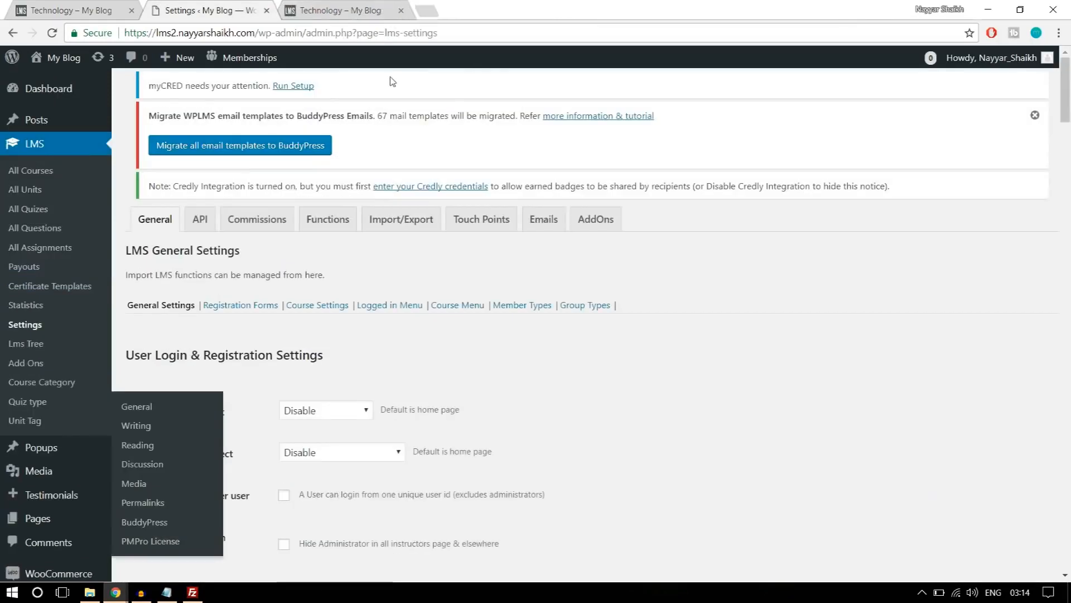
# Review the Student Login redirect choices and set the Instructor Login redirect to Instructing Courses page.
pyautogui.scroll(-3, 773, 294)
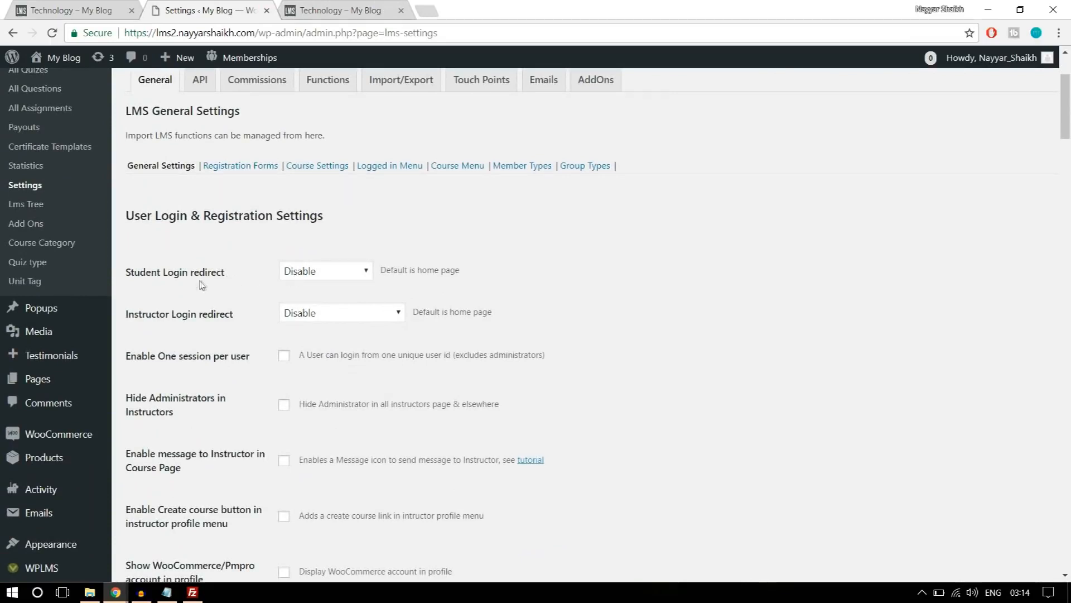
pyautogui.click(327, 273)
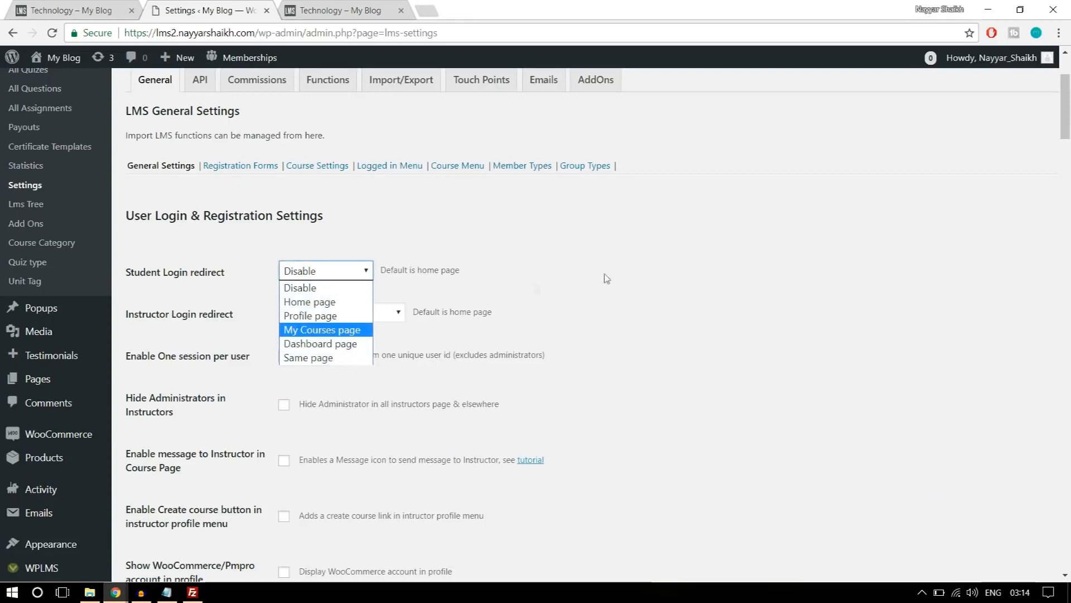
pyautogui.click(641, 273)
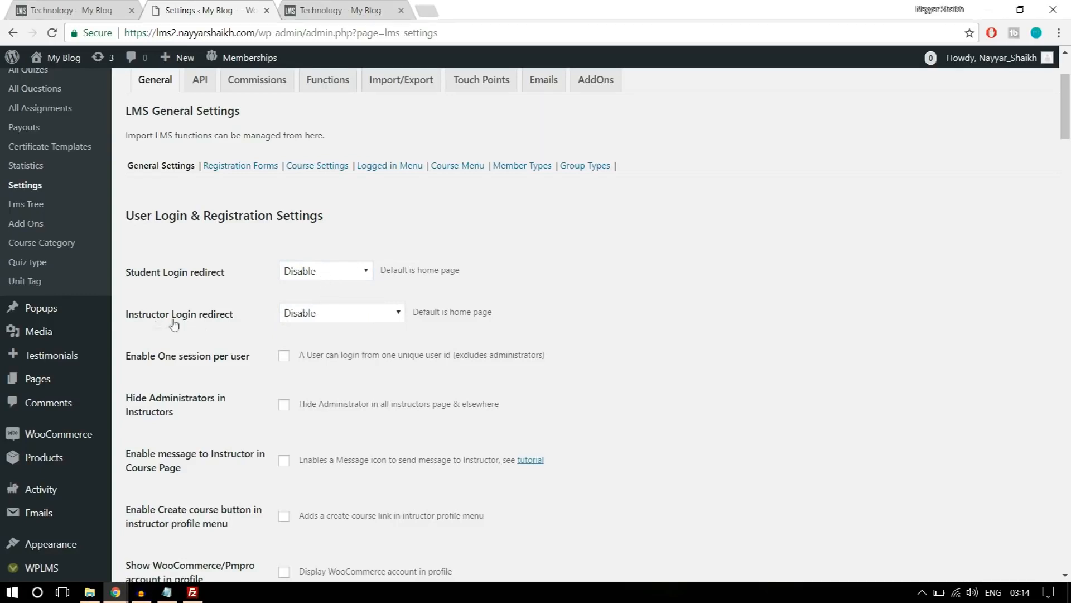
pyautogui.click(310, 319)
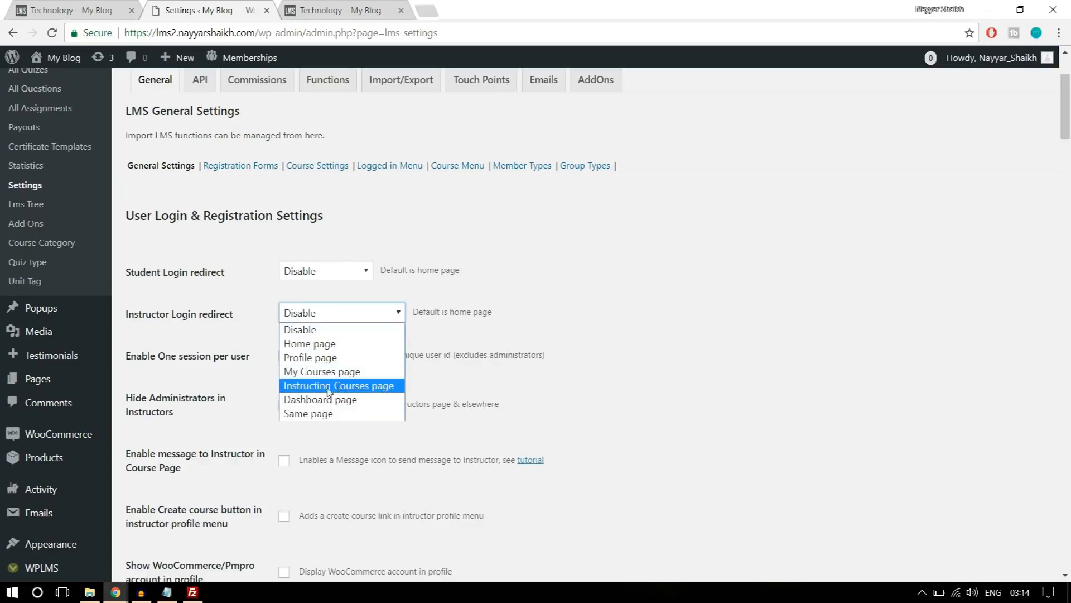
pyautogui.click(344, 386)
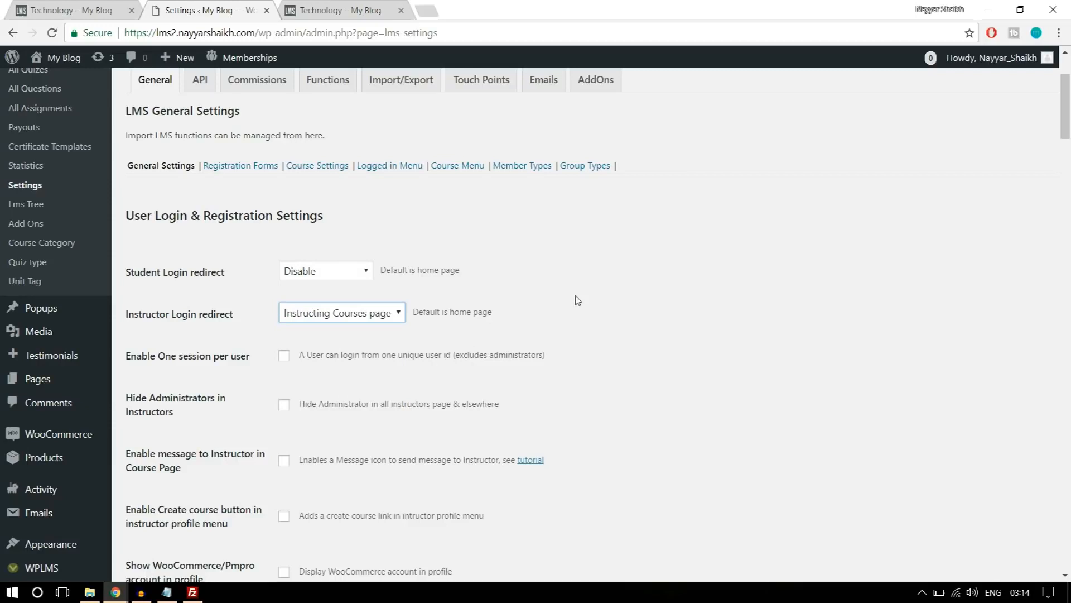
pyautogui.click(371, 317)
pyautogui.click(642, 314)
# Enable the Student menus and Instructor menus options in the User Login & Registration settings.
pyautogui.scroll(-1, 645, 312)
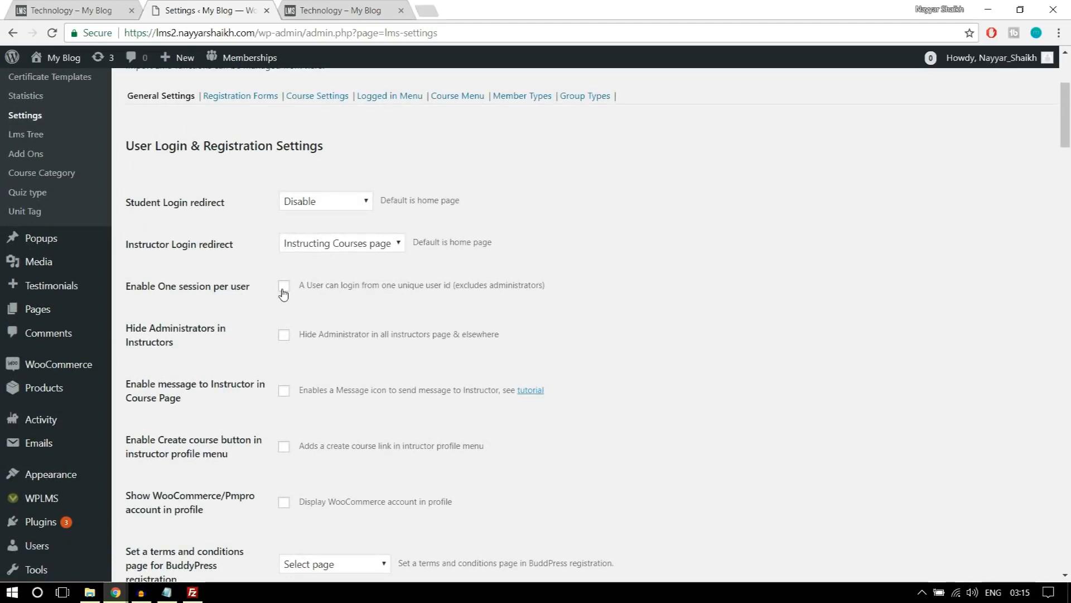
pyautogui.scroll(-2, 241, 323)
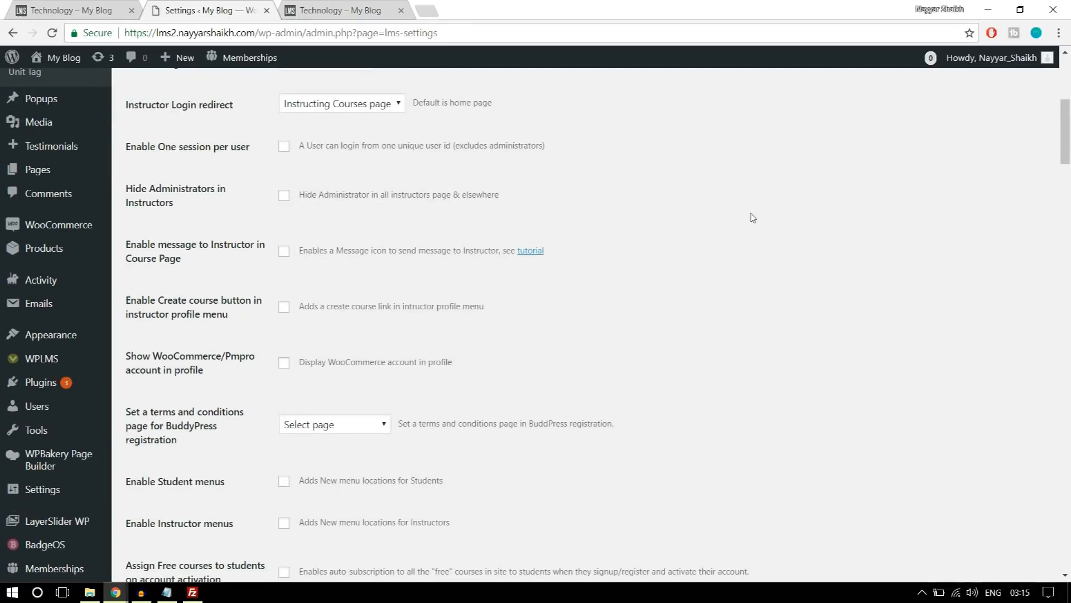
pyautogui.scroll(-2, 777, 246)
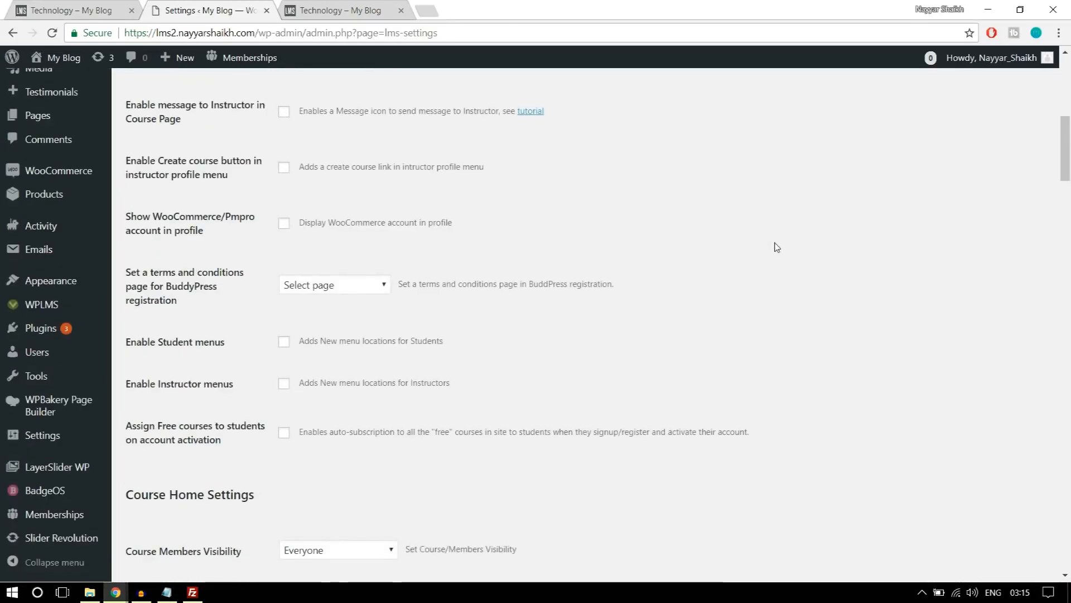
pyautogui.scroll(-1, 776, 247)
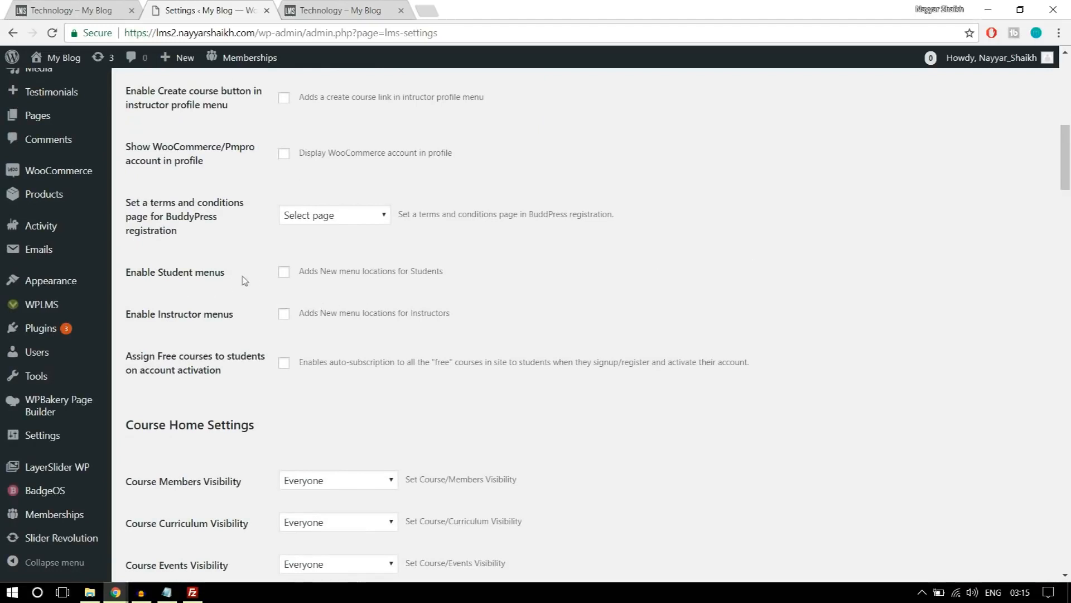
pyautogui.click(284, 272)
pyautogui.click(284, 315)
# Look over the remaining course, unit, quiz and tour options and save the LMS General Settings.
pyautogui.scroll(-5, 794, 282)
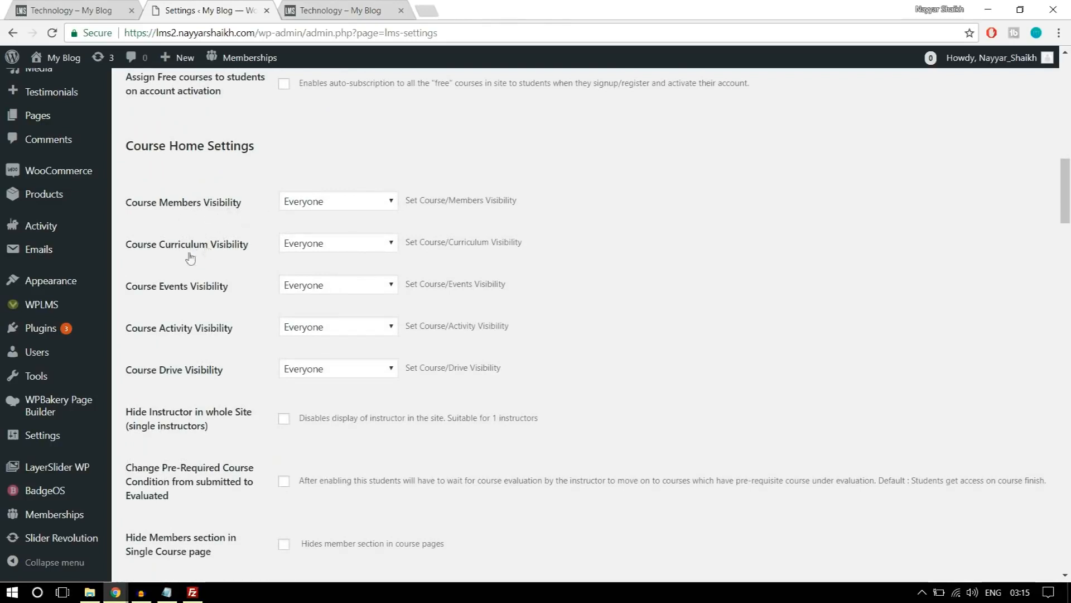
pyautogui.scroll(-15, 591, 295)
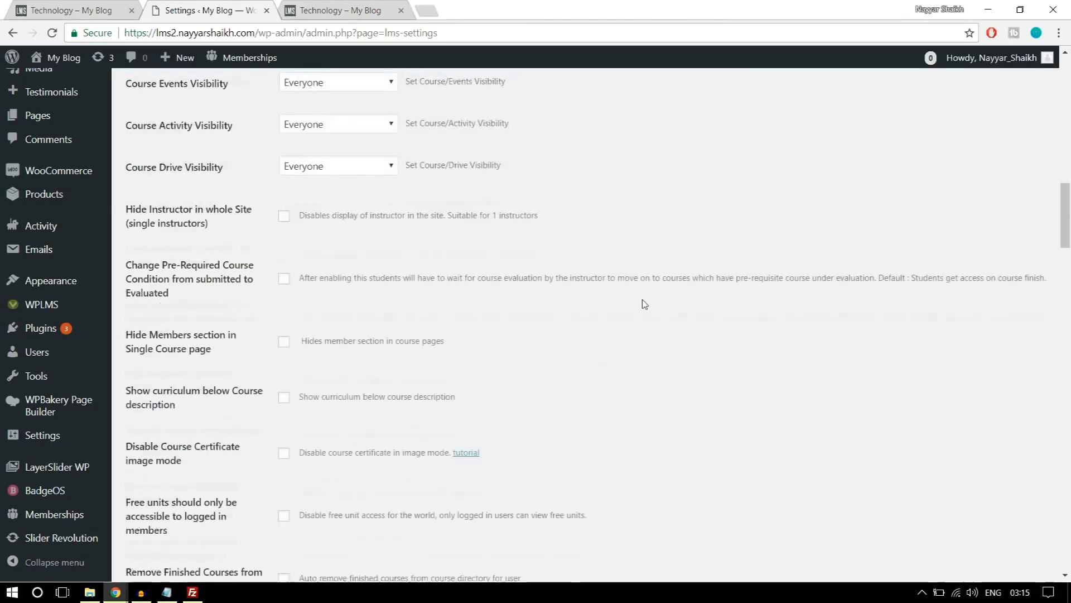
pyautogui.scroll(-11, 645, 305)
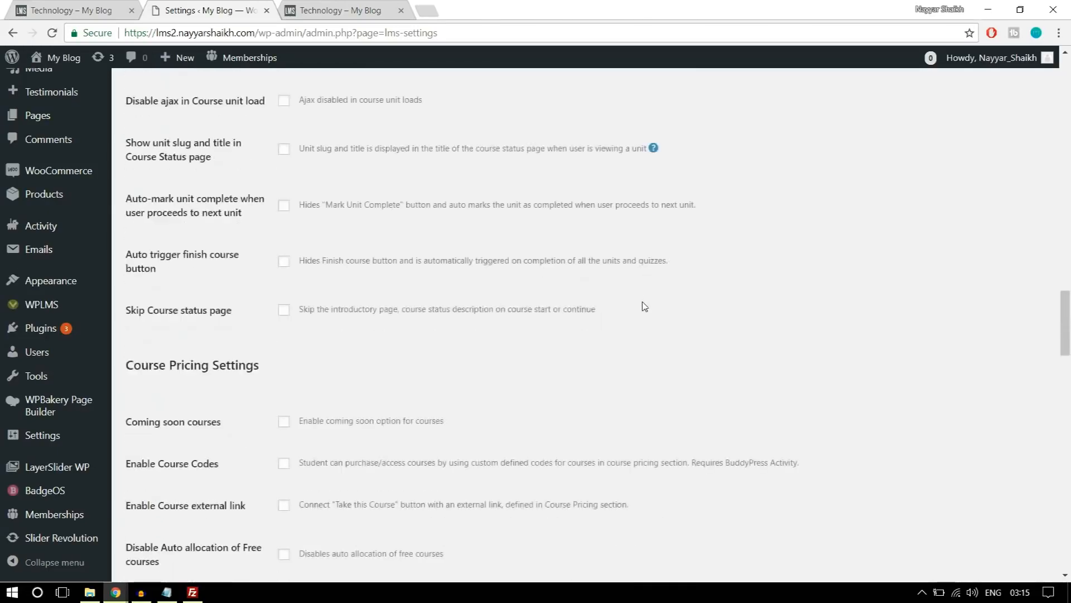
pyautogui.scroll(-8, 645, 306)
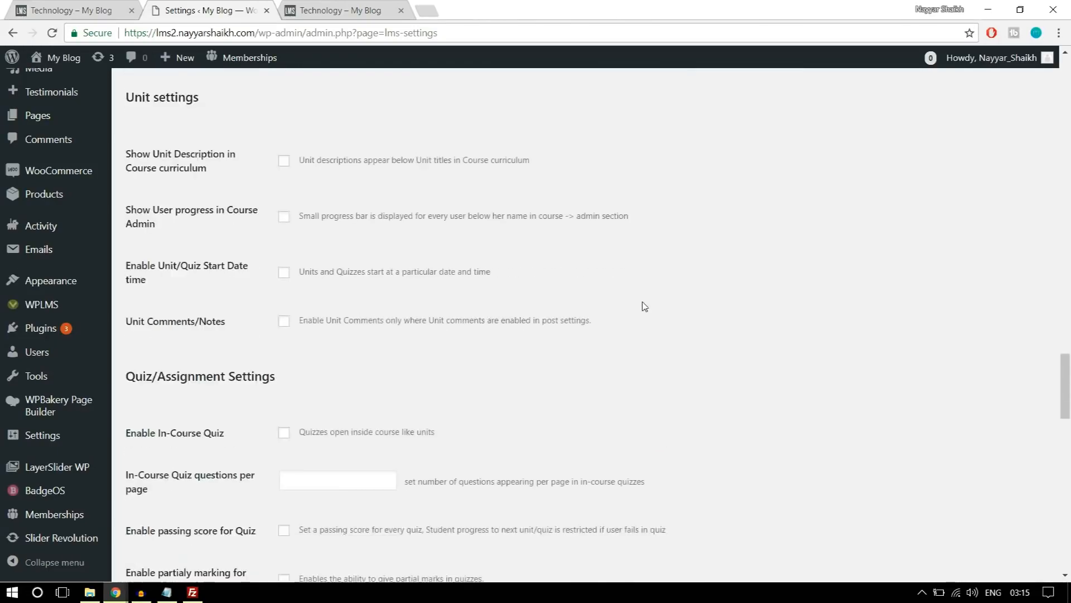
pyautogui.scroll(-17, 331, 373)
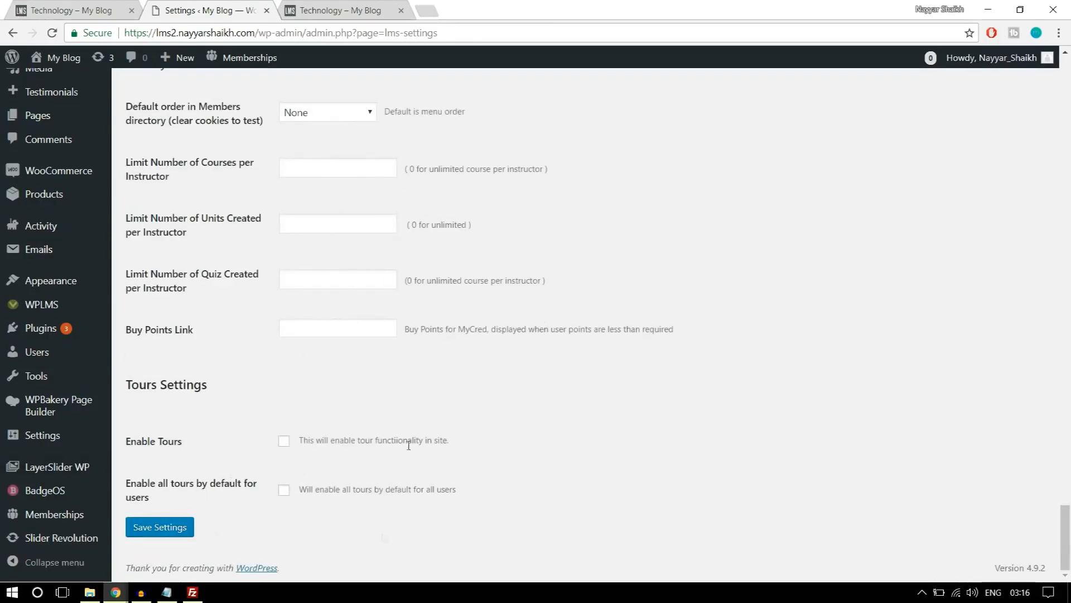
pyautogui.click(174, 534)
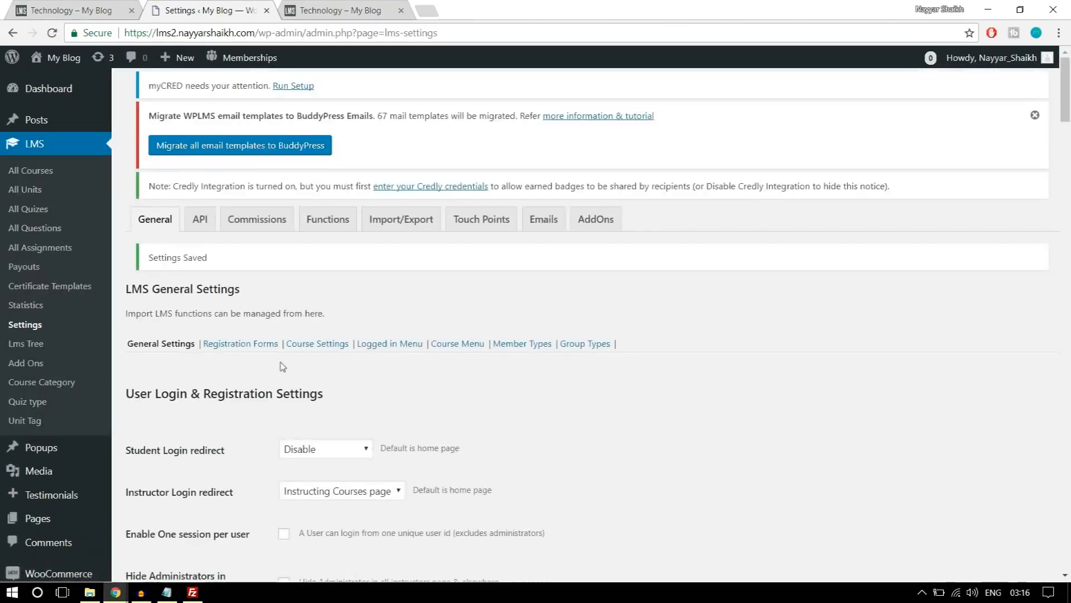
# Add a registration form named Instructor Form in the LMS registration form settings.
pyautogui.click(242, 347)
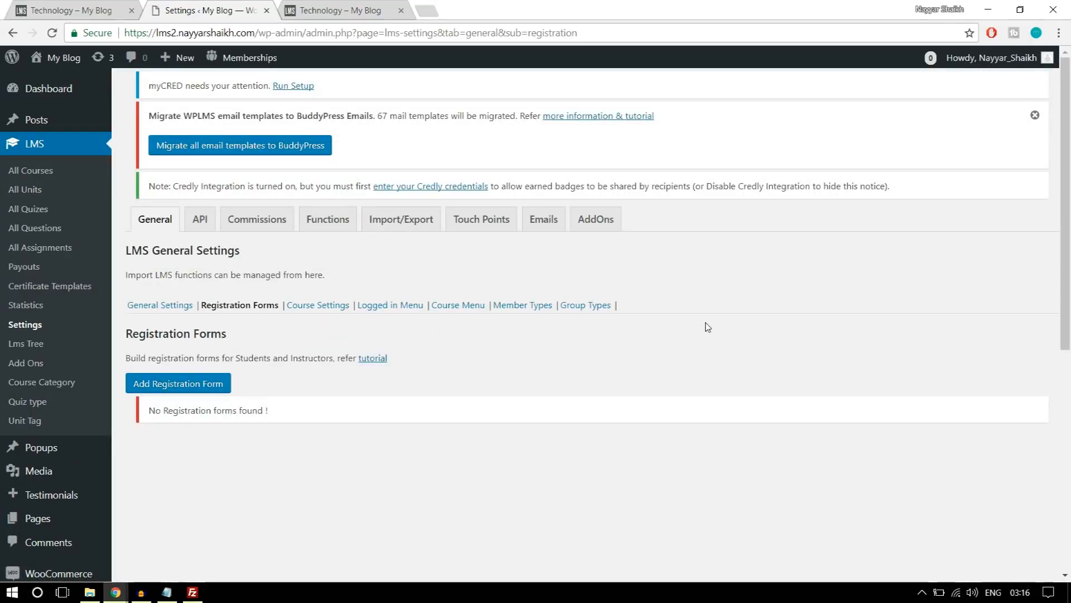
pyautogui.scroll(-1, 708, 326)
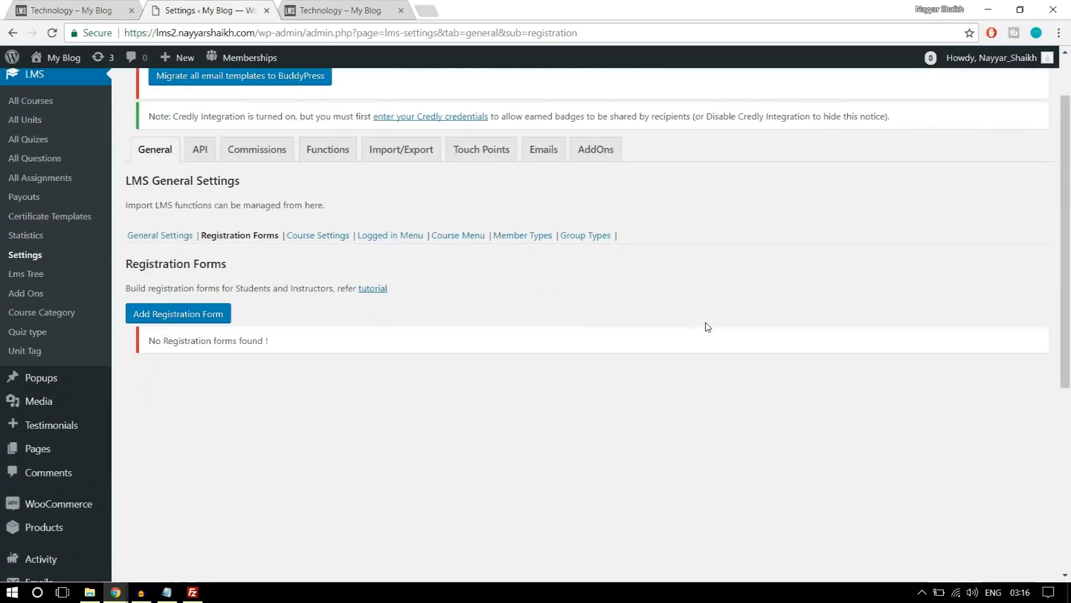
pyautogui.click(164, 315)
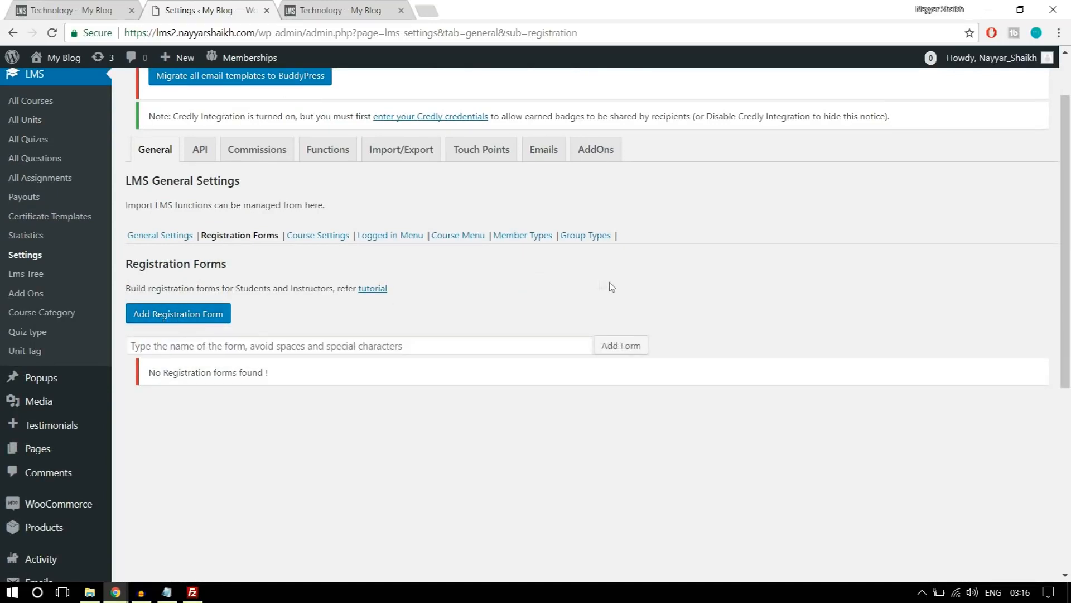
pyautogui.click(376, 339)
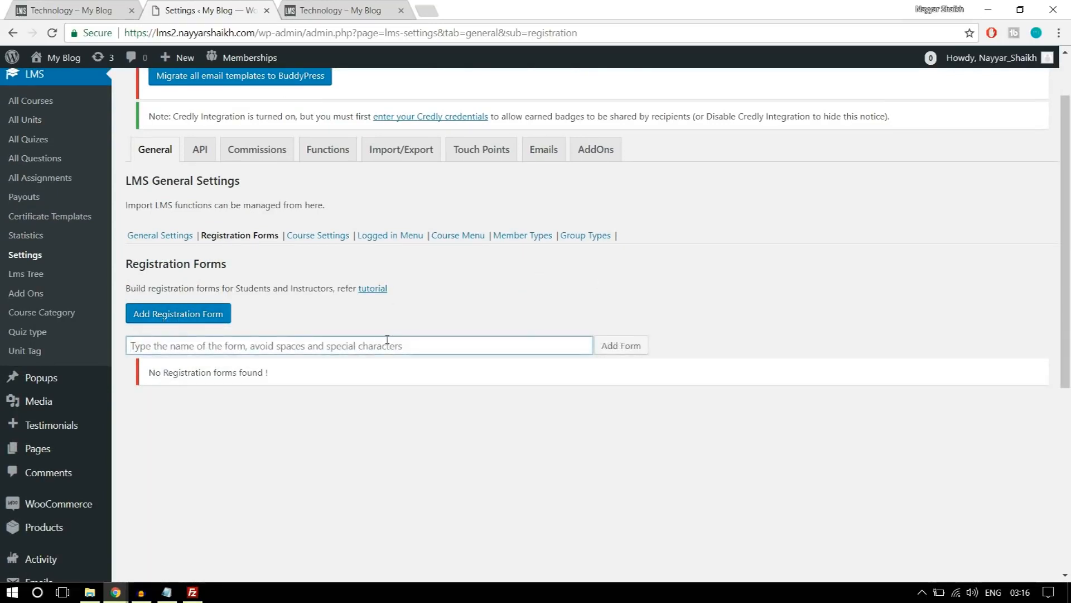
pyautogui.write('Instructor Form')
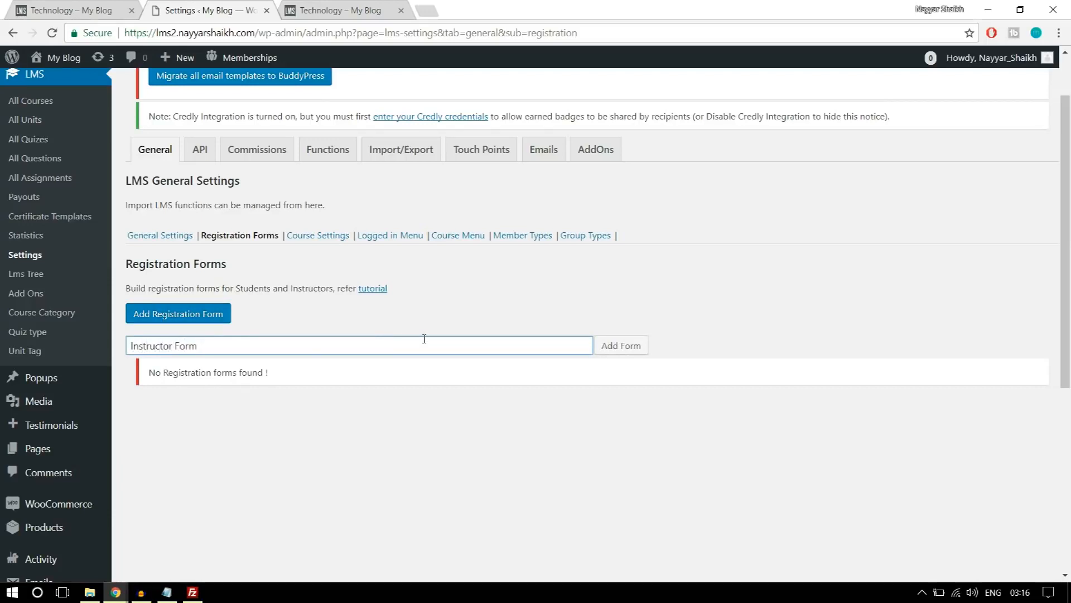
pyautogui.click(612, 346)
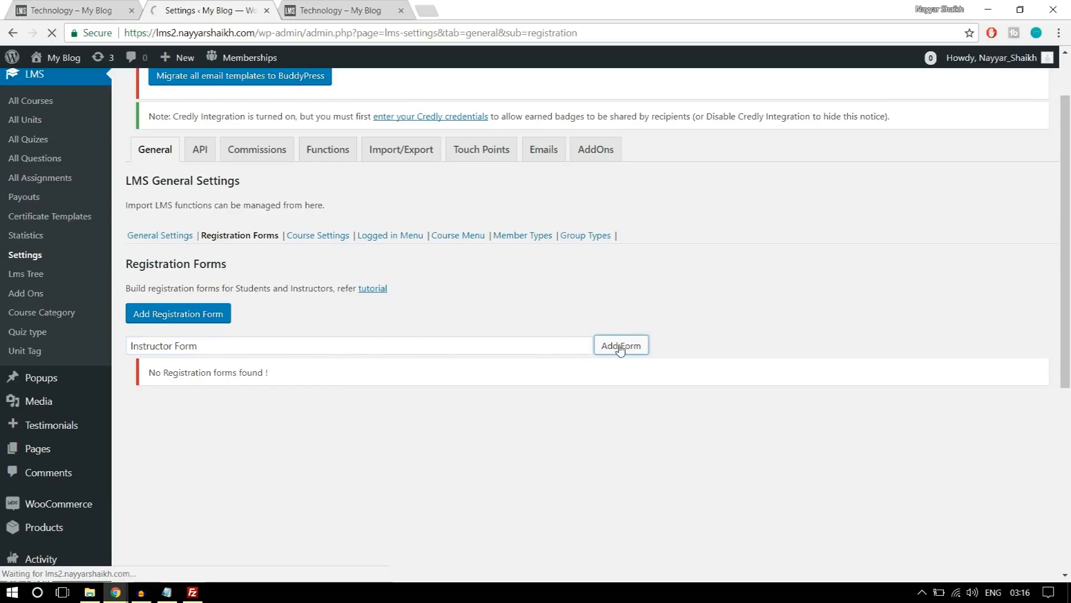
# Review the Assign User Role choices for the instructor form, choose Default role and save the form's settings.
pyautogui.scroll(-3, 642, 407)
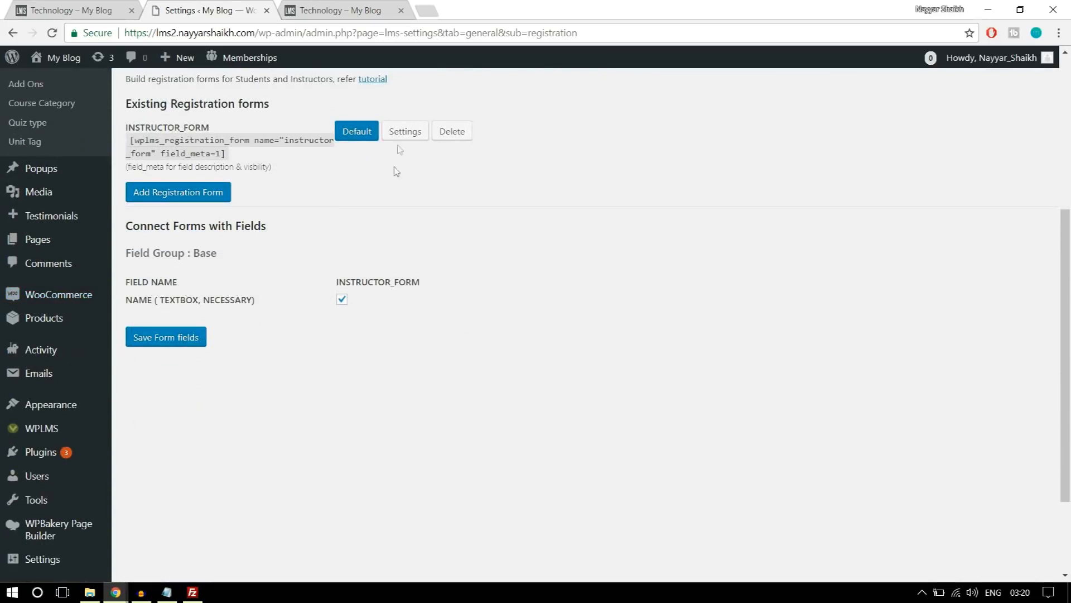
pyautogui.click(410, 132)
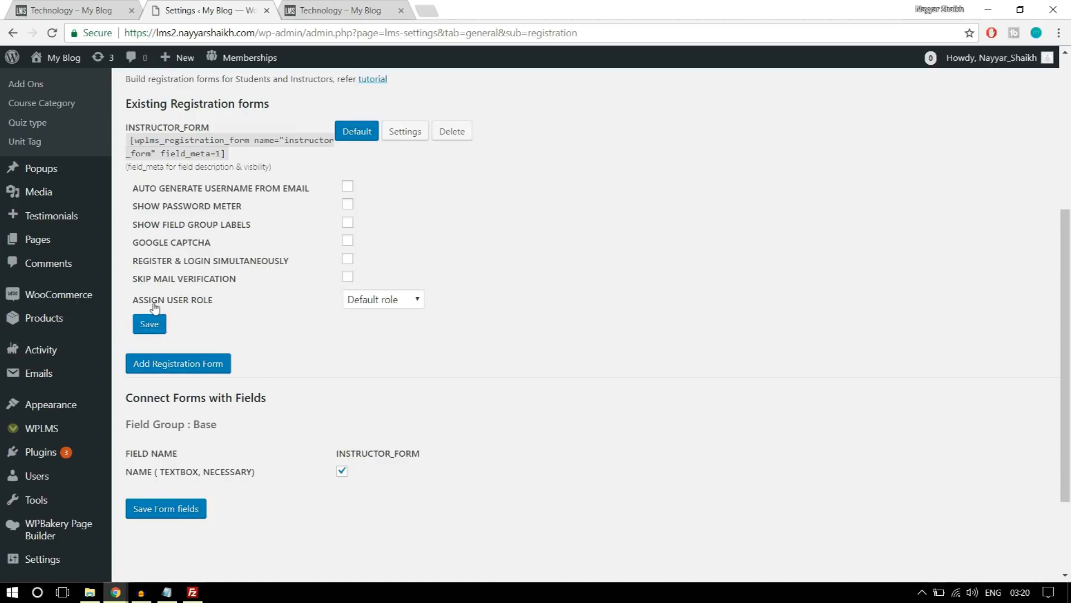
pyautogui.click(369, 302)
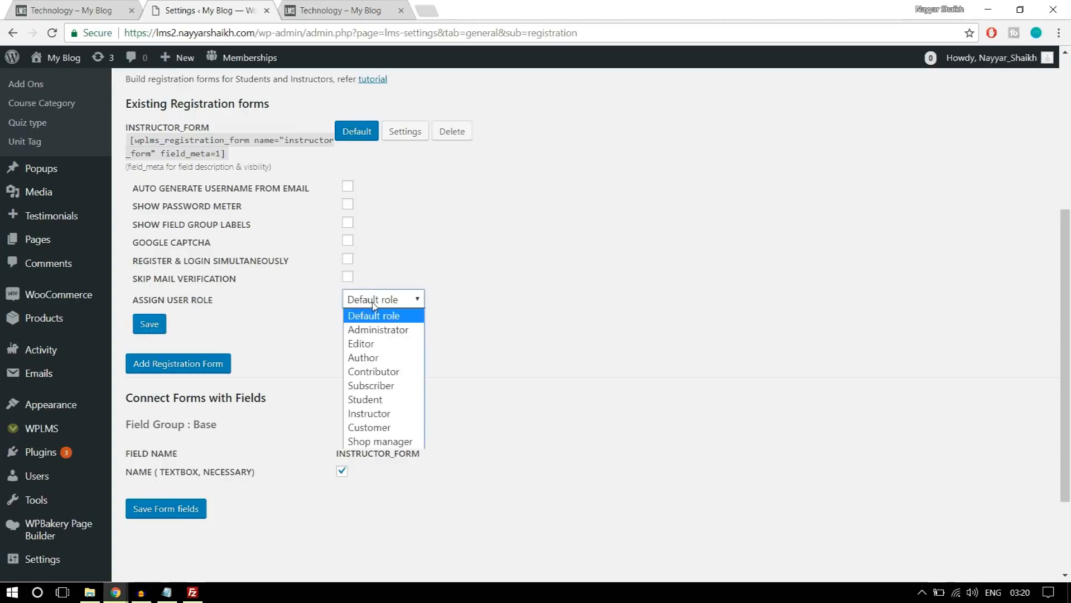
pyautogui.click(382, 400)
pyautogui.click(384, 303)
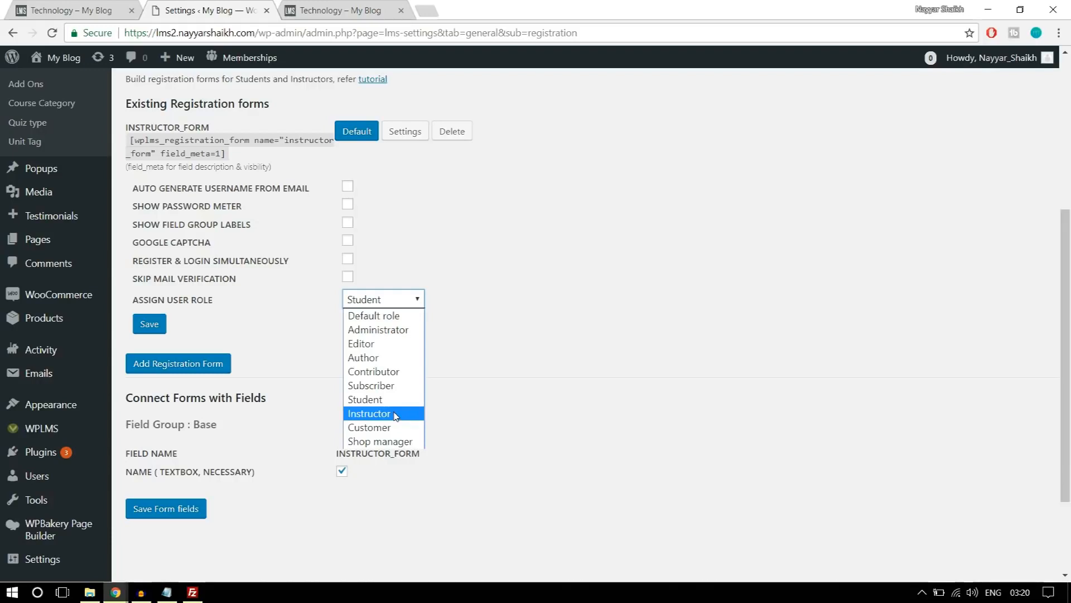
pyautogui.click(387, 315)
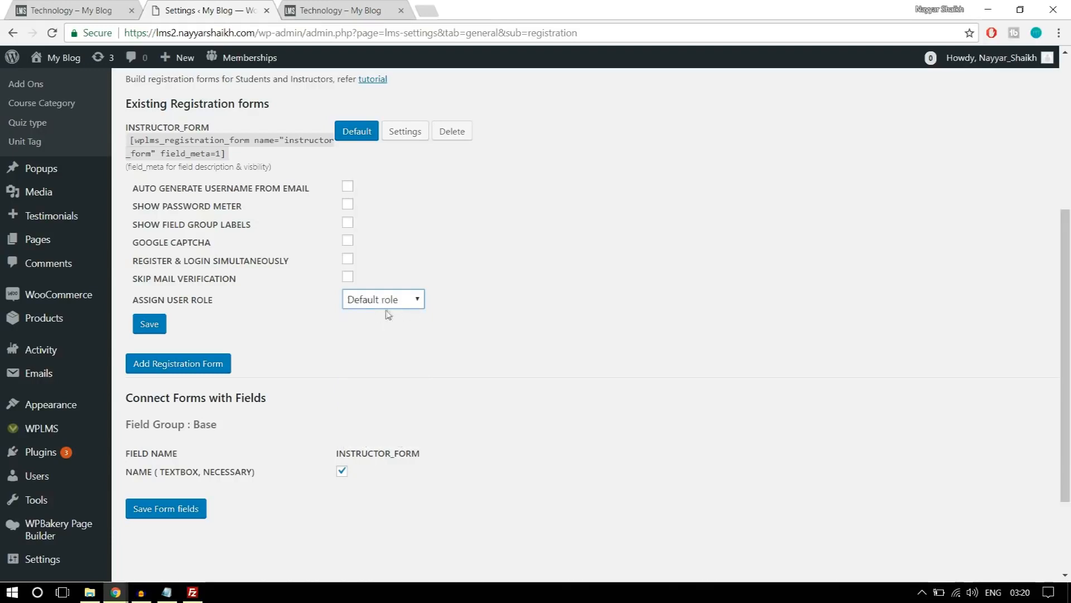
pyautogui.click(151, 329)
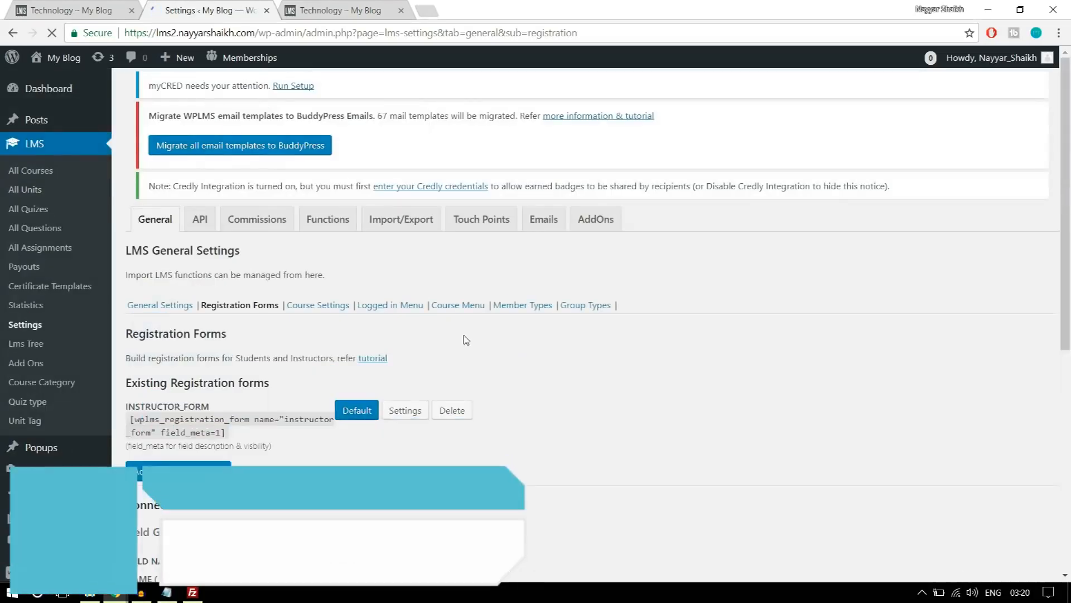
# Open the LMS Course Settings and look over the list of course details shown to users.
pyautogui.scroll(-1, 494, 329)
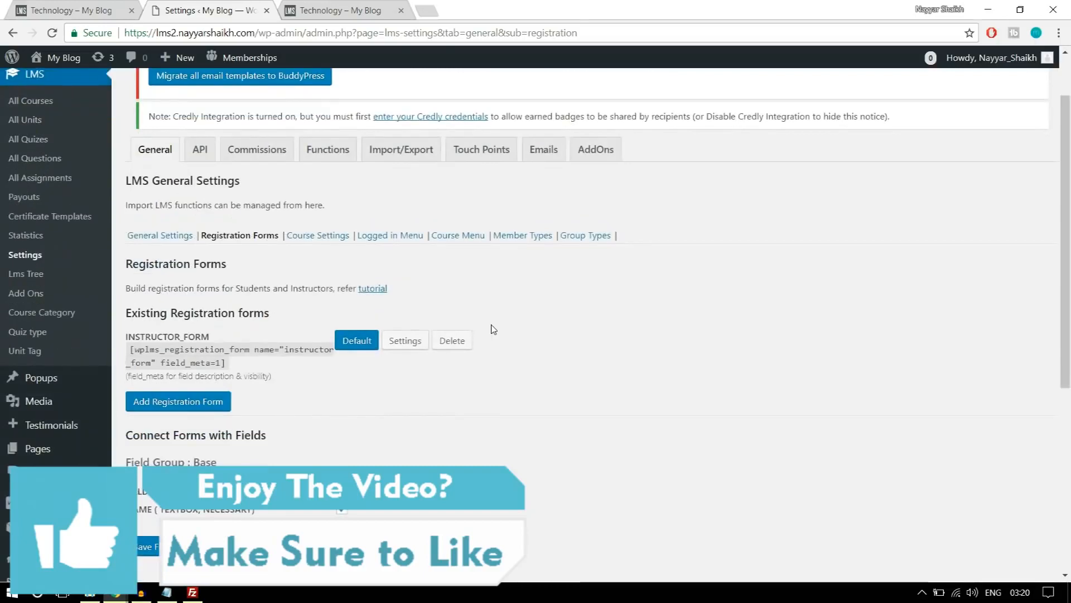
pyautogui.click(323, 245)
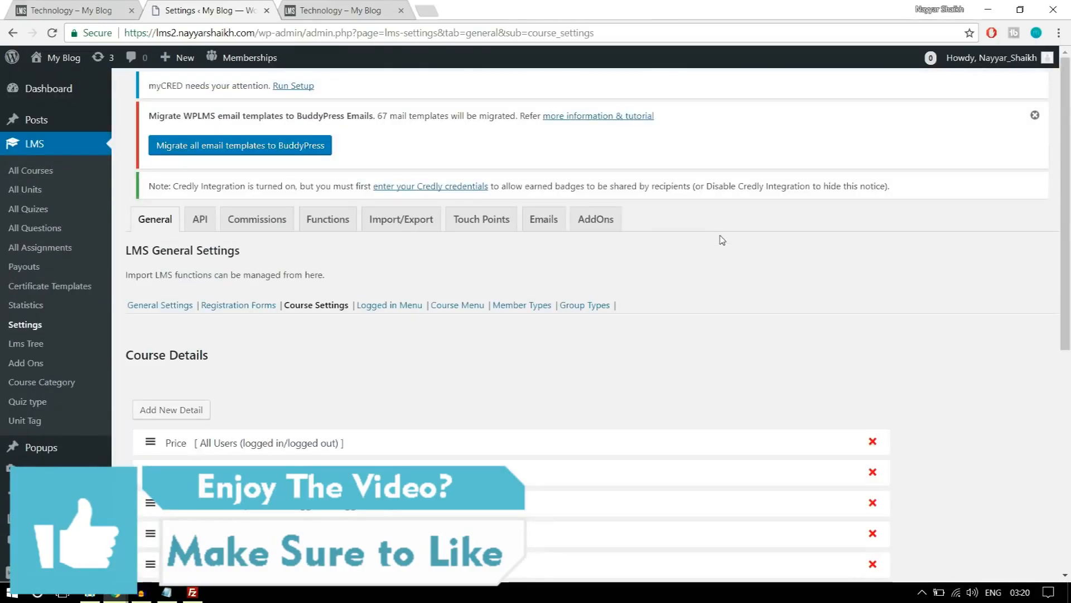
pyautogui.scroll(-5, 731, 267)
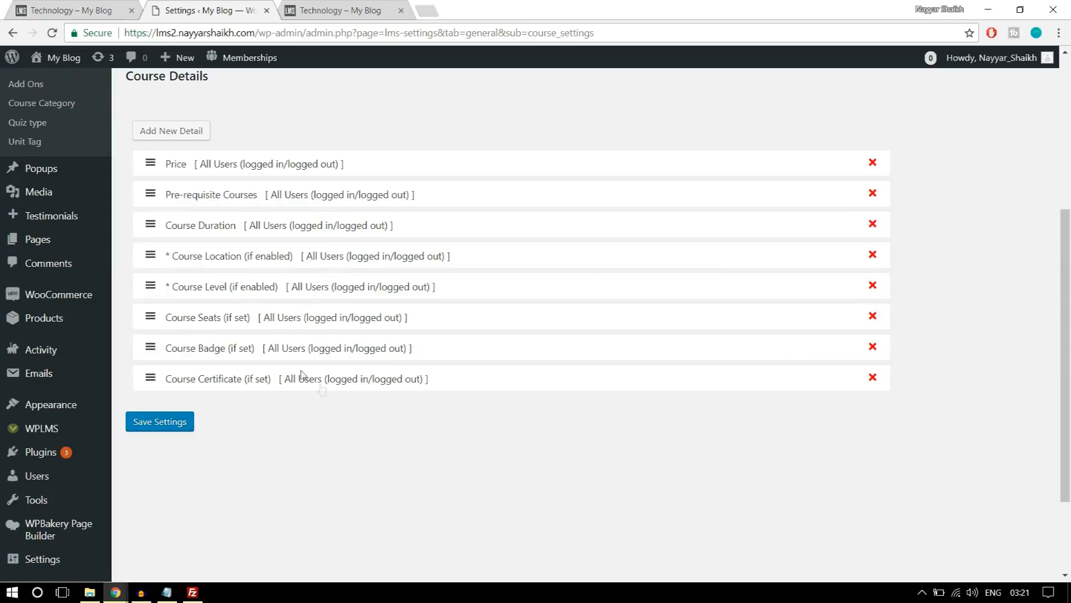
pyautogui.scroll(1, 323, 390)
pyautogui.scroll(6, 414, 398)
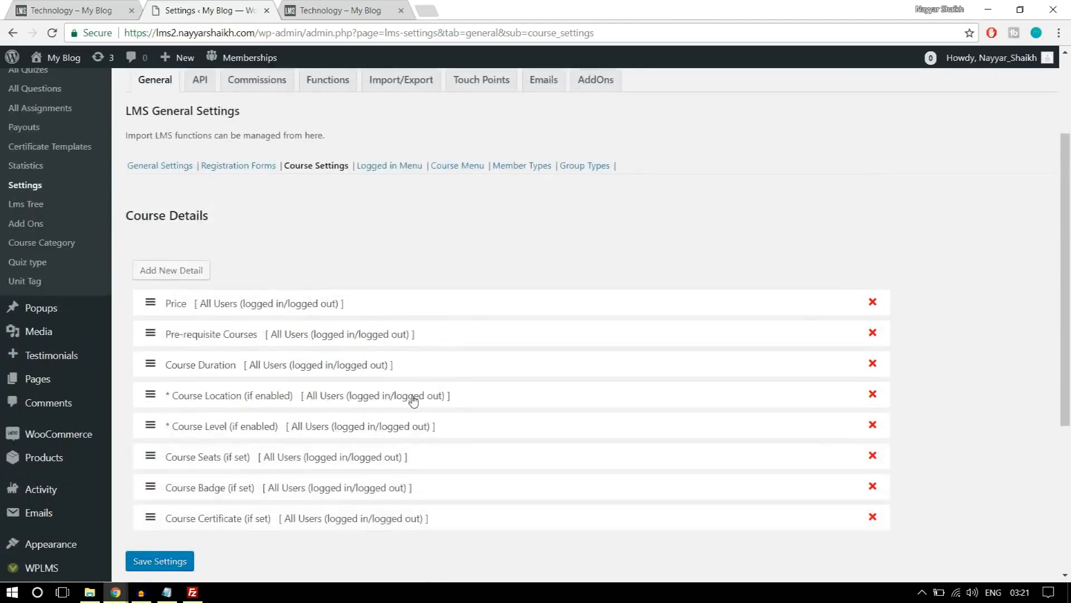
pyautogui.scroll(-5, 411, 399)
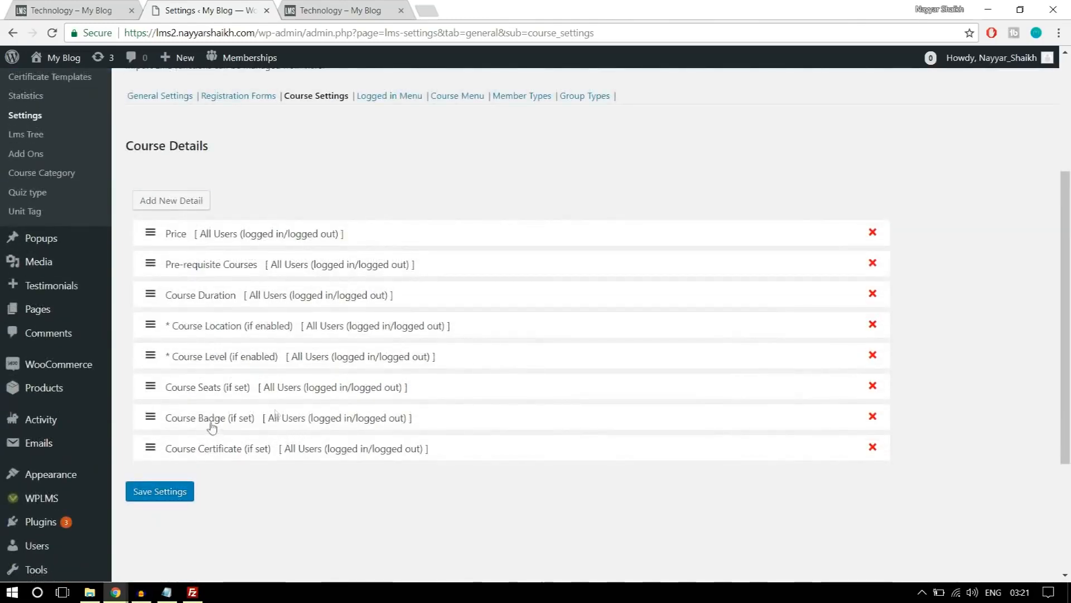
pyautogui.scroll(3, 324, 390)
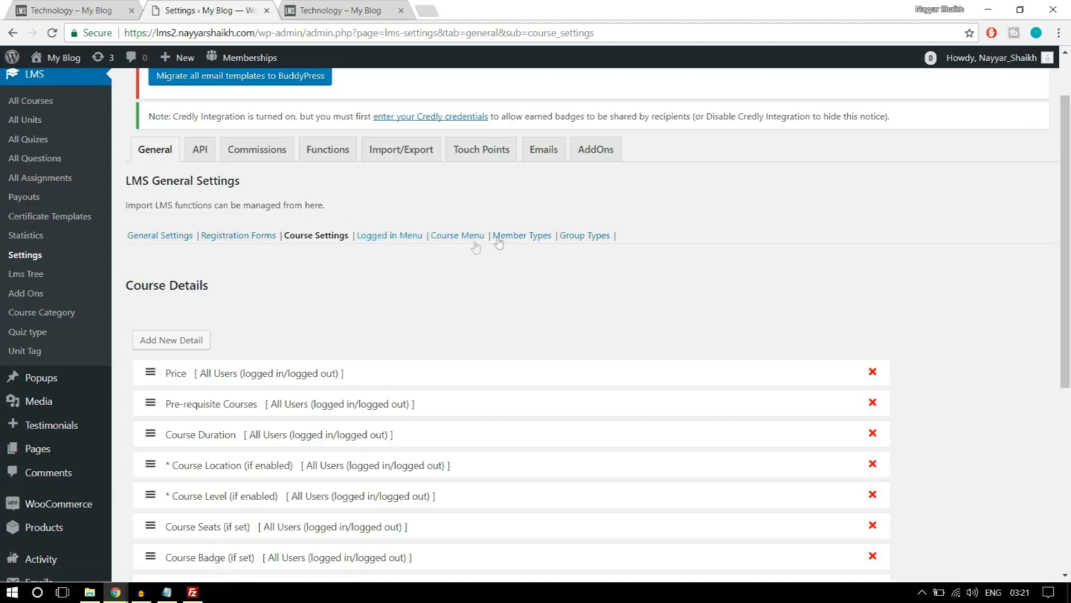
# Set the instructor commission percentage for the Software Training course to 50 and save the commissions.
pyautogui.click(265, 158)
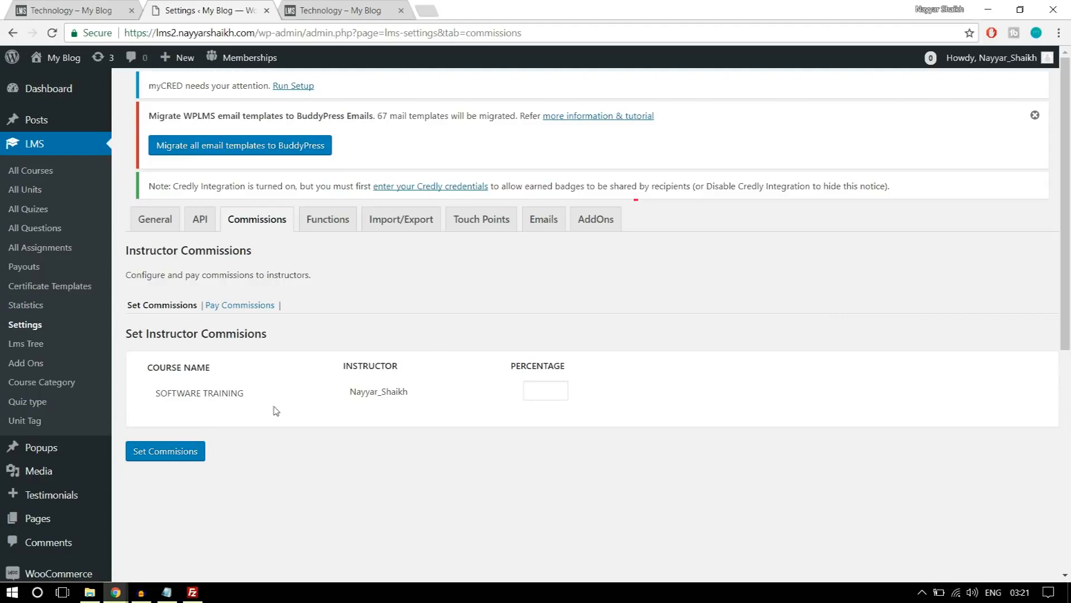
pyautogui.click(529, 399)
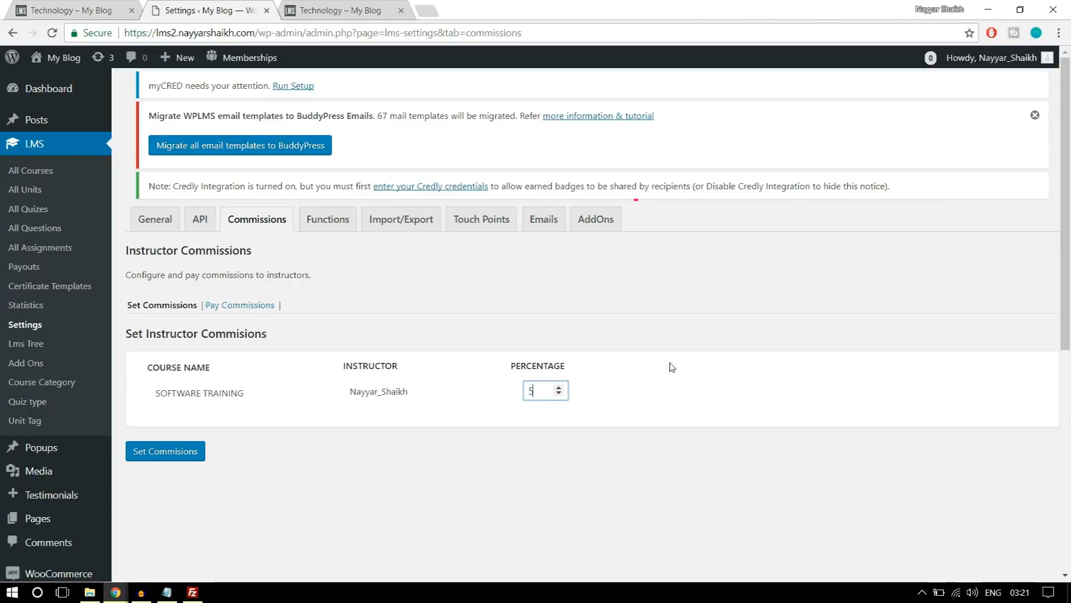
pyautogui.doubleClick(549, 393)
pyautogui.click(718, 317)
pyautogui.doubleClick(539, 391)
pyautogui.click(177, 458)
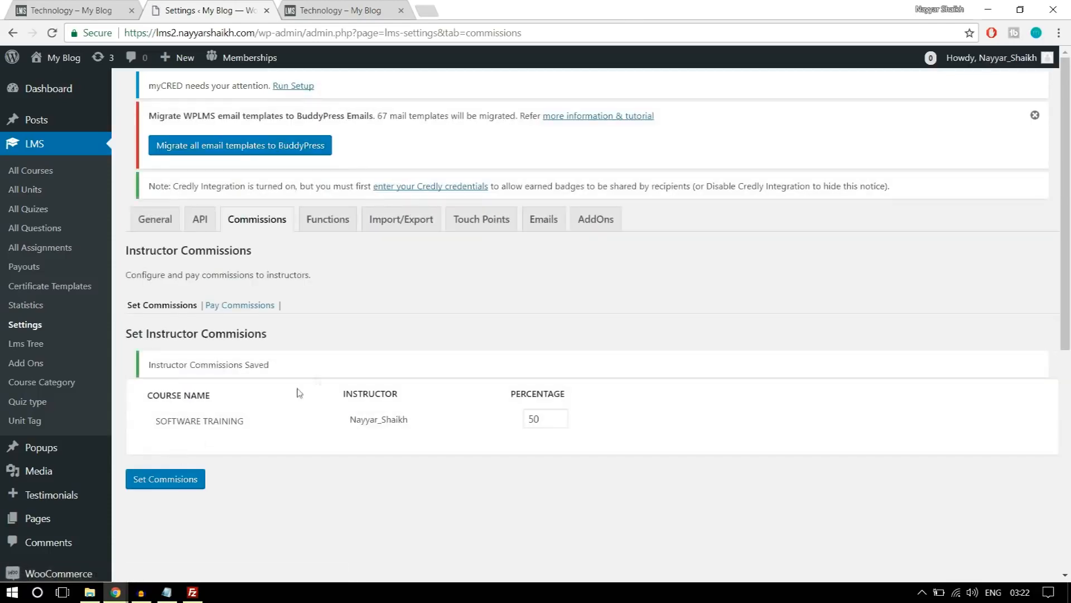
# Open Pay Commissions and show the instructor commissions for the preset time period.
pyautogui.click(238, 313)
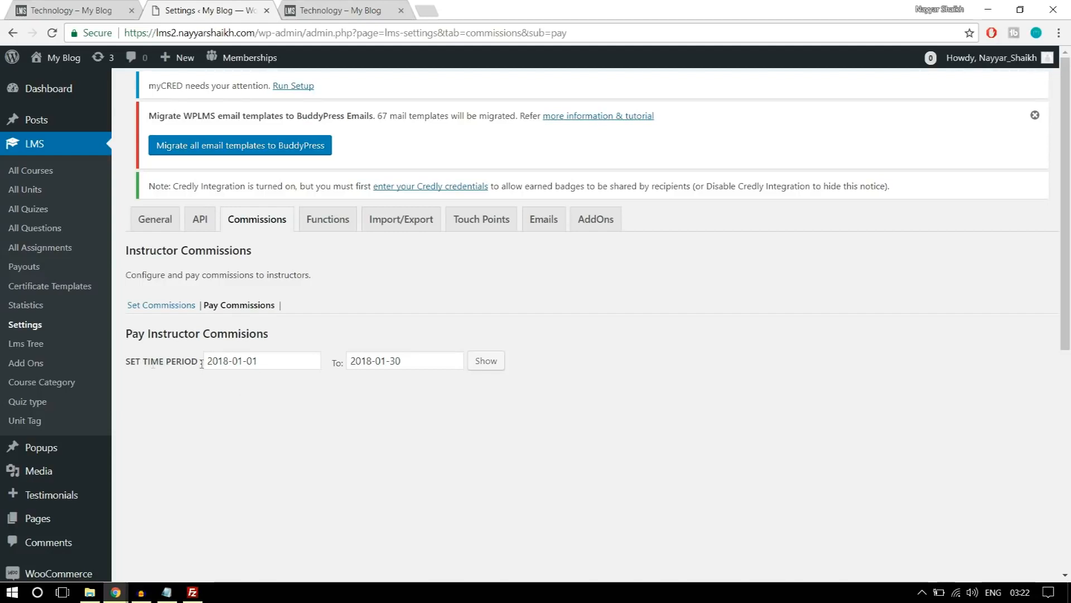
pyautogui.click(483, 365)
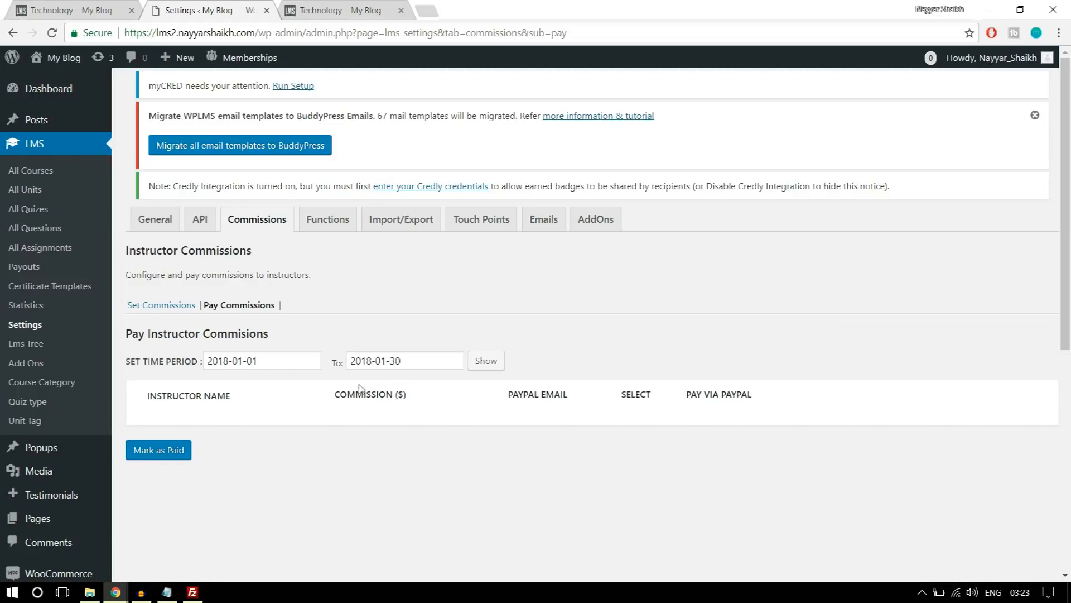
# Open the site's menu management under the theme appearance settings and create a new menu named Instructors Menu.
pyautogui.scroll(-5, 63, 414)
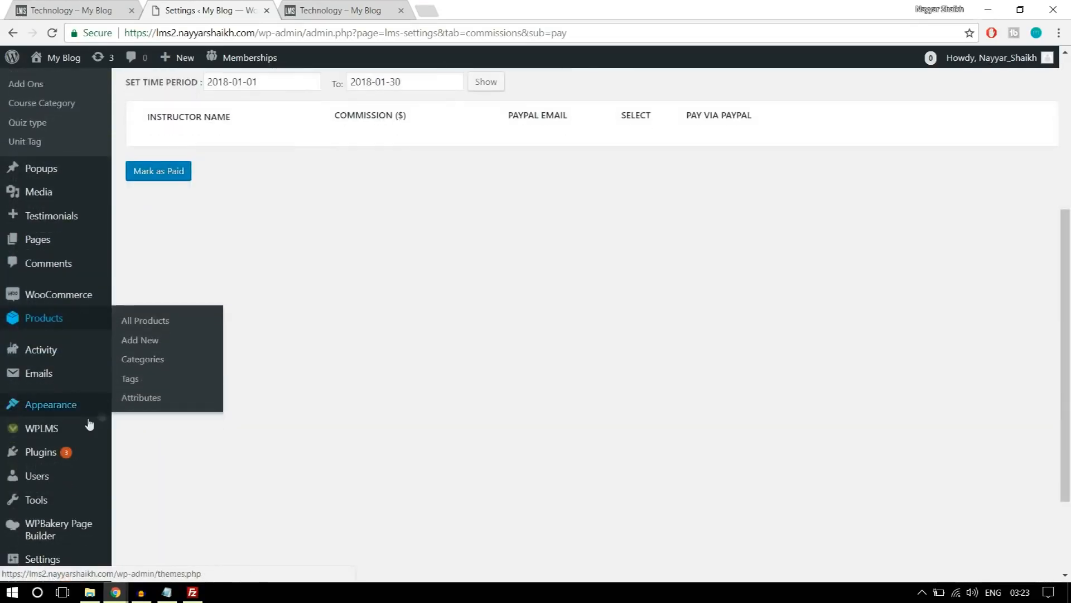
pyautogui.click(154, 428)
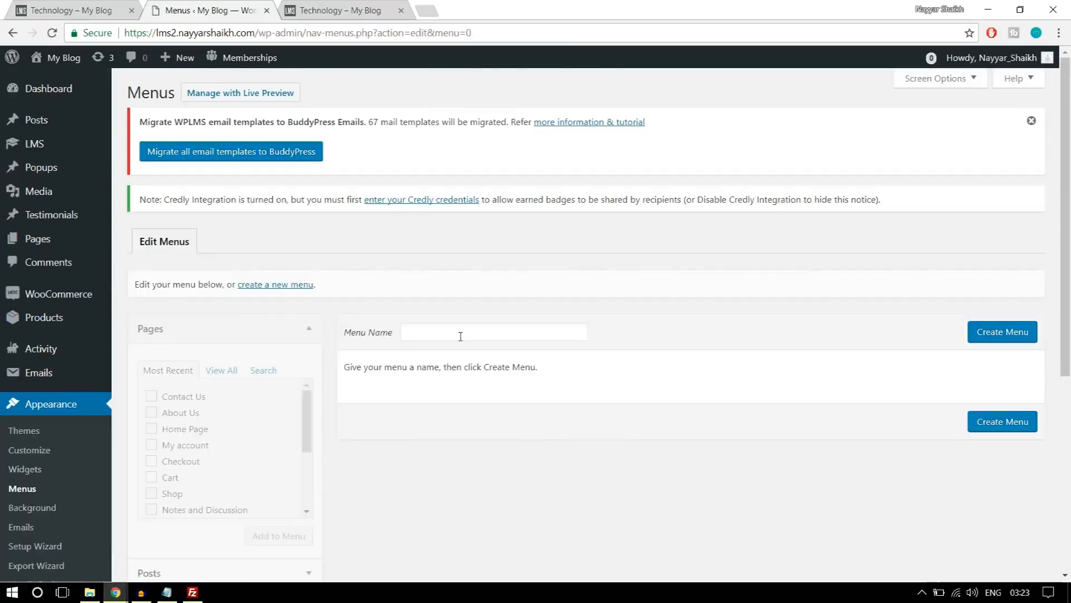
pyautogui.click(445, 334)
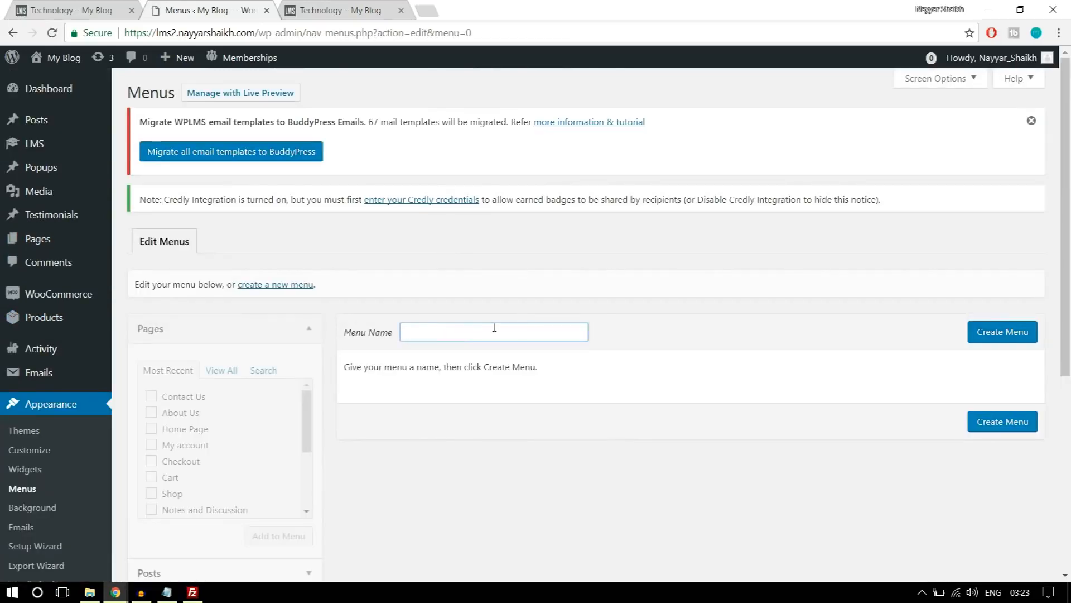
pyautogui.write('In')
pyautogui.click(509, 352)
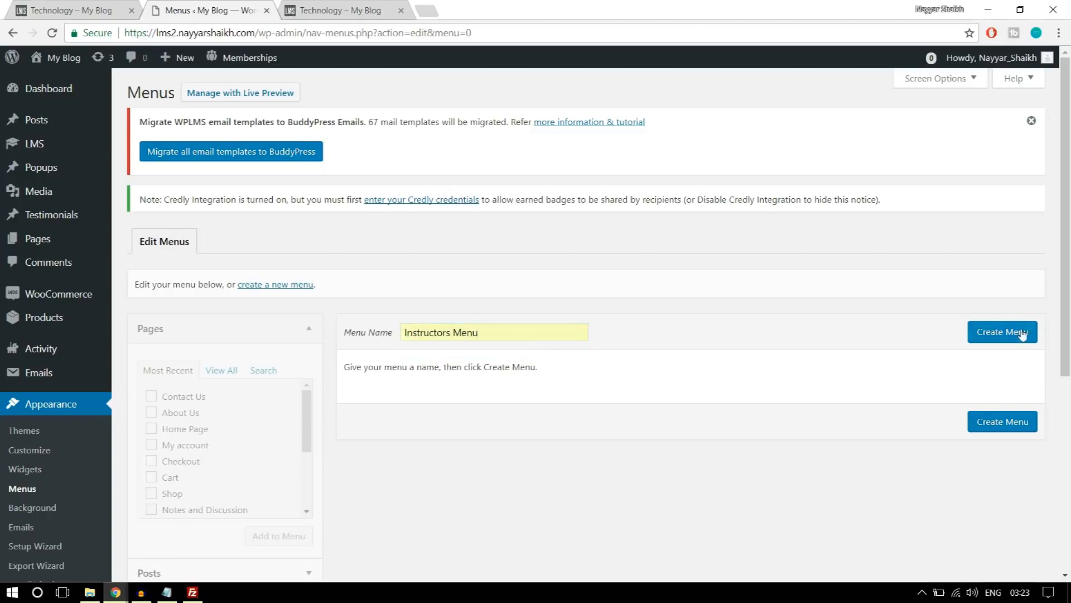
pyautogui.click(1000, 337)
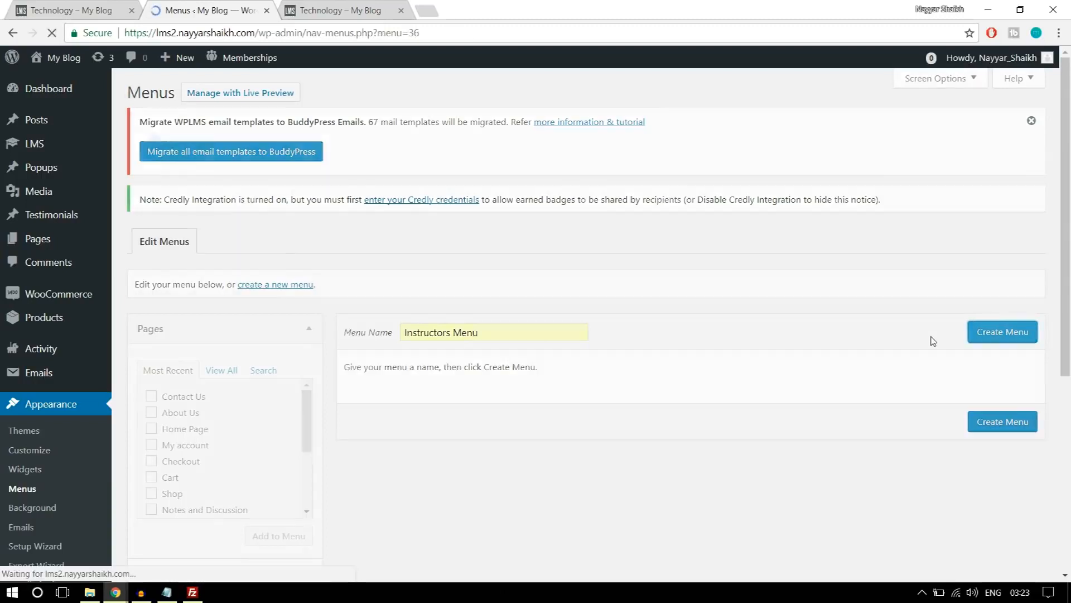
# Add the pages Home Page, About Us, All Courses, Contact Us, Course Status and My account to the Instructors Menu.
pyautogui.scroll(-3, 904, 365)
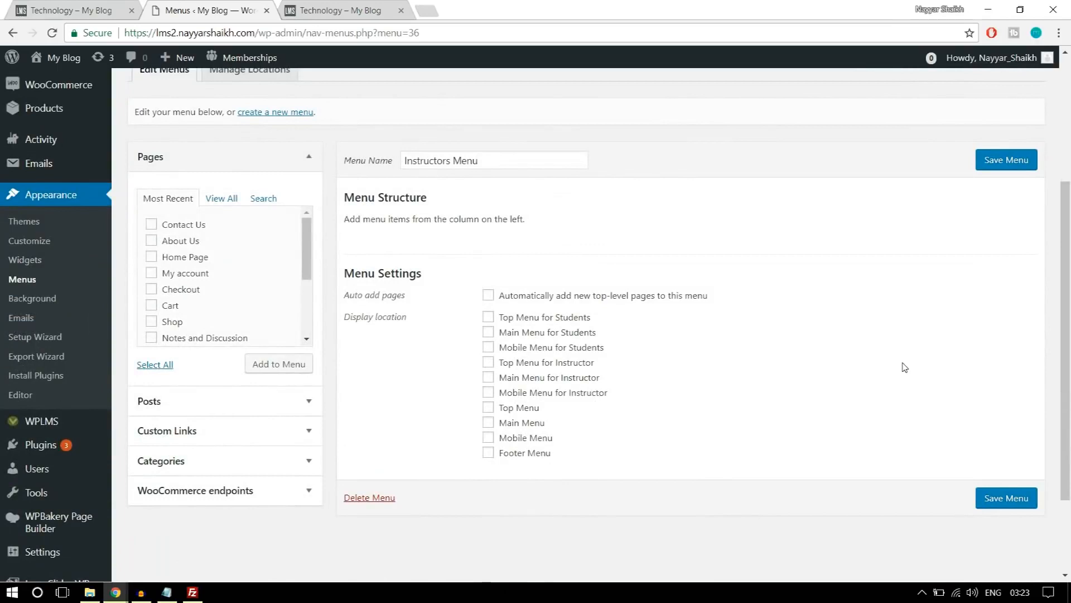
pyautogui.click(221, 200)
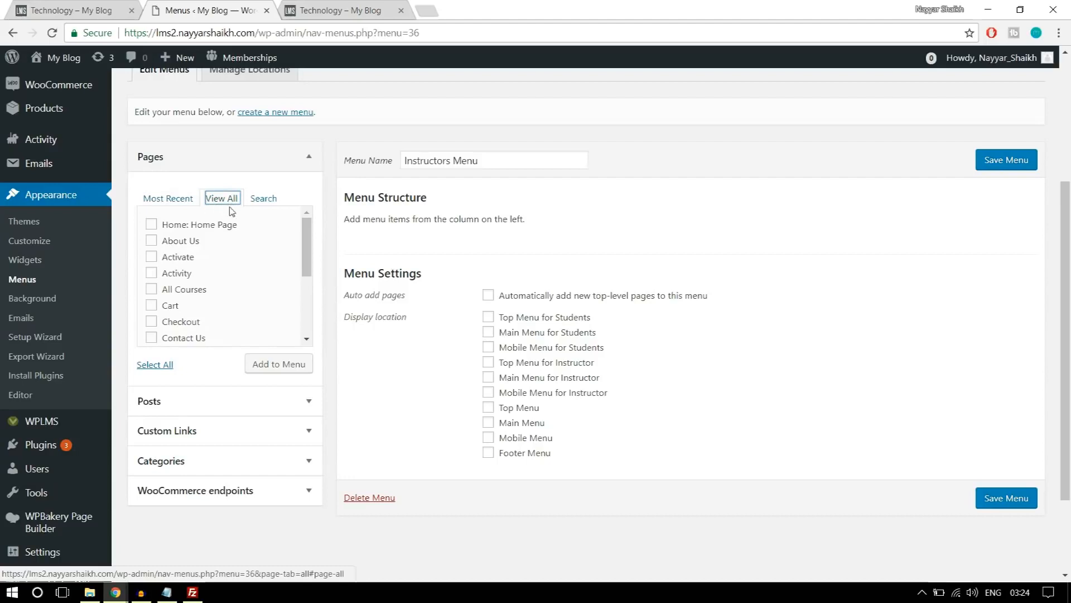
pyautogui.click(196, 241)
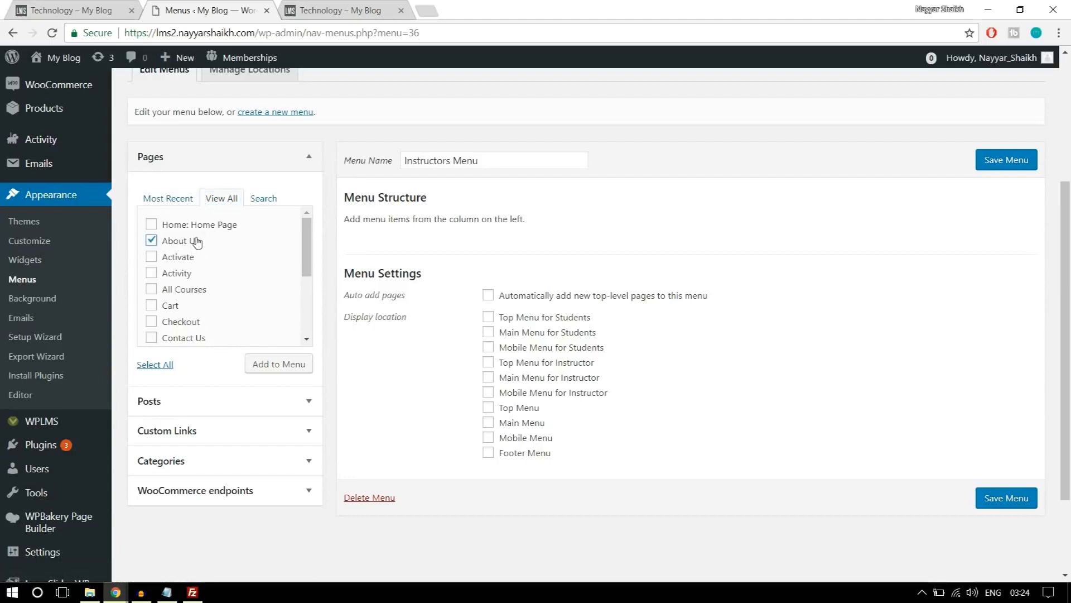
pyautogui.click(198, 226)
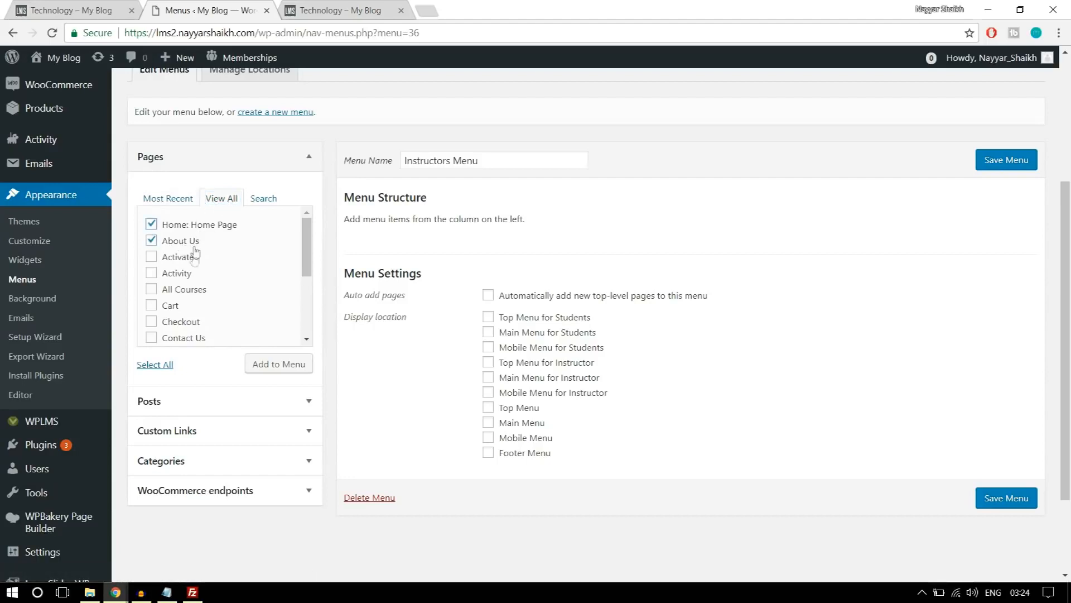
pyautogui.click(190, 291)
pyautogui.scroll(-2, 256, 282)
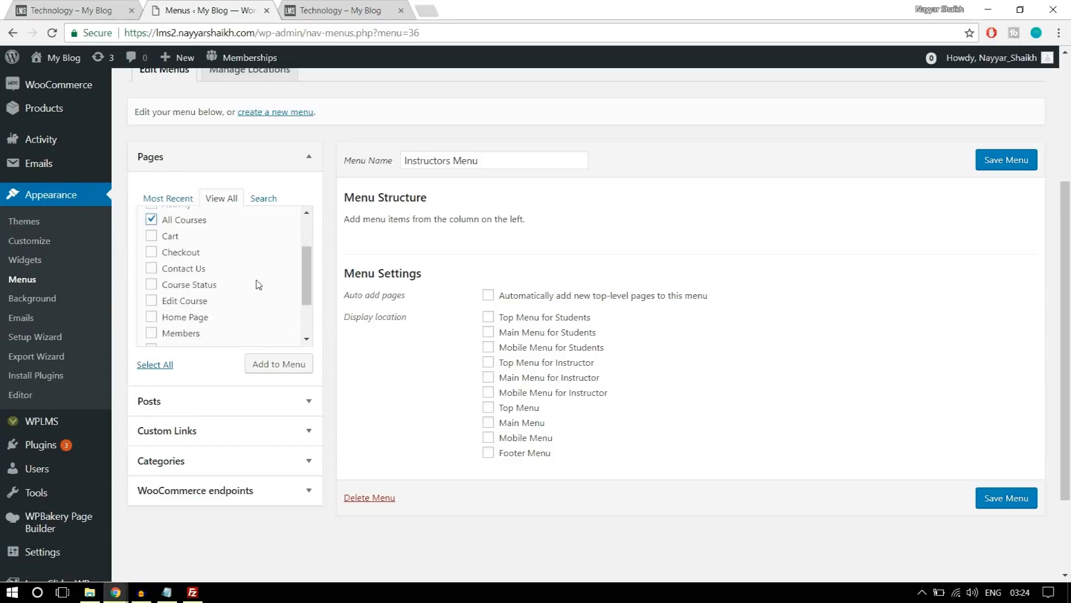
pyautogui.click(174, 270)
pyautogui.click(206, 285)
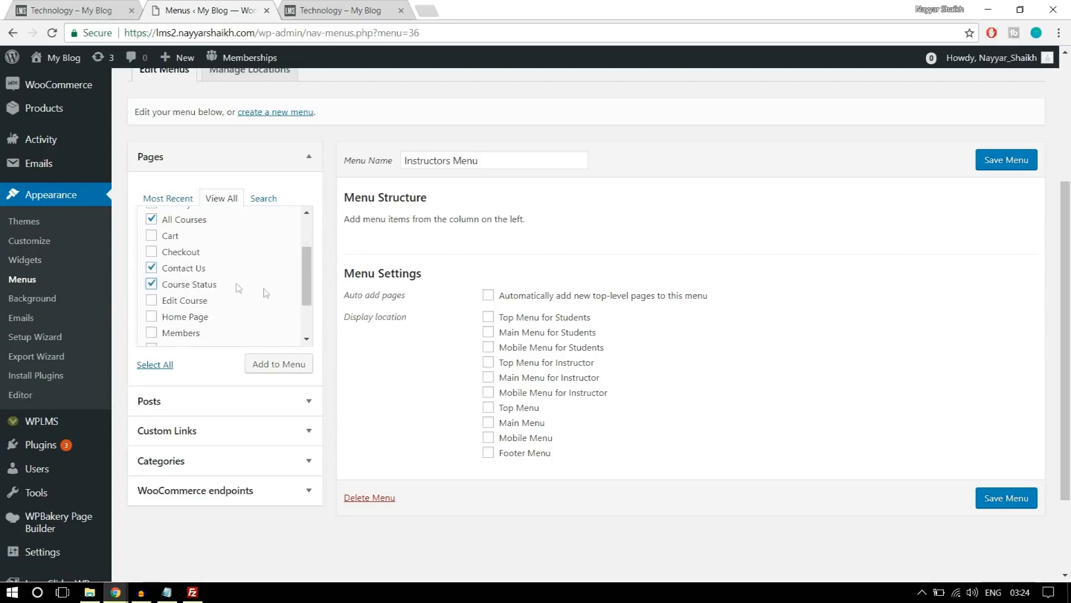
pyautogui.scroll(-2, 269, 297)
pyautogui.click(196, 283)
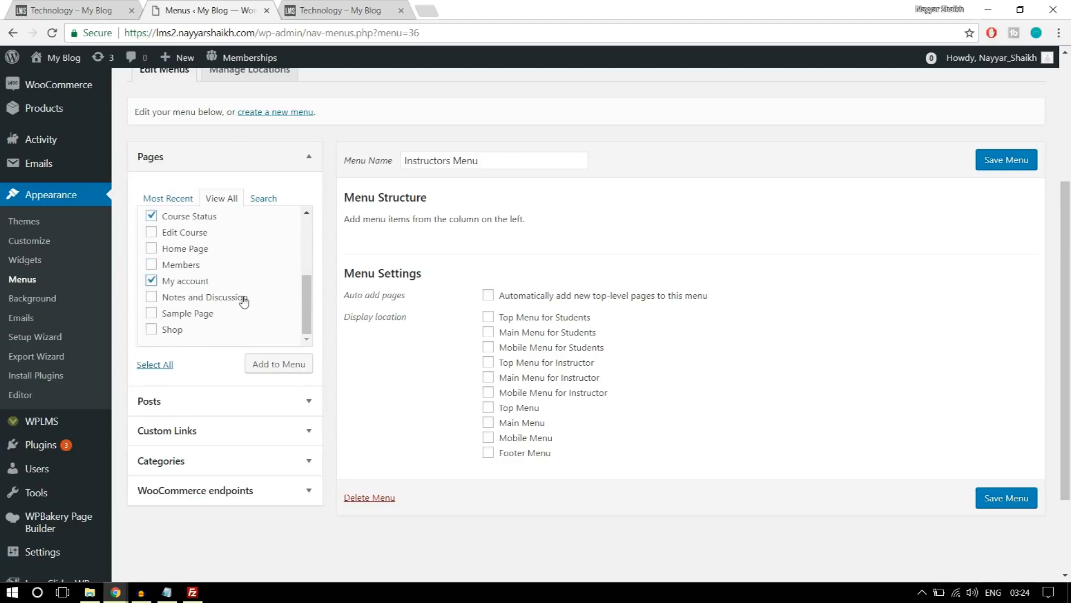
pyautogui.scroll(5, 243, 301)
pyautogui.scroll(-4, 260, 350)
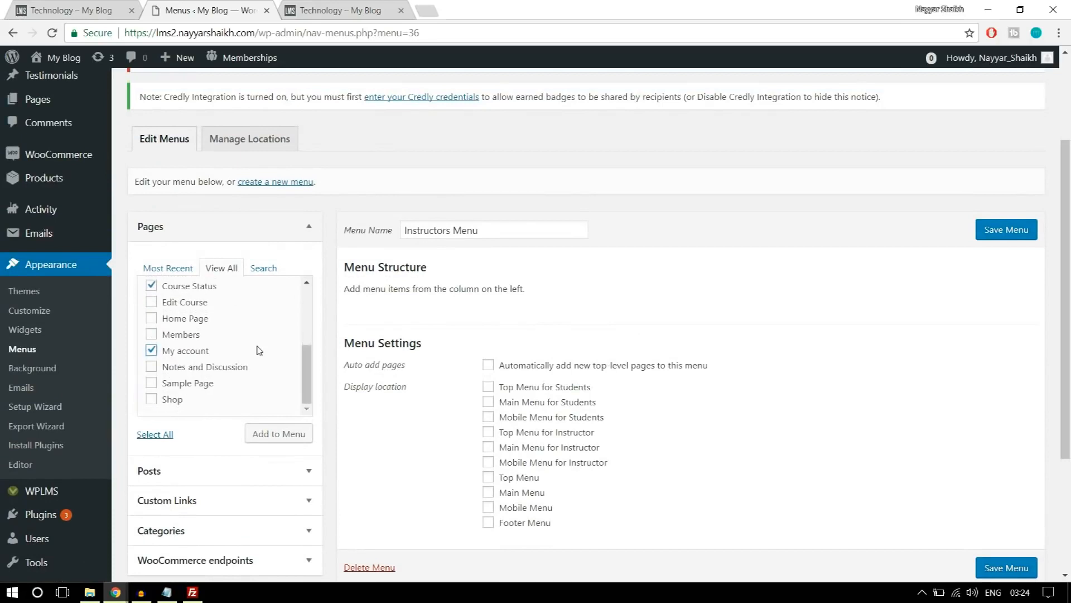
pyautogui.scroll(-1, 259, 350)
pyautogui.click(278, 365)
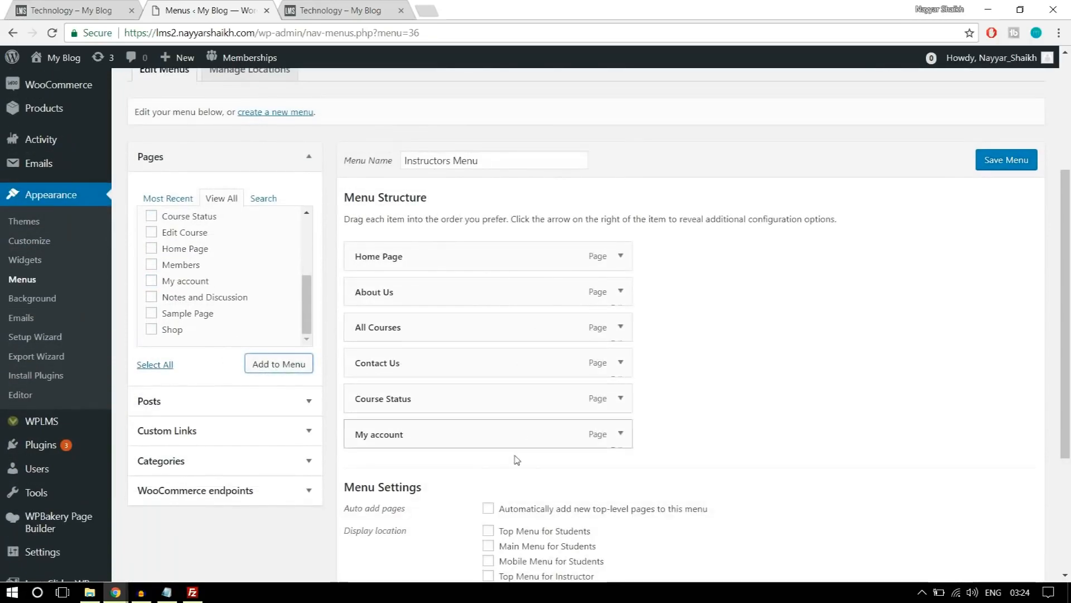
# Assign the Instructors Menu to the Main Menu for Instructor display location and save the menu.
pyautogui.scroll(-3, 610, 385)
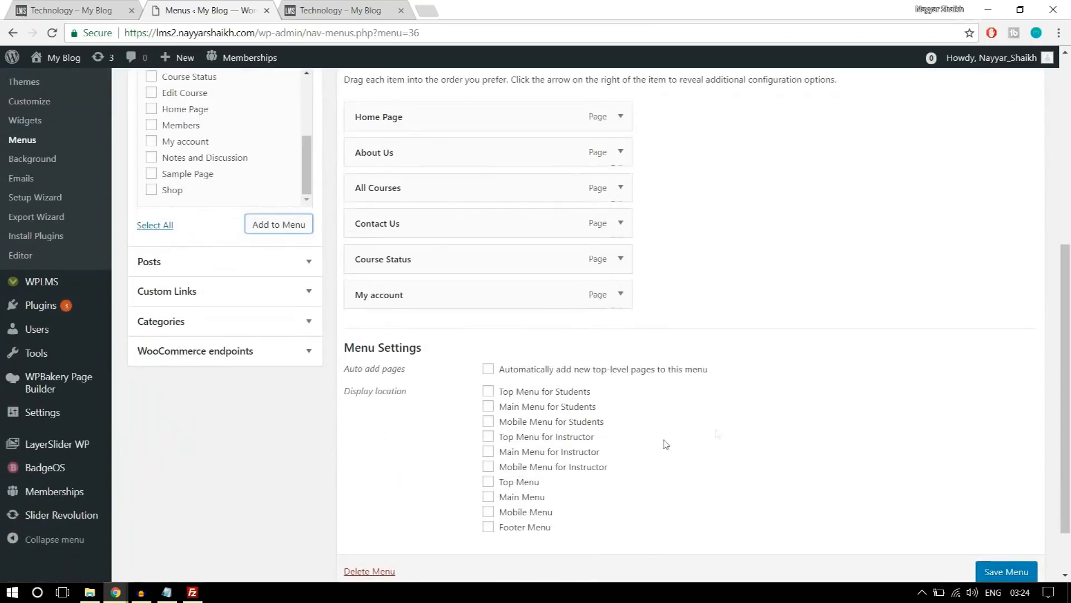
pyautogui.scroll(-1, 666, 444)
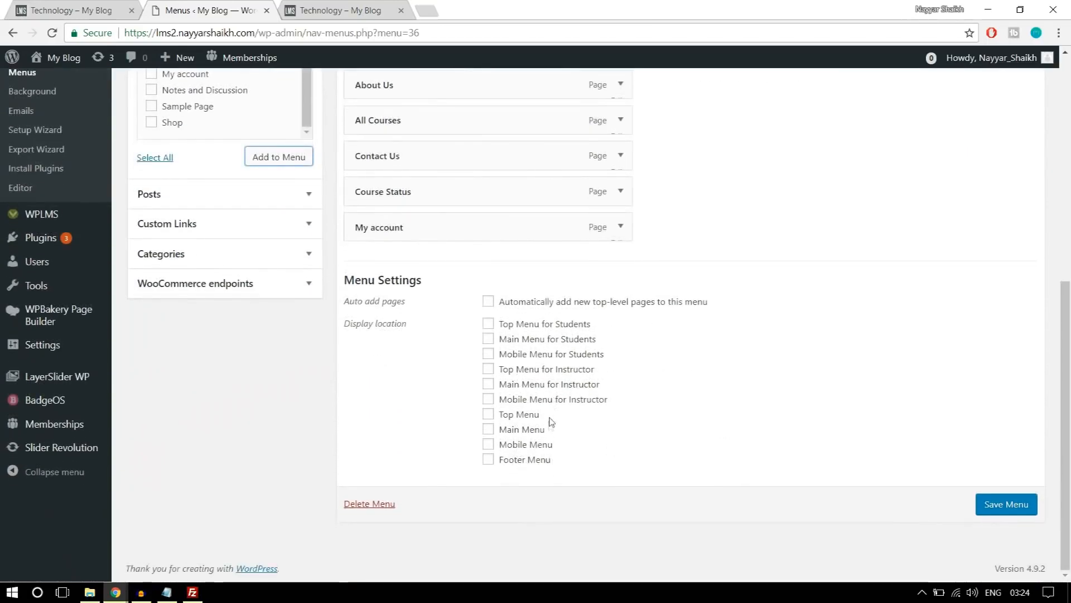
pyautogui.click(526, 386)
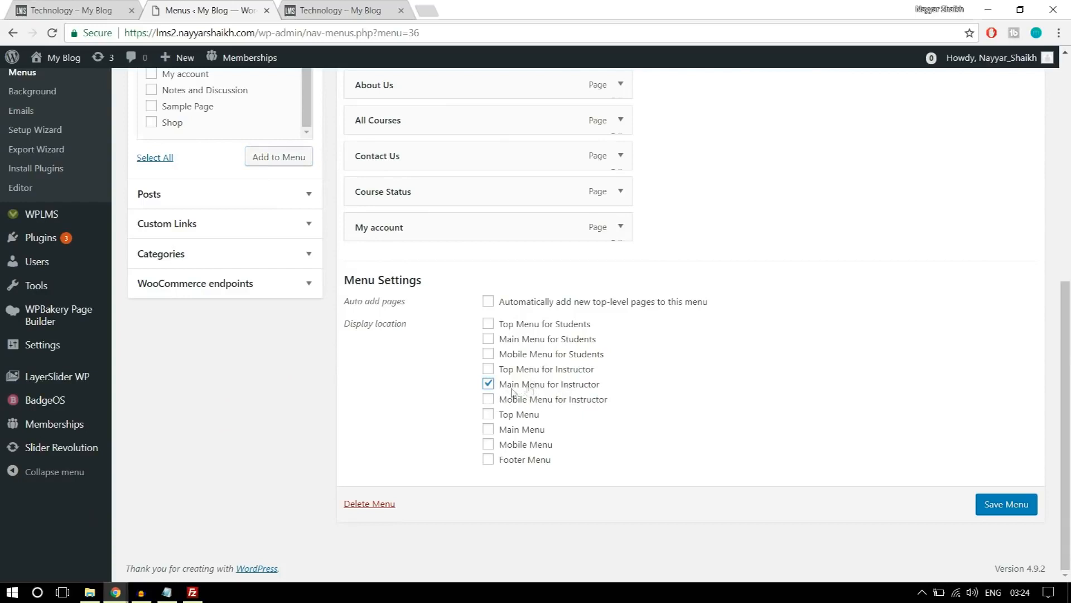
pyautogui.click(1003, 500)
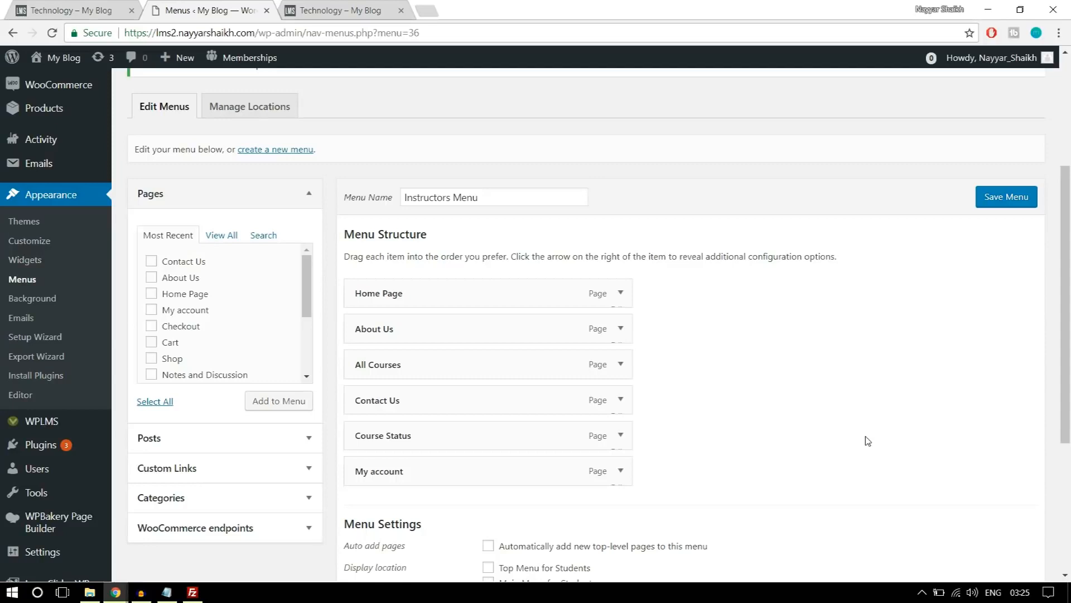
# Open the form for adding a new page in a separate browser tab and switch to it.
pyautogui.scroll(4, 850, 403)
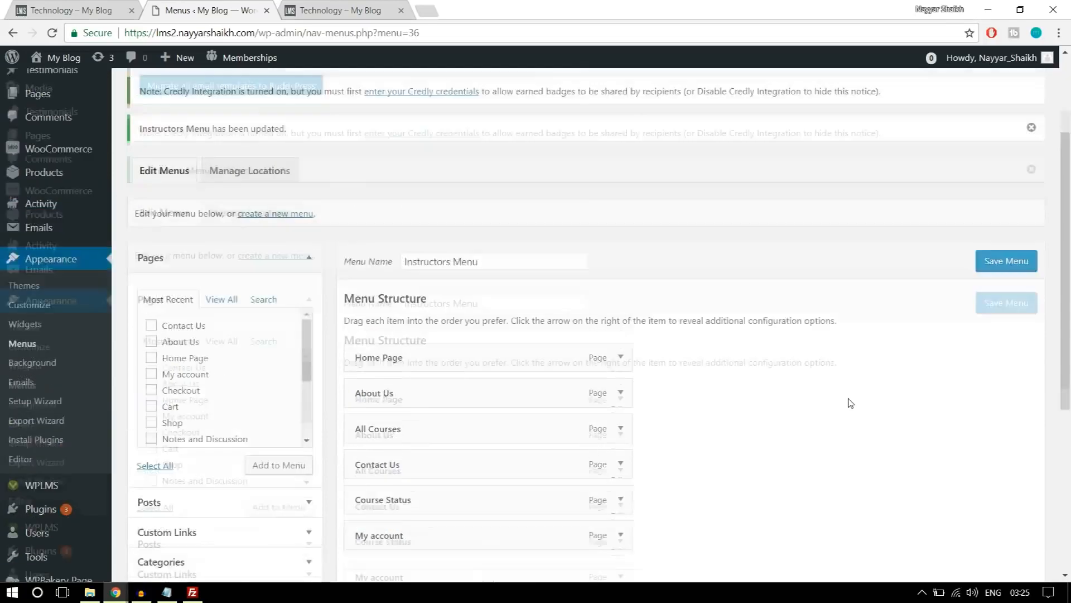
pyautogui.moveTo(48, 238)
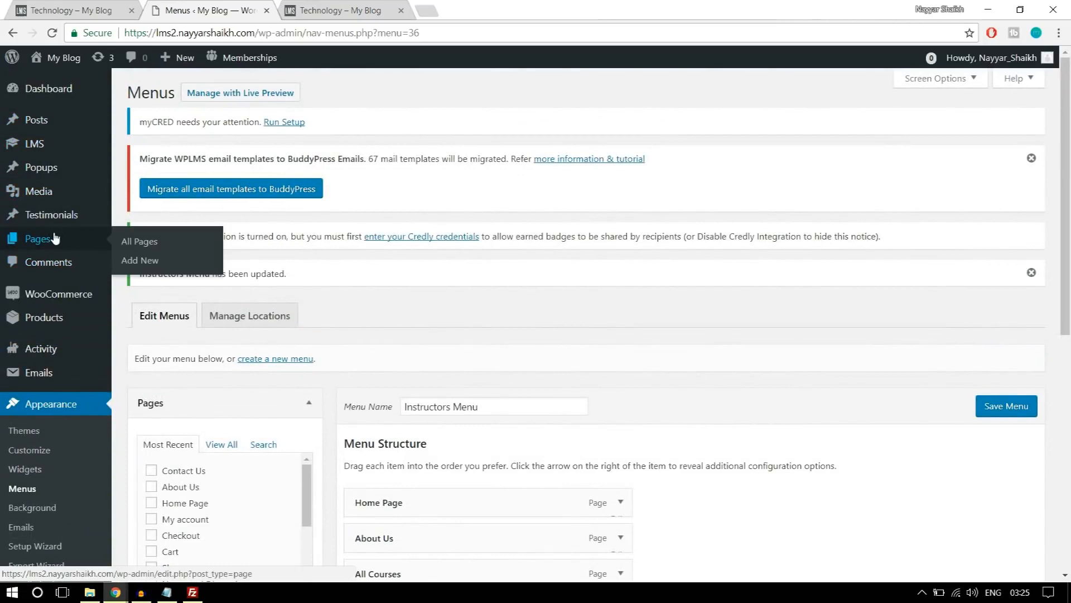
pyautogui.rightClick(142, 265)
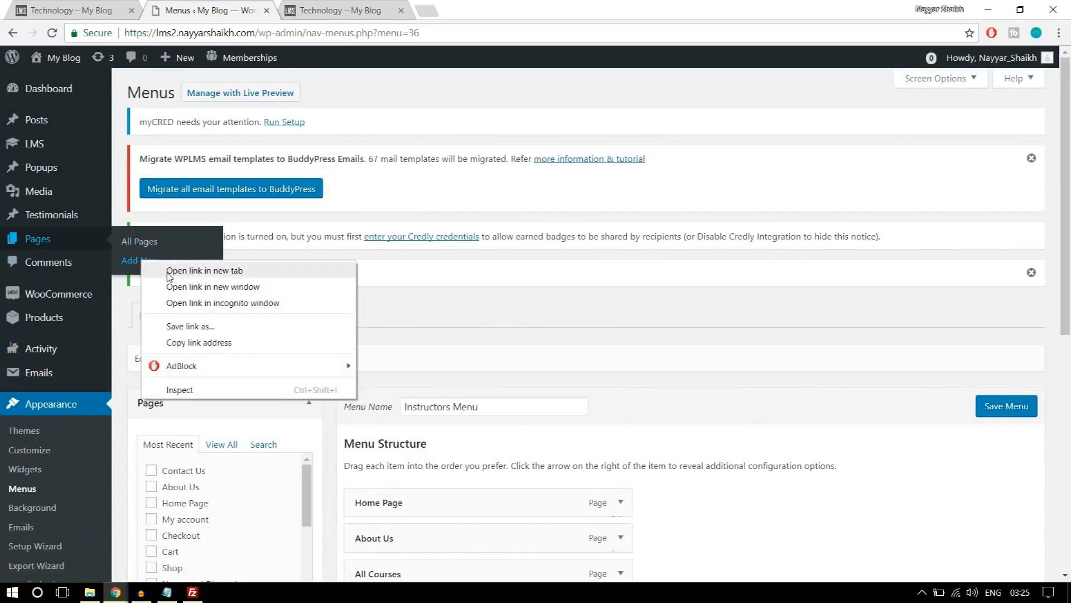
pyautogui.click(184, 271)
pyautogui.scroll(-5, 607, 348)
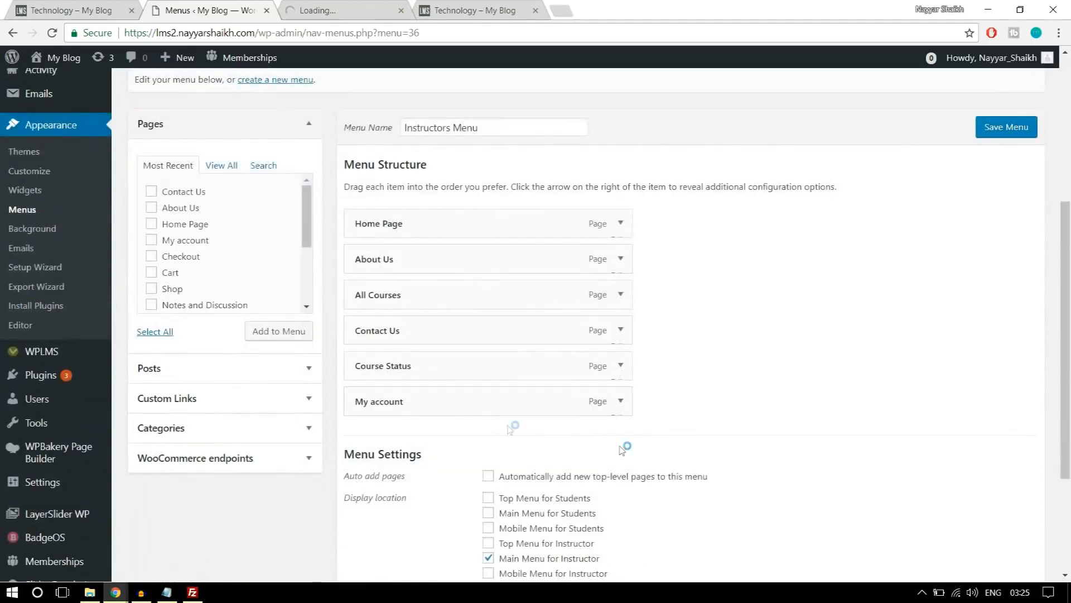
pyautogui.click(357, 9)
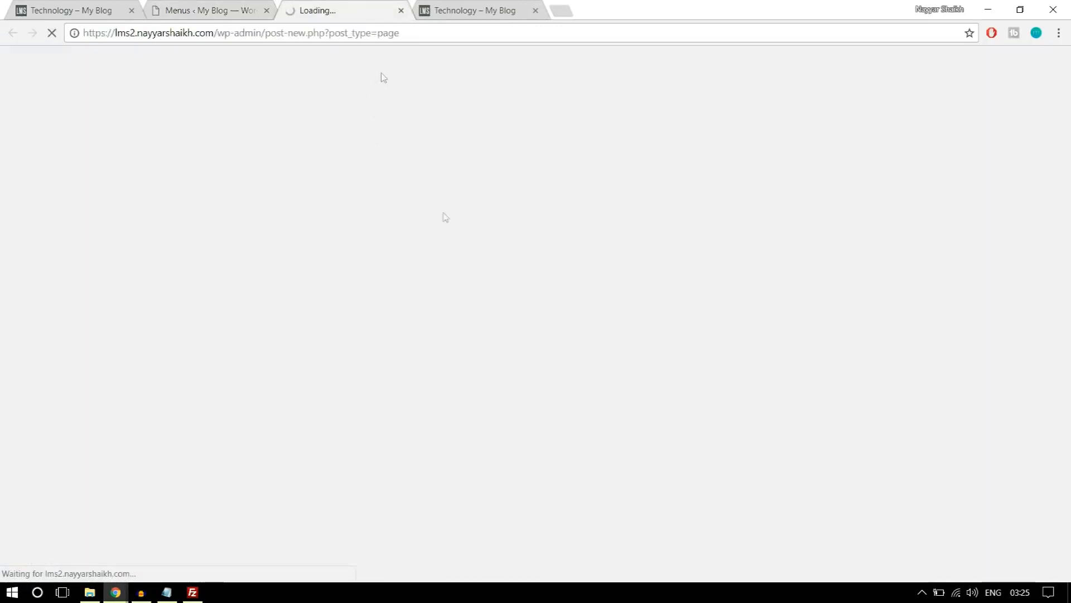
pyautogui.click(184, 9)
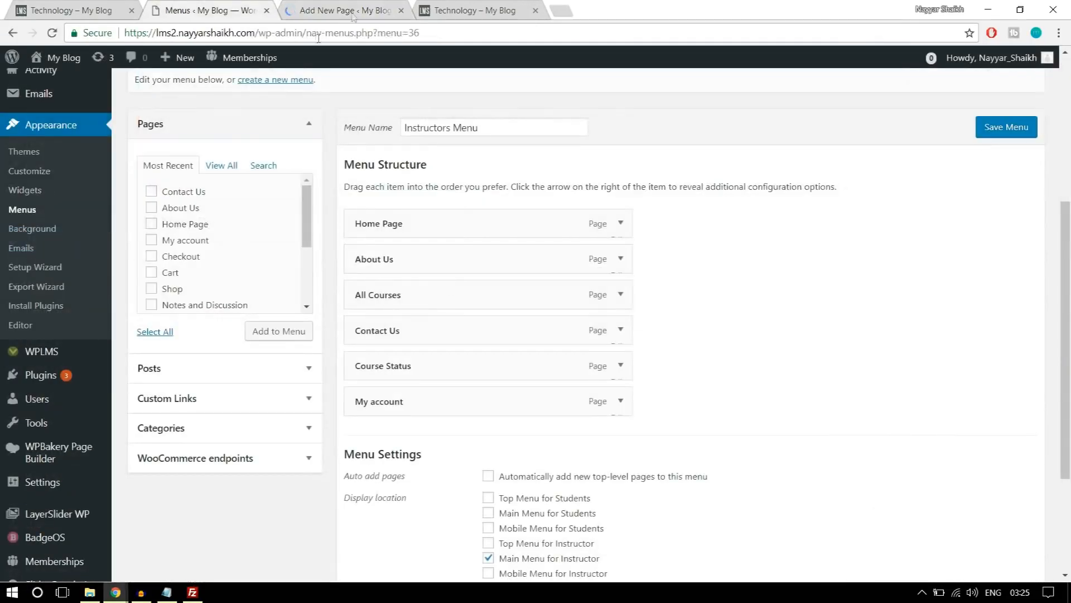
pyautogui.click(360, 8)
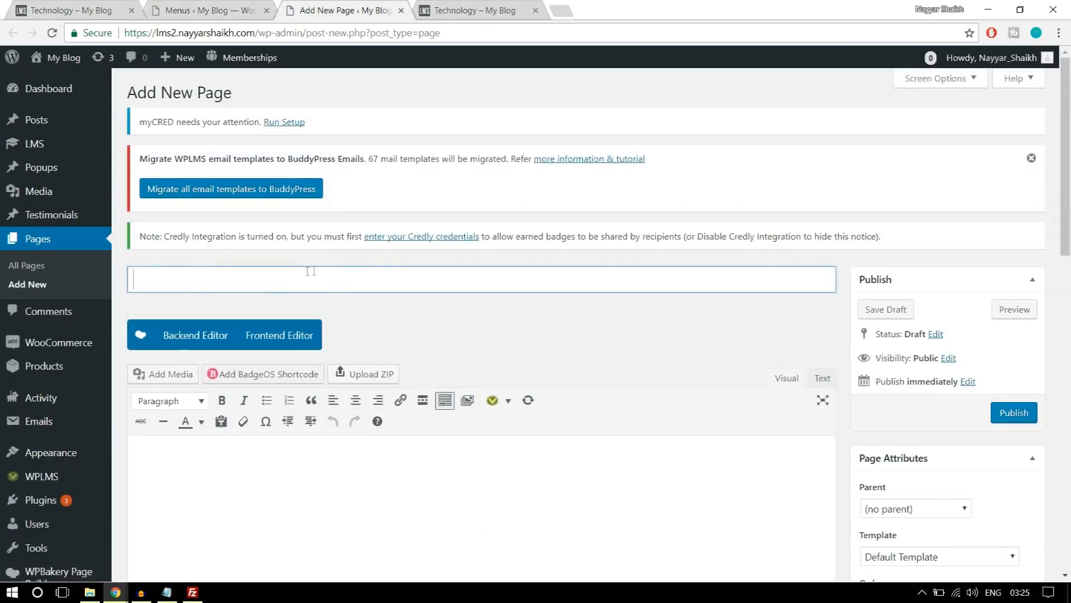
# Enter "Create a Course" as the title of the new page.
pyautogui.write('Create a Course')
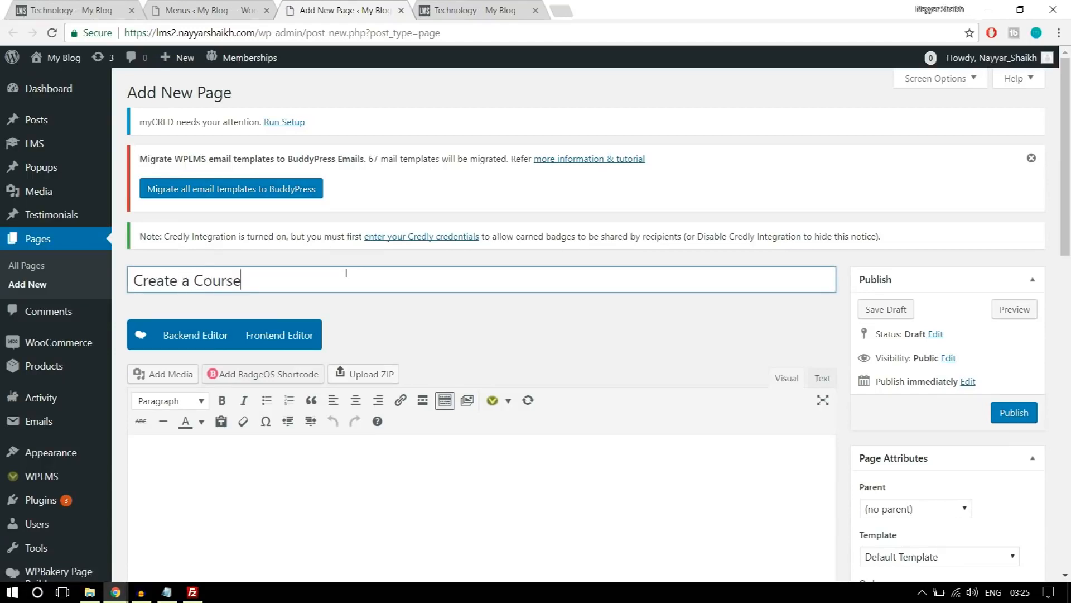
# Set the Create a Course page's template to Create Content and publish the page.
pyautogui.scroll(-4, 424, 251)
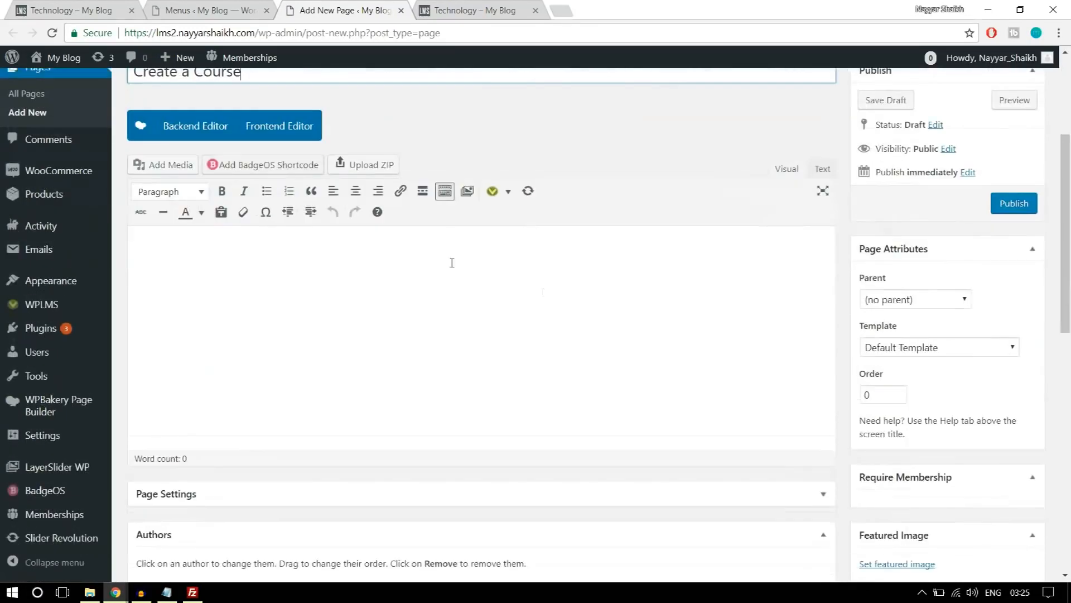
pyautogui.click(893, 351)
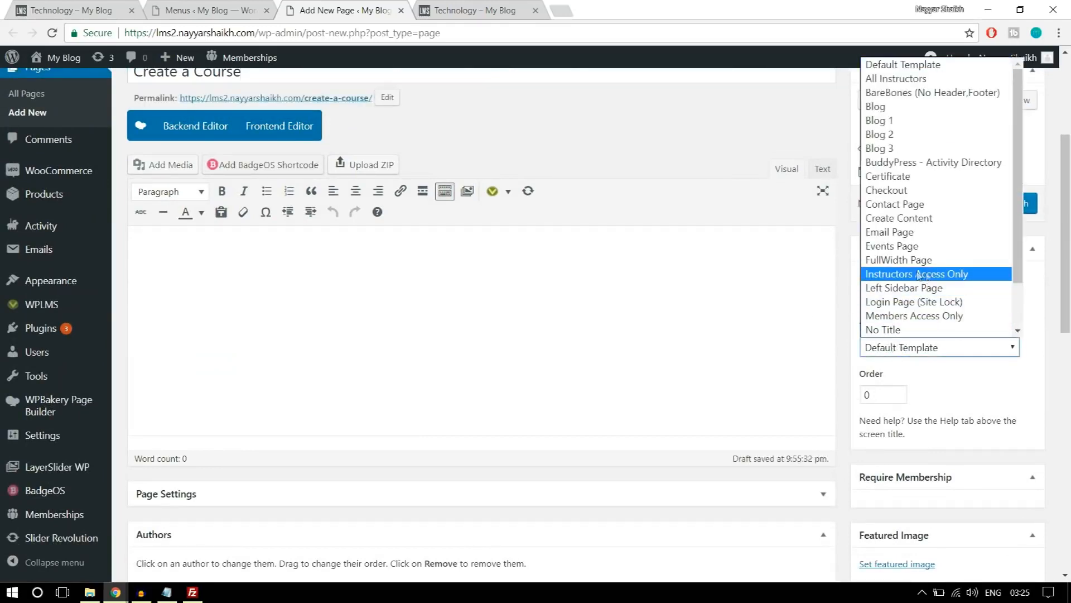
pyautogui.click(921, 220)
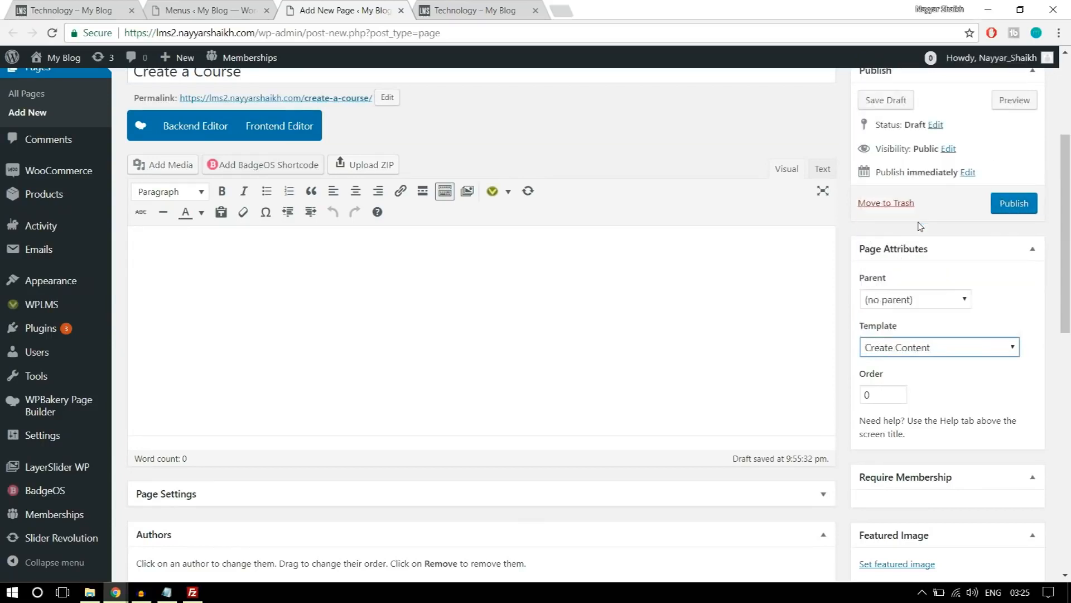
pyautogui.click(971, 371)
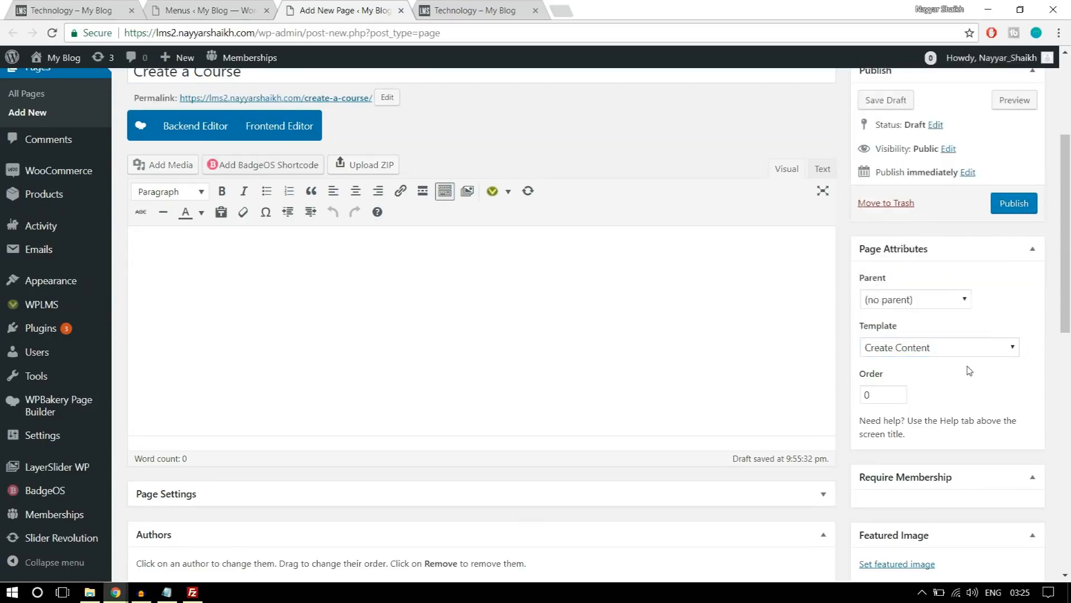
pyautogui.scroll(2, 590, 320)
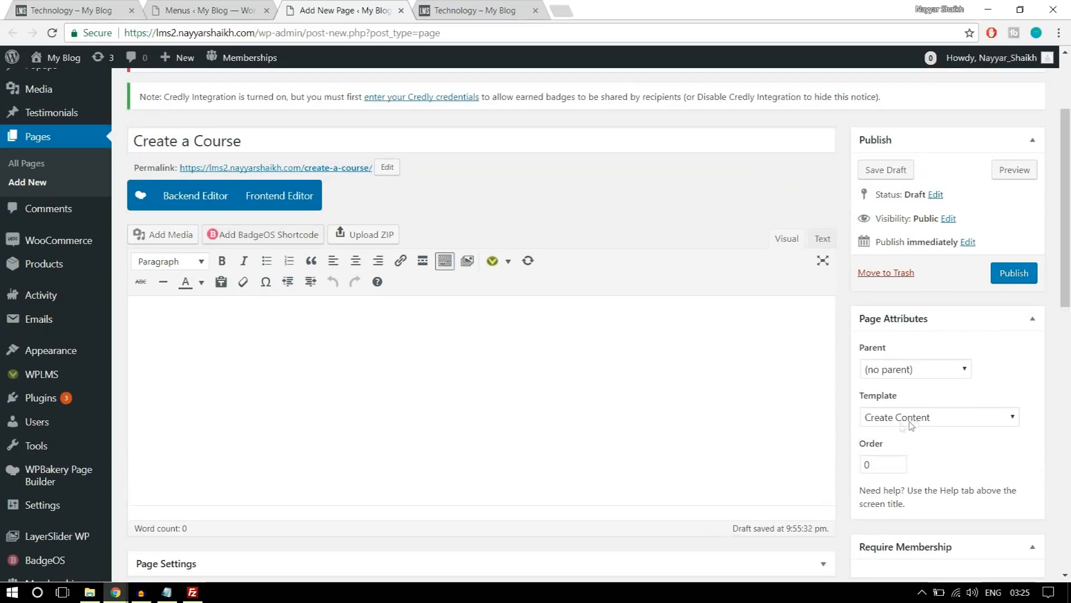
pyautogui.click(1015, 279)
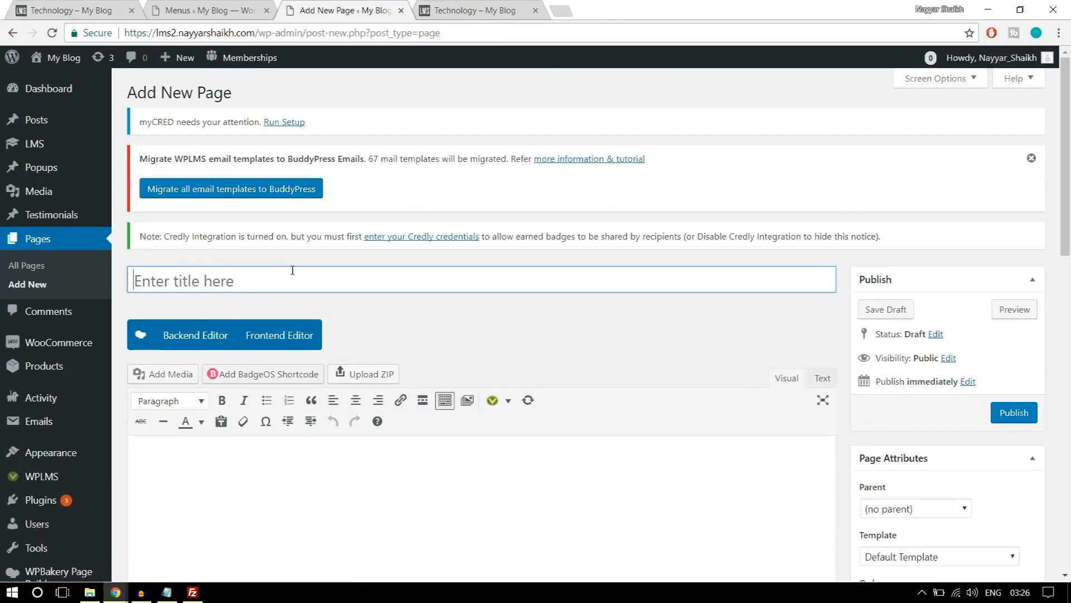
# Enter "Become an Instructor" as the title of another new page.
pyautogui.write('Bec')
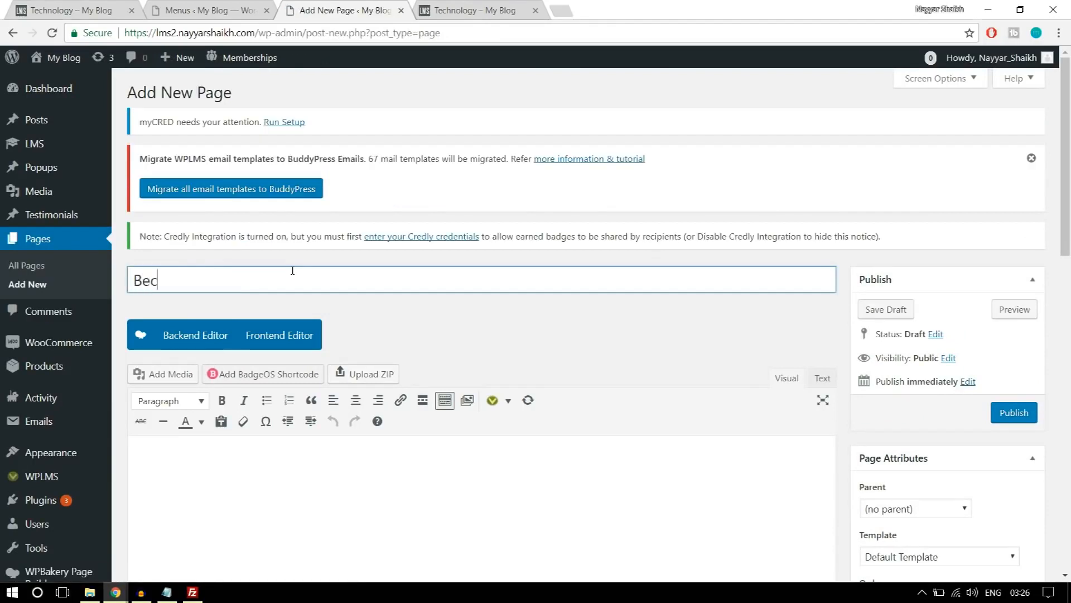
pyautogui.write('ome an Instructor')
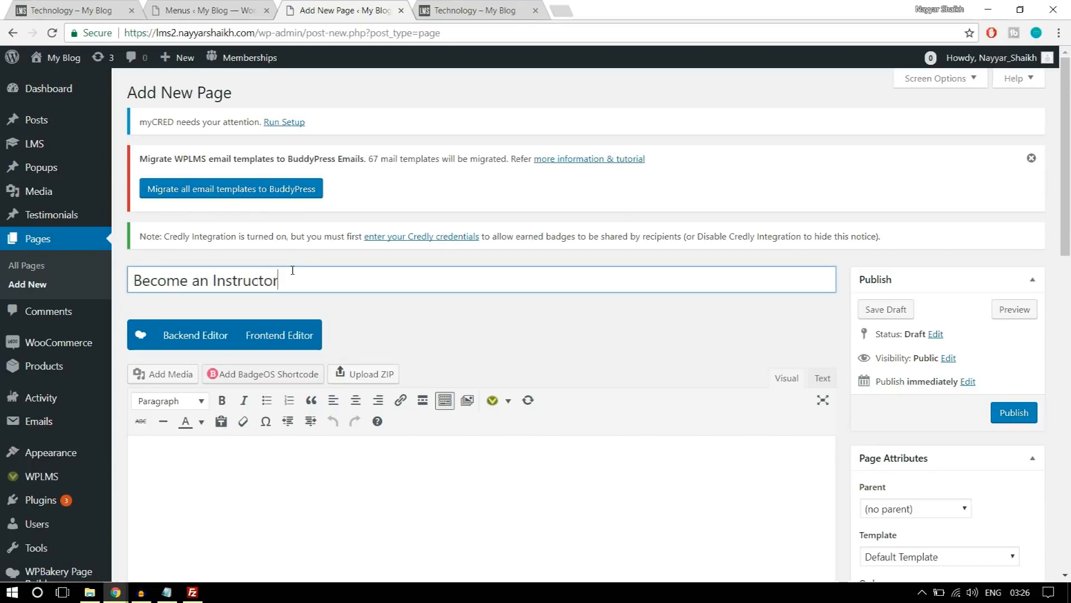
pyautogui.scroll(-2, 438, 250)
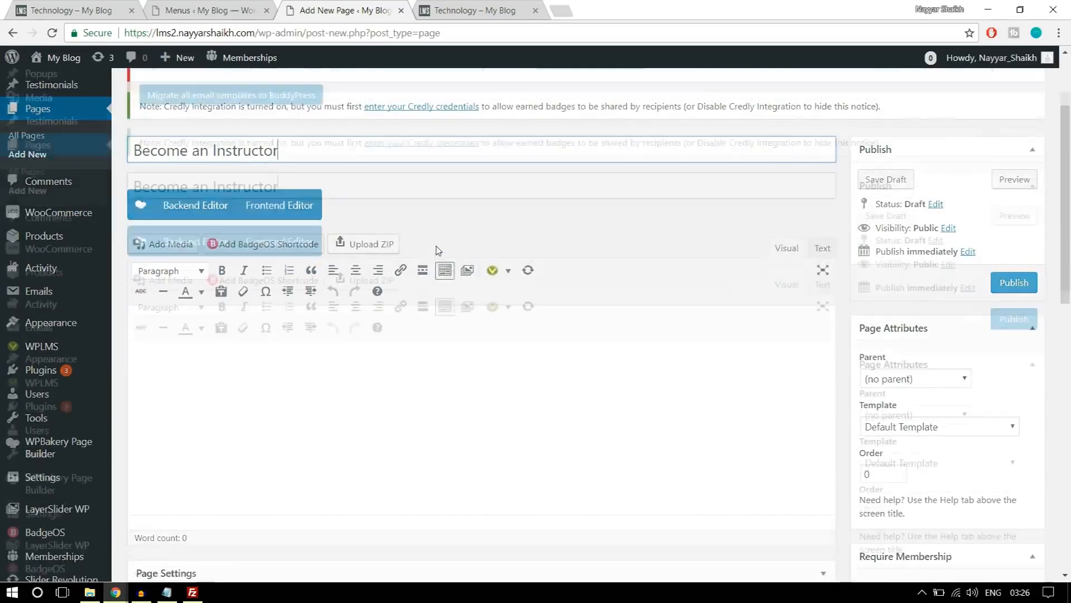
# Set the Become an Instructor page's template to Start Course Page and publish the page.
pyautogui.scroll(1, 438, 249)
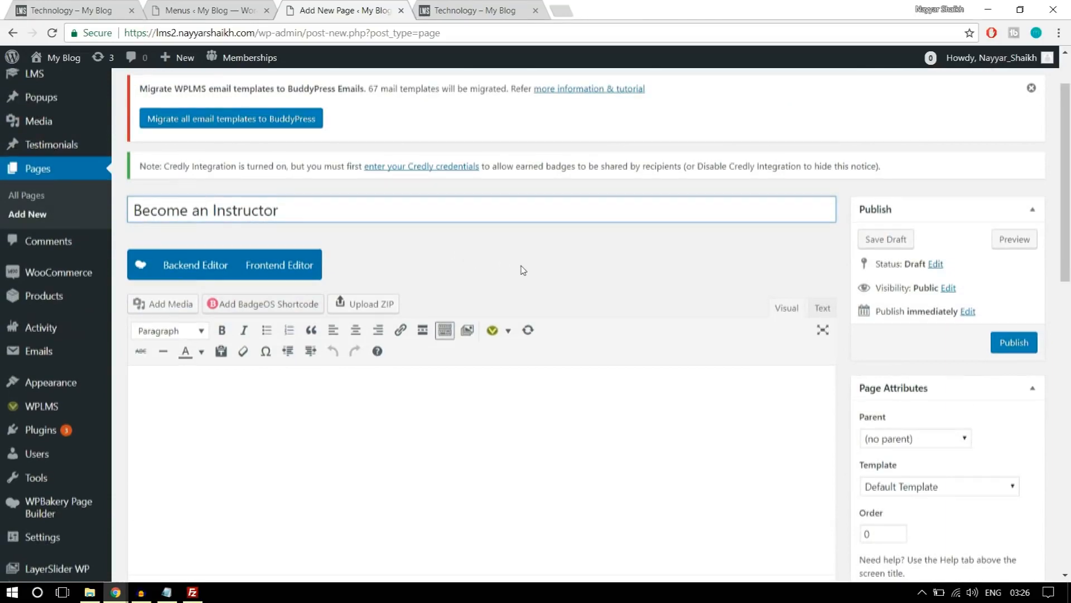
pyautogui.scroll(-2, 502, 262)
pyautogui.click(908, 348)
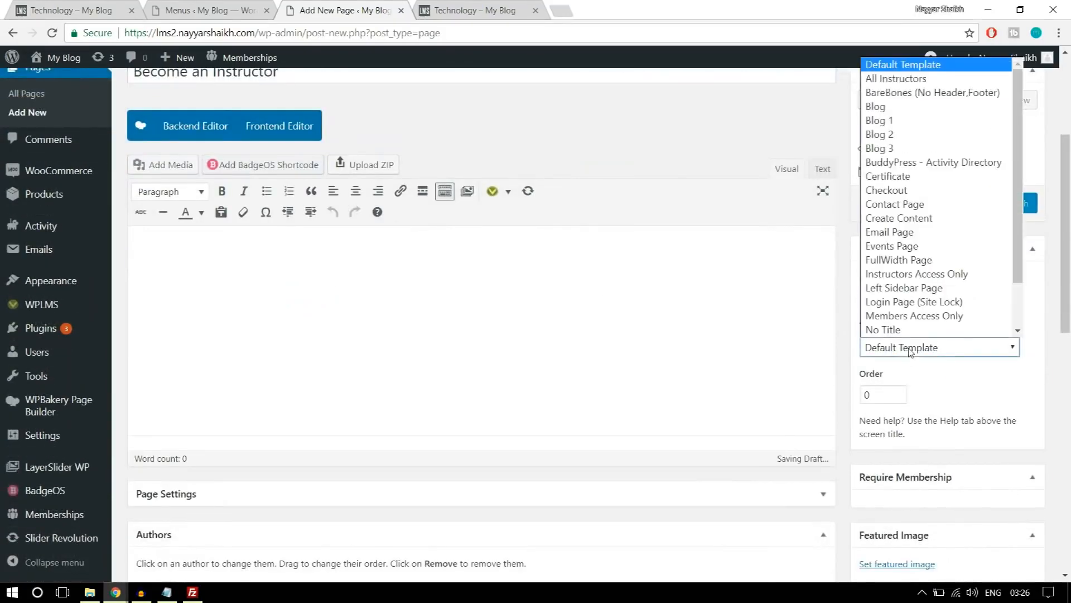
pyautogui.scroll(-1, 953, 340)
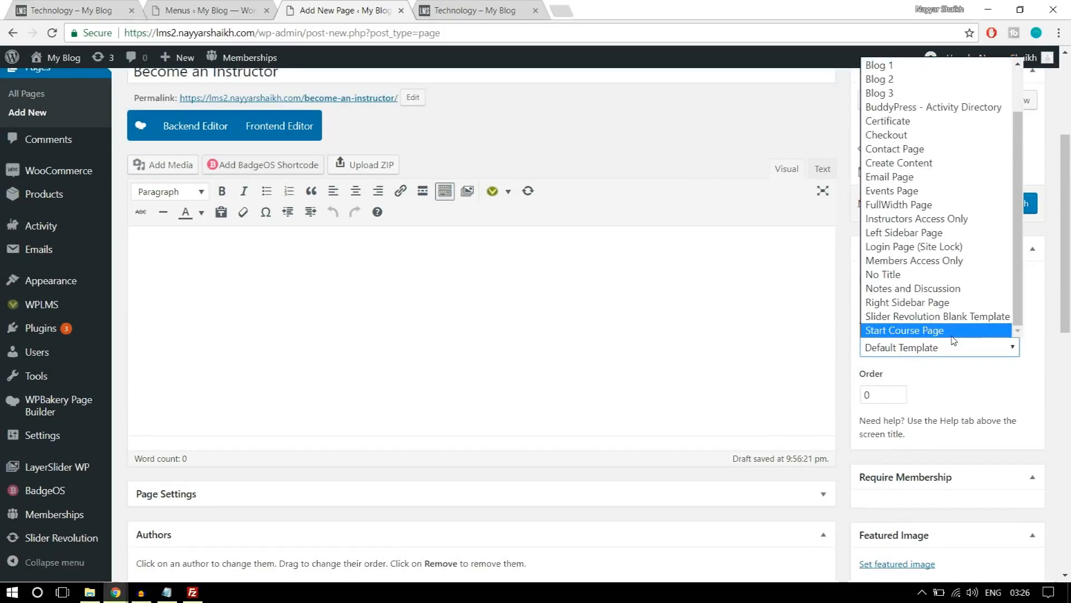
pyautogui.click(915, 331)
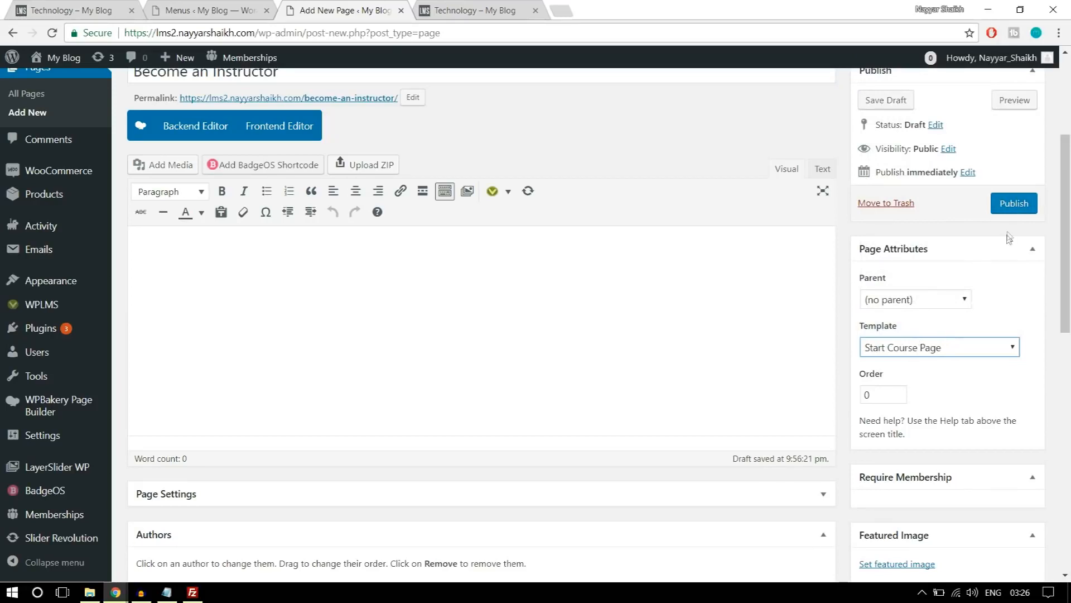
pyautogui.click(1014, 203)
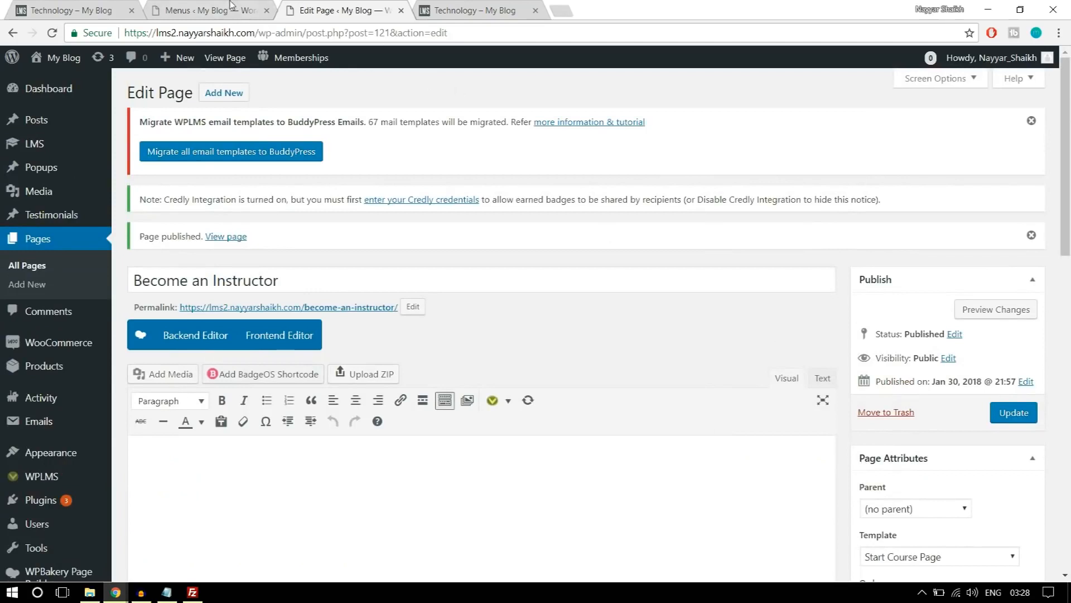
# Return to the Instructors Menu editor, reload it, and add the Create a Course page to the menu.
pyautogui.click(231, 5)
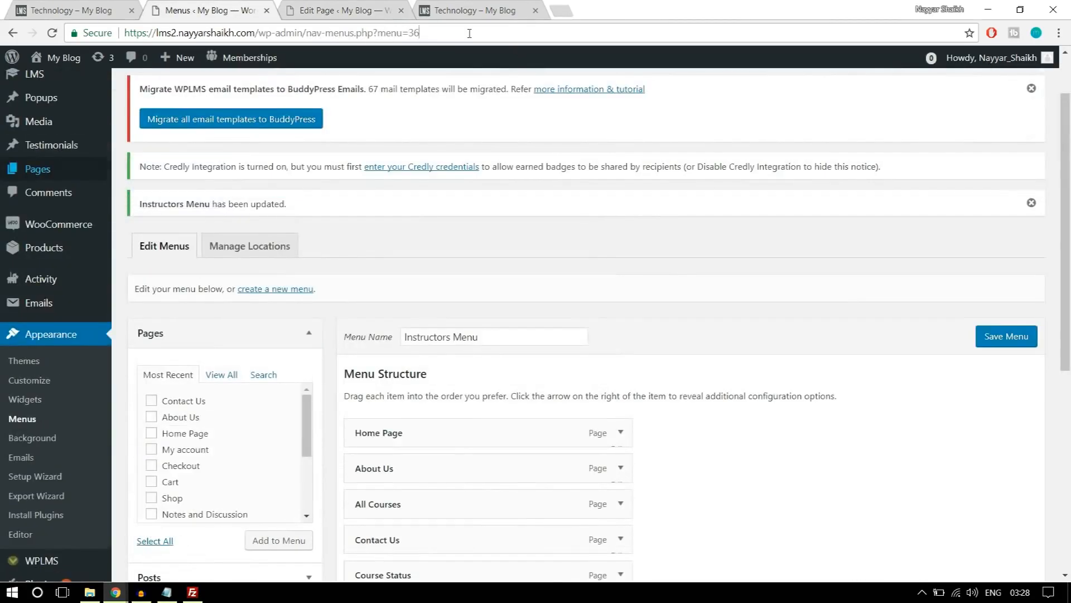
pyautogui.click(470, 33)
pyautogui.press('Return')
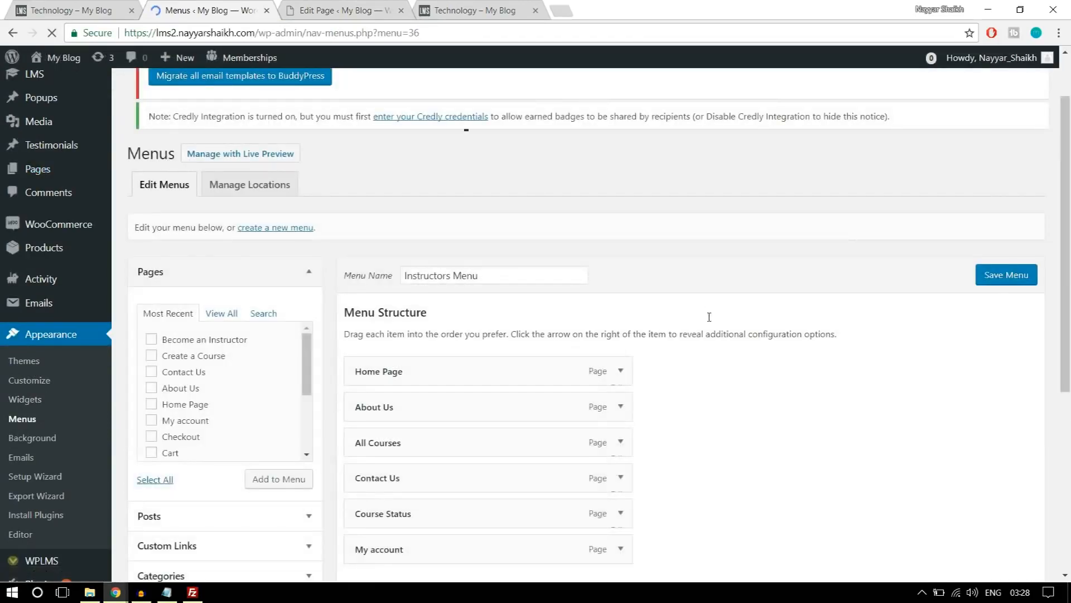
pyautogui.scroll(-2, 709, 317)
pyautogui.click(220, 198)
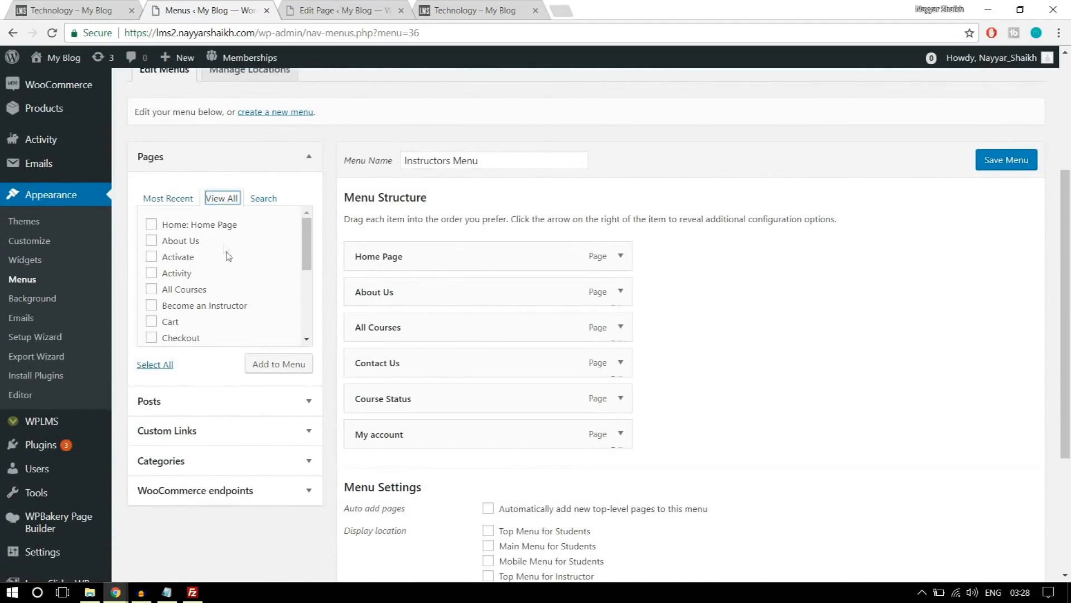
pyautogui.scroll(-1, 246, 300)
pyautogui.click(215, 317)
pyautogui.click(273, 371)
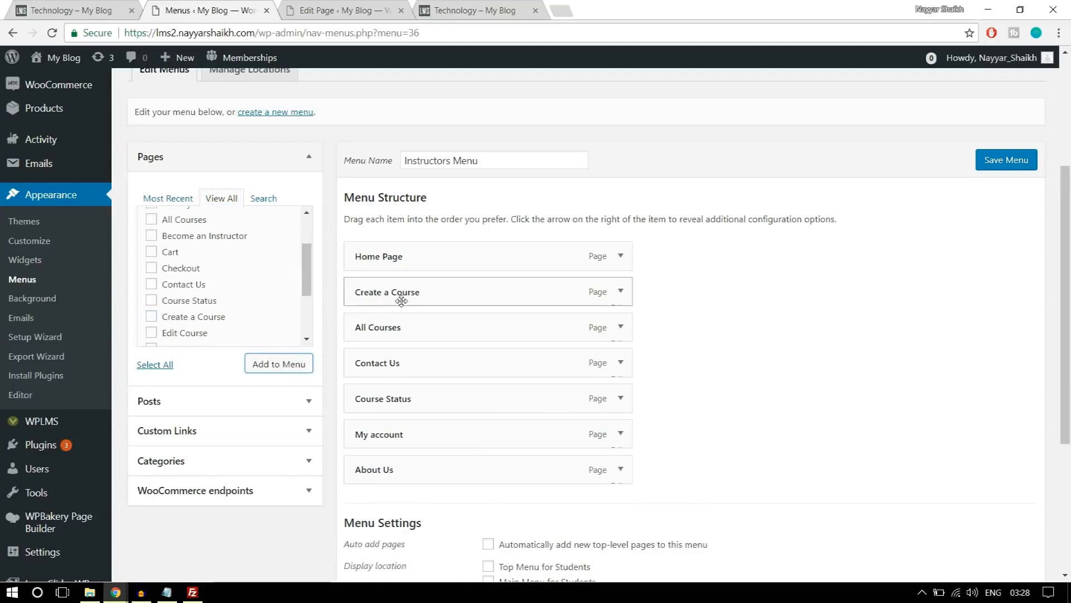
# Reorder the Instructors Menu with Create a Course directly after Home Page and About Us last, and save the menu.
pyautogui.moveTo(407, 292)
pyautogui.mouseDown()
pyautogui.moveTo(411, 333)
pyautogui.moveTo(411, 292)
pyautogui.mouseUp()
pyautogui.click(621, 294)
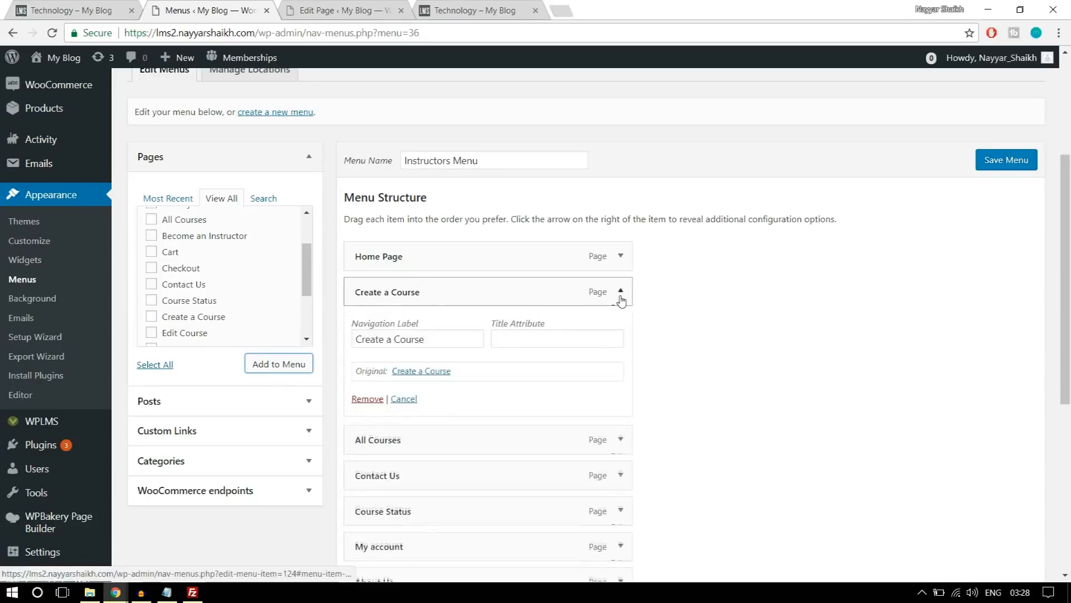
pyautogui.click(621, 292)
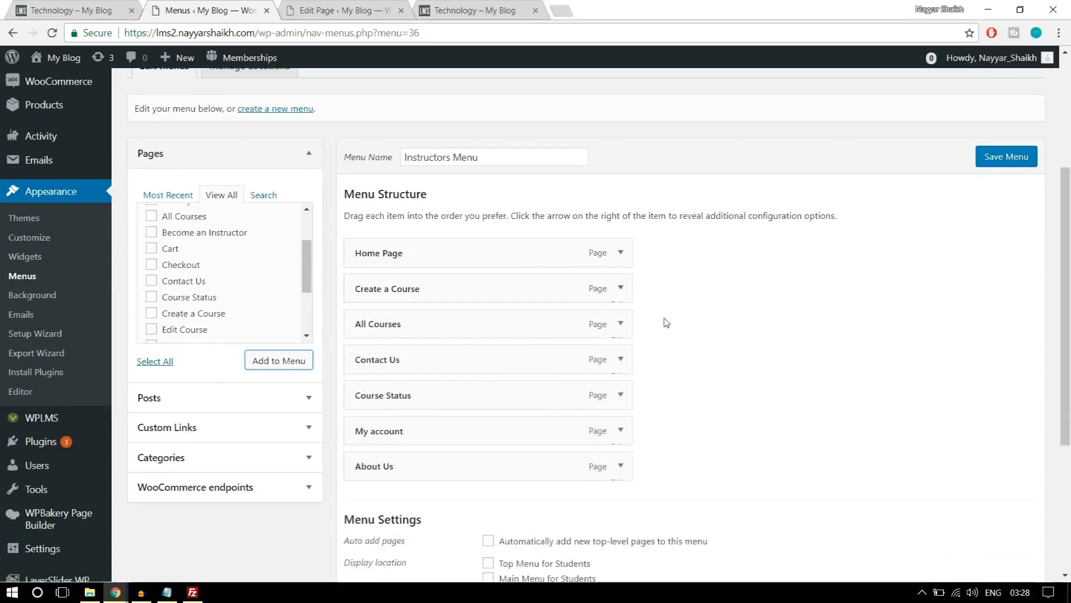
pyautogui.scroll(-3, 665, 322)
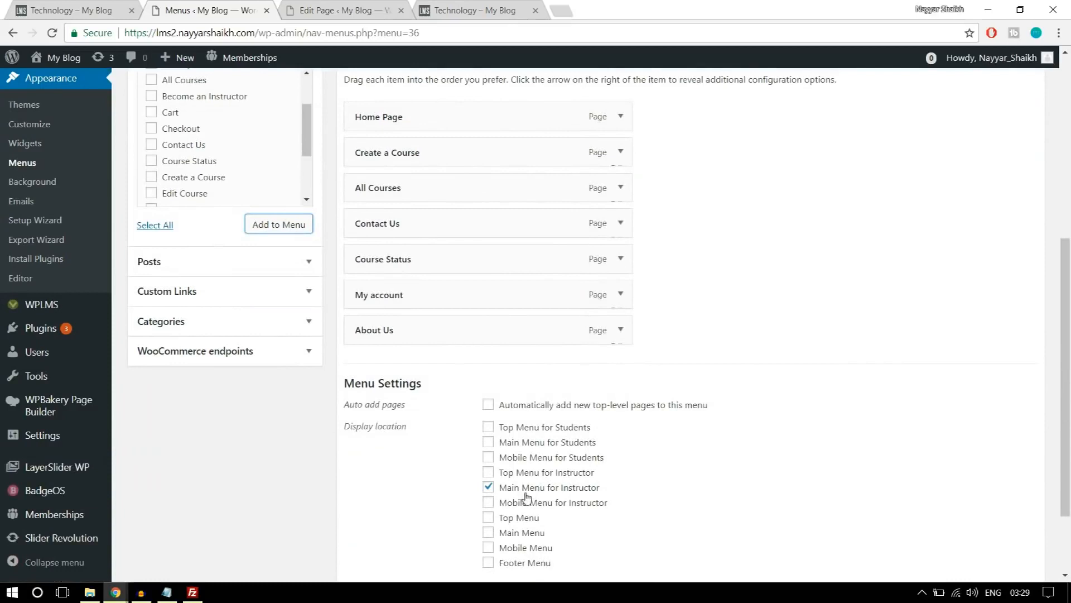
pyautogui.scroll(-2, 614, 488)
pyautogui.click(1014, 506)
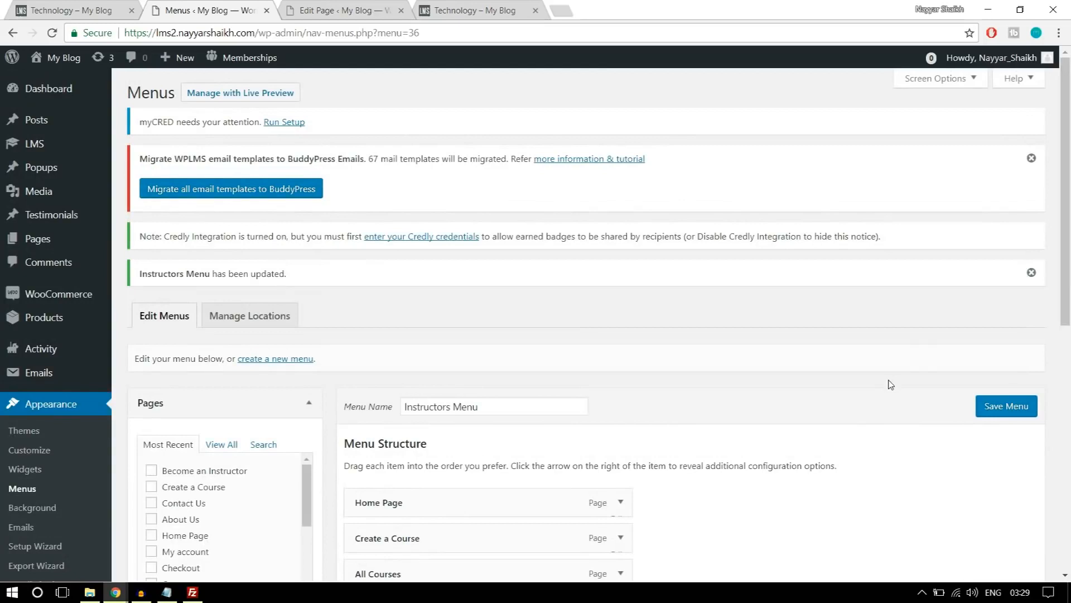
# Create a new menu named Student Menu.
pyautogui.scroll(-4, 891, 384)
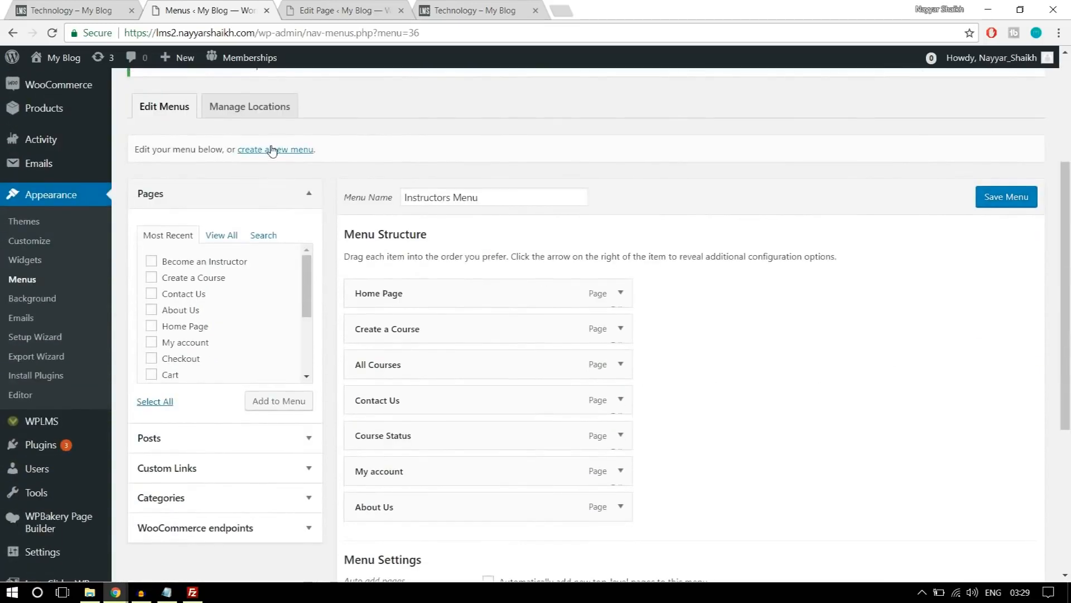
pyautogui.click(273, 150)
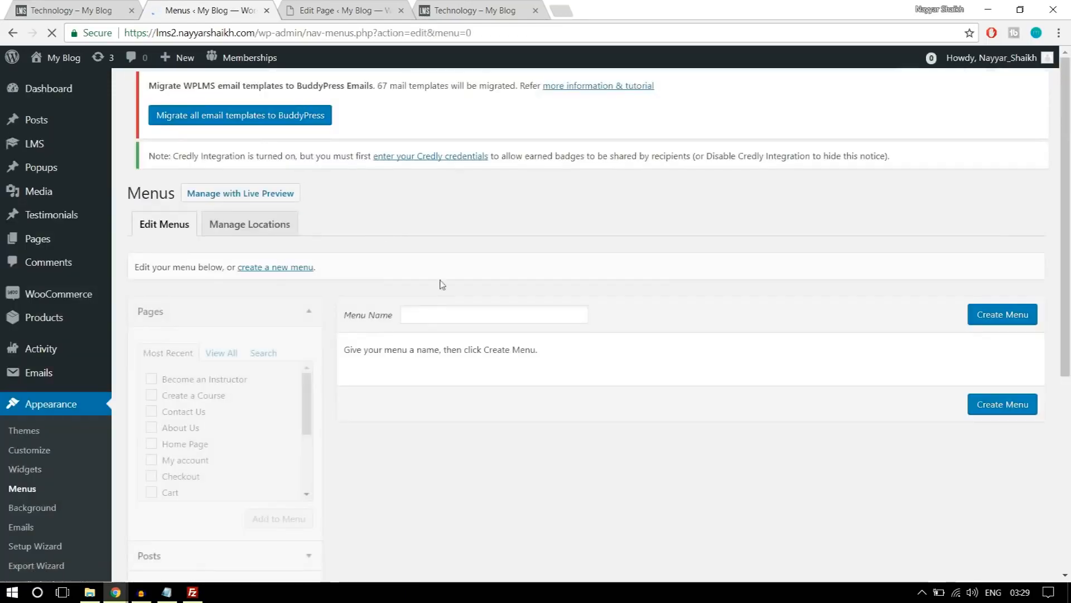
pyautogui.click(451, 329)
pyautogui.write('Student Menu')
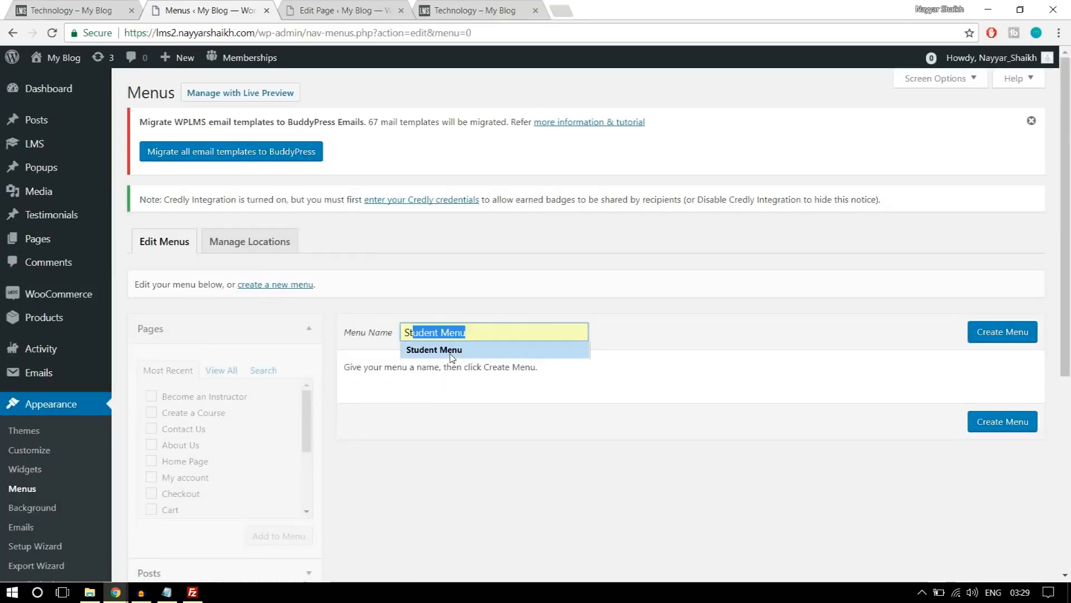
pyautogui.click(435, 349)
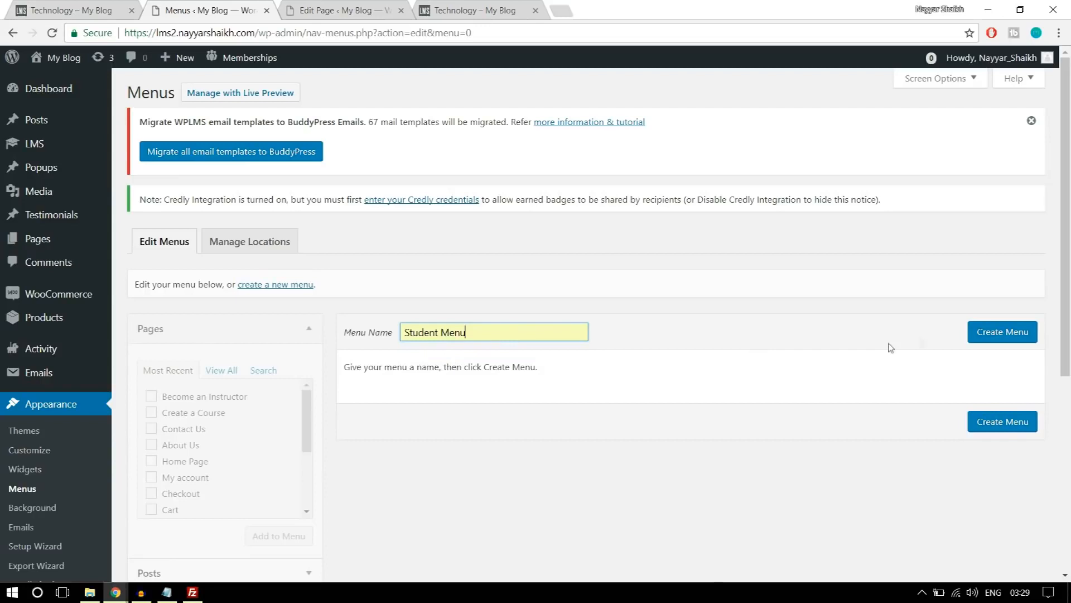
pyautogui.click(987, 334)
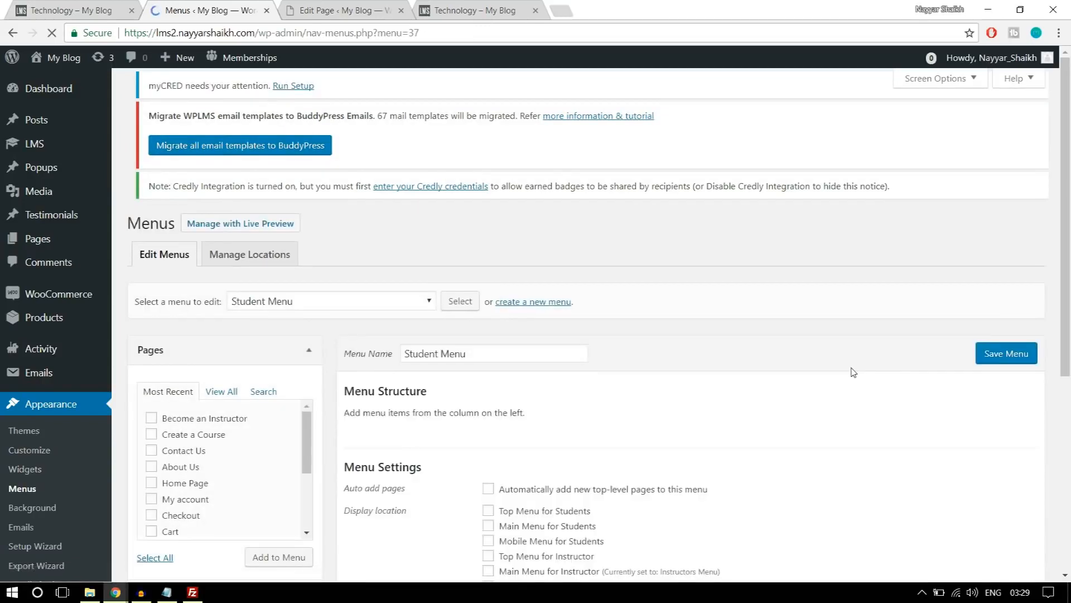
# Add the Home Page, About Us, All Courses, Become an Instructor, Contact Us and My account pages to the Student Menu.
pyautogui.scroll(-1, 322, 324)
pyautogui.click(222, 346)
pyautogui.scroll(-1, 224, 301)
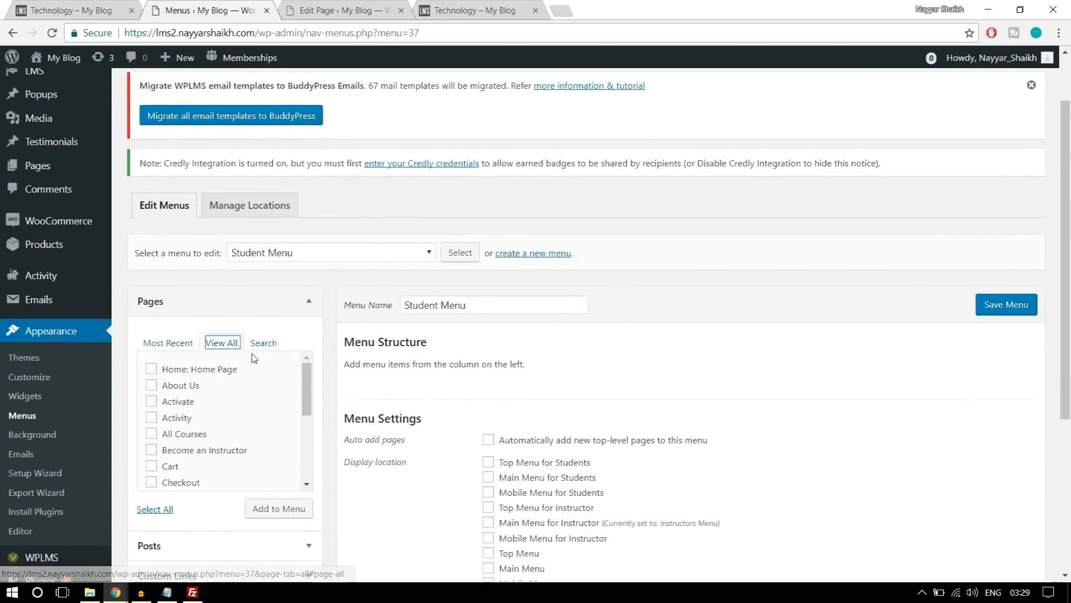
pyautogui.click(192, 305)
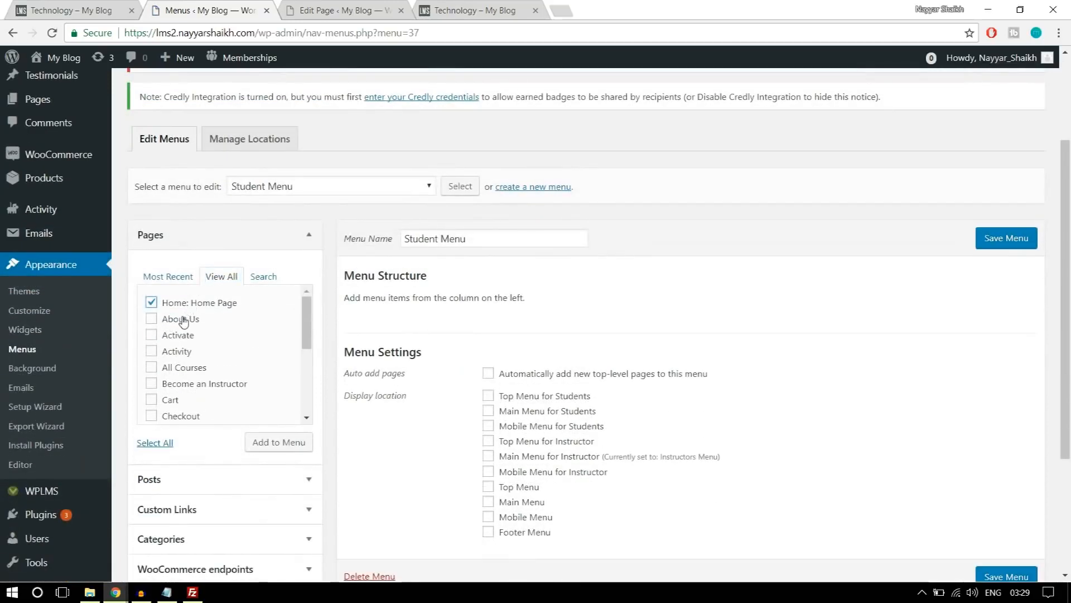
pyautogui.click(190, 368)
pyautogui.scroll(-1, 311, 342)
pyautogui.click(225, 321)
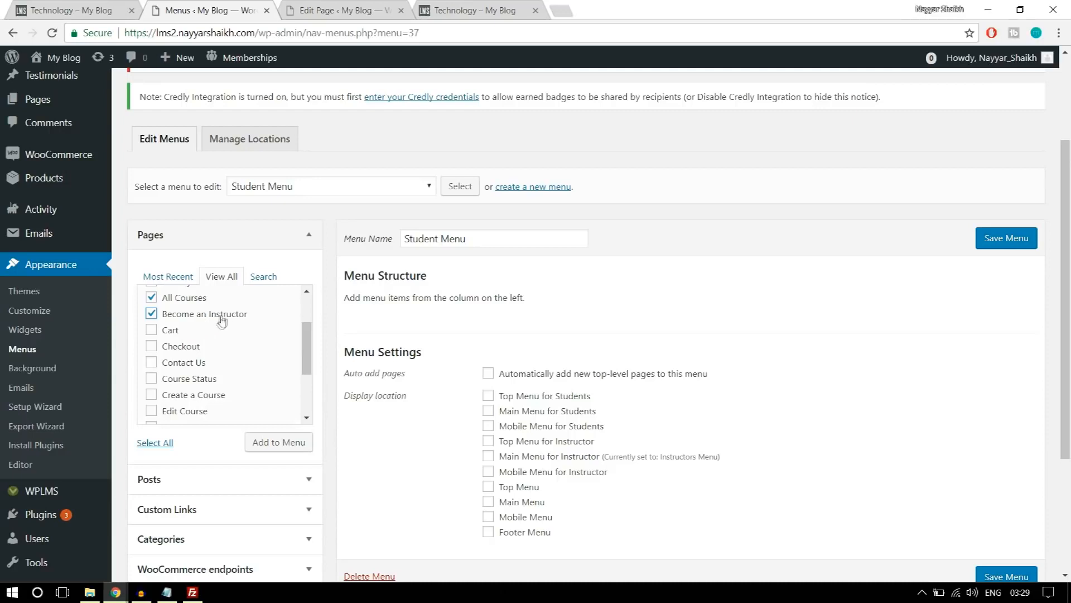
pyautogui.click(201, 363)
pyautogui.scroll(-1, 212, 374)
pyautogui.click(210, 330)
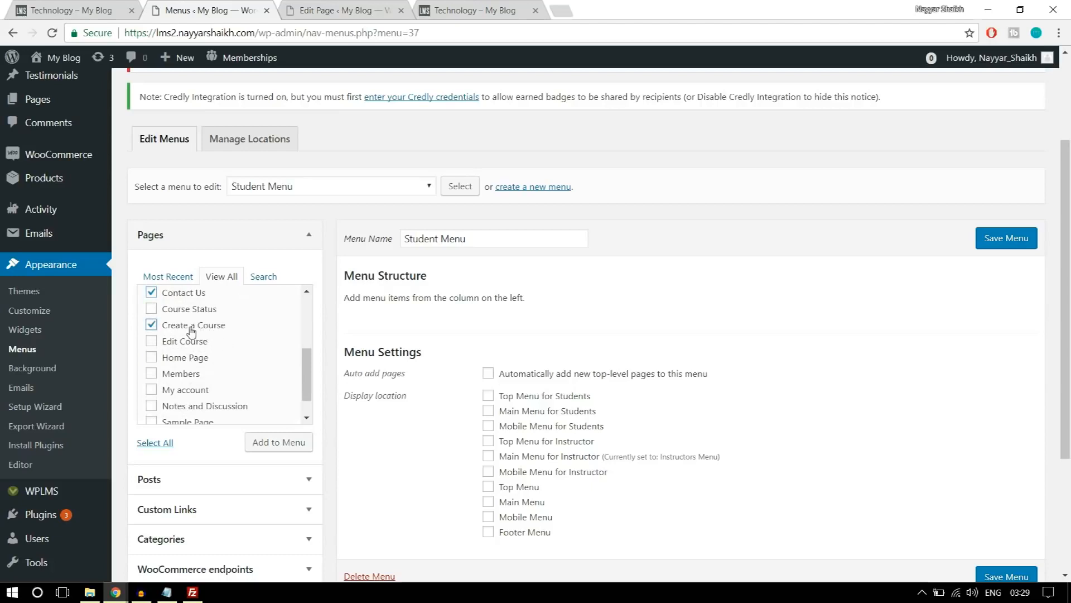
pyautogui.click(200, 329)
pyautogui.click(199, 390)
pyautogui.scroll(-1, 254, 379)
pyautogui.click(273, 450)
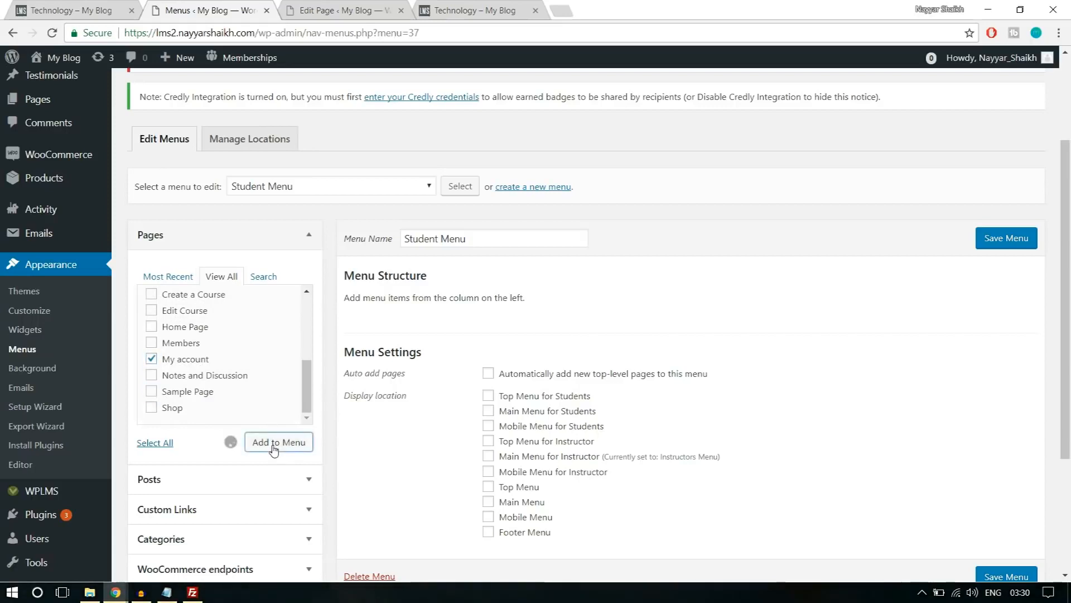
# Move All Courses above About Us in the Student Menu, assign it to Main Menu for Students, and save it.
pyautogui.scroll(-1, 611, 433)
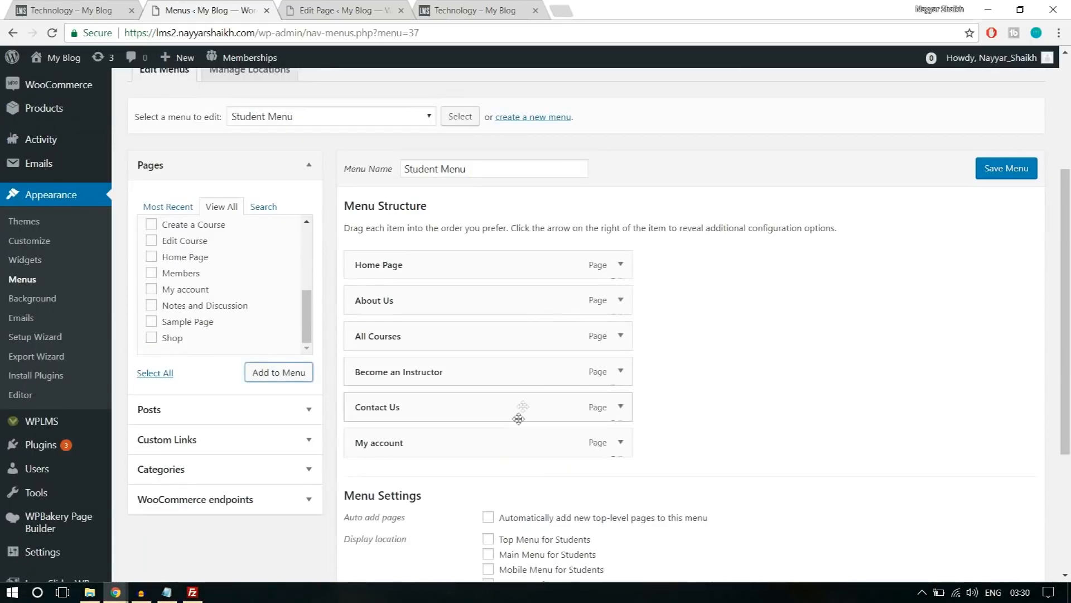
pyautogui.moveTo(437, 339); pyautogui.dragTo(438, 313)
pyautogui.scroll(-4, 818, 342)
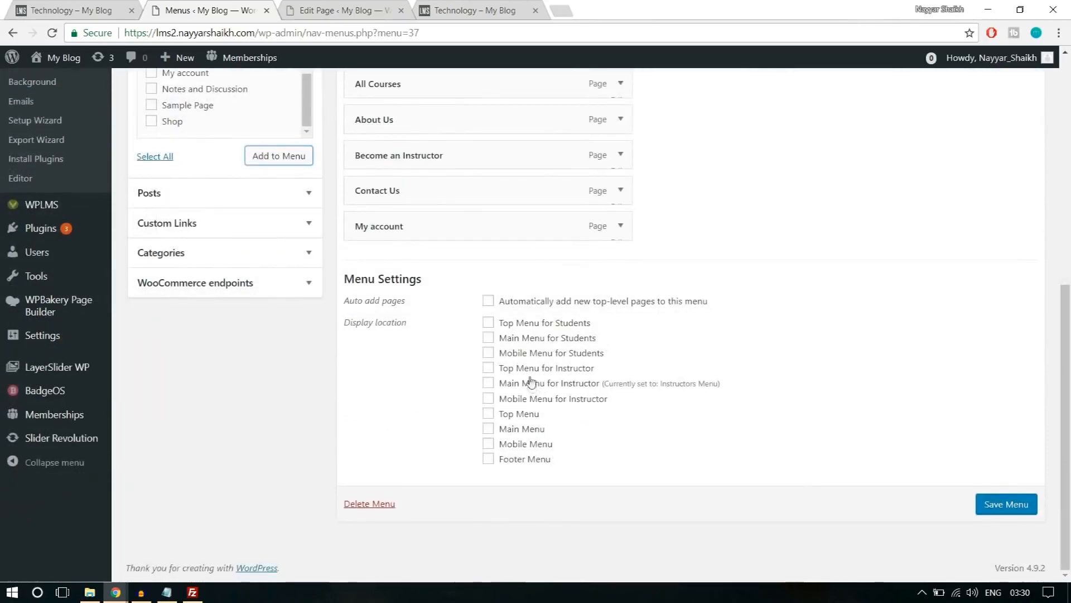
pyautogui.click(519, 341)
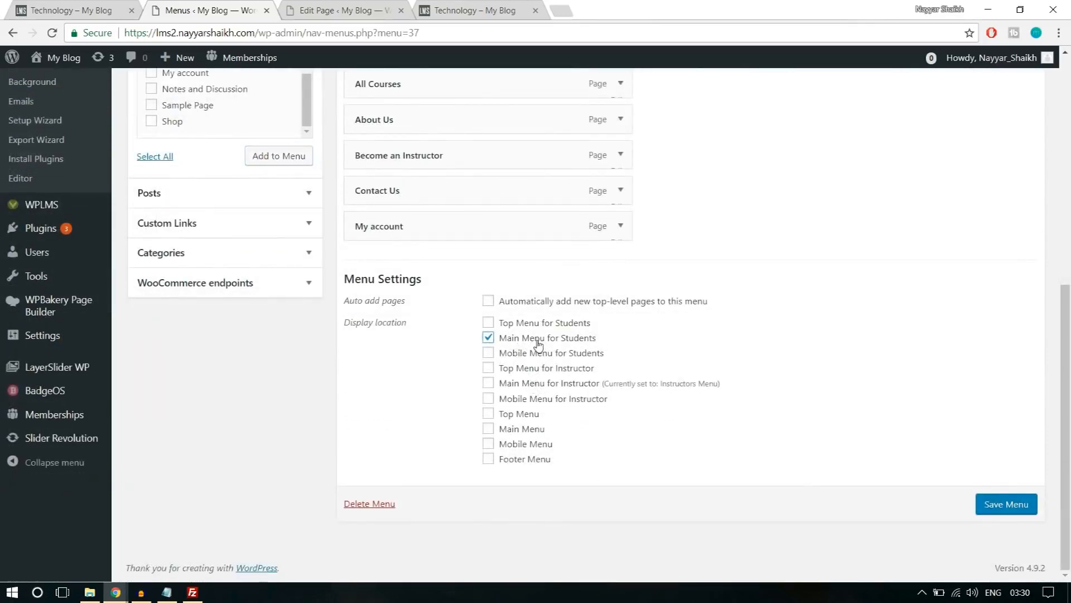
pyautogui.click(1008, 505)
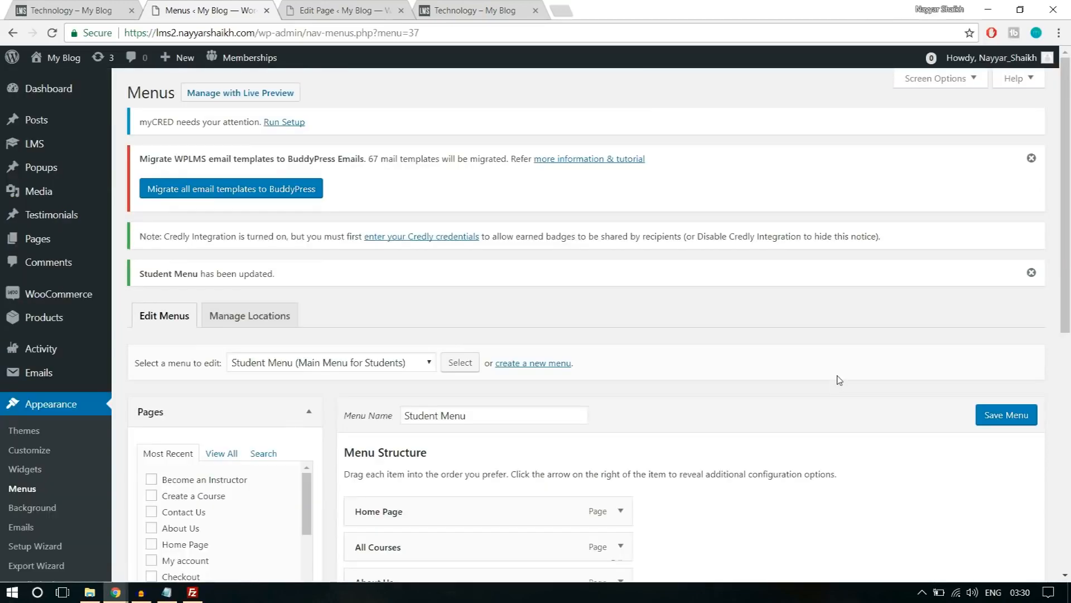
# Create another menu named Primary Menu.
pyautogui.scroll(-1, 839, 383)
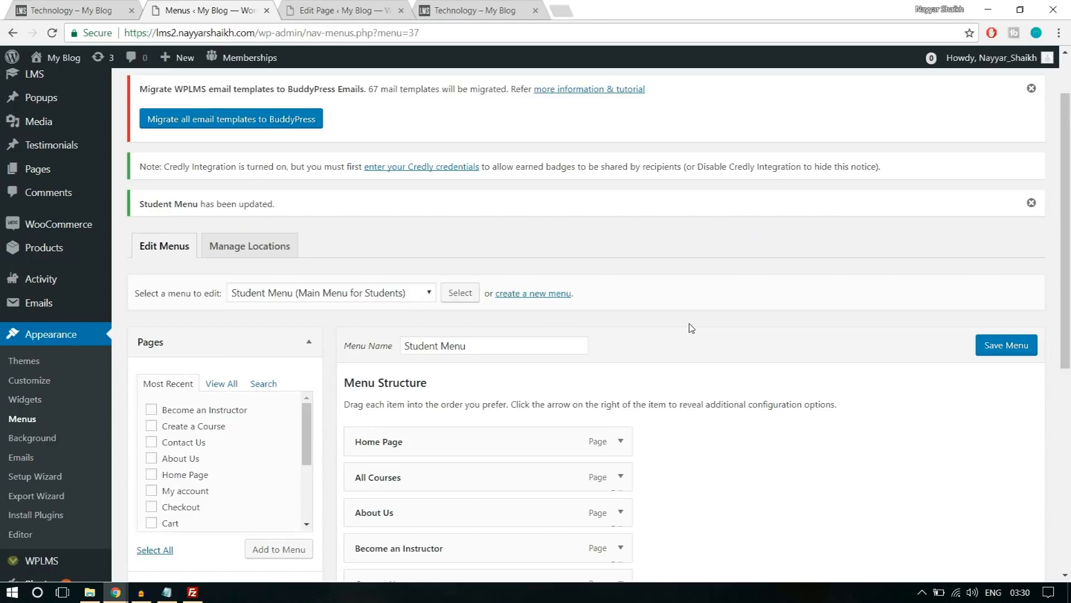
pyautogui.click(549, 297)
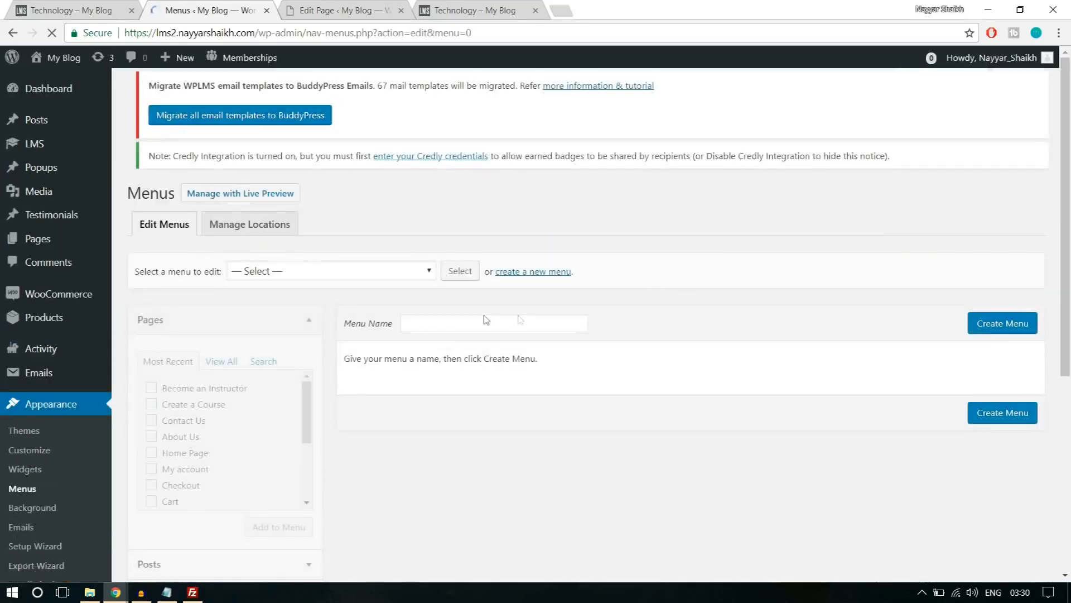
pyautogui.click(468, 334)
pyautogui.write('Pr')
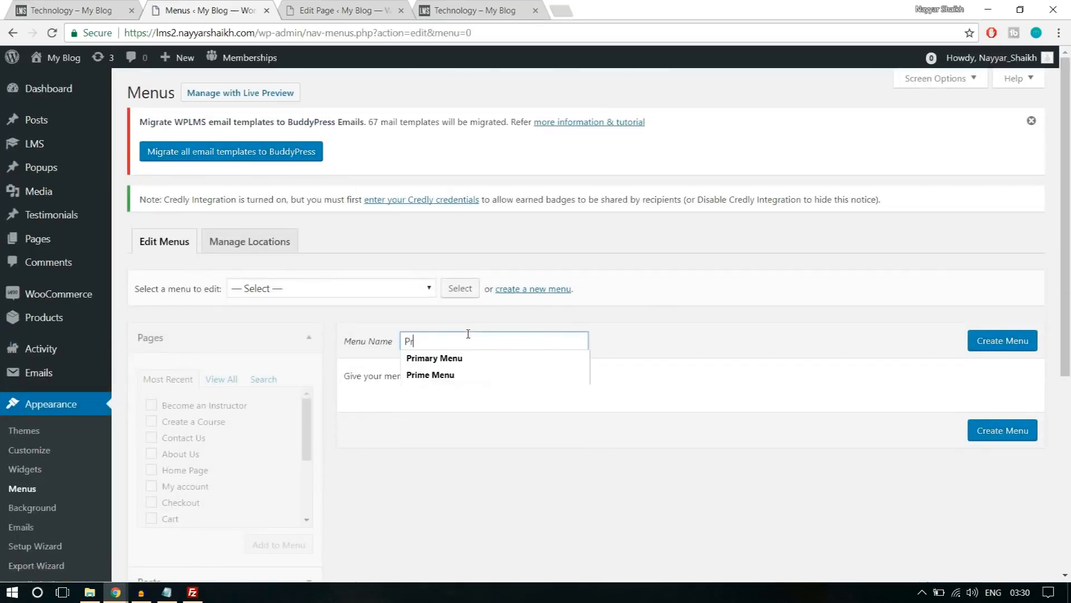
pyautogui.click(466, 357)
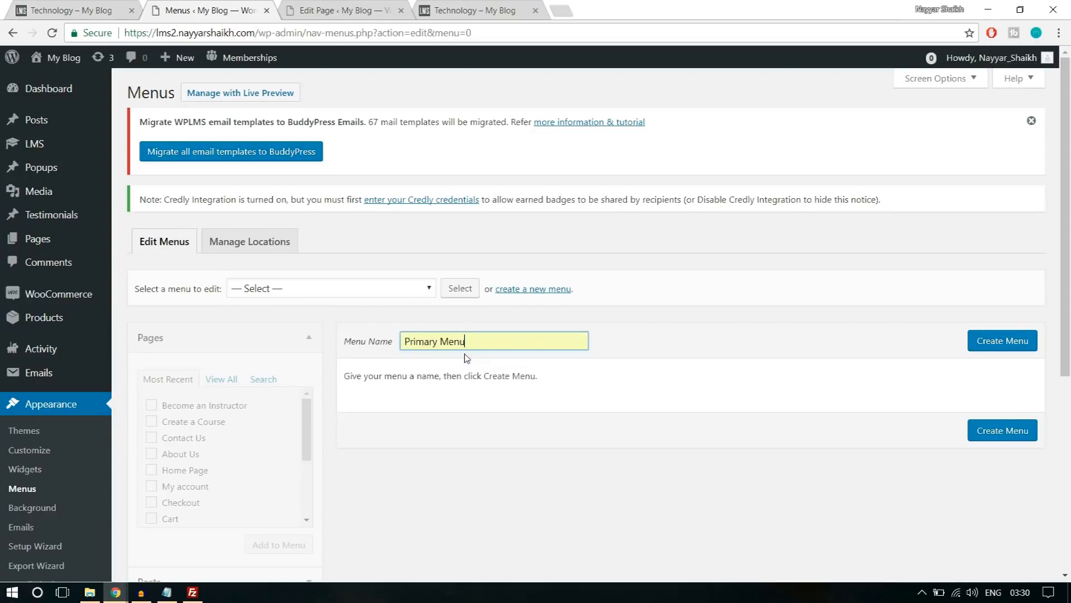
pyautogui.click(1005, 348)
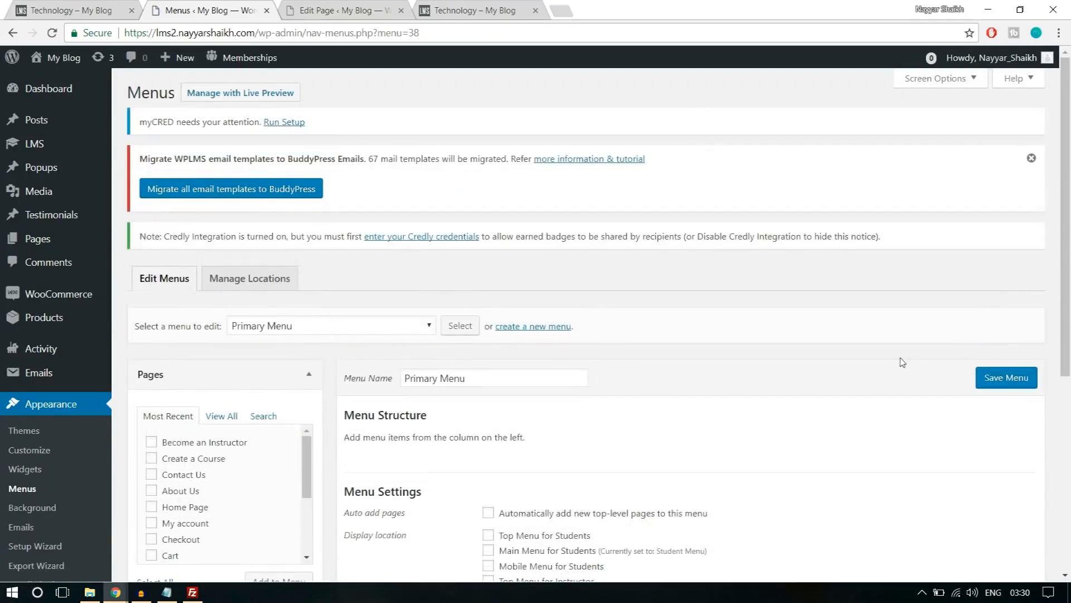
# Assign the Primary Menu to the Main Menu display location.
pyautogui.scroll(-4, 902, 362)
pyautogui.click(525, 435)
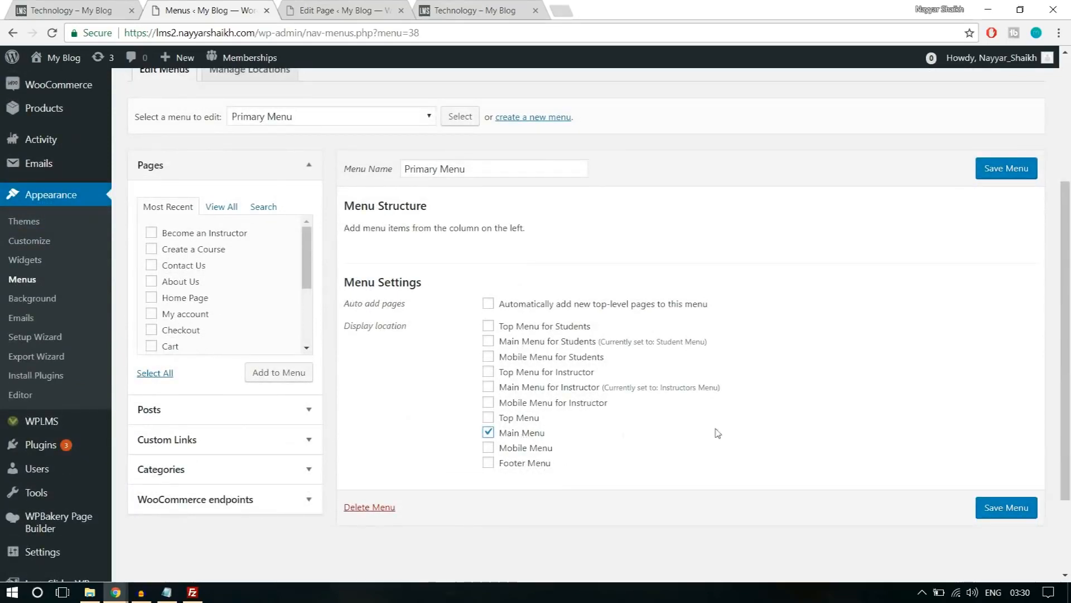
pyautogui.scroll(2, 730, 431)
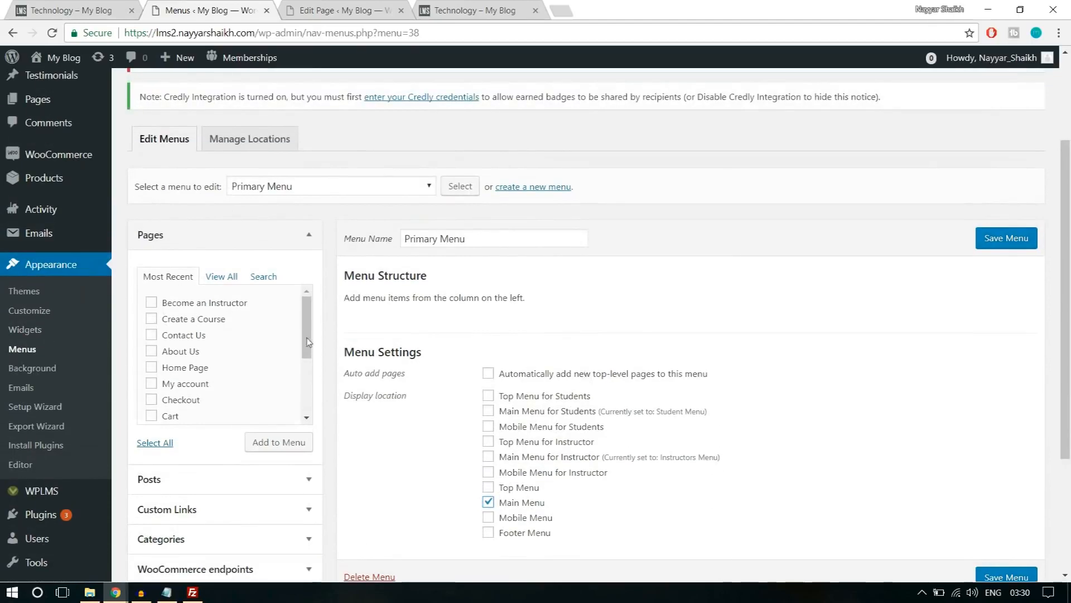
# Add the Home Page, About Us, All Courses, Become an Instructor, Contact Us and My account pages to the Primary Menu.
pyautogui.click(233, 282)
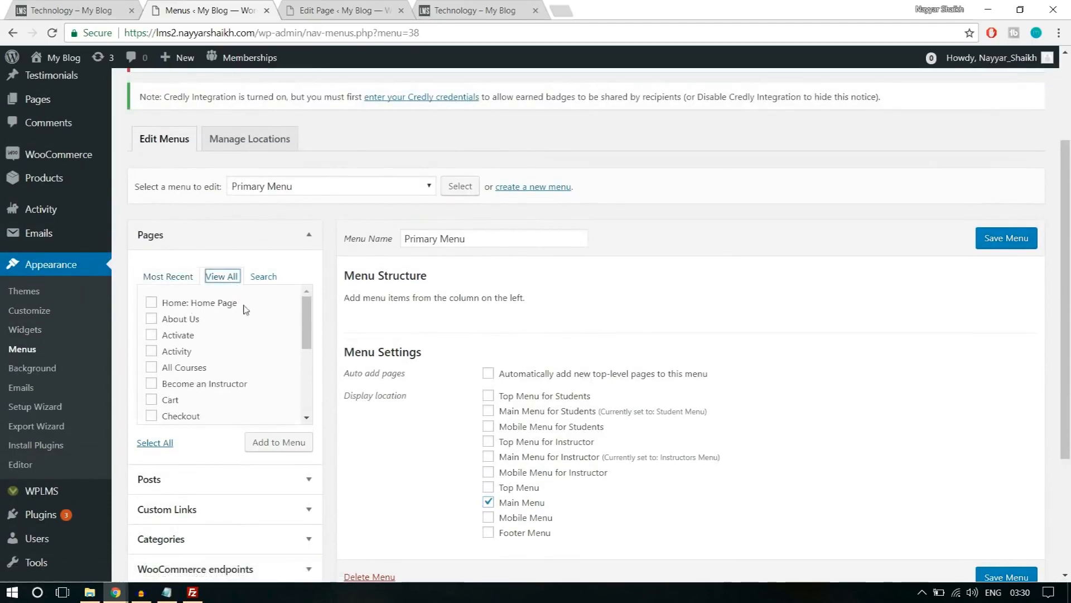
pyautogui.click(207, 307)
pyautogui.click(184, 367)
pyautogui.scroll(-1, 282, 377)
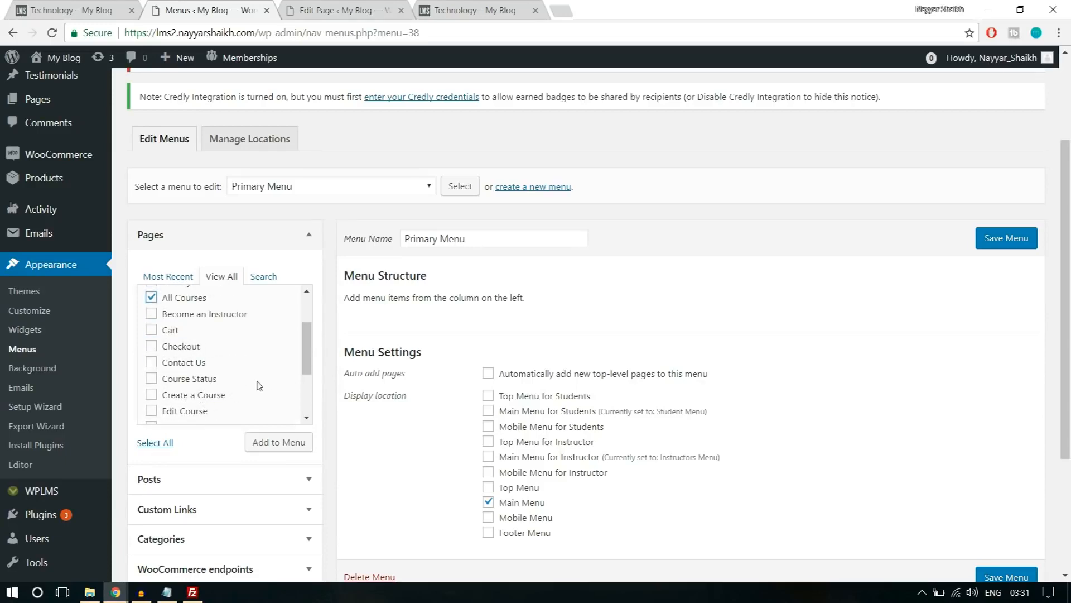
pyautogui.scroll(-1, 259, 385)
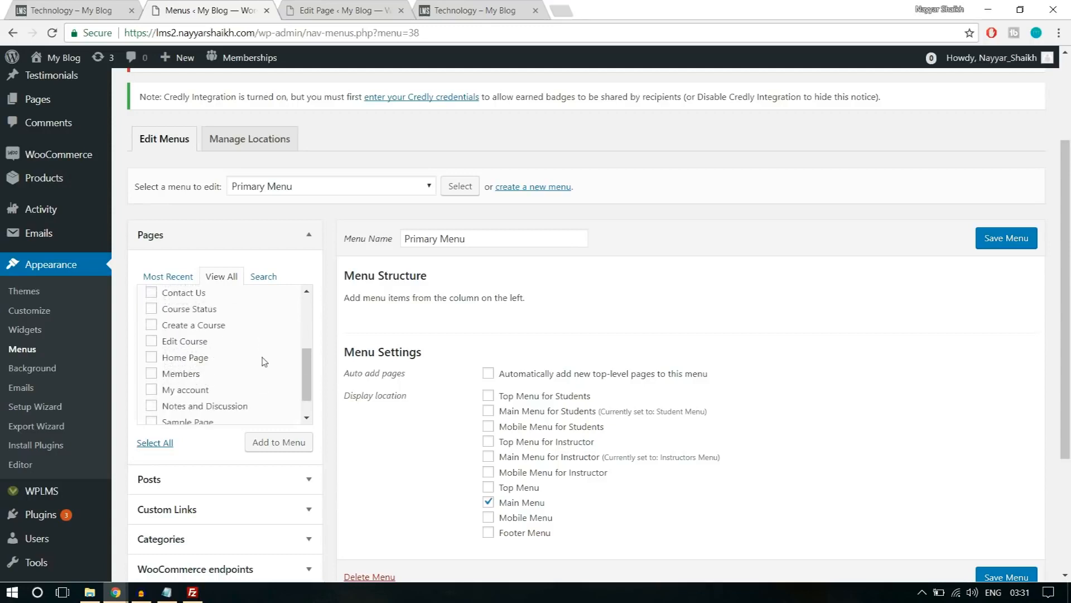
pyautogui.scroll(-1, 256, 372)
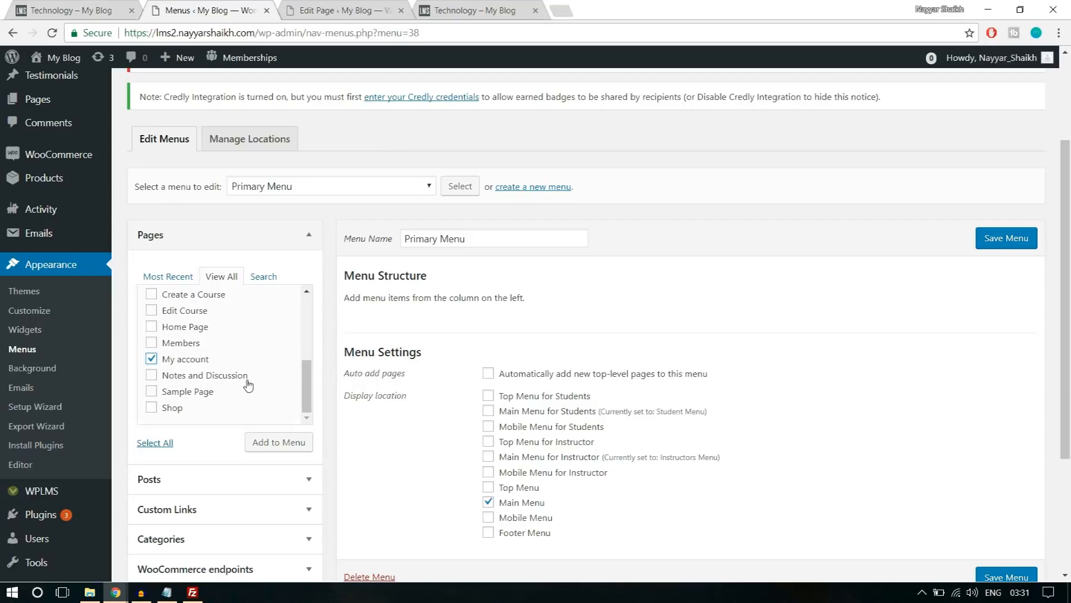
pyautogui.scroll(2, 239, 390)
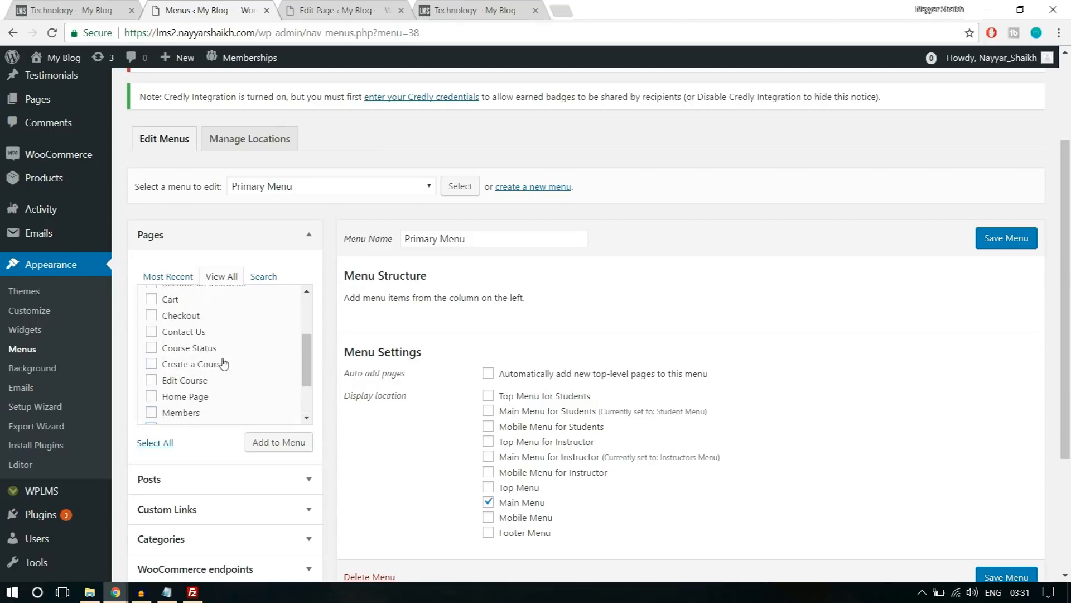
pyautogui.scroll(2, 217, 375)
pyautogui.click(168, 400)
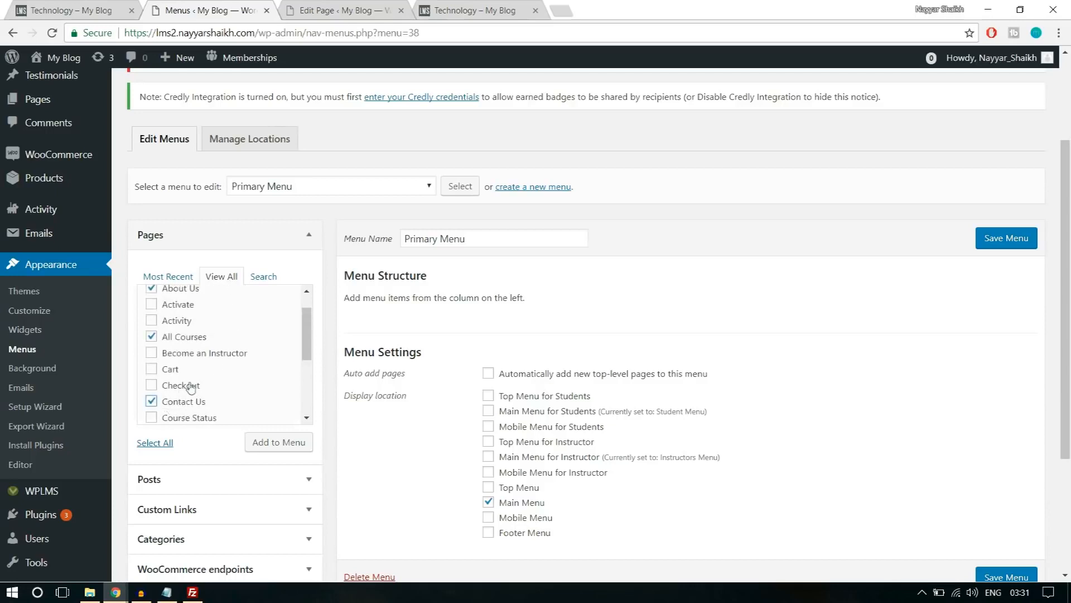
pyautogui.click(192, 357)
pyautogui.click(290, 444)
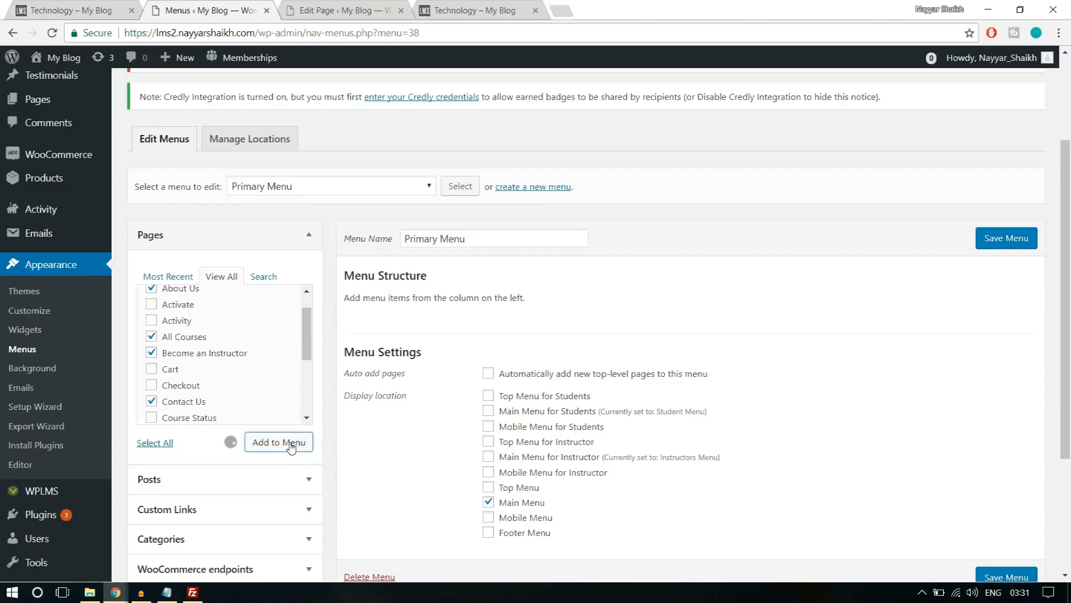
# Add a custom link labelled Register to the Primary Menu, pointing to the lms2 site's /register address.
pyautogui.scroll(-1, 875, 343)
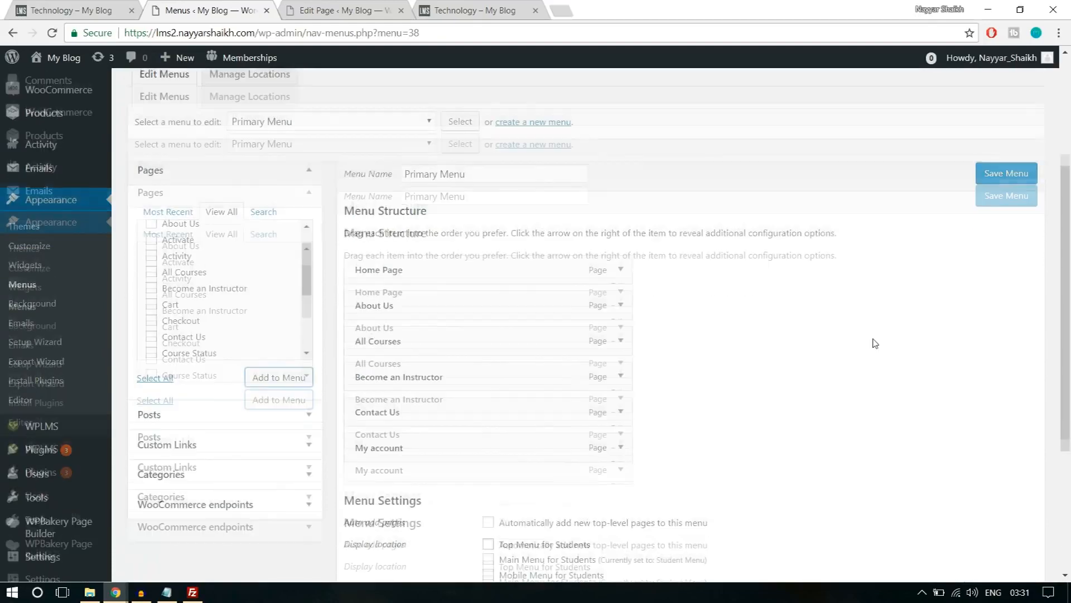
pyautogui.scroll(-1, 875, 344)
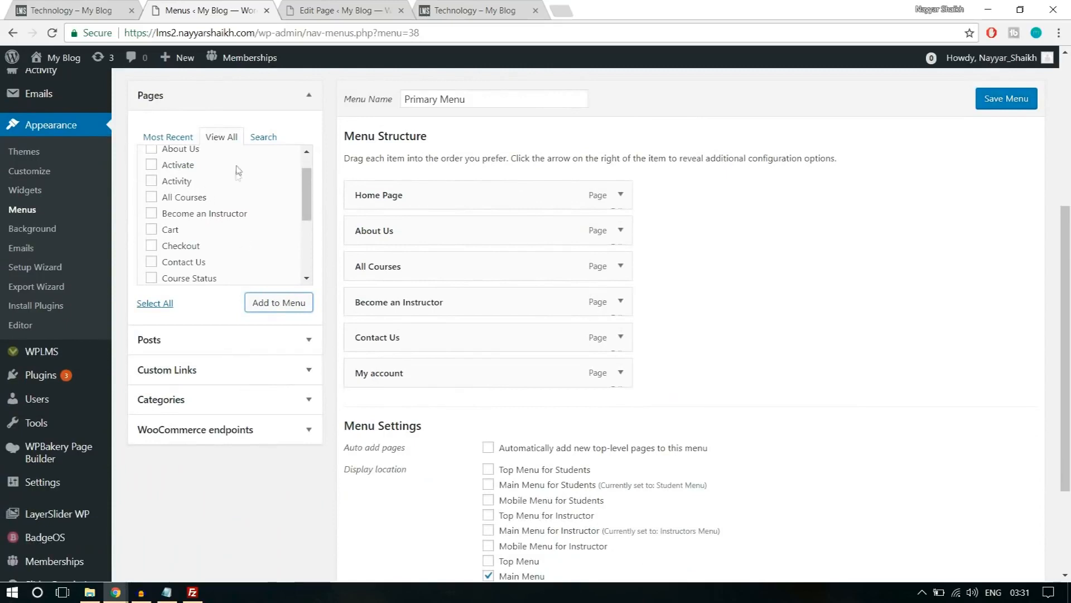
pyautogui.click(218, 371)
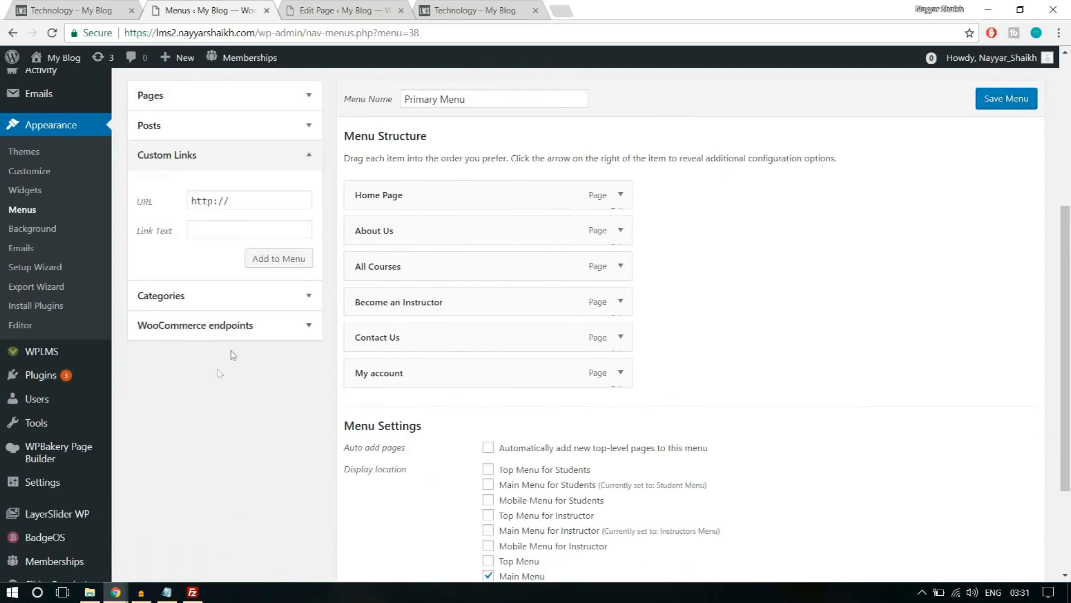
pyautogui.moveTo(259, 33); pyautogui.dragTo(124, 33)
pyautogui.hotkey('ctrl', 'c')
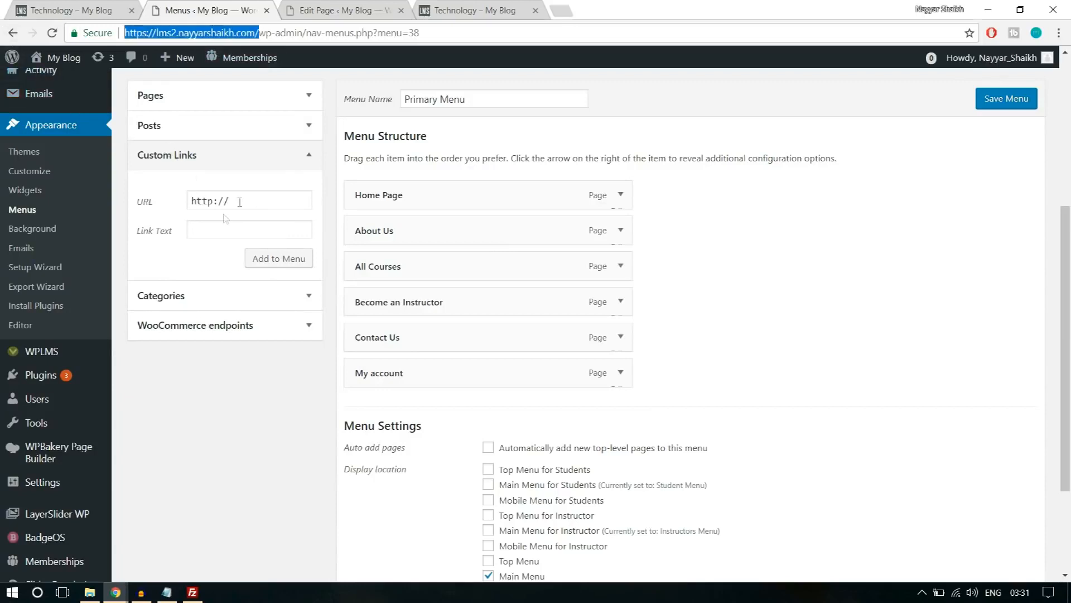
pyautogui.tripleClick(248, 200)
pyautogui.hotkey('ctrl', 'v')
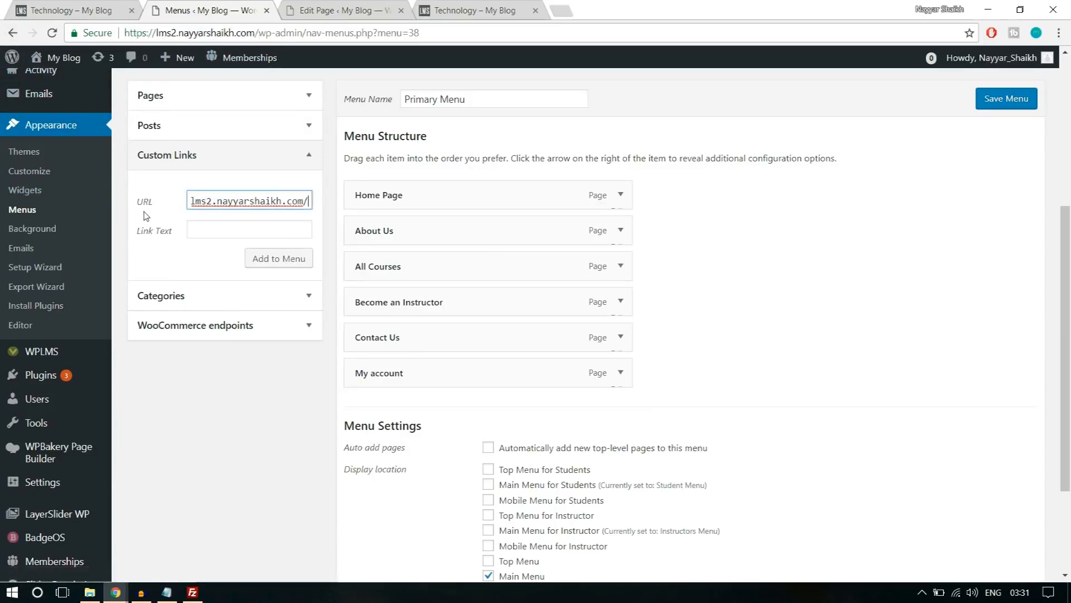
pyautogui.write('reister')
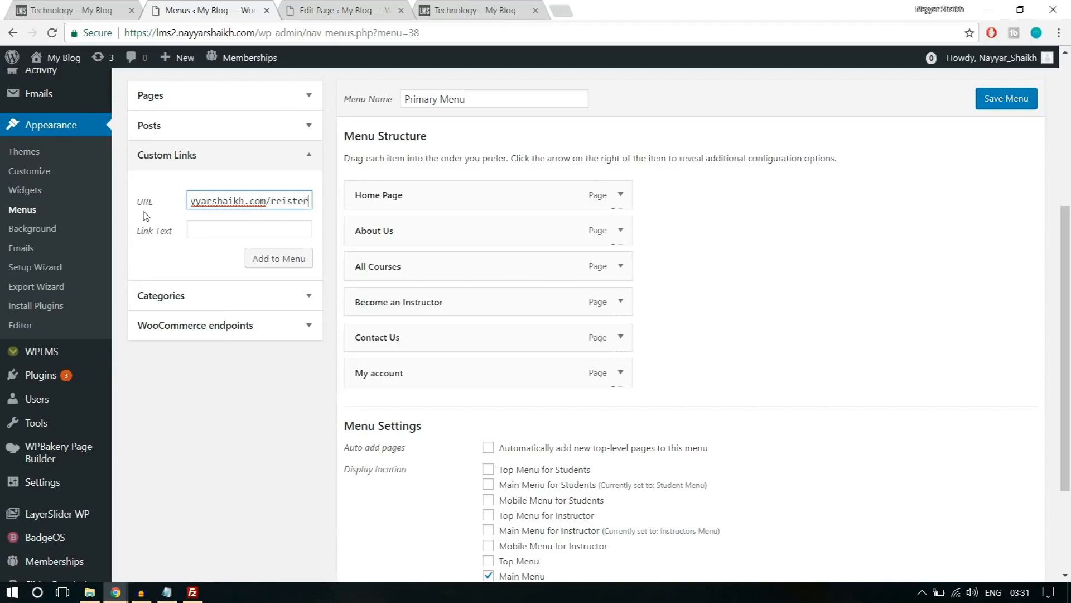
pyautogui.click(284, 200)
pyautogui.write('g')
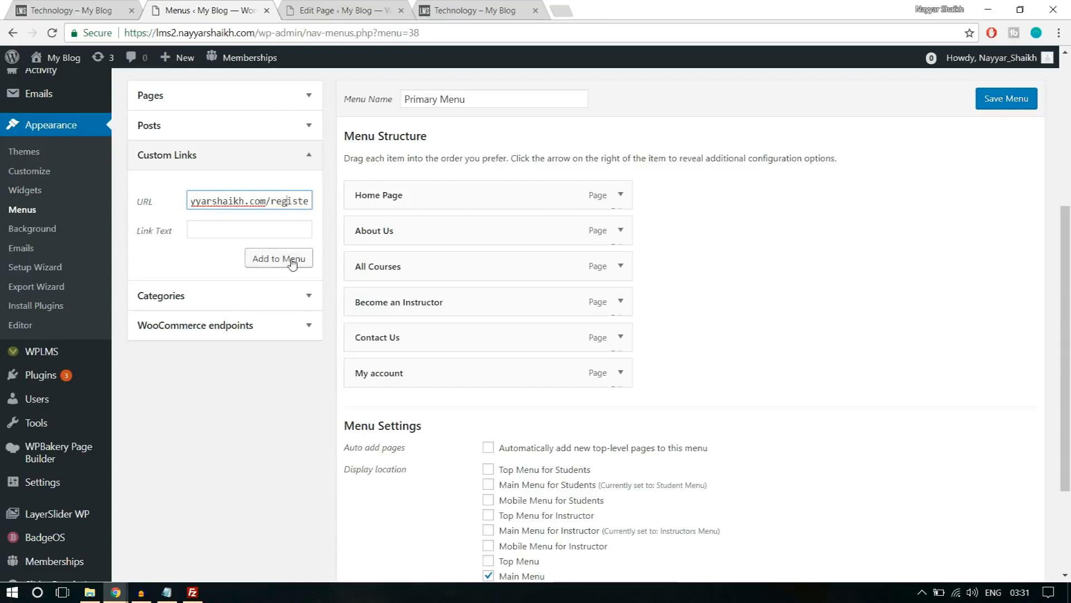
pyautogui.click(243, 230)
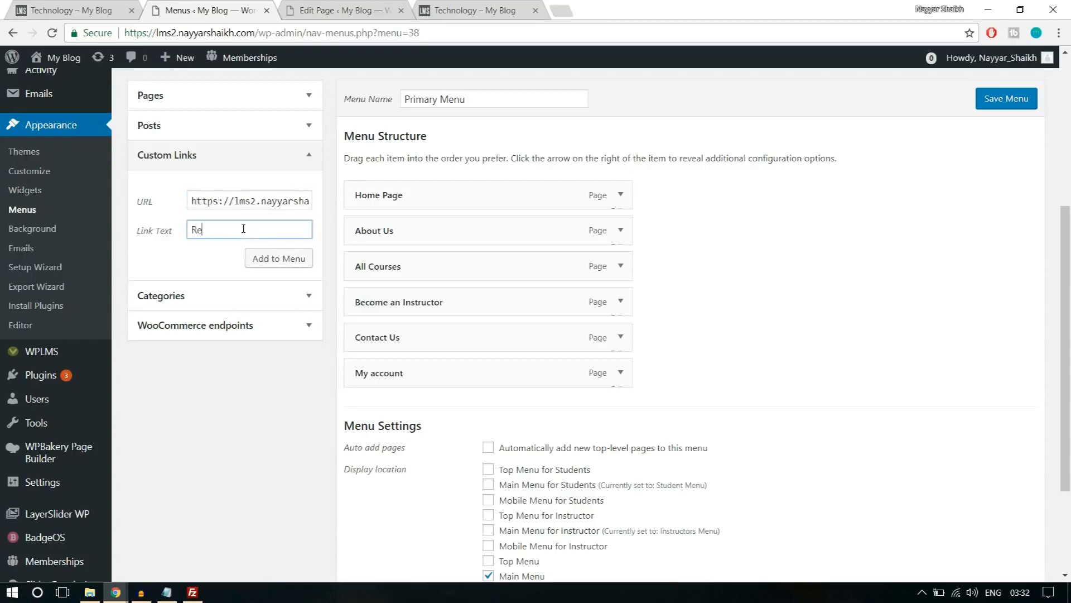
pyautogui.click(282, 258)
# Move the Register link directly above Become an Instructor and save the Primary Menu.
pyautogui.moveTo(482, 399); pyautogui.dragTo(450, 302)
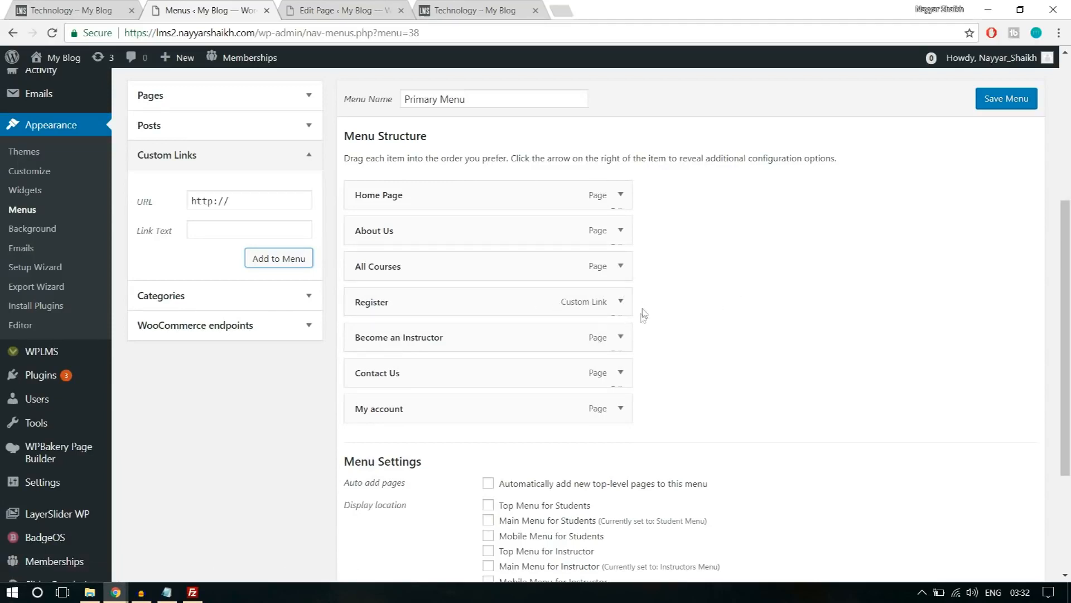
pyautogui.click(623, 306)
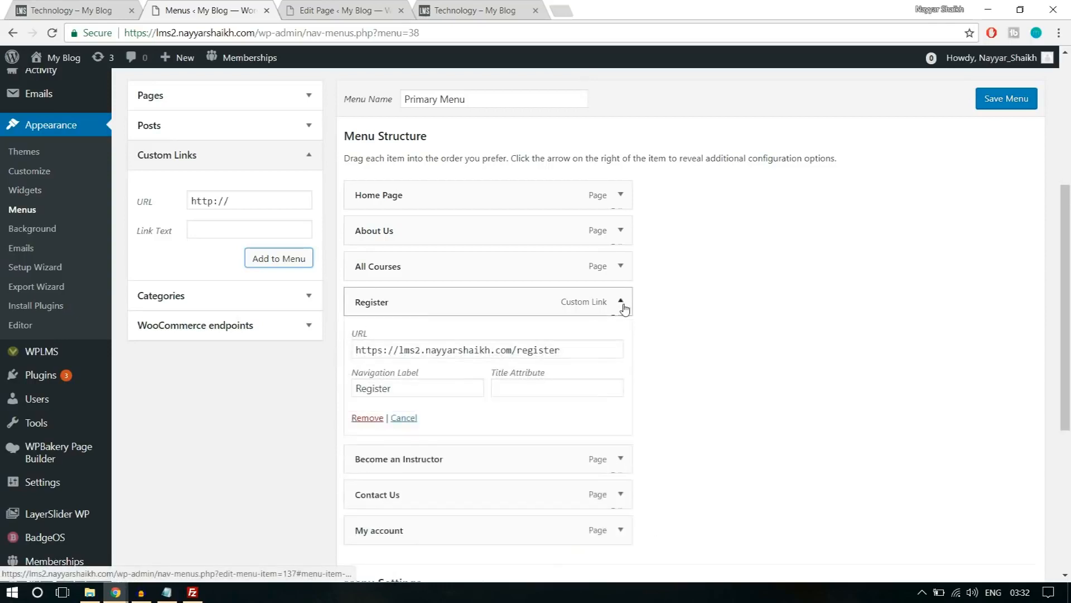
pyautogui.moveTo(560, 350); pyautogui.dragTo(512, 350)
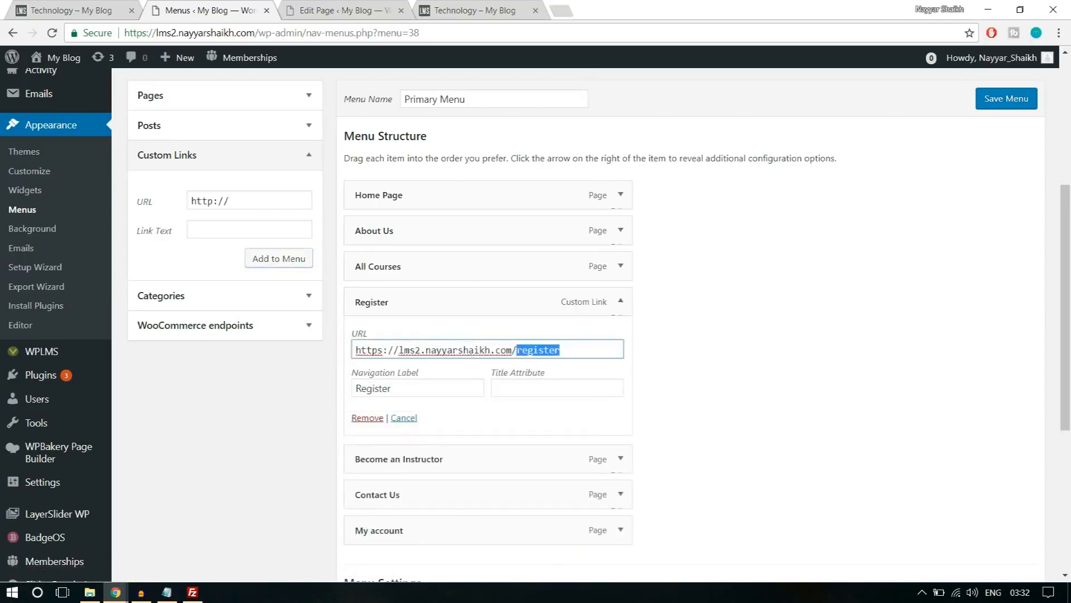
pyautogui.click(621, 302)
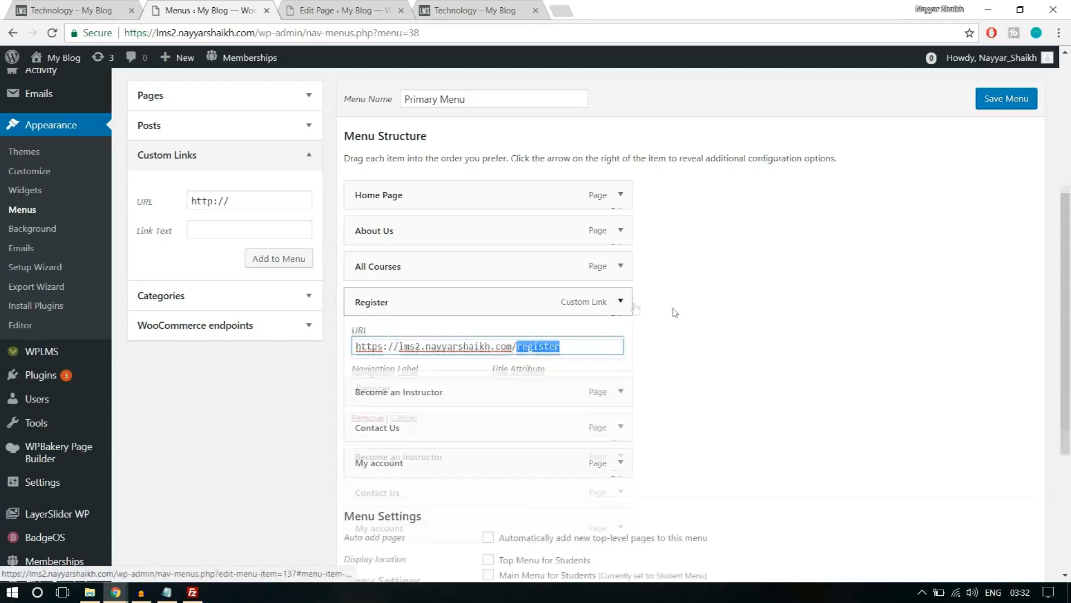
pyautogui.scroll(-3, 684, 314)
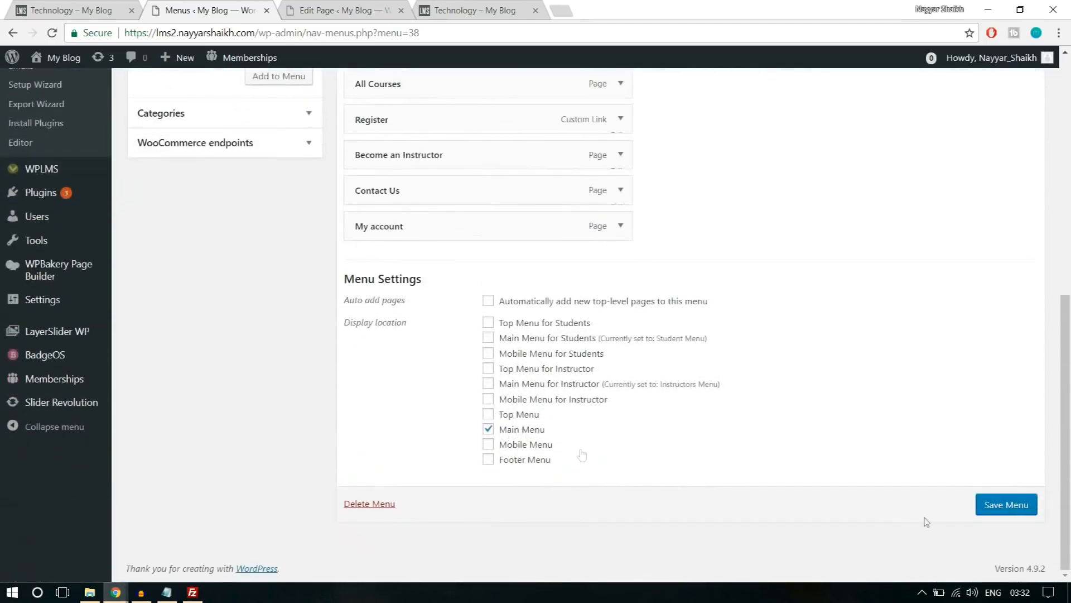
pyautogui.click(986, 512)
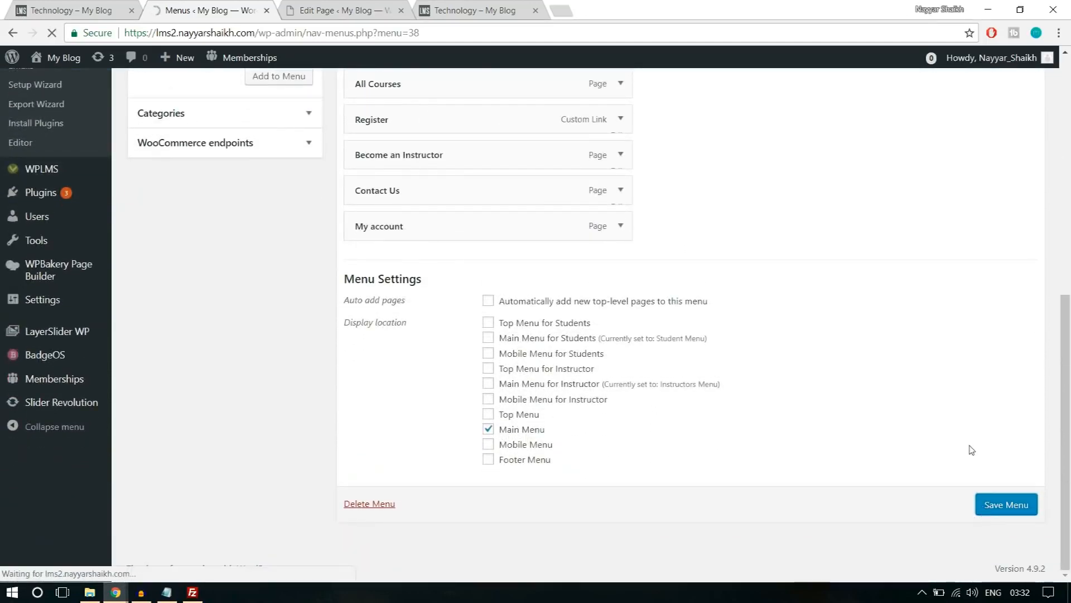
# Examine the logged-in navigation menu on the live site's home page and Technology course category page.
pyautogui.click(474, 10)
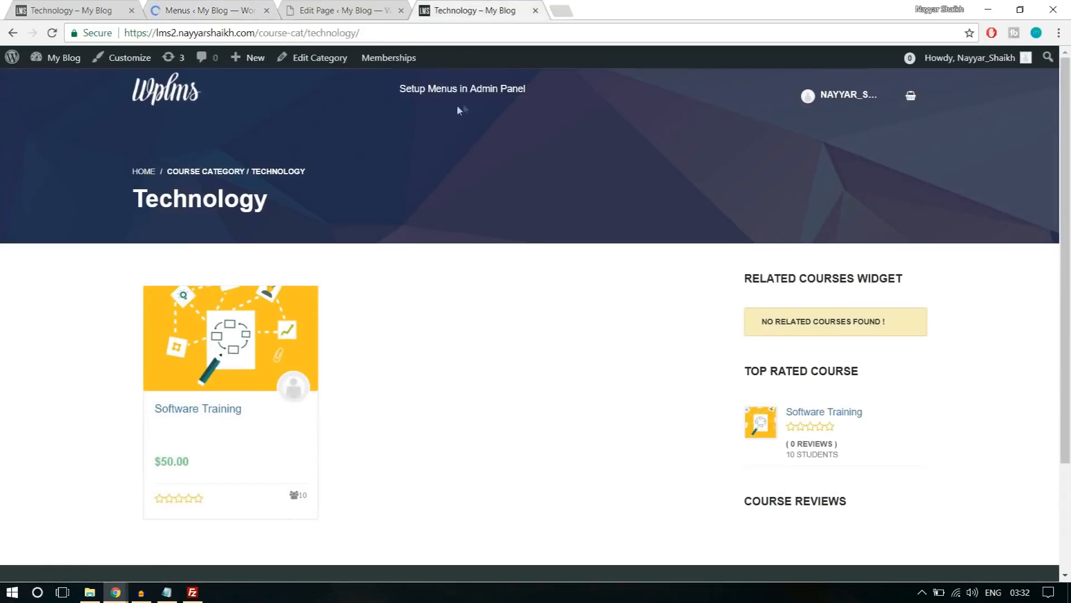
pyautogui.click(167, 102)
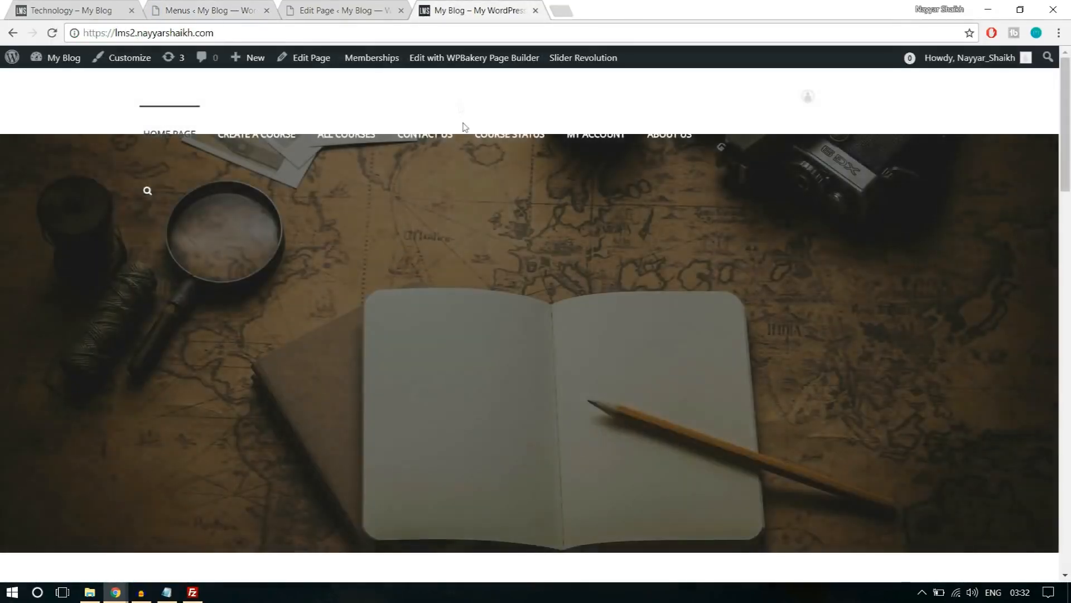
pyautogui.hotkey('alt', 'Left')
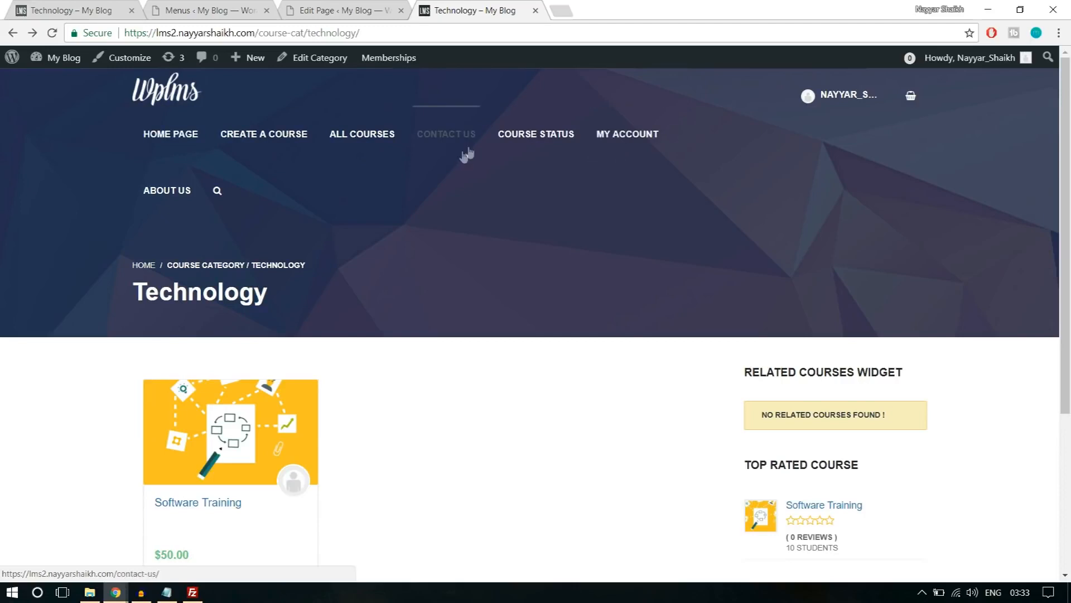
pyautogui.scroll(-5, 643, 386)
pyautogui.scroll(5, 636, 387)
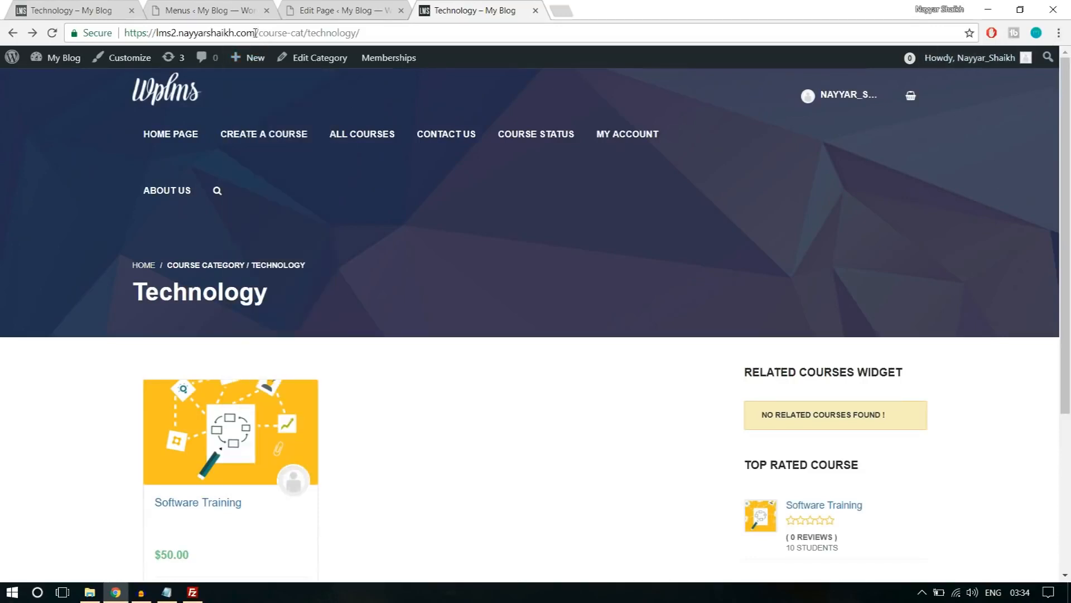
# Open the lms2 site's home page in an incognito window to examine the menu shown to logged-out visitors.
pyautogui.moveTo(259, 33); pyautogui.dragTo(124, 33)
pyautogui.hotkey('ctrl', 'c')
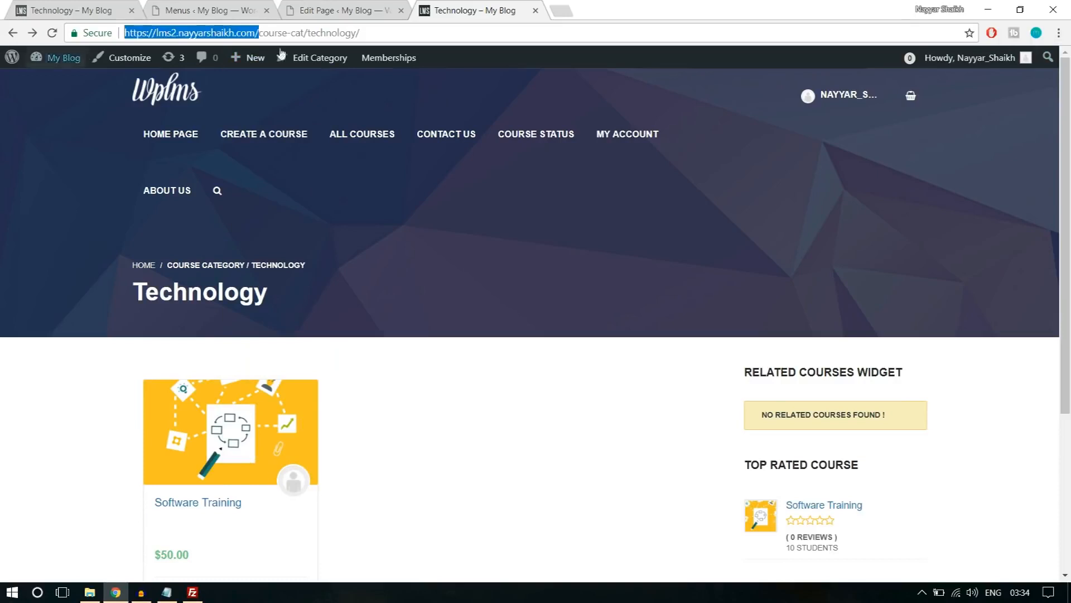
pyautogui.click(1056, 34)
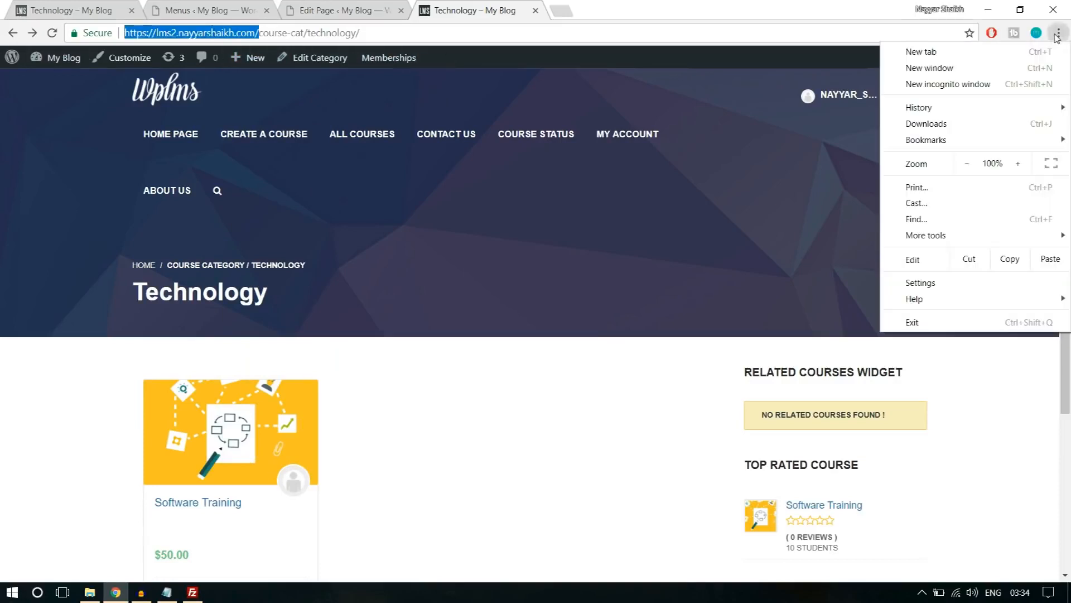
pyautogui.click(997, 83)
pyautogui.hotkey('ctrl', 'v')
pyautogui.press('Return')
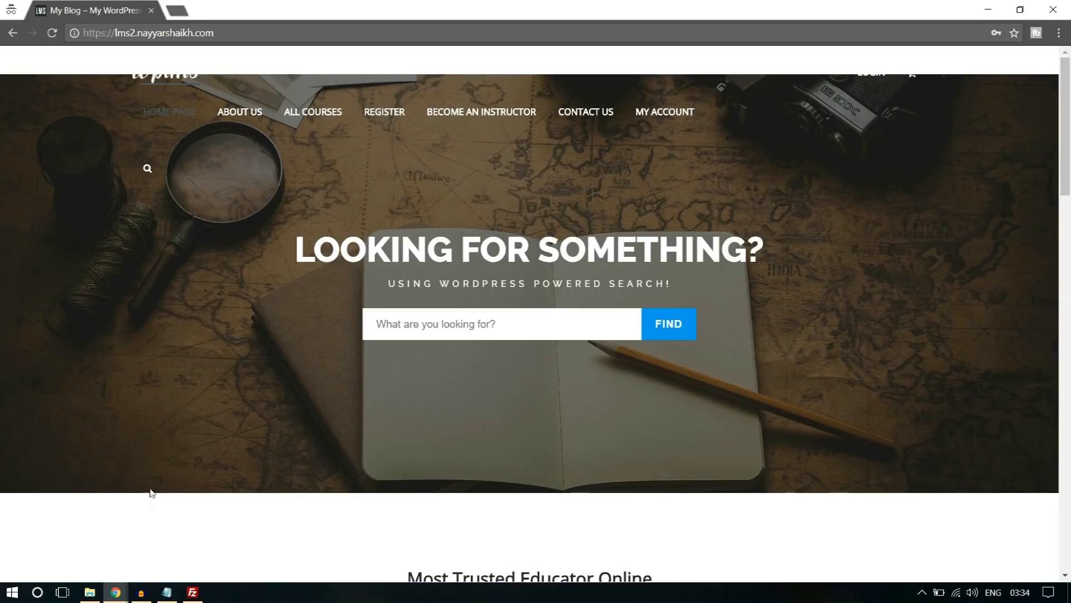
# Return to the logged-in admin window and open the Home Page for editing from the list of pages.
pyautogui.click(116, 592)
pyautogui.click(88, 555)
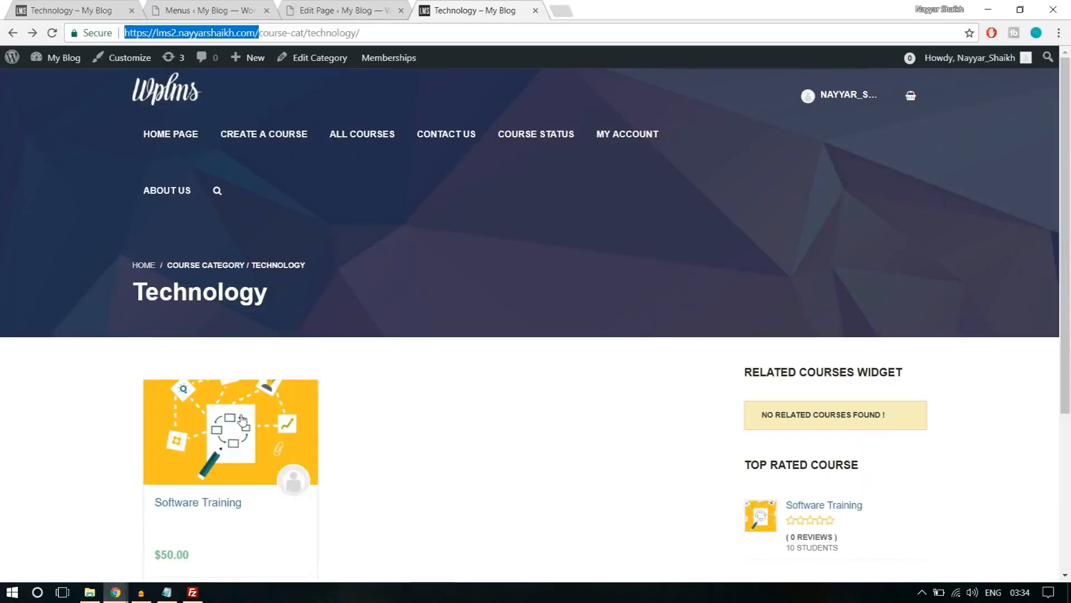
pyautogui.click(217, 7)
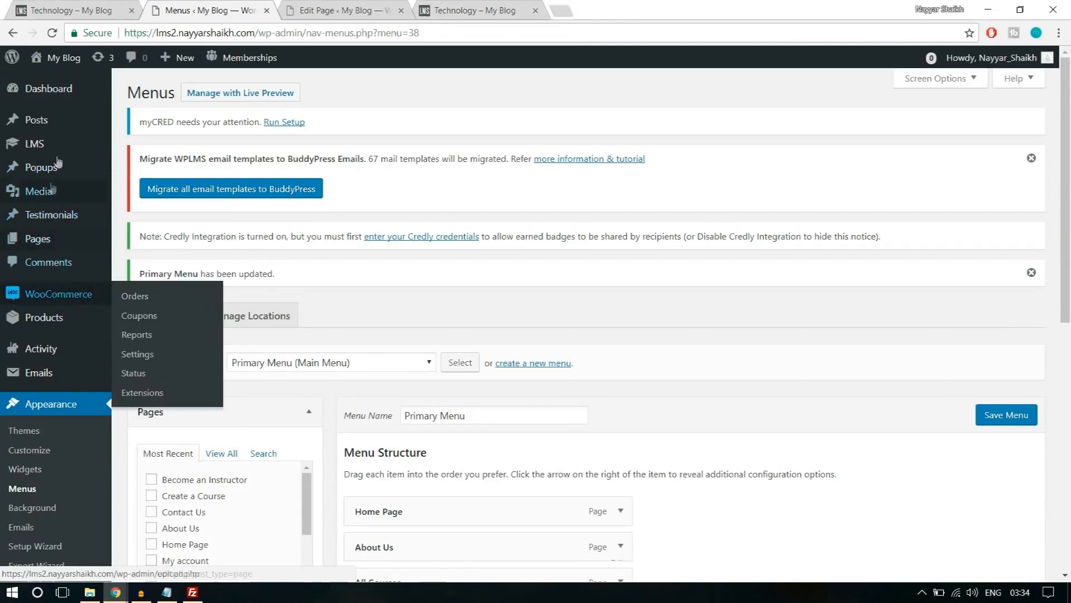
pyautogui.click(55, 238)
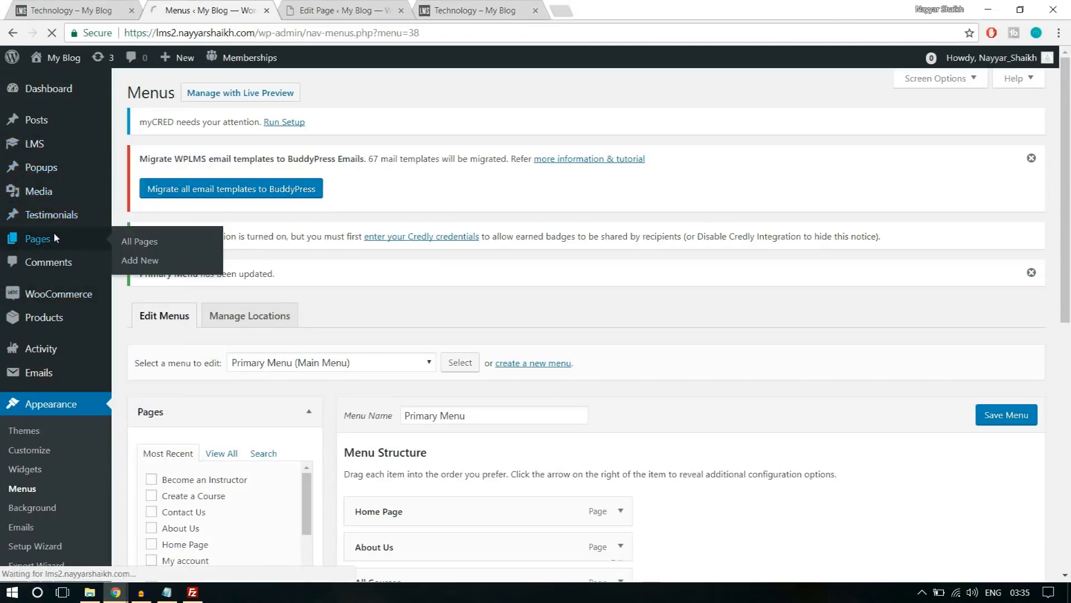
pyautogui.scroll(-3, 488, 304)
pyautogui.scroll(-6, 488, 304)
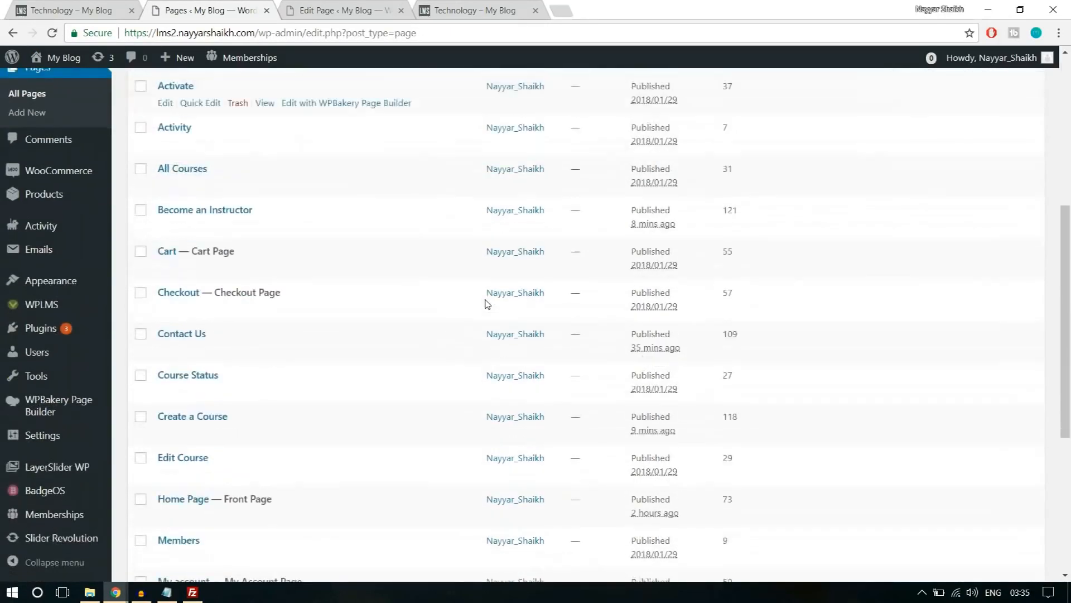
pyautogui.click(165, 372)
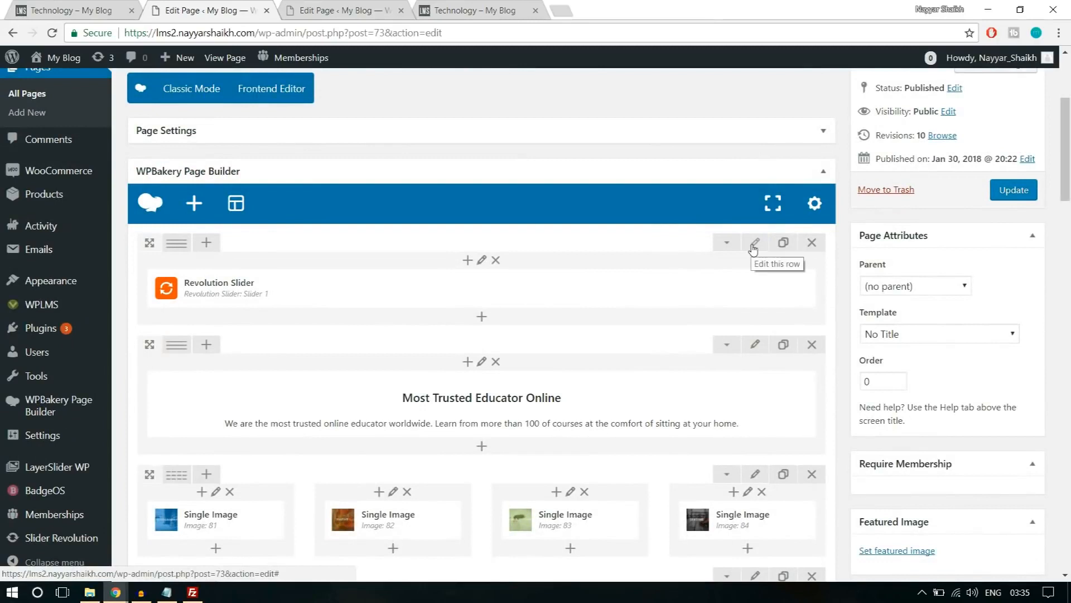
# Change the top margin of the Revolution Slider row in its design options and update the Home Page.
pyautogui.click(754, 244)
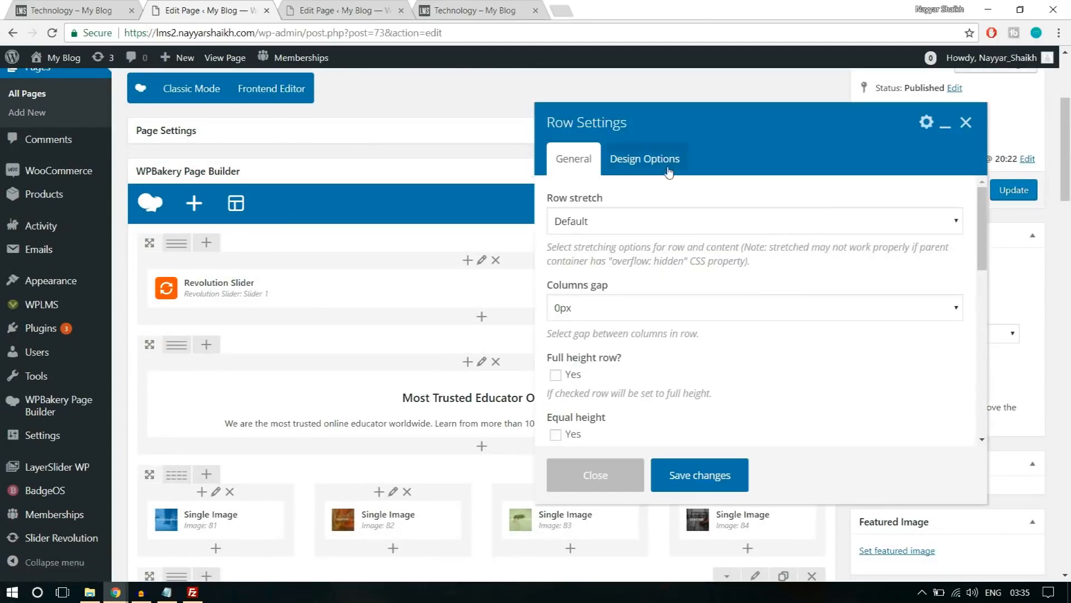
pyautogui.click(669, 171)
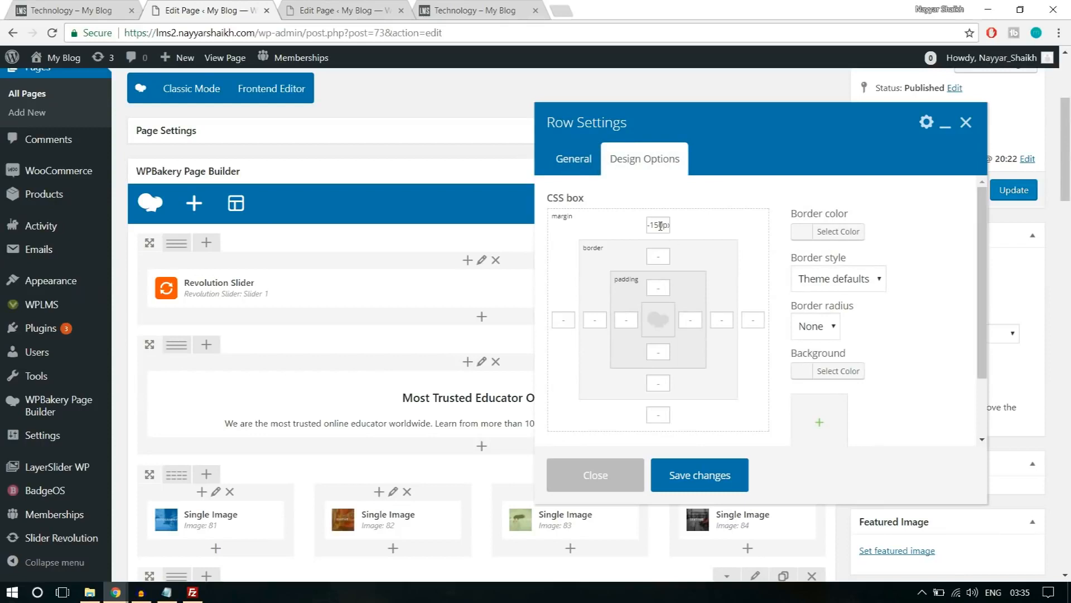
pyautogui.write('2')
pyautogui.click(729, 480)
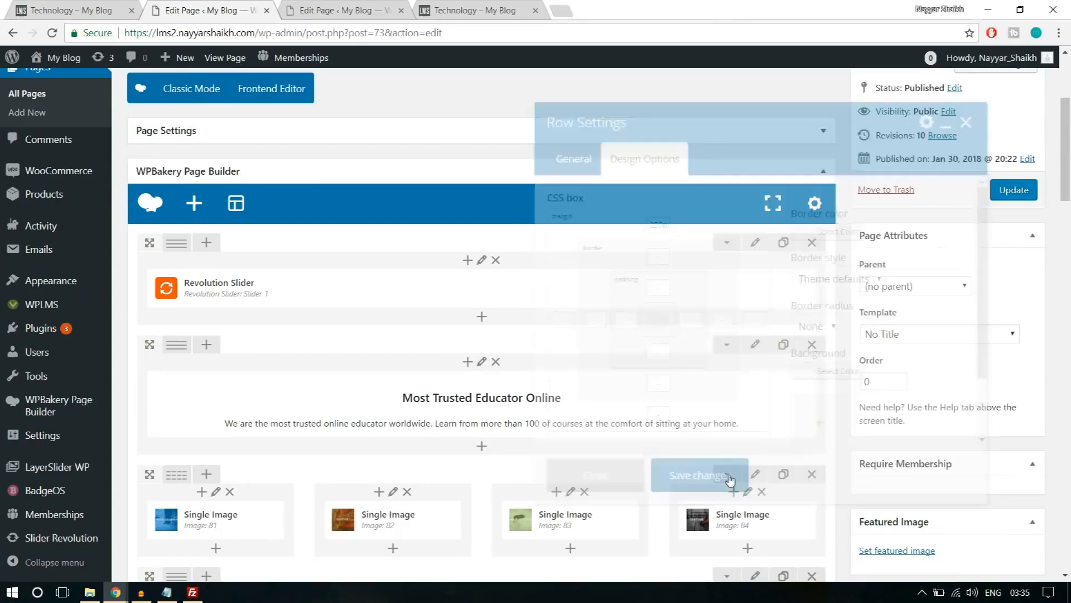
pyautogui.click(1014, 190)
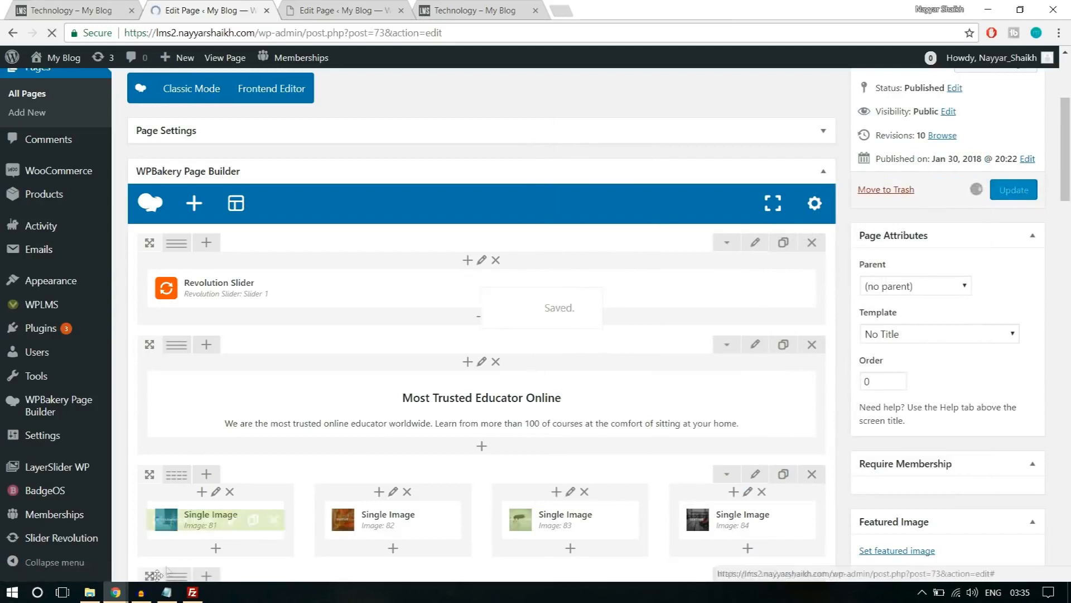
# Reload the home page in the incognito window and examine the slider's position and the page down to the footer.
pyautogui.moveTo(116, 592)
pyautogui.click(193, 547)
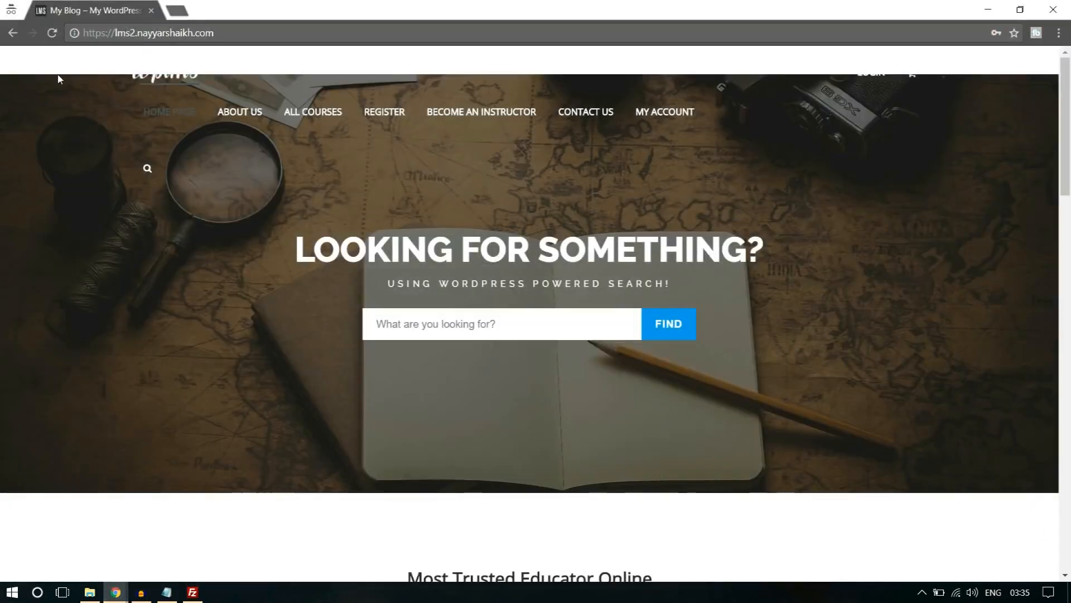
pyautogui.click(54, 33)
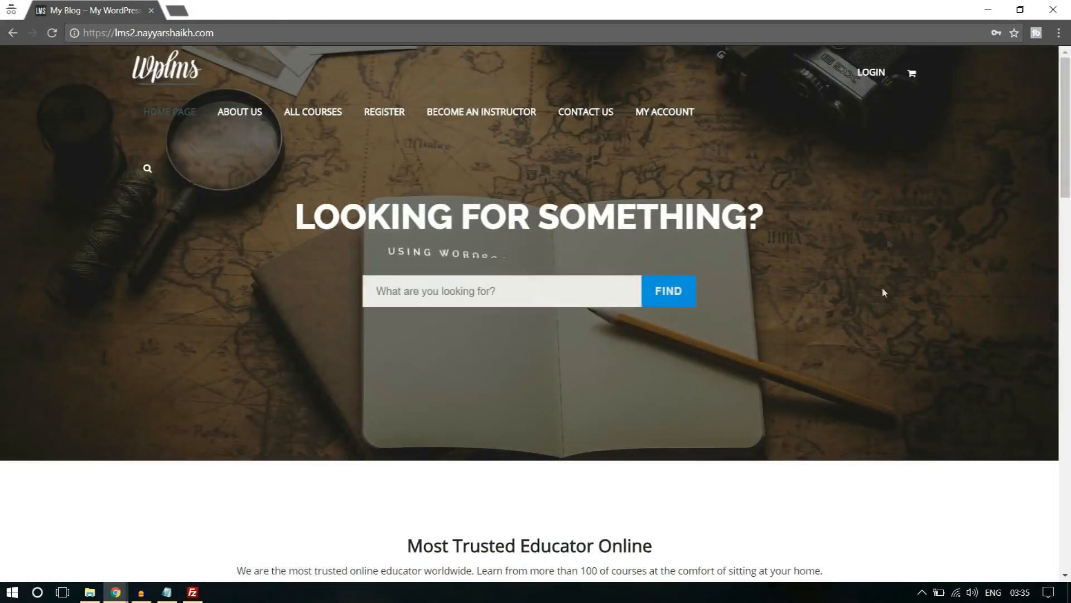
pyautogui.scroll(-10, 884, 279)
pyautogui.scroll(-10, 883, 313)
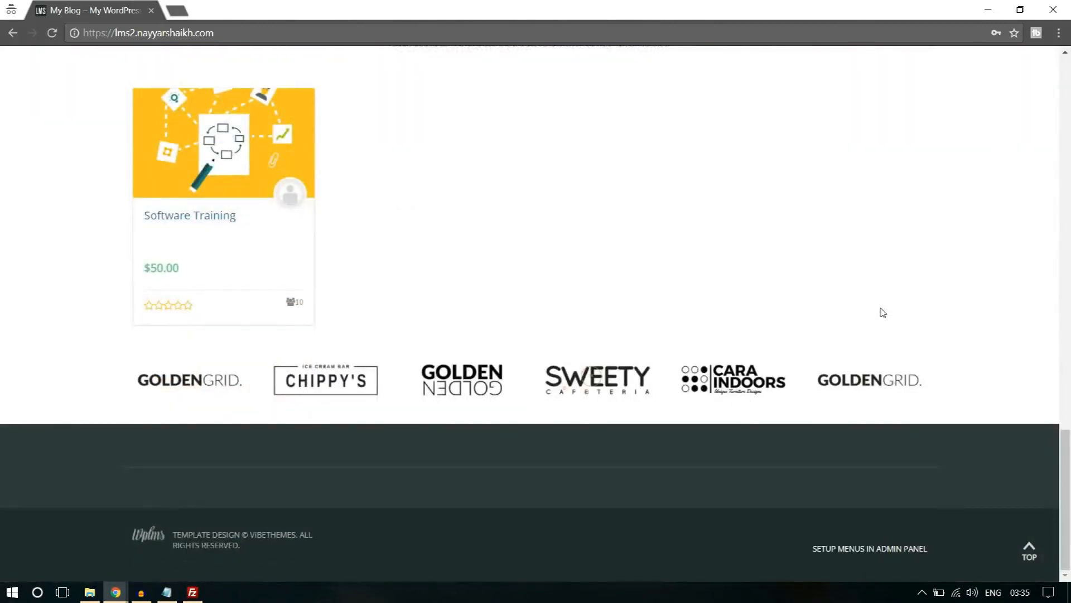
pyautogui.scroll(20, 890, 339)
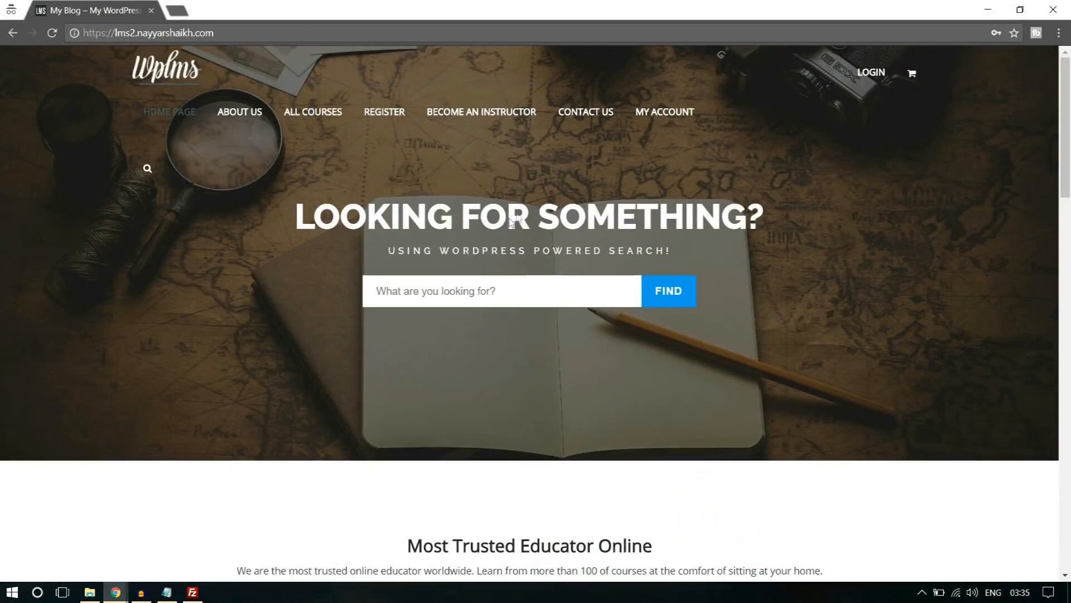
# Open the Register page as a logged-out visitor and examine the account and profile fields of the sign-up form.
pyautogui.click(379, 118)
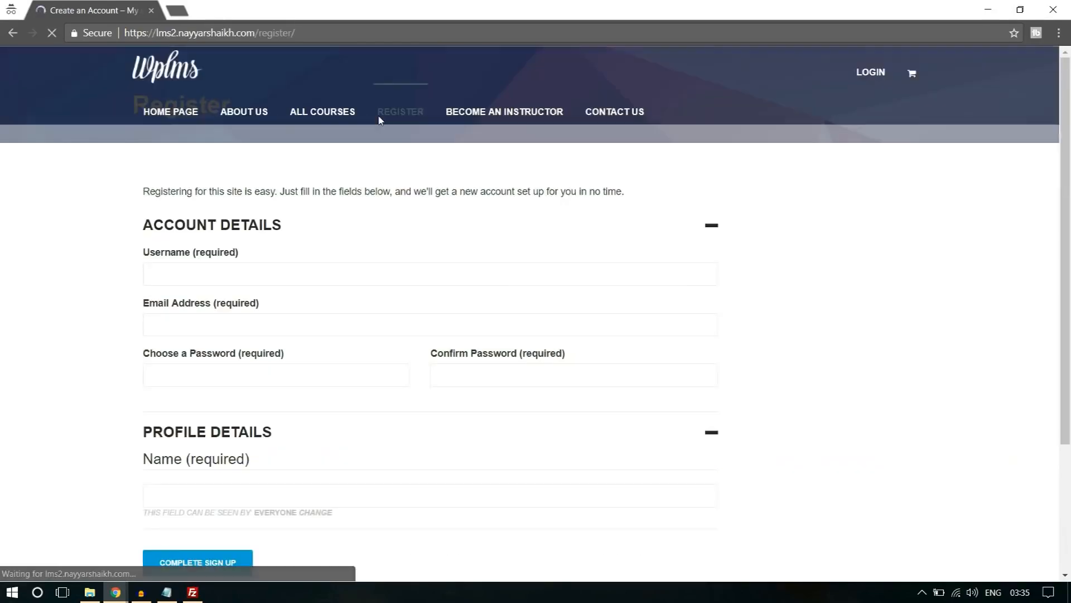
pyautogui.scroll(-5, 488, 270)
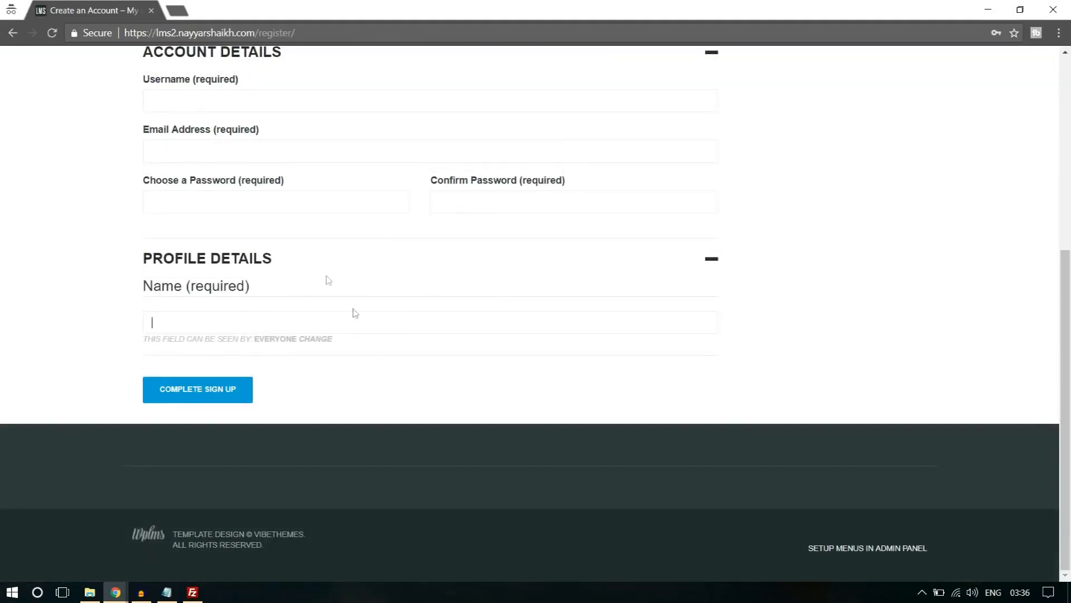
pyautogui.scroll(3, 940, 229)
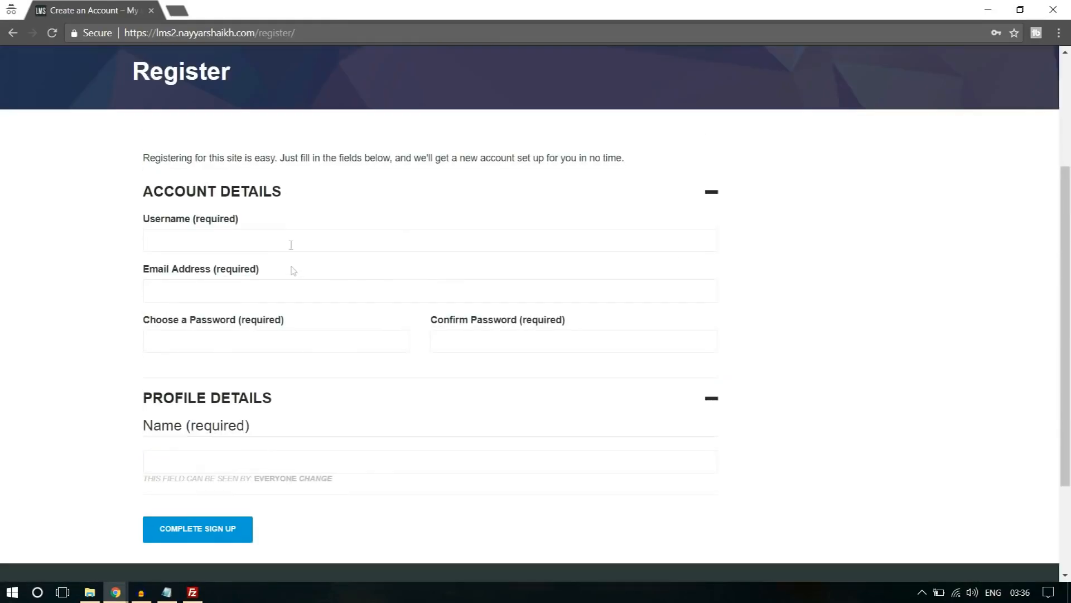
pyautogui.click(255, 296)
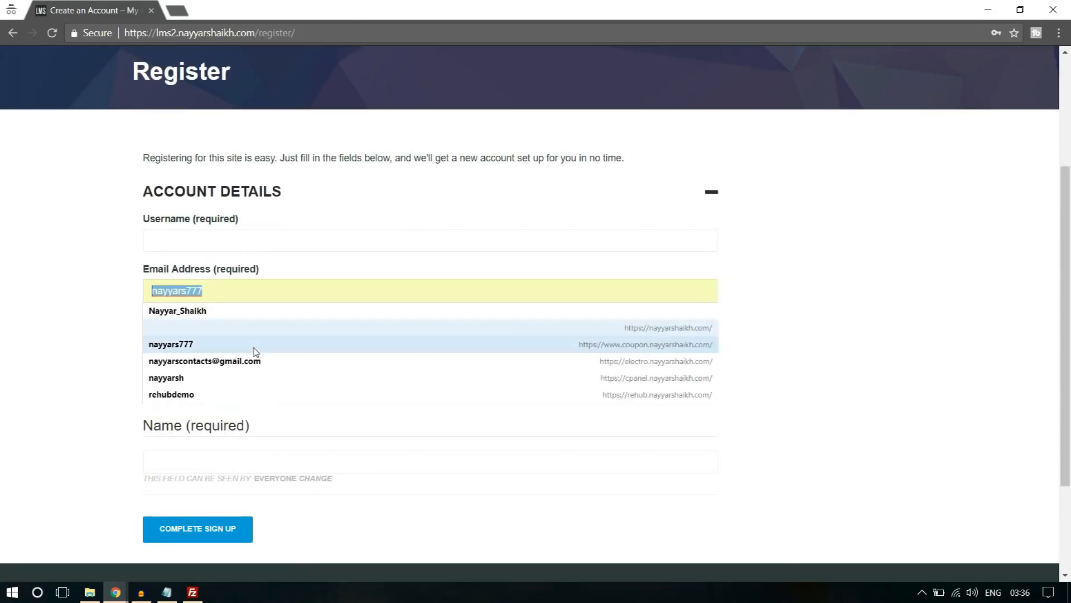
pyautogui.click(789, 263)
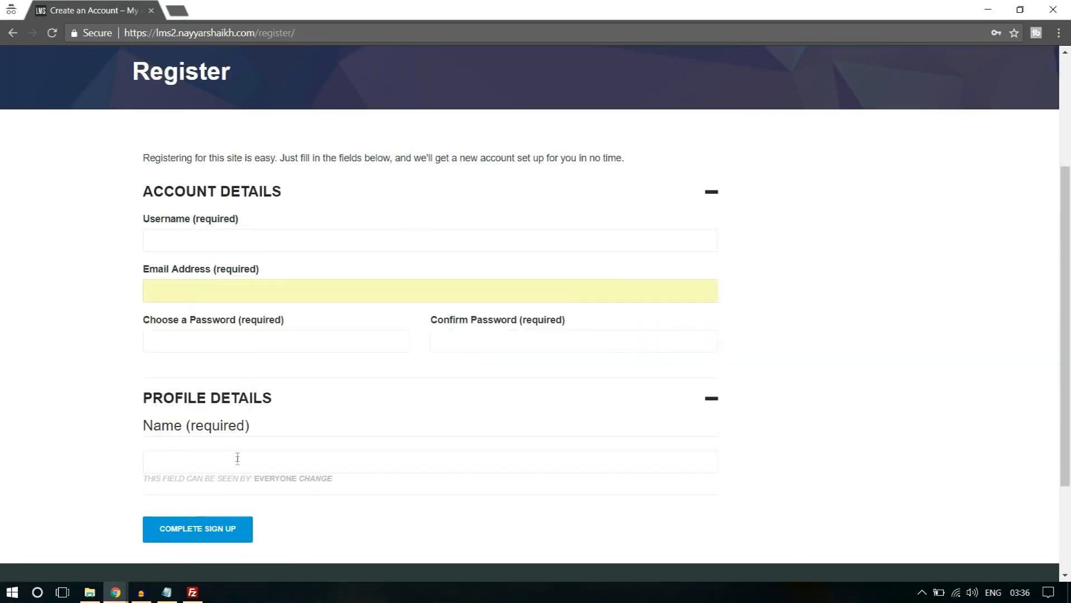
pyautogui.scroll(-3, 485, 367)
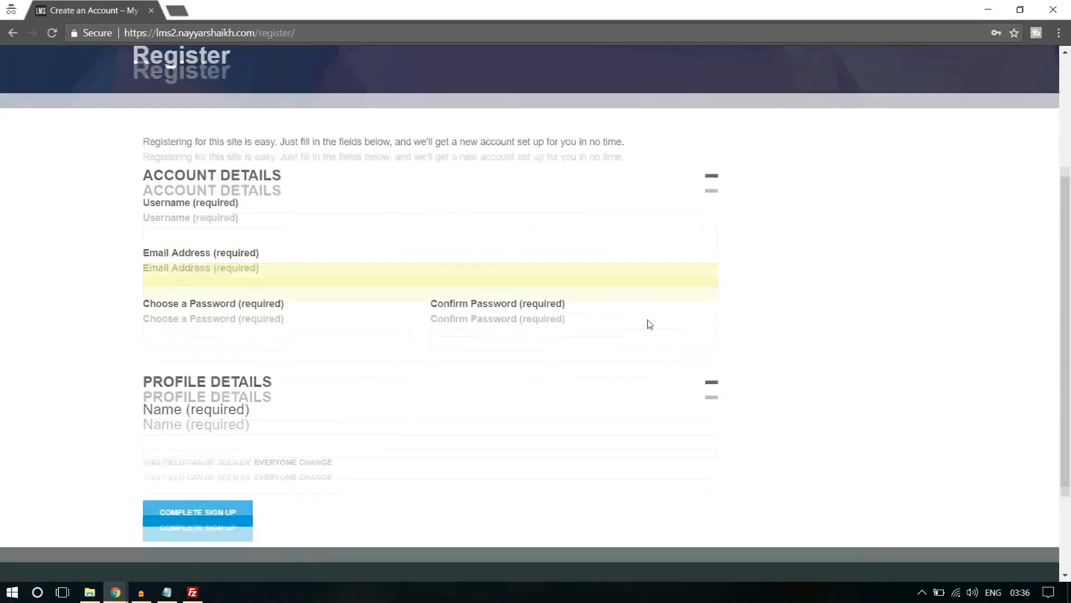
# Return to the admin window, open the users' Profile Fields and start a new field in the Base (Primary) group.
pyautogui.click(115, 595)
pyautogui.click(72, 539)
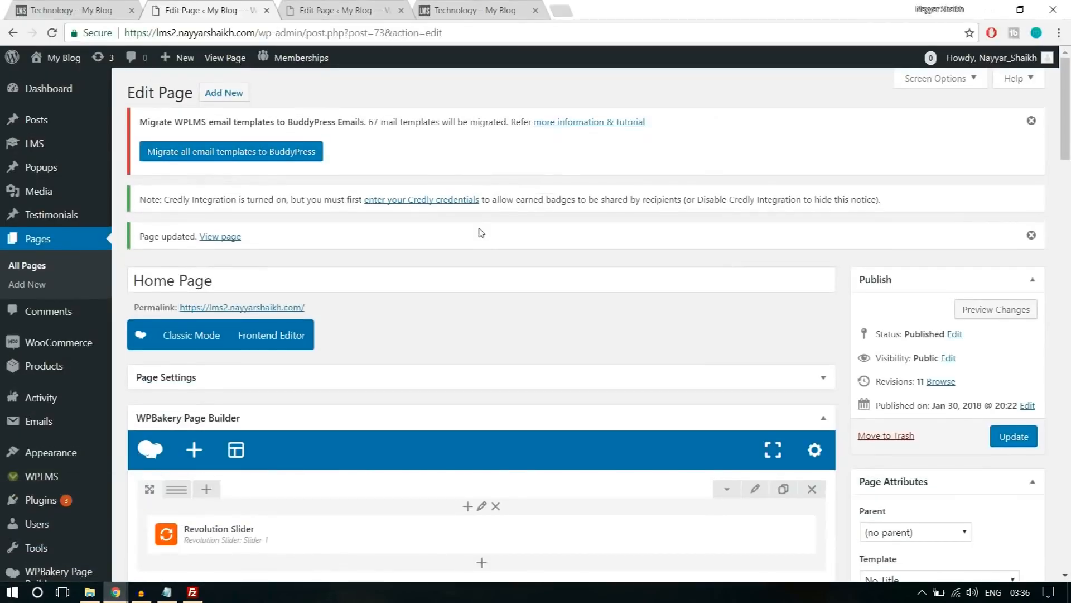
pyautogui.scroll(-5, 481, 233)
pyautogui.moveTo(51, 355)
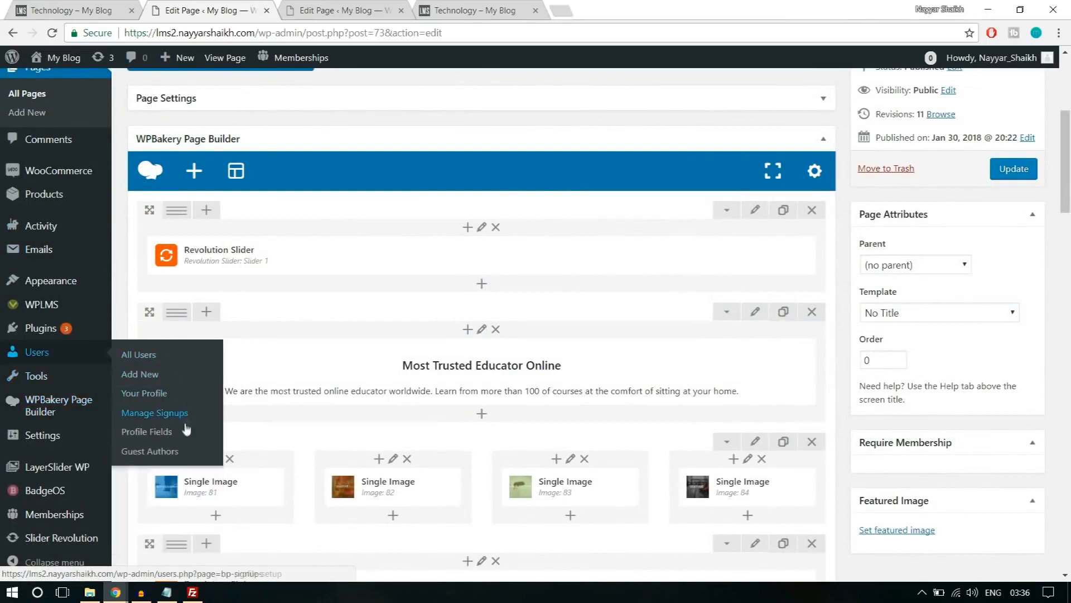
pyautogui.click(165, 440)
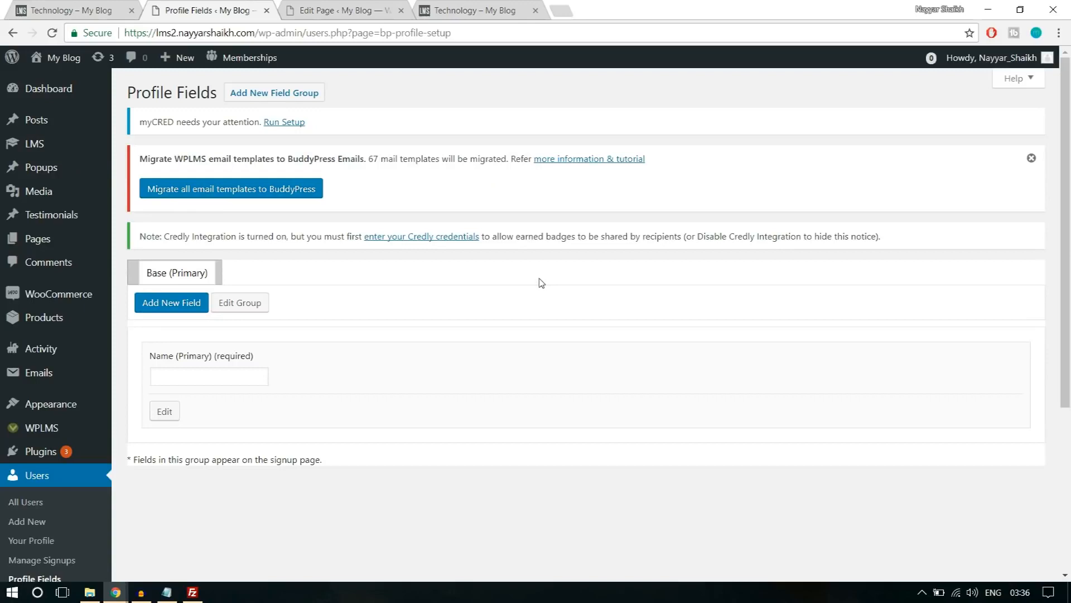
pyautogui.click(178, 311)
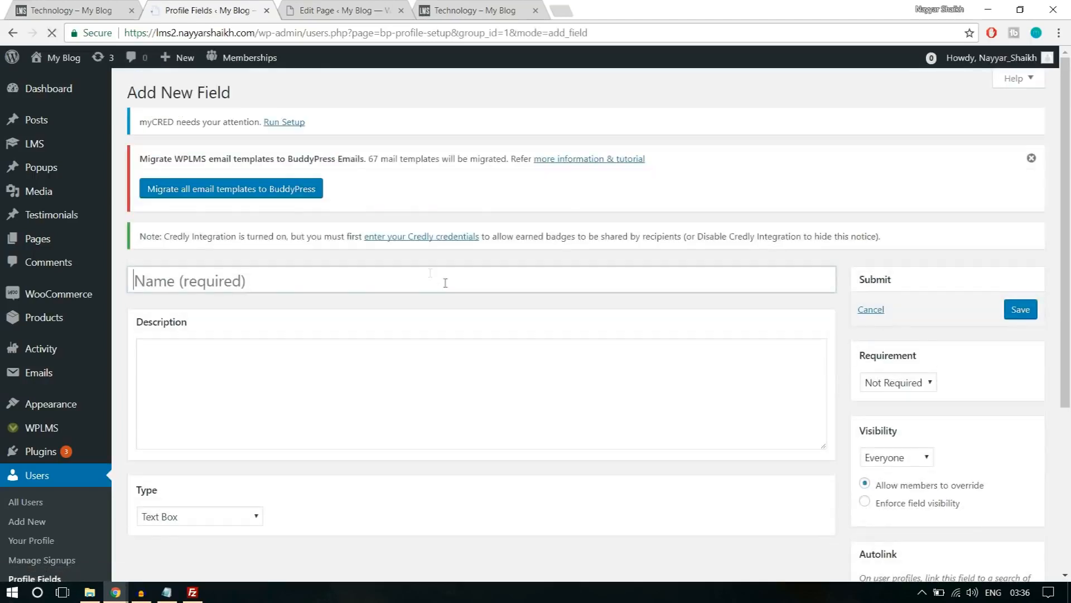
# Name the new profile field Bio and enter the description "Type something about yourself!".
pyautogui.click(347, 270)
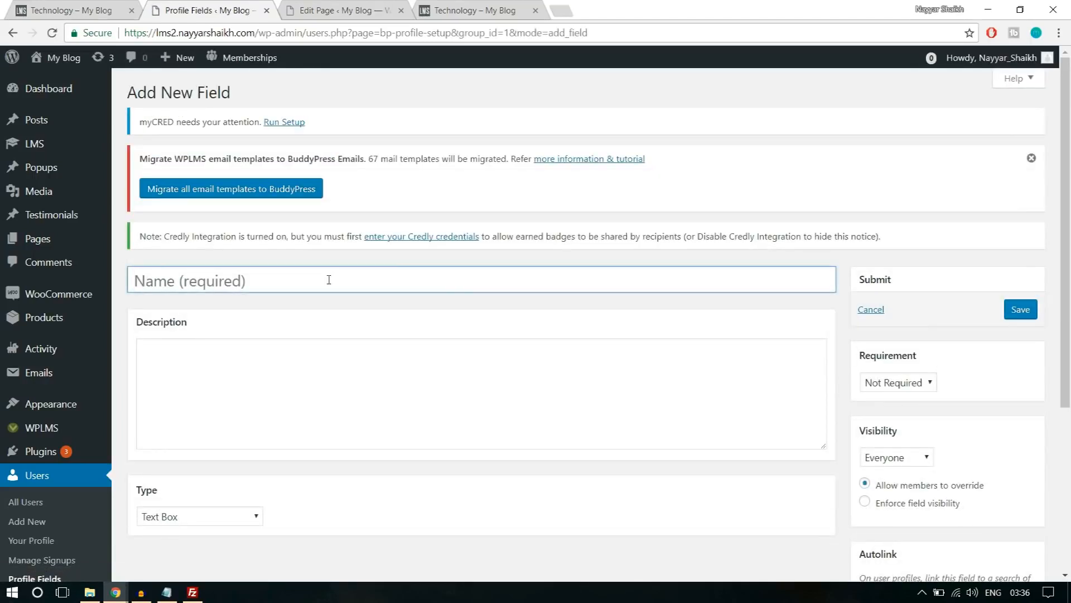
pyautogui.write('Bio')
pyautogui.scroll(-3, 327, 281)
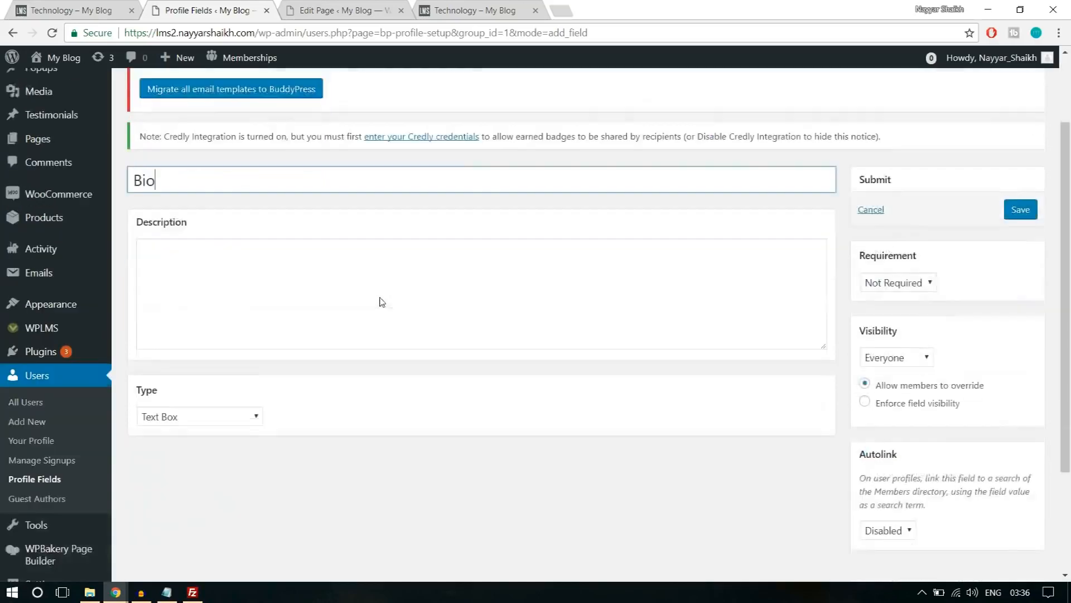
pyautogui.click(340, 280)
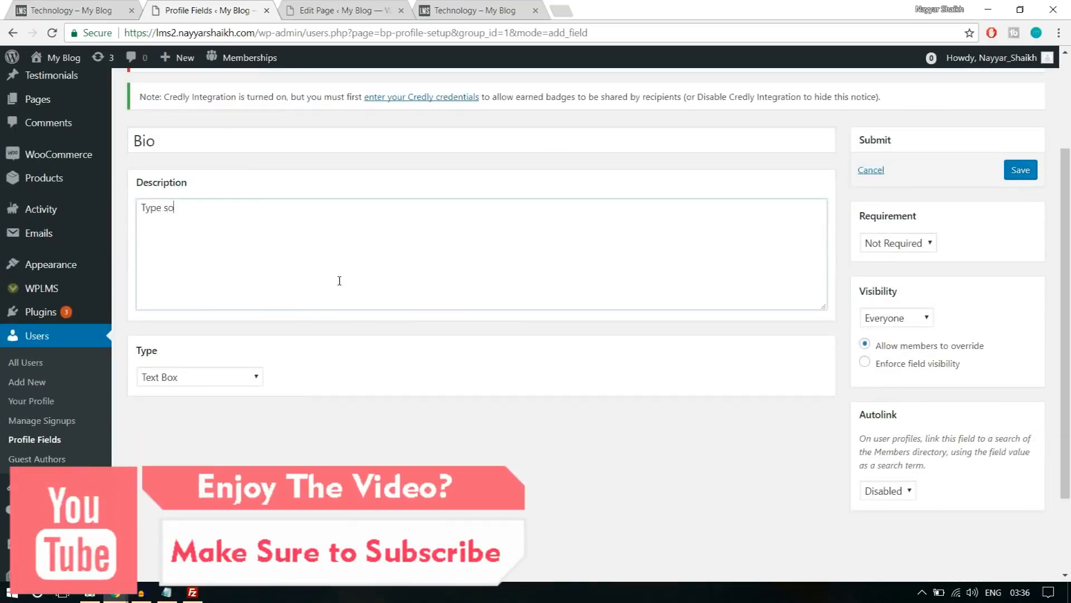
pyautogui.write('Type somethign')
pyautogui.press('BackSpace')
pyautogui.press('BackSpace')
pyautogui.write('ng about your')
# Make the Bio field a Multi-line Text Area, leave it not required with visibility Everyone, and save it.
pyautogui.click(226, 382)
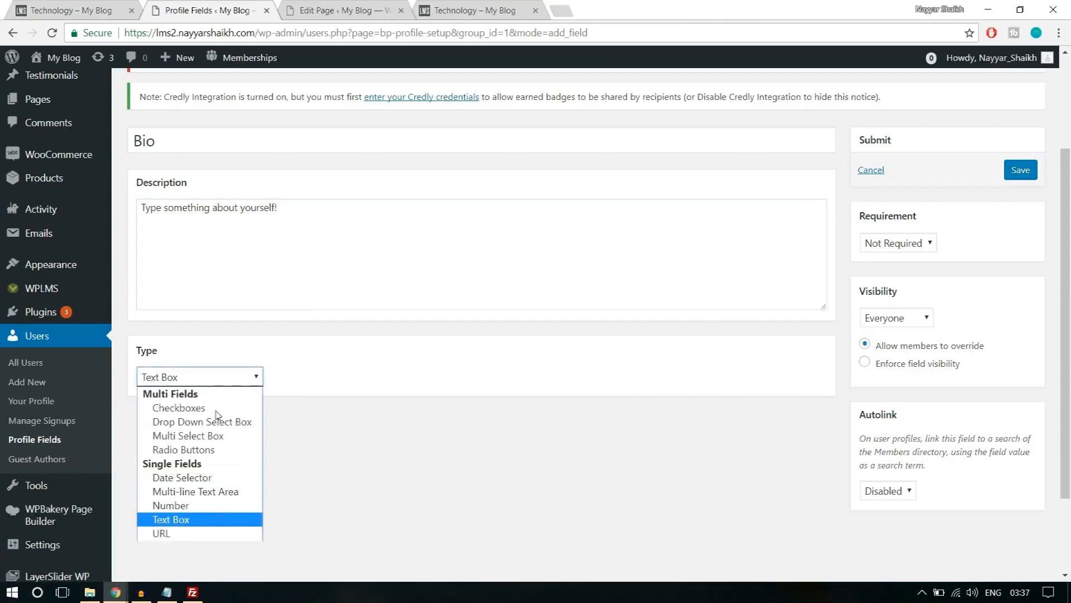
pyautogui.click(206, 492)
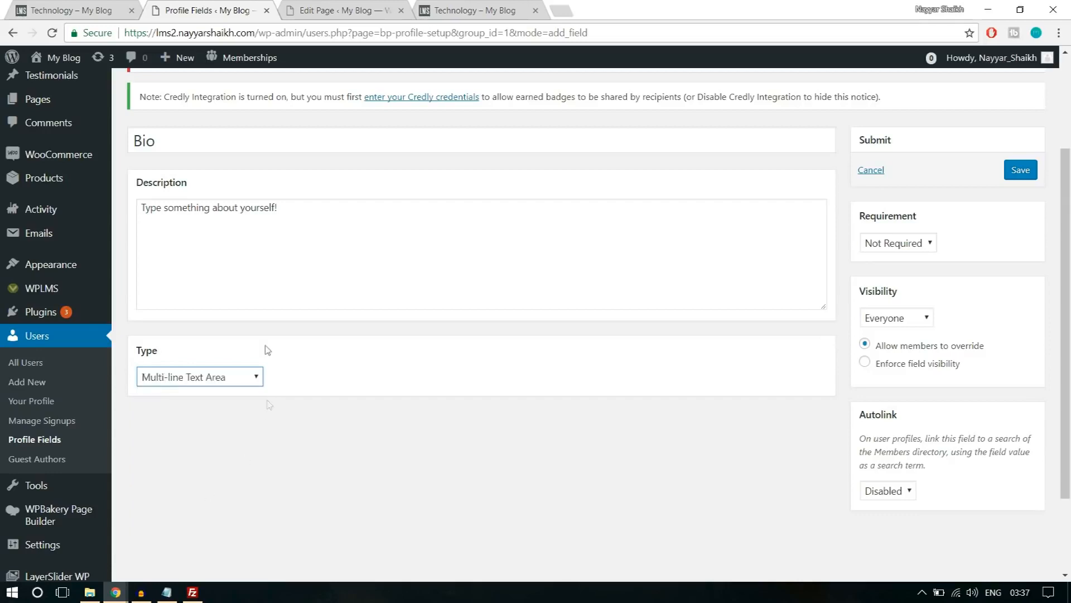
pyautogui.click(910, 246)
pyautogui.click(992, 259)
pyautogui.click(911, 327)
pyautogui.click(913, 326)
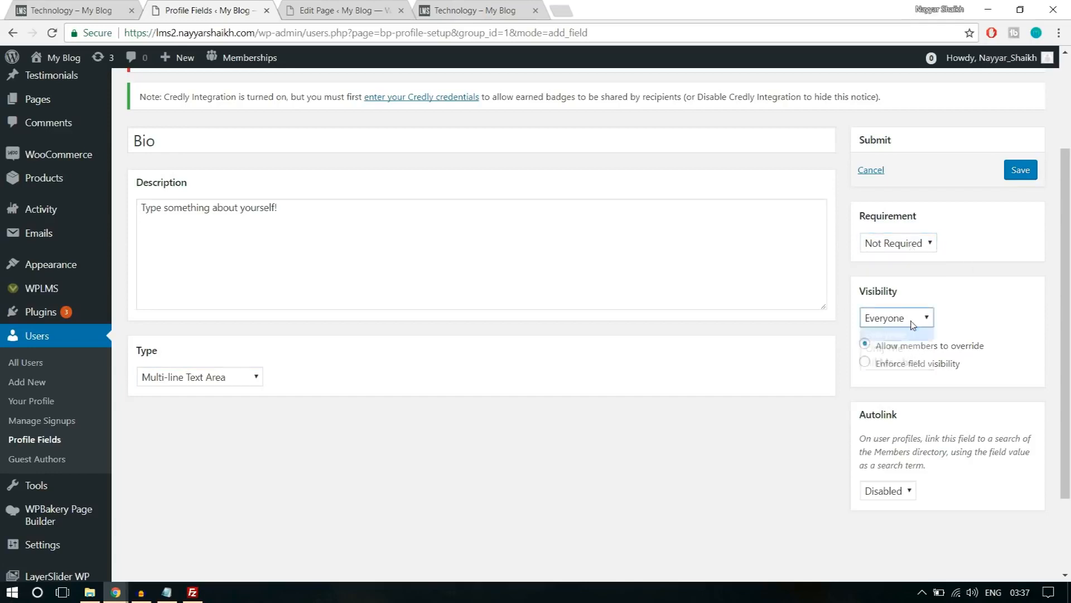
pyautogui.click(913, 325)
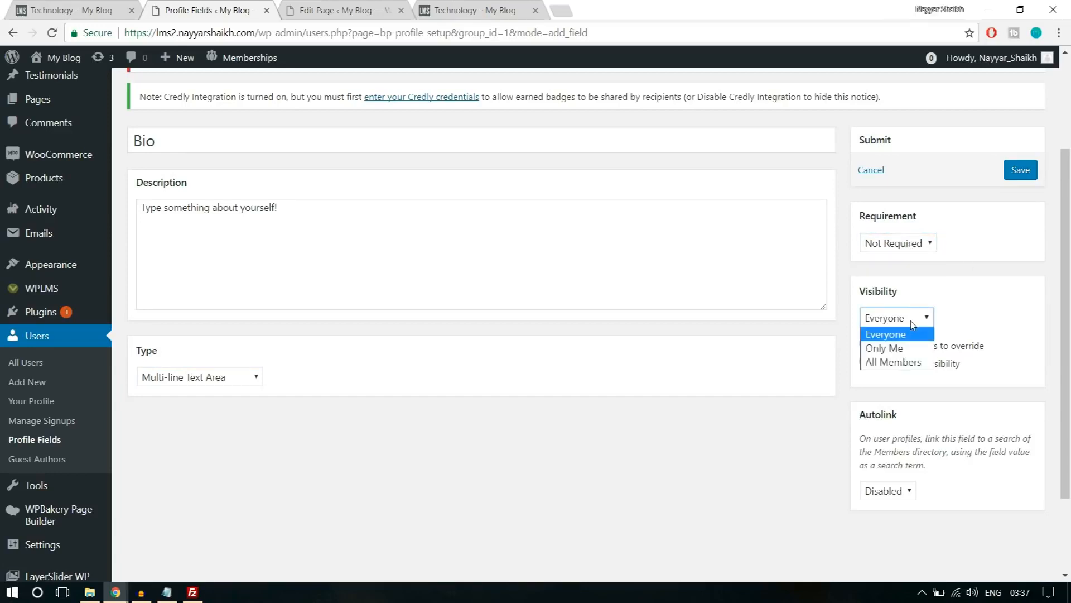
pyautogui.click(894, 336)
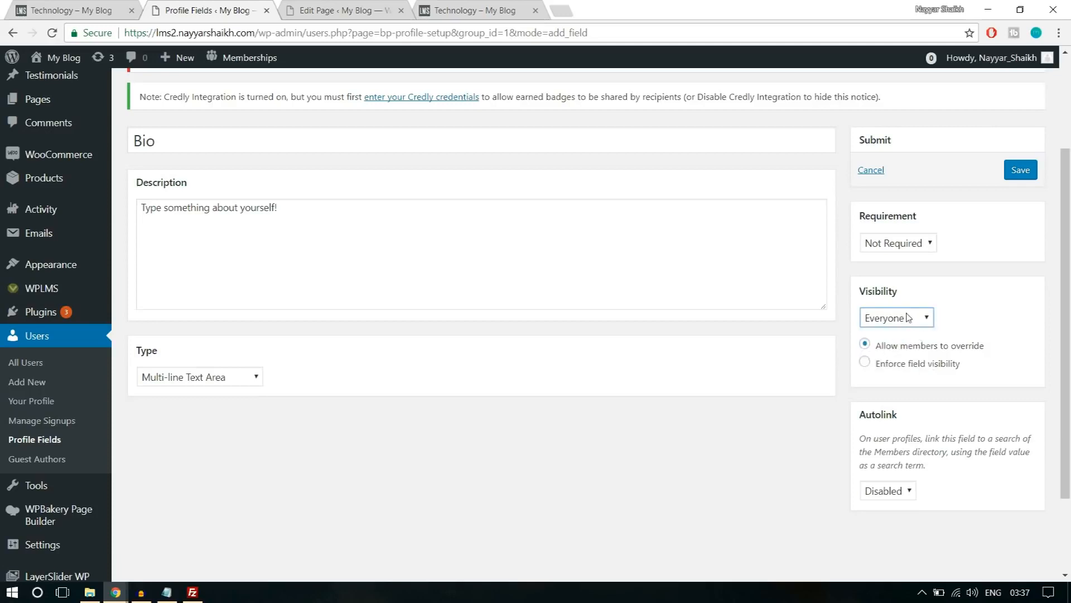
pyautogui.click(905, 325)
pyautogui.click(905, 324)
pyautogui.click(1027, 175)
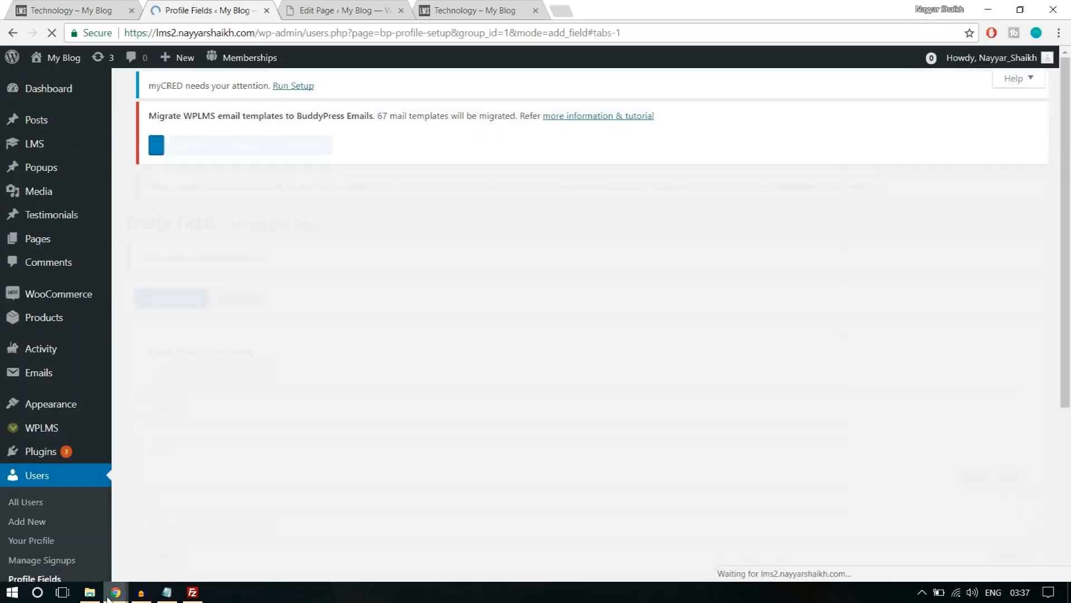
# Reload the Register page in the incognito window and examine the Bio field in the sign-up form.
pyautogui.moveTo(112, 592)
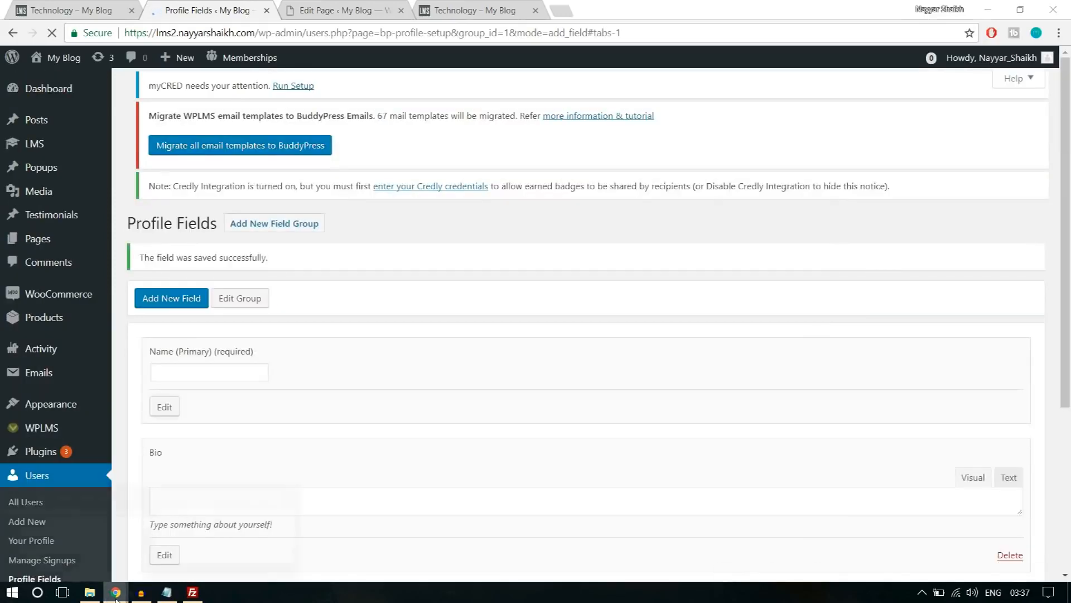
pyautogui.click(204, 530)
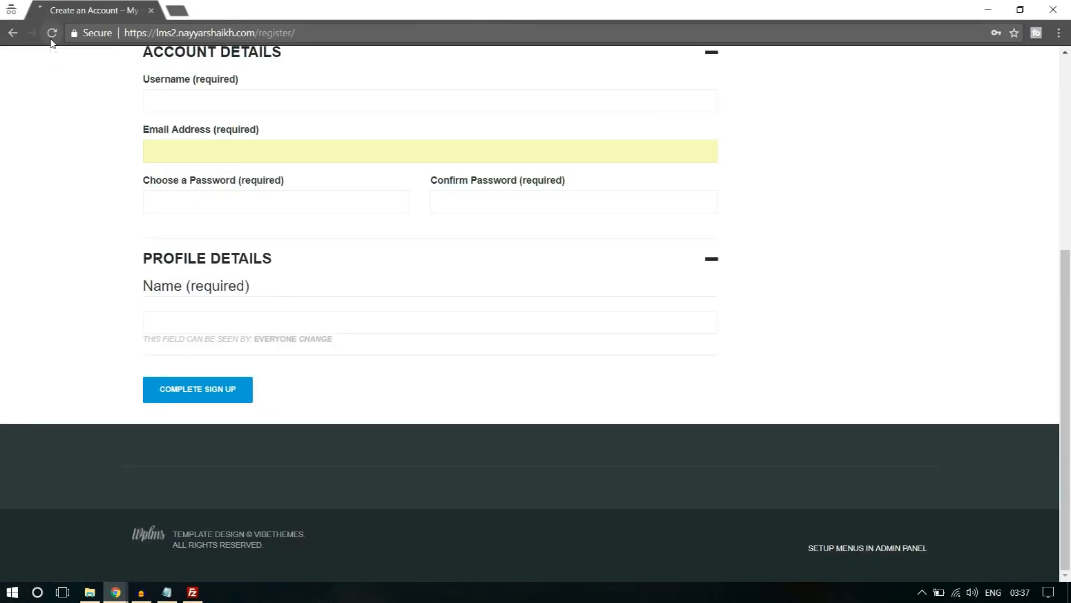
pyautogui.click(52, 32)
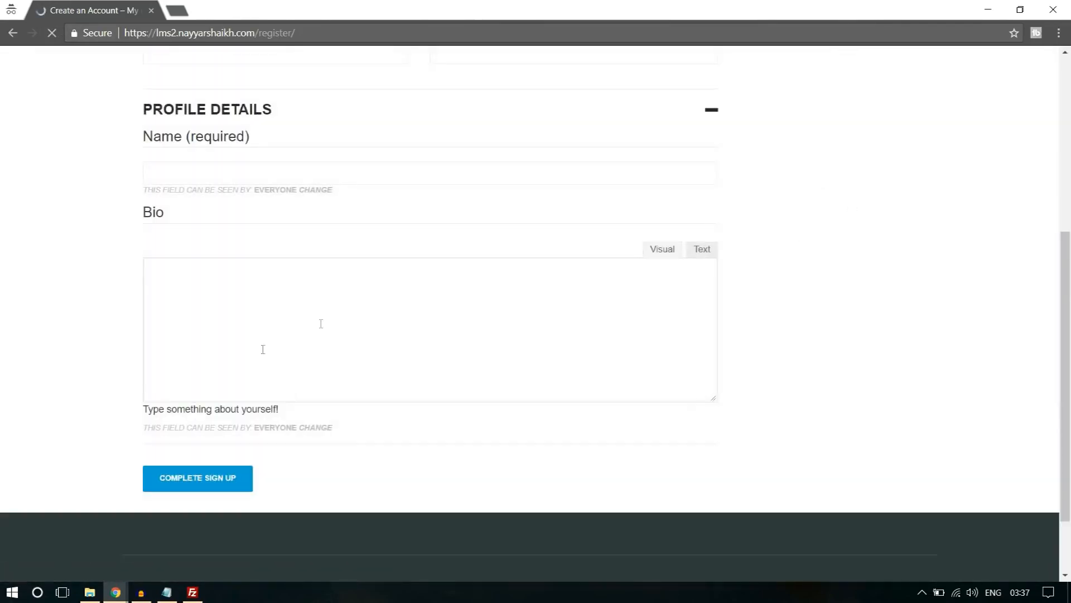
pyautogui.scroll(-4, 297, 416)
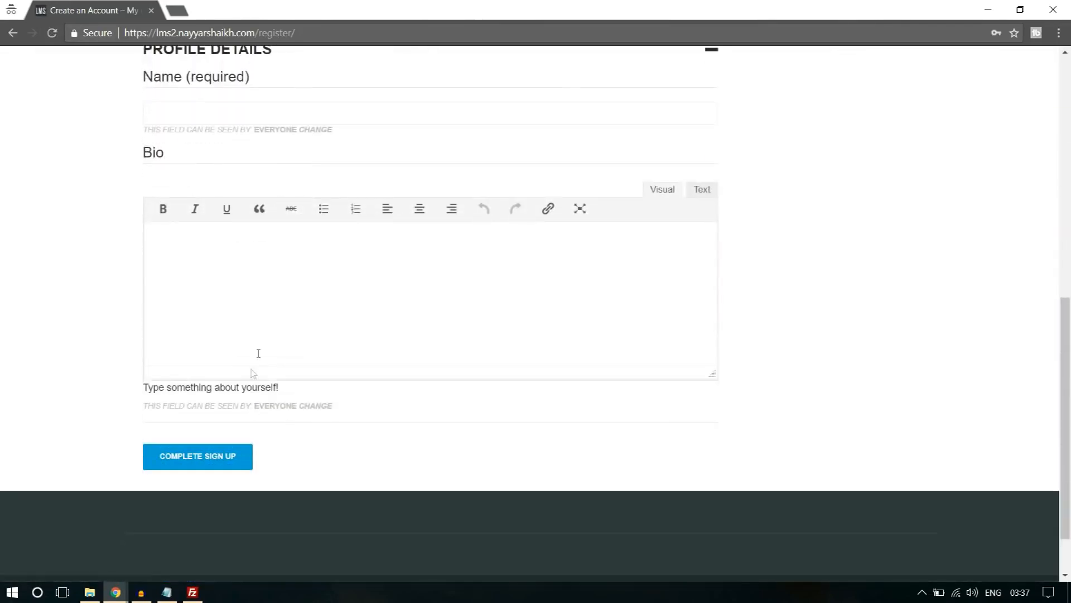
# Enter the new account's username and e-mail address in the Account Details of the sign-up form.
pyautogui.scroll(9, 270, 314)
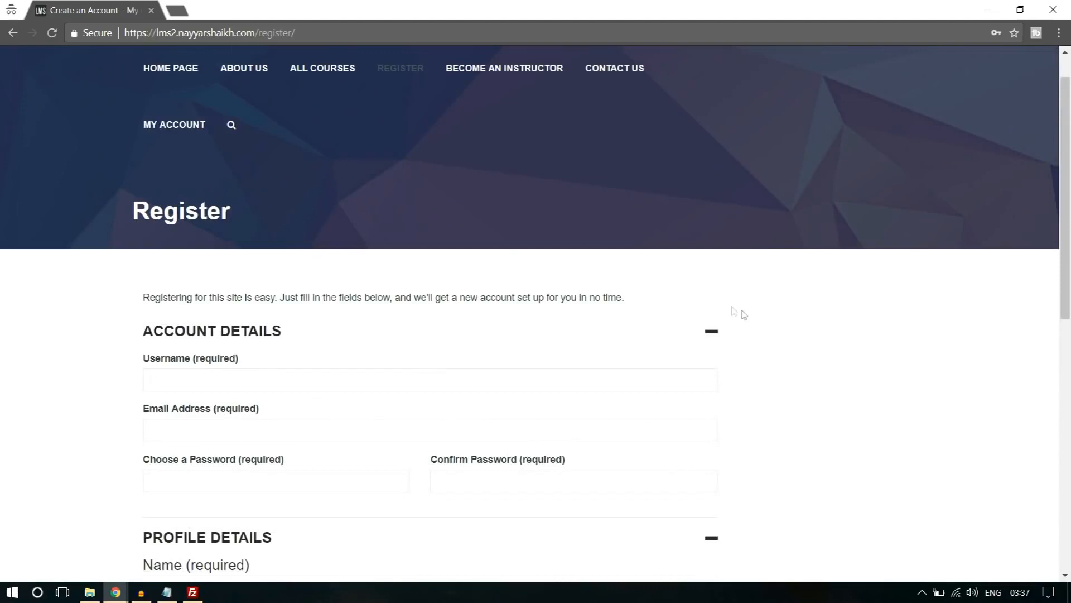
pyautogui.scroll(-3, 920, 328)
pyautogui.scroll(4, 806, 324)
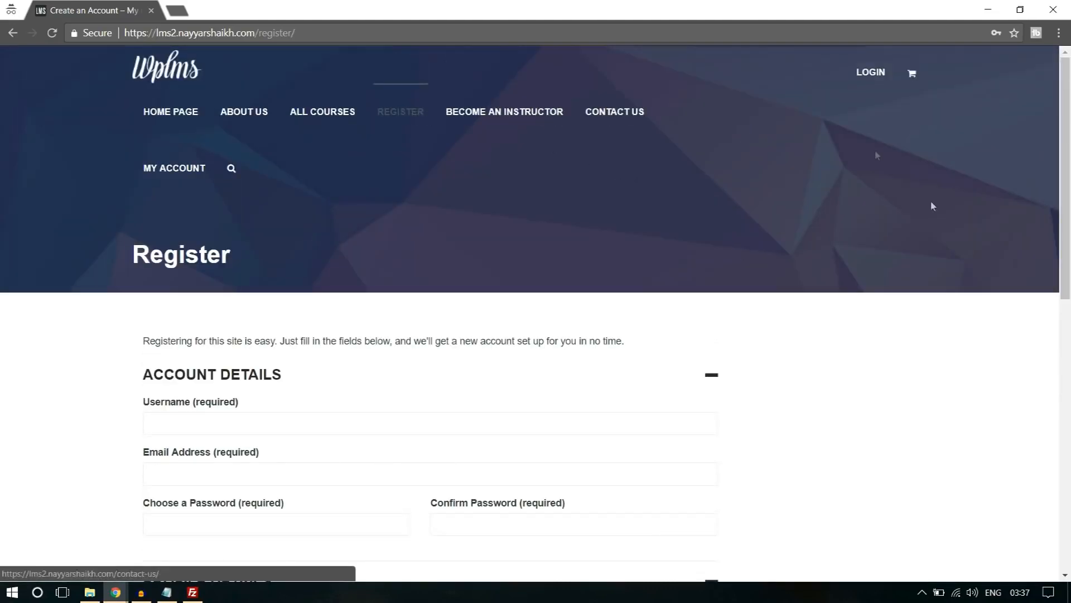
pyautogui.scroll(-4, 992, 304)
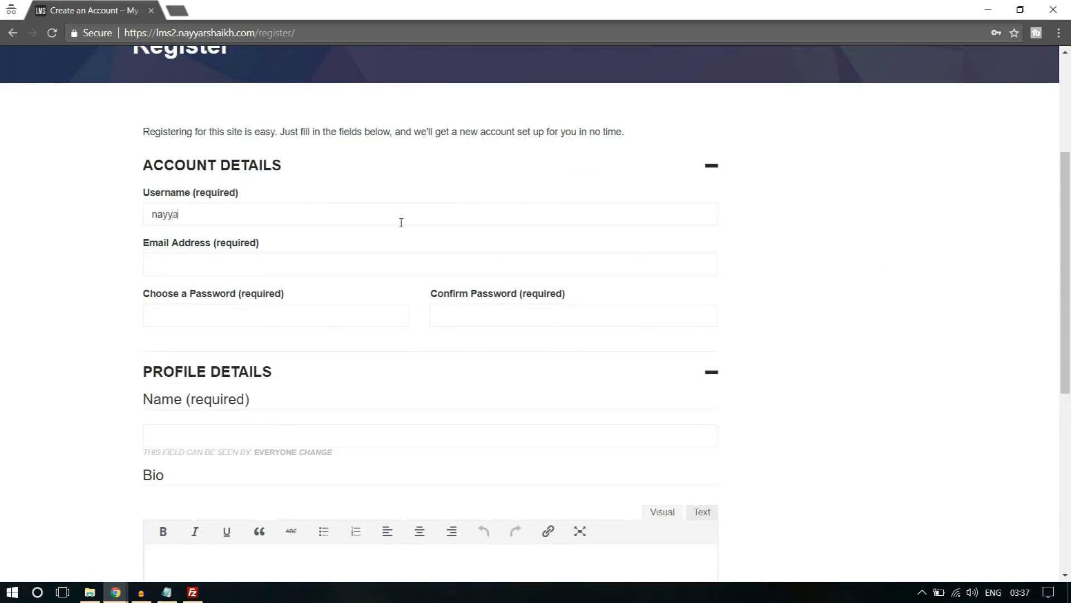
pyautogui.click(301, 270)
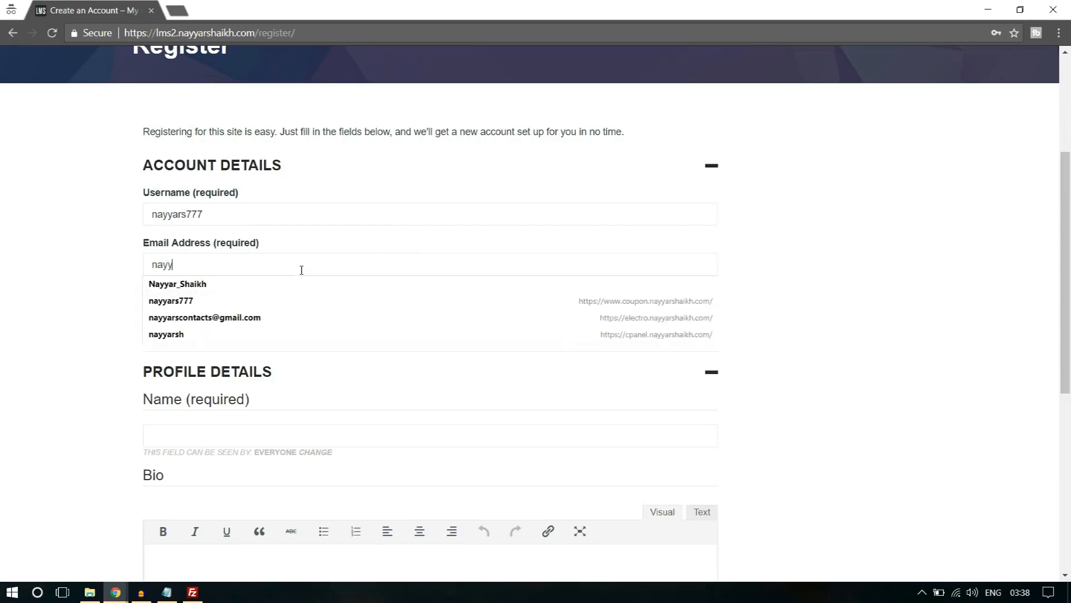
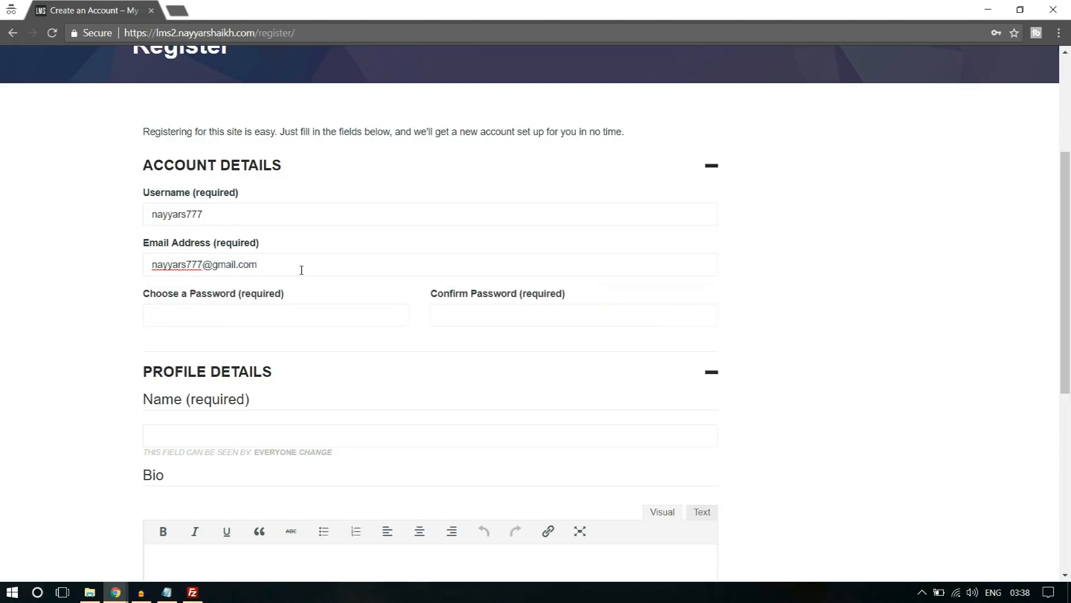
# Enter and confirm the account password, fill in the full name and "Bio" as the bio, and complete the sign-up.
pyautogui.scroll(-3, 301, 270)
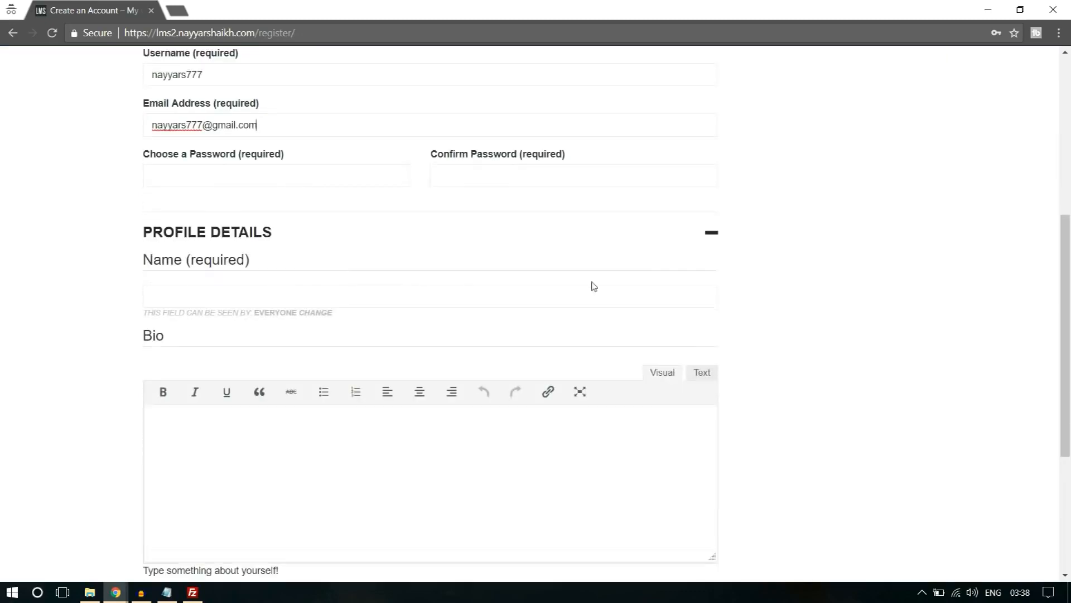
pyautogui.click(268, 183)
pyautogui.write('••••••')
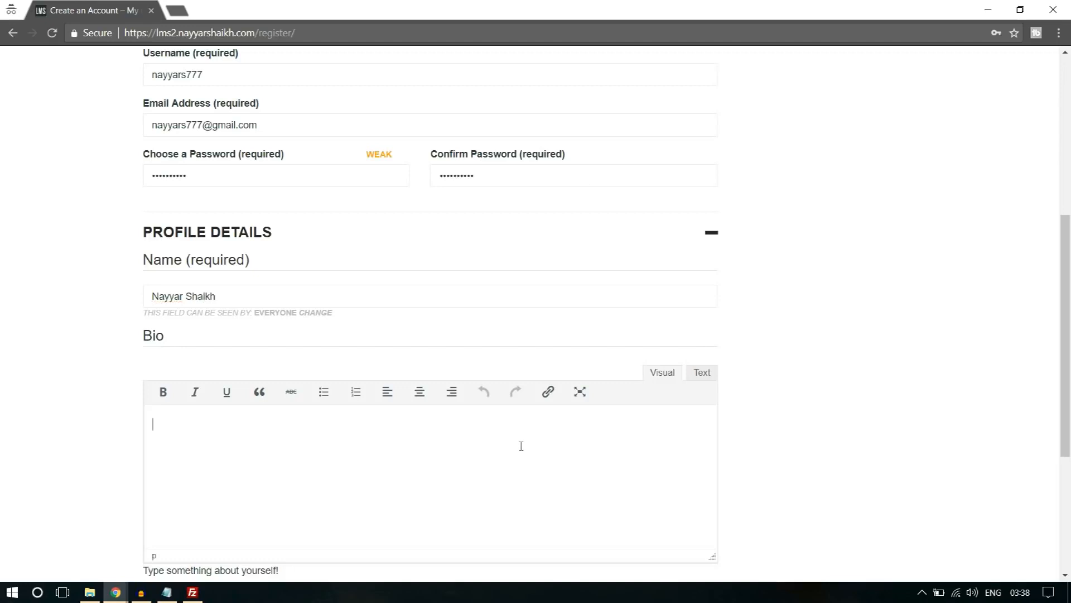
pyautogui.scroll(-3, 521, 446)
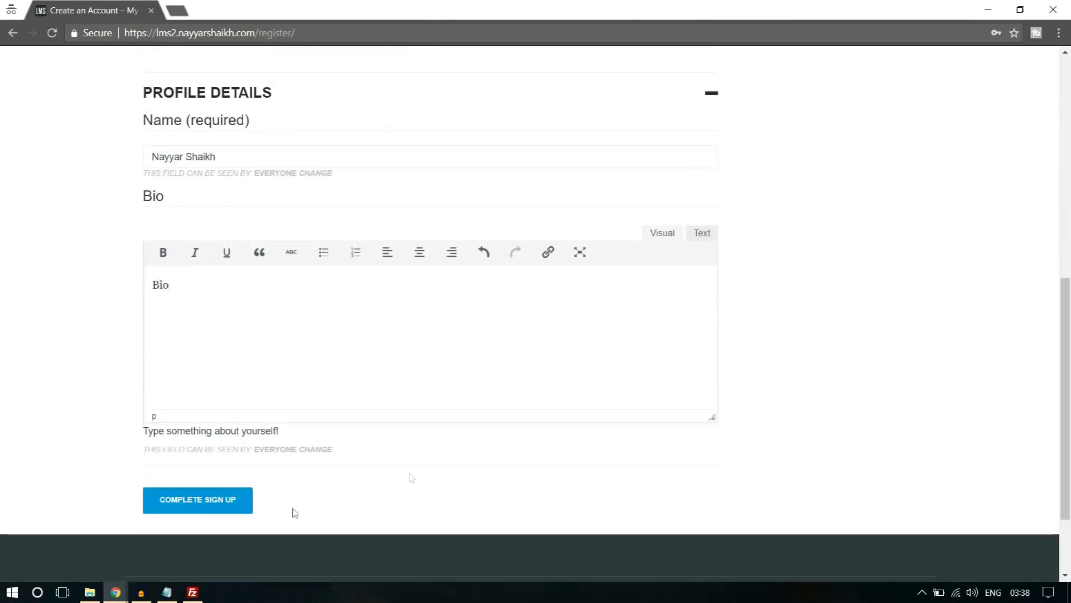
pyautogui.click(226, 501)
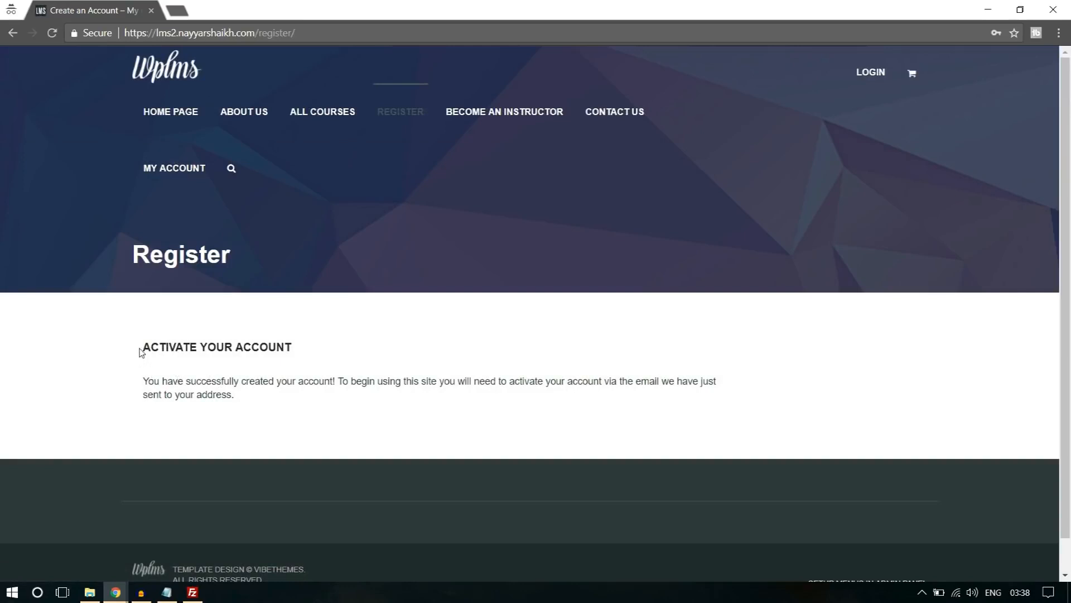
# Read the account activation notice and open gmail.com in a new tab.
pyautogui.moveTo(140, 352); pyautogui.dragTo(327, 384)
pyautogui.click(311, 390)
pyautogui.moveTo(603, 381); pyautogui.dragTo(708, 392)
pyautogui.click(708, 392)
pyautogui.click(174, 5)
pyautogui.write('gmail.com')
pyautogui.press('Return')
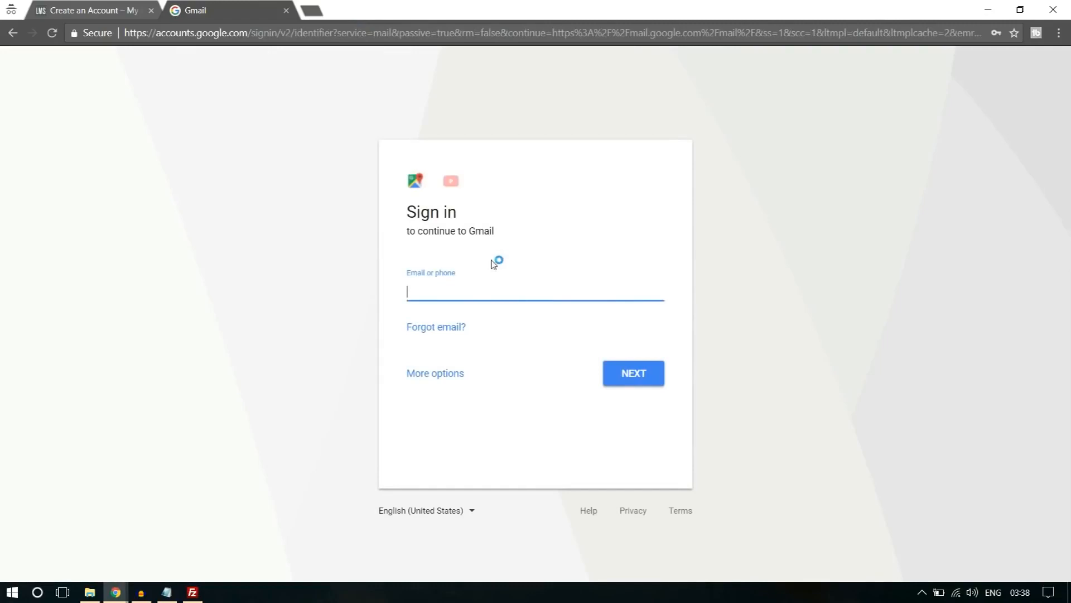
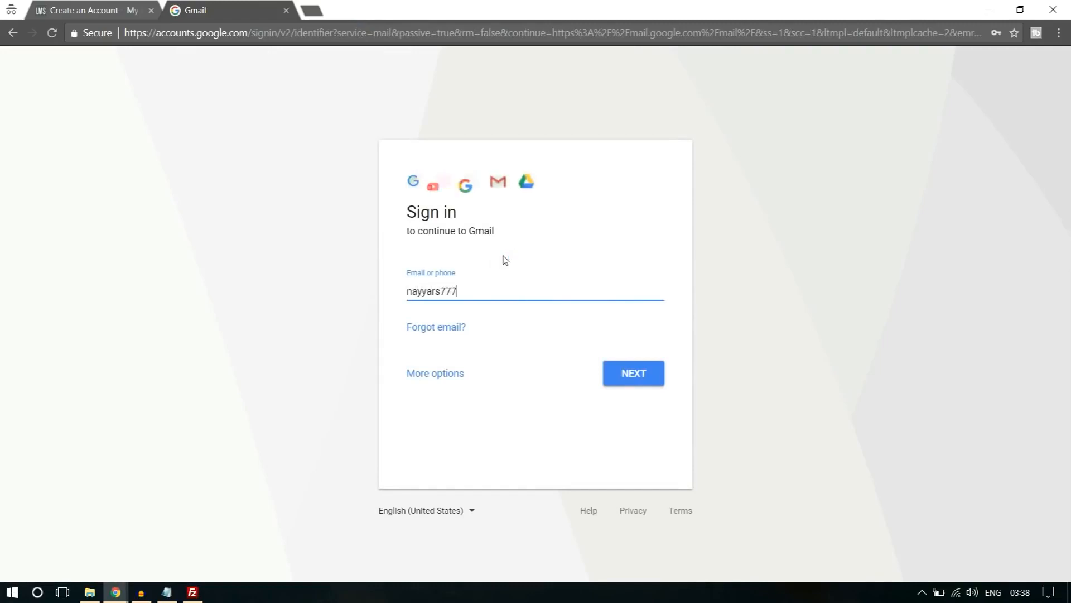
# Sign in to Gmail with the account's username and password.
pyautogui.press('Return')
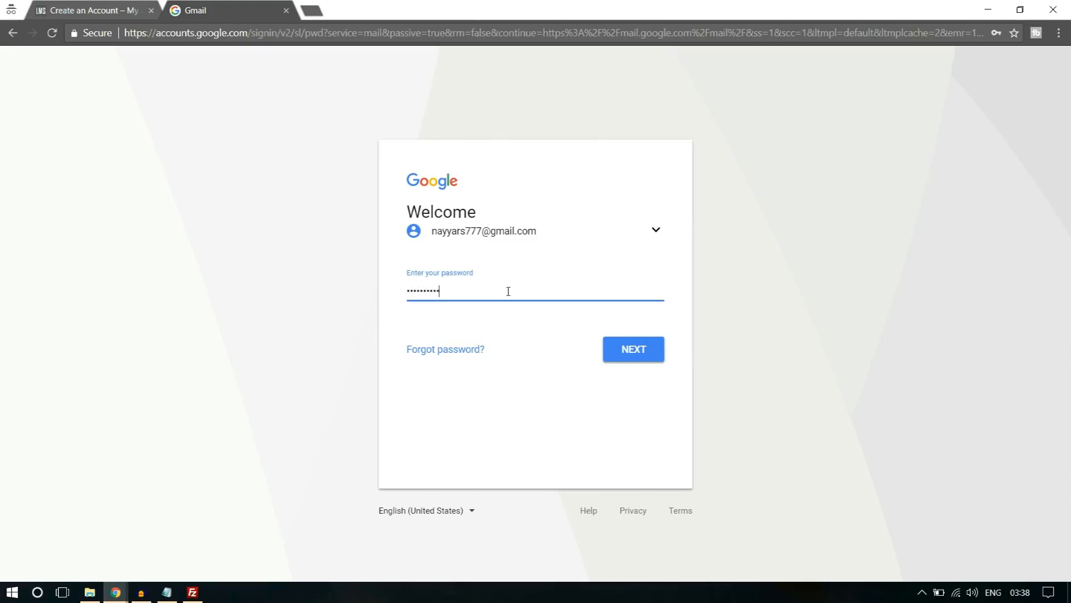
pyautogui.press('Return')
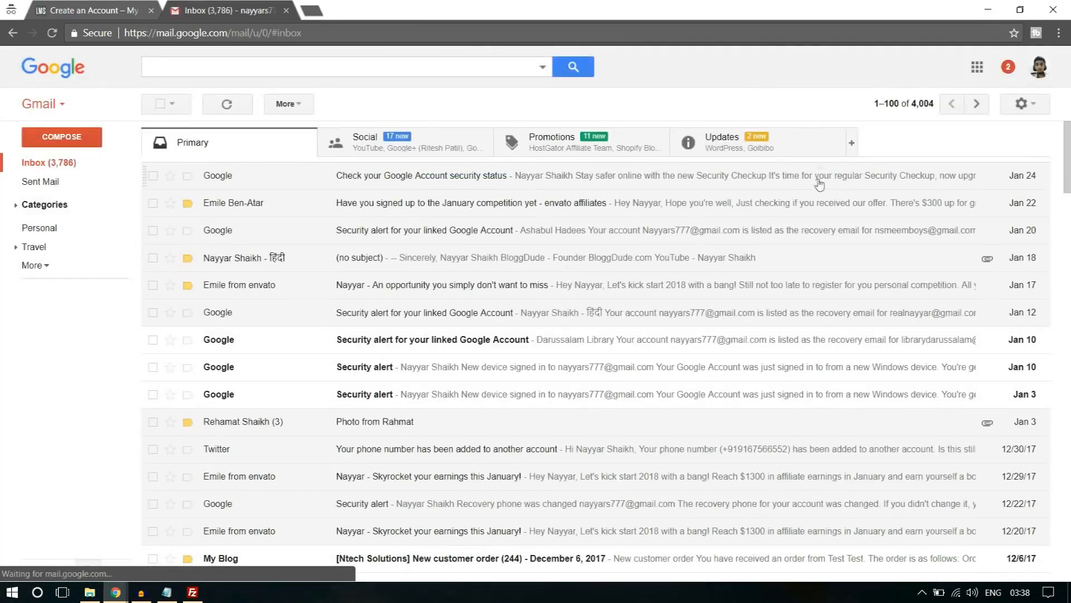
# Open the "Activate your account" message among the Updates, follow its activation link, close the other tabs and read the account notice.
pyautogui.click(780, 153)
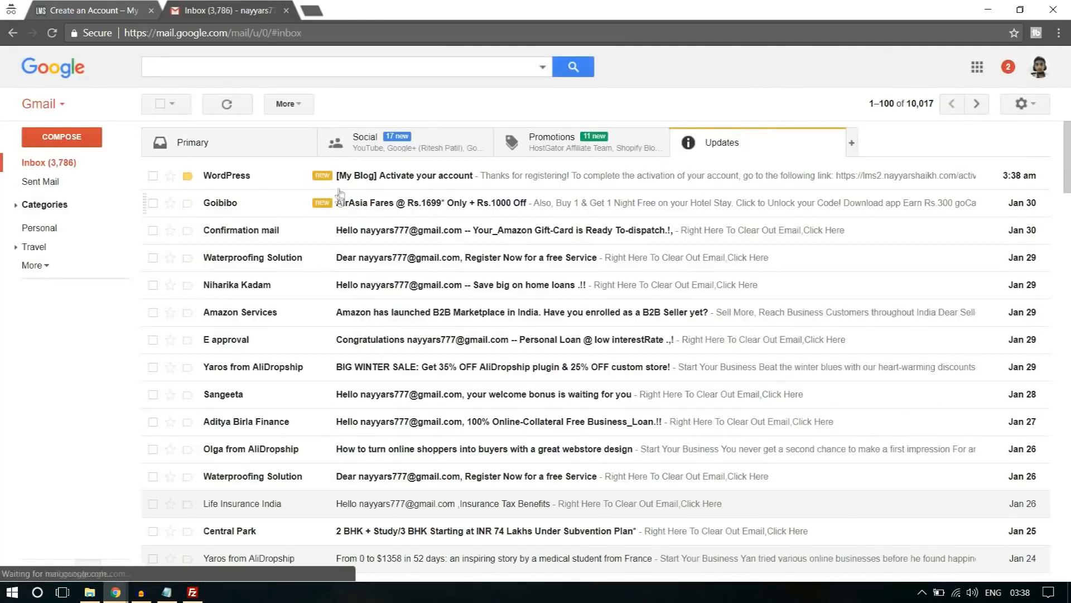
pyautogui.click(390, 182)
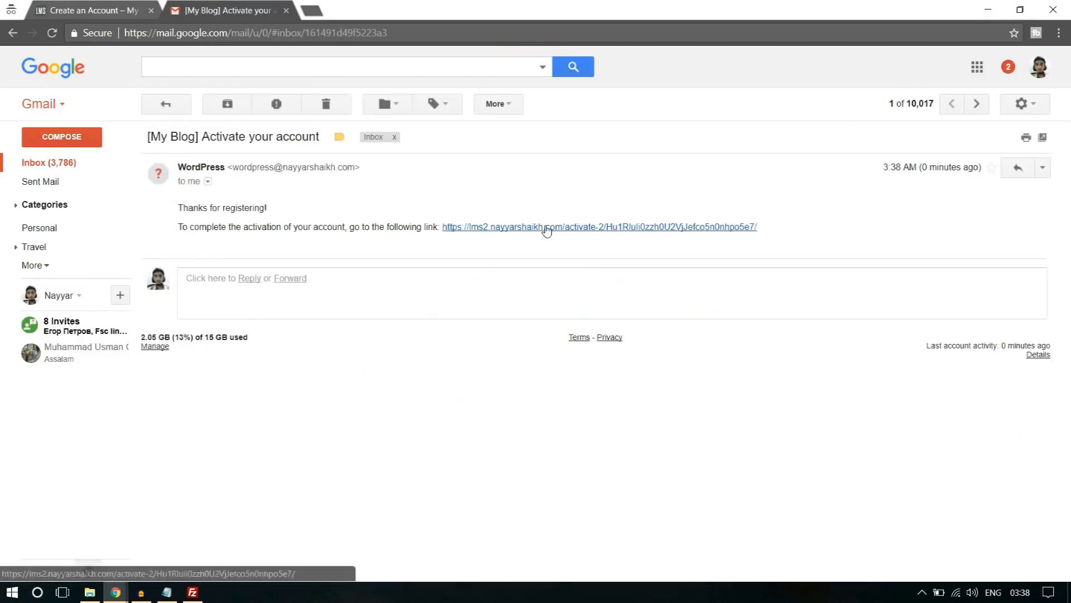
pyautogui.click(544, 227)
pyautogui.click(151, 10)
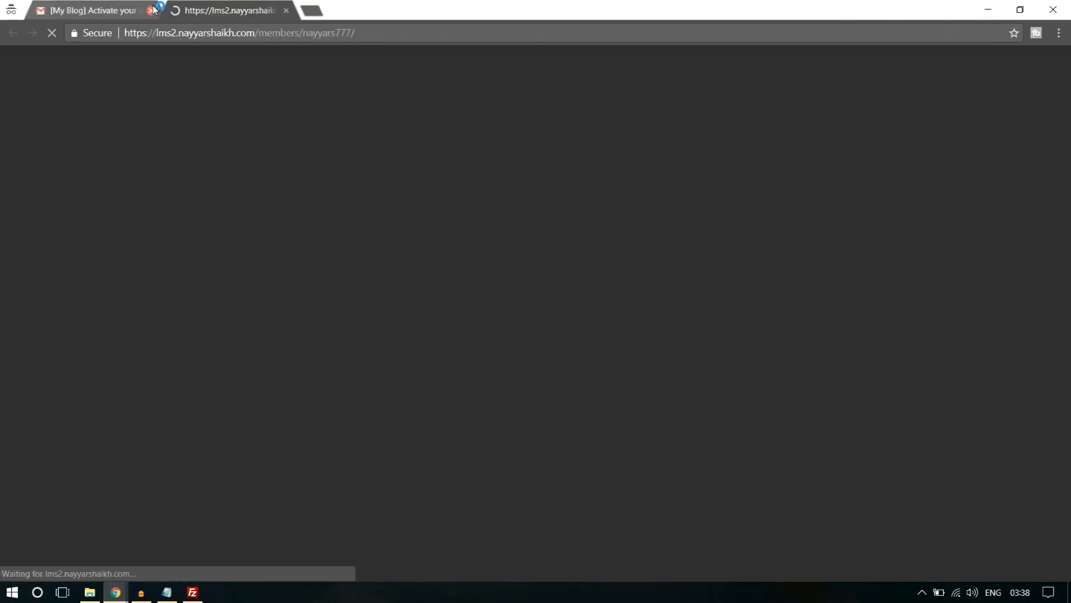
pyautogui.click(151, 10)
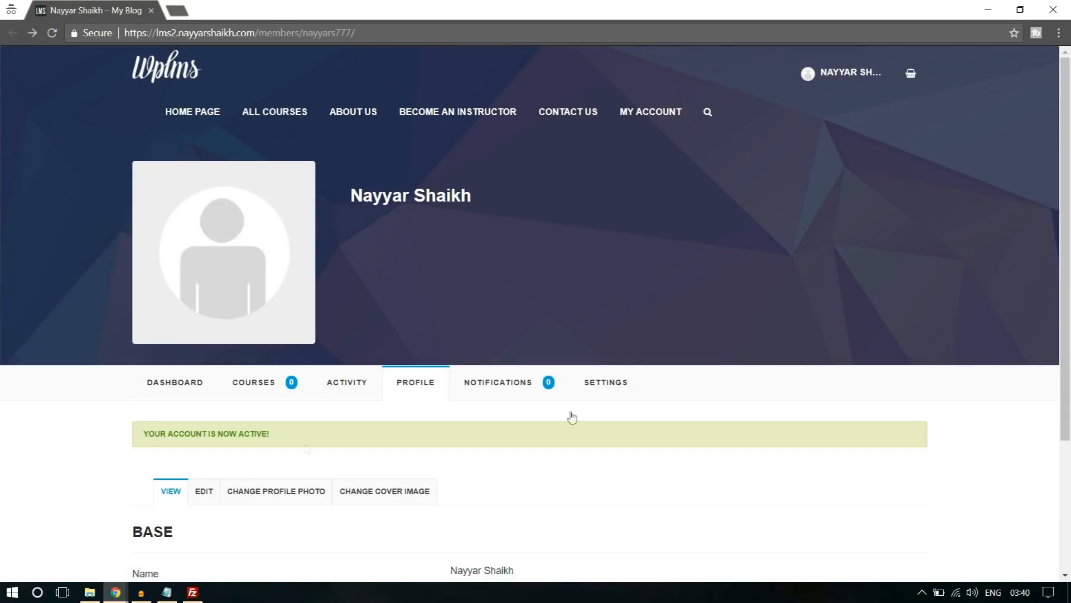
pyautogui.moveTo(168, 437); pyautogui.dragTo(292, 437)
pyautogui.click(291, 438)
# Open the Software Training course from the All Courses page.
pyautogui.click(288, 118)
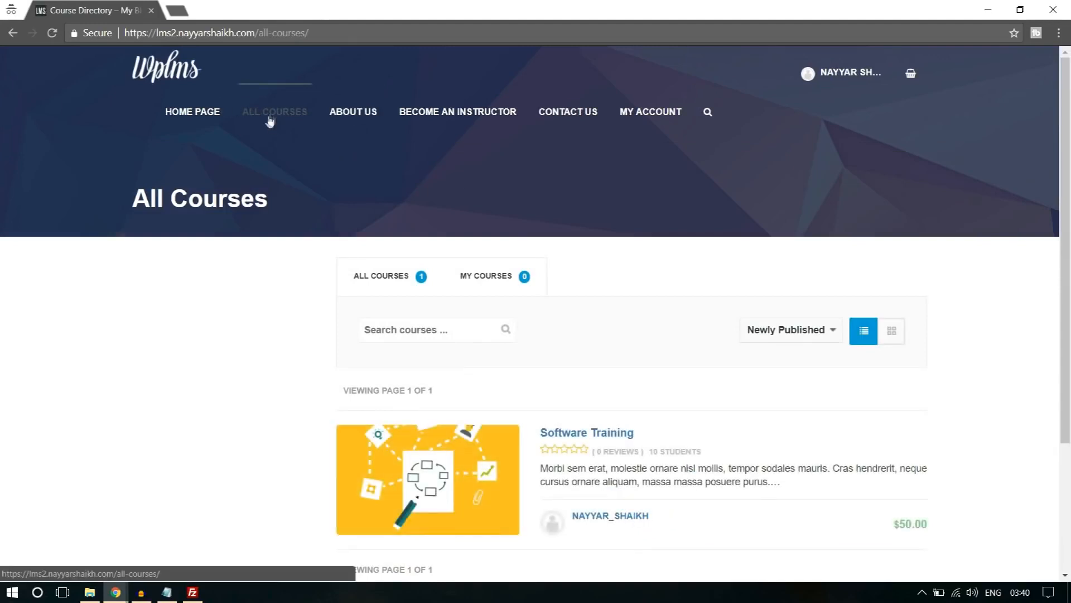
pyautogui.scroll(-3, 542, 208)
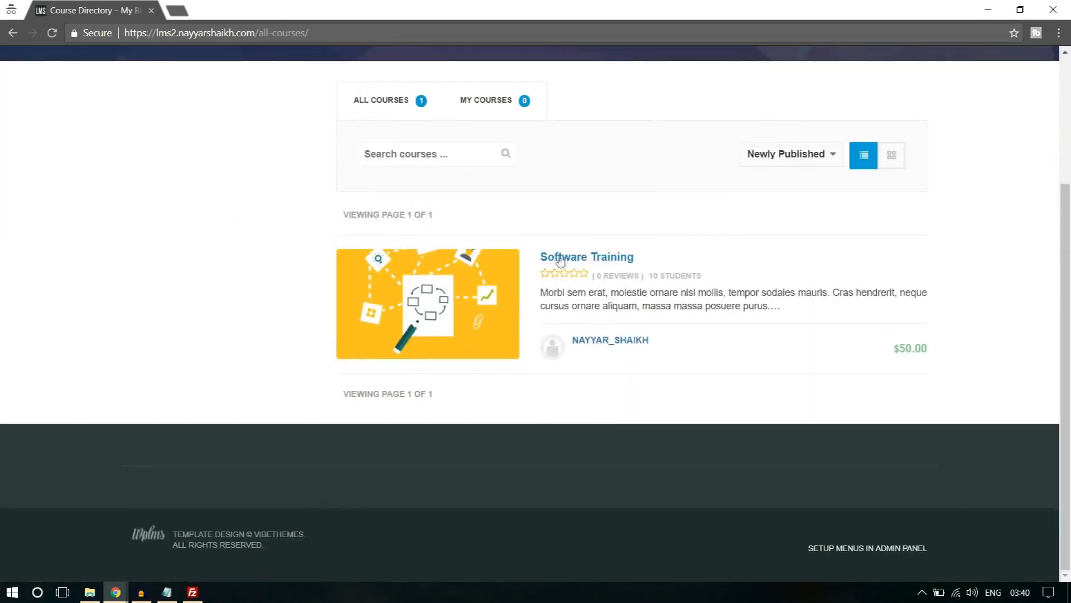
pyautogui.click(607, 257)
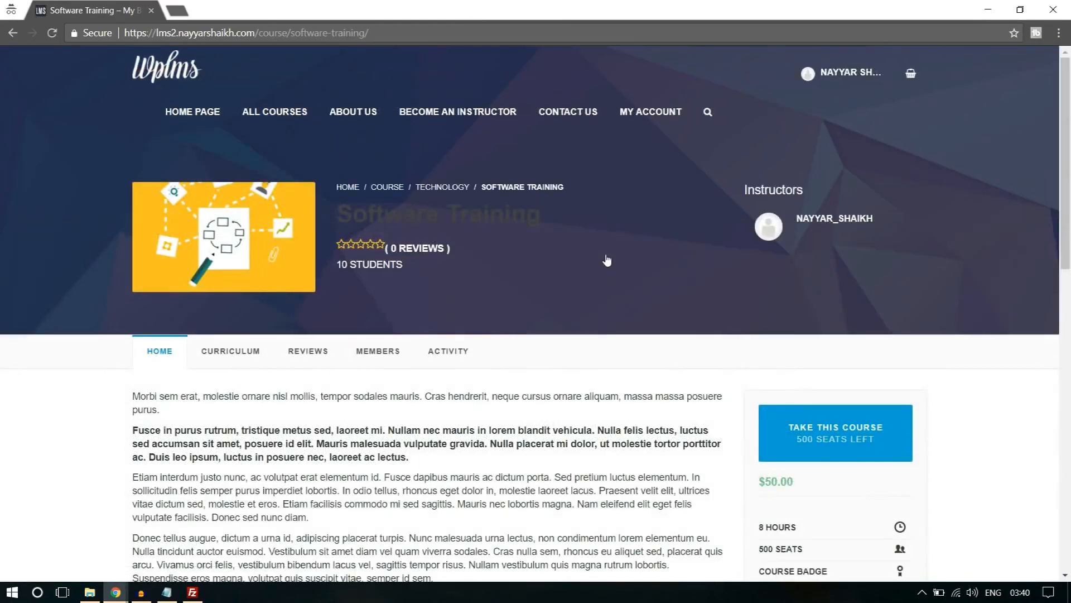
# Take the Software Training course, add it to the cart and proceed to checkout.
pyautogui.scroll(-1, 496, 284)
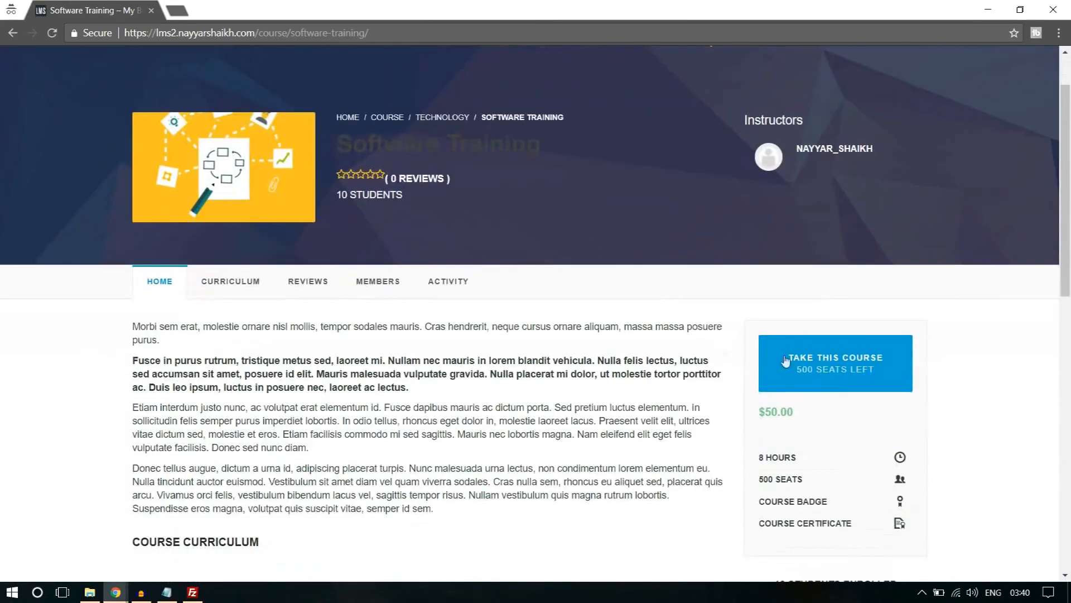
pyautogui.click(823, 371)
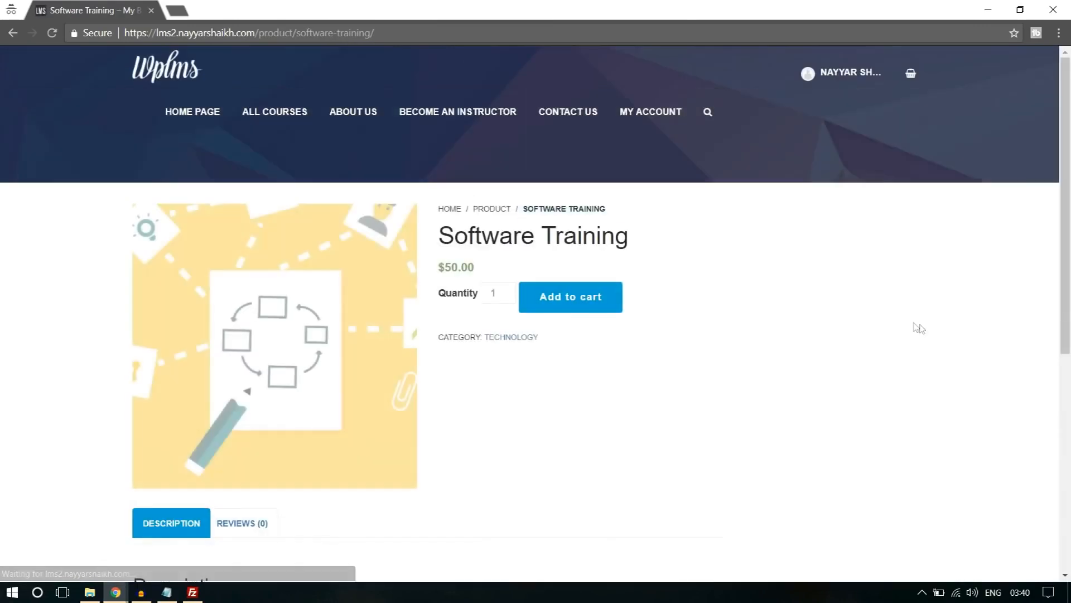
pyautogui.click(560, 303)
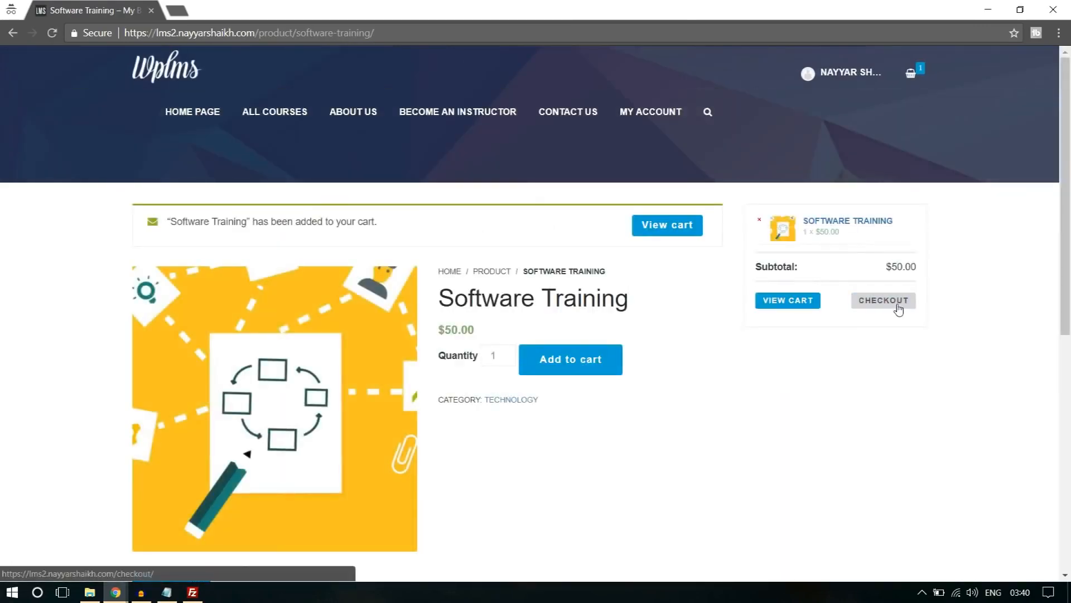
pyautogui.click(899, 301)
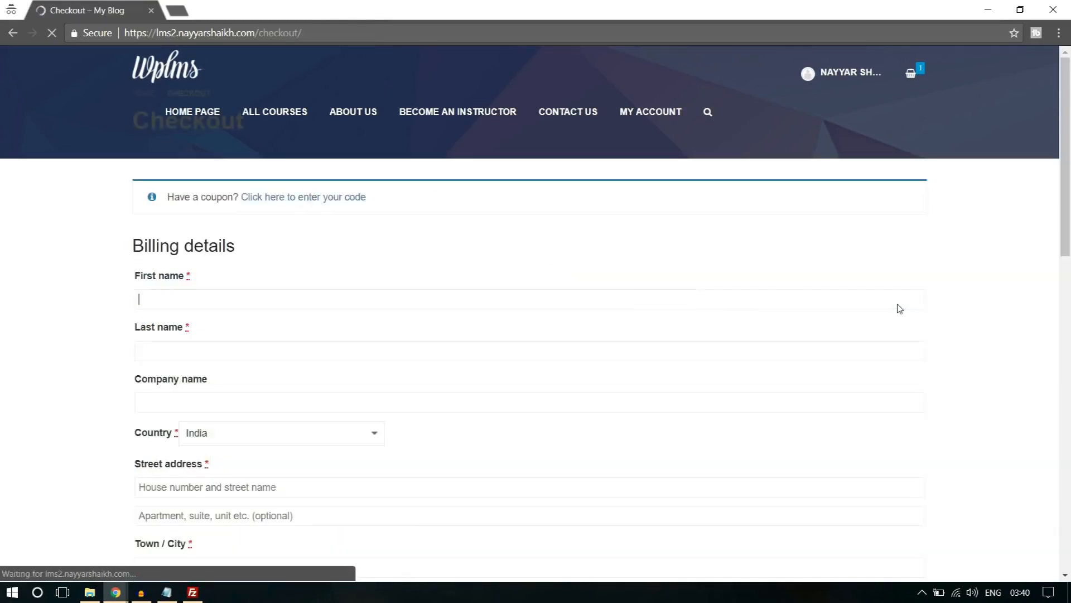
# Choose PayPal as the payment method in the checkout, and return to the Software Training product page without ordering.
pyautogui.scroll(-20, 282, 389)
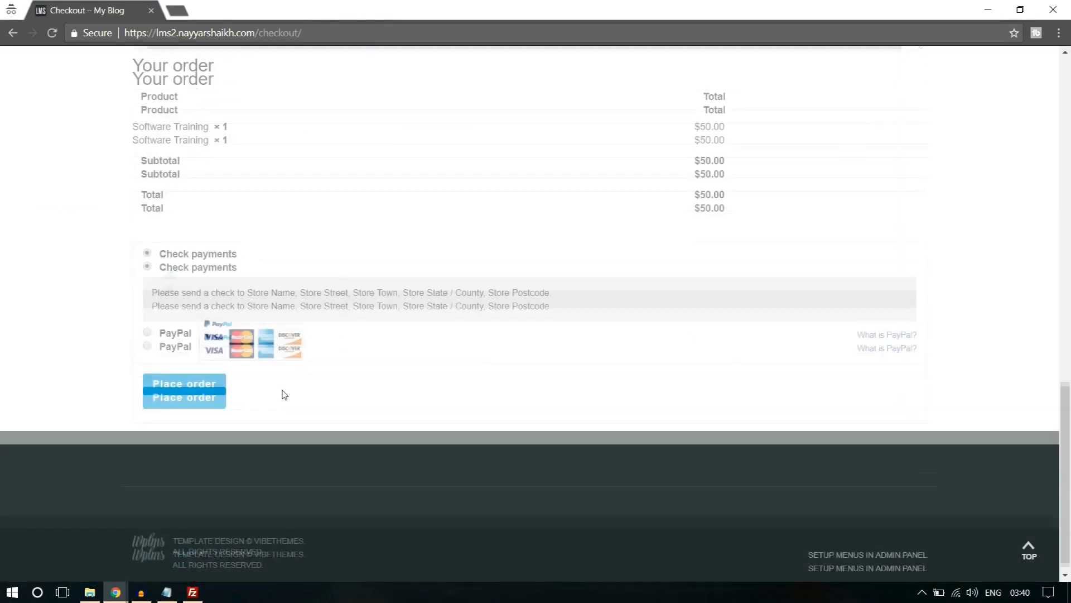
pyautogui.click(148, 333)
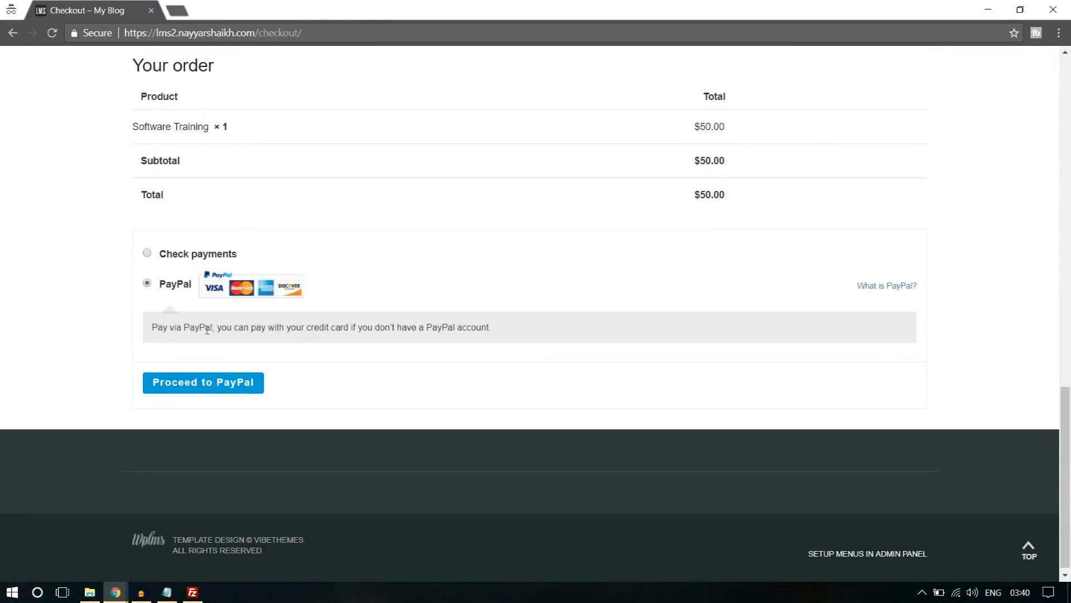
pyautogui.scroll(20, 390, 385)
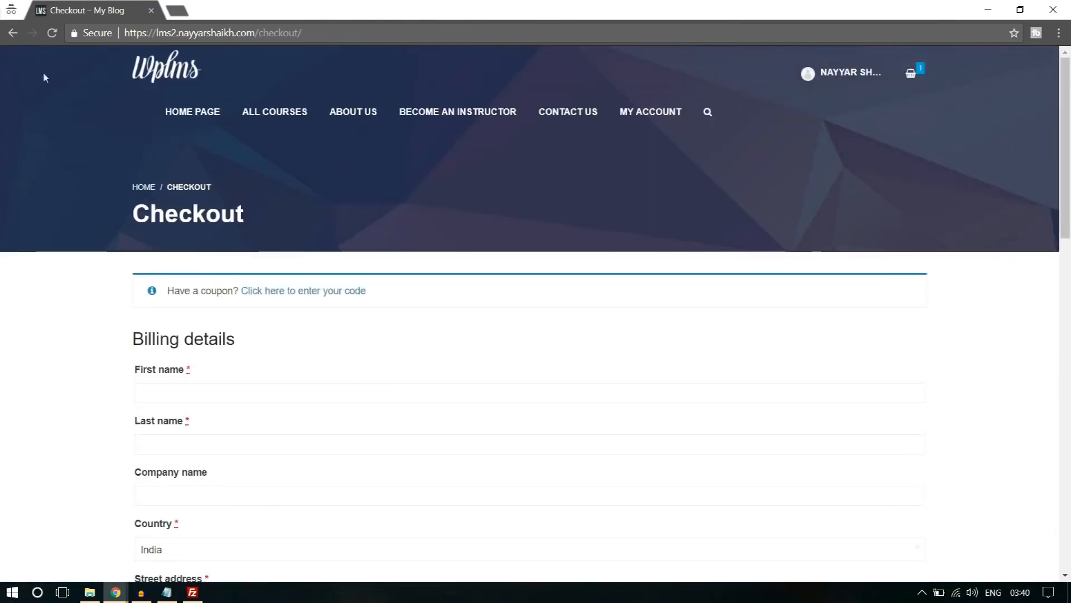
pyautogui.click(10, 33)
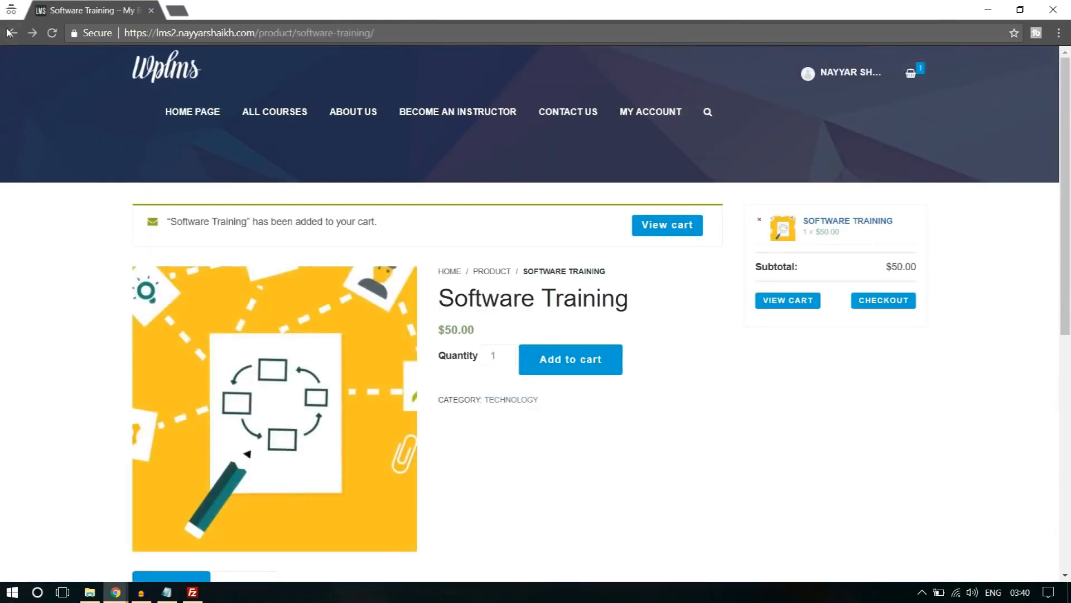
pyautogui.click(9, 33)
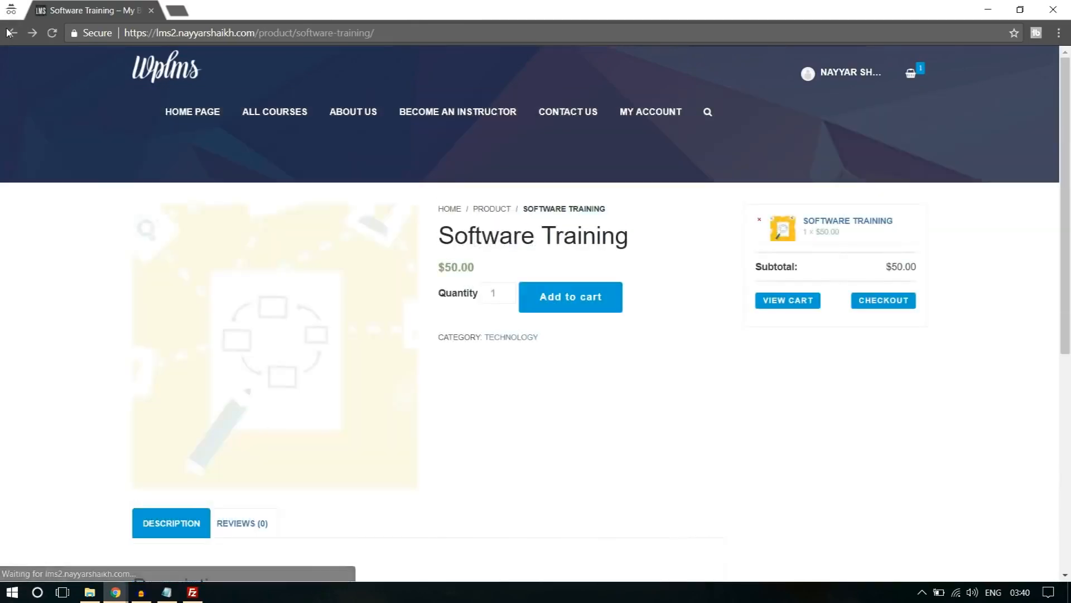
pyautogui.scroll(-6, 782, 388)
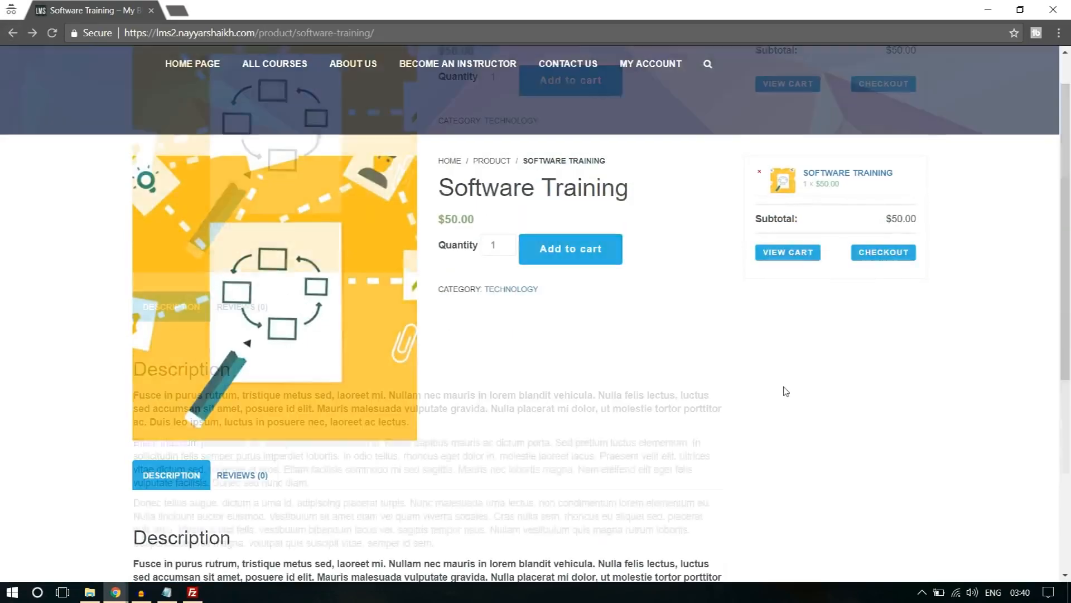
pyautogui.scroll(6, 781, 387)
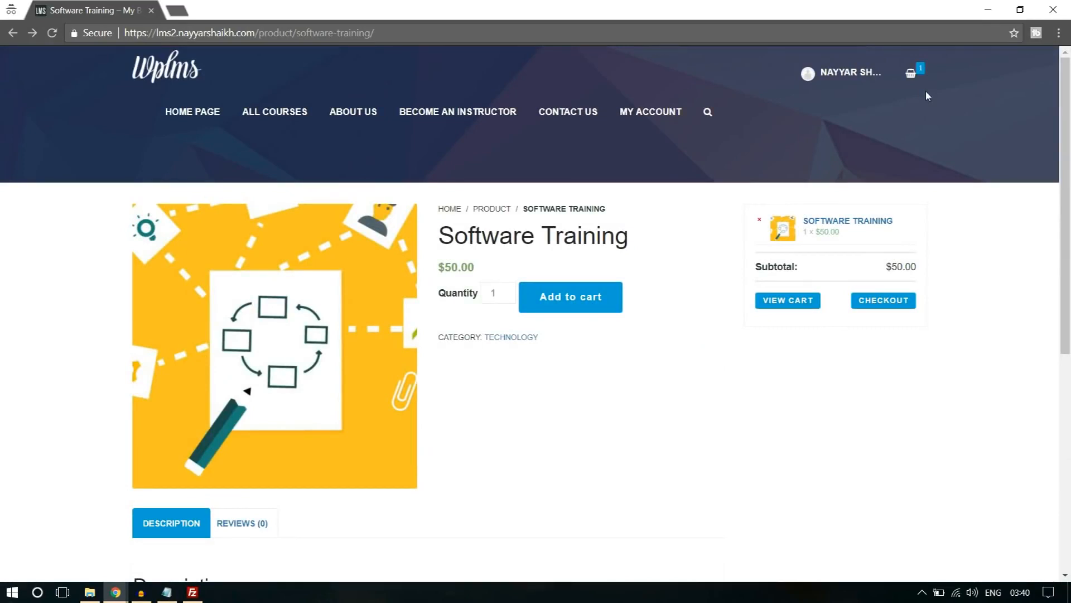
# Open the member's Courses page from the account menu and log out of the site.
pyautogui.click(839, 78)
pyautogui.click(838, 80)
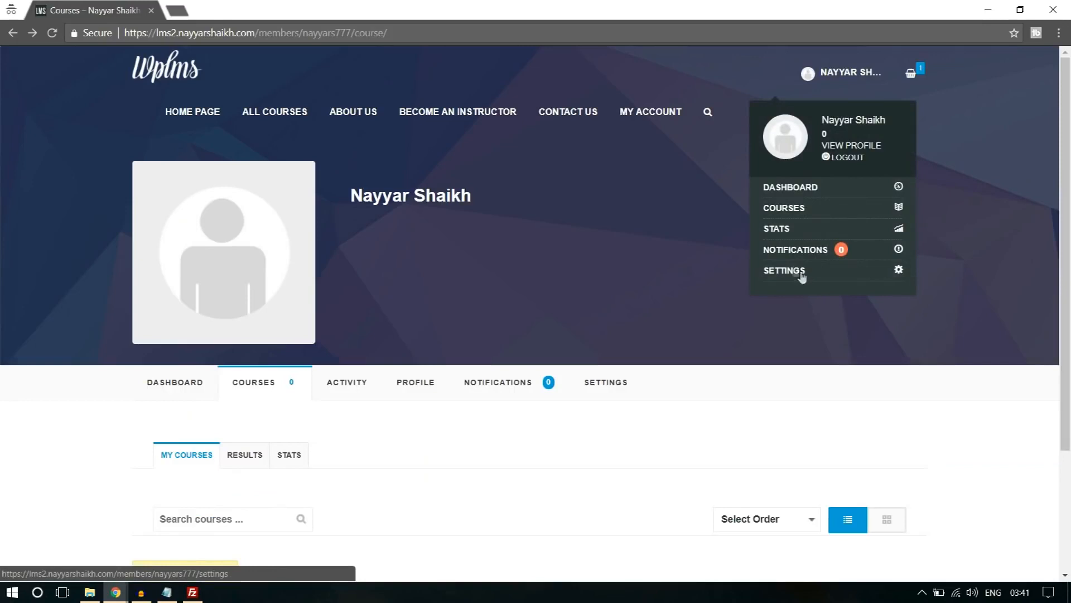
pyautogui.click(849, 159)
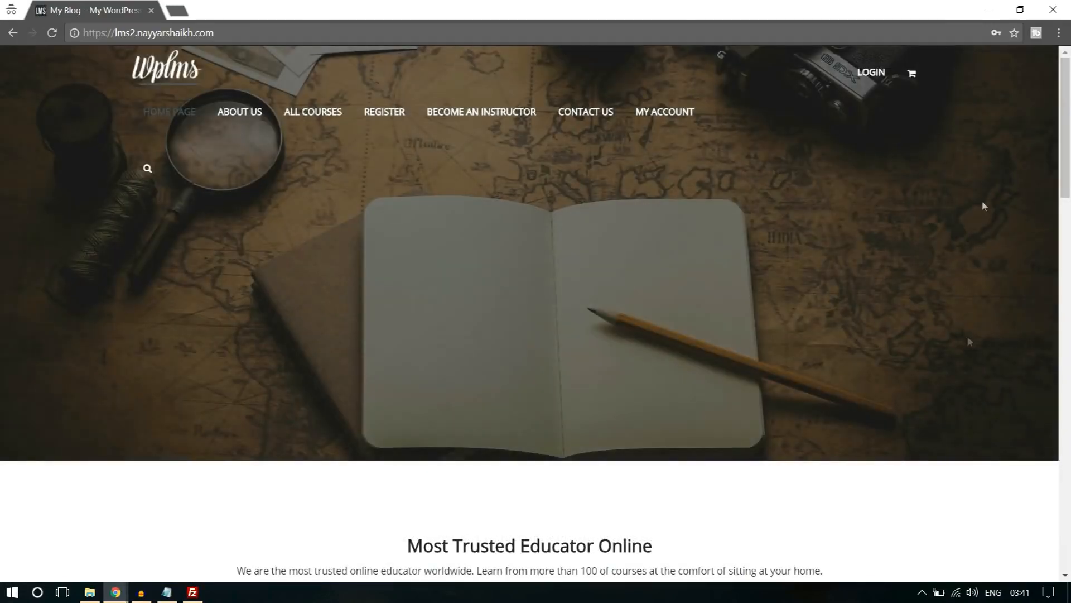
# Open the Register page again and examine the sign-up form's profile details.
pyautogui.click(384, 116)
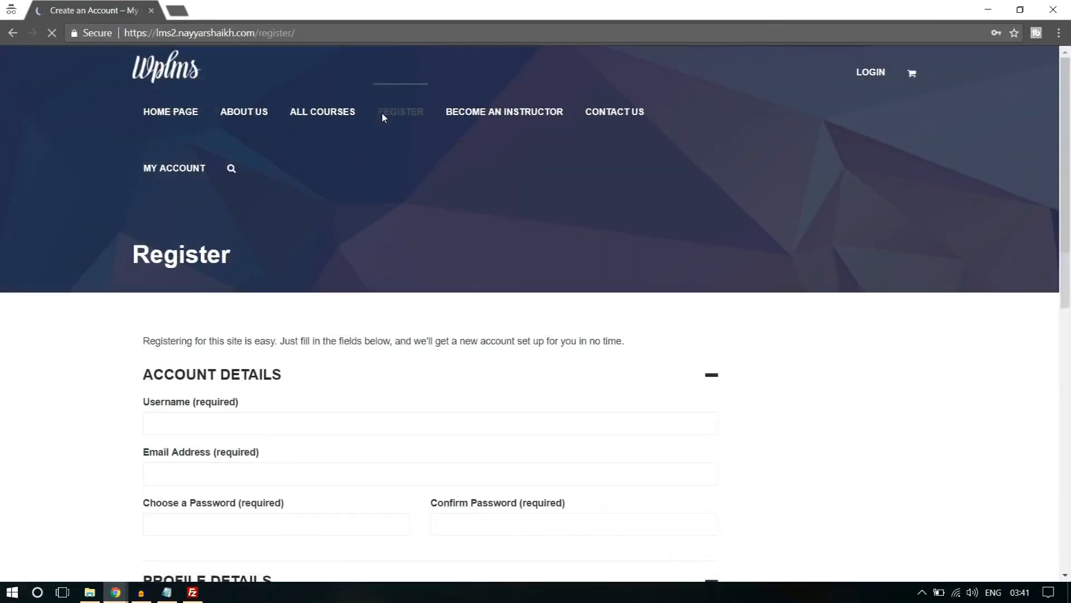
pyautogui.scroll(-5, 904, 281)
pyautogui.scroll(-4, 905, 283)
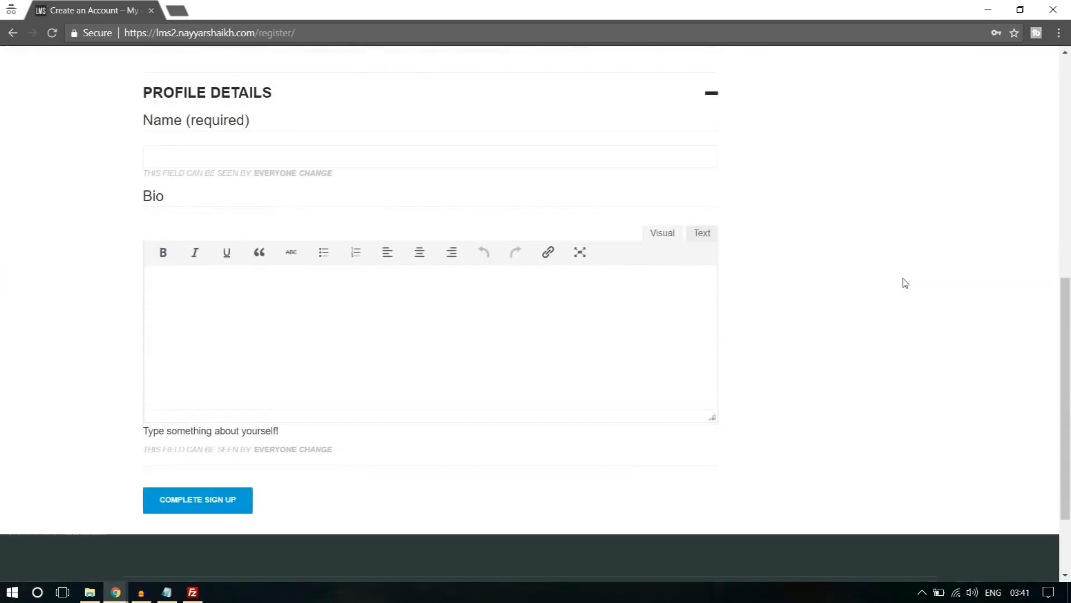
# Examine the account and profile sections of the registration form from heading to sign-up button.
pyautogui.scroll(6, 905, 283)
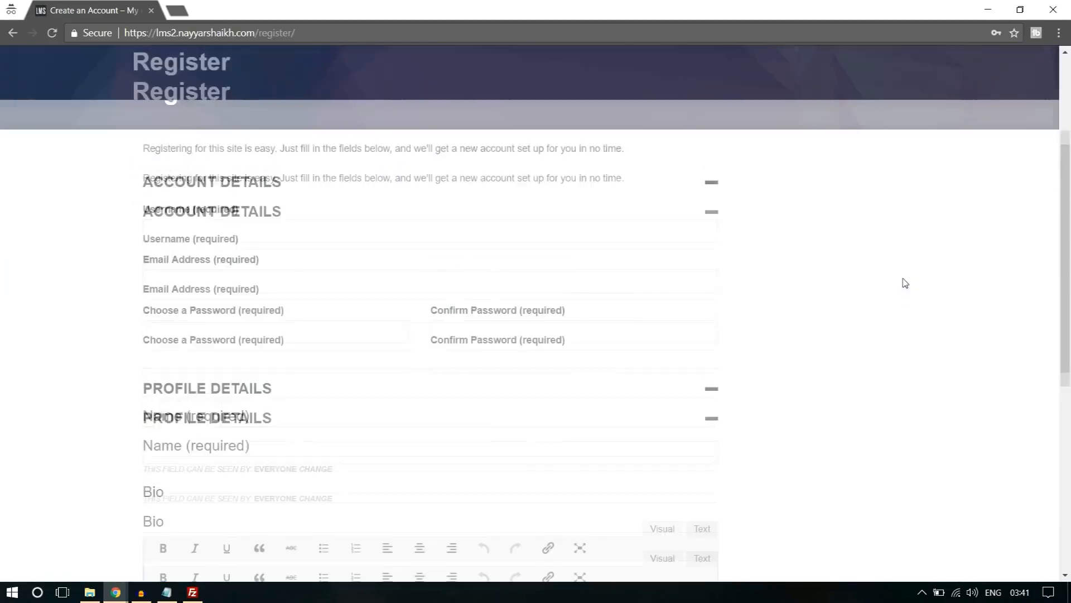
pyautogui.scroll(-8, 905, 283)
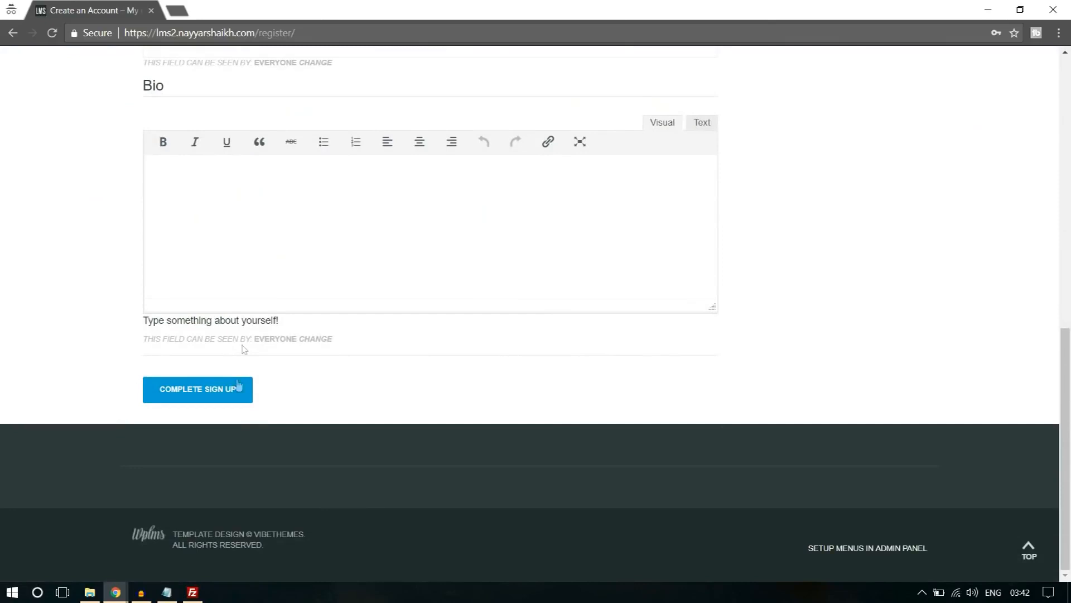
pyautogui.scroll(10, 314, 373)
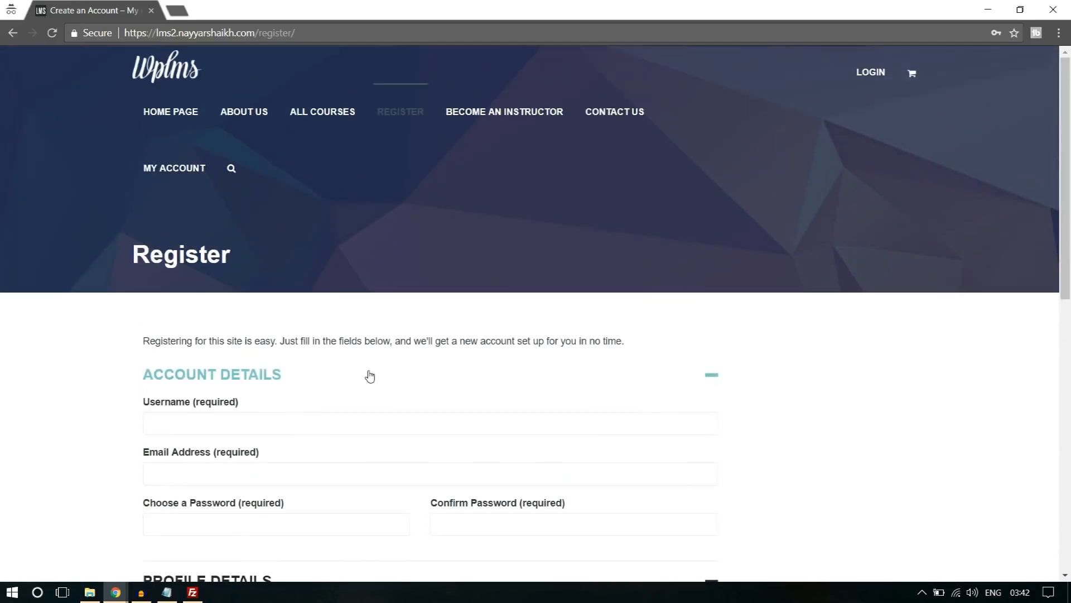
pyautogui.scroll(-5, 370, 375)
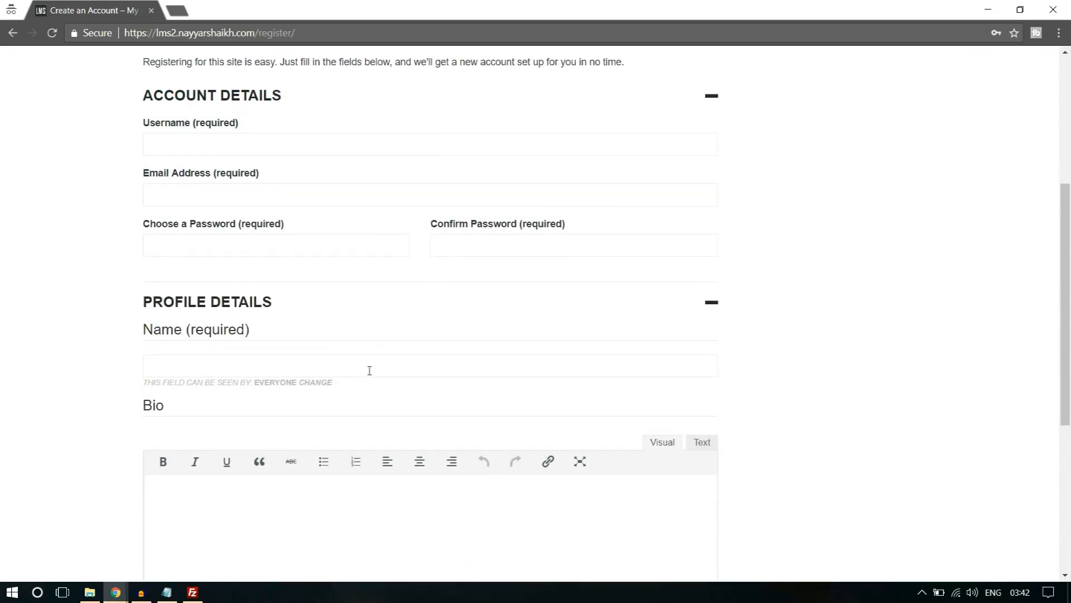
pyautogui.scroll(-5, 369, 370)
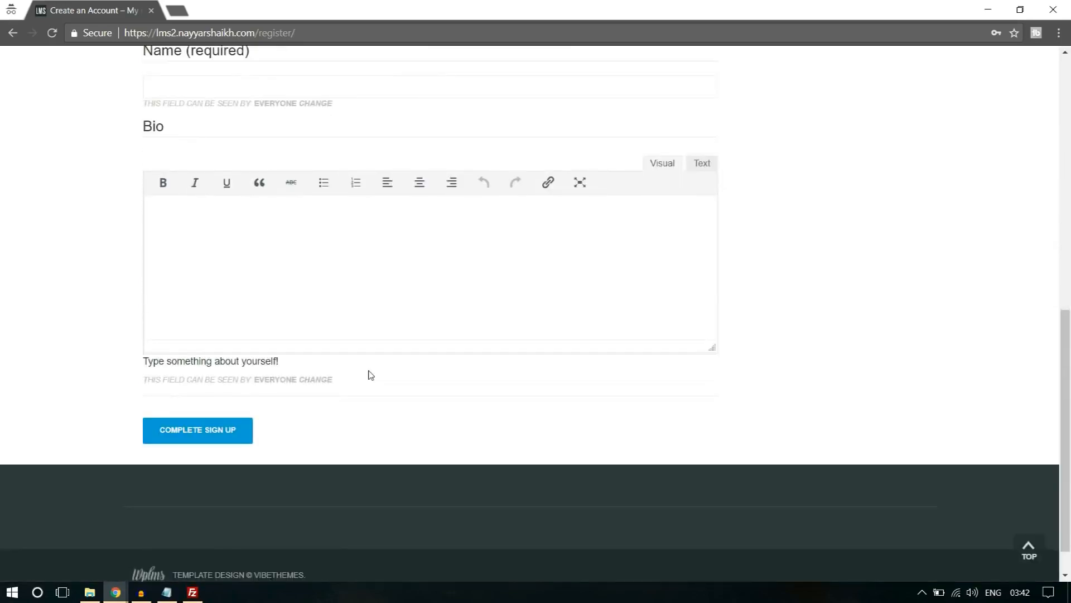
pyautogui.scroll(5, 945, 318)
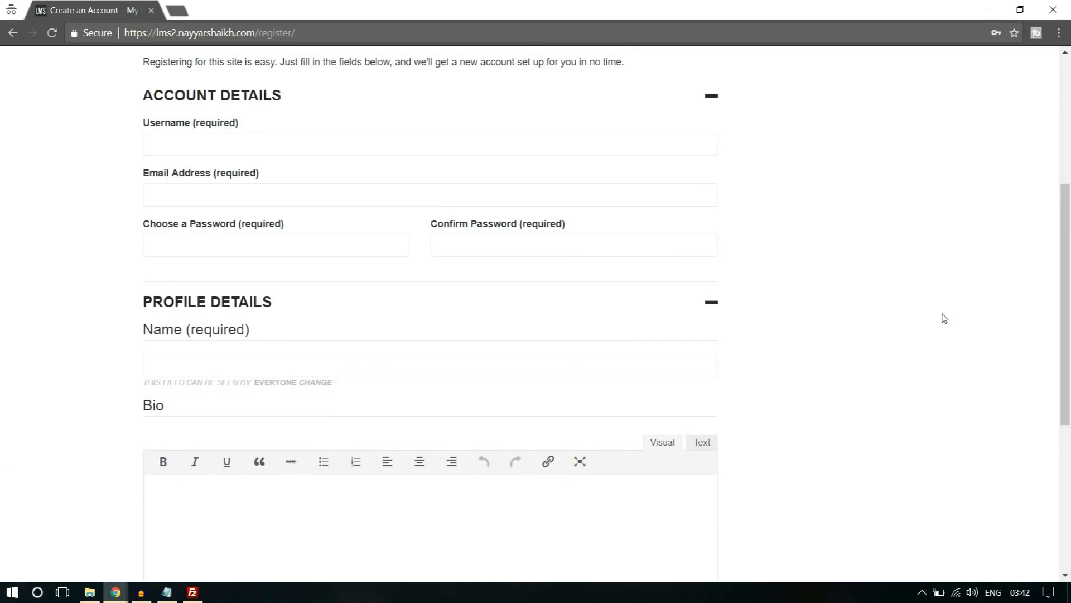
pyautogui.scroll(-4, 945, 318)
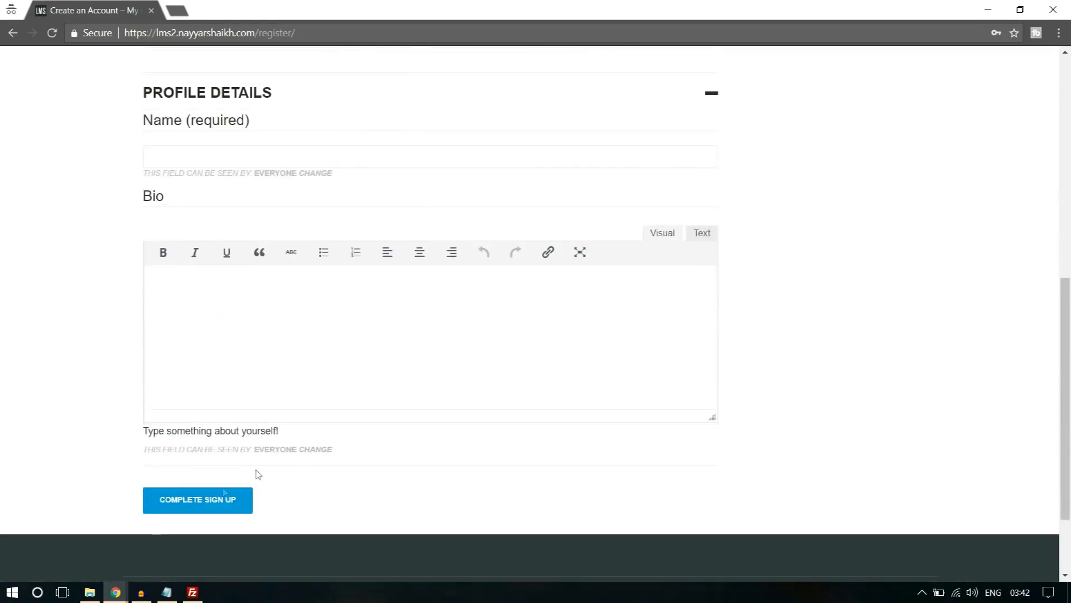
# Switch to the WordPress admin window, open the user Profile Fields and start a new field in the Base (Primary) group.
pyautogui.moveTo(118, 590)
pyautogui.click(84, 560)
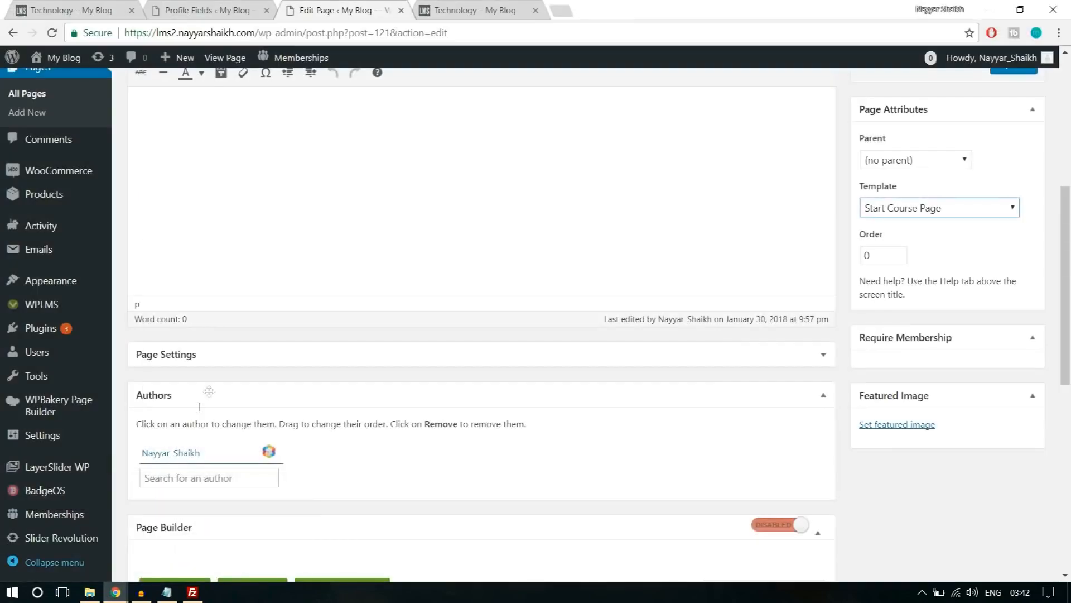
pyautogui.scroll(-5, 72, 405)
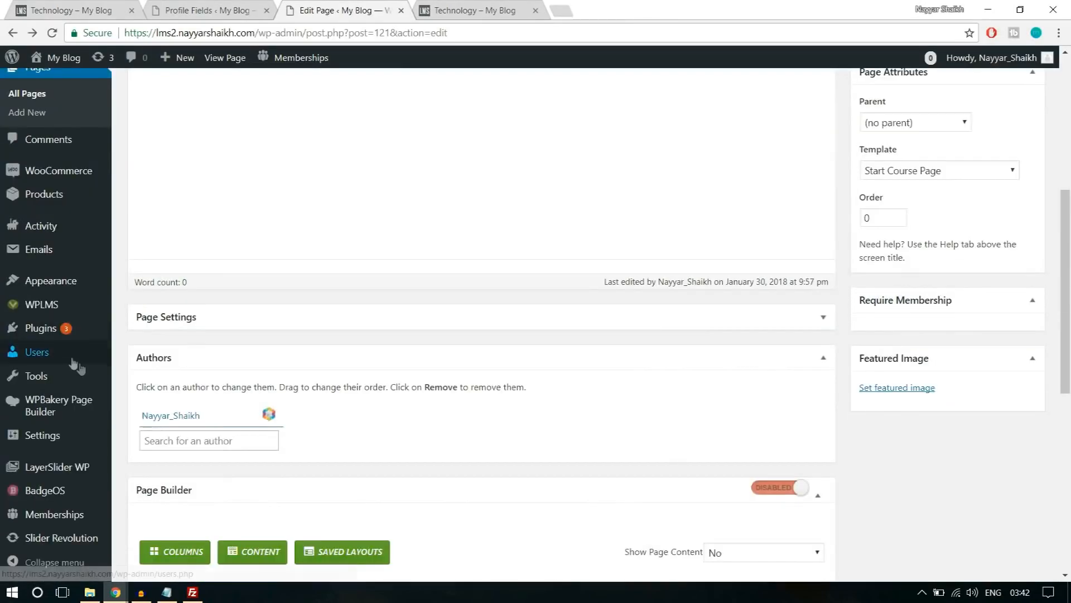
pyautogui.moveTo(60, 355)
pyautogui.click(161, 439)
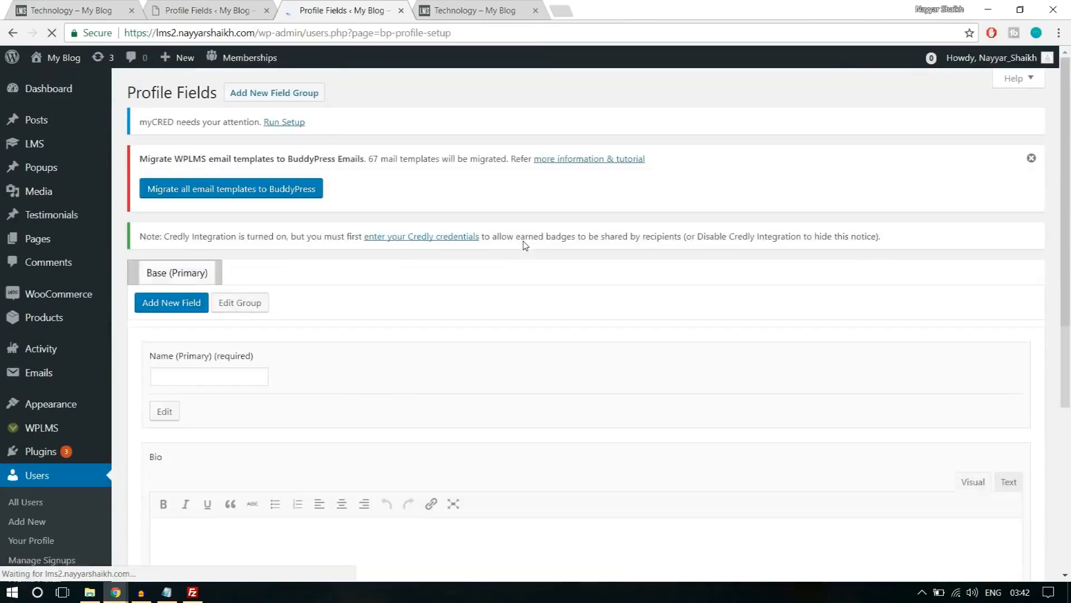
pyautogui.scroll(-5, 525, 241)
pyautogui.scroll(3, 392, 363)
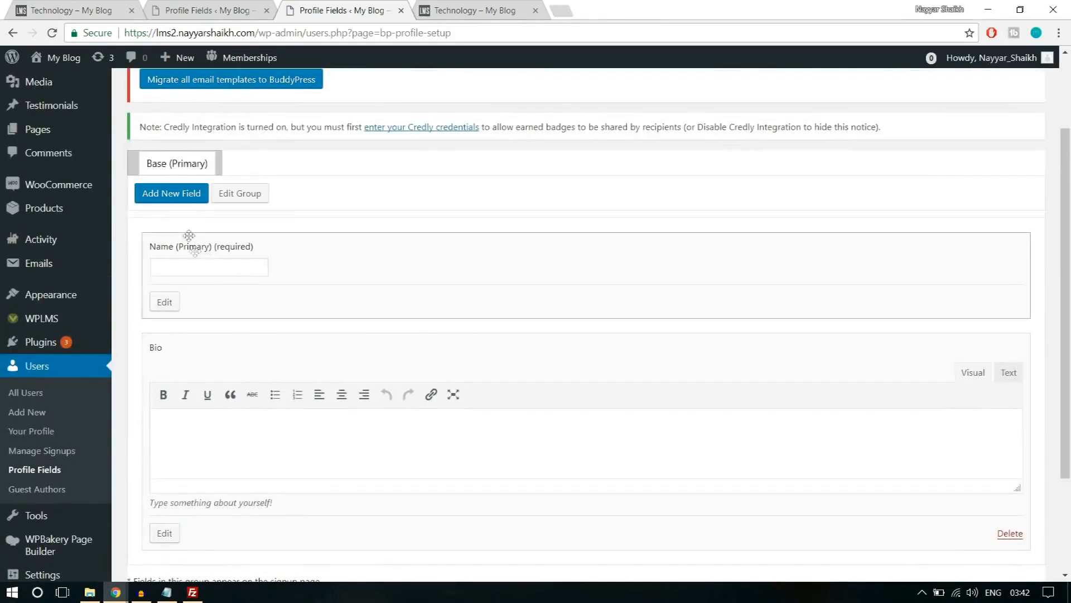
pyautogui.click(179, 196)
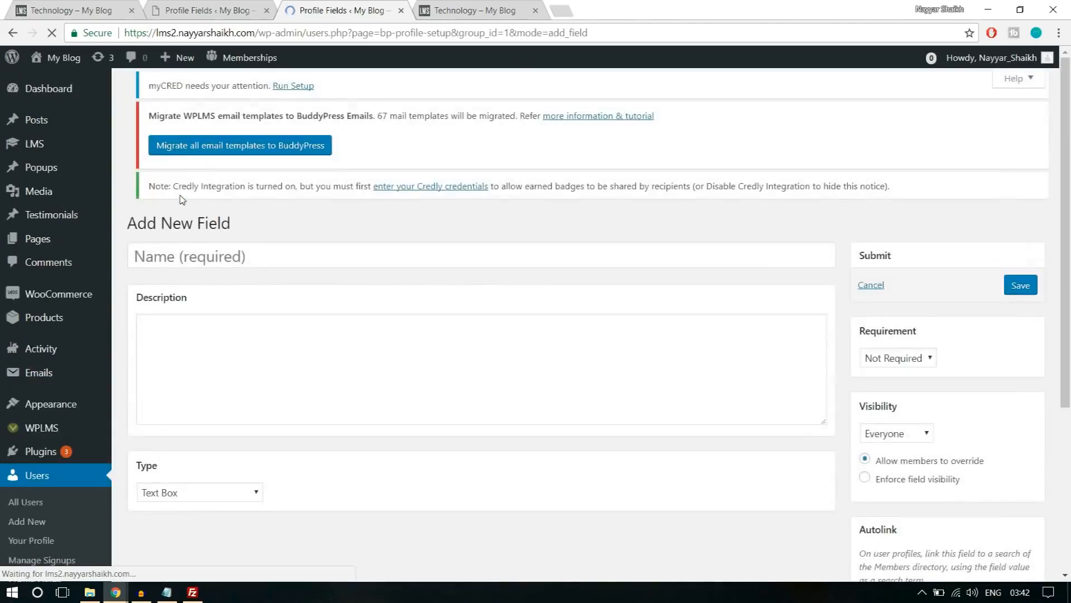
# Name the new profile field "Sign up as?".
pyautogui.click(224, 279)
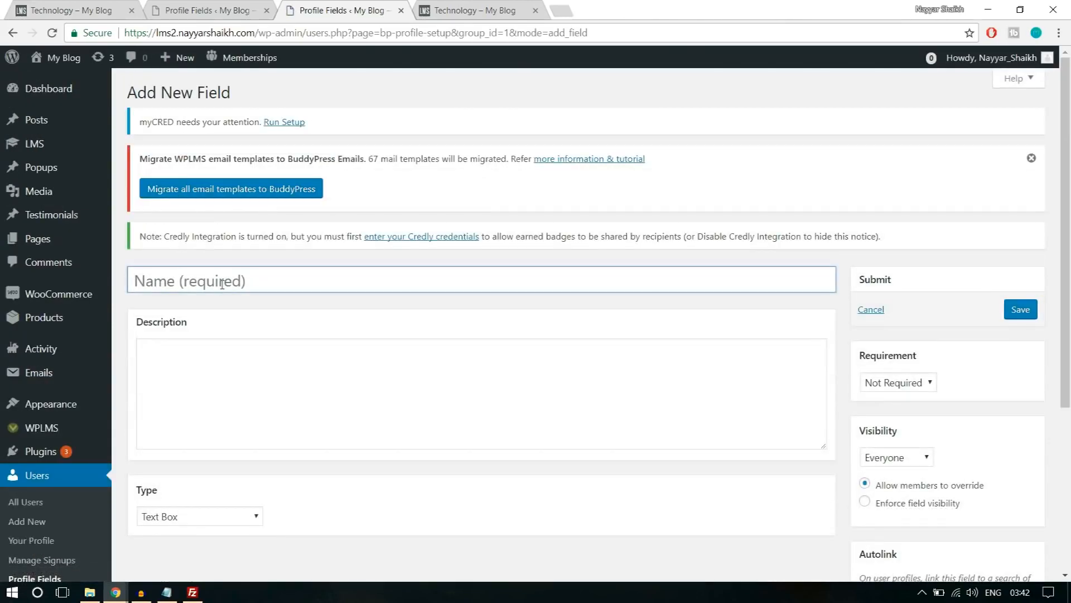
pyautogui.click(223, 284)
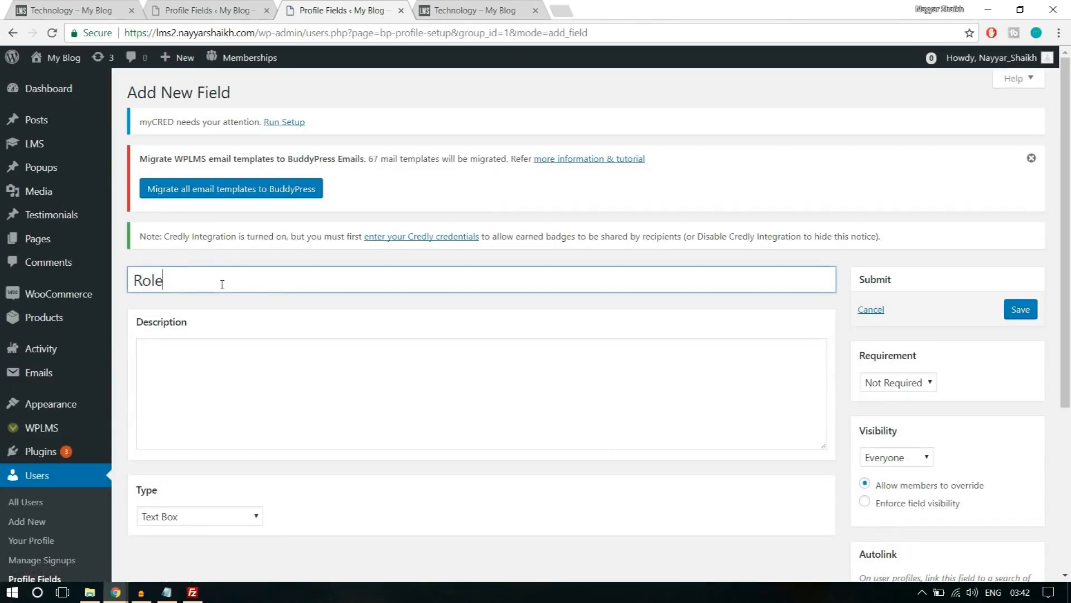
pyautogui.write('Role')
pyautogui.hotkey('ctrl', 'a')
pyautogui.write('Sign')
pyautogui.write('a')
# Enter "Do You wanna become an Instructor or a Student?" as the field's description.
pyautogui.click(341, 382)
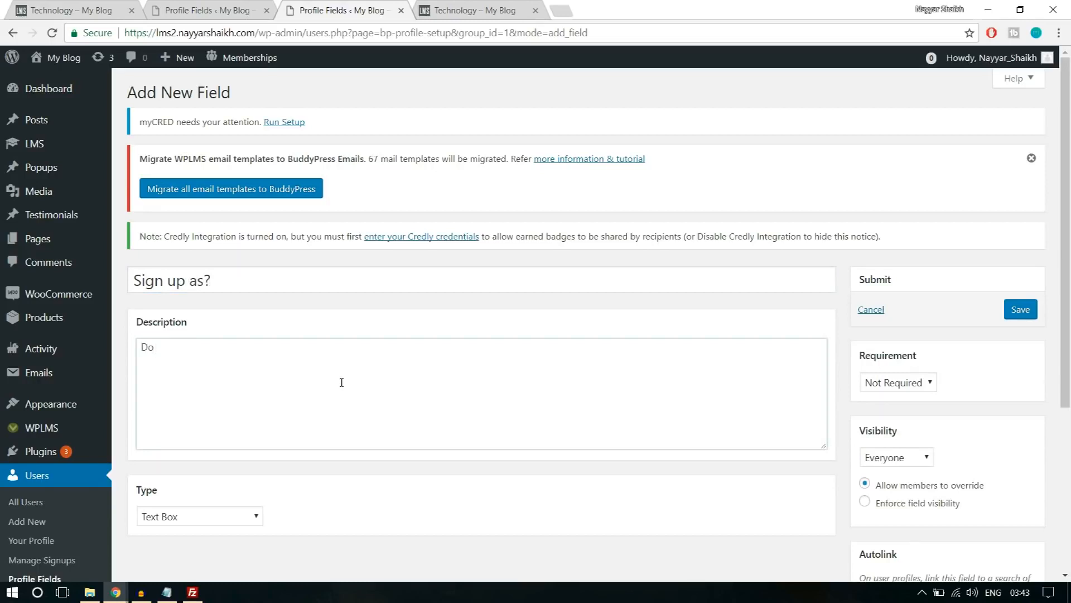
pyautogui.press('BackSpace')
pyautogui.press('BackSpace')
pyautogui.hotkey('ctrl', 'a')
pyautogui.press('BackSpace')
pyautogui.write('Do You ')
pyautogui.write('waan')
pyautogui.write('nna ')
pyautogui.write('become a')
pyautogui.write('n Ins')
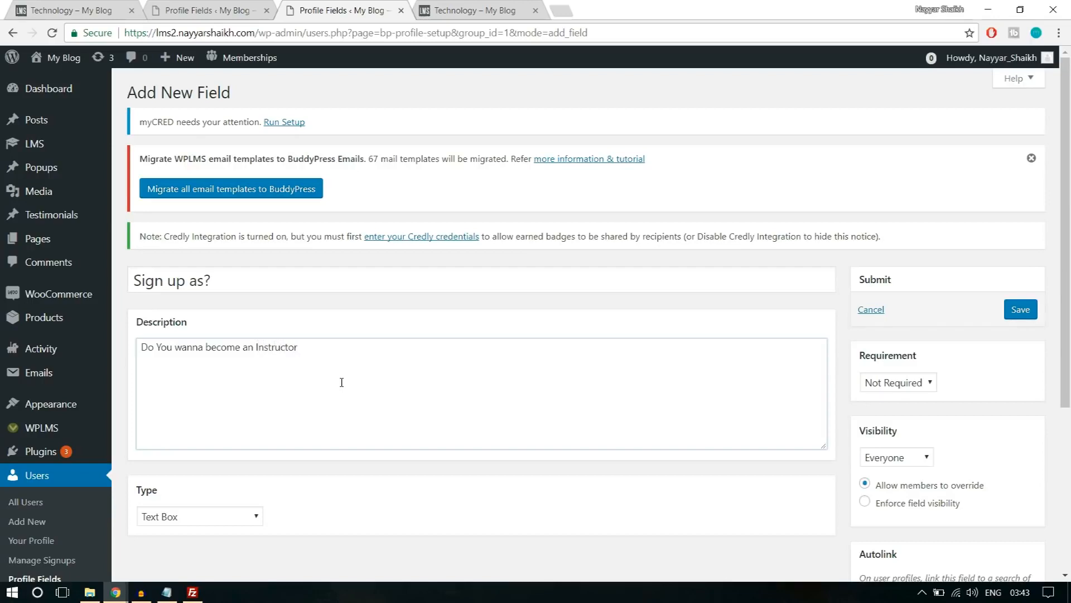
pyautogui.write('tudent?')
# Set the field type to Drop Down Select Box with the options Student and Instructor, making Student the default value.
pyautogui.scroll(-5, 342, 382)
pyautogui.click(227, 269)
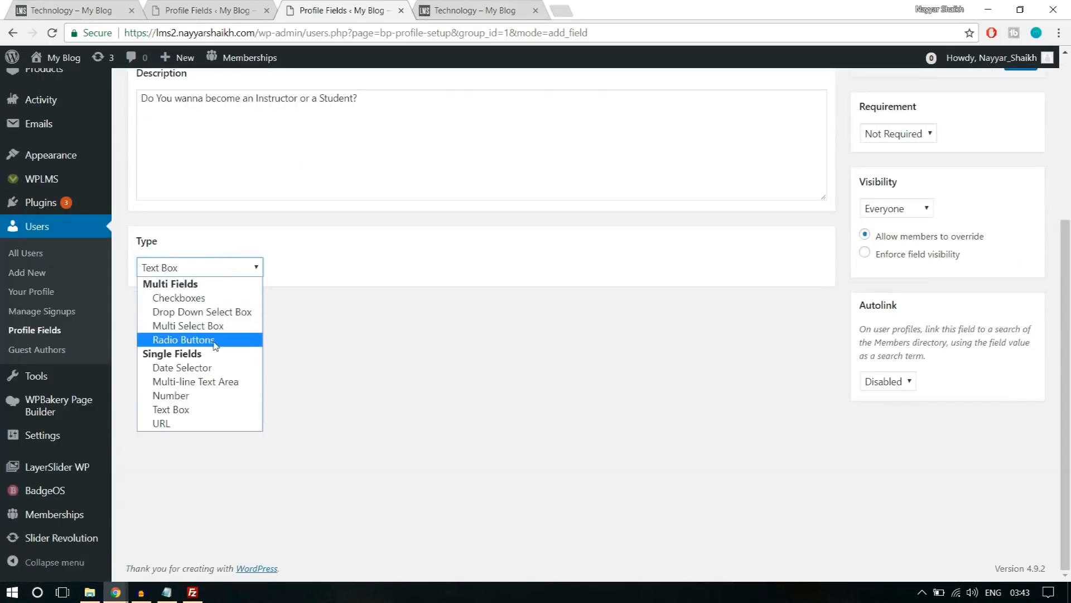
pyautogui.click(202, 312)
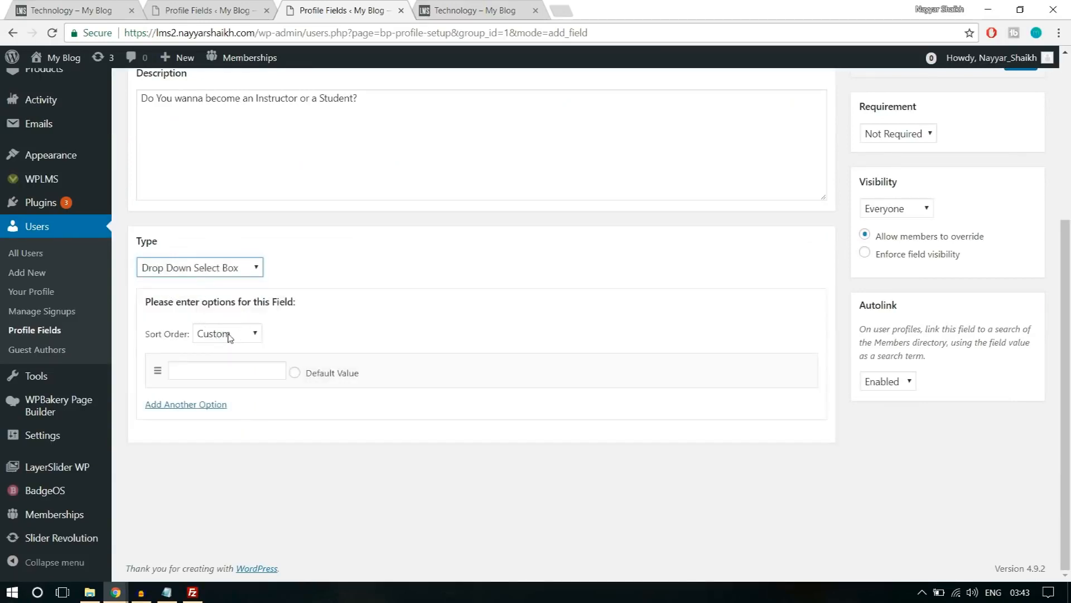
pyautogui.click(237, 371)
pyautogui.write('Student')
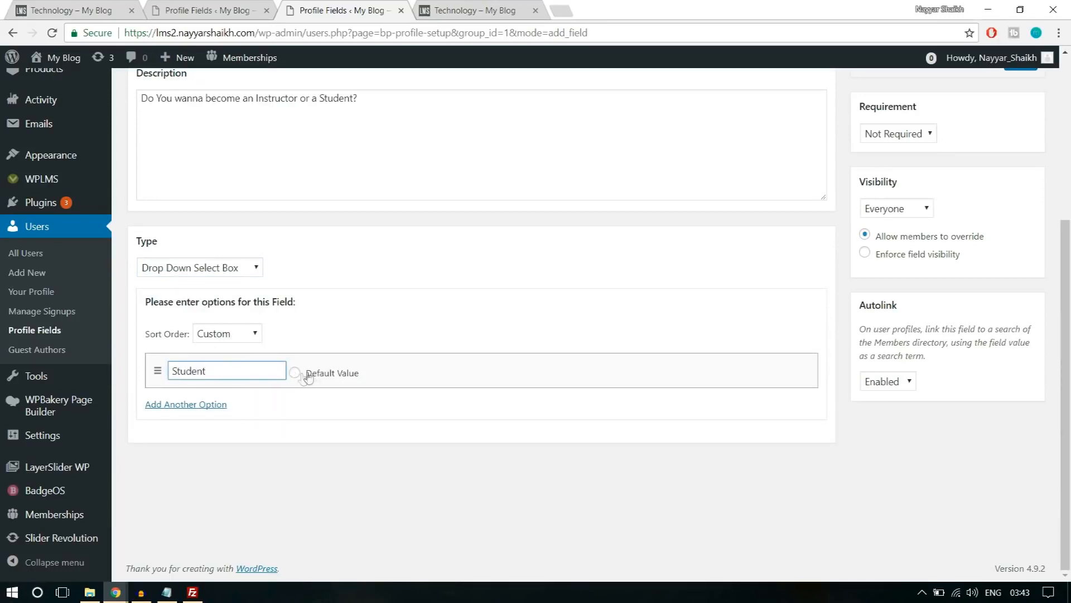
pyautogui.click(216, 404)
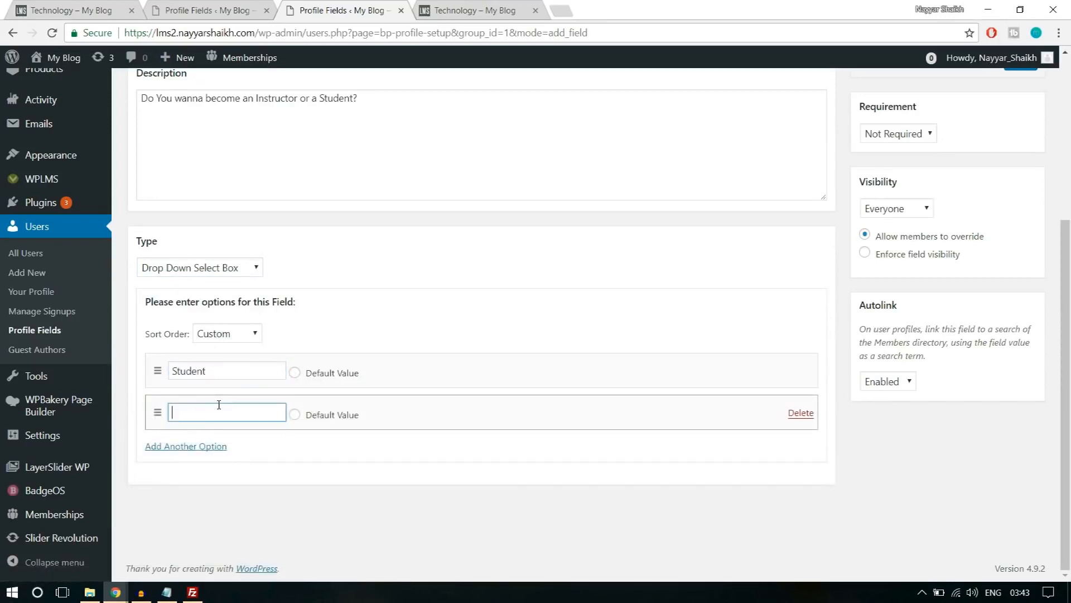
pyautogui.write('Instructor')
pyautogui.click(295, 372)
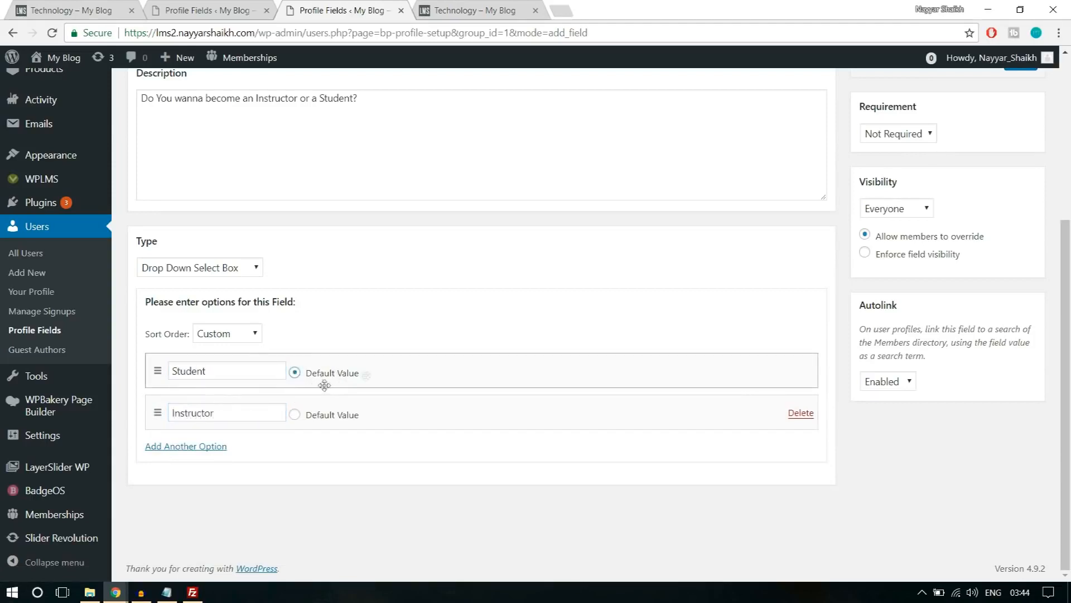
# Make the "Sign up as?" field required and save it.
pyautogui.scroll(3, 885, 430)
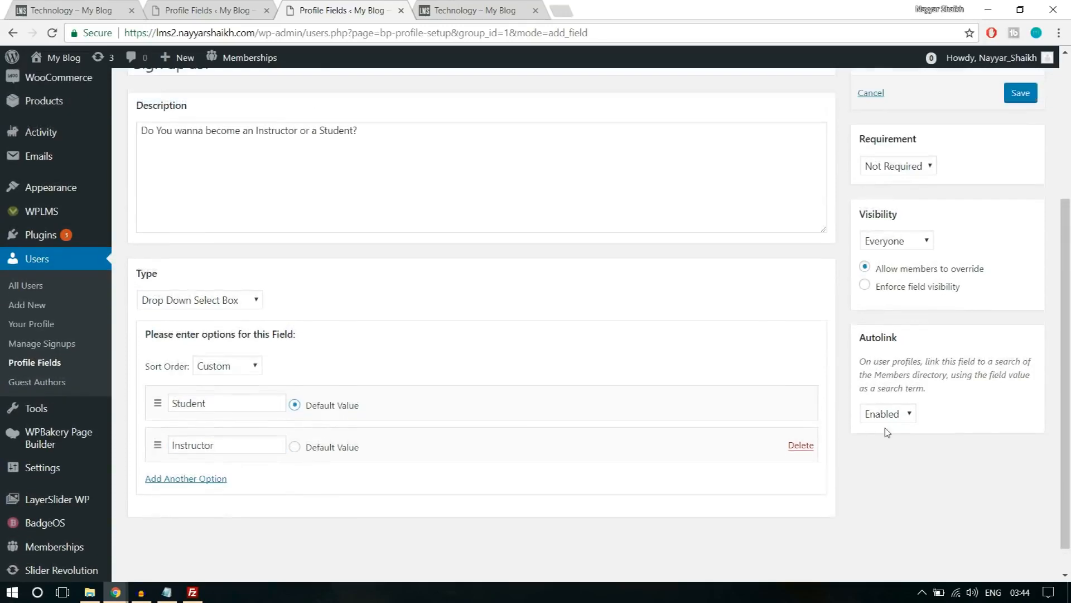
pyautogui.click(915, 274)
pyautogui.click(911, 300)
pyautogui.click(1020, 207)
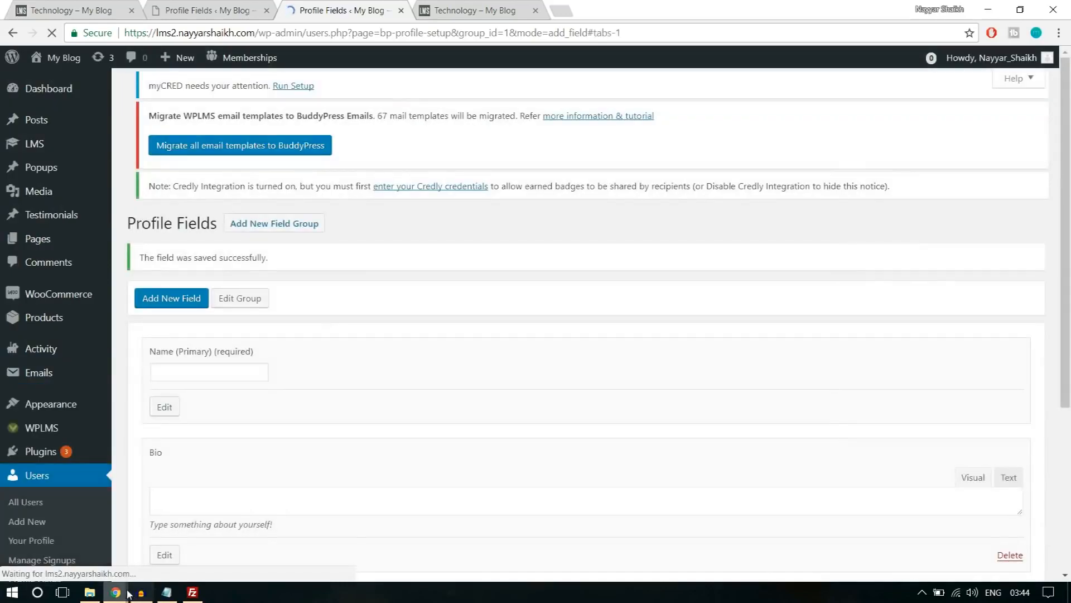
# Reload the Register page in the private browser window, try the "Sign up as?" options and choose Instructor.
pyautogui.moveTo(115, 592)
pyautogui.click(207, 530)
pyautogui.press('F5')
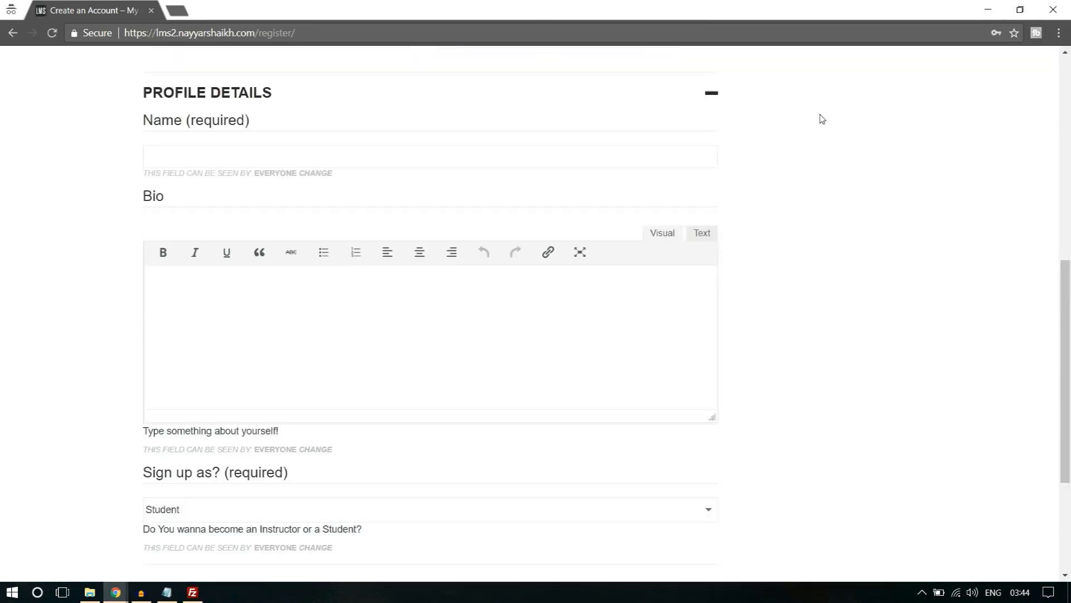
pyautogui.scroll(-2, 832, 176)
pyautogui.click(213, 370)
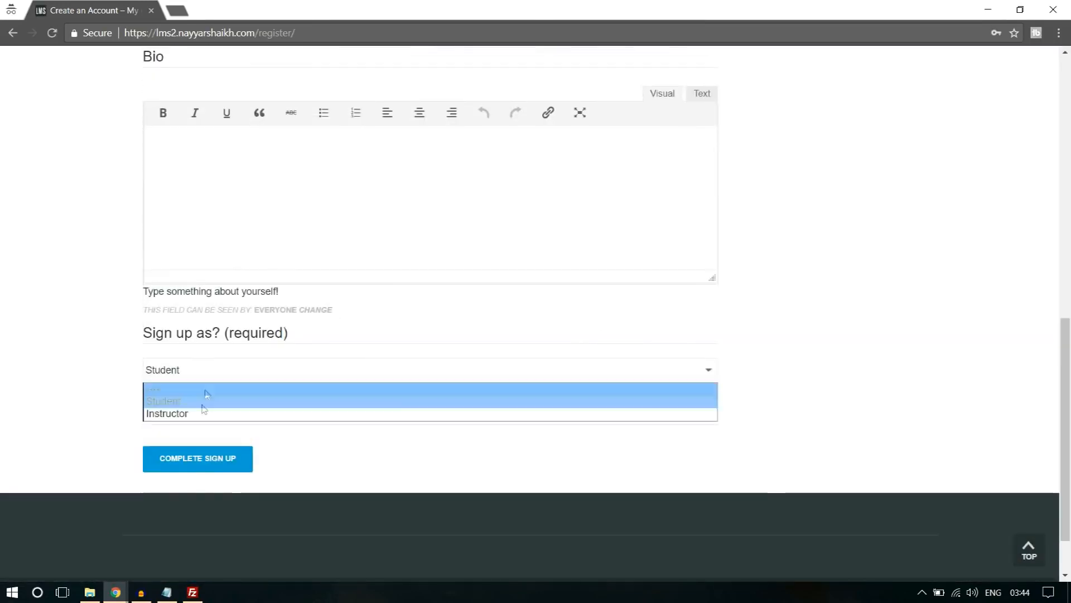
pyautogui.click(200, 410)
pyautogui.click(203, 371)
pyautogui.click(197, 401)
pyautogui.click(207, 370)
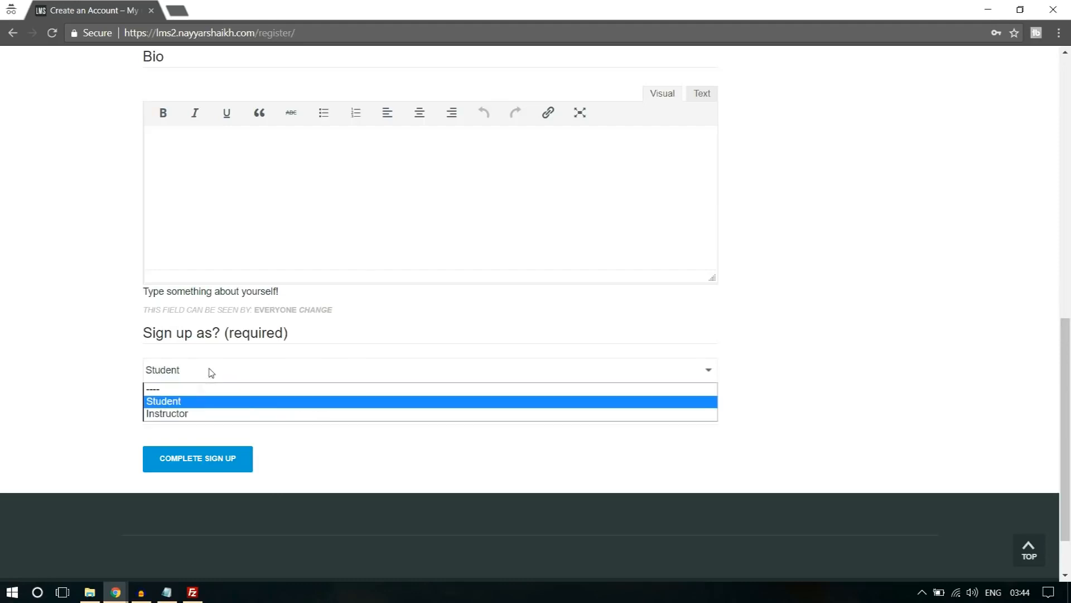
pyautogui.click(182, 413)
# Fill in the account details with a username, the e-mail address, and the account password with its confirmation.
pyautogui.scroll(1, 301, 383)
pyautogui.scroll(15, 301, 383)
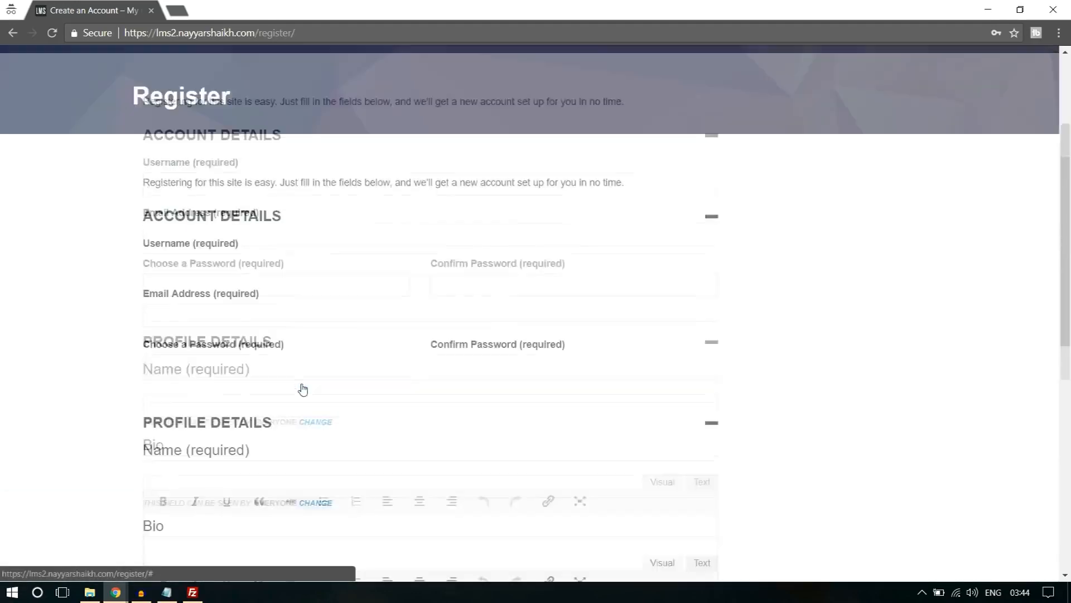
pyautogui.click(230, 282)
pyautogui.write('nayyars7777')
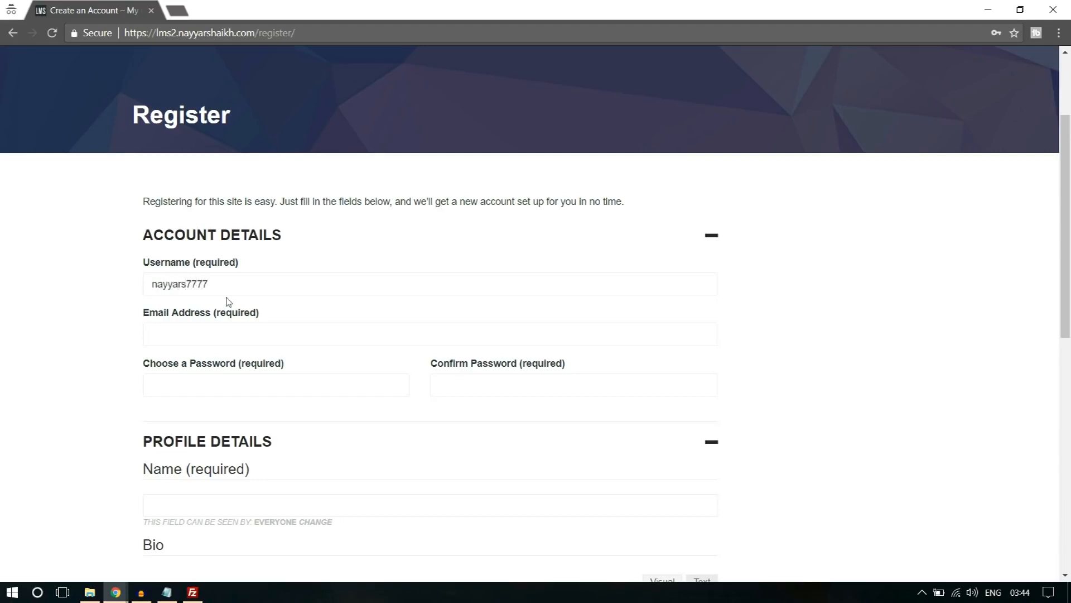
pyautogui.moveTo(208, 284); pyautogui.dragTo(205, 284)
pyautogui.click(213, 338)
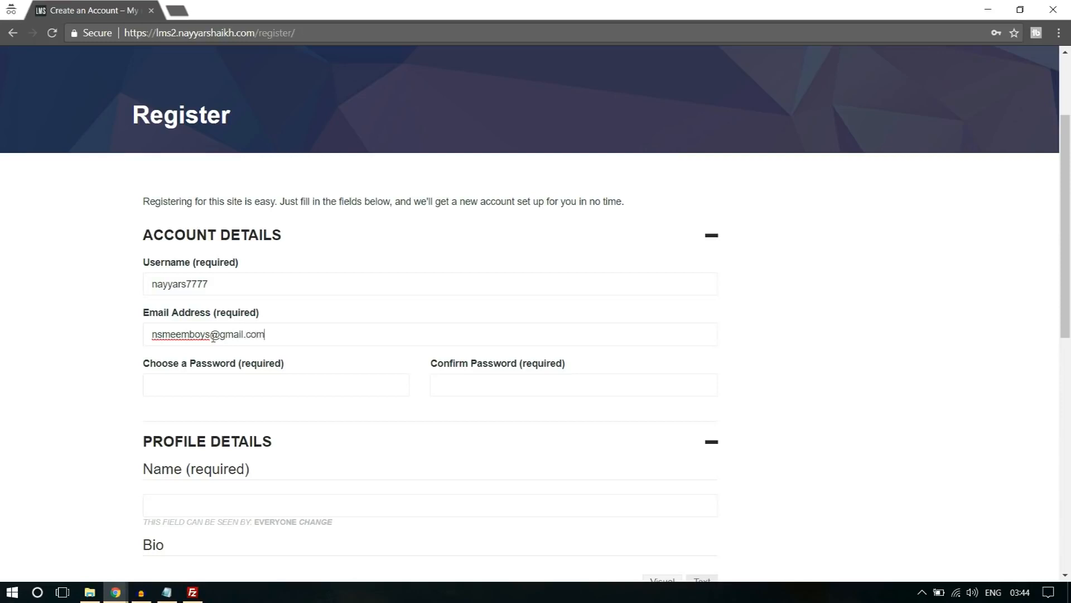
pyautogui.click(204, 378)
pyautogui.write('n••••••')
# Enter the member's full name and "Bio" as the bio text, and submit the sign-up form.
pyautogui.scroll(-4, 205, 380)
pyautogui.click(238, 289)
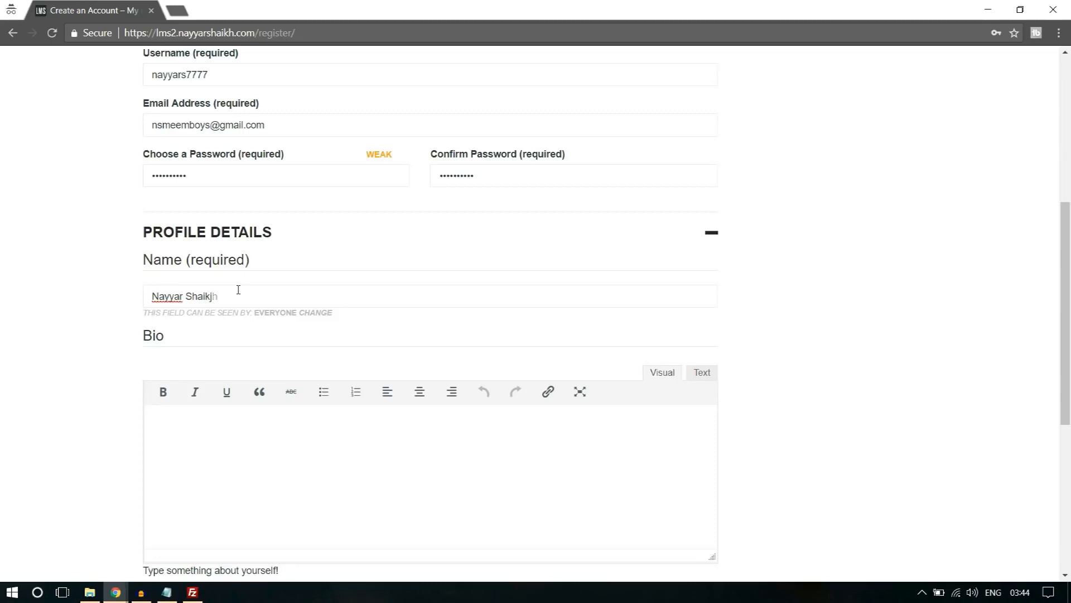
pyautogui.scroll(-3, 223, 346)
pyautogui.click(245, 375)
pyautogui.write('Bio')
pyautogui.scroll(-3, 267, 359)
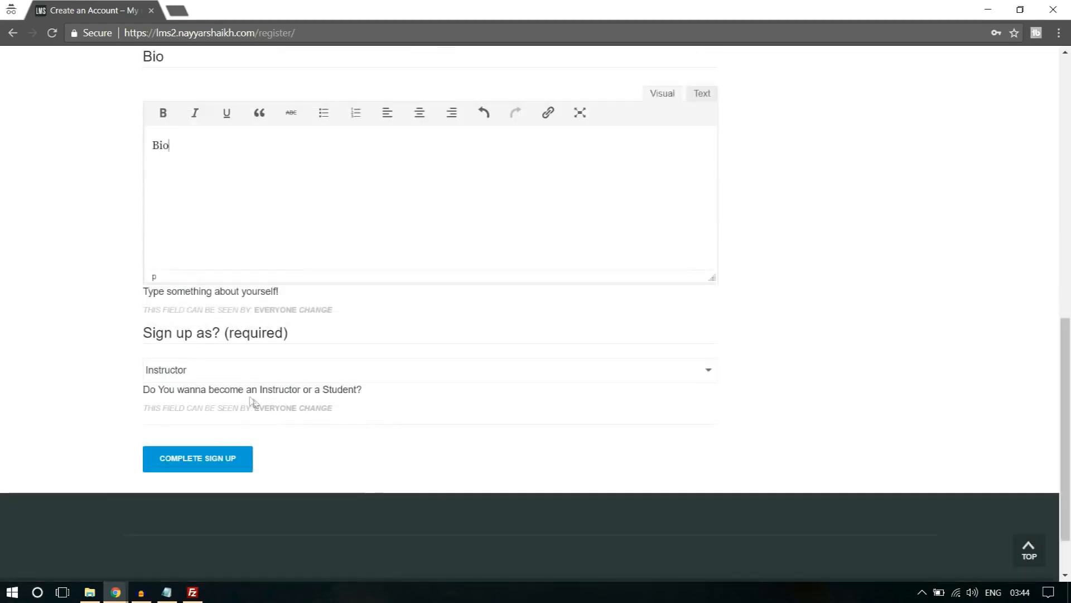
pyautogui.click(237, 461)
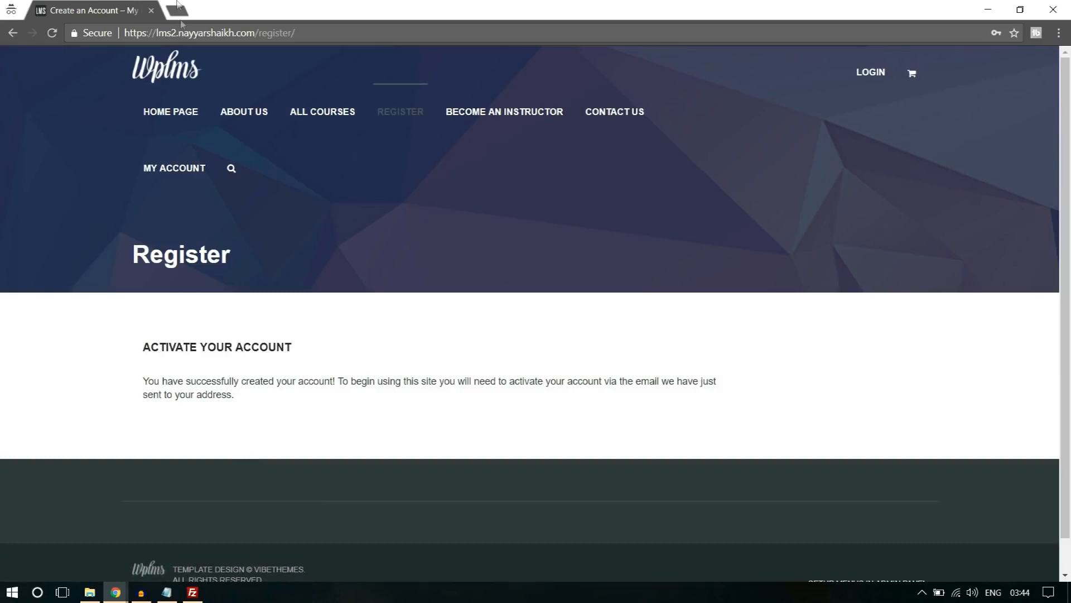
# Open Gmail in a new tab, switch to the mailbox of the registered address and open the account activation e-mail.
pyautogui.click(177, 9)
pyautogui.write('gmail.com')
pyautogui.press('Return')
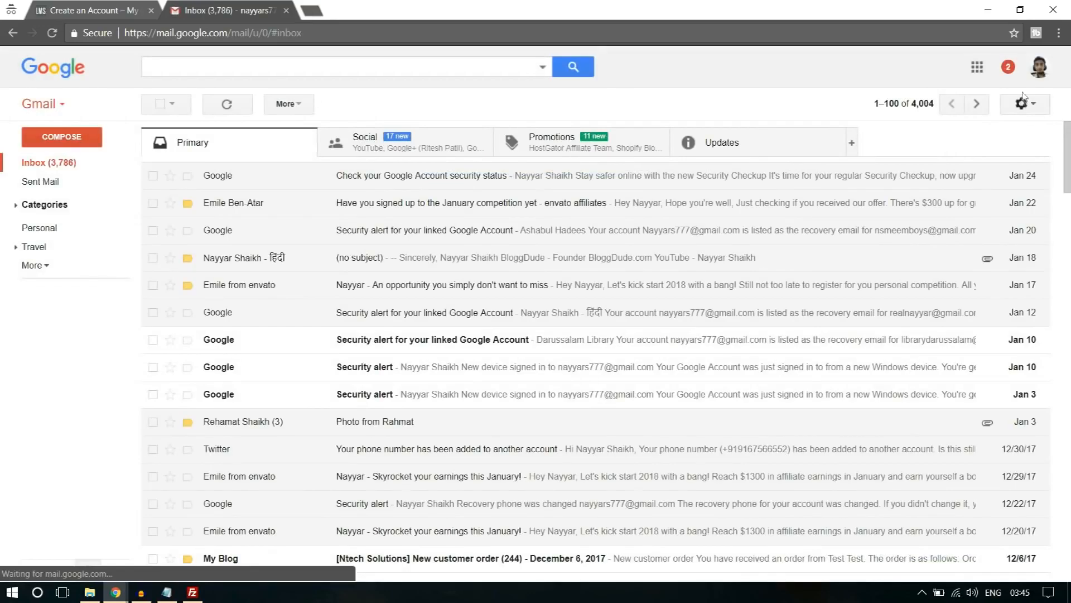
pyautogui.click(1037, 68)
pyautogui.click(878, 201)
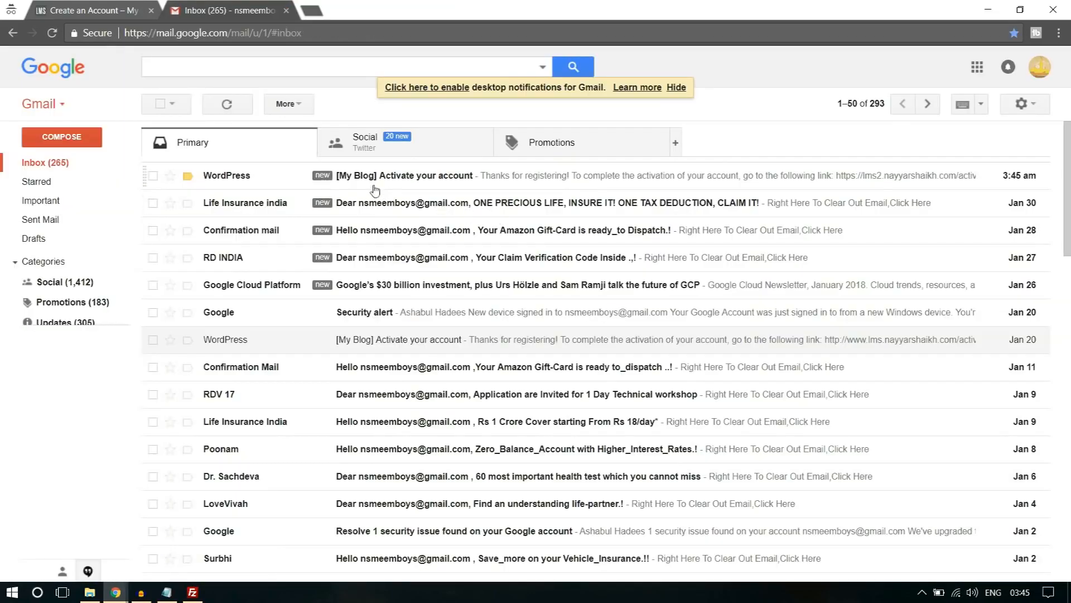
pyautogui.click(387, 178)
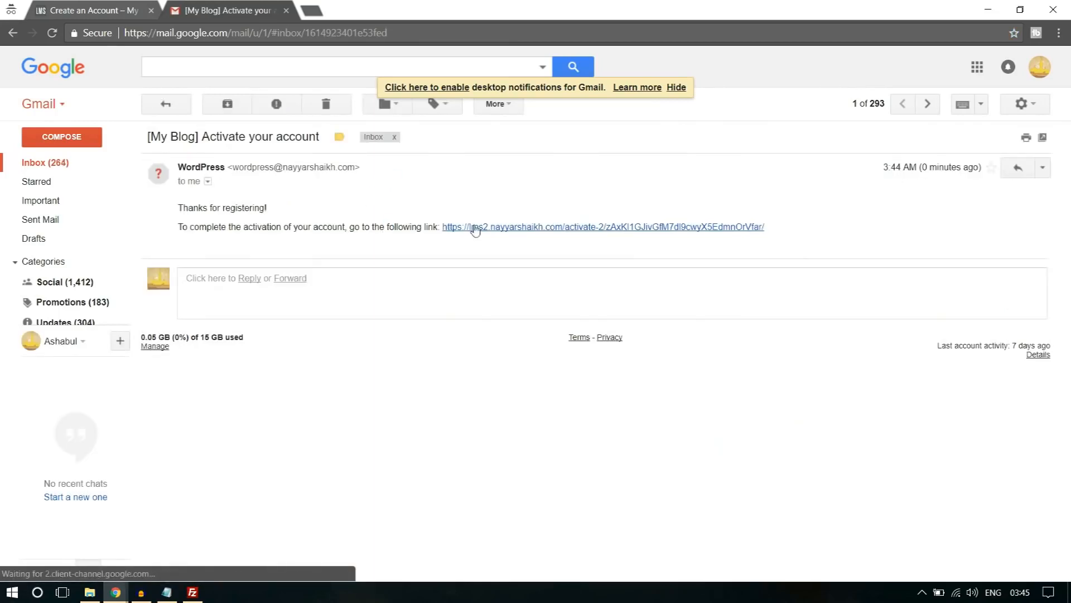
# Activate the new account through the link in the activation e-mail, close the other tabs and check the activation notice on the member page.
pyautogui.click(522, 227)
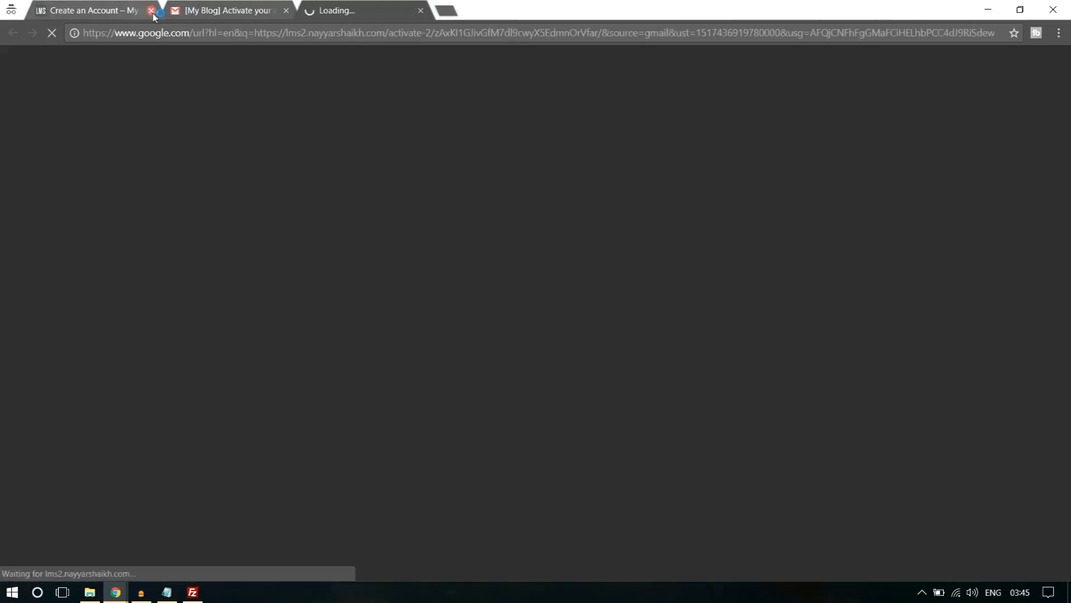
pyautogui.click(151, 10)
pyautogui.click(151, 10)
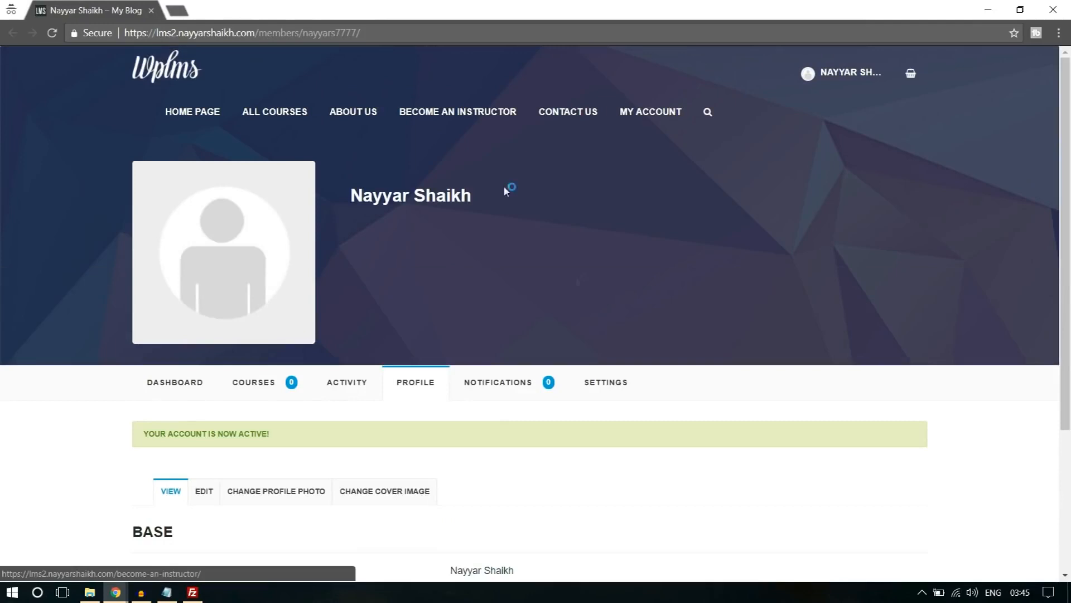
pyautogui.moveTo(154, 431); pyautogui.dragTo(259, 433)
pyautogui.click(261, 432)
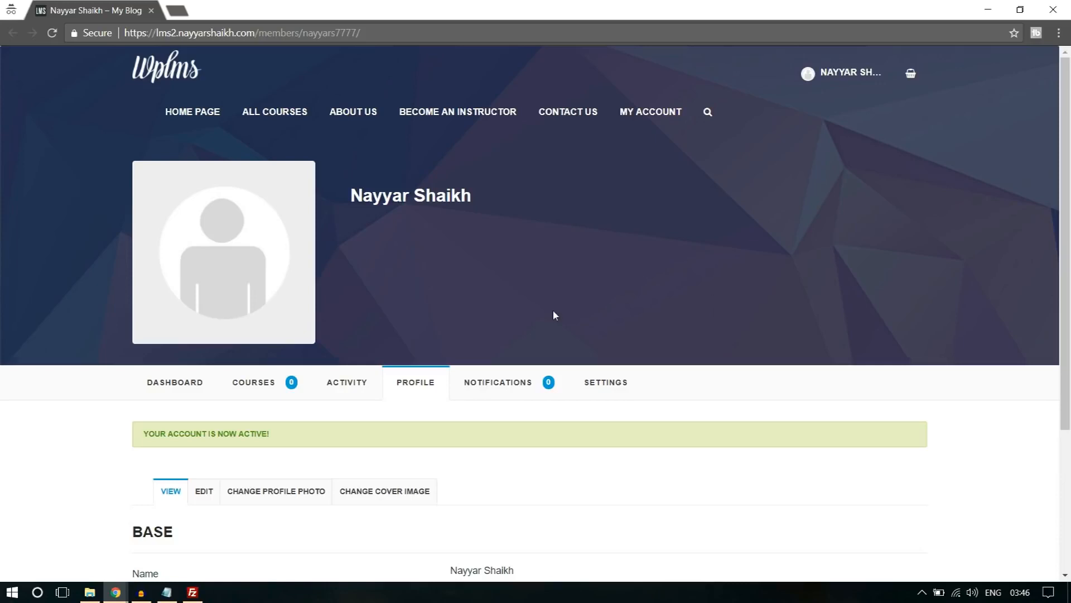
# In the admin browser window, open the newly registered user's extended profile from the Users list and examine the "Sign up as?" selection.
pyautogui.moveTo(115, 592)
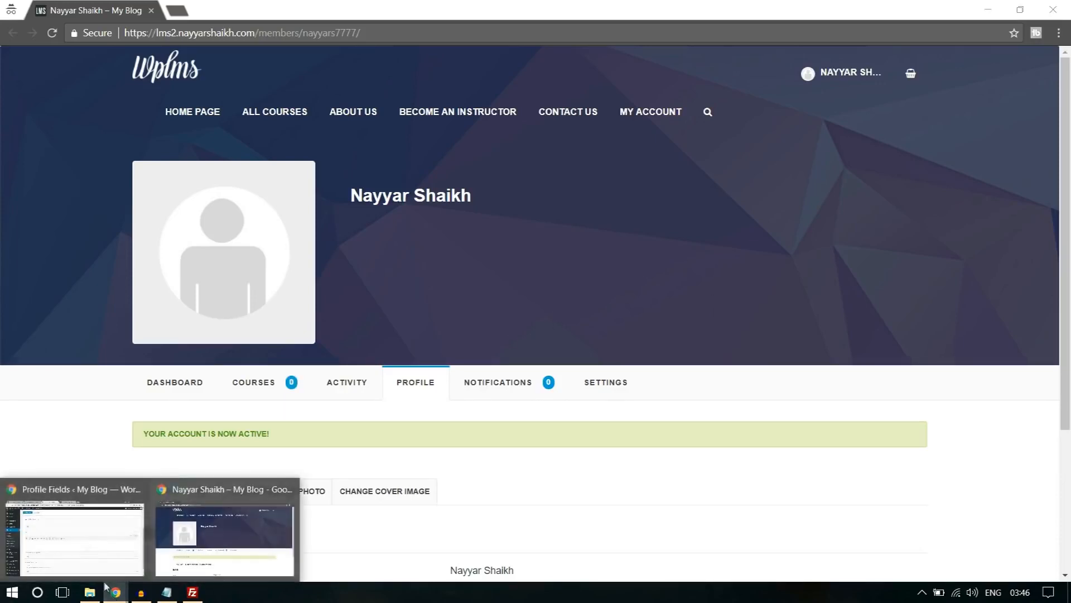
pyautogui.click(83, 538)
pyautogui.click(54, 231)
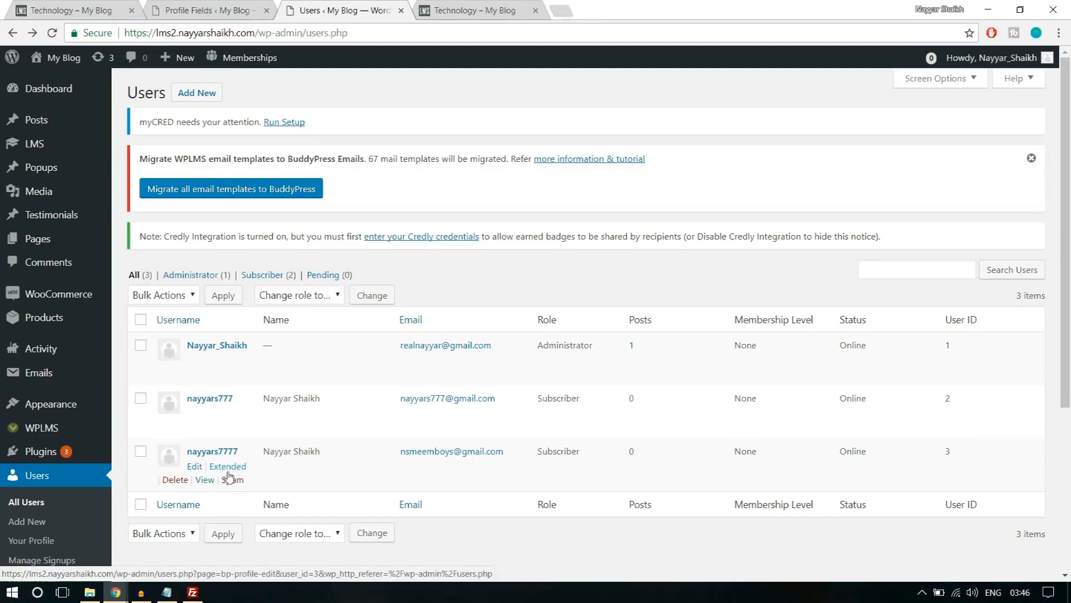
pyautogui.click(241, 468)
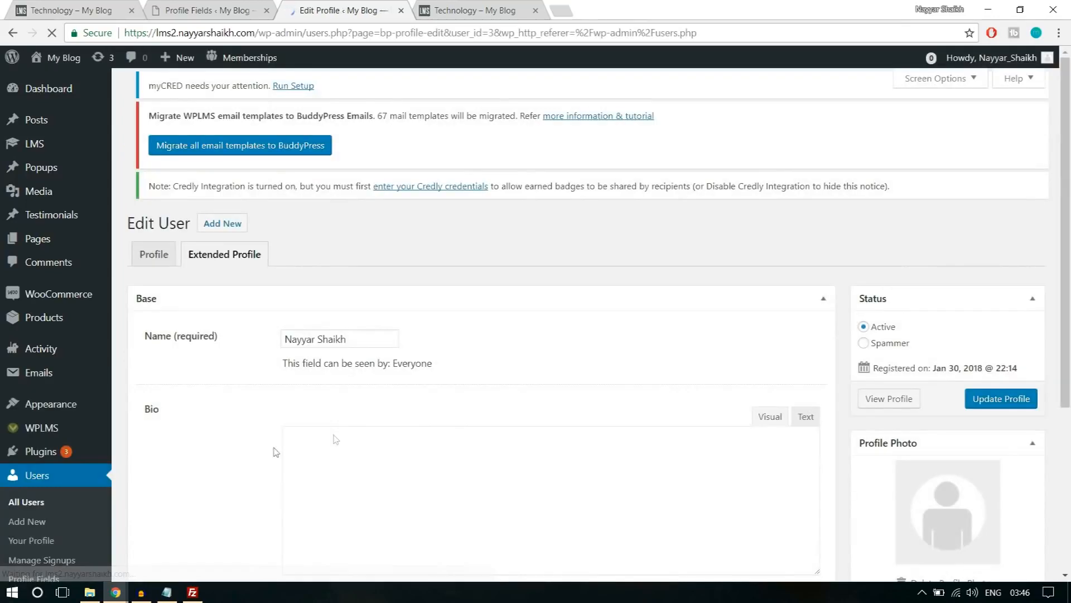
pyautogui.scroll(-5, 489, 403)
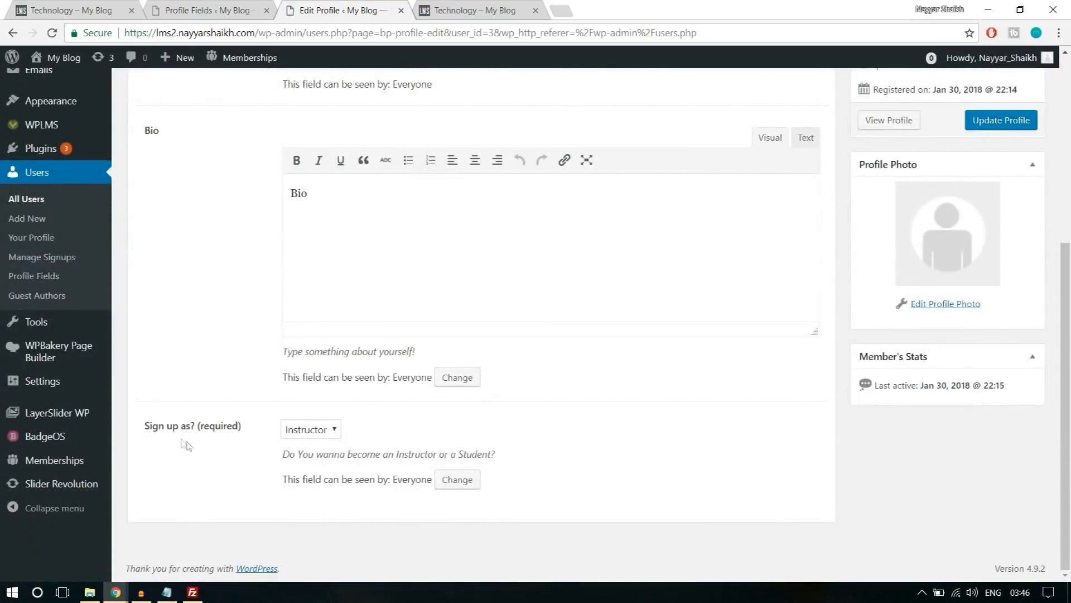
pyautogui.moveTo(145, 426); pyautogui.dragTo(239, 428)
pyautogui.click(265, 437)
pyautogui.scroll(5, 635, 446)
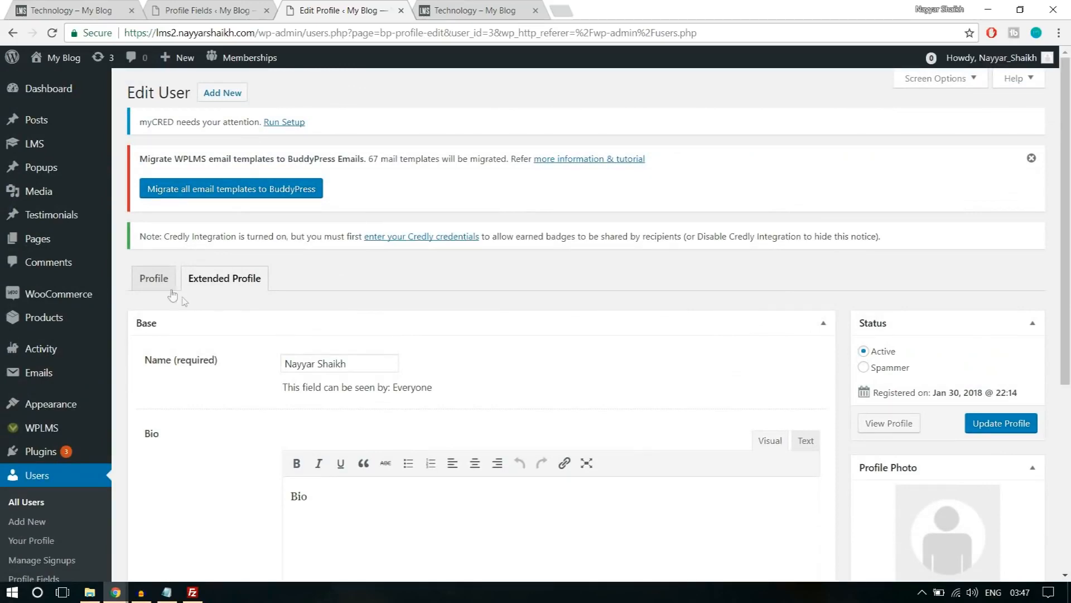
pyautogui.scroll(-5, 588, 369)
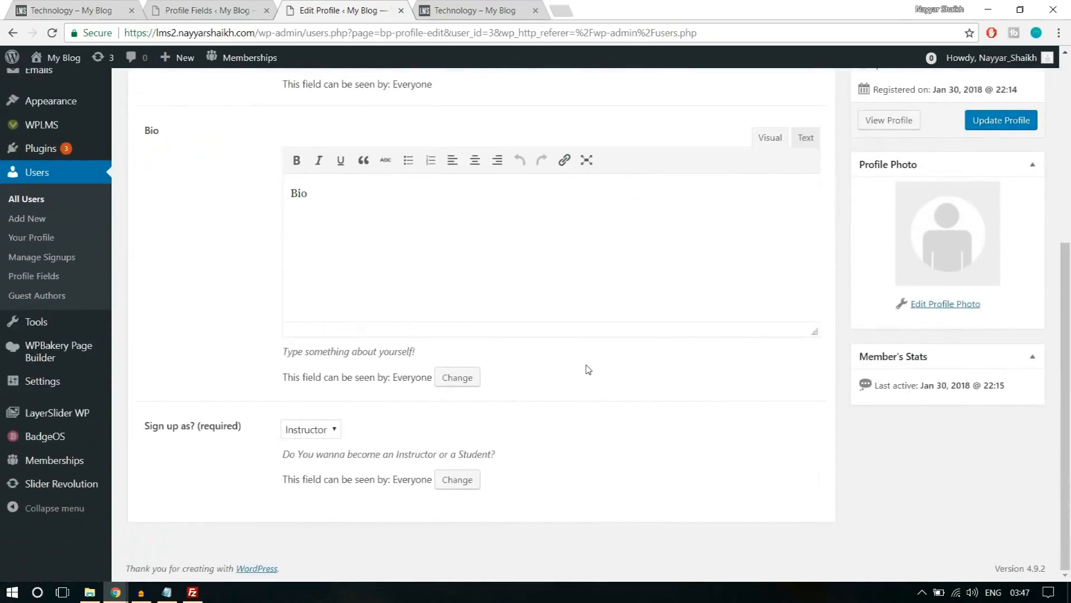
pyautogui.scroll(5, 588, 370)
# Change the new user's role to Instructor in the main profile and update the user.
pyautogui.click(152, 279)
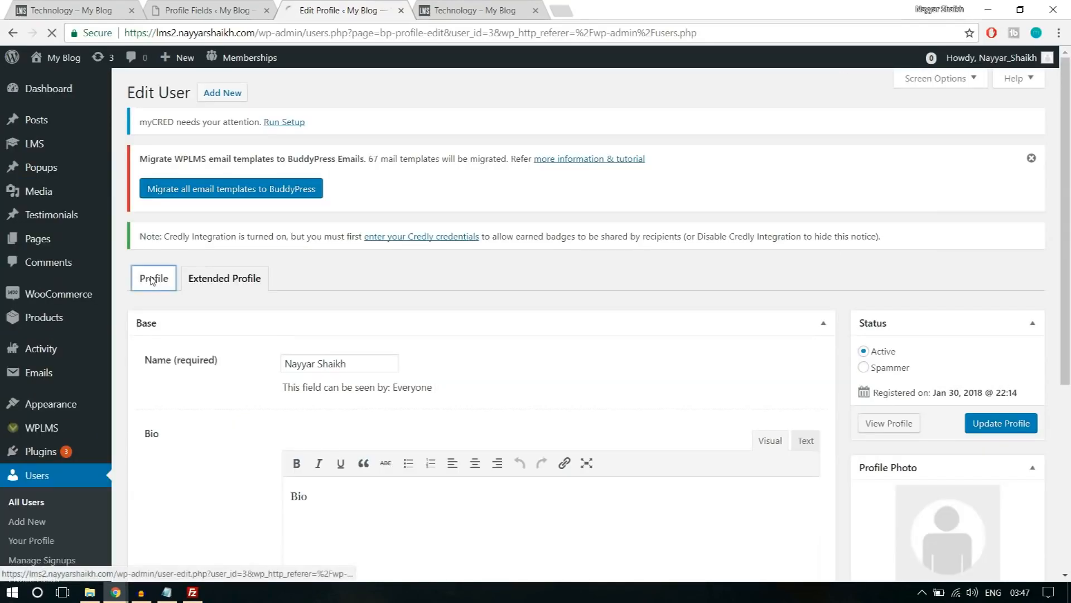
pyautogui.scroll(-5, 642, 349)
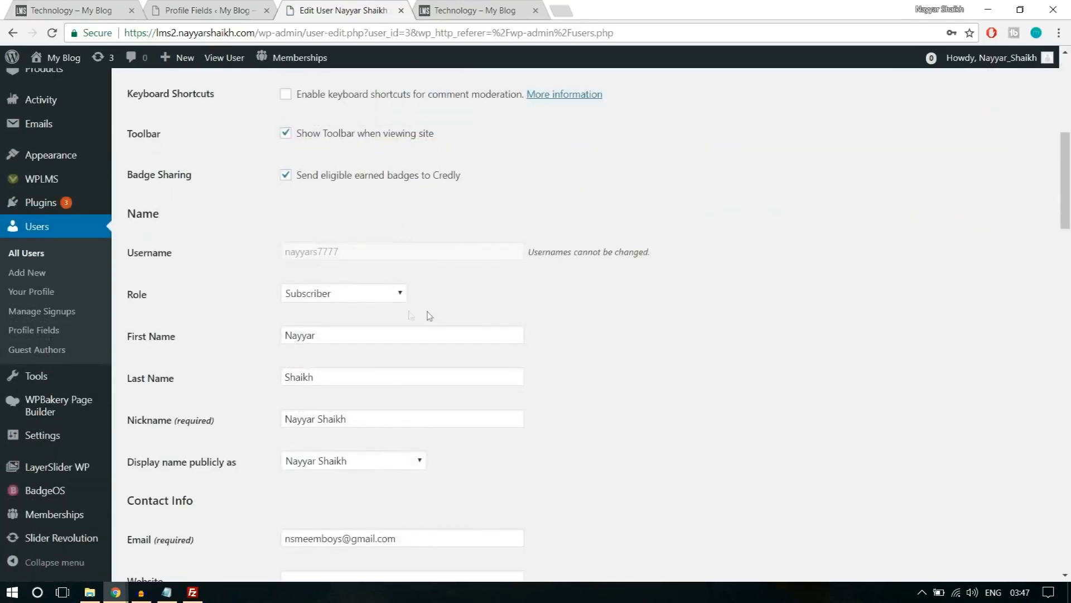
pyautogui.click(331, 293)
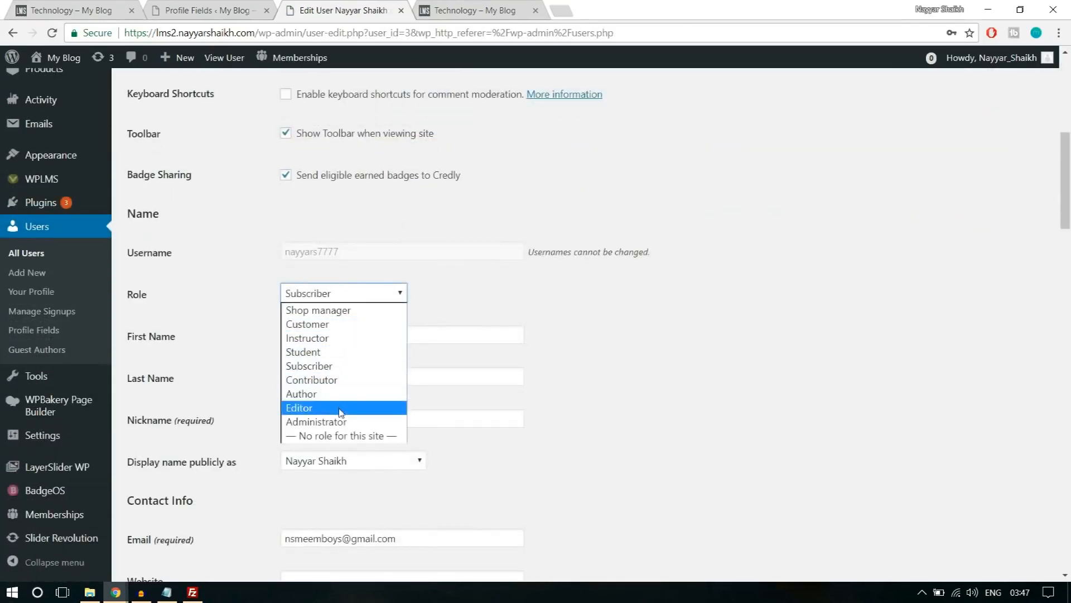
pyautogui.click(336, 338)
pyautogui.scroll(-3, 704, 335)
pyautogui.scroll(-20, 488, 404)
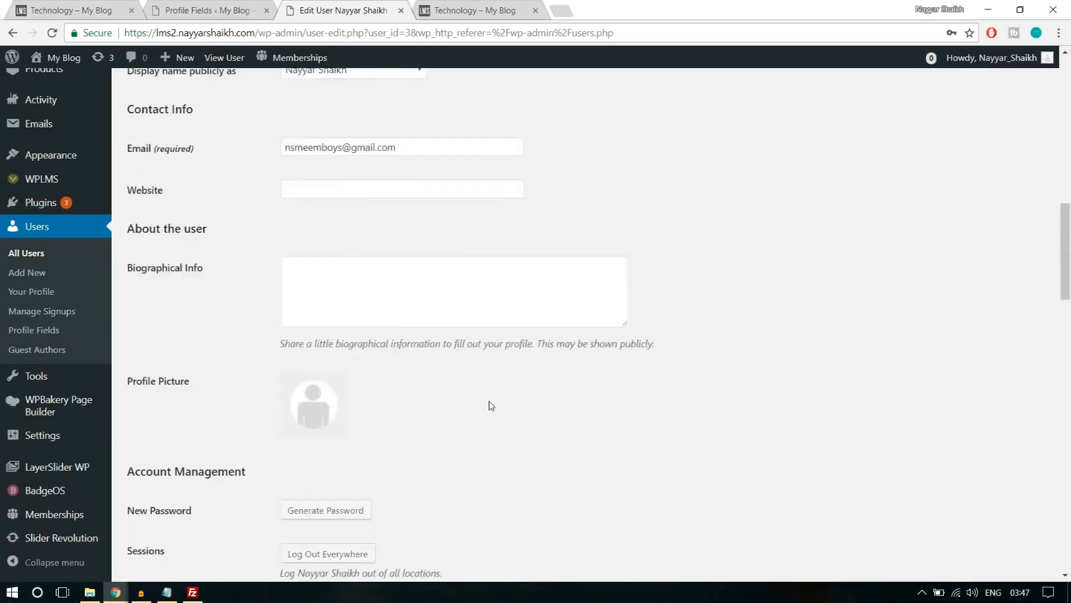
pyautogui.scroll(-8, 297, 437)
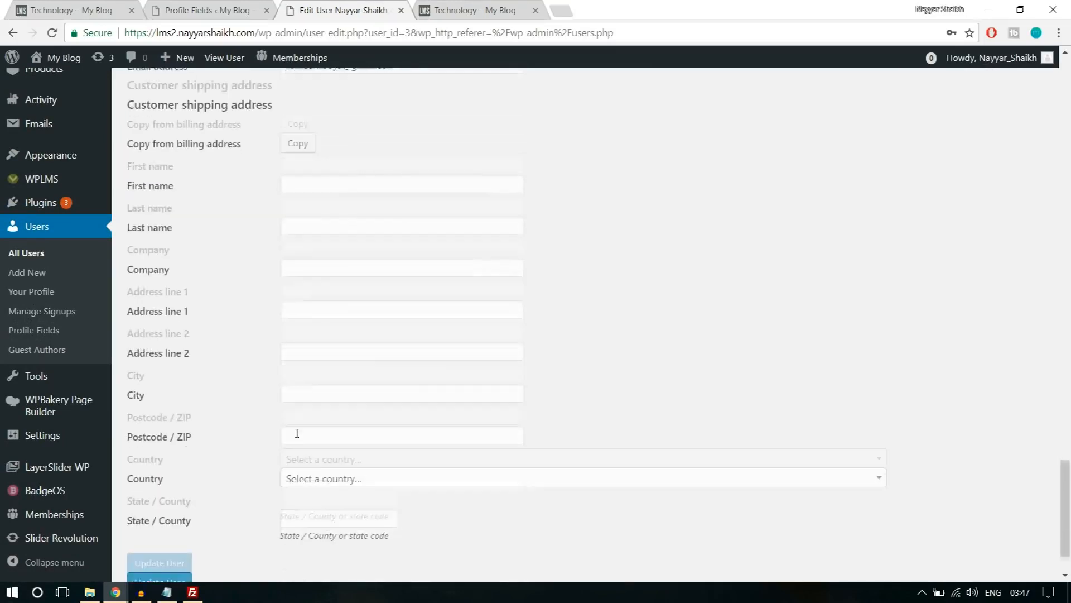
pyautogui.click(187, 509)
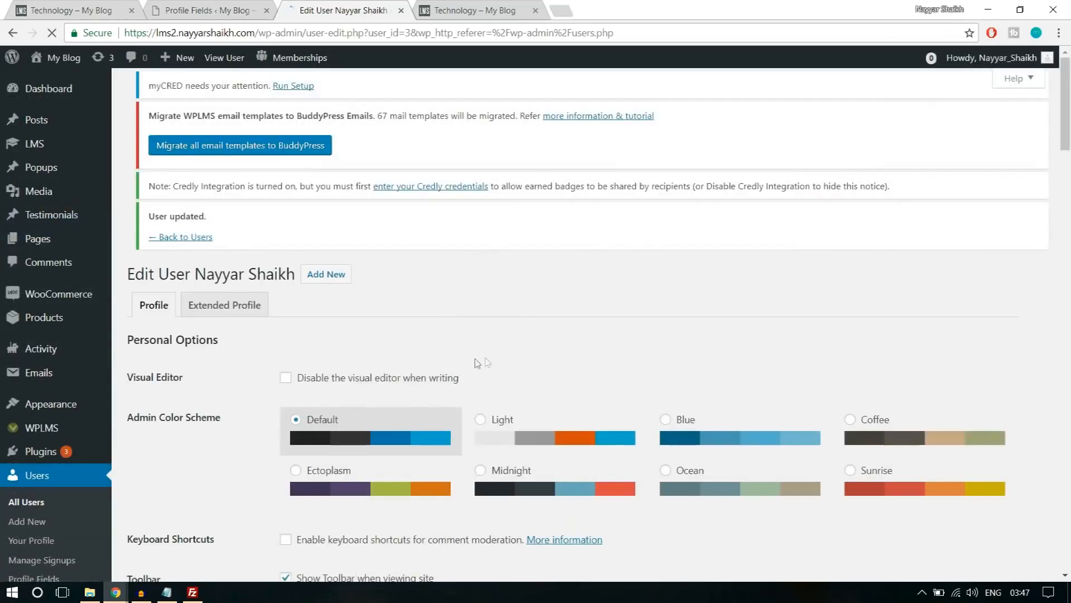
# Return to the private browser window, reload the member page and open the Create a Course page.
pyautogui.moveTo(116, 592)
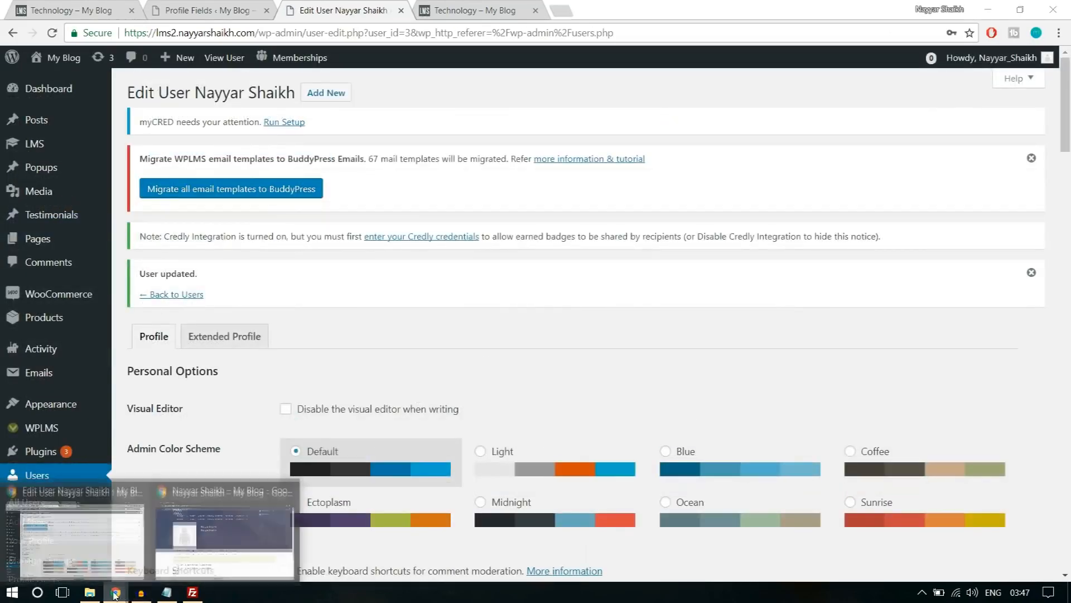
pyautogui.click(214, 542)
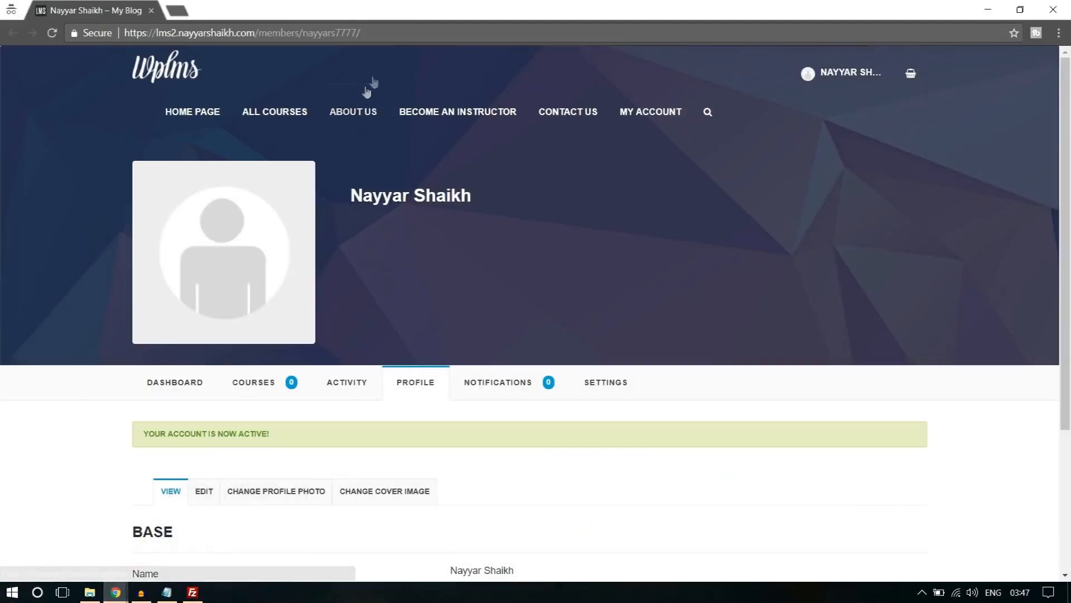
pyautogui.click(438, 29)
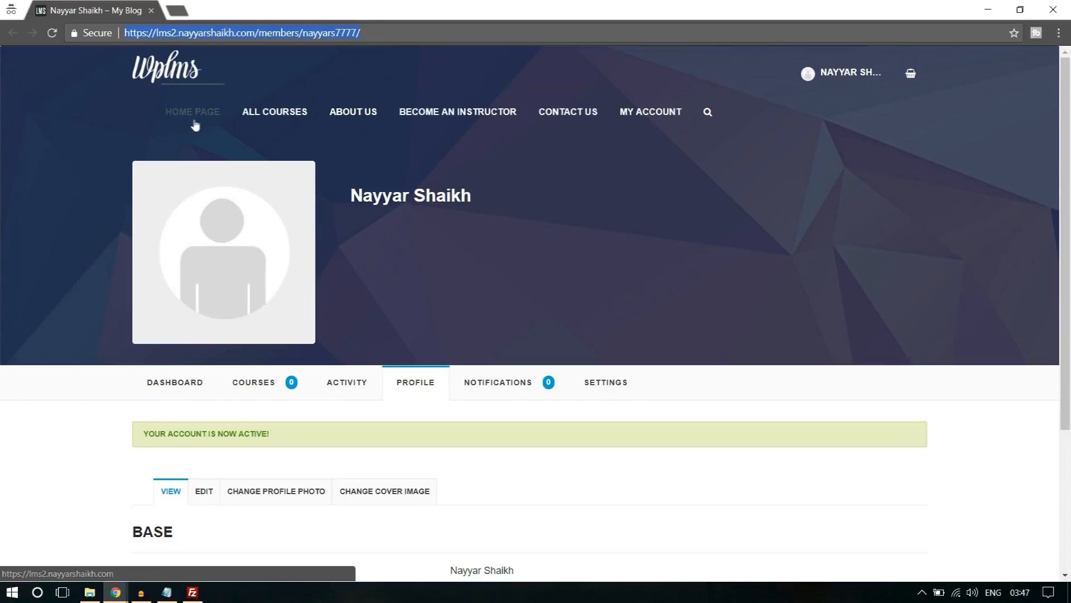
pyautogui.press('Return')
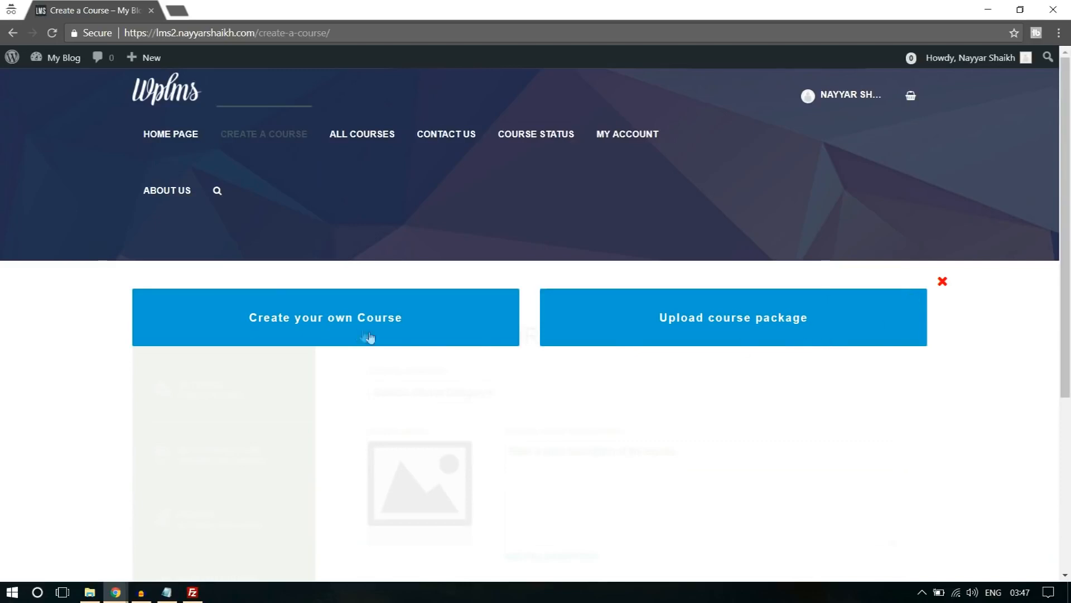
# Start an own course with the title "Title" in the Technology category, create it and confirm.
pyautogui.scroll(-1, 352, 332)
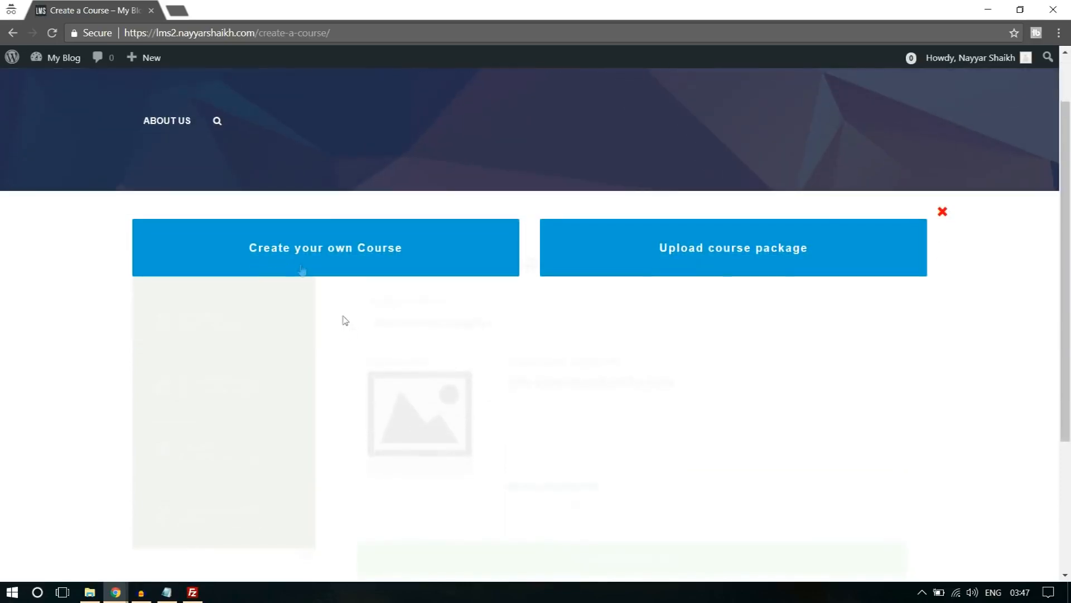
pyautogui.click(301, 264)
pyautogui.scroll(-2, 821, 209)
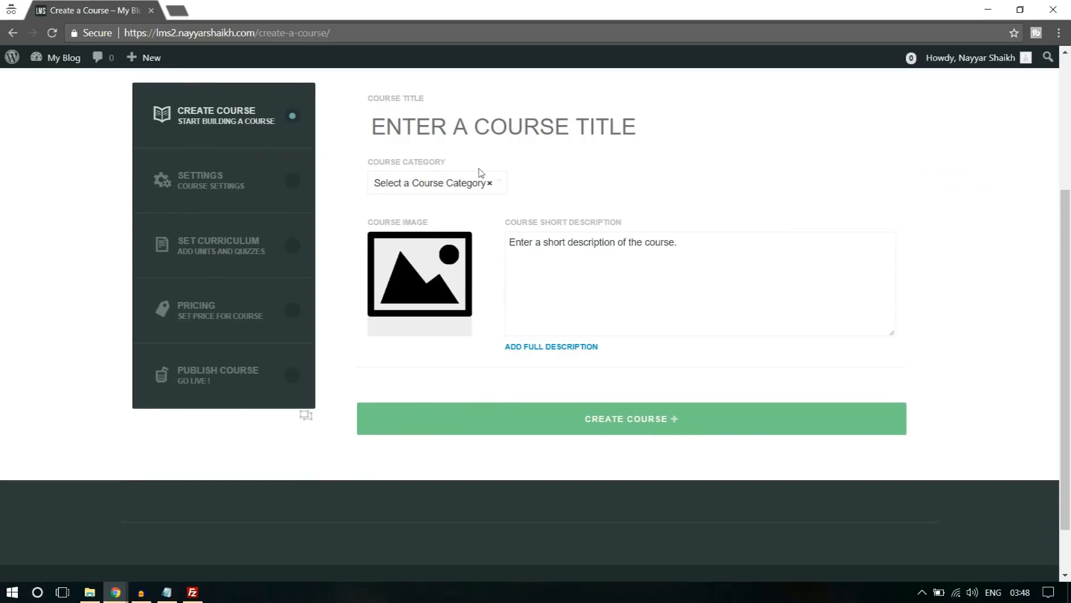
pyautogui.scroll(1, 585, 183)
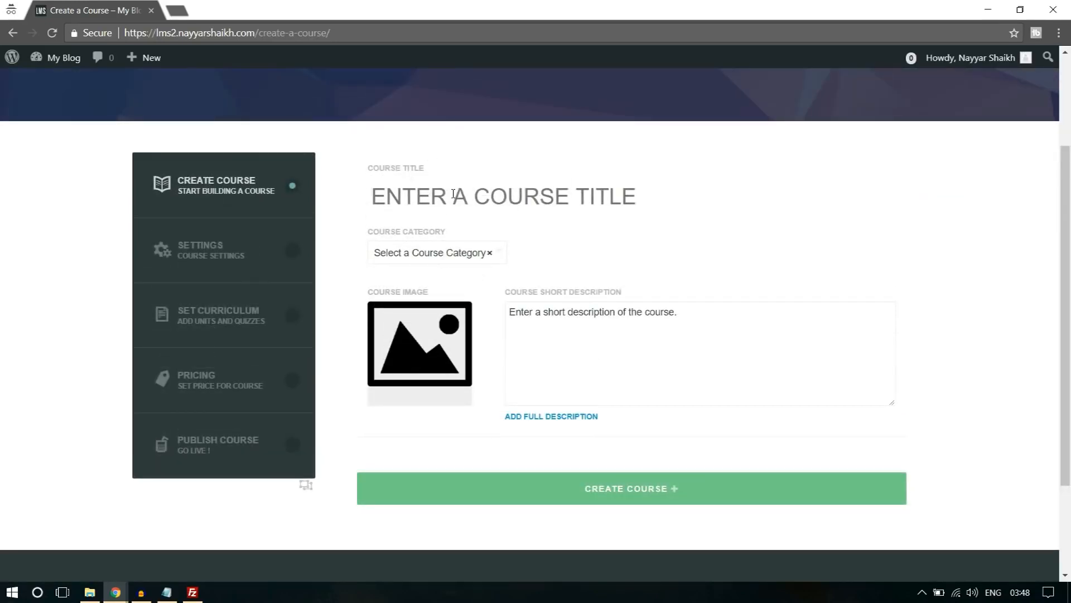
pyautogui.write('Title')
pyautogui.click(461, 258)
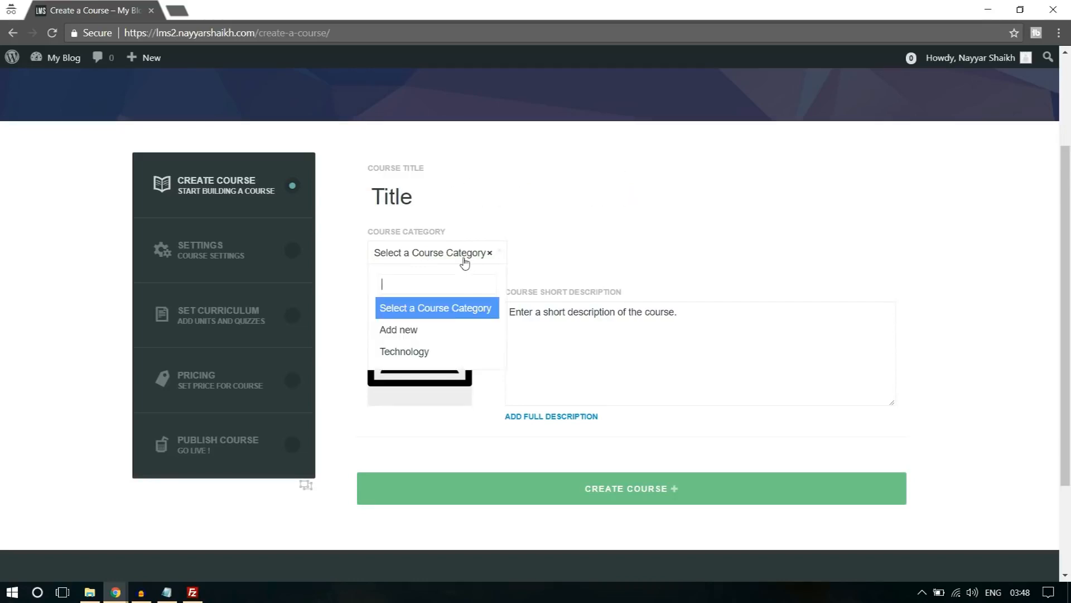
pyautogui.click(437, 351)
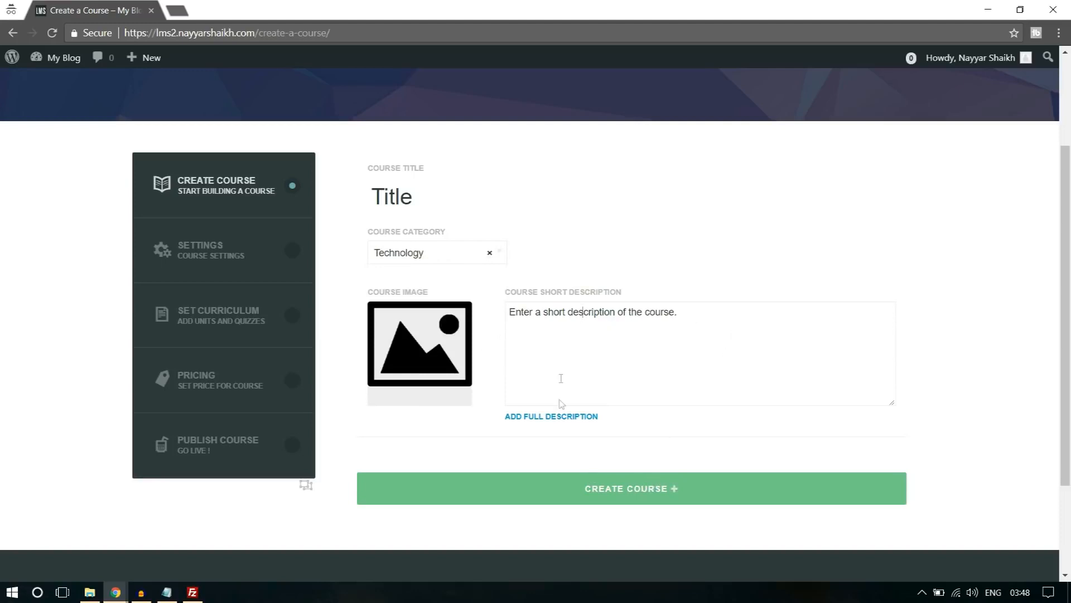
pyautogui.click(641, 498)
pyautogui.click(605, 124)
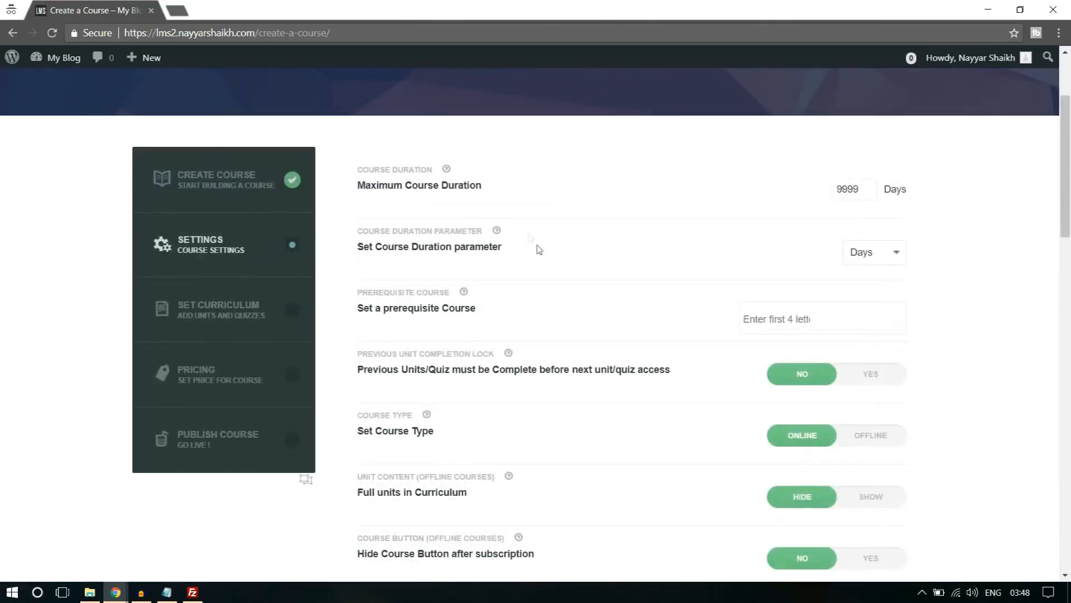
# Set the maximum course duration to 1 and the course duration parameter to Hours.
pyautogui.moveTo(844, 188); pyautogui.dragTo(867, 188)
pyautogui.write('1')
pyautogui.click(879, 262)
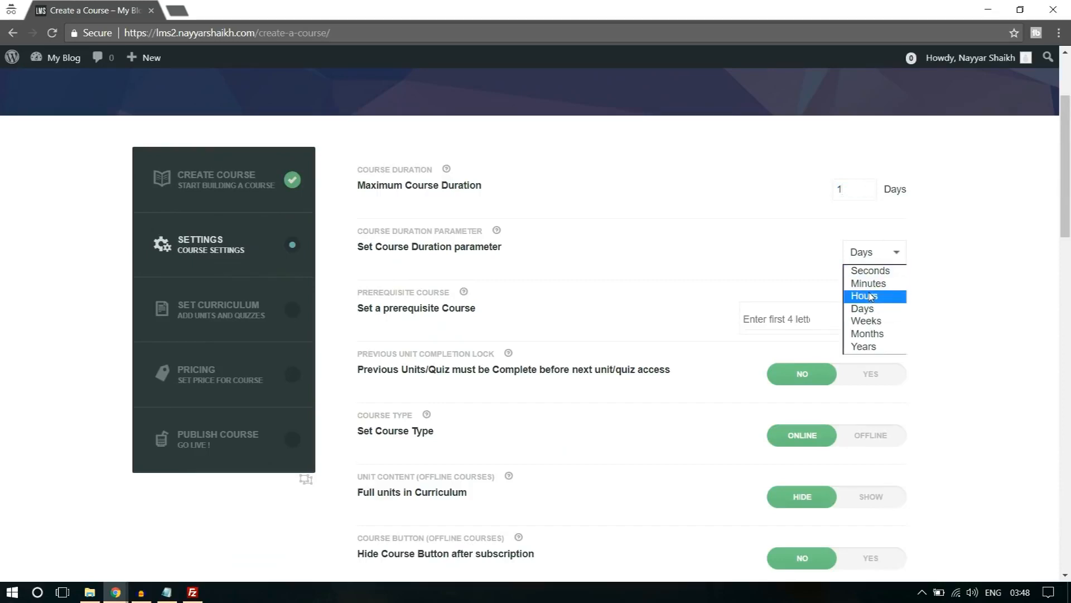
pyautogui.click(886, 292)
# Review the remaining course settings through to the instructions and completion message, leave them as they are, then save and confirm the settings.
pyautogui.scroll(-1, 996, 272)
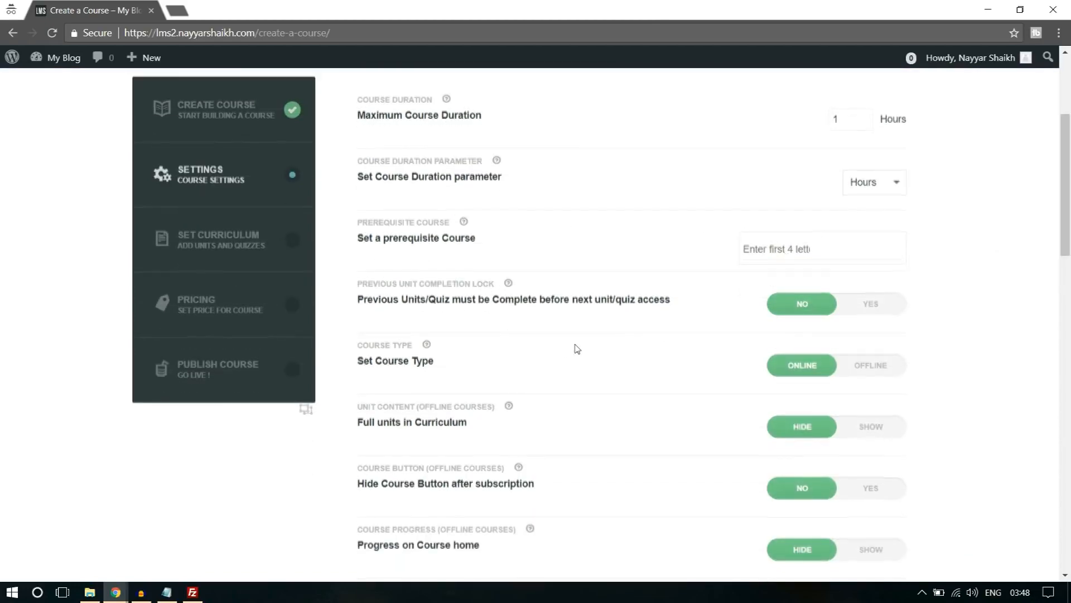
pyautogui.scroll(-1, 574, 349)
pyautogui.scroll(-12, 459, 321)
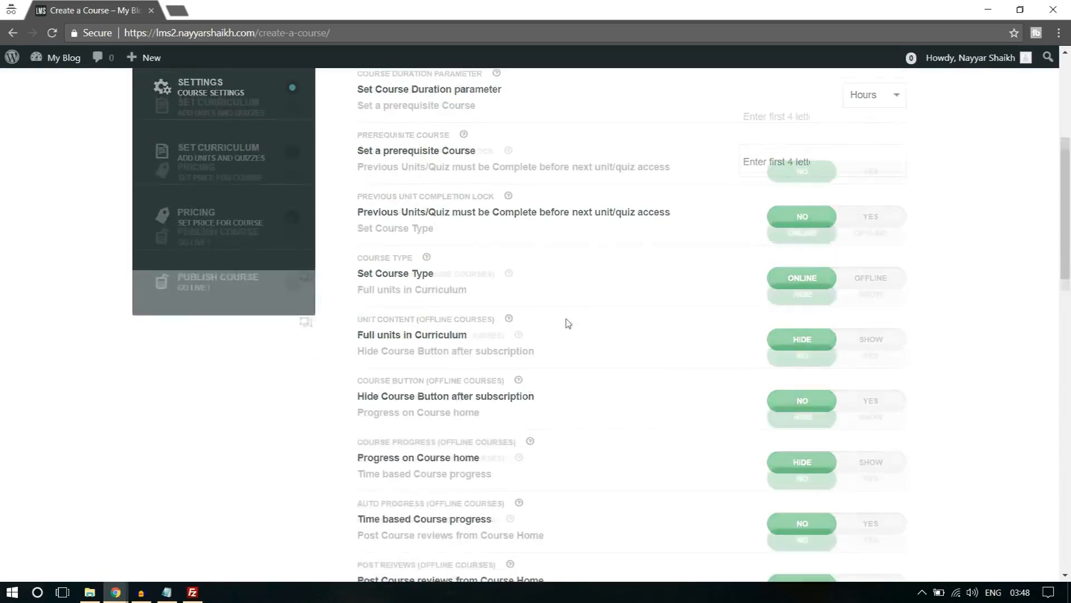
pyautogui.scroll(-1, 459, 323)
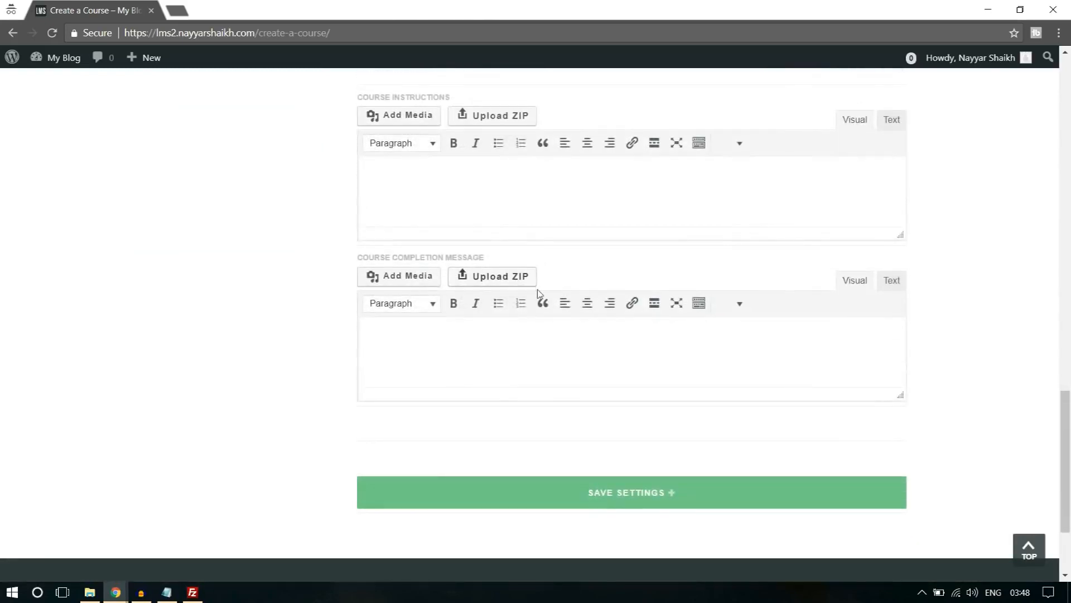
pyautogui.scroll(2, 538, 299)
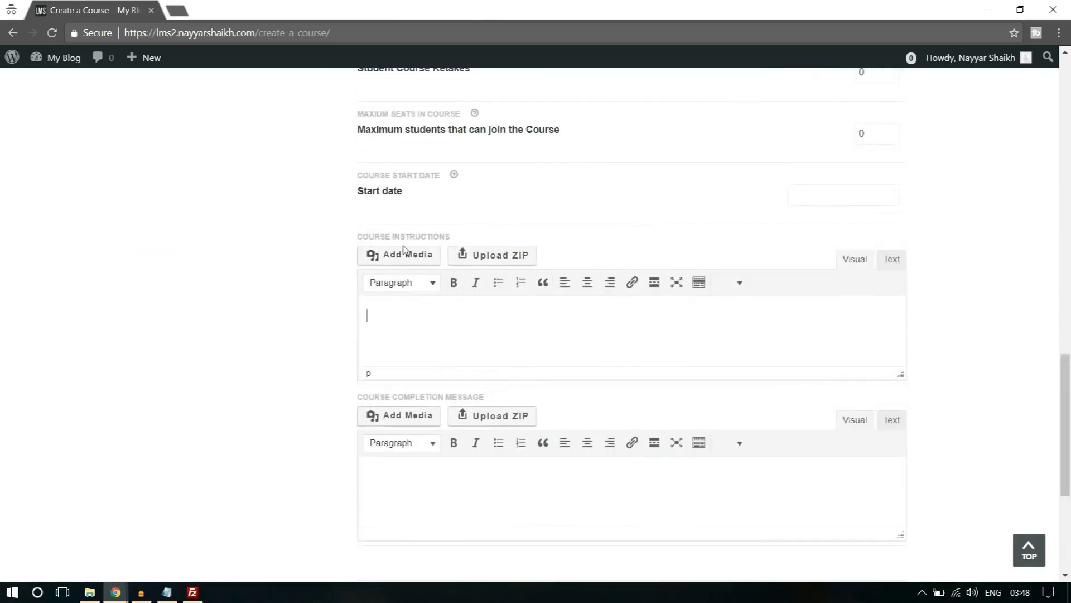
pyautogui.click(553, 304)
pyautogui.scroll(-1, 553, 301)
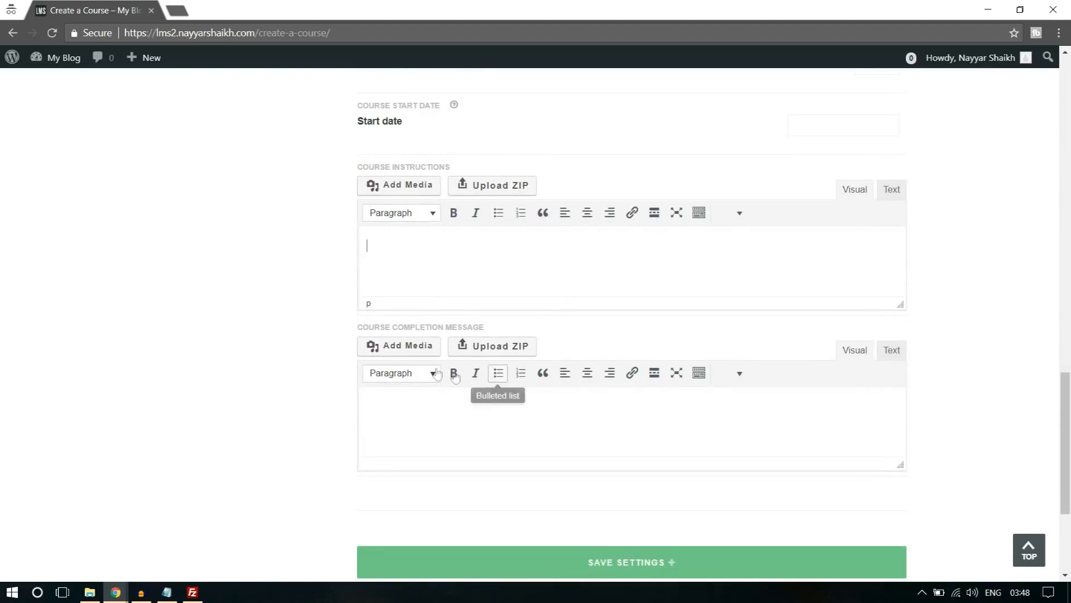
pyautogui.scroll(-1, 703, 508)
pyautogui.click(668, 498)
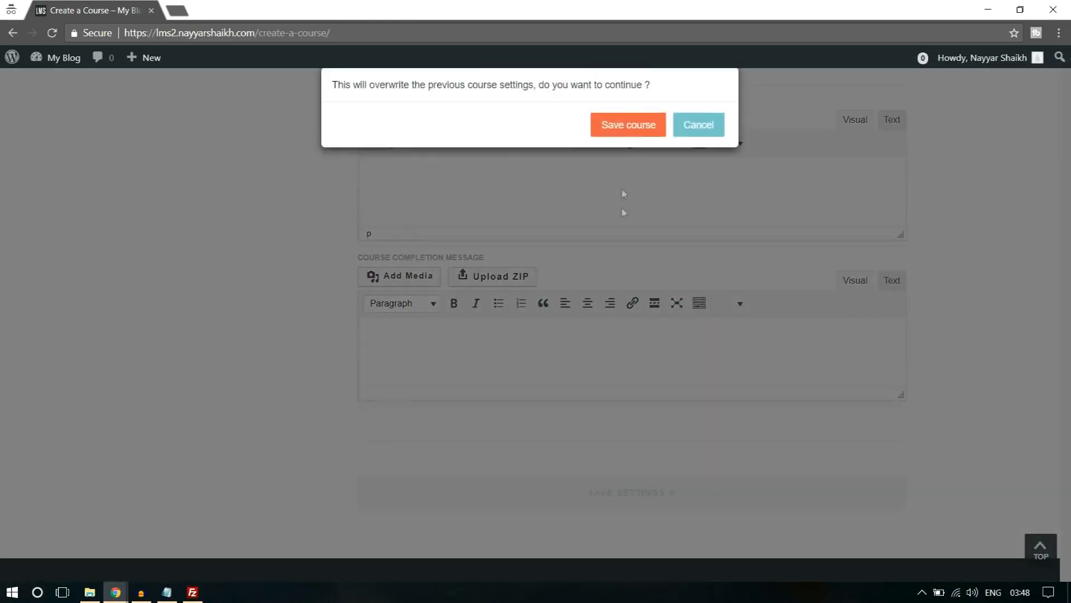
pyautogui.click(635, 129)
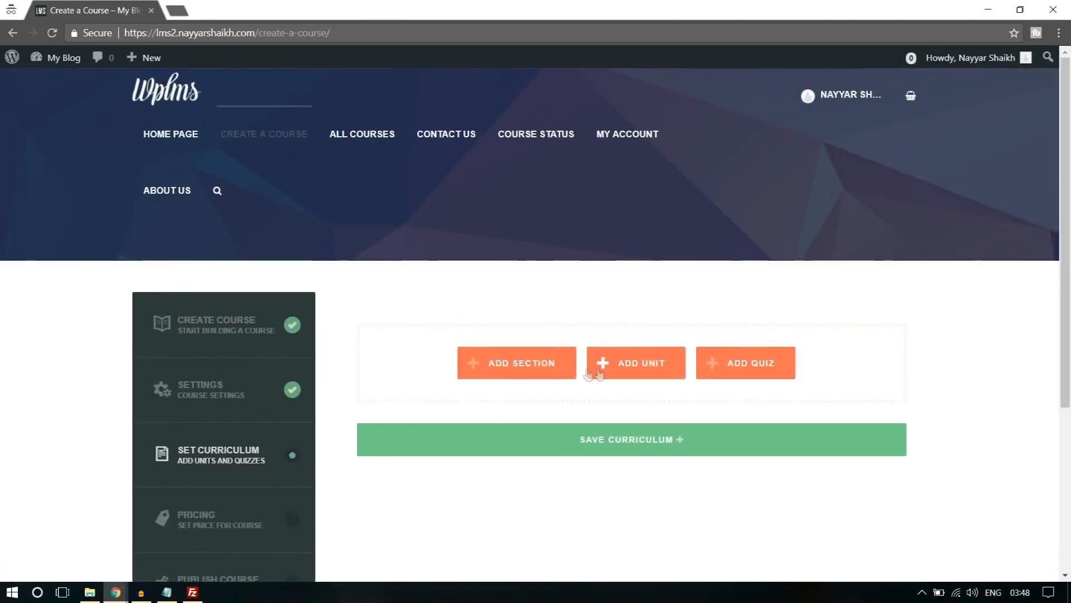
# Add a section titled "Section 1" to the course curriculum.
pyautogui.click(516, 373)
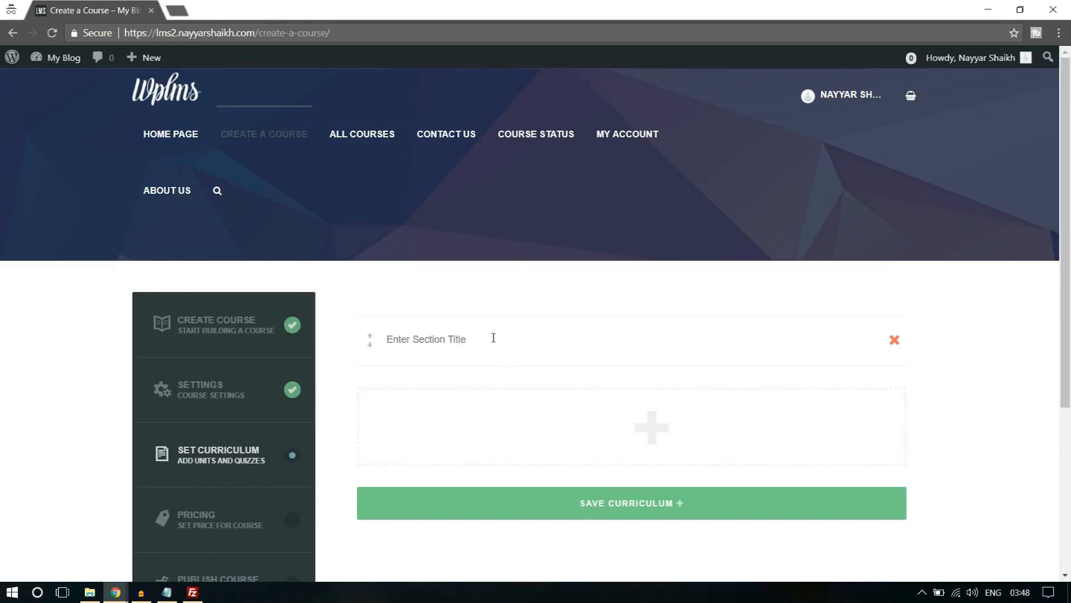
pyautogui.write('Section 1')
pyautogui.moveTo(696, 419)
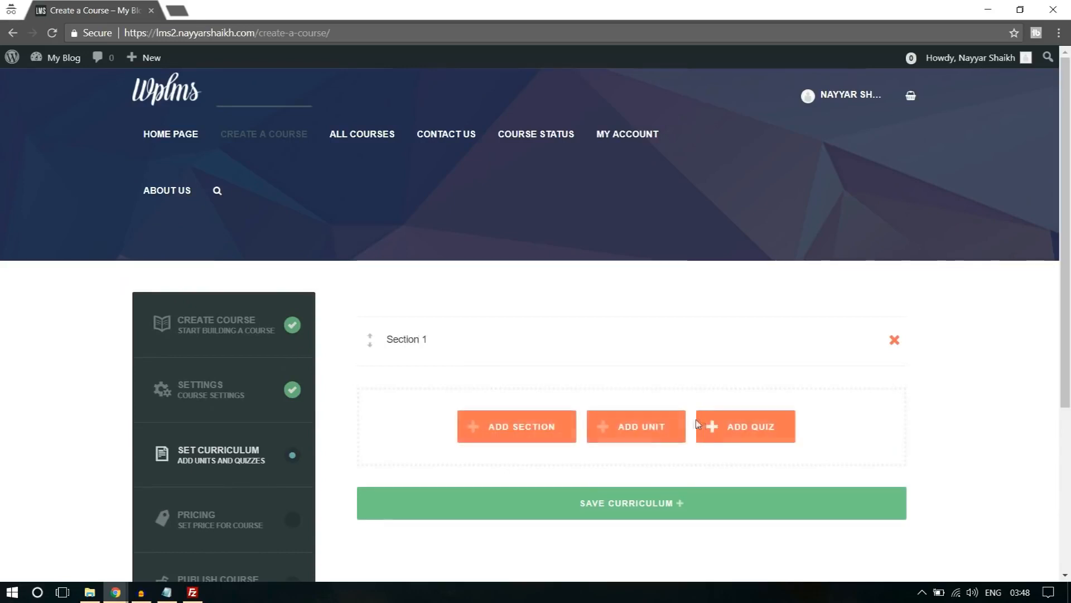
# Create a new unit titled "Unit 1" under Section 1 of the curriculum.
pyautogui.click(641, 427)
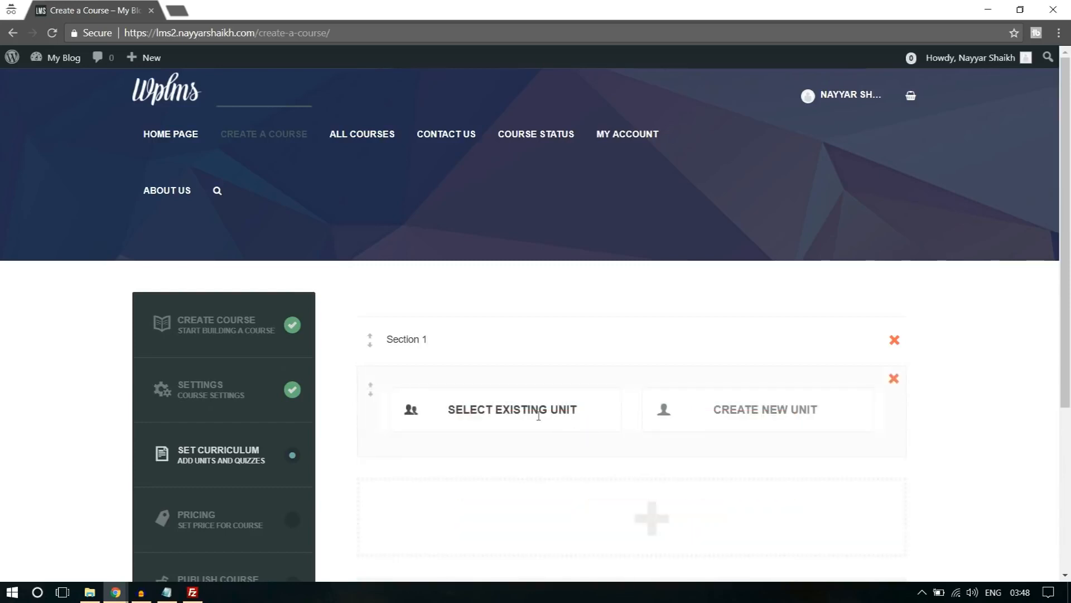
pyautogui.click(766, 409)
pyautogui.scroll(-3, 782, 335)
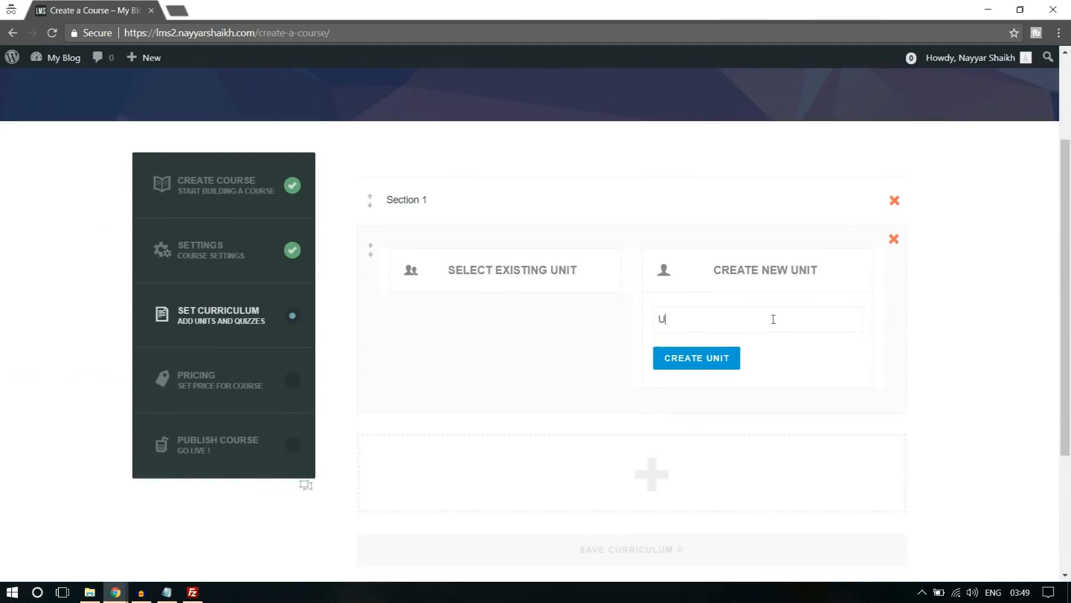
pyautogui.click(732, 361)
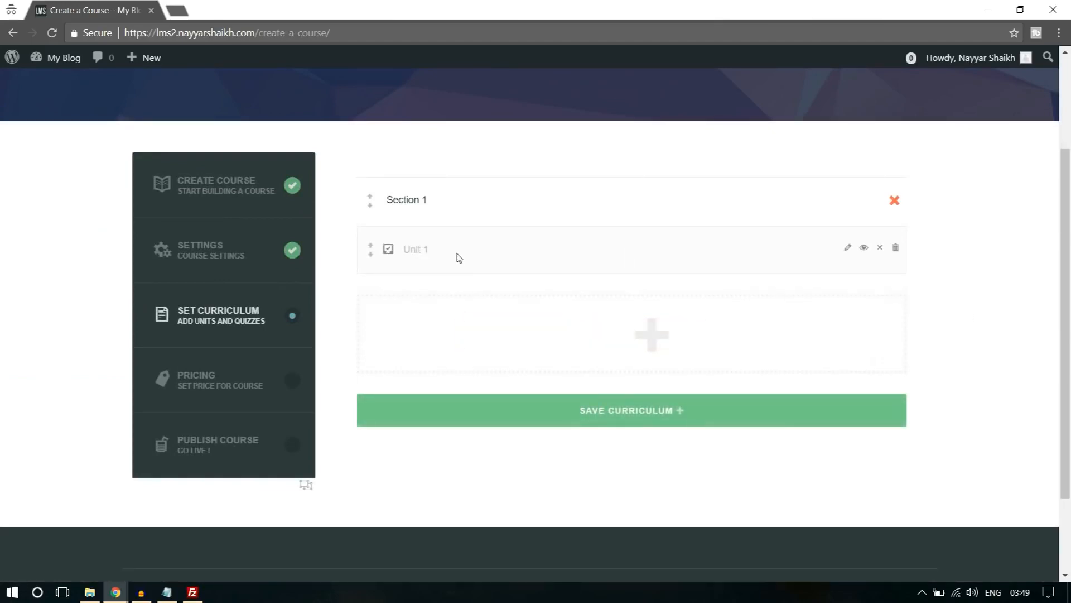
# Open Unit 1 for editing and look at the media upload option for its content without choosing a file.
pyautogui.click(847, 250)
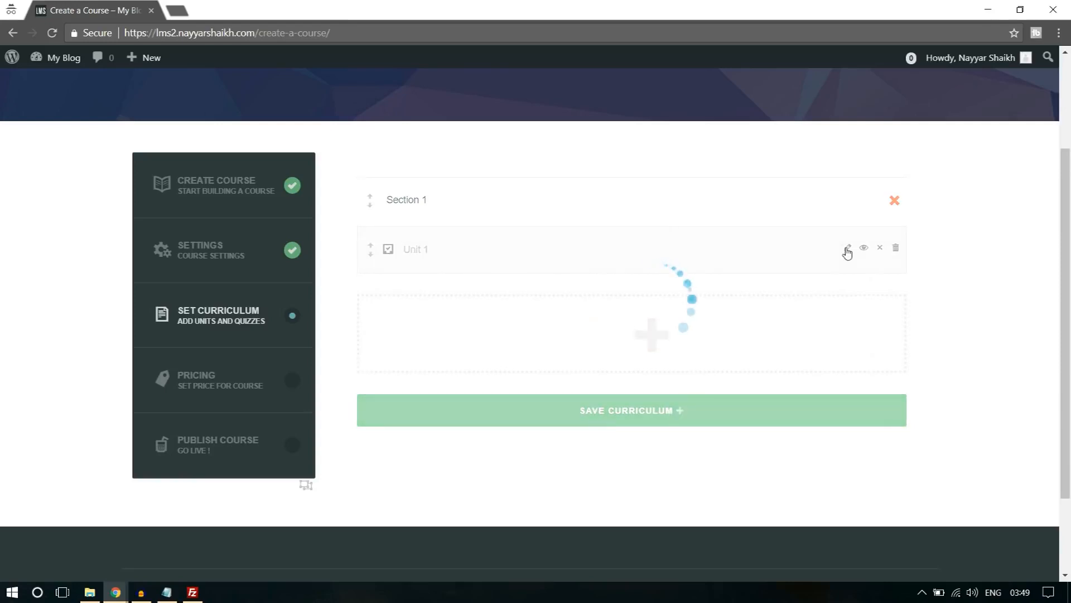
pyautogui.scroll(-3, 421, 317)
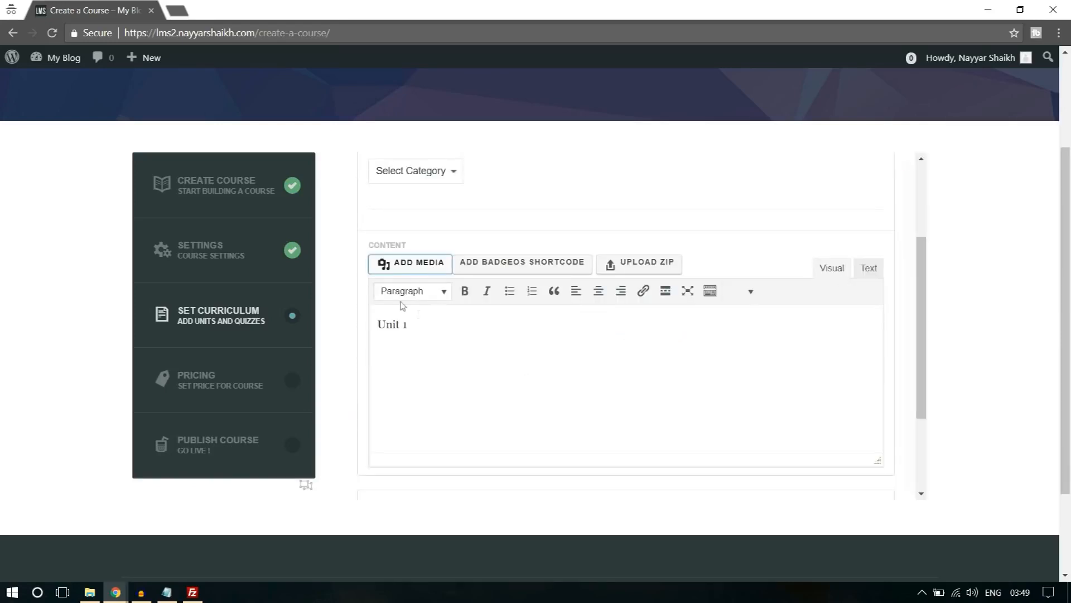
pyautogui.click(418, 265)
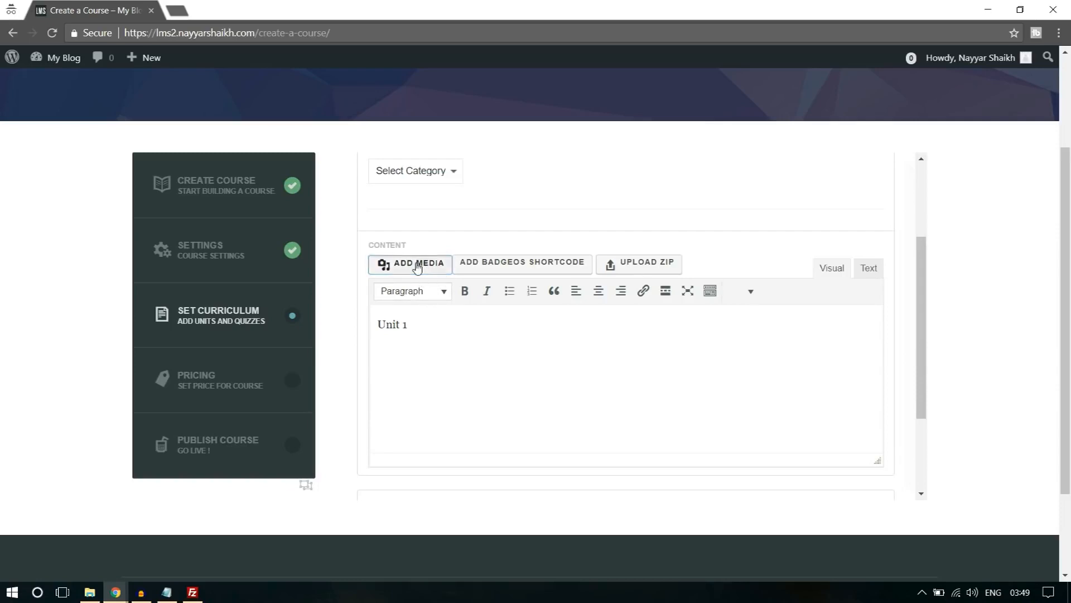
pyautogui.click(587, 319)
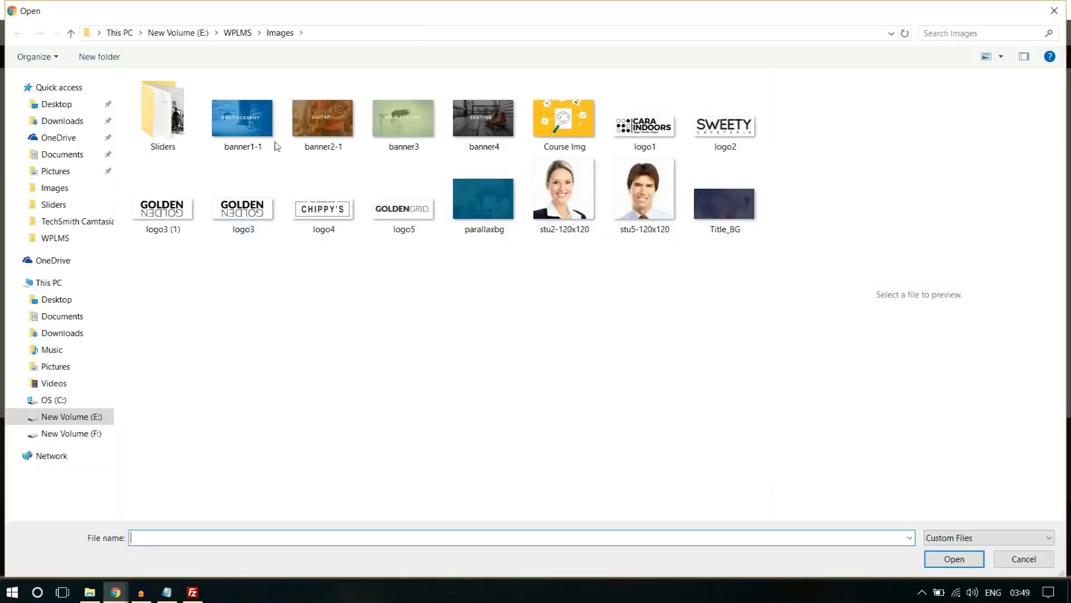
pyautogui.click(1054, 10)
pyautogui.click(1032, 85)
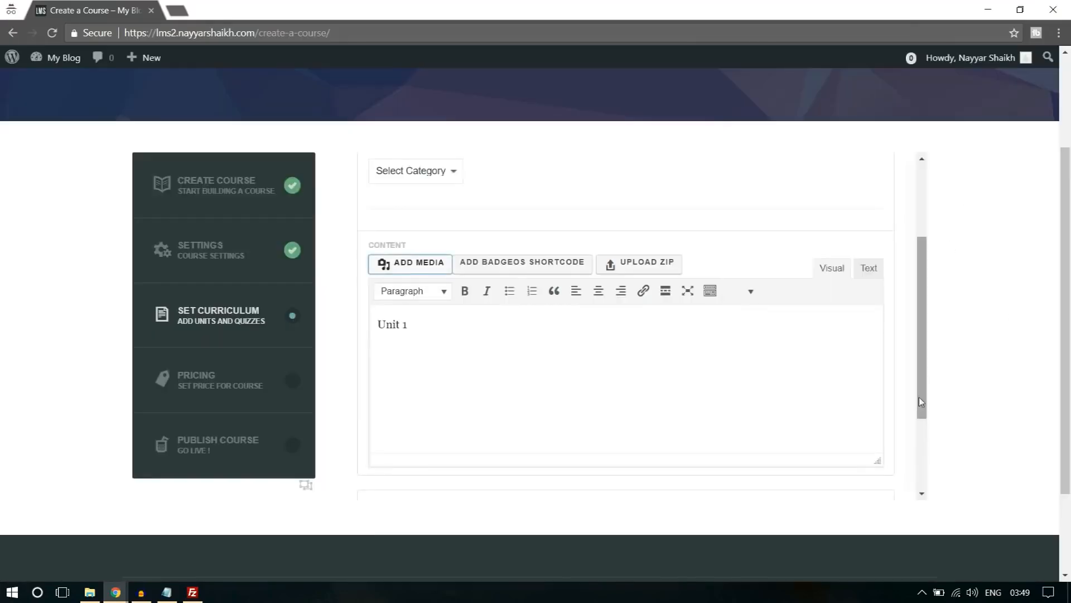
# Save Unit 1 and close its editor, then save the course curriculum and confirm.
pyautogui.scroll(-5, 923, 393)
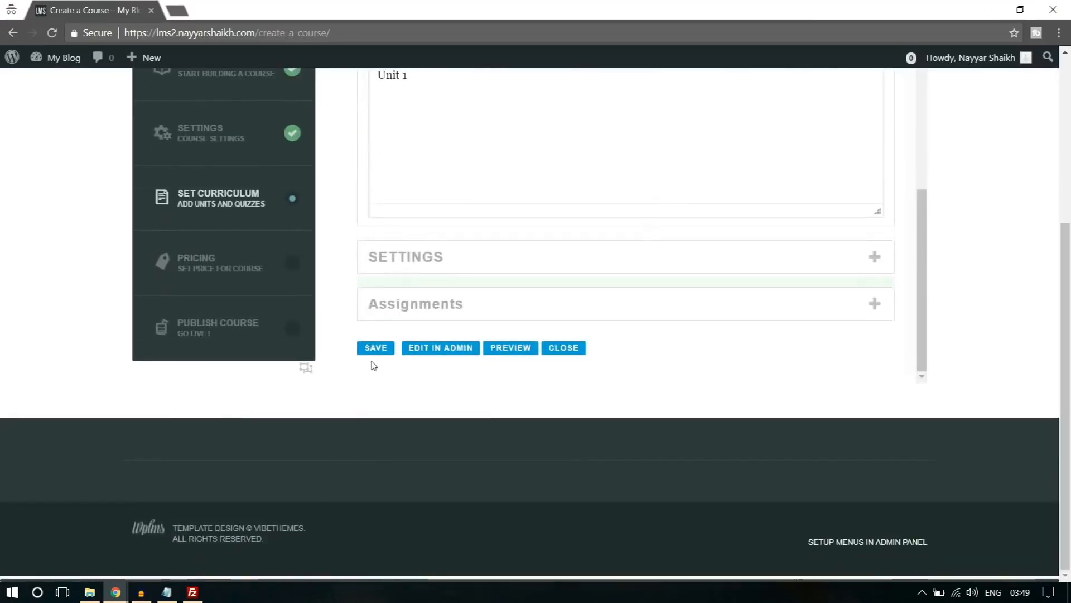
pyautogui.click(376, 349)
pyautogui.click(626, 127)
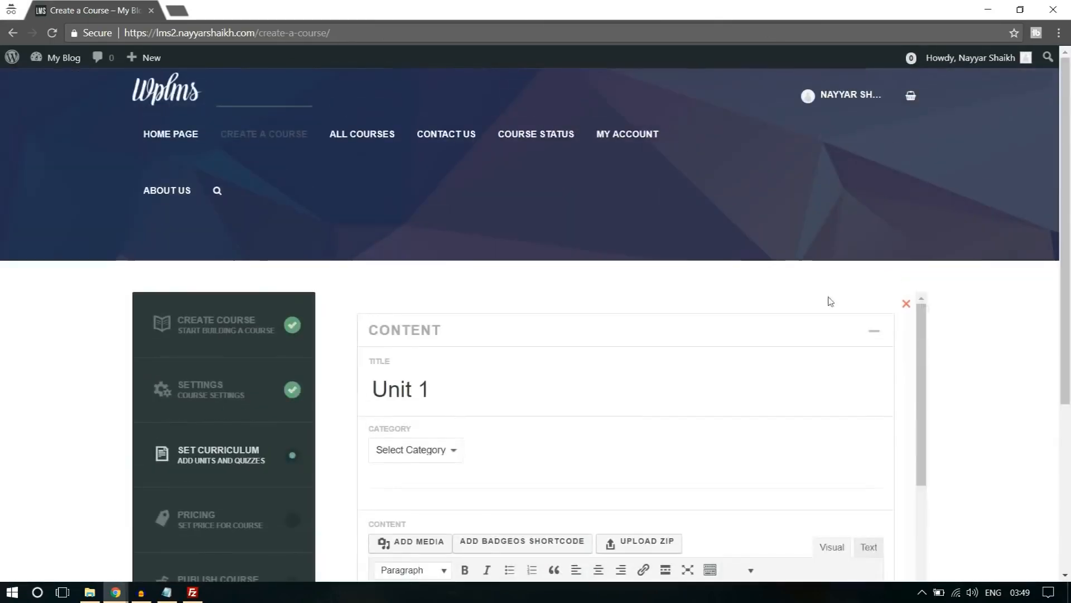
pyautogui.scroll(-2, 971, 339)
pyautogui.scroll(-4, 583, 349)
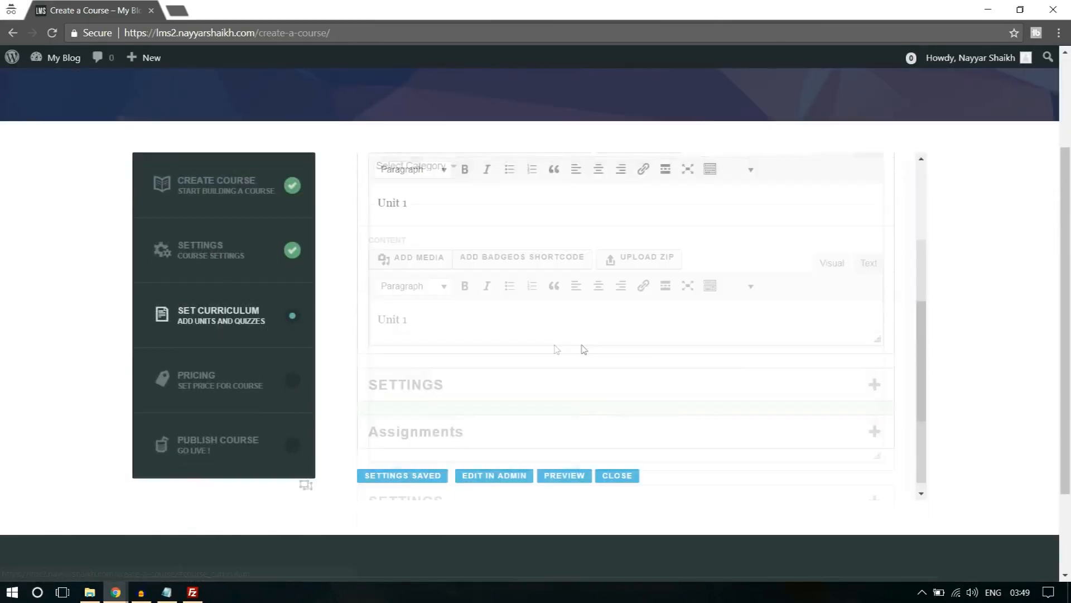
pyautogui.scroll(-2, 582, 350)
pyautogui.click(611, 351)
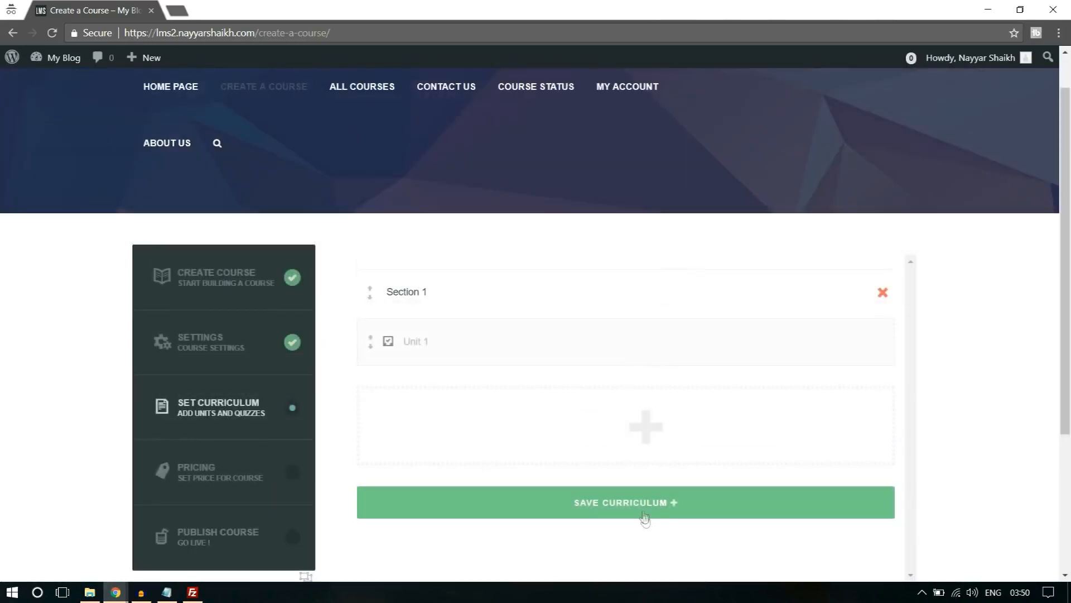
pyautogui.click(643, 507)
pyautogui.click(634, 130)
# Review the course pricing options, leave them as they are, then save and confirm the pricing.
pyautogui.scroll(-1, 269, 439)
pyautogui.scroll(-1, 893, 306)
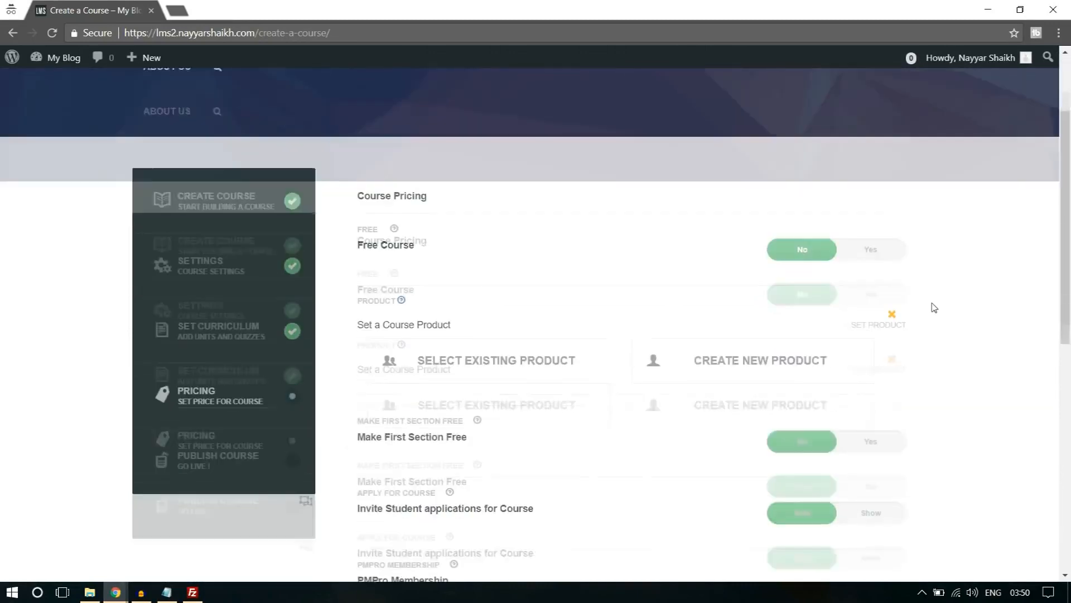
pyautogui.scroll(-1, 578, 284)
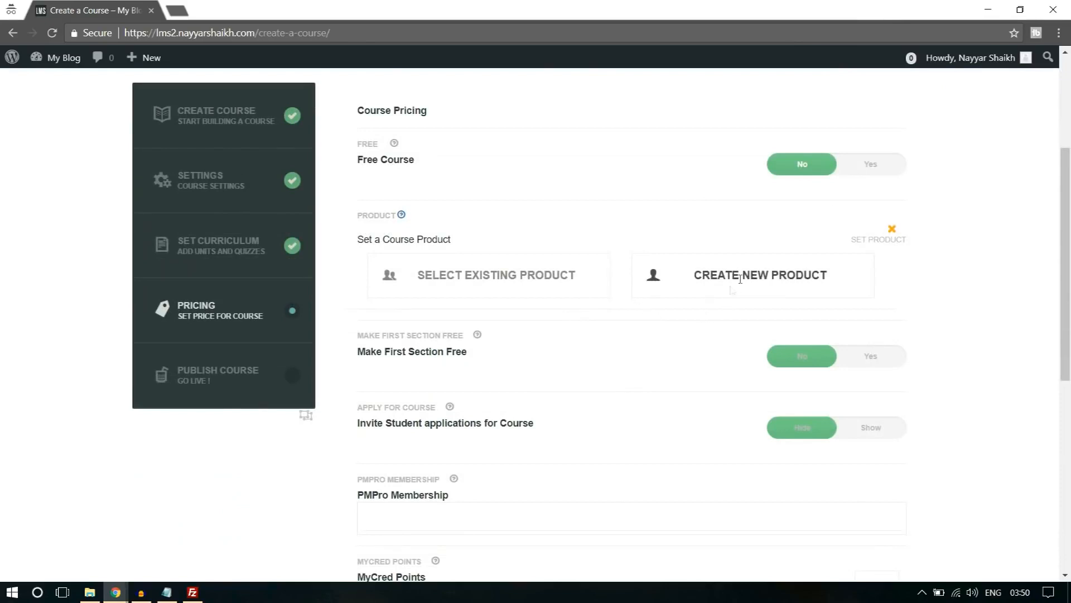
pyautogui.scroll(-1, 798, 287)
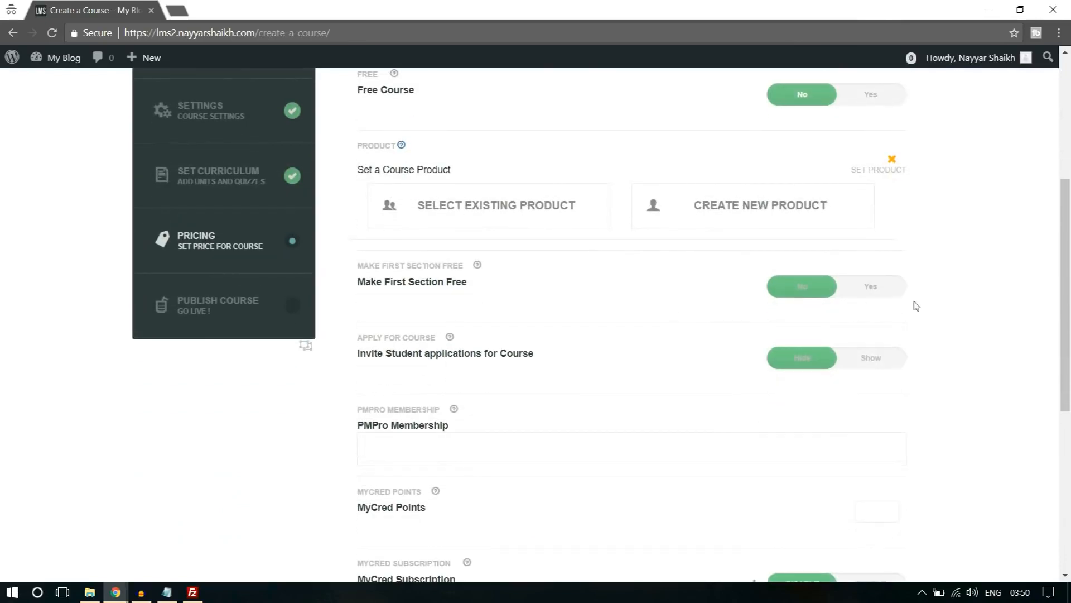
pyautogui.scroll(-3, 684, 330)
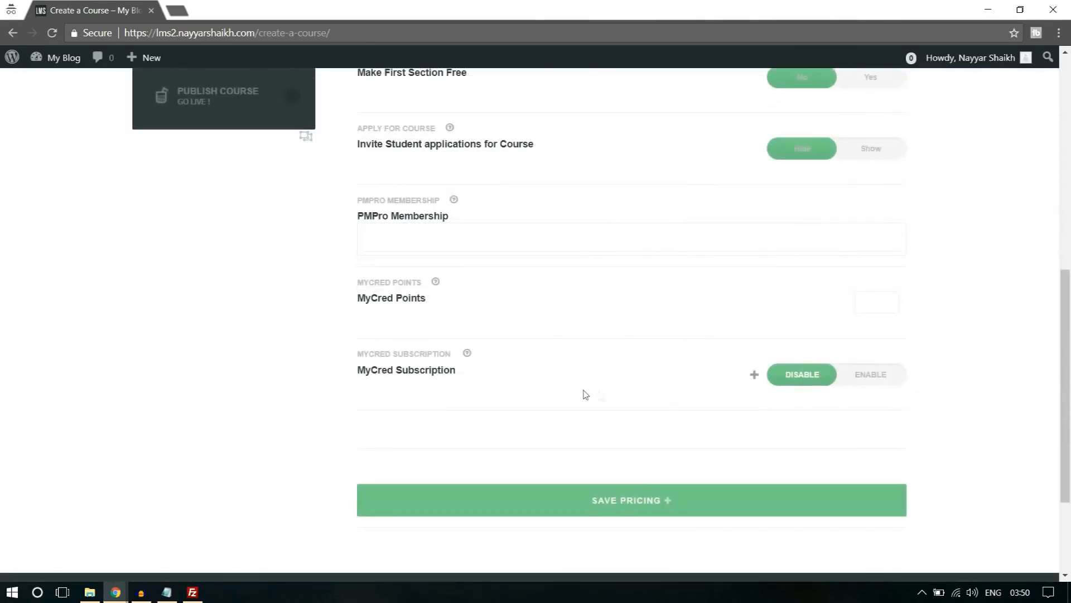
pyautogui.click(669, 511)
pyautogui.click(630, 122)
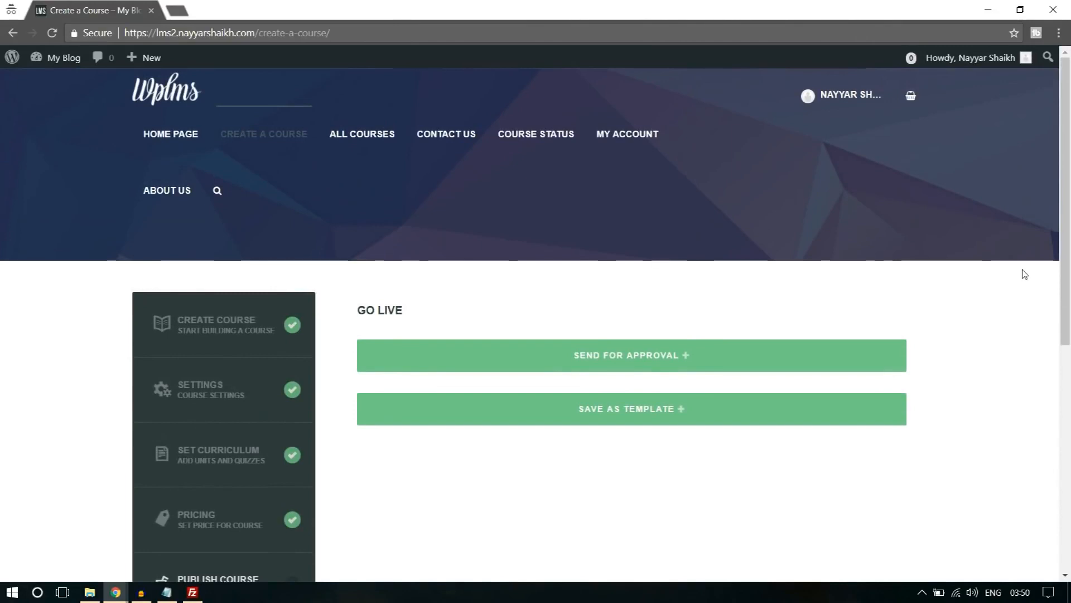
# Send the finished course for approval and confirm the submission.
pyautogui.scroll(-1, 1025, 273)
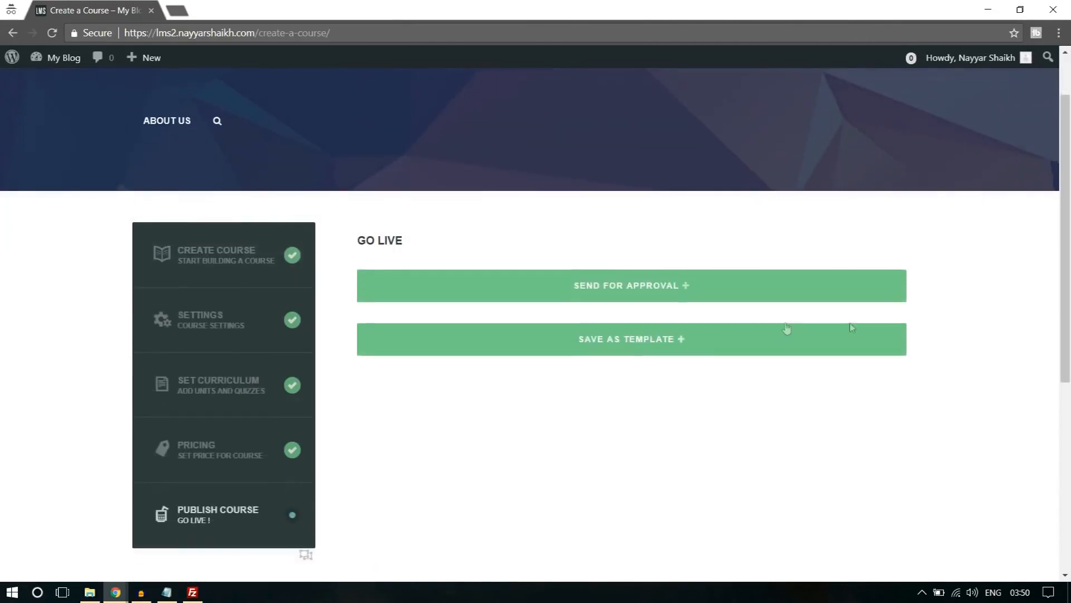
pyautogui.click(633, 292)
pyautogui.click(615, 132)
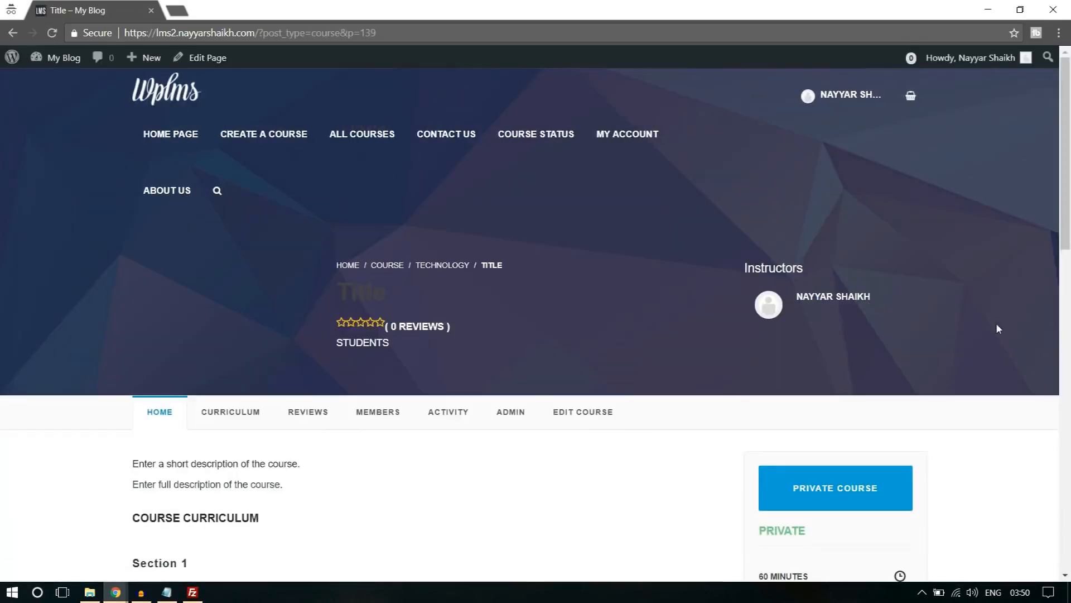
# Examine the submitted course's page, including its access button, curriculum and reviews.
pyautogui.scroll(-4, 998, 328)
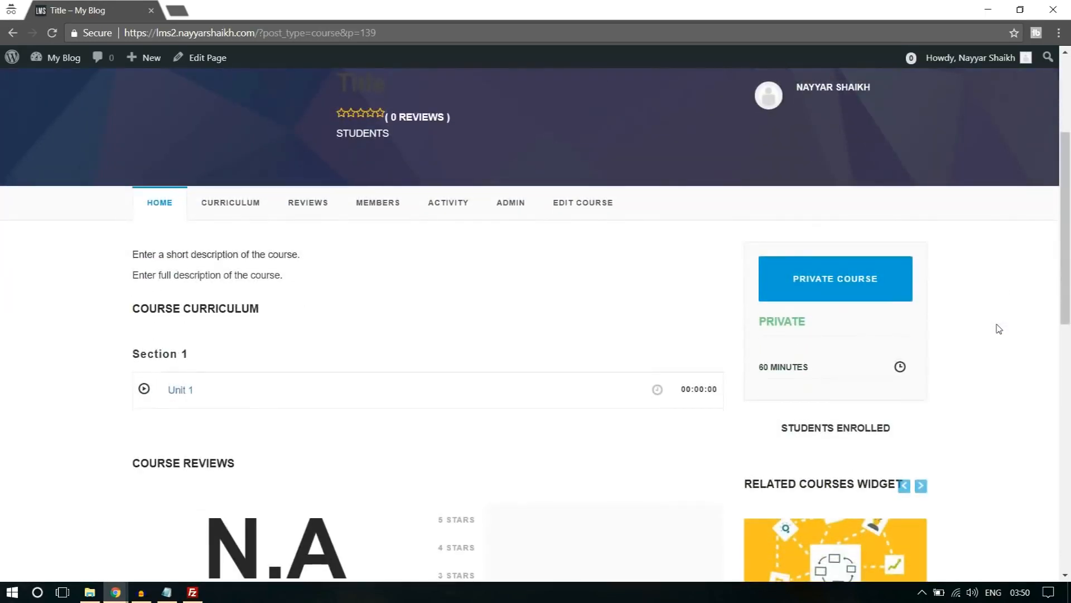
pyautogui.click(825, 295)
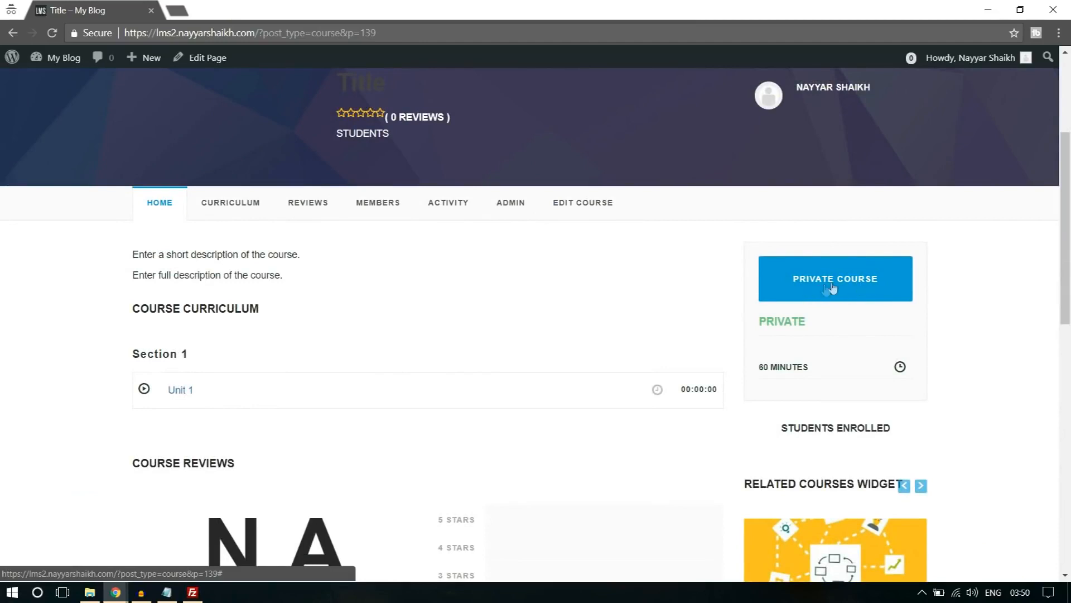
pyautogui.scroll(-4, 1021, 353)
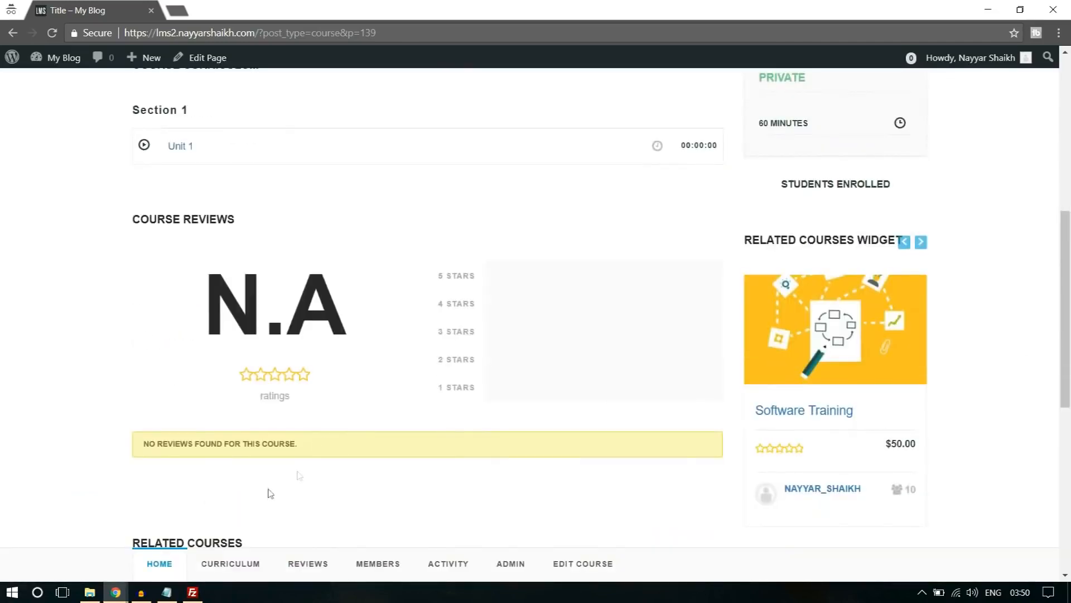
# Switch to the administrator's browser window and open the list of all LMS courses.
pyautogui.moveTo(116, 591)
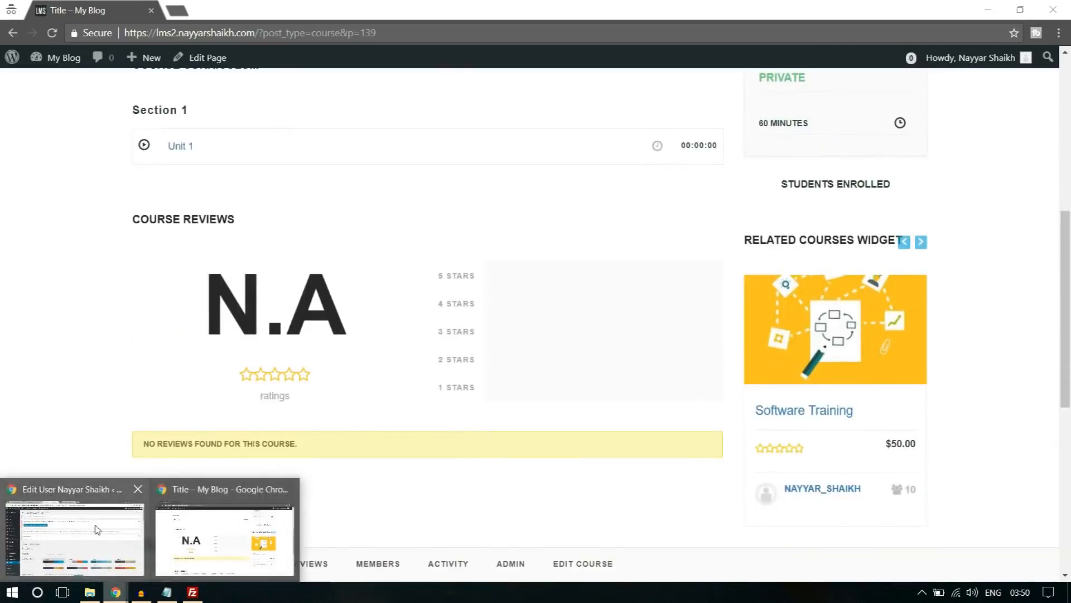
pyautogui.click(98, 529)
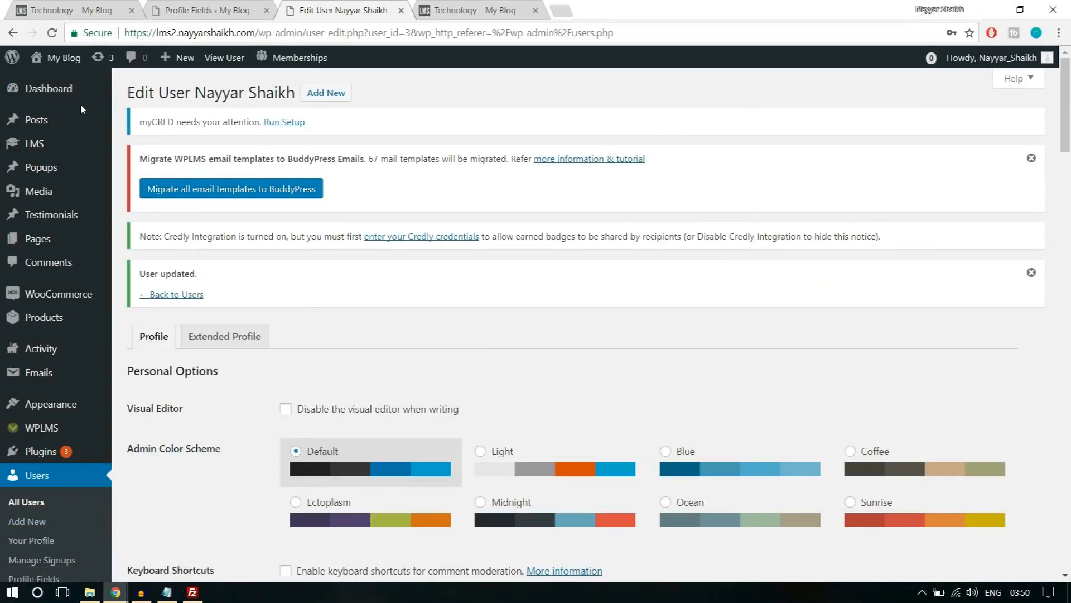
pyautogui.scroll(-2, 61, 296)
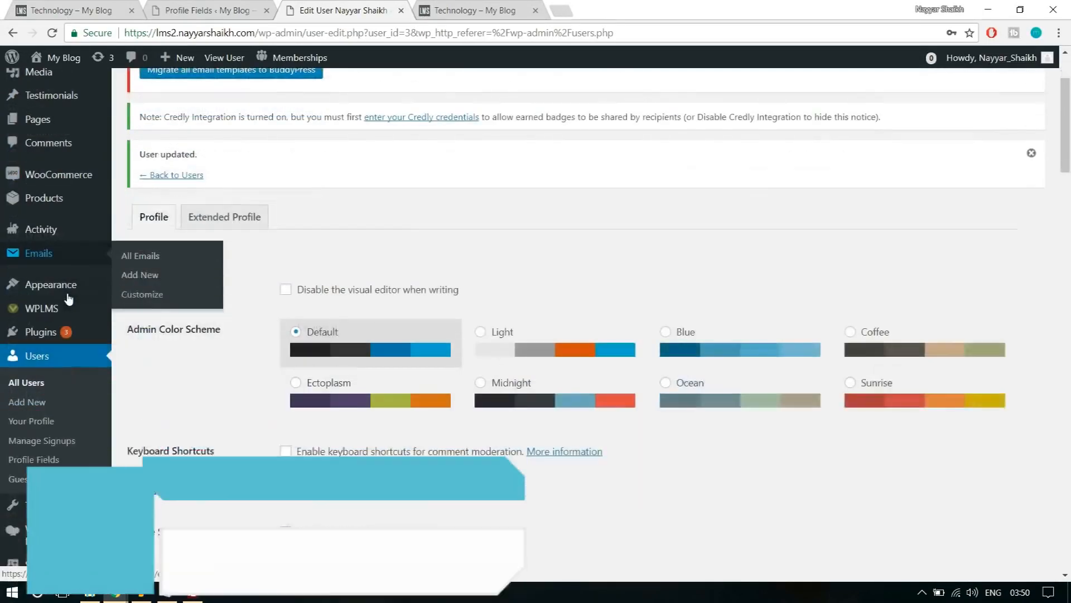
pyautogui.scroll(-2, 68, 313)
pyautogui.scroll(4, 73, 399)
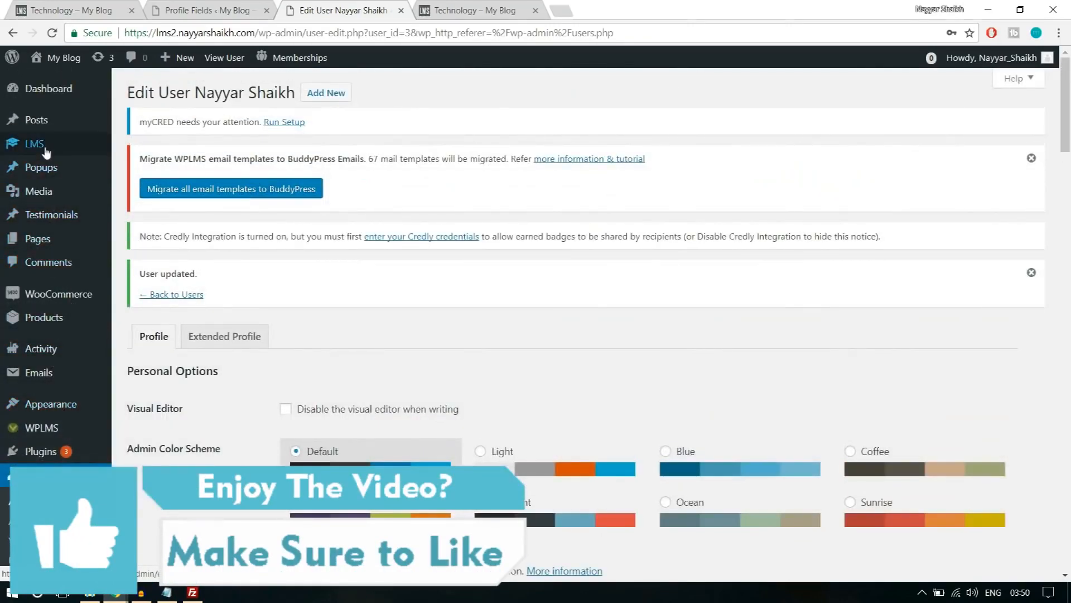
pyautogui.moveTo(46, 152)
pyautogui.click(149, 146)
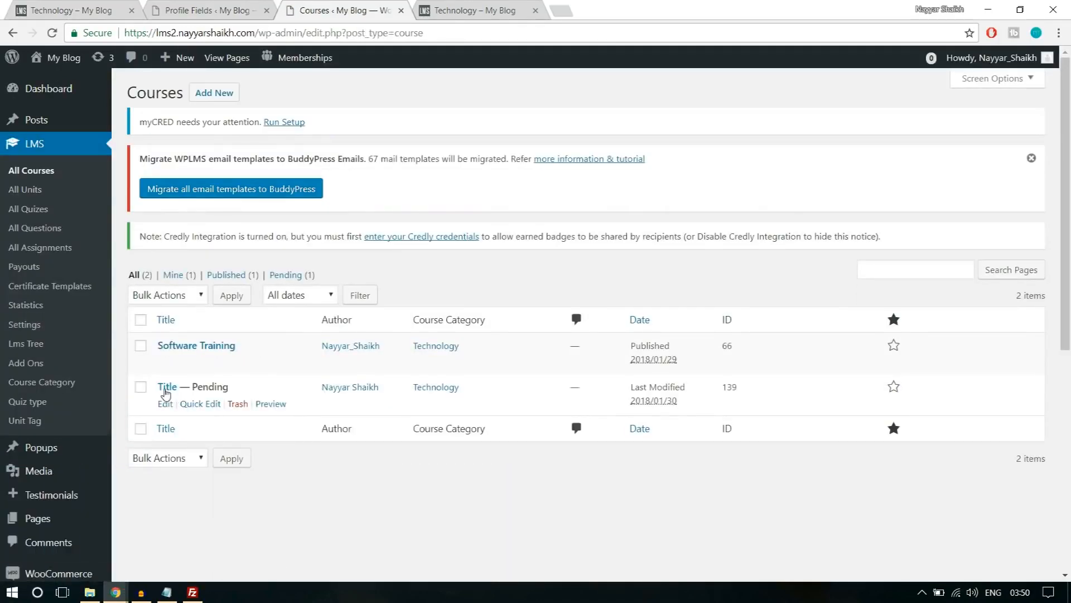
# Open the pending course "Title" for editing from the course list.
pyautogui.moveTo(193, 387); pyautogui.dragTo(261, 387)
pyautogui.click(261, 388)
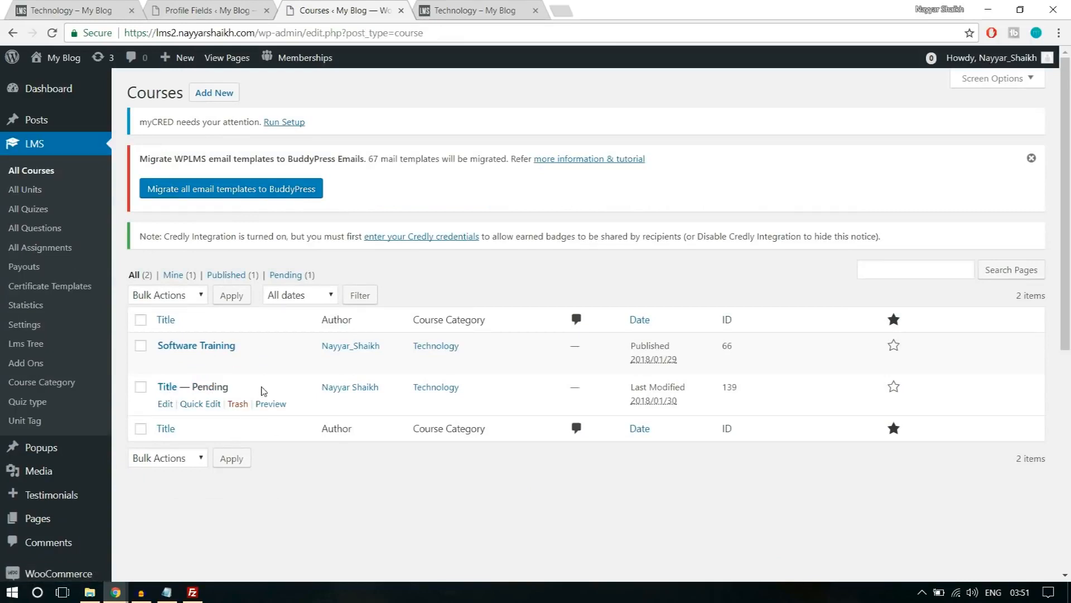
pyautogui.click(165, 404)
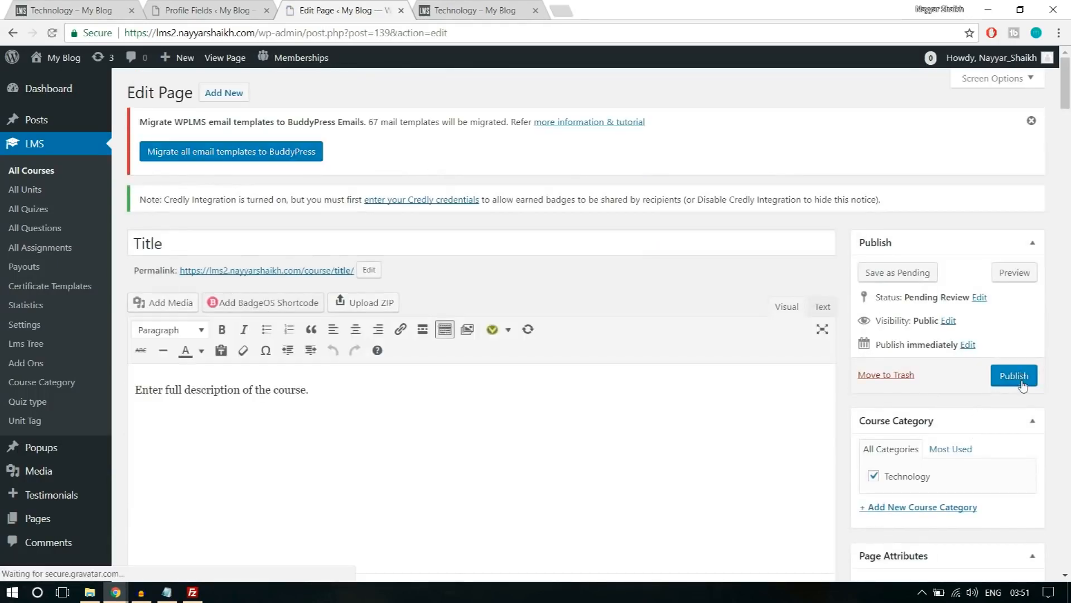
# Examine the pending course's description and course settings on its edit page.
pyautogui.scroll(-8, 524, 424)
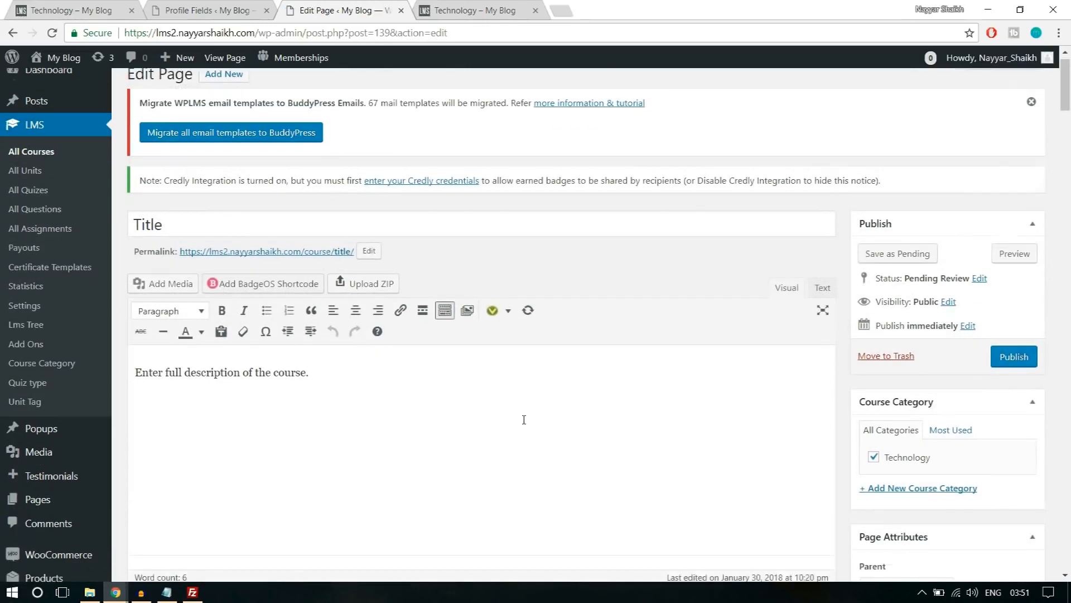
pyautogui.moveTo(311, 393); pyautogui.dragTo(139, 404)
pyautogui.click(333, 412)
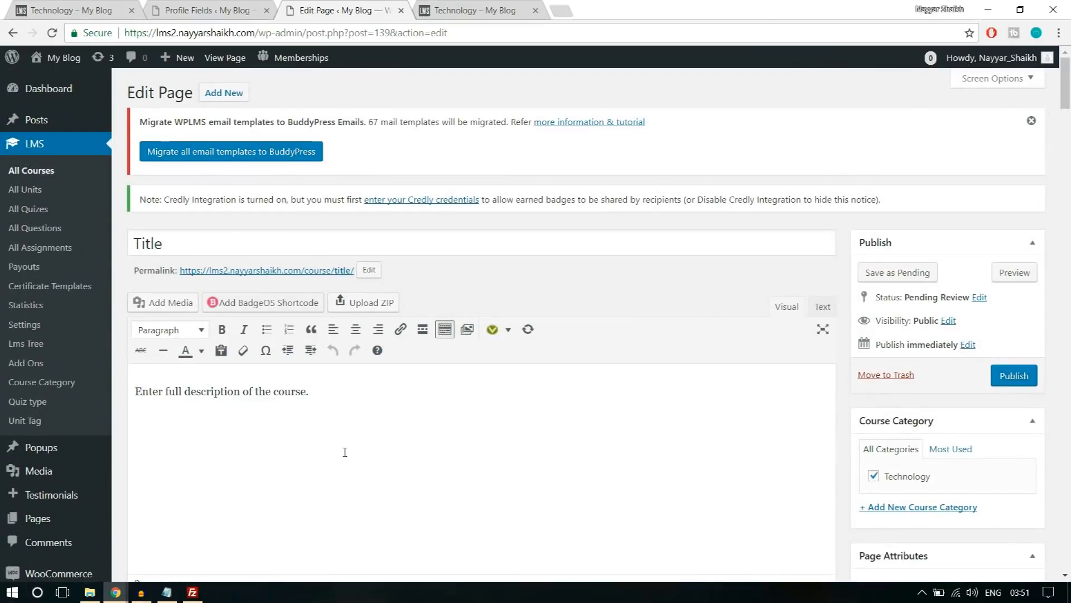
pyautogui.scroll(-5, 345, 452)
pyautogui.scroll(3, 345, 452)
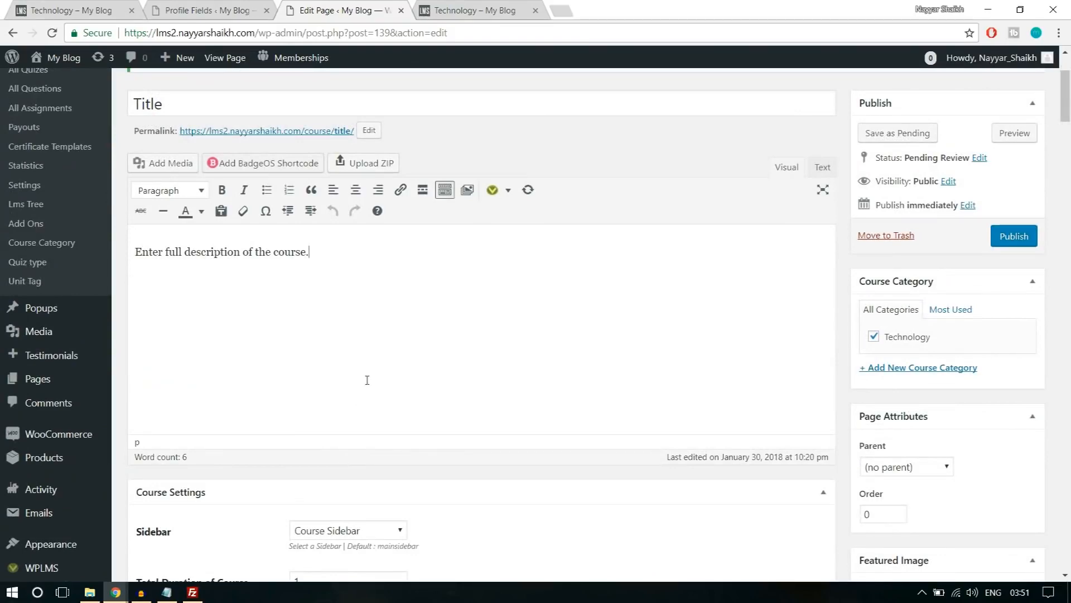
pyautogui.scroll(3, 378, 406)
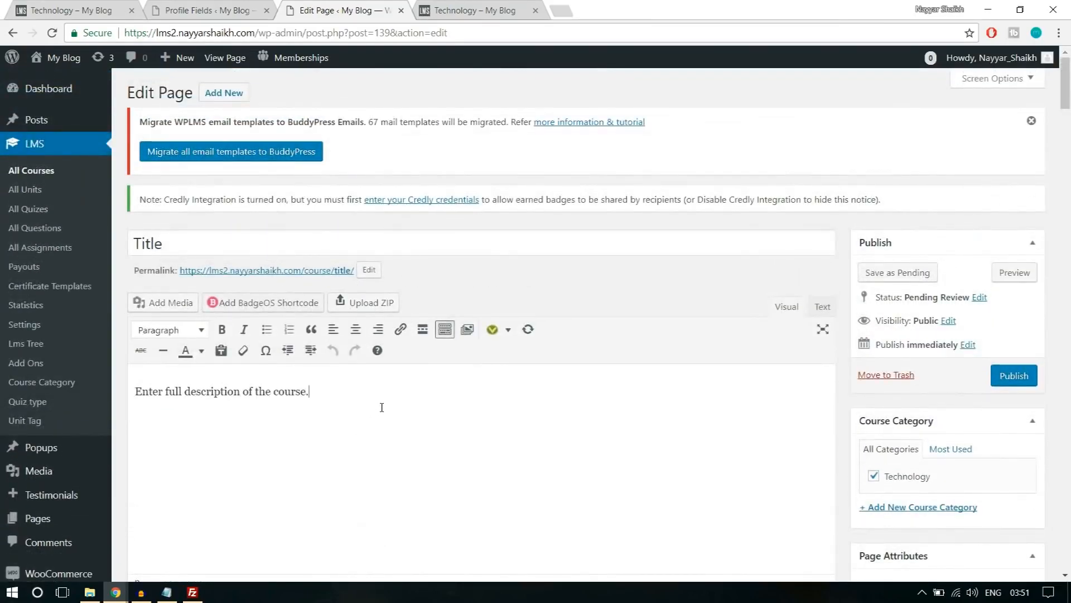